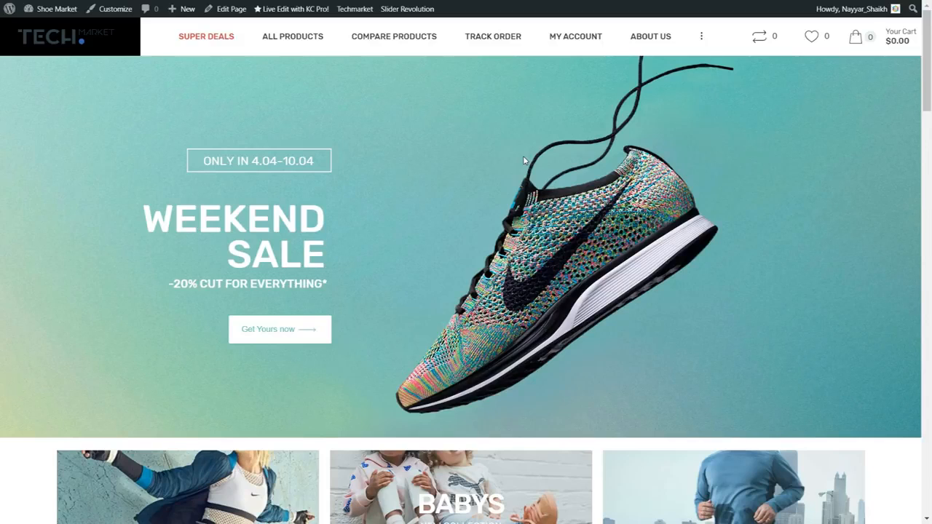
Reload the shoe store home page and scroll down to Shop New Arrivals 2017
{"action": "key", "text": "F5"}
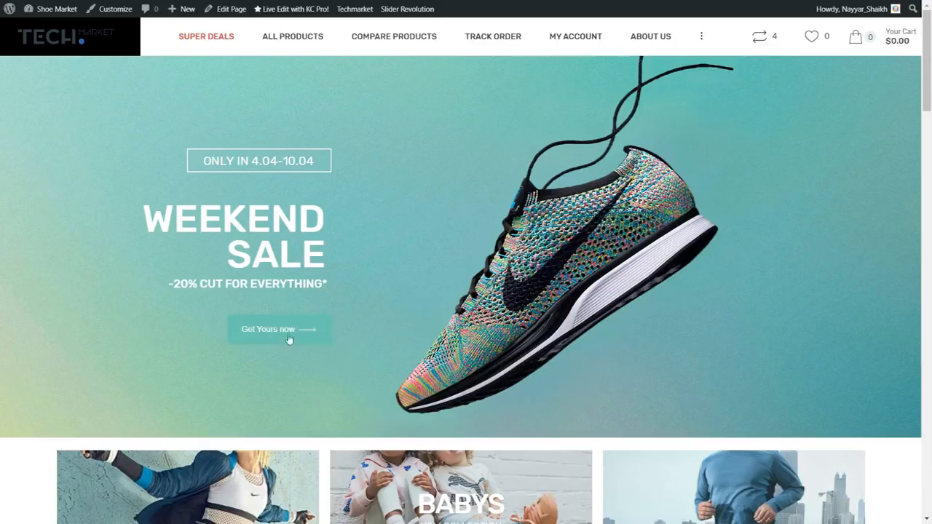
{"action": "scroll", "coordinate": [563, 296], "scroll_direction": "down", "scroll_amount": 1}
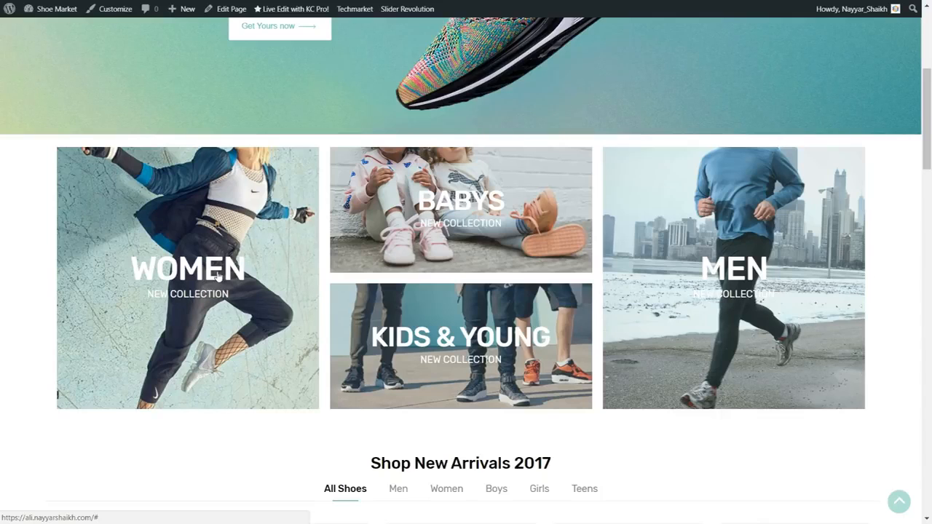
{"action": "scroll", "coordinate": [217, 274], "scroll_direction": "down", "scroll_amount": 4}
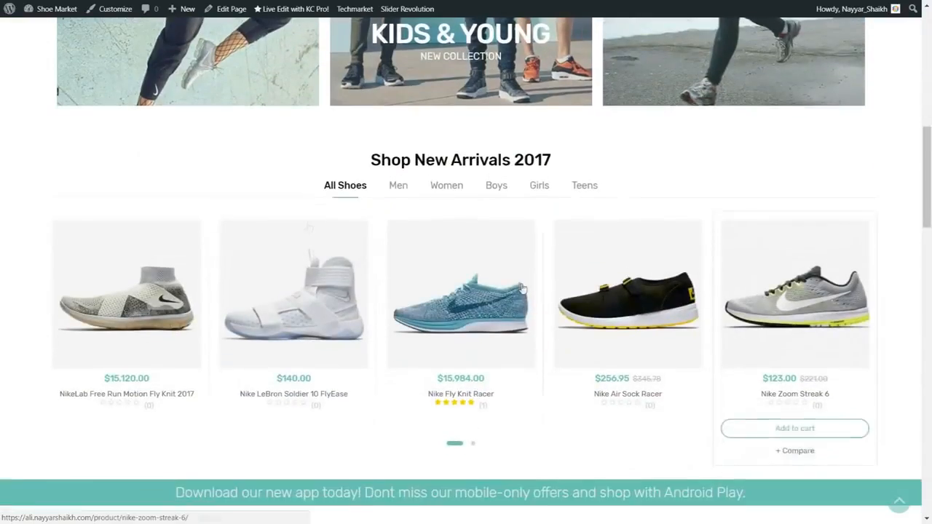
Filter the new arrivals row by Men, Women, Boys, Girls and All Shoes in turn
{"action": "left_click", "coordinate": [399, 189]}
{"action": "left_click", "coordinate": [448, 191]}
{"action": "left_click", "coordinate": [499, 191]}
{"action": "left_click", "coordinate": [542, 192]}
{"action": "left_click", "coordinate": [400, 193]}
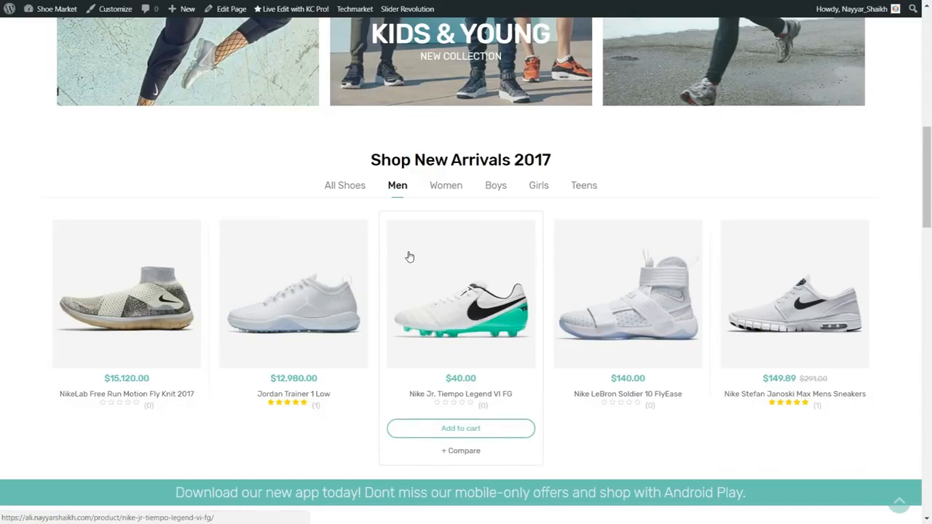
{"action": "left_click", "coordinate": [341, 190]}
{"action": "left_click", "coordinate": [445, 194]}
{"action": "left_click", "coordinate": [490, 192]}
Highlight and then clear the app-download banner text, and keep scrolling down
{"action": "scroll", "coordinate": [728, 240], "scroll_direction": "down", "scroll_amount": 3}
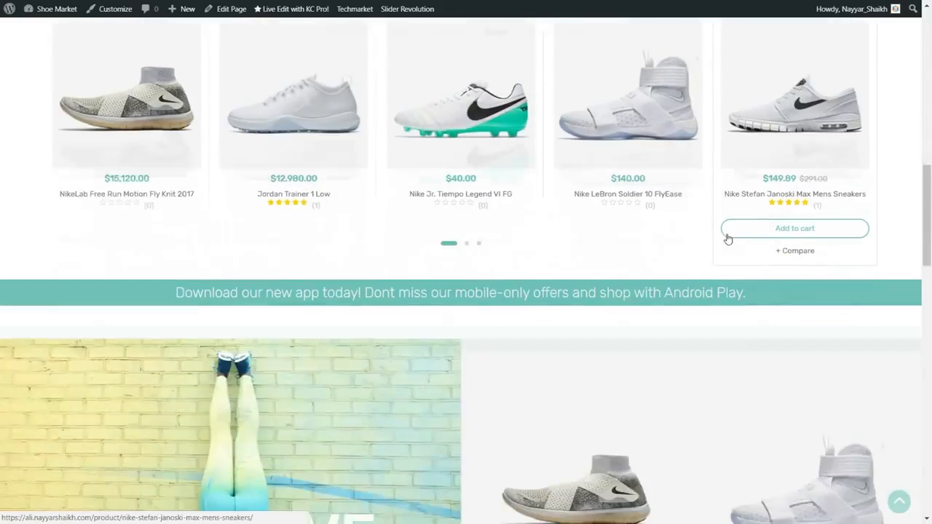
{"action": "left_click_drag", "start_coordinate": [177, 249], "coordinate": [728, 271]}
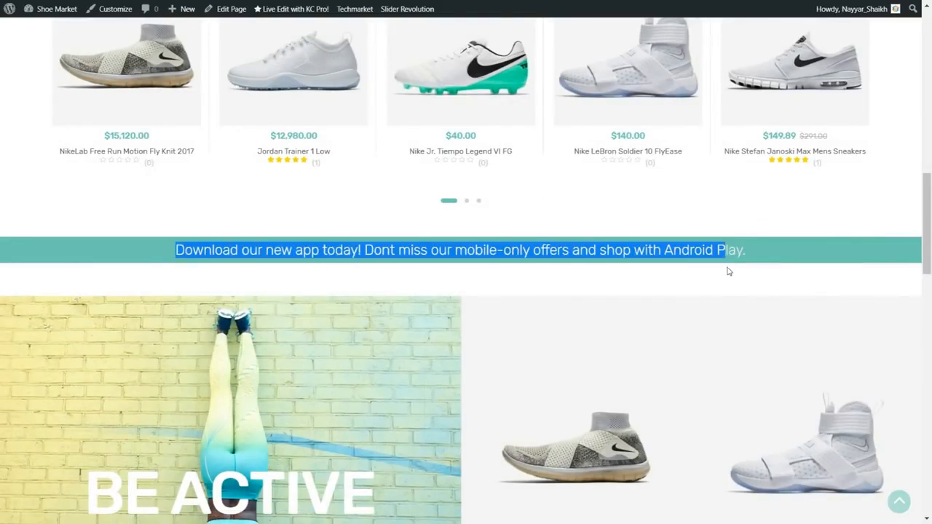
{"action": "left_click", "coordinate": [771, 260]}
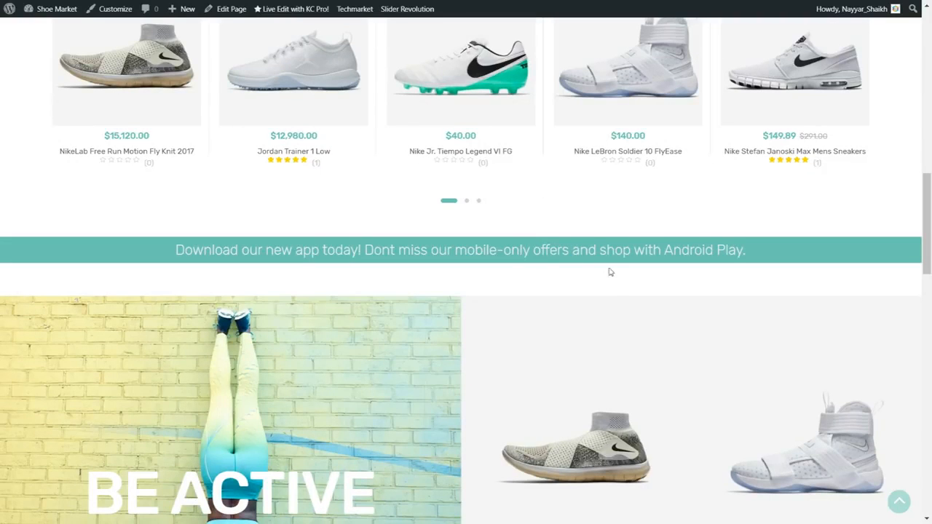
{"action": "left_click_drag", "start_coordinate": [176, 250], "coordinate": [766, 252]}
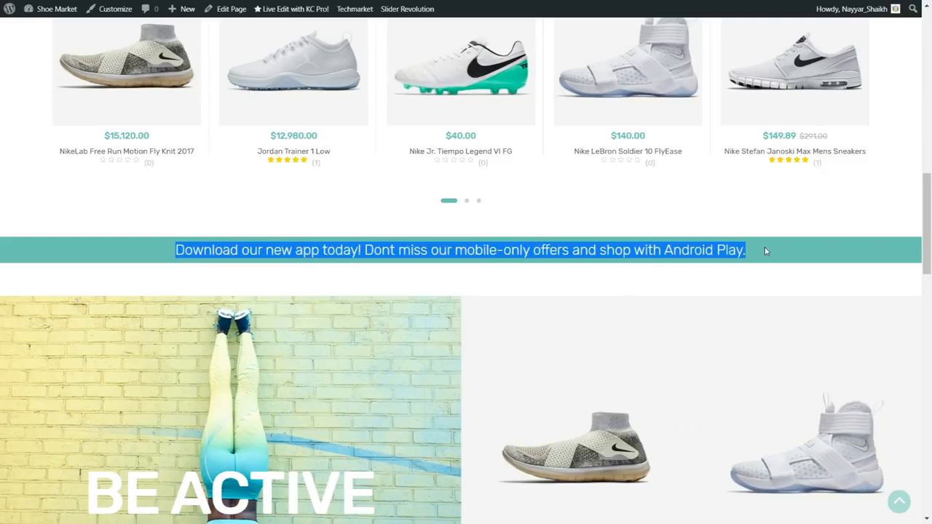
{"action": "left_click", "coordinate": [772, 263]}
{"action": "scroll", "coordinate": [780, 274], "scroll_direction": "down", "scroll_amount": 3}
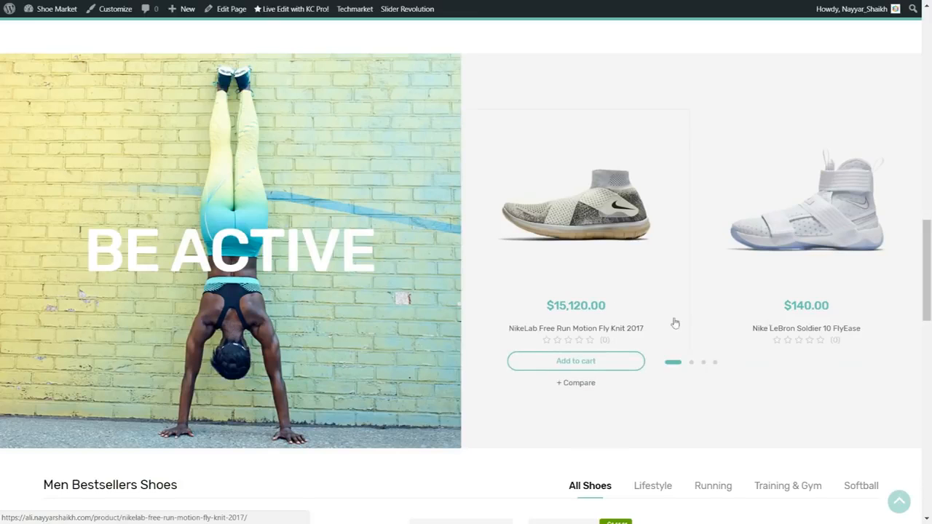
Slide the BE ACTIVE carousel forward, back to its first page, then to its third page
{"action": "left_click", "coordinate": [692, 362]}
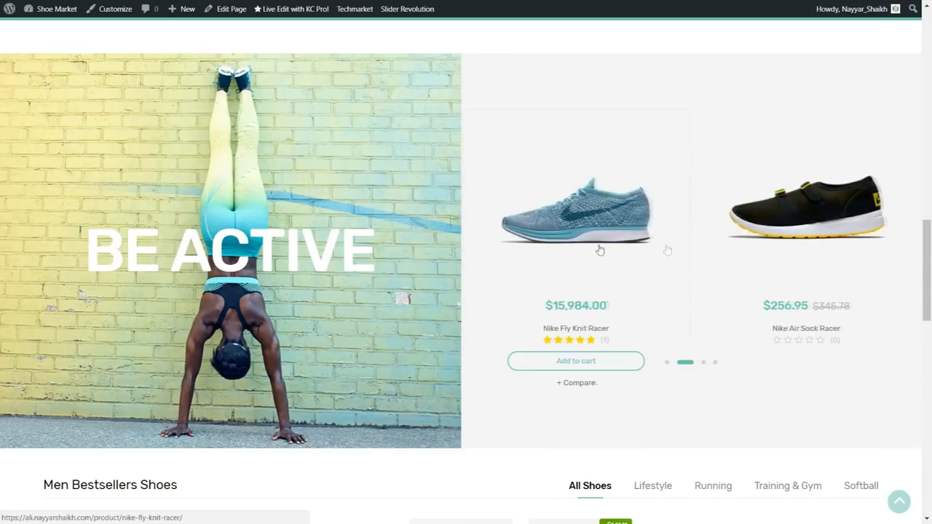
{"action": "left_click_drag", "start_coordinate": [599, 251], "coordinate": [761, 292]}
{"action": "left_click", "coordinate": [704, 363]}
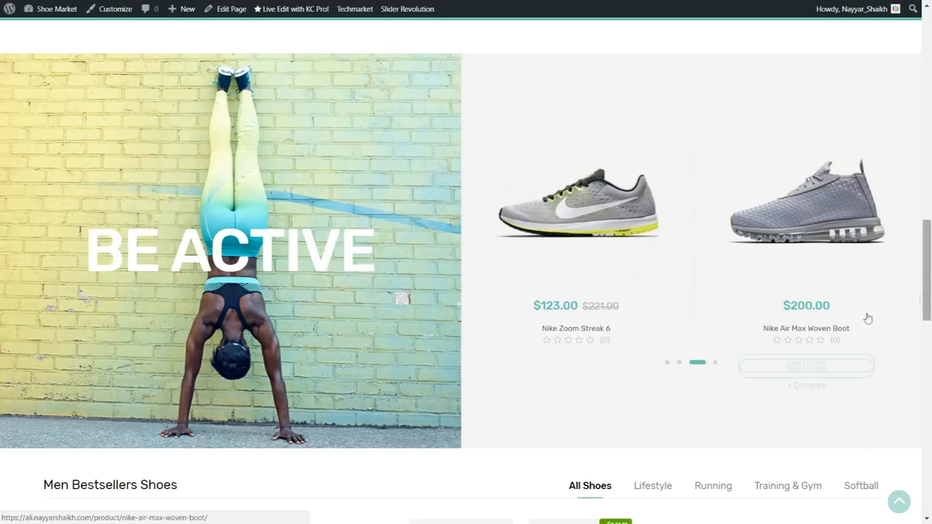
Switch Men Bestsellers Shoes through Lifestyle and Running, ending on Training & Gym
{"action": "scroll", "coordinate": [19, 131], "scroll_direction": "down", "scroll_amount": 5}
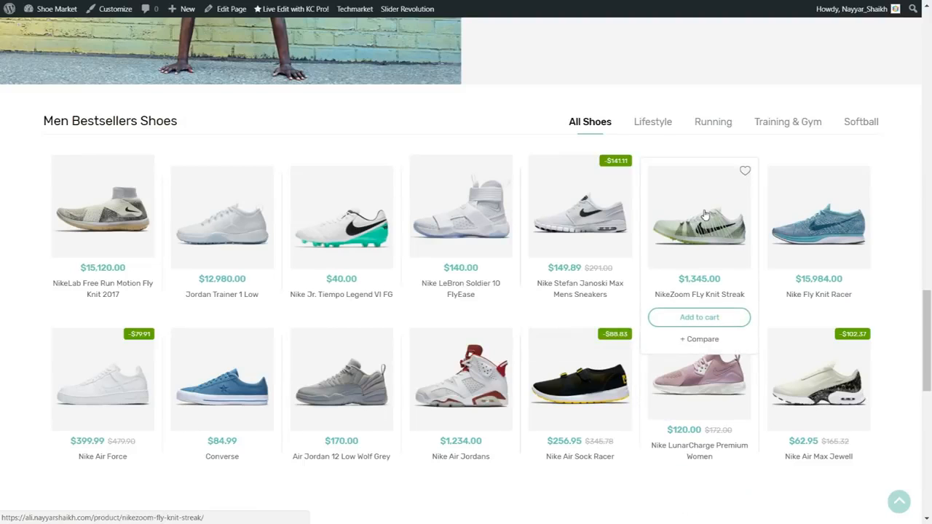
{"action": "left_click", "coordinate": [653, 123]}
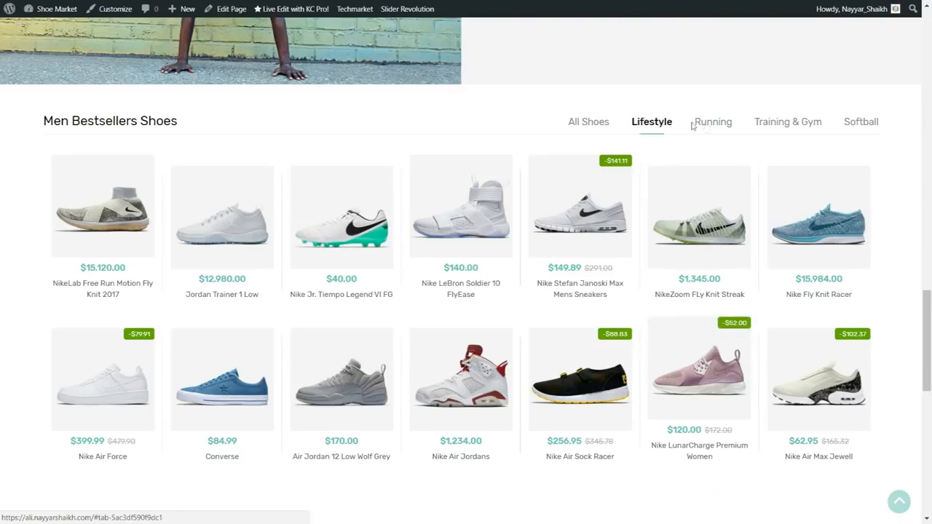
{"action": "left_click", "coordinate": [718, 124]}
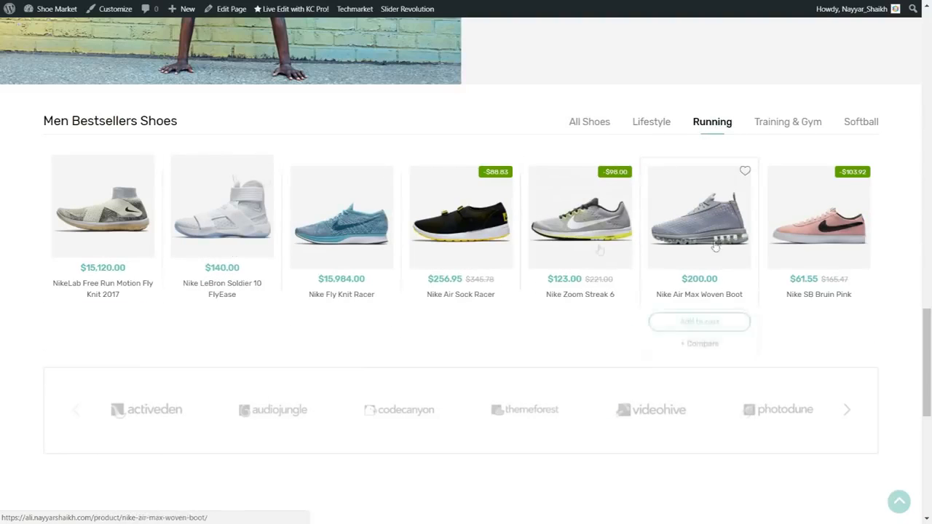
{"action": "left_click", "coordinate": [784, 122]}
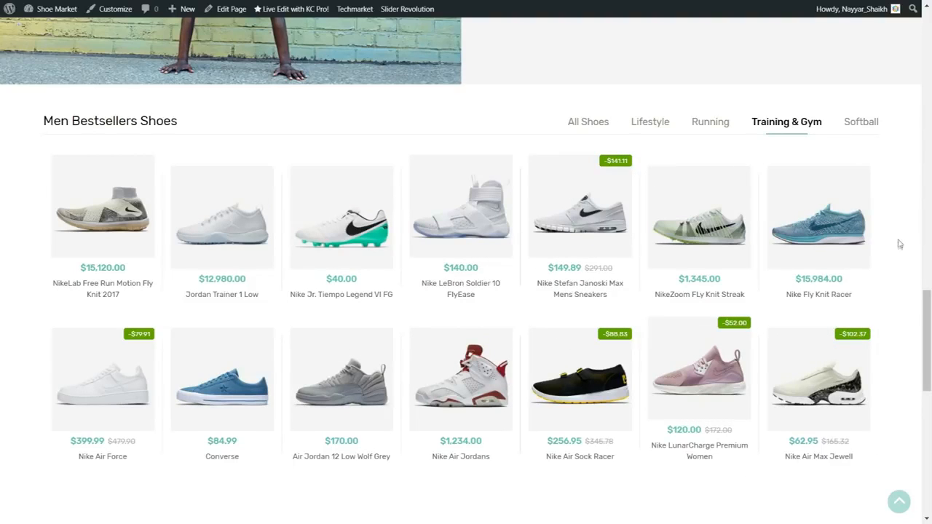
{"action": "scroll", "coordinate": [900, 244], "scroll_direction": "down", "scroll_amount": 5}
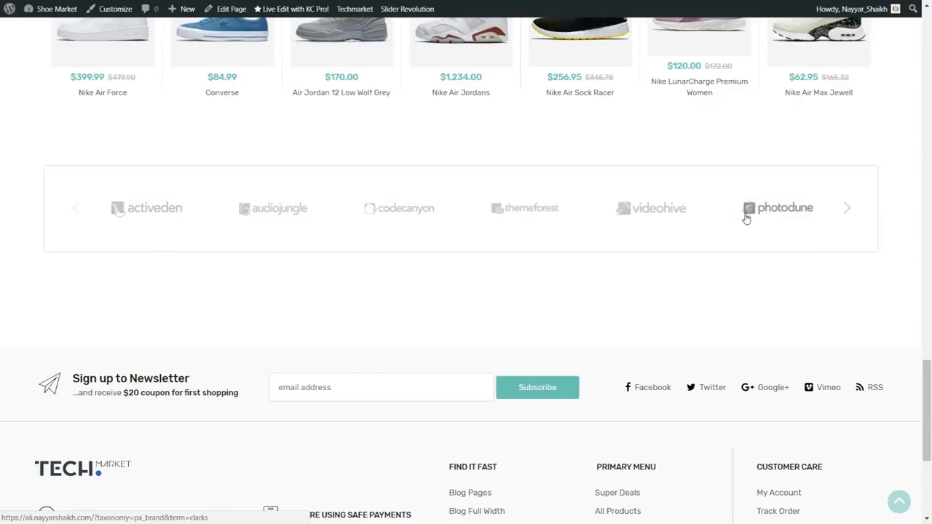
Highlight the footer's phone number and address, then jump back to the page top
{"action": "scroll", "coordinate": [746, 219], "scroll_direction": "down", "scroll_amount": 5}
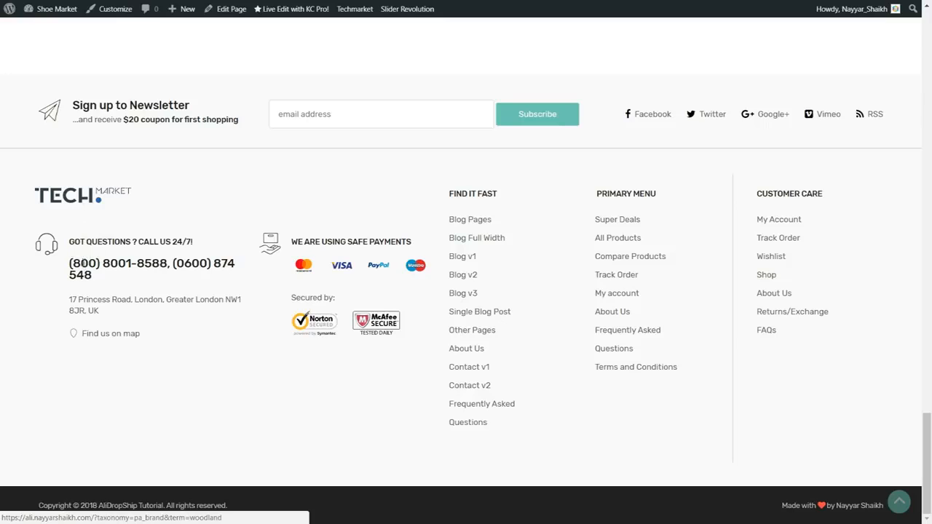
{"action": "left_click_drag", "start_coordinate": [67, 265], "coordinate": [113, 299]}
{"action": "left_click", "coordinate": [114, 284]}
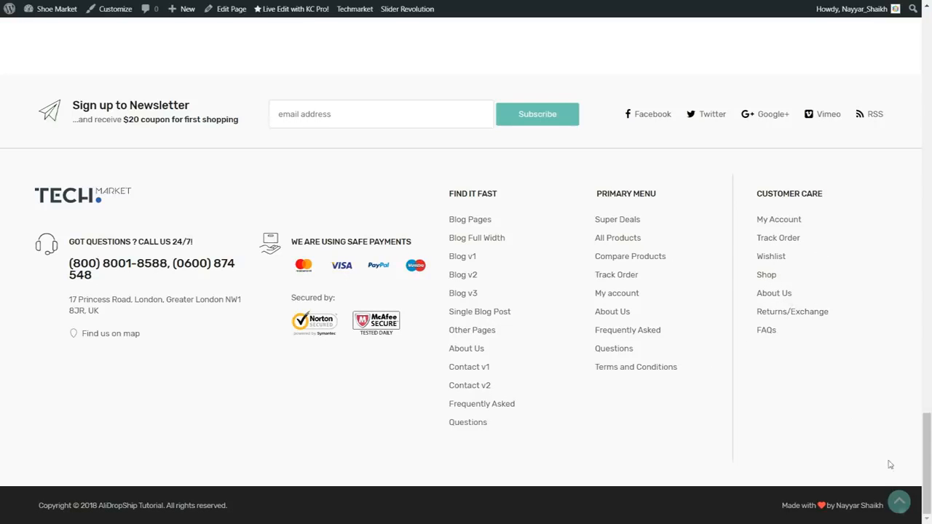
{"action": "left_click", "coordinate": [900, 502]}
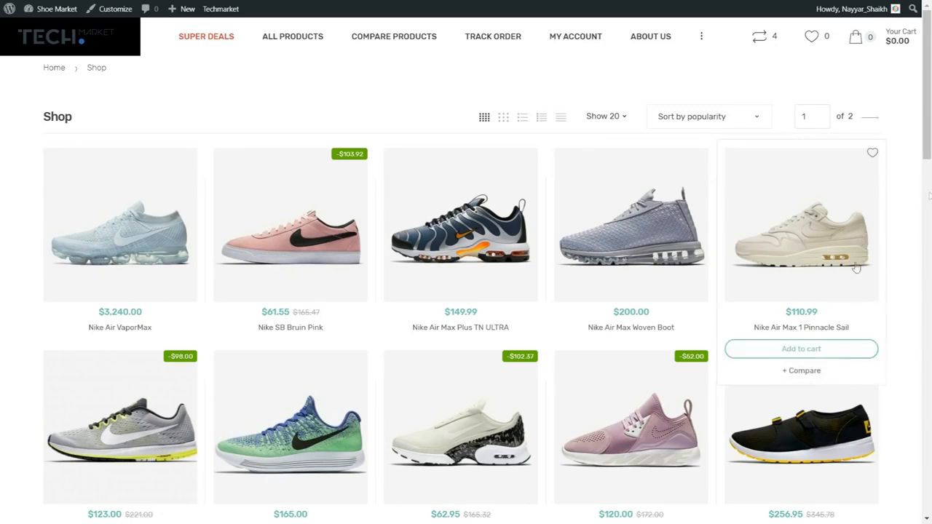
View the shop products in the detailed grid and then as a large list
{"action": "left_click_drag", "start_coordinate": [931, 107], "coordinate": [919, 87]}
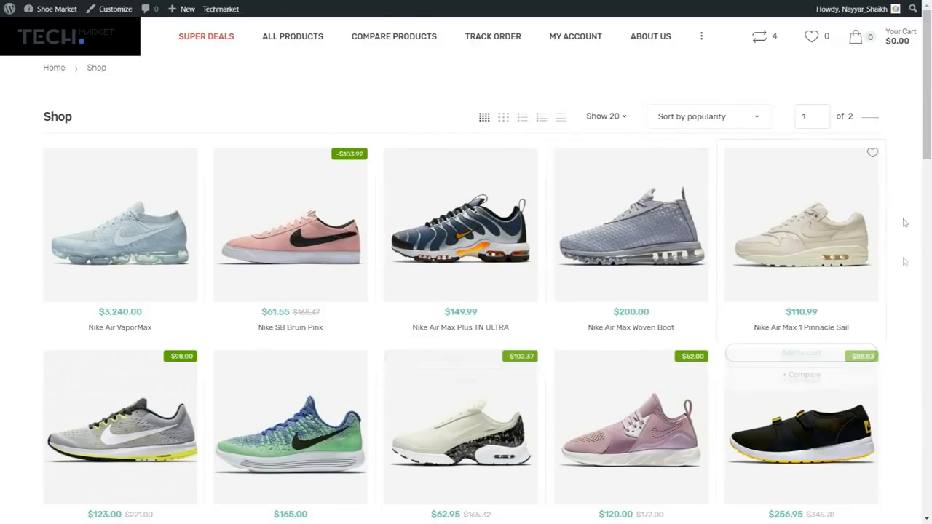
{"action": "left_click", "coordinate": [503, 117]}
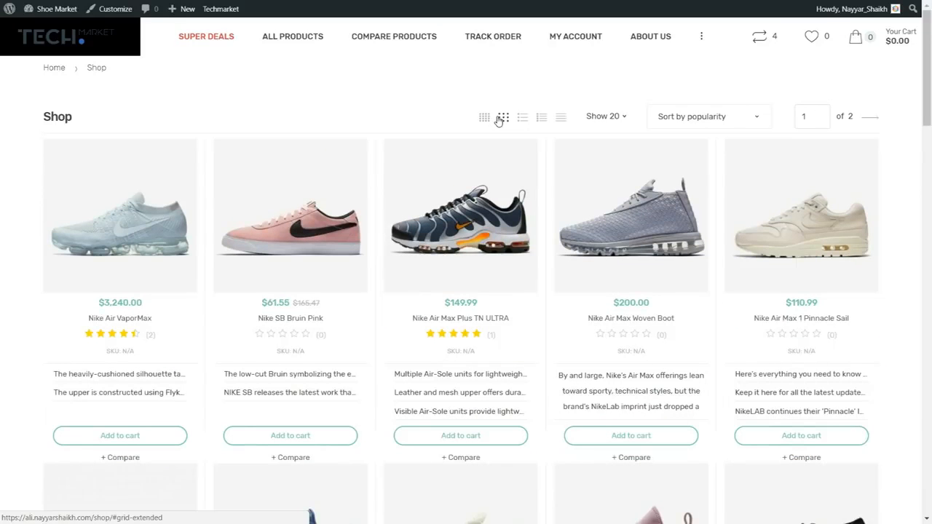
{"action": "scroll", "coordinate": [396, 373], "scroll_direction": "down", "scroll_amount": 2}
{"action": "scroll", "coordinate": [323, 318], "scroll_direction": "up", "scroll_amount": 1}
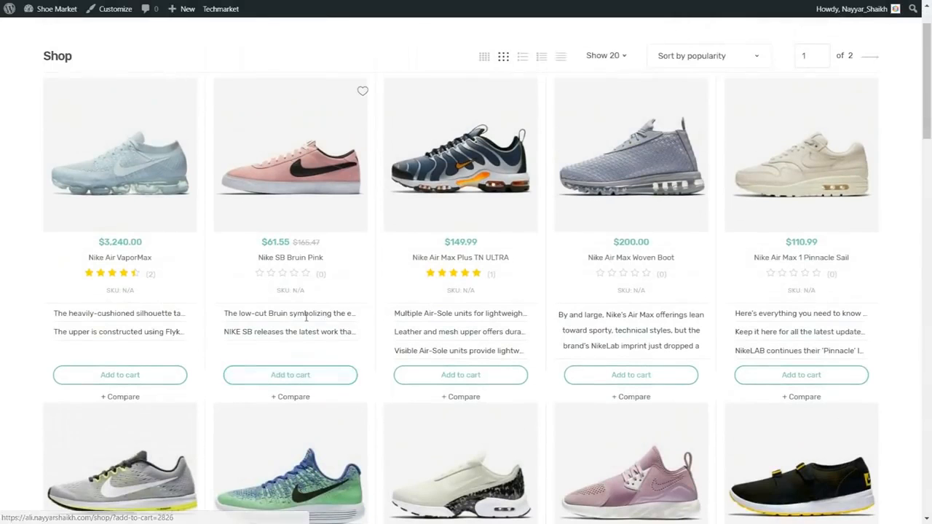
{"action": "scroll", "coordinate": [394, 306], "scroll_direction": "up", "scroll_amount": 1}
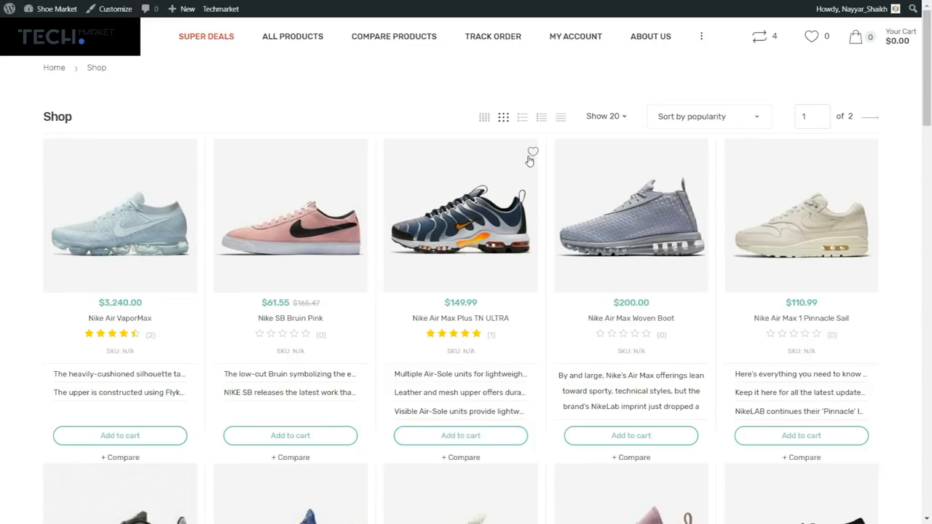
{"action": "left_click", "coordinate": [524, 121]}
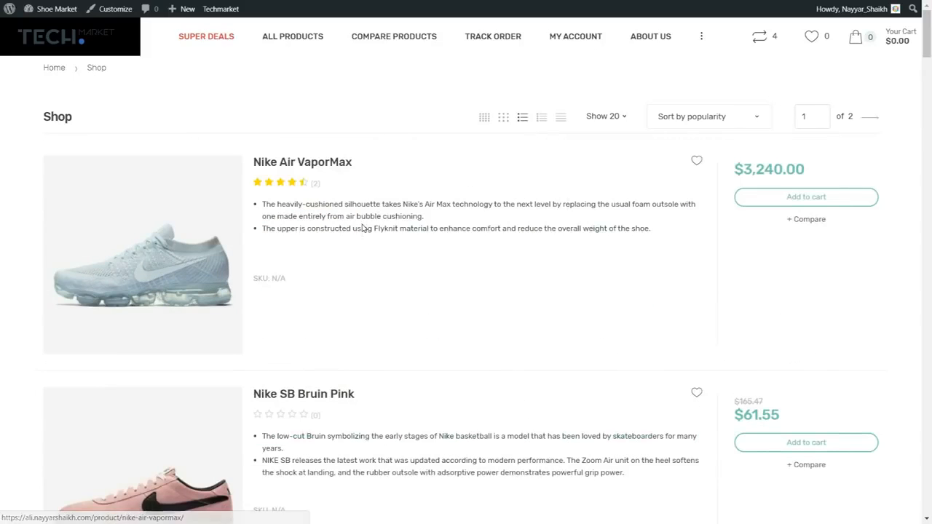
{"action": "scroll", "coordinate": [386, 354], "scroll_direction": "down", "scroll_amount": 7}
{"action": "scroll", "coordinate": [386, 356], "scroll_direction": "down", "scroll_amount": 4}
{"action": "scroll", "coordinate": [406, 393], "scroll_direction": "up", "scroll_amount": 11}
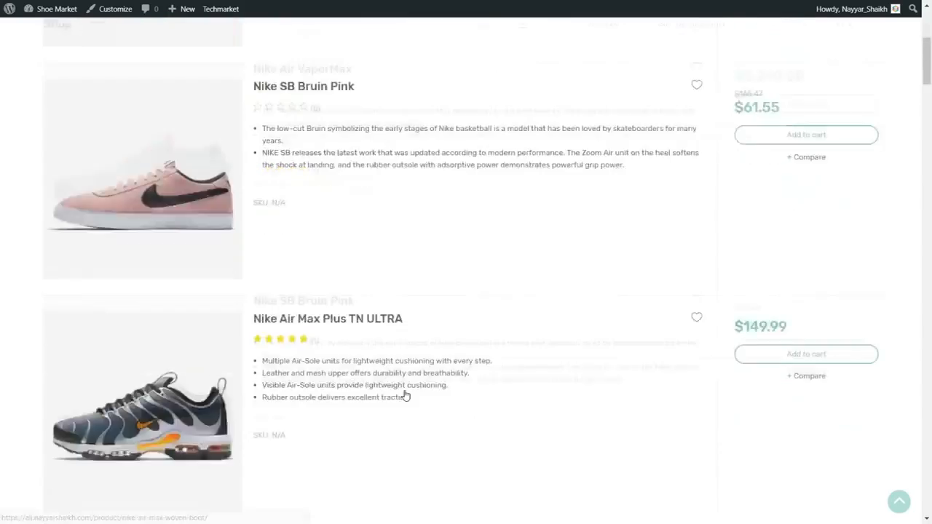
Try the compact list layout, then switch the products to the extended grid
{"action": "left_click", "coordinate": [542, 117]}
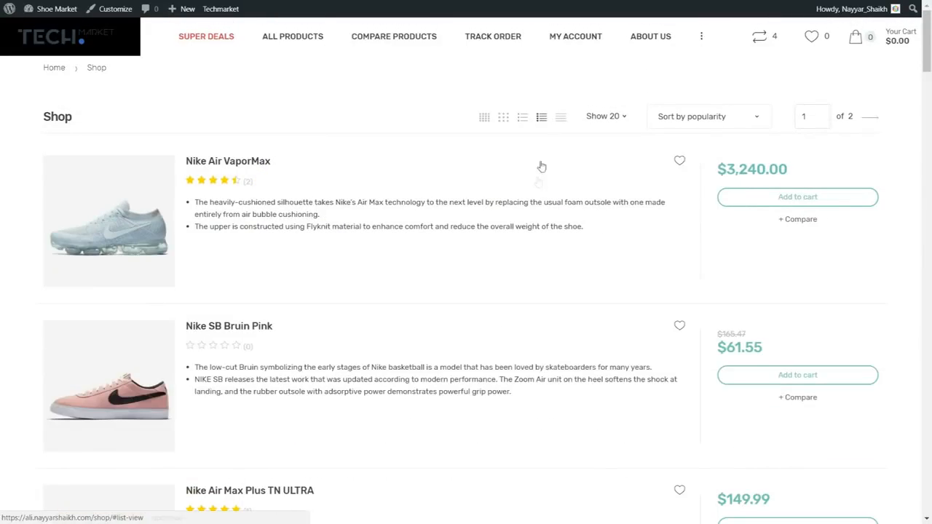
{"action": "left_click", "coordinate": [554, 123]}
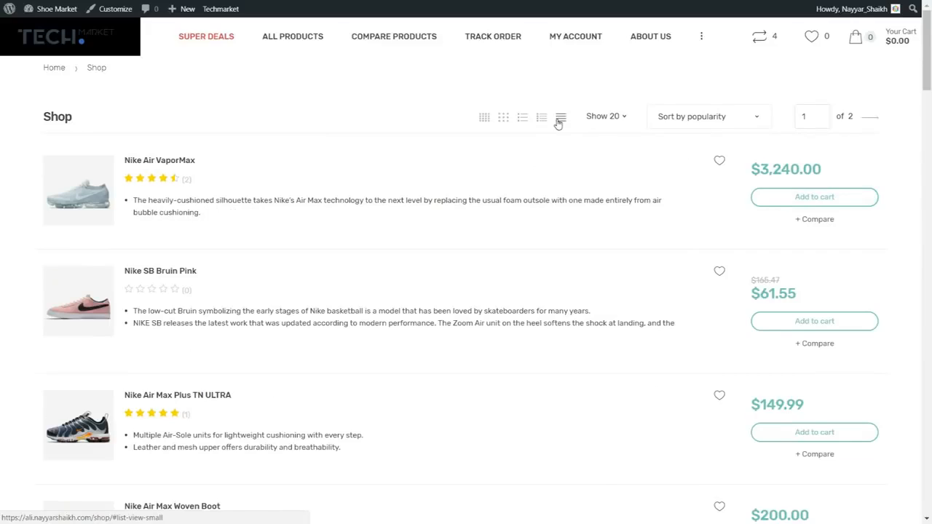
{"action": "scroll", "coordinate": [467, 357], "scroll_direction": "down", "scroll_amount": 4}
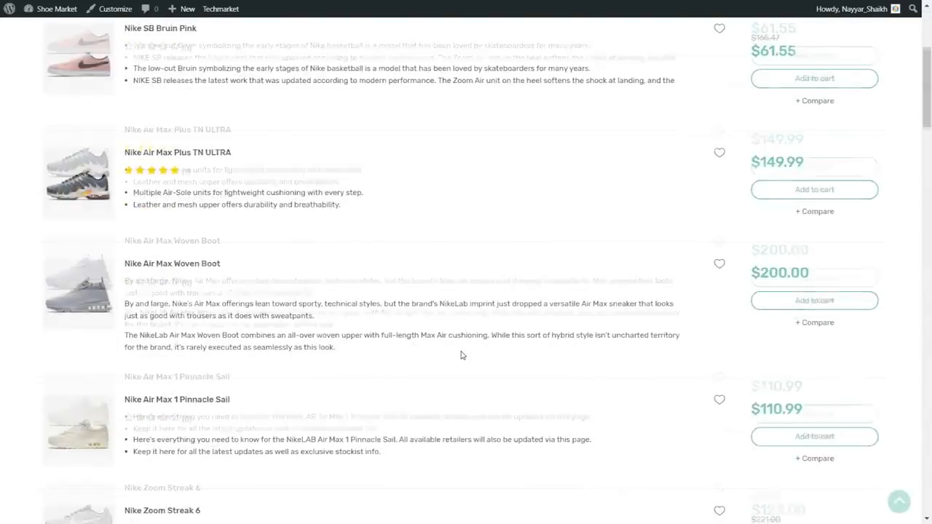
{"action": "scroll", "coordinate": [467, 379], "scroll_direction": "up", "scroll_amount": 4}
{"action": "left_click", "coordinate": [504, 119]}
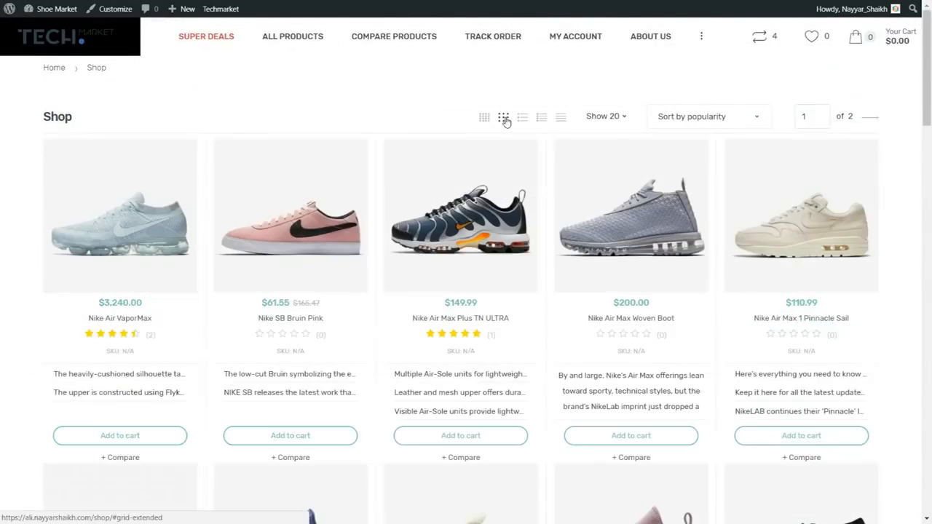
Check the sort options, keep popularity order, and scroll through the products
{"action": "left_click", "coordinate": [695, 118]}
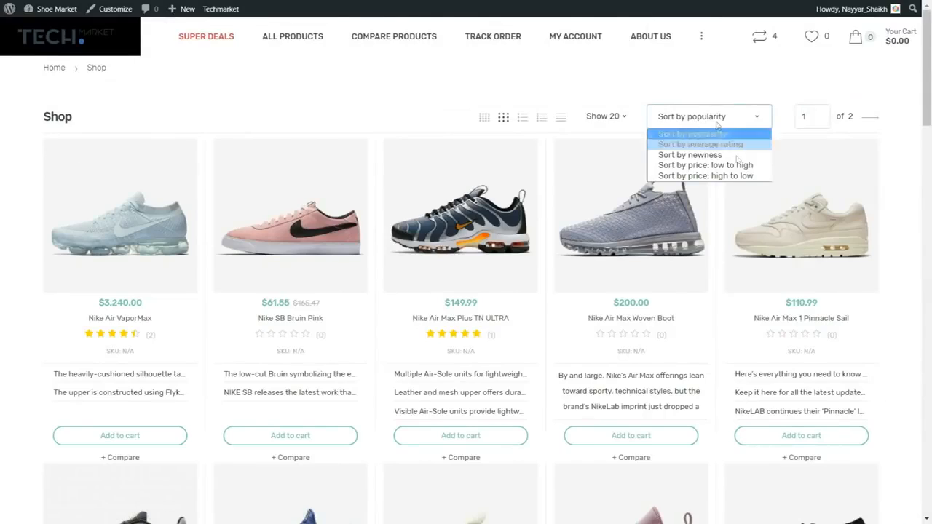
{"action": "left_click", "coordinate": [901, 242]}
{"action": "scroll", "coordinate": [900, 259], "scroll_direction": "down", "scroll_amount": 5}
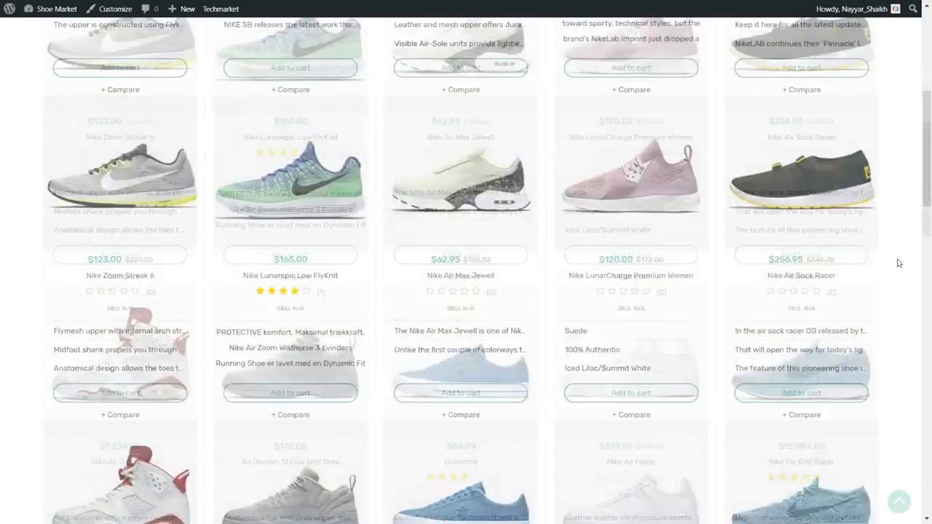
{"action": "scroll", "coordinate": [899, 263], "scroll_direction": "down", "scroll_amount": 14}
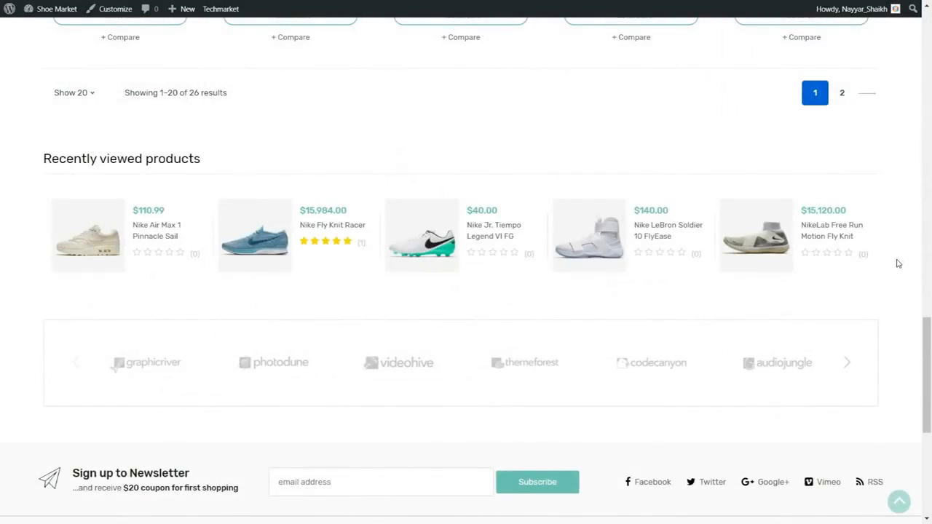
{"action": "scroll", "coordinate": [899, 264], "scroll_direction": "up", "scroll_amount": 19}
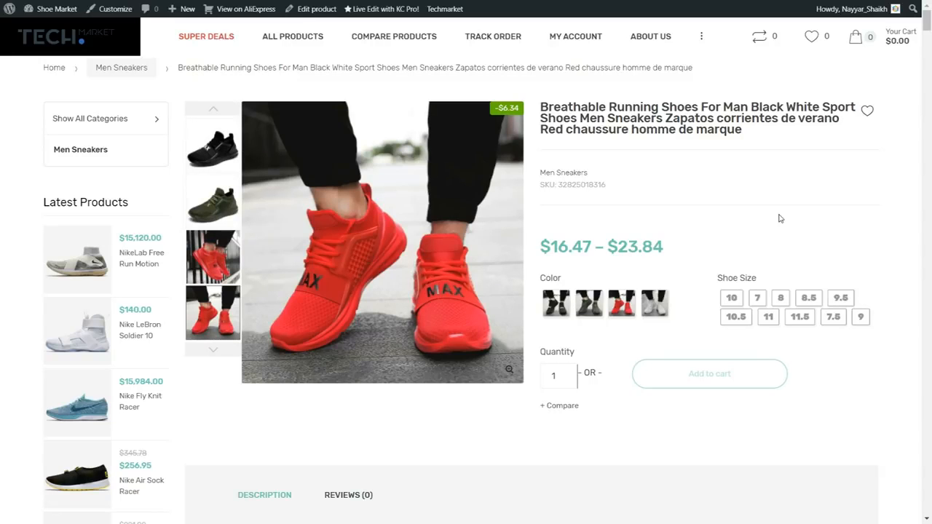
Compare the red, white and grey colour variants, settling on red
{"action": "left_click_drag", "start_coordinate": [763, 135], "coordinate": [550, 93]}
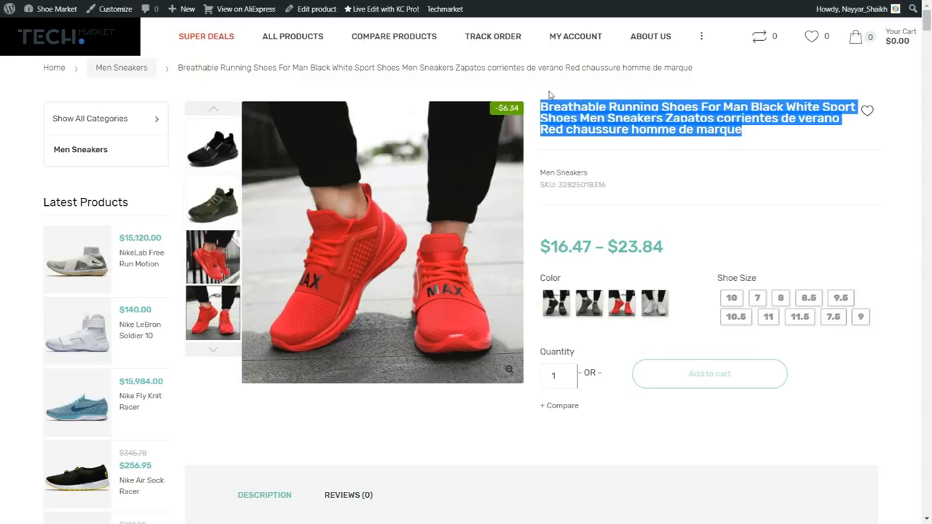
{"action": "left_click", "coordinate": [659, 146]}
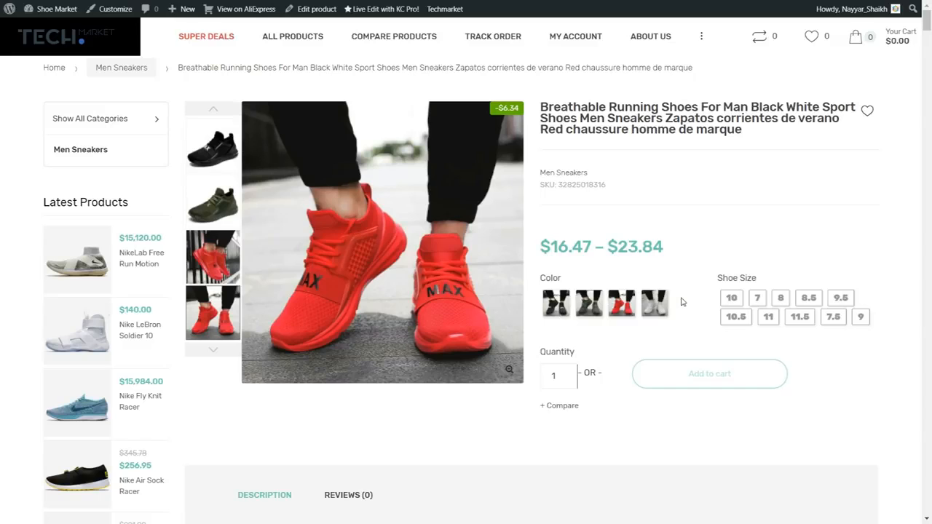
{"action": "left_click", "coordinate": [618, 305]}
{"action": "left_click", "coordinate": [661, 309]}
{"action": "left_click", "coordinate": [591, 312]}
{"action": "left_click", "coordinate": [623, 304]}
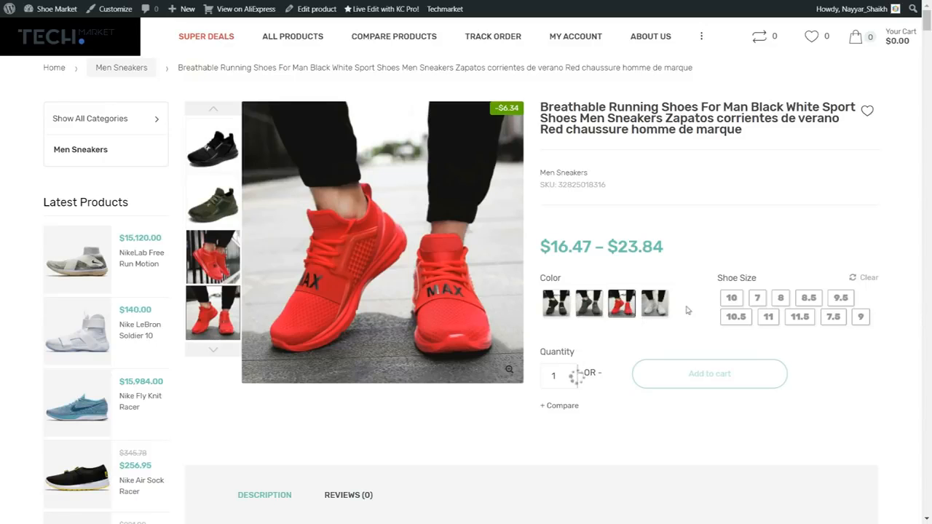
Choose shoe size 10 and highlight the resulting $18.84 sale price
{"action": "left_click", "coordinate": [734, 305]}
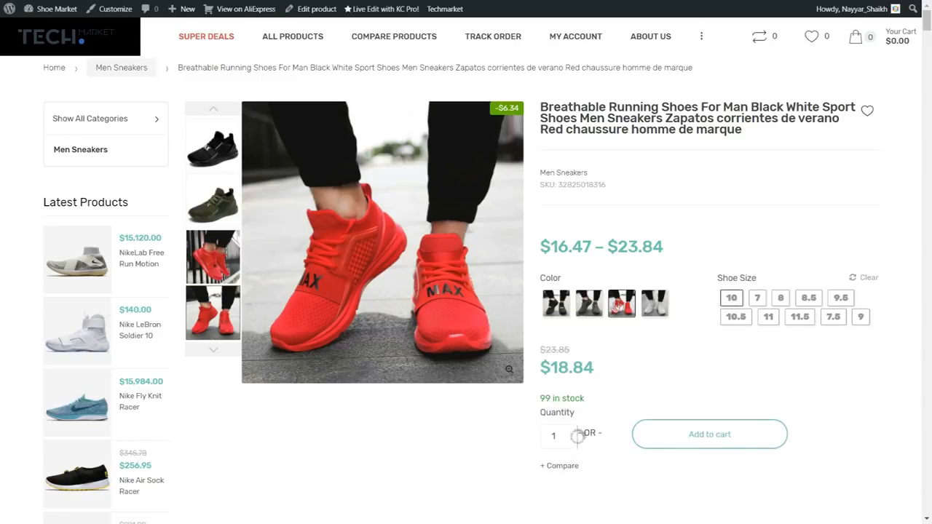
{"action": "left_click_drag", "start_coordinate": [598, 367], "coordinate": [640, 361]}
{"action": "left_click", "coordinate": [558, 366]}
{"action": "left_click", "coordinate": [608, 371]}
Scroll through the product Description and size chart
{"action": "scroll", "coordinate": [650, 367], "scroll_direction": "down", "scroll_amount": 1}
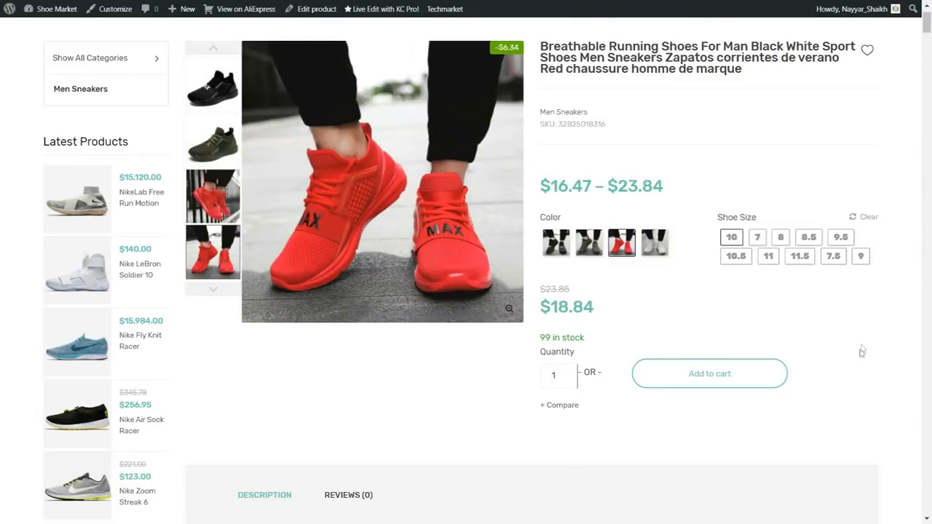
{"action": "scroll", "coordinate": [862, 349], "scroll_direction": "up", "scroll_amount": 1}
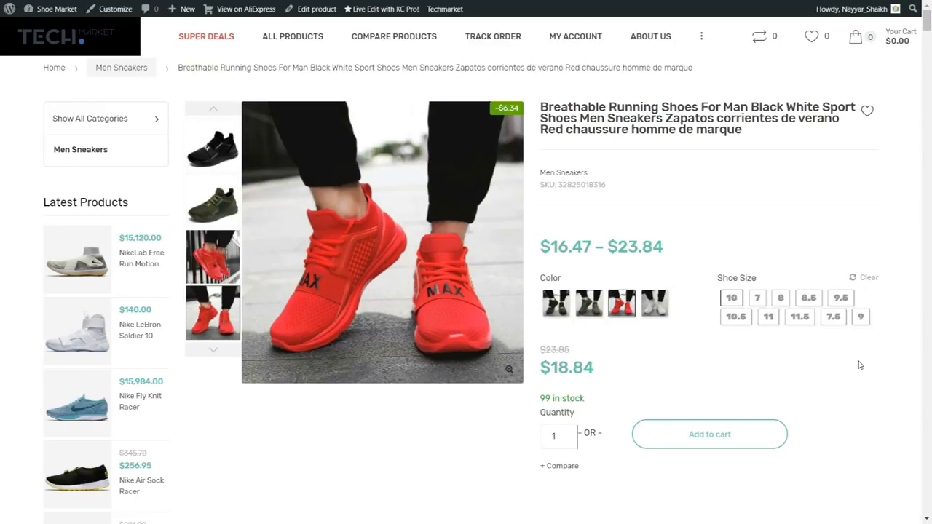
{"action": "scroll", "coordinate": [860, 365], "scroll_direction": "down", "scroll_amount": 8}
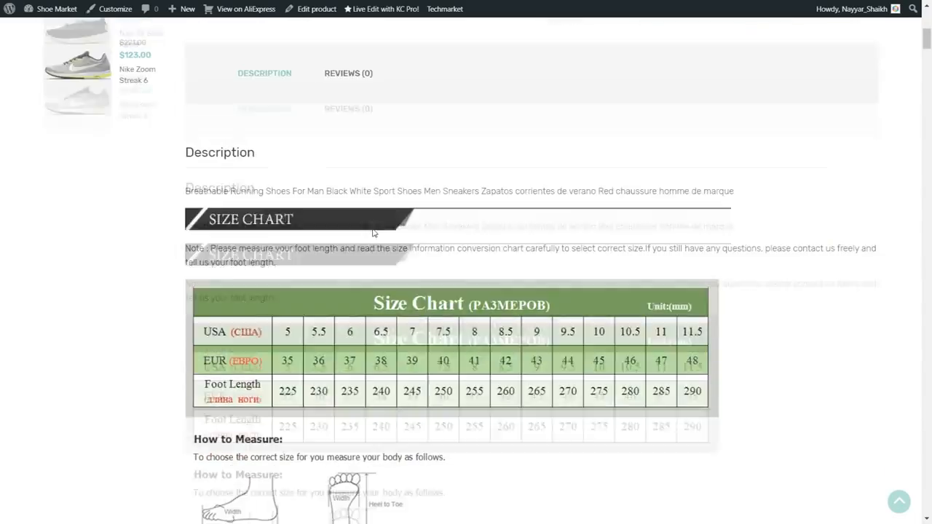
{"action": "scroll", "coordinate": [373, 232], "scroll_direction": "down", "scroll_amount": 15}
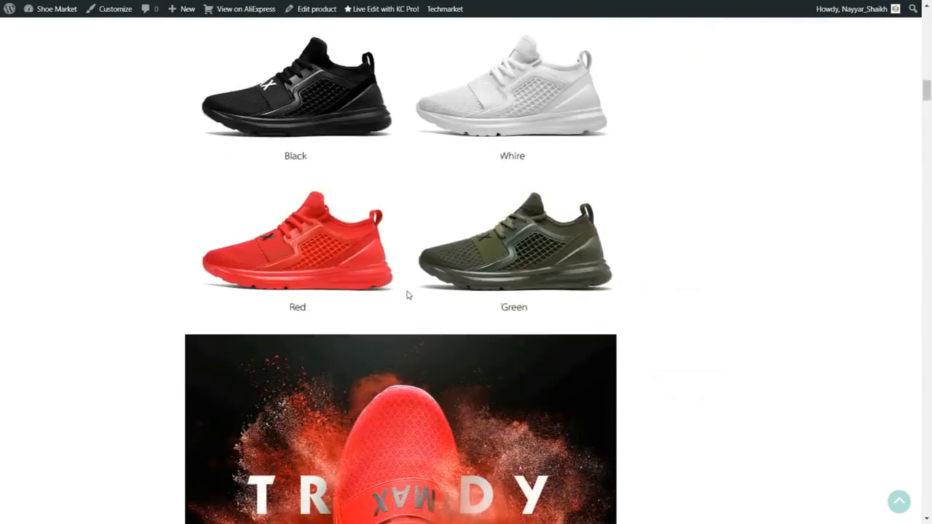
{"action": "left_click_drag", "start_coordinate": [927, 91], "coordinate": [926, 62]}
{"action": "scroll", "coordinate": [829, 219], "scroll_direction": "up", "scroll_amount": 5}
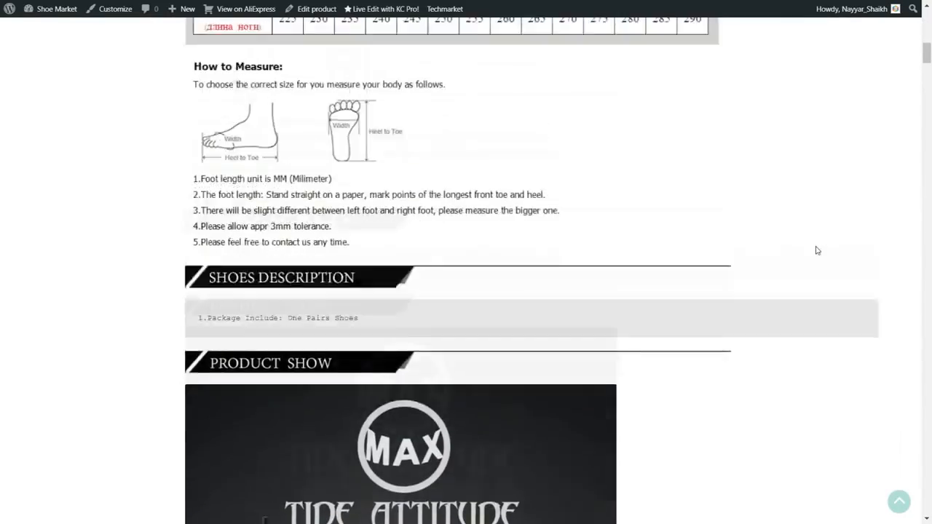
{"action": "scroll", "coordinate": [816, 250], "scroll_direction": "up", "scroll_amount": 7}
{"action": "scroll", "coordinate": [816, 250], "scroll_direction": "down", "scroll_amount": 2}
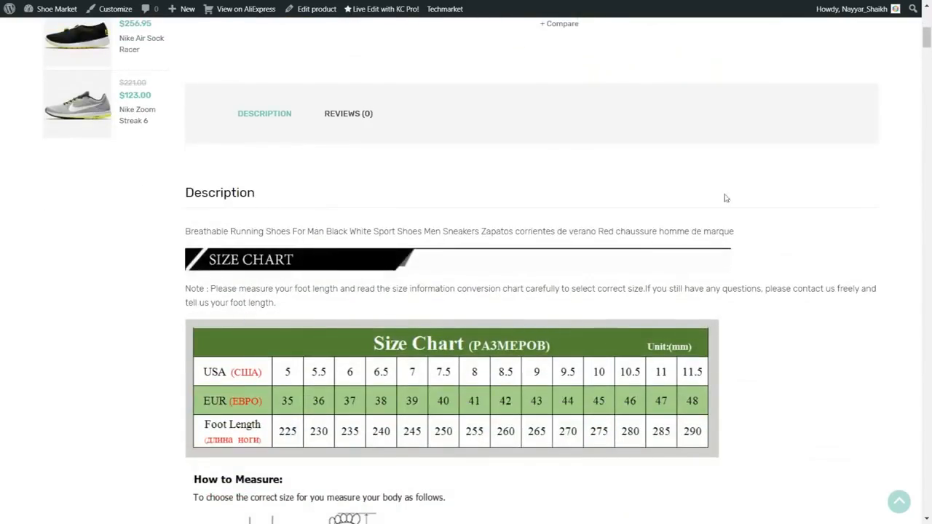
{"action": "scroll", "coordinate": [360, 277], "scroll_direction": "up", "scroll_amount": 2}
Look at the Reviews (0) tab, then return to Description and review the size chart
{"action": "left_click", "coordinate": [359, 294]}
{"action": "scroll", "coordinate": [626, 302], "scroll_direction": "down", "scroll_amount": 2}
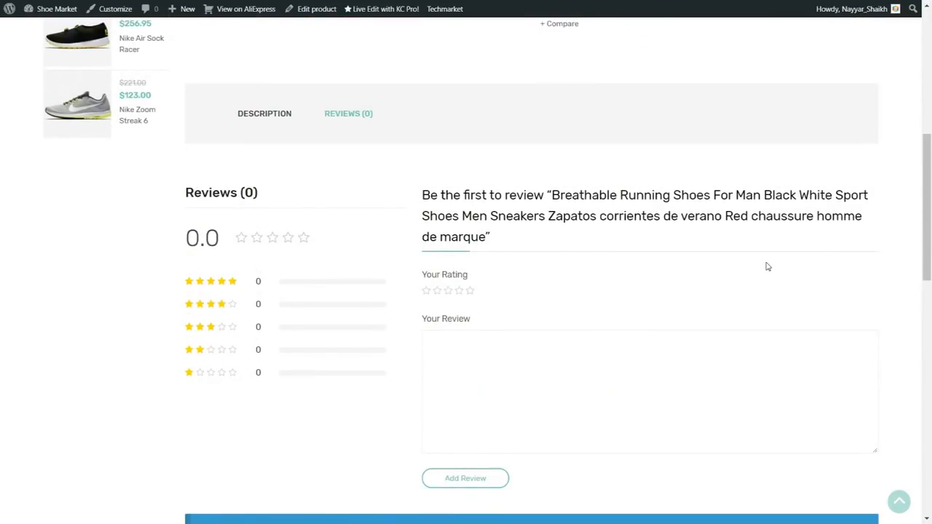
{"action": "left_click", "coordinate": [271, 120]}
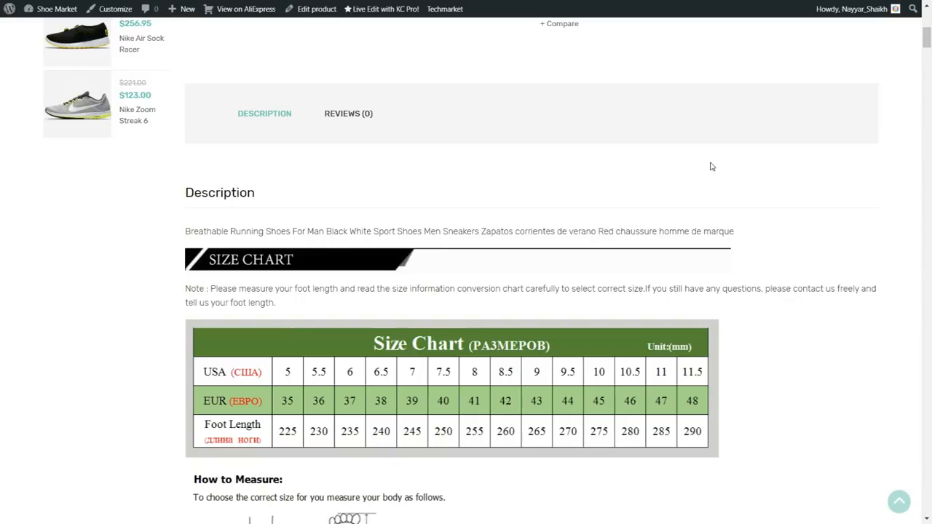
{"action": "scroll", "coordinate": [729, 200], "scroll_direction": "up", "scroll_amount": 4}
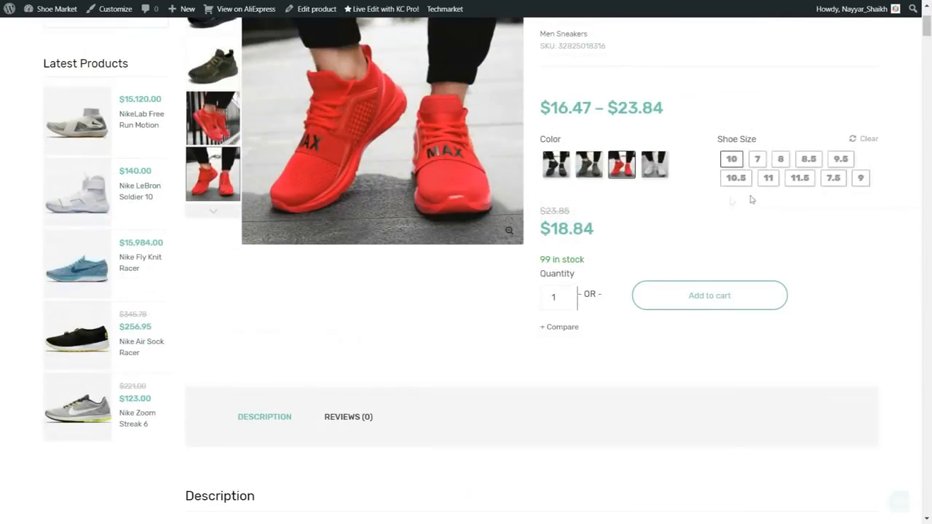
{"action": "scroll", "coordinate": [909, 201], "scroll_direction": "up", "scroll_amount": 2}
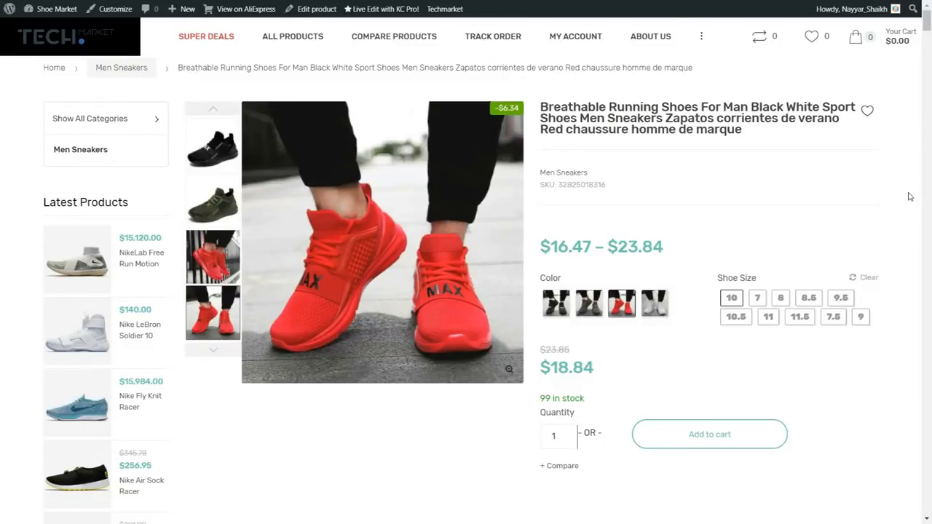
{"action": "scroll", "coordinate": [69, 256], "scroll_direction": "down", "scroll_amount": 3}
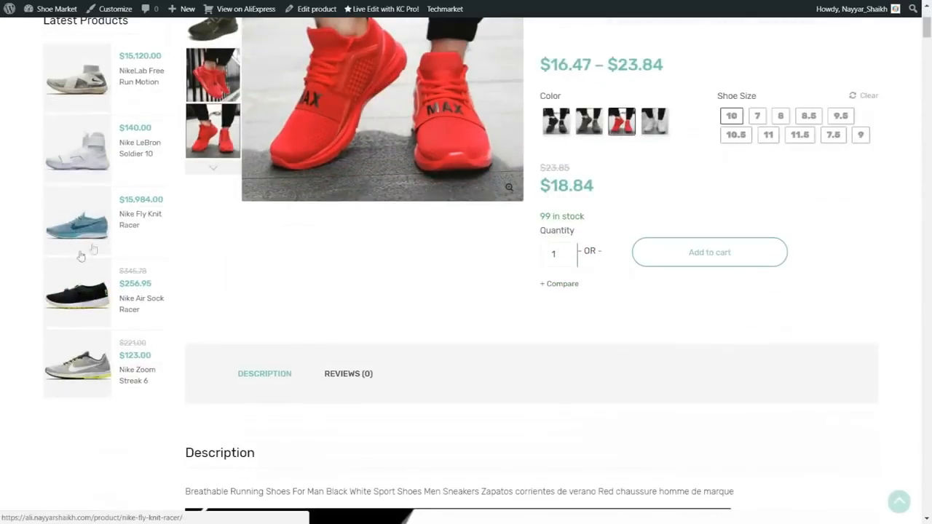
{"action": "scroll", "coordinate": [109, 287], "scroll_direction": "down", "scroll_amount": 3}
{"action": "scroll", "coordinate": [121, 273], "scroll_direction": "up", "scroll_amount": 6}
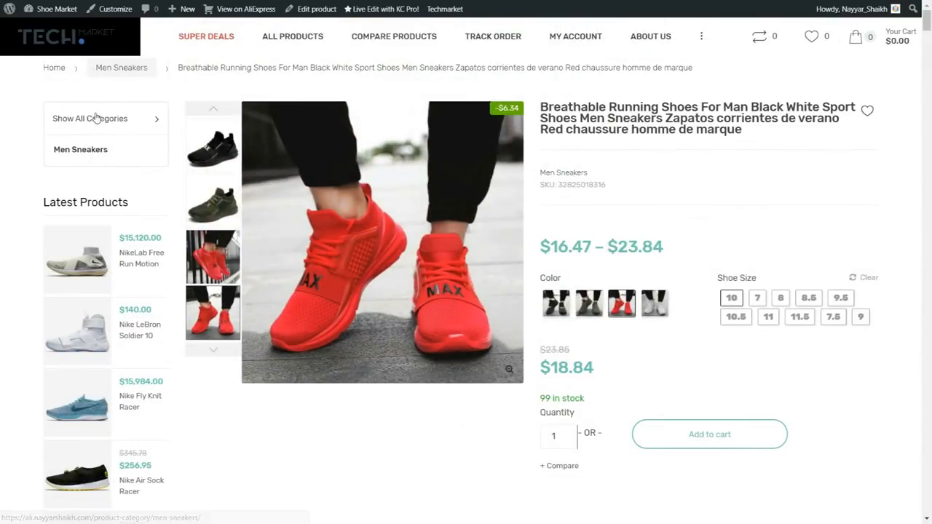
{"action": "scroll", "coordinate": [131, 204], "scroll_direction": "down", "scroll_amount": 2}
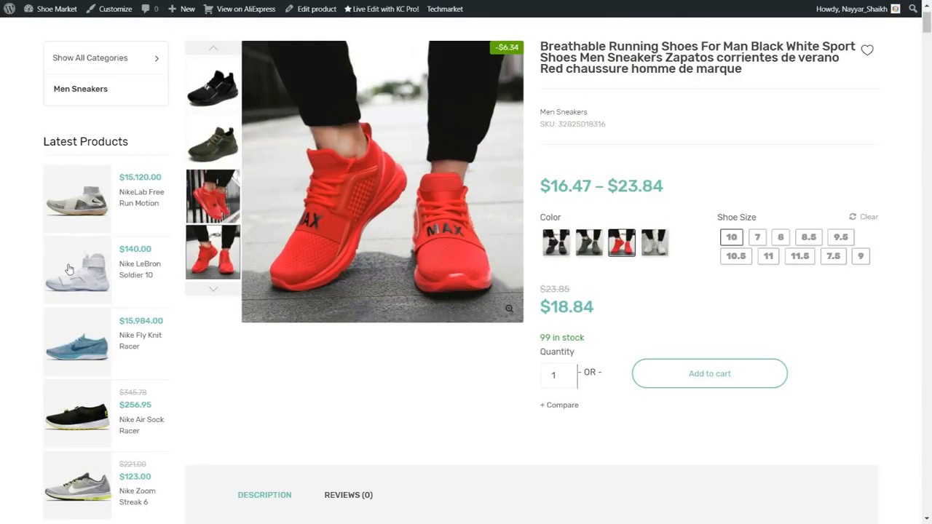
{"action": "scroll", "coordinate": [111, 220], "scroll_direction": "down", "scroll_amount": 3}
{"action": "scroll", "coordinate": [111, 219], "scroll_direction": "up", "scroll_amount": 5}
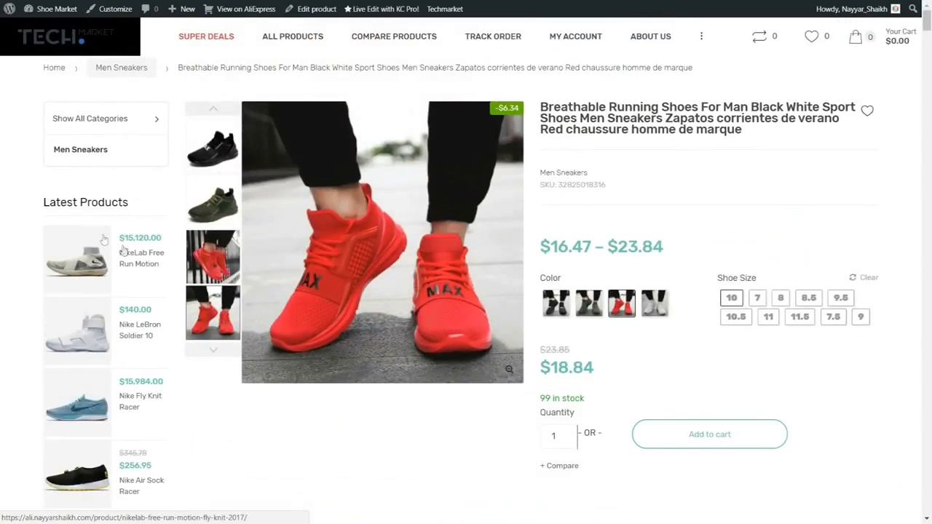
{"action": "scroll", "coordinate": [108, 222], "scroll_direction": "down", "scroll_amount": 1}
{"action": "scroll", "coordinate": [108, 222], "scroll_direction": "down", "scroll_amount": 2}
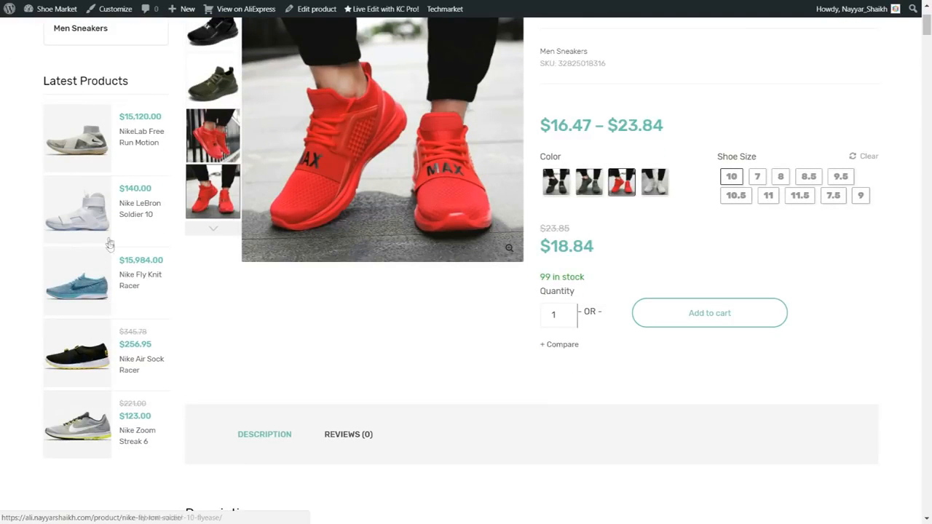
{"action": "scroll", "coordinate": [107, 283], "scroll_direction": "up", "scroll_amount": 2}
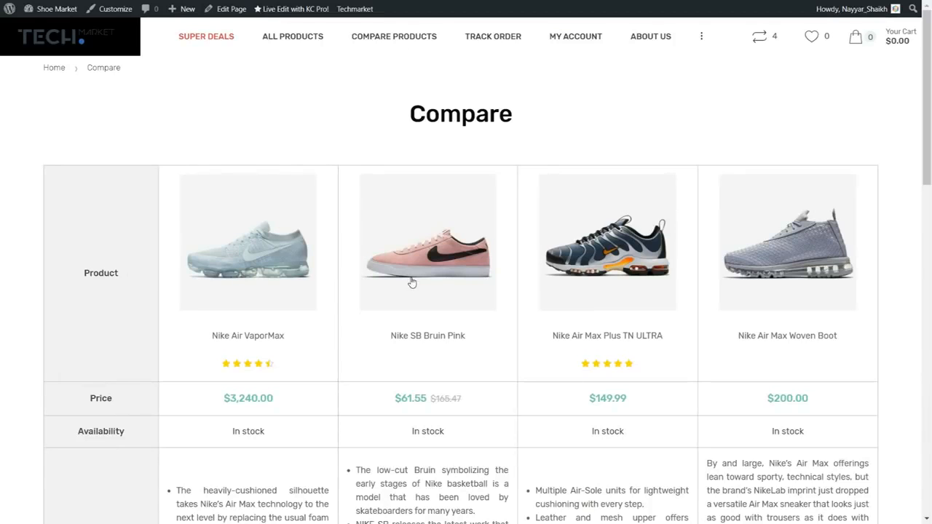
Scroll through the Compare table of the four Nike shoes
{"action": "scroll", "coordinate": [911, 203], "scroll_direction": "down", "scroll_amount": 12}
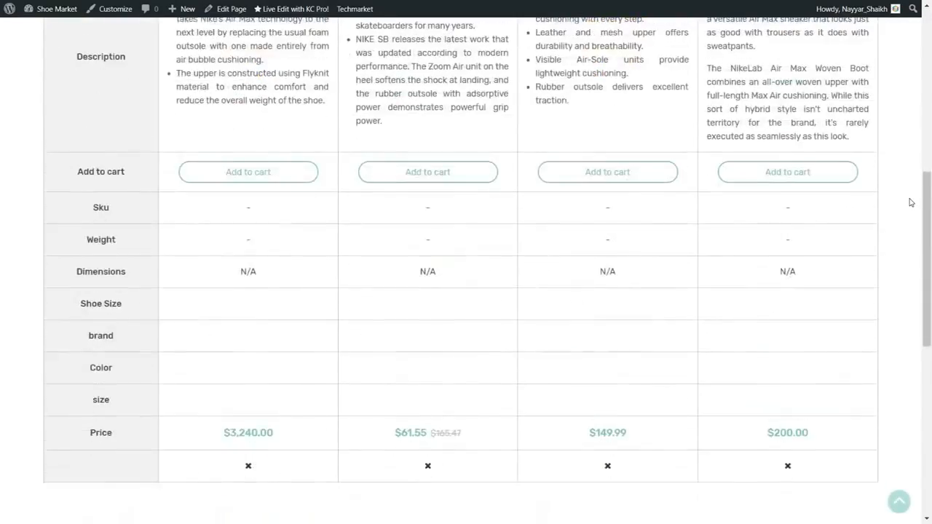
{"action": "scroll", "coordinate": [911, 203], "scroll_direction": "up", "scroll_amount": 7}
{"action": "scroll", "coordinate": [910, 203], "scroll_direction": "up", "scroll_amount": 5}
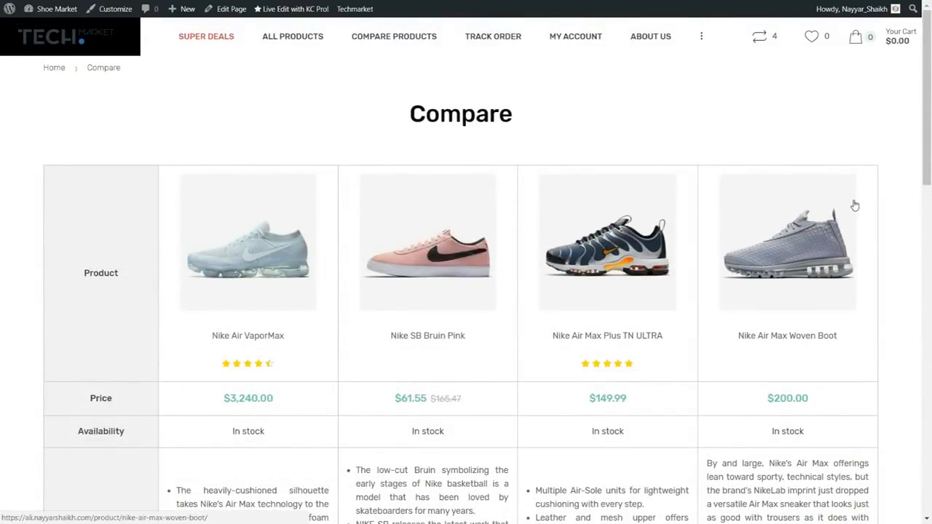
{"action": "scroll", "coordinate": [267, 218], "scroll_direction": "down", "scroll_amount": 1}
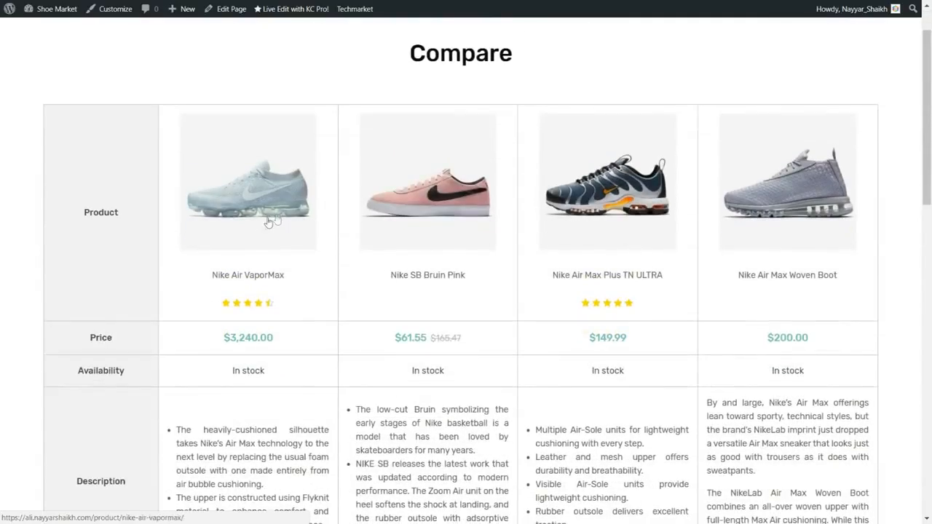
{"action": "scroll", "coordinate": [879, 198], "scroll_direction": "down", "scroll_amount": 5}
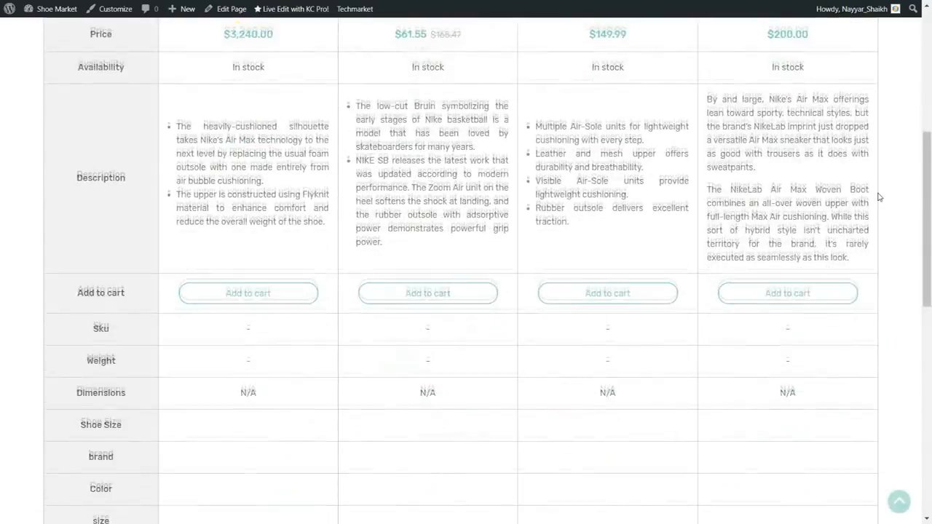
{"action": "scroll", "coordinate": [879, 198], "scroll_direction": "up", "scroll_amount": 6}
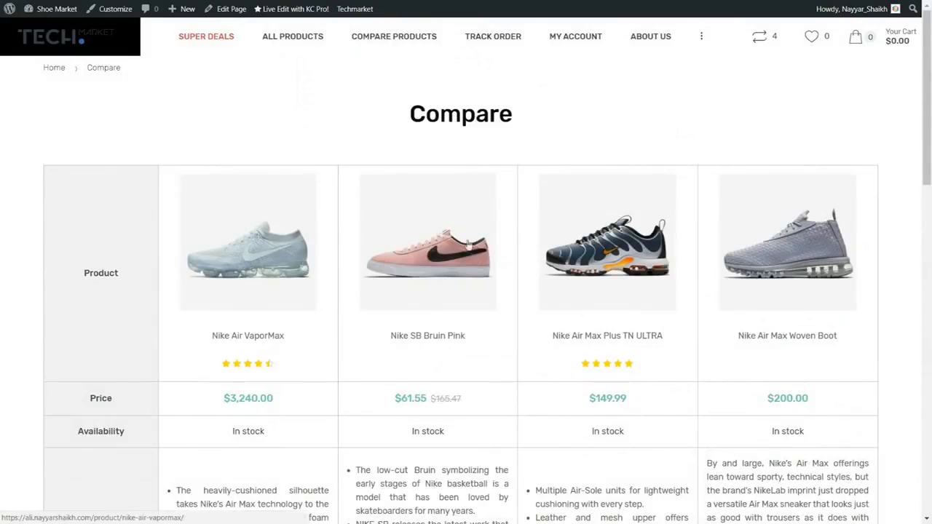
{"action": "scroll", "coordinate": [544, 245], "scroll_direction": "down", "scroll_amount": 2}
{"action": "scroll", "coordinate": [292, 225], "scroll_direction": "down", "scroll_amount": 1}
{"action": "scroll", "coordinate": [123, 300], "scroll_direction": "up", "scroll_amount": 3}
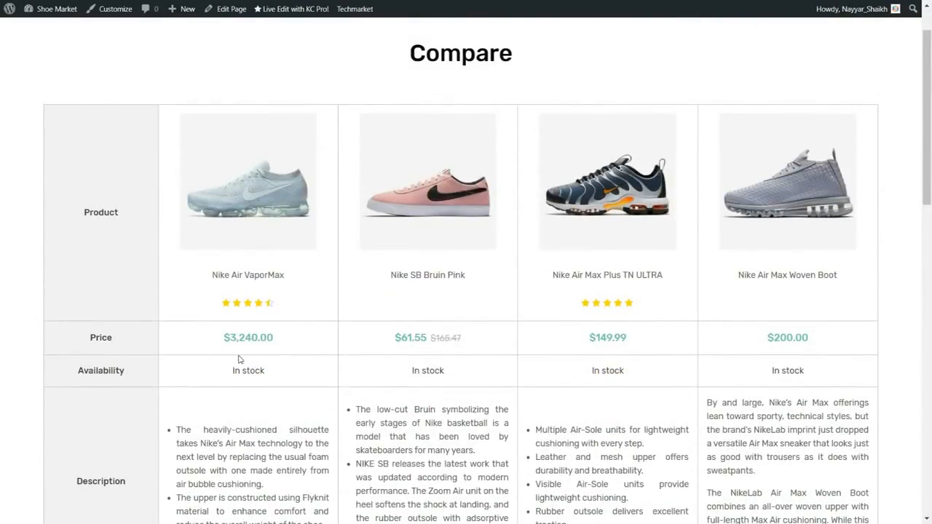
Remove Nike Air VaporMax from the comparison, then return to the Shop page
{"action": "scroll", "coordinate": [239, 359], "scroll_direction": "down", "scroll_amount": 2}
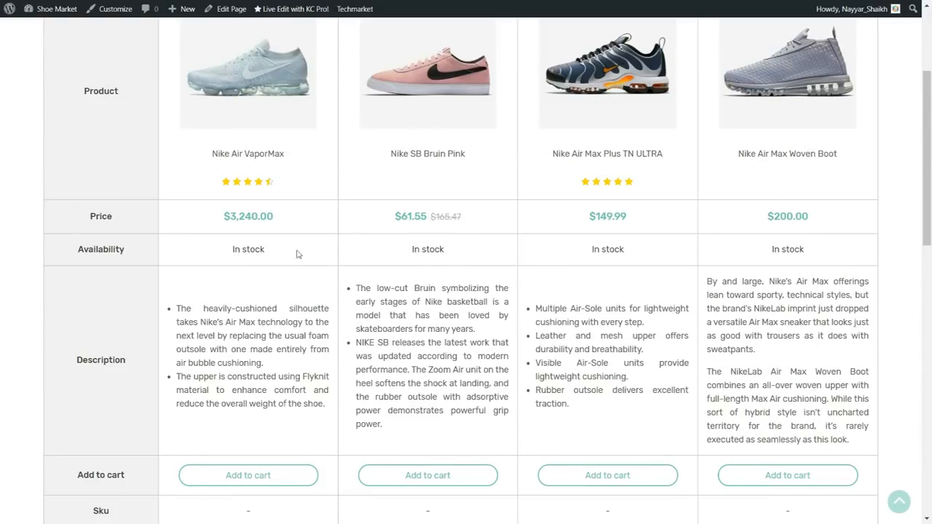
{"action": "scroll", "coordinate": [305, 291], "scroll_direction": "down", "scroll_amount": 1}
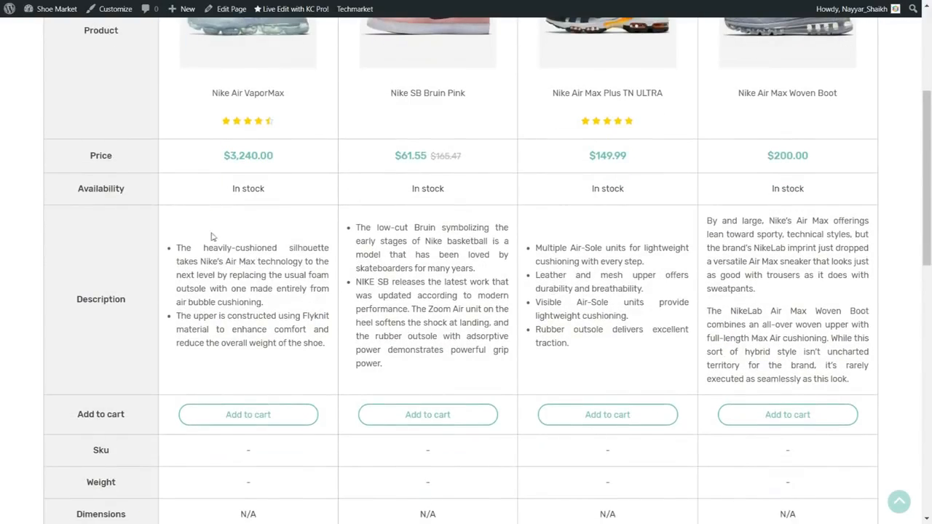
{"action": "scroll", "coordinate": [284, 270], "scroll_direction": "down", "scroll_amount": 2}
{"action": "scroll", "coordinate": [375, 323], "scroll_direction": "down", "scroll_amount": 5}
{"action": "scroll", "coordinate": [592, 295], "scroll_direction": "down", "scroll_amount": 2}
{"action": "scroll", "coordinate": [592, 296], "scroll_direction": "up", "scroll_amount": 5}
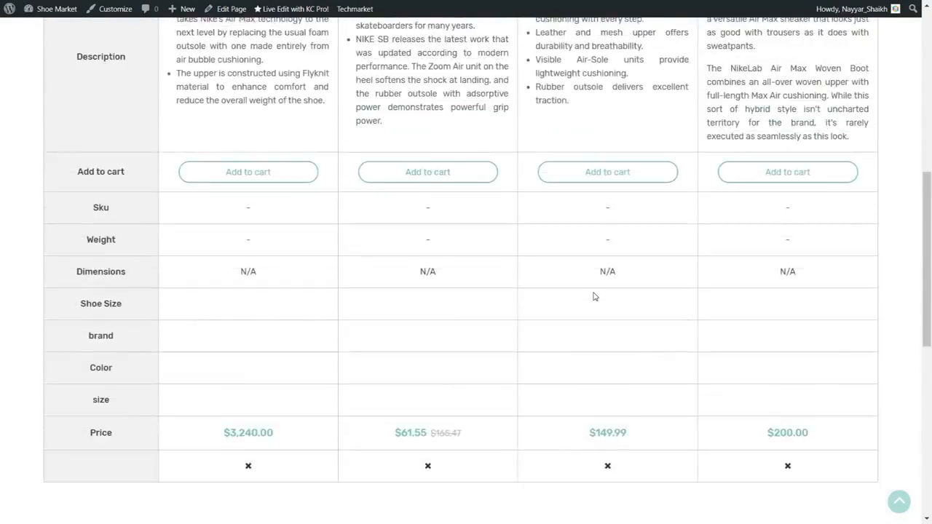
{"action": "scroll", "coordinate": [593, 296], "scroll_direction": "up", "scroll_amount": 7}
{"action": "scroll", "coordinate": [593, 296], "scroll_direction": "down", "scroll_amount": 10}
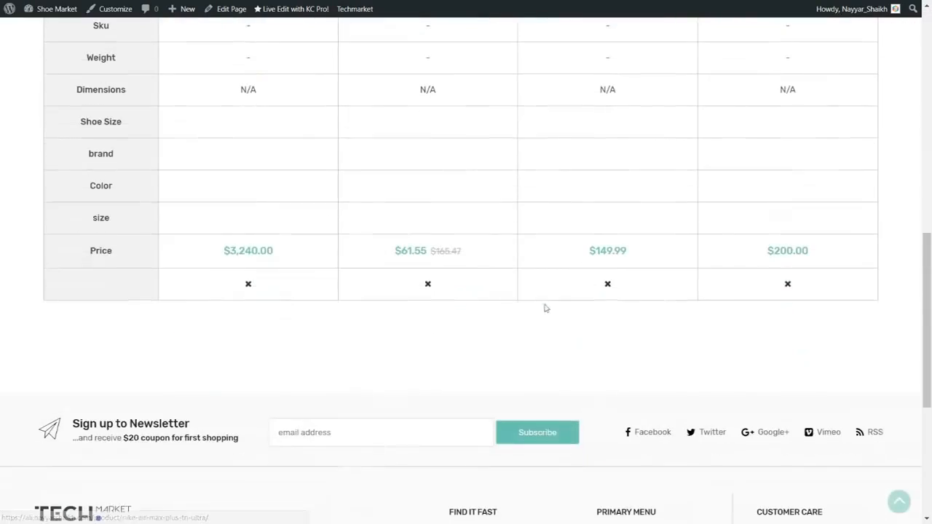
{"action": "left_click", "coordinate": [247, 285]}
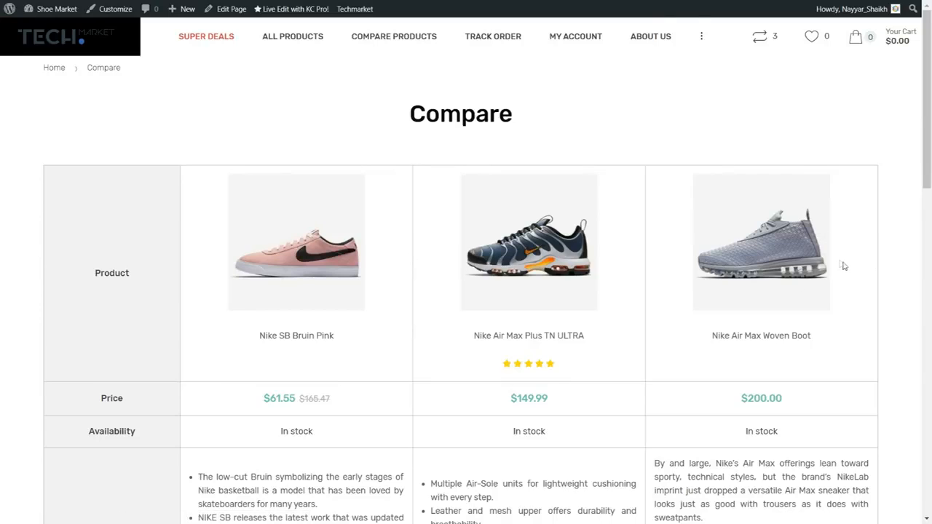
{"action": "left_click", "coordinate": [295, 41]}
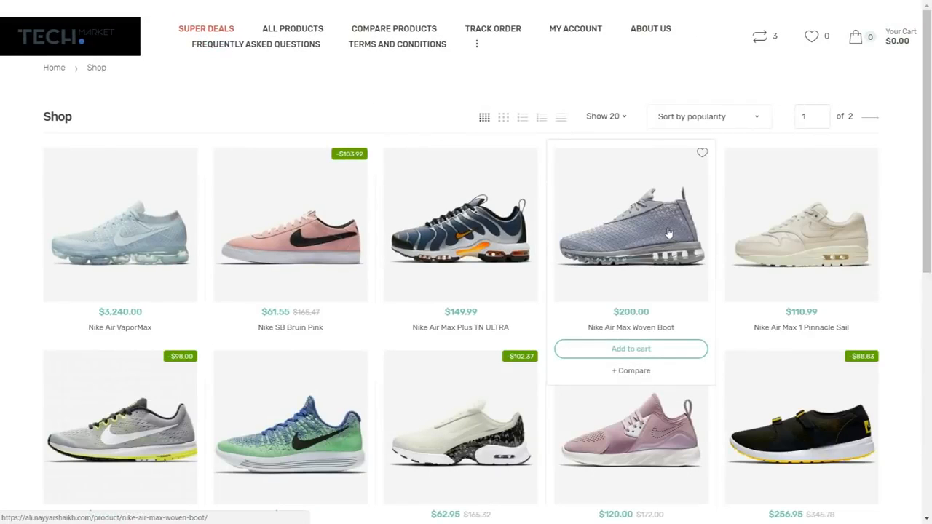
Add the NikeZoom FLy Knit Streak to the product comparison
{"action": "scroll", "coordinate": [669, 233], "scroll_direction": "down", "scroll_amount": 6}
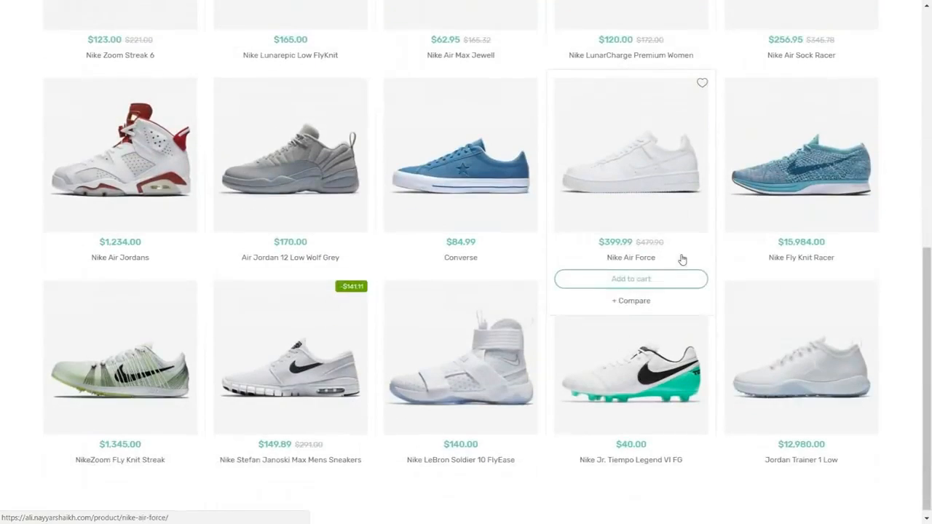
{"action": "left_click", "coordinate": [141, 337]}
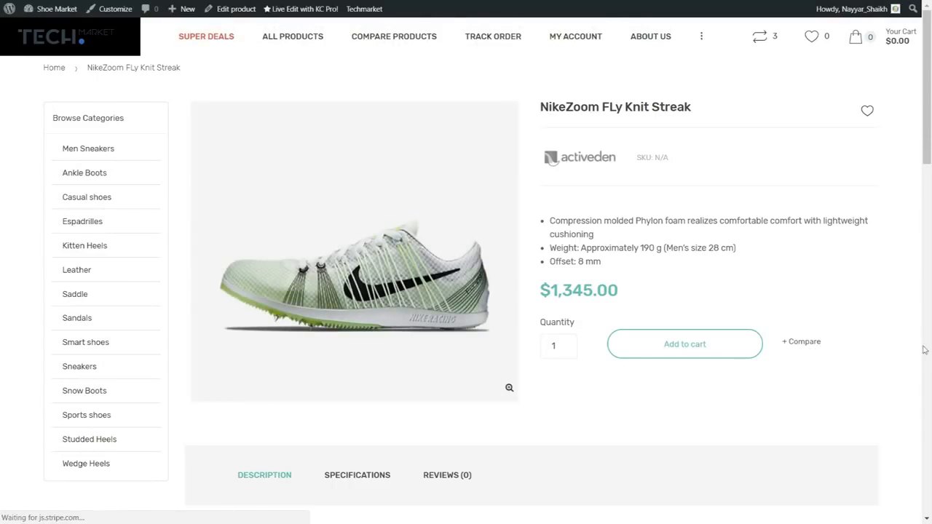
{"action": "left_click", "coordinate": [807, 344]}
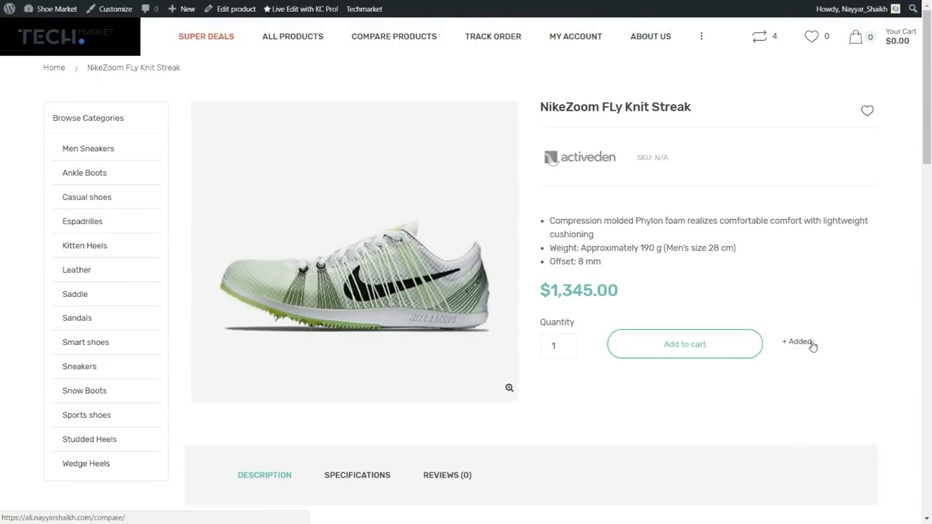
View the comparison of the four chosen shoes and scroll through it
{"action": "left_click", "coordinate": [766, 40]}
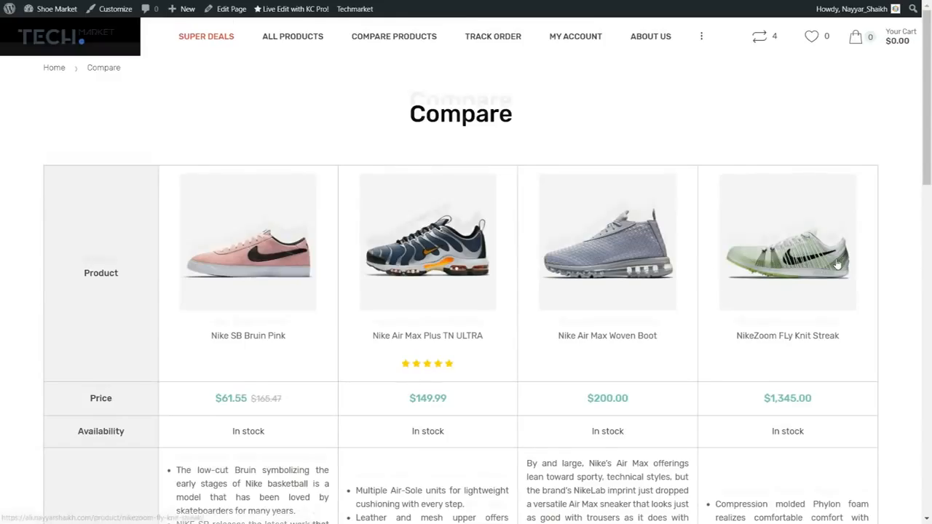
{"action": "scroll", "coordinate": [838, 264], "scroll_direction": "down", "scroll_amount": 1}
{"action": "scroll", "coordinate": [804, 298], "scroll_direction": "down", "scroll_amount": 2}
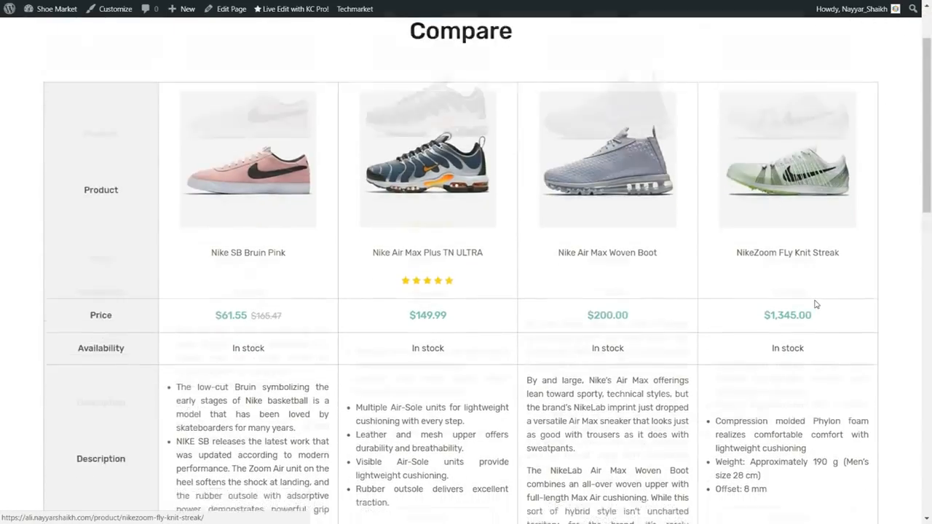
{"action": "scroll", "coordinate": [817, 196], "scroll_direction": "up", "scroll_amount": 3}
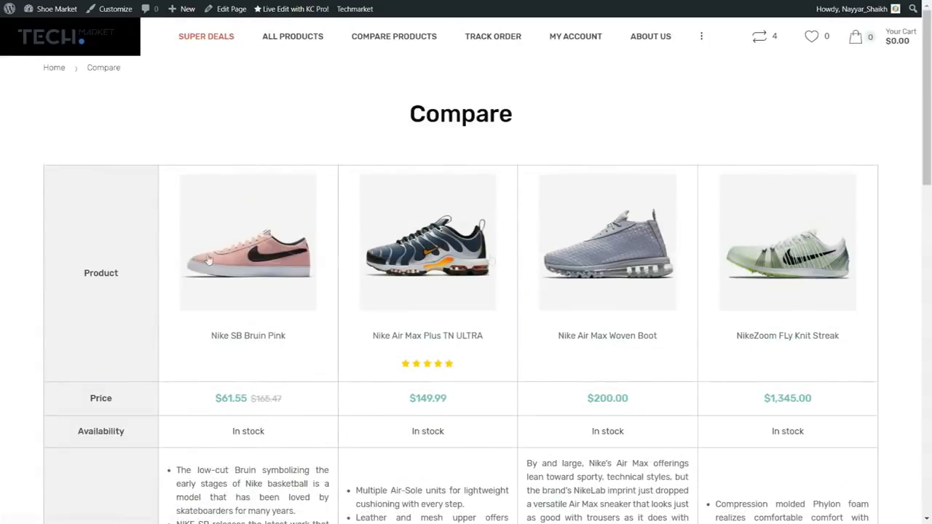
{"action": "scroll", "coordinate": [681, 250], "scroll_direction": "down", "scroll_amount": 3}
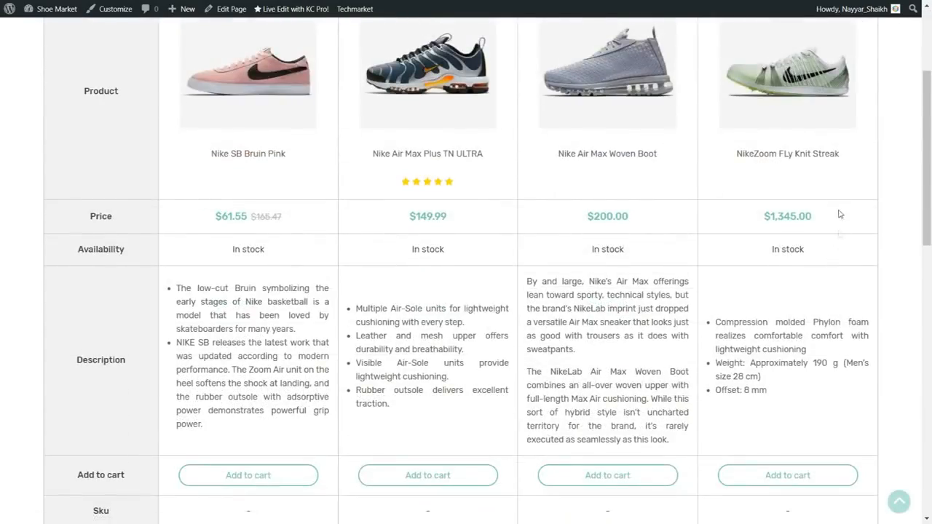
{"action": "scroll", "coordinate": [838, 250], "scroll_direction": "down", "scroll_amount": 10}
{"action": "scroll", "coordinate": [839, 251], "scroll_direction": "up", "scroll_amount": 10}
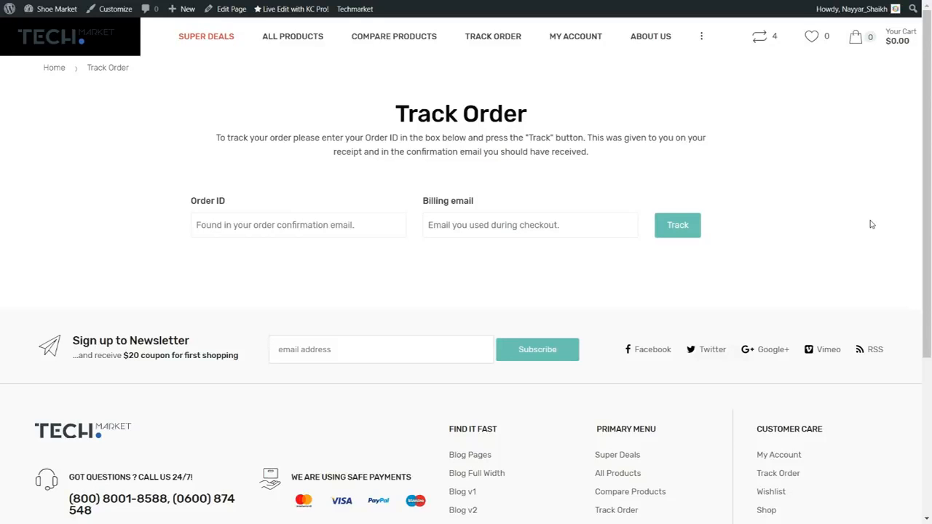
Track order 41 by entering its order ID and the billing email address
{"action": "left_click", "coordinate": [269, 225]}
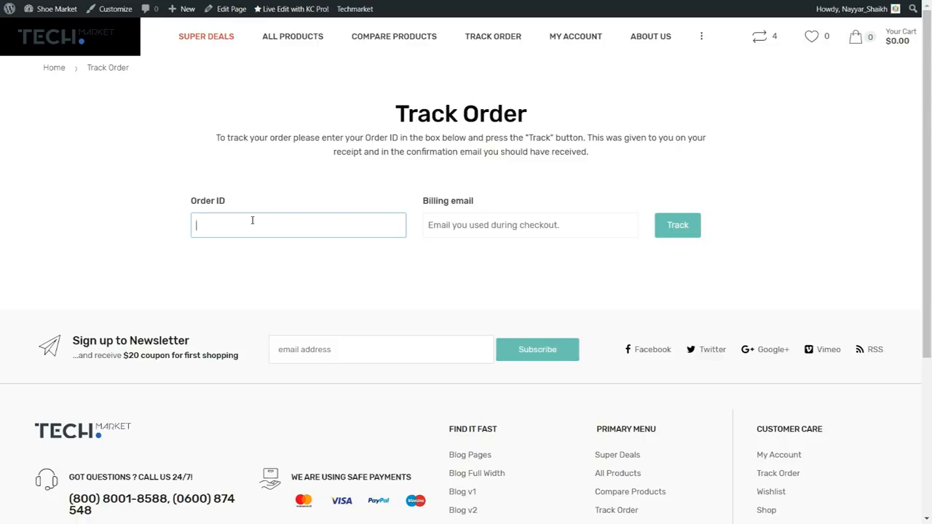
{"action": "type", "text": "41"}
{"action": "left_click", "coordinate": [313, 197]}
{"action": "left_click_drag", "start_coordinate": [213, 226], "coordinate": [185, 225]}
{"action": "left_click", "coordinate": [492, 223]}
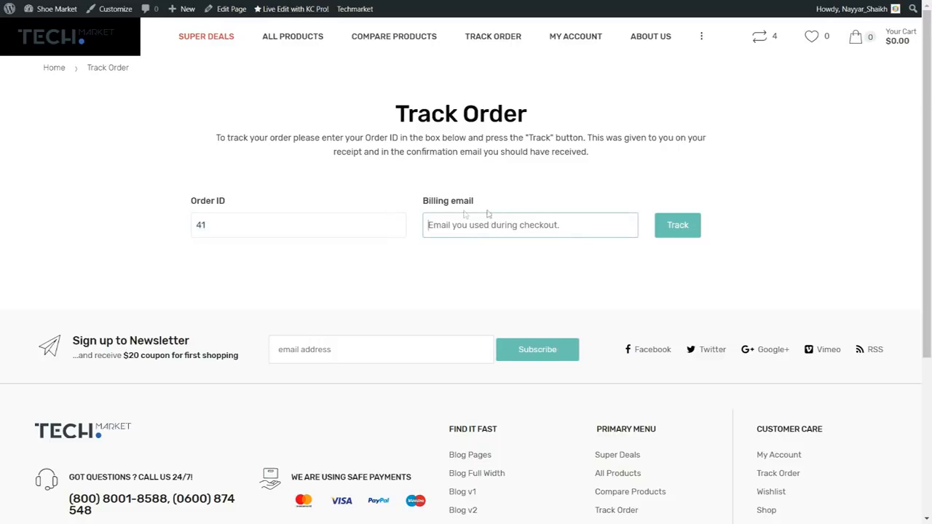
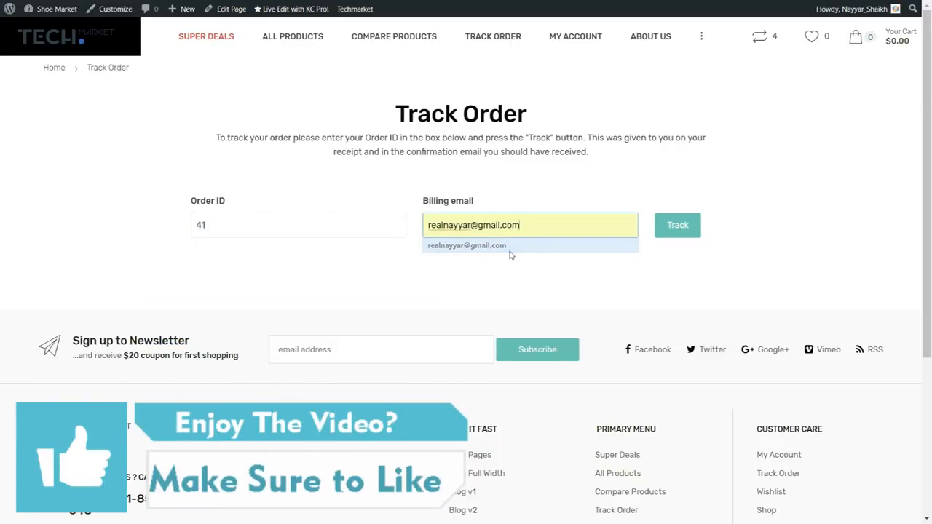
{"action": "left_click", "coordinate": [510, 248]}
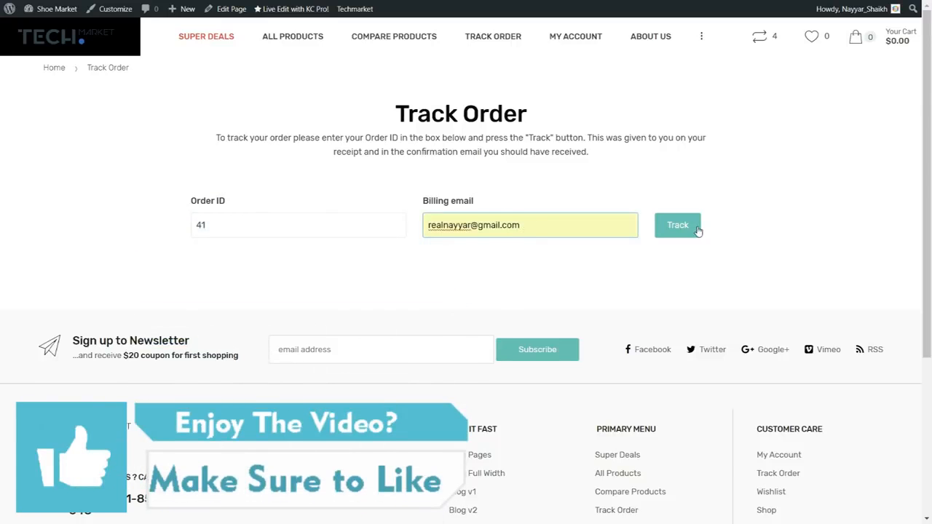
{"action": "left_click_drag", "start_coordinate": [226, 225], "coordinate": [187, 228]}
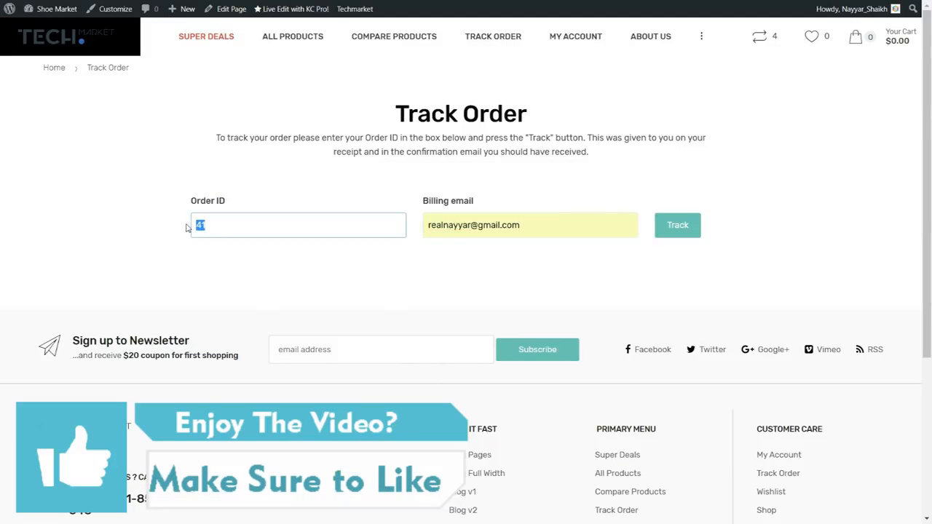
{"action": "left_click", "coordinate": [679, 227]}
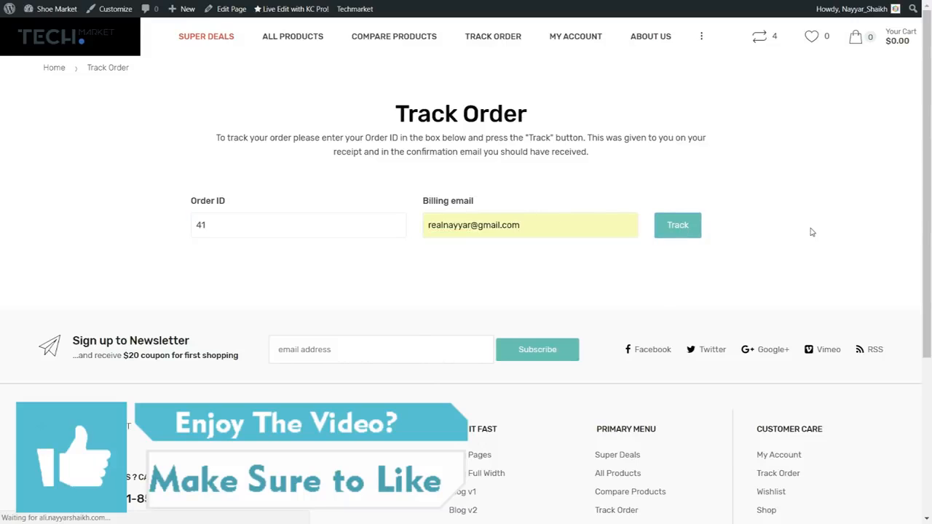
Highlight the order's shipped update message and its number, date and status lines
{"action": "scroll", "coordinate": [762, 251], "scroll_direction": "down", "scroll_amount": 5}
{"action": "scroll", "coordinate": [759, 253], "scroll_direction": "down", "scroll_amount": 4}
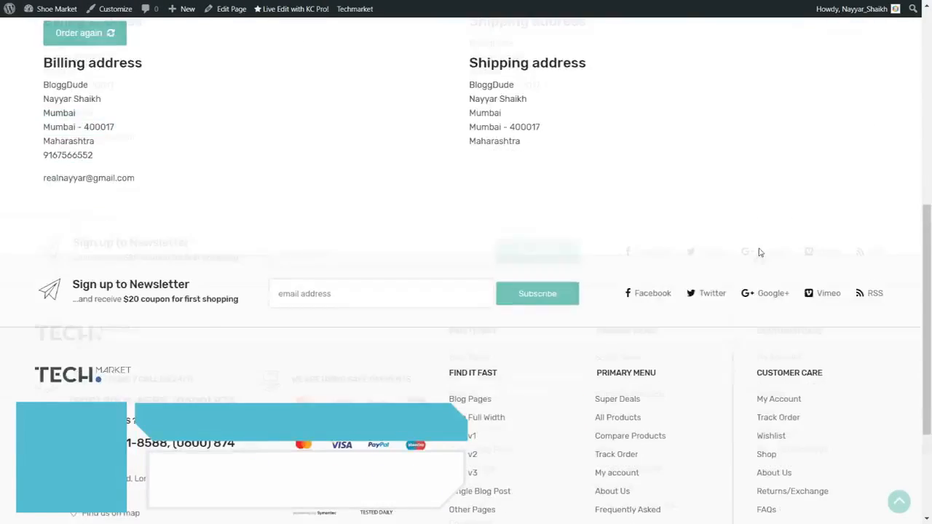
{"action": "scroll", "coordinate": [759, 255], "scroll_direction": "up", "scroll_amount": 8}
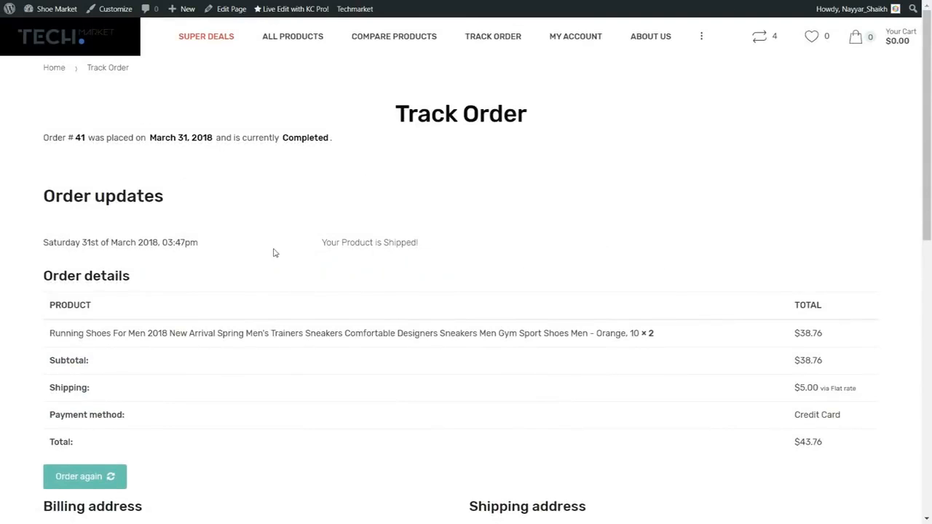
{"action": "left_click_drag", "start_coordinate": [325, 243], "coordinate": [440, 246]}
{"action": "left_click", "coordinate": [440, 246]}
{"action": "left_click_drag", "start_coordinate": [42, 138], "coordinate": [319, 139]}
{"action": "left_click", "coordinate": [173, 146]}
{"action": "left_click", "coordinate": [276, 155]}
{"action": "left_click", "coordinate": [359, 145]}
Highlight the ordered product, quantity 2 and the $5.00 flat rate shipping charge
{"action": "left_click_drag", "start_coordinate": [50, 336], "coordinate": [666, 333]}
{"action": "double_click", "coordinate": [651, 334]}
{"action": "left_click_drag", "start_coordinate": [791, 388], "coordinate": [877, 389]}
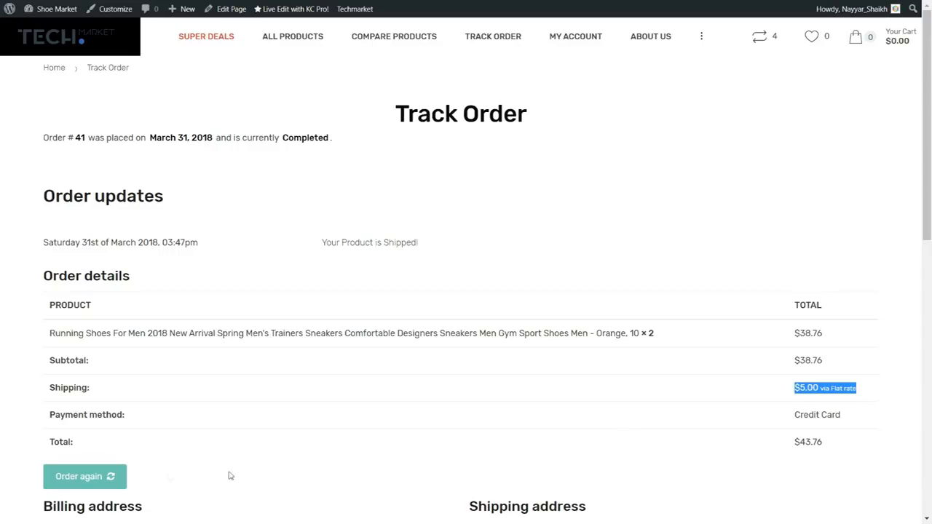
{"action": "left_click_drag", "start_coordinate": [43, 418], "coordinate": [505, 428]}
{"action": "left_click", "coordinate": [505, 428]}
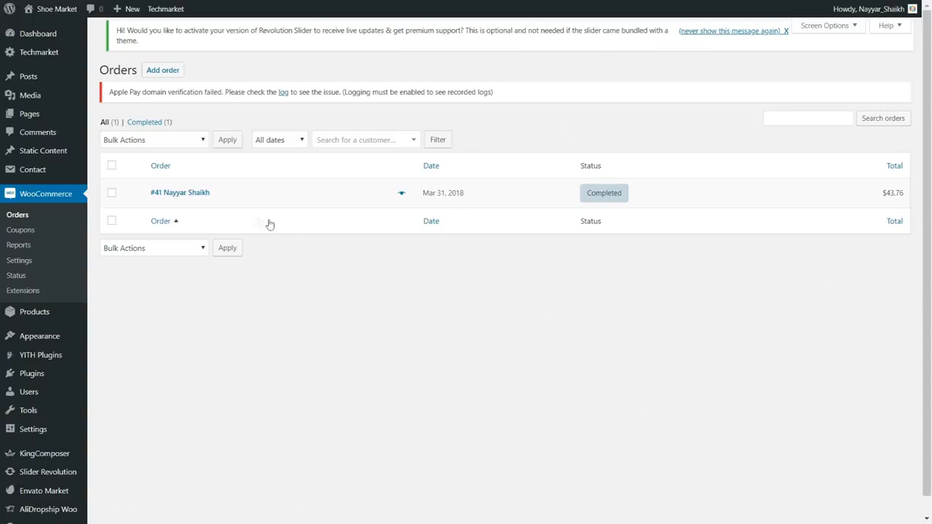
Open order #41 and check its creation date and Completed status, leaving both unchanged
{"action": "left_click", "coordinate": [191, 193]}
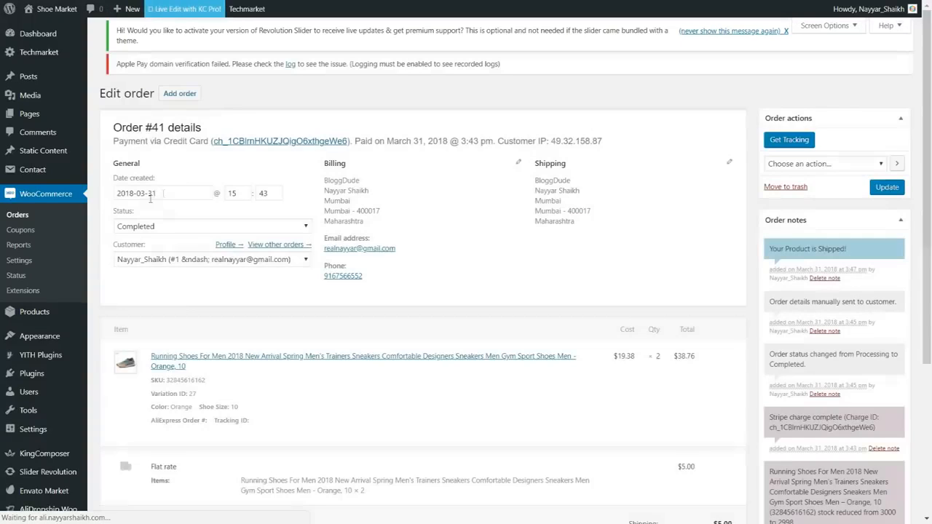
{"action": "mouse_move", "coordinate": [166, 135]}
{"action": "left_mouse_down"}
{"action": "mouse_move", "coordinate": [139, 135]}
{"action": "mouse_move", "coordinate": [152, 135]}
{"action": "left_mouse_up"}
{"action": "left_click", "coordinate": [166, 135]}
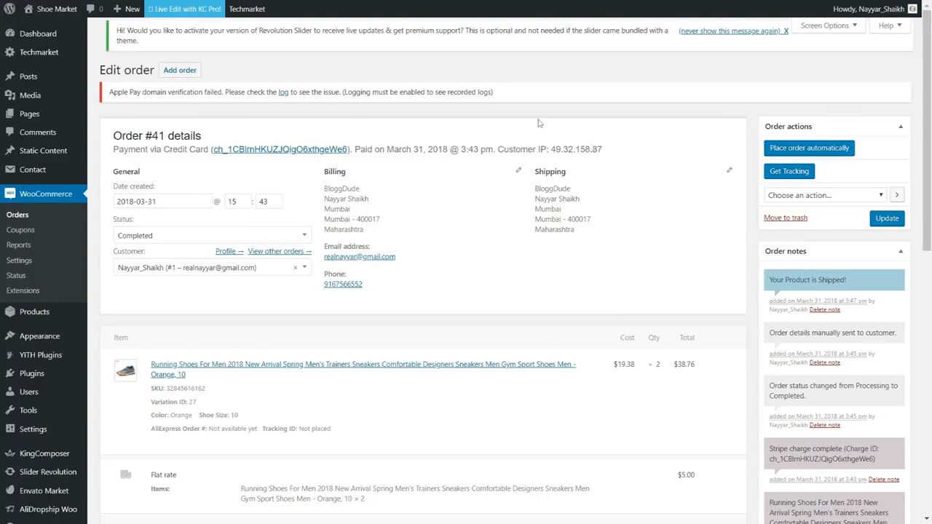
{"action": "left_click", "coordinate": [150, 204]}
{"action": "left_click", "coordinate": [213, 170]}
{"action": "left_click", "coordinate": [206, 236]}
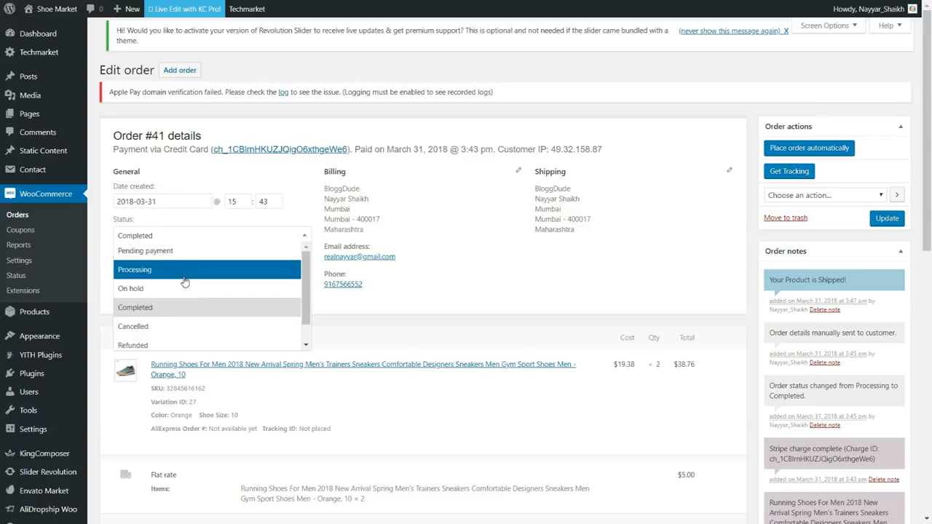
{"action": "left_click", "coordinate": [462, 279]}
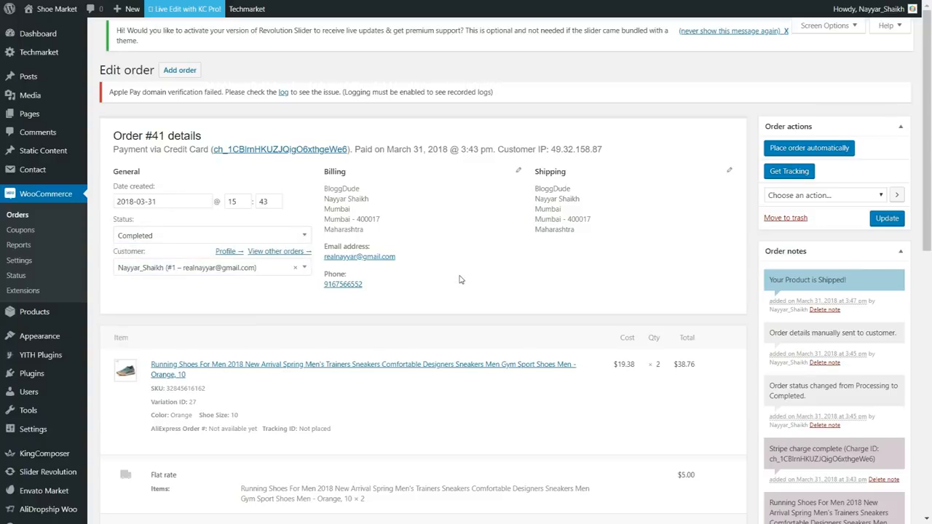
{"action": "left_click", "coordinate": [204, 235]}
{"action": "left_click", "coordinate": [518, 278]}
Review the billing address, then scroll through the order items, totals and custom fields
{"action": "left_click_drag", "start_coordinate": [320, 188], "coordinate": [435, 223]}
{"action": "left_click", "coordinate": [435, 223]}
{"action": "scroll", "coordinate": [514, 285], "scroll_direction": "down", "scroll_amount": 3}
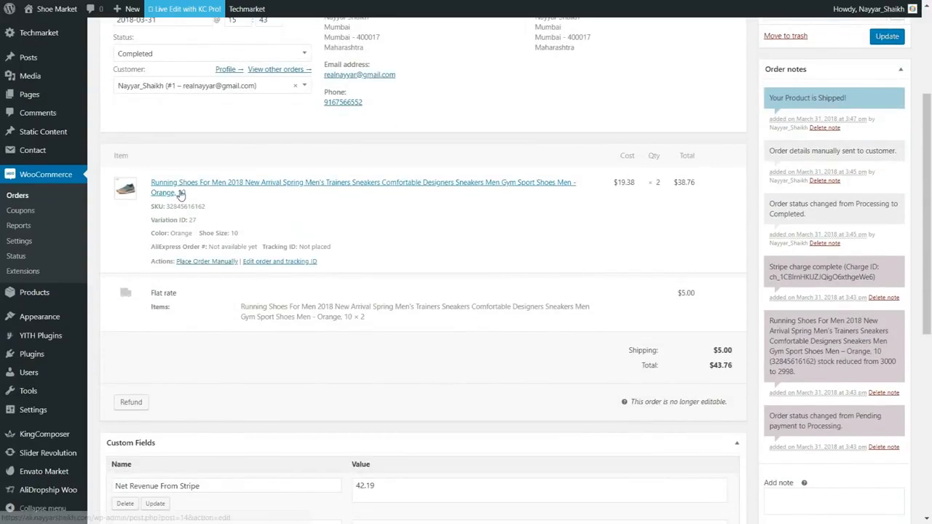
{"action": "scroll", "coordinate": [416, 263], "scroll_direction": "down", "scroll_amount": 1}
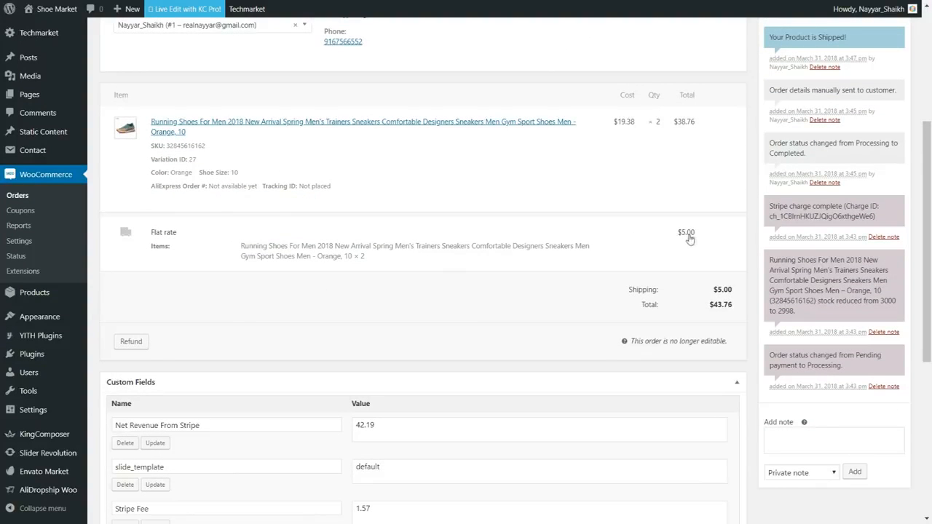
{"action": "scroll", "coordinate": [661, 263], "scroll_direction": "down", "scroll_amount": 5}
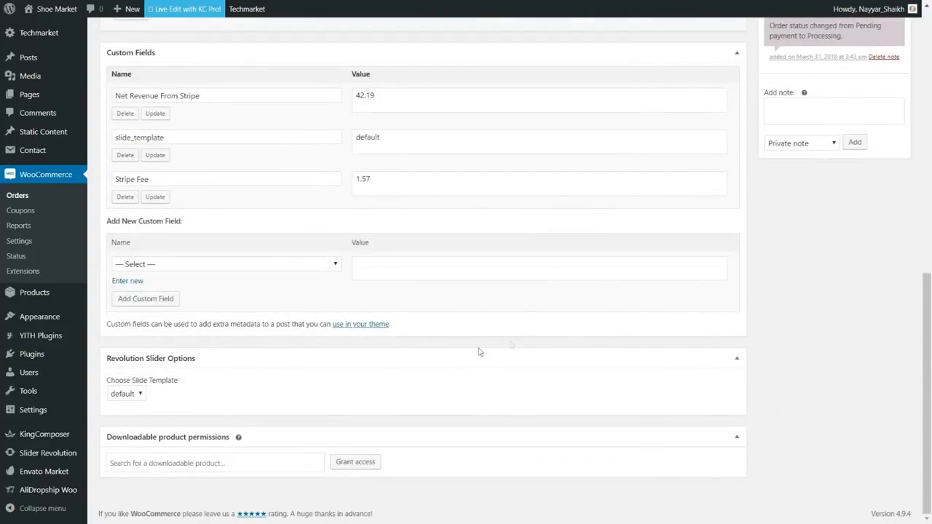
{"action": "scroll", "coordinate": [479, 352], "scroll_direction": "up", "scroll_amount": 5}
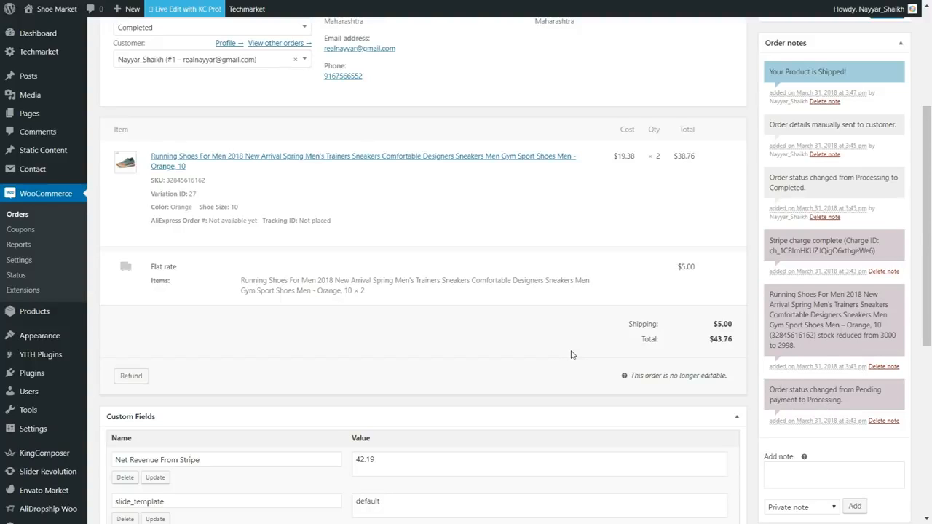
{"action": "scroll", "coordinate": [576, 365], "scroll_direction": "down", "scroll_amount": 4}
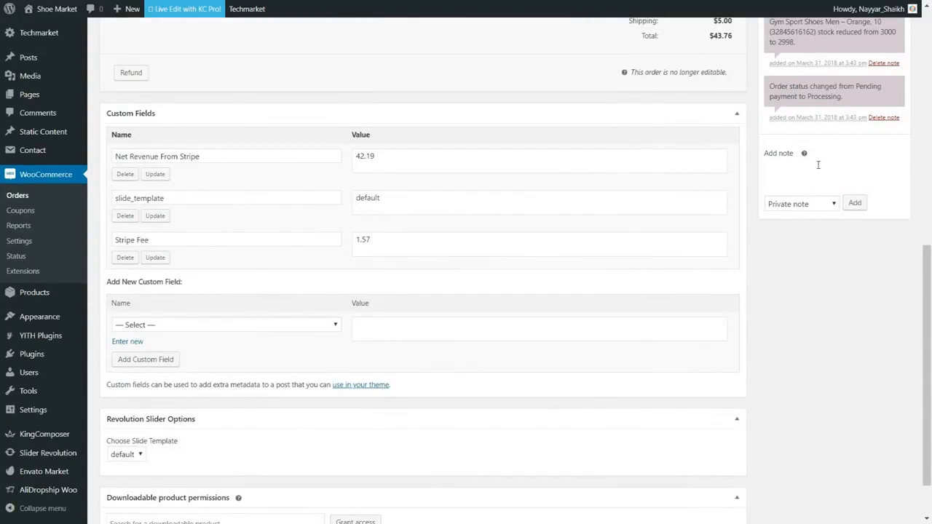
Add the note 'sadvjkasdvjkan' to order #41 as a Note to customer
{"action": "type", "text": "sadvjkasdvjkan"}
{"action": "left_click_drag", "start_coordinate": [855, 165], "coordinate": [767, 166]}
{"action": "left_click", "coordinate": [799, 207]}
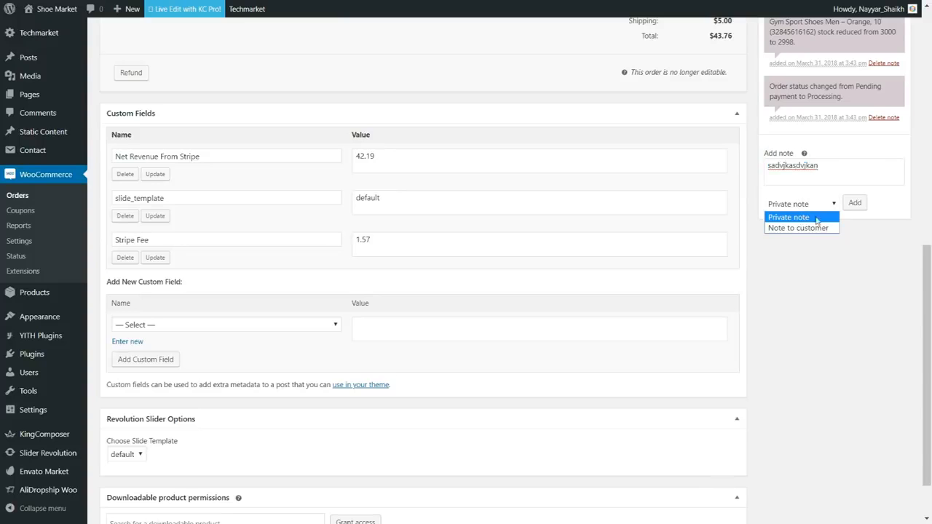
{"action": "left_click", "coordinate": [805, 228]}
{"action": "left_click", "coordinate": [850, 205]}
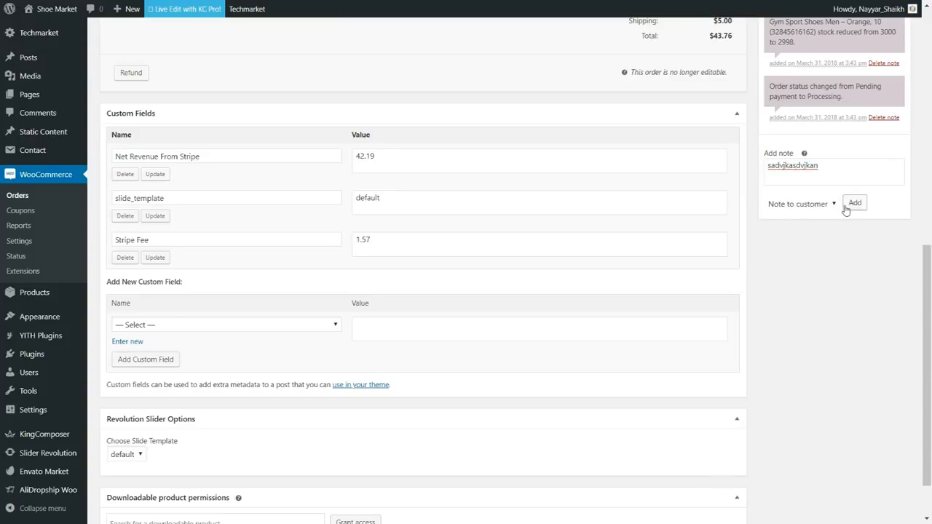
Scroll back up and point out the 'Your Product is Shipped!' note in the order notes
{"action": "scroll", "coordinate": [884, 321], "scroll_direction": "up", "scroll_amount": 4}
{"action": "scroll", "coordinate": [888, 348], "scroll_direction": "up", "scroll_amount": 4}
{"action": "left_click_drag", "start_coordinate": [847, 281], "coordinate": [771, 278]}
{"action": "left_click", "coordinate": [780, 279]}
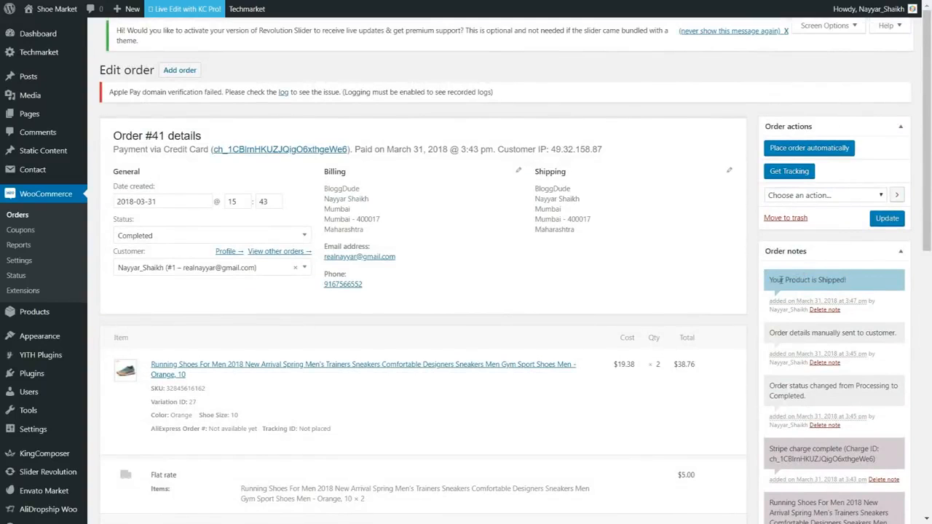
{"action": "left_click_drag", "start_coordinate": [768, 283], "coordinate": [856, 278]}
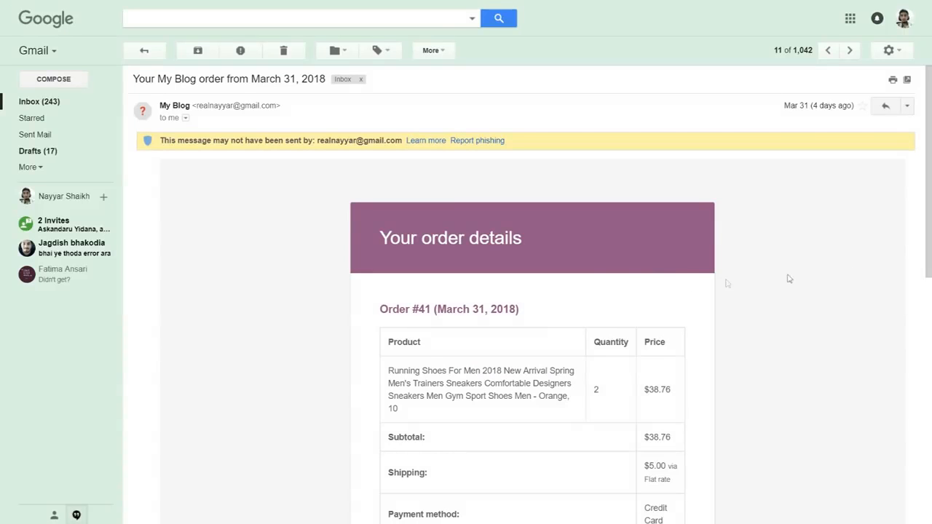
Read through the 'Your order details' email for Order #41, pointing out its heading
{"action": "scroll", "coordinate": [724, 272], "scroll_direction": "down", "scroll_amount": 2}
{"action": "scroll", "coordinate": [757, 287], "scroll_direction": "down", "scroll_amount": 1}
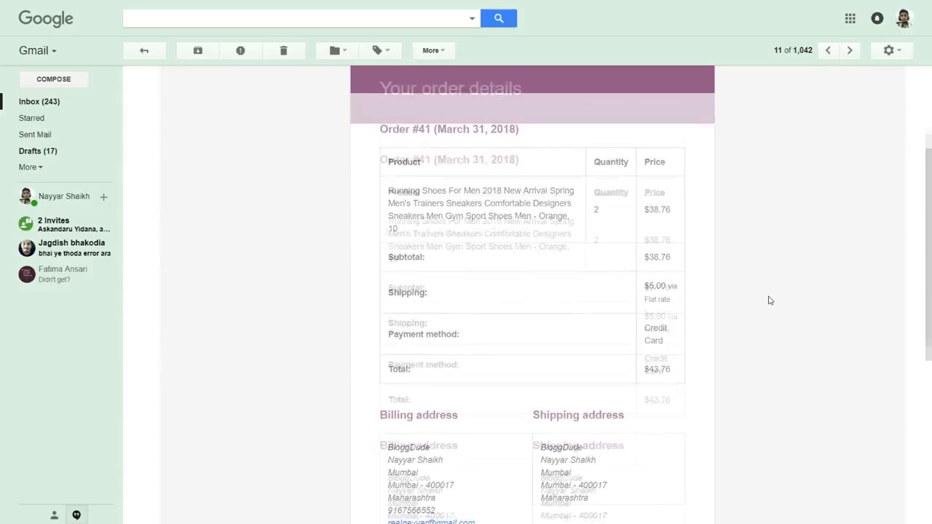
{"action": "scroll", "coordinate": [767, 297], "scroll_direction": "up", "scroll_amount": 4}
{"action": "scroll", "coordinate": [771, 300], "scroll_direction": "down", "scroll_amount": 1}
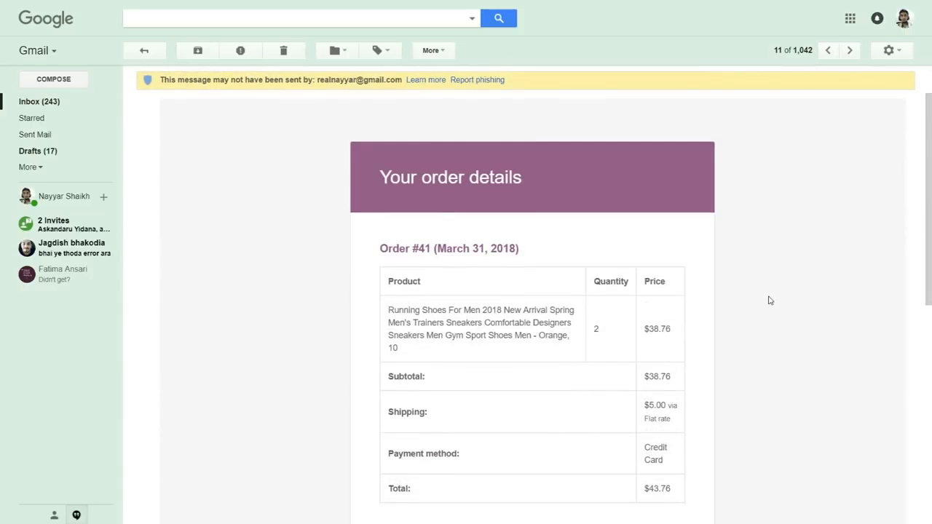
{"action": "scroll", "coordinate": [771, 300], "scroll_direction": "down", "scroll_amount": 1}
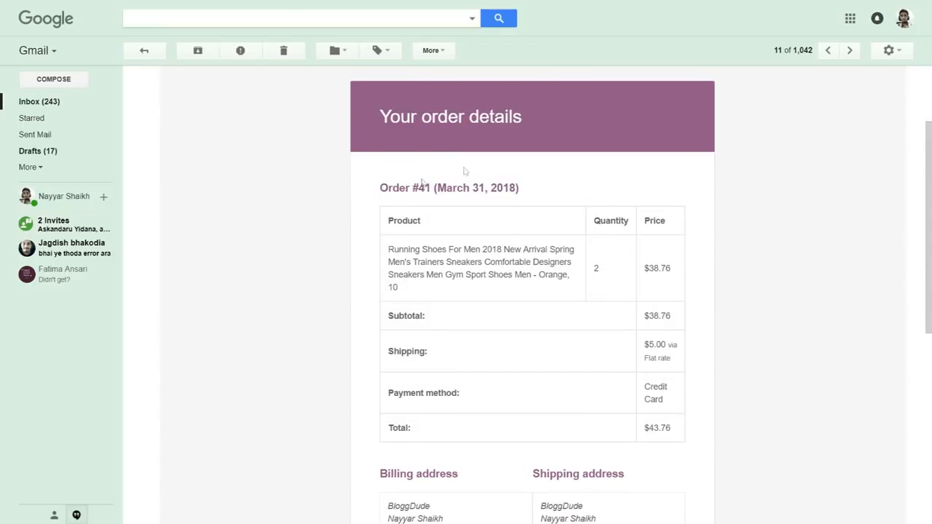
{"action": "left_click_drag", "start_coordinate": [374, 116], "coordinate": [572, 109]}
{"action": "left_click", "coordinate": [567, 116]}
{"action": "scroll", "coordinate": [578, 441], "scroll_direction": "up", "scroll_amount": 3}
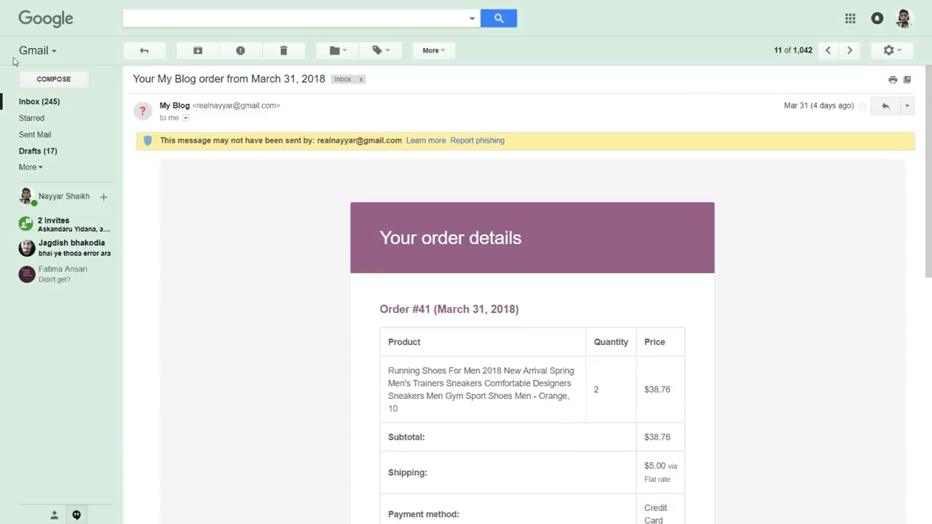
Open the 'Note added to your My Blog order' email and point out its heading, greeting and 'Your Product is Shipped!' note
{"action": "left_click", "coordinate": [37, 101]}
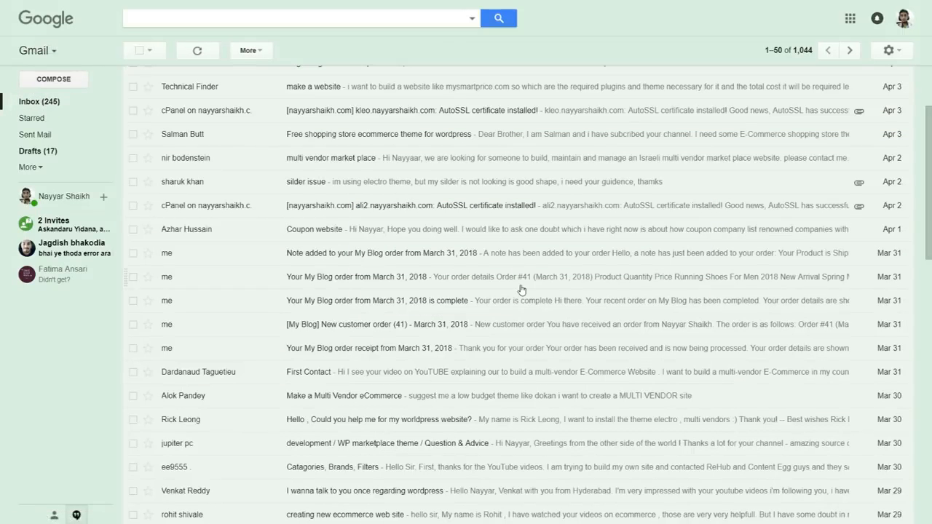
{"action": "left_click", "coordinate": [395, 252]}
{"action": "scroll", "coordinate": [421, 285], "scroll_direction": "down", "scroll_amount": 3}
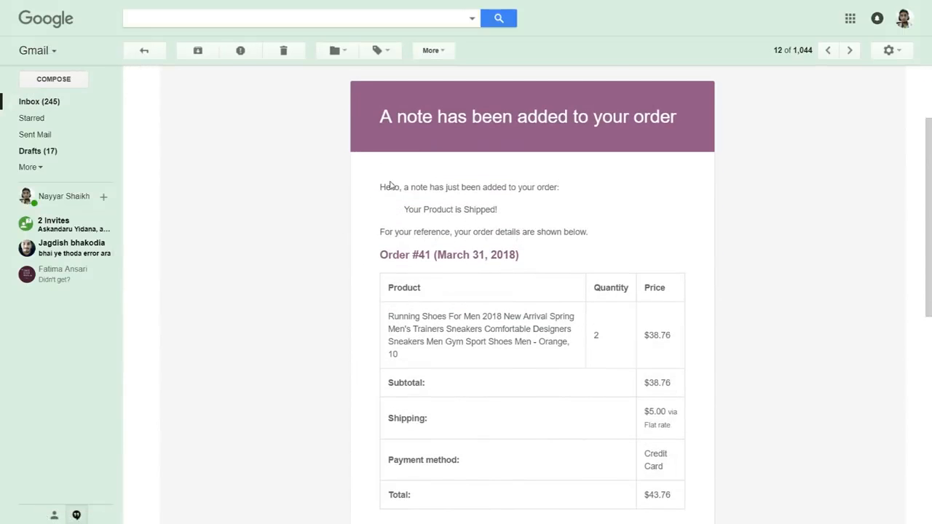
{"action": "left_click_drag", "start_coordinate": [407, 117], "coordinate": [695, 112]}
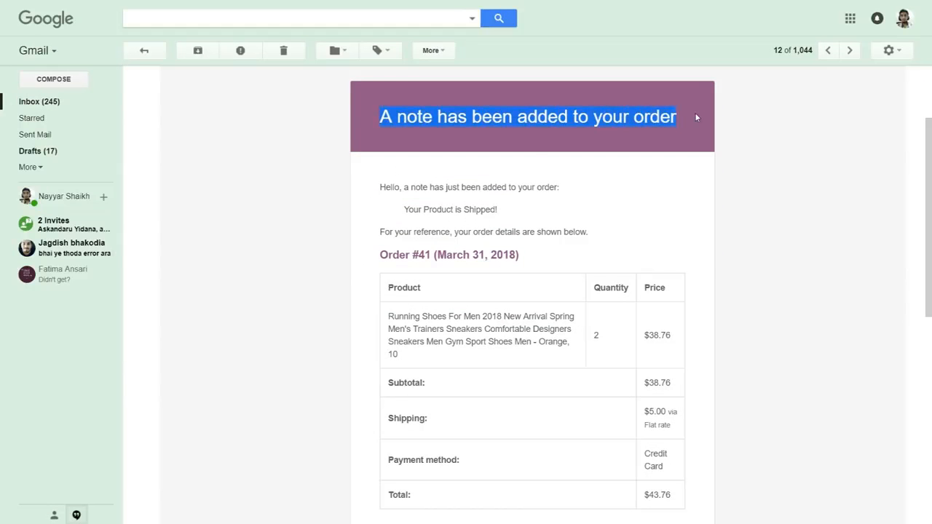
{"action": "left_click", "coordinate": [695, 112]}
{"action": "left_click_drag", "start_coordinate": [379, 187], "coordinate": [576, 181]}
{"action": "left_click", "coordinate": [542, 208]}
{"action": "left_click_drag", "start_coordinate": [404, 209], "coordinate": [512, 210]}
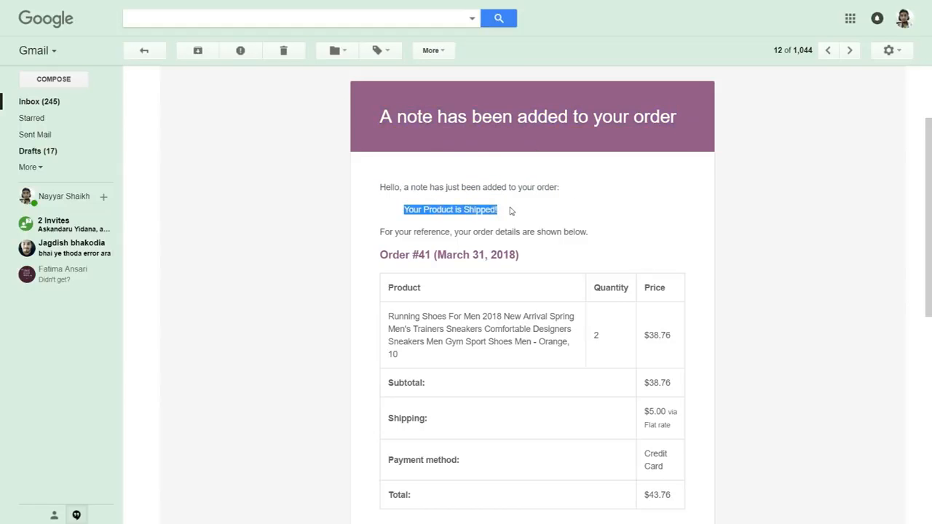
{"action": "left_click", "coordinate": [501, 220]}
{"action": "scroll", "coordinate": [590, 276], "scroll_direction": "up", "scroll_amount": 2}
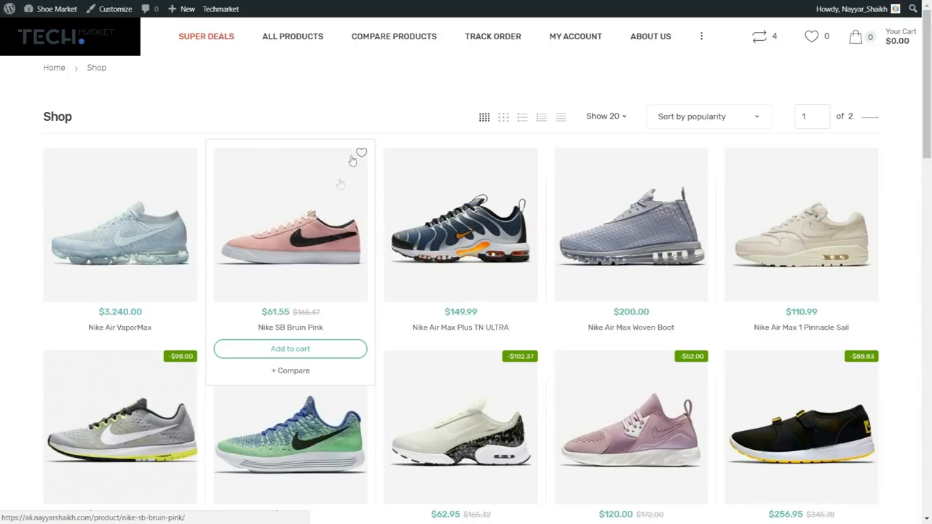
Add Nike SB Bruin Pink ($61.55) and Converse ($84.99) to the cart and preview the $146.54 subtotal
{"action": "left_click", "coordinate": [301, 350]}
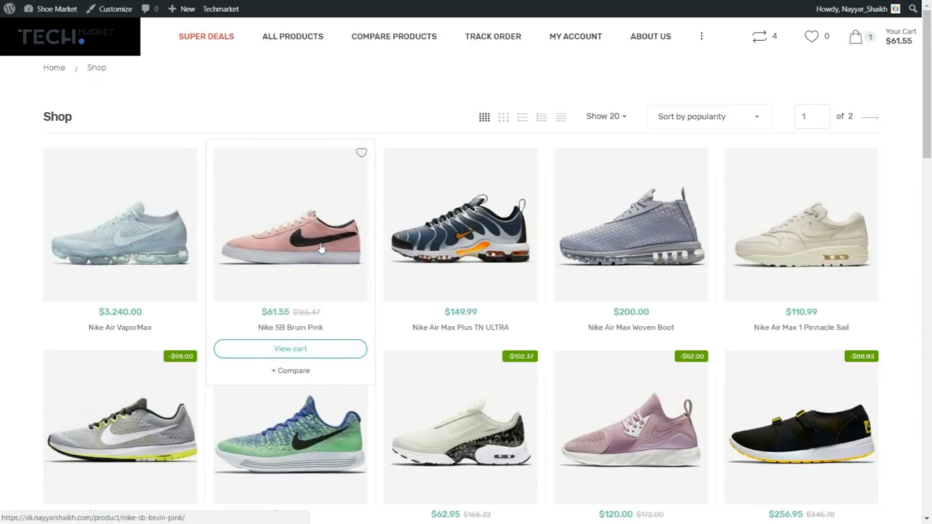
{"action": "scroll", "coordinate": [845, 241], "scroll_direction": "down", "scroll_amount": 5}
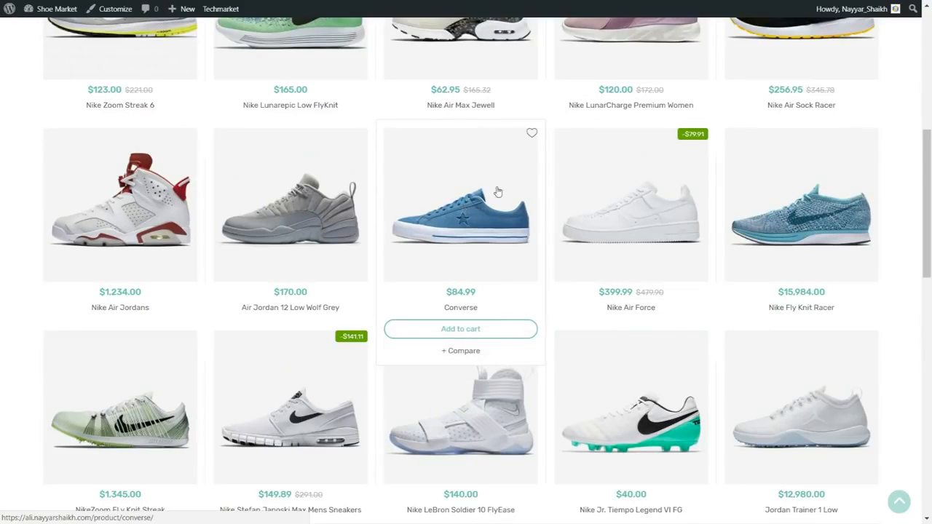
{"action": "left_click", "coordinate": [485, 334]}
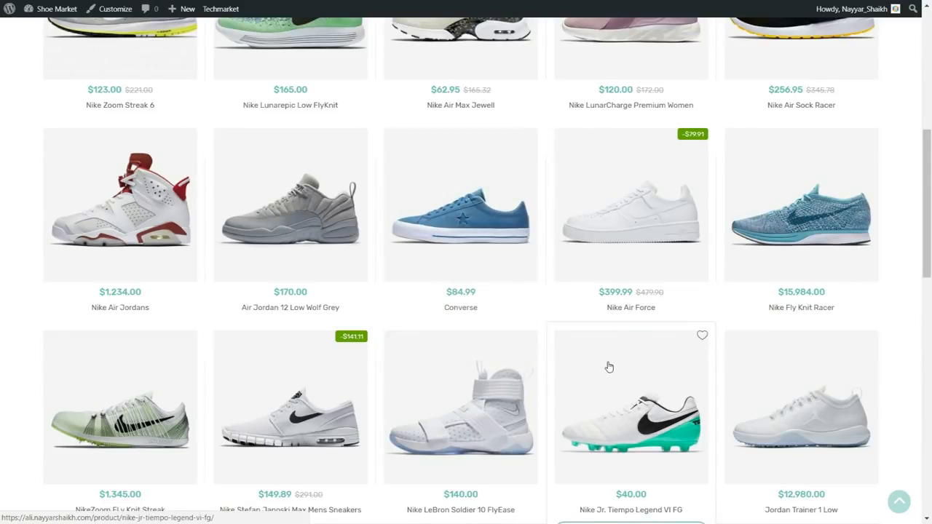
{"action": "scroll", "coordinate": [609, 367], "scroll_direction": "up", "scroll_amount": 10}
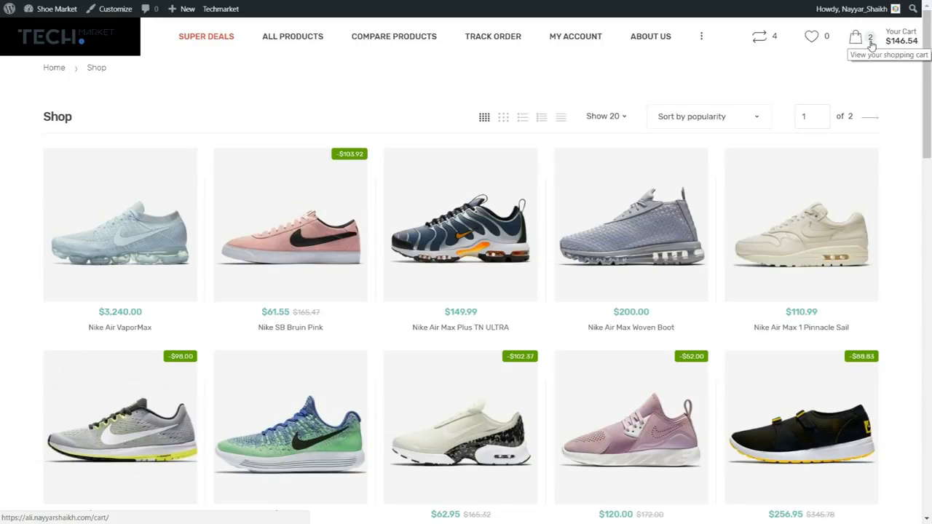
{"action": "left_click", "coordinate": [869, 43]}
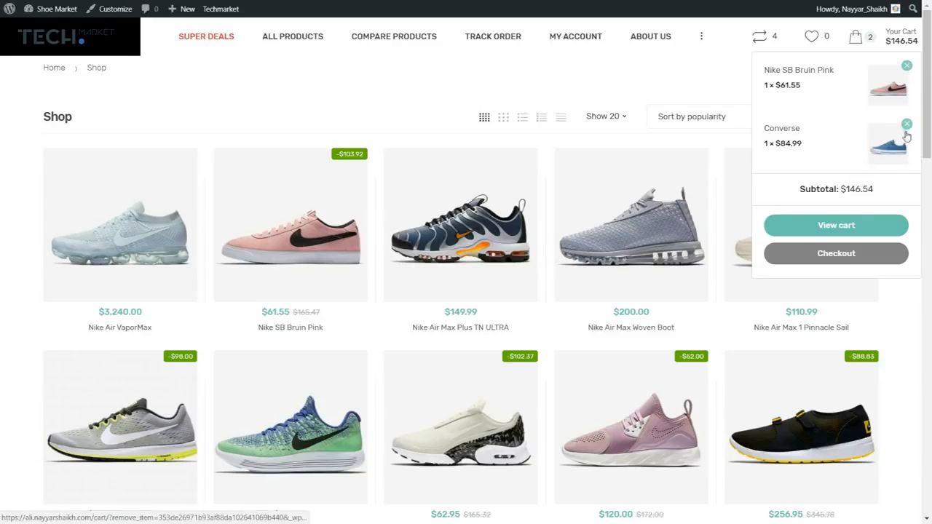
On the cart page, recalculate shipping for Mumbai 400017
{"action": "left_click", "coordinate": [838, 229]}
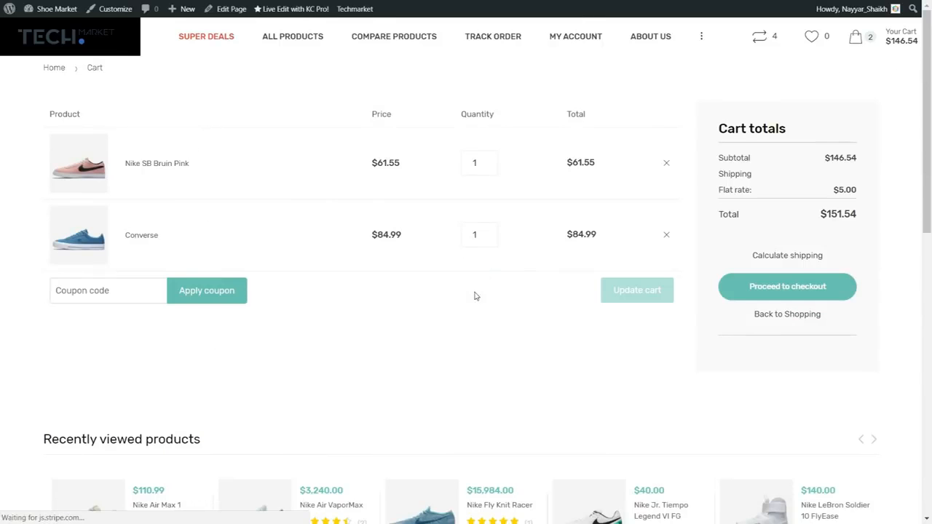
{"action": "scroll", "coordinate": [475, 296], "scroll_direction": "down", "scroll_amount": 3}
{"action": "scroll", "coordinate": [473, 306], "scroll_direction": "up", "scroll_amount": 3}
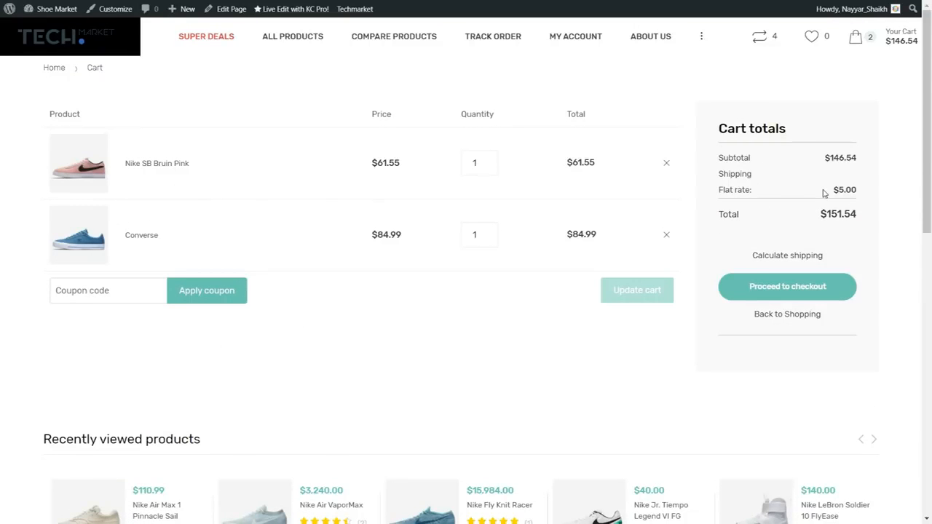
{"action": "left_click", "coordinate": [150, 299]}
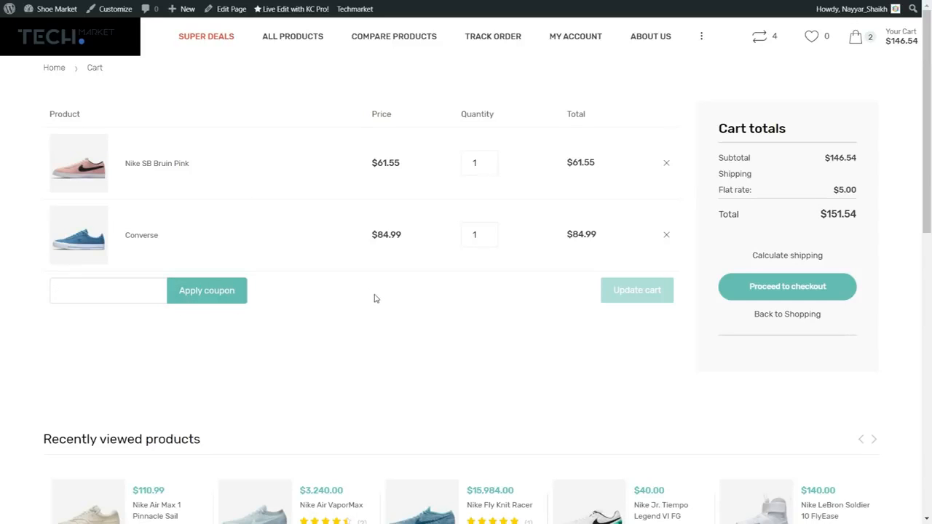
{"action": "left_click", "coordinate": [813, 261]}
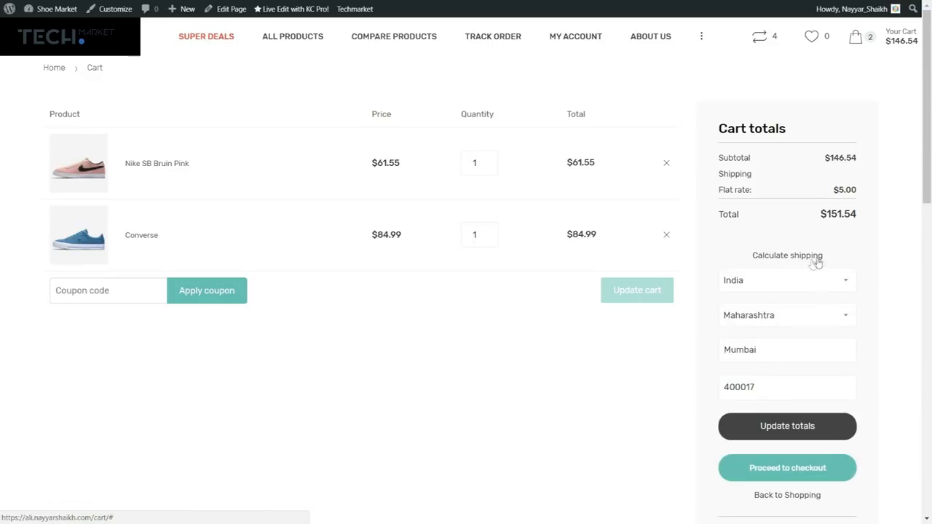
{"action": "scroll", "coordinate": [890, 257], "scroll_direction": "down", "scroll_amount": 1}
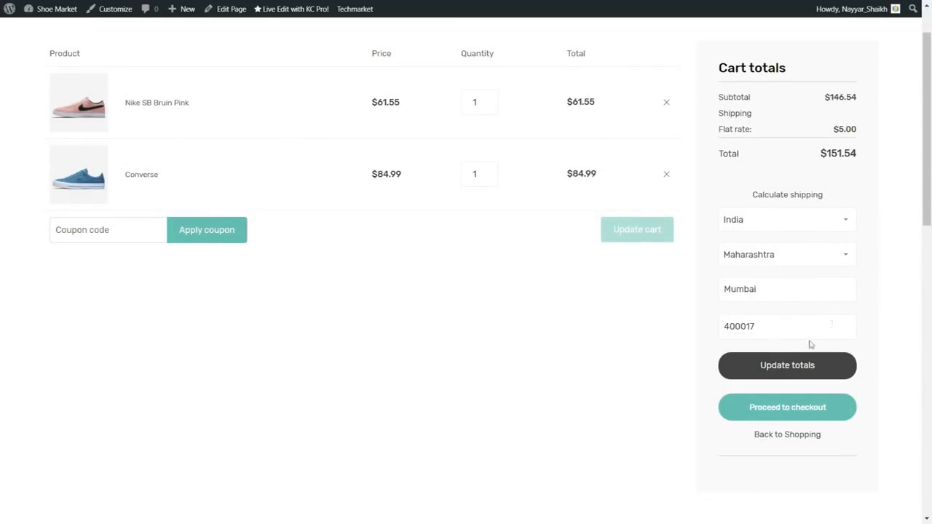
{"action": "left_click", "coordinate": [778, 373]}
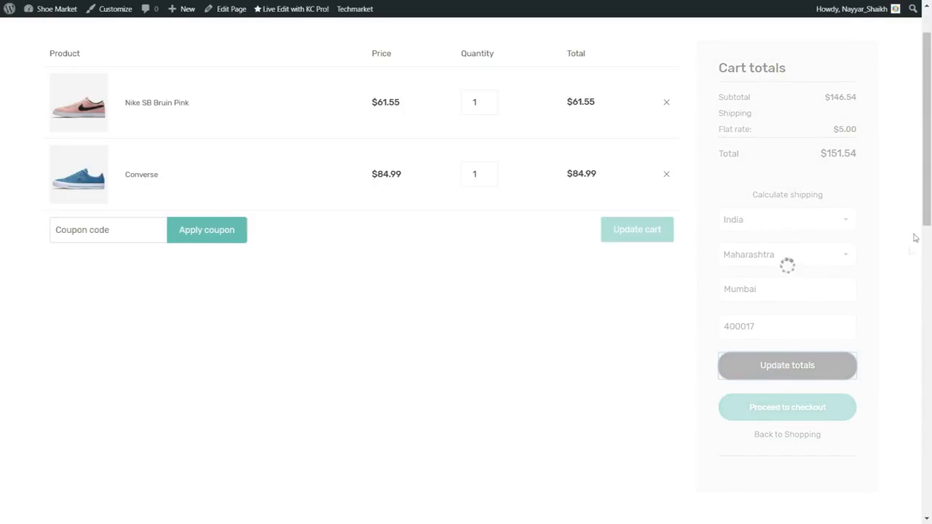
Check the $146.54 subtotal, $5.00 flat-rate shipping and $151.54 order total
{"action": "left_click_drag", "start_coordinate": [720, 182], "coordinate": [860, 185]}
{"action": "left_click", "coordinate": [868, 186]}
{"action": "left_click", "coordinate": [861, 186]}
{"action": "left_click_drag", "start_coordinate": [826, 150], "coordinate": [852, 151]}
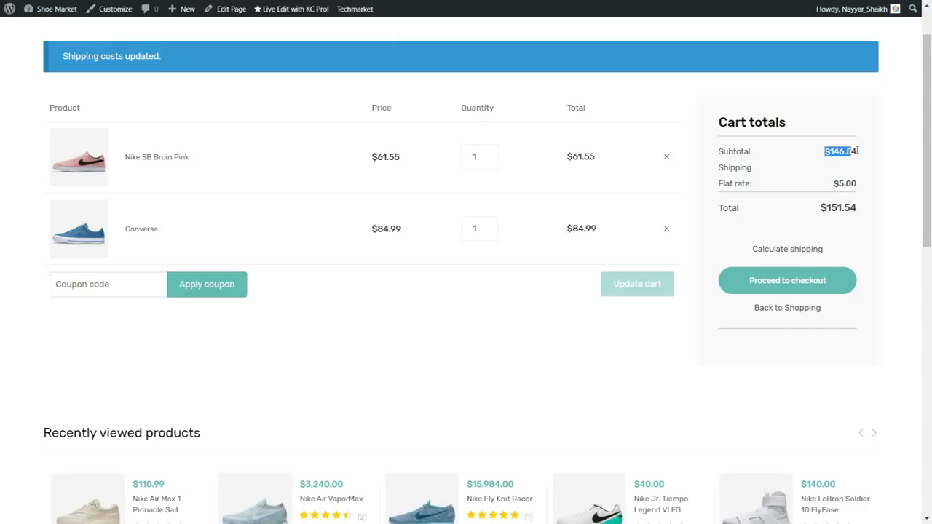
{"action": "left_click_drag", "start_coordinate": [831, 188], "coordinate": [856, 183]}
{"action": "left_click_drag", "start_coordinate": [821, 209], "coordinate": [855, 209]}
{"action": "left_click", "coordinate": [813, 219]}
Proceed to the checkout page
{"action": "left_click", "coordinate": [800, 289]}
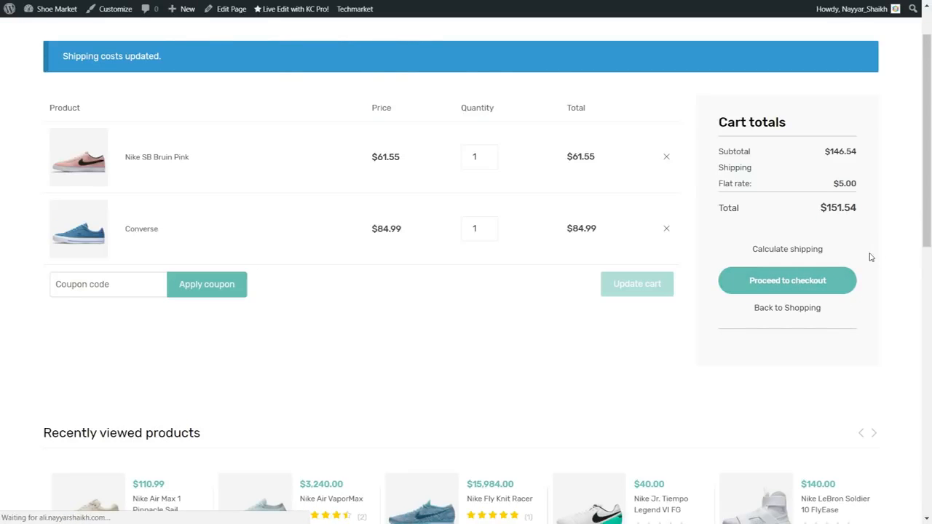
{"action": "scroll", "coordinate": [179, 229], "scroll_direction": "down", "scroll_amount": 6}
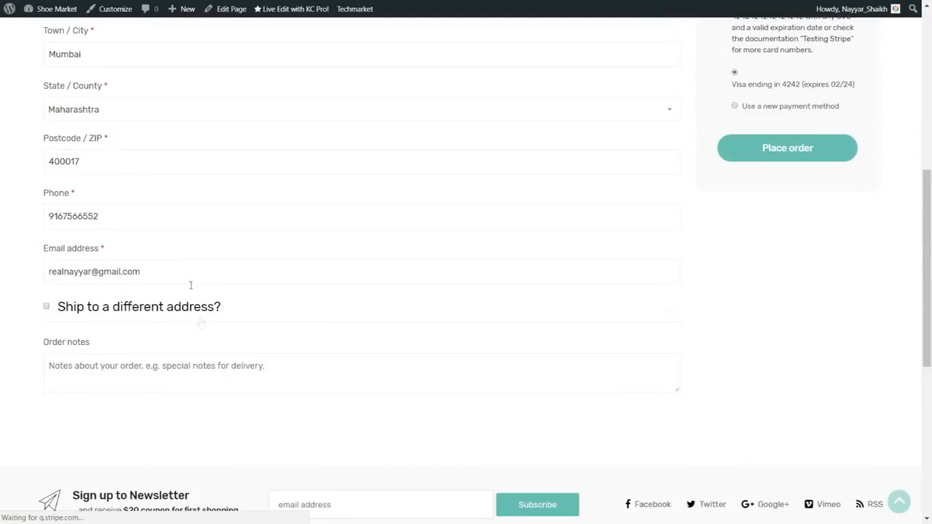
{"action": "scroll", "coordinate": [211, 350], "scroll_direction": "up", "scroll_amount": 6}
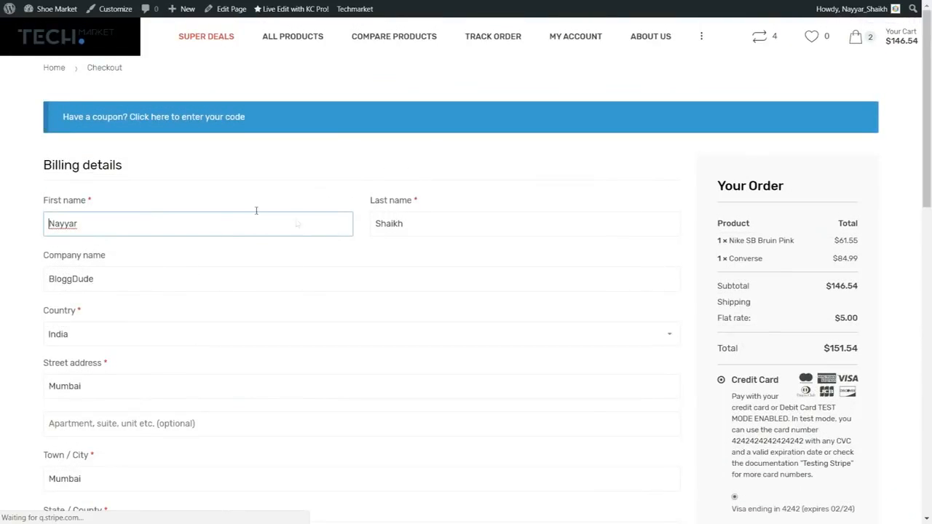
{"action": "scroll", "coordinate": [381, 309], "scroll_direction": "down", "scroll_amount": 1}
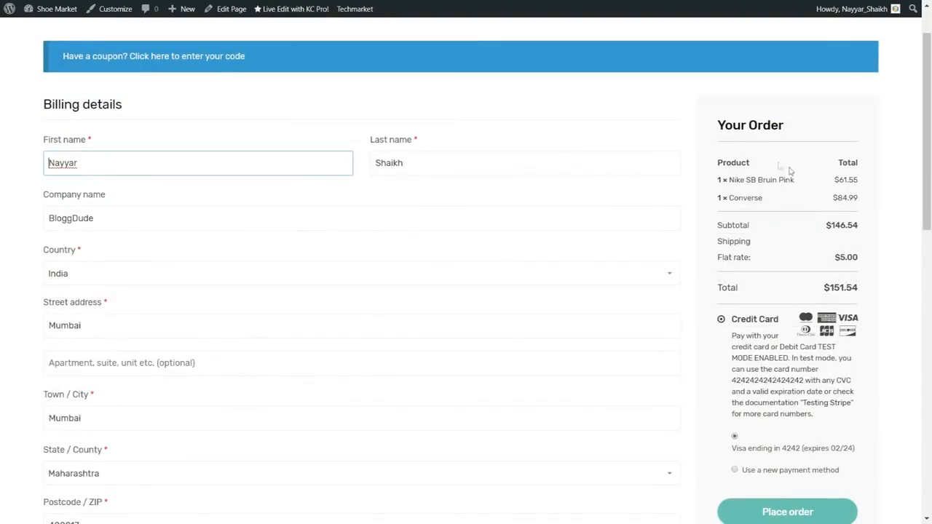
{"action": "left_click_drag", "start_coordinate": [718, 167], "coordinate": [826, 217]}
{"action": "left_click", "coordinate": [851, 236]}
{"action": "scroll", "coordinate": [872, 270], "scroll_direction": "down", "scroll_amount": 1}
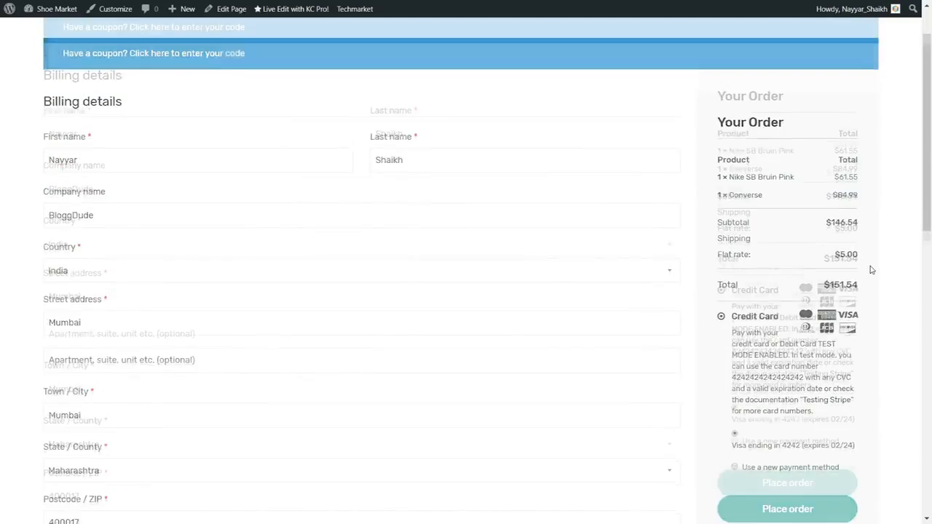
{"action": "scroll", "coordinate": [845, 313], "scroll_direction": "down", "scroll_amount": 1}
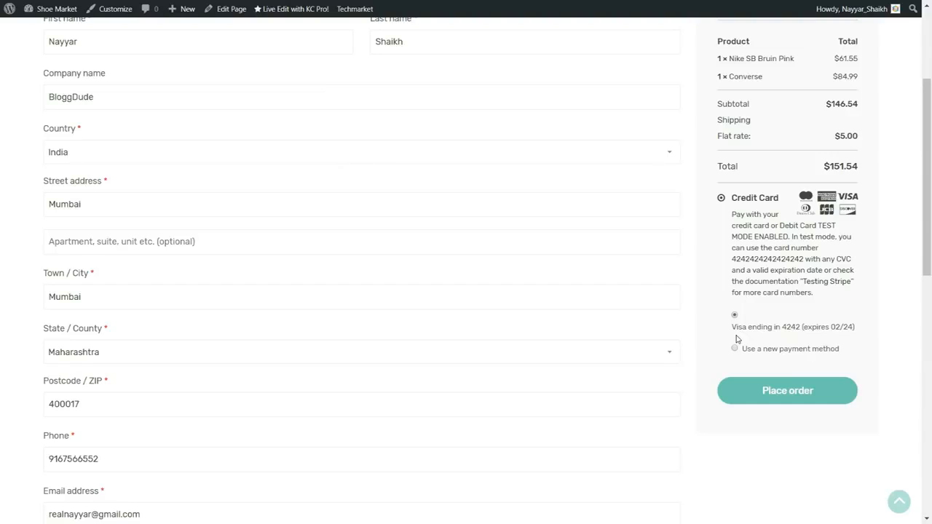
{"action": "left_click_drag", "start_coordinate": [734, 332], "coordinate": [860, 330]}
{"action": "left_click", "coordinate": [859, 330]}
Choose a new payment method and enter card number 424, expiry 02 and CVC 123
{"action": "left_click", "coordinate": [735, 348]}
{"action": "scroll", "coordinate": [890, 344], "scroll_direction": "down", "scroll_amount": 1}
{"action": "scroll", "coordinate": [889, 343], "scroll_direction": "down", "scroll_amount": 2}
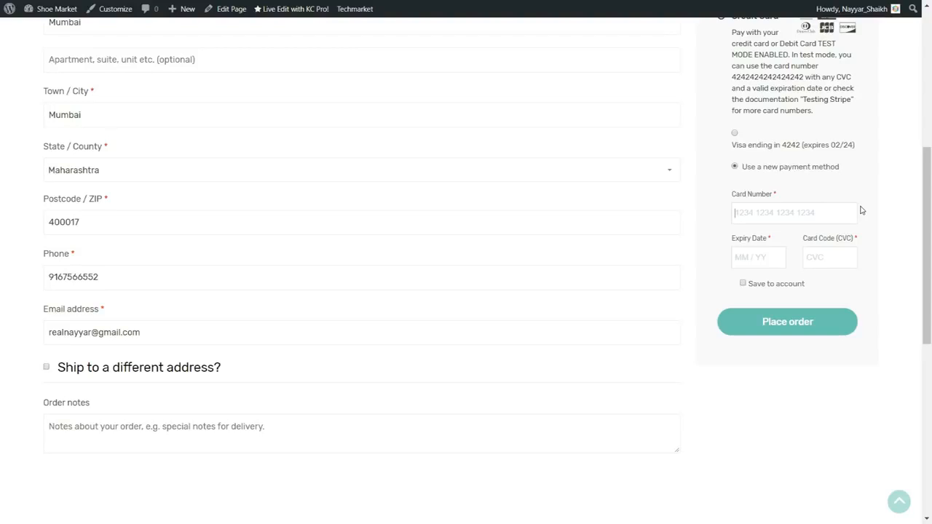
{"action": "type", "text": "4242 4242 4242 4242"}
{"action": "left_click", "coordinate": [776, 267]}
{"action": "type", "text": "02 / 41"}
{"action": "left_click", "coordinate": [824, 255]}
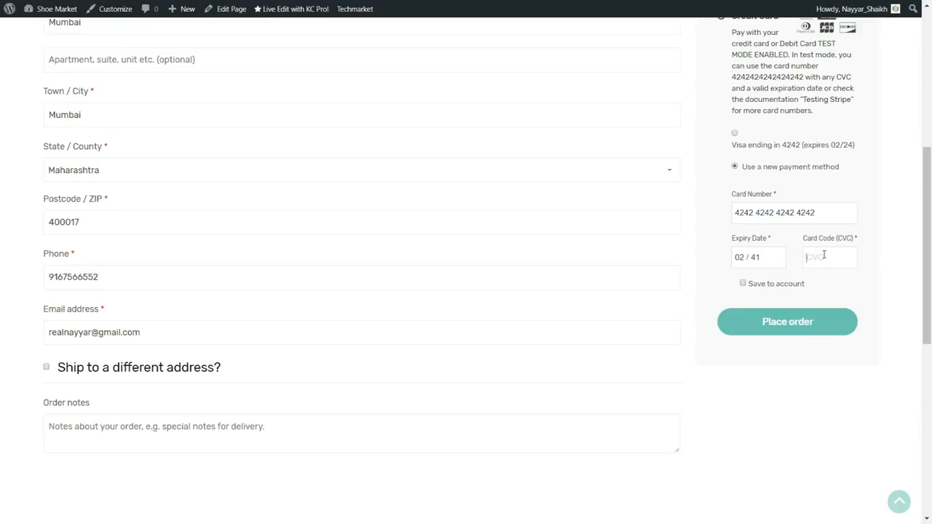
{"action": "type", "text": "123"}
Leave Save to account unticked, confirm the new card is selected and place the order
{"action": "left_click", "coordinate": [744, 285]}
{"action": "left_click", "coordinate": [743, 284]}
{"action": "left_click_drag", "start_coordinate": [730, 150], "coordinate": [875, 151]}
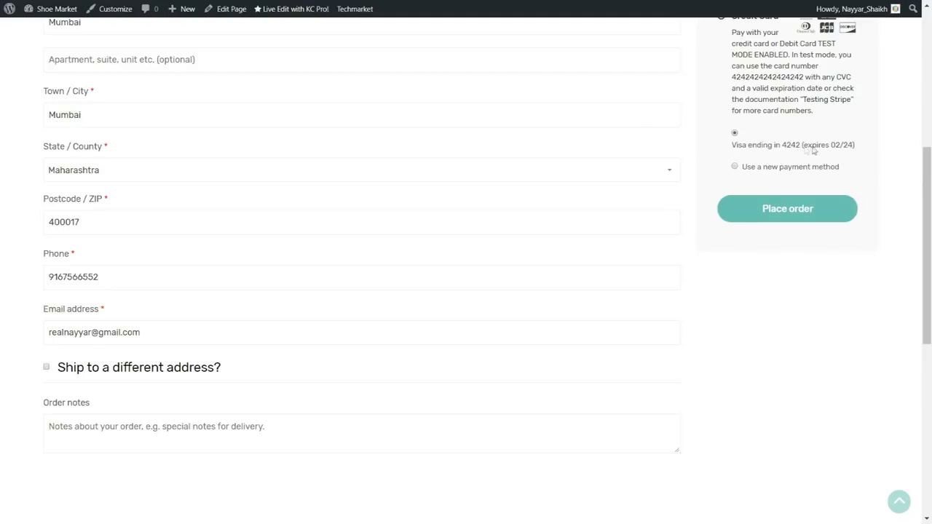
{"action": "left_click", "coordinate": [765, 171]}
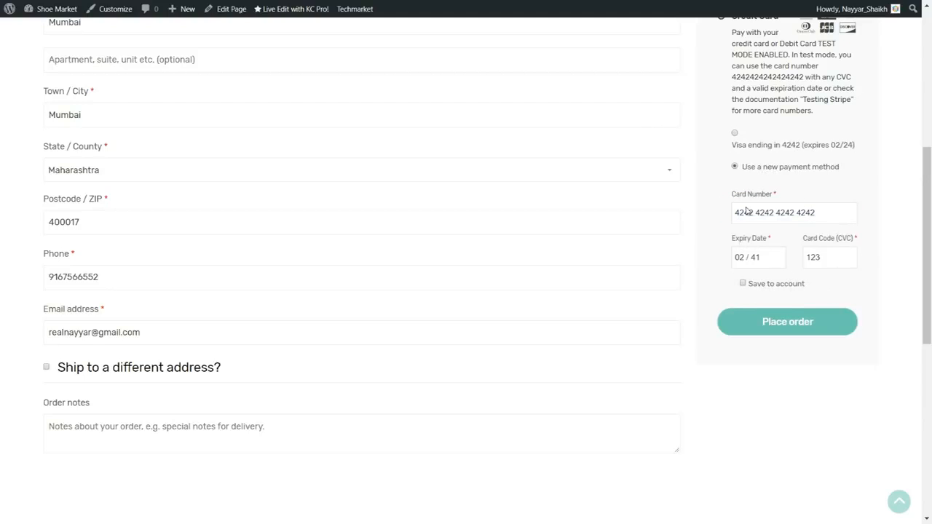
{"action": "left_click_drag", "start_coordinate": [850, 213], "coordinate": [726, 225]}
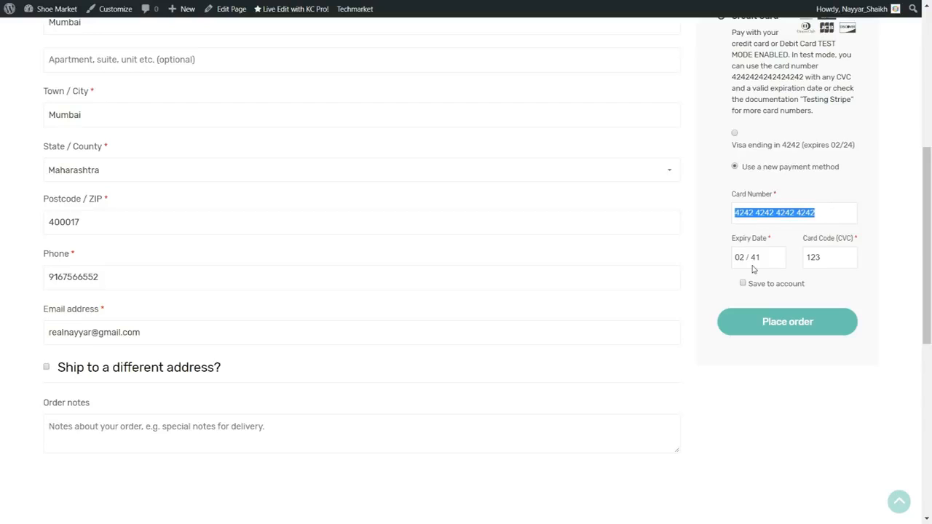
{"action": "left_click", "coordinate": [810, 323]}
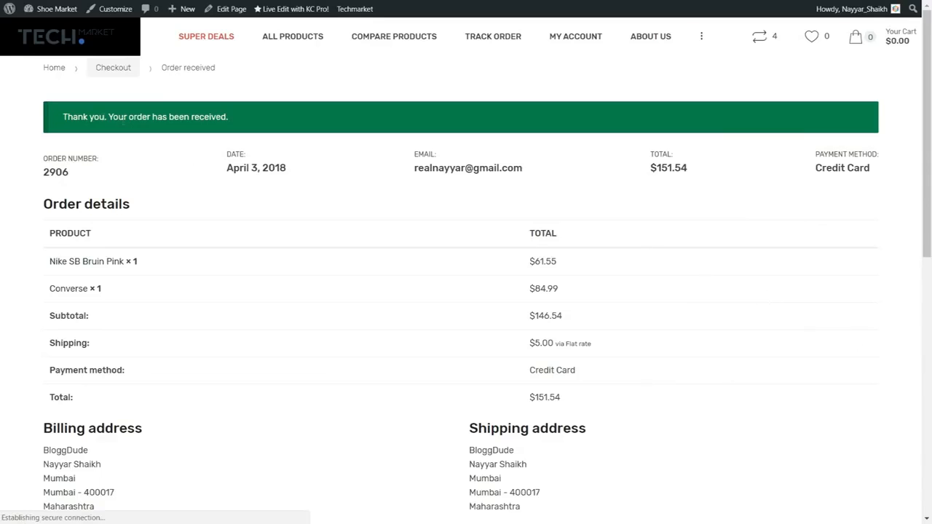
Review the Order received confirmation for the $151.54 two-shoe order
{"action": "left_click_drag", "start_coordinate": [64, 117], "coordinate": [202, 117]}
{"action": "left_click", "coordinate": [250, 128]}
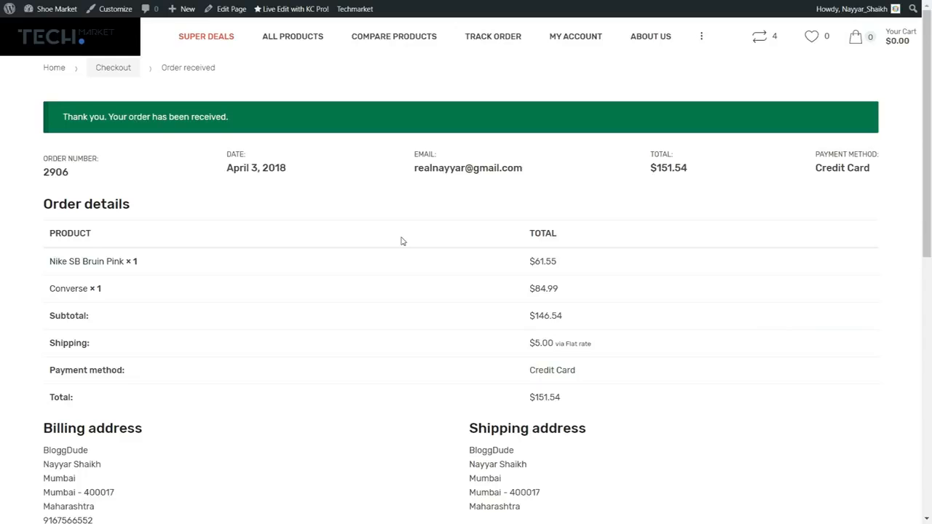
{"action": "scroll", "coordinate": [722, 308], "scroll_direction": "down", "scroll_amount": 3}
{"action": "scroll", "coordinate": [722, 308], "scroll_direction": "up", "scroll_amount": 3}
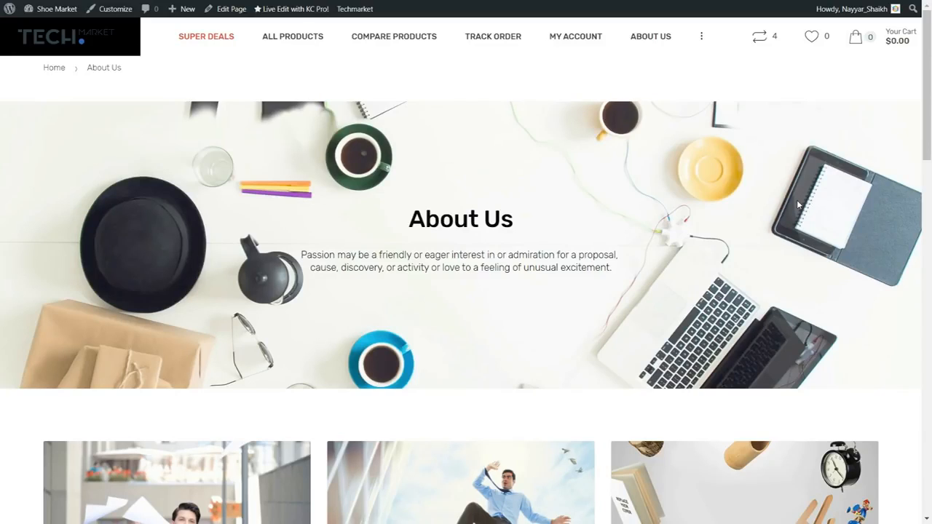
Scroll through the Frequently Asked Questions page and follow its Terms and Conditions link
{"action": "scroll", "coordinate": [778, 275], "scroll_direction": "down", "scroll_amount": 4}
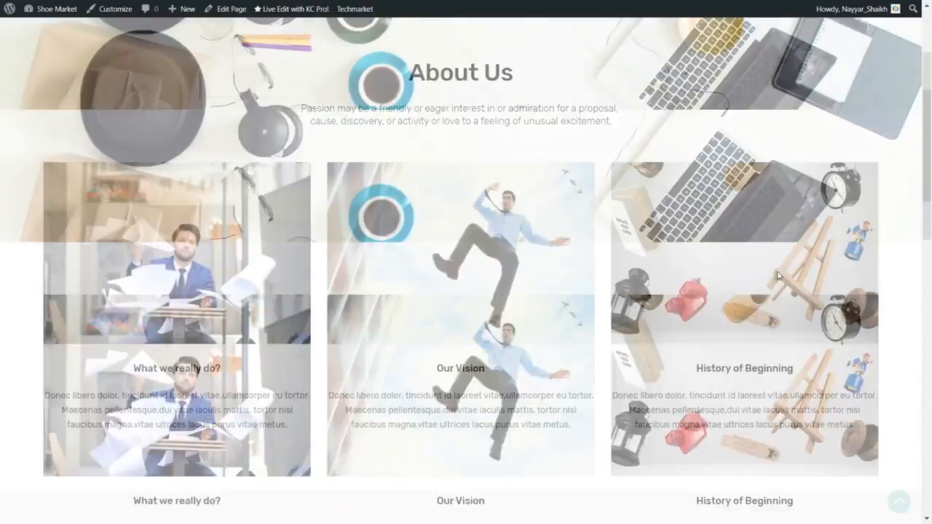
{"action": "scroll", "coordinate": [778, 275], "scroll_direction": "down", "scroll_amount": 12}
{"action": "scroll", "coordinate": [777, 302], "scroll_direction": "up", "scroll_amount": 6}
{"action": "scroll", "coordinate": [778, 302], "scroll_direction": "up", "scroll_amount": 10}
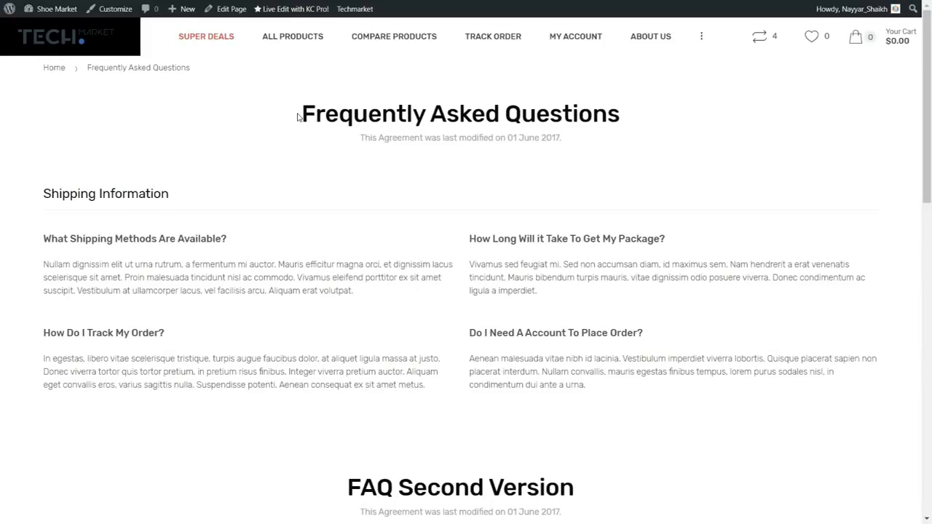
{"action": "left_click_drag", "start_coordinate": [298, 116], "coordinate": [640, 121]}
{"action": "left_click", "coordinate": [654, 124]}
{"action": "scroll", "coordinate": [745, 253], "scroll_direction": "down", "scroll_amount": 4}
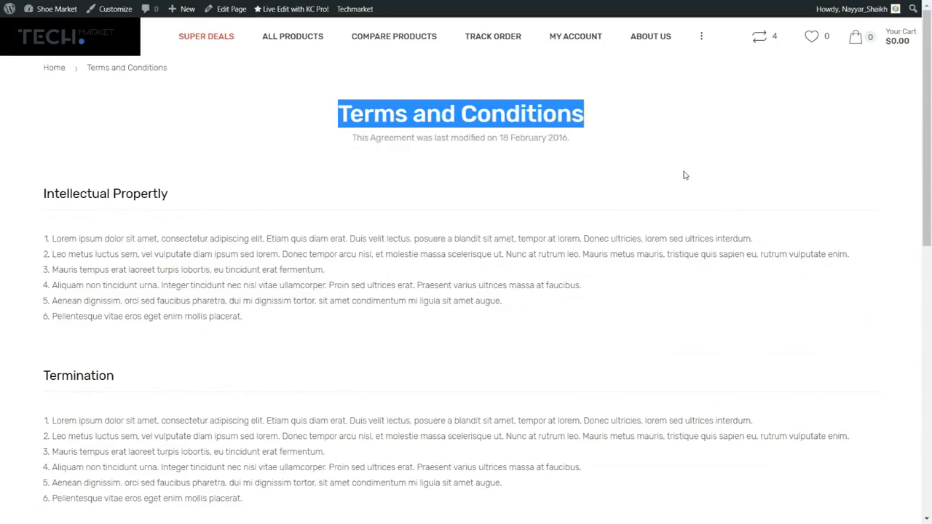
{"action": "left_click", "coordinate": [683, 179]}
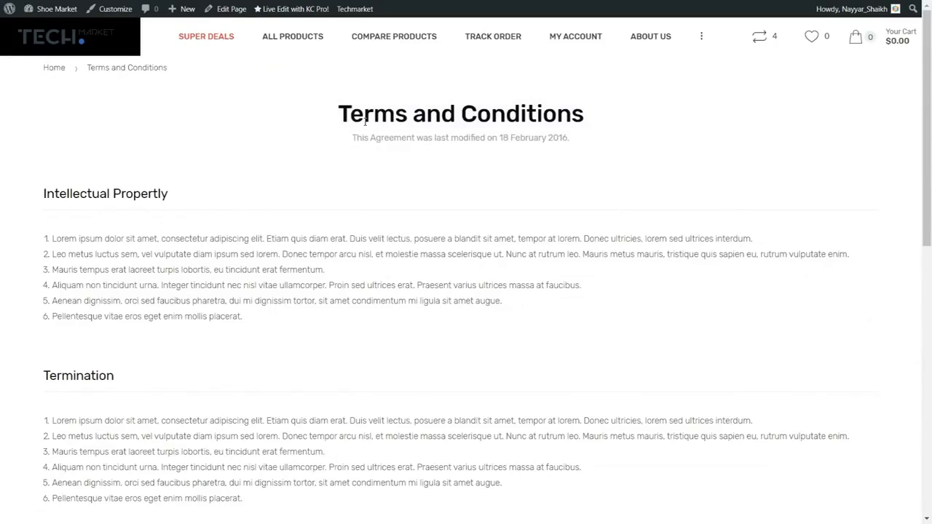
Point out the Terms and Conditions page title
{"action": "left_click_drag", "start_coordinate": [337, 113], "coordinate": [604, 114]}
{"action": "left_click", "coordinate": [604, 116]}
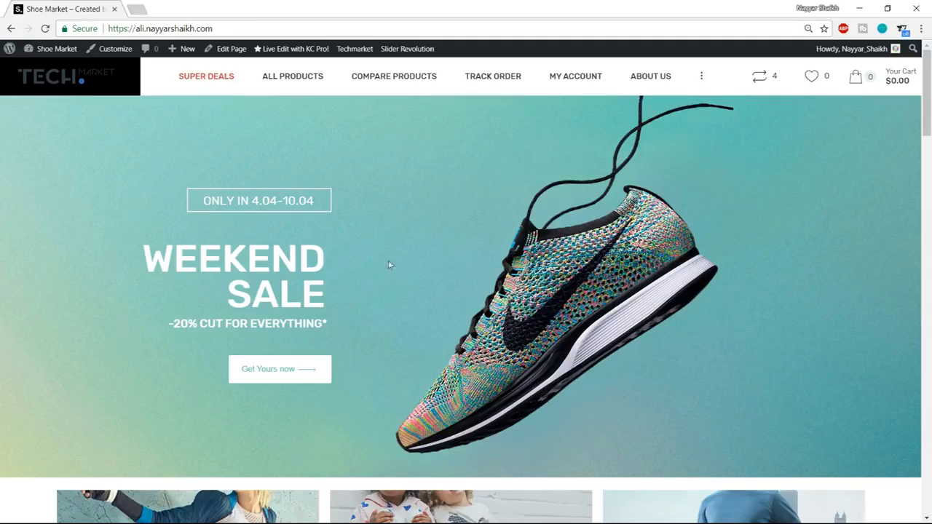
{"action": "scroll", "coordinate": [559, 270], "scroll_direction": "down", "scroll_amount": 3}
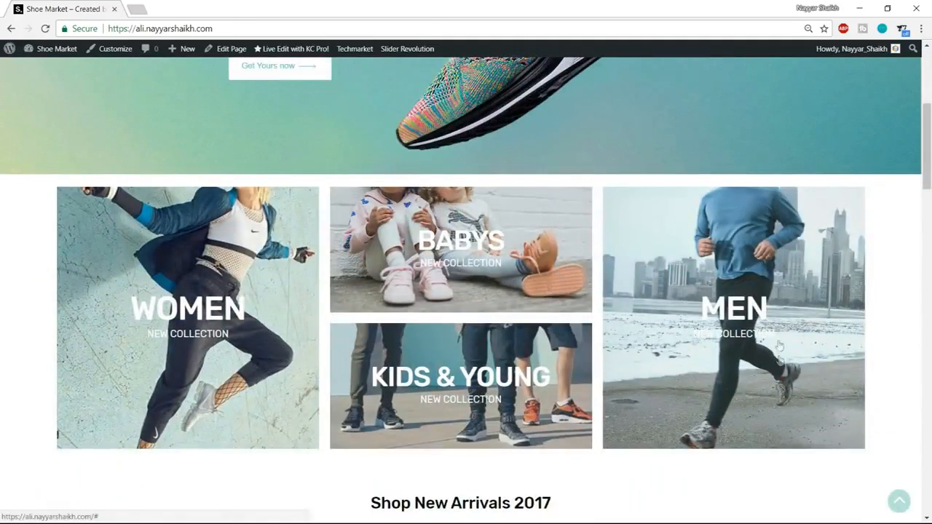
{"action": "scroll", "coordinate": [780, 357], "scroll_direction": "up", "scroll_amount": 4}
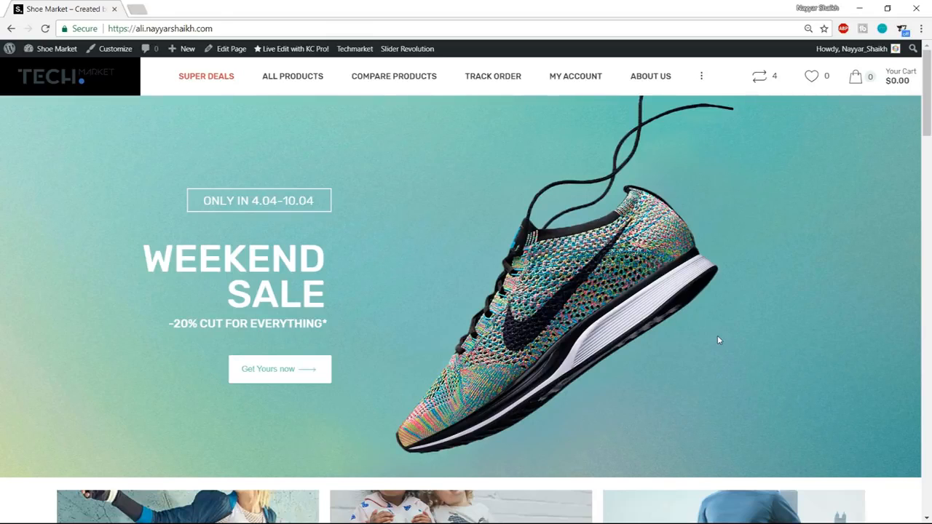
Load bloggdude.com/tmd in a new Chrome tab to reach TMD Hosting's Cloud Hosting page
{"action": "left_click", "coordinate": [140, 9]}
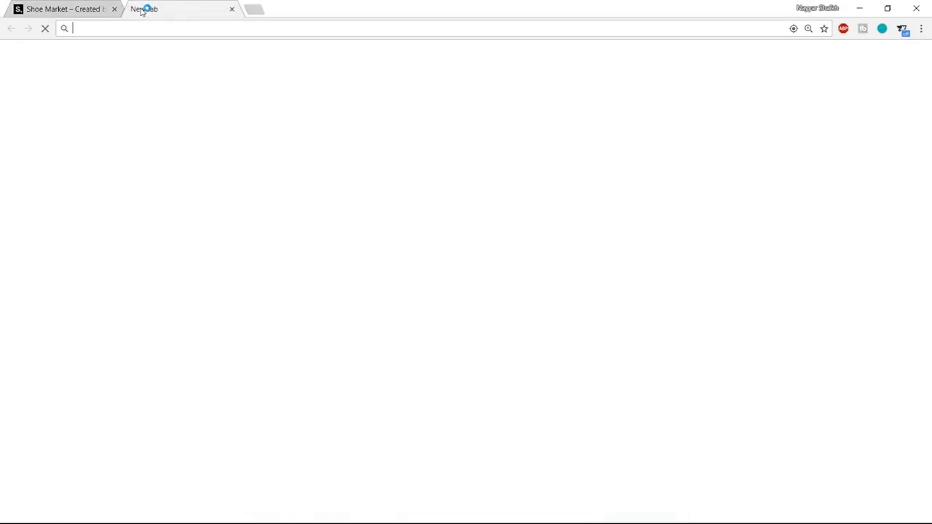
{"action": "type", "text": "bloggdude.com/tm"}
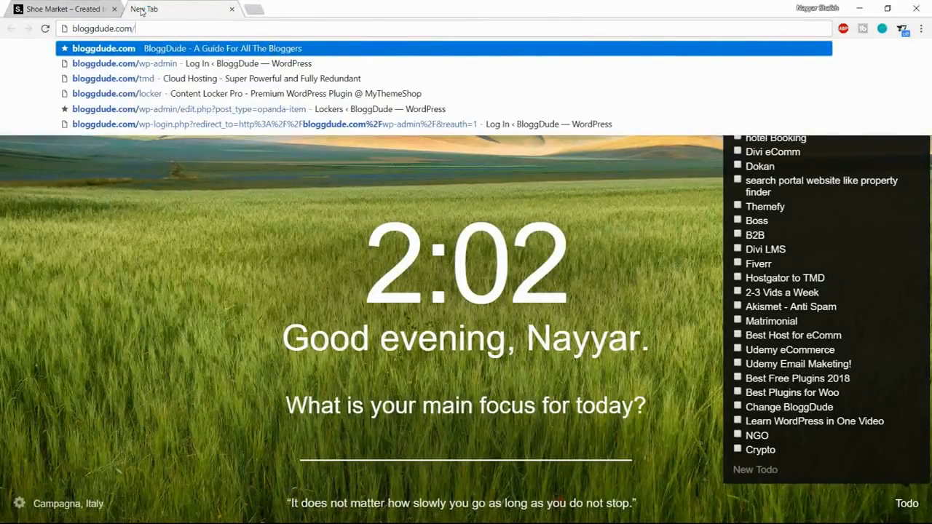
{"action": "type", "text": "d"}
{"action": "key", "text": "Return"}
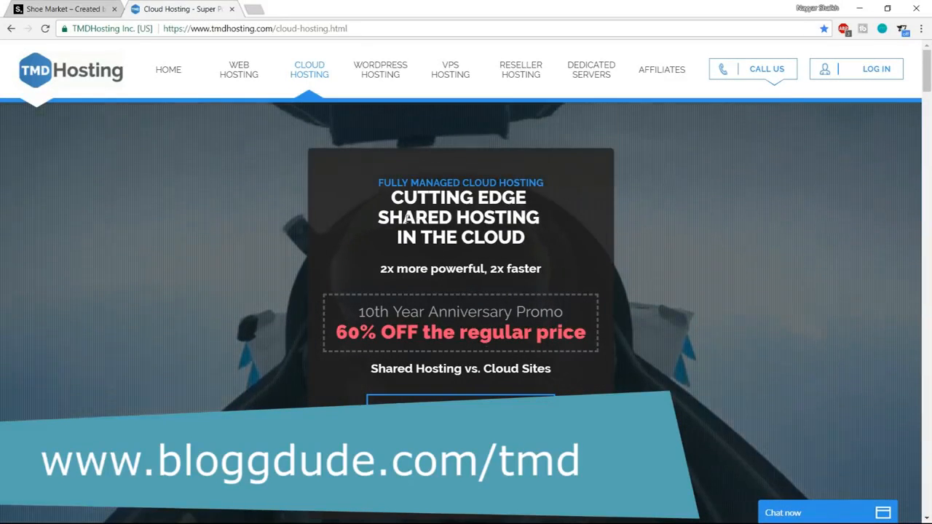
Move from the Shared Hosting heading to the cloud hosting plans and scroll to their feature lists
{"action": "left_click_drag", "start_coordinate": [375, 215], "coordinate": [540, 217]}
{"action": "left_click", "coordinate": [558, 212]}
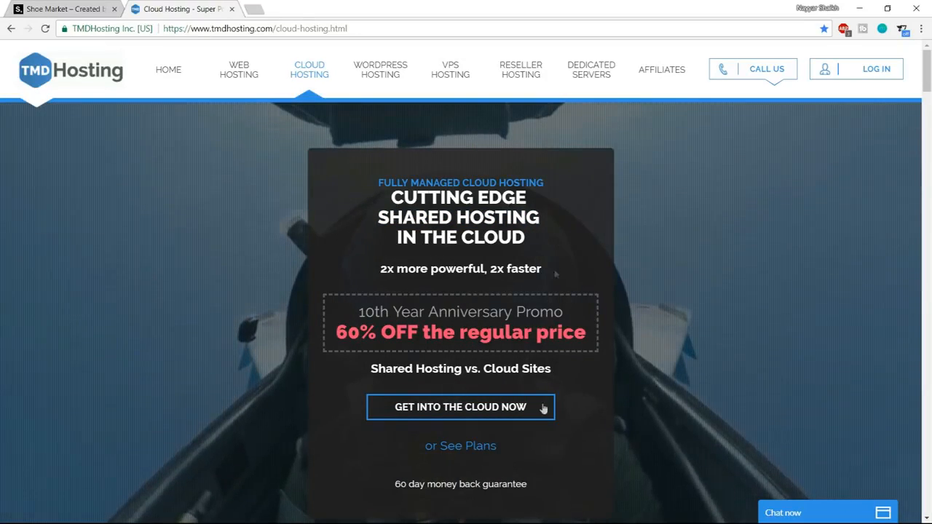
{"action": "left_click", "coordinate": [475, 407]}
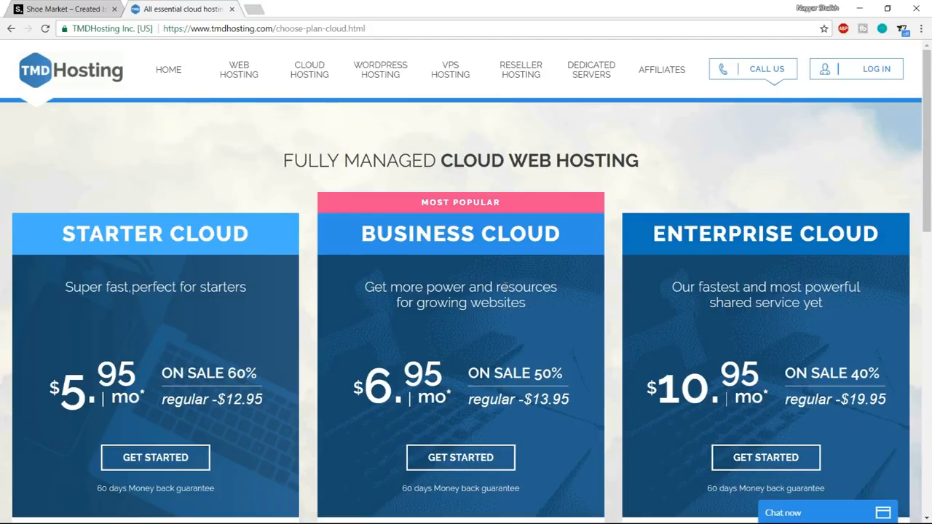
{"action": "scroll", "coordinate": [592, 298], "scroll_direction": "down", "scroll_amount": 3}
{"action": "scroll", "coordinate": [593, 320], "scroll_direction": "up", "scroll_amount": 3}
{"action": "scroll", "coordinate": [799, 342], "scroll_direction": "down", "scroll_amount": 5}
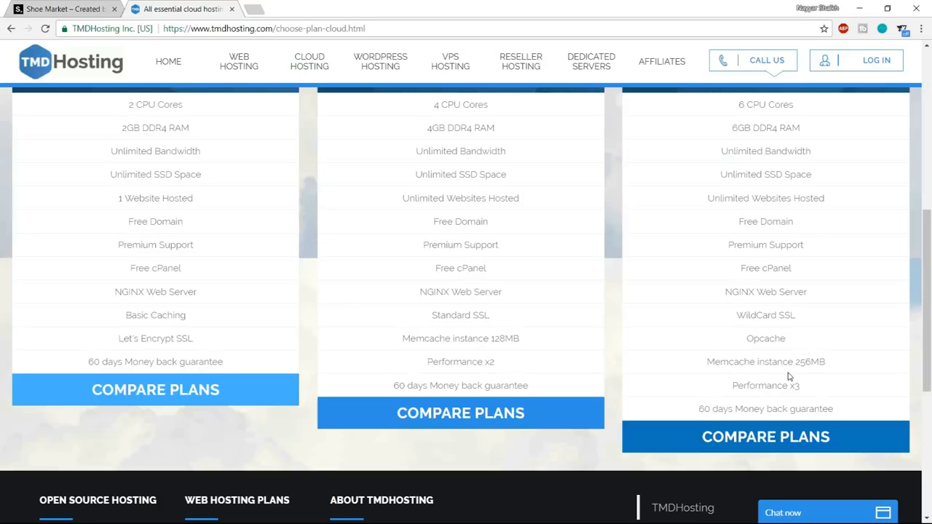
{"action": "scroll", "coordinate": [788, 376], "scroll_direction": "up", "scroll_amount": 1}
{"action": "scroll", "coordinate": [783, 364], "scroll_direction": "down", "scroll_amount": 1}
Highlight the Enterprise plan's 6 CPU Cores, 6GB DDR4 RAM, Unlimited Bandwidth and SSD Space
{"action": "left_click_drag", "start_coordinate": [739, 106], "coordinate": [811, 107]}
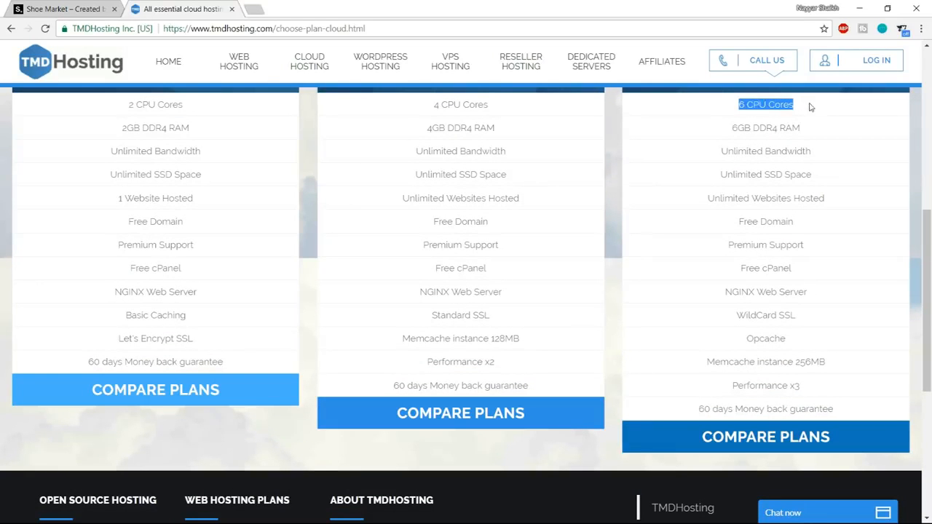
{"action": "left_click_drag", "start_coordinate": [725, 130], "coordinate": [822, 126]}
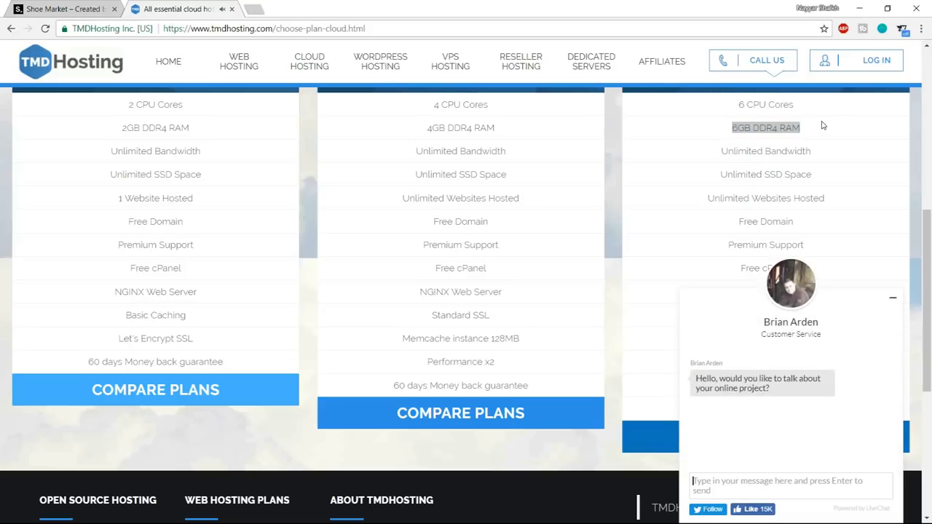
{"action": "left_click", "coordinate": [893, 298]}
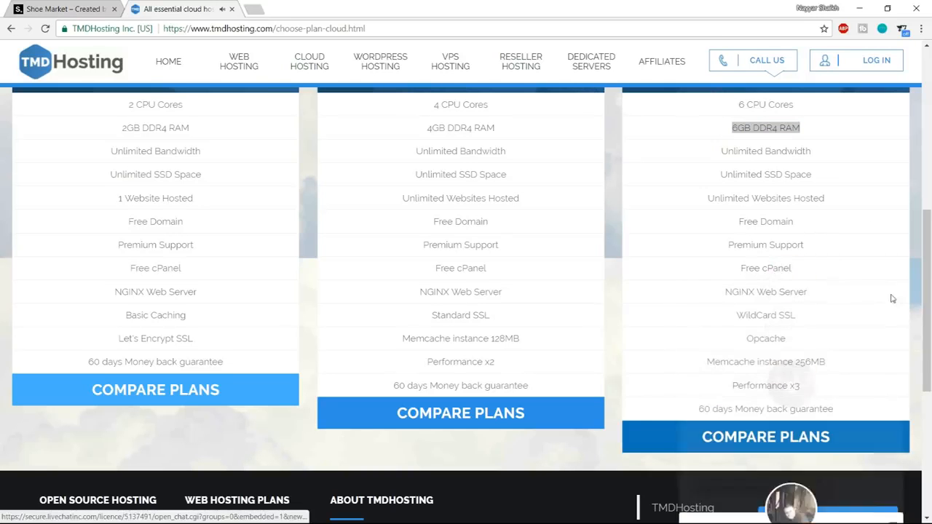
{"action": "left_click", "coordinate": [756, 130]}
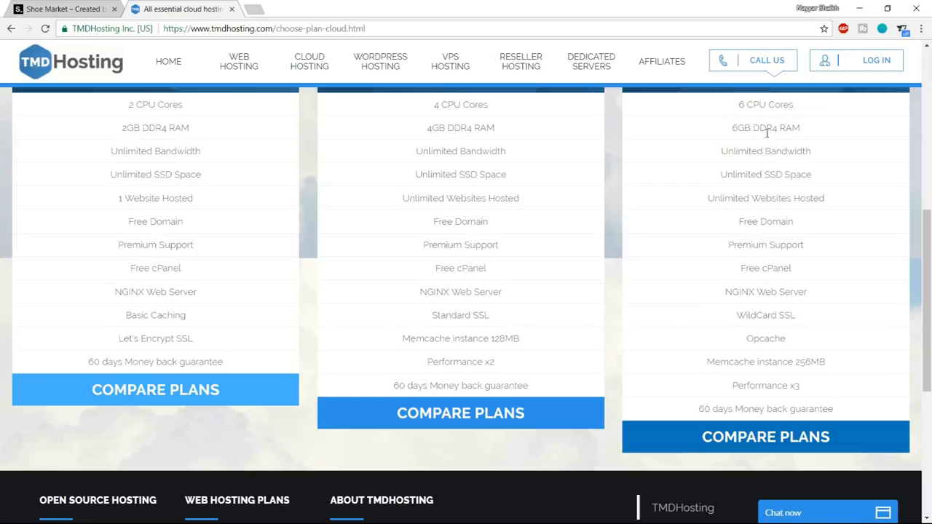
{"action": "left_click_drag", "start_coordinate": [721, 153], "coordinate": [842, 153]}
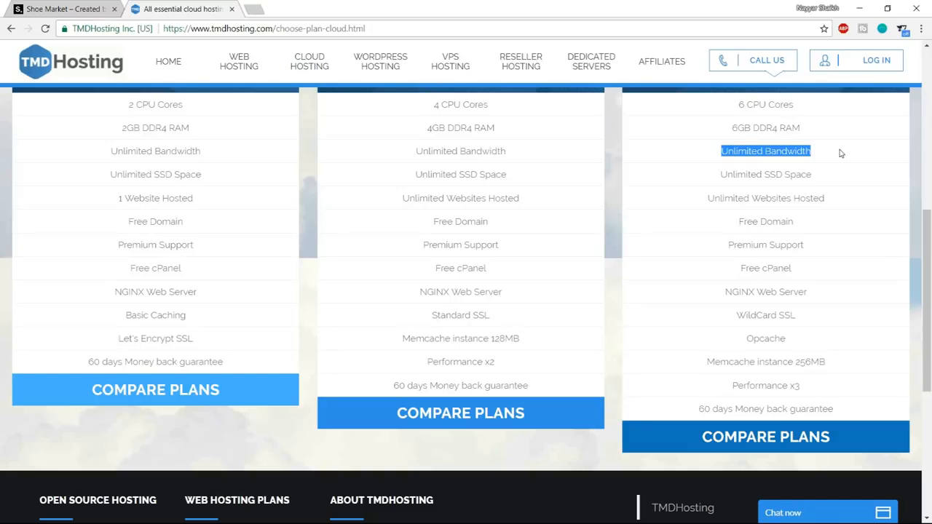
{"action": "left_click_drag", "start_coordinate": [764, 174], "coordinate": [829, 180]}
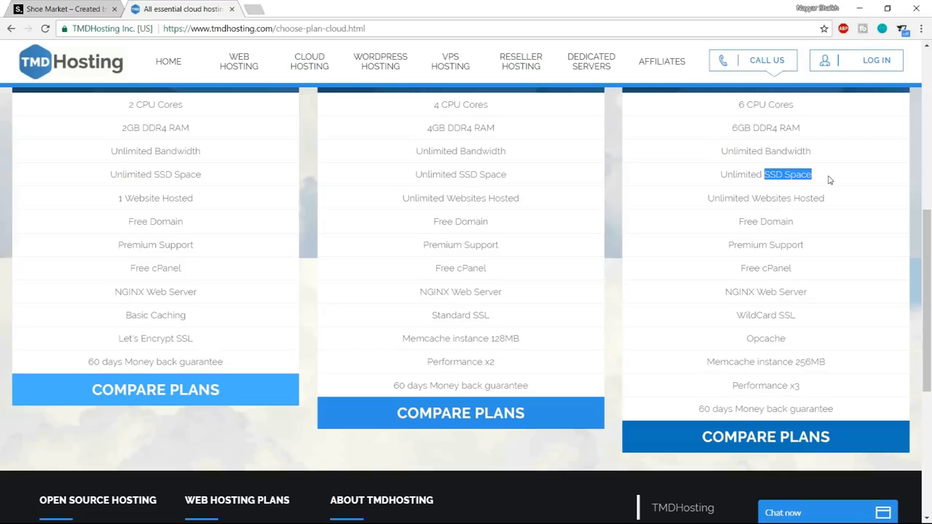
Search Google for 'hdd vs ssd web hosting' from a fresh browser tab
{"action": "left_click", "coordinate": [254, 7]}
{"action": "type", "text": "h"}
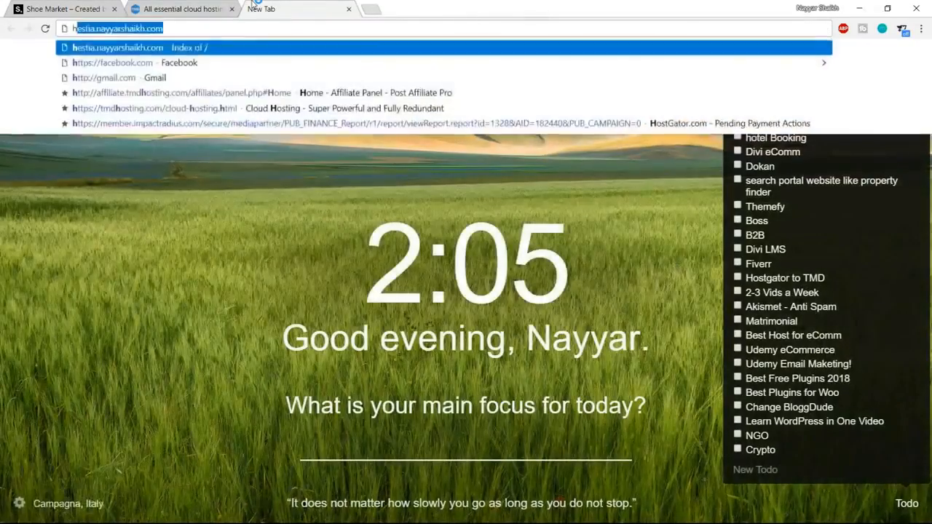
{"action": "type", "text": "dd vs "}
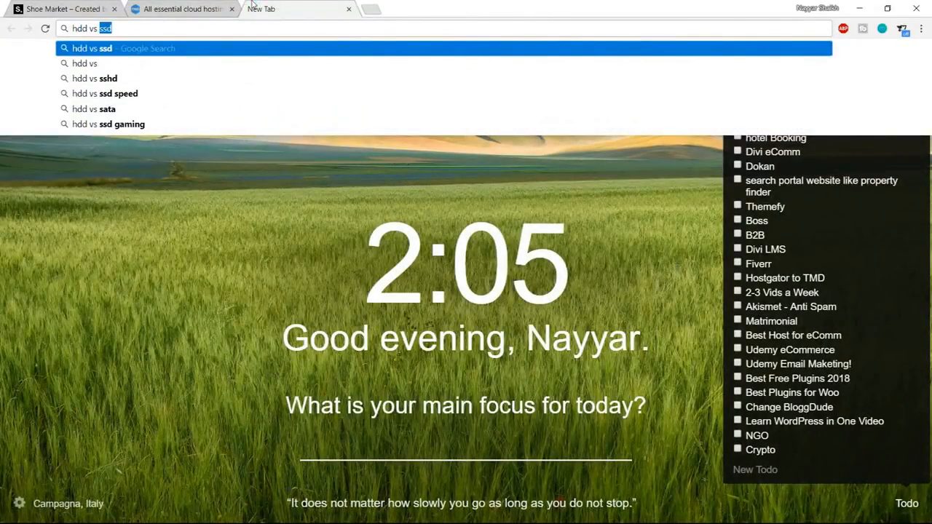
{"action": "type", "text": "ssd "}
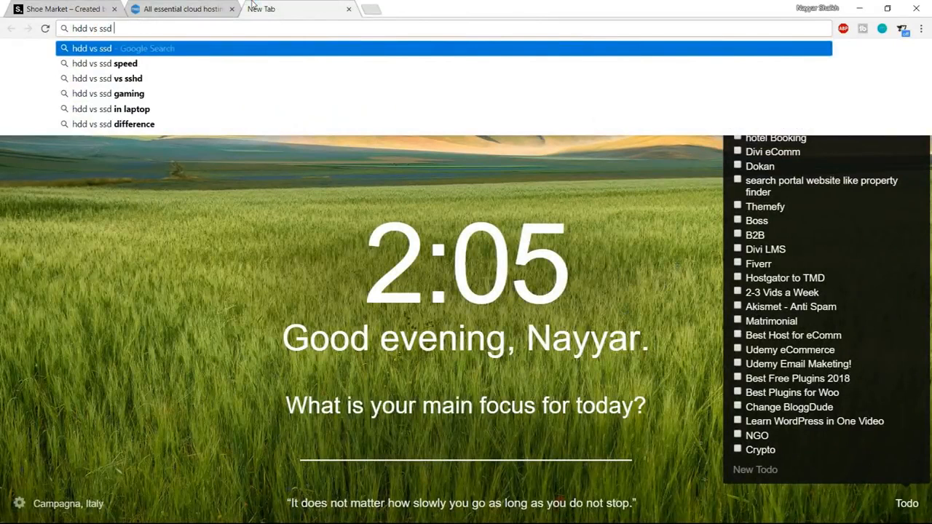
{"action": "type", "text": "web hosting"}
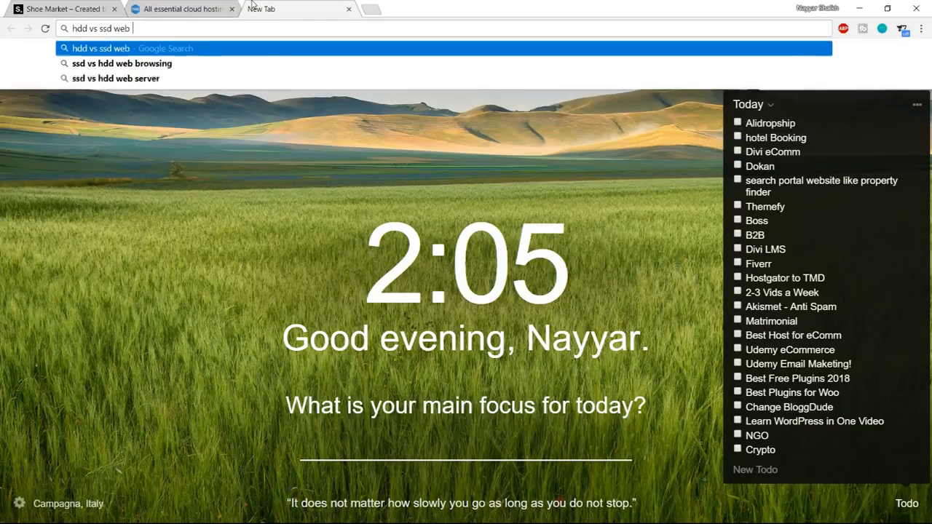
{"action": "key", "text": "Return"}
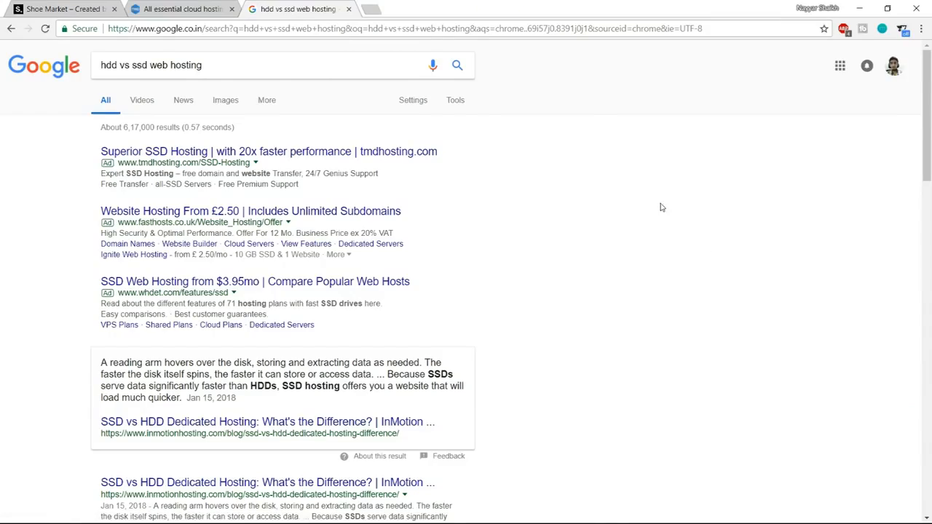
Switch the 'hdd vs ssd web hosting' results to Images and enlarge the speed, IOPS and latency chart
{"action": "scroll", "coordinate": [647, 264], "scroll_direction": "down", "scroll_amount": 1}
{"action": "scroll", "coordinate": [647, 263], "scroll_direction": "down", "scroll_amount": 10}
{"action": "scroll", "coordinate": [648, 281], "scroll_direction": "up", "scroll_amount": 10}
{"action": "left_click", "coordinate": [232, 107]}
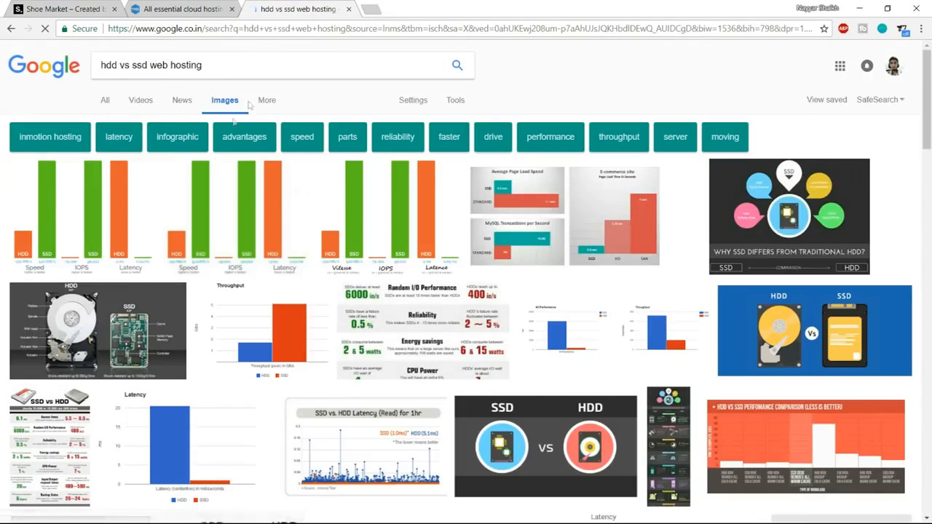
{"action": "scroll", "coordinate": [346, 190], "scroll_direction": "down", "scroll_amount": 10}
{"action": "scroll", "coordinate": [814, 379], "scroll_direction": "up", "scroll_amount": 10}
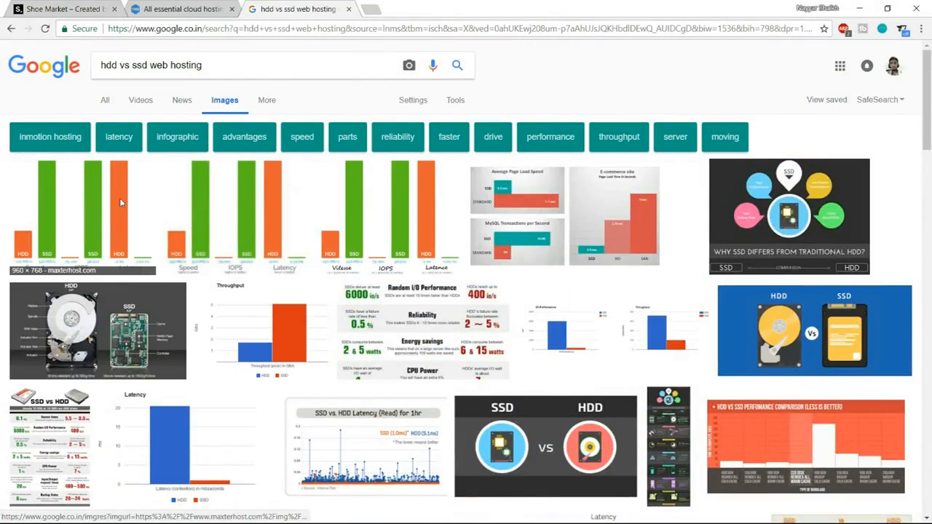
{"action": "left_click", "coordinate": [120, 198]}
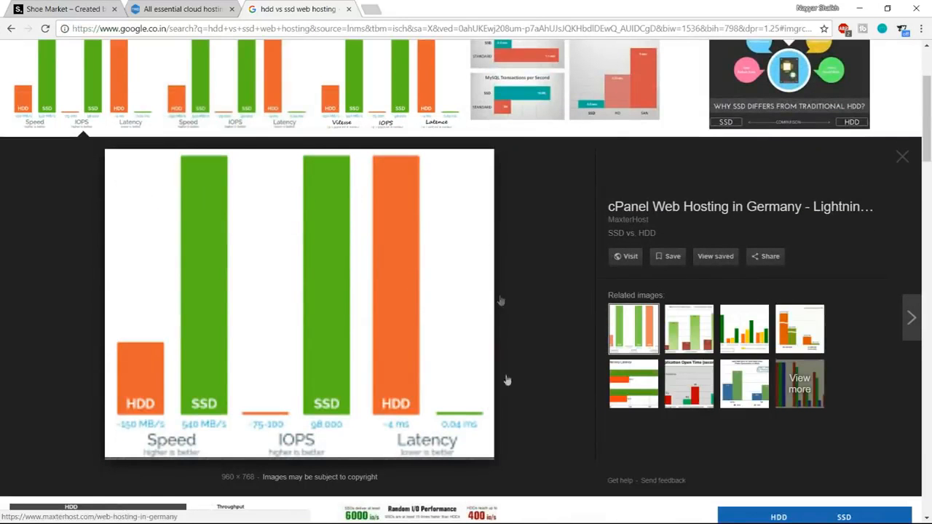
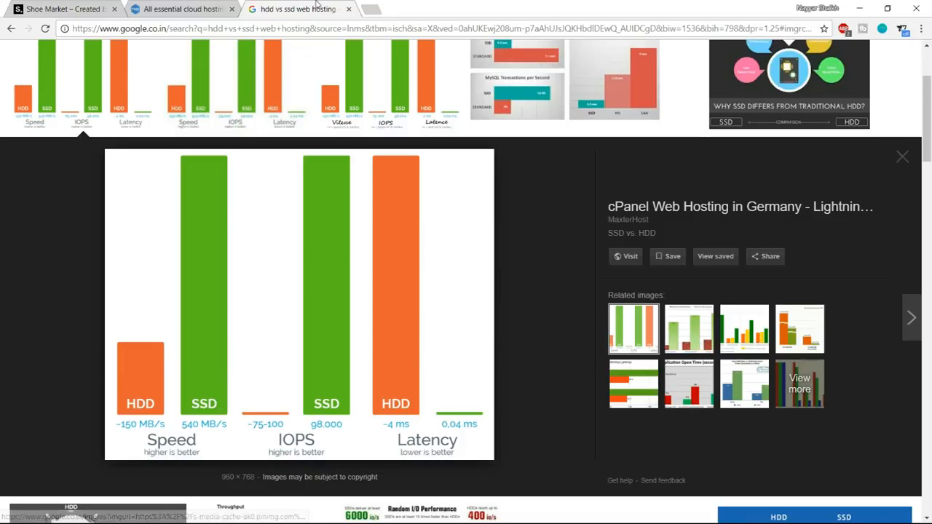
Close the 'hdd vs ssd web hosting' Google Images tab
{"action": "left_click", "coordinate": [348, 9]}
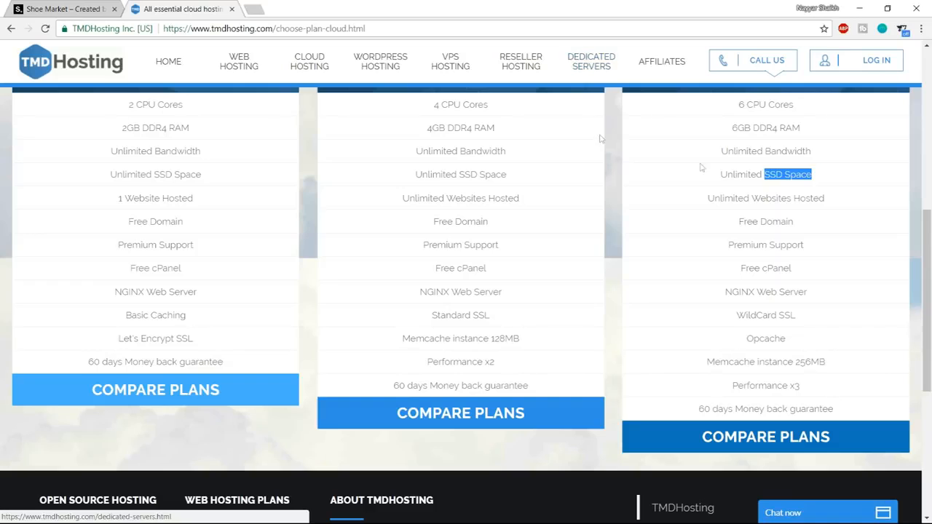
Highlight the 6-core plan's Unlimited SSD Space, Unlimited Websites Hosted, Free Domain, Premium Support and Free cPanel features
{"action": "left_click_drag", "start_coordinate": [717, 174], "coordinate": [820, 180]}
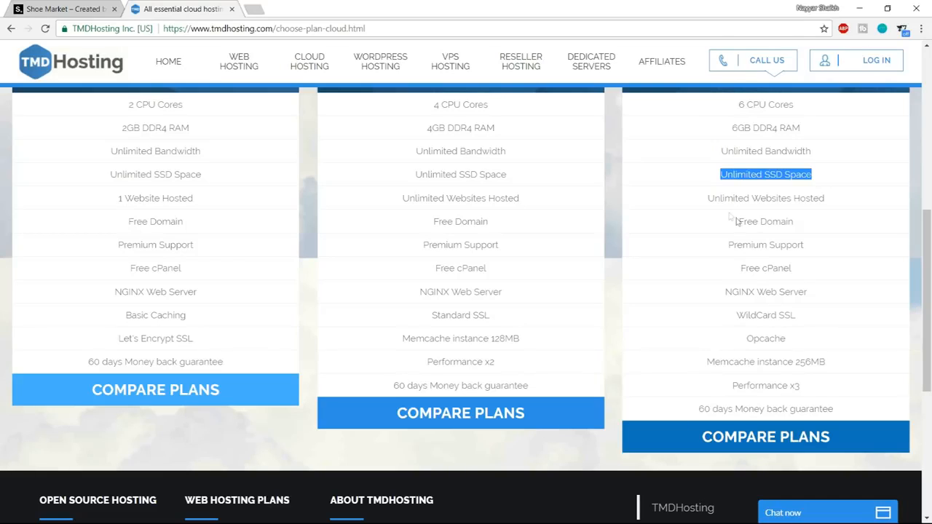
{"action": "left_click_drag", "start_coordinate": [710, 198], "coordinate": [845, 208]}
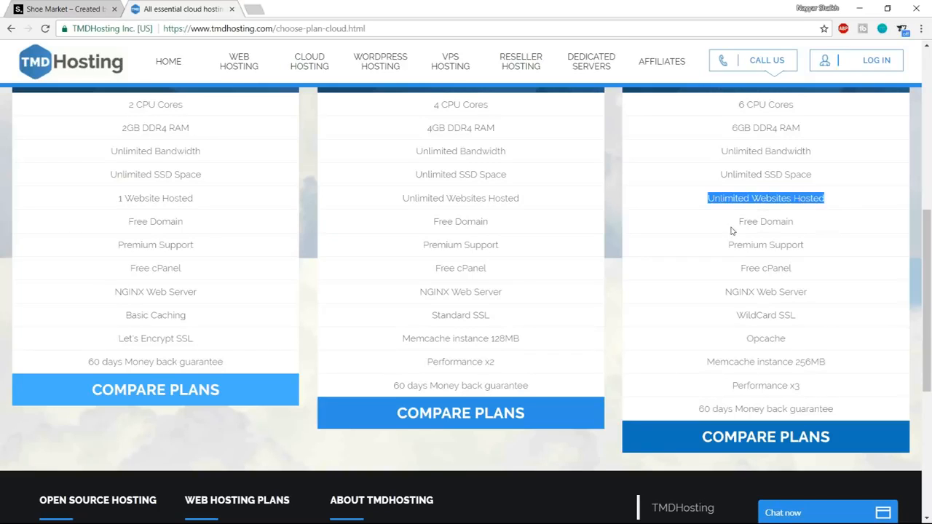
{"action": "left_click_drag", "start_coordinate": [738, 222], "coordinate": [817, 228]}
{"action": "left_click_drag", "start_coordinate": [725, 250], "coordinate": [835, 242]}
{"action": "left_click_drag", "start_coordinate": [742, 268], "coordinate": [827, 266]}
Highlight the NGINX Web Server and WildCard SSL features, then bring up the Shoe Market storefront
{"action": "left_click", "coordinate": [736, 292]}
{"action": "left_click_drag", "start_coordinate": [726, 291], "coordinate": [833, 291]}
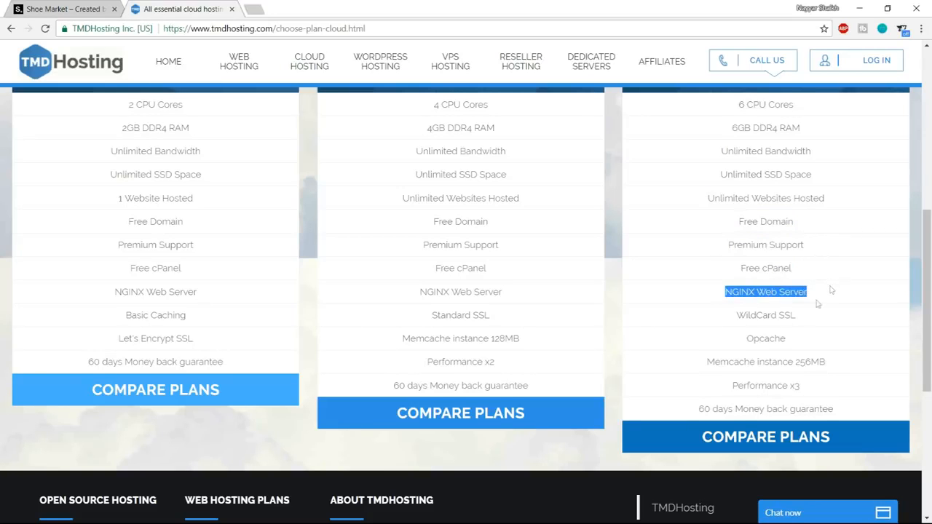
{"action": "left_click_drag", "start_coordinate": [729, 315], "coordinate": [804, 313]}
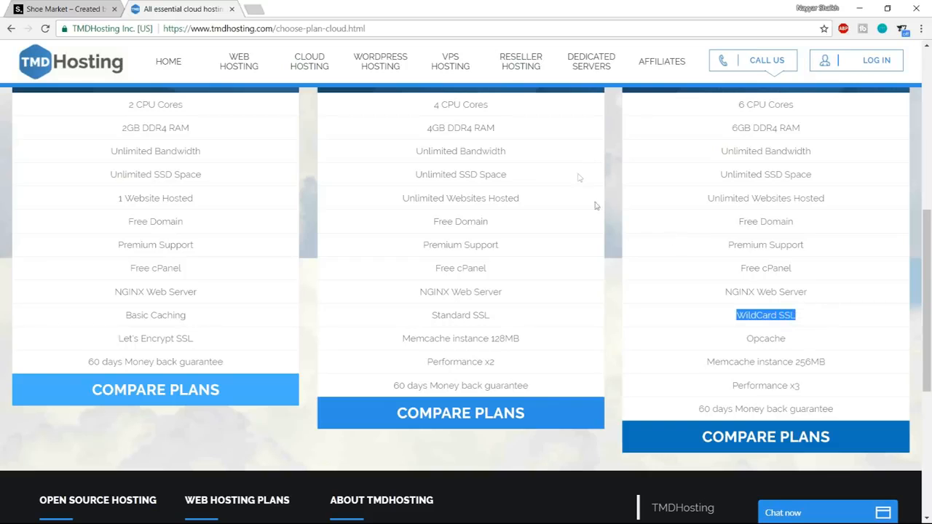
{"action": "left_click", "coordinate": [65, 7]}
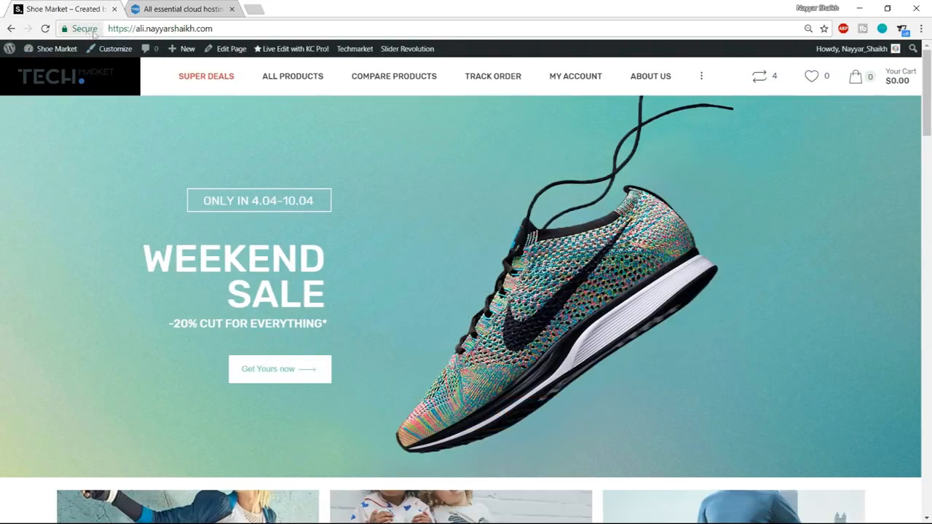
Check the Shoe Market site's secure-connection details, then re-highlight WildCard SSL on TMDHosting
{"action": "left_click", "coordinate": [92, 32]}
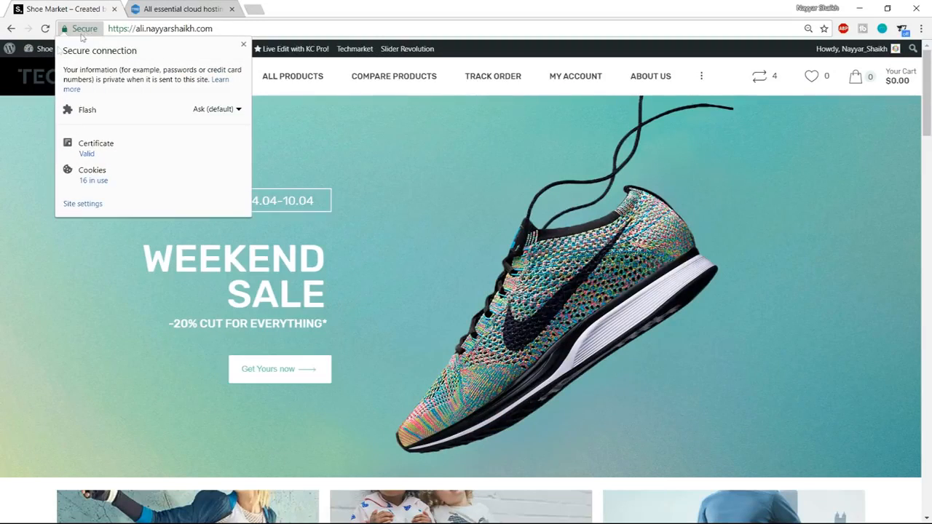
{"action": "left_click", "coordinate": [243, 44]}
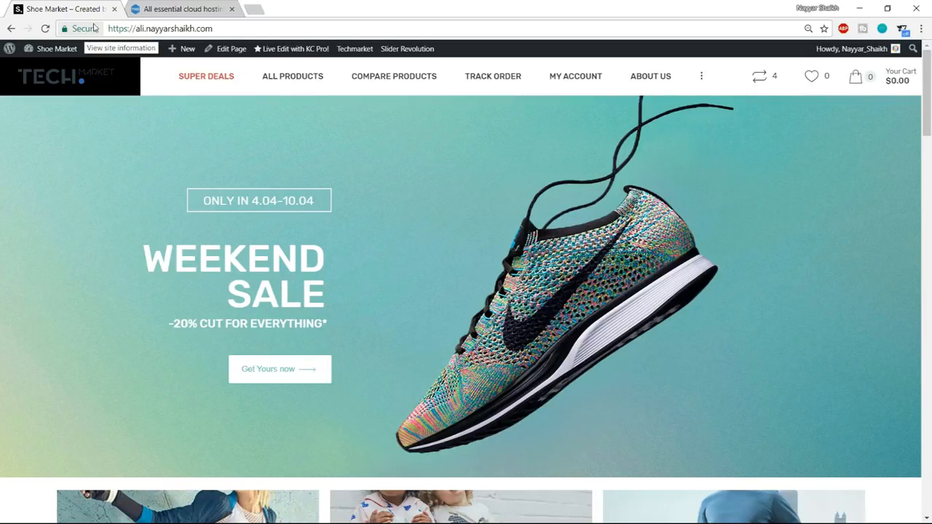
{"action": "left_click", "coordinate": [160, 6]}
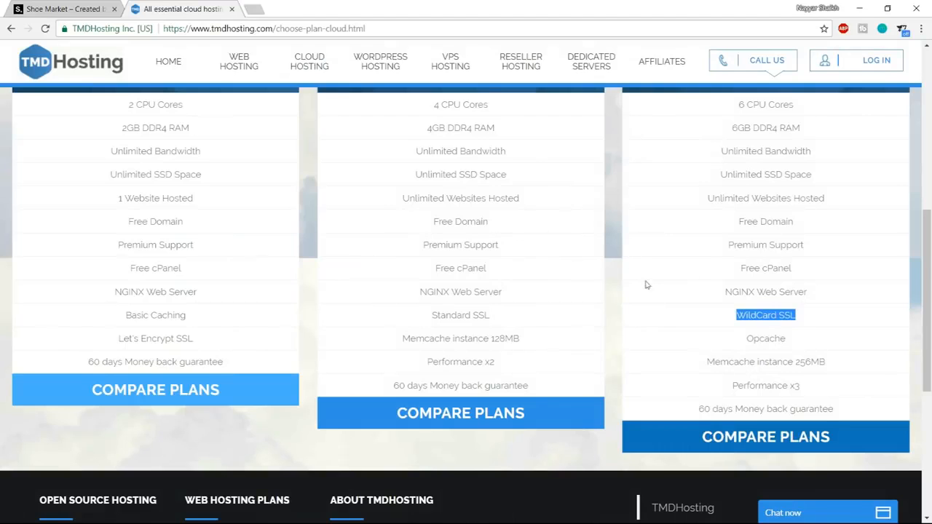
{"action": "mouse_move", "coordinate": [796, 316]}
{"action": "left_mouse_down"}
{"action": "mouse_move", "coordinate": [778, 315]}
{"action": "mouse_move", "coordinate": [800, 318]}
{"action": "left_mouse_up"}
{"action": "left_click", "coordinate": [774, 314]}
Pick out the ali subdomain and main domain of the Shoe Market address, then return to TMDHosting
{"action": "left_click", "coordinate": [71, 6]}
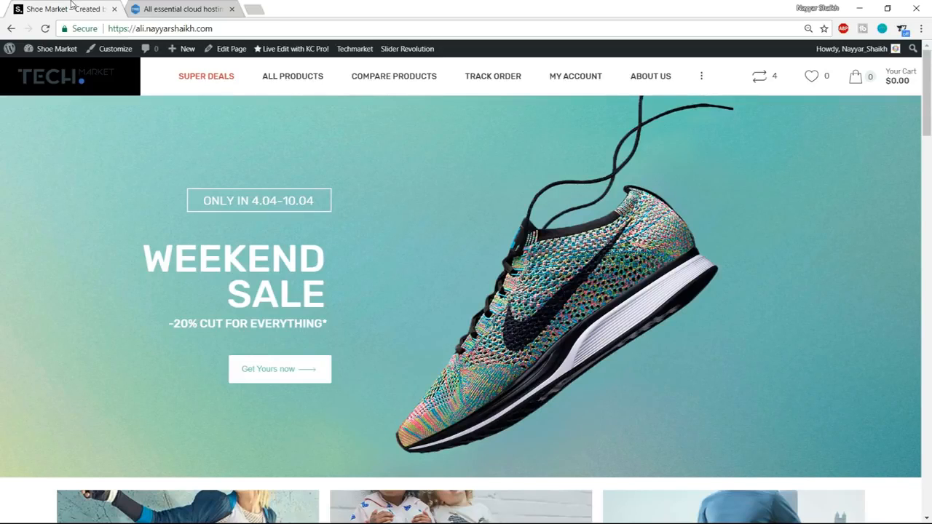
{"action": "double_click", "coordinate": [140, 29]}
{"action": "left_click_drag", "start_coordinate": [214, 28], "coordinate": [147, 30]}
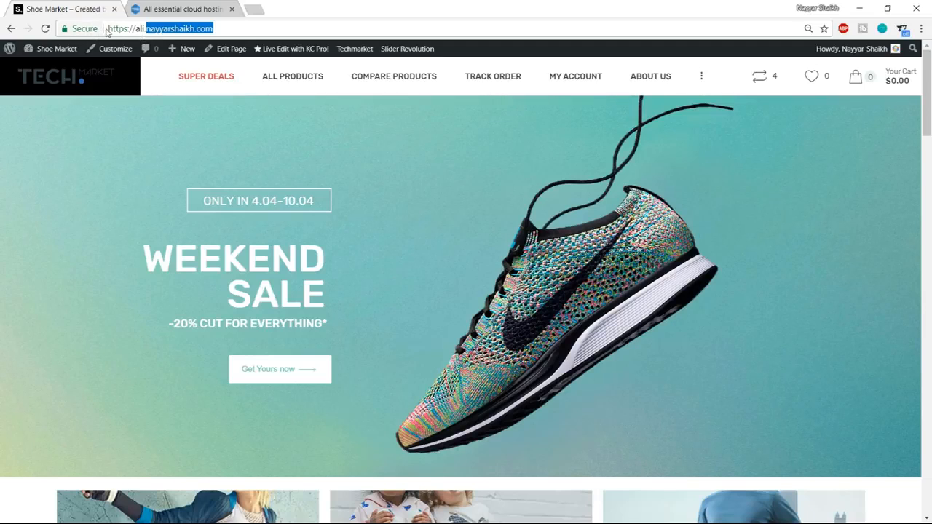
{"action": "left_click", "coordinate": [183, 10]}
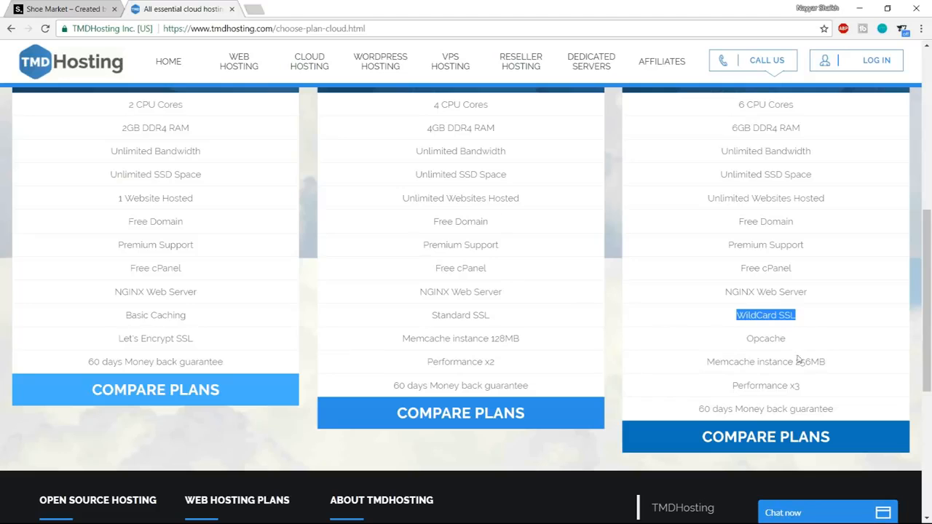
{"action": "left_click", "coordinate": [750, 338]}
{"action": "left_click_drag", "start_coordinate": [750, 338], "coordinate": [805, 338]}
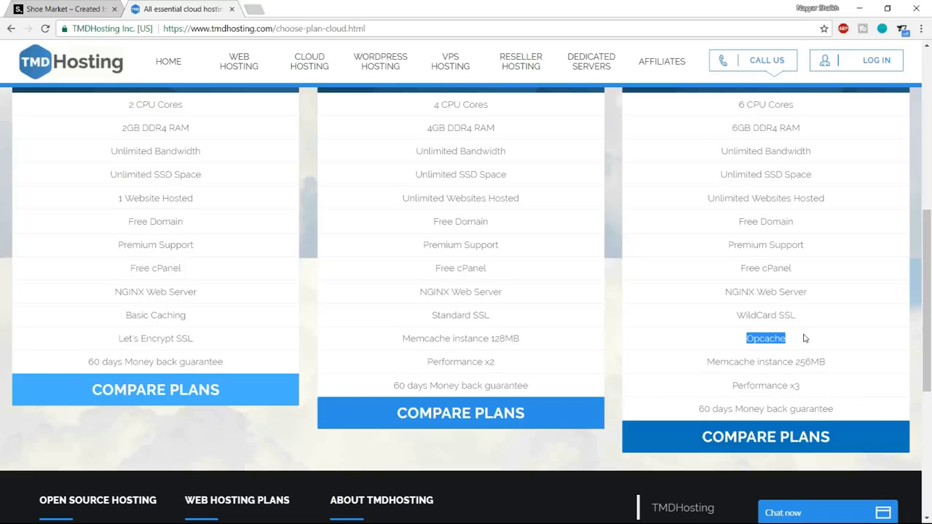
{"action": "left_click_drag", "start_coordinate": [707, 362], "coordinate": [828, 372]}
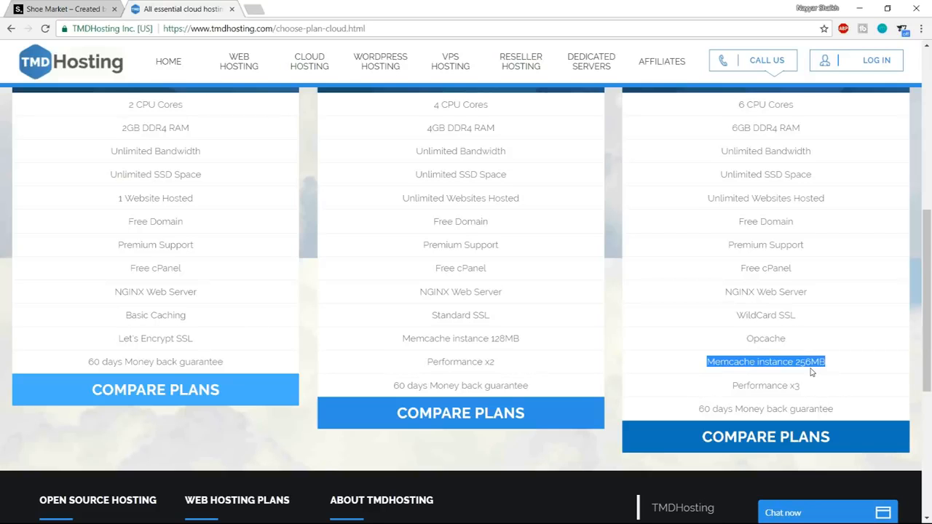
{"action": "left_click_drag", "start_coordinate": [733, 385], "coordinate": [832, 388]}
{"action": "scroll", "coordinate": [831, 388], "scroll_direction": "up", "scroll_amount": 5}
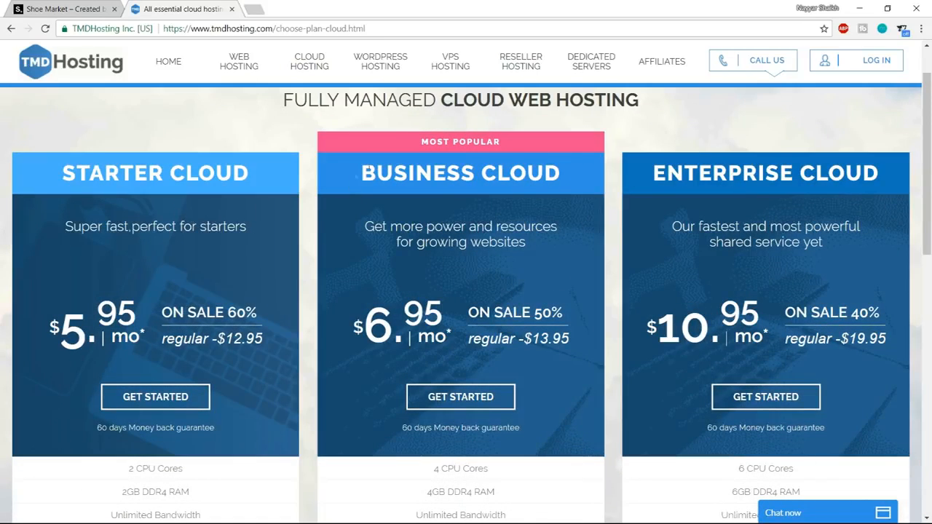
{"action": "scroll", "coordinate": [799, 322], "scroll_direction": "down", "scroll_amount": 6}
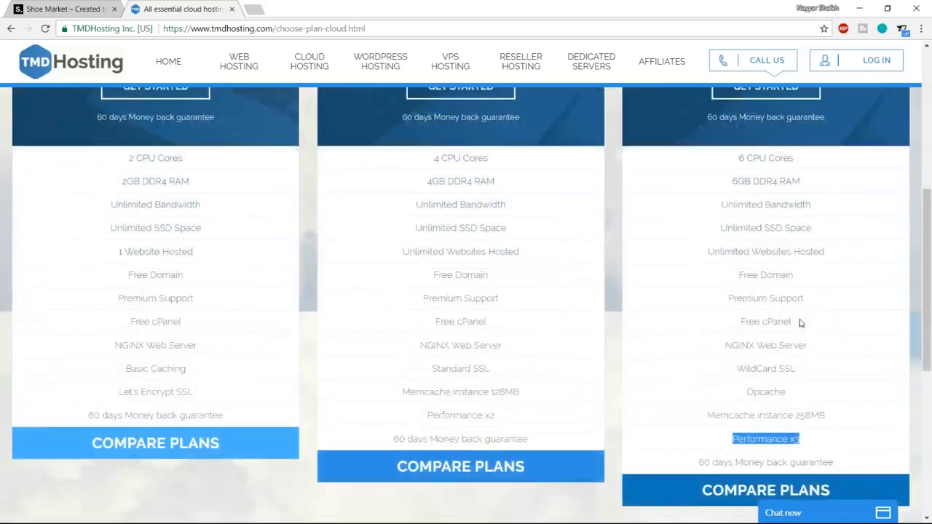
{"action": "left_click_drag", "start_coordinate": [698, 344], "coordinate": [849, 339]}
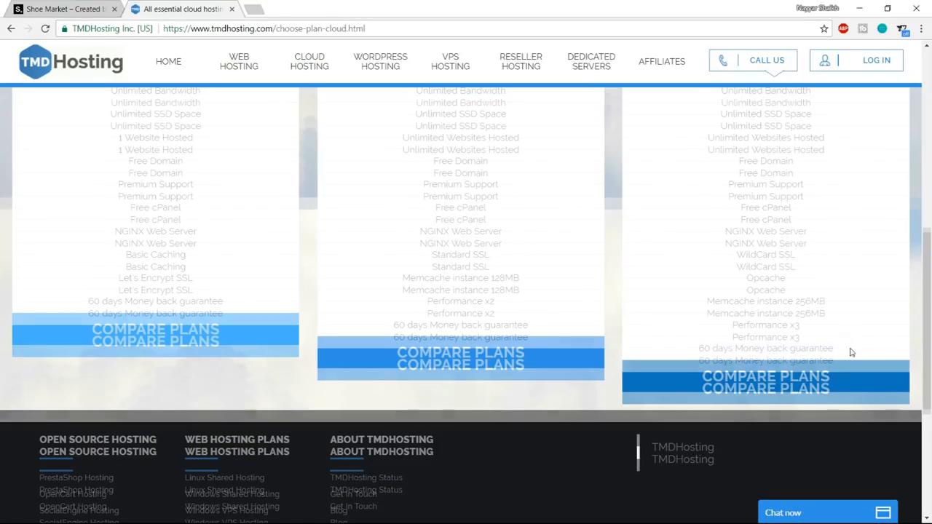
{"action": "scroll", "coordinate": [850, 353], "scroll_direction": "up", "scroll_amount": 6}
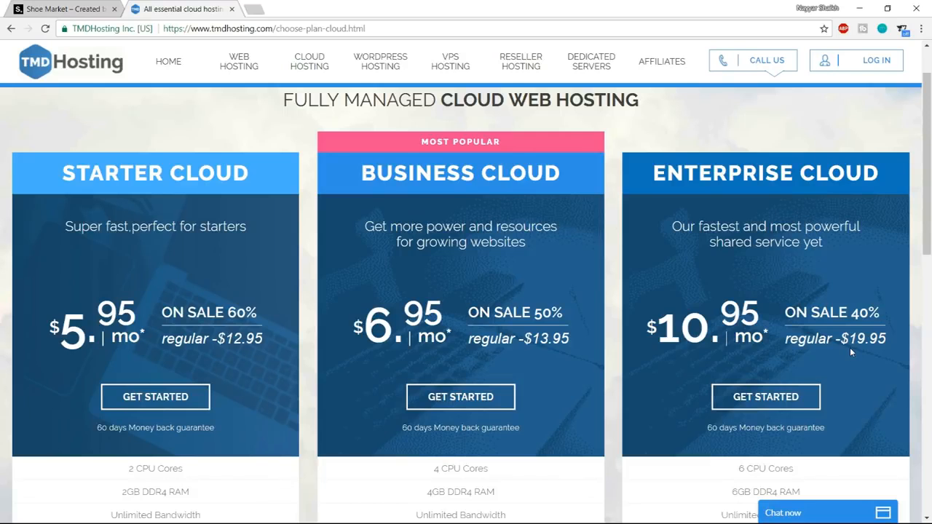
{"action": "scroll", "coordinate": [641, 267], "scroll_direction": "up", "scroll_amount": 1}
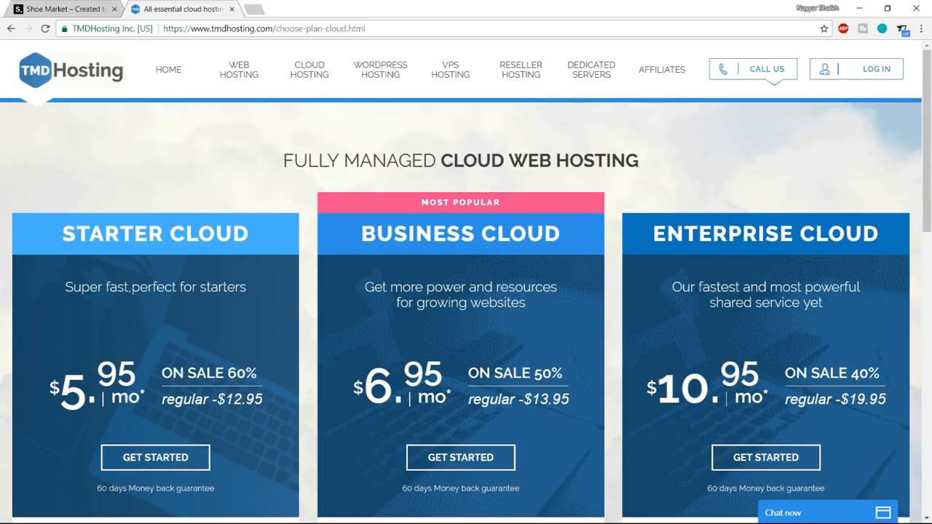
{"action": "scroll", "coordinate": [190, 226], "scroll_direction": "down", "scroll_amount": 1}
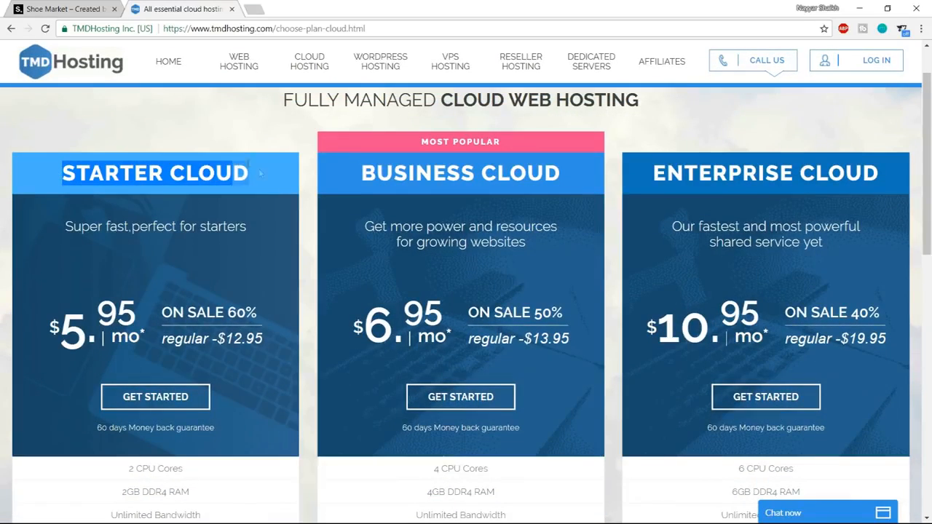
{"action": "scroll", "coordinate": [285, 199], "scroll_direction": "down", "scroll_amount": 5}
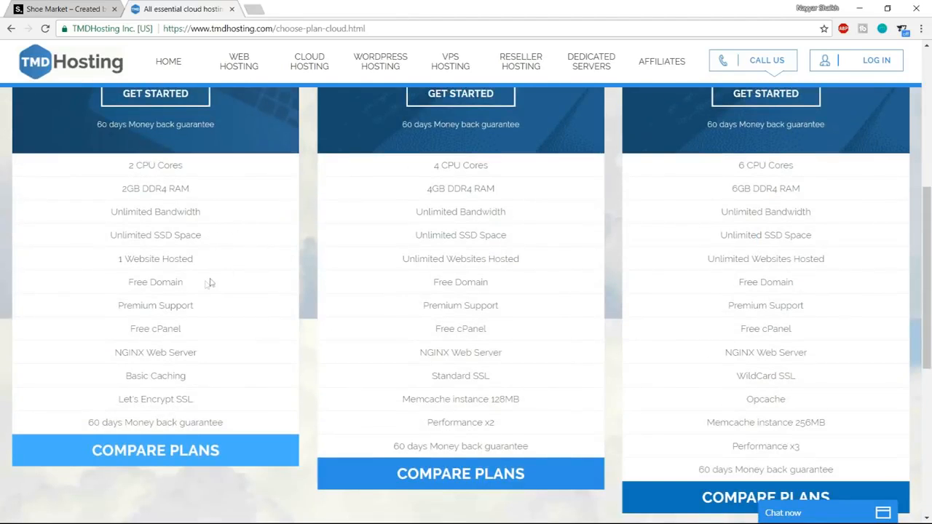
{"action": "left_click_drag", "start_coordinate": [115, 259], "coordinate": [229, 258]}
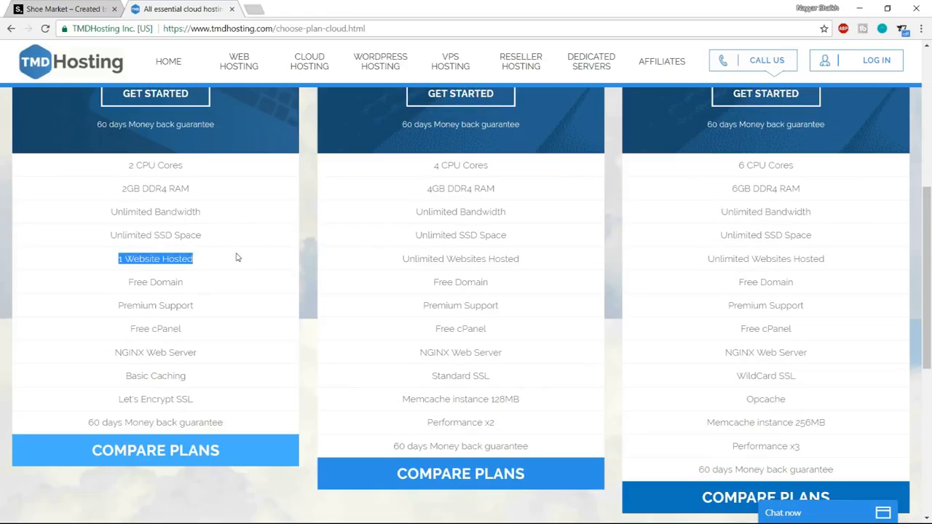
{"action": "scroll", "coordinate": [240, 293], "scroll_direction": "up", "scroll_amount": 4}
{"action": "scroll", "coordinate": [242, 295], "scroll_direction": "up", "scroll_amount": 1}
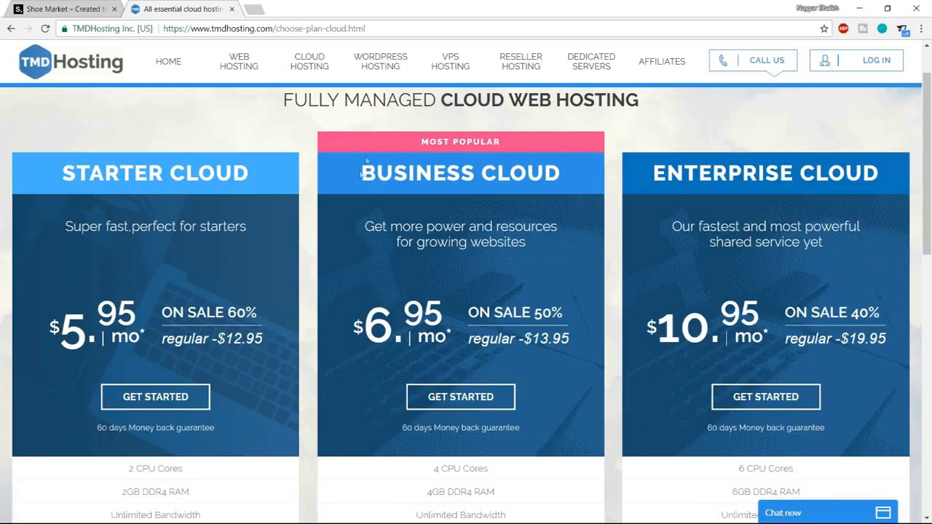
{"action": "left_click_drag", "start_coordinate": [361, 175], "coordinate": [568, 179]}
{"action": "left_click", "coordinate": [658, 173]}
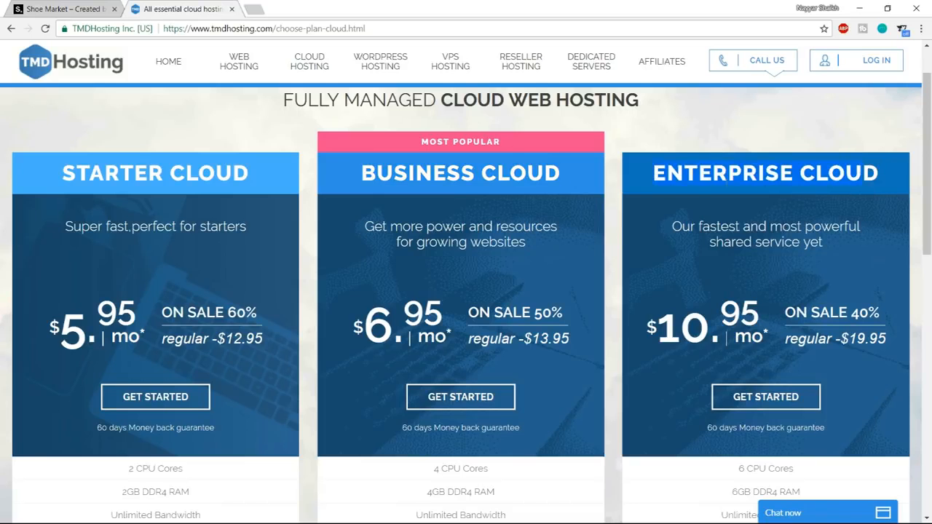
{"action": "scroll", "coordinate": [840, 198], "scroll_direction": "down", "scroll_amount": 1}
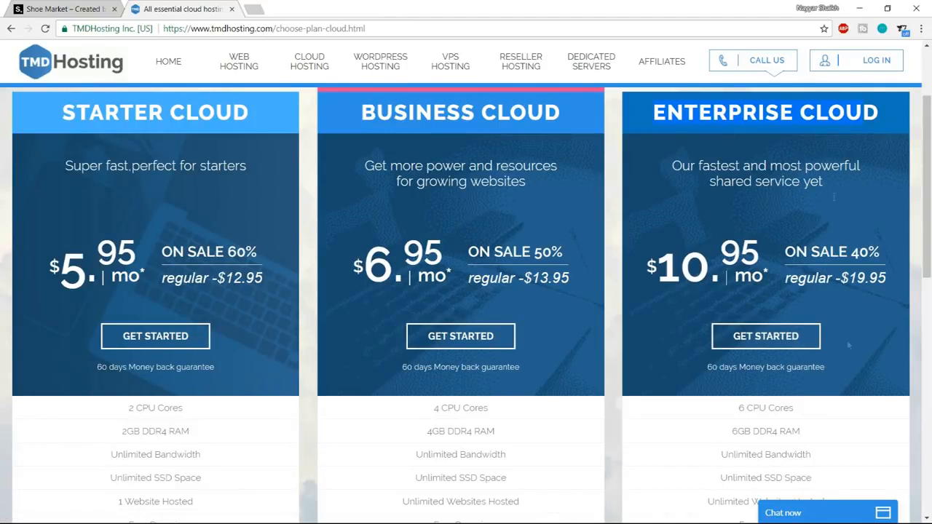
Start an Enterprise Cloud order and enter the desired new domain name
{"action": "left_click", "coordinate": [770, 343]}
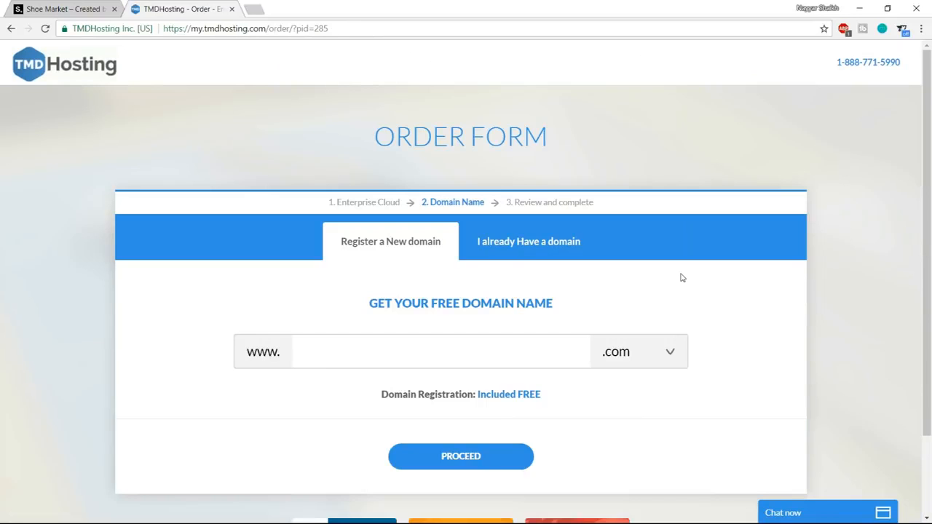
{"action": "left_click", "coordinate": [400, 356]}
{"action": "type", "text": "nayyarshaikh1"}
Try the .org and .in extensions, settle on .com, and submit the domain
{"action": "left_click", "coordinate": [647, 357]}
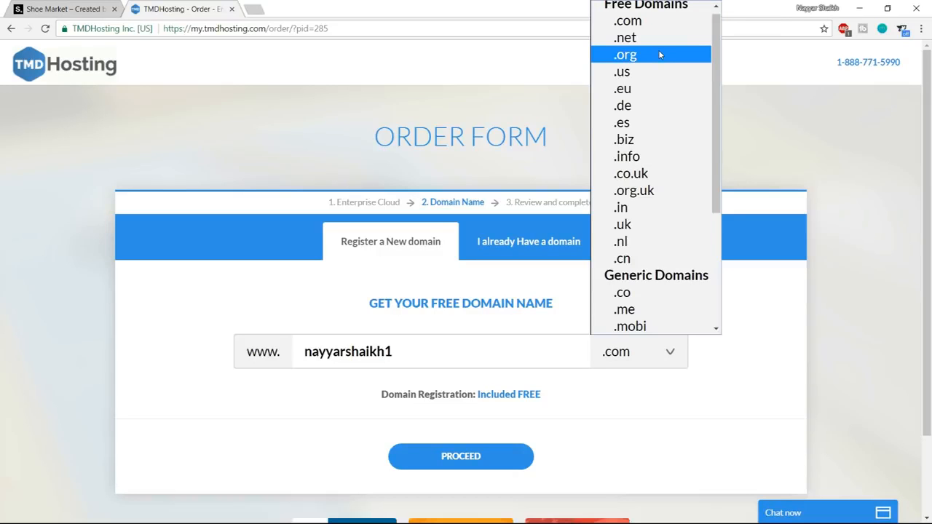
{"action": "left_click", "coordinate": [660, 55]}
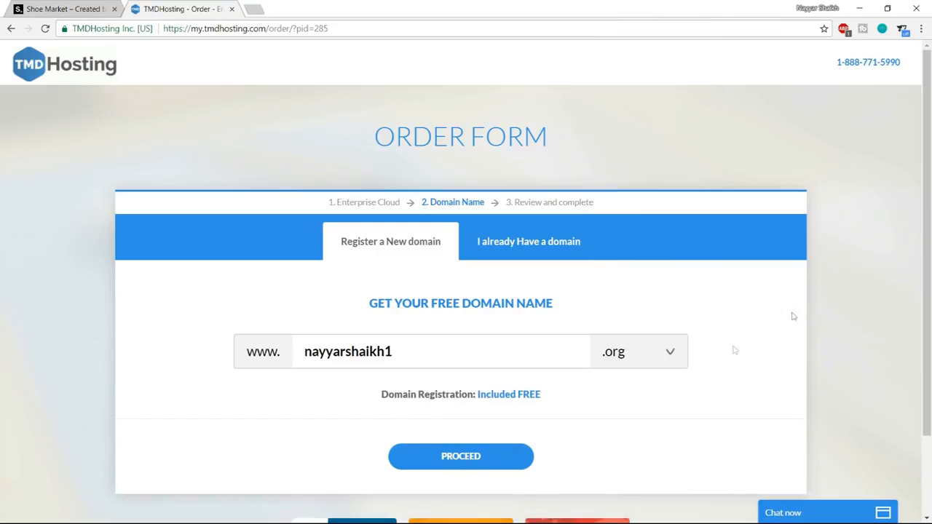
{"action": "left_click", "coordinate": [654, 355]}
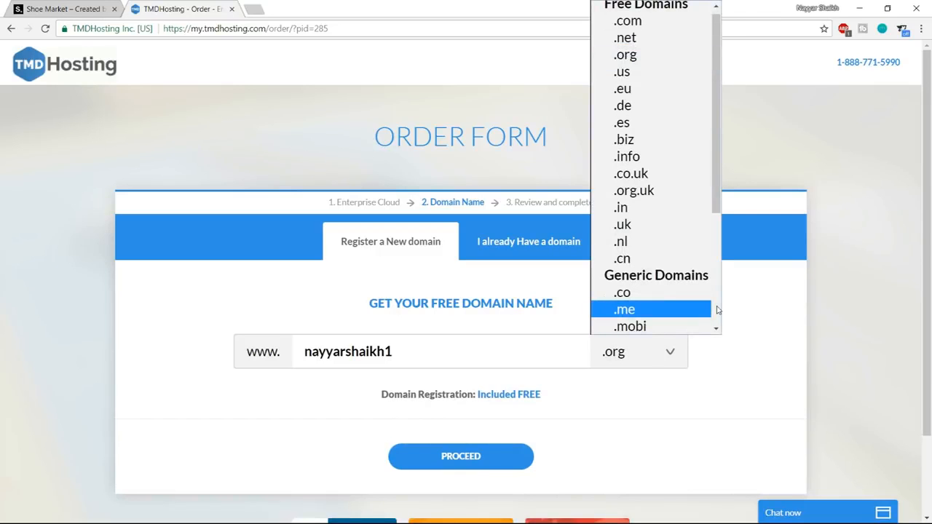
{"action": "left_click", "coordinate": [639, 210]}
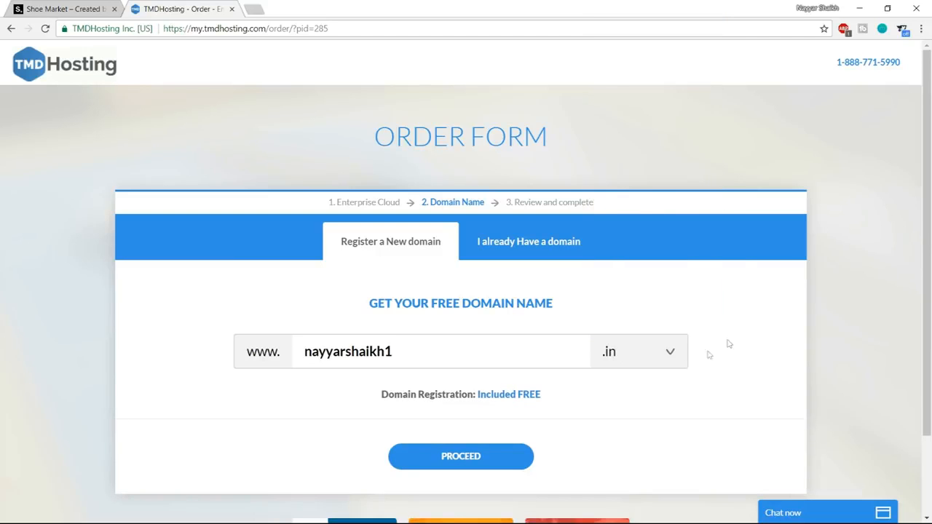
{"action": "left_click", "coordinate": [616, 365]}
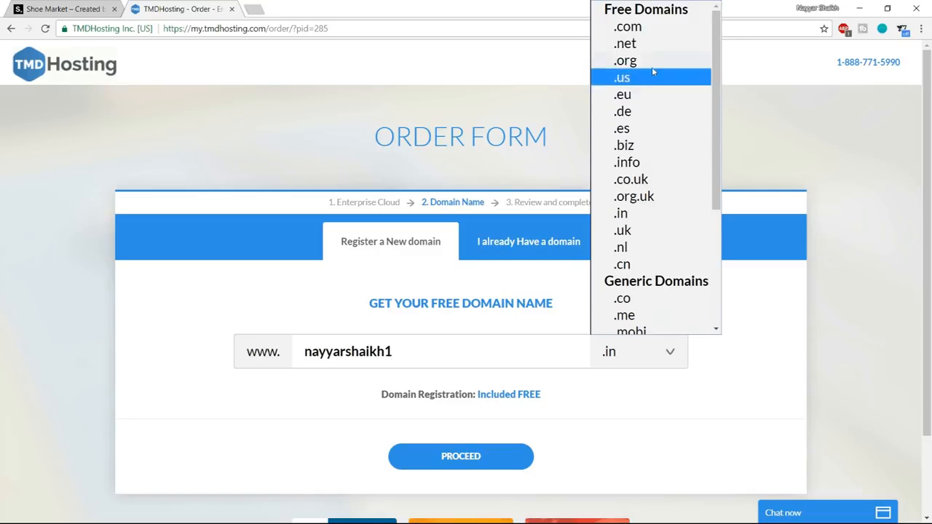
{"action": "left_click", "coordinate": [648, 27]}
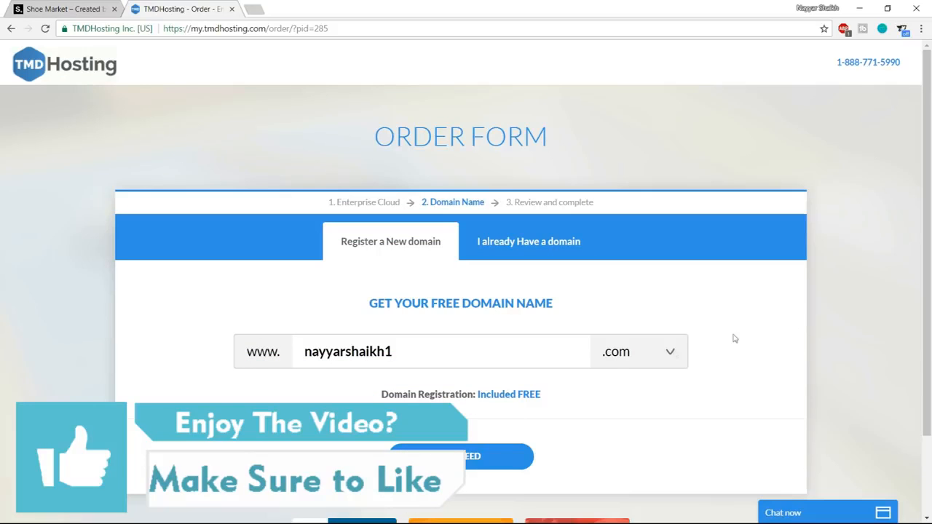
{"action": "left_click_drag", "start_coordinate": [420, 361], "coordinate": [276, 364]}
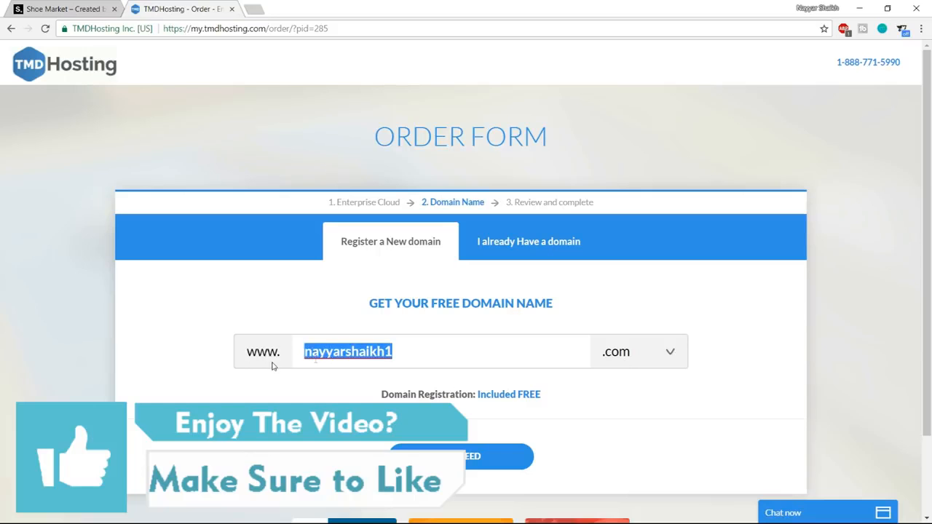
{"action": "left_click", "coordinate": [470, 458]}
Switch the order's payment method from card to PayPal
{"action": "scroll", "coordinate": [851, 378], "scroll_direction": "down", "scroll_amount": 3}
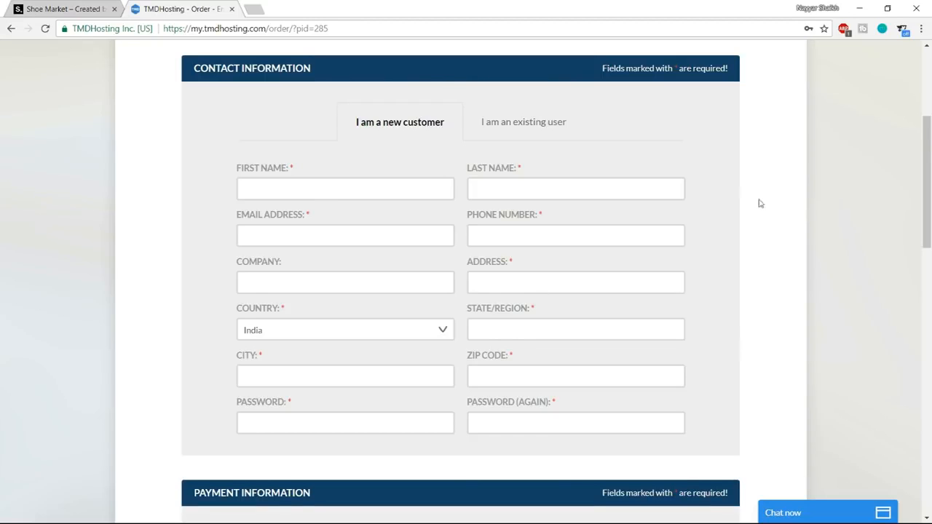
{"action": "scroll", "coordinate": [762, 204], "scroll_direction": "down", "scroll_amount": 6}
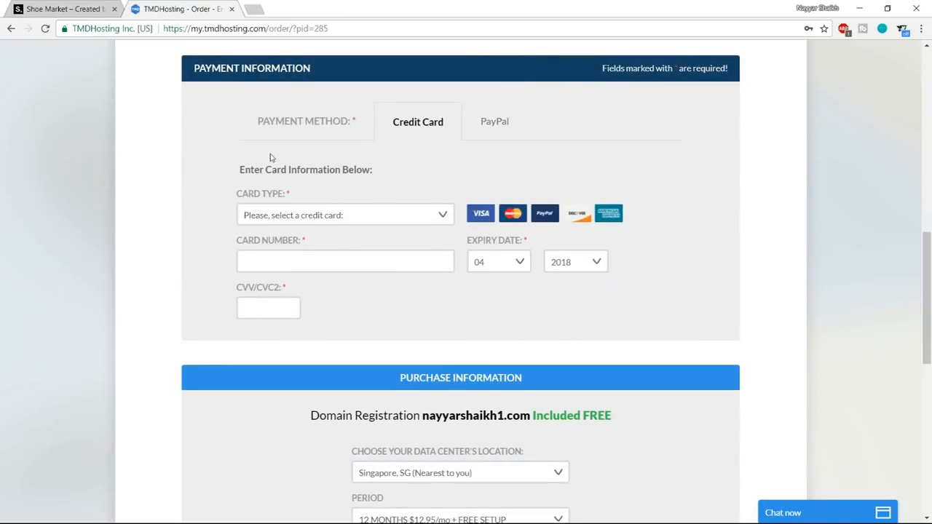
{"action": "left_click", "coordinate": [348, 214]}
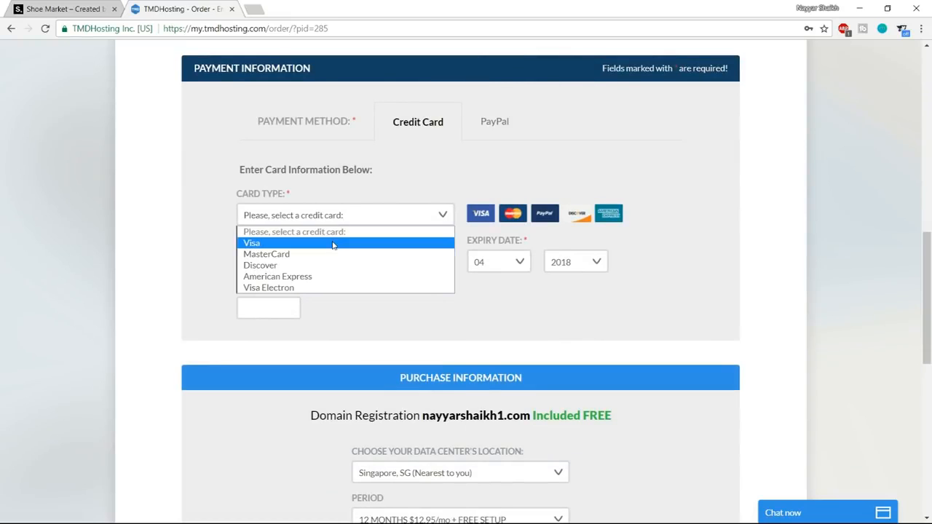
{"action": "left_click", "coordinate": [195, 204]}
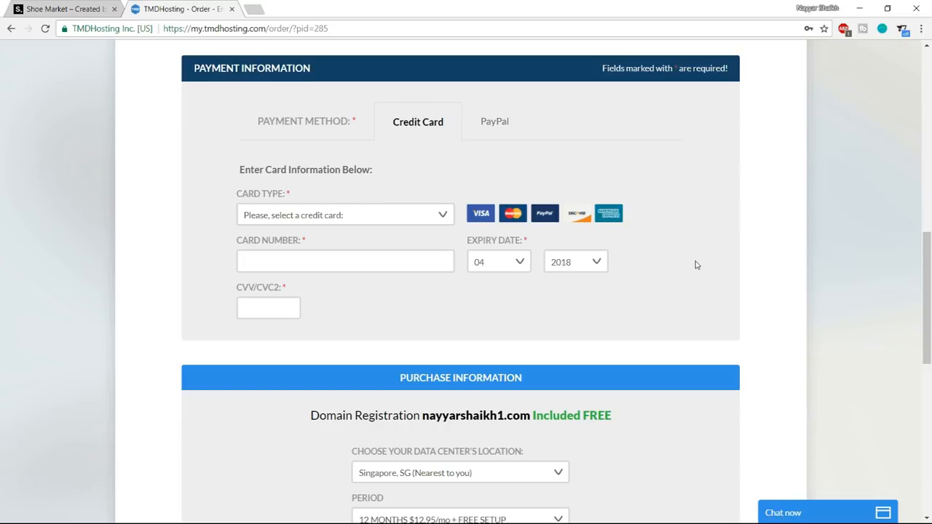
{"action": "left_click", "coordinate": [495, 121]}
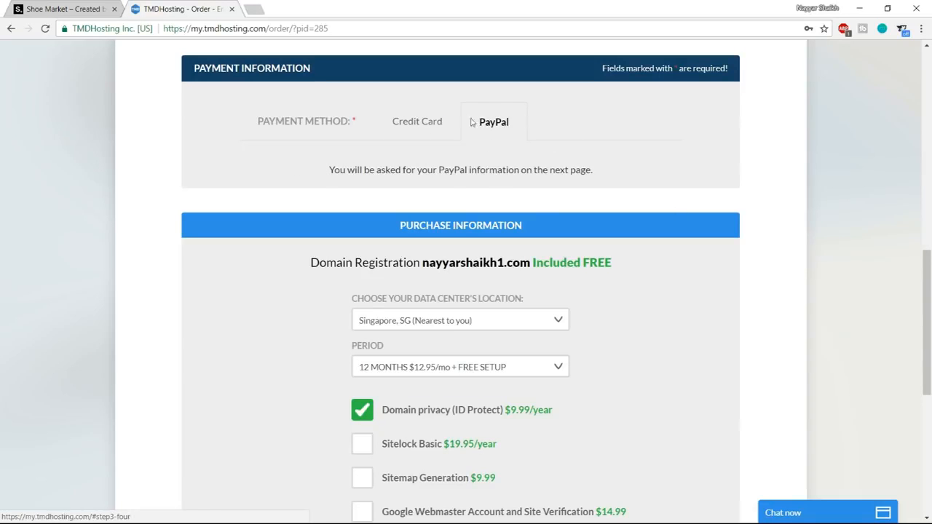
Keep Singapore as the data center and 12 months as the billing period
{"action": "scroll", "coordinate": [829, 232], "scroll_direction": "down", "scroll_amount": 1}
{"action": "scroll", "coordinate": [829, 232], "scroll_direction": "down", "scroll_amount": 3}
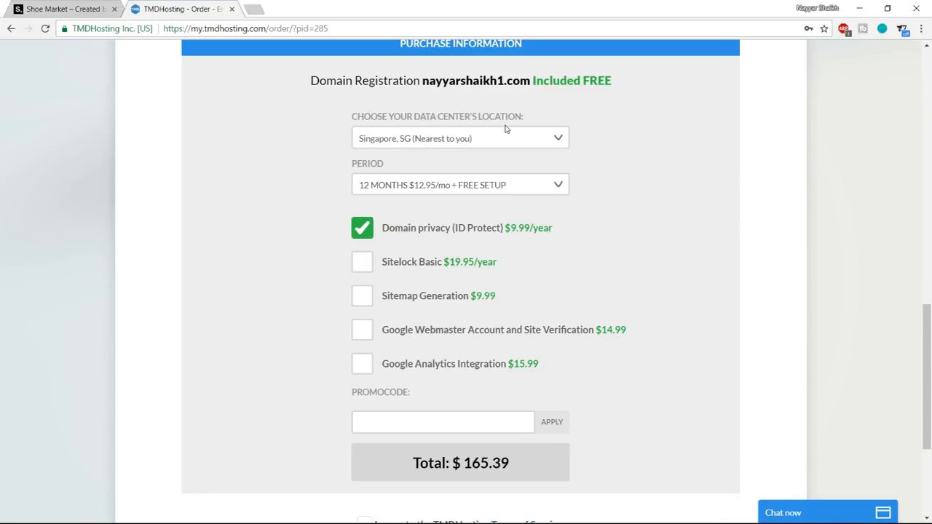
{"action": "left_click", "coordinate": [530, 138]}
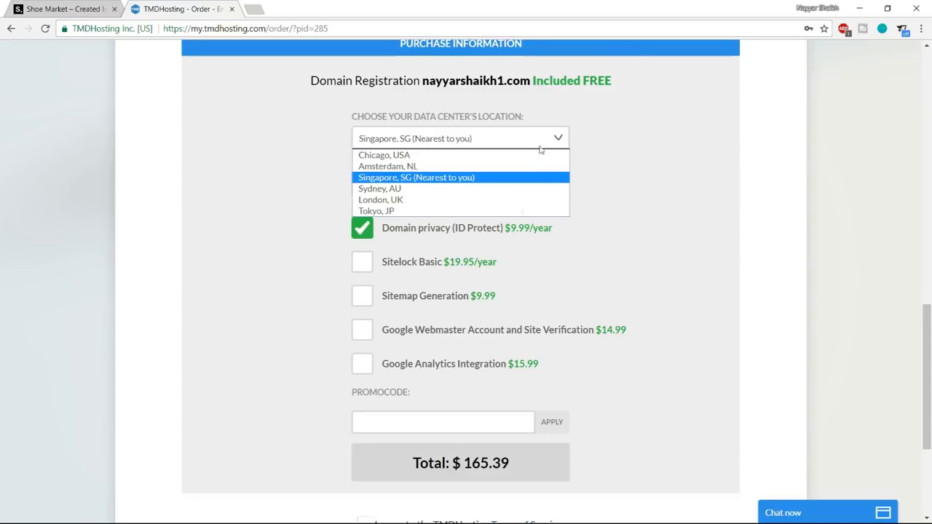
{"action": "left_click", "coordinate": [459, 179]}
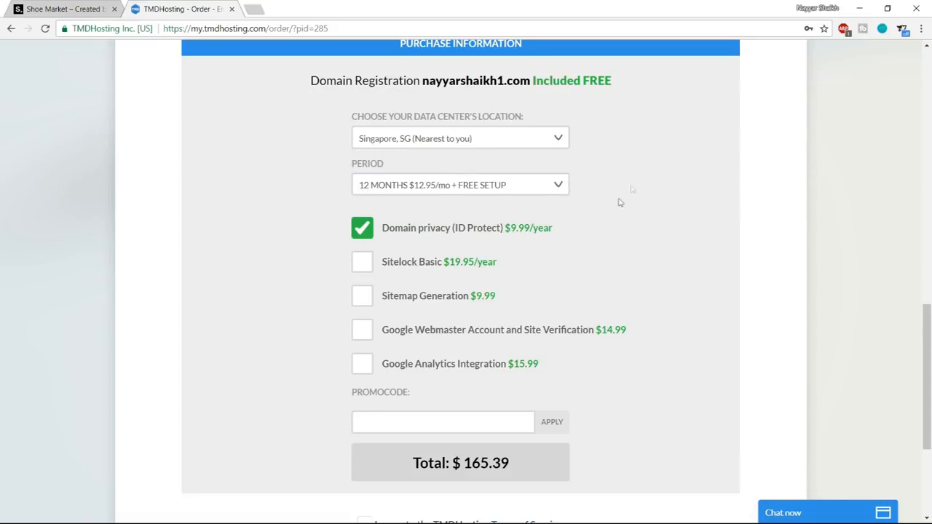
{"action": "left_click", "coordinate": [522, 186]}
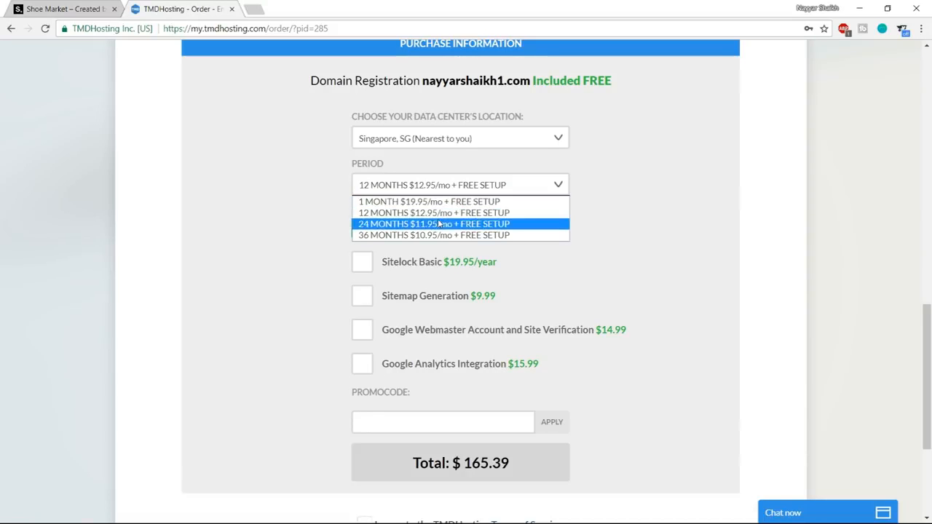
{"action": "left_click", "coordinate": [436, 213]}
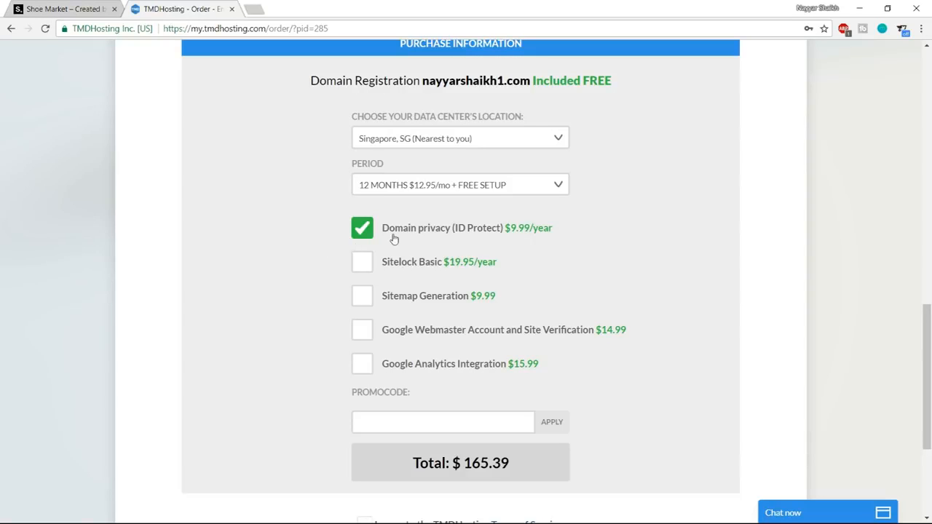
Review the Domain privacy yearly price and move to the promo code field
{"action": "left_click_drag", "start_coordinate": [555, 230], "coordinate": [513, 231]}
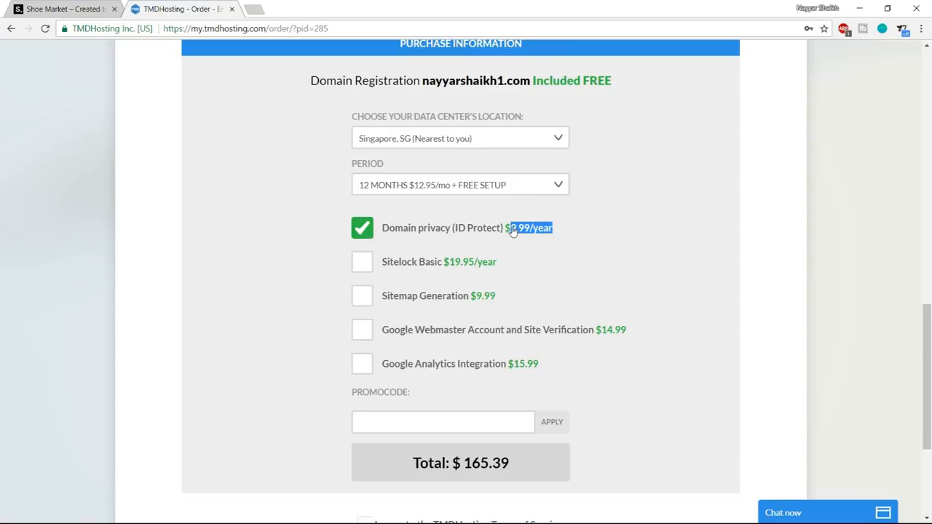
{"action": "left_click", "coordinate": [593, 248]}
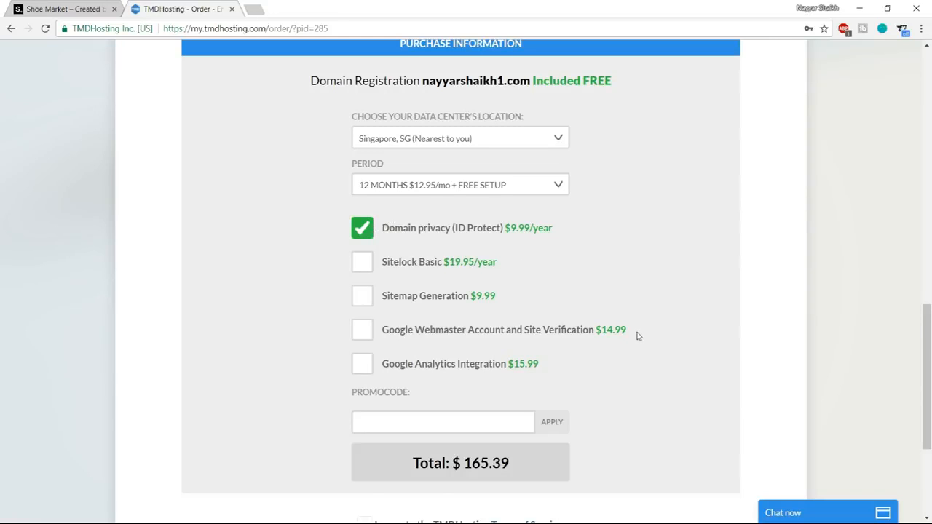
{"action": "scroll", "coordinate": [637, 336], "scroll_direction": "down", "scroll_amount": 3}
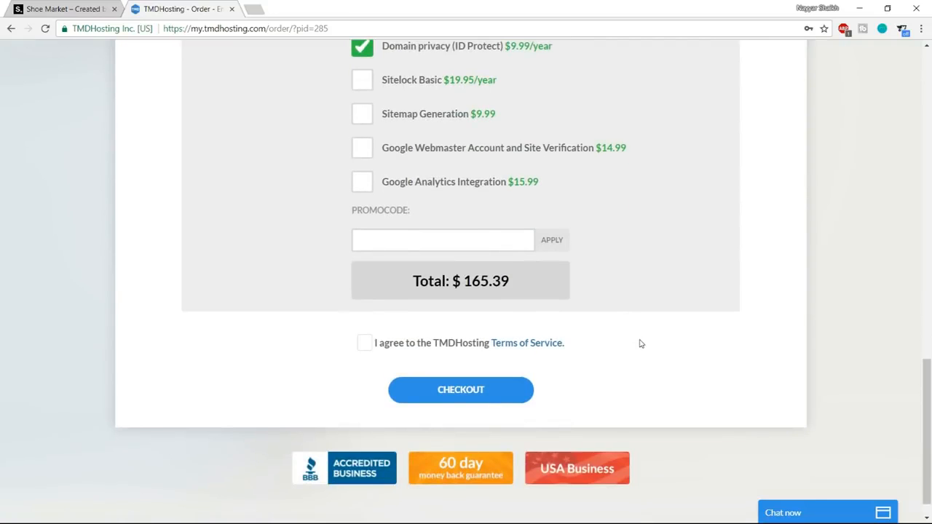
{"action": "left_click", "coordinate": [488, 245]}
{"action": "scroll", "coordinate": [617, 254], "scroll_direction": "down", "scroll_amount": 1}
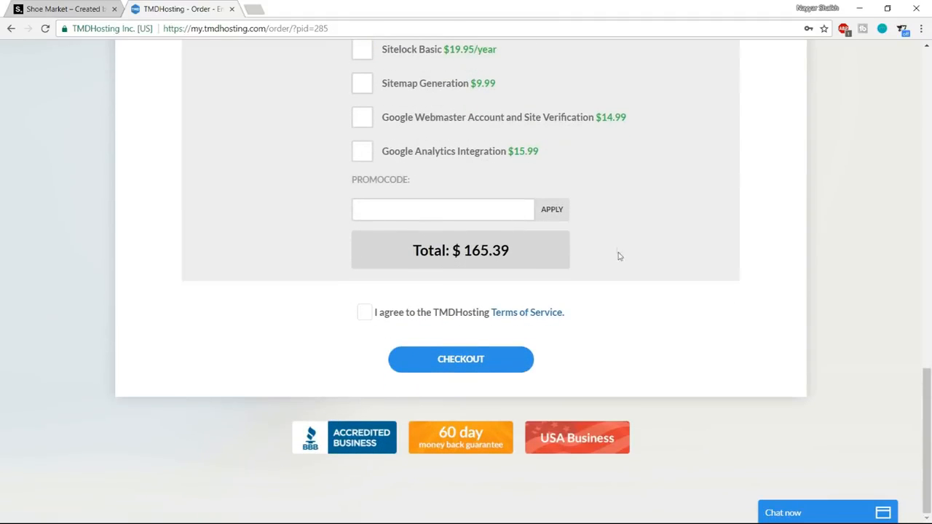
Apply the 7% promo code for a $154.51 total and accept the Terms of Service
{"action": "type", "text": "NAYYAR7"}
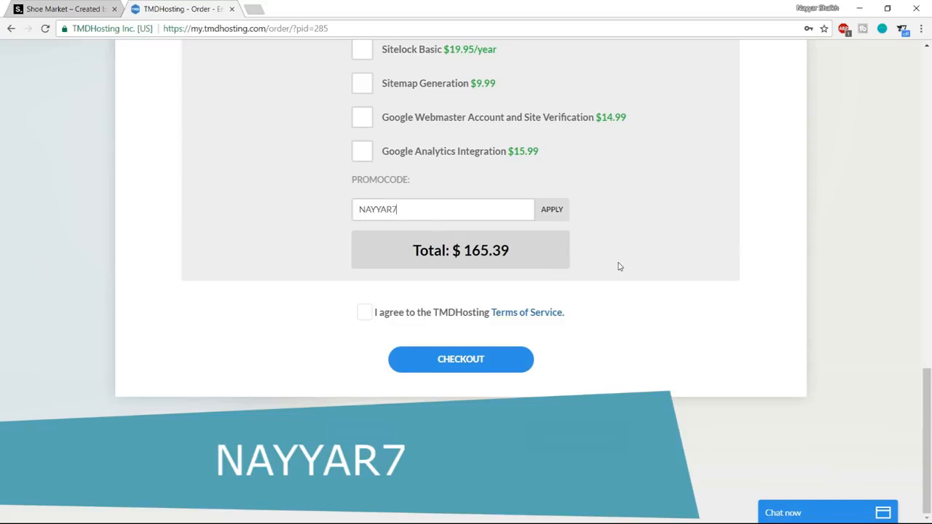
{"action": "left_click", "coordinate": [559, 213]}
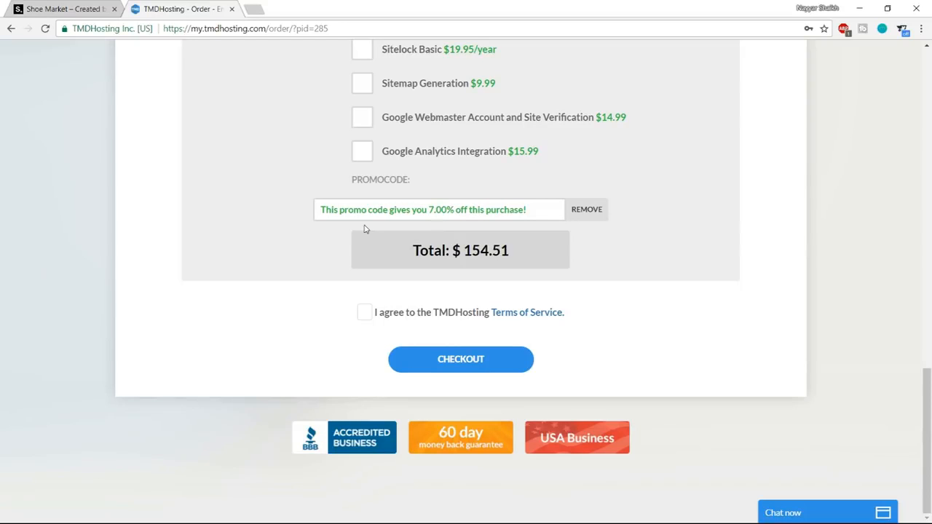
{"action": "left_click", "coordinate": [367, 312]}
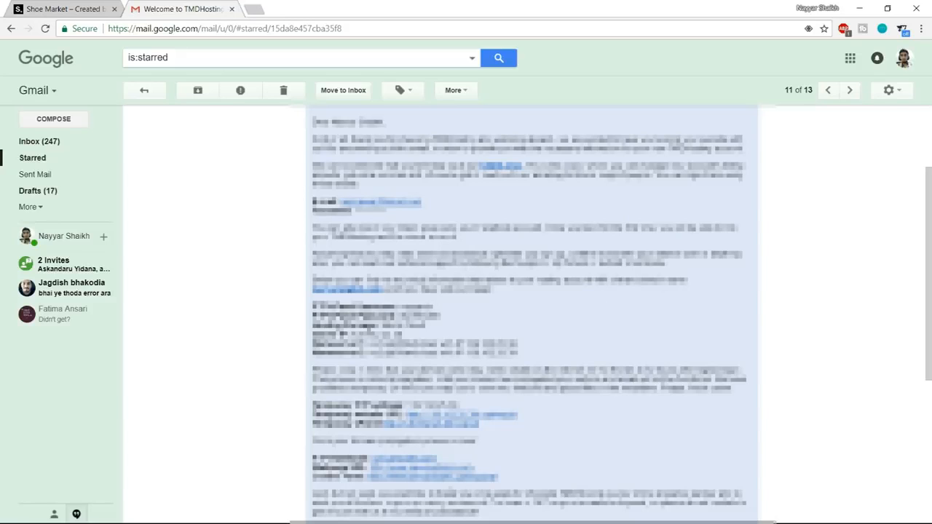
Open cPanel from the welcome email, fill in the saved username, log in and scroll to Softaculous
{"action": "left_click", "coordinate": [424, 479]}
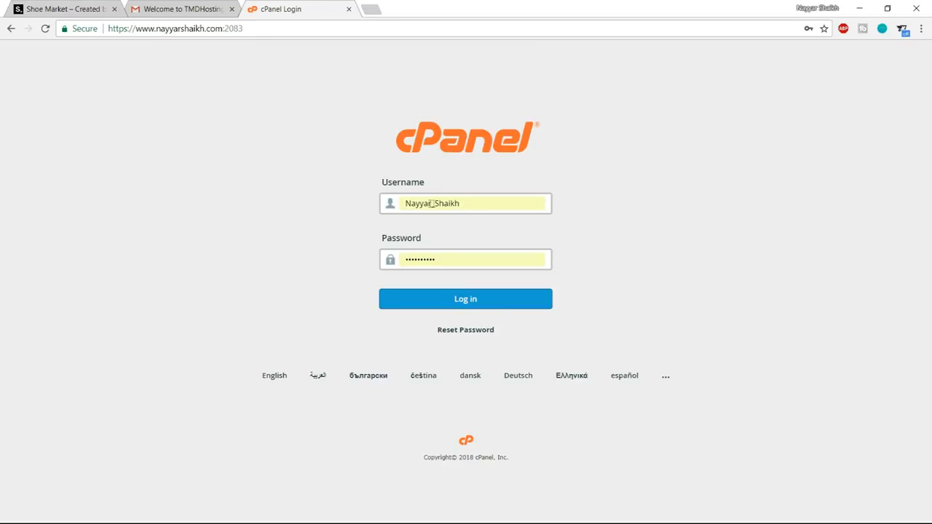
{"action": "left_click_drag", "start_coordinate": [468, 206], "coordinate": [394, 209]}
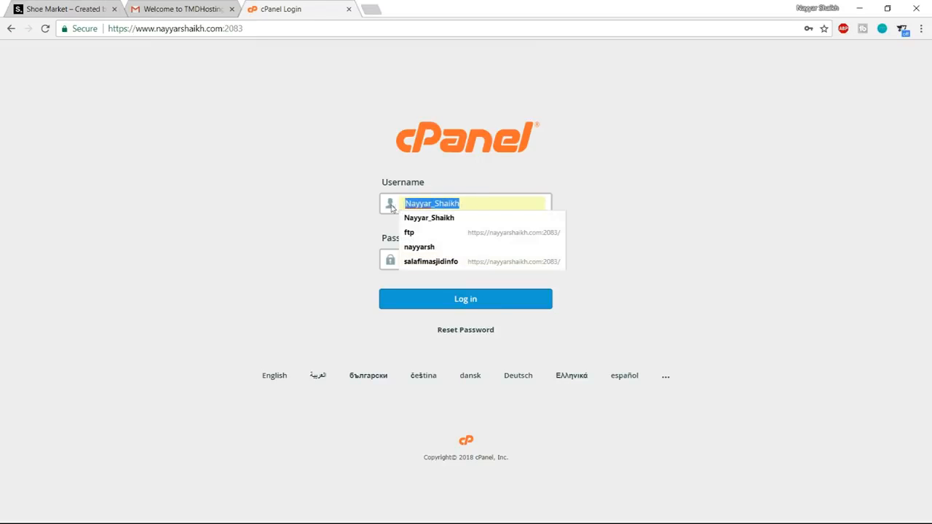
{"action": "type", "text": "n"}
{"action": "double_click", "coordinate": [499, 203]}
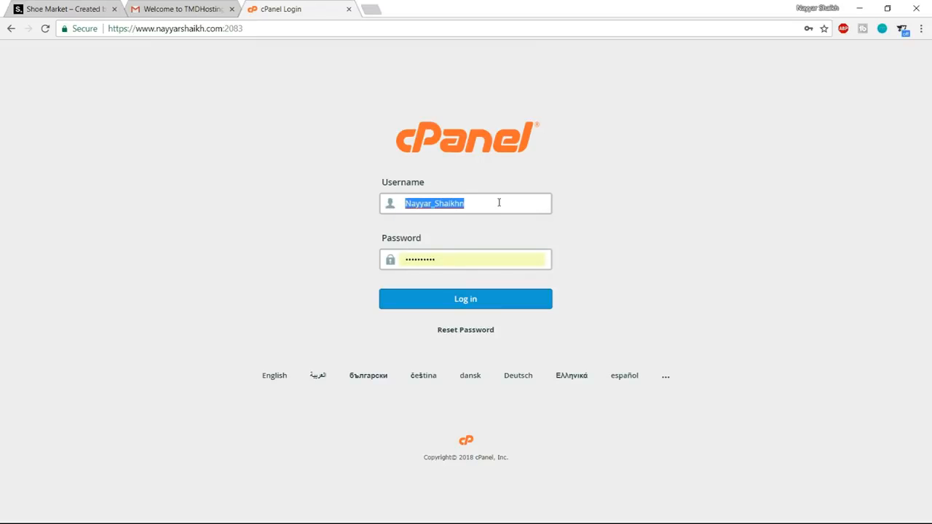
{"action": "type", "text": "nayyarsh"}
{"action": "left_click", "coordinate": [408, 233]}
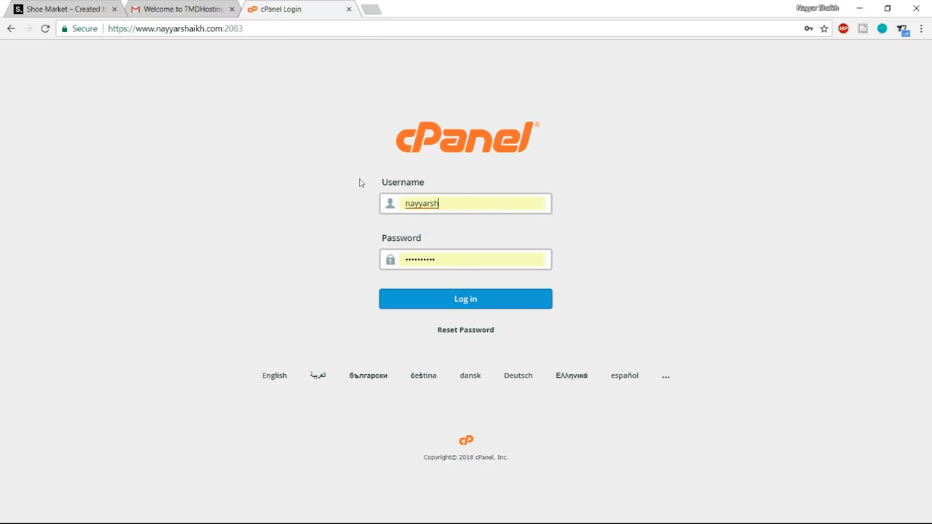
{"action": "left_click", "coordinate": [472, 300]}
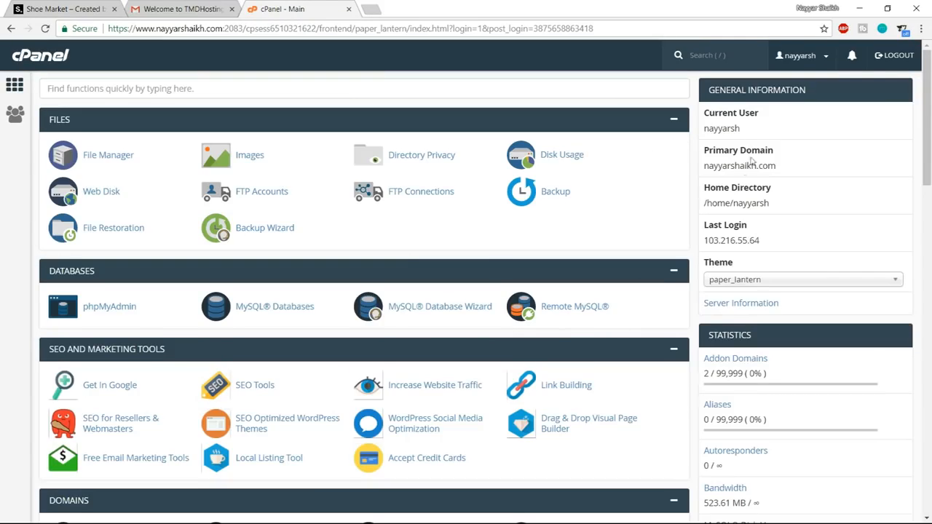
{"action": "scroll", "coordinate": [708, 277], "scroll_direction": "down", "scroll_amount": 20}
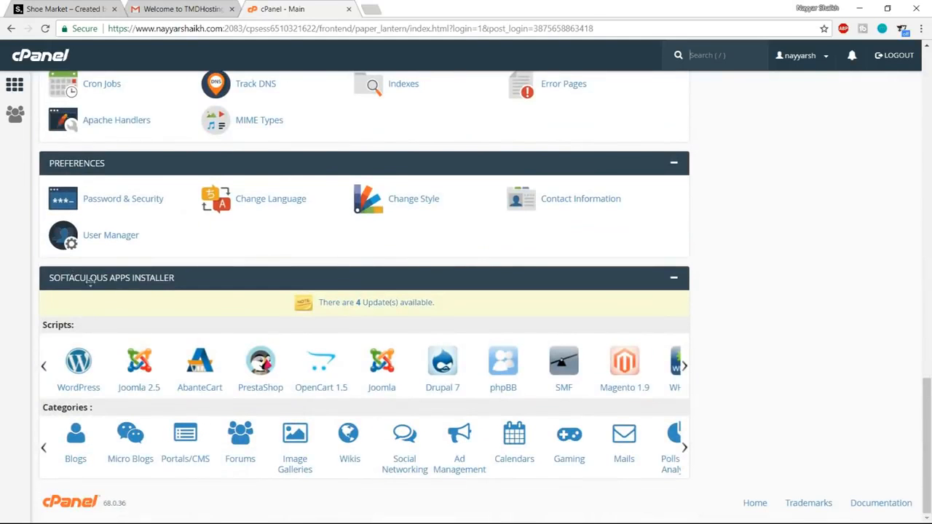
{"action": "left_click", "coordinate": [79, 380]}
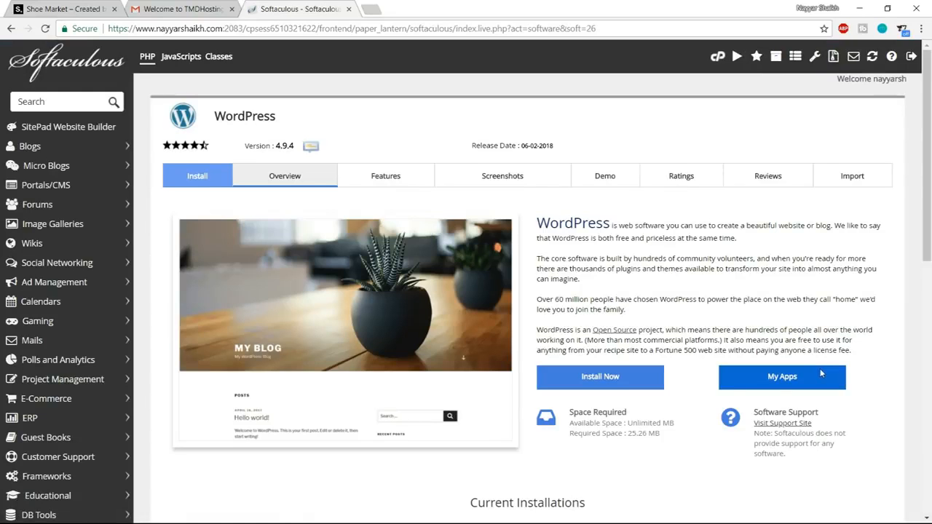
{"action": "left_click", "coordinate": [623, 376]}
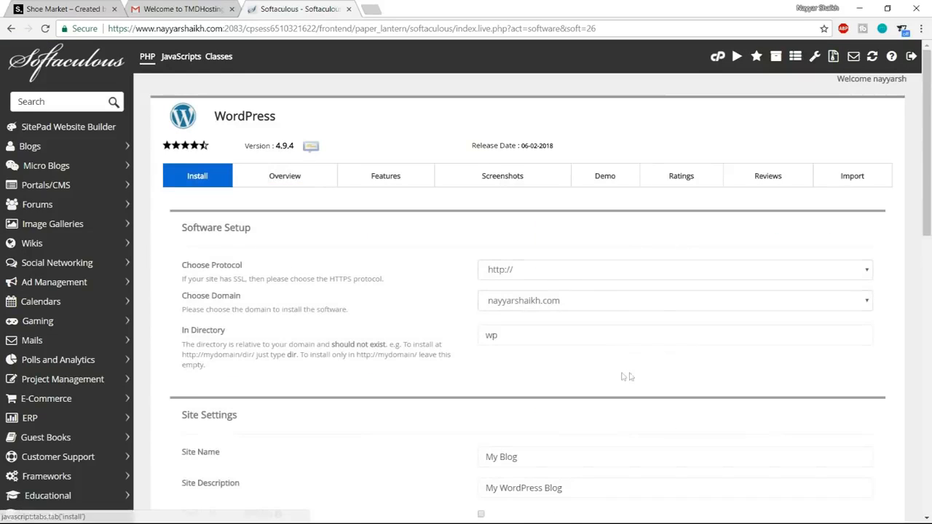
{"action": "left_click", "coordinate": [633, 306]}
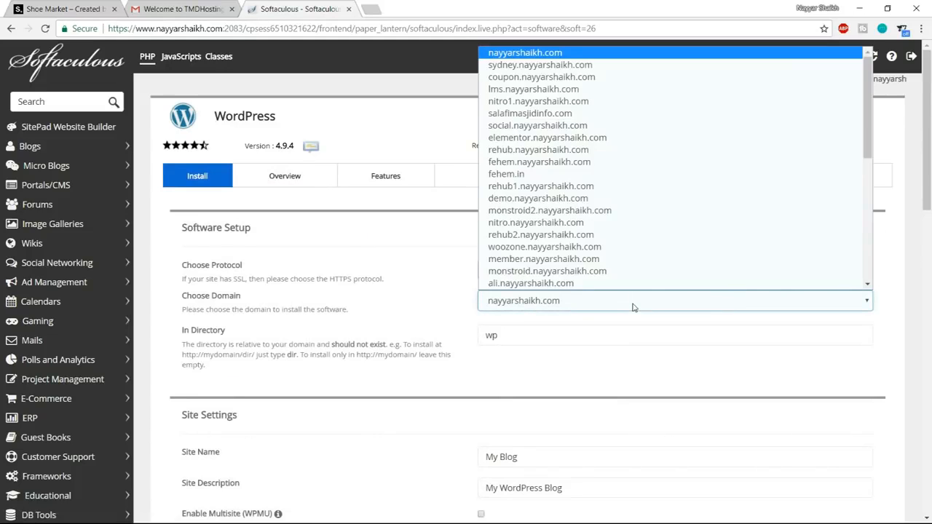
{"action": "type", "text": "ali2."}
{"action": "key", "text": "Return"}
{"action": "left_click", "coordinate": [540, 272]}
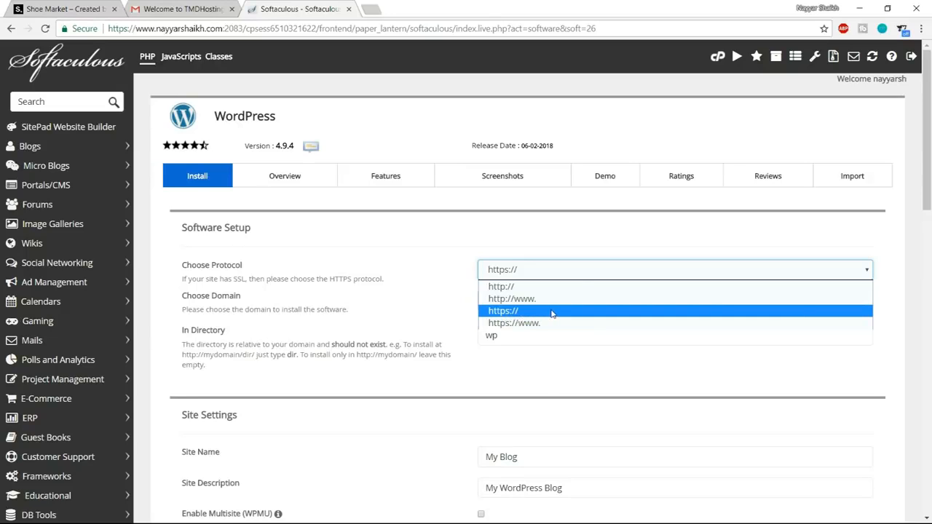
{"action": "left_click", "coordinate": [513, 313]}
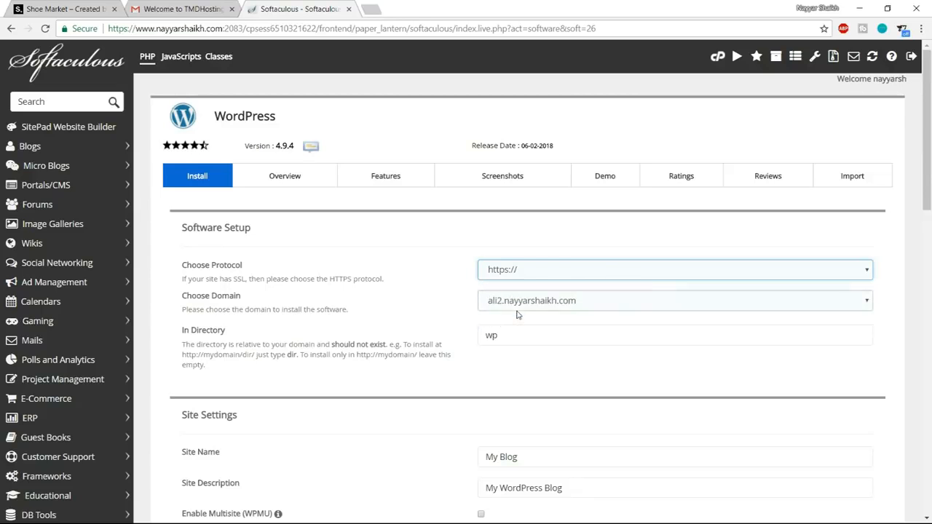
{"action": "left_click", "coordinate": [529, 273]}
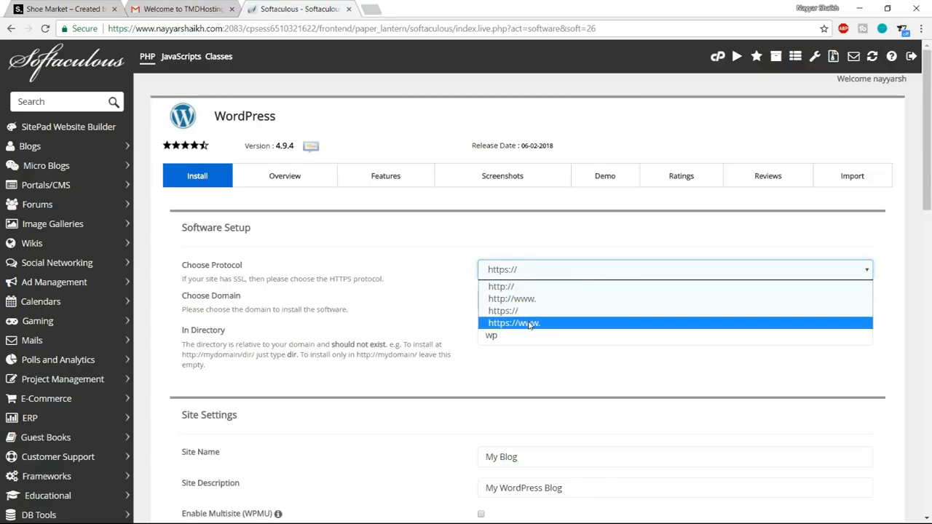
{"action": "left_click", "coordinate": [526, 323]}
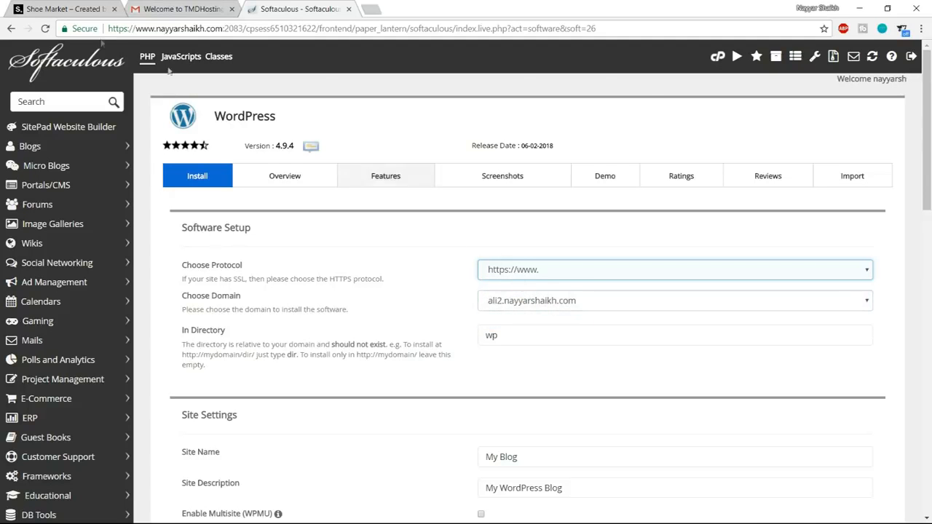
Delete 'wp' from the In Directory field so WordPress installs at the root
{"action": "left_click", "coordinate": [86, 8]}
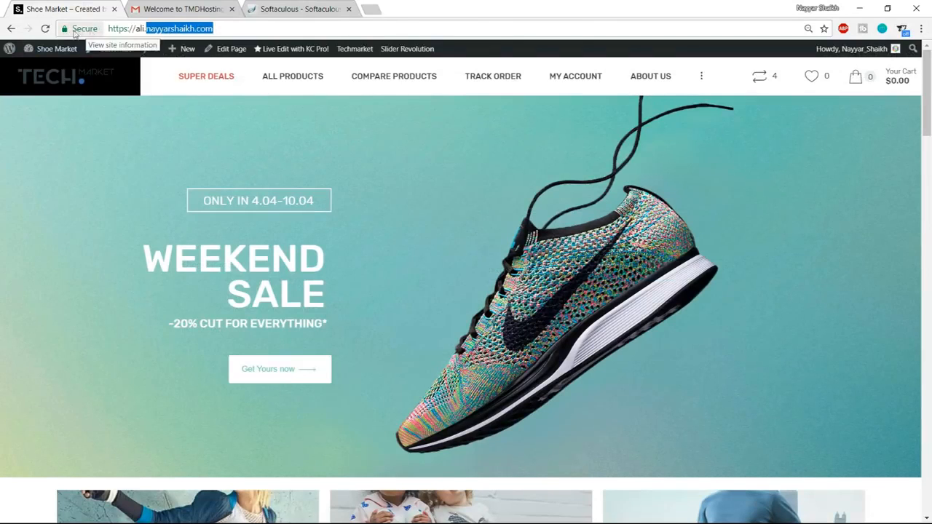
{"action": "left_click", "coordinate": [249, 5]}
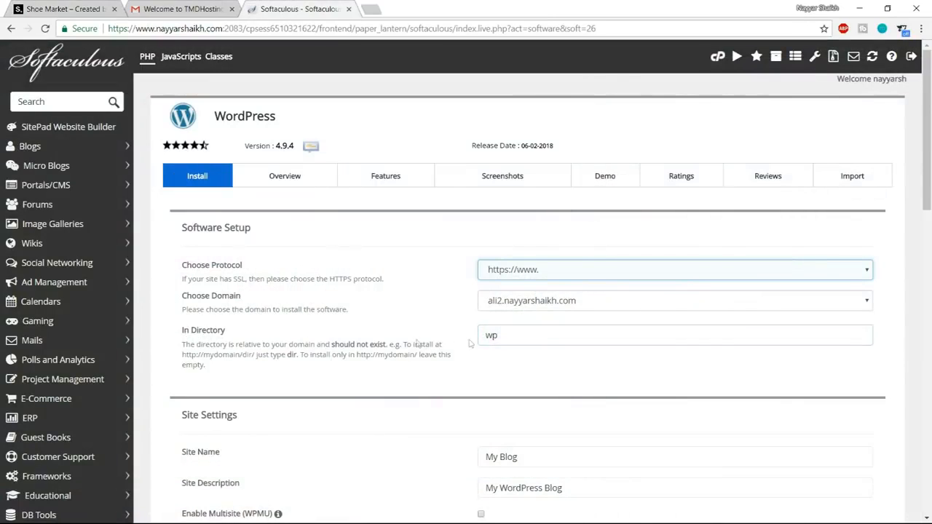
{"action": "left_click_drag", "start_coordinate": [513, 337], "coordinate": [464, 342]}
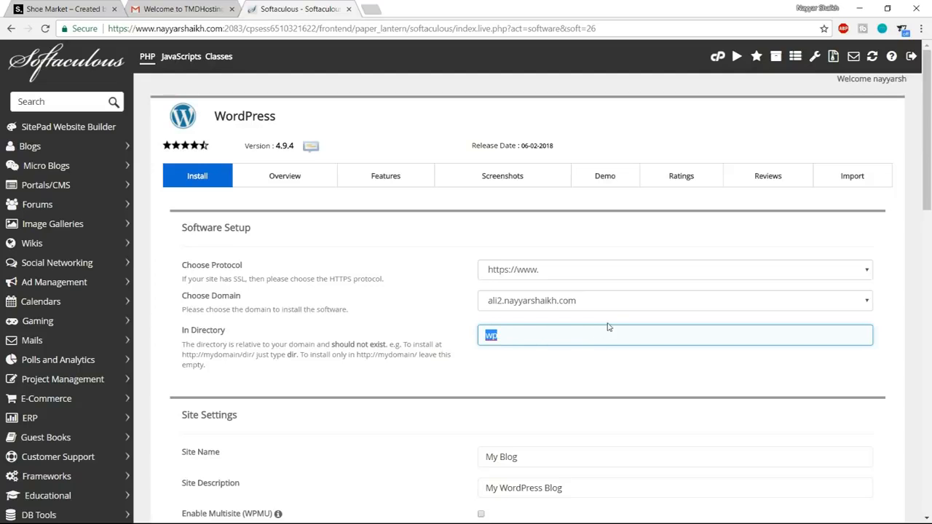
{"action": "key", "text": "BackSpace"}
Set the site name to Shoes Market and the description to Shoes Business
{"action": "scroll", "coordinate": [616, 373], "scroll_direction": "down", "scroll_amount": 3}
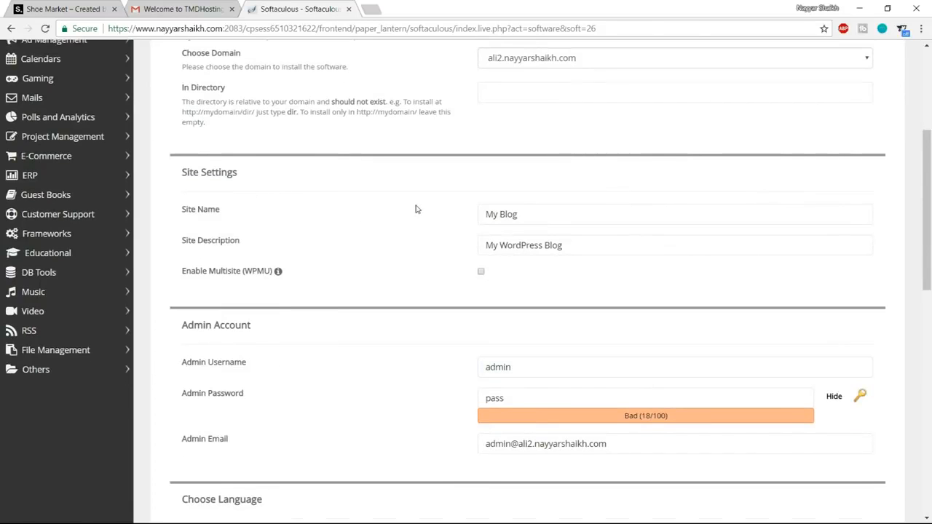
{"action": "left_click", "coordinate": [530, 214]}
{"action": "left_click_drag", "start_coordinate": [532, 212], "coordinate": [447, 218]}
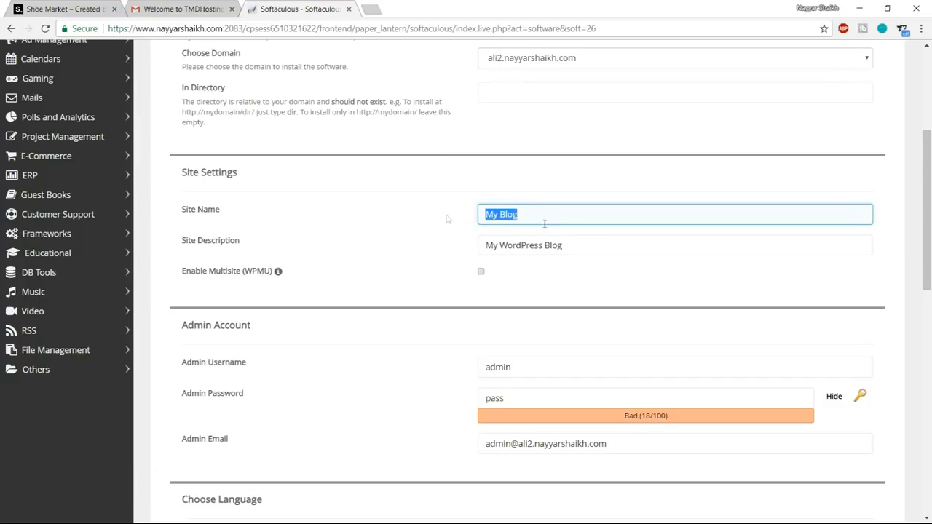
{"action": "type", "text": "Shoes Market"}
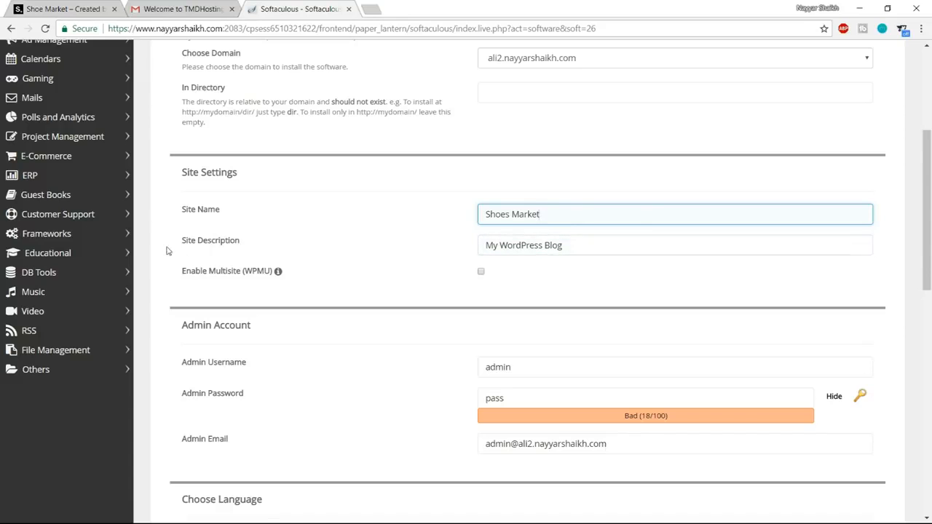
{"action": "key", "text": "Tab"}
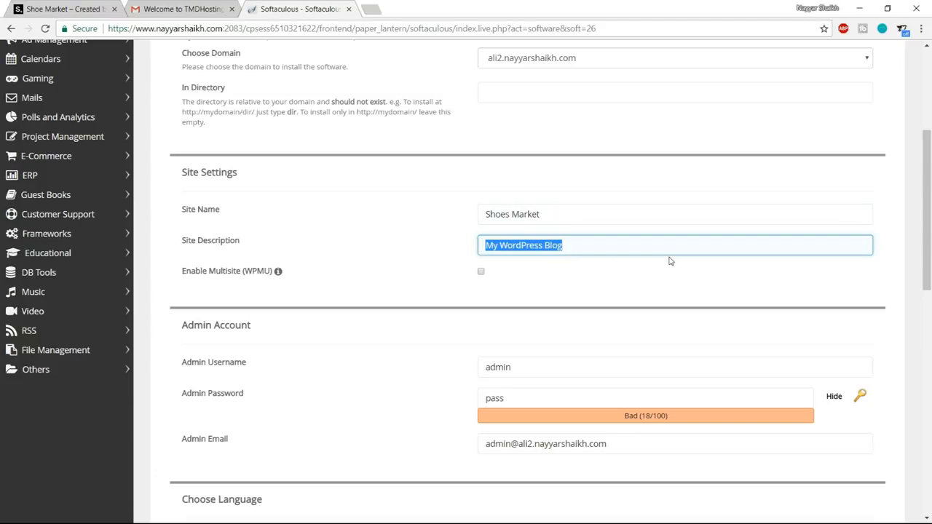
{"action": "type", "text": "S"}
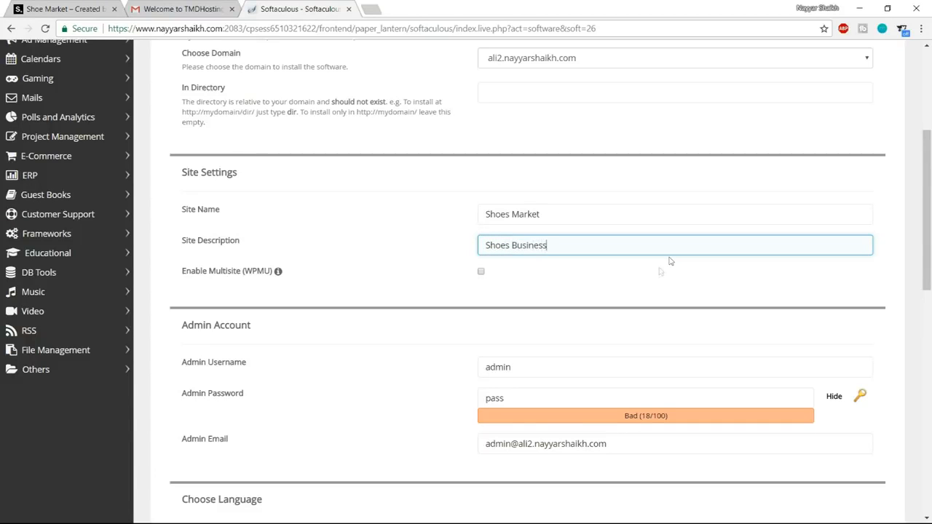
{"action": "type", "text": "hoes Business"}
Replace the admin username with the owner's suggested name and set a new admin password
{"action": "scroll", "coordinate": [666, 266], "scroll_direction": "down", "scroll_amount": 3}
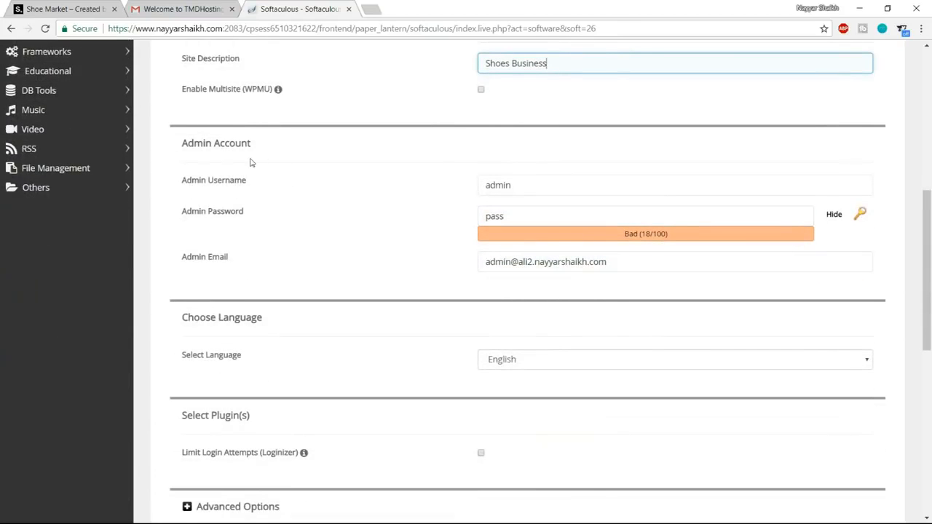
{"action": "left_click", "coordinate": [556, 183]}
{"action": "left_click_drag", "start_coordinate": [556, 183], "coordinate": [437, 187]}
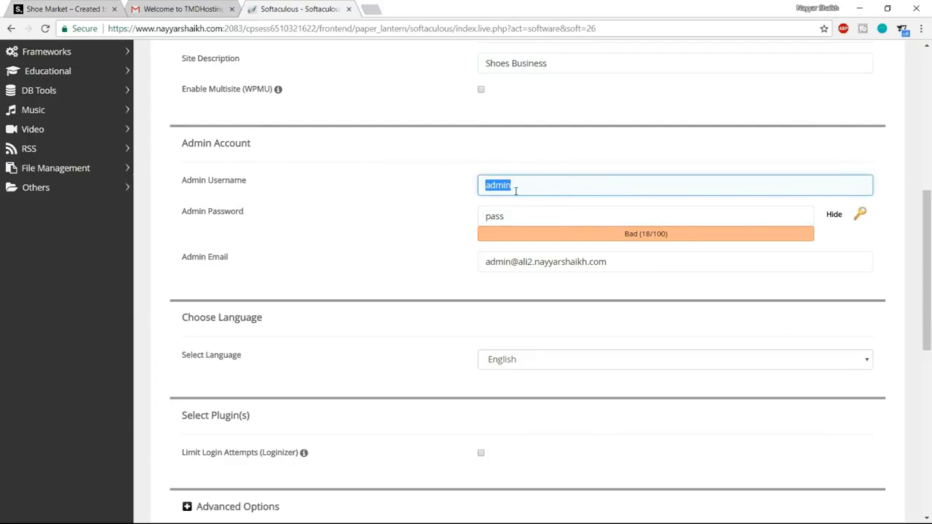
{"action": "type", "text": "Nayyar_Shaikh"}
{"action": "left_click", "coordinate": [508, 204]}
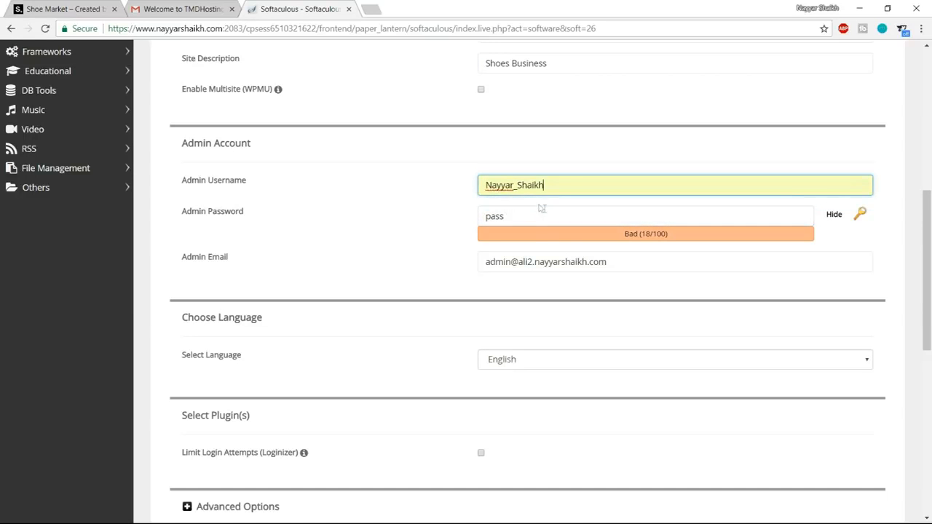
{"action": "key", "text": "Tab"}
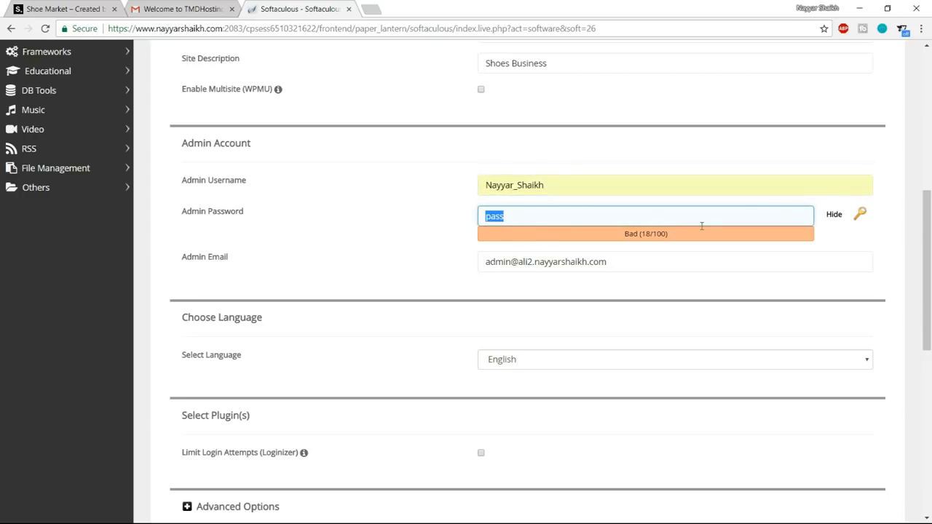
{"action": "left_click", "coordinate": [834, 215]}
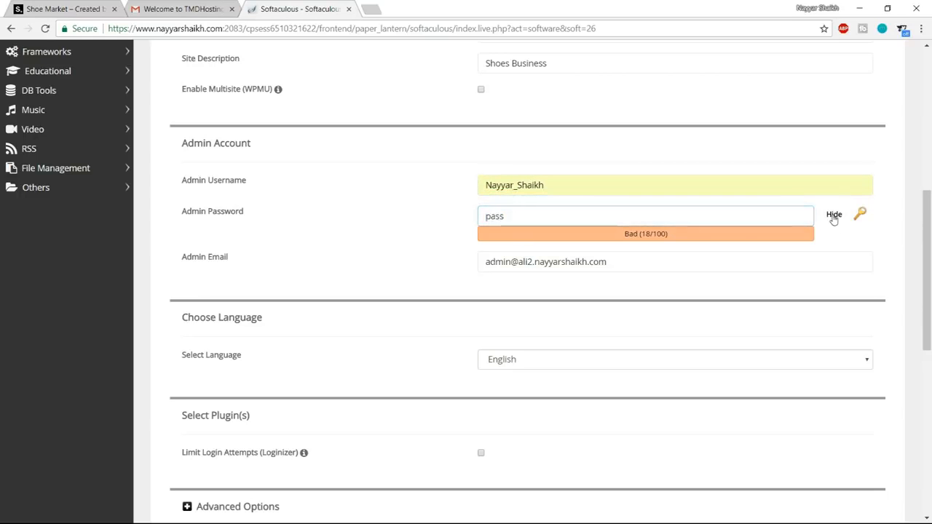
{"action": "double_click", "coordinate": [677, 217]}
{"action": "type", "text": "*******"}
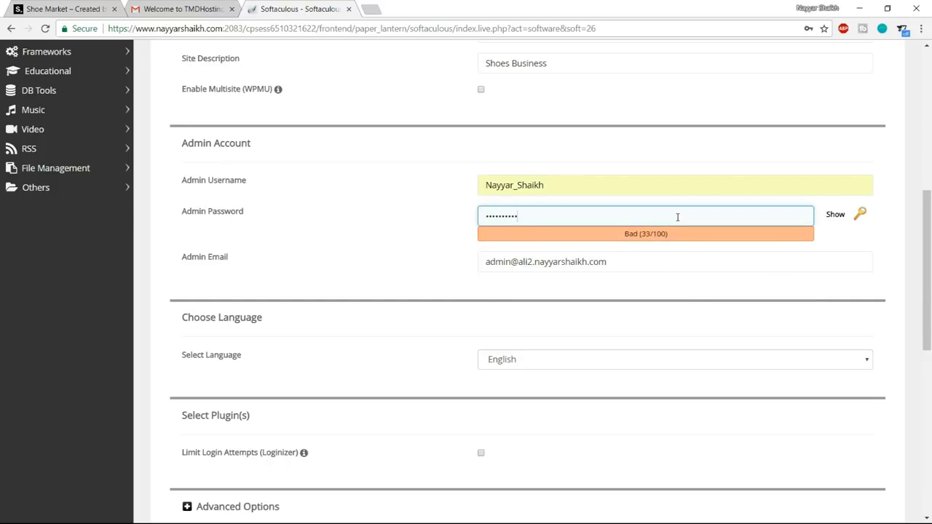
Fill in the owner's admin e-mail and start the WordPress installation
{"action": "left_click_drag", "start_coordinate": [661, 267], "coordinate": [455, 281]}
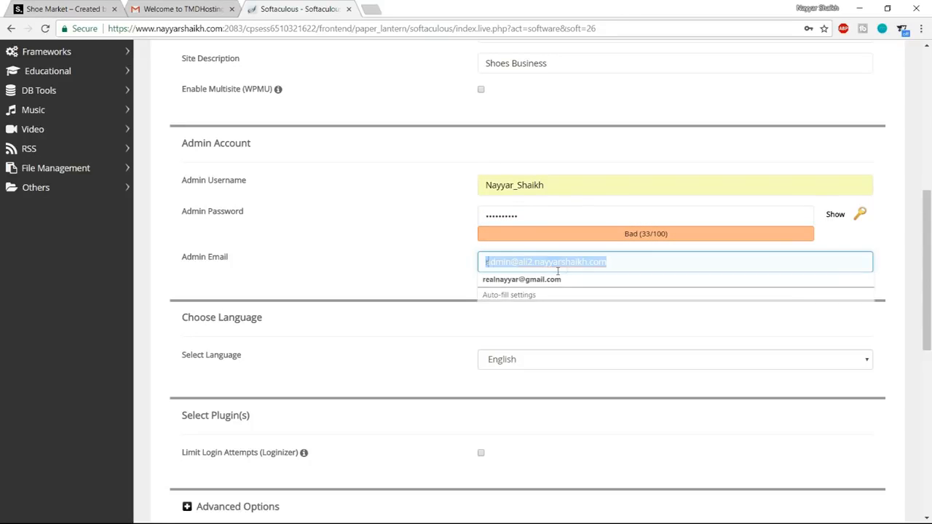
{"action": "left_click", "coordinate": [506, 278]}
{"action": "left_click", "coordinate": [426, 279]}
{"action": "left_click", "coordinate": [501, 266]}
{"action": "left_click_drag", "start_coordinate": [576, 263], "coordinate": [458, 269]}
{"action": "left_click", "coordinate": [506, 306]}
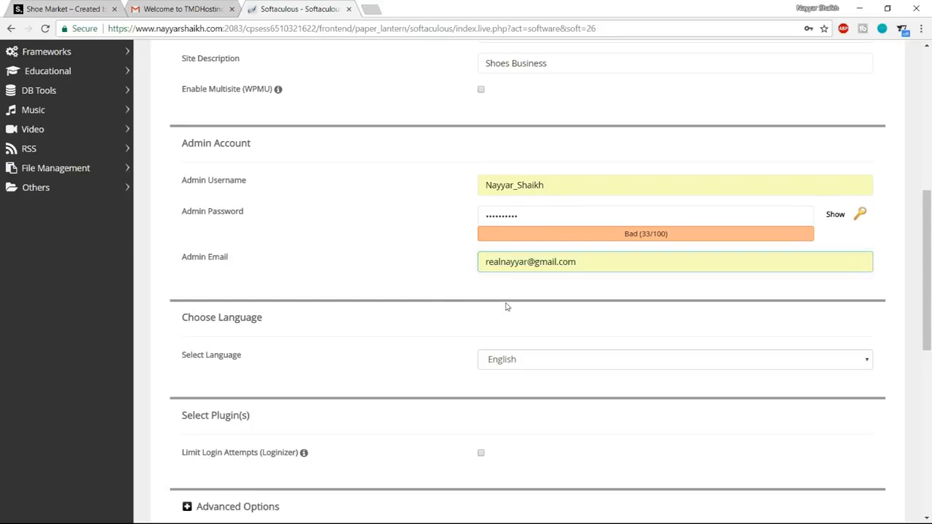
{"action": "scroll", "coordinate": [555, 331], "scroll_direction": "down", "scroll_amount": 7}
{"action": "left_click", "coordinate": [533, 380]}
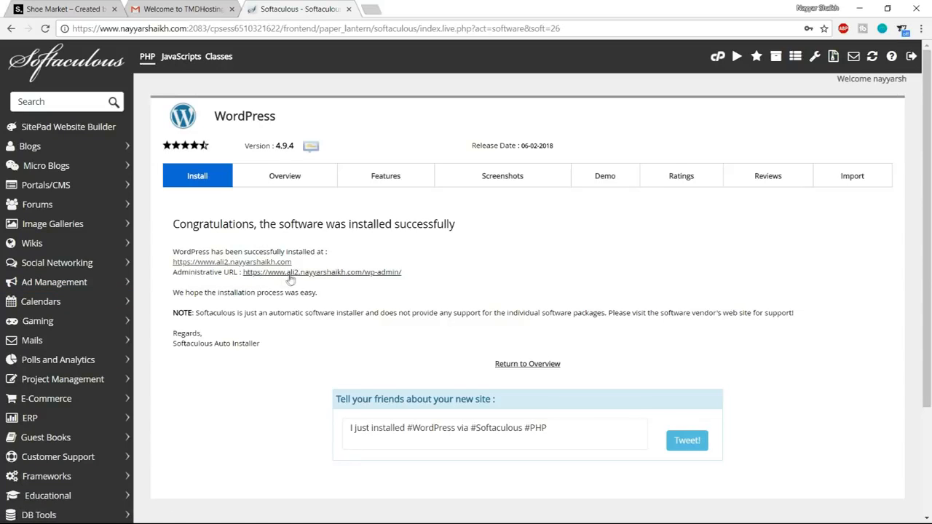
Follow the wp-admin link to the Shoes Market Dashboard showing 1 post, 1 page and Twenty Seventeen
{"action": "left_click", "coordinate": [337, 277]}
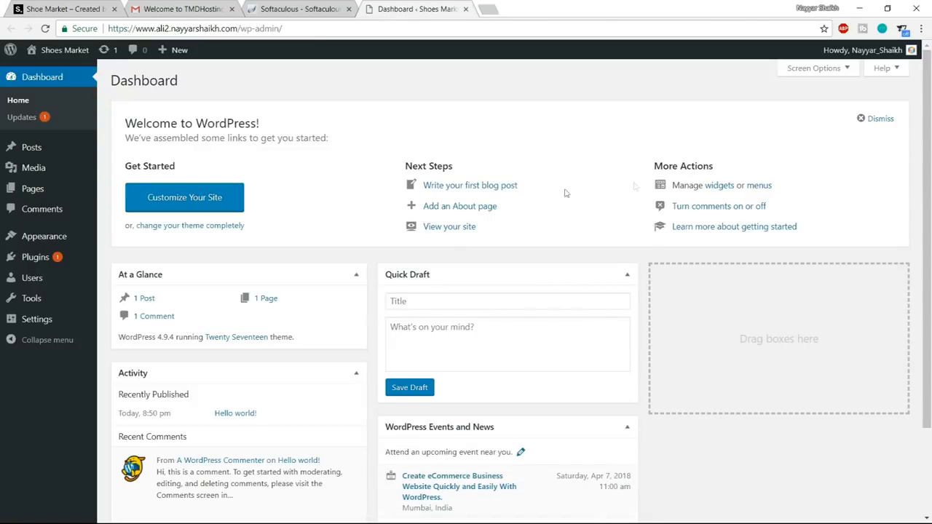
{"action": "scroll", "coordinate": [662, 377], "scroll_direction": "down", "scroll_amount": 2}
{"action": "scroll", "coordinate": [662, 377], "scroll_direction": "up", "scroll_amount": 2}
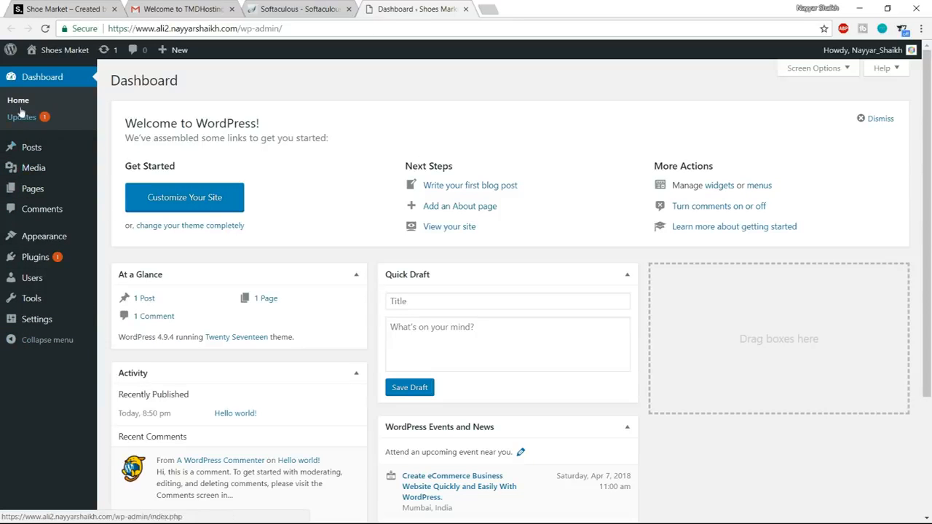
{"action": "mouse_move", "coordinate": [38, 167]}
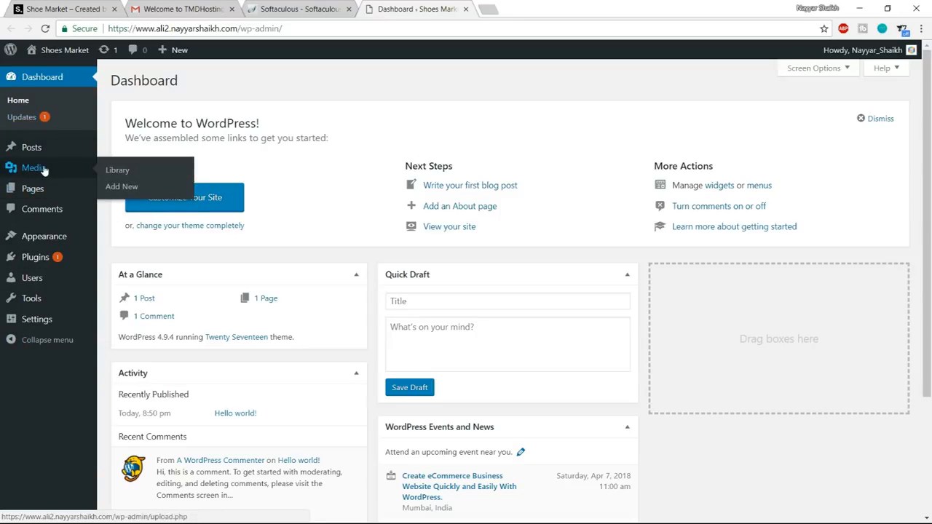
Open Media > Add New and highlight its 'Maximum upload file size: 2 MB' note
{"action": "left_click", "coordinate": [124, 187]}
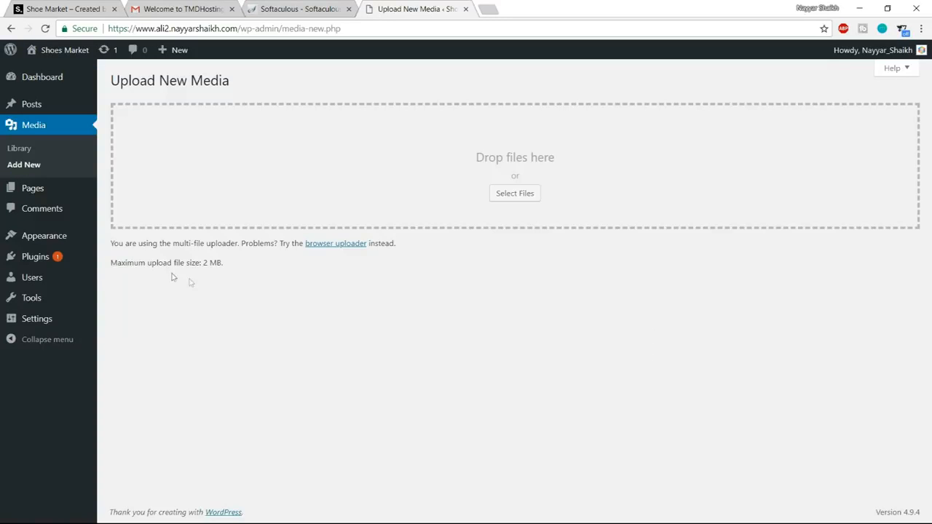
{"action": "left_click_drag", "start_coordinate": [112, 266], "coordinate": [224, 263]}
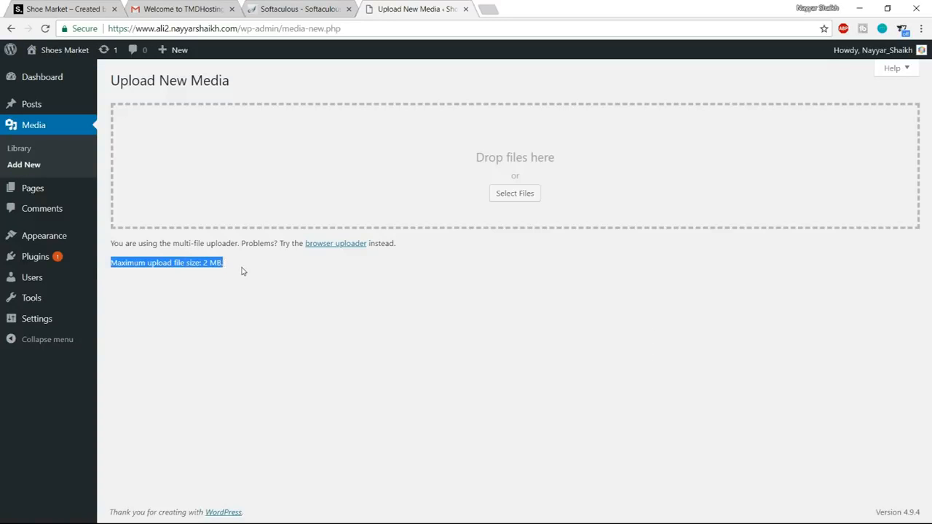
{"action": "left_click", "coordinate": [243, 271]}
{"action": "left_click", "coordinate": [305, 277]}
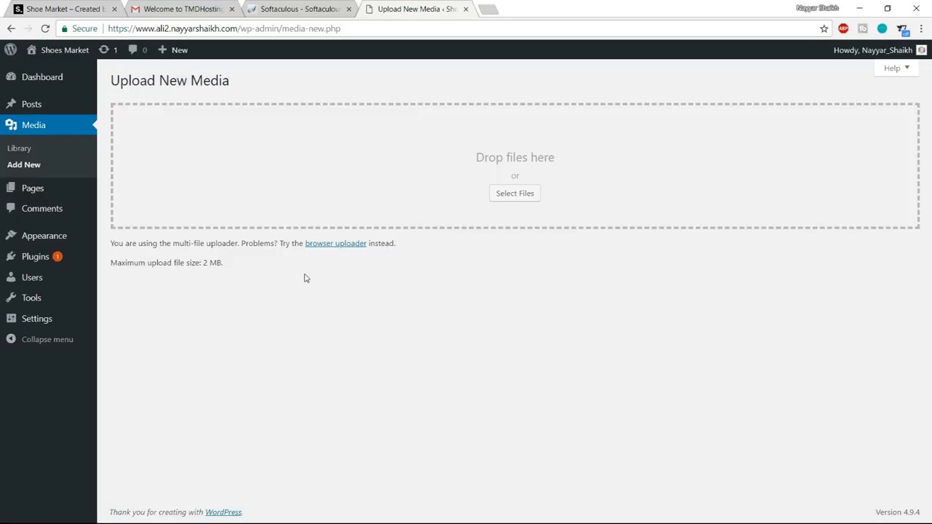
{"action": "left_click", "coordinate": [494, 10]}
Load bloggdude.com and open the post on fixing the upload_max_filesize error
{"action": "type", "text": "b"}
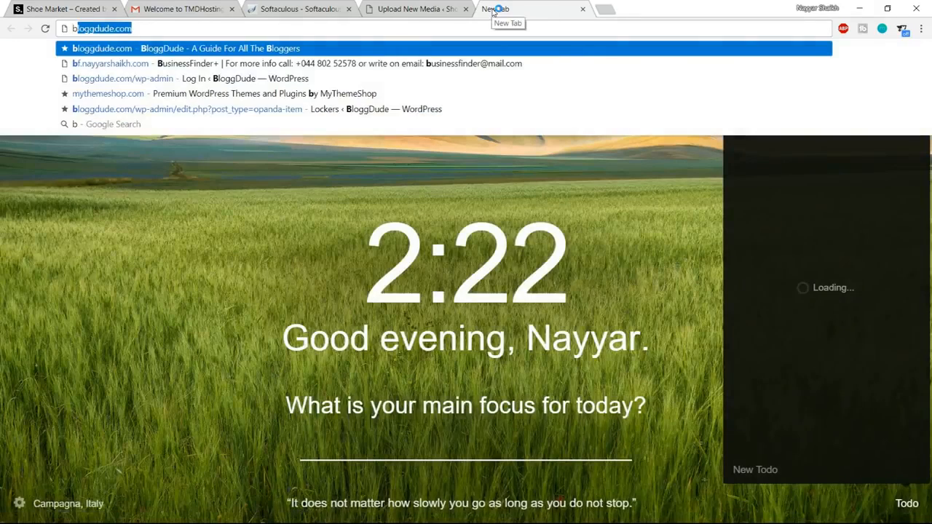
{"action": "key", "text": "Return"}
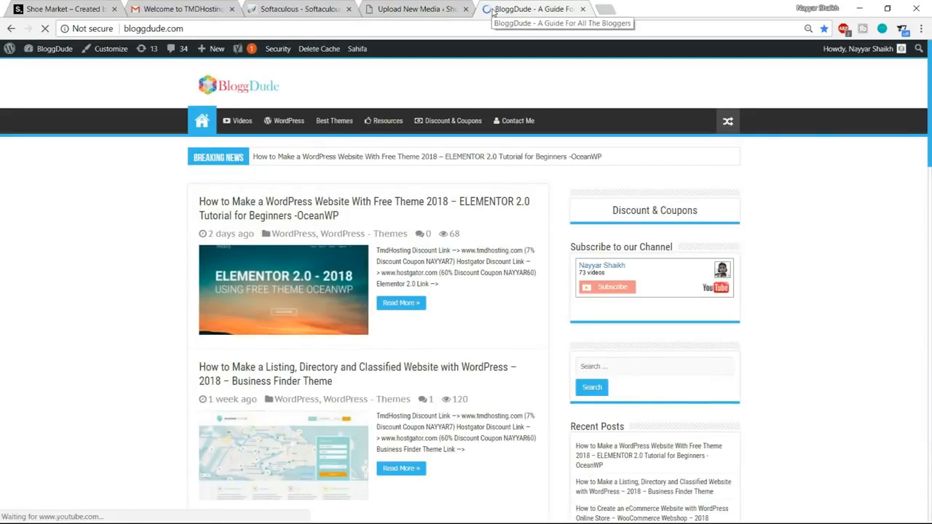
{"action": "scroll", "coordinate": [496, 219], "scroll_direction": "down", "scroll_amount": 12}
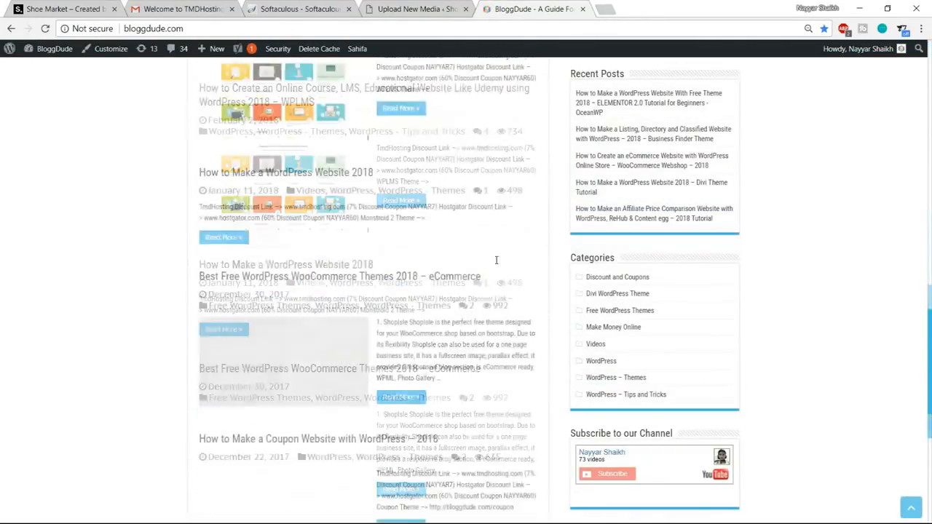
{"action": "scroll", "coordinate": [496, 260], "scroll_direction": "down", "scroll_amount": 5}
{"action": "left_click", "coordinate": [356, 271]}
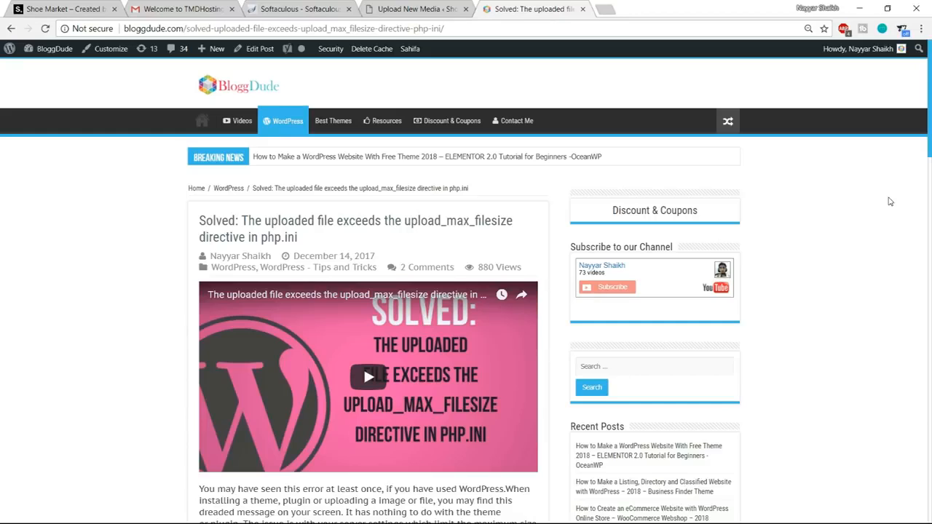
Select the post's five php_value code lines and launch FileZilla
{"action": "scroll", "coordinate": [842, 249], "scroll_direction": "down", "scroll_amount": 10}
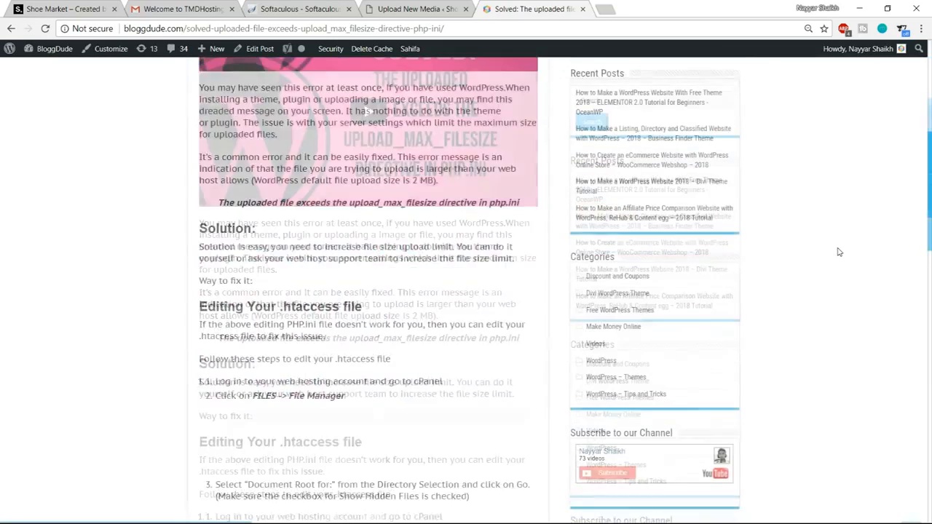
{"action": "scroll", "coordinate": [437, 175], "scroll_direction": "down", "scroll_amount": 3}
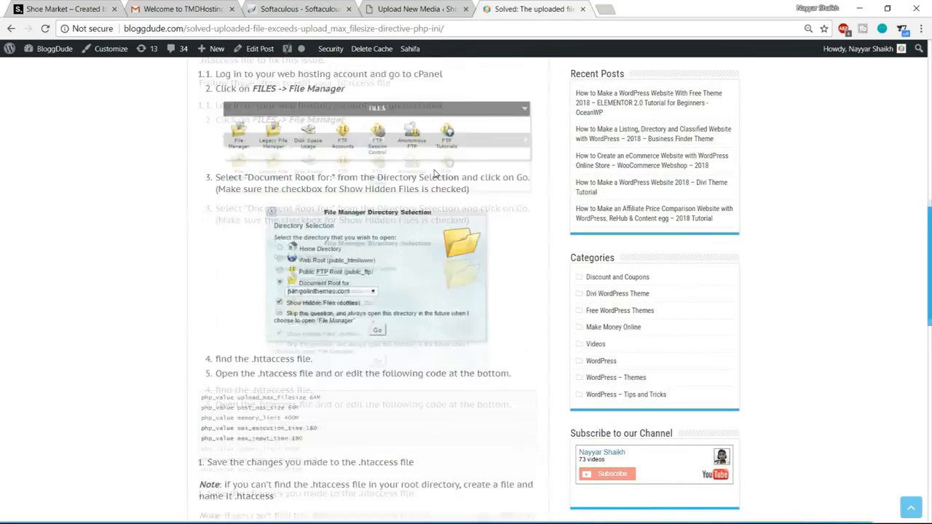
{"action": "left_click_drag", "start_coordinate": [312, 234], "coordinate": [198, 191]}
{"action": "key", "text": "ctrl+c"}
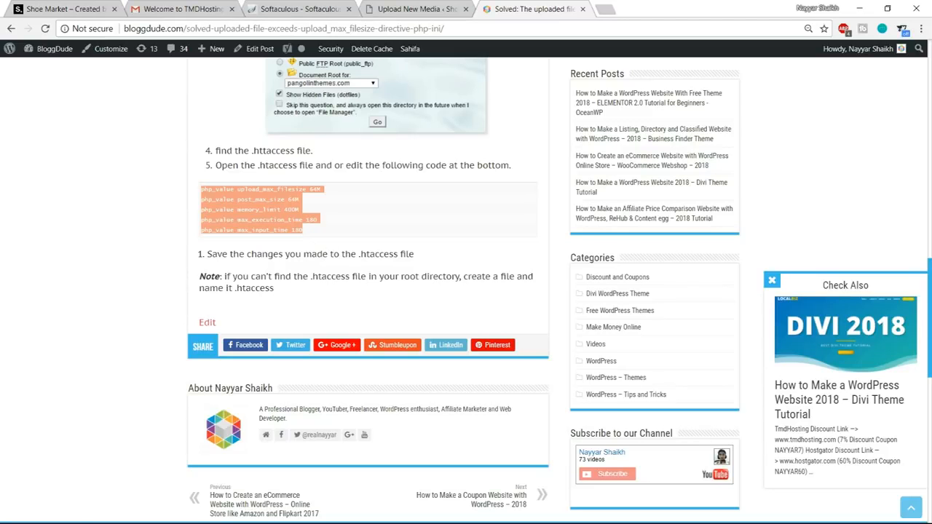
{"action": "key", "text": "super"}
{"action": "left_click", "coordinate": [536, 455]}
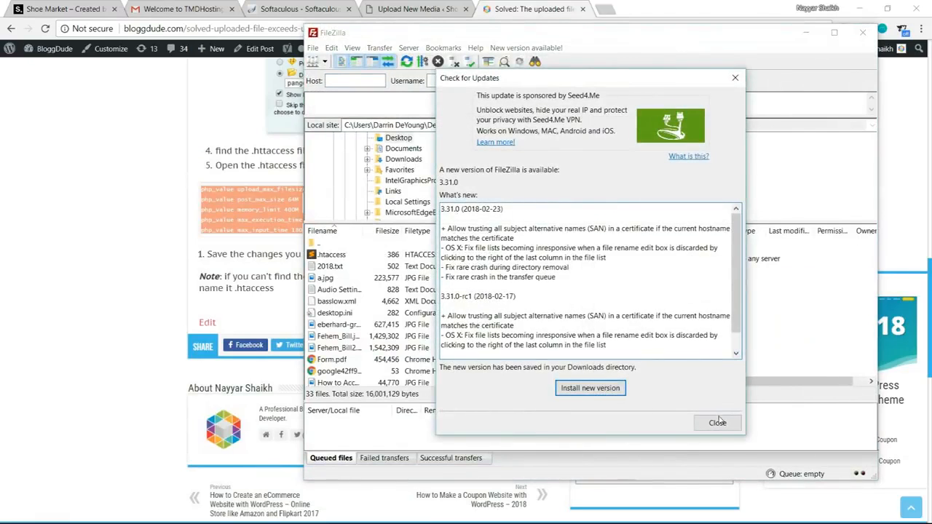
Dismiss the update notice, open the server's ali2 folder, and select its .htaccess file
{"action": "left_click", "coordinate": [718, 424]}
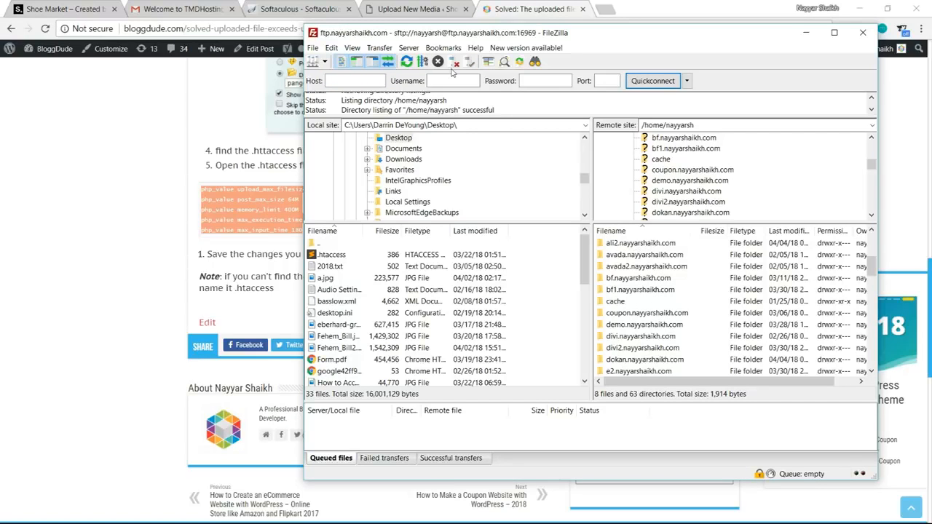
{"action": "left_click", "coordinate": [643, 248]}
{"action": "scroll", "coordinate": [648, 291], "scroll_direction": "up", "scroll_amount": 1}
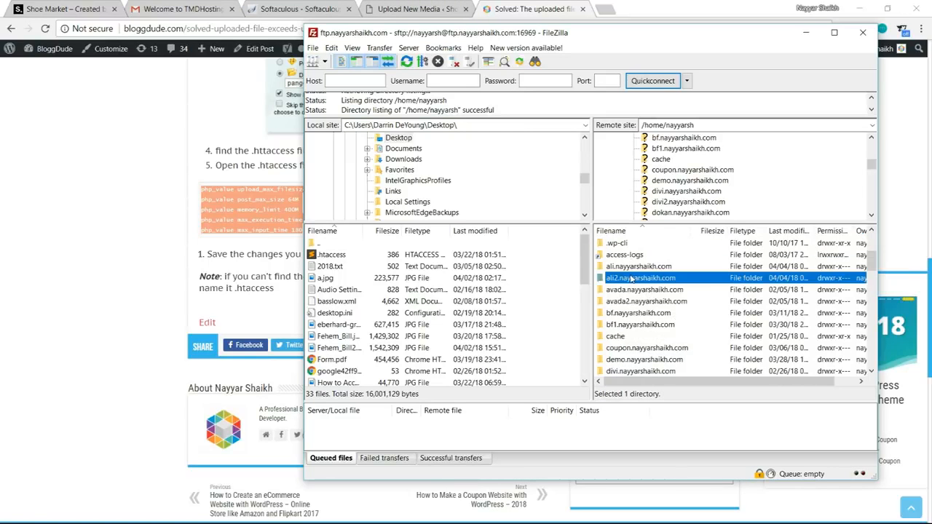
{"action": "double_click", "coordinate": [632, 279]}
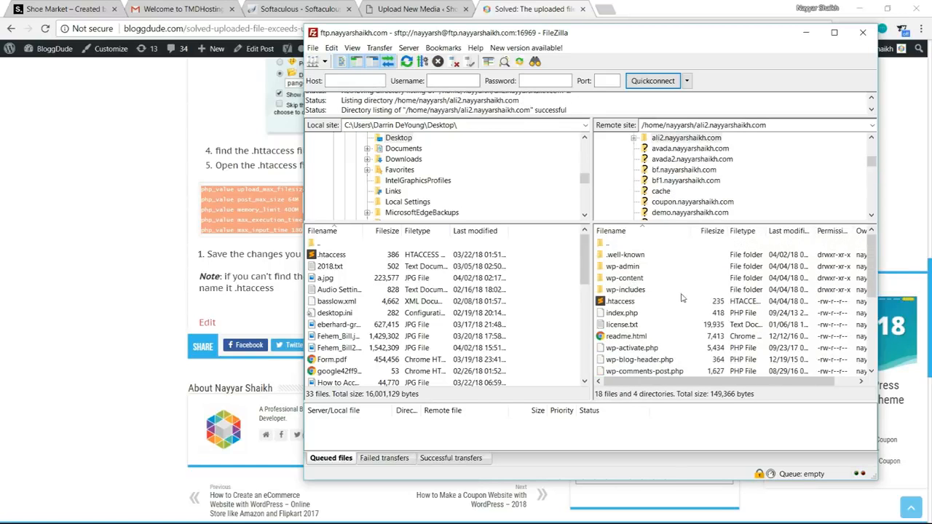
{"action": "left_click", "coordinate": [630, 304]}
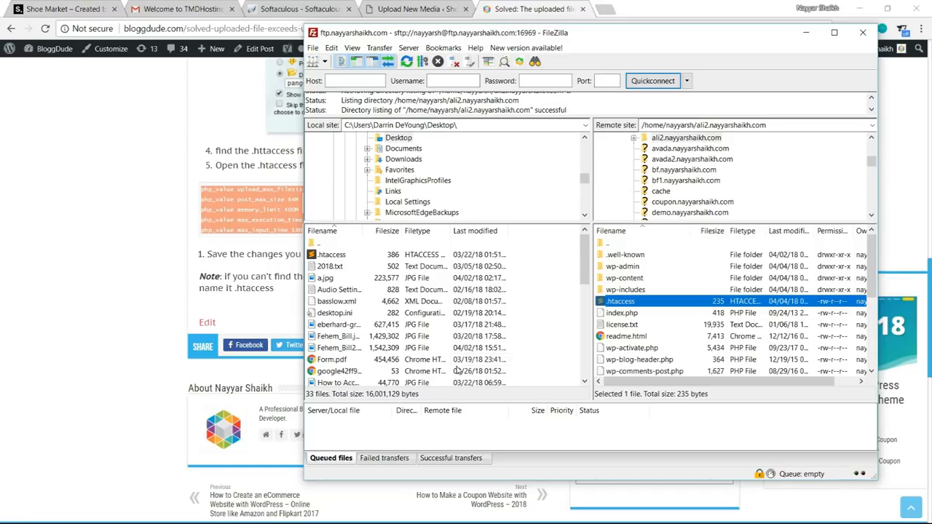
{"action": "scroll", "coordinate": [417, 174], "scroll_direction": "up", "scroll_amount": 5}
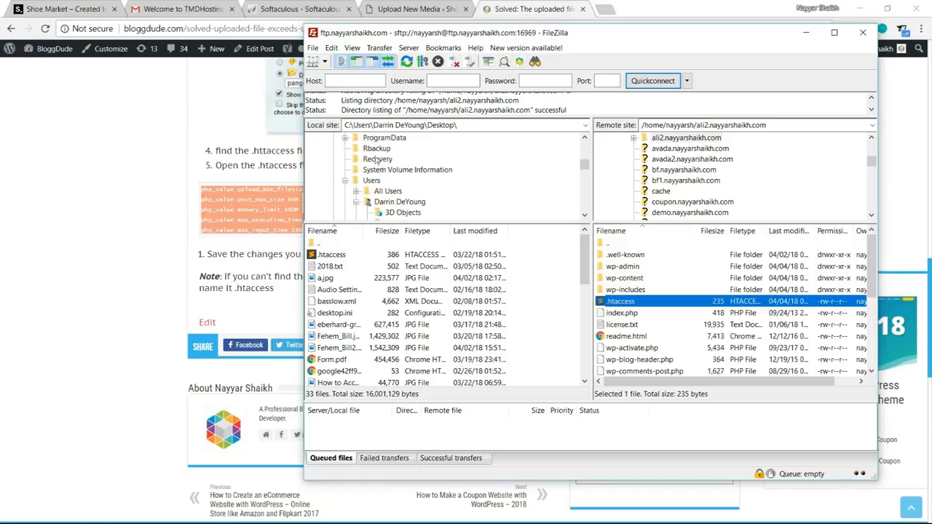
{"action": "scroll", "coordinate": [419, 179], "scroll_direction": "down", "scroll_amount": 3}
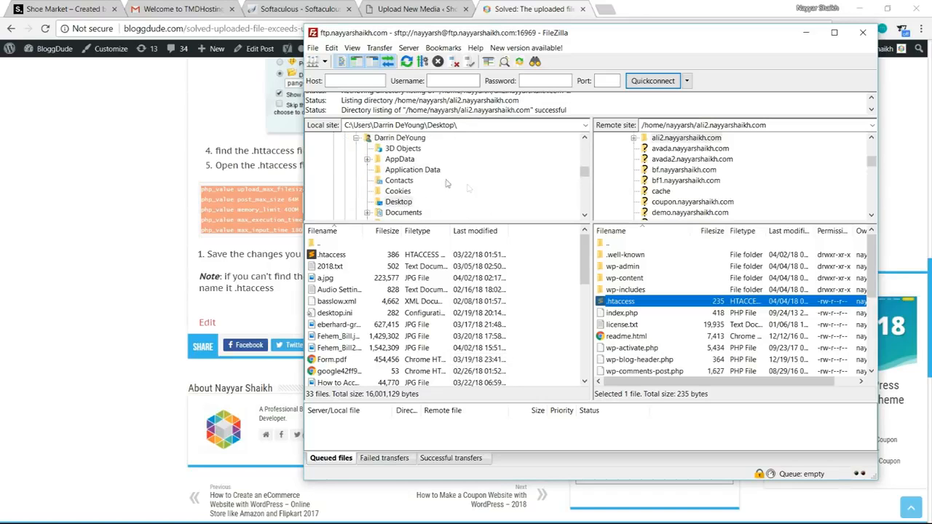
Point FileZilla's local side to the Desktop and select the .htaccess file there
{"action": "left_click", "coordinate": [400, 140]}
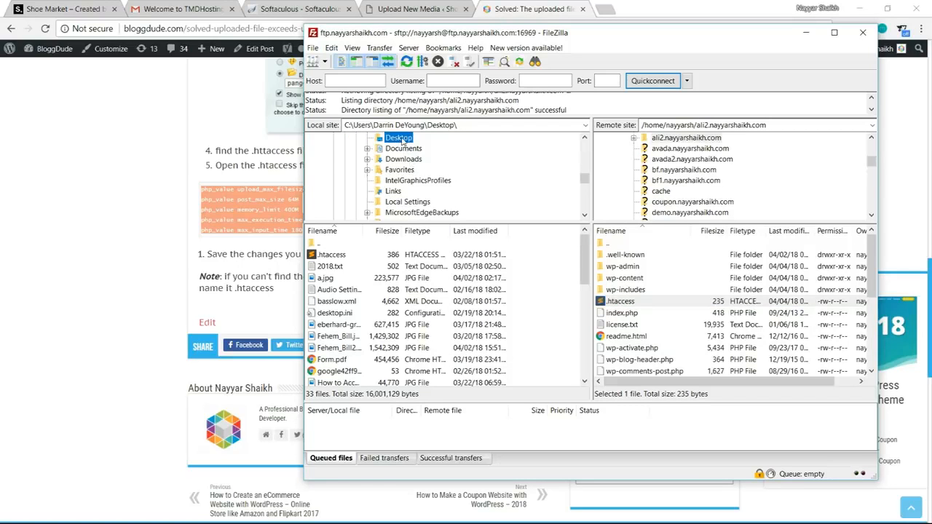
{"action": "scroll", "coordinate": [423, 167], "scroll_direction": "up", "scroll_amount": 1}
{"action": "left_click", "coordinate": [400, 170]}
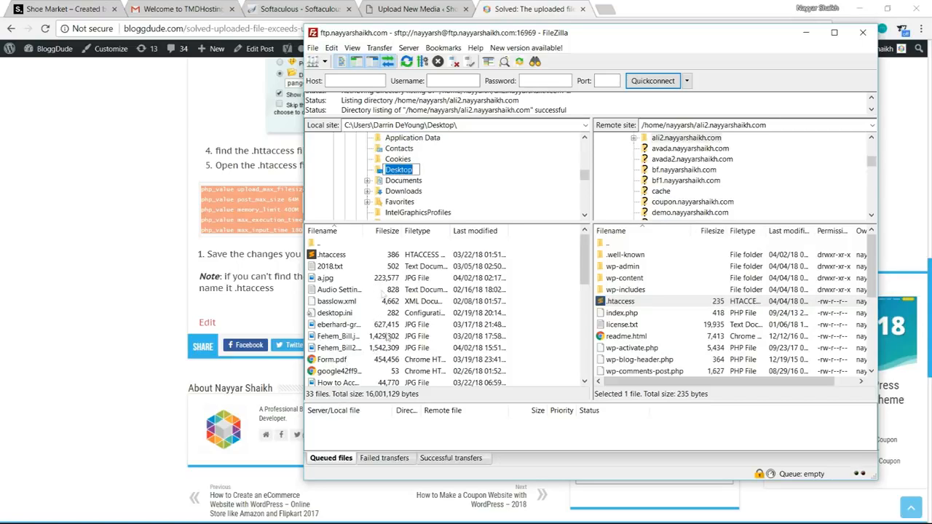
{"action": "scroll", "coordinate": [386, 331], "scroll_direction": "down", "scroll_amount": 4}
{"action": "scroll", "coordinate": [386, 331], "scroll_direction": "up", "scroll_amount": 4}
{"action": "mouse_move", "coordinate": [629, 306]}
{"action": "left_mouse_down"}
{"action": "mouse_move", "coordinate": [589, 312]}
{"action": "mouse_move", "coordinate": [629, 305]}
{"action": "mouse_move", "coordinate": [419, 271]}
{"action": "mouse_move", "coordinate": [391, 284]}
{"action": "mouse_move", "coordinate": [619, 309]}
{"action": "left_mouse_up"}
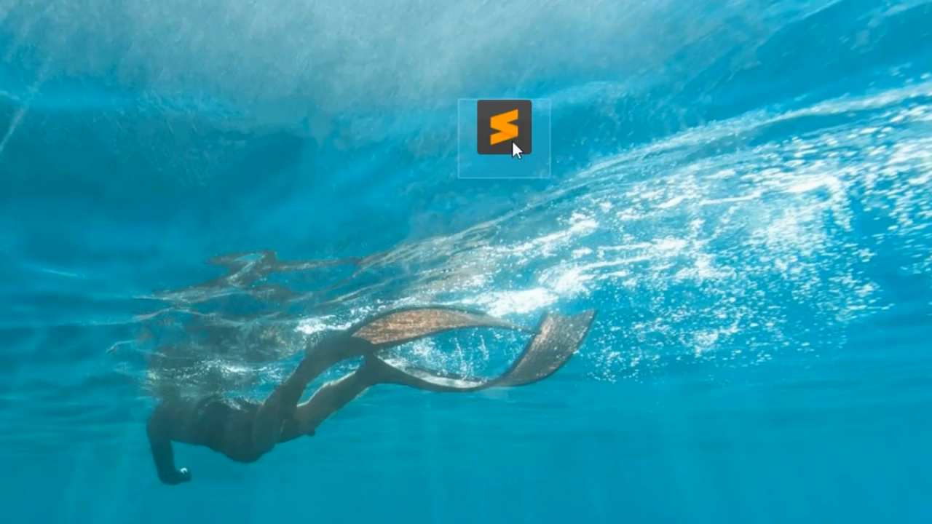
{"action": "left_click", "coordinate": [512, 140]}
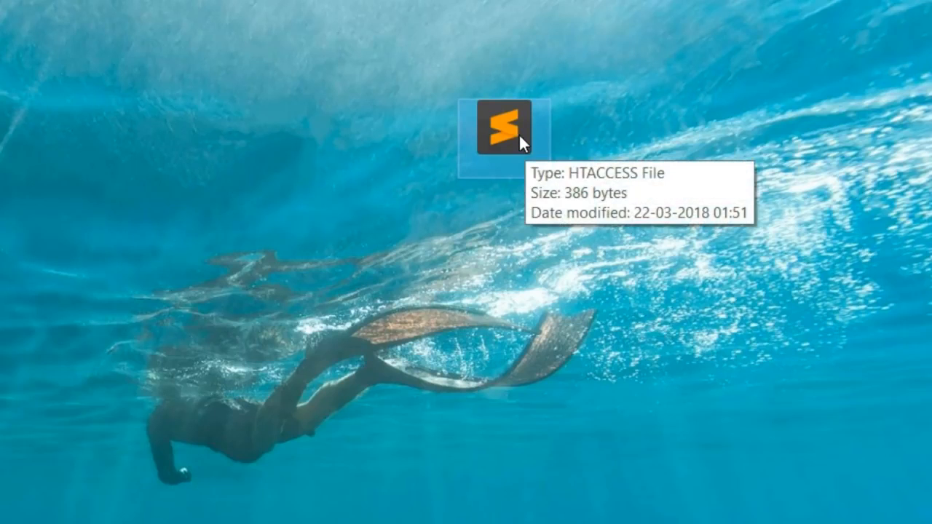
Paste the five php_value lines (64M uploads, 400M memory, 180 time limits) into .htaccess and save
{"action": "double_click", "coordinate": [496, 152]}
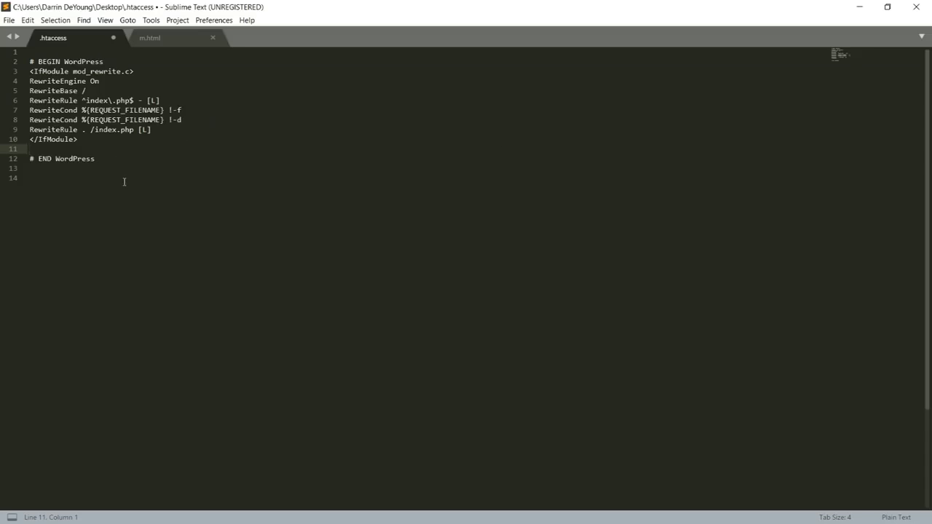
{"action": "scroll", "coordinate": [154, 214], "scroll_direction": "up", "scroll_amount": 8}
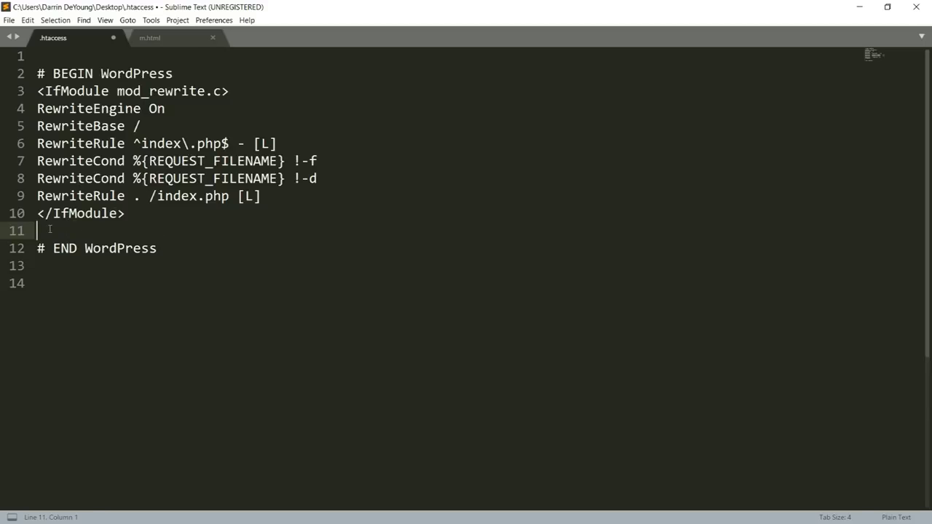
{"action": "key", "text": "ctrl+v"}
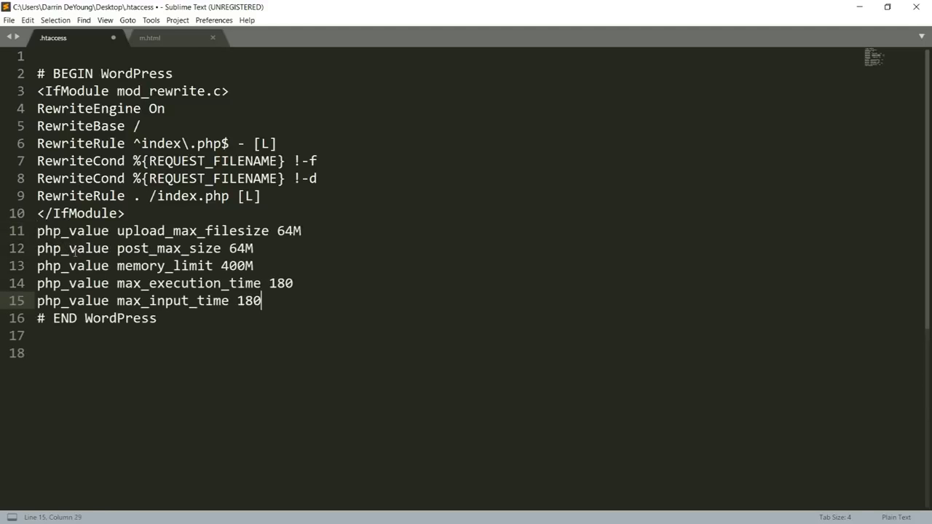
{"action": "left_click_drag", "start_coordinate": [266, 307], "coordinate": [38, 231]}
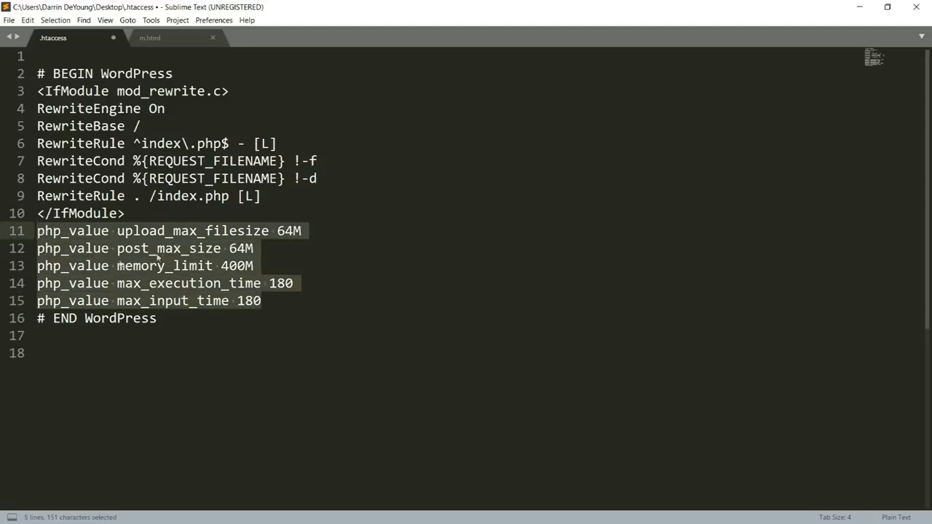
{"action": "key", "text": "ctrl+s"}
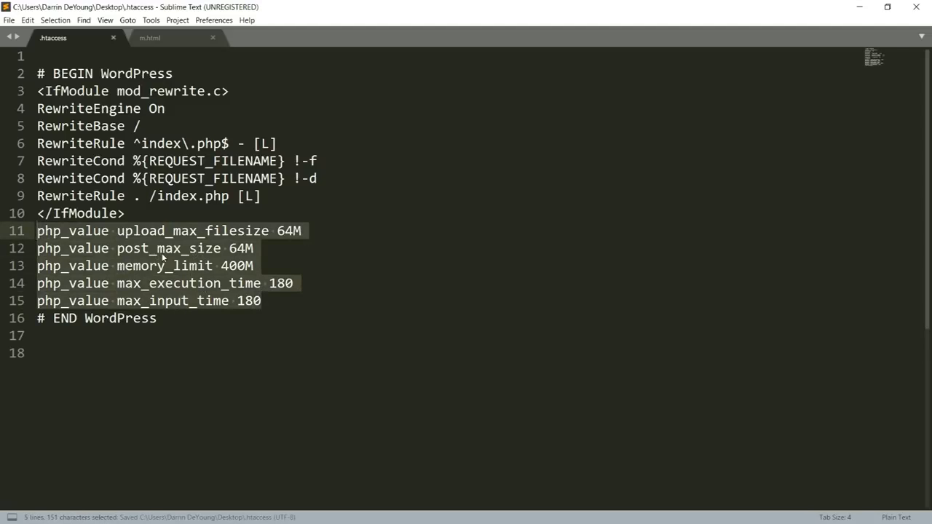
Refresh the Desktop listing and upload the edited .htaccess to ali2, overwriting the server copy
{"action": "left_click", "coordinate": [918, 6]}
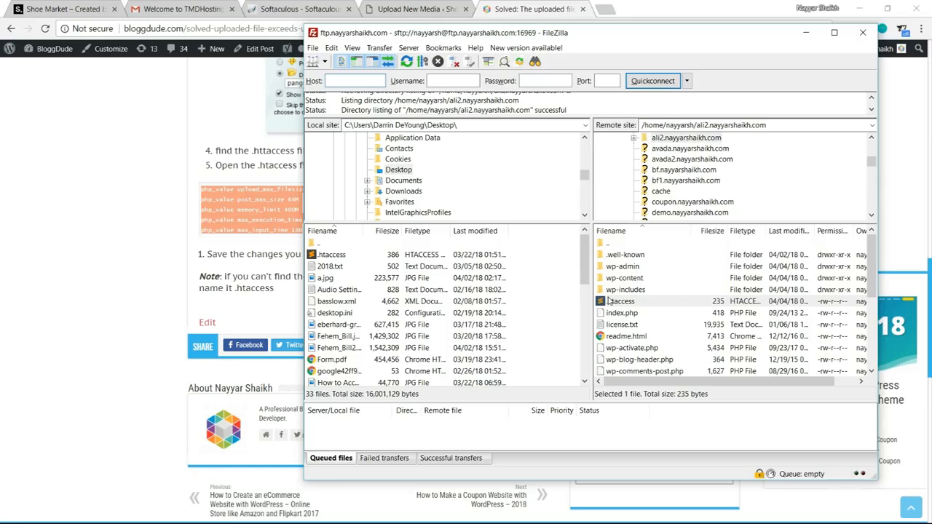
{"action": "right_click", "coordinate": [535, 288]}
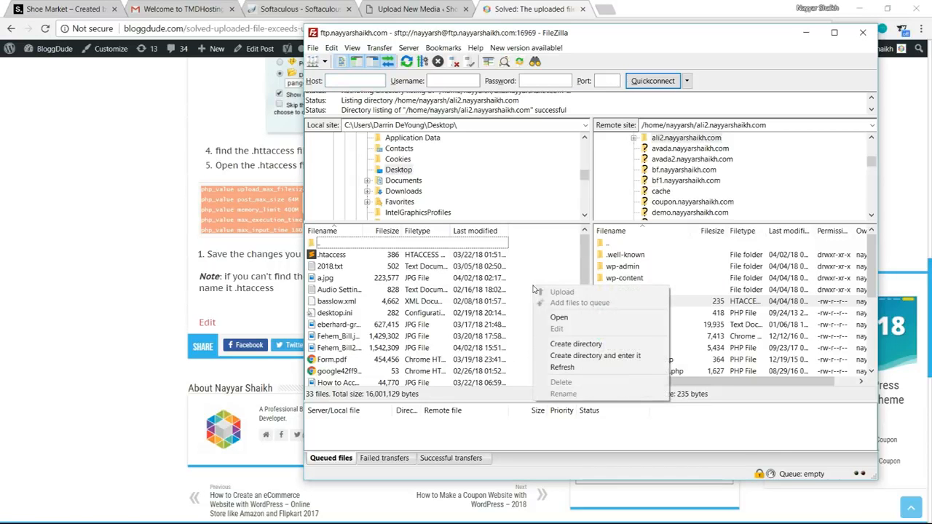
{"action": "left_click", "coordinate": [564, 370]}
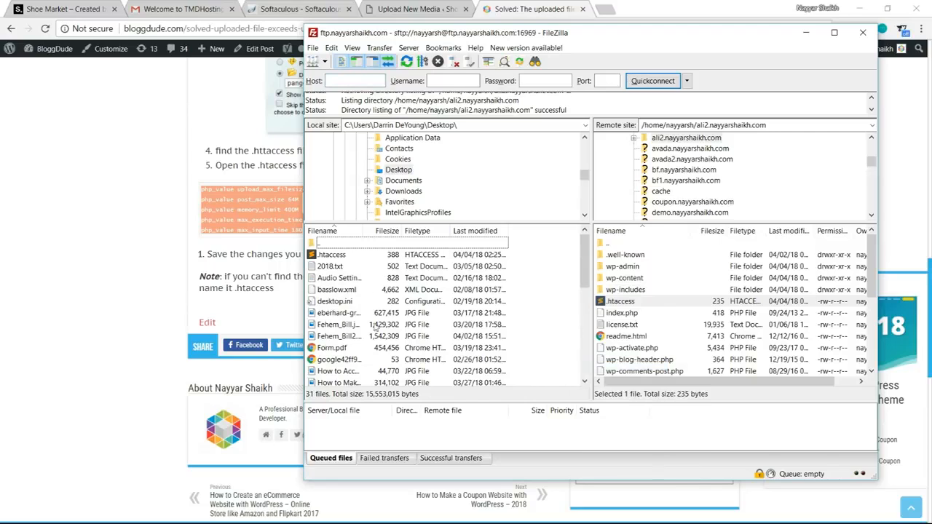
{"action": "left_click_drag", "start_coordinate": [325, 260], "coordinate": [660, 327]}
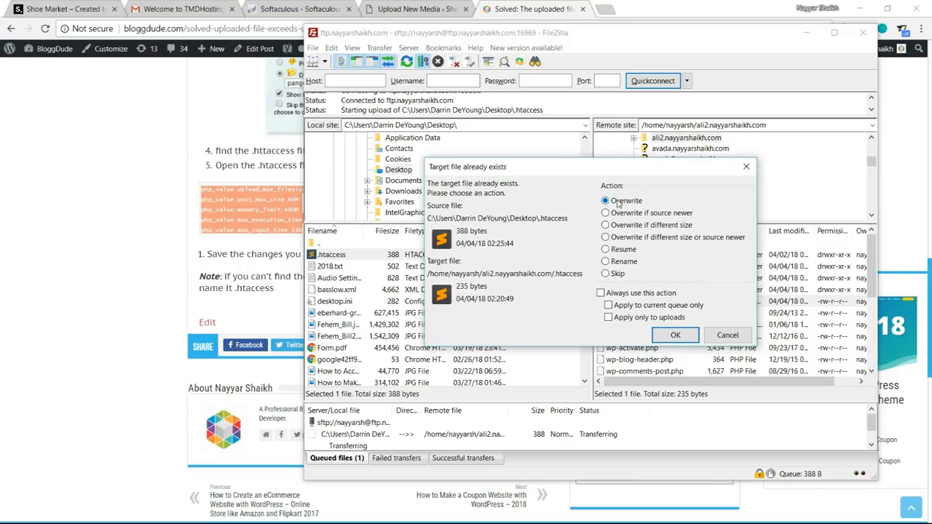
{"action": "left_click", "coordinate": [696, 339]}
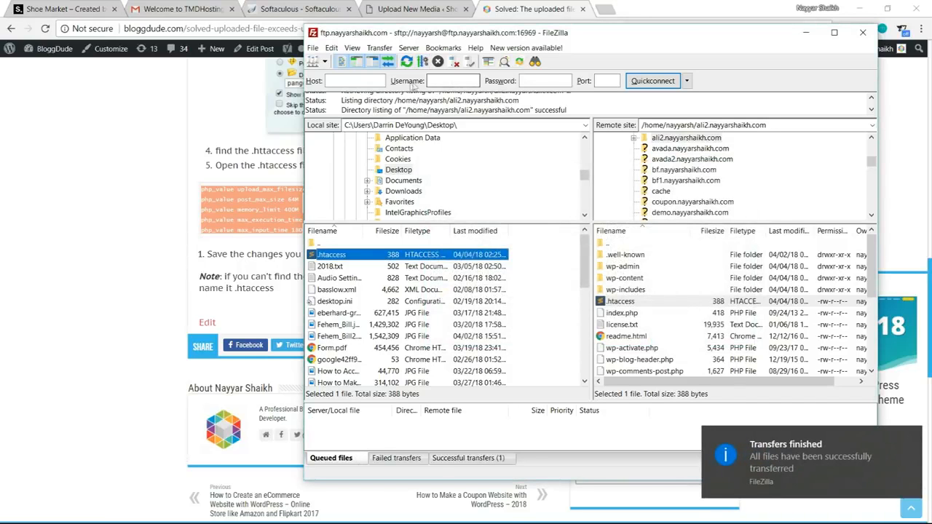
{"action": "left_click", "coordinate": [438, 5]}
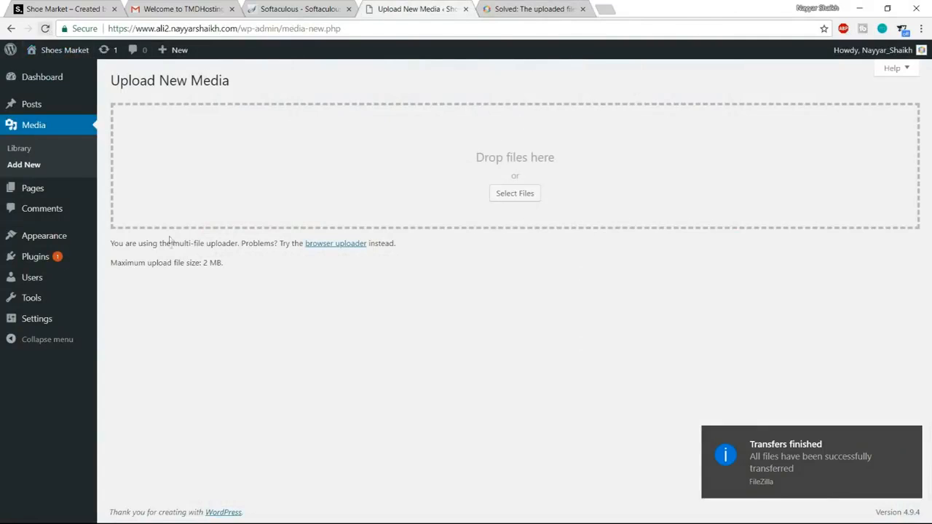
Reload the Upload New Media page and verify the limit now reads 64 MB
{"action": "left_click_drag", "start_coordinate": [110, 262], "coordinate": [243, 267]}
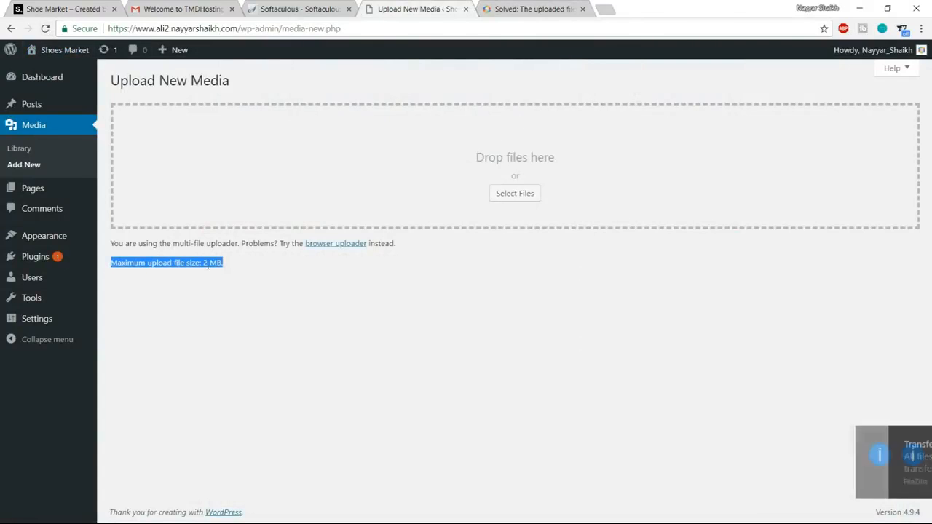
{"action": "left_click", "coordinate": [207, 265]}
{"action": "key", "text": "F5"}
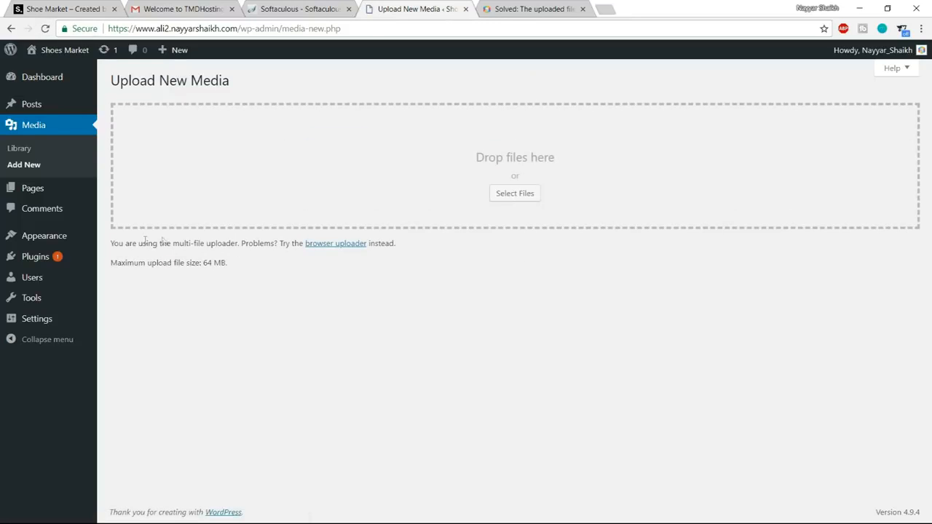
{"action": "left_click_drag", "start_coordinate": [202, 262], "coordinate": [226, 263]}
{"action": "left_click", "coordinate": [232, 265]}
Close the Solved article, Welcome to TMDHosting and Softaculous tabs
{"action": "left_click", "coordinate": [539, 9]}
{"action": "left_click", "coordinate": [583, 9]}
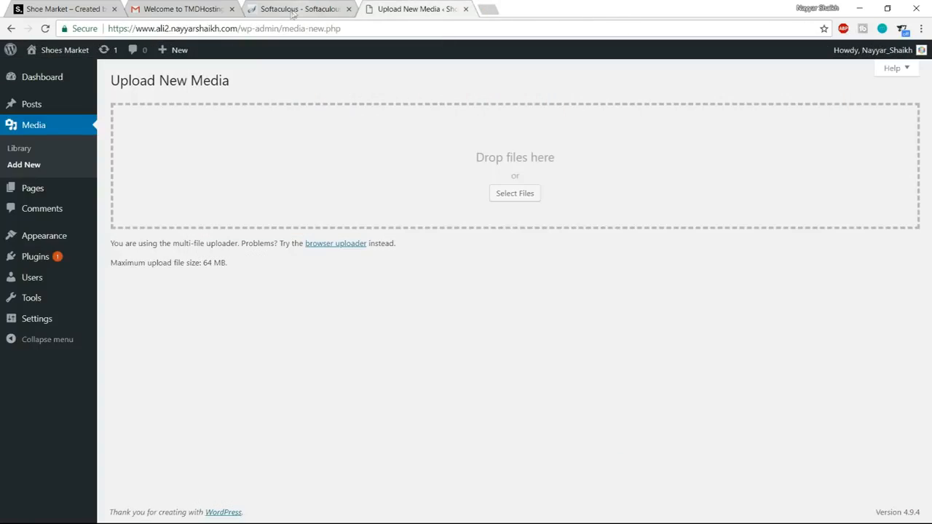
{"action": "left_click", "coordinate": [231, 9]}
{"action": "left_click", "coordinate": [233, 10]}
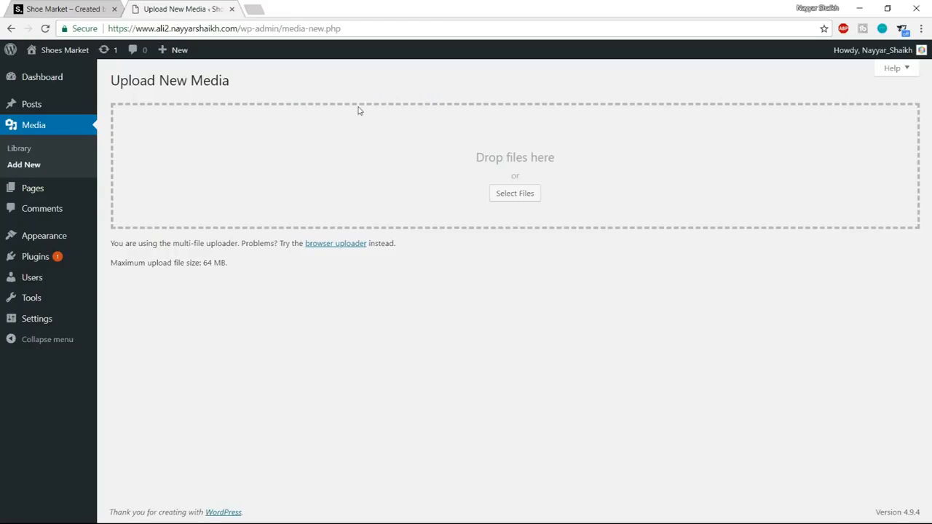
{"action": "mouse_move", "coordinate": [67, 54]}
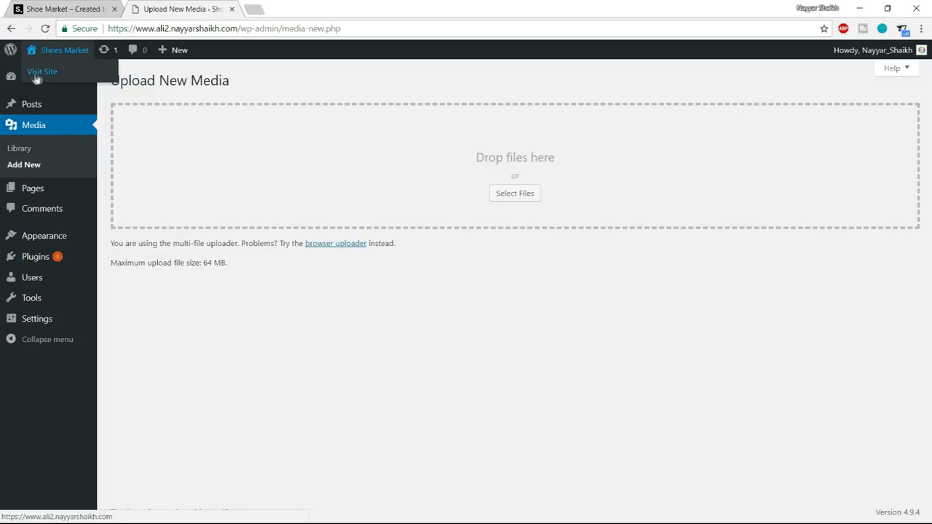
{"action": "right_click", "coordinate": [56, 77]}
{"action": "left_click", "coordinate": [65, 79]}
{"action": "left_click", "coordinate": [291, 9]}
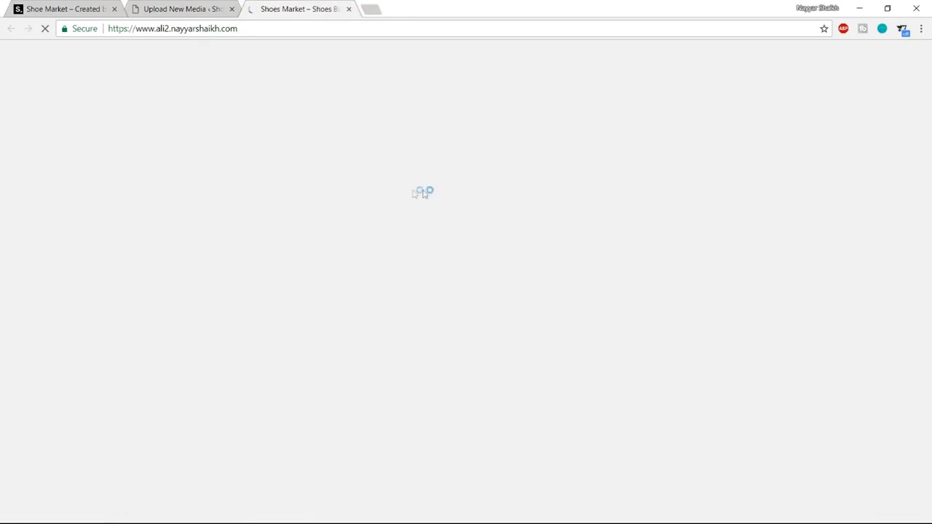
{"action": "scroll", "coordinate": [507, 386], "scroll_direction": "down", "scroll_amount": 9}
{"action": "scroll", "coordinate": [507, 386], "scroll_direction": "up", "scroll_amount": 9}
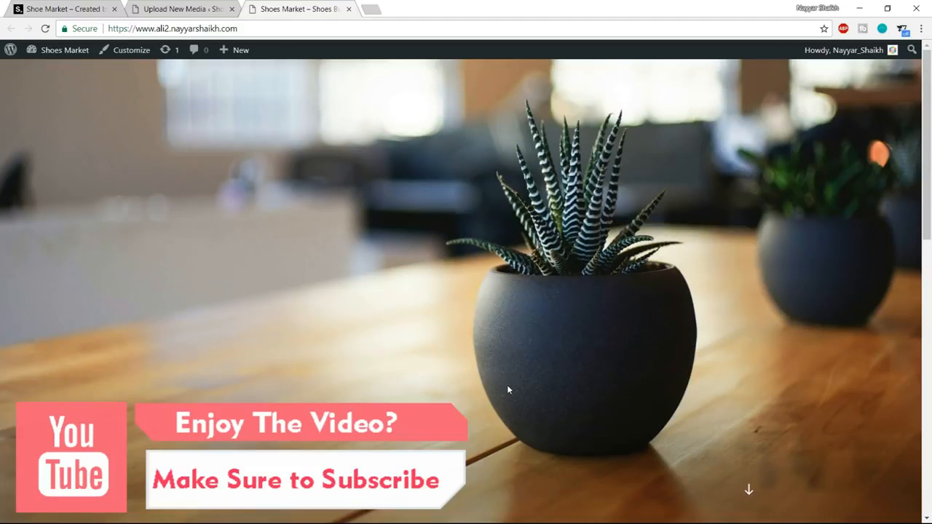
{"action": "scroll", "coordinate": [543, 381], "scroll_direction": "down", "scroll_amount": 6}
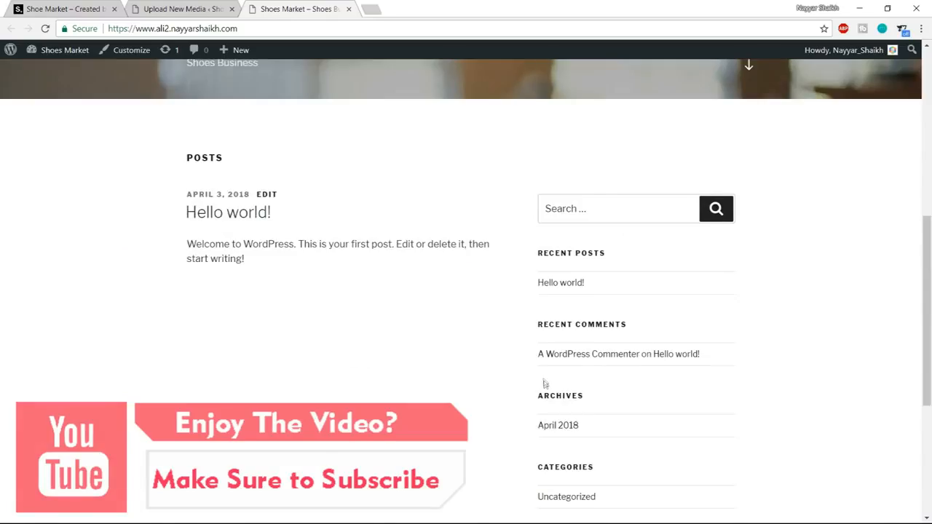
{"action": "scroll", "coordinate": [543, 382], "scroll_direction": "up", "scroll_amount": 4}
{"action": "scroll", "coordinate": [543, 404], "scroll_direction": "up", "scroll_amount": 2}
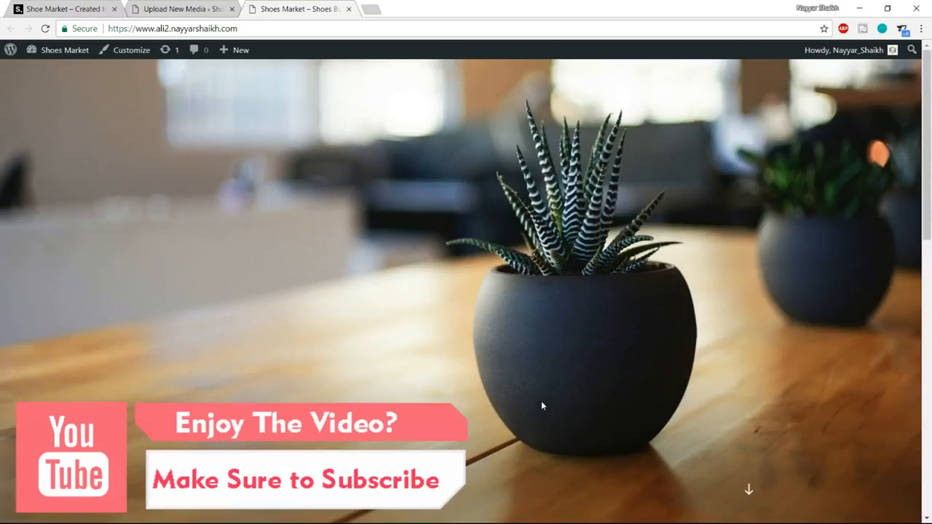
{"action": "left_click", "coordinate": [41, 6]}
{"action": "scroll", "coordinate": [558, 390], "scroll_direction": "down", "scroll_amount": 15}
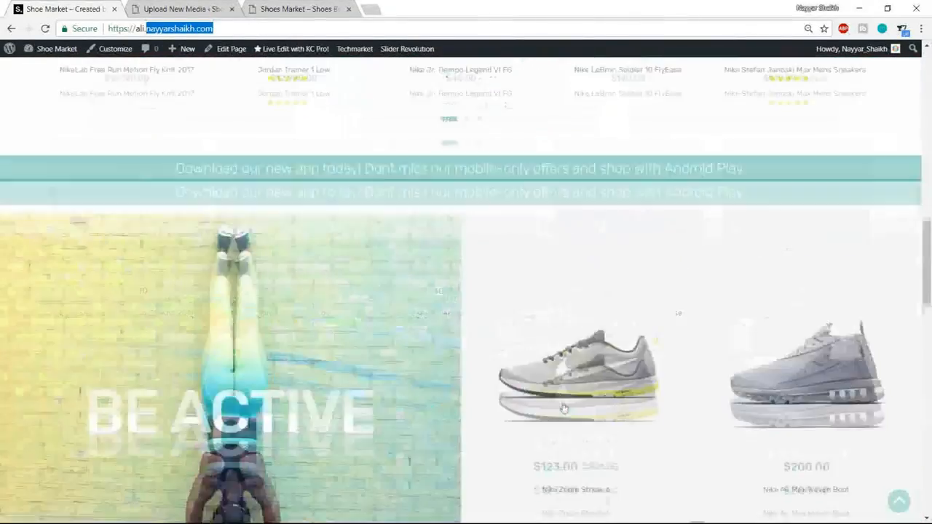
{"action": "scroll", "coordinate": [568, 429], "scroll_direction": "up", "scroll_amount": 15}
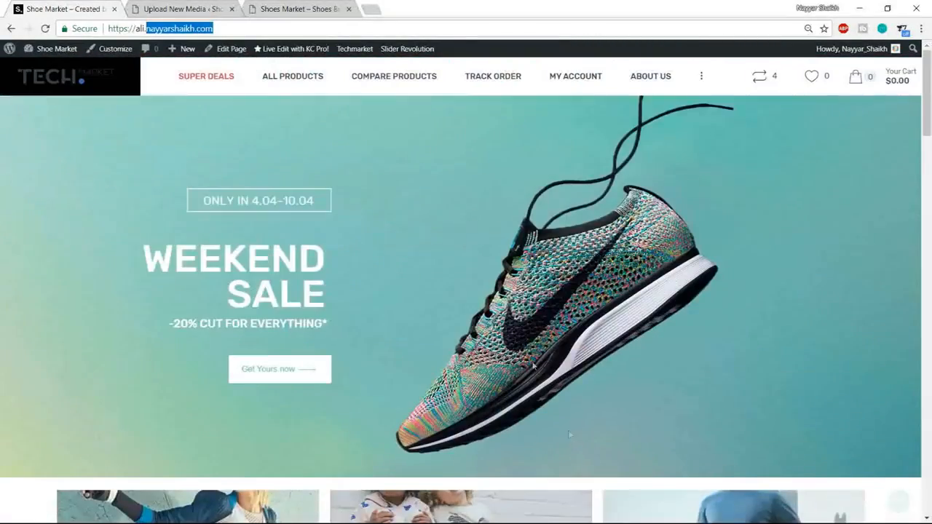
{"action": "left_click", "coordinate": [313, 6]}
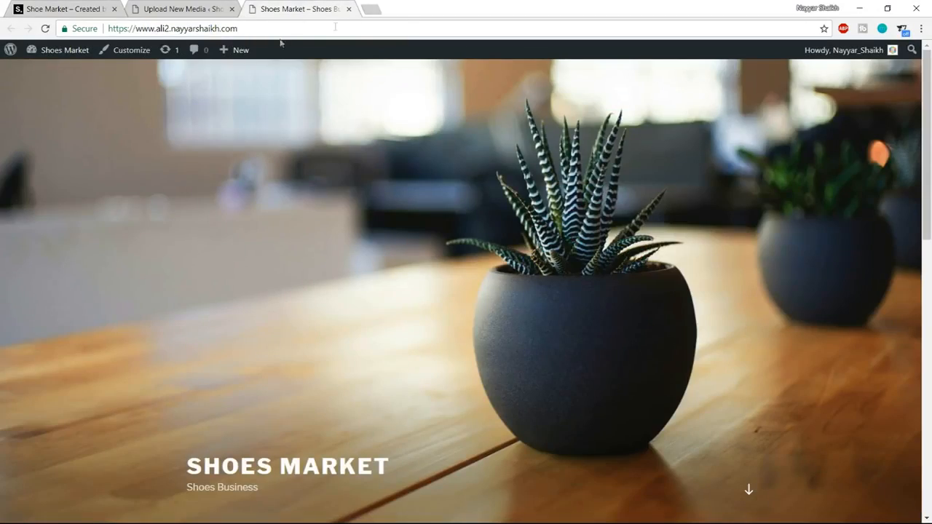
{"action": "left_click", "coordinate": [88, 6]}
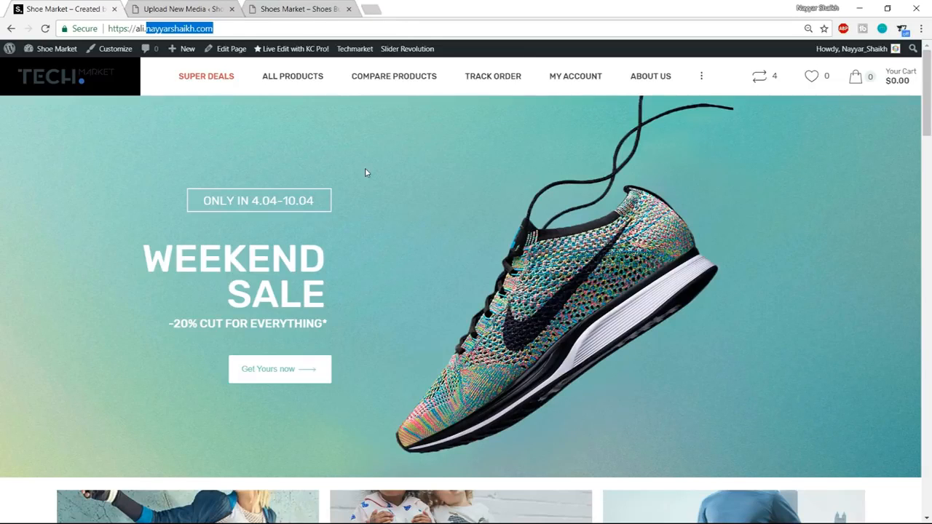
{"action": "left_click", "coordinate": [295, 9]}
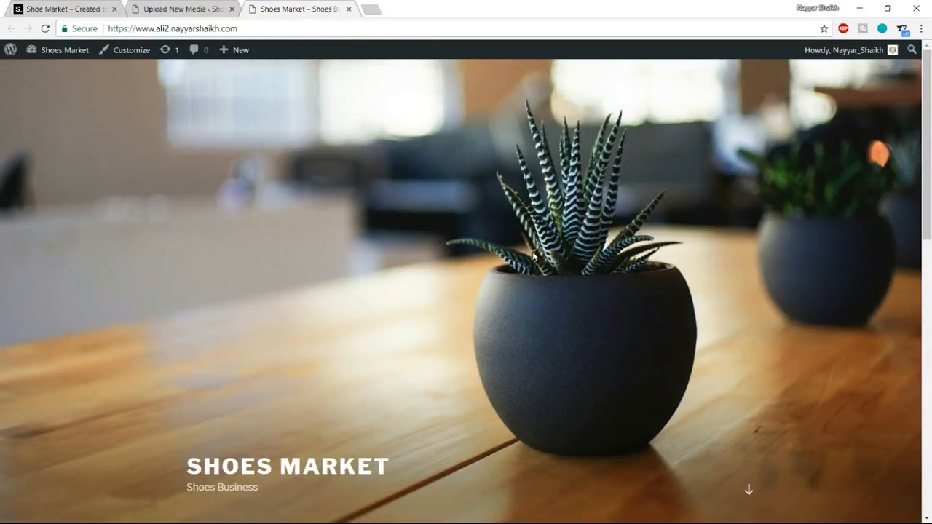
{"action": "scroll", "coordinate": [537, 318], "scroll_direction": "down", "scroll_amount": 10}
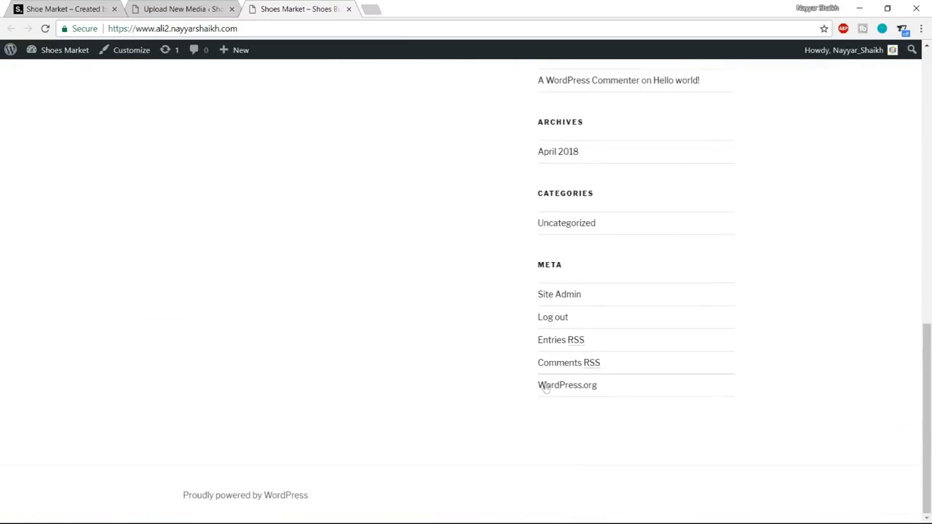
{"action": "scroll", "coordinate": [545, 387], "scroll_direction": "up", "scroll_amount": 5}
{"action": "scroll", "coordinate": [545, 387], "scroll_direction": "up", "scroll_amount": 4}
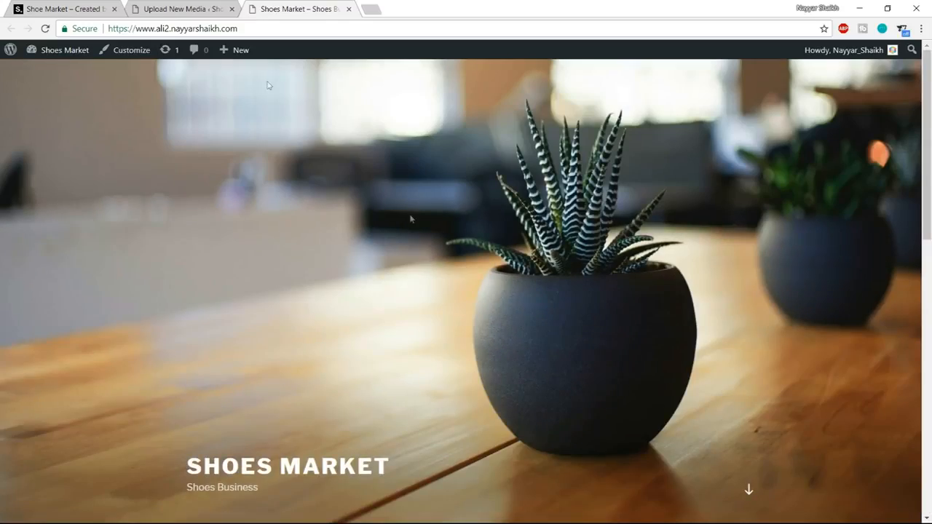
{"action": "left_click", "coordinate": [87, 6]}
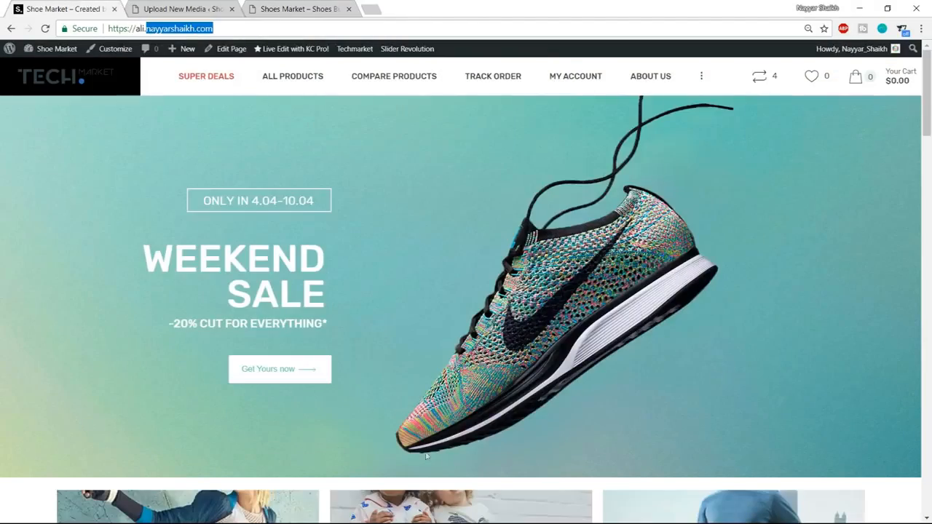
{"action": "scroll", "coordinate": [731, 354], "scroll_direction": "down", "scroll_amount": 4}
{"action": "scroll", "coordinate": [723, 416], "scroll_direction": "up", "scroll_amount": 2, "text": "ctrl"}
{"action": "scroll", "coordinate": [723, 416], "scroll_direction": "up", "scroll_amount": 2}
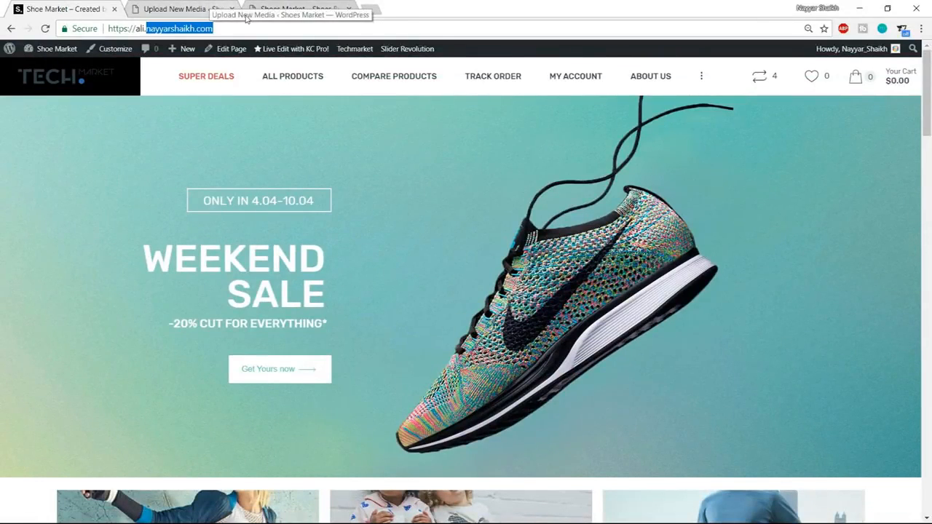
Visit bloggdude.com/techmarket to view the ThemeForest Techmarket page, then close that tab
{"action": "left_click", "coordinate": [379, 9]}
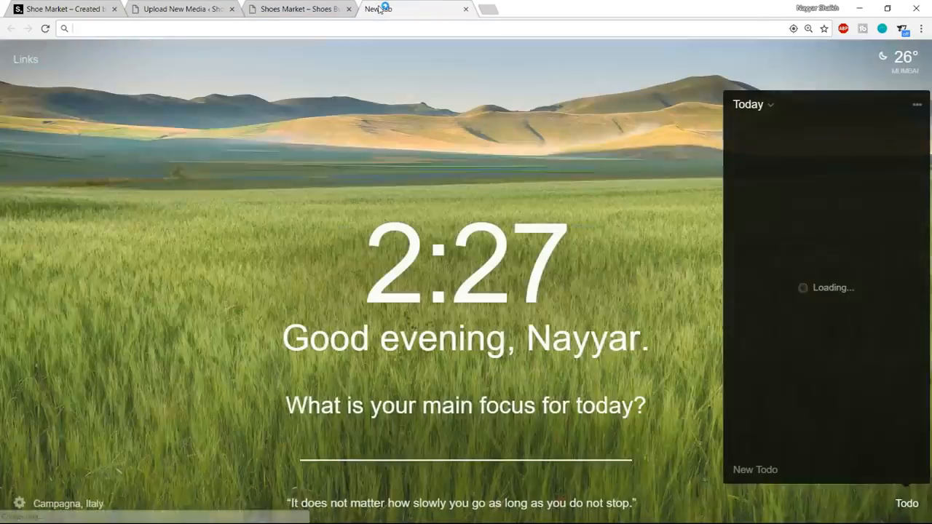
{"action": "type", "text": "bl"}
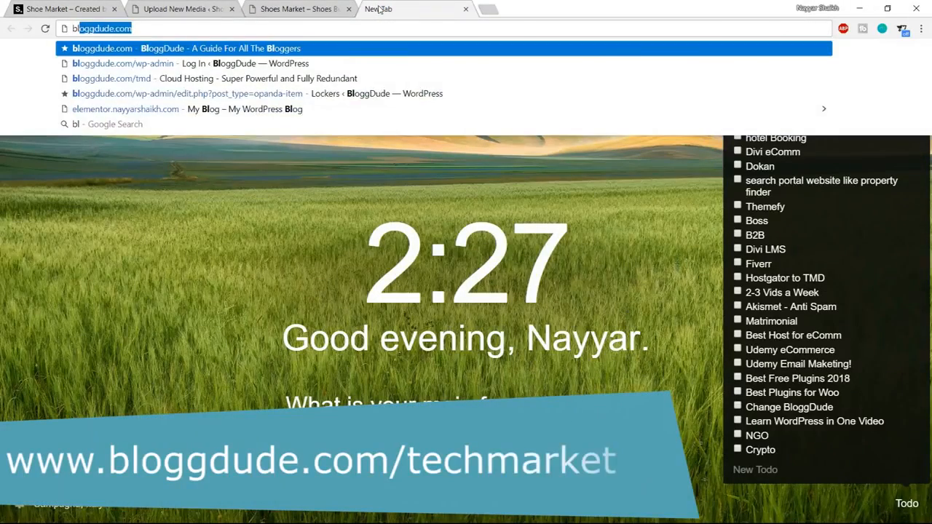
{"action": "type", "text": "oggdude.com/techma"}
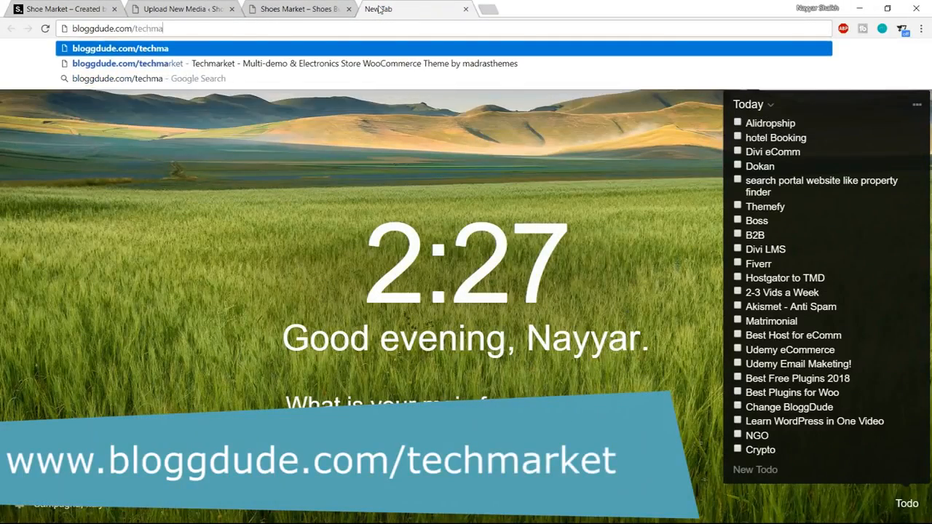
{"action": "key", "text": "Down"}
{"action": "key", "text": "Return"}
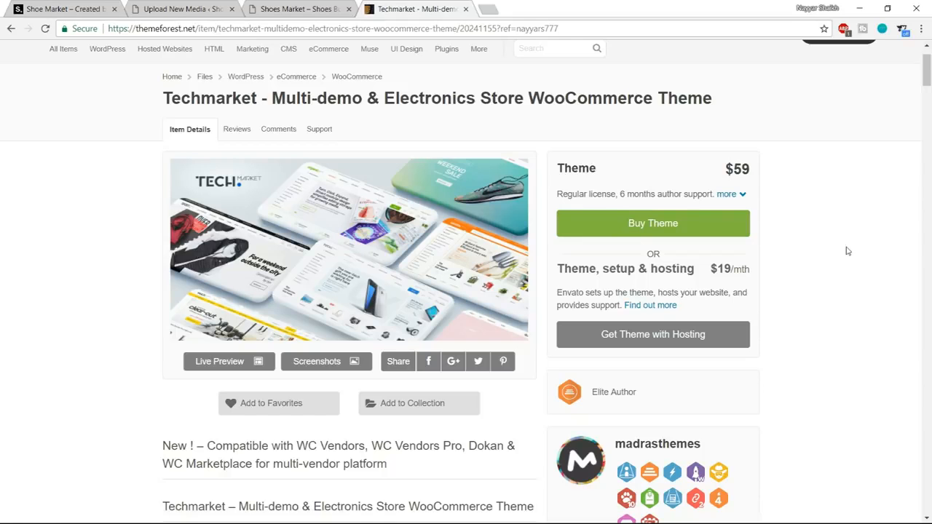
{"action": "left_click", "coordinate": [466, 10]}
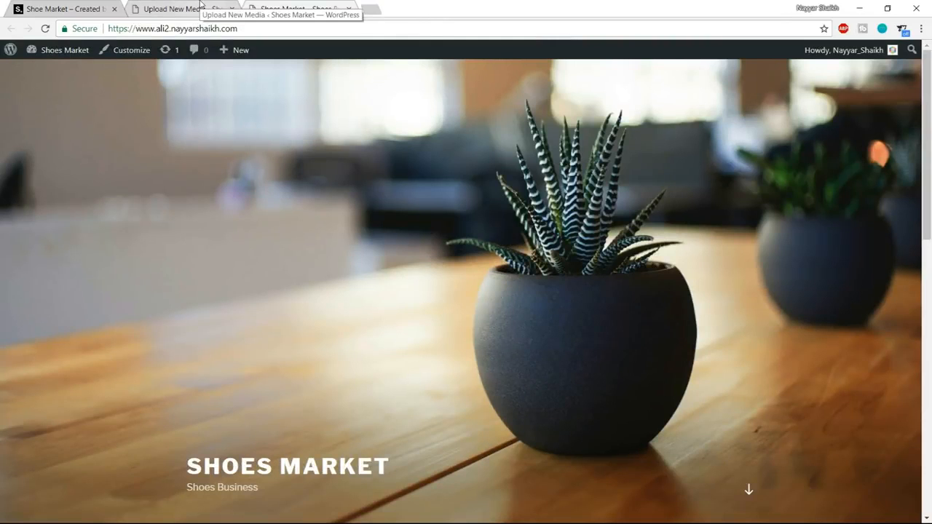
Open techmarket-v1.2.5.zip in WinRAR and locate techmarket.zip in its theme-files folder
{"action": "key", "text": "alt+Tab"}
{"action": "left_click", "coordinate": [197, 229]}
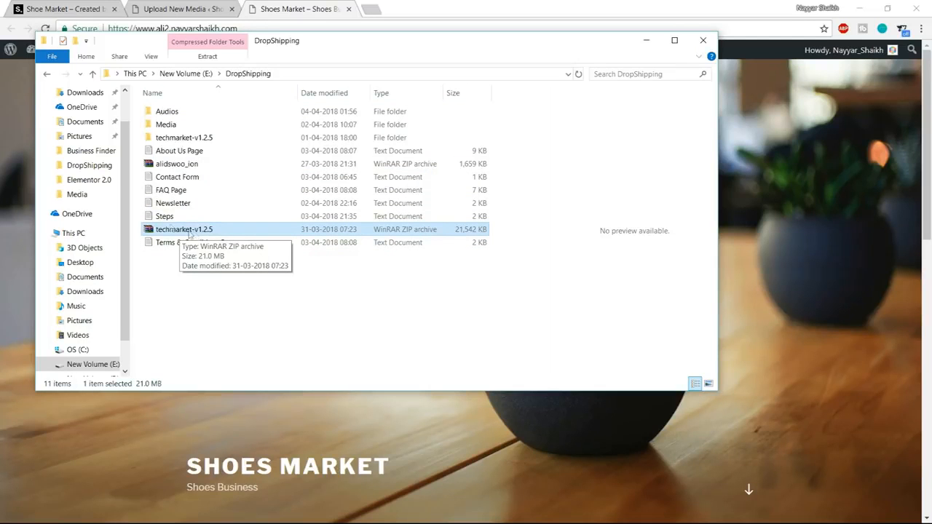
{"action": "double_click", "coordinate": [193, 232]}
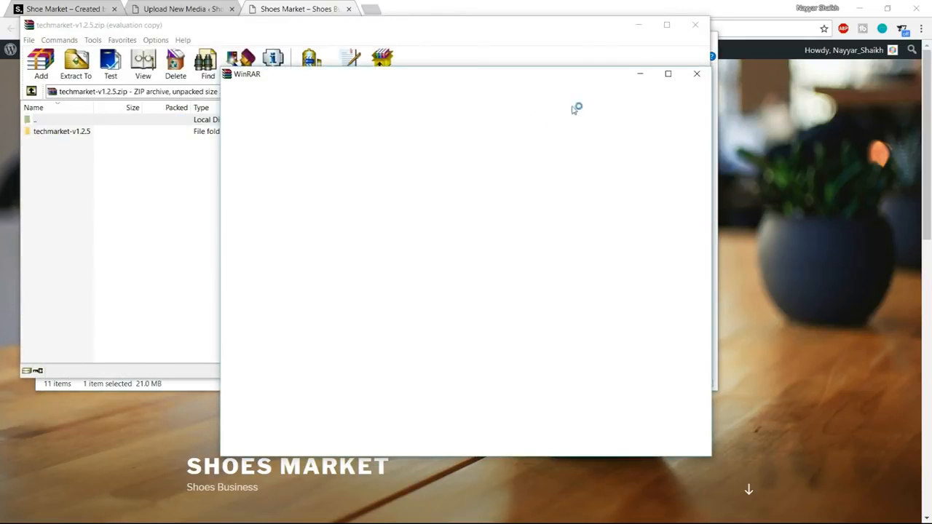
{"action": "left_click", "coordinate": [697, 73]}
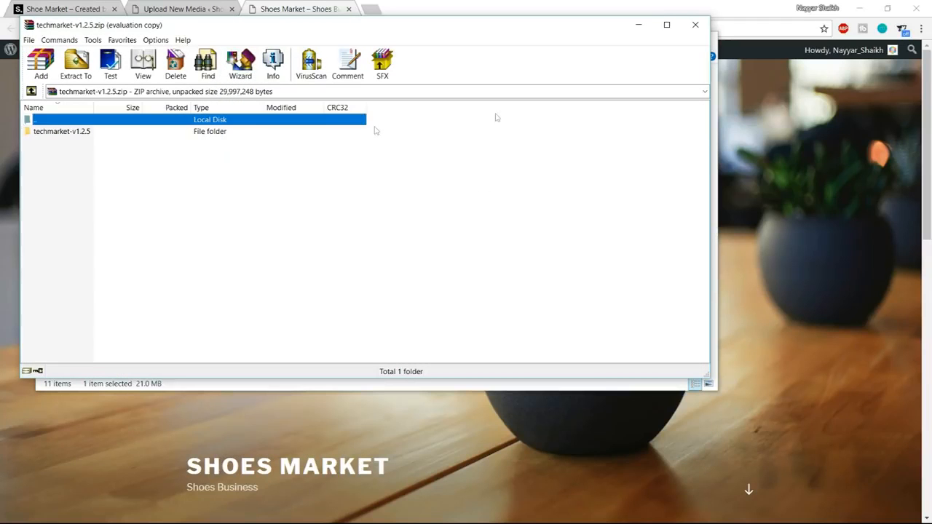
{"action": "double_click", "coordinate": [77, 134]}
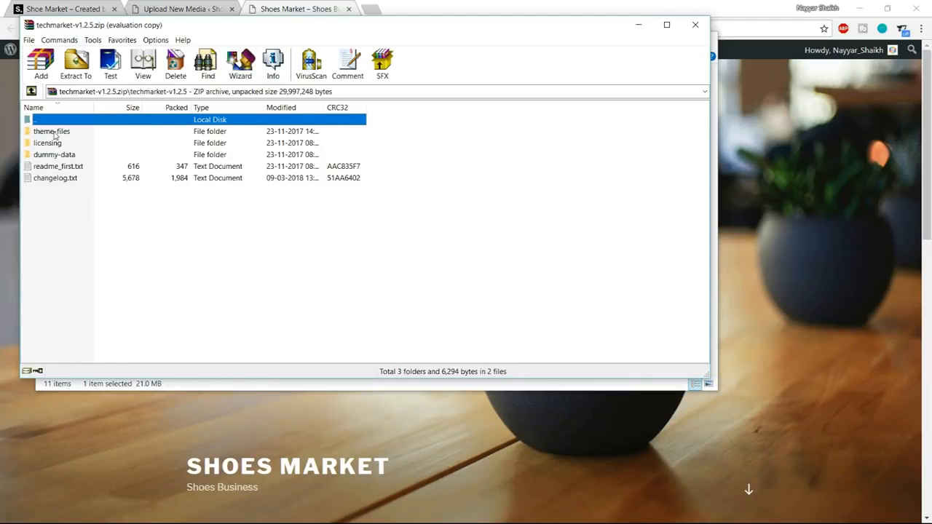
{"action": "double_click", "coordinate": [54, 134]}
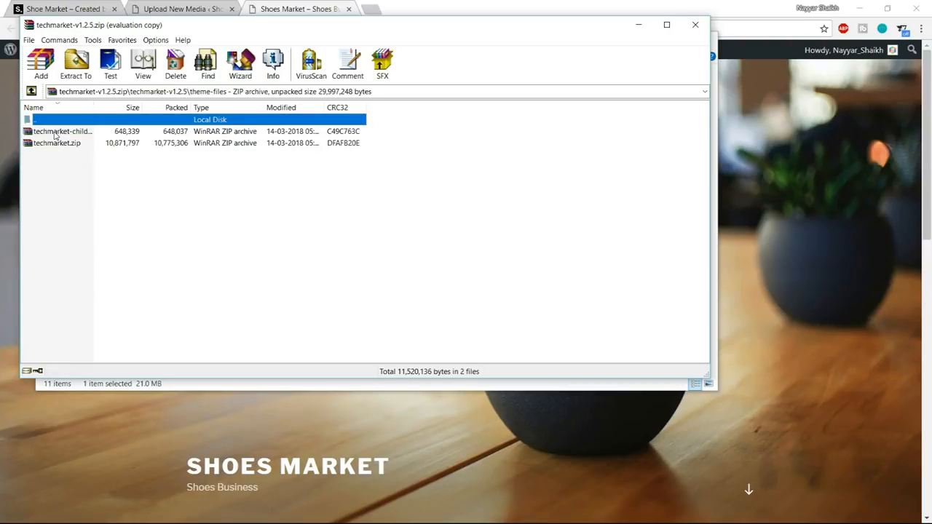
{"action": "left_click", "coordinate": [38, 146]}
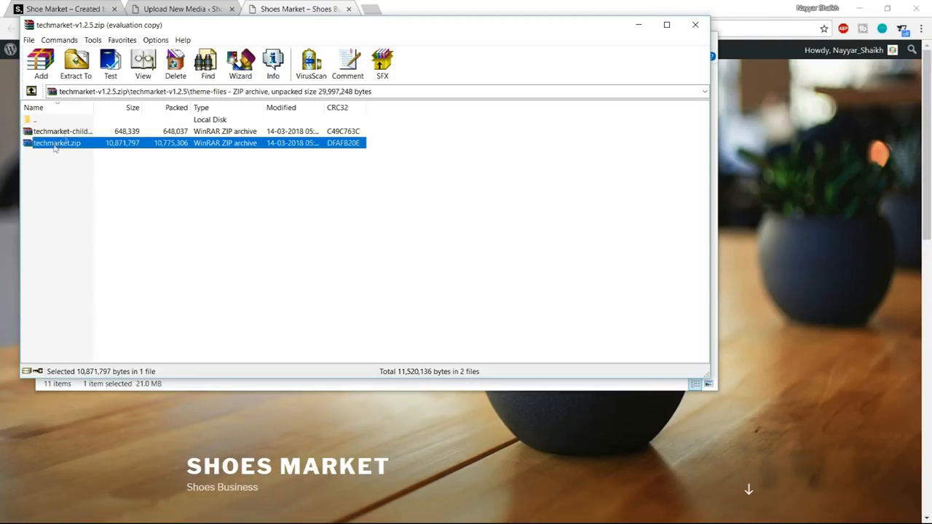
{"action": "left_click", "coordinate": [81, 66]}
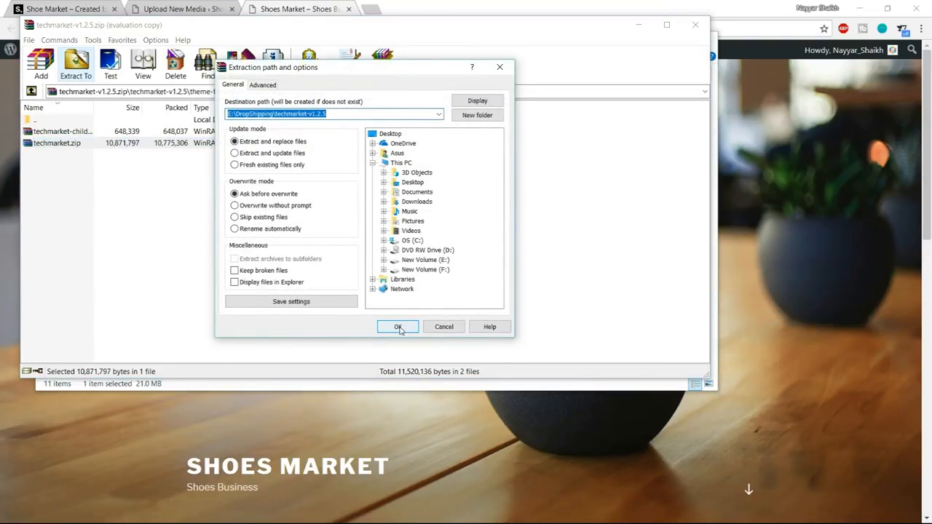
{"action": "left_click", "coordinate": [500, 67]}
Close WinRAR and open the extracted techmarket-v1.2.5 folder to find techmarket.zip
{"action": "left_click", "coordinate": [703, 31]}
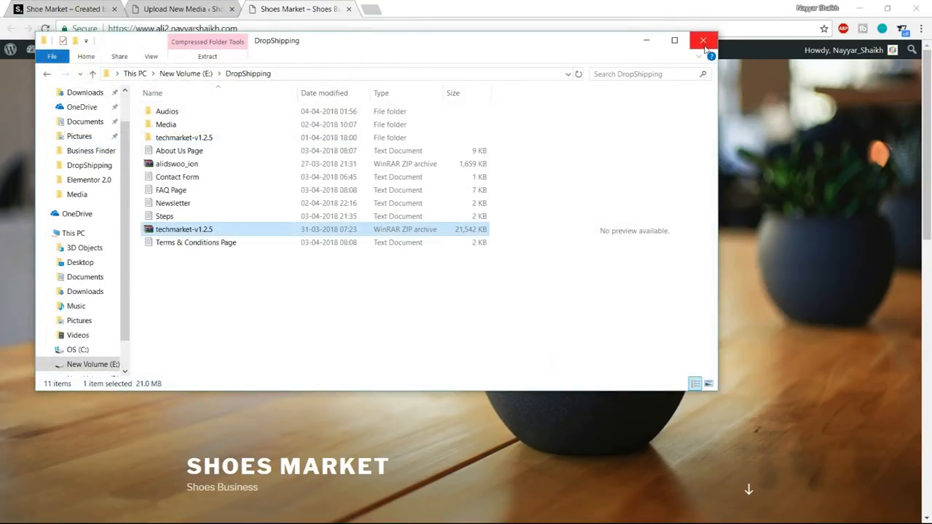
{"action": "left_click", "coordinate": [188, 140]}
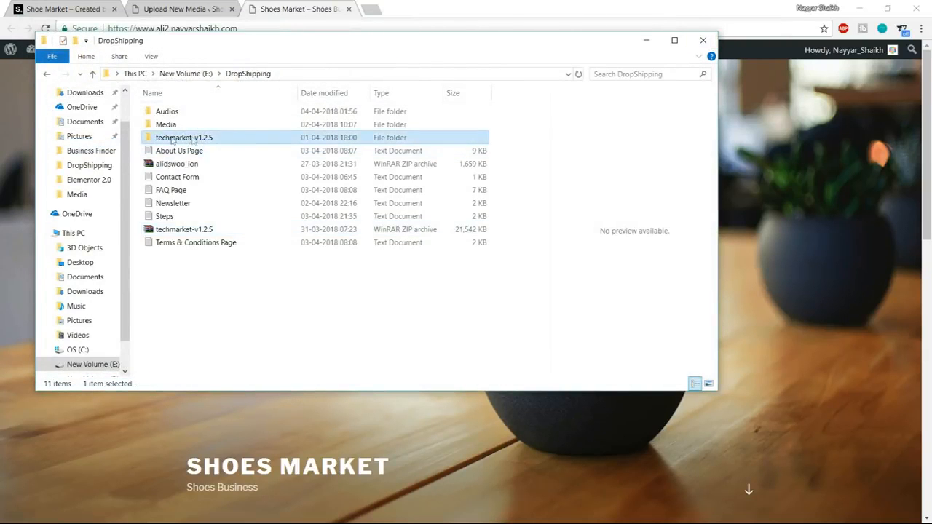
{"action": "double_click", "coordinate": [188, 139]}
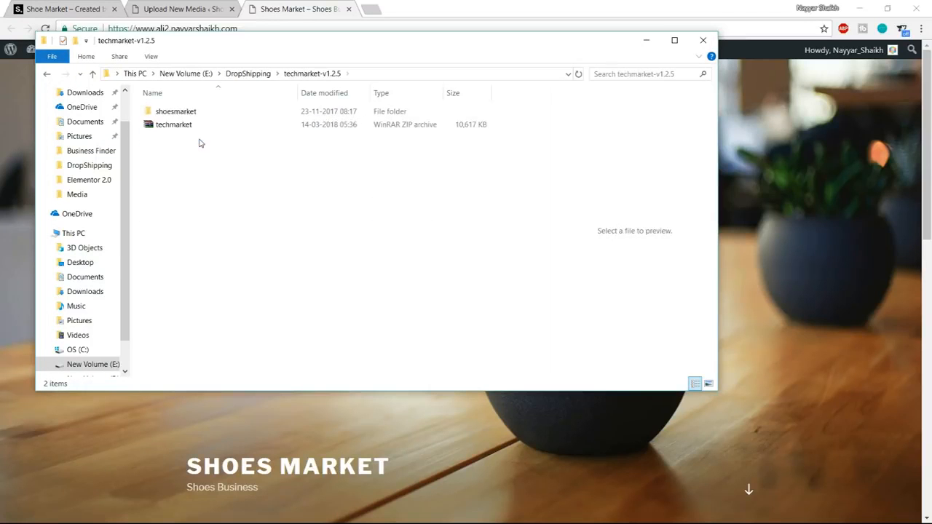
{"action": "left_click", "coordinate": [191, 129]}
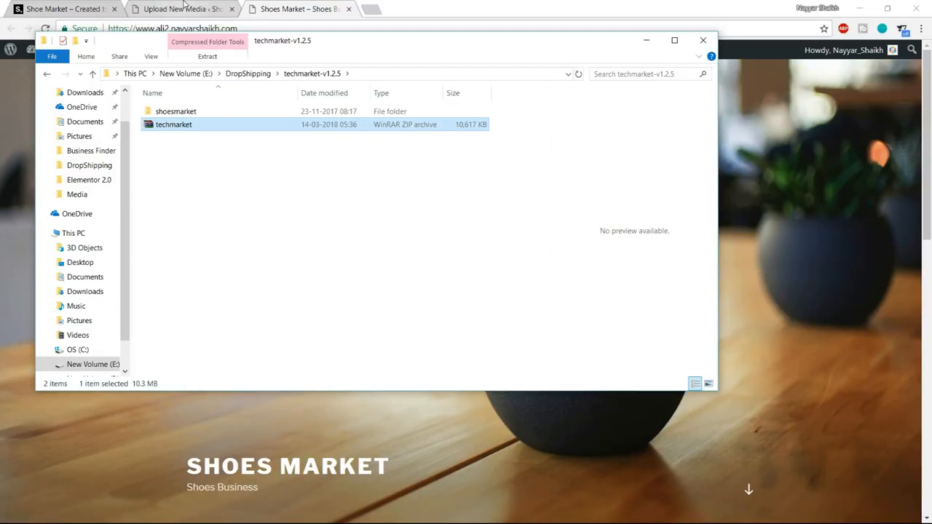
{"action": "left_click", "coordinate": [185, 6]}
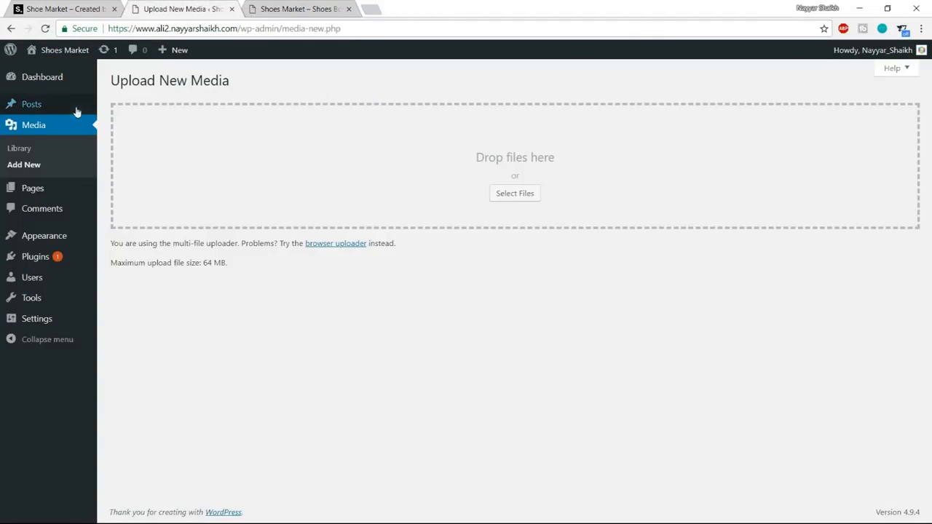
Delete the Twenty Fifteen and Twenty Sixteen themes from Appearance > Themes
{"action": "left_click", "coordinate": [45, 236]}
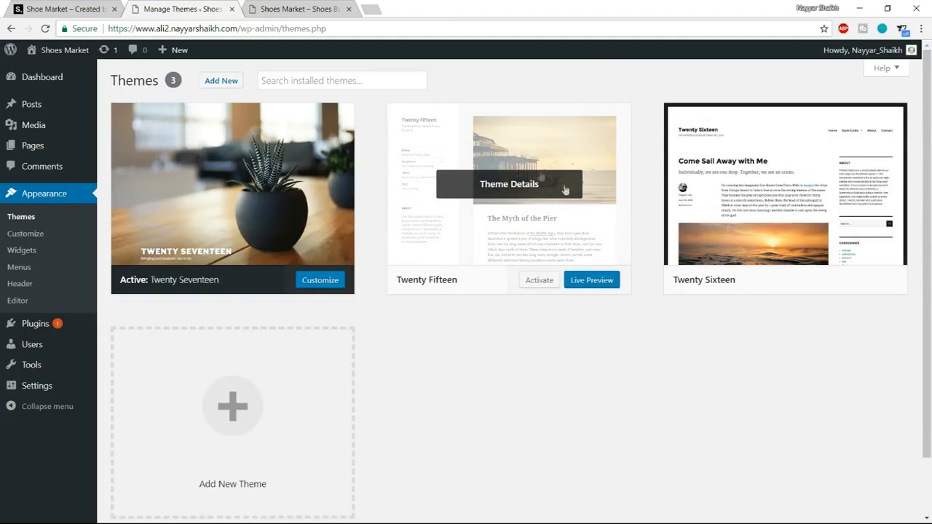
{"action": "left_click", "coordinate": [538, 176]}
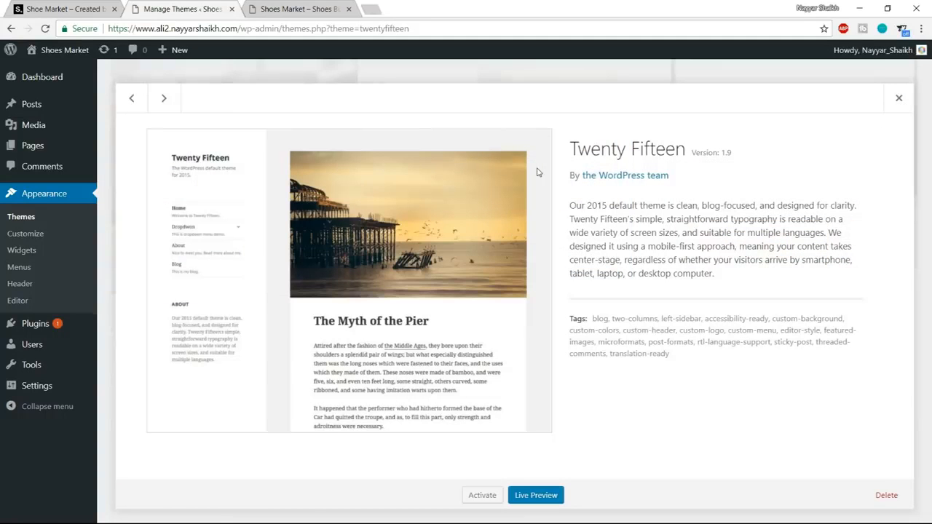
{"action": "left_click", "coordinate": [887, 495]}
{"action": "left_click", "coordinate": [510, 116]}
{"action": "left_click", "coordinate": [510, 118]}
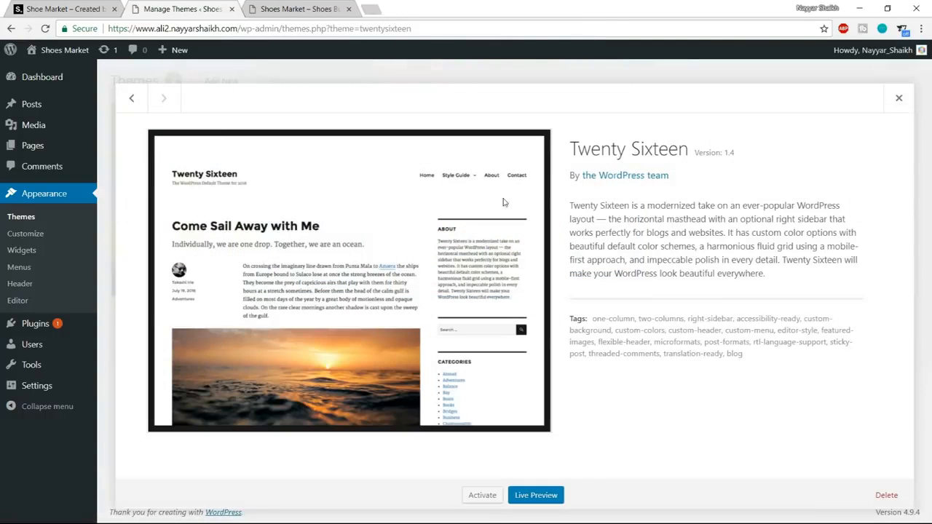
{"action": "left_click", "coordinate": [886, 495]}
{"action": "left_click", "coordinate": [510, 112]}
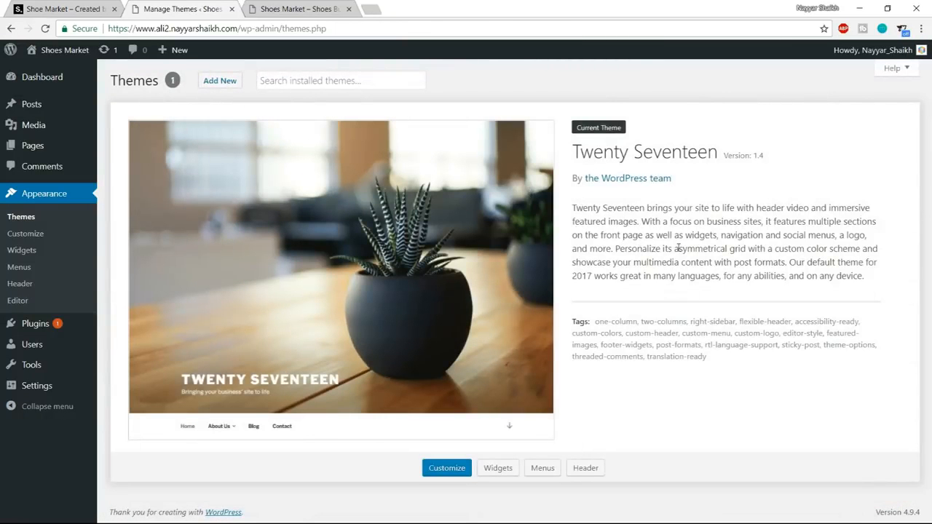
{"action": "left_click", "coordinate": [229, 86]}
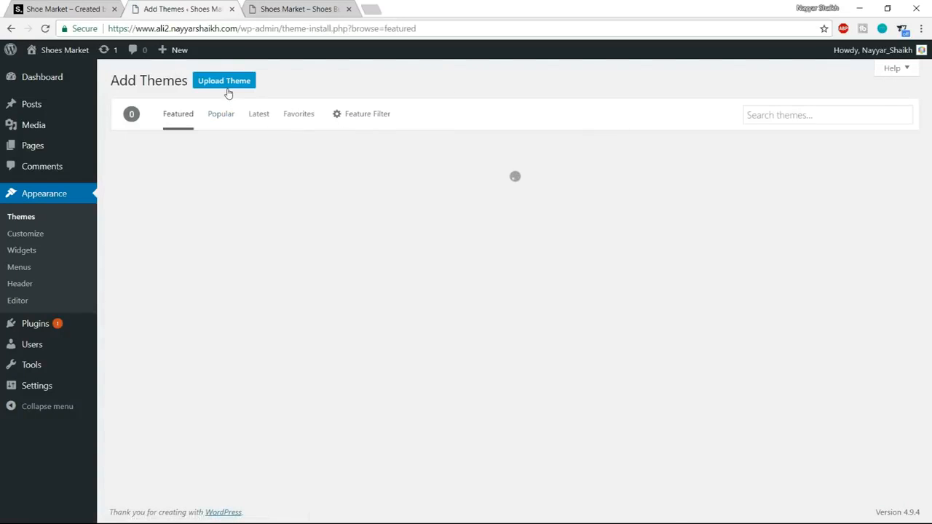
Upload techmarket.zip from the techmarket-v1.2.5 folder, install it, and activate Techmarket
{"action": "left_click", "coordinate": [229, 82]}
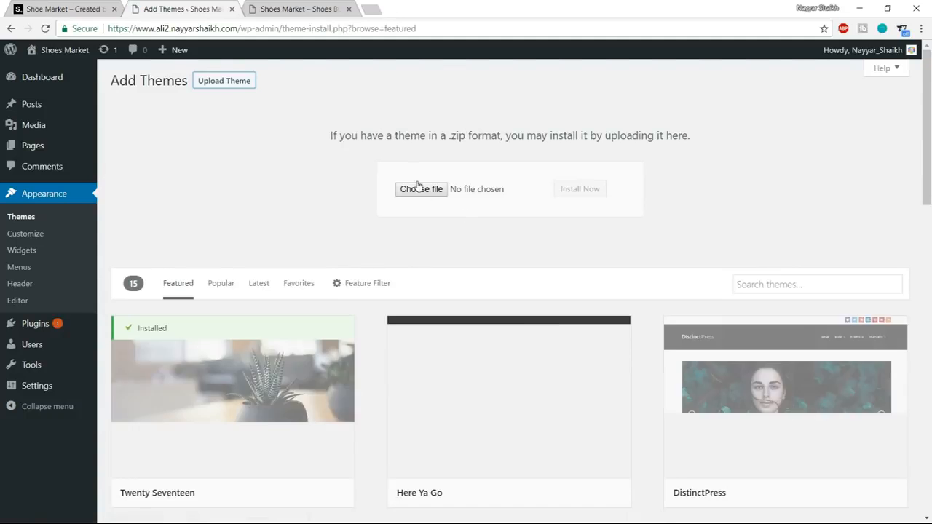
{"action": "left_click", "coordinate": [421, 189]}
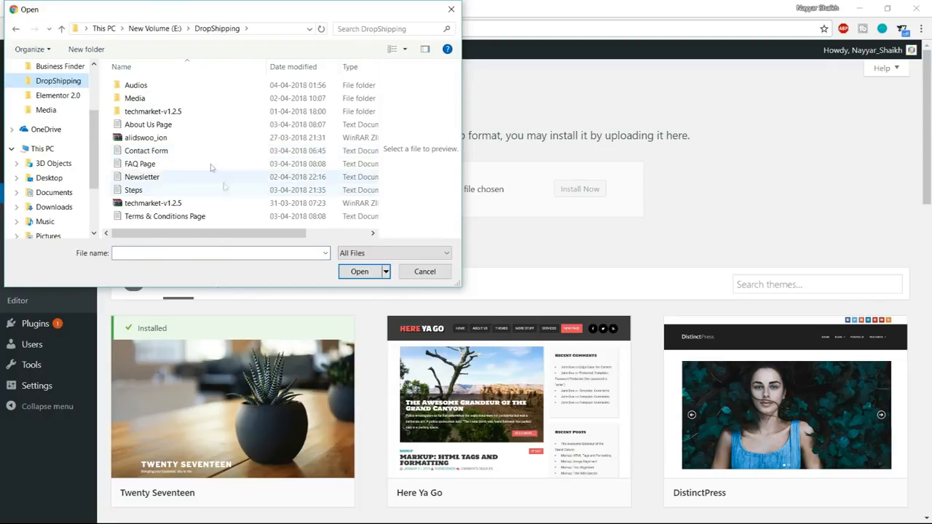
{"action": "double_click", "coordinate": [172, 113]}
{"action": "left_click", "coordinate": [163, 100]}
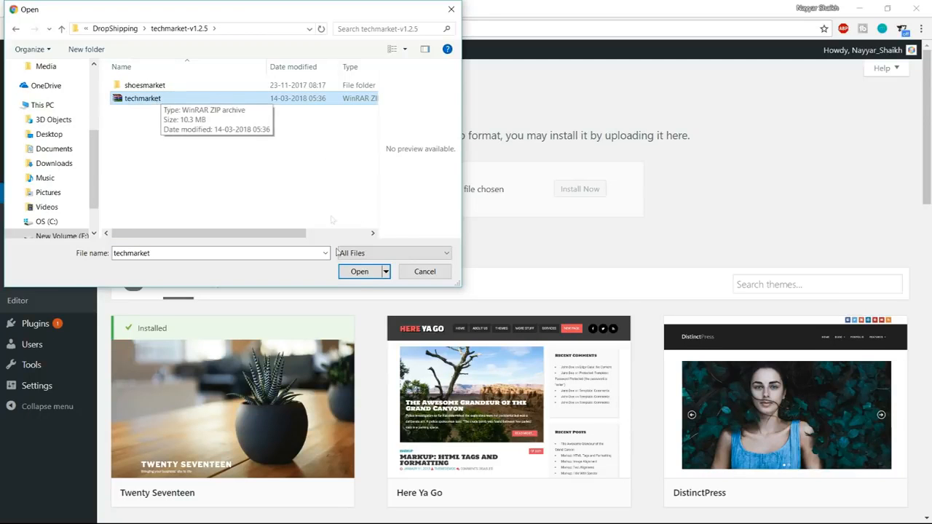
{"action": "left_click", "coordinate": [359, 271]}
{"action": "left_click", "coordinate": [593, 191]}
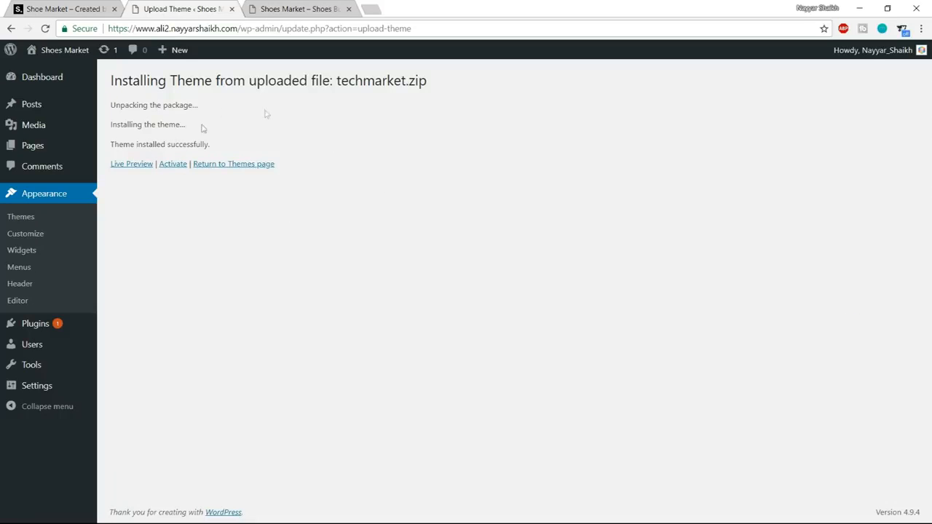
{"action": "left_click", "coordinate": [172, 167]}
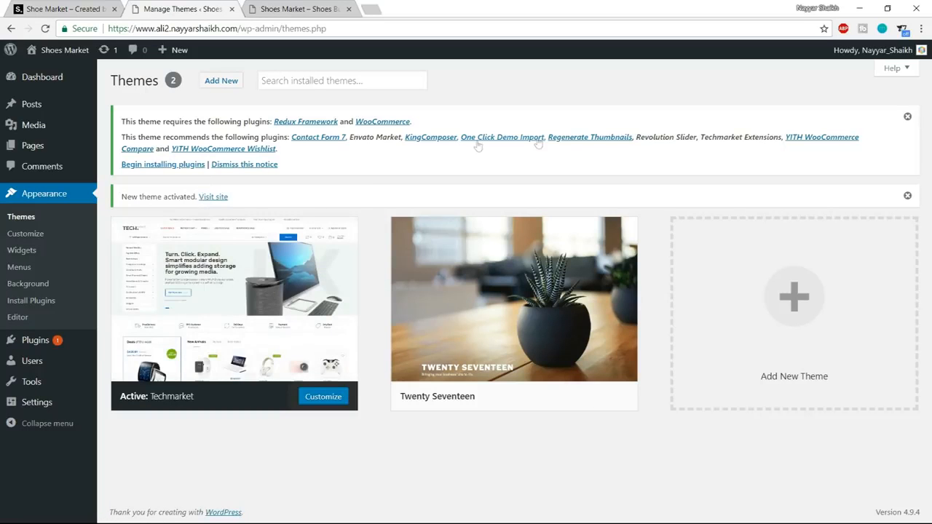
Bulk-install all eleven required and recommended Techmarket plugins
{"action": "left_click", "coordinate": [155, 164]}
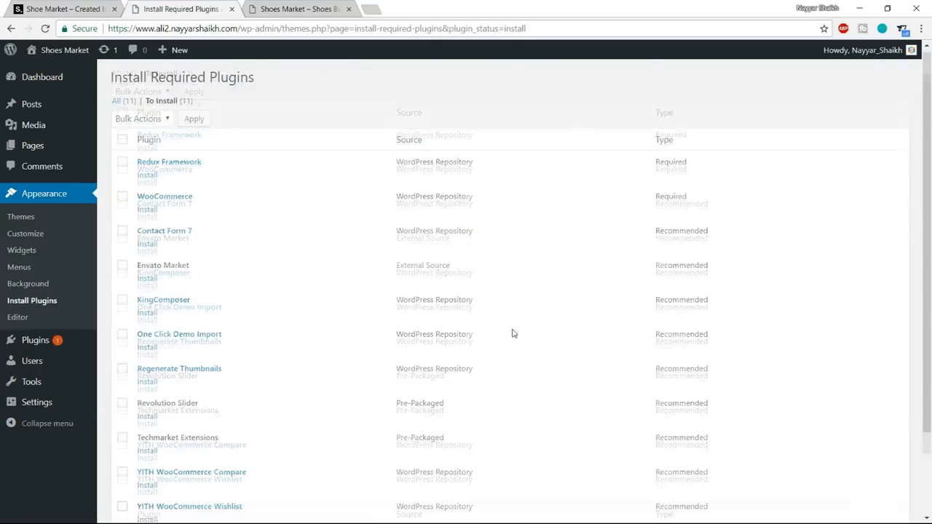
{"action": "scroll", "coordinate": [513, 334], "scroll_direction": "down", "scroll_amount": 2}
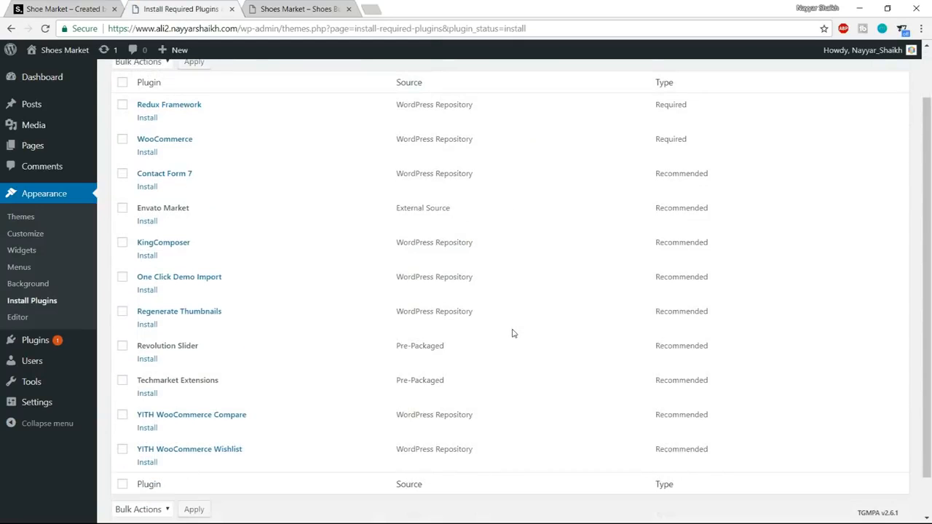
{"action": "scroll", "coordinate": [513, 334], "scroll_direction": "up", "scroll_amount": 2}
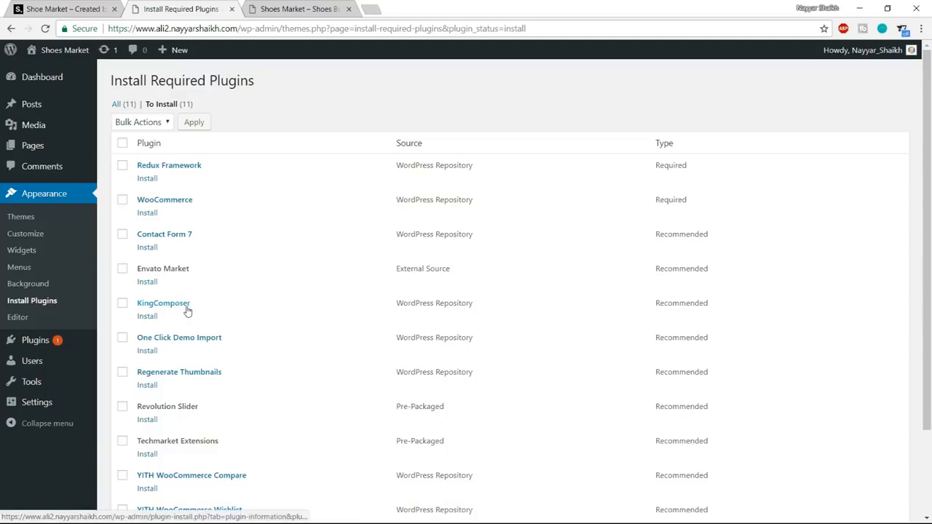
{"action": "scroll", "coordinate": [292, 304], "scroll_direction": "down", "scroll_amount": 2}
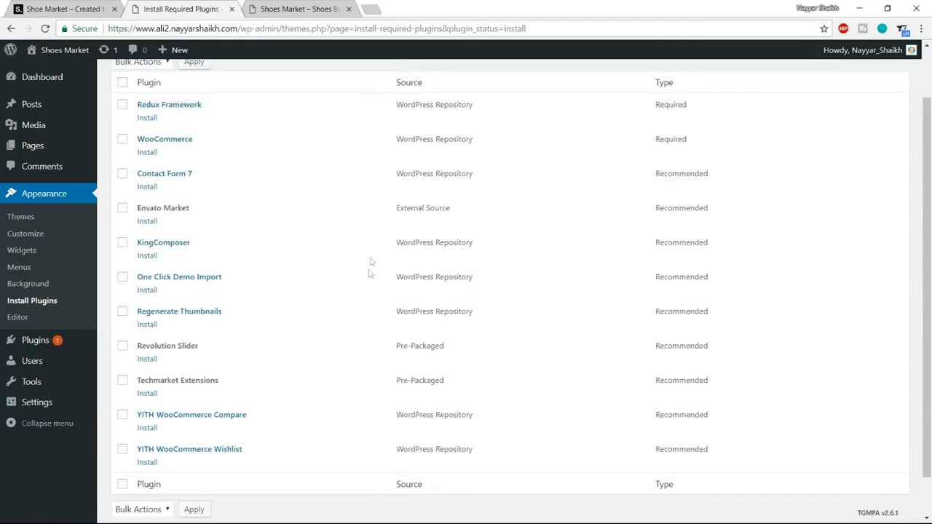
{"action": "scroll", "coordinate": [370, 270], "scroll_direction": "down", "scroll_amount": 1}
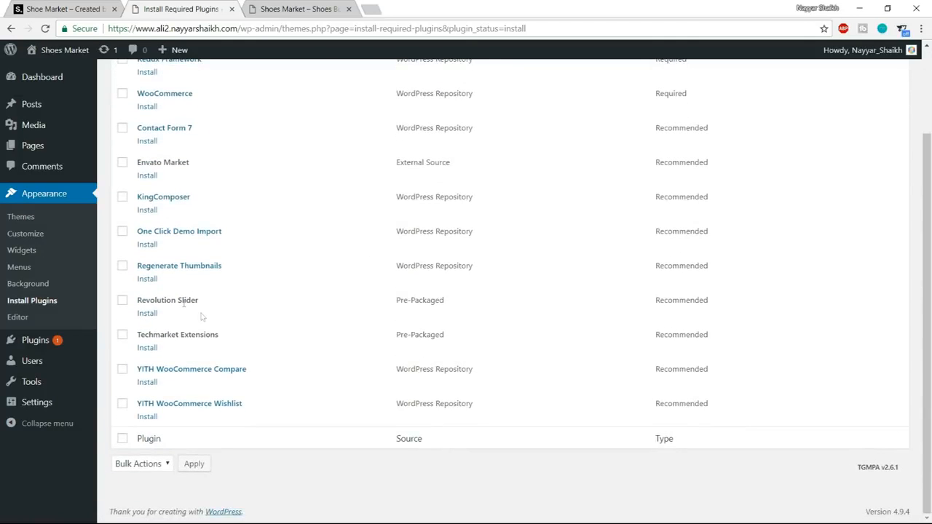
{"action": "scroll", "coordinate": [450, 367], "scroll_direction": "up", "scroll_amount": 3}
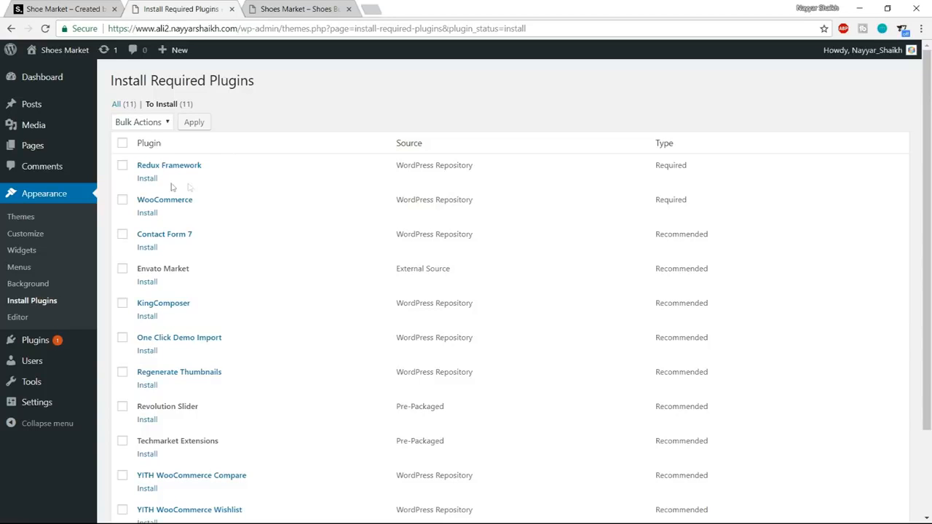
{"action": "scroll", "coordinate": [230, 207], "scroll_direction": "down", "scroll_amount": 3}
{"action": "scroll", "coordinate": [201, 483], "scroll_direction": "up", "scroll_amount": 3}
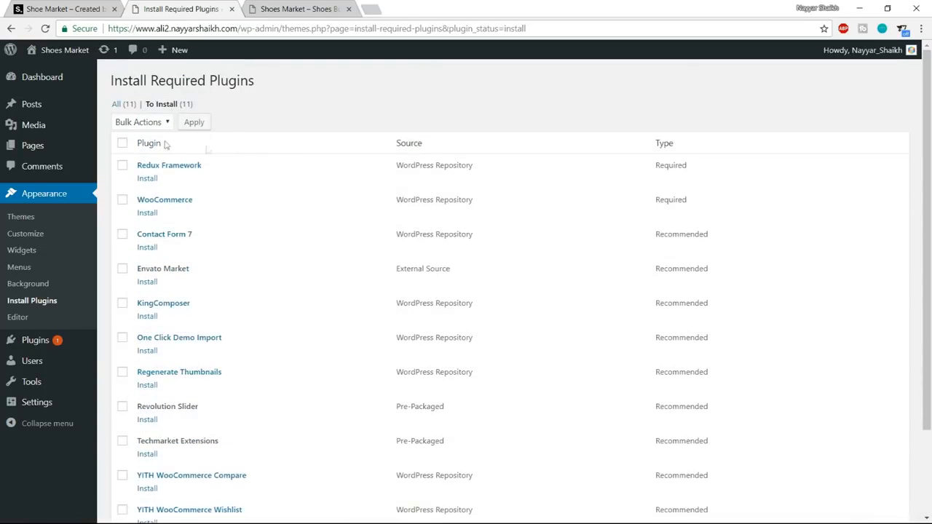
{"action": "left_click", "coordinate": [122, 144]}
{"action": "scroll", "coordinate": [122, 187], "scroll_direction": "down", "scroll_amount": 3}
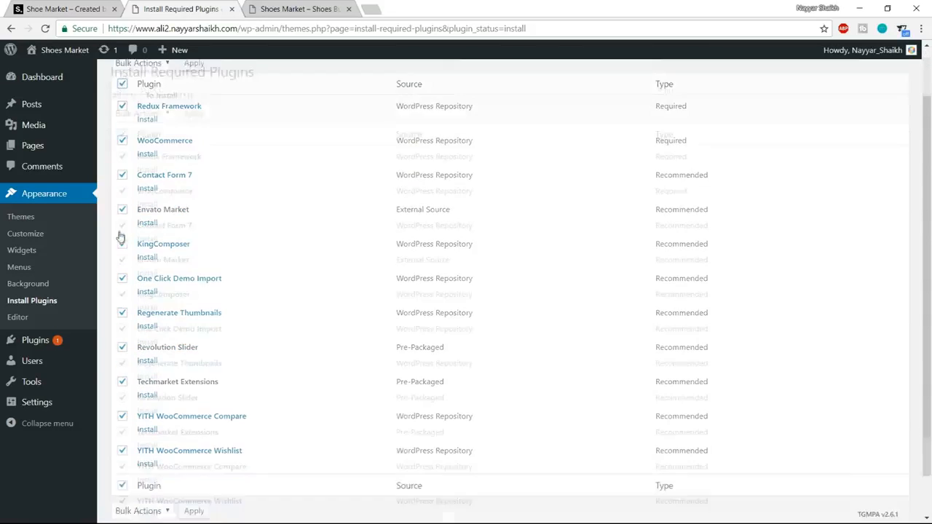
{"action": "scroll", "coordinate": [128, 407], "scroll_direction": "up", "scroll_amount": 3}
{"action": "left_click", "coordinate": [153, 131]}
{"action": "left_click", "coordinate": [127, 149]}
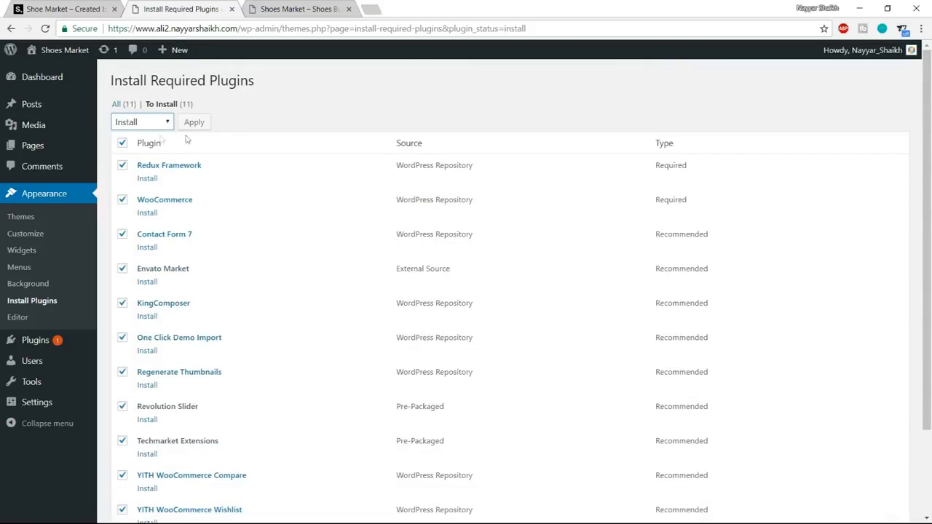
{"action": "left_click", "coordinate": [204, 124]}
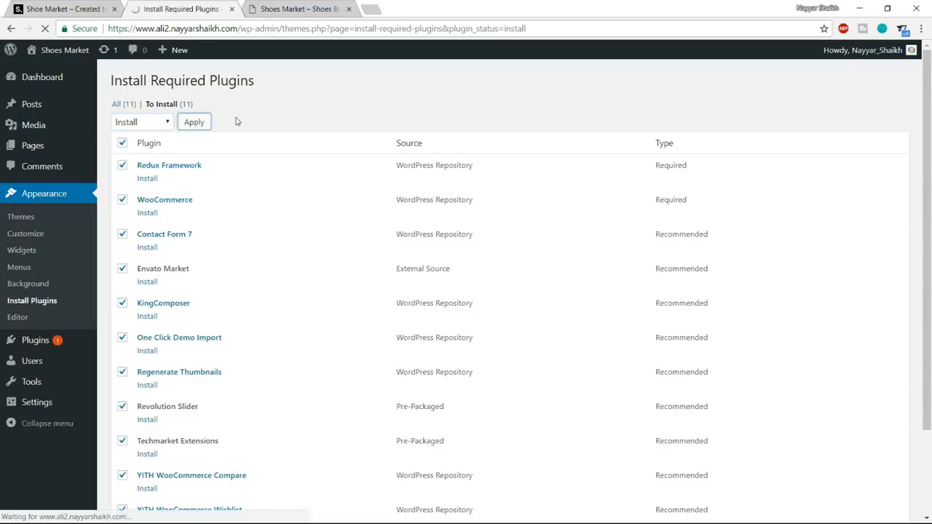
{"action": "scroll", "coordinate": [552, 229], "scroll_direction": "down", "scroll_amount": 6}
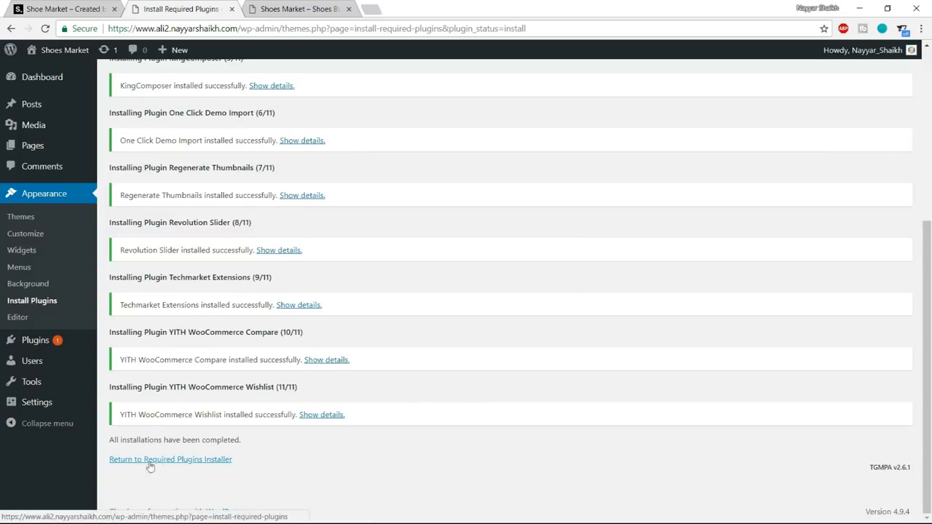
Bulk-activate all eleven newly installed Techmarket plugins
{"action": "left_click", "coordinate": [179, 464]}
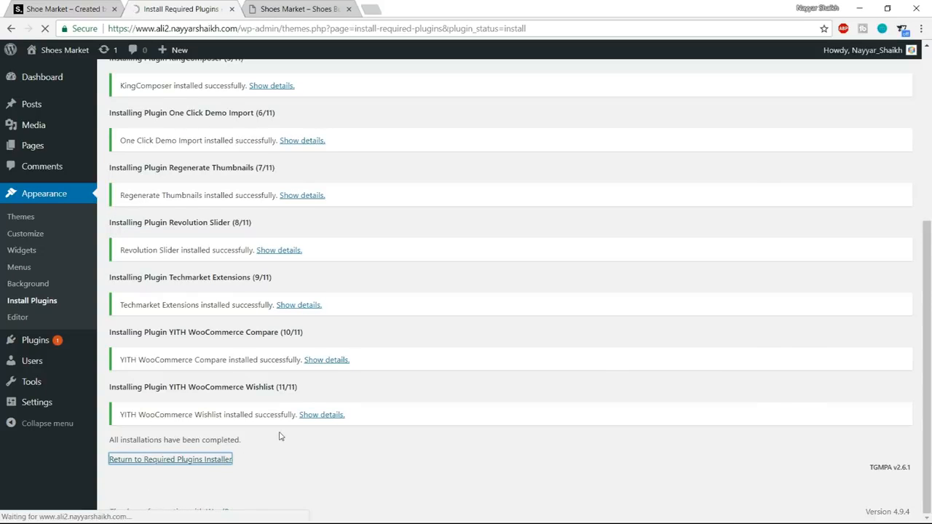
{"action": "scroll", "coordinate": [560, 439], "scroll_direction": "down", "scroll_amount": 3}
{"action": "scroll", "coordinate": [560, 439], "scroll_direction": "up", "scroll_amount": 3}
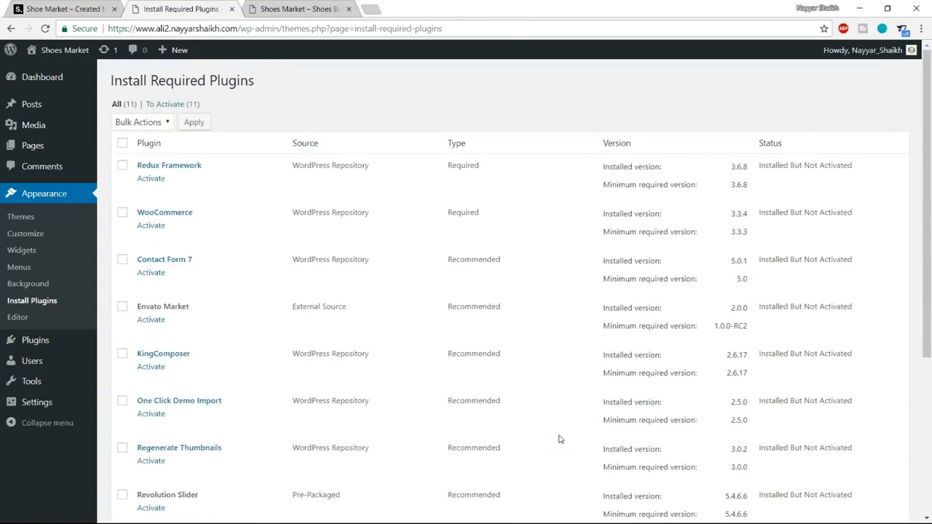
{"action": "left_click", "coordinate": [122, 143]}
{"action": "left_click", "coordinate": [139, 123]}
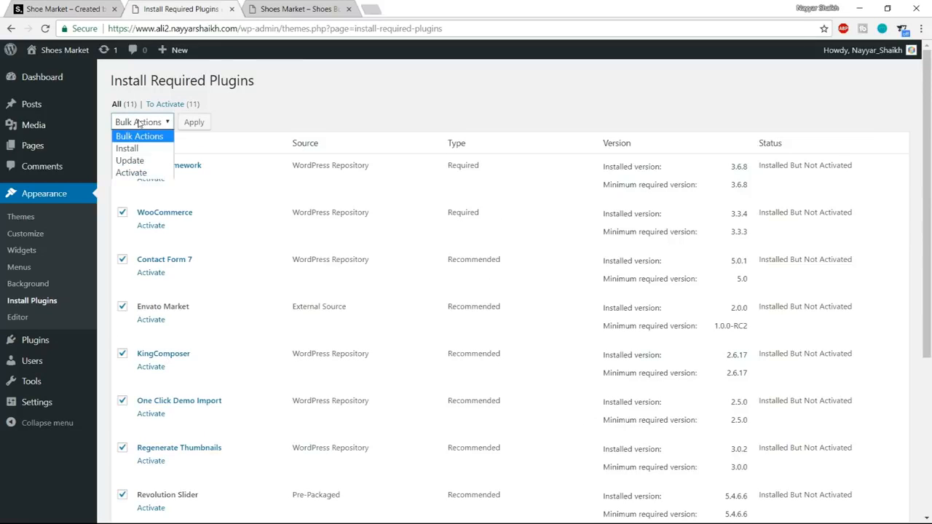
{"action": "left_click", "coordinate": [136, 173]}
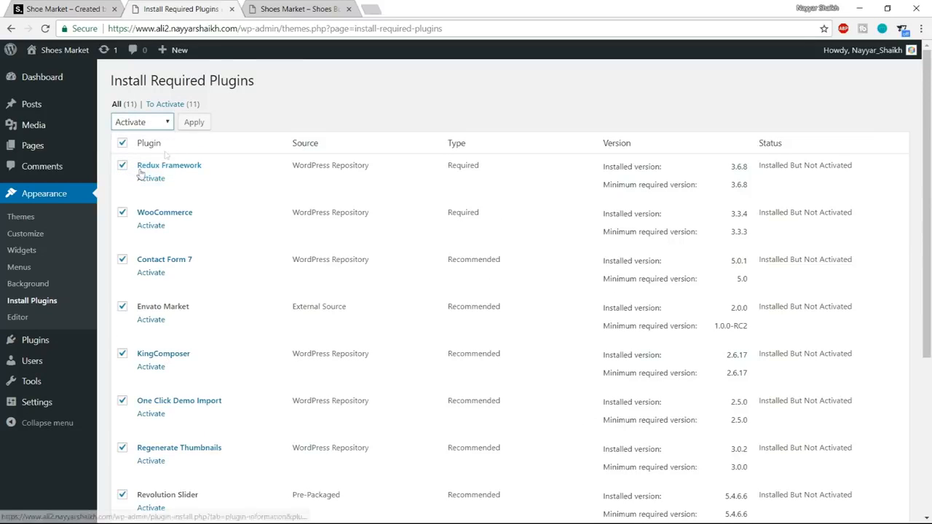
{"action": "left_click", "coordinate": [194, 123]}
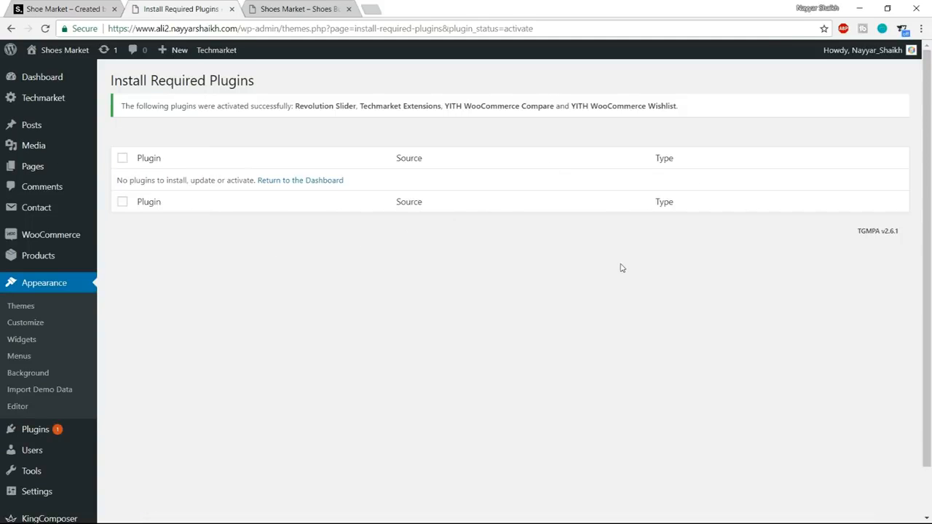
{"action": "scroll", "coordinate": [622, 268], "scroll_direction": "down", "scroll_amount": 1}
{"action": "scroll", "coordinate": [622, 268], "scroll_direction": "up", "scroll_amount": 1}
{"action": "scroll", "coordinate": [620, 268], "scroll_direction": "down", "scroll_amount": 1}
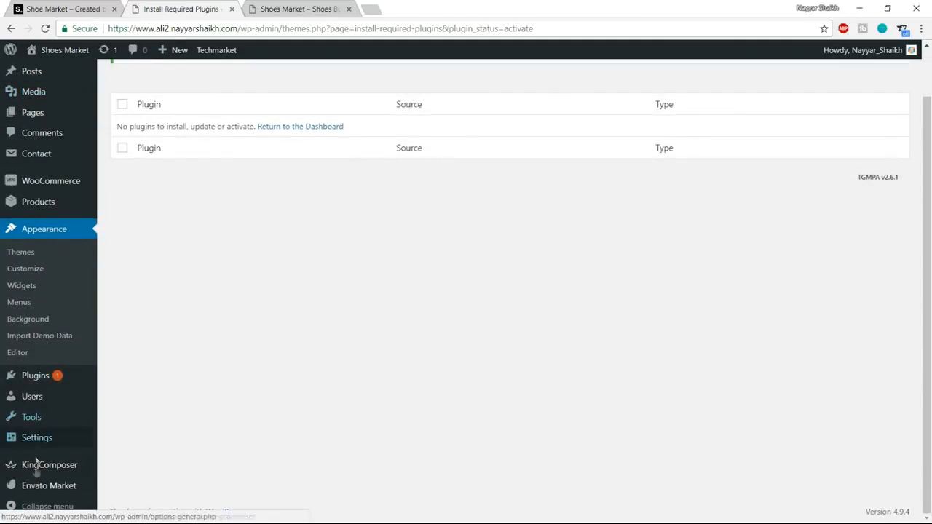
{"action": "mouse_move", "coordinate": [29, 470]}
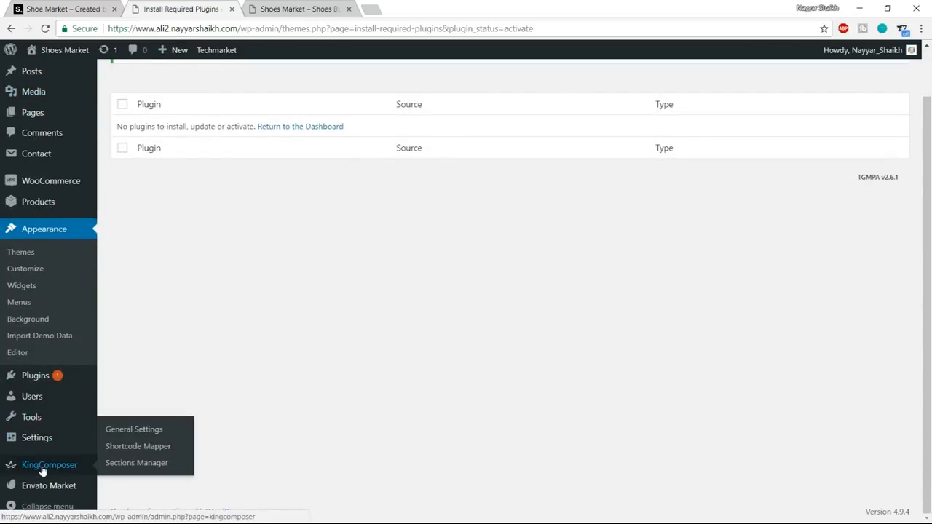
Install the KC Pro! trial from KingComposer General Settings, then reload the Shoes Market front page
{"action": "left_click", "coordinate": [44, 466]}
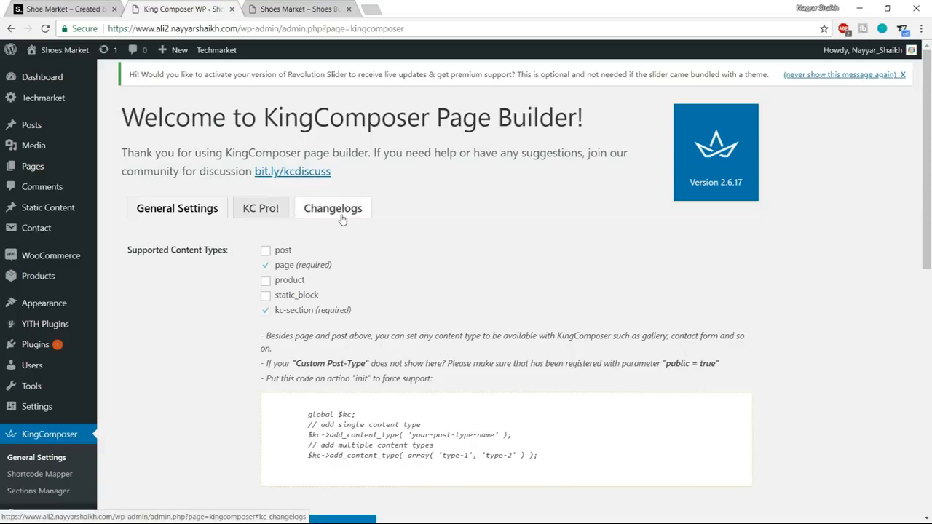
{"action": "left_click", "coordinate": [263, 213]}
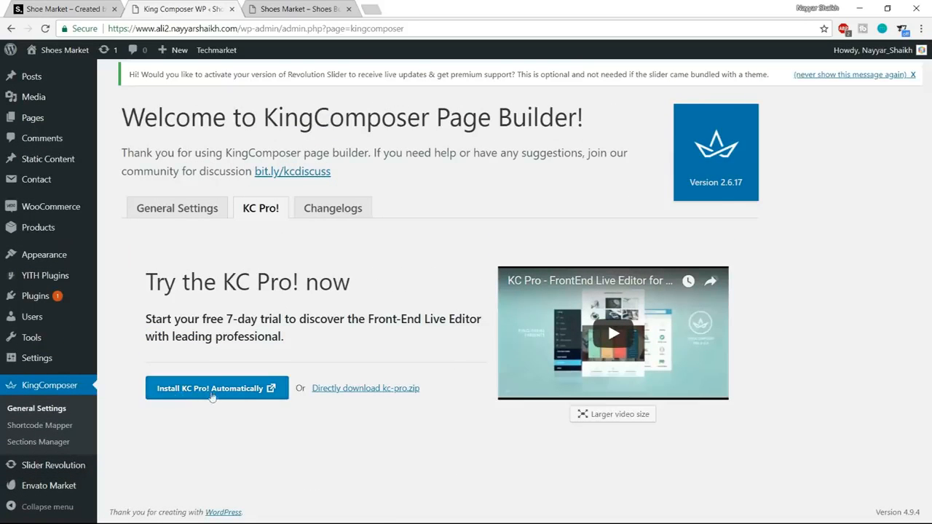
{"action": "left_click", "coordinate": [217, 392]}
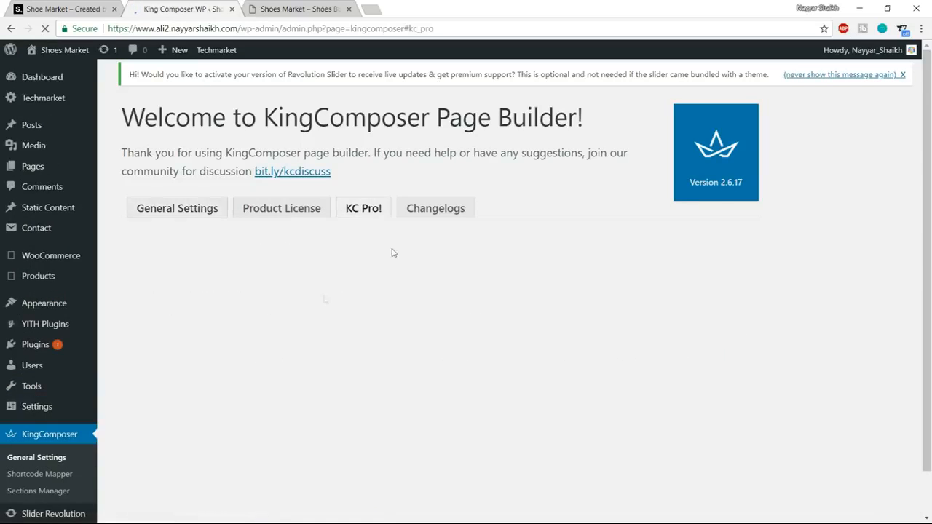
{"action": "scroll", "coordinate": [628, 408], "scroll_direction": "down", "scroll_amount": 4}
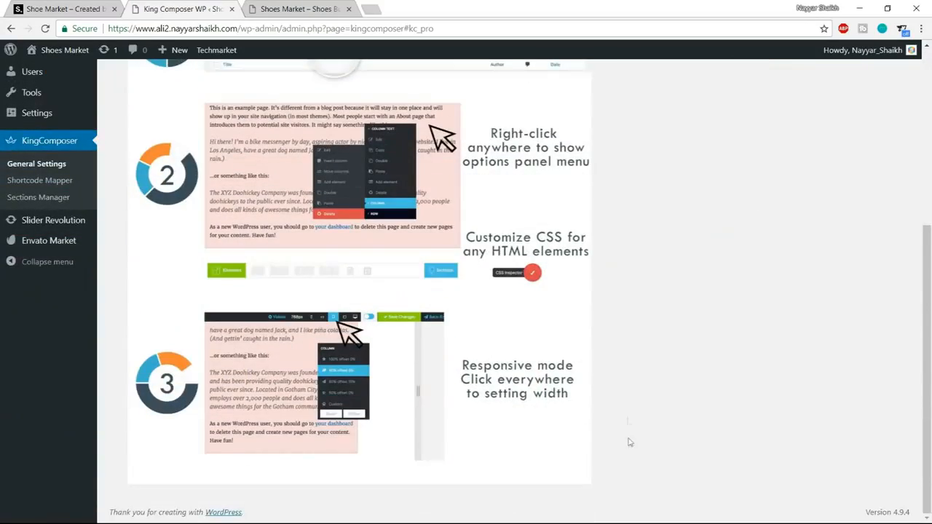
{"action": "scroll", "coordinate": [630, 451], "scroll_direction": "up", "scroll_amount": 4}
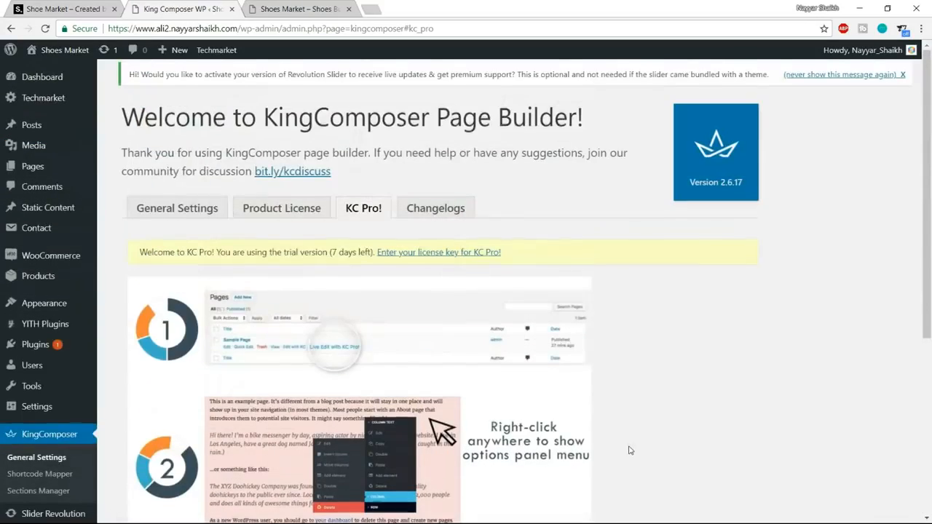
{"action": "left_click", "coordinate": [302, 13]}
{"action": "left_click", "coordinate": [45, 28]}
Check the reloaded front page's Techmarket layout and glance at its secure-connection details
{"action": "scroll", "coordinate": [375, 339], "scroll_direction": "down", "scroll_amount": 10}
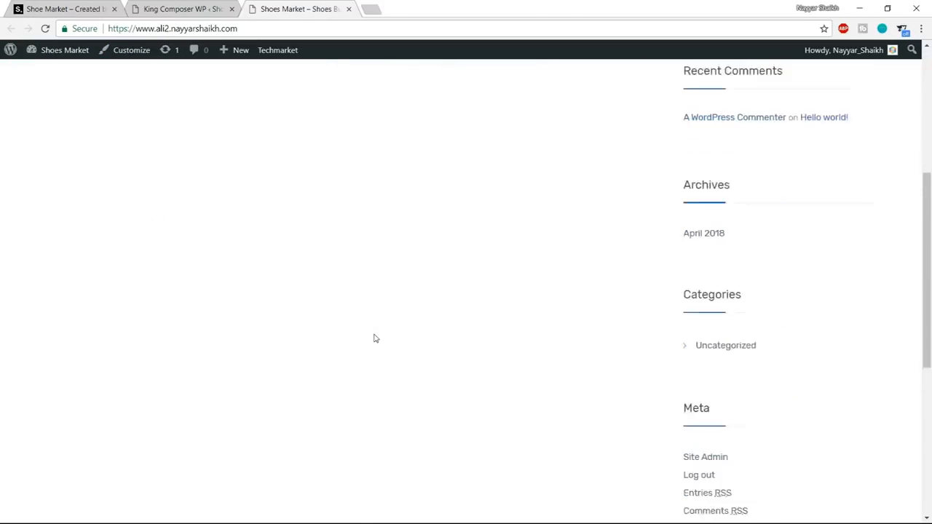
{"action": "scroll", "coordinate": [376, 372], "scroll_direction": "up", "scroll_amount": 12}
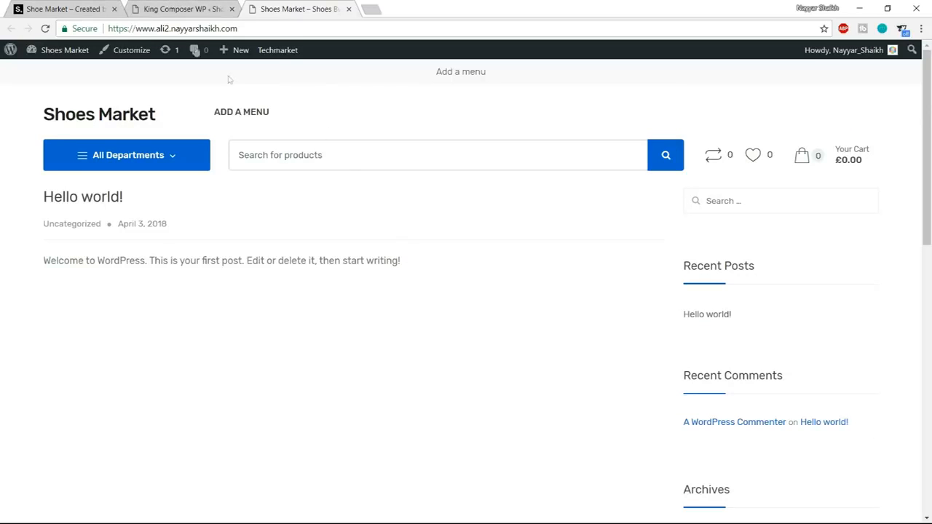
{"action": "left_click", "coordinate": [84, 29]}
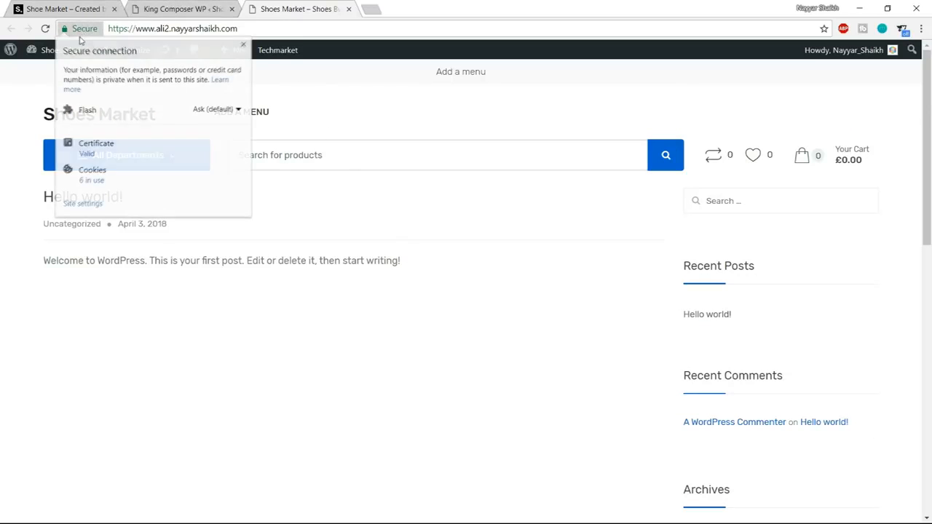
{"action": "left_click", "coordinate": [244, 44]}
{"action": "scroll", "coordinate": [798, 387], "scroll_direction": "down", "scroll_amount": 5}
{"action": "scroll", "coordinate": [797, 385], "scroll_direction": "up", "scroll_amount": 5}
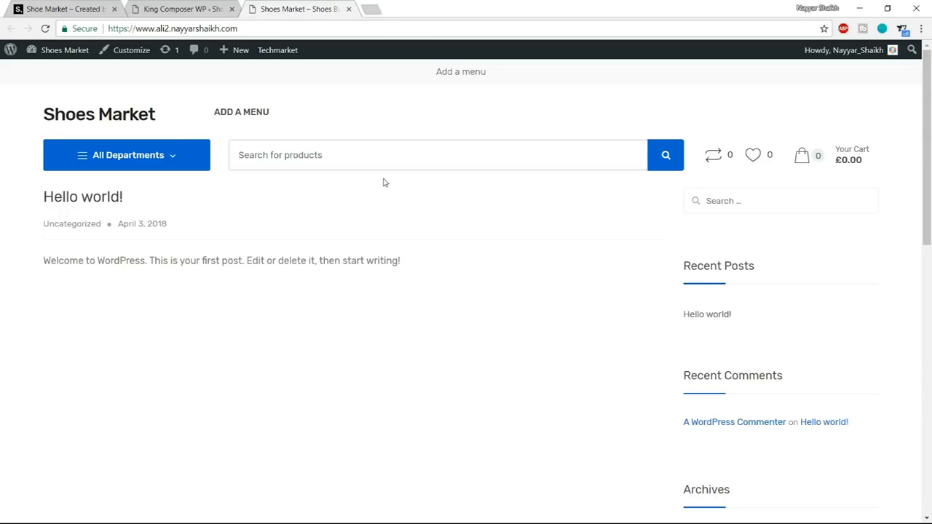
Visit bloggdude.com/ads in a new tab and open the US $89 AliDropship Buy Plugin page
{"action": "left_click", "coordinate": [373, 8]}
{"action": "type", "text": "b"}
{"action": "key", "text": "Right"}
{"action": "type", "text": "/a"}
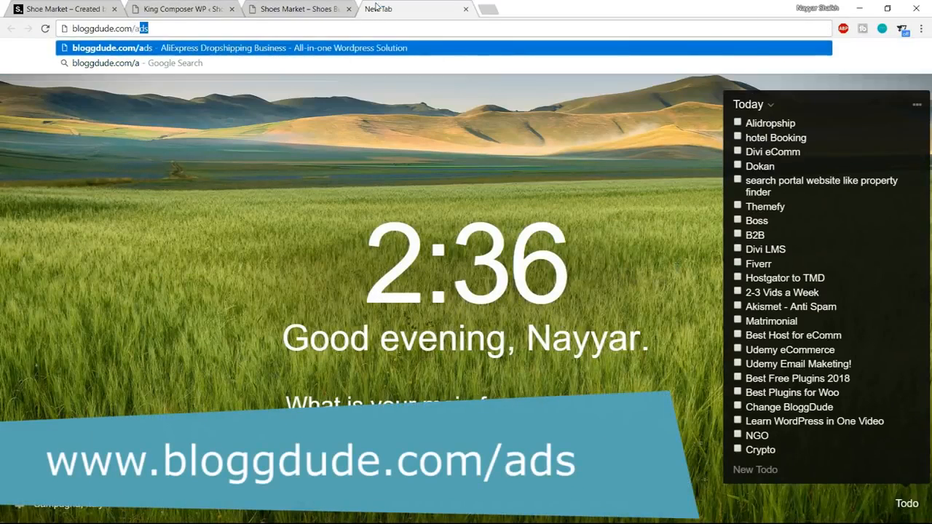
{"action": "type", "text": "ds"}
{"action": "key", "text": "Return"}
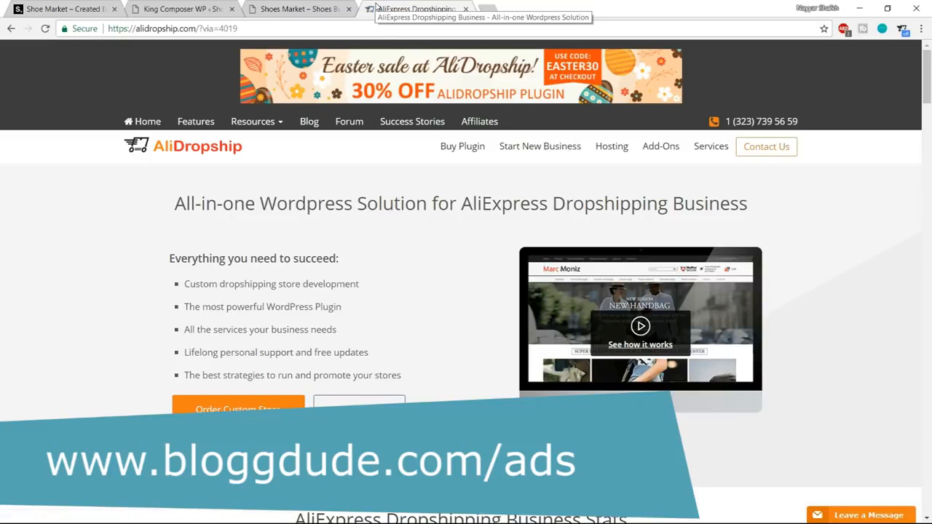
{"action": "scroll", "coordinate": [880, 248], "scroll_direction": "down", "scroll_amount": 3}
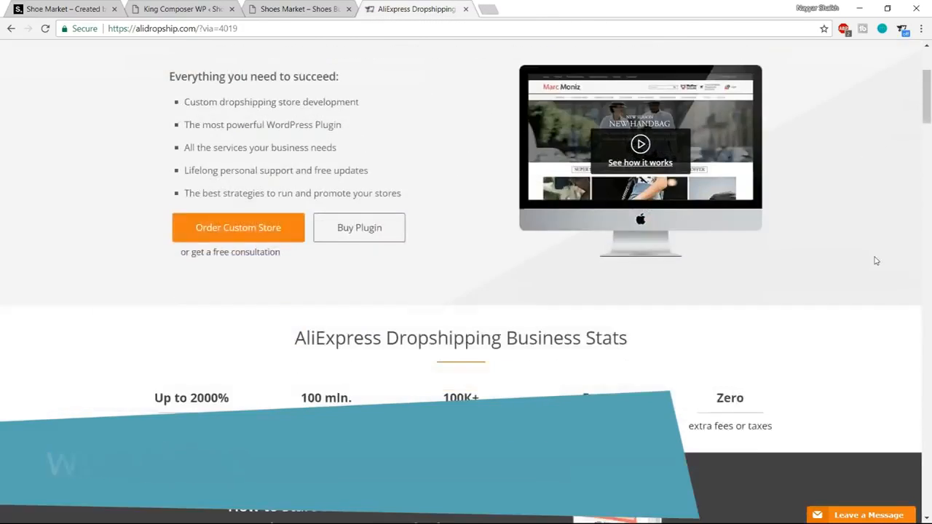
{"action": "scroll", "coordinate": [876, 260], "scroll_direction": "up", "scroll_amount": 3}
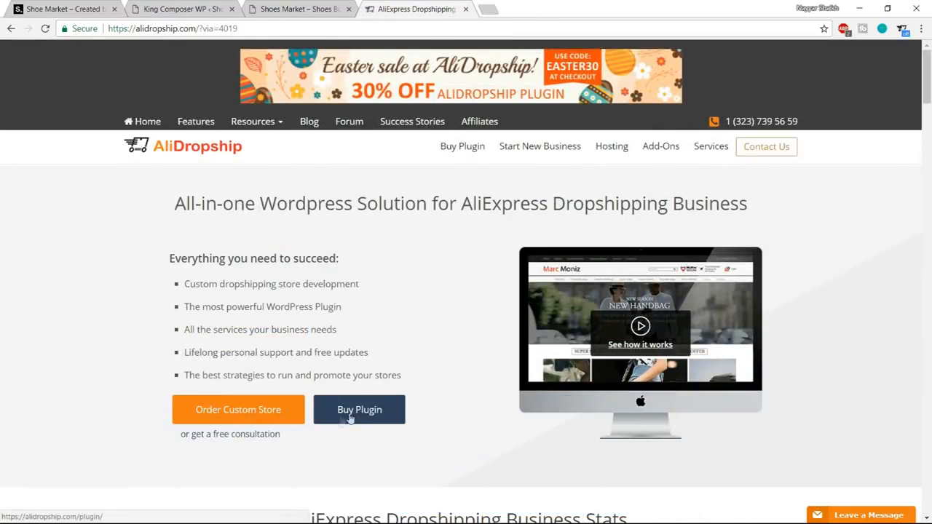
{"action": "left_click", "coordinate": [351, 417]}
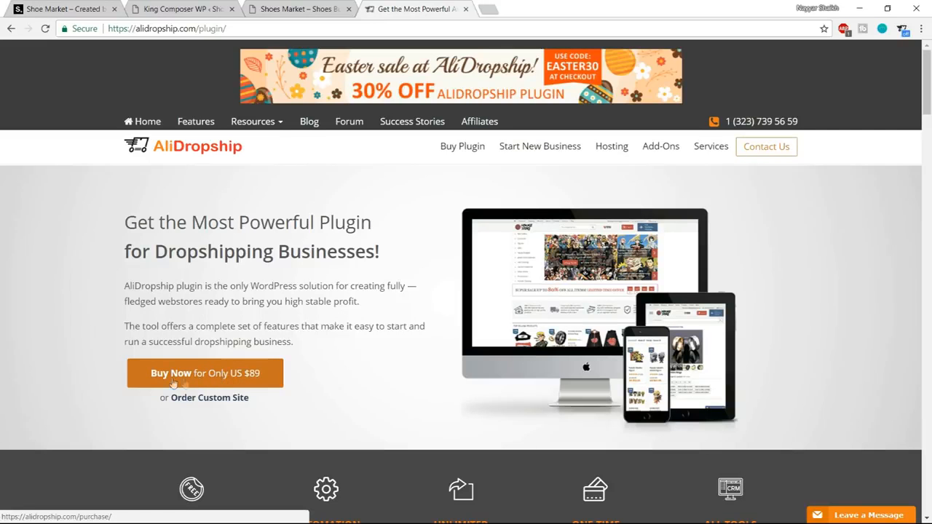
Start the US $89 purchase and review the order comments, cardholder name and card number fields
{"action": "left_click", "coordinate": [201, 374]}
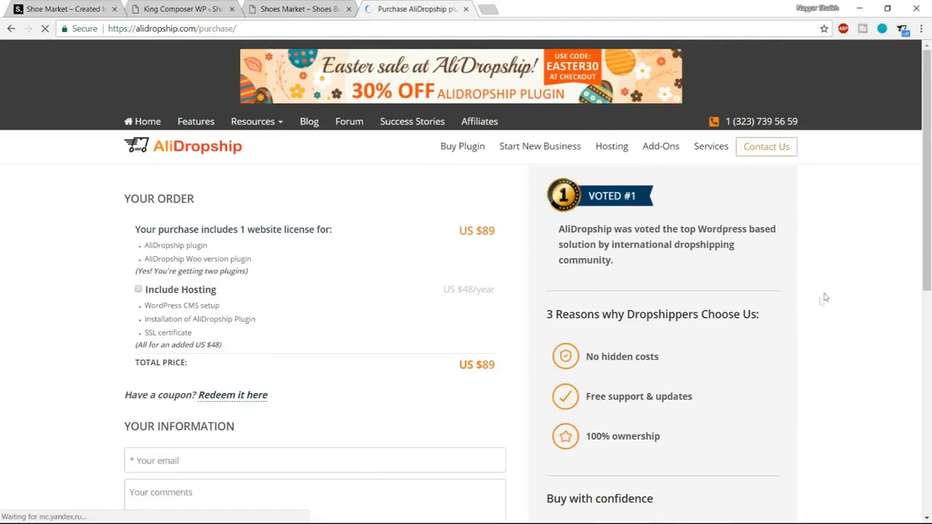
{"action": "scroll", "coordinate": [464, 306], "scroll_direction": "down", "scroll_amount": 2}
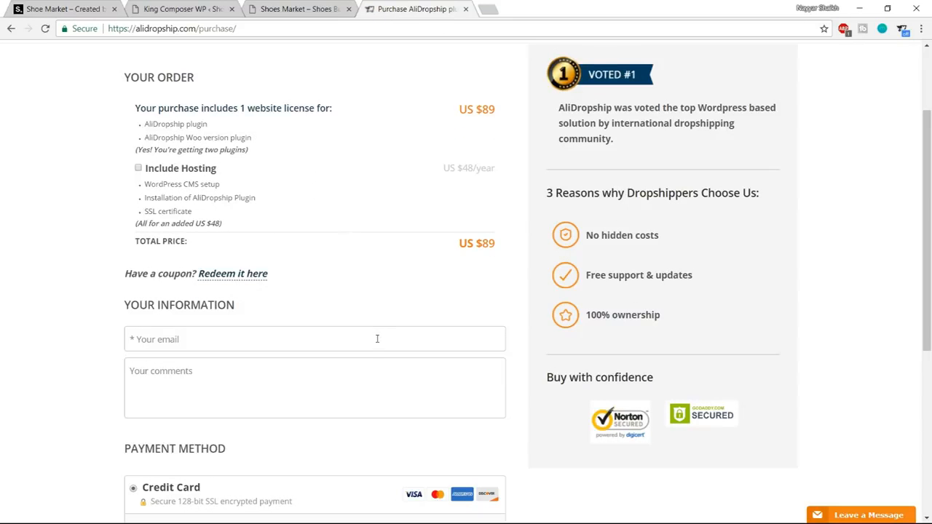
{"action": "scroll", "coordinate": [377, 337], "scroll_direction": "down", "scroll_amount": 3}
{"action": "scroll", "coordinate": [291, 386], "scroll_direction": "up", "scroll_amount": 2}
{"action": "scroll", "coordinate": [204, 235], "scroll_direction": "down", "scroll_amount": 1}
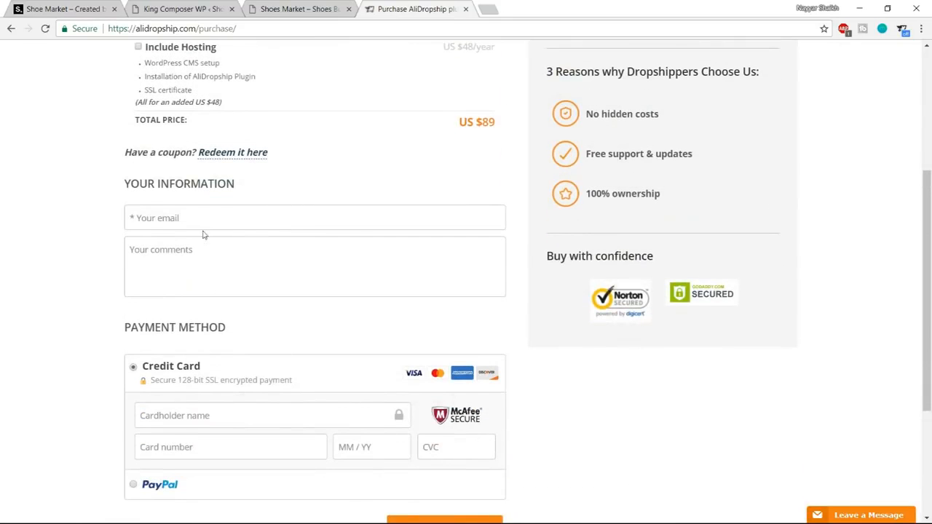
{"action": "left_click", "coordinate": [208, 255]}
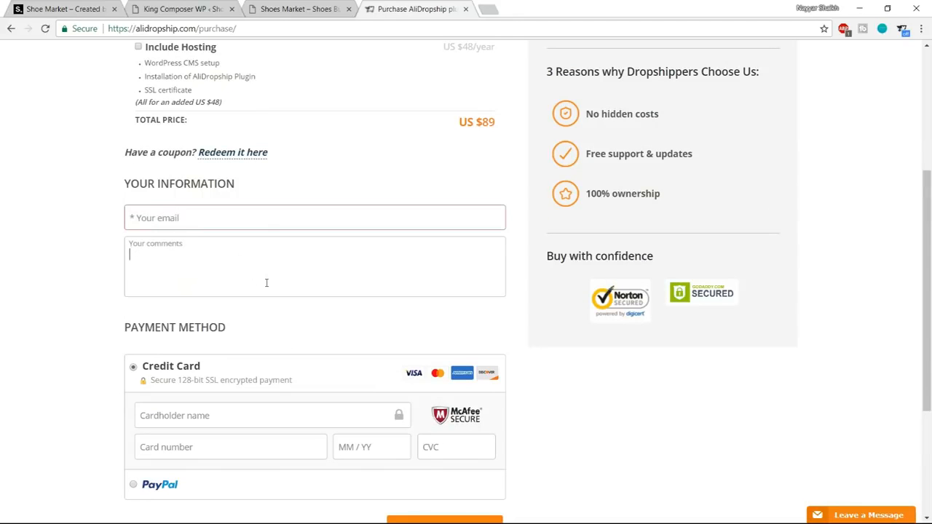
{"action": "scroll", "coordinate": [240, 277], "scroll_direction": "down", "scroll_amount": 2}
{"action": "left_click", "coordinate": [201, 296]}
{"action": "left_click", "coordinate": [201, 325]}
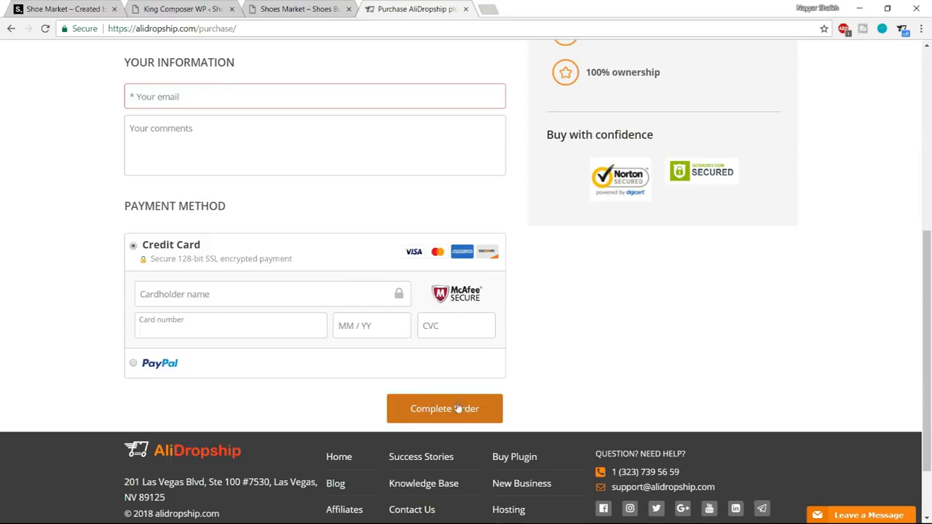
{"action": "scroll", "coordinate": [797, 327], "scroll_direction": "up", "scroll_amount": 5}
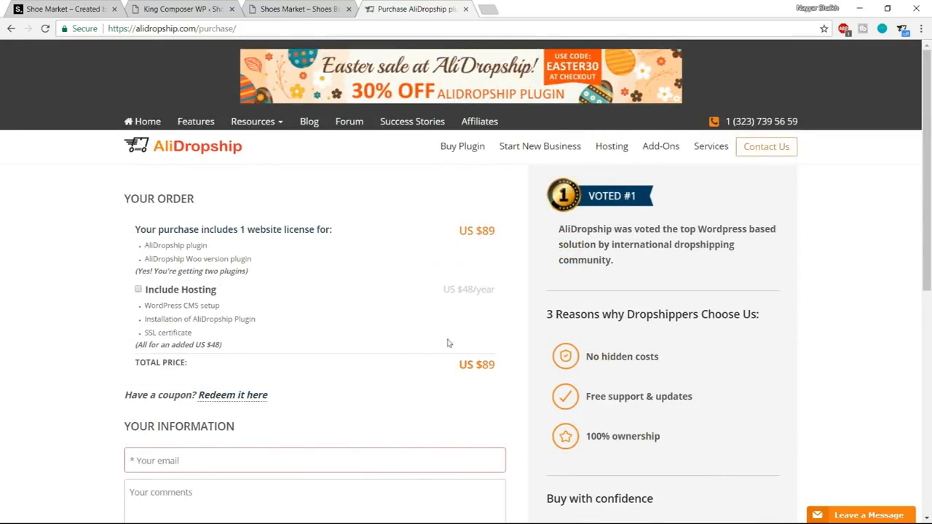
{"action": "scroll", "coordinate": [450, 340], "scroll_direction": "down", "scroll_amount": 4}
{"action": "scroll", "coordinate": [910, 350], "scroll_direction": "up", "scroll_amount": 4}
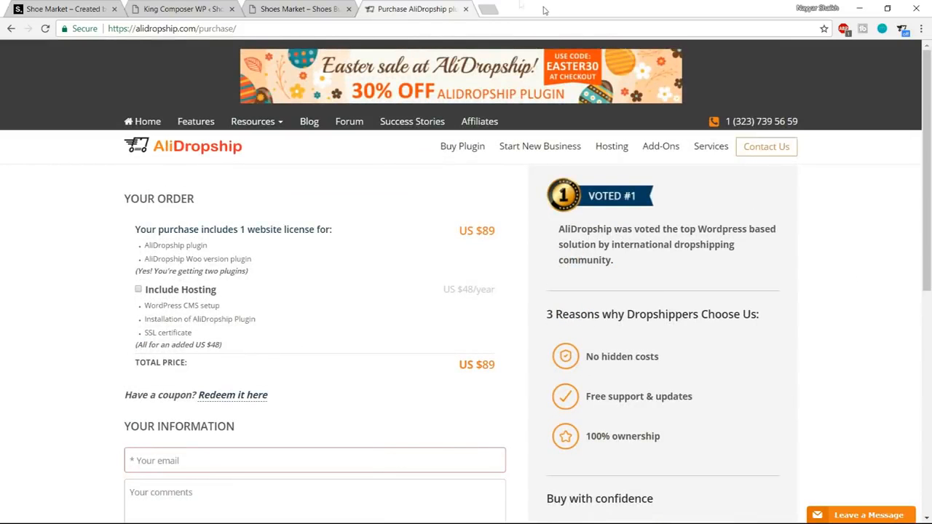
{"action": "left_click", "coordinate": [486, 9]}
{"action": "type", "text": "gmail.com"}
{"action": "key", "text": "Return"}
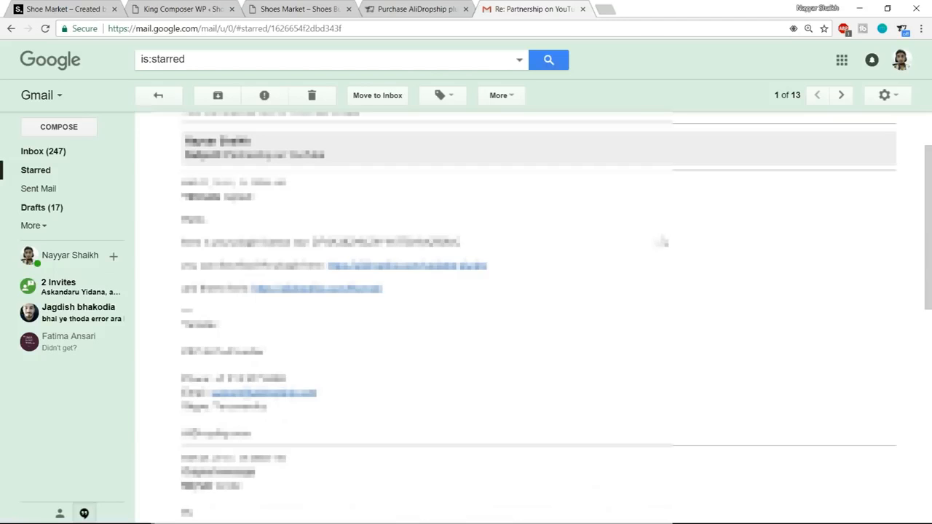
{"action": "left_click_drag", "start_coordinate": [312, 243], "coordinate": [529, 233]}
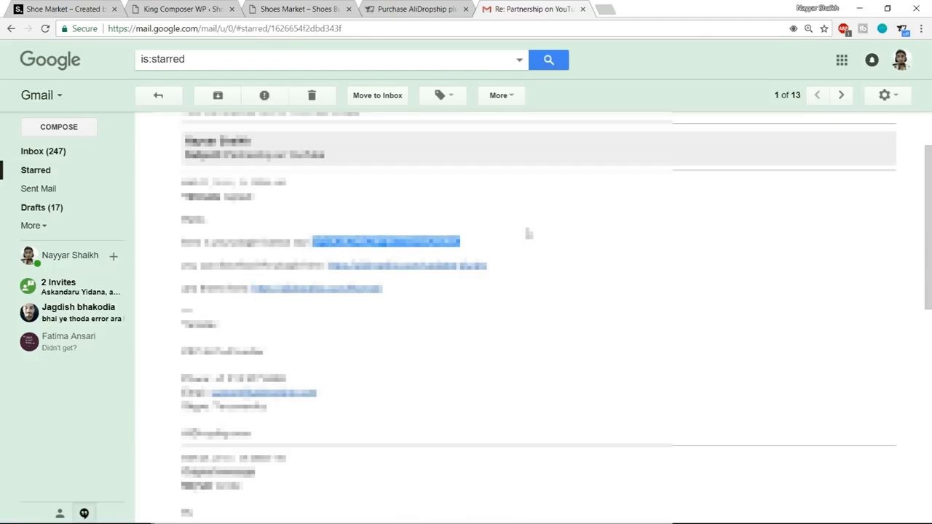
{"action": "left_click", "coordinate": [584, 9]}
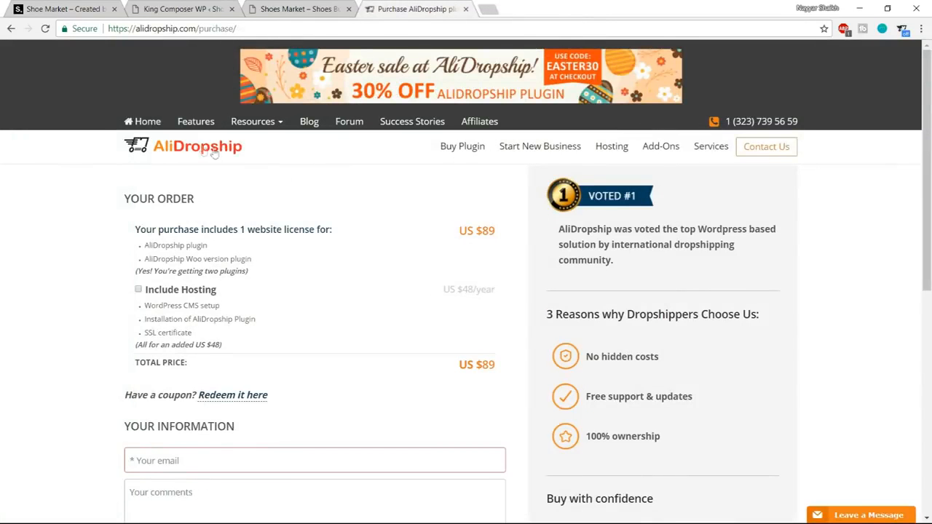
{"action": "mouse_move", "coordinate": [264, 130]}
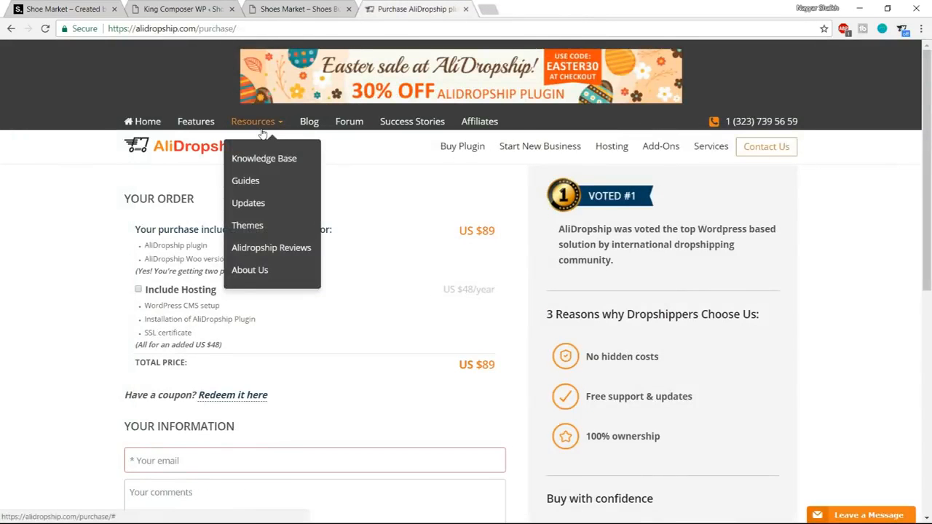
On the Plugin Updates page, choose AliDropship Woo 0.8.5 and PHP 5.6 / 7, and paste the license key
{"action": "left_click", "coordinate": [257, 204]}
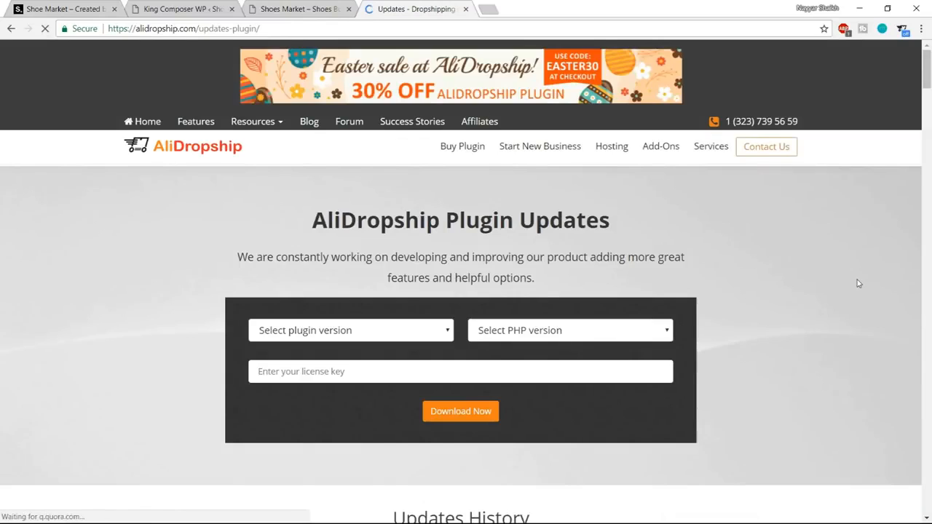
{"action": "scroll", "coordinate": [405, 226], "scroll_direction": "down", "scroll_amount": 2}
{"action": "left_click", "coordinate": [361, 218]}
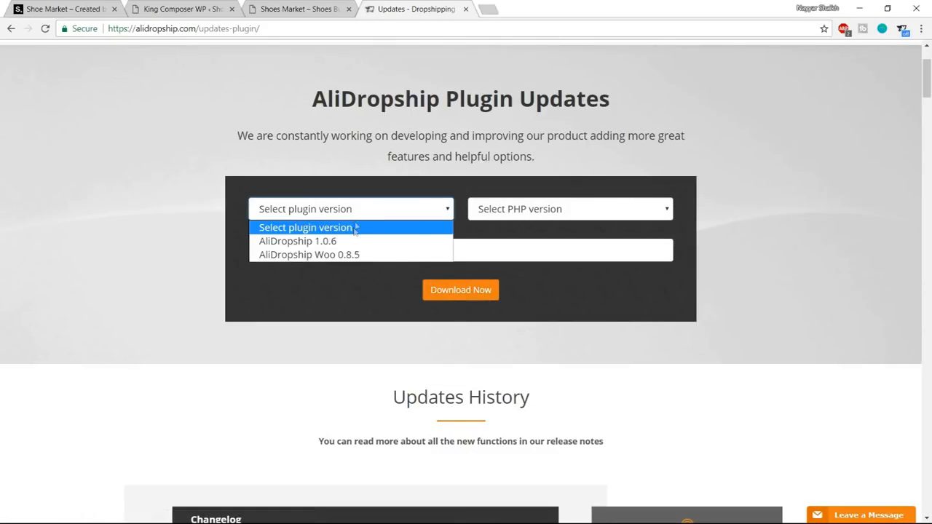
{"action": "left_click", "coordinate": [308, 255]}
{"action": "left_click", "coordinate": [554, 209]}
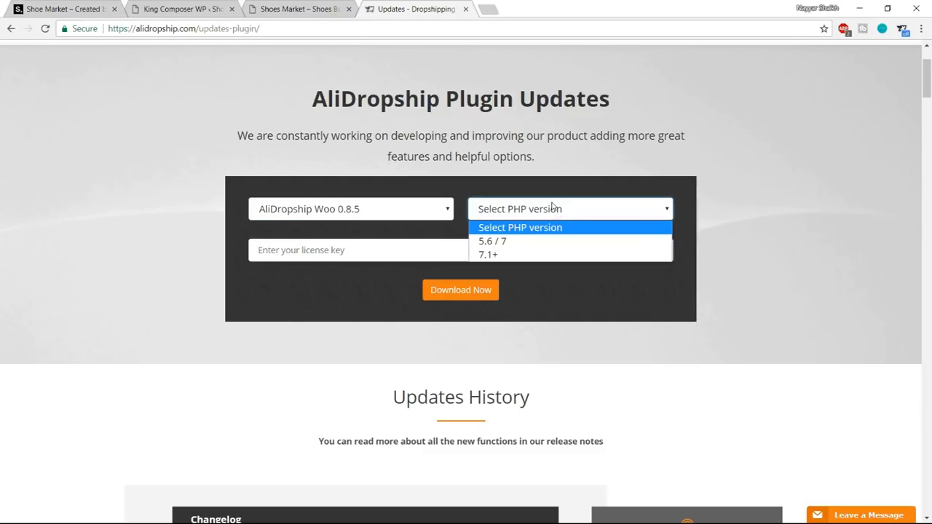
{"action": "left_click", "coordinate": [515, 246]}
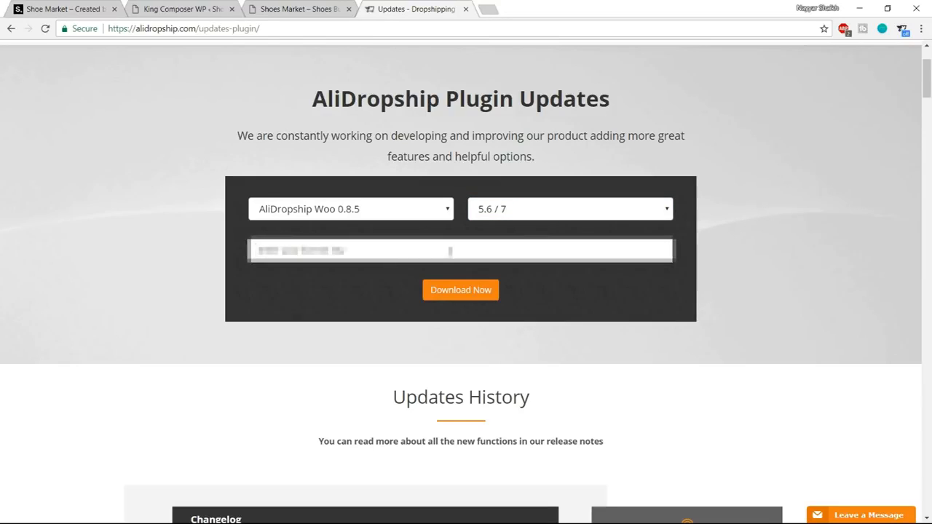
{"action": "left_click", "coordinate": [450, 252]}
{"action": "key", "text": "ctrl+v"}
Download the plugin package, then cancel the duplicate zip download and close the downloads list
{"action": "left_click", "coordinate": [482, 290]}
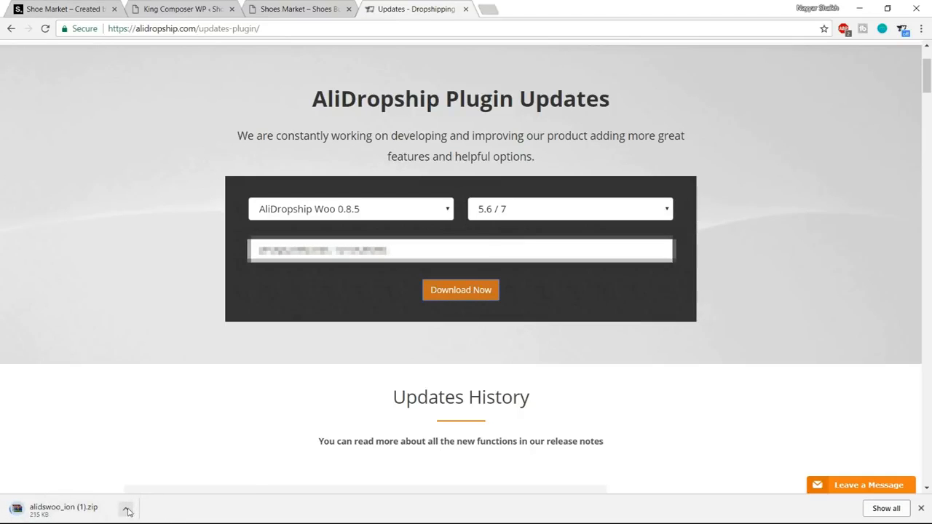
{"action": "left_click", "coordinate": [128, 507]}
{"action": "left_click", "coordinate": [143, 491]}
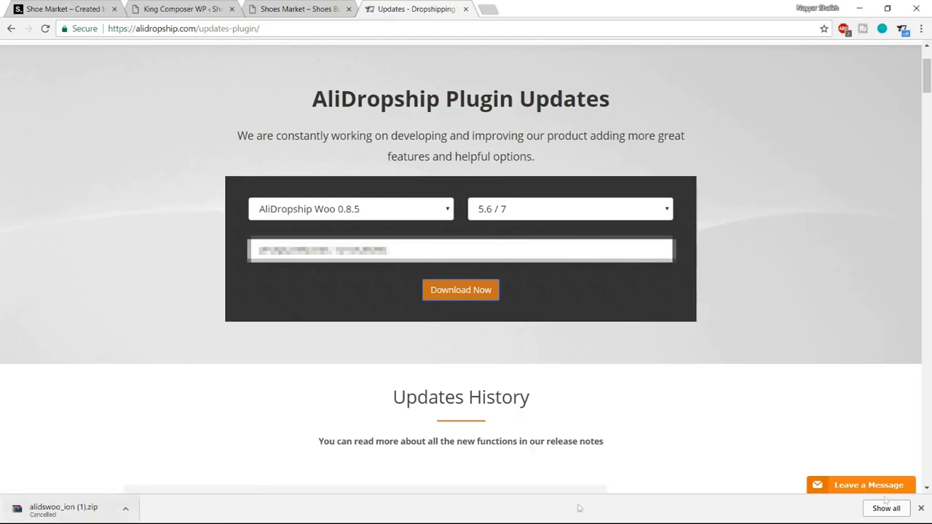
{"action": "left_click", "coordinate": [921, 510]}
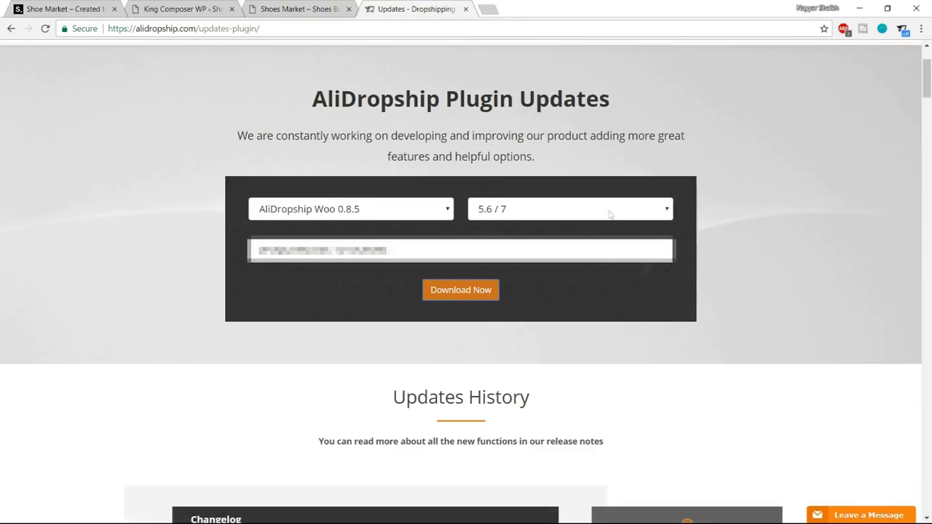
Close the AliDropship tab, then delete Akismet Anti-Spam and Hello Dolly from Installed Plugins, confirming each
{"action": "left_click", "coordinate": [466, 9]}
{"action": "left_click", "coordinate": [182, 9]}
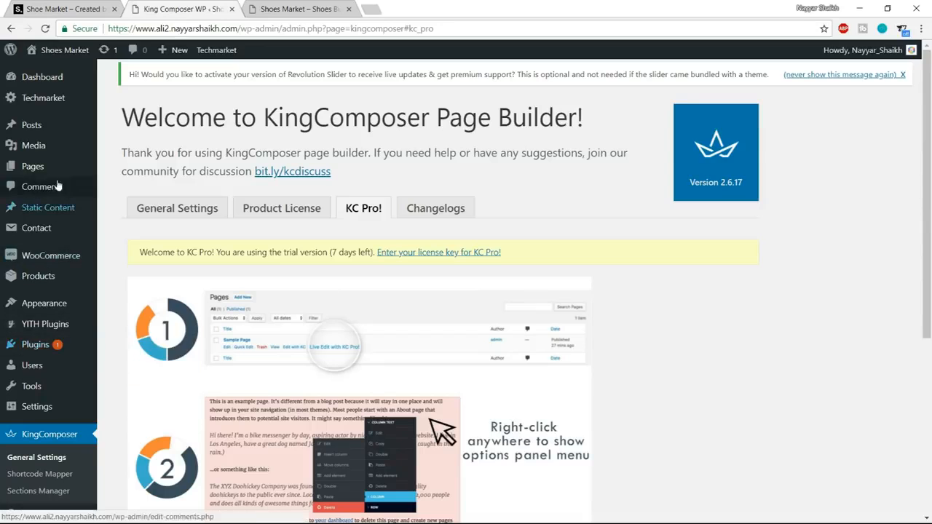
{"action": "left_click", "coordinate": [41, 348]}
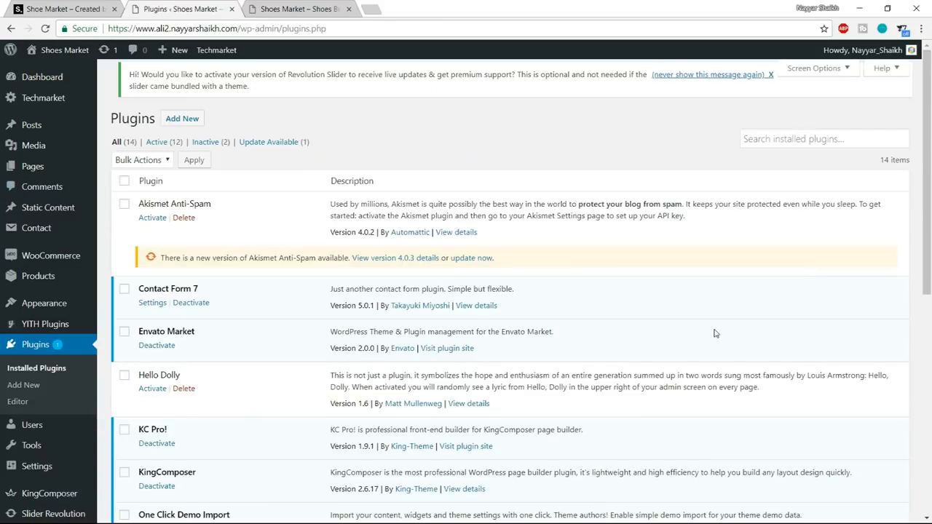
{"action": "scroll", "coordinate": [715, 333], "scroll_direction": "down", "scroll_amount": 5}
{"action": "scroll", "coordinate": [710, 371], "scroll_direction": "up", "scroll_amount": 5}
{"action": "left_click", "coordinate": [187, 219]}
{"action": "left_click", "coordinate": [508, 91]}
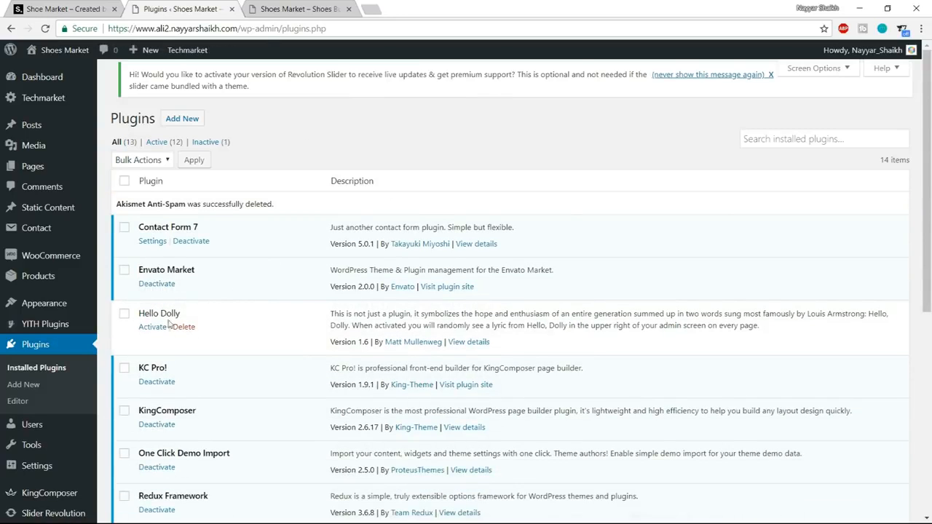
{"action": "left_click", "coordinate": [181, 329]}
{"action": "left_click", "coordinate": [510, 93]}
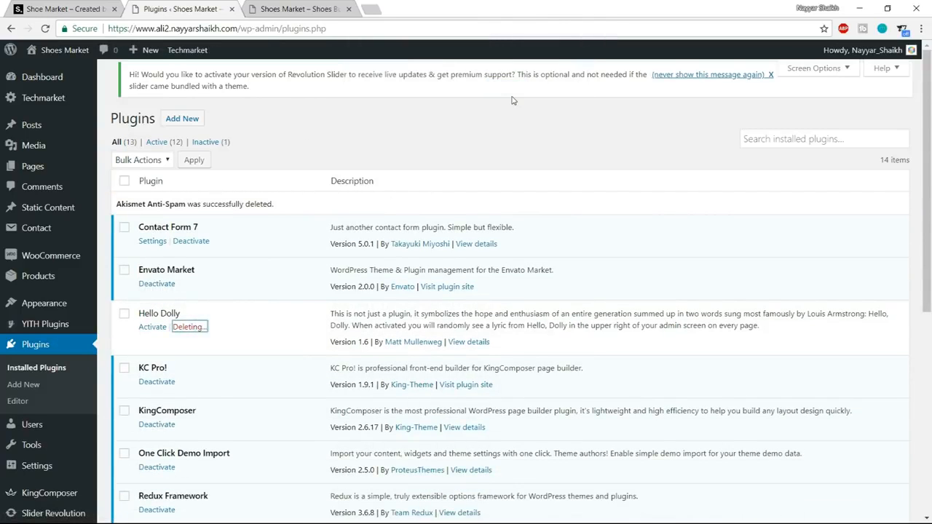
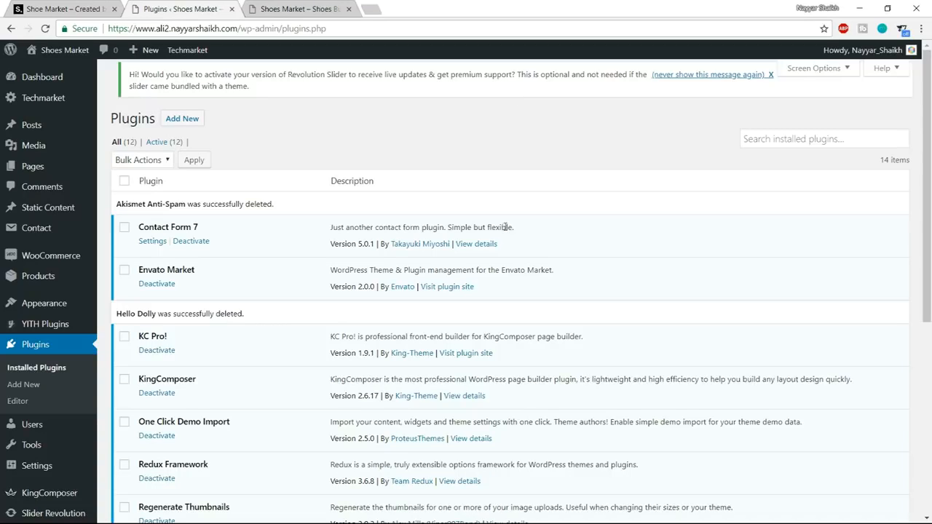
Upload alidswoo_ion.zip from the DropShipping folder as a new plugin and install it
{"action": "left_click", "coordinate": [201, 120]}
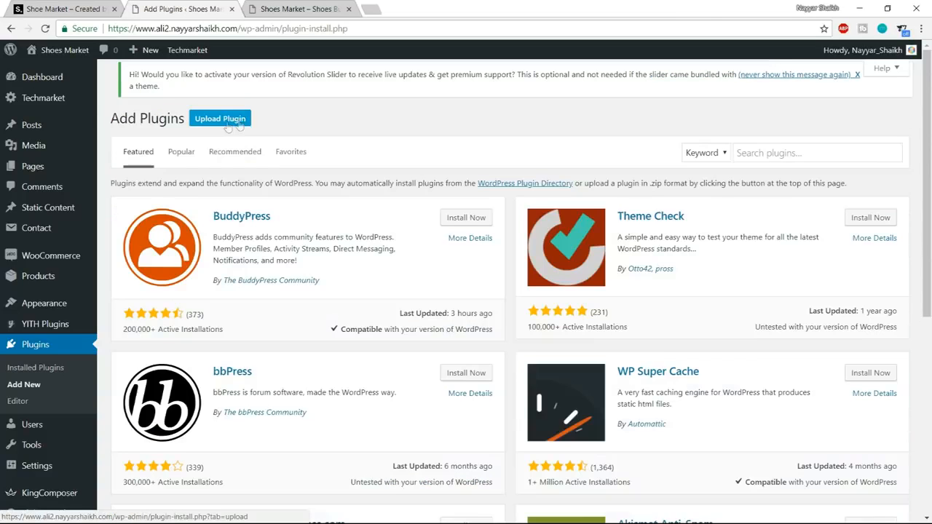
{"action": "left_click", "coordinate": [231, 121]}
{"action": "left_click", "coordinate": [421, 227]}
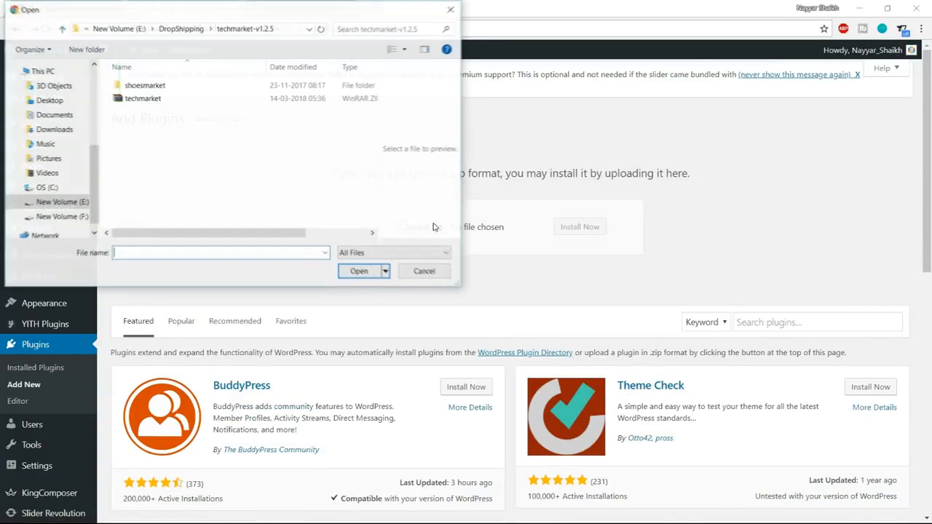
{"action": "left_click", "coordinate": [116, 28]}
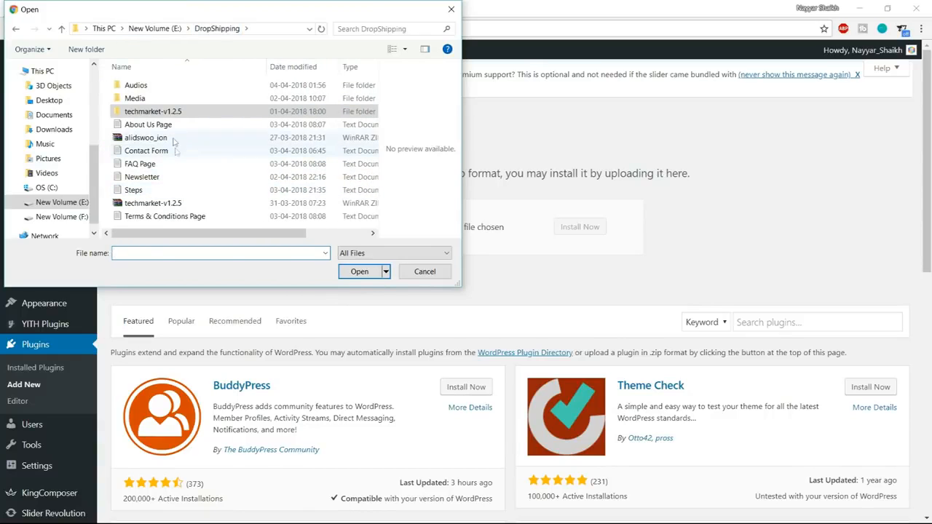
{"action": "left_click", "coordinate": [148, 138]}
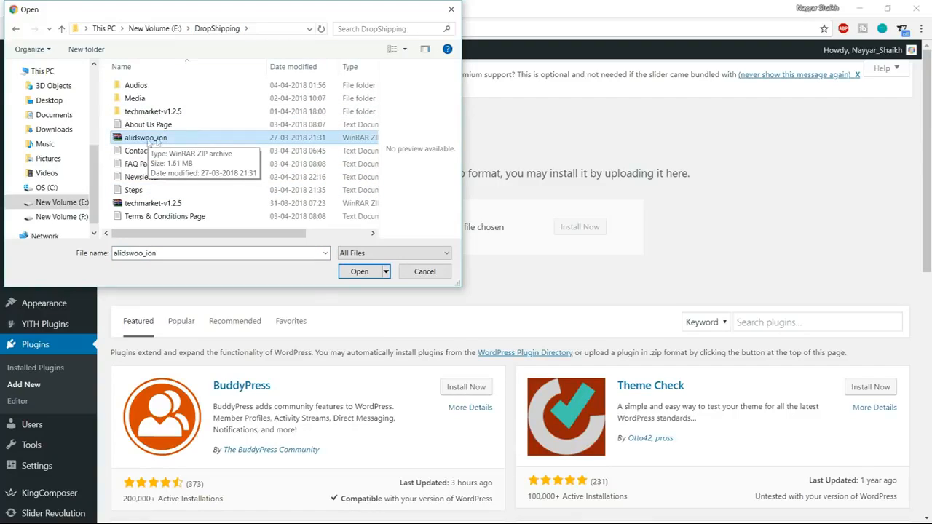
{"action": "left_click", "coordinate": [359, 271]}
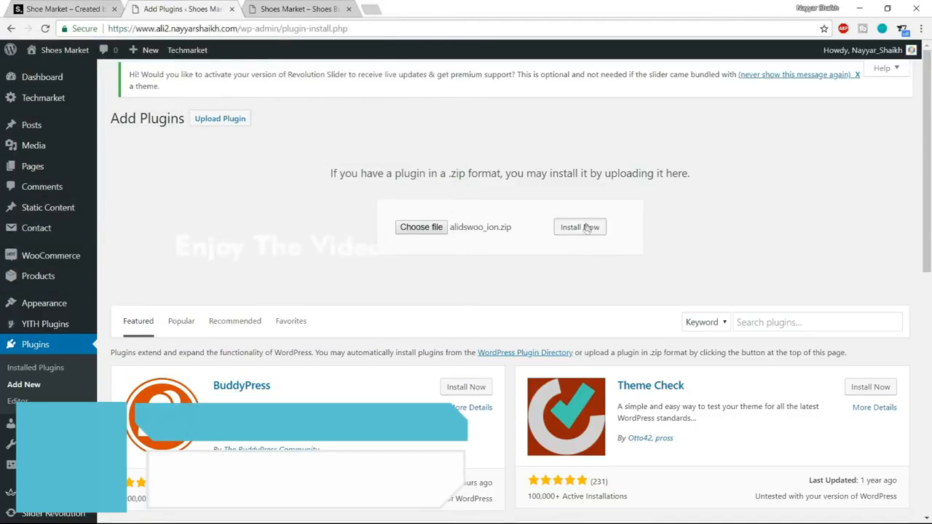
{"action": "left_click", "coordinate": [582, 229]}
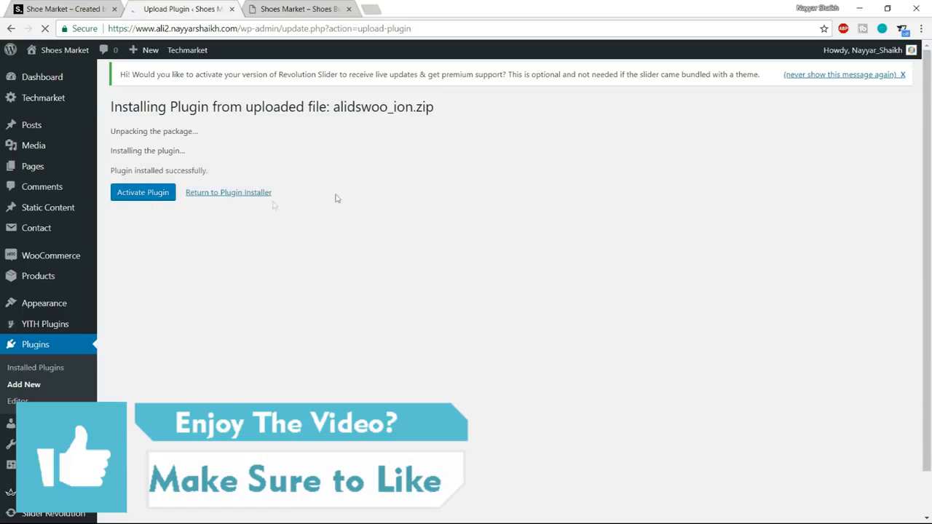
Activate the AliDropship Woo plugin and check it in the plugin list
{"action": "left_click", "coordinate": [143, 194]}
{"action": "scroll", "coordinate": [625, 309], "scroll_direction": "down", "scroll_amount": 5}
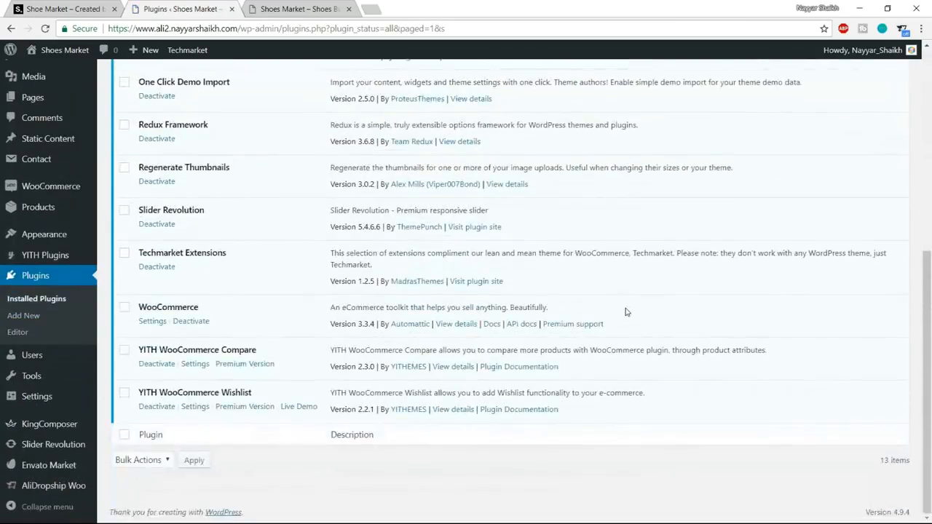
{"action": "scroll", "coordinate": [625, 312], "scroll_direction": "up", "scroll_amount": 5}
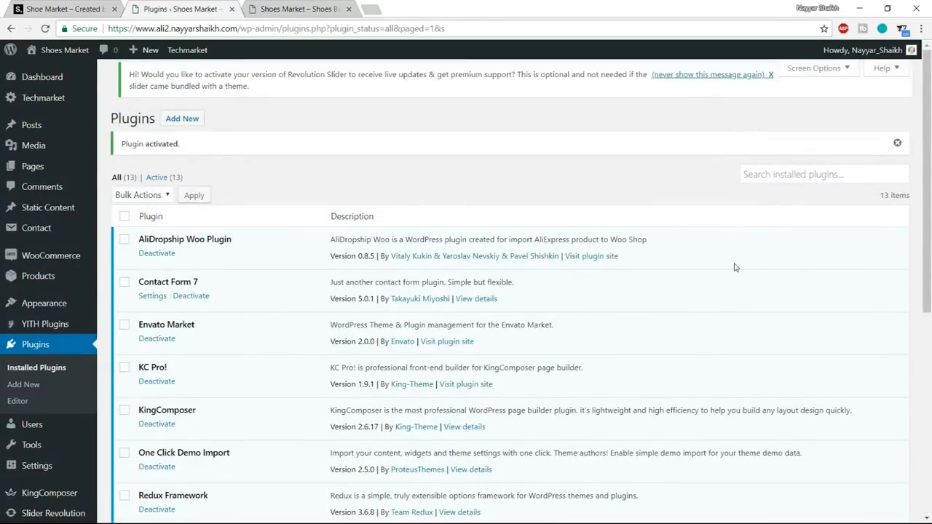
{"action": "scroll", "coordinate": [734, 268], "scroll_direction": "down", "scroll_amount": 3}
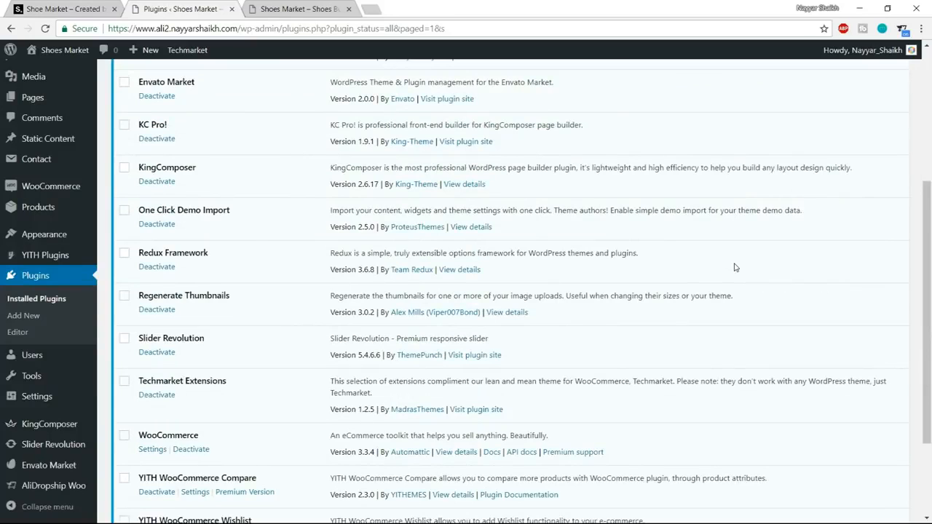
Open the AliDropship Woo License page, dismiss the 'License code is valid' notice, and return to Main
{"action": "left_click", "coordinate": [57, 486]}
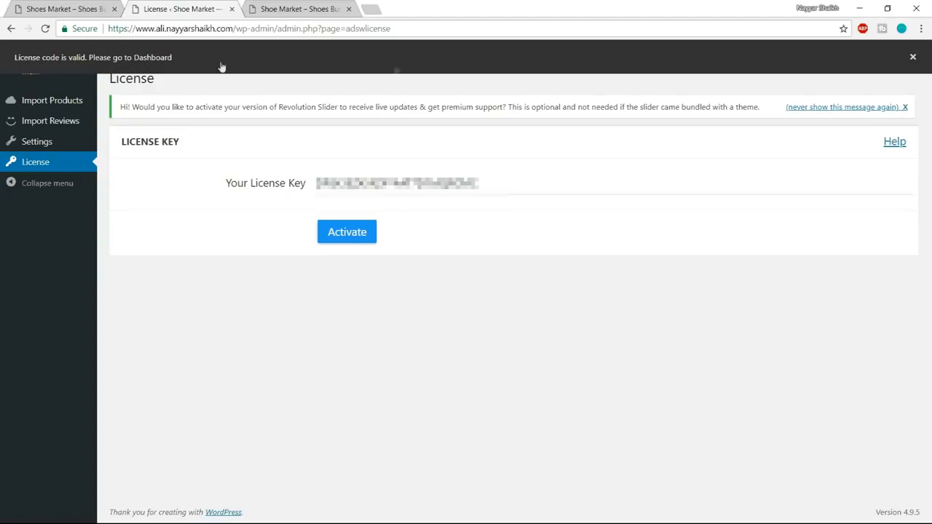
{"action": "left_click", "coordinate": [914, 58]}
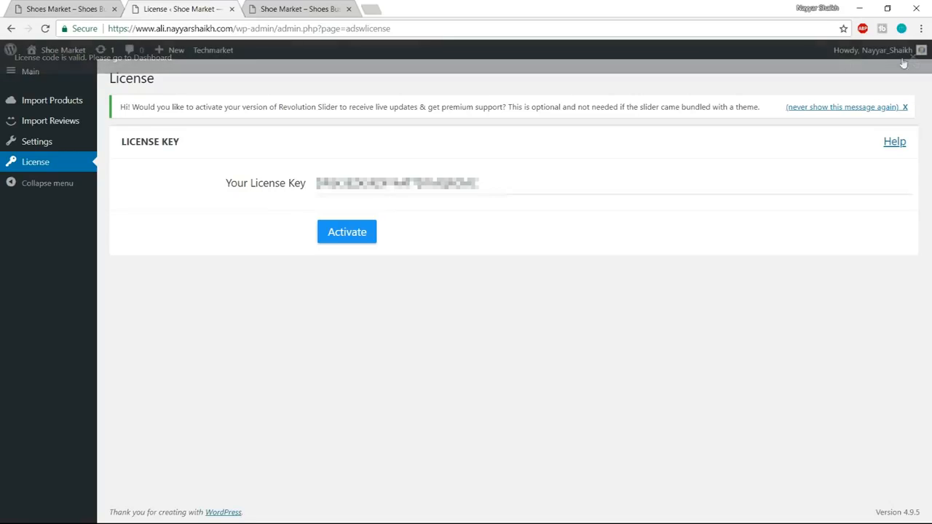
{"action": "left_click", "coordinate": [34, 74]}
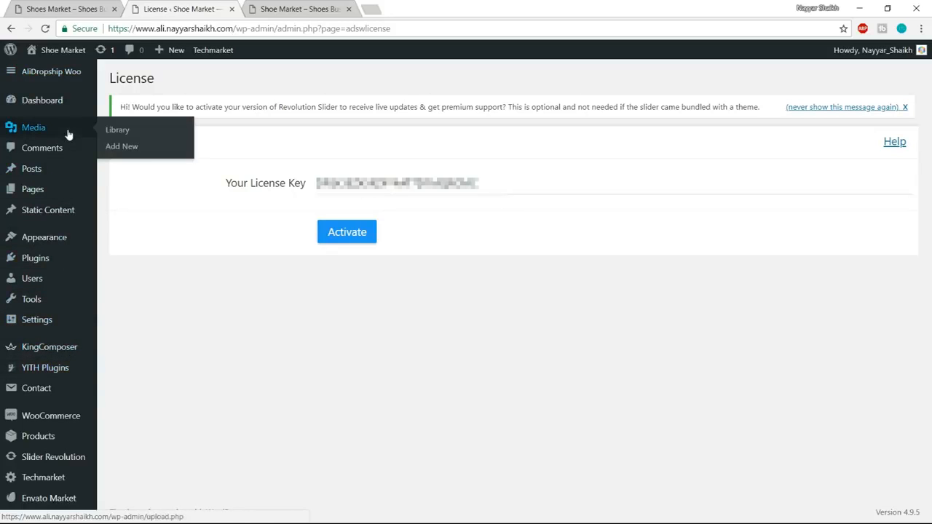
Trash the Sample Page from the Pages list
{"action": "left_click", "coordinate": [42, 191]}
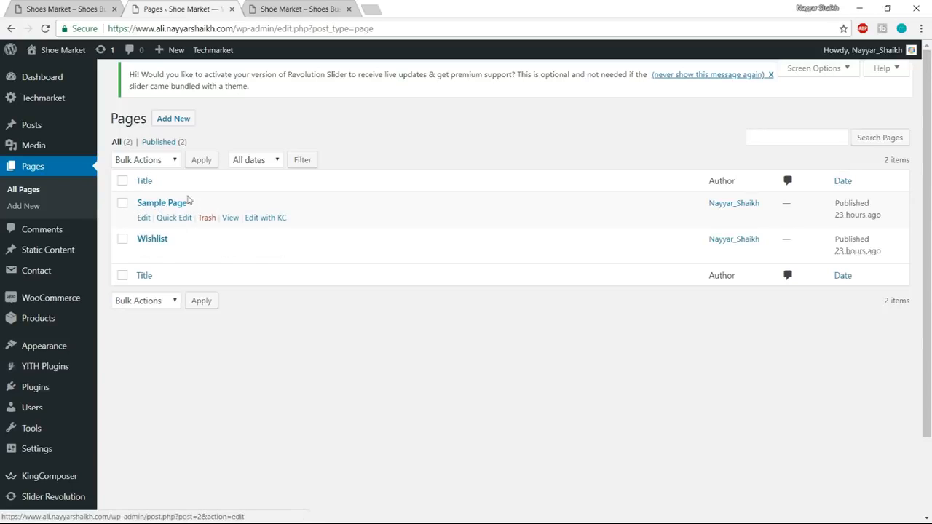
{"action": "left_click", "coordinate": [211, 222]}
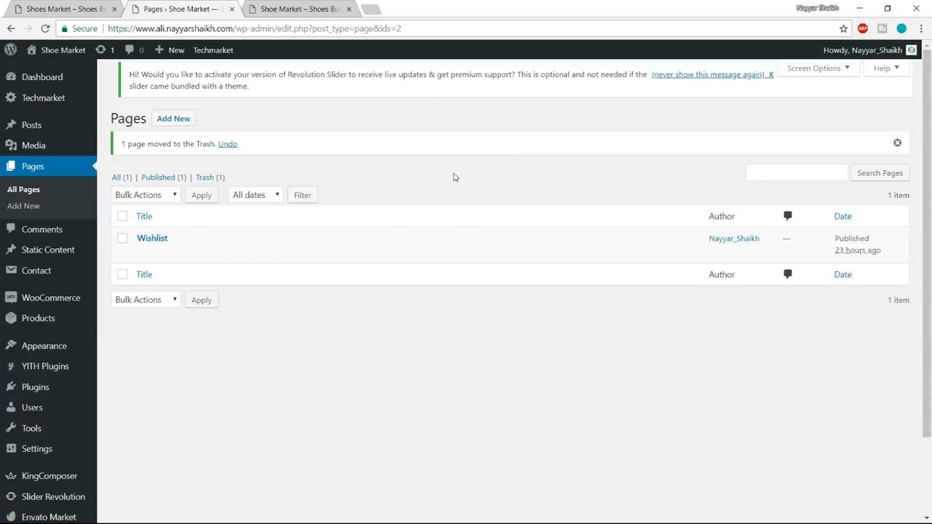
Search Google for 'woocomerce shortcodes' in a new tab and browse the results
{"action": "left_click", "coordinate": [376, 4]}
{"action": "type", "text": "woocomerce shortcodes"}
{"action": "key", "text": "Return"}
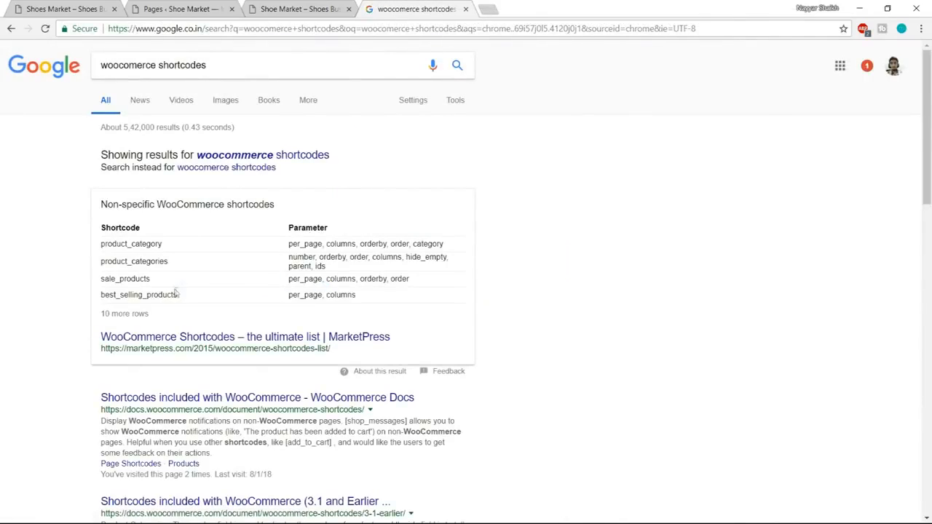
{"action": "left_click_drag", "start_coordinate": [175, 295], "coordinate": [135, 284]}
{"action": "left_click", "coordinate": [263, 311]}
{"action": "scroll", "coordinate": [263, 338], "scroll_direction": "down", "scroll_amount": 2}
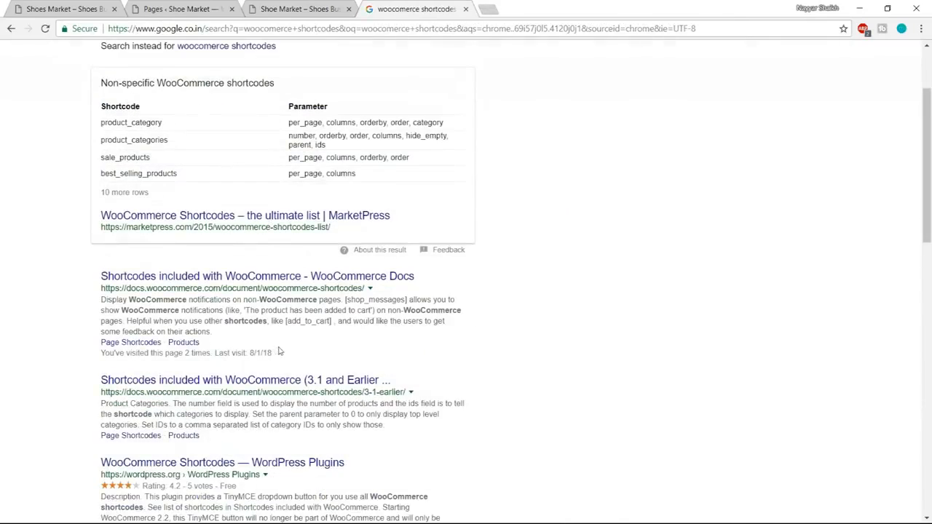
{"action": "scroll", "coordinate": [262, 342], "scroll_direction": "down", "scroll_amount": 1}
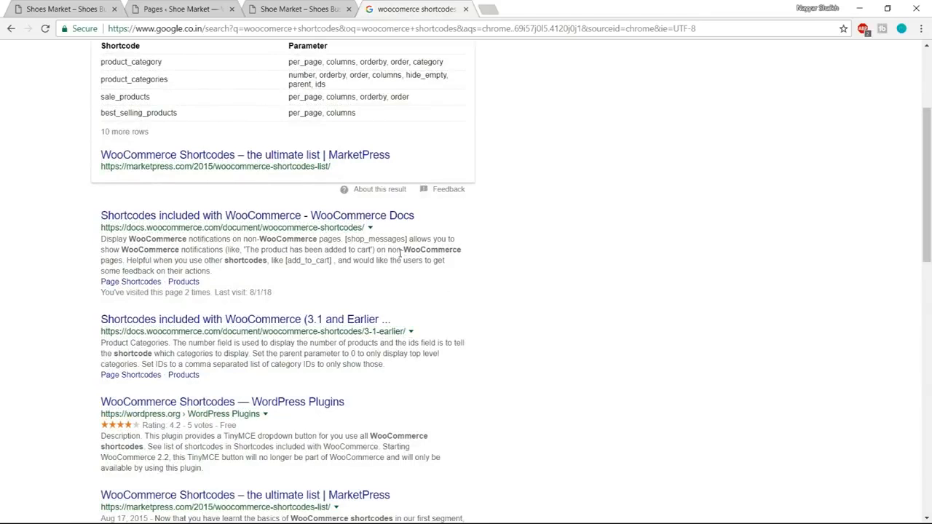
{"action": "scroll", "coordinate": [399, 253], "scroll_direction": "up", "scroll_amount": 1}
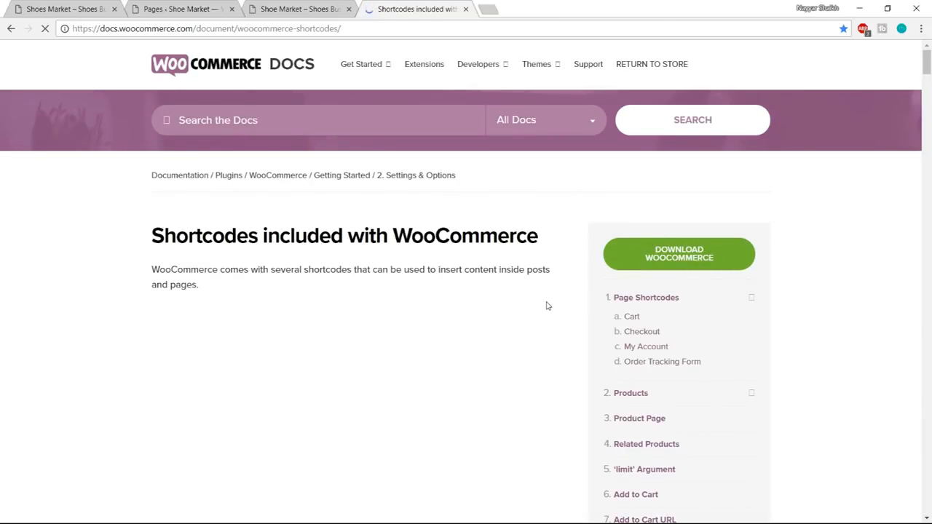
Find the [woocommerce_cart] shortcode under Page Shortcodes, then go back to the WordPress Pages tab
{"action": "scroll", "coordinate": [543, 332], "scroll_direction": "down", "scroll_amount": 3}
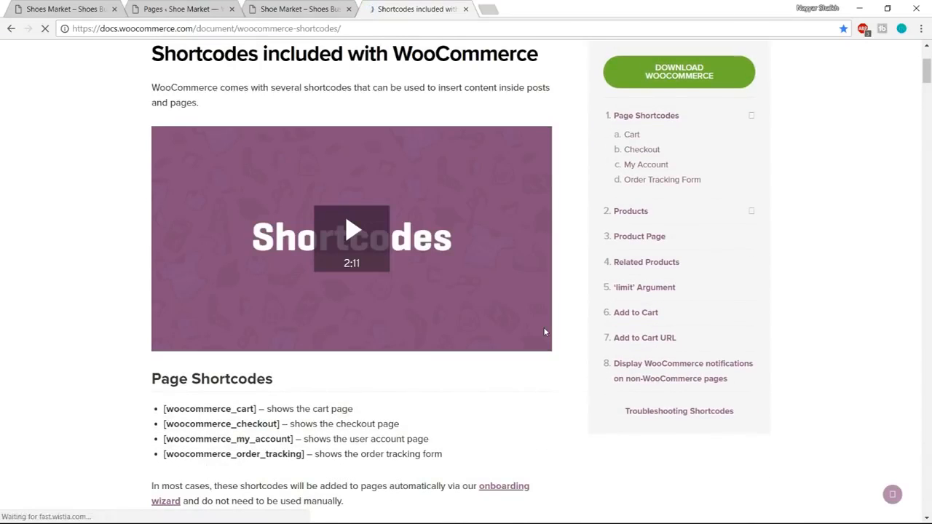
{"action": "scroll", "coordinate": [544, 332], "scroll_direction": "down", "scroll_amount": 3}
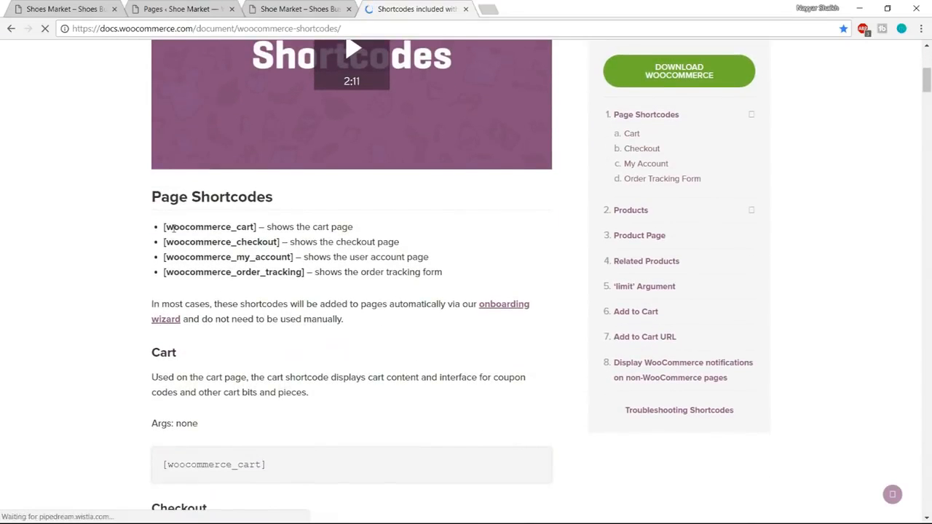
{"action": "left_click_drag", "start_coordinate": [165, 226], "coordinate": [265, 227]}
{"action": "left_click", "coordinate": [271, 247]}
{"action": "left_click", "coordinate": [186, 9]}
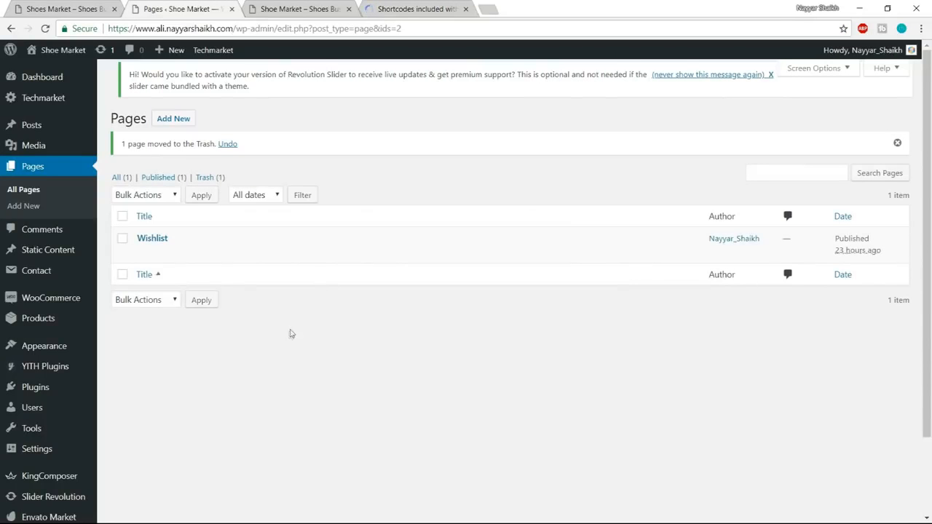
Publish a new page titled 'Cart' containing the [woocommerce_cart] shortcode
{"action": "left_click", "coordinate": [175, 119]}
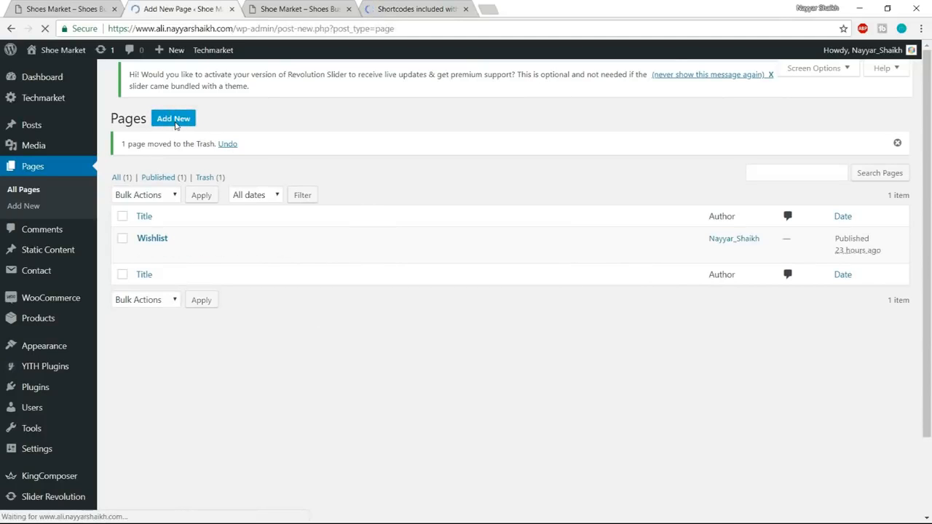
{"action": "type", "text": "Cart"}
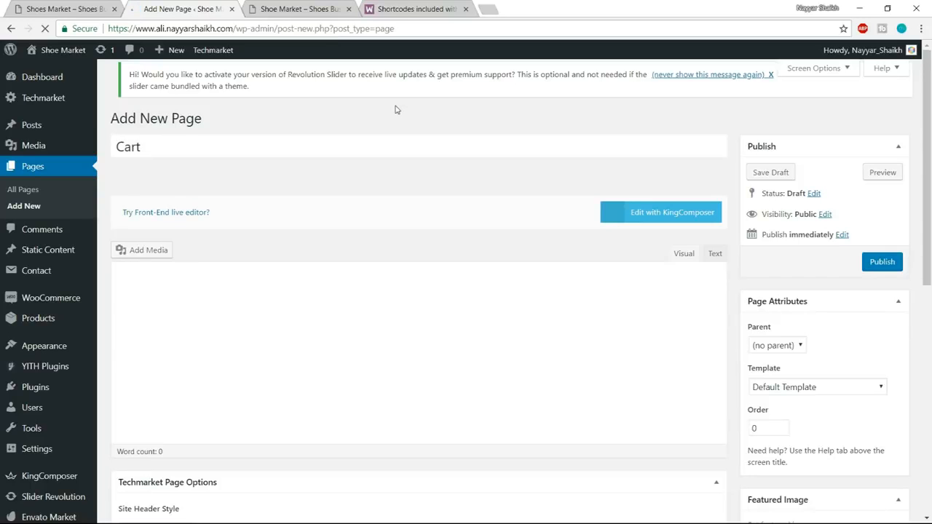
{"action": "left_click", "coordinate": [324, 7]}
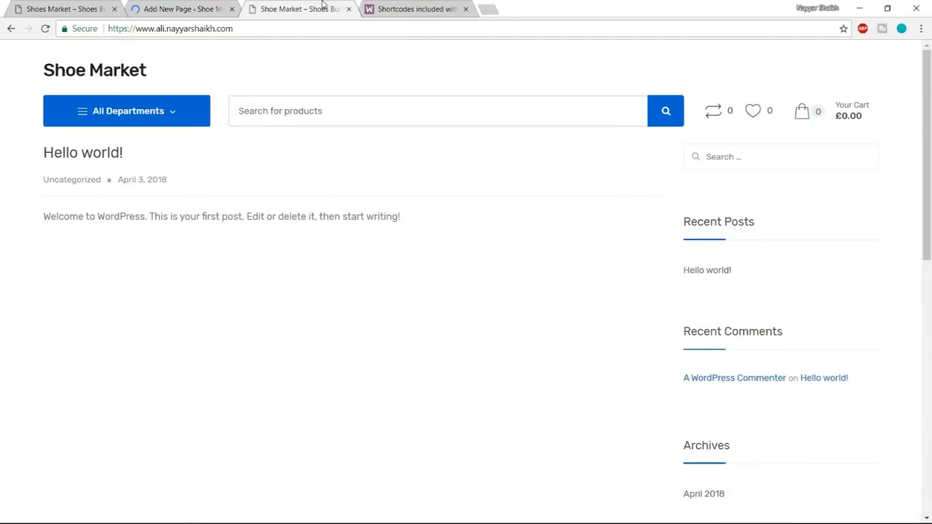
{"action": "left_click", "coordinate": [400, 6]}
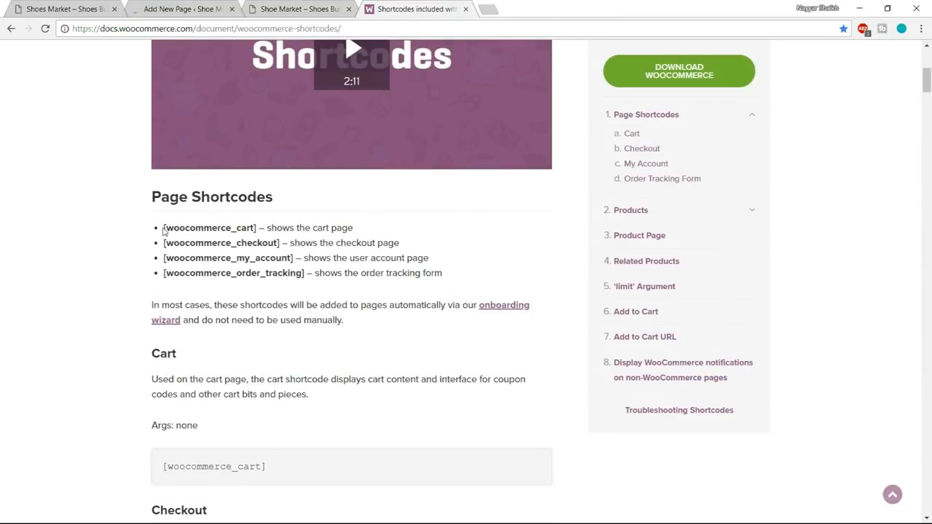
{"action": "left_click_drag", "start_coordinate": [164, 230], "coordinate": [260, 228]}
{"action": "key", "text": "ctrl+c"}
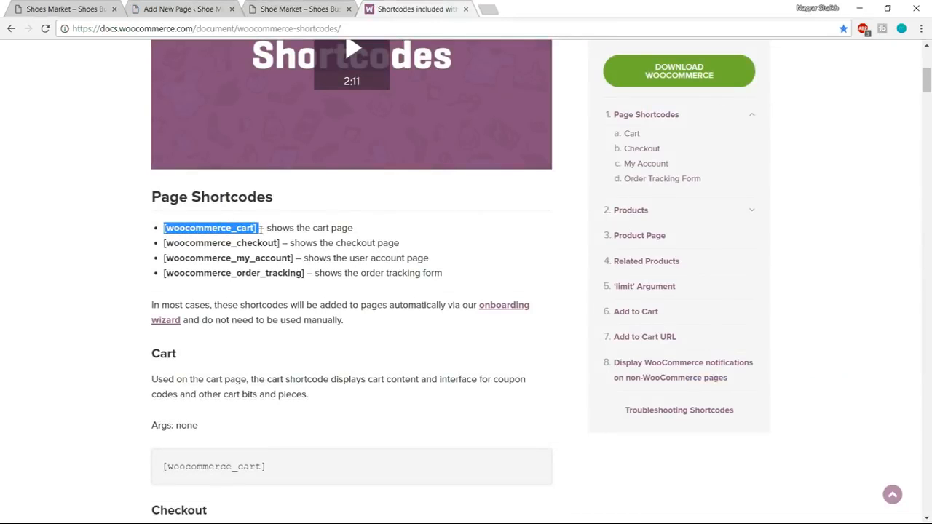
{"action": "left_click", "coordinate": [149, 8]}
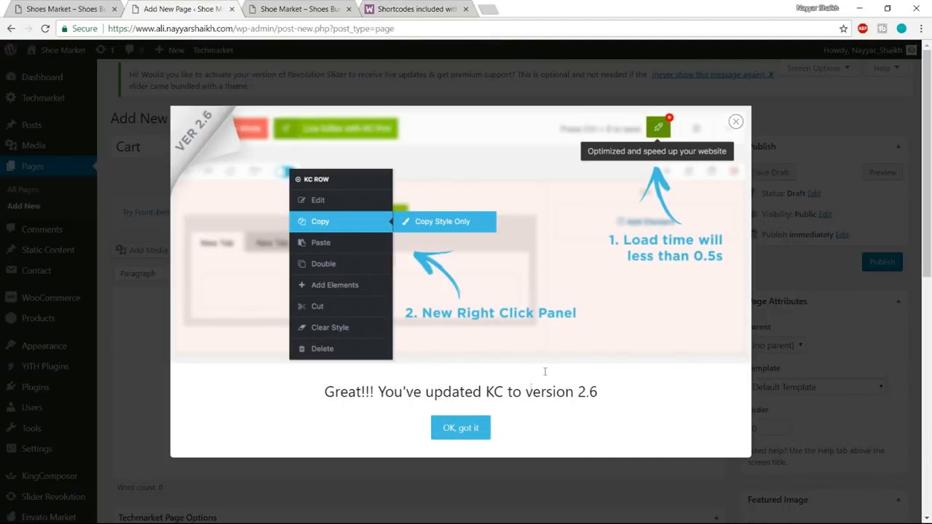
{"action": "left_click", "coordinate": [736, 122]}
{"action": "left_click", "coordinate": [347, 366]}
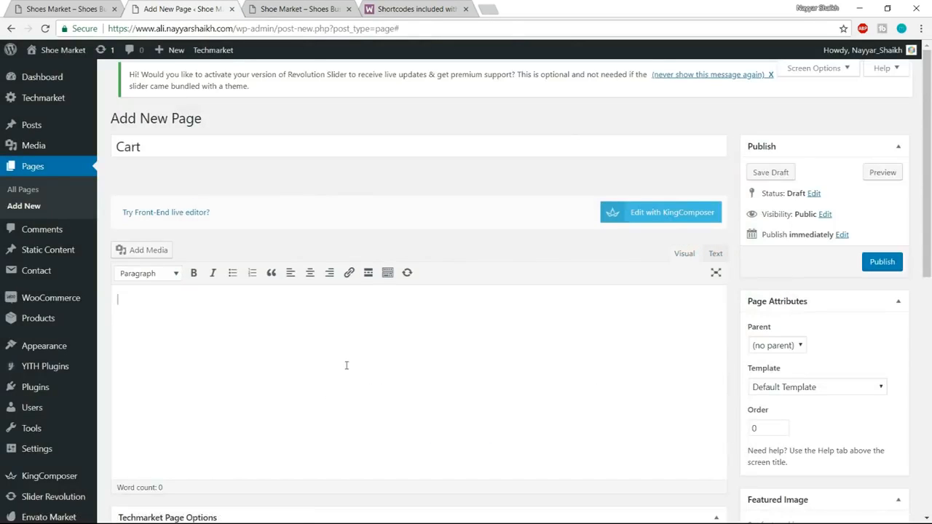
{"action": "key", "text": "ctrl+v"}
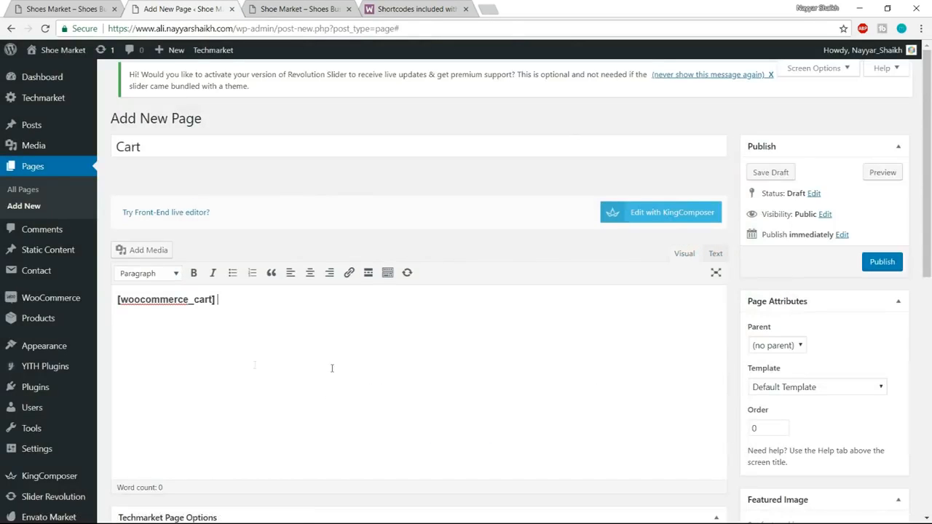
{"action": "left_click", "coordinate": [880, 267]}
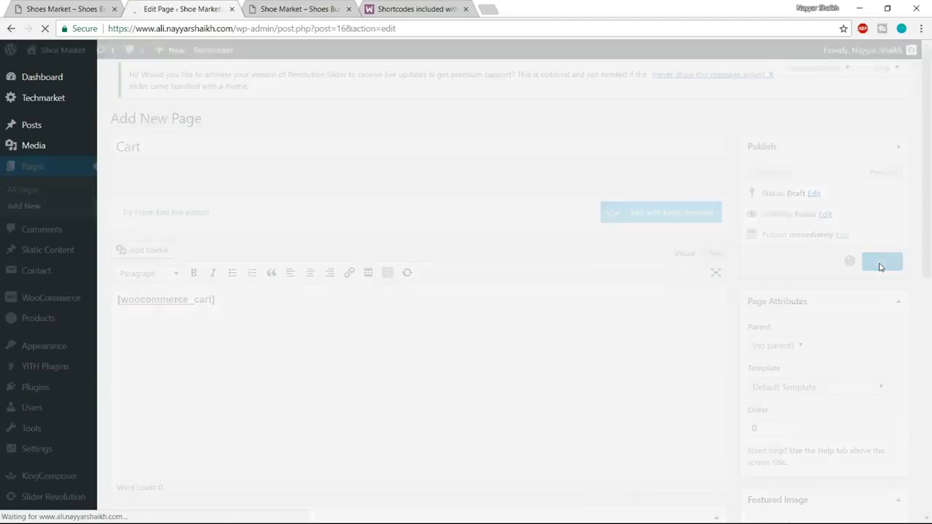
Confirm the live Cart page shows 'Your cart is currently empty.'
{"action": "right_click", "coordinate": [206, 146]}
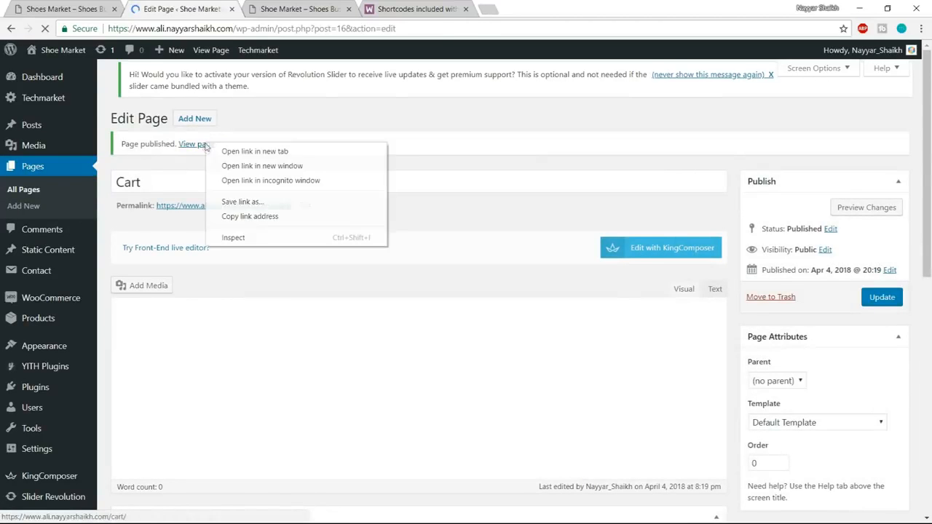
{"action": "left_click", "coordinate": [240, 152]}
{"action": "key", "text": "ctrl+Tab"}
{"action": "left_click_drag", "start_coordinate": [234, 278], "coordinate": [687, 271]}
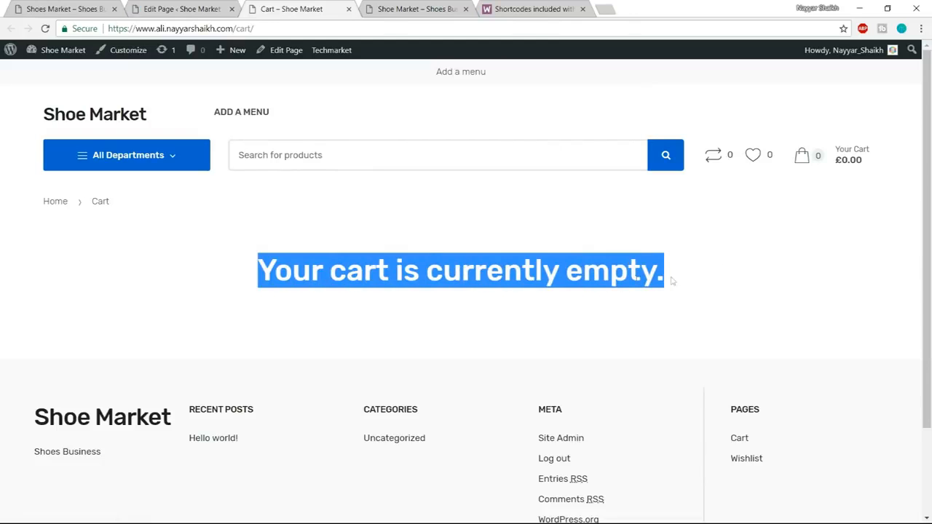
{"action": "left_click", "coordinate": [692, 278]}
{"action": "left_click", "coordinate": [177, 10]}
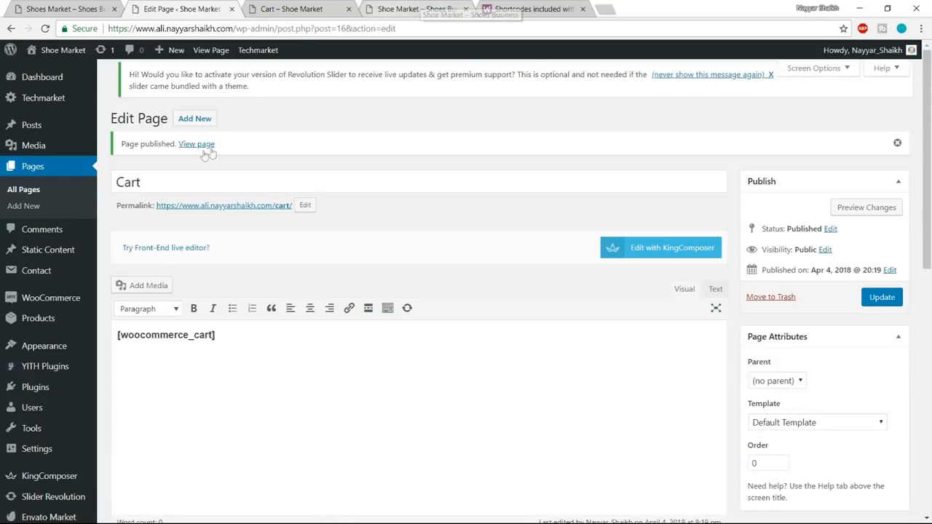
{"action": "left_click", "coordinate": [203, 124]}
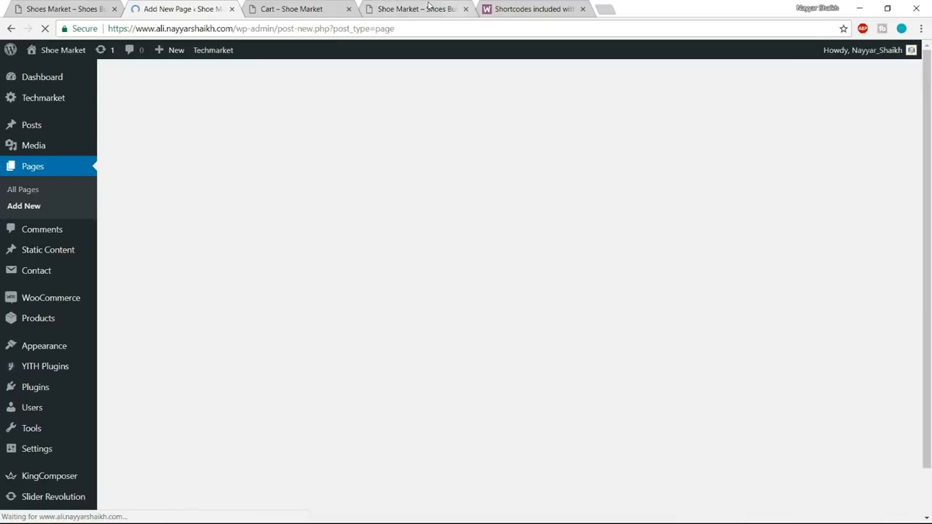
Publish the Checkout page with the [woocommerce_checkout] shortcode copied from the docs
{"action": "left_click", "coordinate": [429, 8]}
{"action": "left_click", "coordinate": [526, 8]}
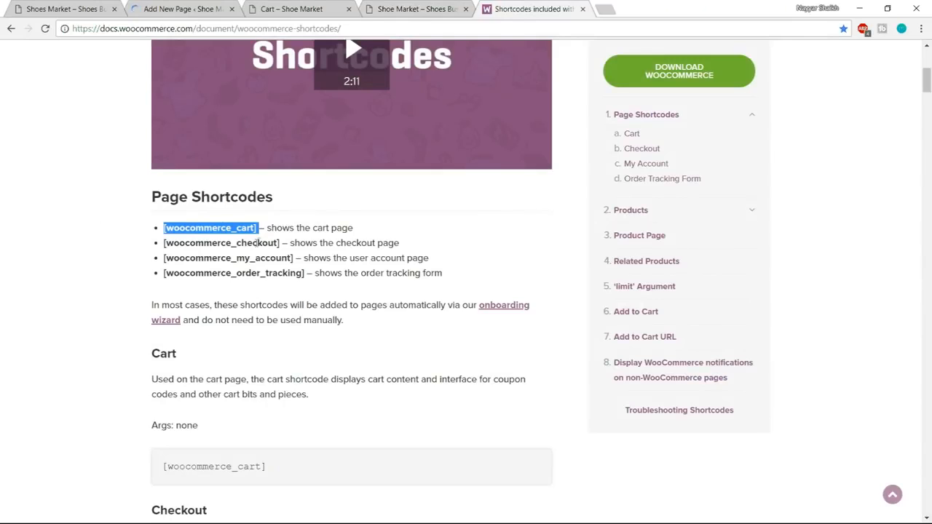
{"action": "key", "text": "ctrl+2"}
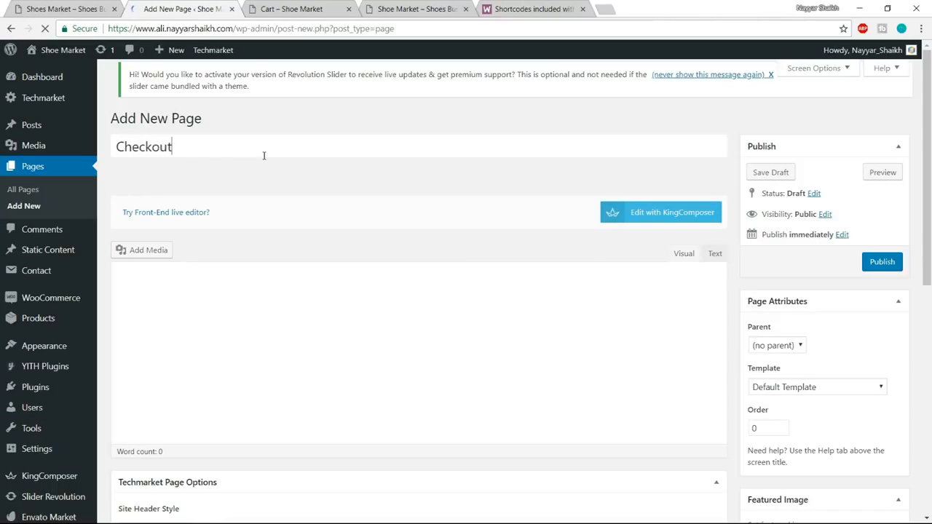
{"action": "key", "text": "ctrl+5"}
{"action": "left_click_drag", "start_coordinate": [163, 245], "coordinate": [291, 248]}
{"action": "key", "text": "ctrl+c"}
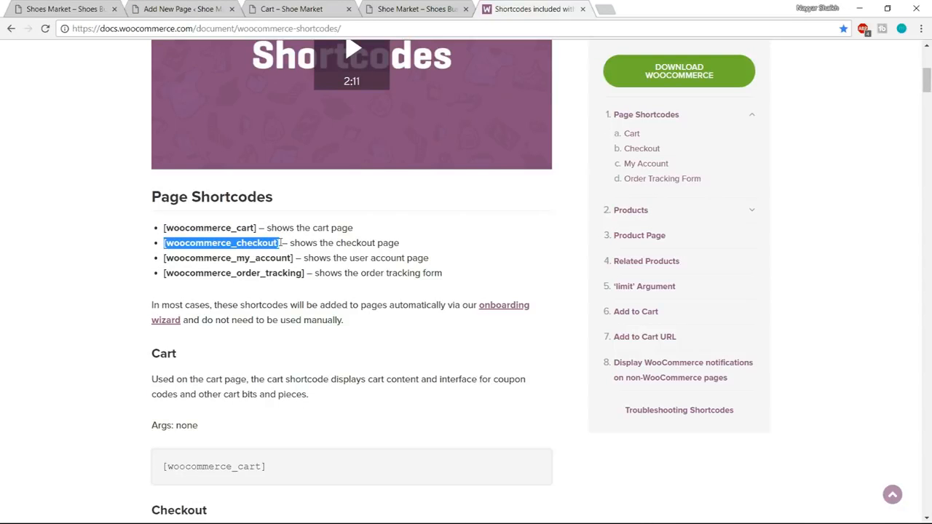
{"action": "left_click", "coordinate": [217, 7]}
{"action": "left_click", "coordinate": [360, 379]}
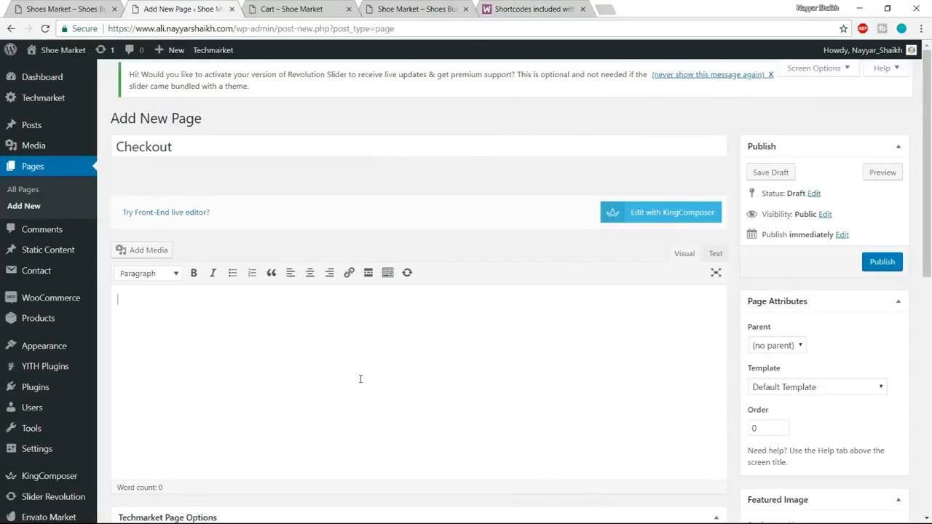
{"action": "key", "text": "ctrl+v"}
{"action": "left_click", "coordinate": [895, 267]}
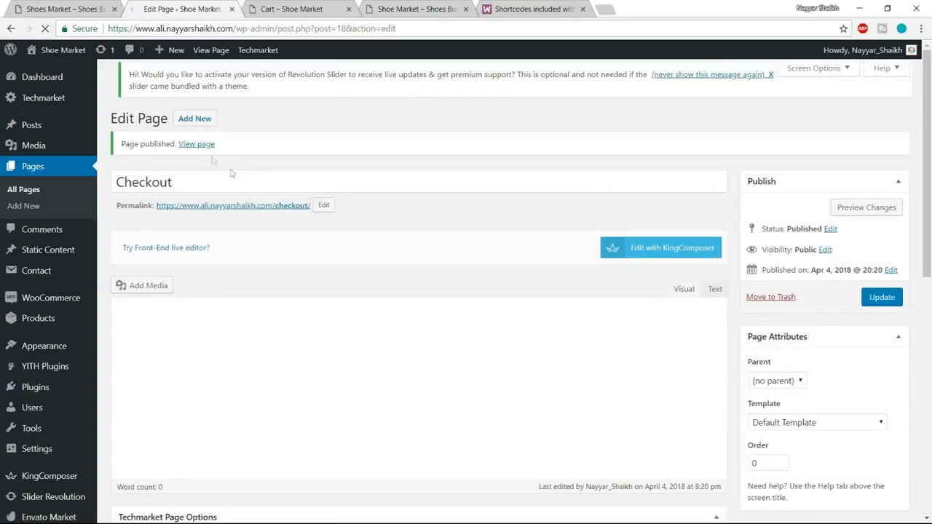
View the live Checkout page on the store, then close that tab
{"action": "left_click", "coordinate": [190, 145]}
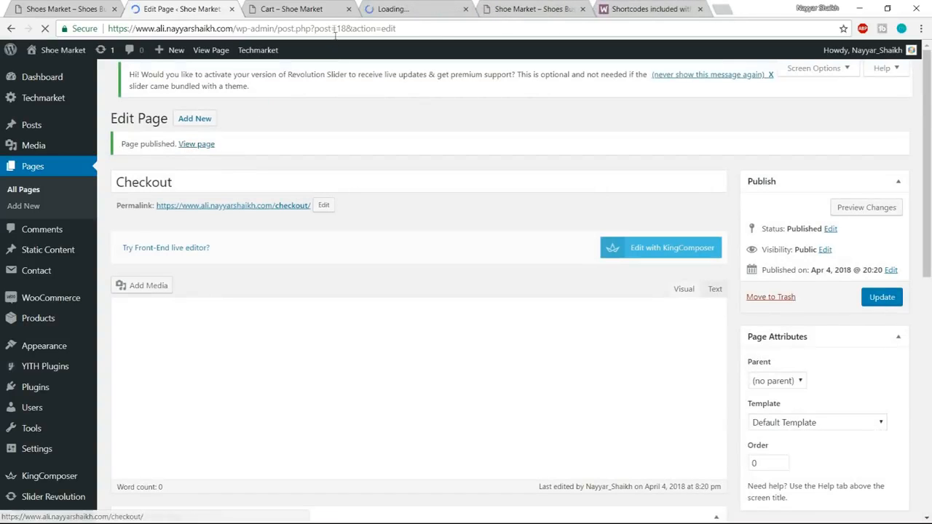
{"action": "scroll", "coordinate": [615, 320], "scroll_direction": "down", "scroll_amount": 1}
{"action": "scroll", "coordinate": [615, 324], "scroll_direction": "up", "scroll_amount": 1}
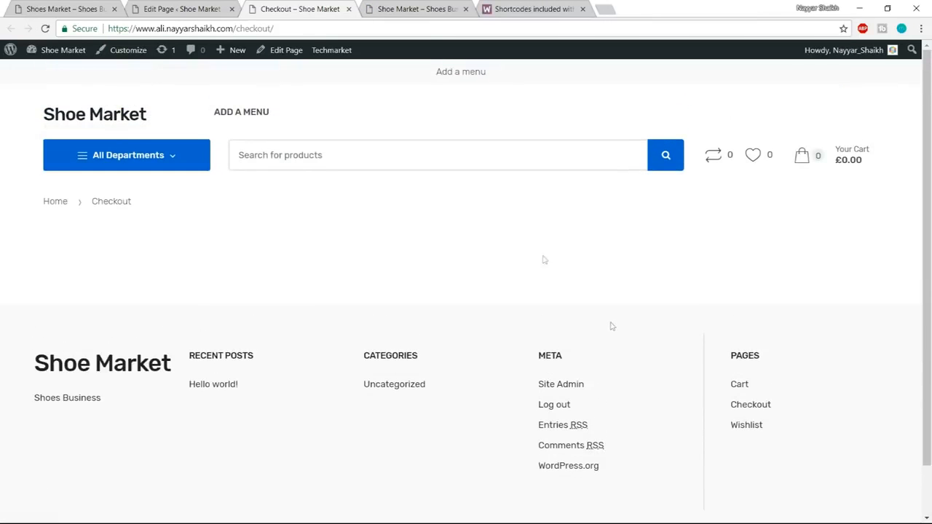
{"action": "left_click", "coordinate": [182, 8]}
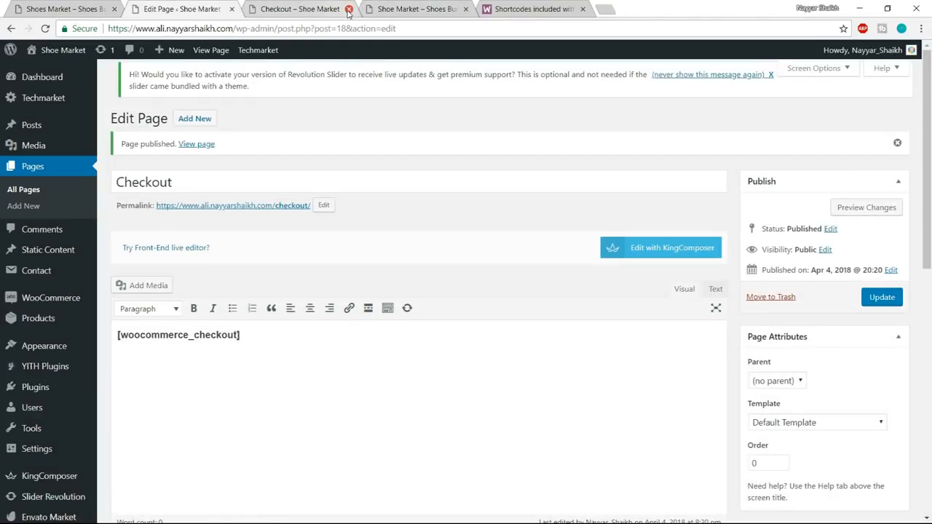
{"action": "left_click", "coordinate": [349, 9]}
Publish a page titled 'My Account' containing the [woocommerce_my_account] shortcode
{"action": "left_click", "coordinate": [367, 7]}
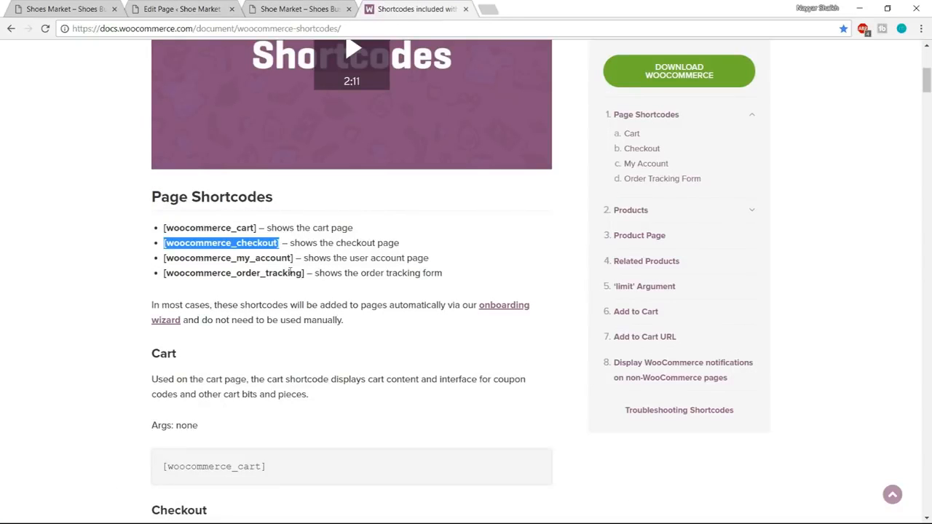
{"action": "left_click", "coordinate": [220, 7]}
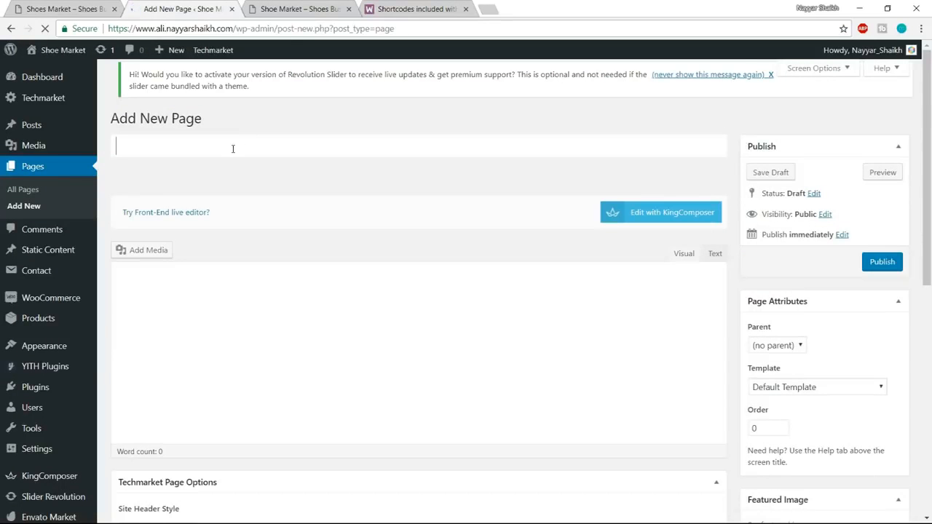
{"action": "left_click", "coordinate": [233, 149]}
{"action": "type", "text": "My Account"}
{"action": "left_click", "coordinate": [413, 18]}
{"action": "left_click_drag", "start_coordinate": [165, 261], "coordinate": [292, 259]}
{"action": "key", "text": "ctrl+c"}
{"action": "left_click", "coordinate": [182, 9]}
{"action": "left_click", "coordinate": [362, 323]}
{"action": "key", "text": "ctrl+v"}
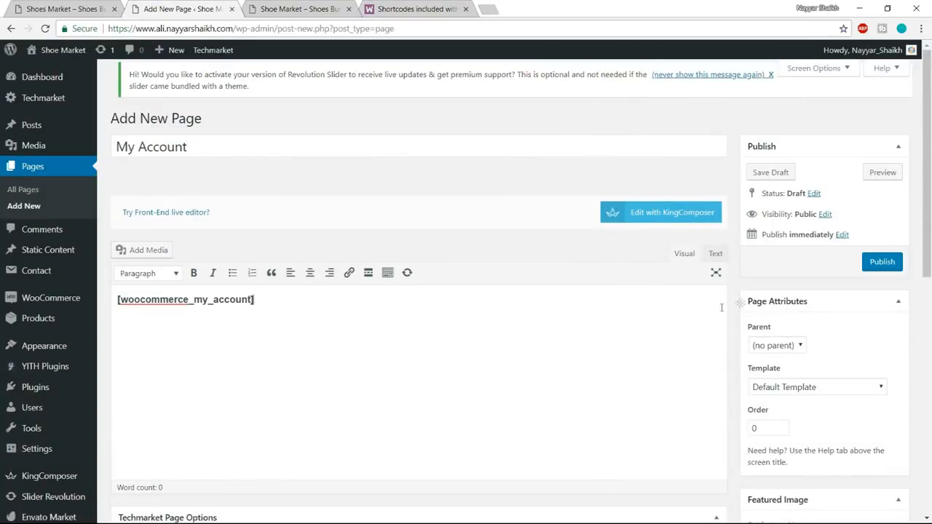
{"action": "left_click", "coordinate": [716, 253]}
{"action": "left_click", "coordinate": [685, 254]}
{"action": "left_click", "coordinate": [882, 262]}
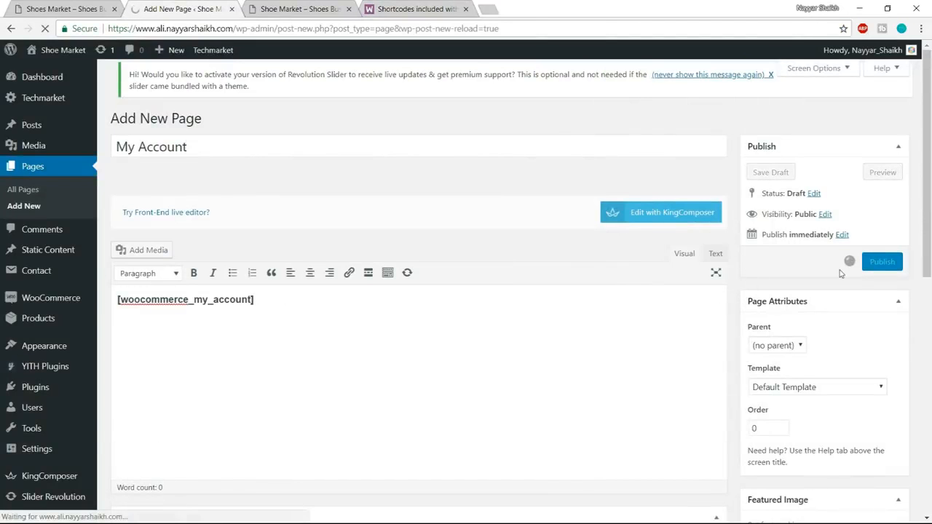
Check the live My Account page, close it, and select [woocommerce_order_tracking] in the docs
{"action": "right_click", "coordinate": [198, 144]}
{"action": "left_click", "coordinate": [211, 152]}
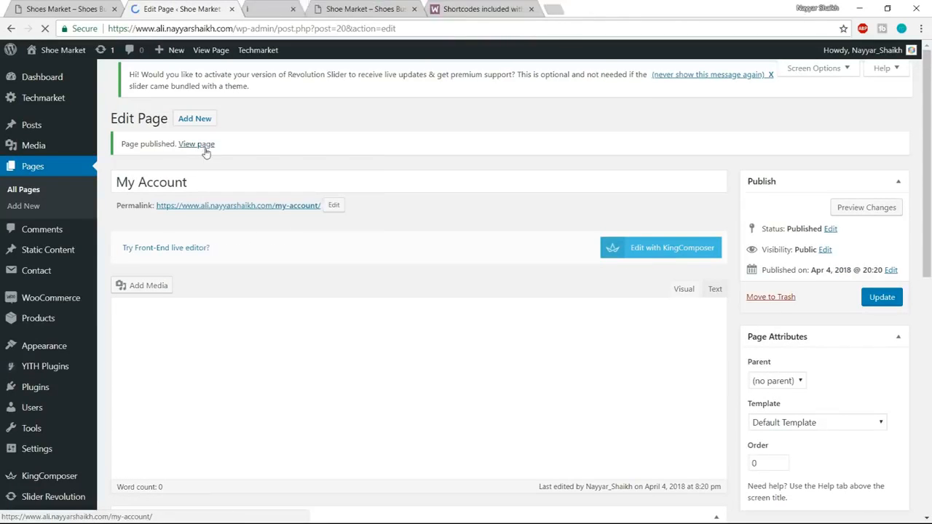
{"action": "left_click", "coordinate": [284, 9]}
{"action": "scroll", "coordinate": [391, 316], "scroll_direction": "down", "scroll_amount": 4}
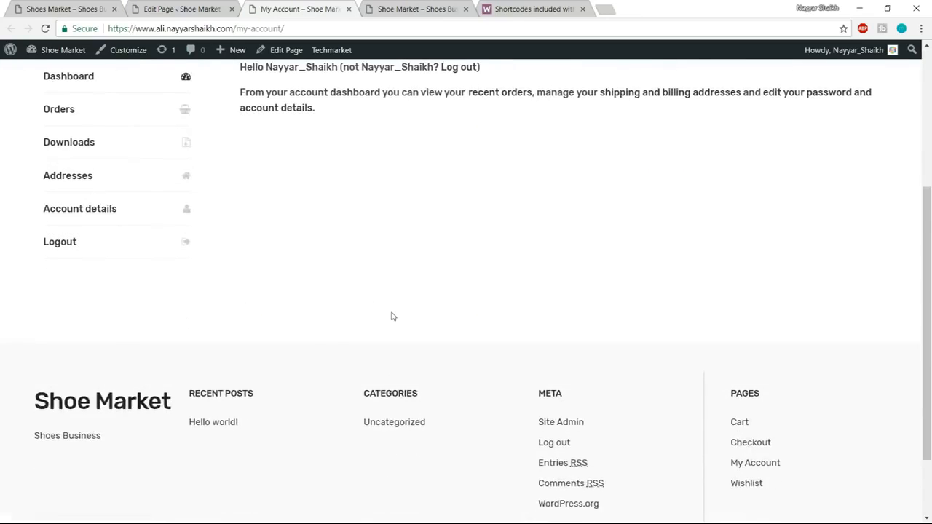
{"action": "scroll", "coordinate": [391, 316], "scroll_direction": "up", "scroll_amount": 3}
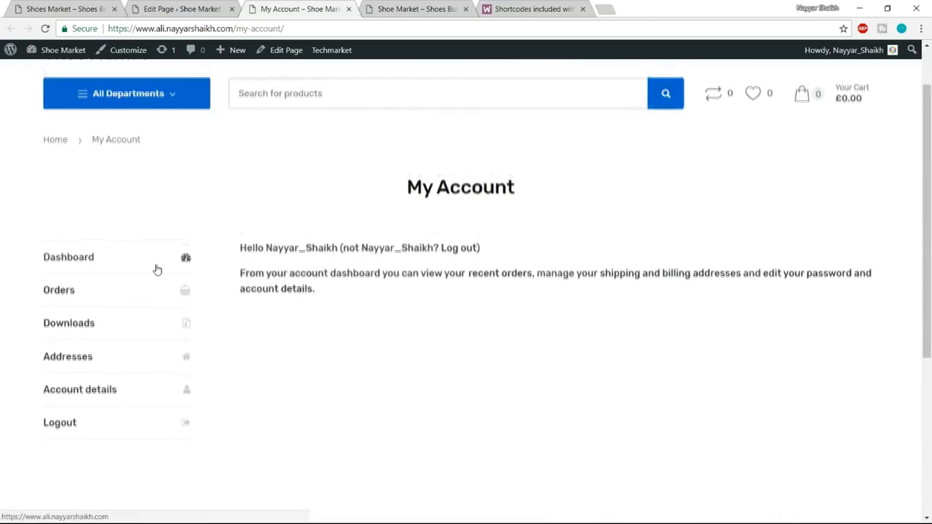
{"action": "scroll", "coordinate": [118, 216], "scroll_direction": "down", "scroll_amount": 1}
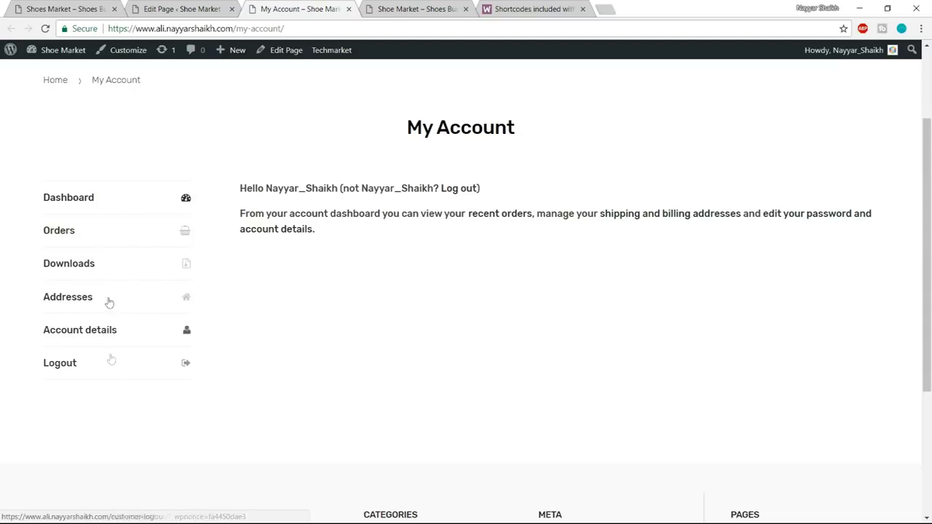
{"action": "scroll", "coordinate": [232, 373], "scroll_direction": "up", "scroll_amount": 2}
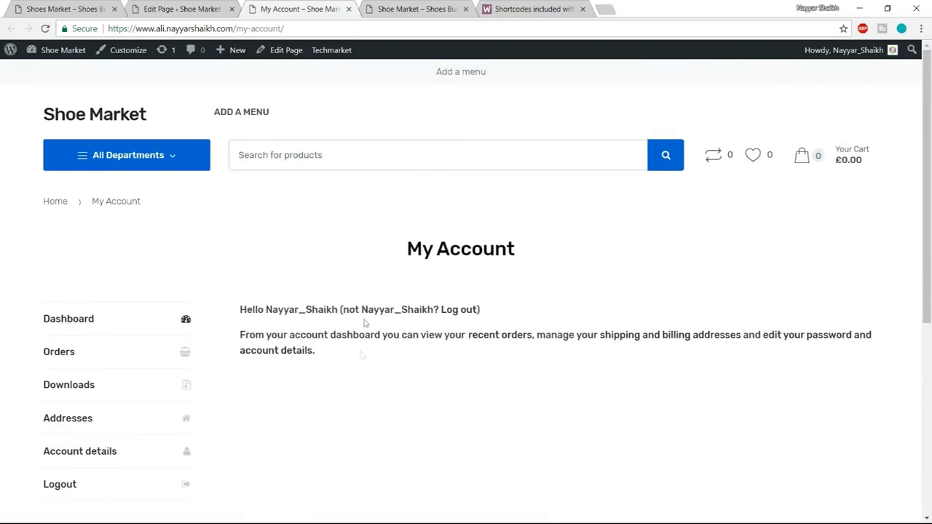
{"action": "left_click", "coordinate": [349, 9]}
{"action": "left_click", "coordinate": [404, 7]}
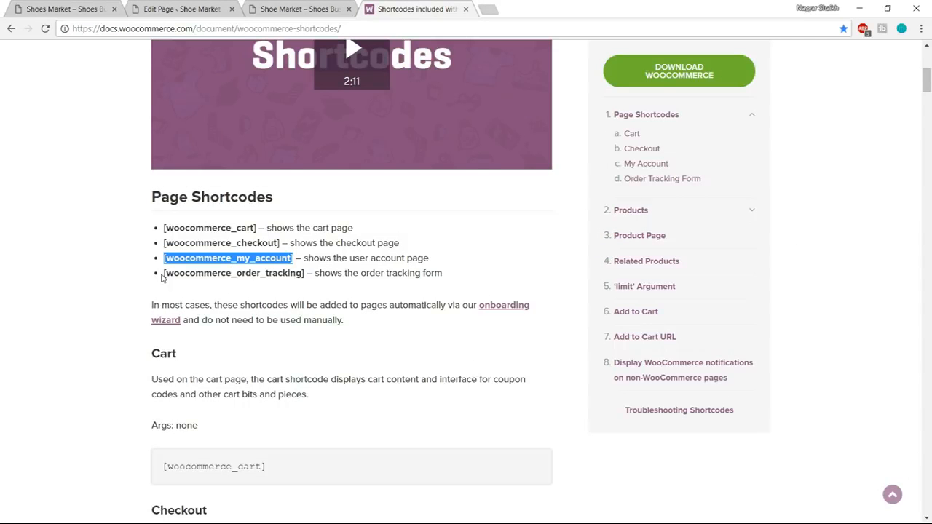
{"action": "left_click_drag", "start_coordinate": [163, 274], "coordinate": [306, 274]}
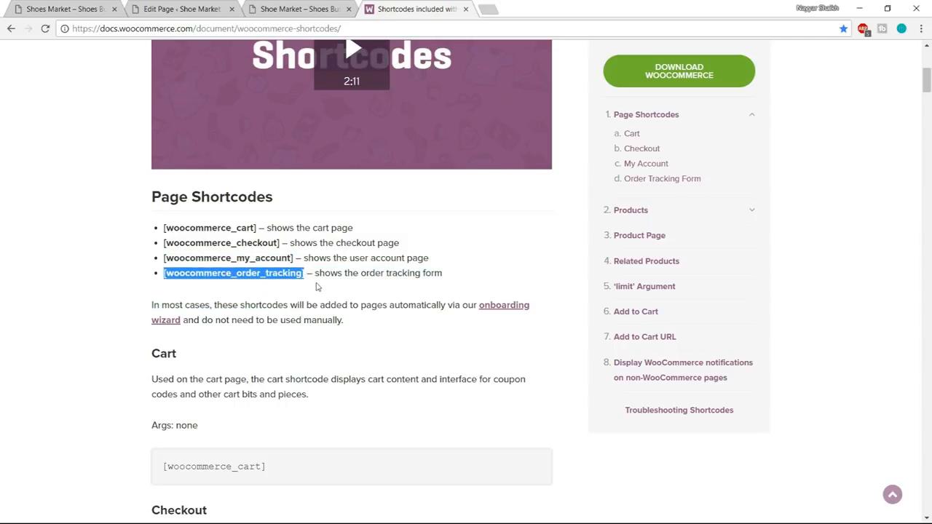
Publish a new 'Order Tracking' page with the pasted [woocommerce_order_tracking] shortcode
{"action": "left_click", "coordinate": [220, 7]}
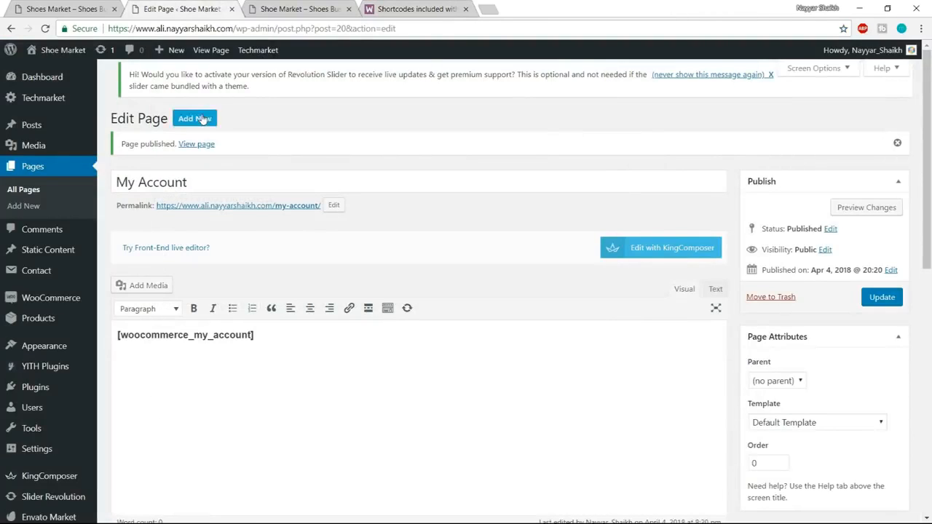
{"action": "left_click", "coordinate": [197, 118]}
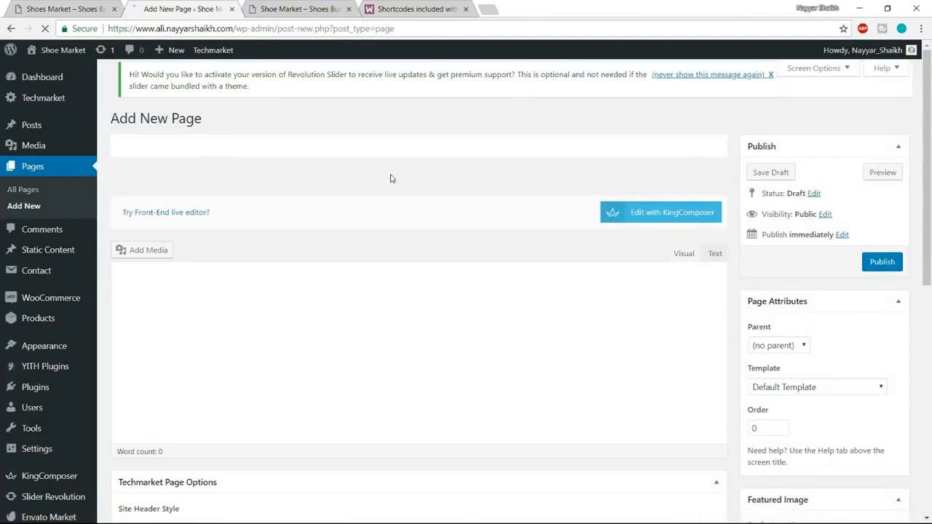
{"action": "type", "text": "Order Tracking"}
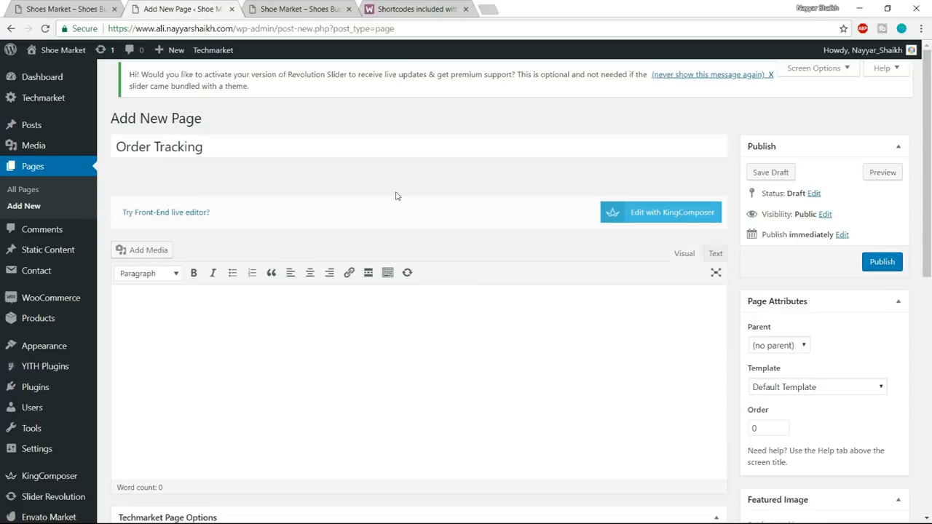
{"action": "left_click", "coordinate": [410, 357]}
{"action": "key", "text": "ctrl+v"}
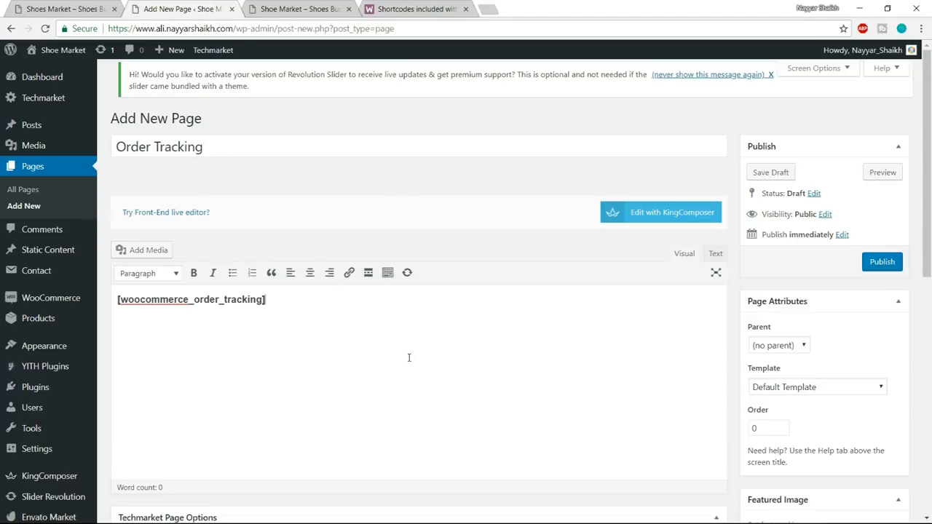
{"action": "left_click", "coordinate": [882, 262]}
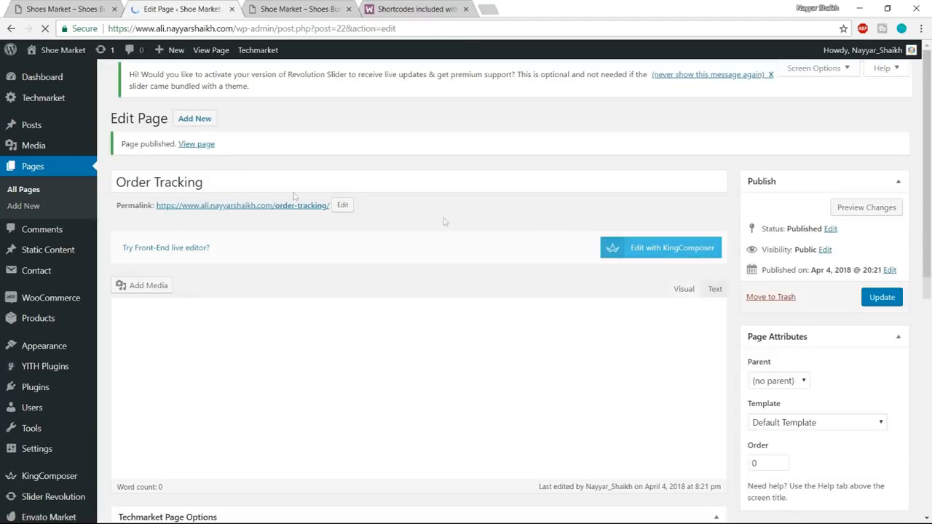
Check the live Order Tracking page's Order ID and Billing email form, then close it
{"action": "right_click", "coordinate": [202, 145]}
{"action": "left_click", "coordinate": [215, 155]}
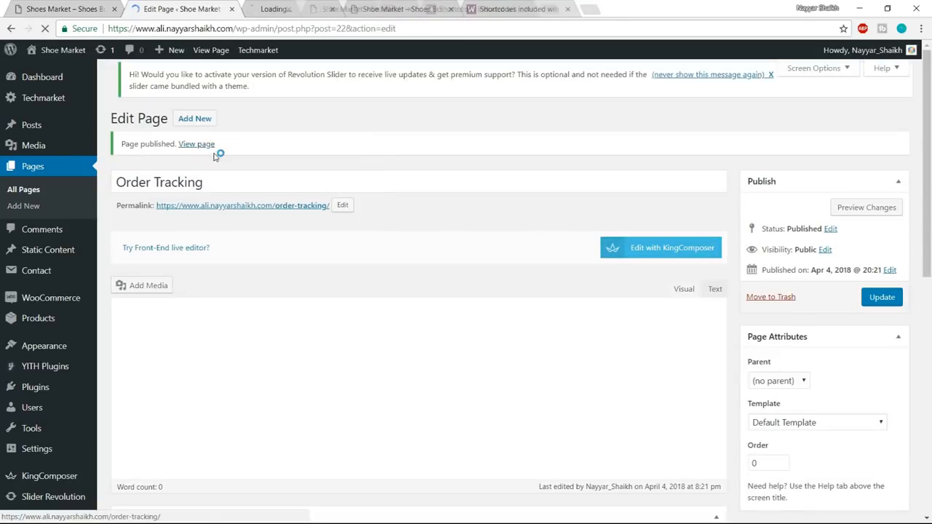
{"action": "left_click", "coordinate": [320, 9]}
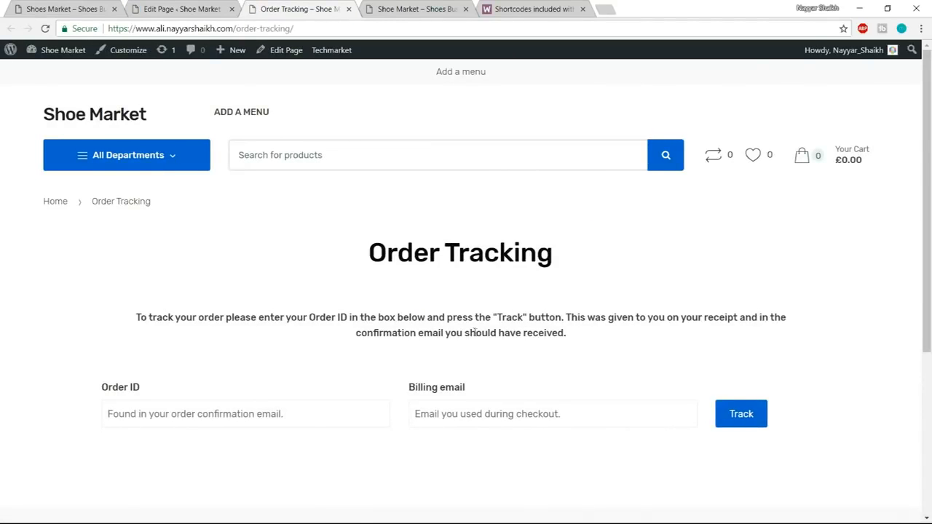
{"action": "scroll", "coordinate": [474, 329], "scroll_direction": "down", "scroll_amount": 3}
{"action": "left_click", "coordinate": [207, 173]}
{"action": "left_click", "coordinate": [547, 175]}
{"action": "scroll", "coordinate": [762, 328], "scroll_direction": "up", "scroll_amount": 2}
{"action": "scroll", "coordinate": [567, 430], "scroll_direction": "up", "scroll_amount": 2}
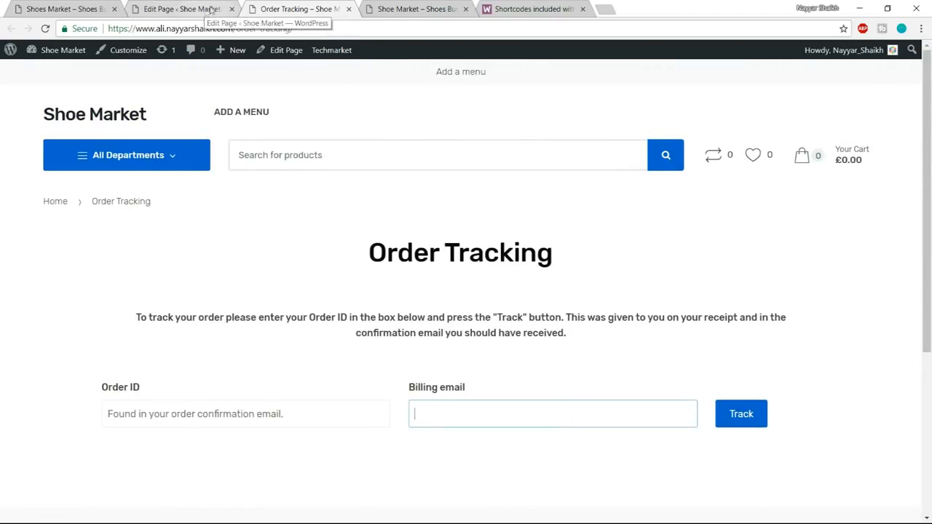
{"action": "left_click", "coordinate": [349, 9]}
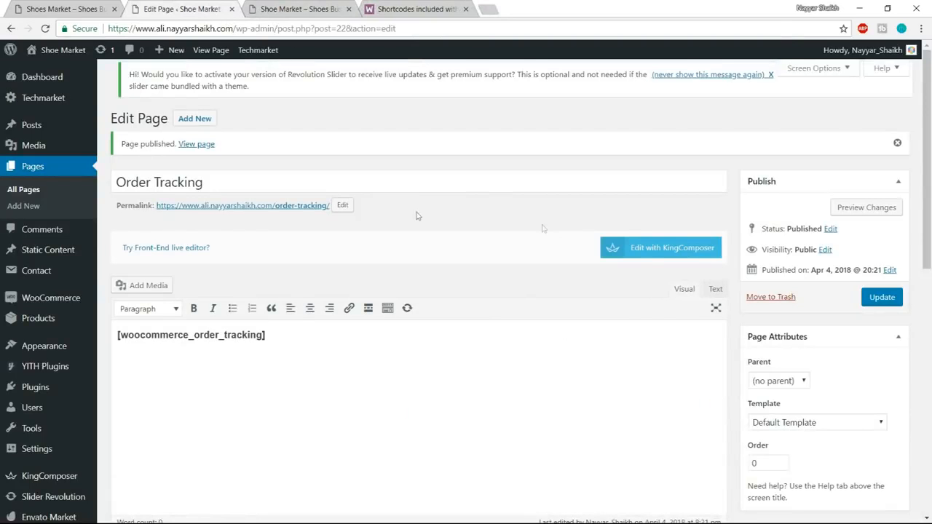
{"action": "scroll", "coordinate": [112, 229], "scroll_direction": "down", "scroll_amount": 5}
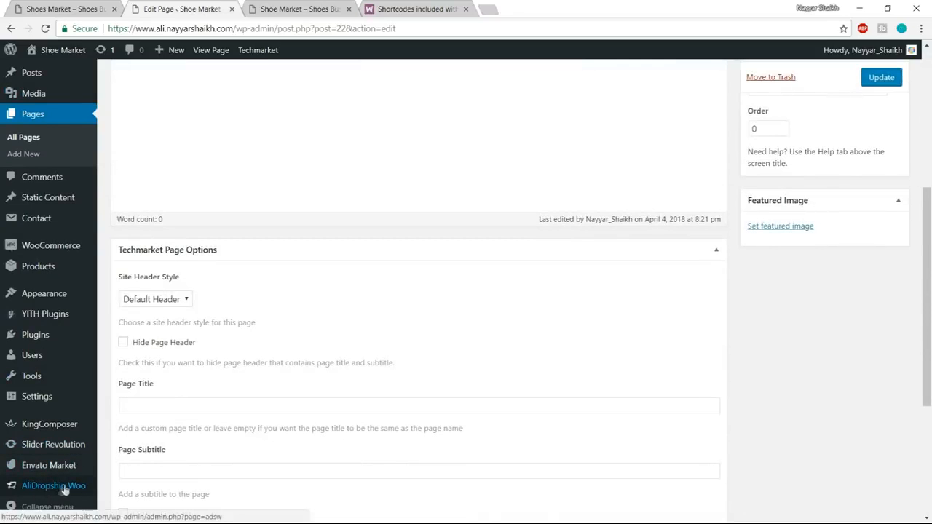
From AliDropship Woo's Import Products page, open the AliDropship extension's Chrome Web Store listing
{"action": "left_click", "coordinate": [65, 490]}
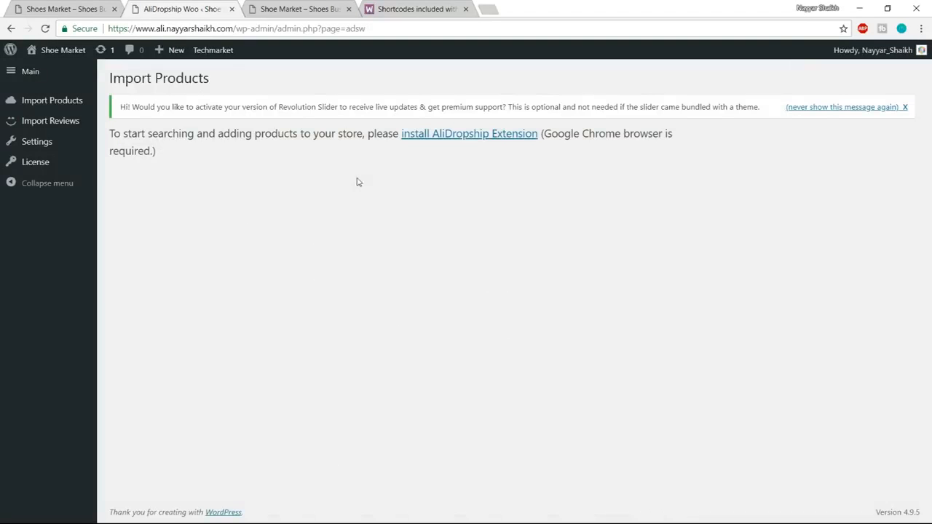
{"action": "left_click", "coordinate": [470, 137]}
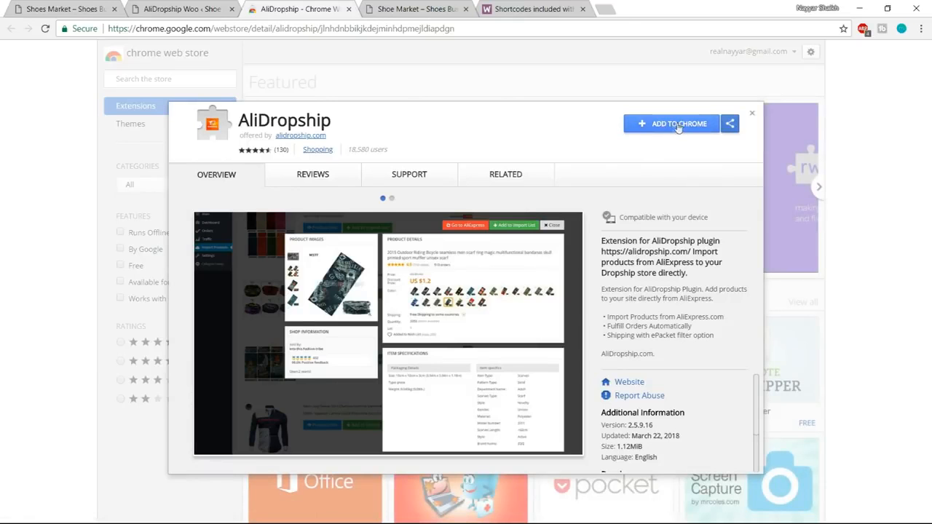
Install the AliDropship extension from the Chrome Web Store, then close the store tab
{"action": "left_click", "coordinate": [676, 125]}
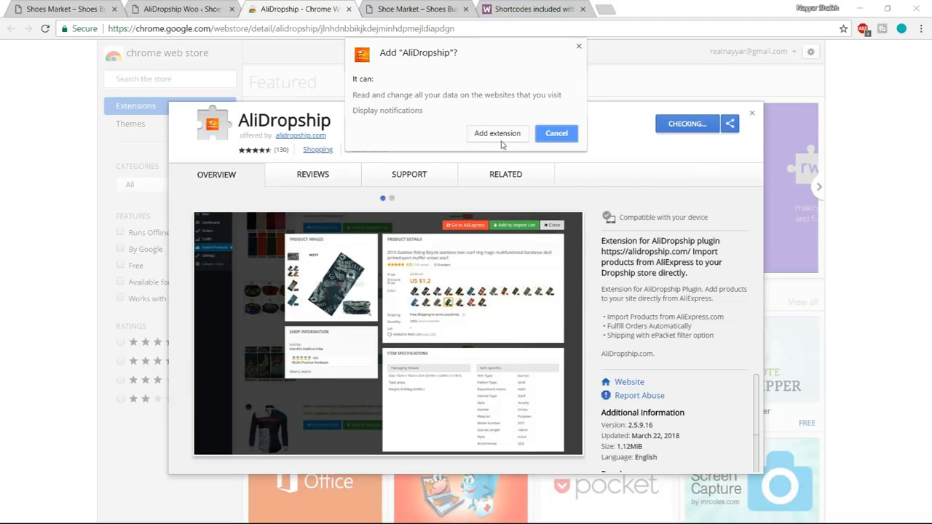
{"action": "left_click", "coordinate": [500, 139]}
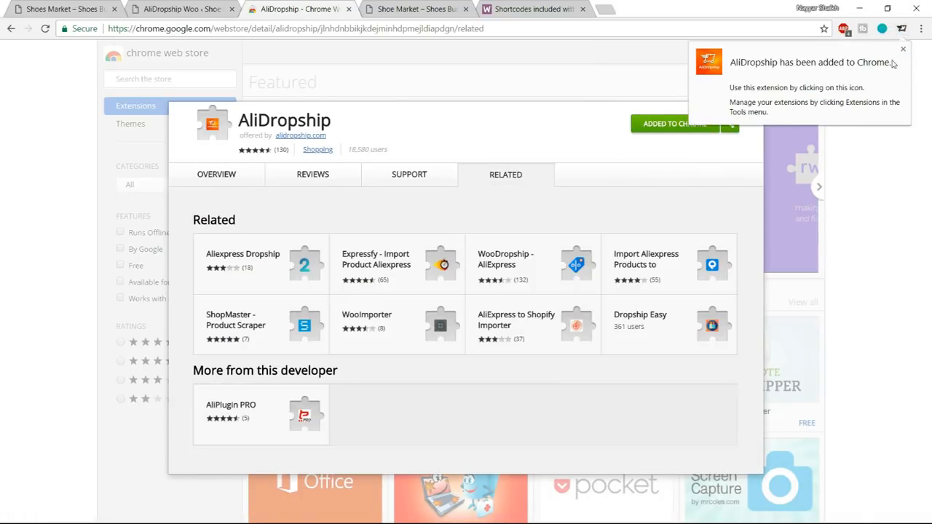
{"action": "left_click", "coordinate": [903, 49]}
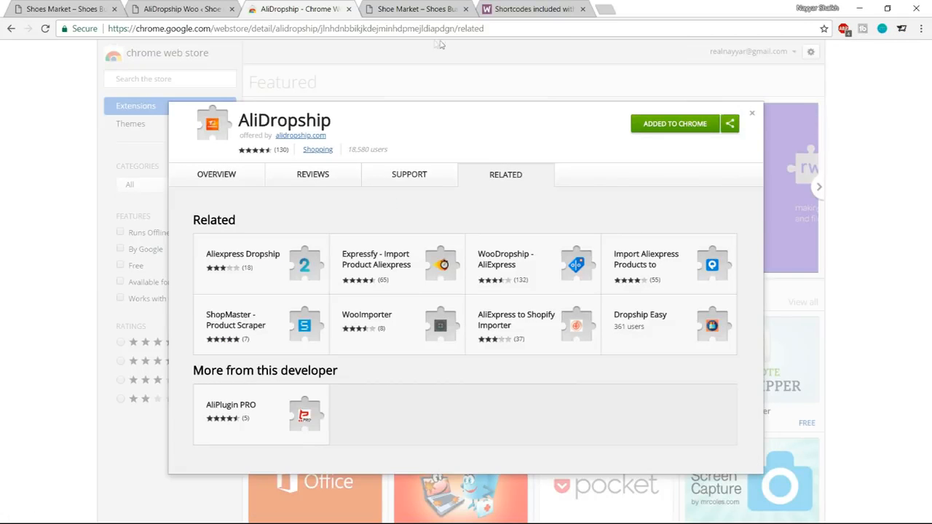
{"action": "left_click", "coordinate": [349, 8]}
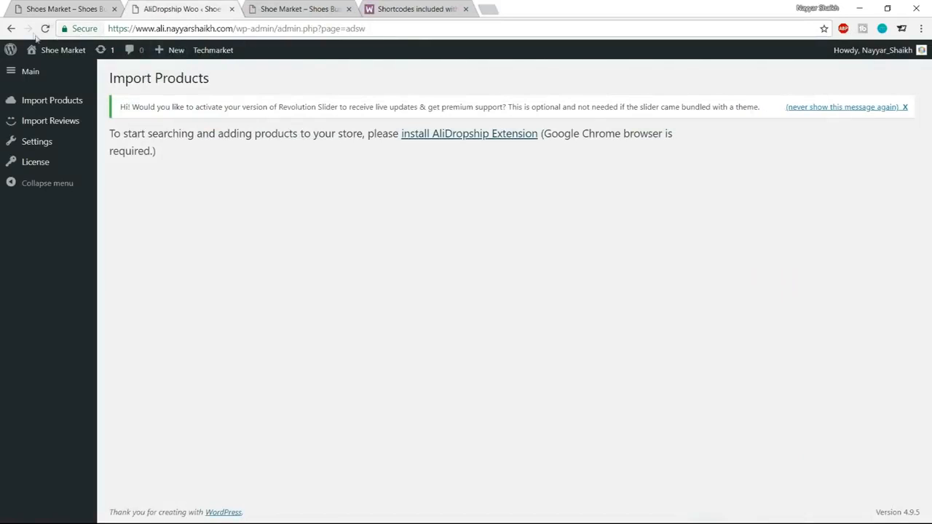
Reload the AliDropship Import Products page so it detects the new extension
{"action": "left_click", "coordinate": [44, 28]}
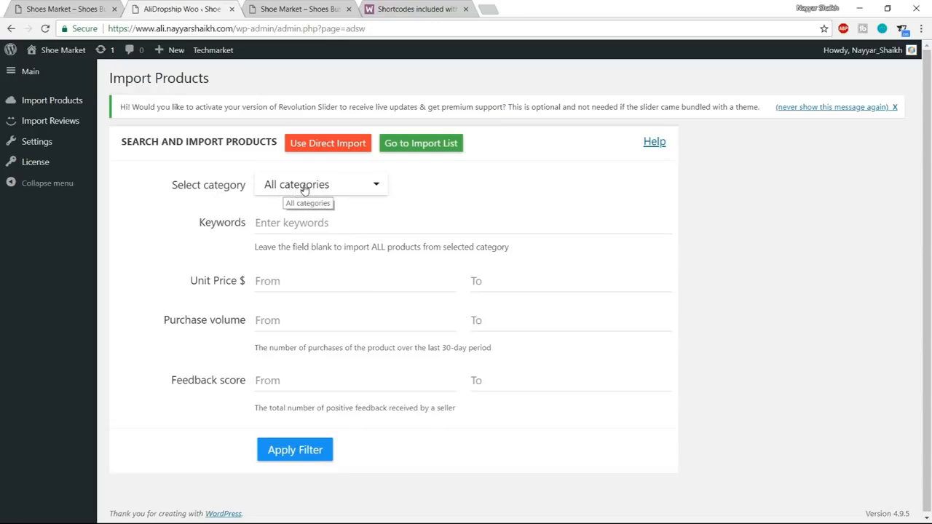
Set the search category to Shoes and the keywords to 'men sneakers'
{"action": "left_click", "coordinate": [69, 8]}
{"action": "scroll", "coordinate": [331, 495], "scroll_direction": "down", "scroll_amount": 4}
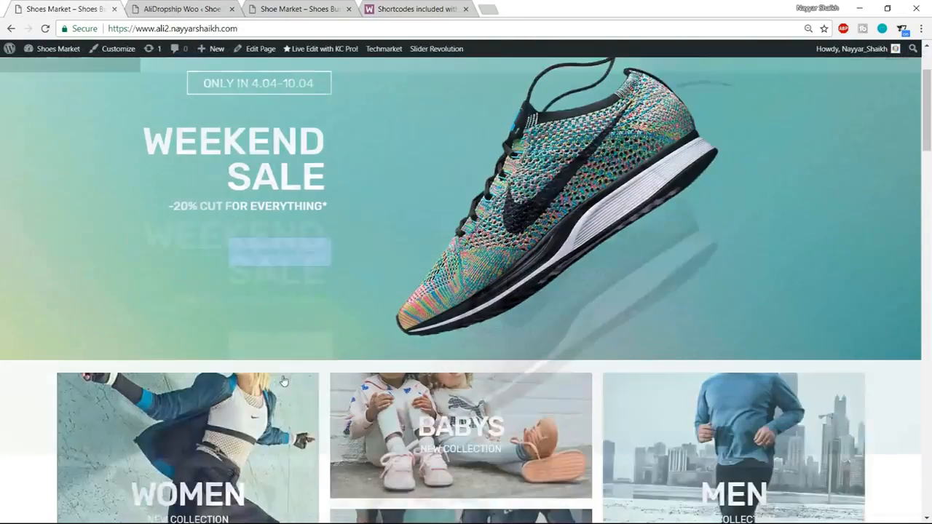
{"action": "scroll", "coordinate": [331, 496], "scroll_direction": "up", "scroll_amount": 5}
{"action": "key", "text": "ctrl+Tab"}
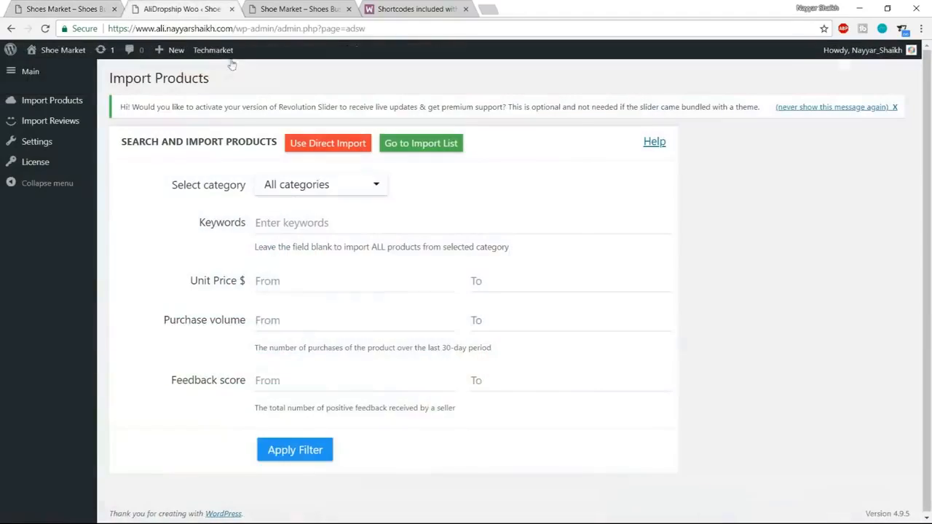
{"action": "left_click", "coordinate": [356, 188]}
{"action": "scroll", "coordinate": [340, 365], "scroll_direction": "down", "scroll_amount": 10}
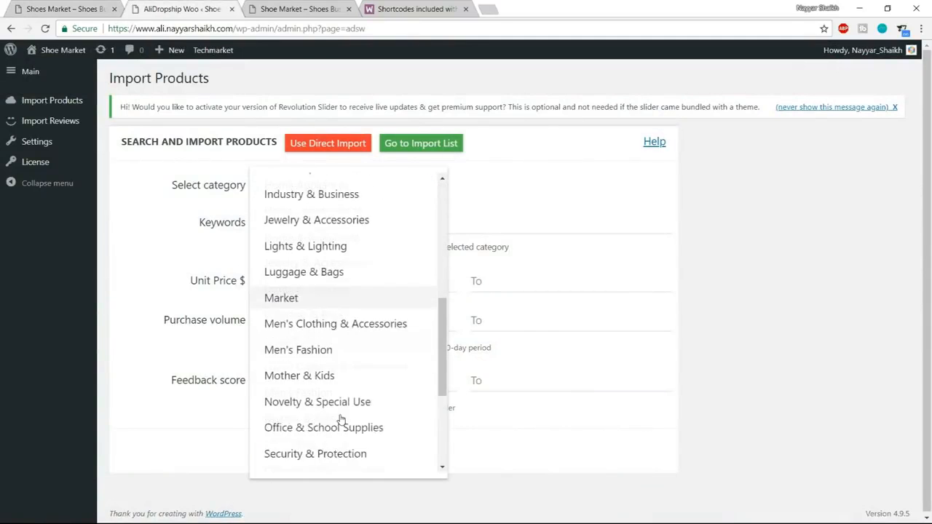
{"action": "scroll", "coordinate": [341, 420], "scroll_direction": "down", "scroll_amount": 3}
{"action": "left_click", "coordinate": [298, 274]}
{"action": "left_click", "coordinate": [332, 226]}
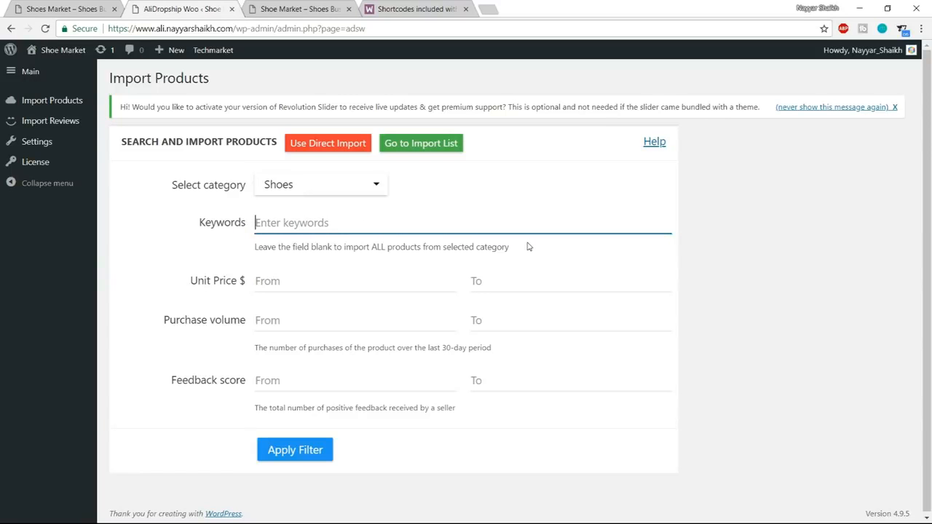
{"action": "type", "text": "men s"}
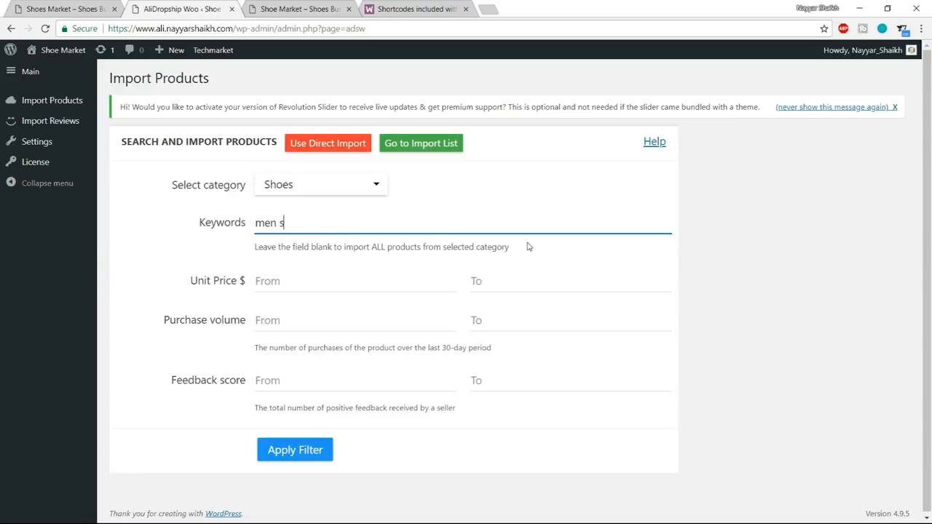
{"action": "type", "text": "neakers"}
Enter a unit price range of 1–5000 and a purchase volume range of 1–50000
{"action": "left_click", "coordinate": [377, 287]}
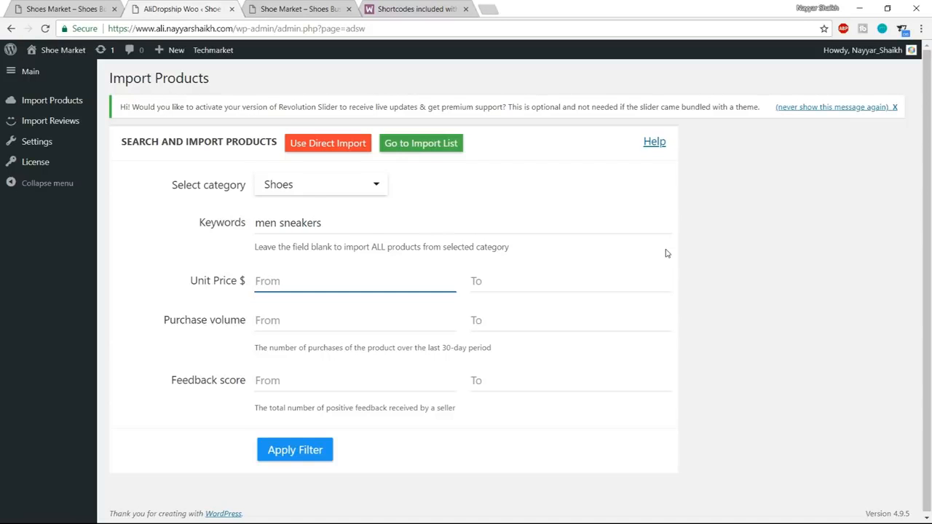
{"action": "type", "text": "1"}
{"action": "left_click", "coordinate": [535, 280]}
{"action": "type", "text": "5000"}
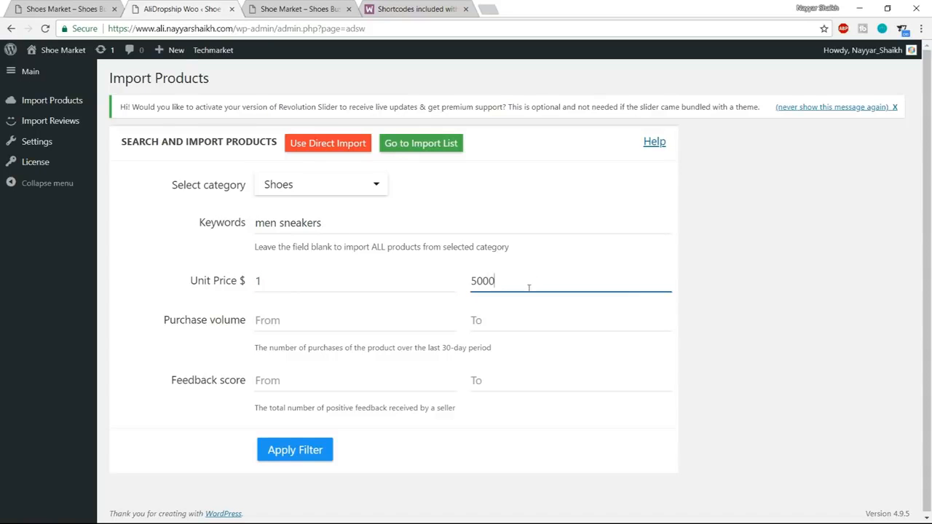
{"action": "left_click", "coordinate": [396, 320]}
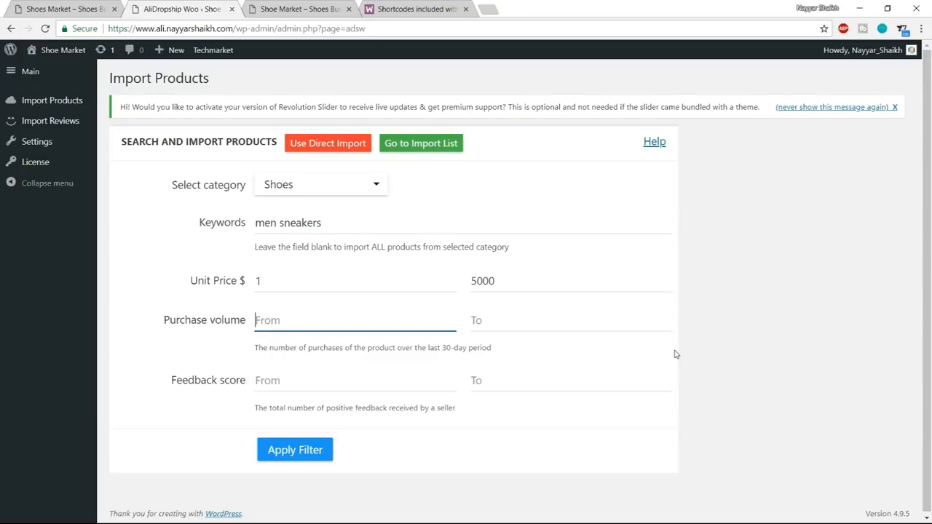
{"action": "type", "text": "1"}
{"action": "left_click", "coordinate": [513, 324]}
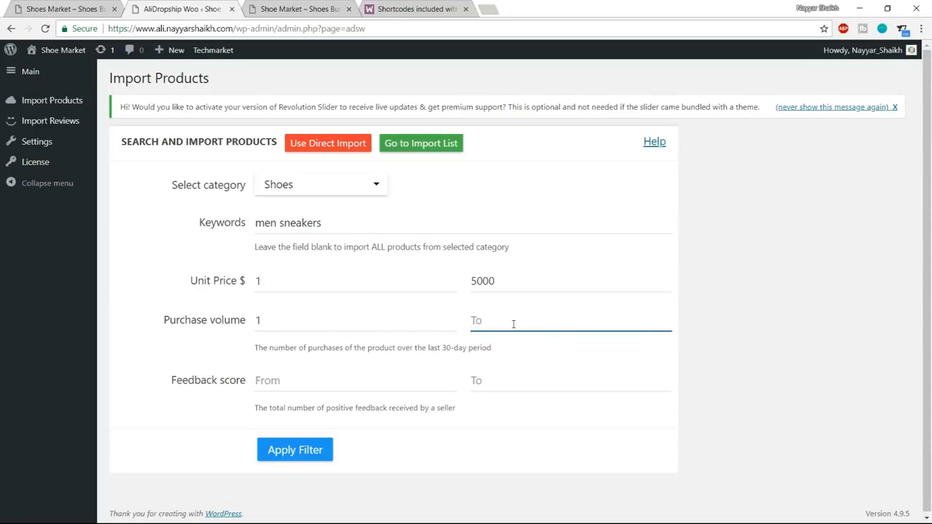
{"action": "type", "text": "5000"}
{"action": "left_click_drag", "start_coordinate": [514, 324], "coordinate": [464, 327]}
{"action": "type", "text": "50000"}
Enter a feedback score range of 1–100000
{"action": "left_click", "coordinate": [377, 379]}
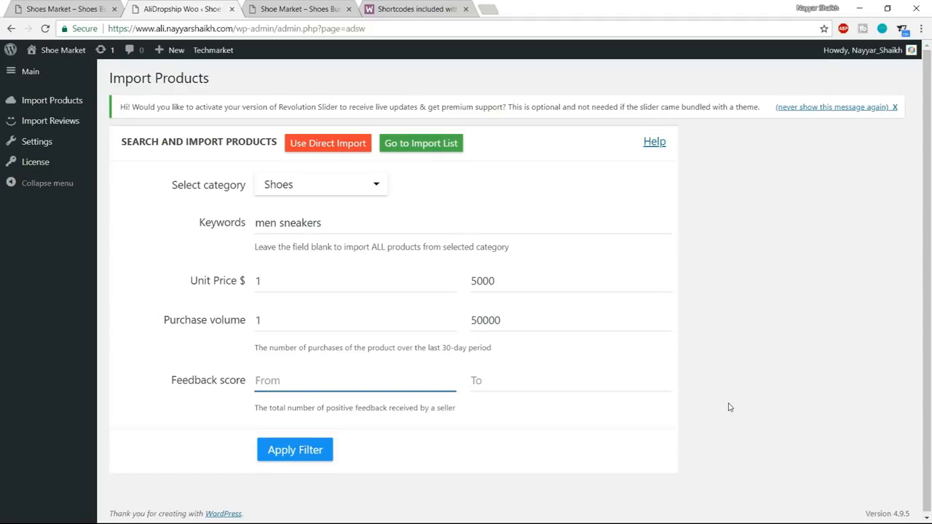
{"action": "type", "text": "1"}
{"action": "left_click", "coordinate": [598, 387]}
{"action": "type", "text": "100000"}
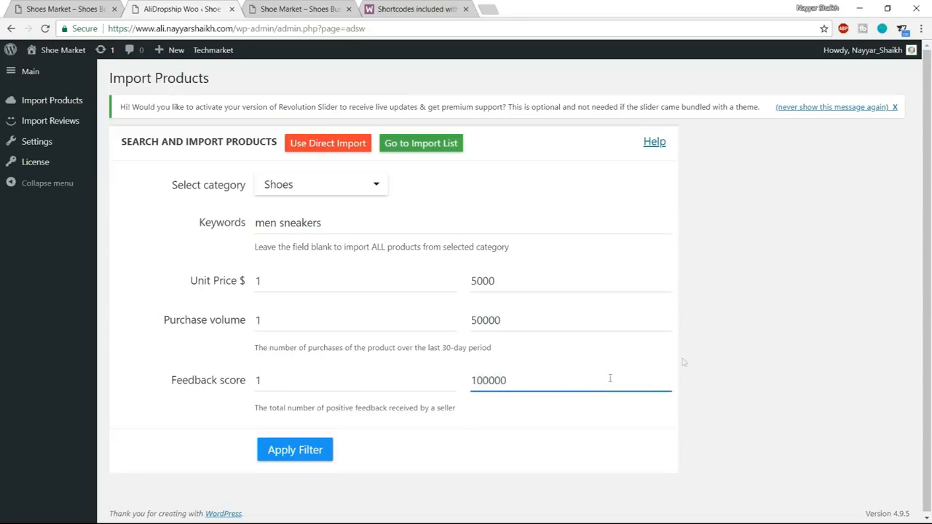
{"action": "scroll", "coordinate": [610, 379], "scroll_direction": "down", "scroll_amount": 1}
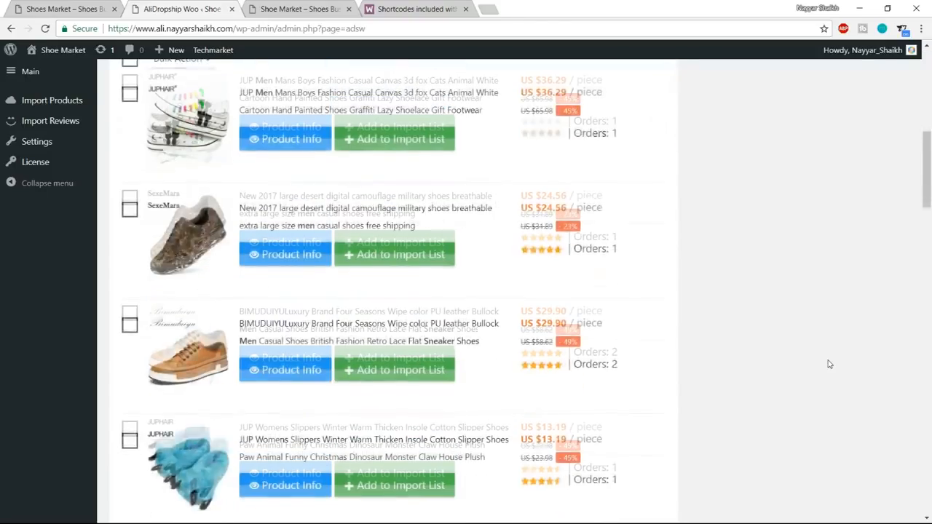
Select all 29 men's shoe search results and open the Bulk Action list
{"action": "scroll", "coordinate": [829, 364], "scroll_direction": "down", "scroll_amount": 10}
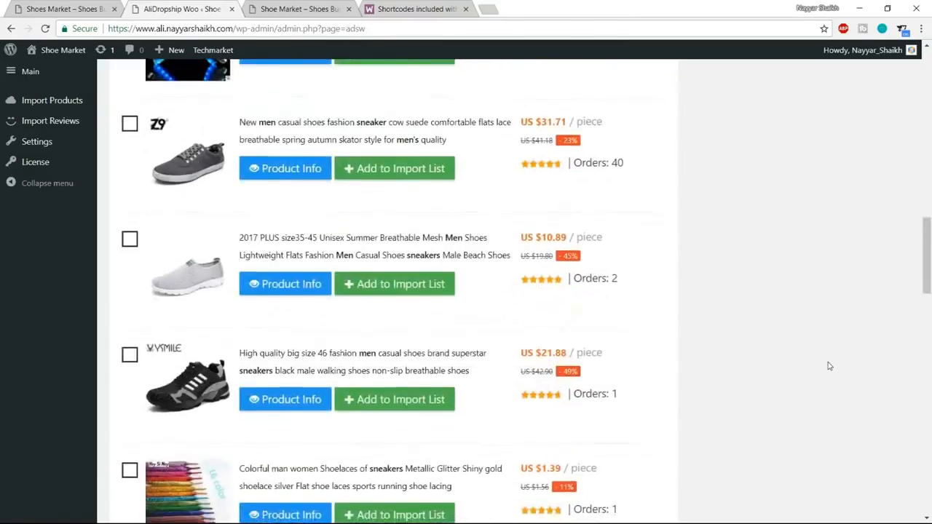
{"action": "scroll", "coordinate": [830, 379], "scroll_direction": "down", "scroll_amount": 2}
{"action": "scroll", "coordinate": [833, 408], "scroll_direction": "up", "scroll_amount": 14}
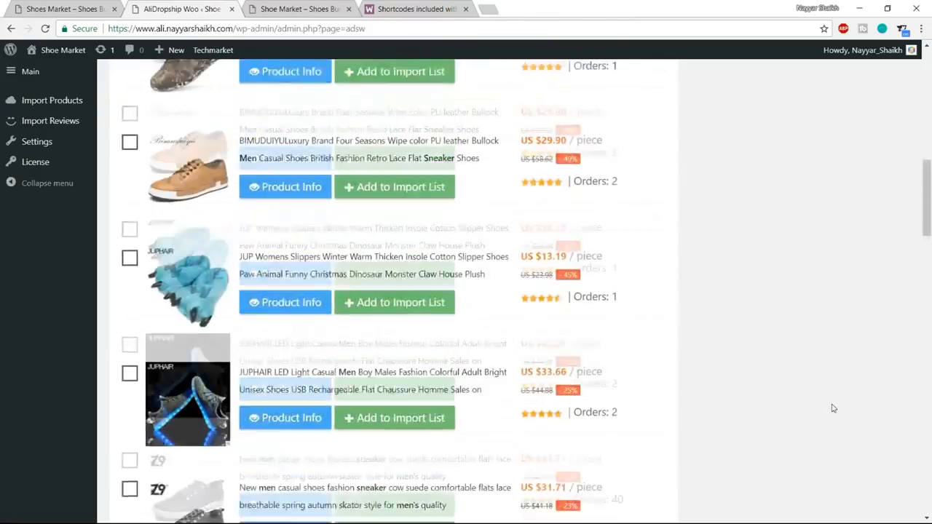
{"action": "scroll", "coordinate": [834, 409], "scroll_direction": "up", "scroll_amount": 5}
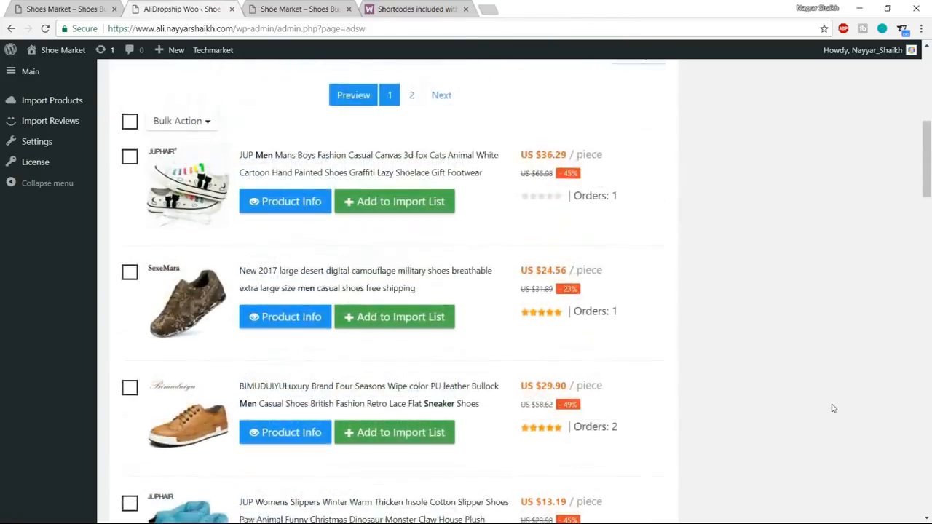
{"action": "scroll", "coordinate": [834, 408], "scroll_direction": "down", "scroll_amount": 1}
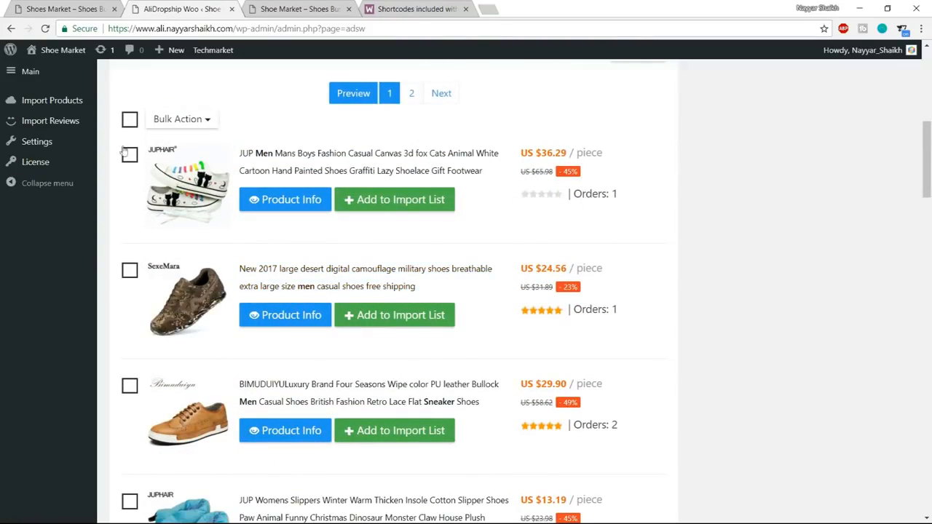
{"action": "left_click", "coordinate": [130, 121]}
{"action": "scroll", "coordinate": [130, 262], "scroll_direction": "down", "scroll_amount": 8}
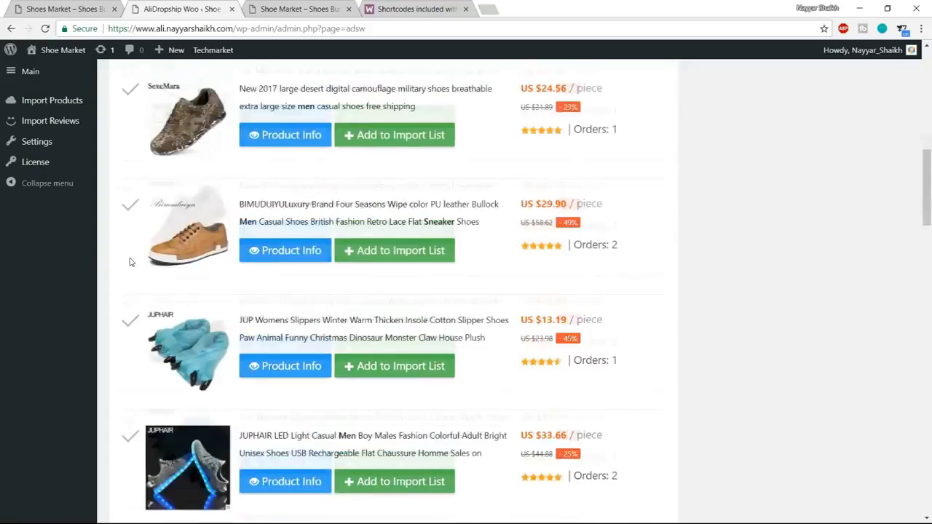
{"action": "scroll", "coordinate": [130, 271], "scroll_direction": "down", "scroll_amount": 6}
{"action": "scroll", "coordinate": [130, 277], "scroll_direction": "up", "scroll_amount": 10}
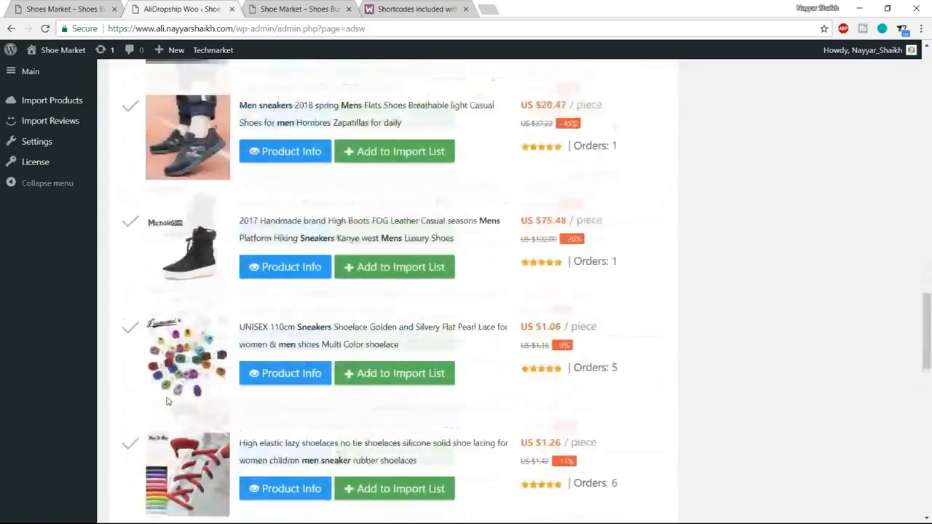
{"action": "scroll", "coordinate": [167, 401], "scroll_direction": "up", "scroll_amount": 10}
{"action": "scroll", "coordinate": [204, 243], "scroll_direction": "down", "scroll_amount": 4}
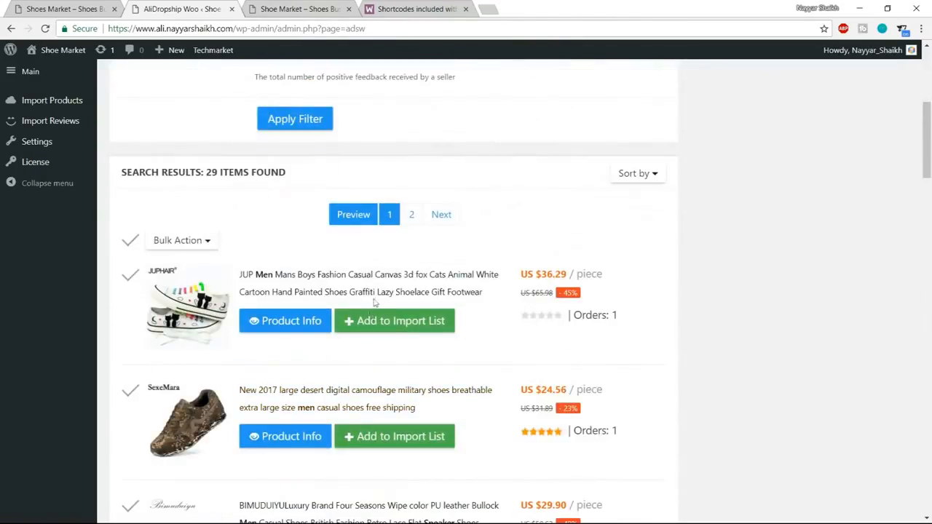
{"action": "left_click", "coordinate": [205, 241]}
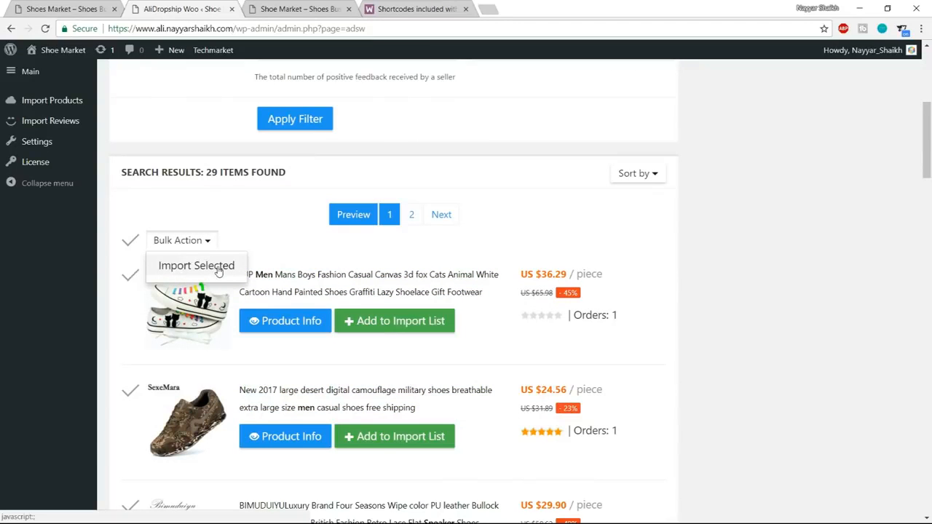
Clear the select-all and check only the BIMUDUIYU leather shoe and Z9 casual sneaker
{"action": "left_click", "coordinate": [270, 229]}
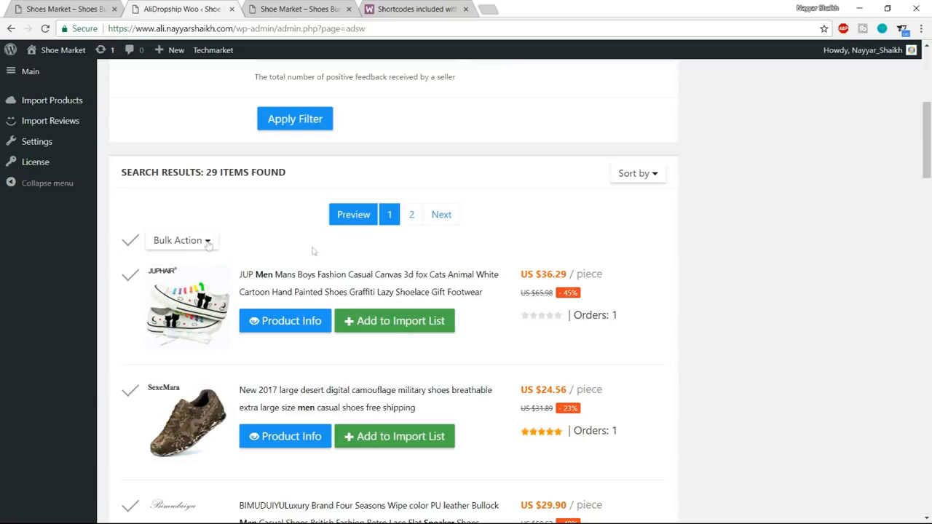
{"action": "left_click", "coordinate": [180, 243]}
{"action": "left_click", "coordinate": [132, 241]}
{"action": "left_click", "coordinate": [132, 241]}
{"action": "left_click", "coordinate": [133, 240]}
{"action": "scroll", "coordinate": [641, 248], "scroll_direction": "down", "scroll_amount": 3}
{"action": "left_click", "coordinate": [130, 326]}
{"action": "scroll", "coordinate": [186, 321], "scroll_direction": "down", "scroll_amount": 7}
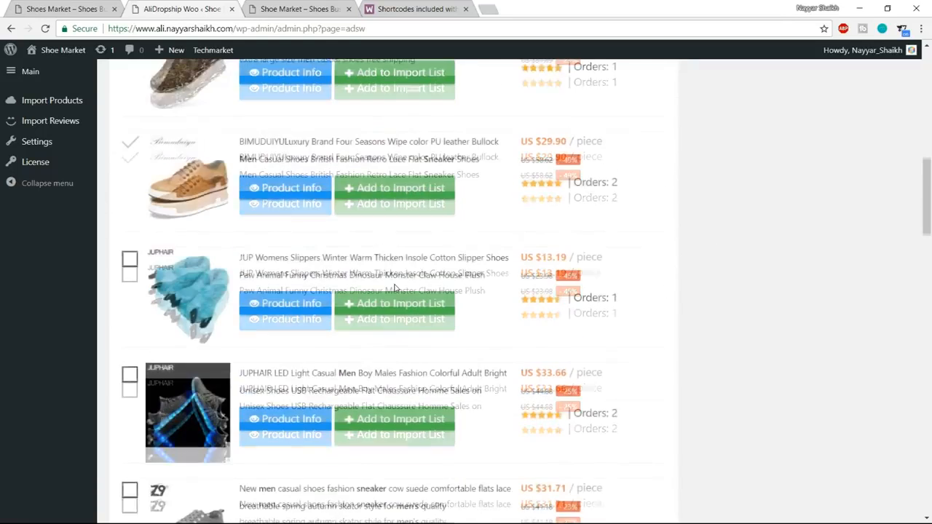
{"action": "left_click", "coordinate": [129, 252]}
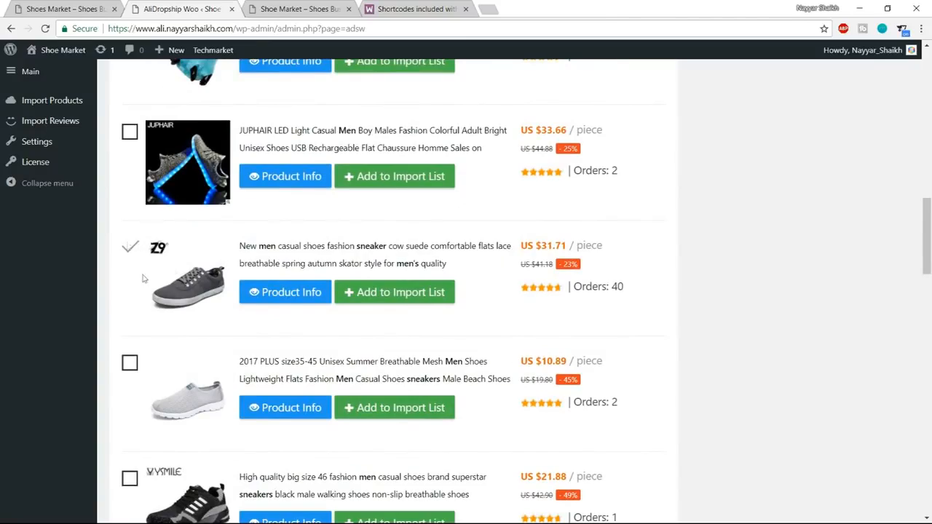
Import the checked products with the Import Selected bulk action
{"action": "scroll", "coordinate": [143, 278], "scroll_direction": "up", "scroll_amount": 2}
{"action": "scroll", "coordinate": [179, 298], "scroll_direction": "up", "scroll_amount": 5}
{"action": "scroll", "coordinate": [178, 298], "scroll_direction": "up", "scroll_amount": 2}
{"action": "left_click", "coordinate": [180, 242]}
{"action": "scroll", "coordinate": [195, 303], "scroll_direction": "down", "scroll_amount": 1}
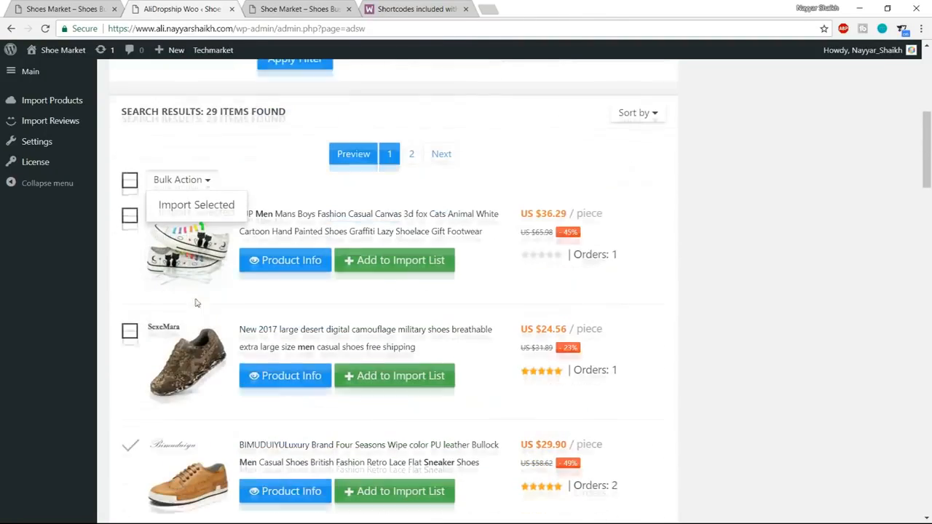
{"action": "left_click", "coordinate": [195, 207]}
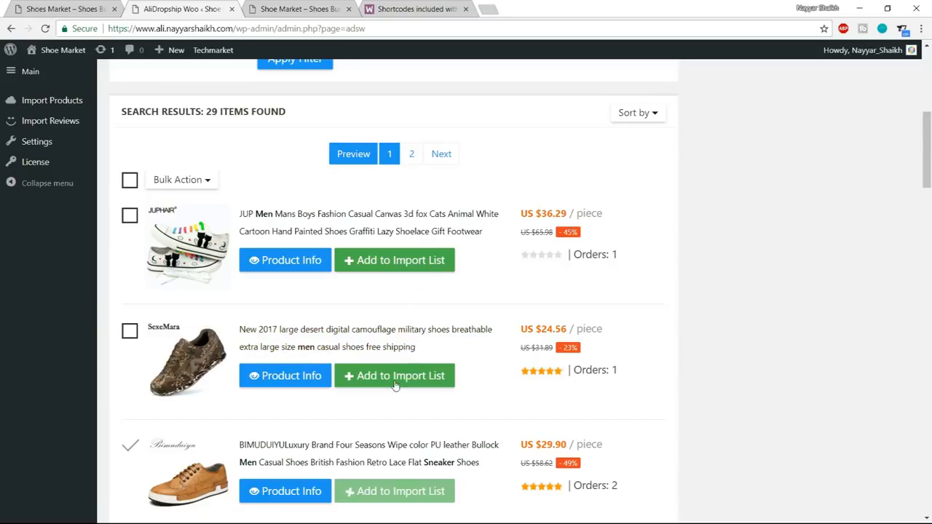
Go to page 2 of the search results
{"action": "scroll", "coordinate": [466, 292], "scroll_direction": "down", "scroll_amount": 6}
{"action": "scroll", "coordinate": [412, 355], "scroll_direction": "down", "scroll_amount": 20}
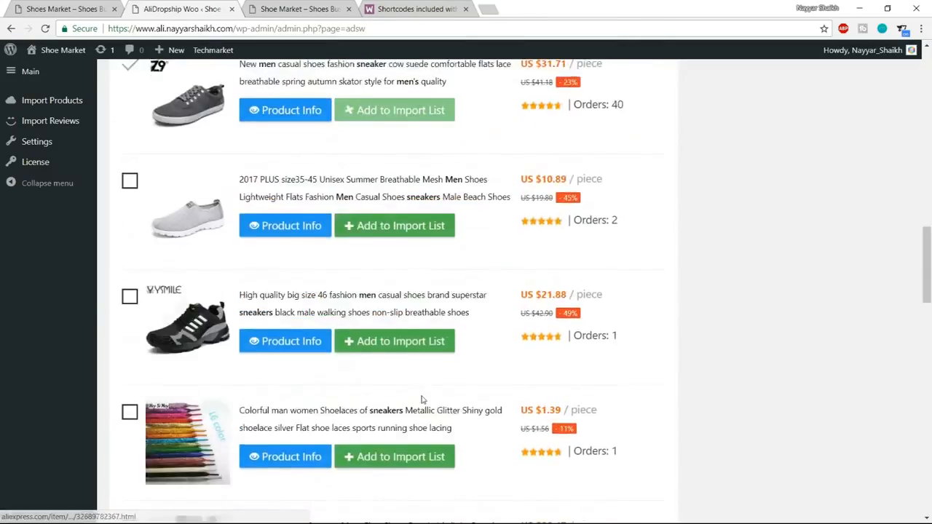
{"action": "scroll", "coordinate": [452, 463], "scroll_direction": "up", "scroll_amount": 20}
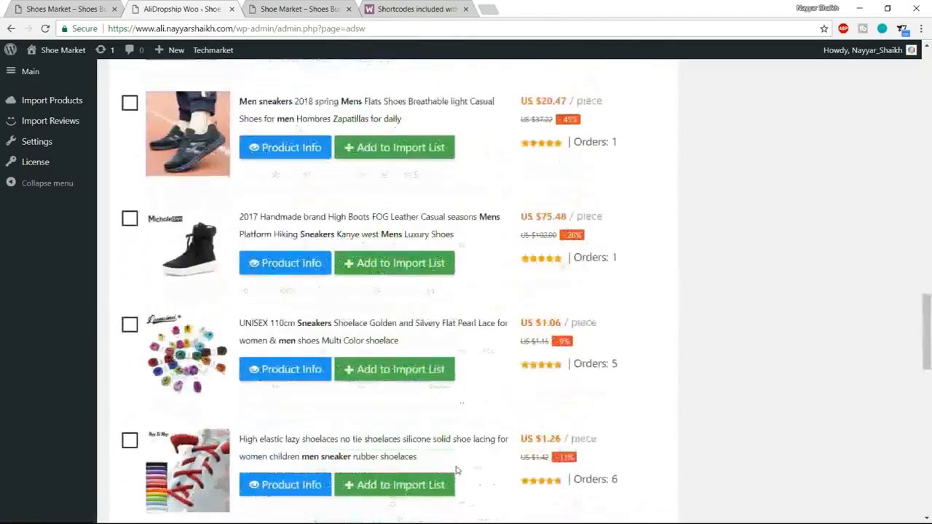
{"action": "scroll", "coordinate": [460, 471], "scroll_direction": "down", "scroll_amount": 1}
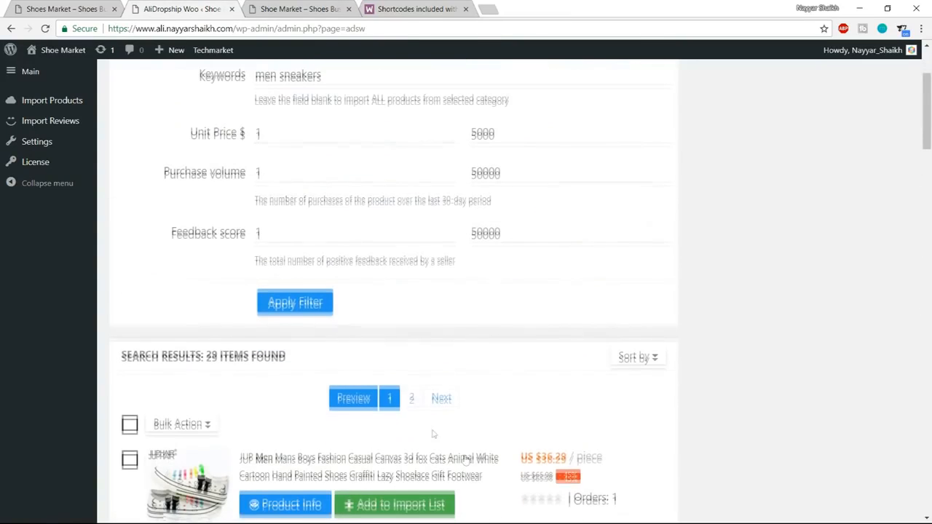
{"action": "left_click", "coordinate": [414, 399]}
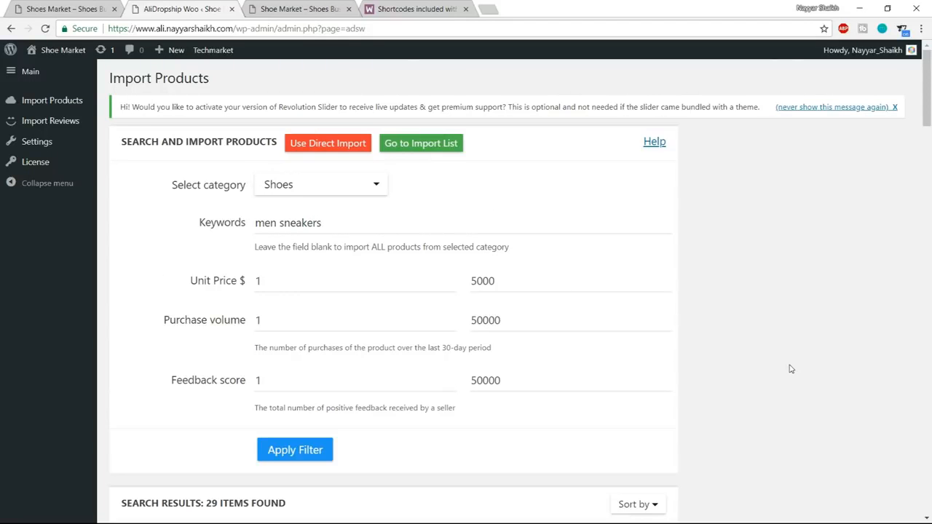
Open aliexpress.com in a new tab and go to Bags & Shoes > Men's Shoes
{"action": "left_click", "coordinate": [489, 10]}
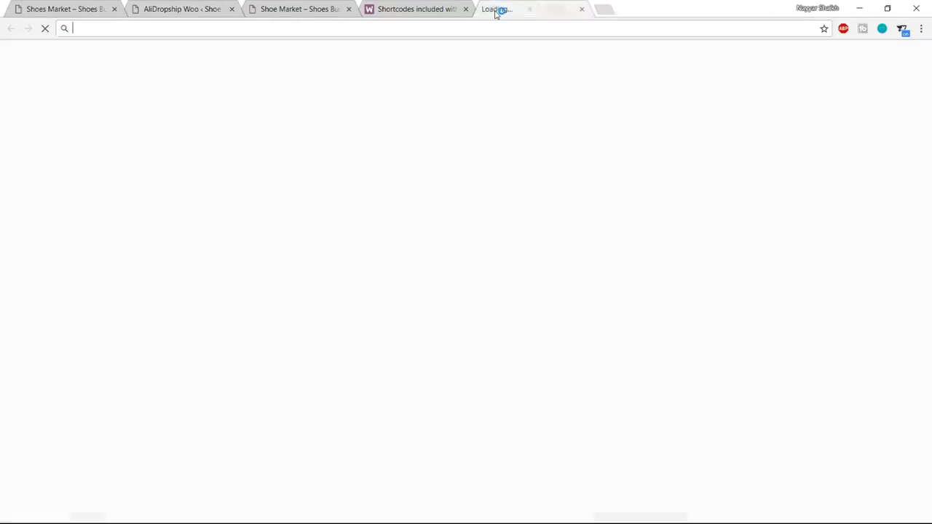
{"action": "type", "text": "aliexpress.com"}
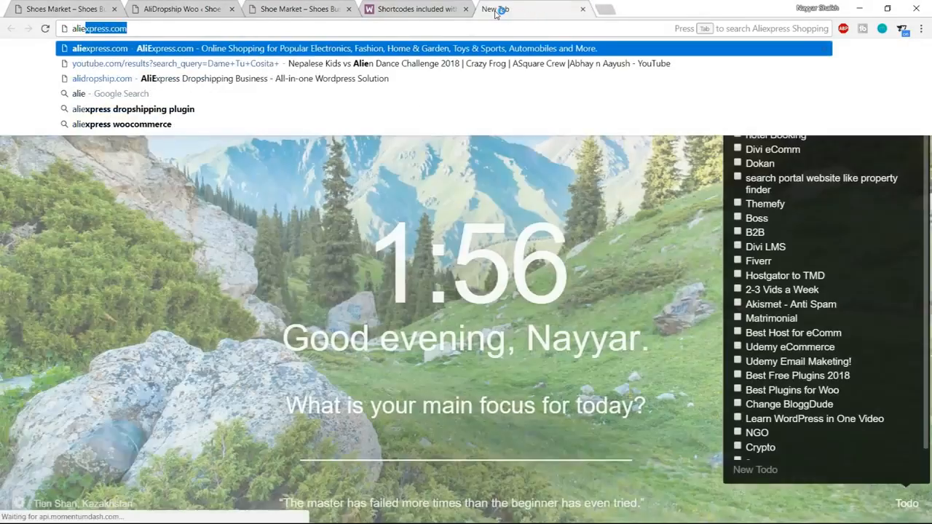
{"action": "key", "text": "Return"}
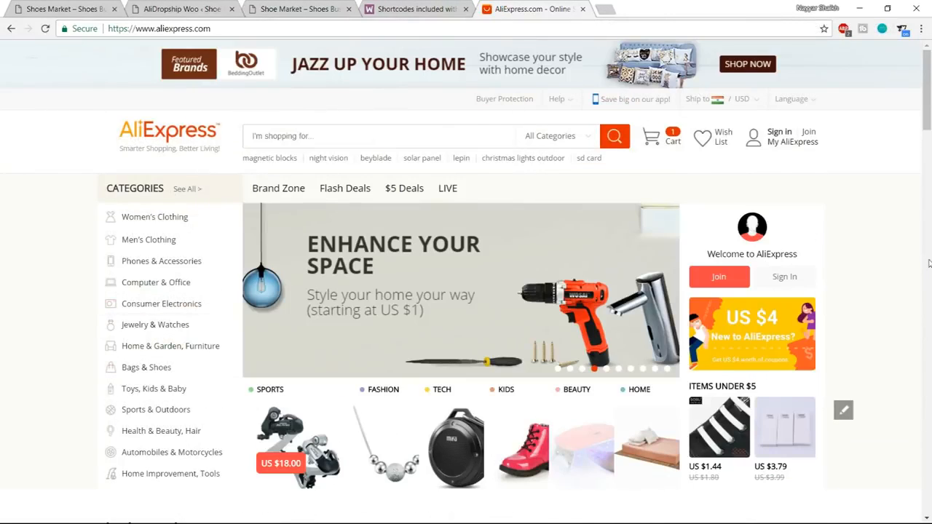
{"action": "mouse_move", "coordinate": [138, 371]}
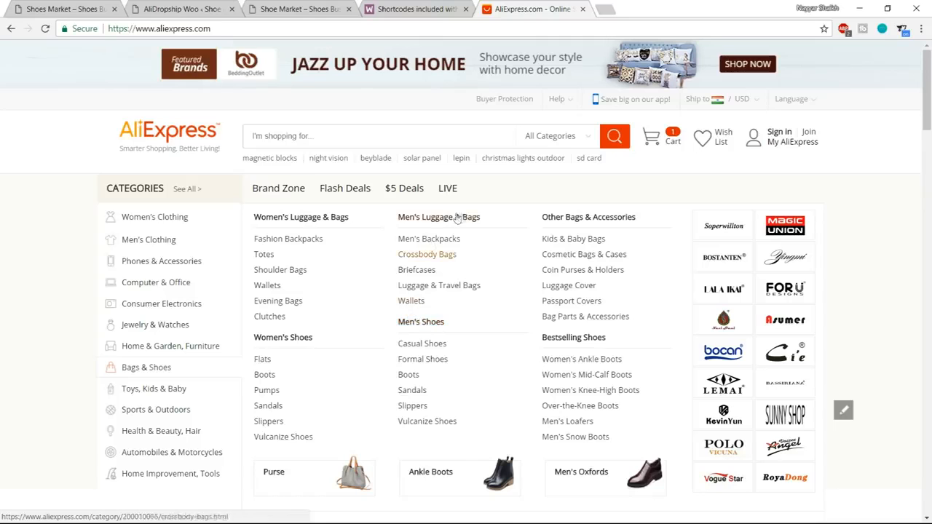
{"action": "left_click", "coordinate": [421, 331]}
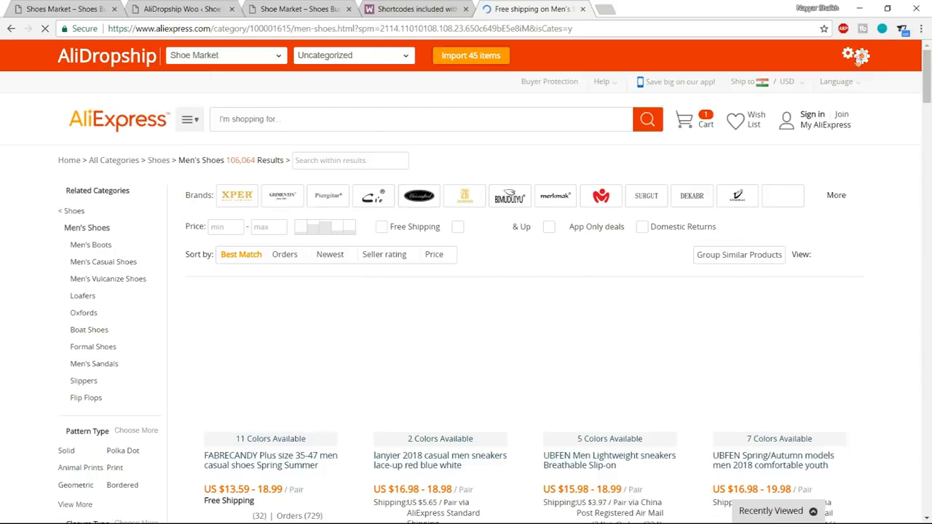
{"action": "left_click", "coordinate": [902, 29]}
{"action": "left_click", "coordinate": [691, 2]}
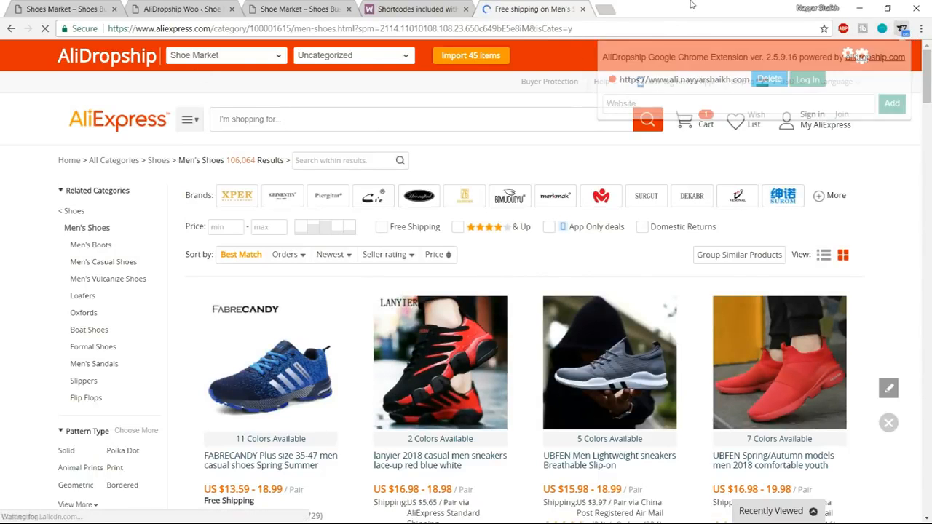
{"action": "left_click", "coordinate": [154, 6]}
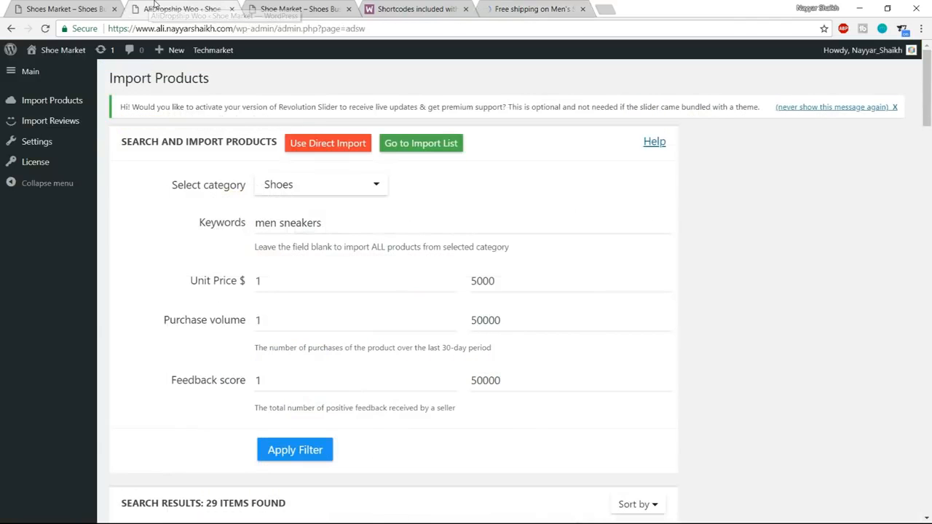
{"action": "left_click", "coordinate": [569, 6]}
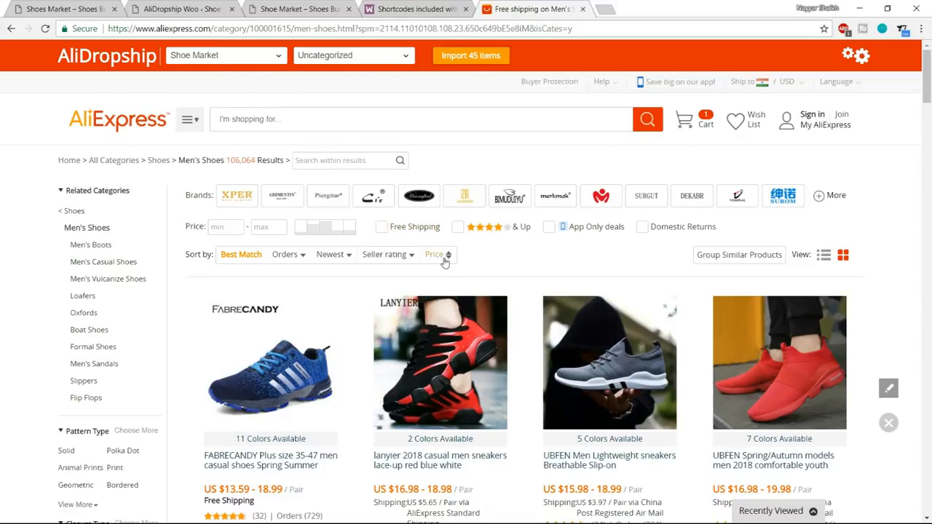
{"action": "scroll", "coordinate": [854, 331], "scroll_direction": "down", "scroll_amount": 3}
{"action": "scroll", "coordinate": [849, 343], "scroll_direction": "down", "scroll_amount": 10}
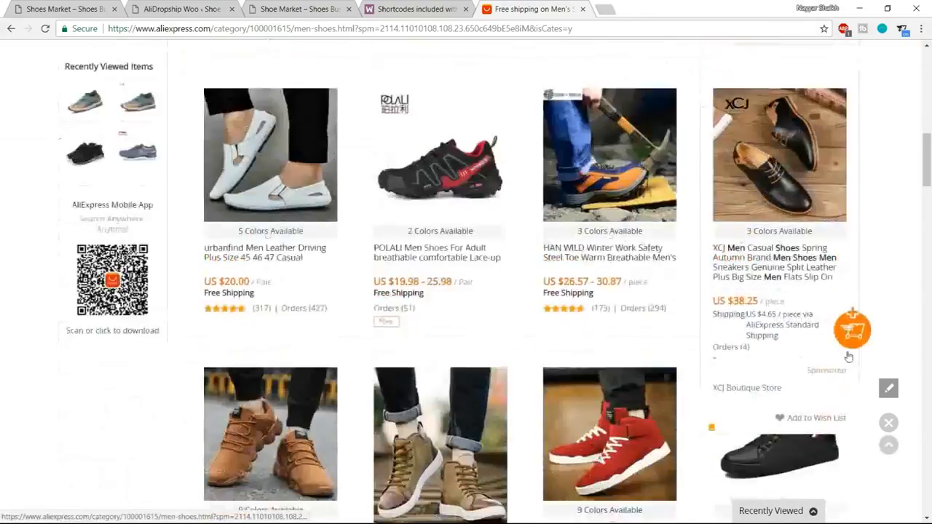
{"action": "scroll", "coordinate": [469, 409], "scroll_direction": "up", "scroll_amount": 15}
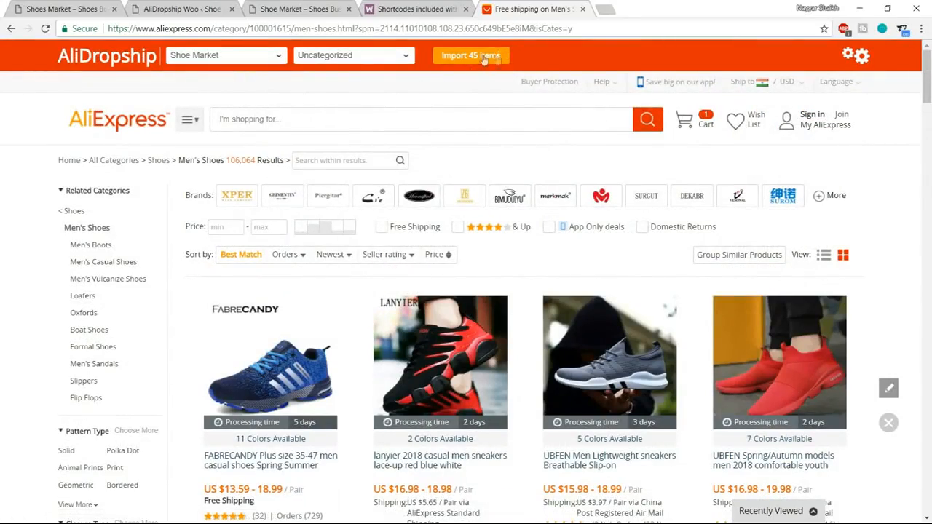
{"action": "mouse_move", "coordinate": [775, 117]}
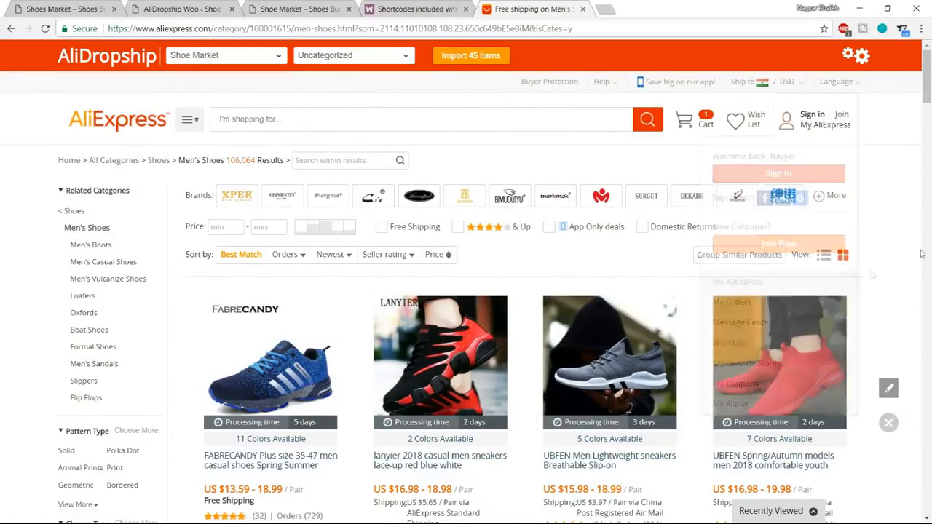
{"action": "left_click", "coordinate": [345, 57]}
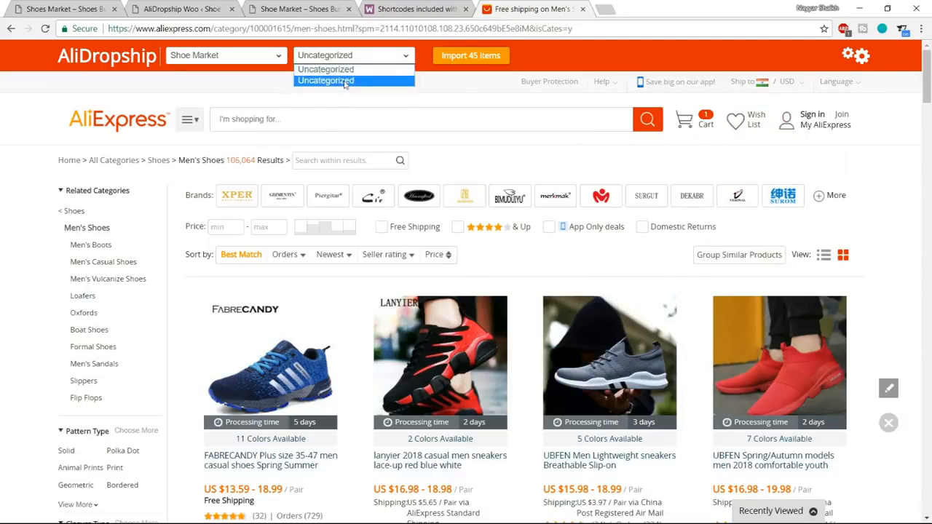
{"action": "left_click", "coordinate": [475, 99]}
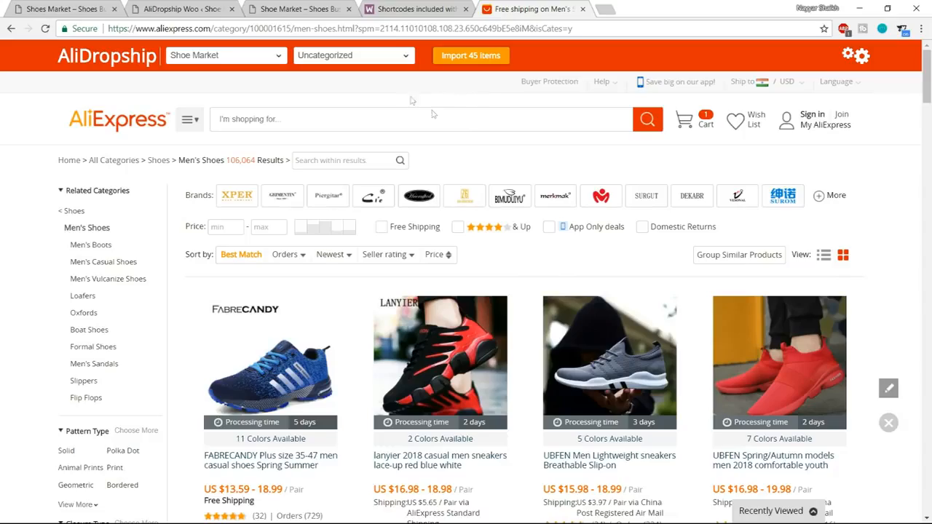
{"action": "scroll", "coordinate": [886, 211], "scroll_direction": "down", "scroll_amount": 3}
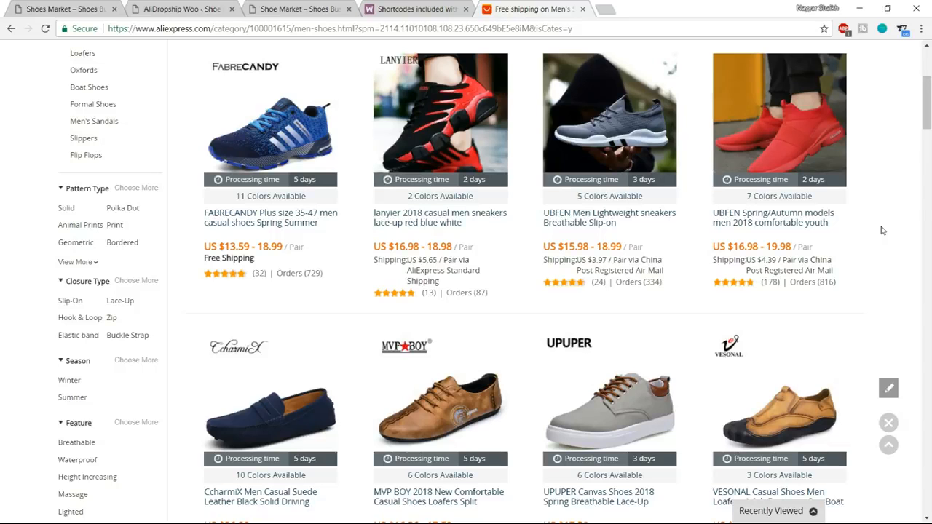
{"action": "scroll", "coordinate": [920, 291], "scroll_direction": "up", "scroll_amount": 3}
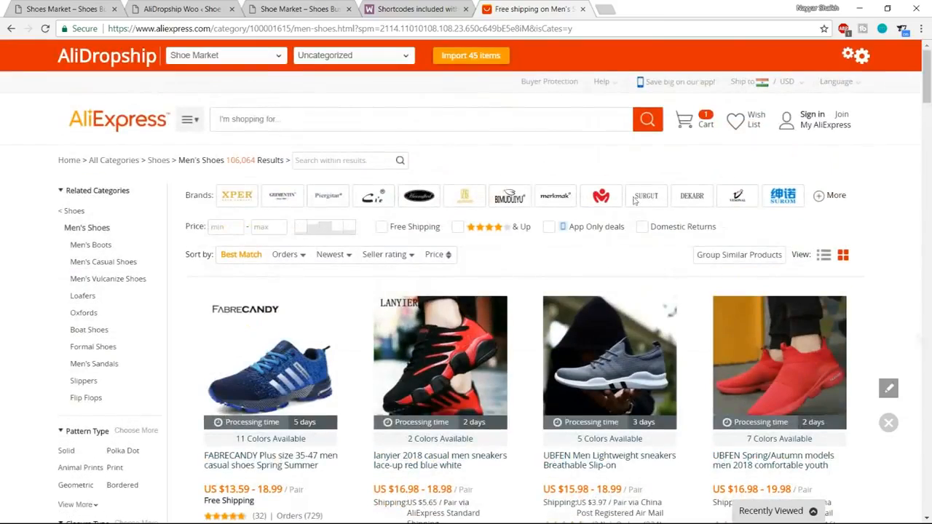
{"action": "left_click", "coordinate": [73, 13]}
Back in WordPress, expand the admin menu and go to Products > Categories
{"action": "left_click", "coordinate": [195, 13]}
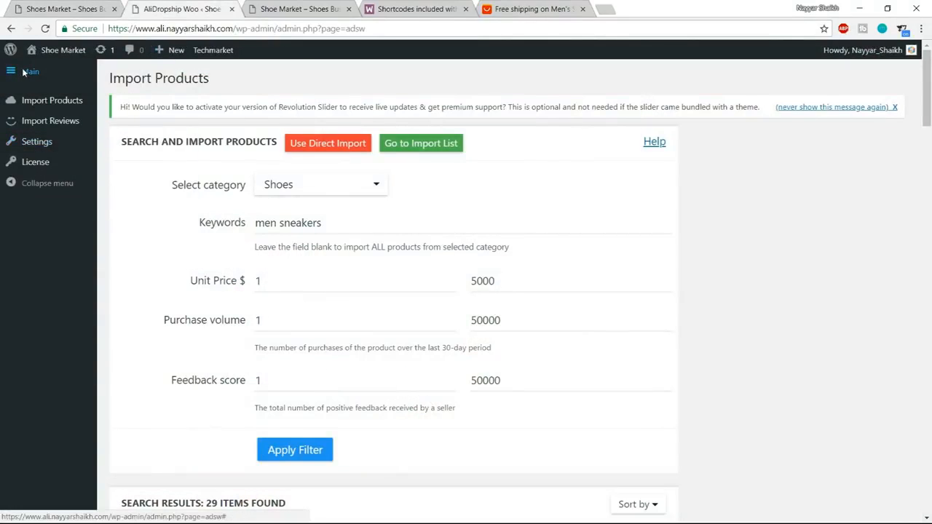
{"action": "left_click", "coordinate": [24, 72]}
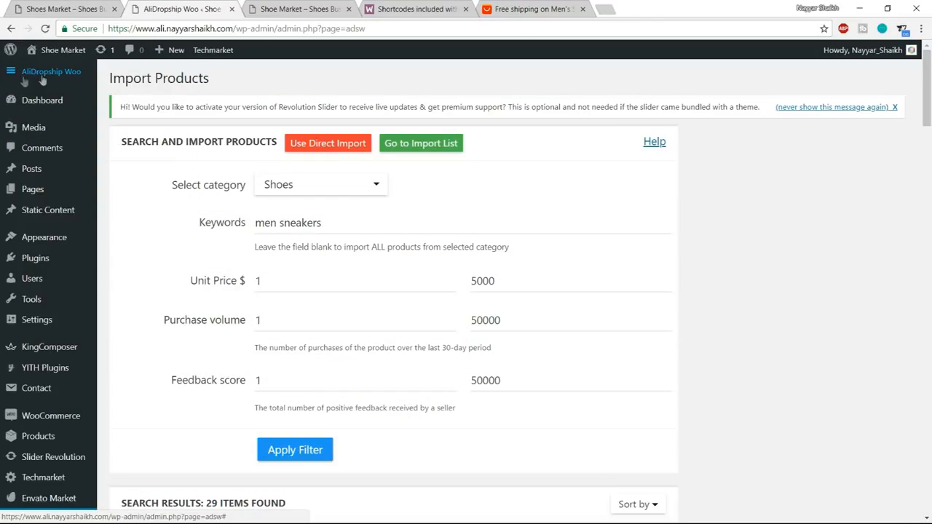
{"action": "mouse_move", "coordinate": [50, 284]}
{"action": "scroll", "coordinate": [50, 284], "scroll_direction": "down", "scroll_amount": 4}
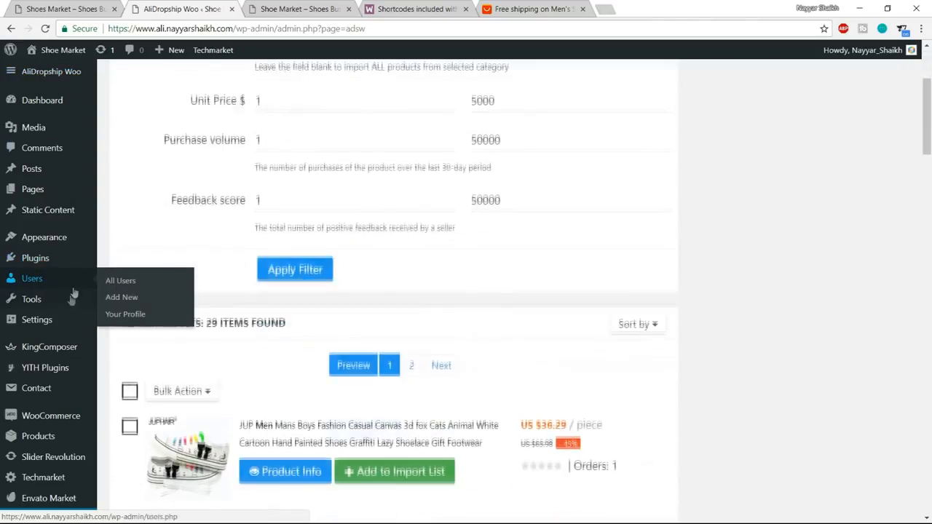
{"action": "scroll", "coordinate": [55, 328], "scroll_direction": "up", "scroll_amount": 4}
{"action": "mouse_move", "coordinate": [50, 259]}
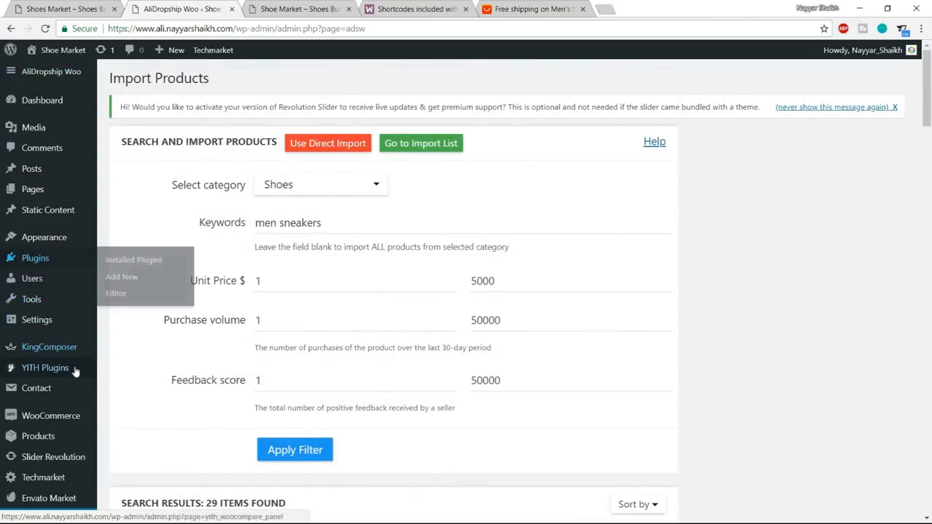
{"action": "scroll", "coordinate": [73, 365], "scroll_direction": "down", "scroll_amount": 1}
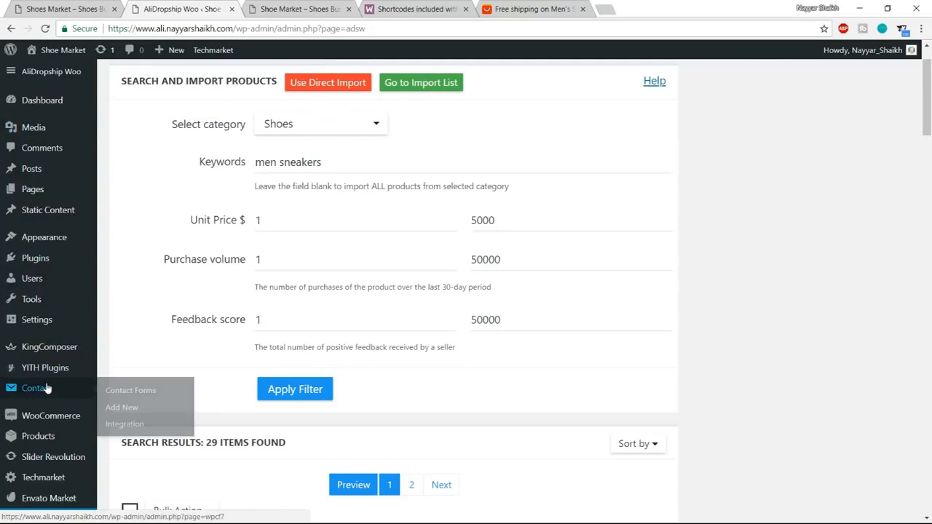
{"action": "mouse_move", "coordinate": [56, 440]}
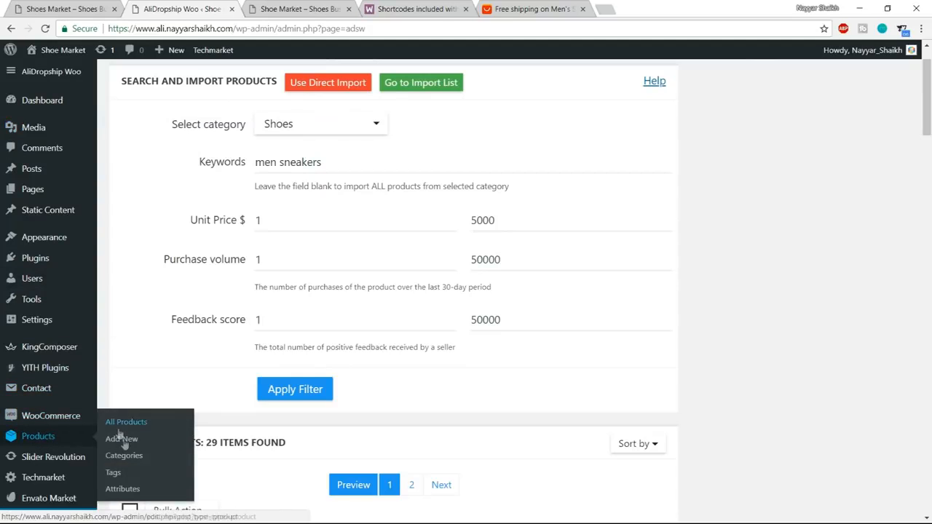
{"action": "left_click", "coordinate": [139, 457]}
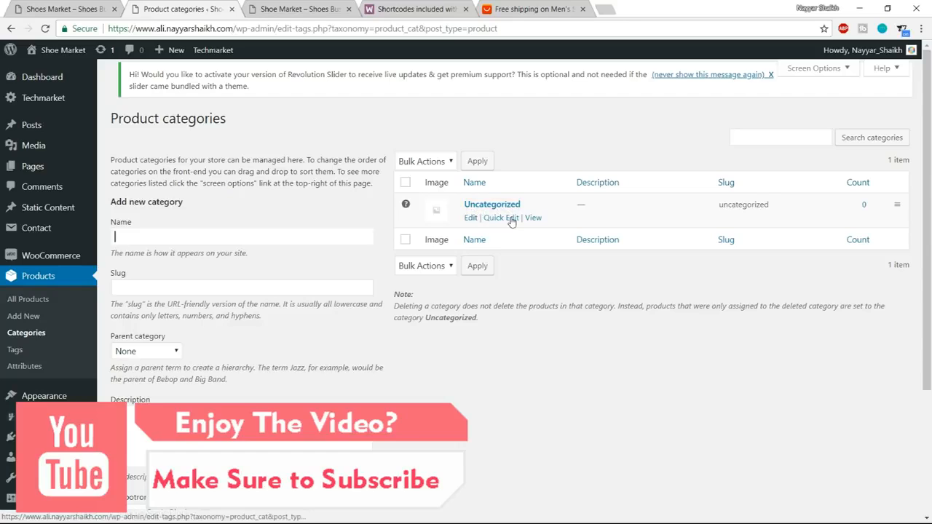
Edit the Uncategorized category and replace its name with Upuper
{"action": "left_click", "coordinate": [471, 226]}
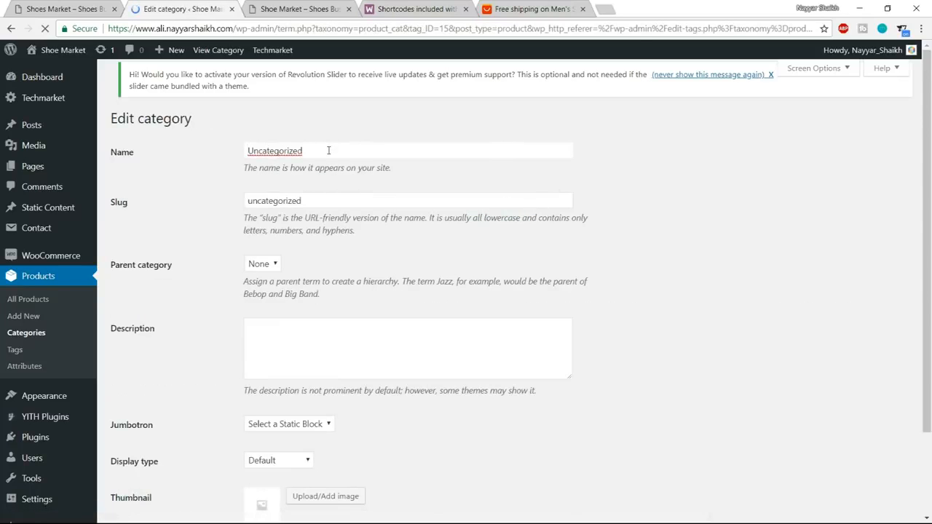
{"action": "left_click_drag", "start_coordinate": [328, 150], "coordinate": [231, 146]}
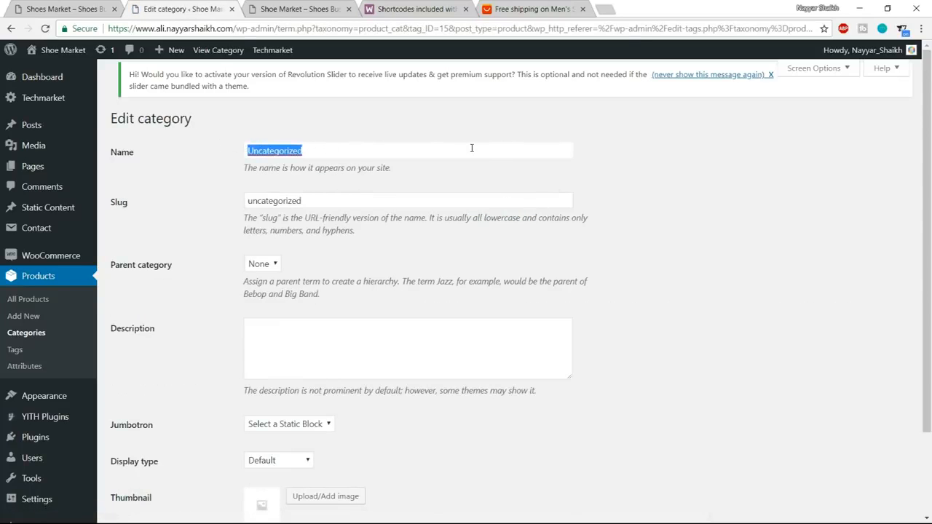
{"action": "left_click", "coordinate": [510, 9]}
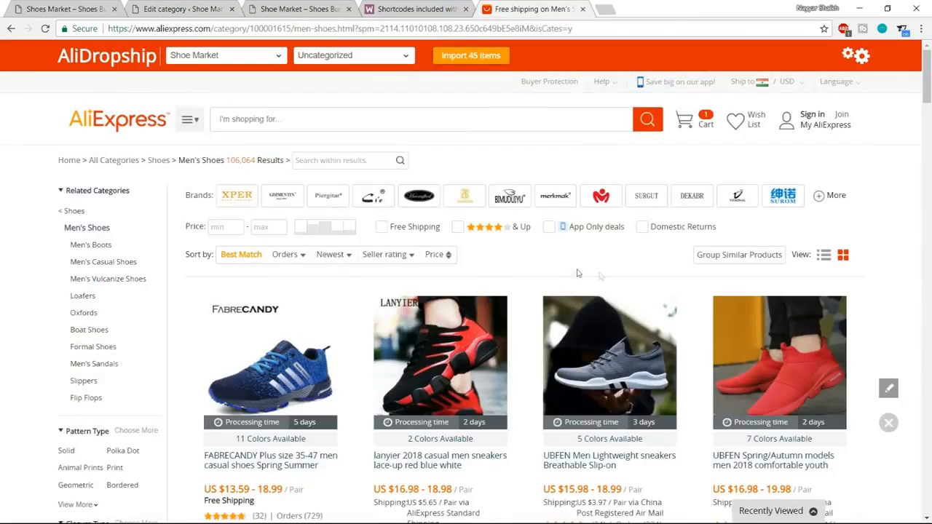
{"action": "scroll", "coordinate": [867, 213], "scroll_direction": "down", "scroll_amount": 1}
{"action": "scroll", "coordinate": [867, 214], "scroll_direction": "down", "scroll_amount": 6}
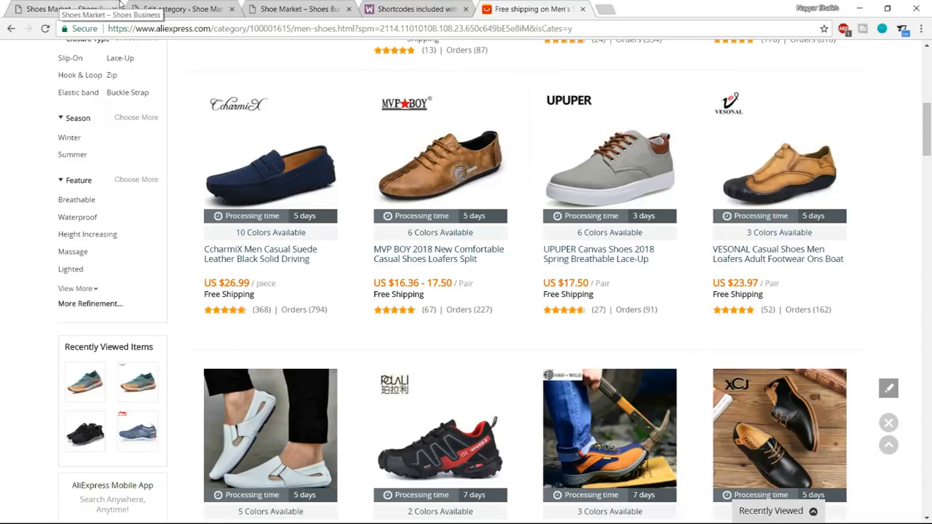
{"action": "left_click", "coordinate": [65, 8]}
{"action": "left_click", "coordinate": [182, 9]}
{"action": "type", "text": "Upepur"}
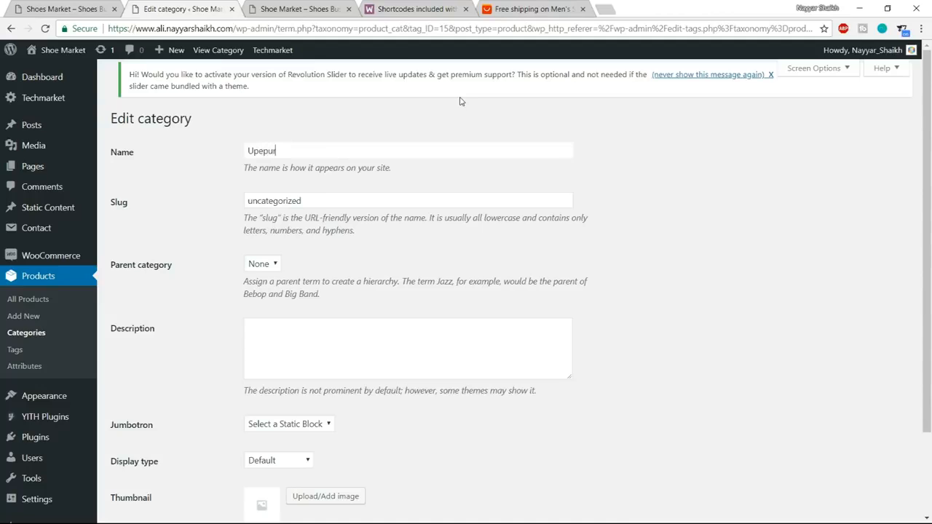
{"action": "left_click", "coordinate": [562, 6]}
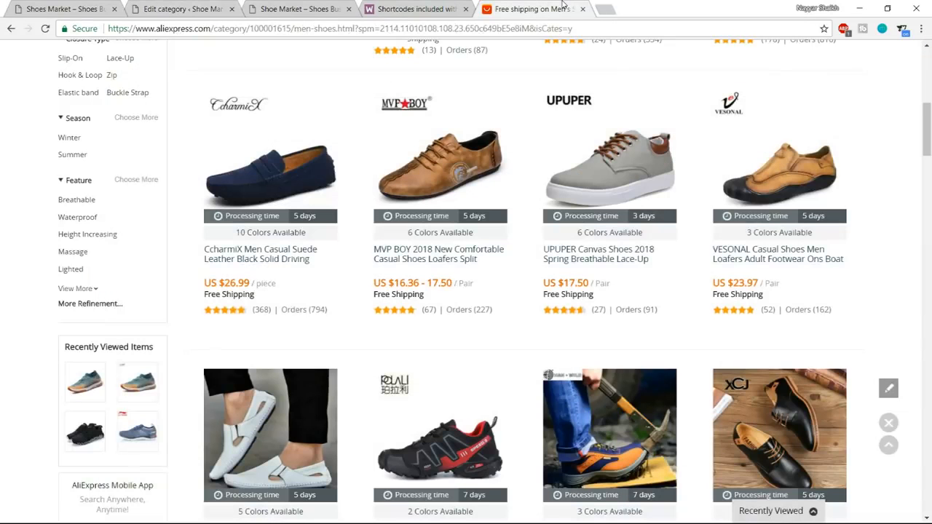
{"action": "left_click", "coordinate": [68, 7]}
{"action": "left_click", "coordinate": [182, 7]}
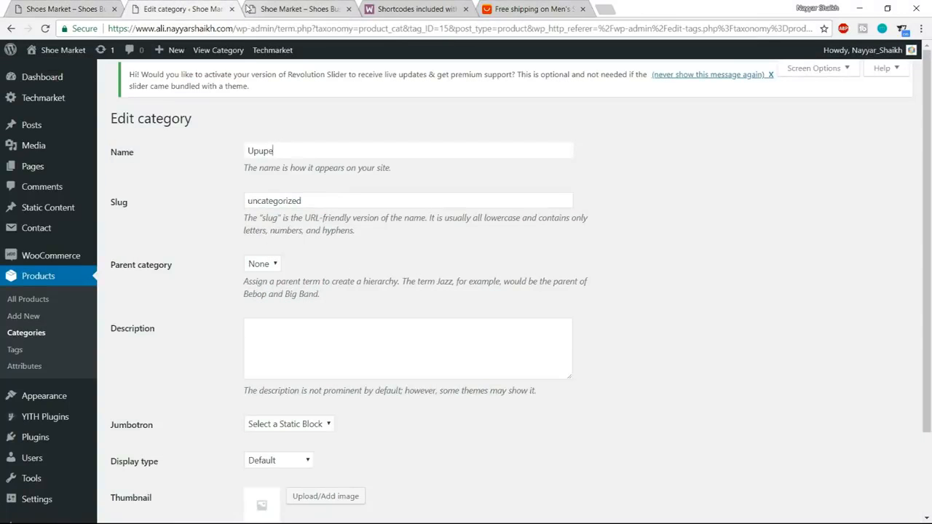
Copy Upuper into the slug, keep Default display type, and update the category
{"action": "key", "text": "ctrl+a"}
{"action": "key", "text": "ctrl+c"}
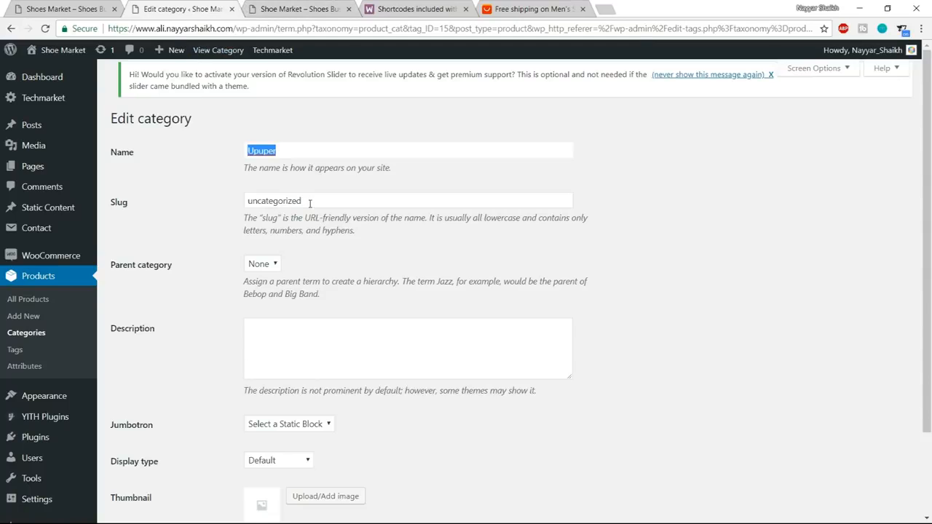
{"action": "left_click", "coordinate": [318, 193]}
{"action": "key", "text": "ctrl+a"}
{"action": "key", "text": "ctrl+v"}
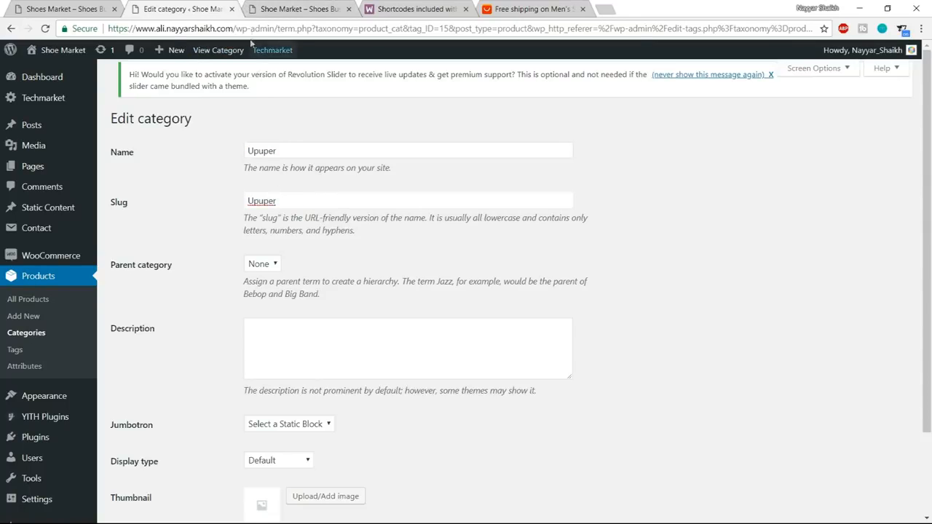
{"action": "left_click", "coordinate": [734, 204]}
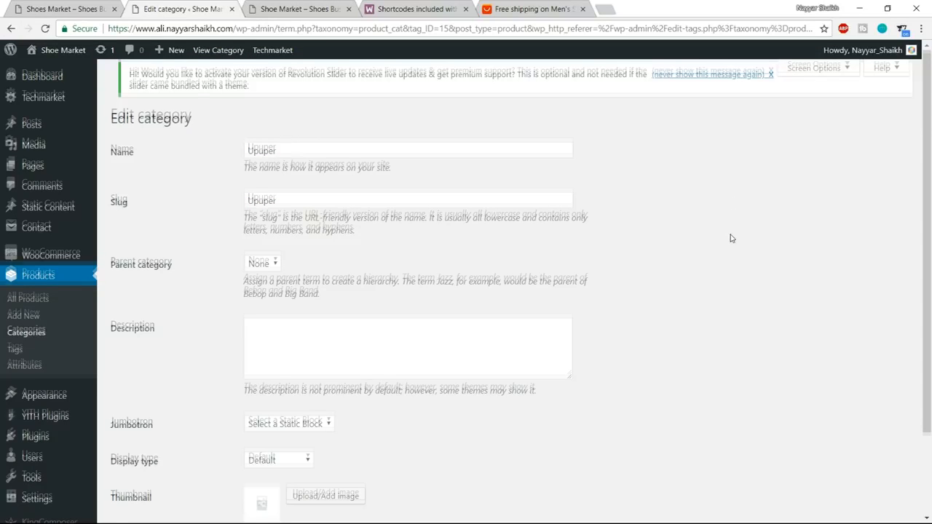
{"action": "scroll", "coordinate": [732, 238], "scroll_direction": "down", "scroll_amount": 3}
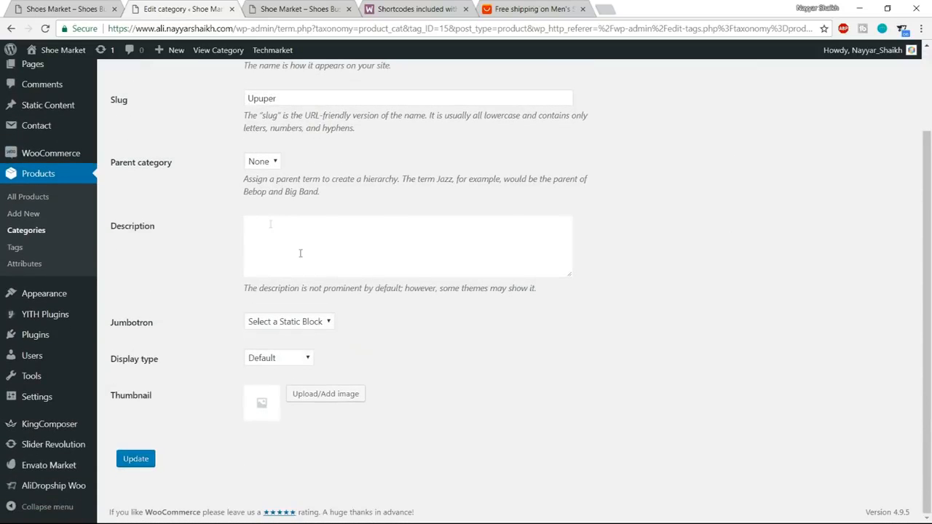
{"action": "left_click", "coordinate": [305, 360]}
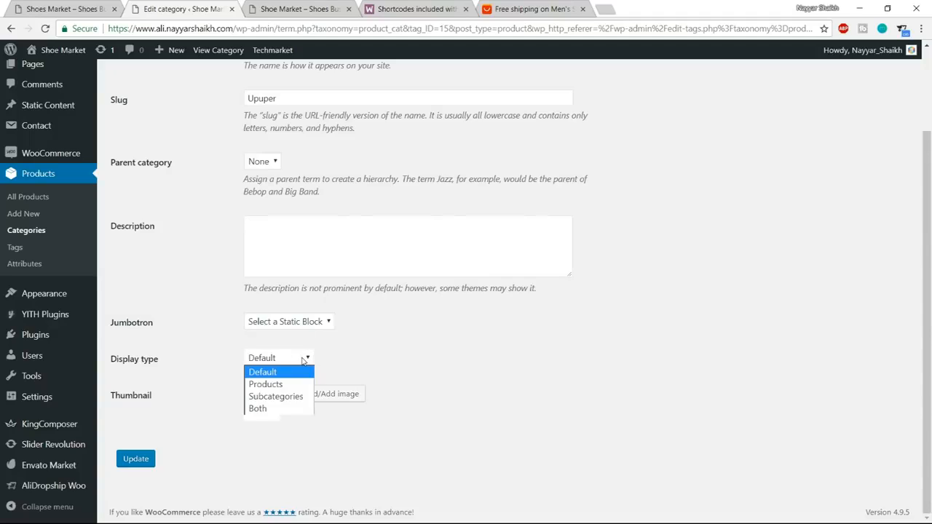
{"action": "left_click", "coordinate": [304, 359]}
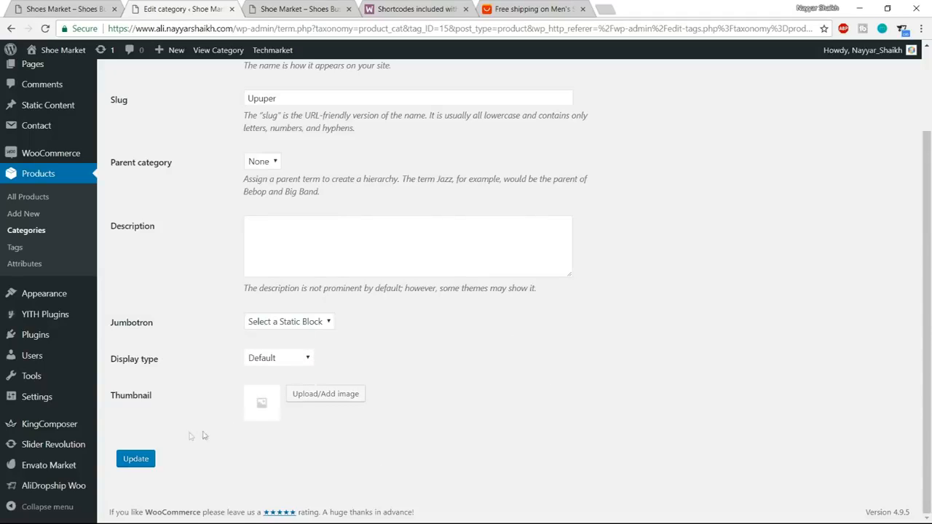
{"action": "left_click", "coordinate": [137, 460]}
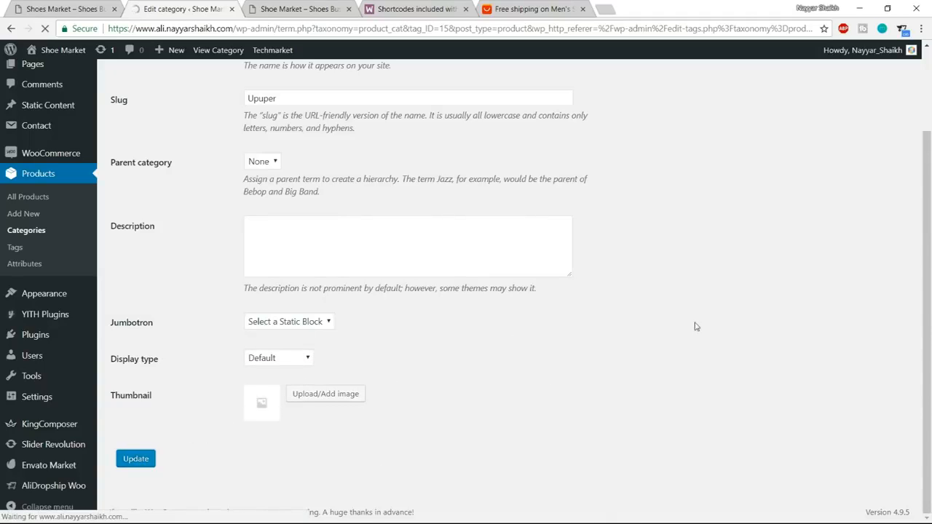
{"action": "left_click", "coordinate": [533, 9]}
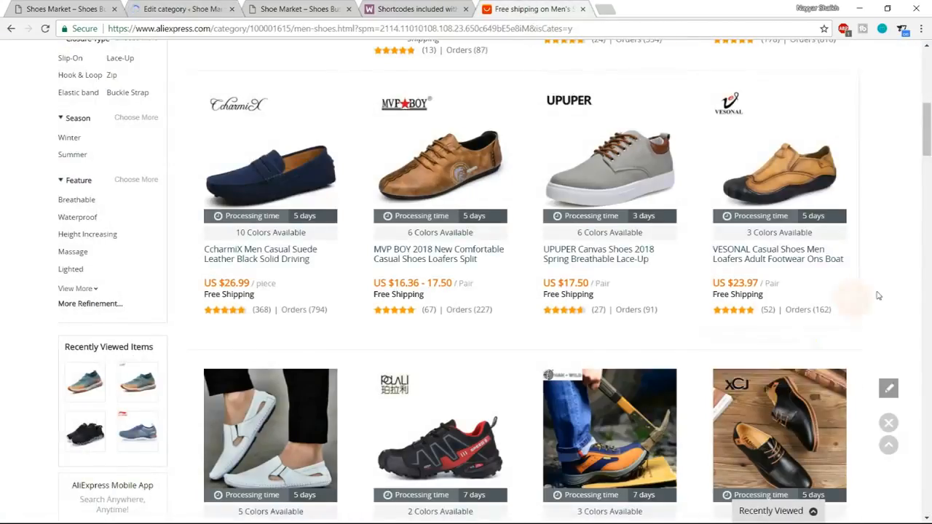
Search AliExpress for 'men sneakers' using the search suggestion
{"action": "scroll", "coordinate": [909, 329], "scroll_direction": "down", "scroll_amount": 5}
{"action": "scroll", "coordinate": [919, 353], "scroll_direction": "up", "scroll_amount": 10}
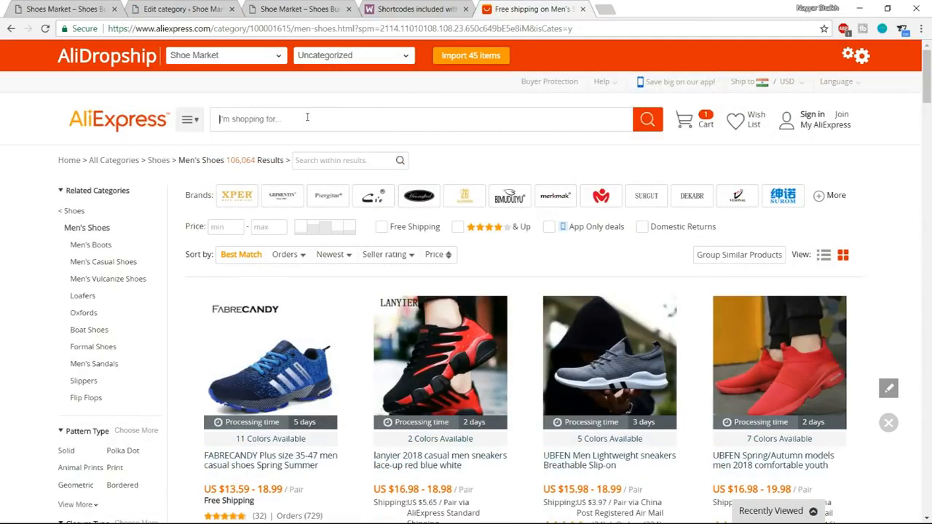
{"action": "left_click", "coordinate": [307, 118]}
{"action": "type", "text": "men sneak"}
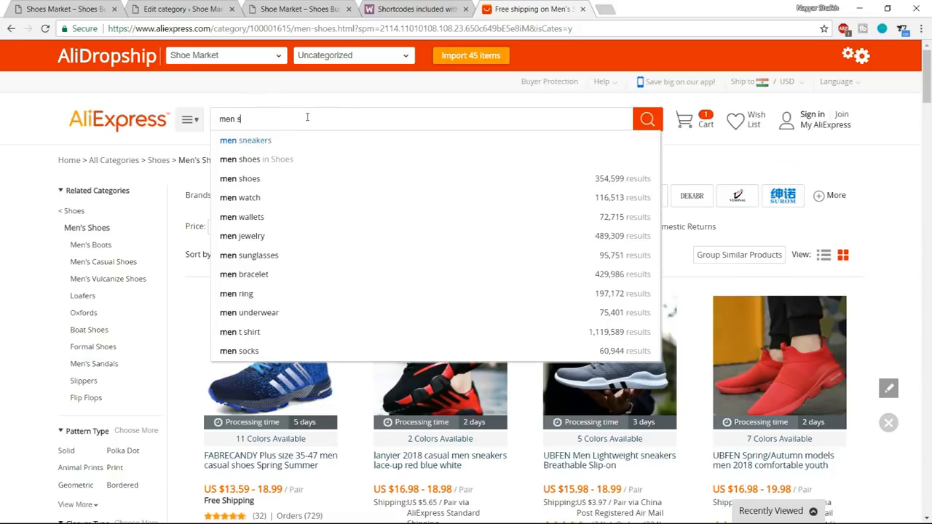
{"action": "left_click", "coordinate": [304, 139]}
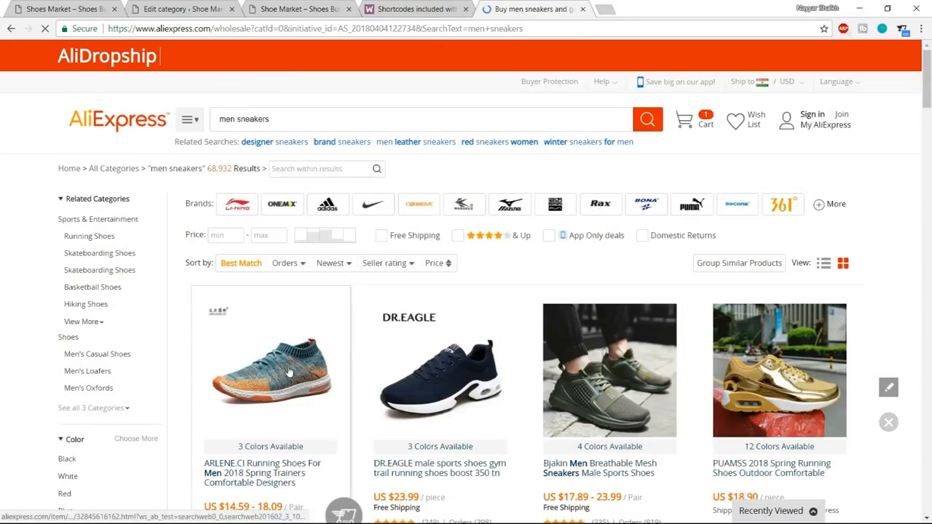
{"action": "scroll", "coordinate": [276, 262], "scroll_direction": "down", "scroll_amount": 2}
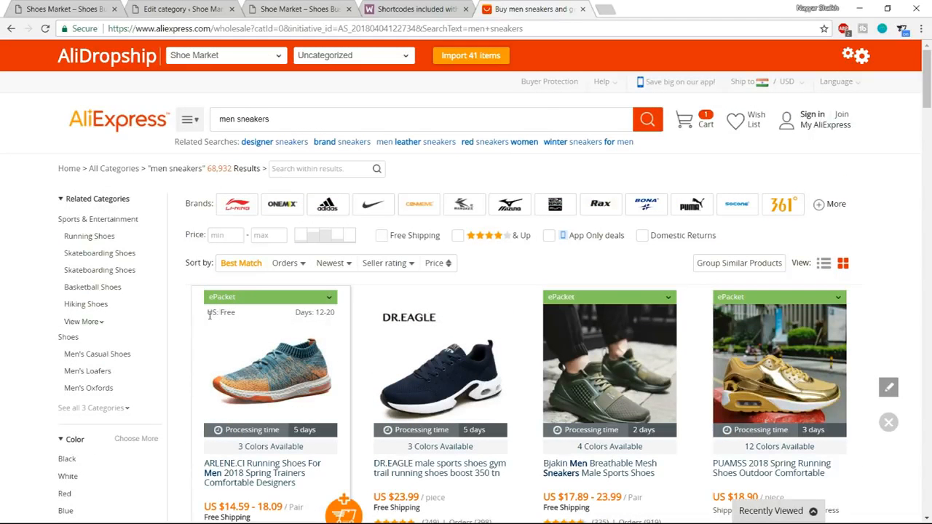
Check the listings' US free shipping, 12-20 day delivery and ePacket shipping labels
{"action": "left_click_drag", "start_coordinate": [207, 314], "coordinate": [229, 314]}
{"action": "left_click", "coordinate": [206, 314]}
{"action": "left_click_drag", "start_coordinate": [208, 313], "coordinate": [232, 313]}
{"action": "left_click", "coordinate": [238, 315]}
{"action": "scroll", "coordinate": [283, 372], "scroll_direction": "down", "scroll_amount": 1}
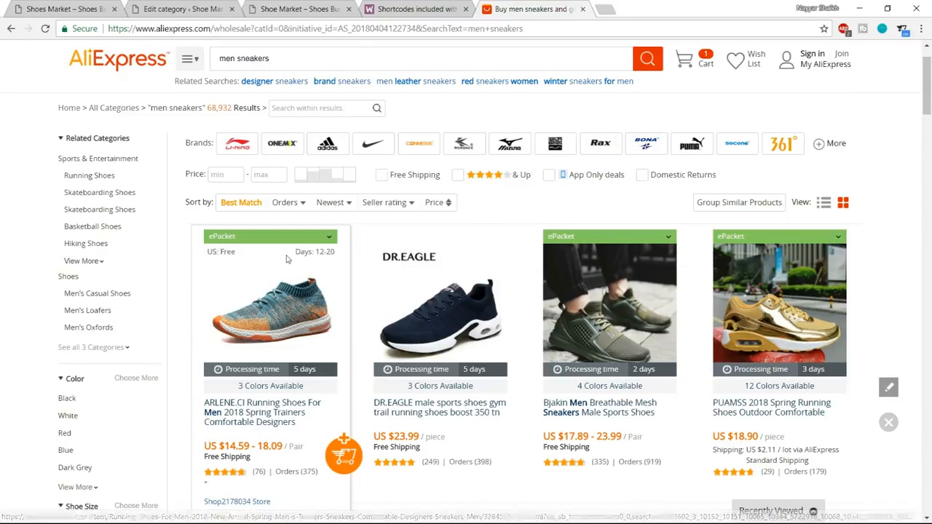
{"action": "left_click_drag", "start_coordinate": [296, 251], "coordinate": [334, 250]}
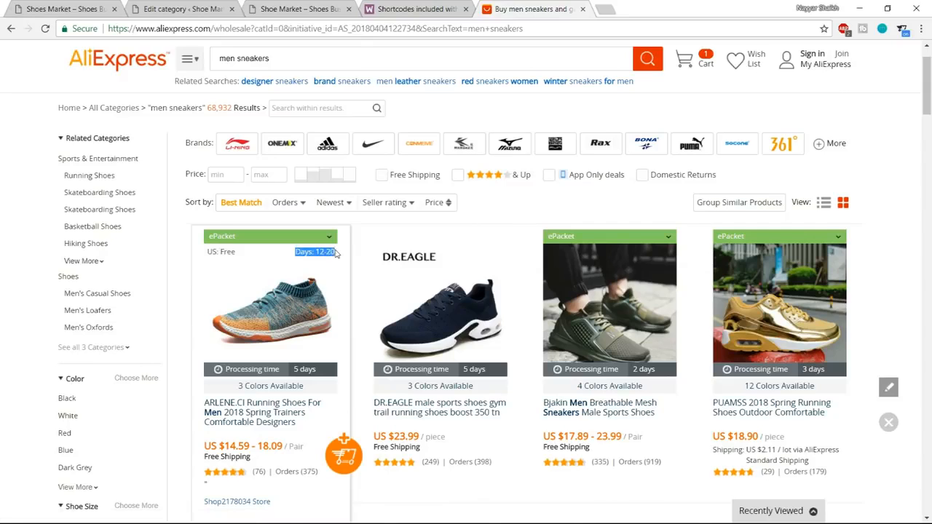
{"action": "left_click", "coordinate": [329, 252]}
{"action": "mouse_move", "coordinate": [264, 244]}
{"action": "left_click_drag", "start_coordinate": [244, 239], "coordinate": [206, 239]}
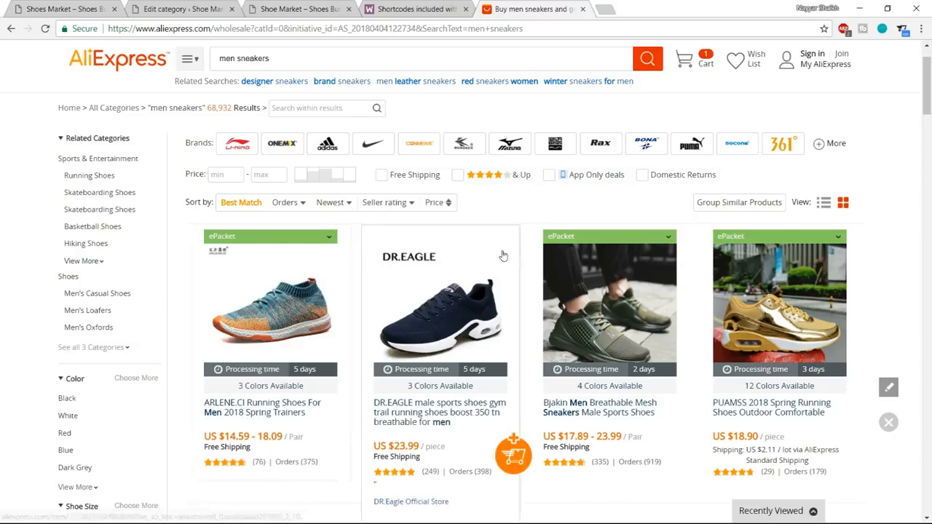
{"action": "scroll", "coordinate": [777, 284], "scroll_direction": "down", "scroll_amount": 2}
{"action": "scroll", "coordinate": [778, 284], "scroll_direction": "down", "scroll_amount": 3}
{"action": "scroll", "coordinate": [928, 292], "scroll_direction": "up", "scroll_amount": 2}
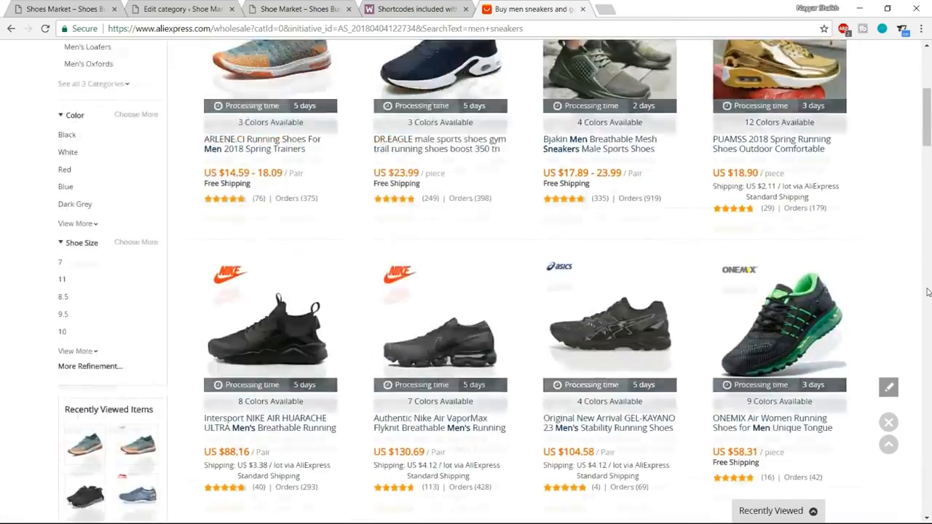
{"action": "scroll", "coordinate": [928, 293], "scroll_direction": "up", "scroll_amount": 3}
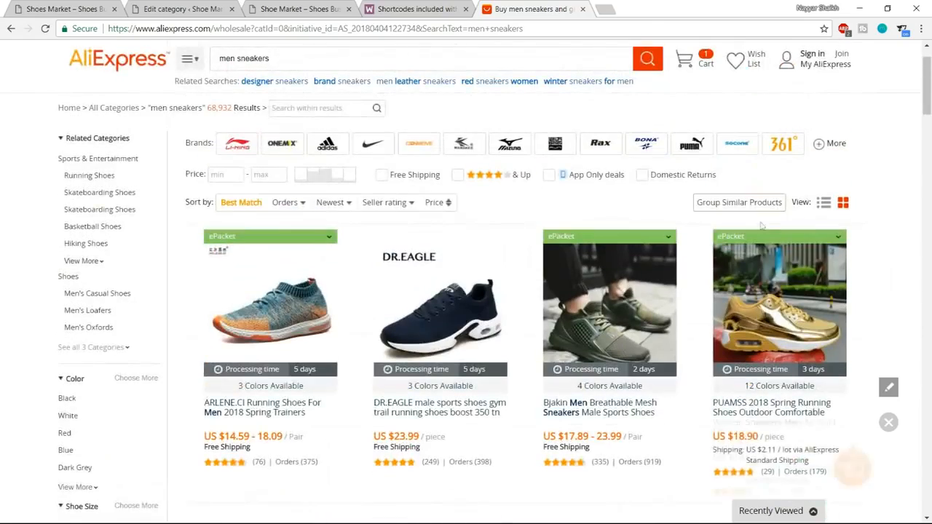
{"action": "left_click_drag", "start_coordinate": [758, 239], "coordinate": [716, 239]}
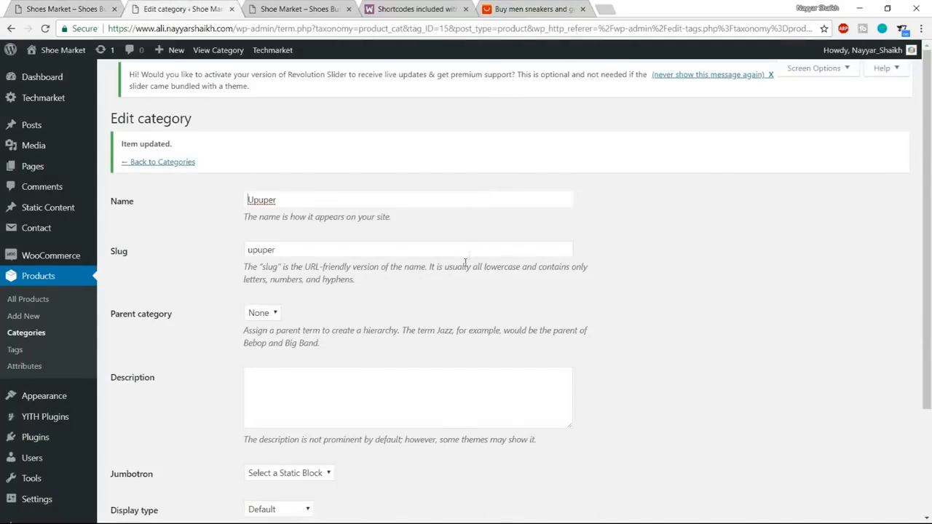
Return to the categories list and add a Fehem category with slug fehem
{"action": "scroll", "coordinate": [470, 291], "scroll_direction": "down", "scroll_amount": 3}
{"action": "scroll", "coordinate": [457, 357], "scroll_direction": "up", "scroll_amount": 3}
{"action": "left_click", "coordinate": [159, 166]}
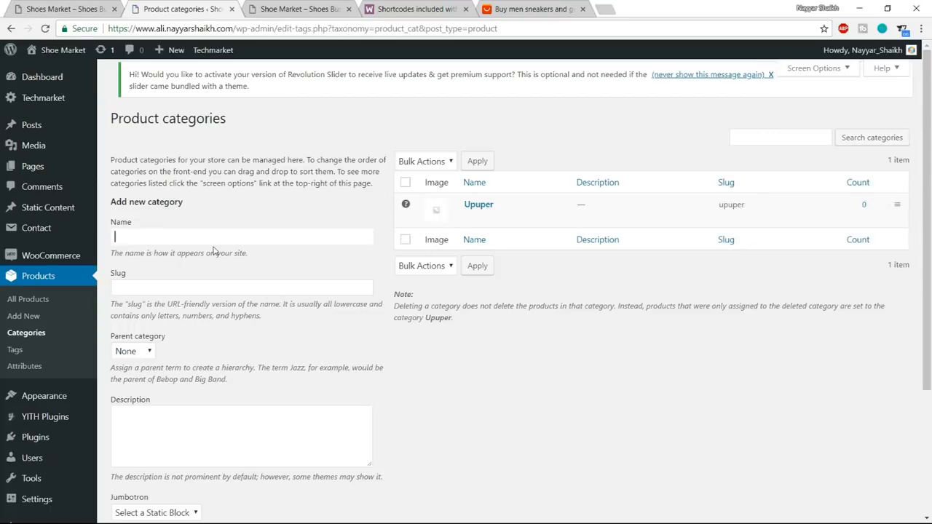
{"action": "left_click", "coordinate": [214, 288]}
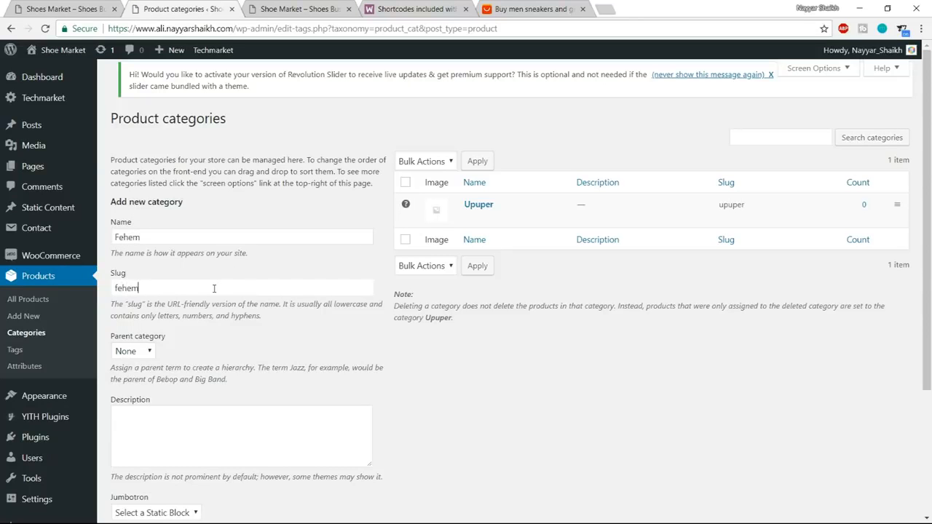
{"action": "scroll", "coordinate": [190, 284], "scroll_direction": "down", "scroll_amount": 3}
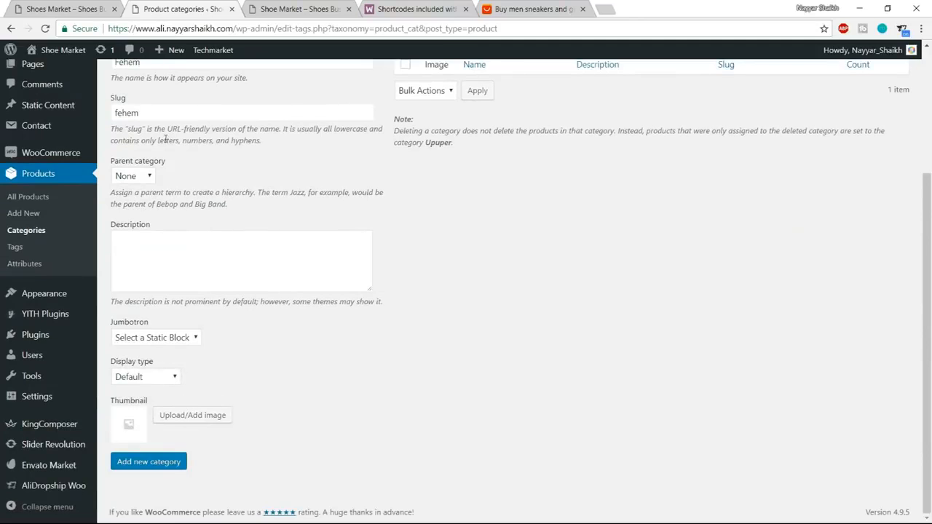
{"action": "scroll", "coordinate": [165, 139], "scroll_direction": "up", "scroll_amount": 1}
{"action": "left_click_drag", "start_coordinate": [168, 125], "coordinate": [95, 124]}
{"action": "scroll", "coordinate": [211, 463], "scroll_direction": "down", "scroll_amount": 1}
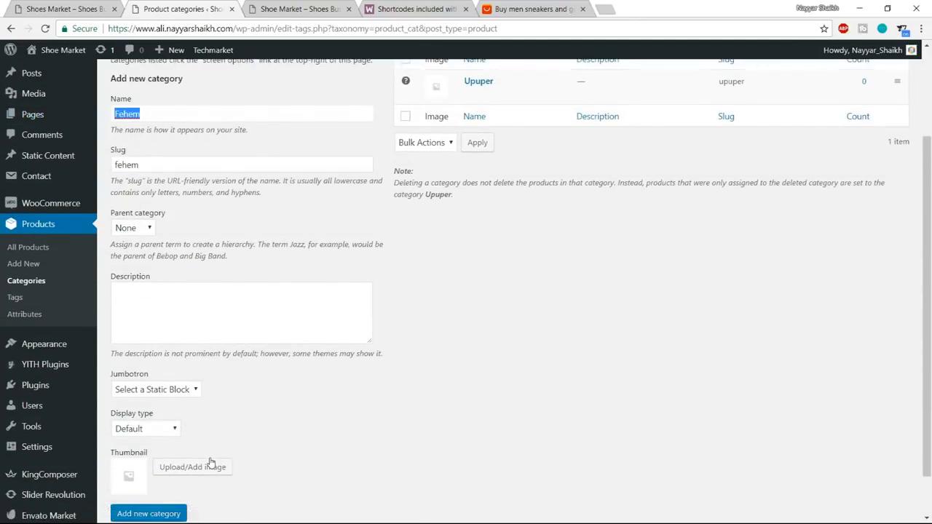
{"action": "scroll", "coordinate": [181, 329], "scroll_direction": "up", "scroll_amount": 3}
{"action": "scroll", "coordinate": [244, 392], "scroll_direction": "down", "scroll_amount": 3}
{"action": "left_click", "coordinate": [154, 466]}
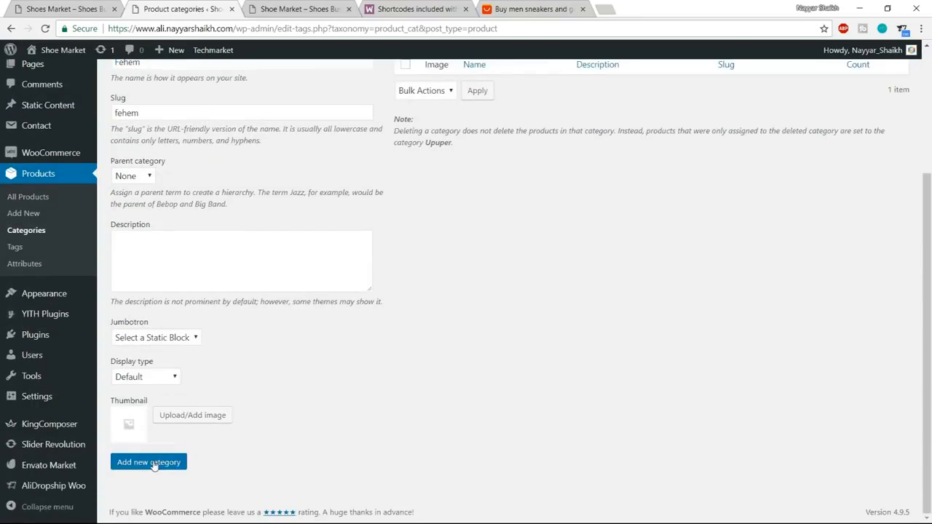
{"action": "scroll", "coordinate": [503, 262], "scroll_direction": "up", "scroll_amount": 3}
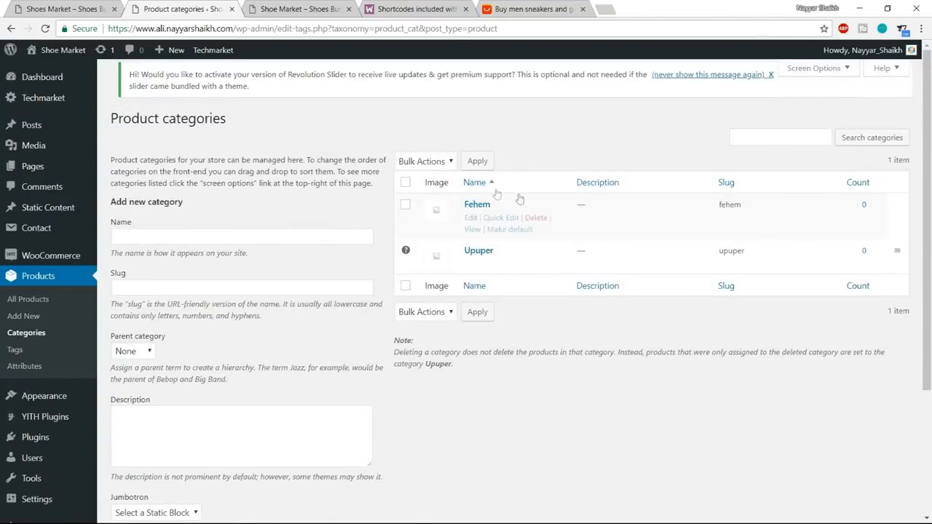
{"action": "left_click", "coordinate": [537, 7]}
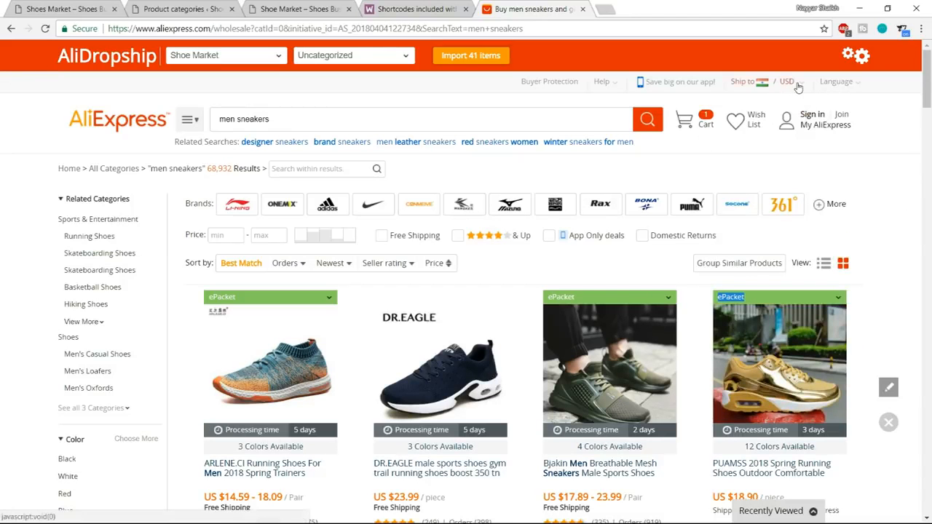
Change Ship to from India to United States, keep currency as US $ USD, and save
{"action": "mouse_move", "coordinate": [796, 102]}
{"action": "scroll", "coordinate": [786, 230], "scroll_direction": "down", "scroll_amount": 3}
{"action": "scroll", "coordinate": [786, 230], "scroll_direction": "up", "scroll_amount": 3}
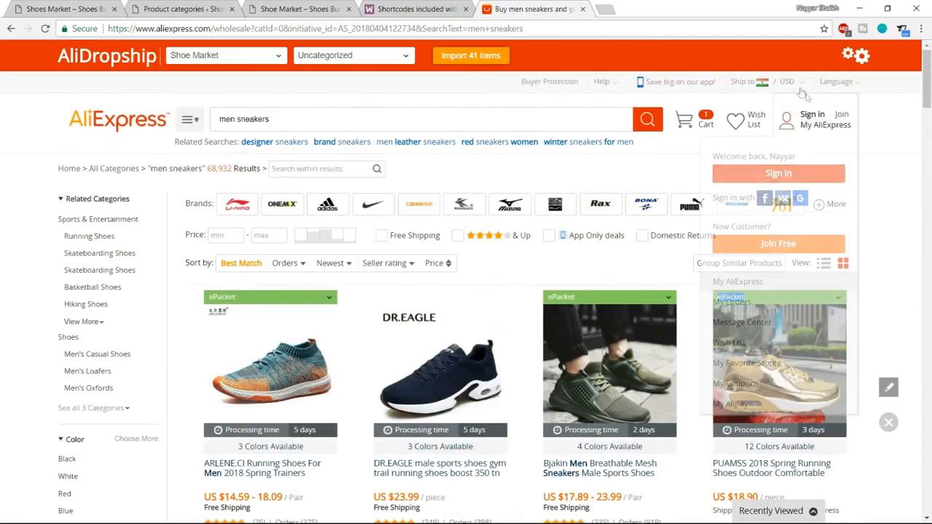
{"action": "mouse_move", "coordinate": [802, 83]}
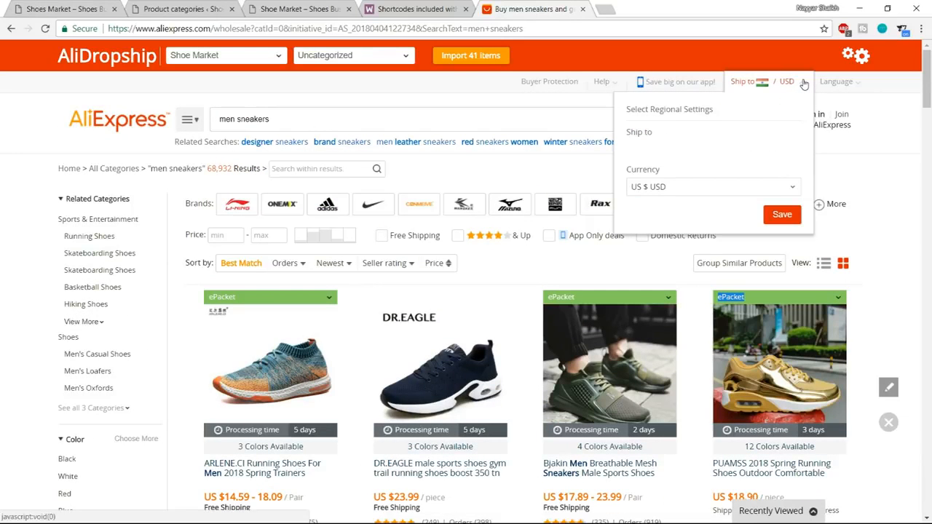
{"action": "left_click", "coordinate": [682, 191]}
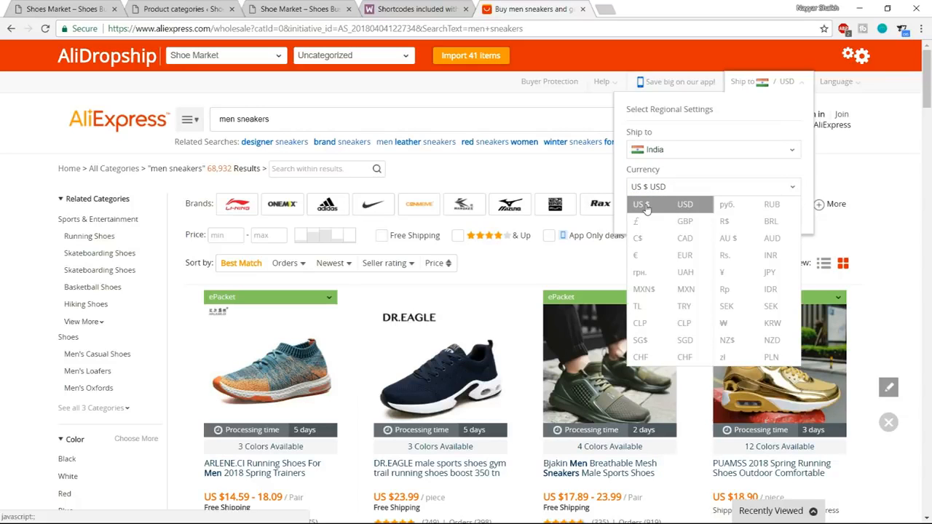
{"action": "left_click", "coordinate": [646, 209]}
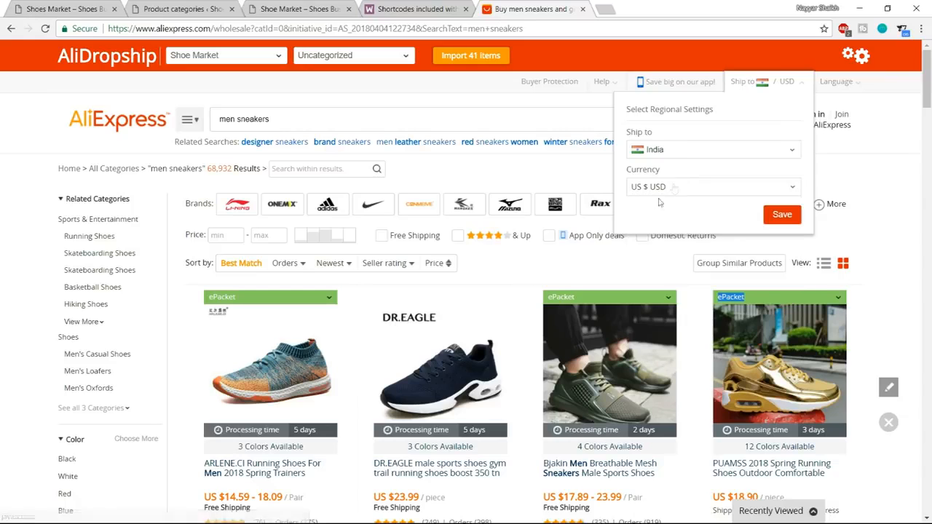
{"action": "left_click", "coordinate": [685, 151]}
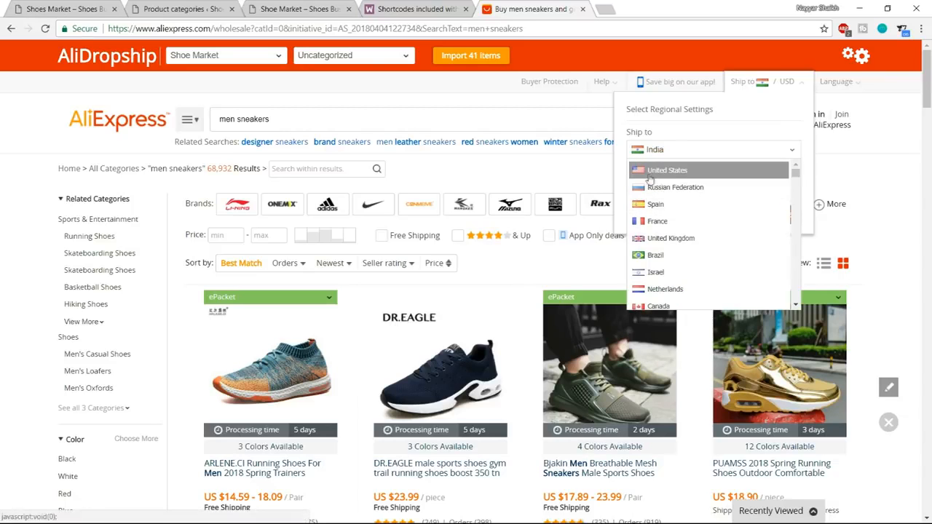
{"action": "left_click", "coordinate": [664, 172]}
{"action": "left_click", "coordinate": [793, 223]}
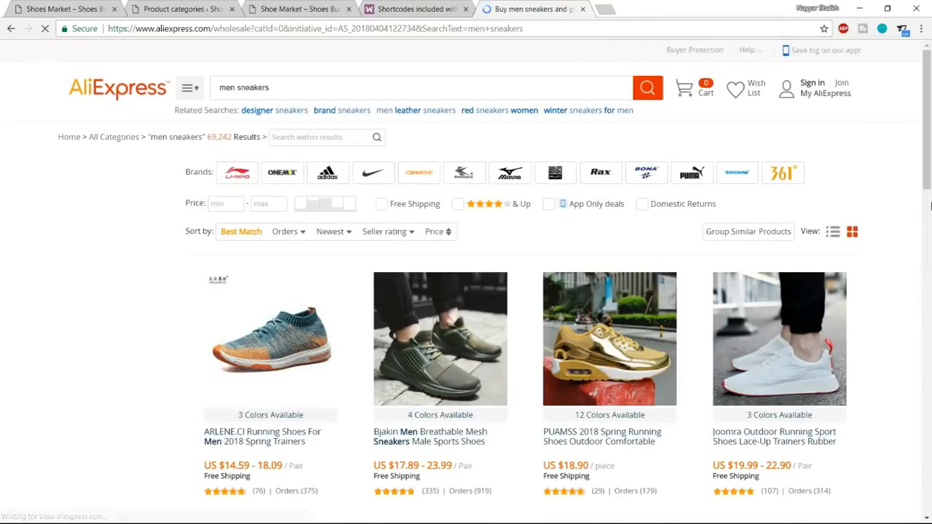
Check the 'men sneakers' results now show US dollar prices, and confirm the regional settings
{"action": "scroll", "coordinate": [466, 332], "scroll_direction": "down", "scroll_amount": 3}
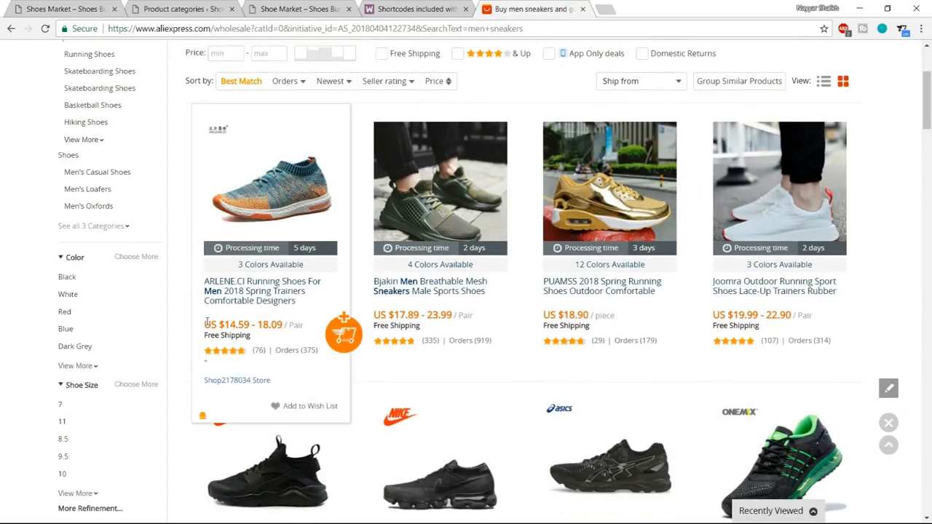
{"action": "left_click_drag", "start_coordinate": [206, 321], "coordinate": [273, 322]}
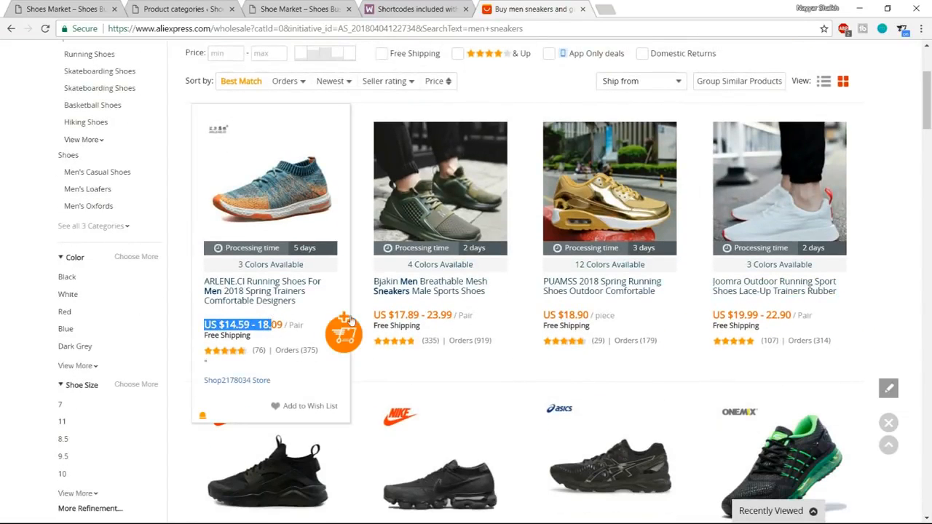
{"action": "scroll", "coordinate": [910, 277], "scroll_direction": "up", "scroll_amount": 3}
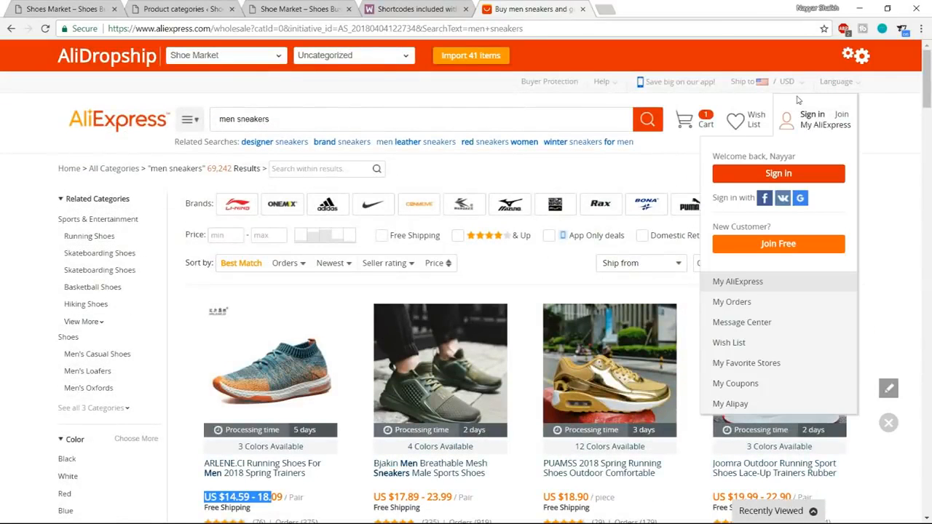
{"action": "mouse_move", "coordinate": [789, 85]}
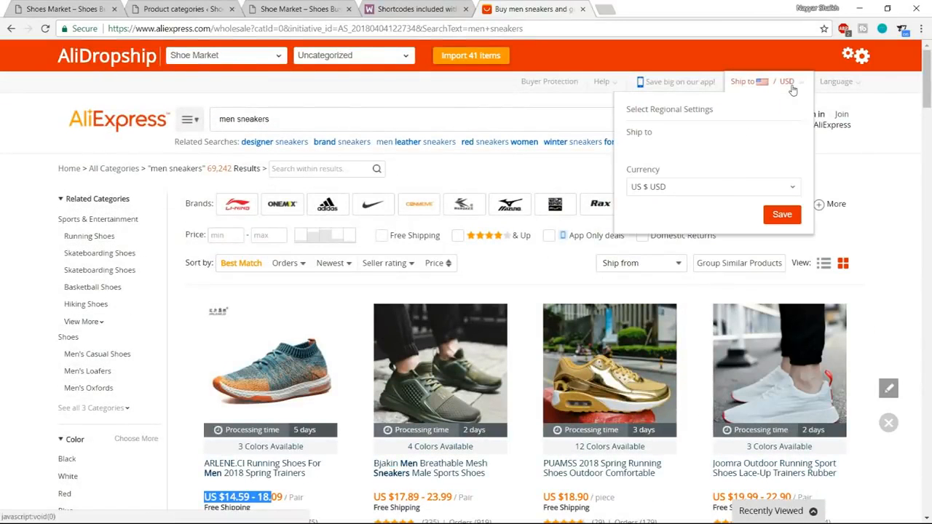
{"action": "left_click", "coordinate": [718, 191]}
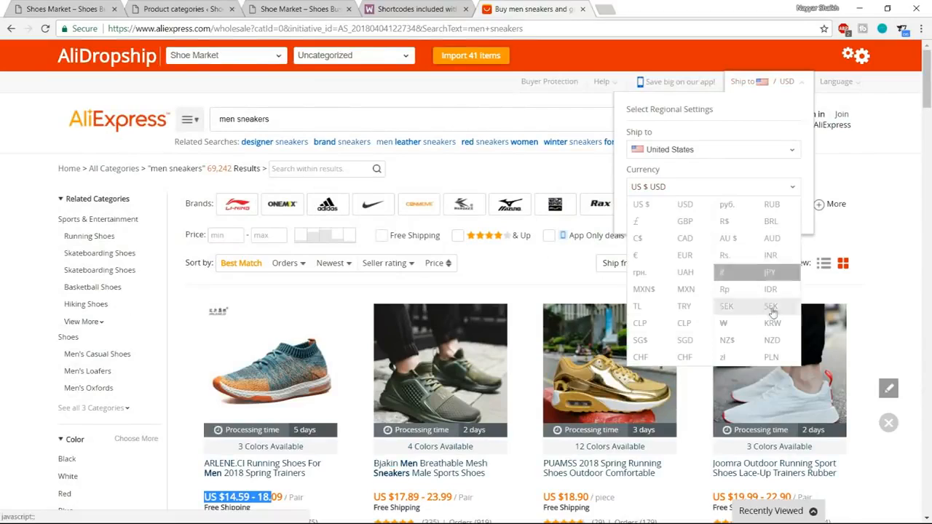
{"action": "left_click", "coordinate": [875, 173]}
{"action": "scroll", "coordinate": [910, 219], "scroll_direction": "down", "scroll_amount": 2}
{"action": "scroll", "coordinate": [902, 230], "scroll_direction": "up", "scroll_amount": 2}
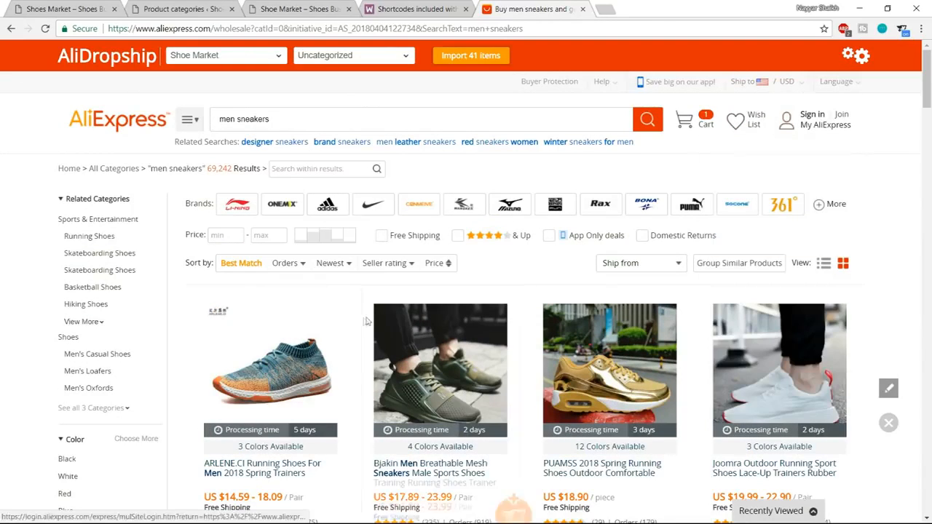
{"action": "scroll", "coordinate": [249, 295], "scroll_direction": "down", "scroll_amount": 2}
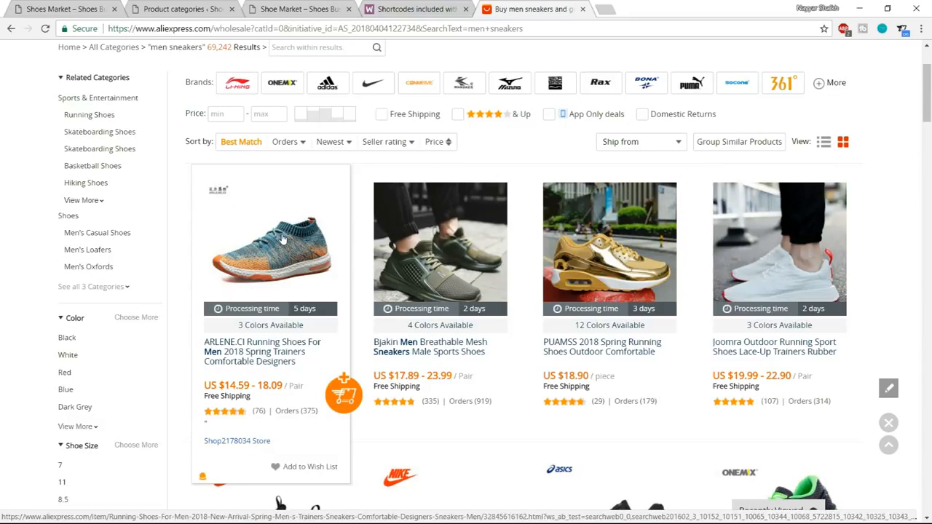
Open the ARLENE running shoes page and preview grey and black colours, ending on blue-orange
{"action": "left_click", "coordinate": [278, 233]}
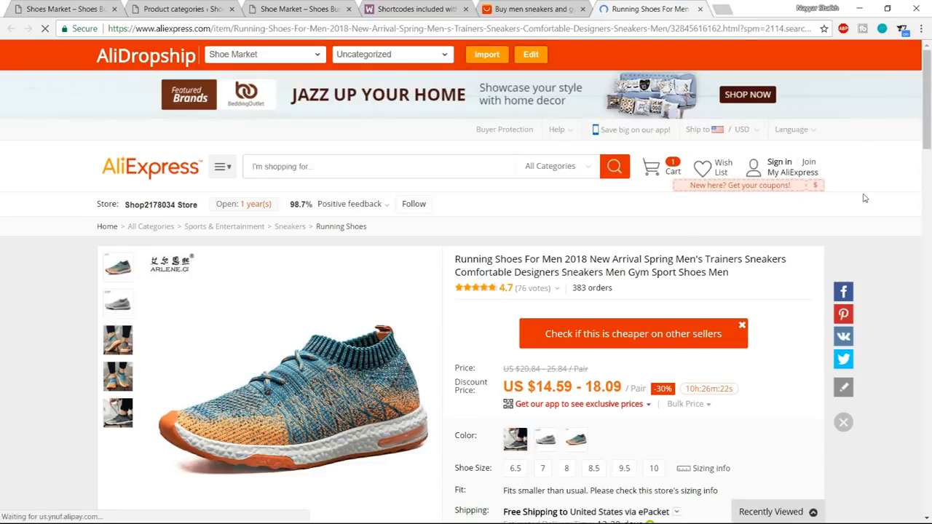
{"action": "scroll", "coordinate": [874, 325], "scroll_direction": "down", "scroll_amount": 3}
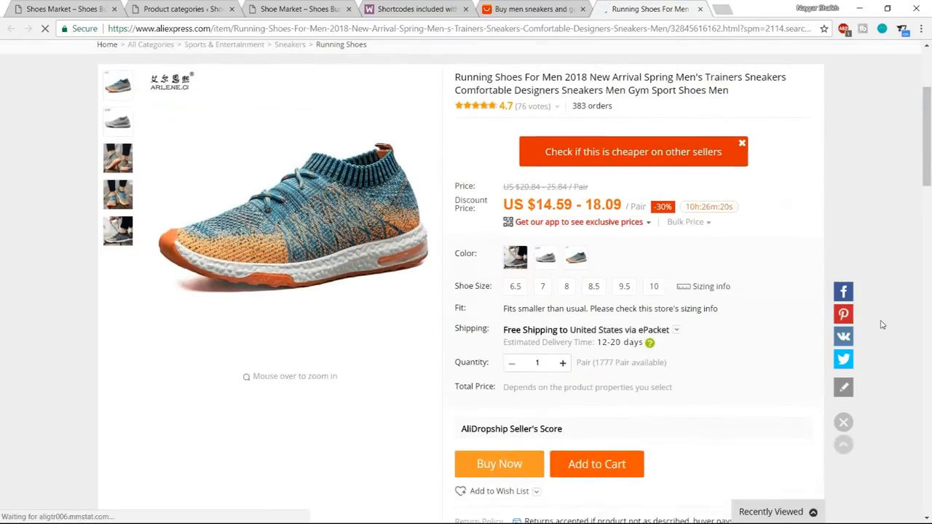
{"action": "scroll", "coordinate": [830, 326], "scroll_direction": "up", "scroll_amount": 1}
{"action": "left_click", "coordinate": [577, 318]}
{"action": "left_click", "coordinate": [555, 323]}
{"action": "left_click", "coordinate": [526, 324]}
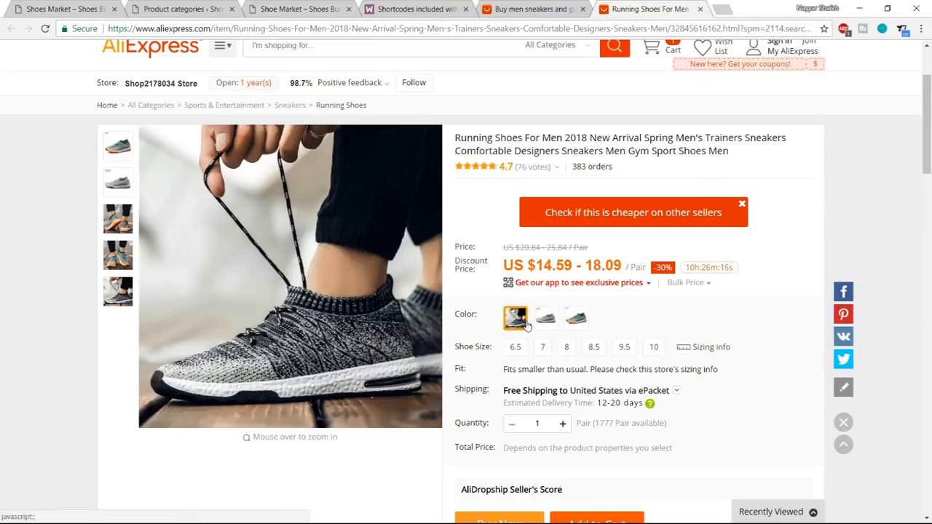
{"action": "left_click", "coordinate": [545, 319]}
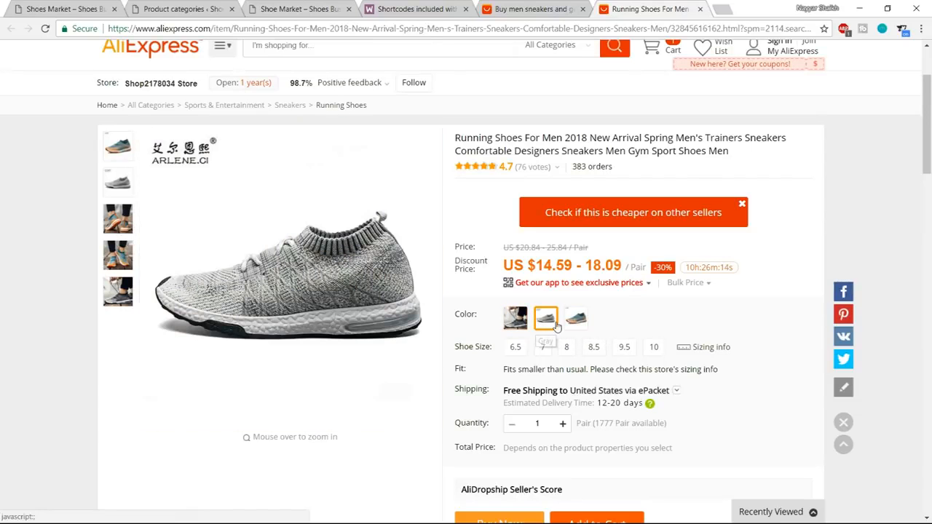
{"action": "left_click", "coordinate": [577, 325]}
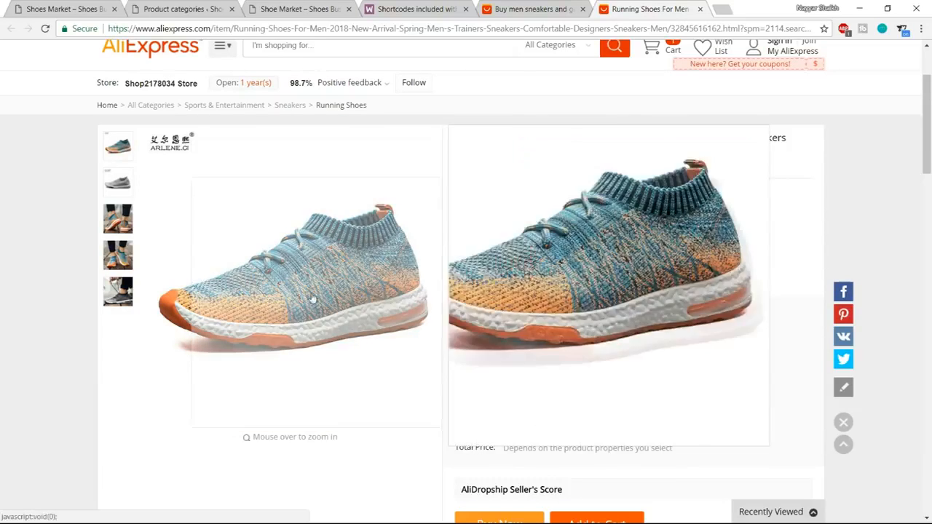
Review the product page's free ePacket shipping details and the rest of the listing
{"action": "scroll", "coordinate": [543, 310], "scroll_direction": "down", "scroll_amount": 1}
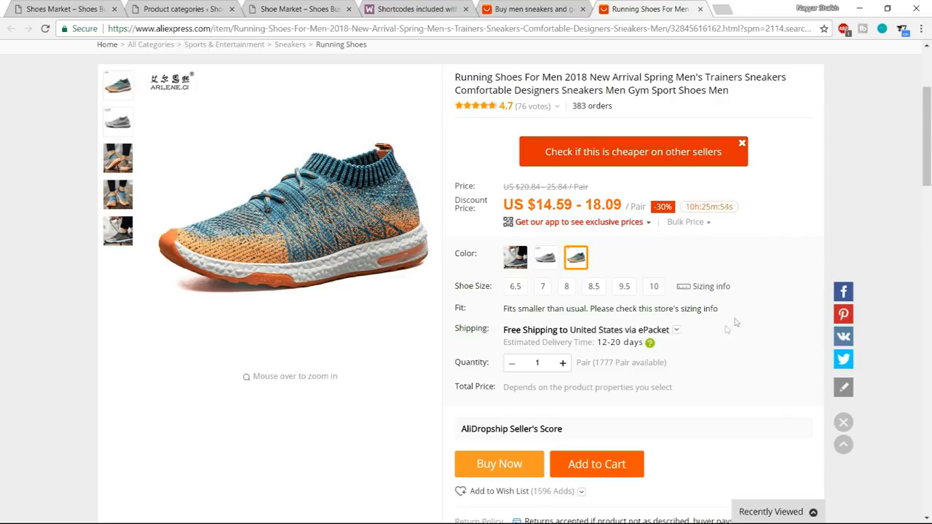
{"action": "scroll", "coordinate": [713, 337], "scroll_direction": "down", "scroll_amount": 1}
{"action": "triple_click", "coordinate": [472, 267]}
{"action": "left_click", "coordinate": [720, 270]}
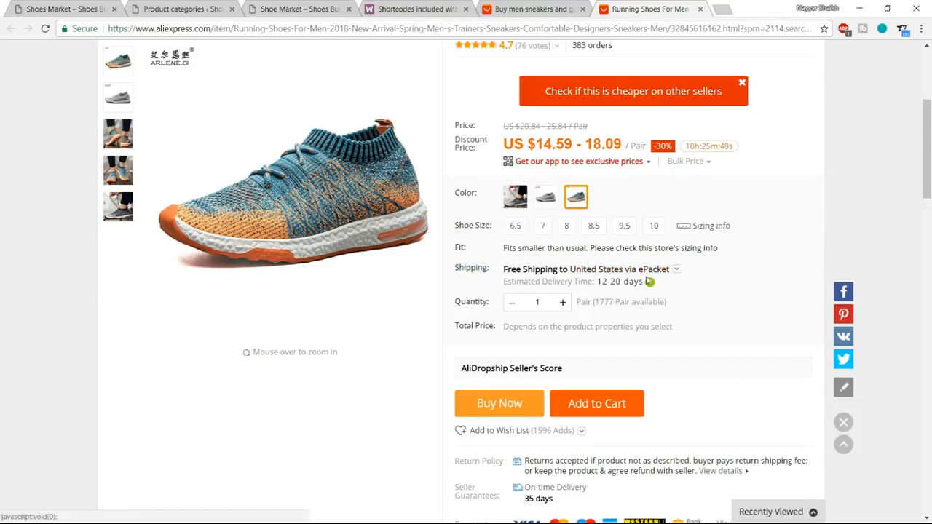
{"action": "scroll", "coordinate": [729, 269], "scroll_direction": "up", "scroll_amount": 4}
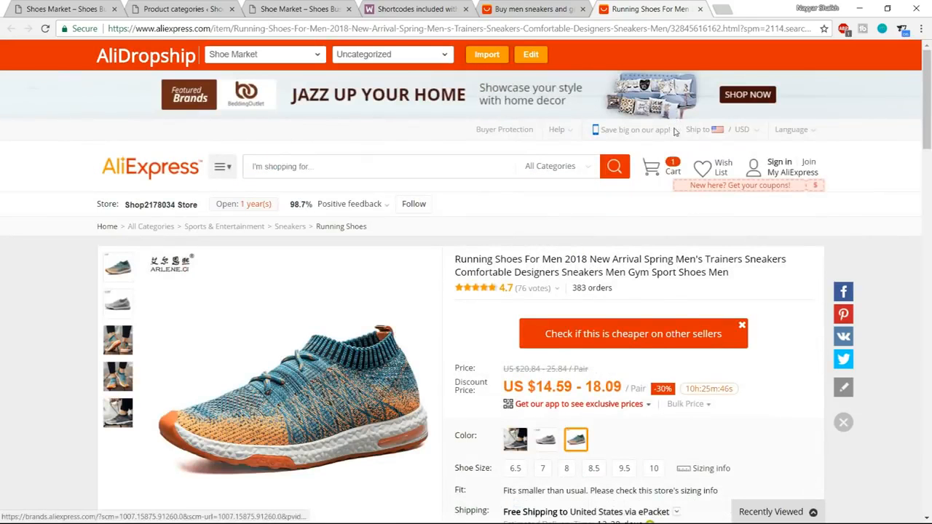
{"action": "scroll", "coordinate": [765, 379], "scroll_direction": "down", "scroll_amount": 3}
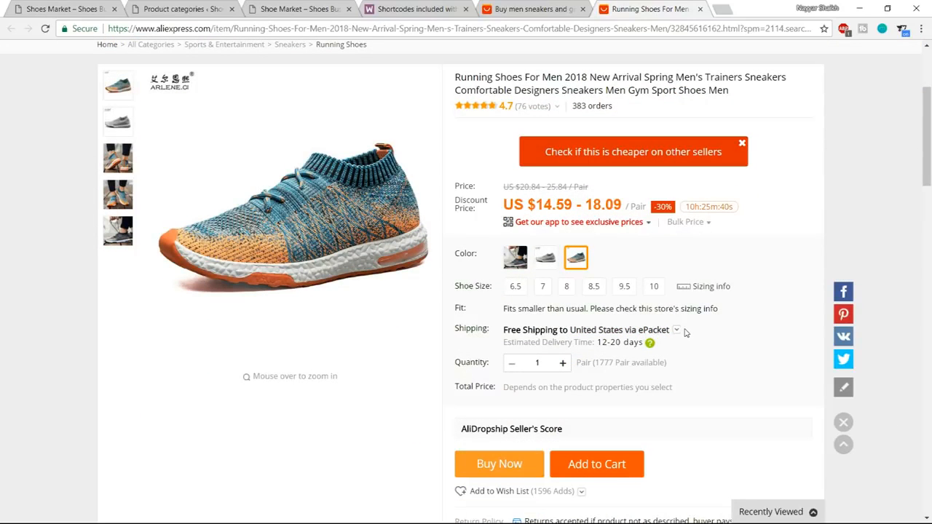
{"action": "scroll", "coordinate": [684, 332], "scroll_direction": "down", "scroll_amount": 1}
{"action": "left_click", "coordinate": [644, 270]}
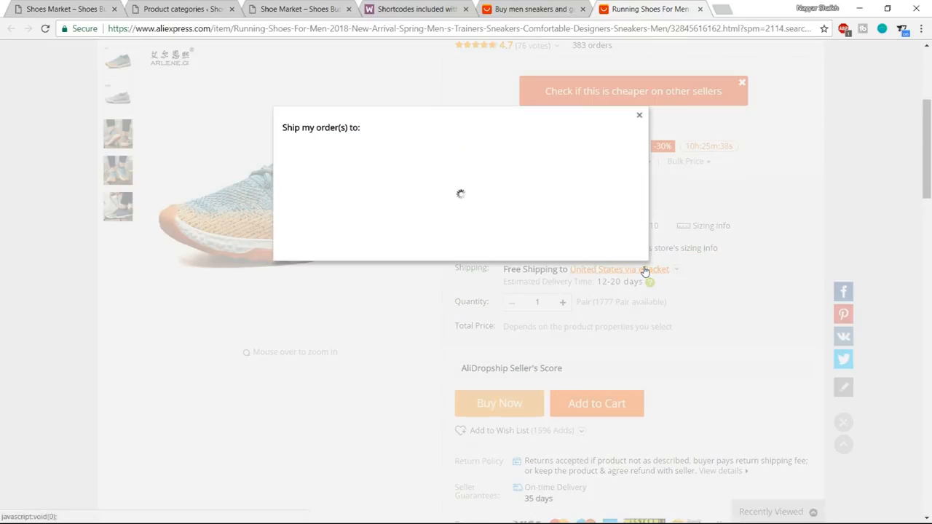
{"action": "scroll", "coordinate": [383, 203], "scroll_direction": "down", "scroll_amount": 1}
{"action": "scroll", "coordinate": [401, 244], "scroll_direction": "up", "scroll_amount": 1}
{"action": "left_click", "coordinate": [410, 128]}
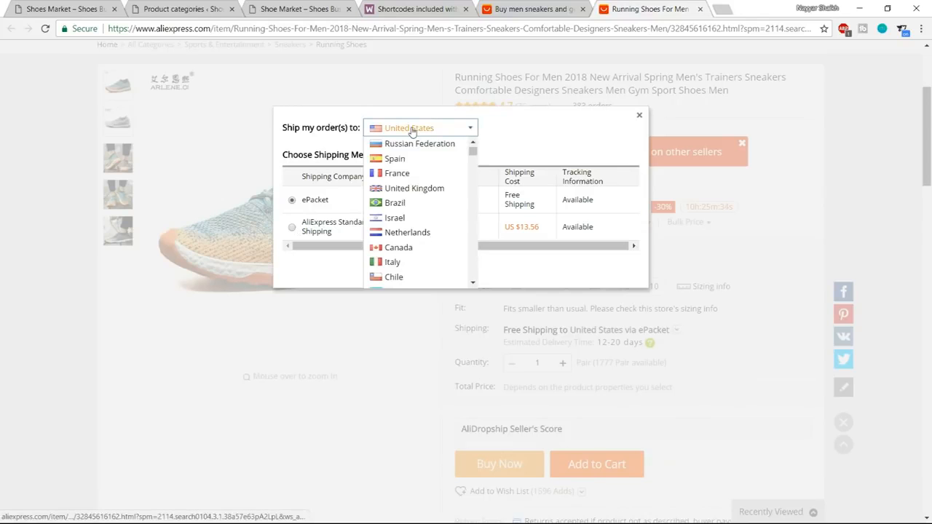
{"action": "scroll", "coordinate": [420, 258], "scroll_direction": "down", "scroll_amount": 3}
{"action": "scroll", "coordinate": [419, 218], "scroll_direction": "up", "scroll_amount": 2}
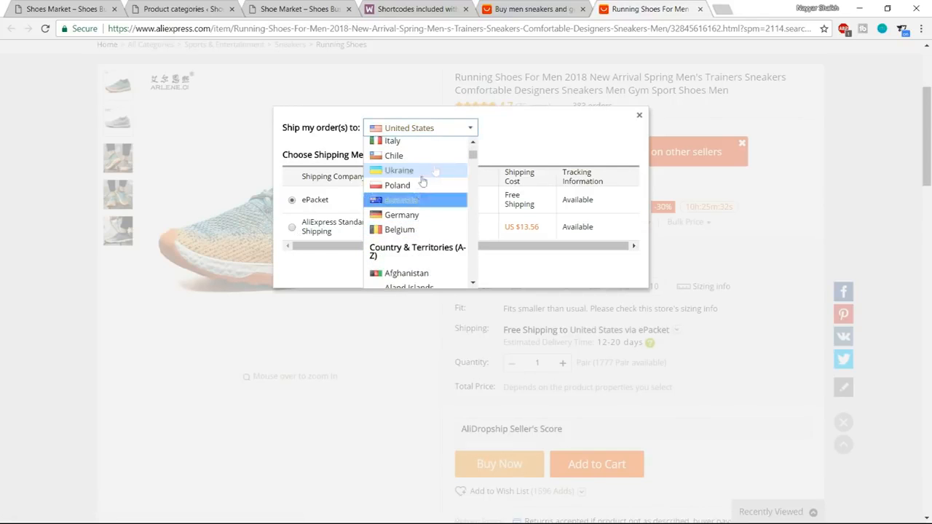
{"action": "scroll", "coordinate": [432, 244], "scroll_direction": "down", "scroll_amount": 10}
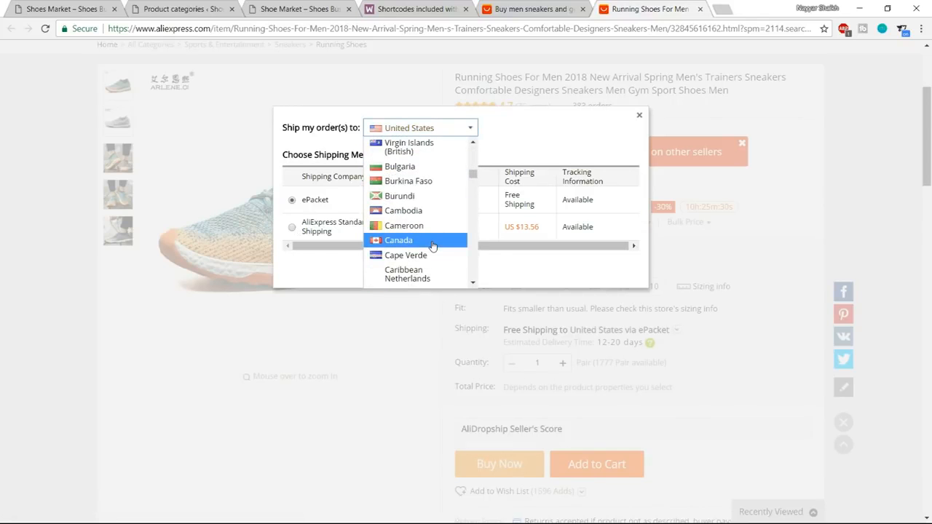
{"action": "scroll", "coordinate": [441, 237], "scroll_direction": "down", "scroll_amount": 8}
{"action": "scroll", "coordinate": [437, 226], "scroll_direction": "down", "scroll_amount": 10}
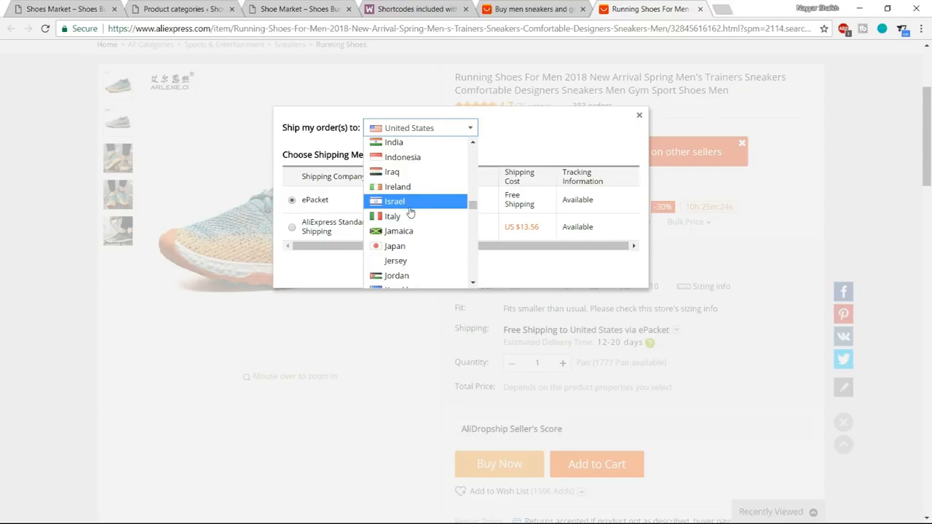
{"action": "left_click", "coordinate": [403, 144]}
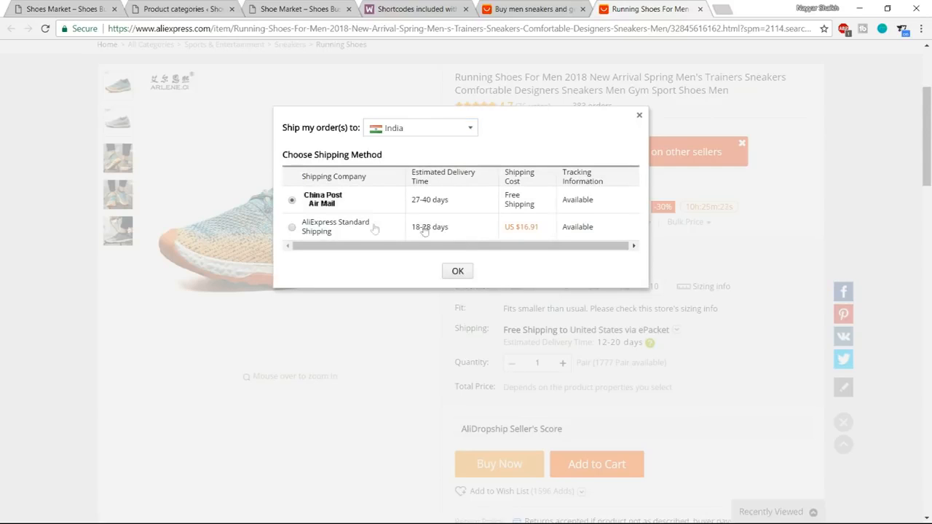
{"action": "left_click_drag", "start_coordinate": [502, 194], "coordinate": [541, 210]}
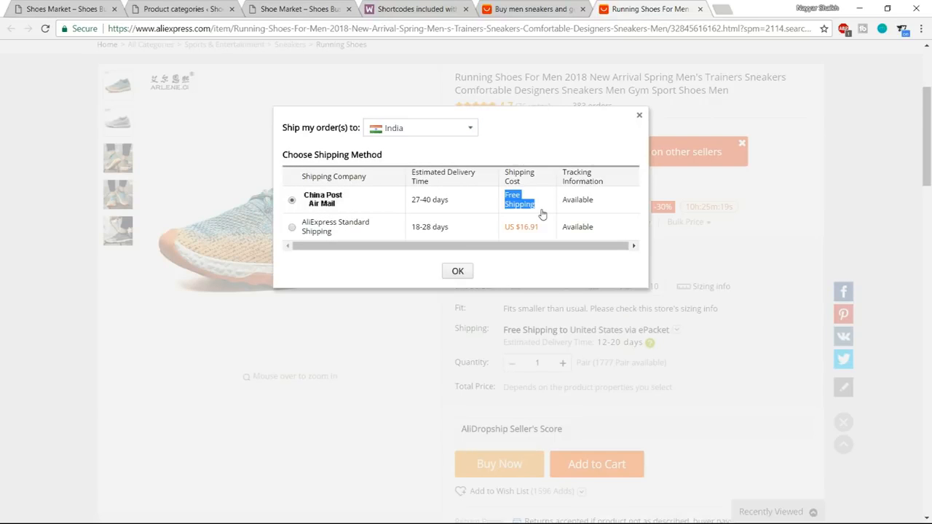
{"action": "left_click", "coordinate": [640, 115]}
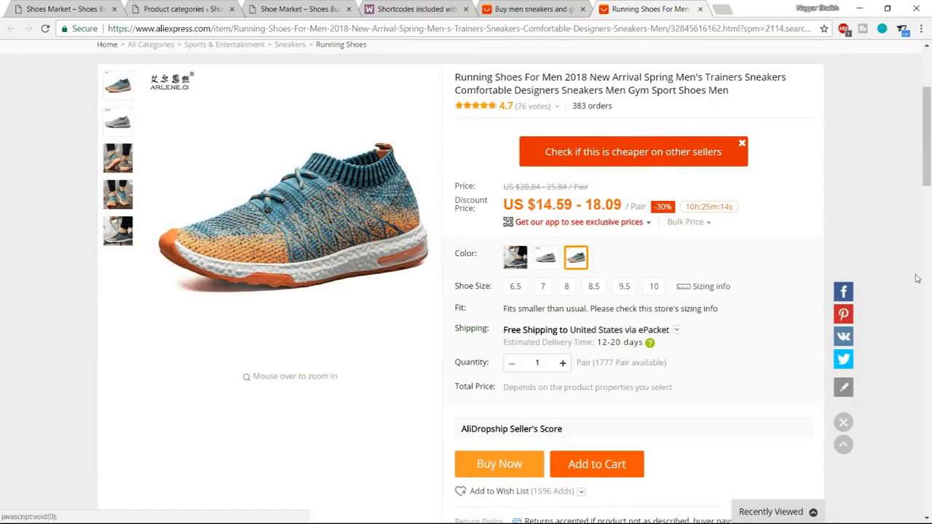
{"action": "scroll", "coordinate": [906, 260], "scroll_direction": "down", "scroll_amount": 6}
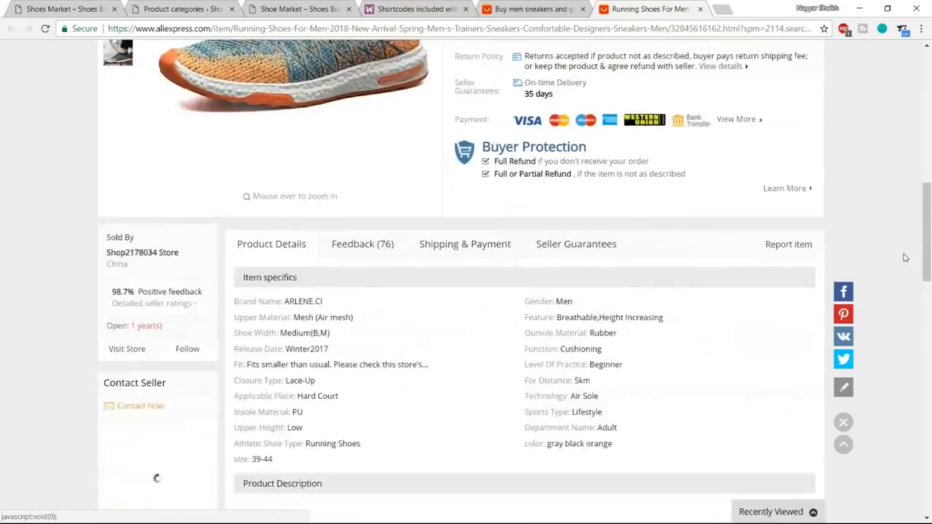
{"action": "scroll", "coordinate": [413, 244], "scroll_direction": "down", "scroll_amount": 2}
{"action": "scroll", "coordinate": [412, 244], "scroll_direction": "down", "scroll_amount": 8}
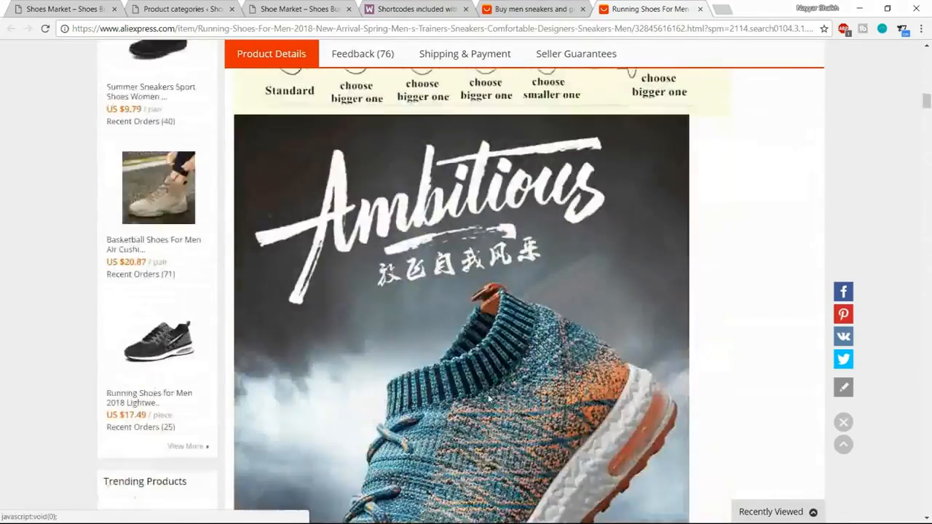
{"action": "scroll", "coordinate": [489, 398], "scroll_direction": "down", "scroll_amount": 5}
{"action": "left_click_drag", "start_coordinate": [926, 112], "coordinate": [905, 119]}
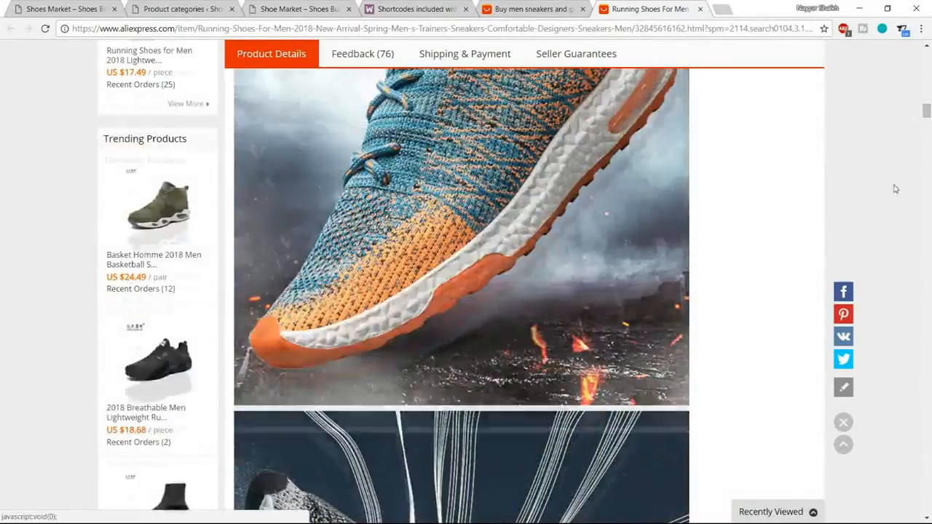
{"action": "scroll", "coordinate": [895, 189], "scroll_direction": "up", "scroll_amount": 20}
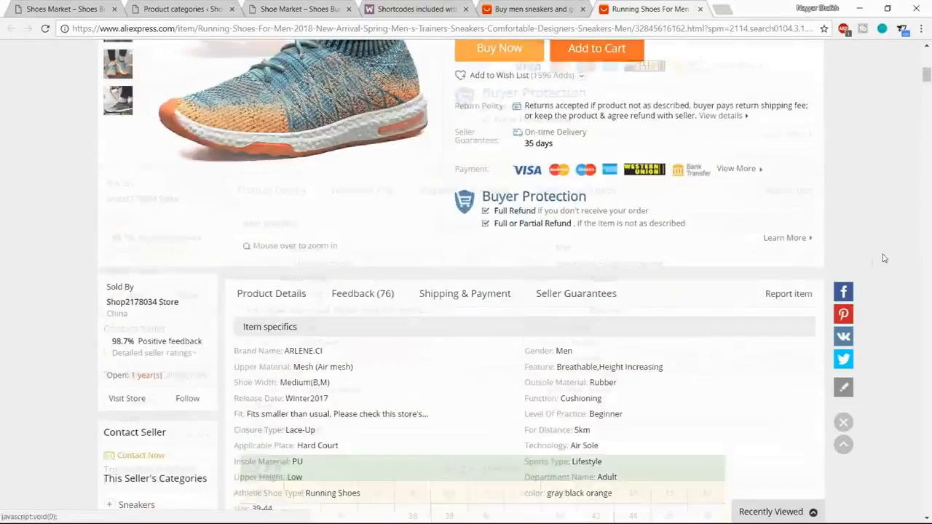
{"action": "scroll", "coordinate": [408, 226], "scroll_direction": "down", "scroll_amount": 2}
{"action": "left_click", "coordinate": [365, 191]}
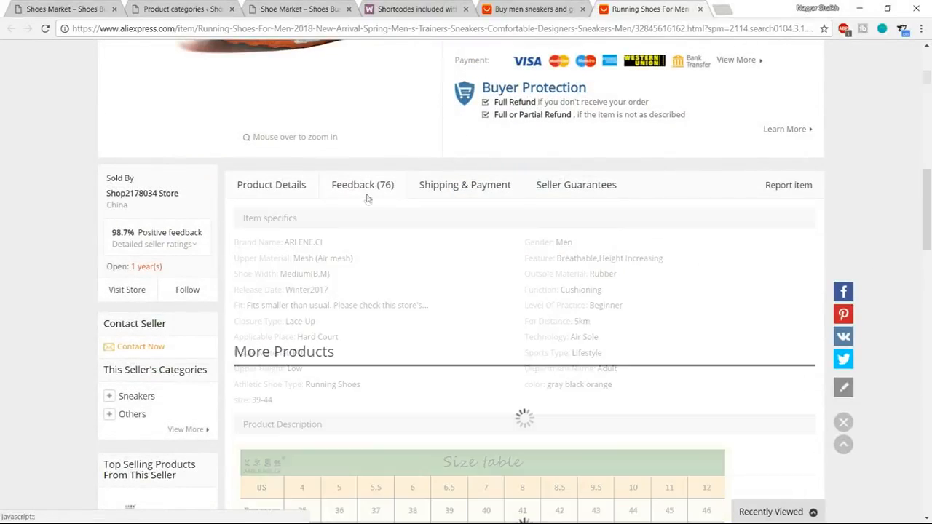
{"action": "left_click", "coordinate": [475, 188]}
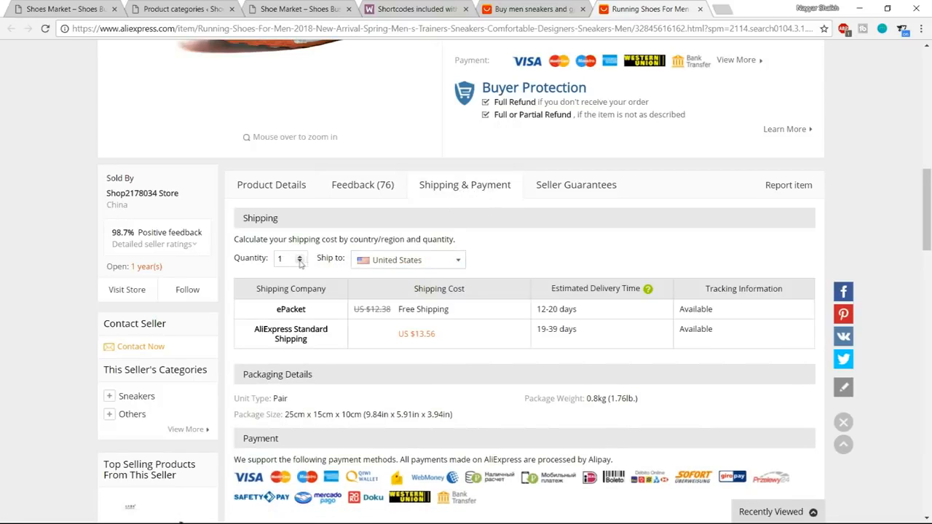
{"action": "left_click", "coordinate": [397, 260]}
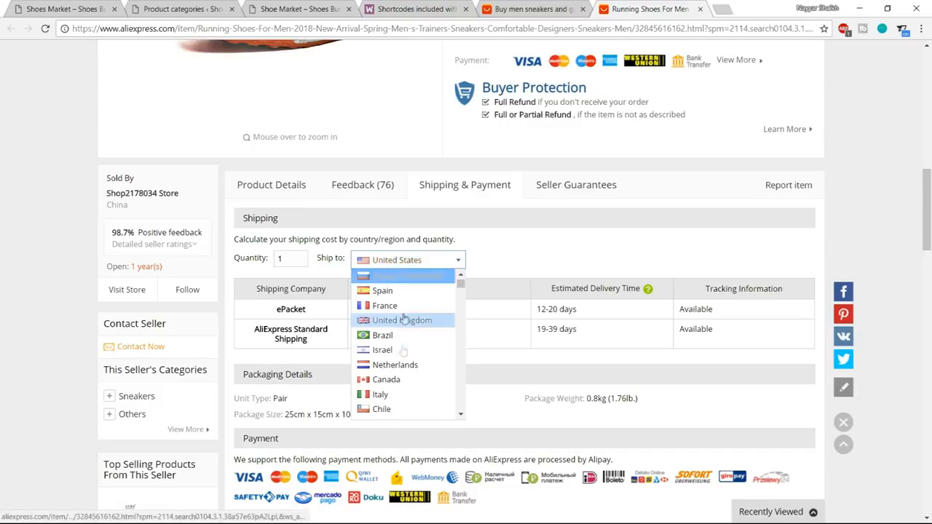
{"action": "left_click", "coordinate": [399, 262]}
{"action": "left_click_drag", "start_coordinate": [277, 310], "coordinate": [507, 310]}
{"action": "left_click", "coordinate": [508, 311]}
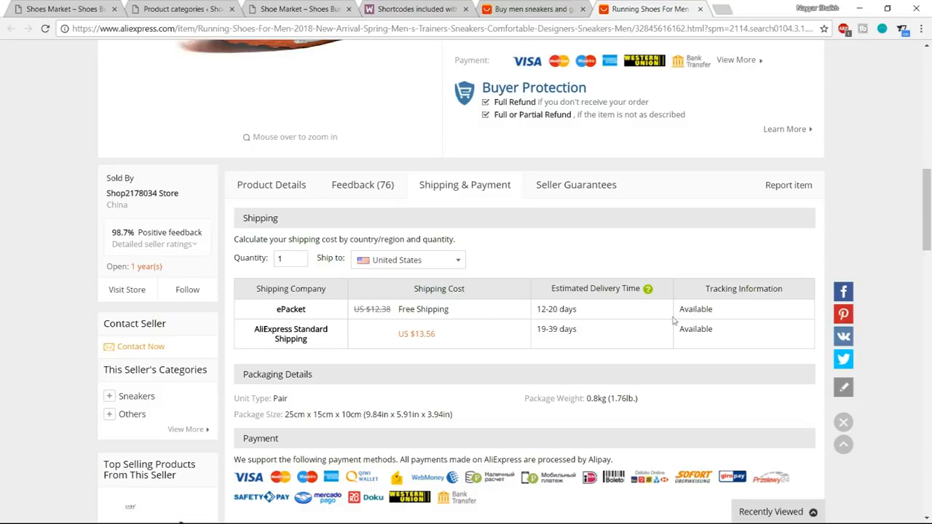
{"action": "scroll", "coordinate": [702, 310], "scroll_direction": "up", "scroll_amount": 10}
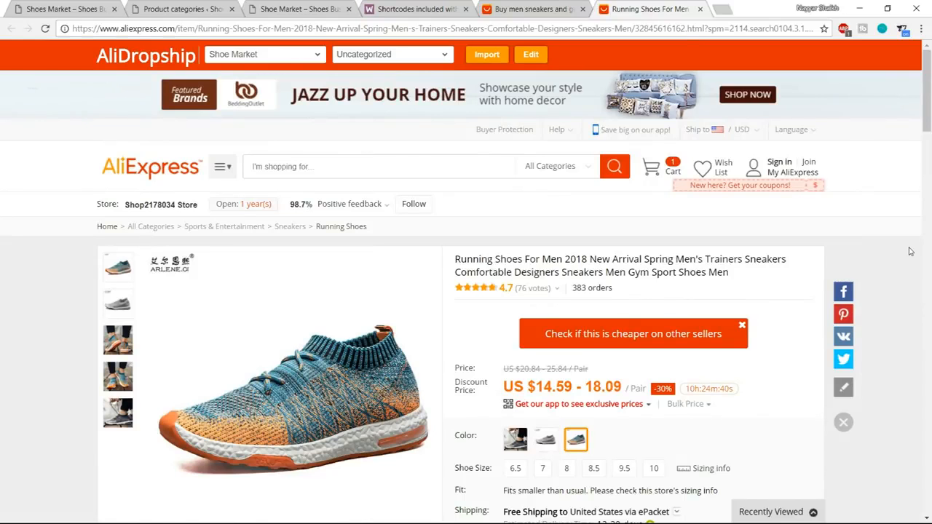
{"action": "scroll", "coordinate": [911, 251], "scroll_direction": "down", "scroll_amount": 2}
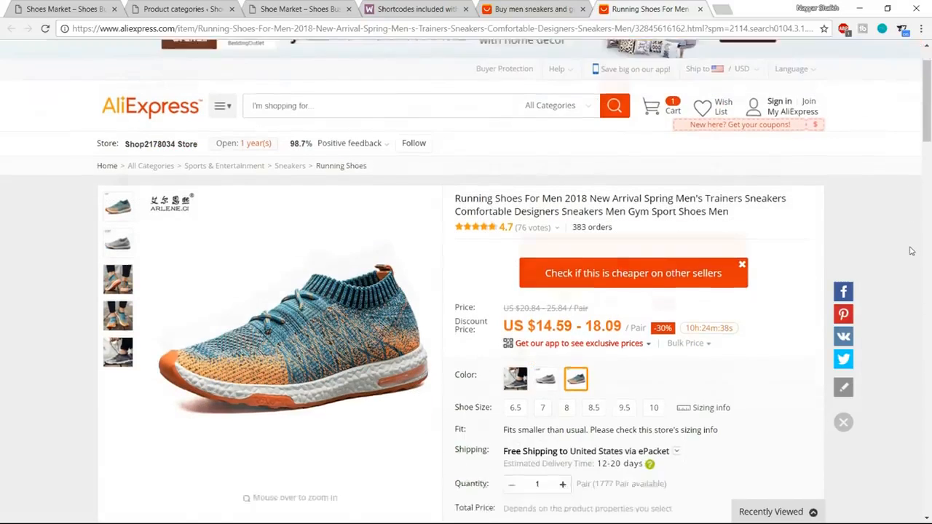
{"action": "scroll", "coordinate": [910, 253], "scroll_direction": "up", "scroll_amount": 2}
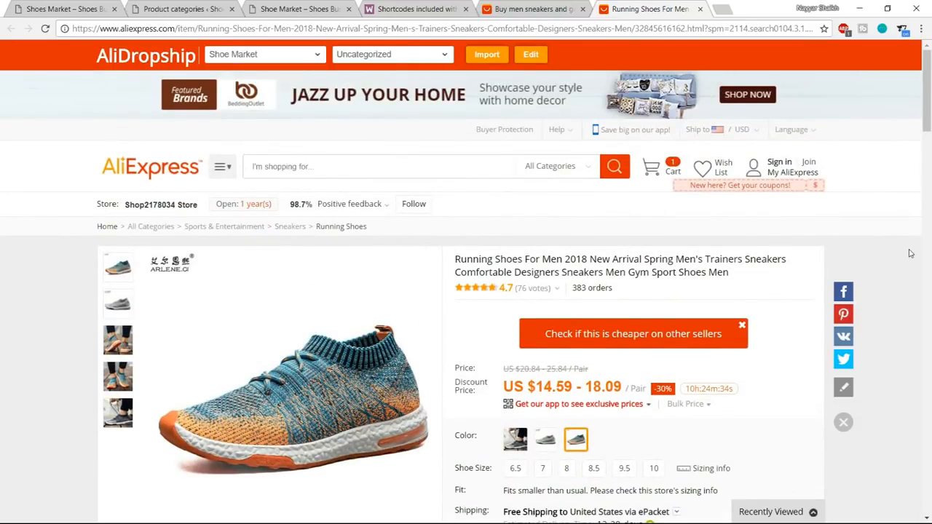
{"action": "left_click_drag", "start_coordinate": [539, 381], "coordinate": [649, 389]}
{"action": "left_click", "coordinate": [913, 252]}
Set the AliDropship import category to Upuper and open the product's import editor
{"action": "left_click", "coordinate": [371, 55]}
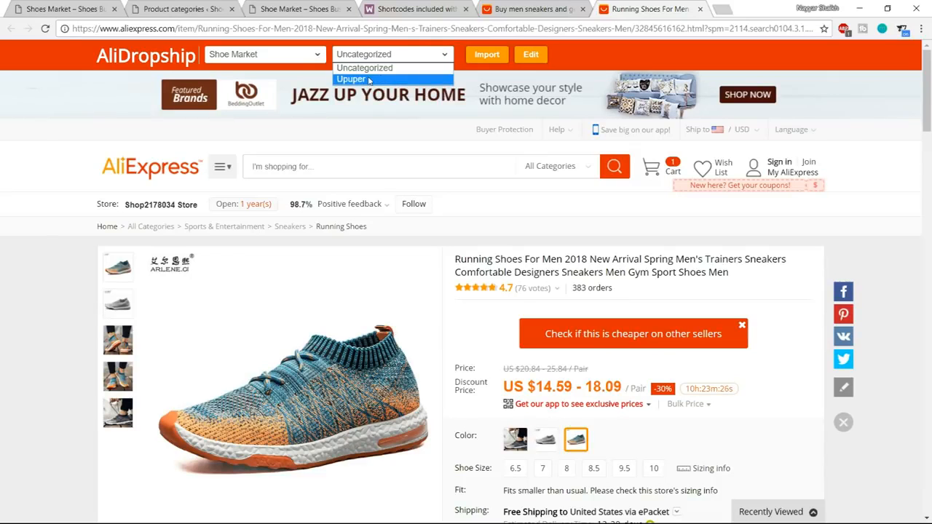
{"action": "left_click", "coordinate": [369, 80]}
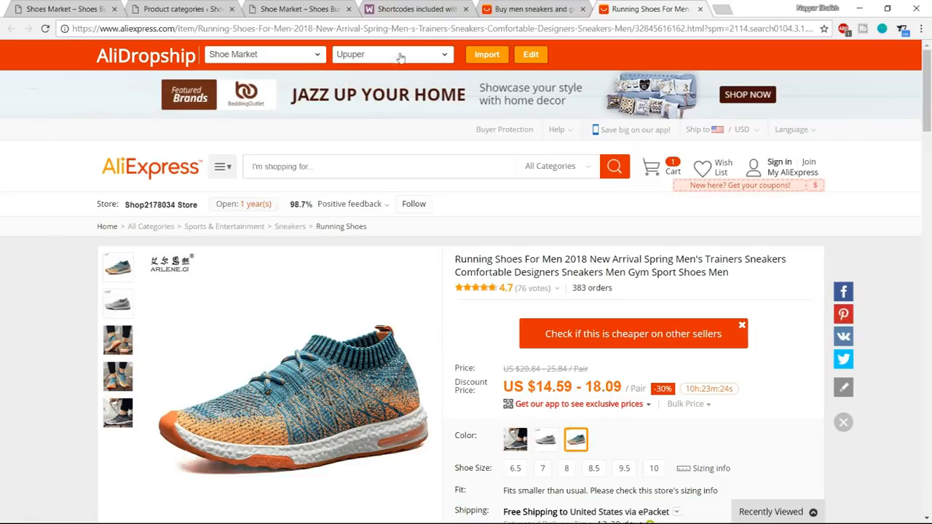
{"action": "left_click", "coordinate": [528, 58]}
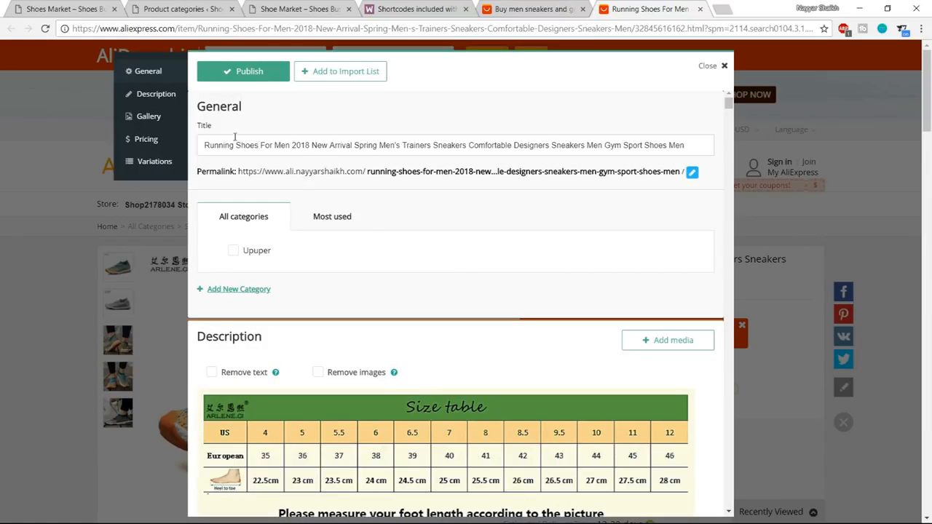
{"action": "left_click_drag", "start_coordinate": [206, 145], "coordinate": [716, 143]}
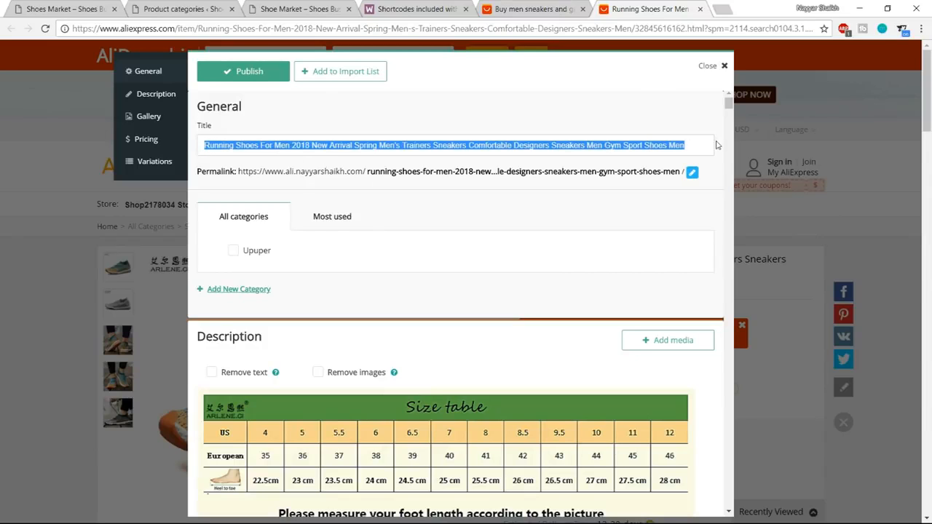
{"action": "left_click", "coordinate": [506, 161]}
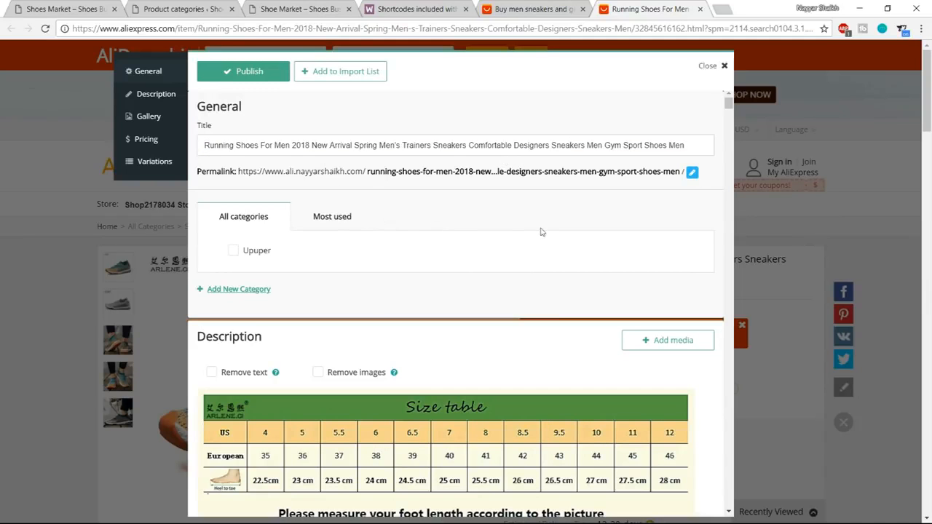
Delete the size-table image from the product description
{"action": "scroll", "coordinate": [437, 292], "scroll_direction": "down", "scroll_amount": 2}
{"action": "scroll", "coordinate": [452, 320], "scroll_direction": "down", "scroll_amount": 4}
{"action": "scroll", "coordinate": [466, 313], "scroll_direction": "up", "scroll_amount": 4}
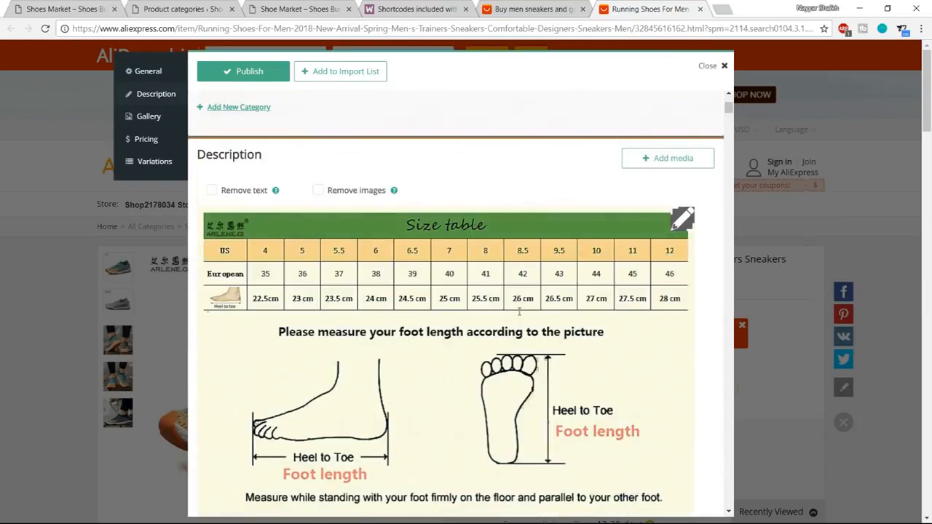
{"action": "left_click", "coordinate": [537, 296]}
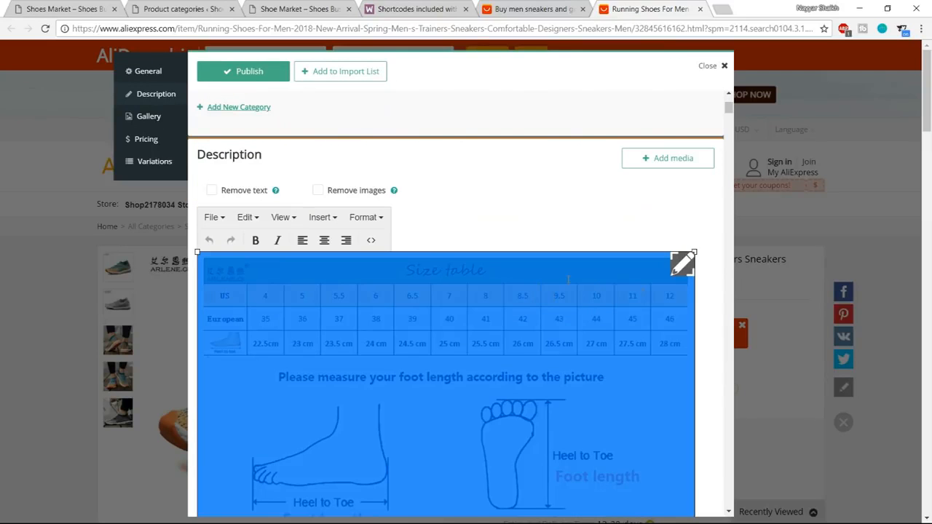
{"action": "key", "text": "Delete"}
Review the import editor's title, gallery, $14.59 sale price and Black/Gray/Orange variations
{"action": "scroll", "coordinate": [570, 282], "scroll_direction": "down", "scroll_amount": 6}
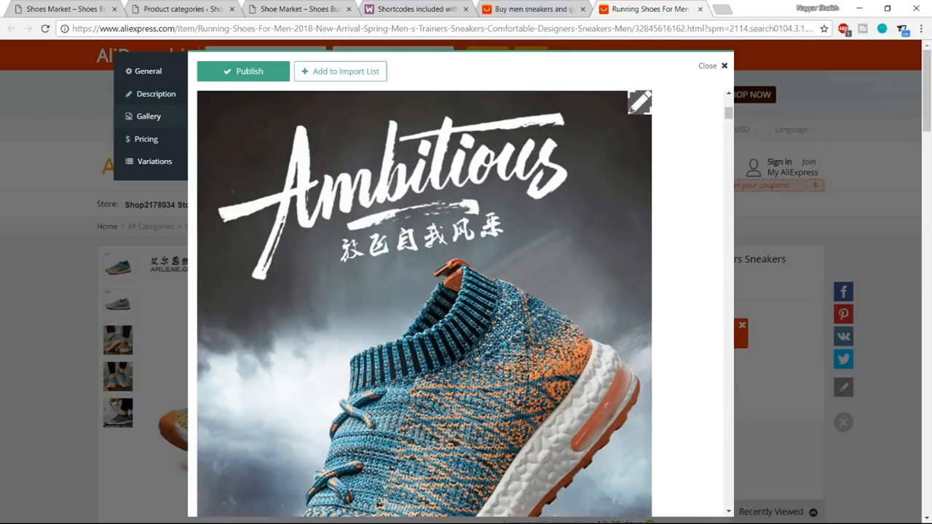
{"action": "scroll", "coordinate": [572, 364], "scroll_direction": "up", "scroll_amount": 9}
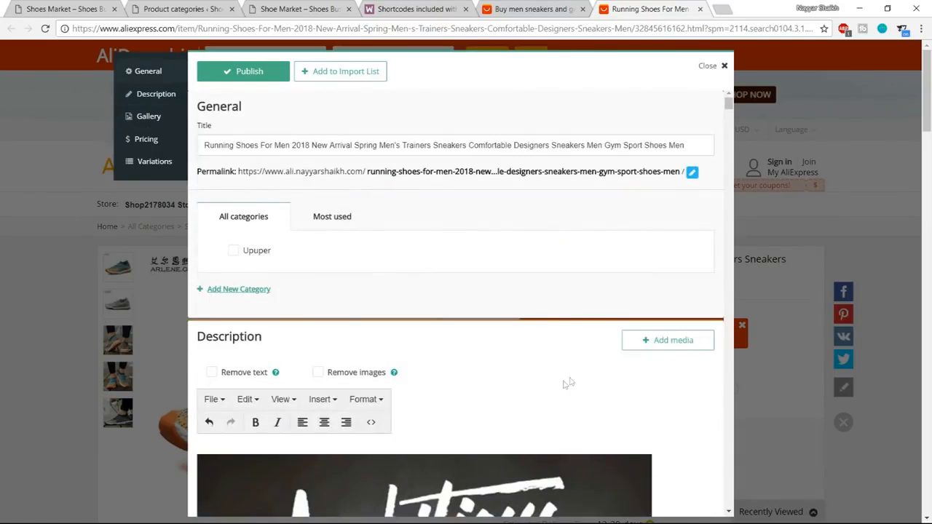
{"action": "scroll", "coordinate": [566, 379], "scroll_direction": "down", "scroll_amount": 3}
{"action": "scroll", "coordinate": [563, 382], "scroll_direction": "up", "scroll_amount": 3}
{"action": "scroll", "coordinate": [547, 313], "scroll_direction": "down", "scroll_amount": 10}
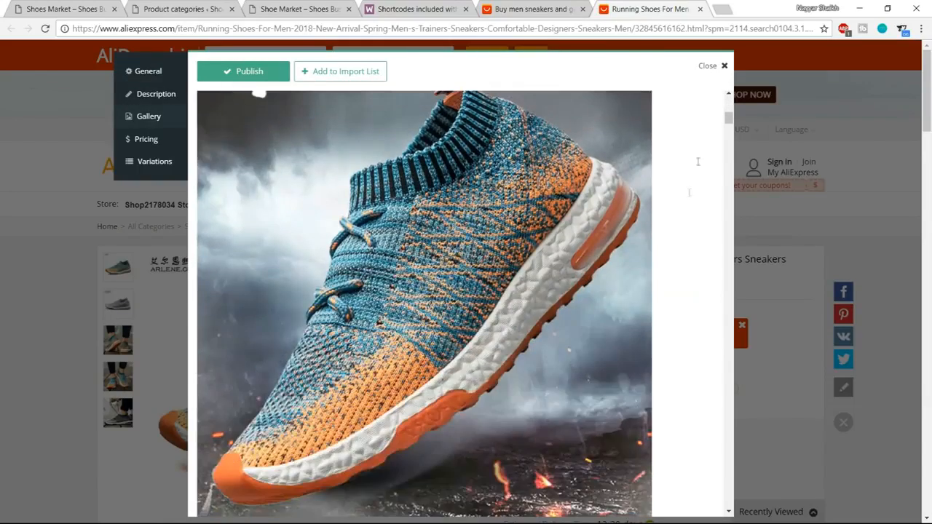
{"action": "left_click_drag", "start_coordinate": [729, 120], "coordinate": [739, 512]}
{"action": "scroll", "coordinate": [568, 427], "scroll_direction": "up", "scroll_amount": 10}
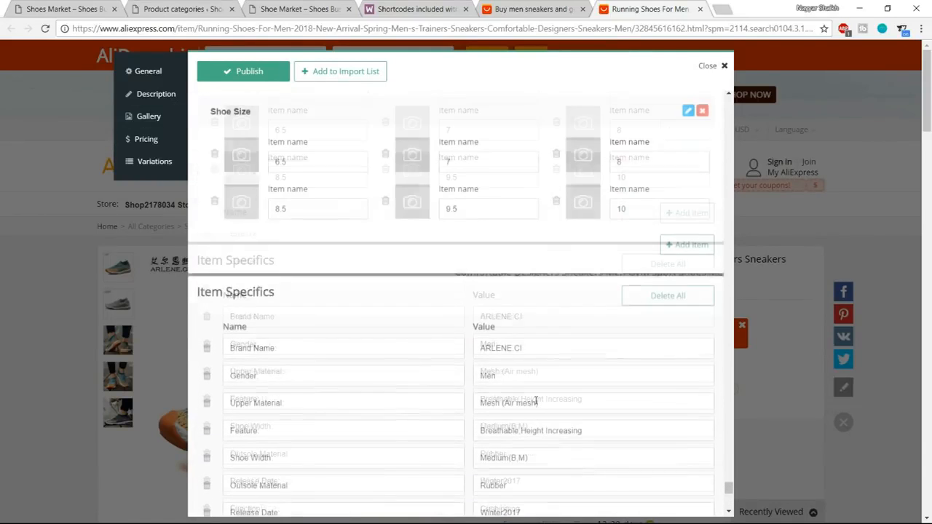
{"action": "scroll", "coordinate": [296, 328], "scroll_direction": "down", "scroll_amount": 3}
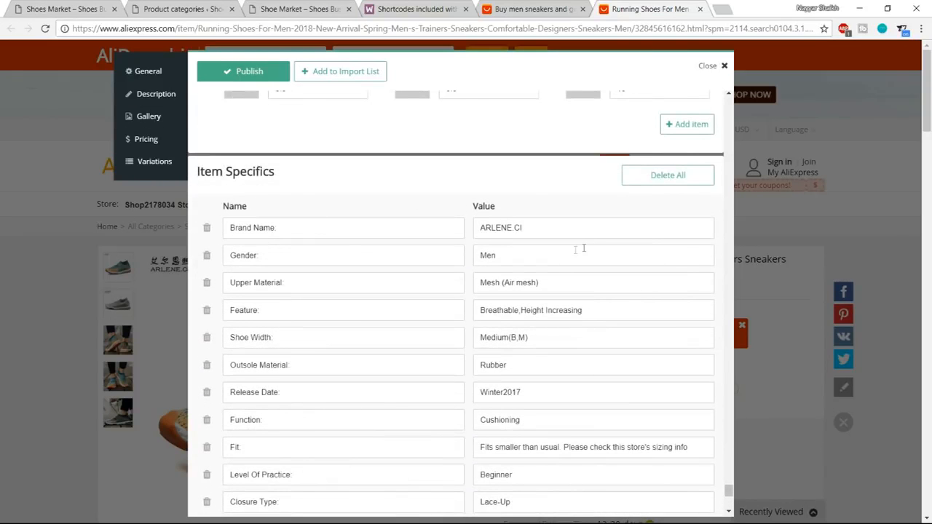
{"action": "scroll", "coordinate": [583, 262], "scroll_direction": "up", "scroll_amount": 8}
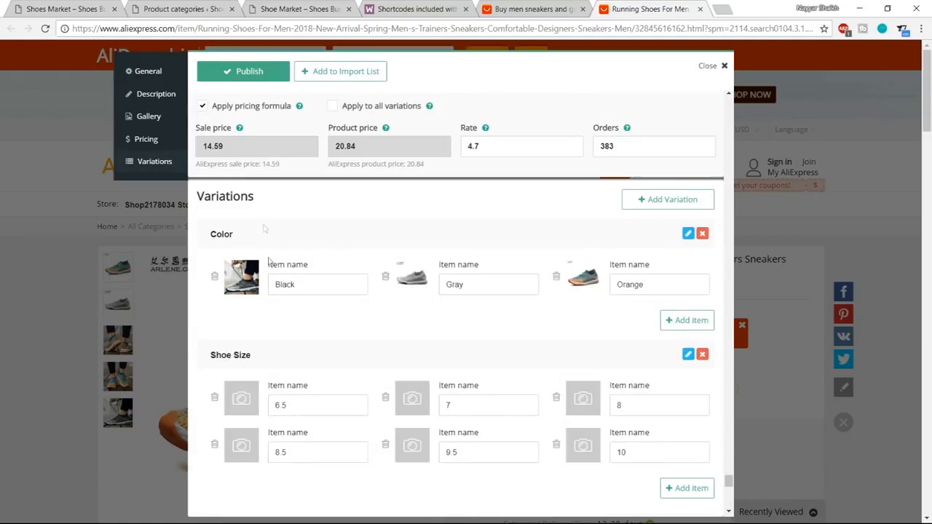
{"action": "scroll", "coordinate": [323, 374], "scroll_direction": "down", "scroll_amount": 2}
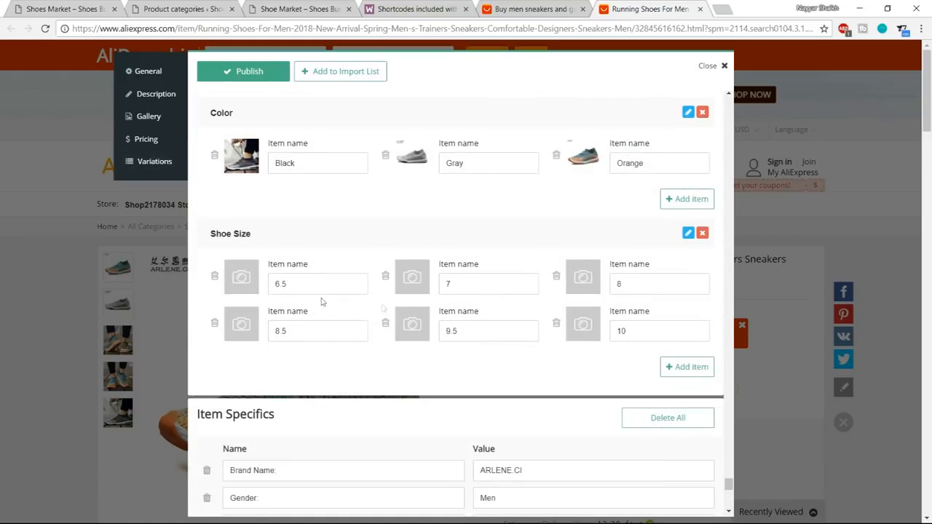
{"action": "scroll", "coordinate": [579, 346], "scroll_direction": "up", "scroll_amount": 4}
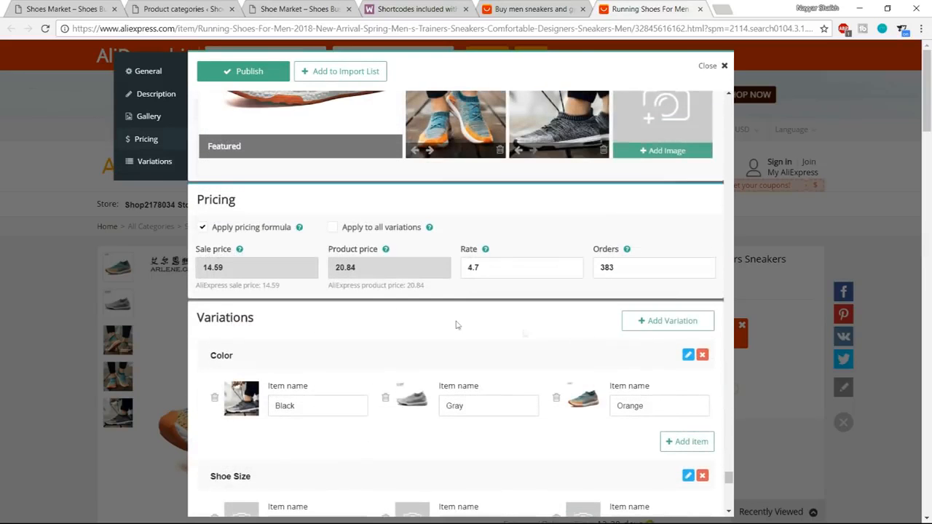
{"action": "scroll", "coordinate": [371, 263], "scroll_direction": "up", "scroll_amount": 10}
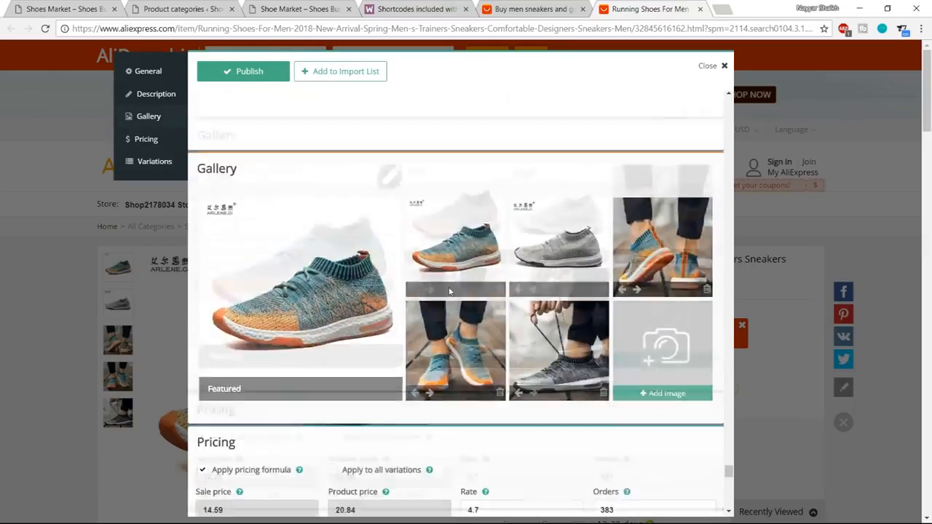
{"action": "scroll", "coordinate": [702, 324], "scroll_direction": "up", "scroll_amount": 8}
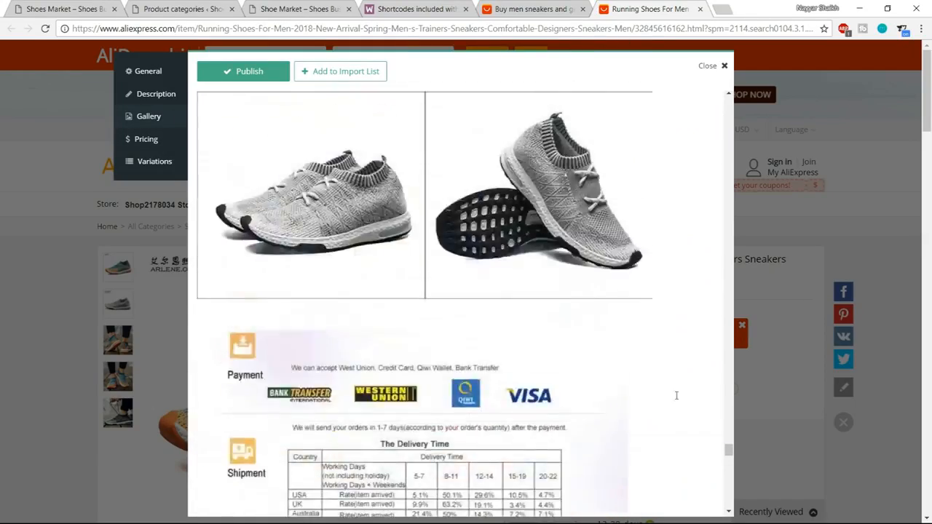
{"action": "left_click_drag", "start_coordinate": [728, 443], "coordinate": [722, 112]}
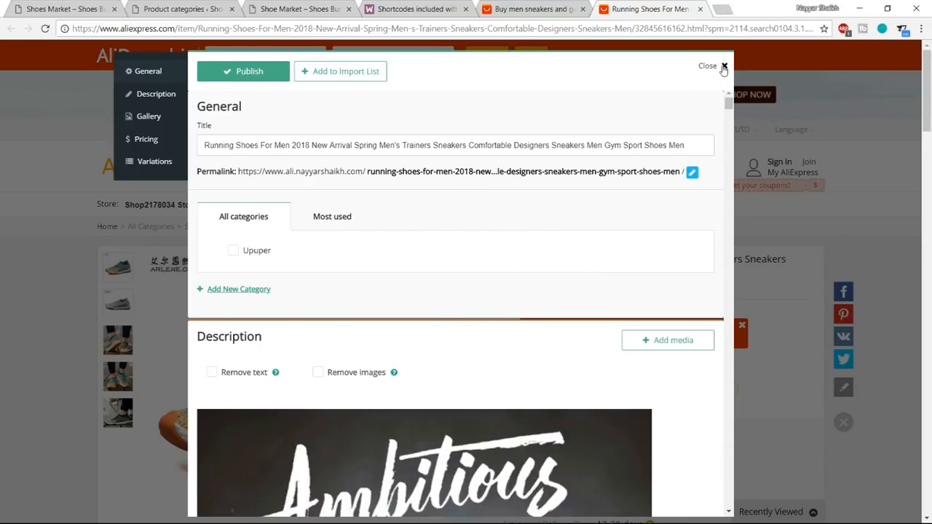
Close the import editor and go to the AliDropship Woo Import Products page
{"action": "left_click", "coordinate": [724, 67]}
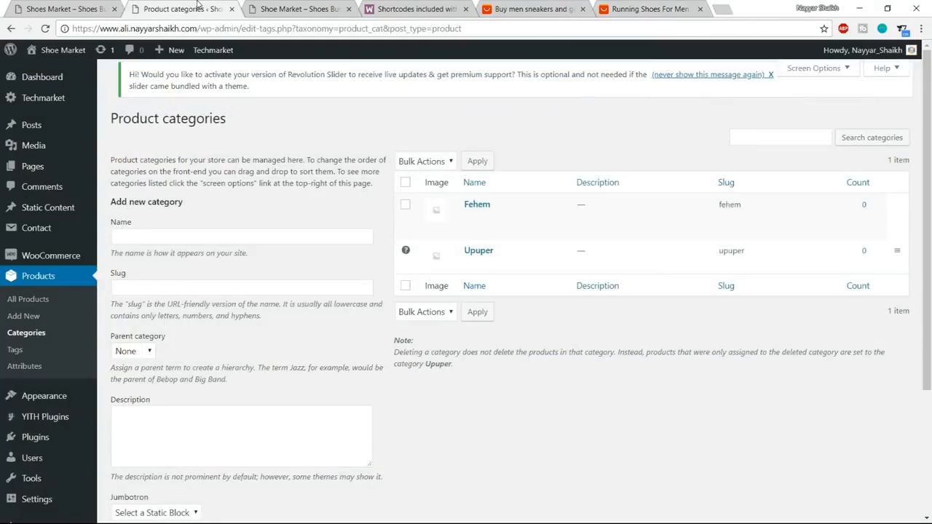
{"action": "left_click", "coordinate": [200, 8]}
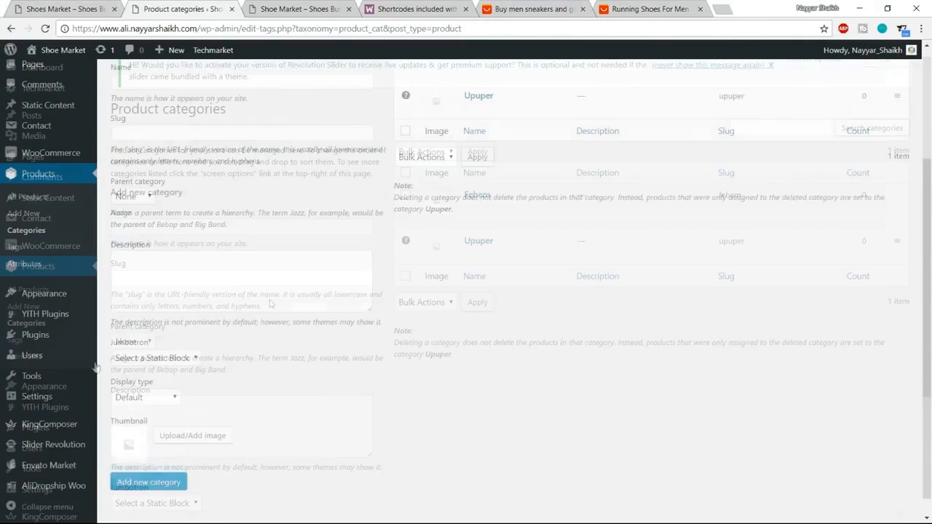
{"action": "scroll", "coordinate": [65, 466], "scroll_direction": "down", "scroll_amount": 3}
{"action": "left_click", "coordinate": [64, 486]}
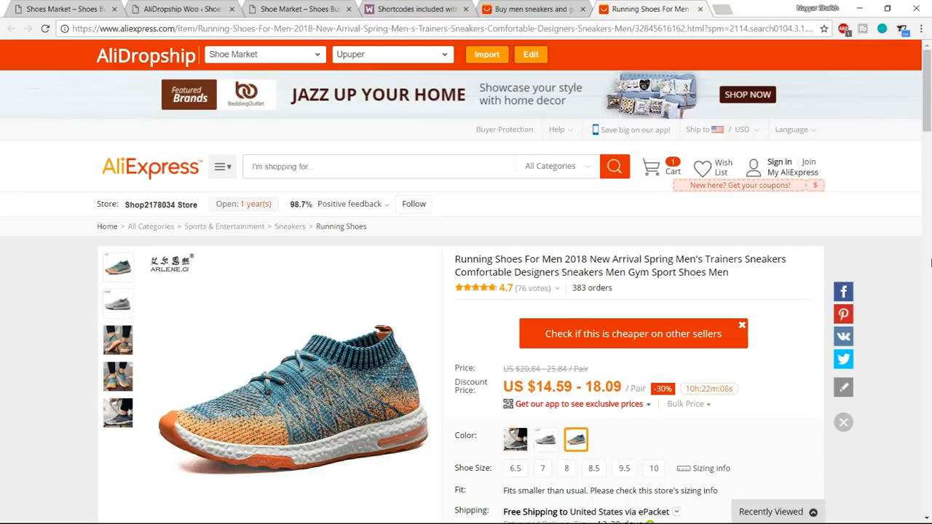
{"action": "scroll", "coordinate": [844, 339], "scroll_direction": "down", "scroll_amount": 2}
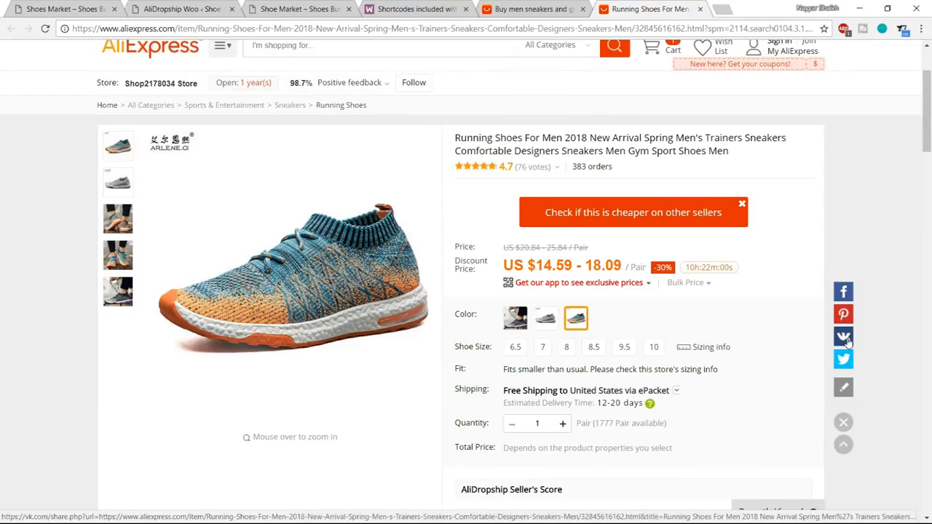
{"action": "scroll", "coordinate": [843, 339], "scroll_direction": "up", "scroll_amount": 2}
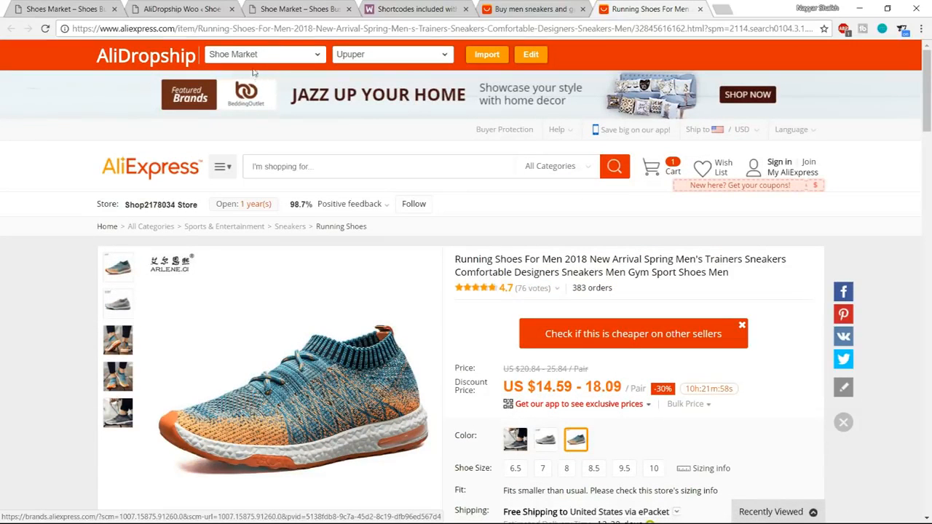
Import the running shoes into the store under the Fehem category
{"action": "left_click", "coordinate": [385, 62]}
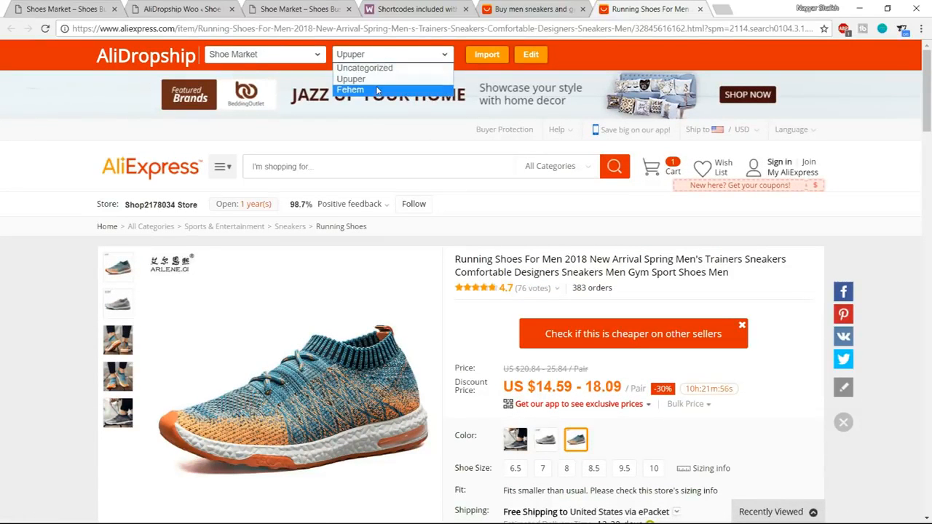
{"action": "left_click", "coordinate": [382, 91]}
{"action": "left_click", "coordinate": [386, 58]}
{"action": "left_click", "coordinate": [369, 91]}
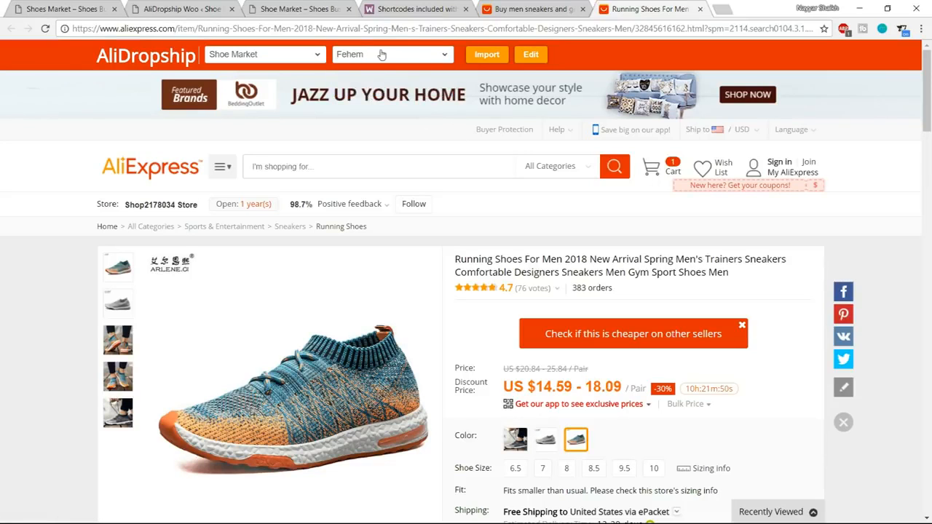
{"action": "left_click", "coordinate": [487, 55]}
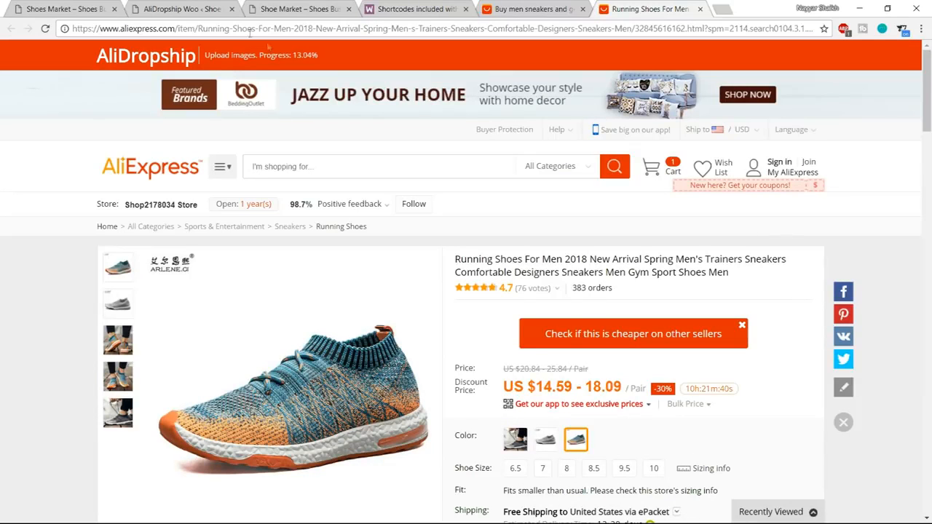
{"action": "left_click", "coordinate": [191, 11]}
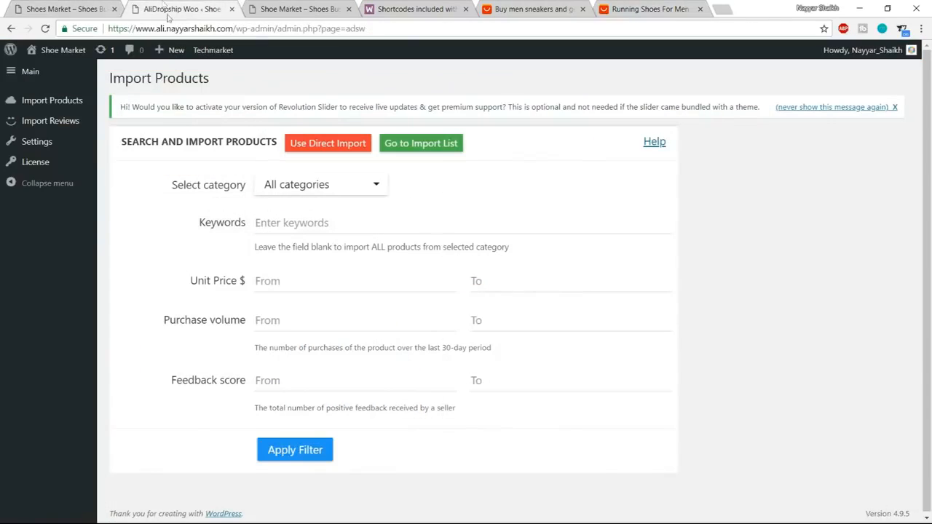
Open the WordPress Products list in a new browser tab
{"action": "left_click", "coordinate": [30, 76]}
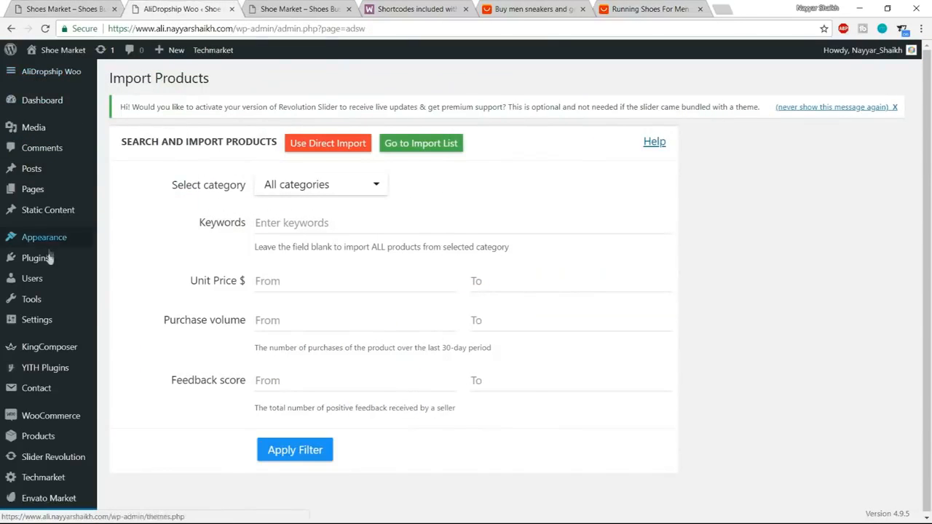
{"action": "right_click", "coordinate": [51, 439]}
{"action": "left_click", "coordinate": [108, 334]}
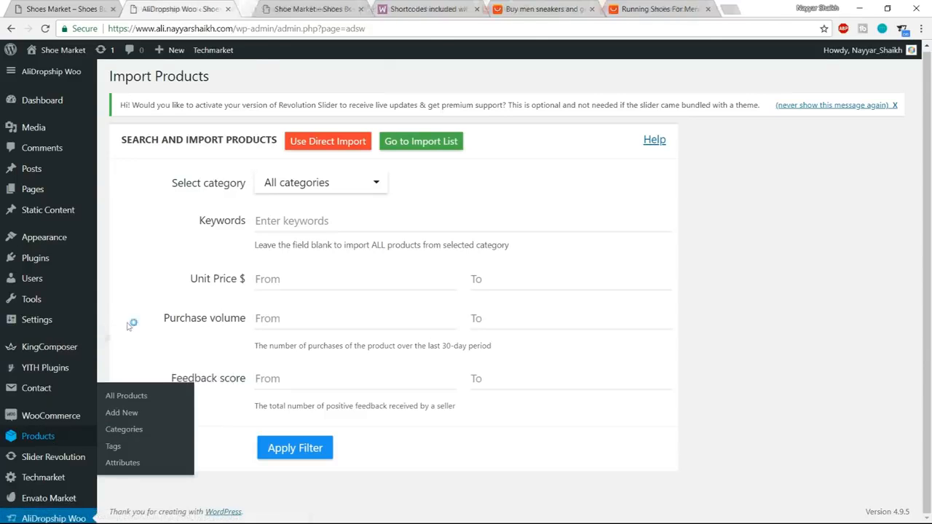
{"action": "left_click", "coordinate": [263, 11]}
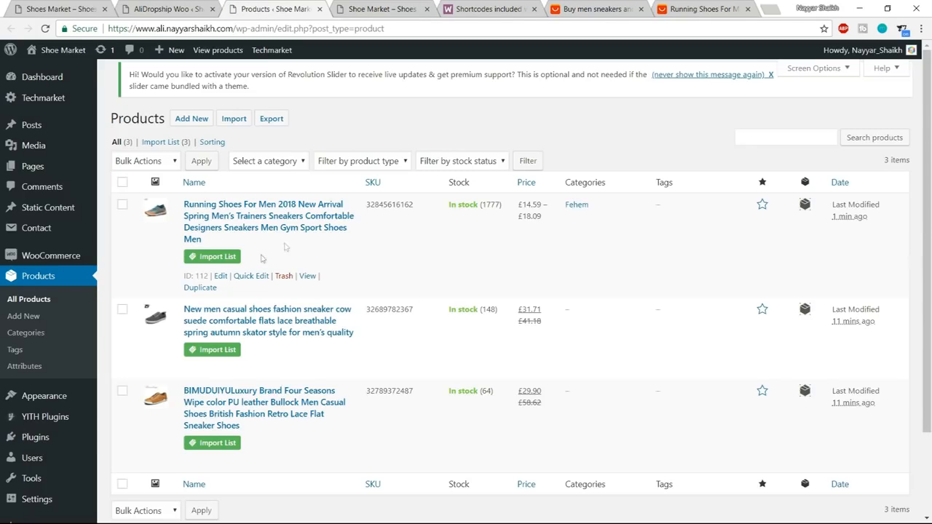
{"action": "scroll", "coordinate": [242, 419], "scroll_direction": "down", "scroll_amount": 2}
{"action": "scroll", "coordinate": [242, 418], "scroll_direction": "up", "scroll_amount": 2}
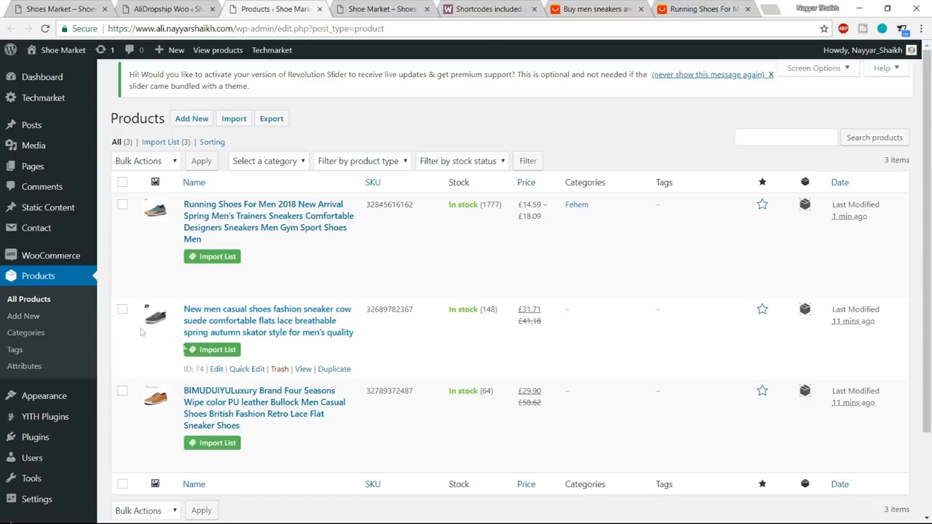
Move the two older shoe products to the Trash with the Bulk Actions menu
{"action": "left_click", "coordinate": [121, 391]}
{"action": "left_click", "coordinate": [145, 161]}
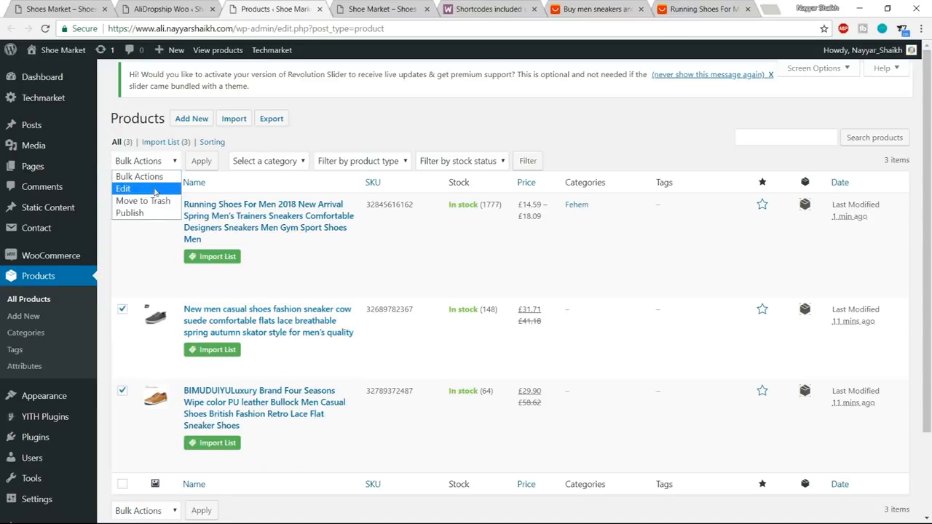
{"action": "left_click", "coordinate": [143, 201]}
{"action": "left_click", "coordinate": [202, 161]}
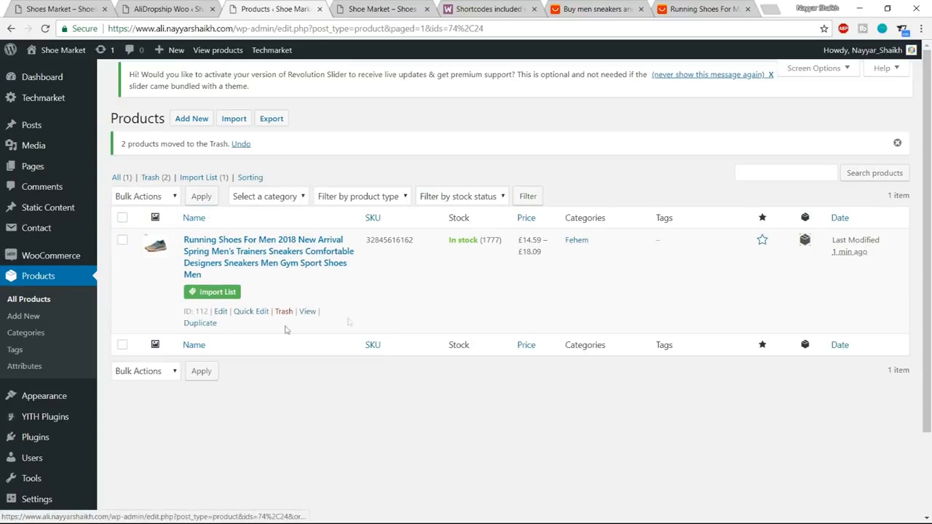
Check the AliExpress import progress, then return to the Running Shoes For Men edit page
{"action": "left_click", "coordinate": [689, 7]}
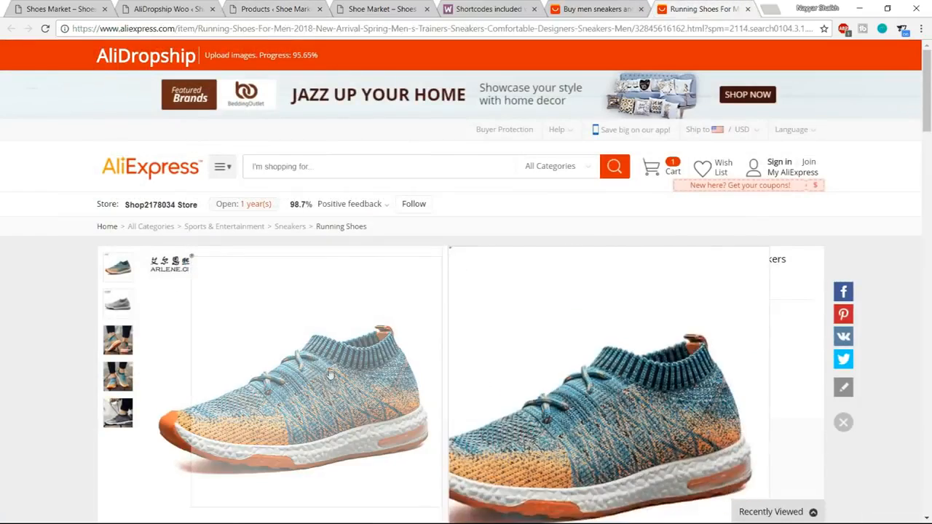
{"action": "left_click", "coordinate": [180, 7]}
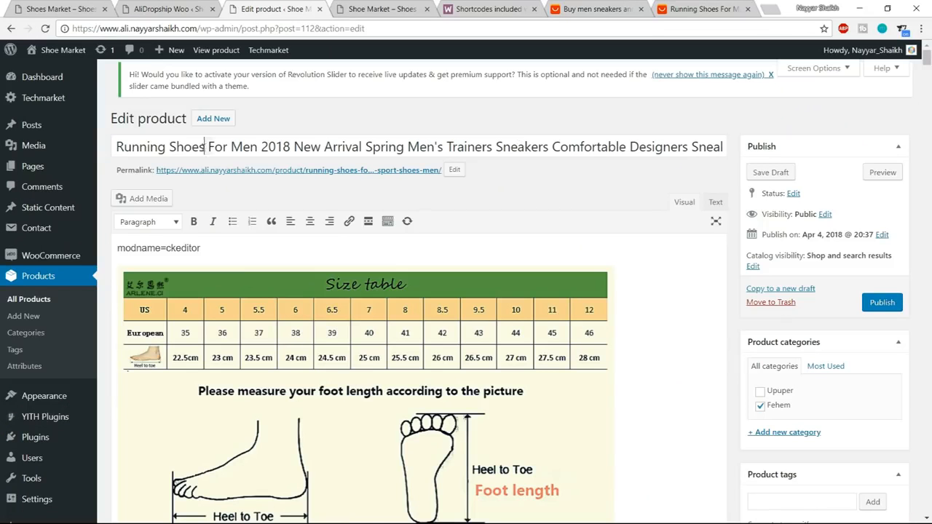
{"action": "left_click_drag", "start_coordinate": [205, 147], "coordinate": [721, 148]}
Show the Variations tab under Product data, listing Orange, Gray and Black variants in sizes 6.5–10
{"action": "left_click", "coordinate": [439, 185]}
{"action": "scroll", "coordinate": [594, 236], "scroll_direction": "down", "scroll_amount": 10}
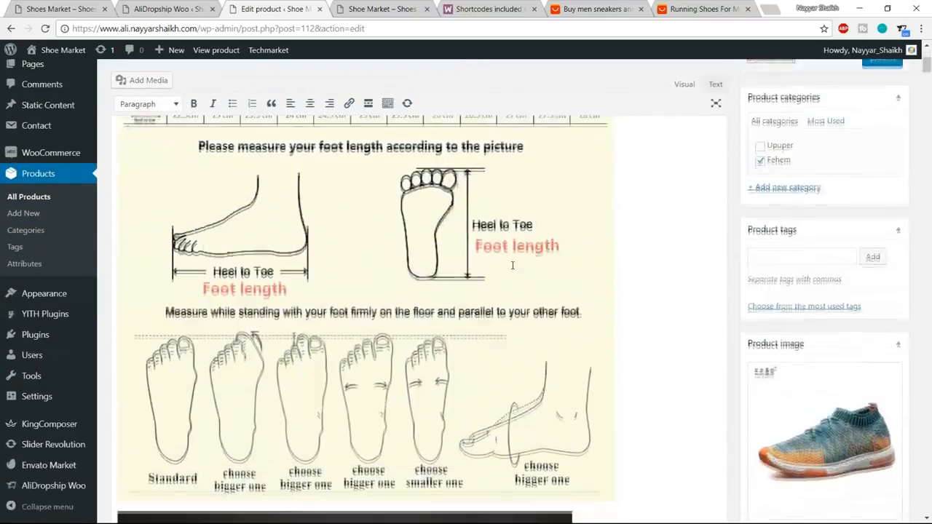
{"action": "scroll", "coordinate": [511, 285], "scroll_direction": "down", "scroll_amount": 15}
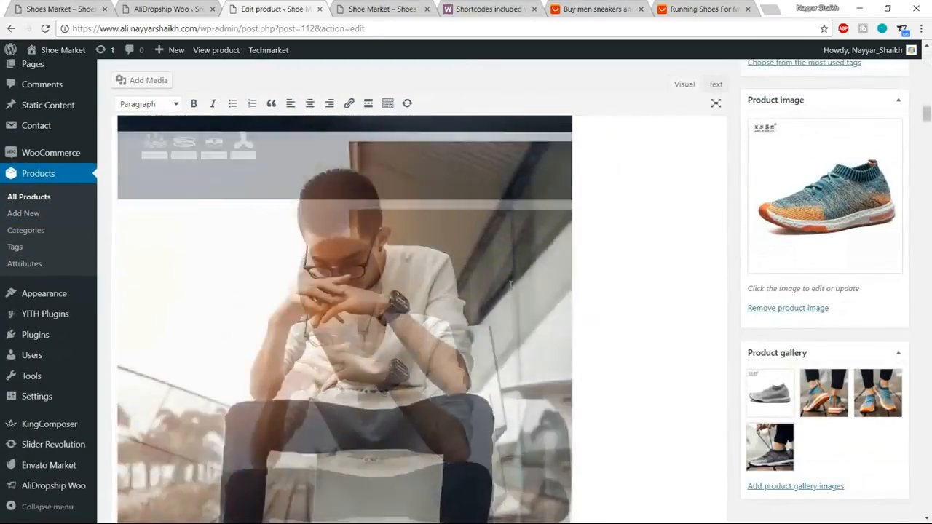
{"action": "scroll", "coordinate": [511, 285], "scroll_direction": "down", "scroll_amount": 15}
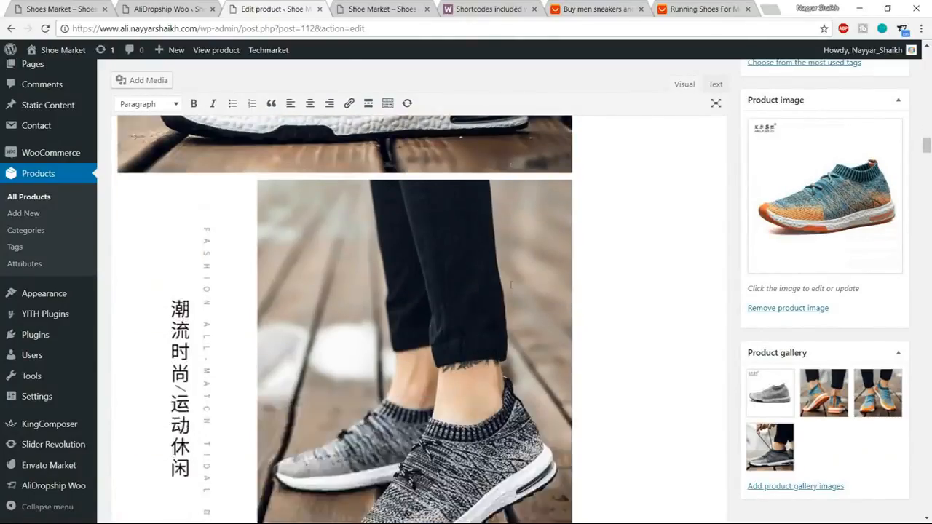
{"action": "scroll", "coordinate": [511, 285], "scroll_direction": "down", "scroll_amount": 15}
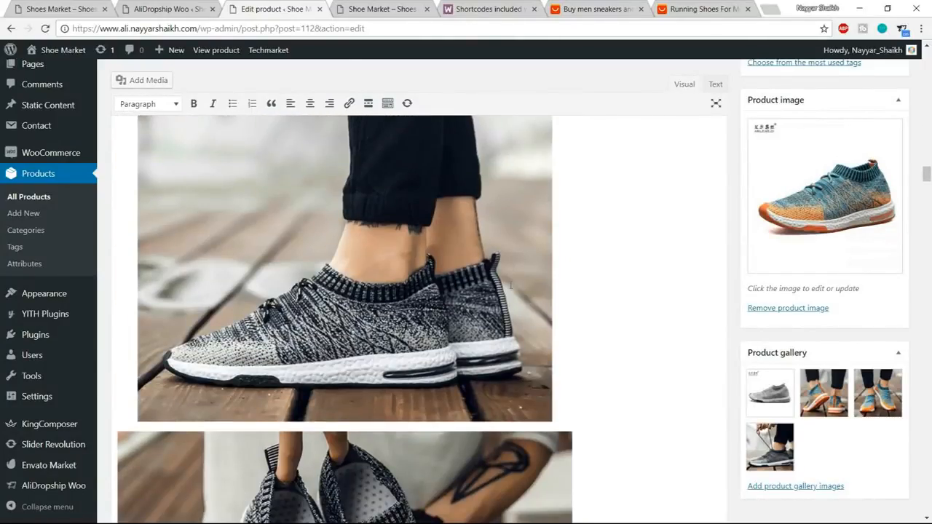
{"action": "scroll", "coordinate": [511, 285], "scroll_direction": "down", "scroll_amount": 15}
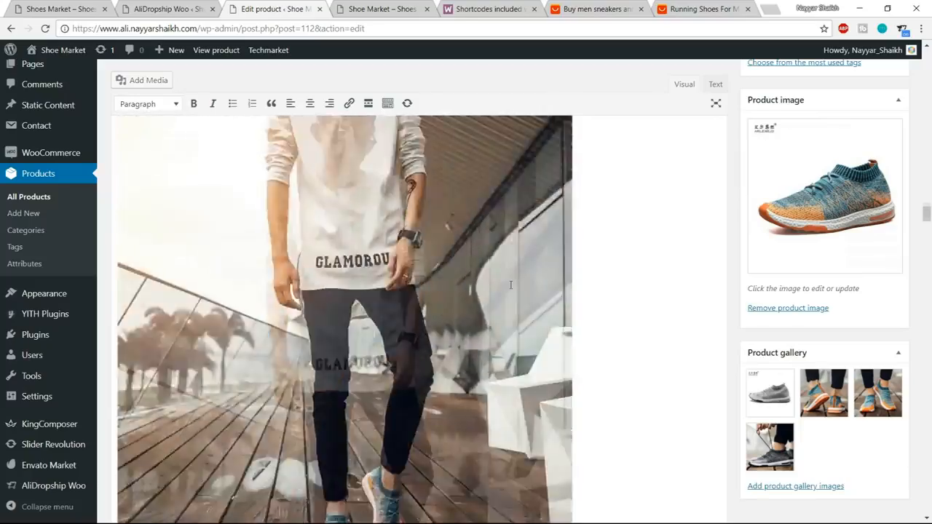
{"action": "scroll", "coordinate": [827, 368], "scroll_direction": "up", "scroll_amount": 5}
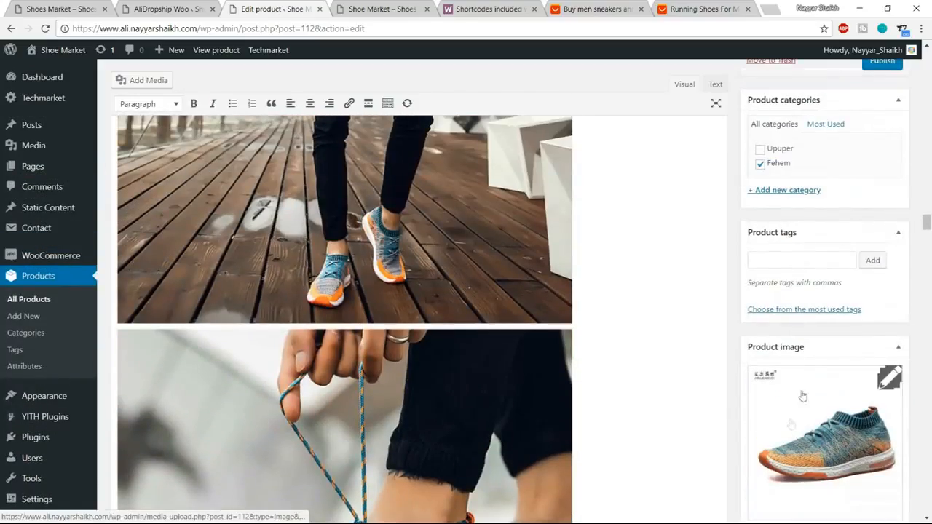
{"action": "scroll", "coordinate": [819, 393], "scroll_direction": "down", "scroll_amount": 5}
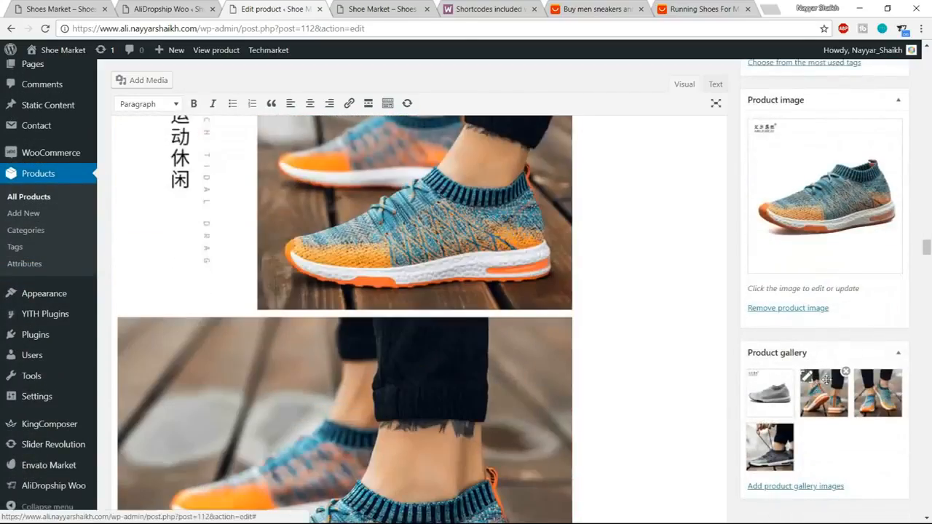
{"action": "left_click_drag", "start_coordinate": [927, 260], "coordinate": [928, 502]}
{"action": "scroll", "coordinate": [713, 437], "scroll_direction": "down", "scroll_amount": 2}
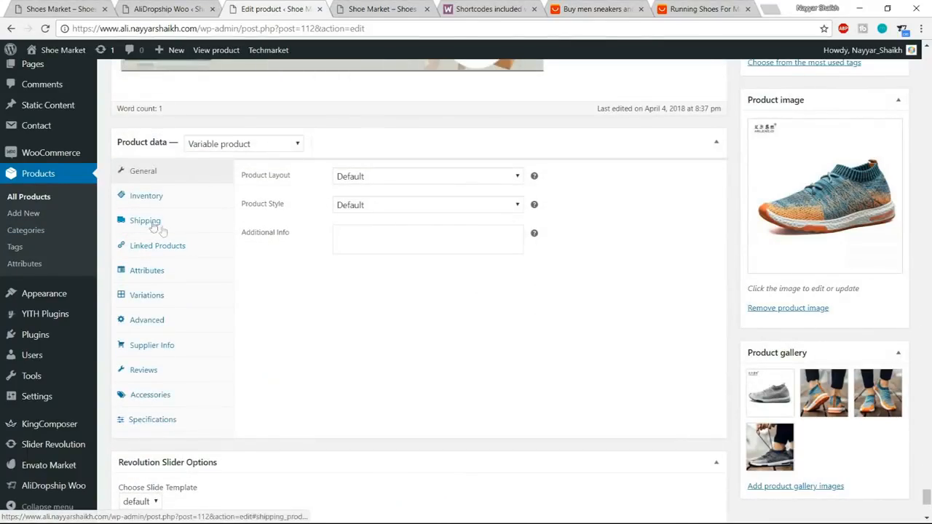
{"action": "left_click", "coordinate": [159, 294]}
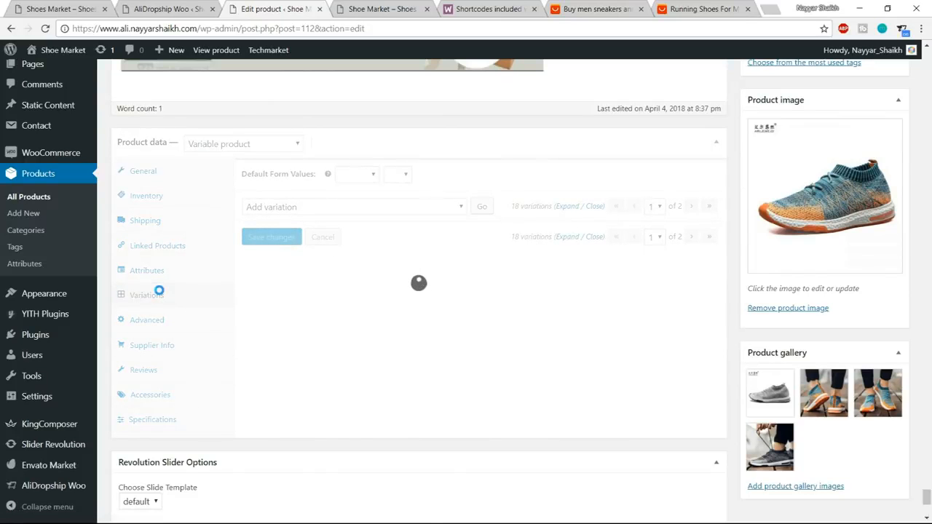
{"action": "scroll", "coordinate": [558, 298], "scroll_direction": "down", "scroll_amount": 2}
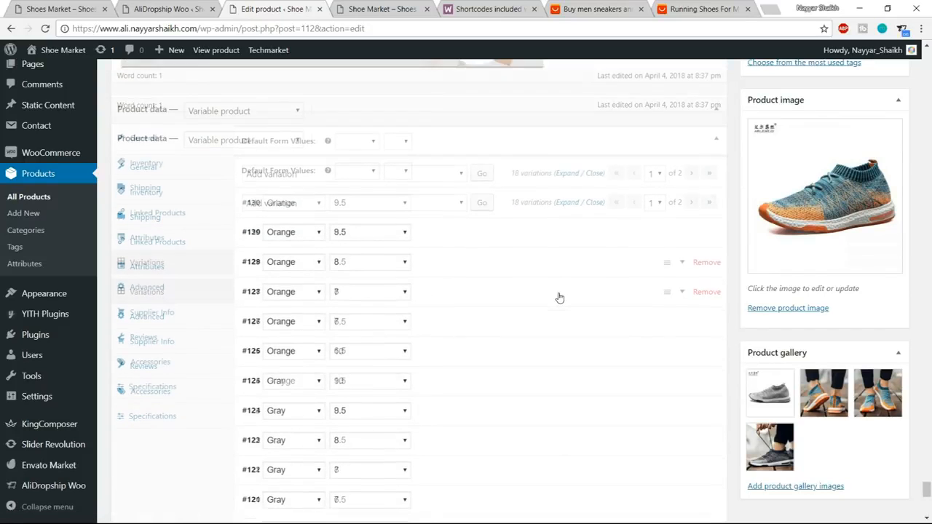
{"action": "scroll", "coordinate": [560, 298], "scroll_direction": "down", "scroll_amount": 3}
{"action": "scroll", "coordinate": [560, 297], "scroll_direction": "up", "scroll_amount": 5}
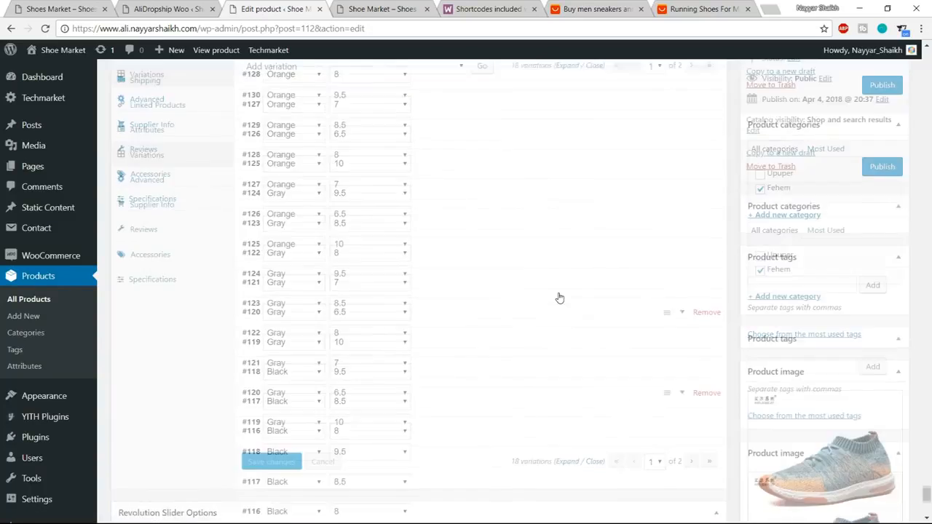
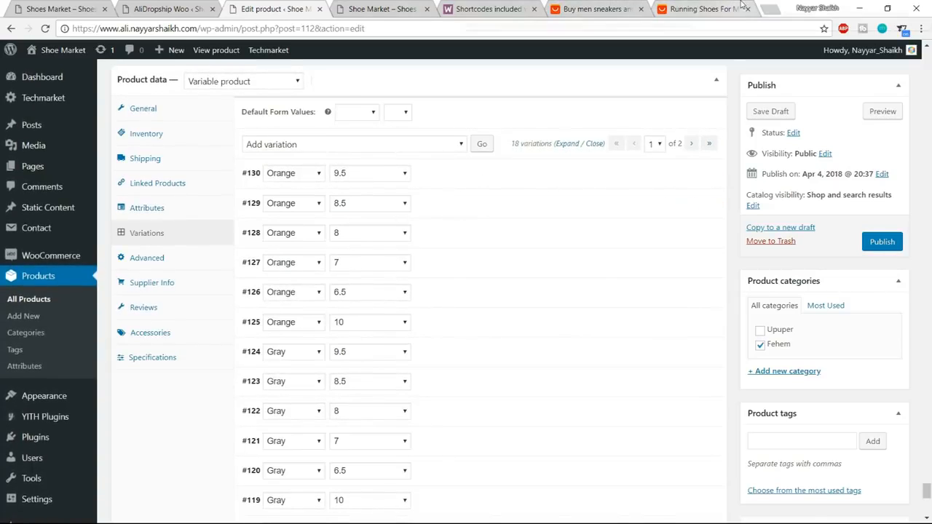
On AliExpress, compare size 6.5 prices: 14.59 for black and 18.09 for orange
{"action": "left_click", "coordinate": [703, 9]}
{"action": "scroll", "coordinate": [513, 298], "scroll_direction": "down", "scroll_amount": 3}
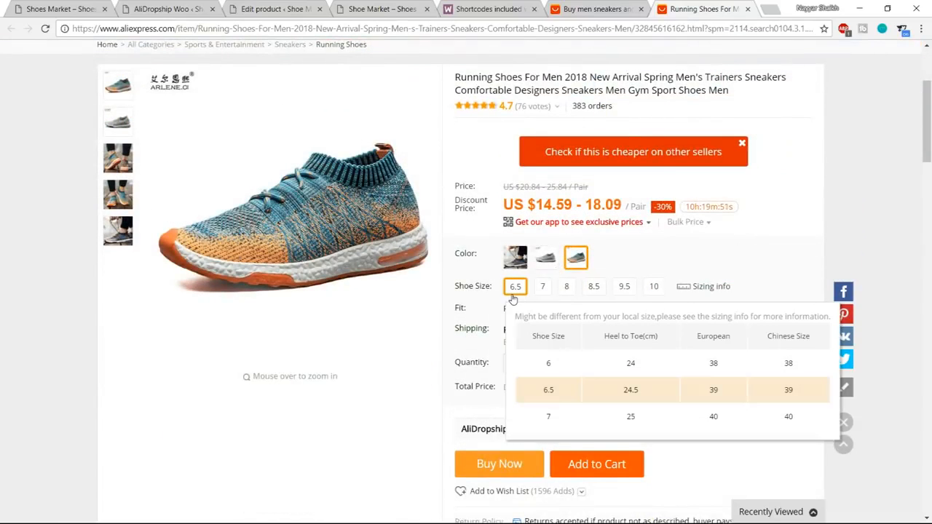
{"action": "left_click", "coordinate": [512, 295]}
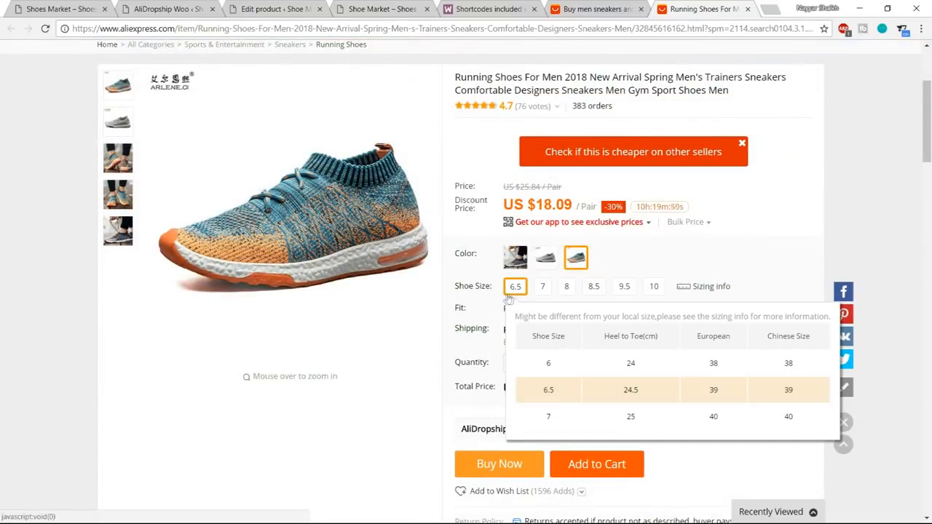
{"action": "left_click", "coordinate": [515, 260]}
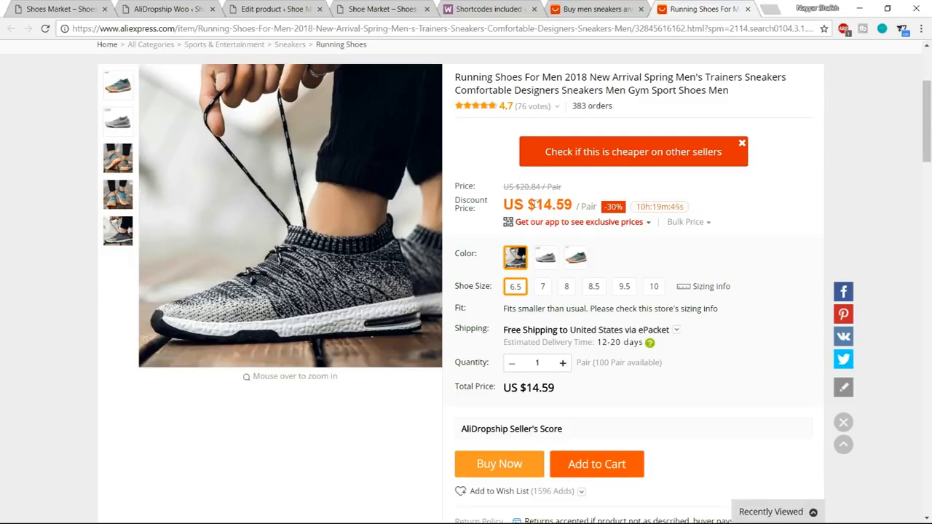
{"action": "left_click_drag", "start_coordinate": [535, 205], "coordinate": [582, 205]}
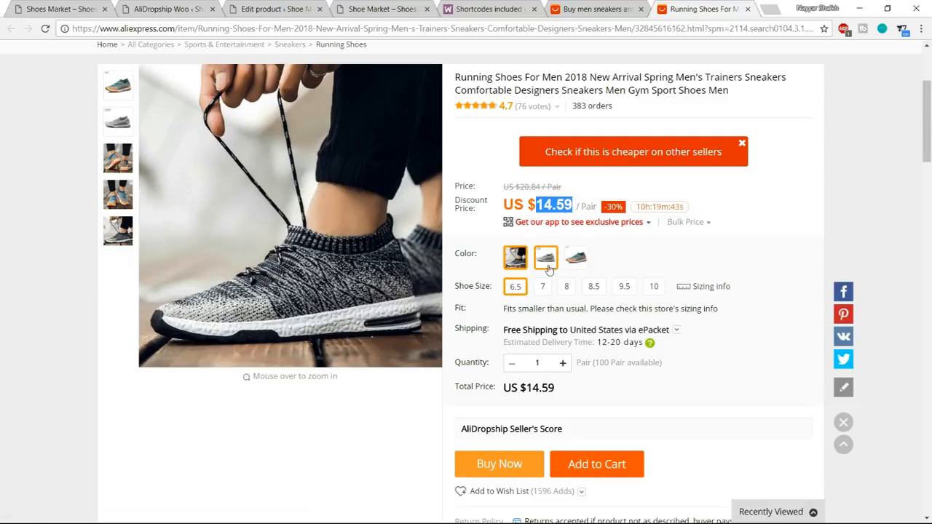
{"action": "left_click", "coordinate": [576, 258]}
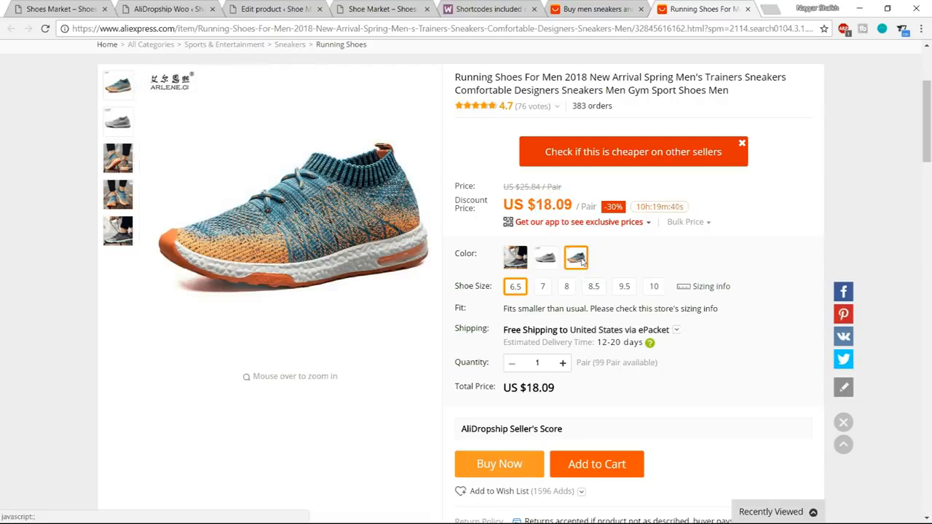
{"action": "left_click_drag", "start_coordinate": [534, 204], "coordinate": [580, 206]}
{"action": "left_click", "coordinate": [583, 209]}
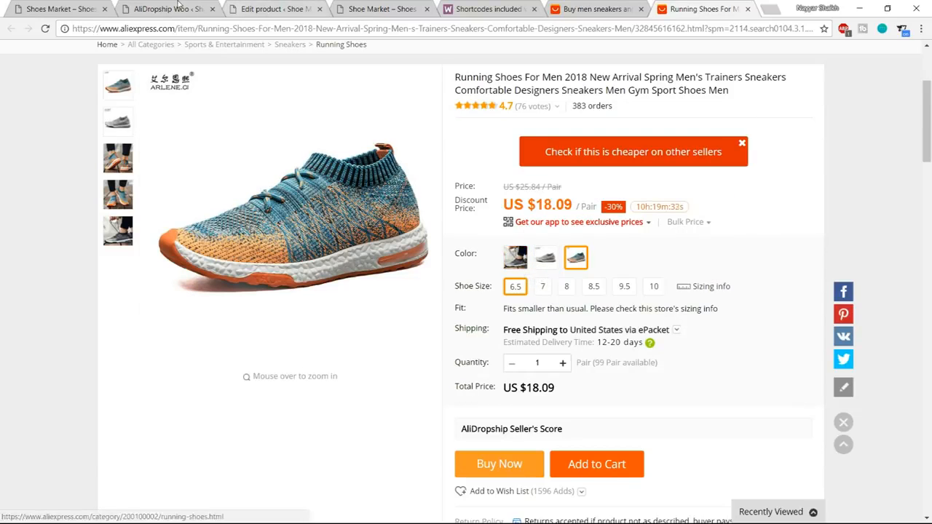
Confirm the orange size 9.5 shoe costs 18.09 on AliExpress, then return to the edit page
{"action": "left_click", "coordinate": [256, 9]}
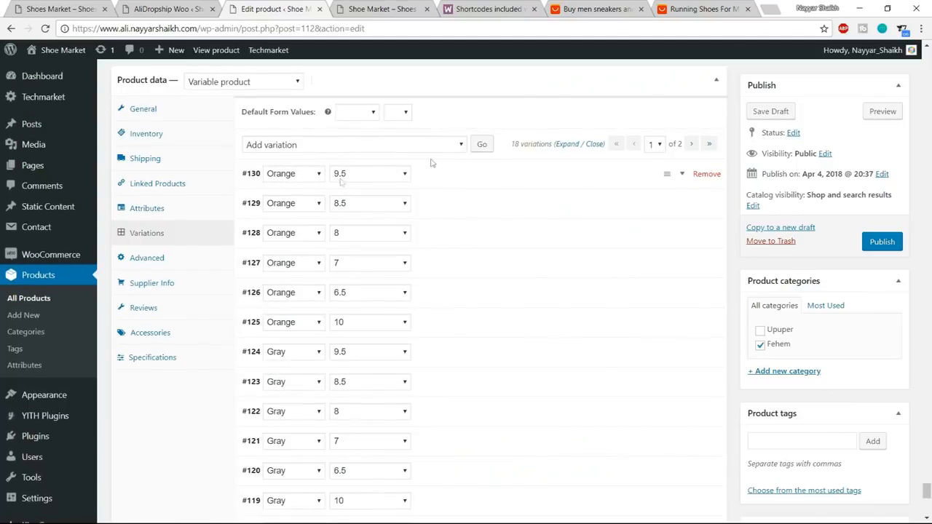
{"action": "left_click", "coordinate": [699, 9]}
{"action": "left_click", "coordinate": [625, 294]}
{"action": "left_click", "coordinate": [631, 288]}
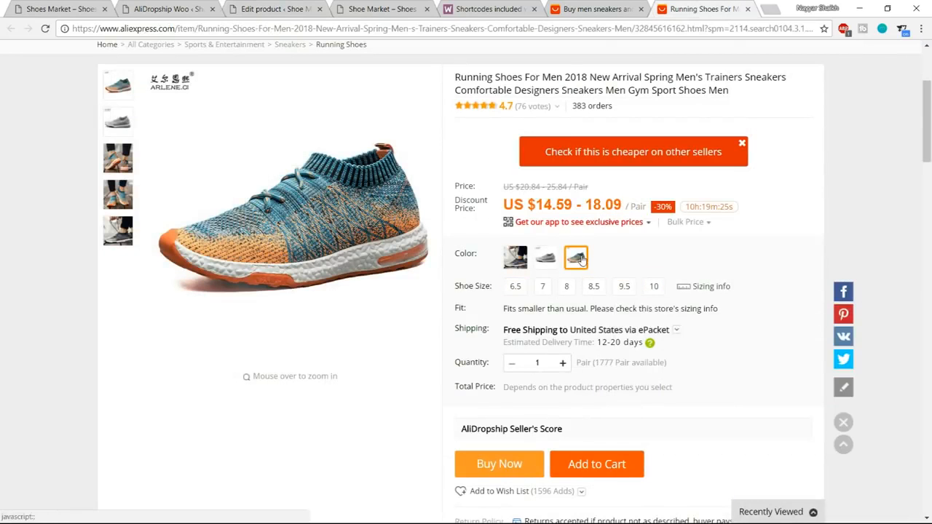
{"action": "left_click", "coordinate": [624, 289]}
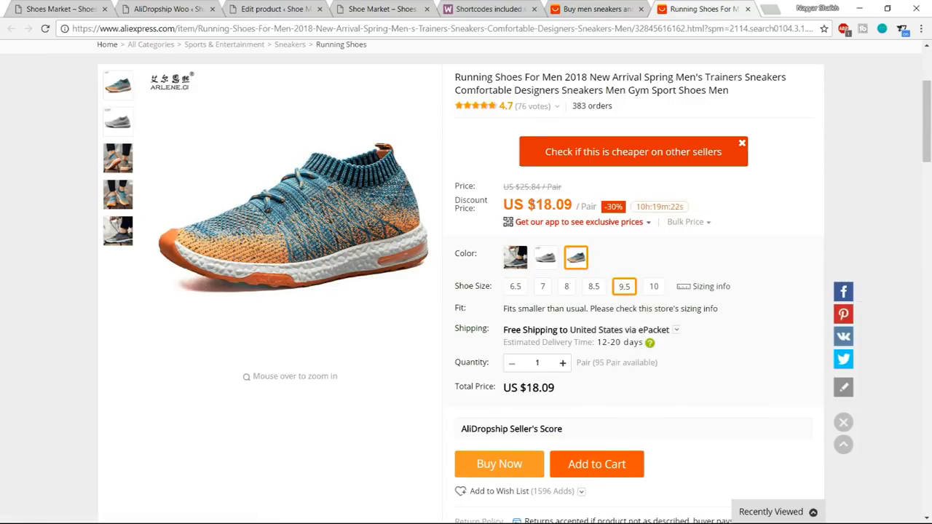
{"action": "left_click_drag", "start_coordinate": [537, 205], "coordinate": [580, 204]}
{"action": "left_click", "coordinate": [574, 205]}
{"action": "left_click", "coordinate": [292, 6]}
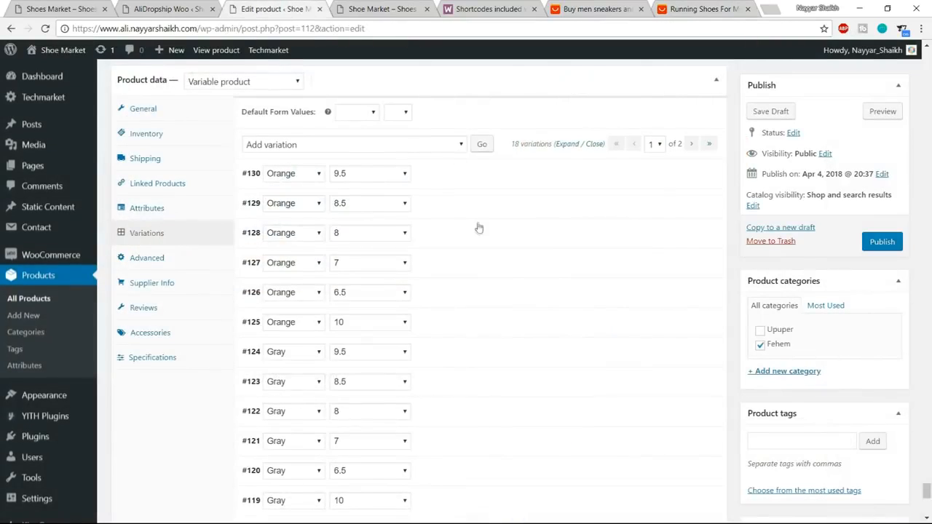
Expand variation #130 and compare its 25.84 regular price with the AliExpress original price
{"action": "left_click", "coordinate": [591, 179]}
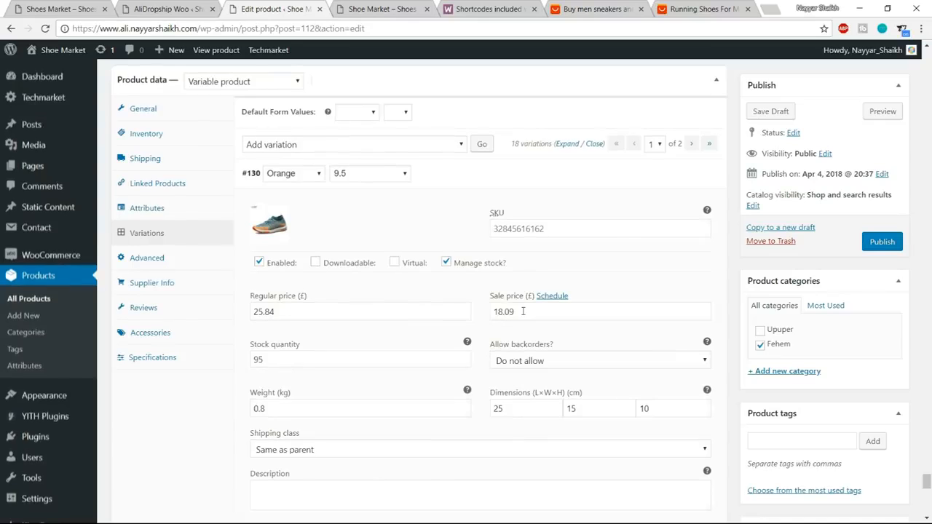
{"action": "double_click", "coordinate": [290, 311]}
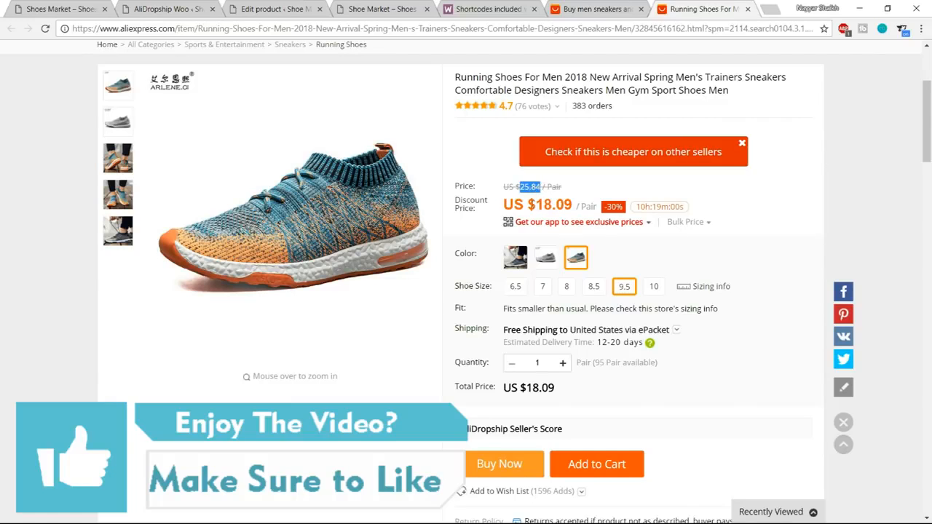
{"action": "left_click_drag", "start_coordinate": [527, 206], "coordinate": [565, 206]}
{"action": "left_click", "coordinate": [300, 10]}
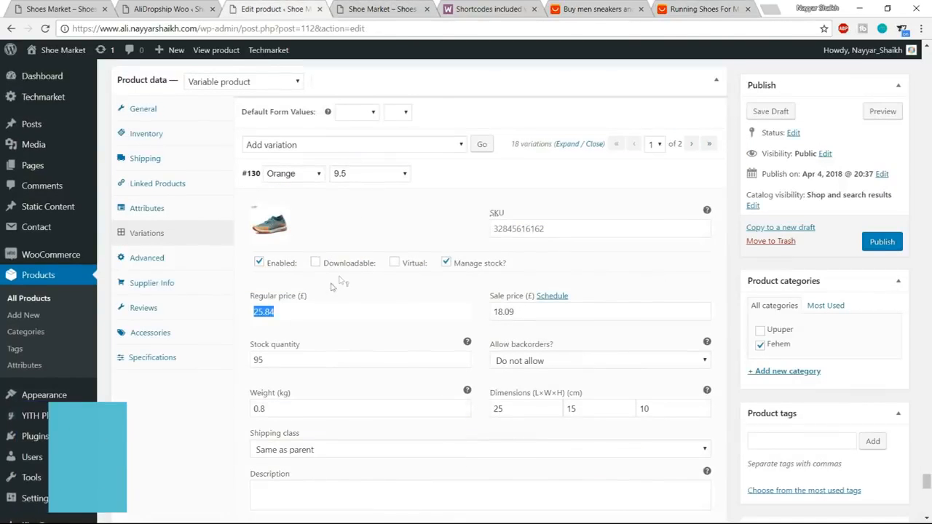
{"action": "left_click_drag", "start_coordinate": [302, 311], "coordinate": [252, 313]}
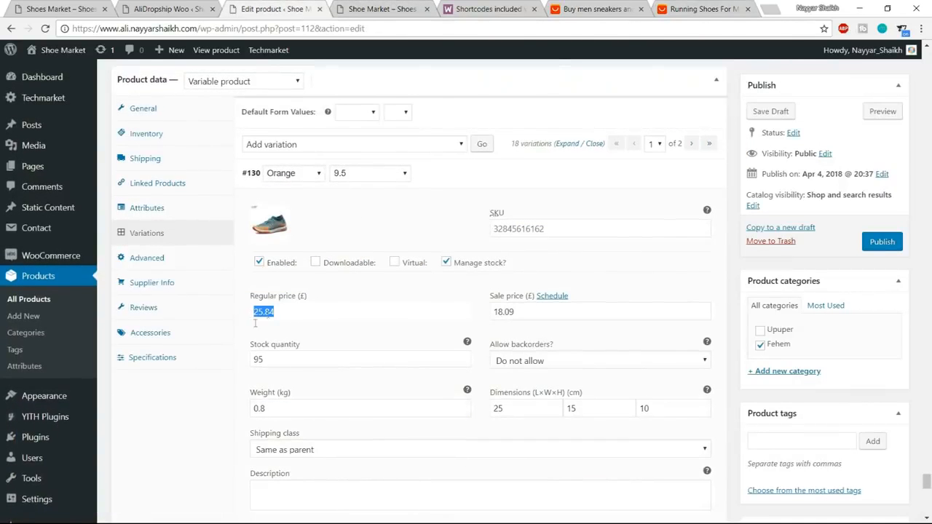
{"action": "double_click", "coordinate": [524, 312]}
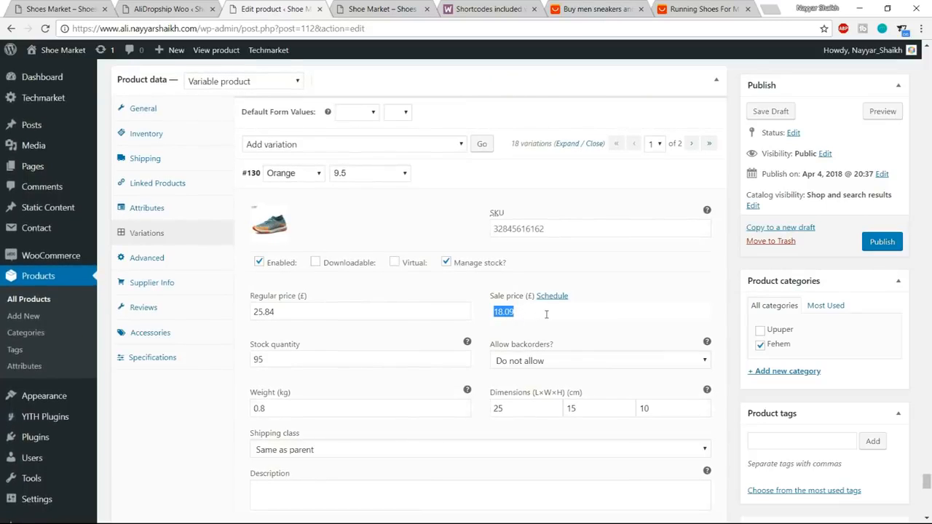
Set variation #130's regular price to 40 and sale price to 25, then publish
{"action": "left_click_drag", "start_coordinate": [287, 315], "coordinate": [229, 318]}
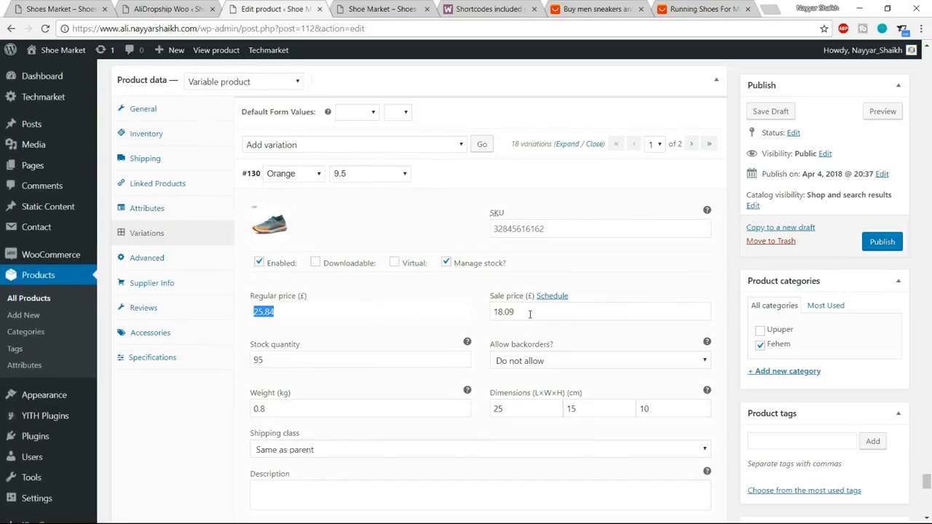
{"action": "type", "text": "40"}
{"action": "left_click_drag", "start_coordinate": [565, 315], "coordinate": [479, 313]}
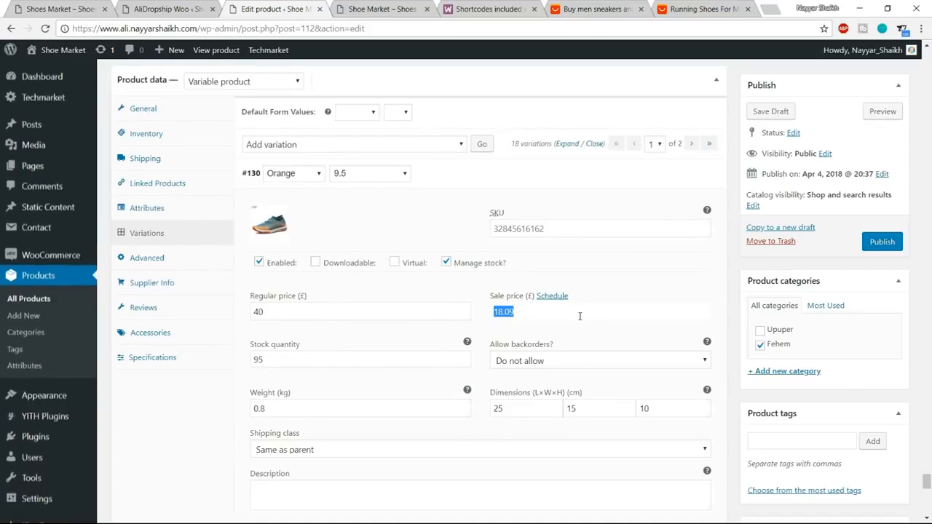
{"action": "key", "text": "shift+Tab"}
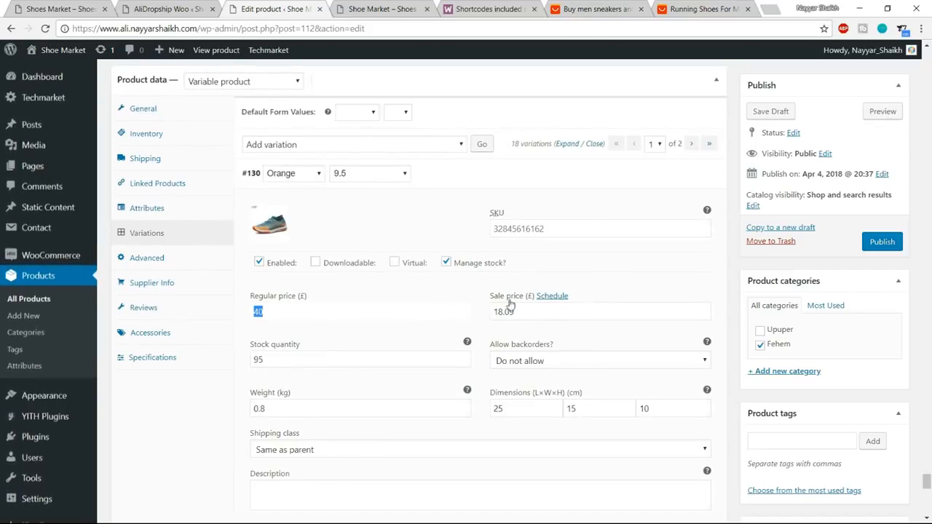
{"action": "key", "text": "Tab"}
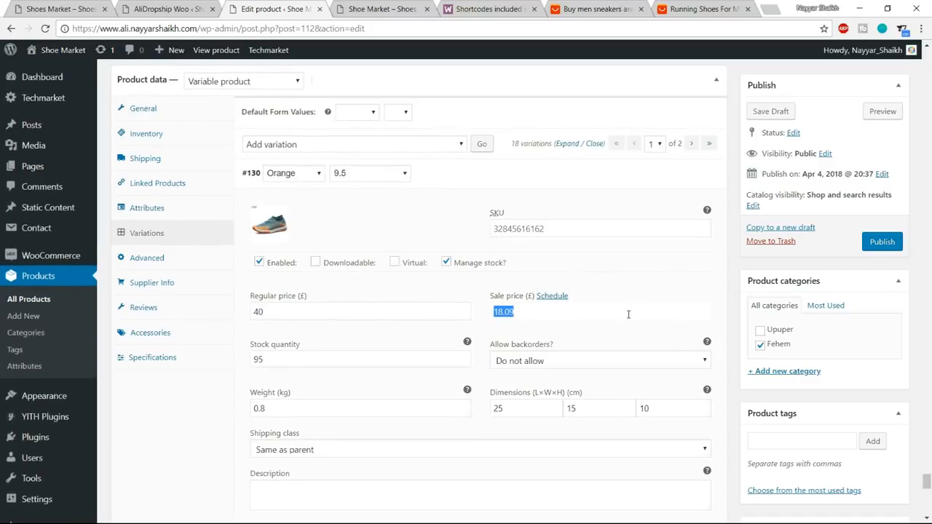
{"action": "type", "text": "25"}
{"action": "left_click", "coordinate": [896, 249]}
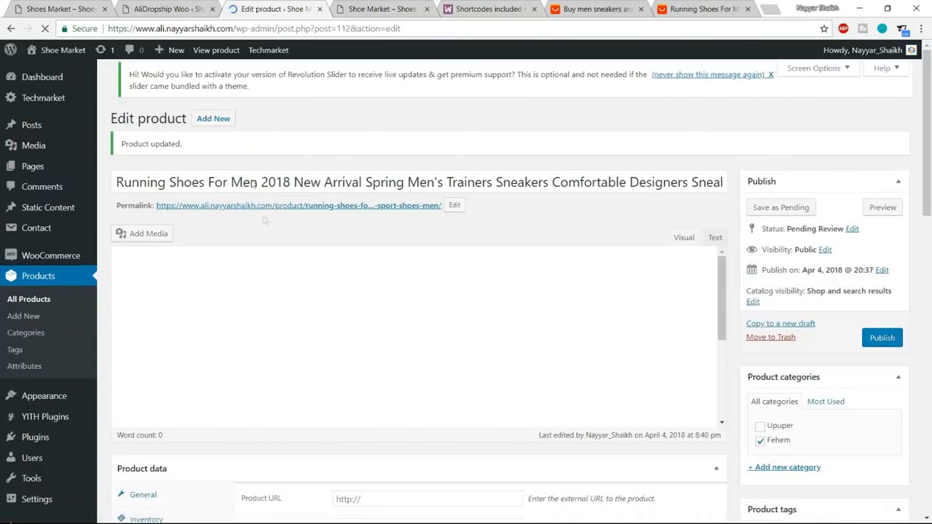
Open the live Running Shoes product page in a new tab and look it over
{"action": "right_click", "coordinate": [306, 212]}
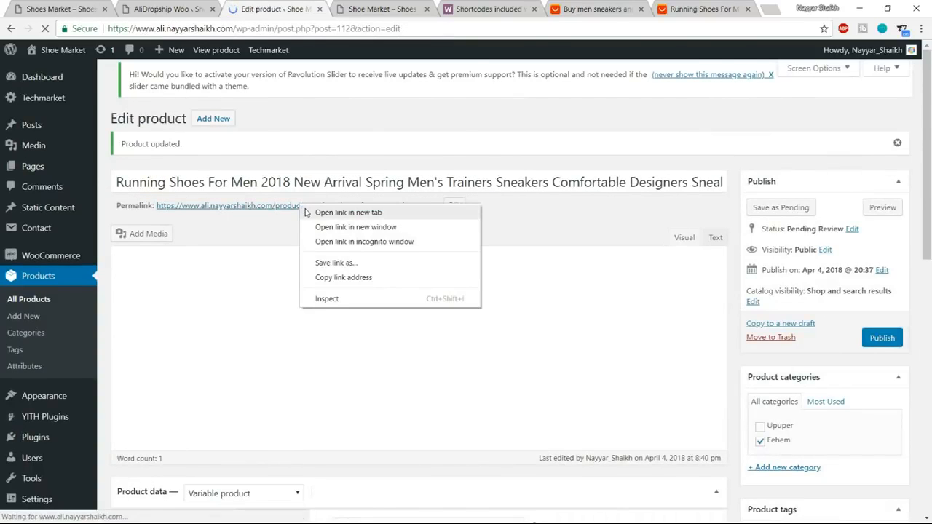
{"action": "left_click", "coordinate": [307, 212]}
{"action": "left_click", "coordinate": [324, 9]}
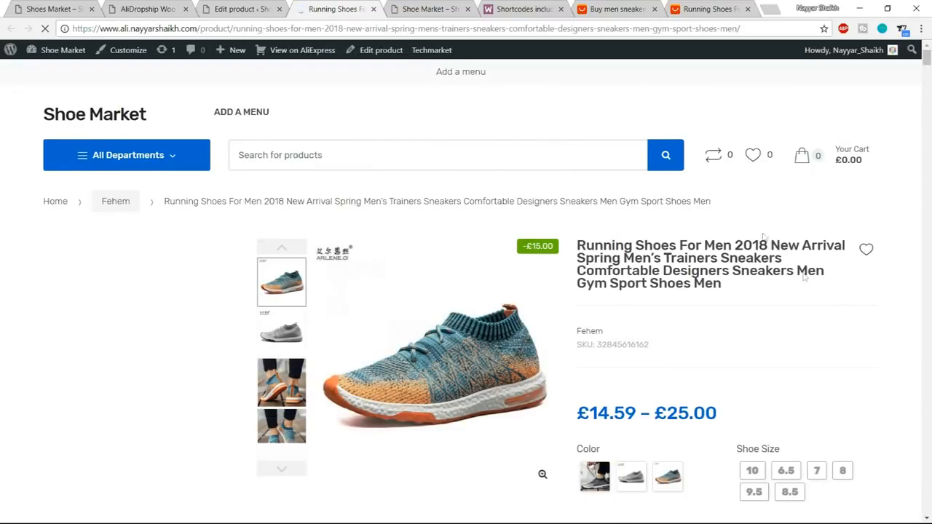
{"action": "scroll", "coordinate": [838, 315], "scroll_direction": "down", "scroll_amount": 3}
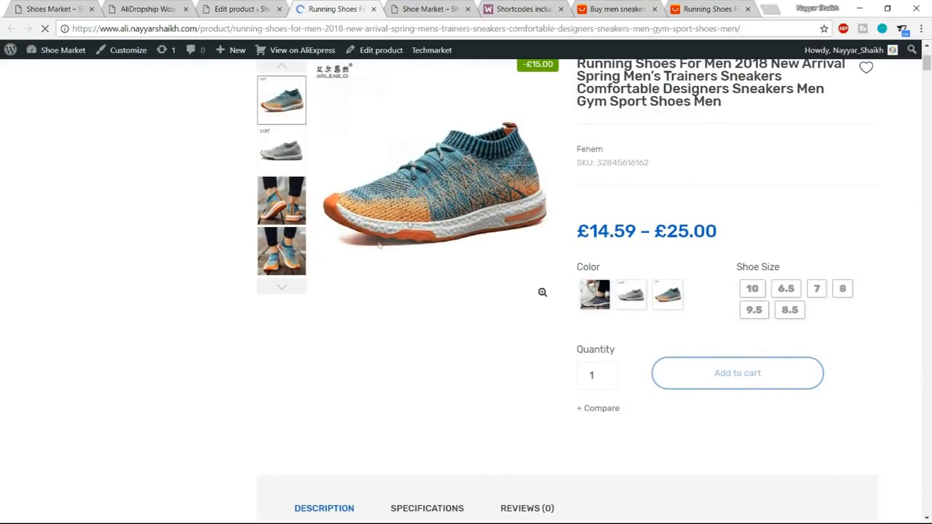
{"action": "scroll", "coordinate": [251, 249], "scroll_direction": "up", "scroll_amount": 4}
{"action": "scroll", "coordinate": [765, 298], "scroll_direction": "down", "scroll_amount": 3}
{"action": "scroll", "coordinate": [918, 173], "scroll_direction": "down", "scroll_amount": 3}
{"action": "scroll", "coordinate": [918, 172], "scroll_direction": "down", "scroll_amount": 5}
{"action": "scroll", "coordinate": [877, 230], "scroll_direction": "up", "scroll_amount": 10}
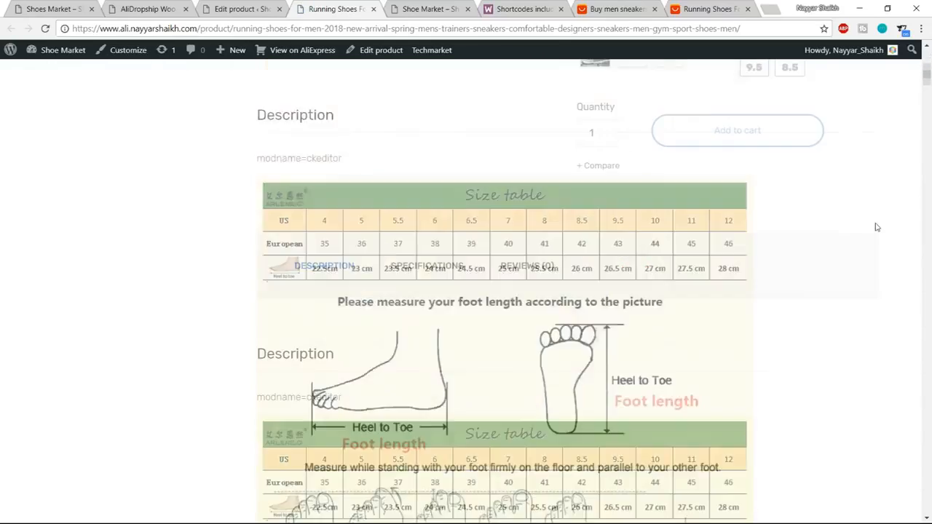
{"action": "scroll", "coordinate": [873, 224], "scroll_direction": "up", "scroll_amount": 1}
{"action": "scroll", "coordinate": [868, 219], "scroll_direction": "down", "scroll_amount": 2}
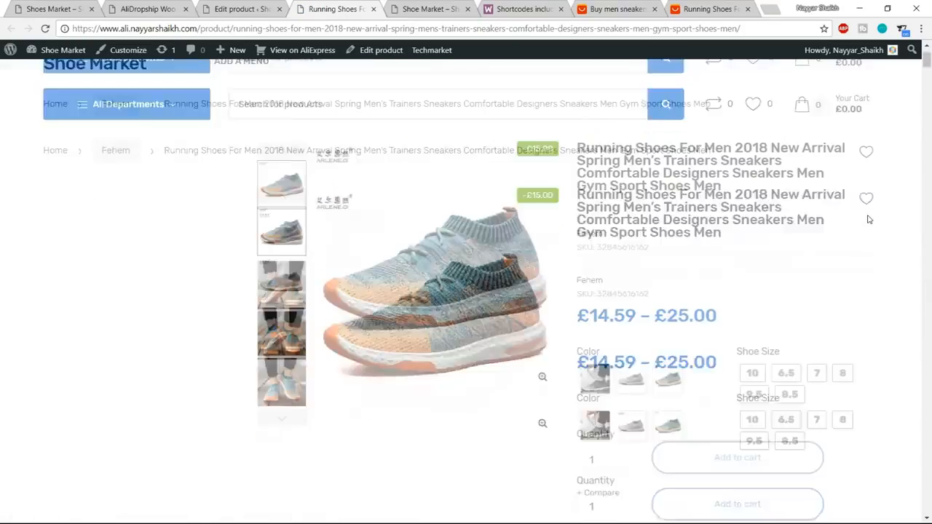
{"action": "scroll", "coordinate": [692, 230], "scroll_direction": "down", "scroll_amount": 1}
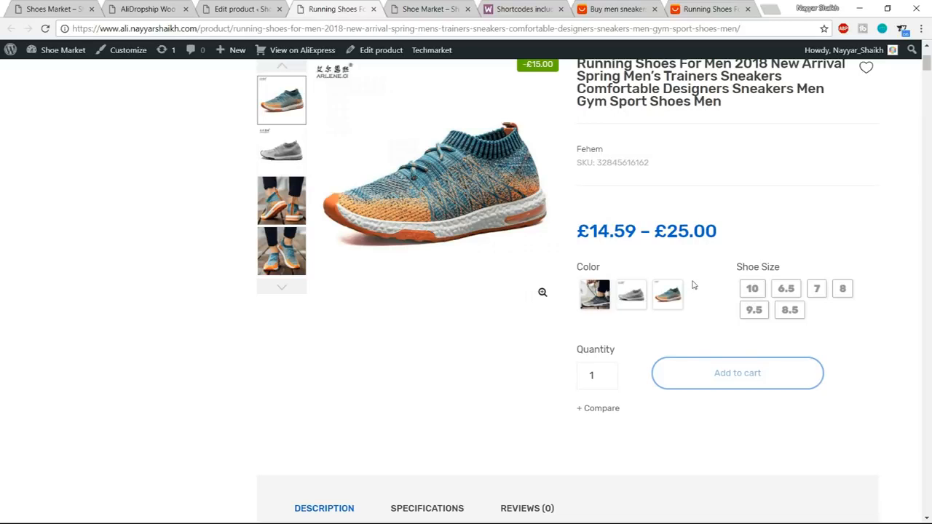
{"action": "scroll", "coordinate": [693, 286], "scroll_direction": "up", "scroll_amount": 3}
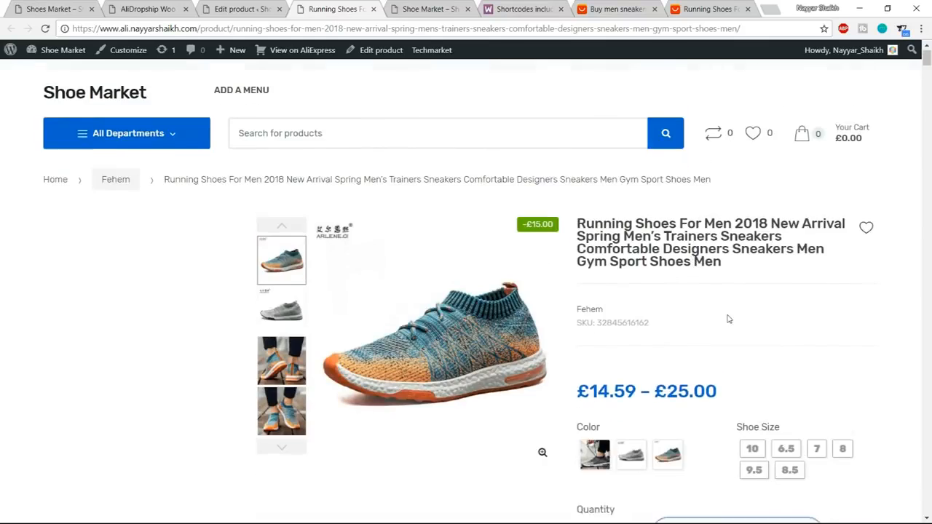
{"action": "scroll", "coordinate": [729, 319], "scroll_direction": "down", "scroll_amount": 2}
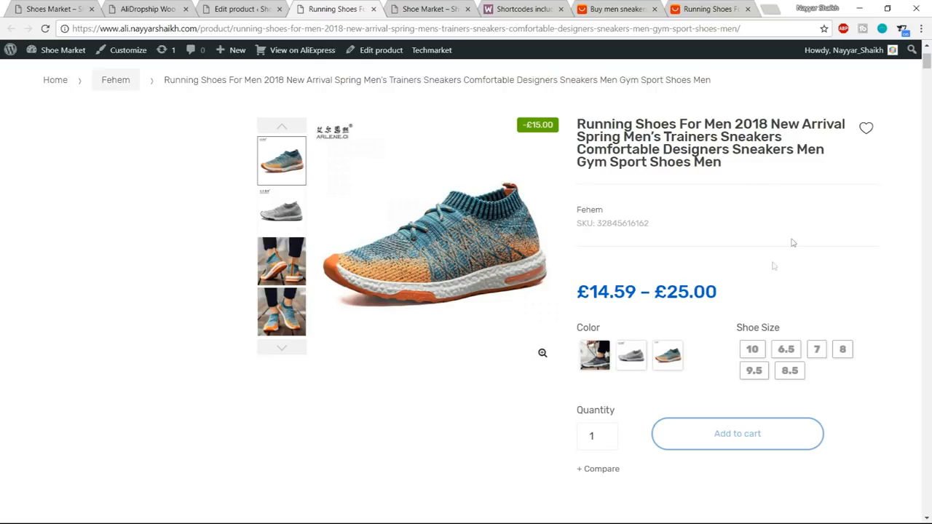
Pick orange size 9.5 and check its £25.00 sale price against the crossed-out £40.00
{"action": "left_click", "coordinate": [671, 361]}
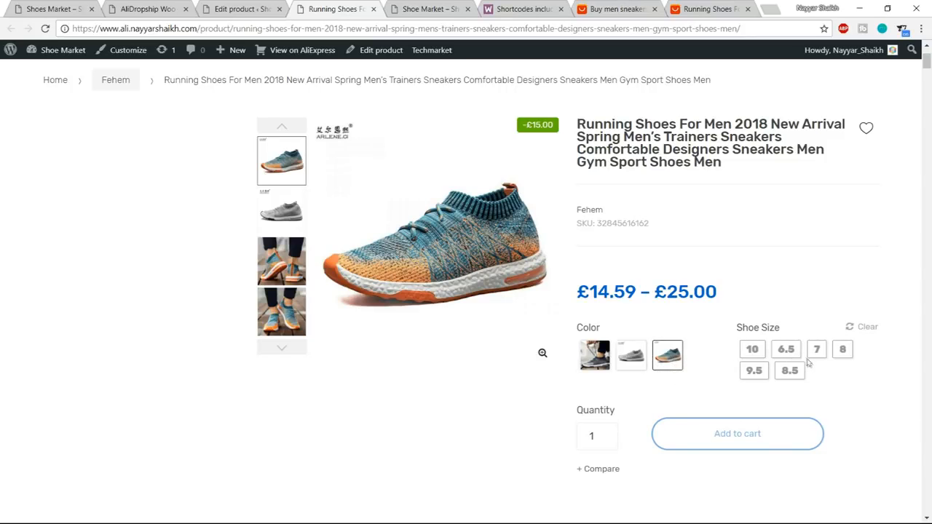
{"action": "left_click", "coordinate": [752, 371]}
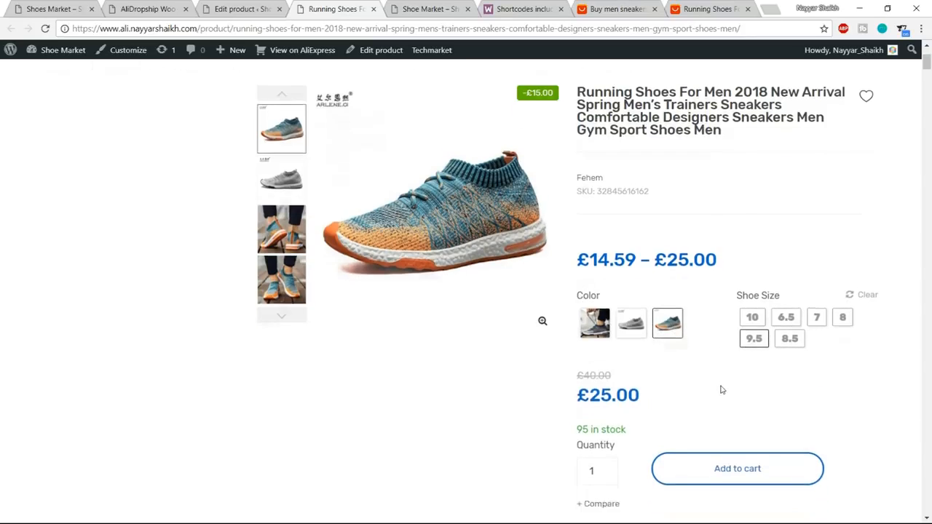
{"action": "scroll", "coordinate": [597, 333], "scroll_direction": "down", "scroll_amount": 2}
{"action": "left_click_drag", "start_coordinate": [580, 308], "coordinate": [660, 304]}
{"action": "left_click", "coordinate": [660, 303]}
{"action": "left_click_drag", "start_coordinate": [579, 287], "coordinate": [625, 289]}
{"action": "left_click", "coordinate": [624, 290]}
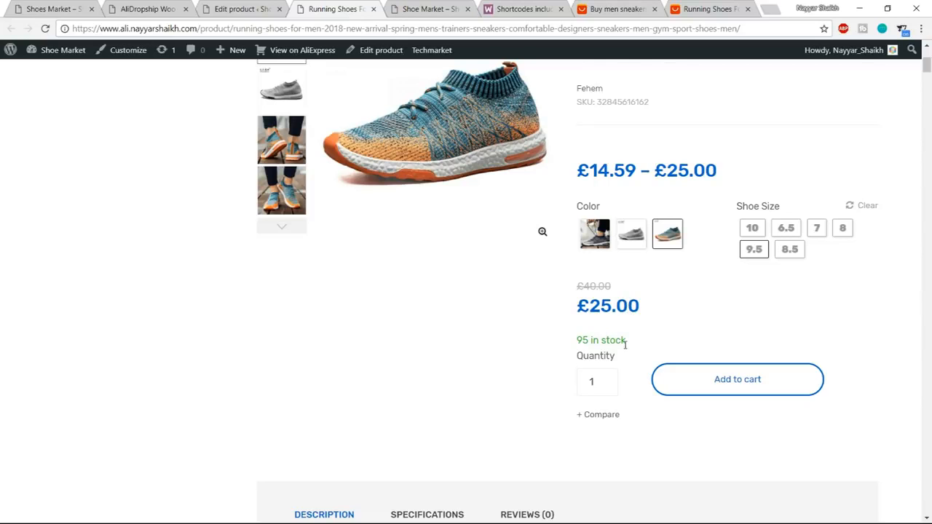
View the product's Reviews section, then bring up the AliExpress listing at US $18.09
{"action": "scroll", "coordinate": [625, 346], "scroll_direction": "down", "scroll_amount": 3}
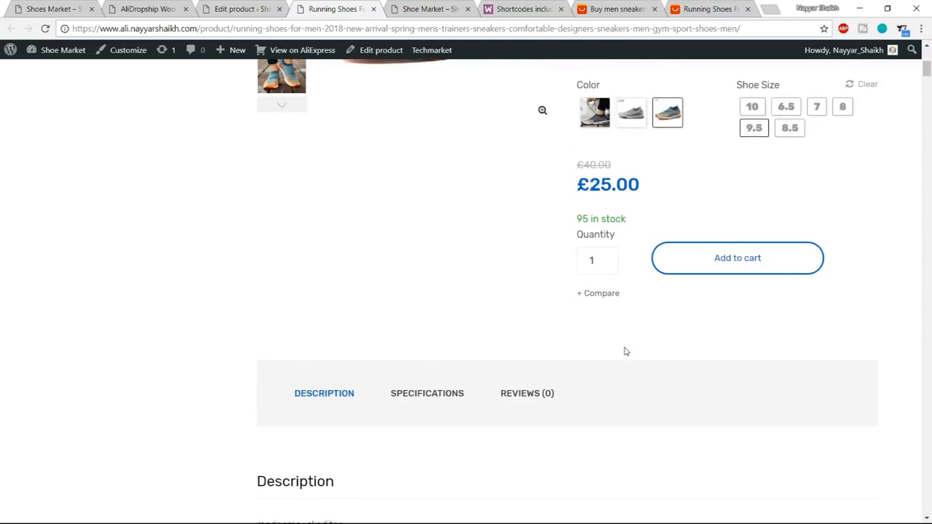
{"action": "left_click", "coordinate": [514, 273]}
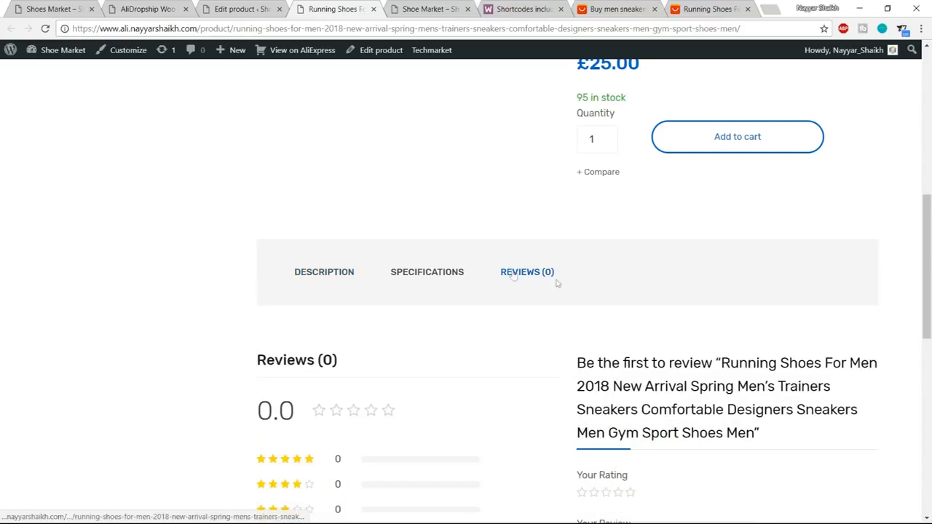
{"action": "scroll", "coordinate": [553, 332], "scroll_direction": "down", "scroll_amount": 2}
{"action": "scroll", "coordinate": [552, 328], "scroll_direction": "up", "scroll_amount": 2}
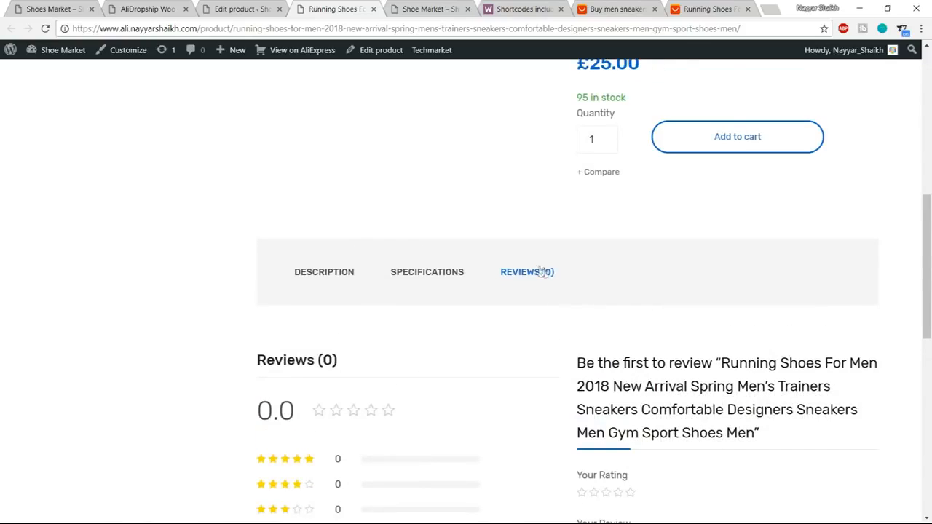
{"action": "left_click", "coordinate": [703, 7]}
{"action": "scroll", "coordinate": [676, 178], "scroll_direction": "up", "scroll_amount": 3}
{"action": "mouse_move", "coordinate": [528, 298]}
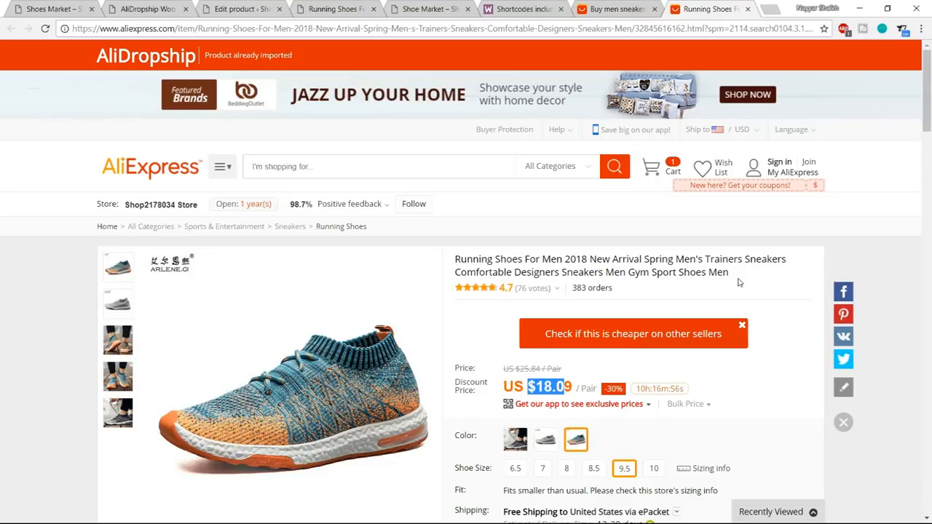
On the shoe's edit page, scroll past the two-image description gallery to the Variable product data
{"action": "left_click", "coordinate": [234, 10]}
{"action": "scroll", "coordinate": [637, 332], "scroll_direction": "down", "scroll_amount": 10}
{"action": "scroll", "coordinate": [637, 331], "scroll_direction": "down", "scroll_amount": 10}
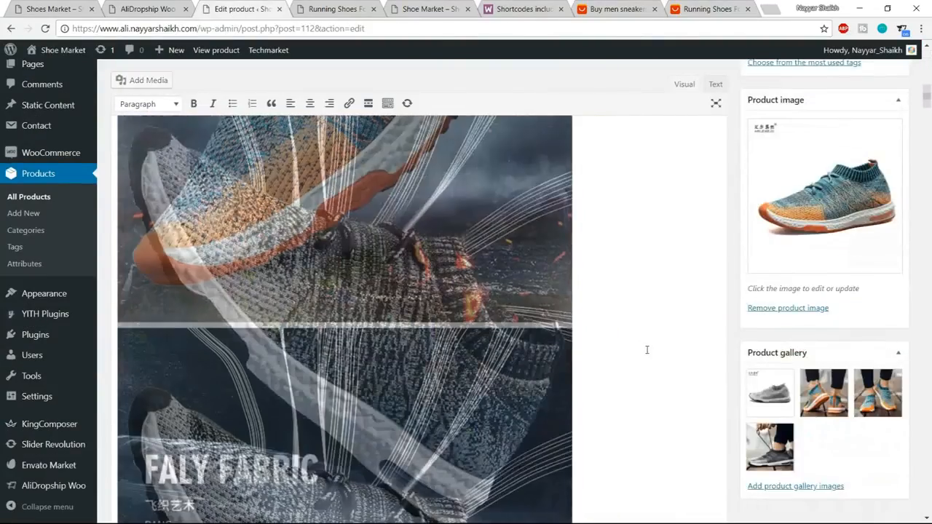
{"action": "scroll", "coordinate": [637, 331], "scroll_direction": "down", "scroll_amount": 10}
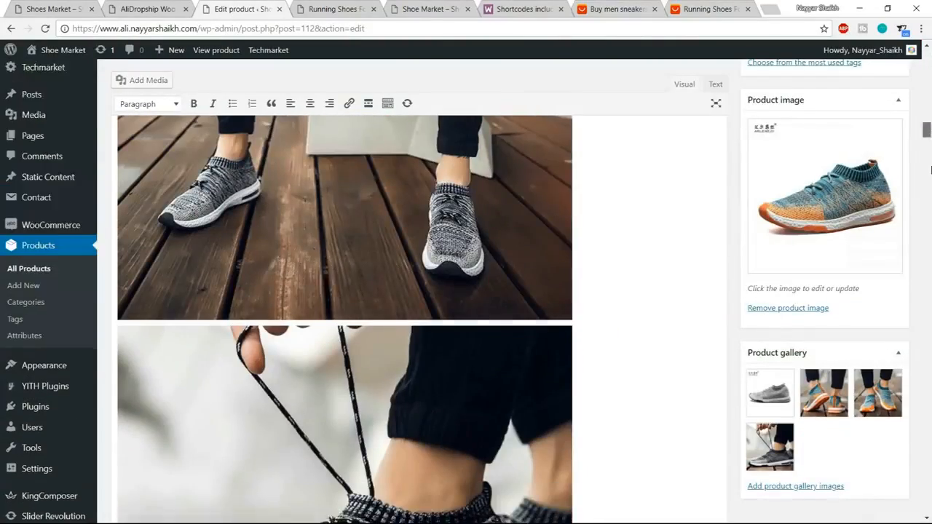
{"action": "scroll", "coordinate": [440, 379], "scroll_direction": "down", "scroll_amount": 10}
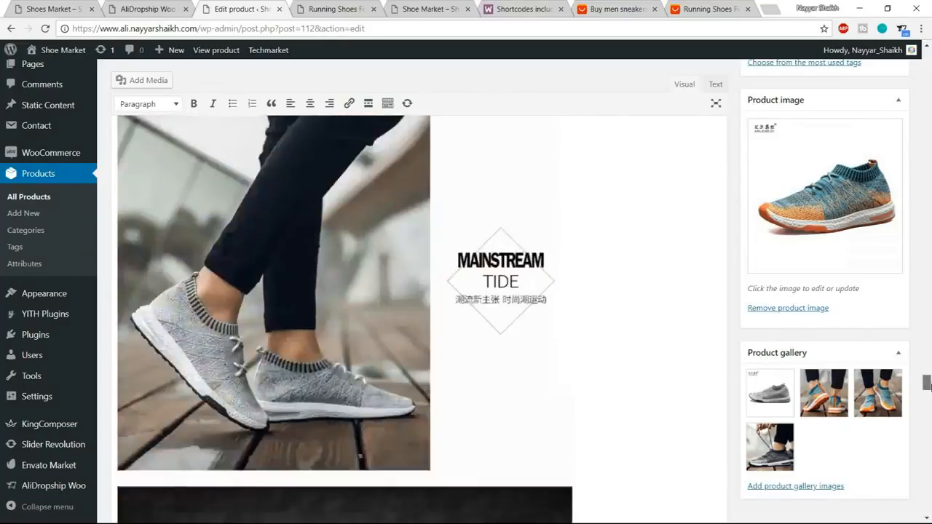
{"action": "scroll", "coordinate": [440, 378], "scroll_direction": "down", "scroll_amount": 5}
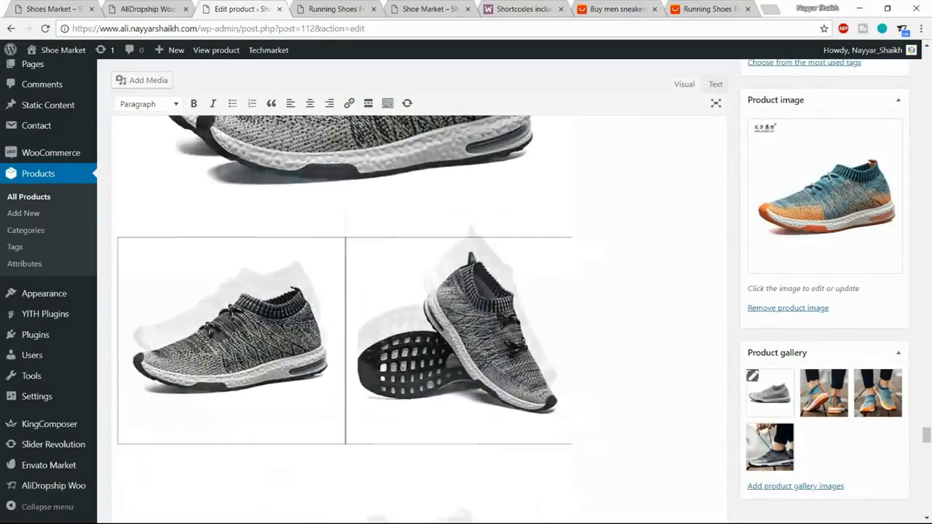
{"action": "left_click", "coordinate": [364, 255]}
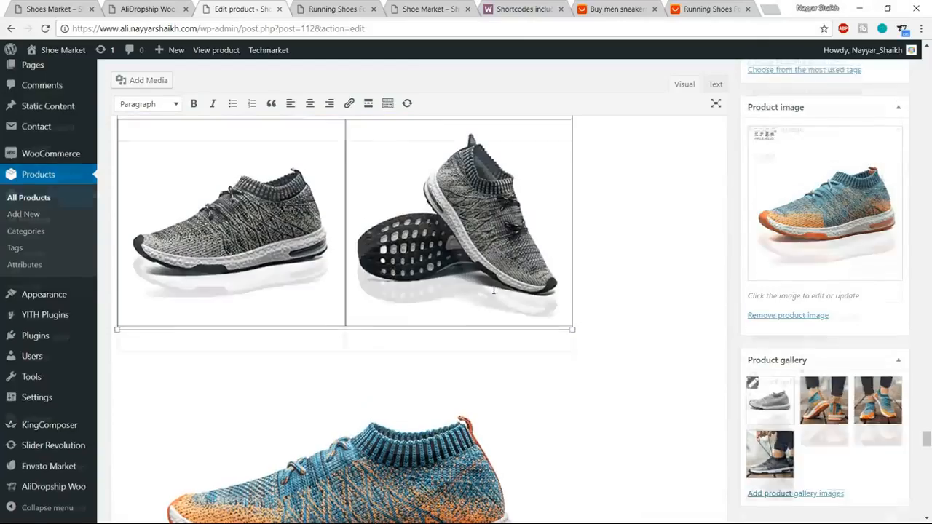
{"action": "scroll", "coordinate": [459, 277], "scroll_direction": "up", "scroll_amount": 2}
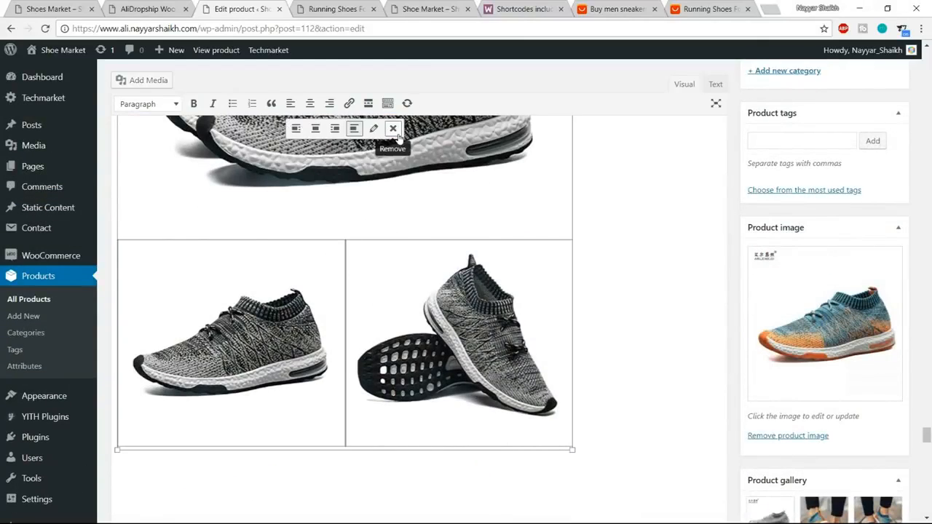
{"action": "scroll", "coordinate": [397, 249], "scroll_direction": "up", "scroll_amount": 5}
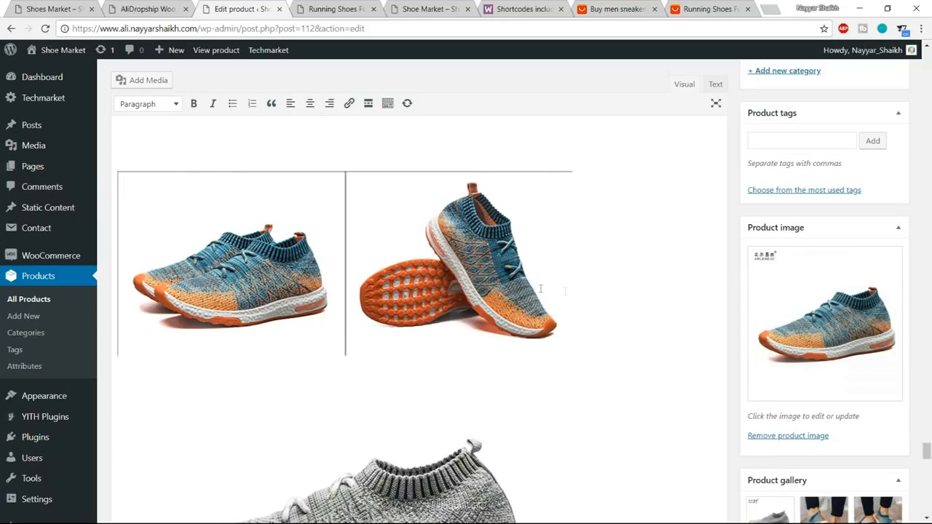
{"action": "scroll", "coordinate": [554, 288], "scroll_direction": "down", "scroll_amount": 4}
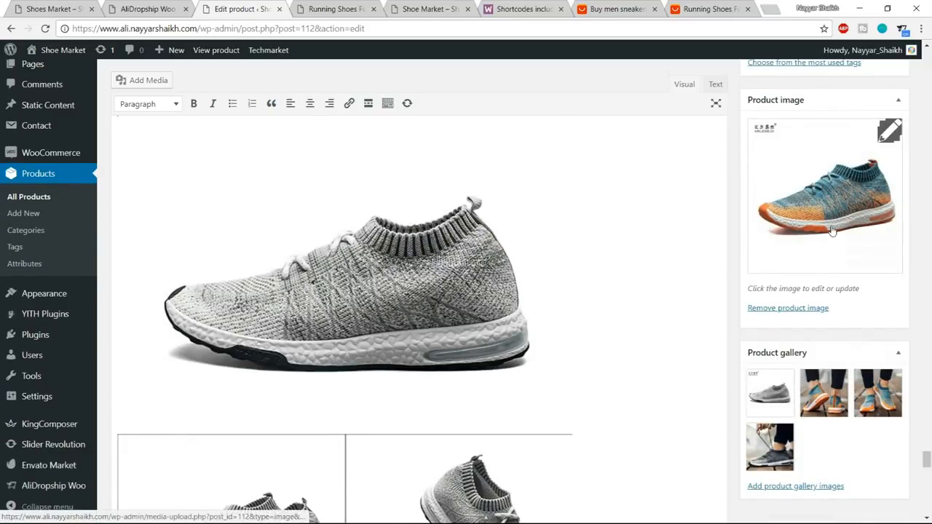
{"action": "scroll", "coordinate": [885, 139], "scroll_direction": "up", "scroll_amount": 1}
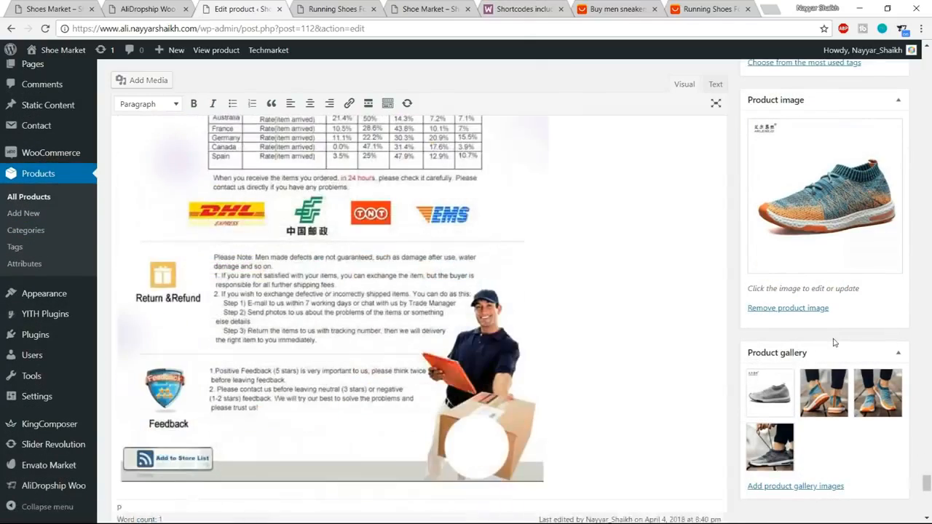
{"action": "scroll", "coordinate": [835, 342], "scroll_direction": "down", "scroll_amount": 3}
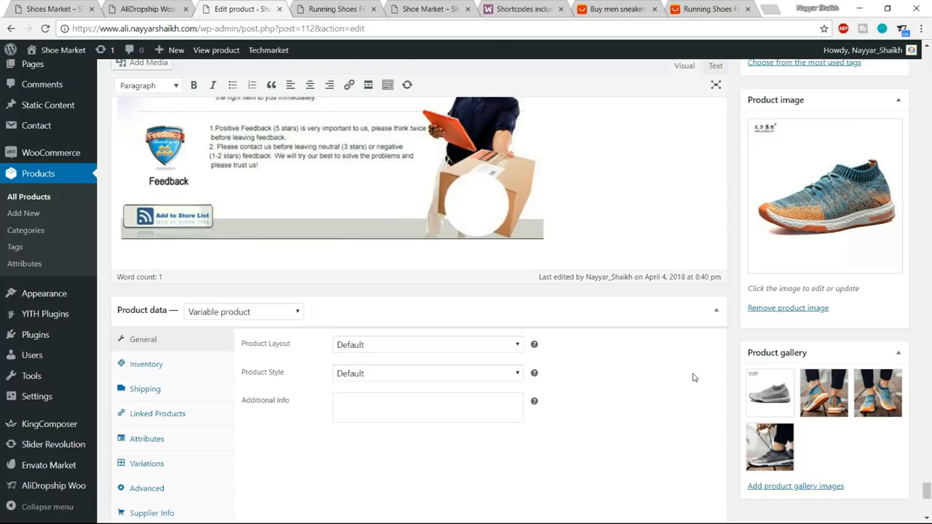
View the product's review import settings under the Reviews tab of Product data
{"action": "scroll", "coordinate": [693, 377], "scroll_direction": "down", "scroll_amount": 2}
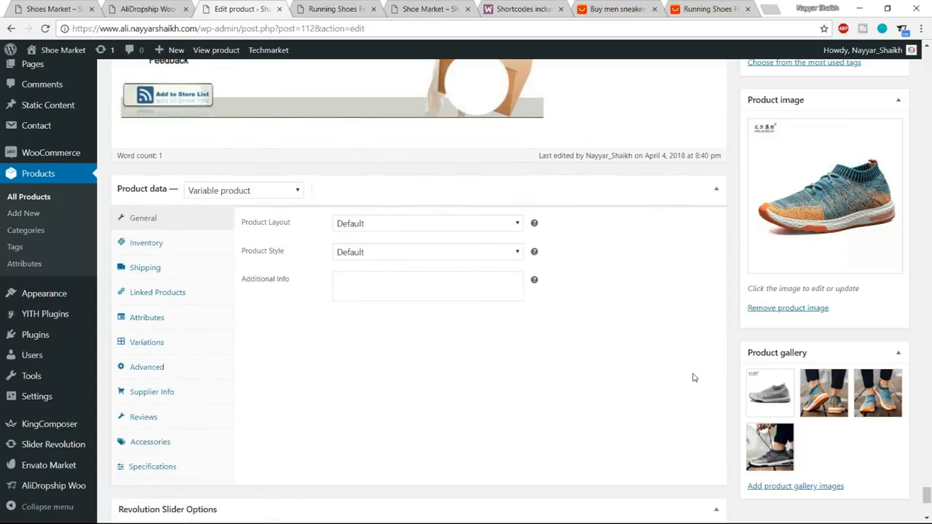
{"action": "left_click", "coordinate": [193, 418]}
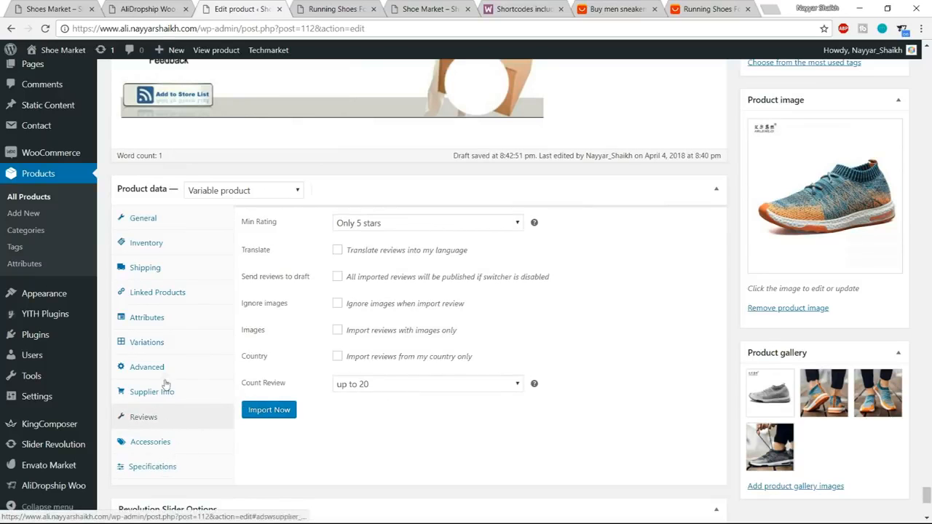
{"action": "scroll", "coordinate": [160, 368], "scroll_direction": "down", "scroll_amount": 4}
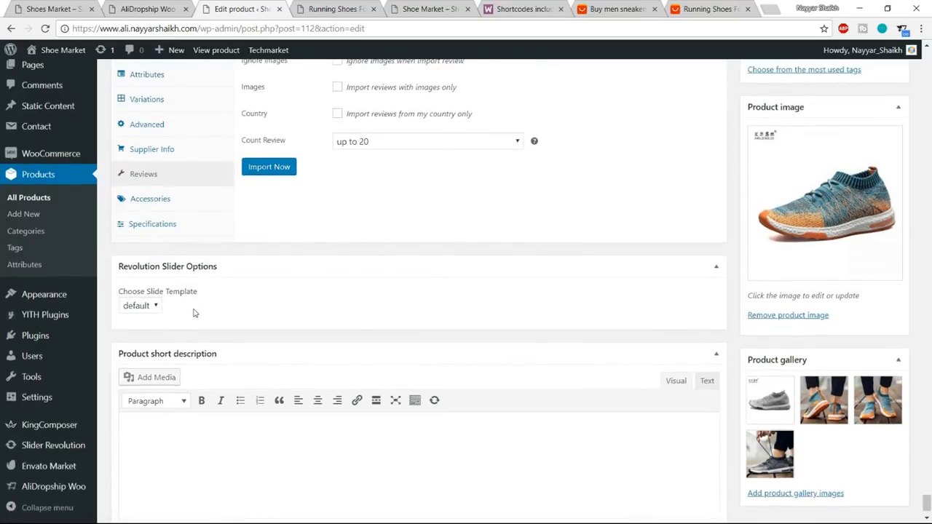
Look over the Supplier Info tab, then head to AliDropship Woo in the admin menu
{"action": "left_click", "coordinate": [196, 153]}
{"action": "scroll", "coordinate": [400, 288], "scroll_direction": "up", "scroll_amount": 4}
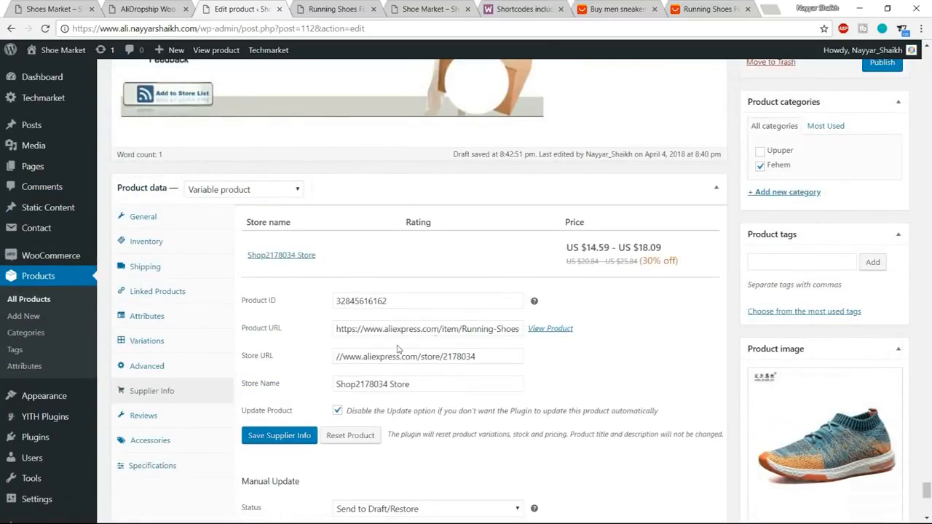
{"action": "scroll", "coordinate": [404, 374], "scroll_direction": "down", "scroll_amount": 3}
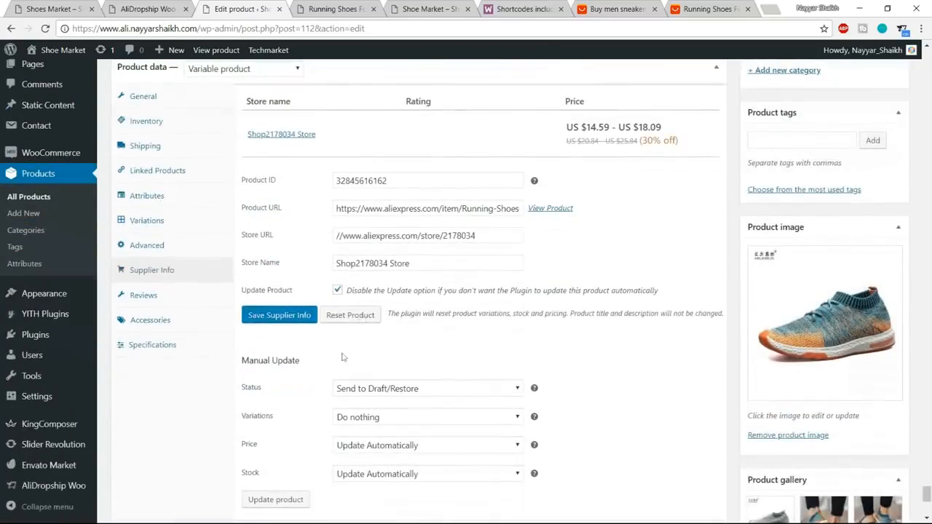
{"action": "scroll", "coordinate": [437, 410], "scroll_direction": "down", "scroll_amount": 10}
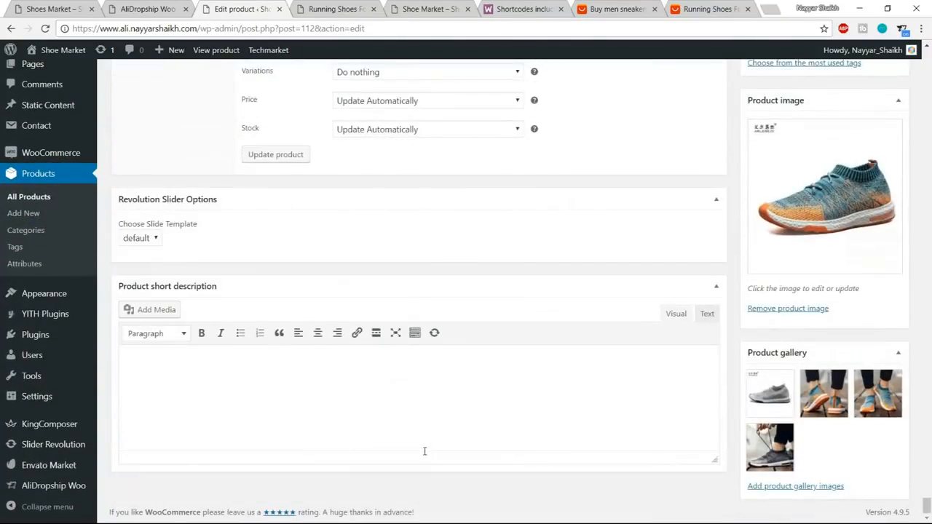
{"action": "scroll", "coordinate": [428, 461], "scroll_direction": "down", "scroll_amount": 10}
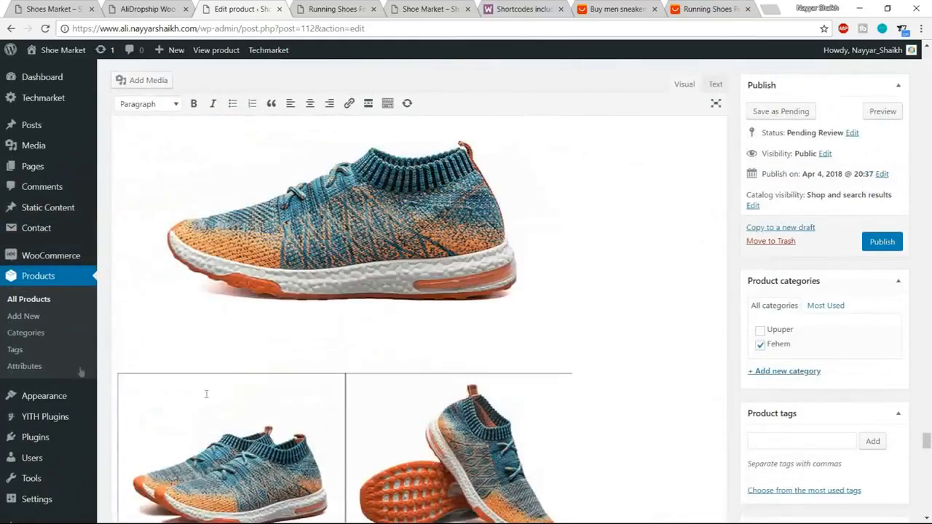
{"action": "scroll", "coordinate": [153, 332], "scroll_direction": "down", "scroll_amount": 2}
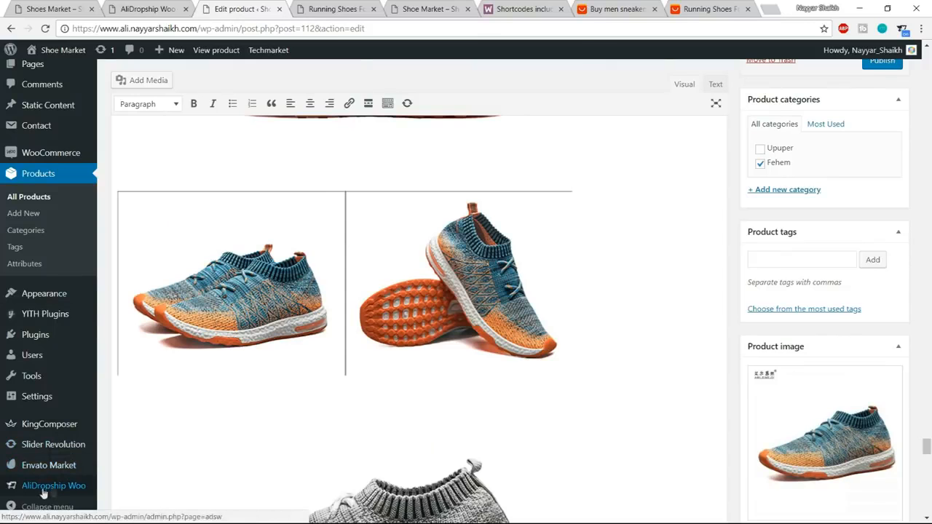
{"action": "left_click", "coordinate": [51, 490]}
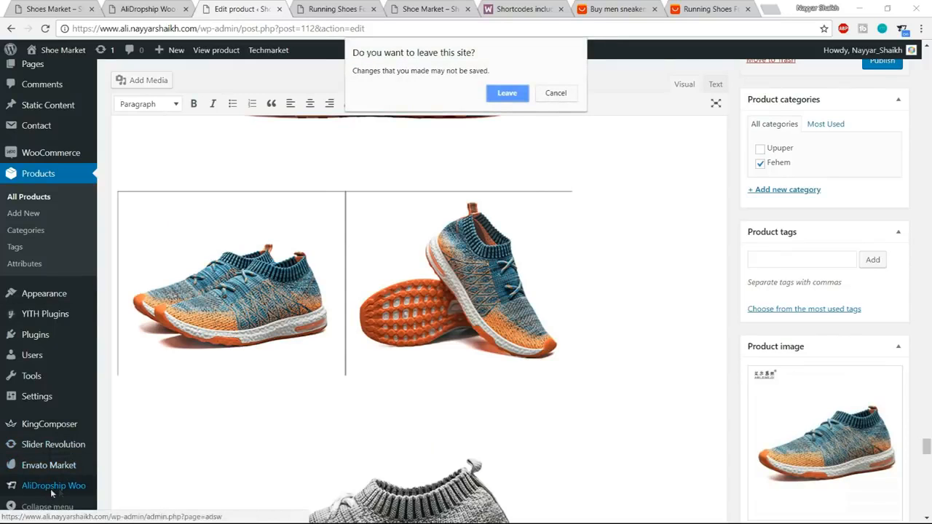
Leave the product editor, open Import Reviews and set the minimum rating to 4 stars and higher
{"action": "left_click", "coordinate": [511, 94]}
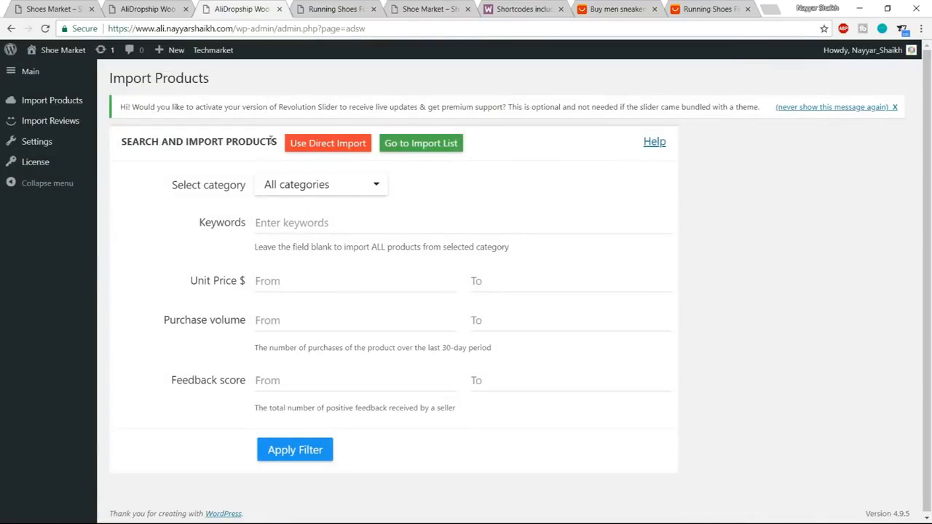
{"action": "left_click", "coordinate": [42, 128]}
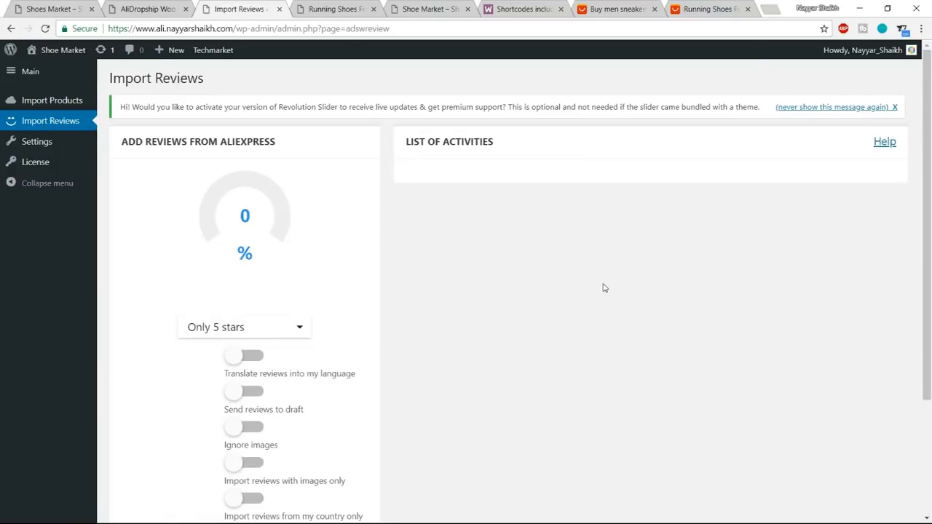
{"action": "scroll", "coordinate": [604, 287], "scroll_direction": "down", "scroll_amount": 2}
{"action": "left_click", "coordinate": [275, 205]}
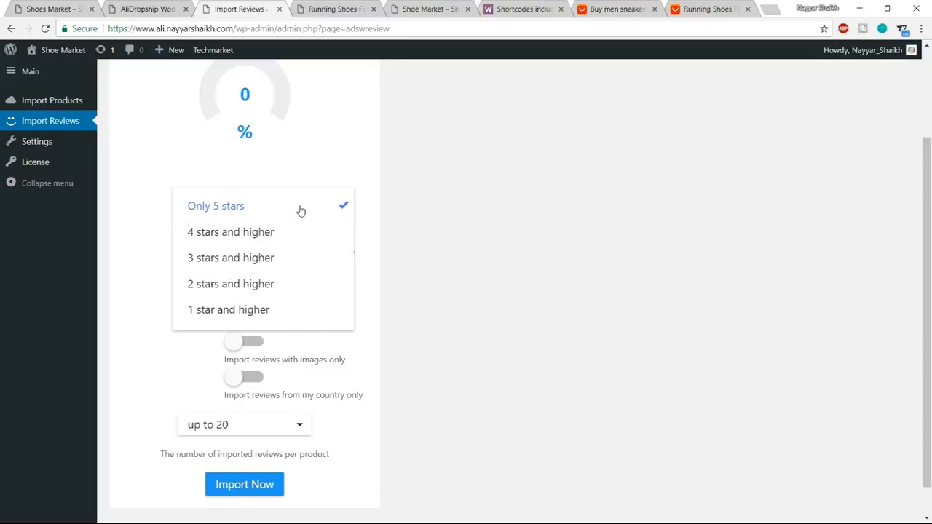
{"action": "left_click", "coordinate": [271, 236]}
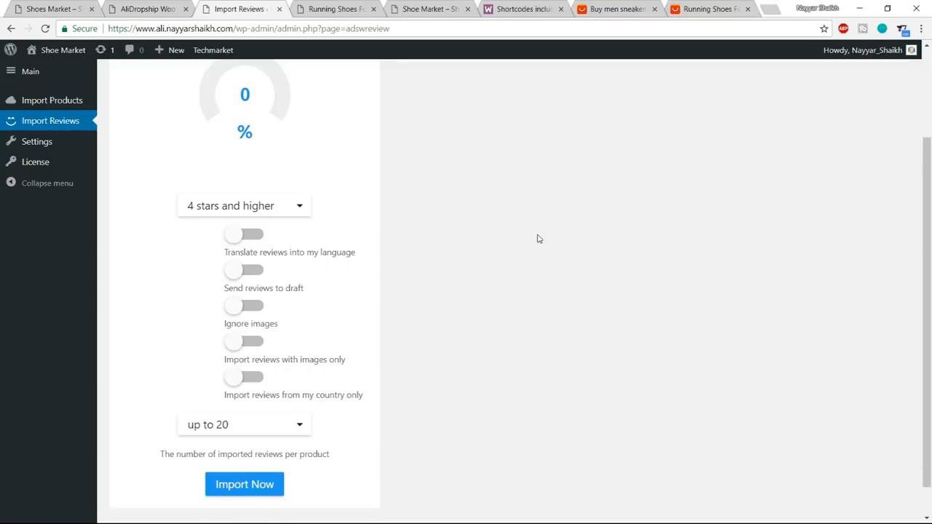
{"action": "scroll", "coordinate": [539, 239], "scroll_direction": "up", "scroll_amount": 2}
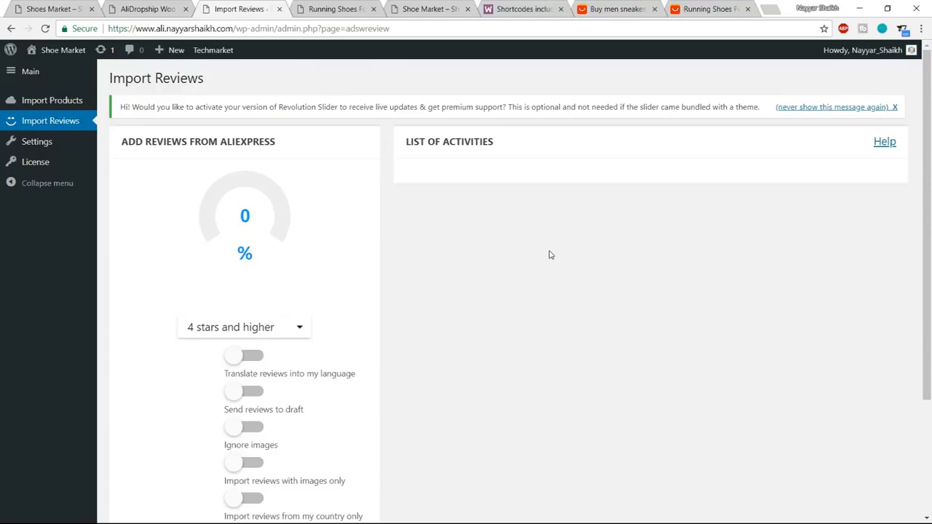
{"action": "scroll", "coordinate": [638, 275], "scroll_direction": "down", "scroll_amount": 1}
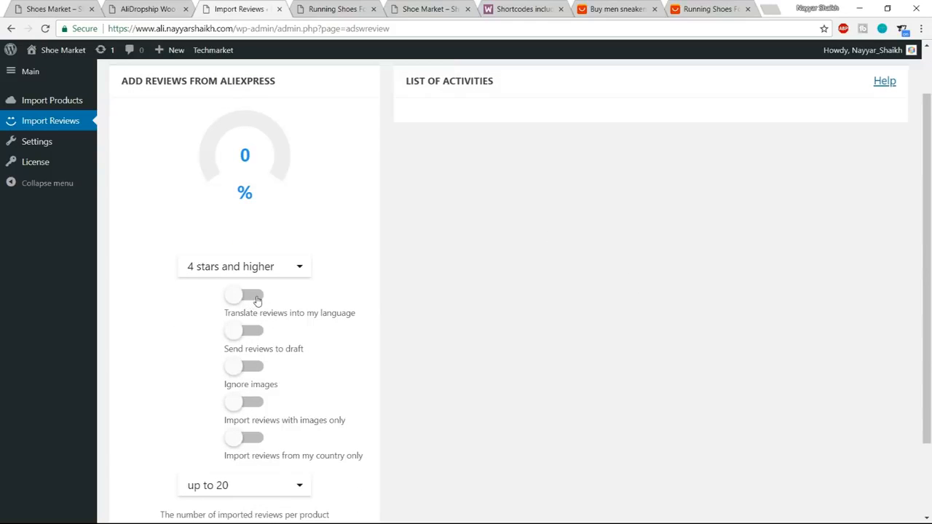
Turn on 'Translate reviews into my language', keeping review images included, and review the images-only and my-country options
{"action": "left_click", "coordinate": [354, 324]}
{"action": "left_click", "coordinate": [256, 295]}
{"action": "left_click", "coordinate": [260, 370]}
{"action": "left_click", "coordinate": [260, 370]}
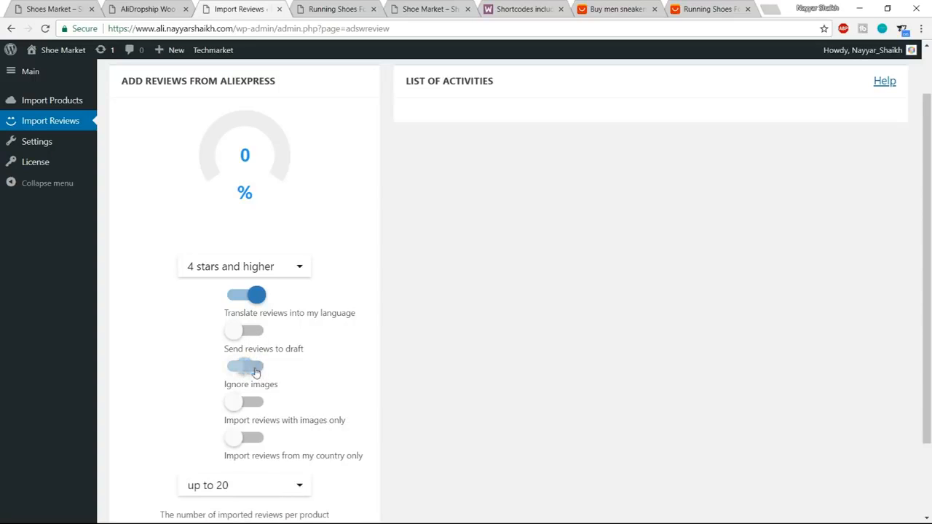
{"action": "scroll", "coordinate": [439, 374], "scroll_direction": "down", "scroll_amount": 2}
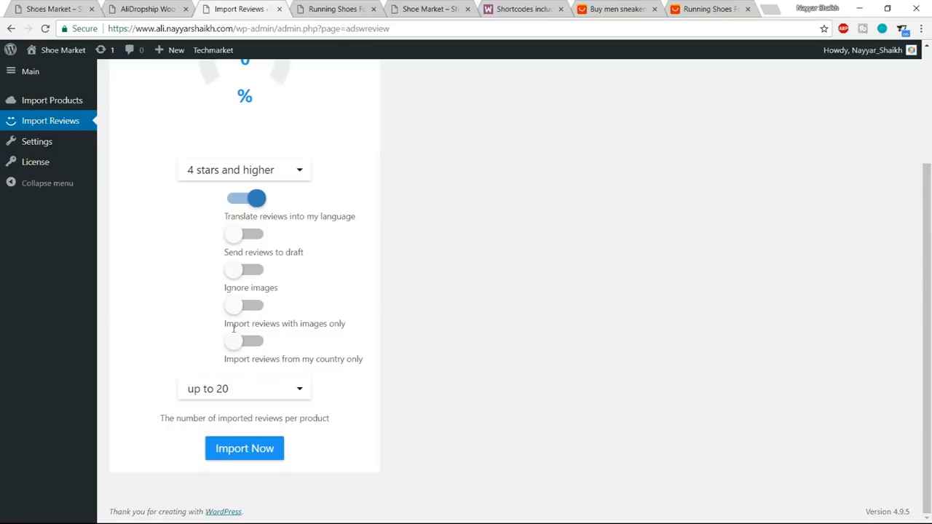
{"action": "left_click_drag", "start_coordinate": [220, 325], "coordinate": [372, 320]}
{"action": "left_click", "coordinate": [339, 321]}
{"action": "left_click_drag", "start_coordinate": [221, 362], "coordinate": [381, 369]}
{"action": "left_click", "coordinate": [381, 369]}
Set the per-product limit to up to 100 reviews and start the import
{"action": "left_click", "coordinate": [241, 387]}
{"action": "scroll", "coordinate": [295, 466], "scroll_direction": "down", "scroll_amount": 1}
{"action": "scroll", "coordinate": [297, 456], "scroll_direction": "up", "scroll_amount": 1}
{"action": "scroll", "coordinate": [296, 445], "scroll_direction": "down", "scroll_amount": 1}
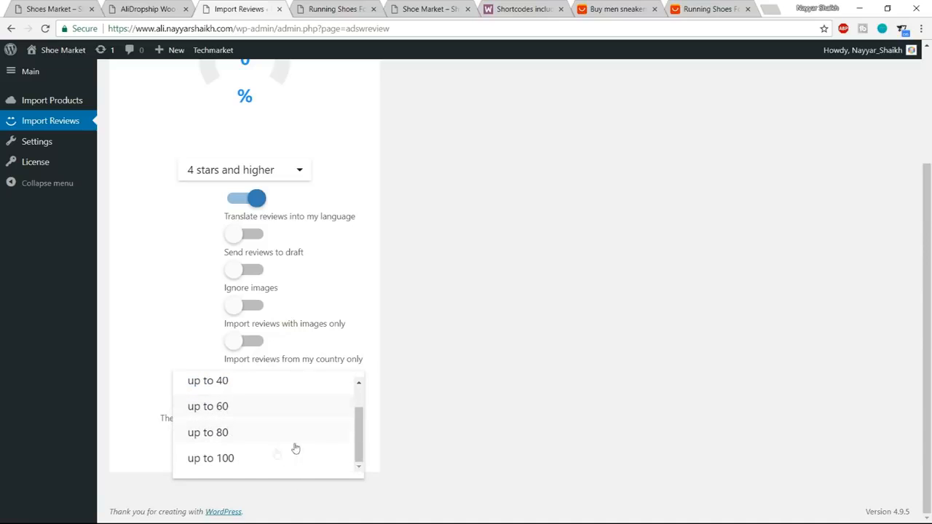
{"action": "left_click", "coordinate": [241, 457]}
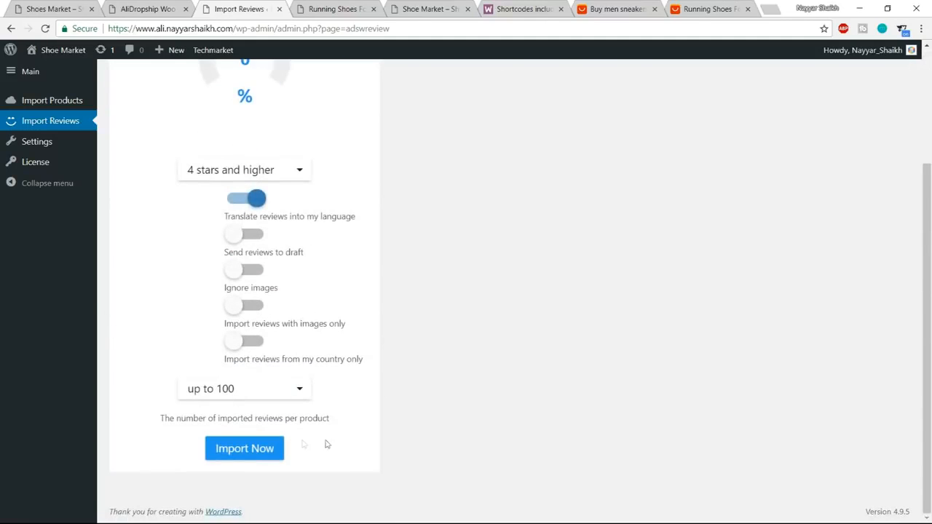
{"action": "left_click", "coordinate": [231, 450]}
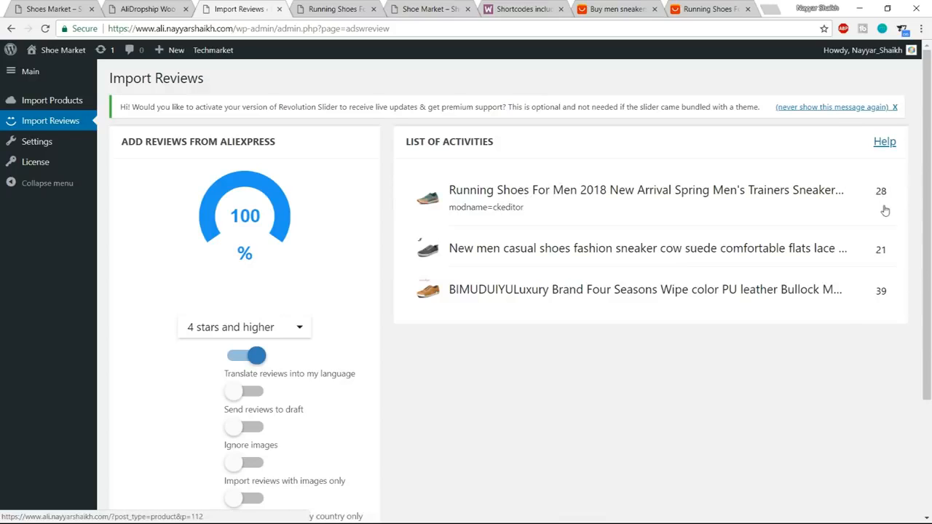
Reload the Running Shoes page and open its 28 reviews, averaging a 4.9 rating
{"action": "left_click", "coordinate": [339, 9]}
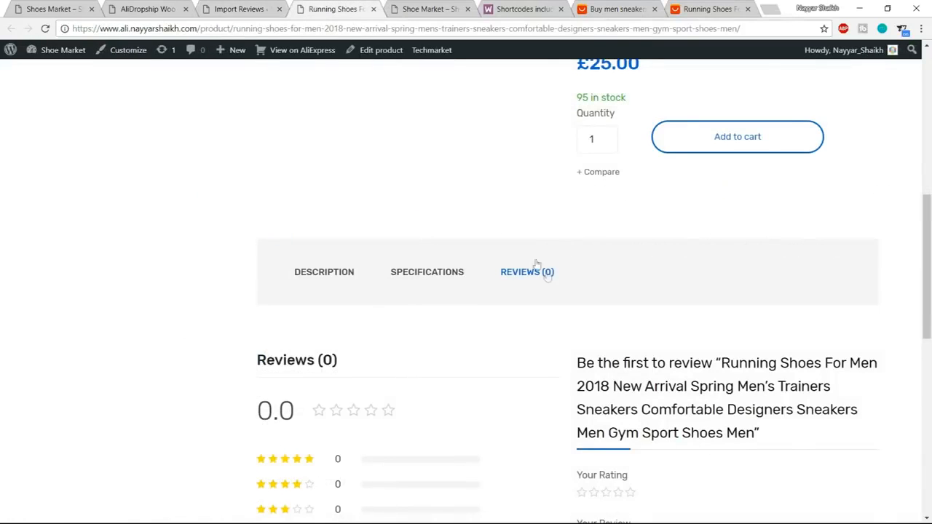
{"action": "scroll", "coordinate": [537, 270], "scroll_direction": "up", "scroll_amount": 2}
{"action": "scroll", "coordinate": [437, 219], "scroll_direction": "down", "scroll_amount": 3}
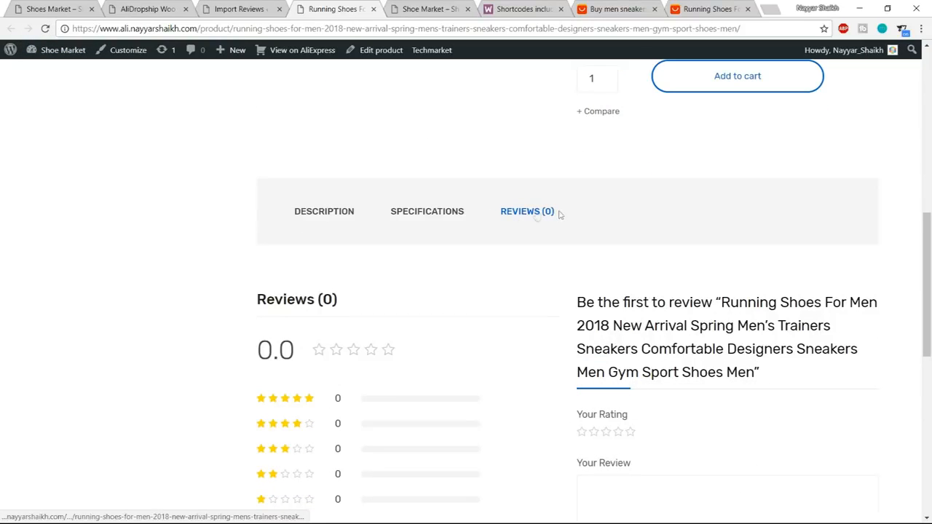
{"action": "left_click", "coordinate": [45, 29]}
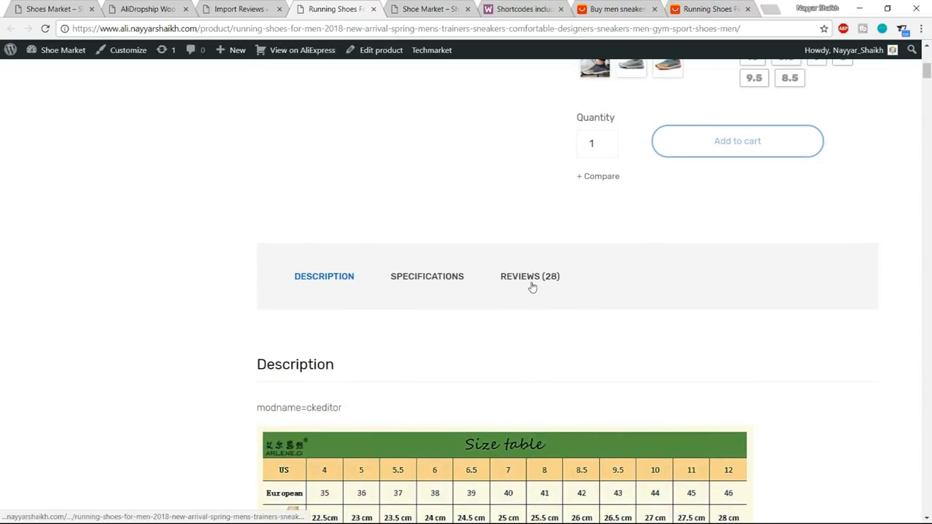
{"action": "left_click", "coordinate": [532, 287]}
{"action": "scroll", "coordinate": [849, 257], "scroll_direction": "down", "scroll_amount": 4}
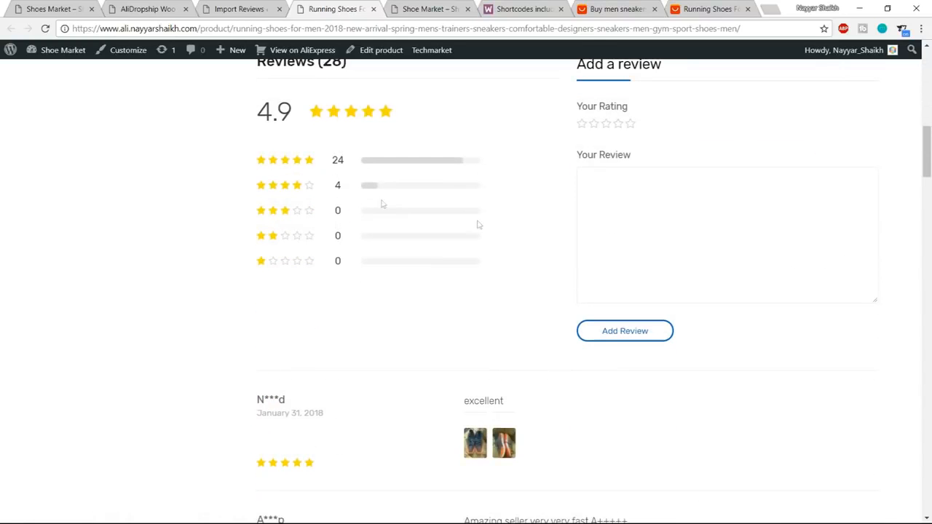
{"action": "left_click_drag", "start_coordinate": [264, 116], "coordinate": [295, 119]}
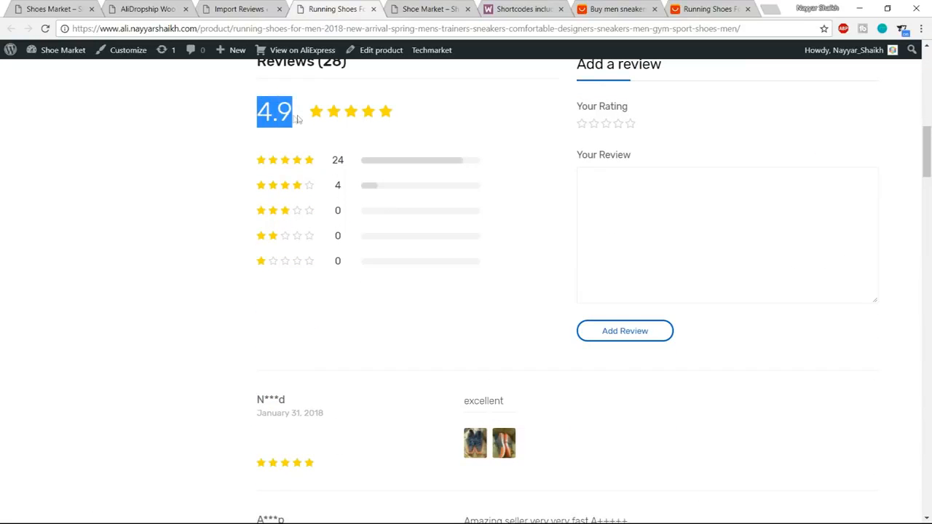
{"action": "left_click", "coordinate": [297, 121]}
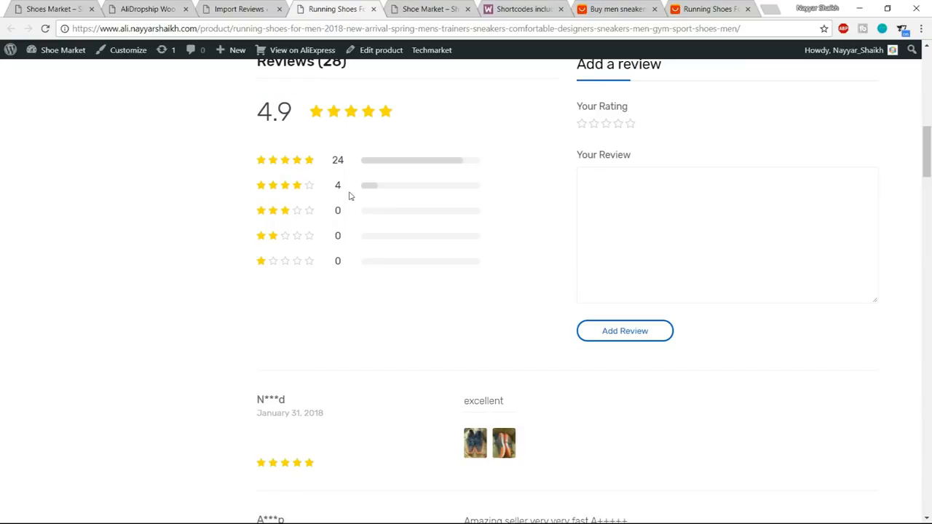
{"action": "left_click", "coordinate": [337, 191]}
{"action": "left_click_drag", "start_coordinate": [345, 162], "coordinate": [333, 164]}
{"action": "left_click", "coordinate": [333, 165]}
Browse customer review photos in the enlarged lightbox view, including the Indonesia review's photos
{"action": "scroll", "coordinate": [912, 272], "scroll_direction": "down", "scroll_amount": 3}
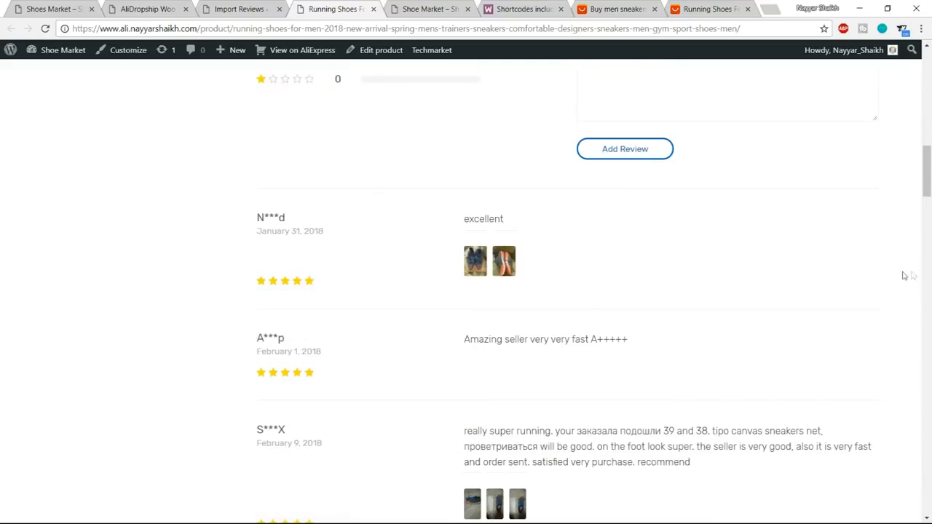
{"action": "left_click", "coordinate": [508, 268]}
{"action": "left_click", "coordinate": [890, 282]}
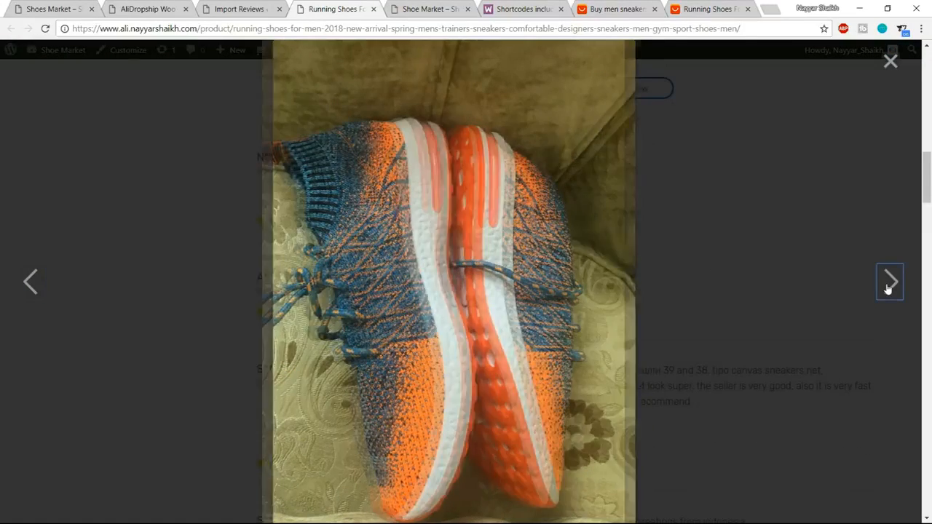
{"action": "left_click", "coordinate": [890, 65]}
{"action": "scroll", "coordinate": [659, 313], "scroll_direction": "down", "scroll_amount": 2}
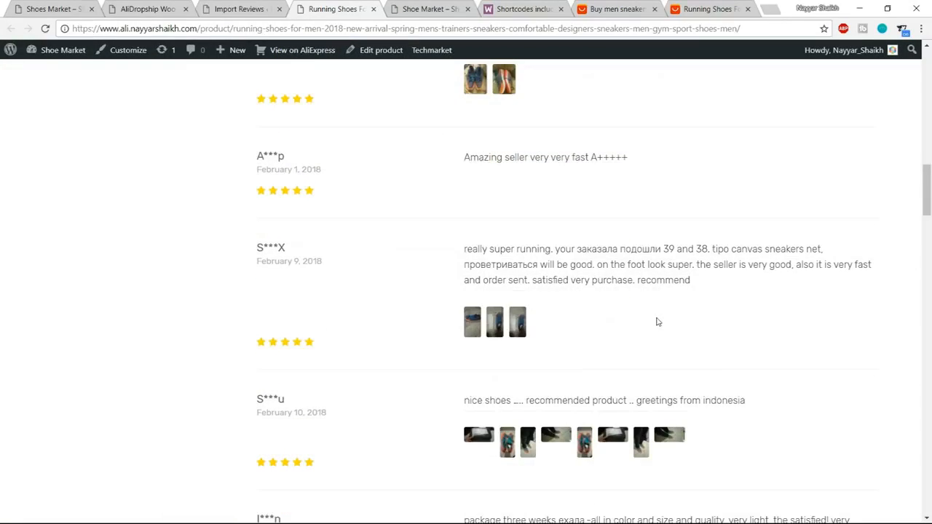
{"action": "scroll", "coordinate": [658, 323], "scroll_direction": "down", "scroll_amount": 2}
{"action": "left_click", "coordinate": [481, 314]}
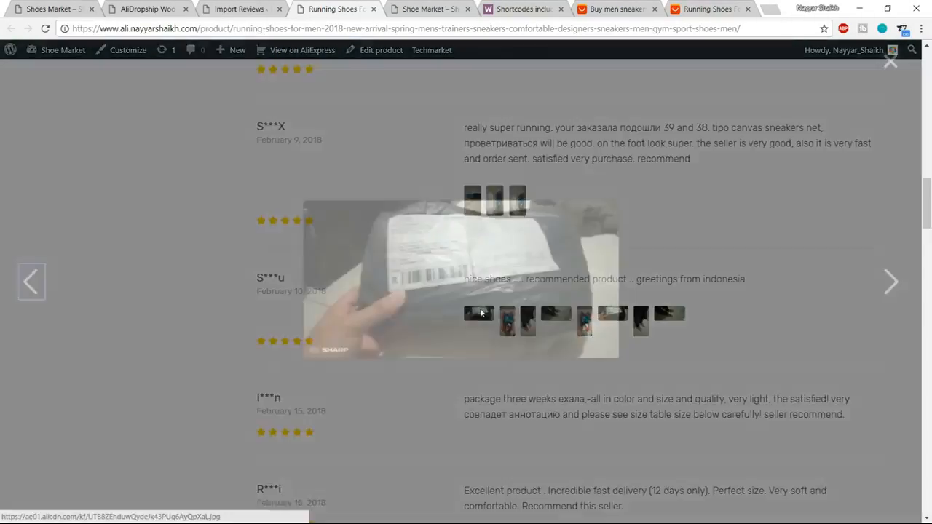
{"action": "left_click", "coordinate": [891, 282]}
{"action": "left_click", "coordinate": [891, 283]}
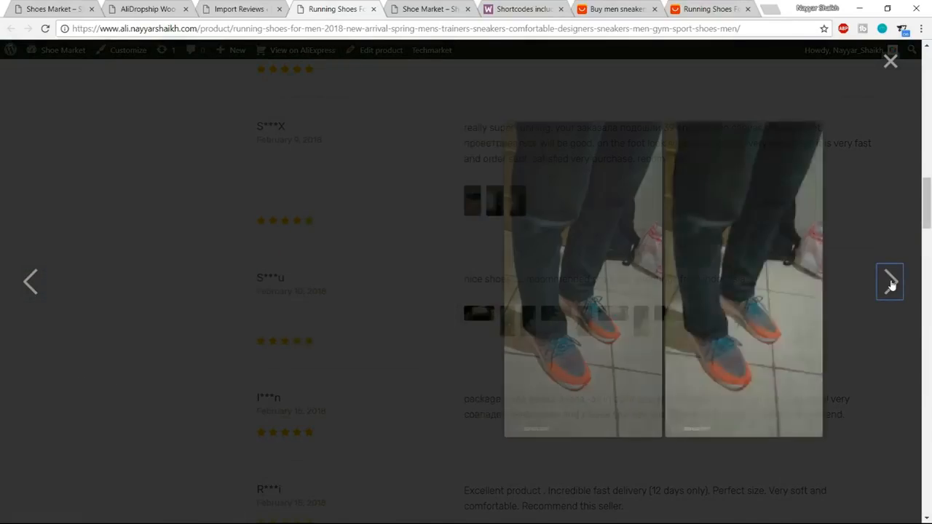
{"action": "left_click", "coordinate": [890, 282]}
{"action": "left_click", "coordinate": [890, 283]}
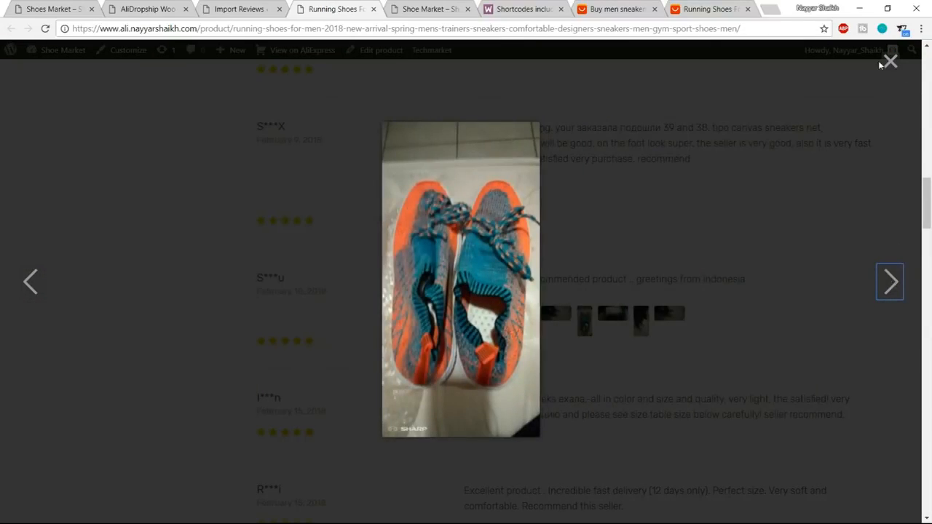
{"action": "left_click", "coordinate": [897, 61]}
Scroll through the remaining reviews, then go back to the Import Reviews page
{"action": "scroll", "coordinate": [835, 275], "scroll_direction": "down", "scroll_amount": 10}
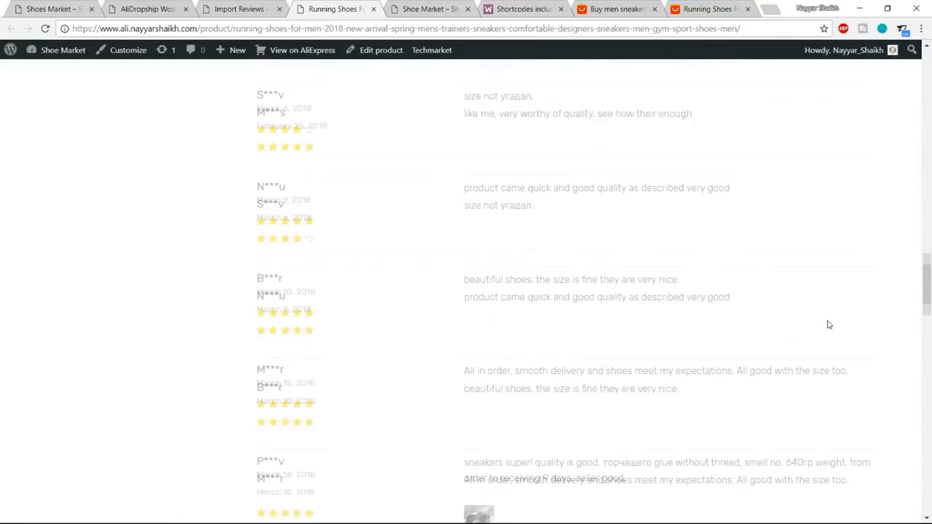
{"action": "scroll", "coordinate": [828, 325], "scroll_direction": "down", "scroll_amount": 5}
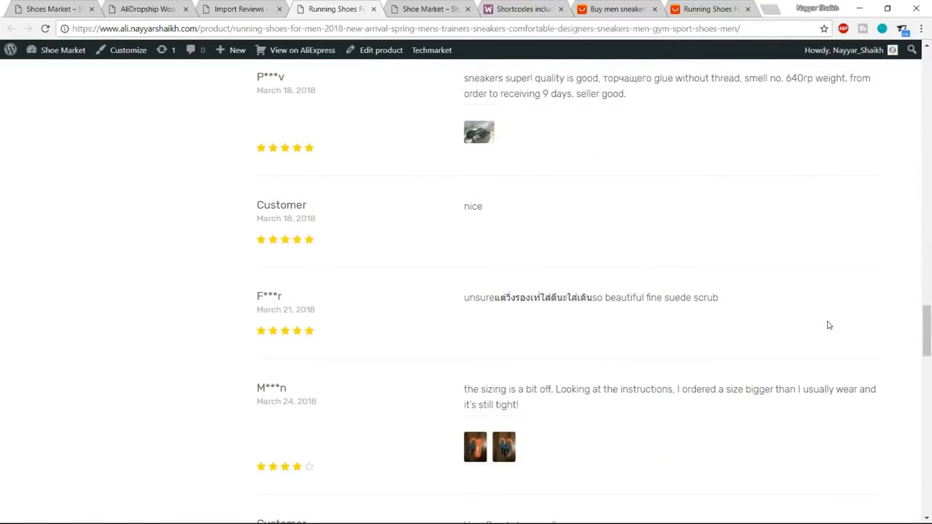
{"action": "scroll", "coordinate": [829, 325], "scroll_direction": "down", "scroll_amount": 7}
{"action": "left_click_drag", "start_coordinate": [928, 387], "coordinate": [924, 62]}
{"action": "scroll", "coordinate": [906, 252], "scroll_direction": "down", "scroll_amount": 1}
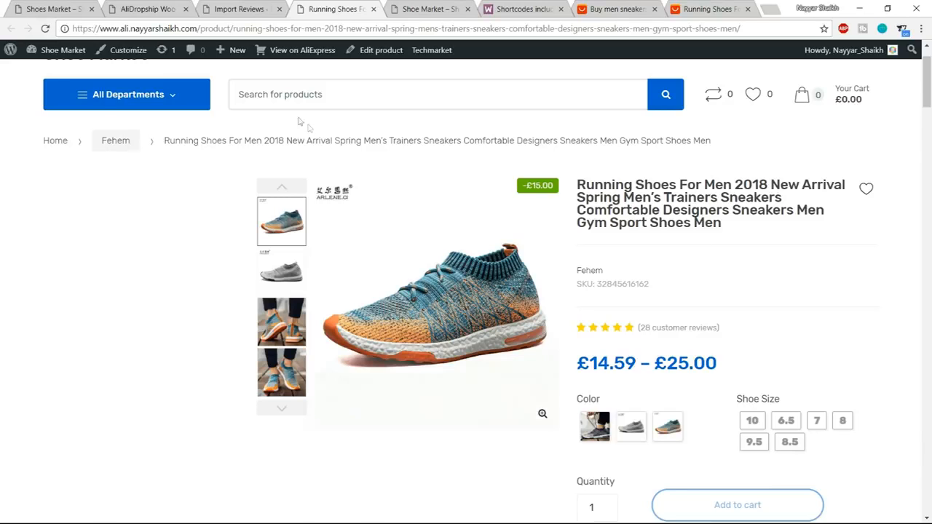
{"action": "left_click", "coordinate": [239, 9]}
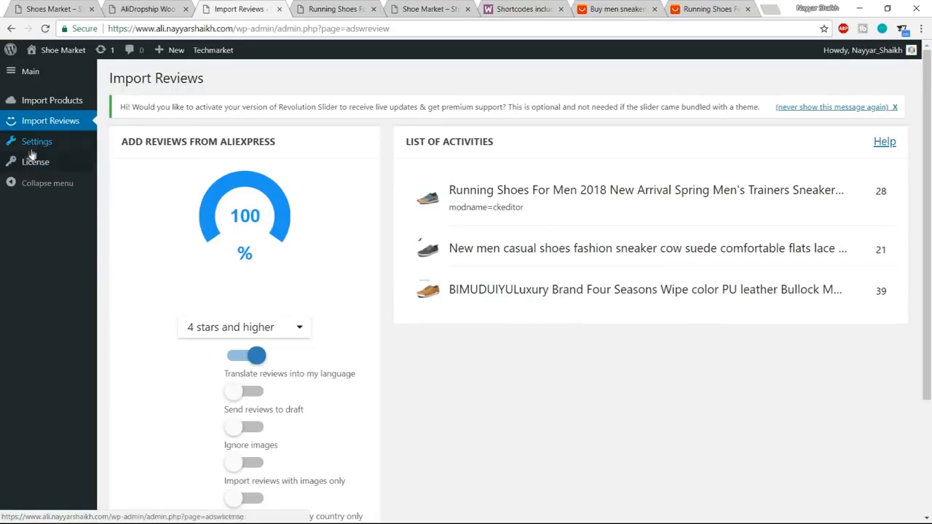
Open the AliDropship General settings and leave the Cash-back URL field empty
{"action": "mouse_move", "coordinate": [36, 143]}
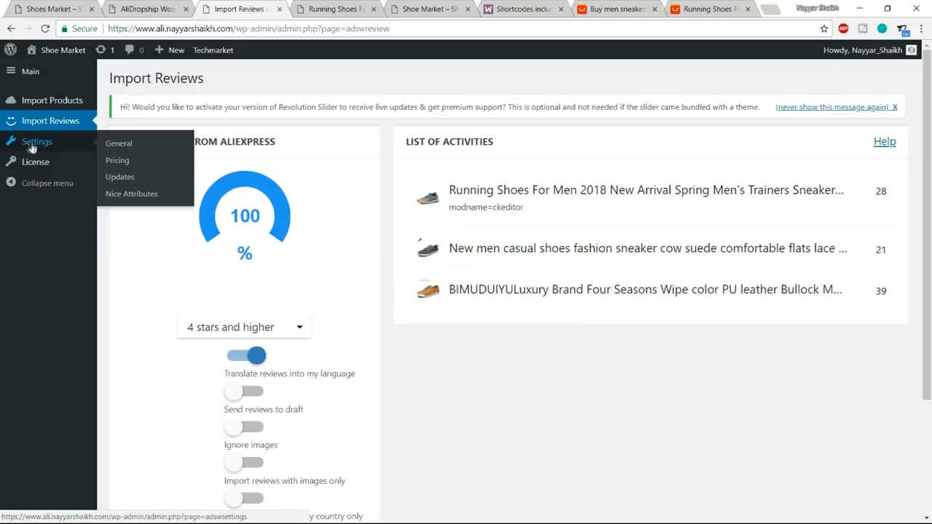
{"action": "left_click", "coordinate": [44, 142]}
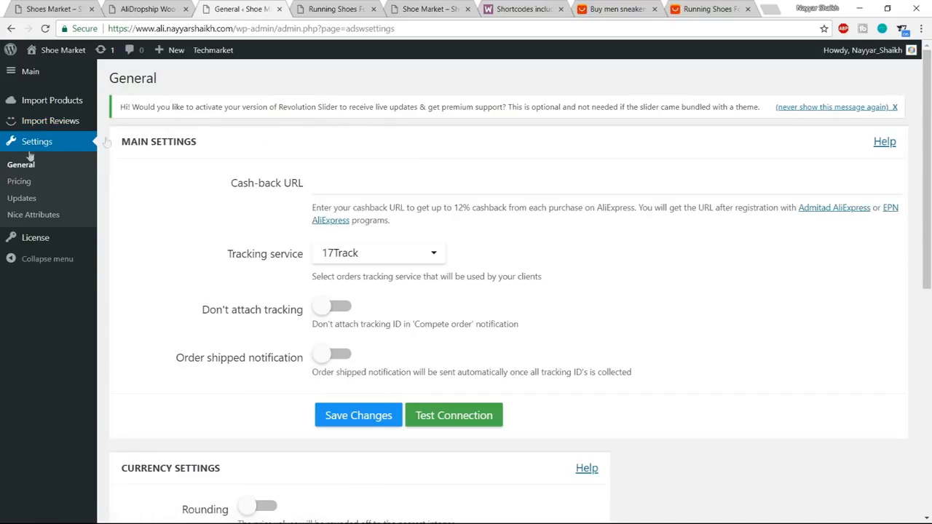
{"action": "left_click_drag", "start_coordinate": [231, 185], "coordinate": [301, 188]}
{"action": "left_click", "coordinate": [313, 188]}
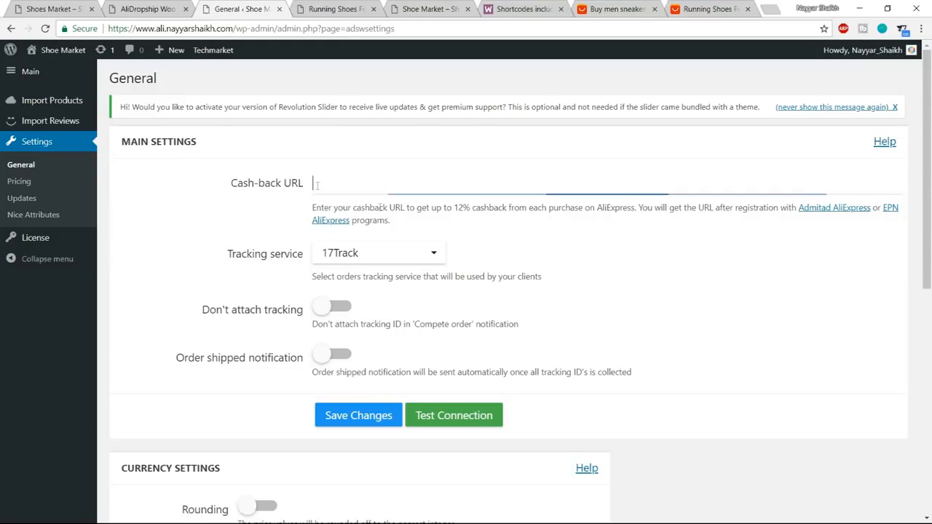
{"action": "left_click", "coordinate": [492, 236]}
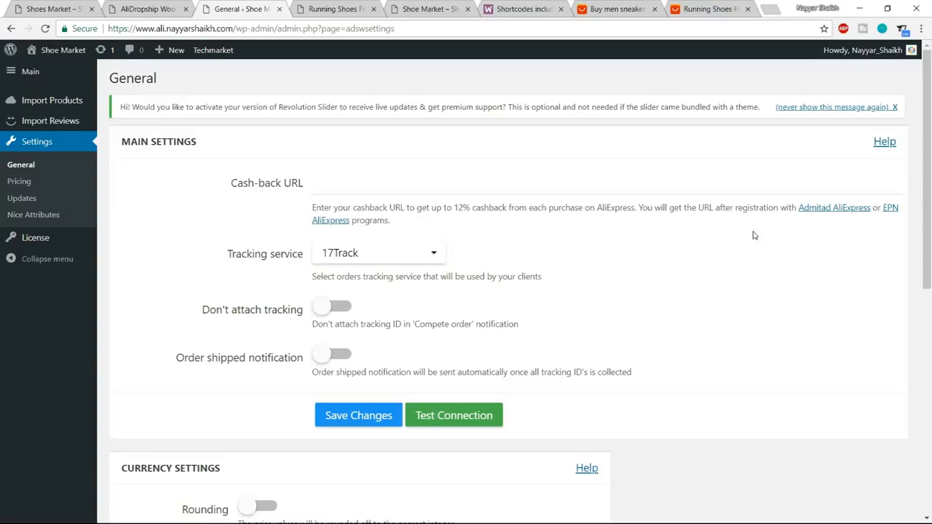
Open the Admitad AliExpress link in a new tab and look over the page
{"action": "right_click", "coordinate": [827, 217]}
{"action": "left_click", "coordinate": [823, 223]}
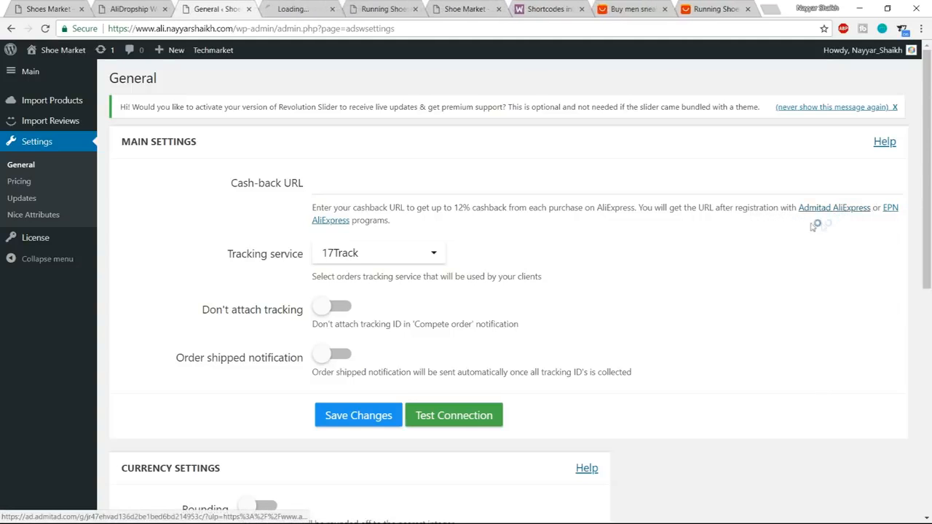
{"action": "left_click", "coordinate": [294, 9]}
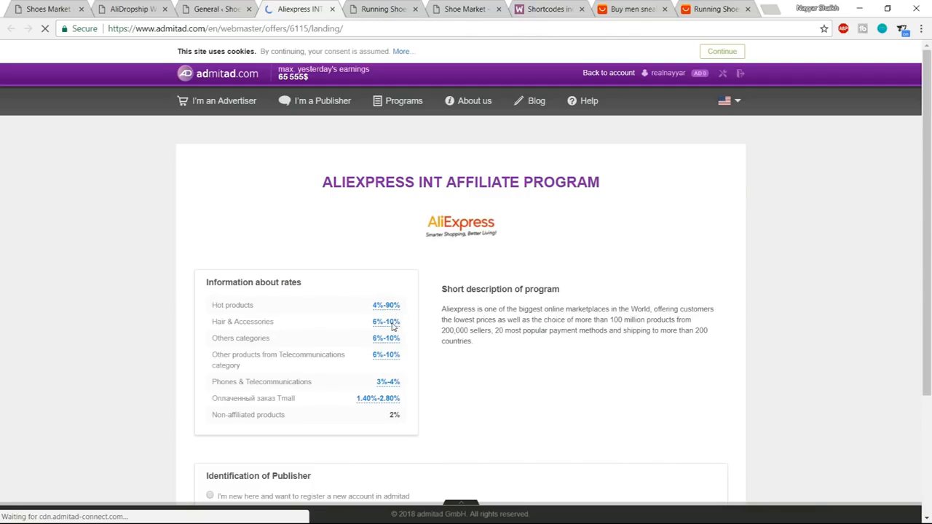
{"action": "scroll", "coordinate": [355, 363], "scroll_direction": "down", "scroll_amount": 3}
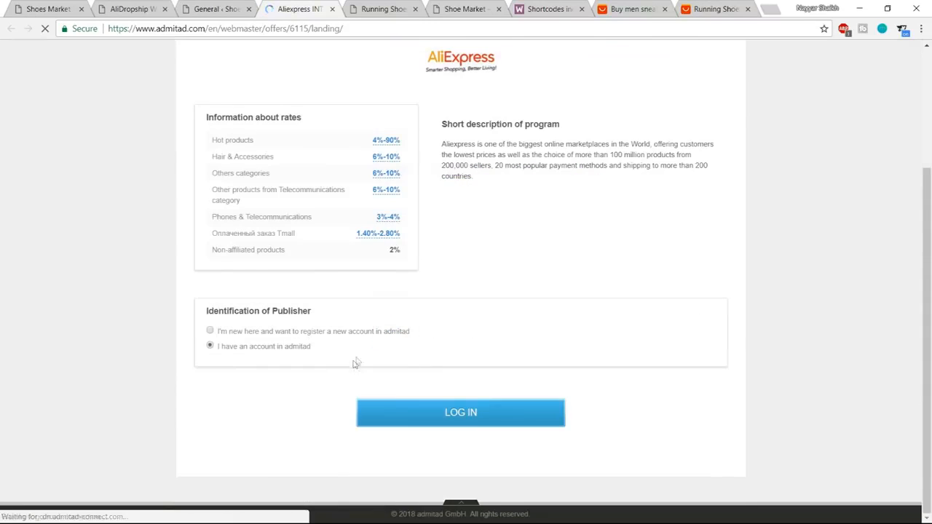
{"action": "scroll", "coordinate": [407, 348], "scroll_direction": "up", "scroll_amount": 2}
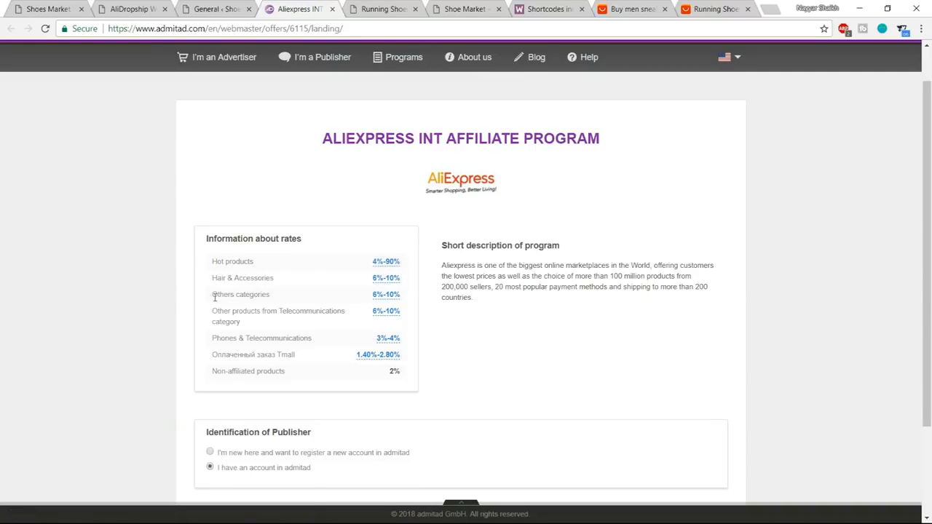
{"action": "scroll", "coordinate": [411, 373], "scroll_direction": "down", "scroll_amount": 2}
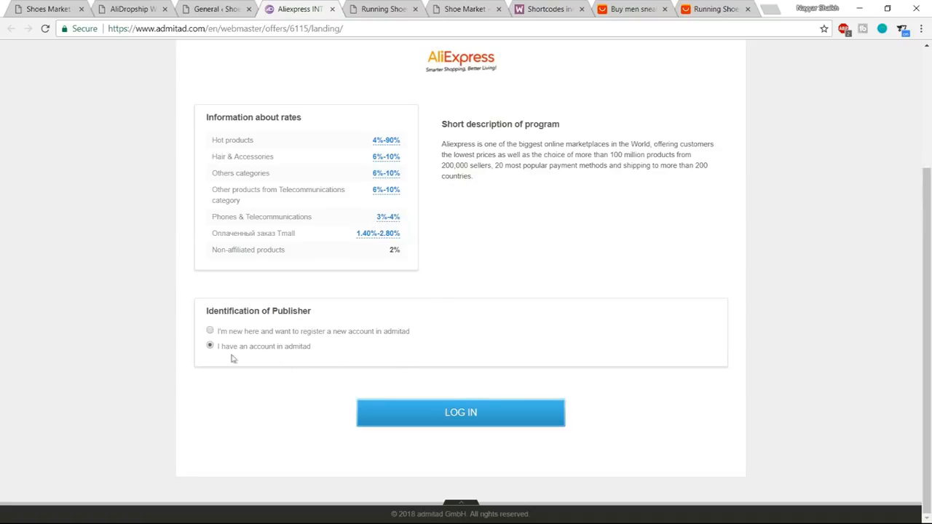
Choose 'I'm new here' as a publisher, then log out to show the publisher options
{"action": "left_click", "coordinate": [210, 332]}
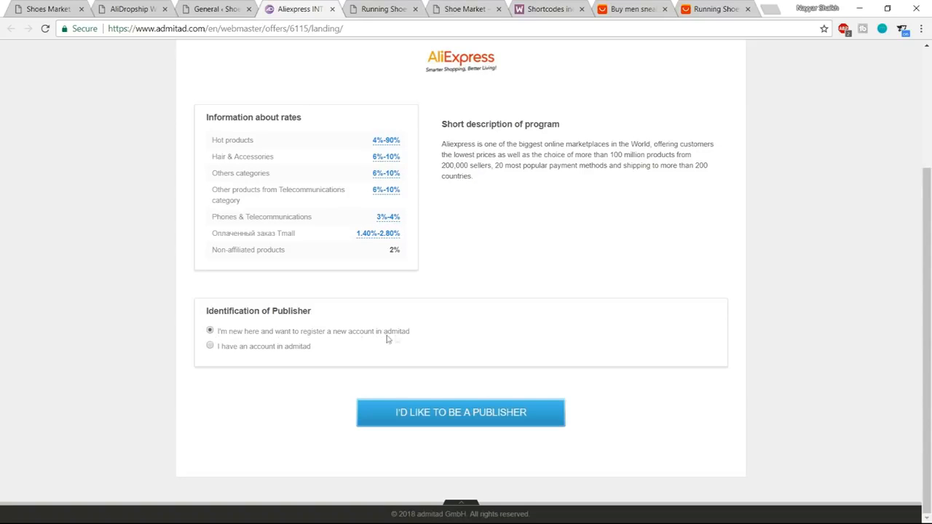
{"action": "left_click_drag", "start_coordinate": [350, 337], "coordinate": [437, 337]}
{"action": "left_click", "coordinate": [437, 337]}
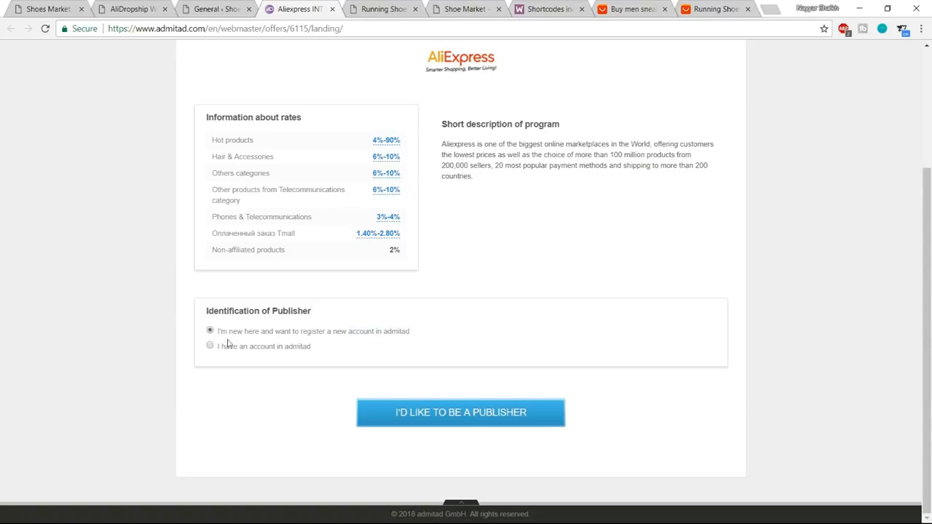
{"action": "left_click", "coordinate": [478, 425]}
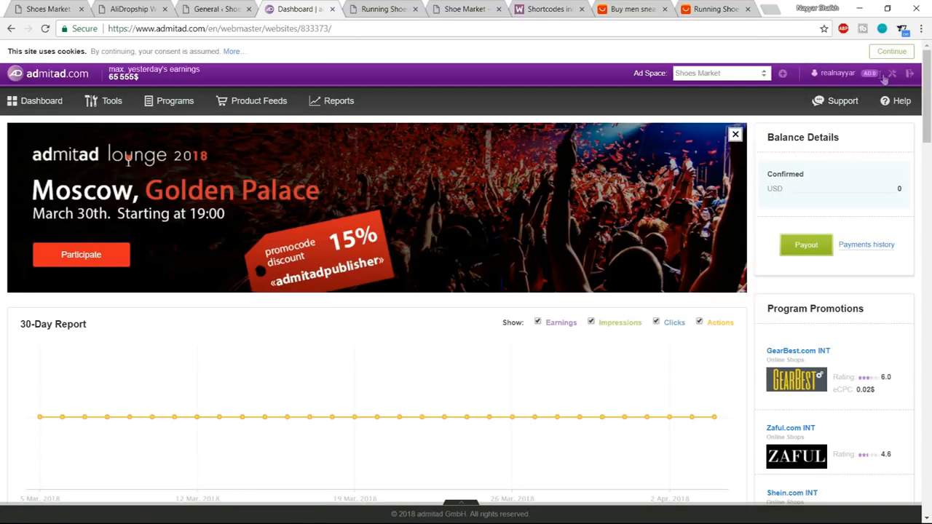
{"action": "left_click", "coordinate": [911, 75]}
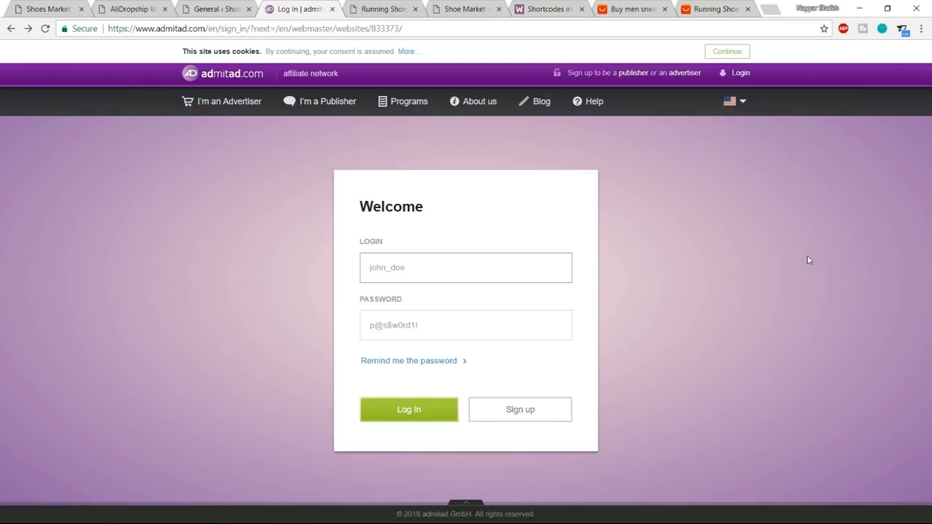
{"action": "mouse_move", "coordinate": [318, 108]}
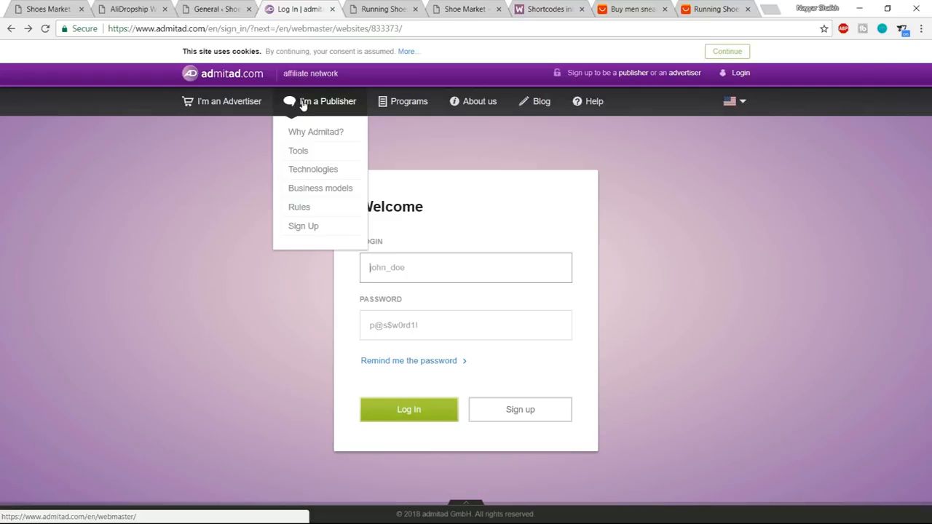
Open the publisher sign-up form and enter the first name, surname and suggested e-mail address
{"action": "left_click", "coordinate": [303, 226]}
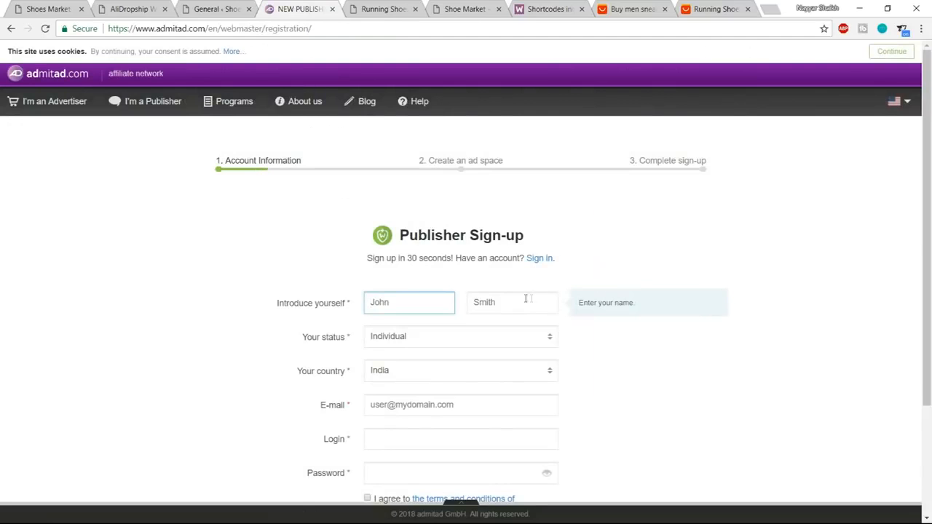
{"action": "scroll", "coordinate": [707, 294], "scroll_direction": "down", "scroll_amount": 2}
{"action": "scroll", "coordinate": [753, 335], "scroll_direction": "up", "scroll_amount": 2}
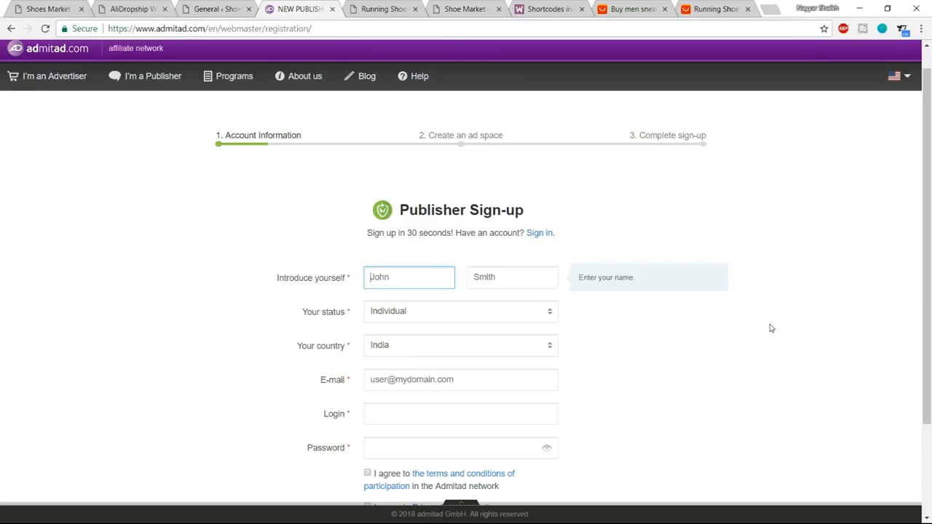
{"action": "scroll", "coordinate": [771, 329], "scroll_direction": "down", "scroll_amount": 1}
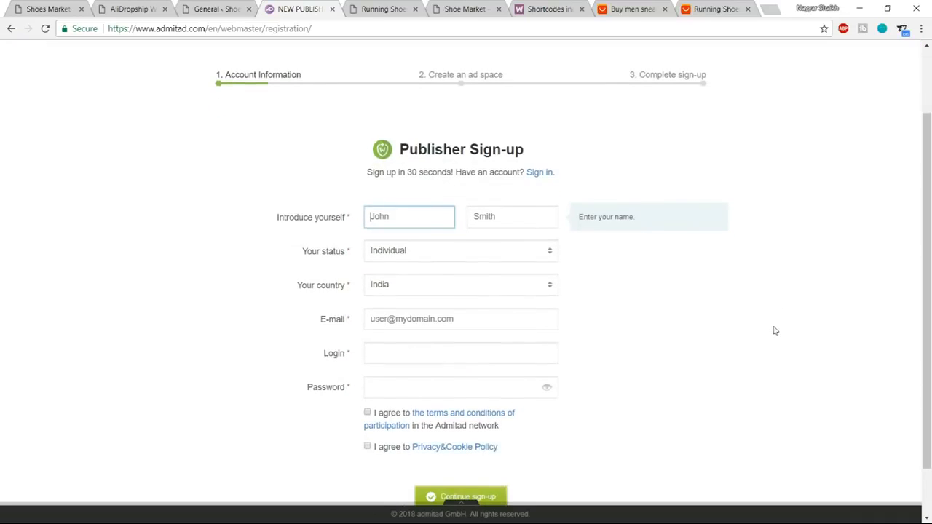
{"action": "type", "text": "Nayyar"}
{"action": "key", "text": "Tab"}
{"action": "type", "text": "Sh"}
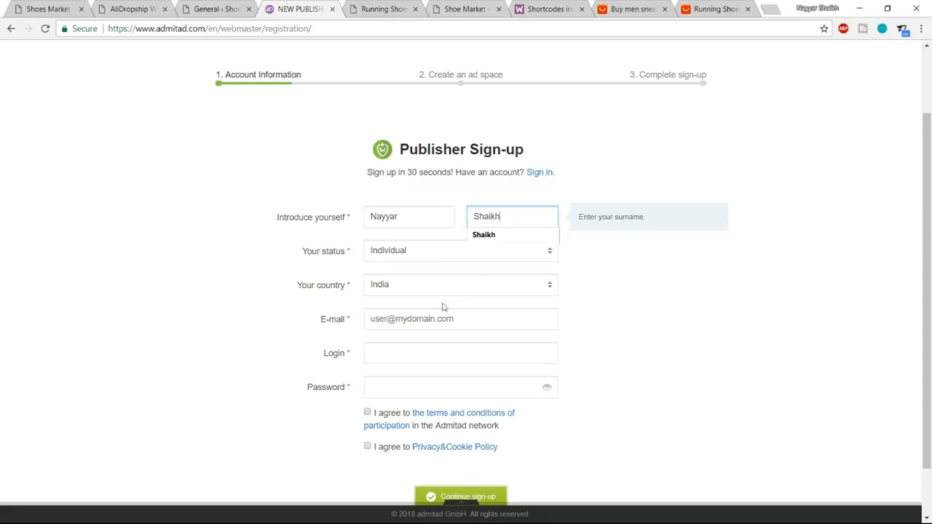
{"action": "left_click", "coordinate": [470, 318]}
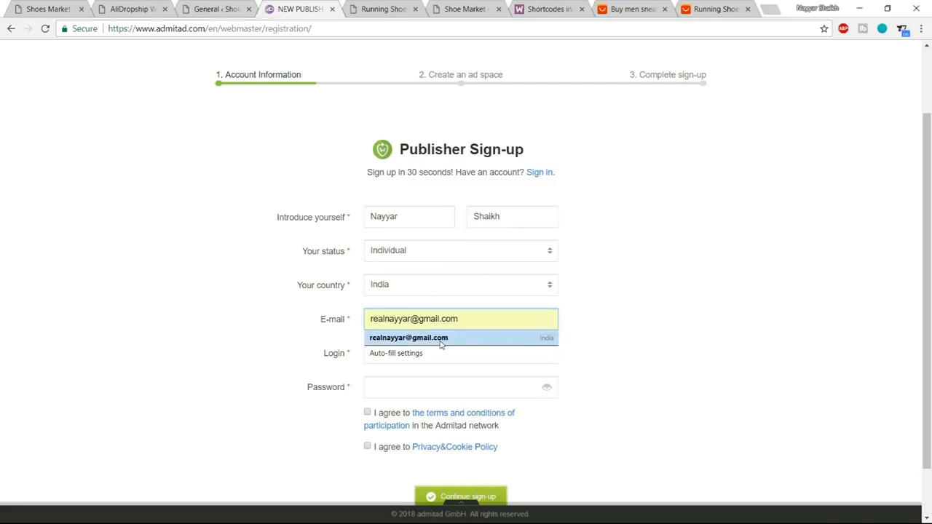
{"action": "left_click", "coordinate": [442, 338]}
Enter the login name and password, accept the terms and Privacy&Cookie Policy, and submit
{"action": "left_click", "coordinate": [429, 356]}
{"action": "scroll", "coordinate": [799, 340], "scroll_direction": "down", "scroll_amount": 1}
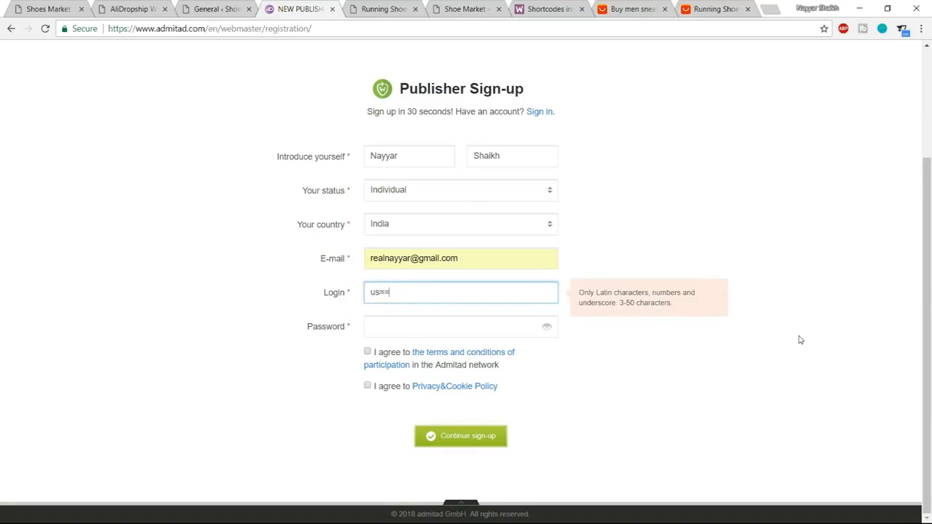
{"action": "type", "text": "us===realnayyar"}
{"action": "left_click", "coordinate": [799, 340]}
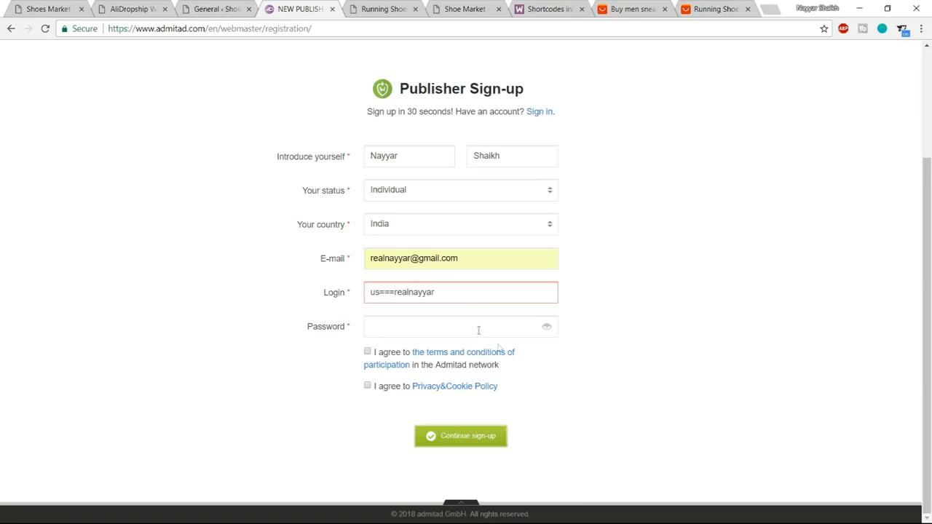
{"action": "triple_click", "coordinate": [458, 293]}
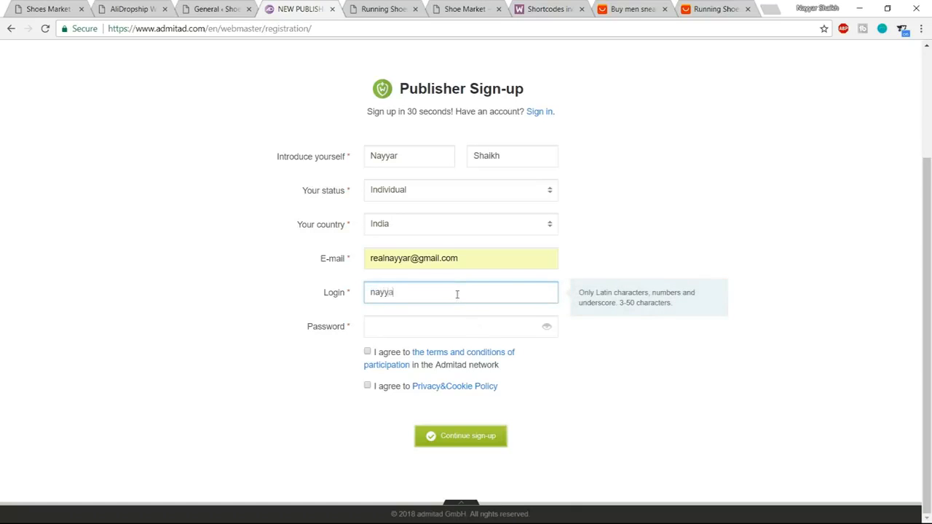
{"action": "left_click", "coordinate": [444, 325]}
{"action": "type", "text": "••••••"}
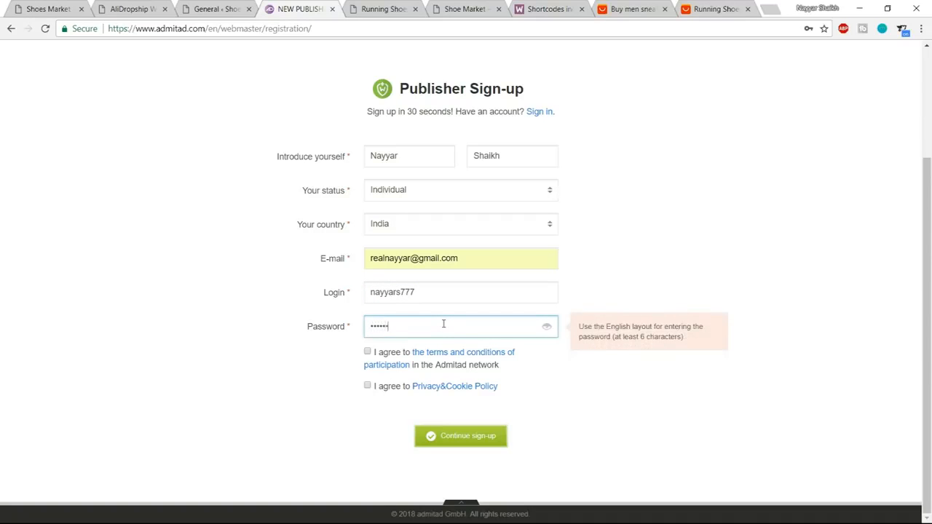
{"action": "type", "text": "•••"}
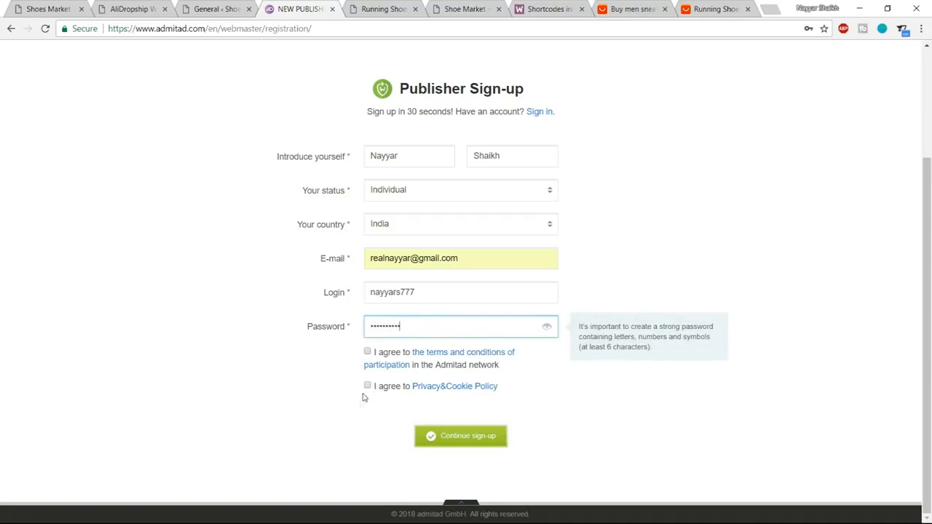
{"action": "left_click", "coordinate": [367, 353]}
{"action": "left_click", "coordinate": [367, 387]}
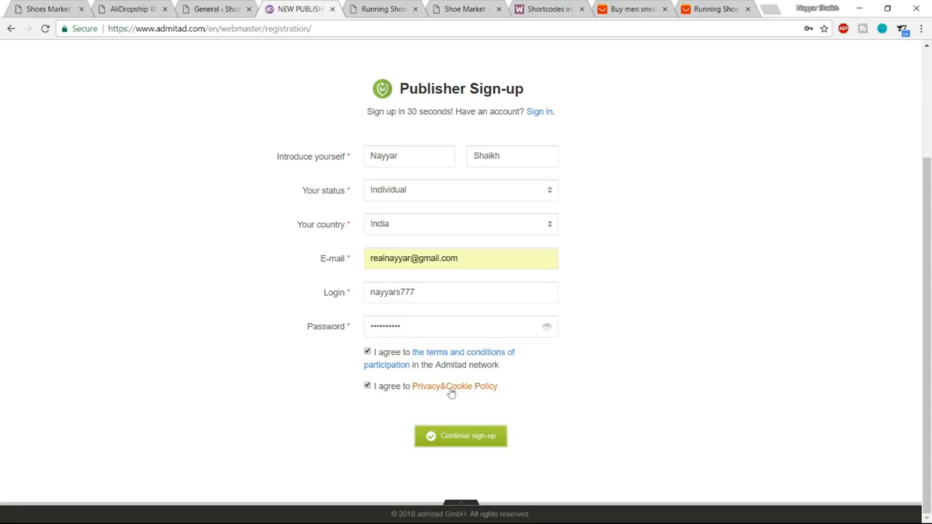
{"action": "left_click", "coordinate": [463, 446]}
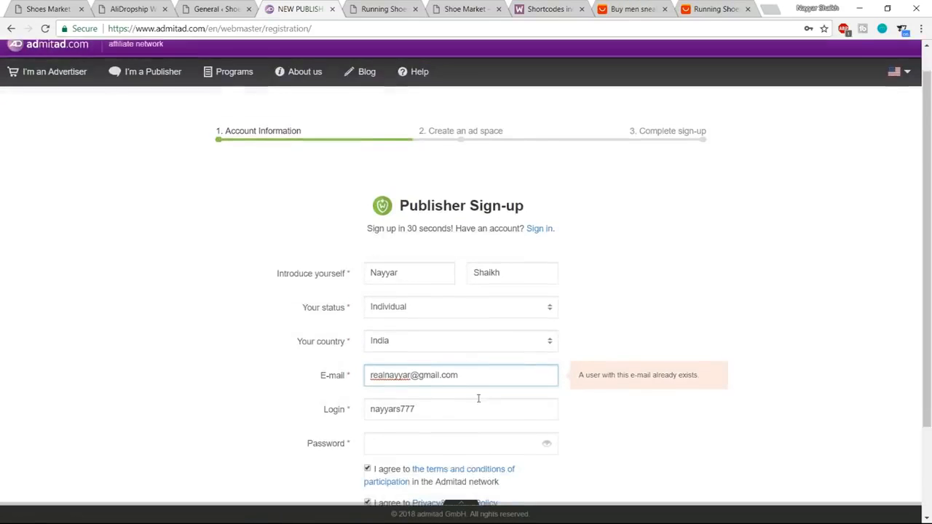
Replace the duplicate e-mail's mailbox name, re-enter the password, and resubmit the account details
{"action": "scroll", "coordinate": [477, 364], "scroll_direction": "down", "scroll_amount": 1}
{"action": "left_click_drag", "start_coordinate": [412, 284], "coordinate": [274, 280]}
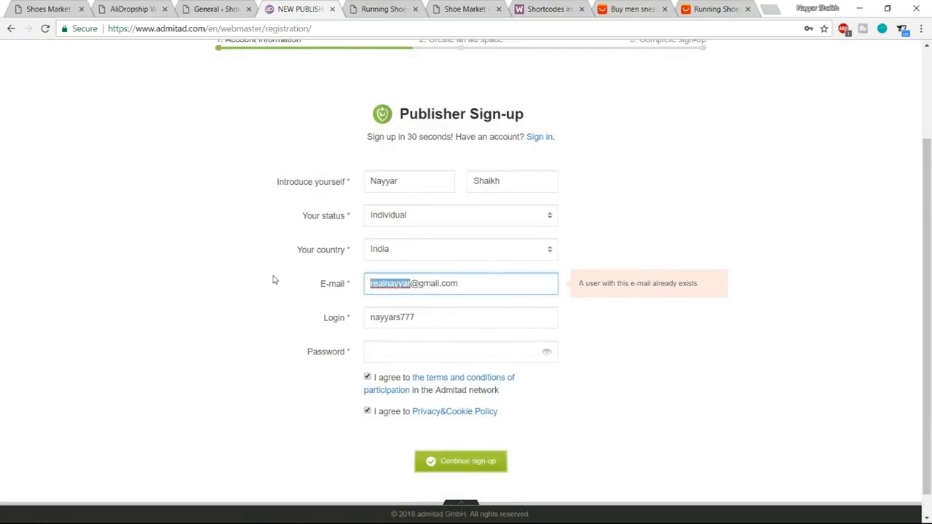
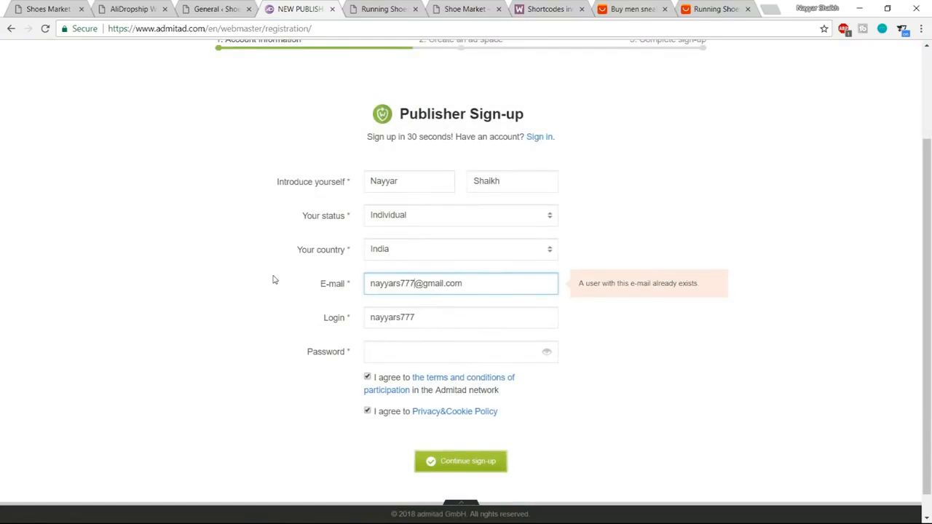
{"action": "left_click", "coordinate": [441, 348]}
{"action": "type", "text": "*"}
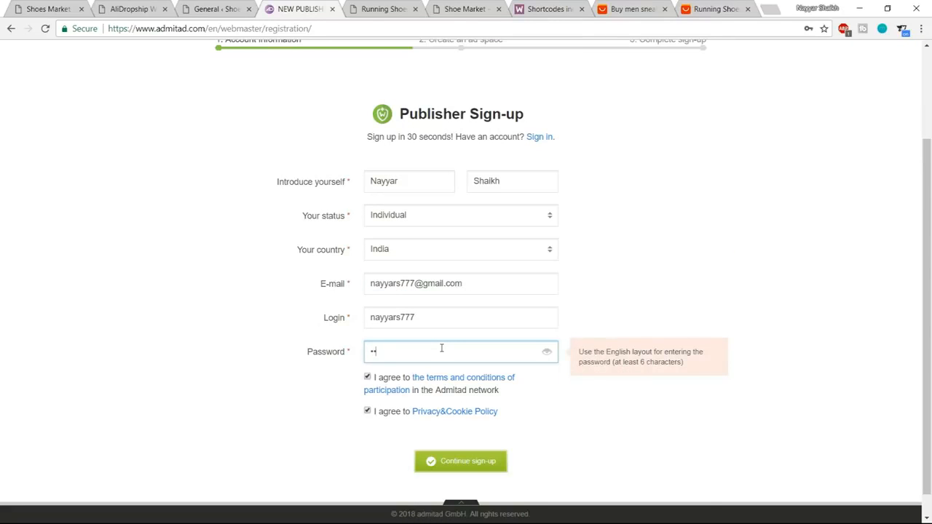
{"action": "type", "text": "*******"}
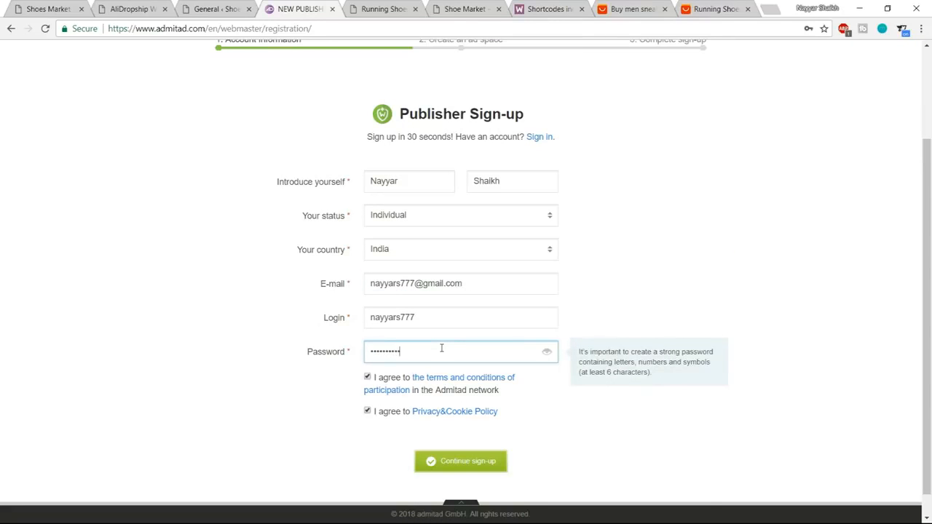
{"action": "left_click", "coordinate": [482, 469]}
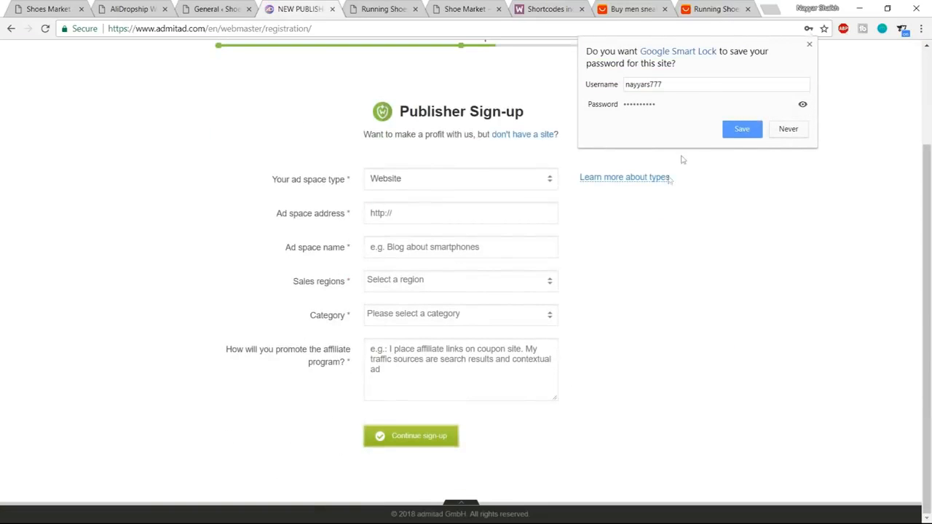
Save the login in the browser, keep Website as ad space type, and paste the storefront address
{"action": "left_click", "coordinate": [733, 127]}
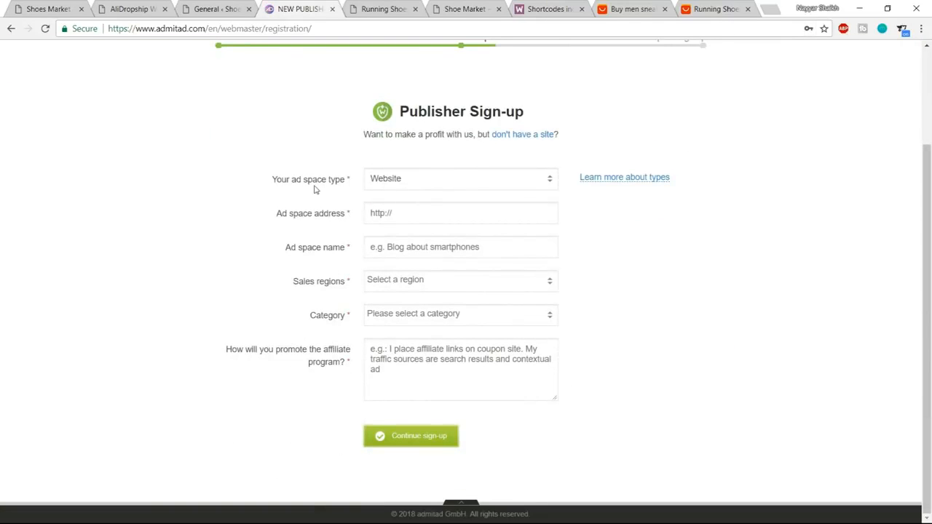
{"action": "left_click", "coordinate": [419, 181]}
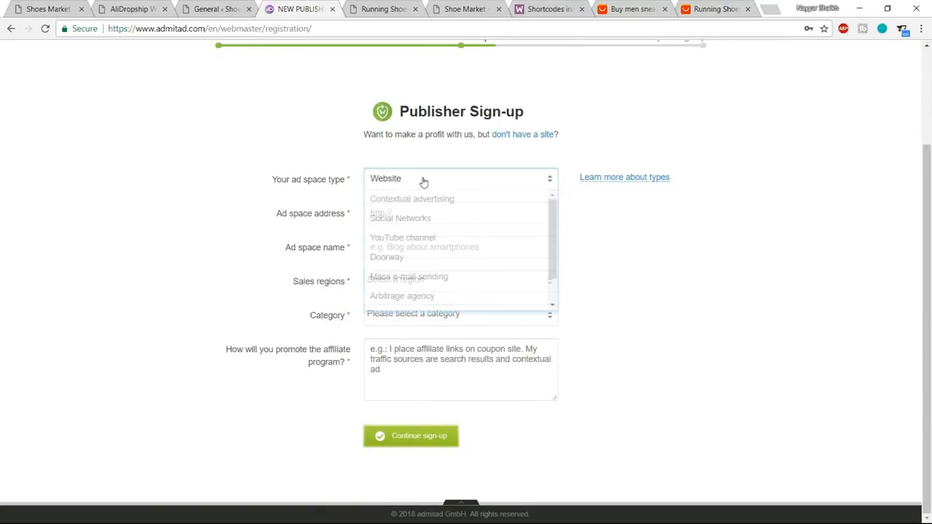
{"action": "left_click", "coordinate": [660, 253]}
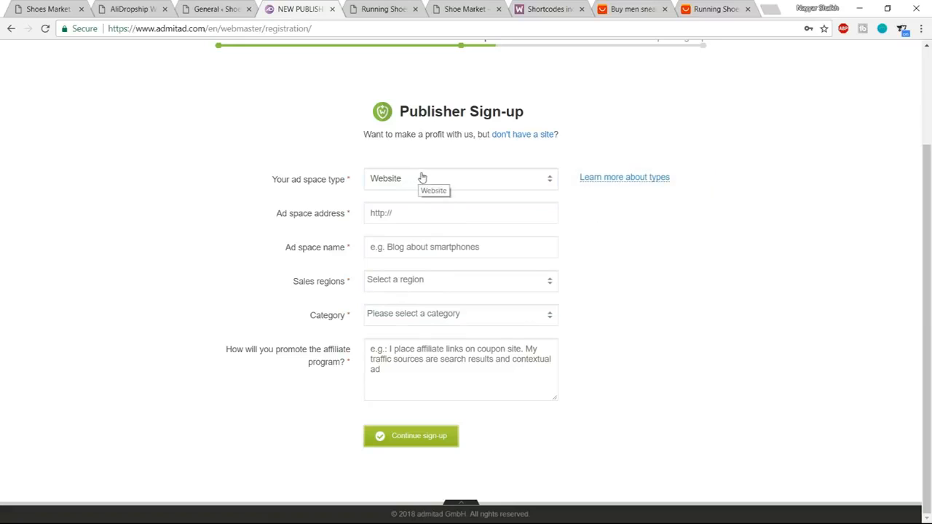
{"action": "left_click", "coordinate": [415, 214]}
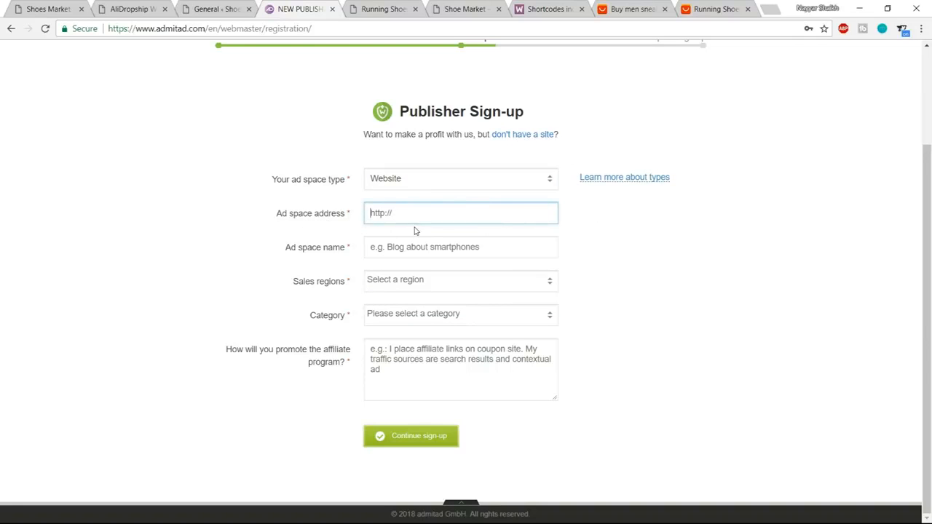
{"action": "left_click", "coordinate": [128, 8]}
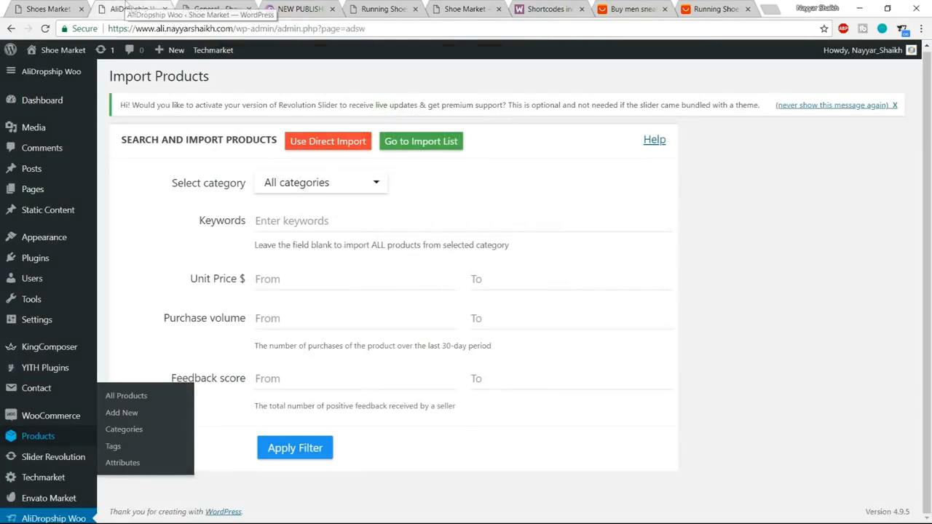
{"action": "left_click", "coordinate": [45, 9]}
{"action": "left_click", "coordinate": [246, 29]}
{"action": "key", "text": "ctrl+c"}
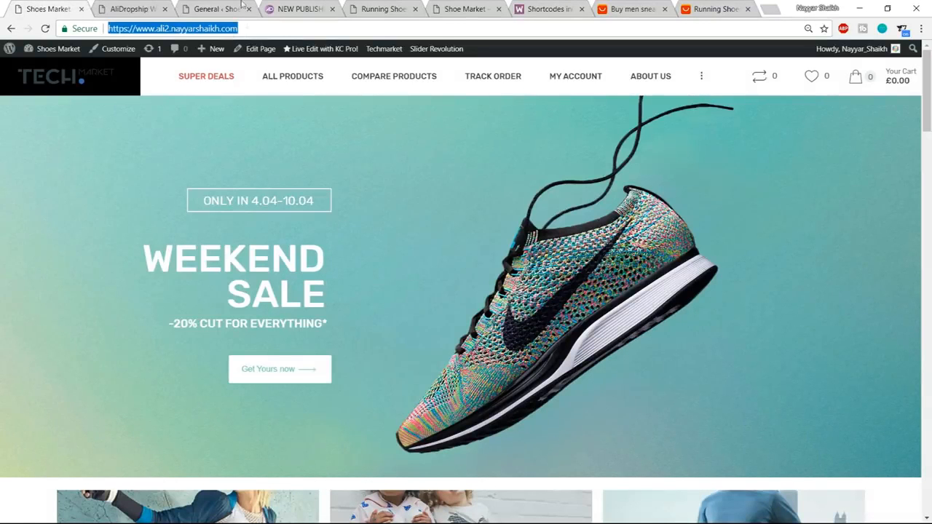
{"action": "left_click", "coordinate": [306, 6]}
{"action": "key", "text": "ctrl+v"}
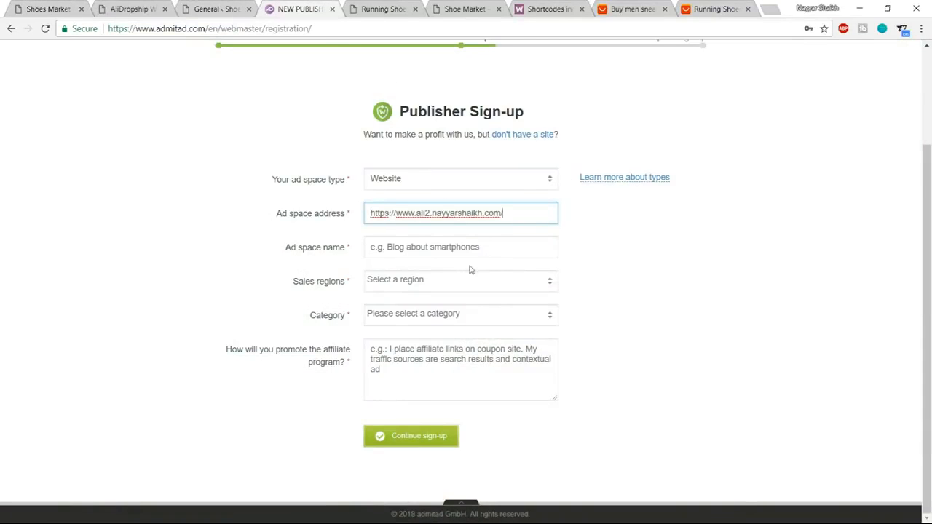
Name the ad space Shoes Market and add India and United States as sales regions
{"action": "left_click", "coordinate": [397, 244]}
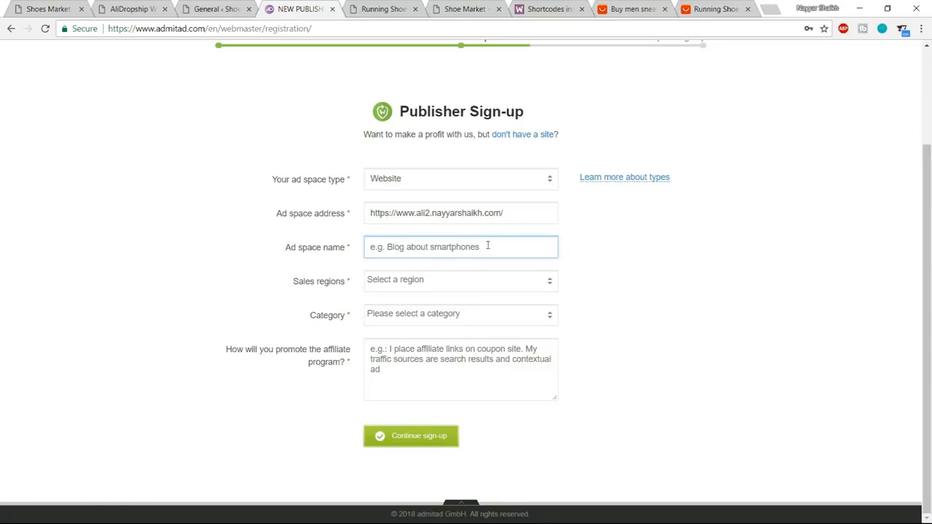
{"action": "type", "text": "Shoes Market"}
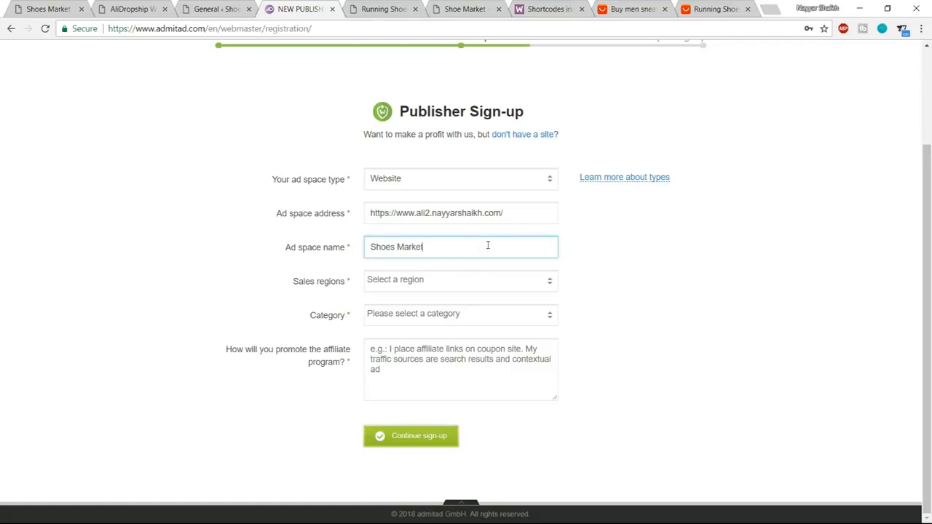
{"action": "left_click", "coordinate": [469, 279]}
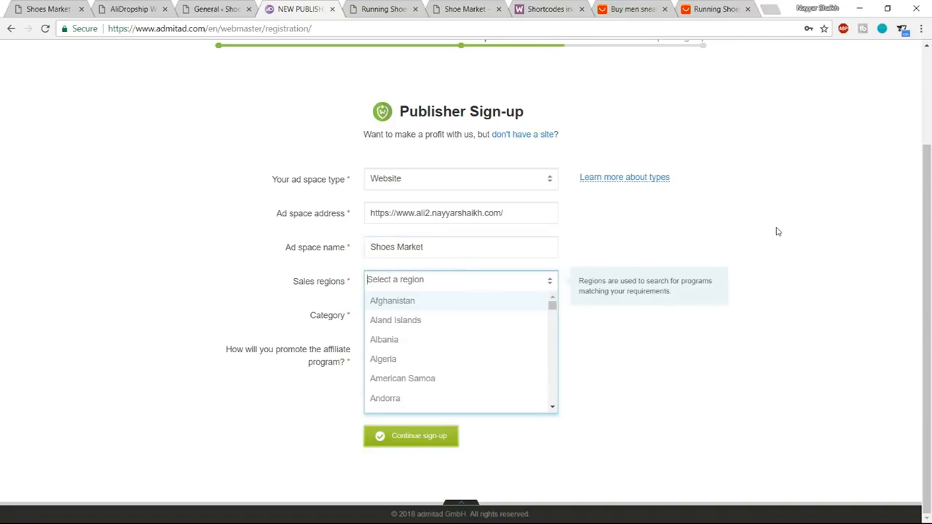
{"action": "type", "text": "ind"}
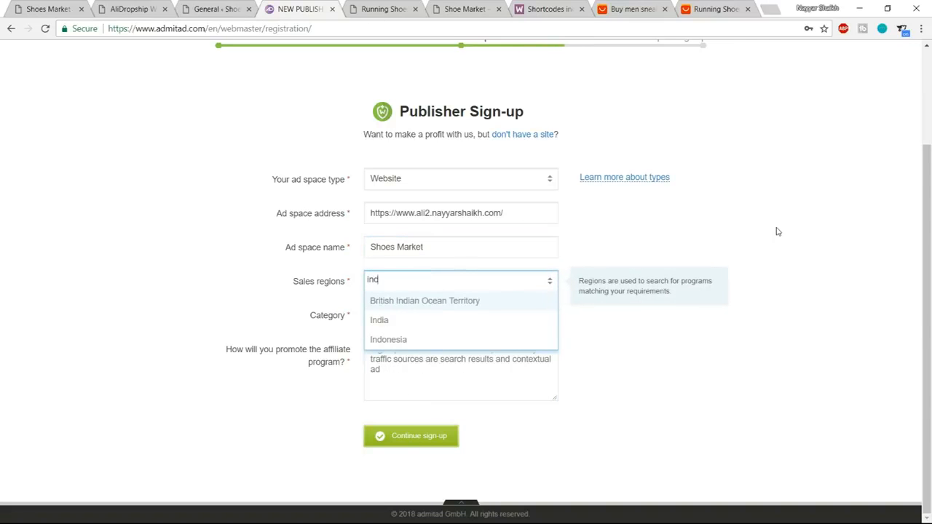
{"action": "left_click", "coordinate": [443, 320]}
{"action": "left_click", "coordinate": [460, 279]}
{"action": "type", "text": "unites"}
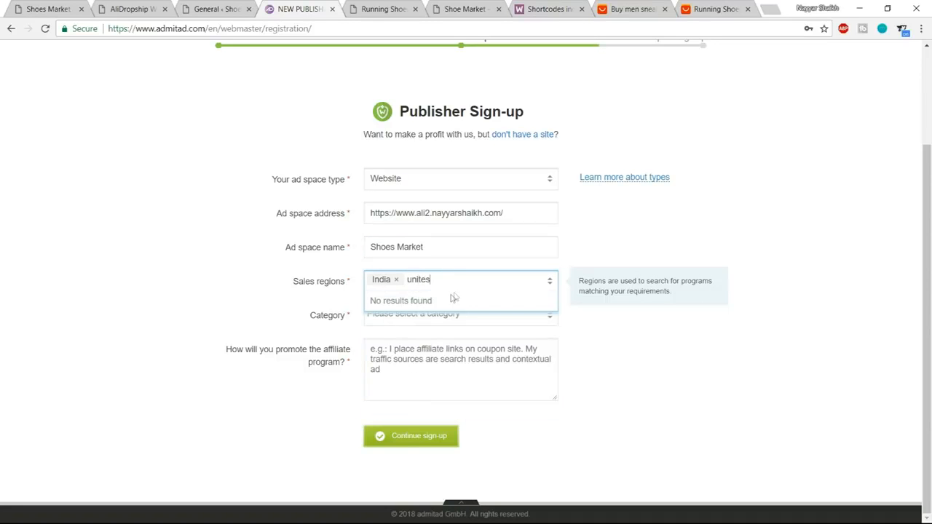
{"action": "key", "text": "BackSpace"}
{"action": "type", "text": "d"}
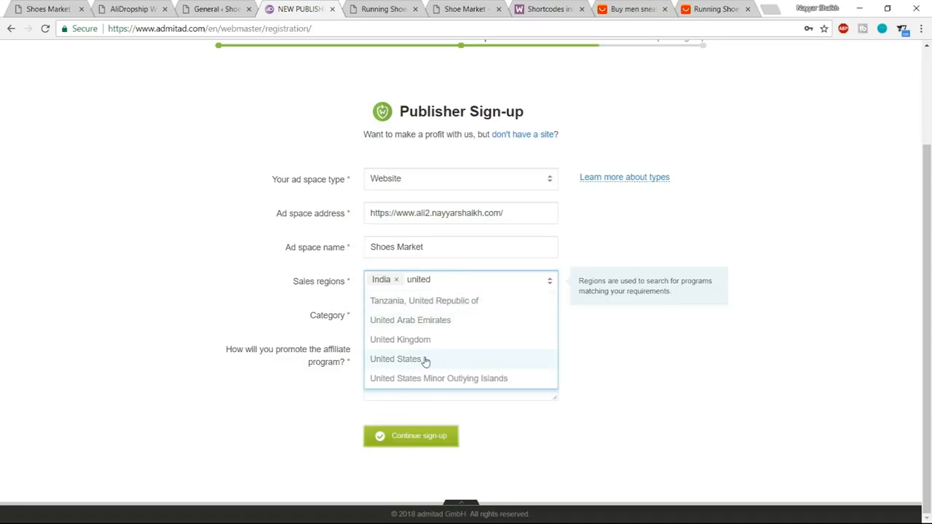
{"action": "left_click", "coordinate": [458, 358]}
Search 'shoe' in Category and choose Clothing & Shoes
{"action": "left_click", "coordinate": [456, 323]}
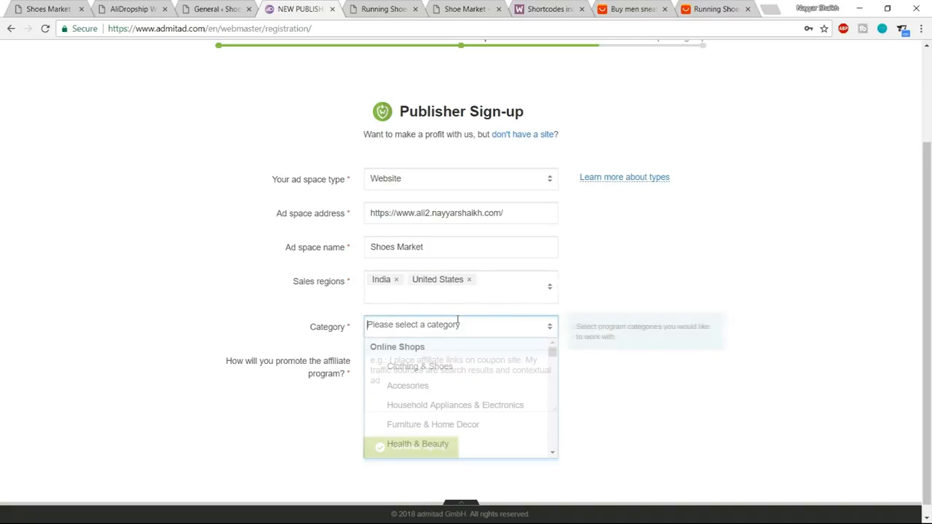
{"action": "scroll", "coordinate": [456, 360], "scroll_direction": "down", "scroll_amount": 10}
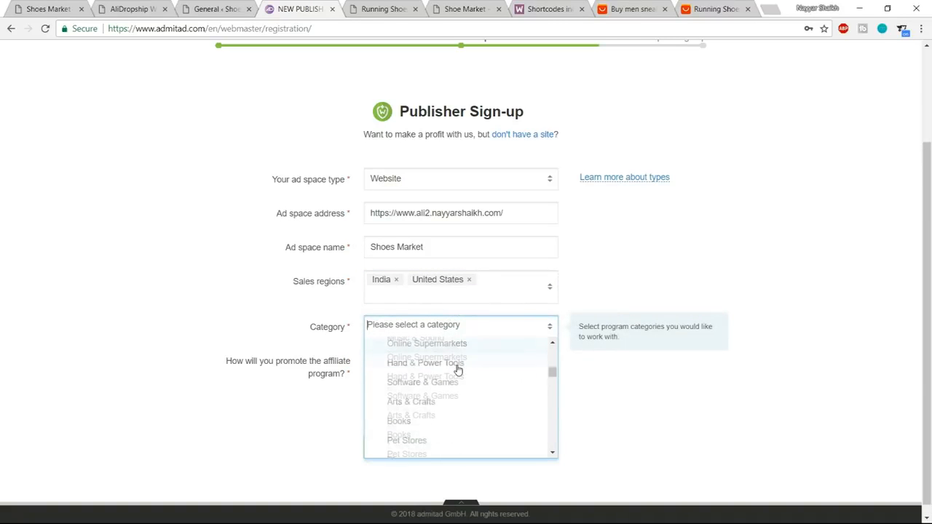
{"action": "scroll", "coordinate": [458, 371], "scroll_direction": "up", "scroll_amount": 4}
{"action": "type", "text": "shoe"}
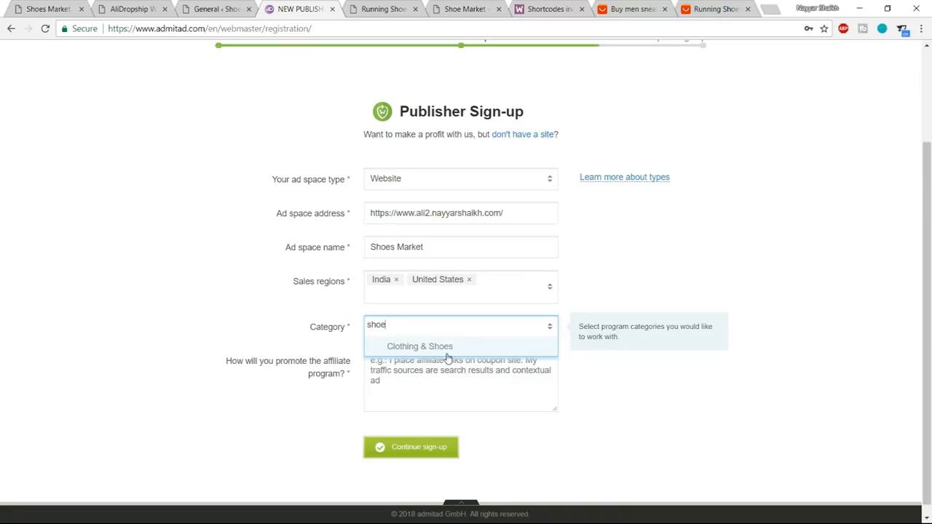
{"action": "left_click", "coordinate": [451, 348]}
{"action": "left_click", "coordinate": [471, 369]}
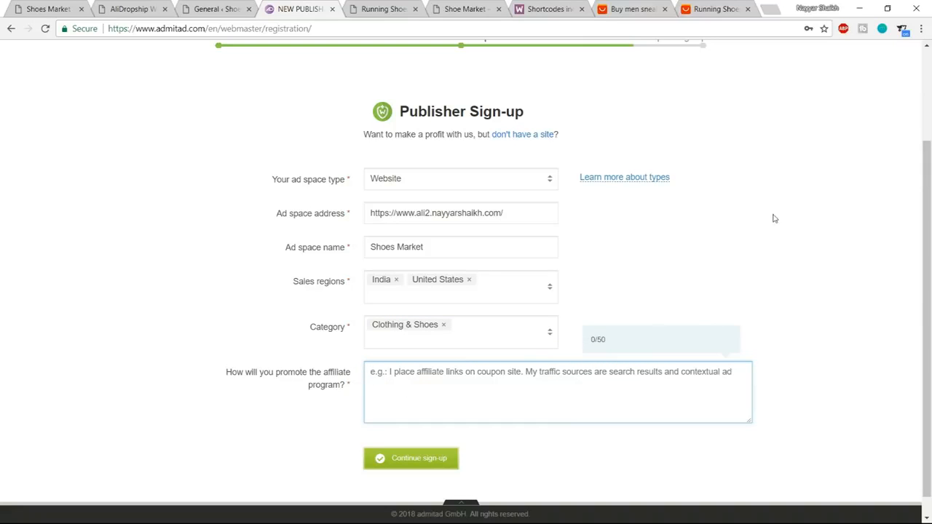
Enter the promotion description, rename the ad space to Shoes Bazaar after the duplicate-name error, and submit
{"action": "type", "text": "I"}
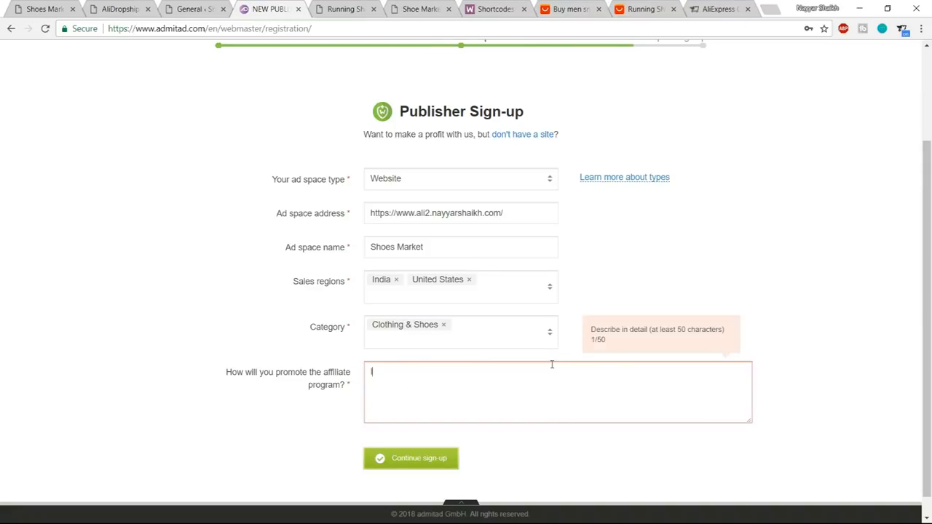
{"action": "type", "text": " will bes"}
{"action": "type", "text": "usi"}
{"action": "type", "text": "rop"}
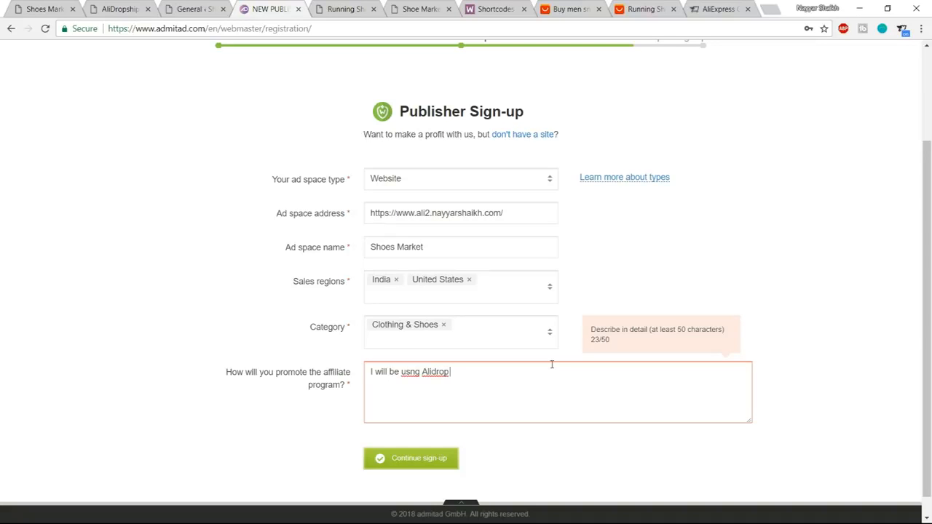
{"action": "type", "text": "ship Plugin on my Webstore"}
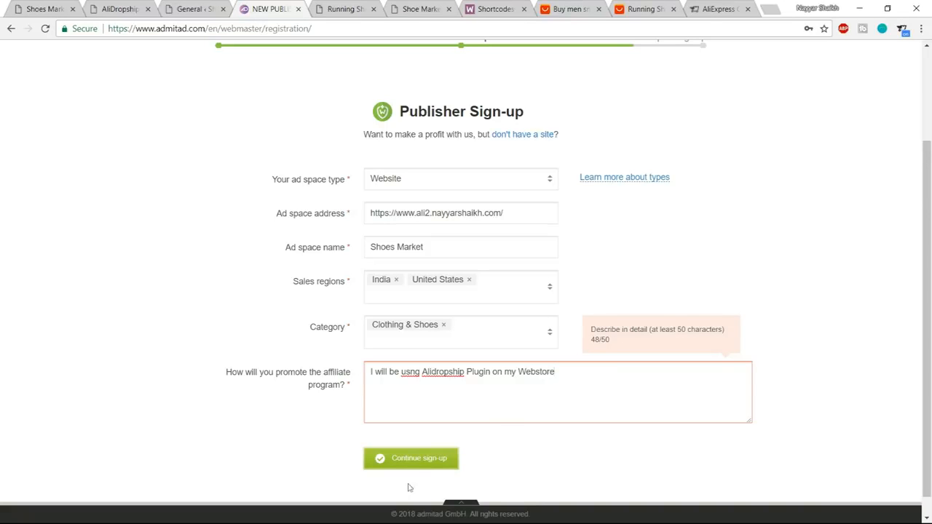
{"action": "left_click", "coordinate": [429, 464]}
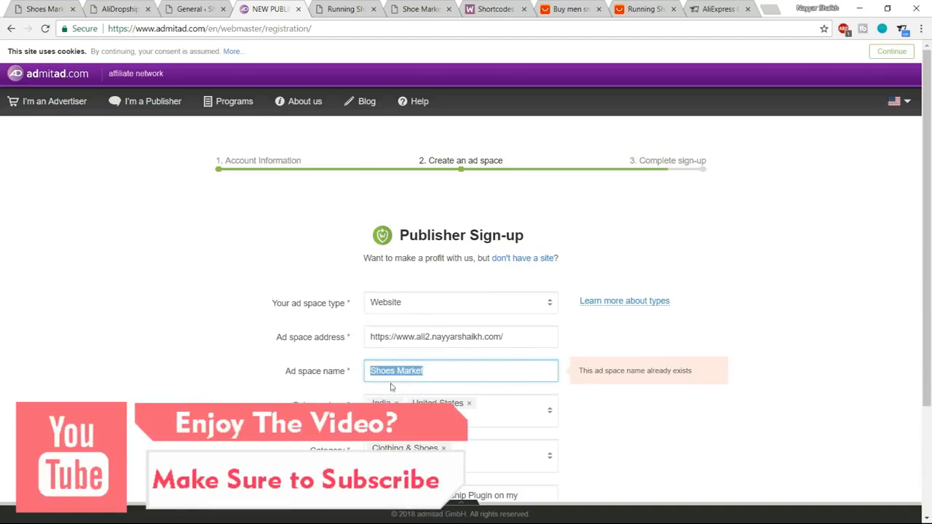
{"action": "left_click", "coordinate": [432, 376]}
{"action": "left_click_drag", "start_coordinate": [458, 373], "coordinate": [344, 376]}
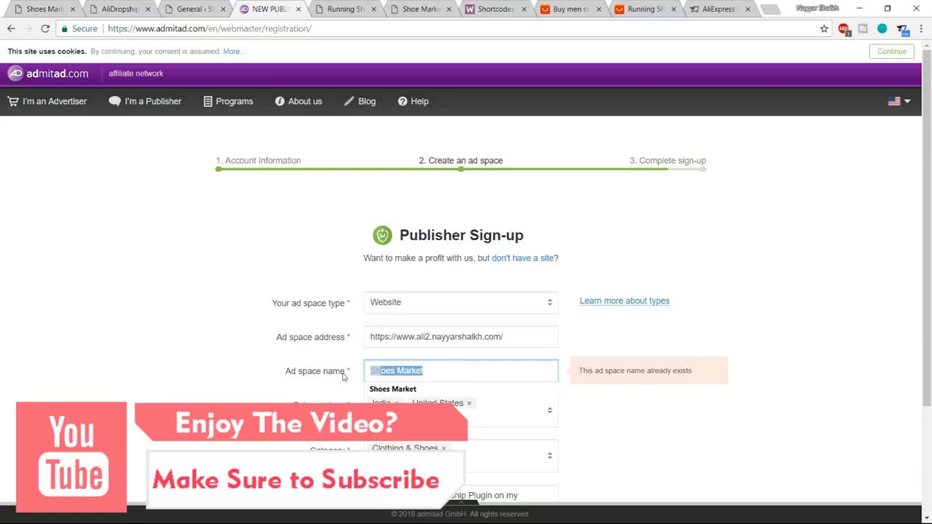
{"action": "left_click", "coordinate": [456, 369]}
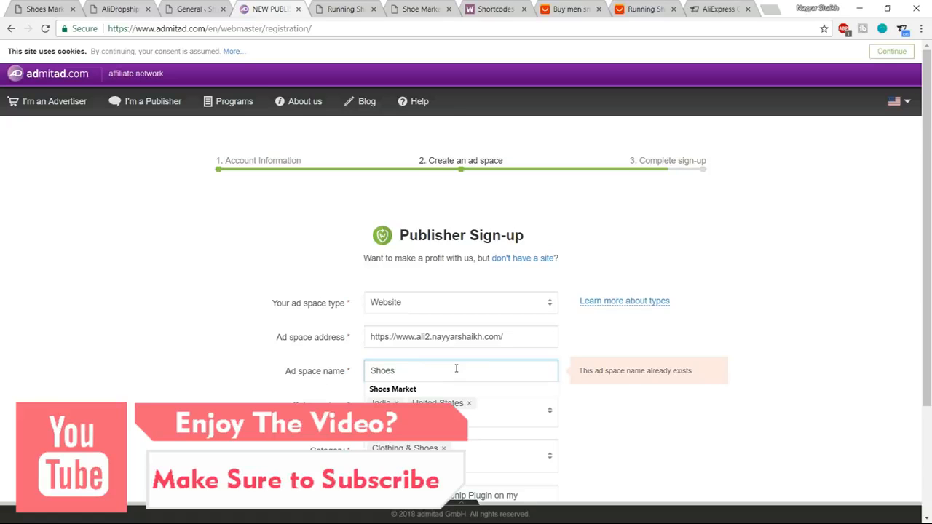
{"action": "type", "text": "Ba"}
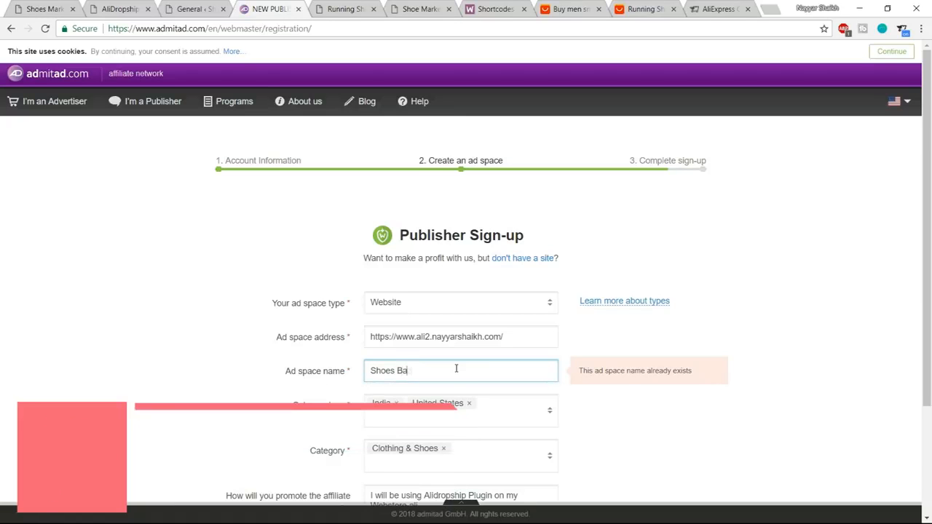
{"action": "type", "text": "zaar"}
{"action": "scroll", "coordinate": [528, 356], "scroll_direction": "down", "scroll_amount": 2}
{"action": "left_click", "coordinate": [405, 438]}
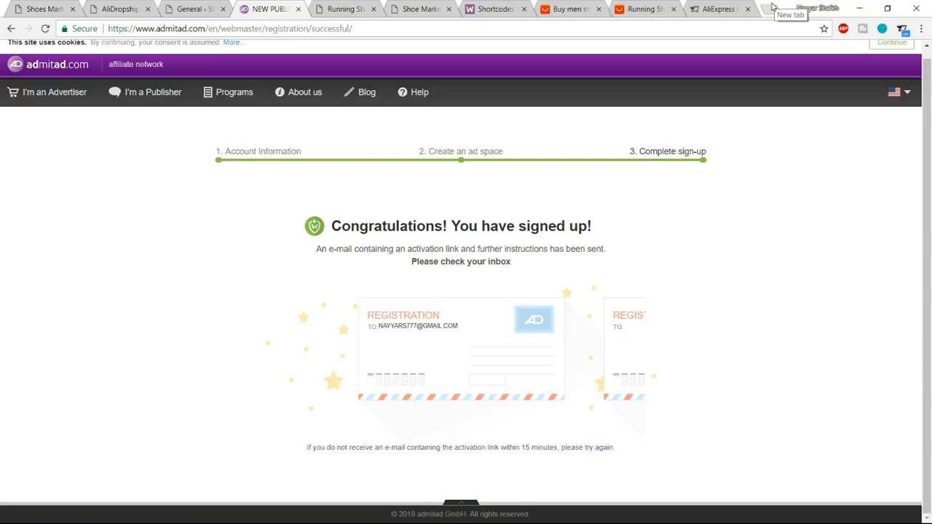
In a new Gmail tab, open 'Registration in Admitad' under Updates and follow its activation link
{"action": "left_click", "coordinate": [772, 8]}
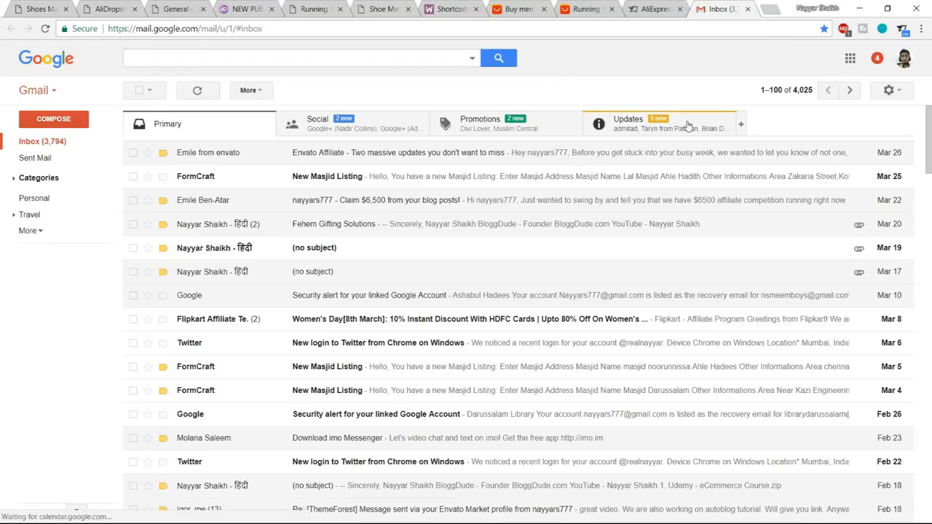
{"action": "left_click", "coordinate": [688, 126]}
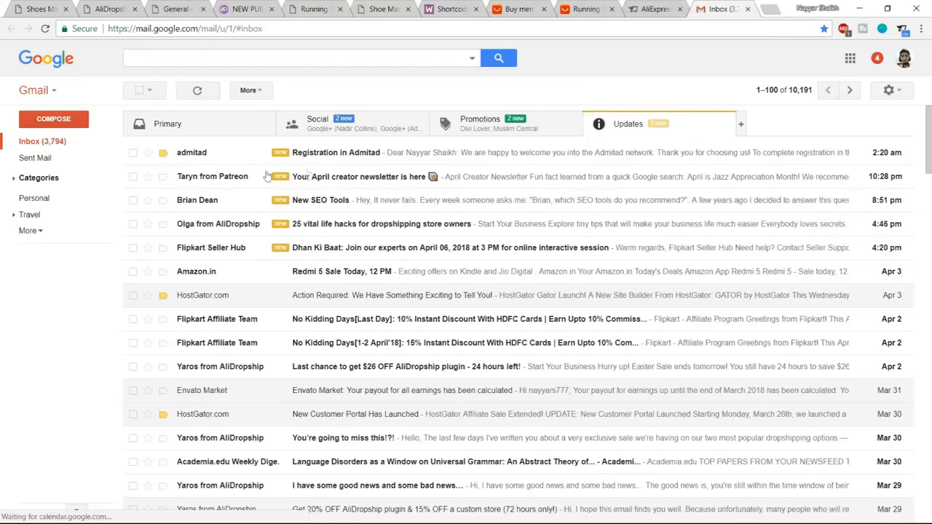
{"action": "left_click", "coordinate": [325, 155]}
{"action": "scroll", "coordinate": [437, 291], "scroll_direction": "down", "scroll_amount": 1}
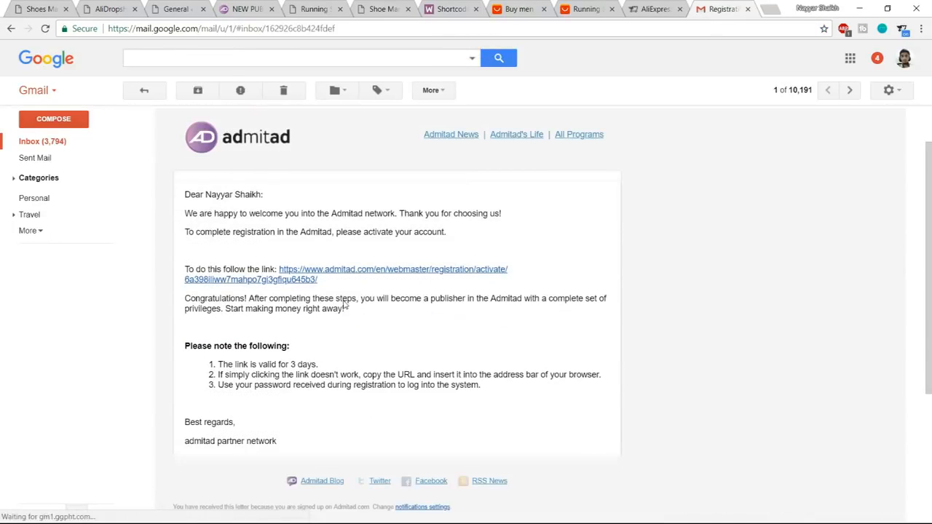
{"action": "left_click", "coordinate": [348, 270]}
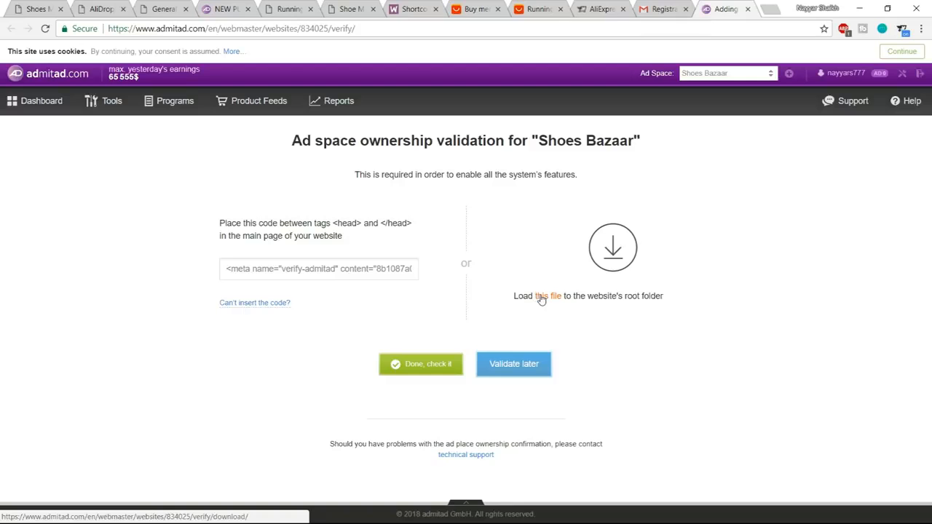
Choose Save link as on the verification file link
{"action": "left_click_drag", "start_coordinate": [519, 296], "coordinate": [582, 296]}
{"action": "left_click", "coordinate": [745, 295]}
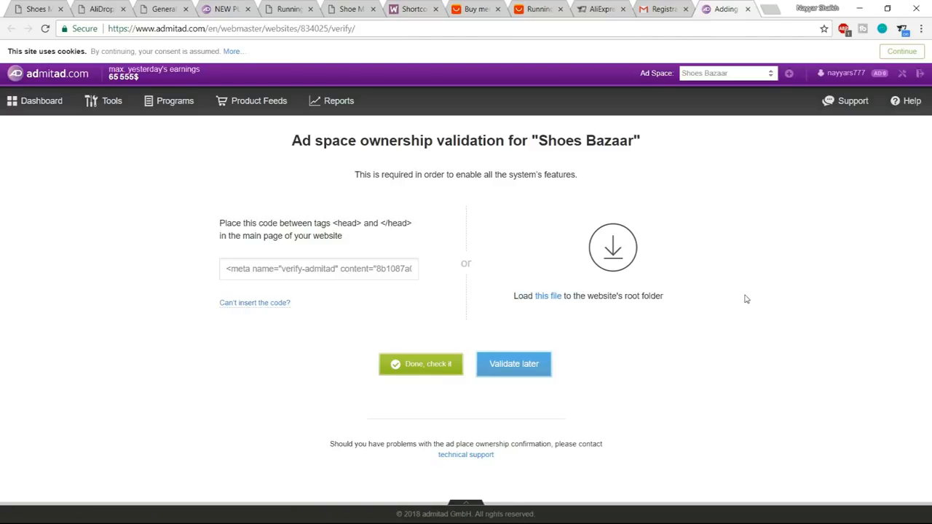
{"action": "right_click", "coordinate": [557, 299]}
{"action": "right_click", "coordinate": [539, 309]}
{"action": "left_click", "coordinate": [536, 309]}
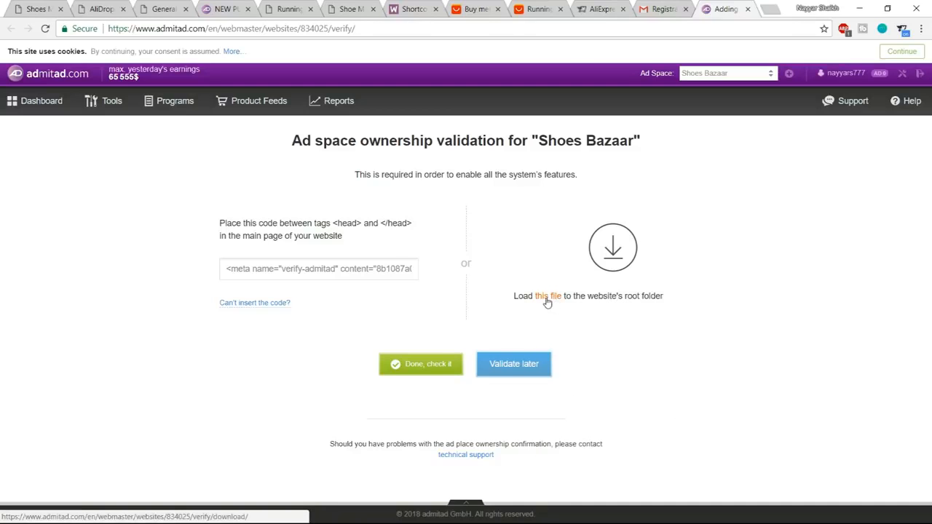
{"action": "right_click", "coordinate": [547, 299]}
{"action": "left_click", "coordinate": [583, 356]}
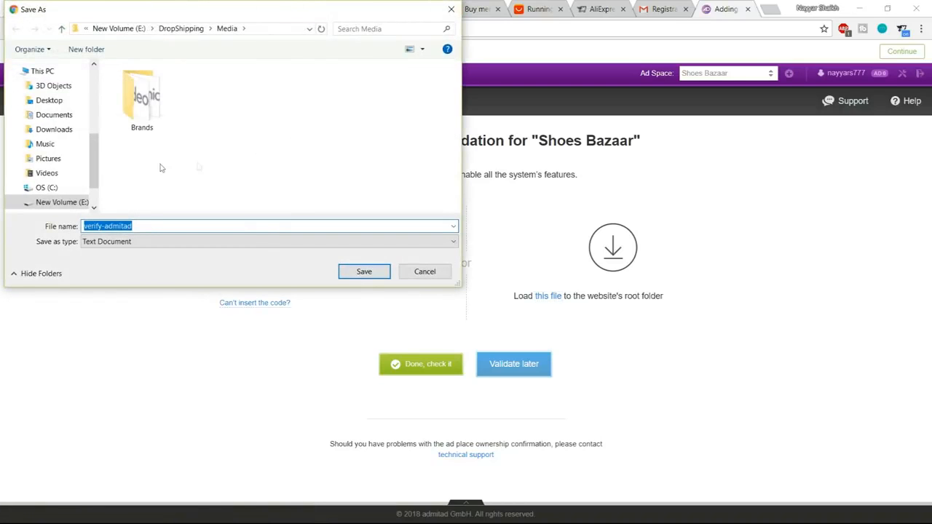
Save verify-admitad.txt to the Desktop, replacing the old copy, then launch FileZilla from Start
{"action": "scroll", "coordinate": [67, 174], "scroll_direction": "up", "scroll_amount": 2}
{"action": "scroll", "coordinate": [69, 182], "scroll_direction": "up", "scroll_amount": 3}
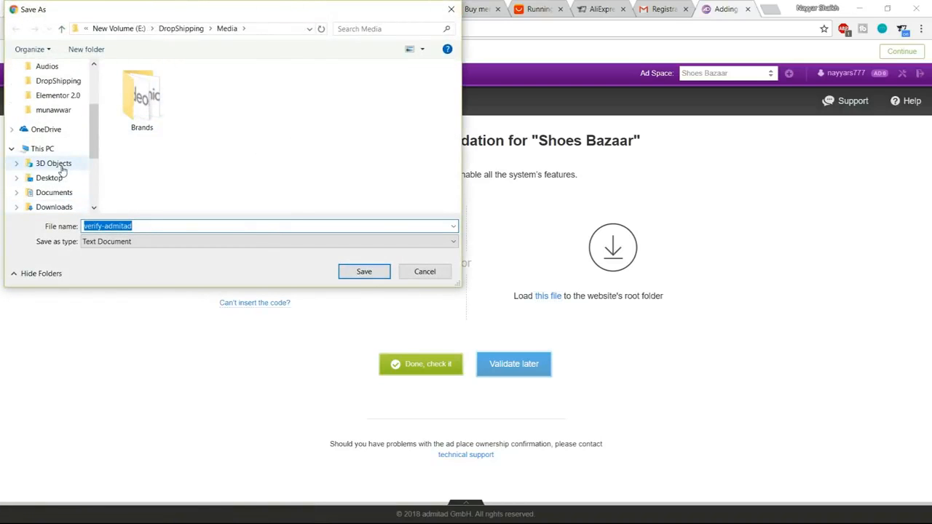
{"action": "scroll", "coordinate": [76, 189], "scroll_direction": "up", "scroll_amount": 3}
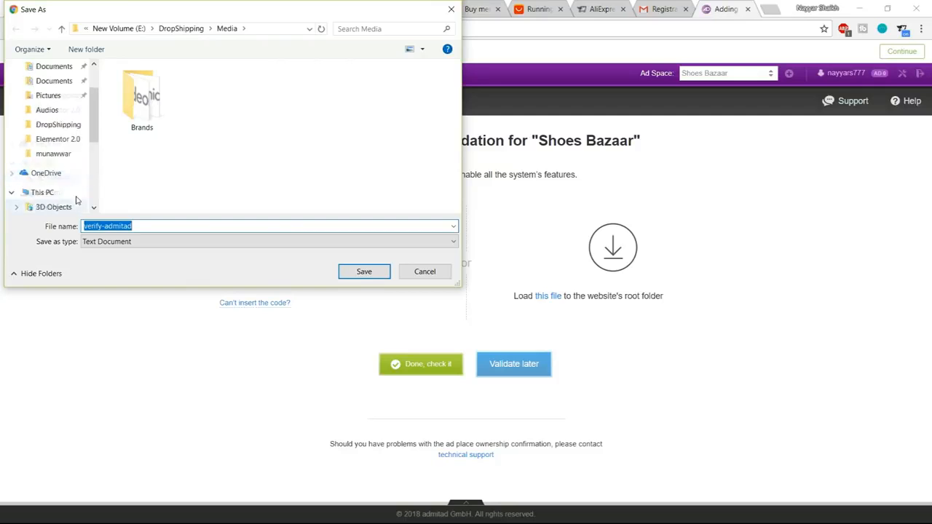
{"action": "left_click", "coordinate": [50, 90]}
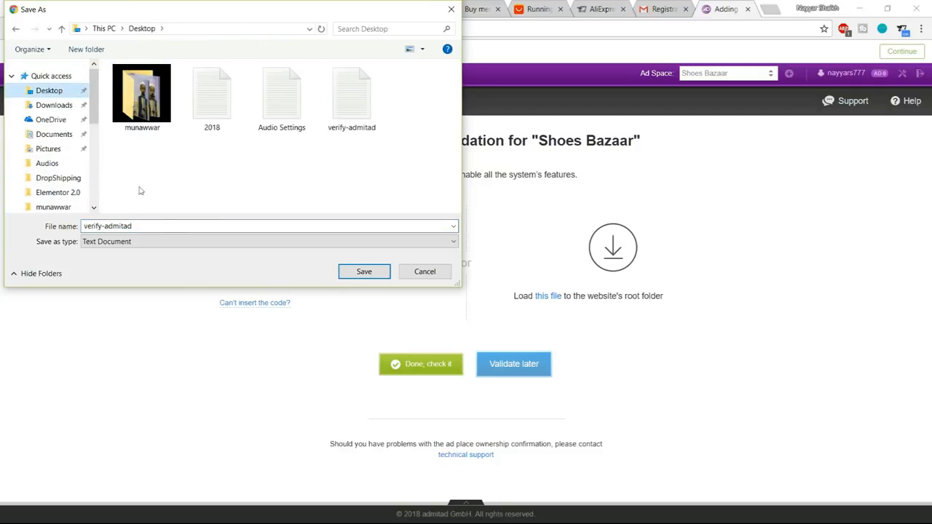
{"action": "left_click", "coordinate": [175, 225]}
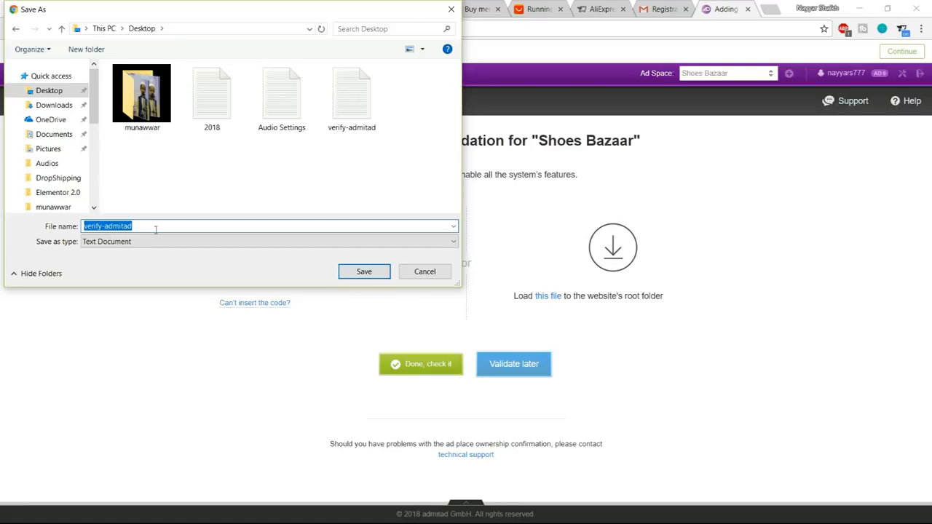
{"action": "left_click", "coordinate": [361, 272]}
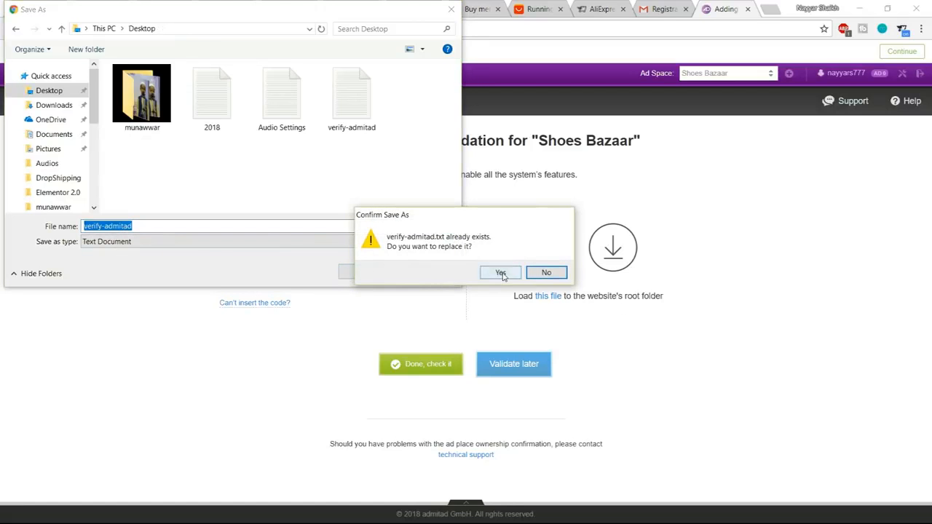
{"action": "left_click", "coordinate": [501, 274]}
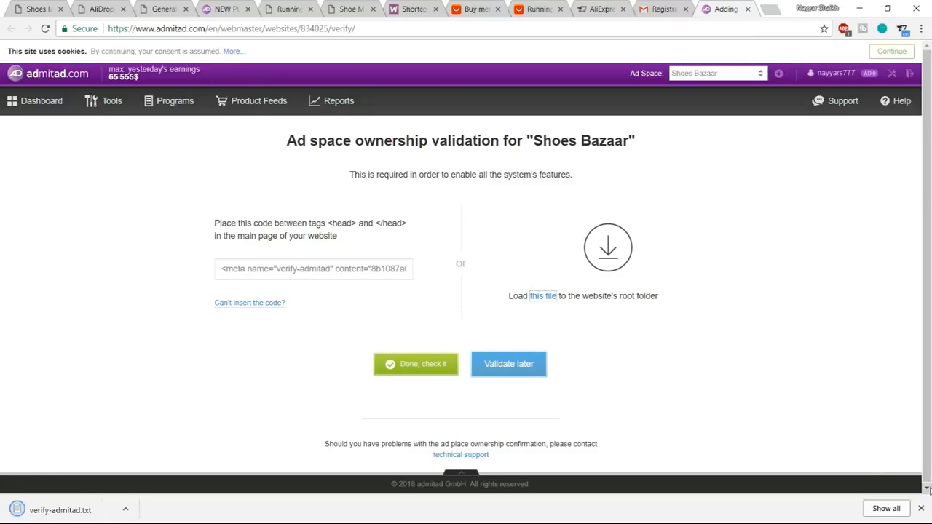
{"action": "left_click", "coordinate": [920, 507]}
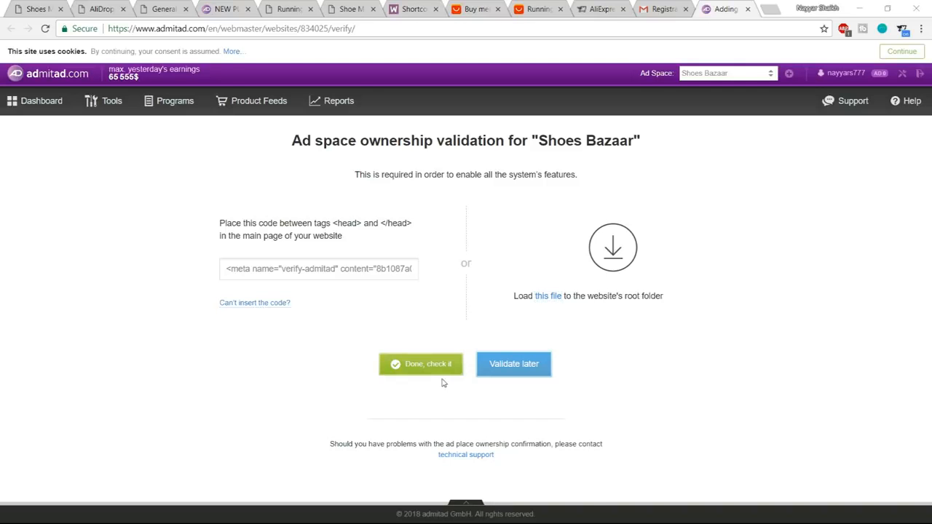
{"action": "key", "text": "super"}
{"action": "left_click", "coordinate": [542, 472]}
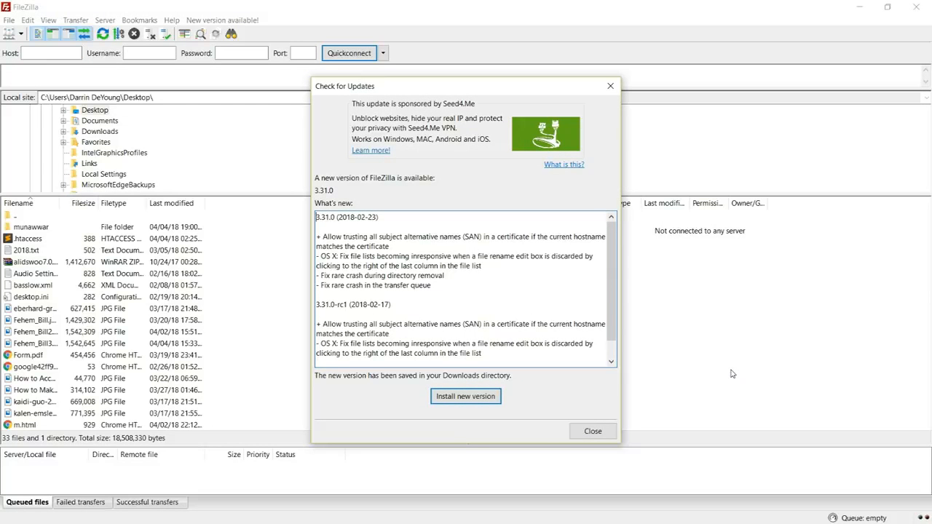
Dismiss the update notice, restore the window, and connect to the saved web server via Site Manager
{"action": "left_click", "coordinate": [590, 432]}
{"action": "left_click", "coordinate": [888, 5]}
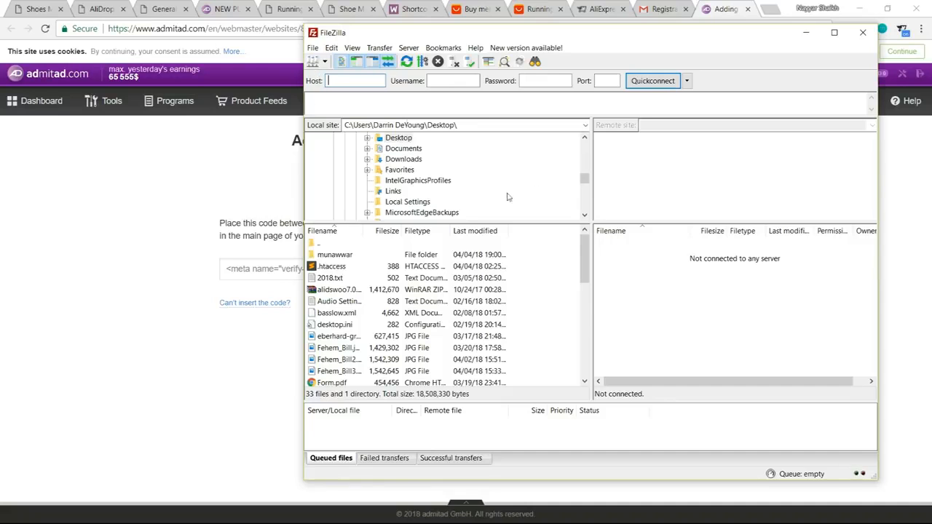
{"action": "left_click", "coordinate": [313, 61]}
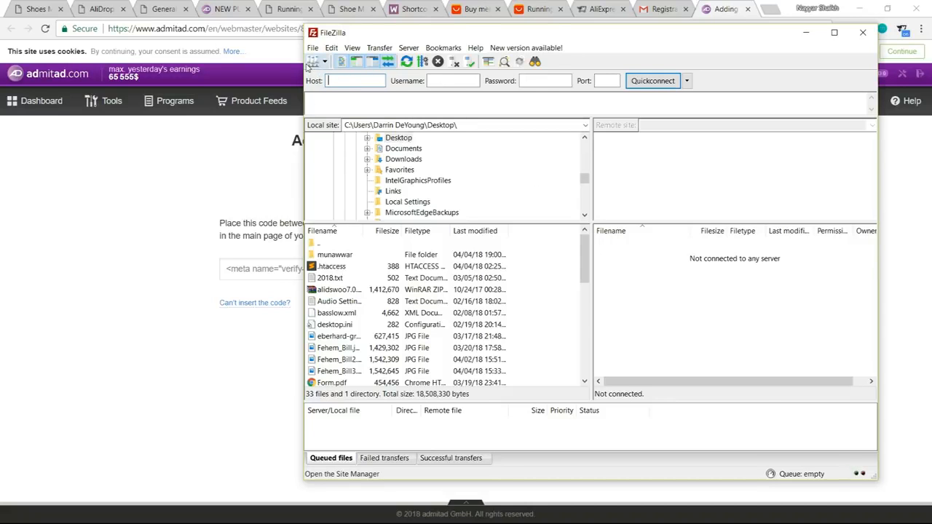
{"action": "left_click", "coordinate": [624, 385]}
{"action": "scroll", "coordinate": [666, 321], "scroll_direction": "up", "scroll_amount": 1}
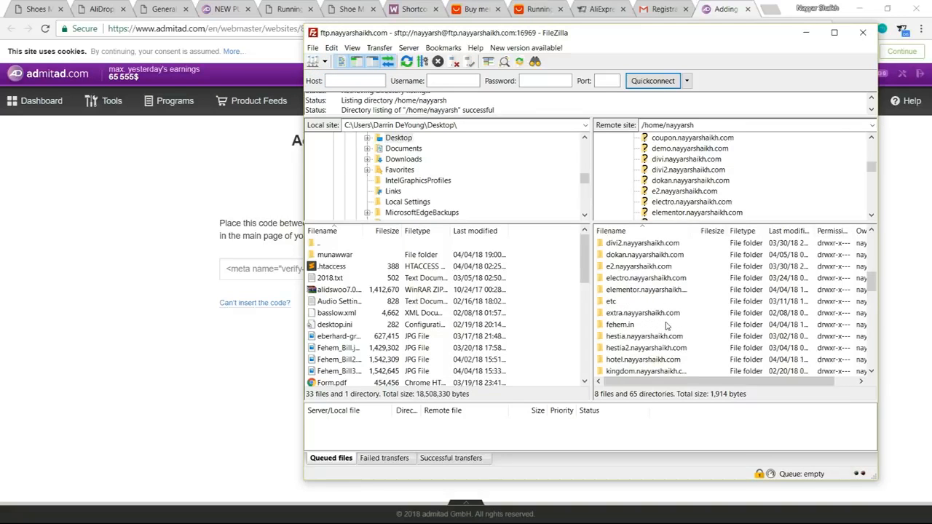
{"action": "scroll", "coordinate": [669, 317], "scroll_direction": "up", "scroll_amount": 1}
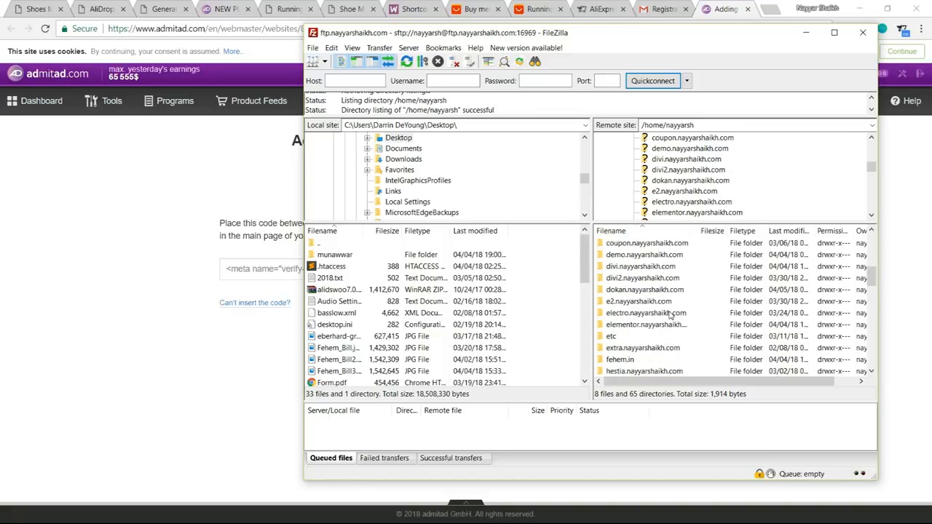
{"action": "scroll", "coordinate": [698, 313], "scroll_direction": "up", "scroll_amount": 1}
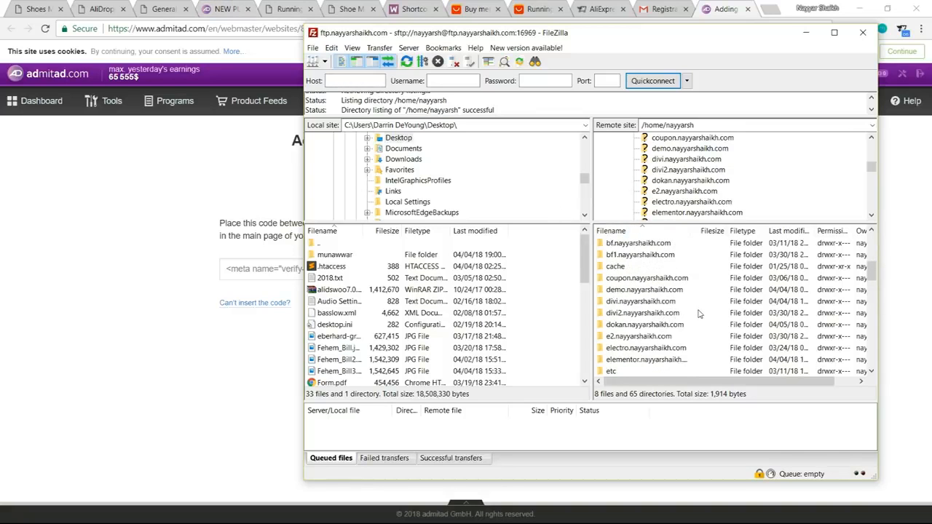
{"action": "scroll", "coordinate": [697, 314], "scroll_direction": "up", "scroll_amount": 1}
{"action": "scroll", "coordinate": [644, 295], "scroll_direction": "up", "scroll_amount": 1}
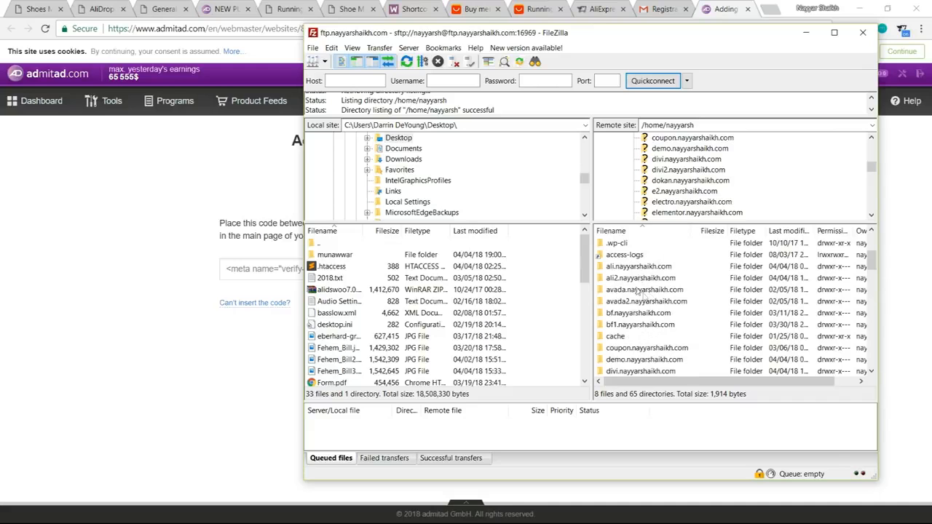
Upload verify-admitad.txt into the site's root folder, overwriting the existing copy
{"action": "double_click", "coordinate": [631, 268]}
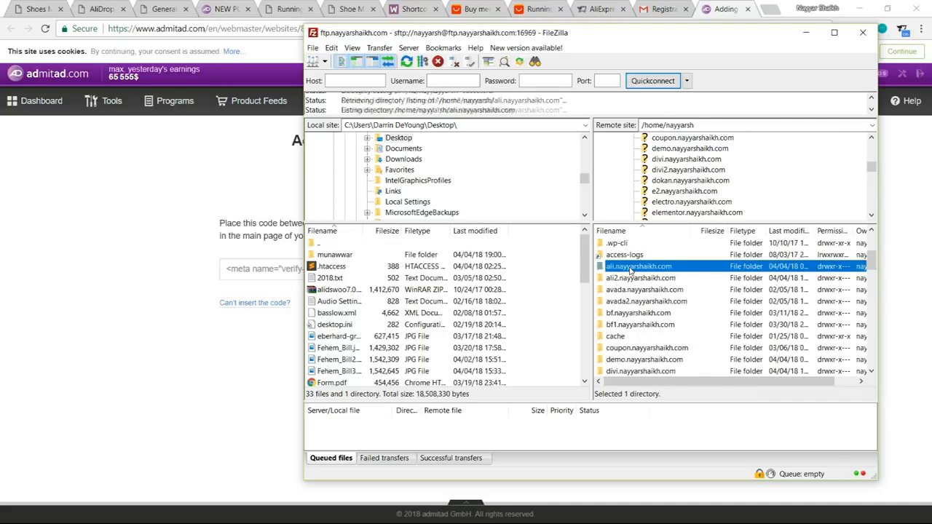
{"action": "left_click", "coordinate": [354, 268]}
{"action": "scroll", "coordinate": [361, 324], "scroll_direction": "down", "scroll_amount": 8}
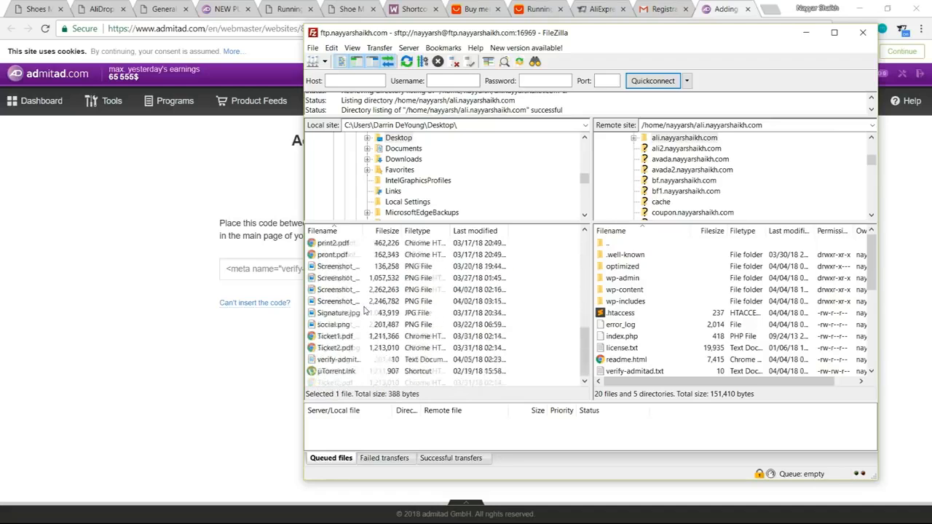
{"action": "left_click", "coordinate": [336, 360]}
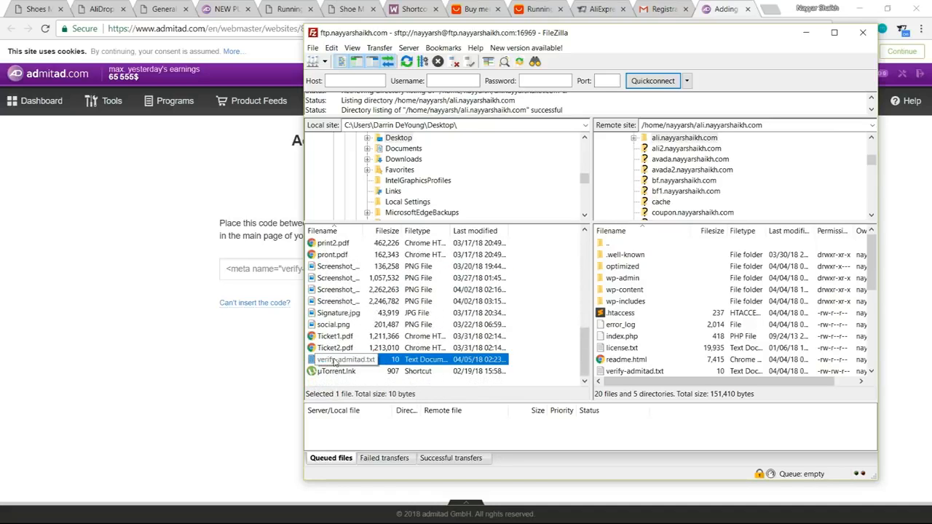
{"action": "left_click_drag", "start_coordinate": [337, 362], "coordinate": [681, 347]}
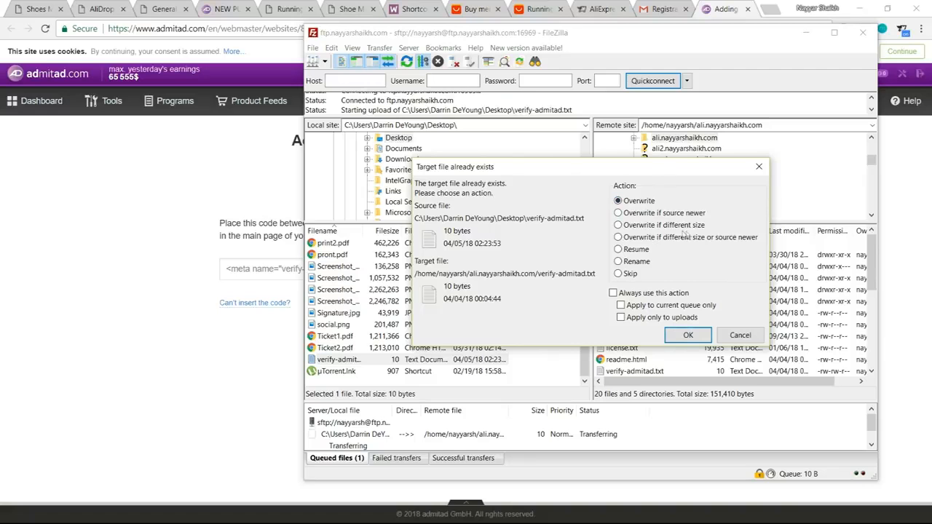
{"action": "left_click", "coordinate": [686, 336]}
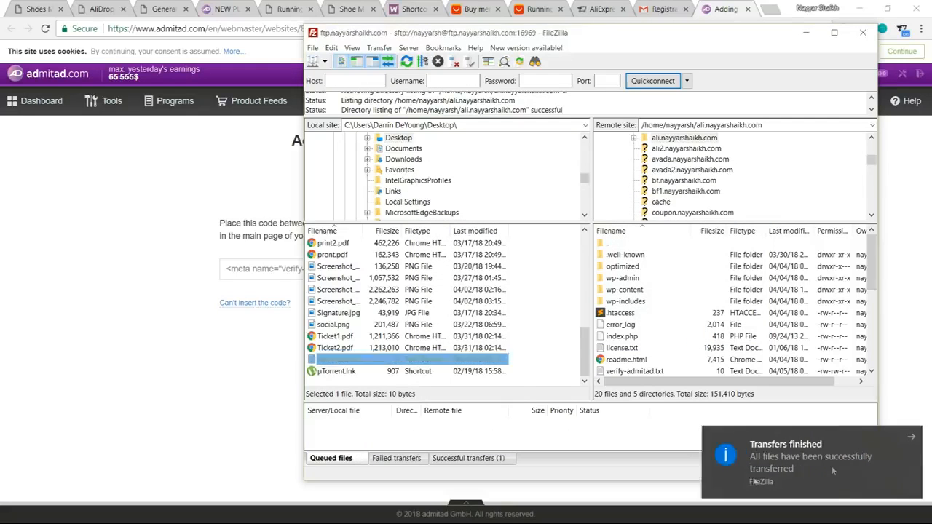
{"action": "left_click", "coordinate": [166, 297]}
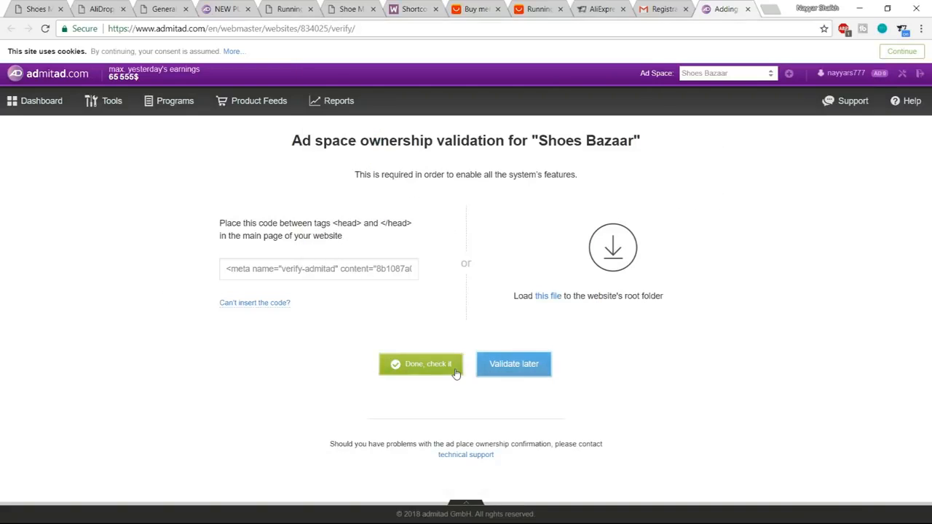
Run 'Done, check it' to validate Shoes Bazaar ownership and close the Welcome tour
{"action": "left_click", "coordinate": [427, 373]}
{"action": "left_click_drag", "start_coordinate": [827, 480], "coordinate": [796, 481]}
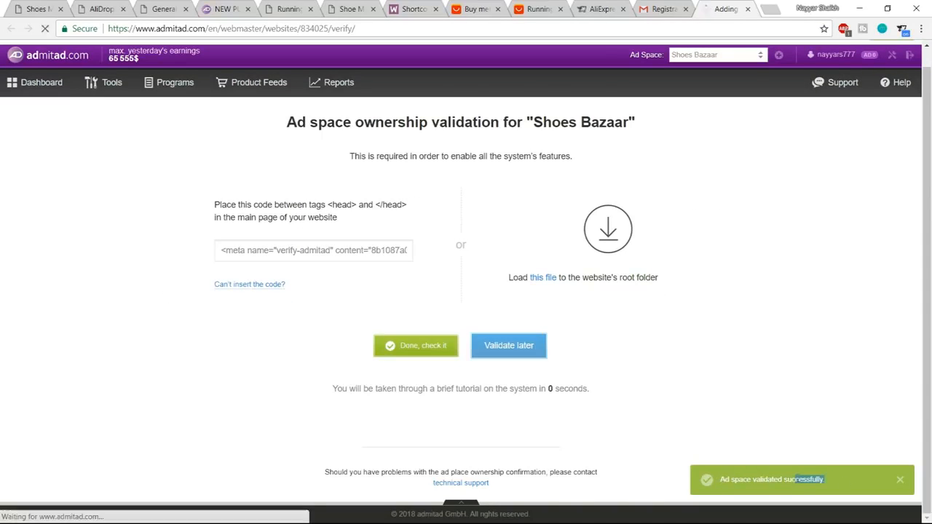
{"action": "left_click", "coordinate": [750, 400]}
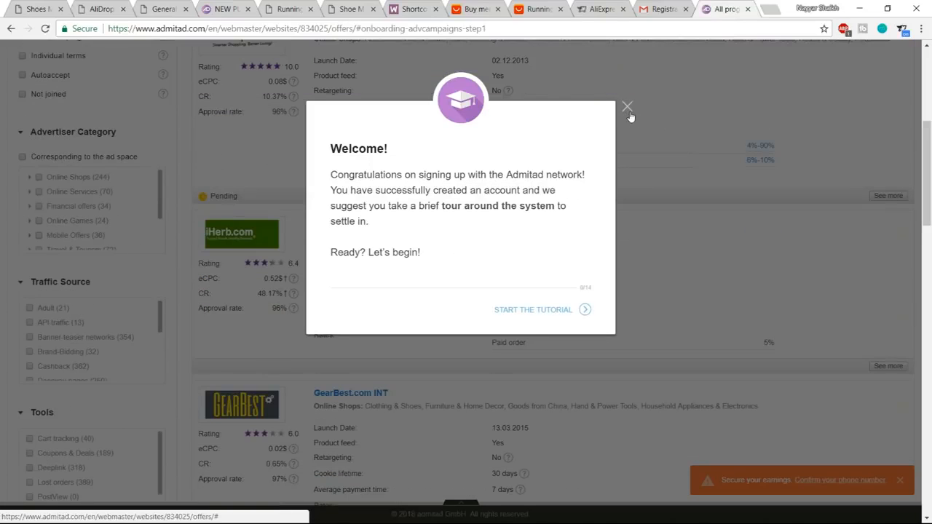
{"action": "left_click", "coordinate": [629, 111]}
{"action": "scroll", "coordinate": [657, 360], "scroll_direction": "down", "scroll_amount": 3}
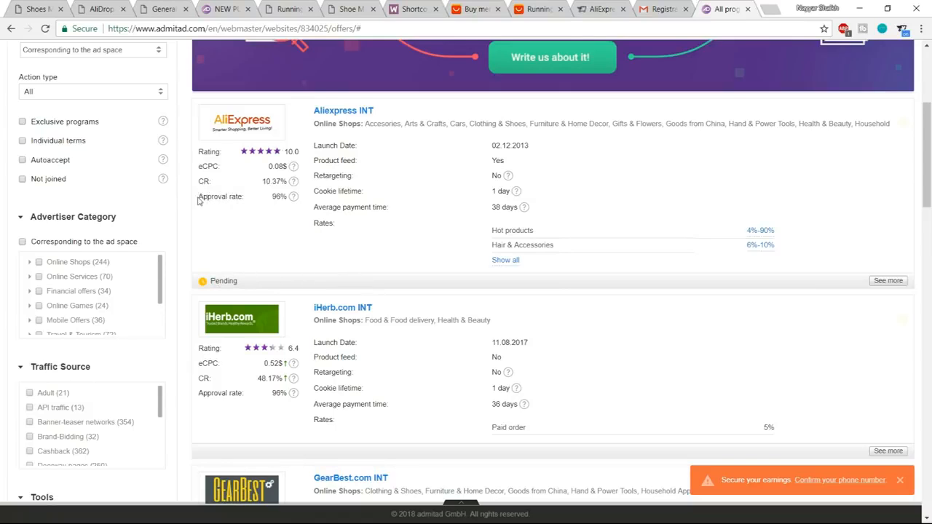
Highlight the AliExpress program's 96 approval rate figure
{"action": "triple_click", "coordinate": [278, 197]}
{"action": "left_click", "coordinate": [277, 203]}
{"action": "double_click", "coordinate": [275, 196]}
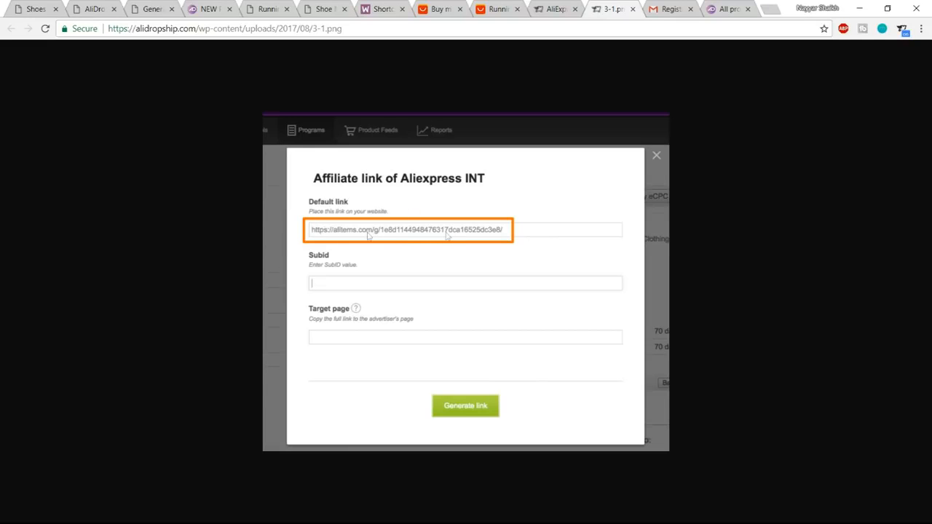
Switch to AliDropship General settings, click the empty Cash-back URL field, and scroll to Currency Settings
{"action": "left_click", "coordinate": [556, 9]}
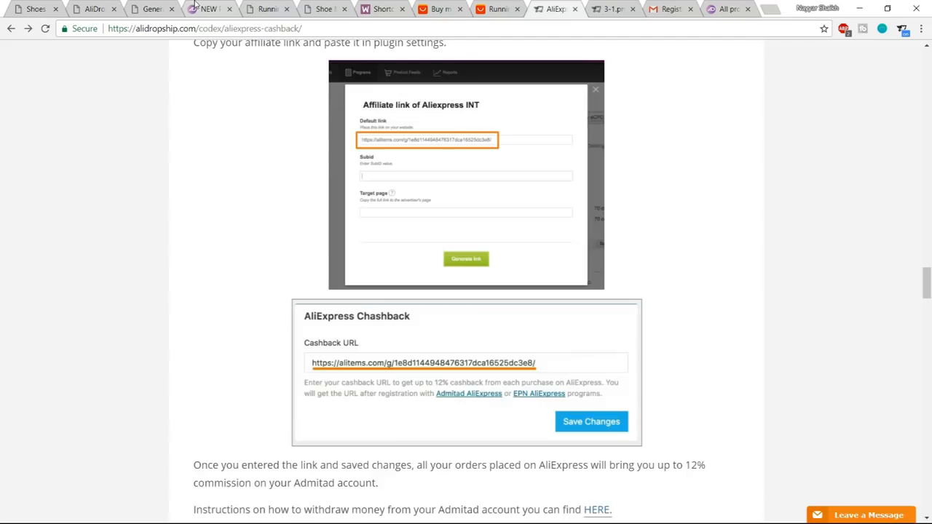
{"action": "left_click", "coordinate": [194, 6]}
{"action": "left_click", "coordinate": [155, 8]}
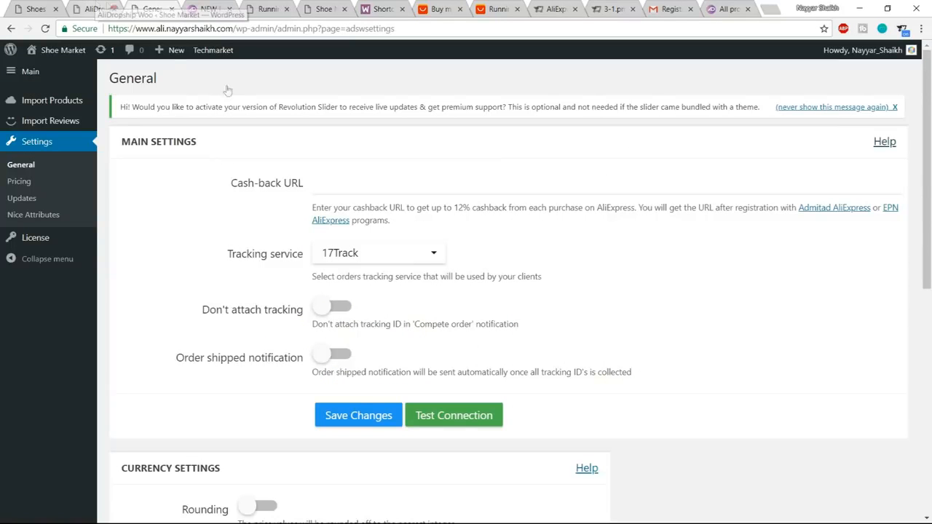
{"action": "left_click", "coordinate": [351, 183]}
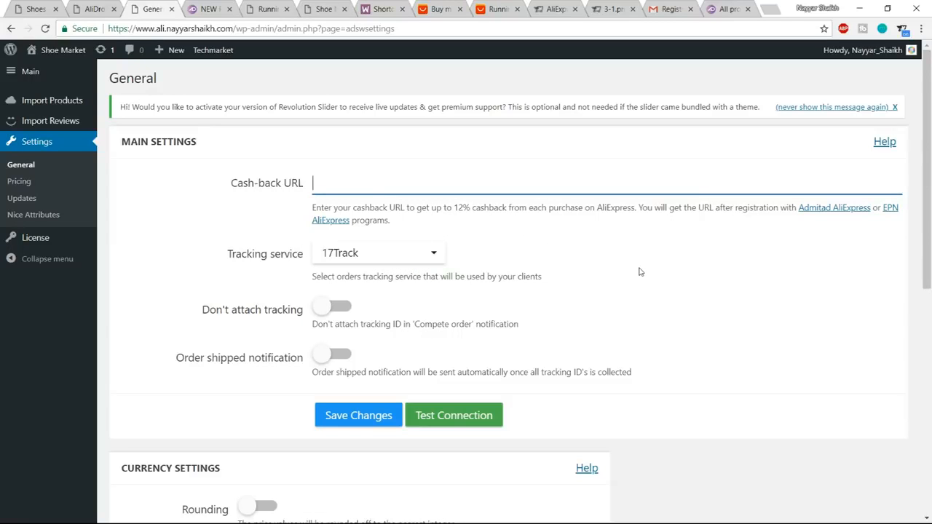
{"action": "double_click", "coordinate": [455, 207]}
{"action": "left_click", "coordinate": [510, 237]}
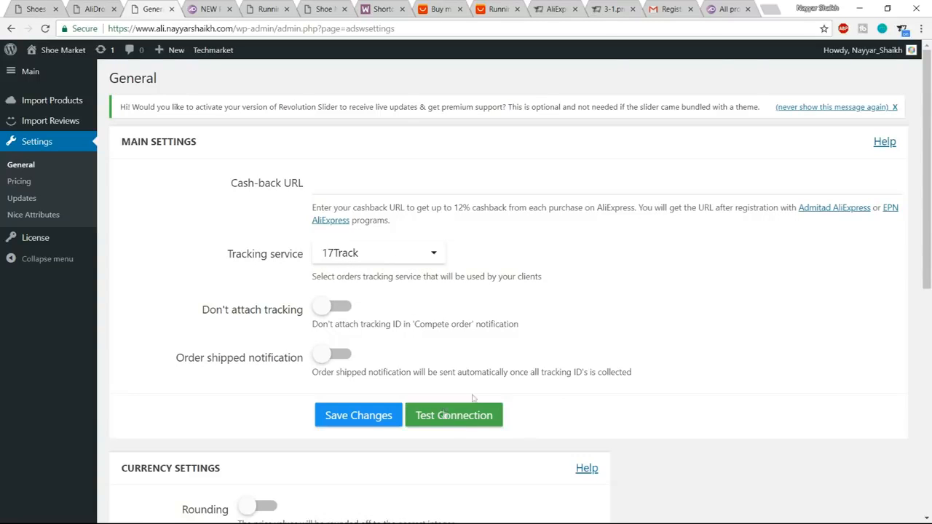
{"action": "scroll", "coordinate": [596, 390], "scroll_direction": "down", "scroll_amount": 2}
{"action": "scroll", "coordinate": [465, 336], "scroll_direction": "down", "scroll_amount": 2}
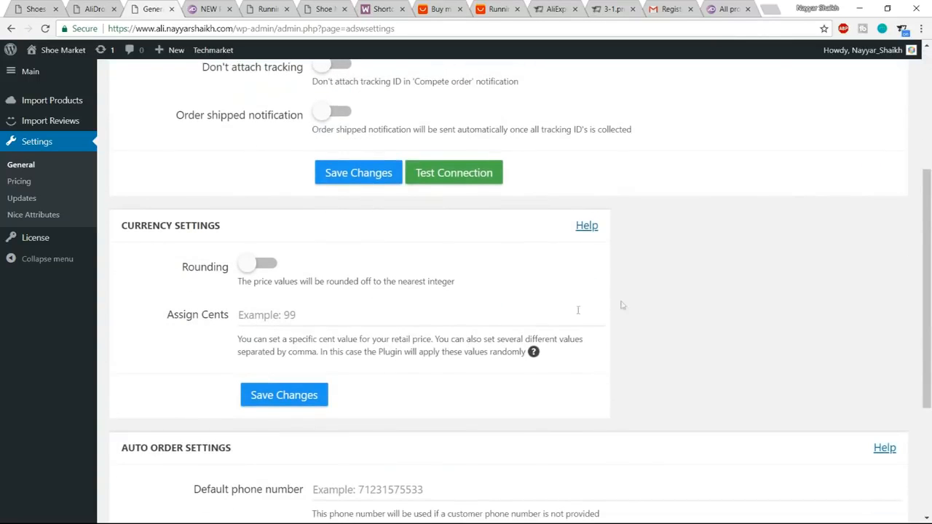
Close the extra documentation, cashback, Gmail and Admitad tabs and return to Currency Settings
{"action": "left_click_drag", "start_coordinate": [121, 232], "coordinate": [237, 232]}
{"action": "left_click", "coordinate": [240, 232]}
{"action": "left_click", "coordinate": [383, 9]}
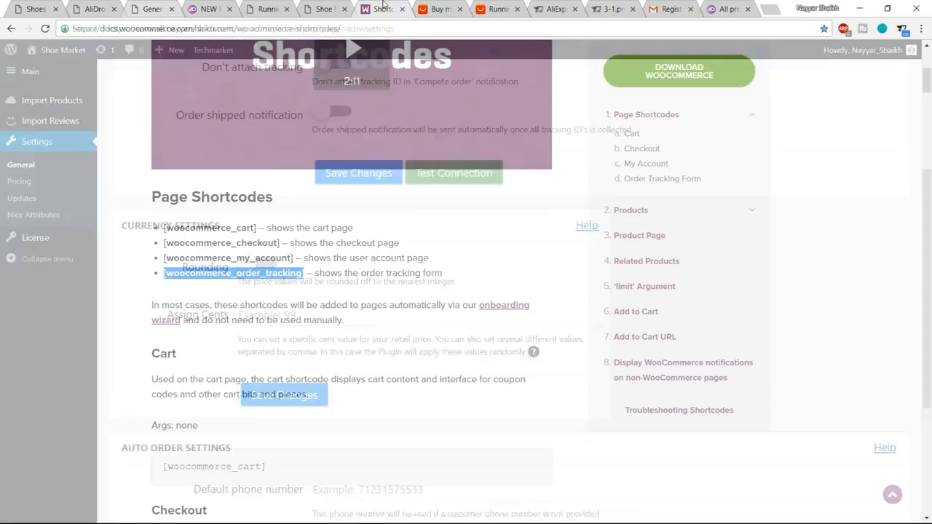
{"action": "left_click", "coordinate": [402, 9]}
{"action": "left_click", "coordinate": [554, 10]}
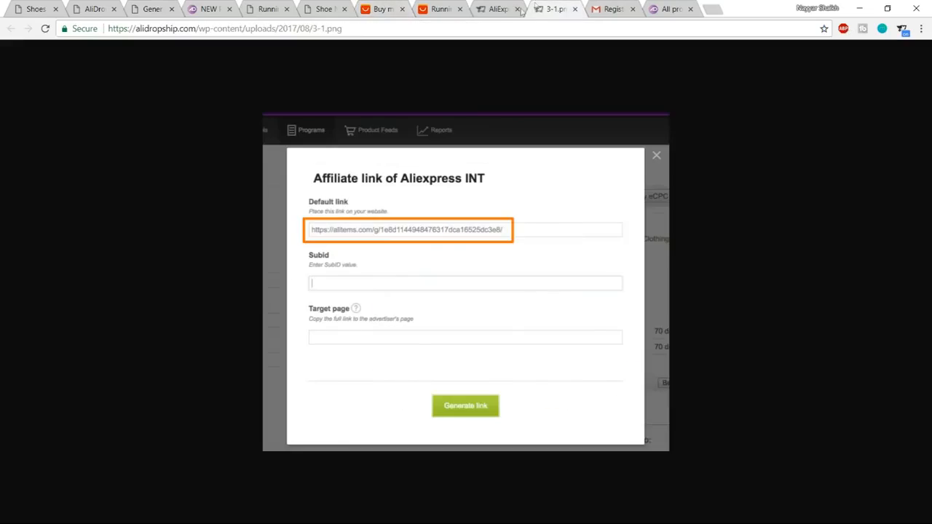
{"action": "left_click", "coordinate": [516, 14]}
{"action": "left_click", "coordinate": [518, 9]}
{"action": "left_click", "coordinate": [517, 9]}
{"action": "left_click", "coordinate": [517, 9]}
{"action": "left_click", "coordinate": [518, 9]}
{"action": "left_click", "coordinate": [246, 7]}
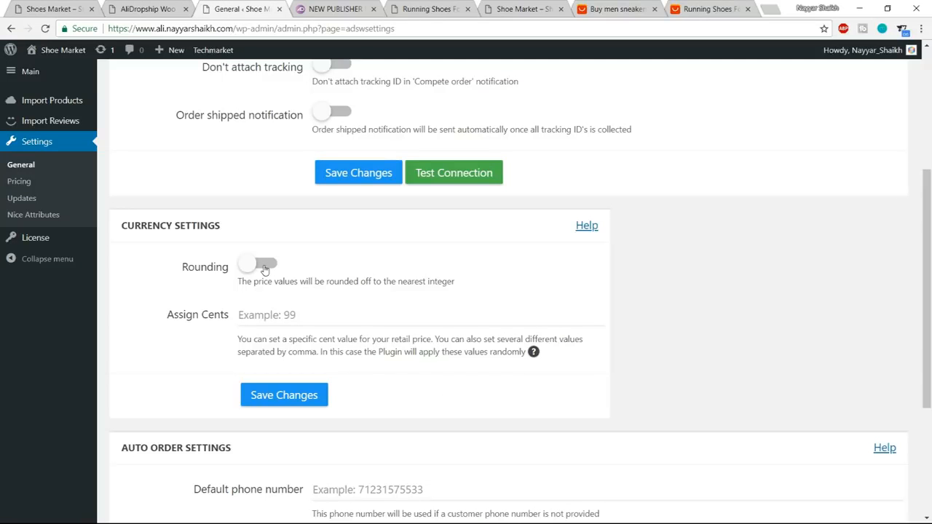
Check the $18.09 price on the AliExpress running shoes product page
{"action": "left_click", "coordinate": [623, 9]}
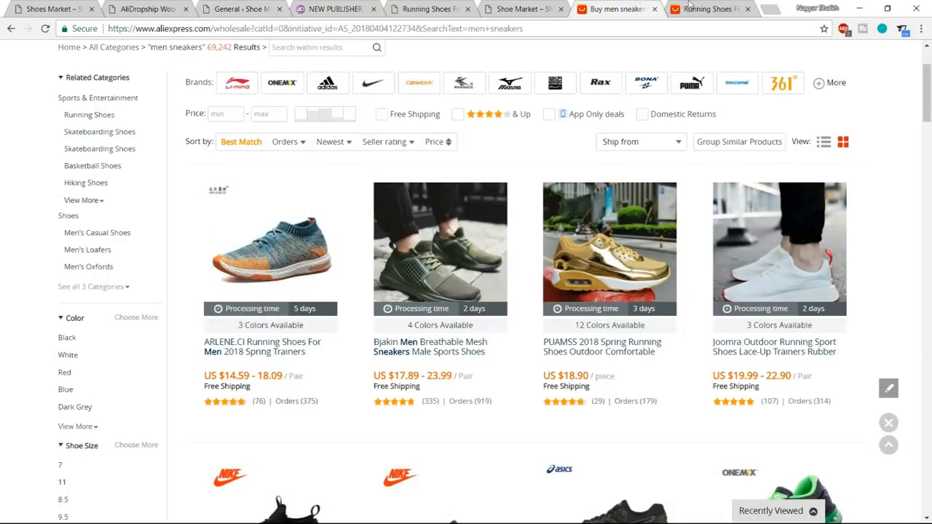
{"action": "left_click", "coordinate": [699, 9]}
{"action": "scroll", "coordinate": [778, 268], "scroll_direction": "down", "scroll_amount": 2}
{"action": "left_click", "coordinate": [804, 232]}
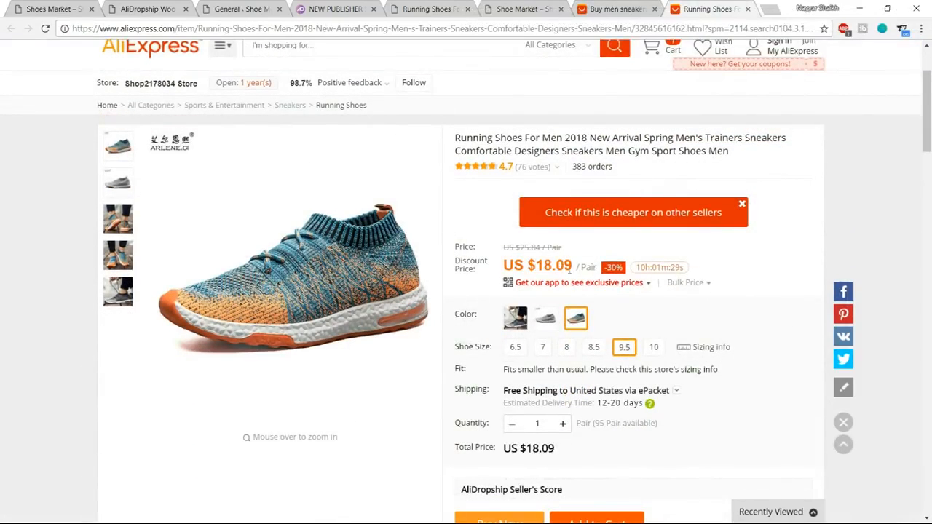
{"action": "left_click_drag", "start_coordinate": [538, 265], "coordinate": [563, 265]}
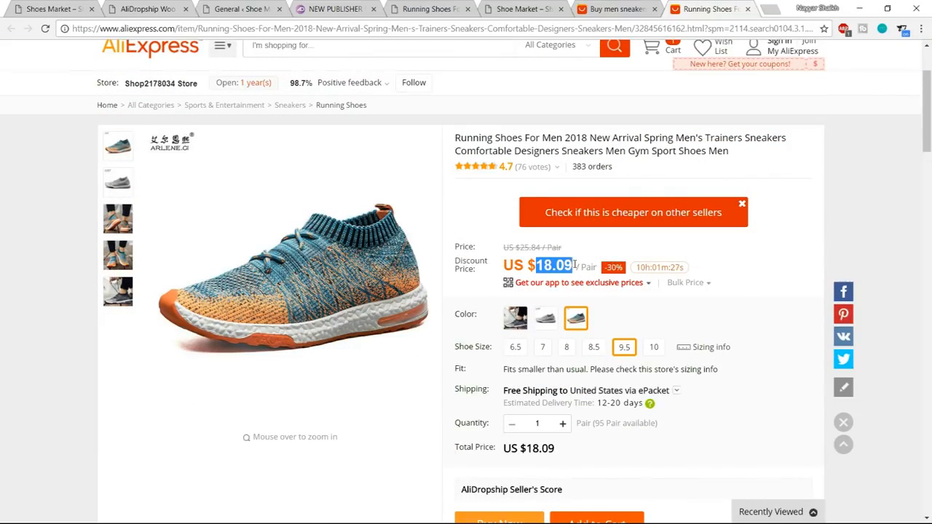
{"action": "left_click", "coordinate": [244, 9]}
Switch on rounding retail prices to the nearest integer
{"action": "left_click", "coordinate": [260, 264]}
{"action": "left_click", "coordinate": [718, 10]}
{"action": "left_click", "coordinate": [573, 263]}
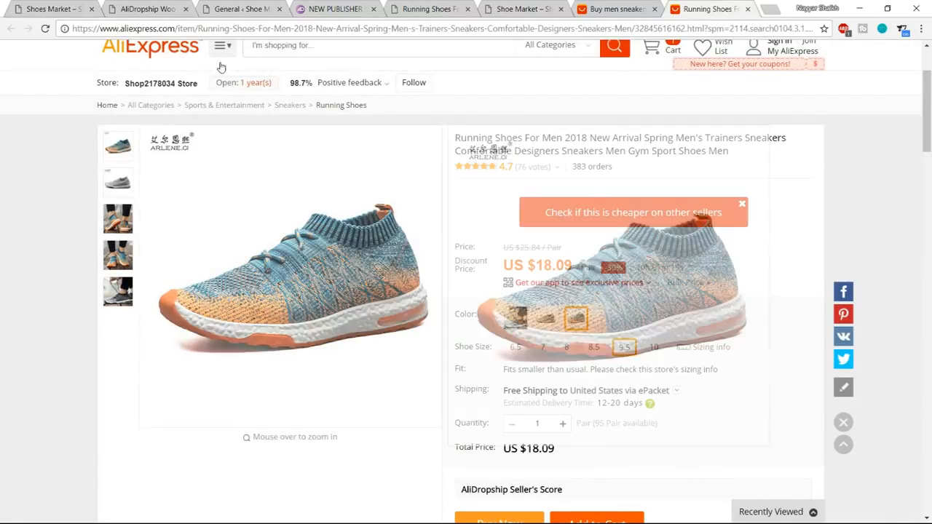
{"action": "left_click", "coordinate": [233, 9]}
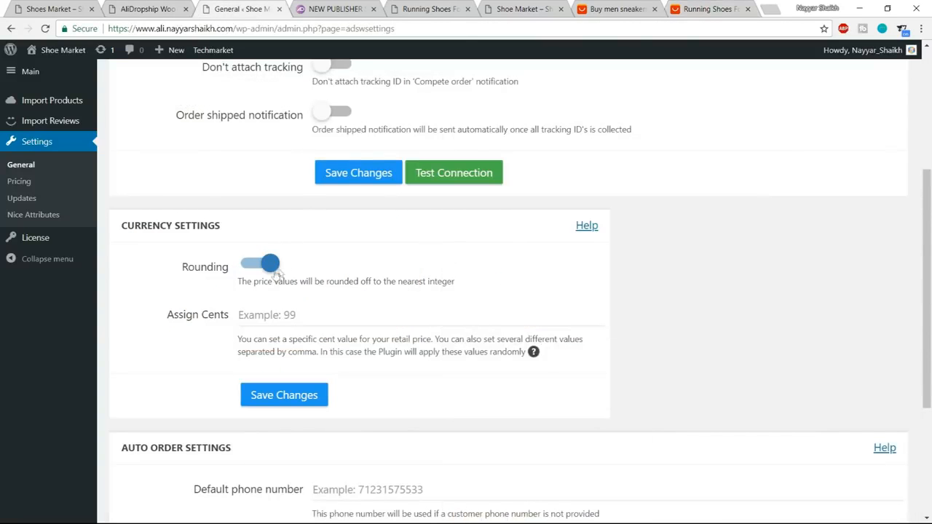
{"action": "left_click", "coordinate": [265, 320]}
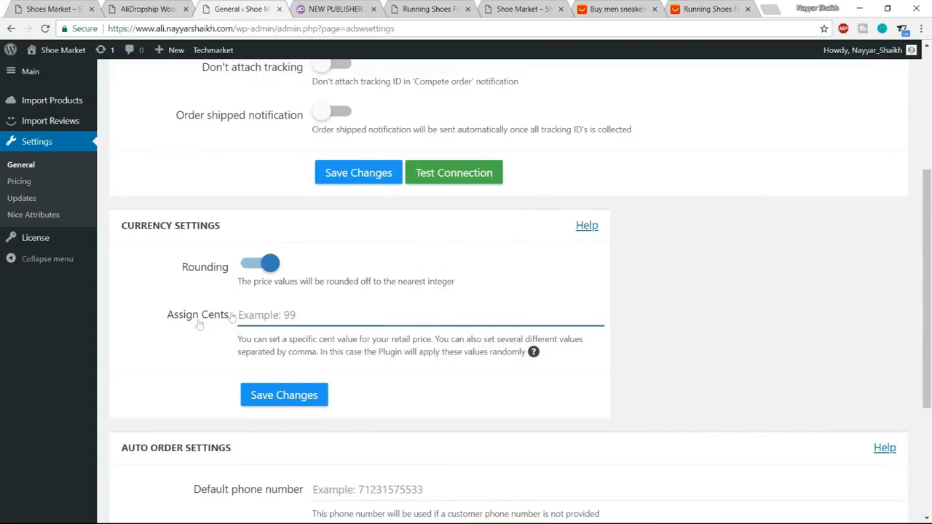
{"action": "left_click", "coordinate": [264, 267]}
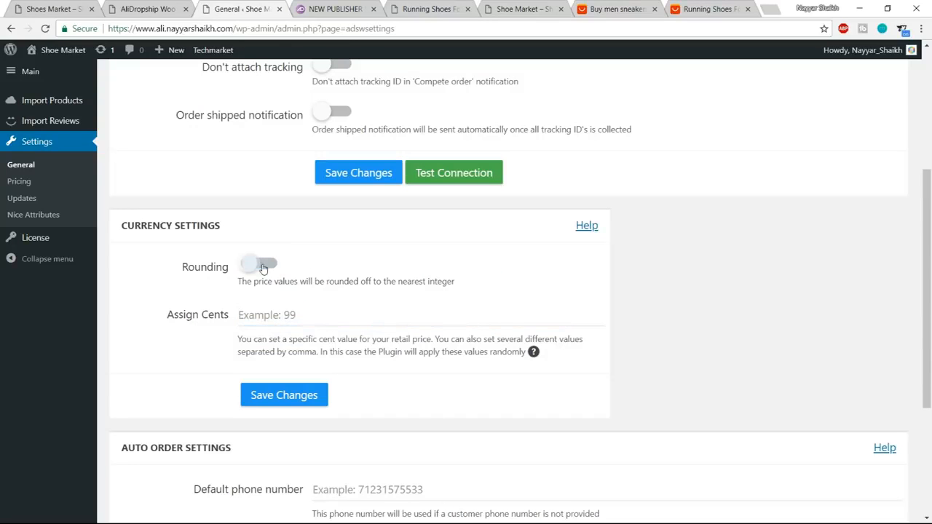
{"action": "left_click", "coordinate": [309, 316]}
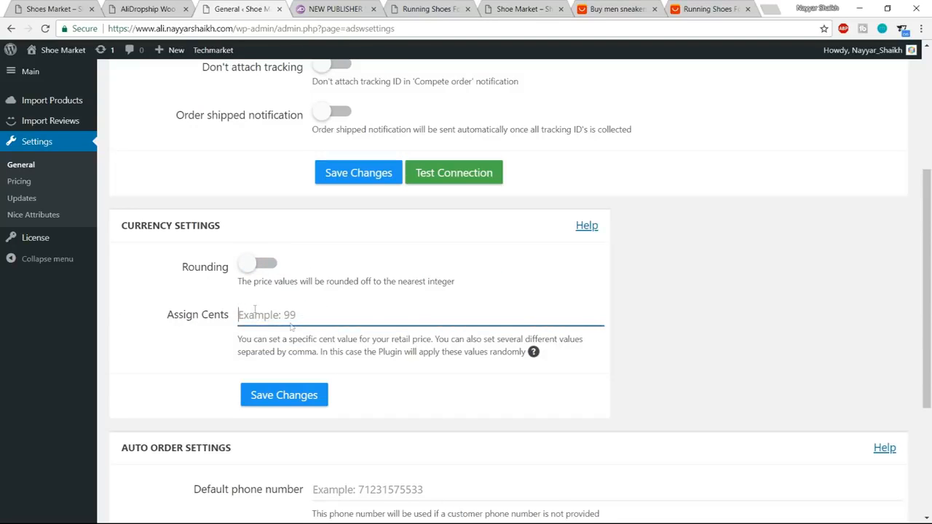
{"action": "left_click", "coordinate": [265, 266]}
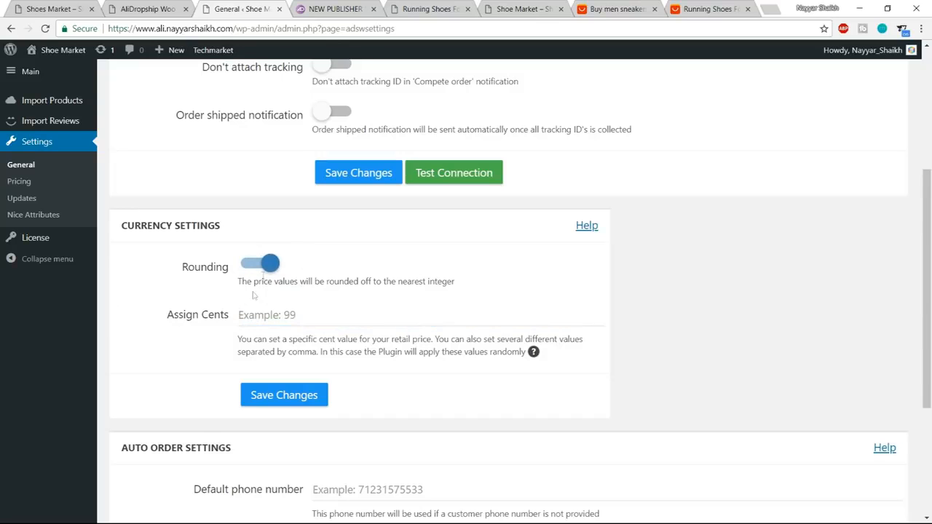
{"action": "left_click", "coordinate": [295, 313]}
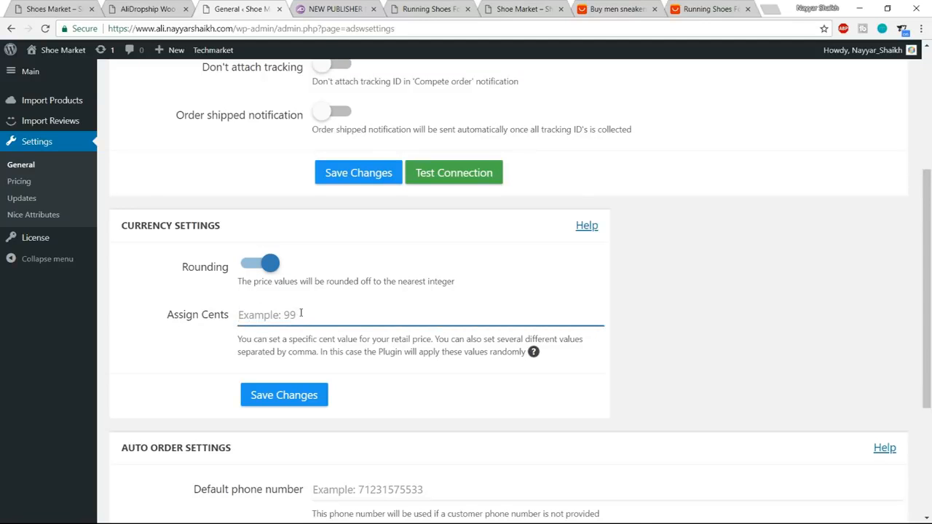
Enter 50 as the Assign Cents value, comparing it with the $18.09 shoe price
{"action": "left_click", "coordinate": [689, 10]}
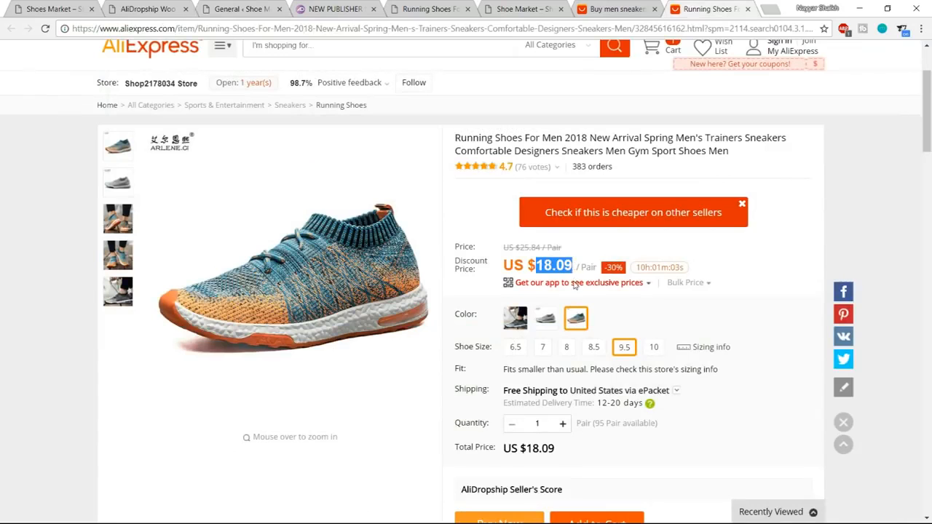
{"action": "left_click", "coordinate": [250, 10]}
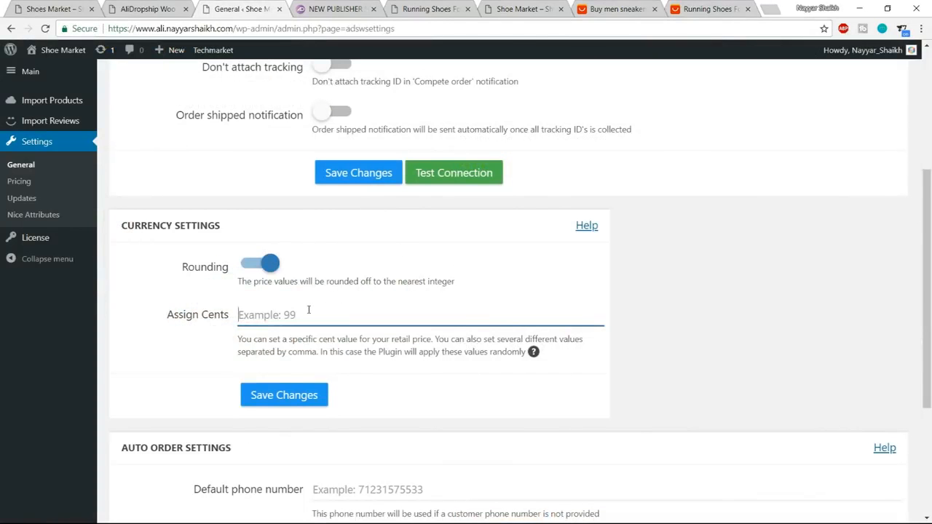
{"action": "type", "text": "50"}
{"action": "left_click", "coordinate": [725, 8]}
{"action": "left_click_drag", "start_coordinate": [537, 265], "coordinate": [576, 267]}
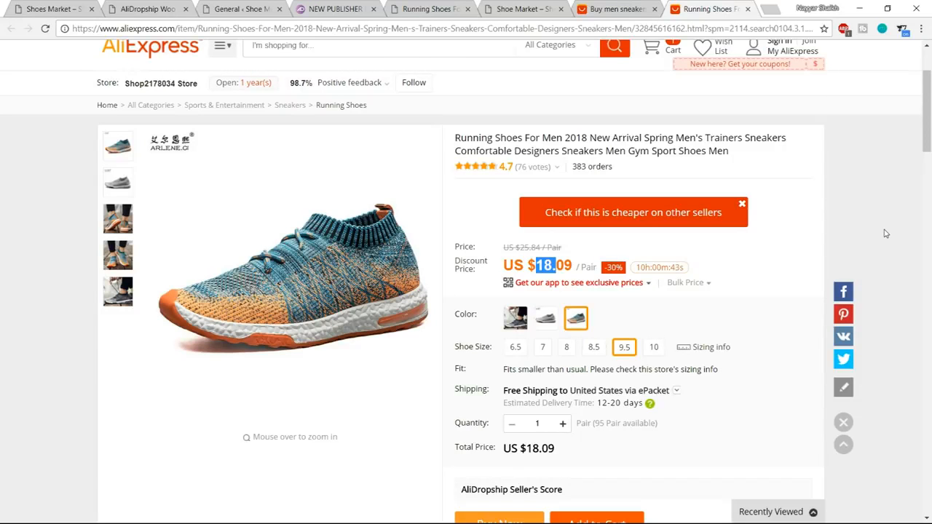
{"action": "left_click", "coordinate": [240, 9]}
{"action": "left_click_drag", "start_coordinate": [273, 316], "coordinate": [218, 324]}
{"action": "left_click", "coordinate": [728, 204]}
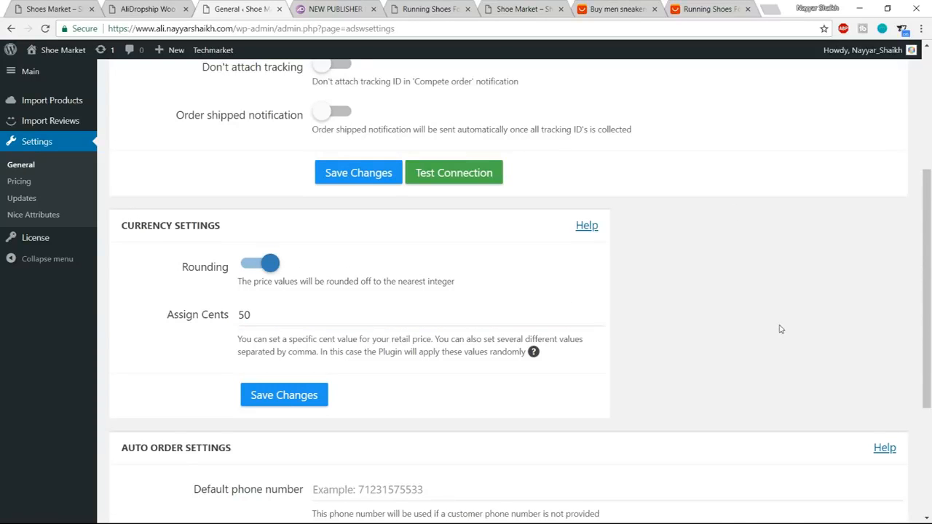
Look over Auto Order Settings, then go to Settings > Pricing in the AliDropship sidebar
{"action": "scroll", "coordinate": [780, 330], "scroll_direction": "down", "scroll_amount": 2}
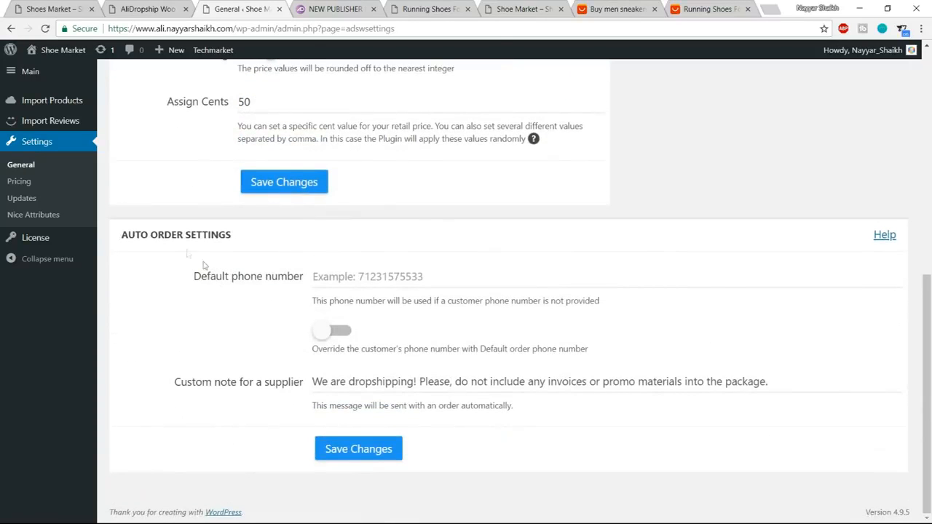
{"action": "left_click_drag", "start_coordinate": [124, 238], "coordinate": [237, 240]}
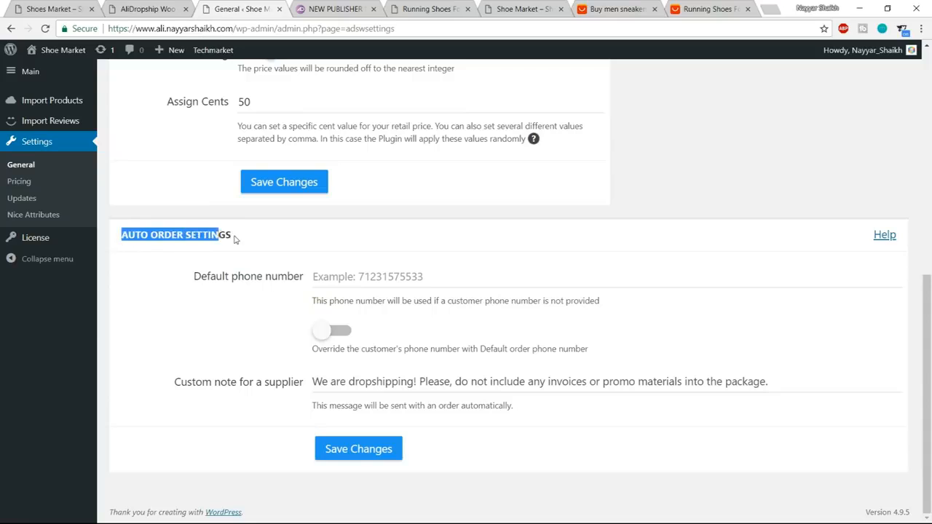
{"action": "left_click", "coordinate": [237, 240]}
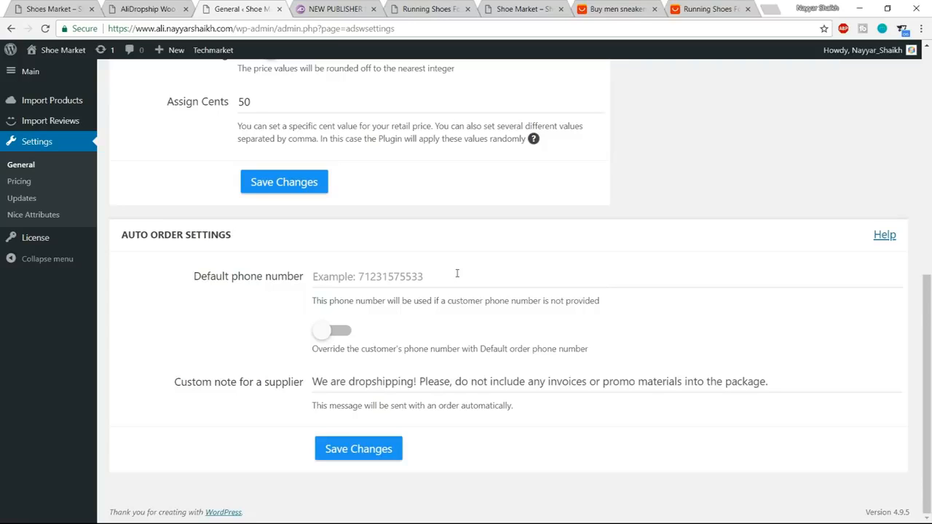
{"action": "left_click", "coordinate": [456, 273]}
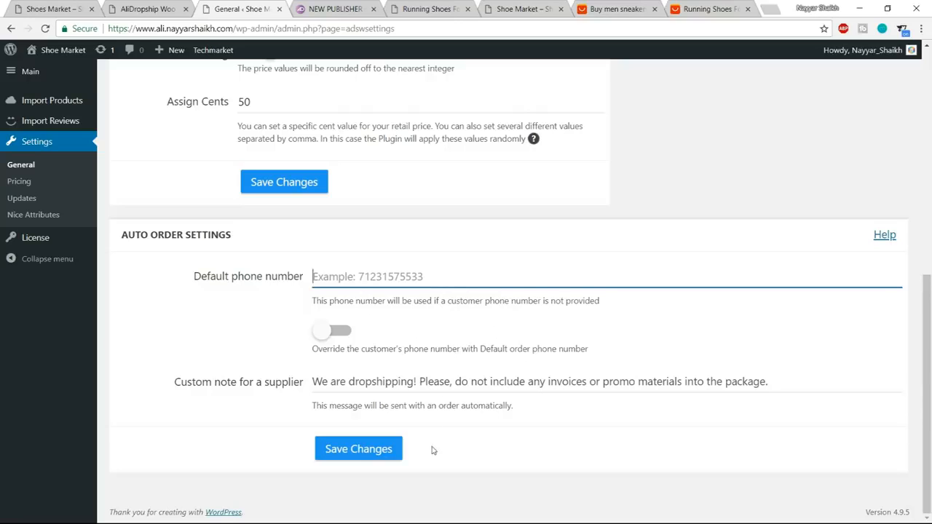
{"action": "scroll", "coordinate": [677, 179], "scroll_direction": "up", "scroll_amount": 6}
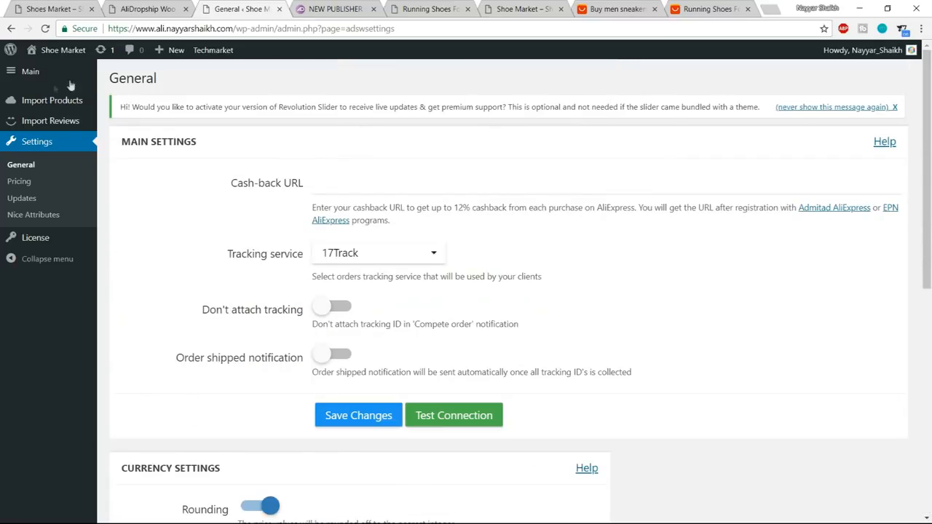
{"action": "left_click", "coordinate": [21, 183]}
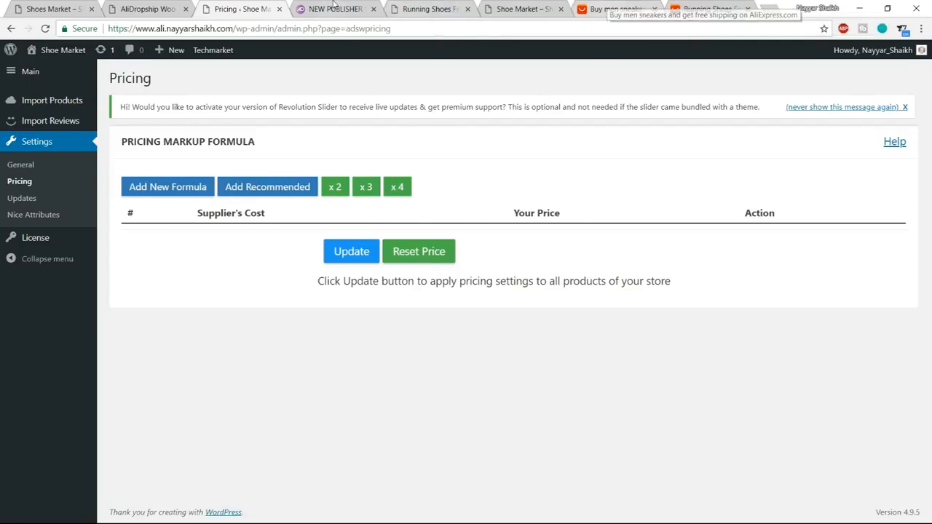
{"action": "left_click", "coordinate": [361, 9]}
Close the NEW PUBLISHER tab and check the store's £14.59 – £25.00 shoe price range
{"action": "left_click", "coordinate": [374, 9]}
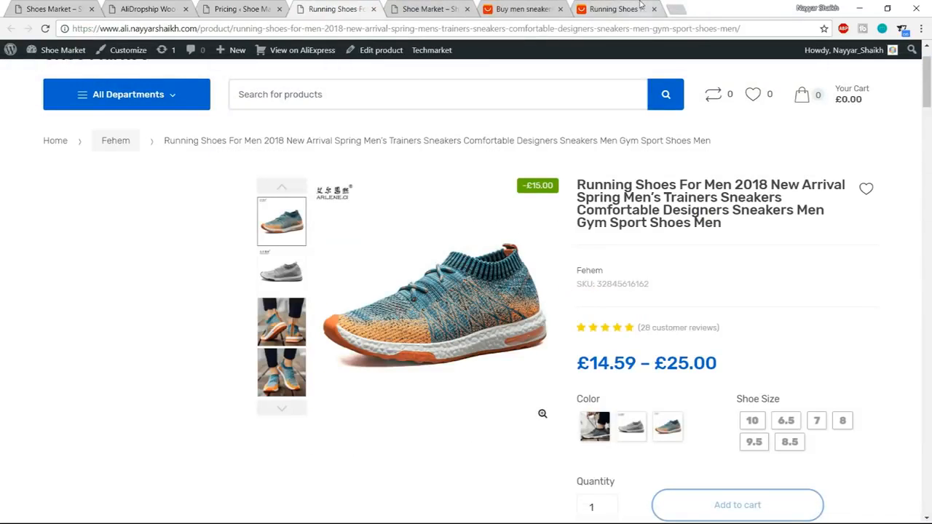
{"action": "scroll", "coordinate": [655, 343], "scroll_direction": "down", "scroll_amount": 2}
{"action": "left_click_drag", "start_coordinate": [579, 242], "coordinate": [728, 247]}
{"action": "left_click", "coordinate": [728, 247]}
{"action": "left_click_drag", "start_coordinate": [589, 242], "coordinate": [730, 240]}
{"action": "left_click", "coordinate": [723, 243]}
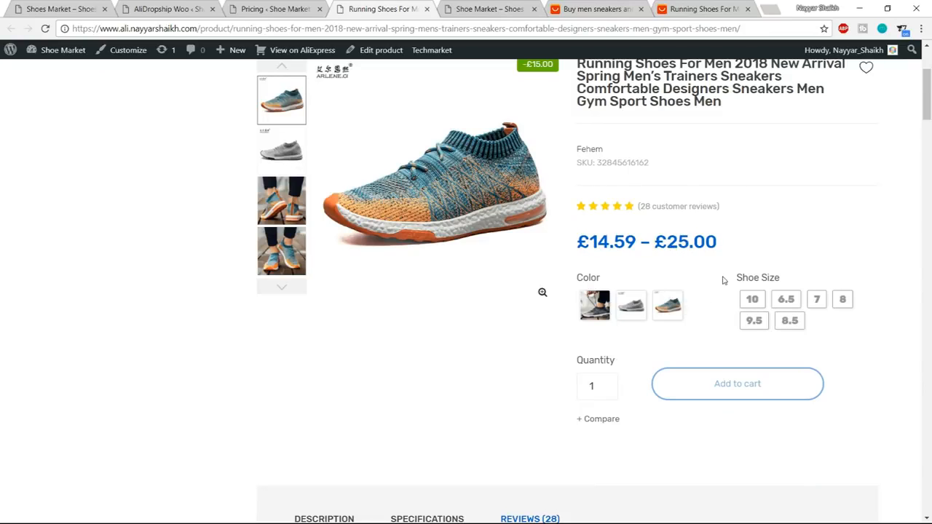
Select the third colour and size 9.5 to see £25.00, then view the AliExpress listing
{"action": "left_click", "coordinate": [670, 309]}
{"action": "left_click", "coordinate": [755, 321]}
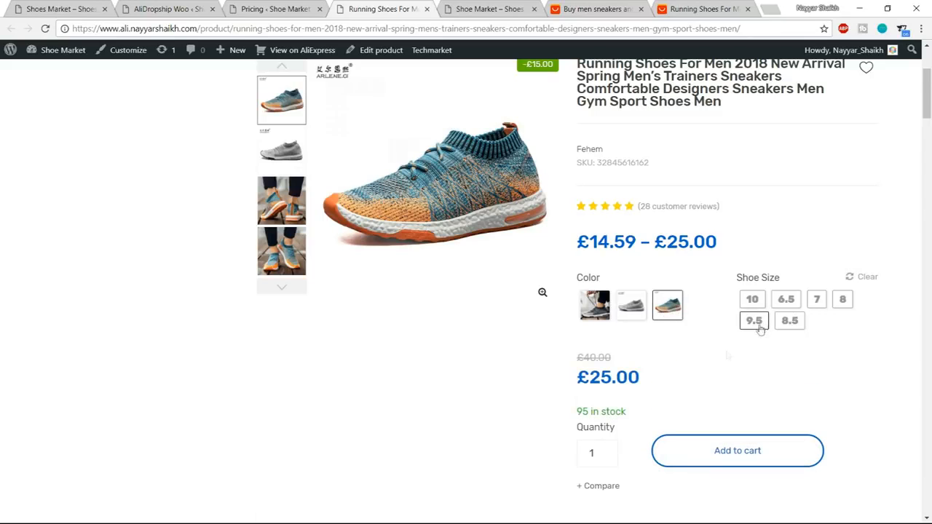
{"action": "left_click_drag", "start_coordinate": [676, 375], "coordinate": [578, 378]}
{"action": "left_click", "coordinate": [582, 377]}
{"action": "left_click", "coordinate": [681, 8]}
{"action": "left_click", "coordinate": [539, 267]}
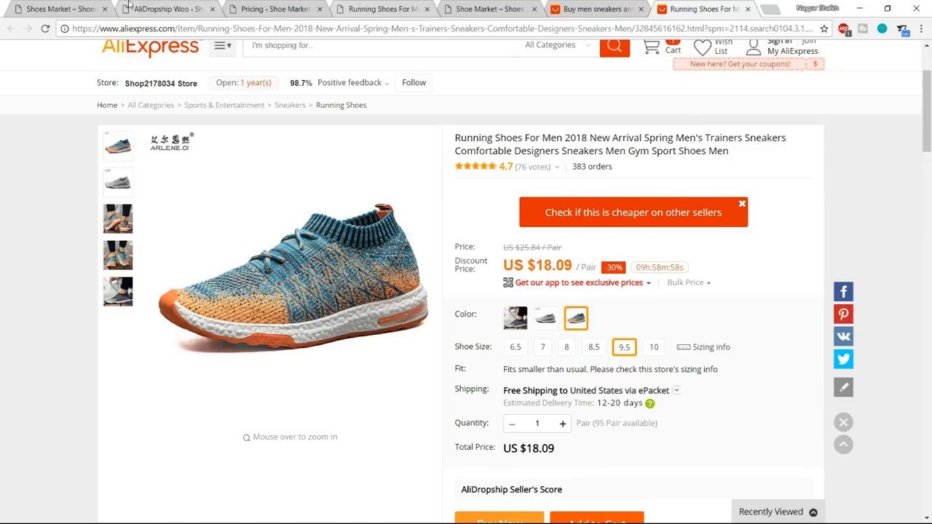
Return to the WordPress AliDropship Pricing page with its empty formula table
{"action": "left_click", "coordinate": [302, 8]}
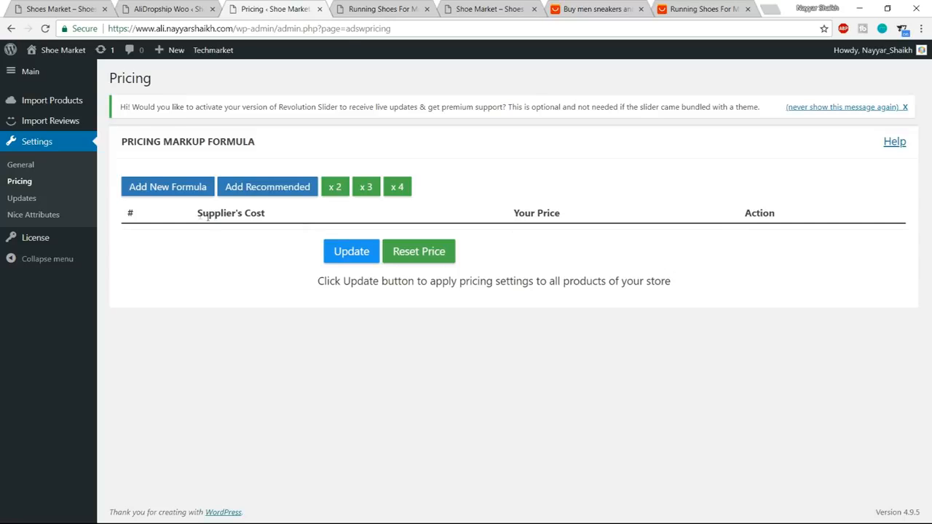
Add a new markup formula row with Min. Cost 10, Max. Cost 50 and sign +
{"action": "left_click", "coordinate": [175, 188]}
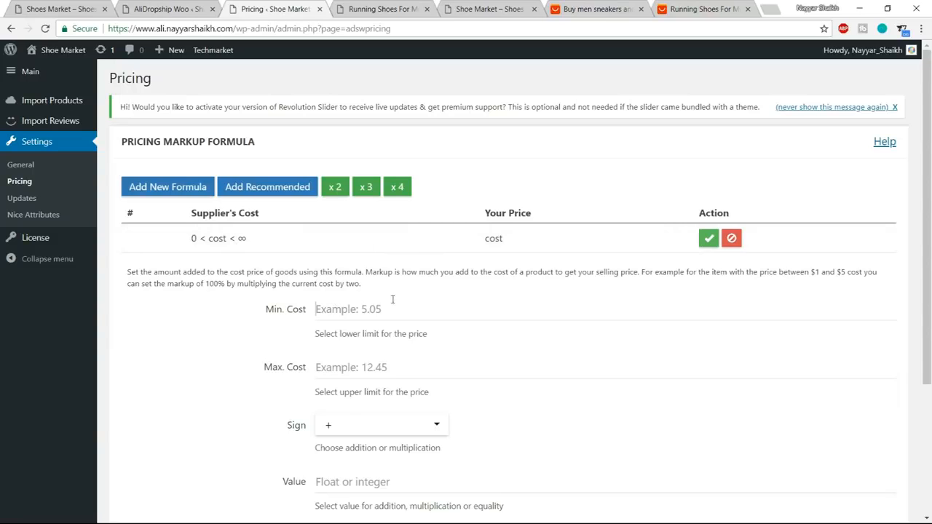
{"action": "scroll", "coordinate": [364, 306], "scroll_direction": "down", "scroll_amount": 1}
{"action": "left_click", "coordinate": [365, 306]}
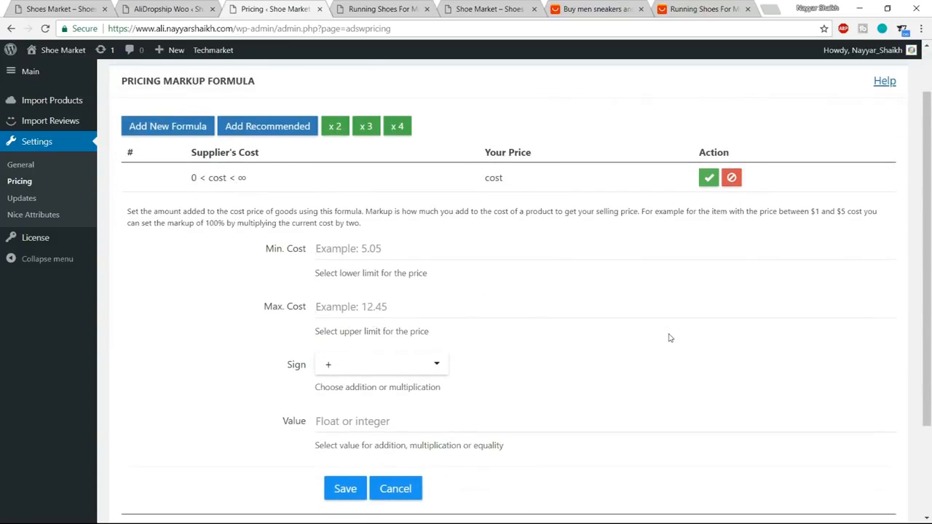
{"action": "left_click", "coordinate": [362, 248]}
{"action": "type", "text": "10"}
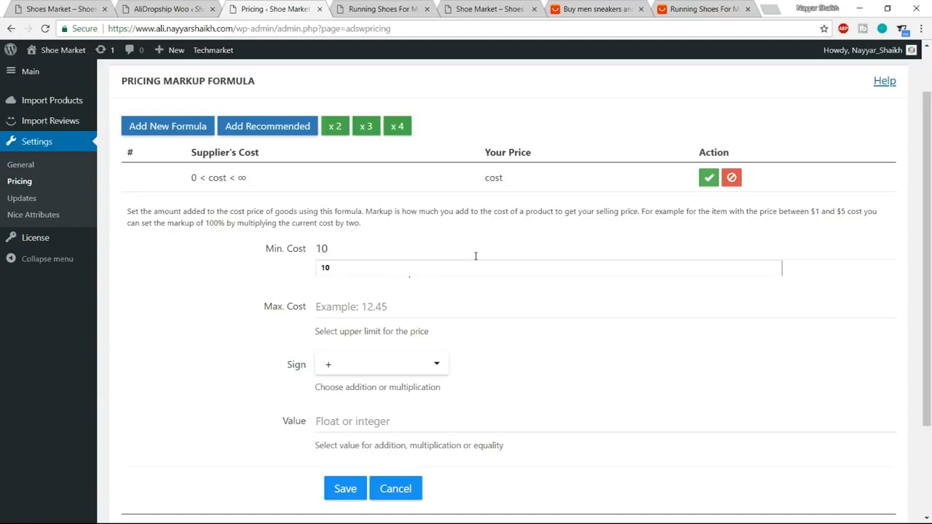
{"action": "left_click", "coordinate": [422, 310]}
{"action": "type", "text": "50"}
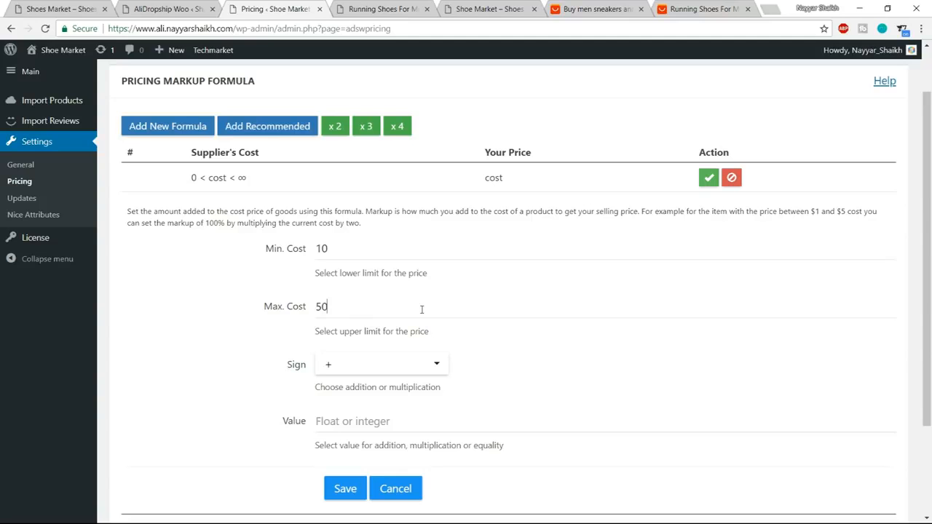
{"action": "scroll", "coordinate": [600, 351], "scroll_direction": "down", "scroll_amount": 1}
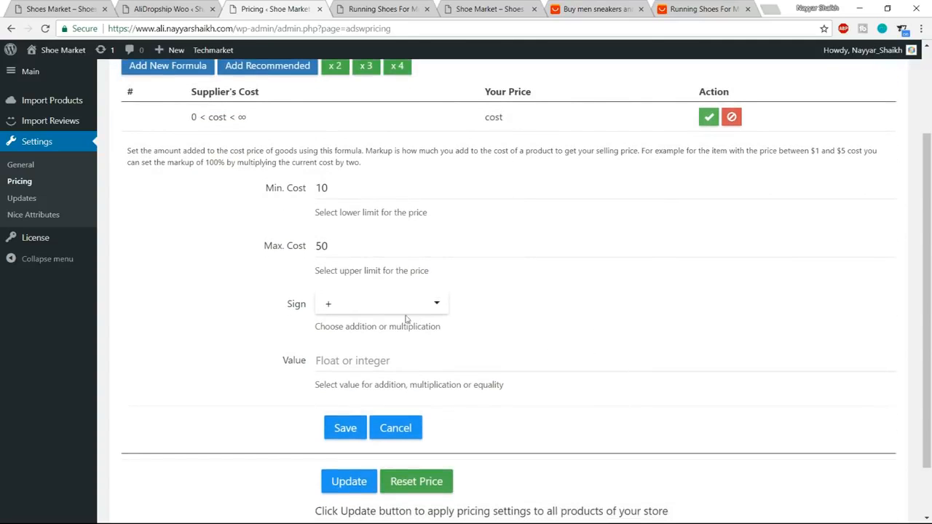
{"action": "left_click", "coordinate": [364, 311]}
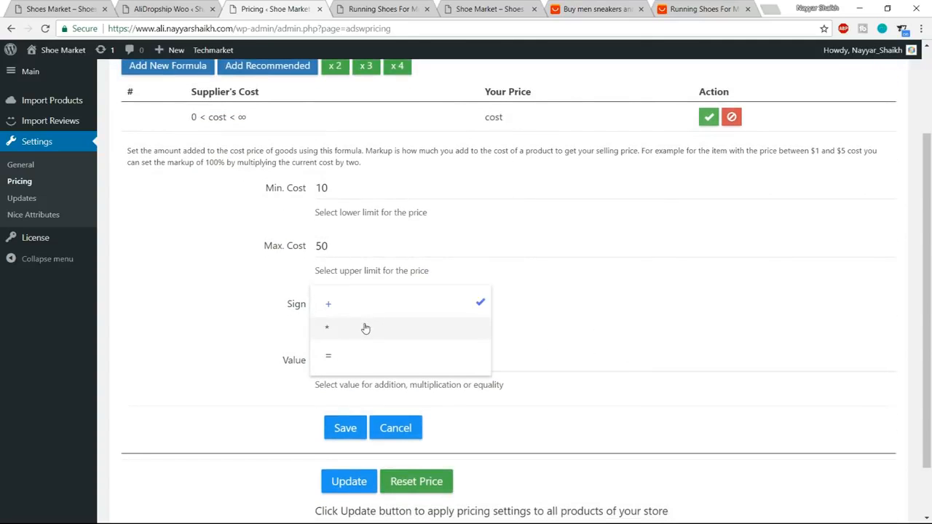
{"action": "left_click", "coordinate": [635, 324]}
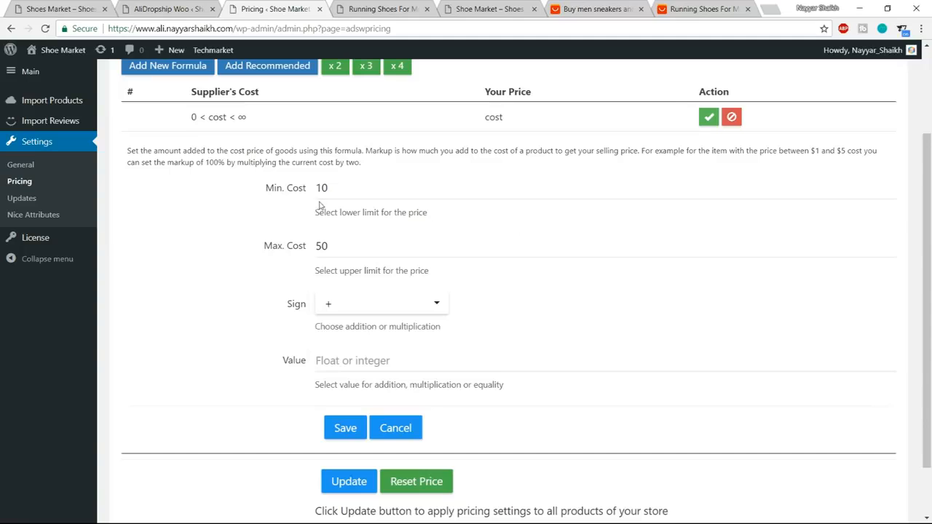
Set the formula Value to 10
{"action": "left_click_drag", "start_coordinate": [345, 189], "coordinate": [295, 188]}
{"action": "left_click_drag", "start_coordinate": [353, 255], "coordinate": [308, 246]}
{"action": "left_click", "coordinate": [358, 310]}
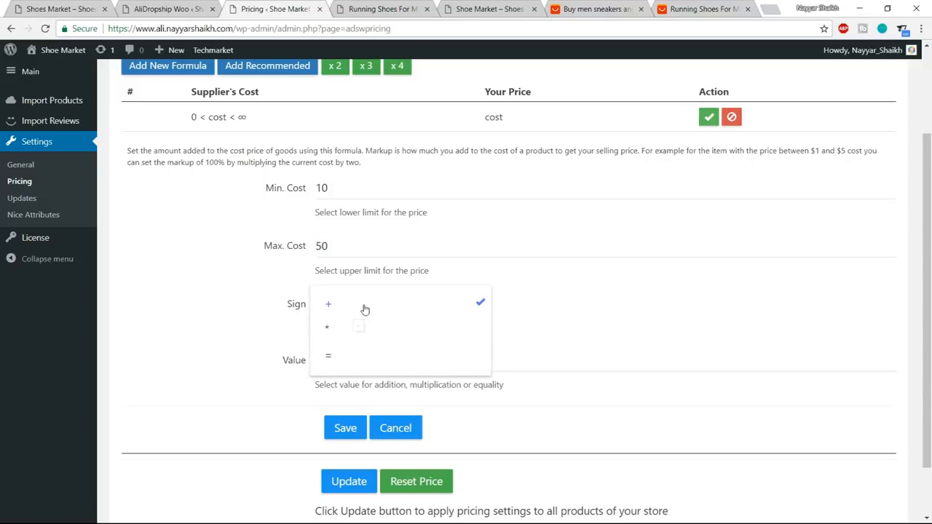
{"action": "left_click", "coordinate": [365, 312]}
{"action": "scroll", "coordinate": [583, 327], "scroll_direction": "down", "scroll_amount": 1}
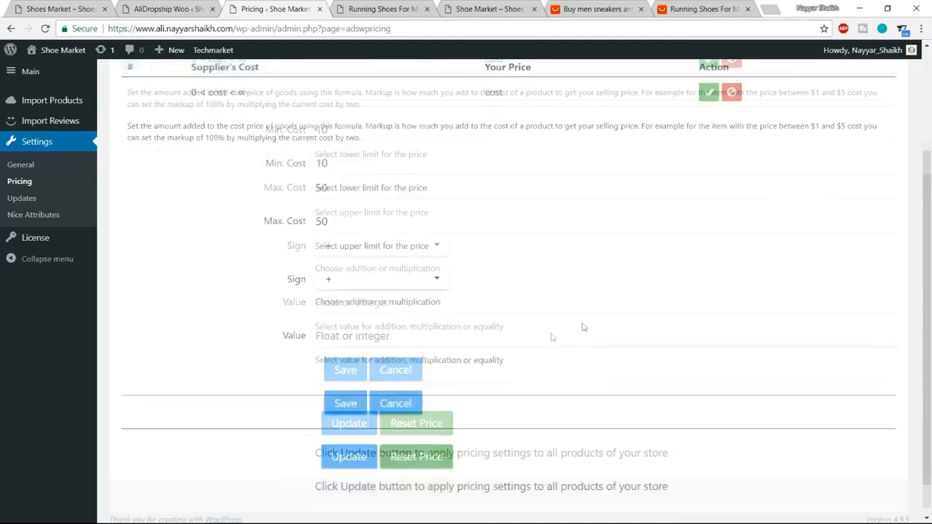
{"action": "type", "text": "5"}
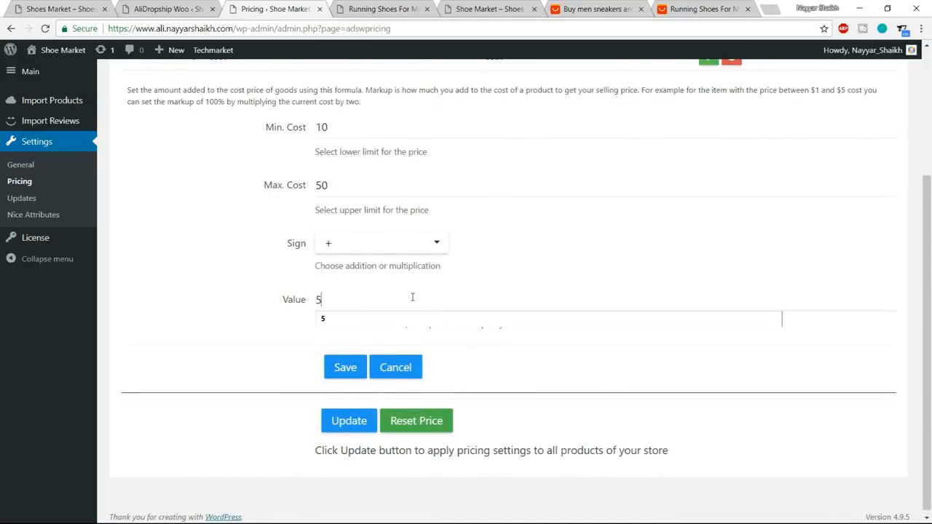
{"action": "left_click", "coordinate": [518, 257]}
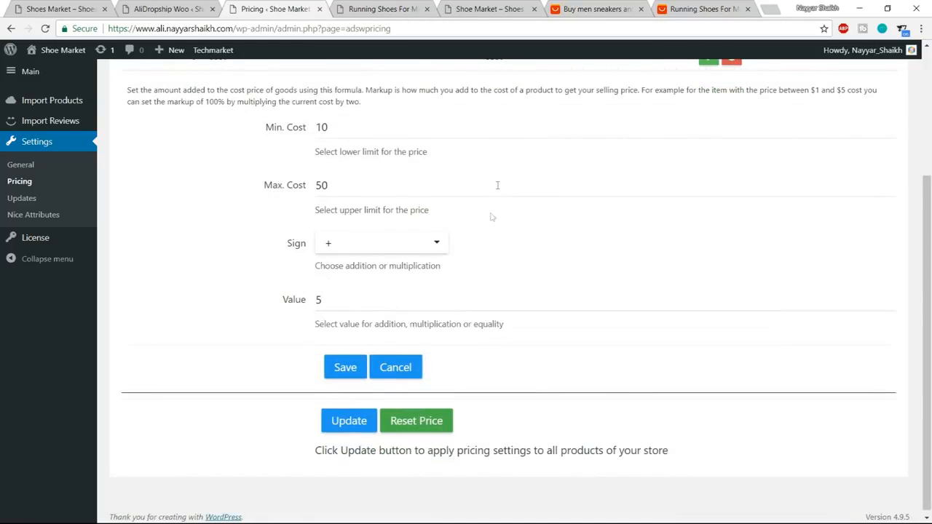
{"action": "left_click", "coordinate": [298, 305]}
{"action": "type", "text": "10"}
{"action": "left_click", "coordinate": [309, 306]}
Save the rule and confirm it reads $10 < cost < $50 at cost + 10
{"action": "left_click_drag", "start_coordinate": [318, 155], "coordinate": [337, 129]}
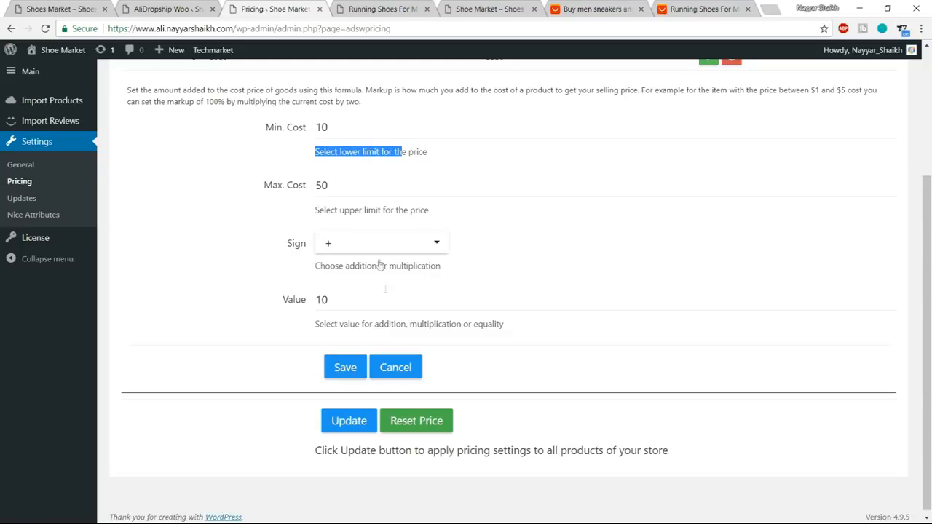
{"action": "left_click_drag", "start_coordinate": [325, 299], "coordinate": [311, 300]}
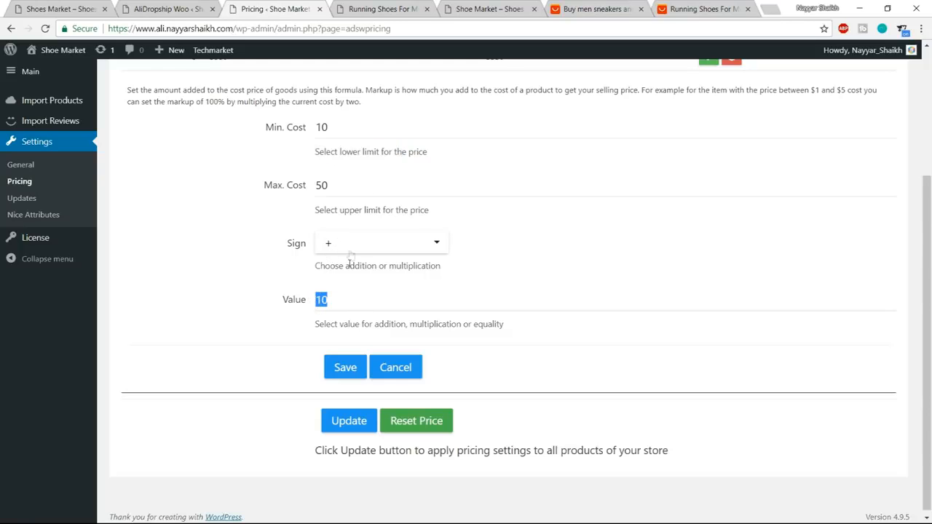
{"action": "left_click", "coordinate": [344, 369]}
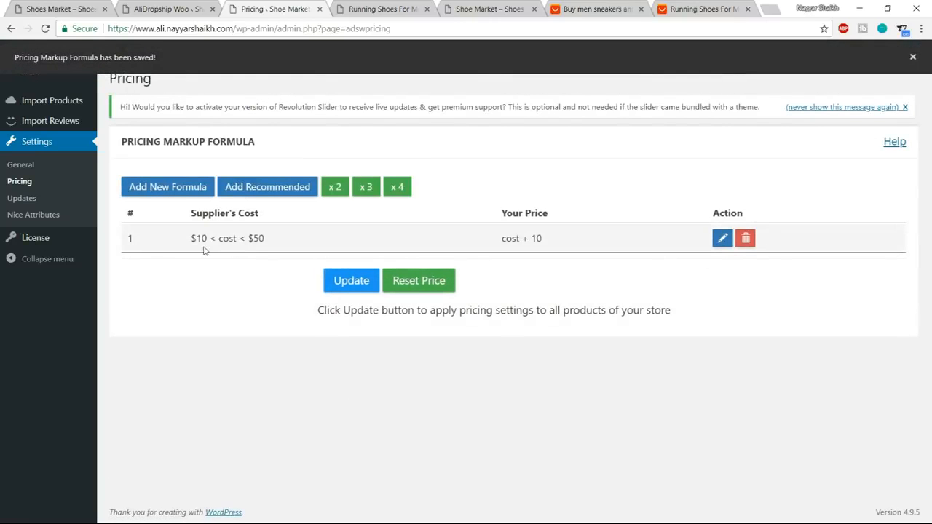
{"action": "left_click_drag", "start_coordinate": [192, 237], "coordinate": [268, 241]}
{"action": "left_click", "coordinate": [518, 238]}
{"action": "left_click_drag", "start_coordinate": [546, 240], "coordinate": [461, 241]}
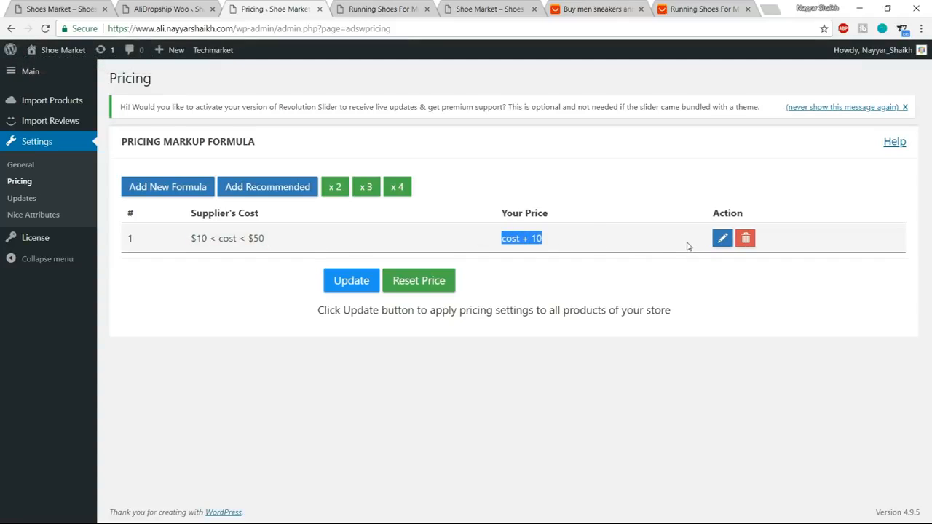
Add the recommended tiers and check the first rule: 0 < cost < $1 priced at 7.95
{"action": "left_click", "coordinate": [246, 186]}
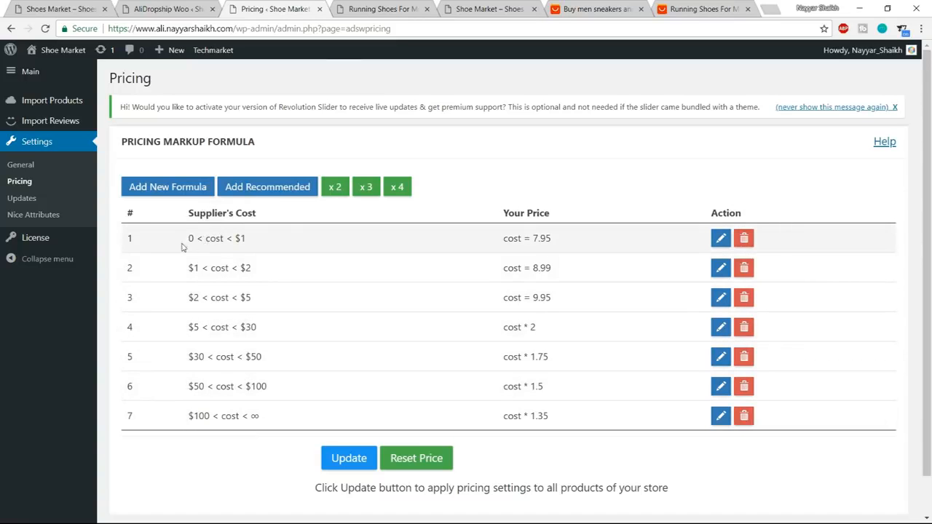
{"action": "scroll", "coordinate": [368, 380], "scroll_direction": "down", "scroll_amount": 1}
{"action": "scroll", "coordinate": [429, 368], "scroll_direction": "up", "scroll_amount": 1}
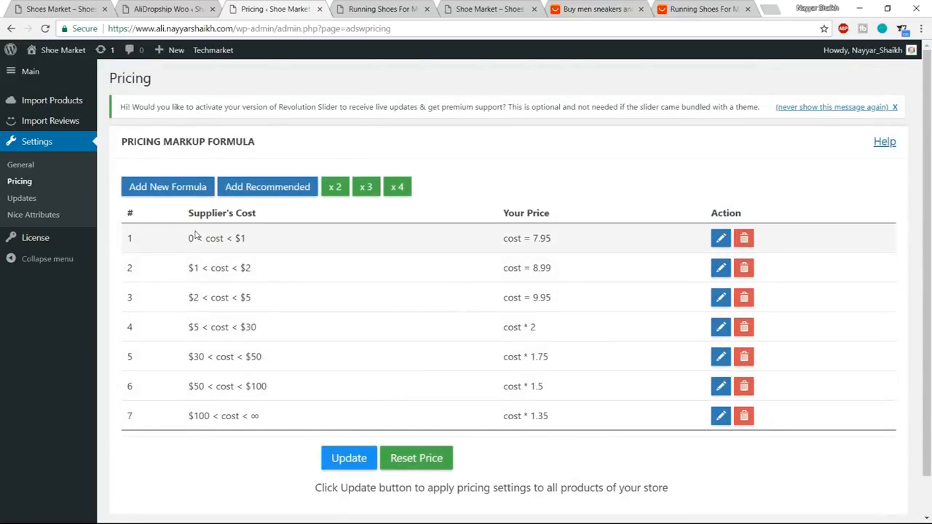
{"action": "left_click_drag", "start_coordinate": [189, 241], "coordinate": [258, 241]}
{"action": "left_click", "coordinate": [230, 250]}
{"action": "left_click_drag", "start_coordinate": [188, 241], "coordinate": [258, 241]}
{"action": "left_click", "coordinate": [260, 241]}
{"action": "left_click_drag", "start_coordinate": [499, 241], "coordinate": [559, 243]}
{"action": "left_click", "coordinate": [570, 244]}
{"action": "left_click", "coordinate": [558, 241]}
{"action": "left_click_drag", "start_coordinate": [558, 241], "coordinate": [524, 239]}
{"action": "left_click", "coordinate": [558, 242]}
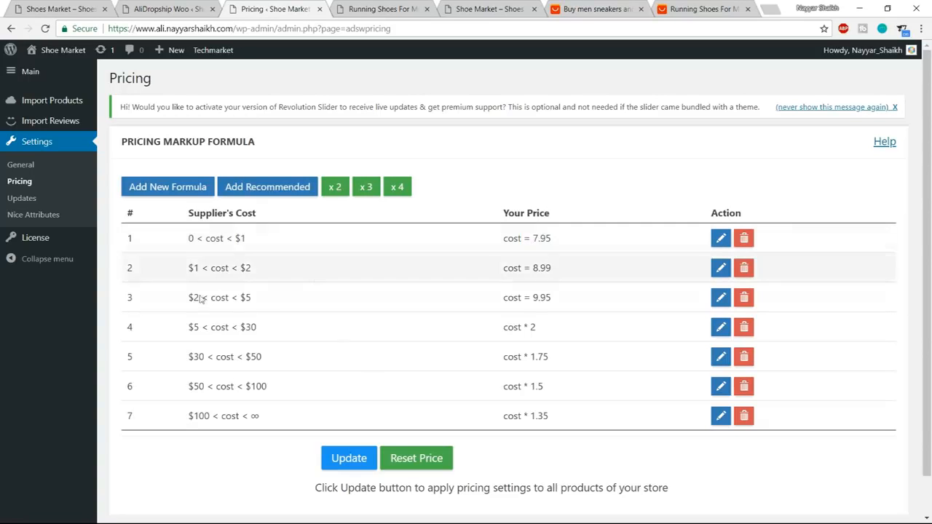
Review tiers $1–$2 at 8.99, $2–$5 at 9.95, and $5–$30 at cost * 2
{"action": "left_click_drag", "start_coordinate": [177, 274], "coordinate": [265, 275]}
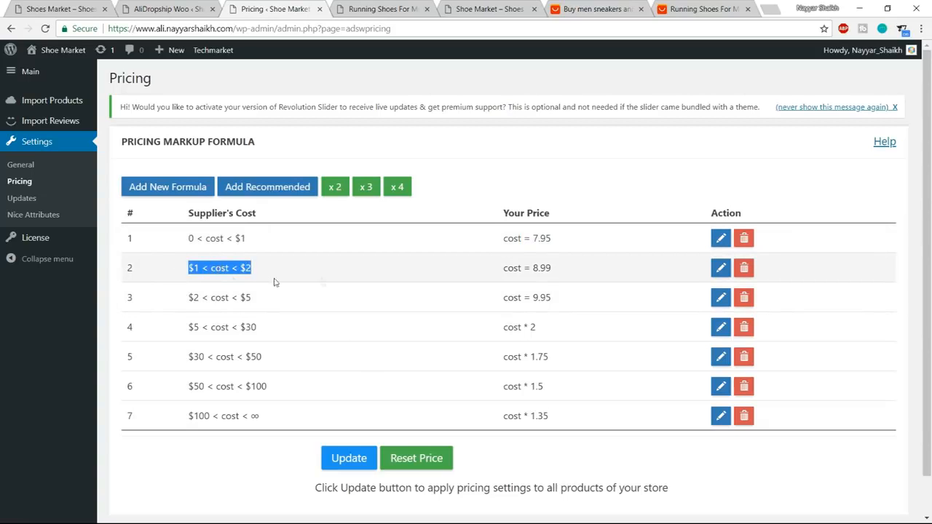
{"action": "left_click", "coordinate": [552, 269]}
{"action": "left_click_drag", "start_coordinate": [552, 269], "coordinate": [502, 269]}
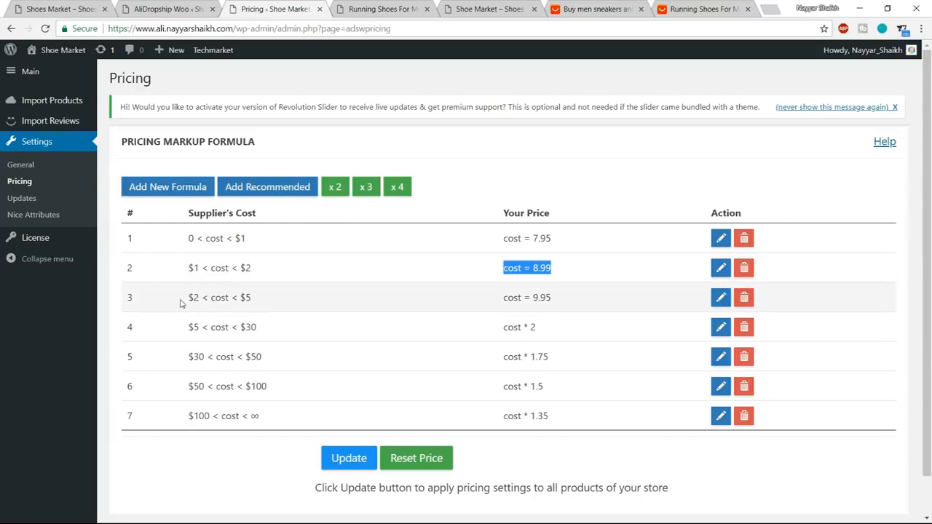
{"action": "left_click_drag", "start_coordinate": [181, 303], "coordinate": [267, 302]}
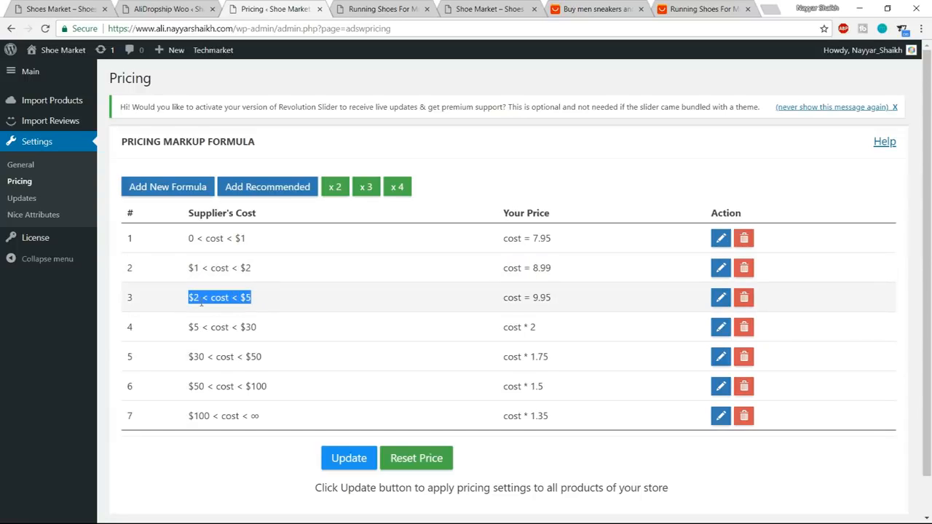
{"action": "left_click_drag", "start_coordinate": [563, 298], "coordinate": [507, 298]}
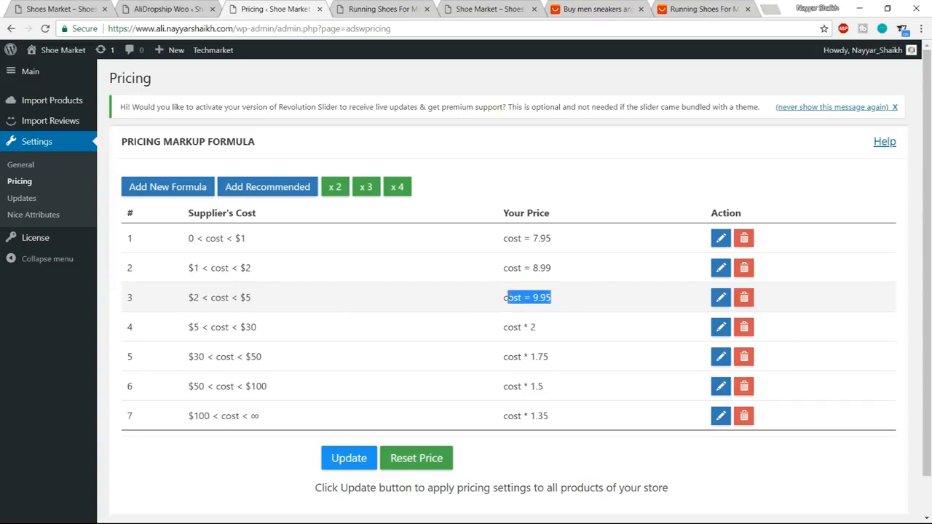
{"action": "left_click_drag", "start_coordinate": [185, 329], "coordinate": [308, 330]}
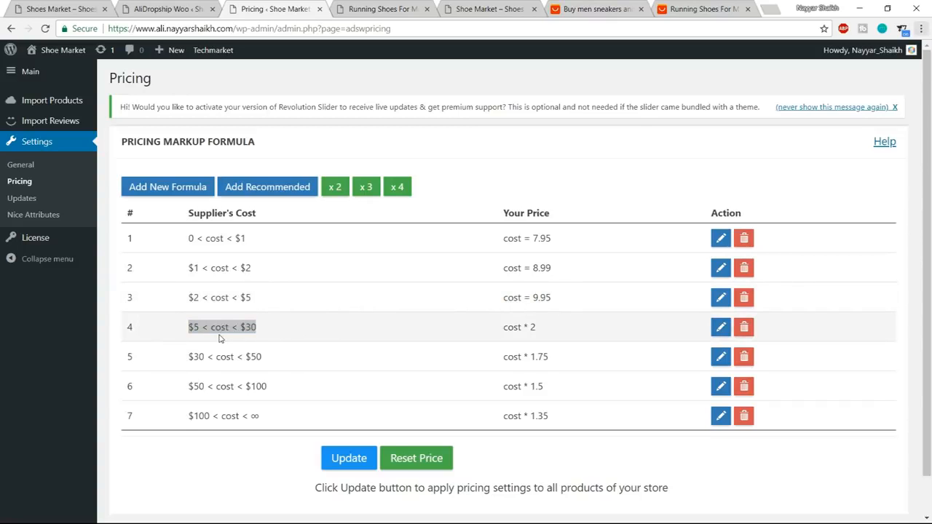
{"action": "left_click", "coordinate": [494, 332]}
{"action": "left_click_drag", "start_coordinate": [551, 329], "coordinate": [505, 328]}
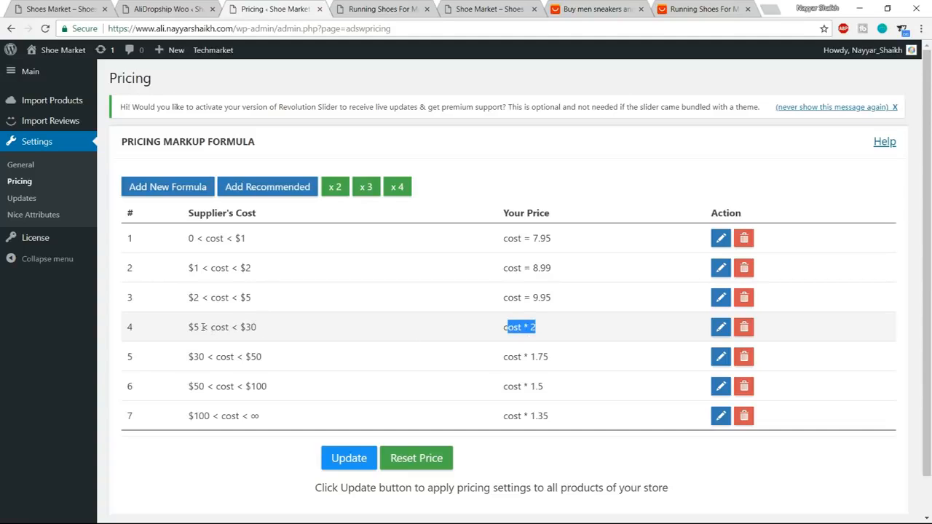
{"action": "left_click_drag", "start_coordinate": [208, 327], "coordinate": [228, 328]}
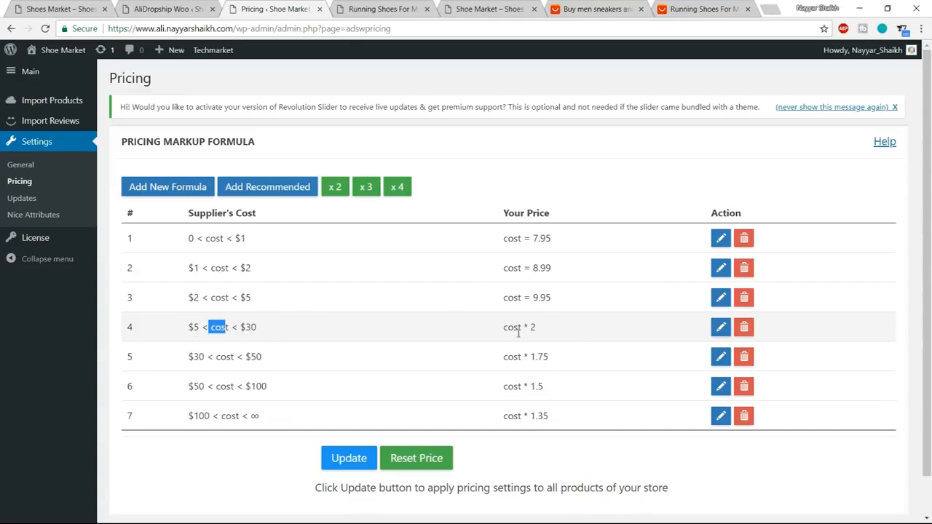
{"action": "left_click_drag", "start_coordinate": [537, 329], "coordinate": [524, 328]}
{"action": "left_click_drag", "start_coordinate": [211, 328], "coordinate": [259, 327]}
{"action": "left_click_drag", "start_coordinate": [540, 329], "coordinate": [522, 329]}
{"action": "left_click", "coordinate": [542, 332]}
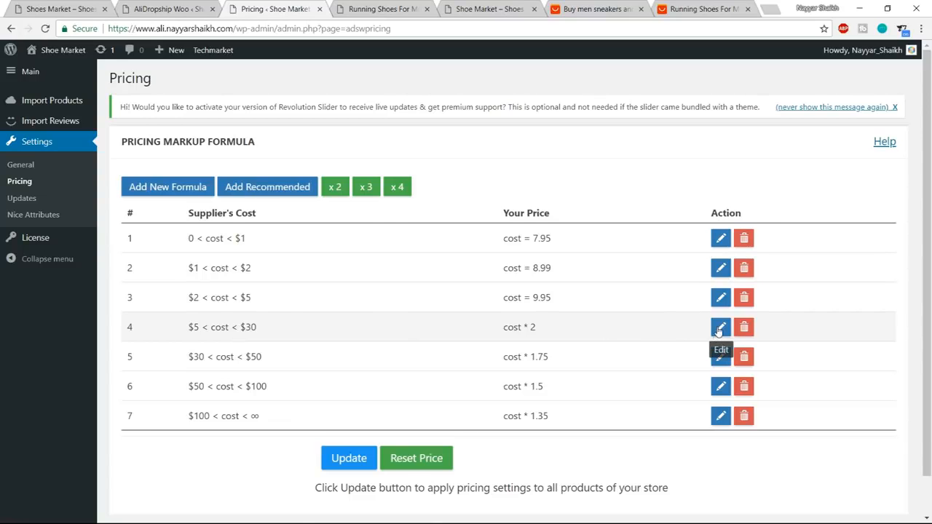
Edit the $5–$30 tier, replace its multiplier 2 with 1.5, and save the table
{"action": "left_click", "coordinate": [720, 330]}
{"action": "scroll", "coordinate": [348, 394], "scroll_direction": "down", "scroll_amount": 3}
{"action": "double_click", "coordinate": [318, 388]}
{"action": "type", "text": "1.5"}
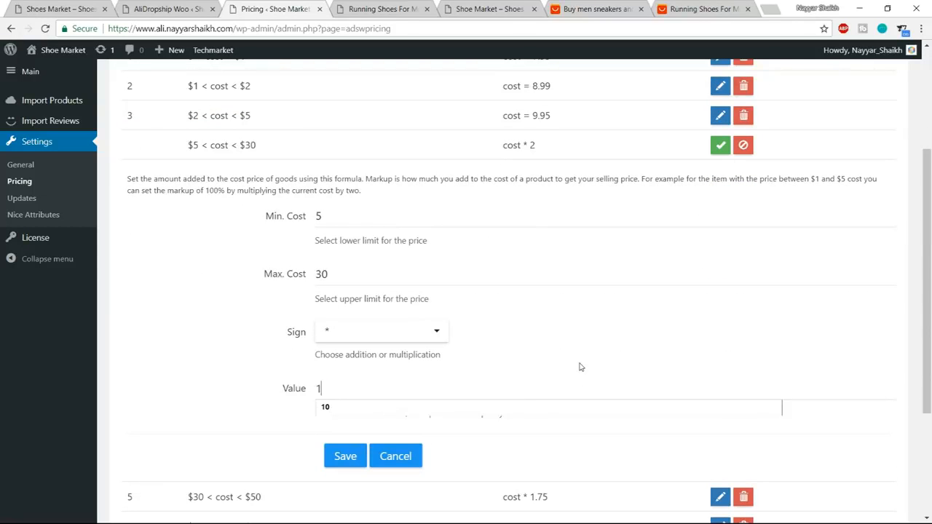
{"action": "left_click", "coordinate": [364, 464]}
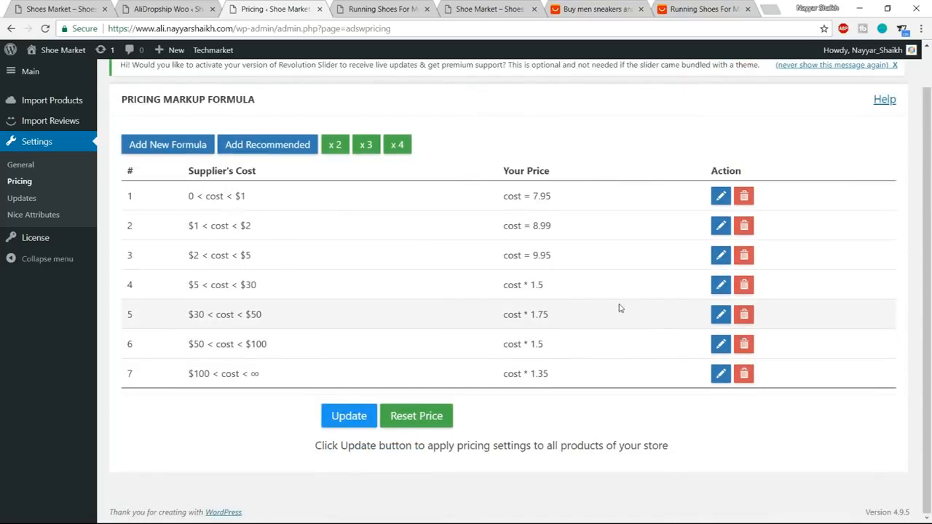
{"action": "left_click_drag", "start_coordinate": [587, 380], "coordinate": [184, 228]}
{"action": "left_click", "coordinate": [236, 241]}
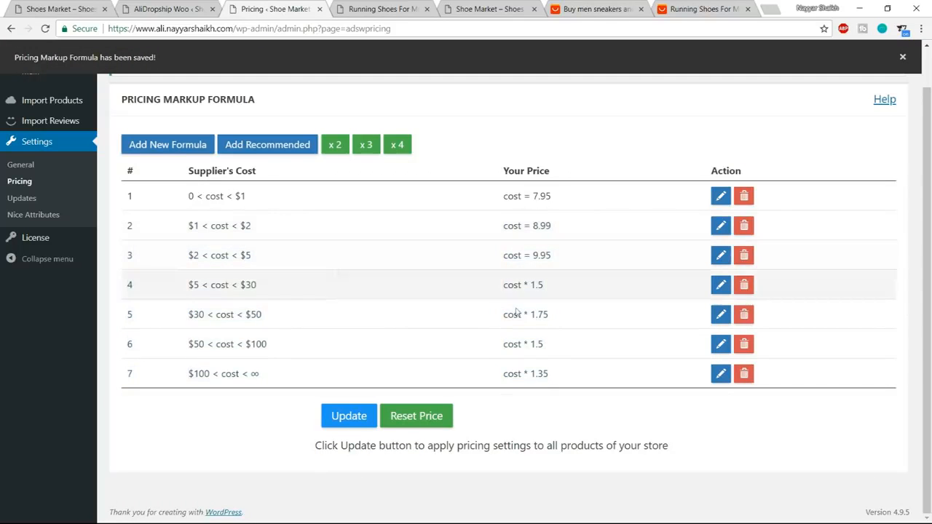
{"action": "scroll", "coordinate": [677, 395], "scroll_direction": "up", "scroll_amount": 1}
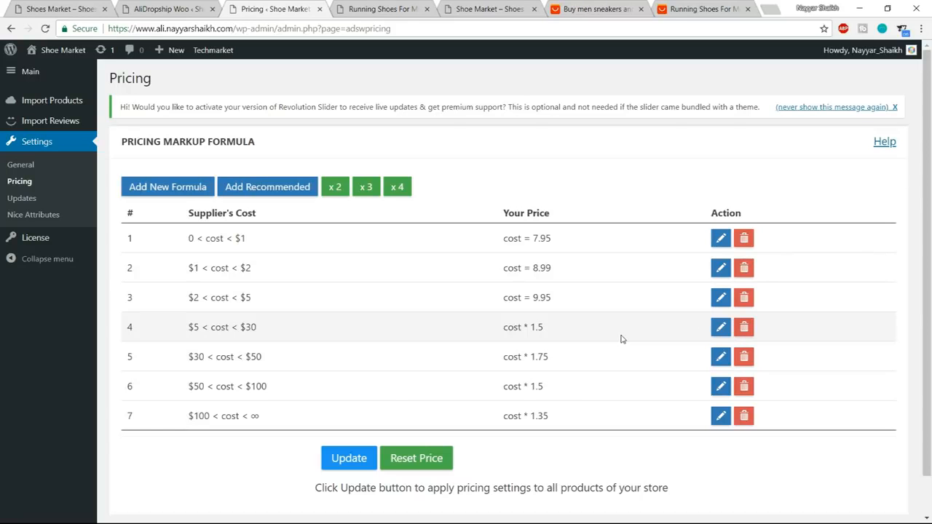
{"action": "scroll", "coordinate": [626, 379], "scroll_direction": "down", "scroll_amount": 1}
{"action": "scroll", "coordinate": [634, 443], "scroll_direction": "up", "scroll_amount": 1}
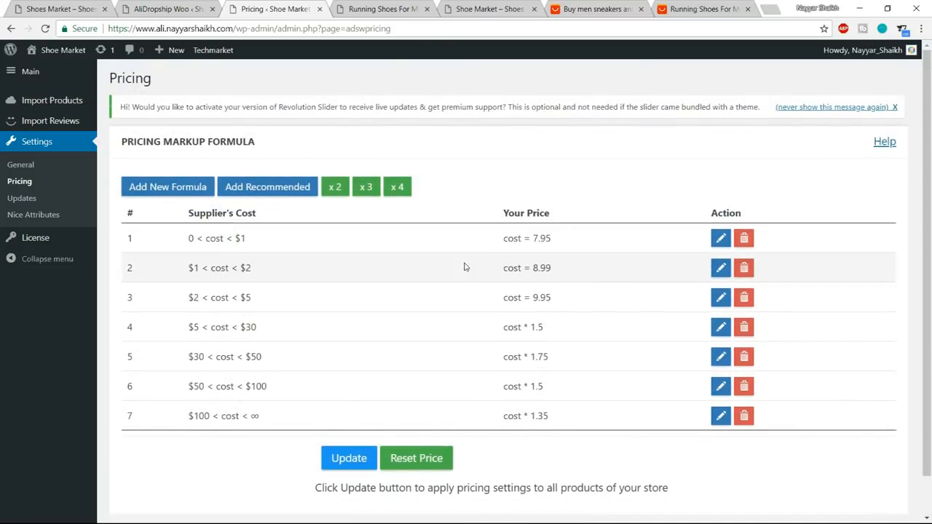
Open the AliDropship Updates page, then look over the AliExpress running shoes listing
{"action": "left_click", "coordinate": [22, 199]}
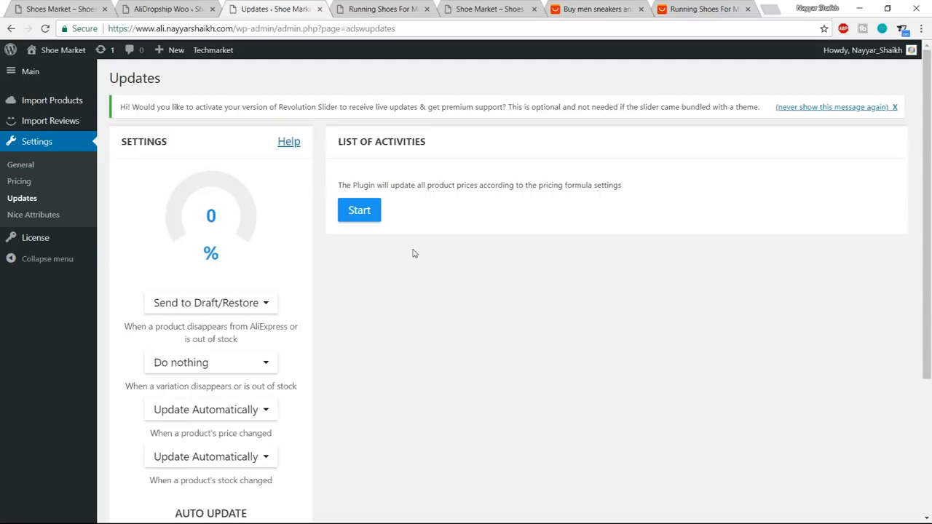
{"action": "left_click", "coordinate": [719, 10]}
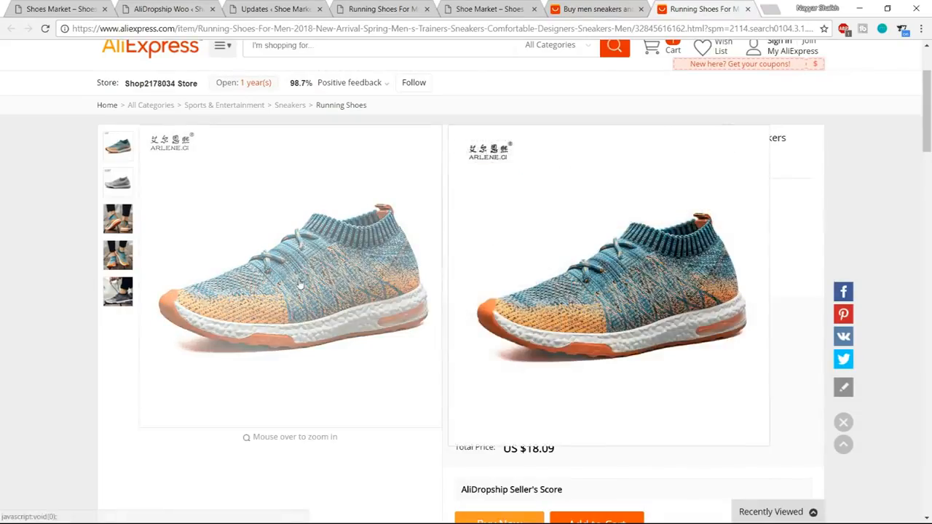
{"action": "scroll", "coordinate": [896, 239], "scroll_direction": "down", "scroll_amount": 15}
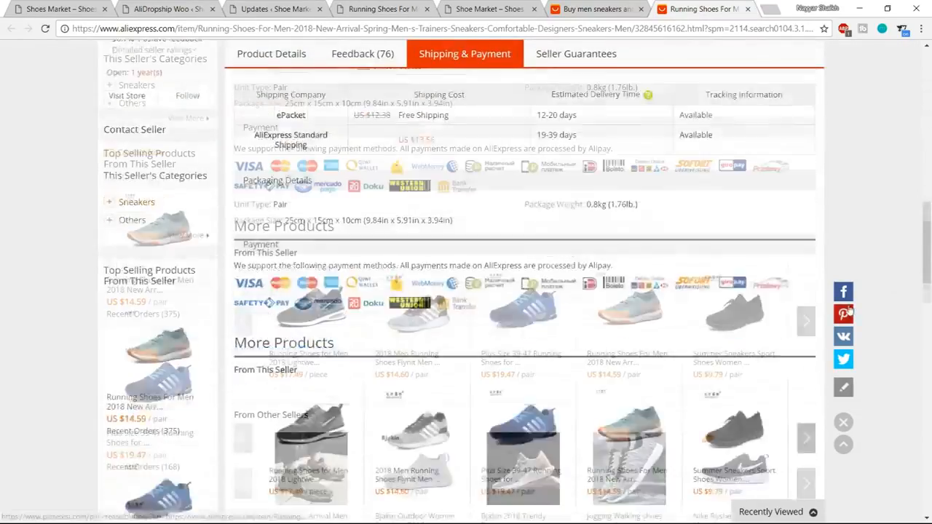
{"action": "scroll", "coordinate": [803, 308], "scroll_direction": "up", "scroll_amount": 6}
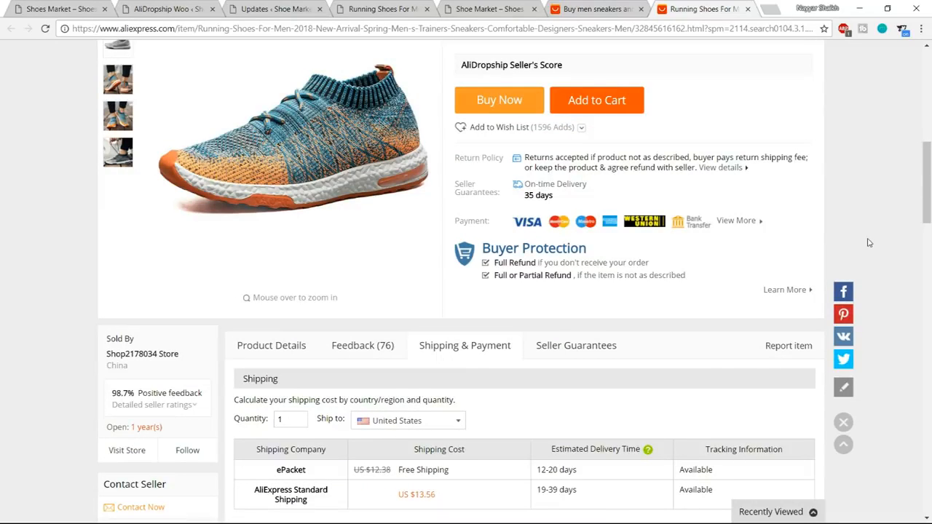
Read the out-of-stock product setting on Updates, then return to the AliExpress shoes page
{"action": "left_click", "coordinate": [251, 8]}
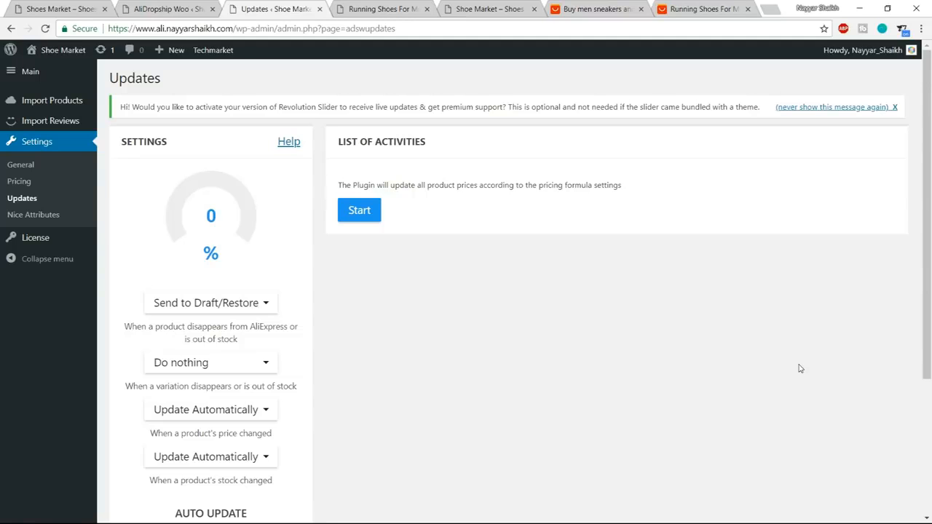
{"action": "scroll", "coordinate": [410, 336], "scroll_direction": "down", "scroll_amount": 1}
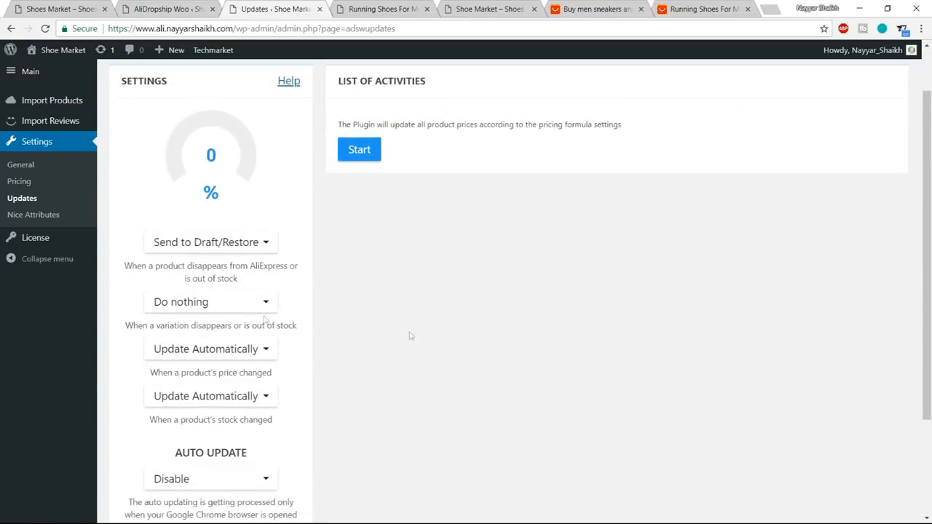
{"action": "left_click_drag", "start_coordinate": [127, 266], "coordinate": [273, 275]}
{"action": "left_click", "coordinate": [484, 271]}
{"action": "left_click", "coordinate": [697, 7]}
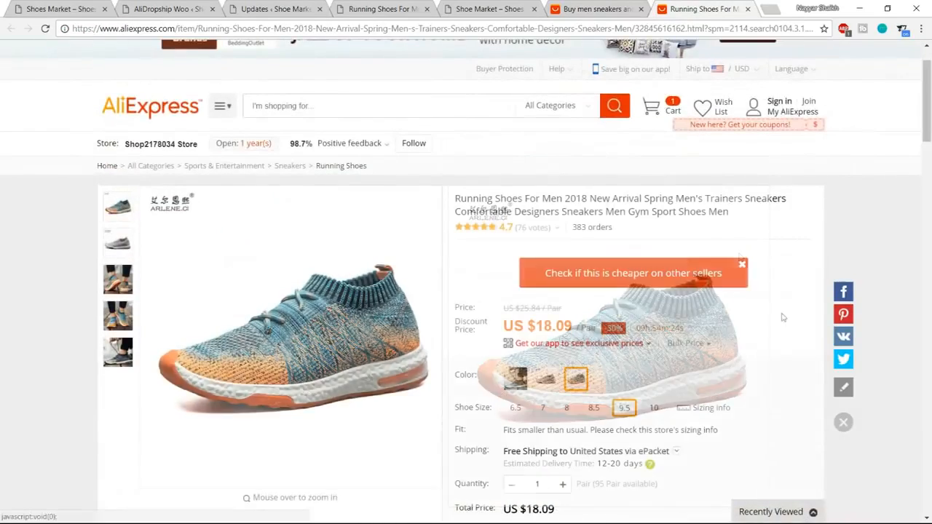
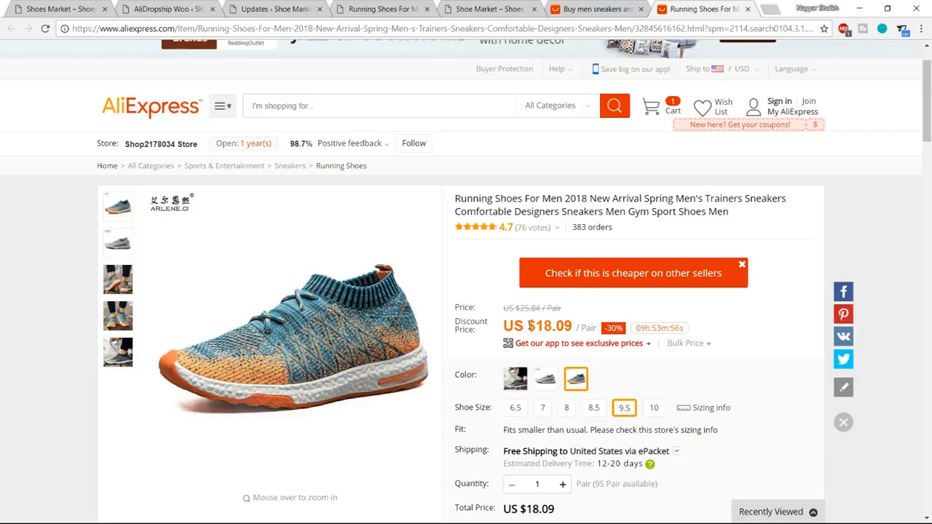
In AliDropship Updates settings, keep disappeared AliExpress products on 'Send to Draft/Restore'
{"action": "left_click", "coordinate": [193, 8]}
{"action": "key", "text": "ctrl+Tab"}
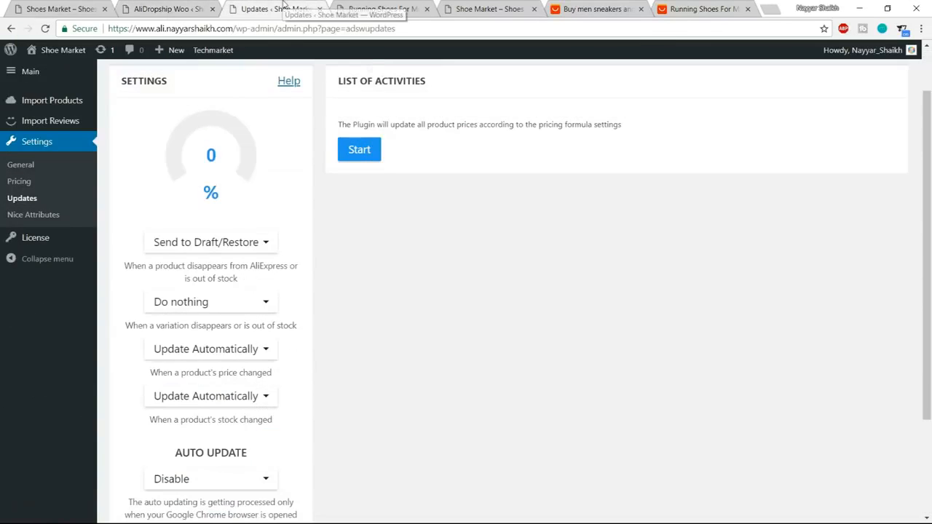
{"action": "left_click", "coordinate": [241, 241]}
{"action": "left_click", "coordinate": [492, 267]}
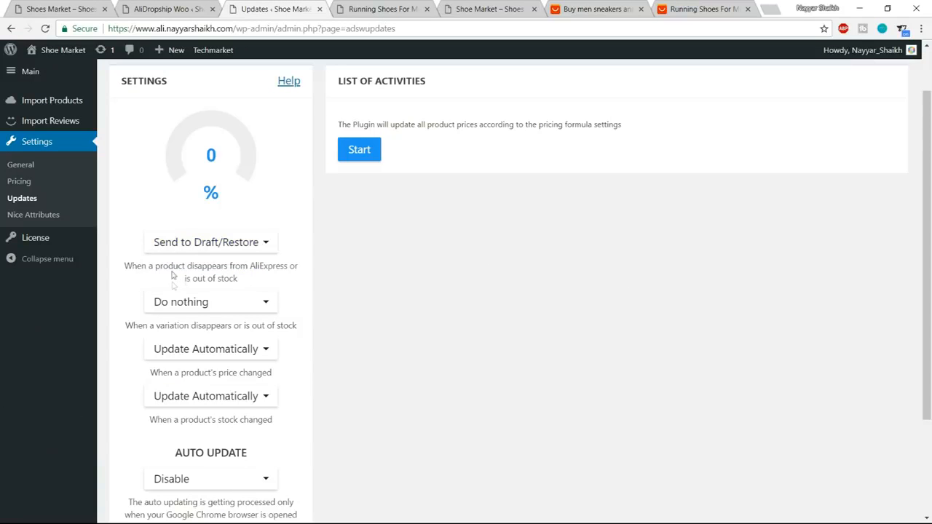
{"action": "left_click", "coordinate": [263, 246]}
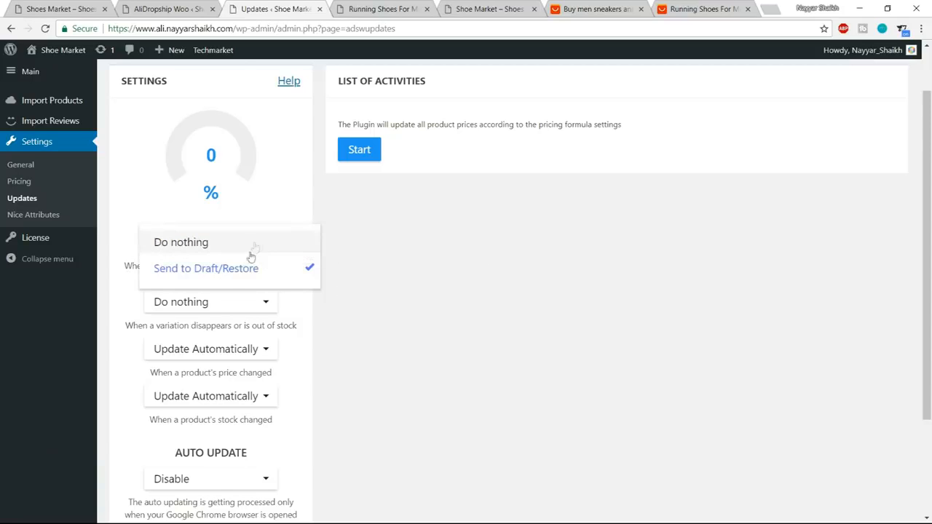
{"action": "left_click", "coordinate": [196, 271]}
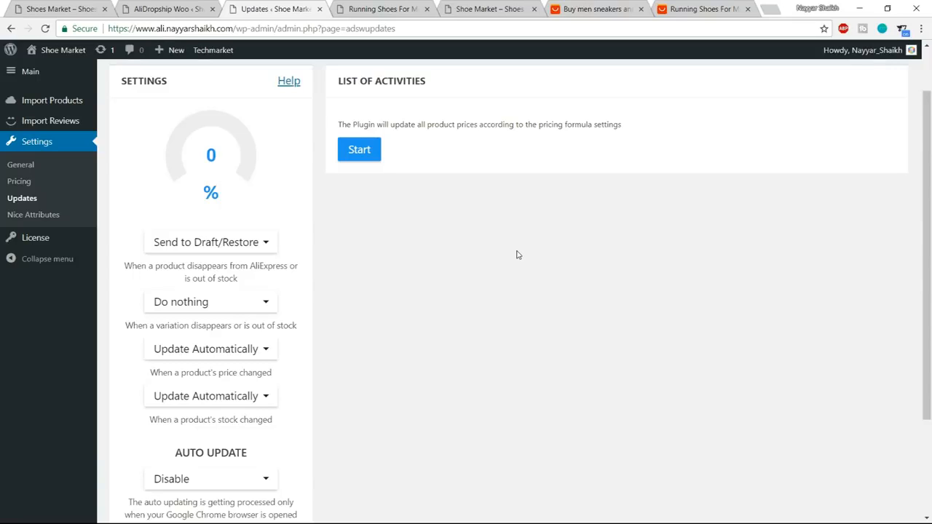
{"action": "left_click", "coordinate": [189, 248]}
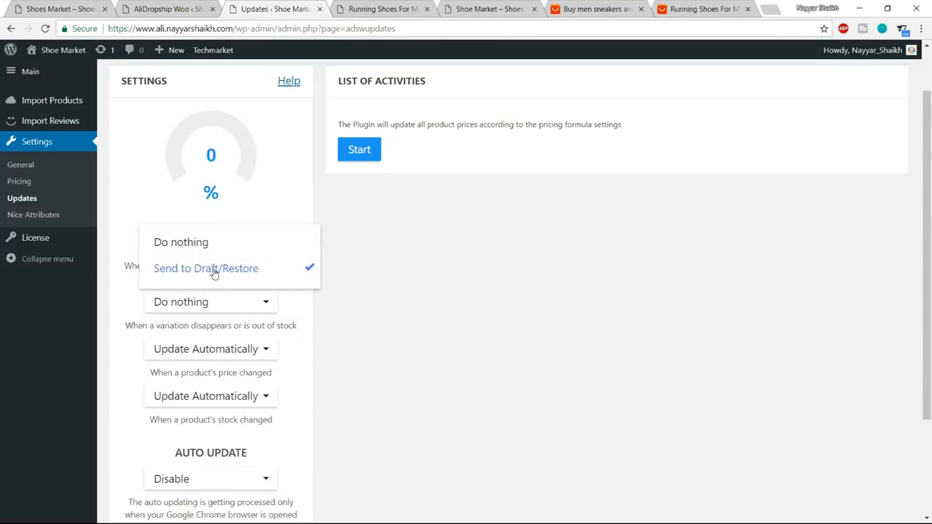
{"action": "left_click", "coordinate": [214, 270]}
{"action": "scroll", "coordinate": [529, 293], "scroll_direction": "down", "scroll_amount": 1}
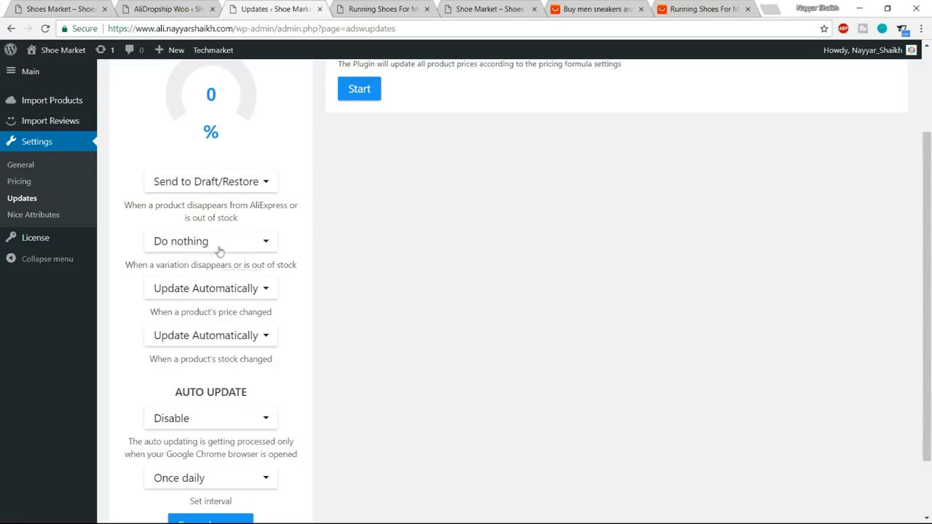
Set vanished or out-of-stock variations to 'Set quantity to zero', then return to the AliExpress shoes tab
{"action": "left_click_drag", "start_coordinate": [131, 264], "coordinate": [322, 267]}
{"action": "left_click", "coordinate": [325, 268]}
{"action": "left_click", "coordinate": [235, 245]}
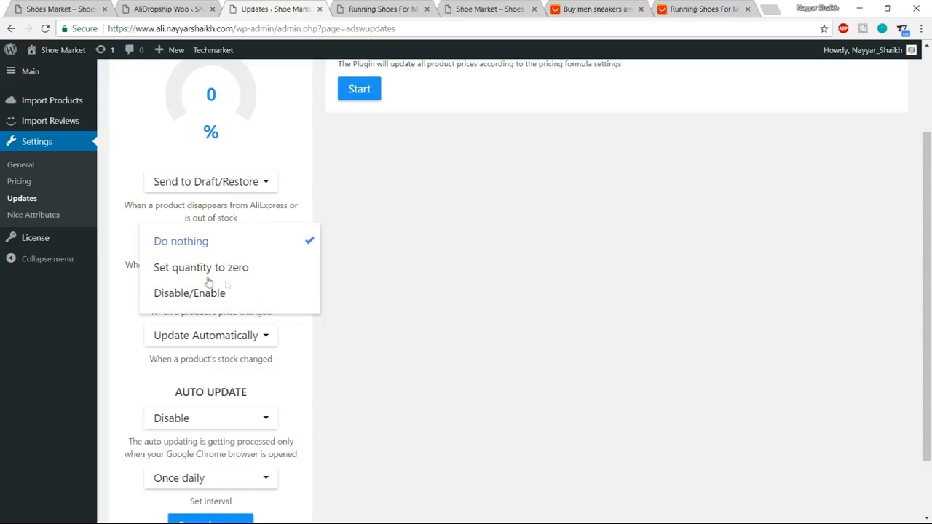
{"action": "left_click", "coordinate": [224, 269]}
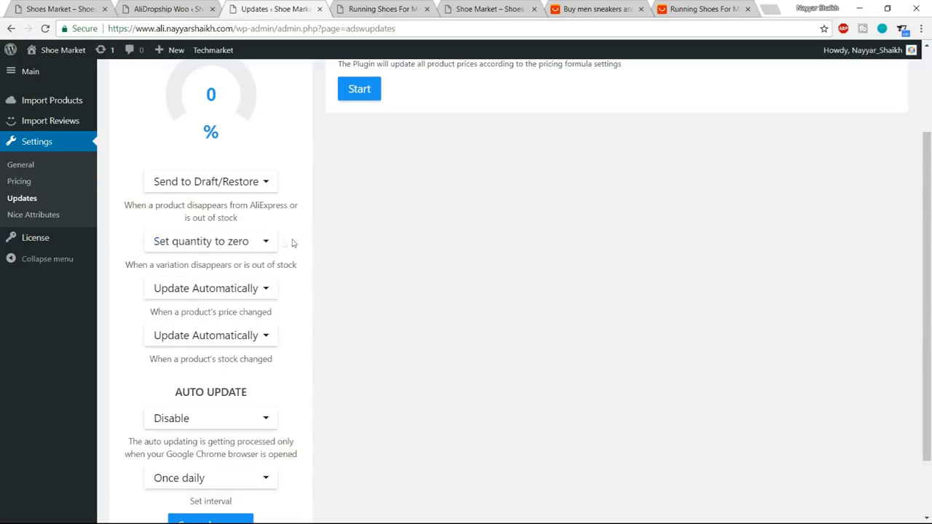
{"action": "left_click", "coordinate": [253, 254]}
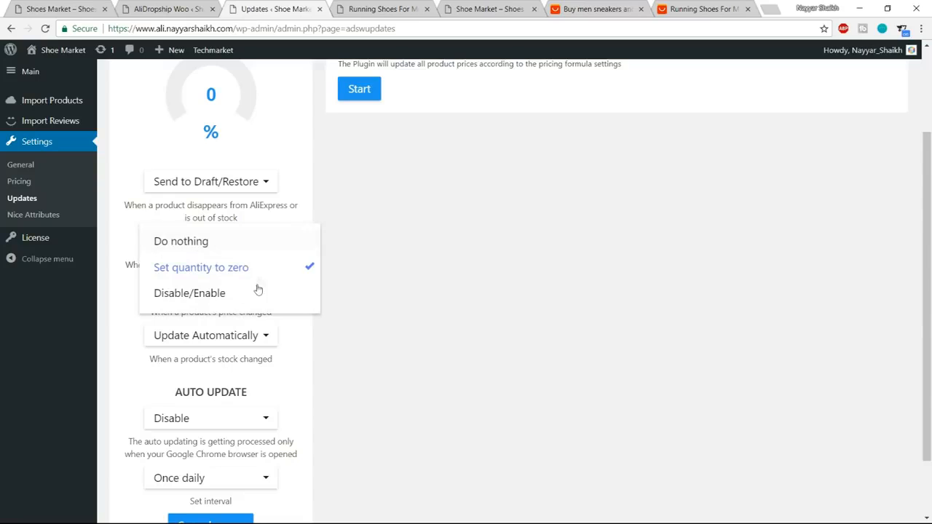
{"action": "left_click", "coordinate": [222, 299]}
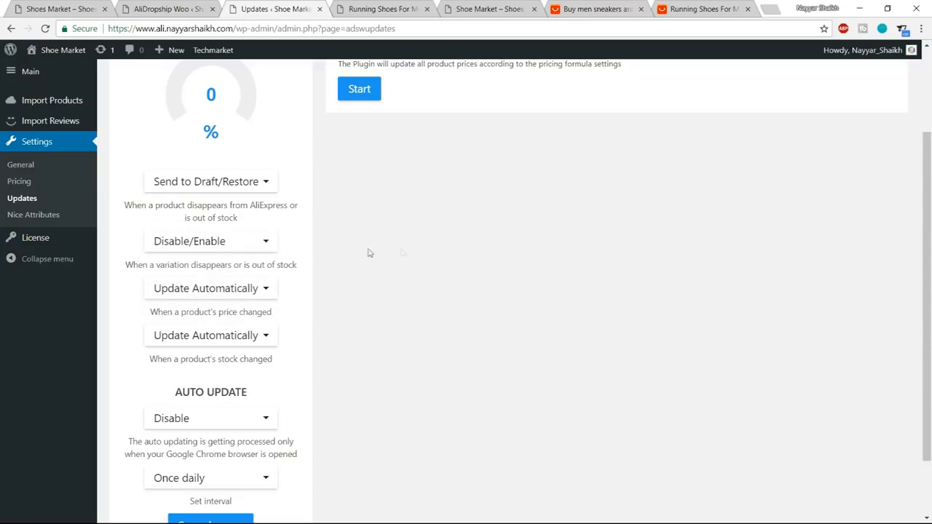
{"action": "left_click", "coordinate": [248, 247]}
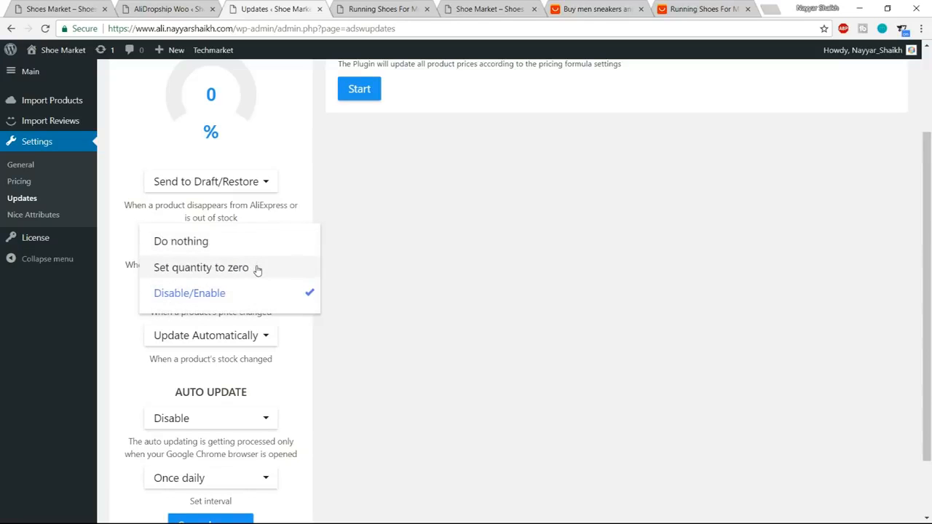
{"action": "left_click", "coordinate": [257, 269]}
{"action": "left_click", "coordinate": [222, 248]}
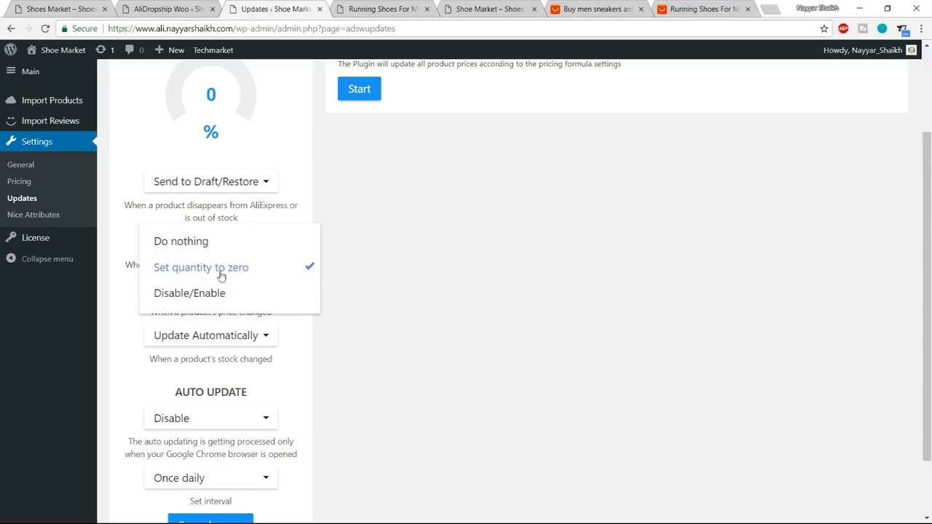
{"action": "left_click", "coordinate": [246, 267]}
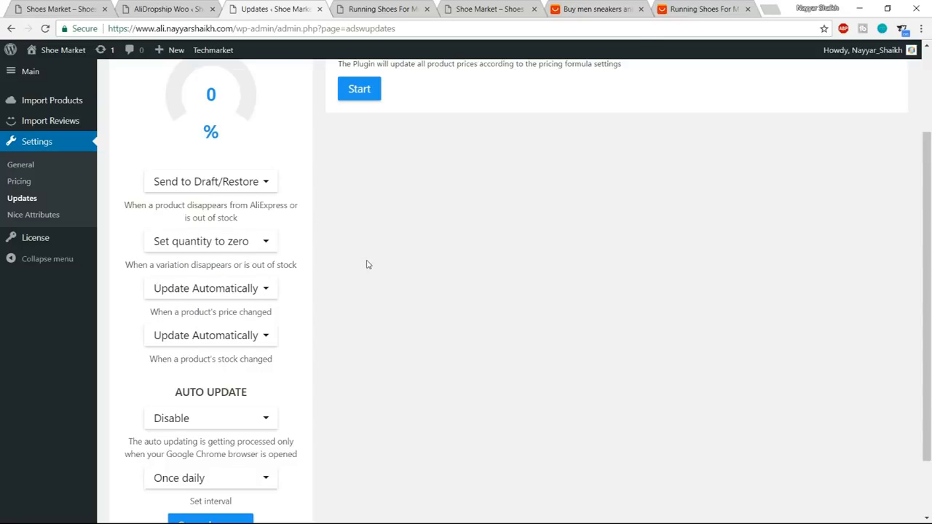
{"action": "left_click", "coordinate": [699, 9]}
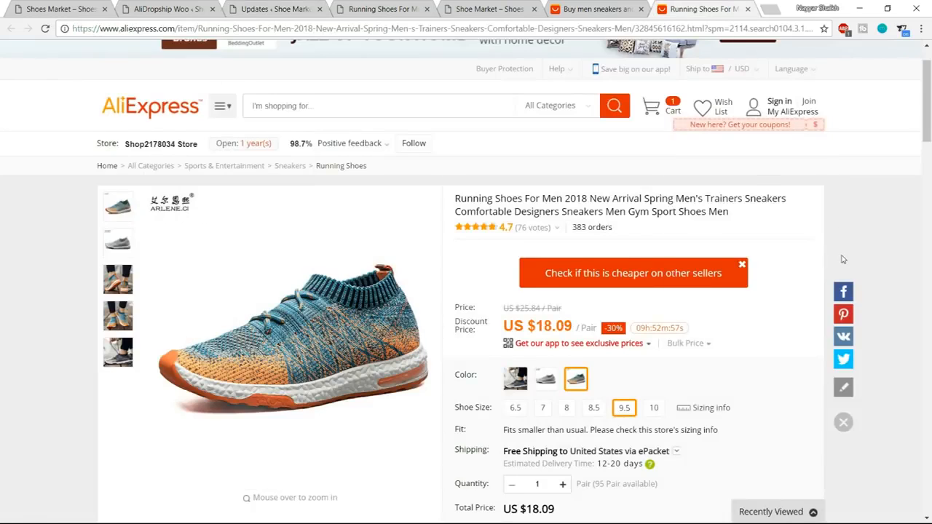
Pick size 8 for the running shoes on AliExpress, then reconfirm 'Set quantity to zero' in Updates
{"action": "scroll", "coordinate": [842, 259], "scroll_direction": "down", "scroll_amount": 2}
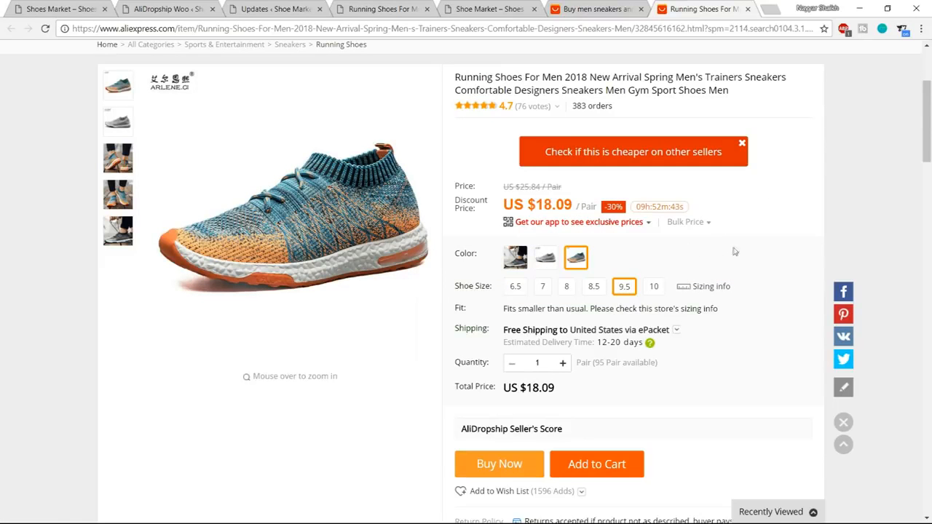
{"action": "left_click", "coordinate": [567, 292]}
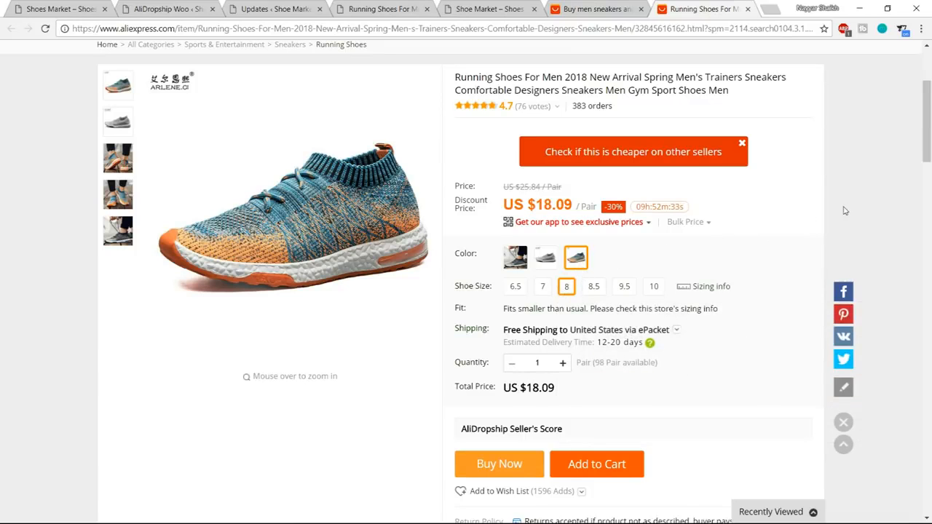
{"action": "left_click", "coordinate": [144, 7]}
{"action": "left_click", "coordinate": [306, 11]}
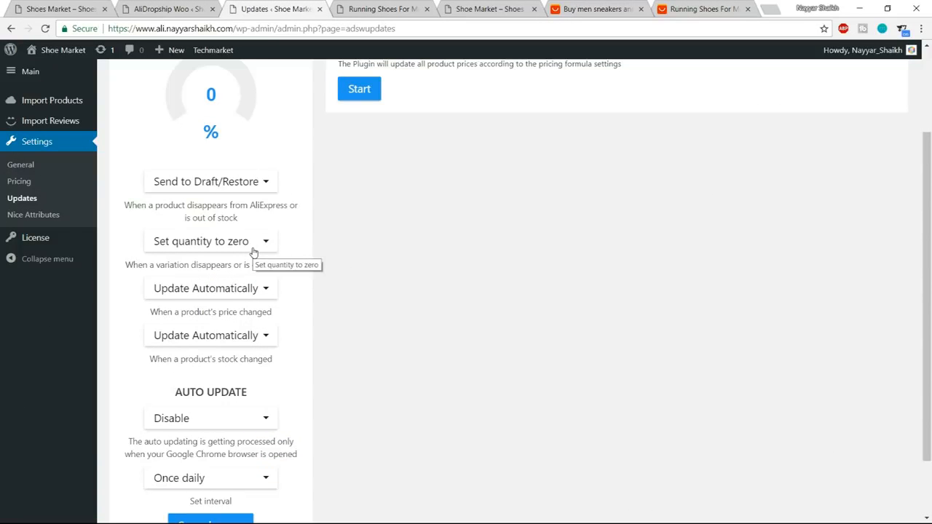
{"action": "left_click", "coordinate": [222, 250]}
{"action": "left_click", "coordinate": [201, 269]}
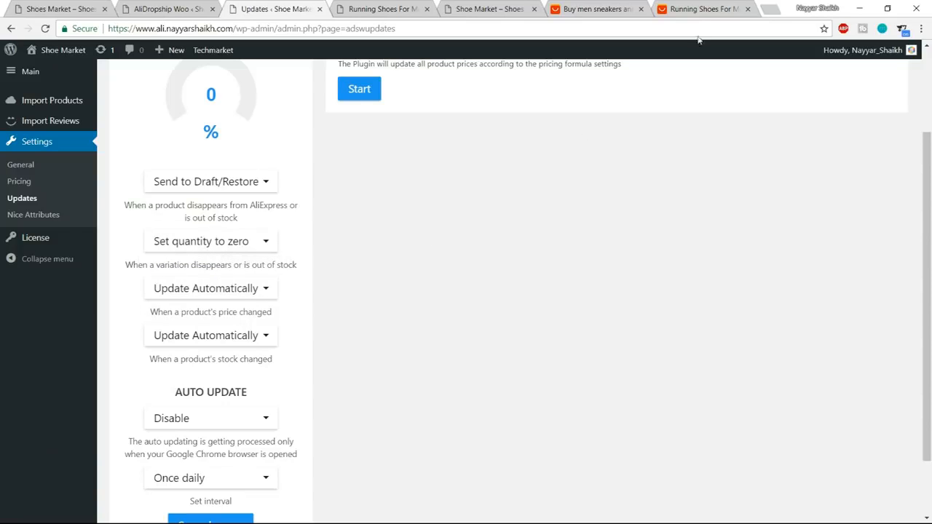
{"action": "left_click", "coordinate": [699, 9]}
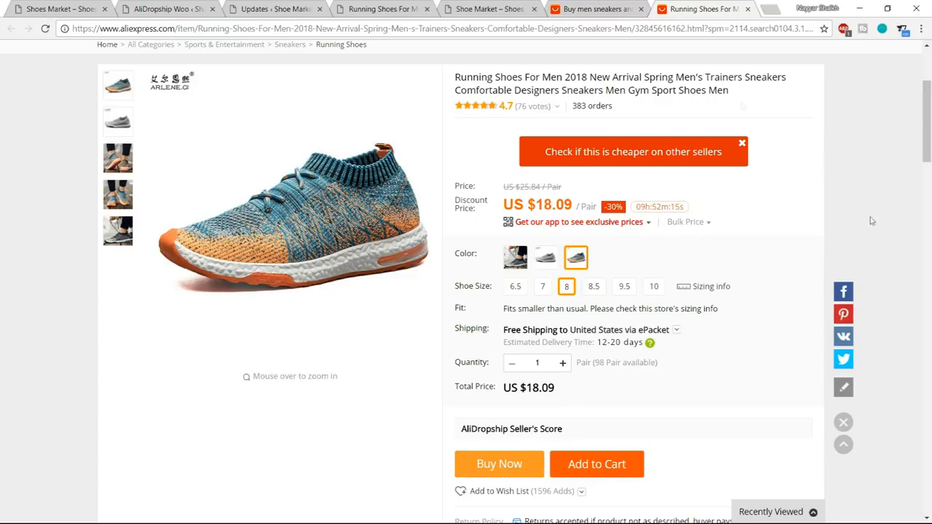
{"action": "left_click", "coordinate": [277, 9]}
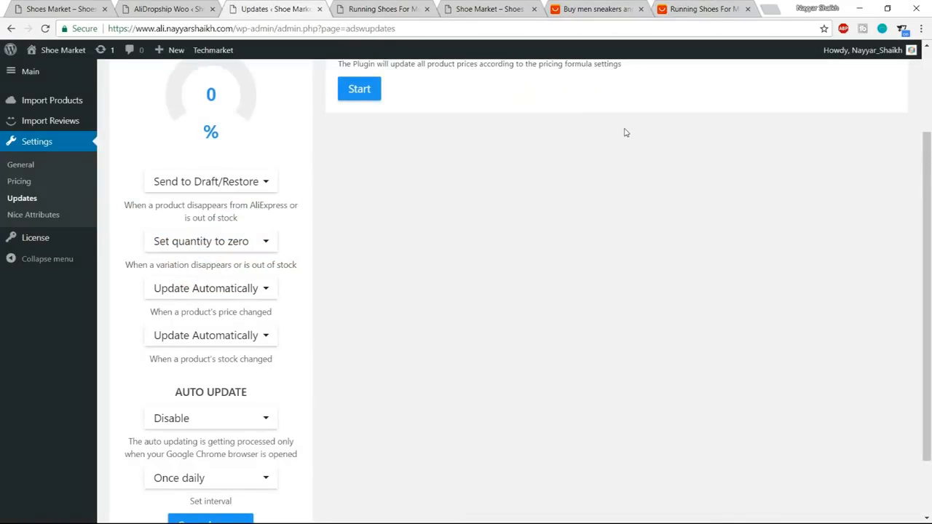
Keep price and stock changes on 'Update Automatically'
{"action": "left_click_drag", "start_coordinate": [155, 312], "coordinate": [272, 314]}
{"action": "left_click", "coordinate": [277, 315]}
{"action": "left_click", "coordinate": [260, 296]}
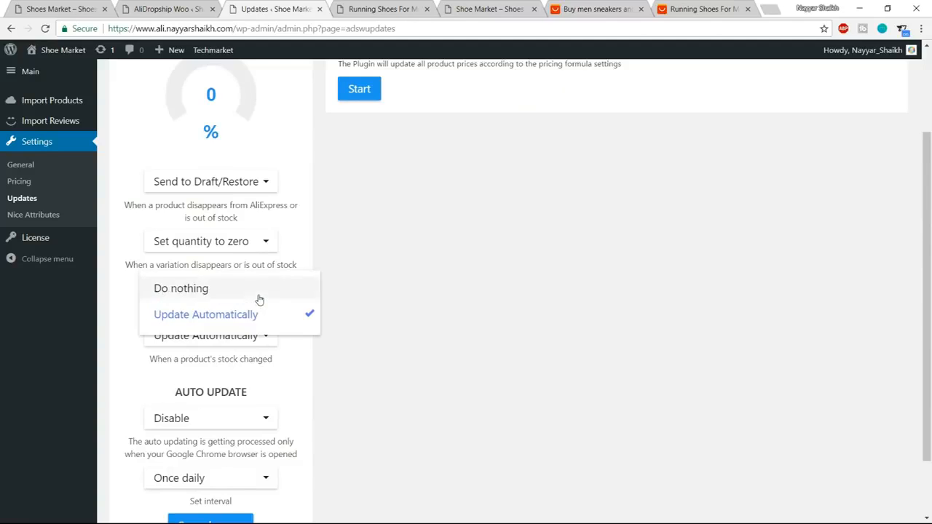
{"action": "left_click", "coordinate": [206, 319]}
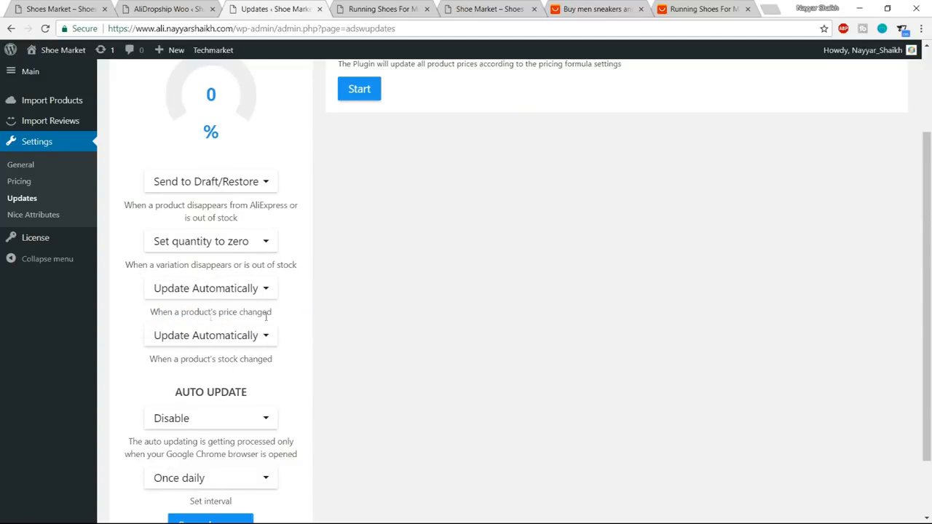
{"action": "left_click_drag", "start_coordinate": [157, 359], "coordinate": [312, 369]}
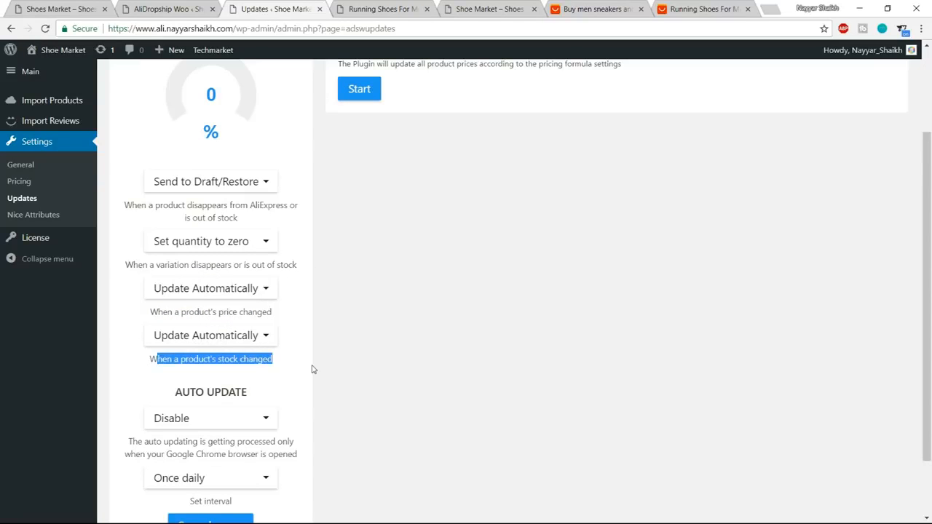
{"action": "left_click", "coordinate": [255, 339]}
{"action": "scroll", "coordinate": [512, 345], "scroll_direction": "down", "scroll_amount": 1}
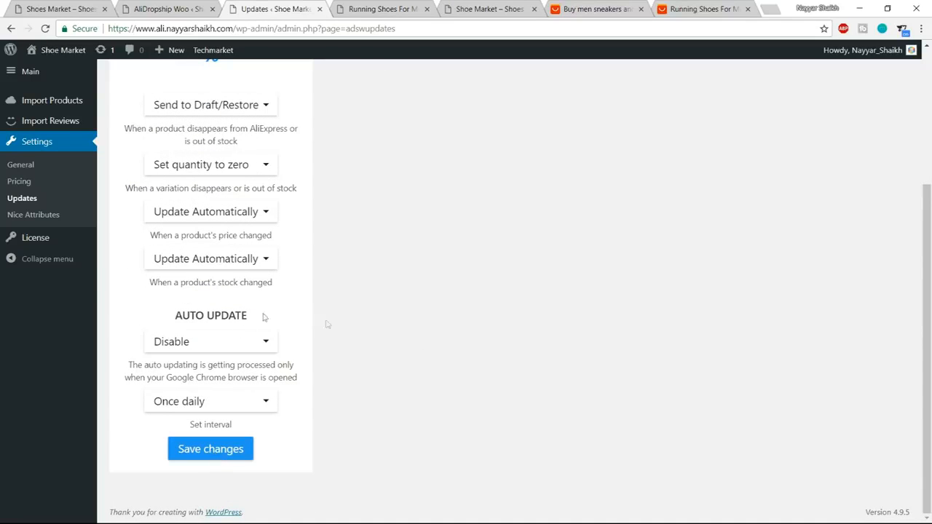
Enable Auto Update with a Once daily interval and save the update settings
{"action": "left_click", "coordinate": [228, 347]}
{"action": "left_click", "coordinate": [222, 370]}
{"action": "left_click", "coordinate": [241, 407]}
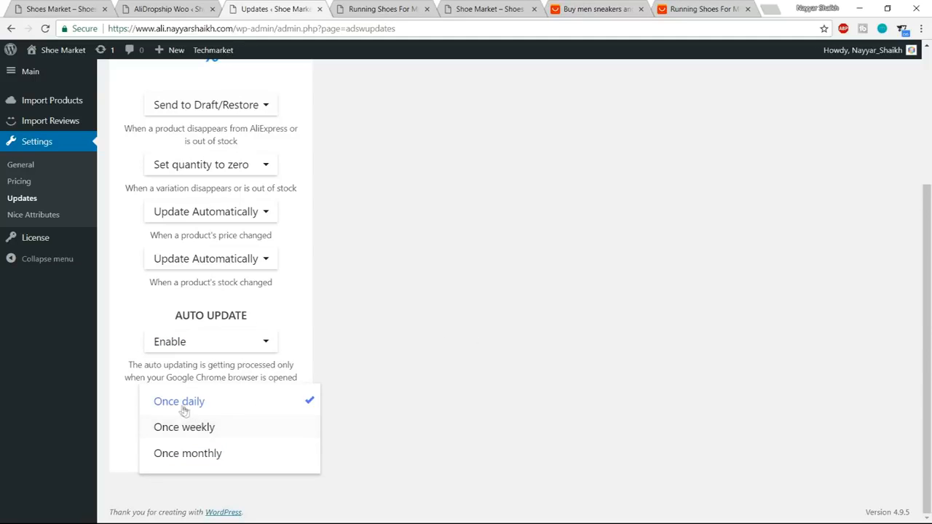
{"action": "left_click", "coordinate": [383, 430]}
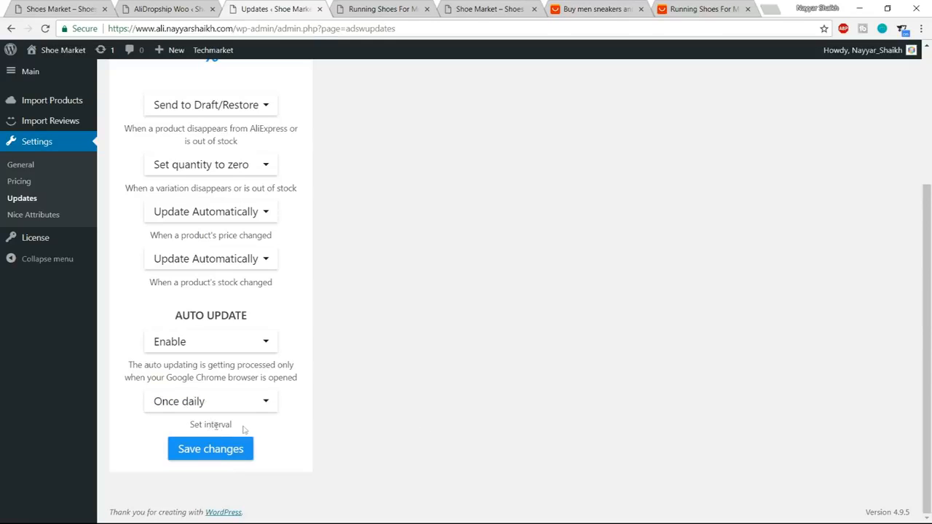
{"action": "left_click", "coordinate": [224, 452]}
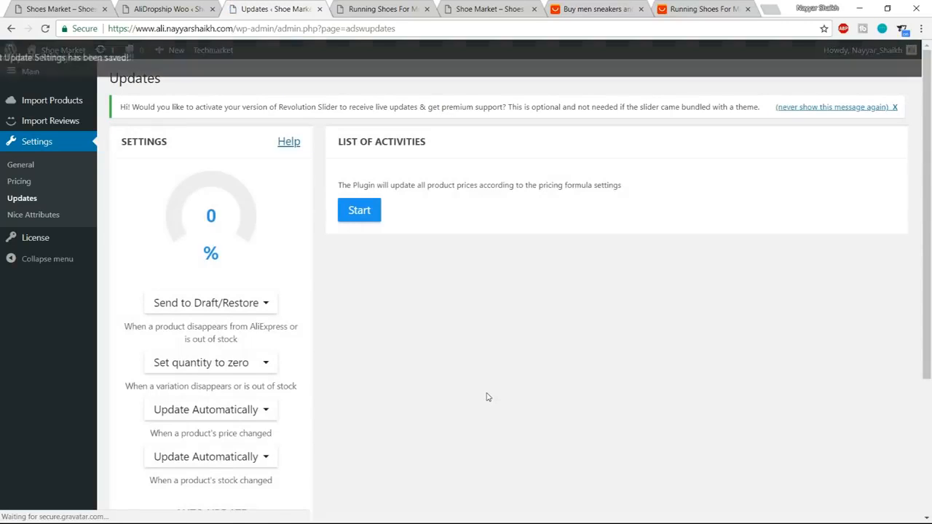
{"action": "scroll", "coordinate": [504, 359], "scroll_direction": "down", "scroll_amount": 3}
{"action": "scroll", "coordinate": [488, 402], "scroll_direction": "up", "scroll_amount": 3}
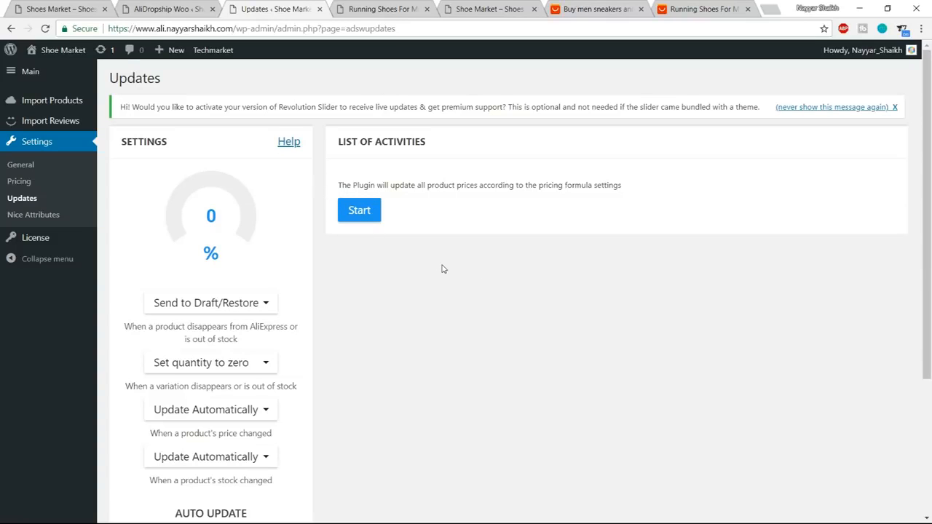
Open Nice Attributes, preview the shoe's grey colour swatch on the storefront, then restore the full admin menu
{"action": "left_click", "coordinate": [38, 217]}
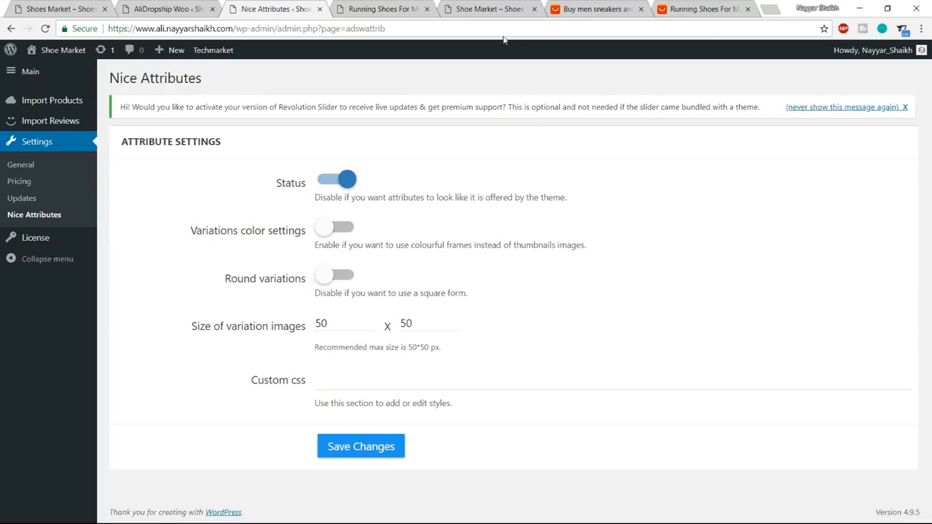
{"action": "left_click", "coordinate": [510, 8]}
{"action": "left_click", "coordinate": [397, 6]}
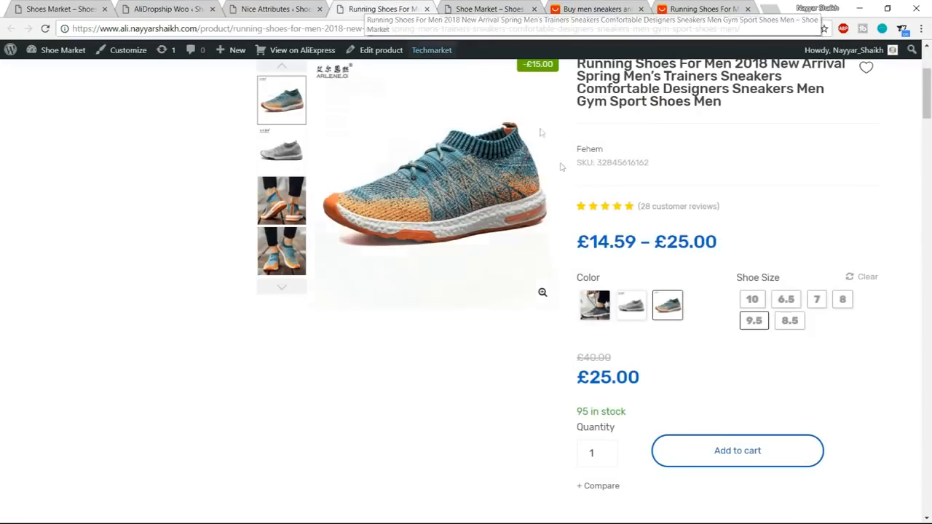
{"action": "scroll", "coordinate": [630, 430], "scroll_direction": "down", "scroll_amount": 2}
{"action": "left_click", "coordinate": [631, 306]}
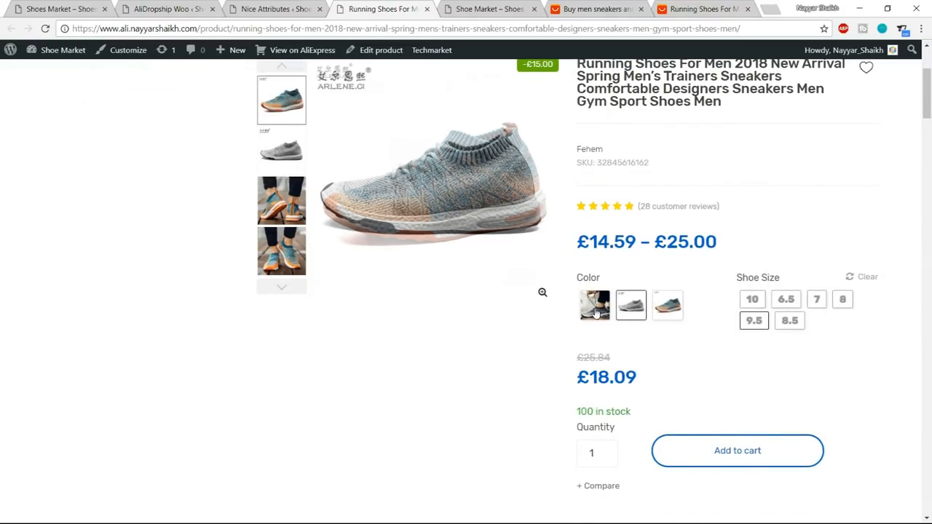
{"action": "key", "text": "ctrl+shift+Tab"}
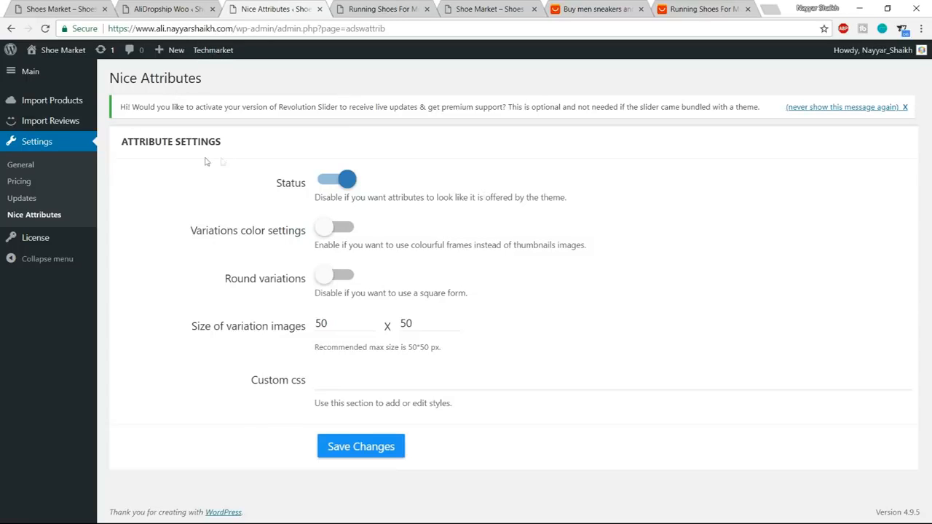
{"action": "left_click", "coordinate": [43, 77]}
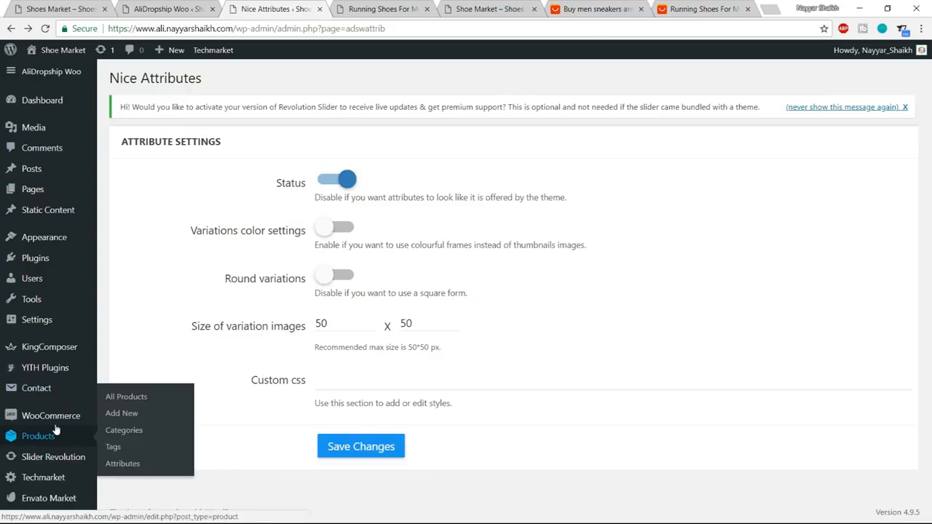
In WooCommerce General settings, autofill the store address with the saved Mumbai, 400017 details
{"action": "mouse_move", "coordinate": [58, 416]}
{"action": "left_click", "coordinate": [125, 431]}
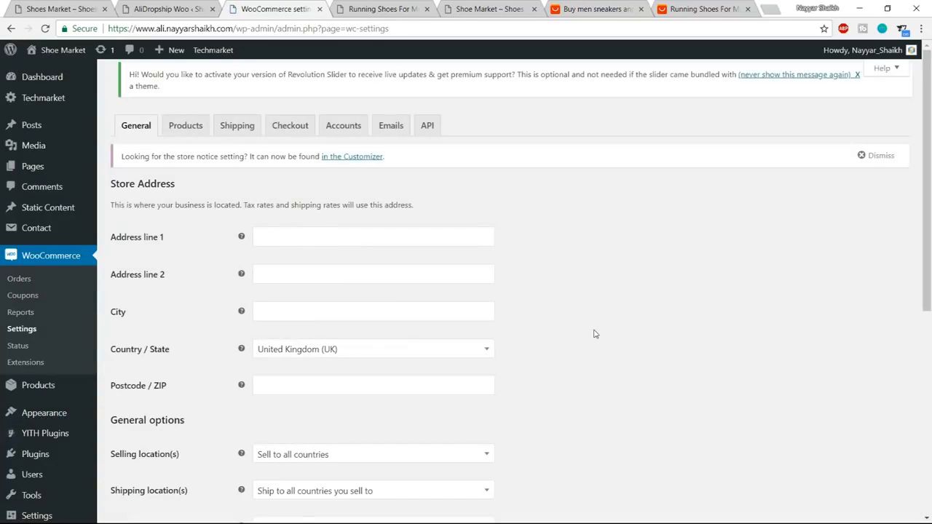
{"action": "left_click", "coordinate": [142, 126]}
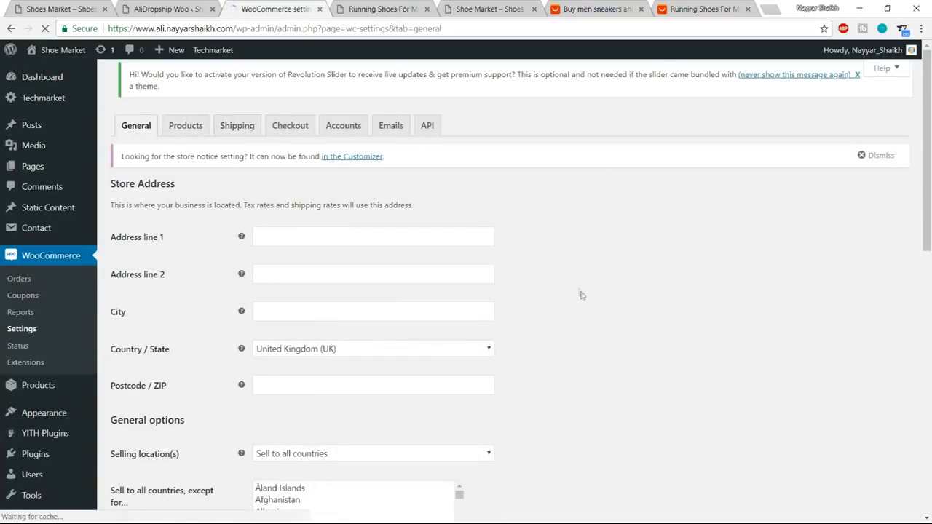
{"action": "scroll", "coordinate": [583, 291], "scroll_direction": "down", "scroll_amount": 2}
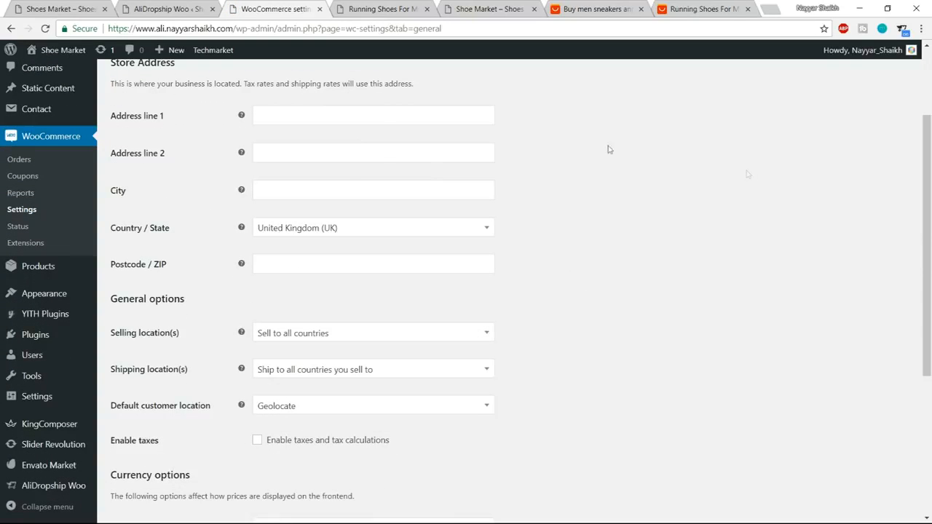
{"action": "left_click", "coordinate": [336, 115]}
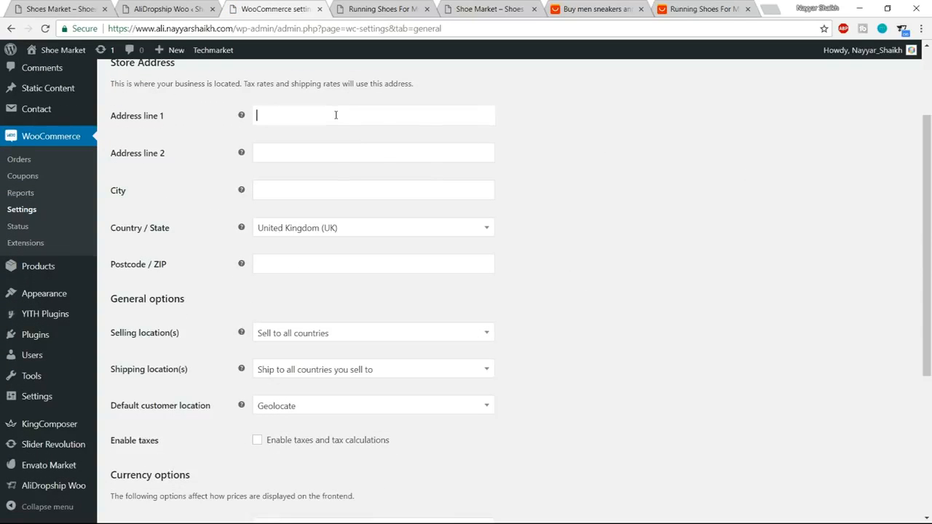
{"action": "left_click", "coordinate": [323, 132]}
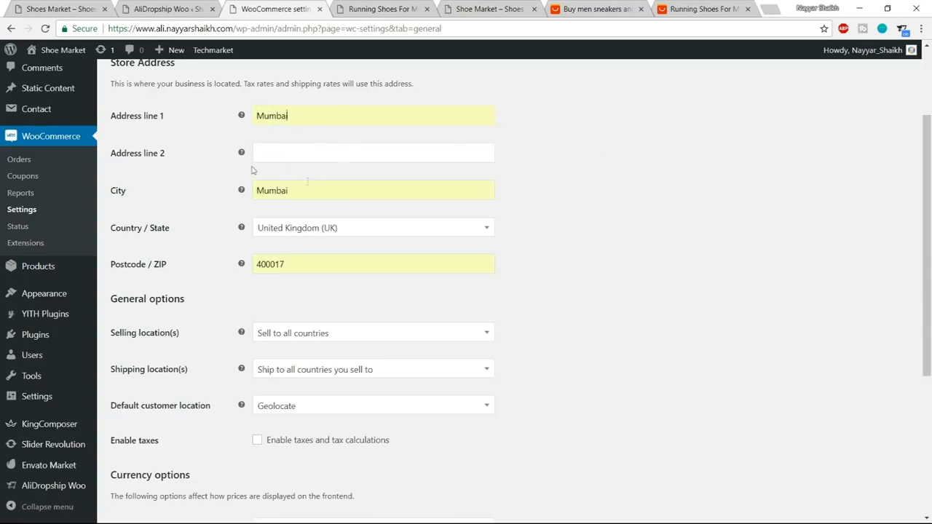
{"action": "scroll", "coordinate": [633, 257], "scroll_direction": "down", "scroll_amount": 2}
{"action": "scroll", "coordinate": [623, 255], "scroll_direction": "up", "scroll_amount": 1}
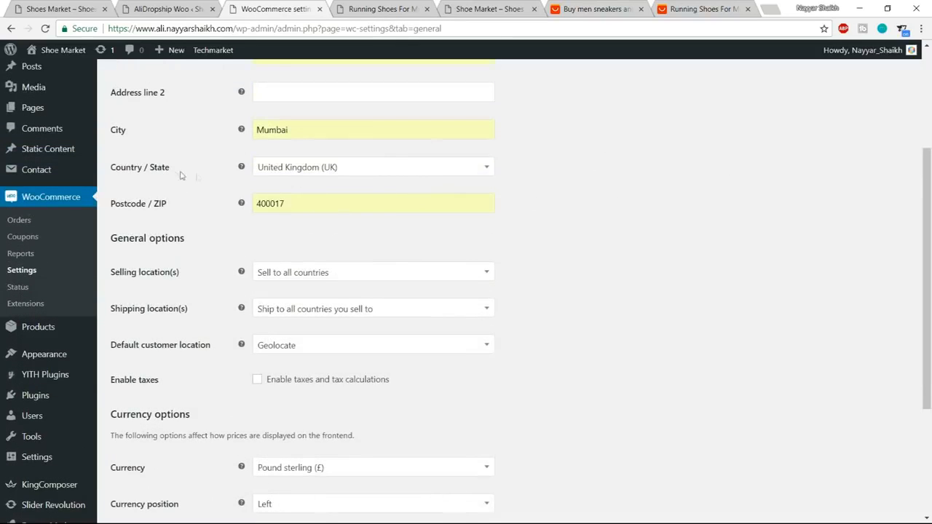
Set the store's Country / State to India — Maharashtra
{"action": "left_click", "coordinate": [302, 173]}
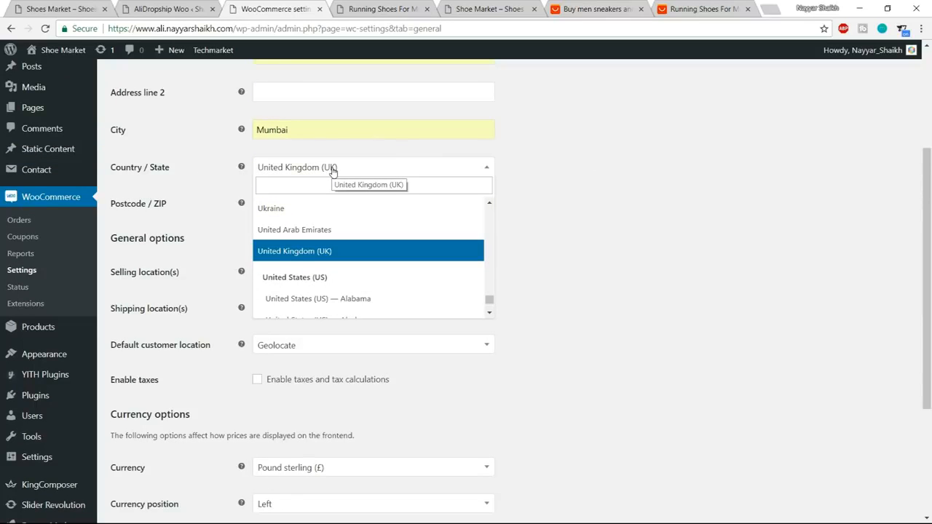
{"action": "type", "text": "maha"}
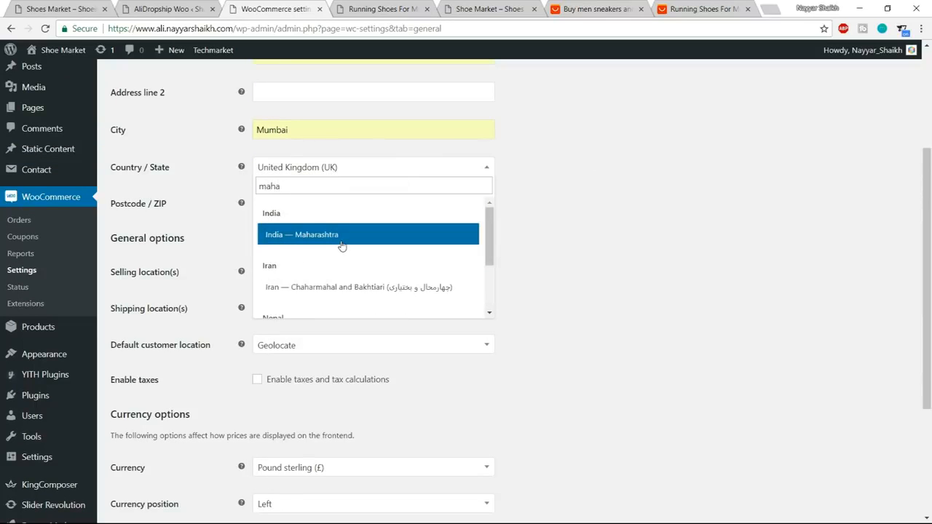
{"action": "left_click", "coordinate": [341, 245]}
{"action": "scroll", "coordinate": [729, 243], "scroll_direction": "down", "scroll_amount": 3}
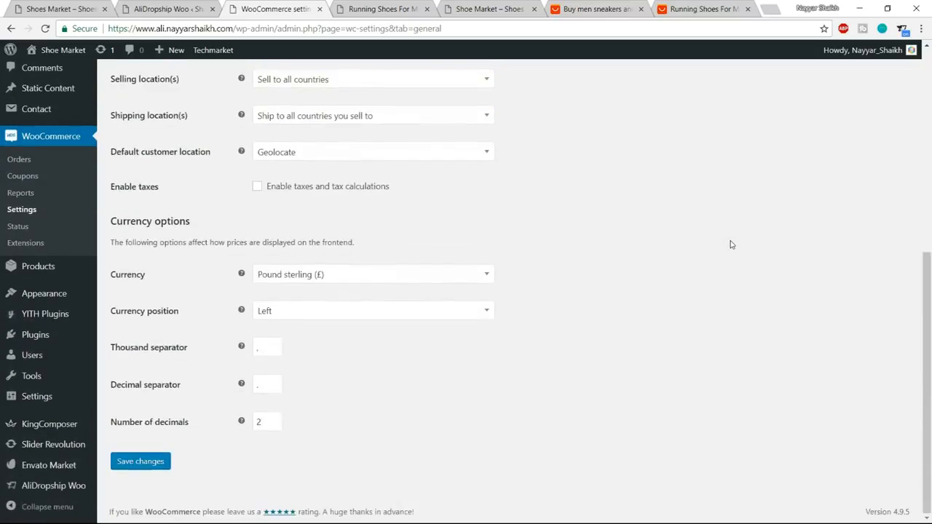
{"action": "scroll", "coordinate": [731, 245], "scroll_direction": "up", "scroll_amount": 1}
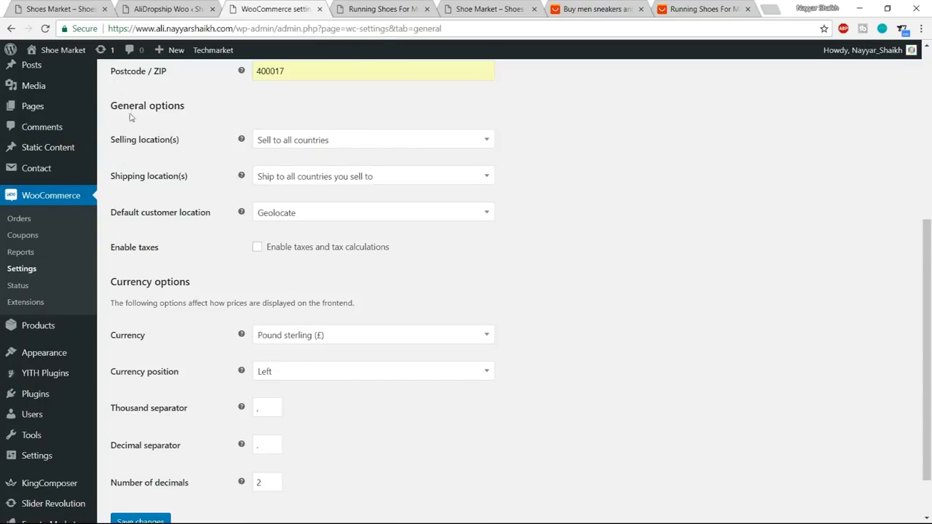
Set Selling location(s) to 'Sell to specific countries' and add India
{"action": "left_click", "coordinate": [293, 144]}
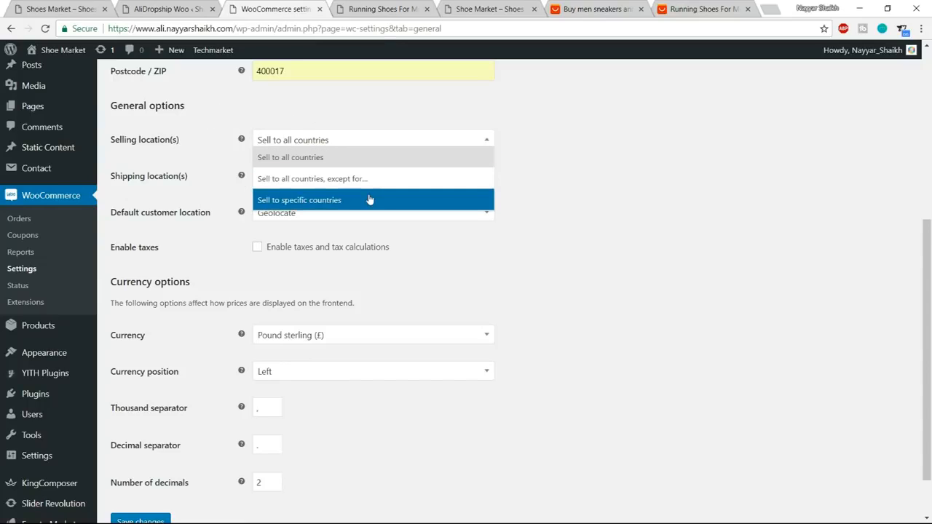
{"action": "left_click", "coordinate": [298, 207]}
{"action": "left_click", "coordinate": [345, 176]}
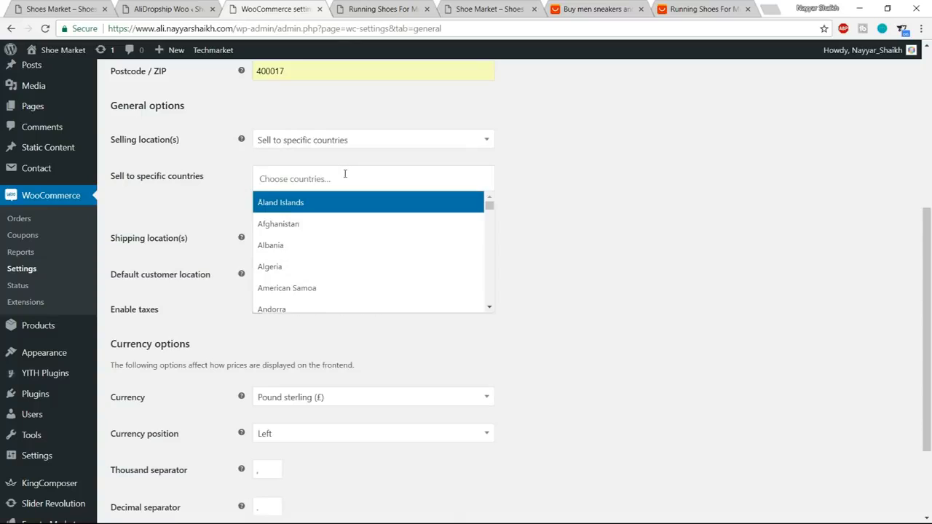
{"action": "type", "text": "india"}
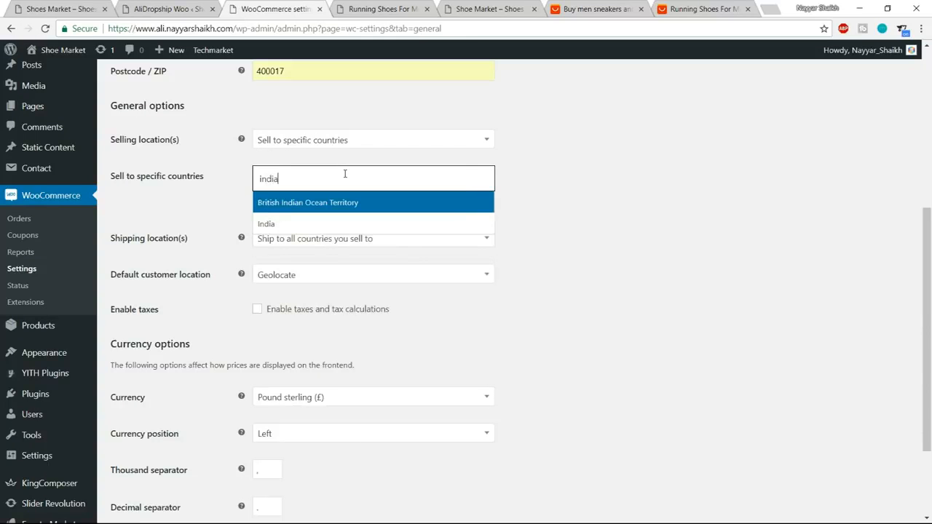
{"action": "left_click", "coordinate": [314, 230]}
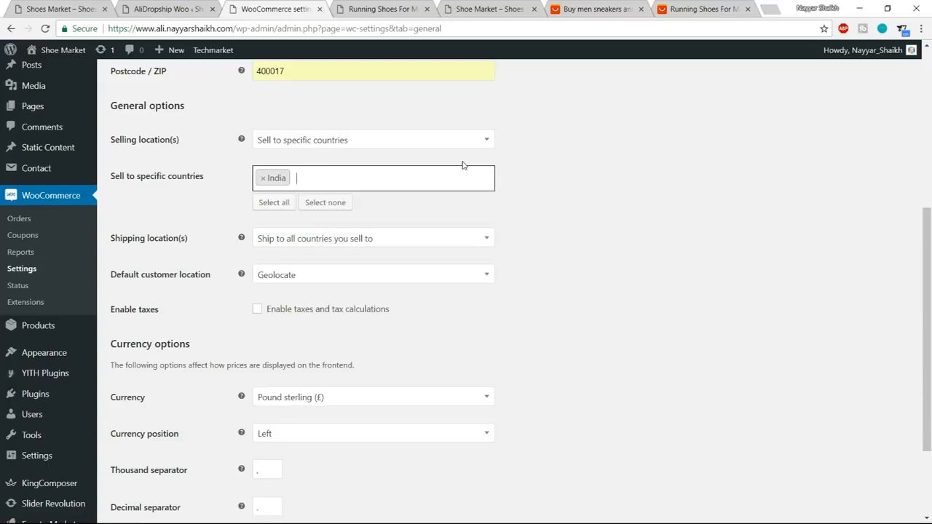
Add United States (US) as the second selling country
{"action": "type", "text": "asia"}
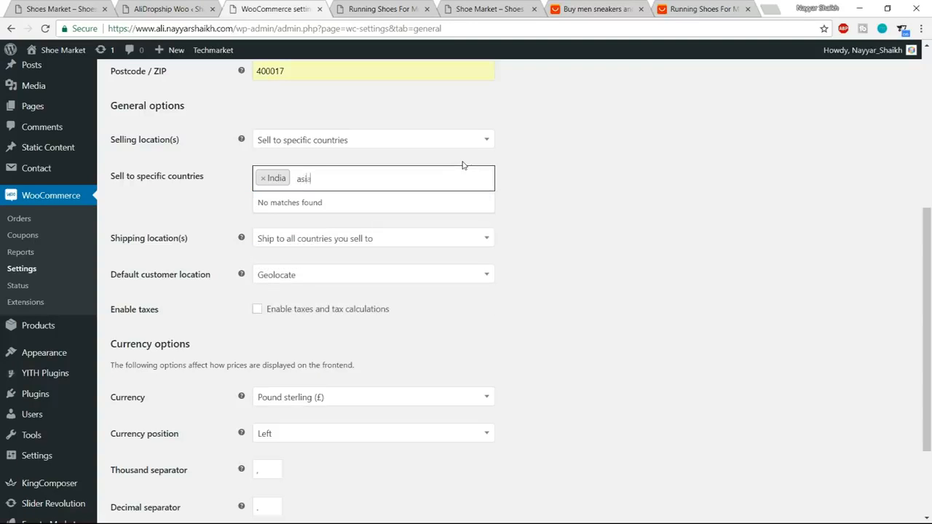
{"action": "key", "text": "ctrl+a"}
{"action": "key", "text": "BackSpace"}
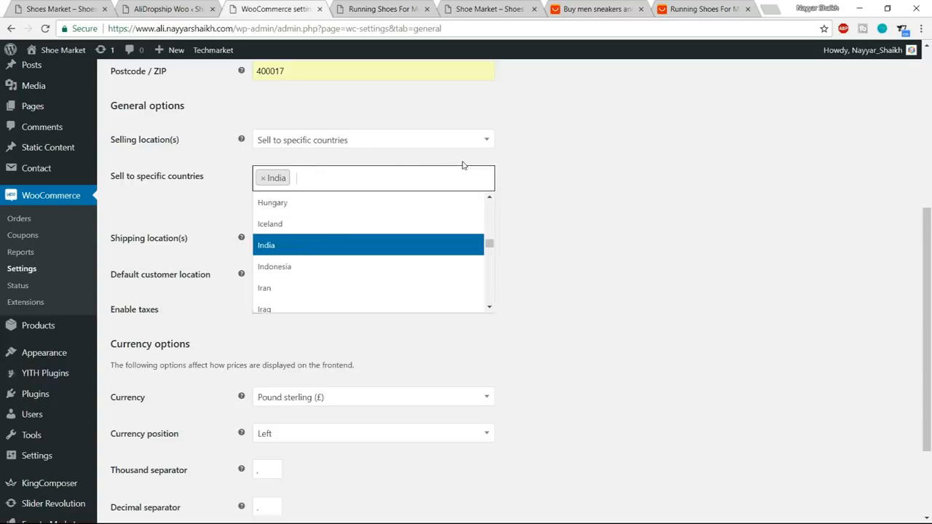
{"action": "type", "text": "u"}
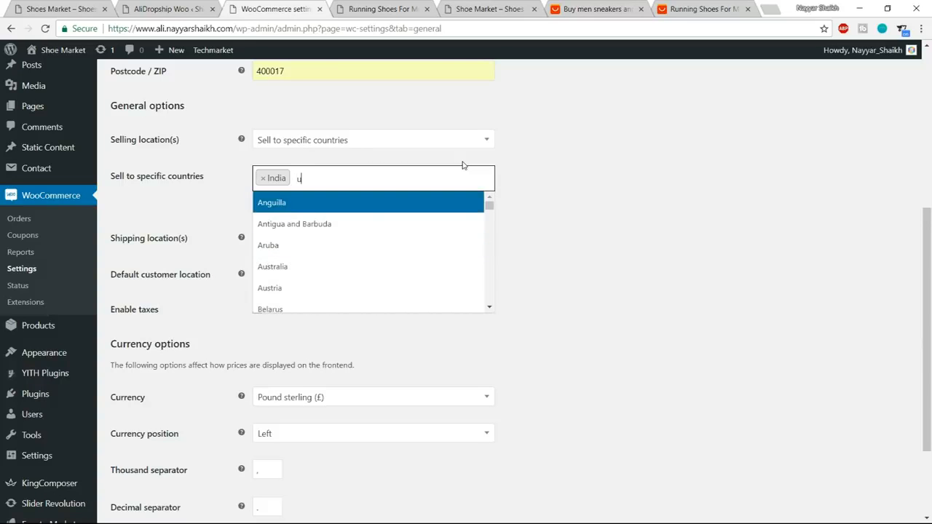
{"action": "type", "text": "nites"}
{"action": "key", "text": "BackSpace"}
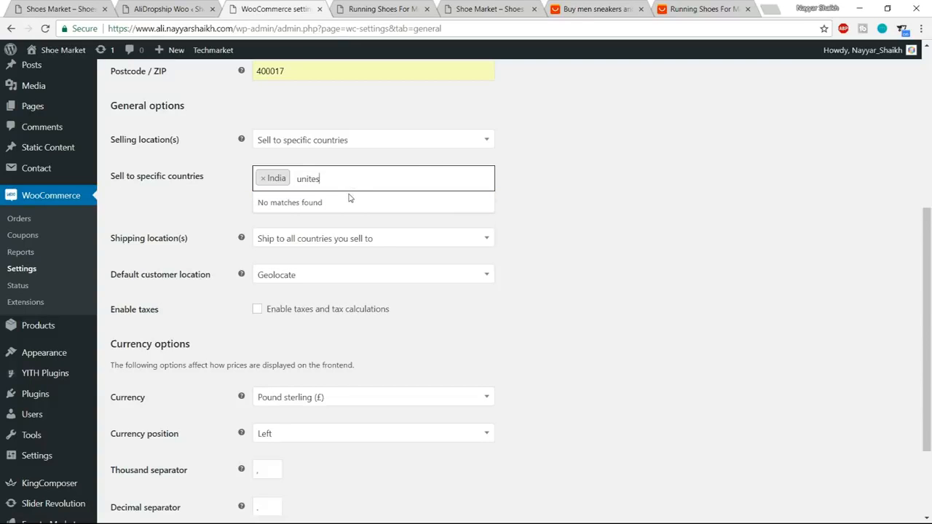
{"action": "left_click", "coordinate": [276, 248]}
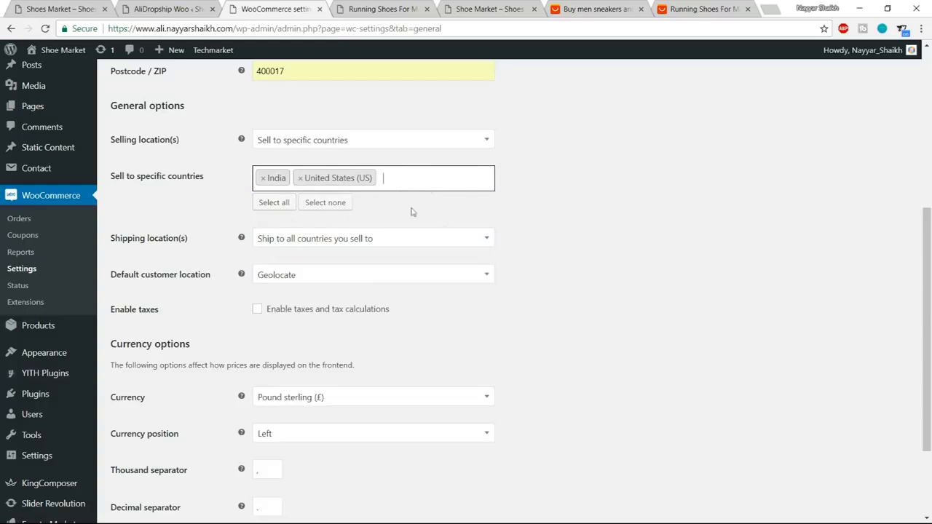
{"action": "scroll", "coordinate": [619, 234], "scroll_direction": "down", "scroll_amount": 1}
{"action": "left_click", "coordinate": [164, 188]}
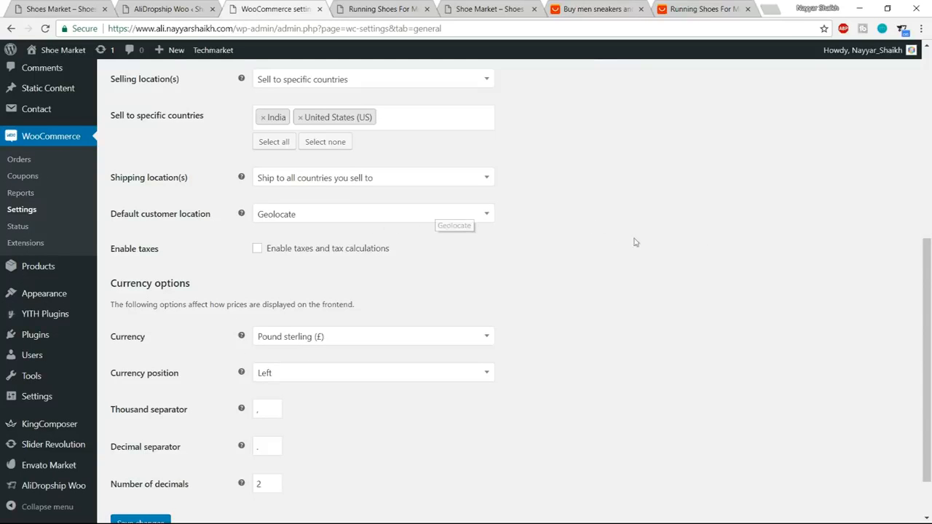
Change the store currency to United States dollar ($) and save the general settings
{"action": "scroll", "coordinate": [709, 250], "scroll_direction": "down", "scroll_amount": 1}
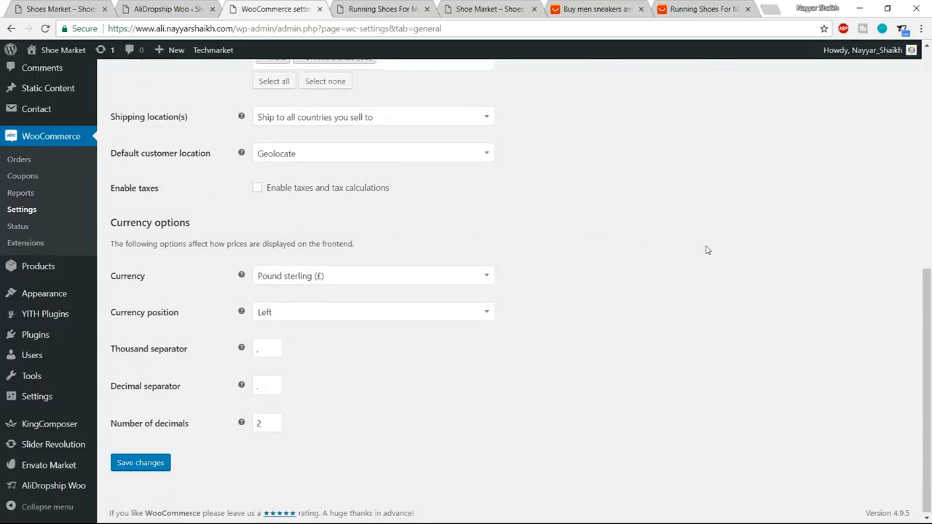
{"action": "left_click", "coordinate": [289, 277]}
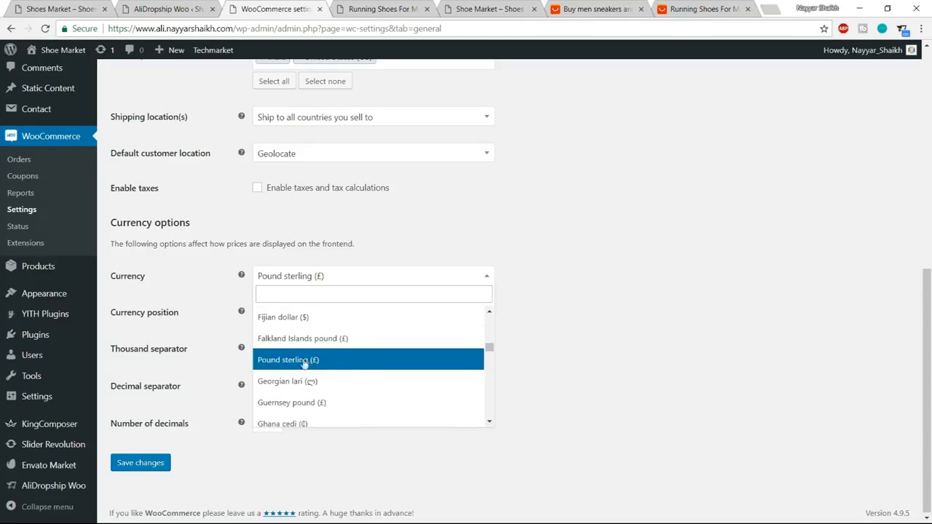
{"action": "type", "text": "unit"}
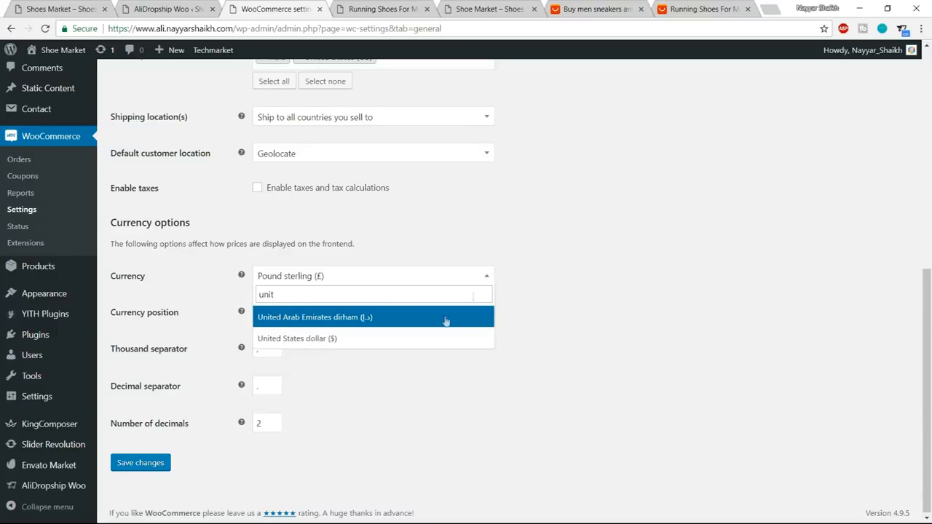
{"action": "left_click", "coordinate": [392, 339]}
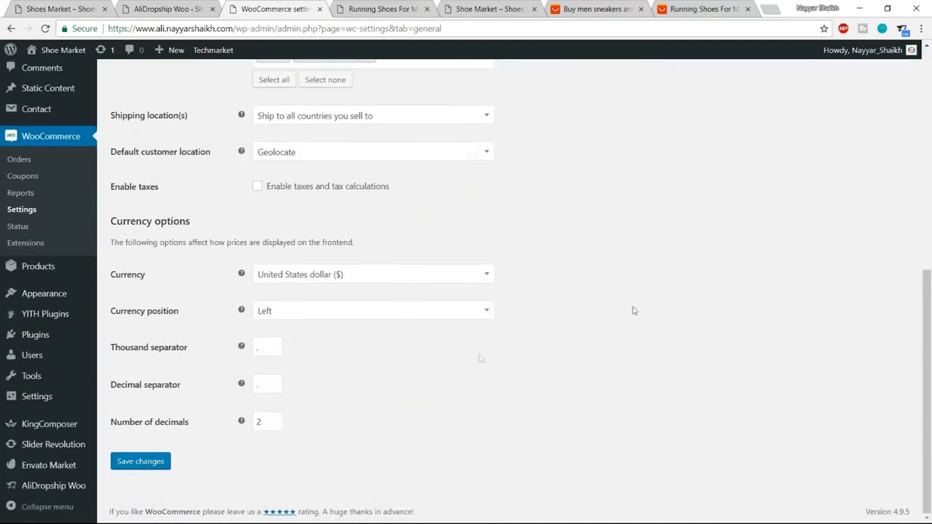
{"action": "left_click", "coordinate": [137, 467]}
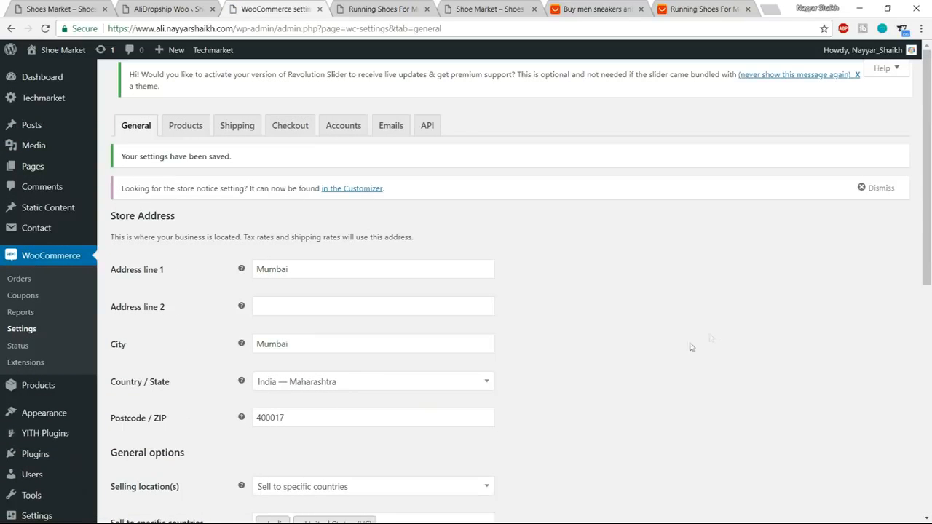
Go through Products to the Shipping settings and start a new shipping zone
{"action": "left_click", "coordinate": [196, 136]}
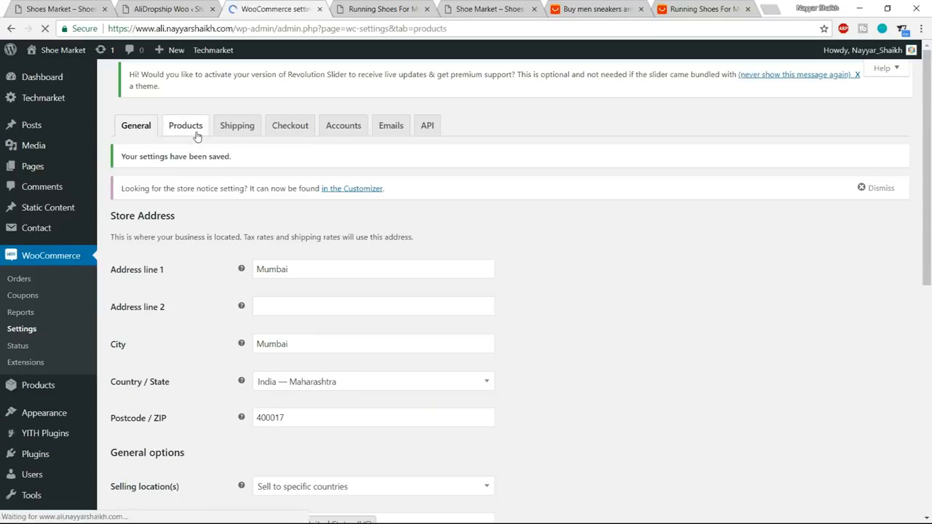
{"action": "scroll", "coordinate": [709, 327], "scroll_direction": "down", "scroll_amount": 3}
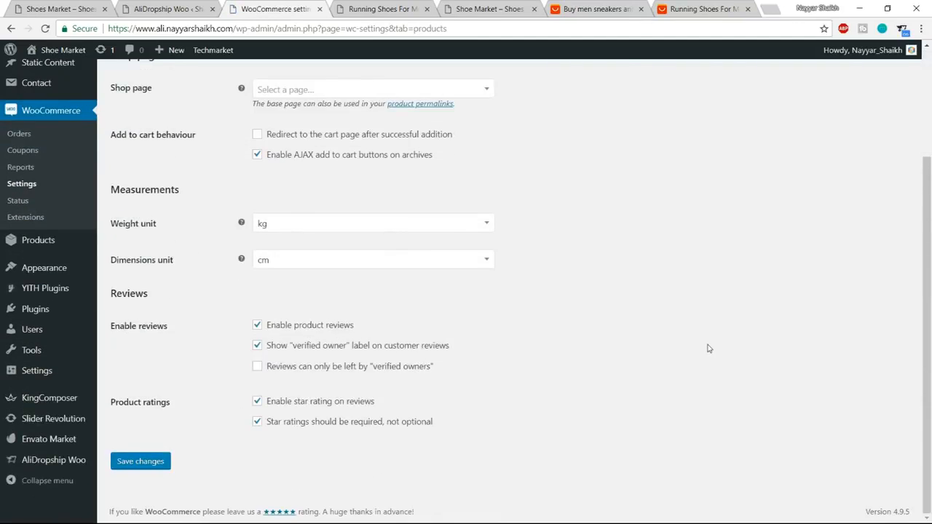
{"action": "scroll", "coordinate": [708, 349], "scroll_direction": "up", "scroll_amount": 3}
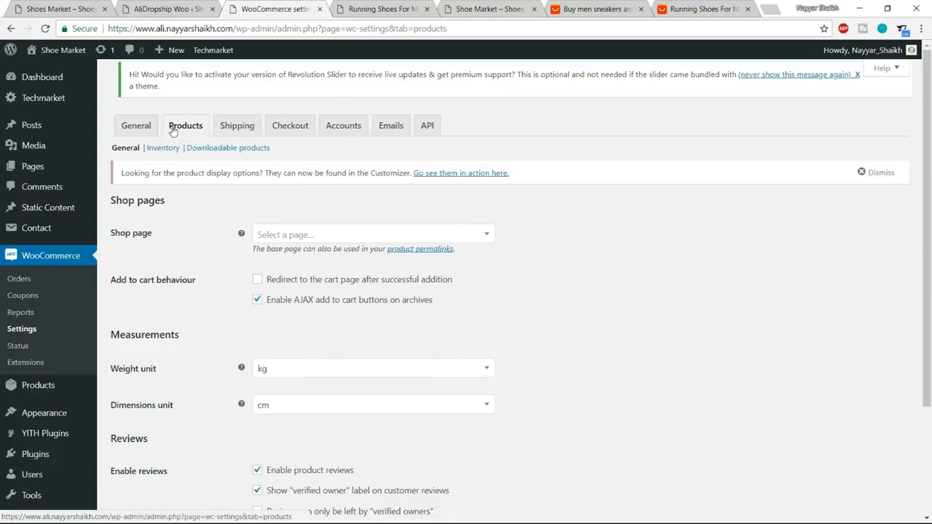
{"action": "scroll", "coordinate": [306, 345], "scroll_direction": "down", "scroll_amount": 1}
{"action": "scroll", "coordinate": [305, 345], "scroll_direction": "up", "scroll_amount": 1}
{"action": "left_click", "coordinate": [247, 129]}
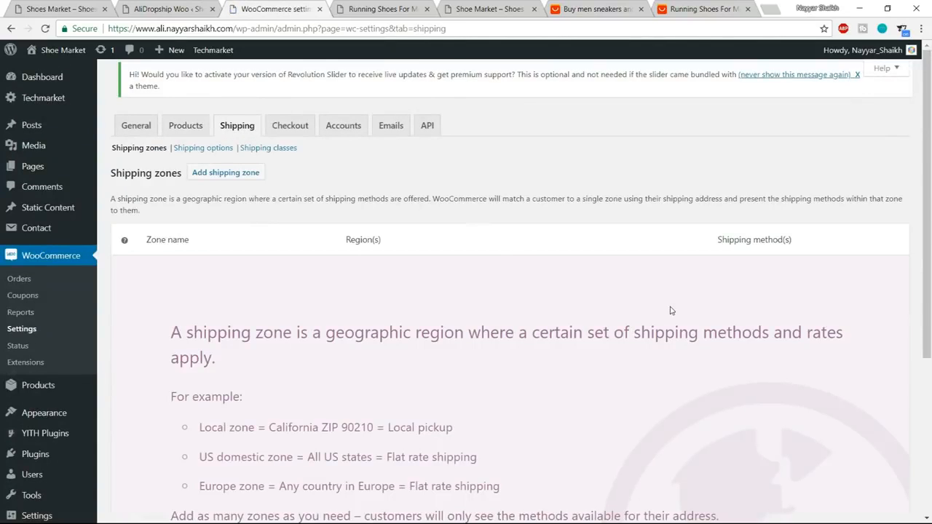
{"action": "left_click", "coordinate": [236, 177]}
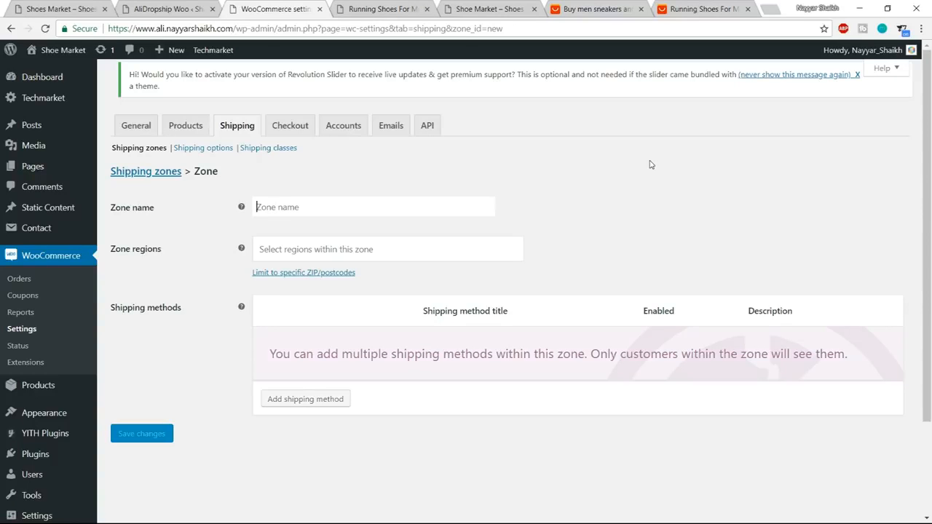
Create a shipping zone named India covering the India region and save it
{"action": "type", "text": "India"}
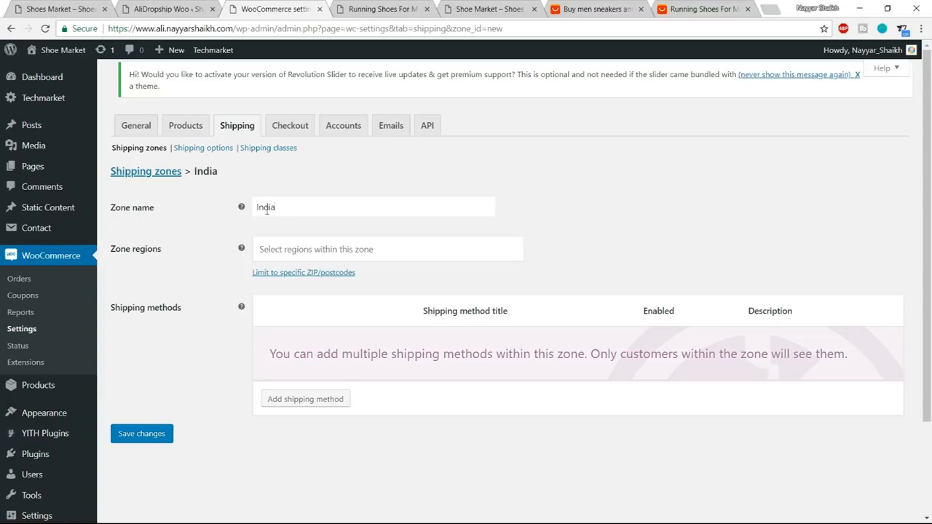
{"action": "left_click_drag", "start_coordinate": [317, 208], "coordinate": [235, 211]}
{"action": "left_click", "coordinate": [292, 247]}
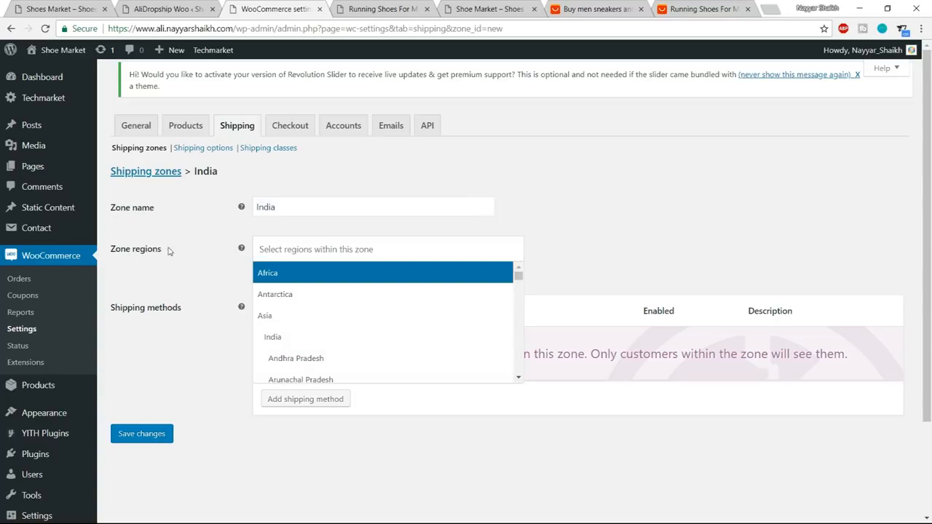
{"action": "left_click", "coordinate": [310, 341]}
{"action": "left_click", "coordinate": [143, 436]}
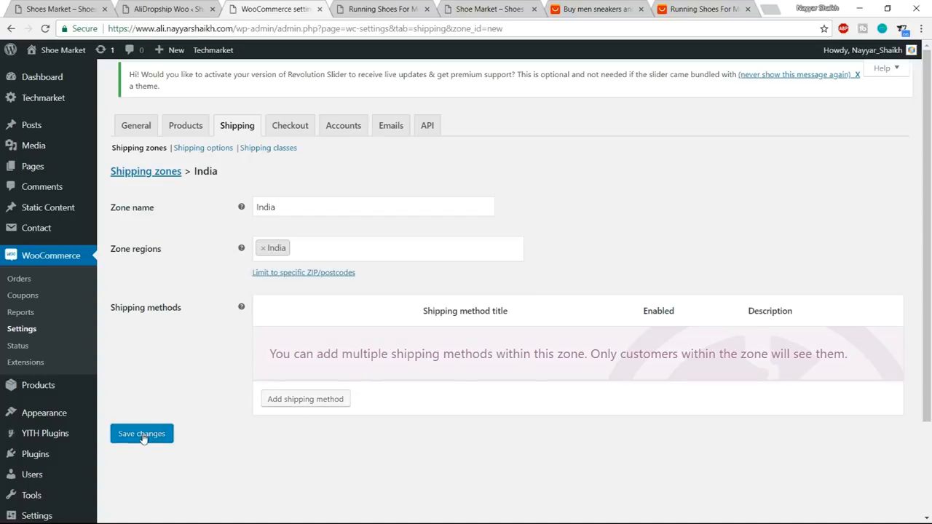
Add a Flat rate method with tax status None and cost 2, and save it
{"action": "left_click", "coordinate": [324, 401]}
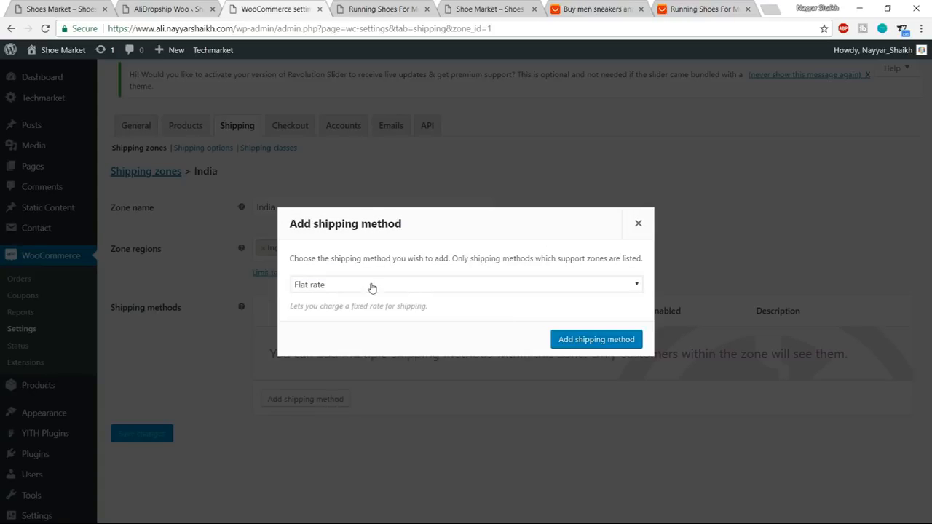
{"action": "left_click", "coordinate": [585, 340]}
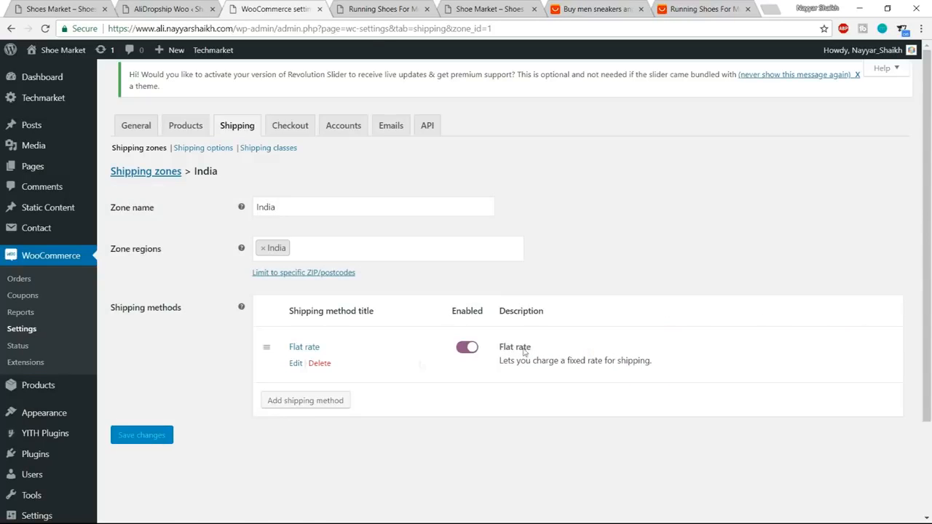
{"action": "left_click", "coordinate": [294, 363]}
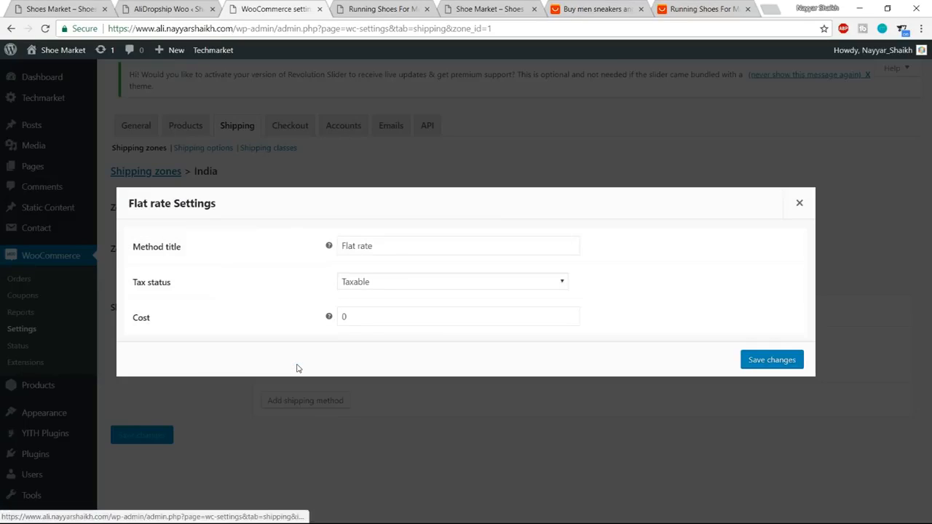
{"action": "left_click", "coordinate": [392, 283]}
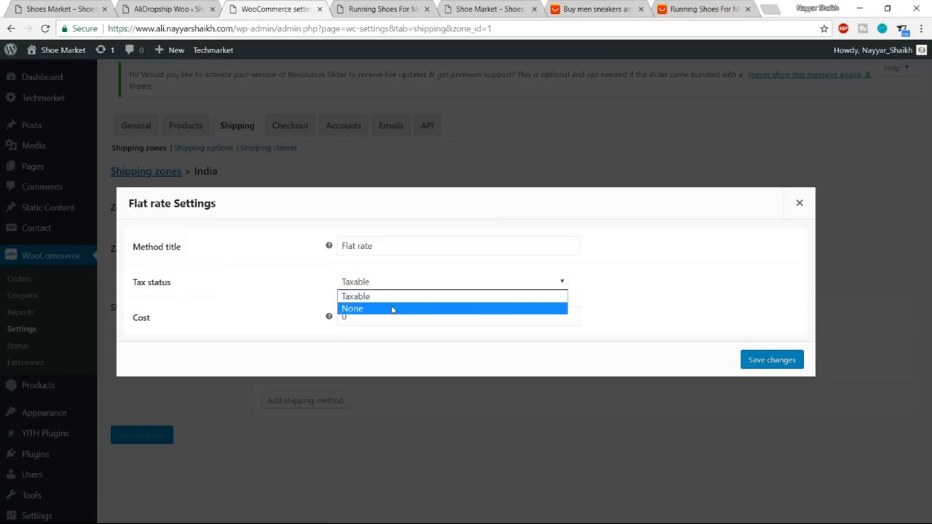
{"action": "left_click", "coordinate": [392, 309]}
{"action": "double_click", "coordinate": [344, 317]}
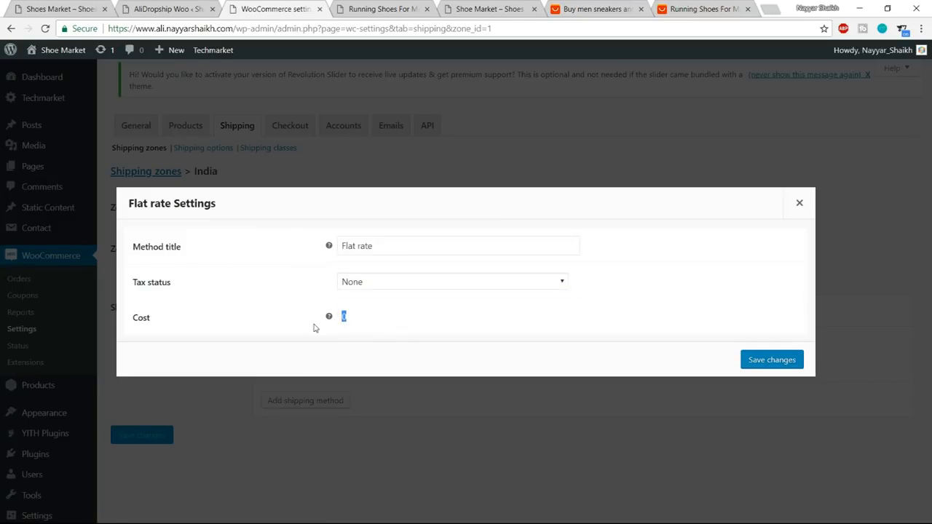
{"action": "mouse_move", "coordinate": [327, 320]}
{"action": "type", "text": "2"}
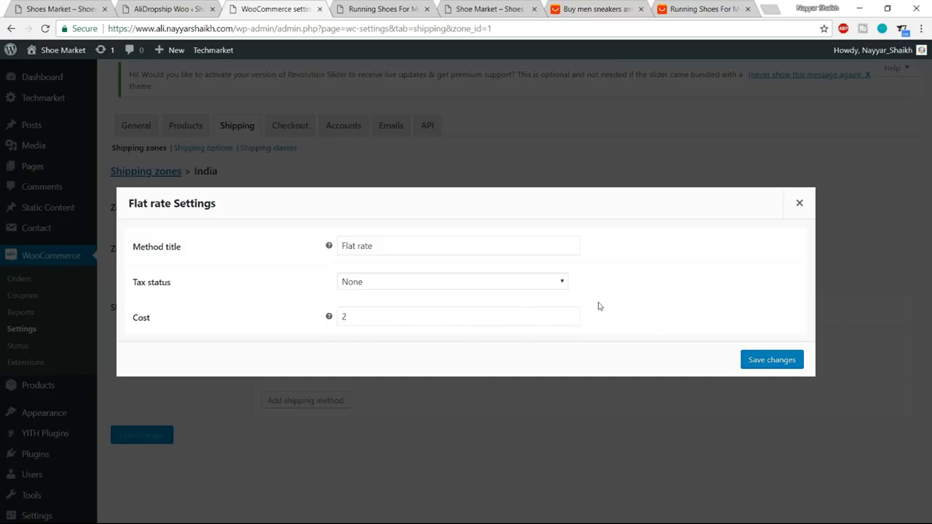
{"action": "left_click", "coordinate": [771, 361]}
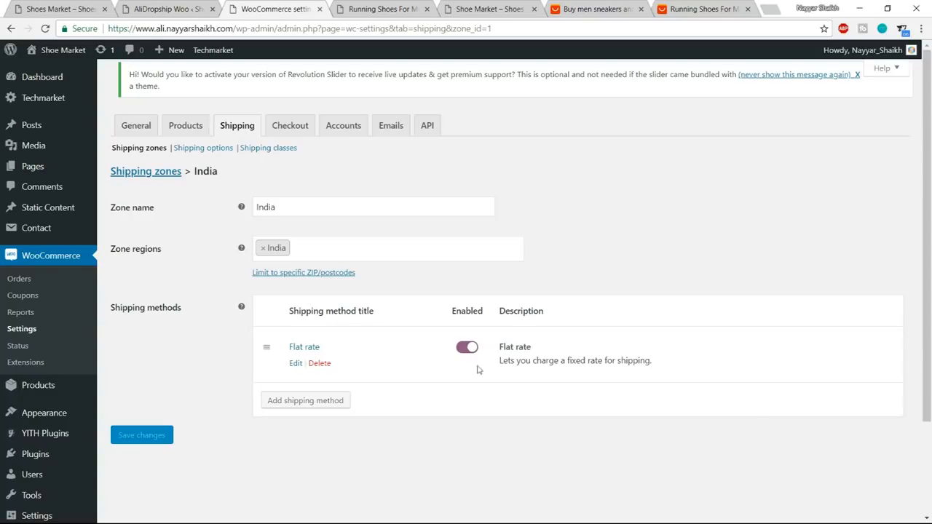
Change the India zone's flat rate cost to 2.00 * [qty] and save it
{"action": "left_click", "coordinate": [296, 364]}
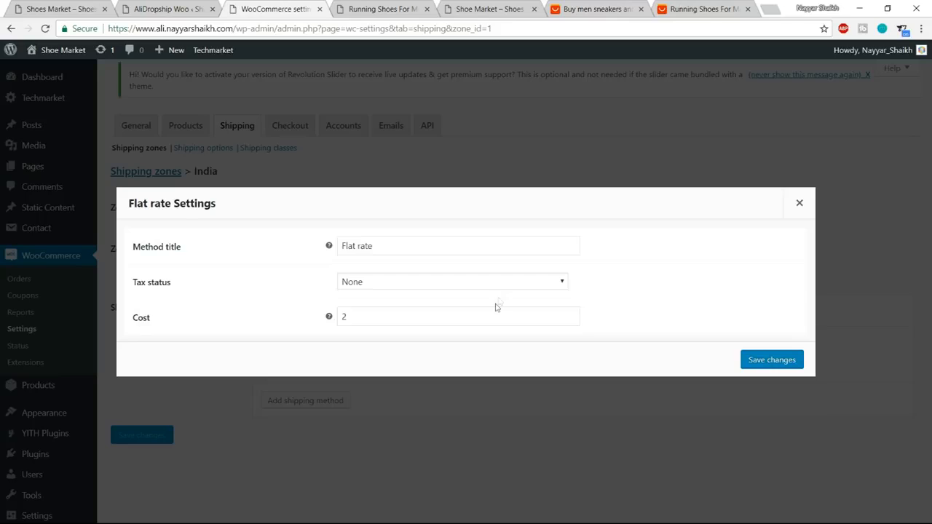
{"action": "left_click", "coordinate": [467, 321]}
{"action": "type", "text": "2.00"}
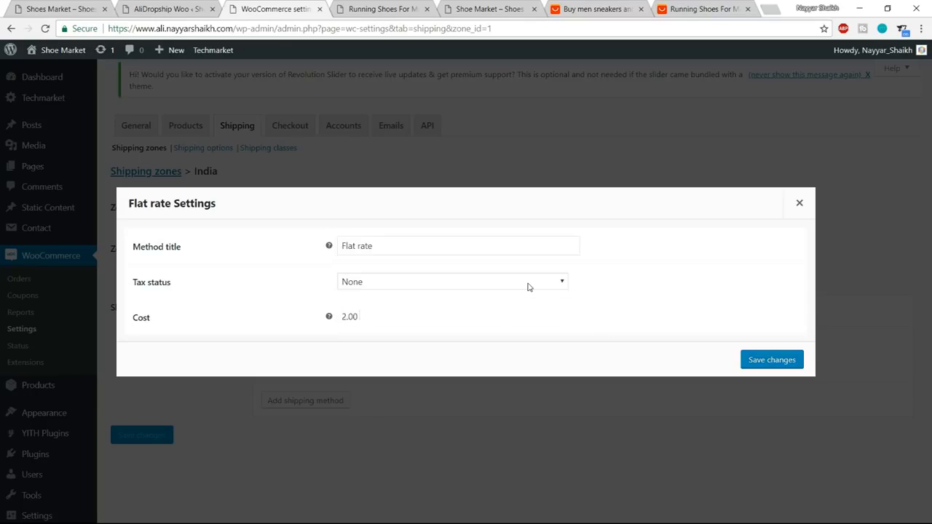
{"action": "type", "text": "* [qty]"}
{"action": "left_click", "coordinate": [772, 361]}
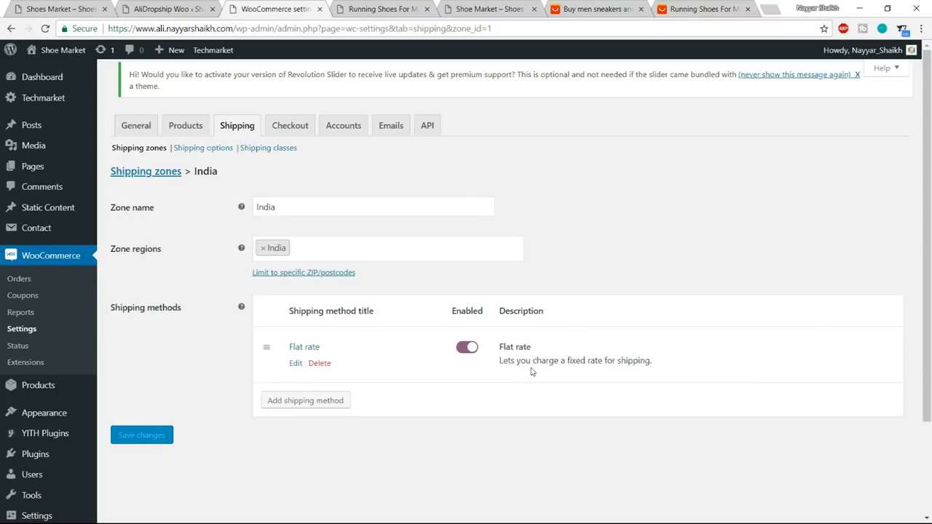
Create and save a shipping zone named USA covering United States (US)
{"action": "left_click", "coordinate": [148, 173]}
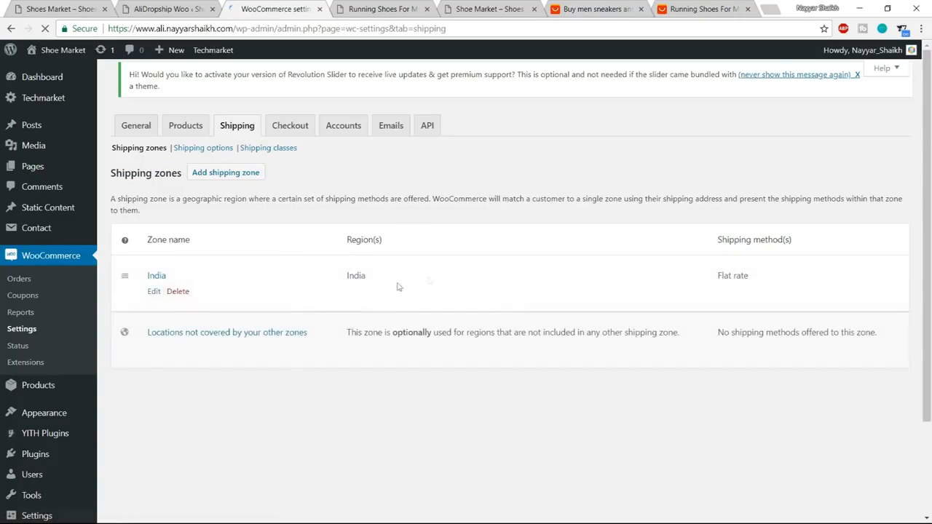
{"action": "left_click", "coordinate": [226, 178]}
{"action": "left_click", "coordinate": [337, 215]}
{"action": "type", "text": "U"}
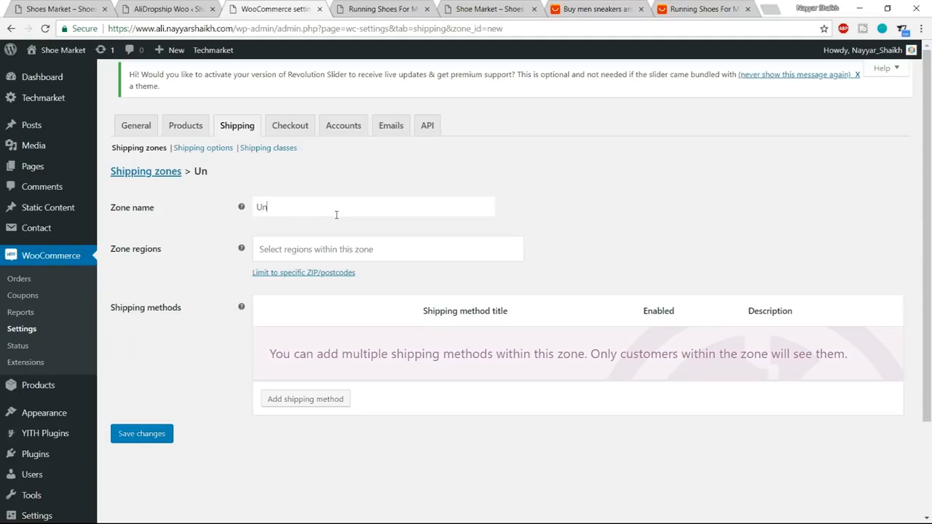
{"action": "type", "text": "SA"}
{"action": "left_click", "coordinate": [346, 240]}
{"action": "type", "text": "uni"}
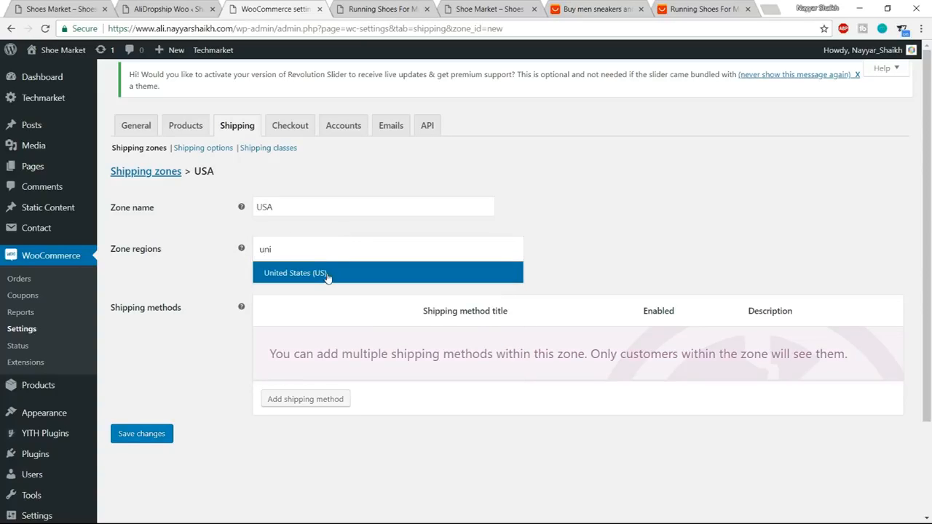
{"action": "left_click", "coordinate": [328, 274]}
{"action": "left_click", "coordinate": [155, 434]}
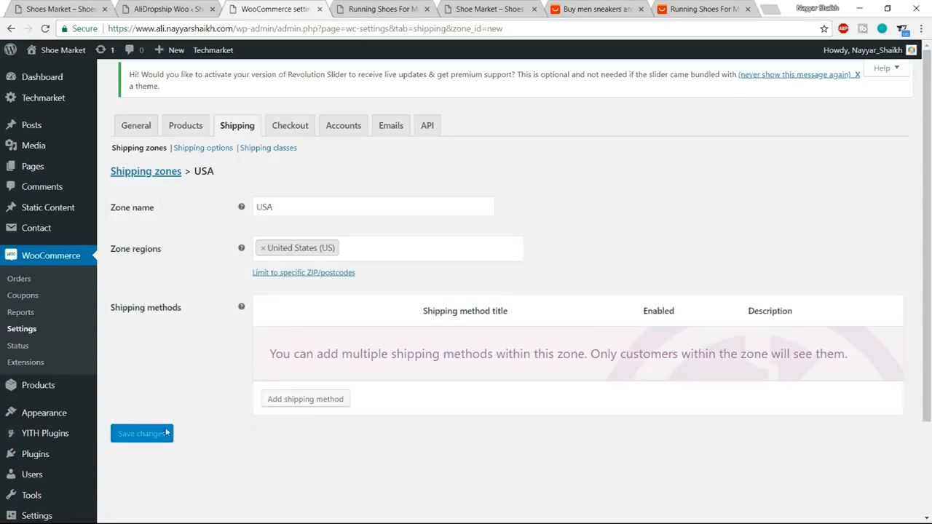
Add a Flat rate to the USA zone with Tax status None and cost 5.00 * [qty]
{"action": "left_click", "coordinate": [314, 400]}
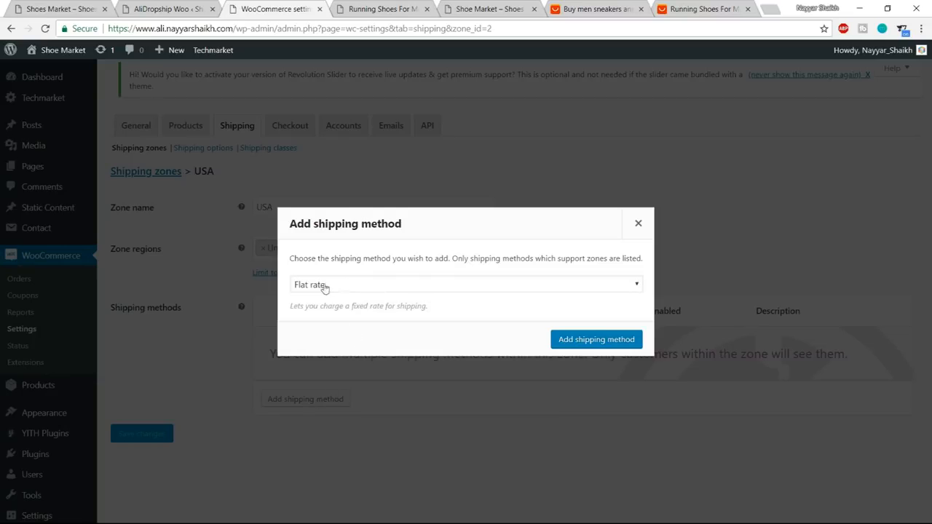
{"action": "left_click", "coordinate": [594, 341]}
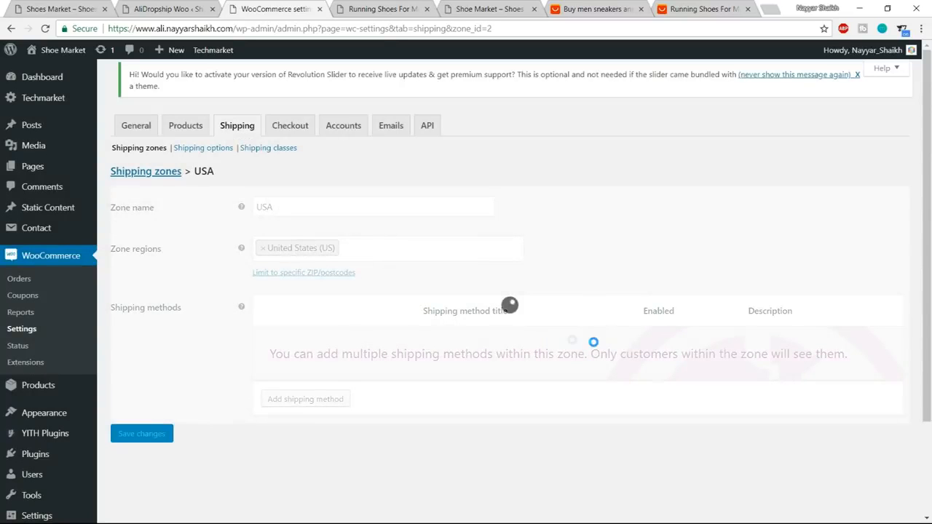
{"action": "left_click", "coordinate": [293, 368]}
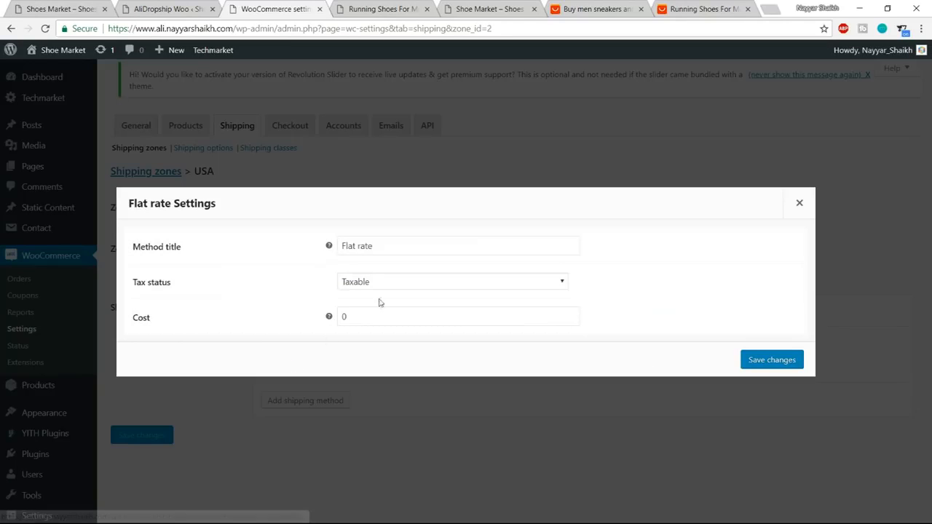
{"action": "left_click", "coordinate": [386, 291]}
{"action": "left_click", "coordinate": [385, 310]}
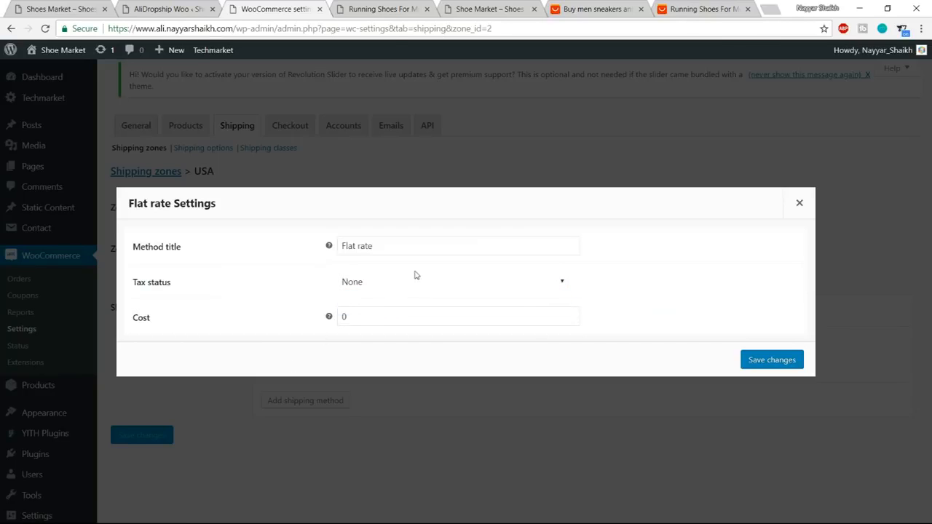
{"action": "left_click_drag", "start_coordinate": [374, 314], "coordinate": [330, 323]}
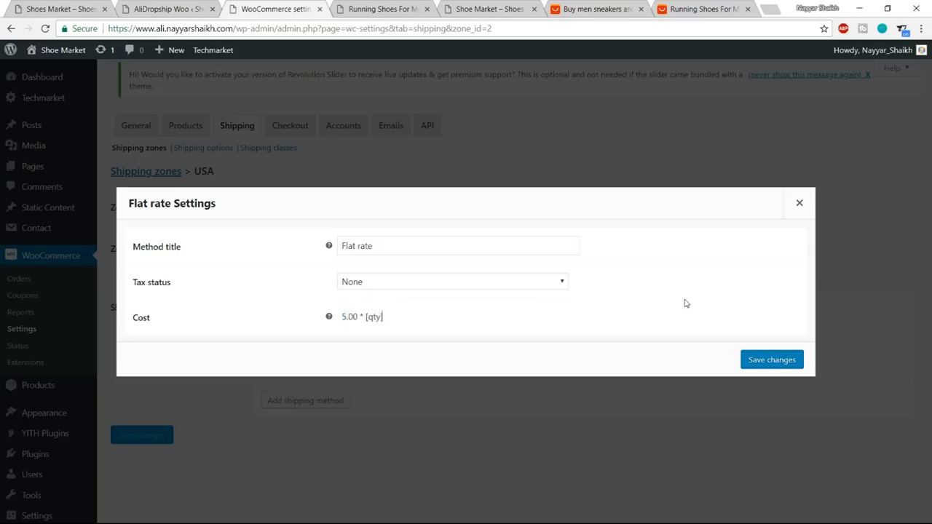
{"action": "type", "text": "5.00 * [qty]"}
{"action": "left_click", "coordinate": [795, 364]}
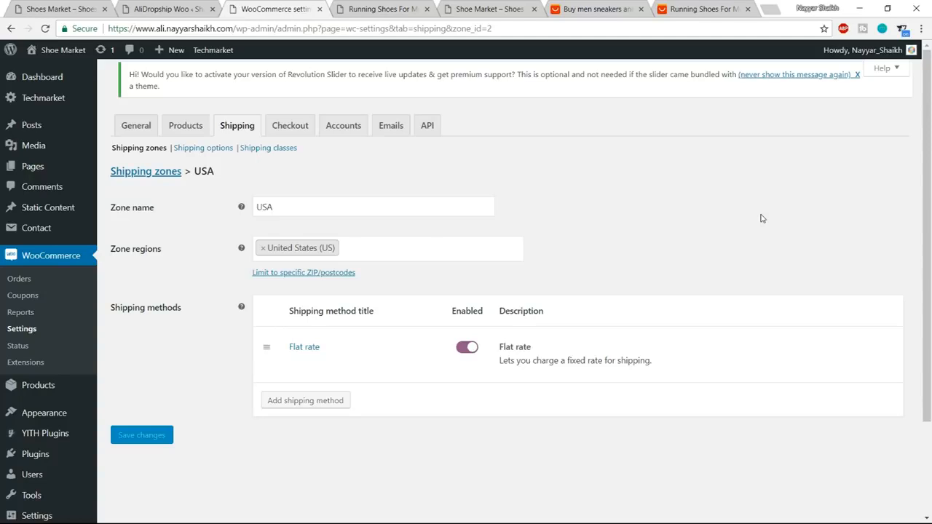
{"action": "left_click", "coordinate": [290, 126]}
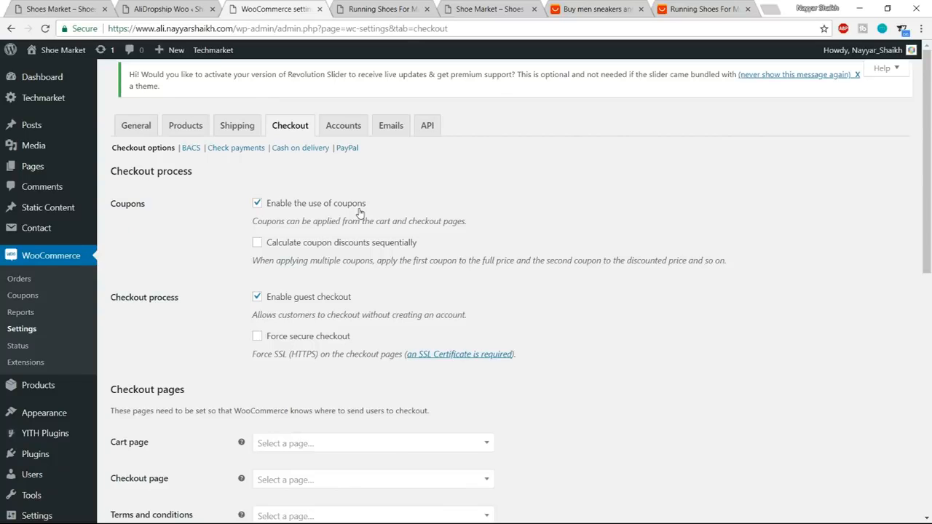
Turn on the Force secure checkout option
{"action": "scroll", "coordinate": [235, 225], "scroll_direction": "down", "scroll_amount": 2}
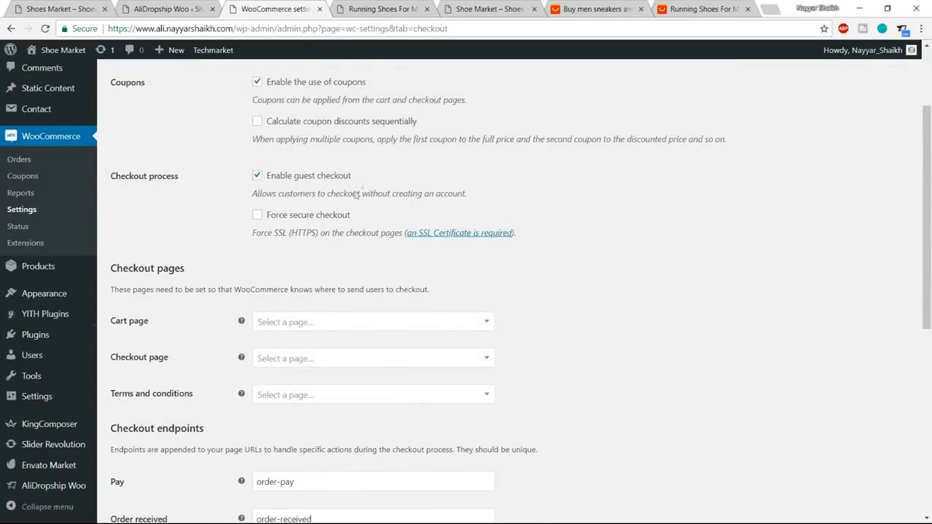
{"action": "left_click", "coordinate": [258, 216]}
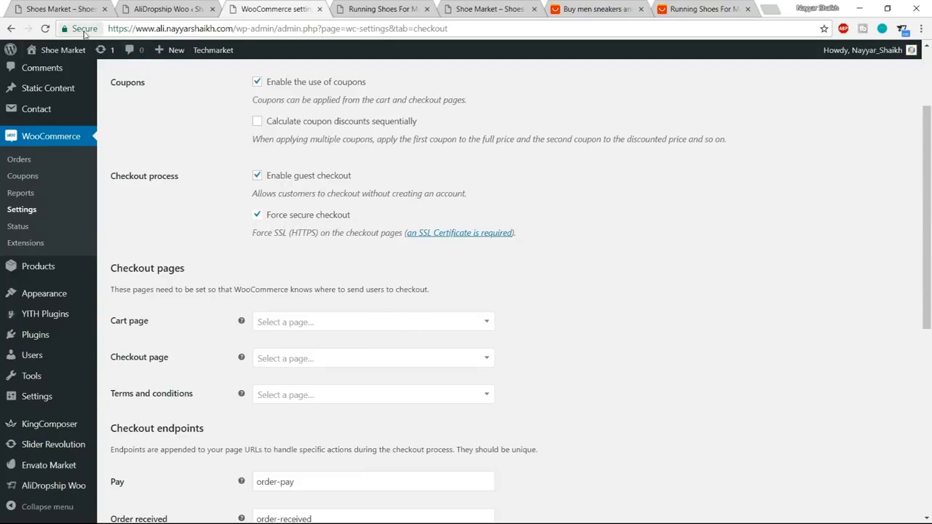
{"action": "left_click", "coordinate": [261, 217]}
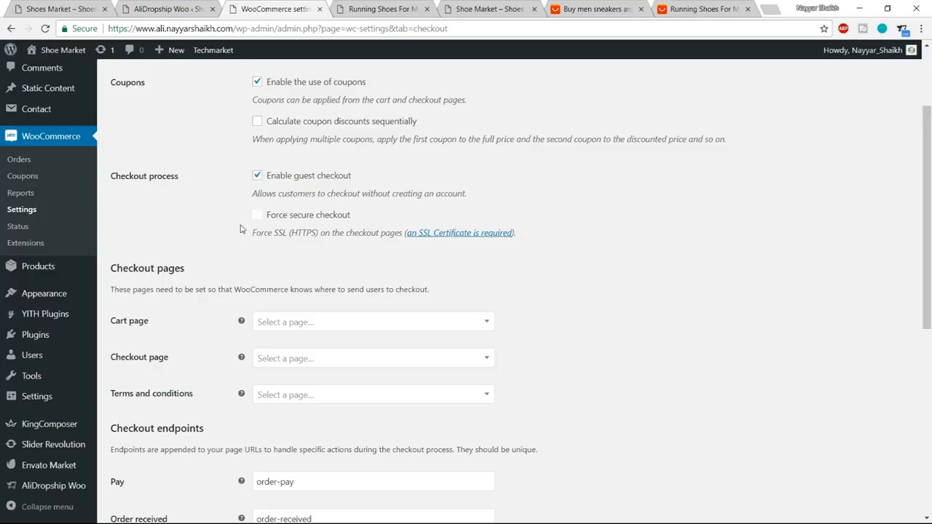
{"action": "left_click", "coordinate": [259, 216]}
{"action": "scroll", "coordinate": [644, 259], "scroll_direction": "down", "scroll_amount": 2}
Set Cart page to Cart and Checkout page to Checkout, leave terms unset, and save
{"action": "left_click", "coordinate": [306, 202]}
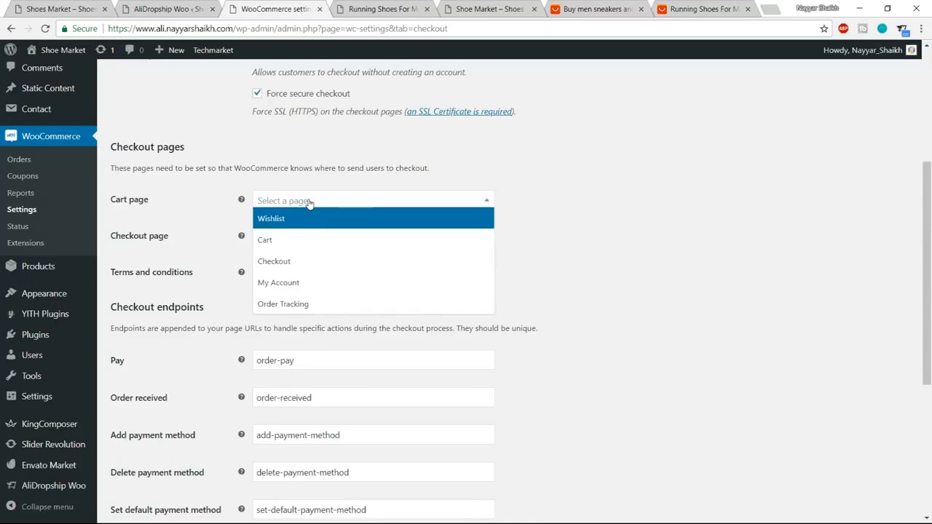
{"action": "left_click", "coordinate": [306, 248]}
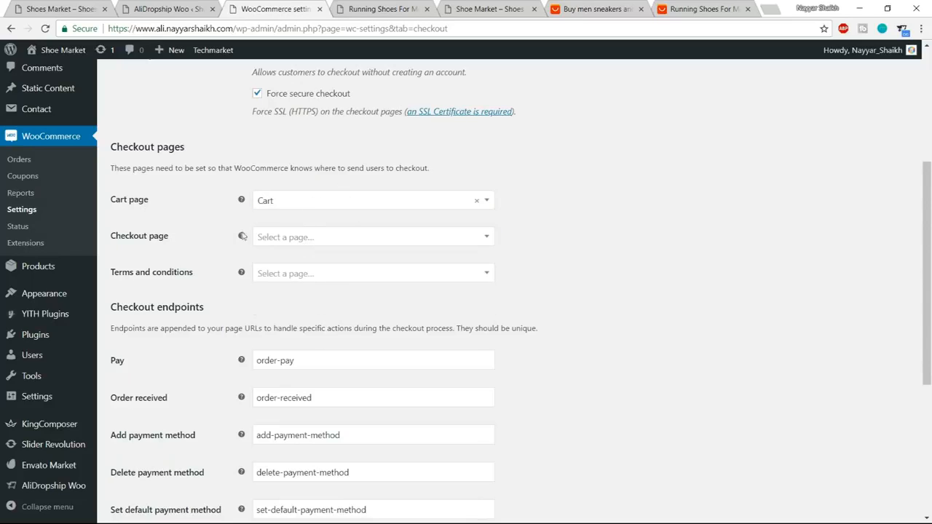
{"action": "left_click", "coordinate": [303, 236]}
{"action": "left_click", "coordinate": [331, 298]}
{"action": "left_click", "coordinate": [323, 284]}
{"action": "left_click", "coordinate": [322, 279]}
{"action": "scroll", "coordinate": [628, 369], "scroll_direction": "up", "scroll_amount": 4}
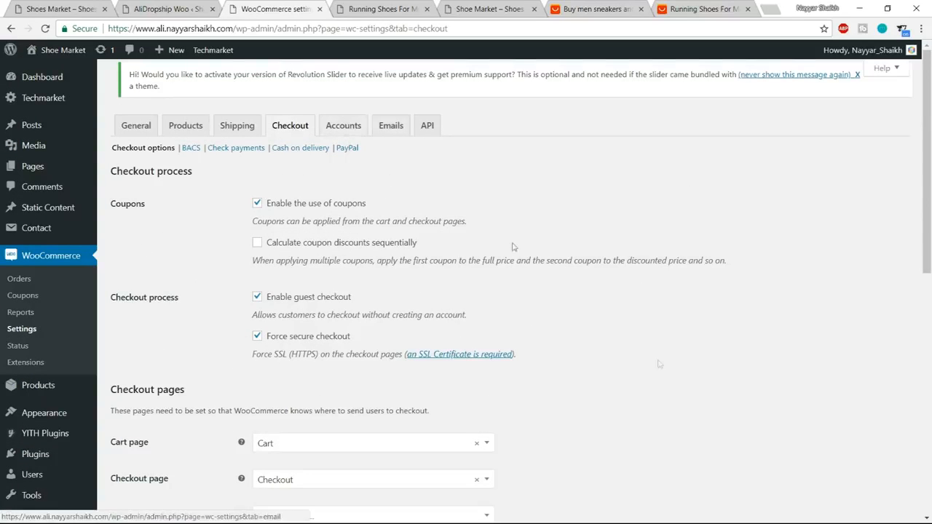
{"action": "scroll", "coordinate": [512, 247], "scroll_direction": "down", "scroll_amount": 6}
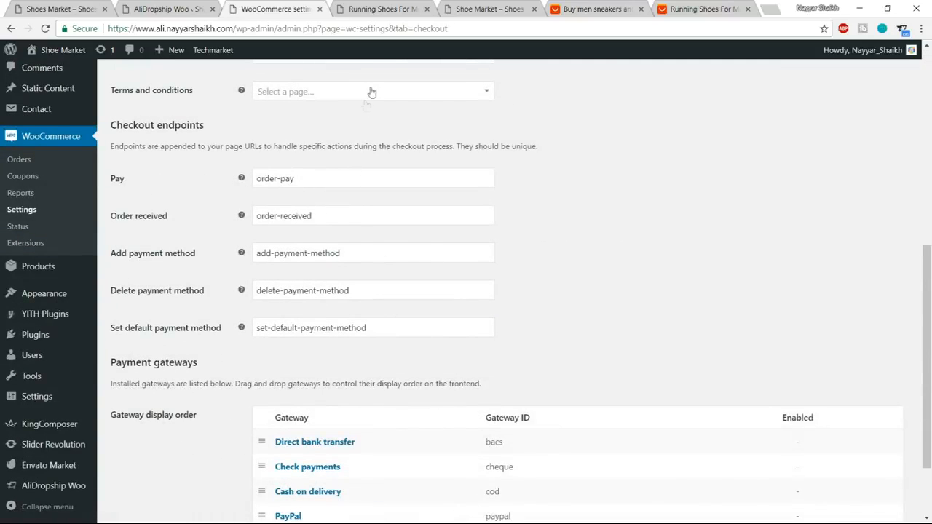
{"action": "left_click", "coordinate": [370, 92]}
{"action": "left_click", "coordinate": [753, 150]}
{"action": "scroll", "coordinate": [734, 266], "scroll_direction": "down", "scroll_amount": 3}
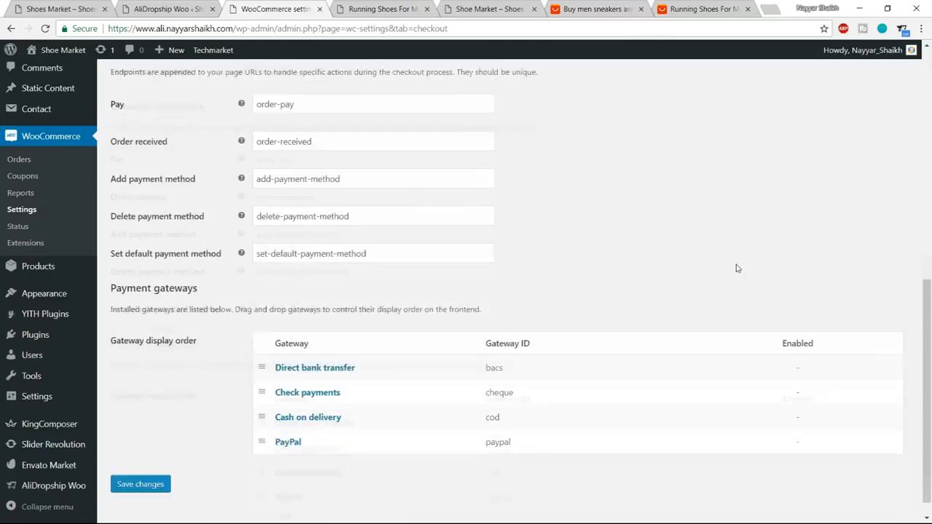
{"action": "left_click", "coordinate": [160, 463]}
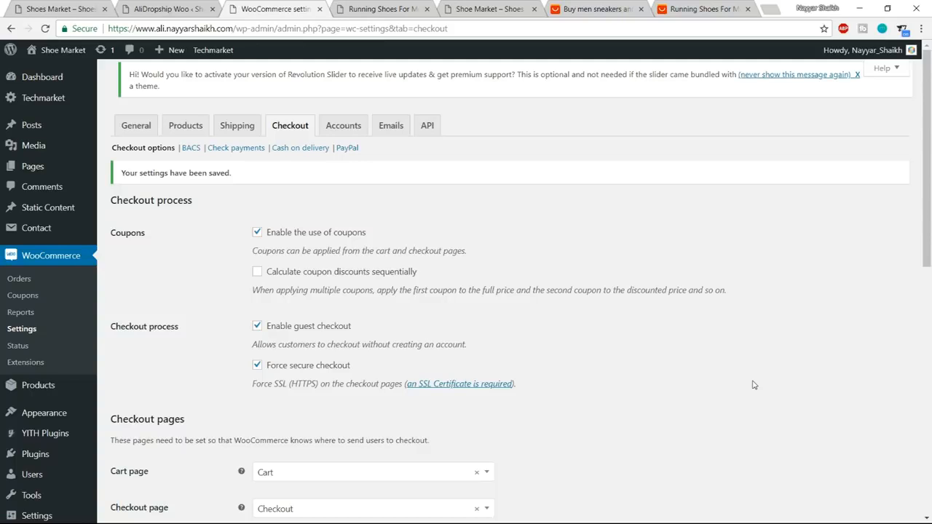
Enable PayPal Standard and select the existing PayPal email and Live API username values
{"action": "left_click", "coordinate": [347, 149]}
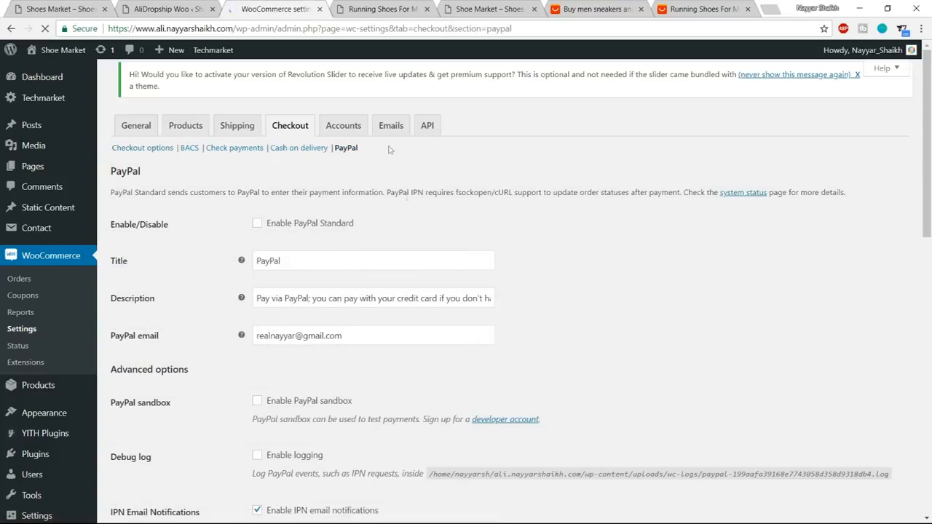
{"action": "left_click", "coordinate": [259, 226]}
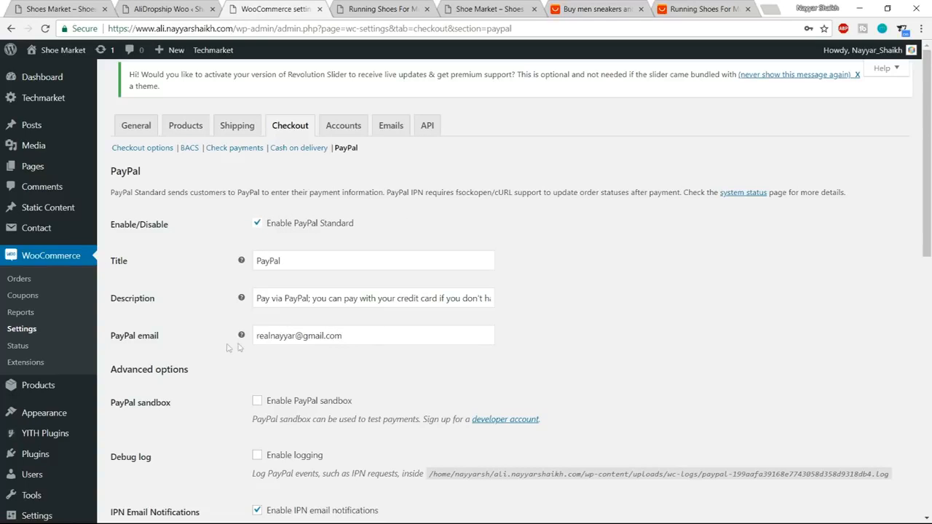
{"action": "left_click_drag", "start_coordinate": [368, 338], "coordinate": [256, 337]}
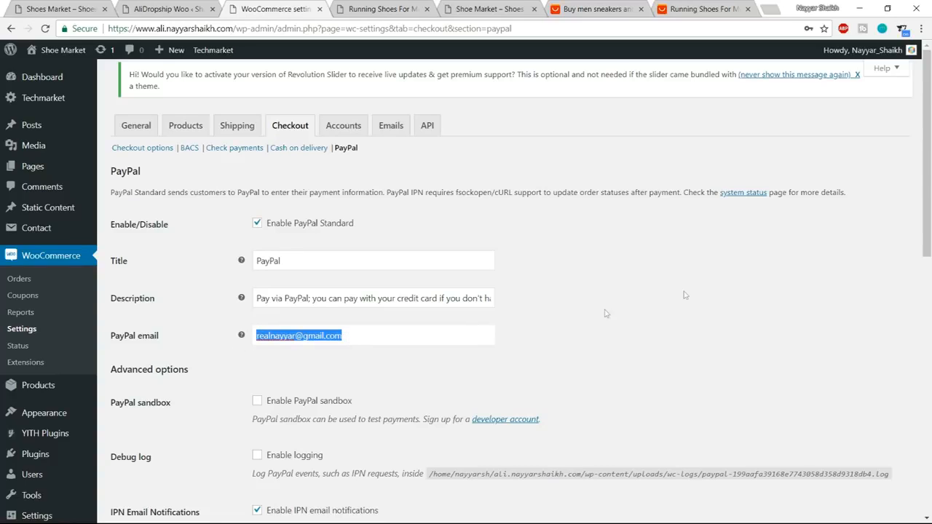
{"action": "scroll", "coordinate": [685, 295], "scroll_direction": "down", "scroll_amount": 6}
{"action": "scroll", "coordinate": [685, 295], "scroll_direction": "down", "scroll_amount": 3}
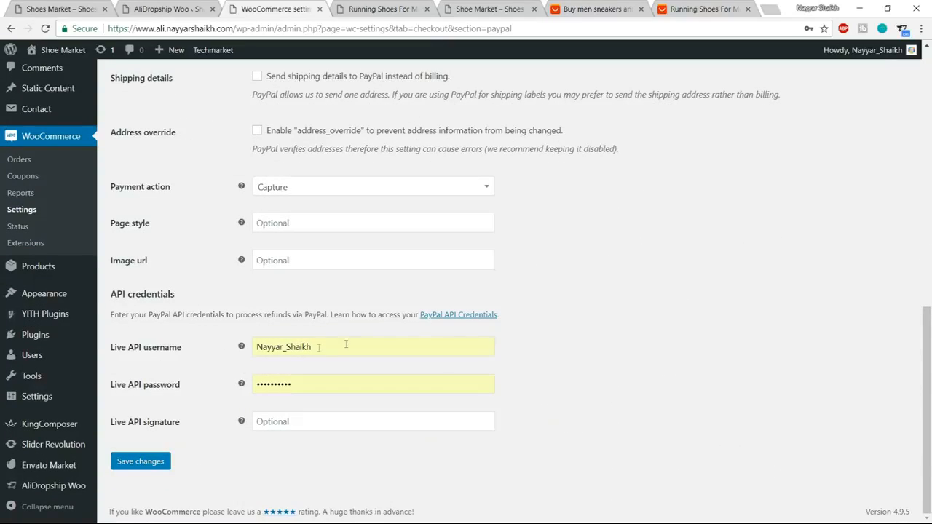
{"action": "double_click", "coordinate": [346, 345]}
{"action": "left_click", "coordinate": [204, 373]}
Go to PayPal in a new tab and open the seller preferences
{"action": "left_click", "coordinate": [770, 9]}
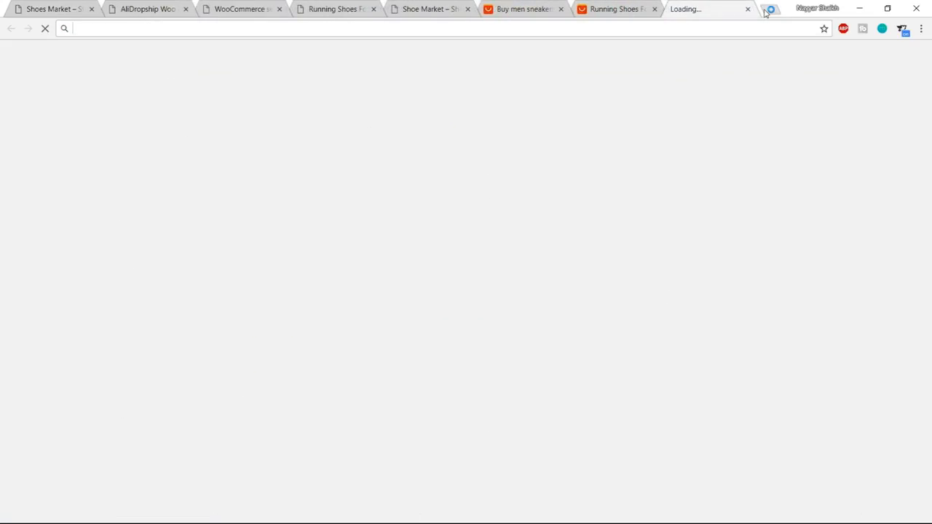
{"action": "type", "text": "pay"}
{"action": "key", "text": "Return"}
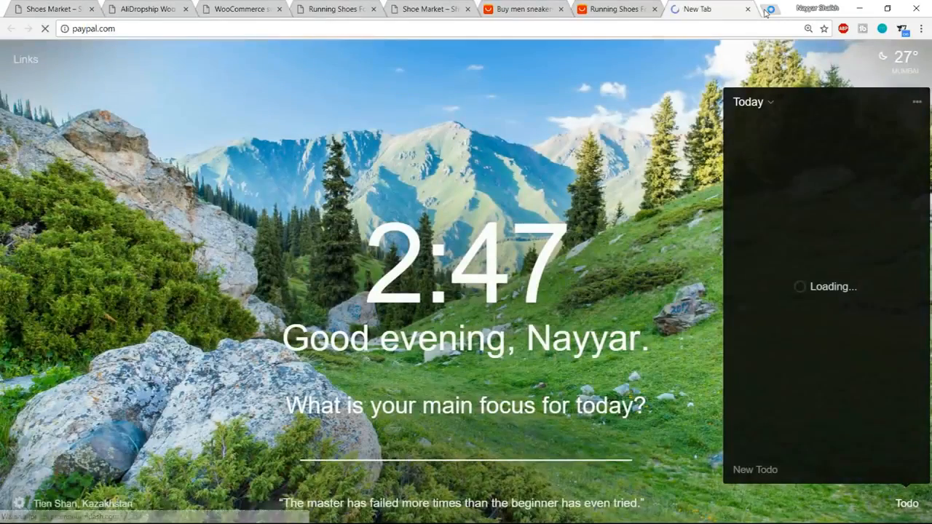
{"action": "scroll", "coordinate": [910, 342], "scroll_direction": "down", "scroll_amount": 2}
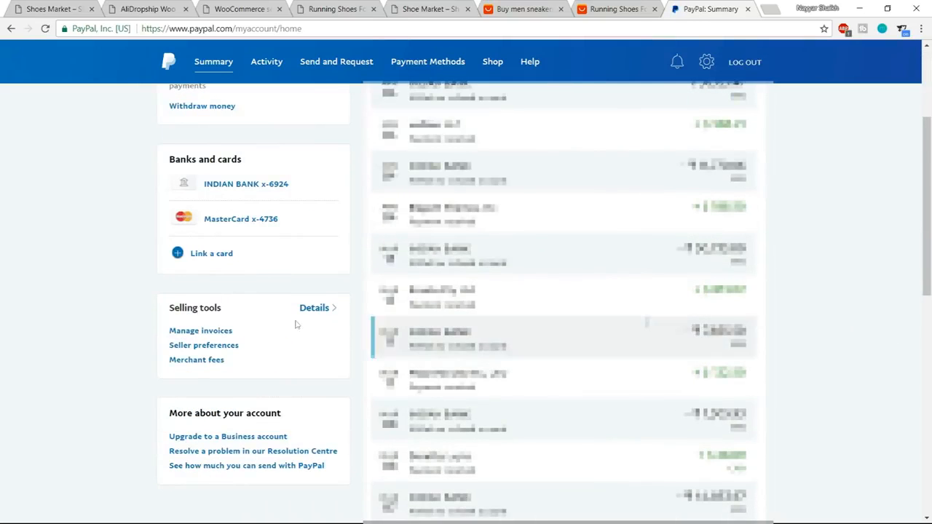
{"action": "left_click", "coordinate": [206, 346]}
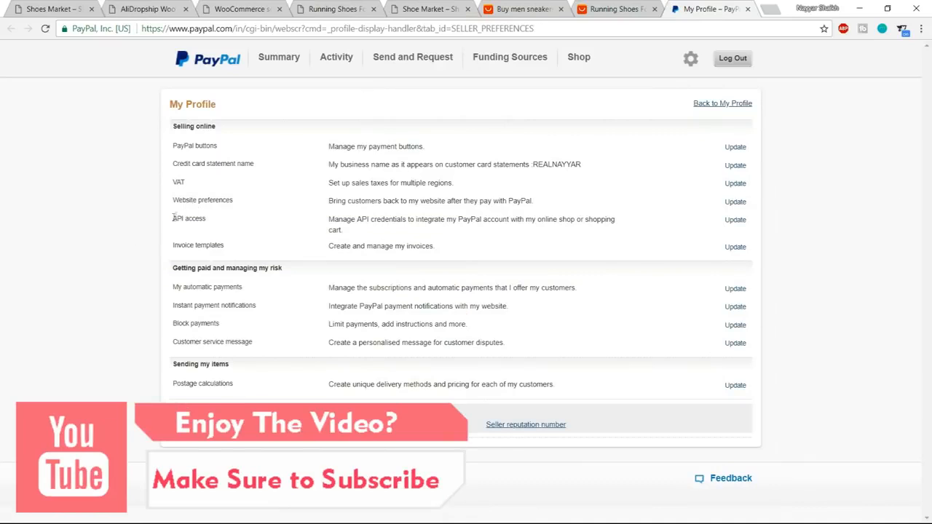
Open API access, then the classic NVP/SOAP credentials, and reveal the API username
{"action": "left_click_drag", "start_coordinate": [172, 220], "coordinate": [584, 218]}
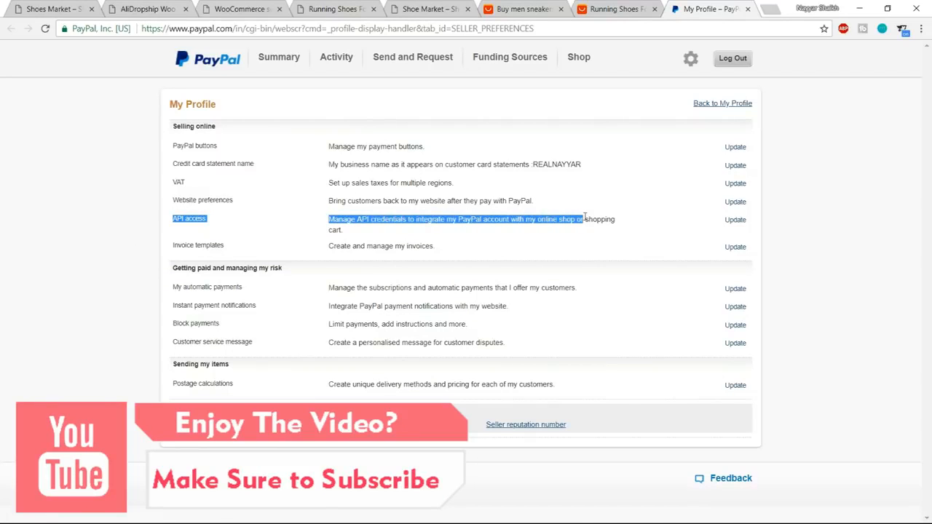
{"action": "left_click", "coordinate": [734, 221]}
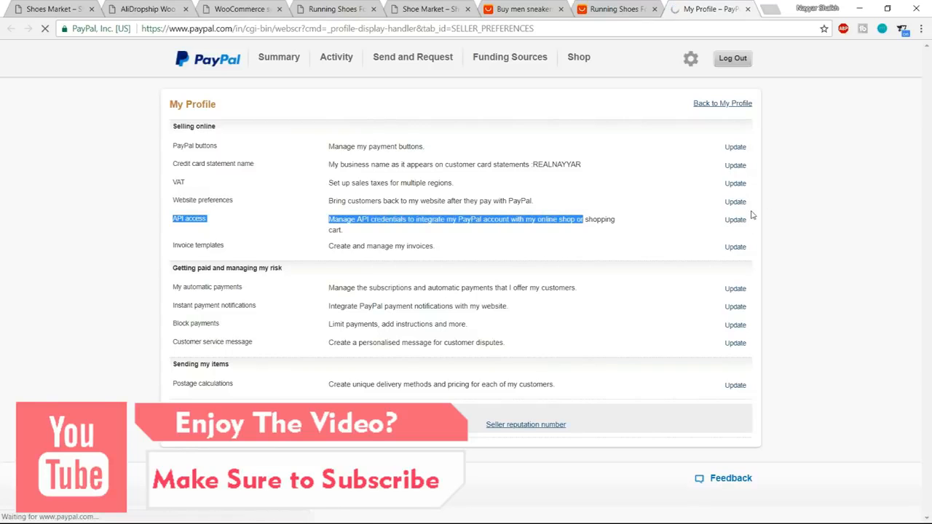
{"action": "scroll", "coordinate": [827, 250], "scroll_direction": "down", "scroll_amount": 7}
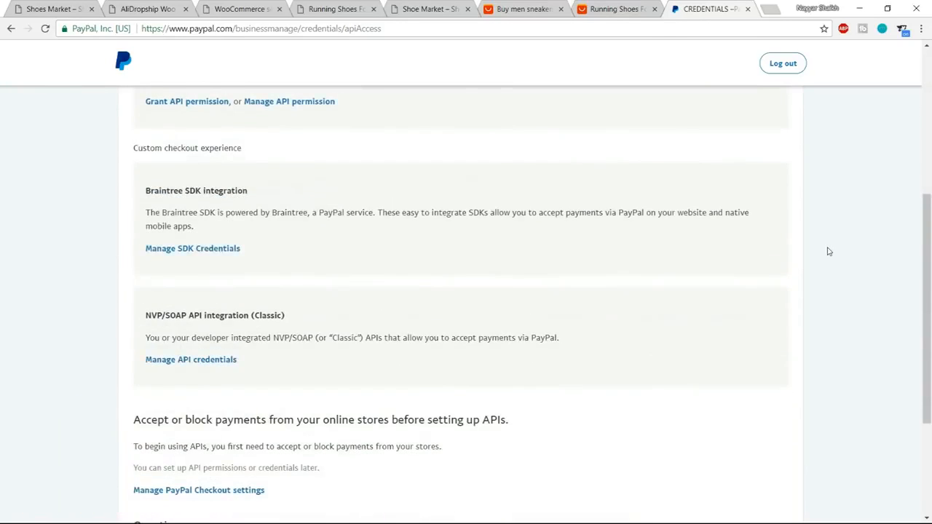
{"action": "scroll", "coordinate": [828, 251], "scroll_direction": "up", "scroll_amount": 3}
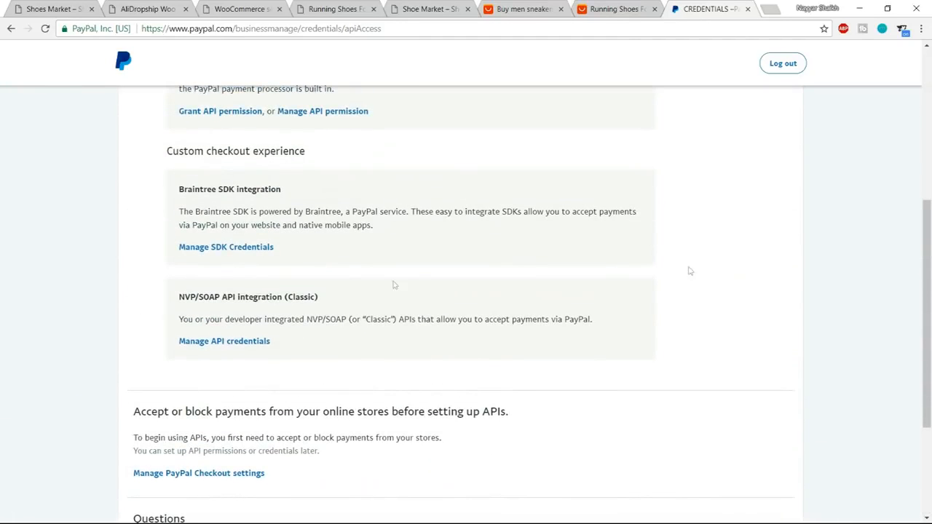
{"action": "left_click_drag", "start_coordinate": [181, 293], "coordinate": [360, 295]}
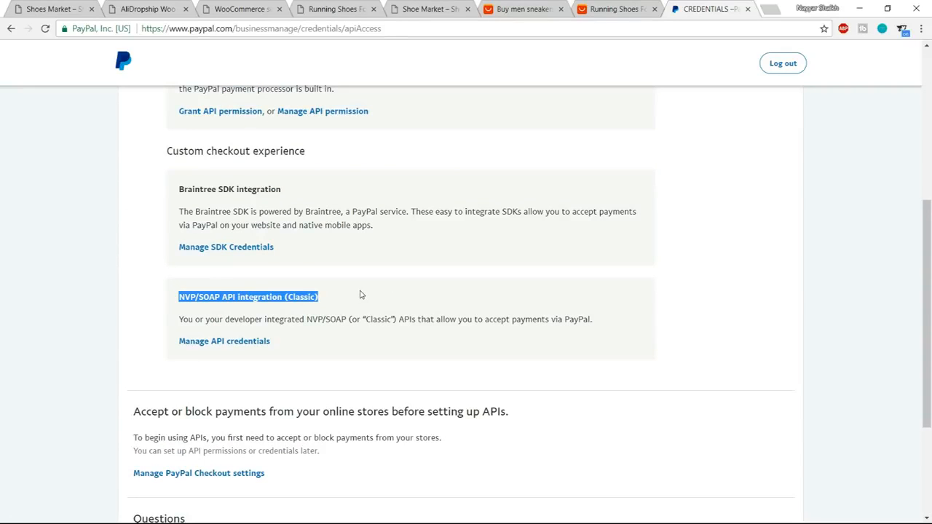
{"action": "left_click_drag", "start_coordinate": [333, 296], "coordinate": [281, 296]}
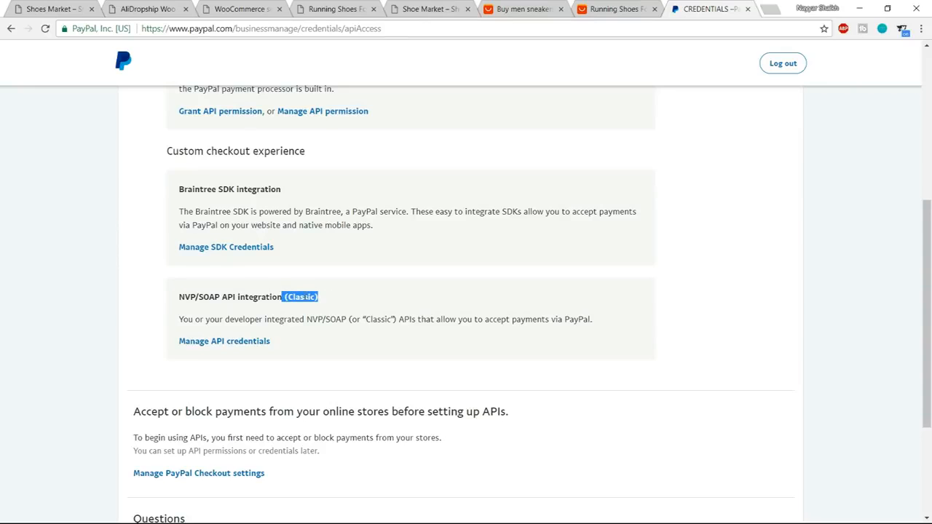
{"action": "left_click", "coordinate": [233, 341]}
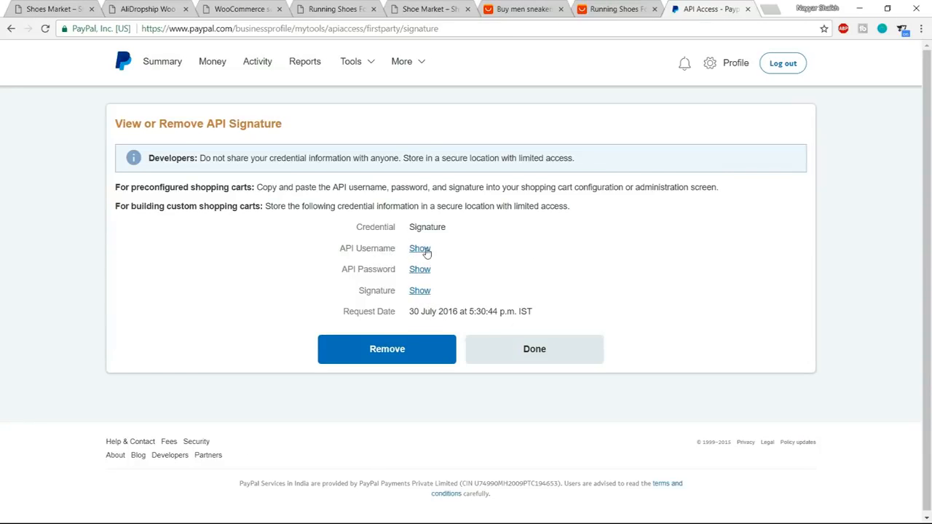
{"action": "left_click", "coordinate": [422, 250]}
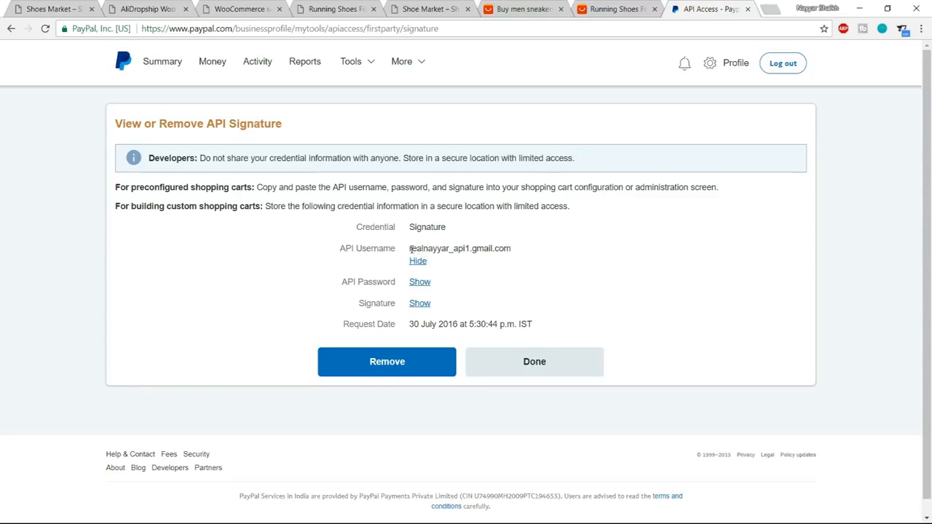
{"action": "mouse_move", "coordinate": [412, 248]}
{"action": "left_mouse_down"}
{"action": "mouse_move", "coordinate": [521, 249]}
{"action": "mouse_move", "coordinate": [421, 255]}
{"action": "left_mouse_up"}
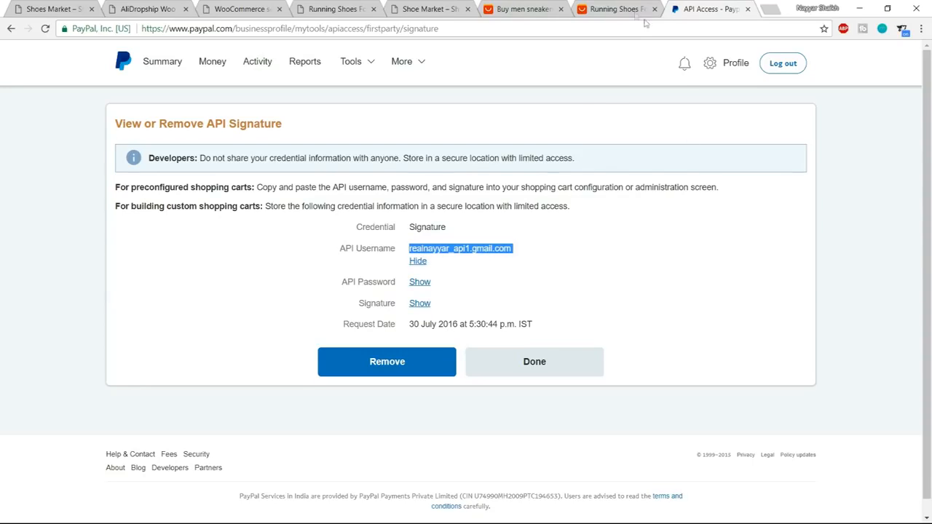
Copy the PayPal API username into WooCommerce's Live API username field
{"action": "left_click", "coordinate": [337, 9]}
{"action": "left_click", "coordinate": [274, 7]}
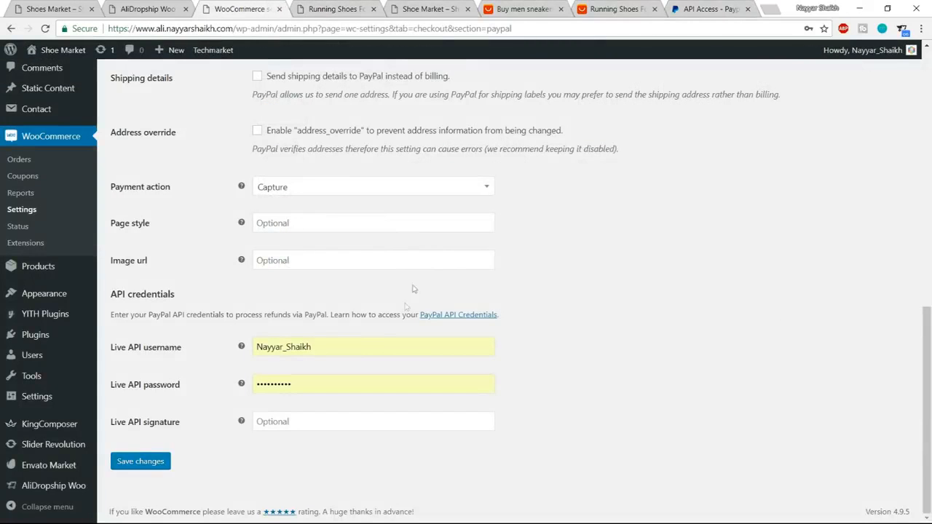
{"action": "left_click_drag", "start_coordinate": [230, 336], "coordinate": [376, 339]}
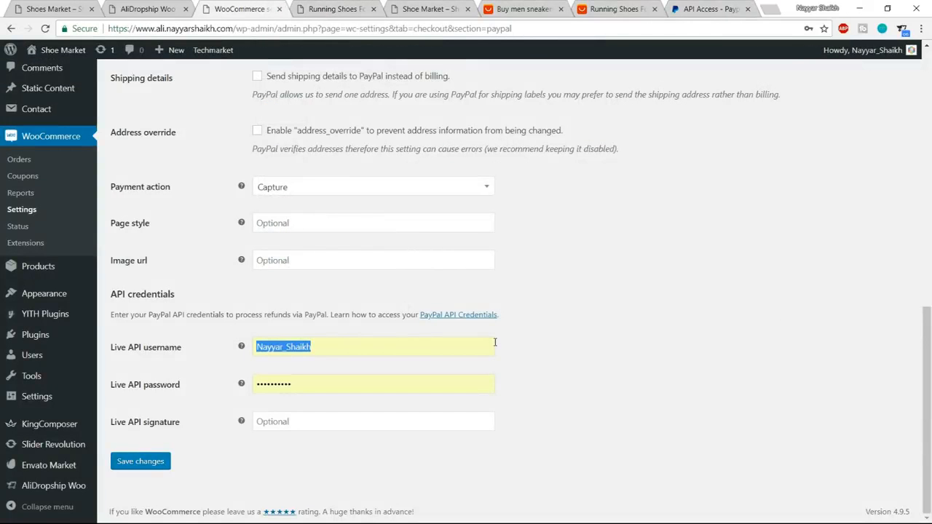
{"action": "left_click", "coordinate": [701, 7]}
{"action": "right_click", "coordinate": [489, 239]}
{"action": "mouse_move", "coordinate": [405, 251]}
{"action": "left_mouse_down"}
{"action": "mouse_move", "coordinate": [477, 247]}
{"action": "mouse_move", "coordinate": [421, 251]}
{"action": "left_mouse_up"}
{"action": "left_click", "coordinate": [477, 248]}
{"action": "left_click", "coordinate": [445, 260]}
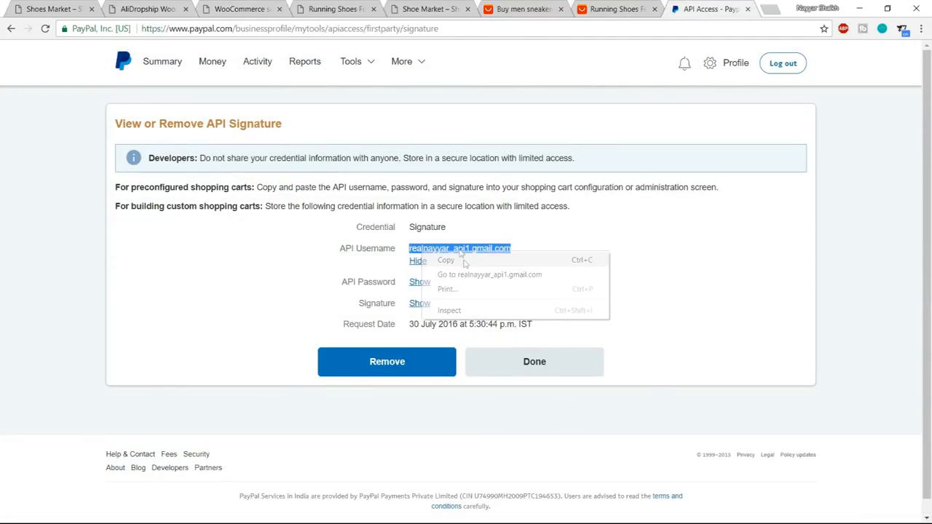
{"action": "left_click", "coordinate": [241, 9]}
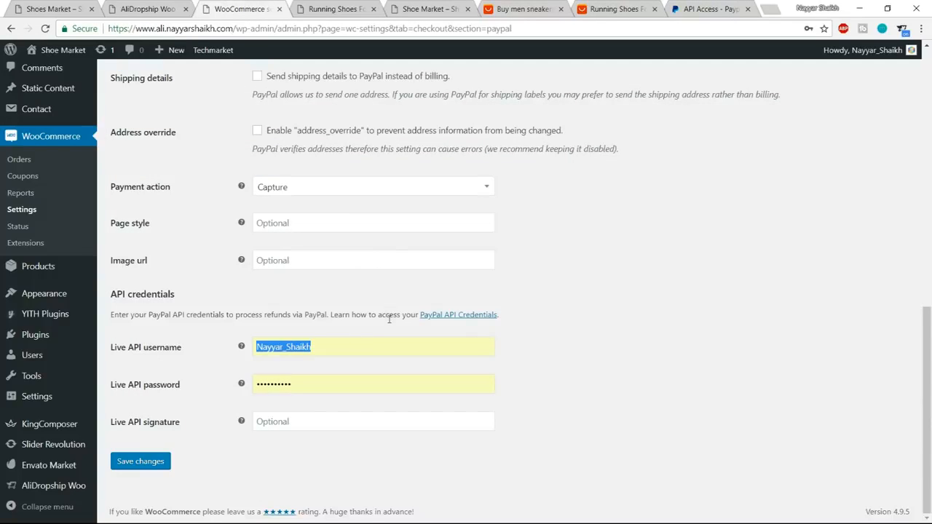
{"action": "double_click", "coordinate": [368, 346]}
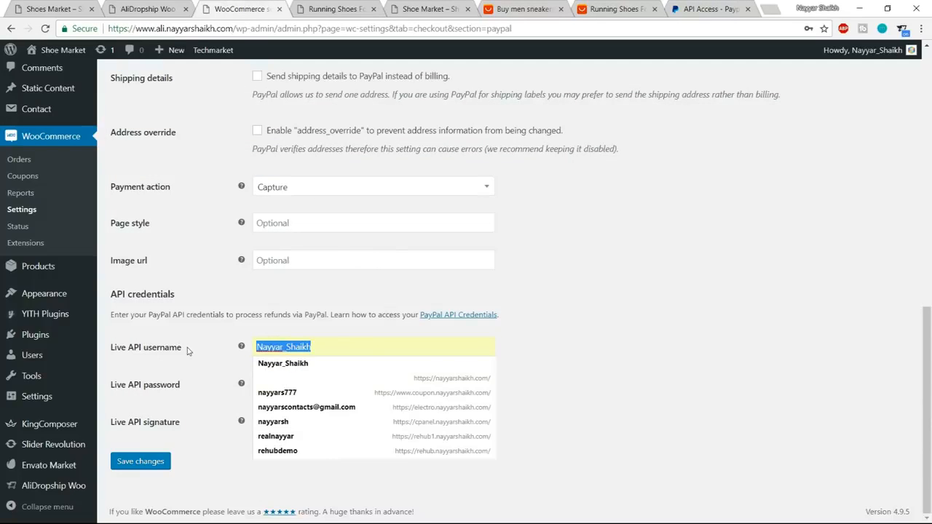
{"action": "key", "text": "ctrl+v"}
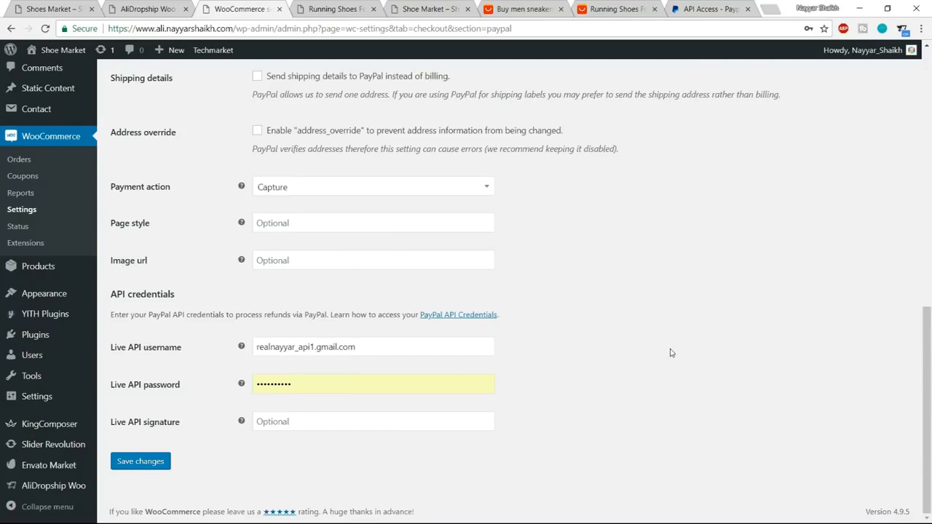
Fill in the API password and signature, save the PayPal settings, and close the PayPal tab
{"action": "left_click", "coordinate": [701, 6]}
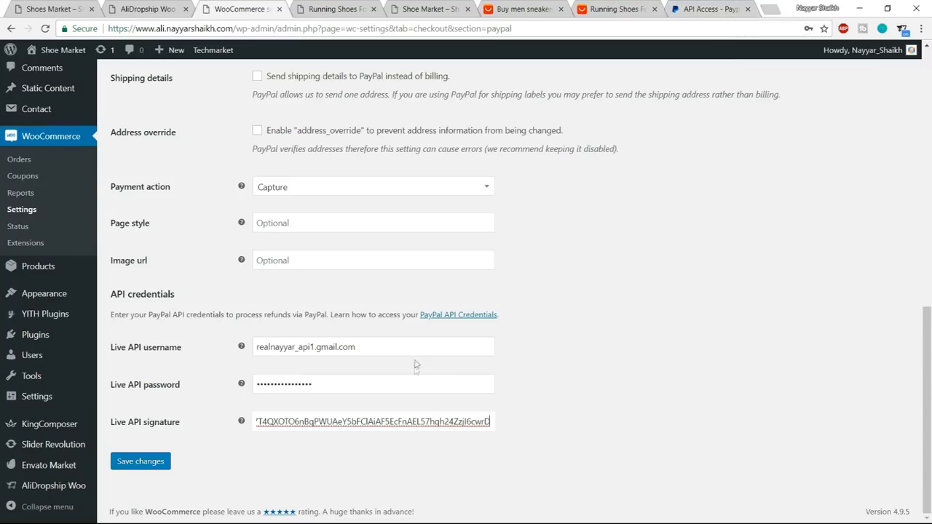
{"action": "left_click", "coordinate": [395, 443]}
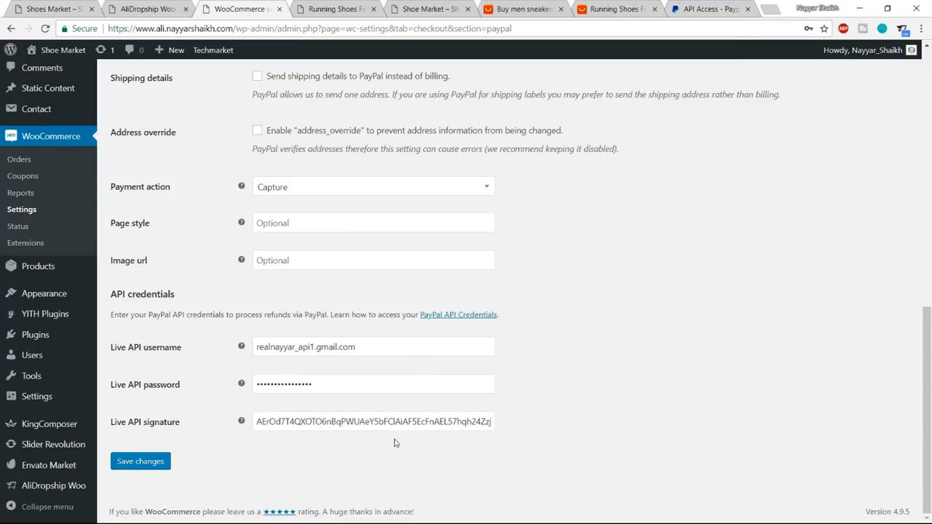
{"action": "left_click", "coordinate": [156, 464]}
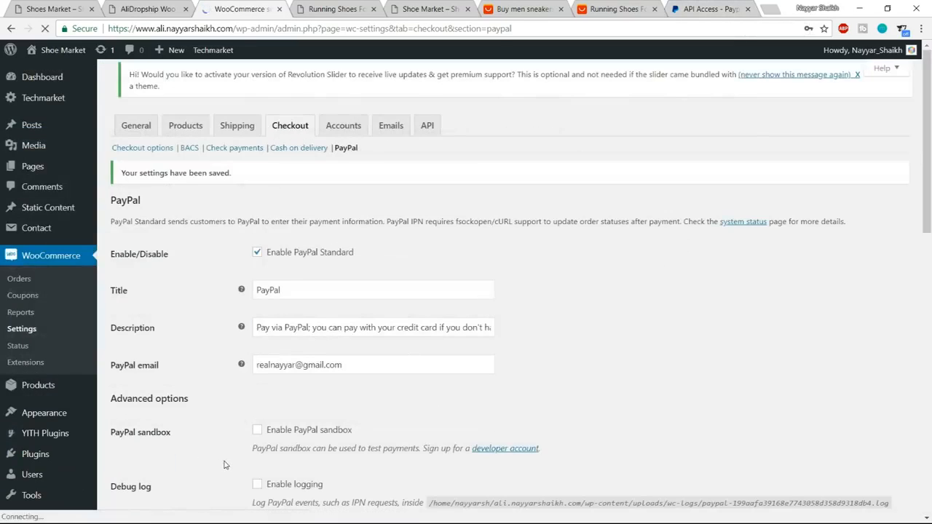
{"action": "left_click", "coordinate": [748, 9]}
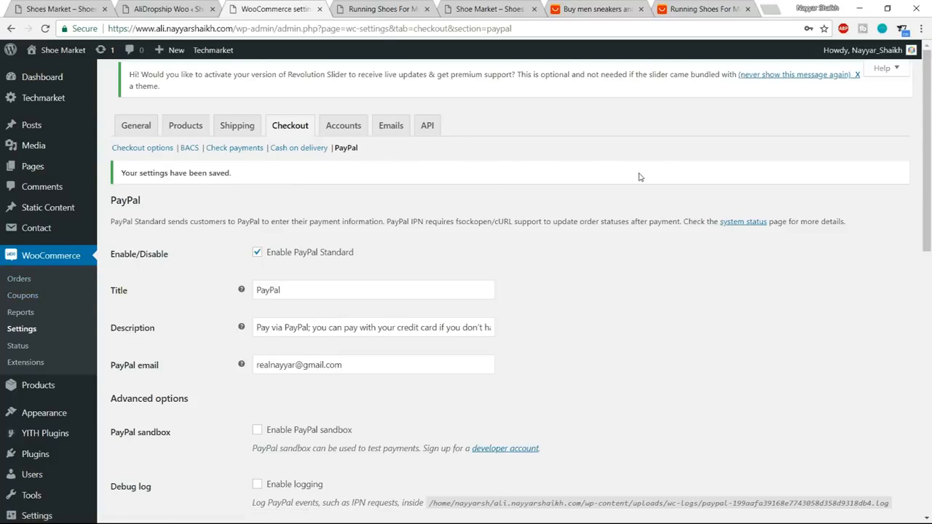
Search plugins for 'stripe', then install and activate WooCommerce Stripe Payment Gateway
{"action": "scroll", "coordinate": [640, 177], "scroll_direction": "down", "scroll_amount": 1}
{"action": "mouse_move", "coordinate": [33, 393]}
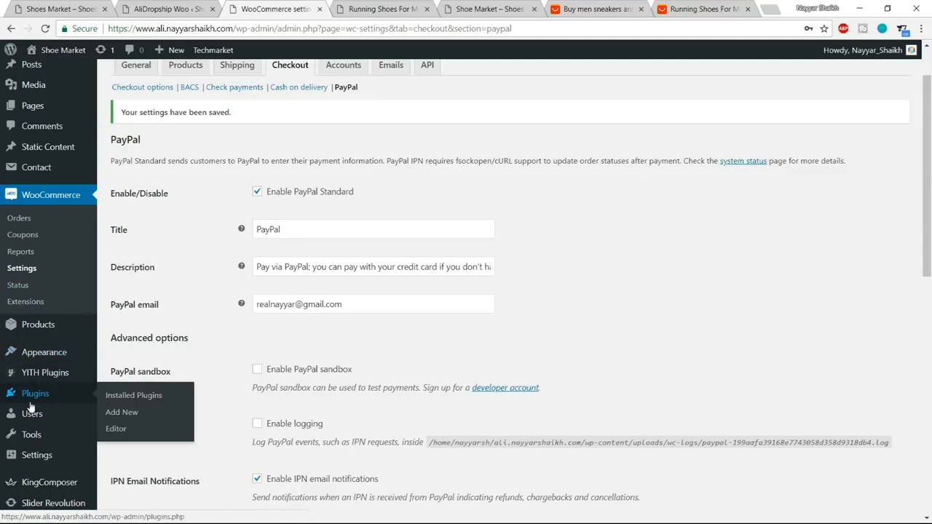
{"action": "left_click", "coordinate": [121, 412]}
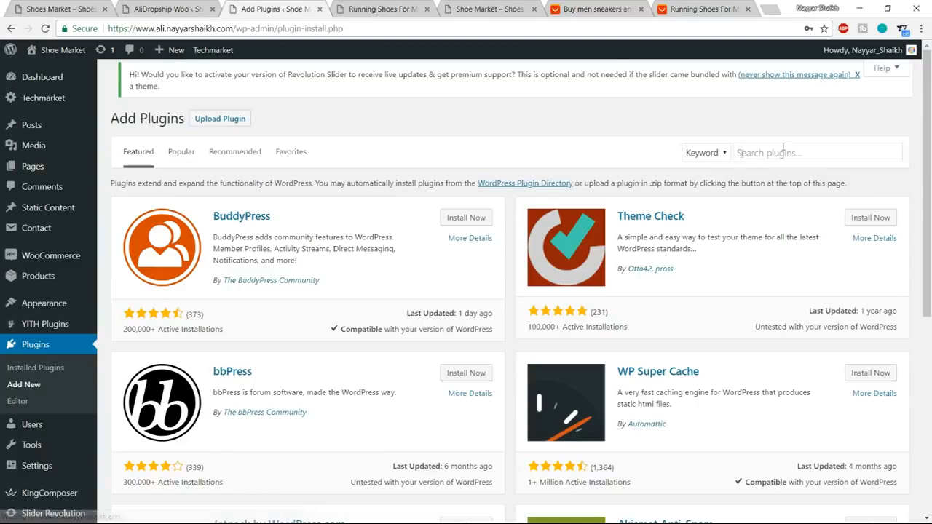
{"action": "left_click", "coordinate": [811, 156]}
{"action": "type", "text": "stripe"}
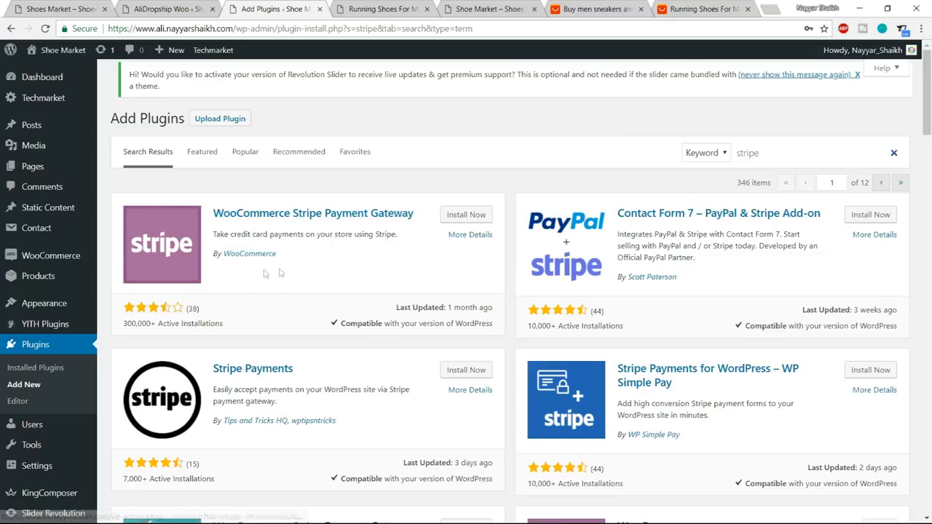
{"action": "left_click", "coordinate": [472, 216]}
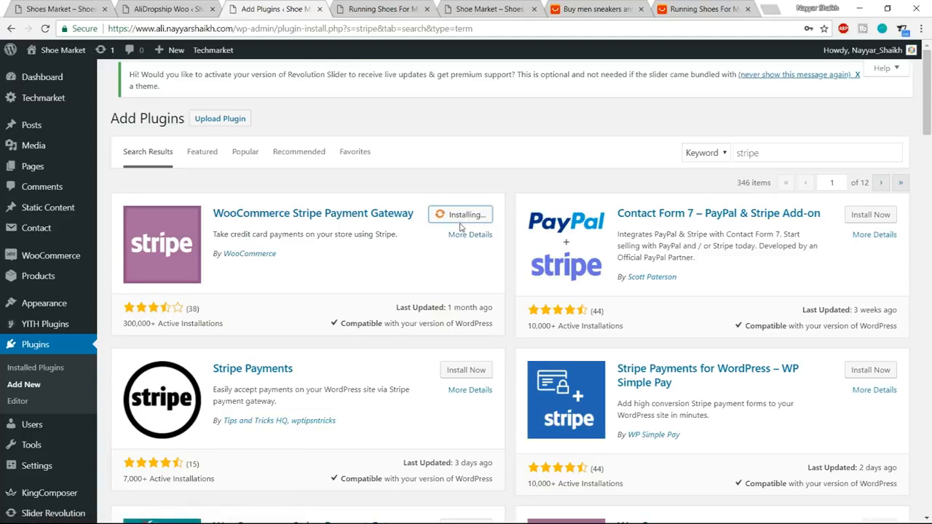
{"action": "left_click", "coordinate": [478, 217]}
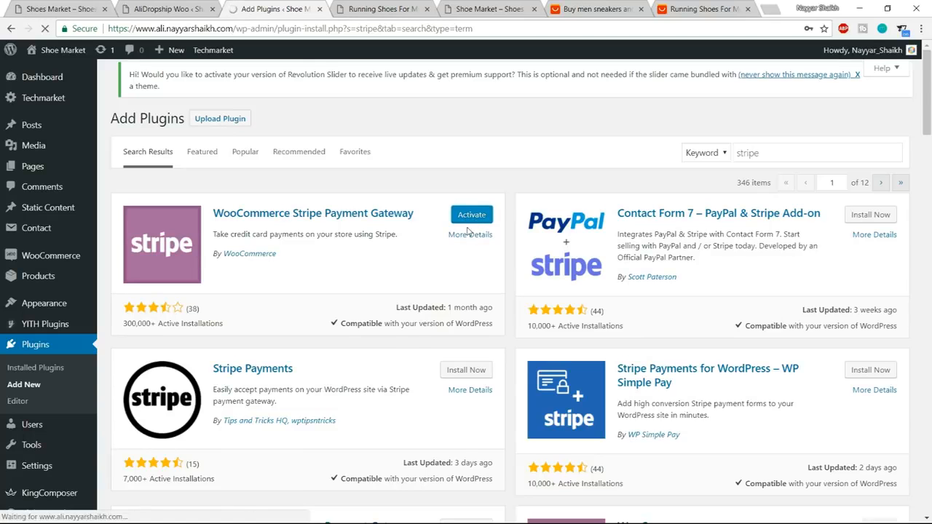
{"action": "scroll", "coordinate": [571, 342], "scroll_direction": "down", "scroll_amount": 5}
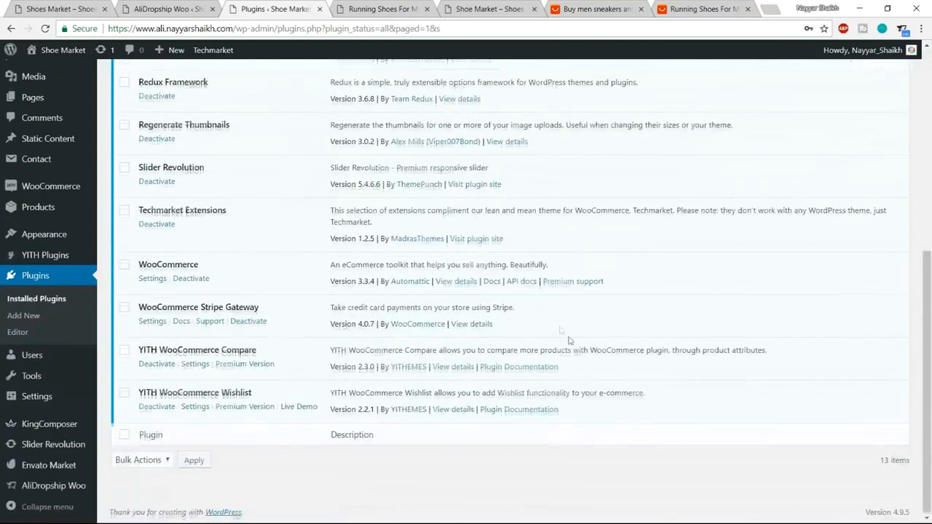
{"action": "scroll", "coordinate": [570, 343], "scroll_direction": "up", "scroll_amount": 5}
{"action": "scroll", "coordinate": [571, 342], "scroll_direction": "up", "scroll_amount": 1}
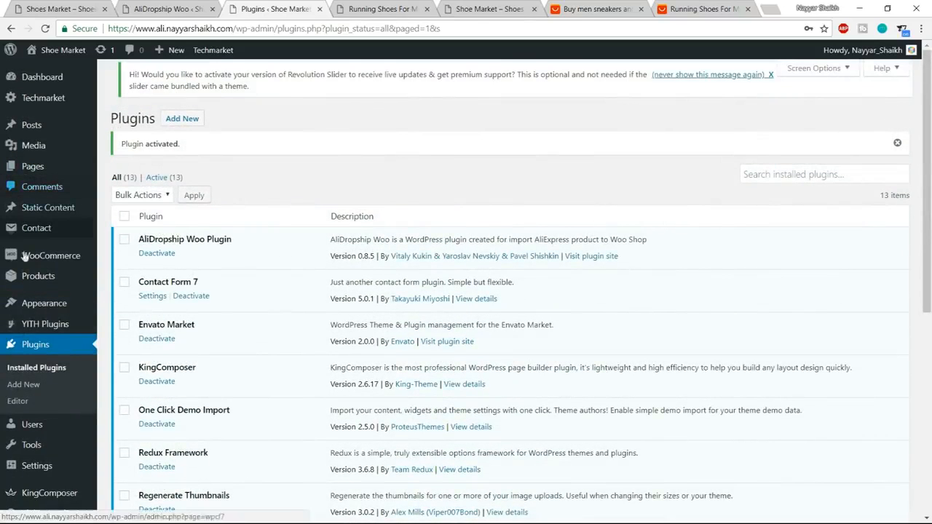
{"action": "mouse_move", "coordinate": [32, 262]}
Enable Stripe under WooCommerce's Checkout settings
{"action": "left_click", "coordinate": [133, 310]}
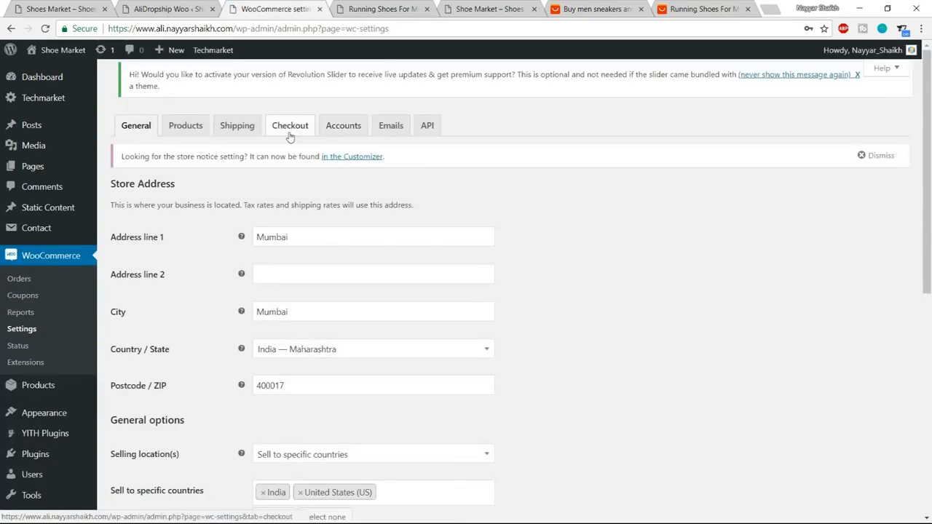
{"action": "left_click", "coordinate": [290, 136]}
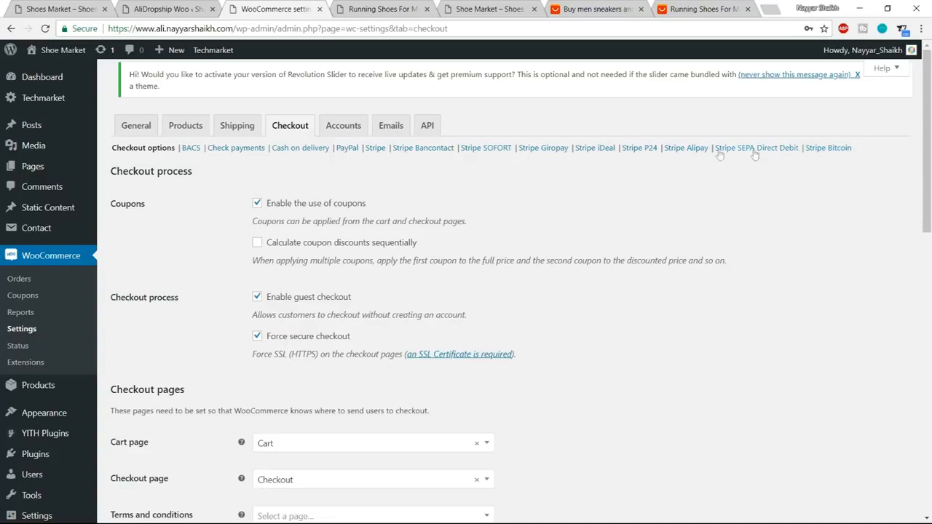
{"action": "left_click", "coordinate": [376, 150]}
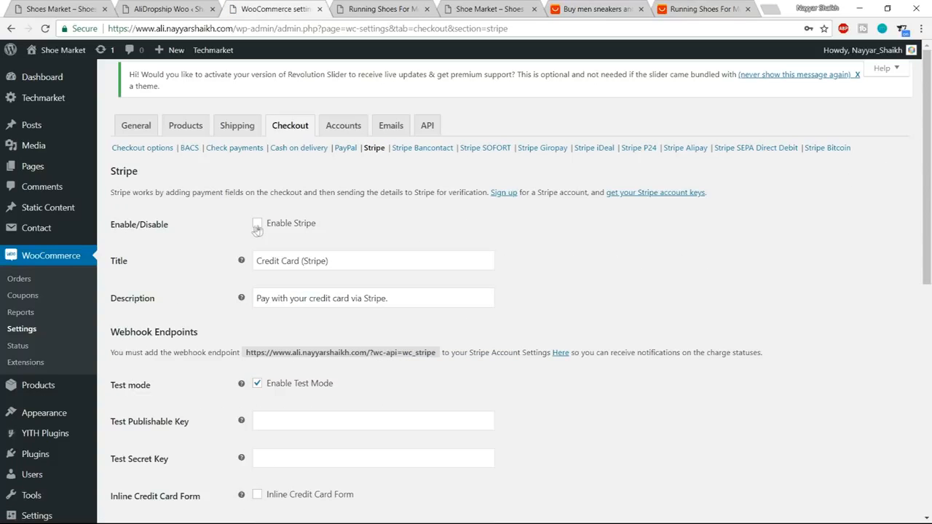
{"action": "left_click", "coordinate": [256, 225]}
Remove '(Stripe)' from the title and 'via Stripe.' from the description
{"action": "left_click_drag", "start_coordinate": [339, 263], "coordinate": [300, 257]}
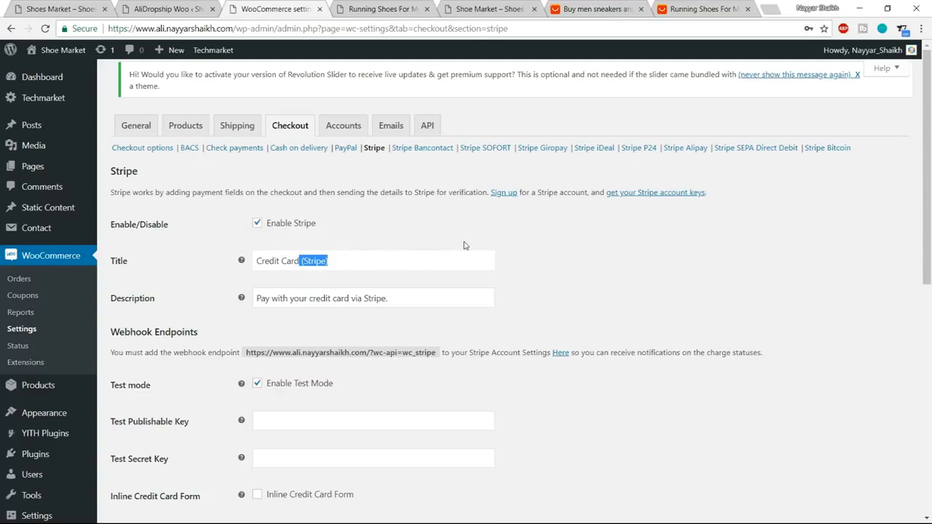
{"action": "key", "text": "BackSpace"}
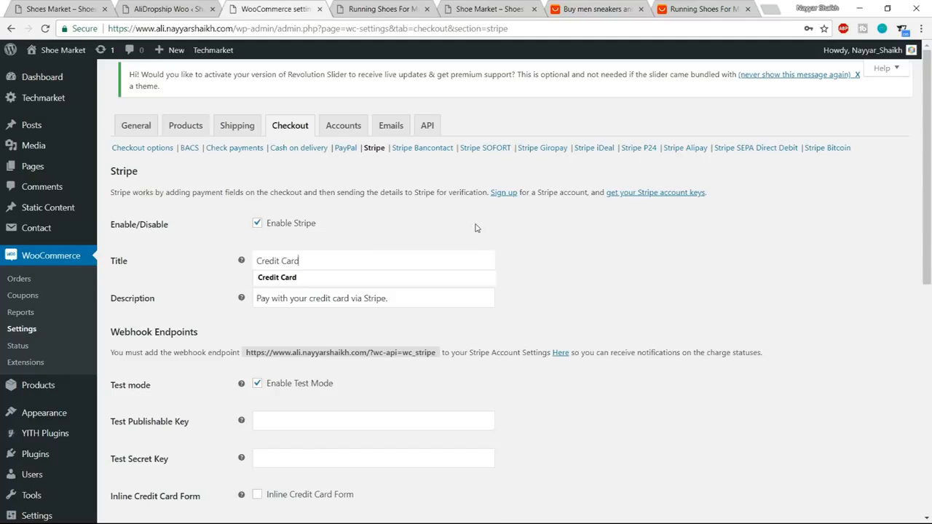
{"action": "left_click", "coordinate": [599, 249]}
{"action": "left_click", "coordinate": [381, 255]}
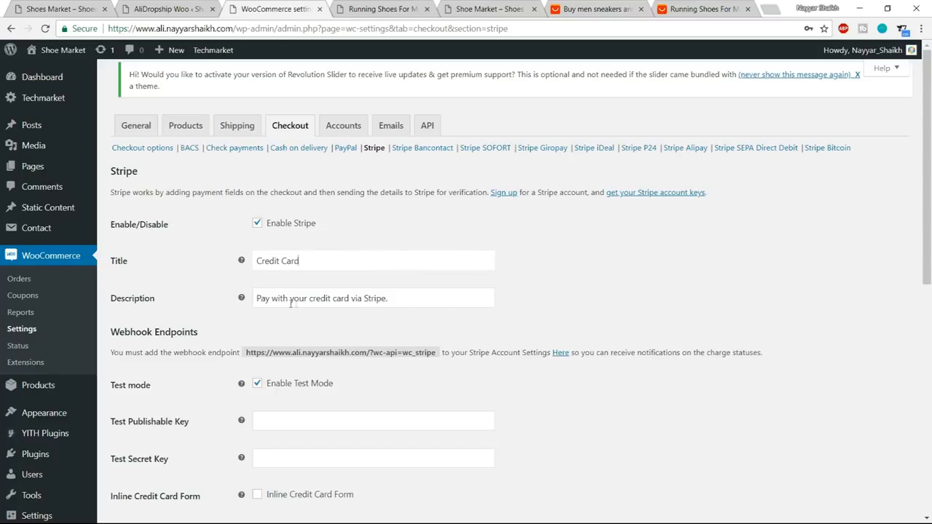
{"action": "left_click_drag", "start_coordinate": [256, 302], "coordinate": [332, 299]}
{"action": "left_click_drag", "start_coordinate": [411, 301], "coordinate": [354, 291]}
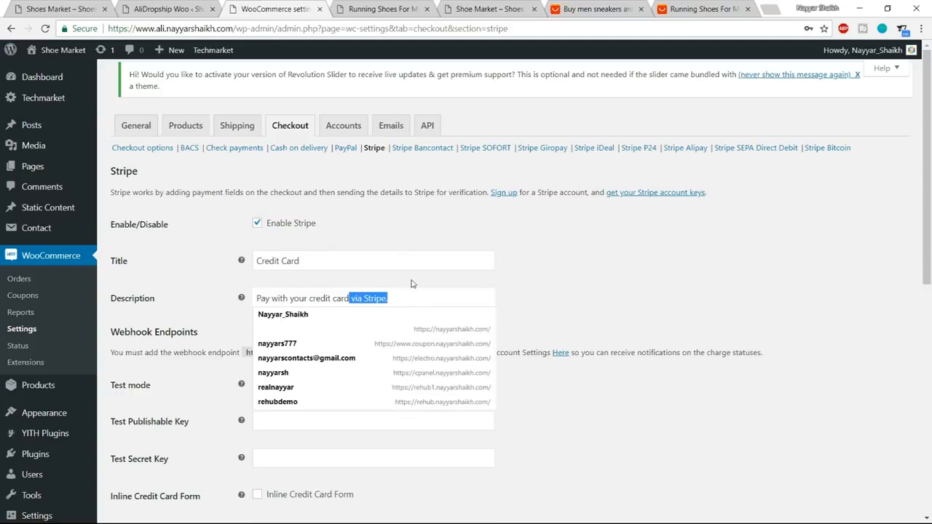
{"action": "key", "text": "BackSpace"}
{"action": "scroll", "coordinate": [525, 285], "scroll_direction": "down", "scroll_amount": 3}
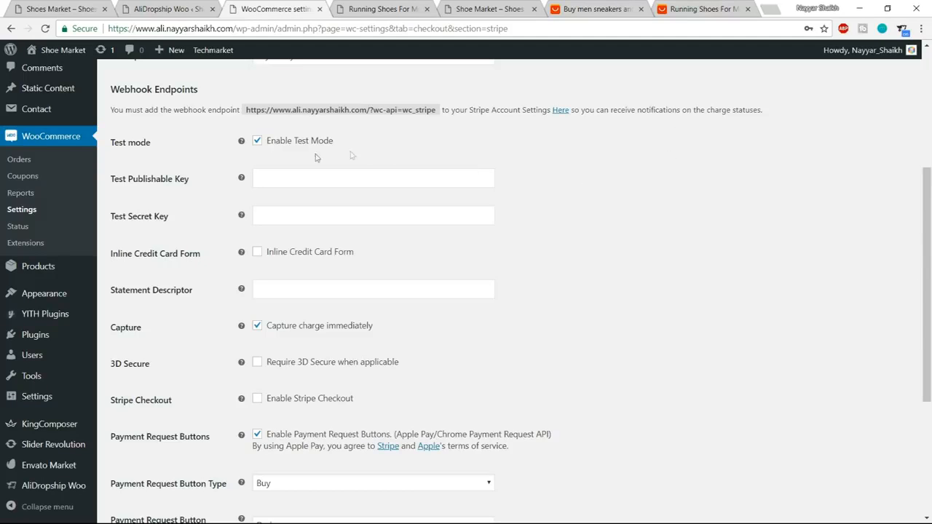
Copy the test publishable key from Stripe's API keys page into Test Publishable Key
{"action": "left_click", "coordinate": [770, 7]}
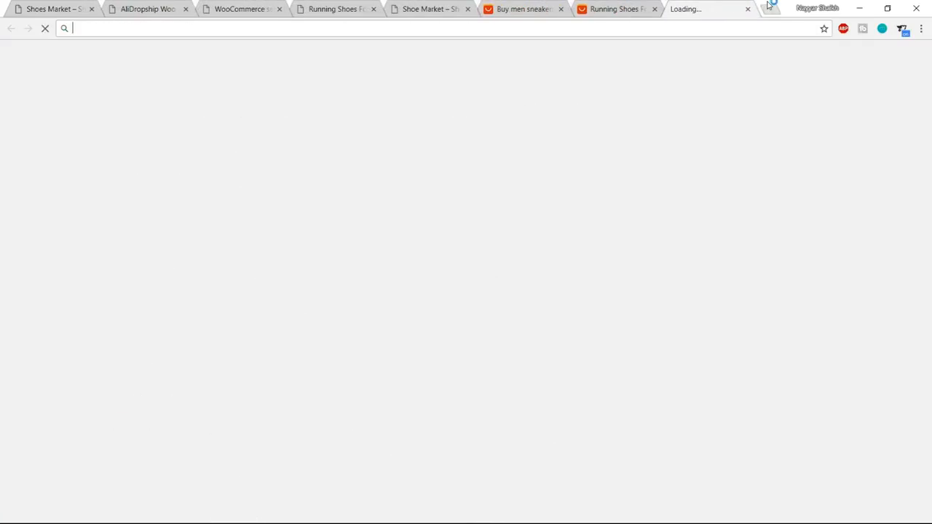
{"action": "type", "text": "stri"}
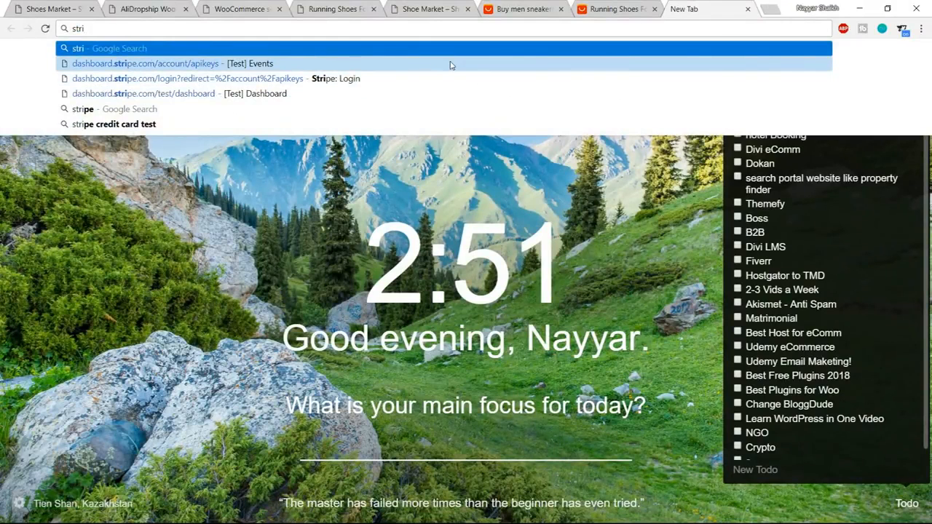
{"action": "left_click", "coordinate": [413, 62]}
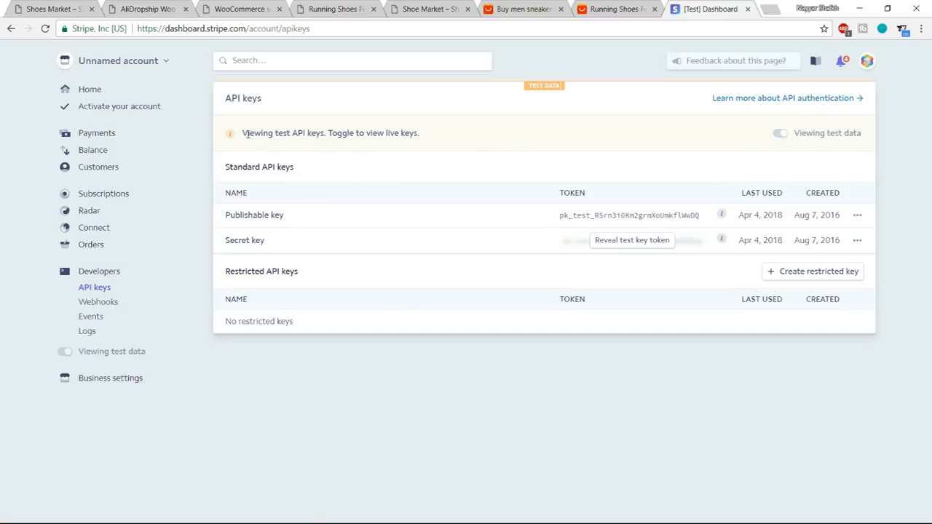
{"action": "left_click_drag", "start_coordinate": [290, 136], "coordinate": [335, 135]}
{"action": "left_click", "coordinate": [298, 136]}
{"action": "left_click", "coordinate": [369, 154]}
{"action": "left_click_drag", "start_coordinate": [223, 274], "coordinate": [303, 276]}
{"action": "left_click", "coordinate": [305, 277]}
{"action": "left_click_drag", "start_coordinate": [558, 220], "coordinate": [701, 215]}
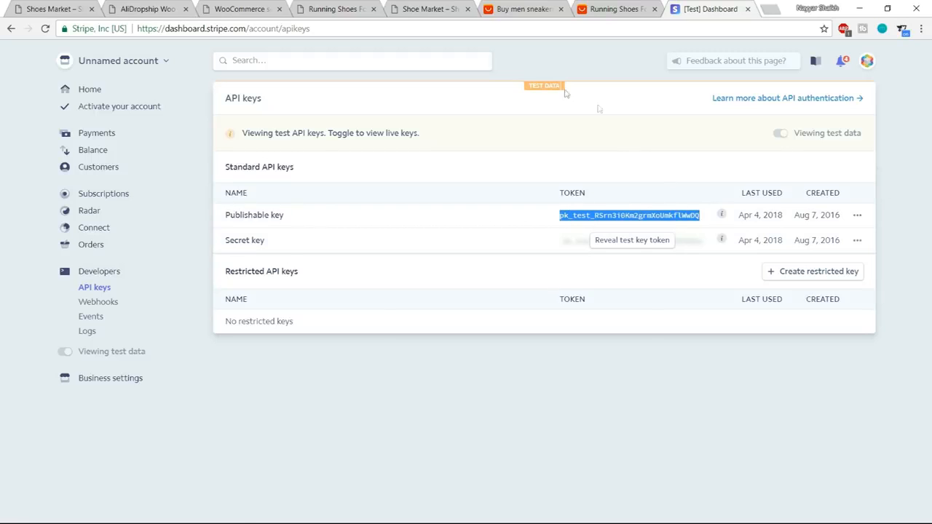
{"action": "left_click", "coordinate": [243, 10]}
{"action": "left_click", "coordinate": [304, 171]}
{"action": "key", "text": "ctrl+v"}
Reveal the secret test key with the account password and paste it into Test Secret Key
{"action": "left_click", "coordinate": [710, 9]}
{"action": "left_click", "coordinate": [633, 240]}
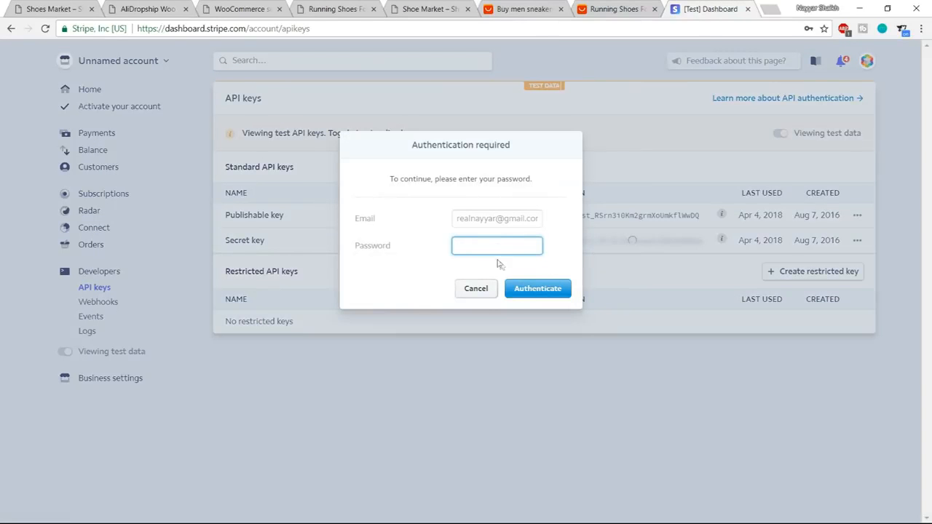
{"action": "type", "text": "••••••"}
{"action": "key", "text": "Return"}
{"action": "left_click_drag", "start_coordinate": [566, 240], "coordinate": [708, 243]}
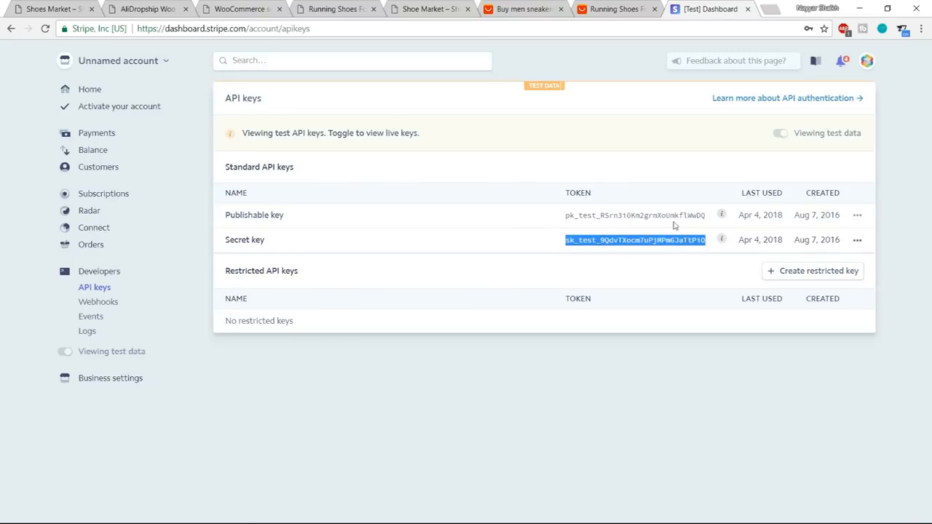
{"action": "left_click", "coordinate": [244, 8]}
{"action": "left_click", "coordinate": [376, 214]}
{"action": "key", "text": "ctrl+v"}
{"action": "scroll", "coordinate": [797, 304], "scroll_direction": "down", "scroll_amount": 3}
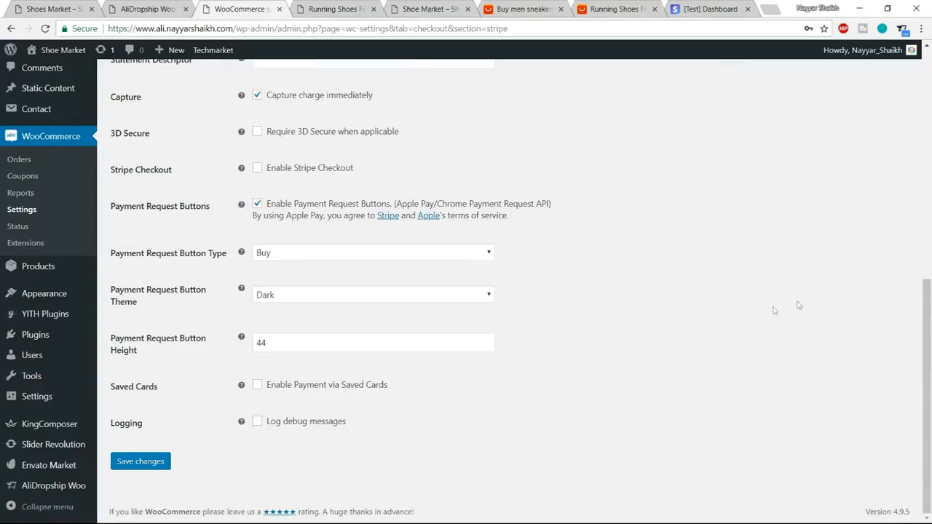
Save the Stripe settings with both test keys entered
{"action": "left_click", "coordinate": [165, 463]}
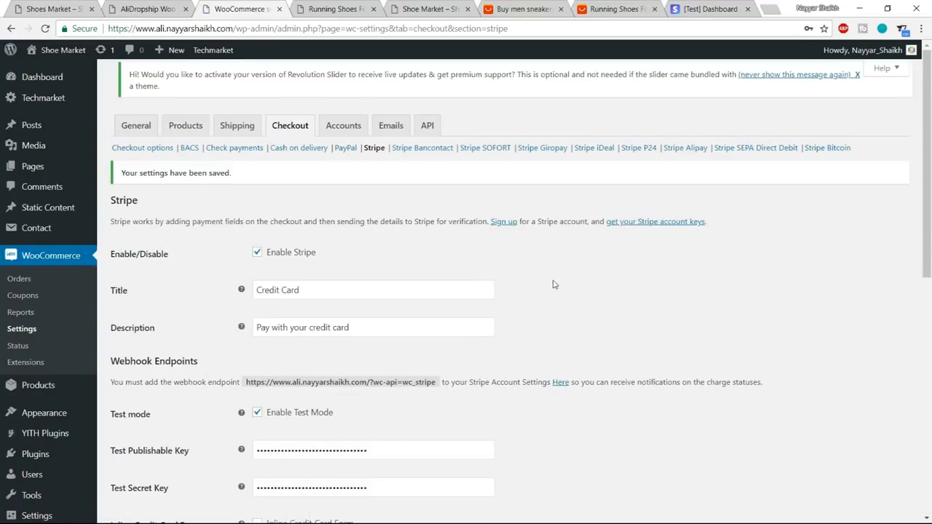
{"action": "scroll", "coordinate": [557, 291], "scroll_direction": "down", "scroll_amount": 1}
{"action": "scroll", "coordinate": [554, 294], "scroll_direction": "down", "scroll_amount": 3}
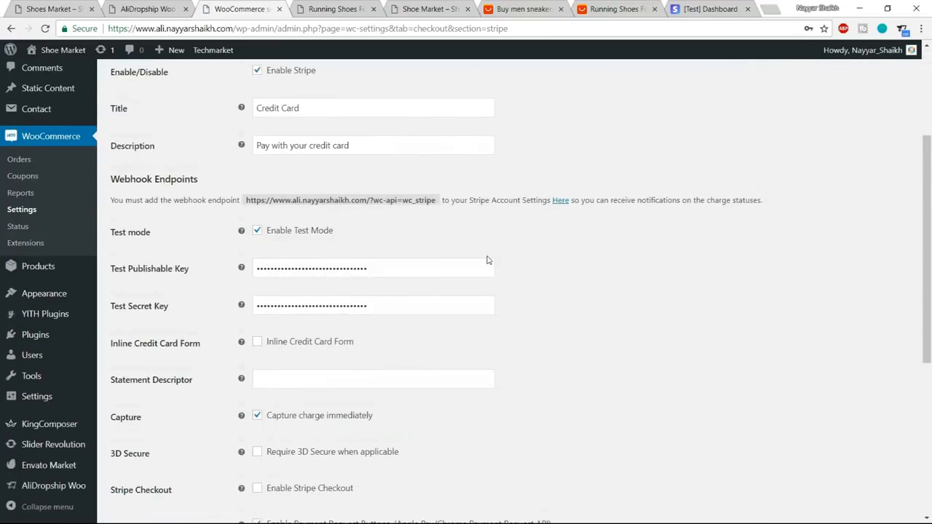
{"action": "scroll", "coordinate": [488, 260], "scroll_direction": "down", "scroll_amount": 2}
Compare the keys against the Stripe dashboard, then save the Stripe settings again
{"action": "left_click", "coordinate": [710, 9]}
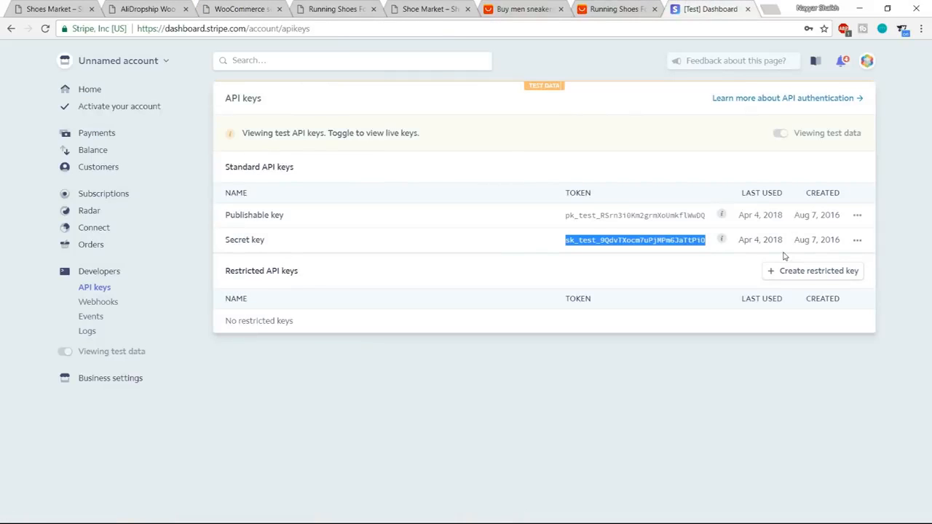
{"action": "left_click", "coordinate": [724, 209]}
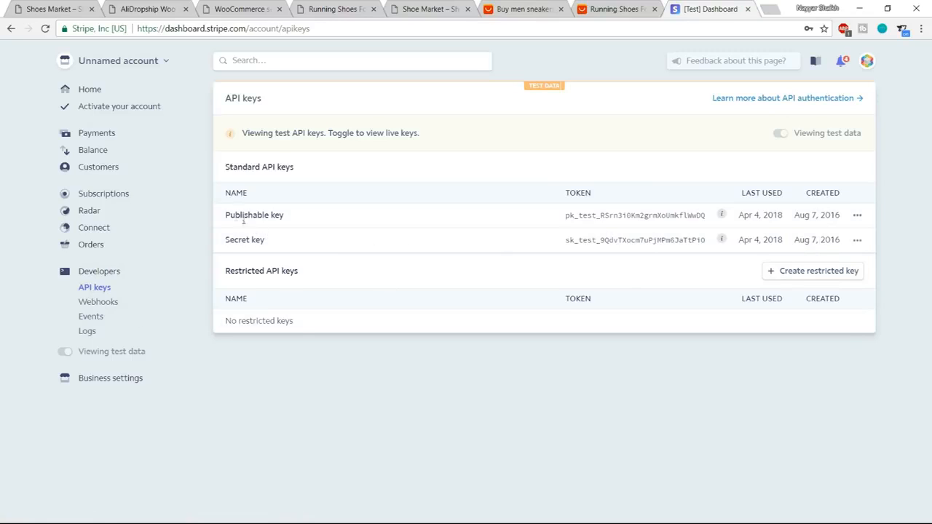
{"action": "left_click_drag", "start_coordinate": [229, 215], "coordinate": [289, 216]}
{"action": "left_click_drag", "start_coordinate": [239, 245], "coordinate": [266, 246]}
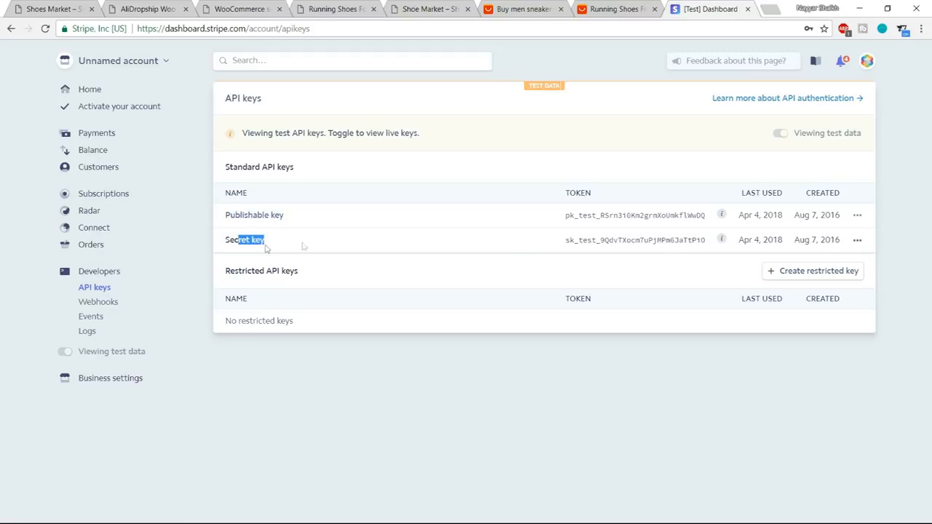
{"action": "left_click", "coordinate": [277, 7]}
{"action": "scroll", "coordinate": [591, 328], "scroll_direction": "down", "scroll_amount": 3}
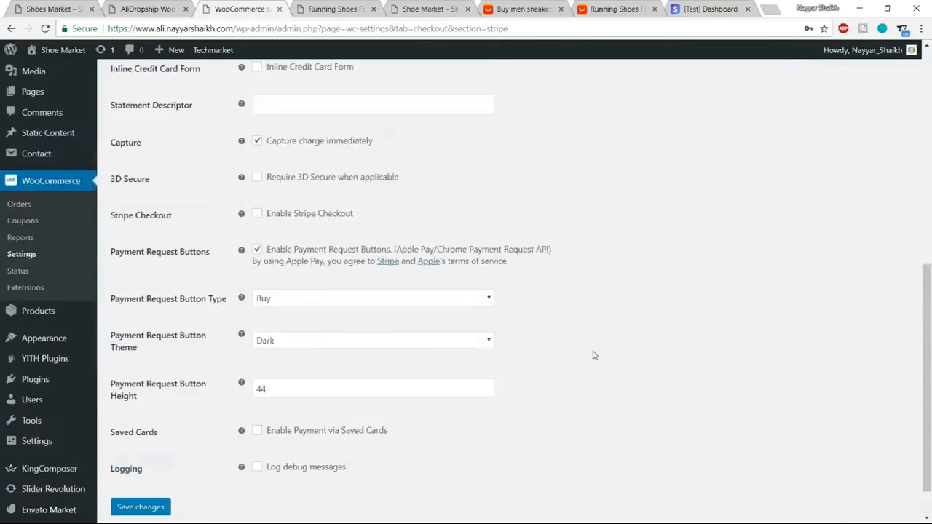
{"action": "scroll", "coordinate": [321, 356], "scroll_direction": "up", "scroll_amount": 4}
{"action": "scroll", "coordinate": [321, 355], "scroll_direction": "down", "scroll_amount": 1}
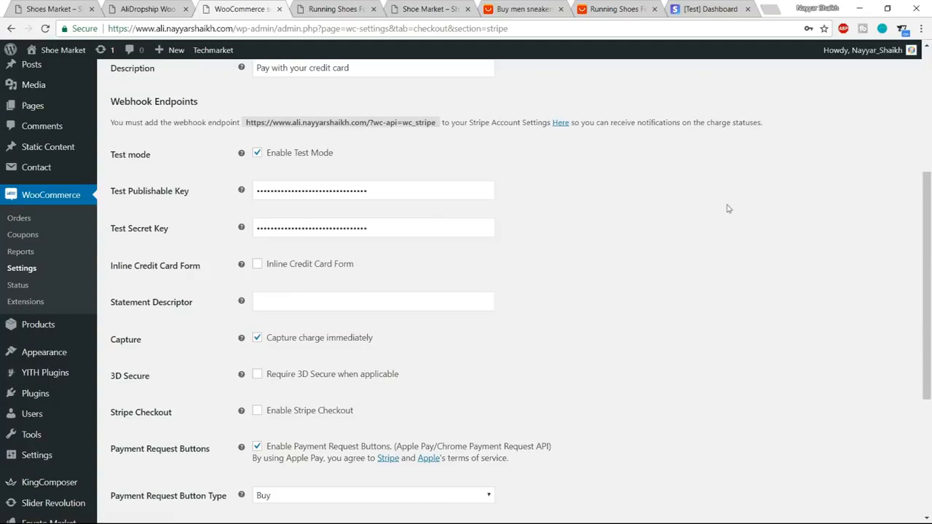
{"action": "scroll", "coordinate": [729, 286], "scroll_direction": "down", "scroll_amount": 1}
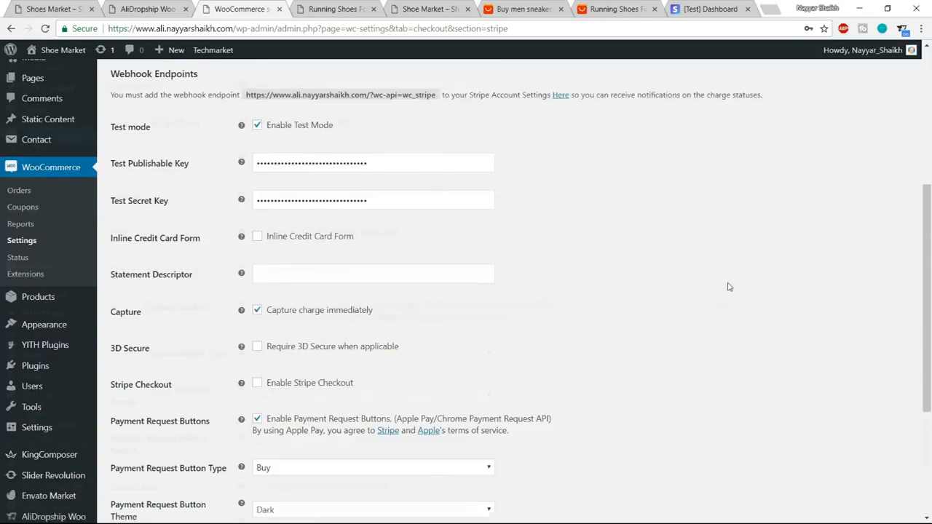
{"action": "scroll", "coordinate": [729, 286], "scroll_direction": "down", "scroll_amount": 3}
{"action": "left_click", "coordinate": [137, 463]}
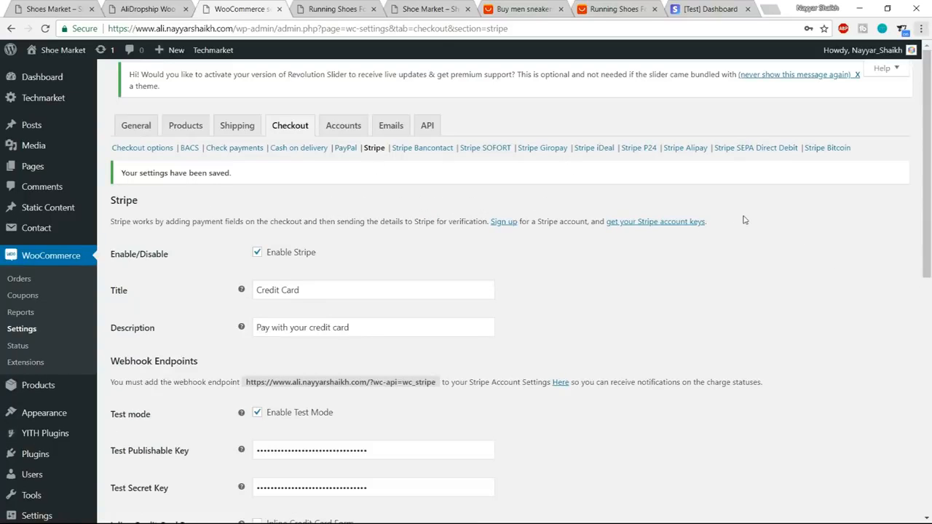
{"action": "left_click", "coordinate": [357, 129]}
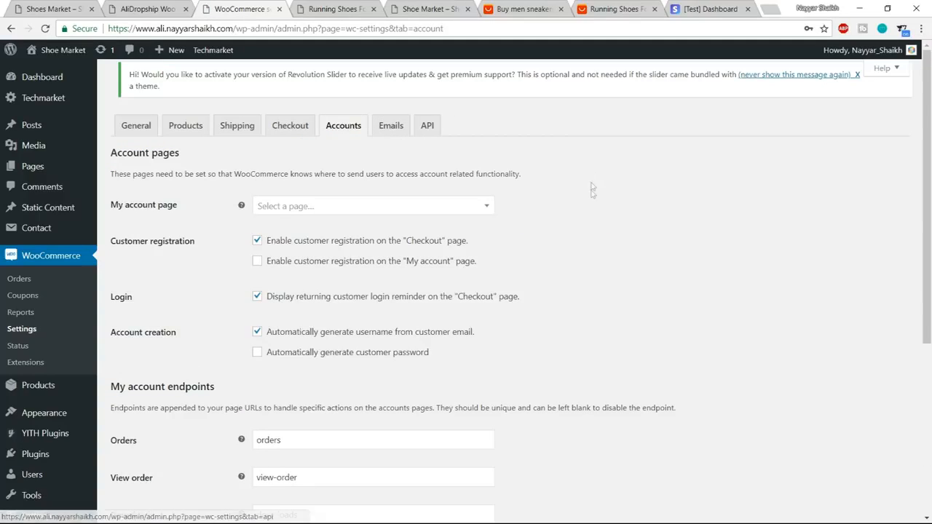
{"action": "scroll", "coordinate": [143, 174], "scroll_direction": "down", "scroll_amount": 1}
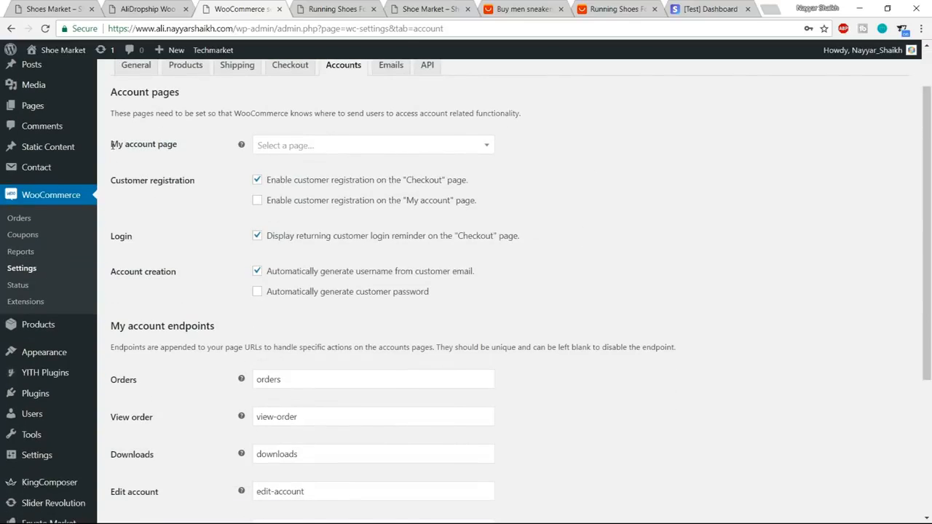
{"action": "left_click_drag", "start_coordinate": [112, 146], "coordinate": [183, 148]}
{"action": "left_click", "coordinate": [284, 150]}
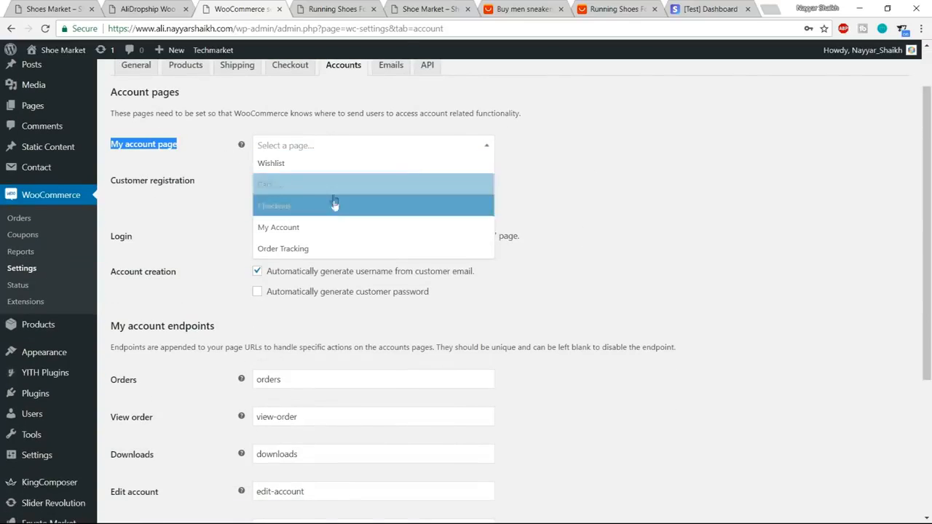
{"action": "left_click", "coordinate": [337, 228]}
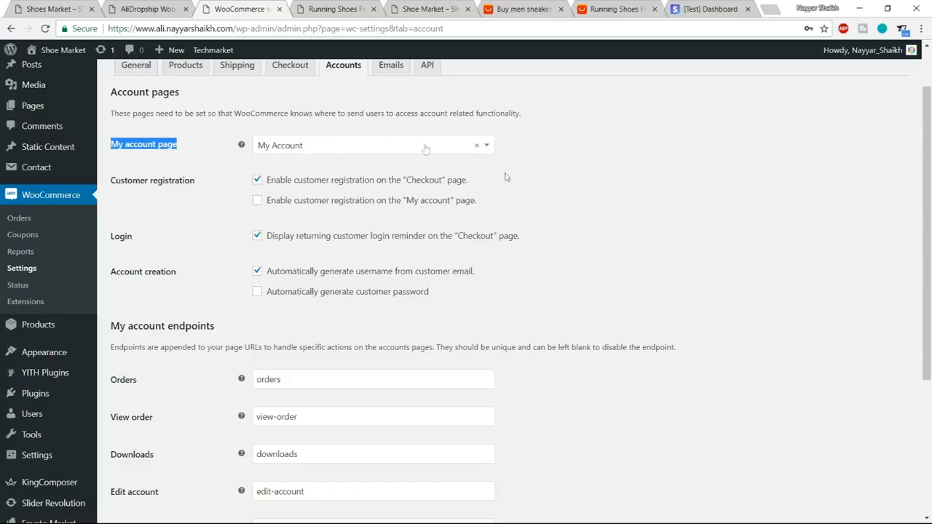
{"action": "left_click", "coordinate": [257, 201]}
{"action": "scroll", "coordinate": [692, 209], "scroll_direction": "down", "scroll_amount": 3}
{"action": "left_click", "coordinate": [135, 461]}
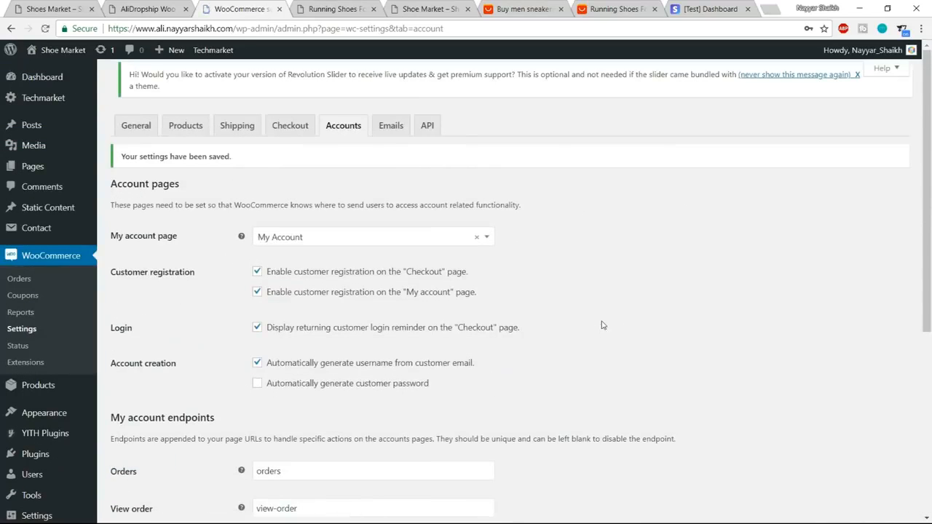
{"action": "left_click", "coordinate": [398, 134]}
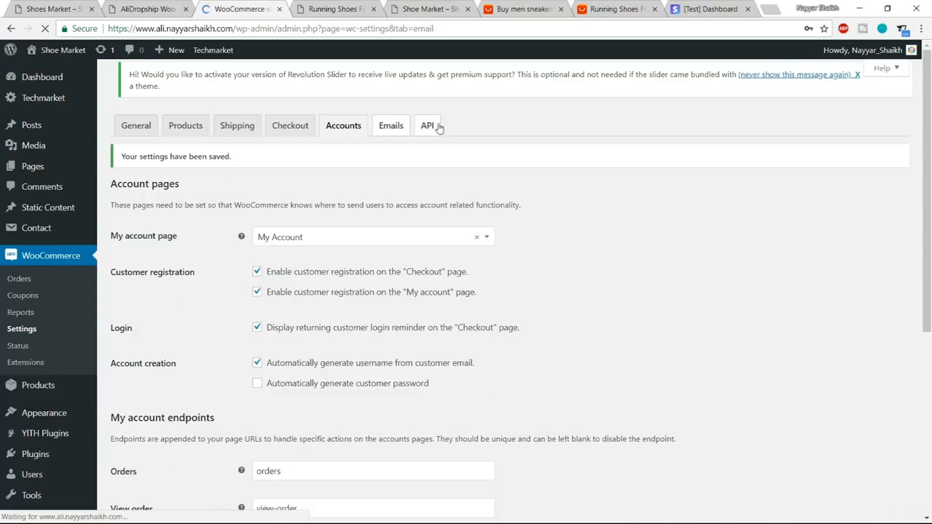
{"action": "left_click_drag", "start_coordinate": [635, 232], "coordinate": [540, 225]}
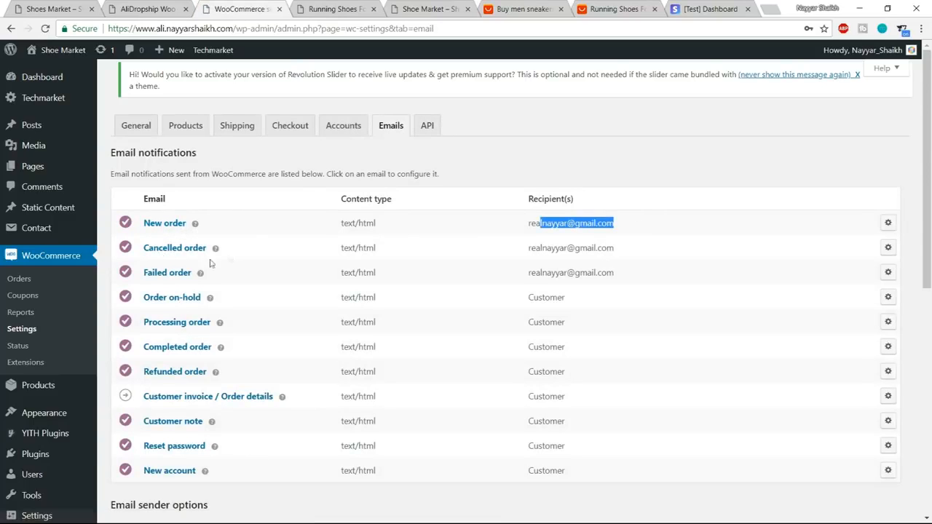
{"action": "left_click_drag", "start_coordinate": [529, 248], "coordinate": [553, 248]}
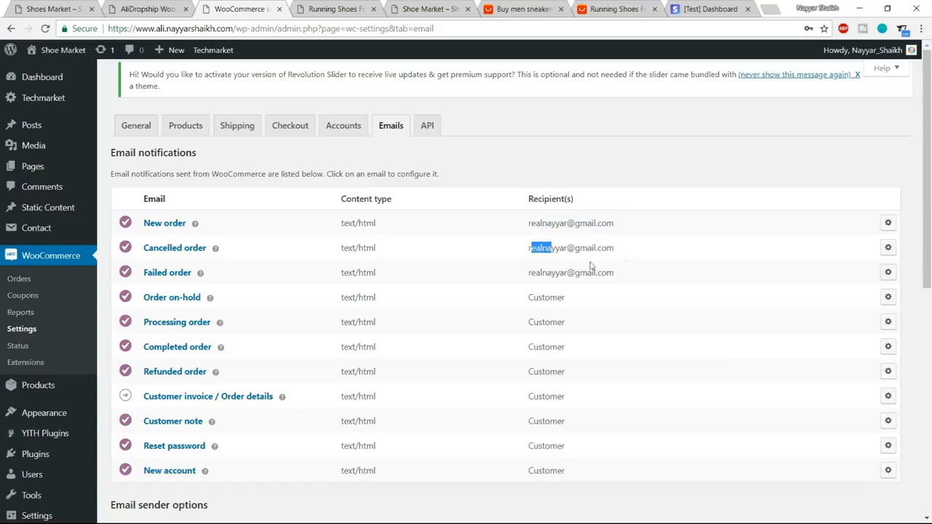
{"action": "scroll", "coordinate": [628, 285], "scroll_direction": "down", "scroll_amount": 3}
{"action": "scroll", "coordinate": [623, 292], "scroll_direction": "down", "scroll_amount": 4}
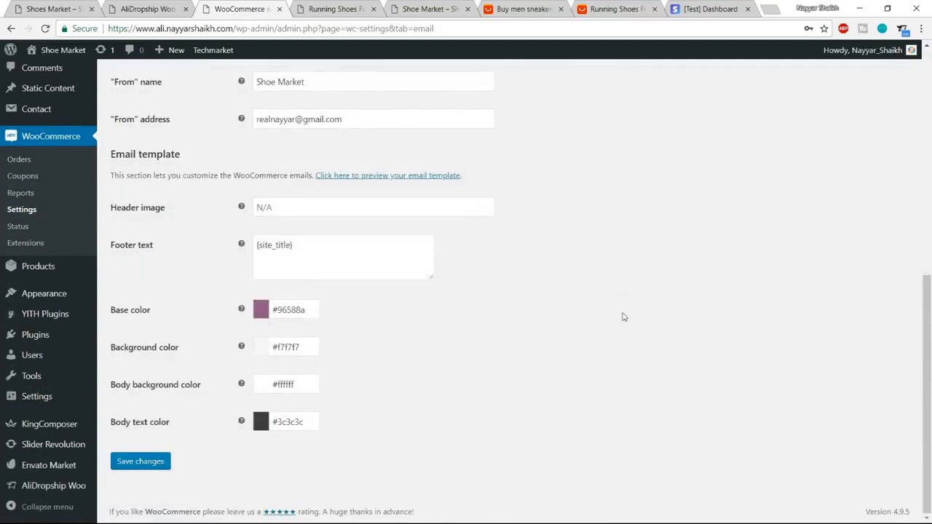
{"action": "scroll", "coordinate": [623, 291], "scroll_direction": "up", "scroll_amount": 6}
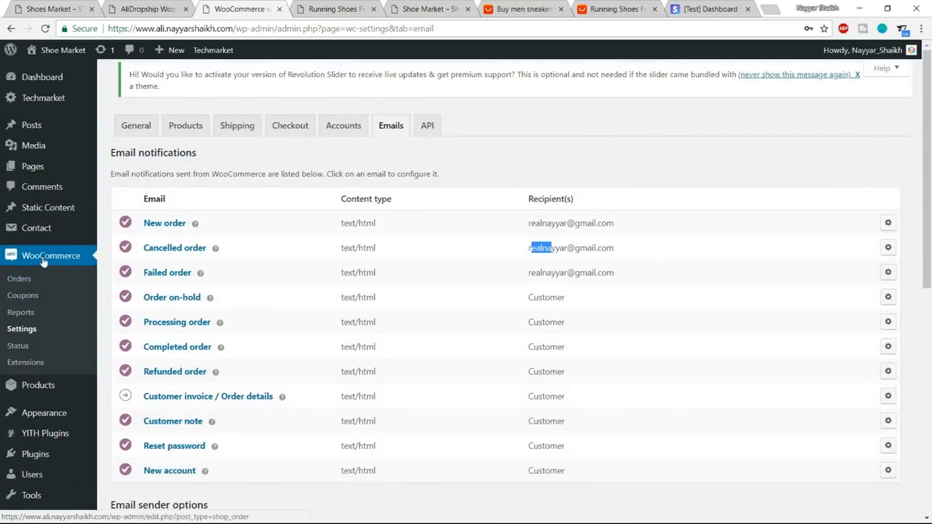
Start the store's first coupon with the Percentage discount type
{"action": "left_click", "coordinate": [30, 297]}
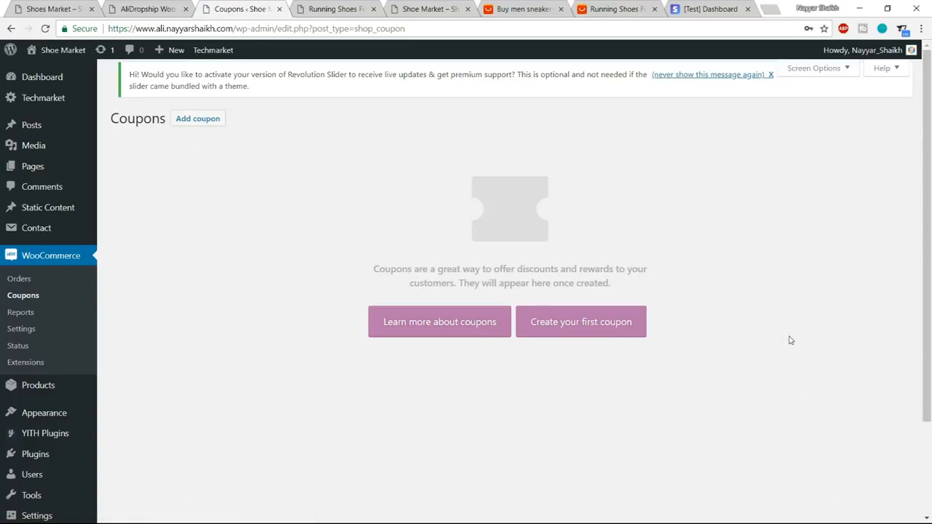
{"action": "left_click", "coordinate": [573, 331]}
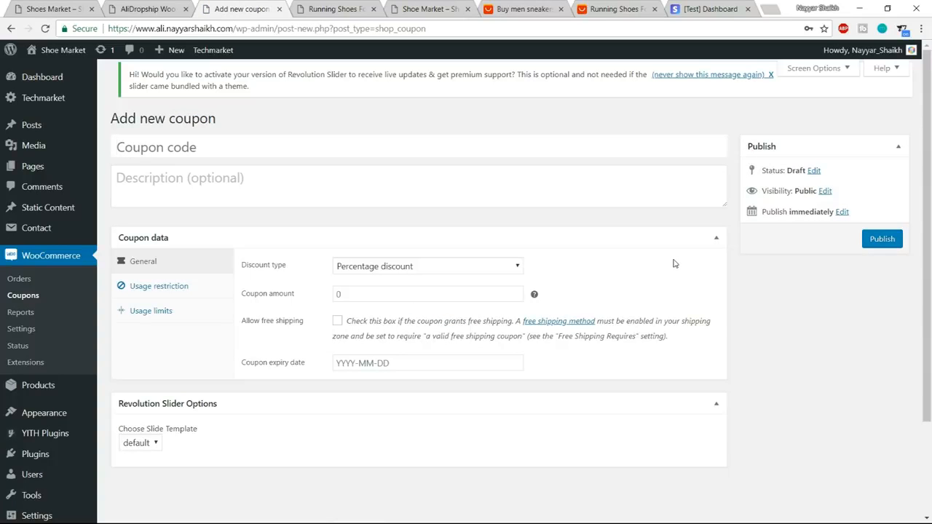
{"action": "left_click", "coordinate": [430, 267]}
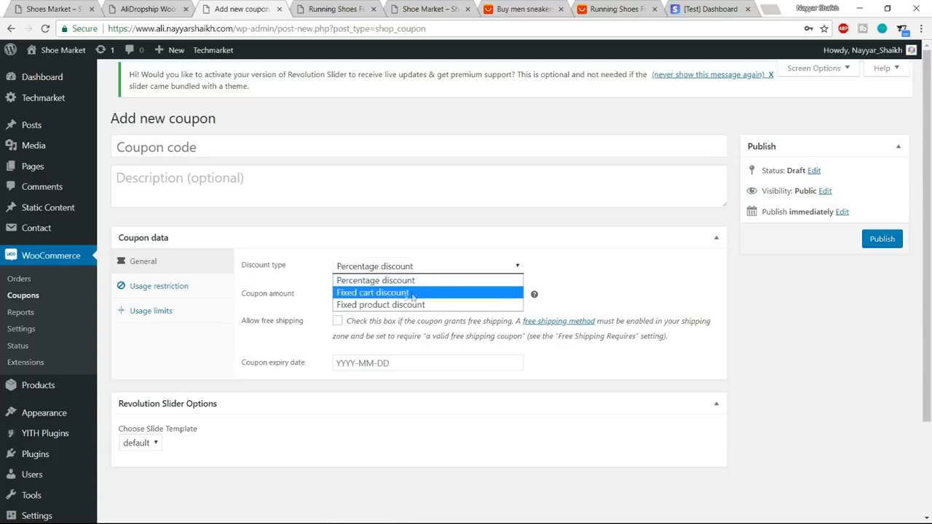
{"action": "left_click", "coordinate": [413, 281]}
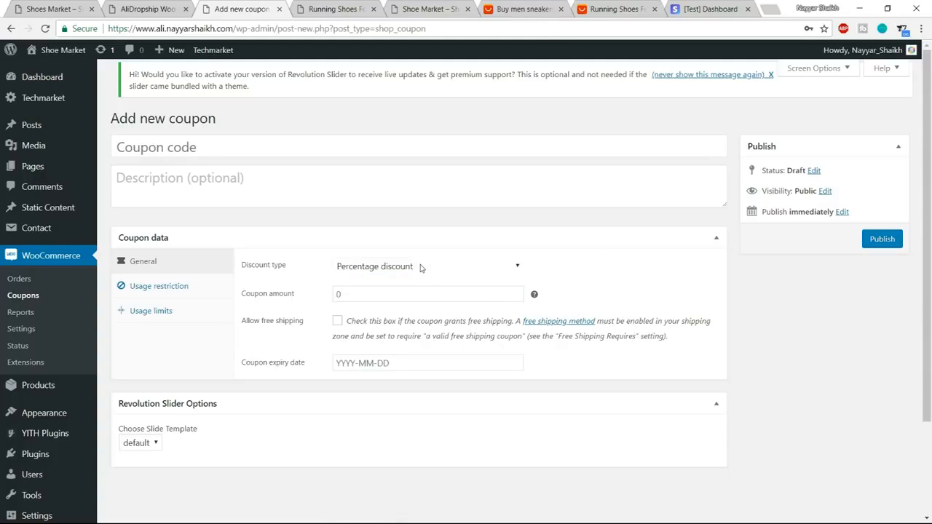
Set the coupon amount to 10, allow free shipping, and set expiry to 2018-04-30
{"action": "left_click", "coordinate": [407, 292]}
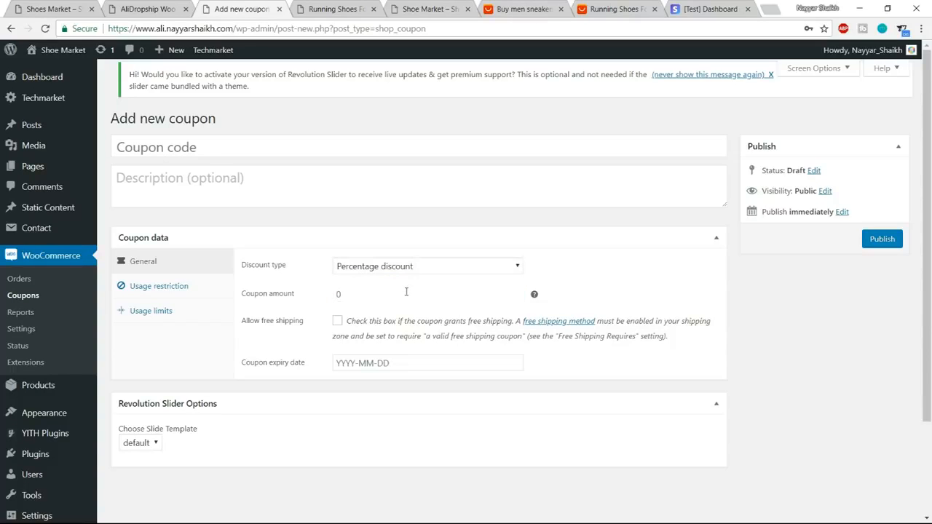
{"action": "type", "text": "10"}
{"action": "mouse_move", "coordinate": [537, 297]}
{"action": "left_click", "coordinate": [337, 321]}
{"action": "left_click", "coordinate": [340, 322]}
{"action": "double_click", "coordinate": [396, 293]}
{"action": "left_click", "coordinate": [338, 321]}
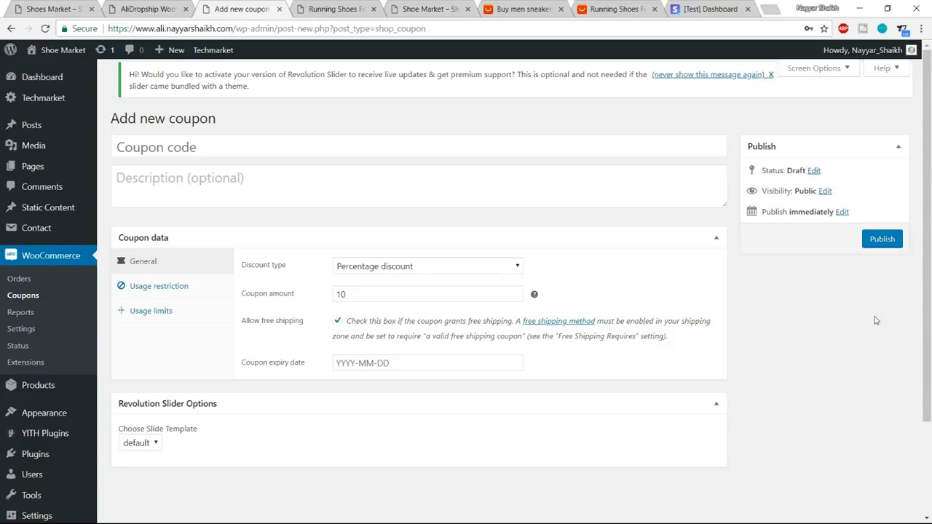
{"action": "left_click_drag", "start_coordinate": [369, 292], "coordinate": [321, 300]}
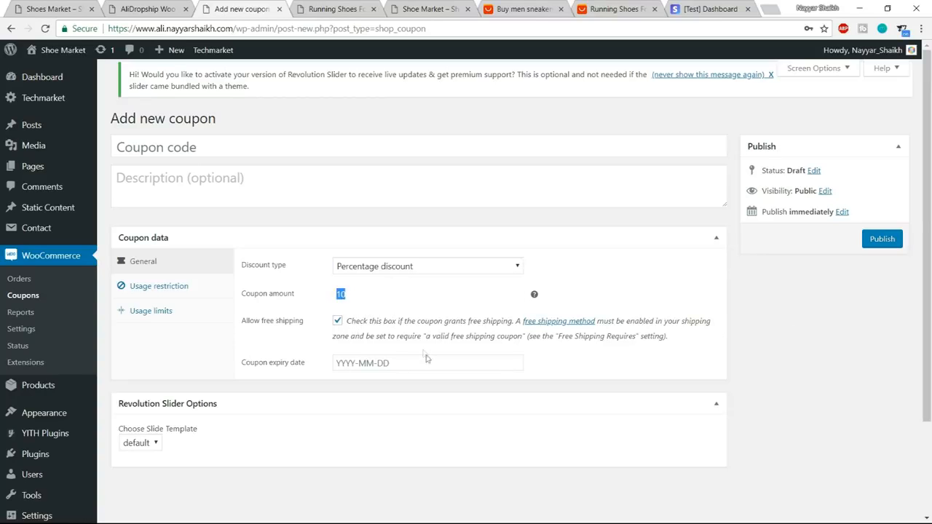
{"action": "left_click", "coordinate": [340, 364]}
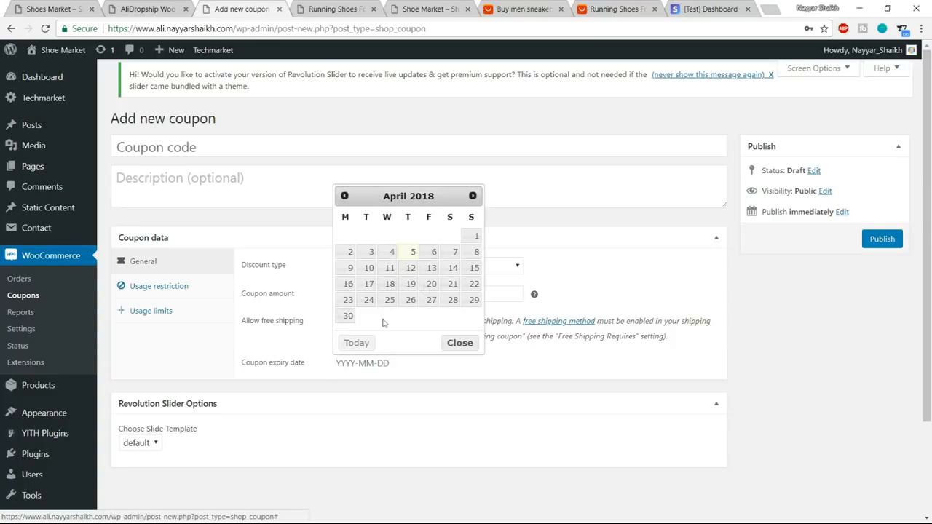
{"action": "left_click", "coordinate": [351, 319]}
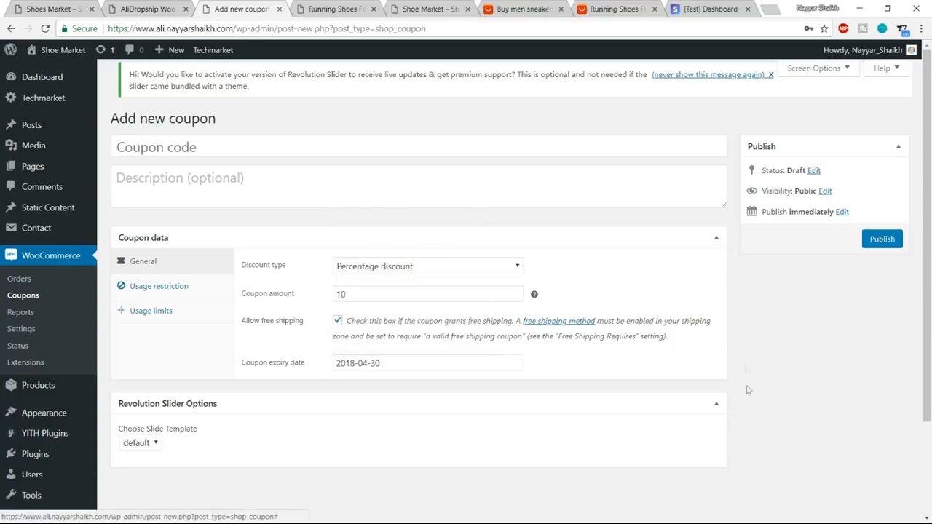
Enter the coupon code and description 'This Coupon Code gives you 10% Dsicount', then publish
{"action": "left_click", "coordinate": [245, 147]}
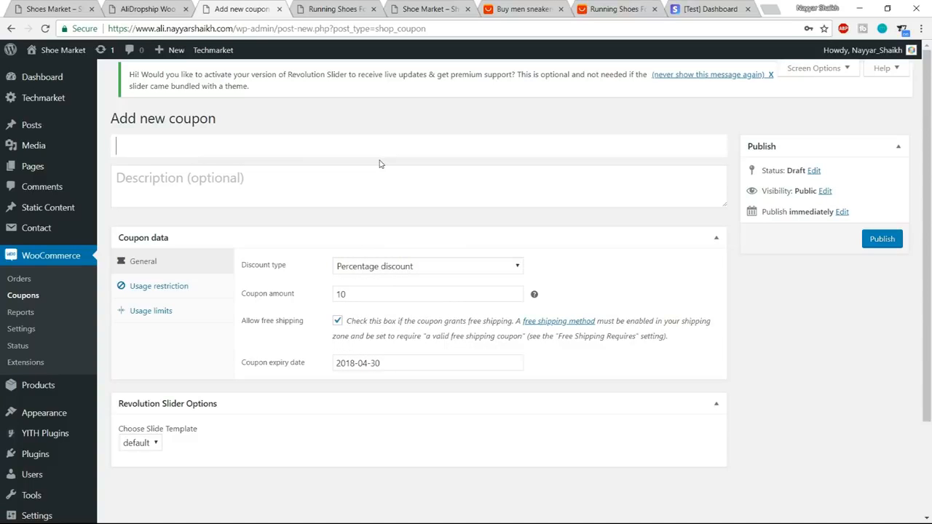
{"action": "type", "text": "NAYYAR10"}
{"action": "left_click", "coordinate": [309, 197]}
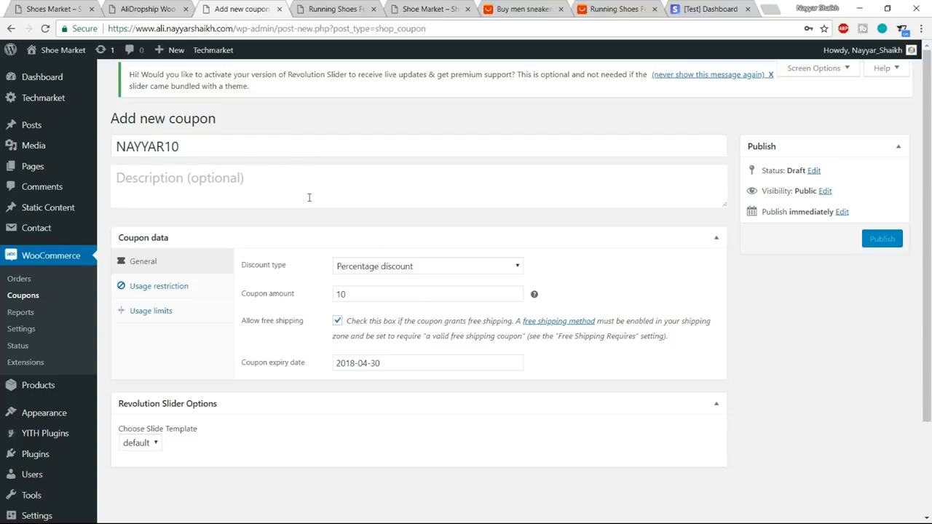
{"action": "type", "text": "This "}
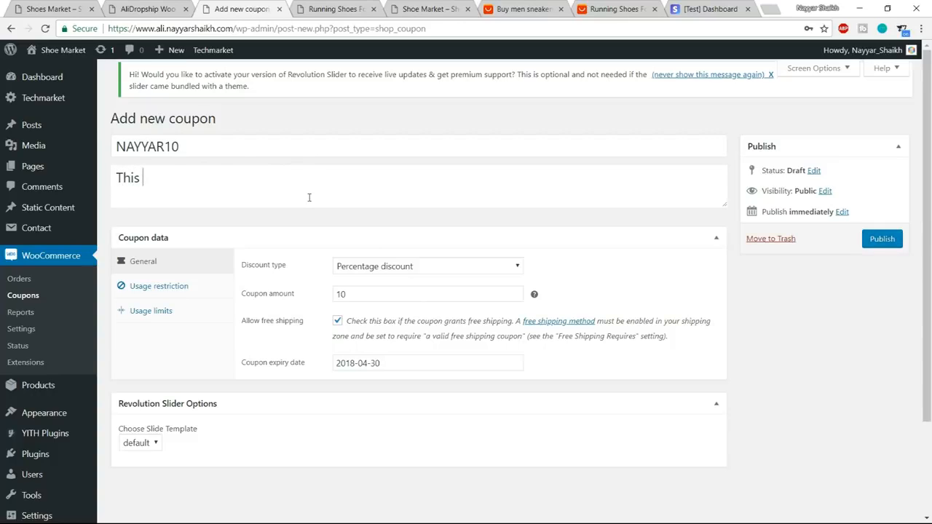
{"action": "type", "text": "Coupon Code gi"}
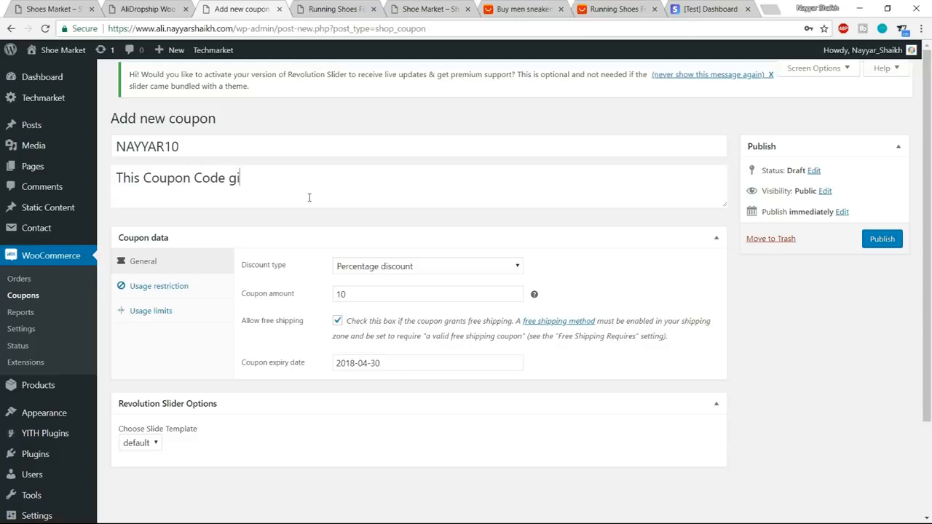
{"action": "type", "text": "ves you 10"}
{"action": "type", "text": "5 Dis"}
{"action": "key", "text": "BackSpace"}
{"action": "key", "text": "BackSpace"}
{"action": "key", "text": "BackSpace"}
{"action": "type", "text": "% Dsicount"}
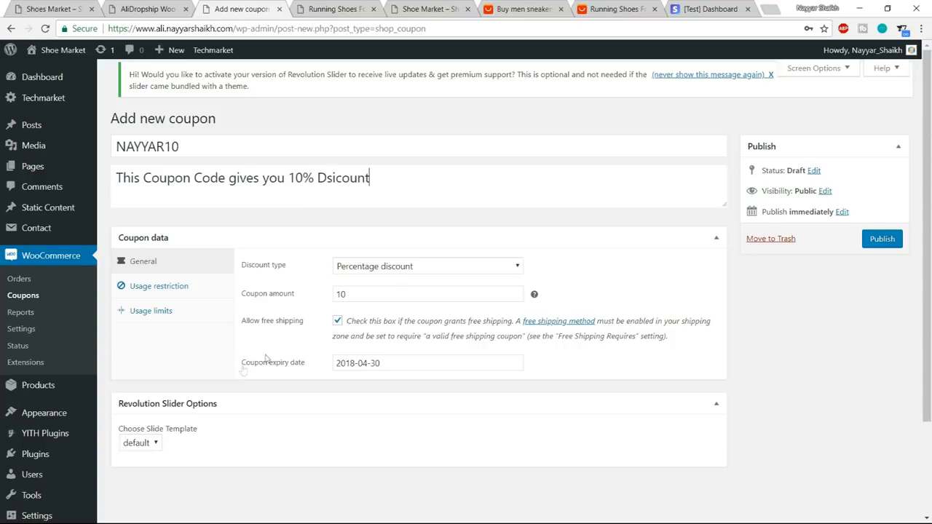
{"action": "left_click", "coordinate": [890, 245]}
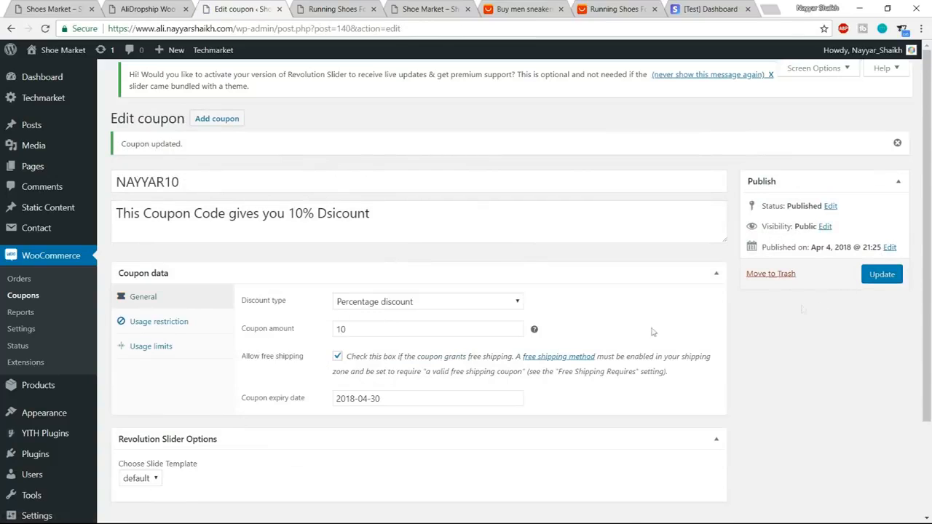
Restrict the coupon to minimum spend 1 and maximum 100, individual use only, excluding sale items
{"action": "left_click", "coordinate": [180, 322]}
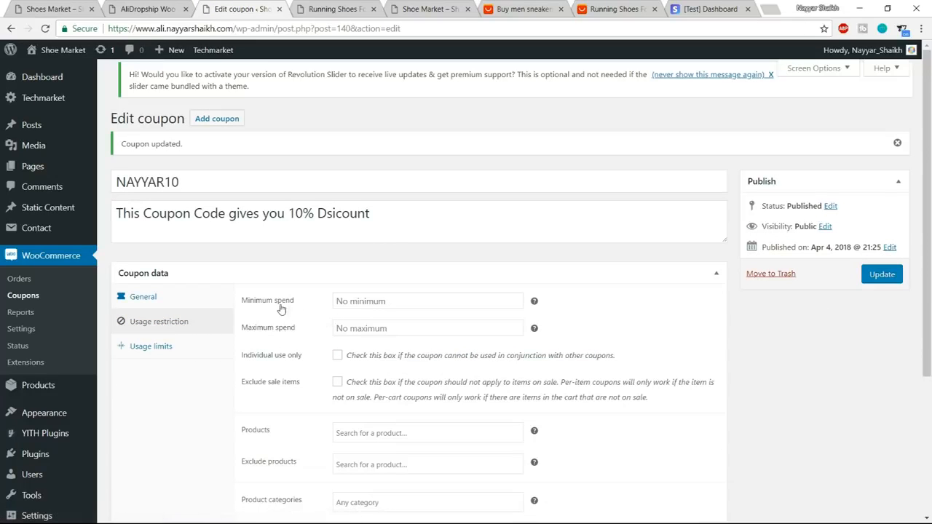
{"action": "left_click", "coordinate": [425, 300]}
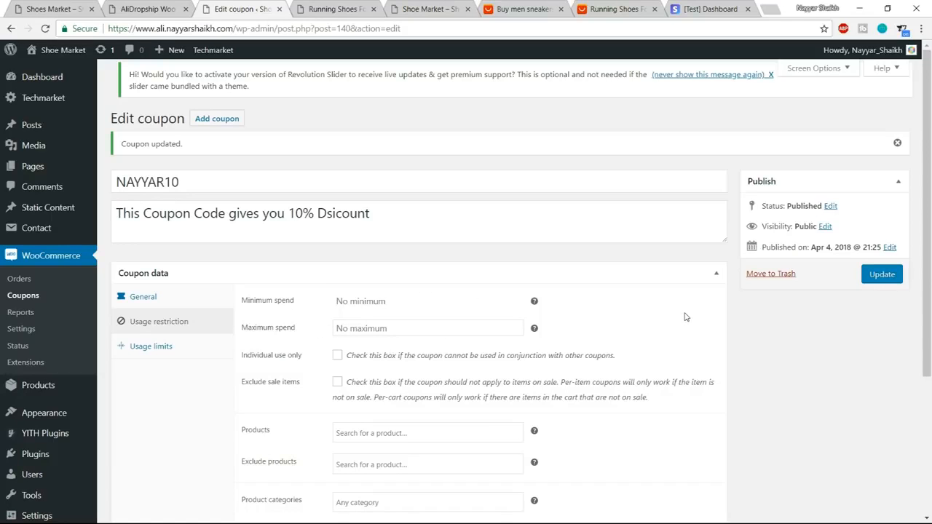
{"action": "type", "text": "1"}
{"action": "left_click", "coordinate": [380, 327]}
{"action": "type", "text": "1"}
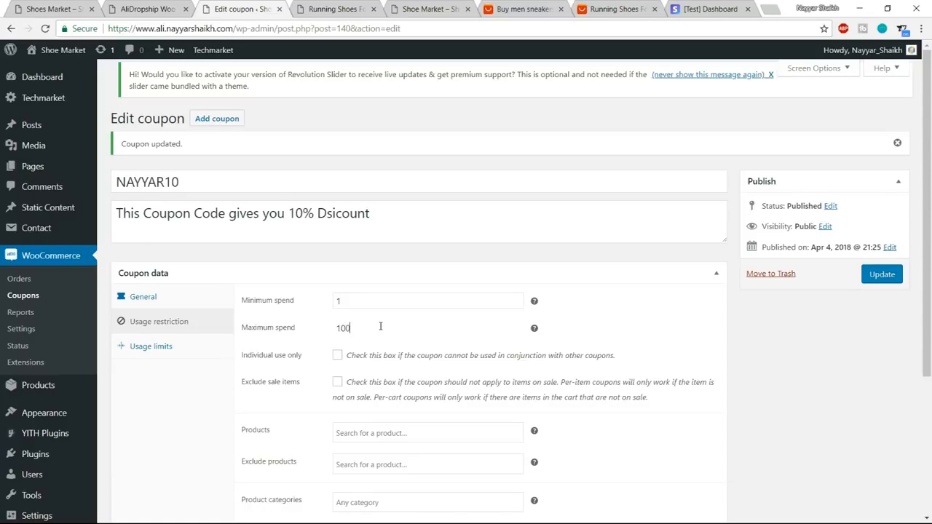
{"action": "type", "text": "00"}
{"action": "left_click", "coordinate": [687, 315]}
{"action": "scroll", "coordinate": [720, 344], "scroll_direction": "down", "scroll_amount": 1}
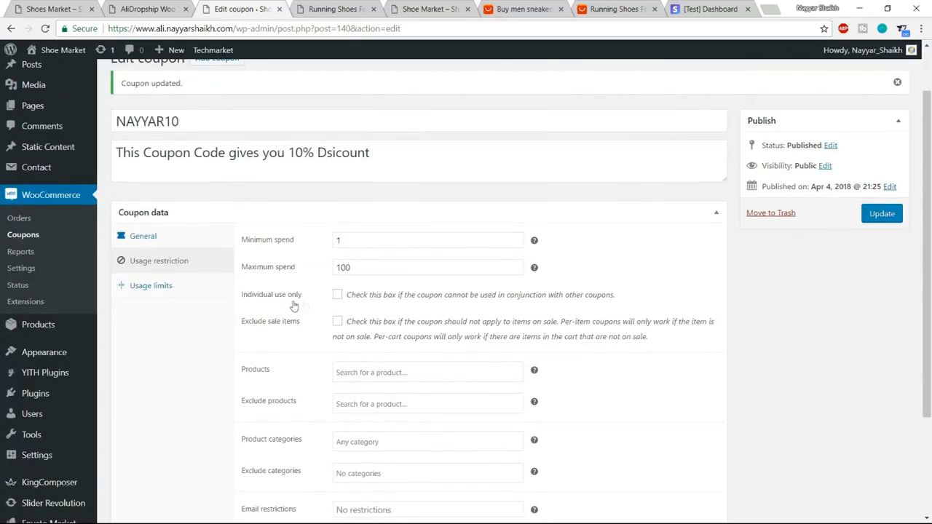
{"action": "left_click", "coordinate": [337, 296]}
{"action": "left_click", "coordinate": [338, 322]}
Leave the product, excluded-product and category restrictions empty, then update the coupon
{"action": "scroll", "coordinate": [728, 347], "scroll_direction": "down", "scroll_amount": 2}
{"action": "left_click", "coordinate": [459, 252]}
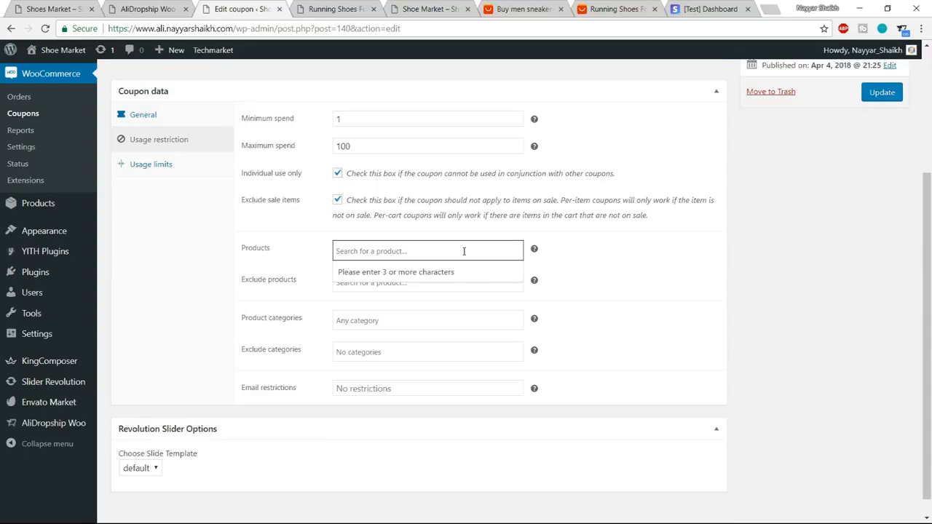
{"action": "type", "text": "shoes"}
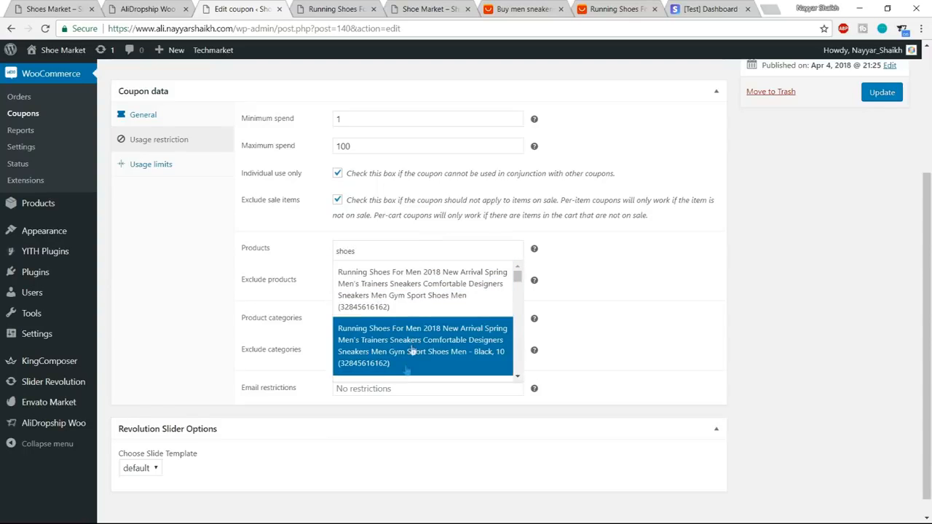
{"action": "scroll", "coordinate": [407, 348], "scroll_direction": "down", "scroll_amount": 3}
{"action": "scroll", "coordinate": [408, 348], "scroll_direction": "up", "scroll_amount": 5}
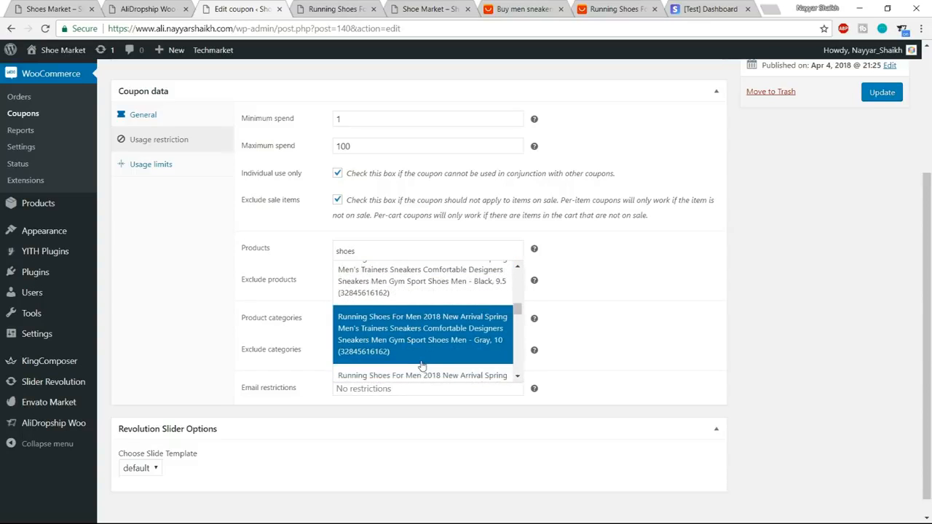
{"action": "scroll", "coordinate": [429, 323], "scroll_direction": "down", "scroll_amount": 3}
{"action": "left_click", "coordinate": [794, 314]}
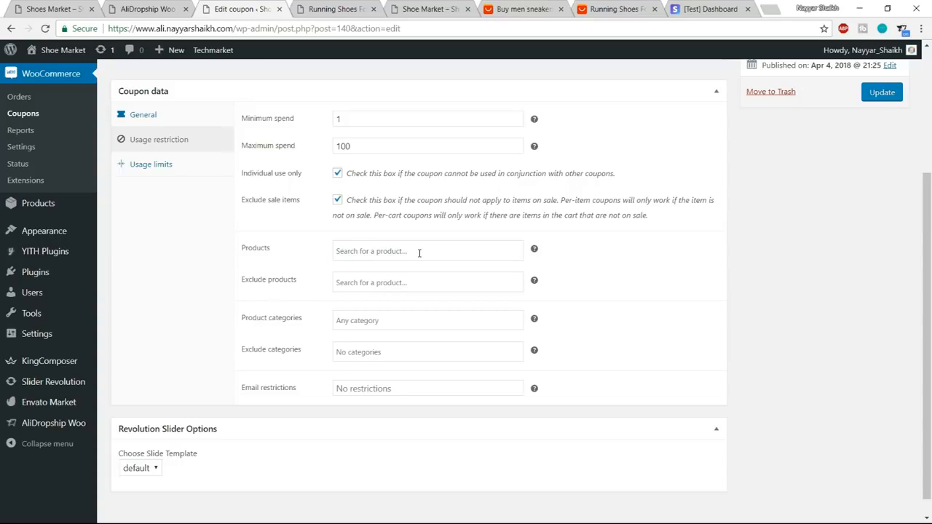
{"action": "left_click", "coordinate": [390, 284]}
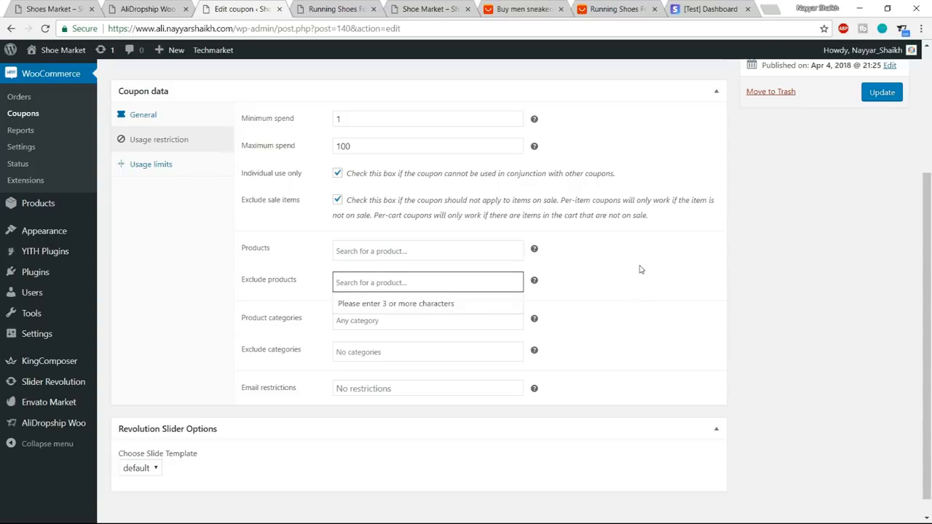
{"action": "left_click", "coordinate": [692, 264]}
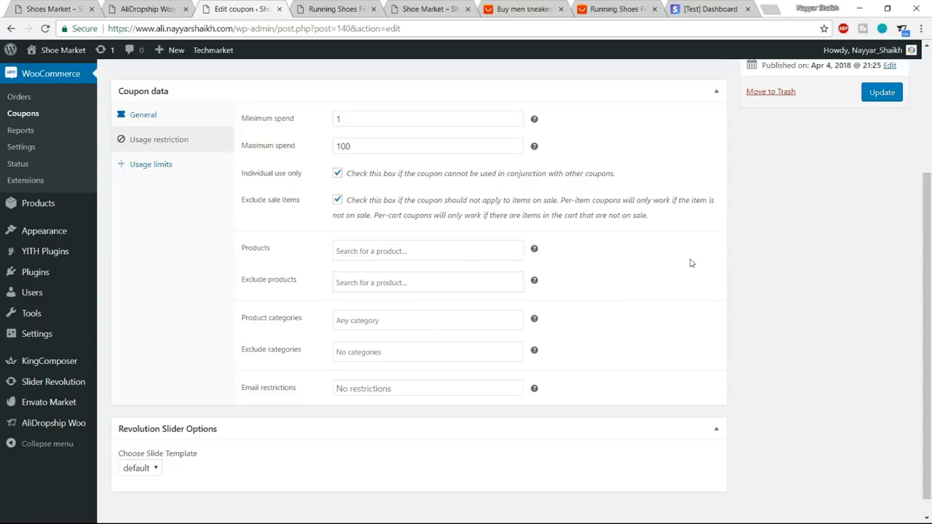
{"action": "left_click", "coordinate": [347, 315]}
{"action": "left_click", "coordinate": [631, 337]}
{"action": "left_click", "coordinate": [409, 324]}
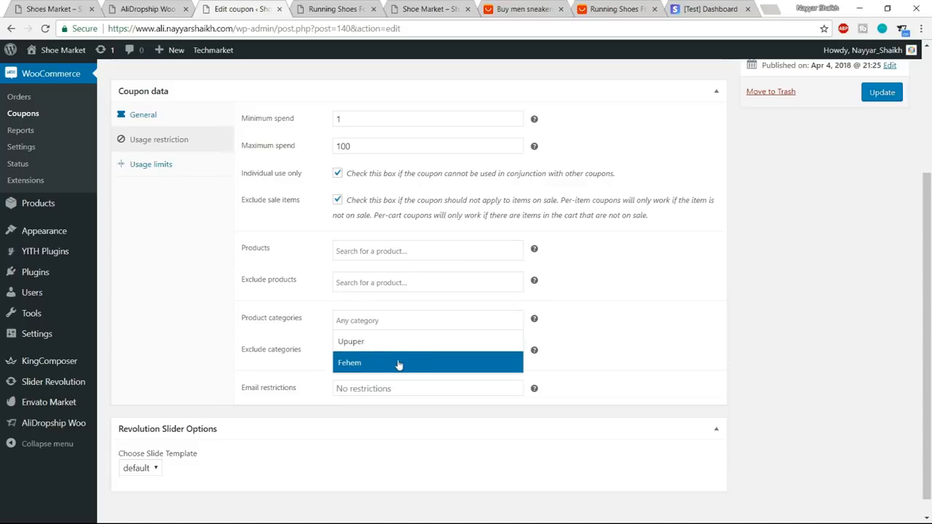
{"action": "left_click", "coordinate": [688, 359]}
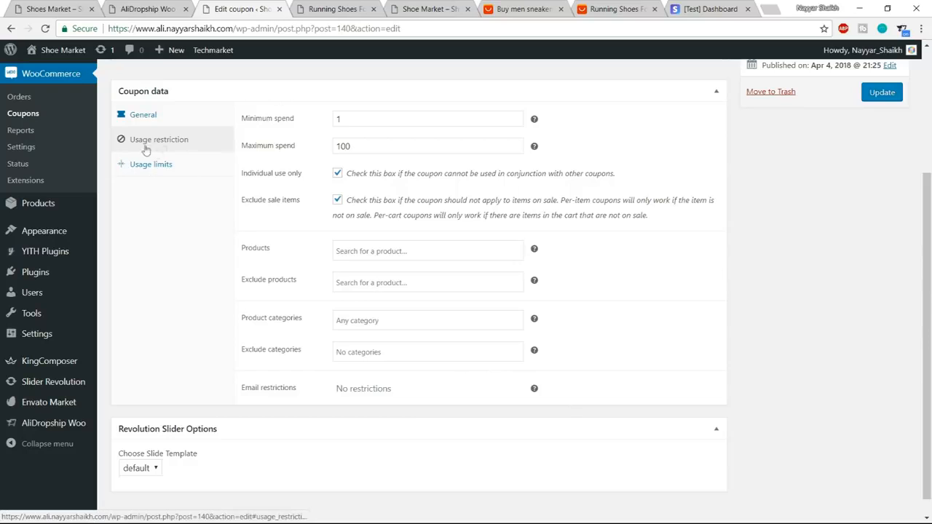
{"action": "left_click", "coordinate": [882, 93]}
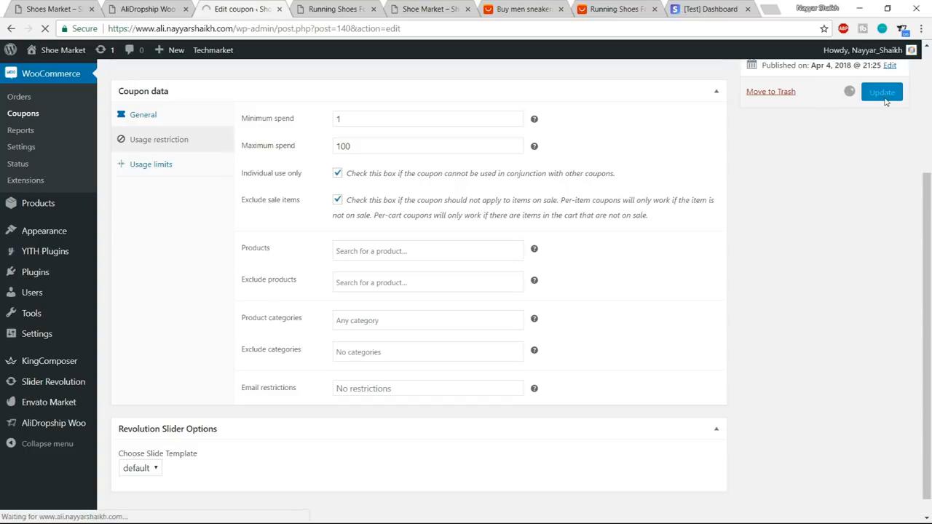
{"action": "scroll", "coordinate": [240, 228], "scroll_direction": "down", "scroll_amount": 2}
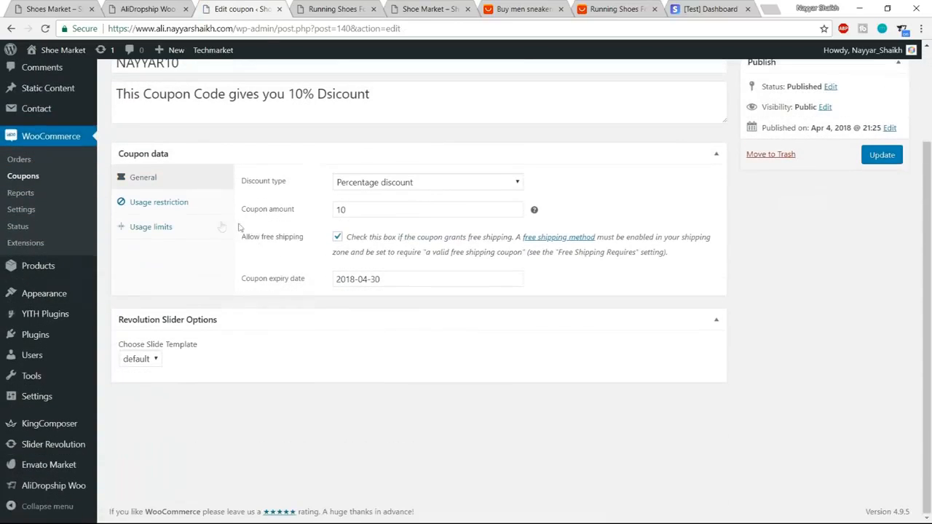
Give the coupon usage limits of 10 per coupon, 1 item and 1 per user, and update it
{"action": "left_click", "coordinate": [160, 229]}
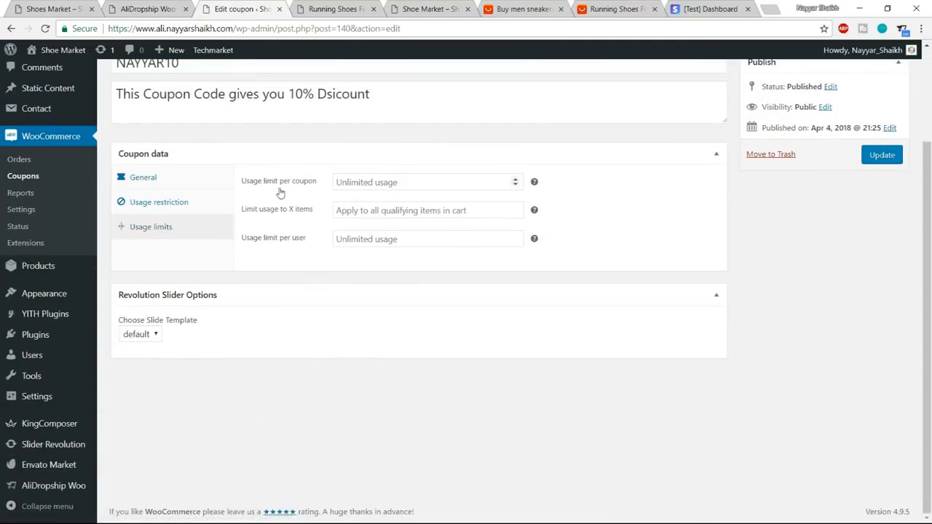
{"action": "left_click", "coordinate": [385, 183]}
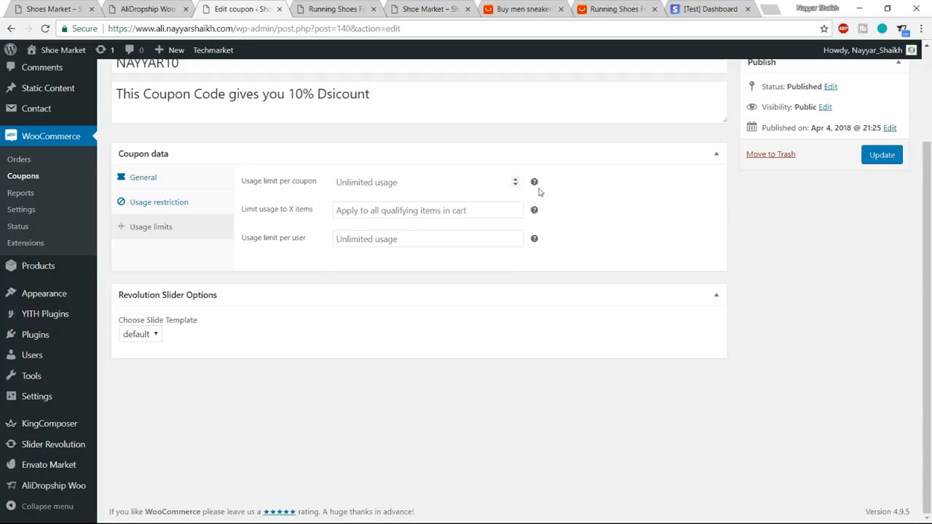
{"action": "type", "text": "10"}
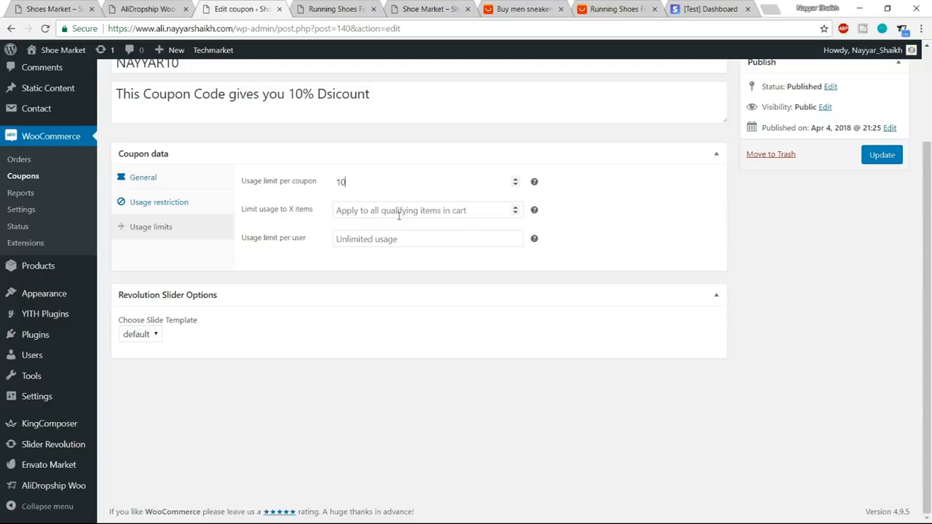
{"action": "left_click", "coordinate": [446, 211]}
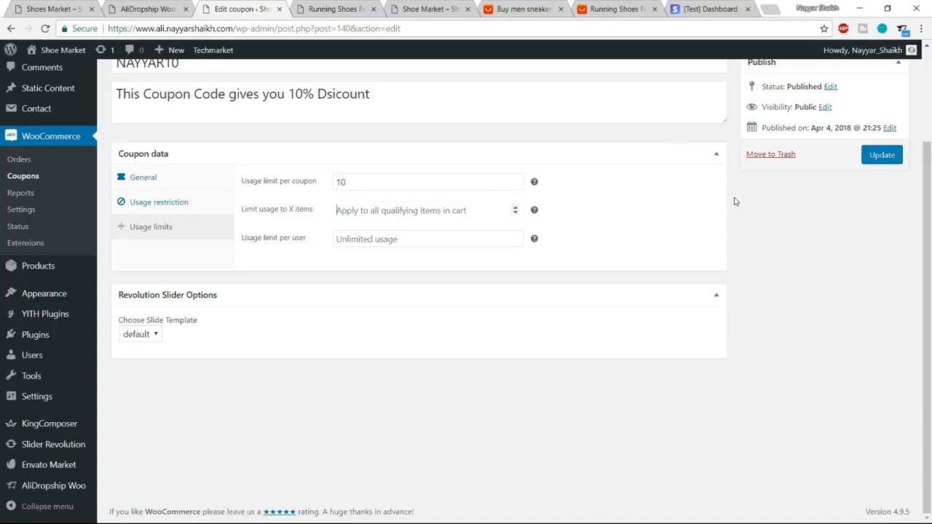
{"action": "left_click", "coordinate": [515, 207]}
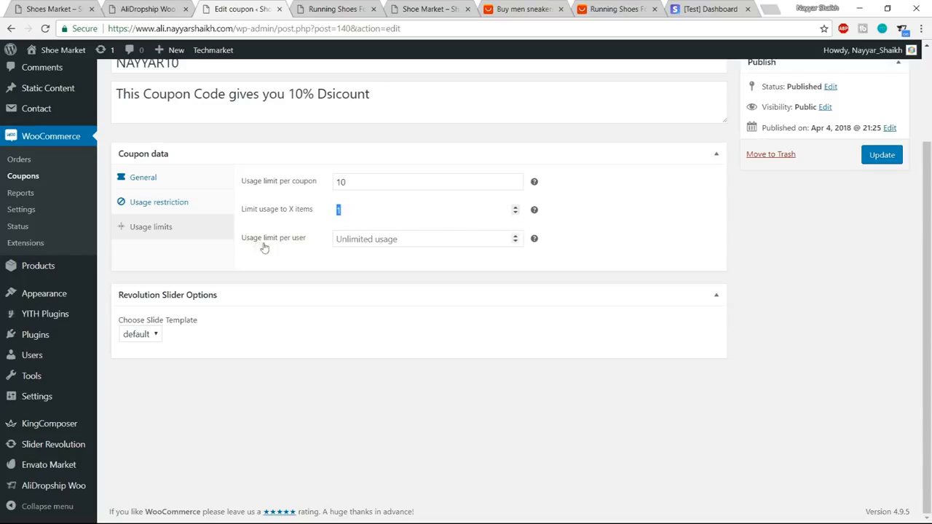
{"action": "left_click", "coordinate": [386, 239]}
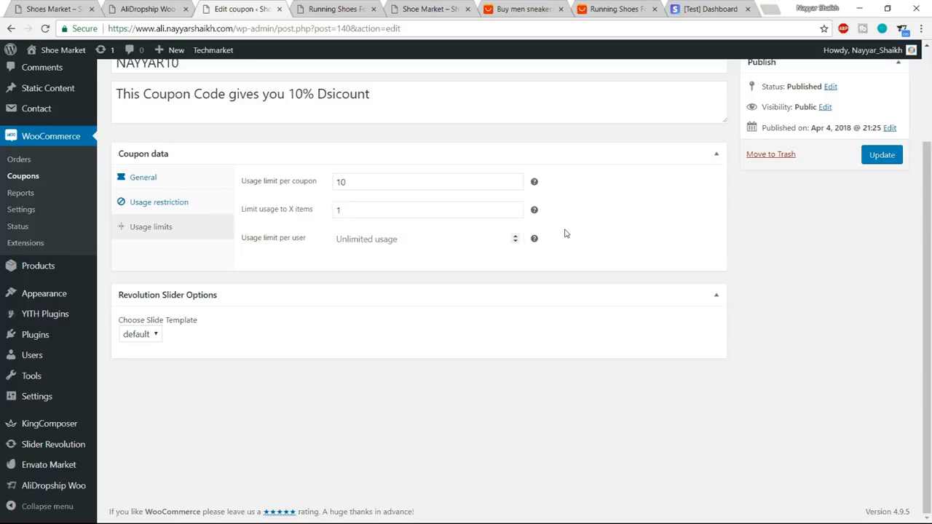
{"action": "type", "text": "1"}
{"action": "left_click", "coordinate": [631, 271]}
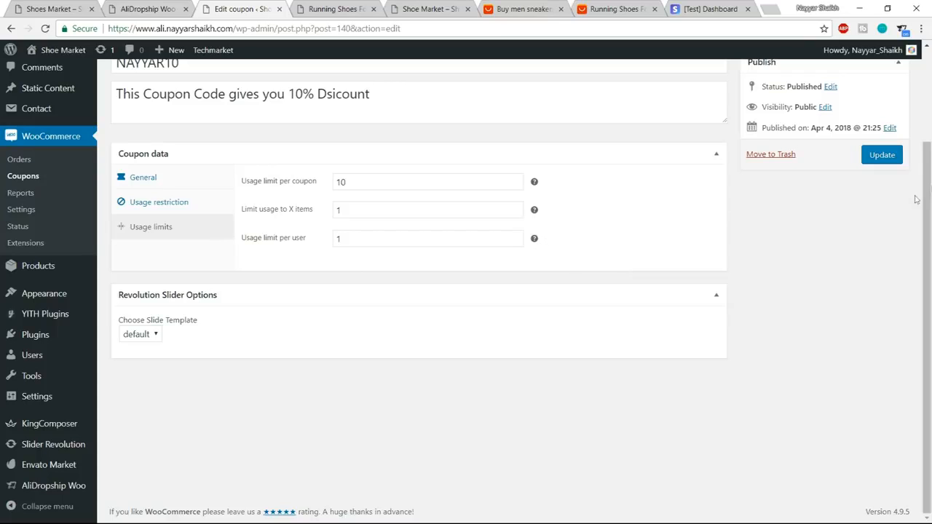
{"action": "left_click", "coordinate": [885, 155]}
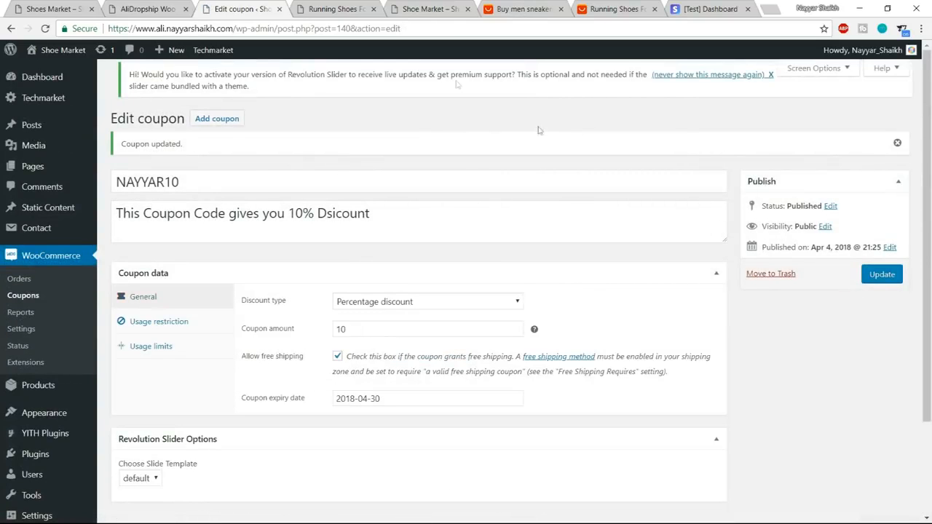
{"action": "left_click", "coordinate": [328, 4]}
On the reloaded running shoes page, choose size 9.5 in orange, priced $25.00
{"action": "scroll", "coordinate": [377, 309], "scroll_direction": "up", "scroll_amount": 3}
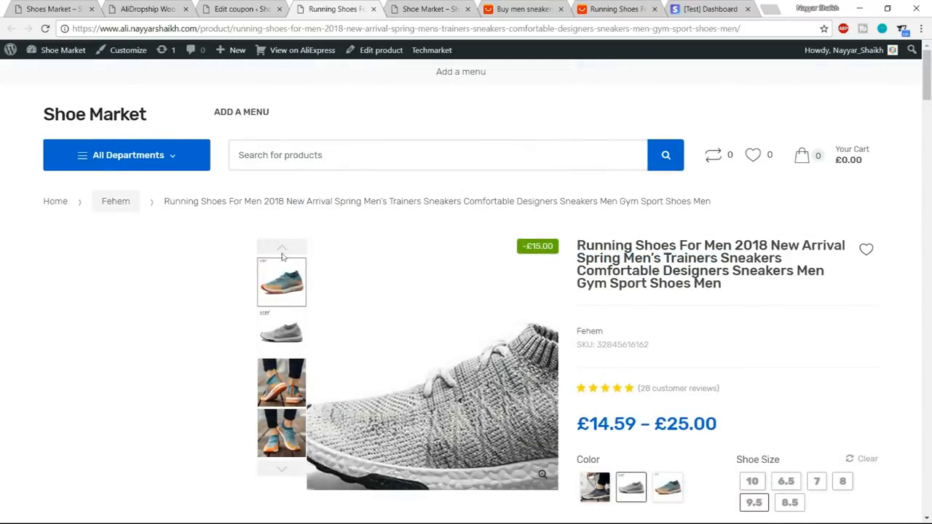
{"action": "left_click", "coordinate": [45, 28]}
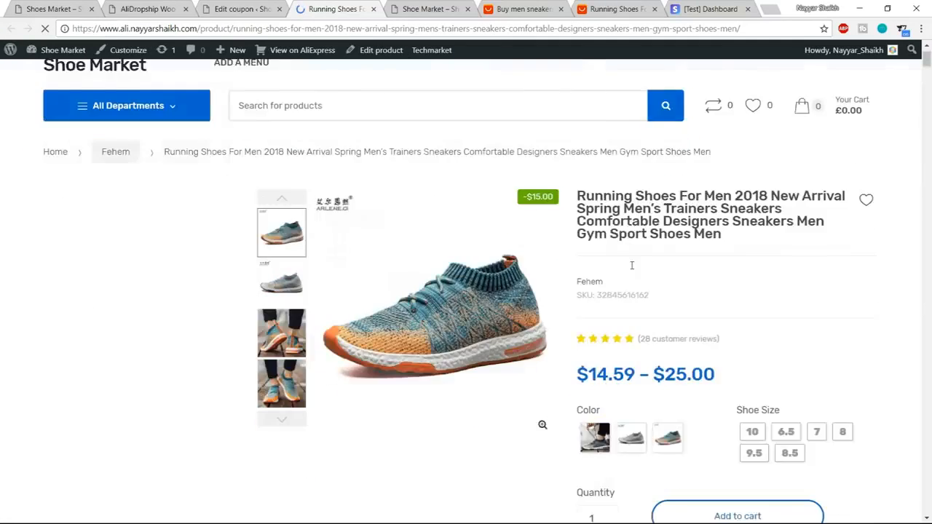
{"action": "scroll", "coordinate": [724, 266], "scroll_direction": "down", "scroll_amount": 3}
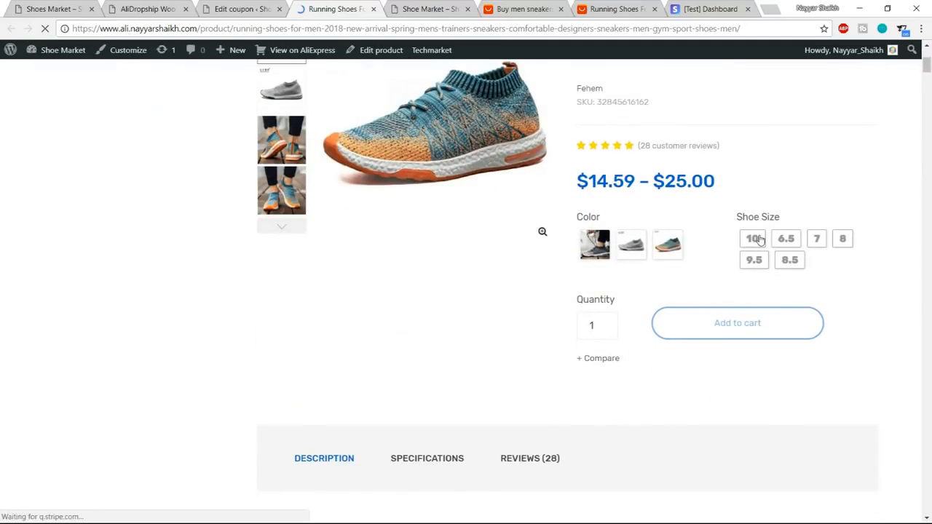
{"action": "left_click", "coordinate": [757, 266]}
{"action": "left_click", "coordinate": [672, 248]}
{"action": "left_click_drag", "start_coordinate": [577, 351], "coordinate": [631, 351]}
{"action": "left_click", "coordinate": [628, 350]}
{"action": "left_click_drag", "start_coordinate": [640, 318], "coordinate": [563, 318]}
{"action": "left_click", "coordinate": [649, 328]}
Add the shoes to the cart and view the cart page
{"action": "left_click", "coordinate": [713, 398]}
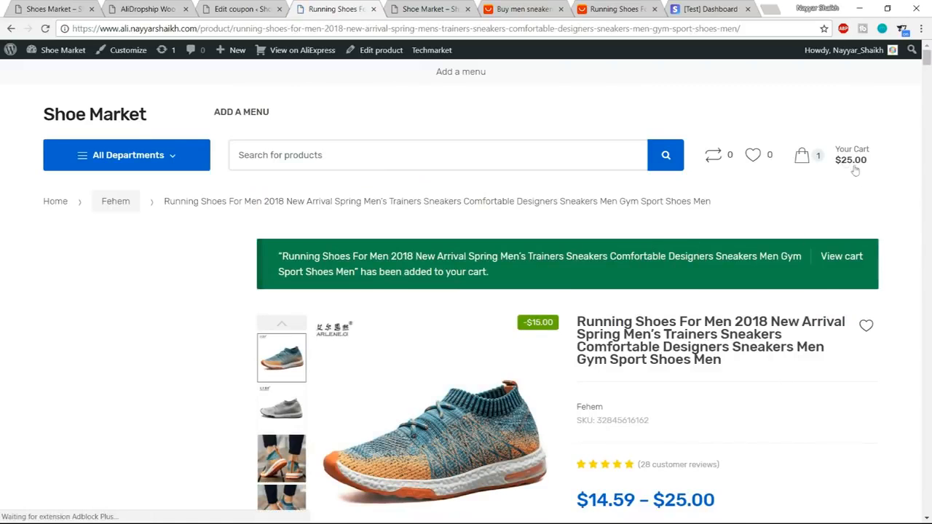
{"action": "mouse_move", "coordinate": [807, 160]}
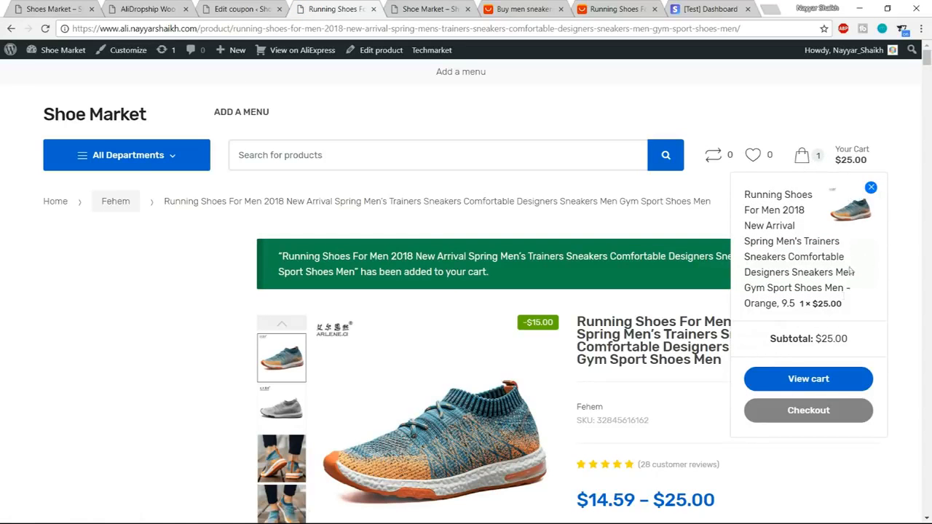
{"action": "left_click", "coordinate": [816, 380]}
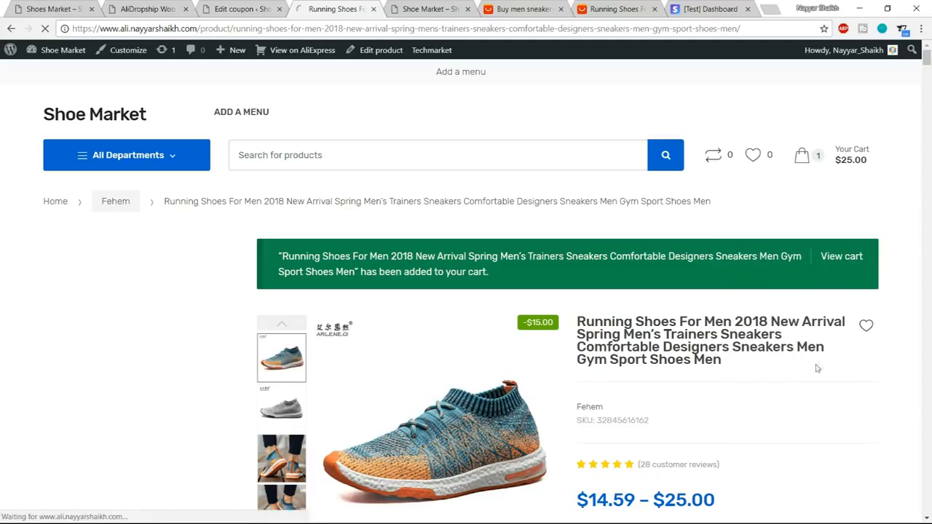
{"action": "scroll", "coordinate": [707, 302], "scroll_direction": "down", "scroll_amount": 4}
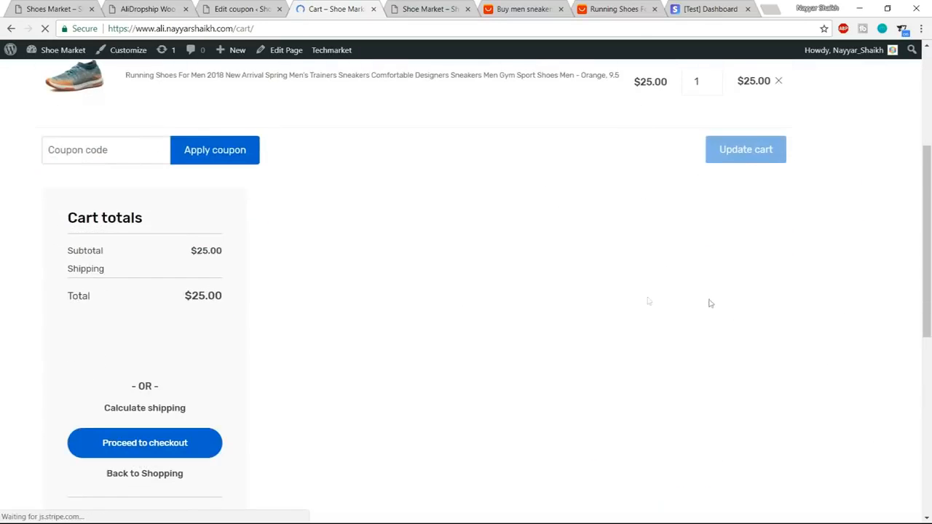
Try applying the coupon code to the cart, which is rejected with an error
{"action": "scroll", "coordinate": [237, 317], "scroll_direction": "up", "scroll_amount": 3}
{"action": "left_click", "coordinate": [96, 332]}
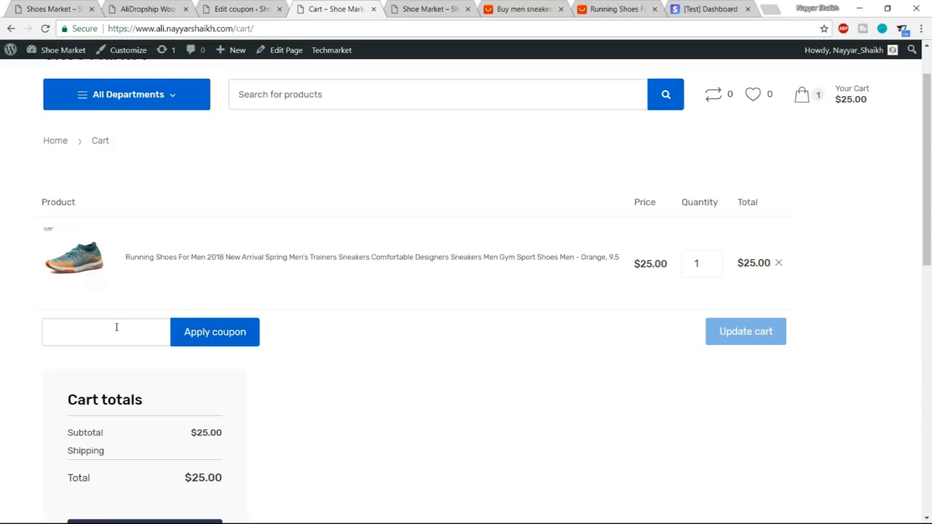
{"action": "type", "text": "NAYYAR10"}
{"action": "left_click", "coordinate": [202, 338]}
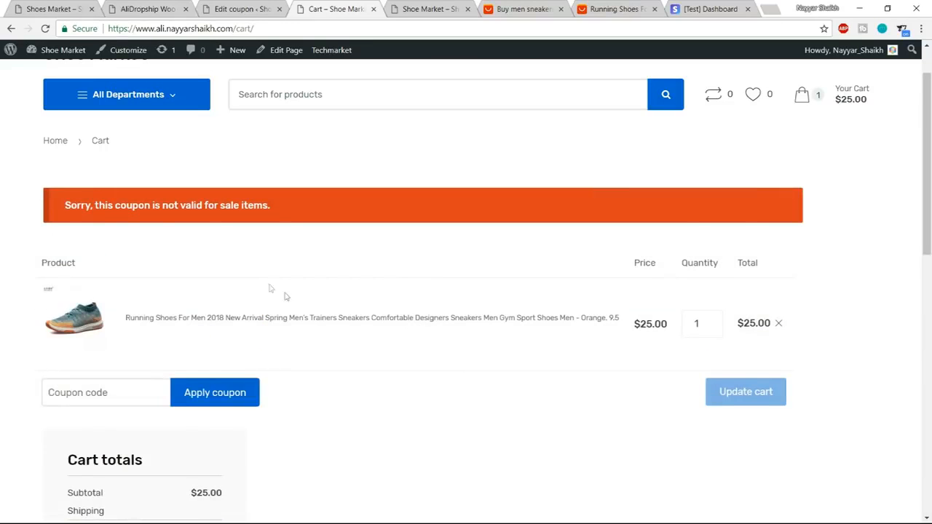
{"action": "left_click", "coordinate": [287, 205]}
{"action": "scroll", "coordinate": [380, 350], "scroll_direction": "down", "scroll_amount": 2}
{"action": "scroll", "coordinate": [351, 347], "scroll_direction": "down", "scroll_amount": 2}
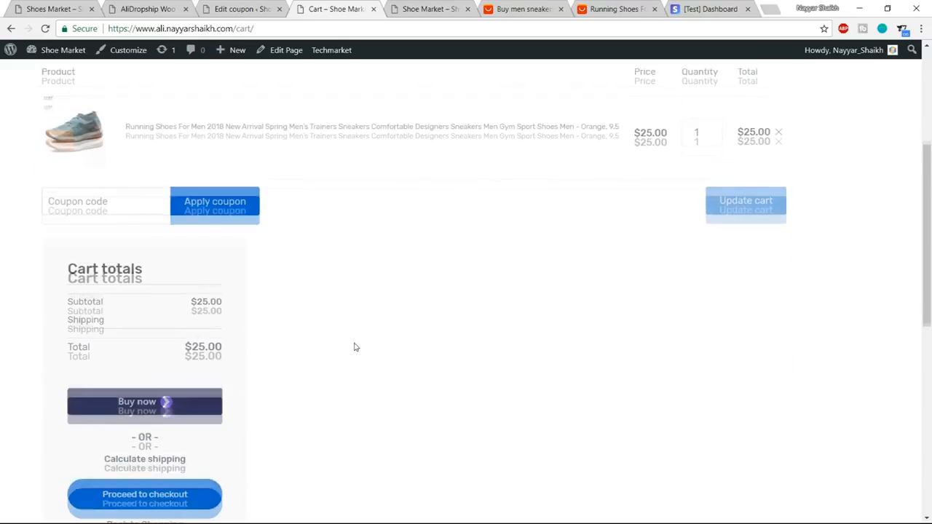
{"action": "scroll", "coordinate": [241, 360], "scroll_direction": "down", "scroll_amount": 1}
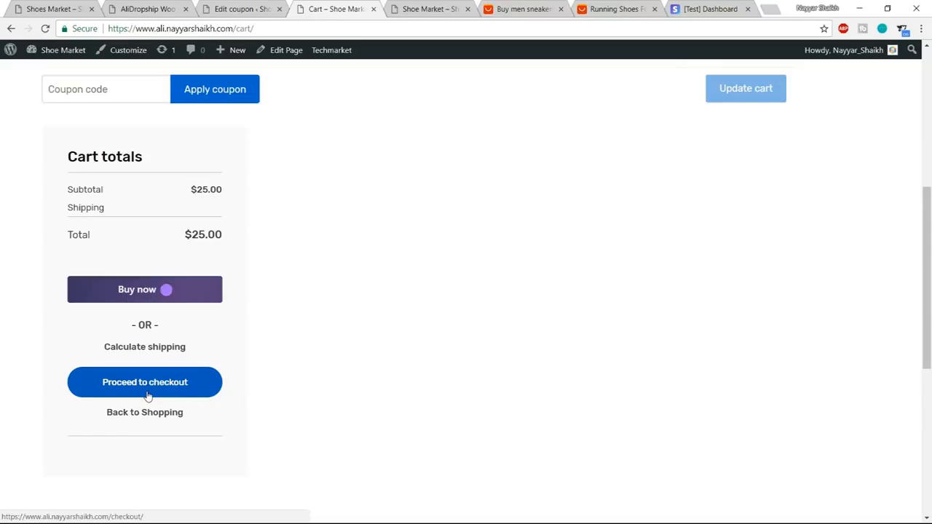
{"action": "scroll", "coordinate": [381, 397], "scroll_direction": "up", "scroll_amount": 3}
{"action": "scroll", "coordinate": [380, 397], "scroll_direction": "down", "scroll_amount": 3}
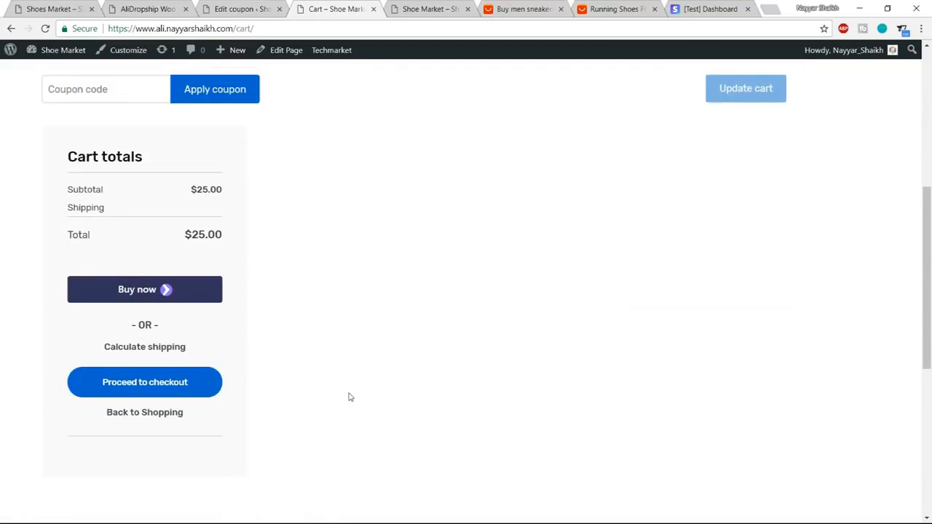
Calculate shipping to Mumbai 400017, India, adding a $2.00 flat rate for a $27.00 total
{"action": "left_click", "coordinate": [159, 348]}
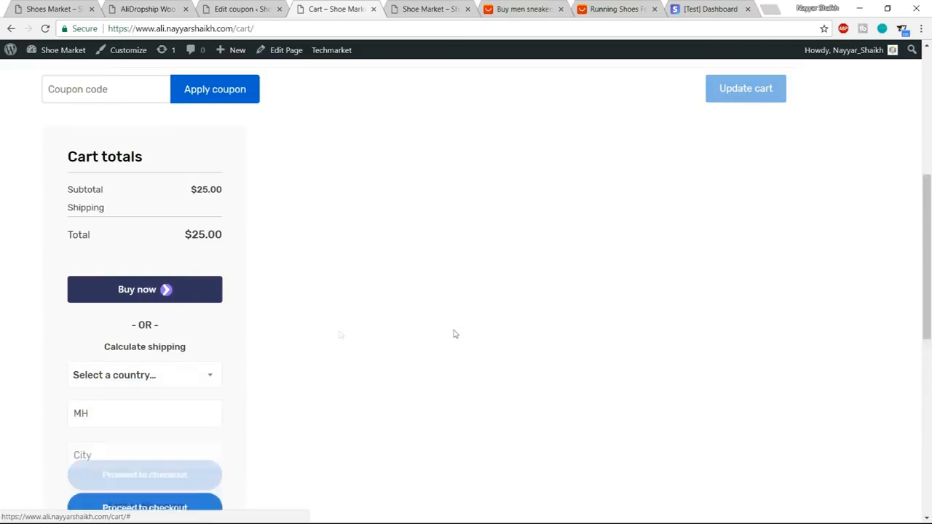
{"action": "scroll", "coordinate": [454, 334], "scroll_direction": "down", "scroll_amount": 2}
{"action": "left_click", "coordinate": [168, 253]}
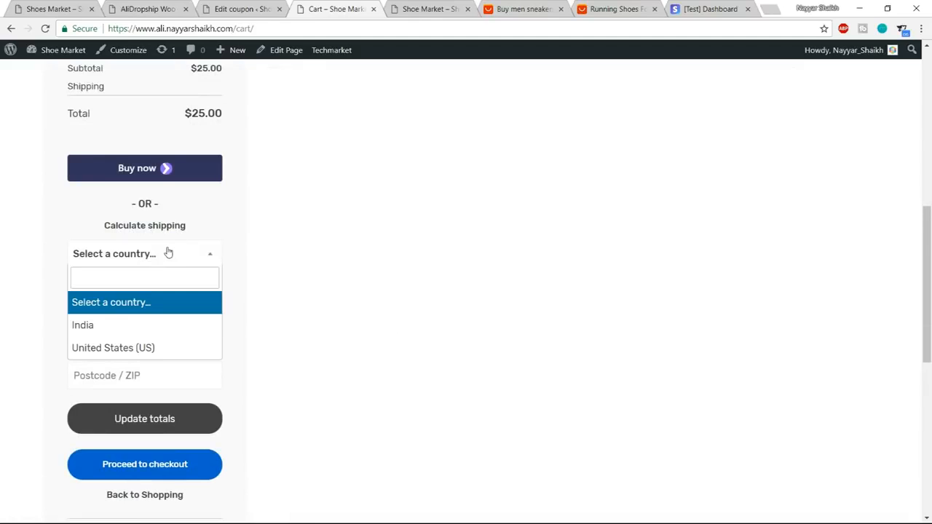
{"action": "left_click", "coordinate": [138, 333]}
{"action": "left_click", "coordinate": [138, 328]}
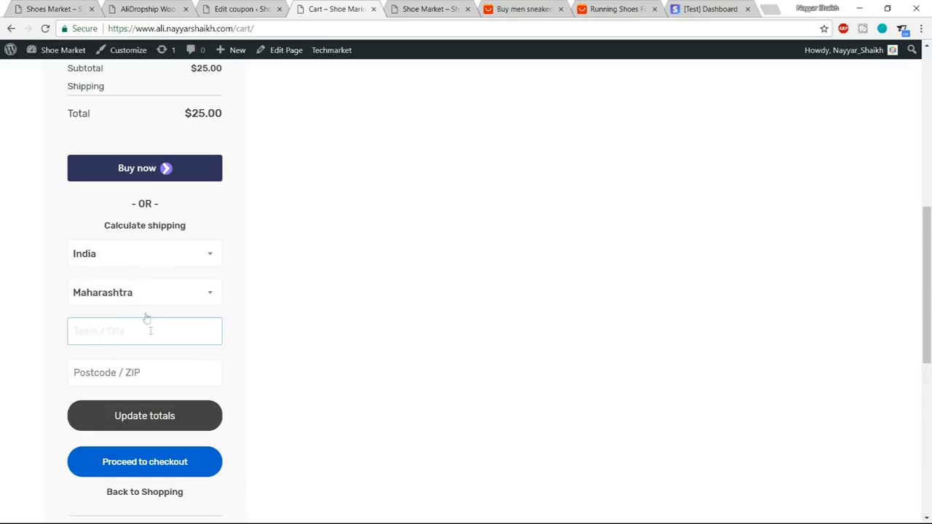
{"action": "type", "text": "Mumbai"}
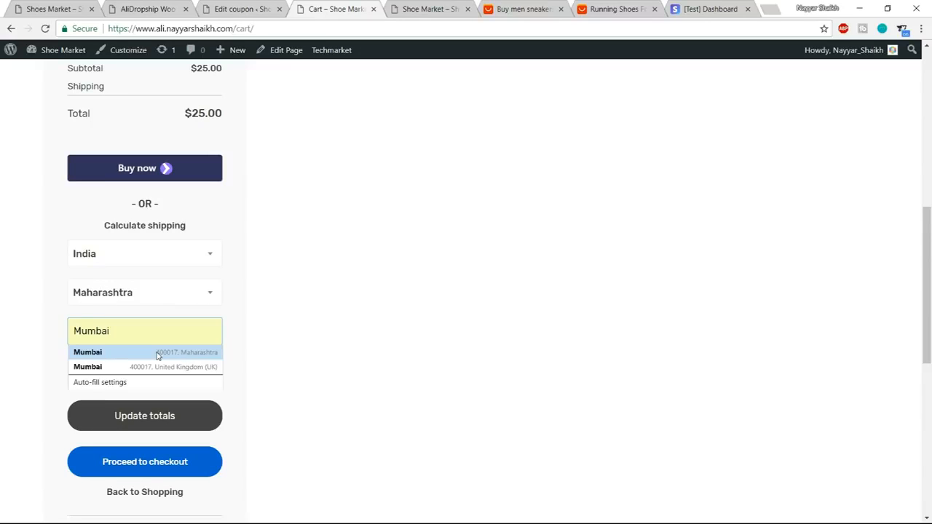
{"action": "left_click", "coordinate": [157, 355]}
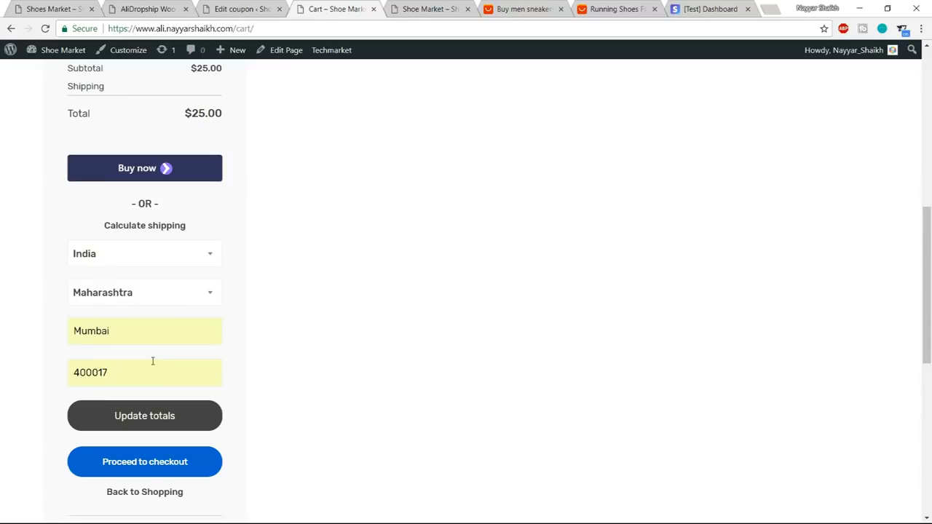
{"action": "left_click", "coordinate": [160, 418]}
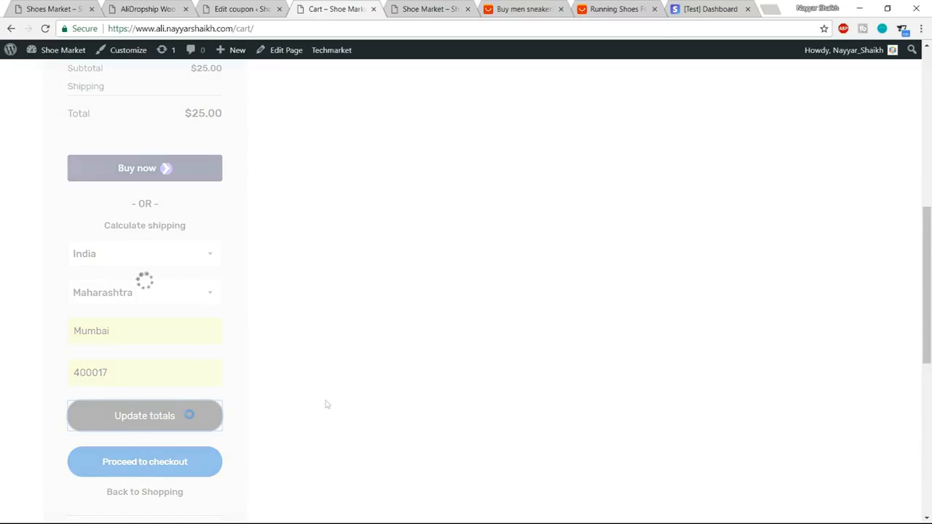
{"action": "scroll", "coordinate": [387, 381], "scroll_direction": "up", "scroll_amount": 3}
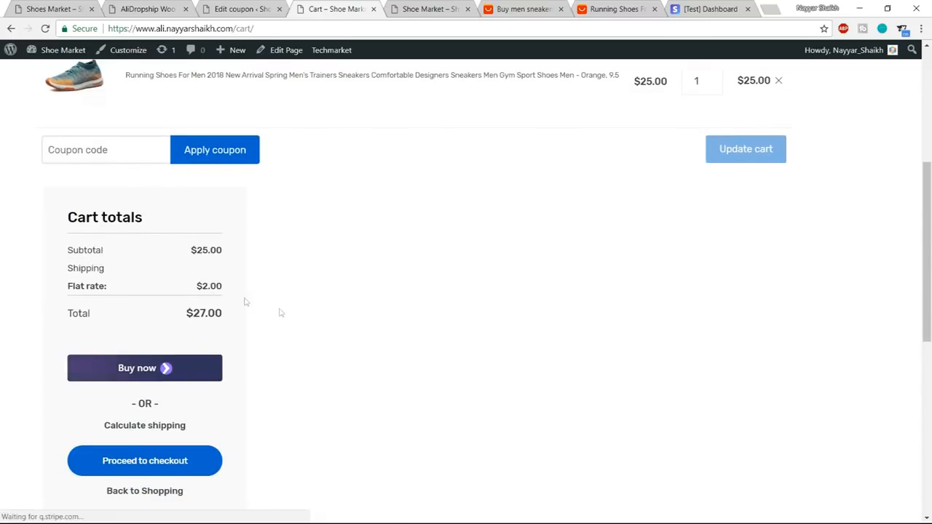
{"action": "left_click_drag", "start_coordinate": [193, 287], "coordinate": [225, 287]}
{"action": "left_click", "coordinate": [165, 330]}
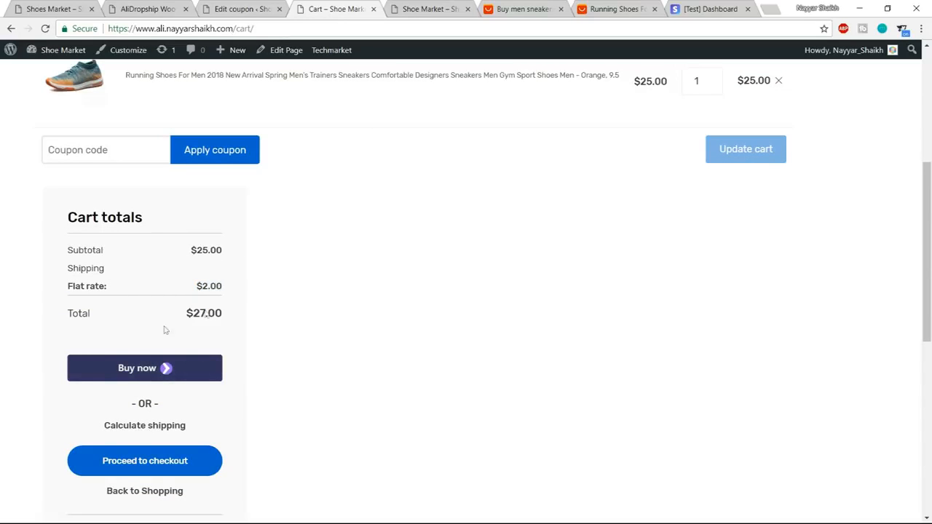
{"action": "scroll", "coordinate": [295, 367], "scroll_direction": "down", "scroll_amount": 2}
{"action": "scroll", "coordinate": [295, 367], "scroll_direction": "up", "scroll_amount": 2}
{"action": "scroll", "coordinate": [287, 369], "scroll_direction": "down", "scroll_amount": 1}
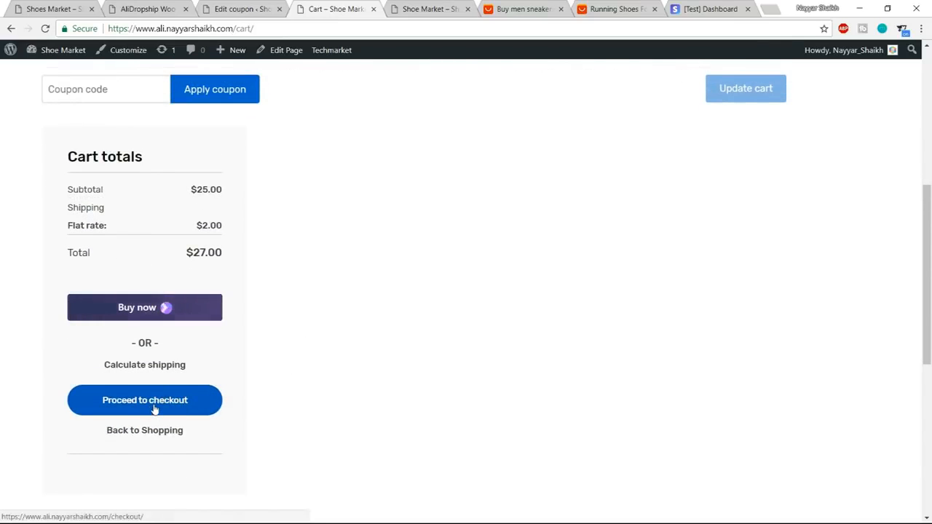
On the checkout page, fill in the billing name and street address
{"action": "left_click", "coordinate": [153, 409]}
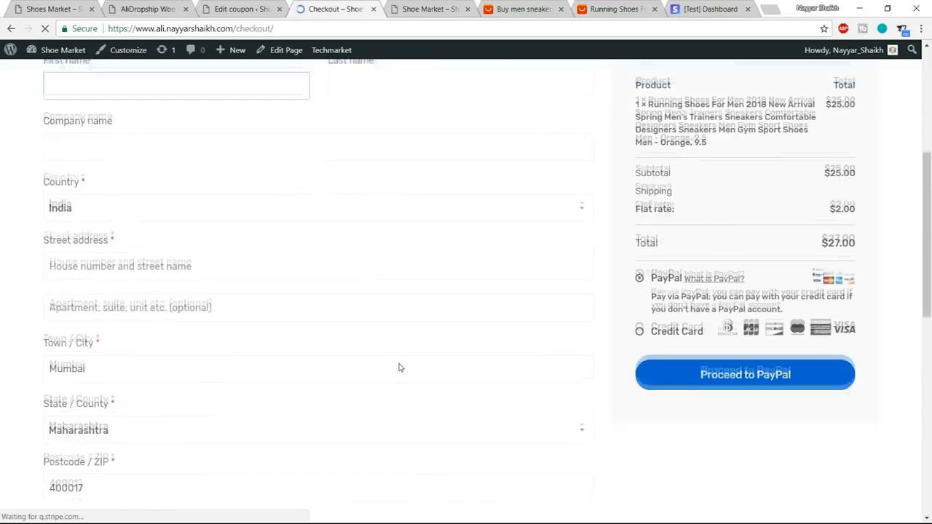
{"action": "scroll", "coordinate": [399, 365], "scroll_direction": "down", "scroll_amount": 1}
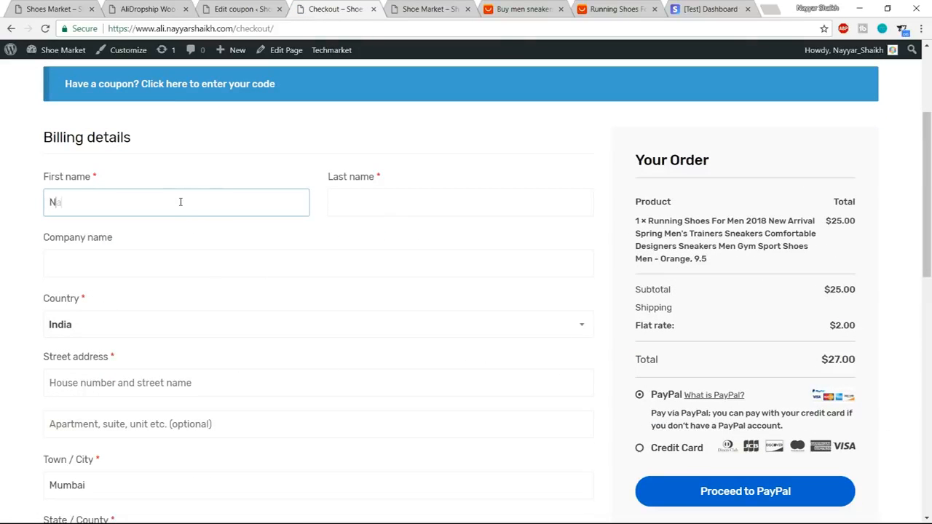
{"action": "type", "text": "r"}
{"action": "key", "text": "Tab"}
{"action": "type", "text": "Shaikh"}
{"action": "key", "text": "Tab"}
{"action": "scroll", "coordinate": [182, 252], "scroll_direction": "down", "scroll_amount": 3}
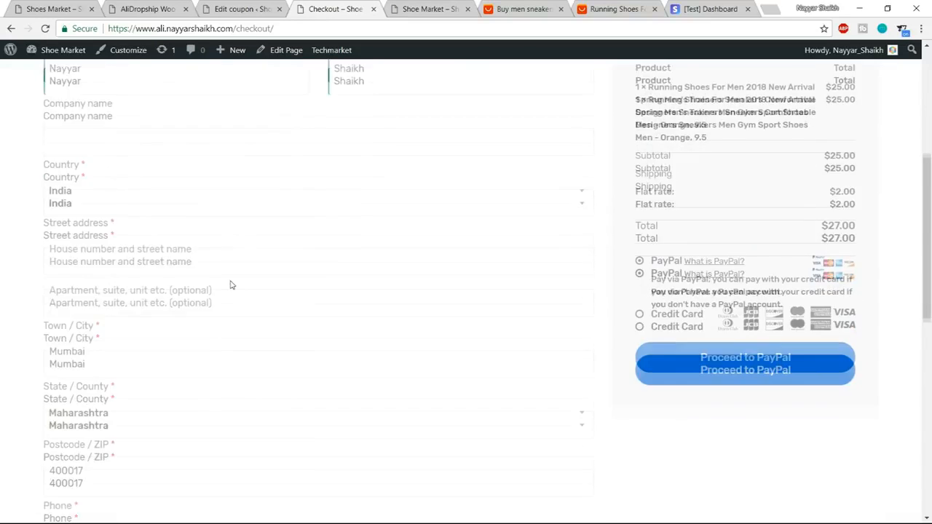
{"action": "left_click", "coordinate": [169, 202]}
{"action": "type", "text": "123"}
{"action": "key", "text": "Tab"}
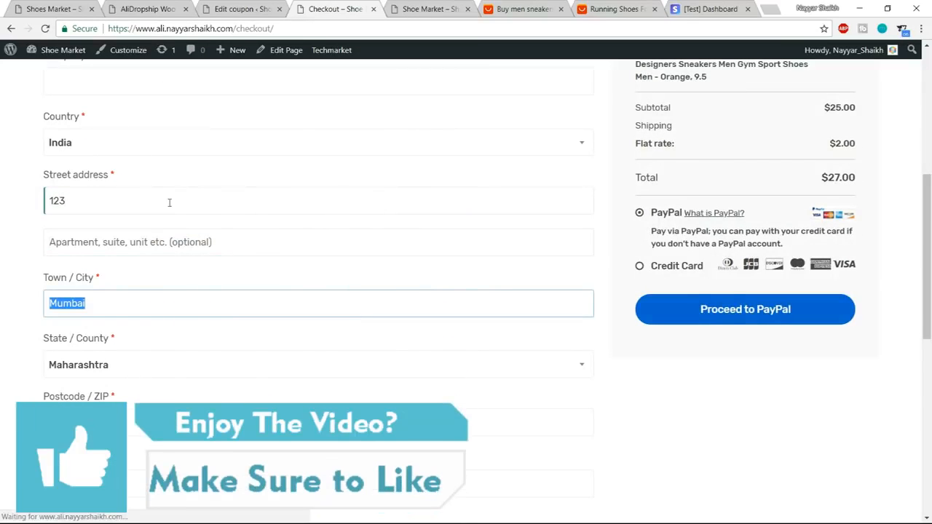
{"action": "scroll", "coordinate": [202, 229], "scroll_direction": "down", "scroll_amount": 4}
Add the customer's phone number, keep PayPal as payment, and submit the $27.00 order
{"action": "left_click", "coordinate": [134, 242]}
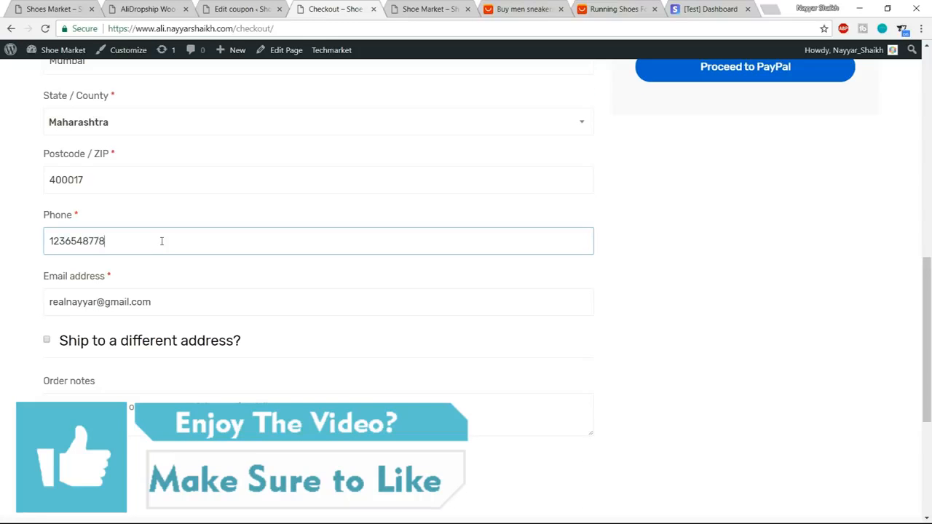
{"action": "scroll", "coordinate": [189, 365], "scroll_direction": "down", "scroll_amount": 1}
{"action": "scroll", "coordinate": [420, 333], "scroll_direction": "up", "scroll_amount": 8}
{"action": "scroll", "coordinate": [640, 289], "scroll_direction": "down", "scroll_amount": 3}
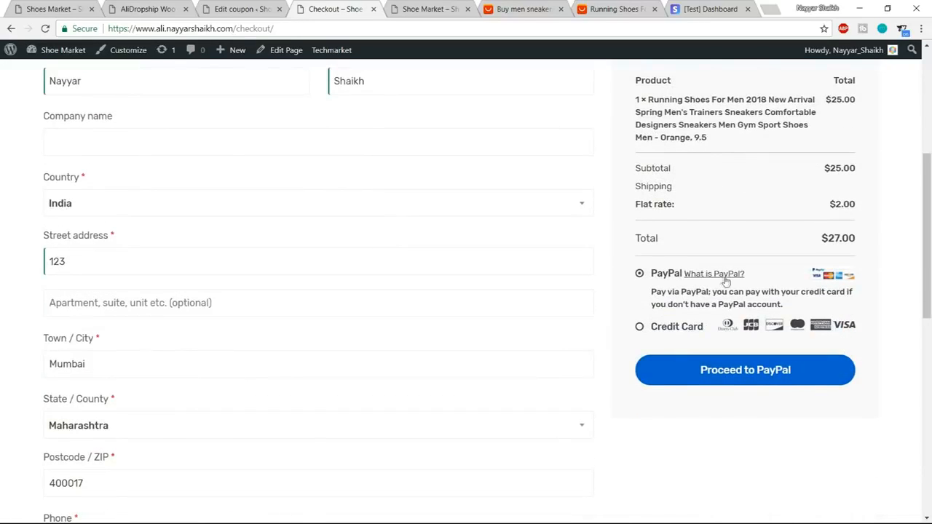
{"action": "left_click", "coordinate": [640, 326]}
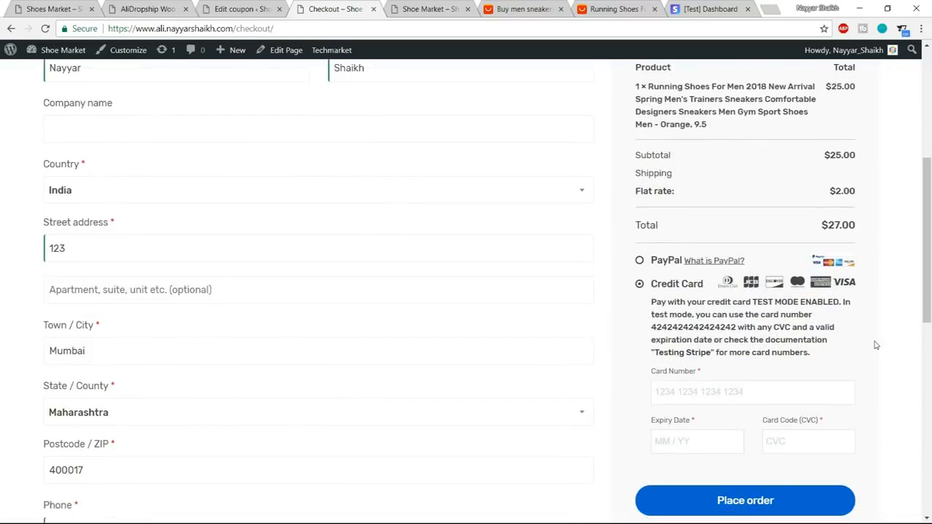
{"action": "left_click", "coordinate": [641, 274]}
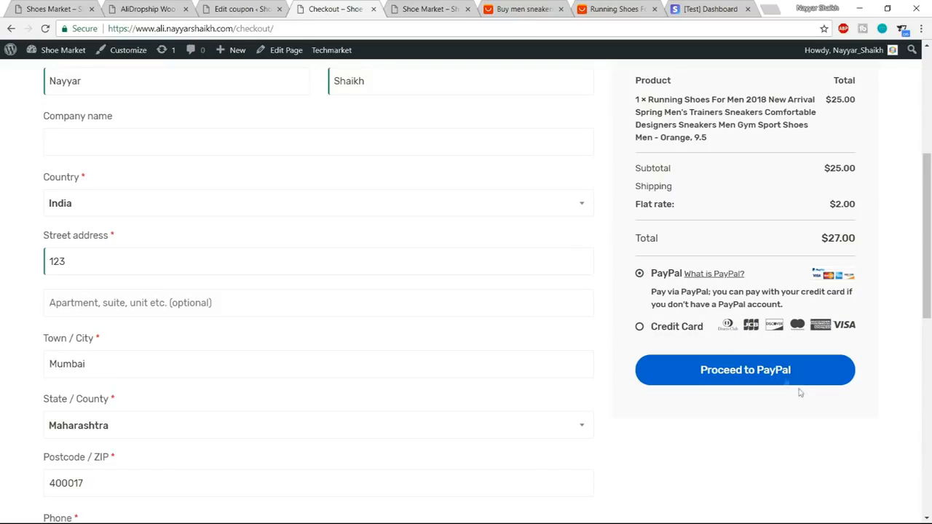
{"action": "left_click", "coordinate": [779, 372]}
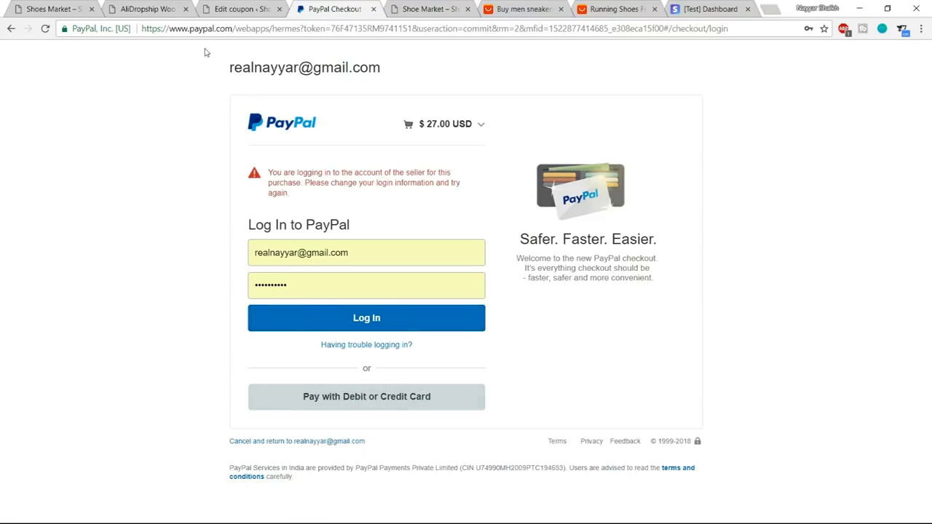
Review PayPal's $27.00 order breakdown, then go back from PayPal to the store's checkout
{"action": "left_click_drag", "start_coordinate": [152, 26], "coordinate": [248, 30]}
{"action": "left_click", "coordinate": [53, 286]}
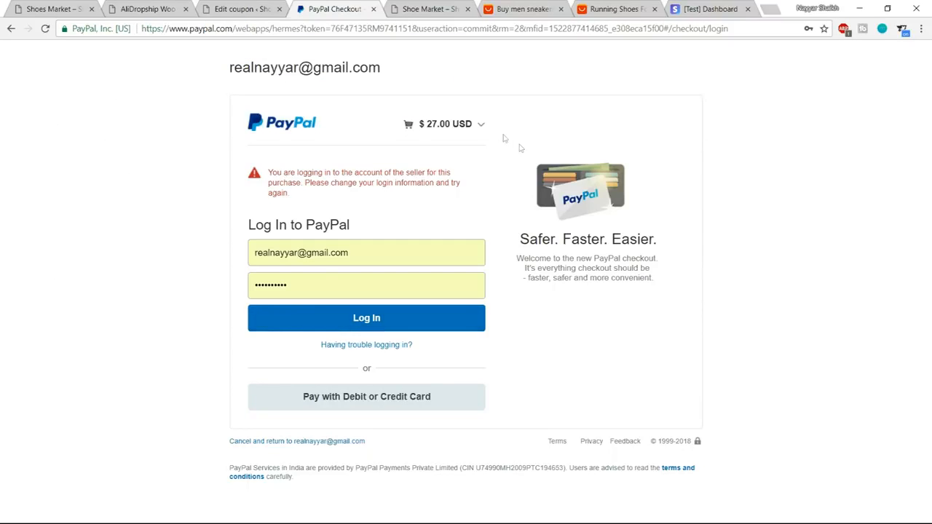
{"action": "left_click", "coordinate": [481, 124]}
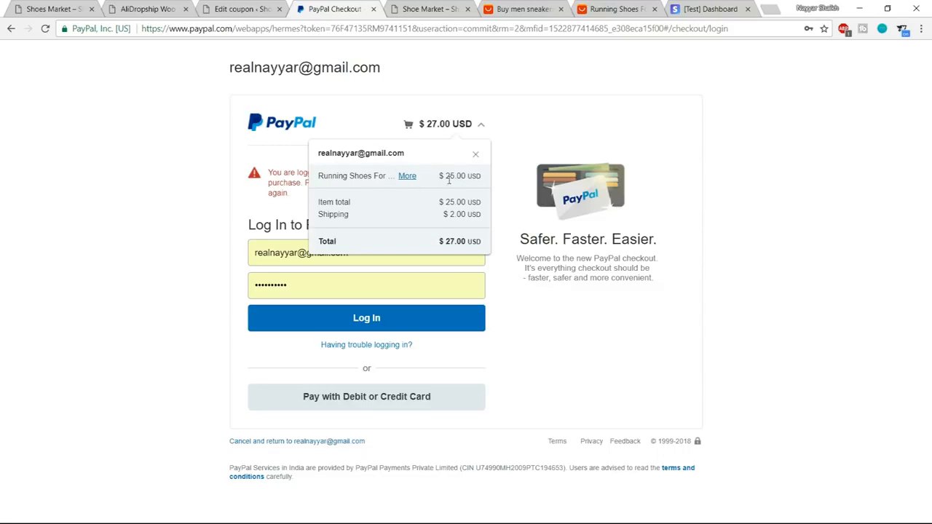
{"action": "left_click_drag", "start_coordinate": [335, 202], "coordinate": [467, 206]}
{"action": "left_click_drag", "start_coordinate": [447, 214], "coordinate": [467, 214]}
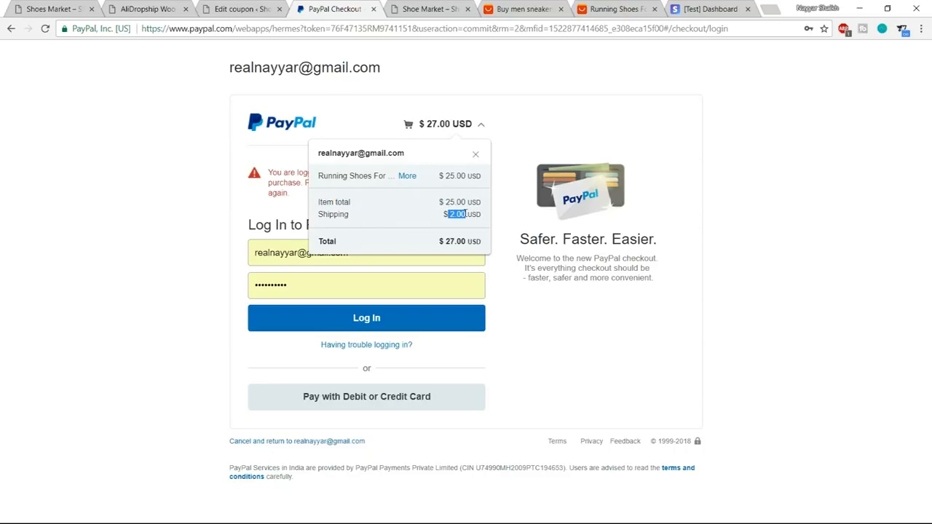
{"action": "left_click", "coordinate": [753, 362]}
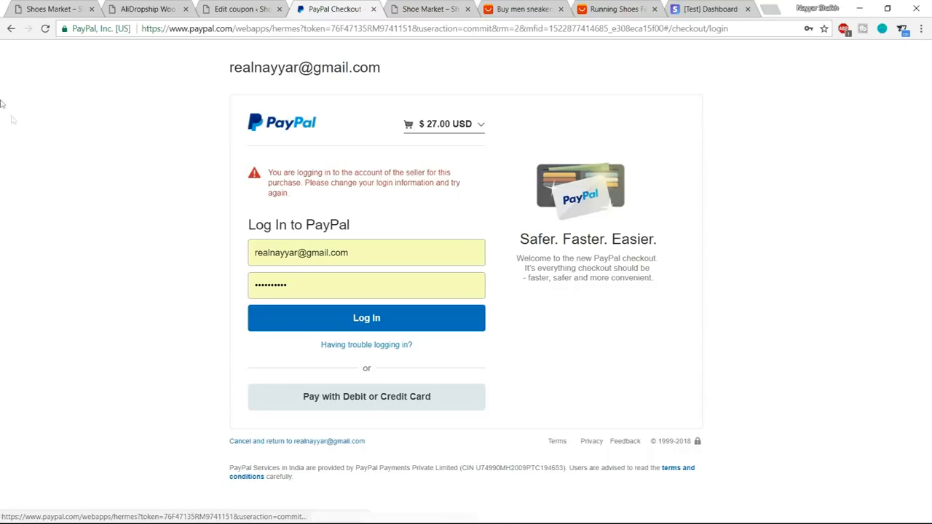
{"action": "left_click", "coordinate": [11, 28]}
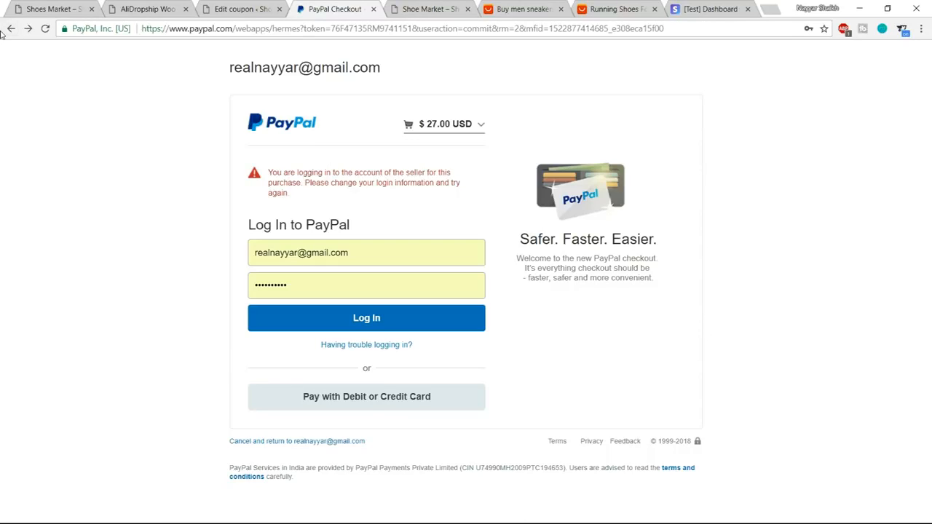
{"action": "left_click", "coordinate": [9, 30]}
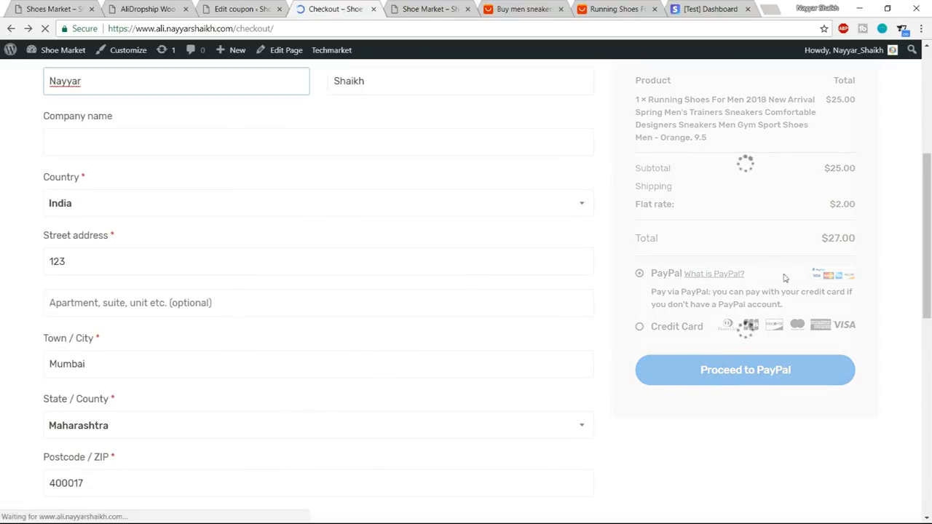
Pay by Credit Card with the Stripe 4242 test card details and place the $27.00 order
{"action": "scroll", "coordinate": [888, 260], "scroll_direction": "down", "scroll_amount": 2}
{"action": "scroll", "coordinate": [696, 272], "scroll_direction": "up", "scroll_amount": 2}
{"action": "left_click", "coordinate": [640, 328]}
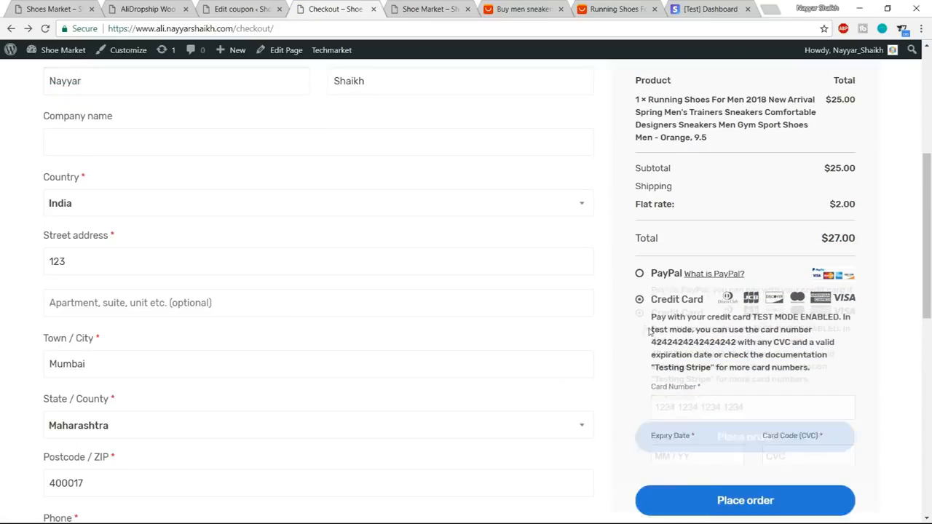
{"action": "scroll", "coordinate": [746, 323], "scroll_direction": "down", "scroll_amount": 2}
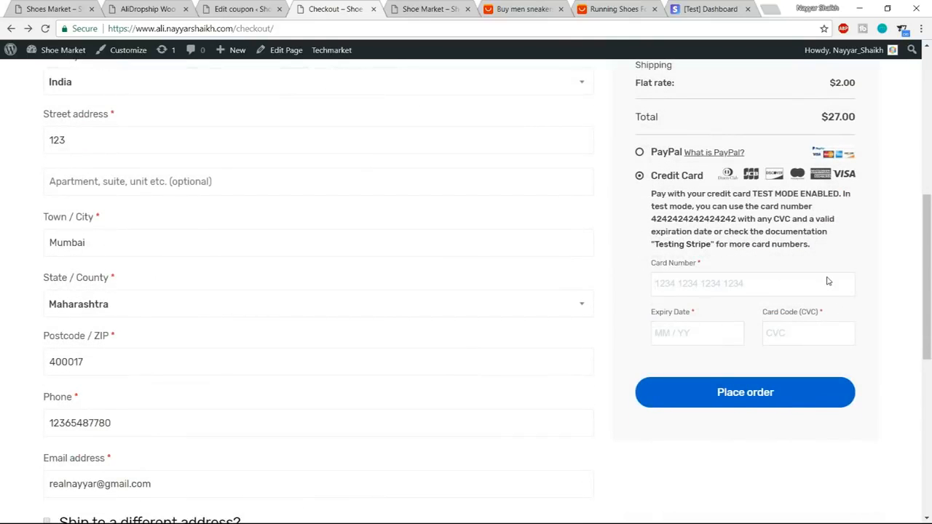
{"action": "type", "text": "4242 4242 4242 4242"}
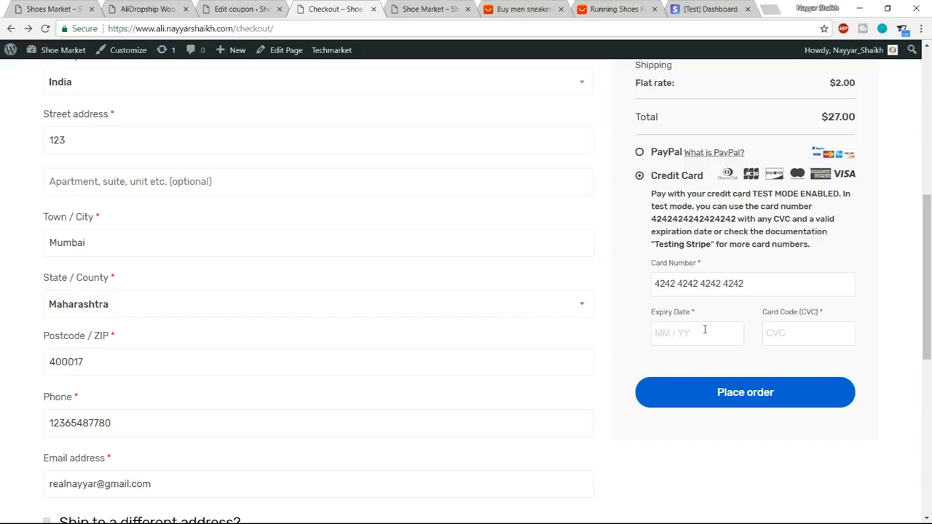
{"action": "type", "text": "021"}
{"action": "left_click", "coordinate": [766, 391]}
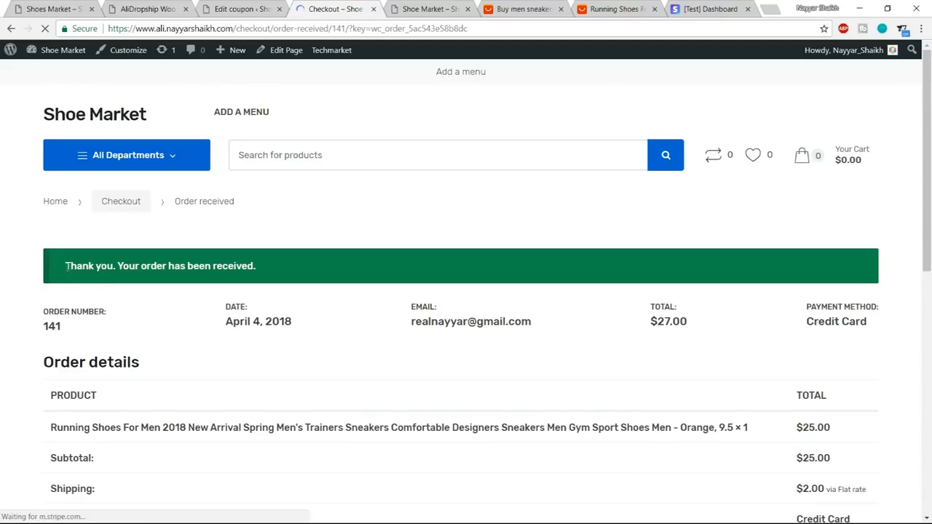
Review the order-received confirmation for order 141, then go to the Stripe test dashboard
{"action": "left_click_drag", "start_coordinate": [267, 270], "coordinate": [268, 270]}
{"action": "left_click", "coordinate": [268, 270]}
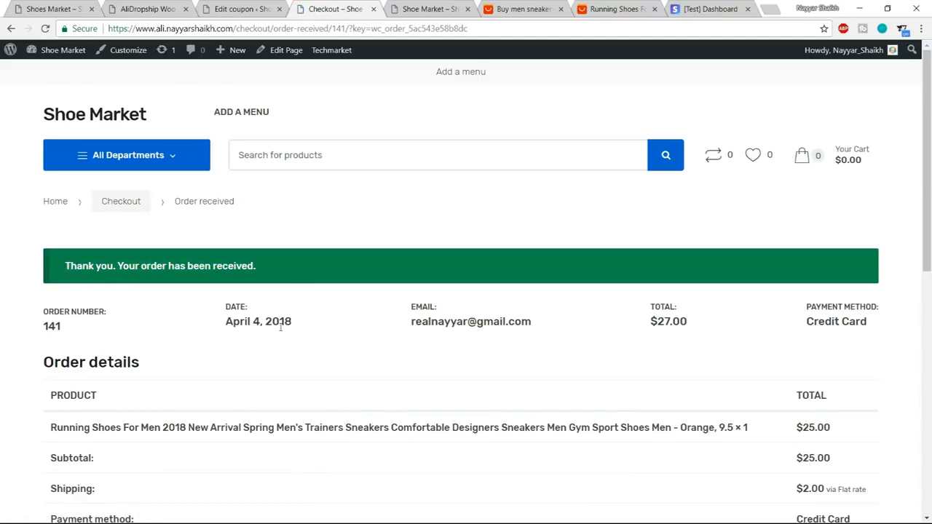
{"action": "left_click_drag", "start_coordinate": [42, 332], "coordinate": [62, 330]}
{"action": "left_click", "coordinate": [58, 327]}
{"action": "scroll", "coordinate": [859, 288], "scroll_direction": "down", "scroll_amount": 3}
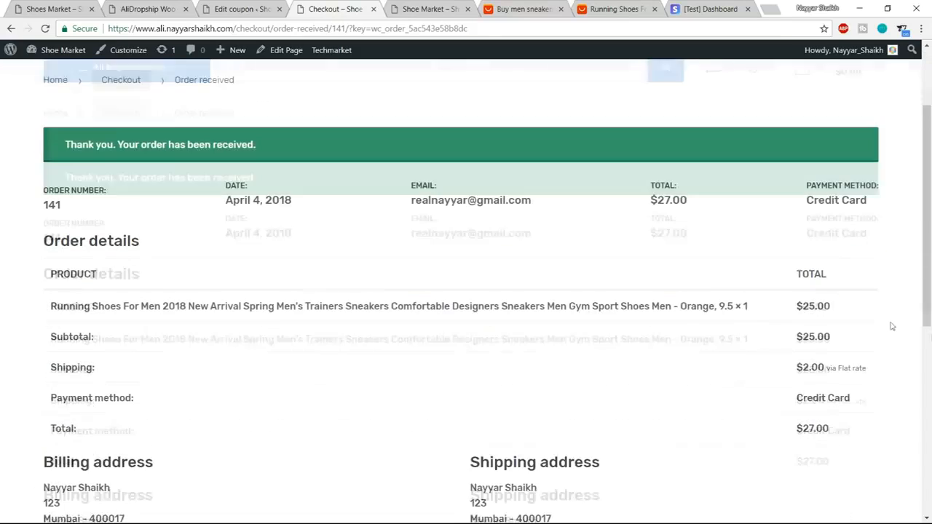
{"action": "scroll", "coordinate": [840, 340], "scroll_direction": "up", "scroll_amount": 3}
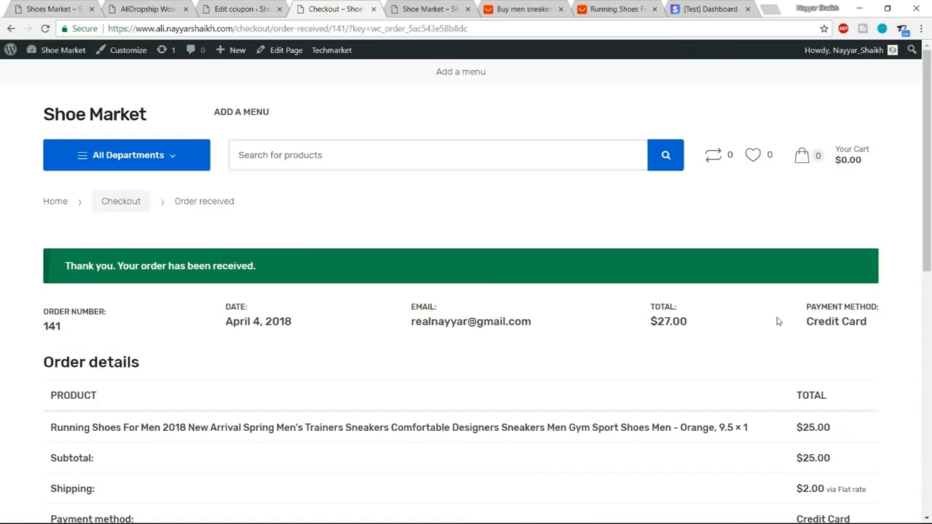
{"action": "left_click", "coordinate": [700, 10]}
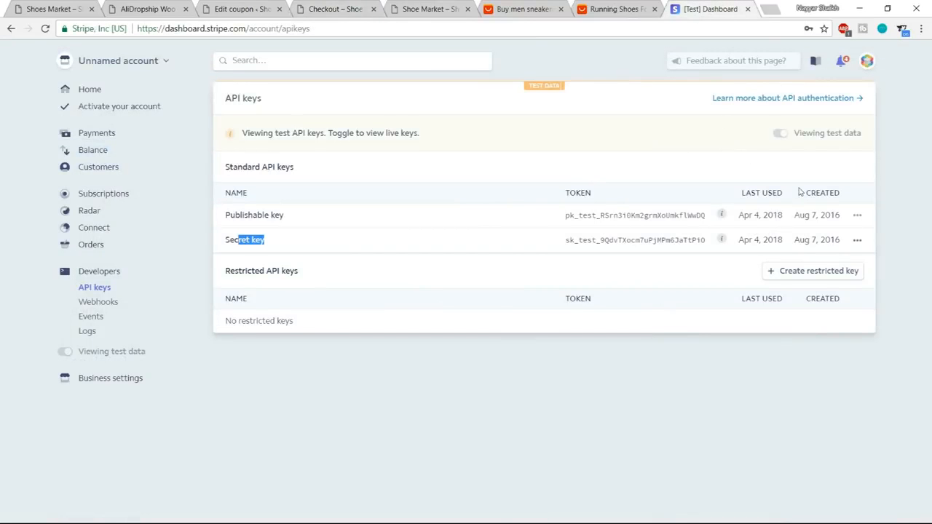
Verify the $27.00 USD payment in Stripe's events, close Stripe, and return to order 141's confirmation
{"action": "left_click", "coordinate": [105, 319]}
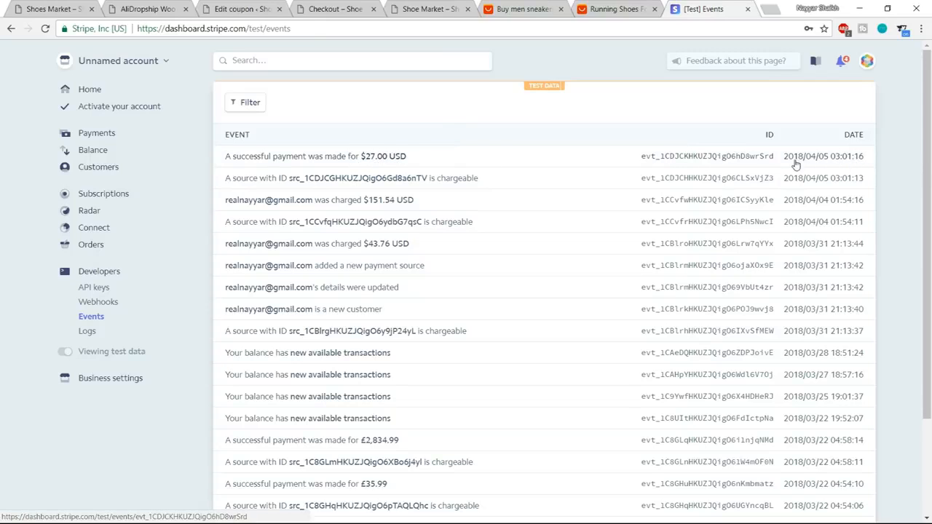
{"action": "left_click", "coordinate": [748, 9]}
{"action": "left_click", "coordinate": [278, 6]}
{"action": "left_click", "coordinate": [376, 6]}
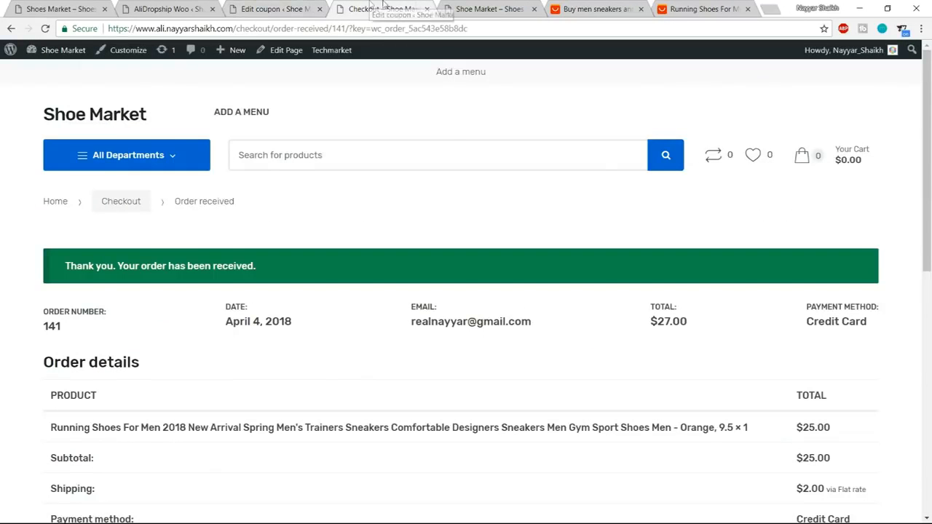
In the WooCommerce Orders list, check the new order's Processing status and placement date
{"action": "left_click", "coordinate": [257, 6]}
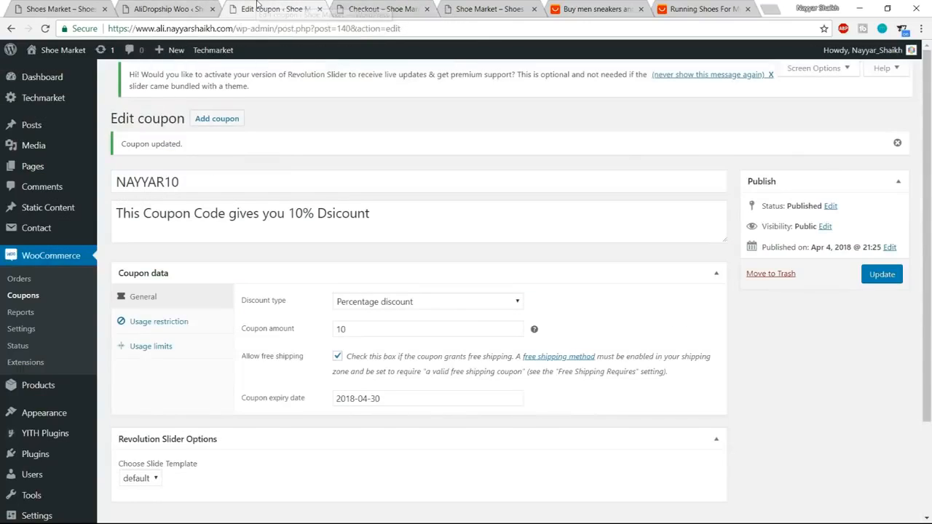
{"action": "left_click", "coordinate": [30, 280]}
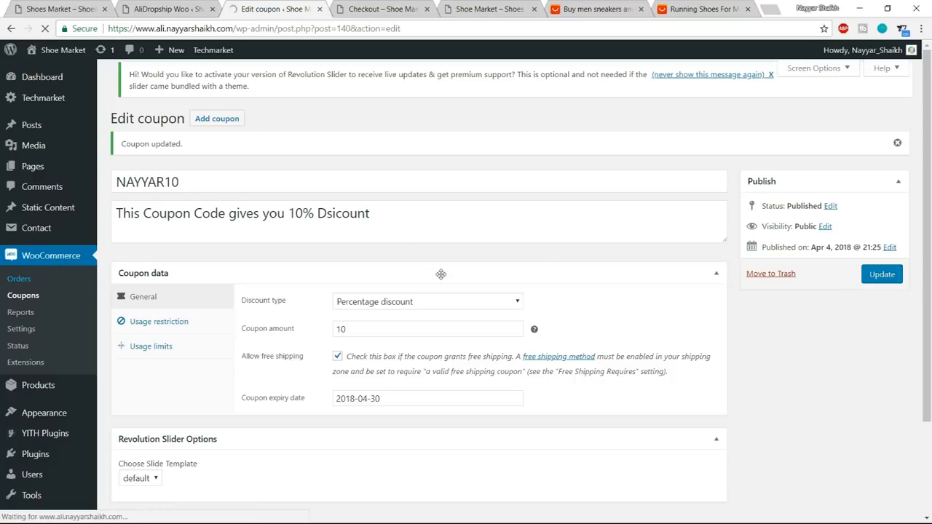
{"action": "mouse_move", "coordinate": [598, 225]}
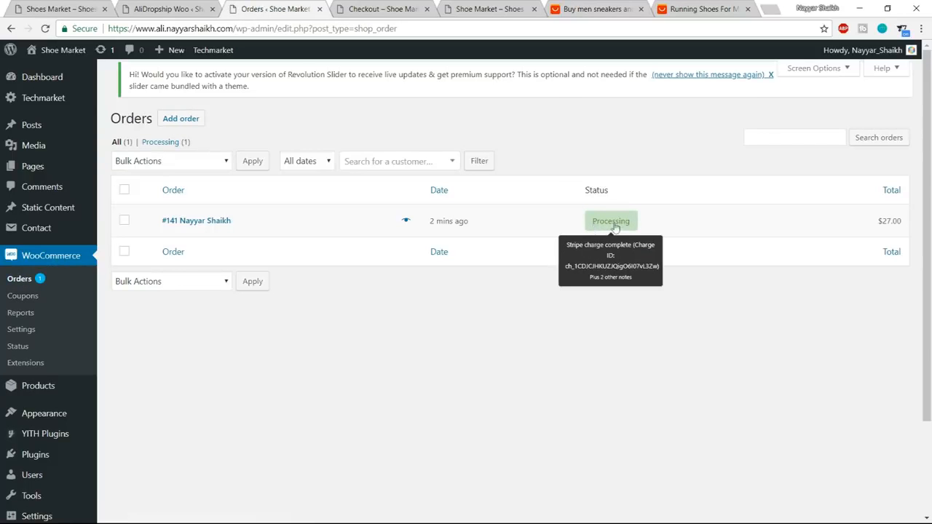
{"action": "left_click_drag", "start_coordinate": [594, 228], "coordinate": [628, 227]}
{"action": "left_click", "coordinate": [724, 291]}
{"action": "left_click_drag", "start_coordinate": [431, 227], "coordinate": [462, 225]}
{"action": "left_click", "coordinate": [453, 233]}
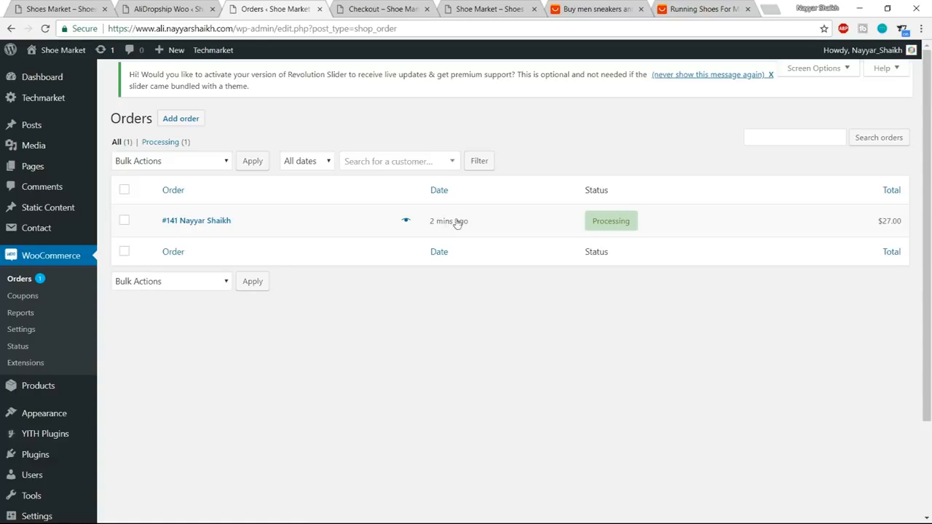
Open order #141's details and confirm Credit Card payment with the Stripe charge-complete note
{"action": "left_click", "coordinate": [203, 224]}
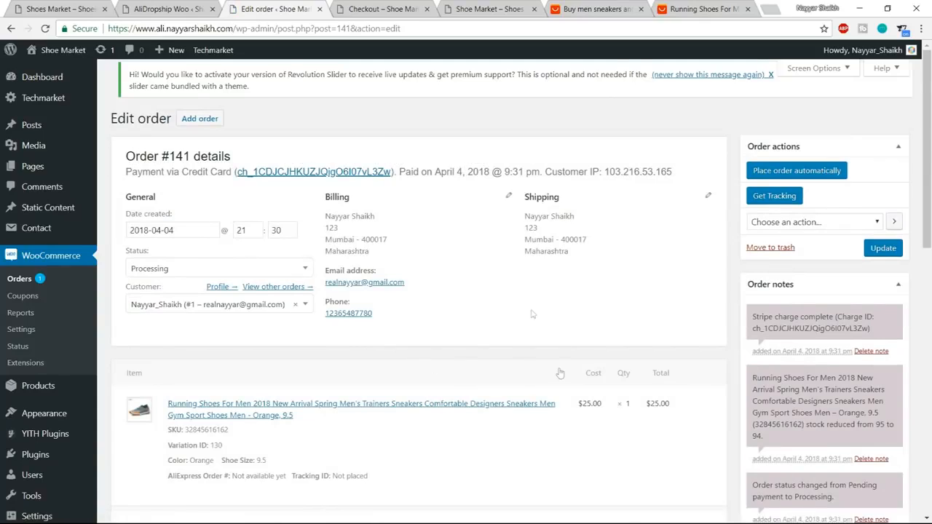
{"action": "scroll", "coordinate": [543, 473], "scroll_direction": "down", "scroll_amount": 10}
{"action": "scroll", "coordinate": [542, 478], "scroll_direction": "up", "scroll_amount": 10}
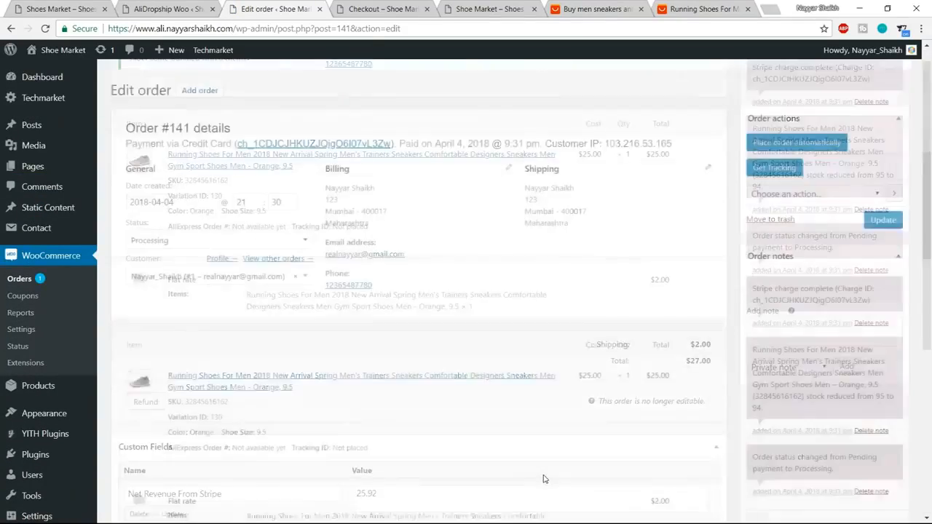
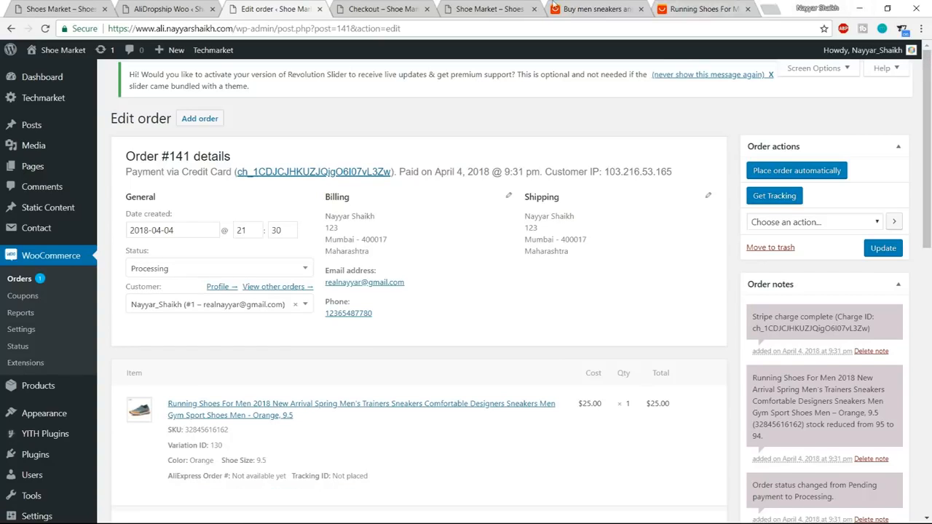
Sign in to the AliExpress shopper account from the men sneakers results, then return to order #141
{"action": "left_click", "coordinate": [590, 9]}
{"action": "scroll", "coordinate": [711, 252], "scroll_direction": "up", "scroll_amount": 1}
{"action": "mouse_move", "coordinate": [832, 100]}
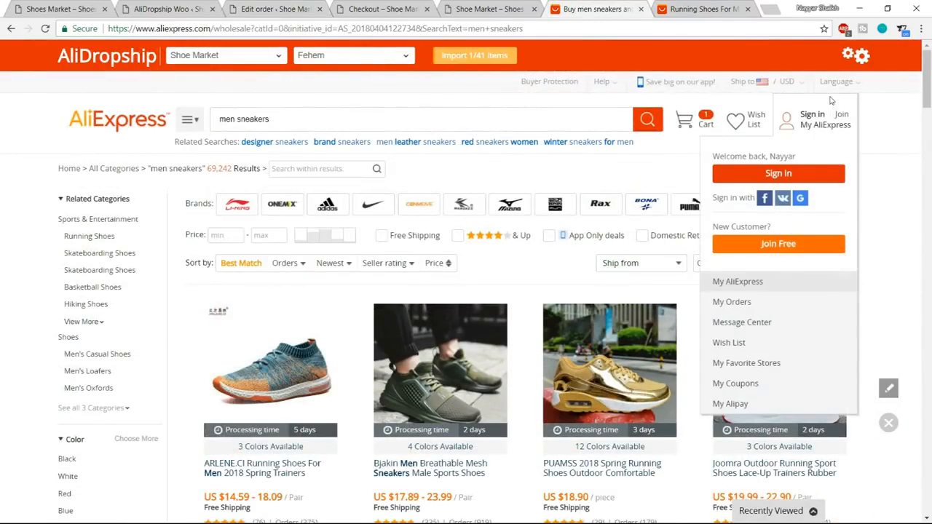
{"action": "left_click", "coordinate": [799, 179]}
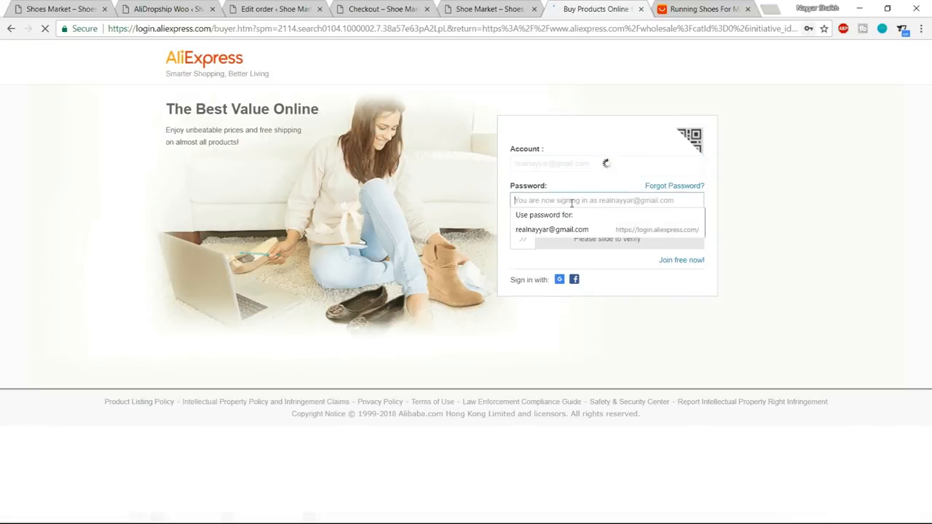
{"action": "type", "text": "•••"}
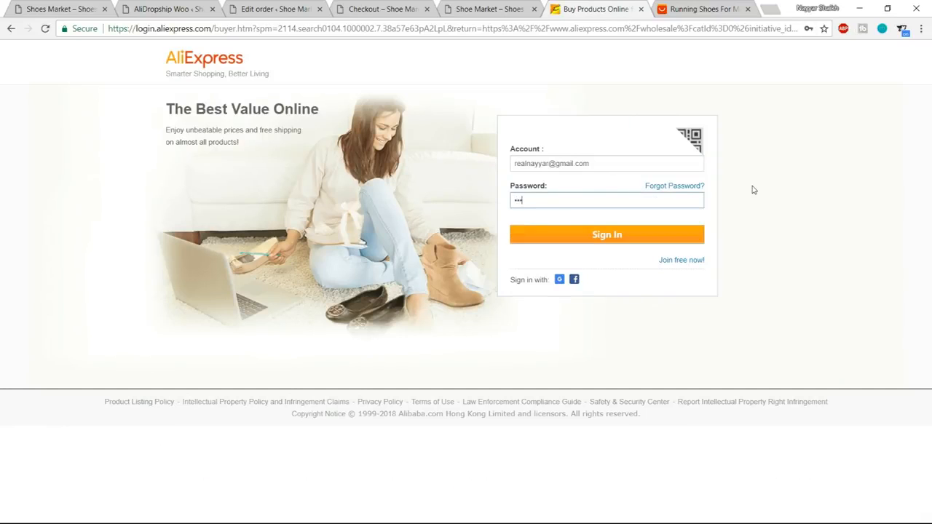
{"action": "type", "text": "•••••••"}
{"action": "left_click", "coordinate": [660, 236]}
{"action": "left_click", "coordinate": [660, 237]}
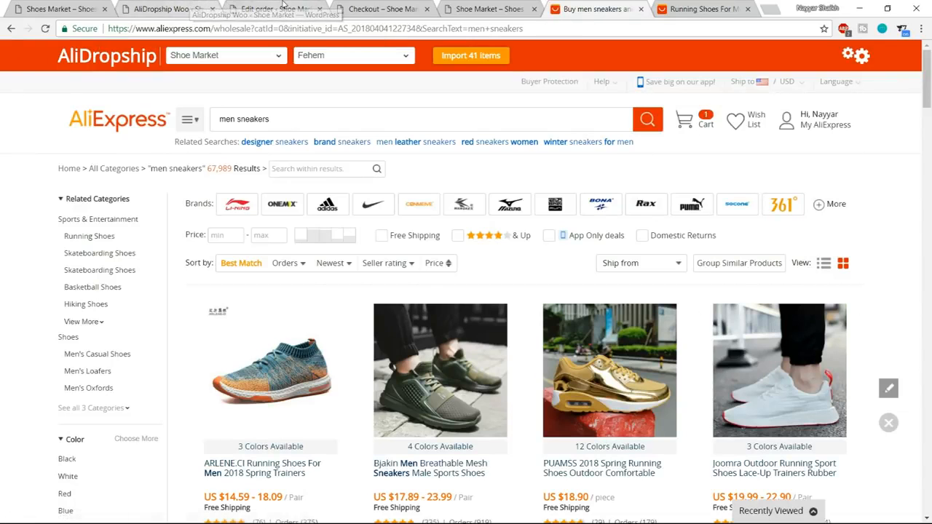
{"action": "left_click", "coordinate": [282, 7]}
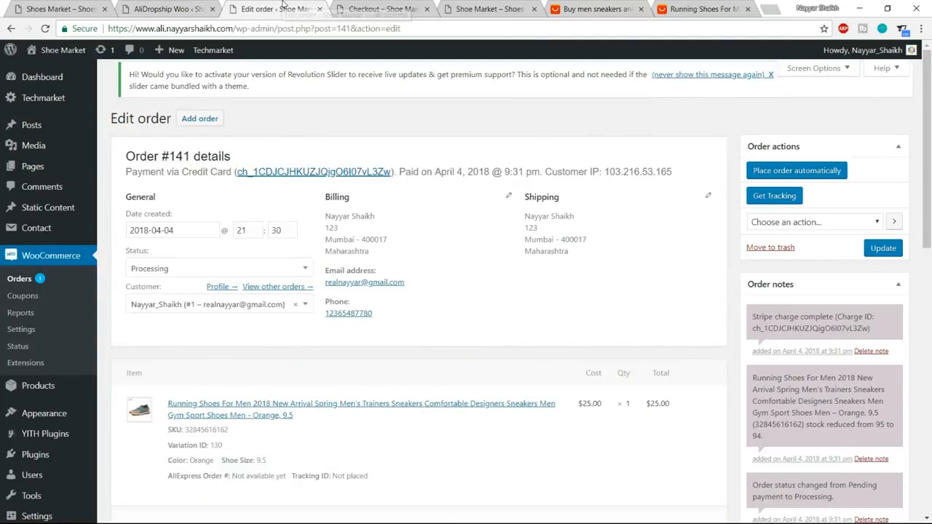
Place order #141 on AliExpress automatically, adding the orange running shoes at US $18.09 to the cart
{"action": "left_click", "coordinate": [805, 173]}
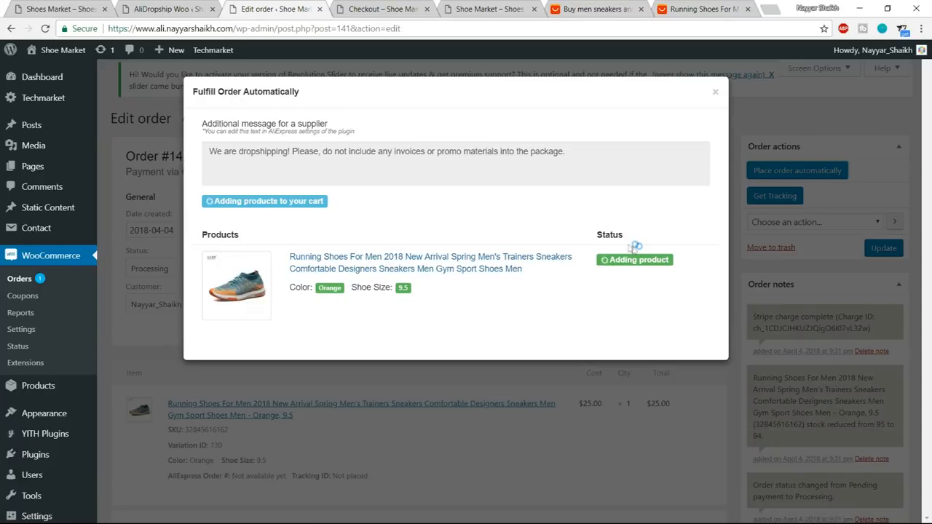
{"action": "left_click_drag", "start_coordinate": [603, 234], "coordinate": [632, 236]}
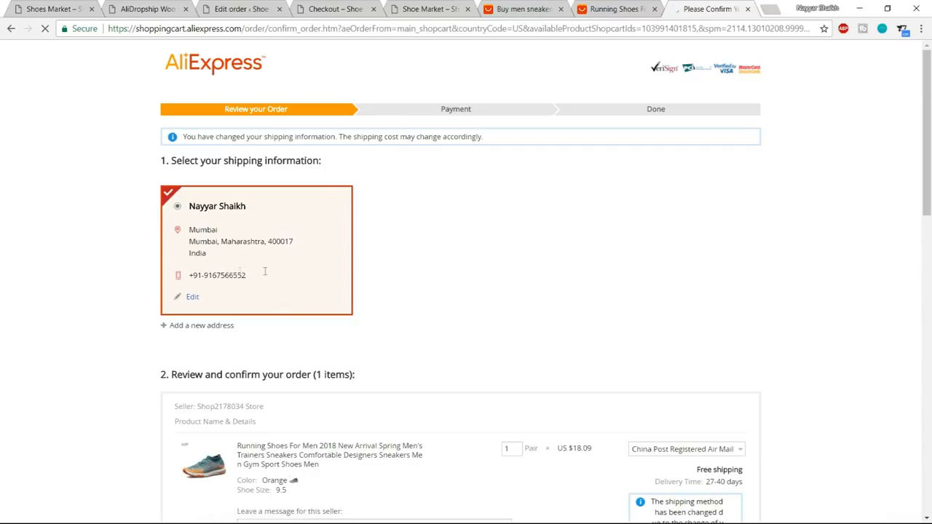
Review the AliExpress confirmation page's shipping card, orange size 9.5 shoe, US $18.09 total and payment form
{"action": "left_click_drag", "start_coordinate": [246, 275], "coordinate": [189, 228]}
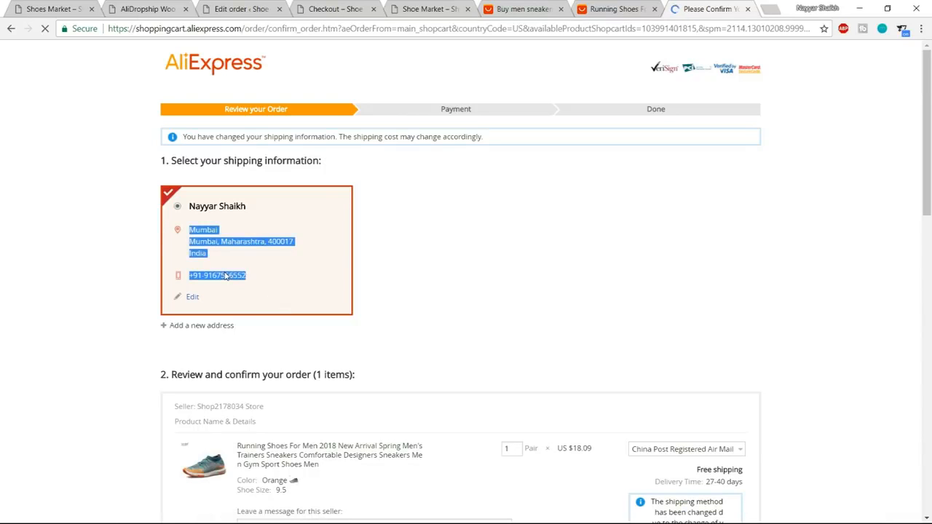
{"action": "left_click", "coordinate": [310, 291]}
{"action": "scroll", "coordinate": [316, 300], "scroll_direction": "down", "scroll_amount": 3}
{"action": "scroll", "coordinate": [315, 300], "scroll_direction": "down", "scroll_amount": 5}
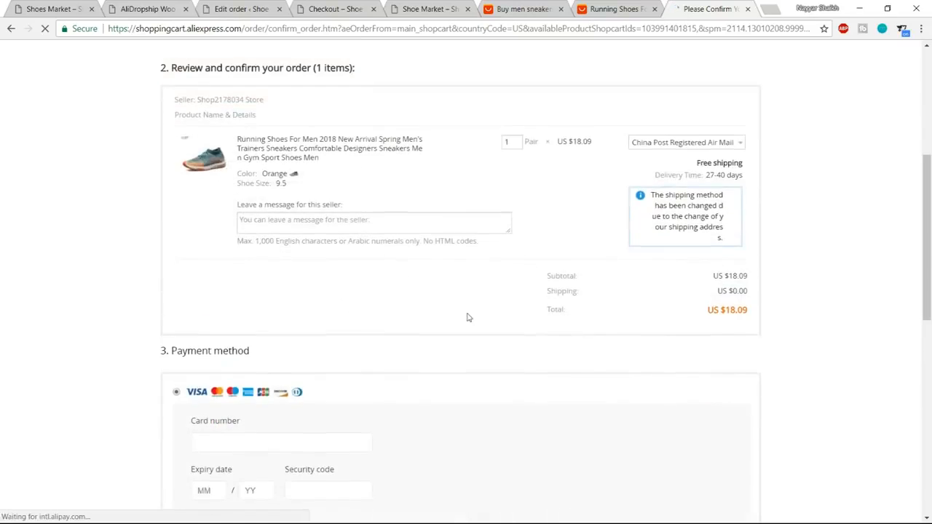
{"action": "scroll", "coordinate": [292, 246], "scroll_direction": "up", "scroll_amount": 1}
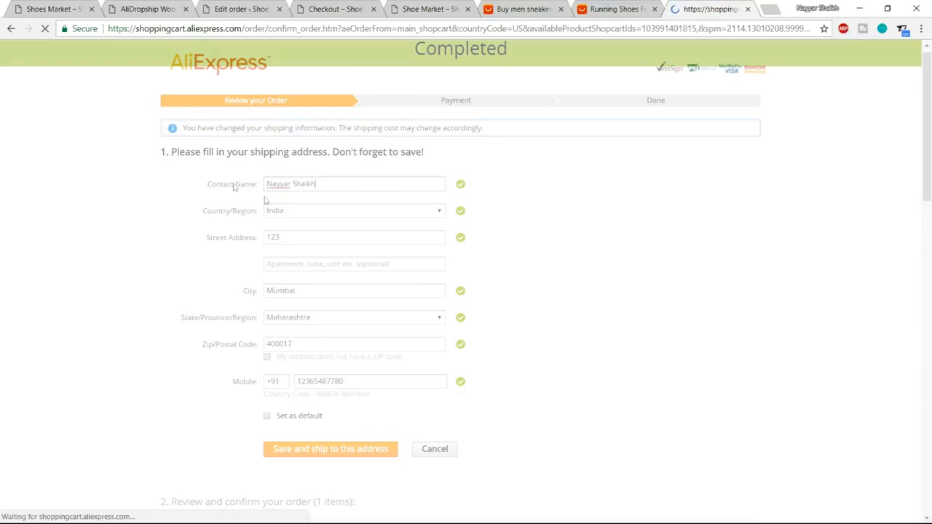
{"action": "scroll", "coordinate": [500, 145], "scroll_direction": "down", "scroll_amount": 1}
{"action": "scroll", "coordinate": [520, 308], "scroll_direction": "down", "scroll_amount": 12}
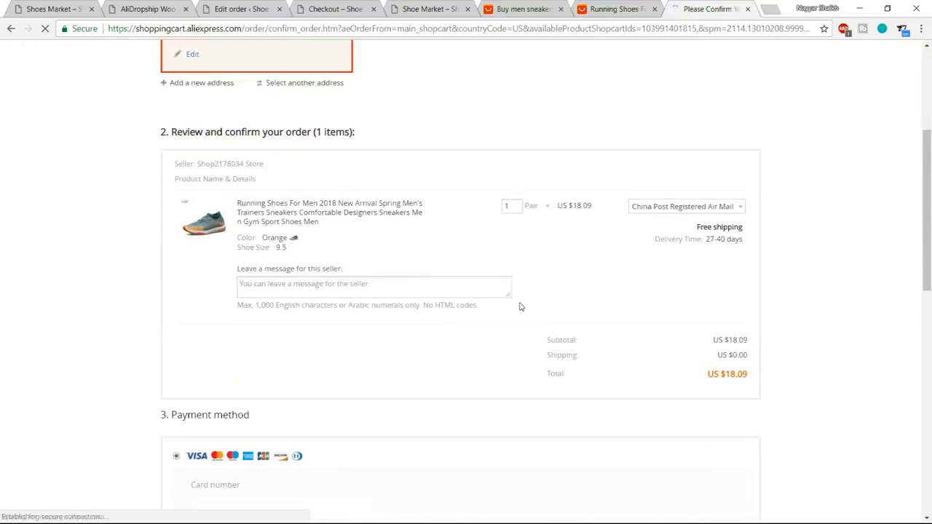
{"action": "scroll", "coordinate": [530, 355], "scroll_direction": "up", "scroll_amount": 10}
{"action": "scroll", "coordinate": [529, 357], "scroll_direction": "up", "scroll_amount": 3}
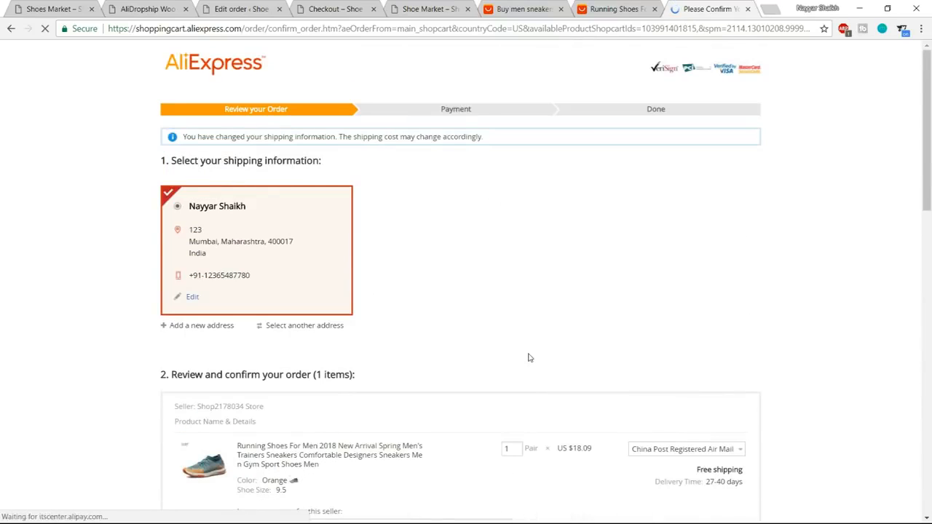
{"action": "scroll", "coordinate": [574, 301], "scroll_direction": "down", "scroll_amount": 12}
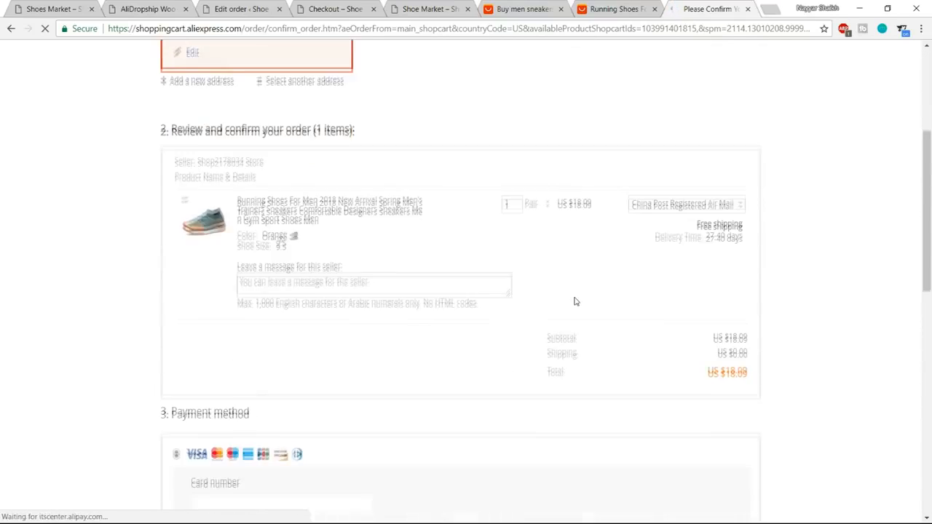
{"action": "scroll", "coordinate": [576, 323], "scroll_direction": "up", "scroll_amount": 5}
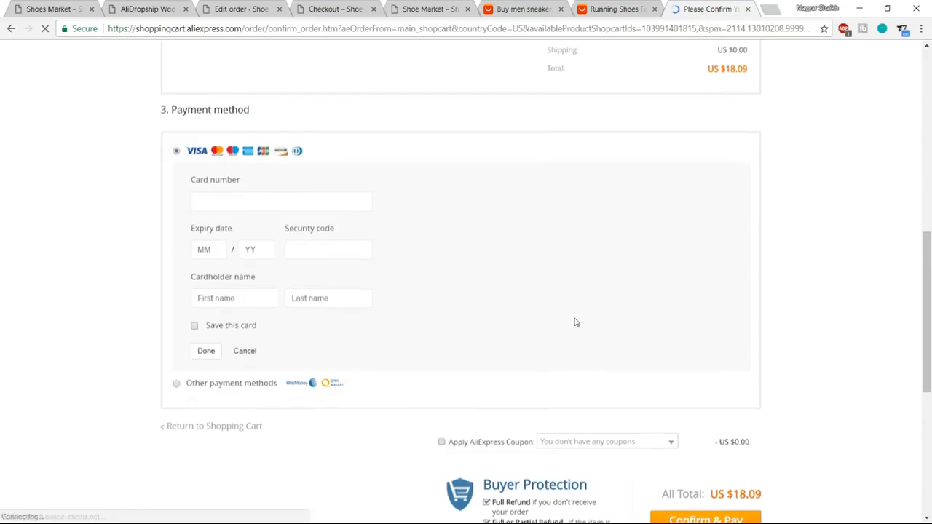
{"action": "scroll", "coordinate": [574, 323], "scroll_direction": "up", "scroll_amount": 5}
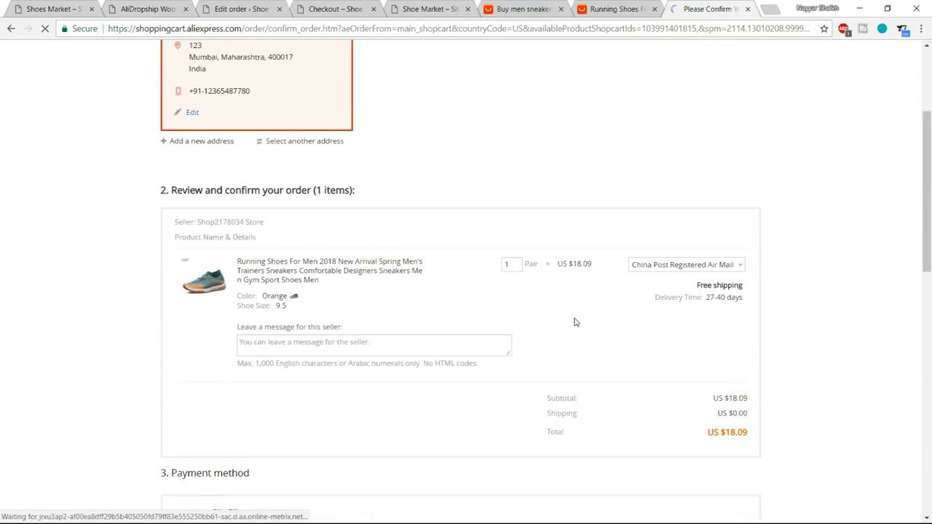
{"action": "scroll", "coordinate": [575, 322], "scroll_direction": "up", "scroll_amount": 3}
{"action": "scroll", "coordinate": [575, 322], "scroll_direction": "down", "scroll_amount": 8}
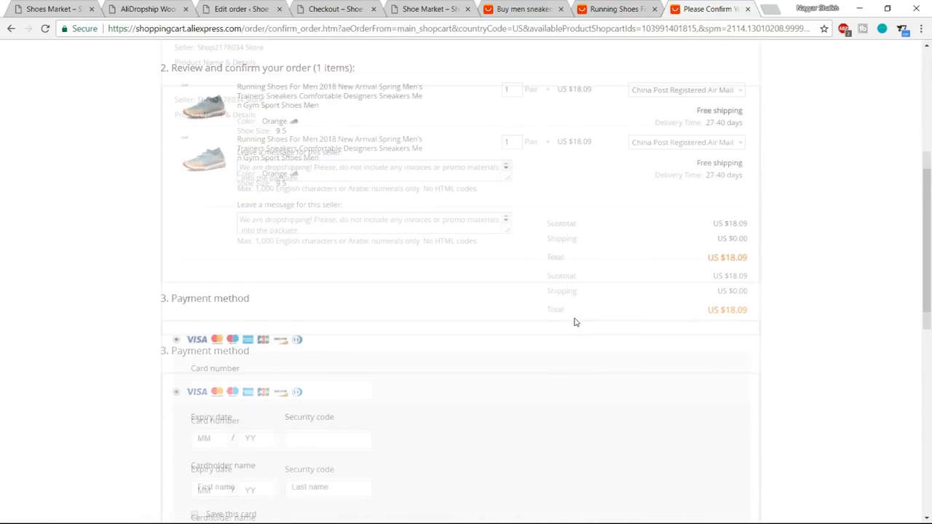
{"action": "scroll", "coordinate": [540, 322], "scroll_direction": "up", "scroll_amount": 8}
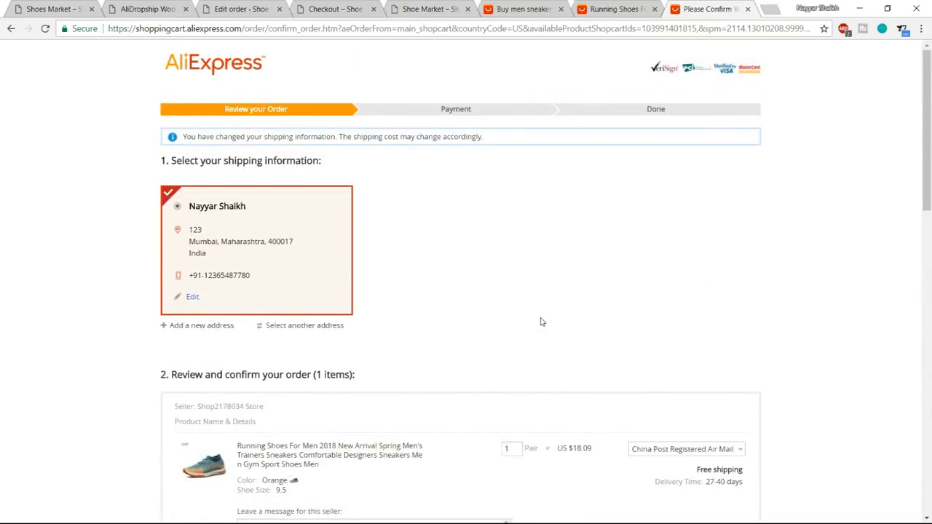
Check the WordPress fulfilment progress, then verify the shipping phone number and India address on AliExpress
{"action": "left_click", "coordinate": [277, 6]}
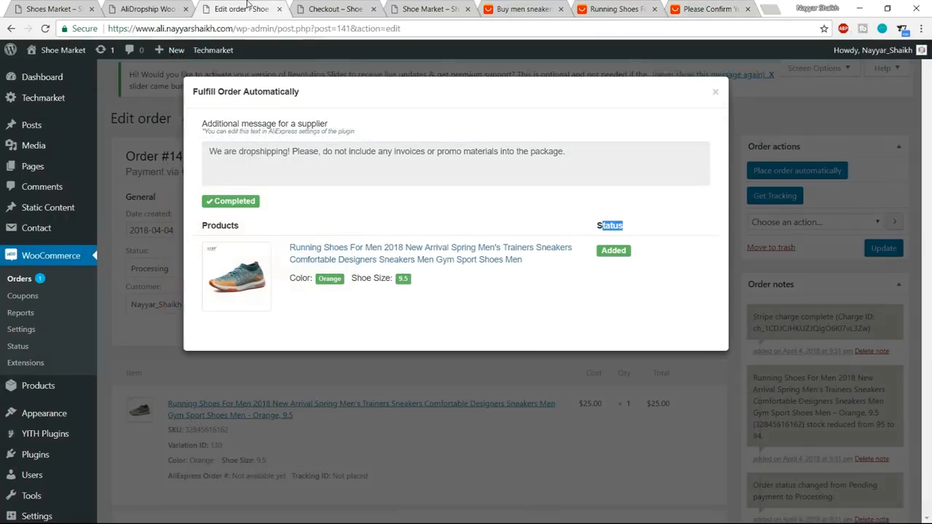
{"action": "left_click", "coordinate": [694, 7]}
{"action": "scroll", "coordinate": [690, 306], "scroll_direction": "down", "scroll_amount": 3}
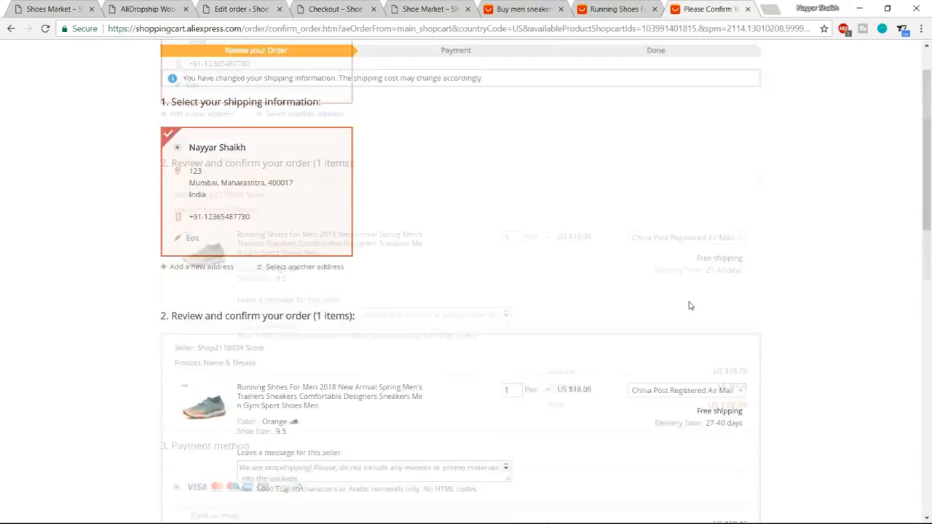
{"action": "scroll", "coordinate": [761, 310], "scroll_direction": "down", "scroll_amount": 5}
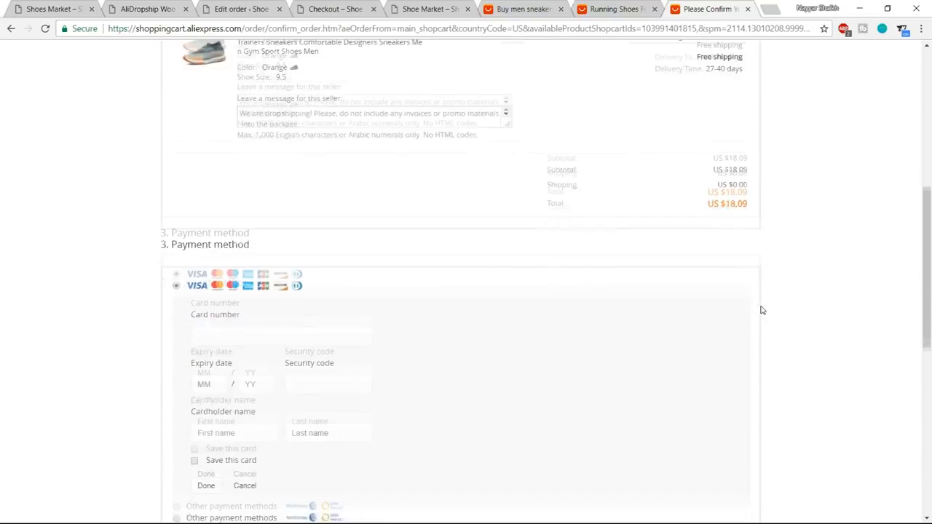
{"action": "scroll", "coordinate": [452, 311], "scroll_direction": "up", "scroll_amount": 1}
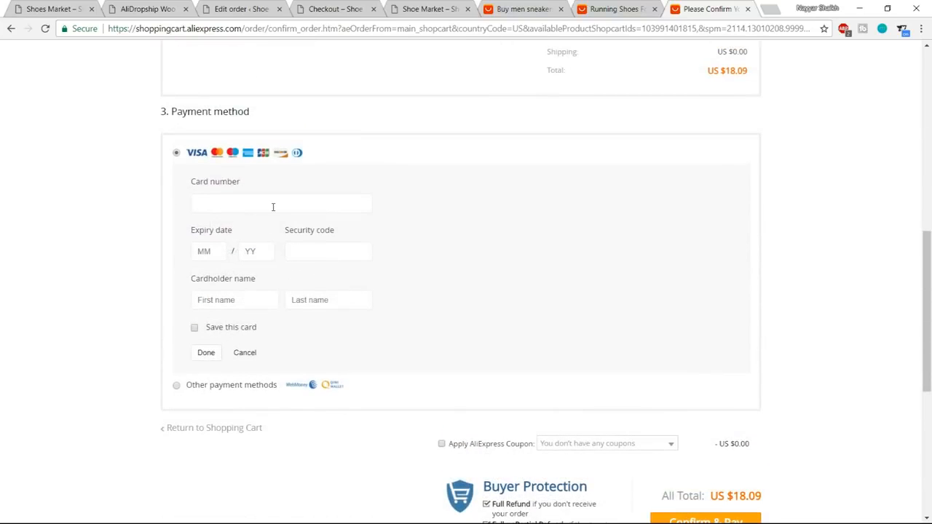
{"action": "scroll", "coordinate": [355, 389], "scroll_direction": "up", "scroll_amount": 4}
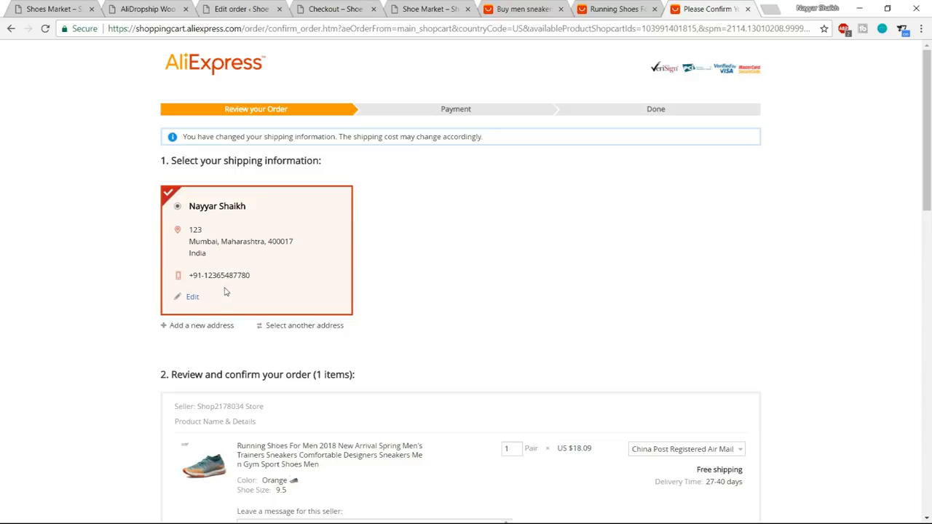
{"action": "left_click_drag", "start_coordinate": [205, 275], "coordinate": [250, 281]}
{"action": "left_click", "coordinate": [233, 252]}
{"action": "left_click_drag", "start_coordinate": [197, 231], "coordinate": [218, 260]}
{"action": "left_click", "coordinate": [217, 263]}
{"action": "left_click_drag", "start_coordinate": [187, 230], "coordinate": [216, 260]}
{"action": "left_click", "coordinate": [216, 260]}
{"action": "scroll", "coordinate": [365, 287], "scroll_direction": "down", "scroll_amount": 2}
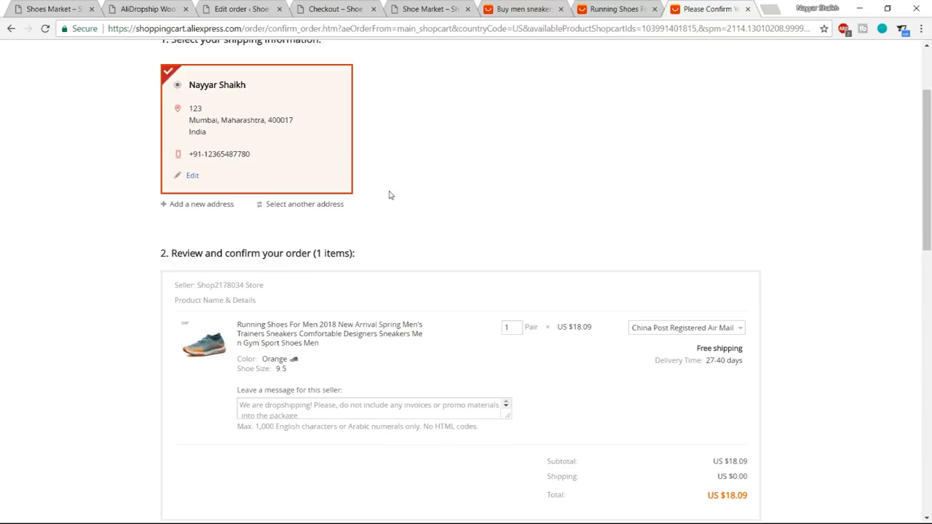
{"action": "scroll", "coordinate": [470, 292], "scroll_direction": "down", "scroll_amount": 6}
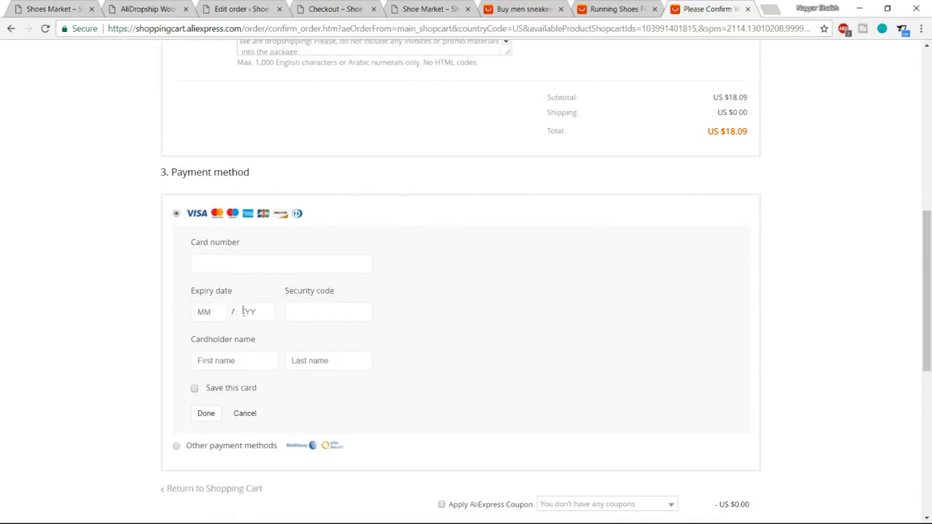
{"action": "scroll", "coordinate": [347, 395], "scroll_direction": "down", "scroll_amount": 2}
{"action": "scroll", "coordinate": [523, 375], "scroll_direction": "up", "scroll_amount": 10}
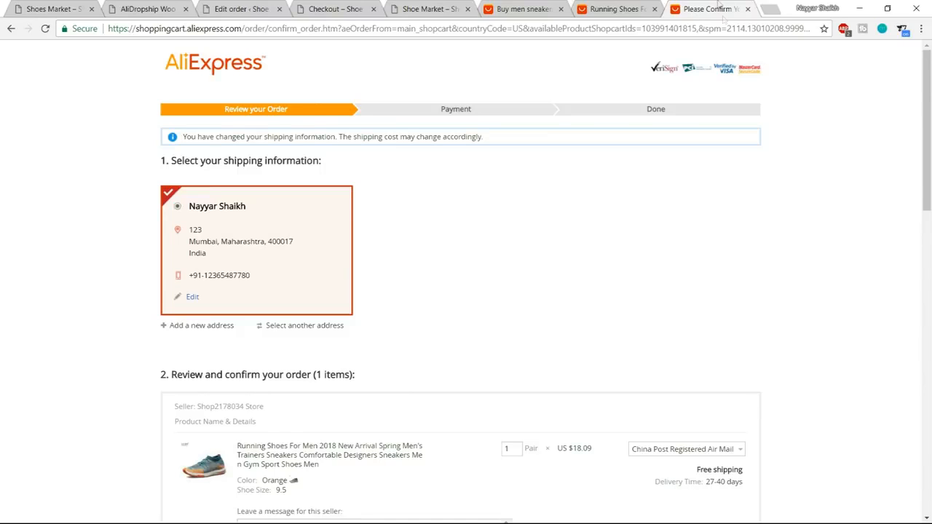
Read the '[Shoe Market] New customer order (141)' email in Gmail, then return to the WordPress order
{"action": "left_click", "coordinate": [775, 7]}
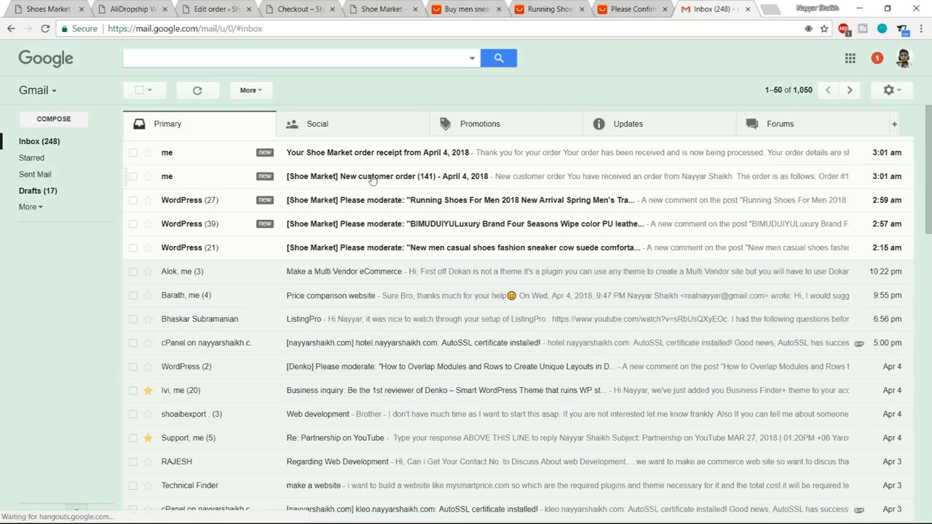
{"action": "left_click", "coordinate": [375, 181]}
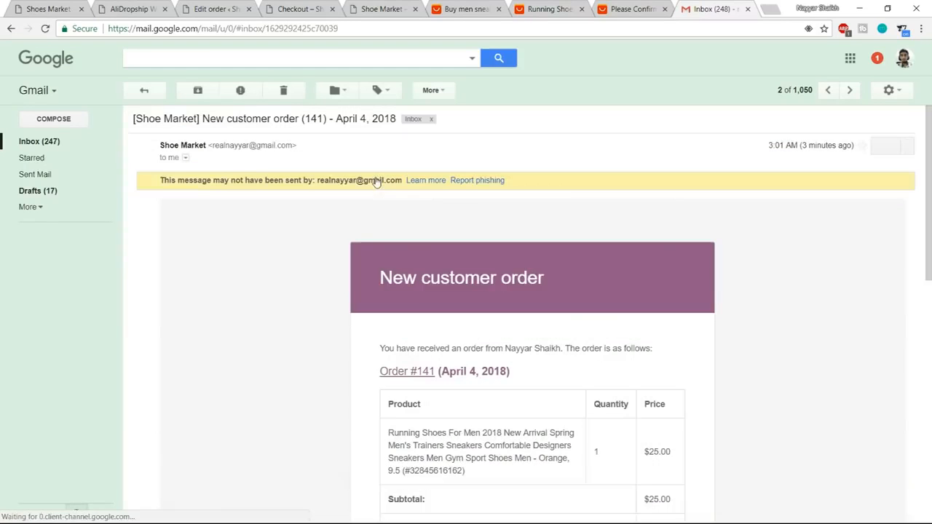
{"action": "scroll", "coordinate": [708, 308], "scroll_direction": "down", "scroll_amount": 3}
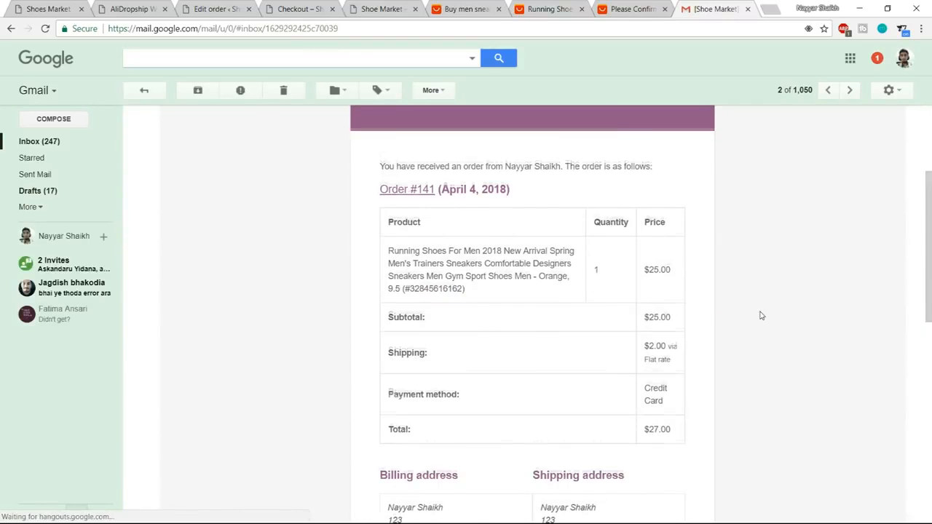
{"action": "scroll", "coordinate": [761, 315], "scroll_direction": "up", "scroll_amount": 1}
{"action": "left_click_drag", "start_coordinate": [387, 315], "coordinate": [480, 353]}
{"action": "left_click", "coordinate": [479, 354]}
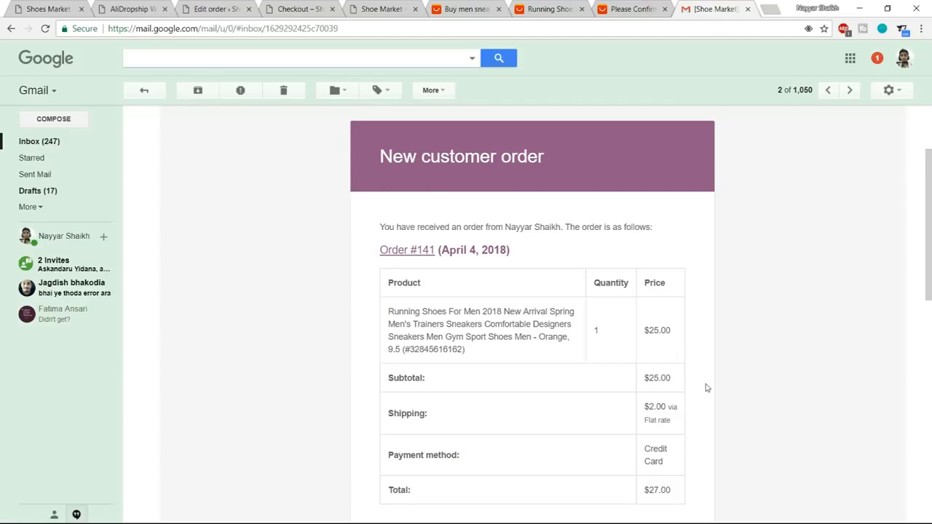
{"action": "scroll", "coordinate": [705, 389], "scroll_direction": "down", "scroll_amount": 2}
{"action": "scroll", "coordinate": [591, 377], "scroll_direction": "up", "scroll_amount": 4}
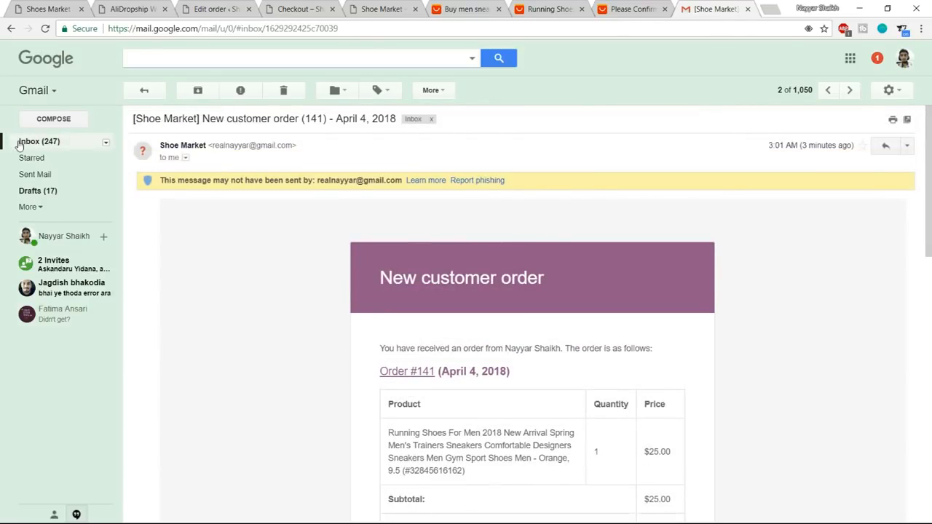
{"action": "left_click", "coordinate": [20, 145]}
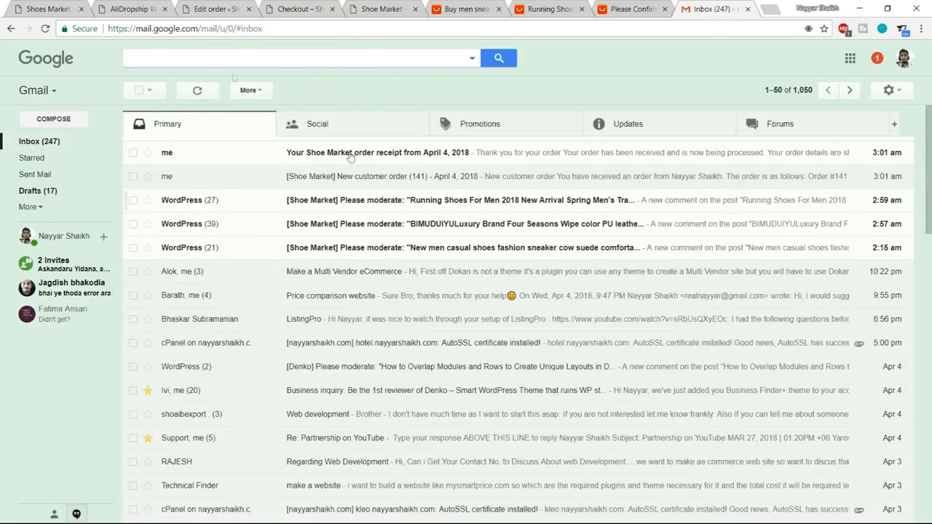
{"action": "left_click", "coordinate": [218, 9]}
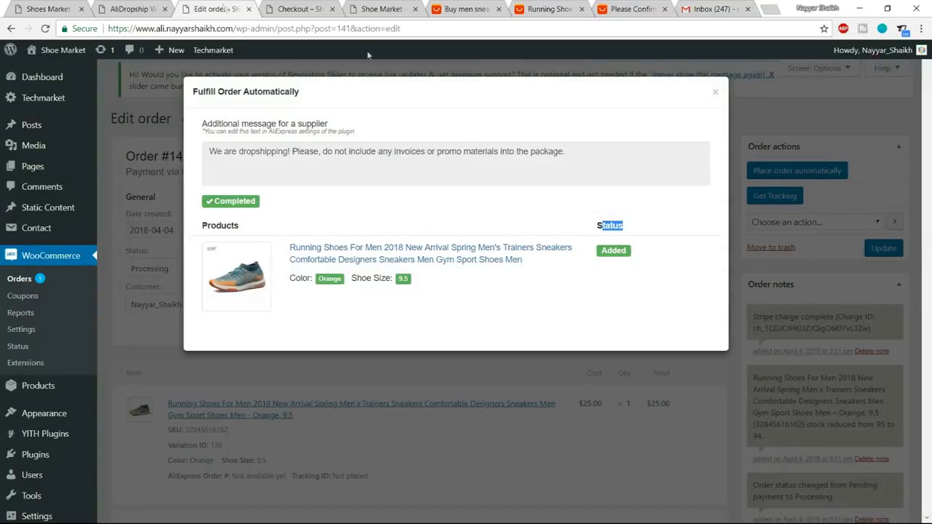
Write an order note saying the order has shipped and can be expected by Monday
{"action": "left_click", "coordinate": [718, 95]}
{"action": "scroll", "coordinate": [931, 329], "scroll_direction": "down", "scroll_amount": 2}
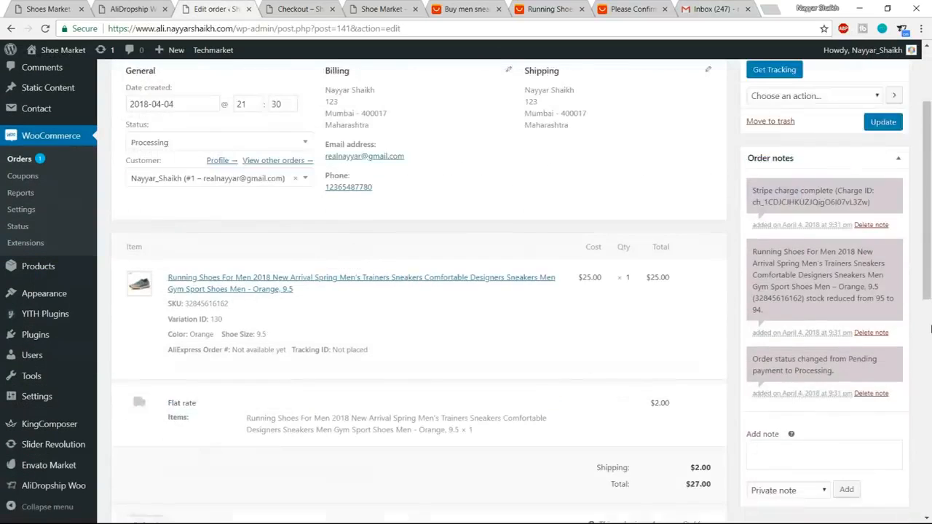
{"action": "scroll", "coordinate": [931, 329], "scroll_direction": "down", "scroll_amount": 4}
{"action": "left_click", "coordinate": [810, 166]}
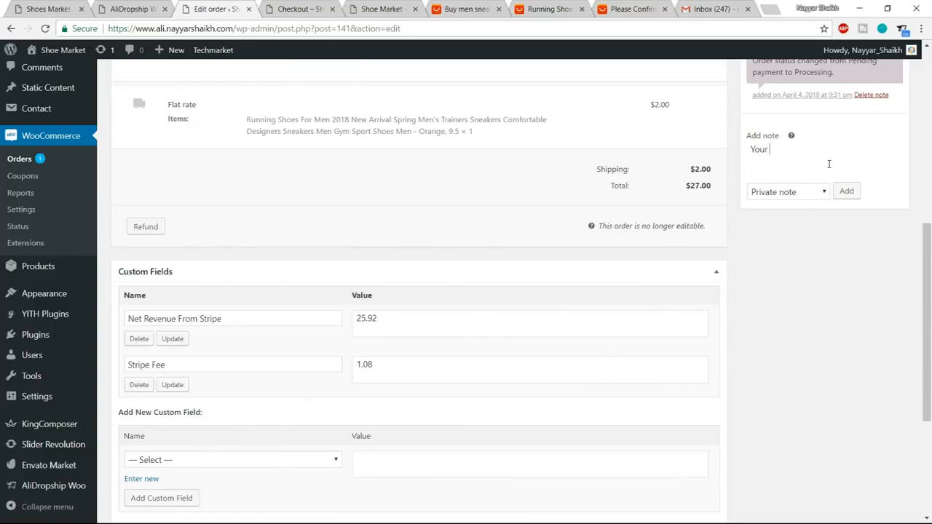
{"action": "type", "text": "Your Order"}
{"action": "key", "text": "BackSpace"}
{"action": "key", "text": "BackSpace"}
{"action": "key", "text": "BackSpace"}
{"action": "key", "text": "BackSpace"}
{"action": "type", "text": "Shipped, You can excepy"}
{"action": "key", "text": "BackSpace"}
{"action": "type", "text": "t your O"}
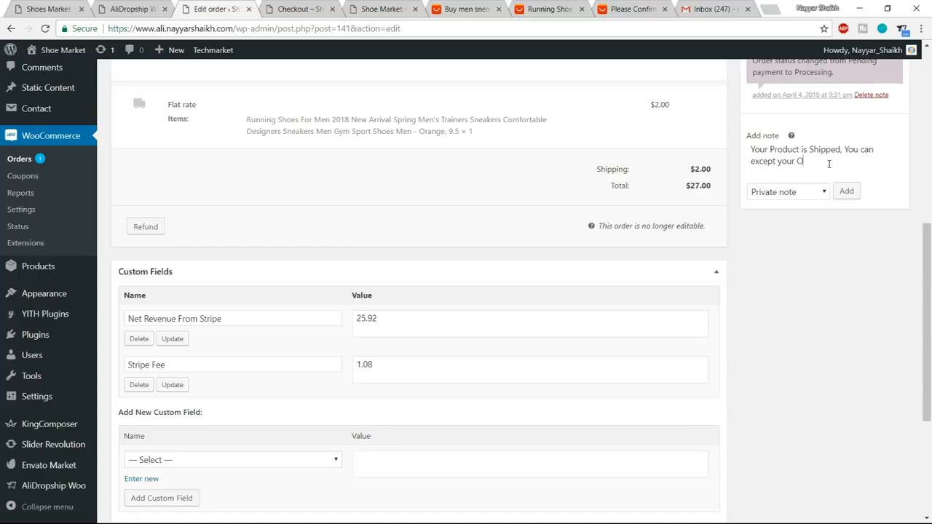
{"action": "type", "text": "rder byu Monday!"}
{"action": "left_click", "coordinate": [835, 161]}
{"action": "key", "text": "BackSpace"}
Add it to order #141 as a Note to customer, then go to the Gmail inbox
{"action": "left_click", "coordinate": [775, 195]}
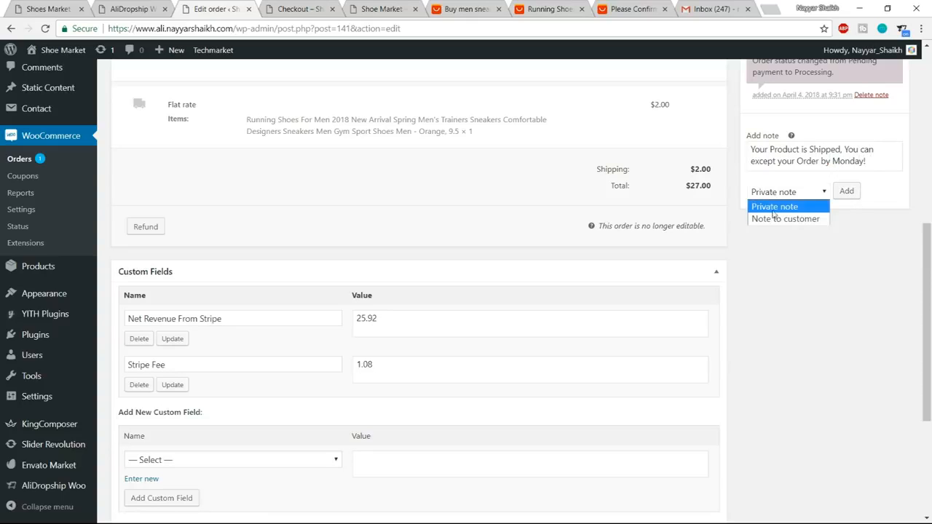
{"action": "left_click", "coordinate": [783, 220]}
{"action": "left_click", "coordinate": [847, 191]}
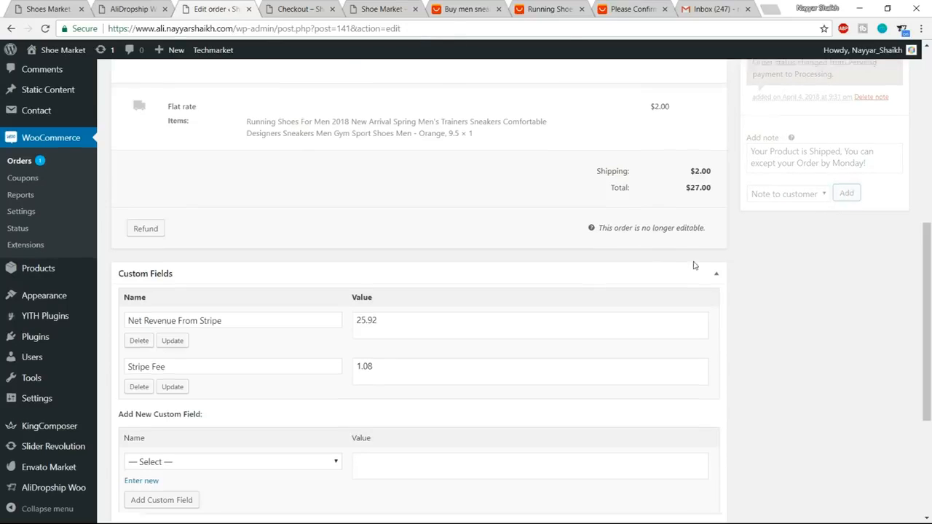
{"action": "scroll", "coordinate": [801, 291], "scroll_direction": "up", "scroll_amount": 6}
{"action": "left_click_drag", "start_coordinate": [750, 315], "coordinate": [836, 330]}
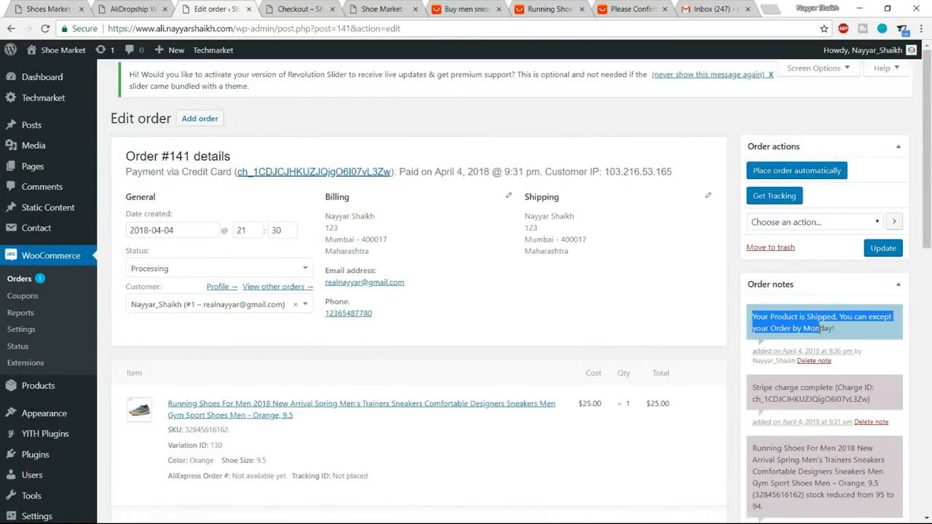
{"action": "left_click", "coordinate": [710, 9]}
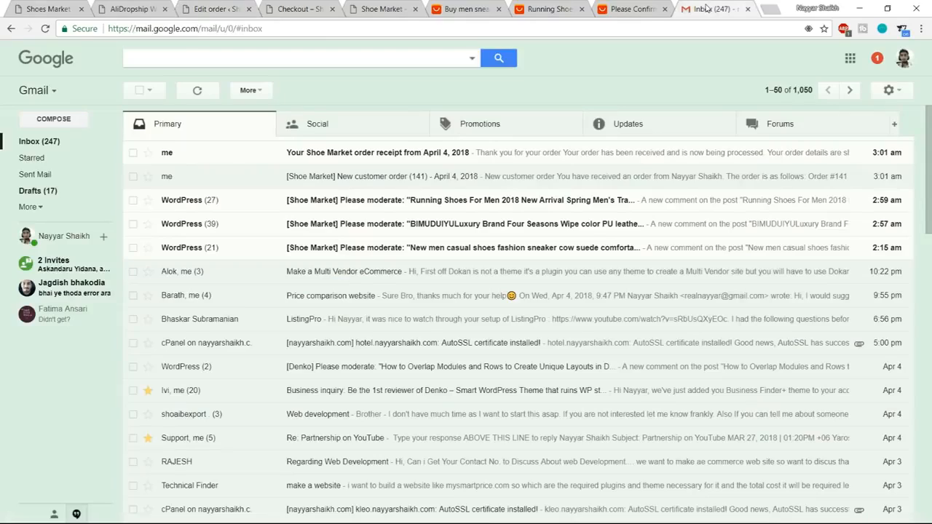
Refresh Gmail, open the 'Note added to your Shoe Market order' email and check its shipped-by-Monday line
{"action": "left_click", "coordinate": [51, 145]}
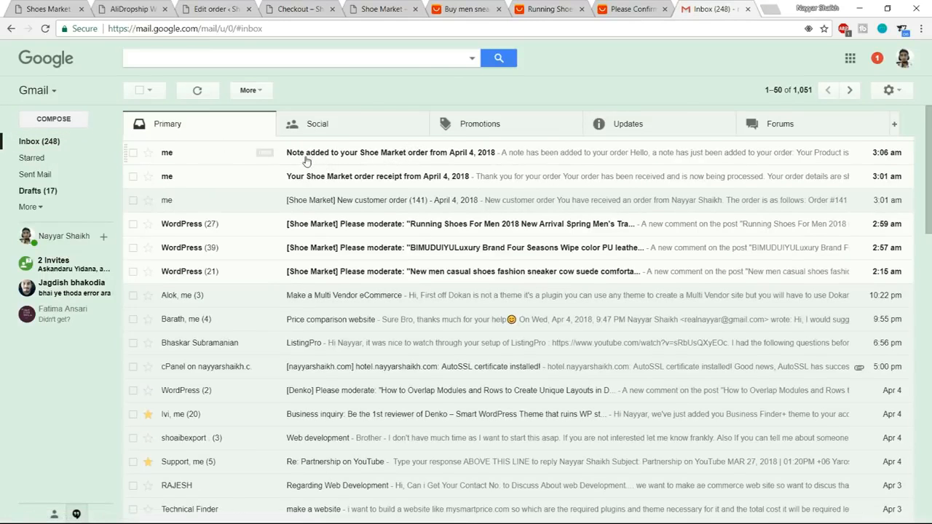
{"action": "left_click", "coordinate": [389, 154]}
{"action": "scroll", "coordinate": [473, 204], "scroll_direction": "down", "scroll_amount": 3}
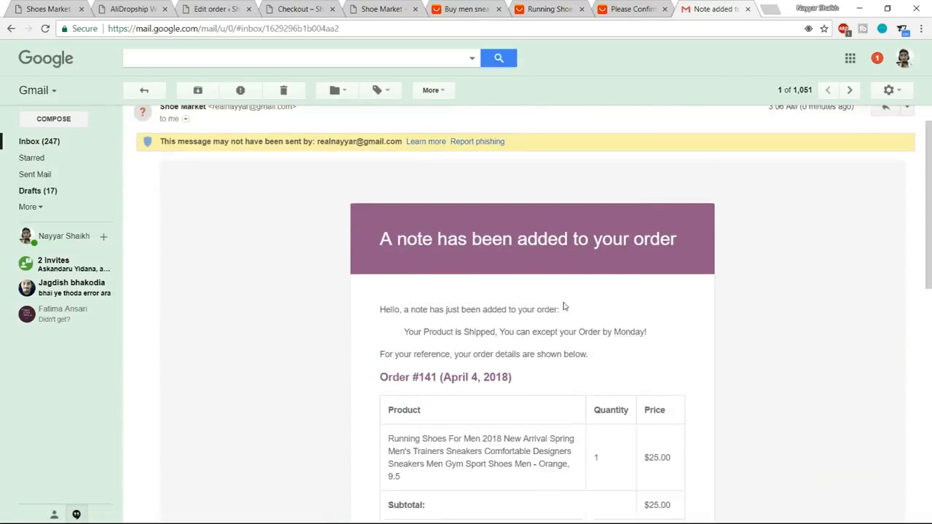
{"action": "left_click_drag", "start_coordinate": [379, 226], "coordinate": [524, 226]}
{"action": "left_click", "coordinate": [567, 232]}
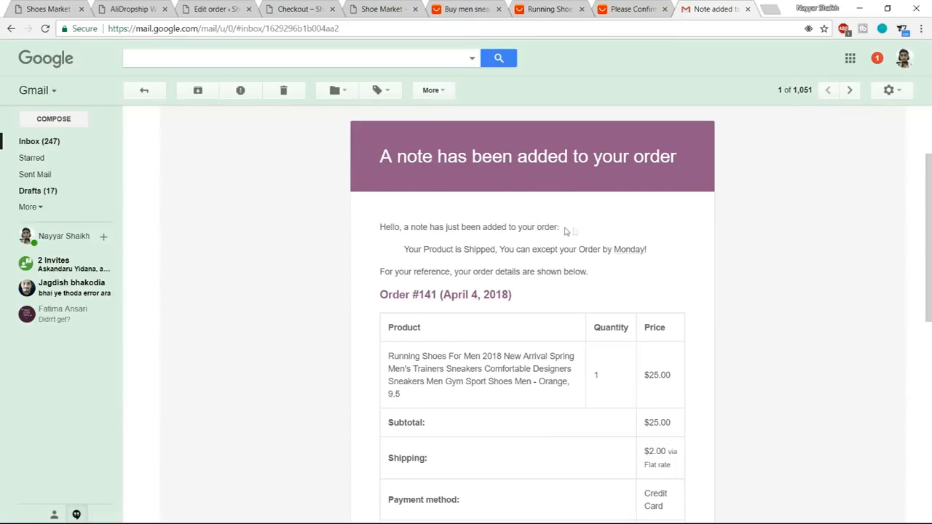
{"action": "left_click_drag", "start_coordinate": [405, 250], "coordinate": [660, 257]}
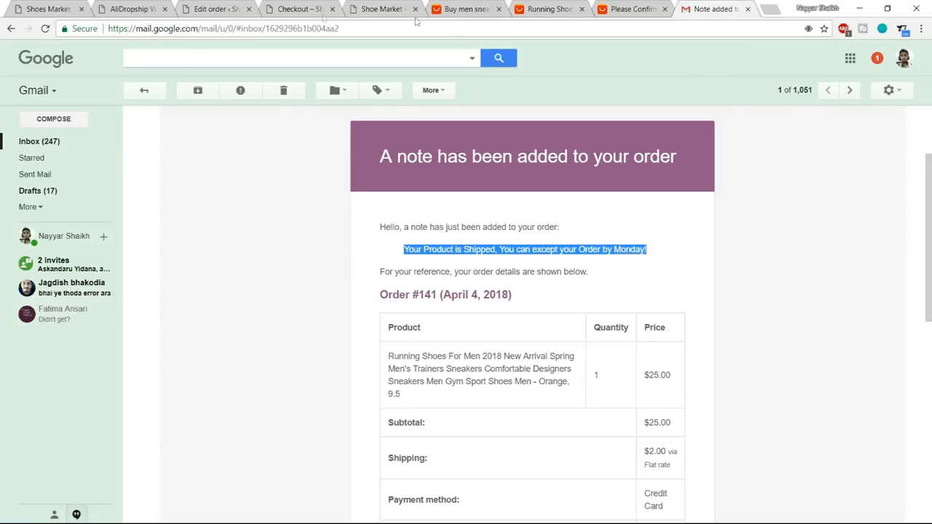
{"action": "left_click", "coordinate": [748, 8]}
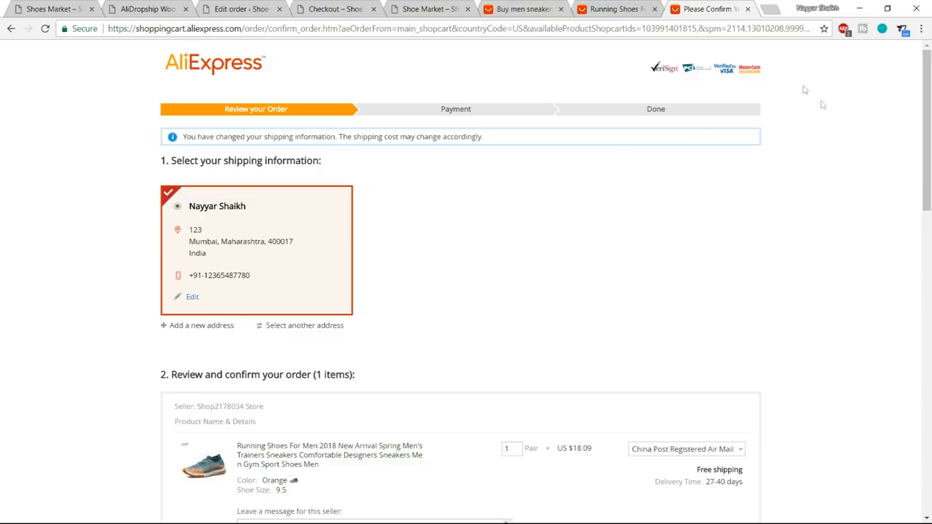
Close the sneaker search, Running Shoes and Please Confirm tabs, then switch to the Shoes Market storefront
{"action": "left_click", "coordinate": [521, 9]}
{"action": "left_click", "coordinate": [561, 8]}
{"action": "left_click", "coordinate": [564, 10]}
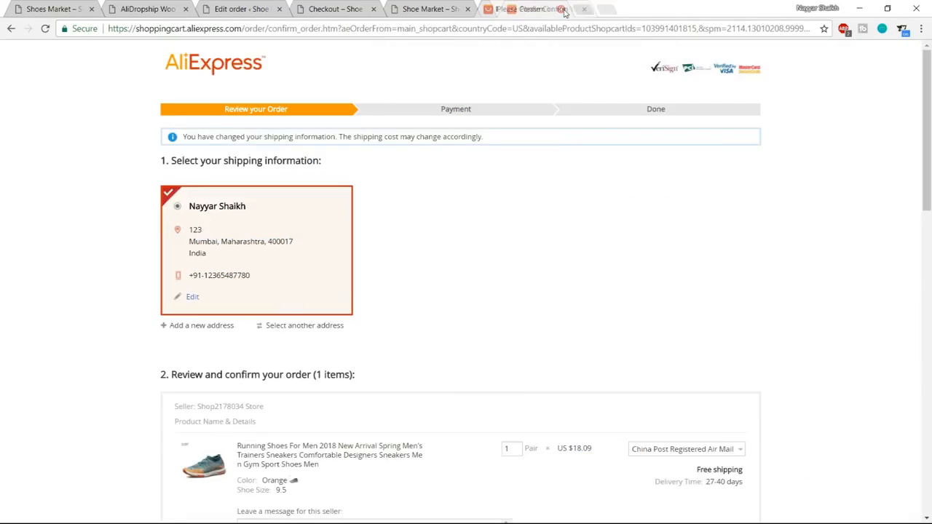
{"action": "left_click", "coordinate": [565, 11]}
{"action": "scroll", "coordinate": [658, 445], "scroll_direction": "down", "scroll_amount": 6}
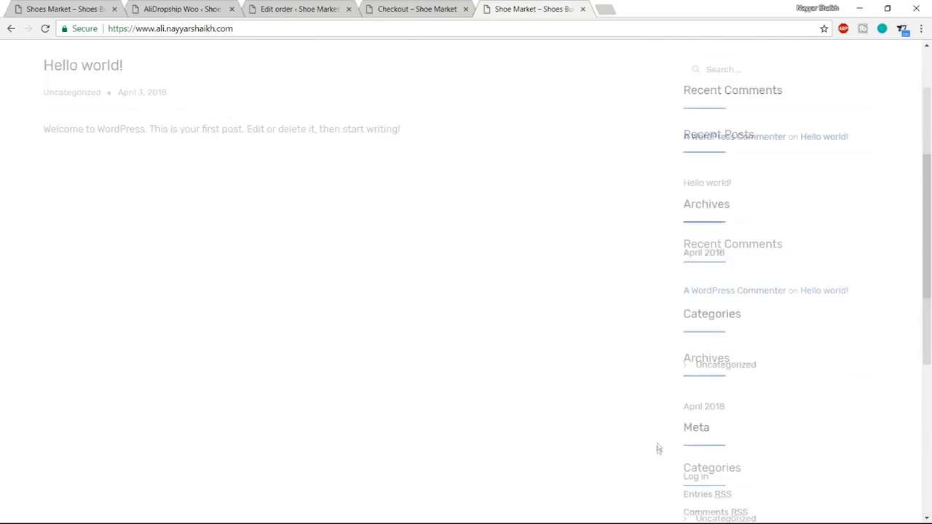
{"action": "scroll", "coordinate": [662, 495], "scroll_direction": "up", "scroll_amount": 6}
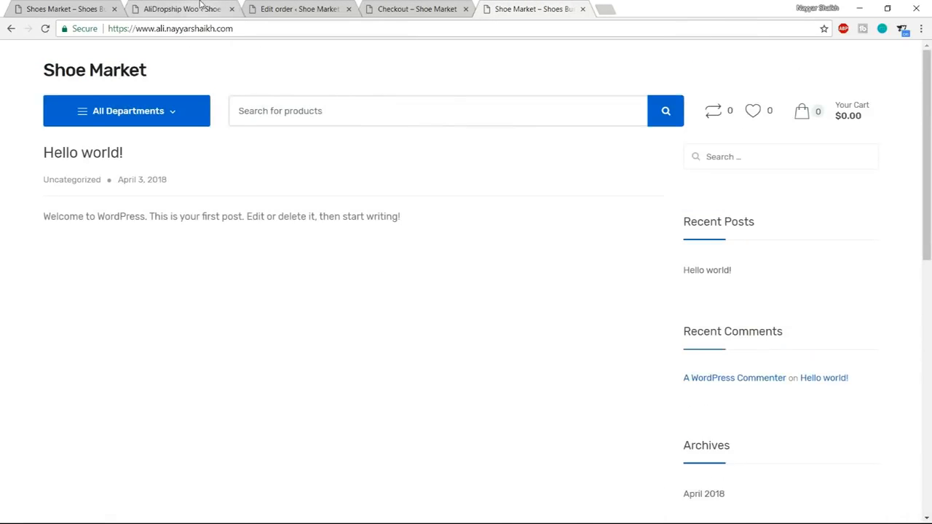
{"action": "key", "text": "ctrl+1"}
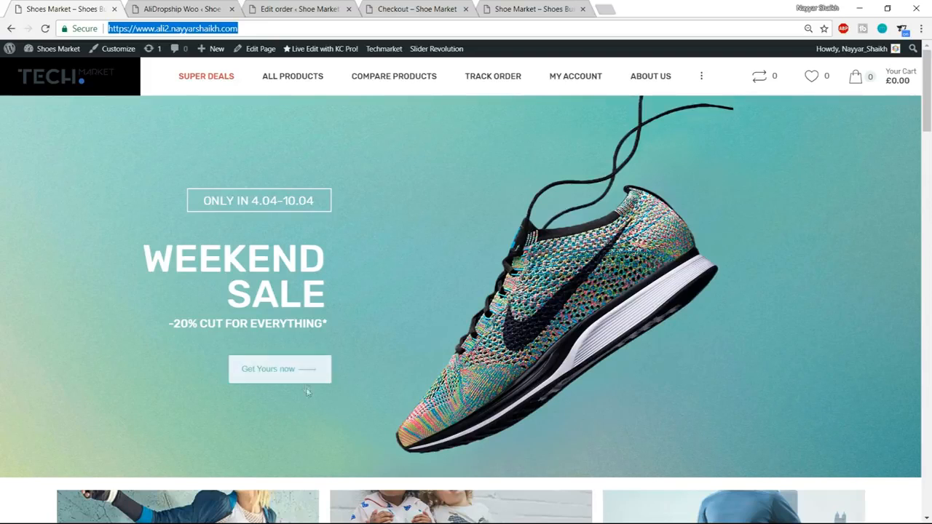
Reload the Weekend Sale demo page and switch back to the WordPress admin tab
{"action": "left_click", "coordinate": [45, 28]}
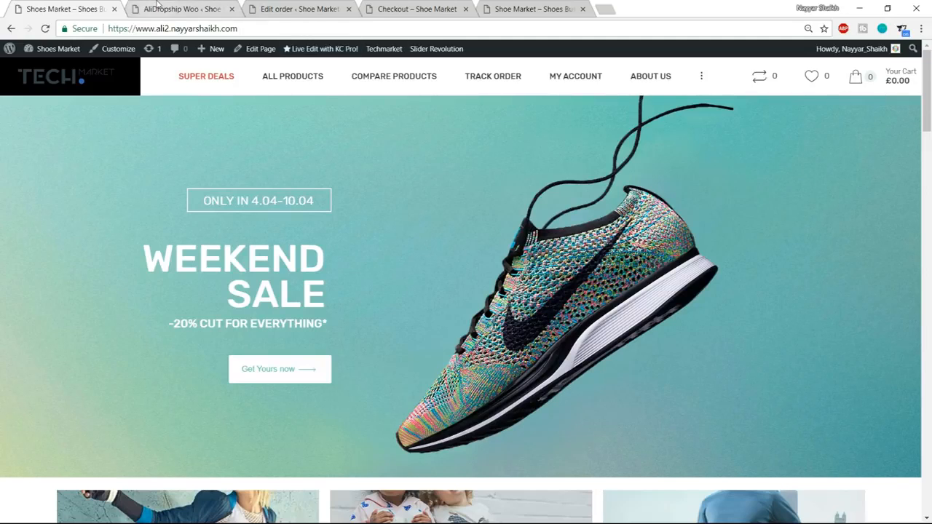
{"action": "left_click", "coordinate": [179, 9]}
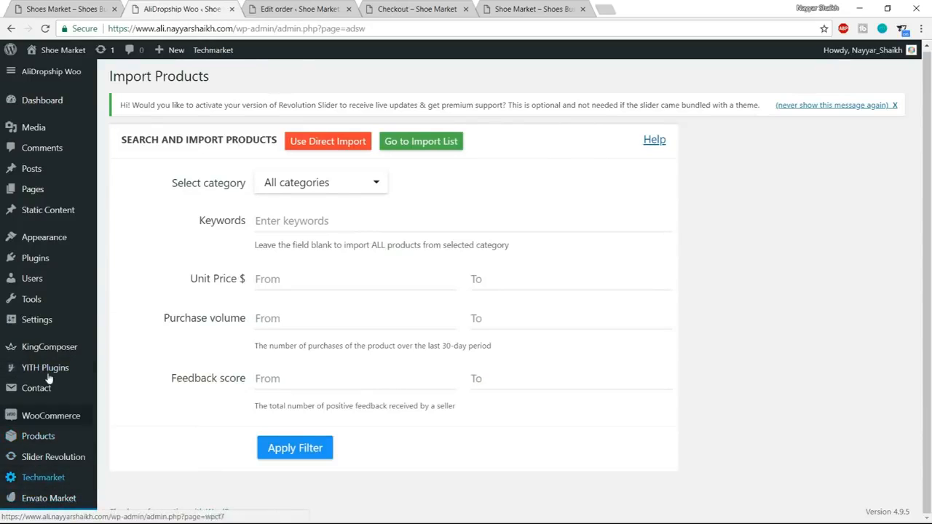
Create a new full-width Slider Revolution slider titled 'Home Slider' with alias 'home-slide'
{"action": "mouse_move", "coordinate": [48, 460]}
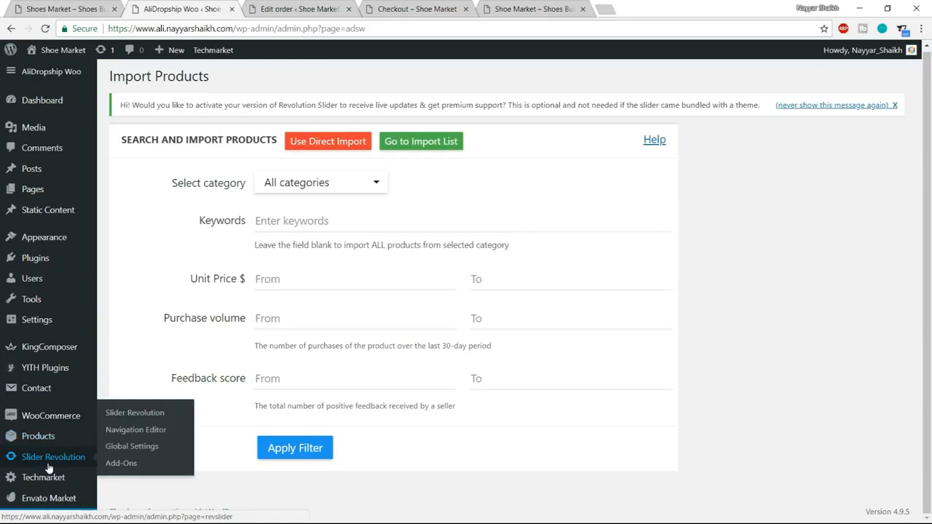
{"action": "left_click", "coordinate": [48, 459]}
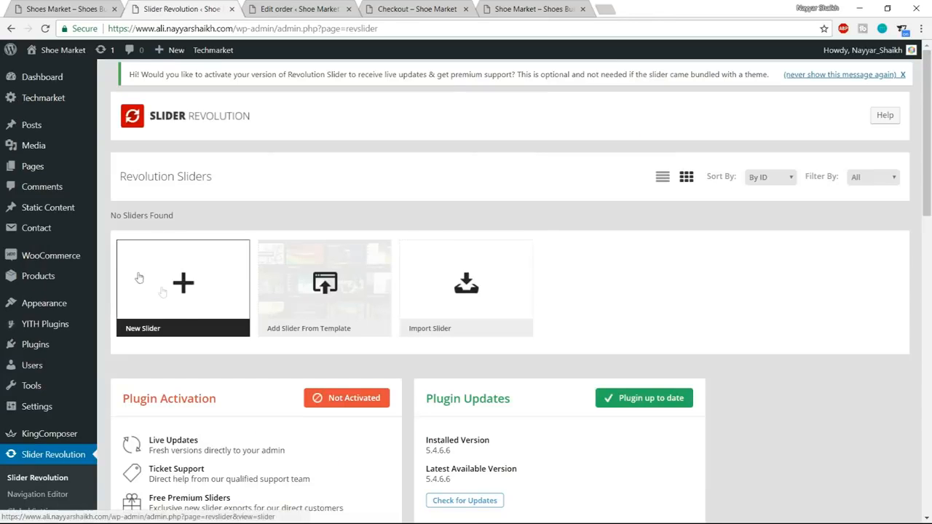
{"action": "left_click", "coordinate": [172, 285]}
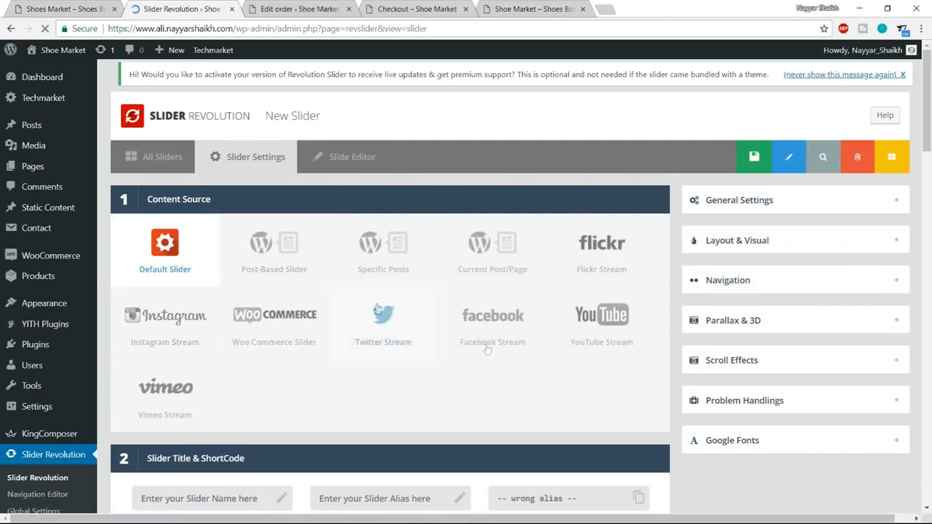
{"action": "scroll", "coordinate": [490, 352], "scroll_direction": "down", "scroll_amount": 3}
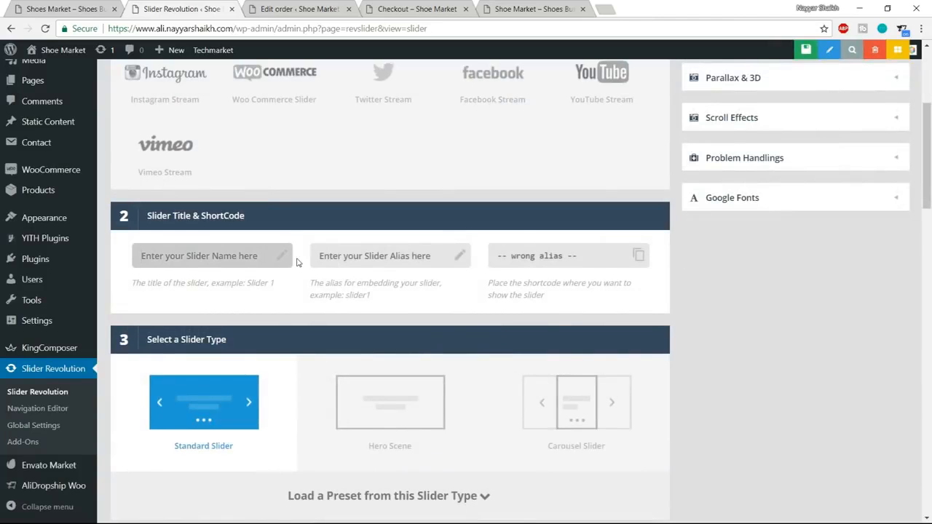
{"action": "type", "text": "Home Slider"}
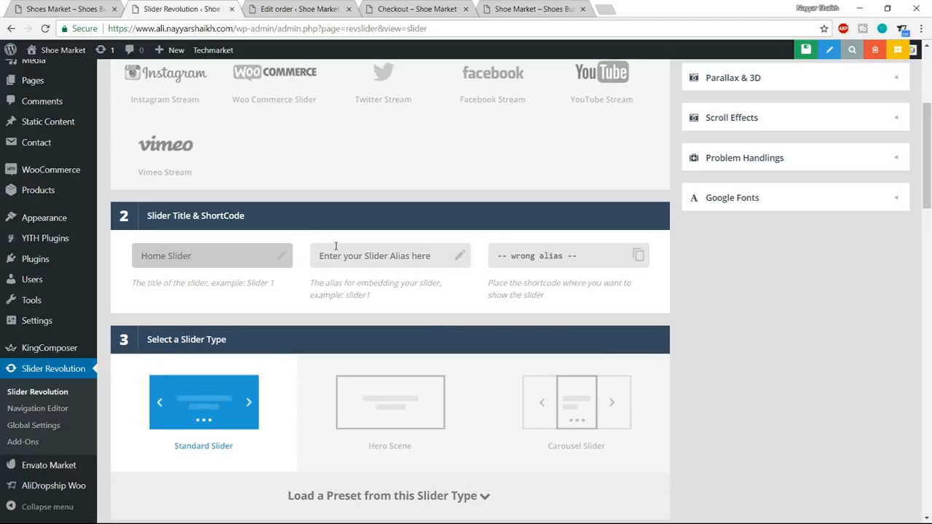
{"action": "left_click", "coordinate": [336, 248]}
{"action": "type", "text": "home-slide"}
{"action": "scroll", "coordinate": [336, 247], "scroll_direction": "down", "scroll_amount": 2}
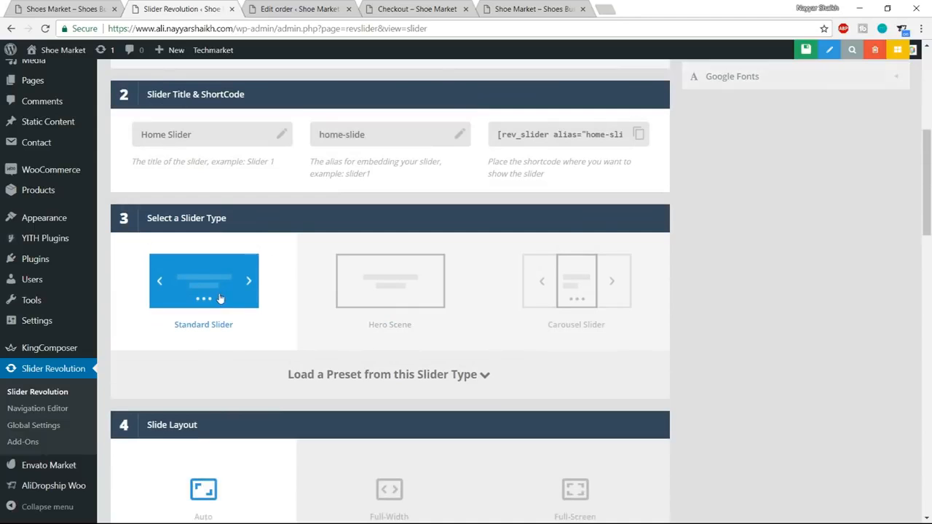
{"action": "scroll", "coordinate": [231, 342], "scroll_direction": "down", "scroll_amount": 3}
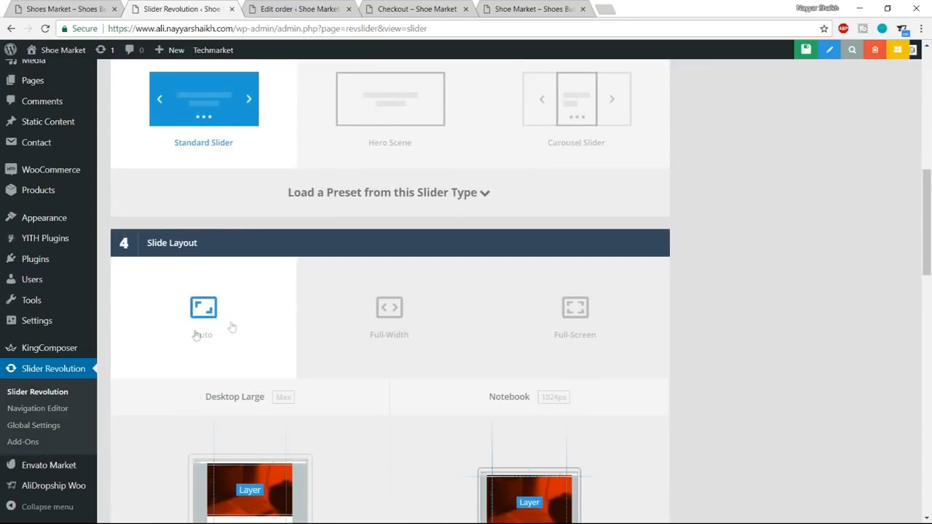
{"action": "left_click", "coordinate": [358, 336]}
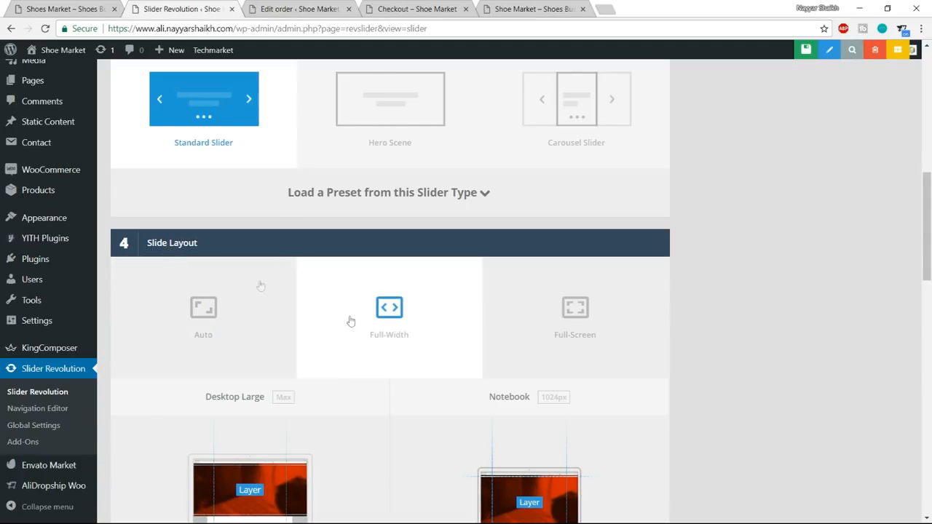
Change the desktop grid height and enable a custom notebook grid size with a new height
{"action": "scroll", "coordinate": [750, 321], "scroll_direction": "down", "scroll_amount": 3}
{"action": "scroll", "coordinate": [401, 402], "scroll_direction": "down", "scroll_amount": 1}
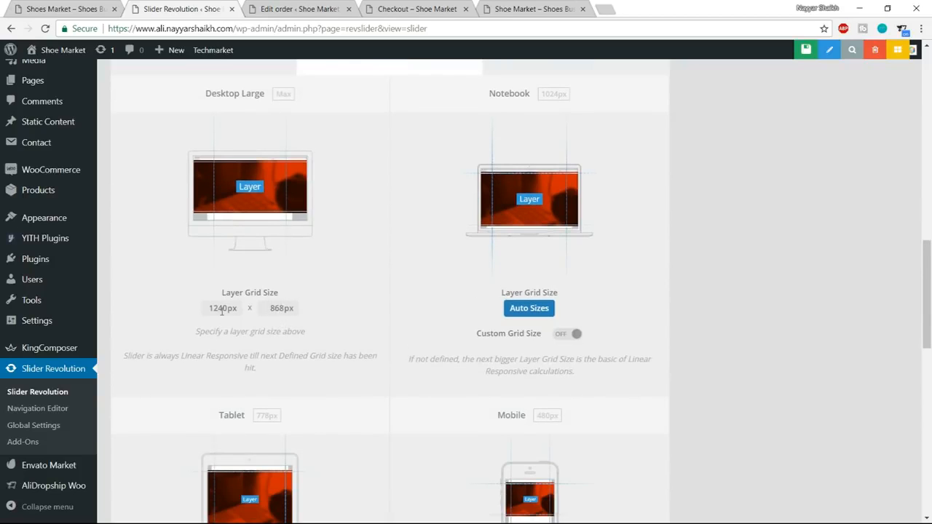
{"action": "left_click_drag", "start_coordinate": [267, 309], "coordinate": [286, 308]}
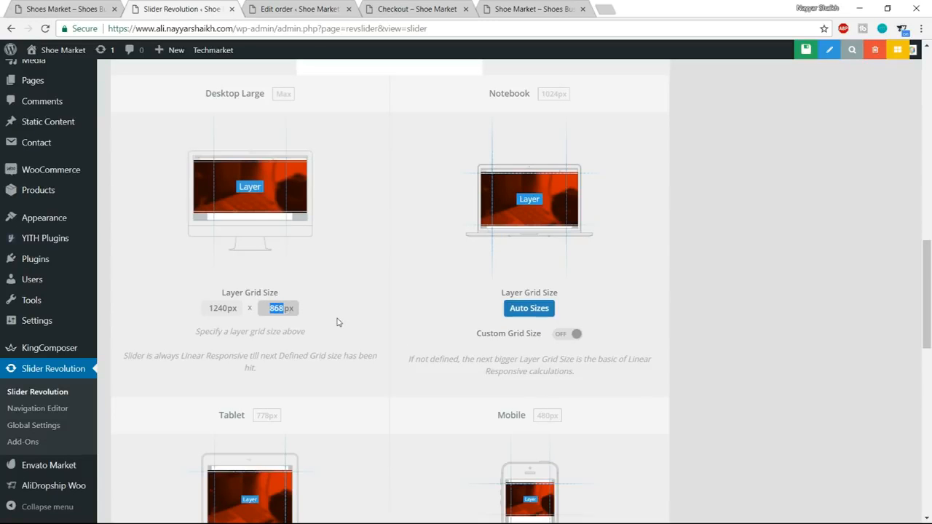
{"action": "type", "text": "660"}
{"action": "left_click", "coordinate": [571, 335]}
{"action": "left_click_drag", "start_coordinate": [563, 309], "coordinate": [550, 308]}
{"action": "type", "text": "6"}
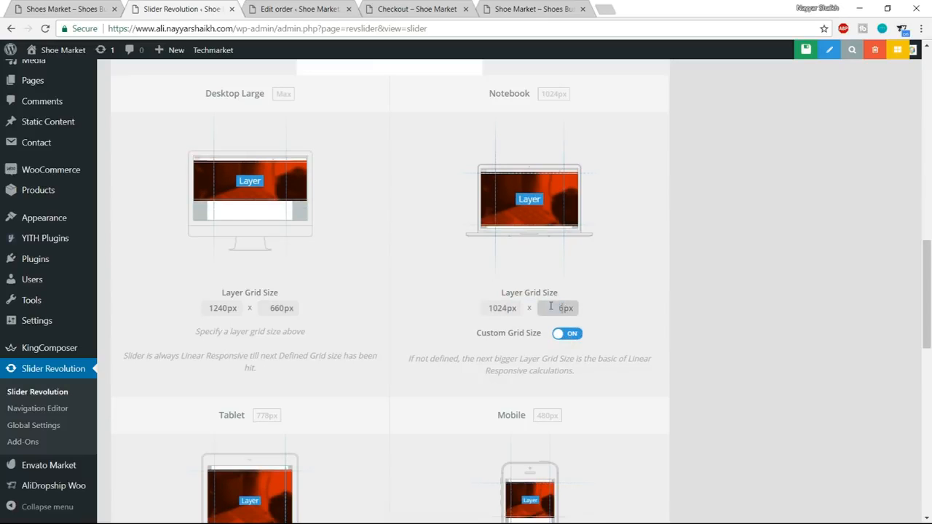
Enable custom tablet and mobile grids, setting the mobile layer grid height to 320
{"action": "scroll", "coordinate": [509, 342], "scroll_direction": "down", "scroll_amount": 4}
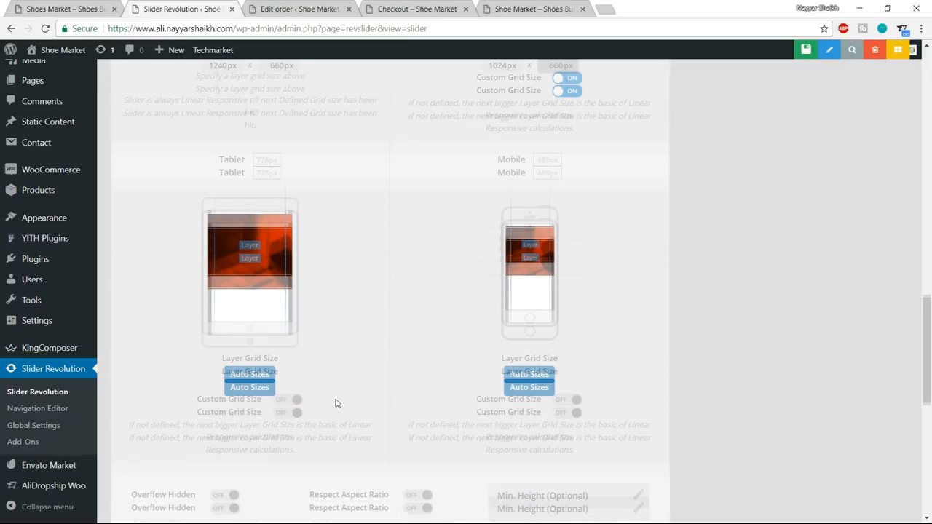
{"action": "left_click", "coordinate": [285, 352]}
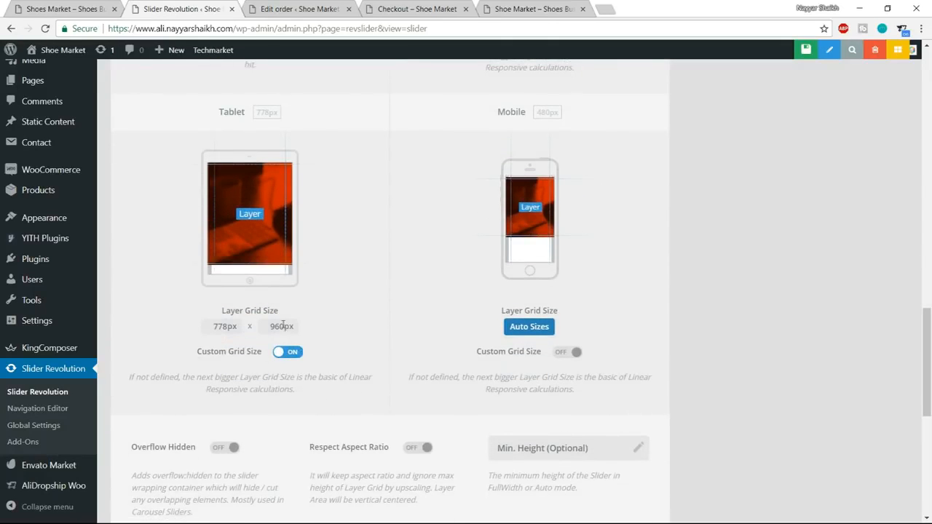
{"action": "left_click_drag", "start_coordinate": [283, 327], "coordinate": [250, 328]}
{"action": "left_click", "coordinate": [567, 353]}
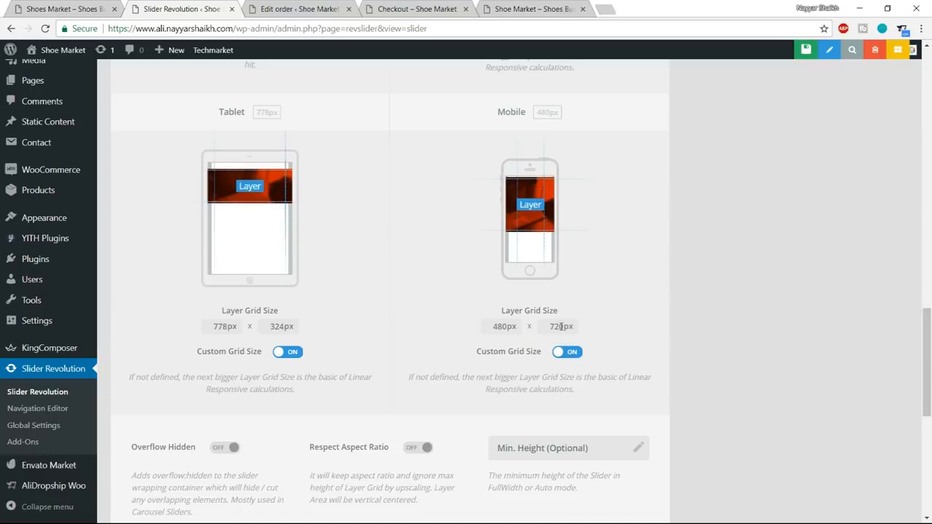
{"action": "double_click", "coordinate": [562, 327]}
{"action": "type", "text": "320"}
{"action": "scroll", "coordinate": [748, 451], "scroll_direction": "up", "scroll_amount": 15}
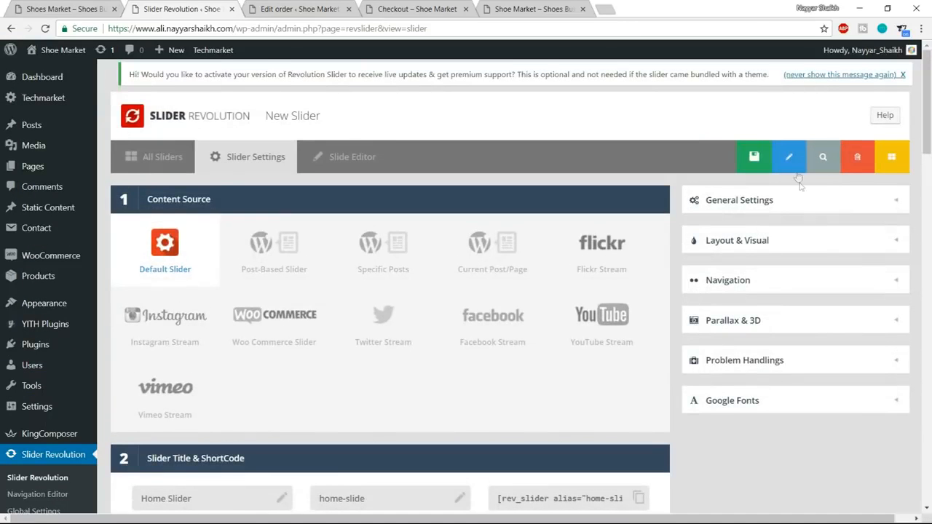
Save the slider settings and set slide #1's background source to Main / Background Image
{"action": "left_click", "coordinate": [709, 157]}
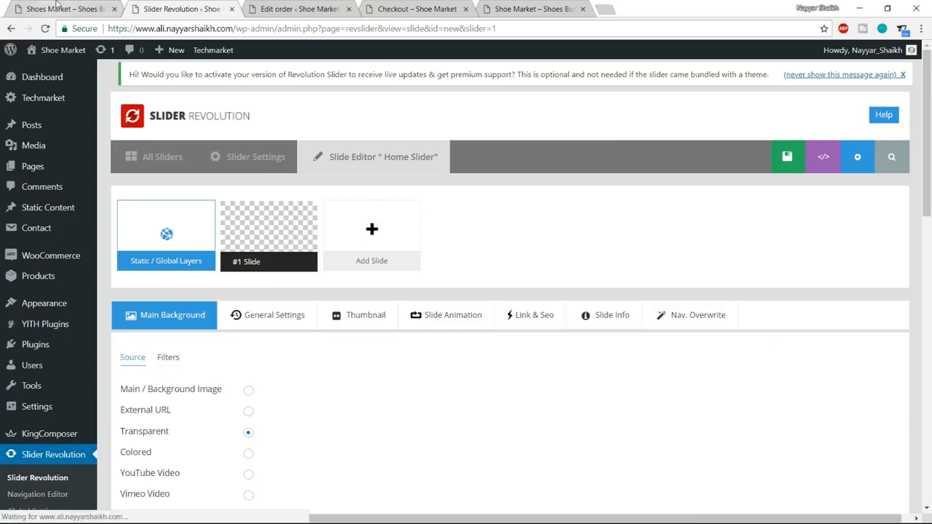
{"action": "left_click", "coordinate": [61, 8]}
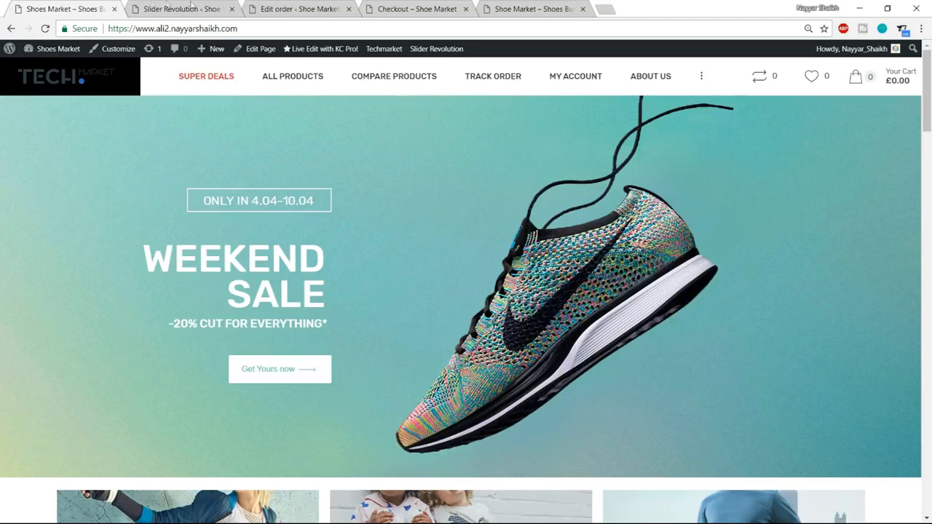
{"action": "left_click", "coordinate": [209, 7]}
{"action": "scroll", "coordinate": [776, 357], "scroll_direction": "down", "scroll_amount": 3}
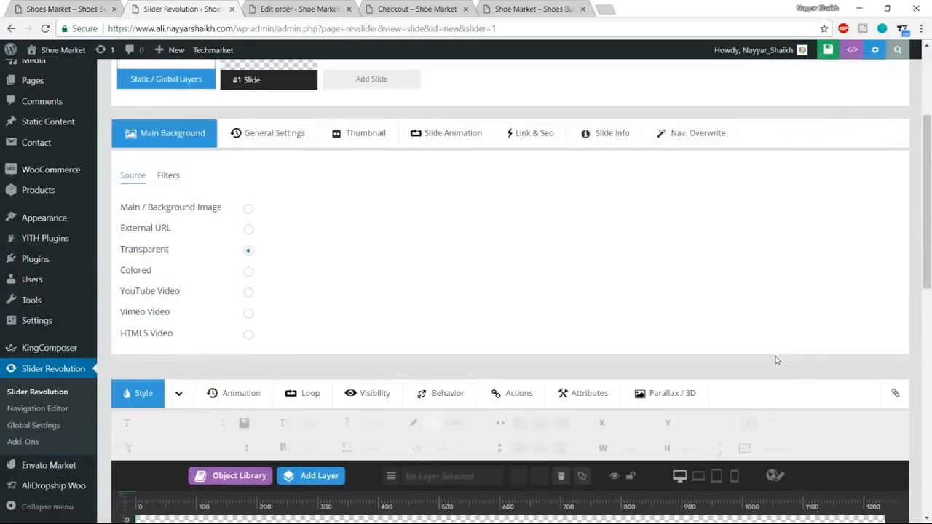
{"action": "left_click", "coordinate": [248, 210]}
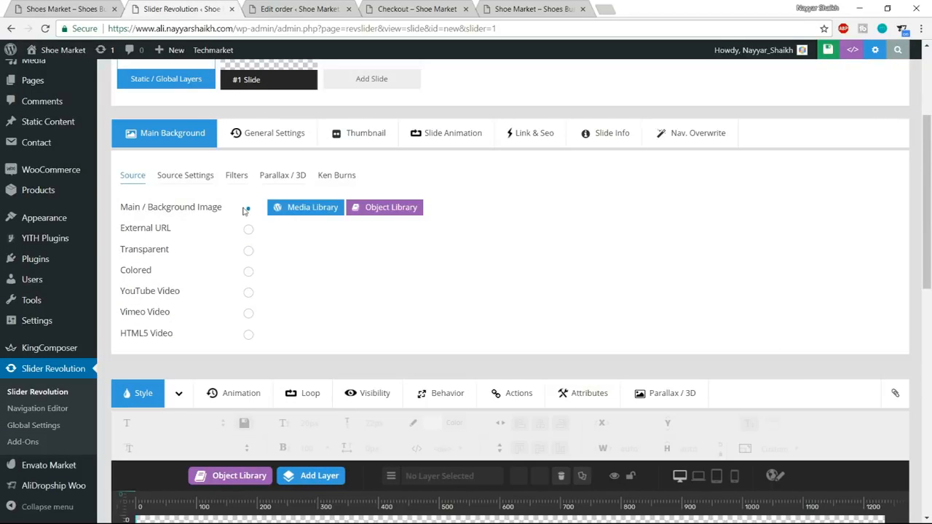
Upload 10-background.jpg from DropShipping > Media and insert it as slide #1's teal background
{"action": "left_click", "coordinate": [305, 216]}
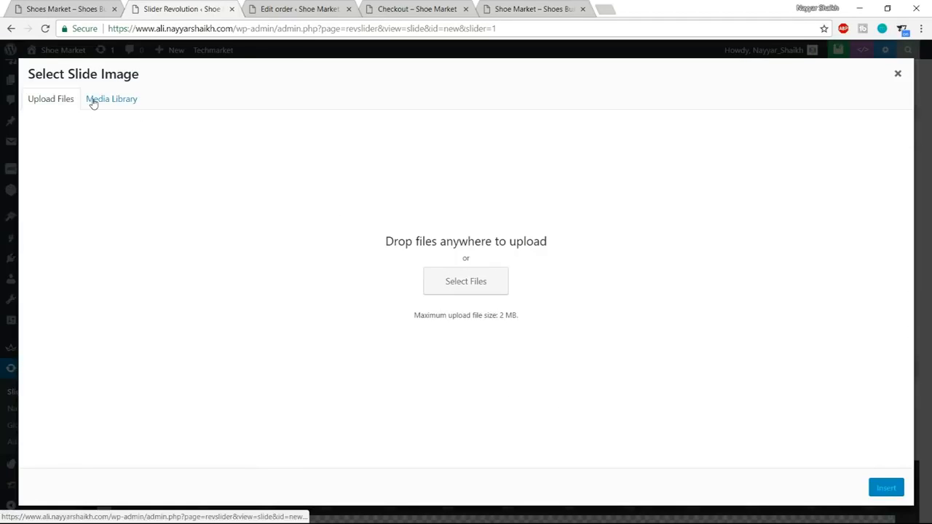
{"action": "left_click", "coordinate": [481, 289]}
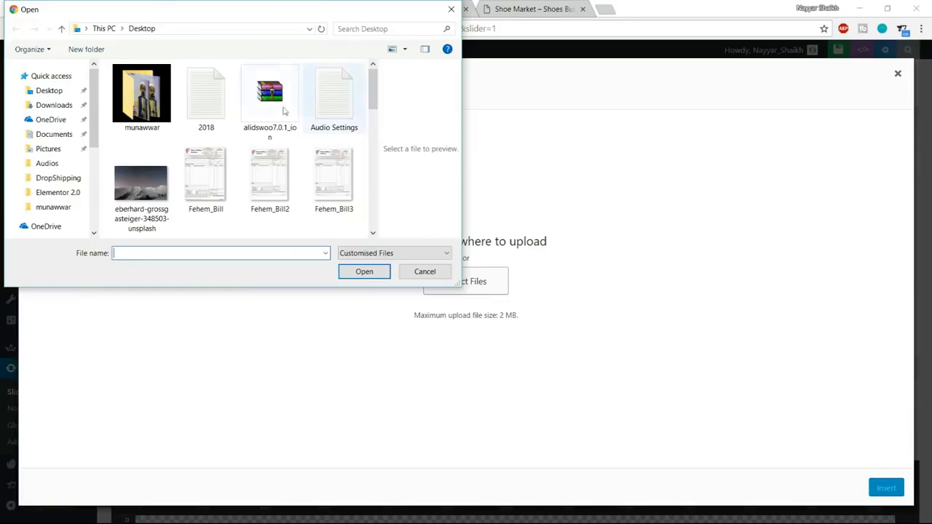
{"action": "scroll", "coordinate": [59, 179], "scroll_direction": "down", "scroll_amount": 1}
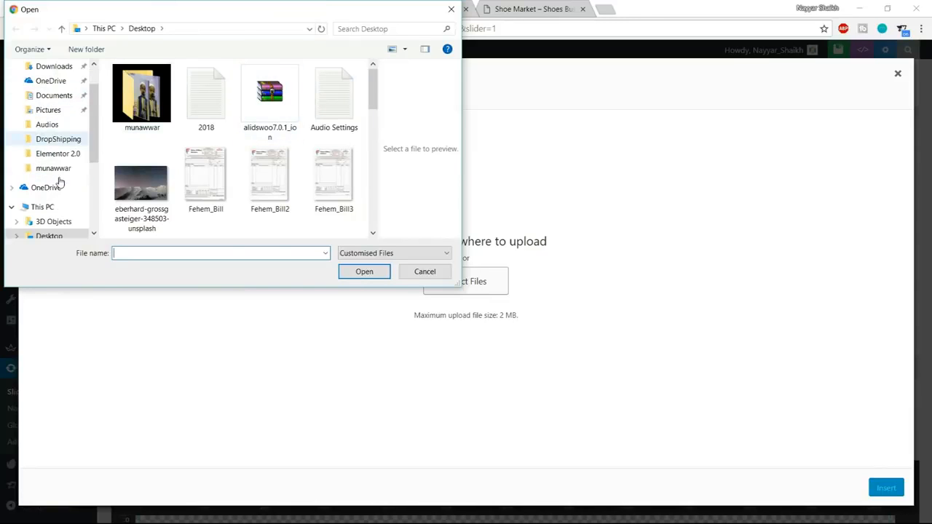
{"action": "left_click", "coordinate": [75, 141]}
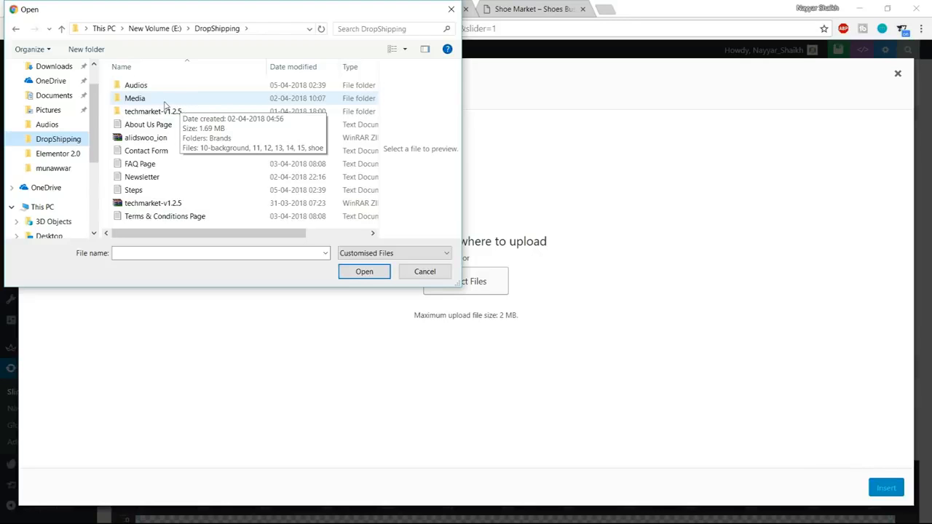
{"action": "double_click", "coordinate": [165, 100]}
{"action": "left_click", "coordinate": [184, 99]}
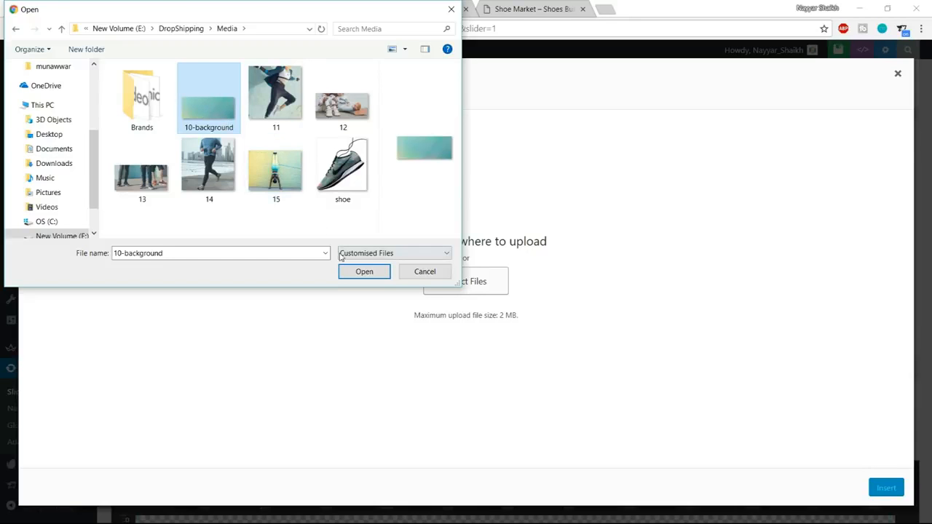
{"action": "left_click", "coordinate": [375, 276]}
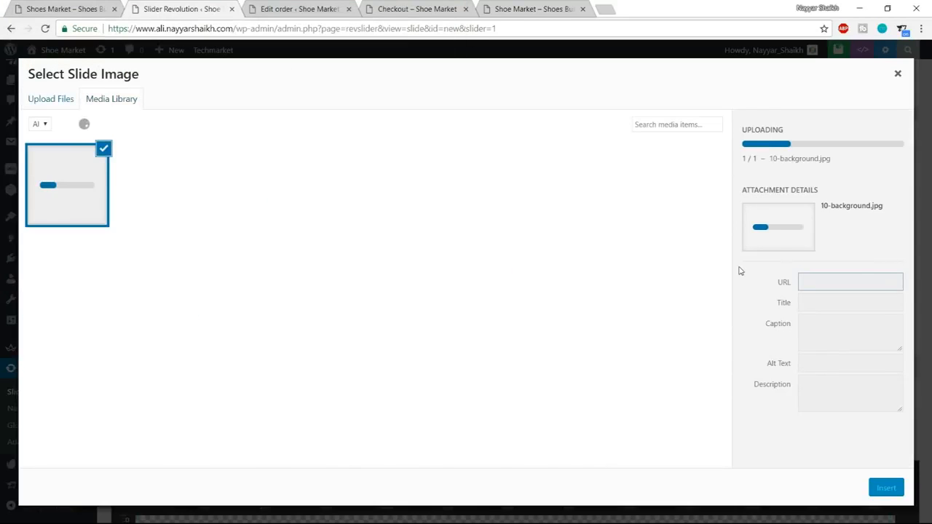
{"action": "left_click", "coordinate": [884, 488]}
{"action": "scroll", "coordinate": [826, 389], "scroll_direction": "down", "scroll_amount": 4}
{"action": "scroll", "coordinate": [826, 389], "scroll_direction": "down", "scroll_amount": 5}
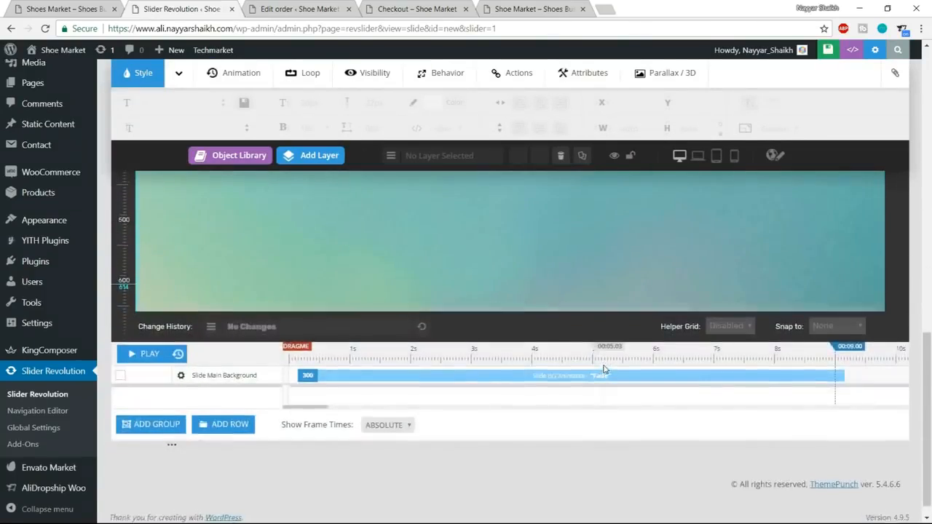
{"action": "scroll", "coordinate": [604, 368], "scroll_direction": "up", "scroll_amount": 4}
{"action": "mouse_move", "coordinate": [928, 294]}
{"action": "left_mouse_down"}
{"action": "mouse_move", "coordinate": [928, 255]}
{"action": "mouse_move", "coordinate": [929, 313]}
{"action": "mouse_move", "coordinate": [930, 300]}
{"action": "left_mouse_up"}
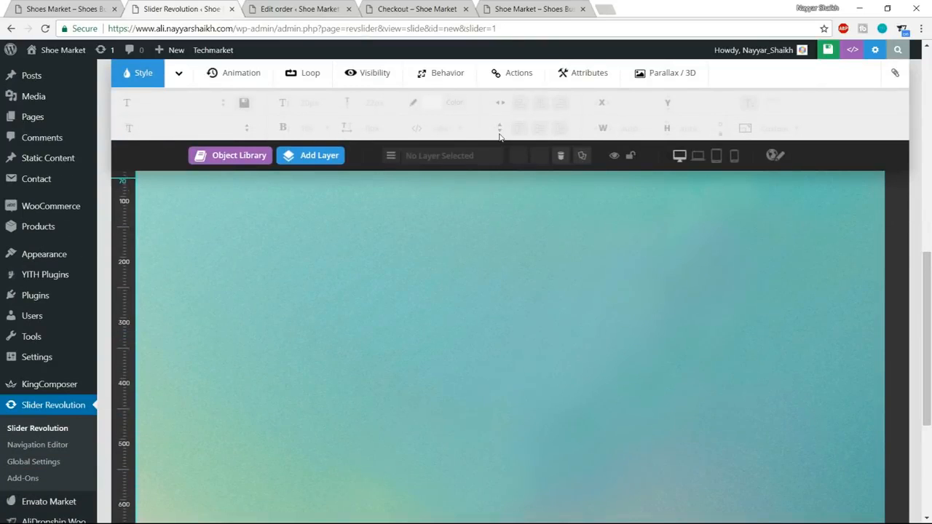
Compare the storefront's Weekend Sale banner with the teal slide in the editor
{"action": "left_click", "coordinate": [61, 6]}
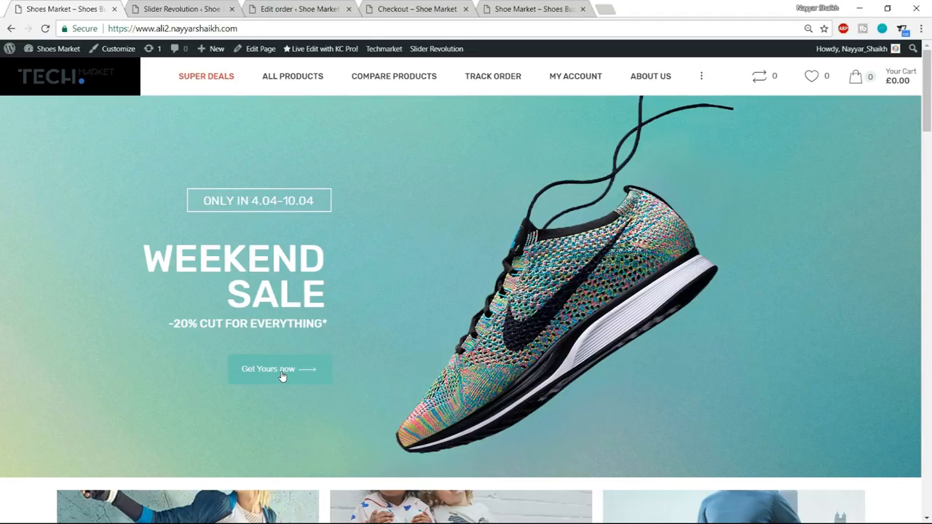
{"action": "left_click", "coordinate": [202, 8]}
{"action": "left_click", "coordinate": [40, 7]}
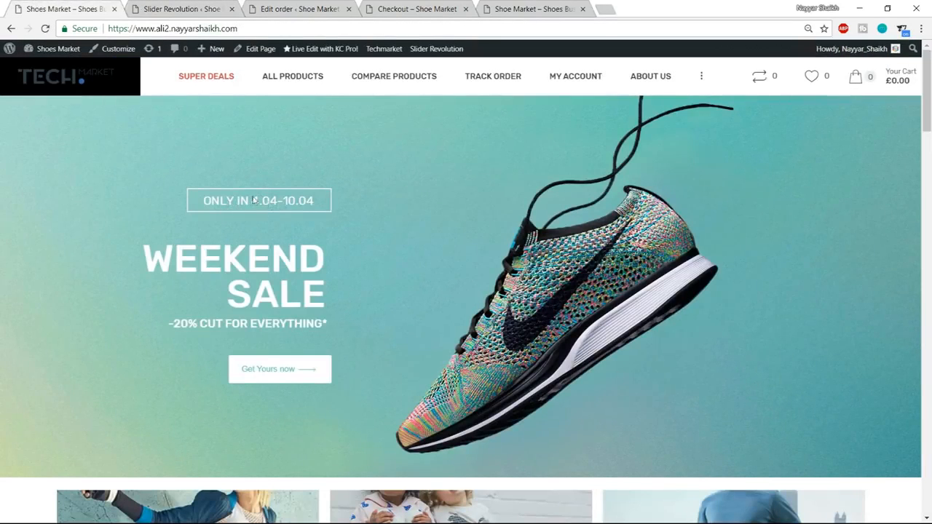
{"action": "left_click", "coordinate": [211, 7]}
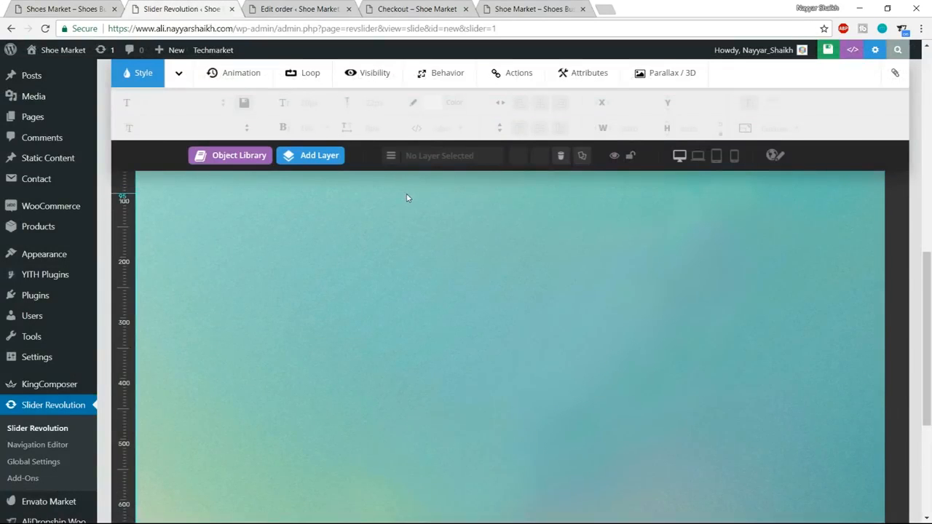
{"action": "mouse_move", "coordinate": [332, 157]}
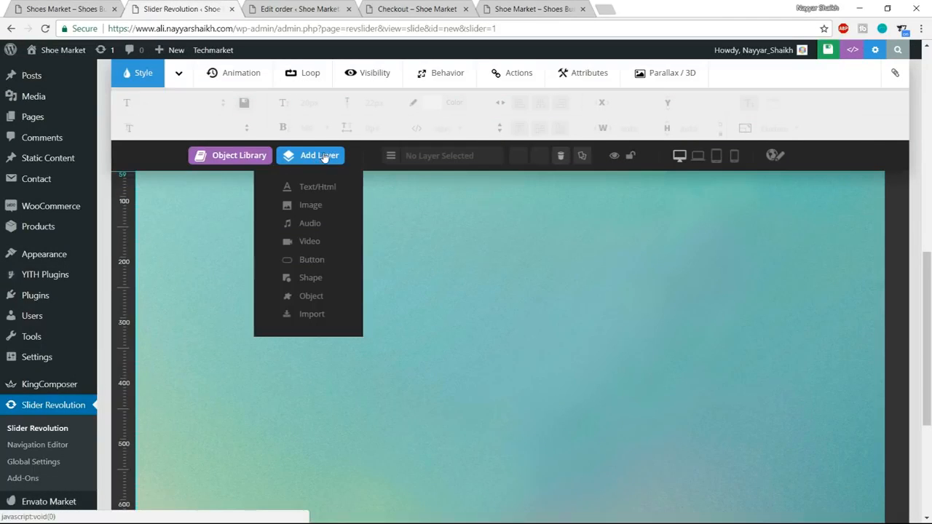
Add a Text/Html layer and replace its placeholder caption with 'ONLY IN 4.04-10.04'
{"action": "left_click", "coordinate": [320, 188]}
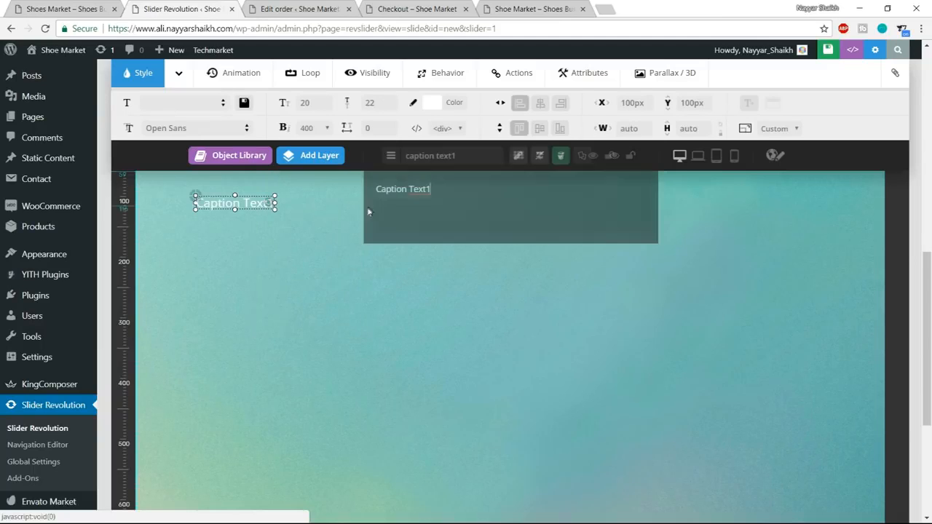
{"action": "key", "text": "ctrl+a"}
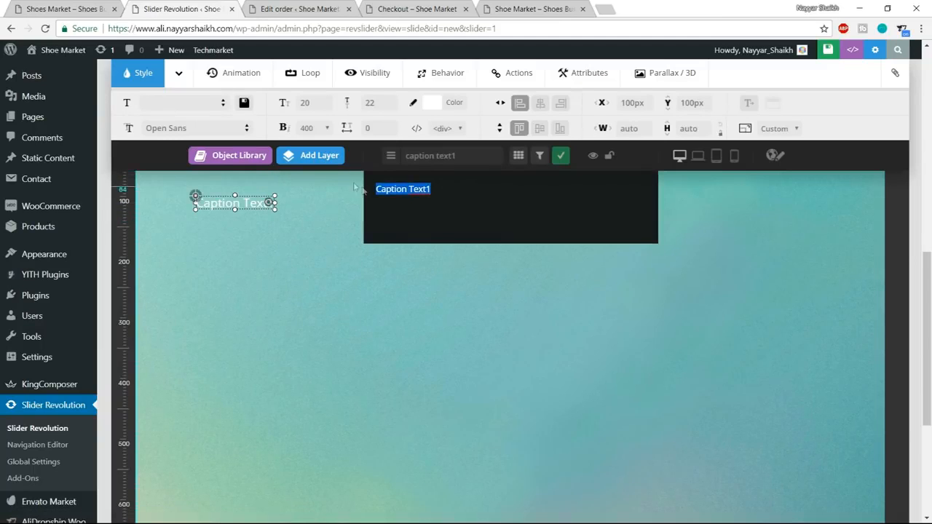
{"action": "left_click", "coordinate": [58, 9]}
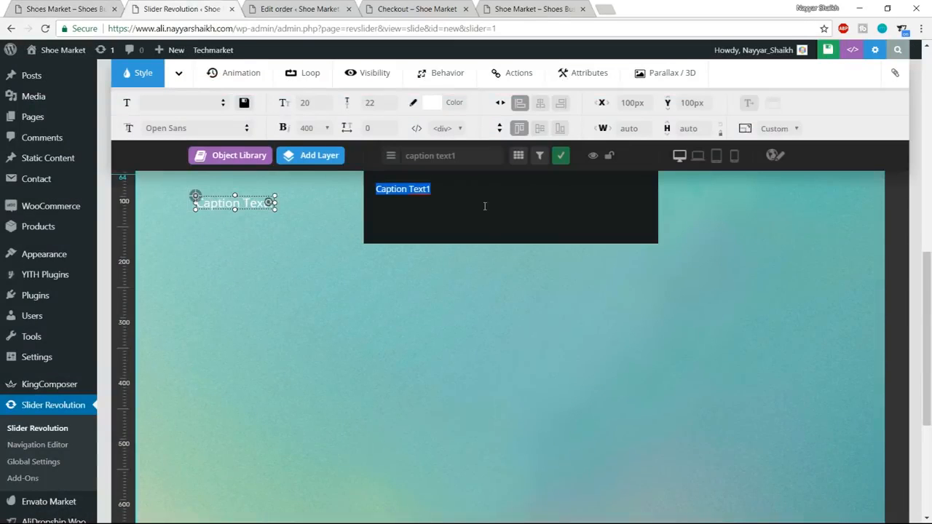
{"action": "type", "text": "O"}
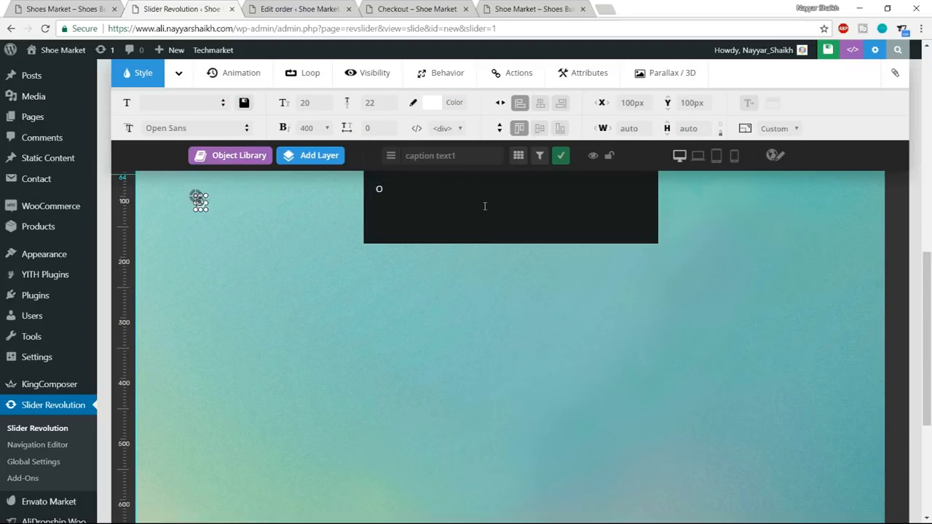
{"action": "type", "text": "NLY"}
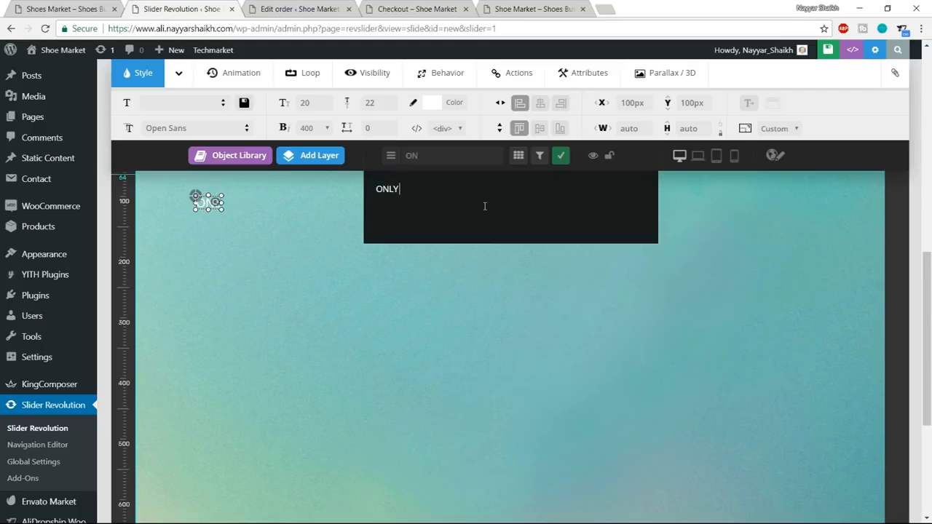
{"action": "type", "text": " IN"}
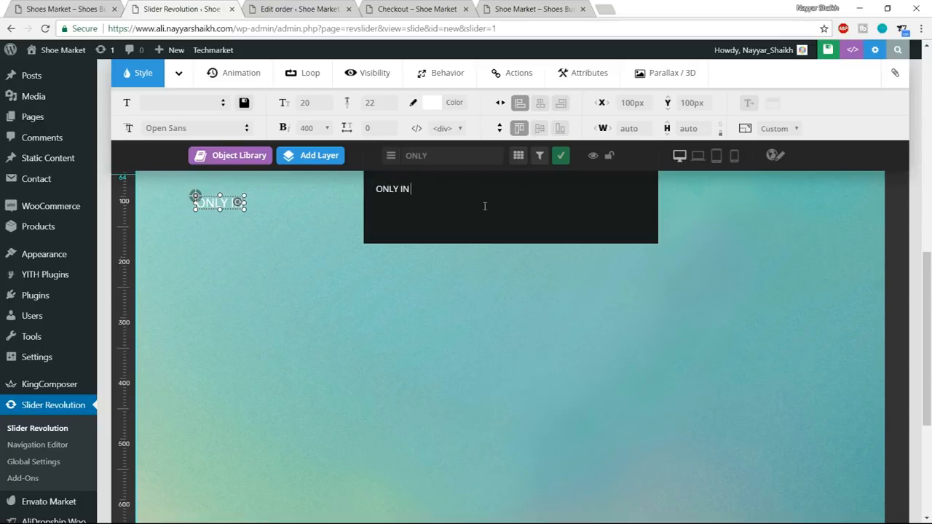
{"action": "type", "text": " 4"}
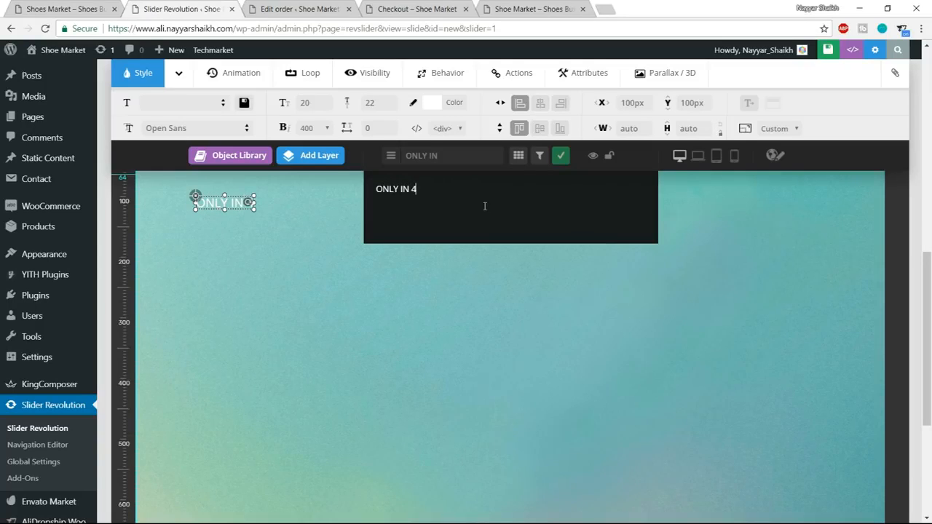
{"action": "type", "text": ".04-10"}
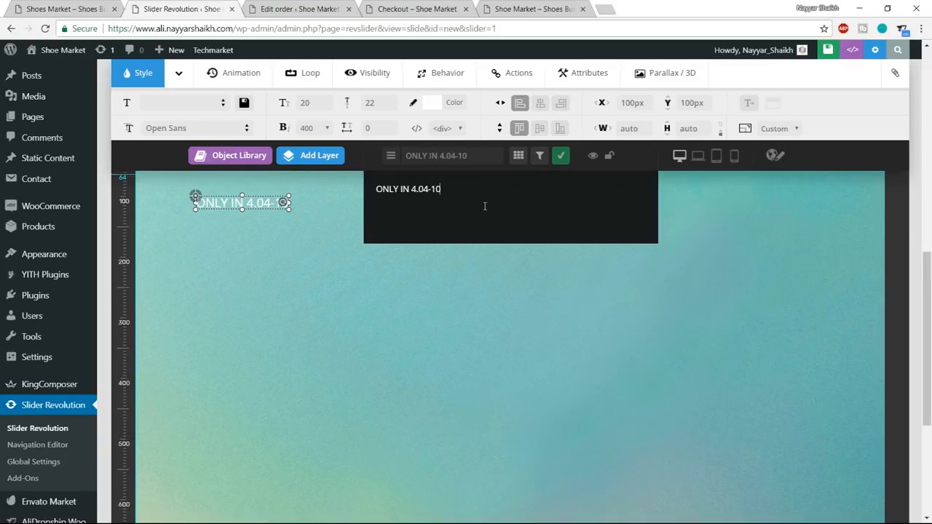
{"action": "type", "text": ".04"}
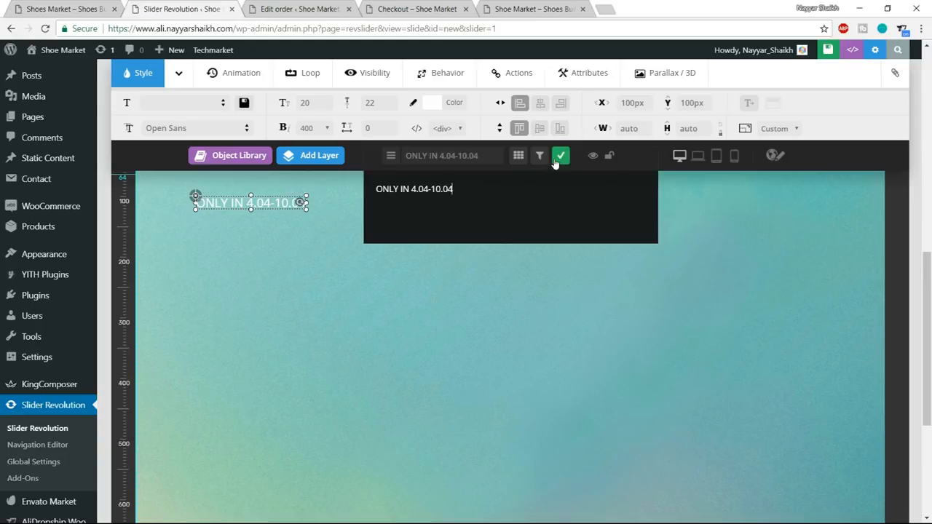
{"action": "left_click", "coordinate": [561, 156]}
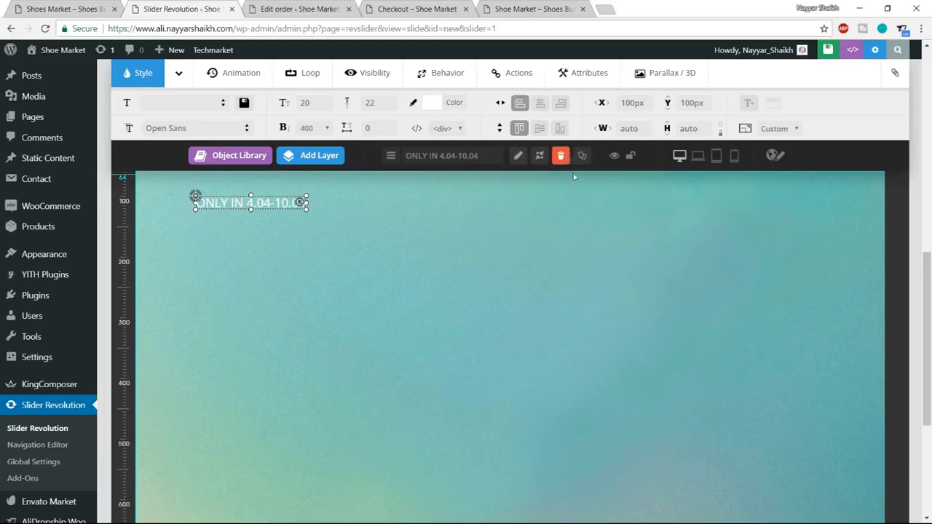
Move the date caption down and right and set its font size to 25px
{"action": "left_click", "coordinate": [77, 8]}
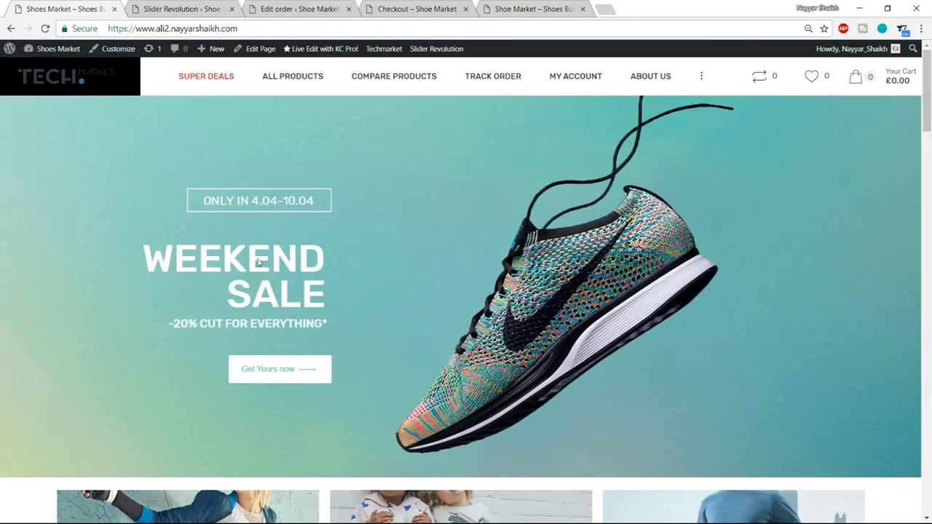
{"action": "left_click", "coordinate": [191, 5]}
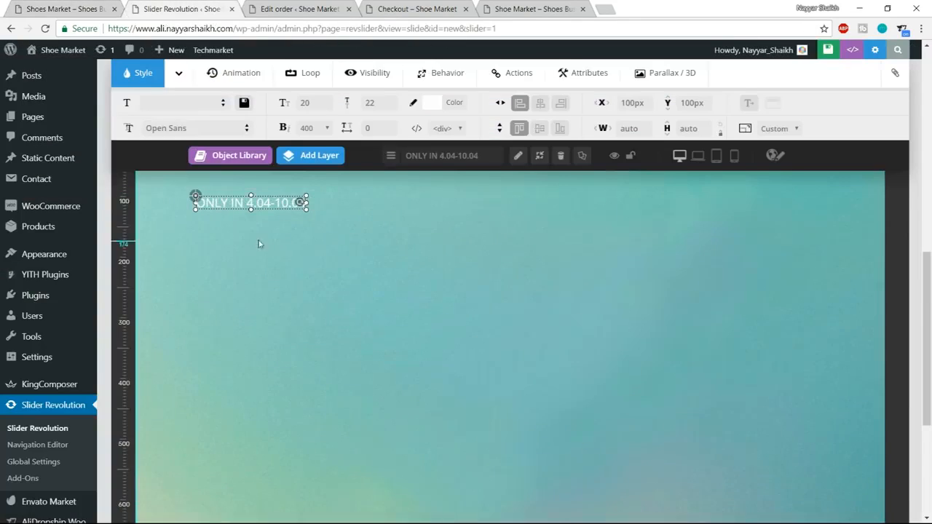
{"action": "left_click_drag", "start_coordinate": [276, 204], "coordinate": [360, 287]}
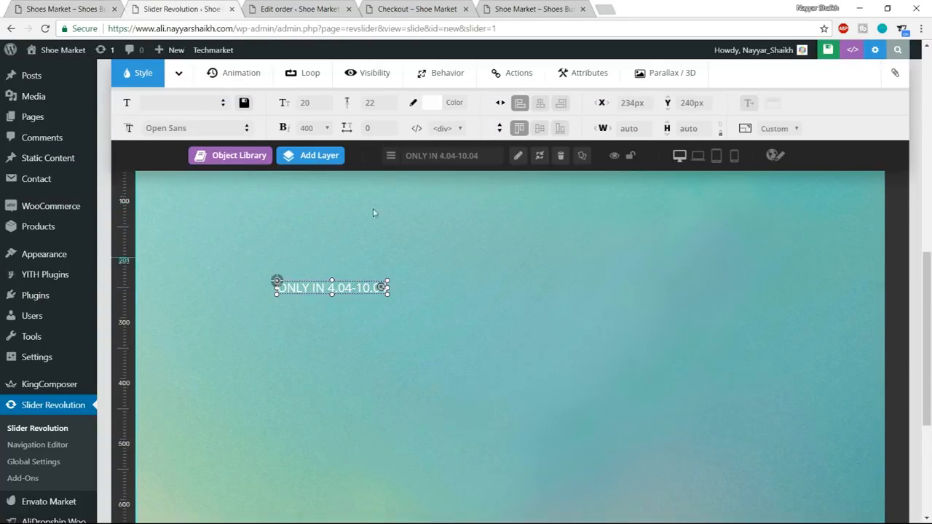
{"action": "left_click", "coordinate": [314, 101]}
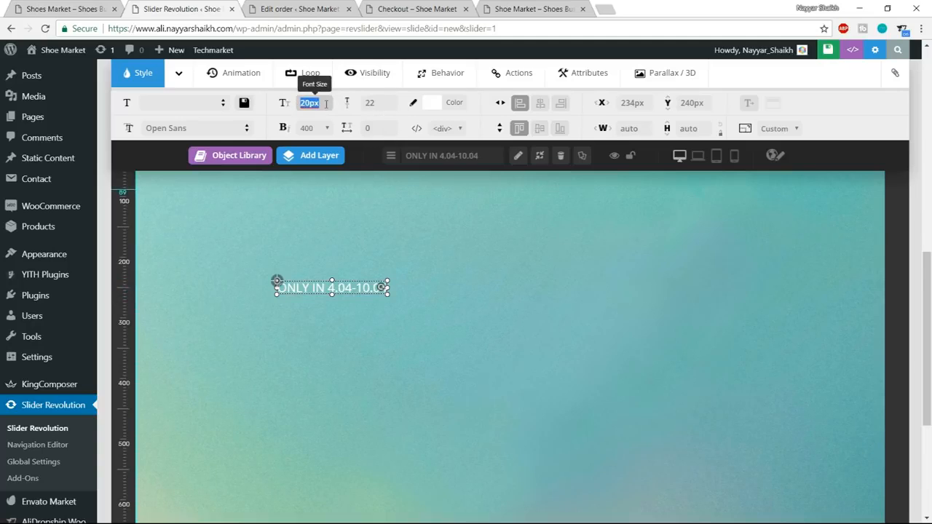
{"action": "type", "text": "25"}
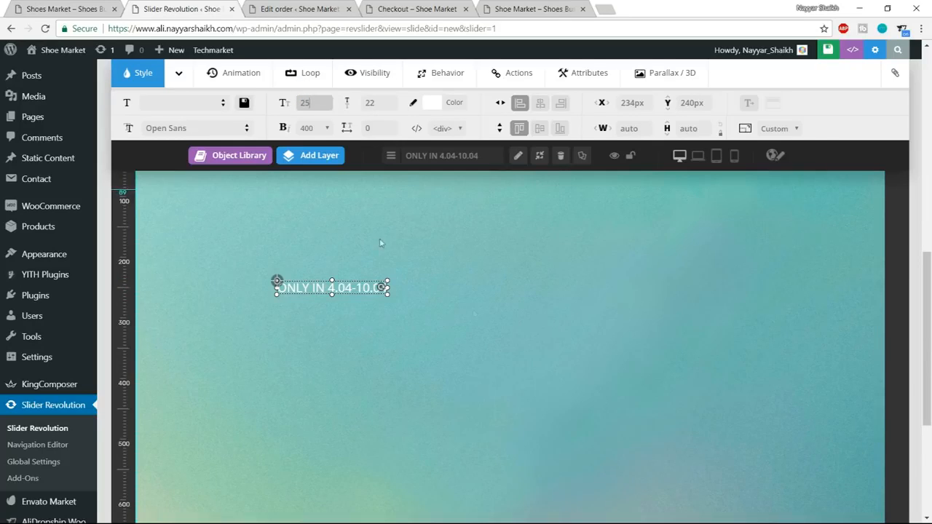
{"action": "left_click", "coordinate": [473, 309]}
Give the caption an 18px line height, keep font weight 400, and compare with the storefront
{"action": "left_click", "coordinate": [412, 289]}
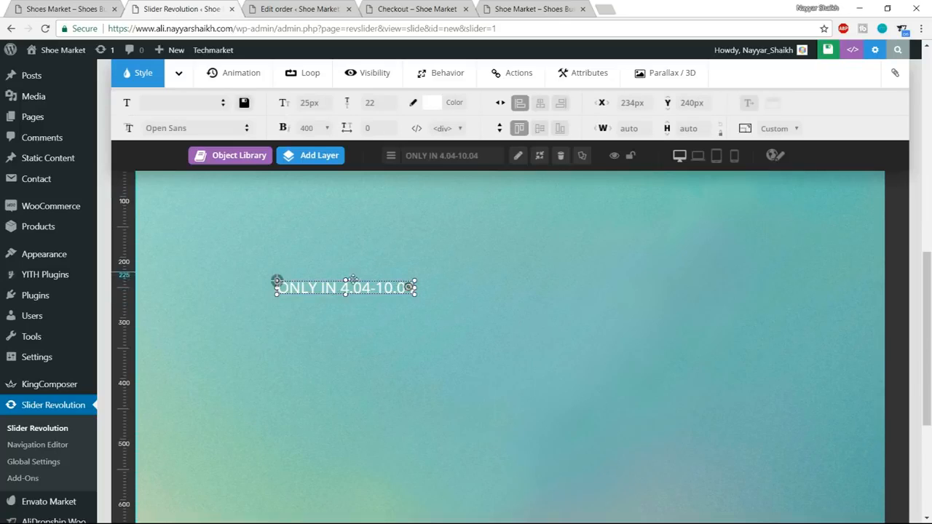
{"action": "left_click", "coordinate": [375, 104]}
{"action": "type", "text": "18"}
{"action": "key", "text": "Return"}
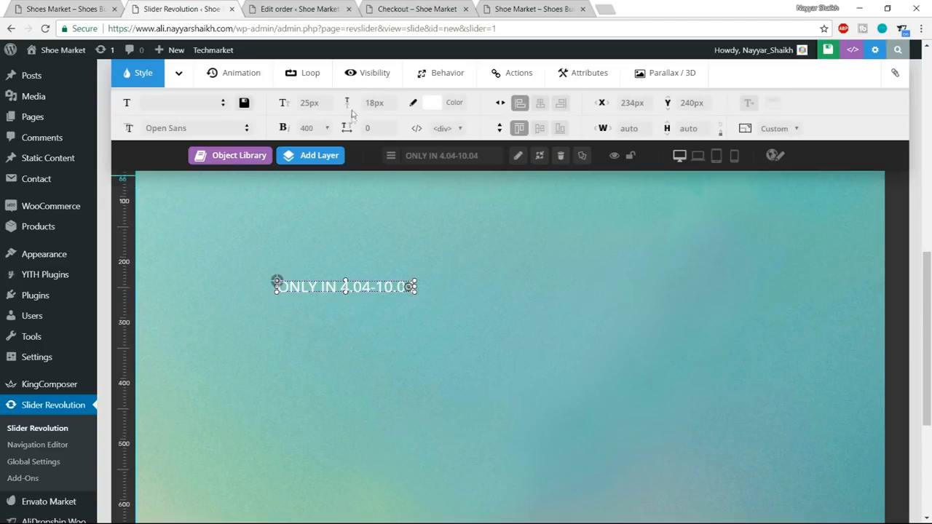
{"action": "left_click", "coordinate": [314, 130]}
{"action": "left_click", "coordinate": [314, 151]}
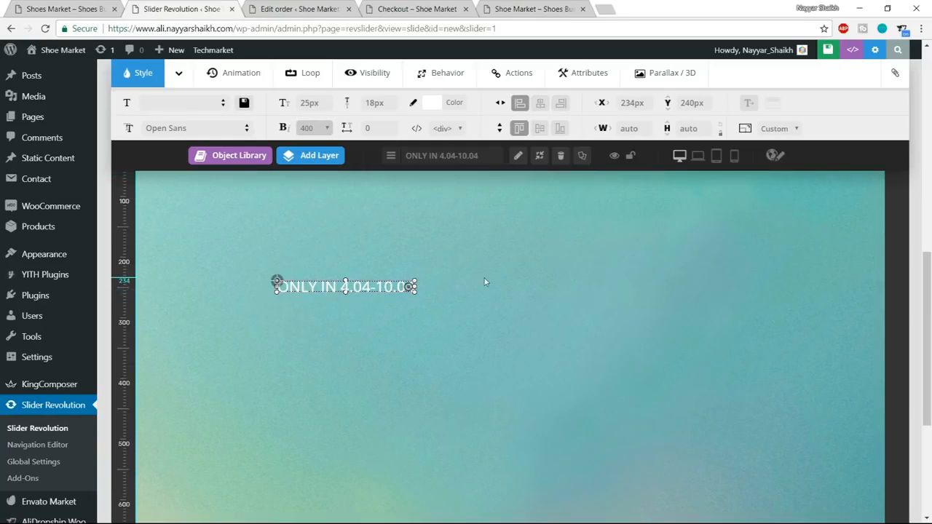
{"action": "left_click", "coordinate": [51, 9]}
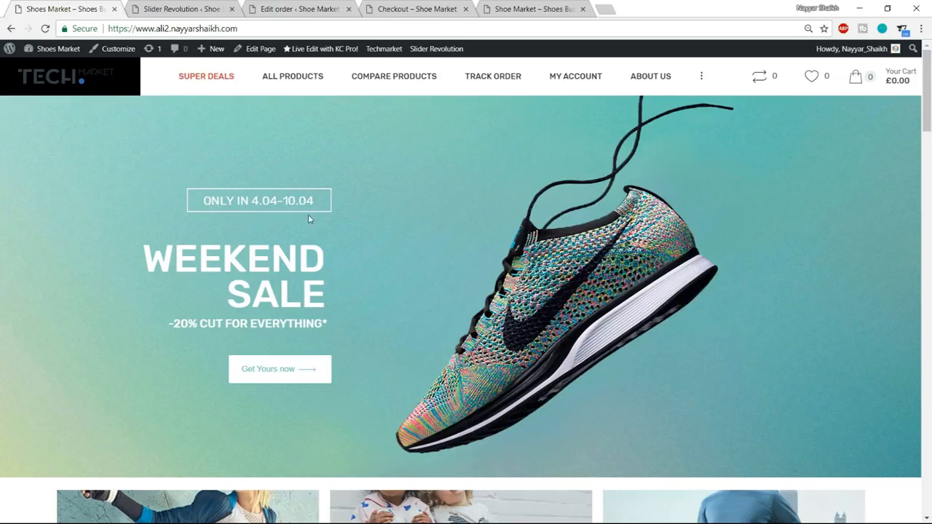
{"action": "left_click", "coordinate": [187, 6]}
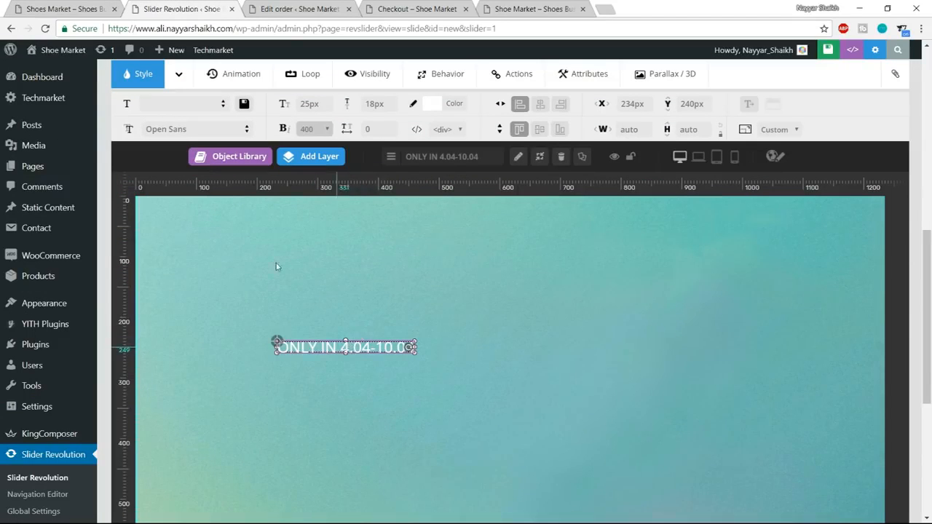
In Advanced Style spacing, set the caption padding to 16, 36, 16, 36 px
{"action": "left_click", "coordinate": [180, 77]}
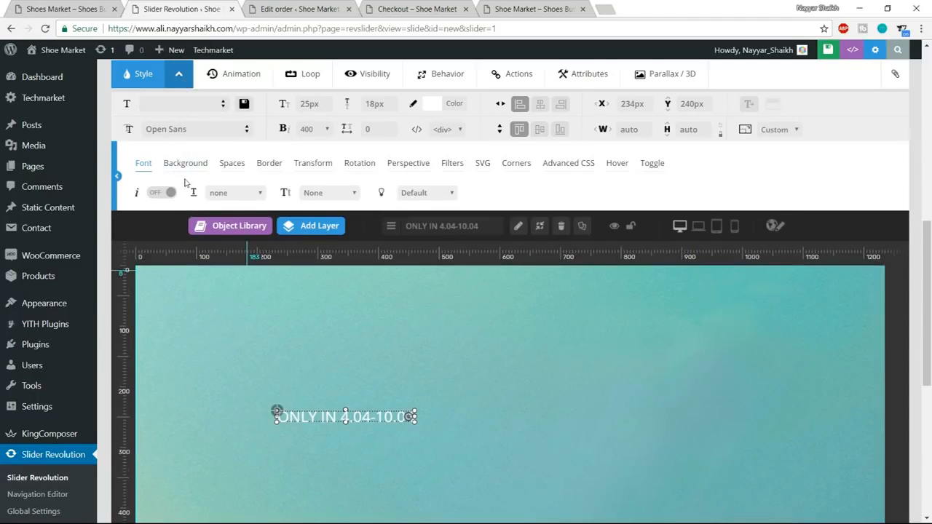
{"action": "left_click", "coordinate": [189, 166]}
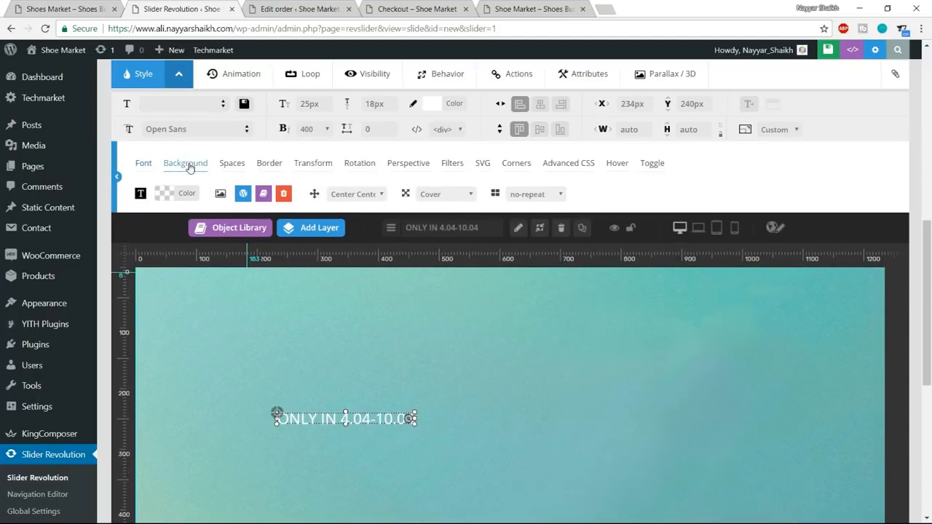
{"action": "left_click", "coordinate": [233, 165]}
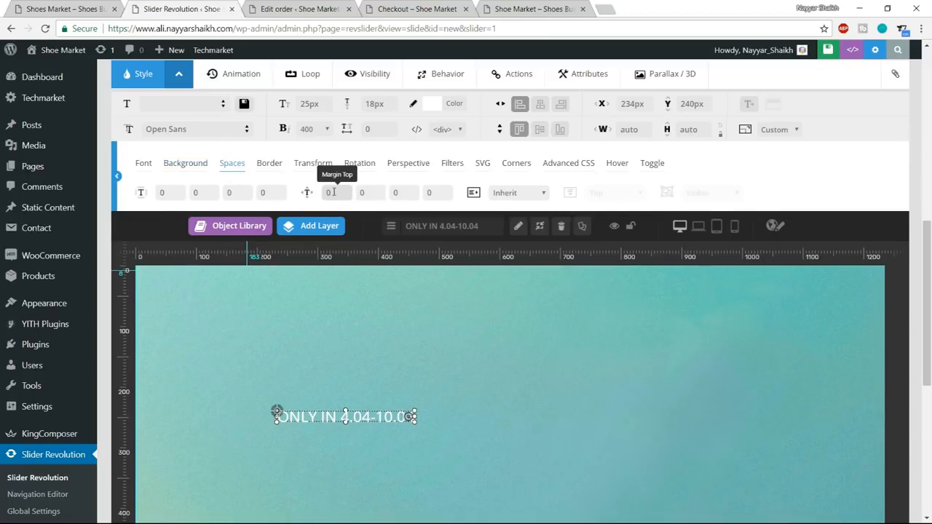
{"action": "left_click", "coordinate": [164, 193]}
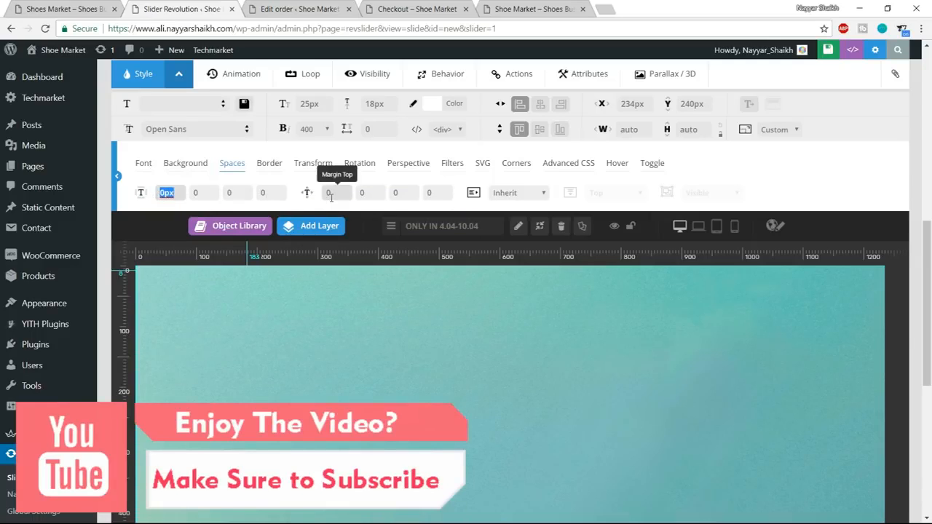
{"action": "type", "text": "16"}
{"action": "key", "text": "Tab"}
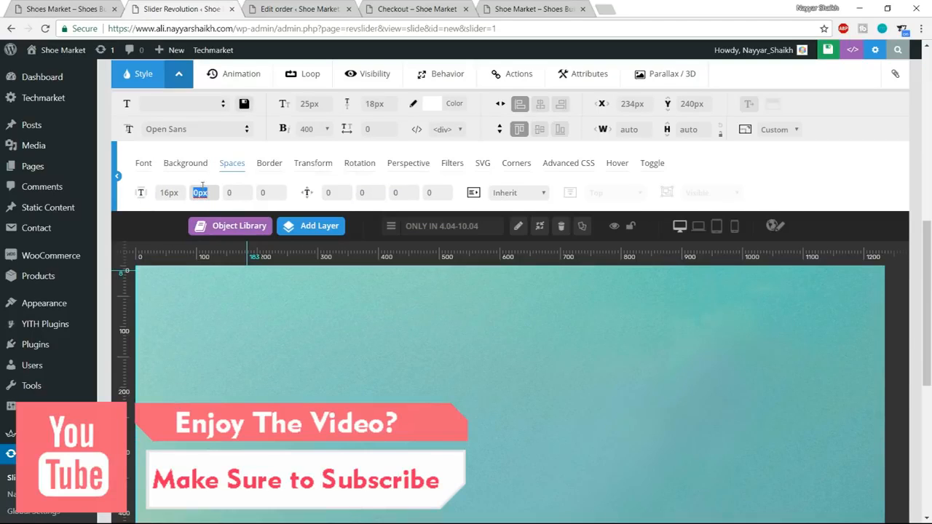
{"action": "type", "text": "30"}
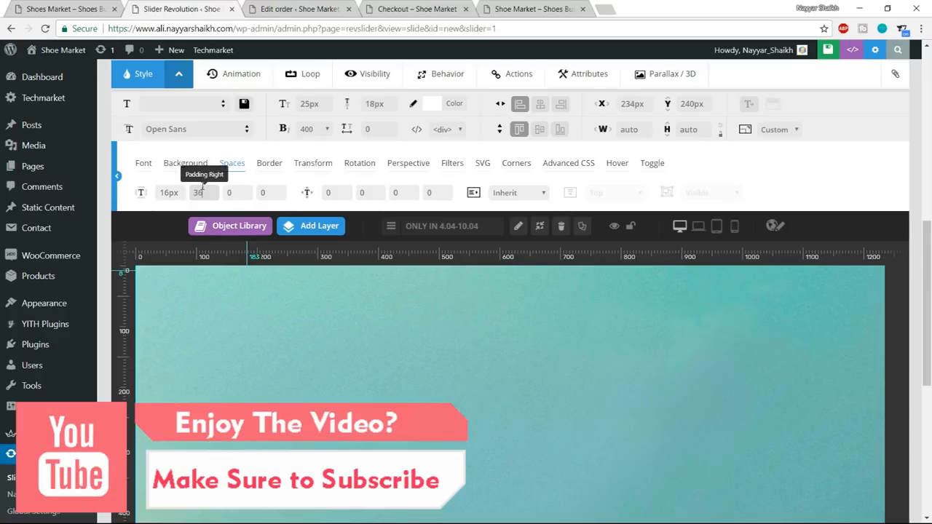
{"action": "left_click", "coordinate": [233, 192]}
{"action": "type", "text": "16"}
{"action": "left_click", "coordinate": [267, 192]}
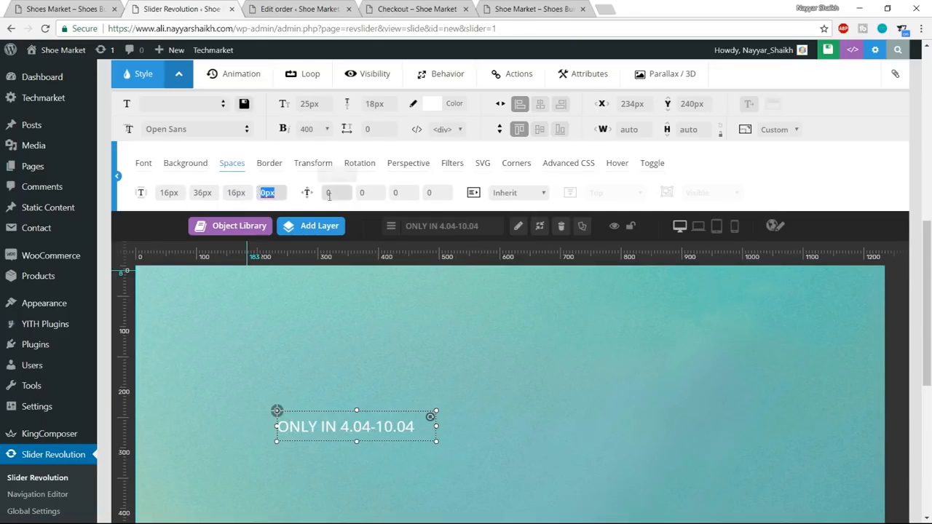
{"action": "type", "text": "36"}
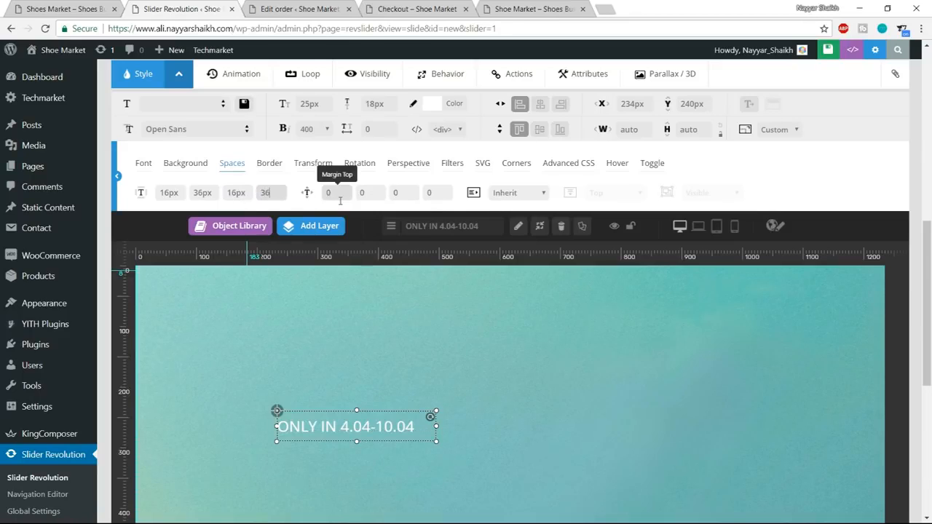
{"action": "left_click", "coordinate": [500, 421]}
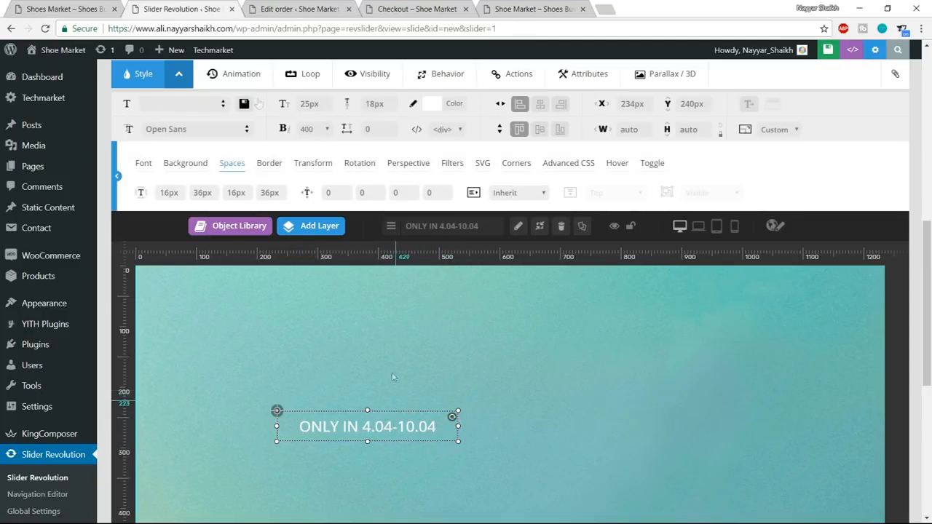
{"action": "left_click", "coordinate": [28, 7]}
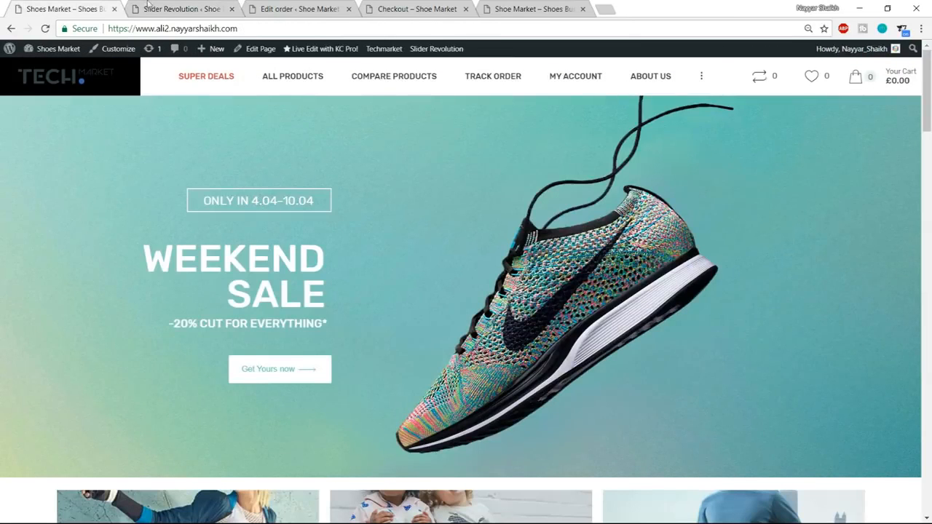
{"action": "left_click", "coordinate": [148, 8]}
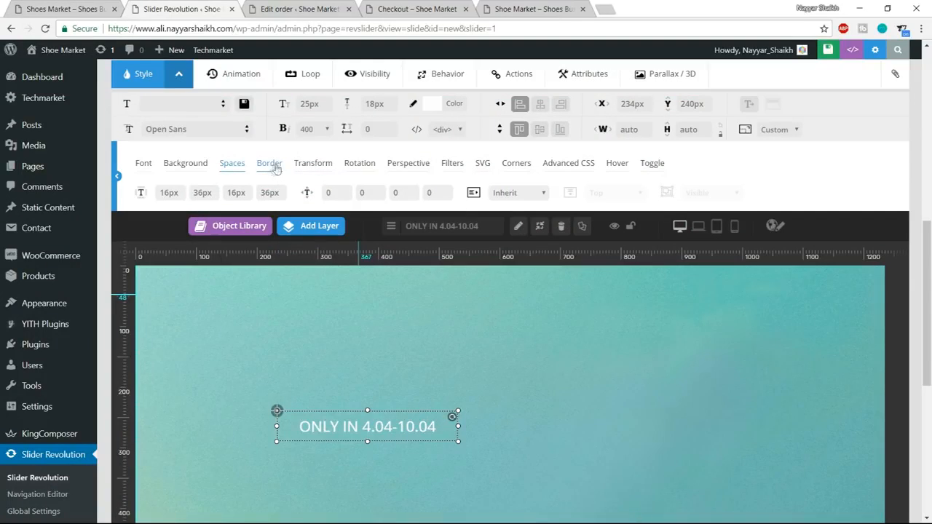
Set the caption's border colour to white at 100% opacity
{"action": "left_click", "coordinate": [270, 166]}
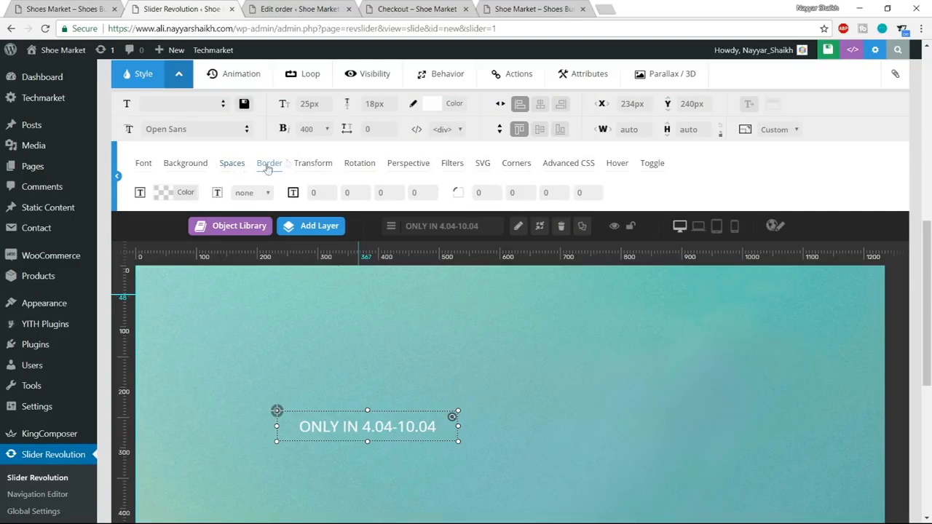
{"action": "left_click", "coordinate": [186, 194]}
{"action": "left_click", "coordinate": [307, 245]}
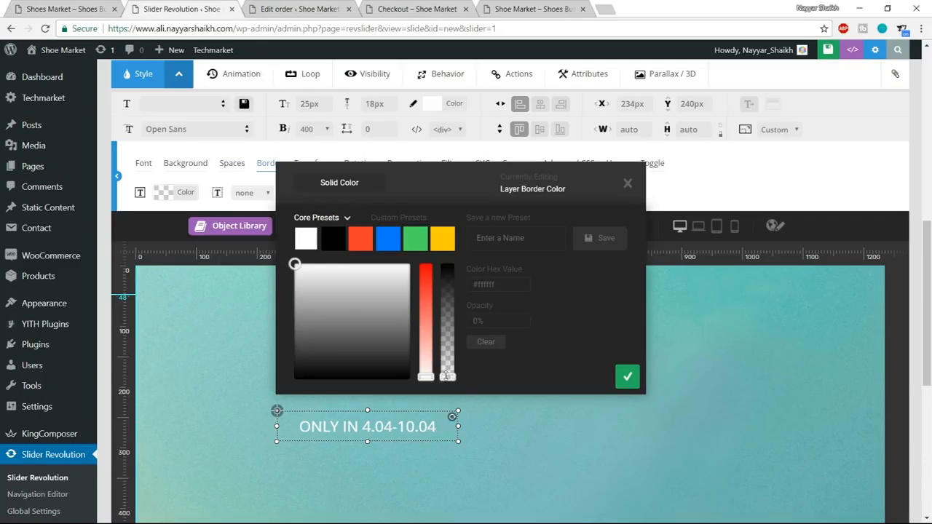
{"action": "left_click_drag", "start_coordinate": [447, 378], "coordinate": [448, 264]}
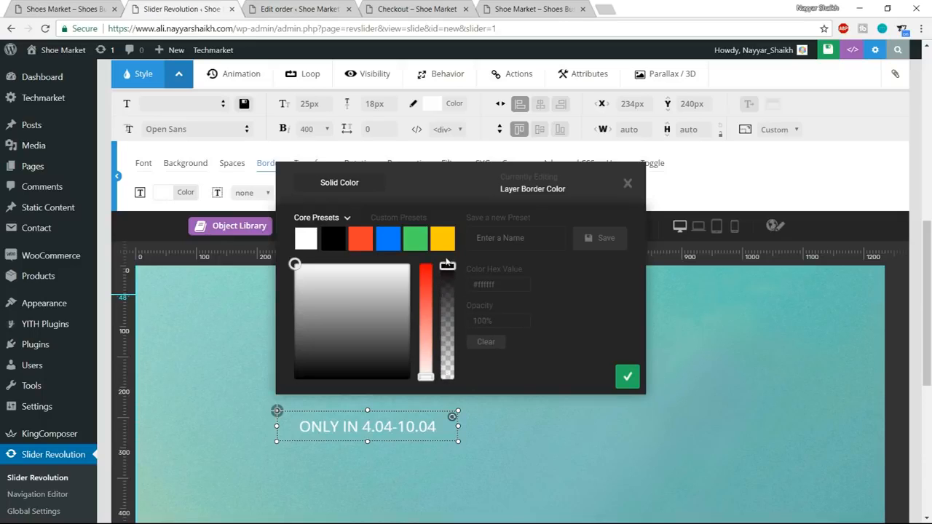
{"action": "left_click_drag", "start_coordinate": [502, 318], "coordinate": [463, 315]}
{"action": "left_click", "coordinate": [629, 377]}
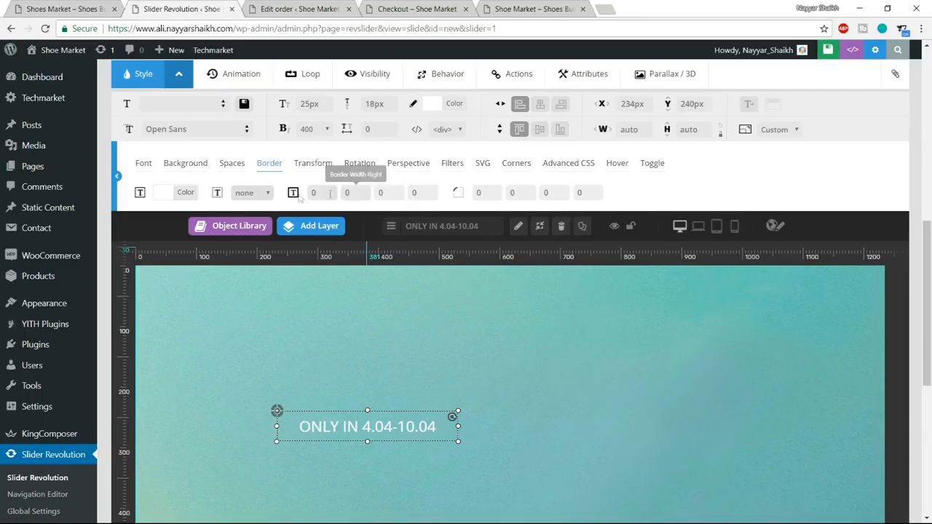
Make the caption border solid with 2px width on all four sides
{"action": "left_click", "coordinate": [248, 194]}
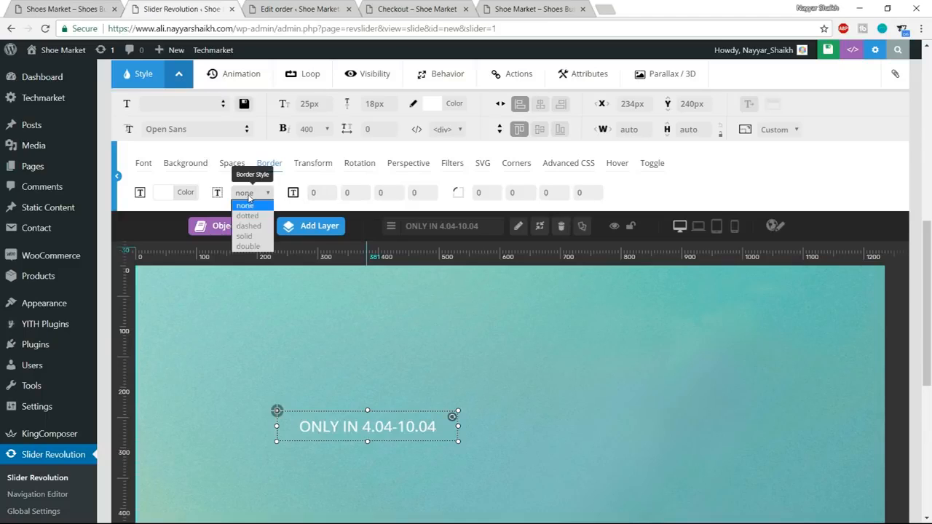
{"action": "left_click", "coordinate": [256, 237]}
{"action": "left_click", "coordinate": [310, 195]}
{"action": "type", "text": "2"}
{"action": "key", "text": "Tab"}
{"action": "type", "text": "2"}
{"action": "key", "text": "Tab"}
{"action": "type", "text": "2"}
{"action": "key", "text": "Tab"}
{"action": "type", "text": "2"}
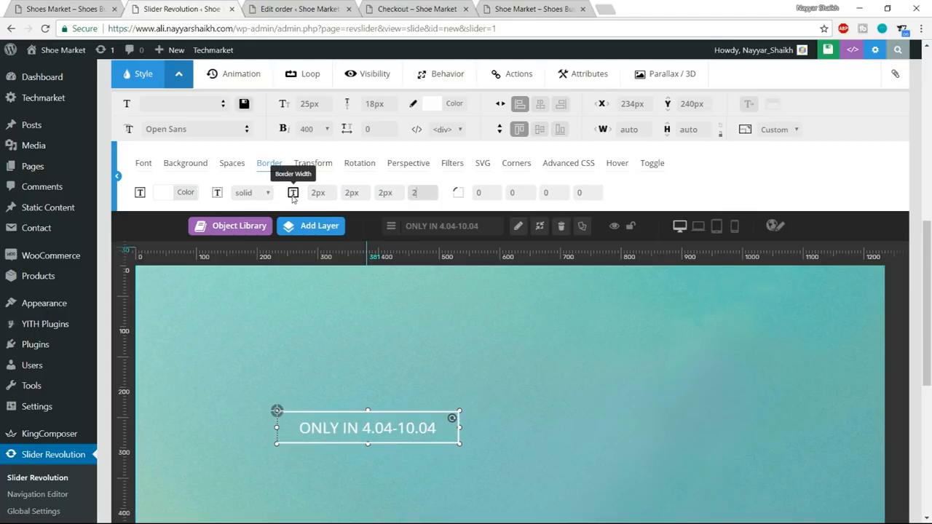
{"action": "key", "text": "Tab"}
Move the bordered caption up and right, then compare with the storefront banner
{"action": "scroll", "coordinate": [515, 417], "scroll_direction": "down", "scroll_amount": 5}
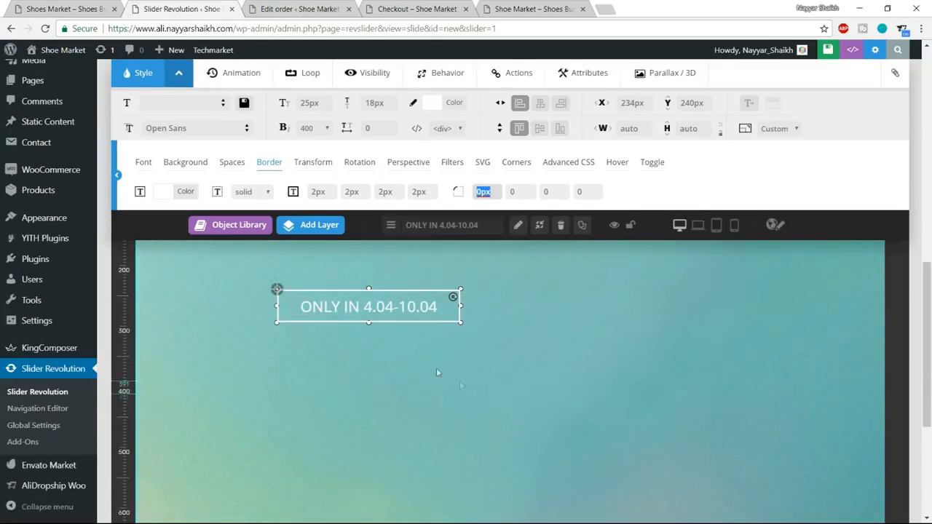
{"action": "scroll", "coordinate": [521, 397], "scroll_direction": "up", "scroll_amount": 3}
{"action": "mouse_move", "coordinate": [410, 374]}
{"action": "left_mouse_down"}
{"action": "mouse_move", "coordinate": [403, 315]}
{"action": "mouse_move", "coordinate": [435, 324]}
{"action": "mouse_move", "coordinate": [422, 338]}
{"action": "left_mouse_up"}
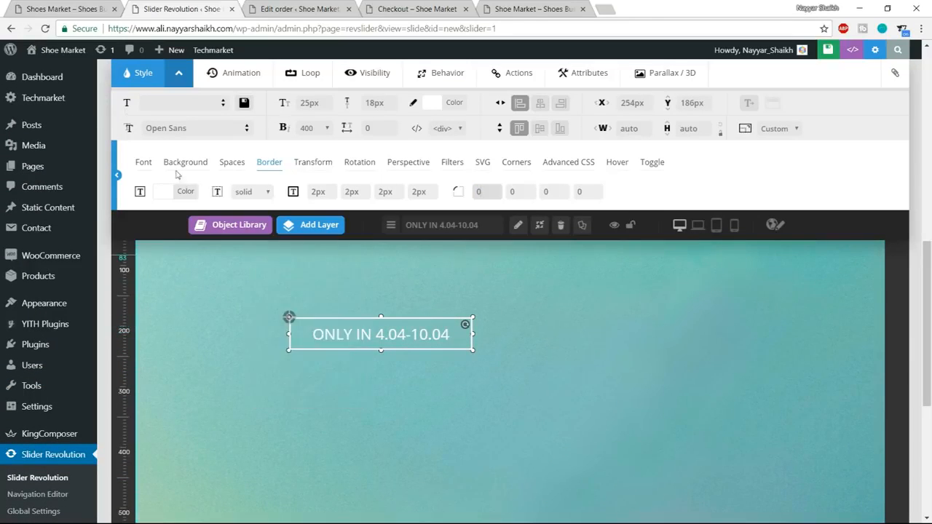
{"action": "left_click", "coordinate": [94, 9]}
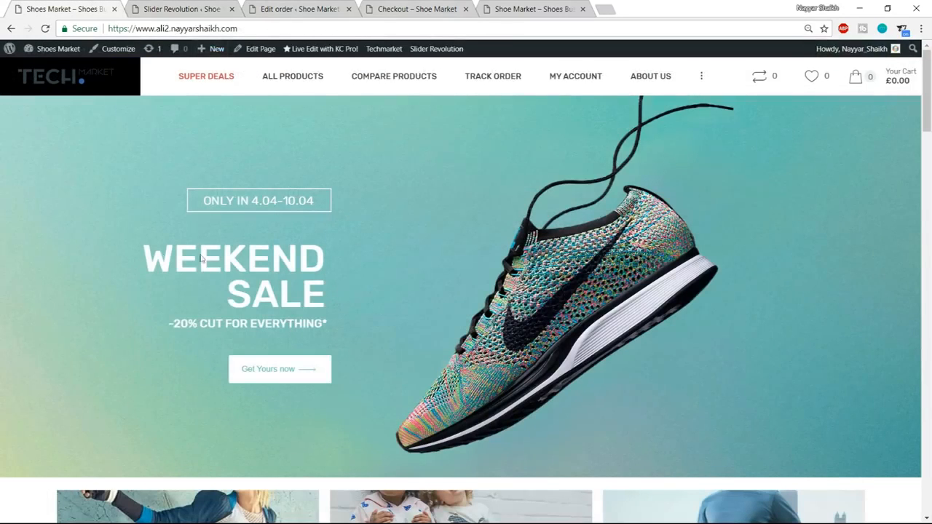
{"action": "left_click", "coordinate": [195, 5]}
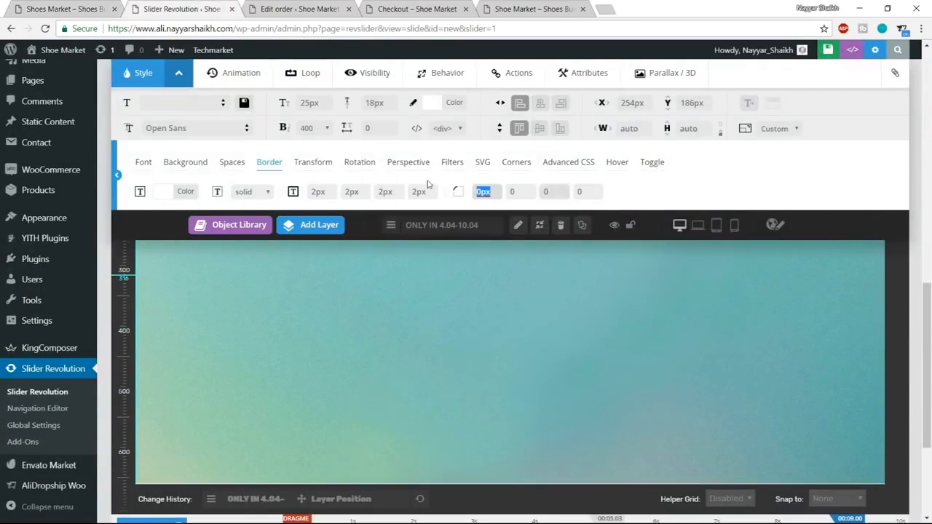
Collapse the advanced style options and admin sidebar, and zoom the browser out to 80%
{"action": "scroll", "coordinate": [427, 184], "scroll_direction": "up", "scroll_amount": 2}
{"action": "left_click", "coordinate": [178, 73]}
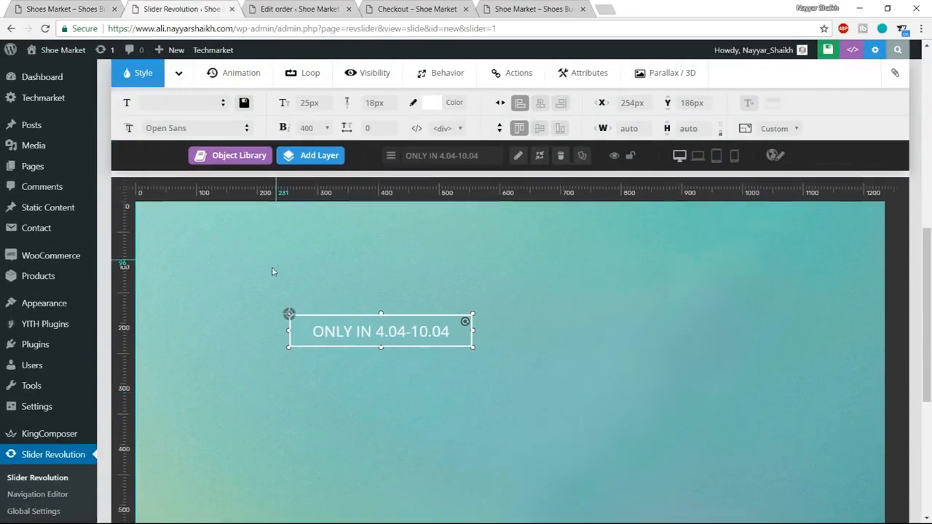
{"action": "scroll", "coordinate": [276, 269], "scroll_direction": "down", "scroll_amount": 5}
{"action": "left_click", "coordinate": [63, 507]}
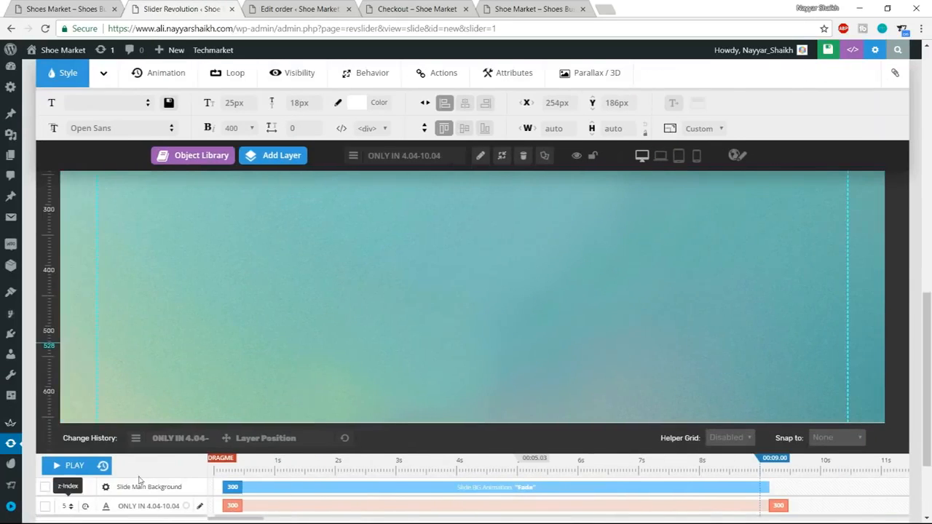
{"action": "scroll", "coordinate": [558, 366], "scroll_direction": "up", "scroll_amount": 2}
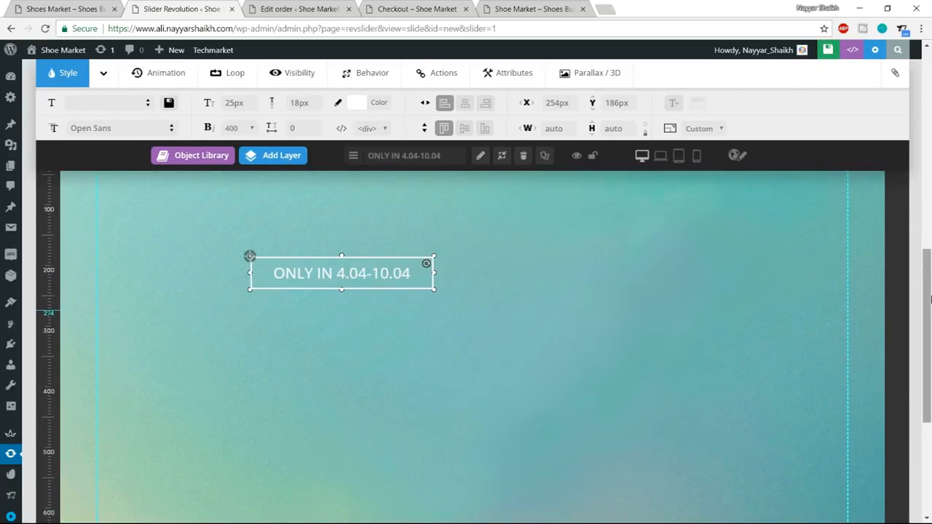
{"action": "key", "text": "ctrl+minus"}
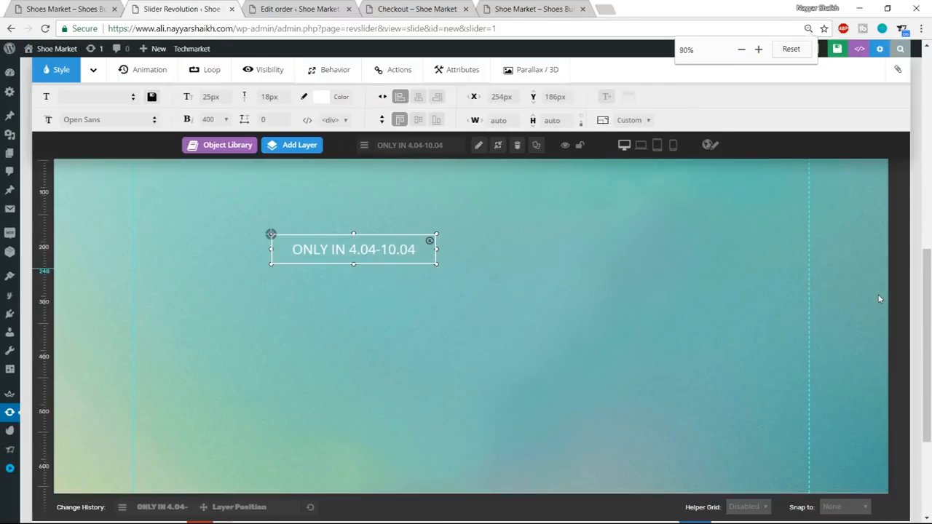
{"action": "key", "text": "ctrl+minus"}
{"action": "left_click_drag", "start_coordinate": [929, 326], "coordinate": [931, 306]}
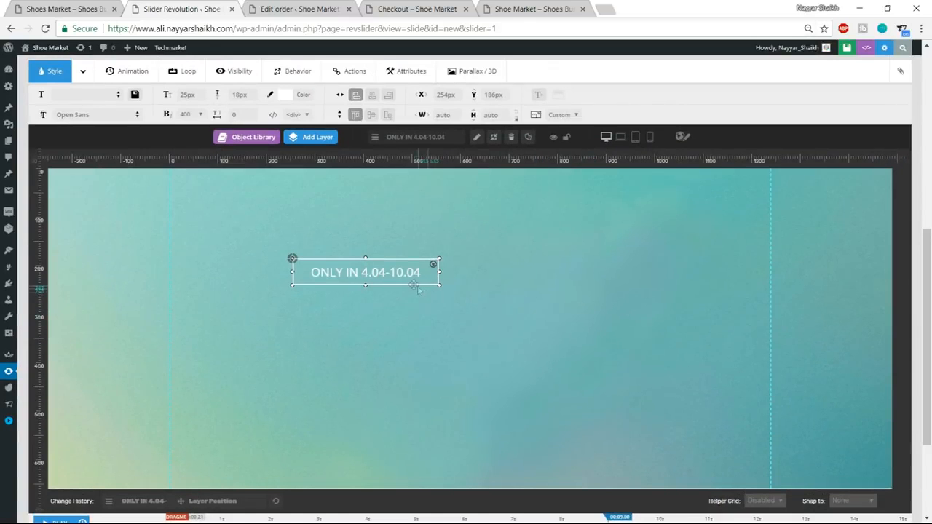
Reposition the date caption to X 173px, Y 171px and check the live demo banner
{"action": "left_click_drag", "start_coordinate": [415, 287], "coordinate": [337, 270]}
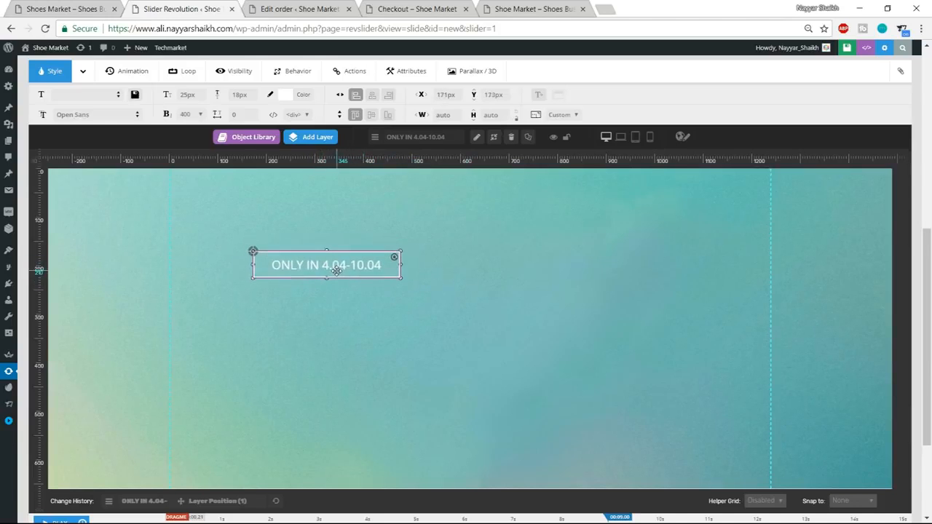
{"action": "left_click", "coordinate": [55, 6]}
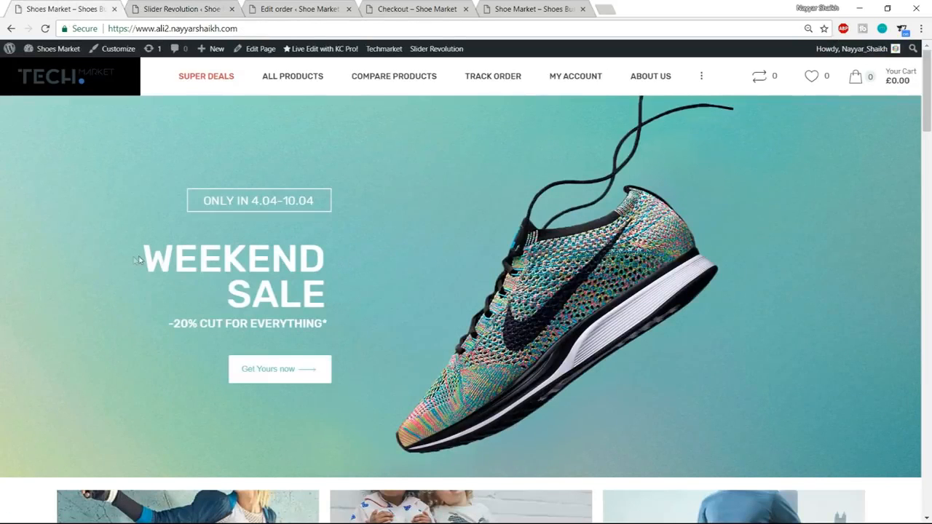
{"action": "left_click", "coordinate": [201, 9]}
{"action": "mouse_move", "coordinate": [312, 139]}
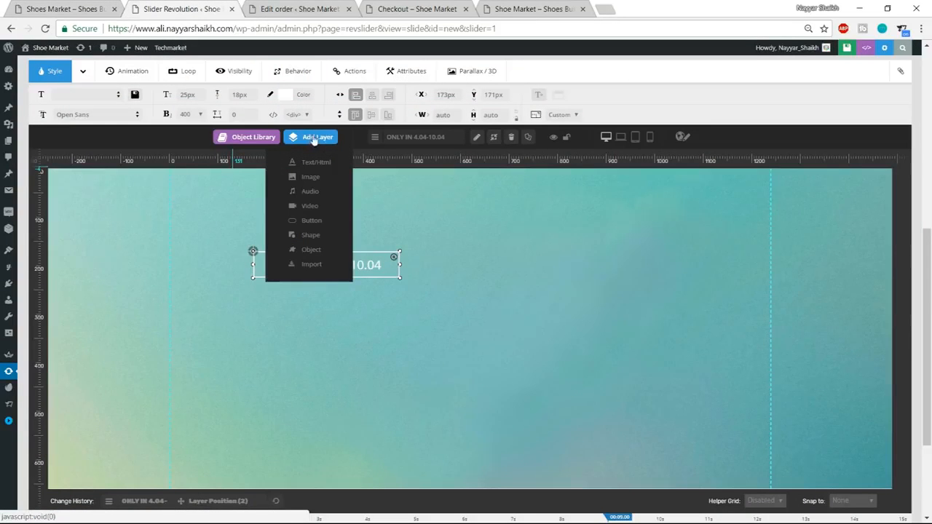
Add a new Text/Html layer reading 'WEEKEND'
{"action": "left_click", "coordinate": [321, 162]}
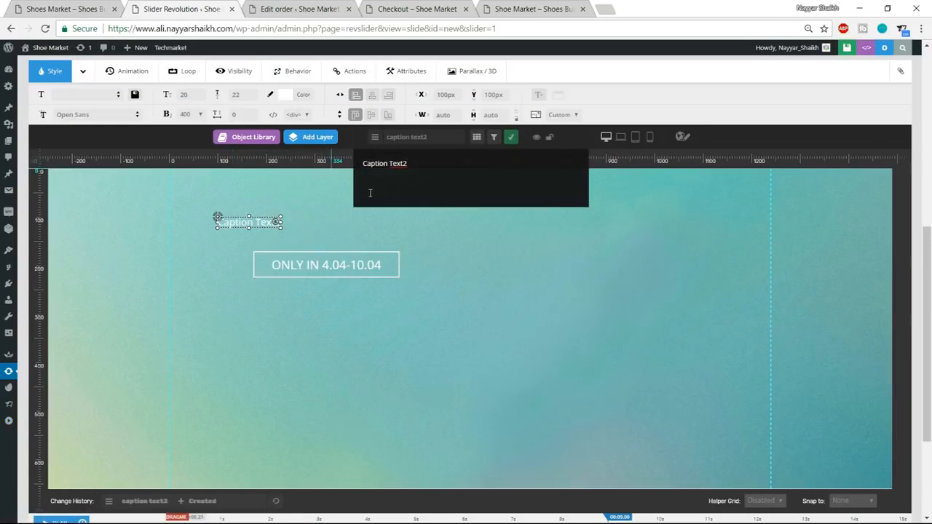
{"action": "left_click", "coordinate": [73, 10]}
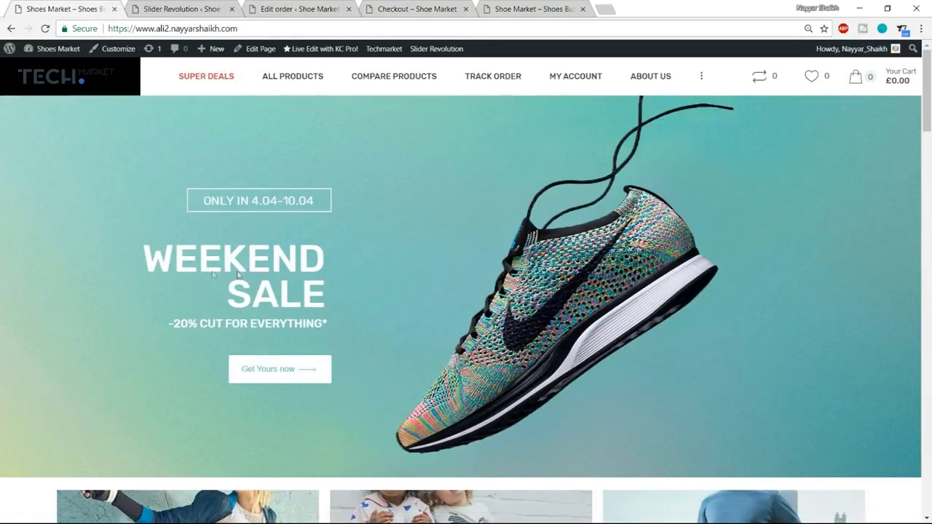
{"action": "left_click", "coordinate": [183, 9]}
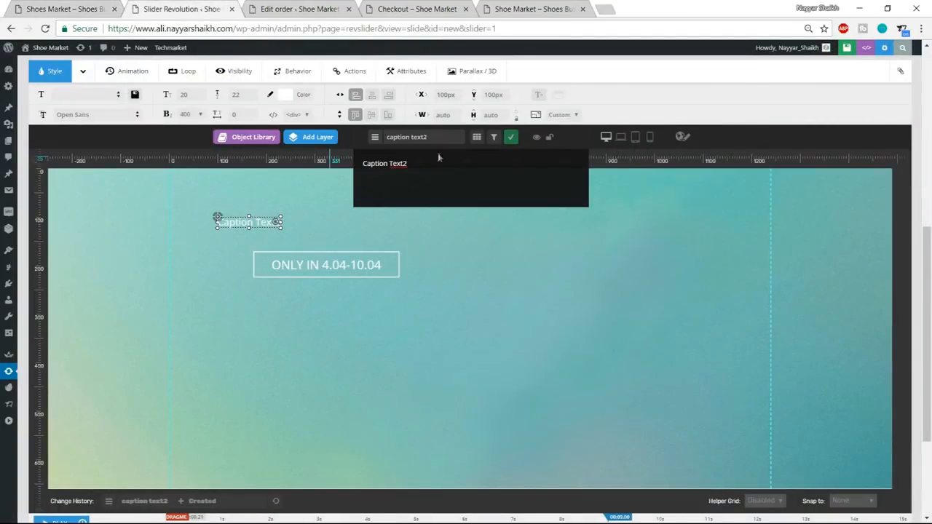
{"action": "type", "text": "WEEKEND"}
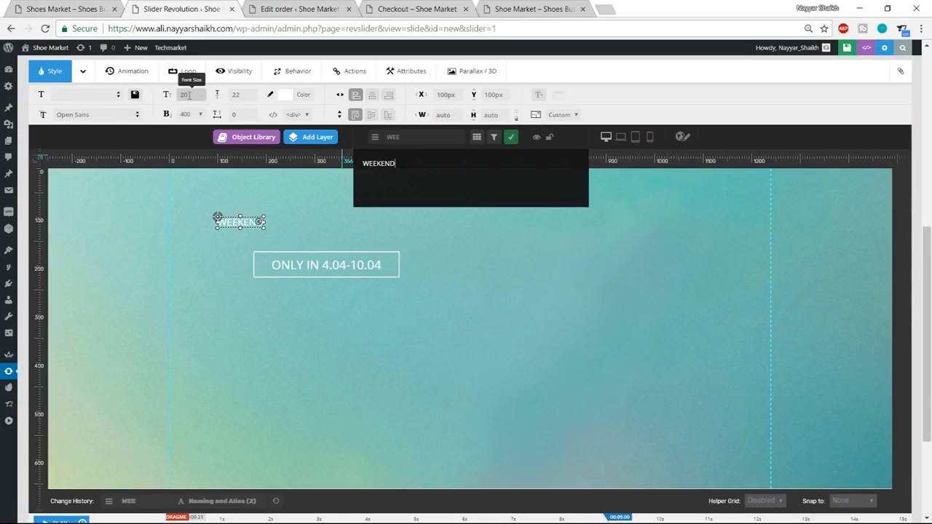
Style WEEKEND at 82px, 76px line height, weight 600, and place it below the date caption
{"action": "type", "text": "82"}
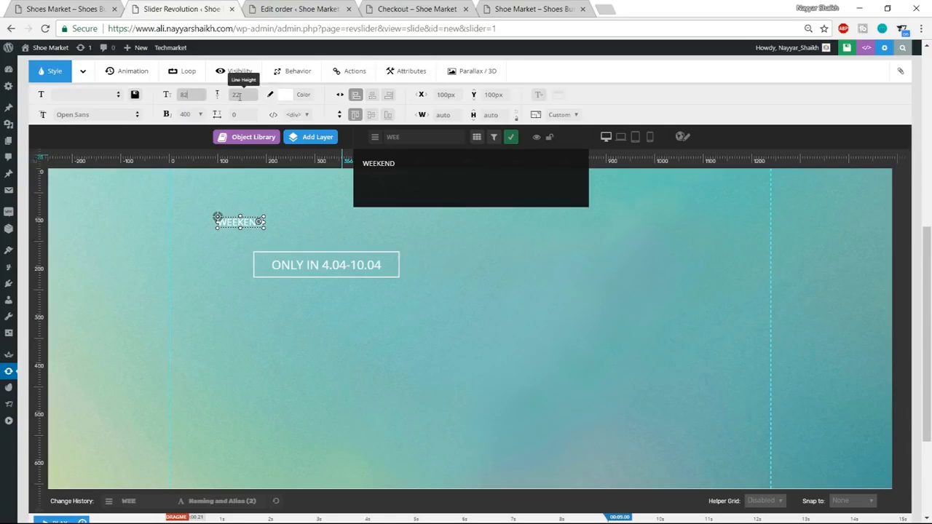
{"action": "left_click", "coordinate": [241, 94]}
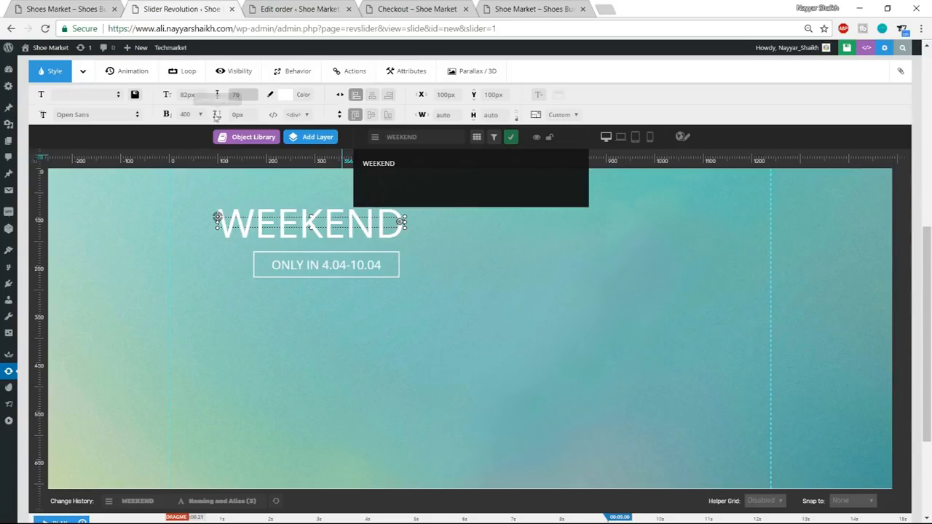
{"action": "left_click", "coordinate": [190, 114]}
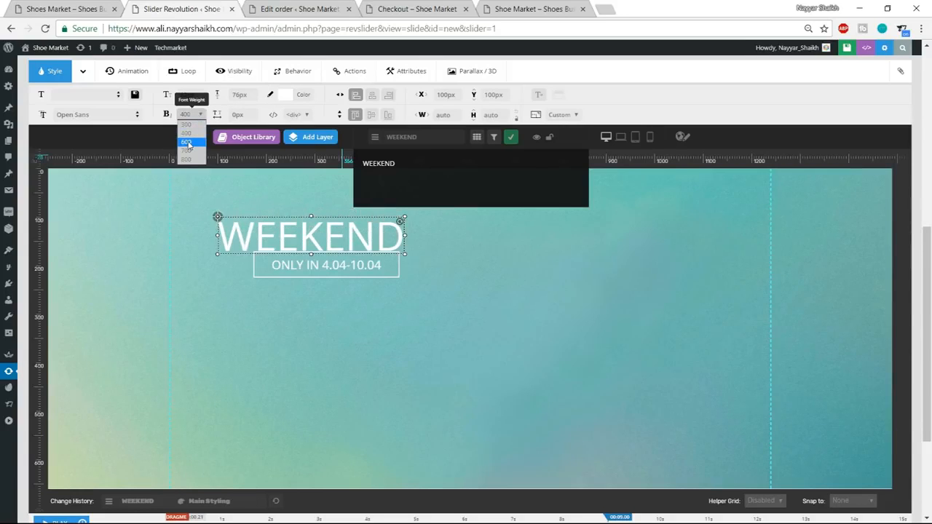
{"action": "left_click", "coordinate": [188, 143]}
{"action": "left_click_drag", "start_coordinate": [373, 246], "coordinate": [368, 312]}
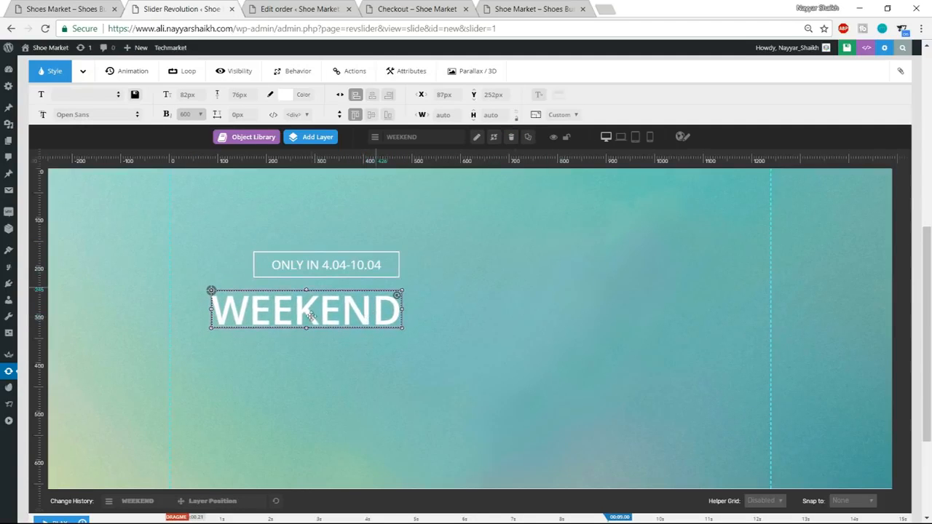
{"action": "left_click", "coordinate": [98, 4]}
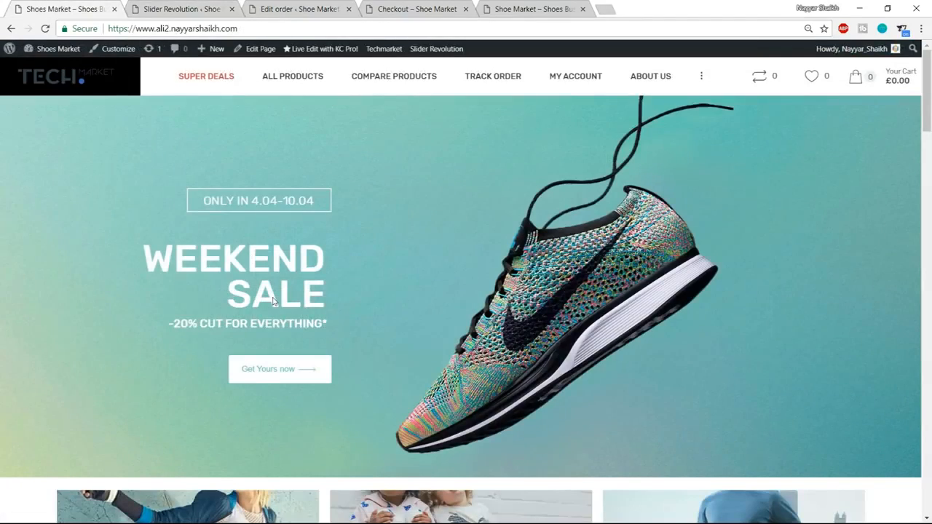
{"action": "left_click", "coordinate": [220, 5]}
{"action": "left_click", "coordinate": [146, 6]}
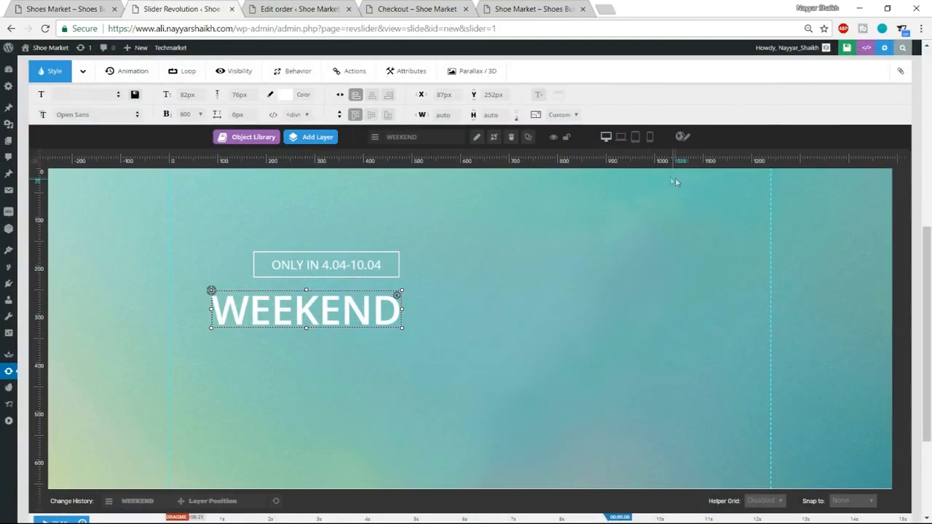
Duplicate WEEKEND, change the copy to 'SALE', and align it under WEEKEND's right edge
{"action": "left_click", "coordinate": [529, 138]}
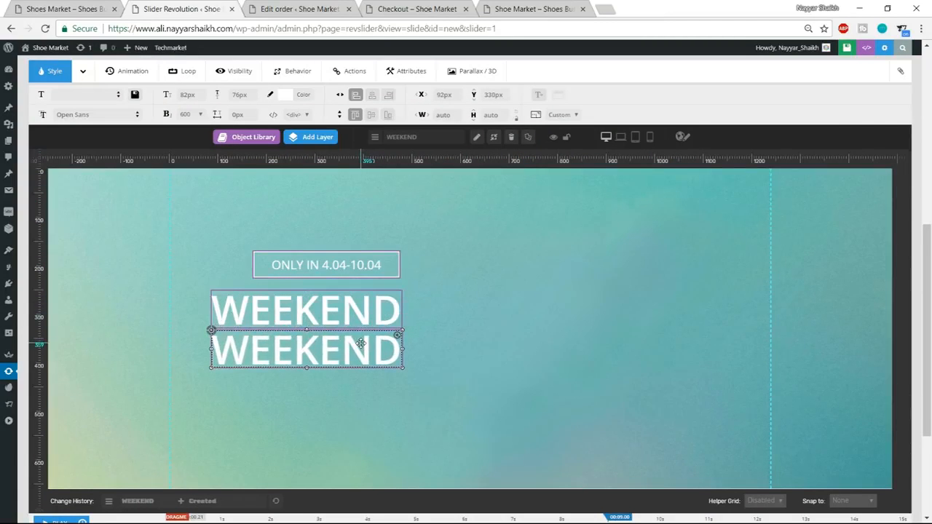
{"action": "right_click", "coordinate": [342, 293]}
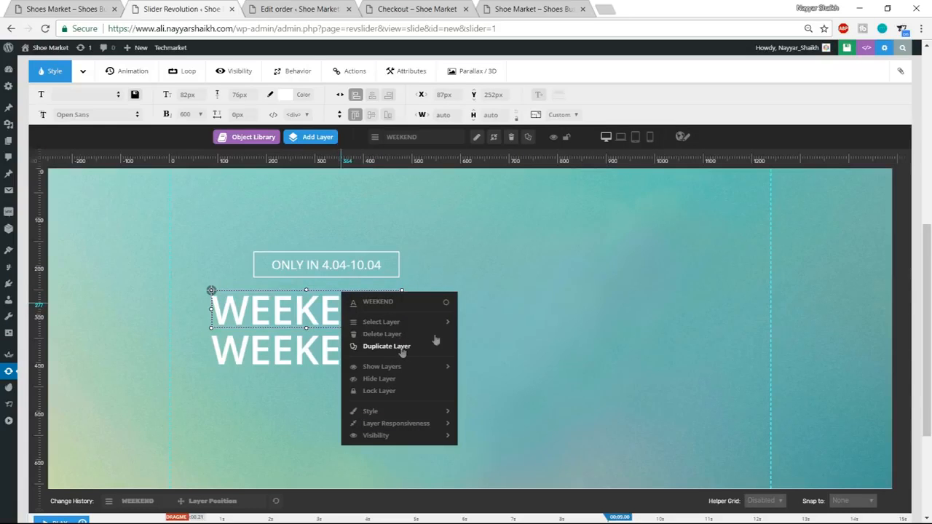
{"action": "left_click", "coordinate": [539, 314]}
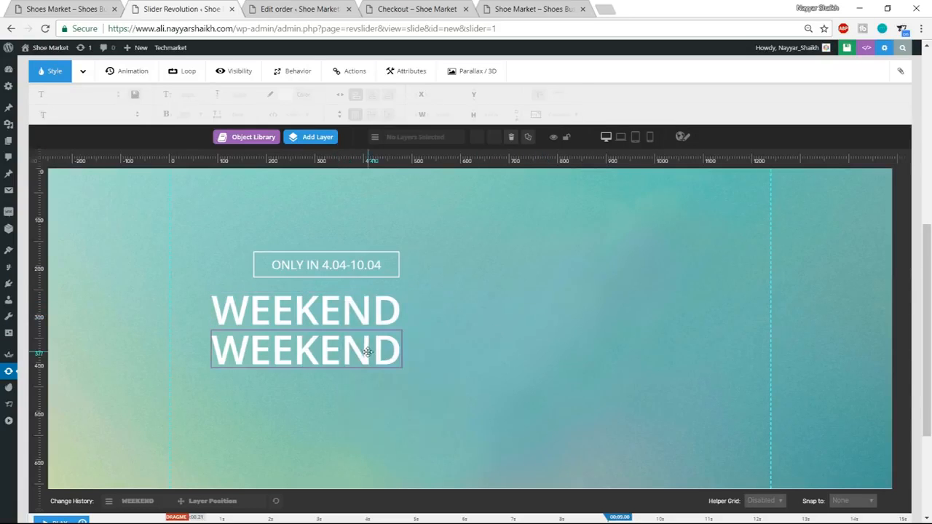
{"action": "left_click", "coordinate": [309, 349]}
{"action": "double_click", "coordinate": [324, 356]}
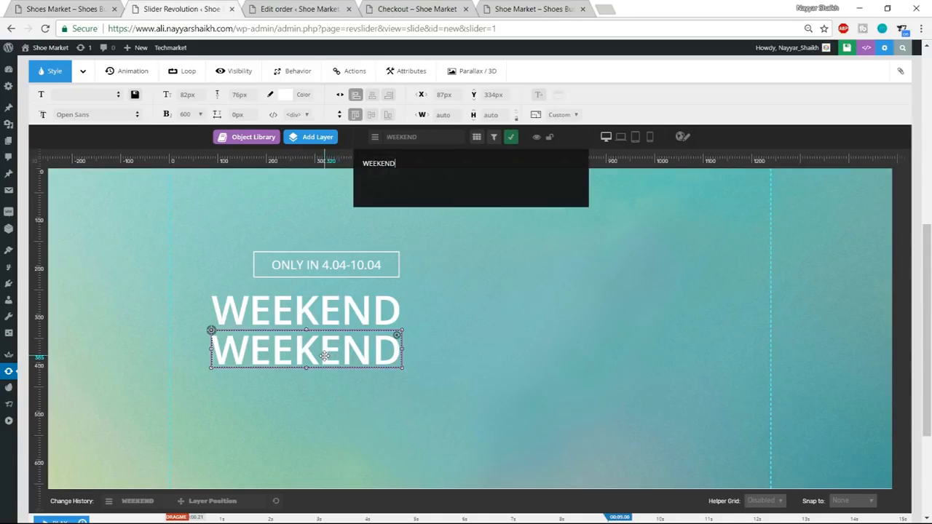
{"action": "left_click_drag", "start_coordinate": [397, 162], "coordinate": [152, 71]}
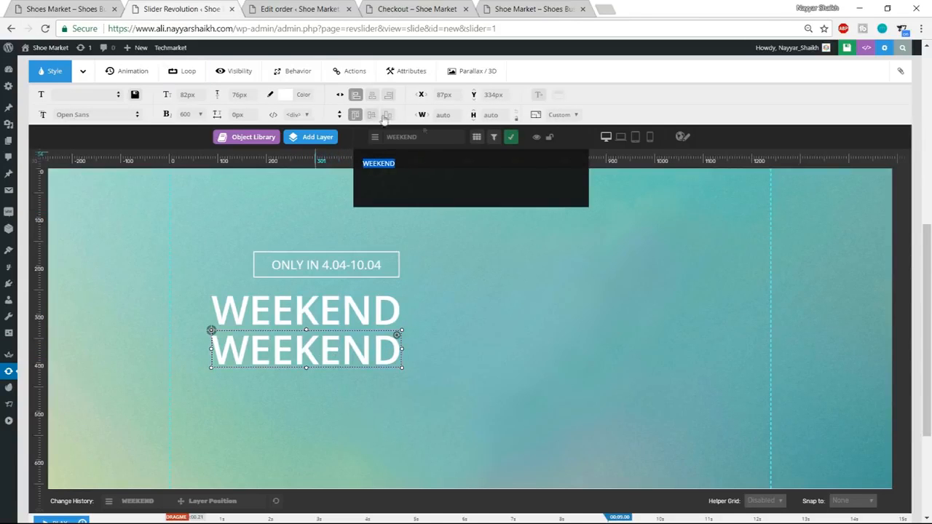
{"action": "type", "text": "SLAE"}
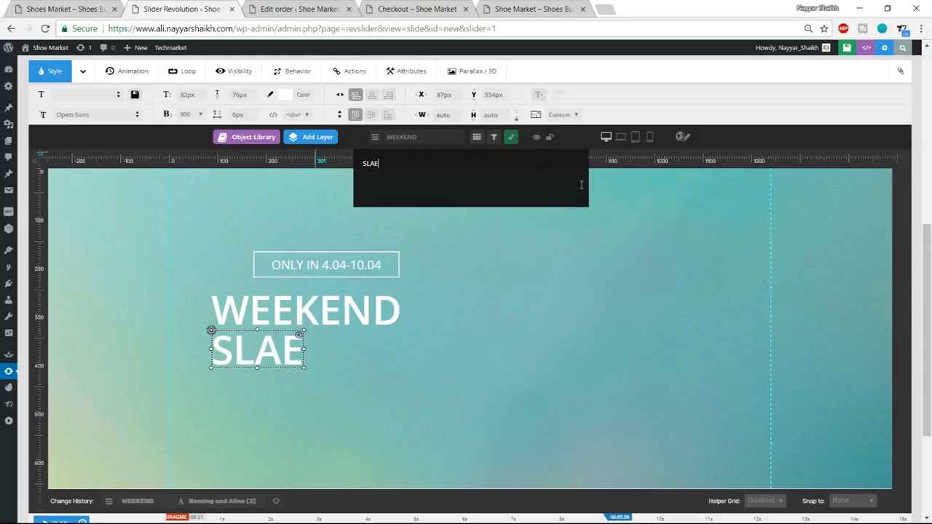
{"action": "type", "text": "LE"}
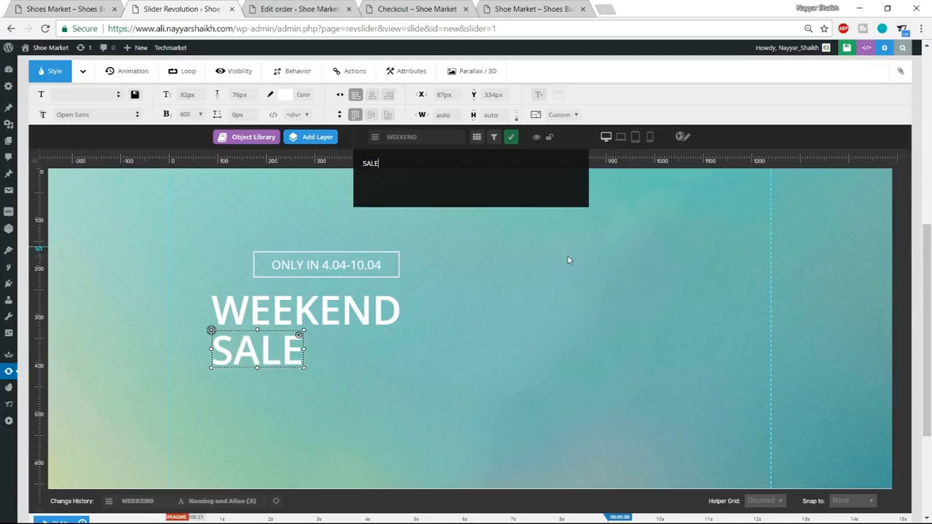
{"action": "left_click_drag", "start_coordinate": [261, 359], "coordinate": [358, 363]}
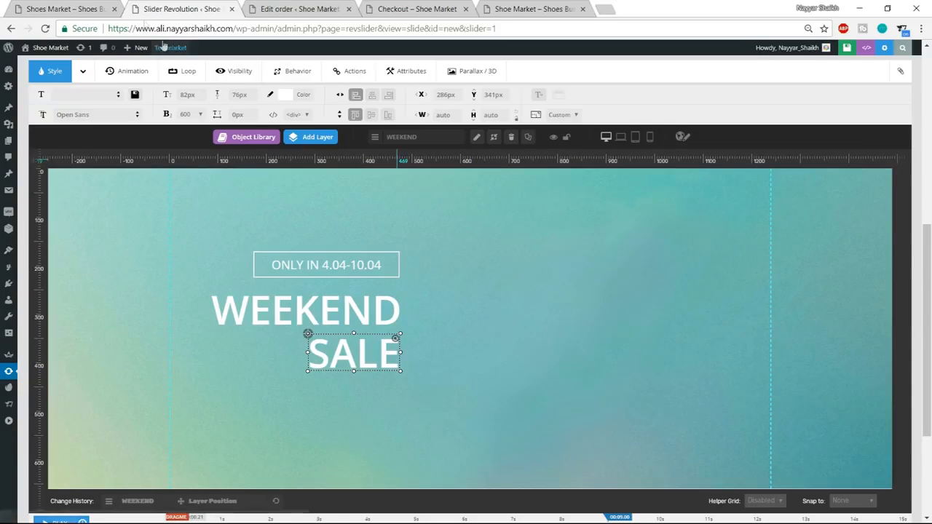
{"action": "left_click", "coordinate": [88, 9]}
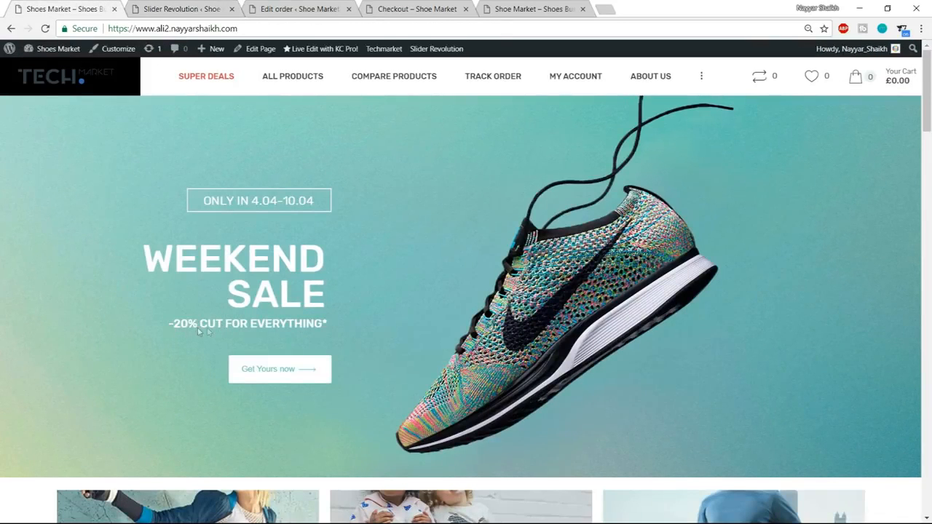
Add a new Text/Html layer reading '-20% CUT FOR EVERYTHING'
{"action": "left_click", "coordinate": [211, 8]}
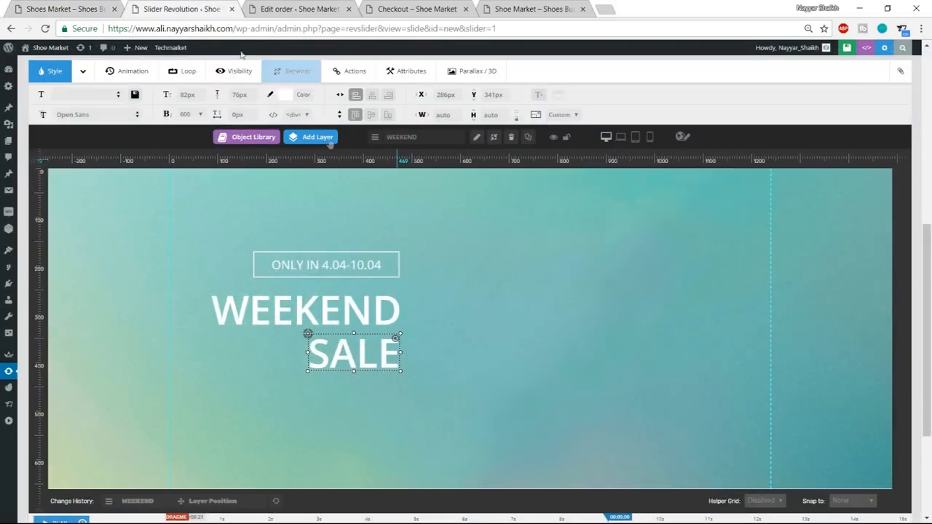
{"action": "mouse_move", "coordinate": [329, 148]}
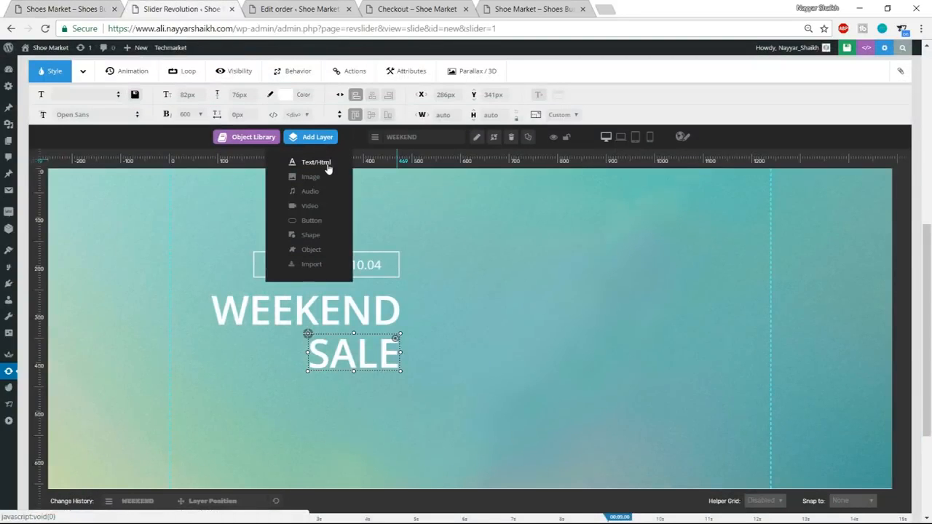
{"action": "left_click", "coordinate": [318, 163]}
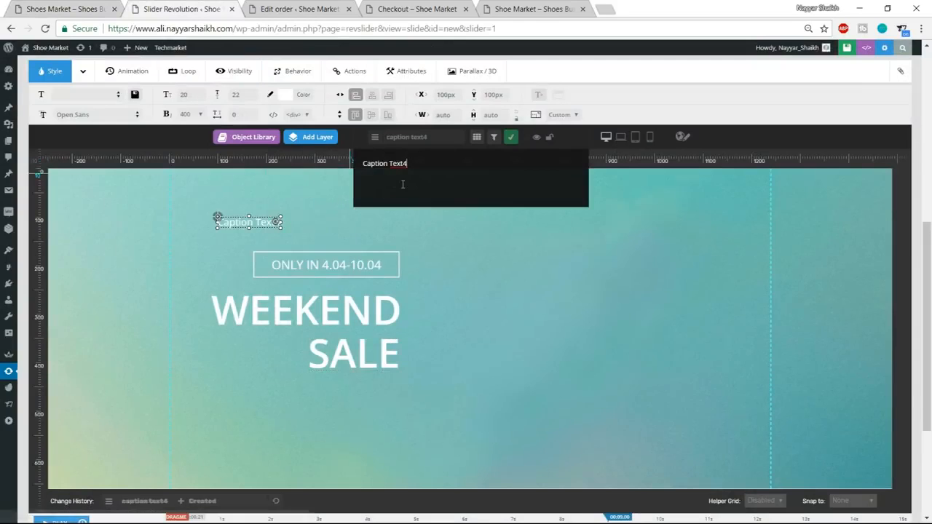
{"action": "type", "text": "-20"}
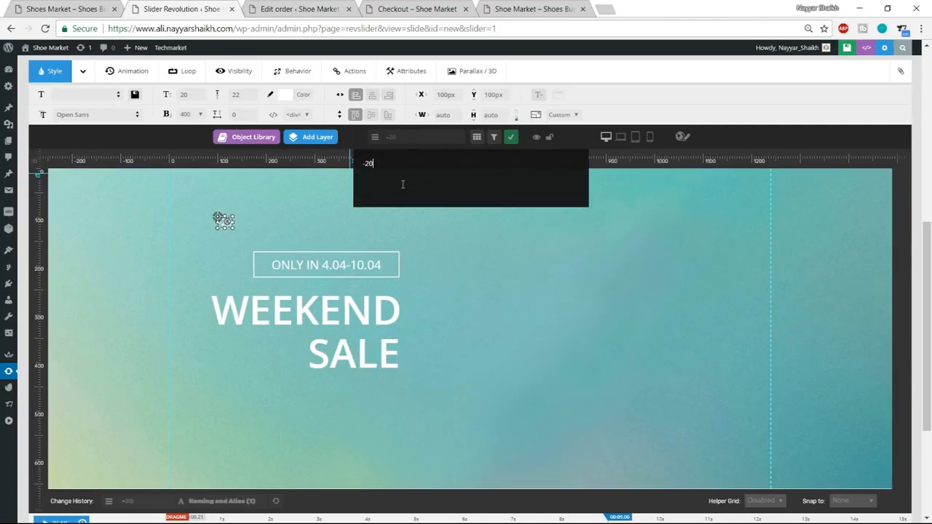
{"action": "type", "text": "% CUT FOR EVERYTHING"}
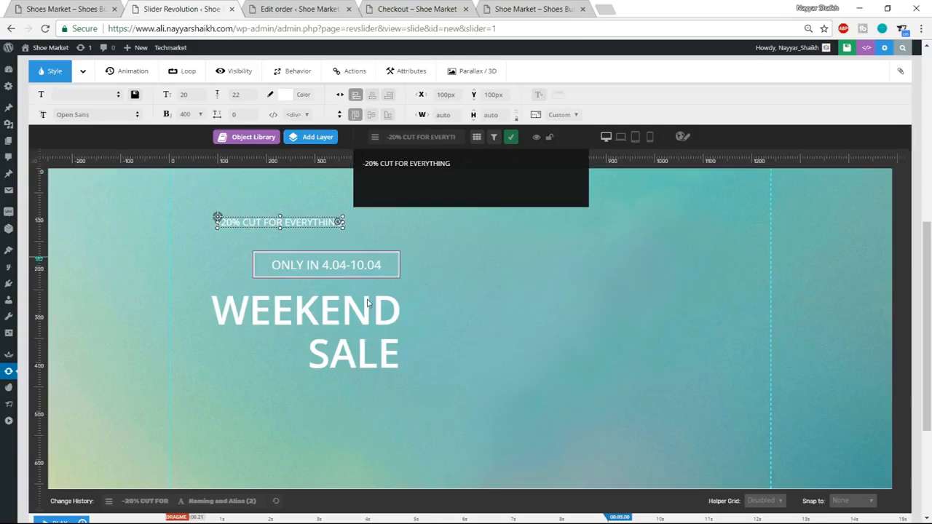
Set the discount line to 24px, 22px line height, weight 600, and place it beneath SALE
{"action": "left_click", "coordinate": [195, 94]}
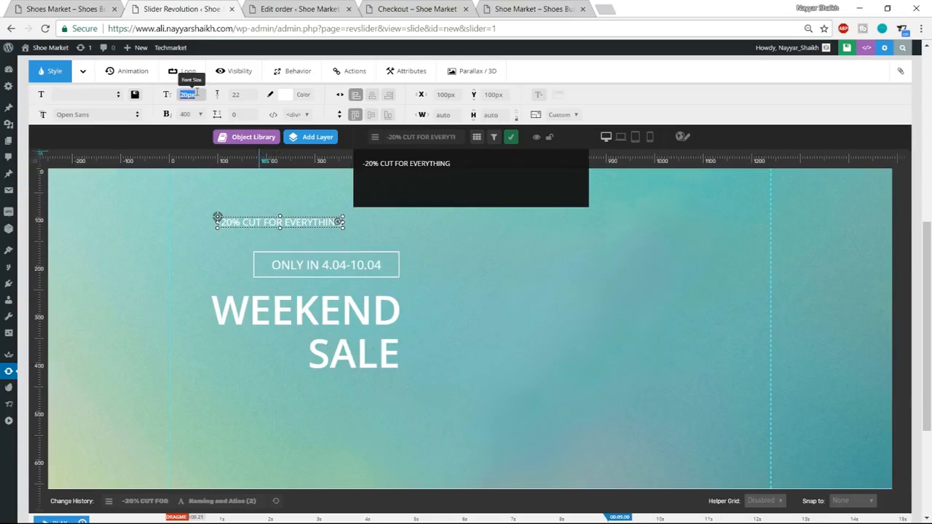
{"action": "left_click", "coordinate": [240, 94]}
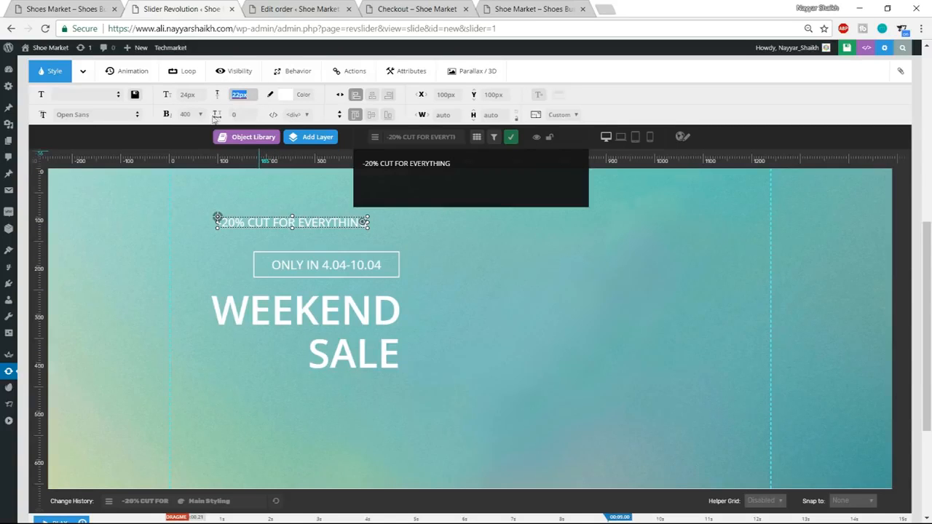
{"action": "left_click", "coordinate": [188, 114]}
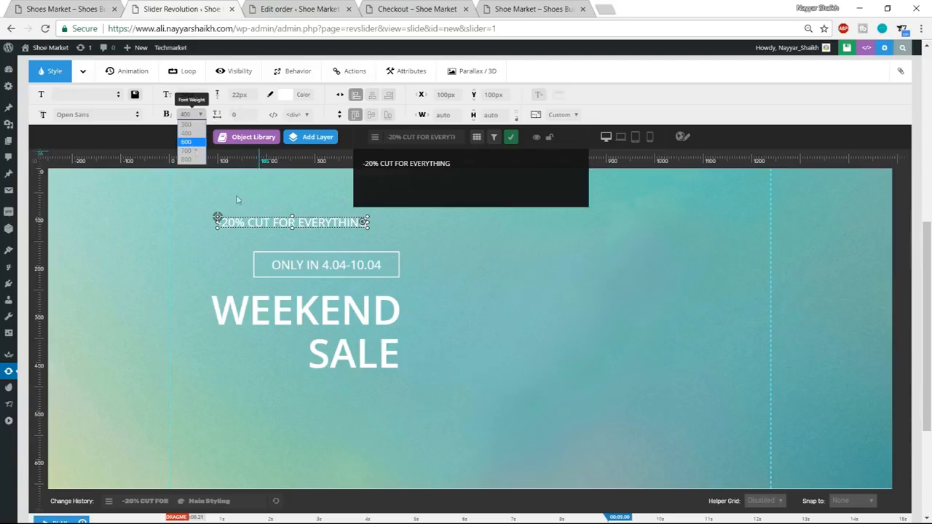
{"action": "left_click", "coordinate": [191, 142]}
{"action": "left_click_drag", "start_coordinate": [272, 226], "coordinate": [306, 389]}
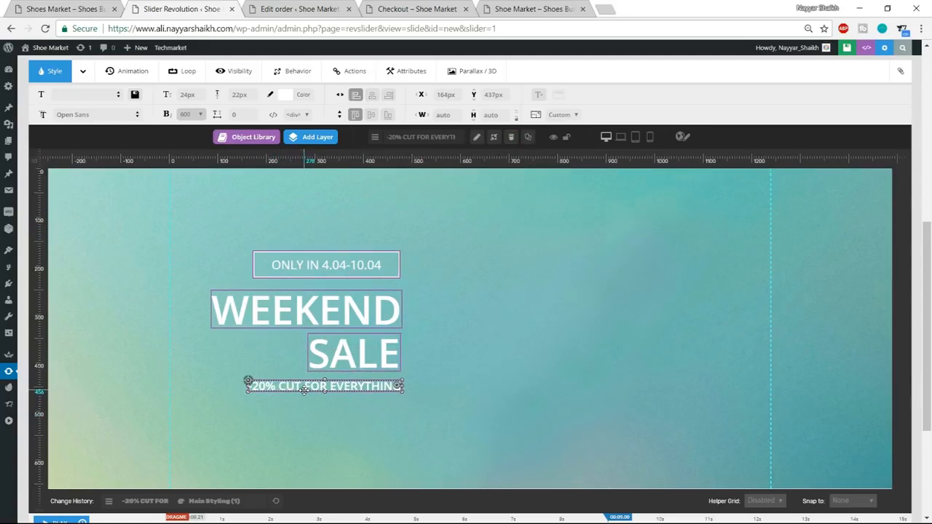
{"action": "left_click", "coordinate": [458, 410]}
{"action": "left_click", "coordinate": [68, 7]}
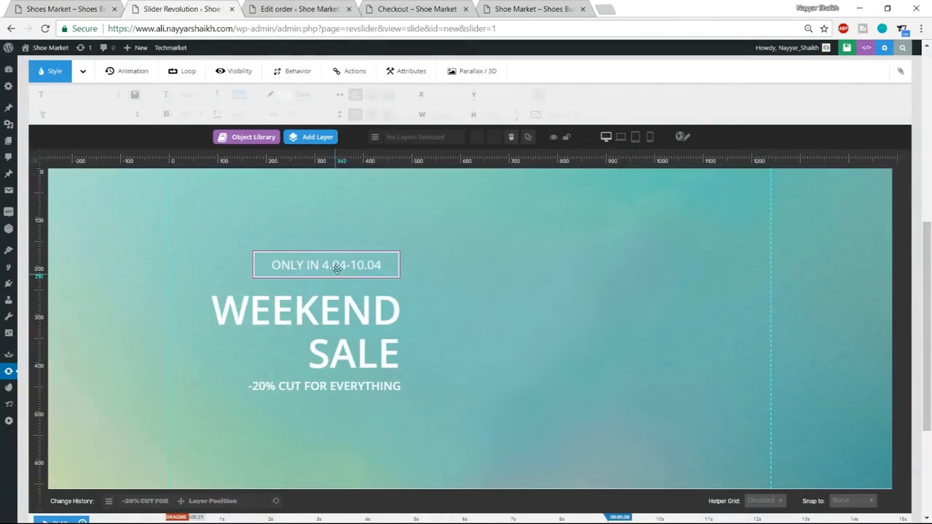
{"action": "left_click", "coordinate": [317, 141]}
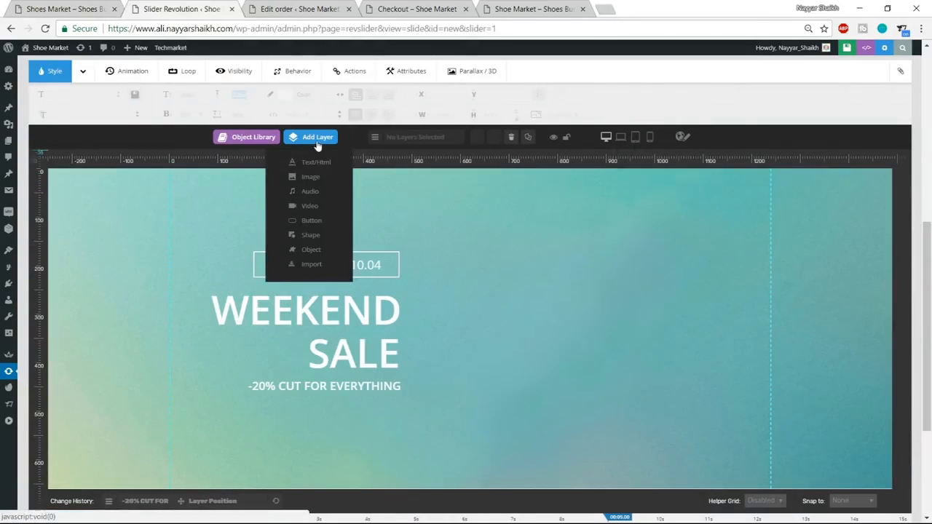
Add a button layer and set its idle background to the white preset
{"action": "left_click", "coordinate": [318, 221]}
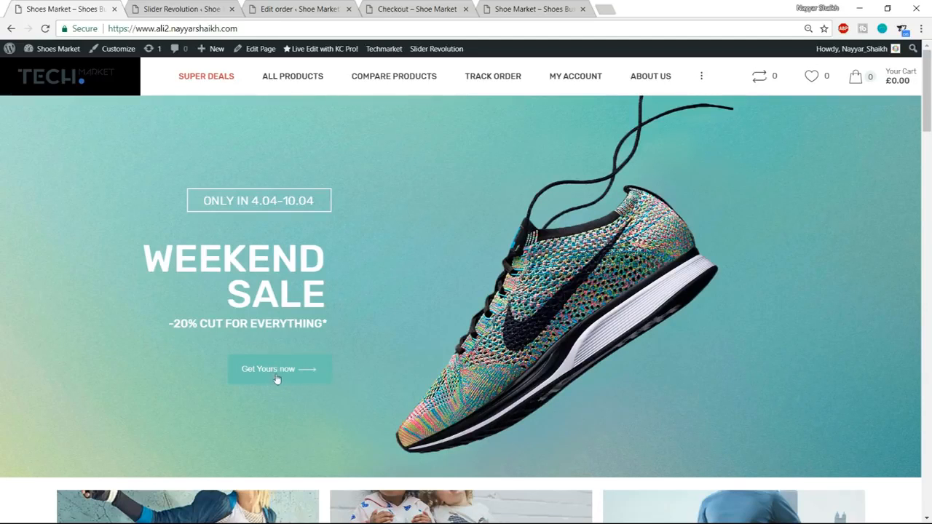
{"action": "left_click", "coordinate": [182, 9]}
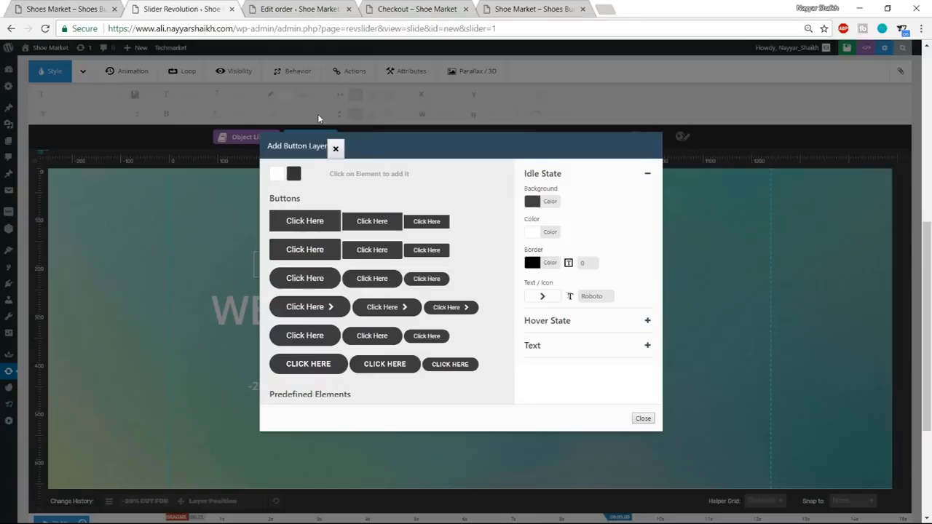
{"action": "left_click", "coordinate": [548, 204]}
{"action": "left_click", "coordinate": [337, 249]}
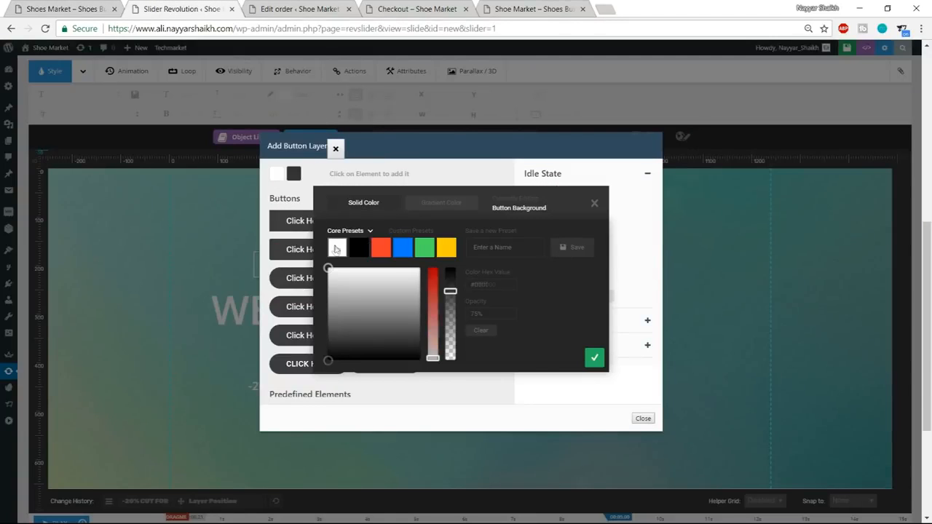
{"action": "left_click", "coordinate": [593, 359]}
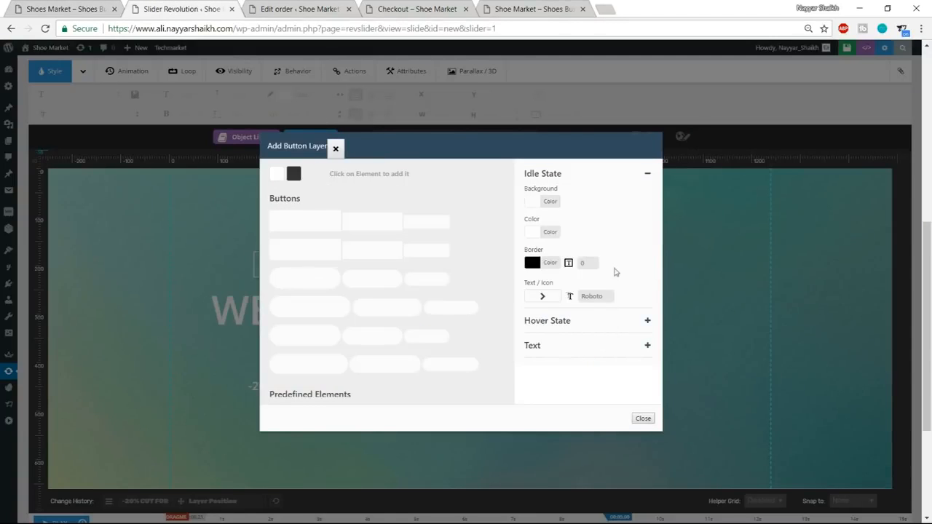
Set the button's idle text colour to bright green #0ad82d
{"action": "left_click", "coordinate": [553, 239]}
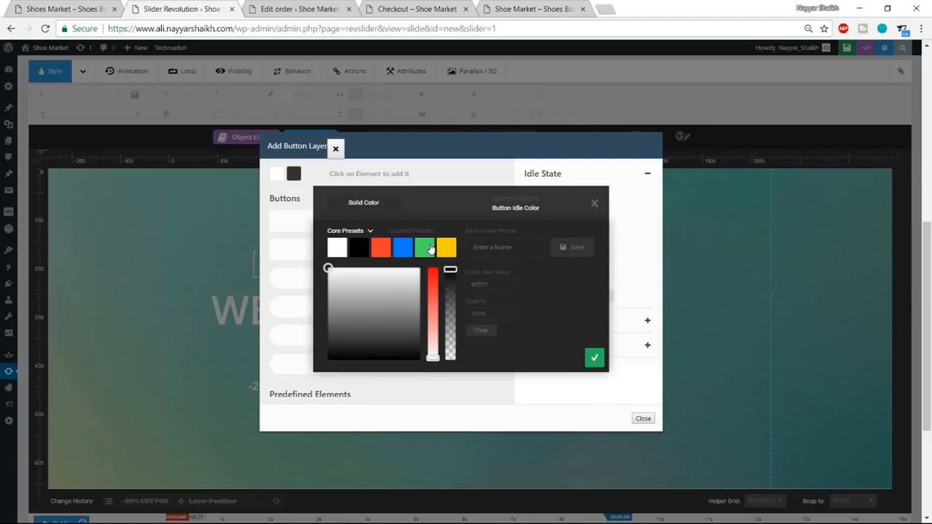
{"action": "left_click", "coordinate": [424, 248]}
{"action": "left_click_drag", "start_coordinate": [433, 300], "coordinate": [434, 280]}
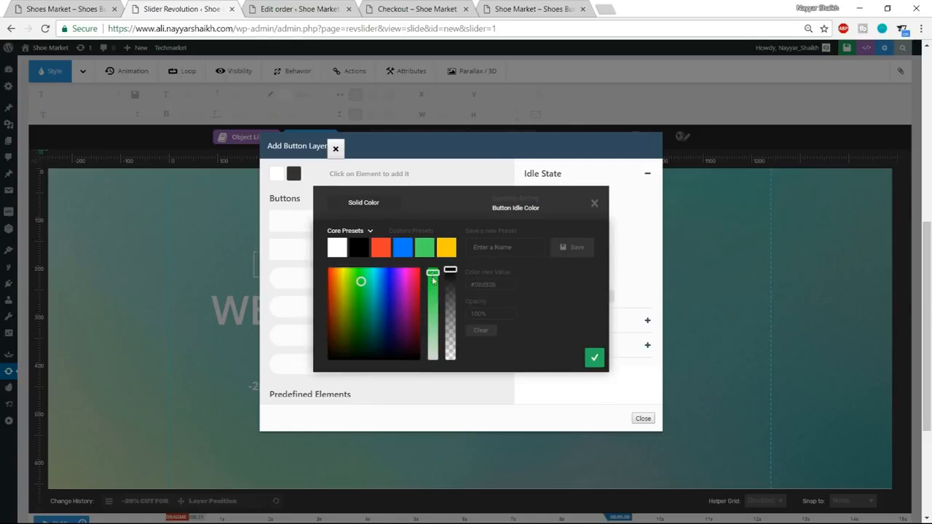
{"action": "left_click", "coordinate": [590, 364]}
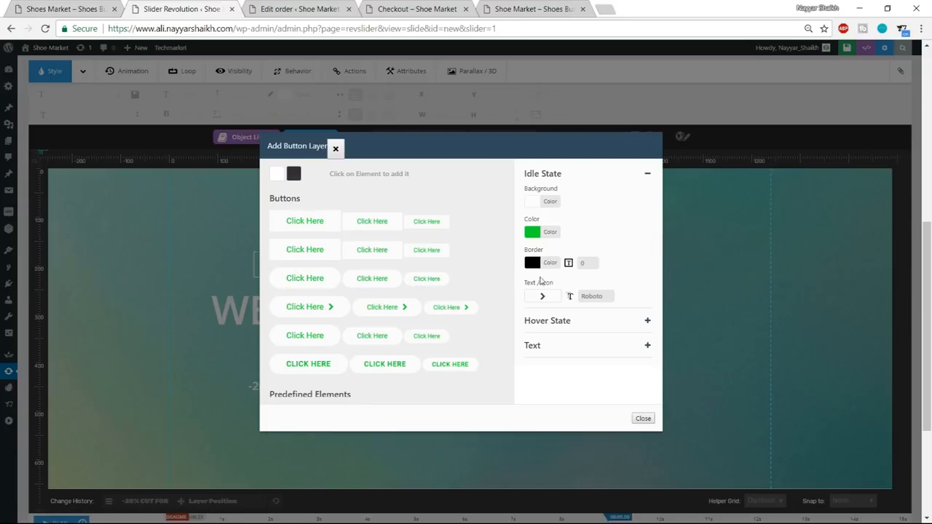
Give the button's idle state a green border 2px wide
{"action": "left_click", "coordinate": [551, 264]}
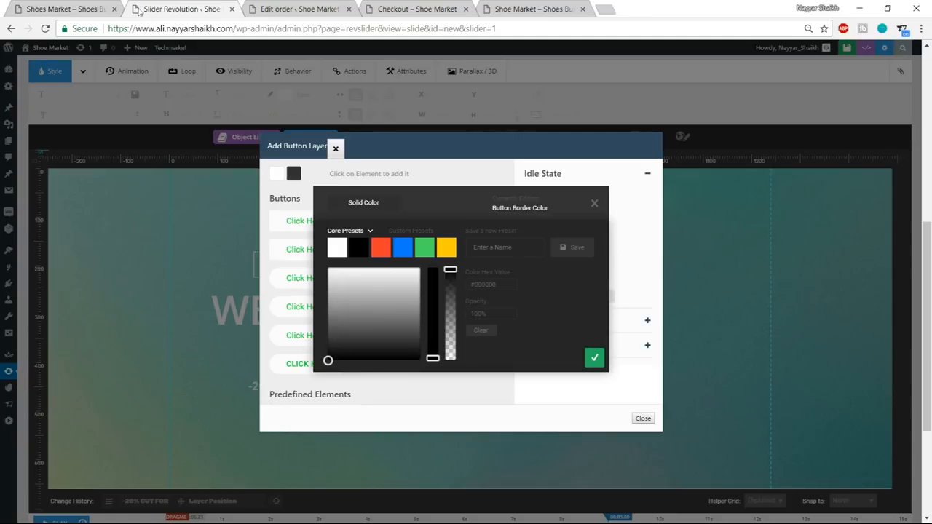
{"action": "left_click", "coordinate": [50, 6]}
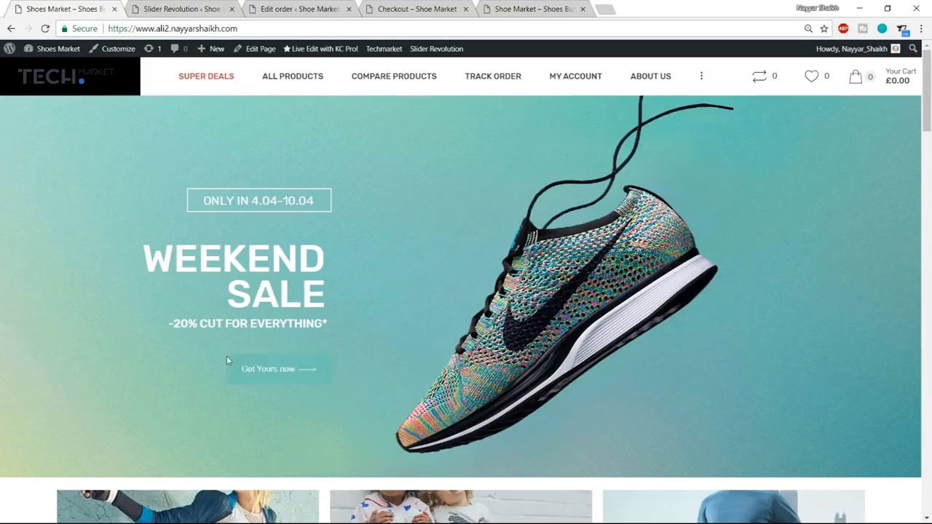
{"action": "left_click", "coordinate": [183, 9]}
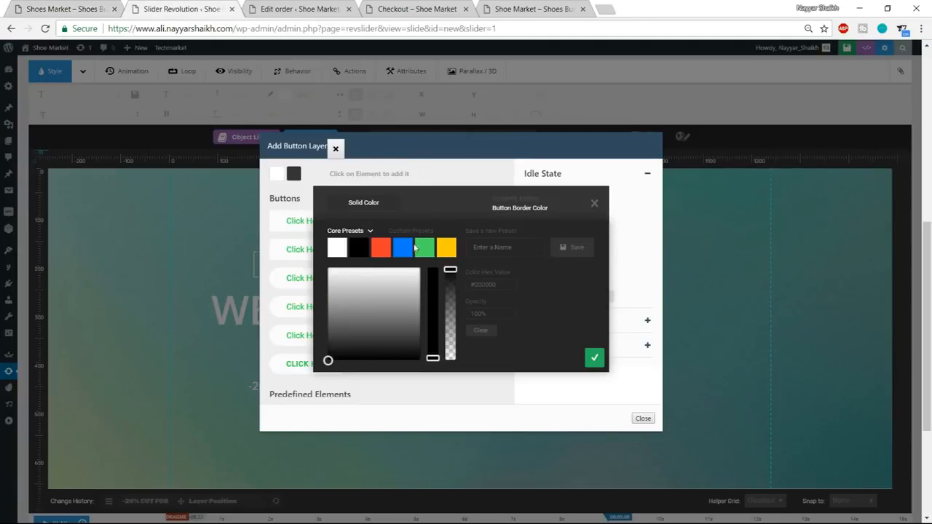
{"action": "left_click", "coordinate": [420, 251]}
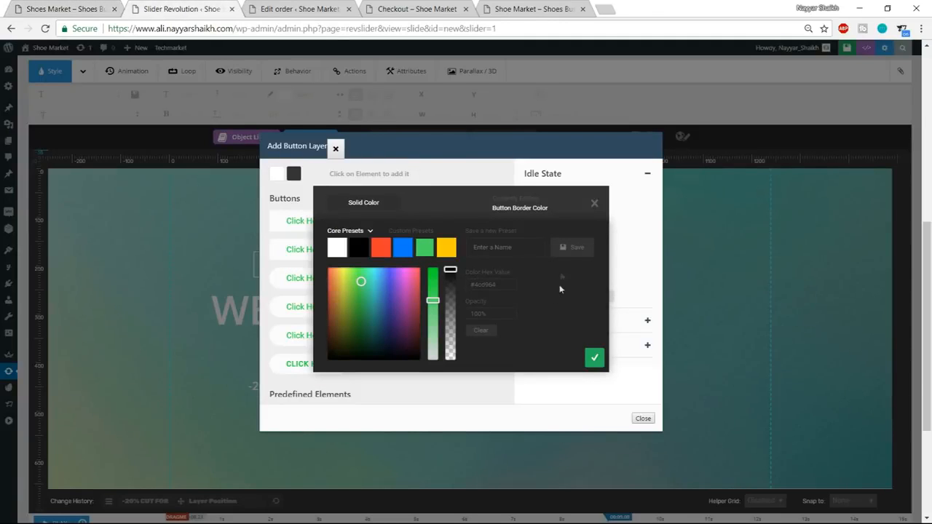
{"action": "left_click", "coordinate": [594, 357]}
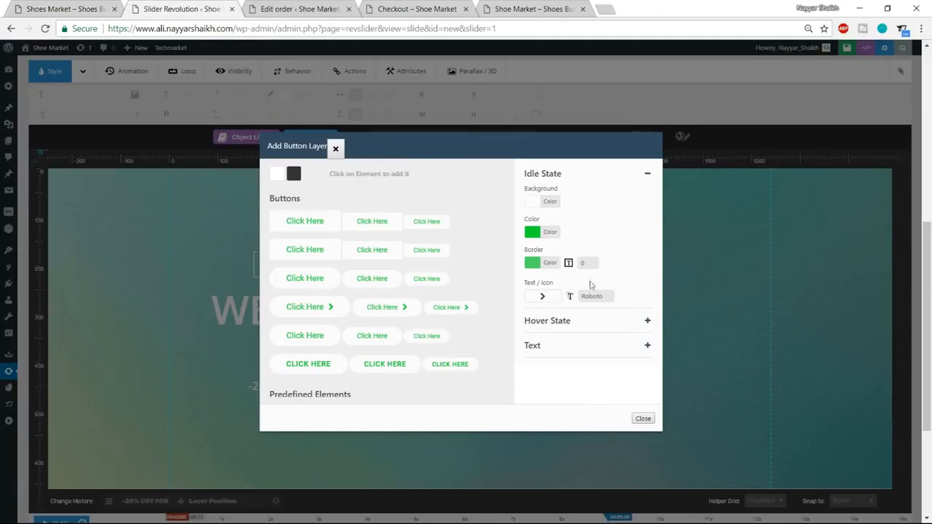
{"action": "left_click_drag", "start_coordinate": [591, 264], "coordinate": [572, 262]}
{"action": "left_click", "coordinate": [619, 266]}
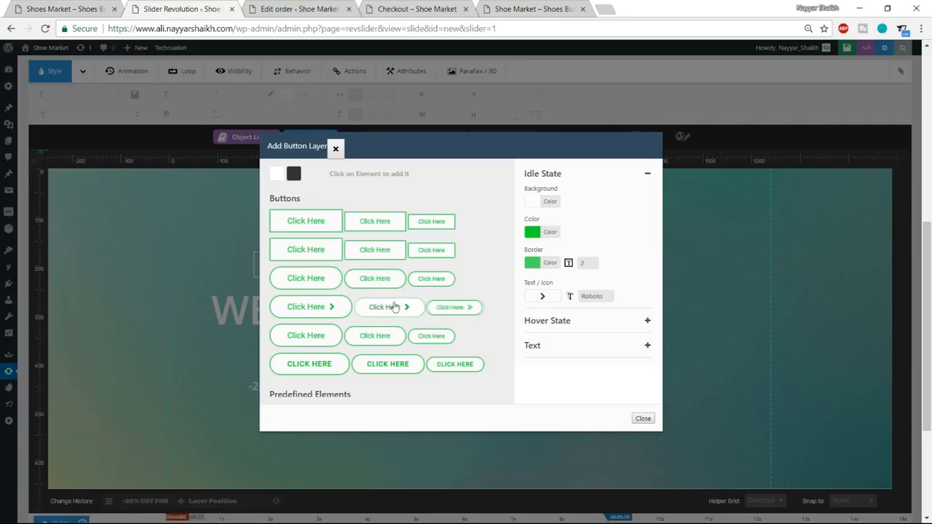
Add a right-arrow icon to the button and expand its Hover State settings
{"action": "left_click", "coordinate": [542, 298]}
{"action": "scroll", "coordinate": [500, 340], "scroll_direction": "down", "scroll_amount": 10}
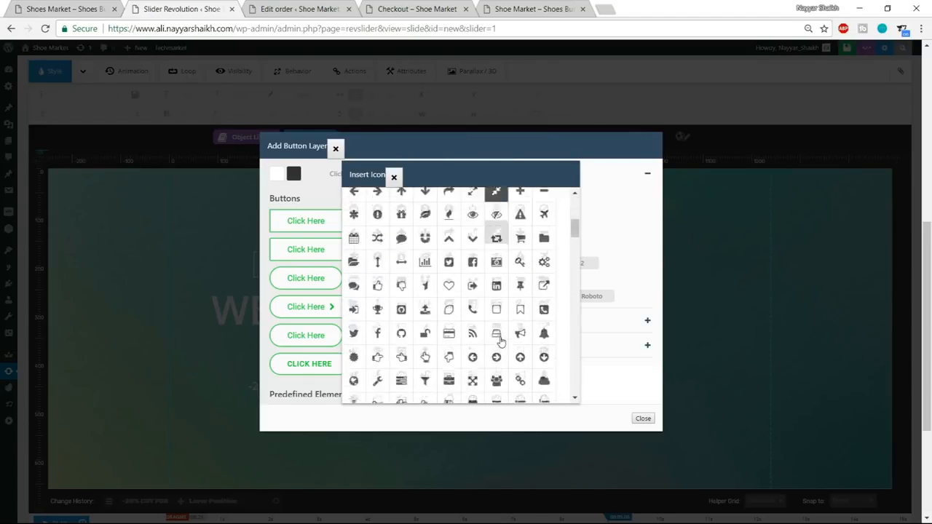
{"action": "scroll", "coordinate": [500, 340], "scroll_direction": "down", "scroll_amount": 3}
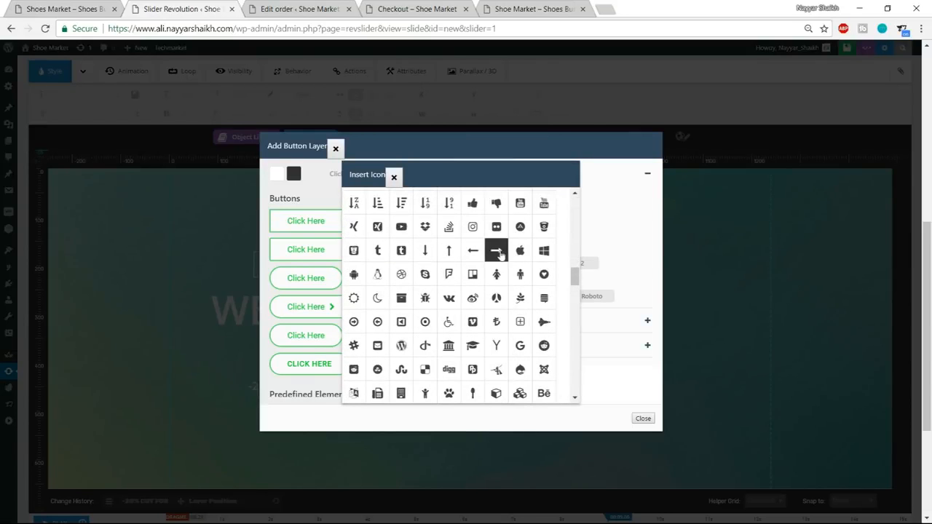
{"action": "left_click", "coordinate": [496, 252]}
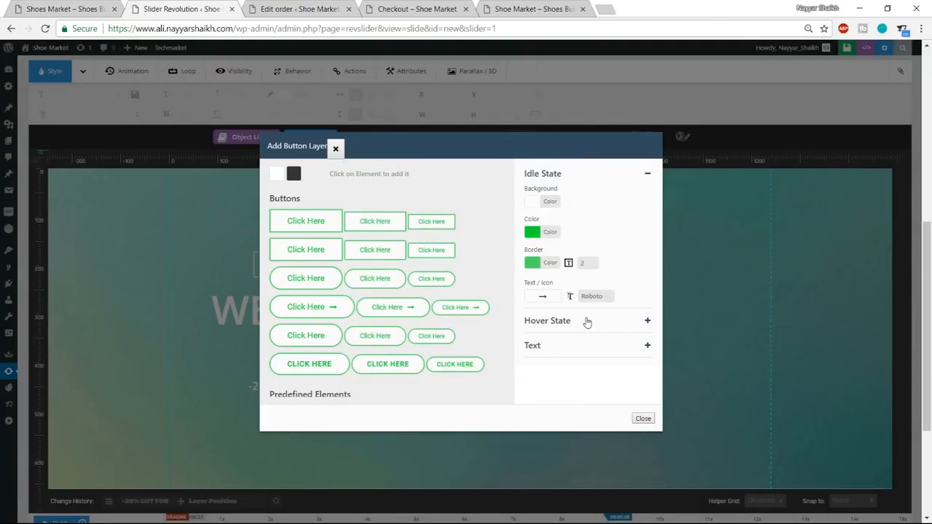
{"action": "left_click", "coordinate": [587, 322]}
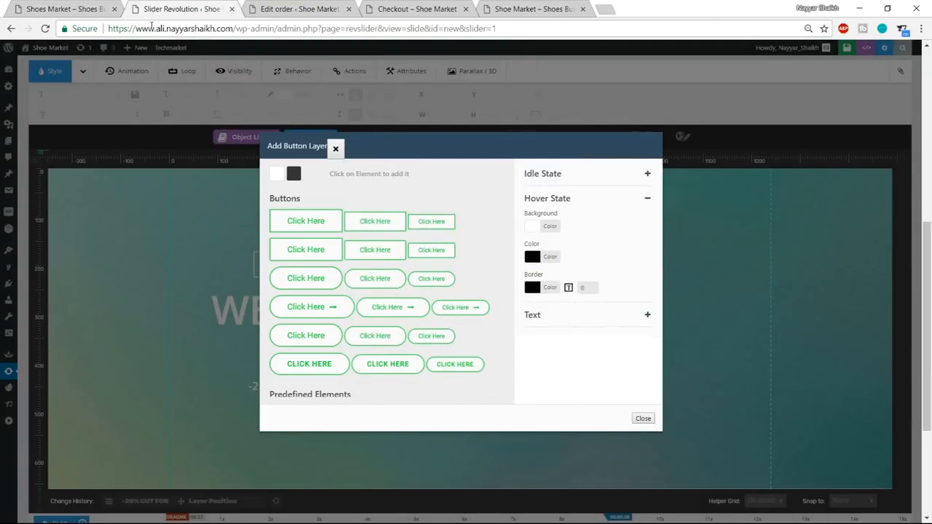
{"action": "left_click", "coordinate": [44, 9]}
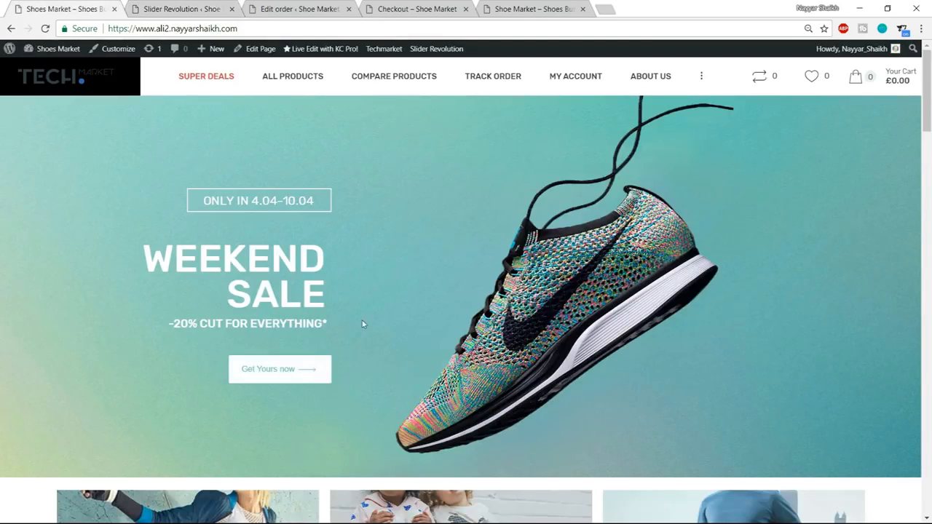
Inspect the demo's Get Yours now button in Chrome DevTools
{"action": "right_click", "coordinate": [307, 376]}
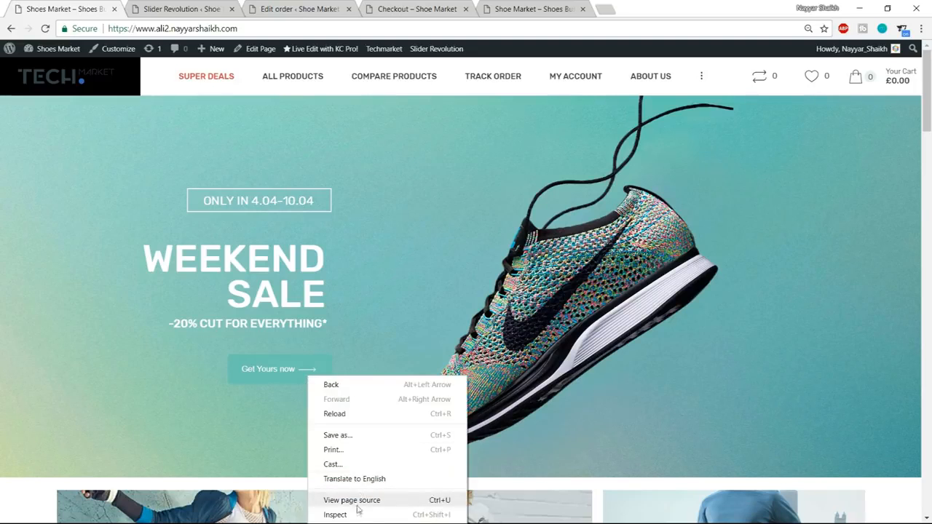
{"action": "left_click", "coordinate": [421, 301]}
{"action": "scroll", "coordinate": [424, 301], "scroll_direction": "down", "scroll_amount": 2}
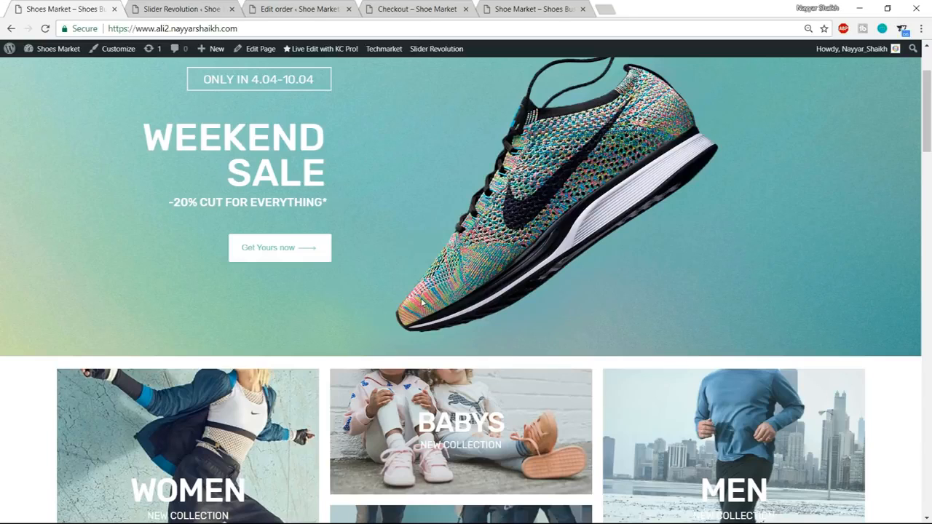
{"action": "right_click", "coordinate": [309, 261]}
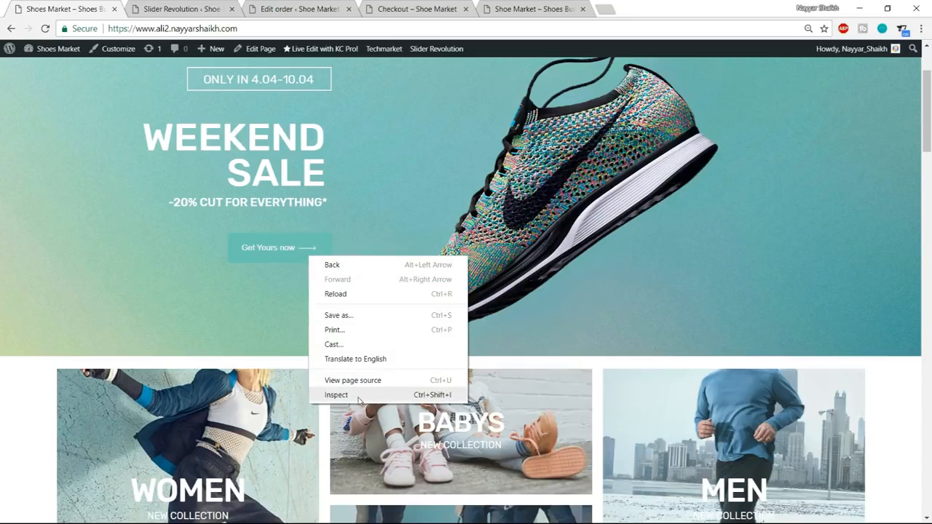
{"action": "left_click", "coordinate": [358, 397]}
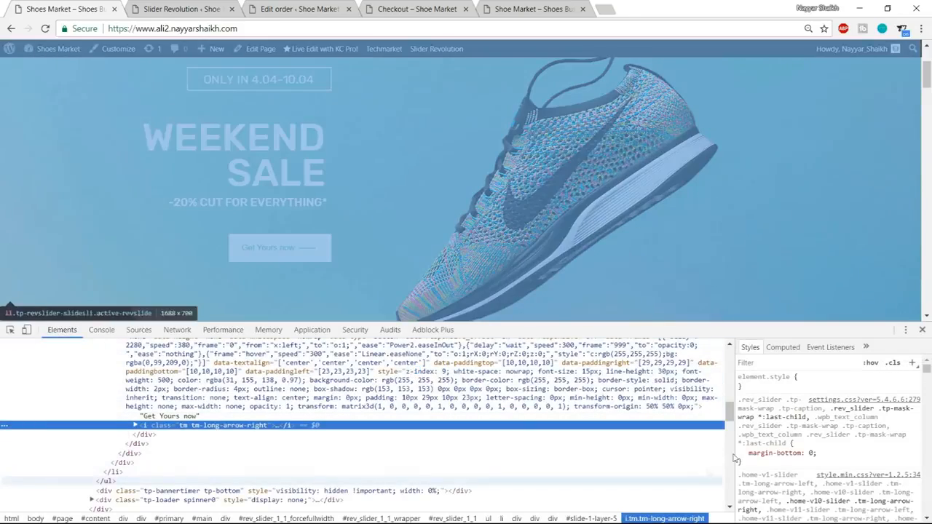
Find the .slider-sm-btn rule in Styles and select its #6dc4b4 colour value
{"action": "scroll", "coordinate": [824, 448], "scroll_direction": "down", "scroll_amount": 5}
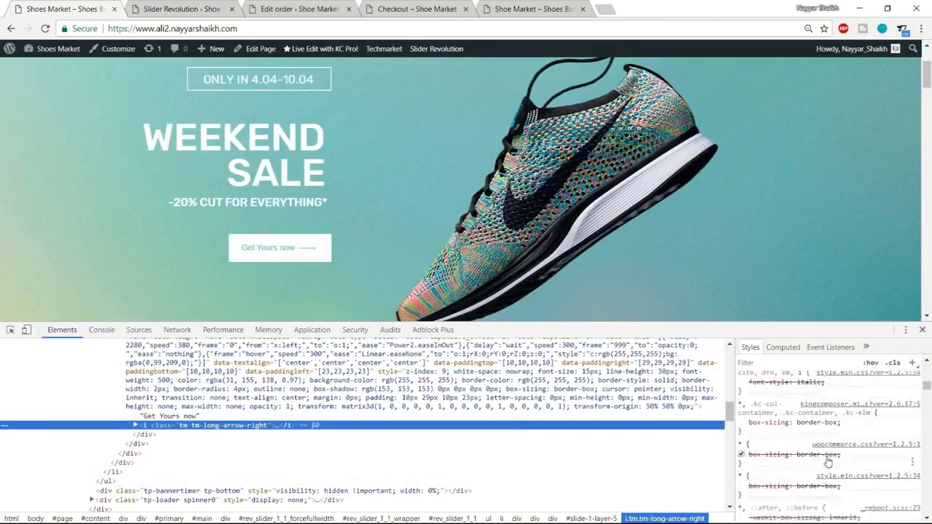
{"action": "scroll", "coordinate": [827, 461], "scroll_direction": "down", "scroll_amount": 3}
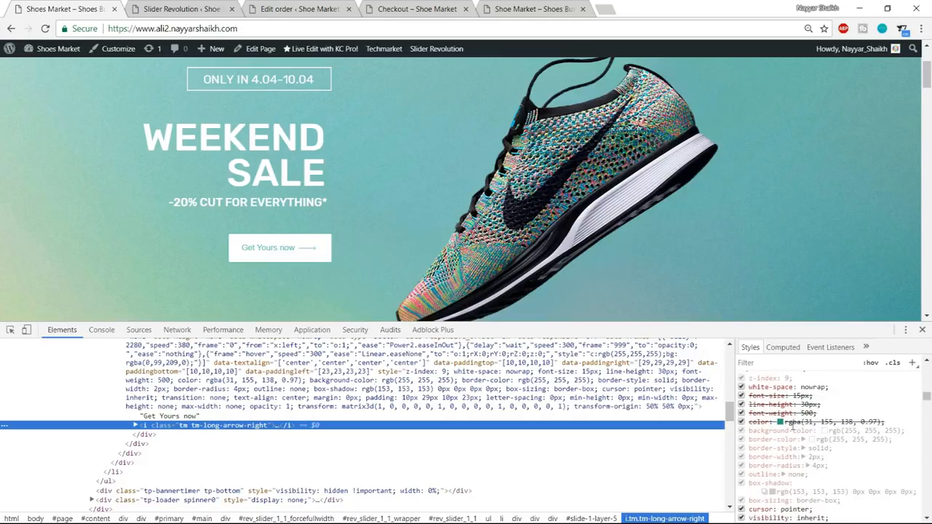
{"action": "scroll", "coordinate": [825, 432], "scroll_direction": "down", "scroll_amount": 6}
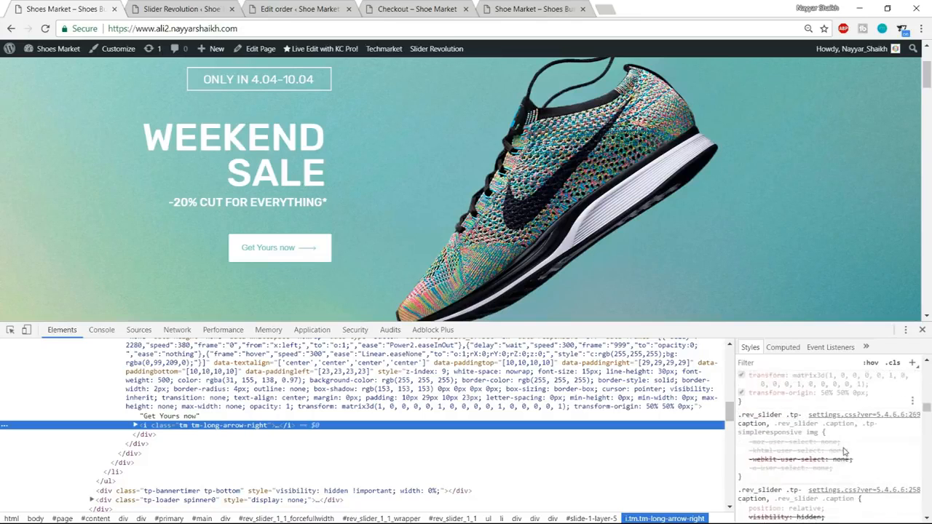
{"action": "scroll", "coordinate": [845, 453], "scroll_direction": "up", "scroll_amount": 3}
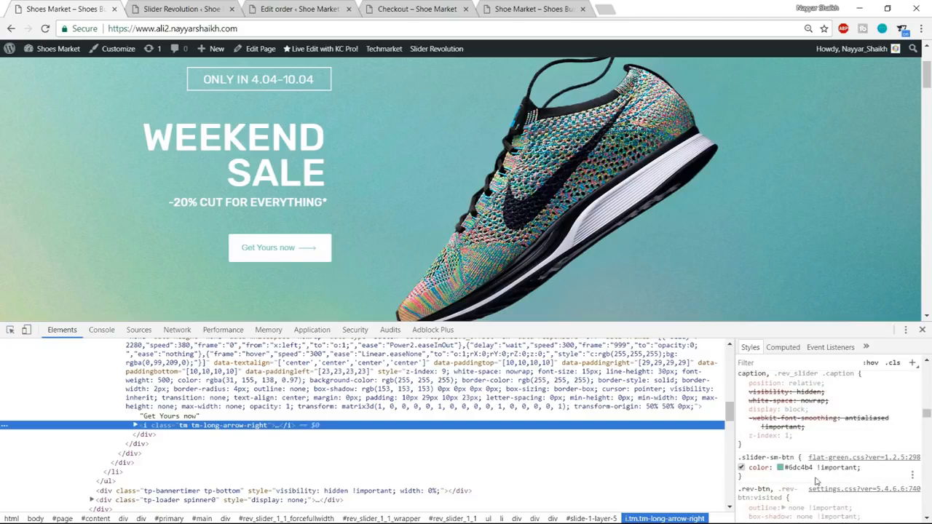
{"action": "left_click", "coordinate": [809, 468]}
{"action": "left_click_drag", "start_coordinate": [807, 469], "coordinate": [758, 468]}
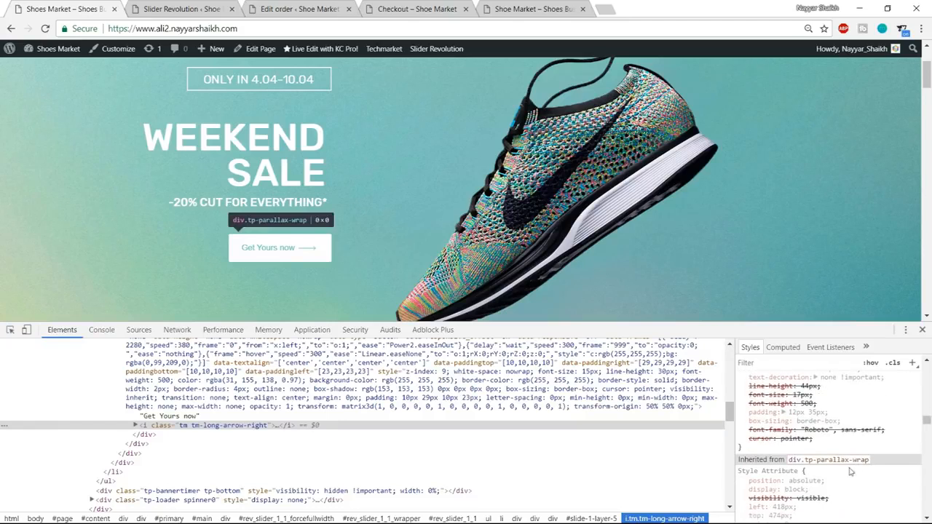
{"action": "left_click", "coordinate": [271, 7]}
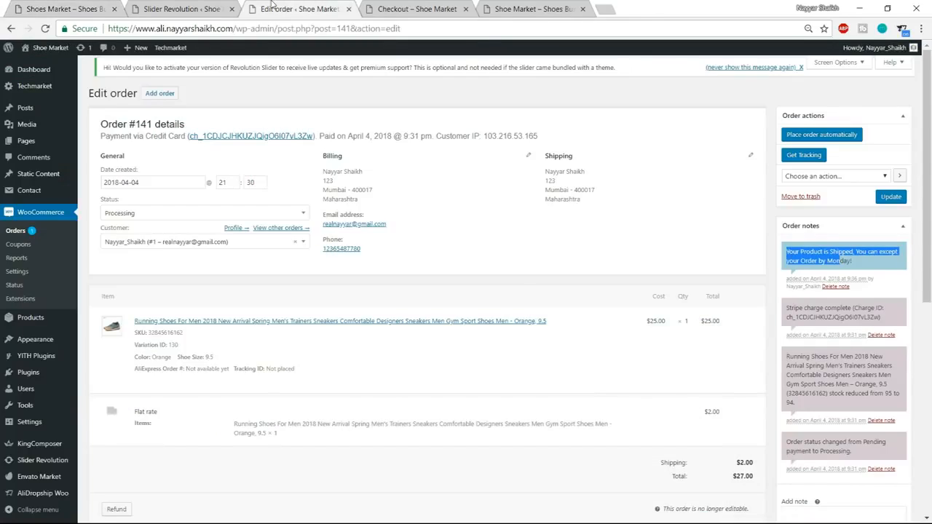
Set the button's hover background to teal #6dc4b4 and hover text to white
{"action": "left_click", "coordinate": [193, 8]}
{"action": "left_click", "coordinate": [550, 231]}
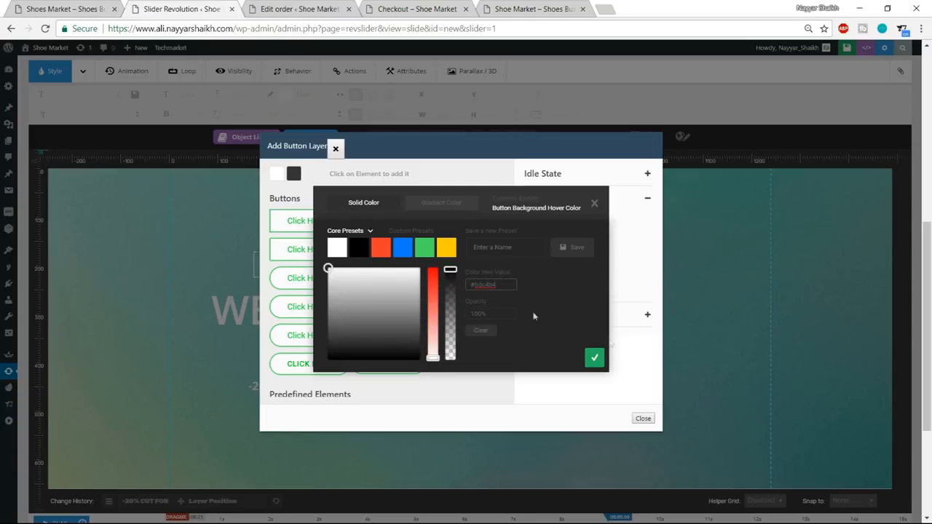
{"action": "left_click", "coordinate": [595, 358]}
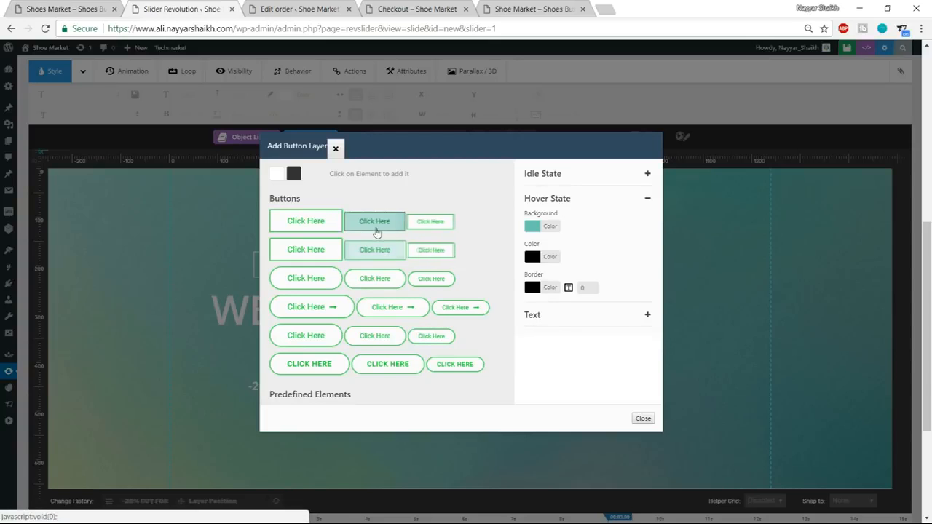
{"action": "left_click", "coordinate": [553, 260]}
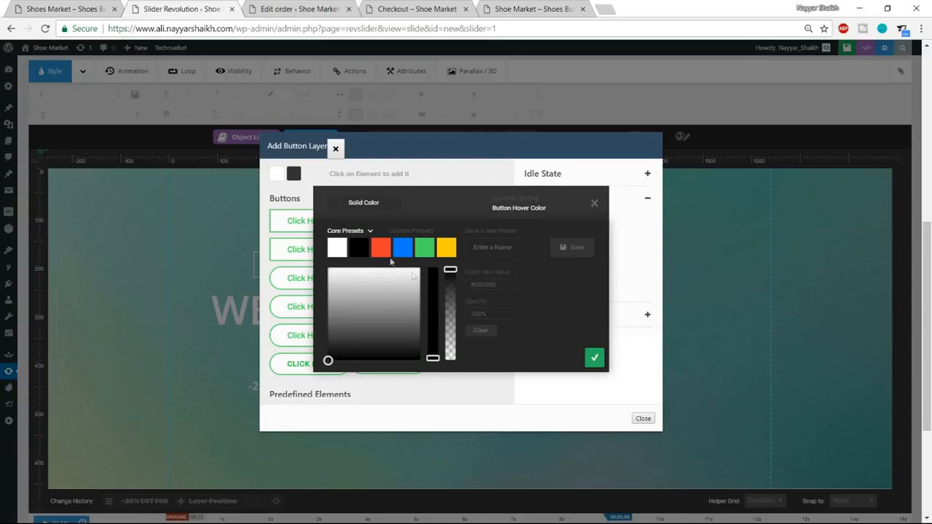
{"action": "left_click", "coordinate": [342, 249]}
{"action": "left_click", "coordinate": [595, 357]}
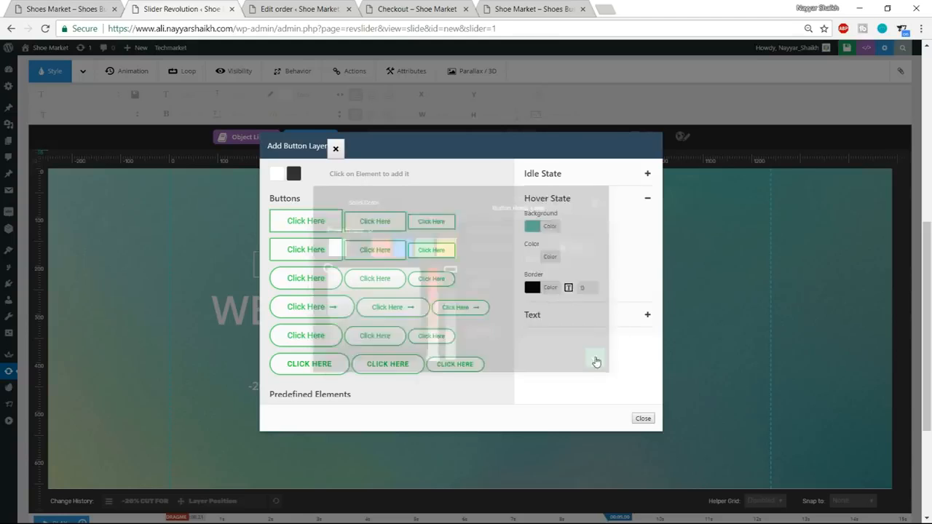
Paste the teal #6dc4b4 value in as the hover border colour
{"action": "left_click", "coordinate": [540, 291]}
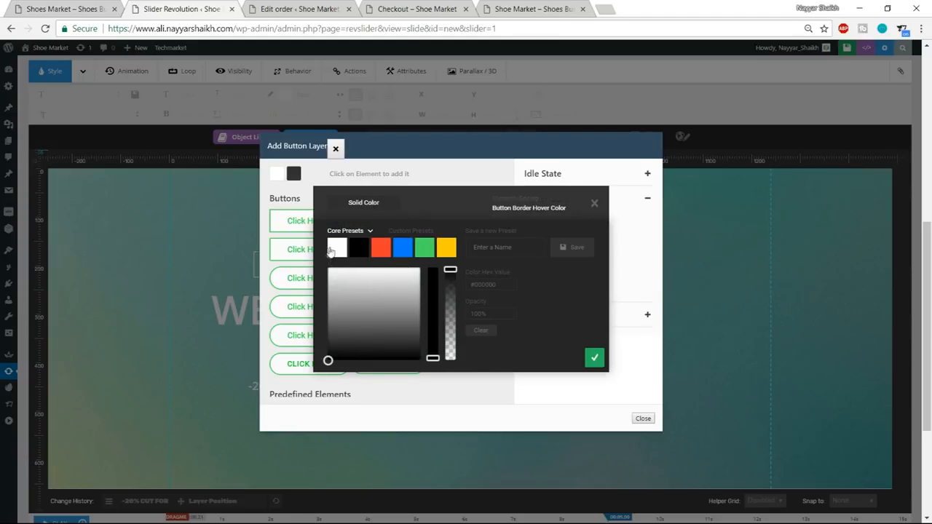
{"action": "left_click_drag", "start_coordinate": [514, 284], "coordinate": [458, 283]}
{"action": "key", "text": "ctrl+v"}
{"action": "left_click", "coordinate": [595, 358]}
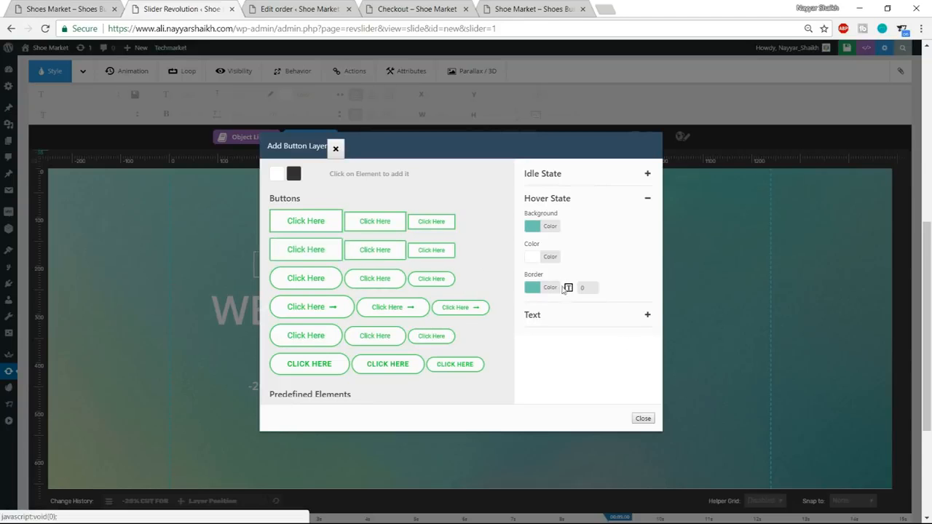
{"action": "left_click", "coordinate": [589, 317]}
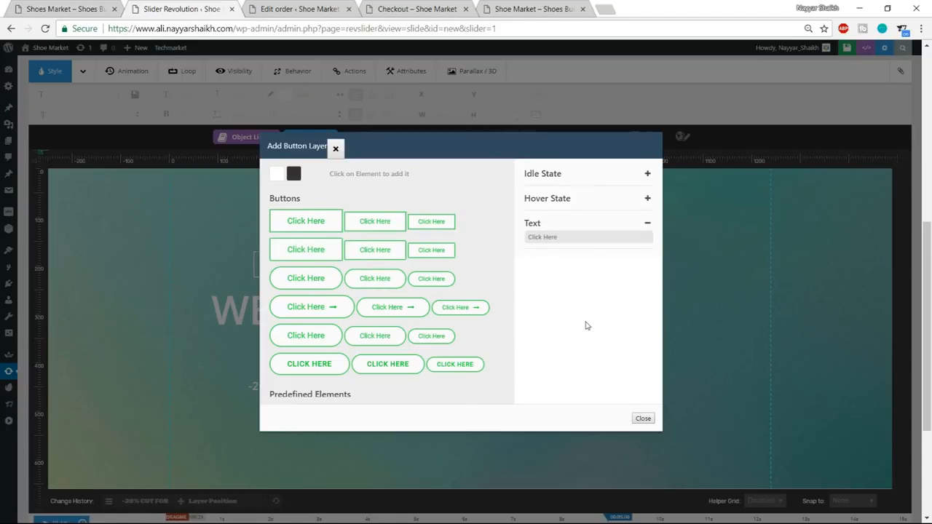
Label the button 'Get Your Now', add the arrow-style preset, and place it under the discount line
{"action": "left_click", "coordinate": [75, 7]}
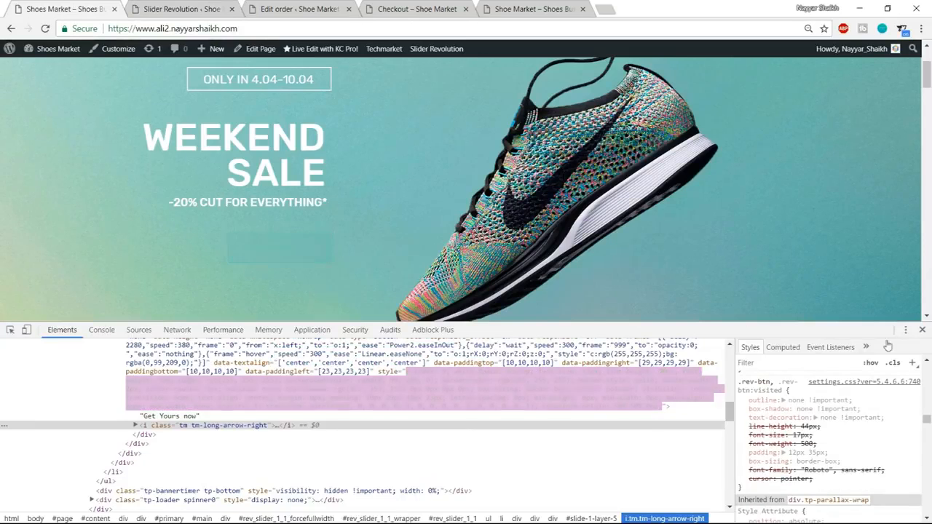
{"action": "left_click", "coordinate": [922, 332]}
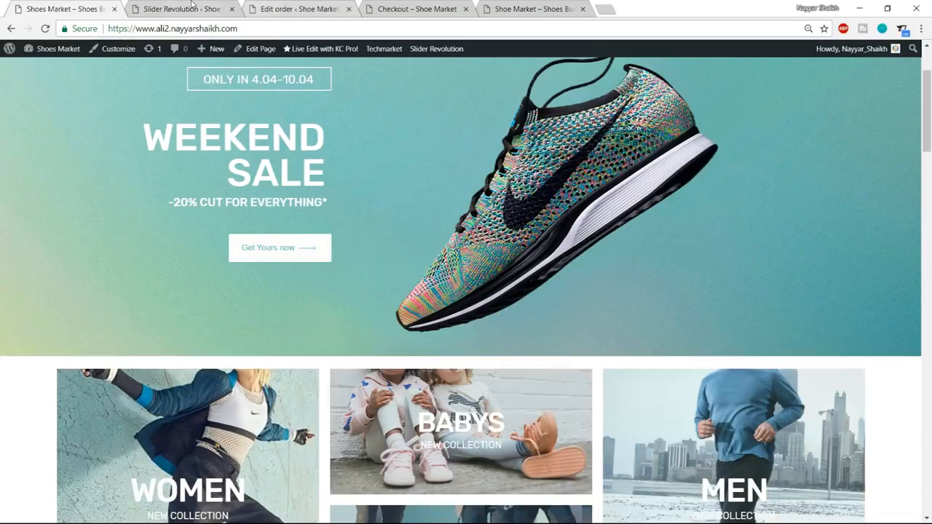
{"action": "key", "text": "ctrl+Tab"}
{"action": "left_click_drag", "start_coordinate": [572, 242], "coordinate": [501, 242]}
{"action": "type", "text": "gET yOUR nOW"}
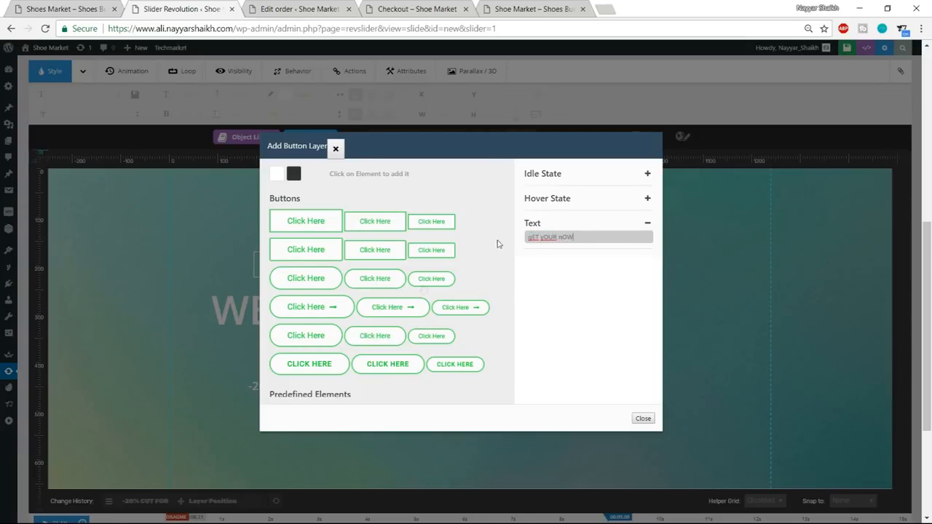
{"action": "left_click", "coordinate": [558, 336]}
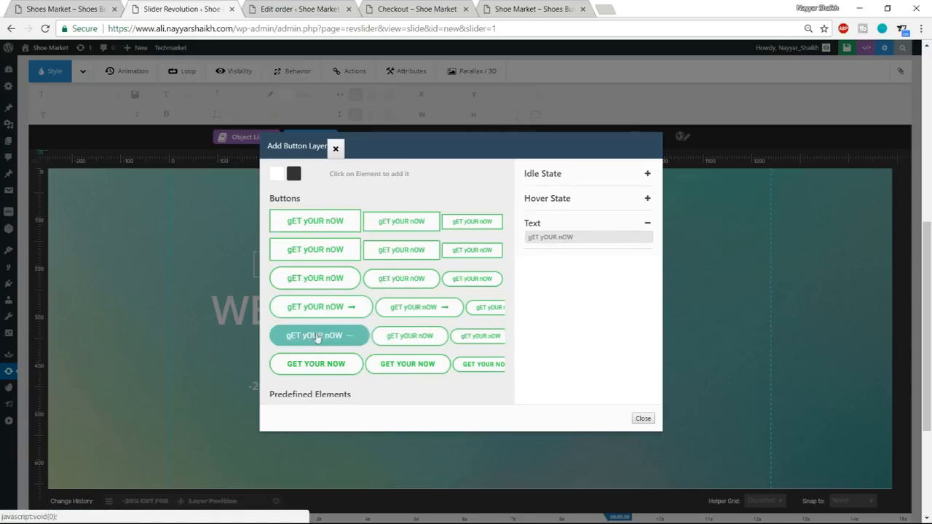
{"action": "left_click_drag", "start_coordinate": [579, 238], "coordinate": [471, 241]}
{"action": "type", "text": "Get You"}
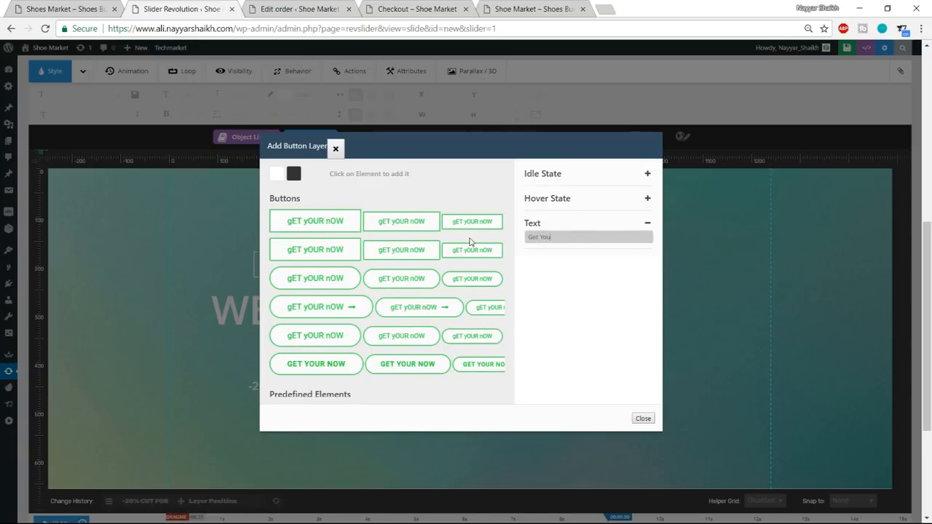
{"action": "type", "text": "r Now"}
{"action": "left_click", "coordinate": [584, 306]}
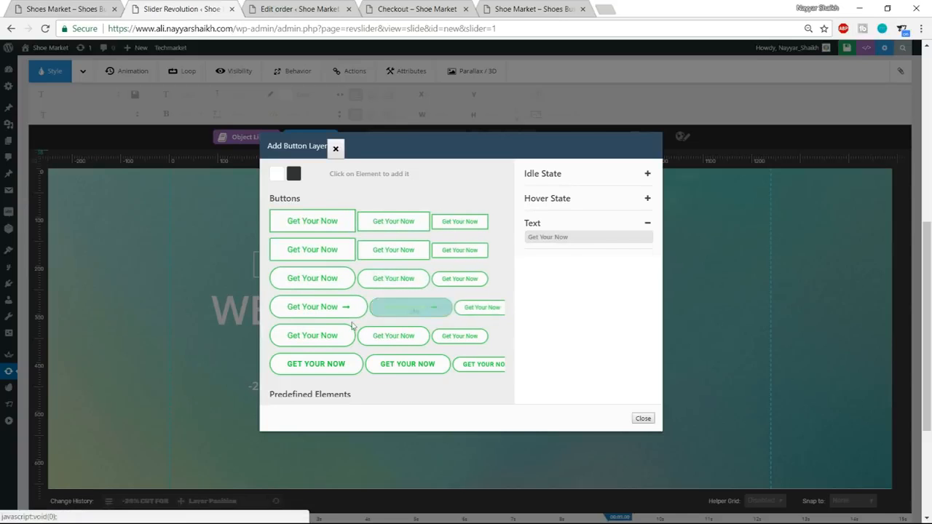
{"action": "left_click", "coordinate": [319, 307]}
{"action": "left_click_drag", "start_coordinate": [285, 239], "coordinate": [366, 429]}
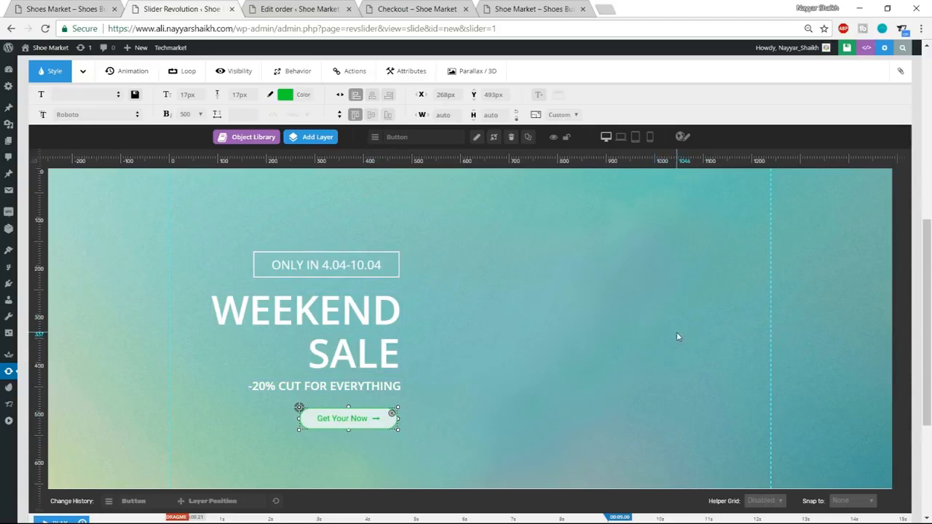
Move the date box, WEEKEND, SALE, discount line and button up, the button to X 271px, Y 442px
{"action": "left_click", "coordinate": [73, 6]}
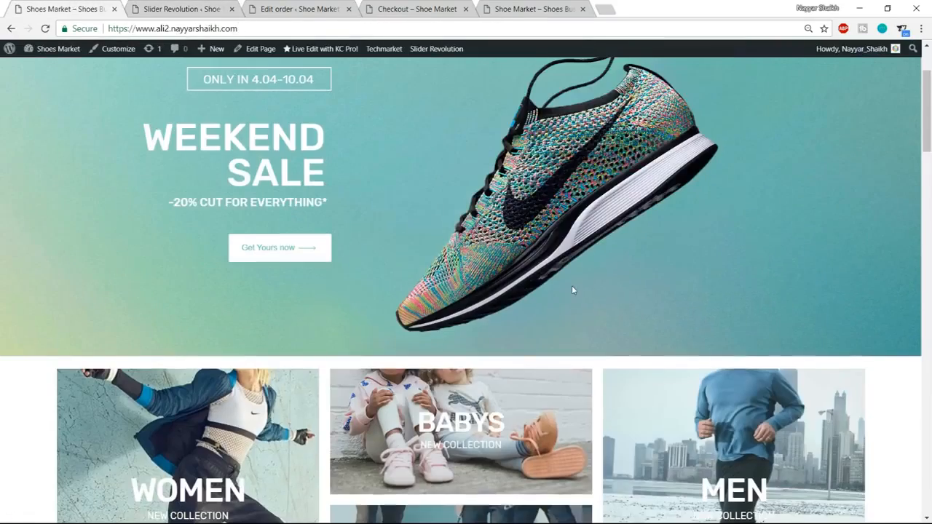
{"action": "scroll", "coordinate": [572, 290], "scroll_direction": "up", "scroll_amount": 2}
{"action": "left_click", "coordinate": [164, 6]}
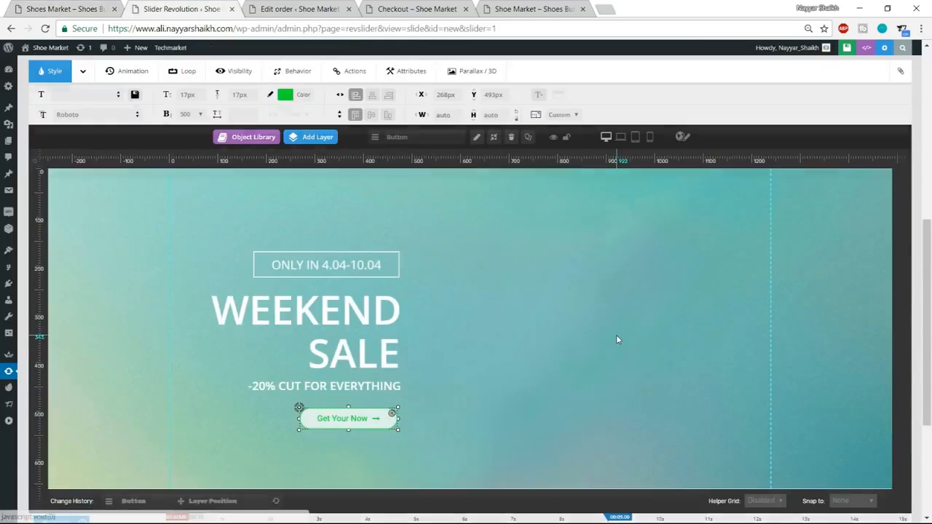
{"action": "scroll", "coordinate": [616, 335], "scroll_direction": "down", "scroll_amount": 3}
{"action": "scroll", "coordinate": [539, 350], "scroll_direction": "up", "scroll_amount": 2}
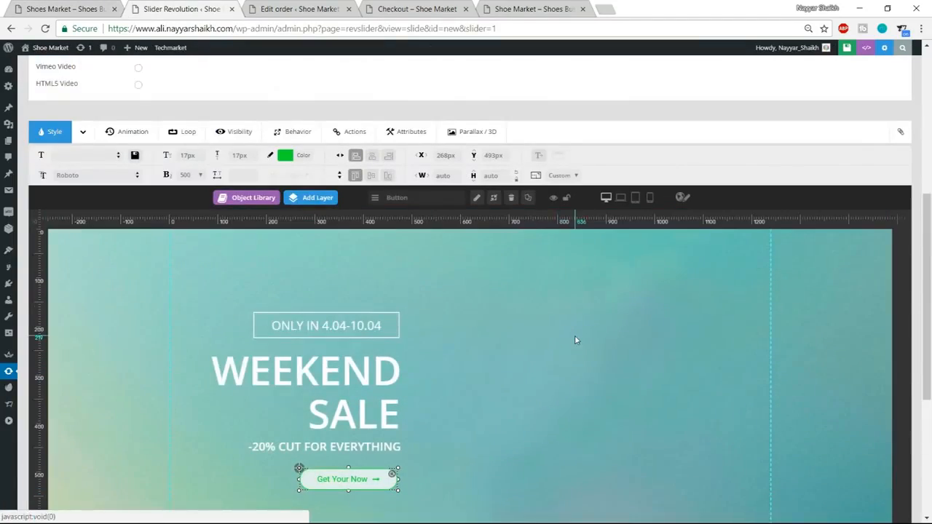
{"action": "scroll", "coordinate": [837, 323], "scroll_direction": "down", "scroll_amount": 1}
{"action": "left_click_drag", "start_coordinate": [363, 261], "coordinate": [366, 234]}
{"action": "left_click_drag", "start_coordinate": [351, 297], "coordinate": [351, 268]}
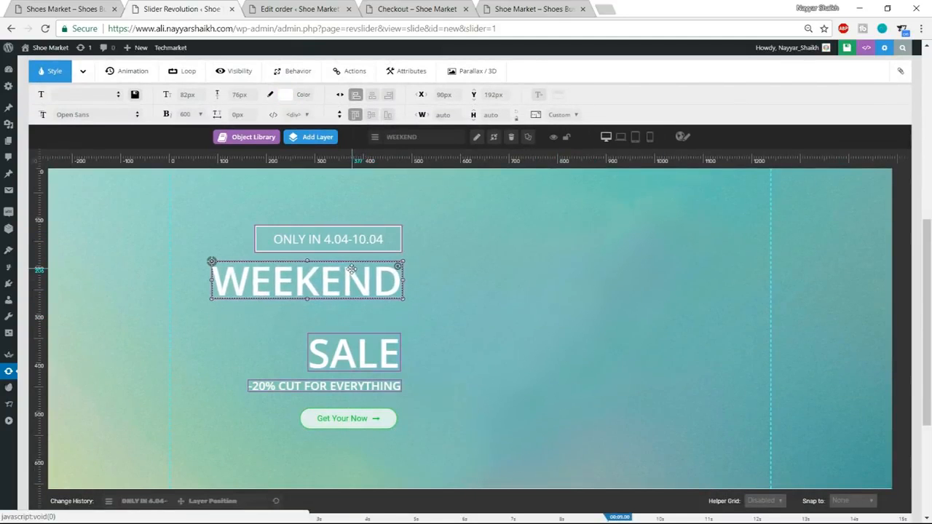
{"action": "left_click_drag", "start_coordinate": [351, 353], "coordinate": [351, 326]}
{"action": "left_click_drag", "start_coordinate": [352, 392], "coordinate": [352, 367]}
{"action": "left_click_drag", "start_coordinate": [348, 419], "coordinate": [348, 395]}
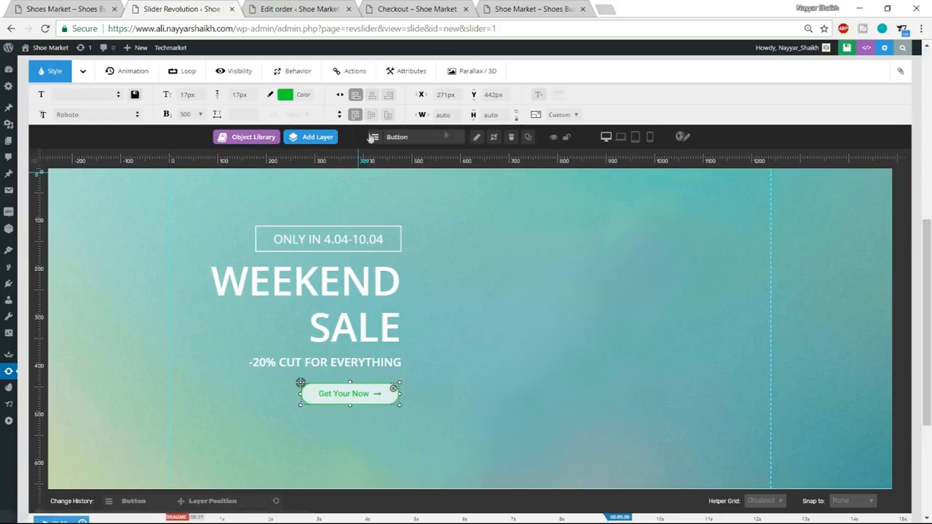
{"action": "mouse_move", "coordinate": [315, 139]}
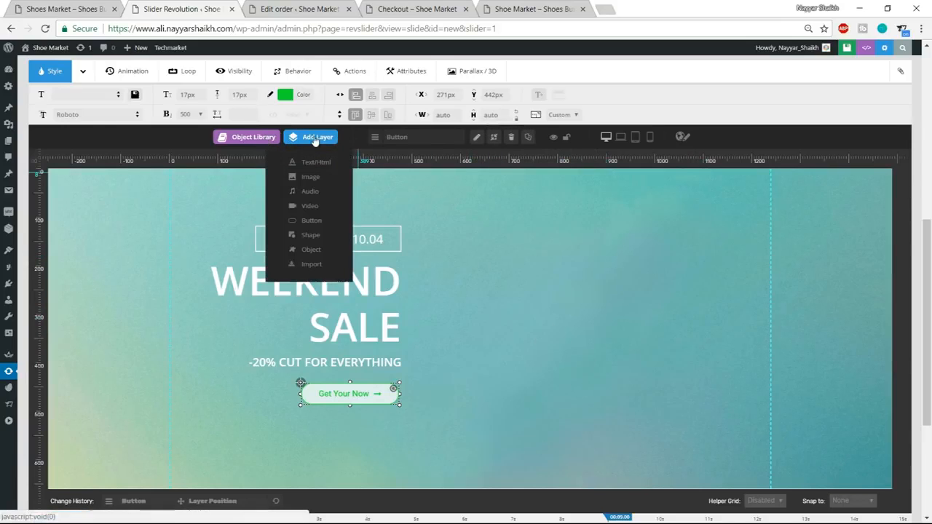
Upload shoe.png and insert it into the slide as an image layer
{"action": "left_click", "coordinate": [321, 180]}
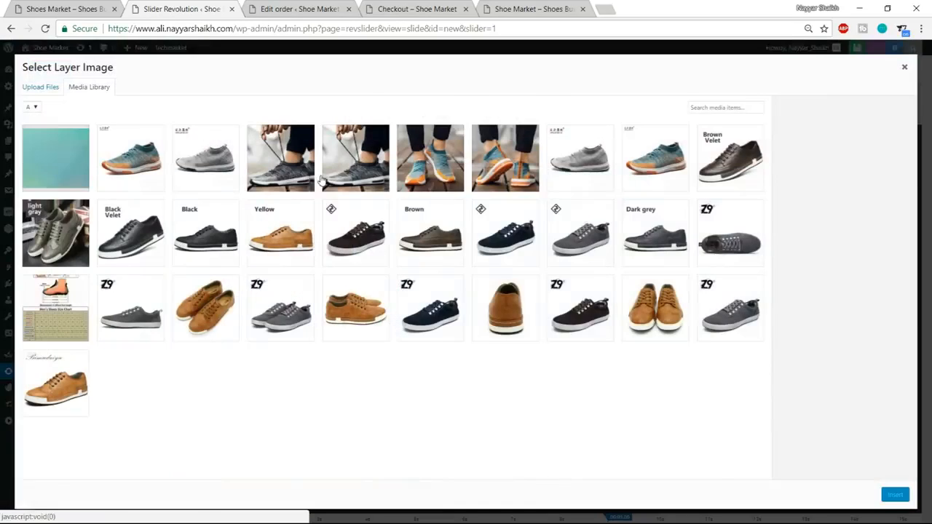
{"action": "left_click", "coordinate": [33, 89]}
{"action": "left_click", "coordinate": [456, 273]}
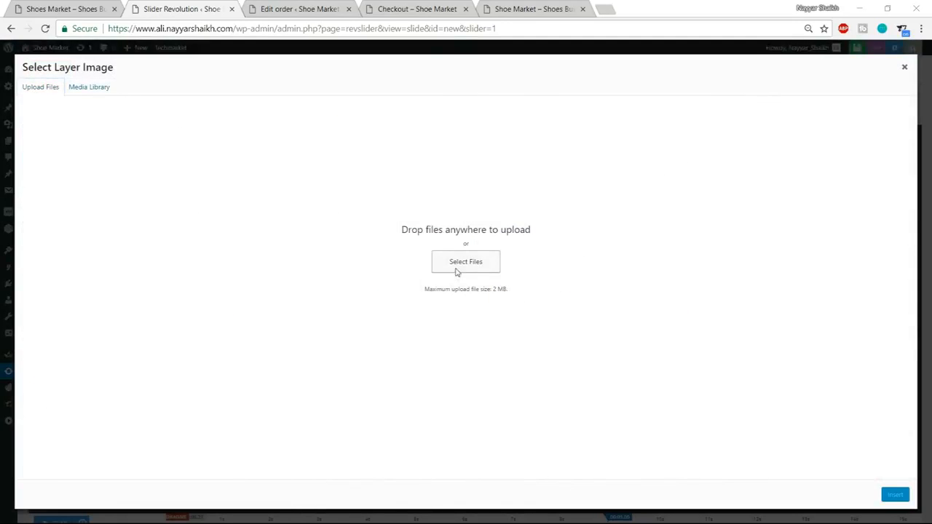
{"action": "left_click", "coordinate": [350, 182]}
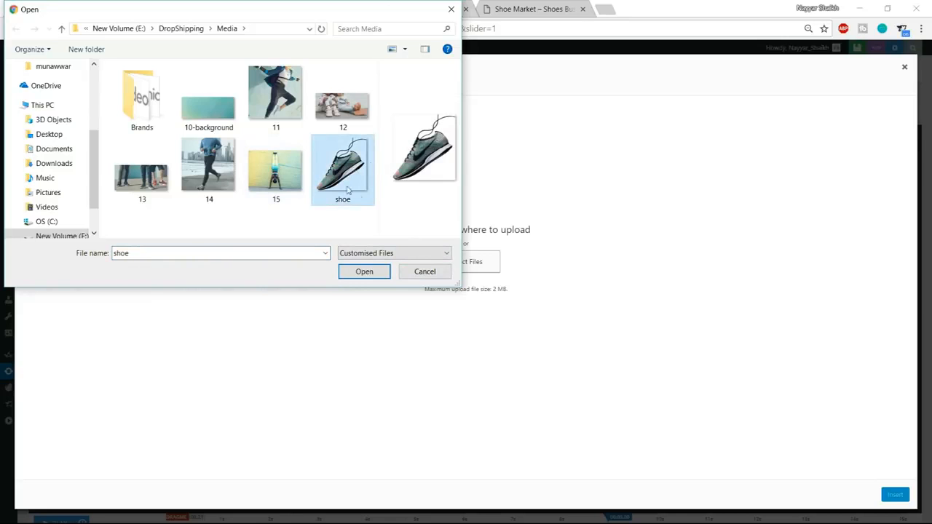
{"action": "left_click", "coordinate": [365, 271]}
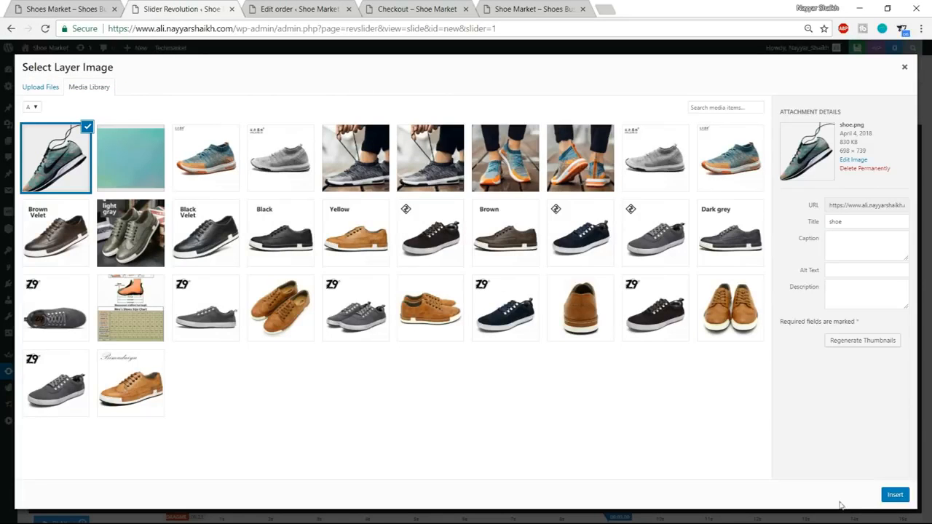
{"action": "left_click", "coordinate": [885, 498]}
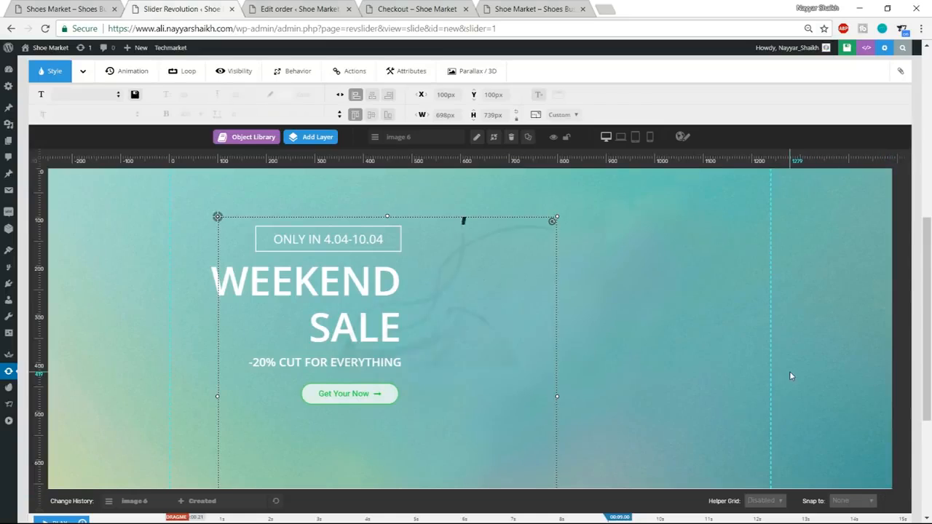
Position the shoe image right of the text at X 532px, Y -102px
{"action": "left_click_drag", "start_coordinate": [552, 337], "coordinate": [745, 234]}
{"action": "mouse_move", "coordinate": [641, 279]}
{"action": "left_mouse_down"}
{"action": "mouse_move", "coordinate": [660, 270]}
{"action": "mouse_move", "coordinate": [658, 284]}
{"action": "left_mouse_up"}
{"action": "scroll", "coordinate": [701, 321], "scroll_direction": "up", "scroll_amount": 2}
{"action": "scroll", "coordinate": [701, 320], "scroll_direction": "down", "scroll_amount": 1}
{"action": "left_click_drag", "start_coordinate": [637, 309], "coordinate": [631, 307]}
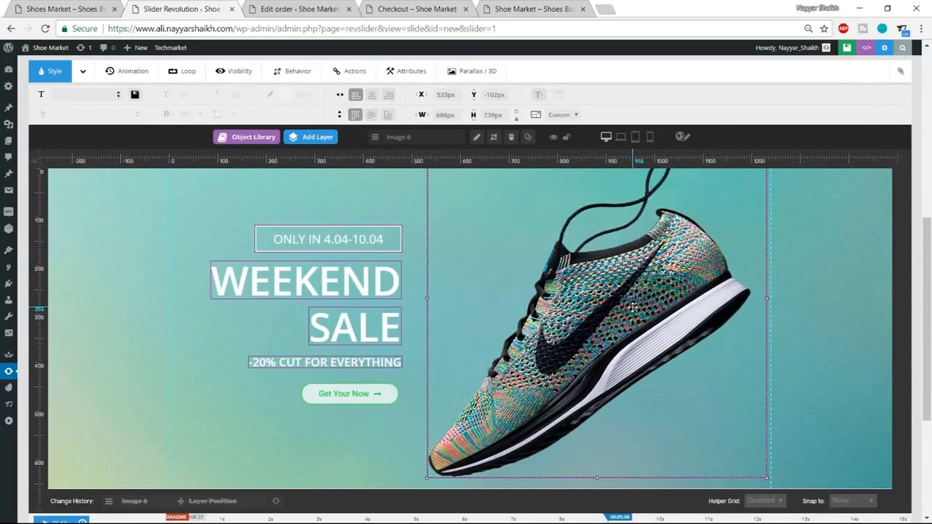
{"action": "left_click", "coordinate": [788, 281]}
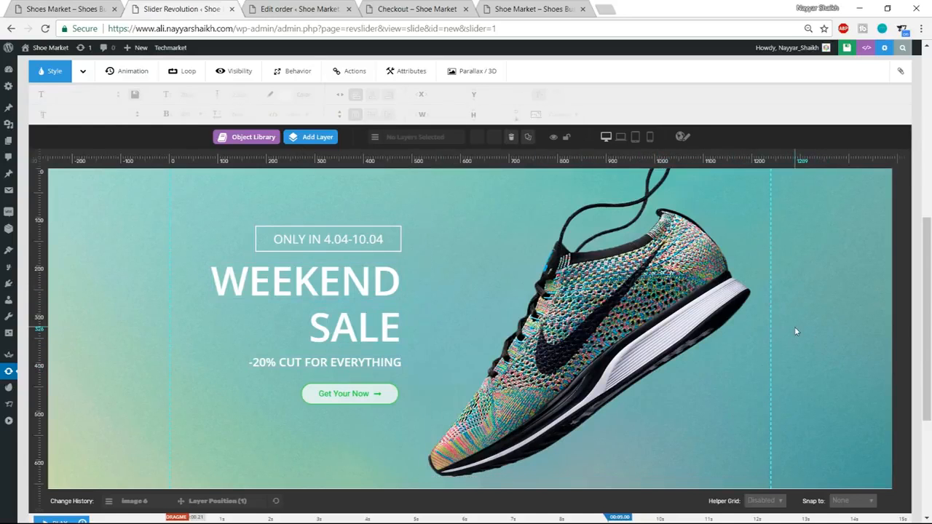
Reload the Shoes Market storefront tab to see its Weekend Sale banner
{"action": "left_click", "coordinate": [65, 9]}
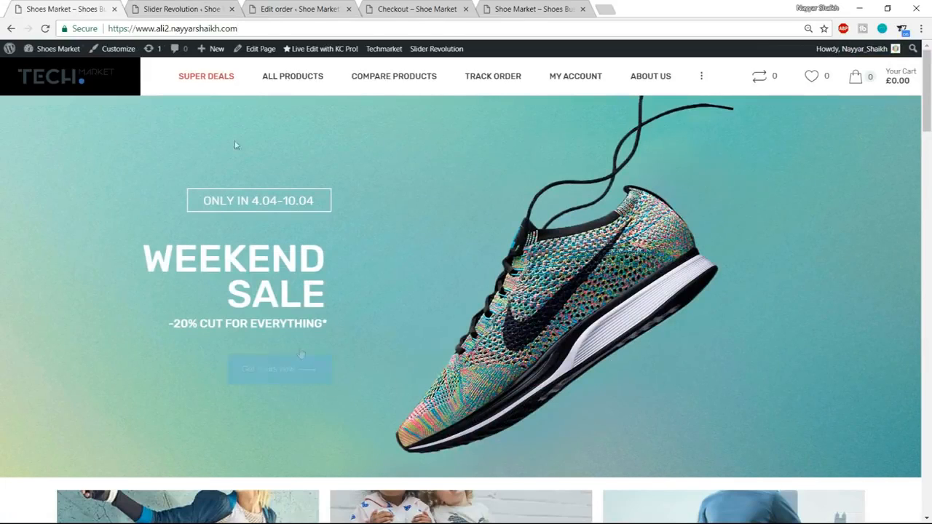
{"action": "left_click", "coordinate": [45, 29]}
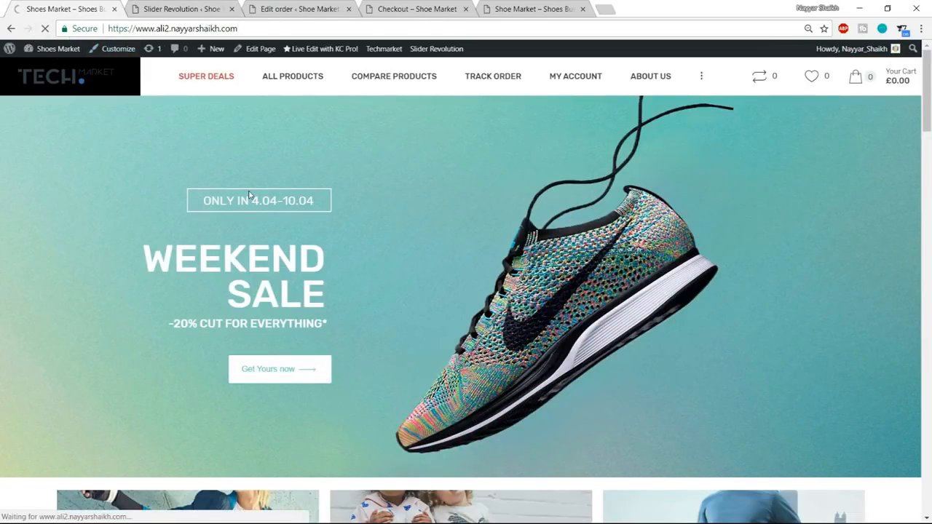
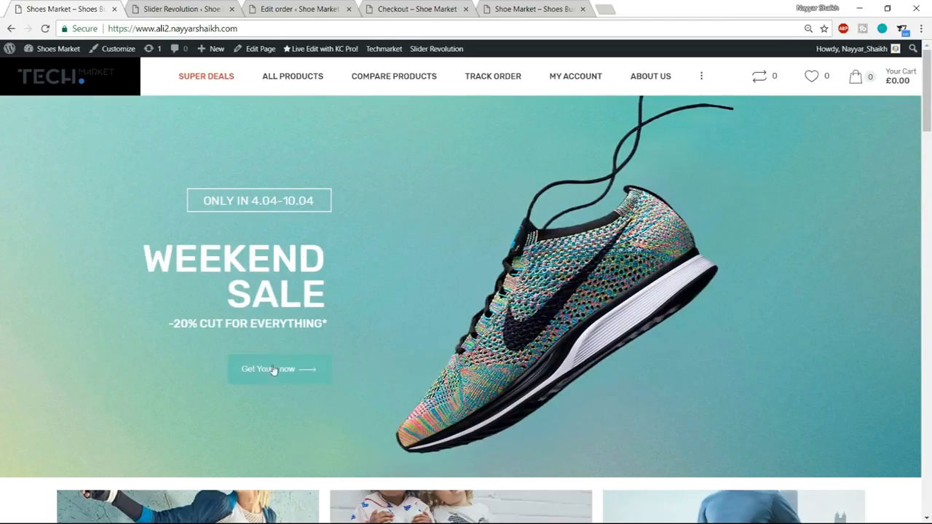
Switch to the browser tab with the Slider Revolution editor for the Weekend Sale slide
{"action": "left_click", "coordinate": [146, 9]}
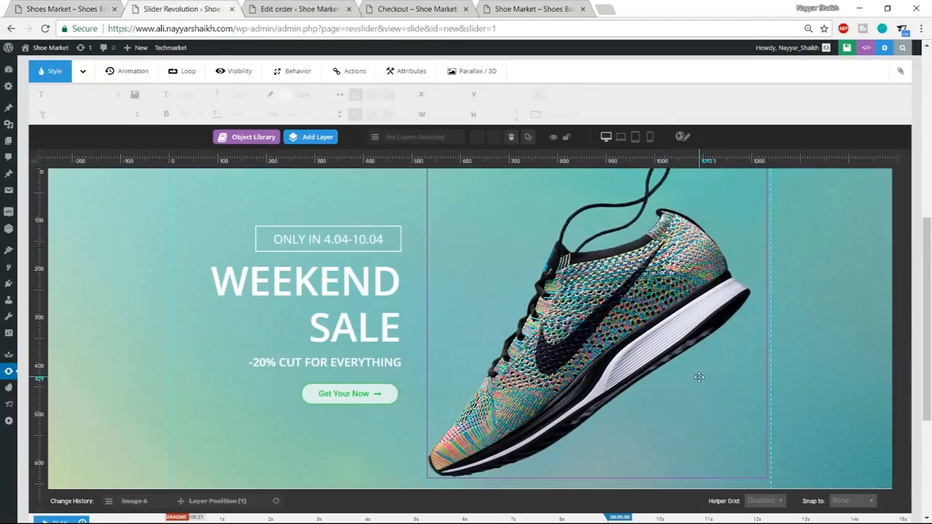
Time the ONLY IN 4.04-10.04 text layer to start at 500 ms and last 1000 ms
{"action": "scroll", "coordinate": [696, 393], "scroll_direction": "down", "scroll_amount": 3}
{"action": "scroll", "coordinate": [694, 416], "scroll_direction": "up", "scroll_amount": 5}
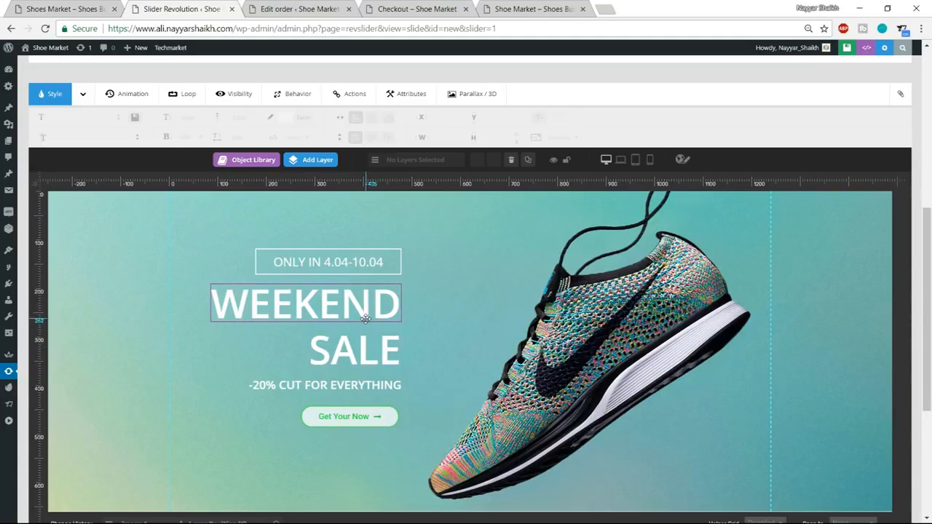
{"action": "left_click", "coordinate": [318, 264]}
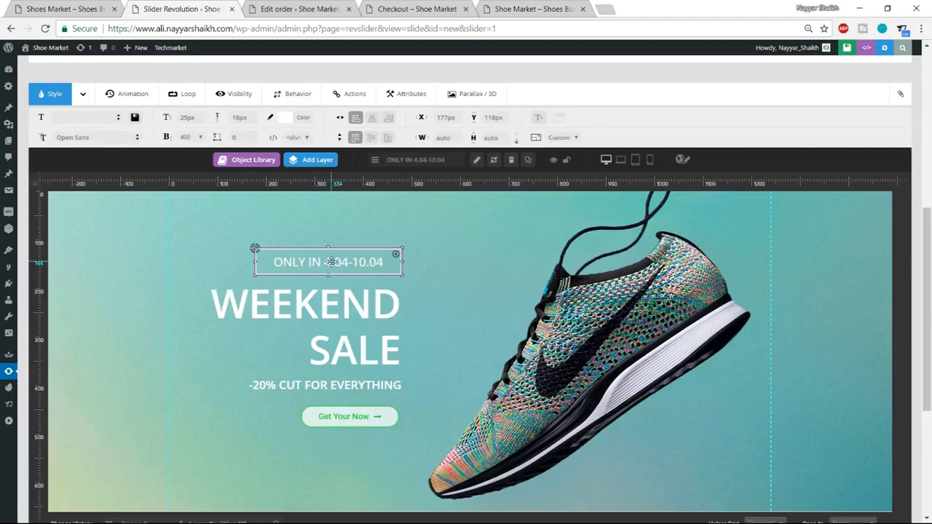
{"action": "scroll", "coordinate": [434, 338], "scroll_direction": "down", "scroll_amount": 3}
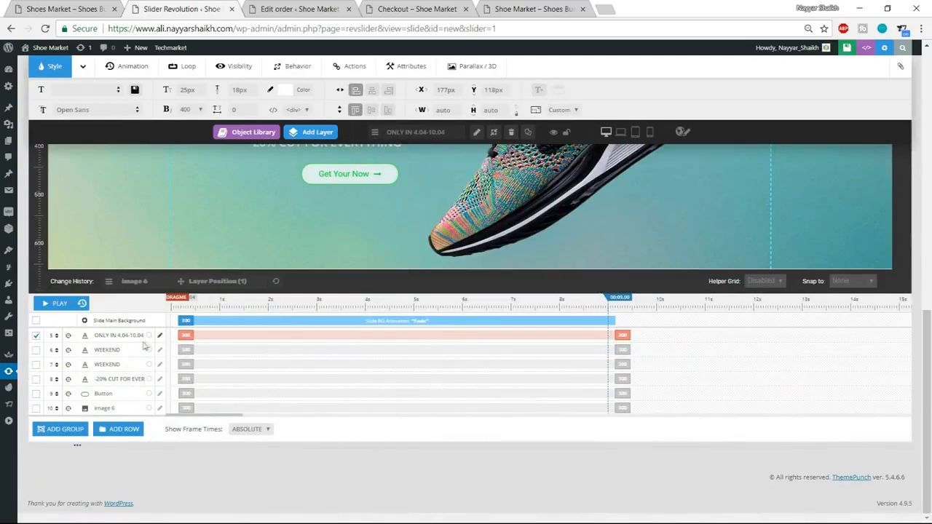
{"action": "left_click", "coordinate": [186, 346]}
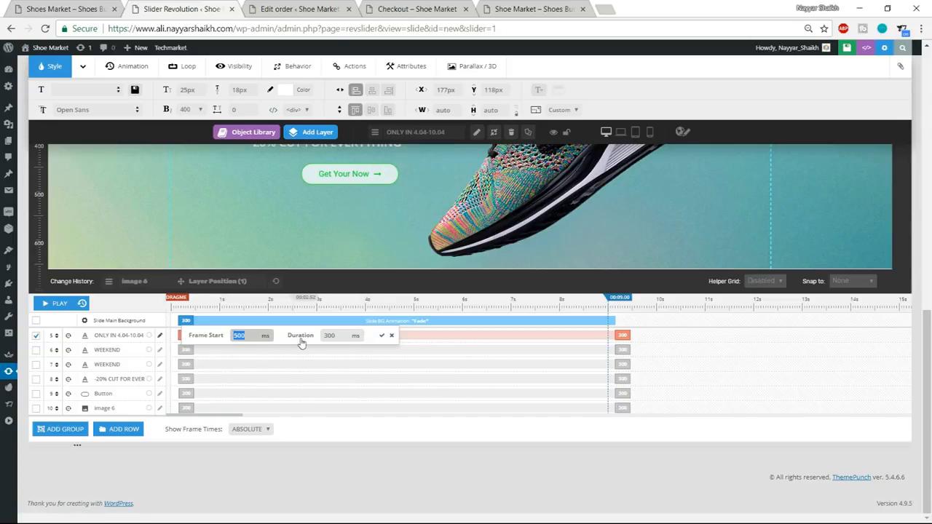
{"action": "scroll", "coordinate": [321, 340], "scroll_direction": "up", "scroll_amount": 3}
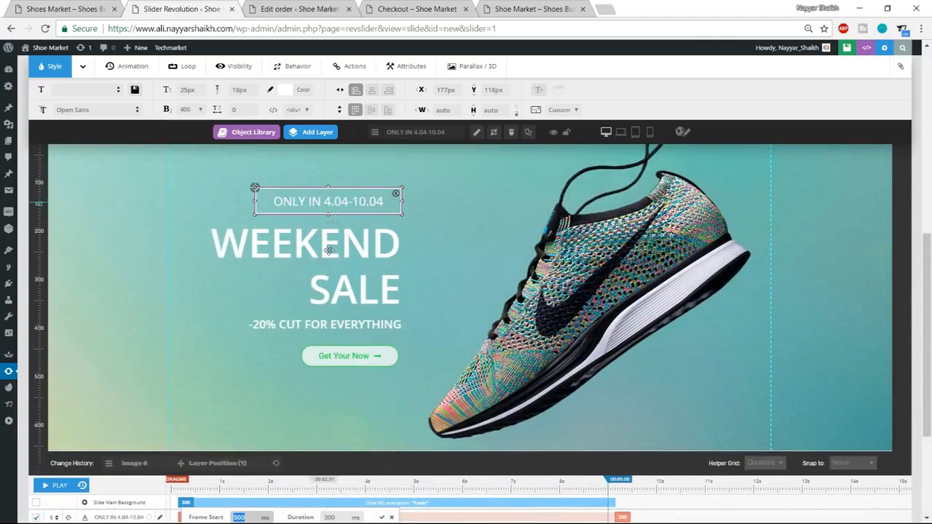
{"action": "scroll", "coordinate": [371, 309], "scroll_direction": "down", "scroll_amount": 2}
{"action": "key", "text": "Tab"}
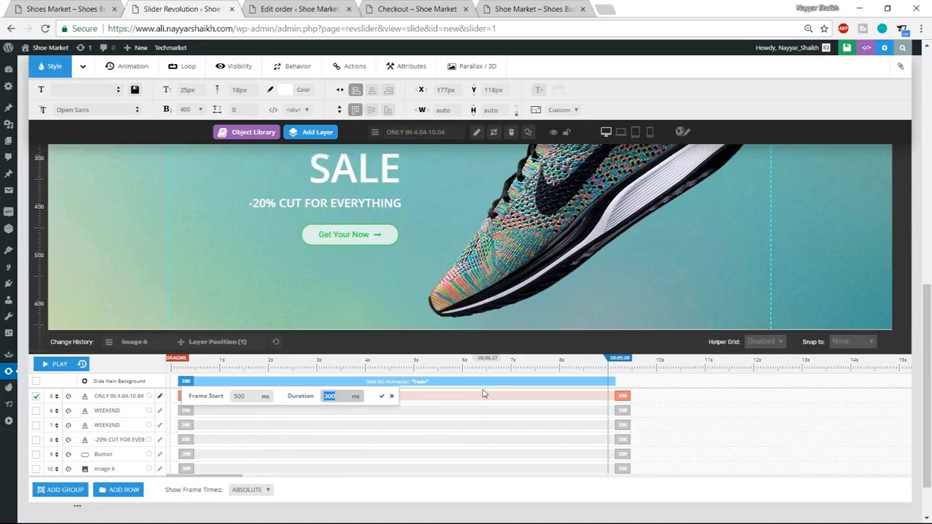
{"action": "type", "text": "1000"}
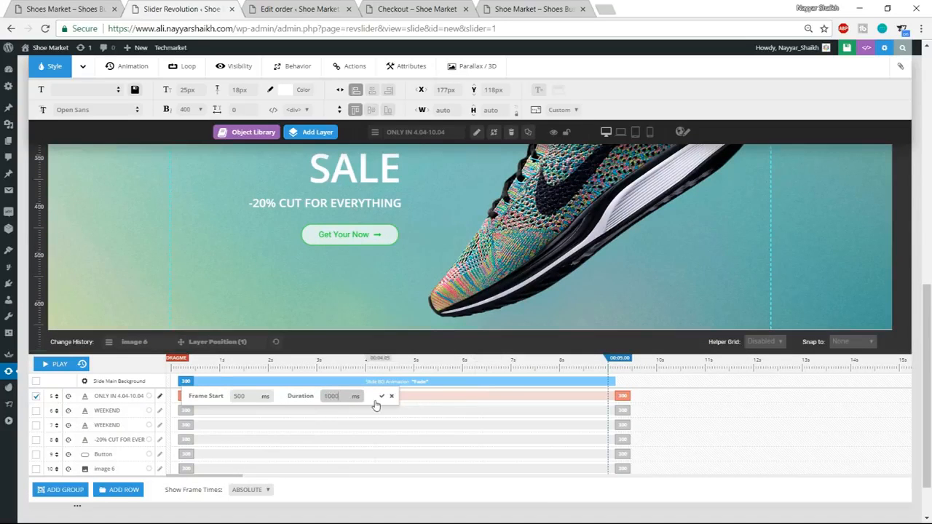
{"action": "left_click", "coordinate": [382, 396]}
Time the first WEEKEND layer to start at 1000 ms and last 1000 ms
{"action": "scroll", "coordinate": [320, 459], "scroll_direction": "up", "scroll_amount": 3}
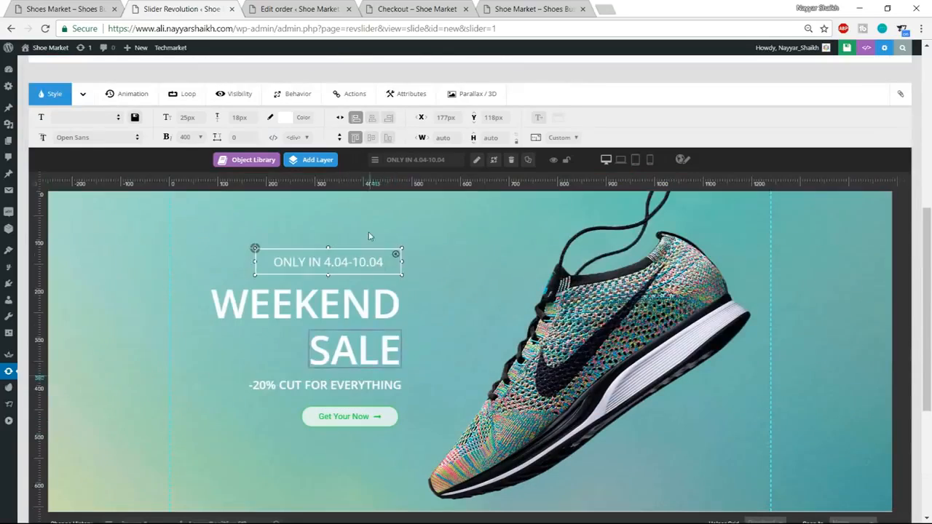
{"action": "left_click", "coordinate": [348, 306]}
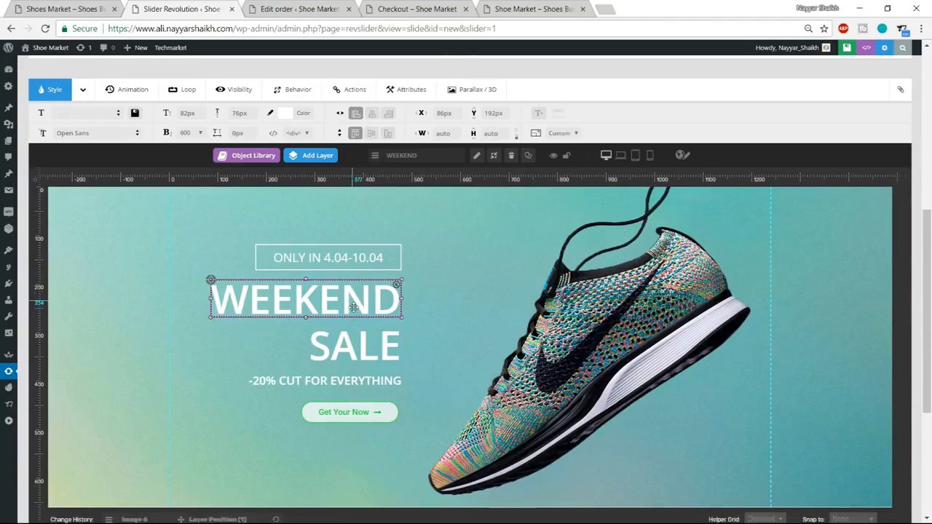
{"action": "scroll", "coordinate": [347, 306], "scroll_direction": "down", "scroll_amount": 4}
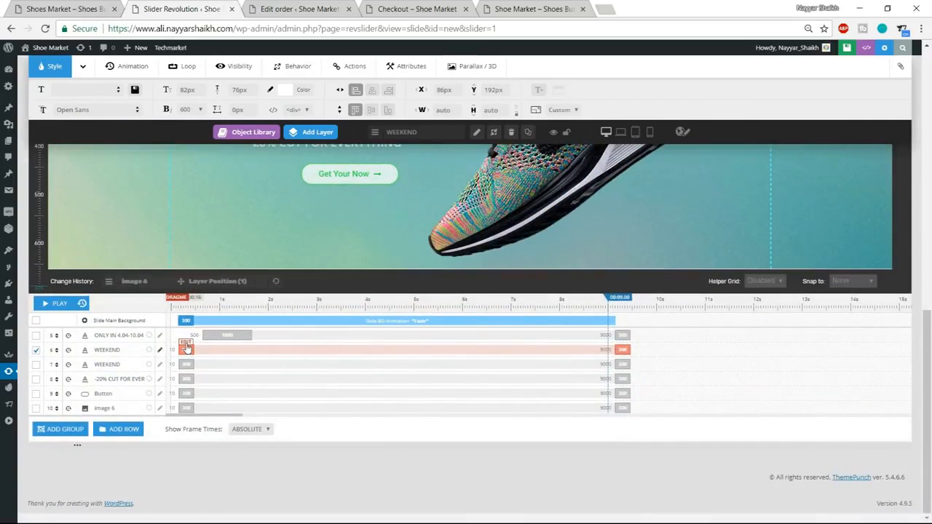
{"action": "left_click", "coordinate": [187, 349]}
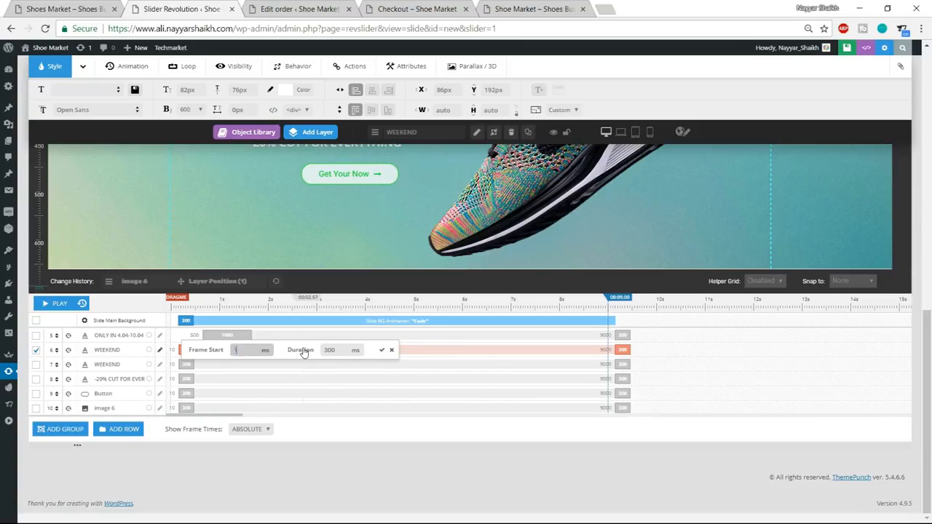
{"action": "left_click", "coordinate": [330, 351]}
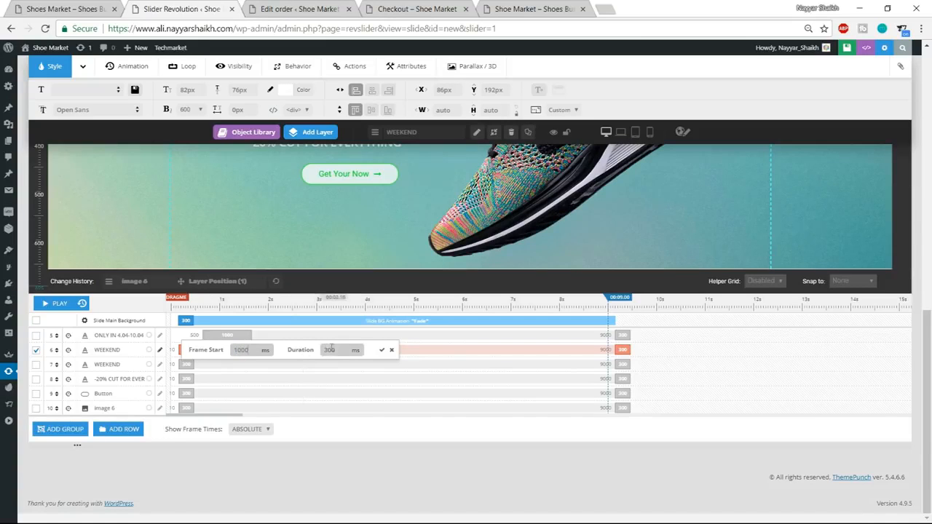
{"action": "left_click", "coordinate": [381, 351]}
{"action": "scroll", "coordinate": [371, 306], "scroll_direction": "up", "scroll_amount": 2}
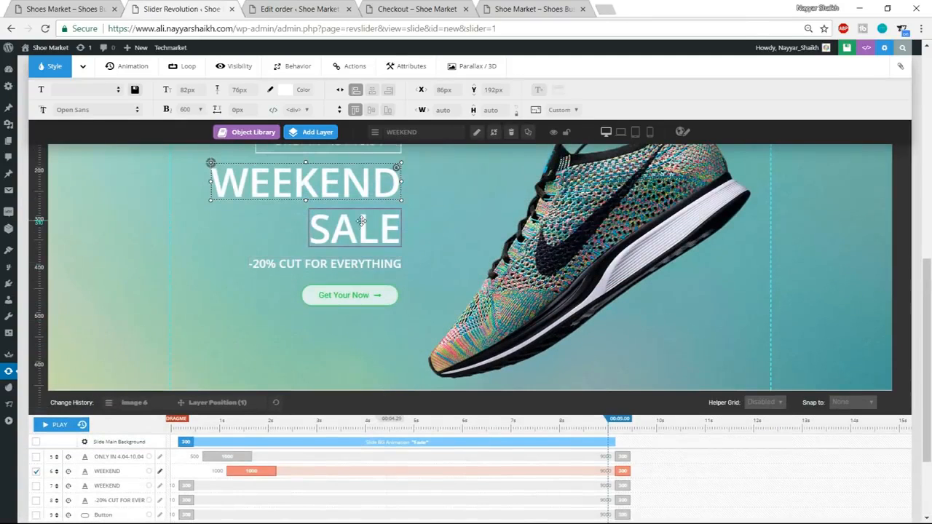
{"action": "left_click", "coordinate": [312, 219]}
{"action": "scroll", "coordinate": [312, 219], "scroll_direction": "up", "scroll_amount": 1}
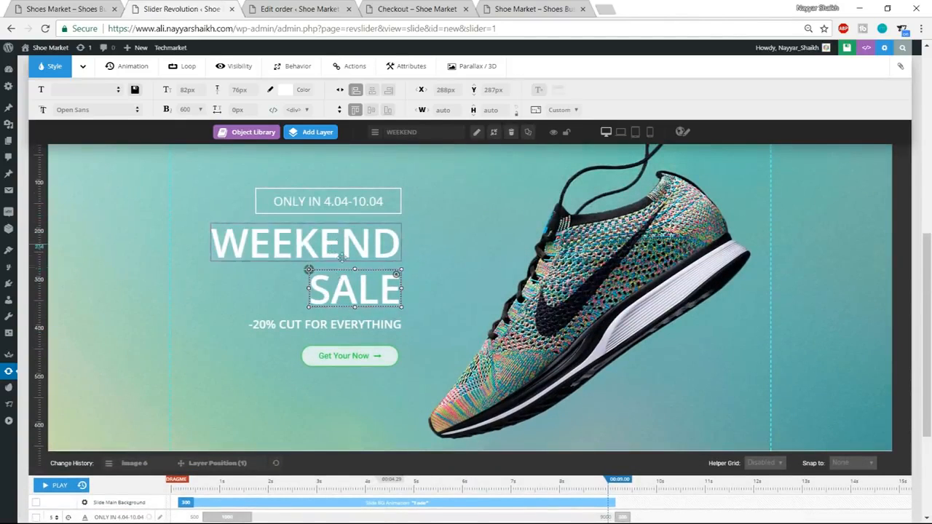
Set the SALE text layer to start at 1000 ms with a 1000 ms duration
{"action": "scroll", "coordinate": [320, 269], "scroll_direction": "down", "scroll_amount": 3}
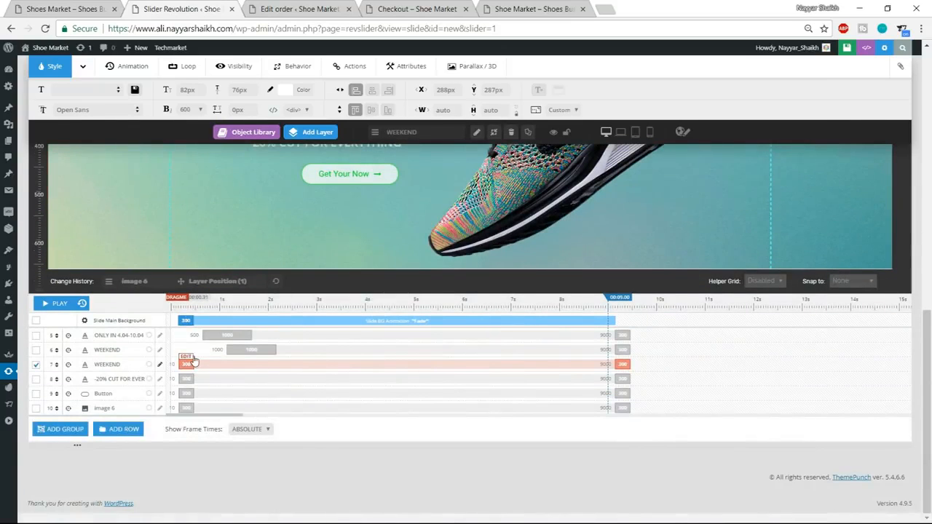
{"action": "left_click", "coordinate": [187, 354]}
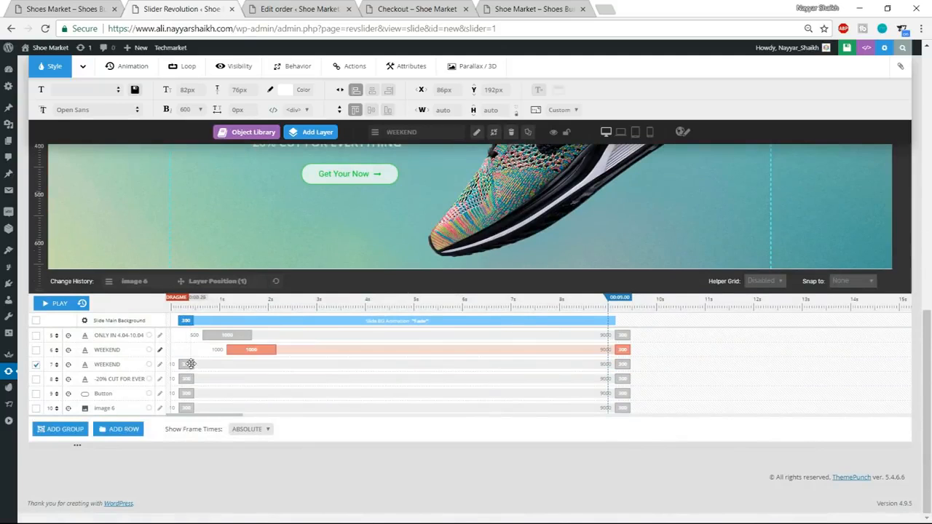
{"action": "left_click", "coordinate": [190, 364]}
{"action": "double_click", "coordinate": [191, 364]}
{"action": "left_click_drag", "start_coordinate": [241, 367], "coordinate": [223, 368]}
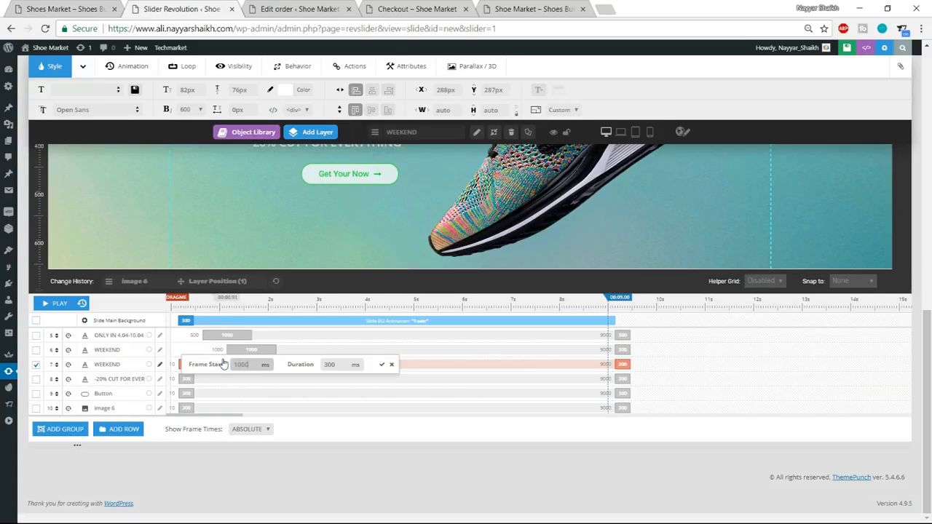
{"action": "type", "text": "1000"}
{"action": "key", "text": "Tab"}
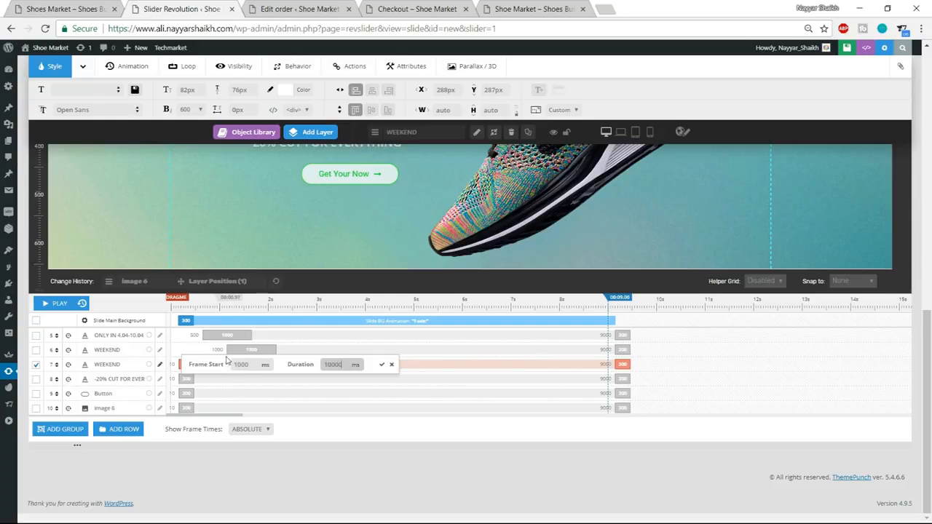
{"action": "left_click", "coordinate": [250, 369]}
{"action": "left_click", "coordinate": [381, 365]}
{"action": "scroll", "coordinate": [383, 368], "scroll_direction": "up", "scroll_amount": 3}
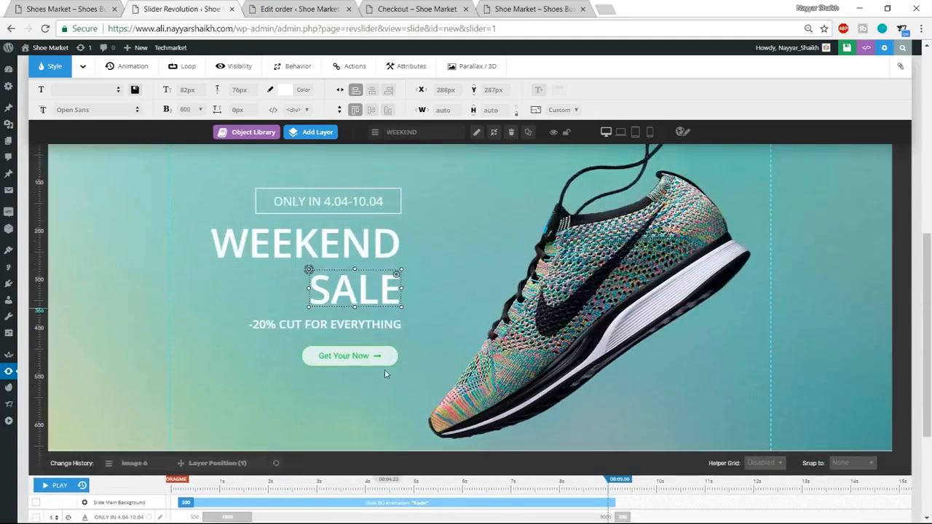
Set the -20% CUT FOR EVERYTHING line to start at 1200 ms with a 1000 ms duration
{"action": "left_click", "coordinate": [378, 323]}
{"action": "scroll", "coordinate": [541, 348], "scroll_direction": "down", "scroll_amount": 3}
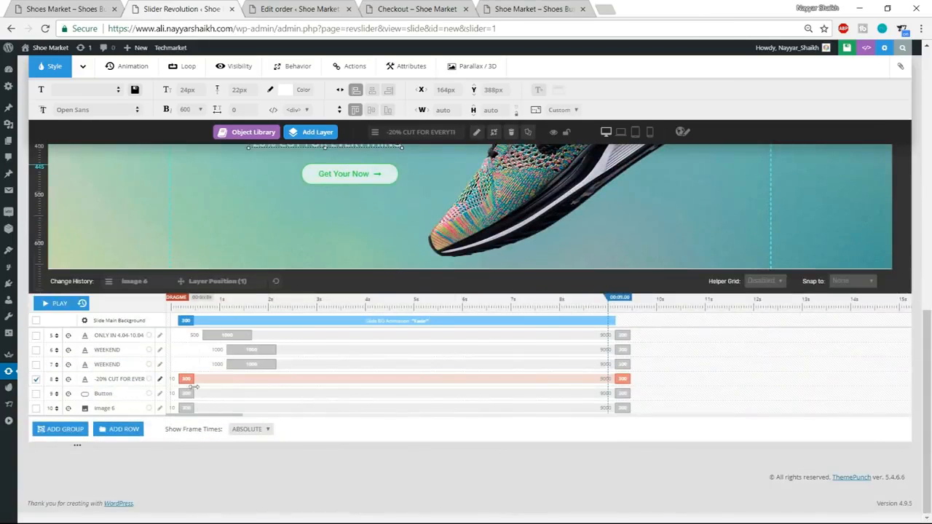
{"action": "left_click", "coordinate": [185, 376]}
{"action": "double_click", "coordinate": [235, 378]}
{"action": "type", "text": "1200"}
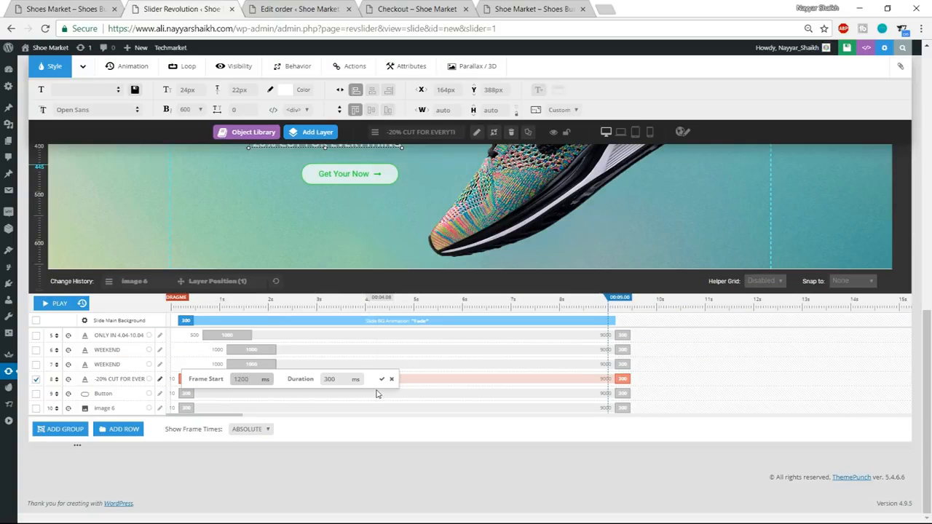
{"action": "scroll", "coordinate": [366, 379], "scroll_direction": "up", "scroll_amount": 3}
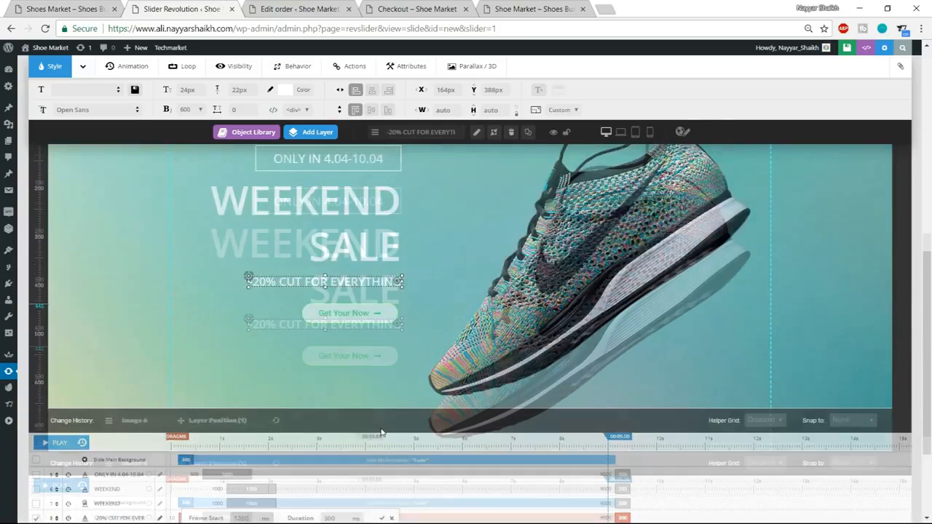
{"action": "scroll", "coordinate": [381, 429], "scroll_direction": "down", "scroll_amount": 3}
{"action": "left_click", "coordinate": [326, 379]}
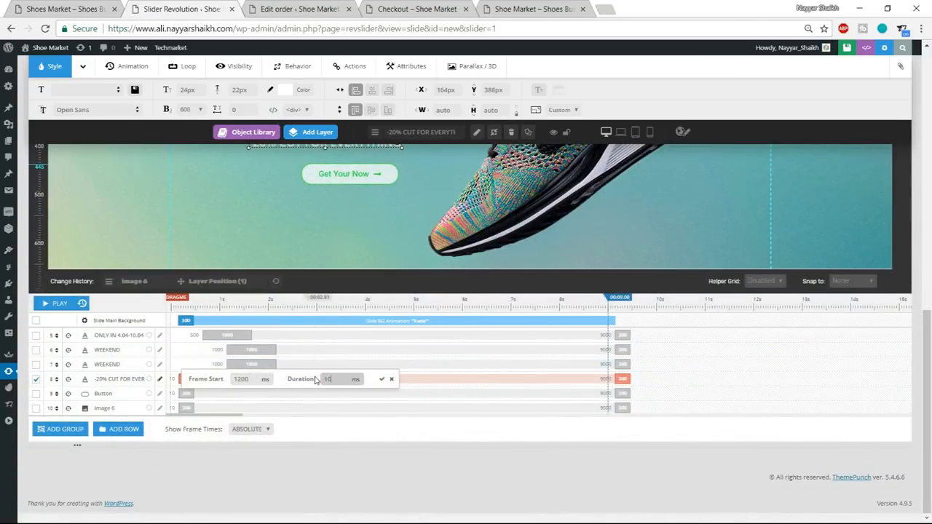
{"action": "type", "text": "1000"}
{"action": "left_click", "coordinate": [381, 378]}
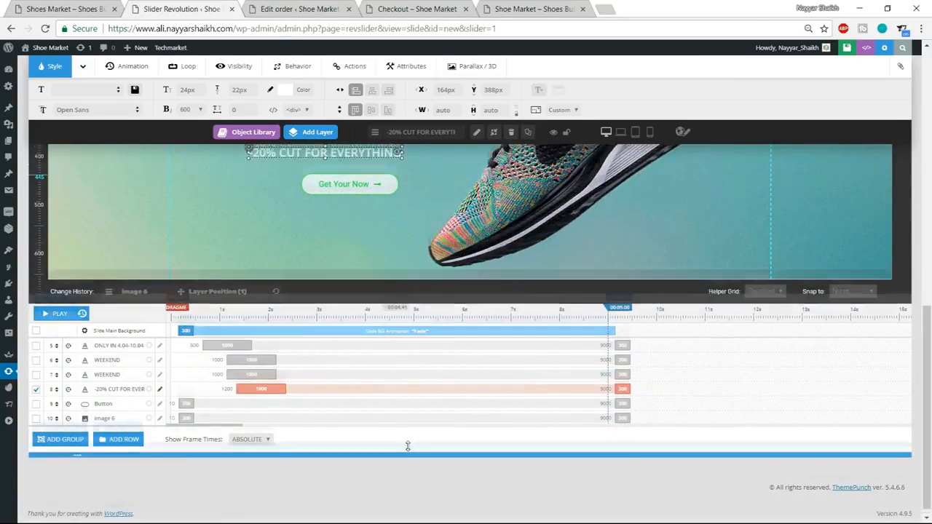
{"action": "scroll", "coordinate": [379, 394], "scroll_direction": "up", "scroll_amount": 3}
{"action": "left_click", "coordinate": [373, 359]}
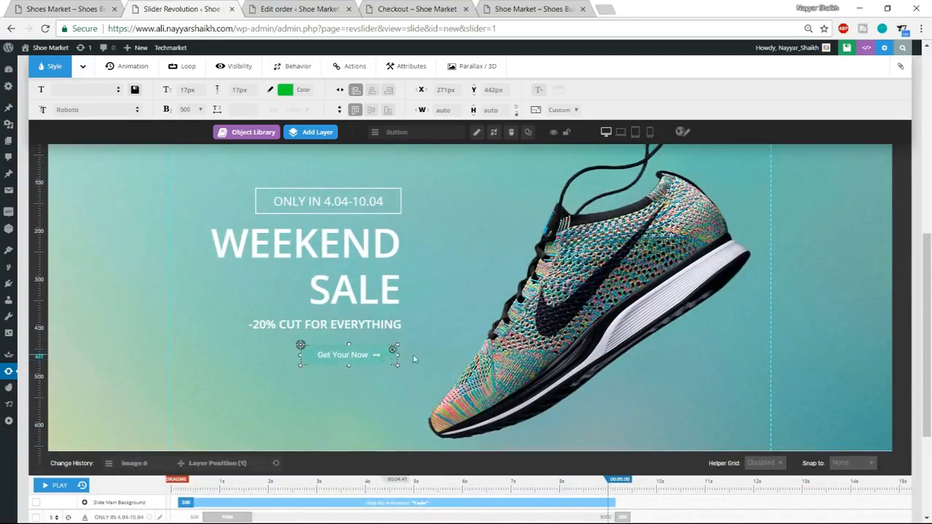
Set the Get Your Now button layer to start at 1500 ms with a 1000 ms duration
{"action": "scroll", "coordinate": [292, 379], "scroll_direction": "down", "scroll_amount": 3}
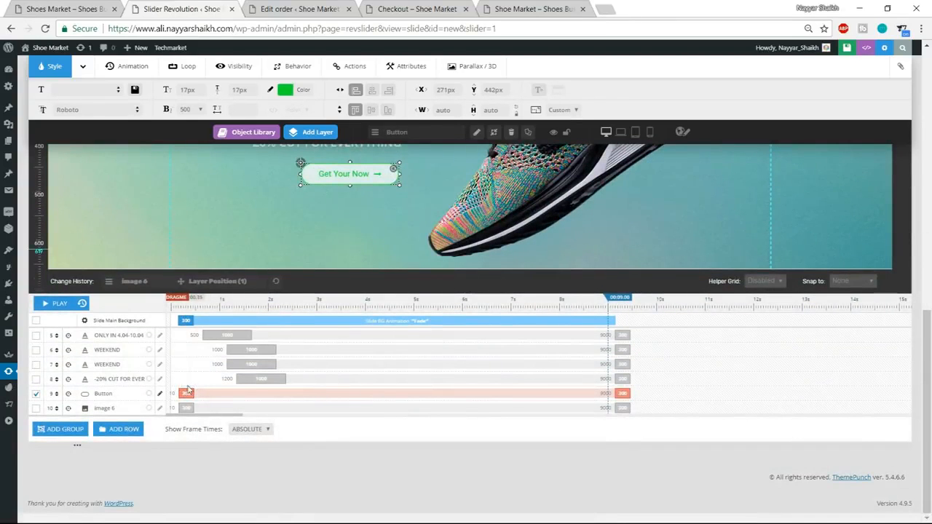
{"action": "left_click", "coordinate": [187, 388]}
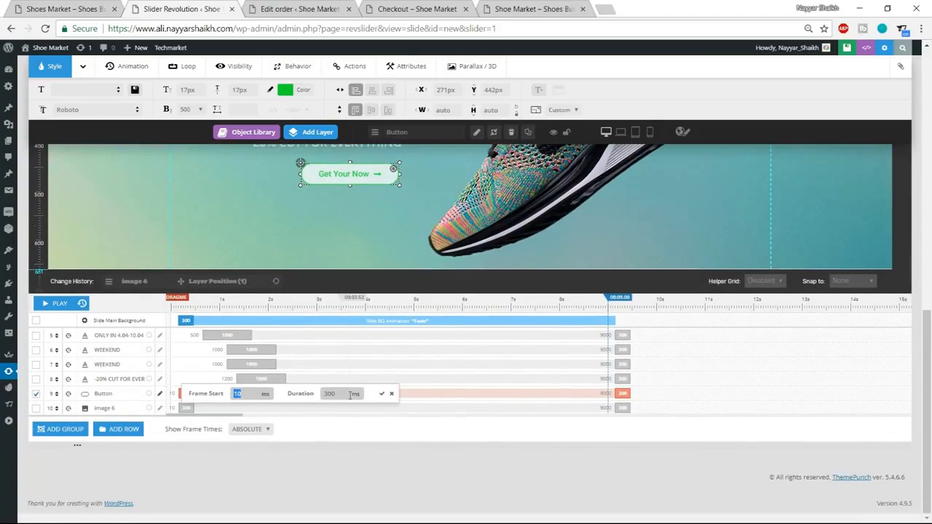
{"action": "type", "text": "1500"}
{"action": "left_click_drag", "start_coordinate": [335, 394], "coordinate": [321, 393]}
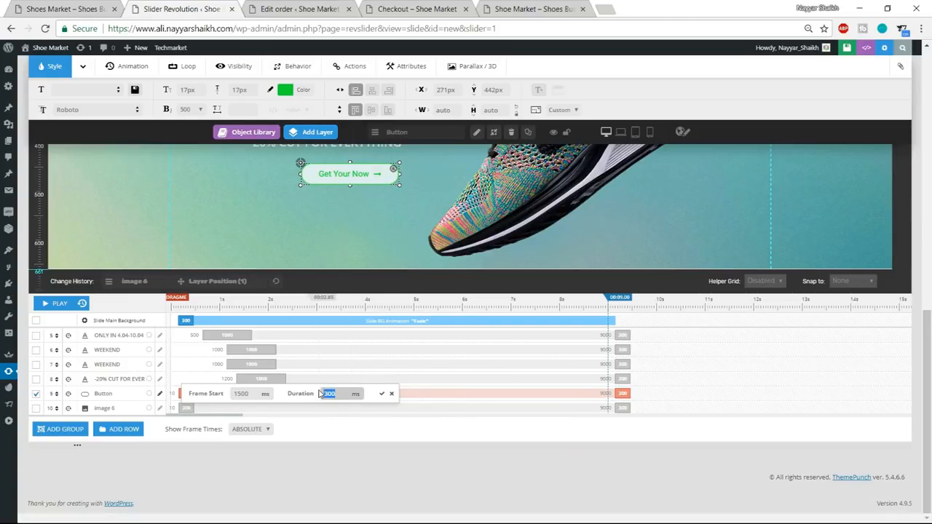
{"action": "type", "text": "1000"}
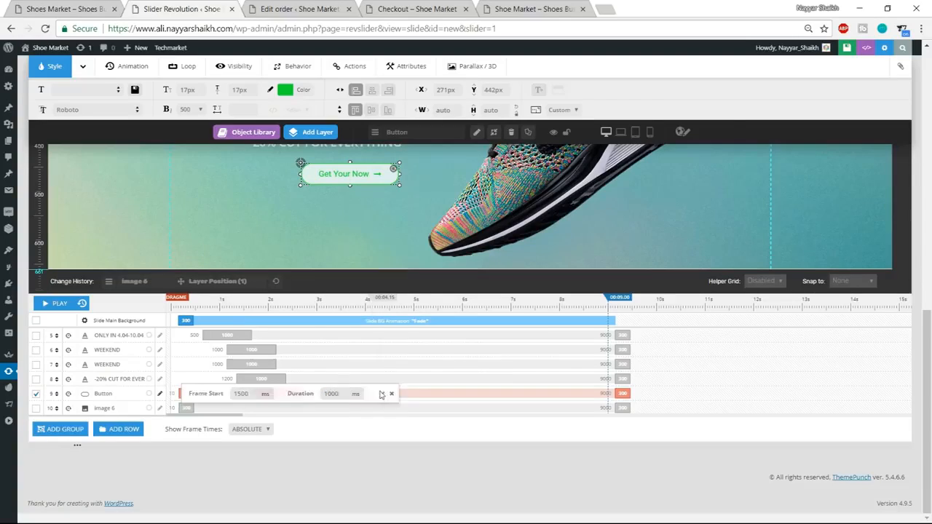
{"action": "left_click", "coordinate": [381, 394]}
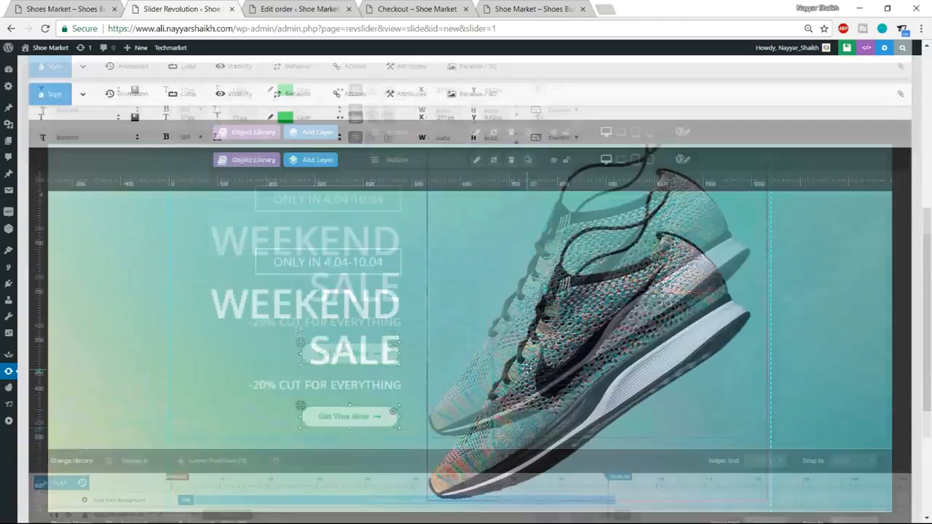
Set the shoe image 6 layer to start at 1000 ms with a 1000 ms duration
{"action": "left_click", "coordinate": [526, 369]}
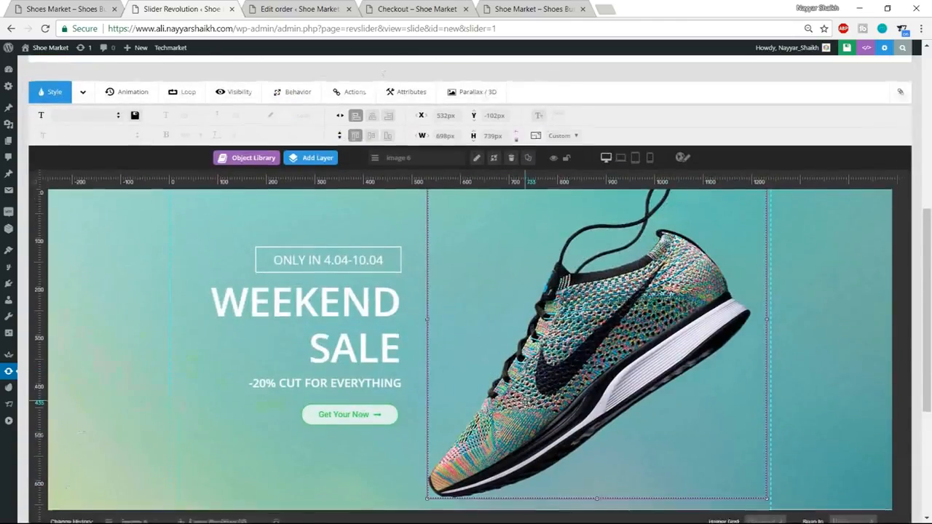
{"action": "scroll", "coordinate": [526, 373], "scroll_direction": "down", "scroll_amount": 4}
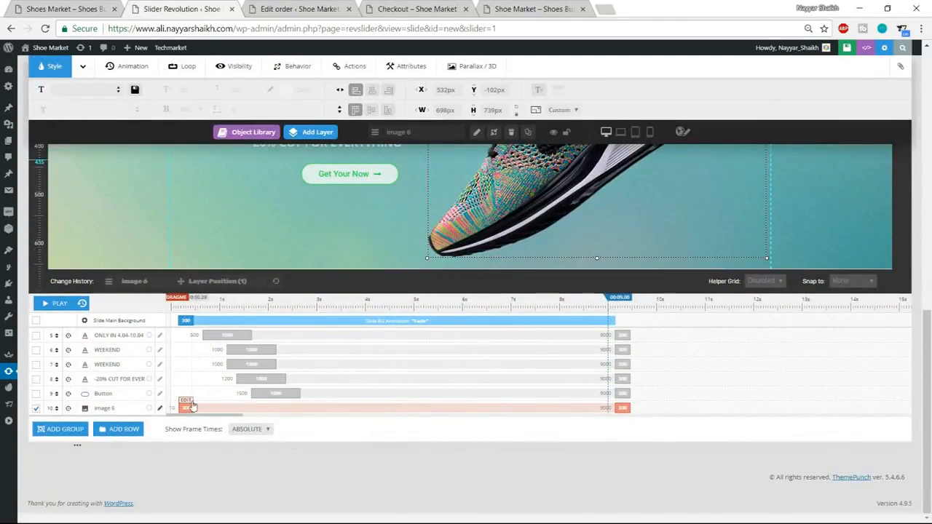
{"action": "left_click", "coordinate": [190, 405]}
{"action": "left_click_drag", "start_coordinate": [247, 408], "coordinate": [225, 411]}
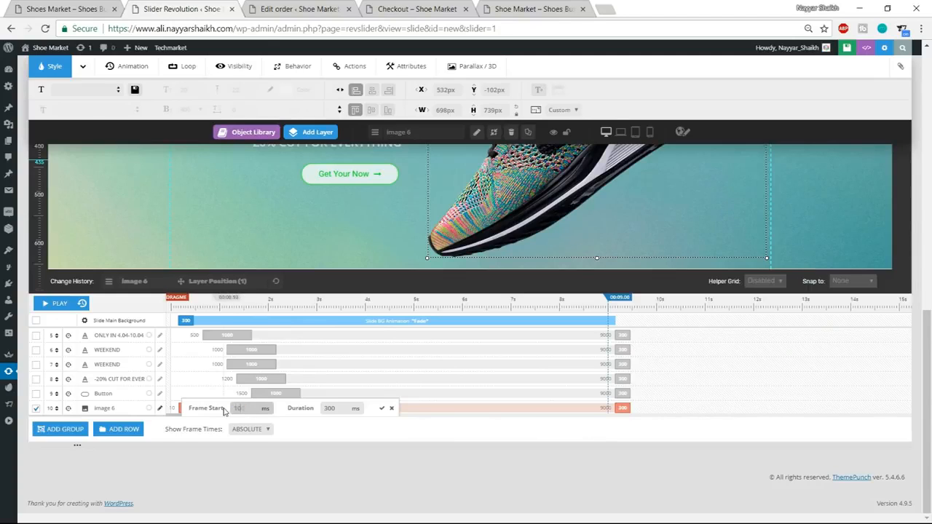
{"action": "left_click_drag", "start_coordinate": [337, 409], "coordinate": [303, 411]}
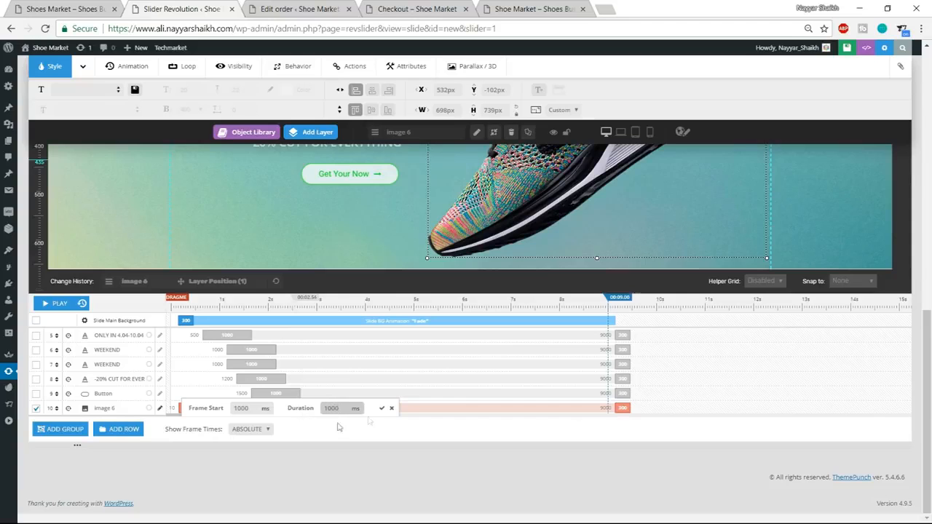
{"action": "left_click", "coordinate": [382, 408]}
{"action": "scroll", "coordinate": [931, 289], "scroll_direction": "up", "scroll_amount": 5}
{"action": "left_click_drag", "start_coordinate": [930, 289], "coordinate": [928, 282]}
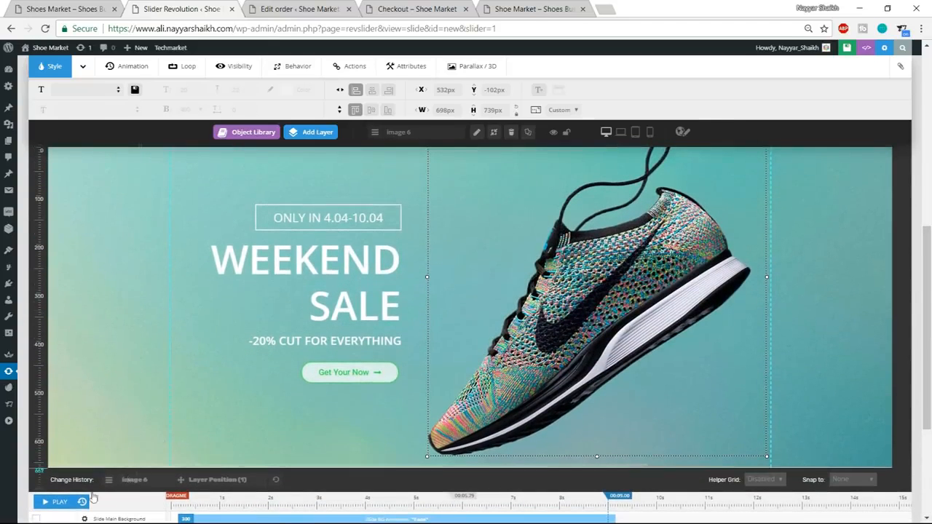
Play and stop the slide preview to review the current layer timing
{"action": "left_click", "coordinate": [54, 504]}
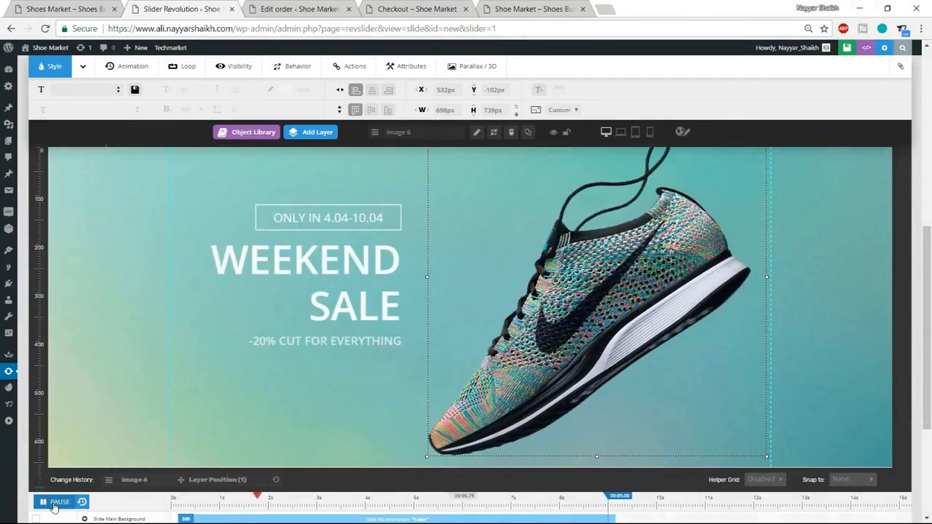
{"action": "left_click", "coordinate": [74, 504]}
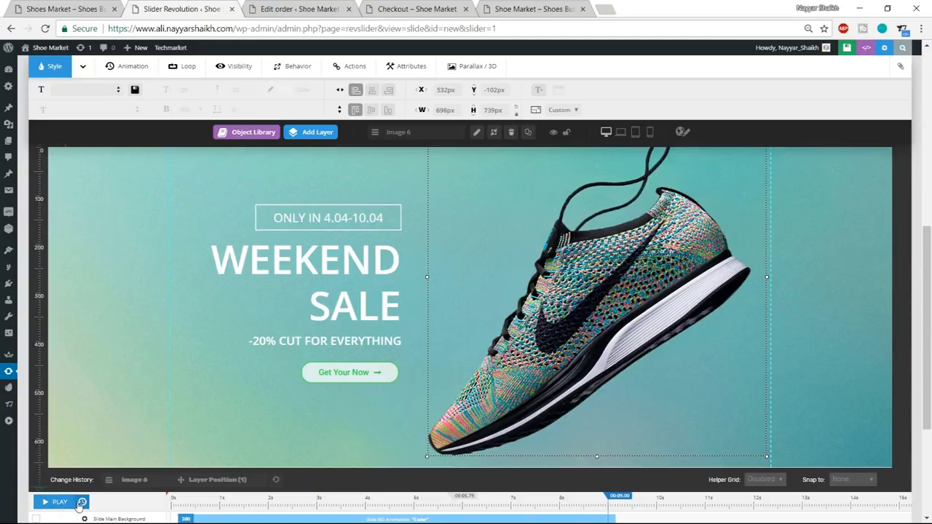
{"action": "left_click", "coordinate": [47, 504]}
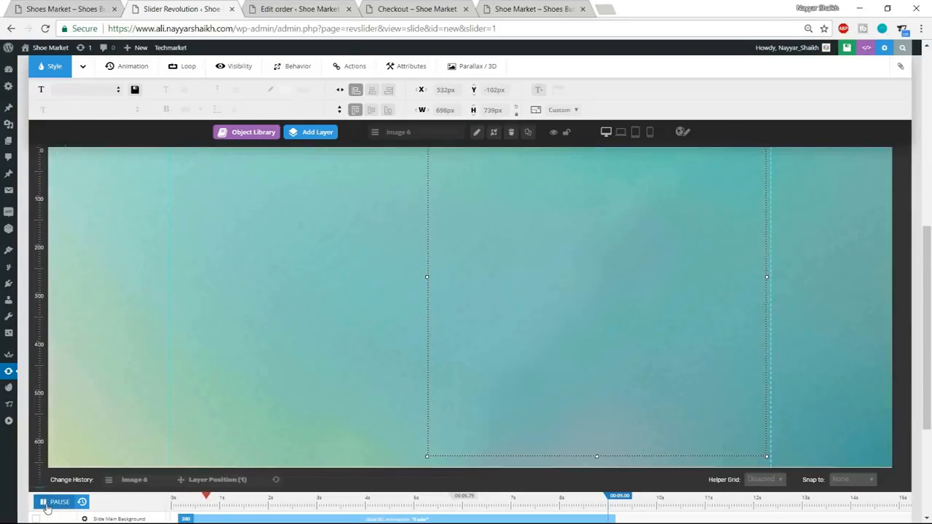
{"action": "left_click", "coordinate": [84, 504]}
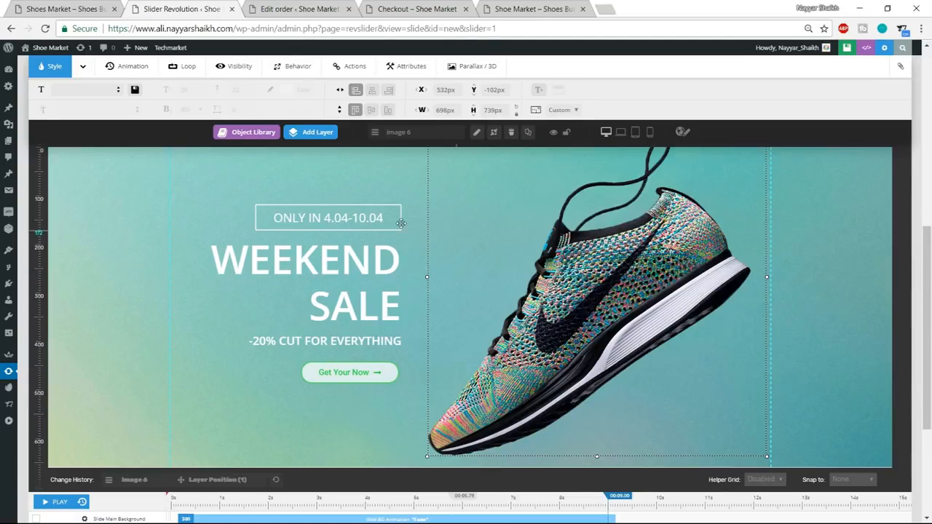
Give the ONLY IN 4.04-10.04 date text the LettersFlyInFromLeft entrance animation
{"action": "left_click", "coordinate": [373, 220]}
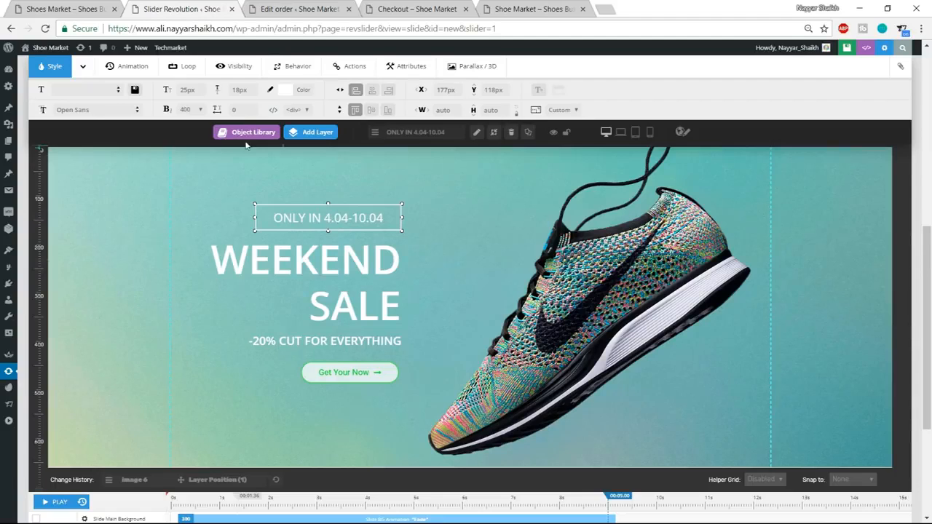
{"action": "left_click", "coordinate": [138, 72]}
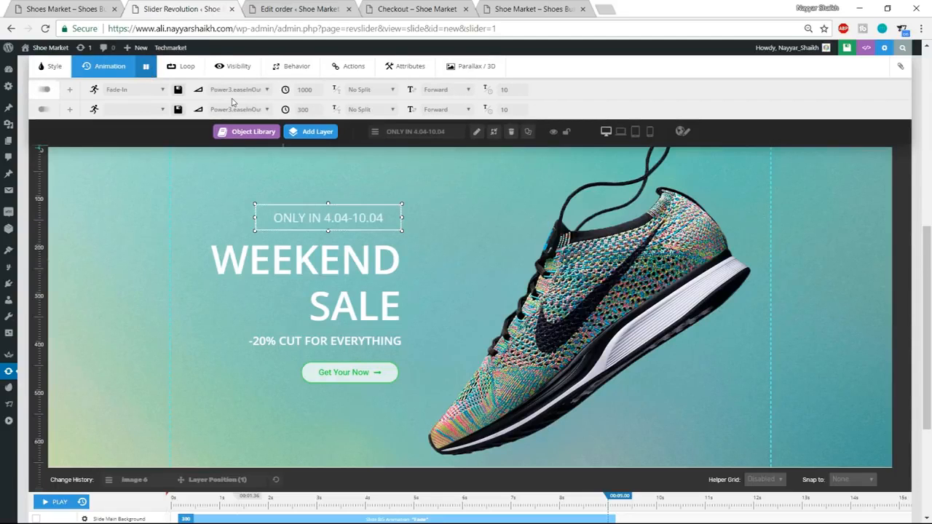
{"action": "left_click", "coordinate": [132, 90]}
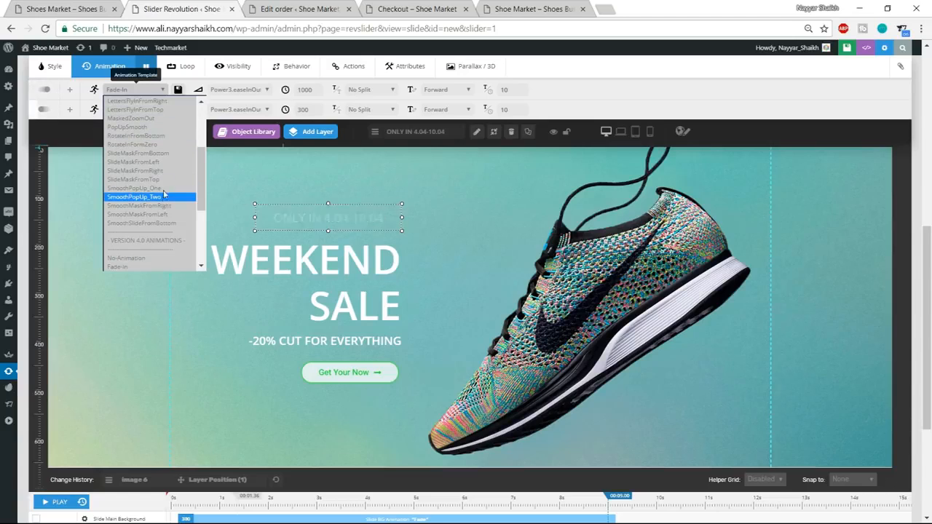
{"action": "scroll", "coordinate": [172, 185], "scroll_direction": "up", "scroll_amount": 3}
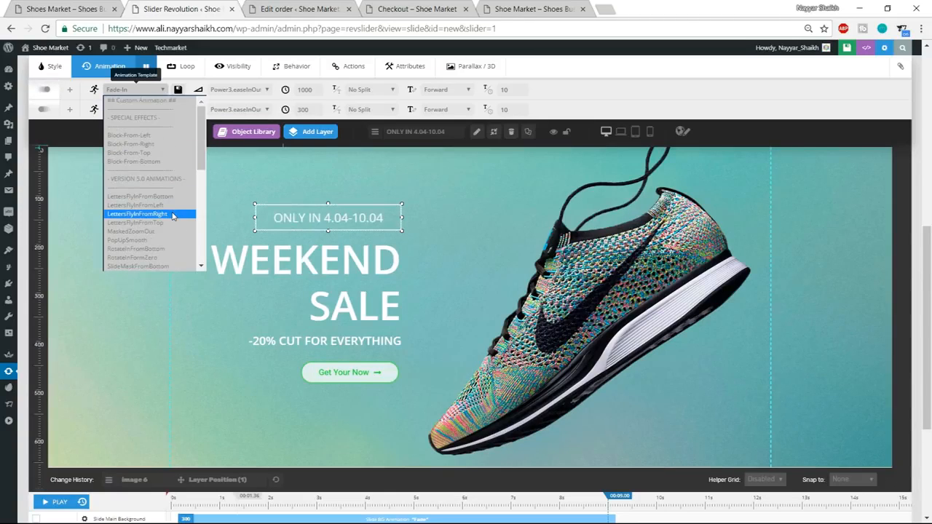
{"action": "scroll", "coordinate": [172, 213], "scroll_direction": "down", "scroll_amount": 5}
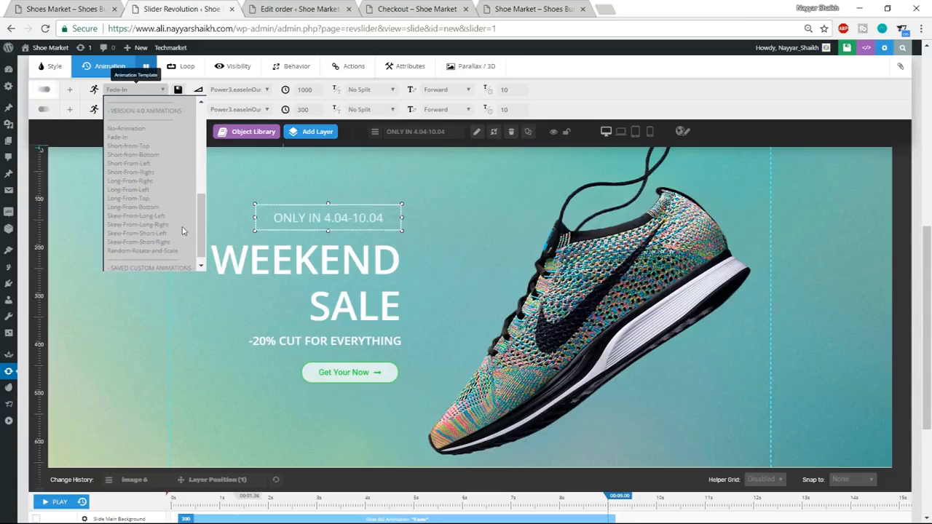
{"action": "scroll", "coordinate": [172, 215], "scroll_direction": "up", "scroll_amount": 3}
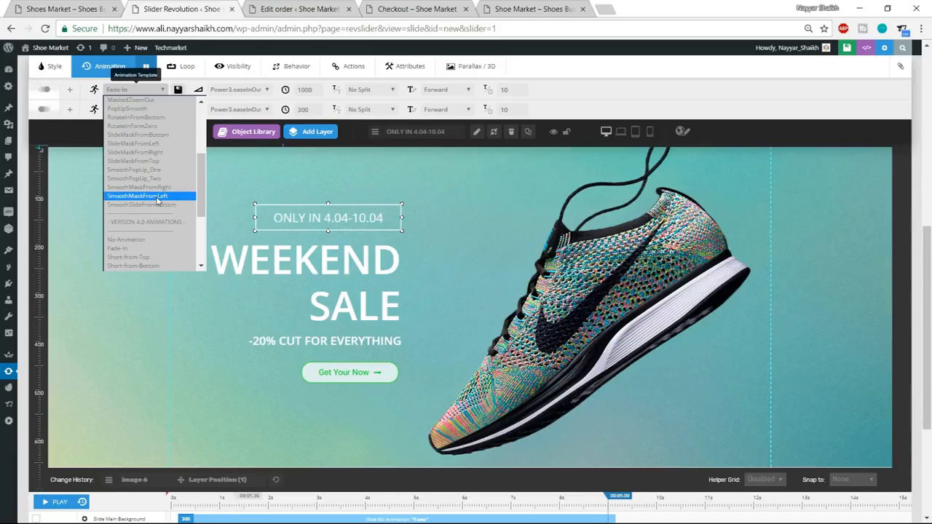
{"action": "left_click", "coordinate": [157, 197]}
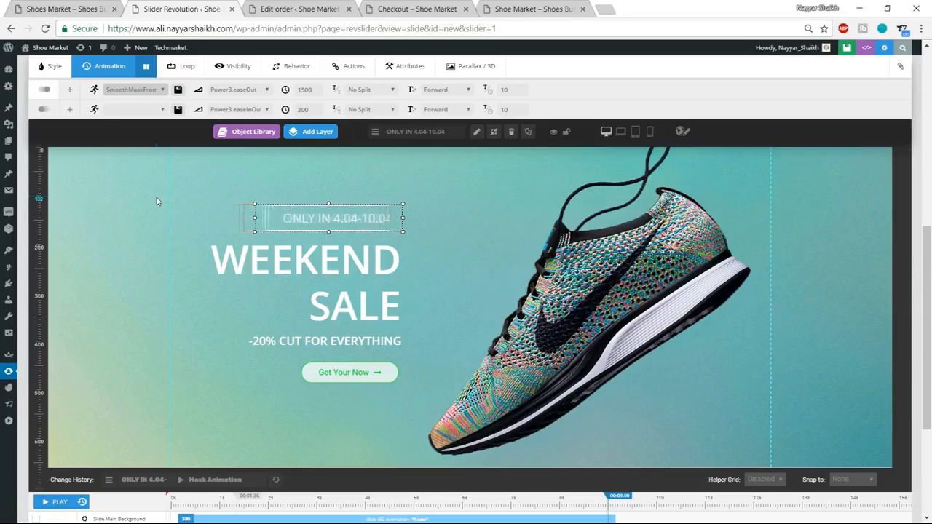
{"action": "left_click", "coordinate": [143, 93]}
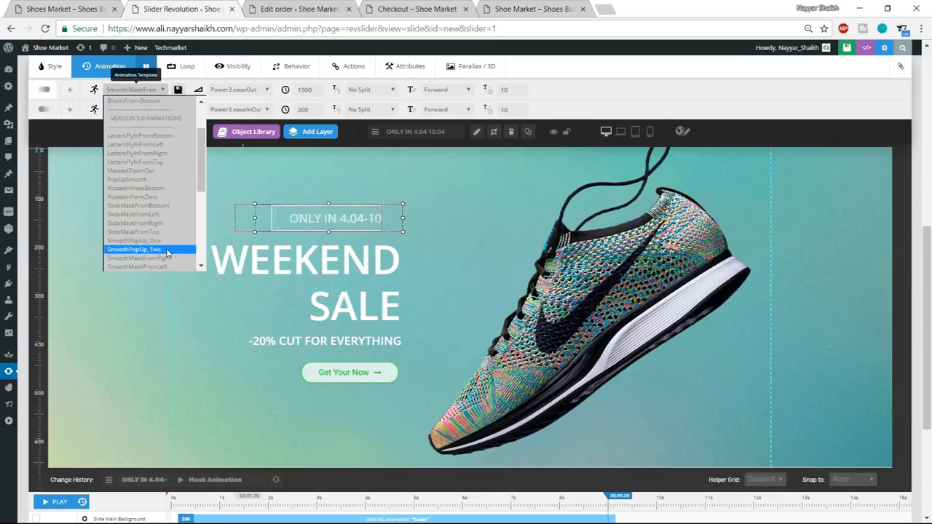
{"action": "scroll", "coordinate": [174, 258], "scroll_direction": "up", "scroll_amount": 2}
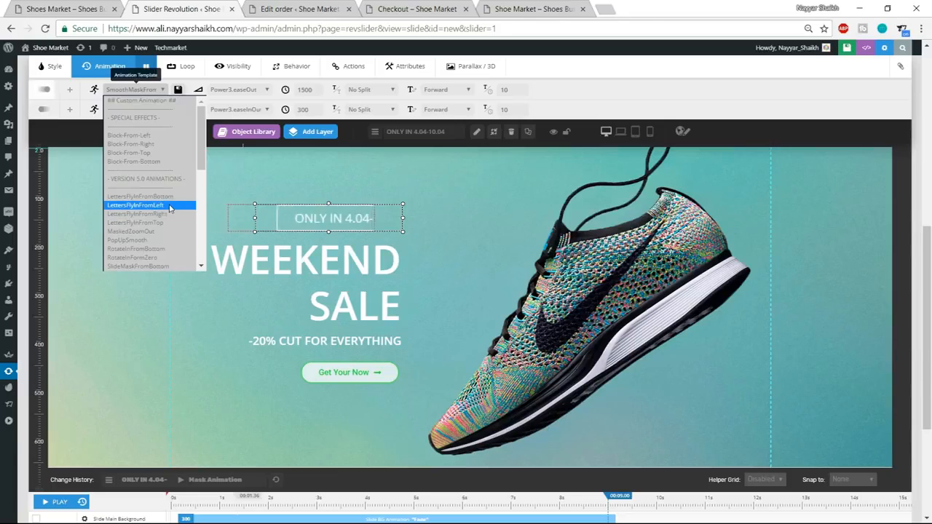
{"action": "left_click", "coordinate": [170, 206]}
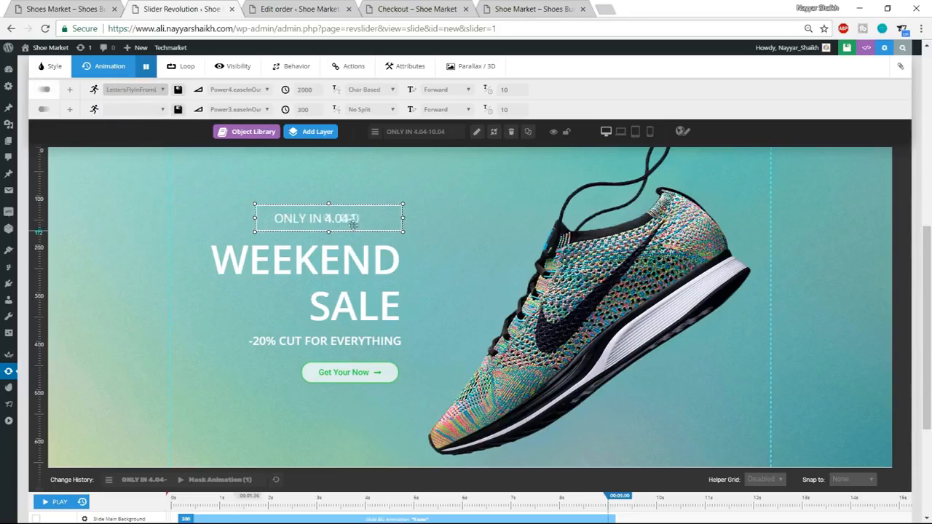
Make the WEEKEND and SALE layers fly in letter by letter from top
{"action": "left_click", "coordinate": [356, 256]}
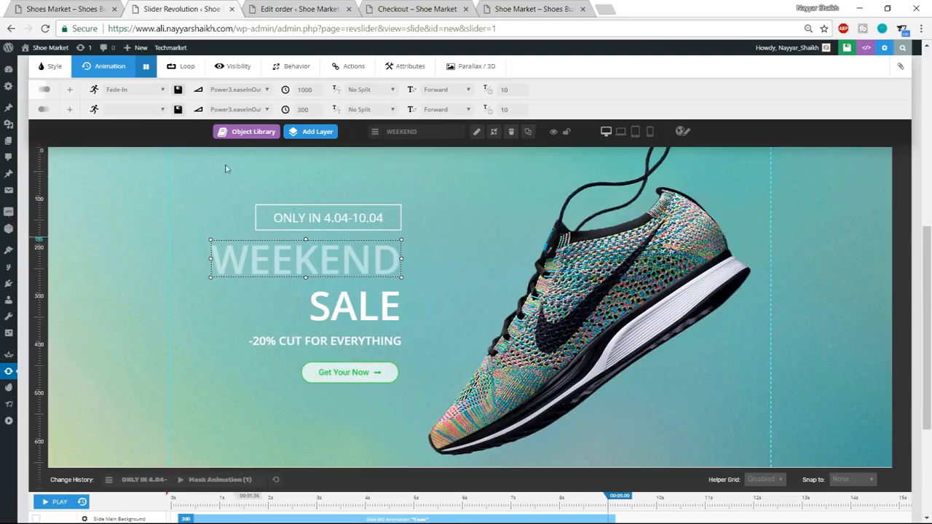
{"action": "left_click", "coordinate": [140, 90]}
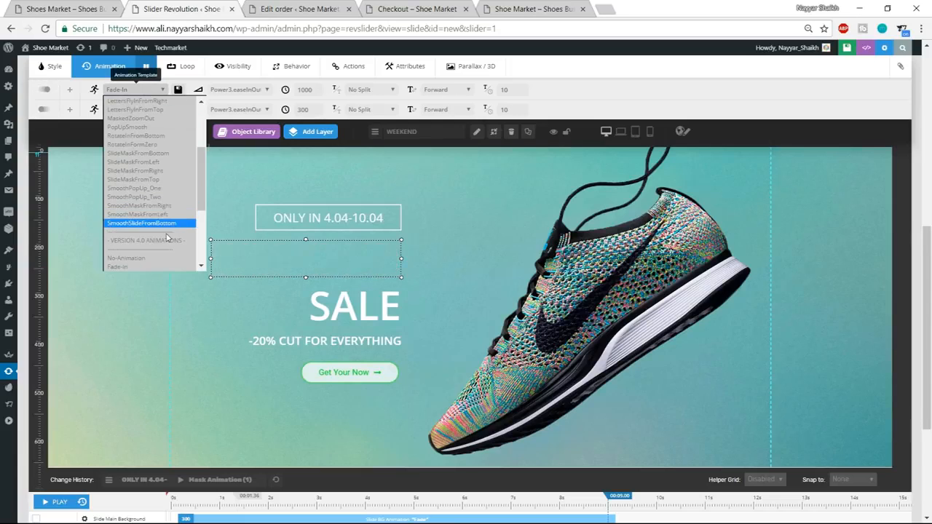
{"action": "scroll", "coordinate": [167, 223], "scroll_direction": "up", "scroll_amount": 3}
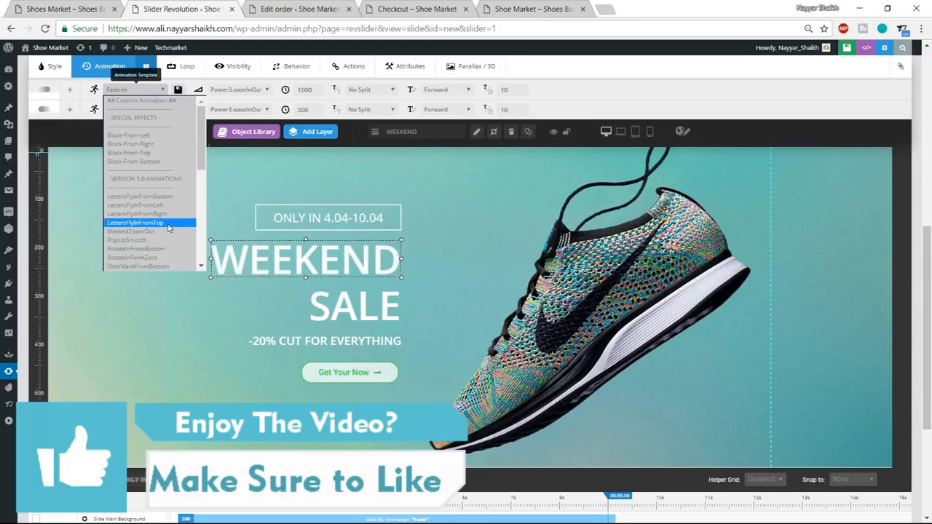
{"action": "left_click", "coordinate": [167, 223]}
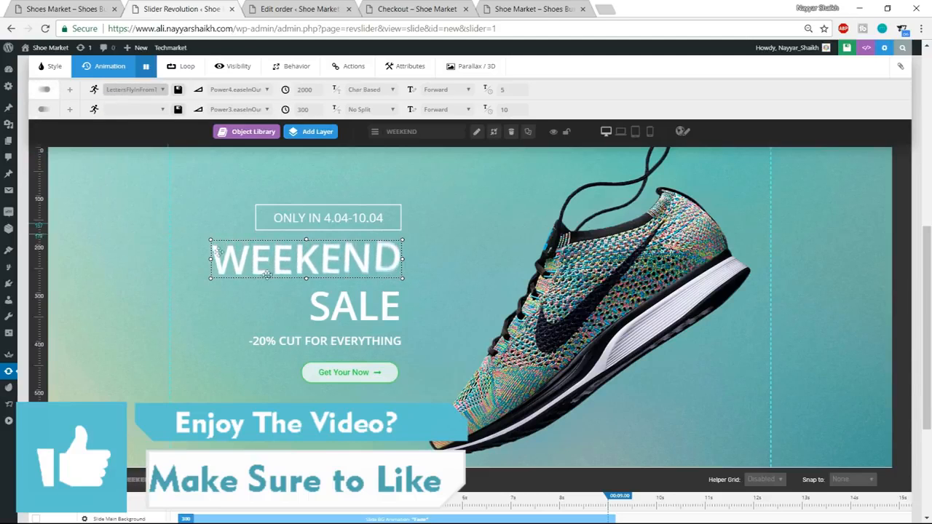
{"action": "left_click", "coordinate": [352, 321]}
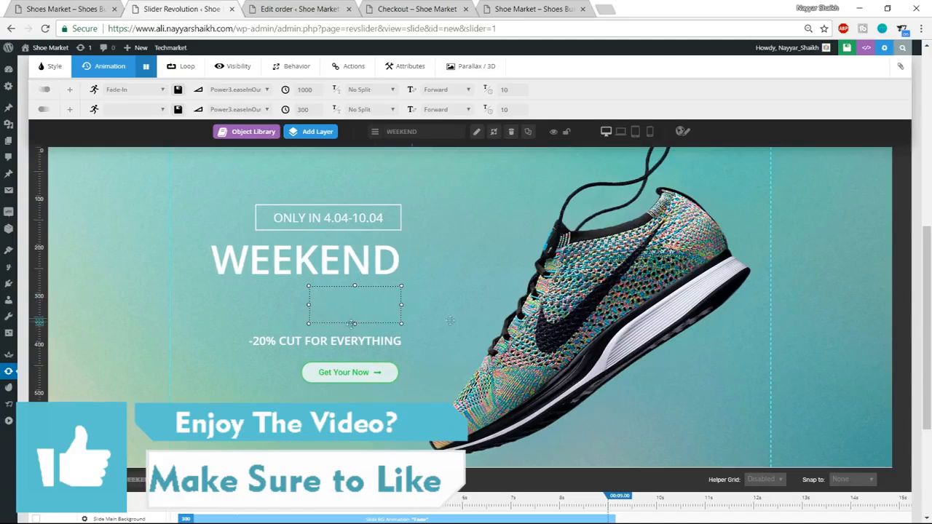
{"action": "left_click", "coordinate": [135, 88]}
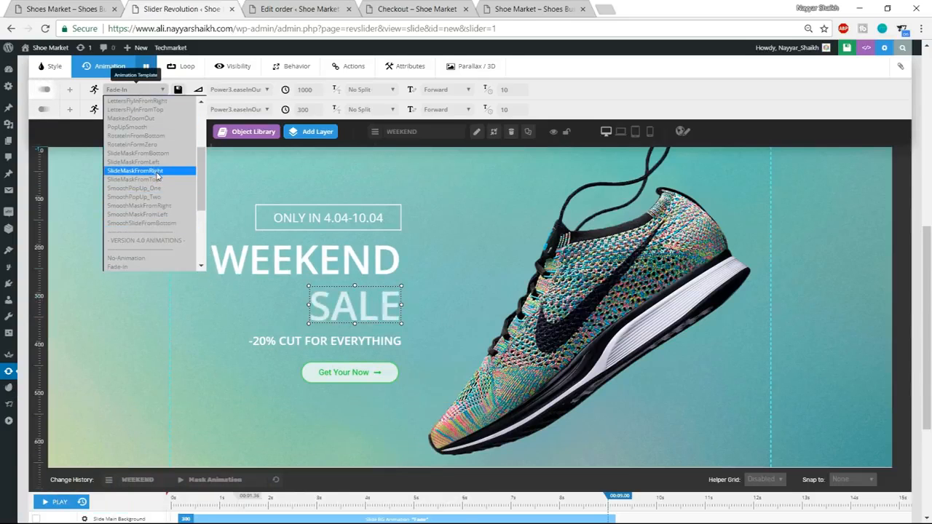
{"action": "left_click", "coordinate": [163, 111]}
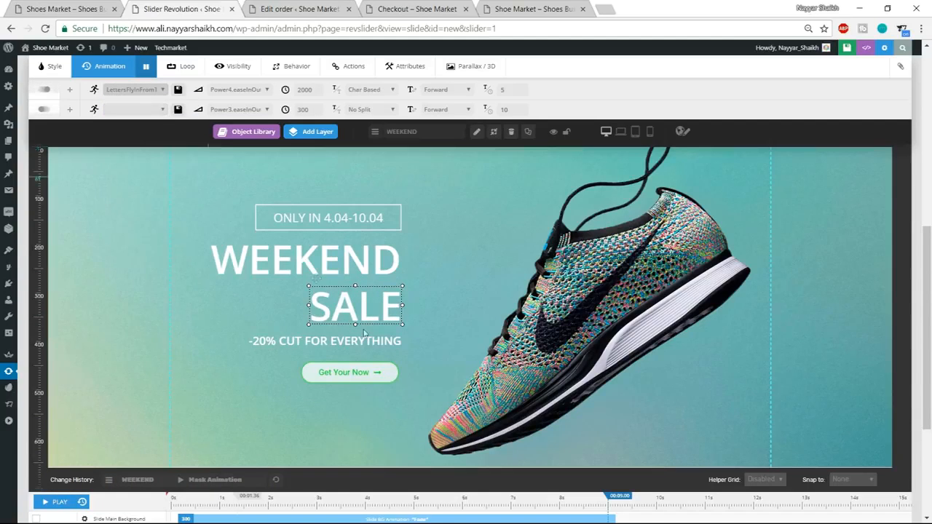
Make the discount line enter Short-From-Left and the button Long-From-Left
{"action": "left_click", "coordinate": [355, 346]}
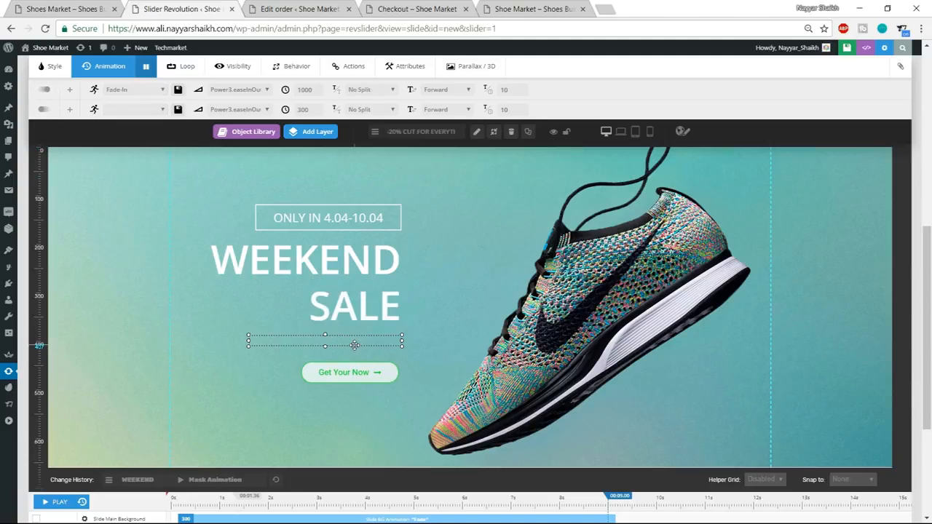
{"action": "left_click", "coordinate": [130, 91]}
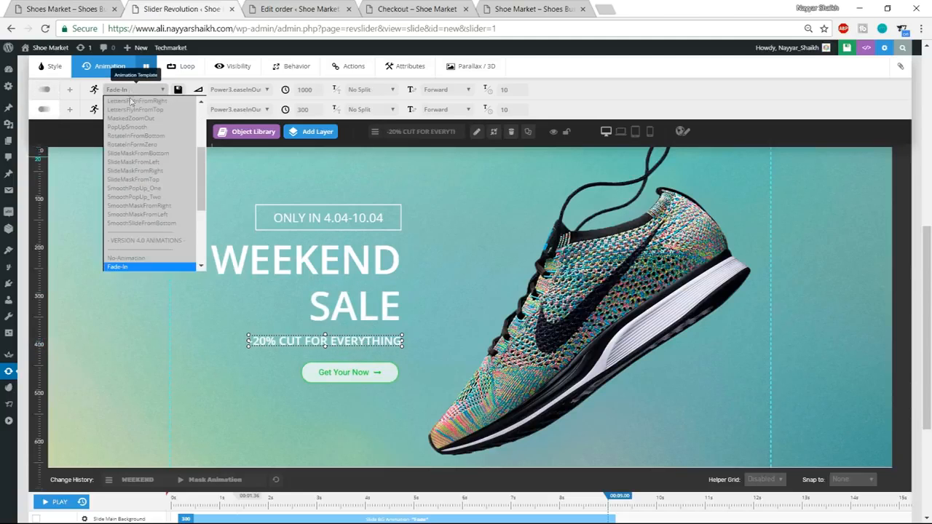
{"action": "scroll", "coordinate": [143, 237], "scroll_direction": "down", "scroll_amount": 3}
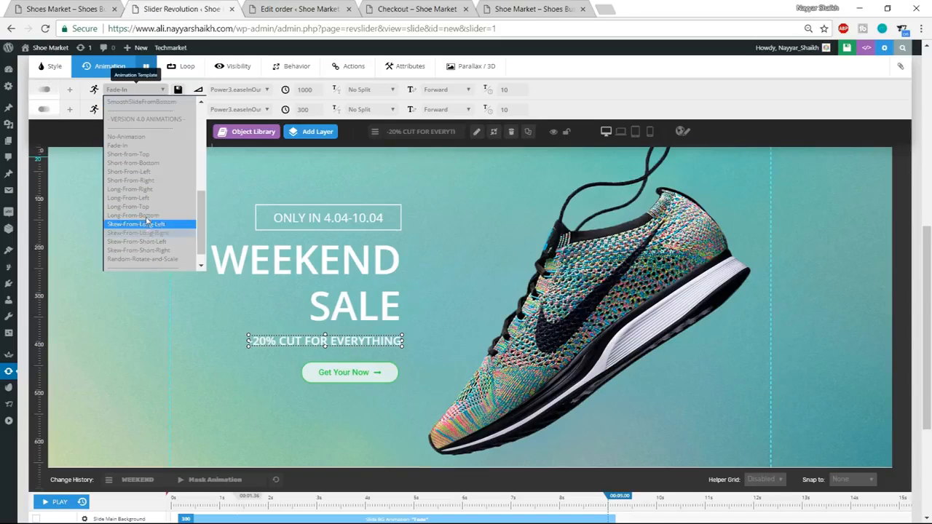
{"action": "left_click", "coordinate": [130, 172]}
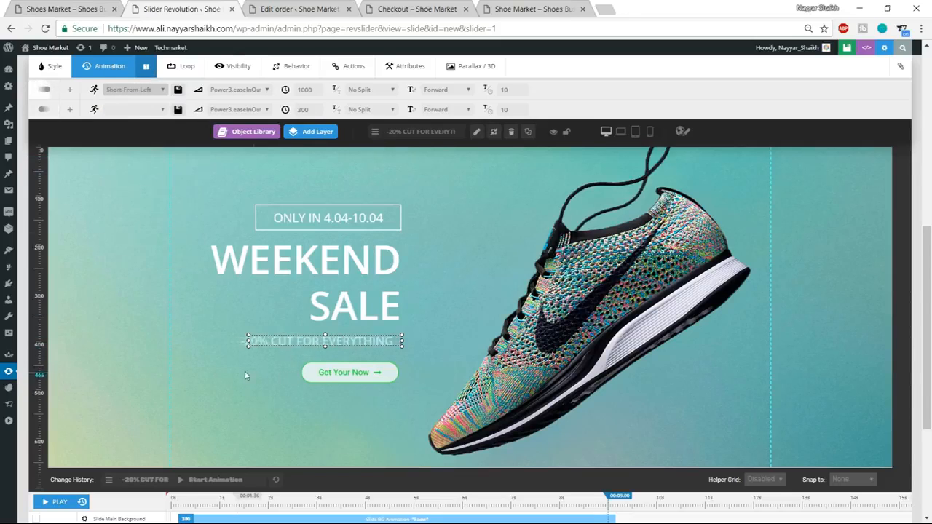
{"action": "left_click", "coordinate": [321, 373]}
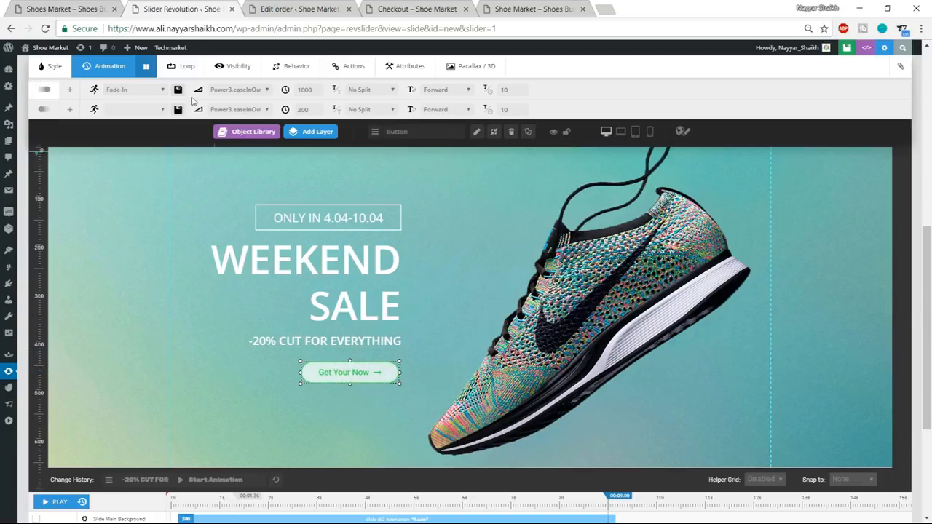
{"action": "left_click", "coordinate": [134, 90]}
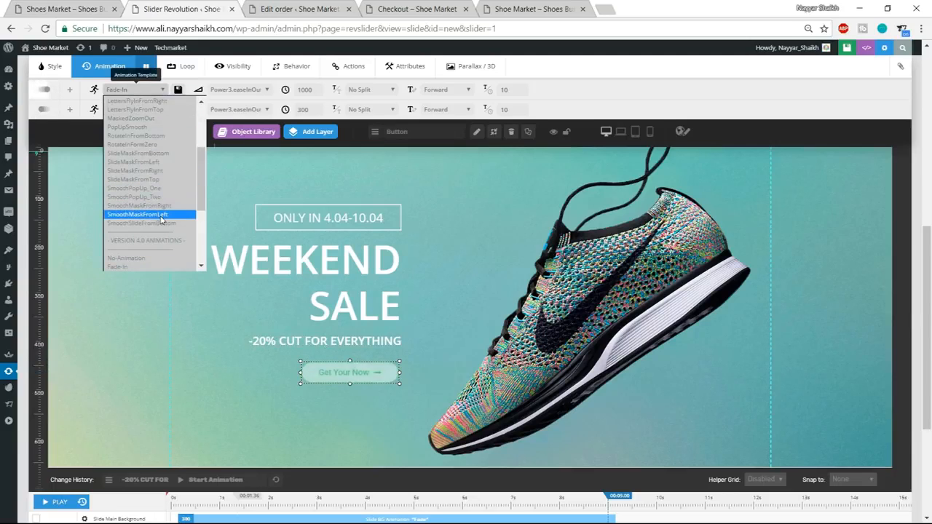
{"action": "scroll", "coordinate": [161, 220], "scroll_direction": "up", "scroll_amount": 3}
{"action": "scroll", "coordinate": [161, 219], "scroll_direction": "down", "scroll_amount": 5}
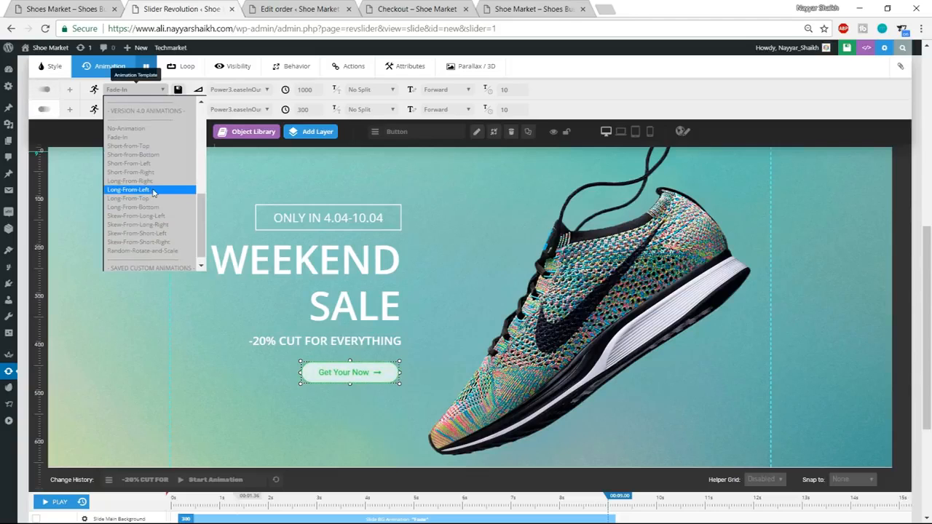
{"action": "left_click", "coordinate": [154, 191]}
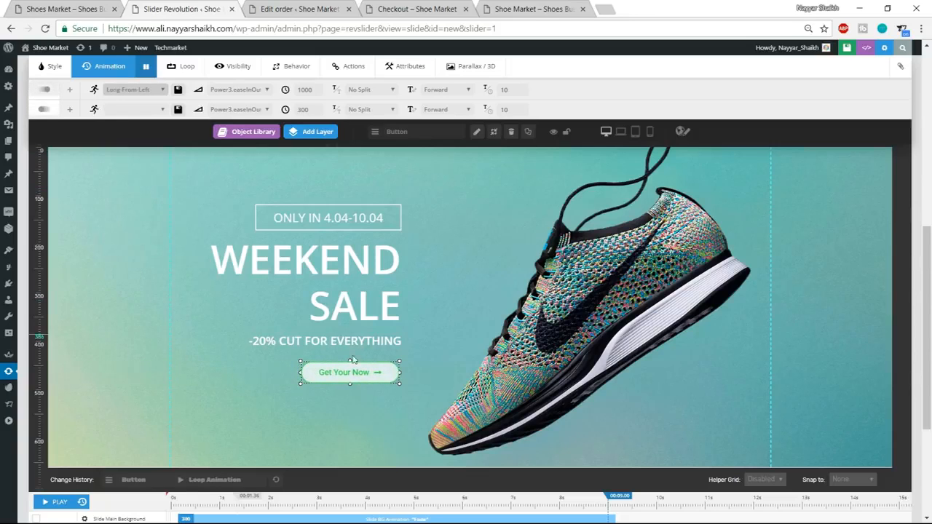
{"action": "left_click", "coordinate": [574, 284]}
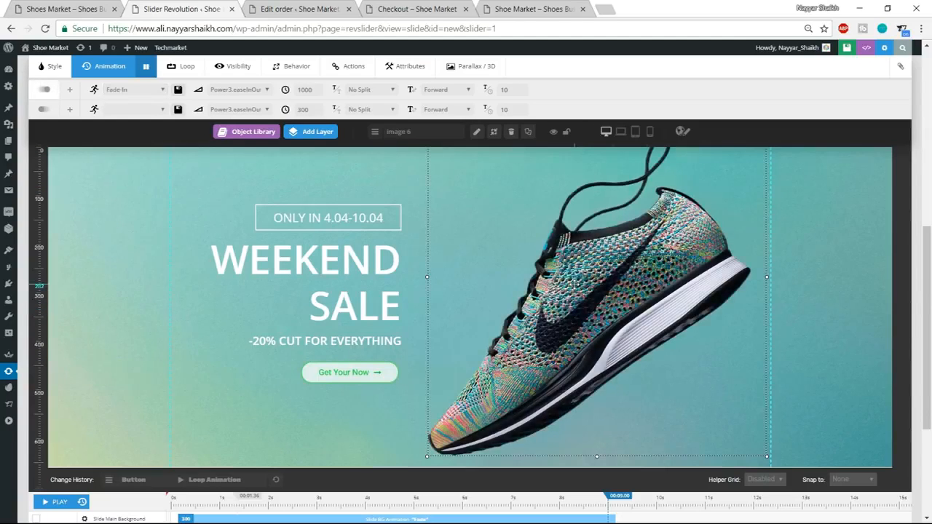
Apply a SmoothMask entrance template to the shoe image and preview the slide's staggered animations
{"action": "left_click", "coordinate": [133, 89]}
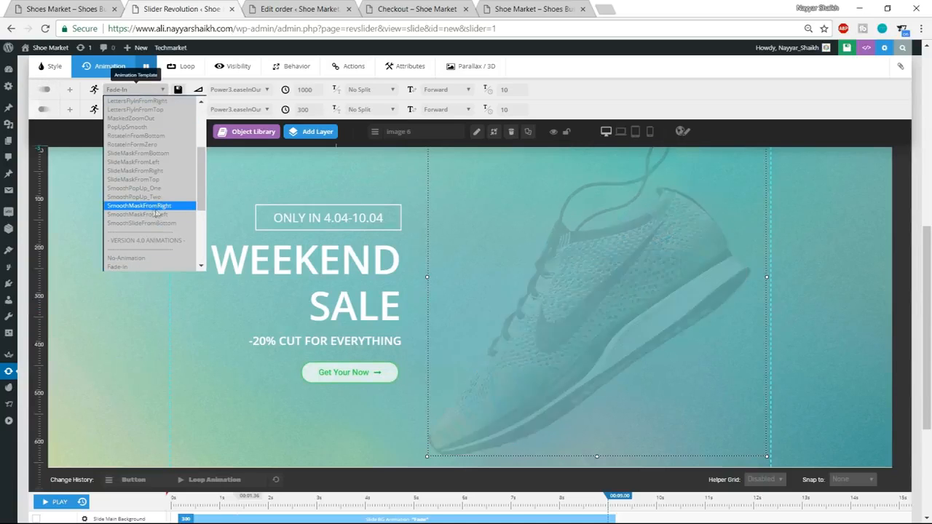
{"action": "left_click", "coordinate": [158, 213]}
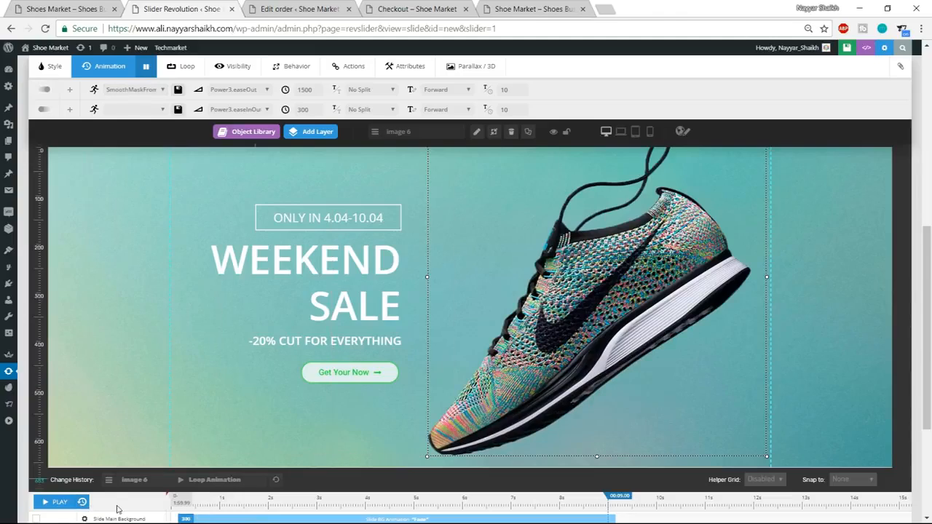
{"action": "left_click", "coordinate": [58, 502]}
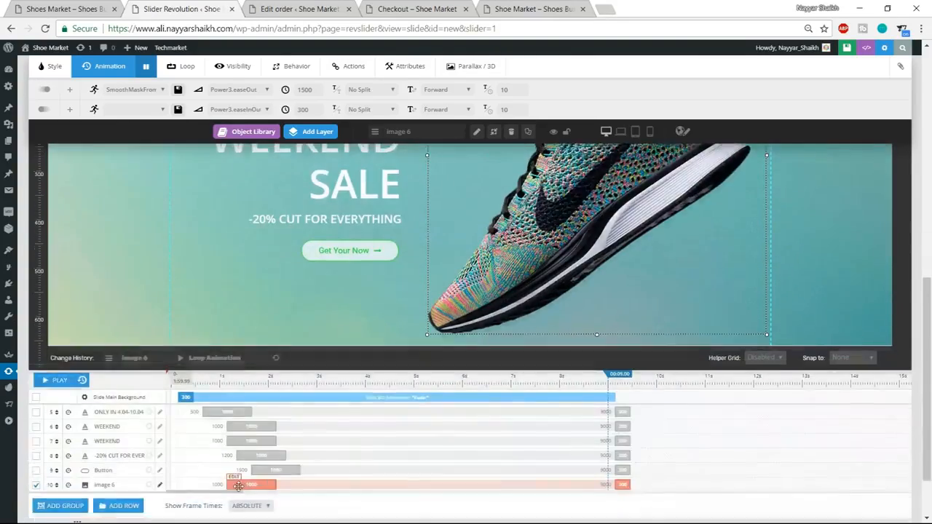
{"action": "scroll", "coordinate": [240, 491], "scroll_direction": "down", "scroll_amount": 3}
{"action": "scroll", "coordinate": [240, 491], "scroll_direction": "up", "scroll_amount": 5}
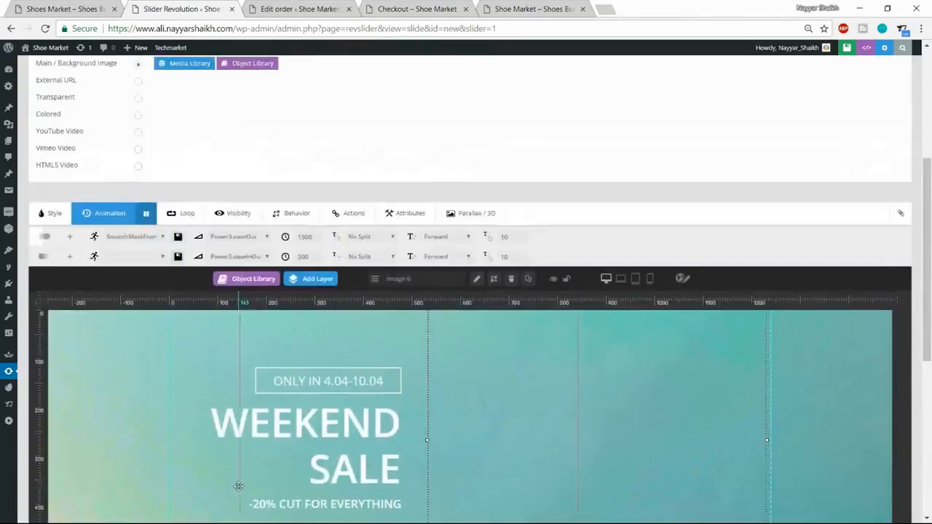
{"action": "scroll", "coordinate": [251, 480], "scroll_direction": "down", "scroll_amount": 2}
{"action": "scroll", "coordinate": [253, 478], "scroll_direction": "down", "scroll_amount": 3}
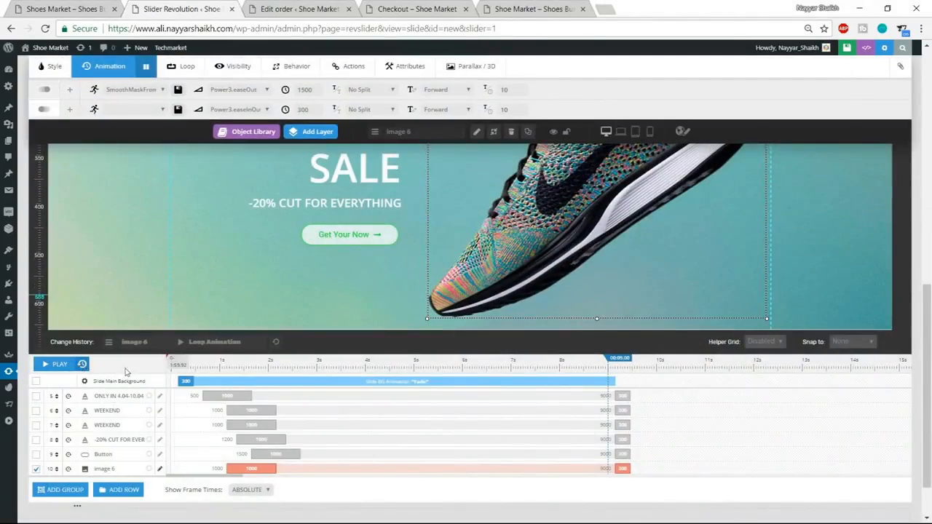
{"action": "scroll", "coordinate": [542, 499], "scroll_direction": "up", "scroll_amount": 2}
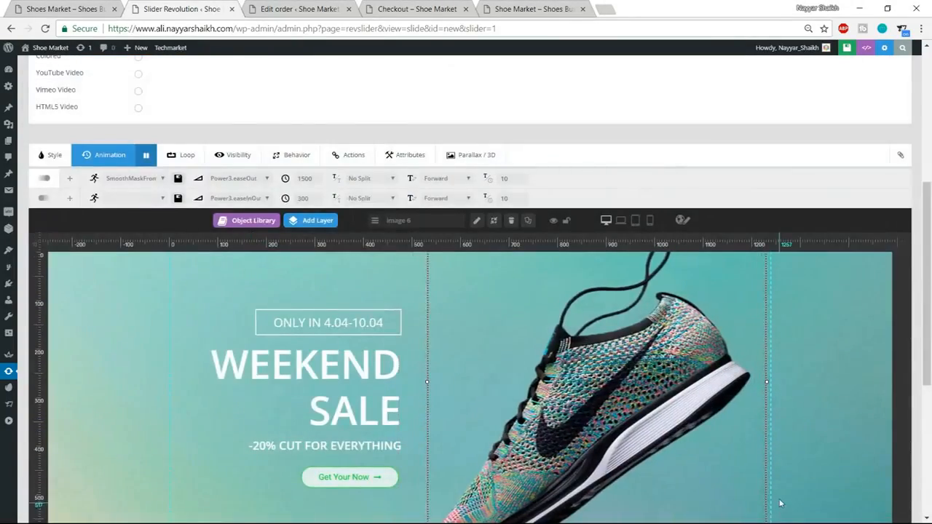
{"action": "scroll", "coordinate": [780, 502], "scroll_direction": "up", "scroll_amount": 6}
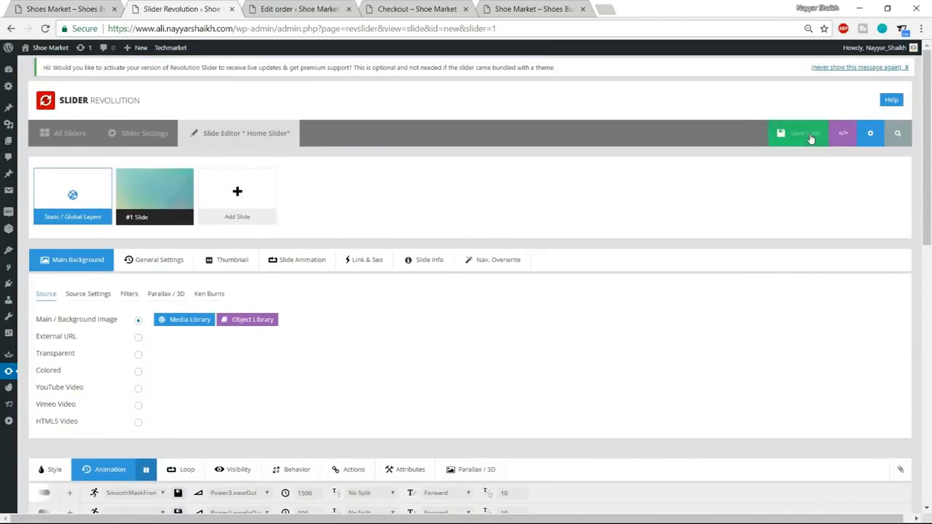
Save the slide and restore browser zoom to 100%
{"action": "left_click", "coordinate": [795, 138]}
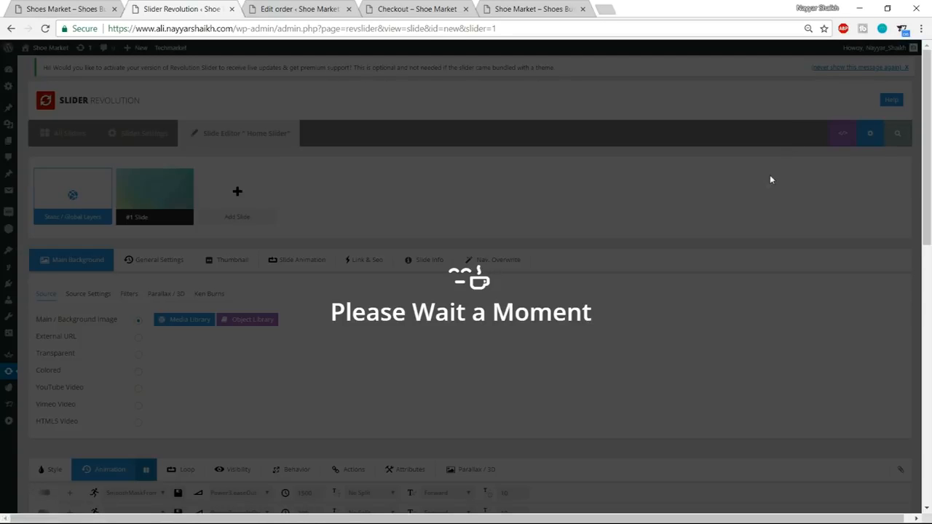
{"action": "scroll", "coordinate": [755, 273], "scroll_direction": "down", "scroll_amount": 4}
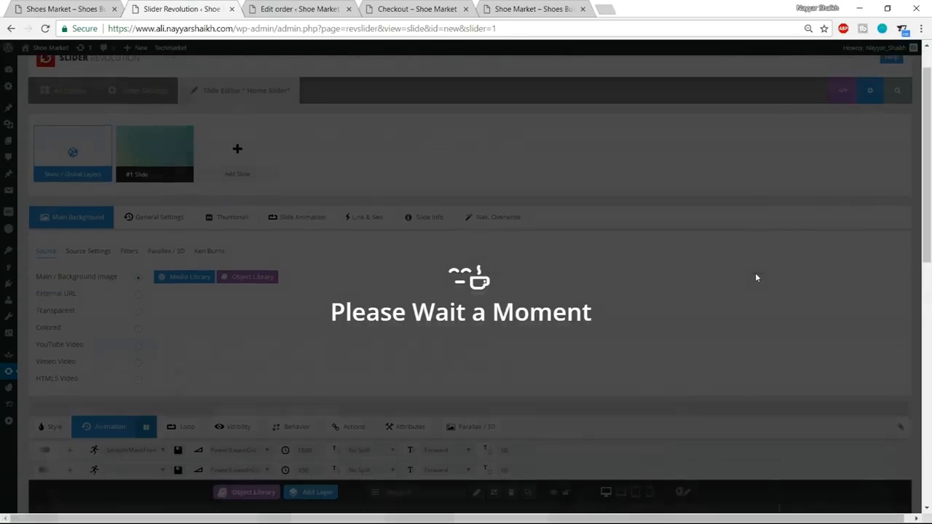
{"action": "key", "text": "ctrl+plus"}
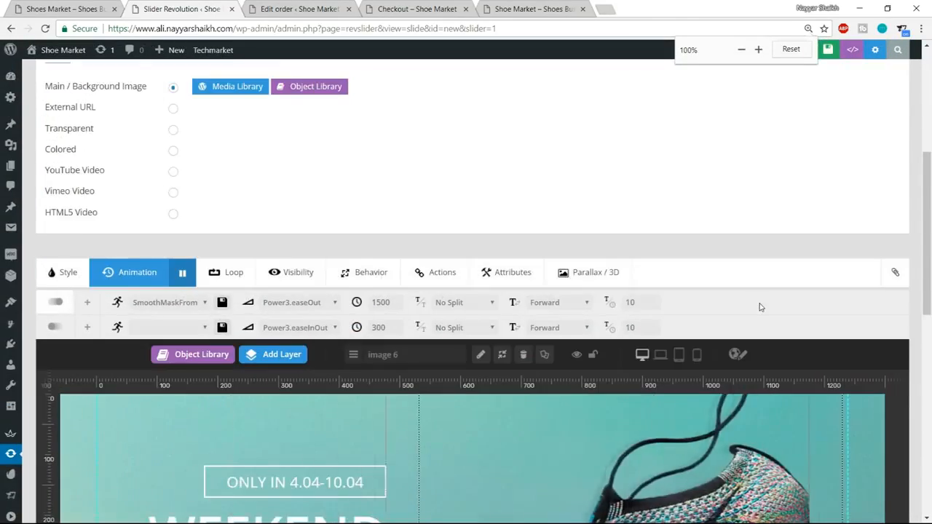
{"action": "scroll", "coordinate": [760, 307], "scroll_direction": "down", "scroll_amount": 2}
Scroll through the live Shoes Market homepage to check the Weekend Sale slider
{"action": "left_click", "coordinate": [13, 512]}
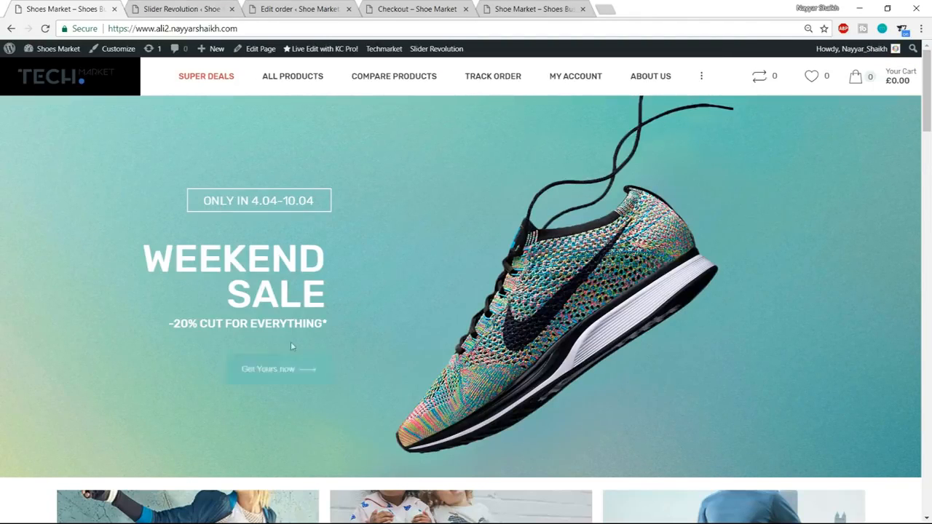
{"action": "scroll", "coordinate": [690, 374], "scroll_direction": "down", "scroll_amount": 5}
{"action": "scroll", "coordinate": [671, 430], "scroll_direction": "down", "scroll_amount": 15}
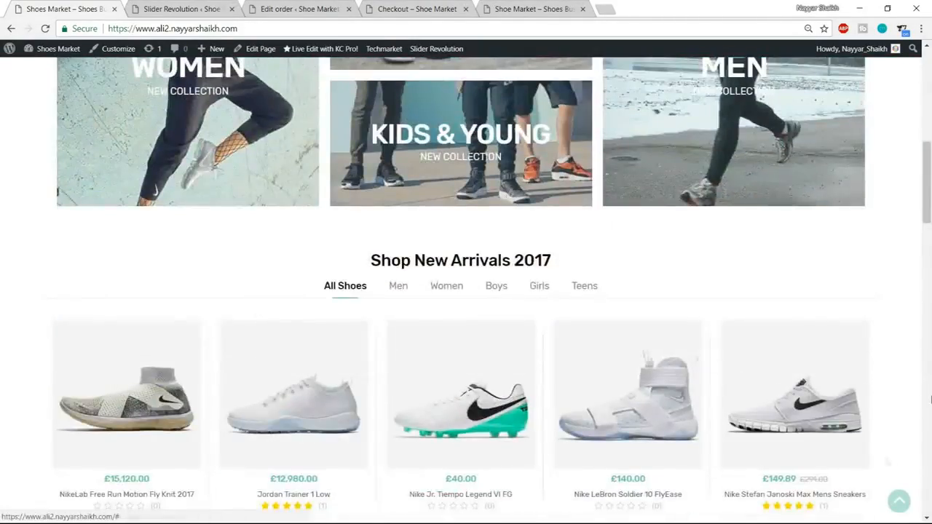
{"action": "scroll", "coordinate": [515, 430], "scroll_direction": "down", "scroll_amount": 5}
{"action": "scroll", "coordinate": [491, 458], "scroll_direction": "up", "scroll_amount": 15}
{"action": "scroll", "coordinate": [488, 463], "scroll_direction": "up", "scroll_amount": 10}
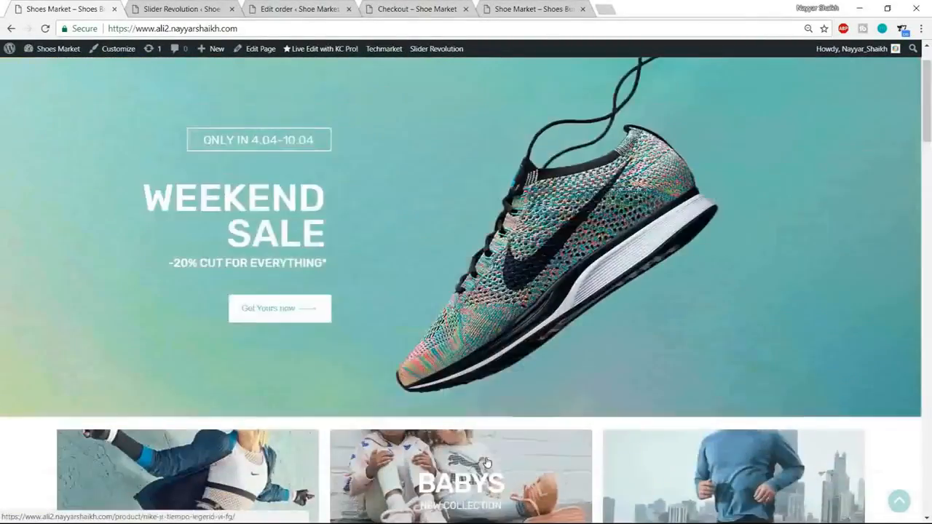
Add a new page titled 'Home' with an empty body and publish it
{"action": "left_click", "coordinate": [191, 8]}
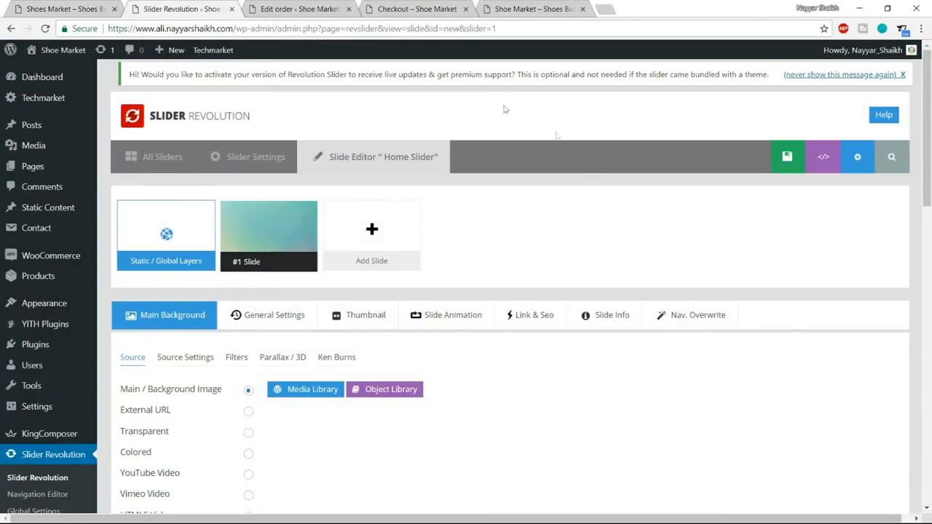
{"action": "mouse_move", "coordinate": [32, 169]}
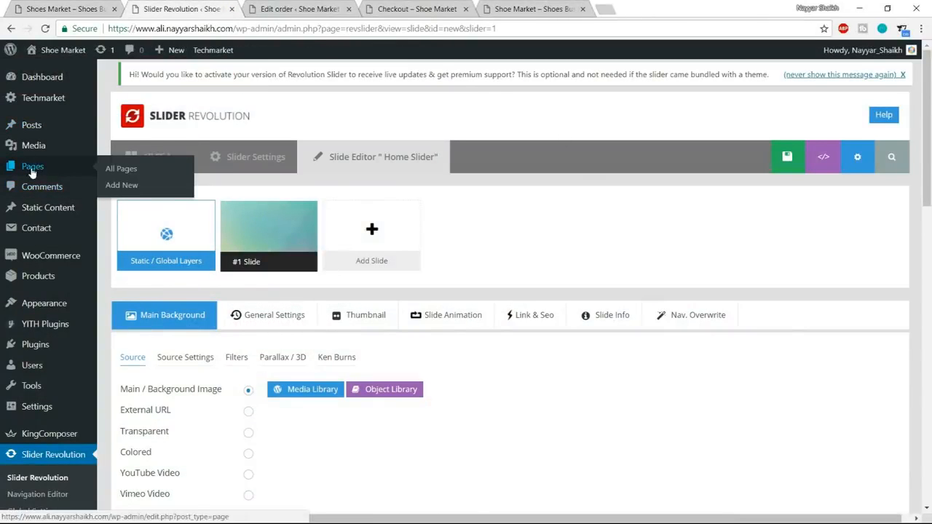
{"action": "left_click", "coordinate": [114, 187]}
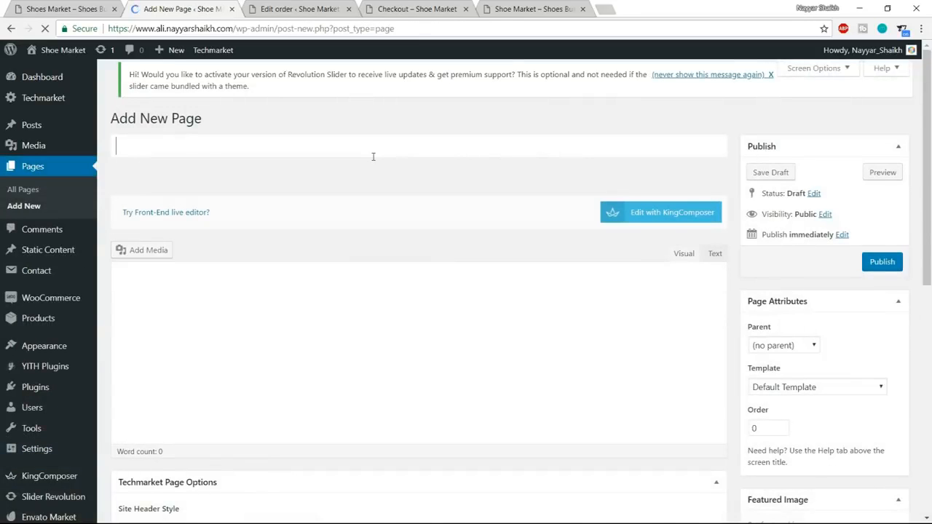
{"action": "type", "text": "Home"}
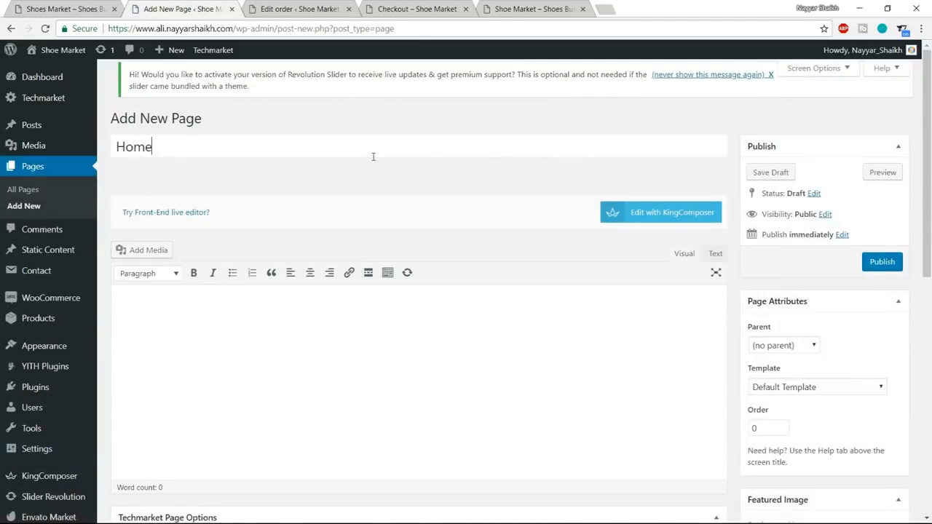
{"action": "left_click", "coordinate": [882, 264]}
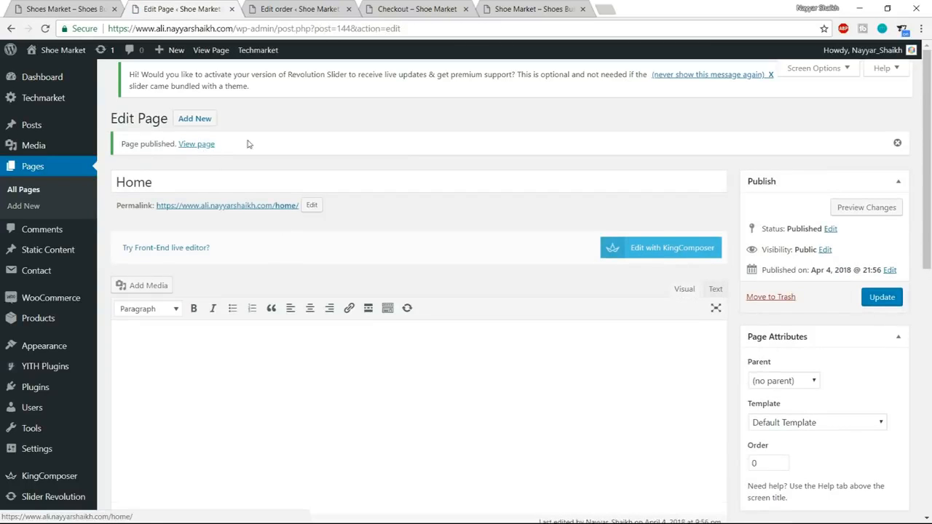
View the Home page in a new tab, inspecting its heading and breadcrumb, then return to Shoes Market
{"action": "right_click", "coordinate": [197, 147]}
{"action": "left_click", "coordinate": [212, 153]}
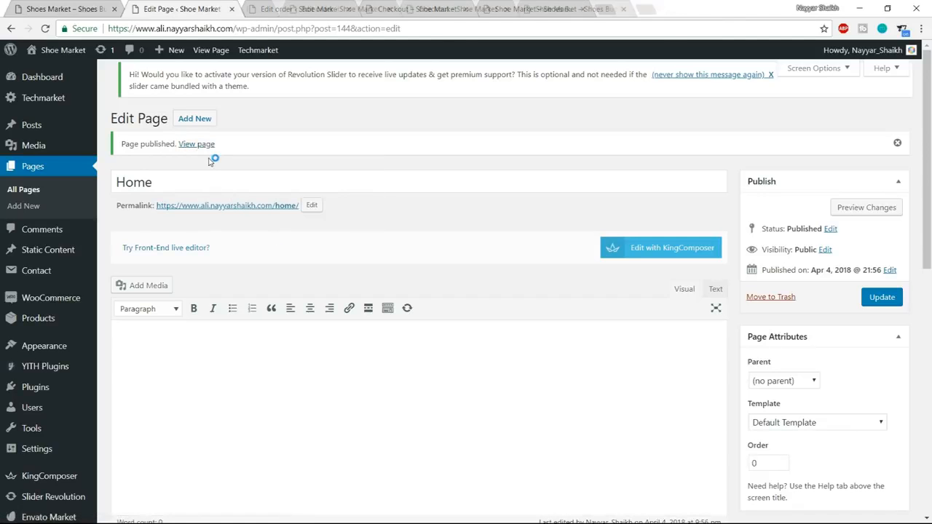
{"action": "left_click", "coordinate": [295, 10]}
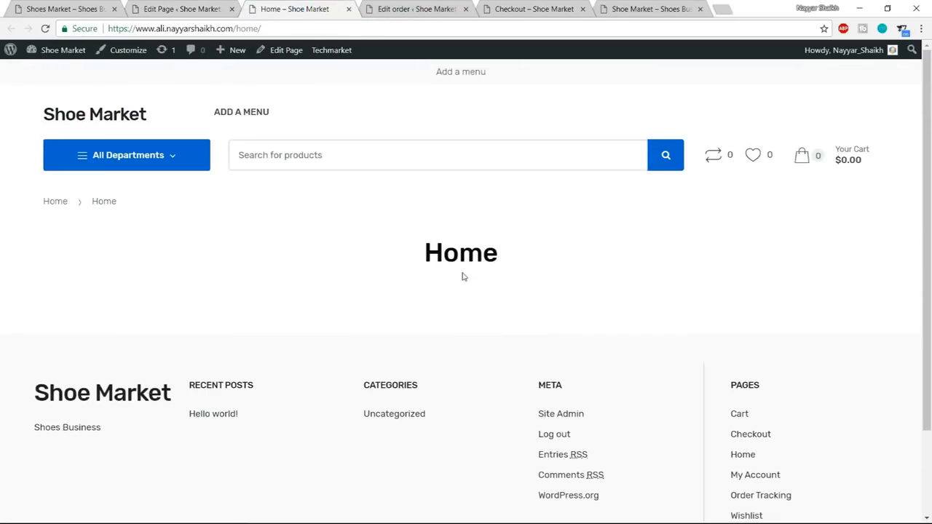
{"action": "left_click_drag", "start_coordinate": [428, 252], "coordinate": [525, 254]}
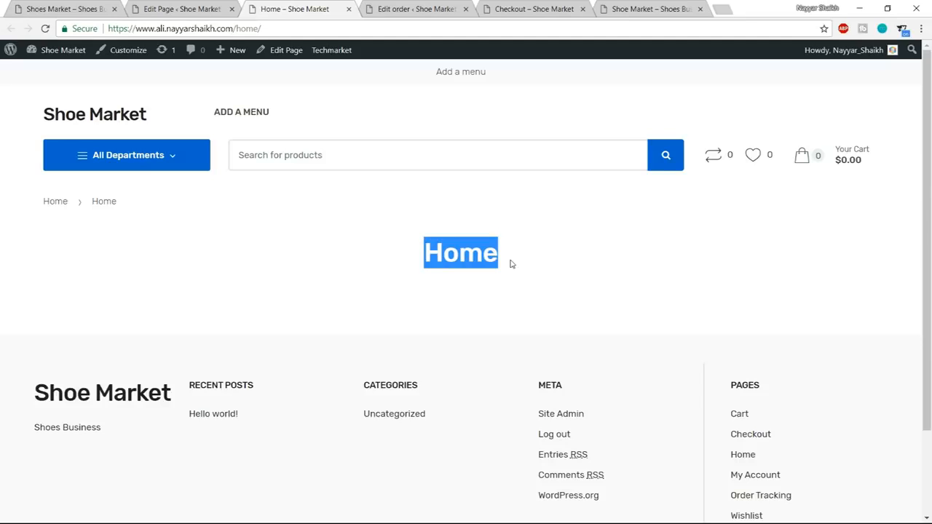
{"action": "left_click", "coordinate": [512, 264]}
{"action": "left_click_drag", "start_coordinate": [31, 205], "coordinate": [147, 203]}
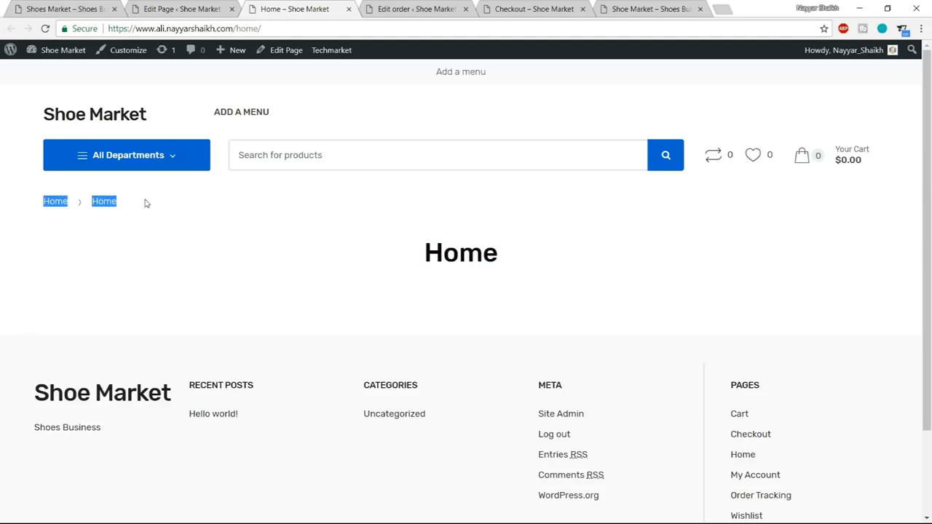
{"action": "key", "text": "ctrl+minus"}
{"action": "left_click", "coordinate": [232, 222]}
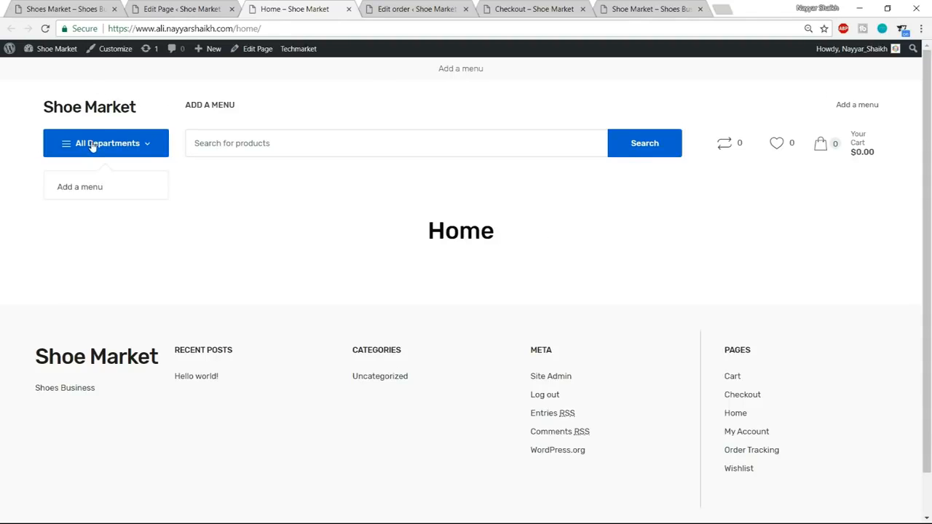
{"action": "left_click", "coordinate": [70, 7]}
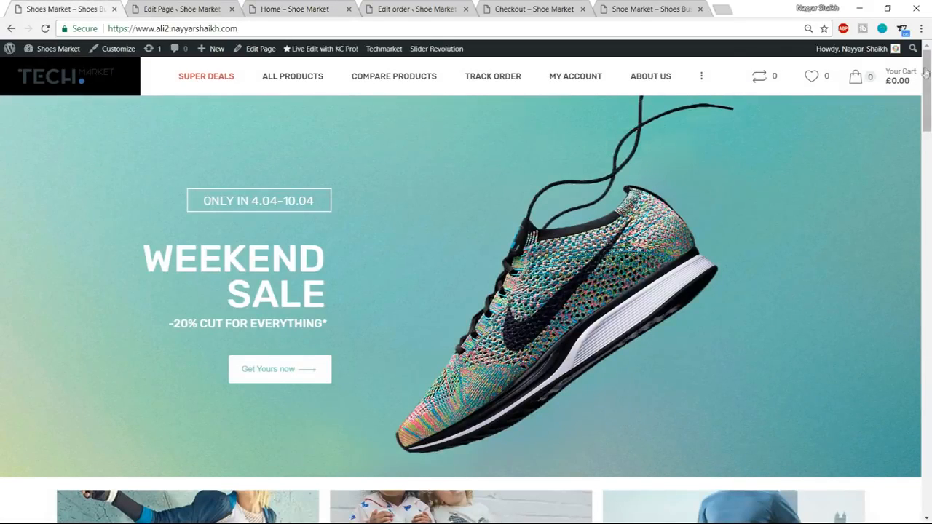
Hide the Home page's page title header and breadcrumb in the page editor
{"action": "left_click", "coordinate": [182, 9]}
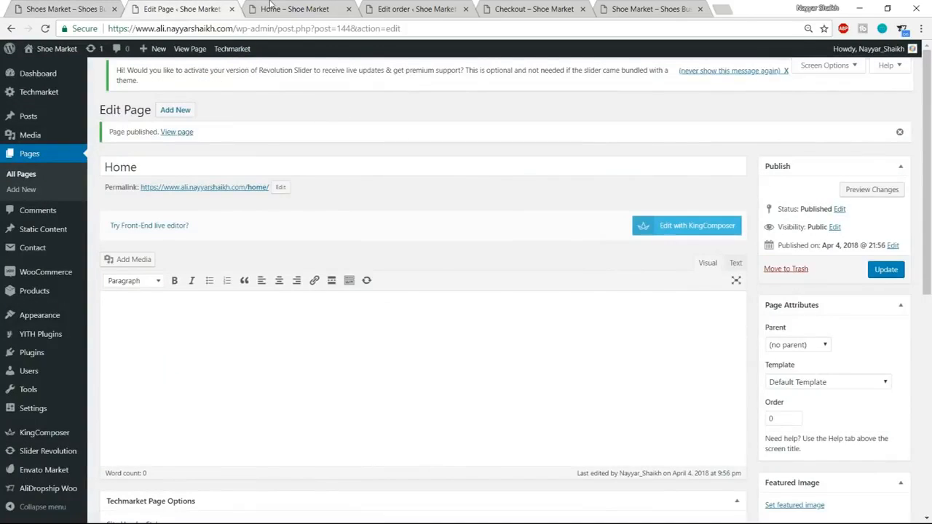
{"action": "left_click", "coordinate": [271, 6]}
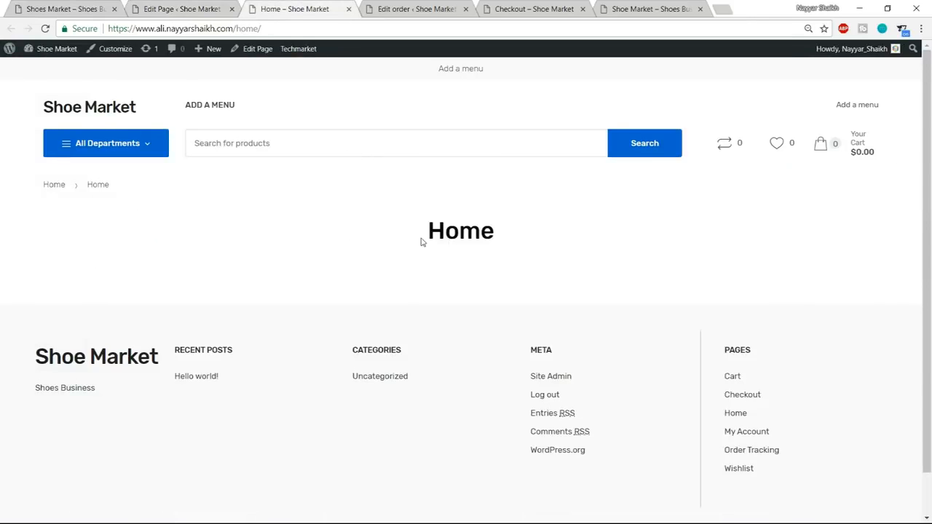
{"action": "left_click_drag", "start_coordinate": [422, 242], "coordinate": [537, 238]}
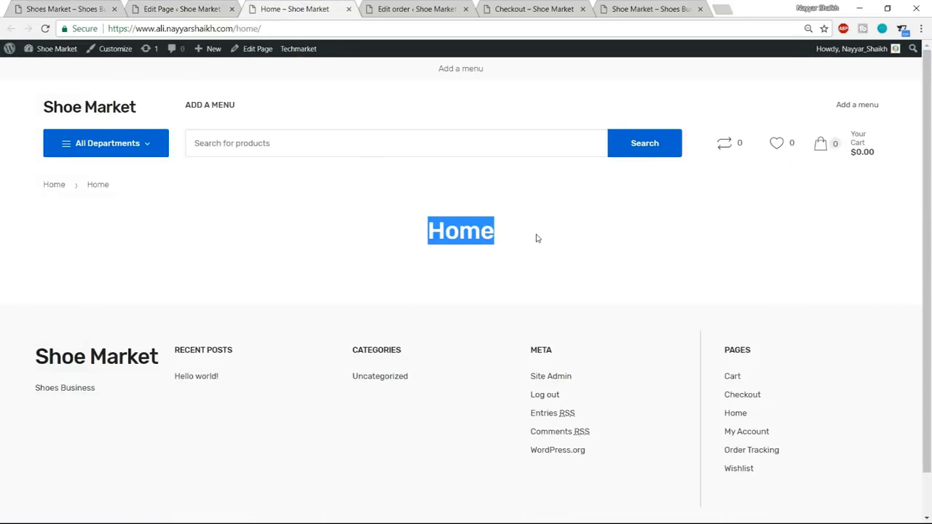
{"action": "left_click", "coordinate": [170, 5]}
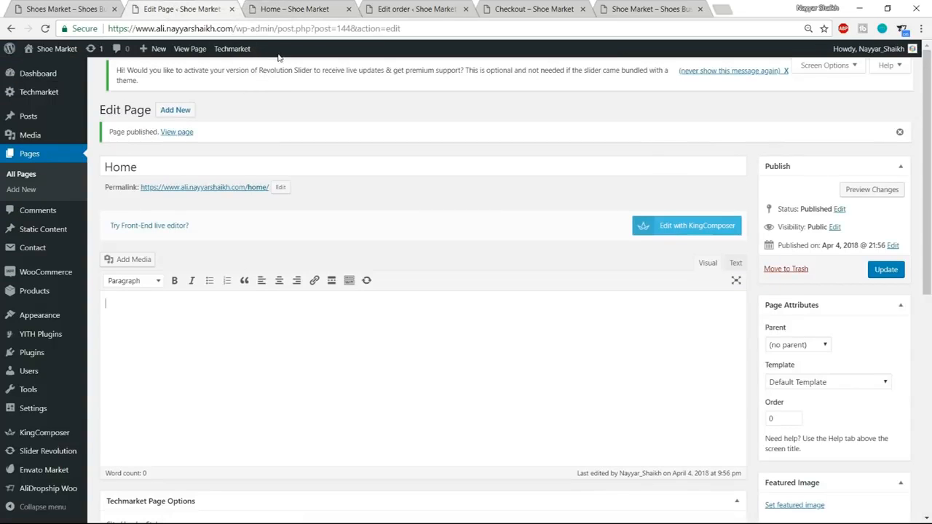
{"action": "scroll", "coordinate": [445, 284], "scroll_direction": "down", "scroll_amount": 6}
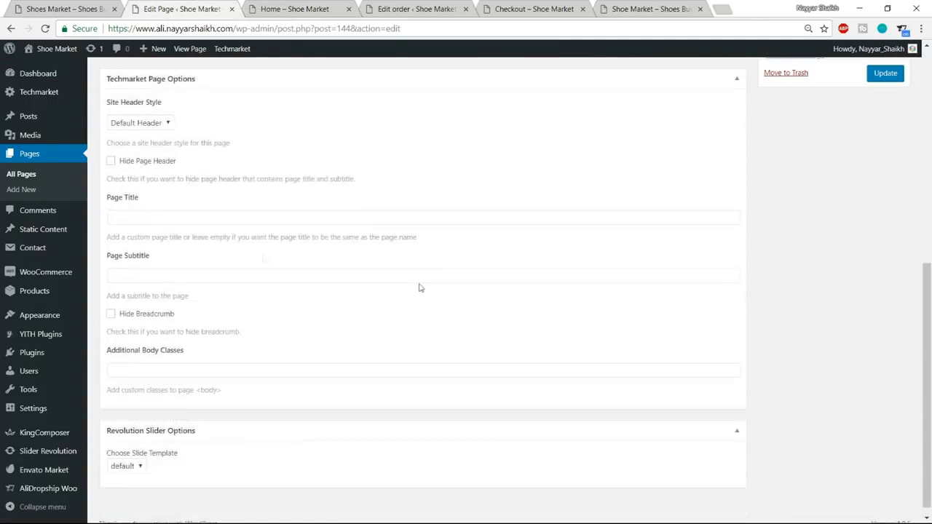
{"action": "scroll", "coordinate": [218, 233], "scroll_direction": "up", "scroll_amount": 1}
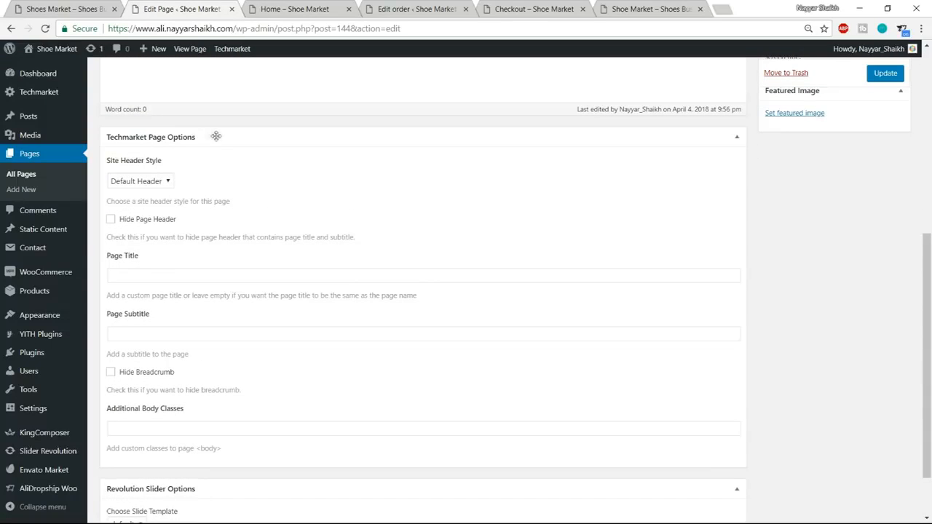
{"action": "left_click", "coordinate": [148, 222]}
{"action": "left_click", "coordinate": [151, 378]}
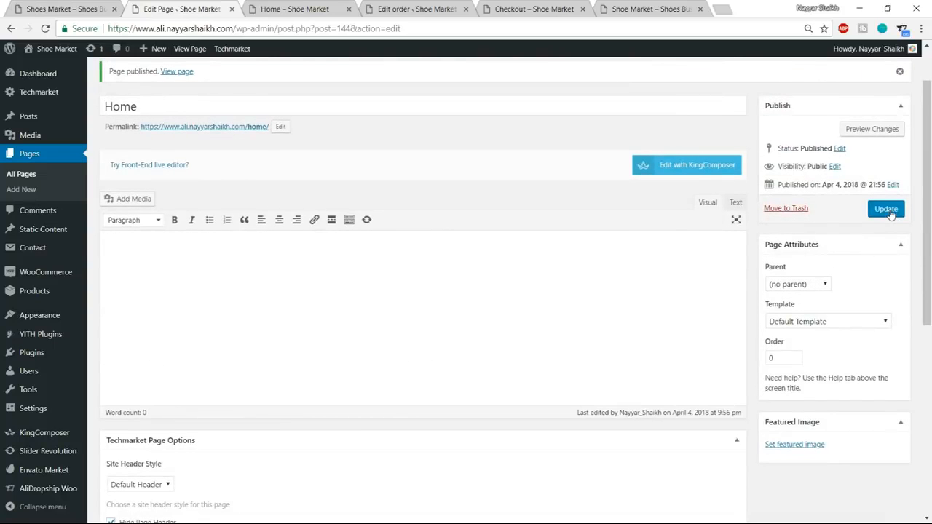
Update the Home page and reload its live tab to confirm the changes
{"action": "left_click", "coordinate": [886, 209]}
{"action": "key", "text": "ctrl+Tab"}
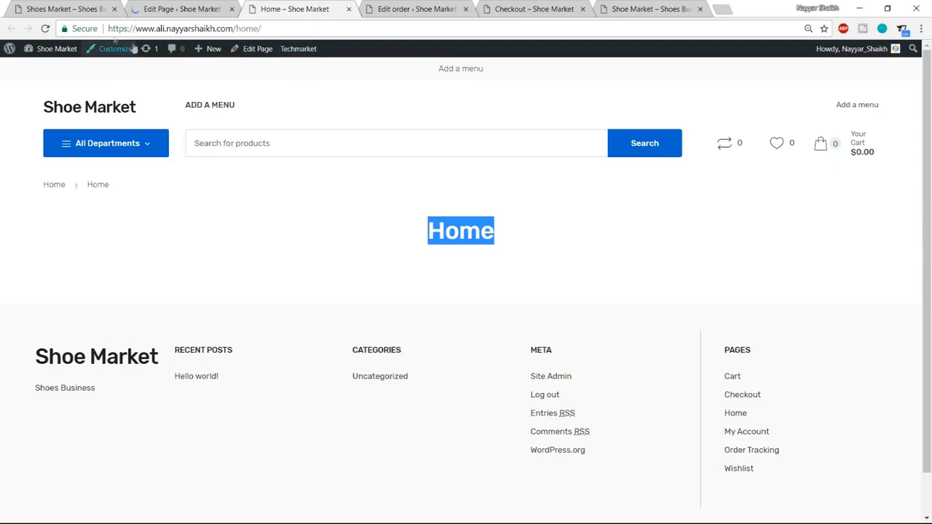
{"action": "left_click", "coordinate": [46, 28]}
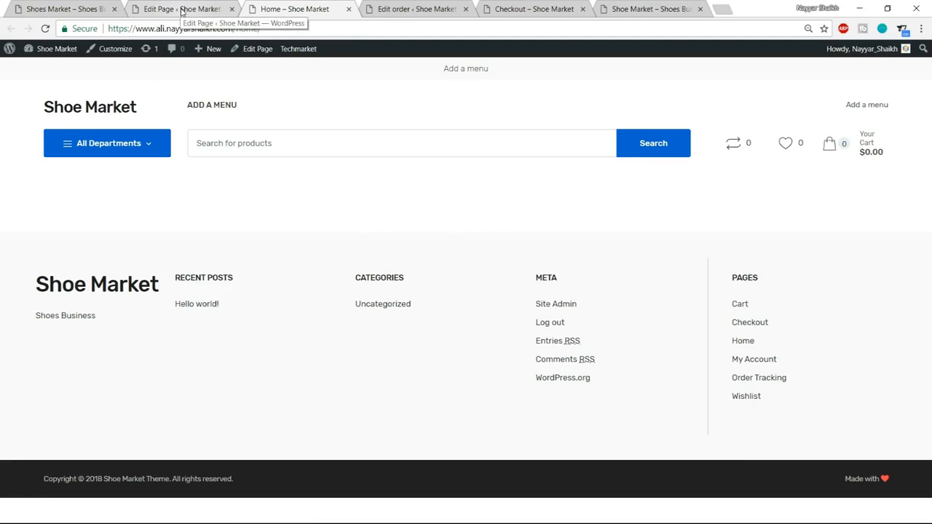
Scroll through the Shoes Market demo homepage's category banners and product sections, then return to editing
{"action": "left_click", "coordinate": [59, 8]}
{"action": "scroll", "coordinate": [474, 485], "scroll_direction": "down", "scroll_amount": 9}
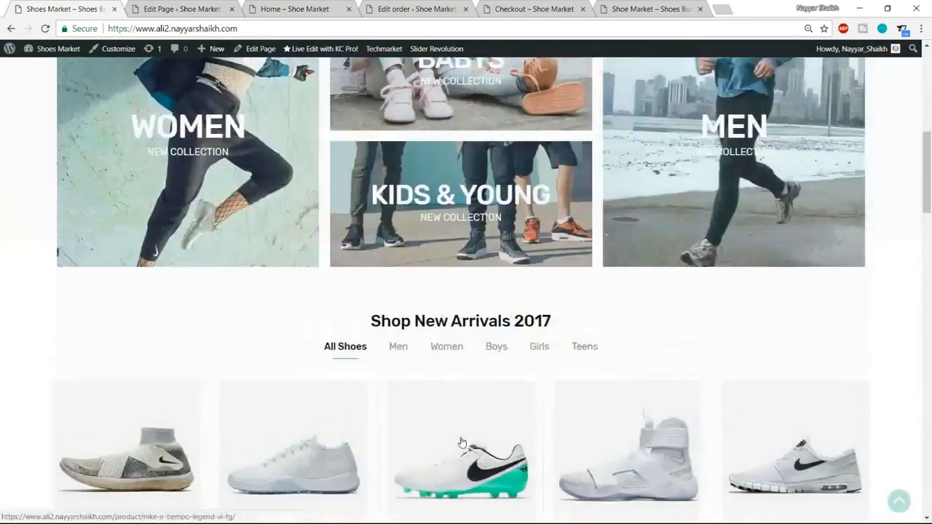
{"action": "scroll", "coordinate": [474, 485], "scroll_direction": "up", "scroll_amount": 7}
{"action": "scroll", "coordinate": [477, 486], "scroll_direction": "down", "scroll_amount": 10}
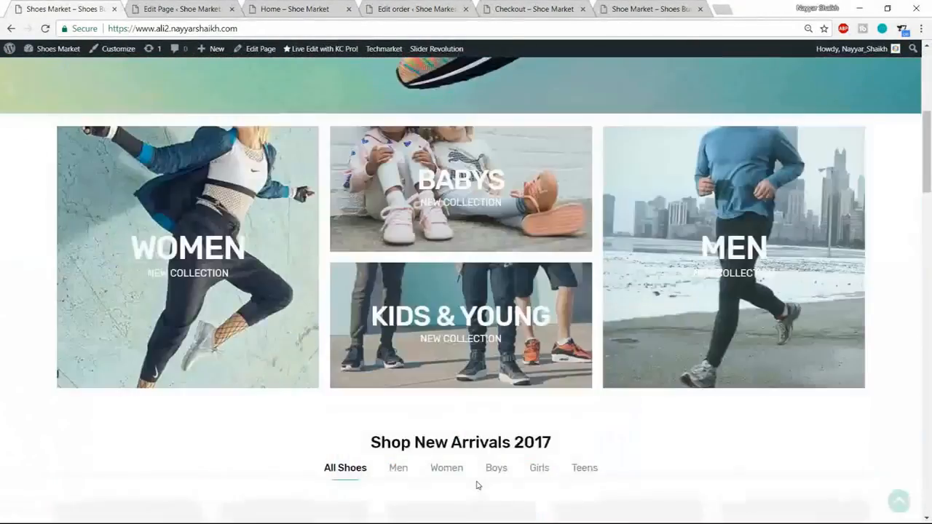
{"action": "scroll", "coordinate": [489, 454], "scroll_direction": "up", "scroll_amount": 2}
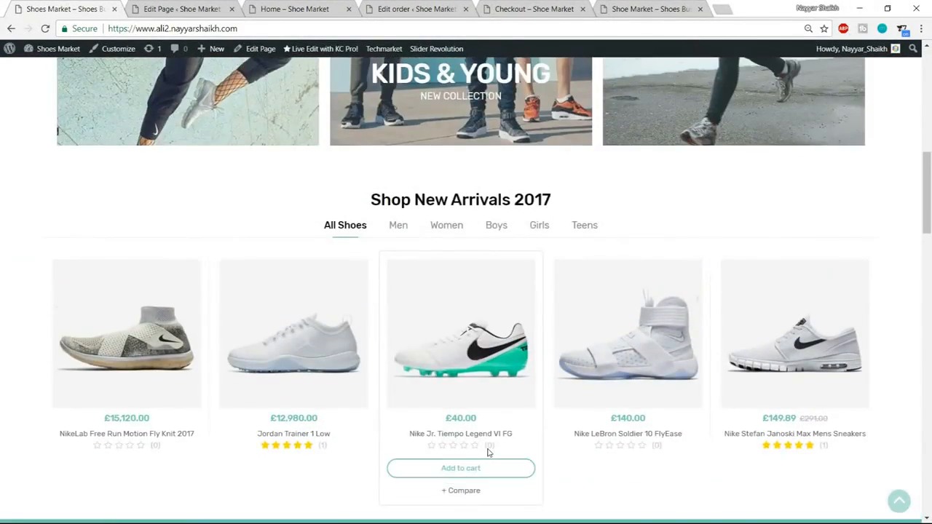
{"action": "scroll", "coordinate": [495, 445], "scroll_direction": "down", "scroll_amount": 4}
{"action": "scroll", "coordinate": [504, 447], "scroll_direction": "down", "scroll_amount": 3}
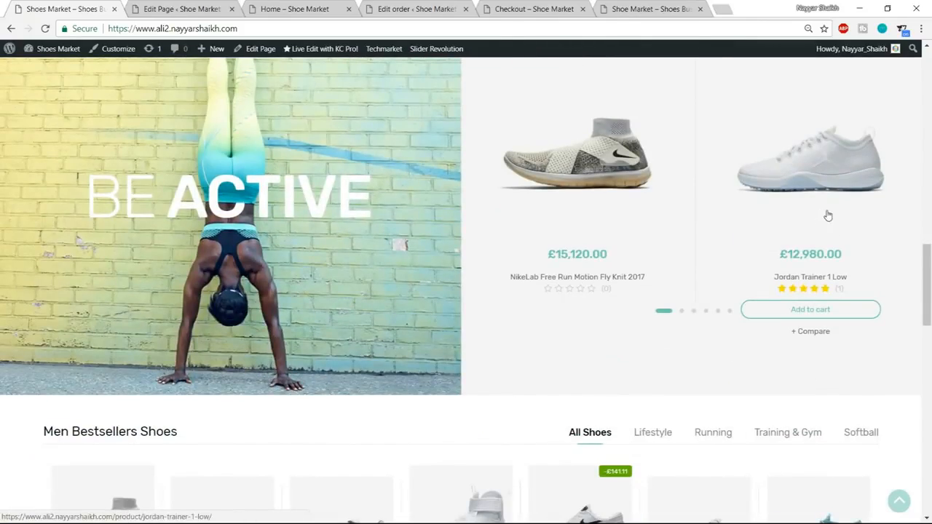
{"action": "scroll", "coordinate": [351, 339], "scroll_direction": "down", "scroll_amount": 10}
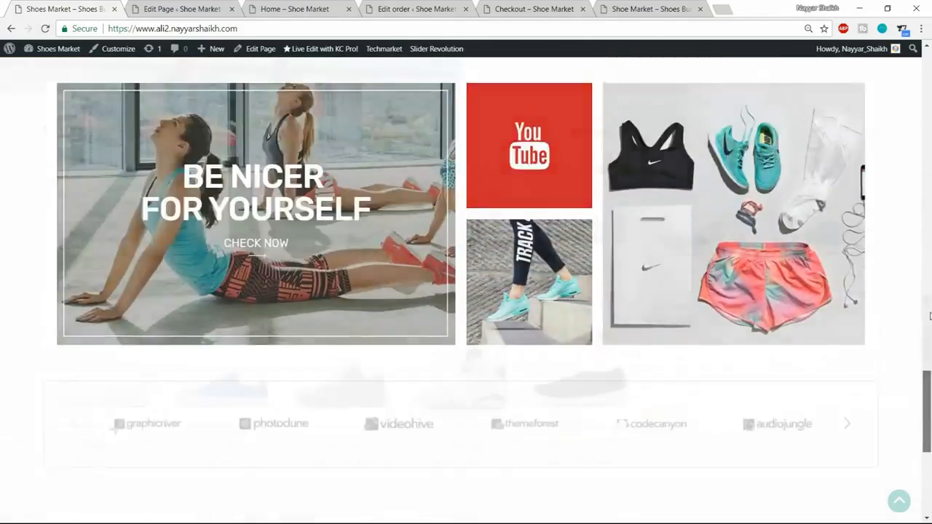
{"action": "scroll", "coordinate": [352, 339], "scroll_direction": "up", "scroll_amount": 7}
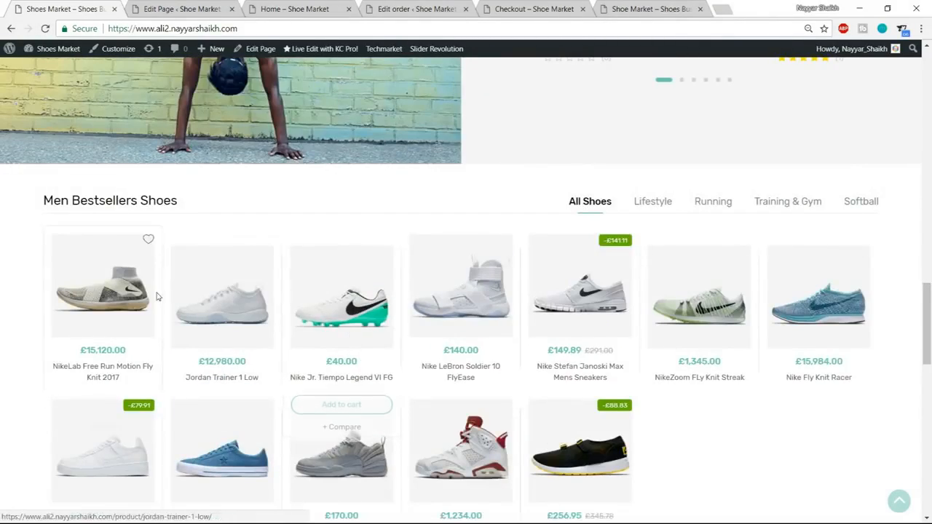
{"action": "scroll", "coordinate": [757, 424], "scroll_direction": "down", "scroll_amount": 1}
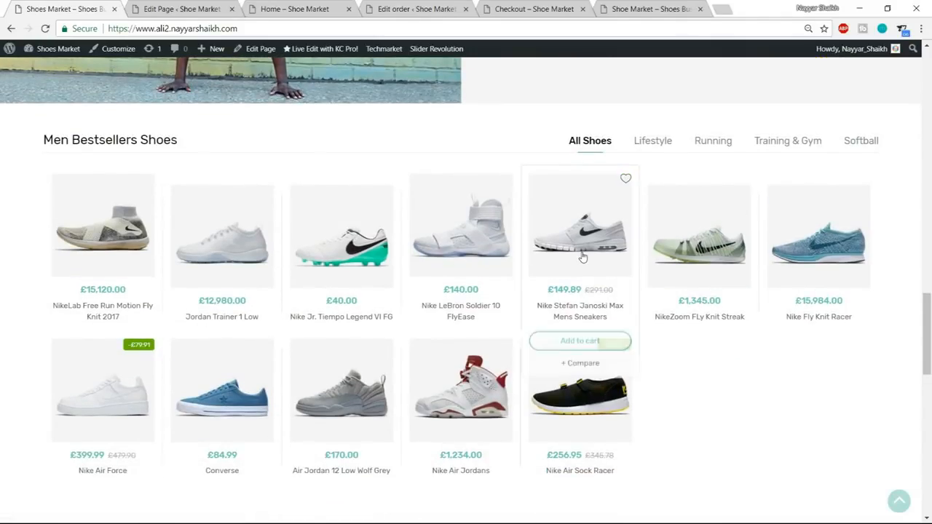
{"action": "scroll", "coordinate": [712, 344], "scroll_direction": "up", "scroll_amount": 3}
{"action": "scroll", "coordinate": [712, 344], "scroll_direction": "up", "scroll_amount": 6}
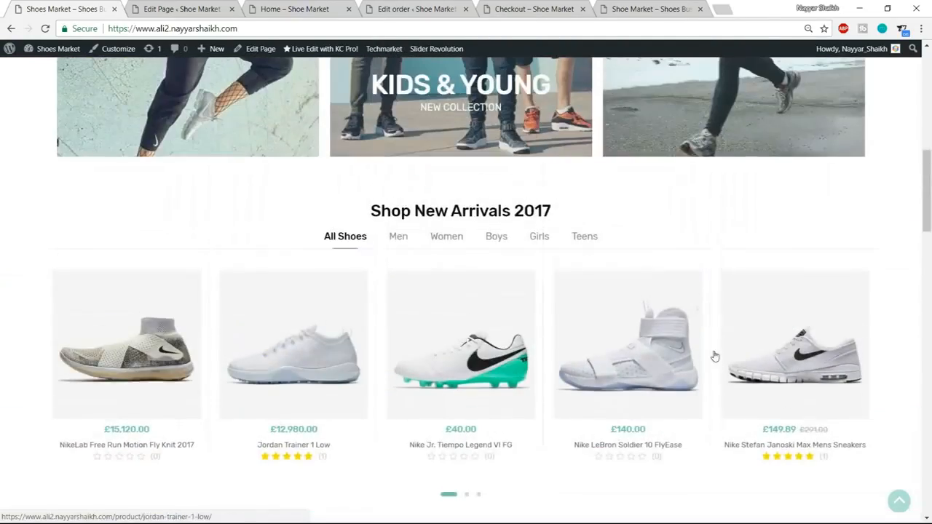
{"action": "scroll", "coordinate": [761, 293], "scroll_direction": "up", "scroll_amount": 1}
{"action": "scroll", "coordinate": [761, 293], "scroll_direction": "up", "scroll_amount": 2}
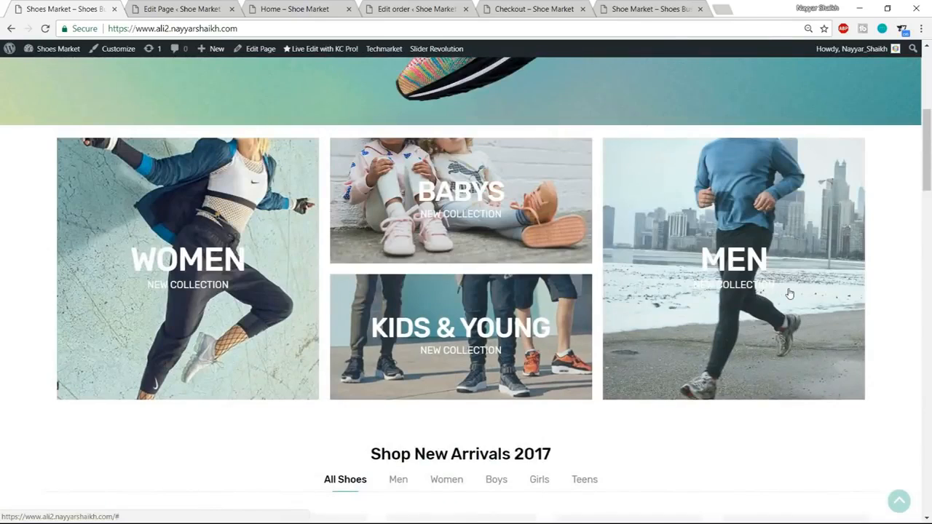
{"action": "scroll", "coordinate": [789, 293], "scroll_direction": "down", "scroll_amount": 3}
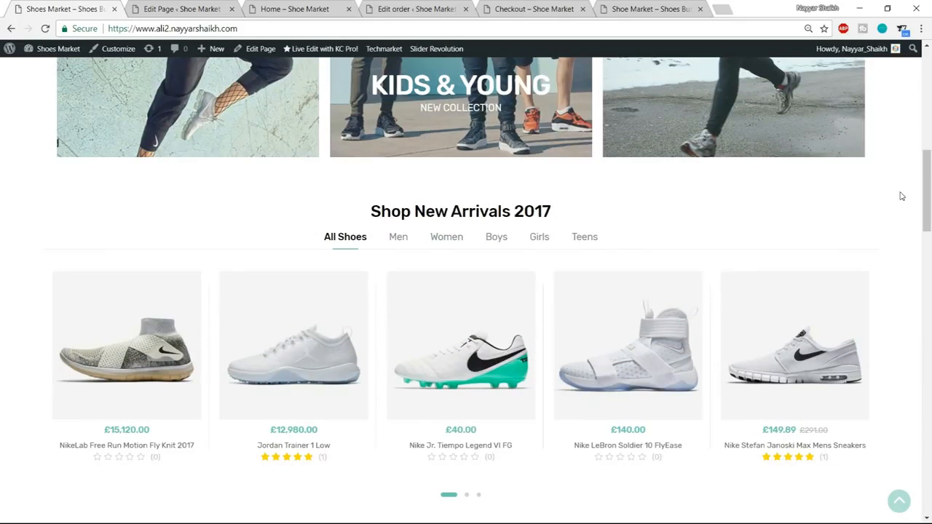
{"action": "left_click", "coordinate": [192, 8]}
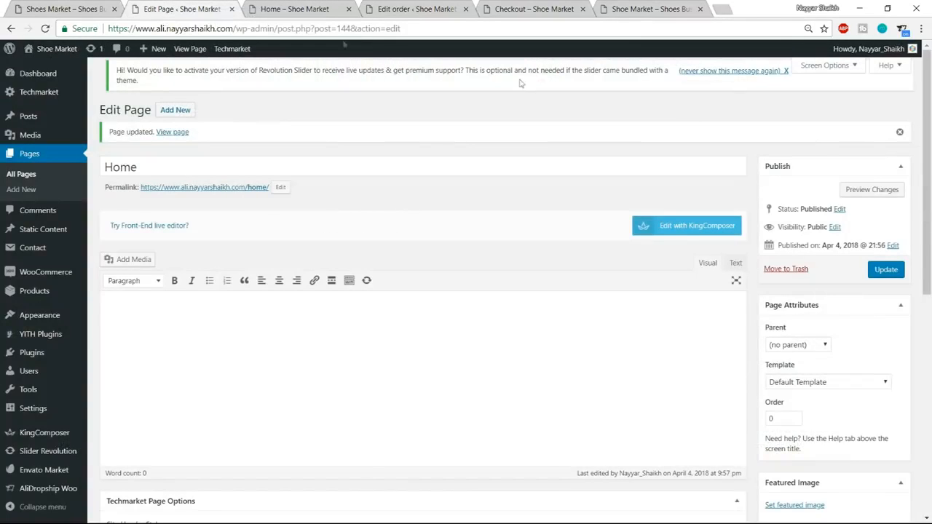
Upload the wc-product-export CSV from Downloads into the WooCommerce product importer
{"action": "scroll", "coordinate": [930, 178], "scroll_direction": "down", "scroll_amount": 2}
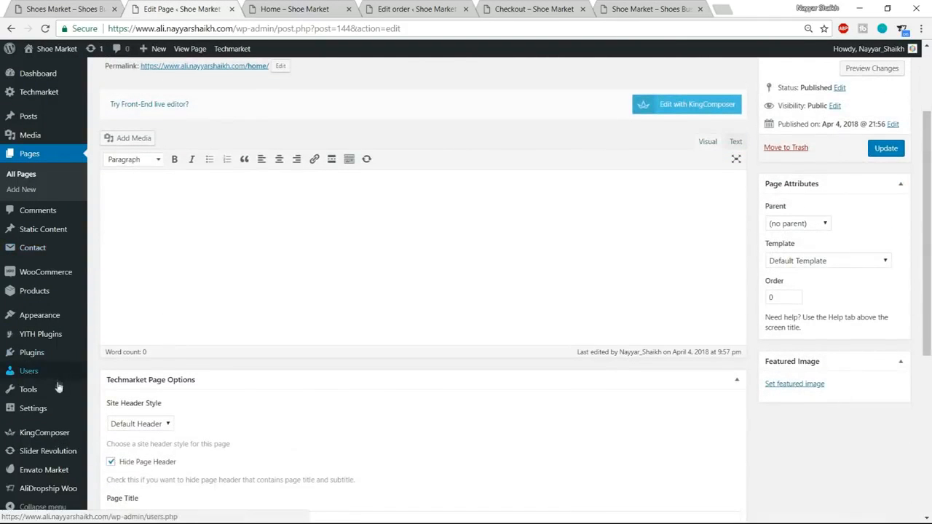
{"action": "mouse_move", "coordinate": [49, 360]}
{"action": "left_click", "coordinate": [38, 294]}
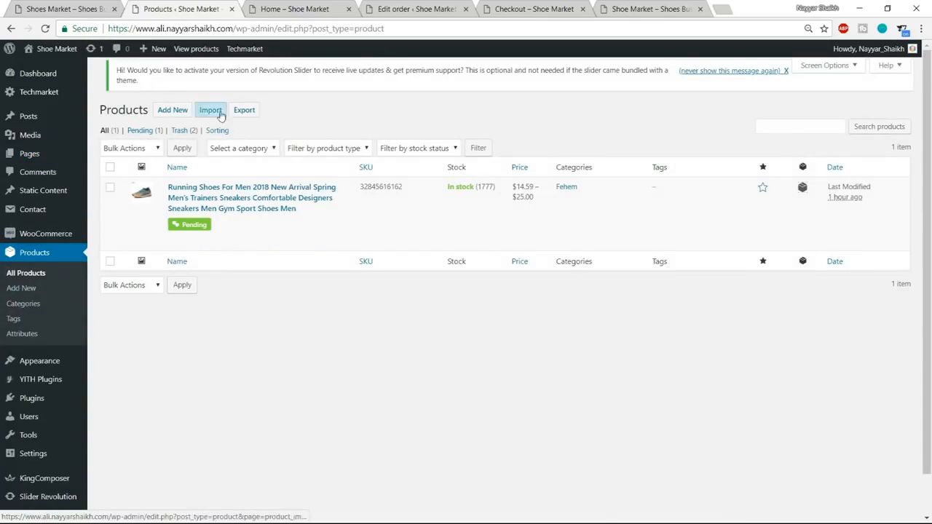
{"action": "left_click", "coordinate": [220, 113]}
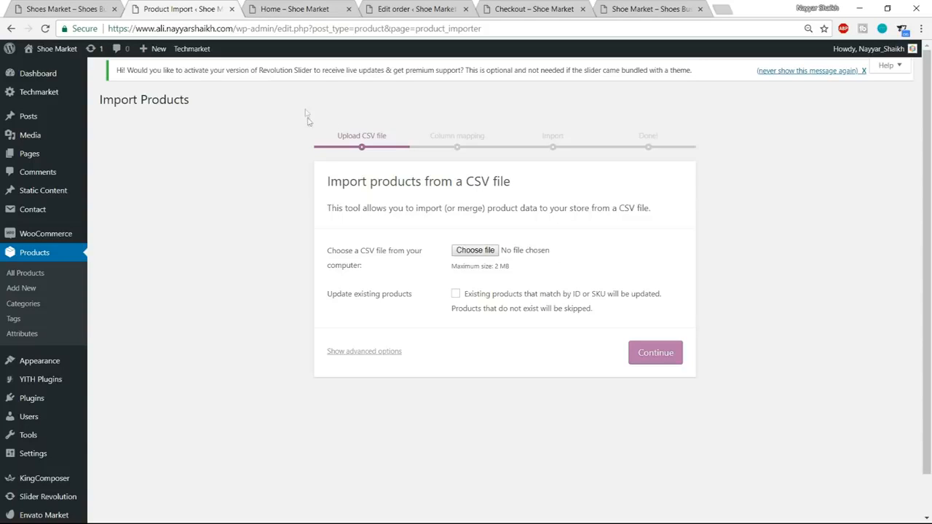
{"action": "left_click", "coordinate": [474, 250]}
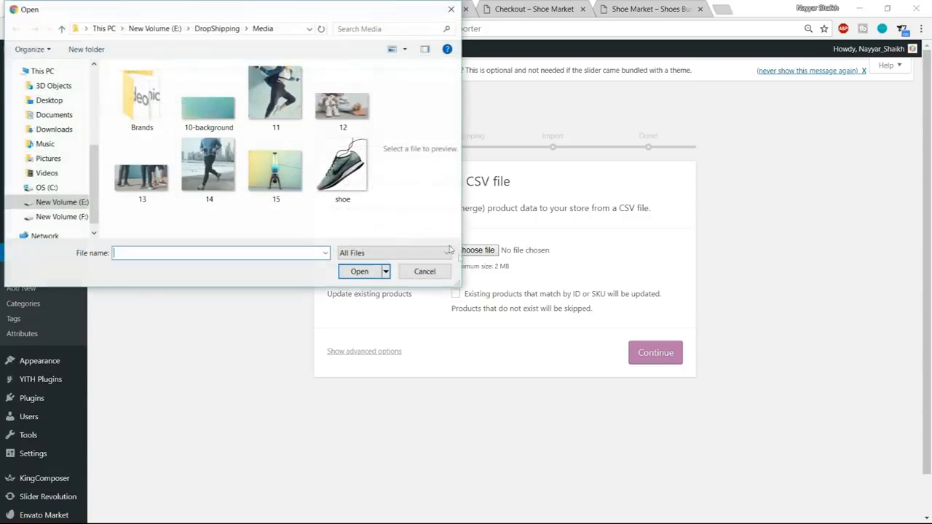
{"action": "left_click", "coordinate": [169, 30]}
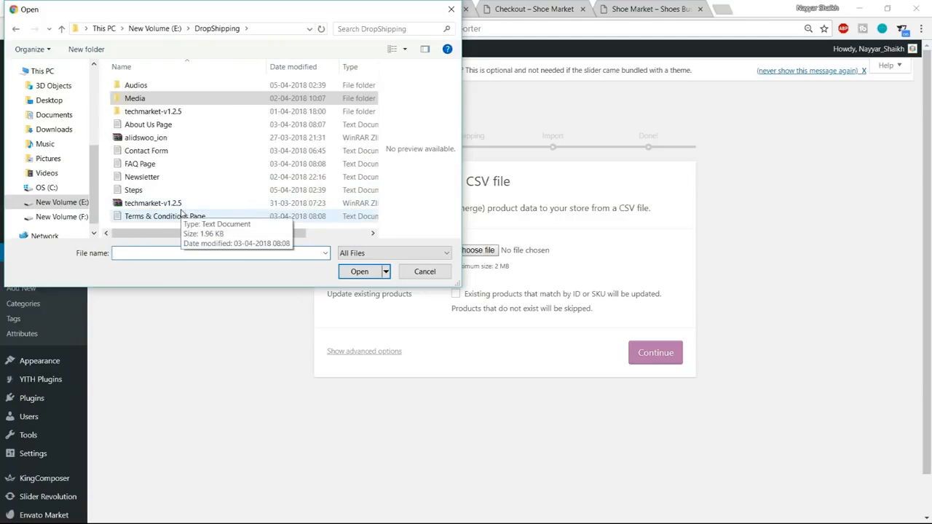
{"action": "left_click", "coordinate": [55, 130]}
{"action": "left_click", "coordinate": [176, 206]}
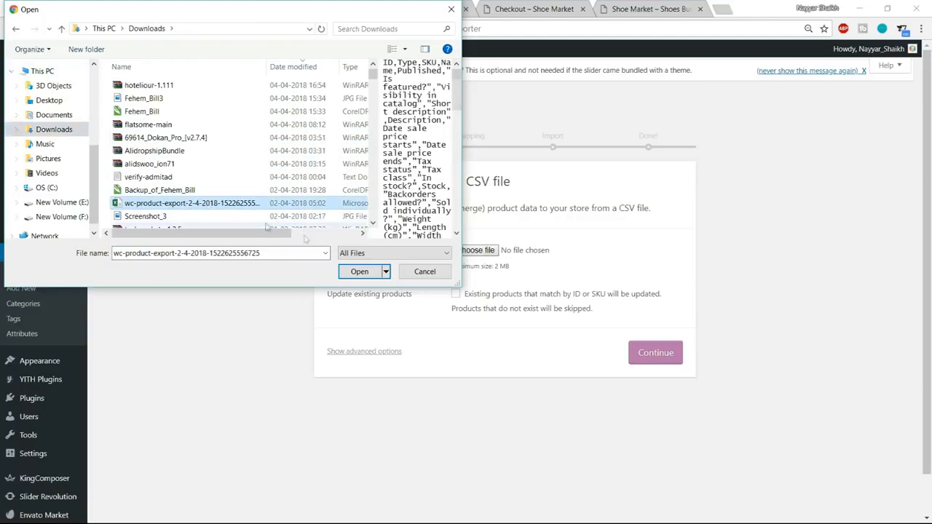
{"action": "left_click", "coordinate": [360, 272]}
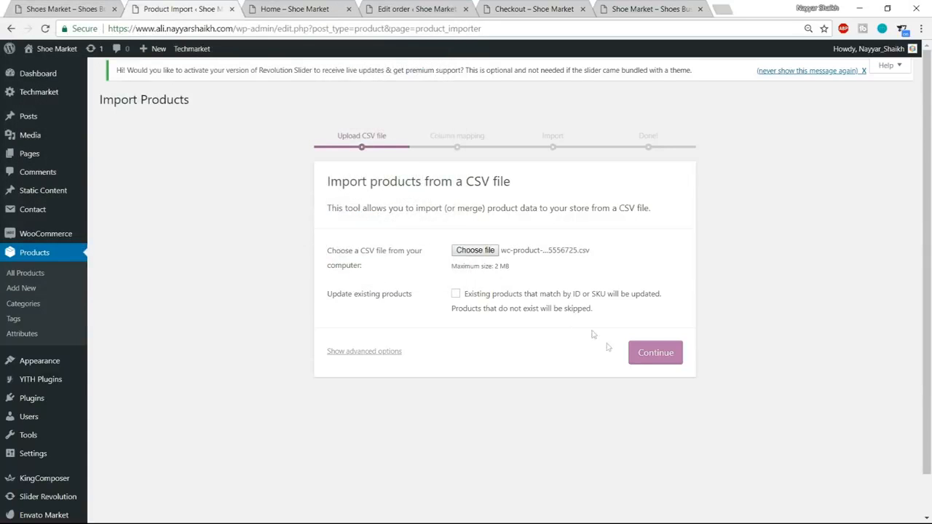
{"action": "left_click", "coordinate": [656, 353]}
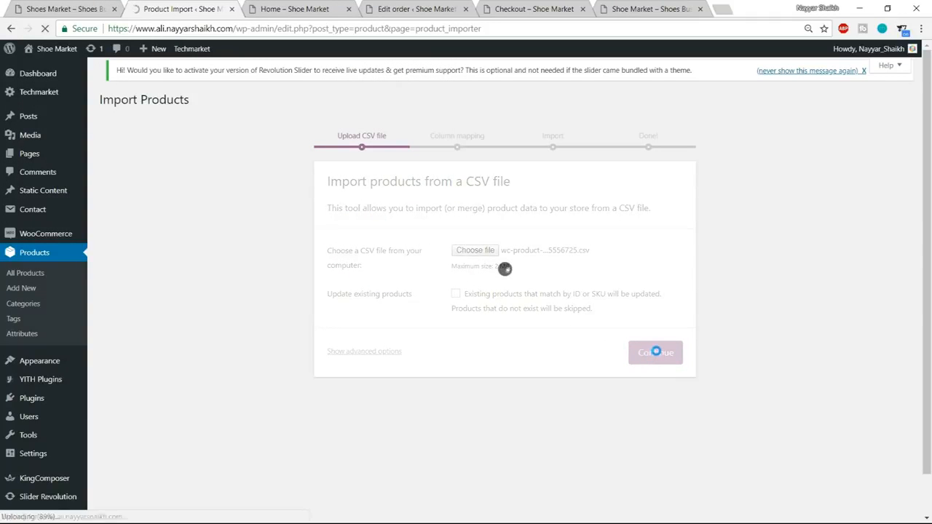
Run the importer and highlight the results: 204 products imported, 136 failed
{"action": "scroll", "coordinate": [751, 337], "scroll_direction": "down", "scroll_amount": 15}
{"action": "scroll", "coordinate": [752, 347], "scroll_direction": "down", "scroll_amount": 3}
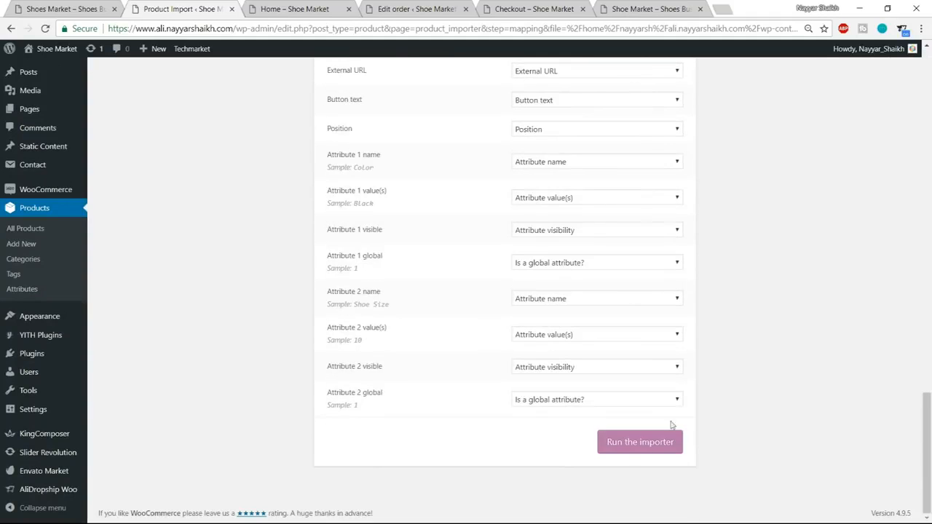
{"action": "left_click", "coordinate": [632, 453]}
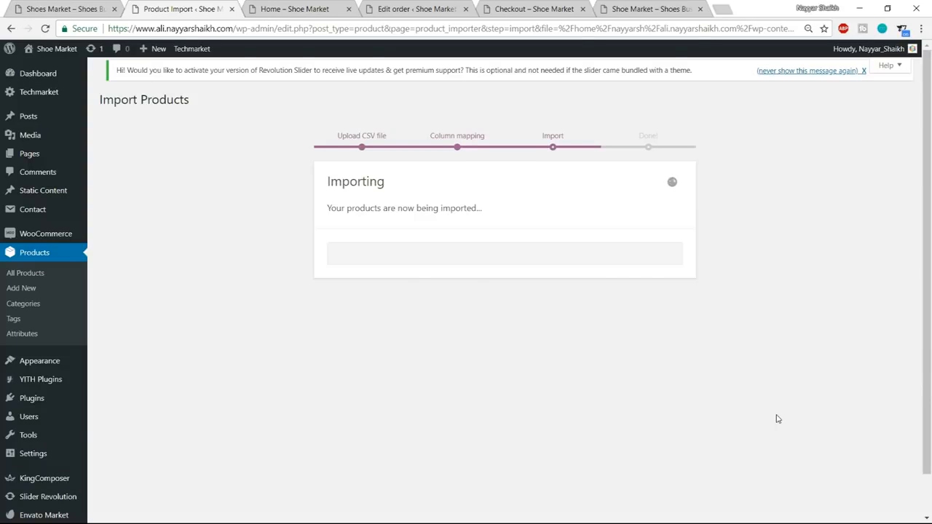
{"action": "left_click_drag", "start_coordinate": [421, 263], "coordinate": [594, 264]}
{"action": "left_click", "coordinate": [678, 282]}
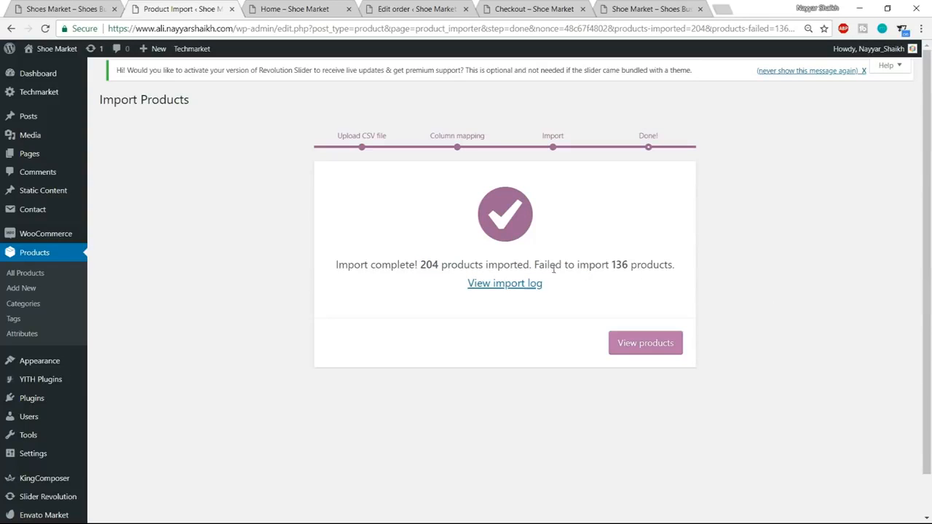
{"action": "left_click_drag", "start_coordinate": [536, 264], "coordinate": [645, 264]}
{"action": "left_click", "coordinate": [659, 265]}
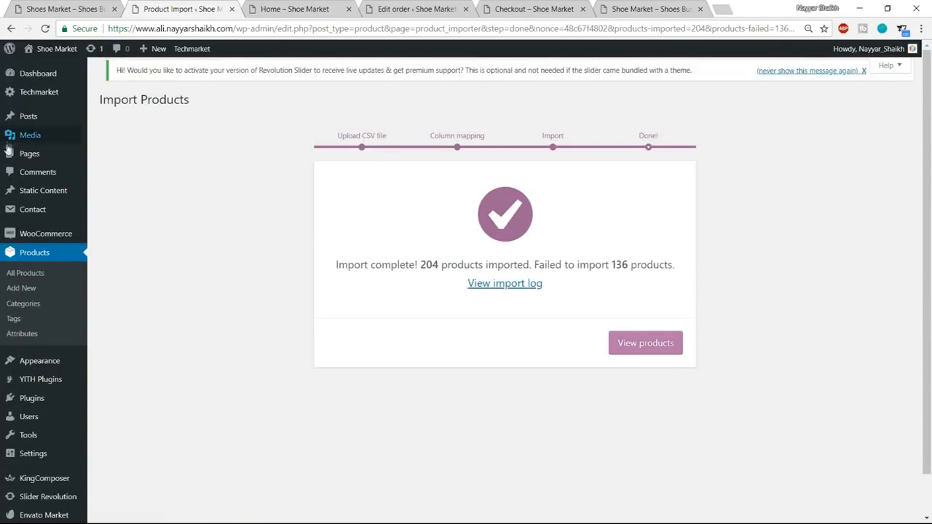
Open the Home page from Pages in KingComposer, then bring up the reference storefront tab
{"action": "left_click", "coordinate": [29, 156]}
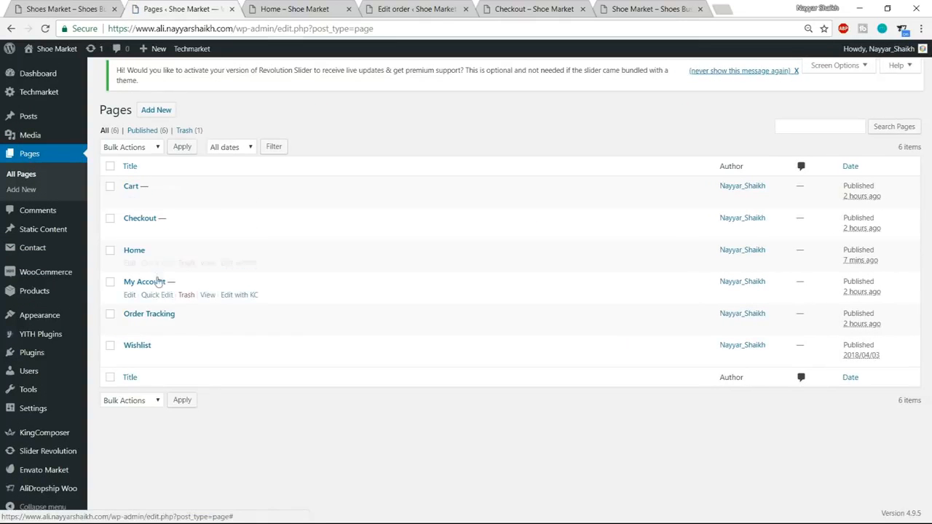
{"action": "left_click", "coordinate": [129, 266]}
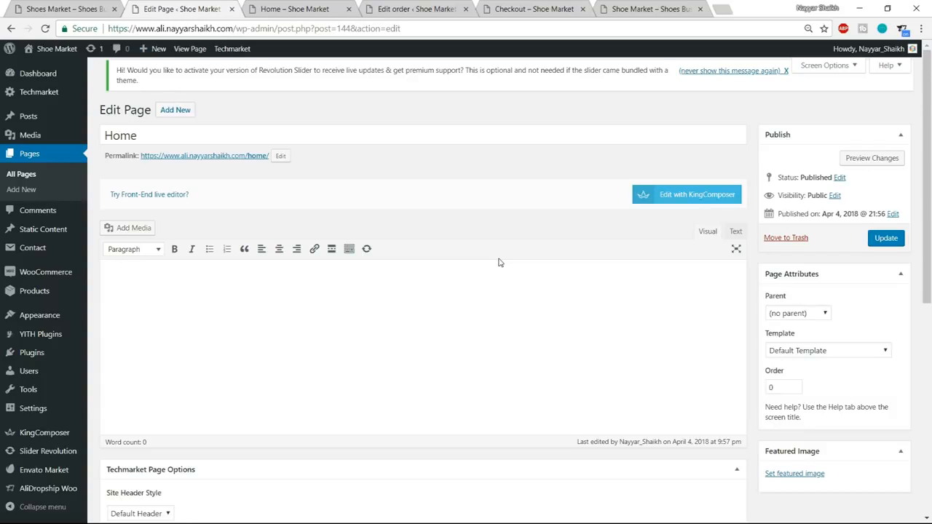
{"action": "scroll", "coordinate": [394, 390], "scroll_direction": "down", "scroll_amount": 3}
{"action": "scroll", "coordinate": [488, 386], "scroll_direction": "up", "scroll_amount": 3}
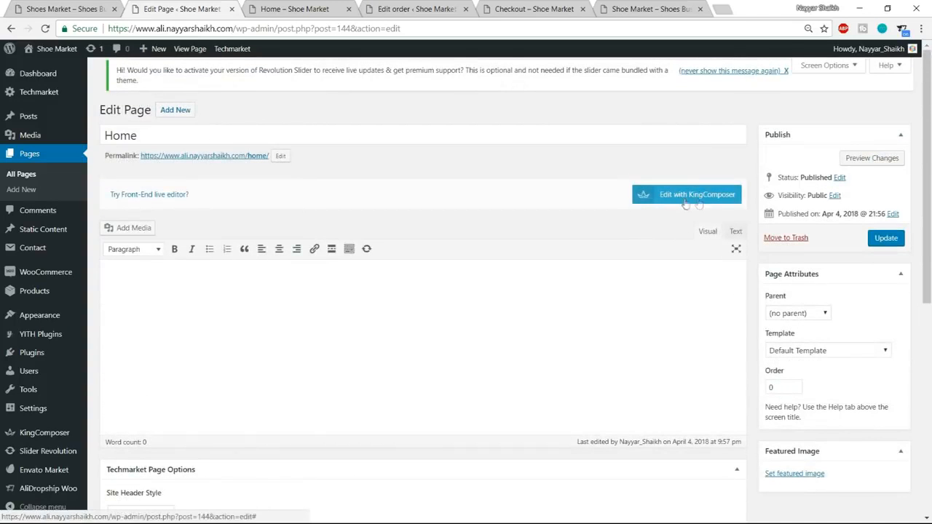
{"action": "left_click", "coordinate": [693, 197]}
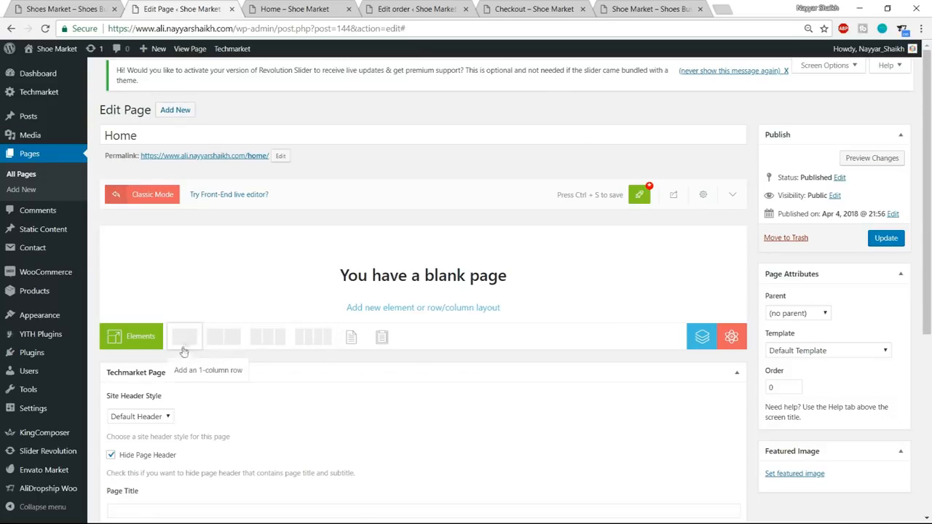
{"action": "left_click", "coordinate": [75, 7]}
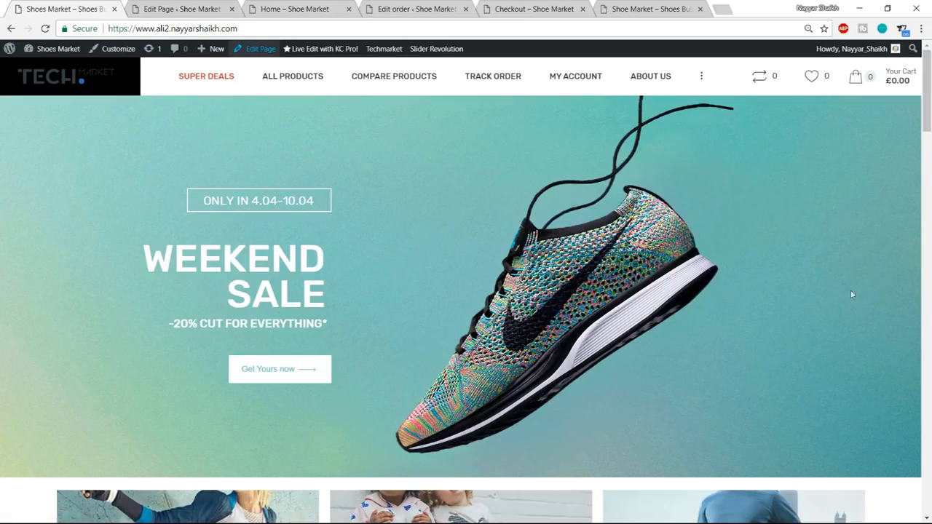
Compare the reference sneaker banner, then add a one-column row to the Home page
{"action": "left_click", "coordinate": [183, 8]}
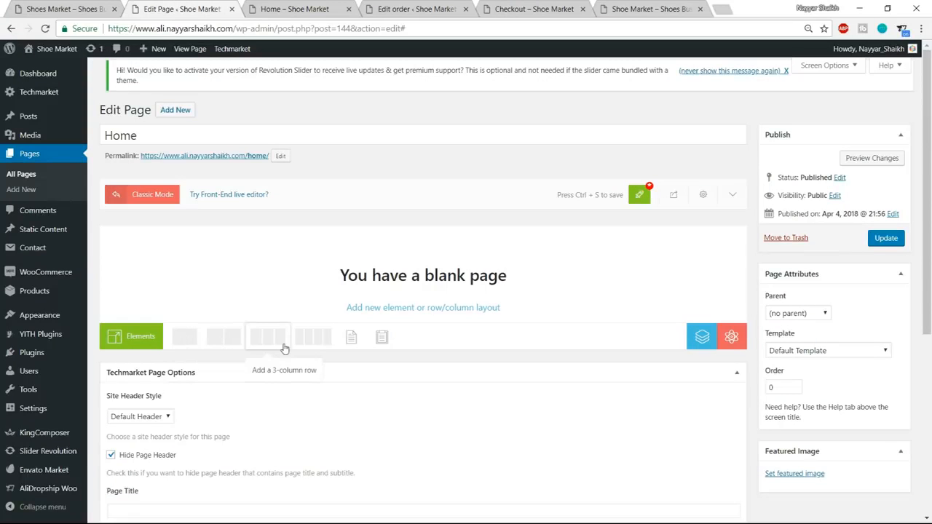
{"action": "left_click", "coordinate": [73, 9]}
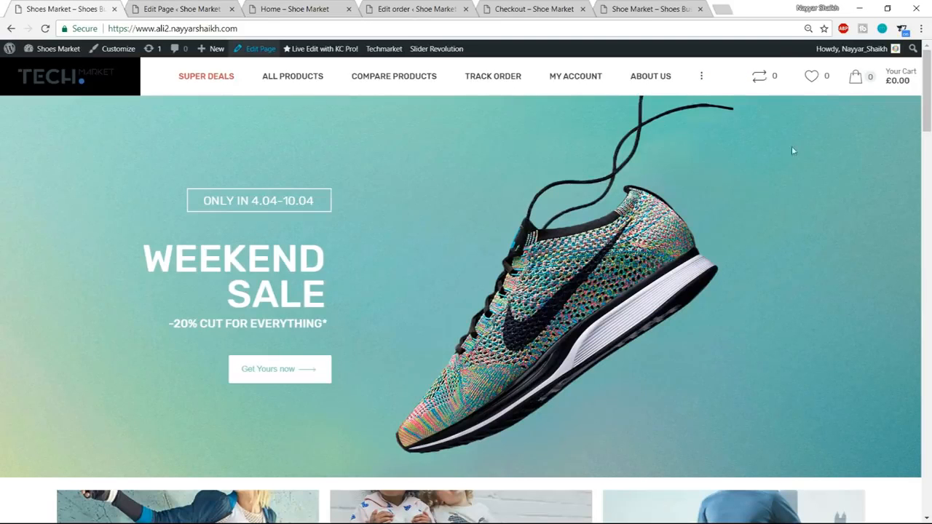
{"action": "left_click", "coordinate": [185, 12]}
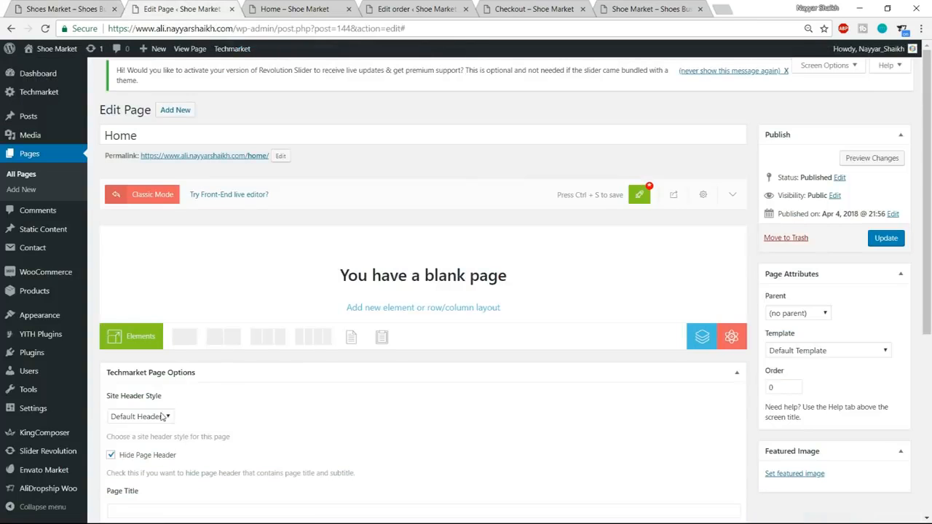
{"action": "left_click", "coordinate": [185, 336]}
{"action": "scroll", "coordinate": [510, 452], "scroll_direction": "down", "scroll_amount": 5}
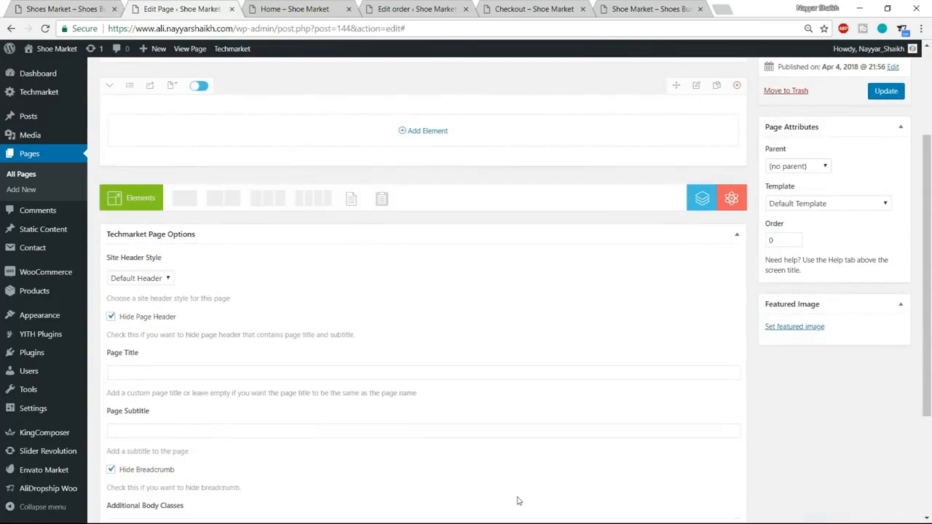
{"action": "scroll", "coordinate": [521, 461], "scroll_direction": "up", "scroll_amount": 4}
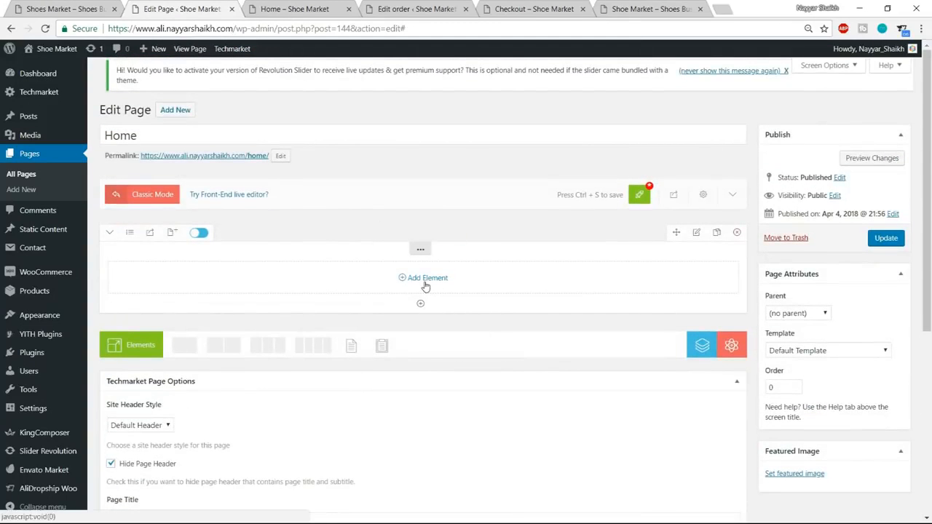
Add a Revolution Slider element set to Home Slider, update the page and view it live
{"action": "left_click", "coordinate": [428, 278]}
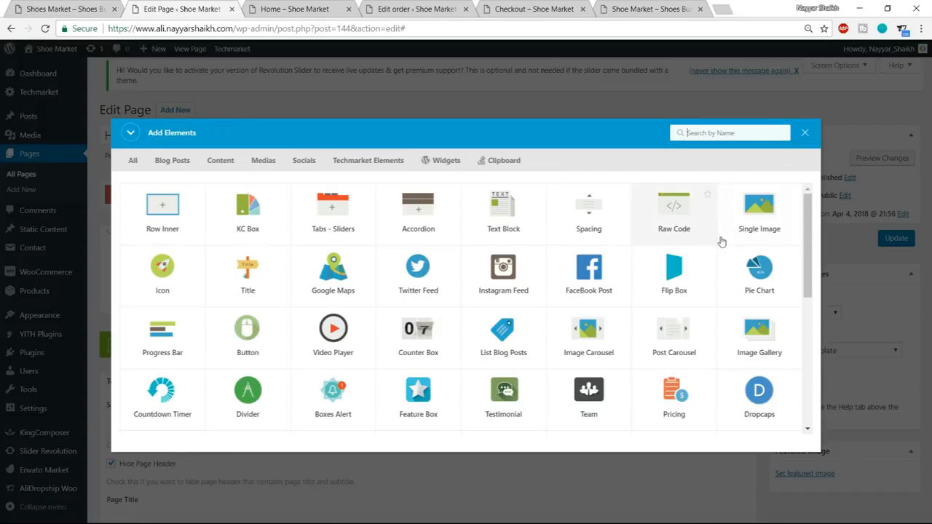
{"action": "type", "text": "slider"}
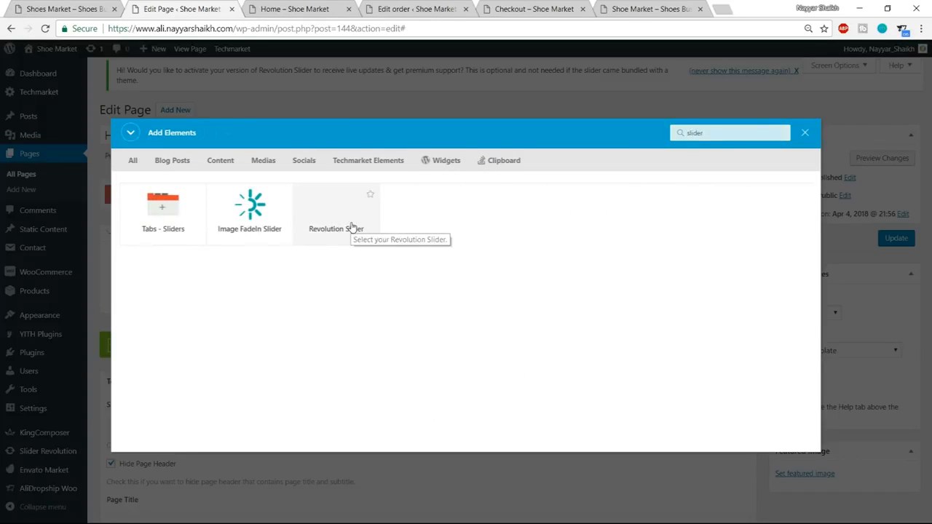
{"action": "left_click", "coordinate": [351, 224]}
{"action": "left_click", "coordinate": [480, 174]}
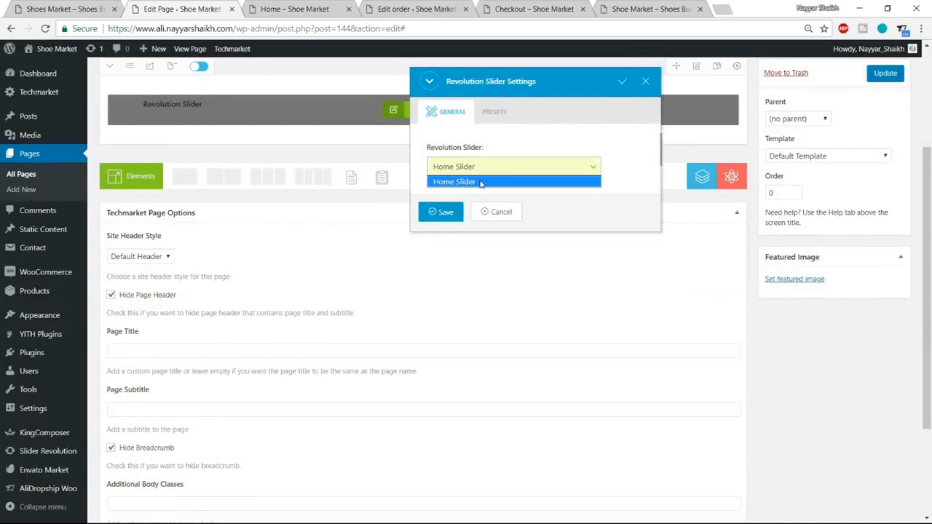
{"action": "left_click", "coordinate": [477, 182]}
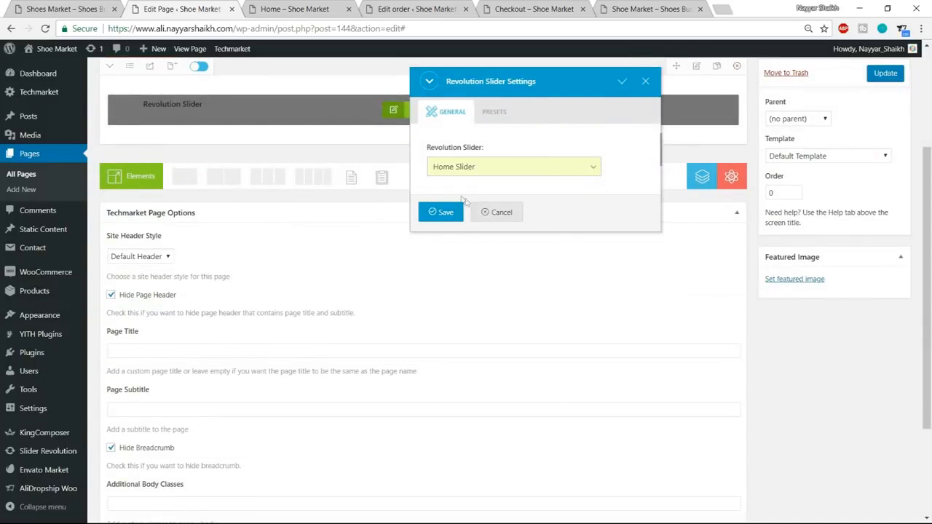
{"action": "left_click", "coordinate": [443, 212]}
{"action": "scroll", "coordinate": [470, 322], "scroll_direction": "up", "scroll_amount": 2}
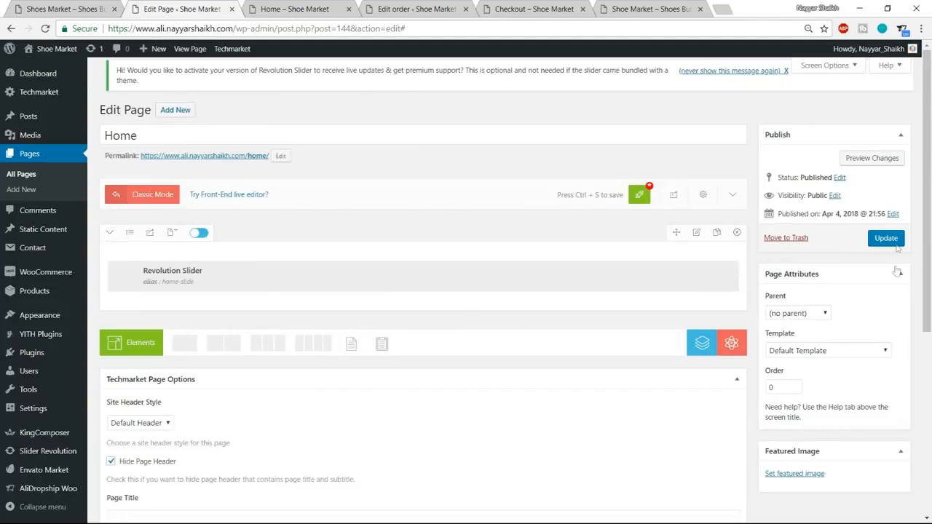
{"action": "left_click", "coordinate": [896, 242]}
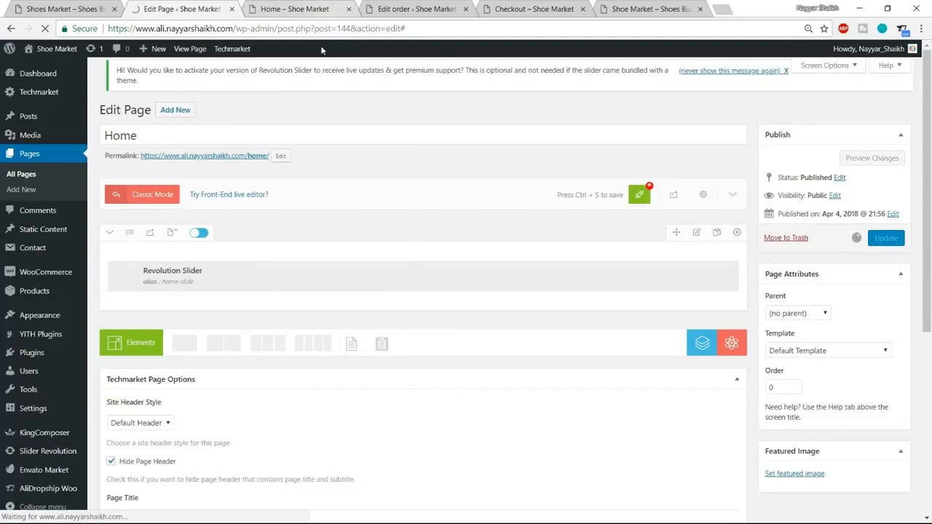
{"action": "left_click", "coordinate": [294, 9]}
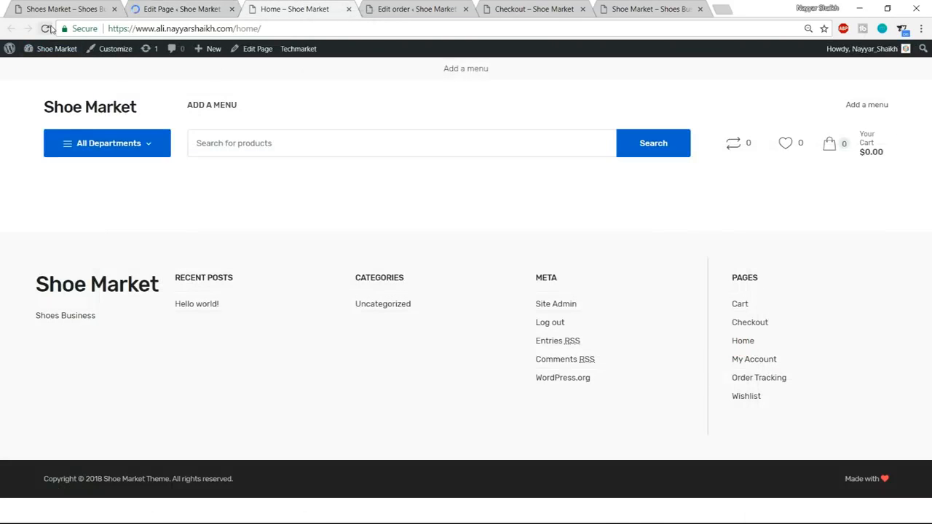
Reload the live Home page to see the Weekend Sale slider, then compare the reference category banners
{"action": "left_click", "coordinate": [45, 28]}
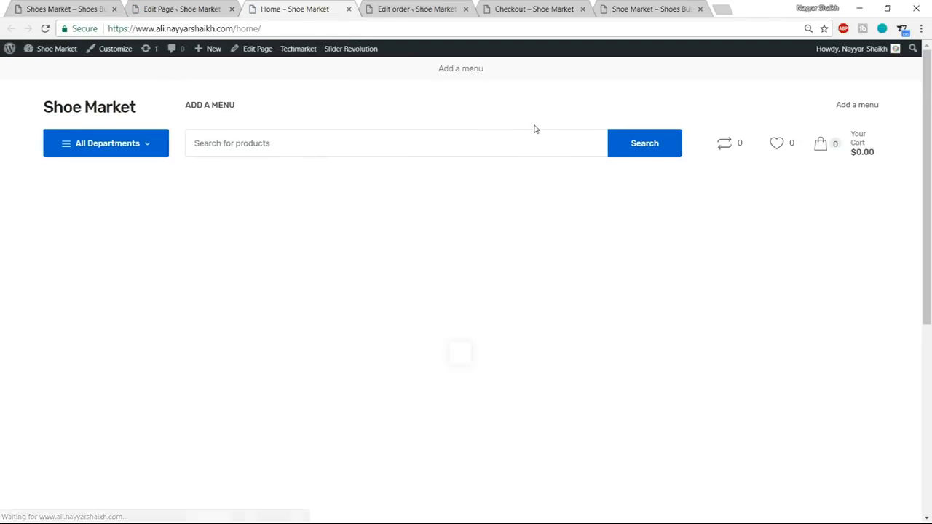
{"action": "scroll", "coordinate": [562, 169], "scroll_direction": "down", "scroll_amount": 1}
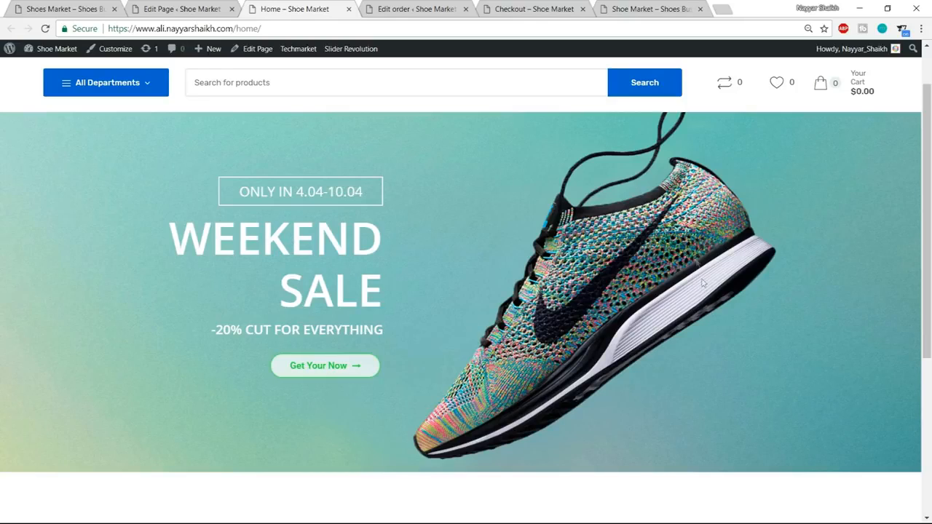
{"action": "scroll", "coordinate": [702, 289], "scroll_direction": "up", "scroll_amount": 1}
{"action": "scroll", "coordinate": [703, 289], "scroll_direction": "down", "scroll_amount": 2}
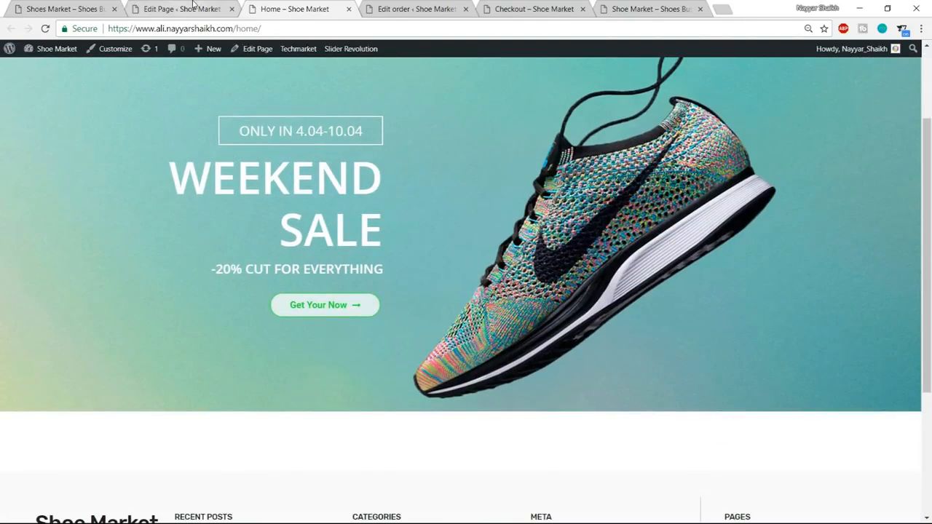
{"action": "left_click", "coordinate": [65, 9]}
{"action": "scroll", "coordinate": [306, 320], "scroll_direction": "down", "scroll_amount": 3}
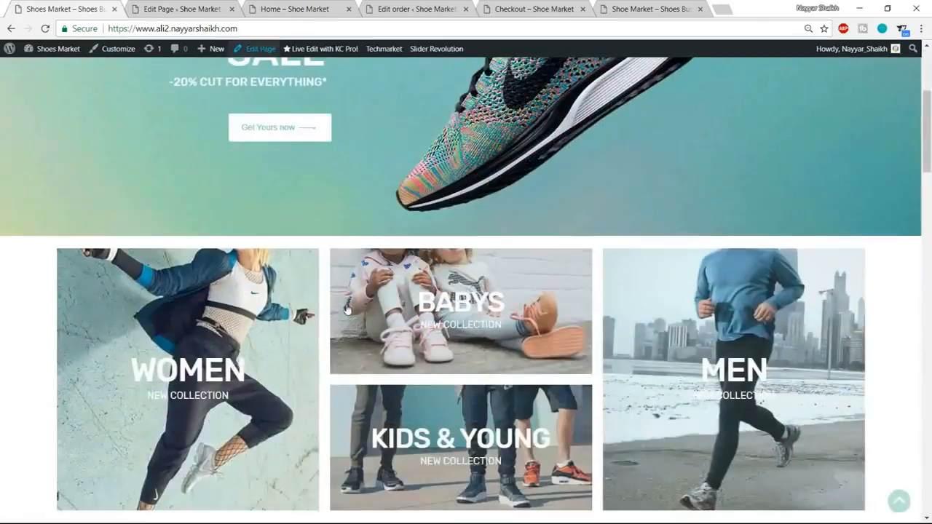
{"action": "scroll", "coordinate": [256, 336], "scroll_direction": "down", "scroll_amount": 2}
{"action": "scroll", "coordinate": [291, 364], "scroll_direction": "up", "scroll_amount": 1}
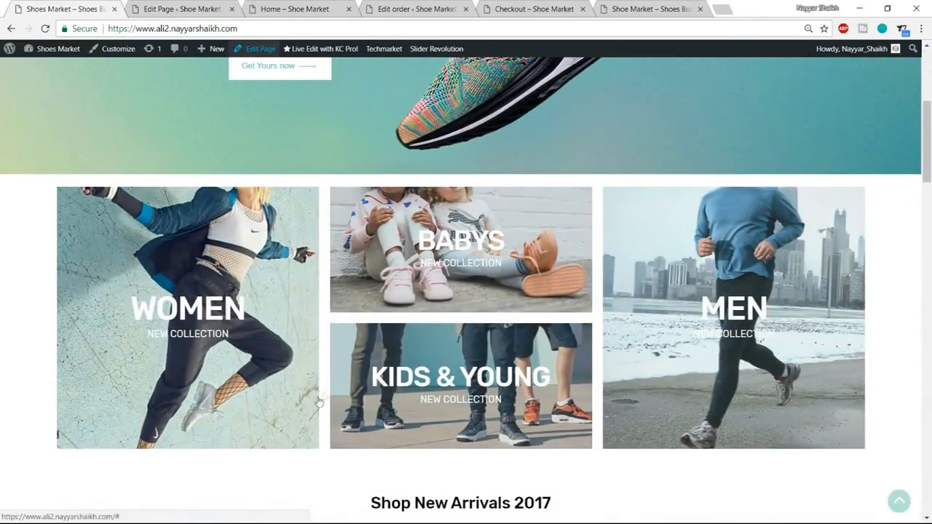
{"action": "left_click", "coordinate": [188, 9]}
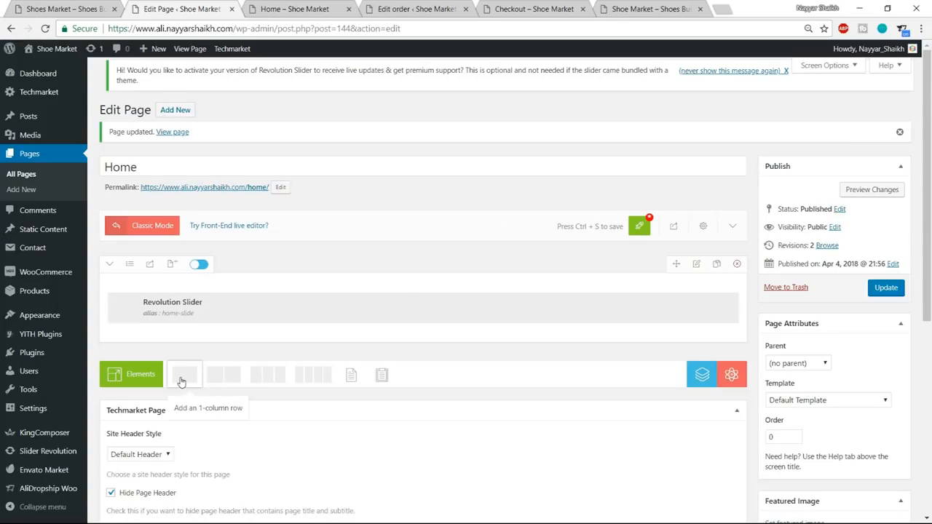
Add a one-column row below the slider with a Banners element, checking the reference banners
{"action": "left_click", "coordinate": [183, 382]}
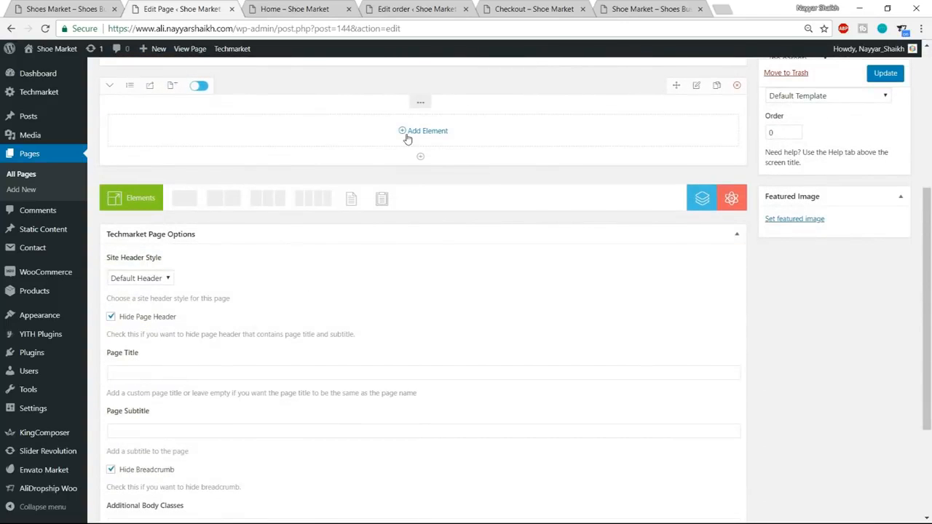
{"action": "left_click", "coordinate": [422, 131]}
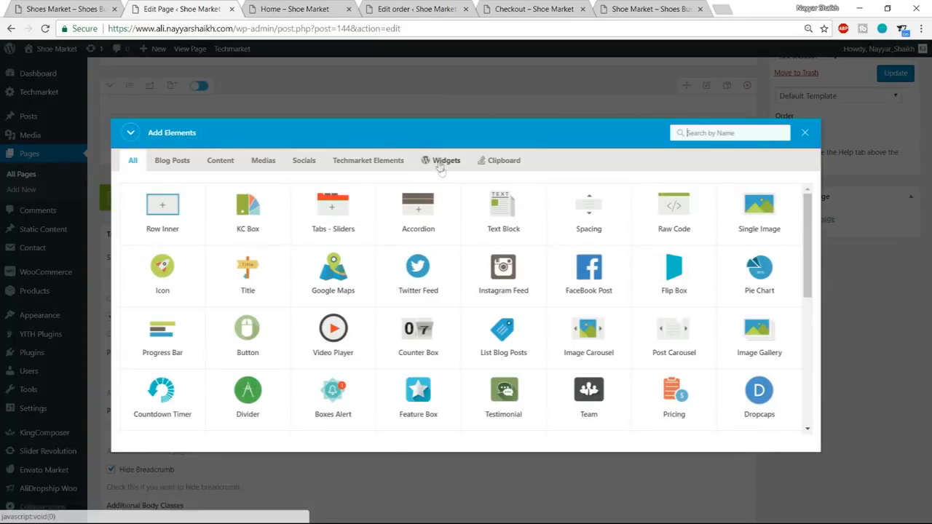
{"action": "type", "text": "banne"}
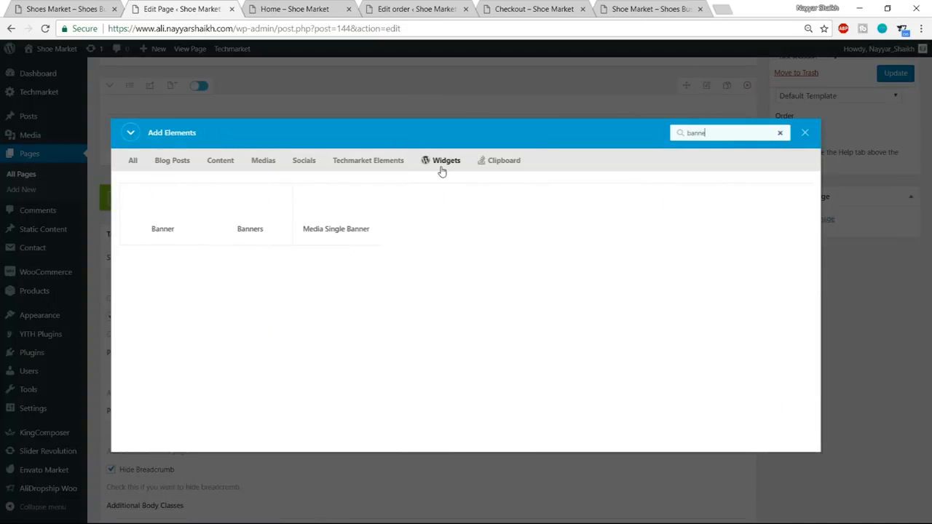
{"action": "left_click", "coordinate": [248, 222]}
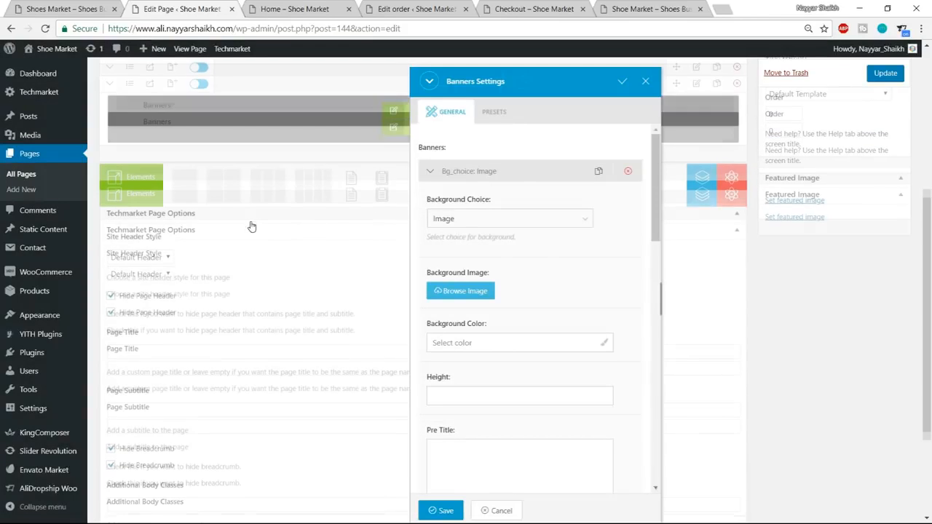
{"action": "scroll", "coordinate": [576, 255], "scroll_direction": "down", "scroll_amount": 4}
{"action": "scroll", "coordinate": [576, 256], "scroll_direction": "up", "scroll_amount": 4}
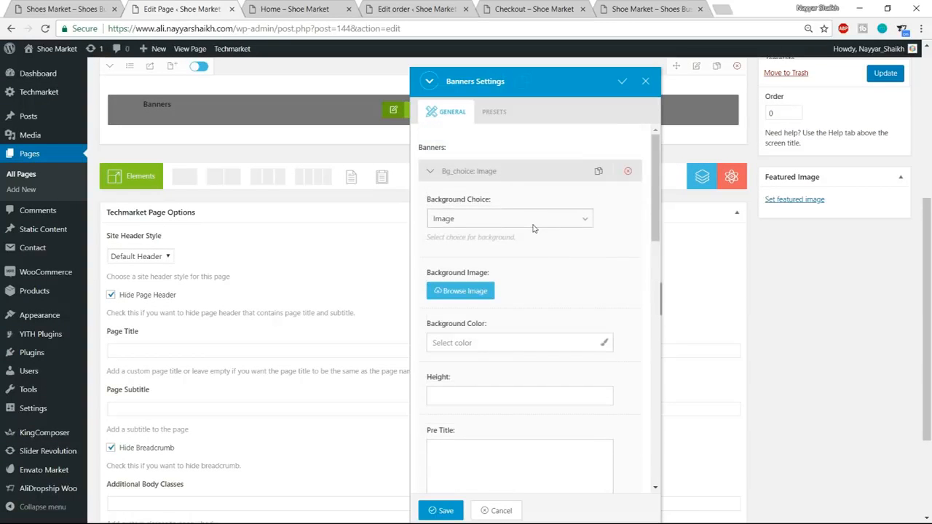
{"action": "left_click", "coordinate": [34, 6]}
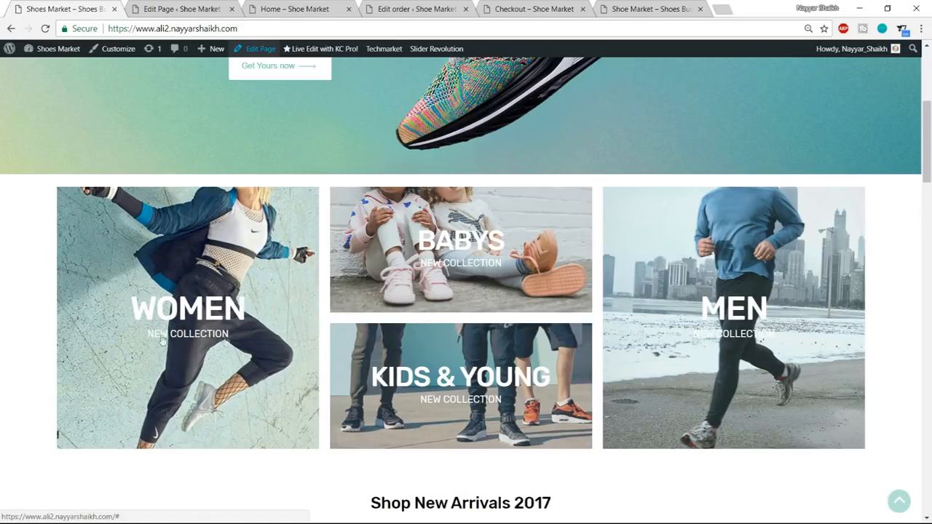
{"action": "left_click", "coordinate": [179, 9]}
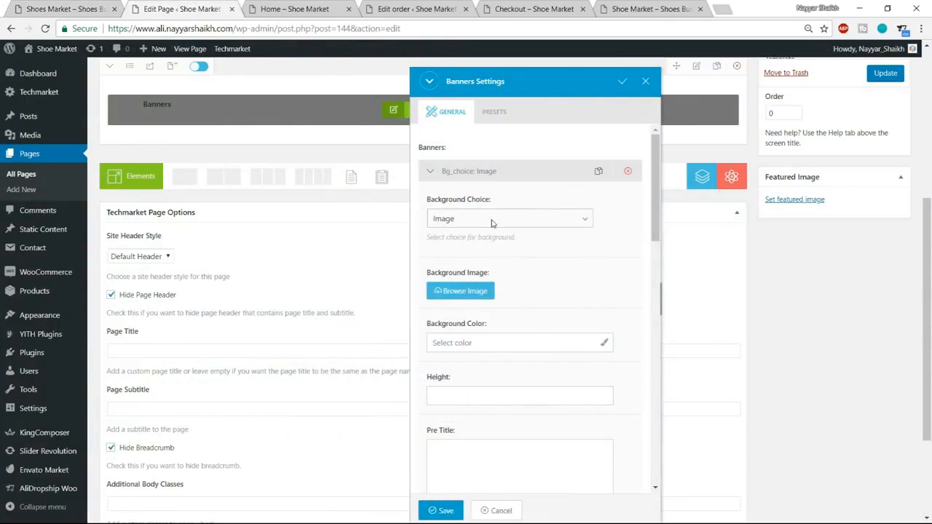
Keep Image as the banner background type and browse to the DropShipping Media folder to upload
{"action": "left_click", "coordinate": [501, 218]}
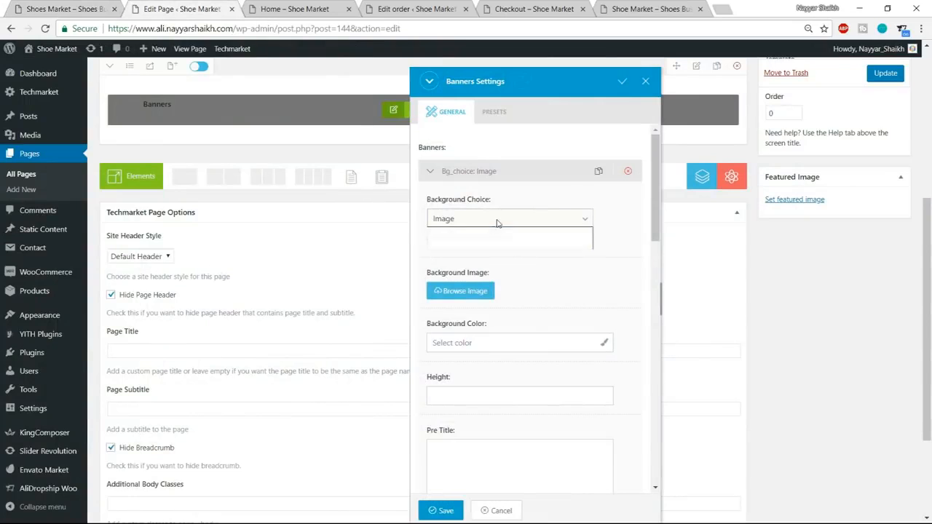
{"action": "left_click", "coordinate": [484, 234]}
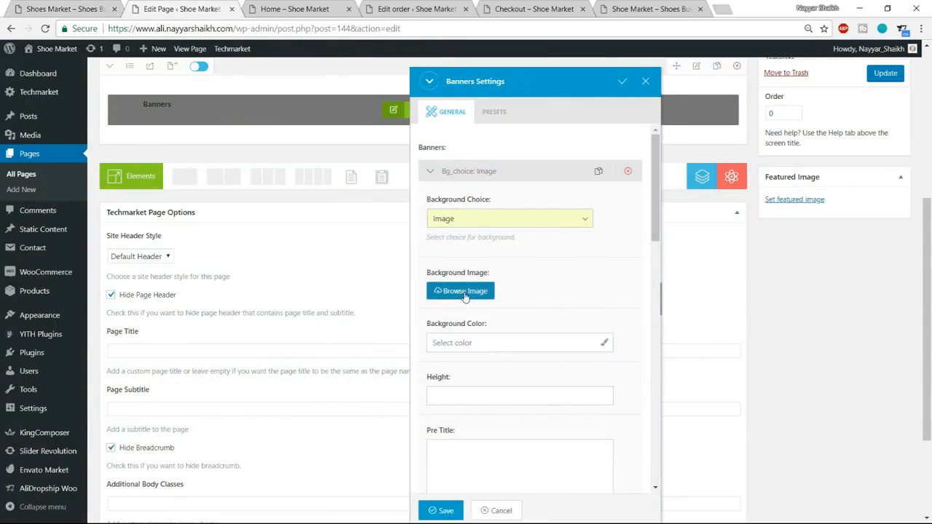
{"action": "left_click", "coordinate": [464, 294]}
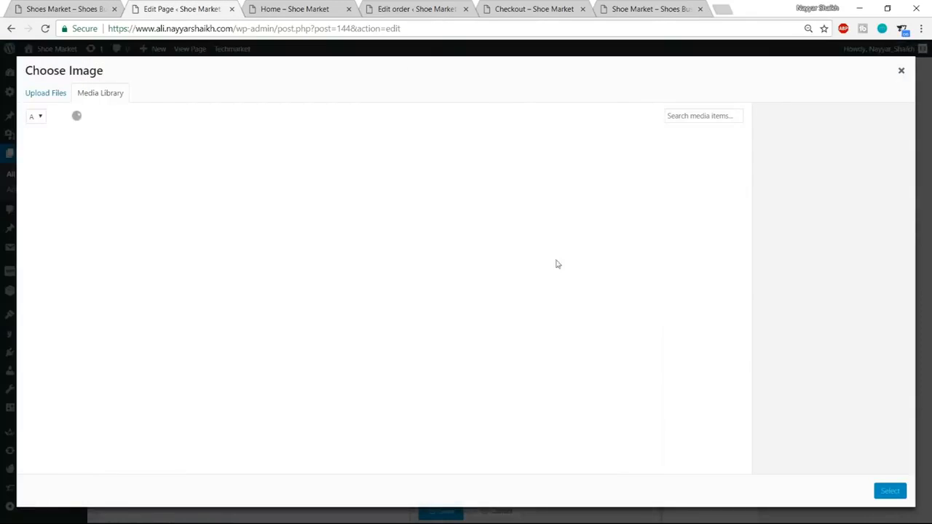
{"action": "left_click", "coordinate": [45, 93]}
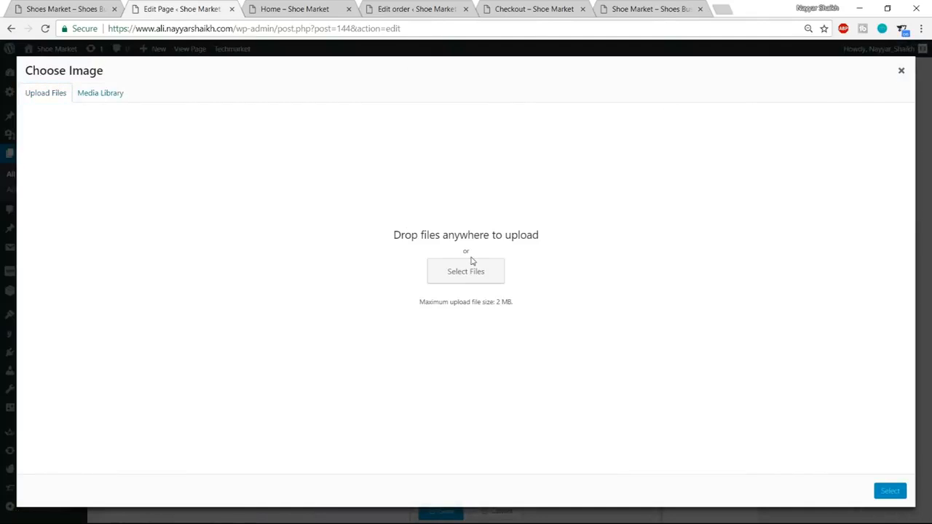
{"action": "left_click", "coordinate": [472, 271]}
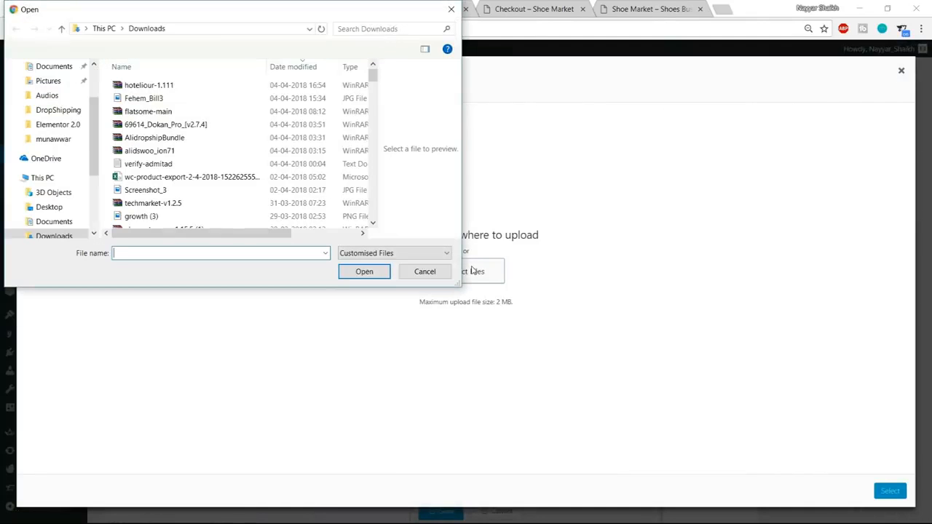
{"action": "left_click", "coordinate": [61, 109]}
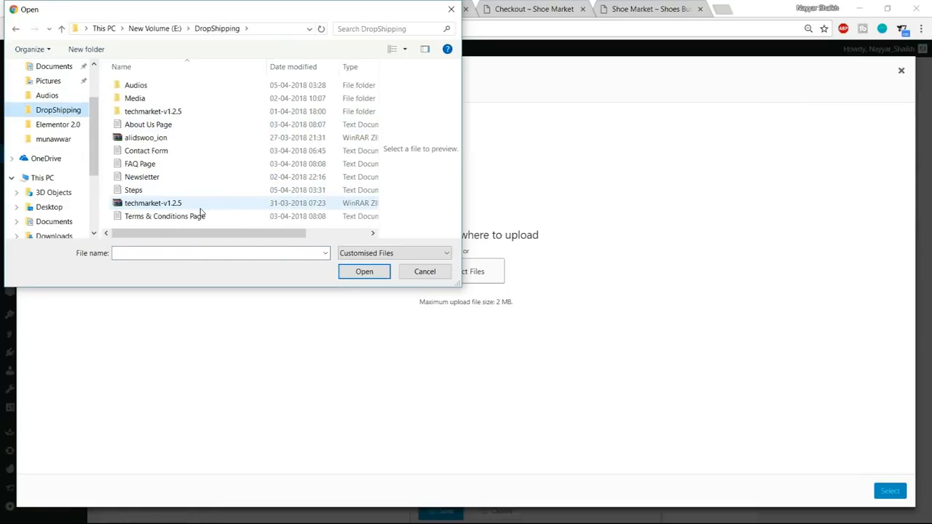
{"action": "double_click", "coordinate": [165, 97]}
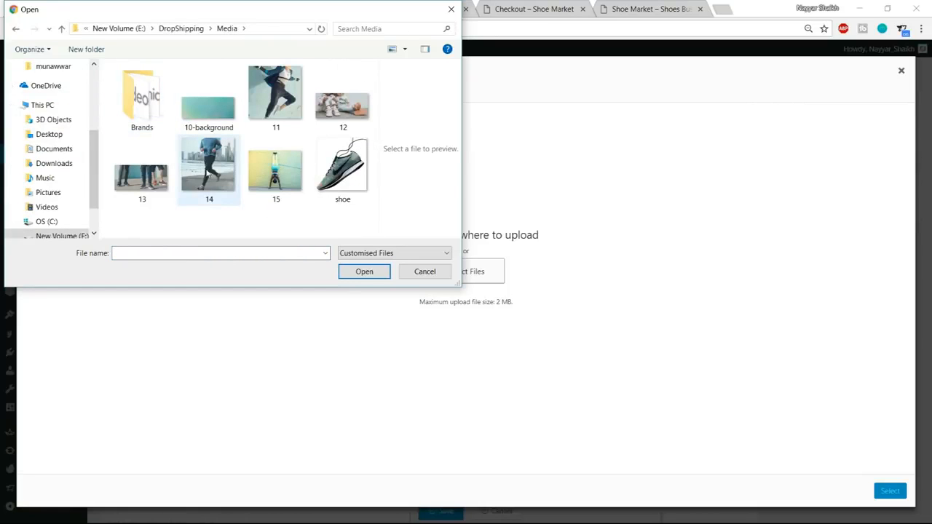
Upload images 11–15 and set 11.jpg as the banner's background image
{"action": "left_click", "coordinate": [290, 115]}
{"action": "left_click", "coordinate": [343, 108], "text": "ctrl"}
{"action": "left_click", "coordinate": [140, 175], "text": "ctrl"}
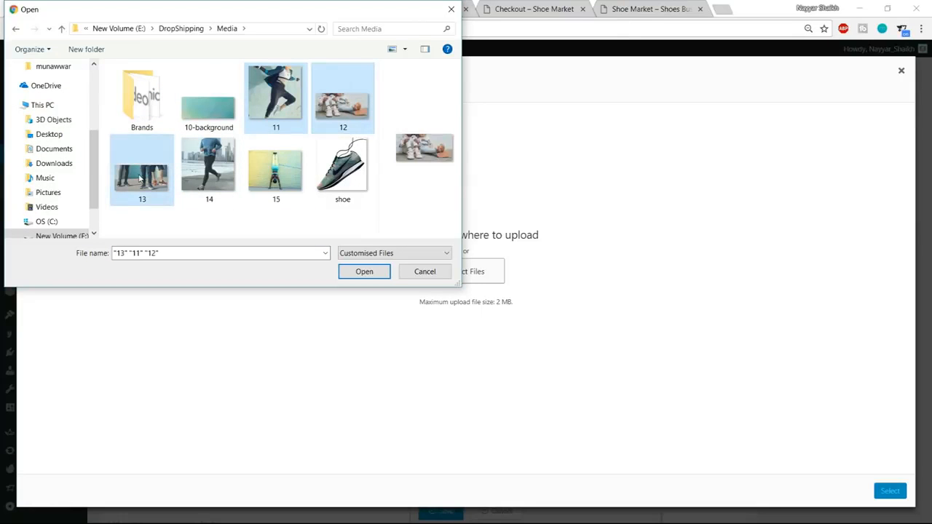
{"action": "left_click", "coordinate": [279, 172], "text": "ctrl"}
{"action": "left_click", "coordinate": [209, 167], "text": "ctrl"}
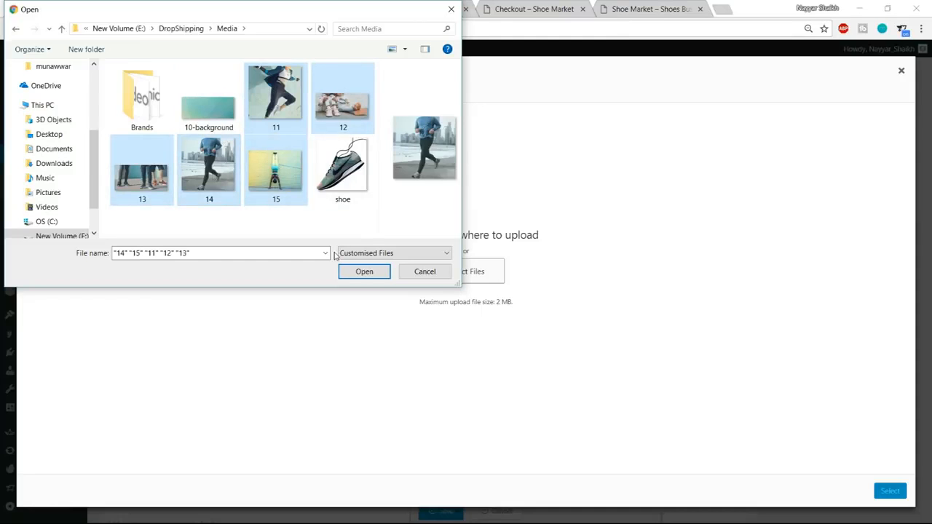
{"action": "left_click", "coordinate": [354, 271]}
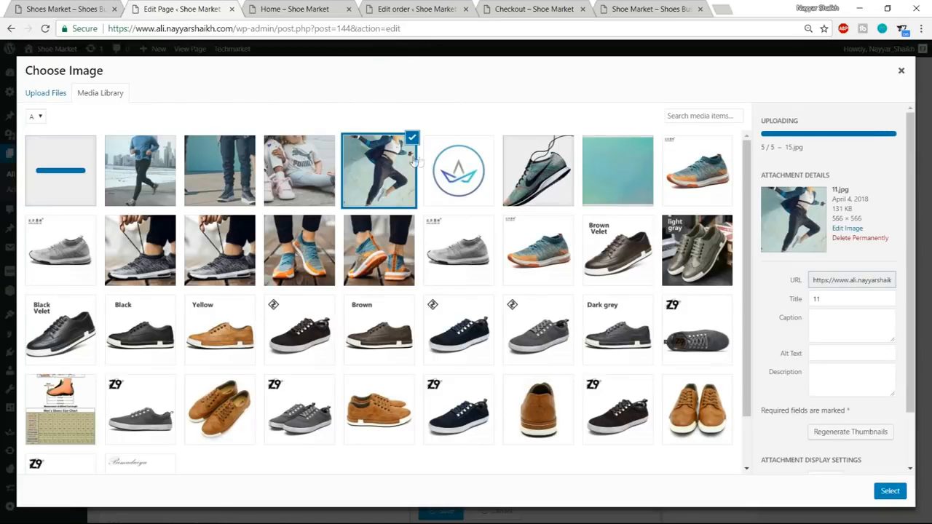
{"action": "left_click", "coordinate": [893, 494]}
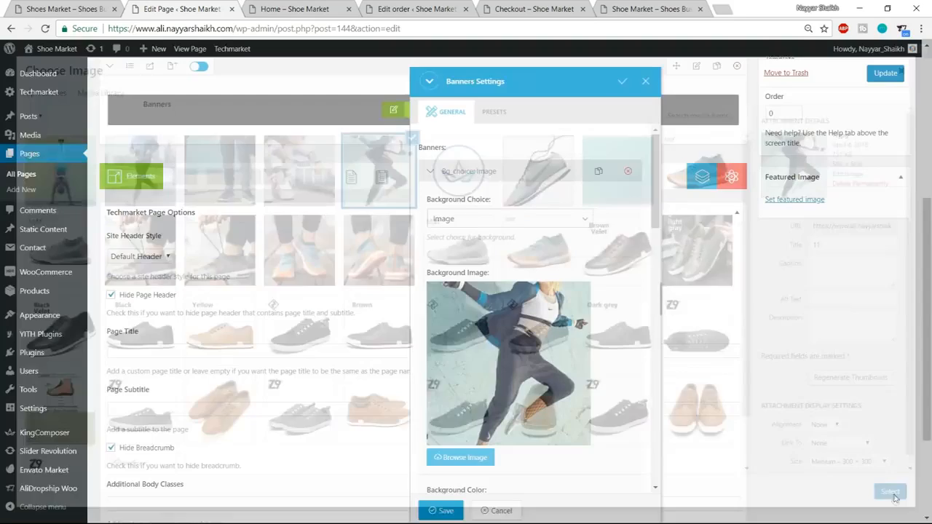
Move down to the banner's Height and Title fields, glancing at the live storefront for reference
{"action": "scroll", "coordinate": [586, 364], "scroll_direction": "down", "scroll_amount": 3}
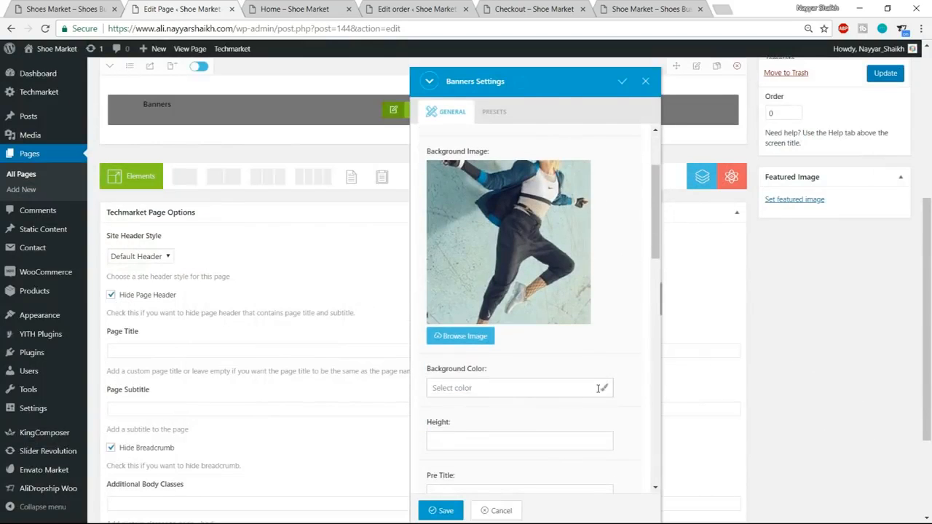
{"action": "scroll", "coordinate": [587, 357], "scroll_direction": "down", "scroll_amount": 2}
{"action": "scroll", "coordinate": [598, 262], "scroll_direction": "down", "scroll_amount": 1}
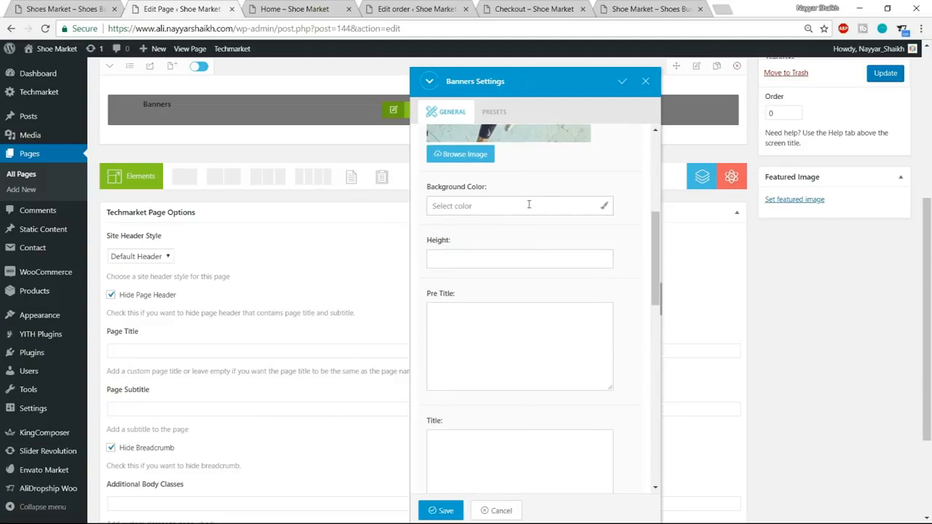
{"action": "left_click", "coordinate": [501, 252]}
{"action": "scroll", "coordinate": [597, 277], "scroll_direction": "down", "scroll_amount": 3}
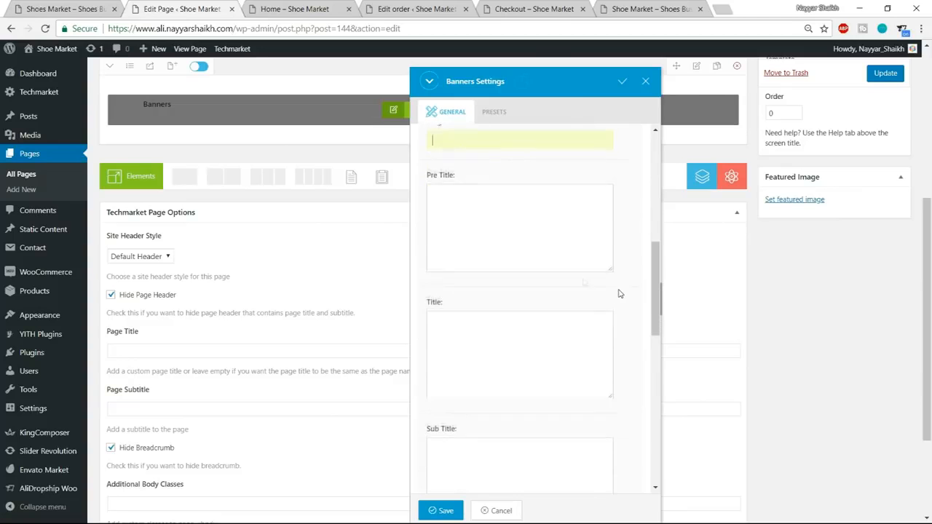
{"action": "scroll", "coordinate": [545, 247], "scroll_direction": "down", "scroll_amount": 1}
{"action": "left_click", "coordinate": [477, 283]}
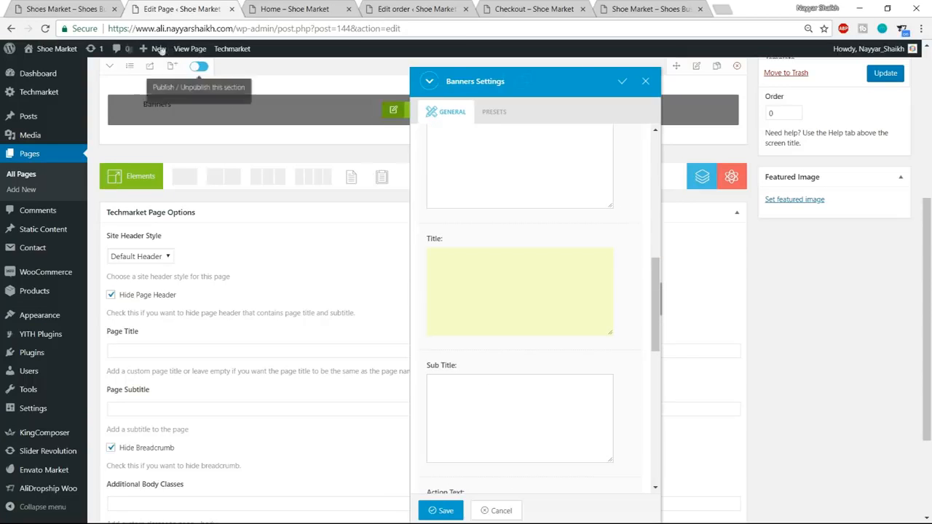
{"action": "left_click", "coordinate": [57, 7]}
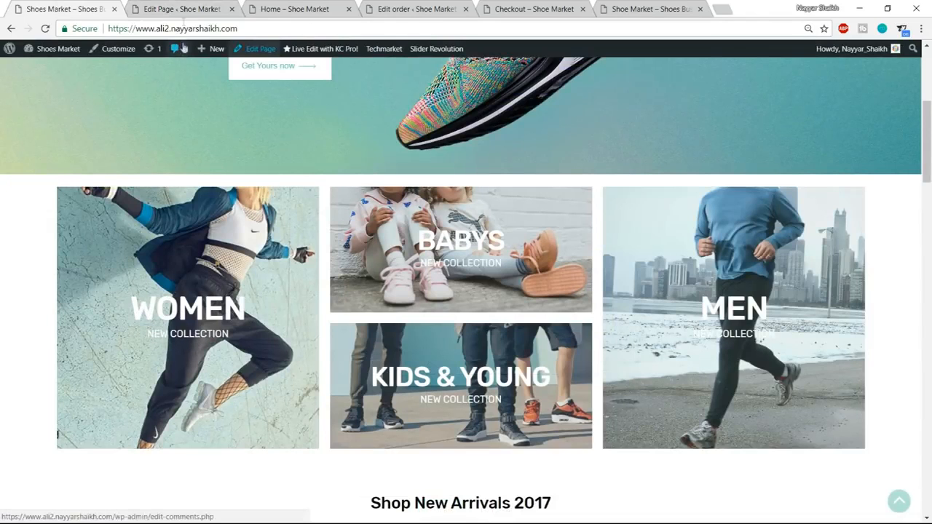
{"action": "left_click", "coordinate": [183, 10]}
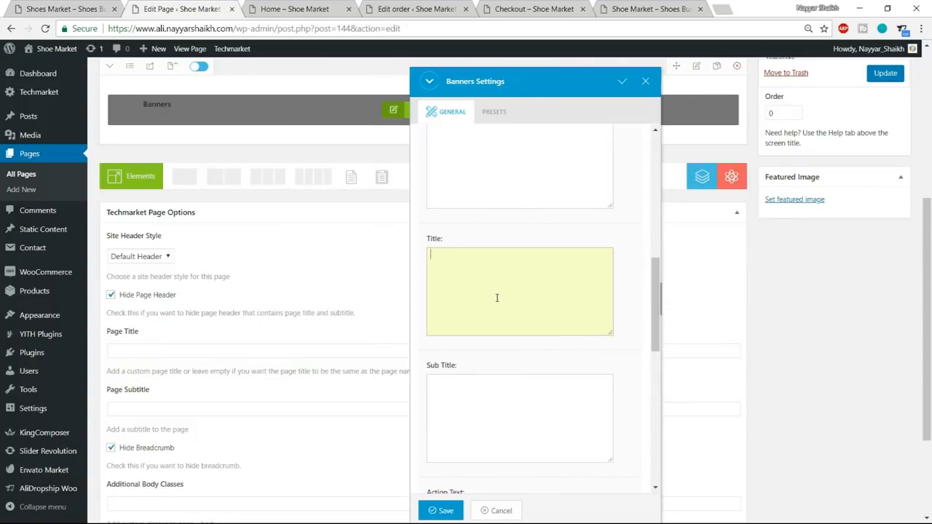
Move on to the Sub Title field for NEW COLLECTIONS and select the # in Action Link
{"action": "key", "text": "Tab"}
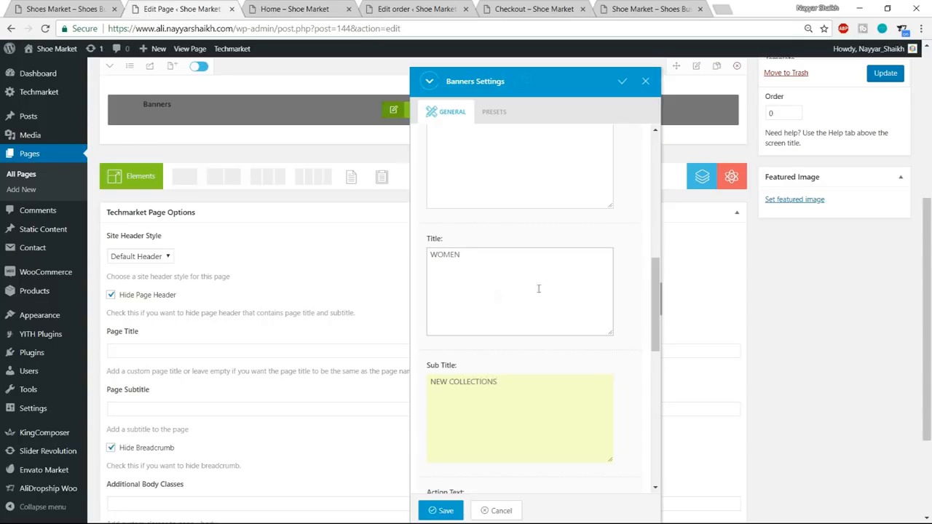
{"action": "scroll", "coordinate": [554, 306], "scroll_direction": "down", "scroll_amount": 4}
{"action": "scroll", "coordinate": [574, 332], "scroll_direction": "down", "scroll_amount": 2}
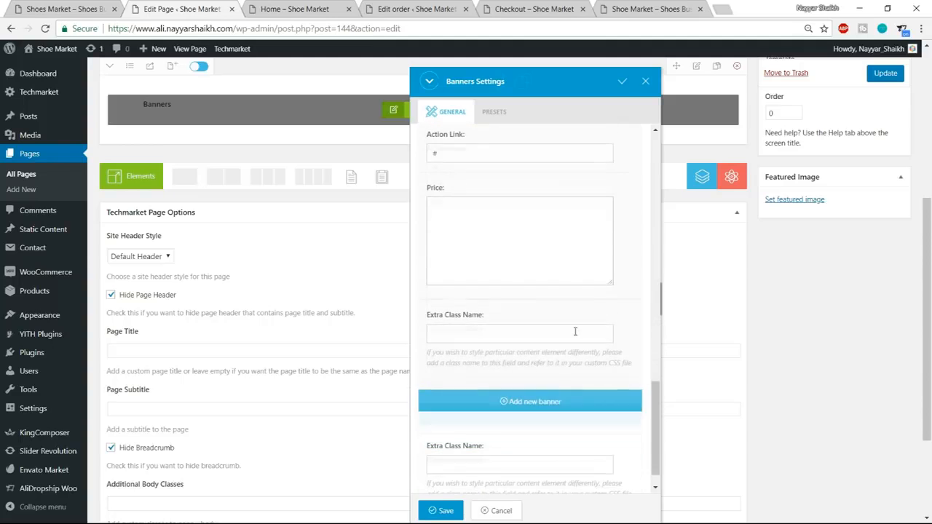
{"action": "scroll", "coordinate": [549, 342], "scroll_direction": "up", "scroll_amount": 2}
{"action": "left_click", "coordinate": [430, 275]}
{"action": "double_click", "coordinate": [434, 275]}
Compare against the live homepage banners, then put the caret in the Extra Class Name field
{"action": "left_click", "coordinate": [71, 7]}
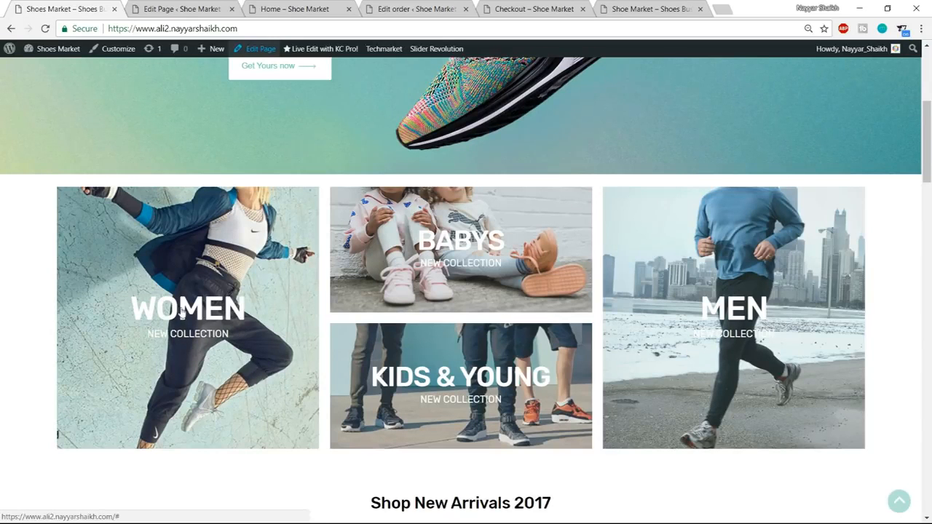
{"action": "left_click", "coordinate": [182, 9]}
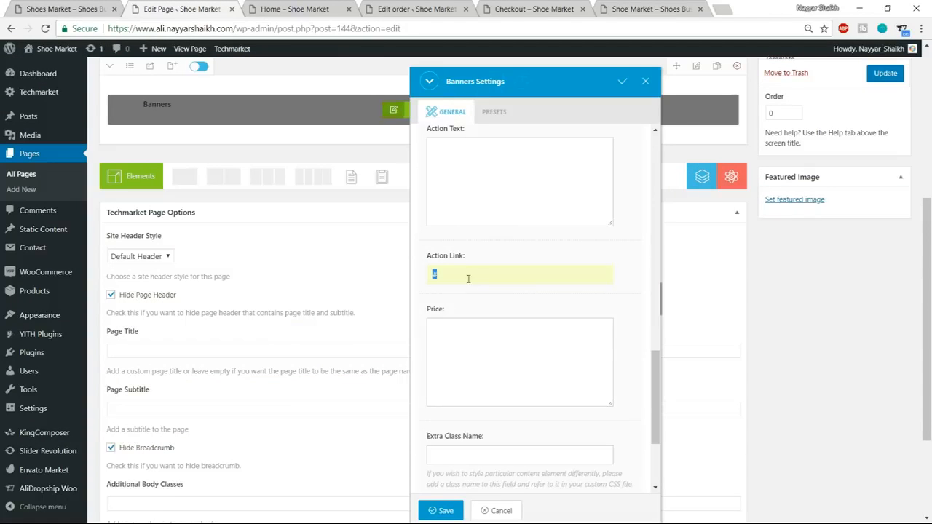
{"action": "left_click", "coordinate": [65, 9]}
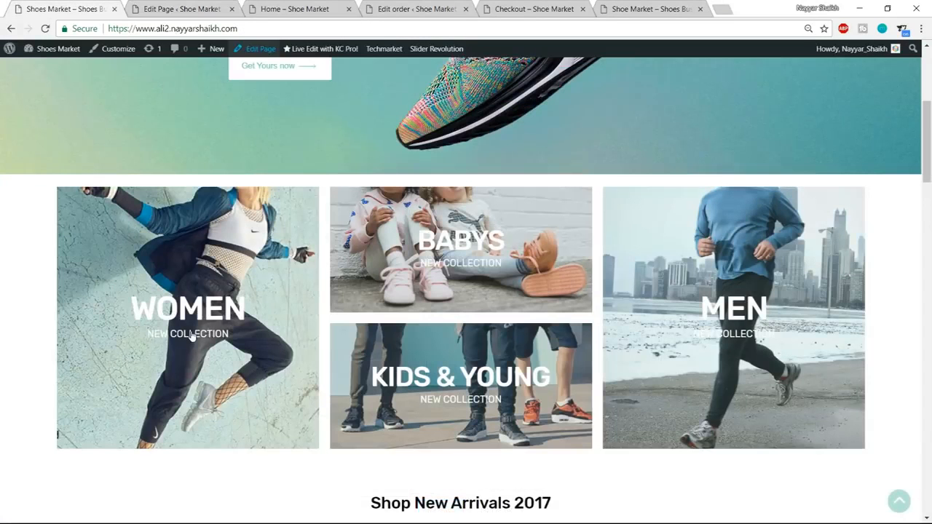
{"action": "left_click", "coordinate": [176, 8]}
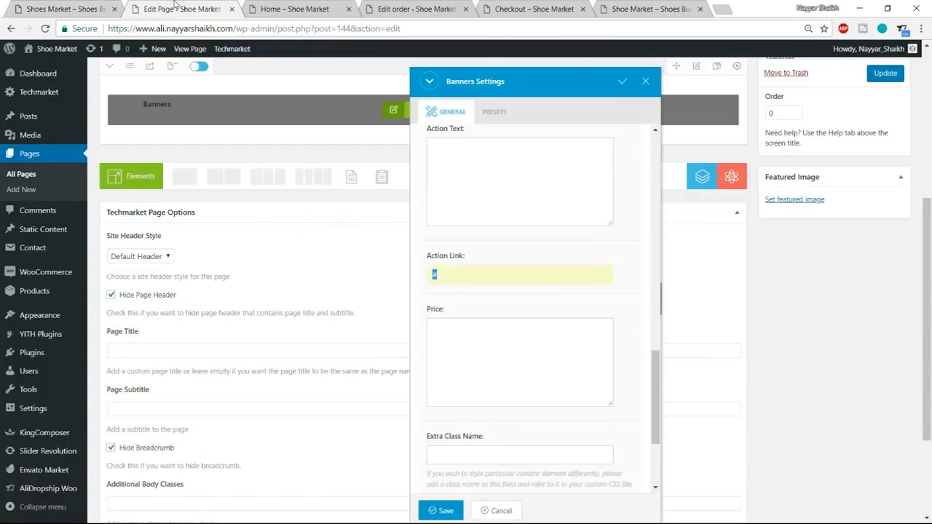
{"action": "scroll", "coordinate": [520, 323], "scroll_direction": "down", "scroll_amount": 3}
{"action": "left_click", "coordinate": [486, 338]}
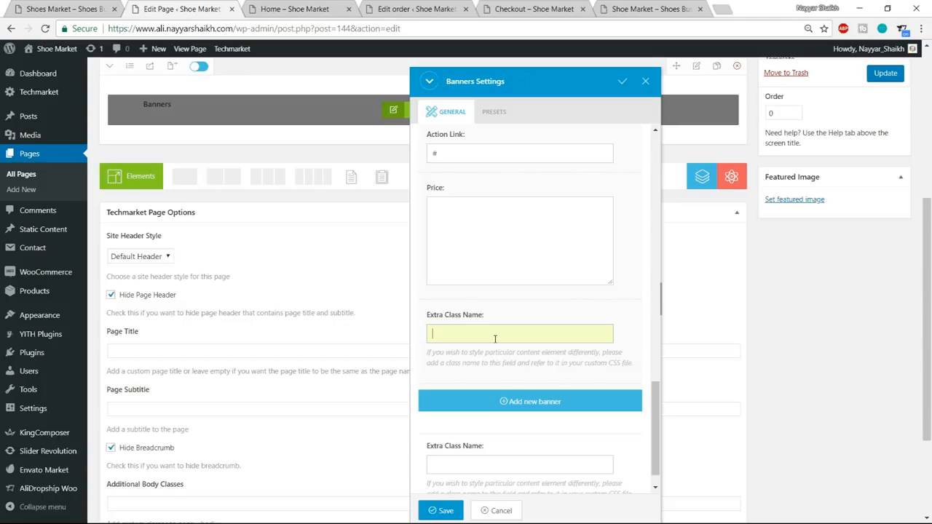
{"action": "key", "text": "super"}
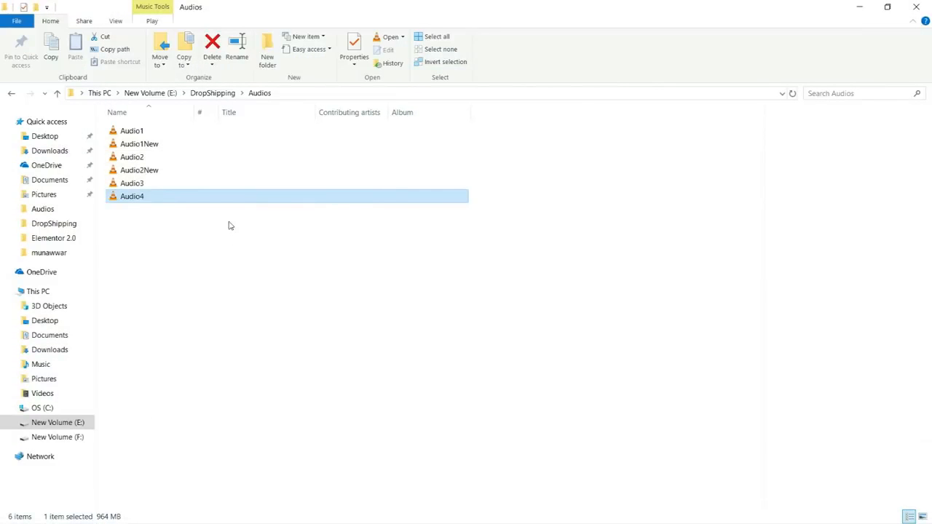
Open Steps.txt from the DropShipping folder and scroll to the Banners notes
{"action": "left_click", "coordinate": [204, 94]}
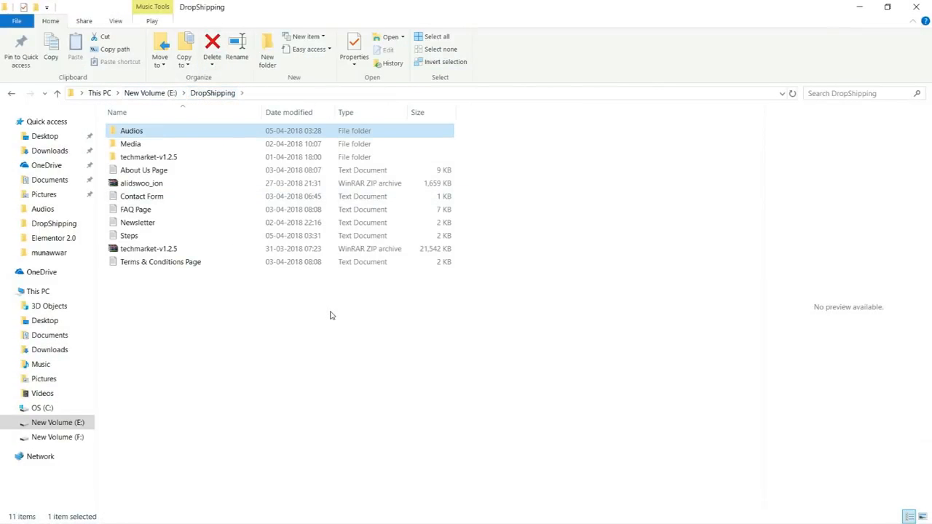
{"action": "double_click", "coordinate": [131, 237]}
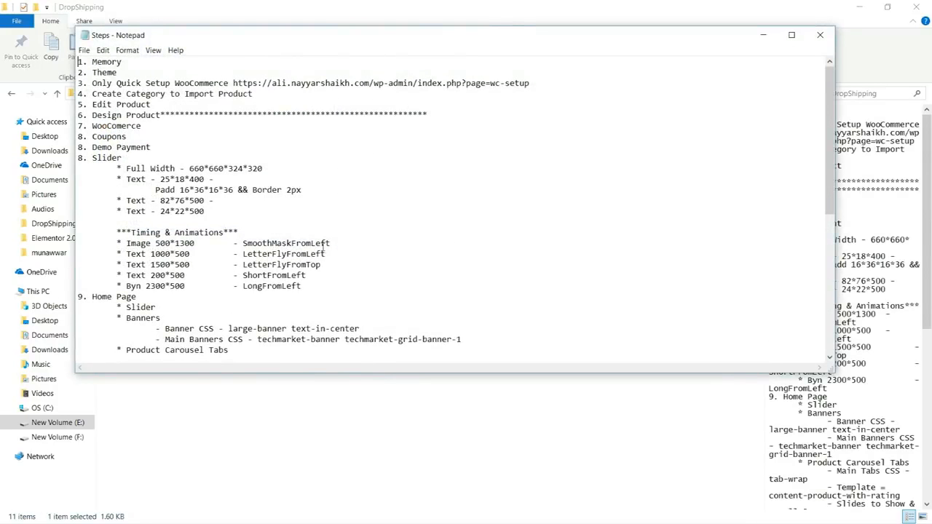
{"action": "scroll", "coordinate": [322, 247], "scroll_direction": "down", "scroll_amount": 5}
{"action": "scroll", "coordinate": [323, 255], "scroll_direction": "up", "scroll_amount": 5}
{"action": "scroll", "coordinate": [331, 229], "scroll_direction": "down", "scroll_amount": 5}
{"action": "scroll", "coordinate": [260, 225], "scroll_direction": "up", "scroll_amount": 5}
{"action": "left_click_drag", "start_coordinate": [94, 117], "coordinate": [138, 178]}
{"action": "left_click", "coordinate": [140, 179]}
{"action": "scroll", "coordinate": [274, 214], "scroll_direction": "down", "scroll_amount": 1}
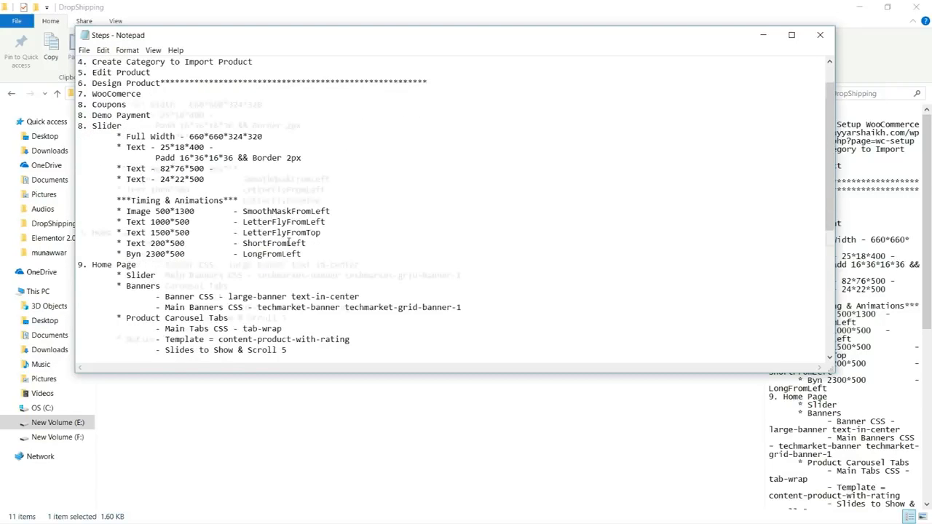
{"action": "scroll", "coordinate": [291, 248], "scroll_direction": "down", "scroll_amount": 5}
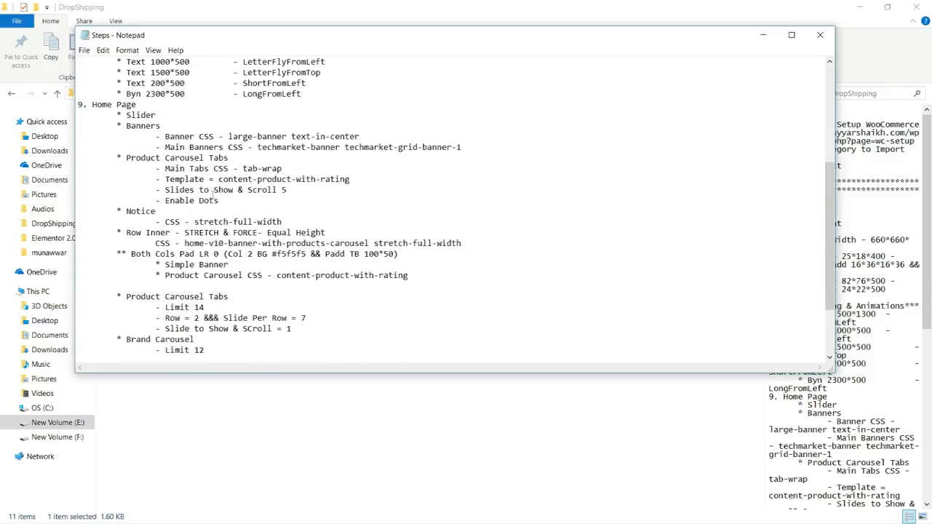
{"action": "scroll", "coordinate": [189, 154], "scroll_direction": "up", "scroll_amount": 10}
{"action": "scroll", "coordinate": [126, 220], "scroll_direction": "down", "scroll_amount": 8}
Cut 'large-banner text-in-center' from the notes and paste it into the banner's Extra Class Name
{"action": "left_click_drag", "start_coordinate": [80, 168], "coordinate": [316, 190]}
{"action": "left_click", "coordinate": [317, 197]}
{"action": "left_click_drag", "start_coordinate": [165, 199], "coordinate": [367, 197]}
{"action": "key", "text": "ctrl+c"}
{"action": "left_click", "coordinate": [230, 200]}
{"action": "left_click", "coordinate": [257, 201]}
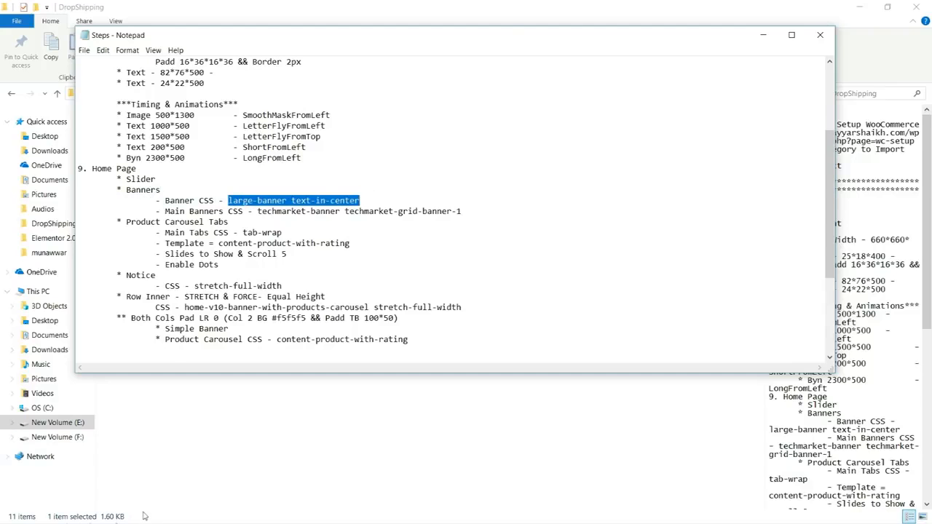
{"action": "key", "text": "BackSpace"}
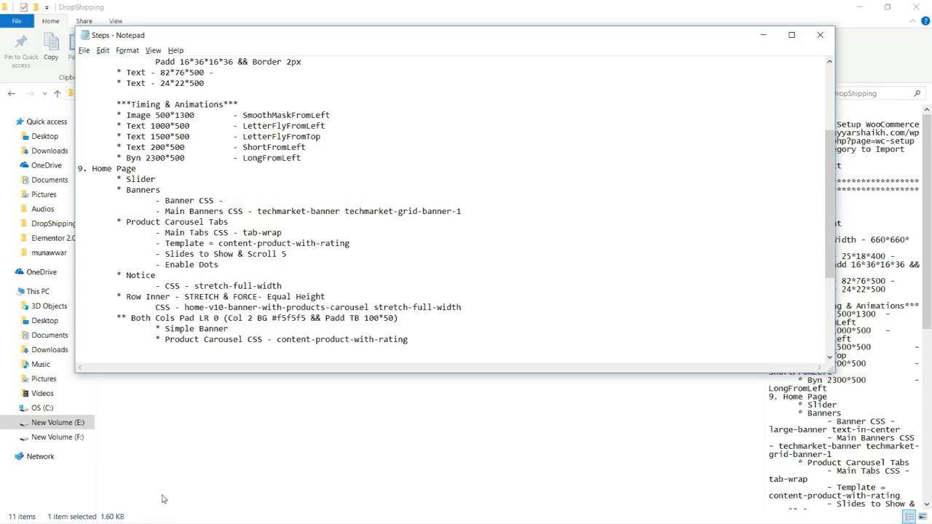
{"action": "key", "text": "alt+Tab"}
{"action": "key", "text": "alt+Tab"}
{"action": "key", "text": "ctrl+v"}
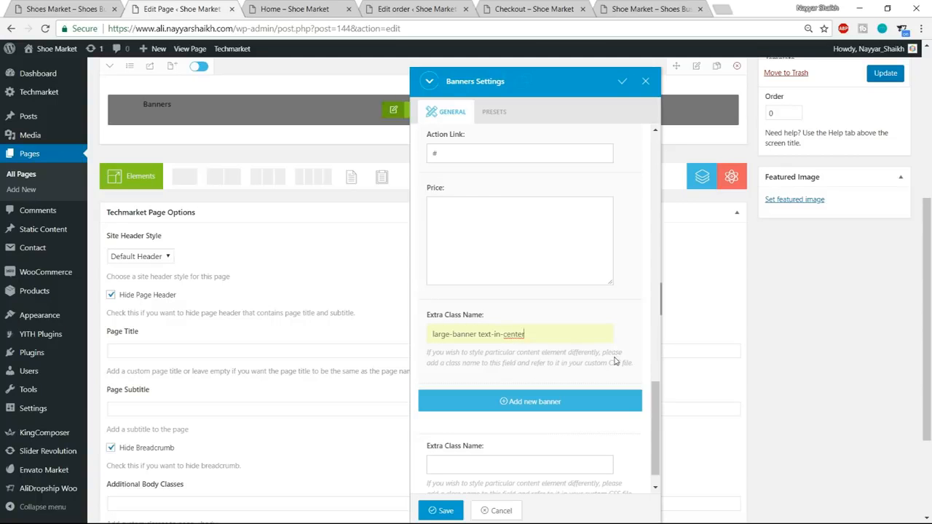
Collapse the WOMEN banner and add a second banner using photo 12 of sitting children as background
{"action": "scroll", "coordinate": [615, 358], "scroll_direction": "up", "scroll_amount": 10}
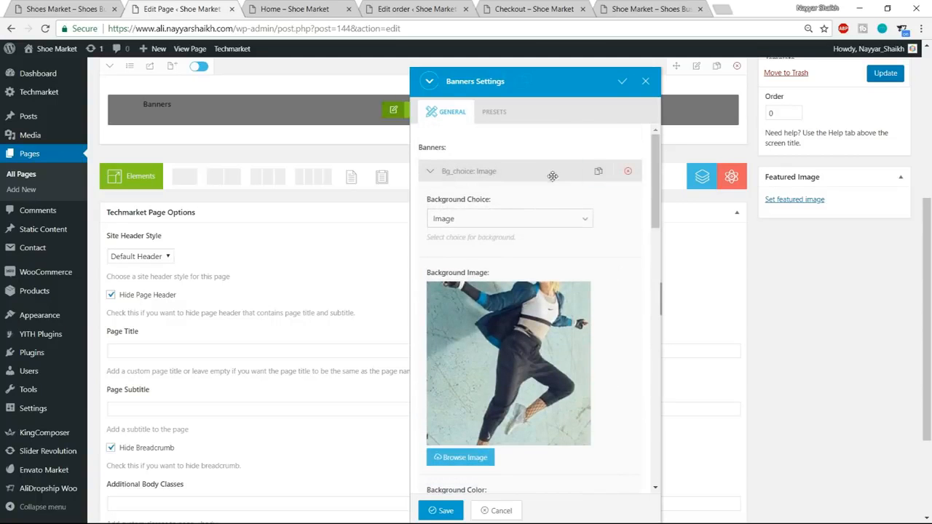
{"action": "left_click", "coordinate": [554, 176]}
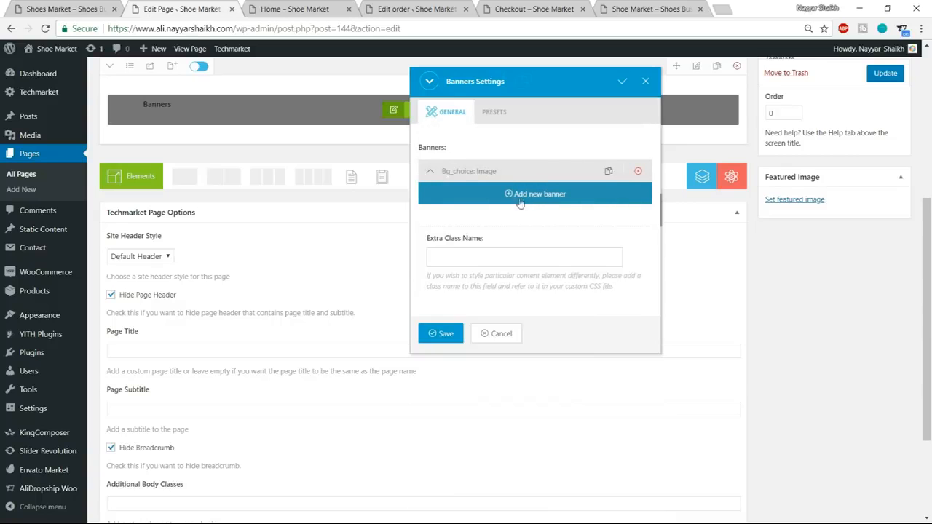
{"action": "left_click", "coordinate": [535, 194]}
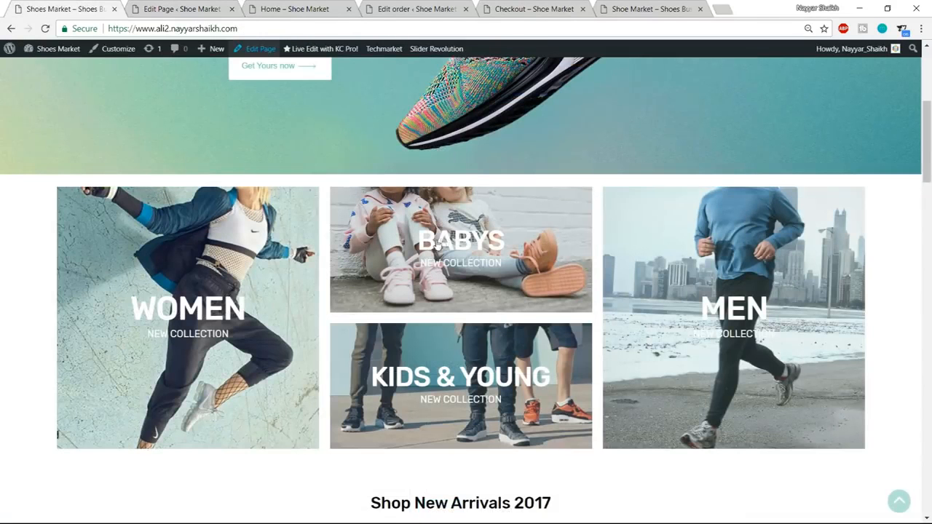
{"action": "left_click", "coordinate": [150, 5]}
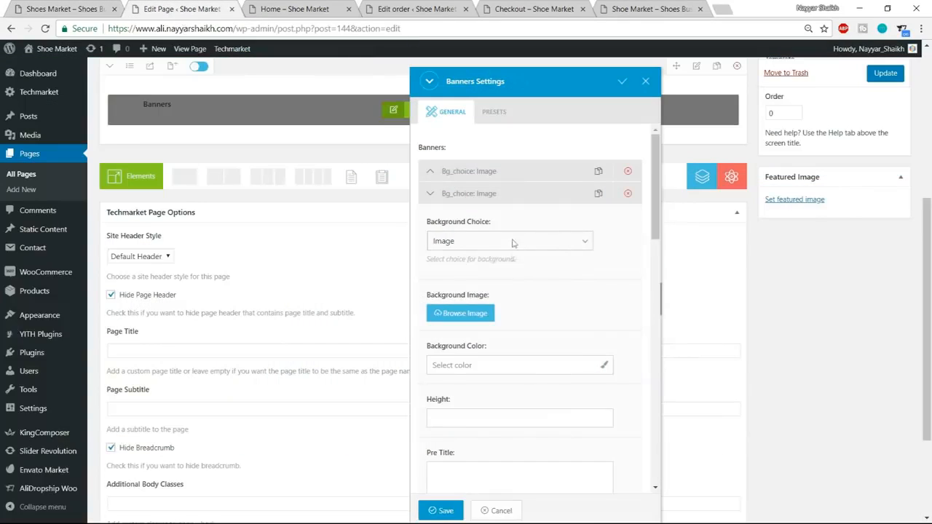
{"action": "scroll", "coordinate": [541, 255], "scroll_direction": "down", "scroll_amount": 1}
{"action": "left_click", "coordinate": [479, 255]}
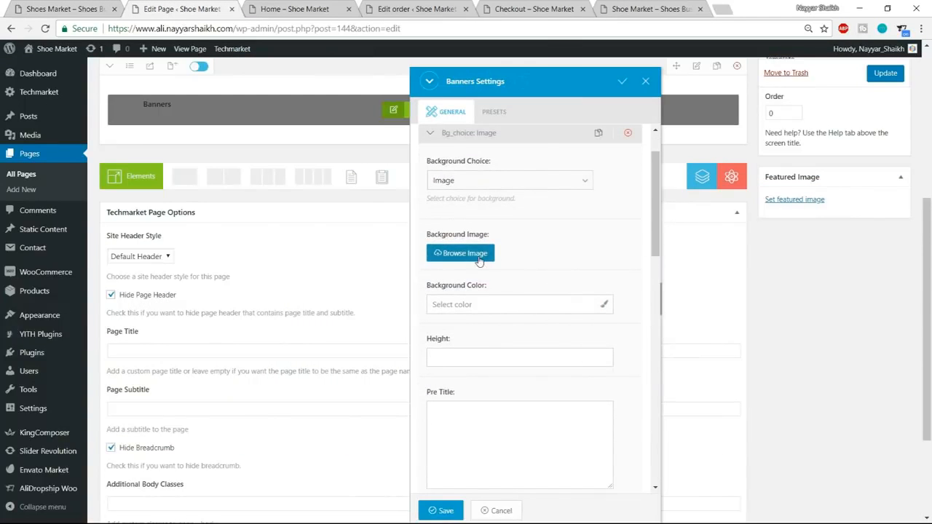
{"action": "left_click", "coordinate": [271, 172]}
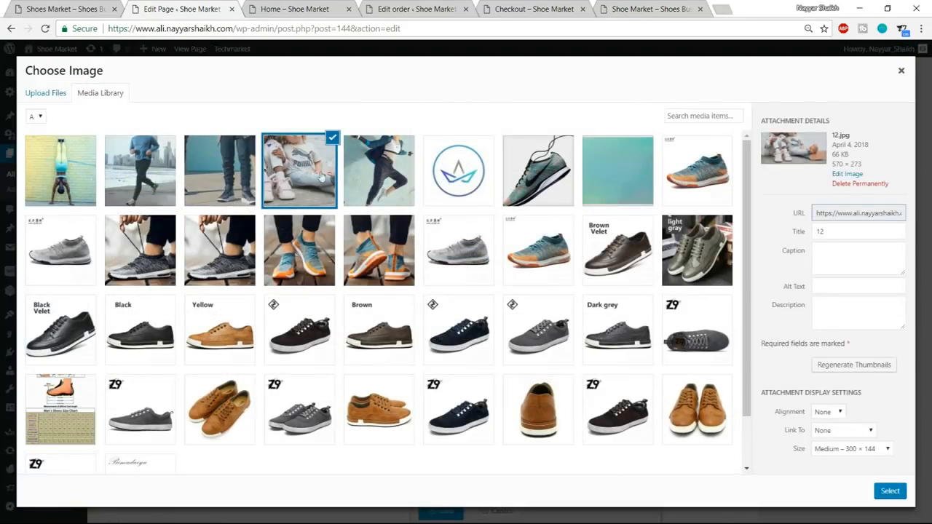
{"action": "left_click", "coordinate": [896, 496]}
Enter 'BA' in the second banner's Title field
{"action": "scroll", "coordinate": [517, 369], "scroll_direction": "down", "scroll_amount": 4}
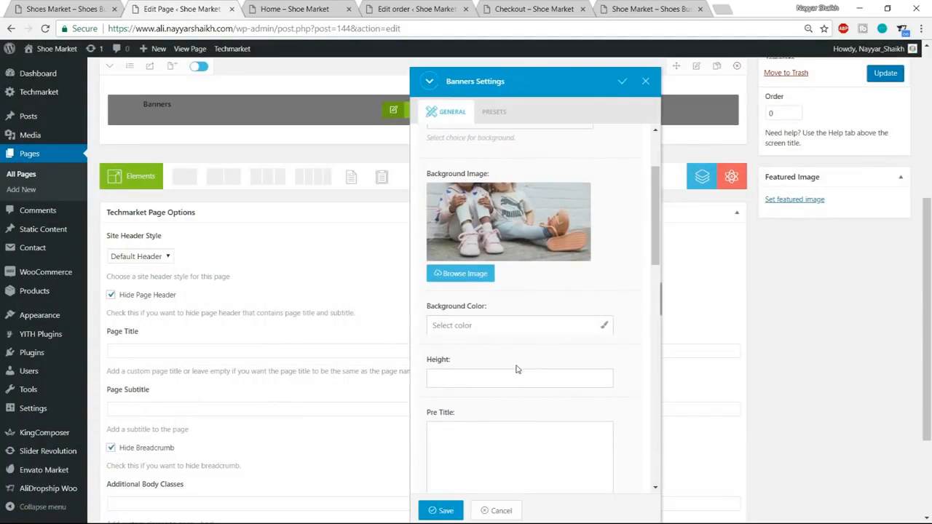
{"action": "scroll", "coordinate": [568, 370], "scroll_direction": "down", "scroll_amount": 3}
{"action": "left_click", "coordinate": [491, 228]}
{"action": "type", "text": "BABYS"}
{"action": "key", "text": "Tab"}
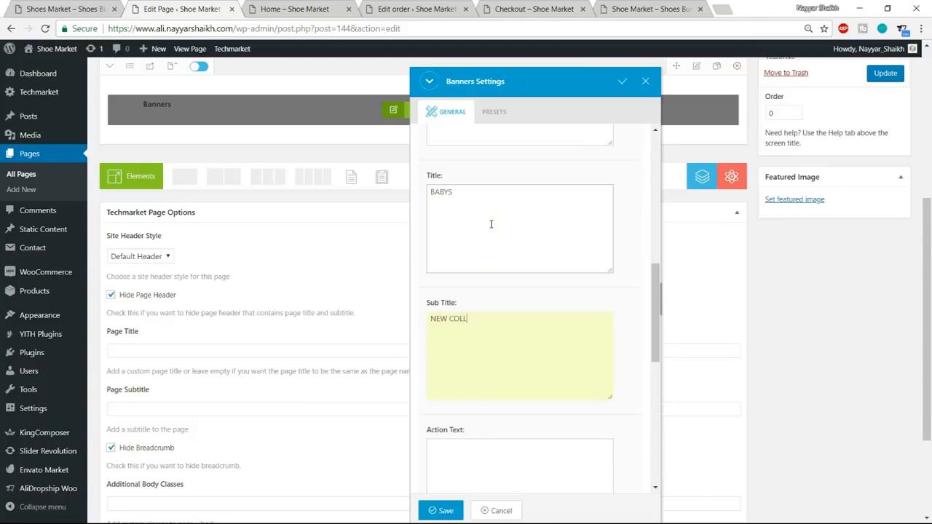
Change 'large' to 'small' in the second banner's Extra Class Name
{"action": "scroll", "coordinate": [506, 248], "scroll_direction": "down", "scroll_amount": 6}
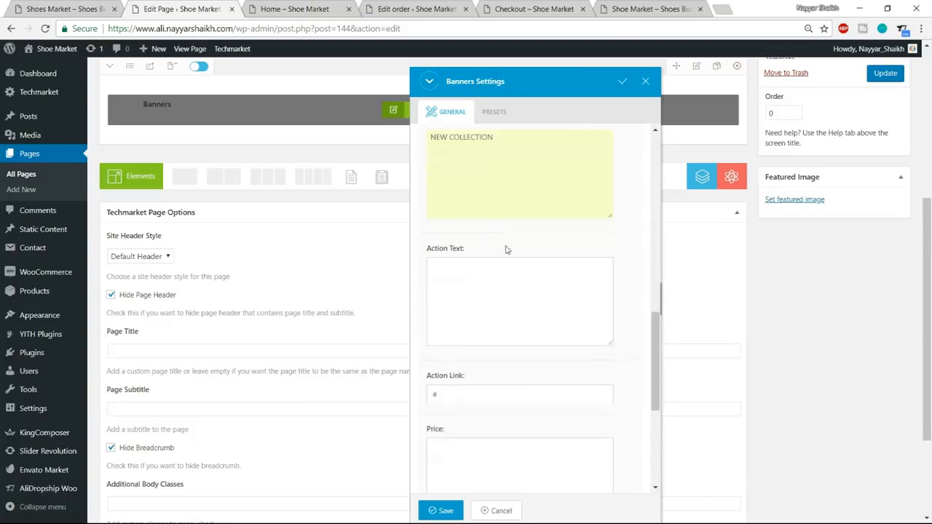
{"action": "left_click", "coordinate": [582, 298]}
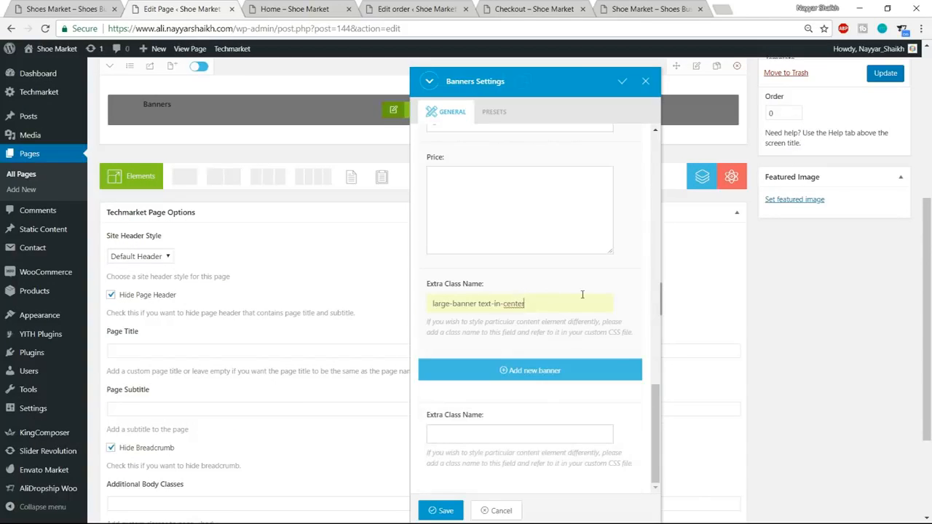
{"action": "double_click", "coordinate": [444, 304]}
{"action": "type", "text": "SMALL"}
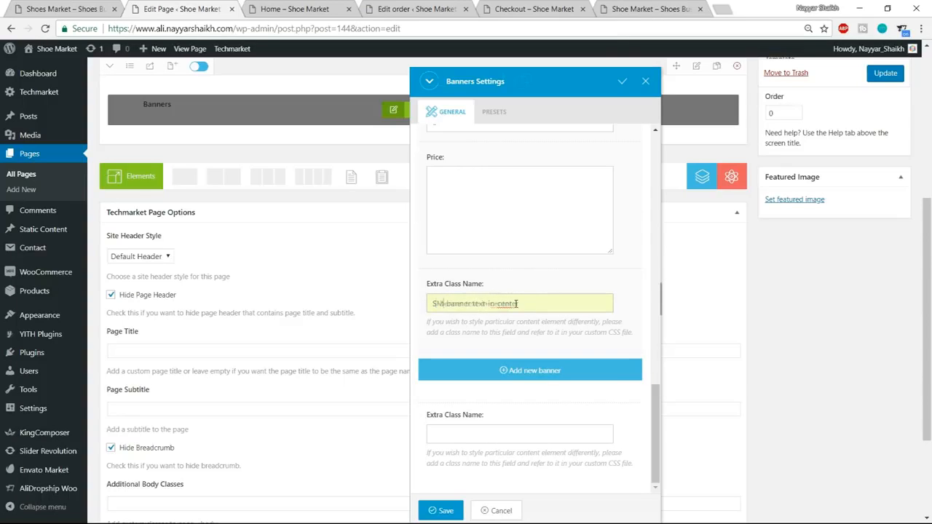
{"action": "key", "text": "BackSpace"}
{"action": "key", "text": "BackSpace"}
{"action": "key", "text": "BackSpace"}
{"action": "key", "text": "BackSpace"}
{"action": "type", "text": "small"}
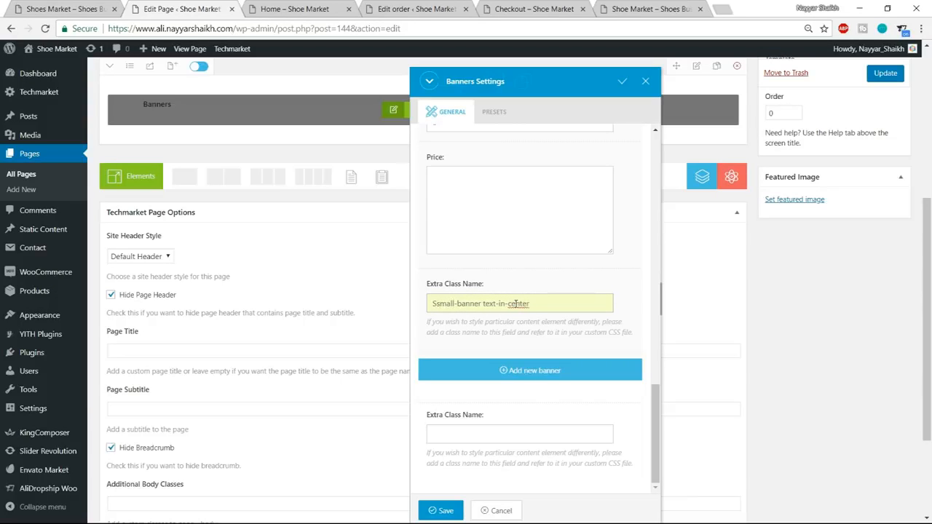
Collapse the second banner and check the banners on the live shop page
{"action": "scroll", "coordinate": [515, 304], "scroll_direction": "up", "scroll_amount": 15}
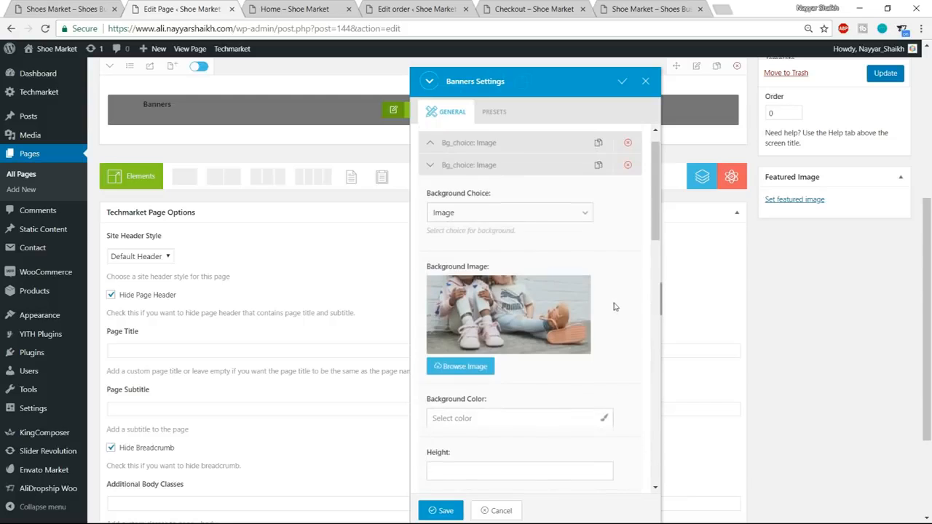
{"action": "left_click", "coordinate": [539, 197]}
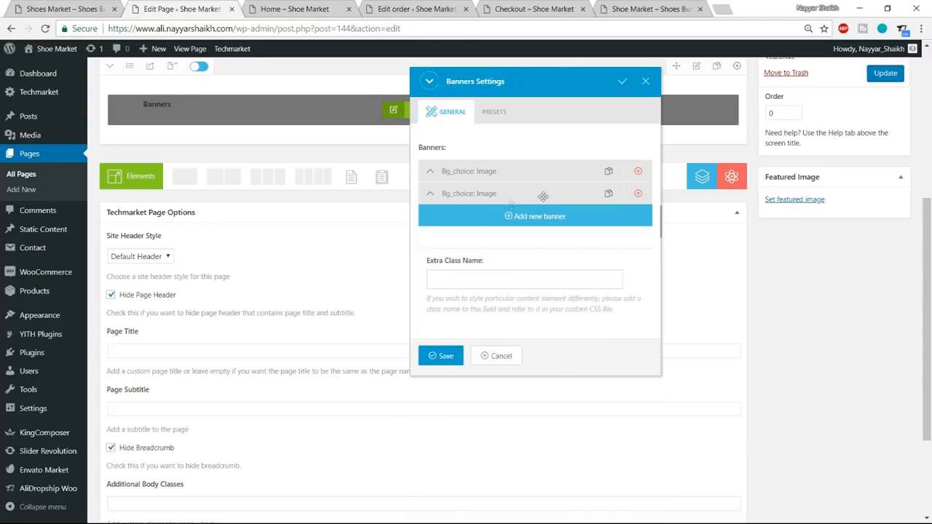
{"action": "left_click", "coordinate": [66, 7]}
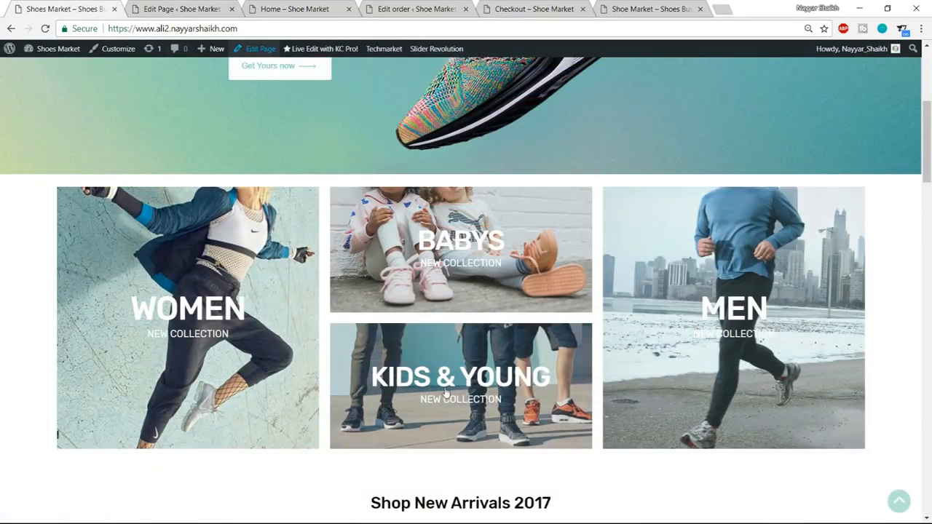
{"action": "left_click", "coordinate": [178, 9]}
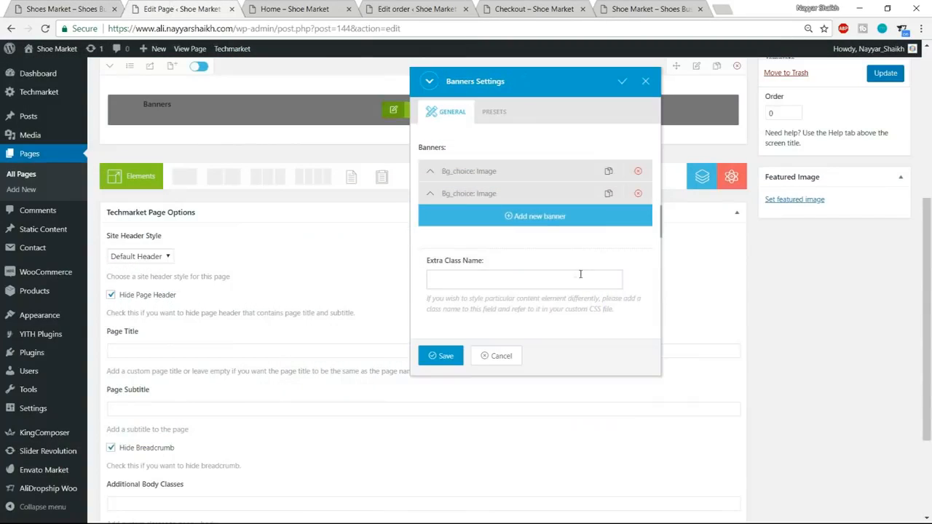
Add a third banner with the full-size 13.jpg kids' feet image as background
{"action": "left_click", "coordinate": [545, 218]}
{"action": "scroll", "coordinate": [509, 268], "scroll_direction": "down", "scroll_amount": 1}
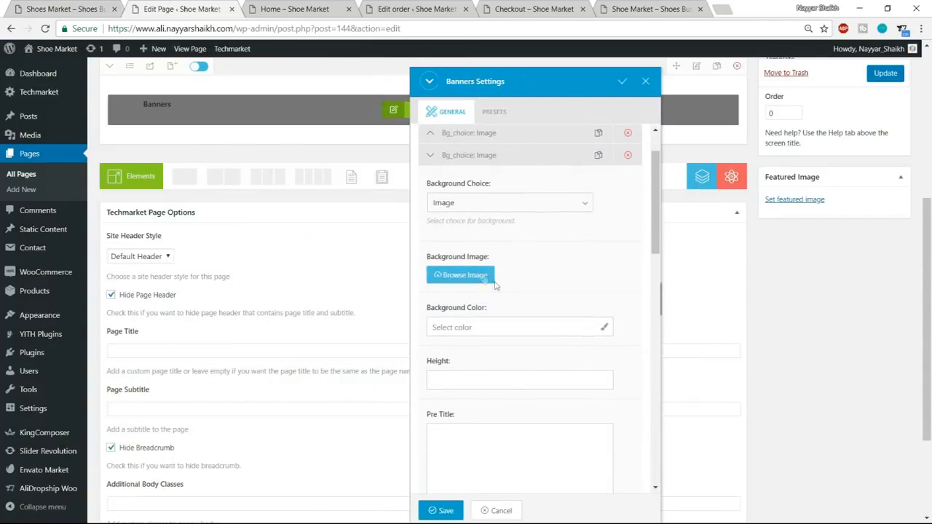
{"action": "left_click", "coordinate": [478, 275]}
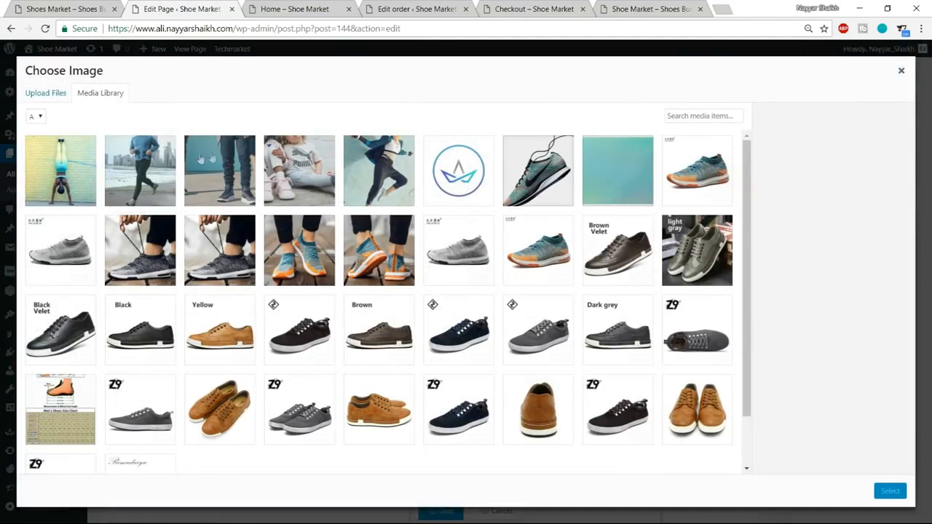
{"action": "left_click", "coordinate": [233, 157]}
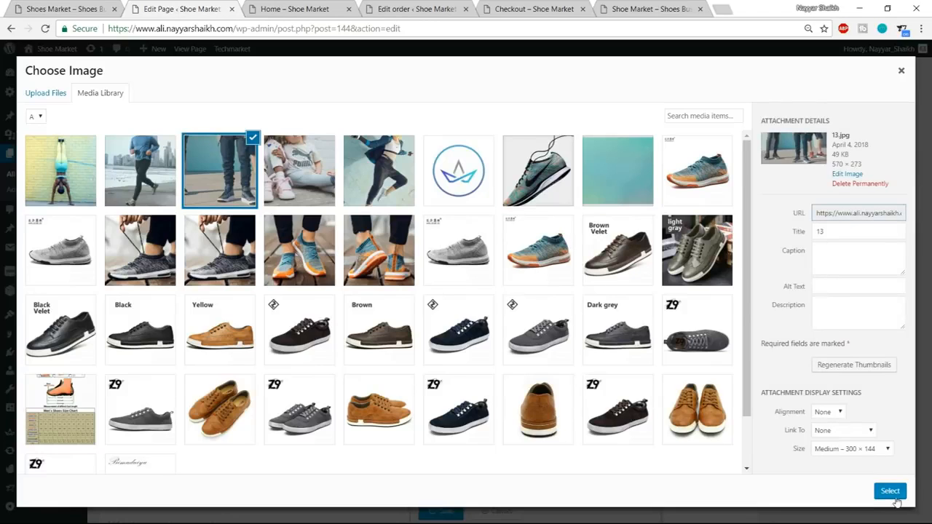
{"action": "left_click", "coordinate": [860, 449]}
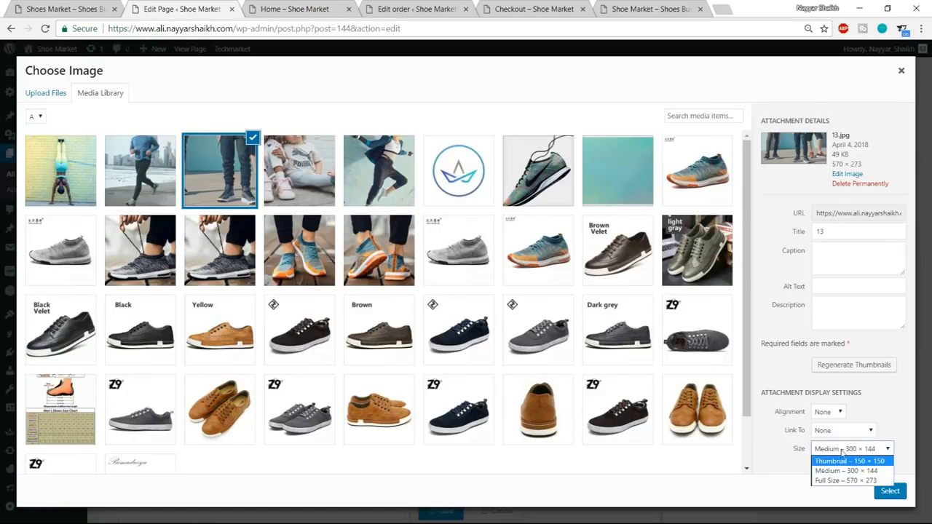
{"action": "left_click", "coordinate": [847, 481]}
{"action": "left_click", "coordinate": [889, 492]}
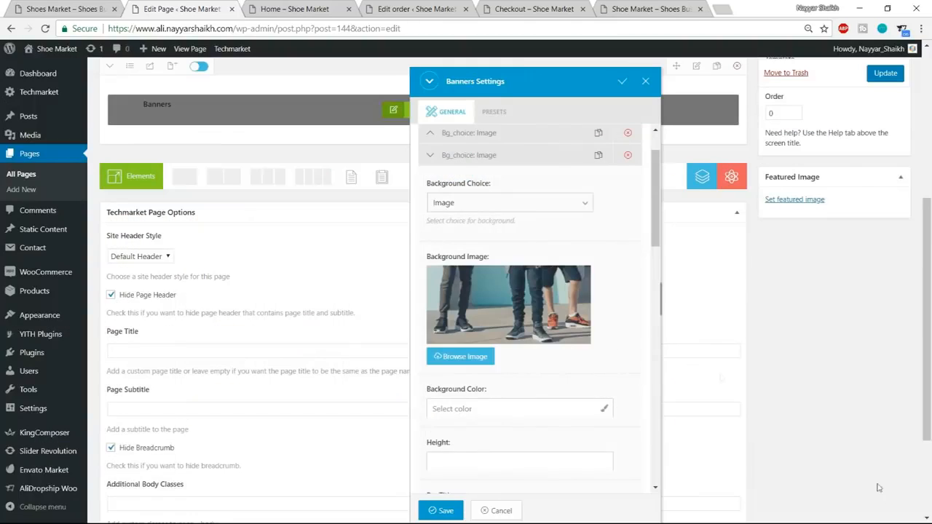
Fill in the third banner's title KIDS & YOUNG and subtitle NEW COLLECTIONS
{"action": "scroll", "coordinate": [590, 355], "scroll_direction": "down", "scroll_amount": 5}
{"action": "left_click", "coordinate": [509, 339]}
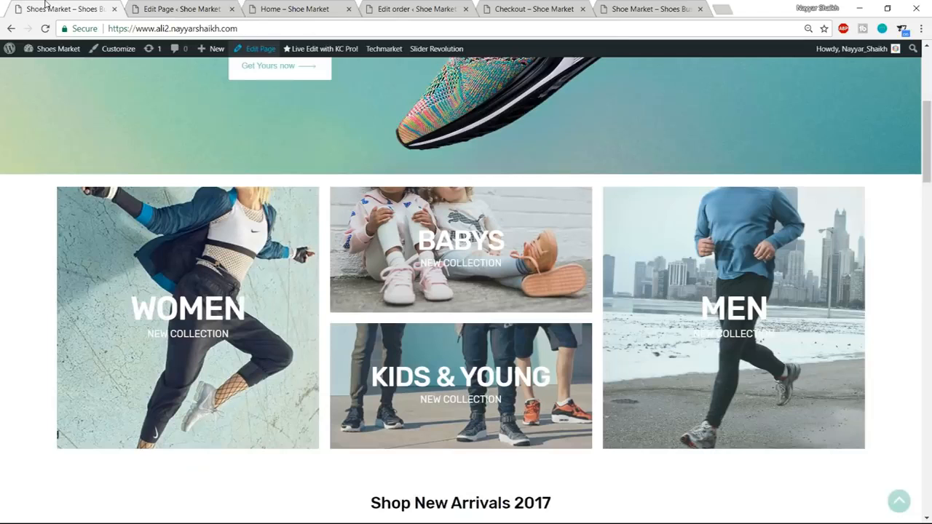
{"action": "left_click", "coordinate": [48, 7]}
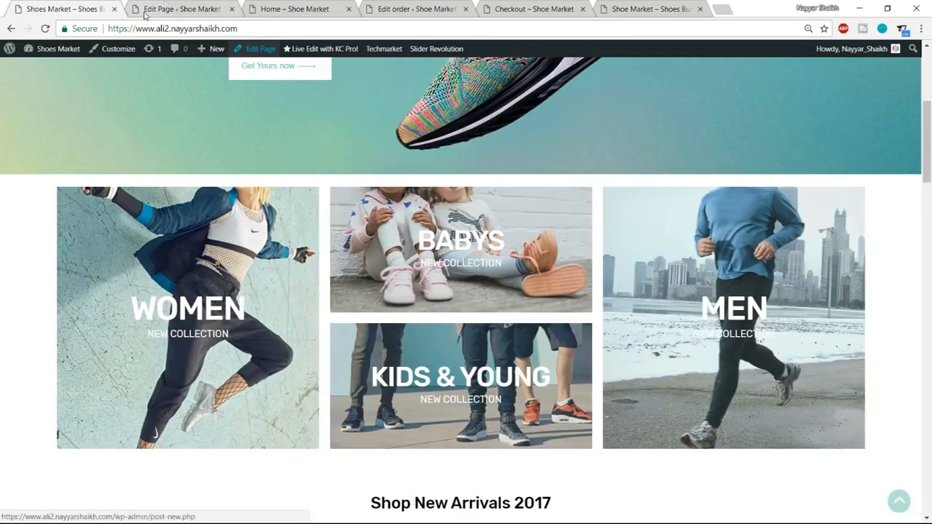
{"action": "left_click", "coordinate": [191, 9]}
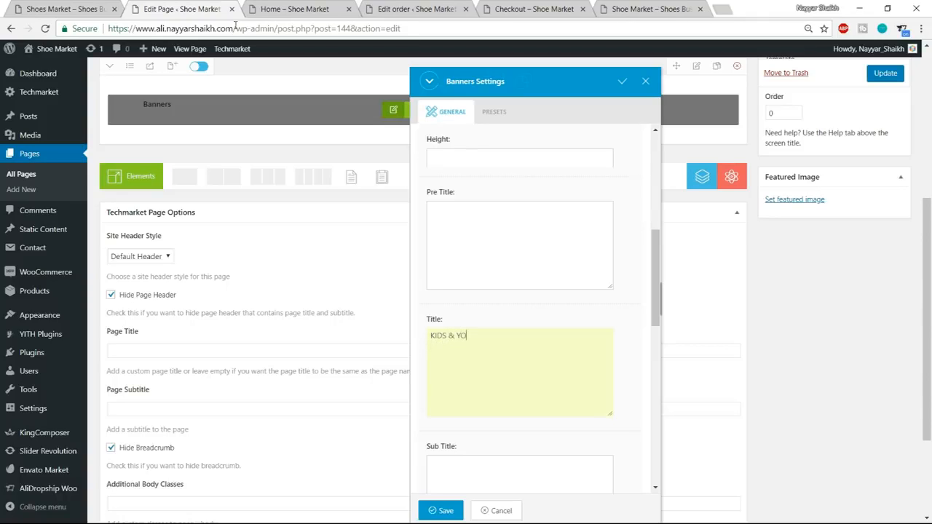
{"action": "scroll", "coordinate": [288, 78], "scroll_direction": "down", "scroll_amount": 2}
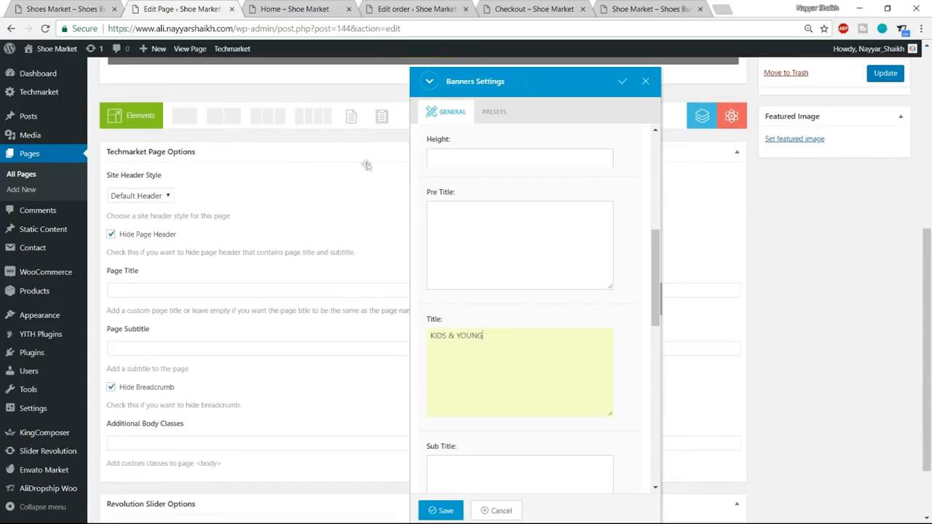
{"action": "scroll", "coordinate": [474, 426], "scroll_direction": "down", "scroll_amount": 1}
{"action": "left_click", "coordinate": [485, 432]}
{"action": "type", "text": "NEW COLLECTIONS"}
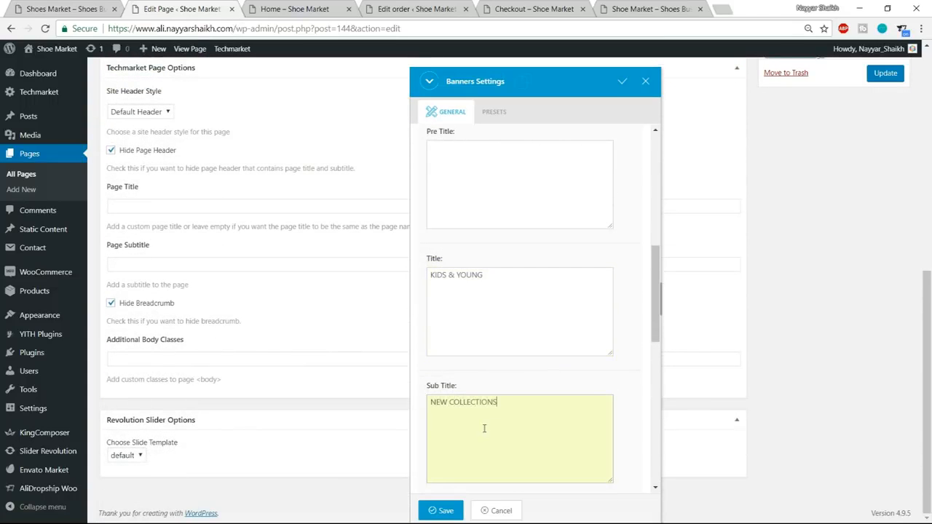
Paste the large-banner text-in-center class and change it to small-banner text-in-center
{"action": "scroll", "coordinate": [553, 434], "scroll_direction": "down", "scroll_amount": 10}
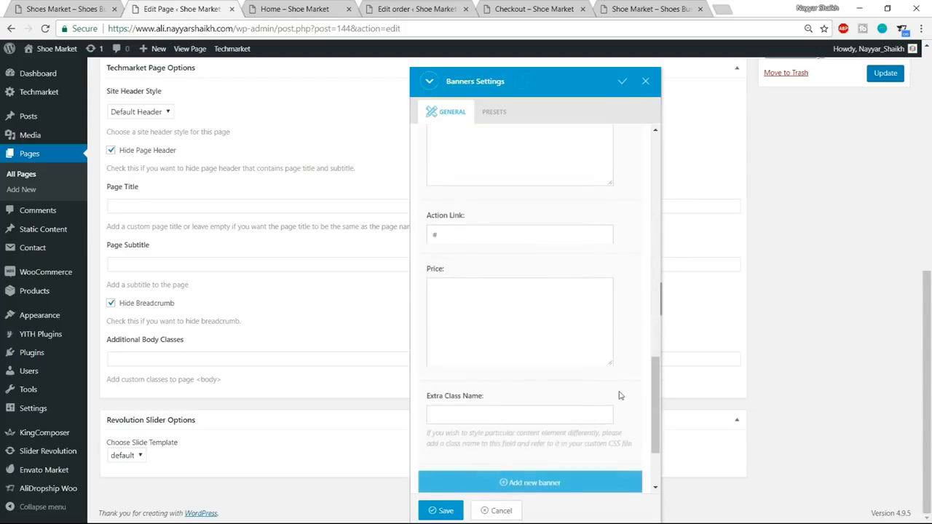
{"action": "left_click", "coordinate": [519, 356]}
{"action": "type", "text": "large-banner text-in-center"}
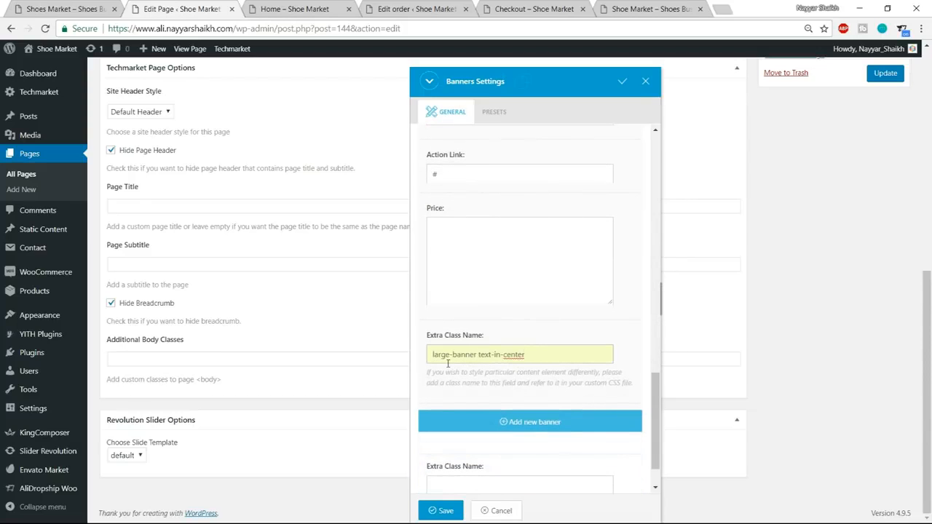
{"action": "double_click", "coordinate": [449, 355]}
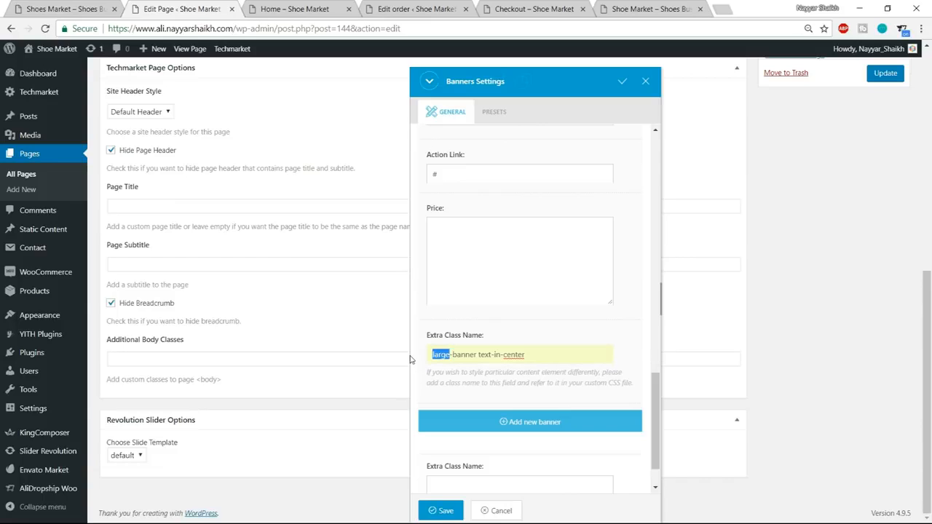
{"action": "type", "text": "SMALL"}
{"action": "key", "text": "BackSpace"}
{"action": "key", "text": "BackSpace"}
{"action": "key", "text": "BackSpace"}
{"action": "key", "text": "BackSpace"}
{"action": "key", "text": "BackSpace"}
{"action": "type", "text": "small"}
{"action": "scroll", "coordinate": [529, 372], "scroll_direction": "up", "scroll_amount": 12}
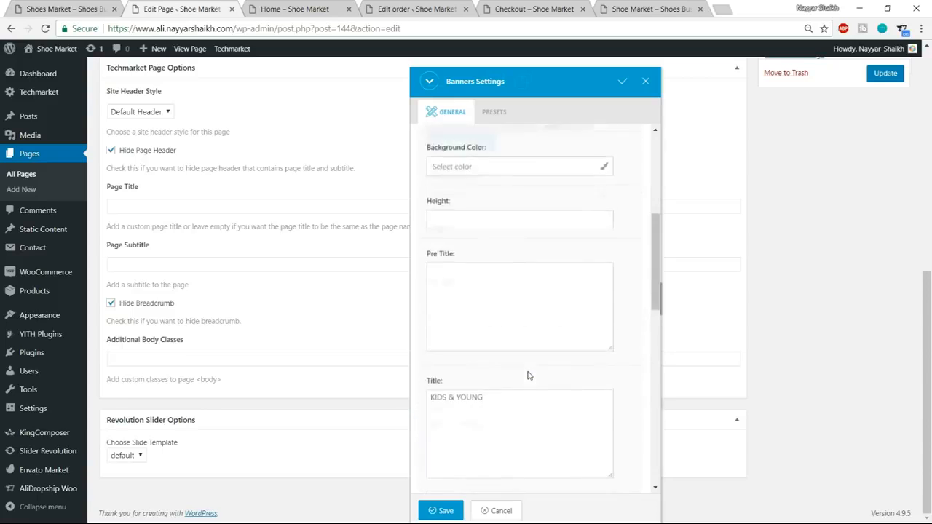
Collapse the third banner and add a fourth with the 14.jpg runner image as background
{"action": "left_click", "coordinate": [522, 216]}
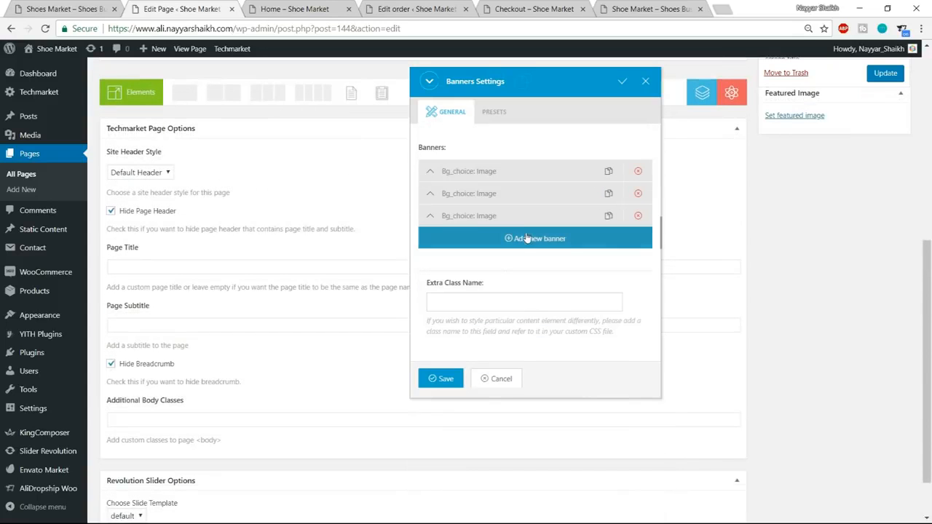
{"action": "left_click", "coordinate": [523, 239]}
{"action": "key", "text": "ctrl+shift+Tab"}
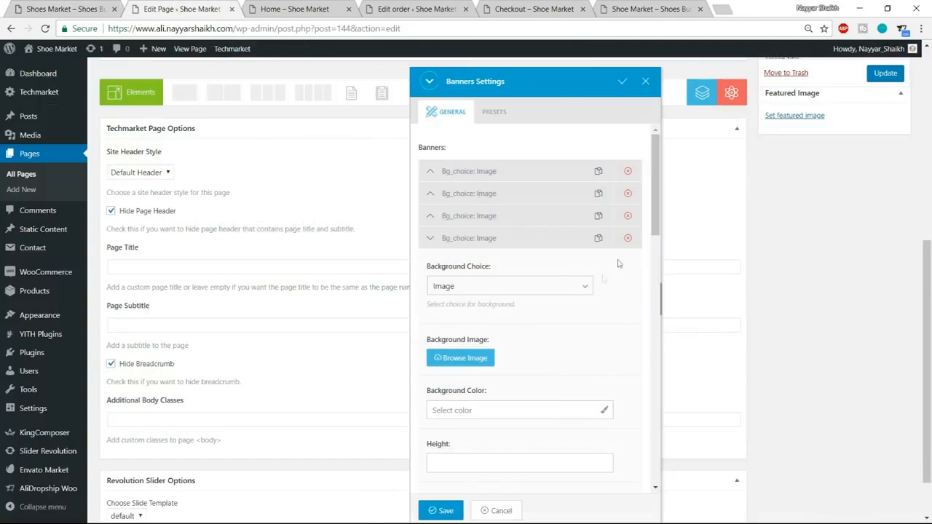
{"action": "key", "text": "ctrl+Tab"}
{"action": "left_click", "coordinate": [460, 358]}
{"action": "left_click", "coordinate": [145, 174]}
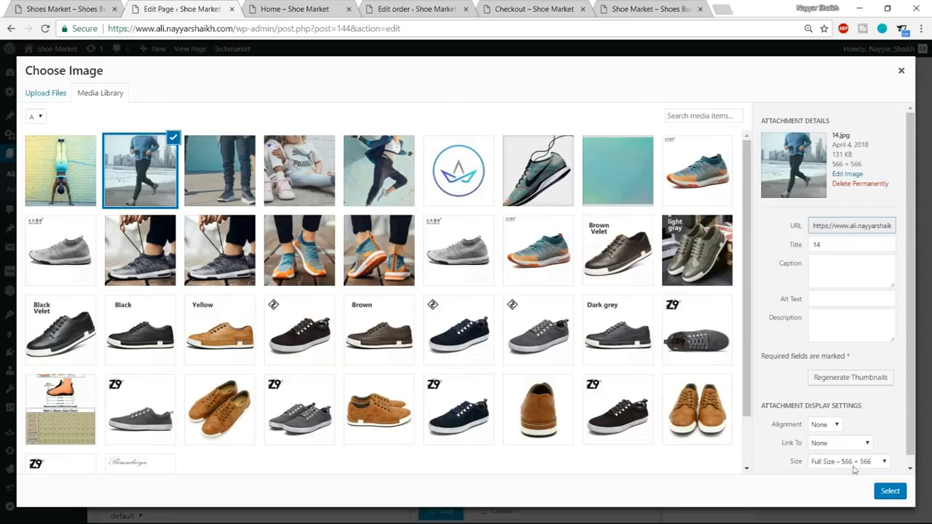
{"action": "left_click", "coordinate": [890, 491]}
Give the fourth banner the title MEN and subtitle NEW COLLECTION
{"action": "scroll", "coordinate": [609, 377], "scroll_direction": "down", "scroll_amount": 3}
{"action": "scroll", "coordinate": [609, 377], "scroll_direction": "down", "scroll_amount": 5}
{"action": "left_click", "coordinate": [476, 345]}
{"action": "left_click", "coordinate": [468, 257]}
{"action": "type", "text": "MEN"}
{"action": "key", "text": "Tab"}
{"action": "type", "text": "NEW COLLECTION"}
{"action": "key", "text": "Tab"}
Paste the large-banner text-in-center class and collapse the fourth banner
{"action": "scroll", "coordinate": [506, 308], "scroll_direction": "down", "scroll_amount": 5}
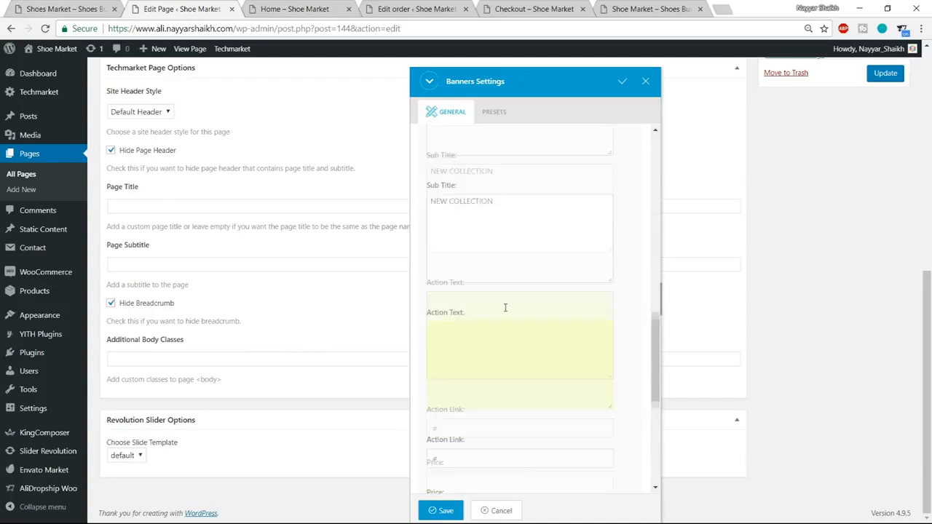
{"action": "left_click", "coordinate": [484, 341]}
{"action": "type", "text": "large-banner text-in-center"}
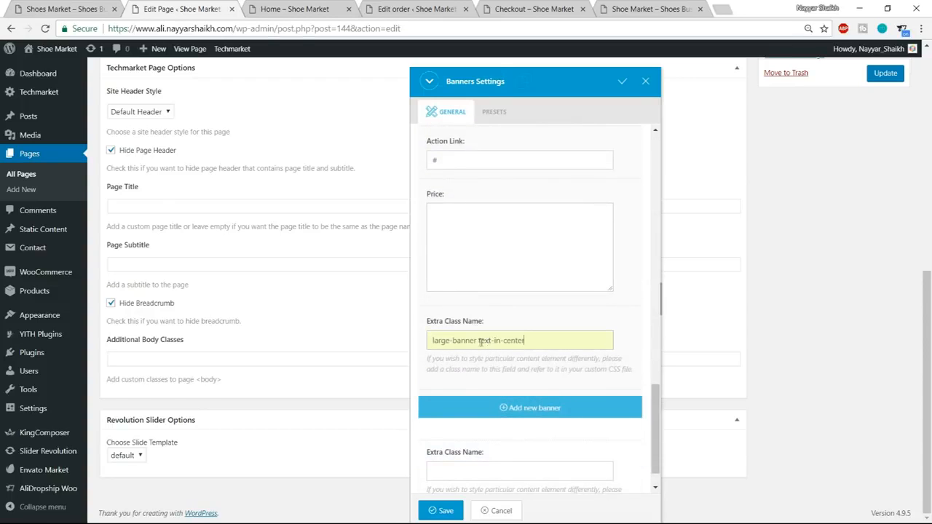
{"action": "scroll", "coordinate": [561, 432], "scroll_direction": "down", "scroll_amount": 1}
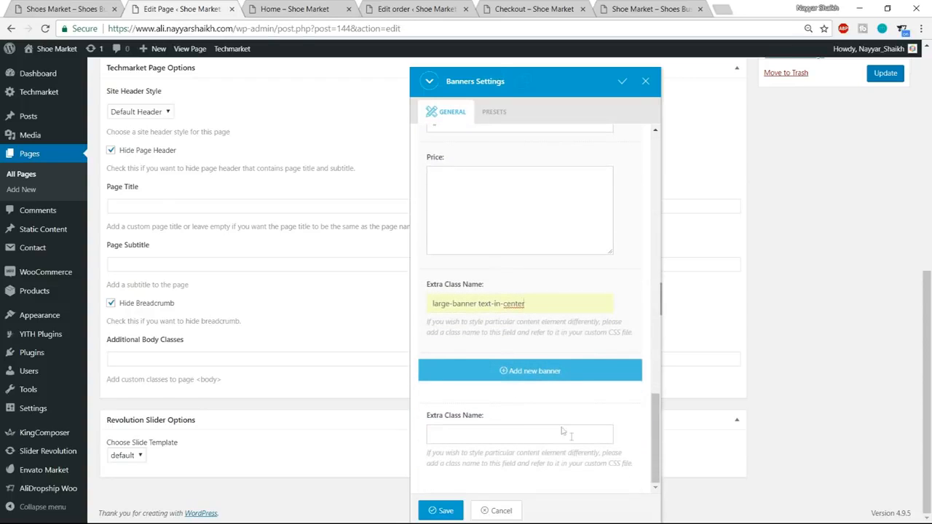
{"action": "scroll", "coordinate": [543, 417], "scroll_direction": "up", "scroll_amount": 10}
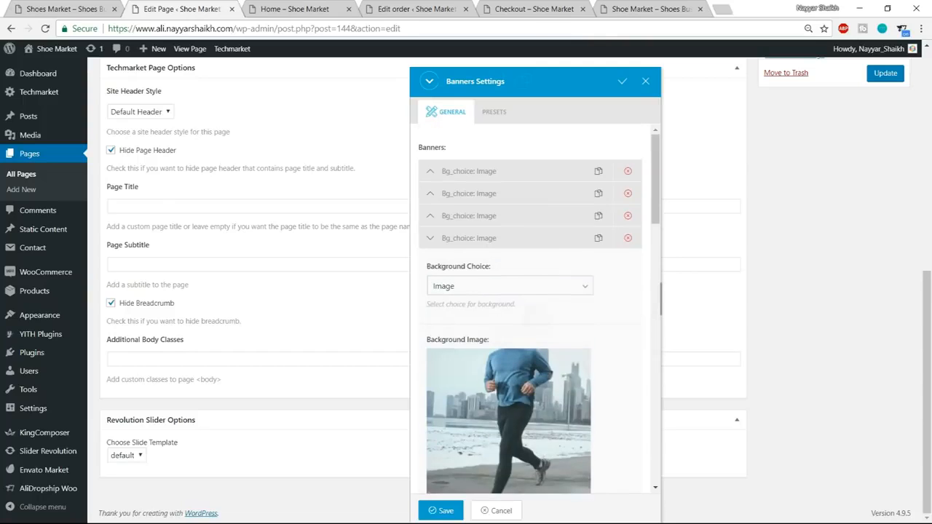
{"action": "left_click", "coordinate": [536, 233]}
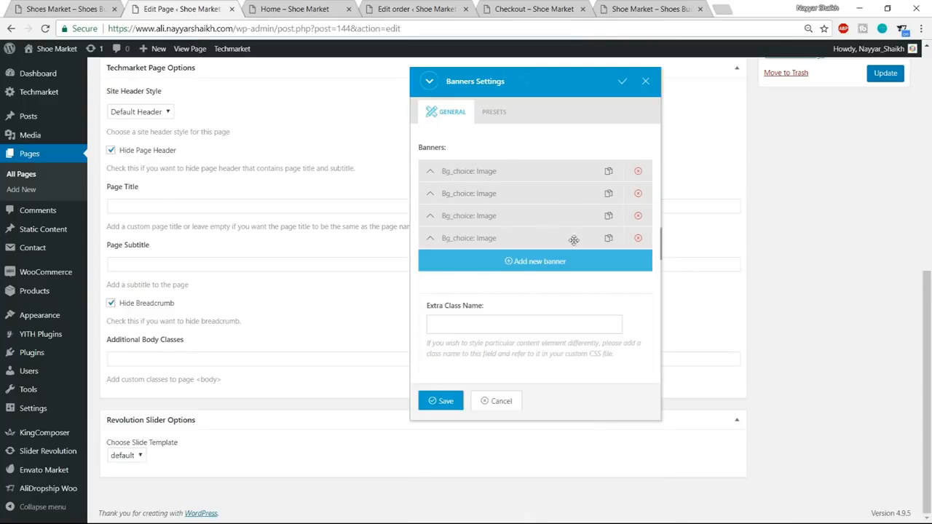
Copy the class names techmarket-banner techmarket-grid-banner-1 from the Notepad step notes
{"action": "left_click", "coordinate": [466, 326]}
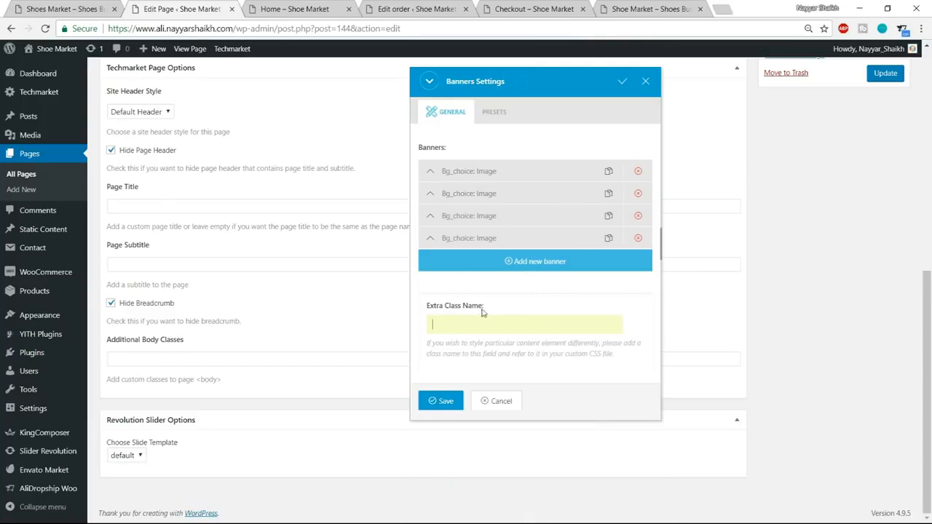
{"action": "left_click_drag", "start_coordinate": [426, 309], "coordinate": [520, 309]}
{"action": "left_click", "coordinate": [510, 338]}
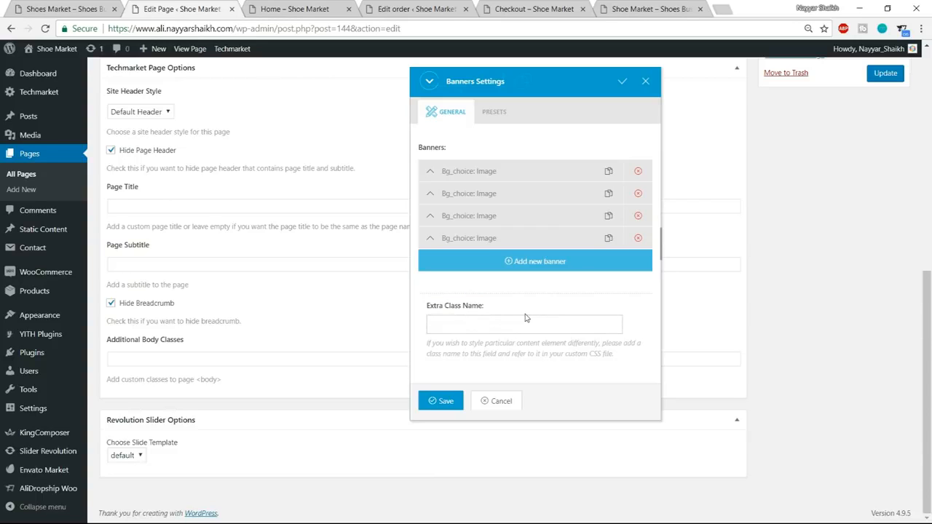
{"action": "key", "text": "alt+Tab"}
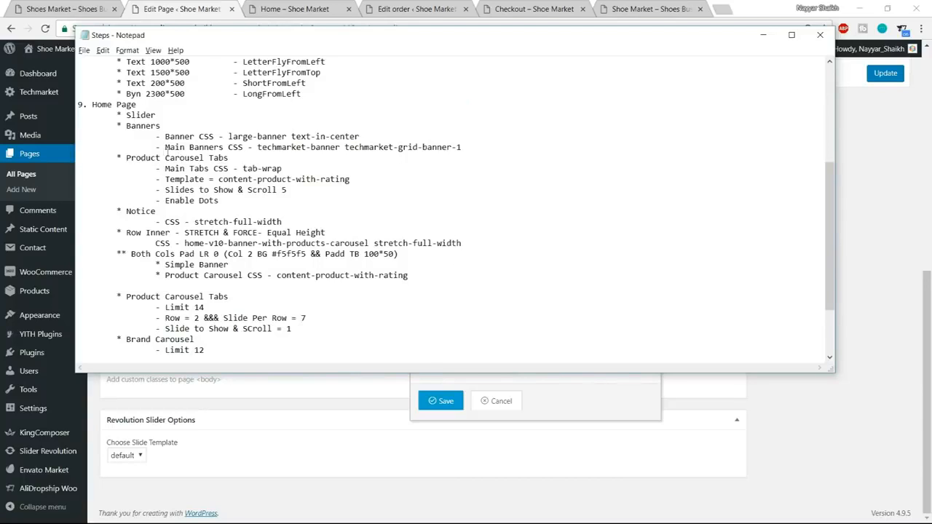
{"action": "left_click_drag", "start_coordinate": [158, 147], "coordinate": [461, 155]}
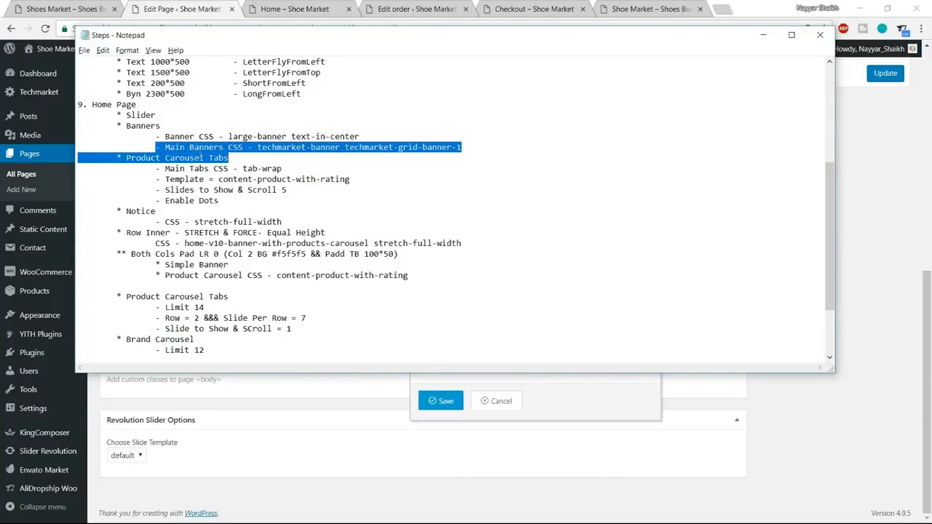
{"action": "left_click", "coordinate": [224, 147]}
{"action": "left_click_drag", "start_coordinate": [272, 147], "coordinate": [479, 146]}
{"action": "key", "text": "ctrl+c"}
{"action": "key", "text": "alt+Tab"}
Paste them into the Banners element's Extra Class Name and save the settings
{"action": "left_click", "coordinate": [511, 325]}
{"action": "key", "text": "ctrl+v"}
{"action": "left_click", "coordinate": [458, 404]}
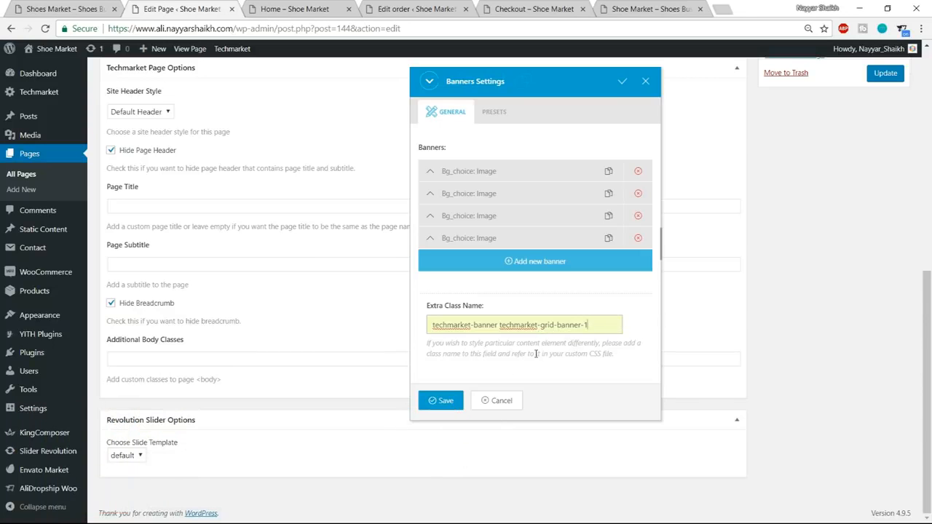
{"action": "left_click", "coordinate": [449, 402]}
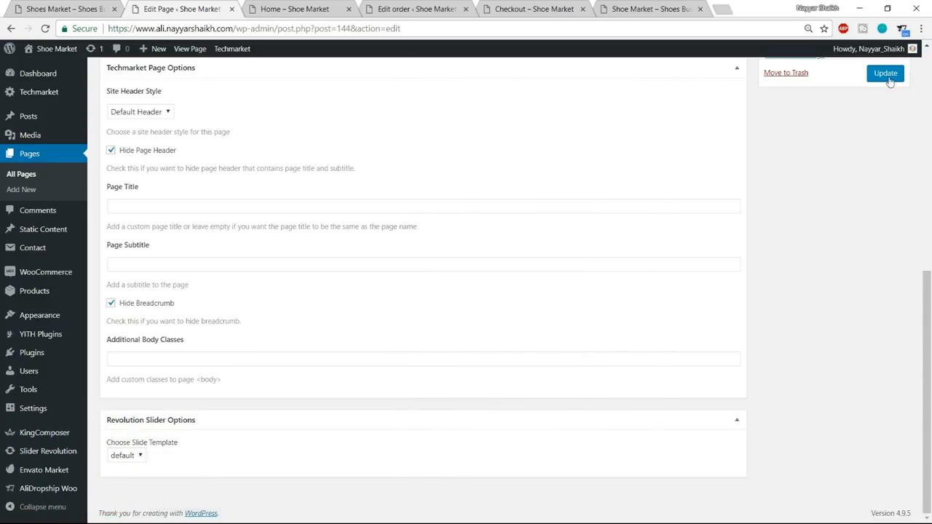
Update the Home page and review the four category banners on the reloaded live page
{"action": "left_click", "coordinate": [886, 76]}
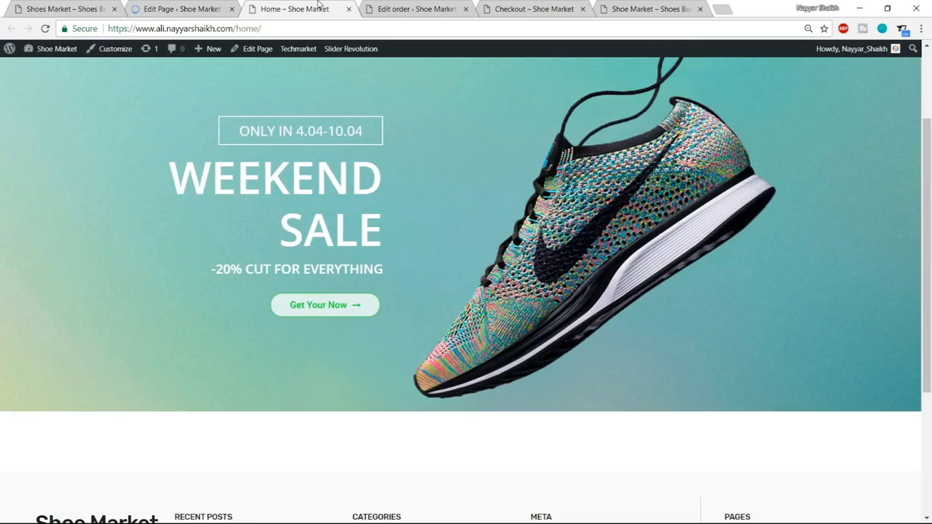
{"action": "left_click", "coordinate": [319, 9]}
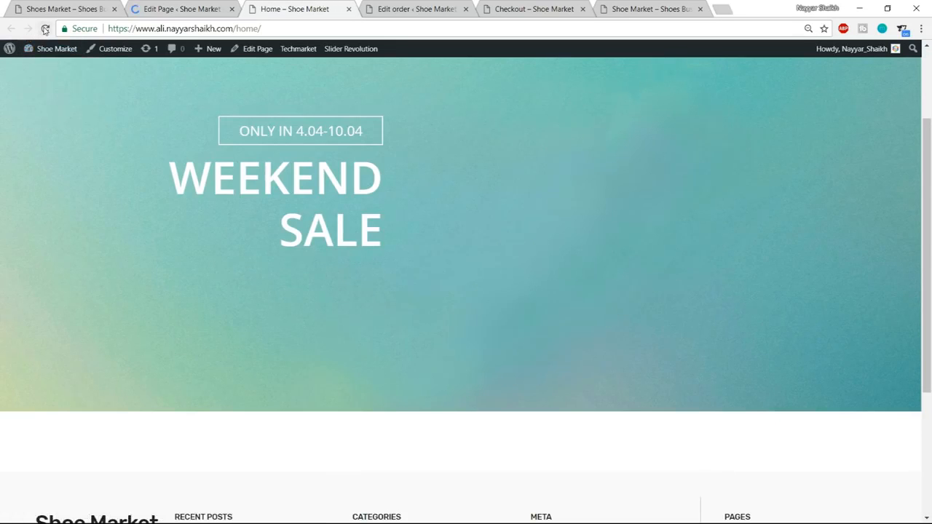
{"action": "left_click", "coordinate": [44, 29]}
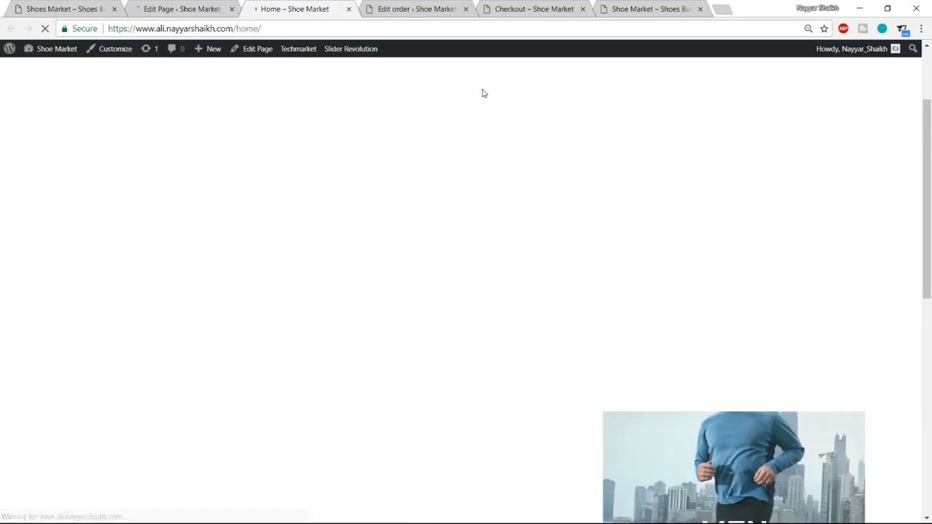
{"action": "scroll", "coordinate": [538, 207], "scroll_direction": "down", "scroll_amount": 5}
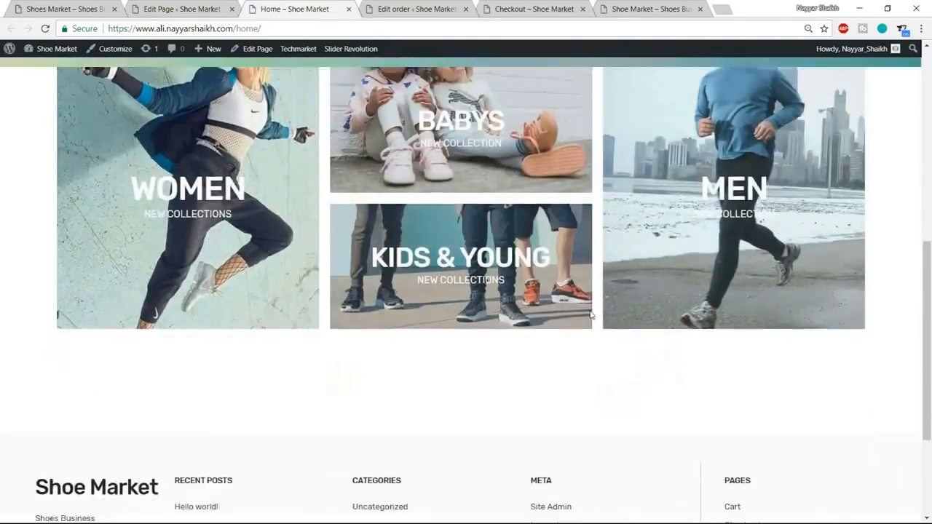
{"action": "scroll", "coordinate": [589, 310], "scroll_direction": "up", "scroll_amount": 4}
{"action": "scroll", "coordinate": [670, 310], "scroll_direction": "down", "scroll_amount": 3}
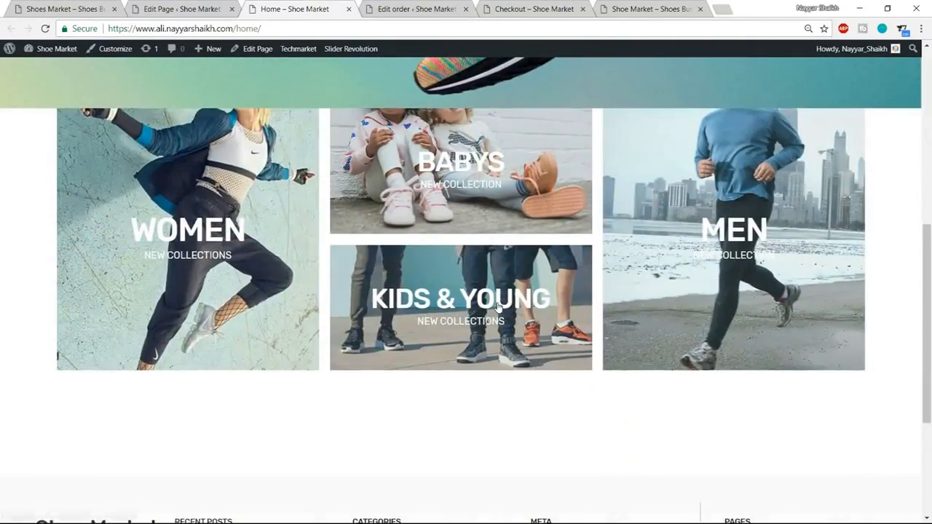
{"action": "scroll", "coordinate": [519, 261], "scroll_direction": "up", "scroll_amount": 2}
{"action": "scroll", "coordinate": [520, 261], "scroll_direction": "up", "scroll_amount": 2}
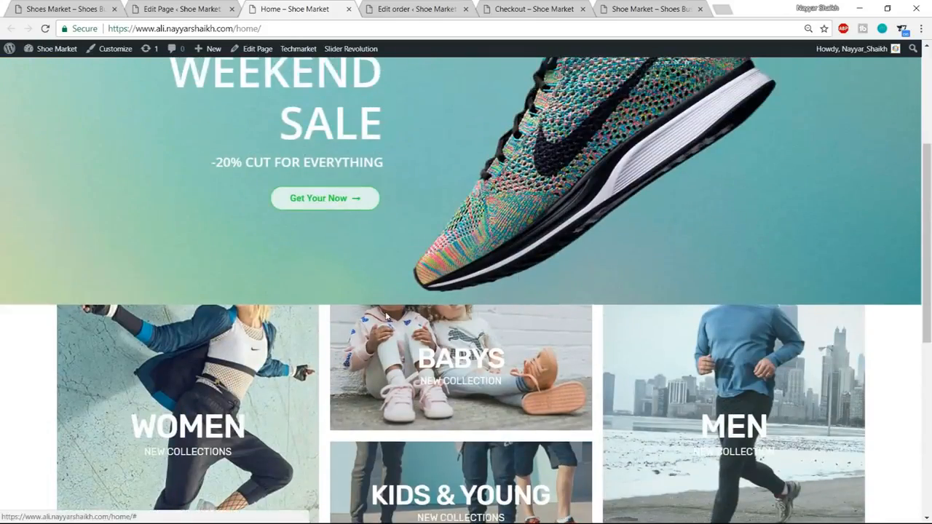
{"action": "scroll", "coordinate": [121, 353], "scroll_direction": "down", "scroll_amount": 2}
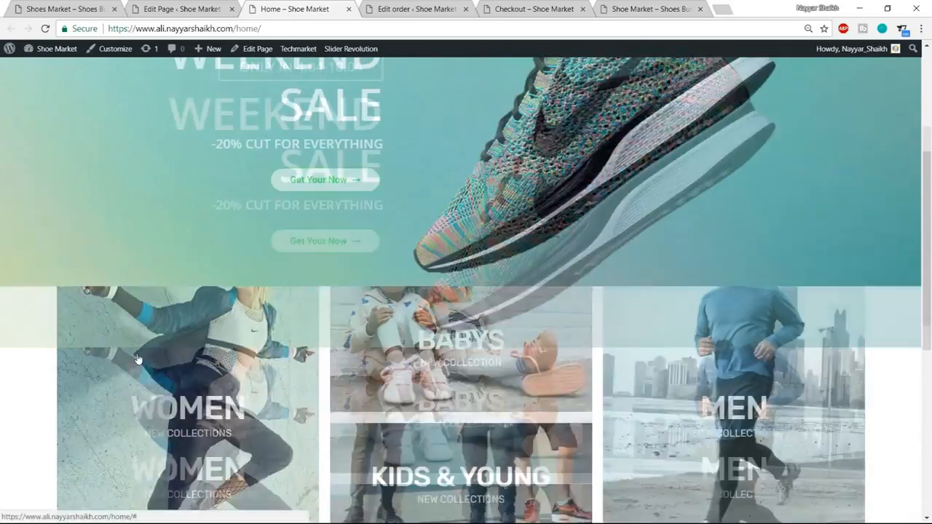
{"action": "scroll", "coordinate": [303, 241], "scroll_direction": "up", "scroll_amount": 3}
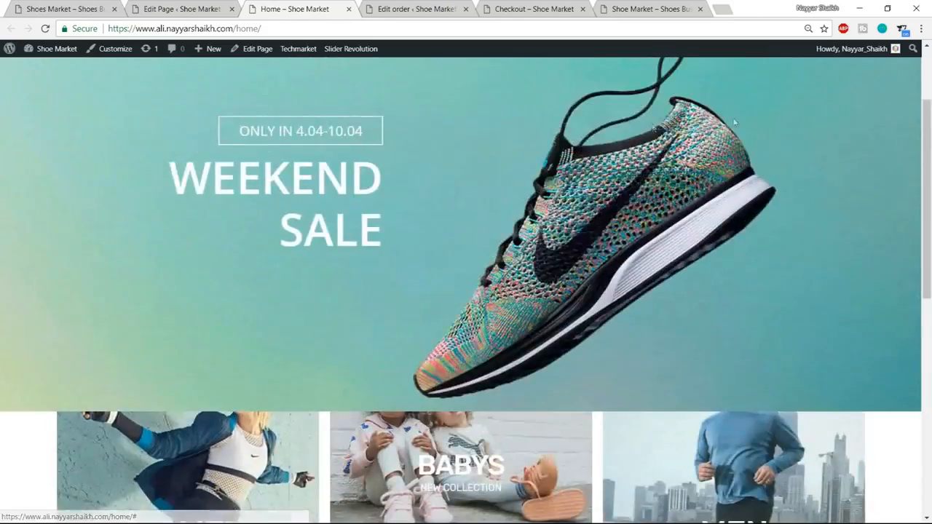
{"action": "scroll", "coordinate": [826, 275], "scroll_direction": "down", "scroll_amount": 2}
{"action": "left_click", "coordinate": [202, 6]}
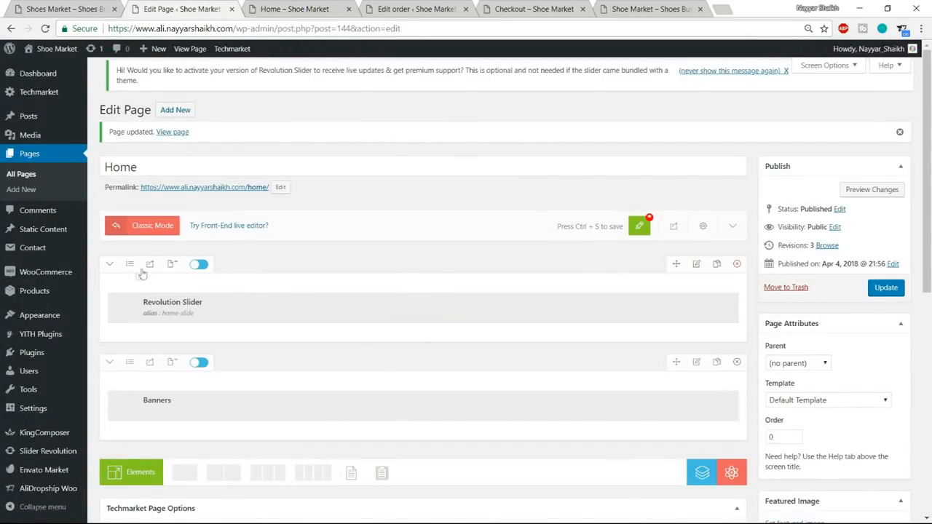
Give the slider row a 0px top and 50px bottom margin in its Box styling
{"action": "left_click", "coordinate": [696, 265]}
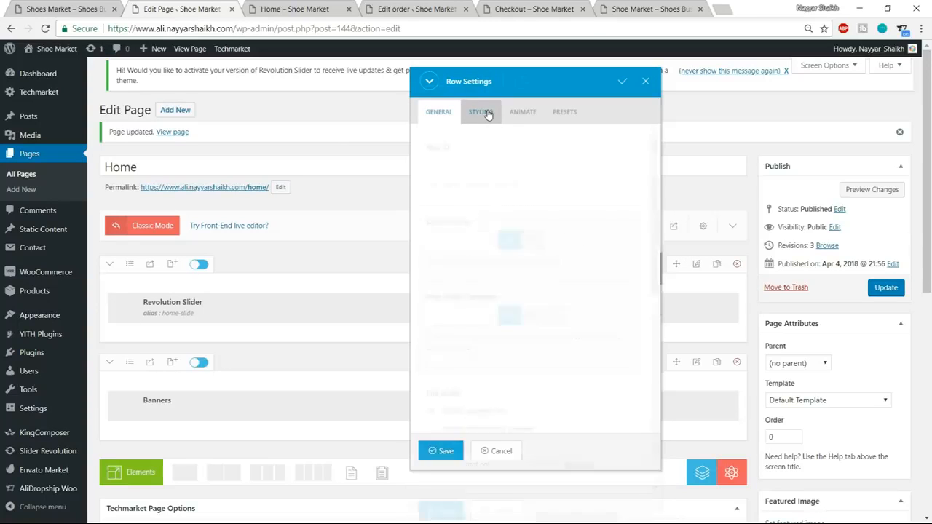
{"action": "left_click", "coordinate": [484, 114]}
{"action": "left_click", "coordinate": [542, 164]}
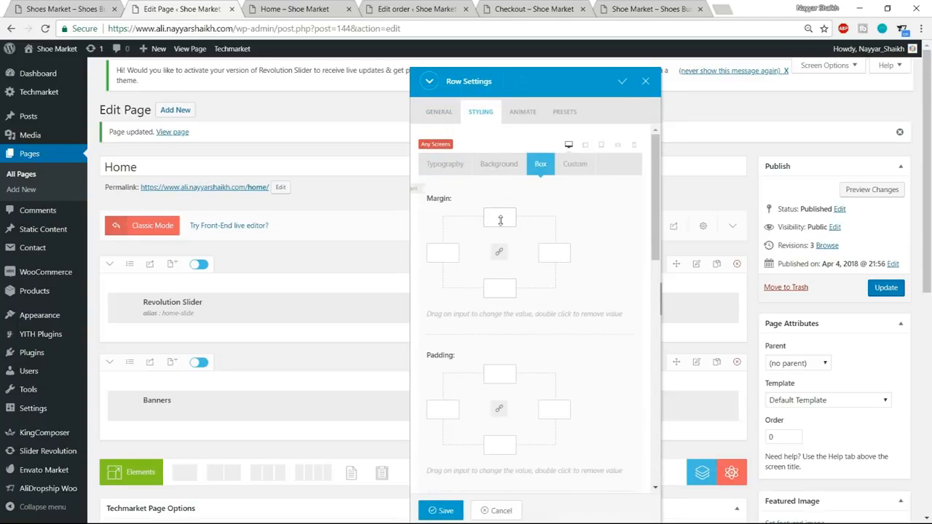
{"action": "left_click", "coordinate": [509, 289]}
{"action": "left_click", "coordinate": [439, 510]}
Update the page and reload the live Home page
{"action": "left_click", "coordinate": [892, 291]}
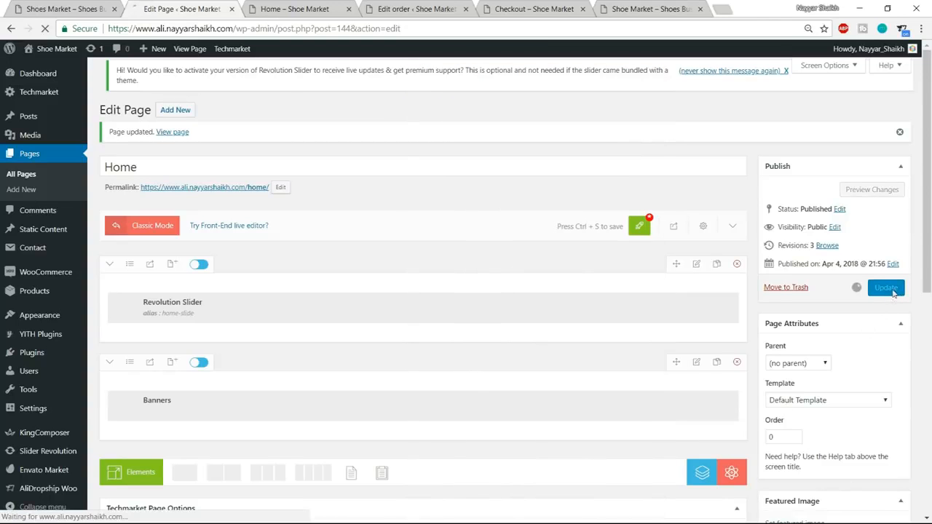
{"action": "left_click", "coordinate": [284, 11]}
{"action": "left_click", "coordinate": [45, 29]}
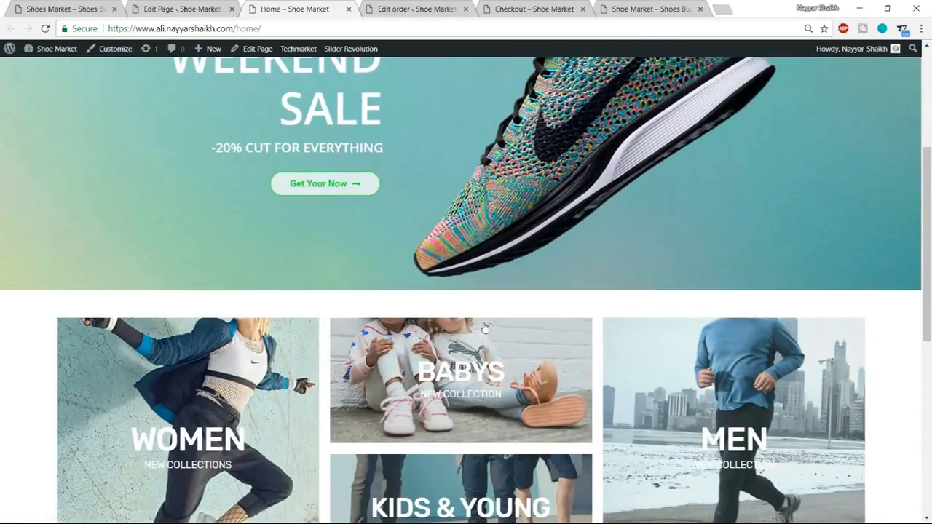
Browse the reference Shoes Market demo's product carousel, then return to the page editor
{"action": "left_click", "coordinate": [73, 9]}
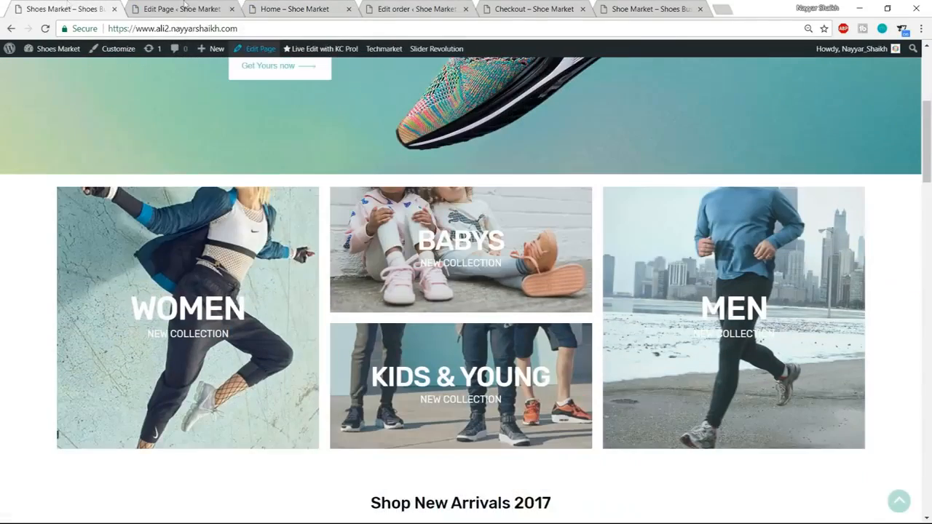
{"action": "scroll", "coordinate": [922, 230], "scroll_direction": "down", "scroll_amount": 5}
{"action": "scroll", "coordinate": [319, 223], "scroll_direction": "up", "scroll_amount": 1}
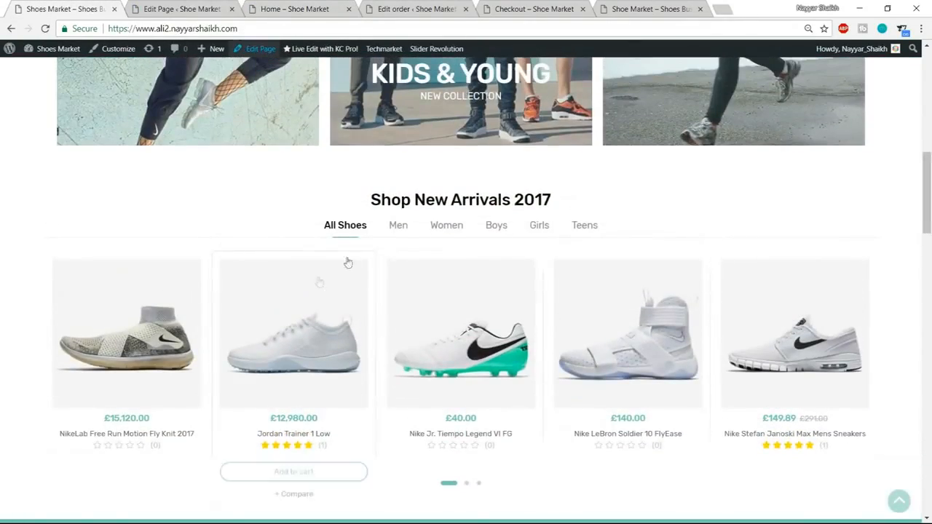
{"action": "left_click_drag", "start_coordinate": [846, 353], "coordinate": [315, 336]}
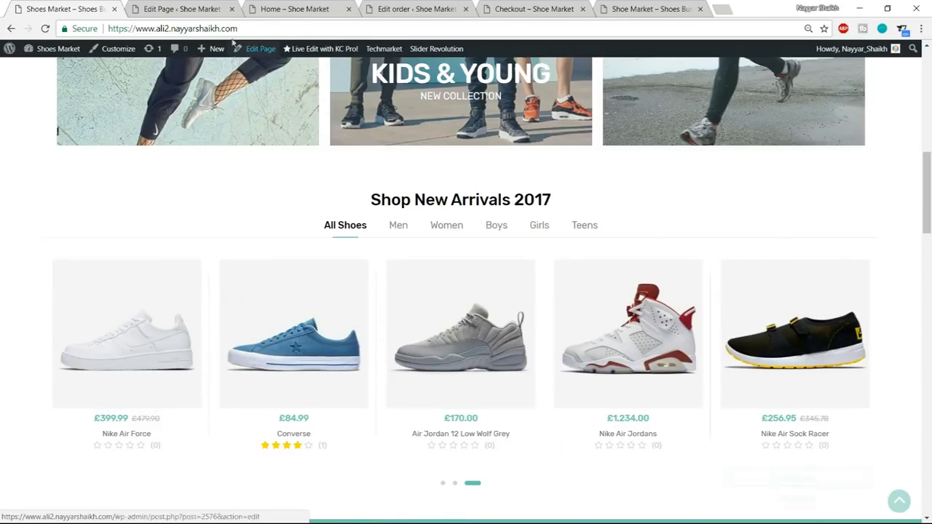
{"action": "left_click", "coordinate": [193, 7]}
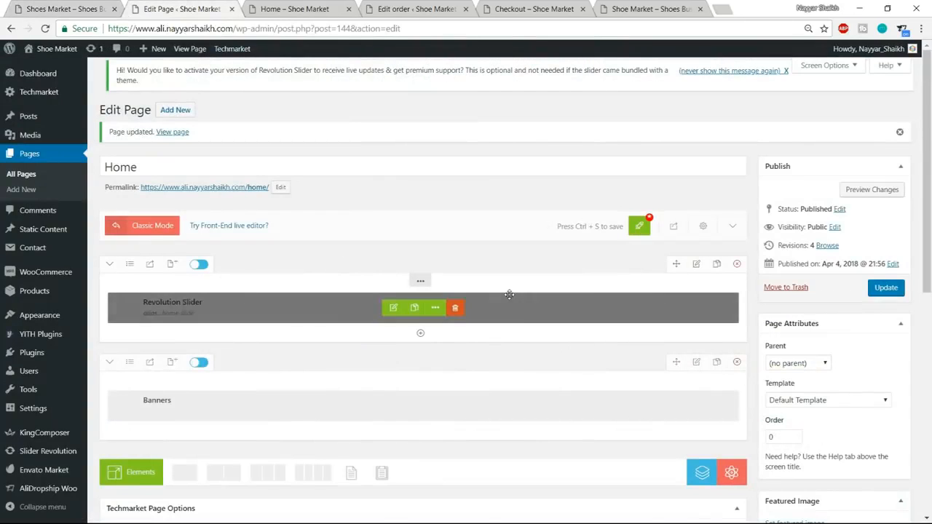
Add a new empty row to the Home page and dismiss the restore deleted items notice
{"action": "scroll", "coordinate": [510, 295], "scroll_direction": "down", "scroll_amount": 5}
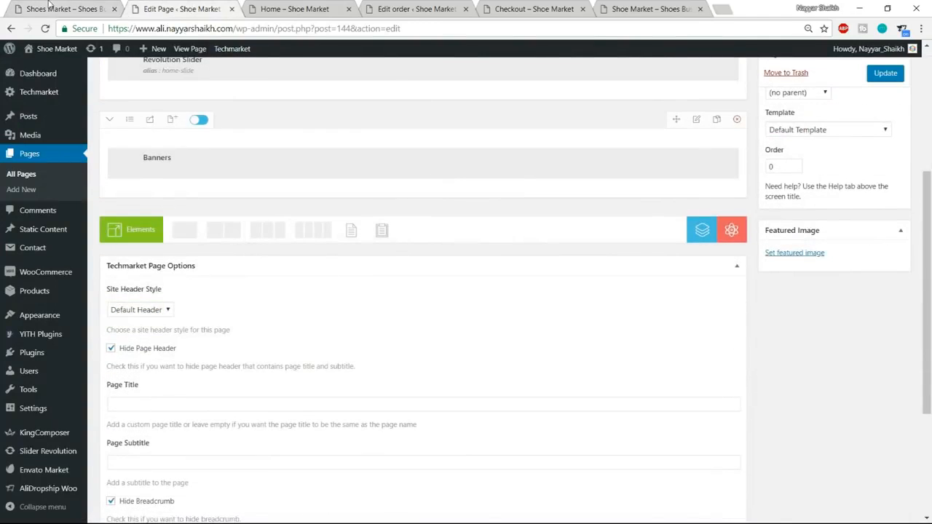
{"action": "left_click", "coordinate": [52, 8]}
{"action": "left_click", "coordinate": [183, 8]}
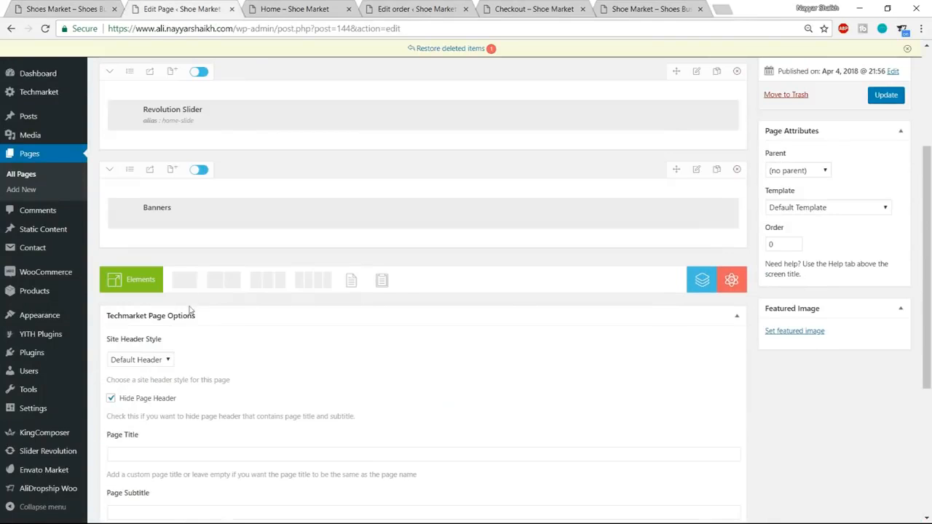
{"action": "left_click", "coordinate": [187, 278]}
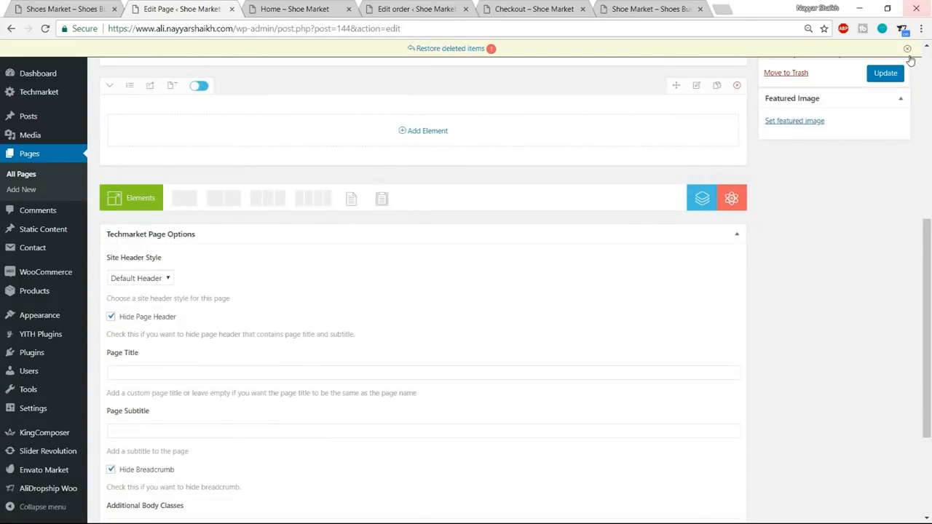
{"action": "left_click", "coordinate": [907, 50]}
Filter the Add Element list with 'PRODU' to show product elements
{"action": "scroll", "coordinate": [428, 254], "scroll_direction": "up", "scroll_amount": 2}
{"action": "left_click", "coordinate": [427, 253]}
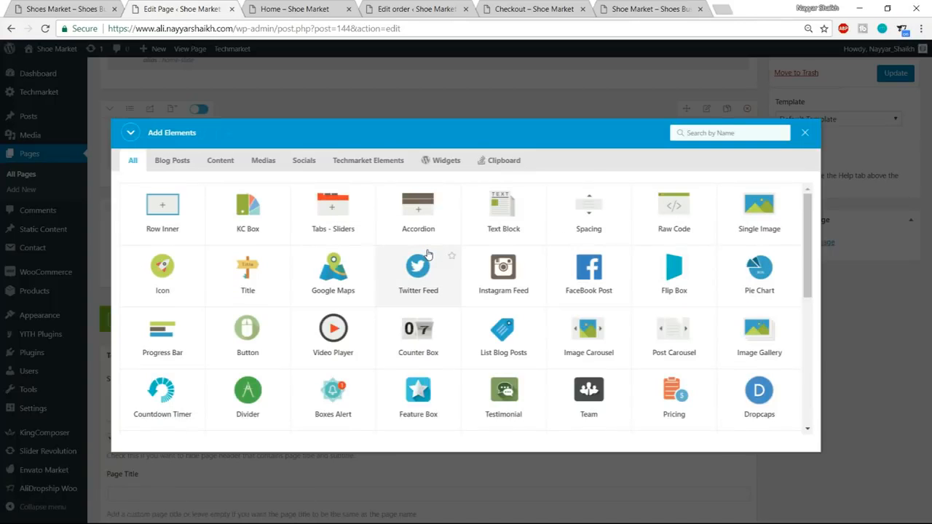
{"action": "type", "text": "PRODUCT"}
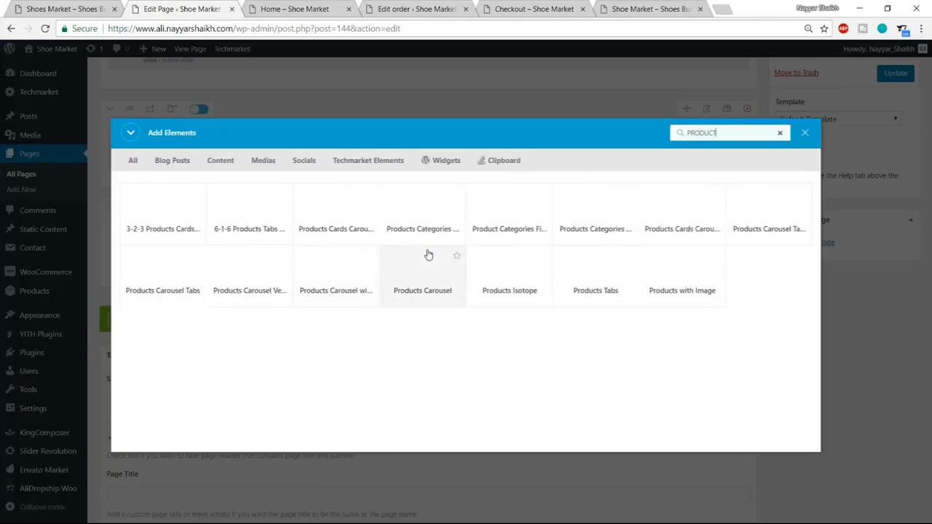
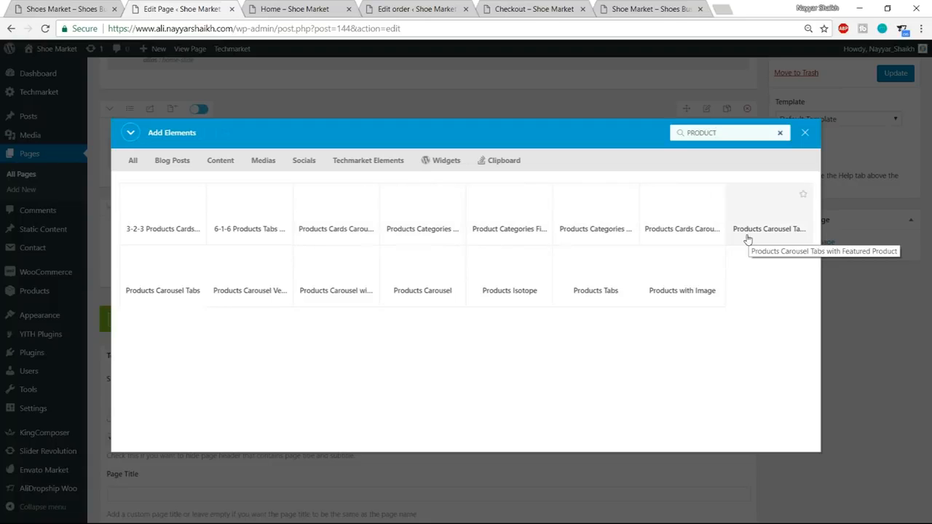
Insert the Products Carousel Tabs element from the filtered list and open its settings
{"action": "left_click", "coordinate": [163, 291]}
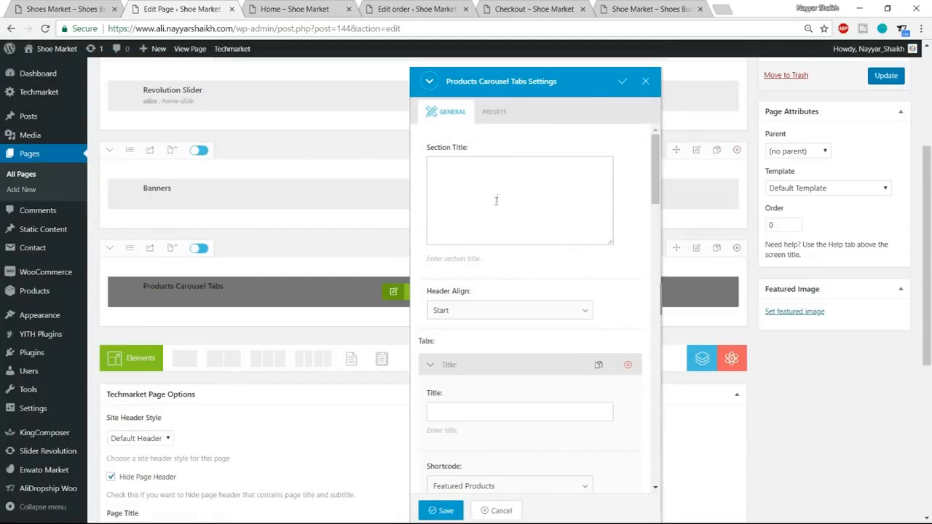
Select the 'Shop New Arrivals 2017' heading on the reference storefront
{"action": "scroll", "coordinate": [494, 185], "scroll_direction": "down", "scroll_amount": 1}
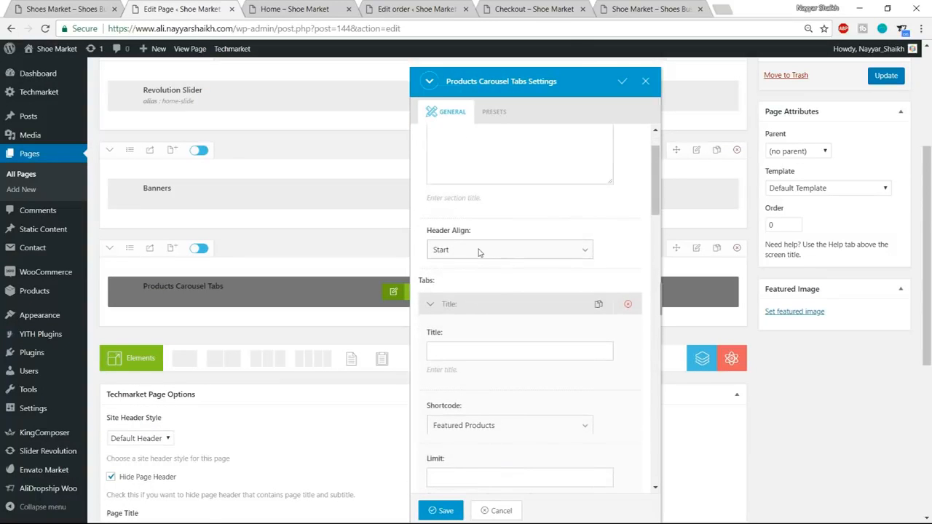
{"action": "left_click", "coordinate": [45, 7]}
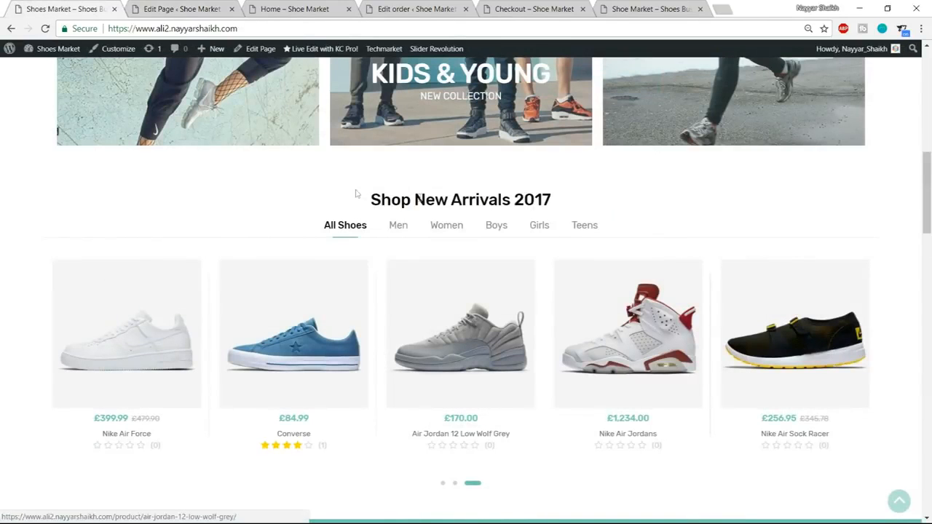
{"action": "left_click_drag", "start_coordinate": [359, 193], "coordinate": [606, 220]}
{"action": "scroll", "coordinate": [791, 289], "scroll_direction": "down", "scroll_amount": 8}
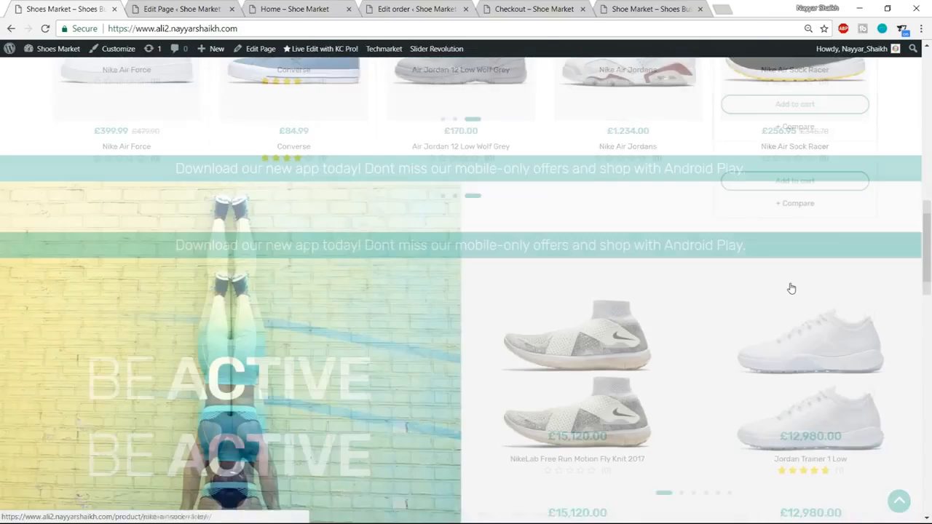
{"action": "scroll", "coordinate": [791, 289], "scroll_direction": "down", "scroll_amount": 3}
{"action": "left_click_drag", "start_coordinate": [140, 189], "coordinate": [823, 191]}
{"action": "left_click", "coordinate": [72, 189]}
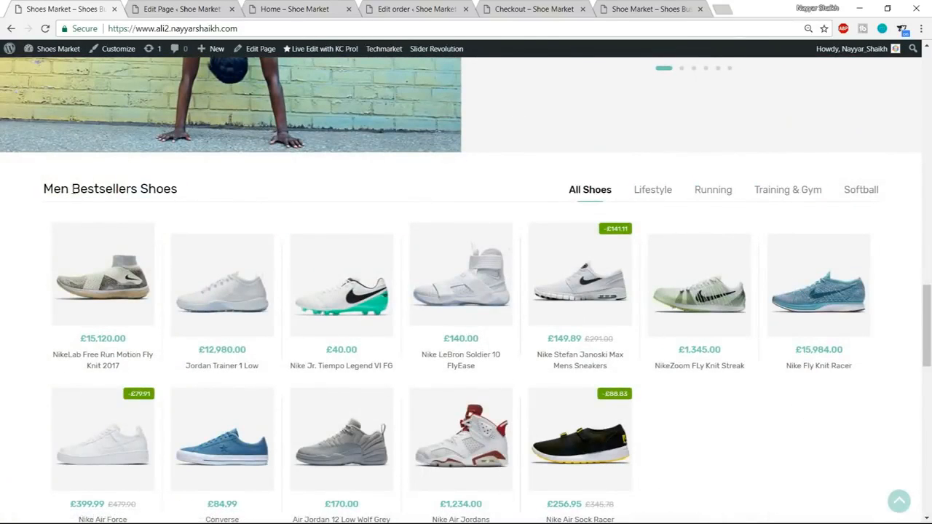
{"action": "left_click_drag", "start_coordinate": [40, 191], "coordinate": [80, 189]}
{"action": "triple_click", "coordinate": [82, 190]}
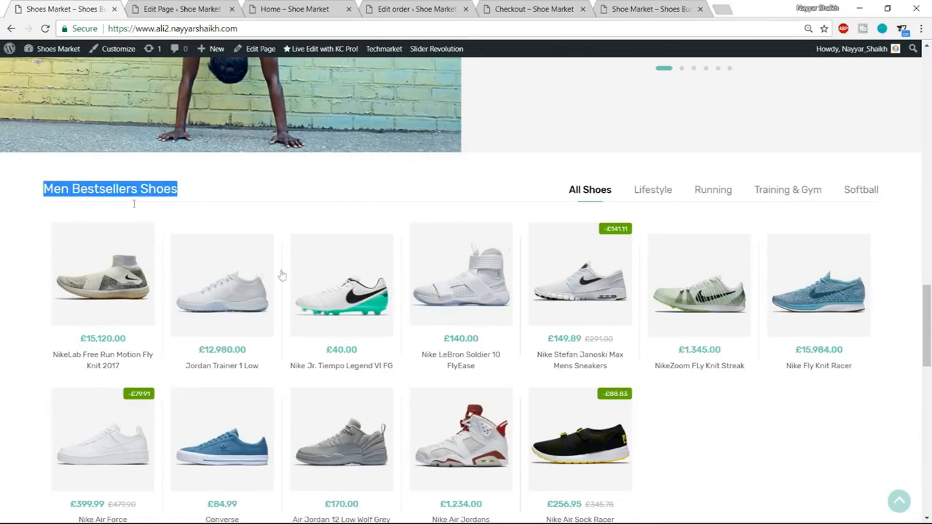
{"action": "scroll", "coordinate": [287, 277], "scroll_direction": "up", "scroll_amount": 10}
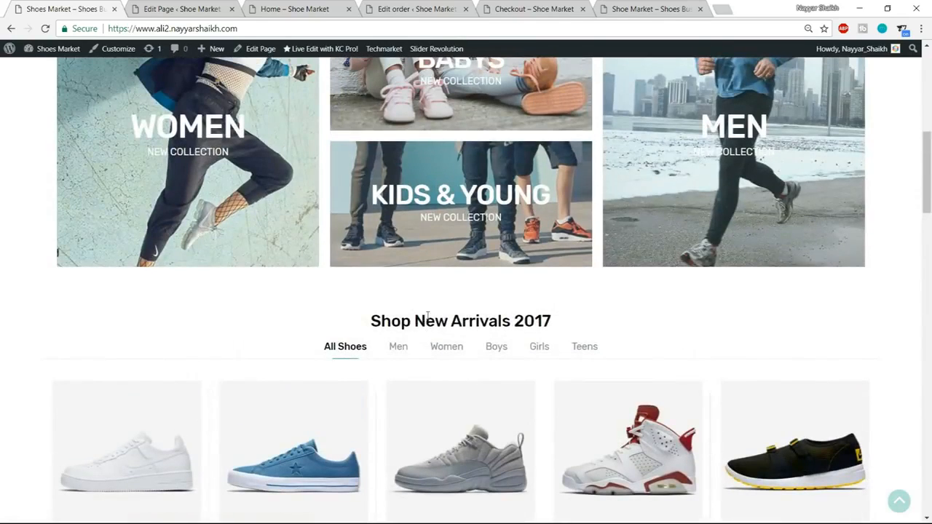
{"action": "triple_click", "coordinate": [427, 315]}
{"action": "key", "text": "ctrl+c"}
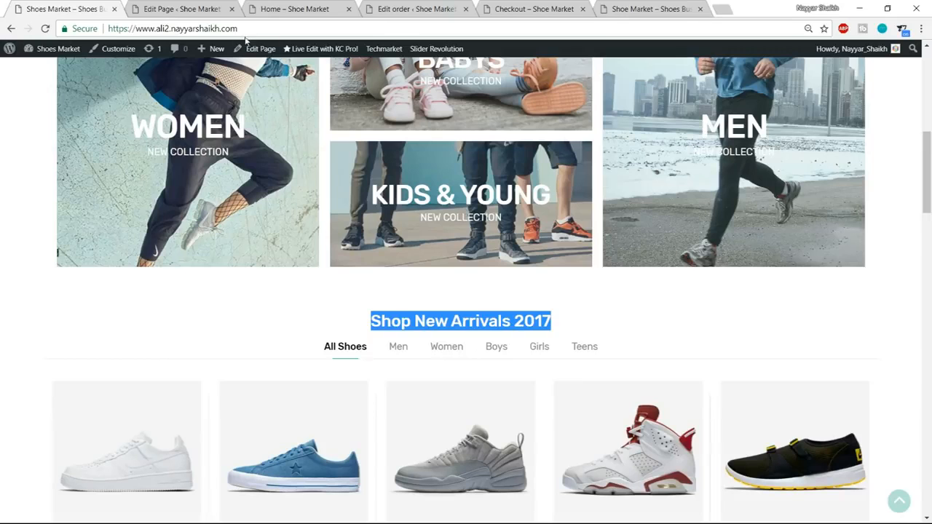
Paste 'Shop New Arrivals 2017' as the carousel's Section Title and set Header Align to Center
{"action": "left_click", "coordinate": [184, 9]}
{"action": "left_click", "coordinate": [450, 206]}
{"action": "left_click", "coordinate": [65, 8]}
{"action": "left_click", "coordinate": [183, 9]}
{"action": "key", "text": "ctrl+v"}
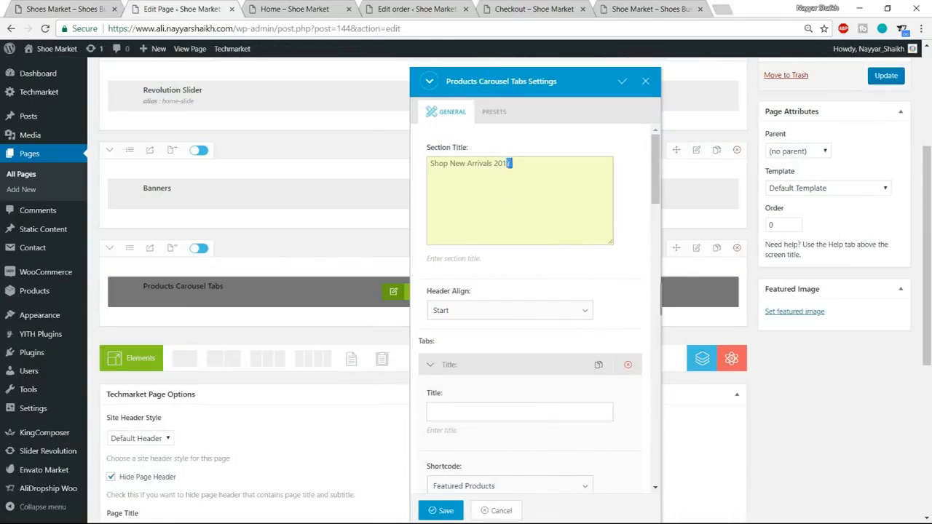
{"action": "scroll", "coordinate": [513, 258], "scroll_direction": "down", "scroll_amount": 1}
{"action": "left_click", "coordinate": [507, 250]}
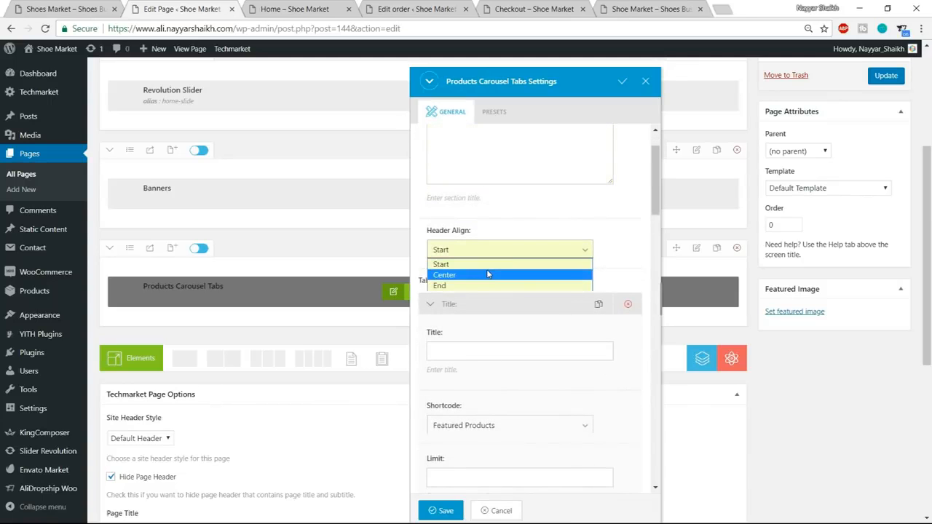
{"action": "left_click", "coordinate": [488, 274]}
Check the storefront's carousel tab names and start typing the first tab's title
{"action": "scroll", "coordinate": [614, 267], "scroll_direction": "down", "scroll_amount": 2}
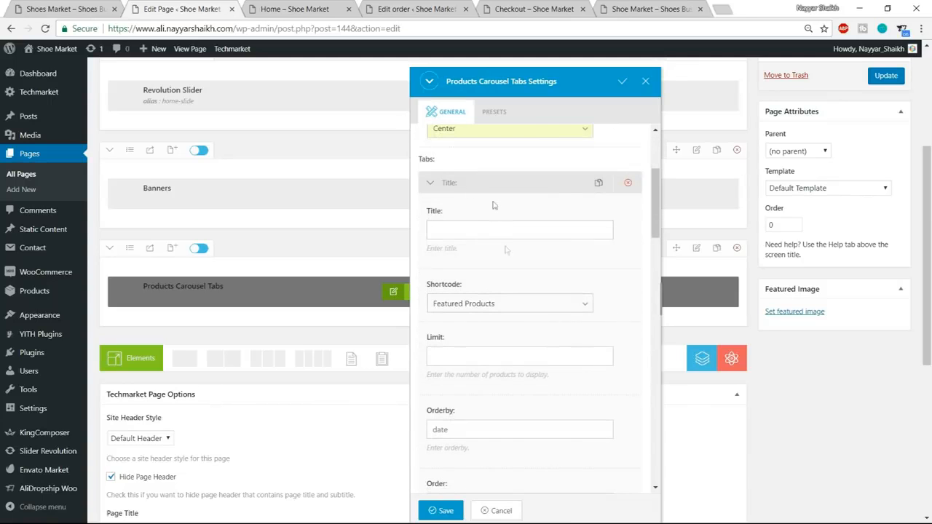
{"action": "left_click", "coordinate": [28, 7]}
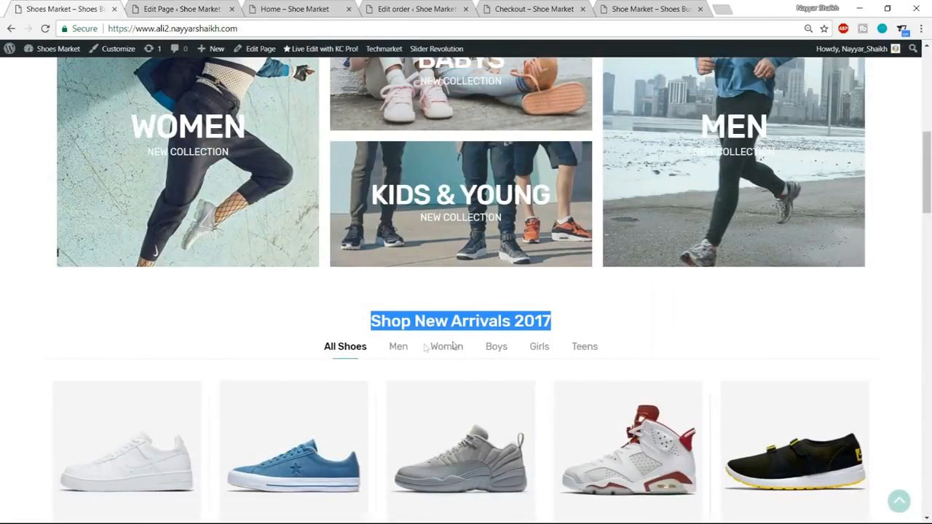
{"action": "scroll", "coordinate": [350, 349], "scroll_direction": "down", "scroll_amount": 2}
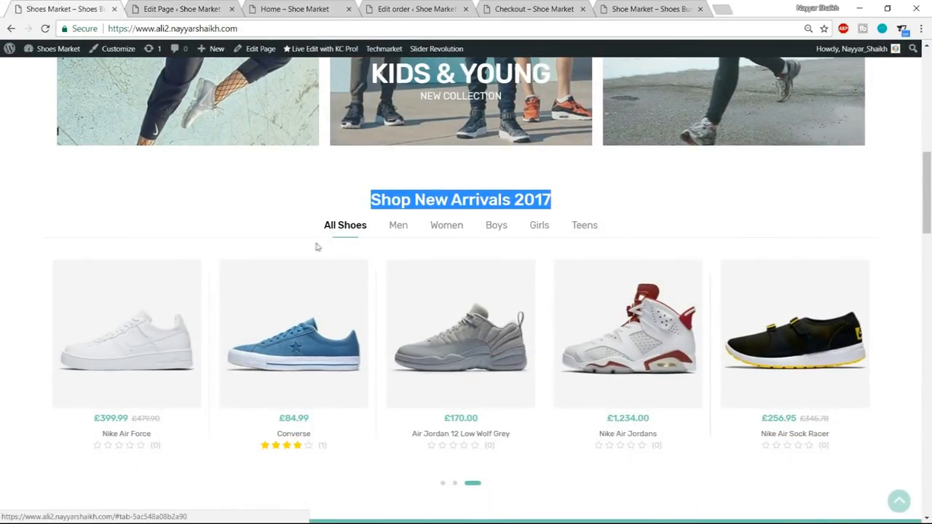
{"action": "left_click", "coordinate": [192, 8]}
{"action": "key", "text": "Tab"}
{"action": "type", "text": "A"}
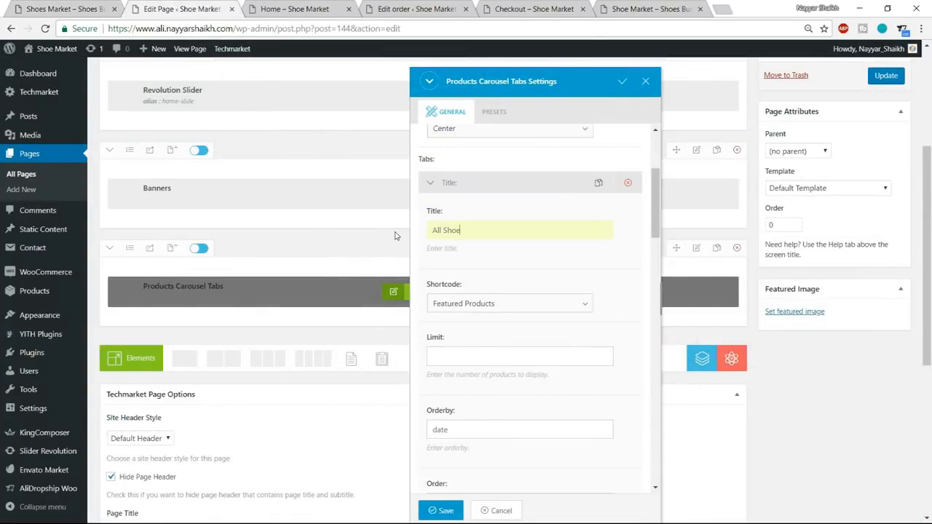
Set the All Shoes tab's shortcode to Products with a limit of 20
{"action": "scroll", "coordinate": [557, 304], "scroll_direction": "down", "scroll_amount": 1}
{"action": "left_click", "coordinate": [496, 244]}
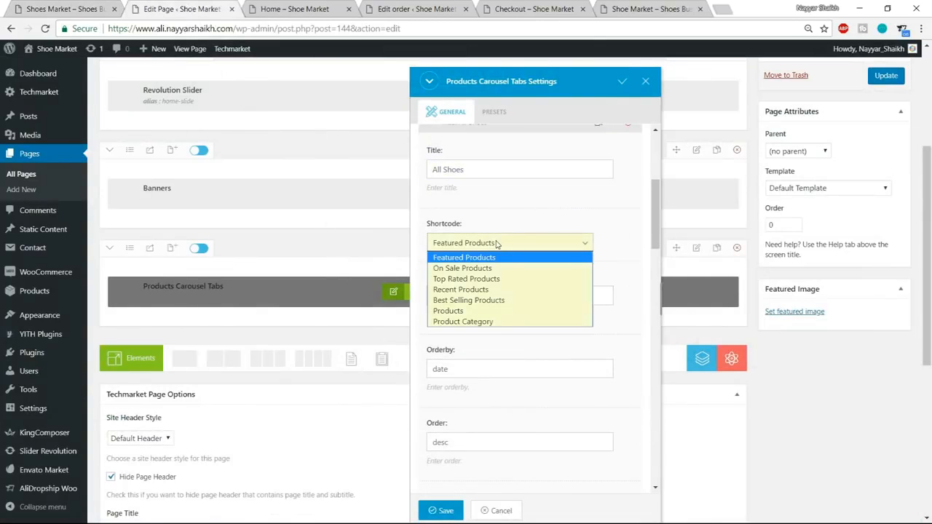
{"action": "left_click", "coordinate": [480, 311]}
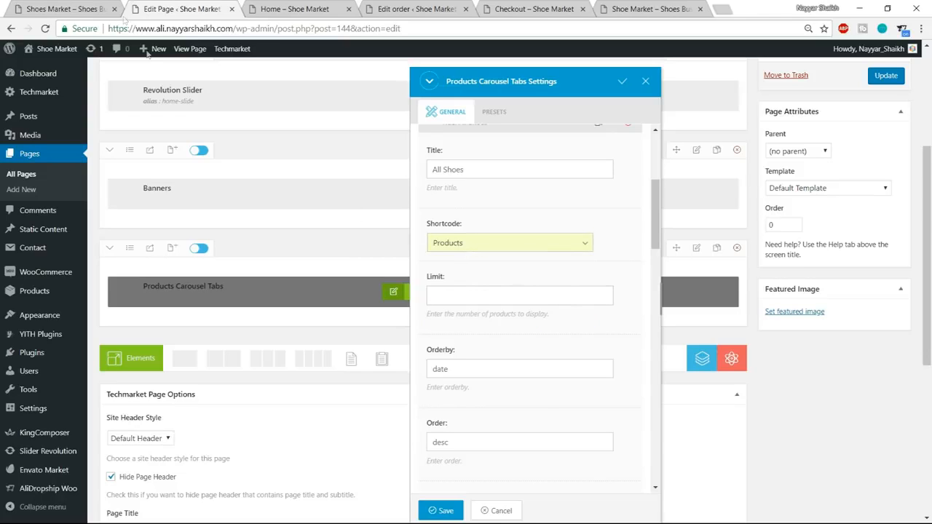
{"action": "left_click", "coordinate": [477, 299]}
{"action": "left_click", "coordinate": [89, 9]}
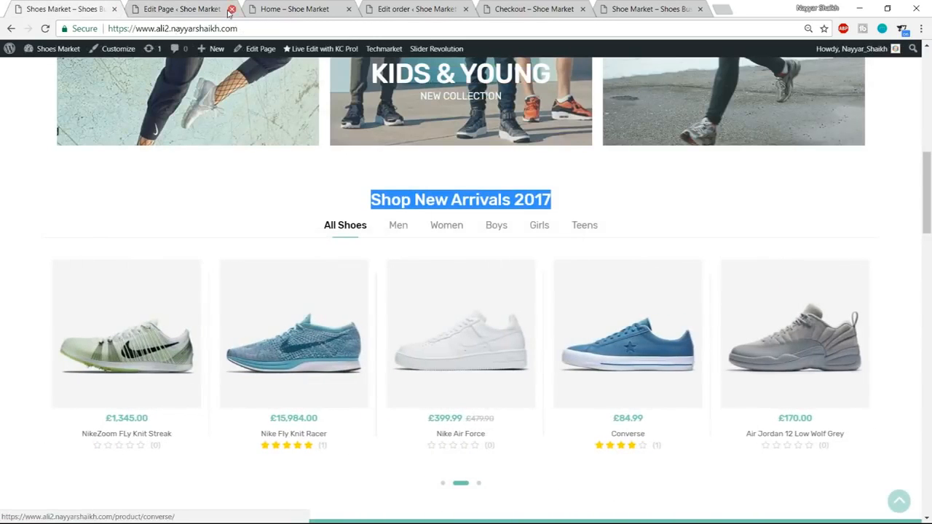
{"action": "left_click", "coordinate": [185, 9]}
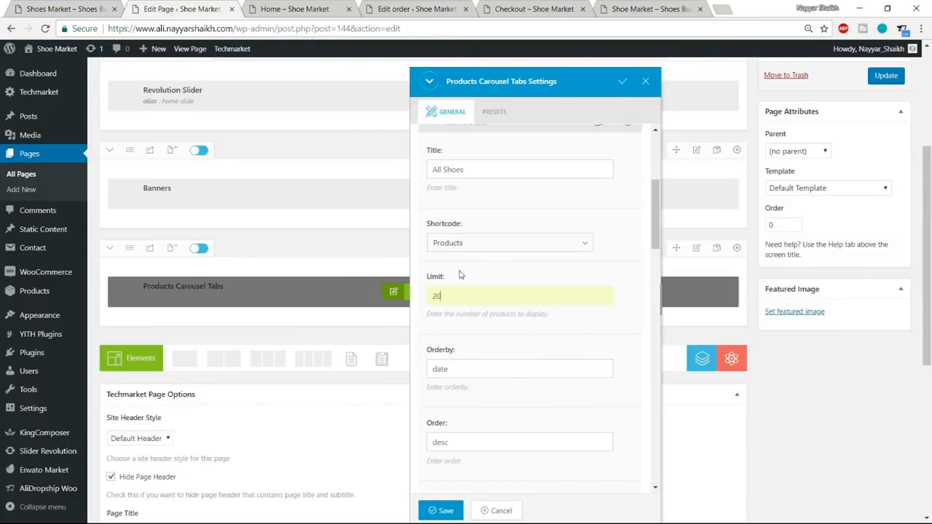
{"action": "left_click", "coordinate": [77, 9]}
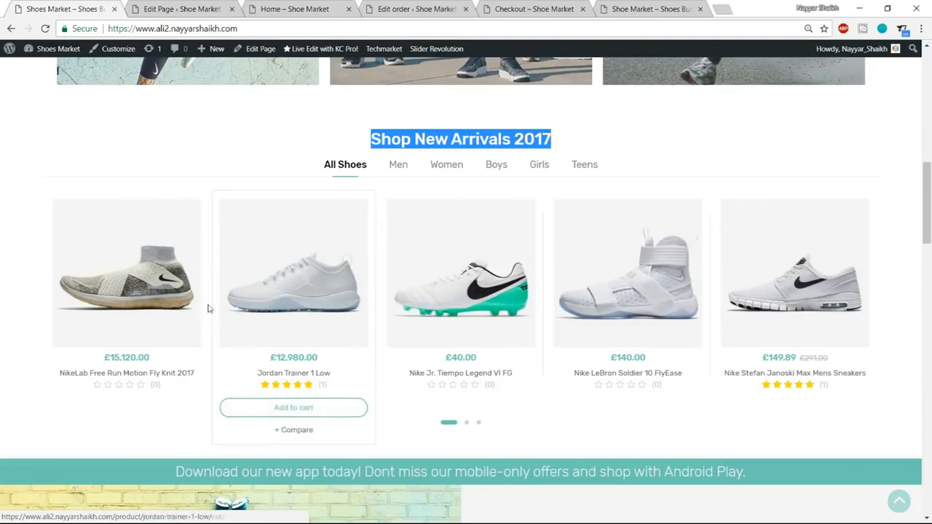
{"action": "left_click", "coordinate": [186, 9]}
{"action": "scroll", "coordinate": [575, 282], "scroll_direction": "down", "scroll_amount": 5}
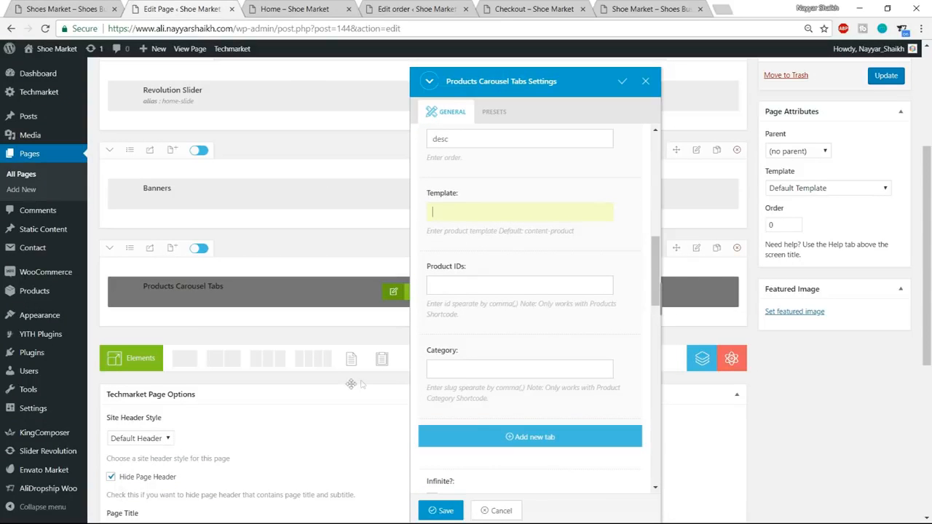
Copy content-product-with-rating from the Notepad notes into the tab's Template field
{"action": "key", "text": "alt+Tab"}
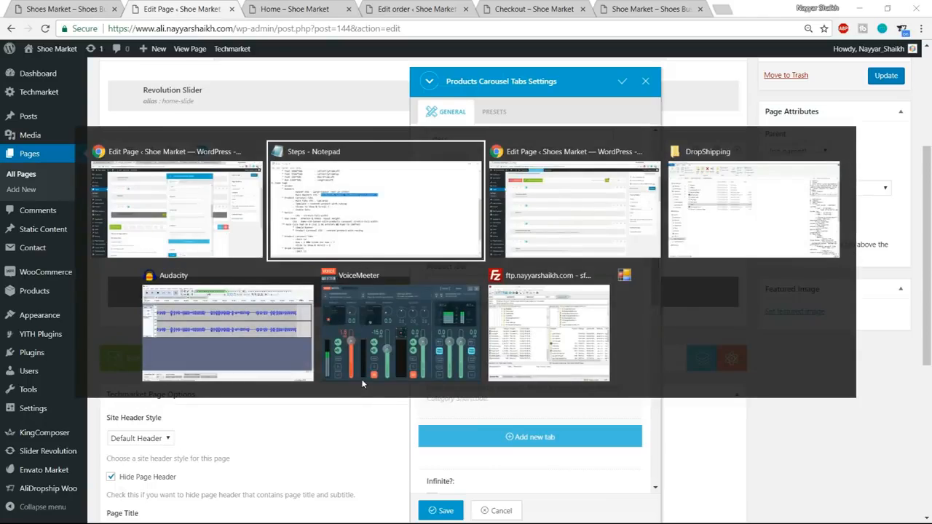
{"action": "left_click", "coordinate": [250, 190]}
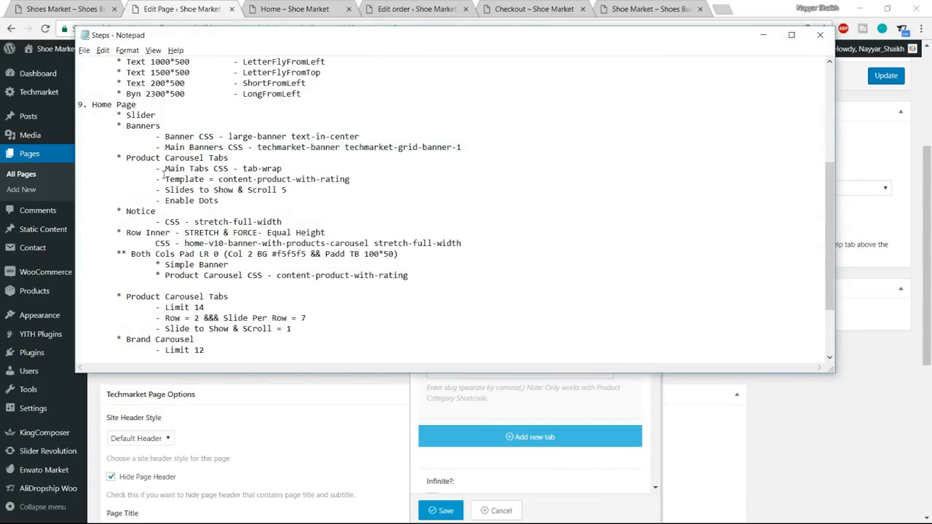
{"action": "left_click_drag", "start_coordinate": [155, 179], "coordinate": [228, 179]}
{"action": "left_click", "coordinate": [364, 179]}
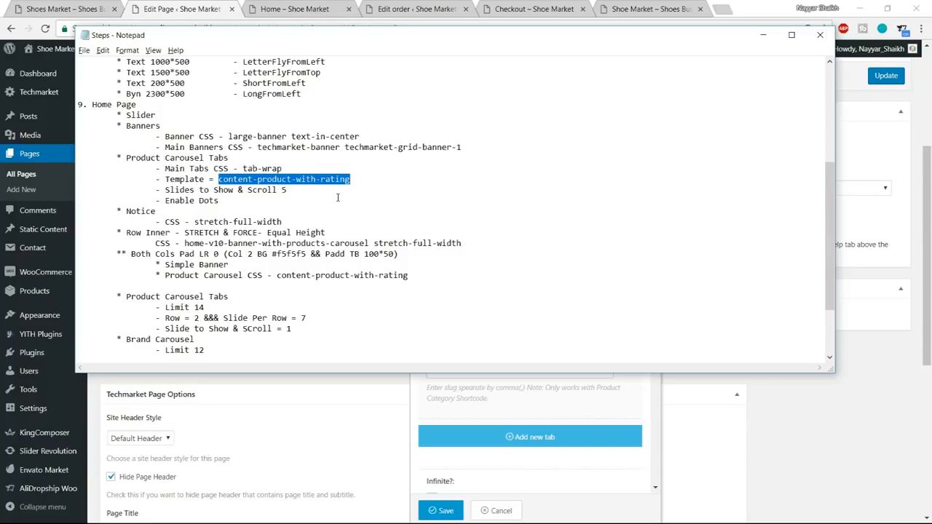
{"action": "key", "text": "alt+Tab"}
{"action": "type", "text": "content-product-with-rating"}
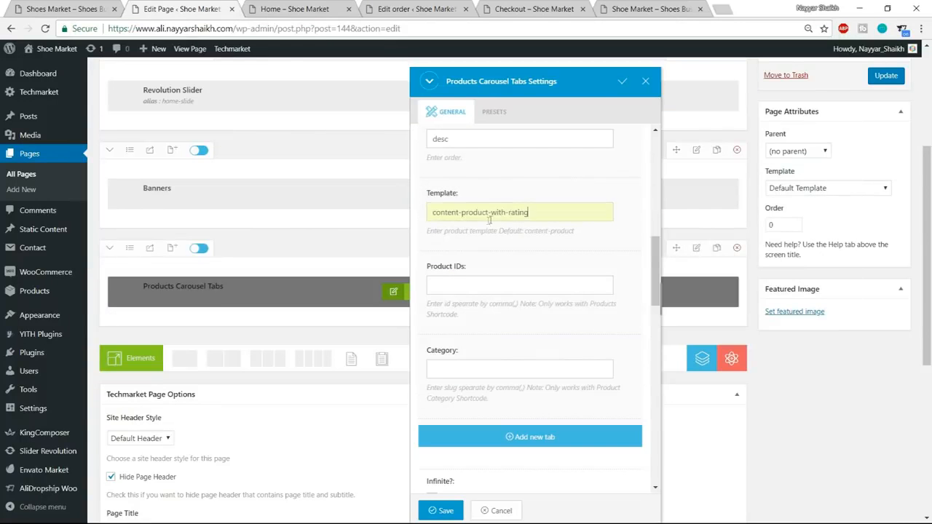
Review the template and set the carousel to show and scroll 5 slides
{"action": "triple_click", "coordinate": [541, 213]}
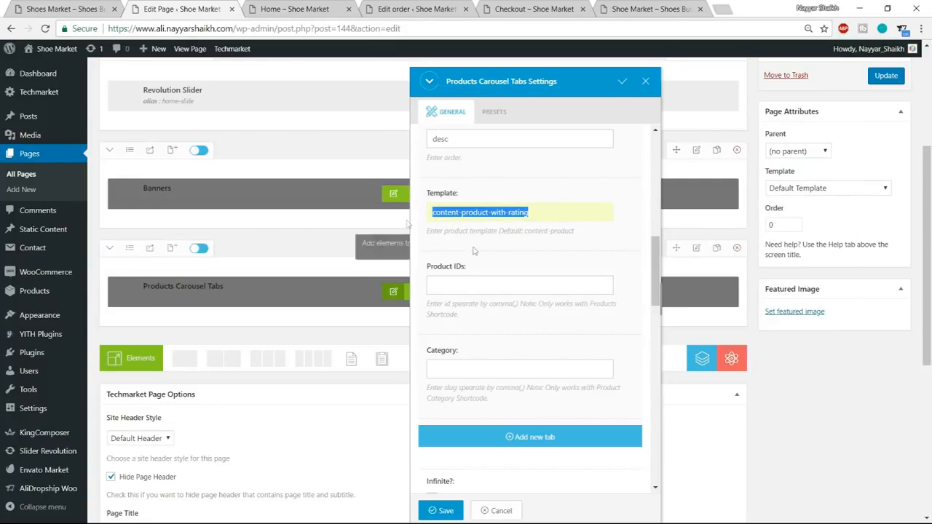
{"action": "left_click", "coordinate": [477, 285]}
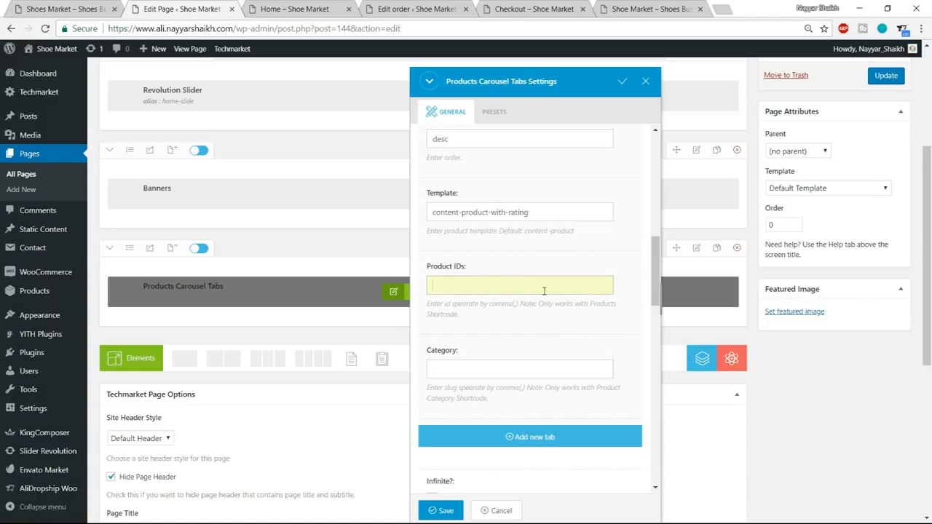
{"action": "scroll", "coordinate": [525, 284], "scroll_direction": "down", "scroll_amount": 2}
{"action": "scroll", "coordinate": [545, 273], "scroll_direction": "down", "scroll_amount": 4}
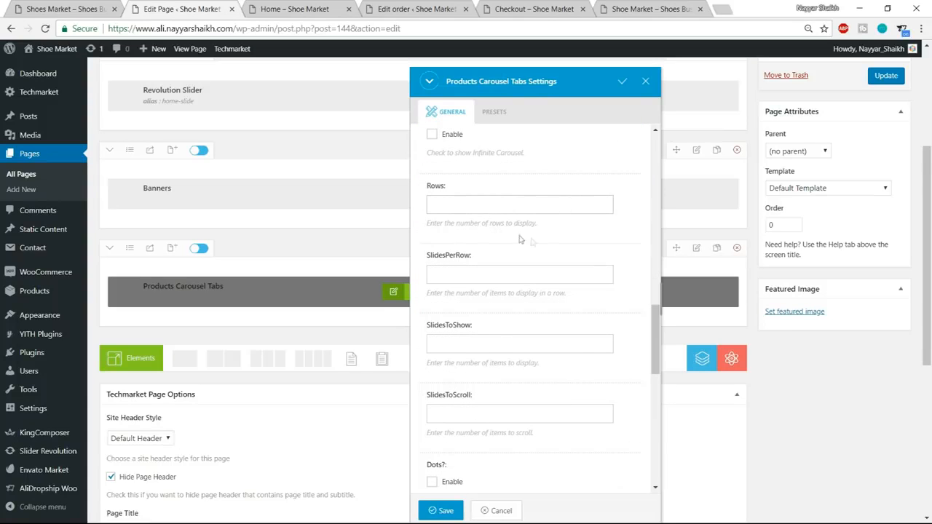
{"action": "scroll", "coordinate": [553, 271], "scroll_direction": "down", "scroll_amount": 1}
{"action": "left_click", "coordinate": [471, 214]}
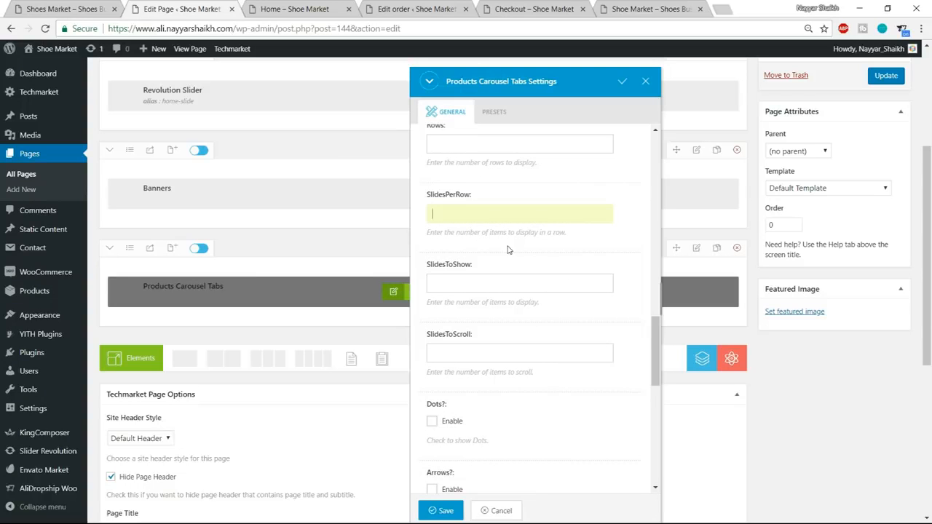
{"action": "key", "text": "alt+Tab"}
{"action": "left_click", "coordinate": [487, 282]}
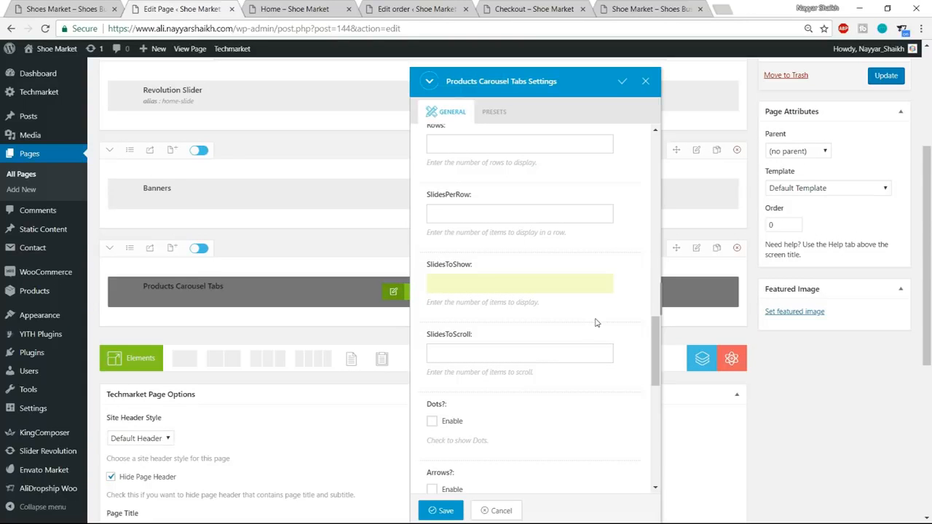
{"action": "left_click", "coordinate": [472, 397]}
{"action": "left_click", "coordinate": [496, 352]}
{"action": "left_click", "coordinate": [556, 320]}
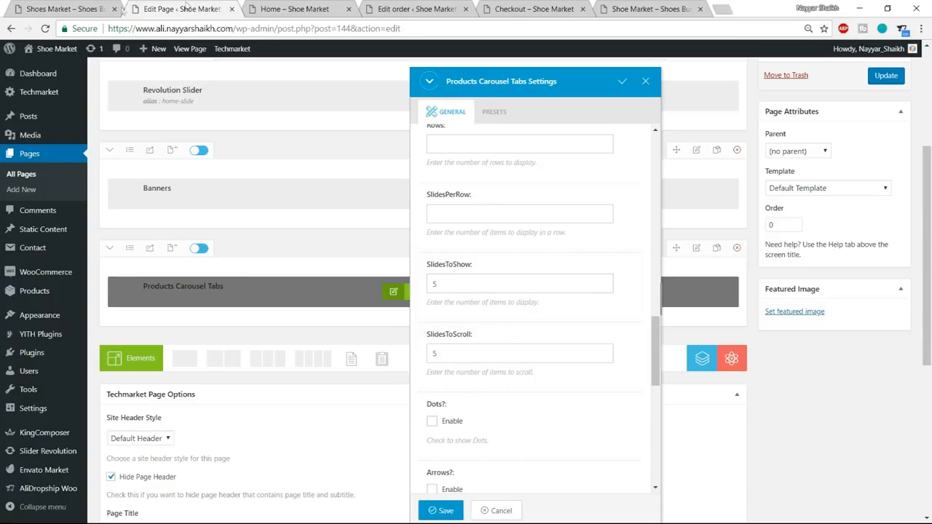
Compare against the demo carousel, then save the carousel settings with dots enabled
{"action": "left_click", "coordinate": [87, 7]}
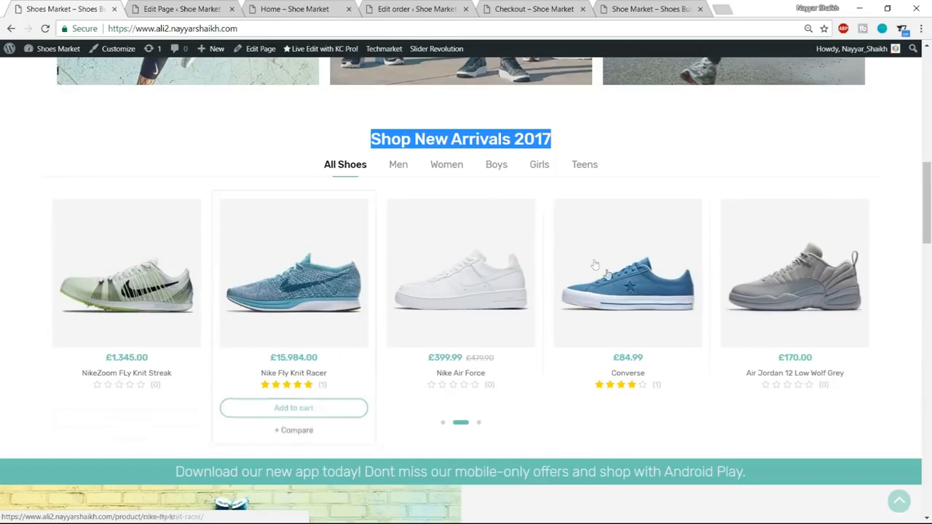
{"action": "left_click", "coordinate": [186, 7]}
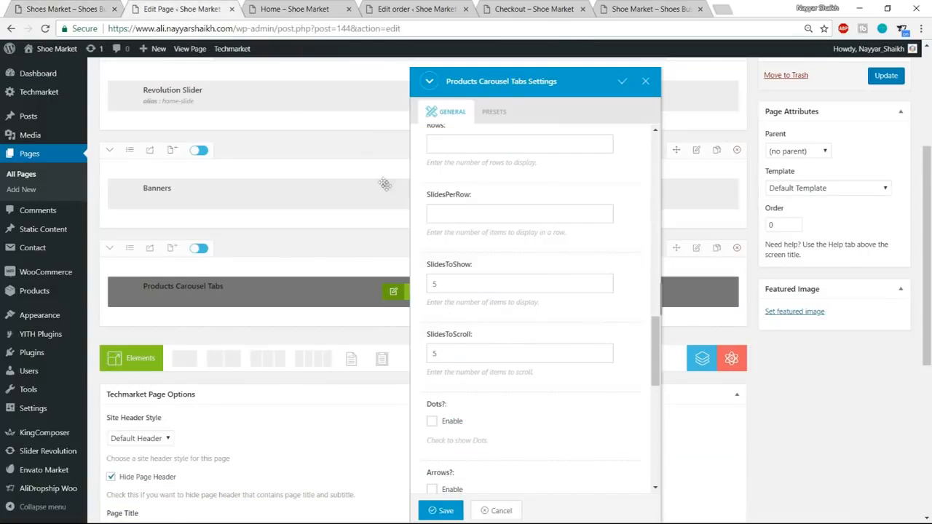
{"action": "left_click", "coordinate": [91, 8]}
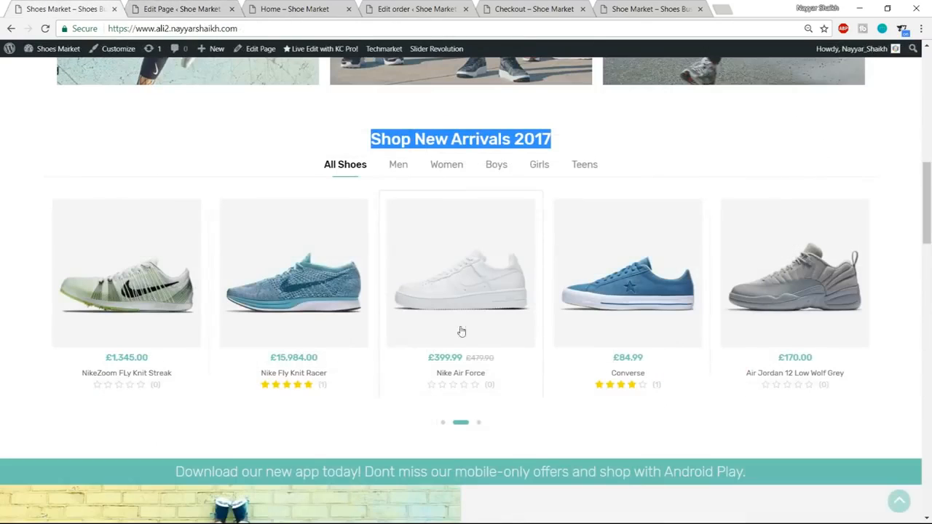
{"action": "left_click", "coordinate": [480, 423]}
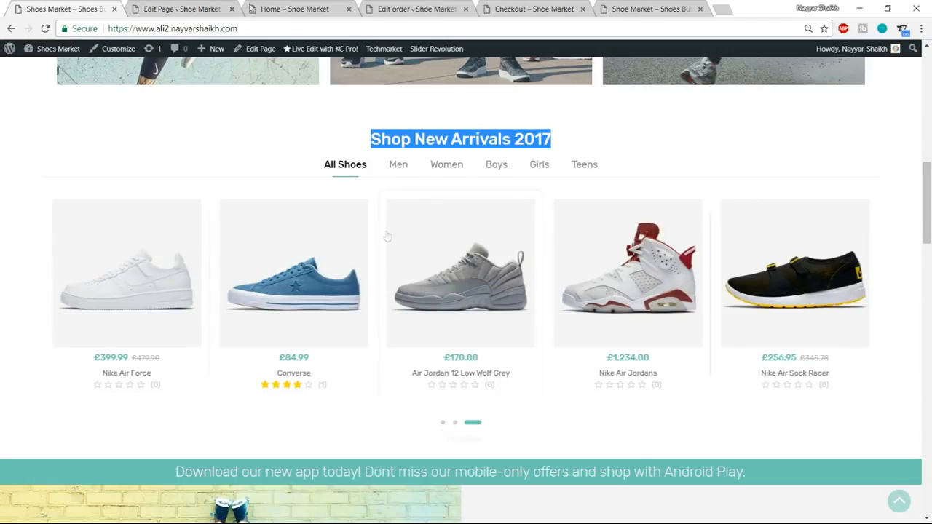
{"action": "left_click", "coordinate": [209, 7]}
{"action": "scroll", "coordinate": [450, 349], "scroll_direction": "down", "scroll_amount": 3}
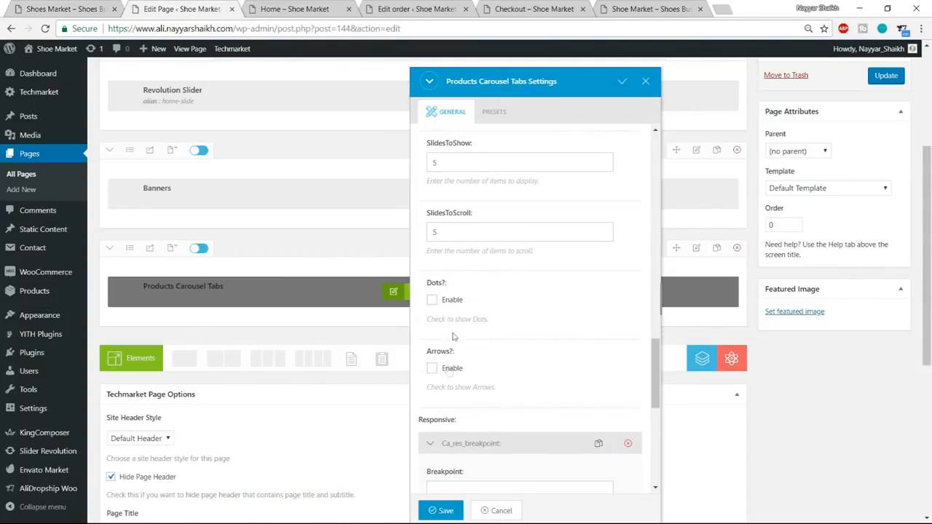
{"action": "scroll", "coordinate": [536, 295], "scroll_direction": "down", "scroll_amount": 3}
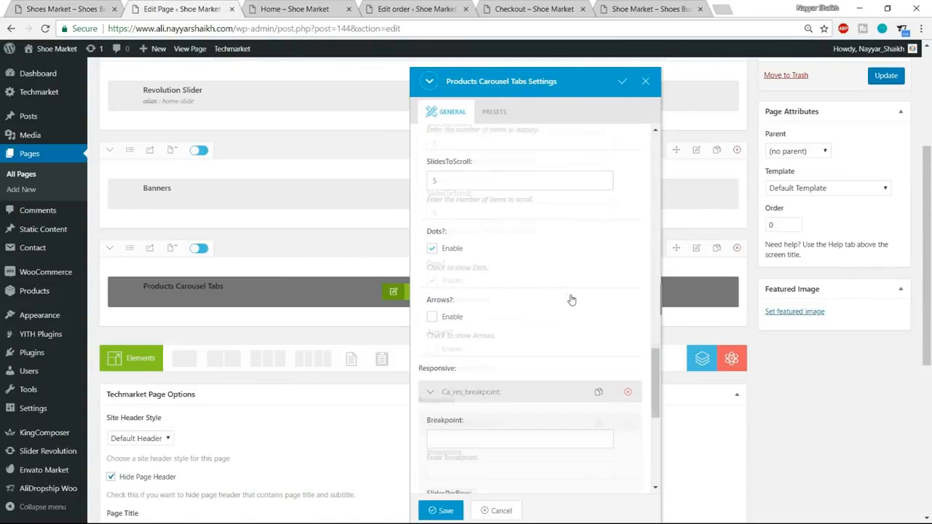
{"action": "left_click", "coordinate": [460, 504]}
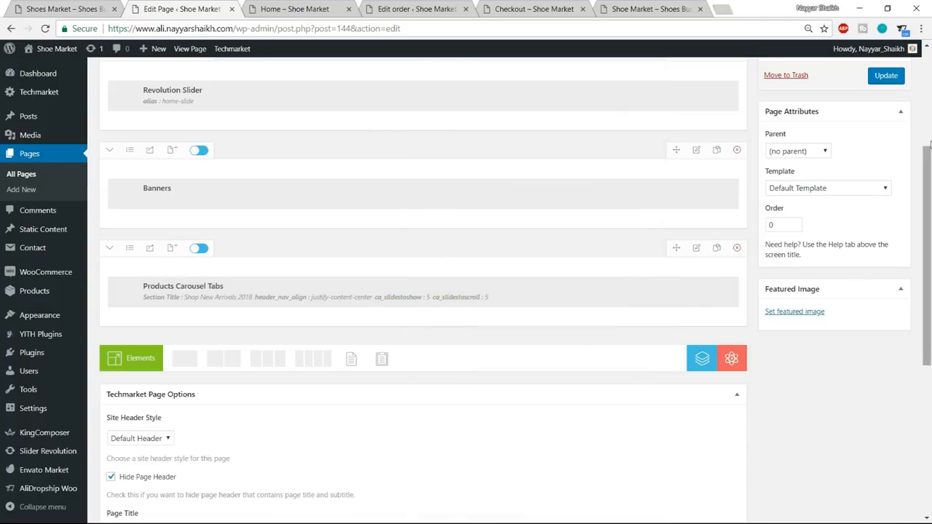
{"action": "left_click", "coordinate": [899, 80]}
{"action": "left_click", "coordinate": [285, 7]}
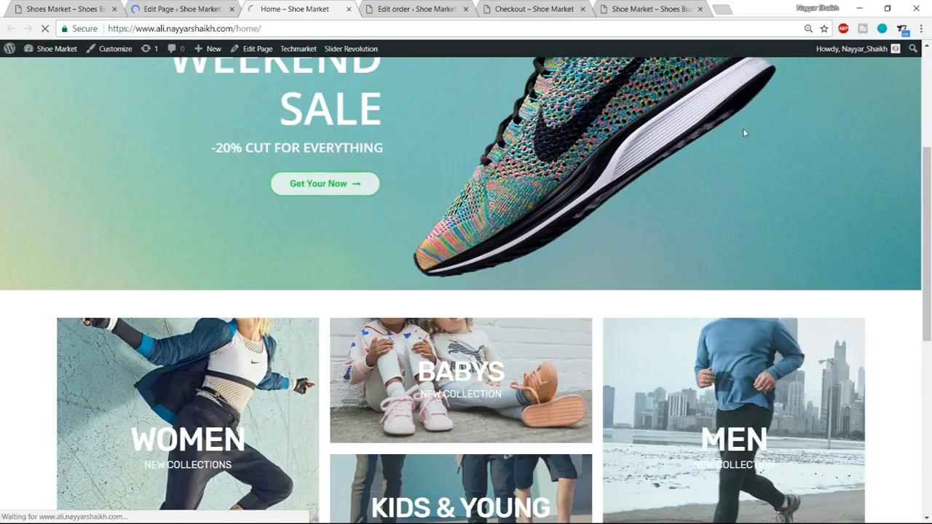
{"action": "scroll", "coordinate": [804, 208], "scroll_direction": "down", "scroll_amount": 10}
{"action": "scroll", "coordinate": [410, 266], "scroll_direction": "up", "scroll_amount": 3}
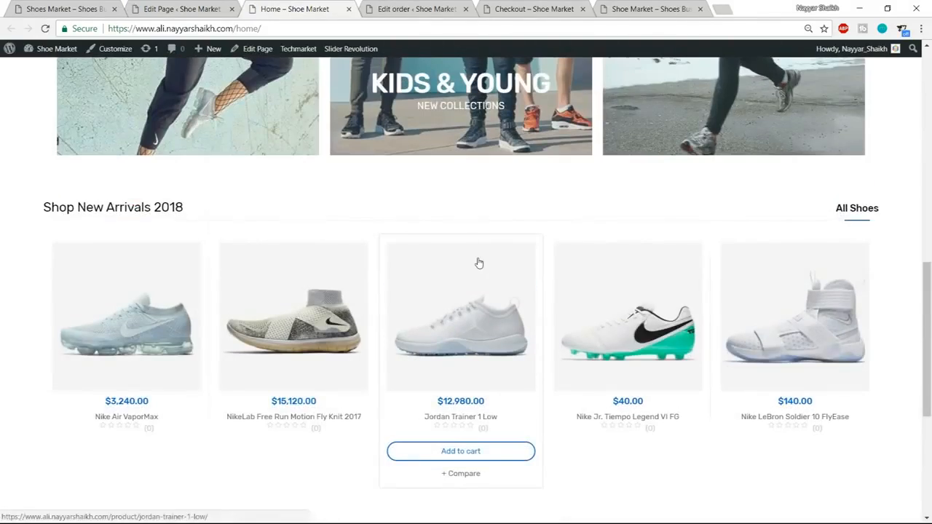
{"action": "left_click_drag", "start_coordinate": [766, 311], "coordinate": [268, 317]}
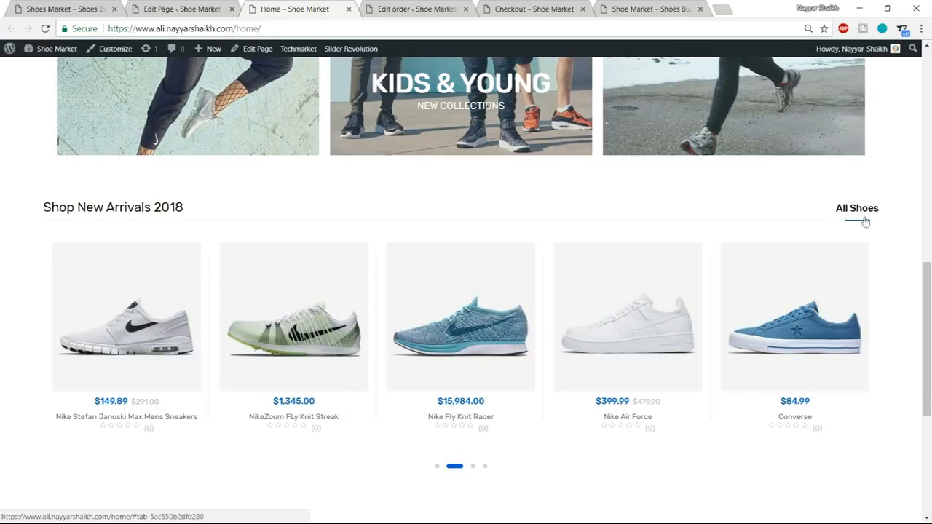
{"action": "left_click", "coordinate": [182, 9]}
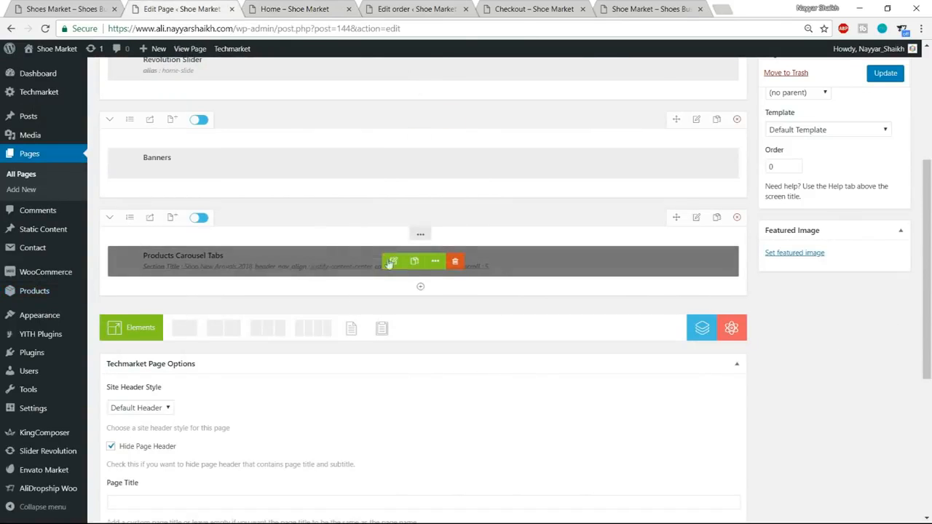
Reopen the carousel settings and title a new tab 'Featured Products'
{"action": "left_click", "coordinate": [392, 262]}
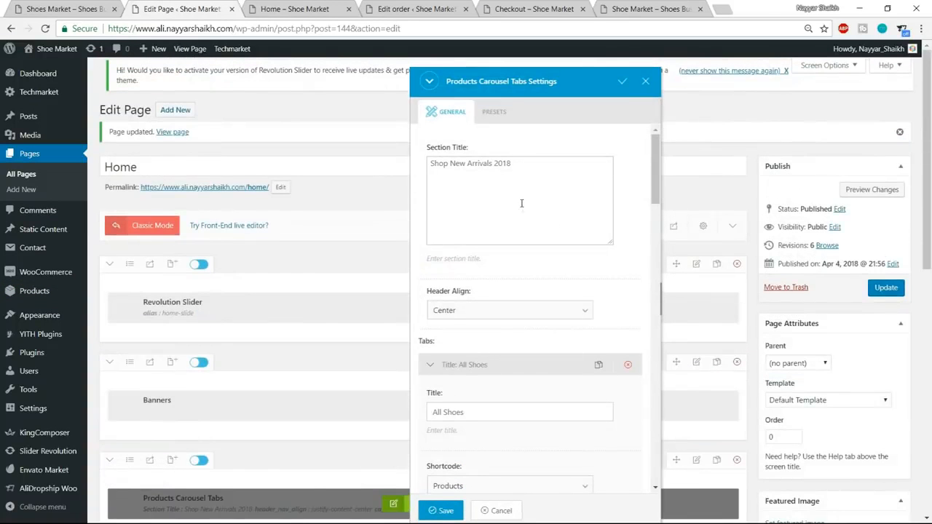
{"action": "scroll", "coordinate": [522, 207], "scroll_direction": "down", "scroll_amount": 6}
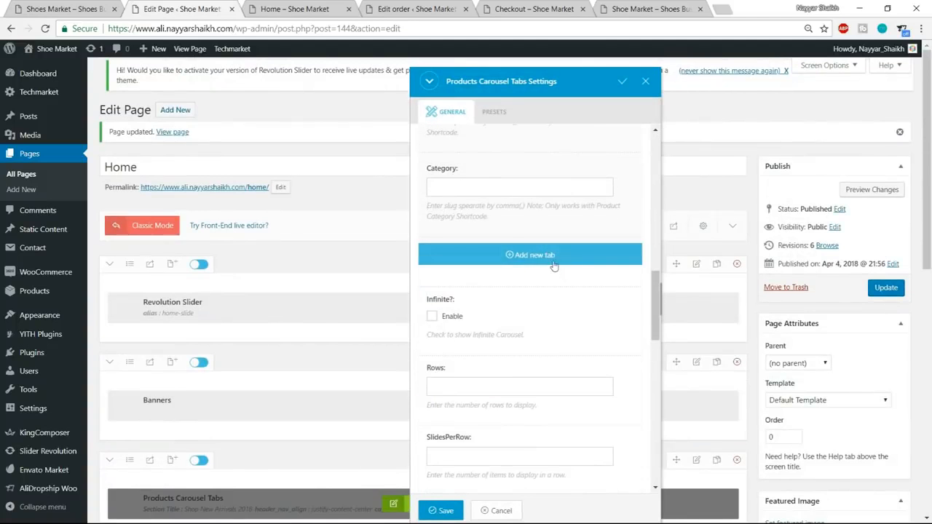
{"action": "scroll", "coordinate": [560, 270], "scroll_direction": "down", "scroll_amount": 2}
{"action": "scroll", "coordinate": [530, 206], "scroll_direction": "up", "scroll_amount": 1}
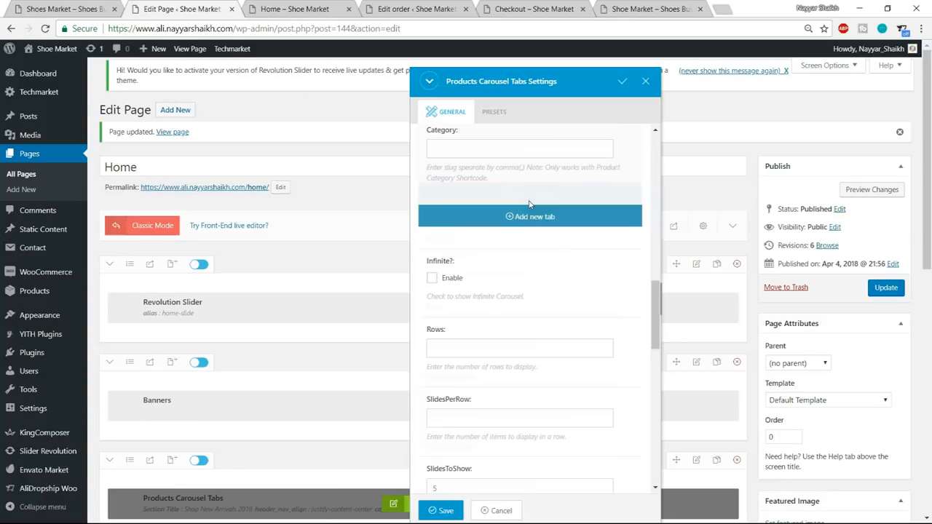
{"action": "left_click", "coordinate": [29, 8]}
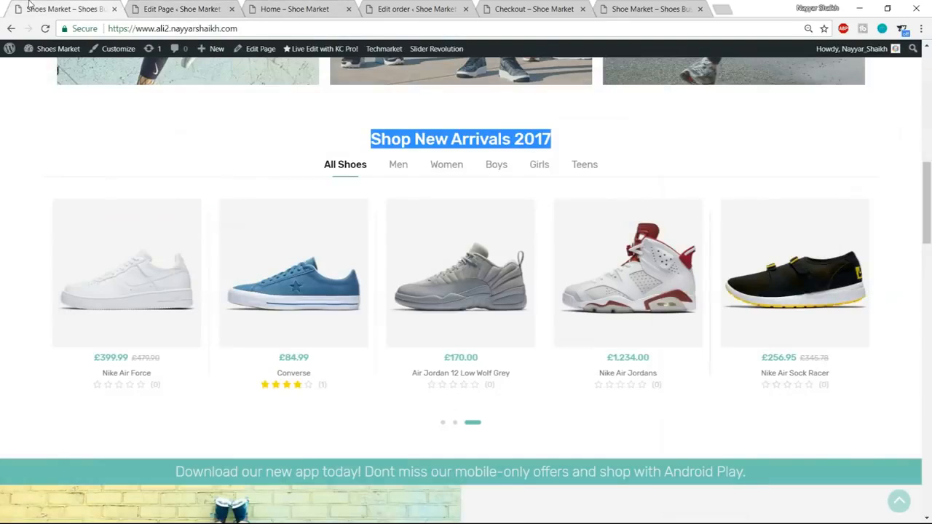
{"action": "left_click", "coordinate": [705, 148]}
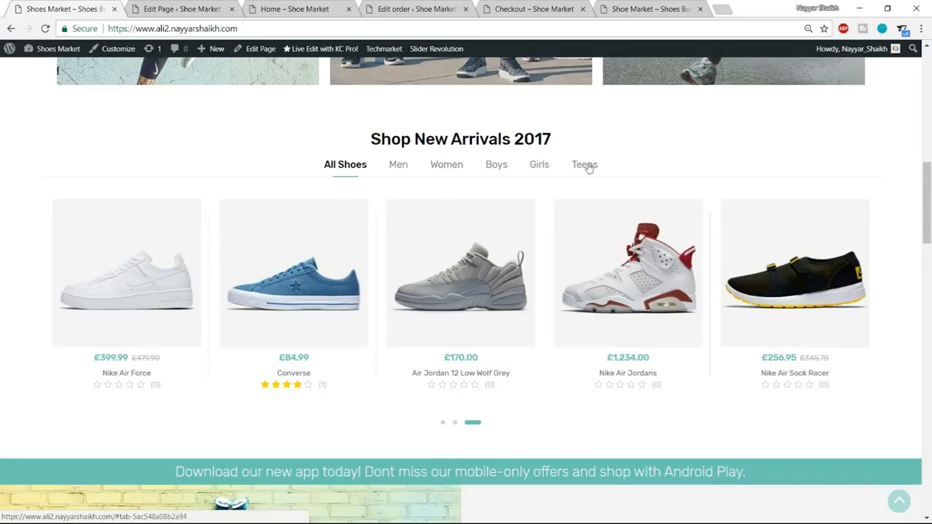
{"action": "left_click", "coordinate": [181, 9]}
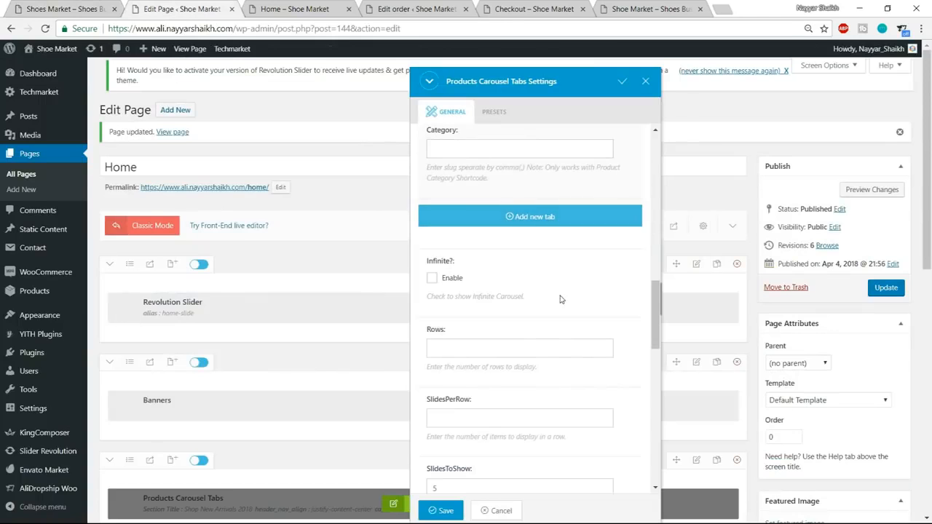
{"action": "scroll", "coordinate": [560, 299], "scroll_direction": "up", "scroll_amount": 10}
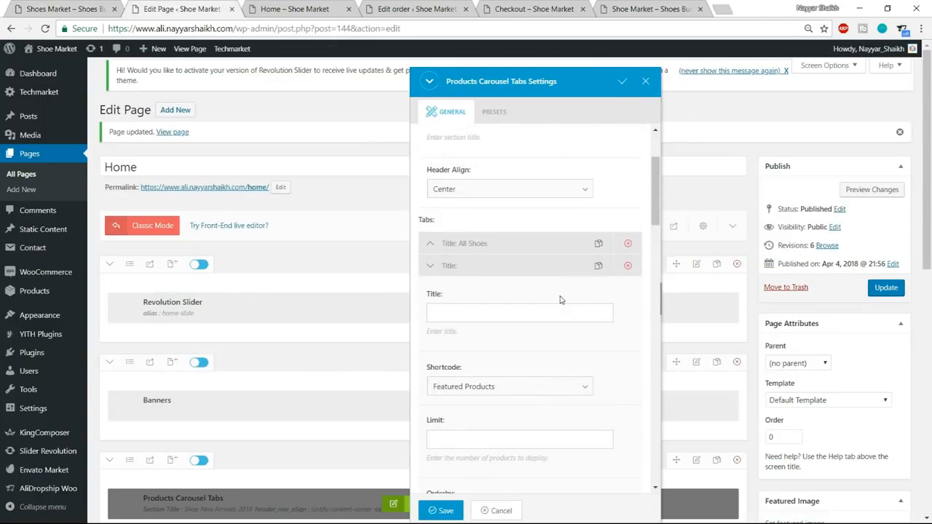
{"action": "left_click", "coordinate": [516, 312]}
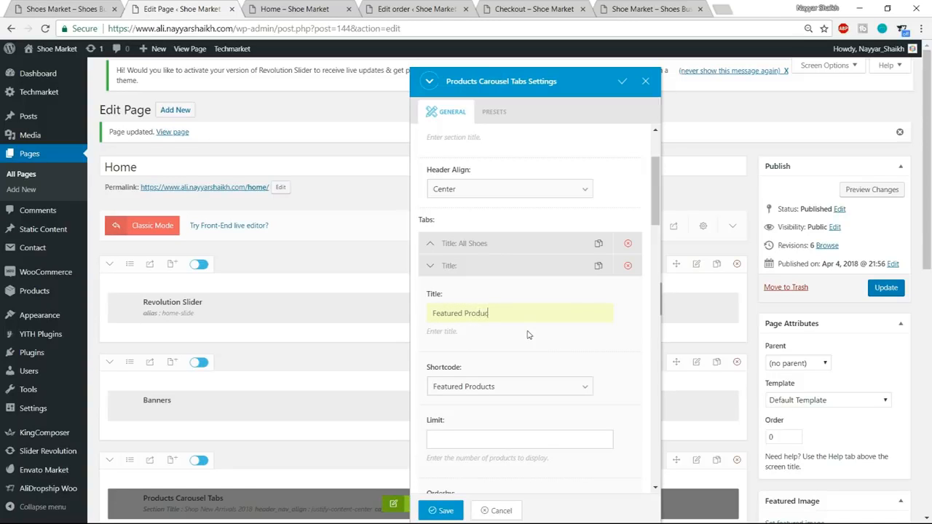
Give the new tab limit 20 and template content-product-with-rating, then save and update the page
{"action": "scroll", "coordinate": [525, 342], "scroll_direction": "down", "scroll_amount": 1}
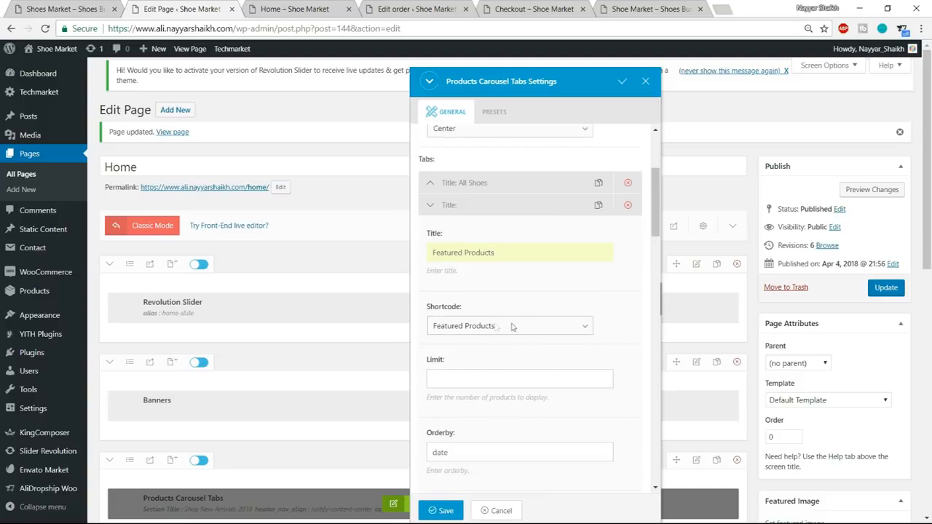
{"action": "scroll", "coordinate": [558, 343], "scroll_direction": "down", "scroll_amount": 2}
{"action": "left_click", "coordinate": [499, 263]}
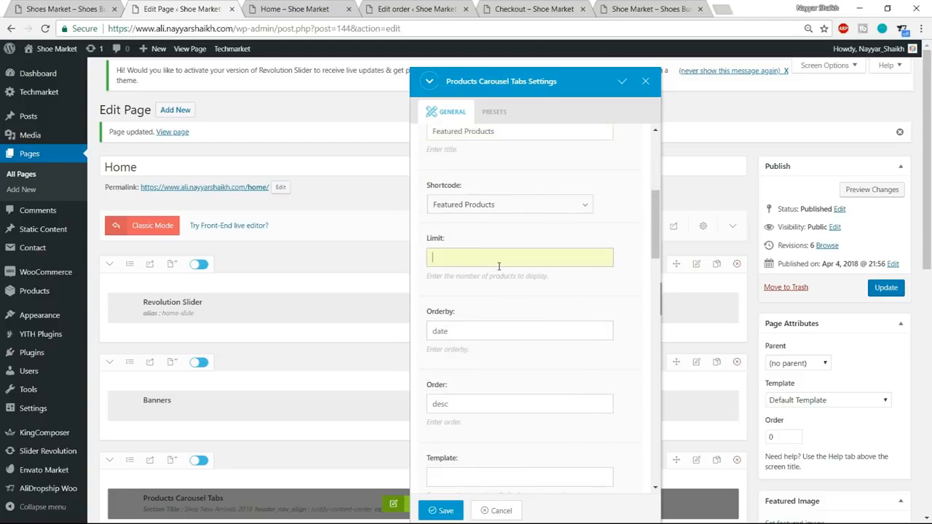
{"action": "scroll", "coordinate": [510, 299], "scroll_direction": "down", "scroll_amount": 3}
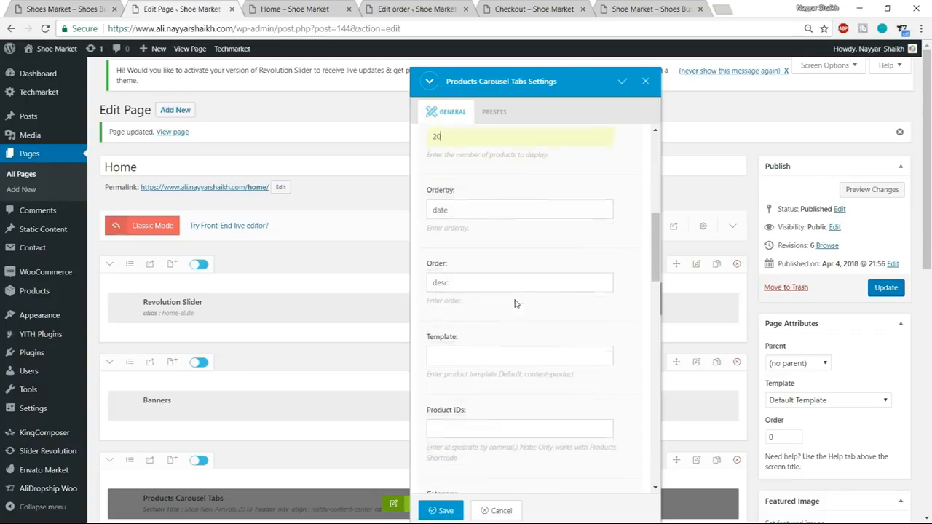
{"action": "left_click", "coordinate": [489, 299]}
{"action": "type", "text": "content-product-with-rating"}
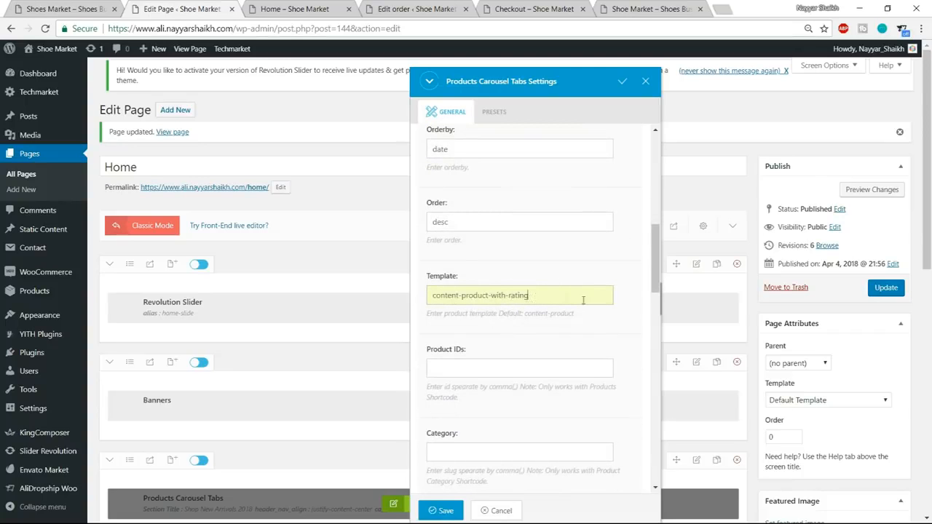
{"action": "scroll", "coordinate": [591, 316], "scroll_direction": "down", "scroll_amount": 4}
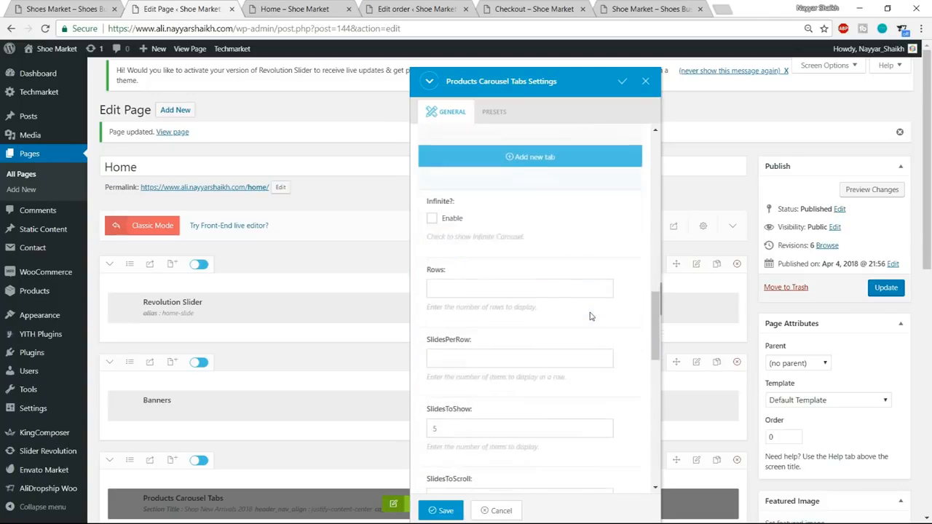
{"action": "scroll", "coordinate": [575, 318], "scroll_direction": "down", "scroll_amount": 2}
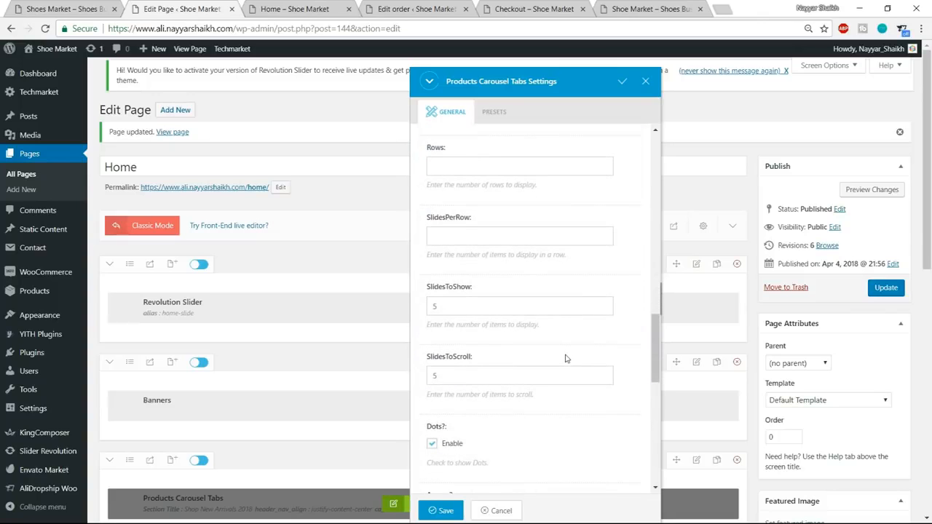
{"action": "left_click", "coordinate": [440, 510]}
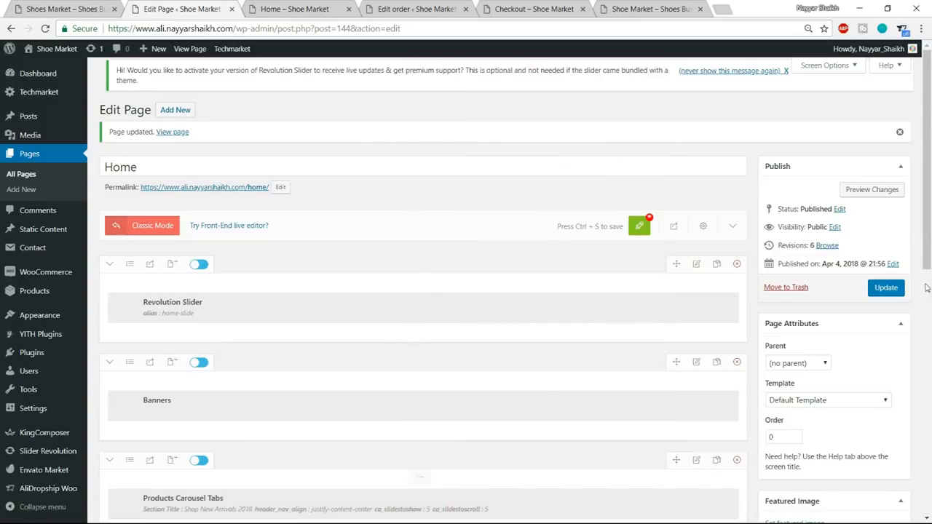
{"action": "left_click", "coordinate": [888, 289]}
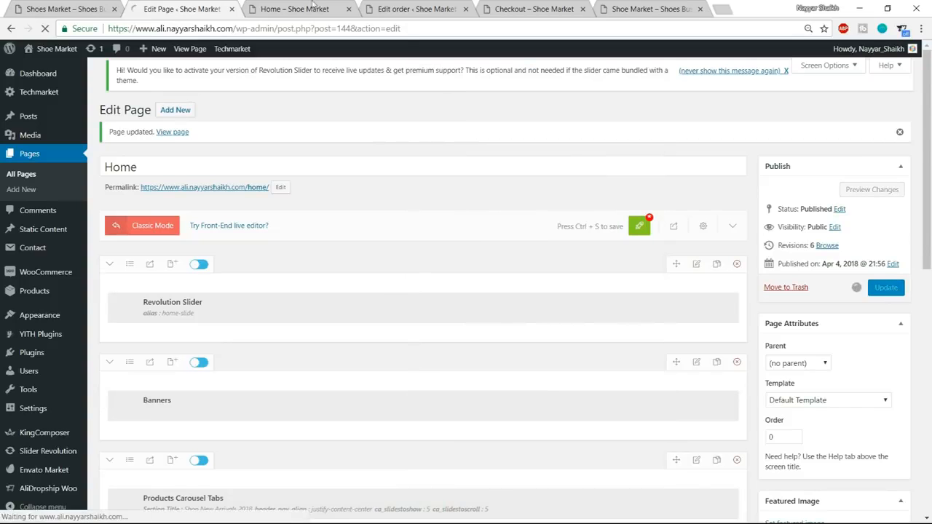
{"action": "left_click", "coordinate": [270, 8]}
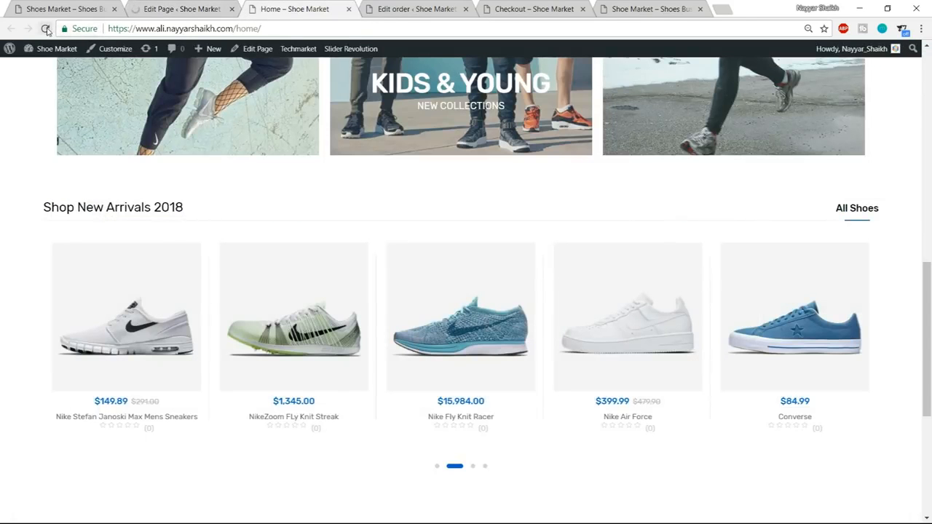
Reload the live Home page and view the Featured Products tab's five shoes
{"action": "left_click", "coordinate": [45, 29]}
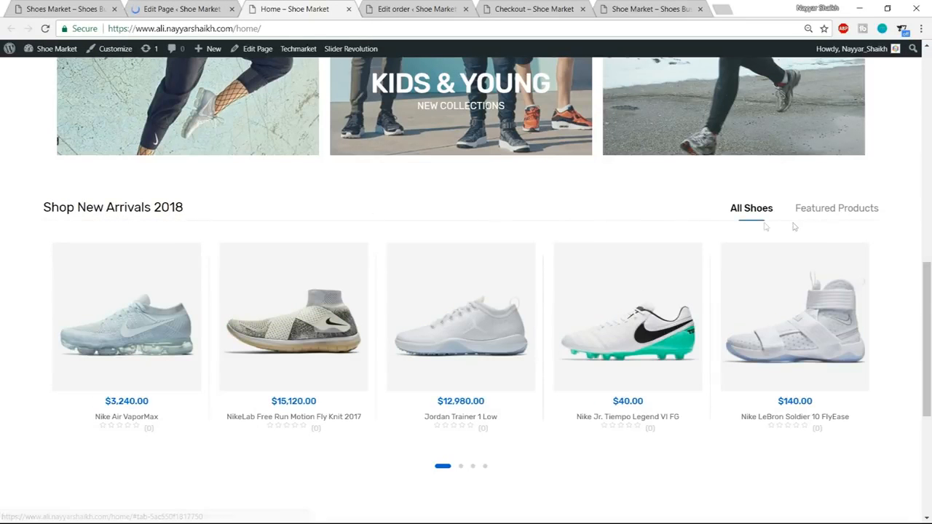
{"action": "left_click", "coordinate": [843, 211]}
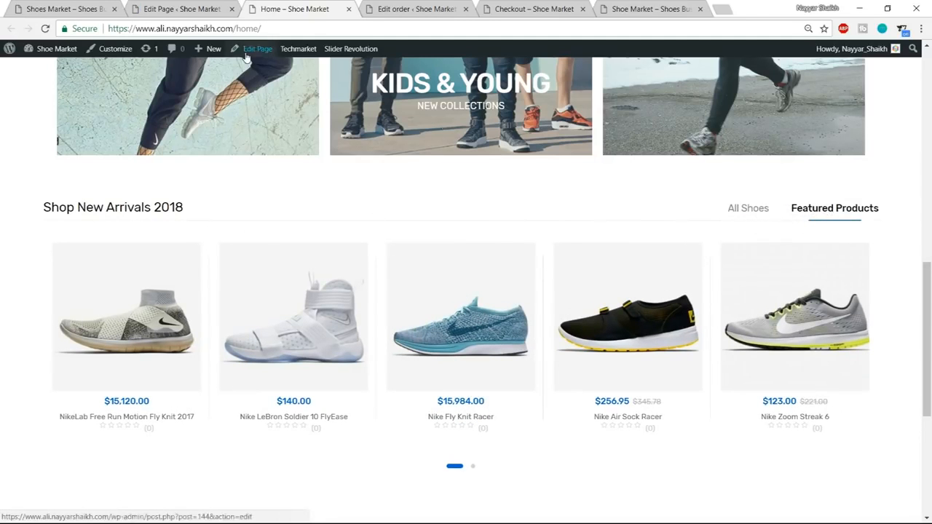
{"action": "left_click", "coordinate": [186, 9]}
{"action": "scroll", "coordinate": [570, 242], "scroll_direction": "down", "scroll_amount": 2}
{"action": "scroll", "coordinate": [570, 243], "scroll_direction": "down", "scroll_amount": 5}
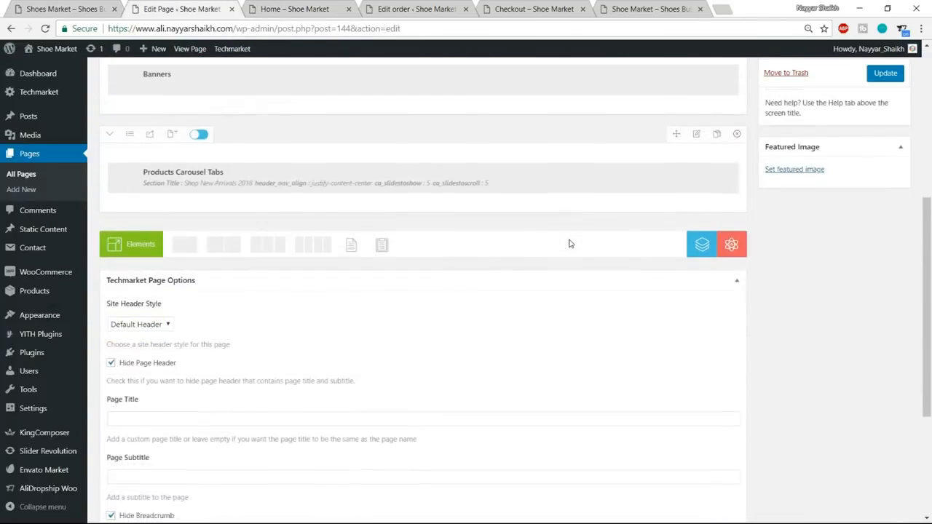
Inspect the reference store's Android app banner text, then return to the editor
{"action": "left_click", "coordinate": [34, 6]}
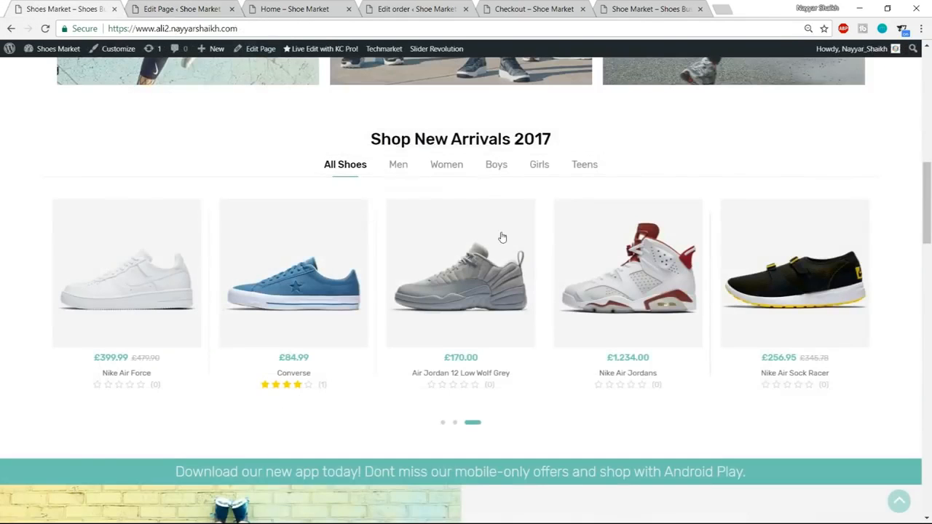
{"action": "scroll", "coordinate": [502, 236], "scroll_direction": "down", "scroll_amount": 3}
{"action": "left_click_drag", "start_coordinate": [173, 228], "coordinate": [467, 231]}
{"action": "left_click", "coordinate": [461, 222]}
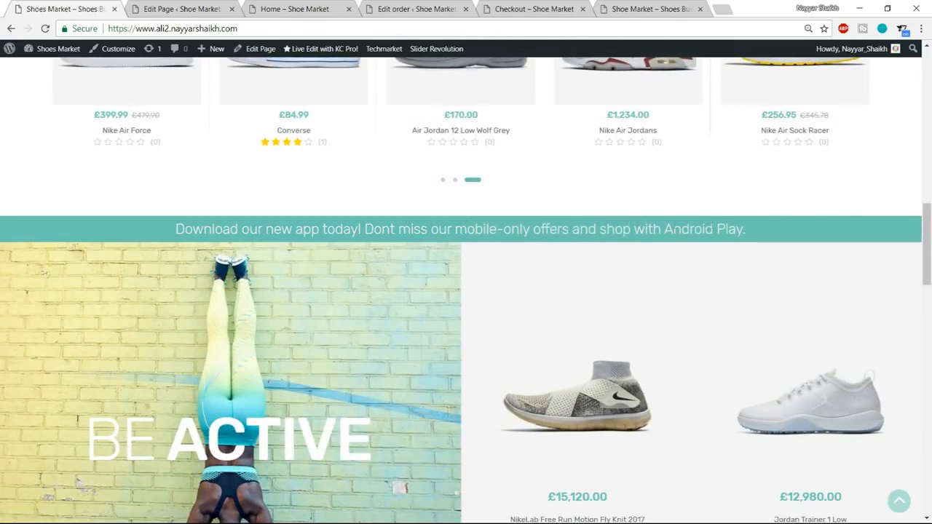
{"action": "left_click", "coordinate": [187, 7]}
{"action": "scroll", "coordinate": [191, 334], "scroll_direction": "up", "scroll_amount": 2}
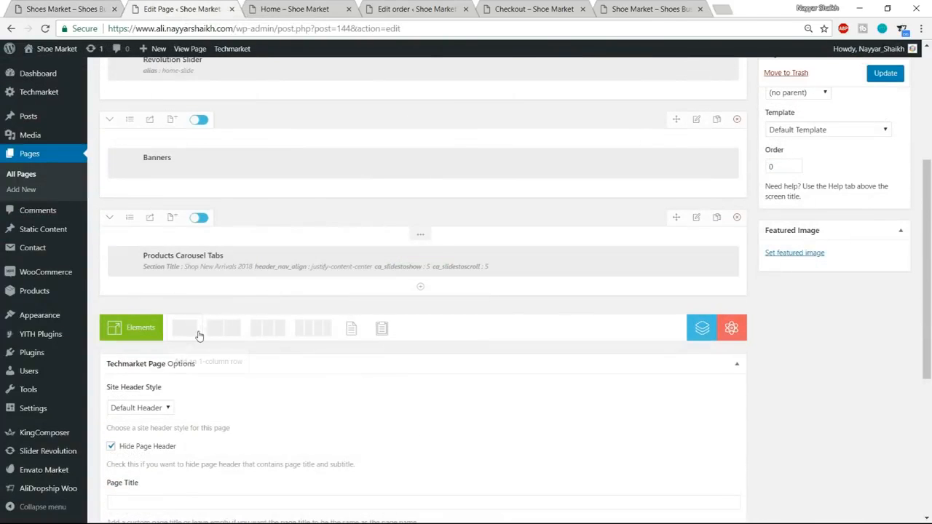
Add a one-column row containing a Notice element, found by searching 'noti'
{"action": "left_click", "coordinate": [191, 333]}
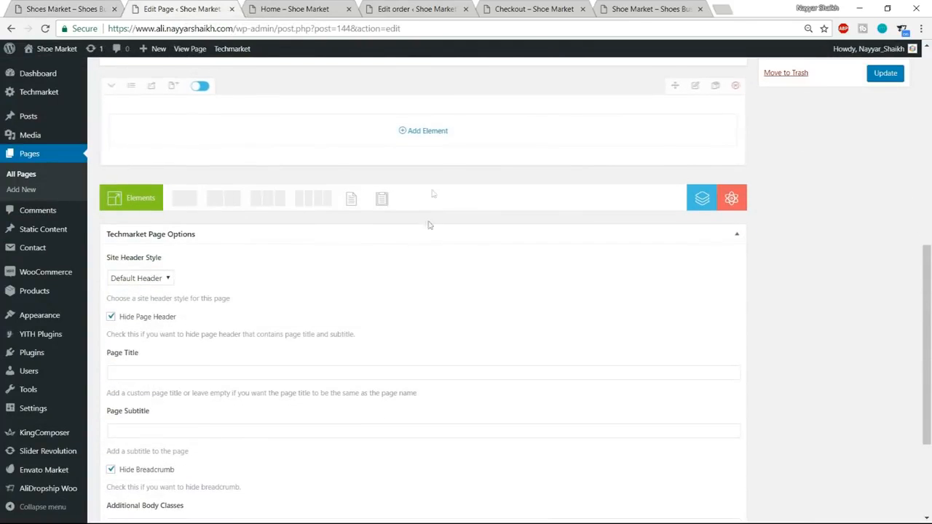
{"action": "left_click", "coordinate": [427, 132]}
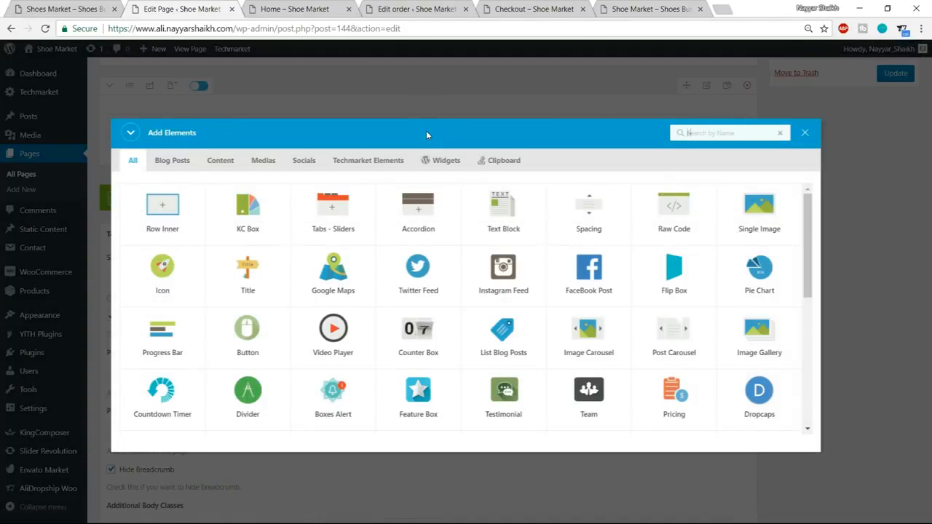
{"action": "type", "text": "noti"}
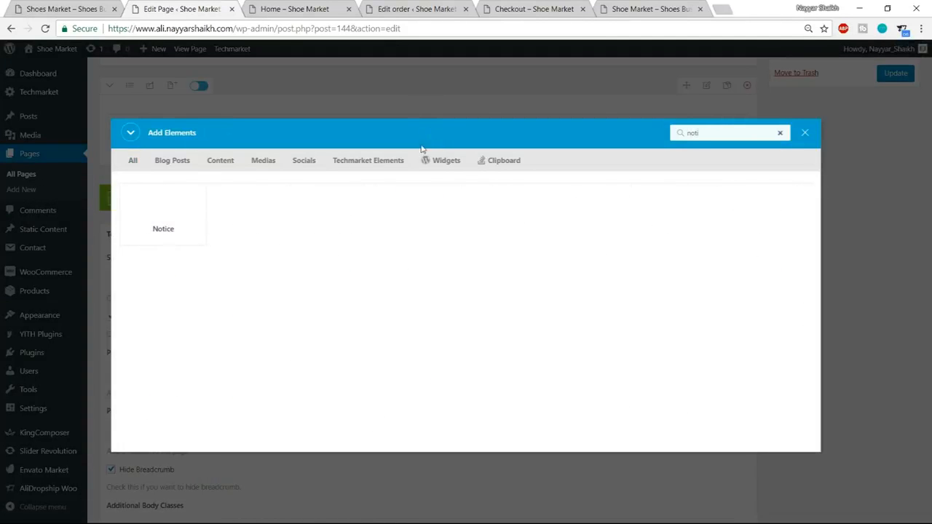
{"action": "left_click", "coordinate": [177, 217]}
Paste the storefront's 'Download our new app today!' promo sentence into the Notice and save
{"action": "left_click", "coordinate": [66, 9]}
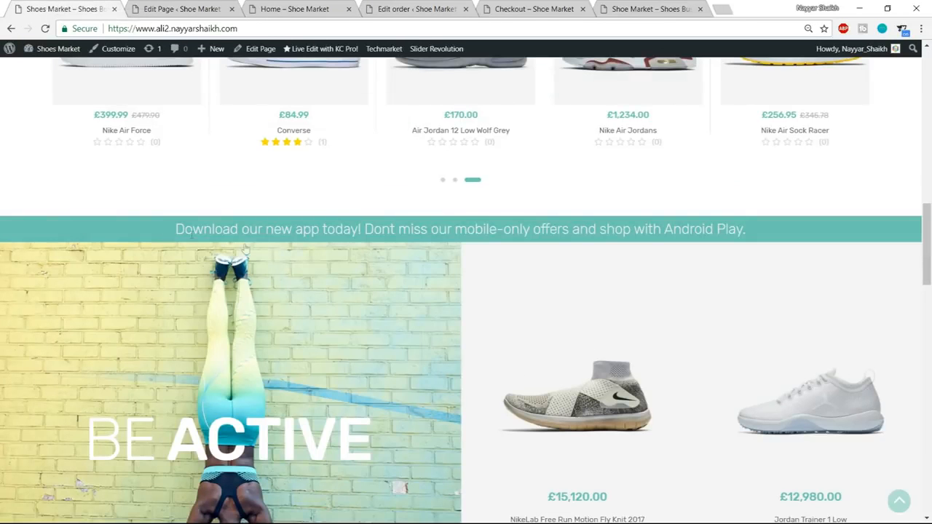
{"action": "left_click_drag", "start_coordinate": [172, 235], "coordinate": [767, 226]}
{"action": "key", "text": "ctrl+c"}
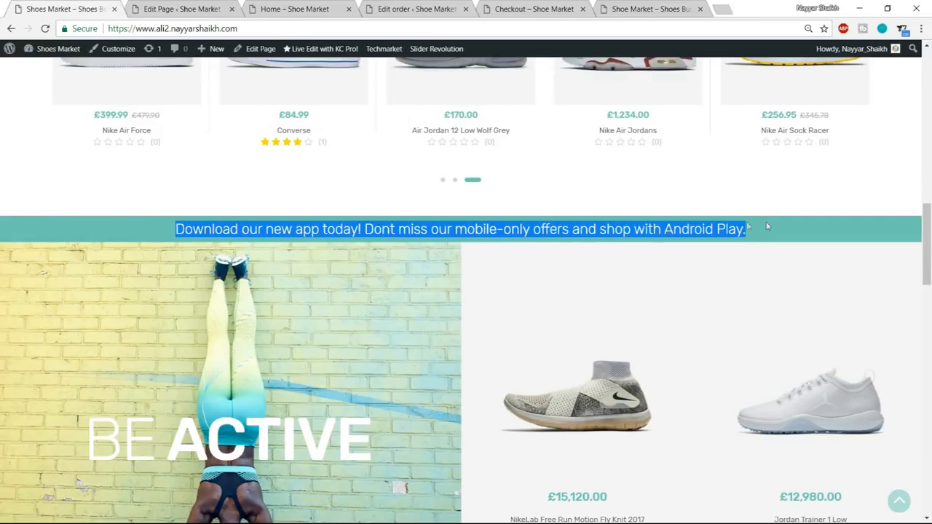
{"action": "left_click", "coordinate": [208, 9]}
{"action": "left_click", "coordinate": [455, 229]}
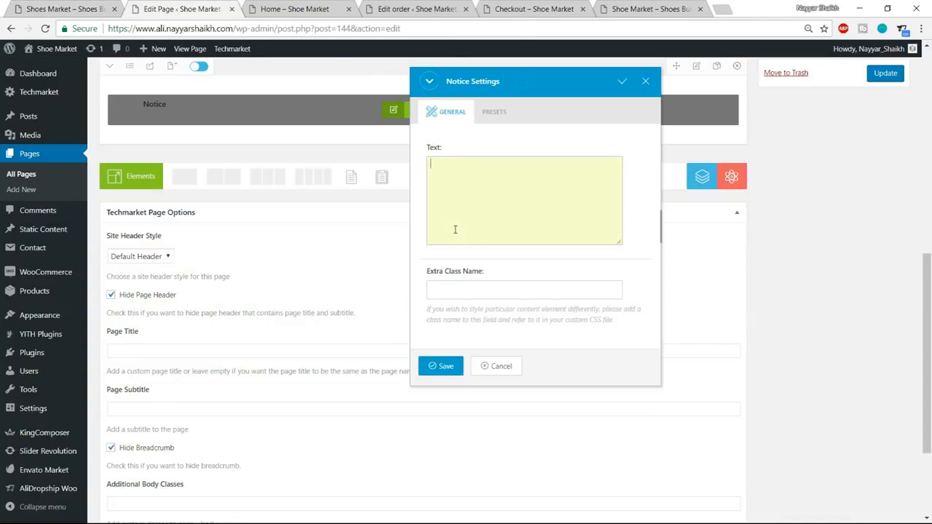
{"action": "key", "text": "ctrl+v"}
{"action": "left_click", "coordinate": [439, 366]}
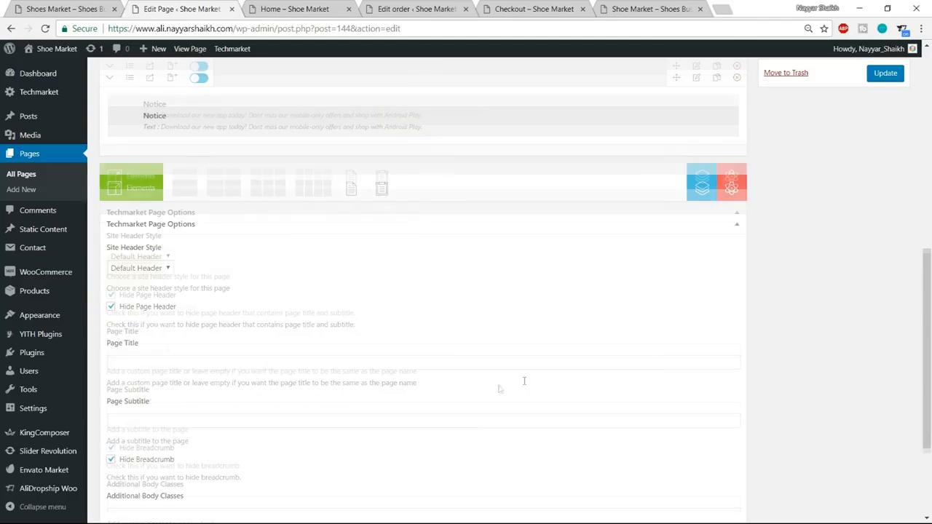
Update the Home page and reload it to view the live app banner
{"action": "scroll", "coordinate": [499, 390], "scroll_direction": "up", "scroll_amount": 2}
{"action": "left_click", "coordinate": [886, 74]}
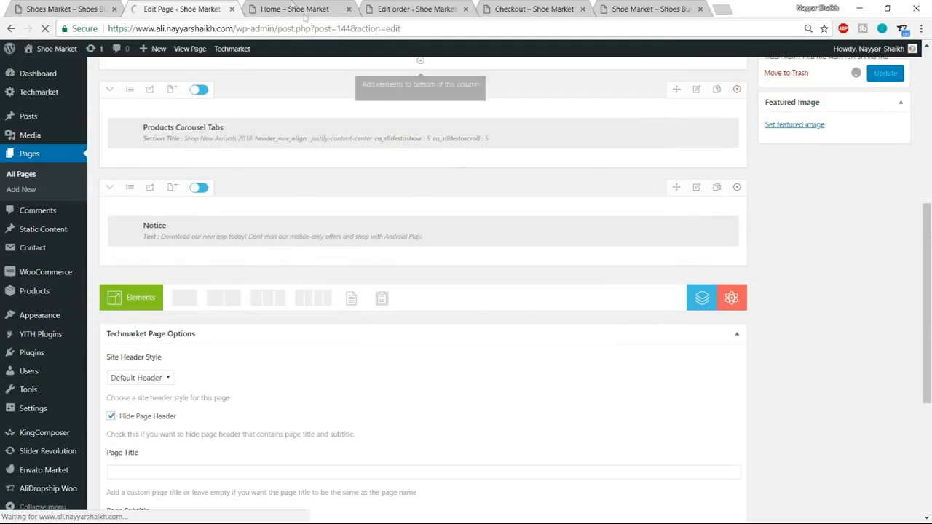
{"action": "left_click", "coordinate": [294, 9]}
{"action": "left_click", "coordinate": [45, 28]}
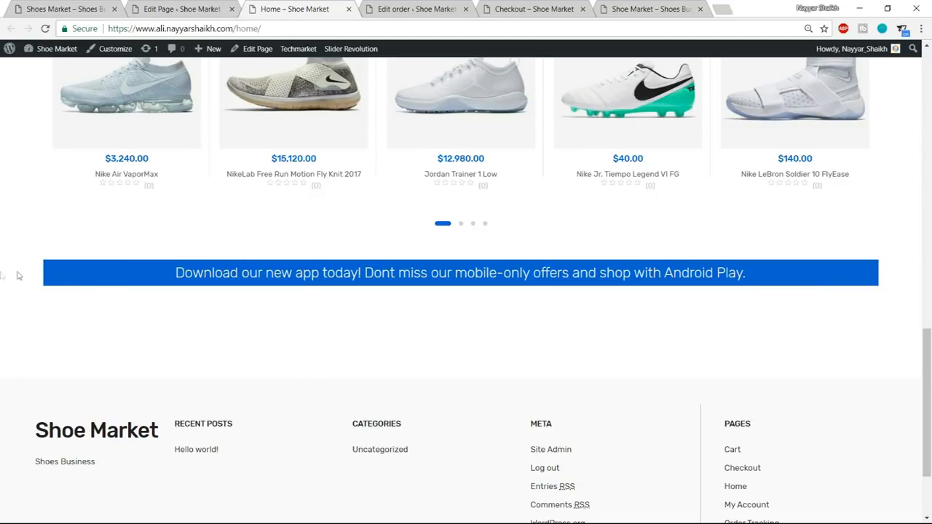
{"action": "left_click", "coordinate": [182, 9]}
{"action": "scroll", "coordinate": [532, 299], "scroll_direction": "down", "scroll_amount": 5}
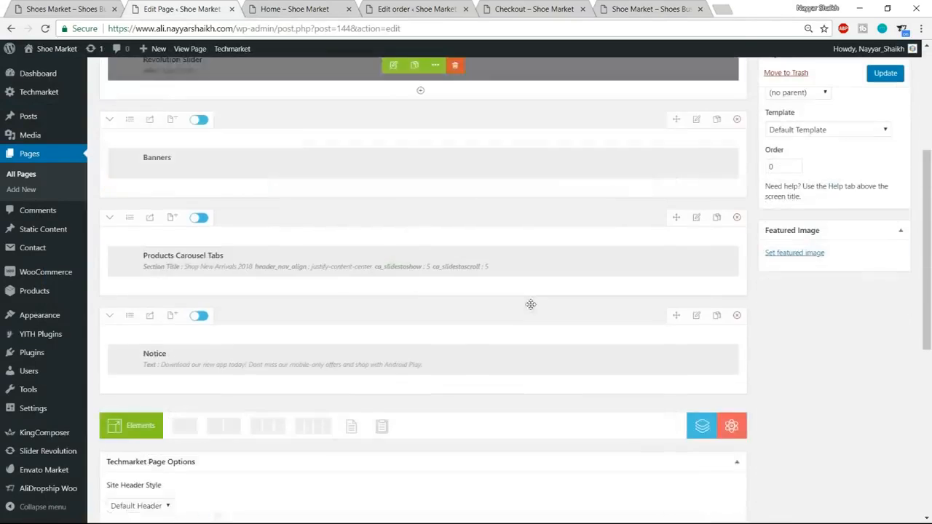
Give the Notice row 'Stretch all content & wrapper' with Force Fullwidth YES, save, and update
{"action": "scroll", "coordinate": [542, 319], "scroll_direction": "up", "scroll_amount": 1}
{"action": "mouse_move", "coordinate": [468, 262]}
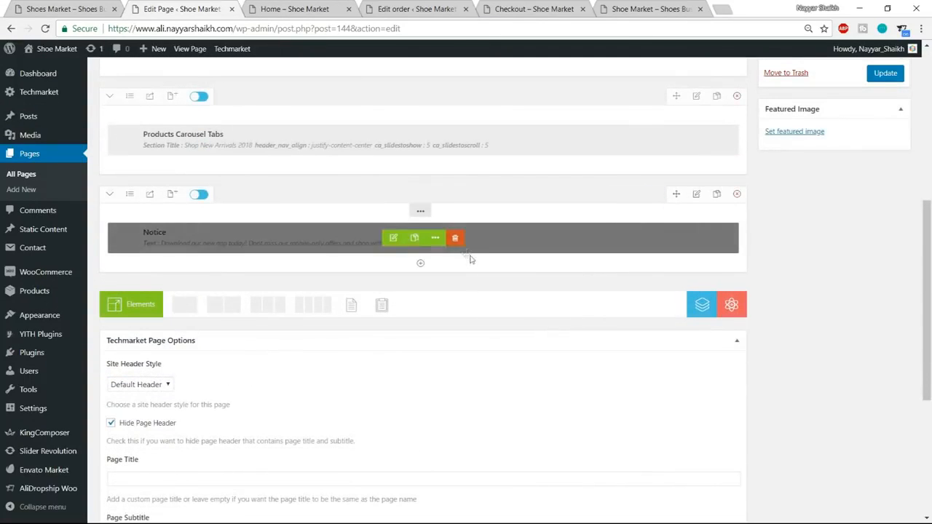
{"action": "scroll", "coordinate": [697, 262], "scroll_direction": "up", "scroll_amount": 1}
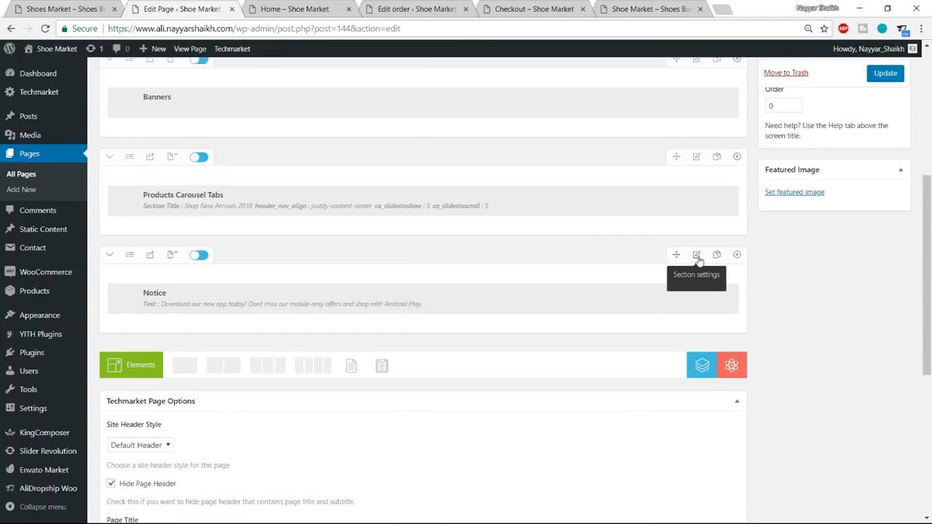
{"action": "left_click", "coordinate": [697, 256]}
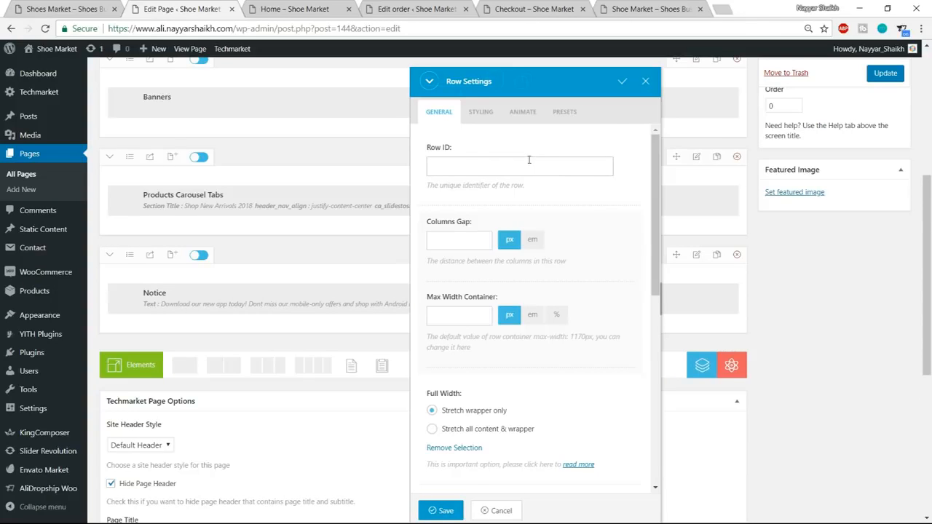
{"action": "scroll", "coordinate": [574, 330], "scroll_direction": "down", "scroll_amount": 1}
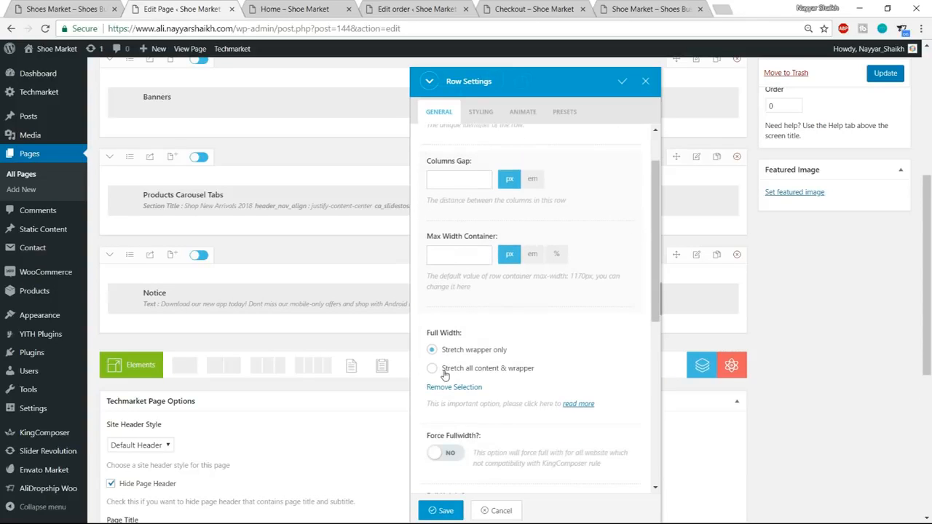
{"action": "scroll", "coordinate": [584, 376], "scroll_direction": "down", "scroll_amount": 1}
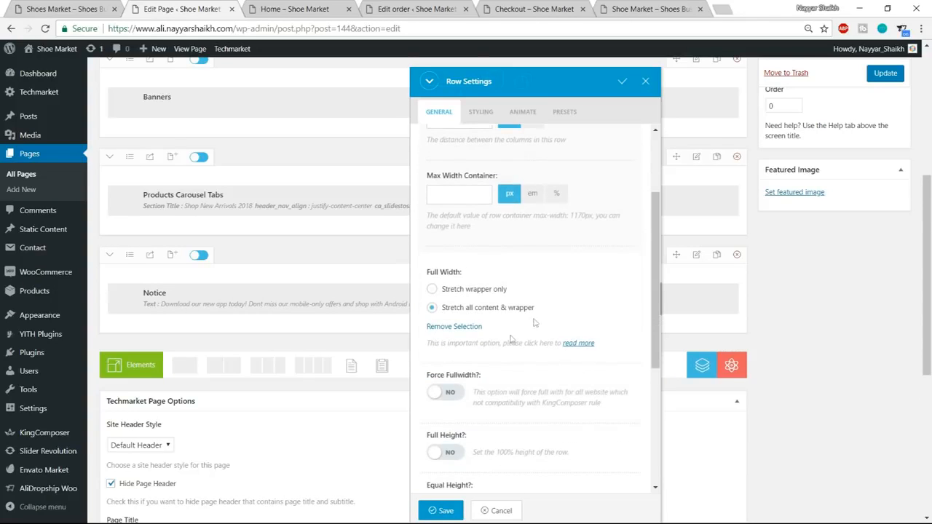
{"action": "scroll", "coordinate": [511, 340], "scroll_direction": "down", "scroll_amount": 1}
{"action": "left_click", "coordinate": [455, 333]}
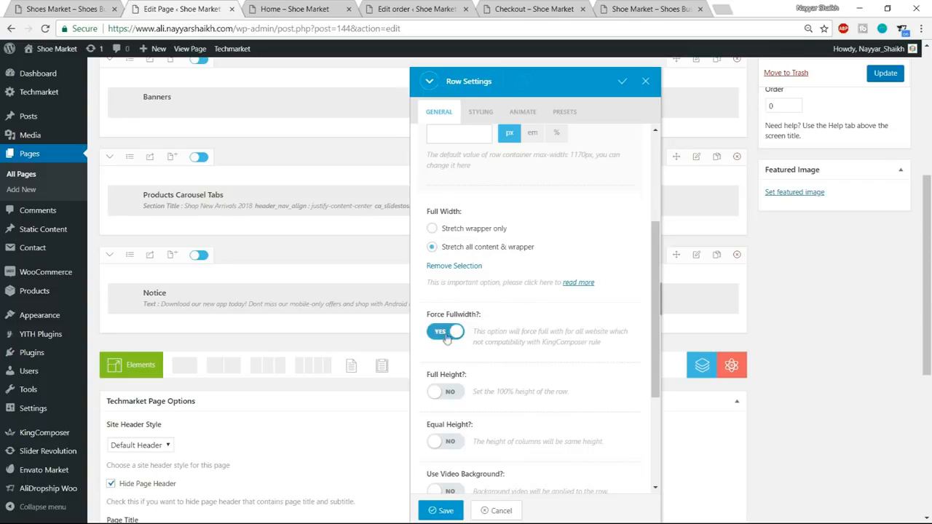
{"action": "scroll", "coordinate": [555, 358], "scroll_direction": "down", "scroll_amount": 2}
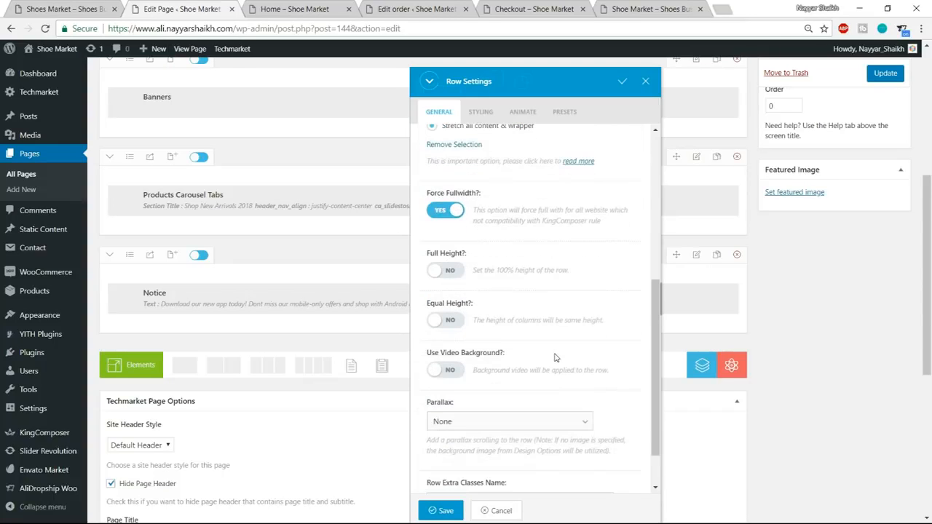
{"action": "scroll", "coordinate": [555, 358], "scroll_direction": "down", "scroll_amount": 3}
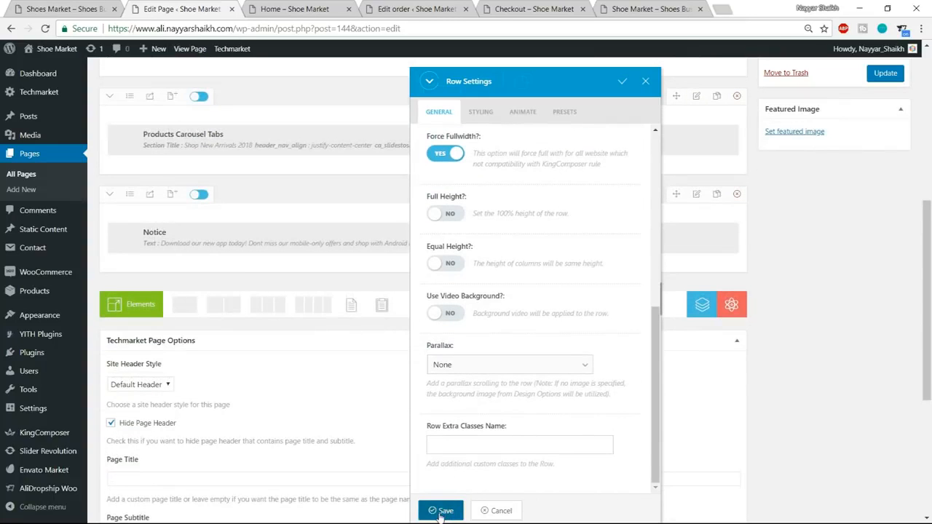
{"action": "left_click", "coordinate": [440, 512]}
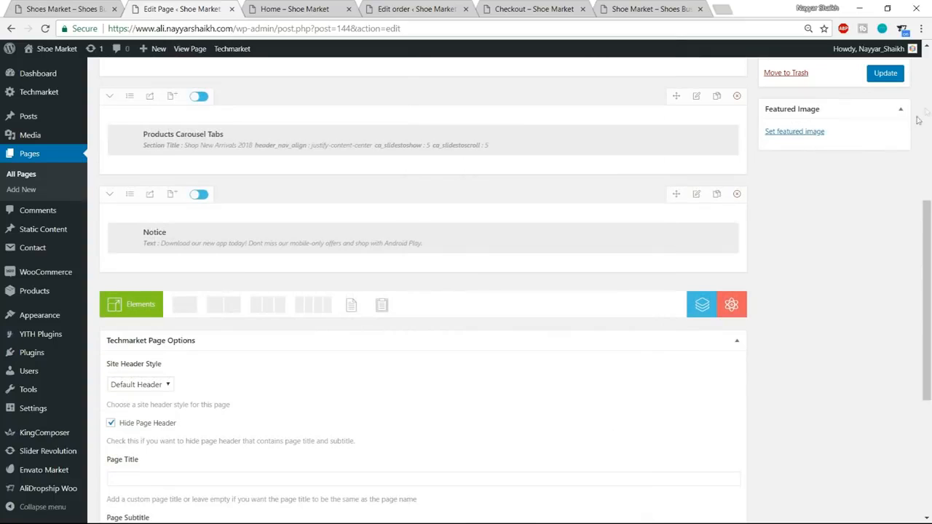
{"action": "left_click", "coordinate": [886, 74]}
Reload the live Home page and scroll through it to check the full-width app banner
{"action": "left_click", "coordinate": [299, 10]}
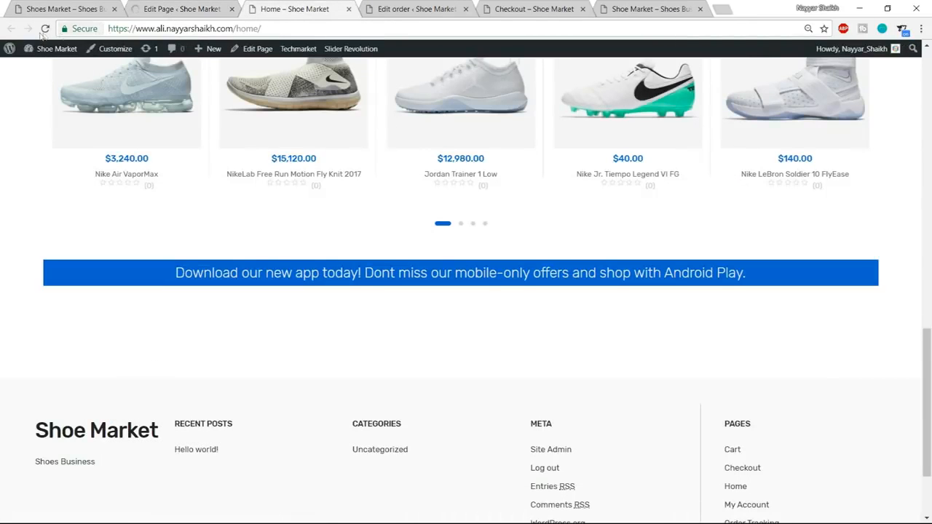
{"action": "left_click", "coordinate": [45, 29]}
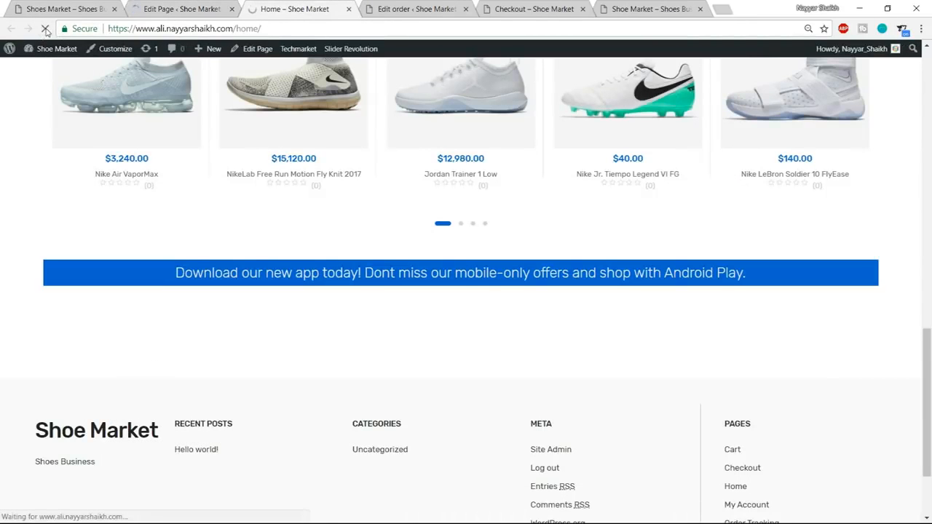
{"action": "scroll", "coordinate": [483, 313], "scroll_direction": "up", "scroll_amount": 4}
{"action": "scroll", "coordinate": [488, 319], "scroll_direction": "down", "scroll_amount": 3}
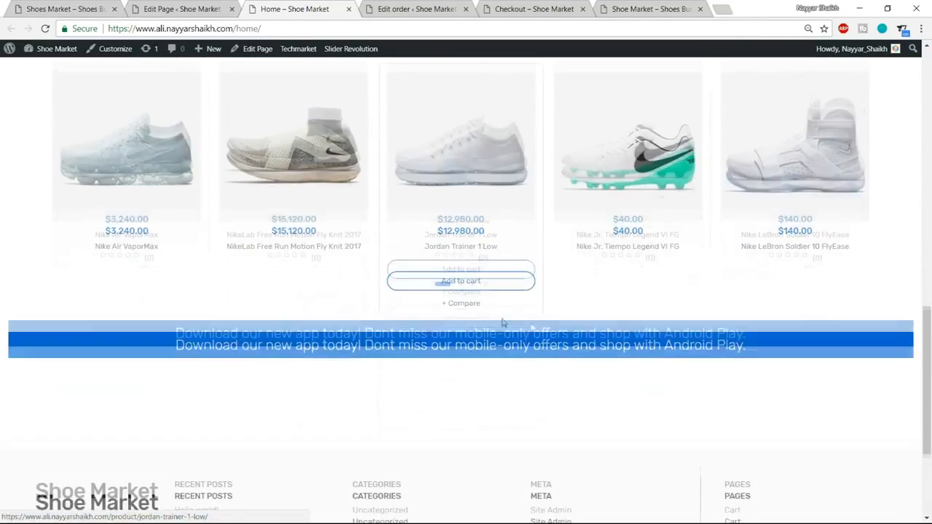
{"action": "scroll", "coordinate": [251, 341], "scroll_direction": "up", "scroll_amount": 1}
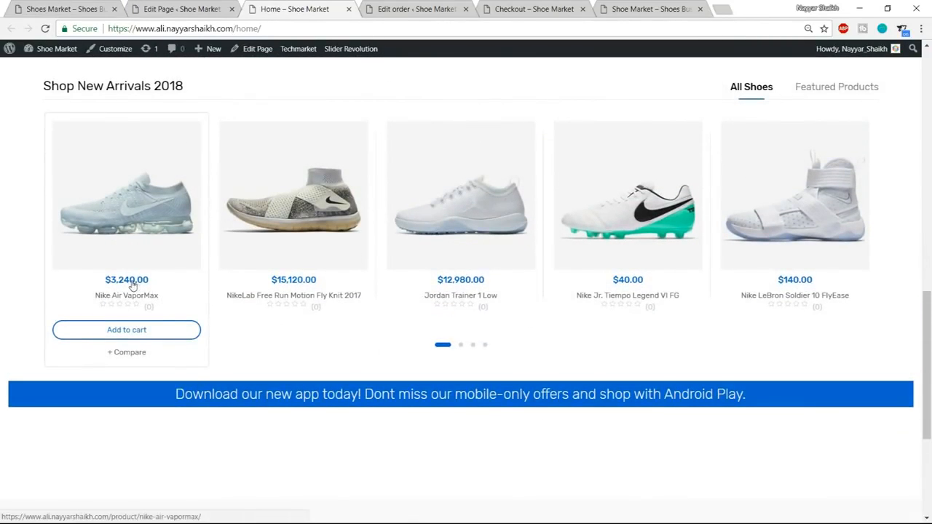
{"action": "scroll", "coordinate": [697, 405], "scroll_direction": "up", "scroll_amount": 1}
{"action": "scroll", "coordinate": [697, 405], "scroll_direction": "up", "scroll_amount": 10}
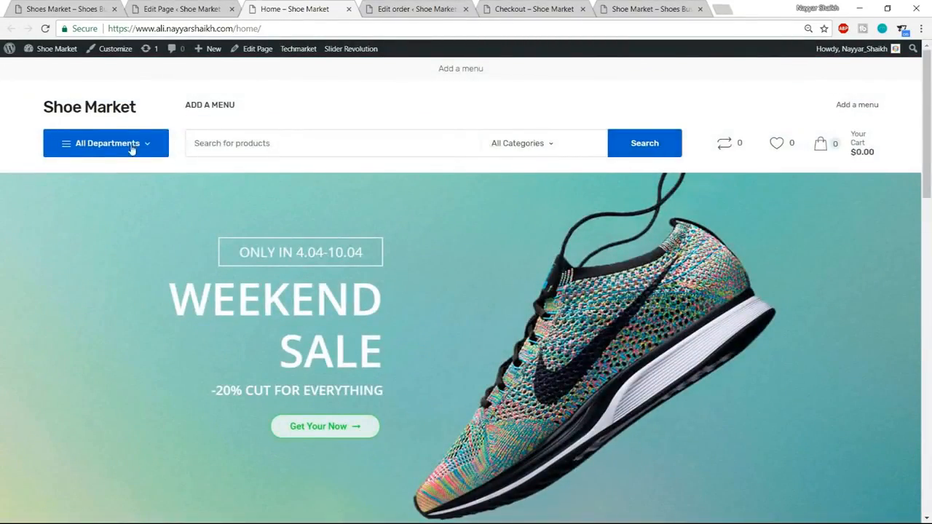
{"action": "scroll", "coordinate": [690, 195], "scroll_direction": "down", "scroll_amount": 10}
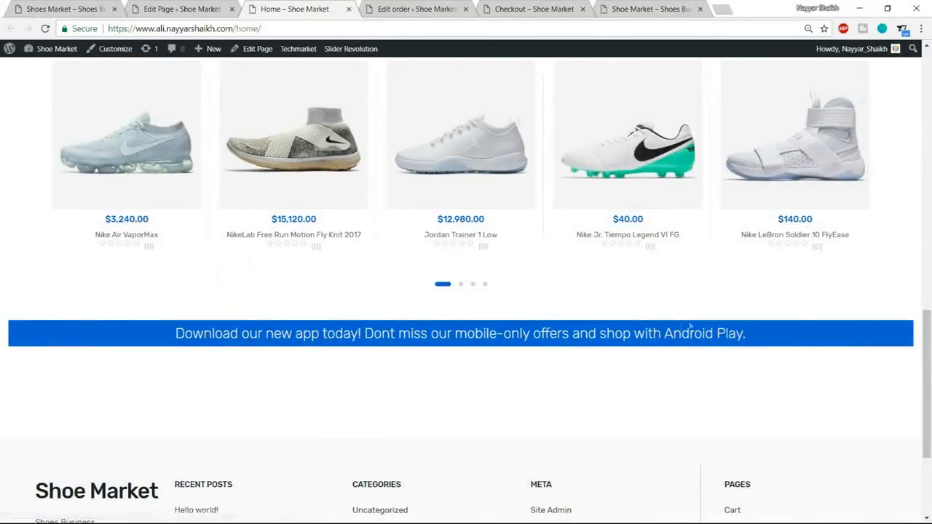
Compare with the reference storefront's BE ACTIVE section, then return to the Home page editor
{"action": "left_click", "coordinate": [75, 8]}
{"action": "scroll", "coordinate": [369, 290], "scroll_direction": "down", "scroll_amount": 4}
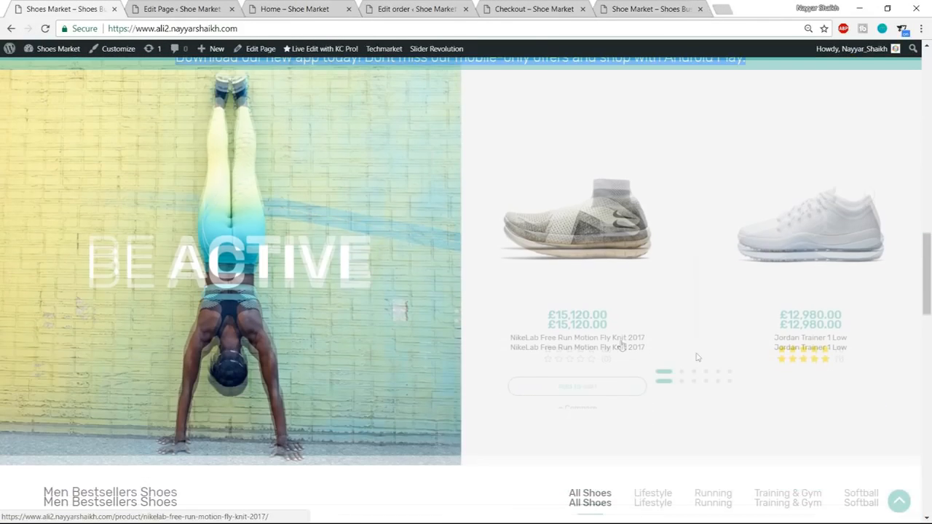
{"action": "scroll", "coordinate": [696, 357], "scroll_direction": "up", "scroll_amount": 6}
{"action": "left_click", "coordinate": [867, 351]}
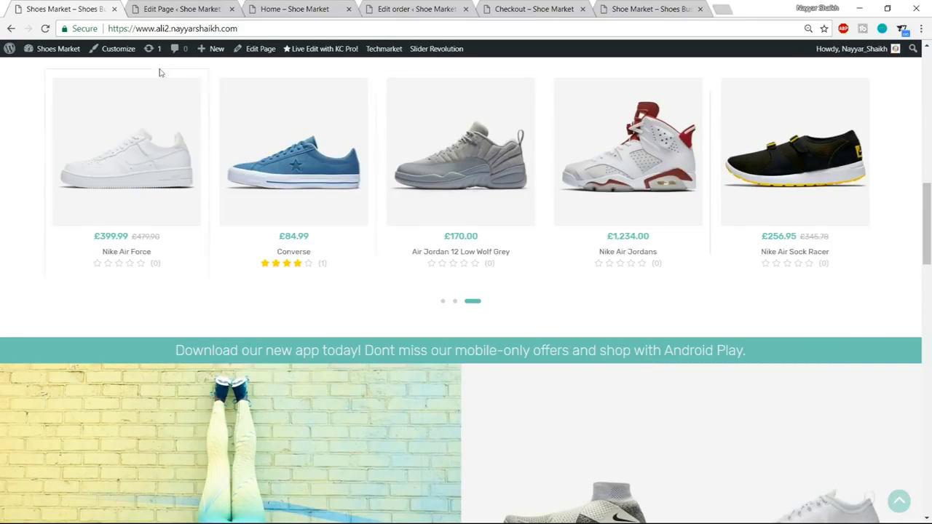
{"action": "mouse_move", "coordinate": [478, 264]}
{"action": "scroll", "coordinate": [479, 264], "scroll_direction": "down", "scroll_amount": 4}
{"action": "scroll", "coordinate": [416, 319], "scroll_direction": "up", "scroll_amount": 2}
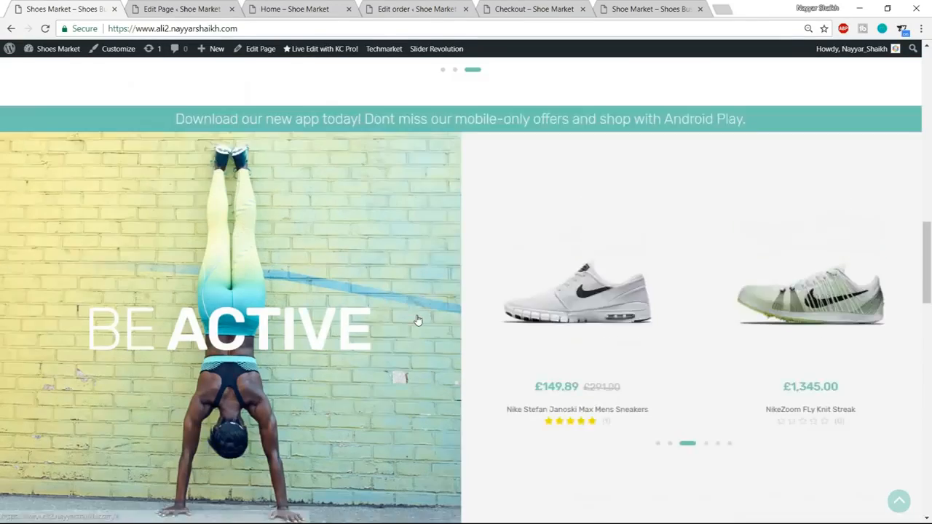
{"action": "scroll", "coordinate": [564, 333], "scroll_direction": "down", "scroll_amount": 1}
{"action": "scroll", "coordinate": [564, 333], "scroll_direction": "down", "scroll_amount": 1}
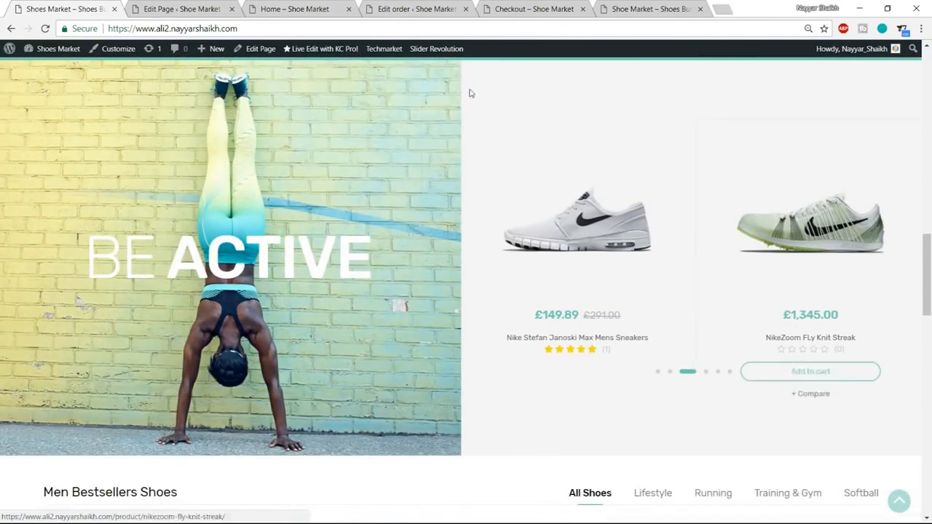
{"action": "left_click", "coordinate": [187, 7]}
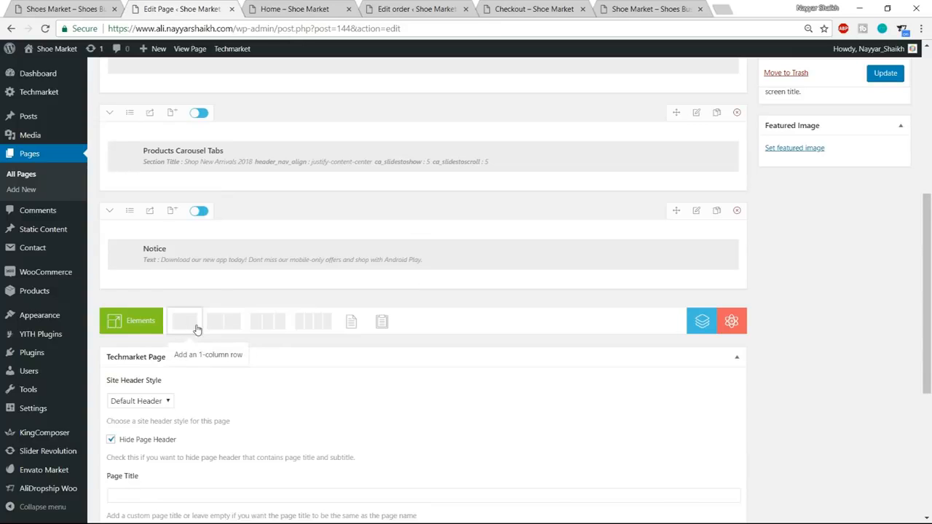
Add a one-column section below the Notice holding a Row Inner split into two 50% columns
{"action": "left_click", "coordinate": [194, 330]}
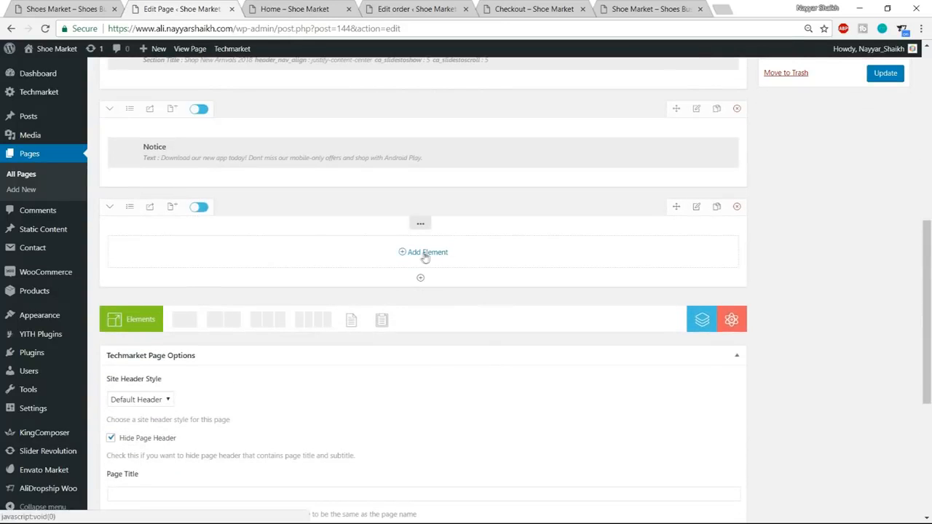
{"action": "left_click", "coordinate": [418, 255]}
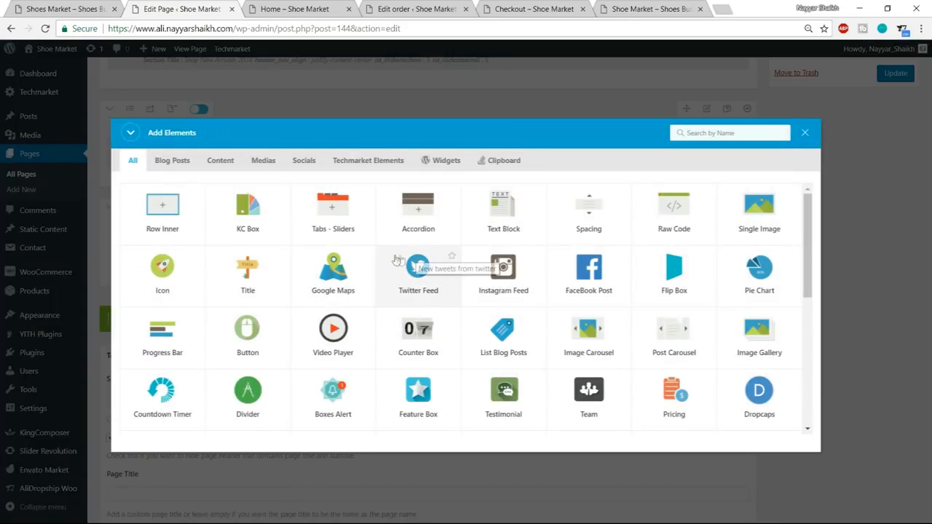
{"action": "left_click", "coordinate": [174, 214]}
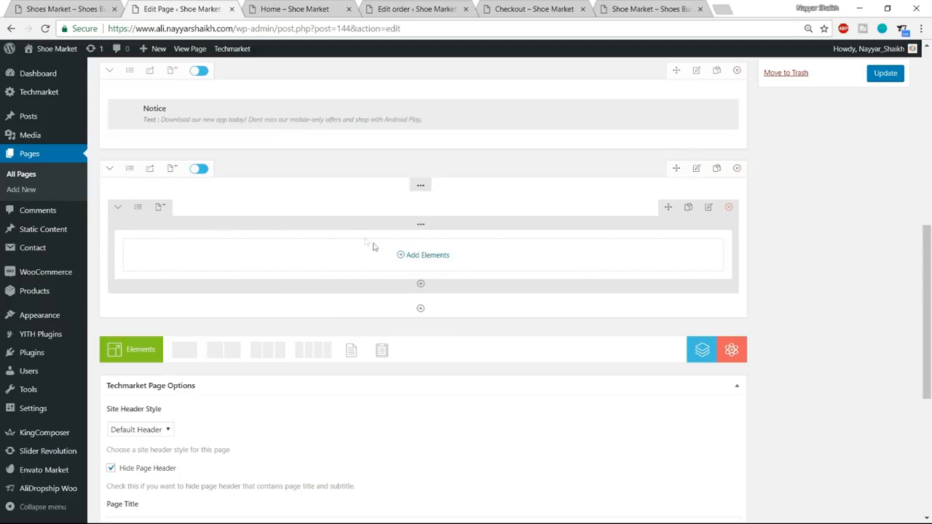
{"action": "left_click", "coordinate": [137, 210]}
{"action": "left_click", "coordinate": [192, 221]}
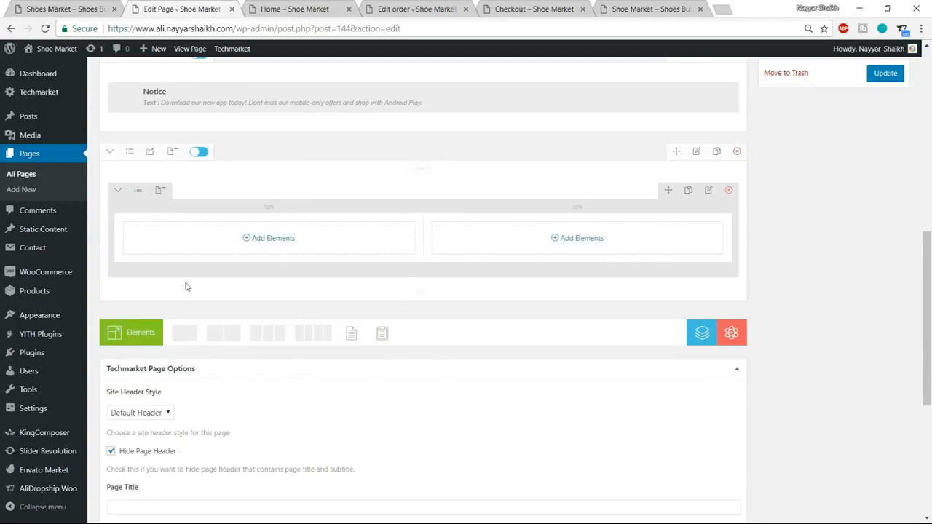
{"action": "scroll", "coordinate": [536, 264], "scroll_direction": "up", "scroll_amount": 1}
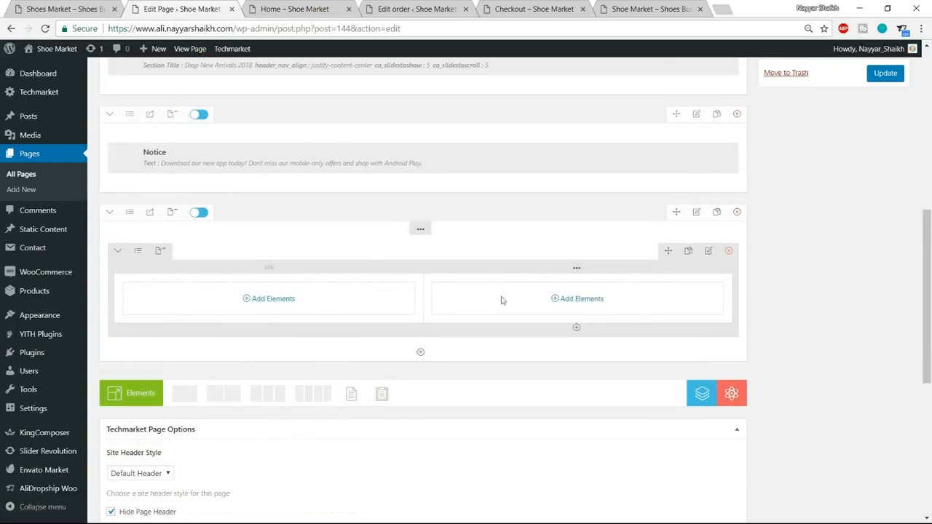
{"action": "key", "text": "ctrl+shift+Tab"}
{"action": "scroll", "coordinate": [469, 284], "scroll_direction": "up", "scroll_amount": 2}
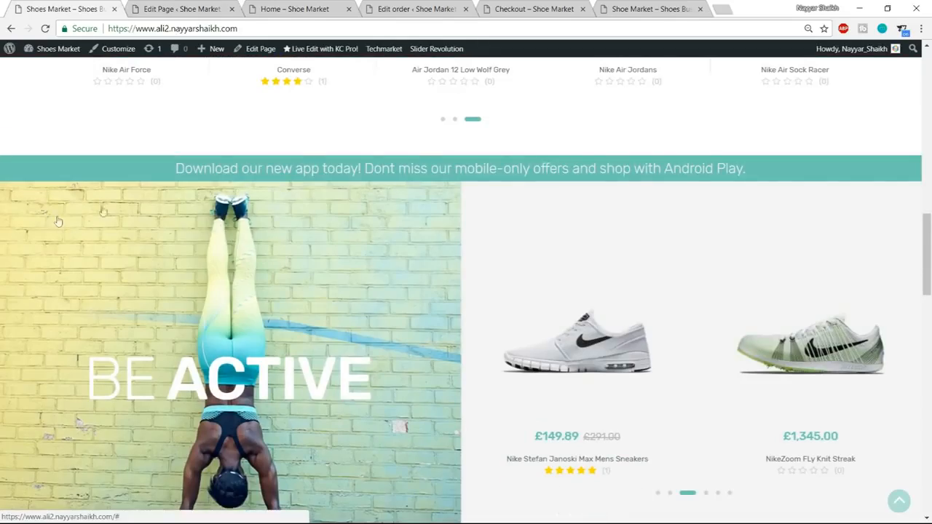
{"action": "scroll", "coordinate": [860, 310], "scroll_direction": "down", "scroll_amount": 3}
{"action": "scroll", "coordinate": [845, 321], "scroll_direction": "up", "scroll_amount": 6}
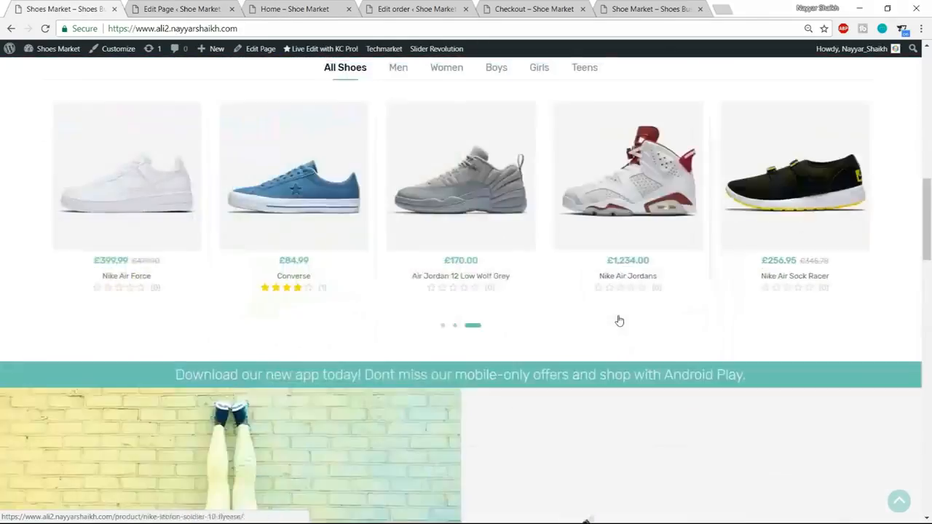
{"action": "scroll", "coordinate": [265, 262], "scroll_direction": "up", "scroll_amount": 3}
{"action": "scroll", "coordinate": [174, 305], "scroll_direction": "up", "scroll_amount": 3}
{"action": "scroll", "coordinate": [123, 320], "scroll_direction": "down", "scroll_amount": 3}
{"action": "scroll", "coordinate": [897, 331], "scroll_direction": "up", "scroll_amount": 2}
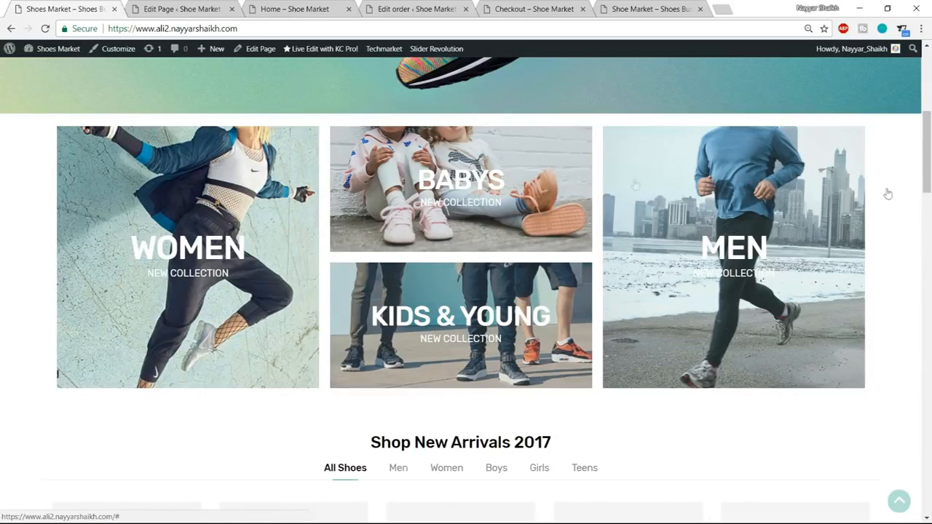
{"action": "scroll", "coordinate": [692, 234], "scroll_direction": "down", "scroll_amount": 4}
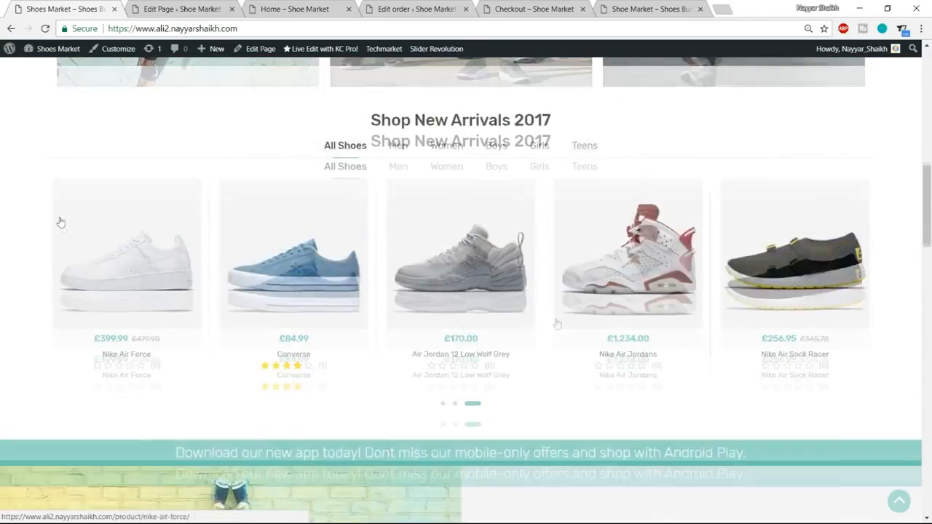
{"action": "scroll", "coordinate": [557, 324], "scroll_direction": "up", "scroll_amount": 1}
{"action": "scroll", "coordinate": [900, 328], "scroll_direction": "down", "scroll_amount": 1}
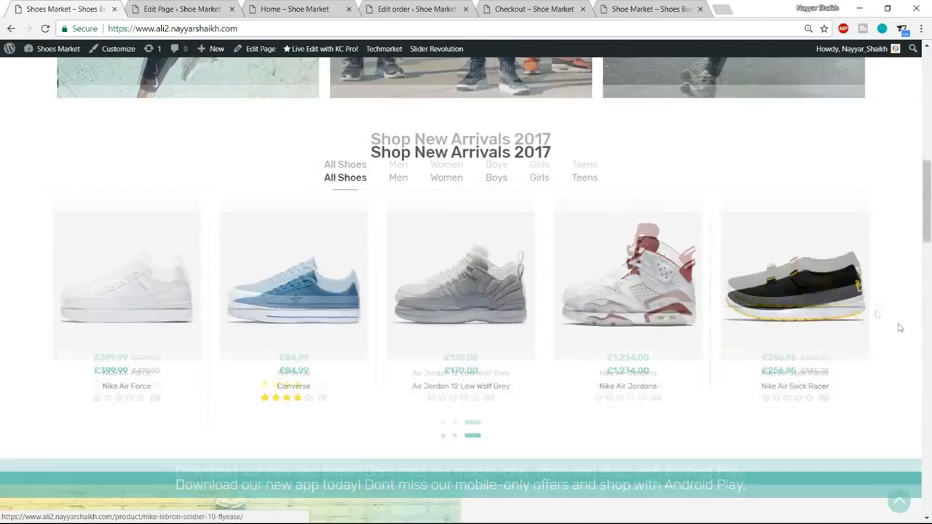
{"action": "scroll", "coordinate": [692, 306], "scroll_direction": "down", "scroll_amount": 3}
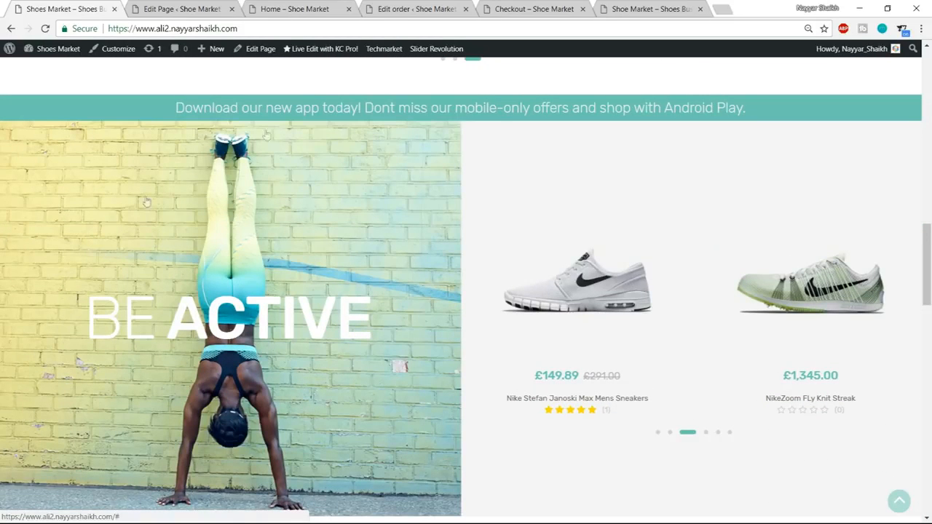
{"action": "left_click", "coordinate": [182, 8]}
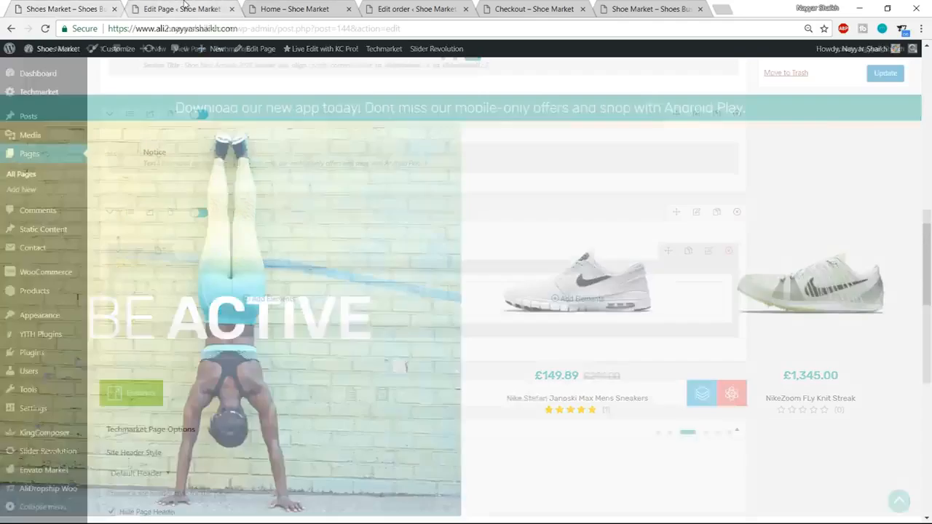
Set the row to Stretch all content & wrapper, with Force Fullwidth and Equal Height set to YES
{"action": "left_click", "coordinate": [698, 214]}
{"action": "scroll", "coordinate": [598, 236], "scroll_direction": "down", "scroll_amount": 5}
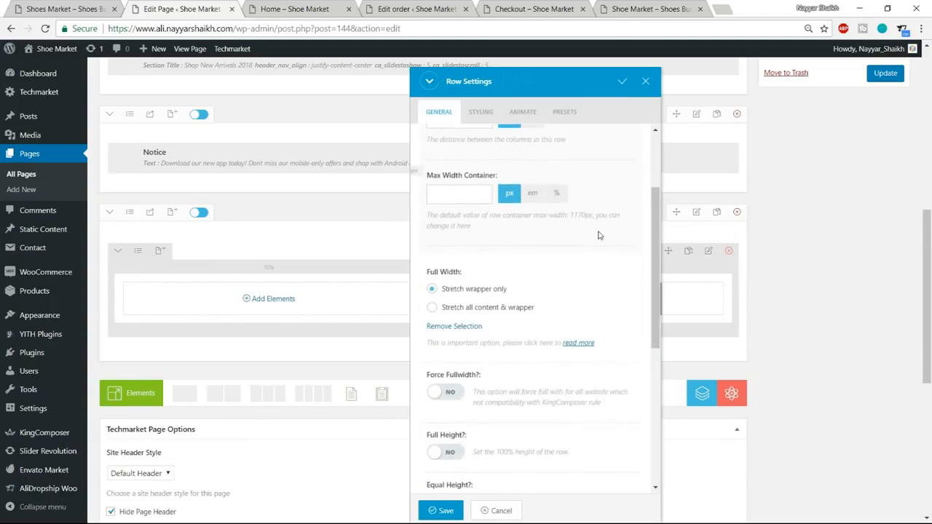
{"action": "scroll", "coordinate": [598, 235], "scroll_direction": "up", "scroll_amount": 3}
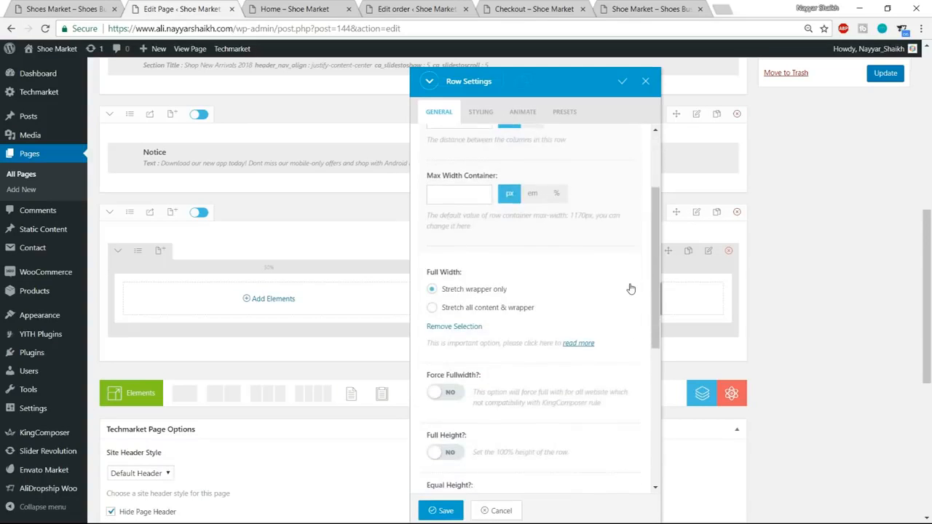
{"action": "left_click", "coordinate": [493, 250]}
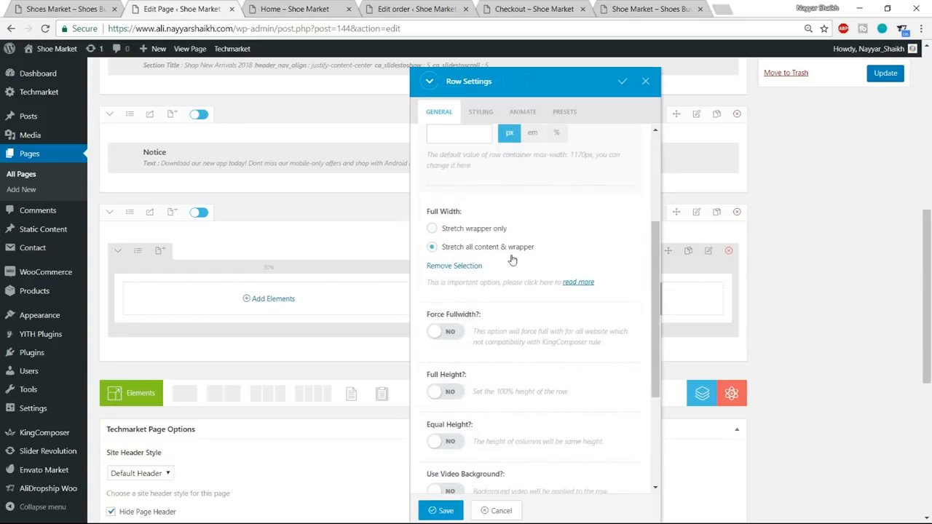
{"action": "scroll", "coordinate": [564, 263], "scroll_direction": "down", "scroll_amount": 1}
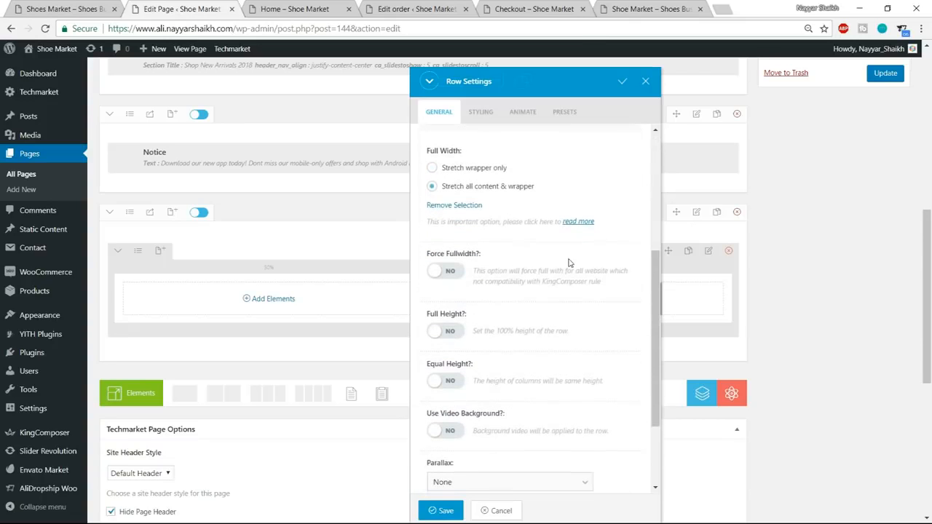
{"action": "left_click", "coordinate": [450, 272]}
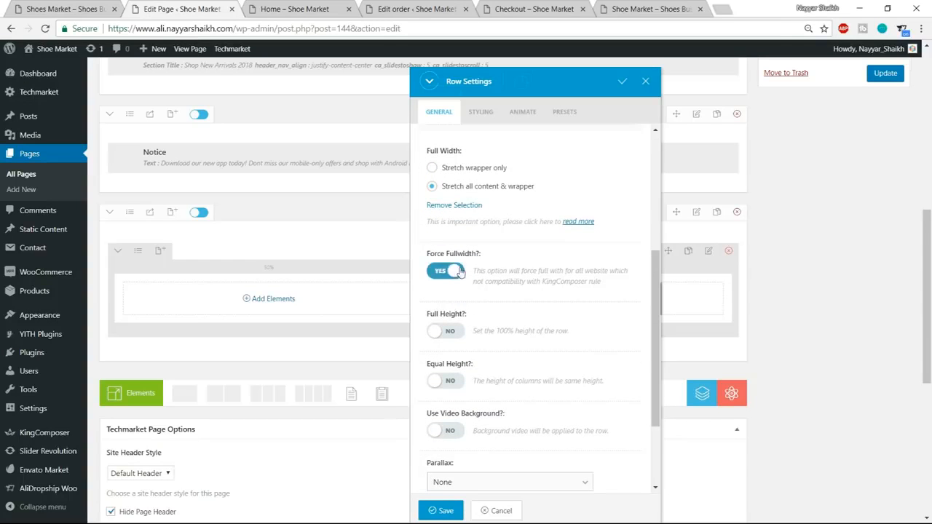
{"action": "scroll", "coordinate": [531, 285], "scroll_direction": "down", "scroll_amount": 1}
{"action": "left_click", "coordinate": [445, 321]}
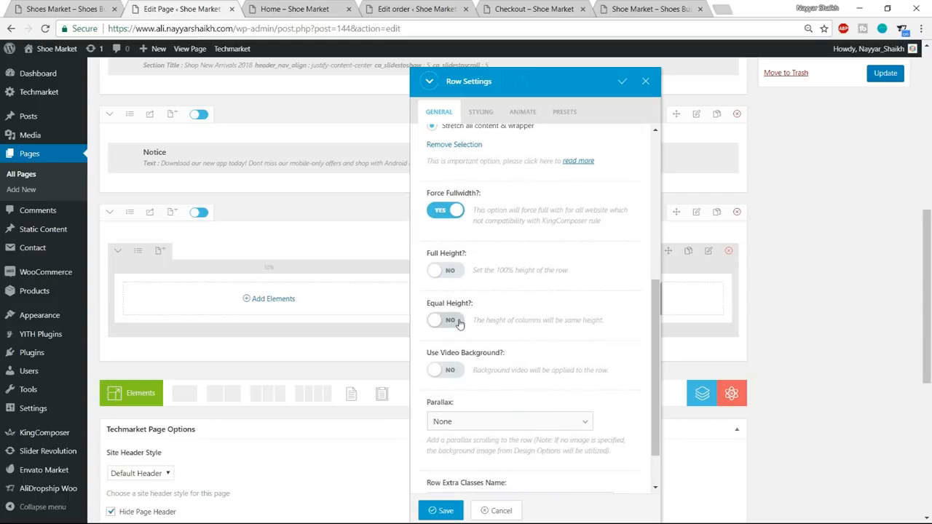
{"action": "scroll", "coordinate": [550, 310], "scroll_direction": "down", "scroll_amount": 1}
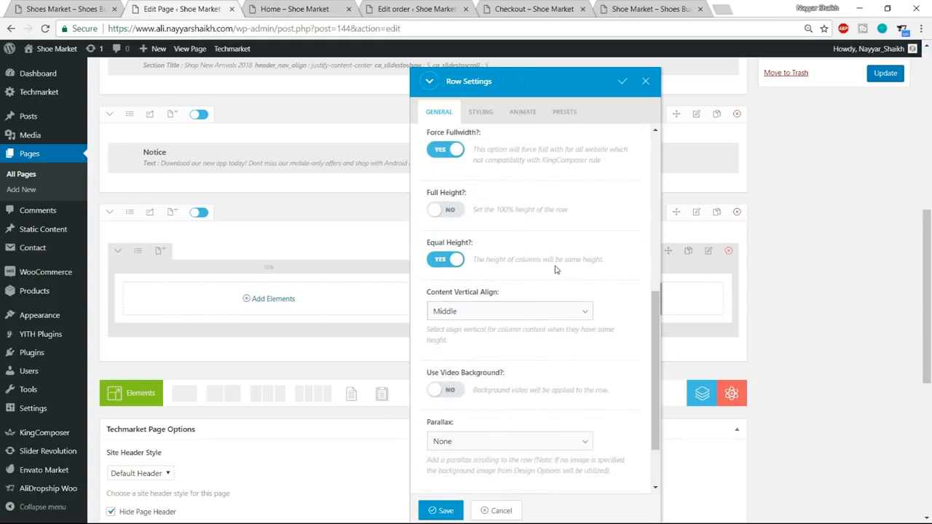
{"action": "scroll", "coordinate": [555, 270], "scroll_direction": "up", "scroll_amount": 2}
{"action": "scroll", "coordinate": [555, 270], "scroll_direction": "down", "scroll_amount": 3}
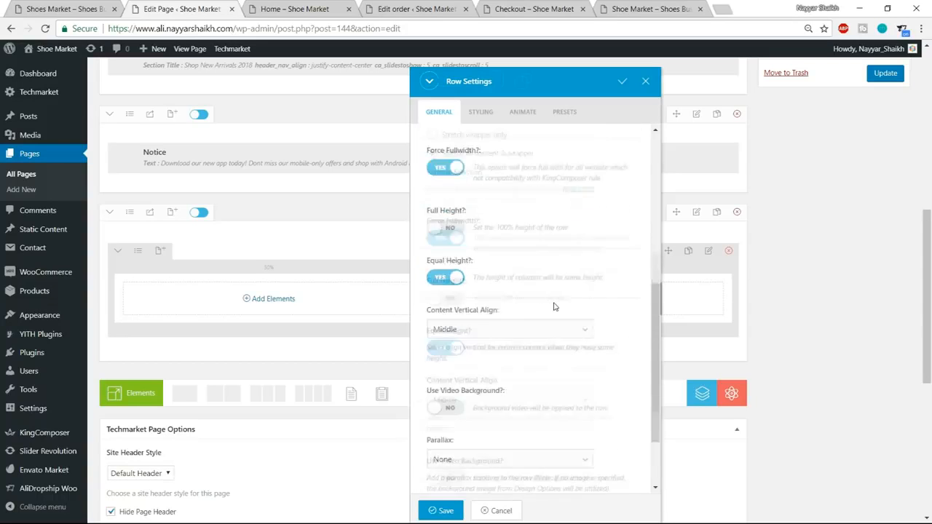
Go to the Row Extra Classes Name field, then bring up the Notepad steps notes to fetch the class names
{"action": "left_click", "coordinate": [527, 446]}
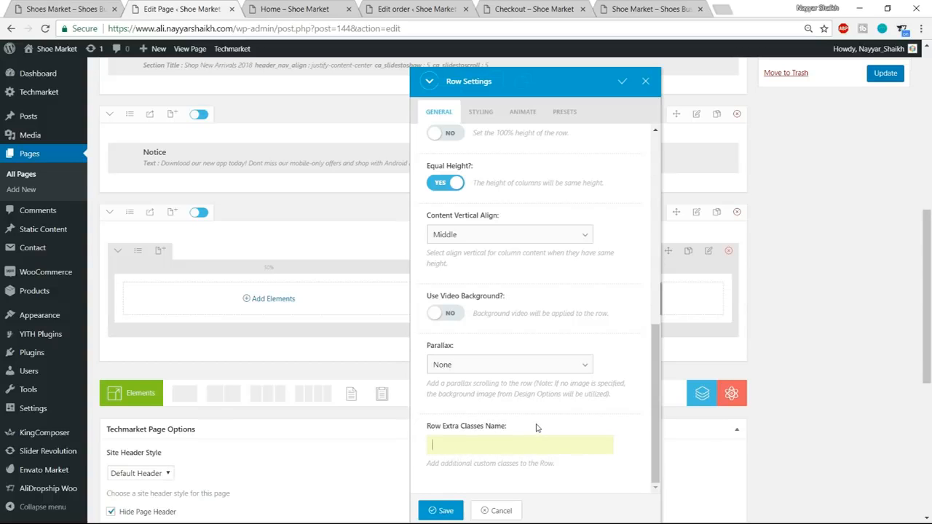
{"action": "key", "text": "alt+Tab"}
{"action": "left_click", "coordinate": [233, 234]}
Copy 'home-v10-banner-with-products-carousel stretch-full-width' from the Row Inner notes and return to the row settings
{"action": "left_click_drag", "start_coordinate": [116, 214], "coordinate": [323, 211]}
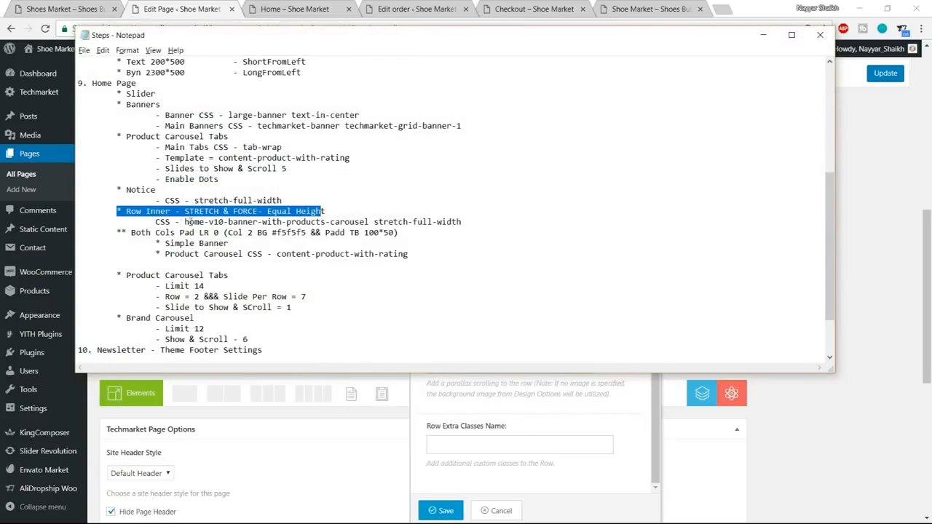
{"action": "left_click_drag", "start_coordinate": [186, 222], "coordinate": [463, 225]}
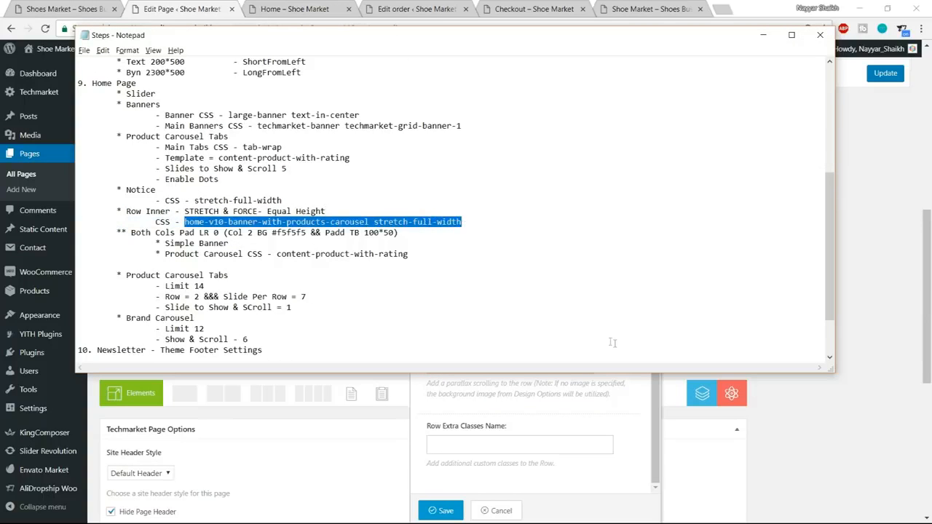
{"action": "key", "text": "alt+Tab"}
{"action": "left_click", "coordinate": [496, 443]}
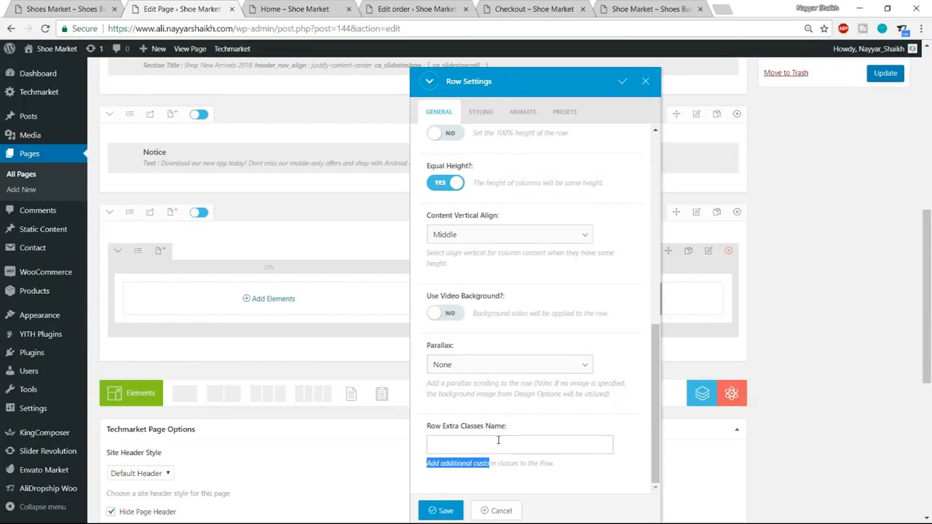
Paste 'home-v10-banner-with-products-carousel stretch-full-width' as the row's extra classes and save the settings
{"action": "type", "text": "home-v10-banner-with-products-carousel stretch-full-width"}
{"action": "left_click", "coordinate": [445, 512]}
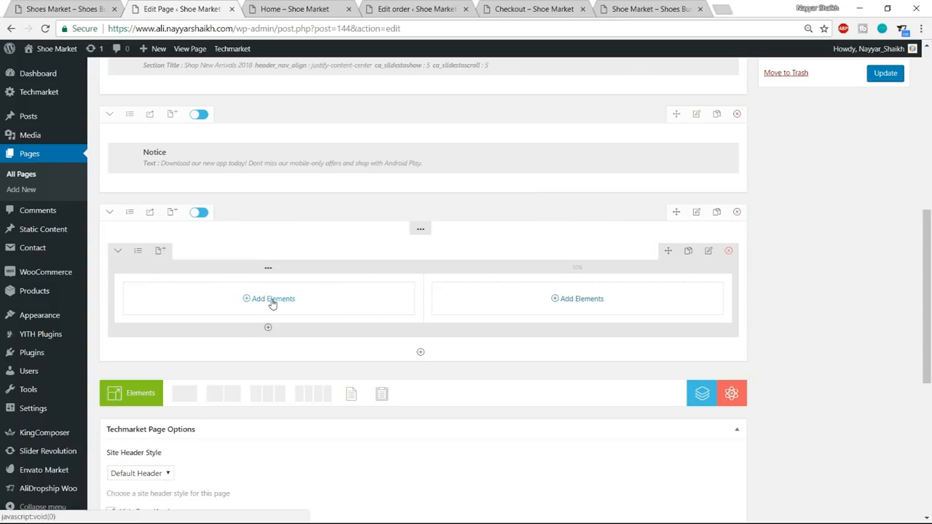
{"action": "left_click", "coordinate": [96, 10]}
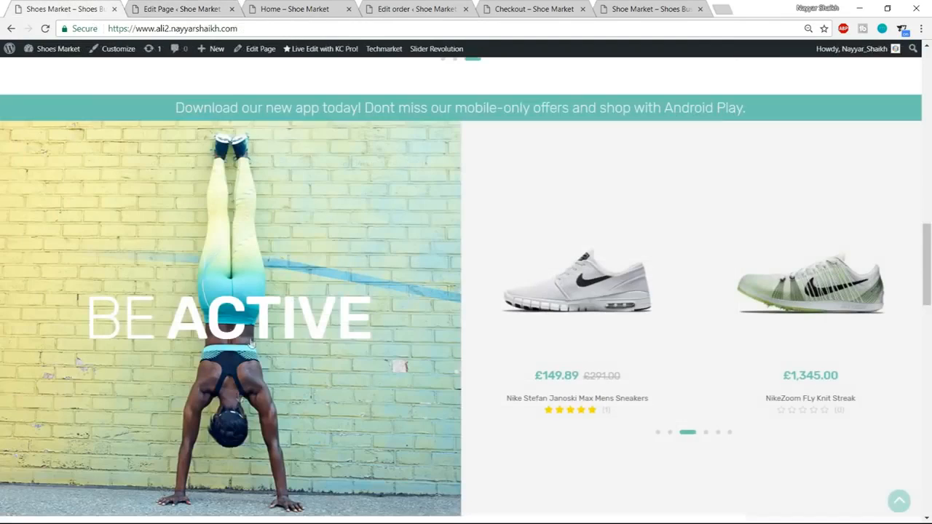
{"action": "left_click", "coordinate": [192, 10]}
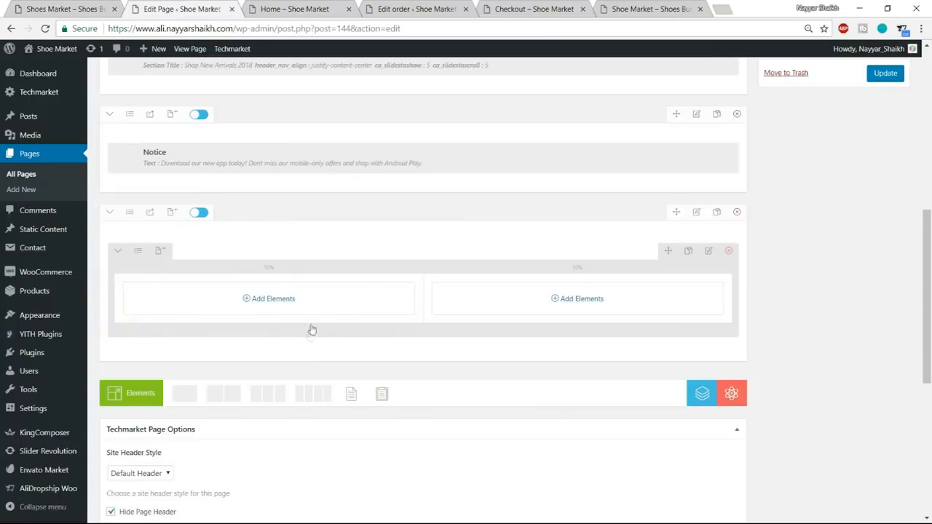
{"action": "left_click", "coordinate": [273, 303]}
Add a Banner to the left column, using image 15 uploaded from DropShipping > Media as its background
{"action": "type", "text": "bann"}
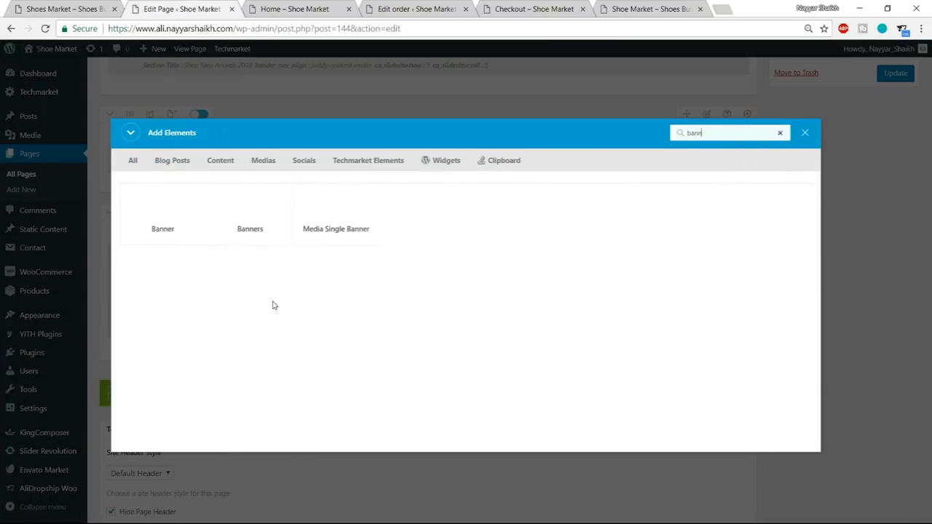
{"action": "left_click", "coordinate": [161, 230]}
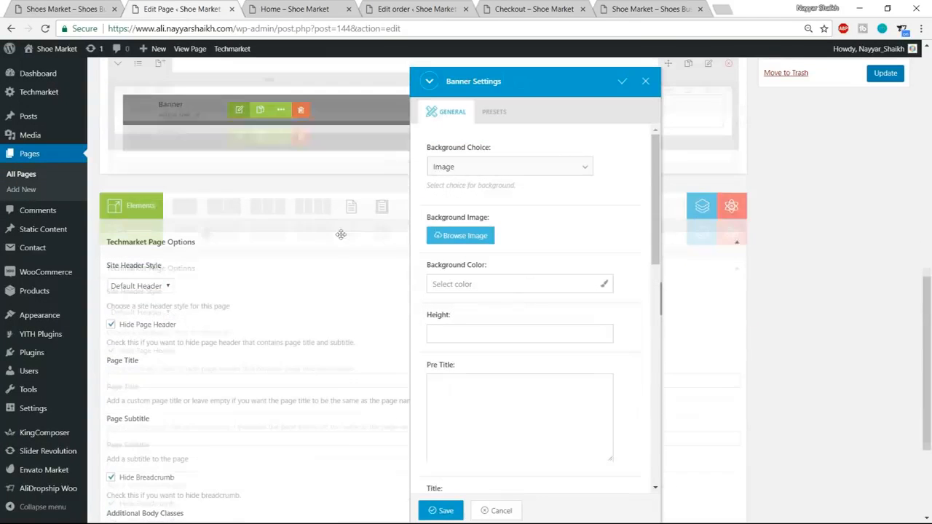
{"action": "left_click", "coordinate": [462, 236]}
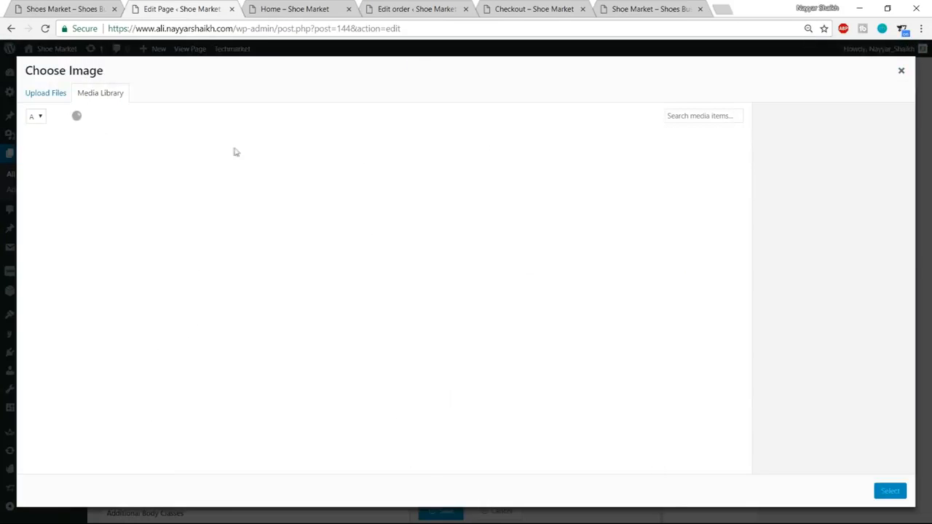
{"action": "left_click", "coordinate": [51, 97]}
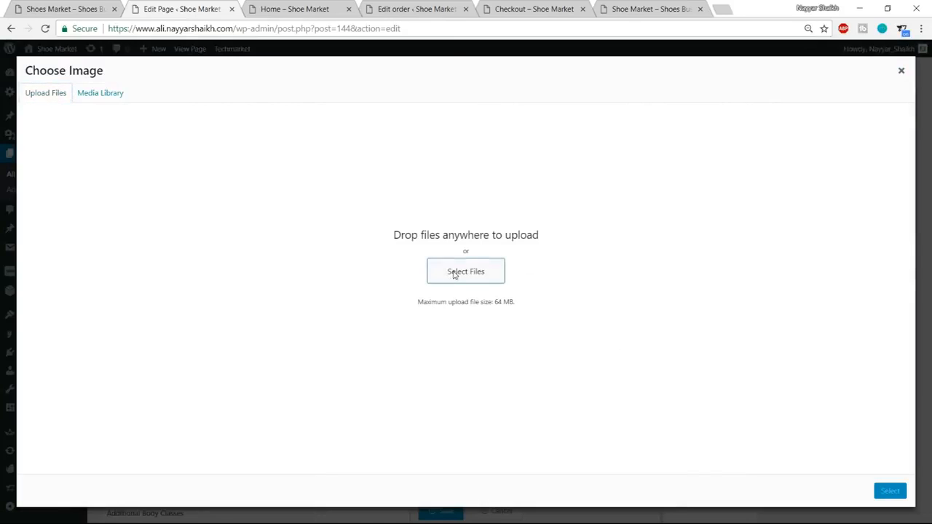
{"action": "left_click", "coordinate": [453, 273]}
{"action": "left_click", "coordinate": [58, 110]}
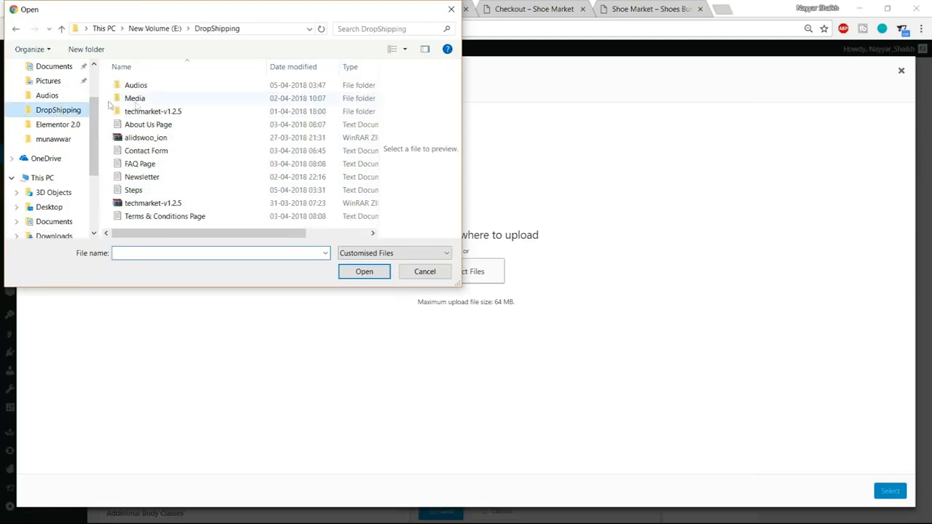
{"action": "double_click", "coordinate": [150, 98]}
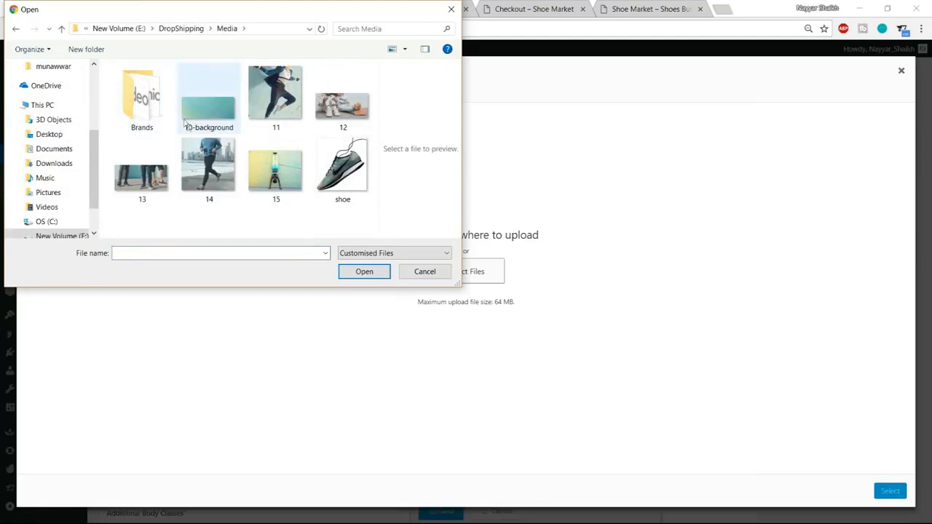
{"action": "double_click", "coordinate": [142, 99]}
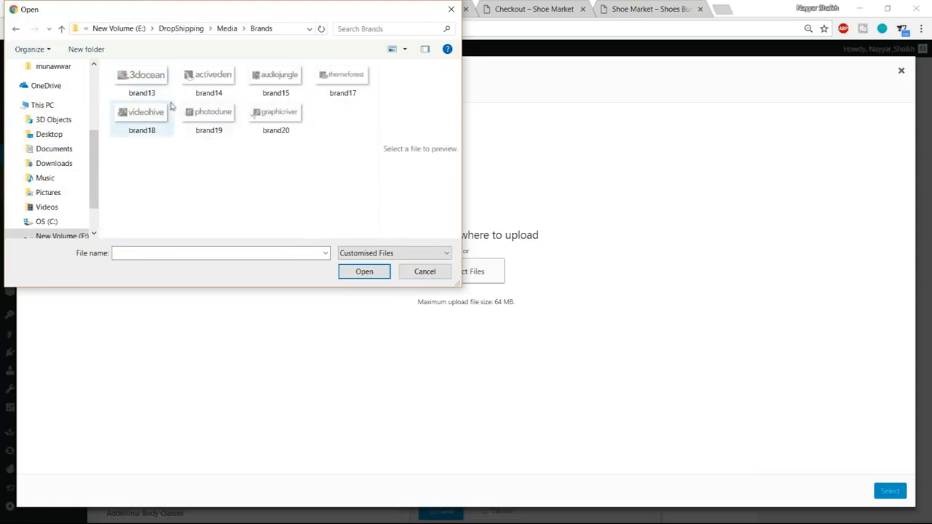
{"action": "key", "text": "alt+Up"}
{"action": "left_click", "coordinate": [251, 175]}
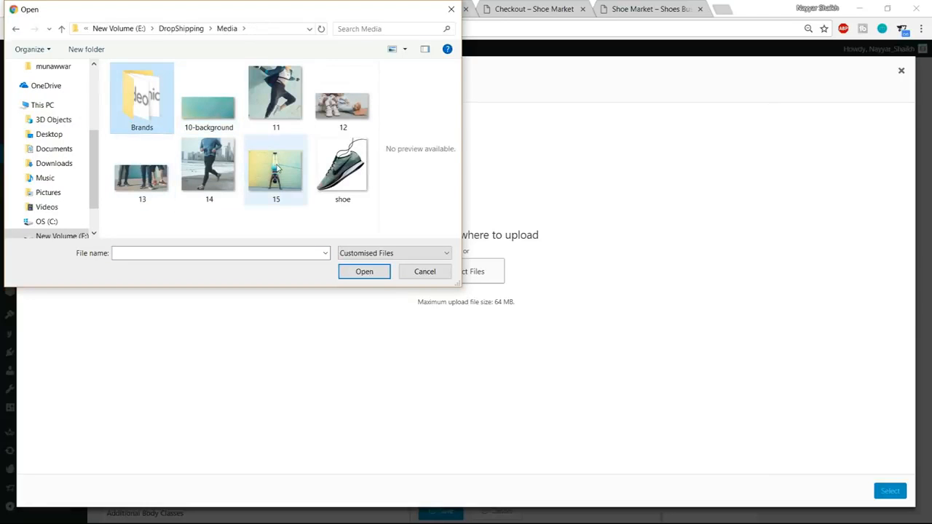
{"action": "left_click", "coordinate": [361, 270]}
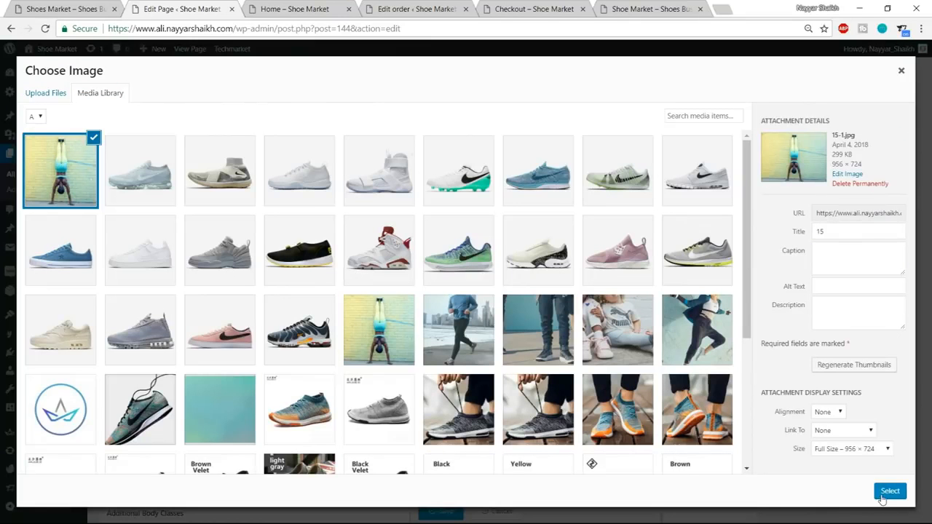
{"action": "left_click", "coordinate": [890, 491]}
Title the banner 'BE ACTIVE', give it the classes 'large-banner text-in-center', and save it
{"action": "scroll", "coordinate": [614, 384], "scroll_direction": "down", "scroll_amount": 7}
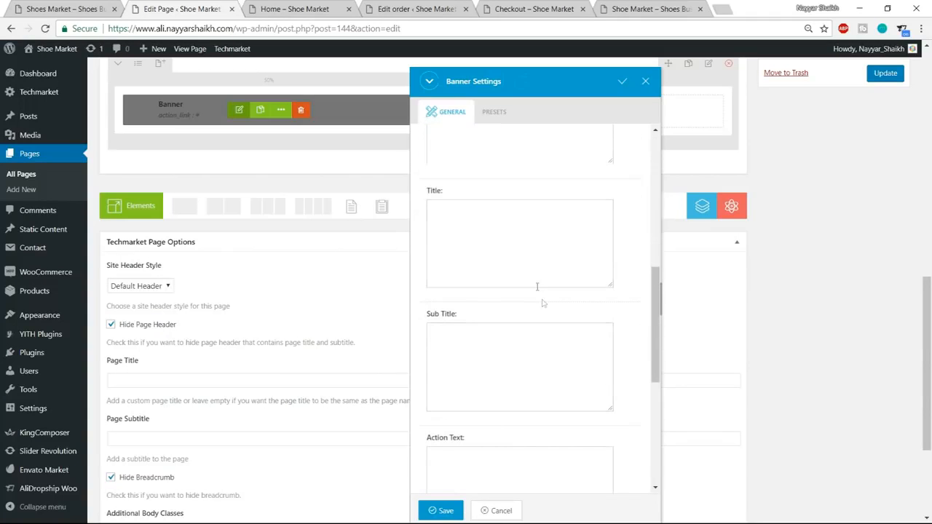
{"action": "left_click", "coordinate": [45, 11]}
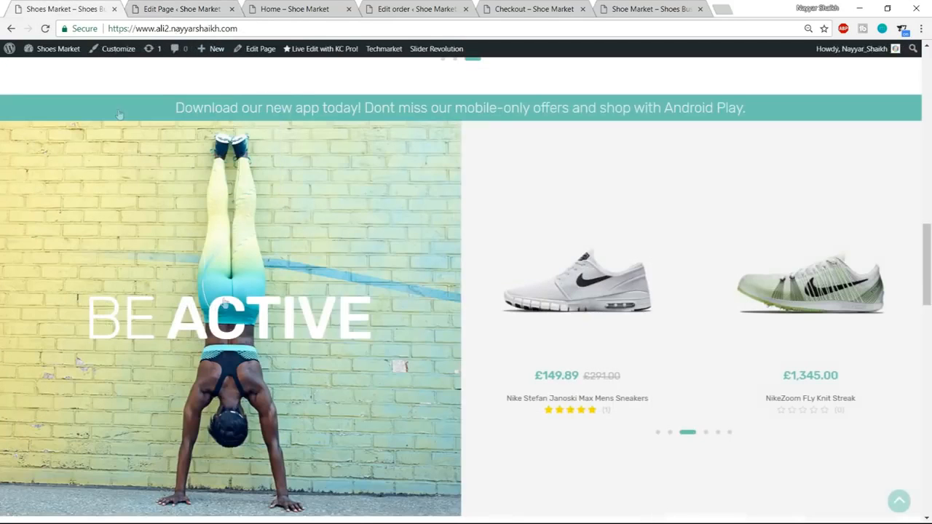
{"action": "left_click", "coordinate": [168, 7]}
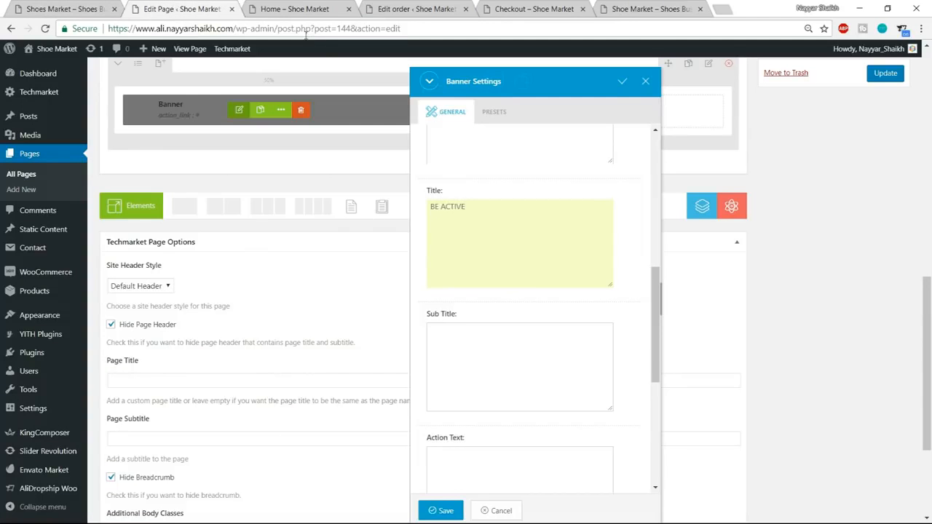
{"action": "scroll", "coordinate": [519, 292], "scroll_direction": "down", "scroll_amount": 8}
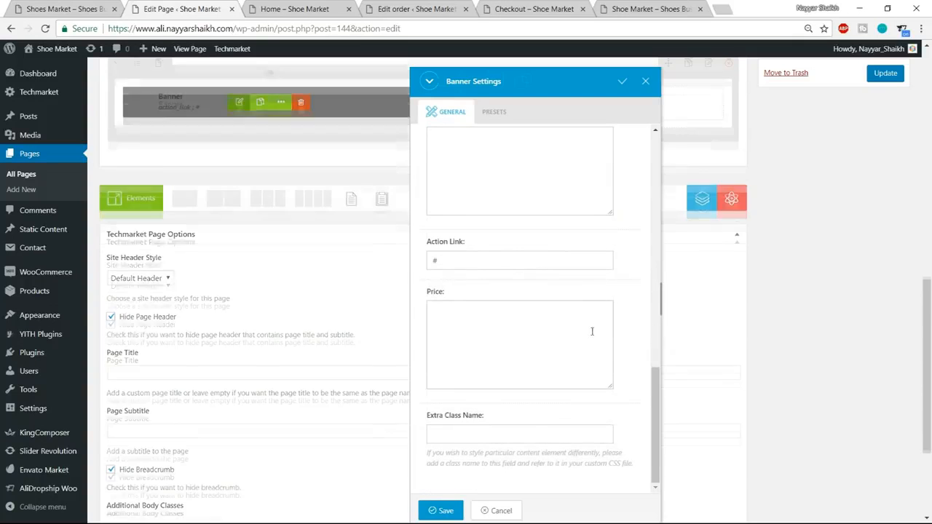
{"action": "left_click", "coordinate": [519, 439]}
{"action": "type", "text": "large-banner text-in-center"}
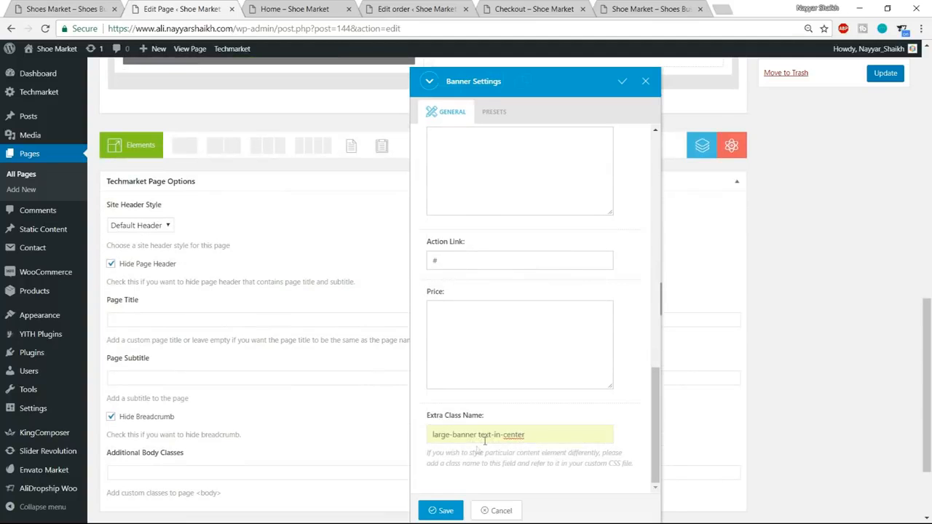
{"action": "left_click", "coordinate": [446, 510]}
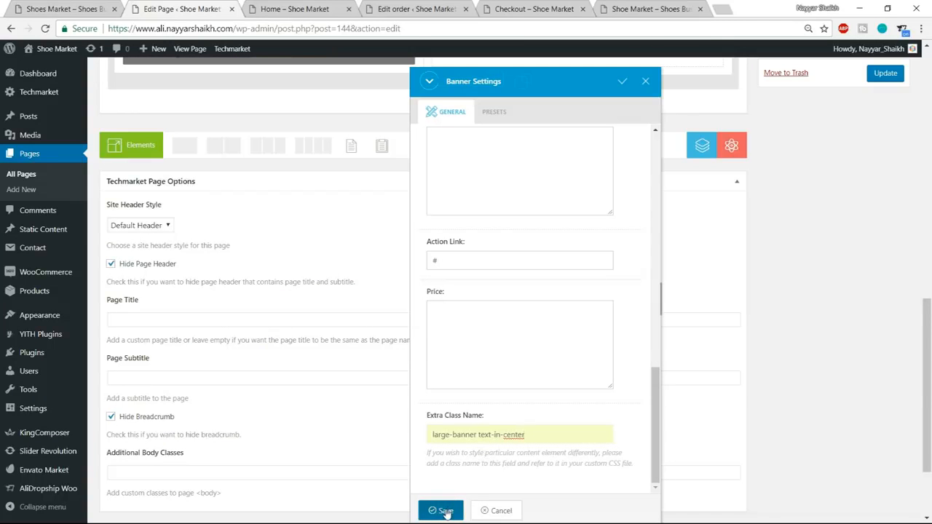
{"action": "scroll", "coordinate": [564, 429], "scroll_direction": "up", "scroll_amount": 1}
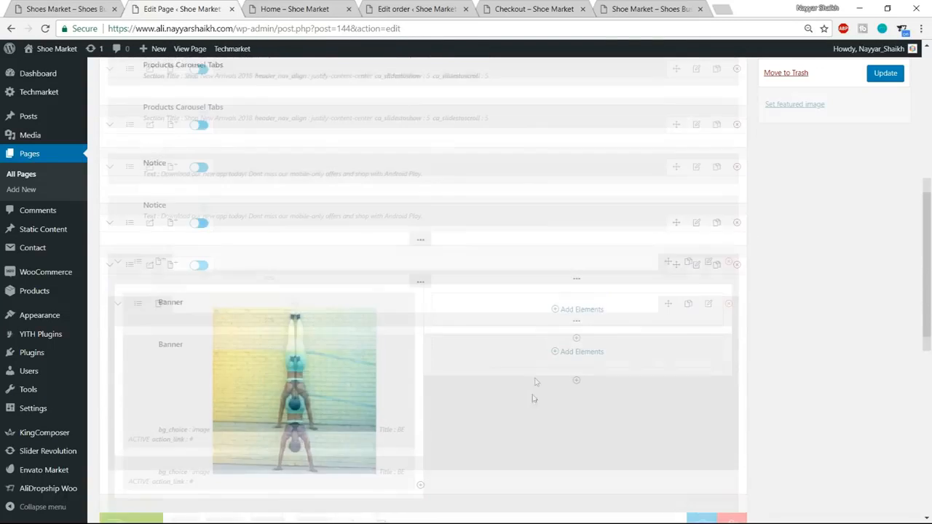
Add a Products Carousel showing Recent Products with the content-product-with-rating template
{"action": "left_click", "coordinate": [582, 354]}
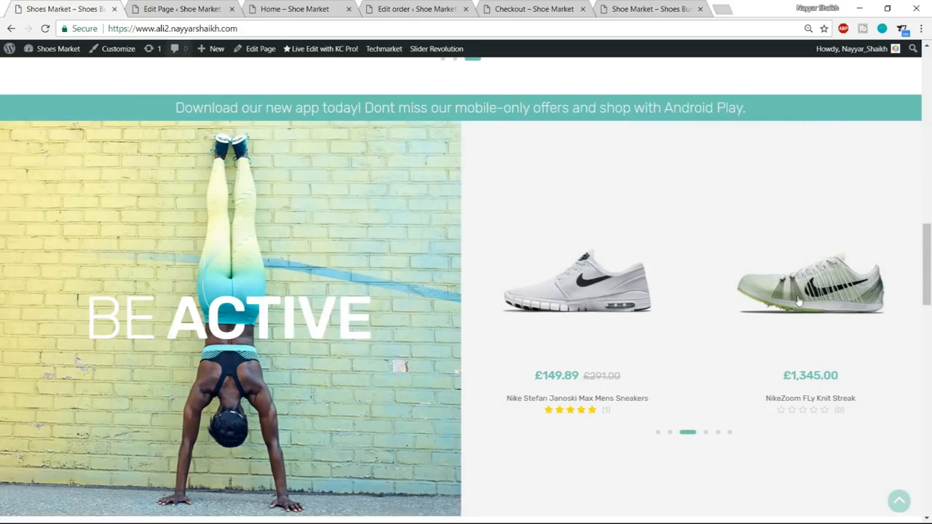
{"action": "left_click", "coordinate": [44, 8]}
{"action": "left_click", "coordinate": [182, 8]}
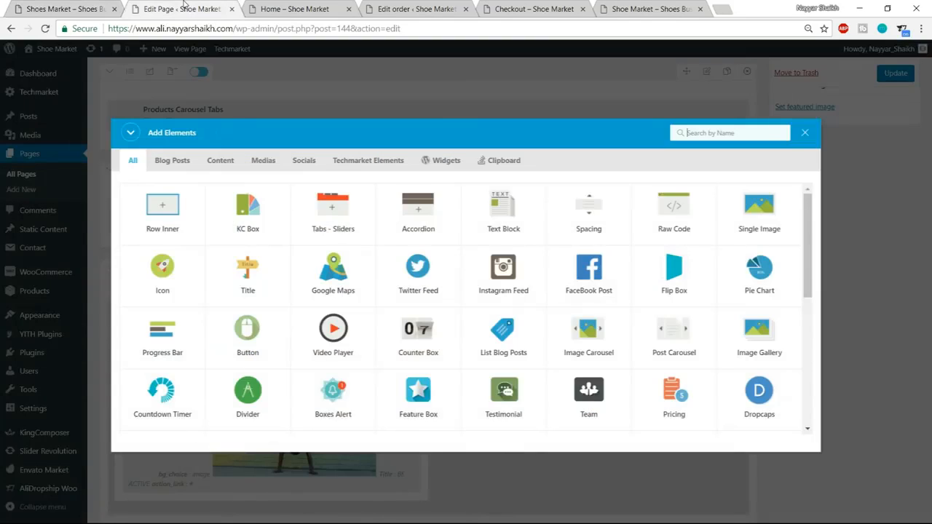
{"action": "type", "text": "product"}
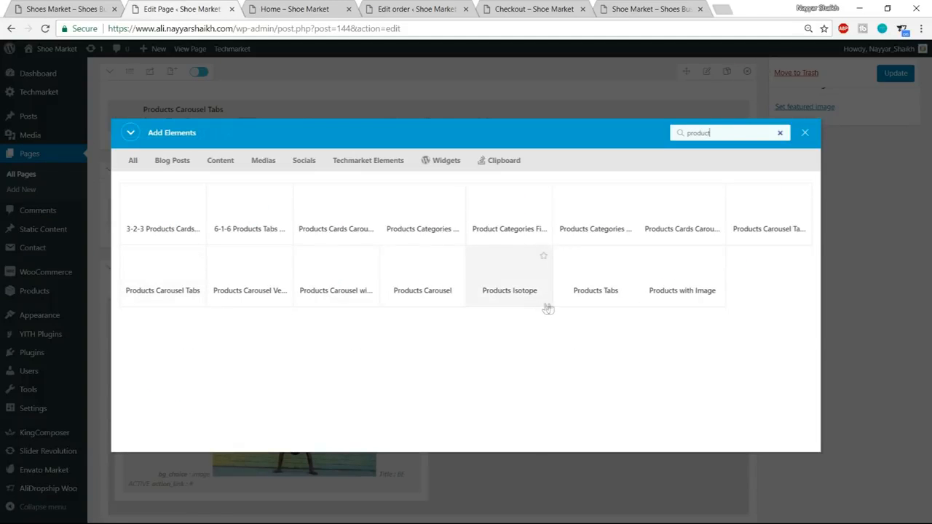
{"action": "left_click", "coordinate": [427, 301]}
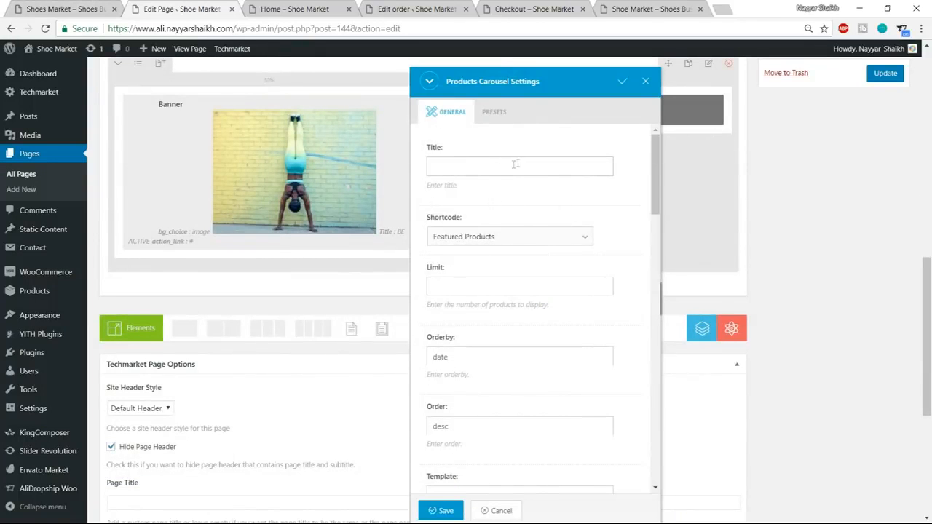
{"action": "left_click", "coordinate": [538, 239]}
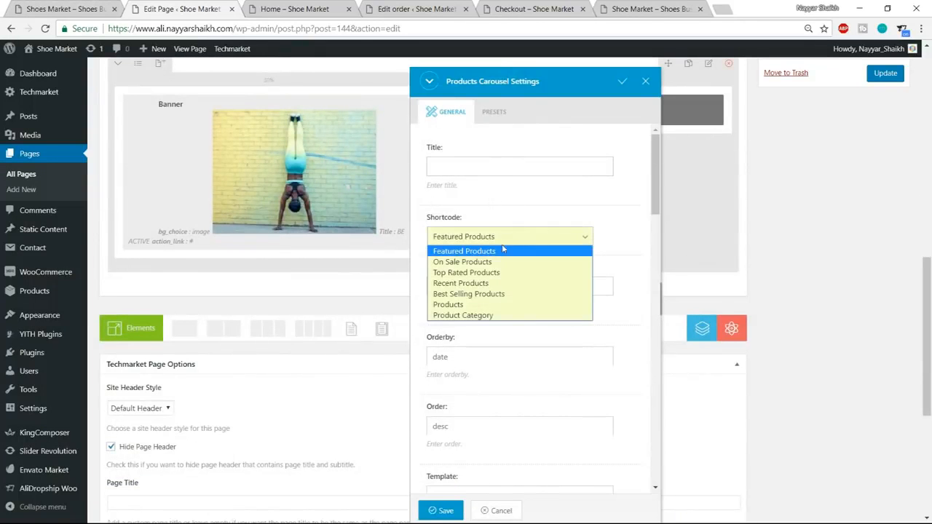
{"action": "left_click", "coordinate": [477, 284]}
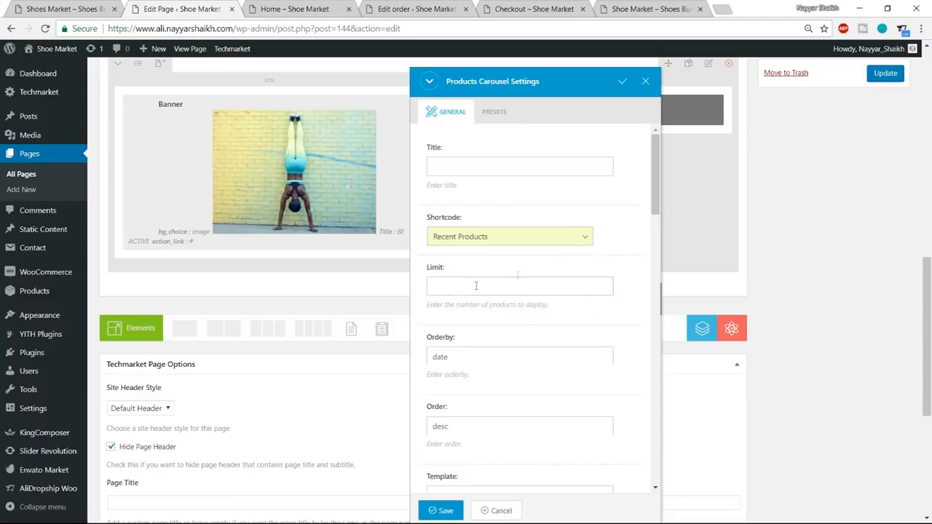
{"action": "left_click", "coordinate": [527, 287]}
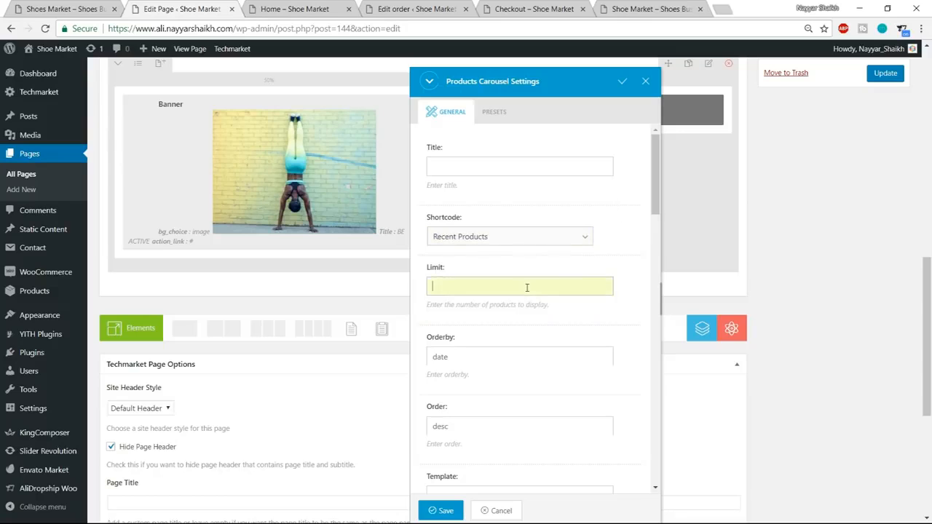
{"action": "scroll", "coordinate": [551, 329], "scroll_direction": "down", "scroll_amount": 5}
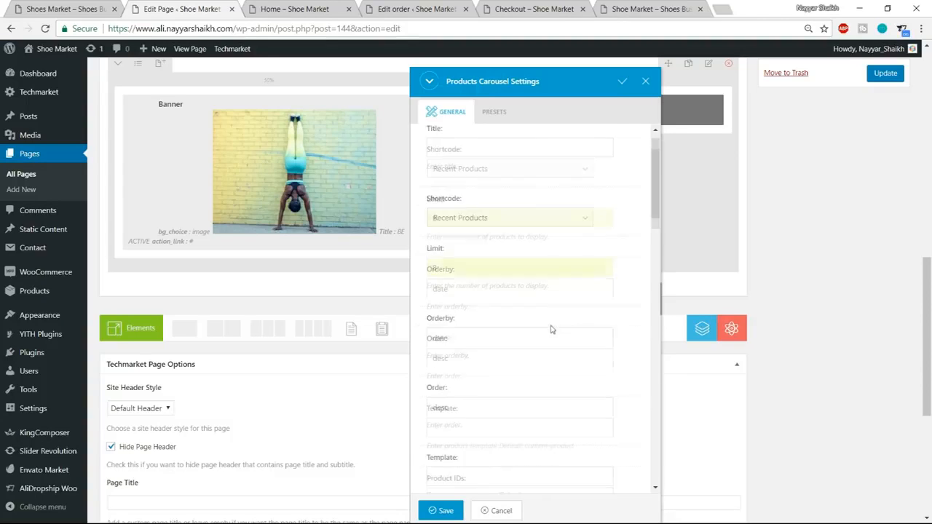
{"action": "left_click", "coordinate": [514, 321]}
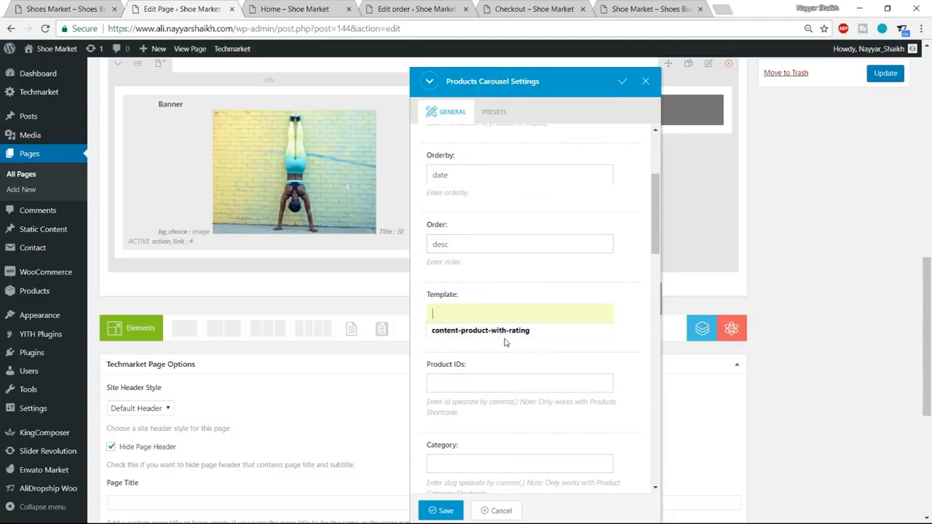
{"action": "left_click", "coordinate": [505, 341]}
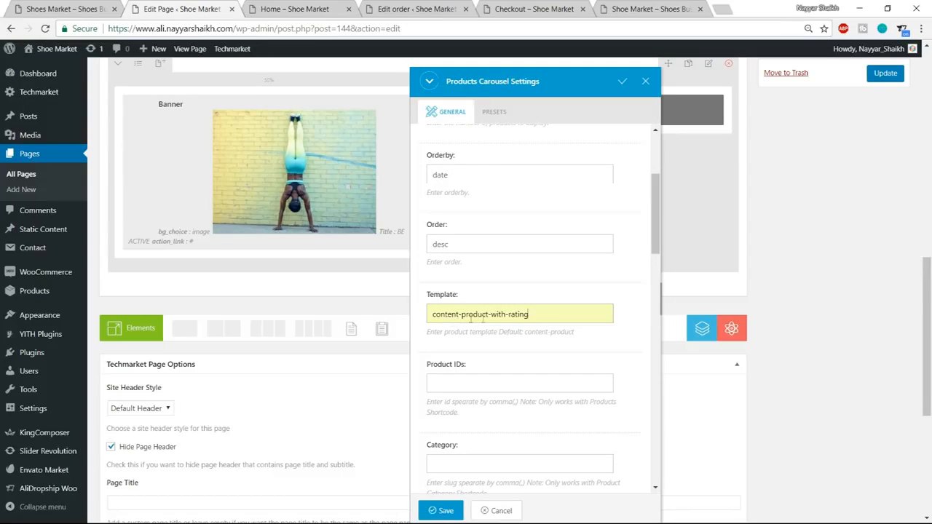
{"action": "left_click_drag", "start_coordinate": [544, 315], "coordinate": [410, 312]}
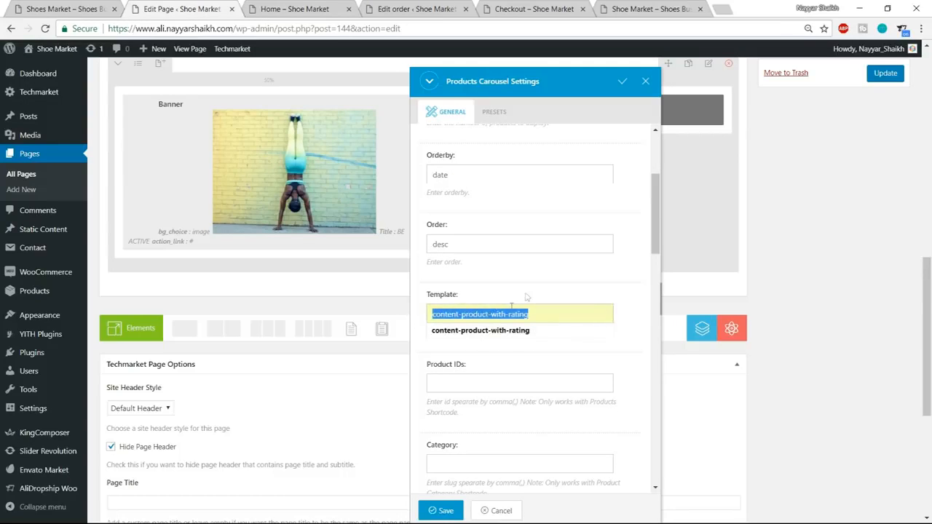
{"action": "left_click", "coordinate": [532, 292]}
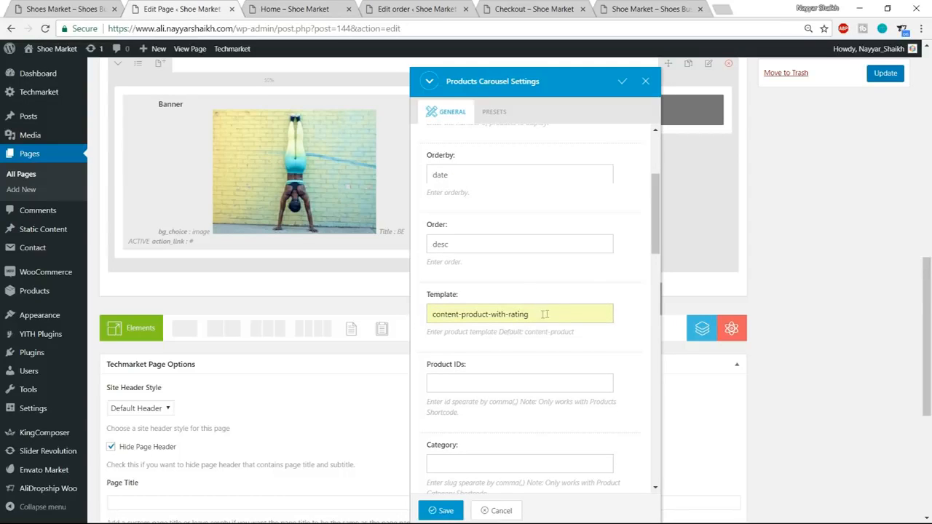
Set the carousel's SlidesToShow and SlidesToScroll to 2
{"action": "scroll", "coordinate": [551, 375], "scroll_direction": "down", "scroll_amount": 5}
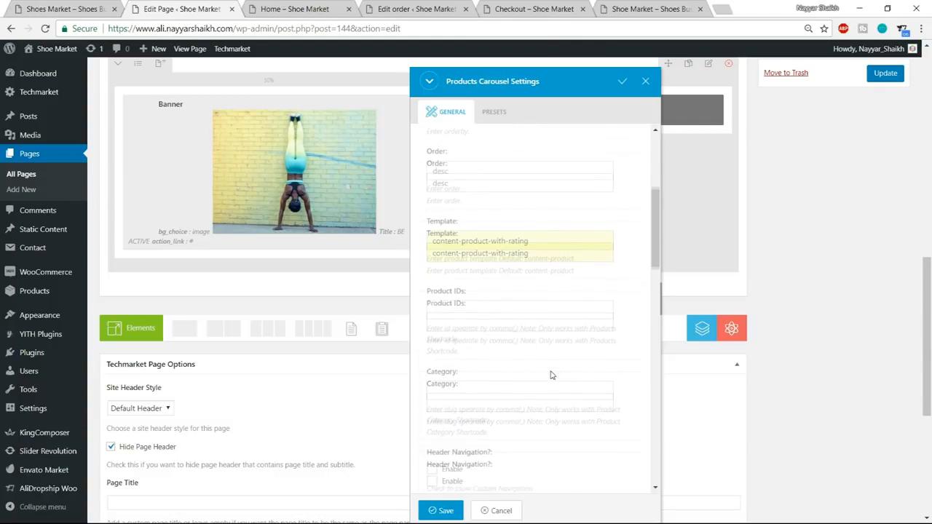
{"action": "scroll", "coordinate": [552, 375], "scroll_direction": "down", "scroll_amount": 1}
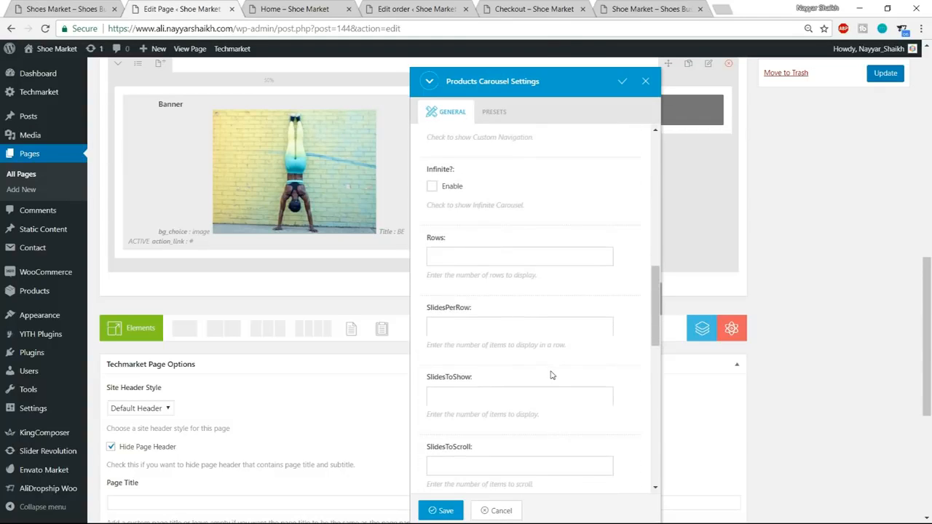
{"action": "scroll", "coordinate": [552, 375], "scroll_direction": "down", "scroll_amount": 1}
{"action": "left_click", "coordinate": [531, 336]}
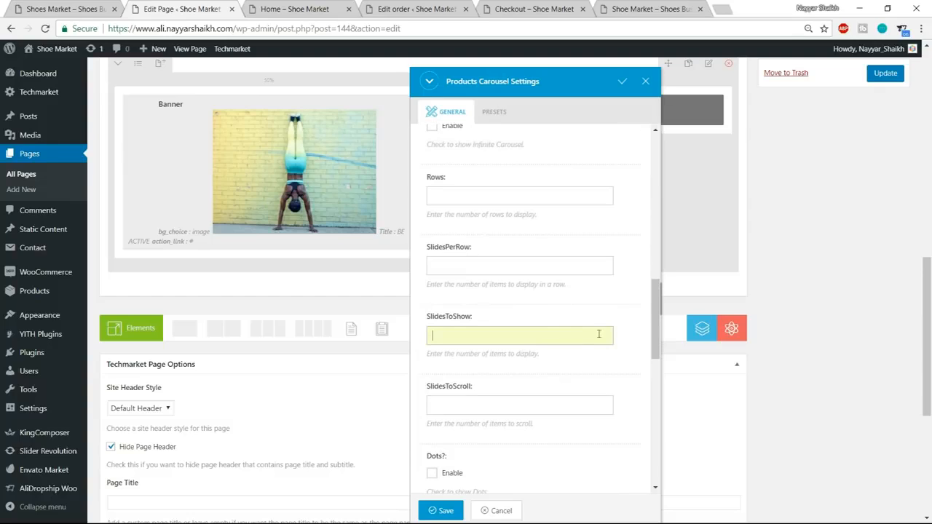
{"action": "type", "text": "2"}
{"action": "left_click", "coordinate": [552, 399]}
{"action": "type", "text": "2"}
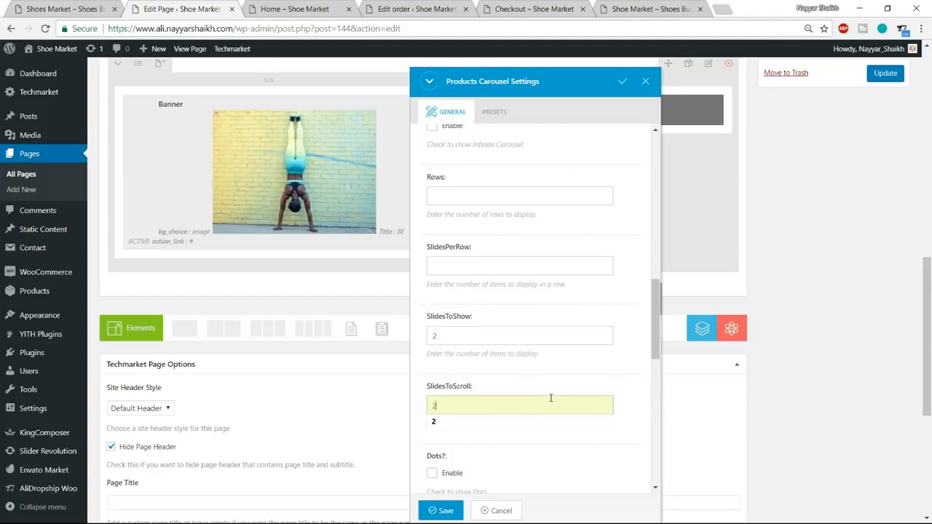
{"action": "left_click", "coordinate": [569, 442]}
{"action": "scroll", "coordinate": [548, 443], "scroll_direction": "down", "scroll_amount": 2}
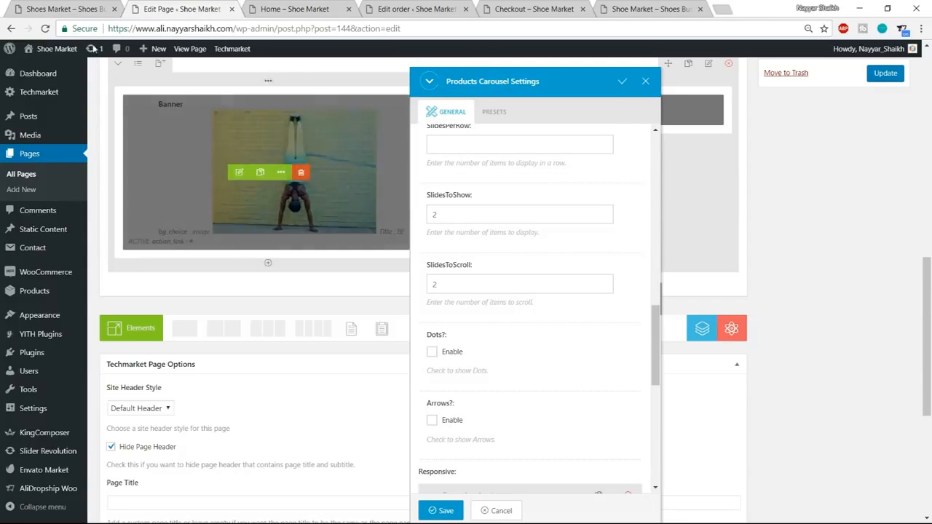
Save the carousel settings, update the Home page, and switch to the live Home page
{"action": "left_click", "coordinate": [81, 8]}
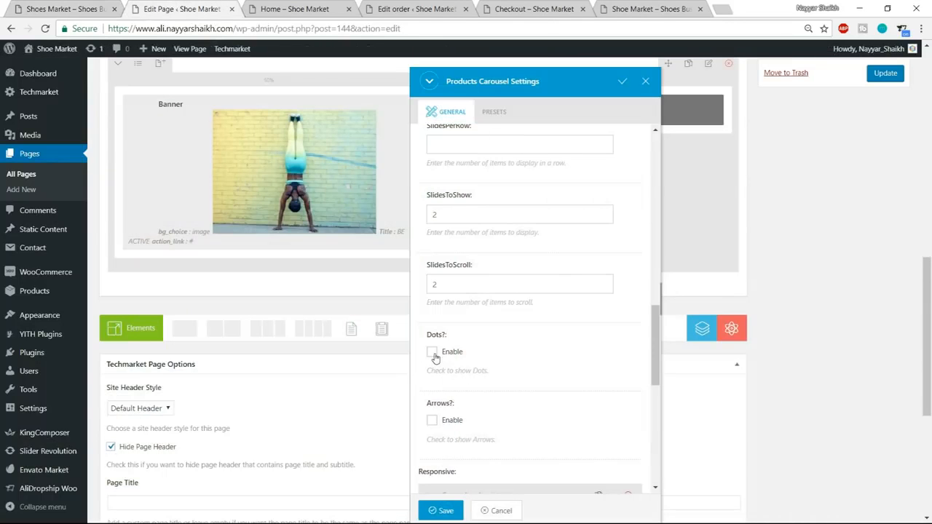
{"action": "scroll", "coordinate": [501, 423], "scroll_direction": "down", "scroll_amount": 2}
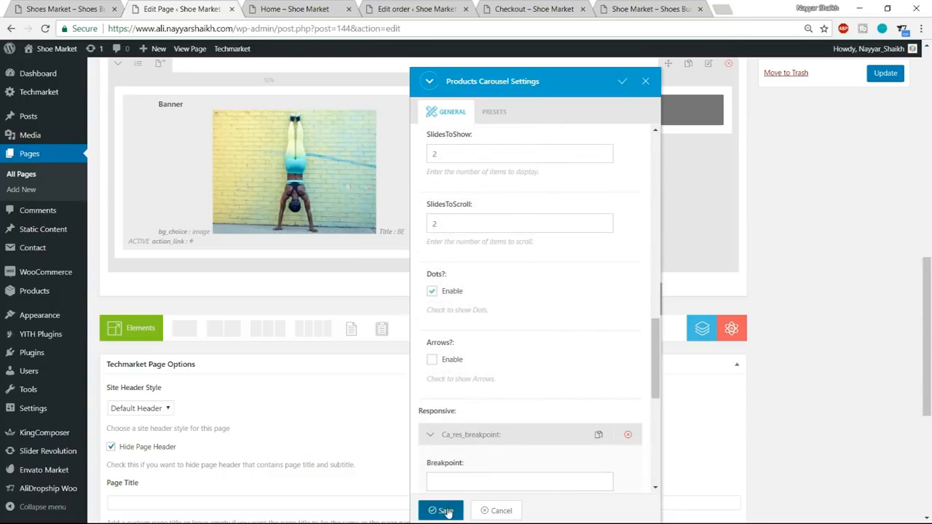
{"action": "left_click", "coordinate": [443, 511]}
{"action": "left_click", "coordinate": [882, 75]}
{"action": "left_click", "coordinate": [269, 8]}
Reload the live Home page and scroll down to the BE ACTIVE banner beside the two-shoe carousel
{"action": "left_click", "coordinate": [45, 29]}
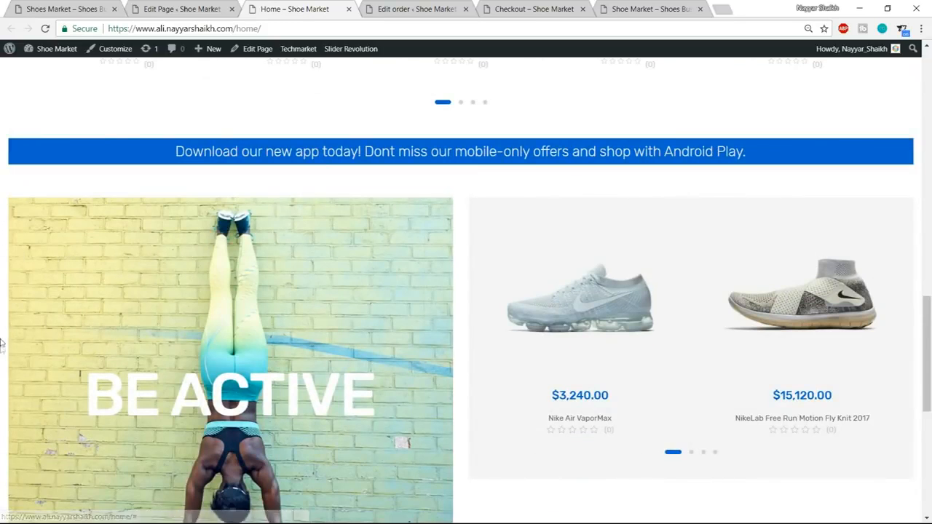
{"action": "scroll", "coordinate": [287, 292], "scroll_direction": "down", "scroll_amount": 1}
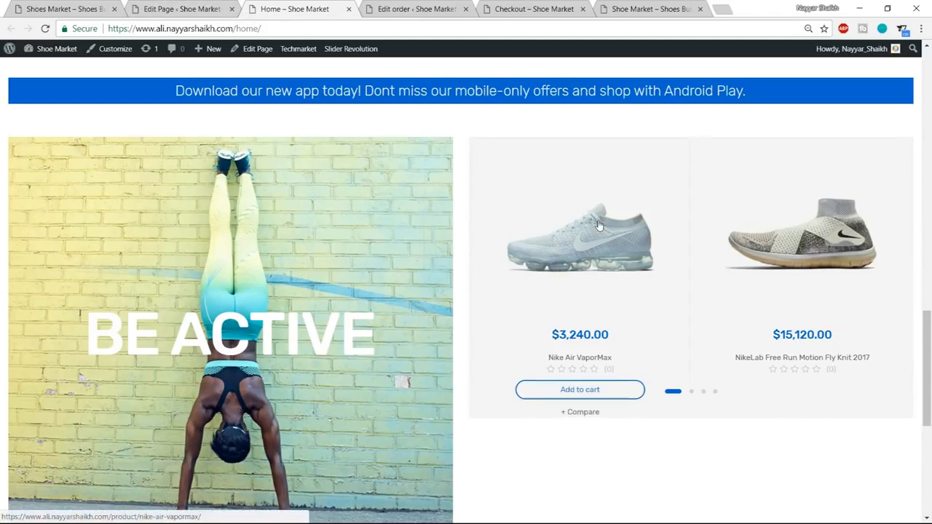
{"action": "scroll", "coordinate": [599, 226], "scroll_direction": "down", "scroll_amount": 1}
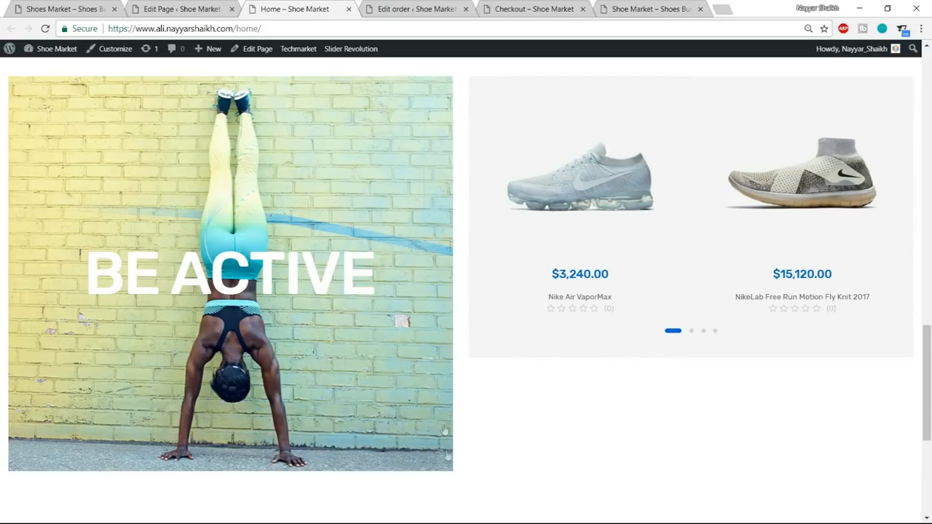
Set the Banner column's left and right padding to 0px and save it
{"action": "left_click", "coordinate": [203, 8]}
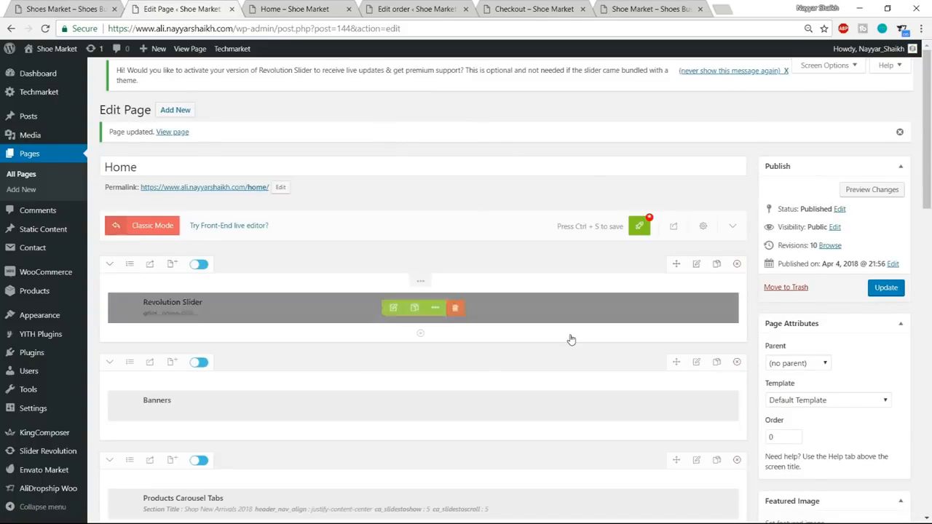
{"action": "scroll", "coordinate": [570, 337], "scroll_direction": "down", "scroll_amount": 7}
{"action": "scroll", "coordinate": [570, 337], "scroll_direction": "down", "scroll_amount": 1}
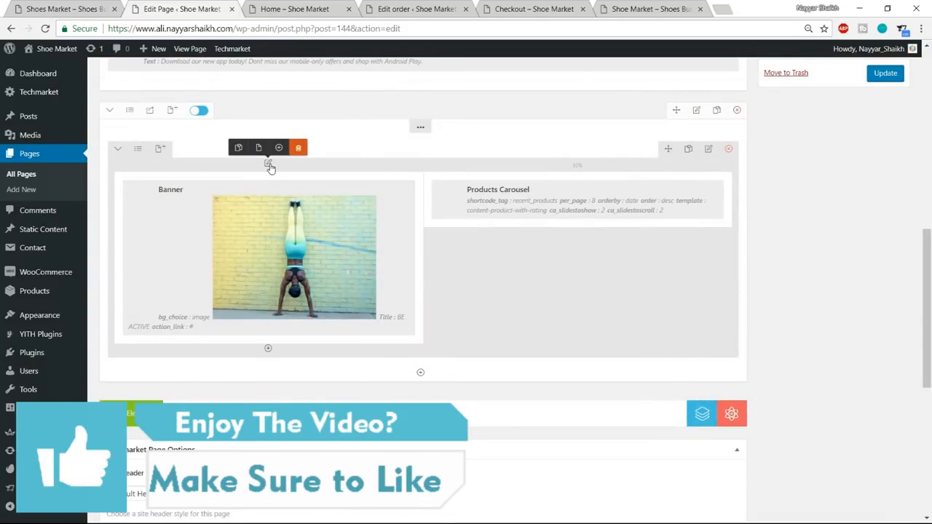
{"action": "left_click", "coordinate": [267, 157]}
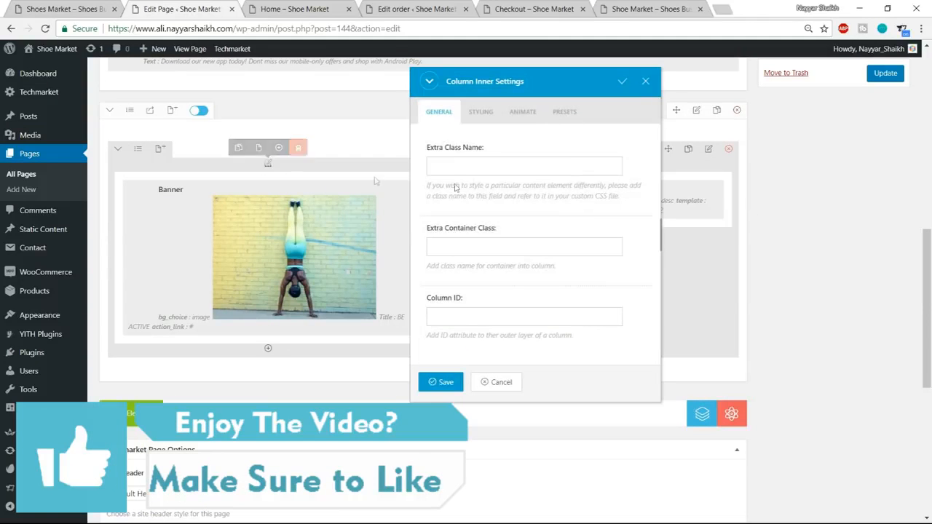
{"action": "left_click", "coordinate": [483, 116]}
{"action": "left_click", "coordinate": [539, 167]}
{"action": "scroll", "coordinate": [487, 366], "scroll_direction": "down", "scroll_amount": 1}
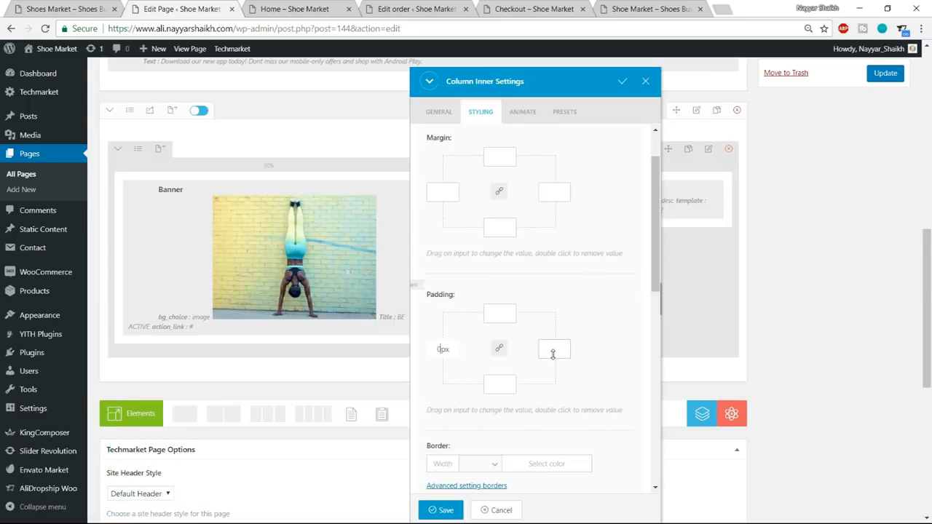
{"action": "left_click", "coordinate": [440, 512]}
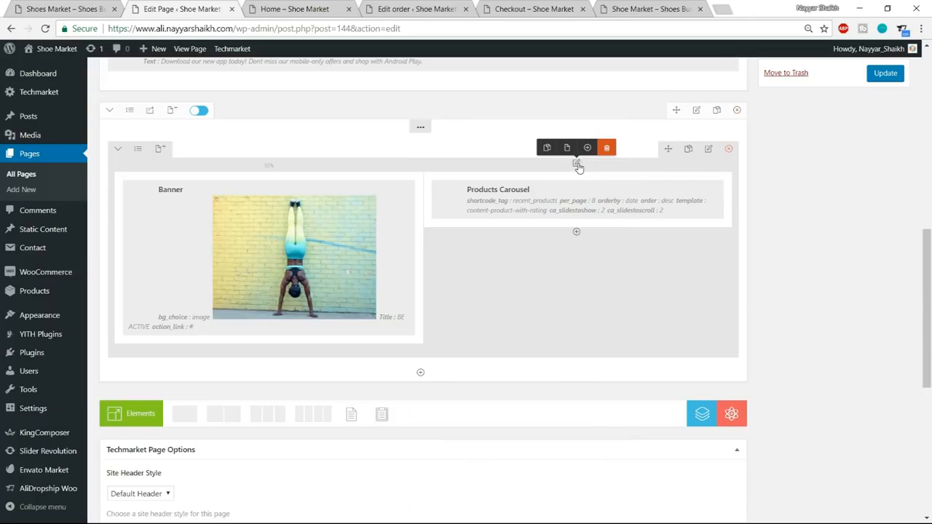
Set the Products Carousel column's left and right padding to 0px, save it, and update the Home page
{"action": "left_click", "coordinate": [577, 166]}
{"action": "left_click", "coordinate": [484, 115]}
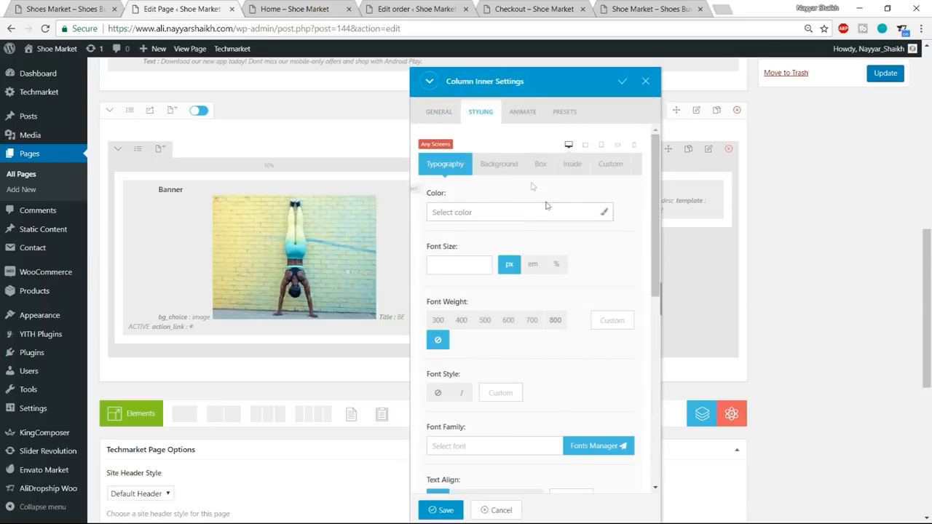
{"action": "left_click", "coordinate": [539, 165]}
{"action": "scroll", "coordinate": [501, 328], "scroll_direction": "down", "scroll_amount": 1}
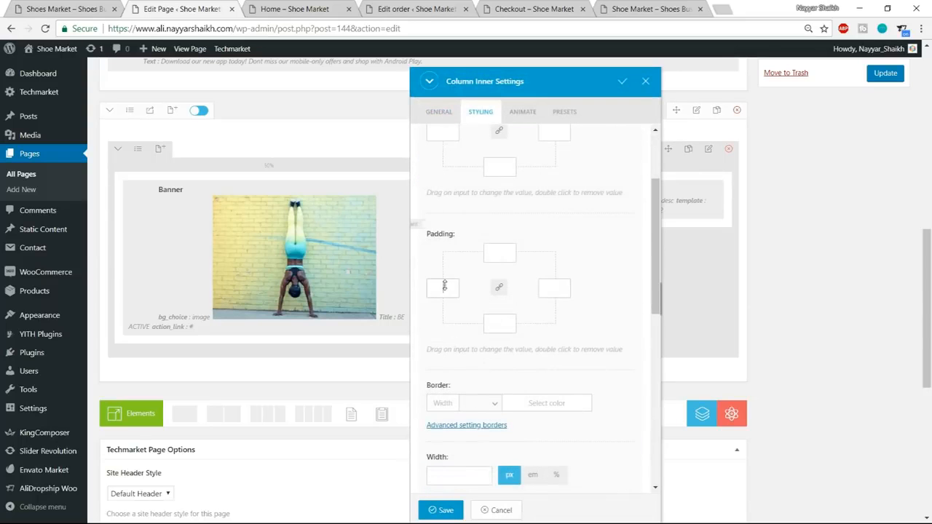
{"action": "left_click", "coordinate": [460, 514]}
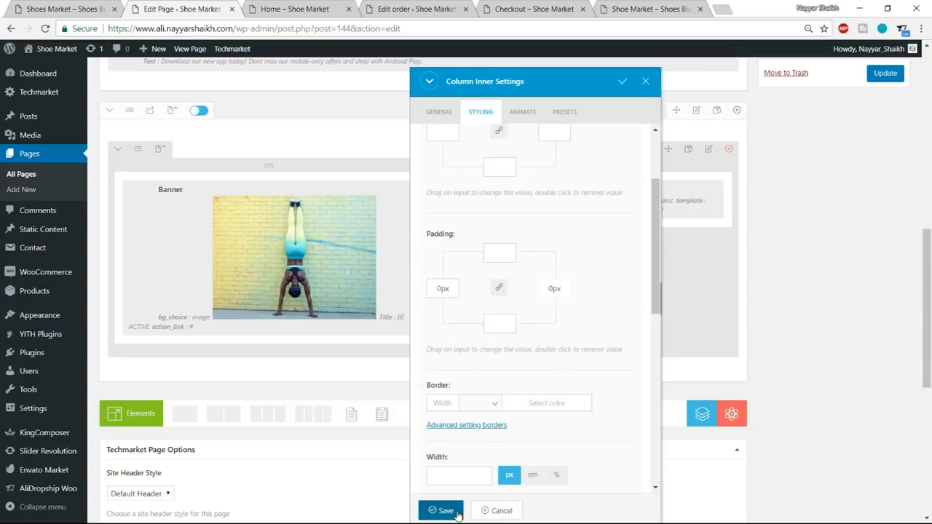
{"action": "left_click", "coordinate": [900, 79]}
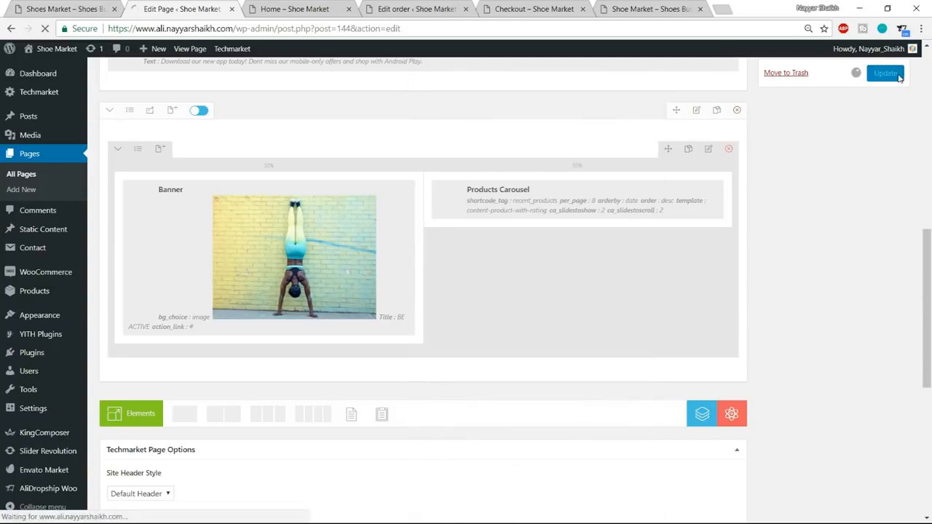
{"action": "left_click", "coordinate": [308, 9]}
Reload the live Home page to confirm the BE ACTIVE banner sits flush beside the carousel, then return to the editor
{"action": "left_click", "coordinate": [46, 29]}
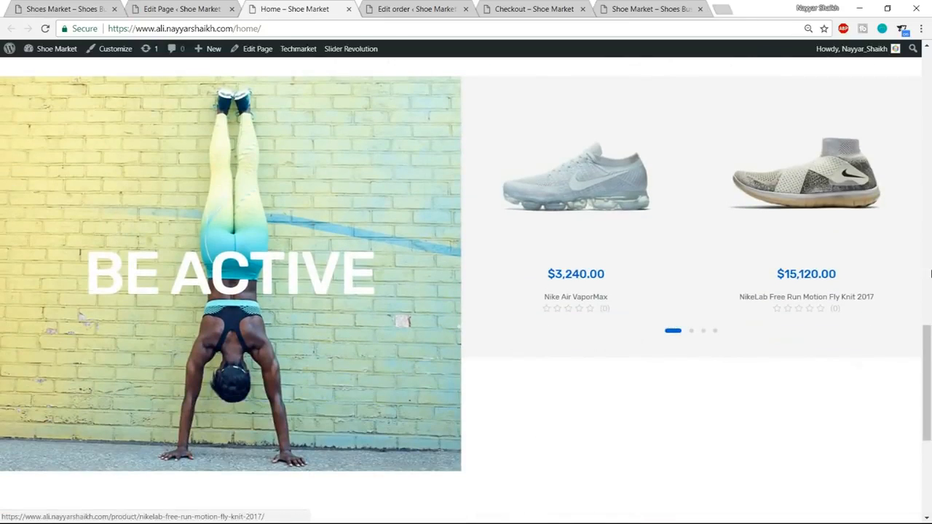
{"action": "scroll", "coordinate": [672, 395], "scroll_direction": "up", "scroll_amount": 1}
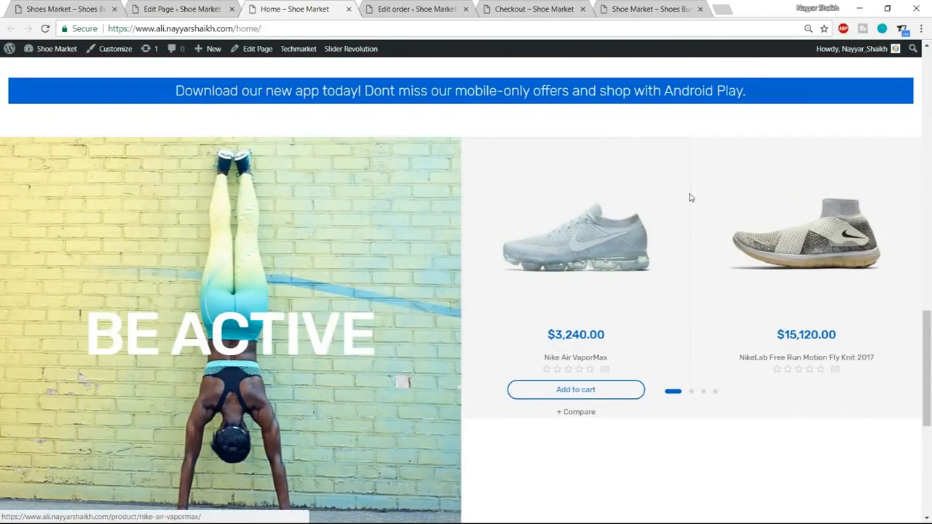
{"action": "scroll", "coordinate": [568, 393], "scroll_direction": "down", "scroll_amount": 1}
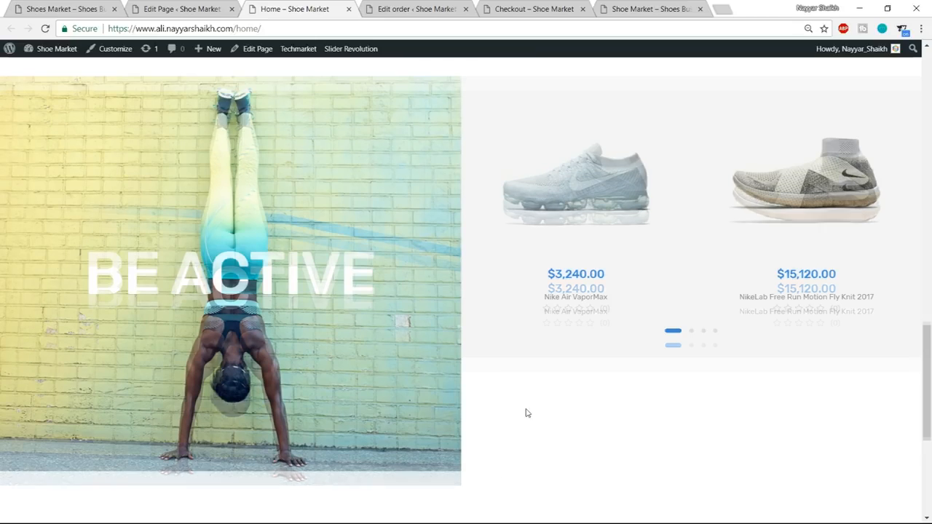
{"action": "scroll", "coordinate": [527, 413], "scroll_direction": "up", "scroll_amount": 2}
{"action": "scroll", "coordinate": [549, 412], "scroll_direction": "down", "scroll_amount": 2}
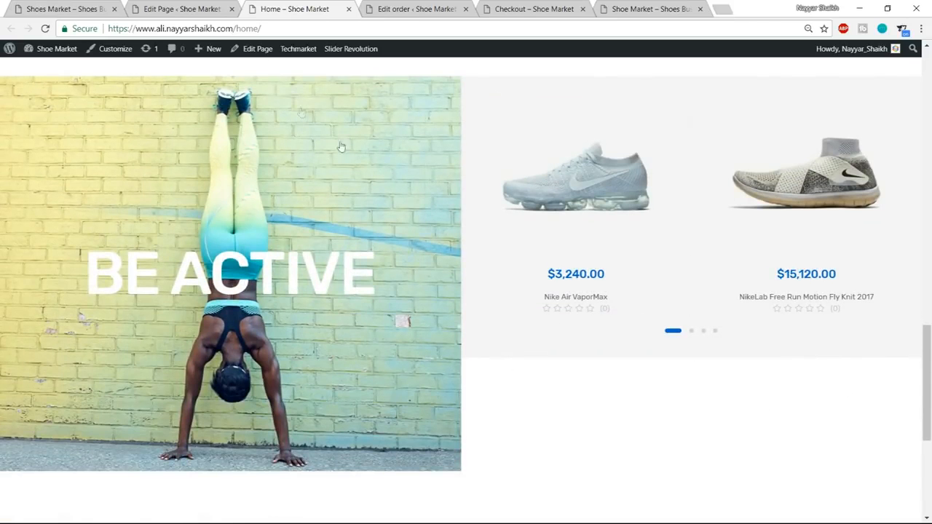
{"action": "left_click", "coordinate": [168, 5]}
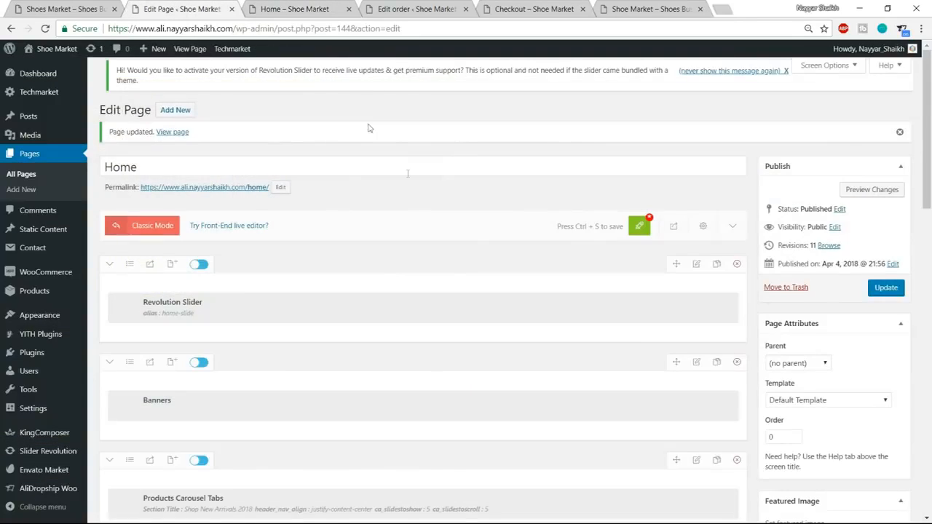
Open the Products Carousel column's background styling, comparing against the demo and live Home pages
{"action": "scroll", "coordinate": [505, 264], "scroll_direction": "down", "scroll_amount": 10}
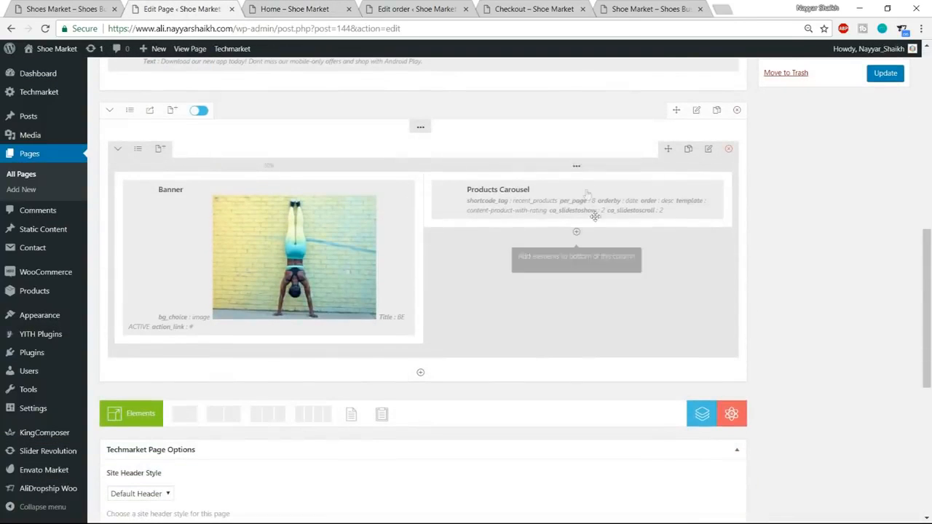
{"action": "left_click_drag", "start_coordinate": [595, 217], "coordinate": [582, 169]}
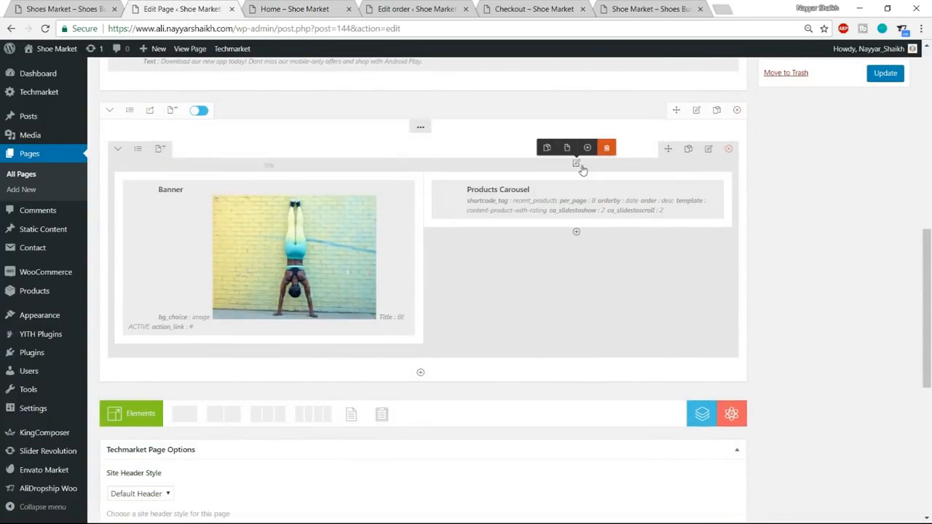
{"action": "left_click", "coordinate": [576, 164]}
{"action": "left_click", "coordinate": [481, 112]}
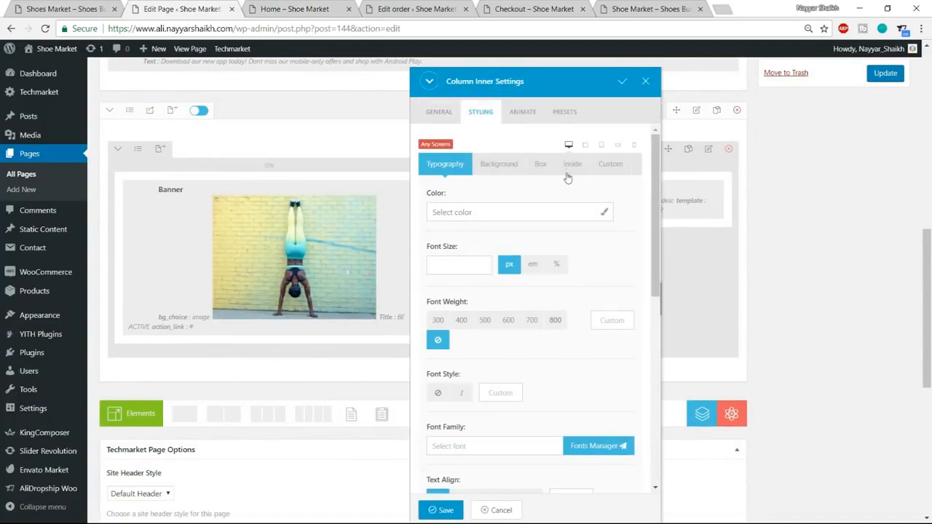
{"action": "left_click", "coordinate": [499, 164]}
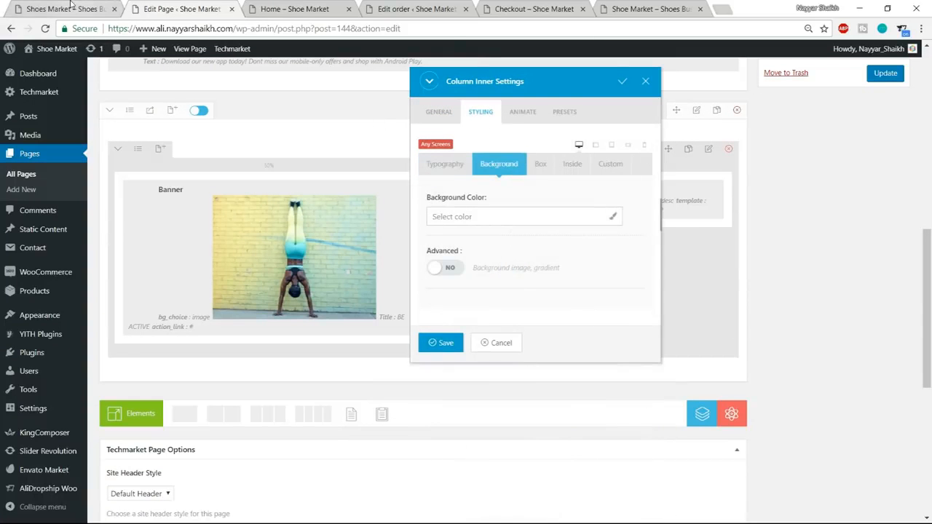
{"action": "left_click", "coordinate": [65, 9]}
{"action": "scroll", "coordinate": [581, 430], "scroll_direction": "down", "scroll_amount": 1}
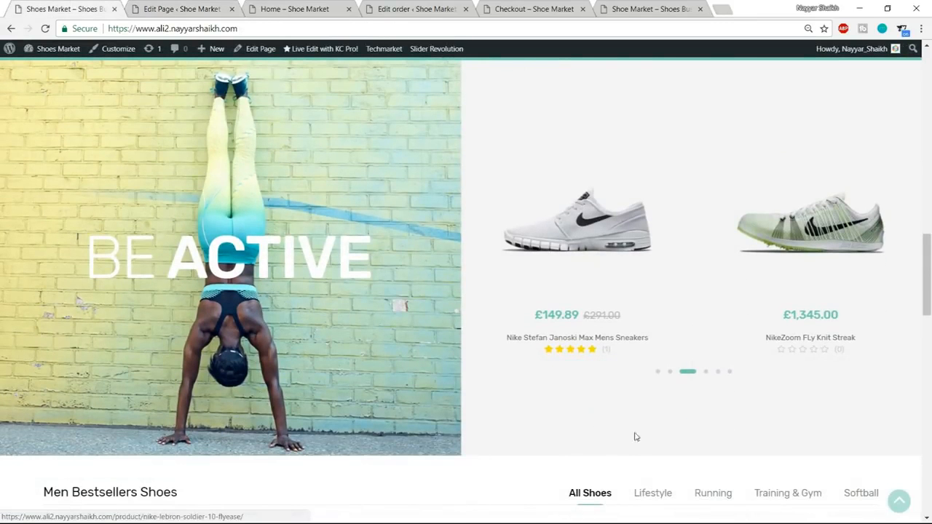
{"action": "left_click", "coordinate": [190, 6]}
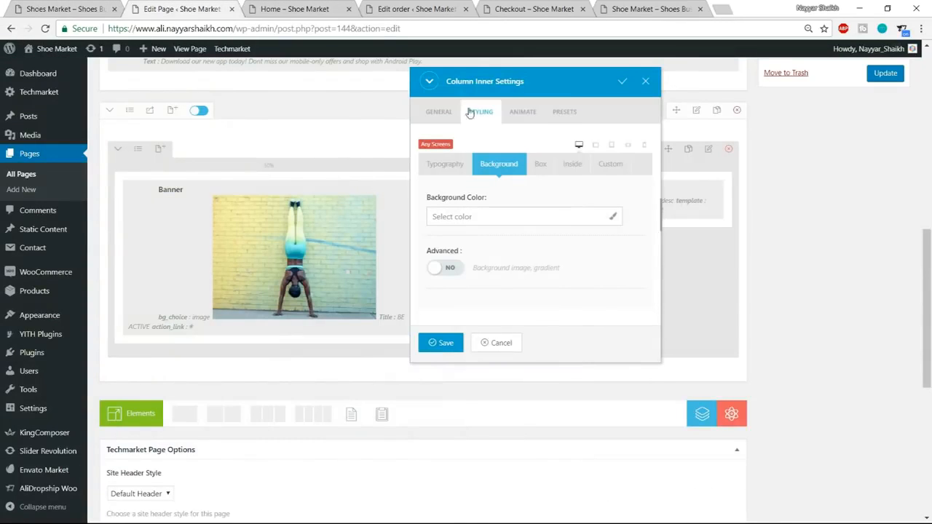
{"action": "left_click", "coordinate": [307, 6]}
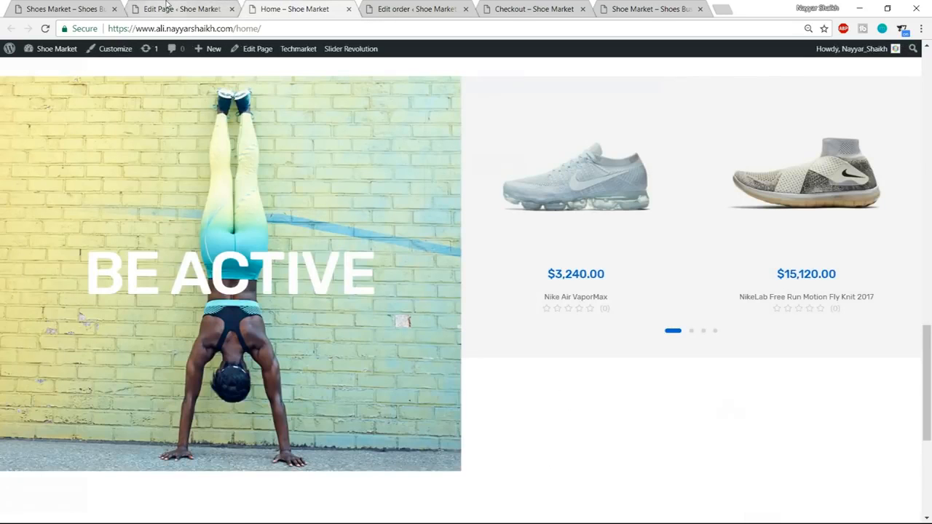
{"action": "left_click", "coordinate": [167, 5]}
Set the column background to #f5f5f5 with 100px top and 50px bottom padding, save, and update the page
{"action": "left_click", "coordinate": [514, 215]}
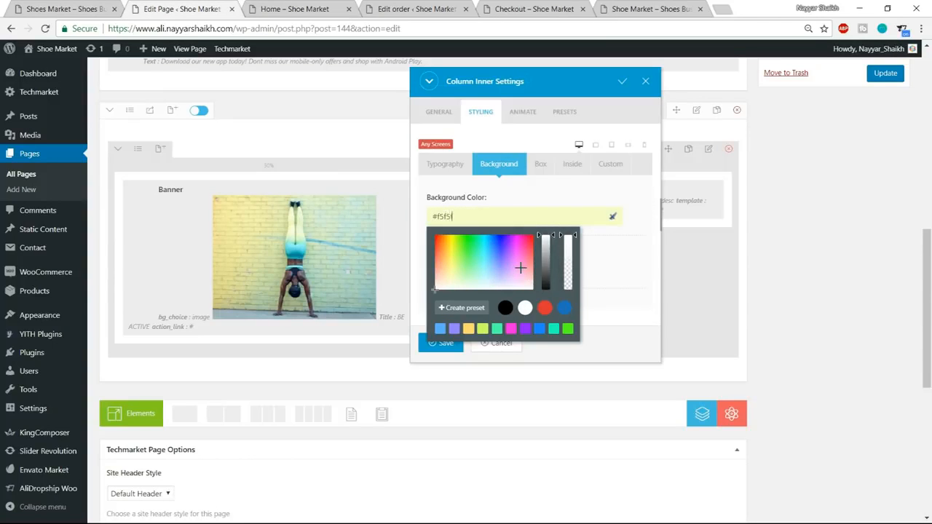
{"action": "left_click", "coordinate": [638, 281]}
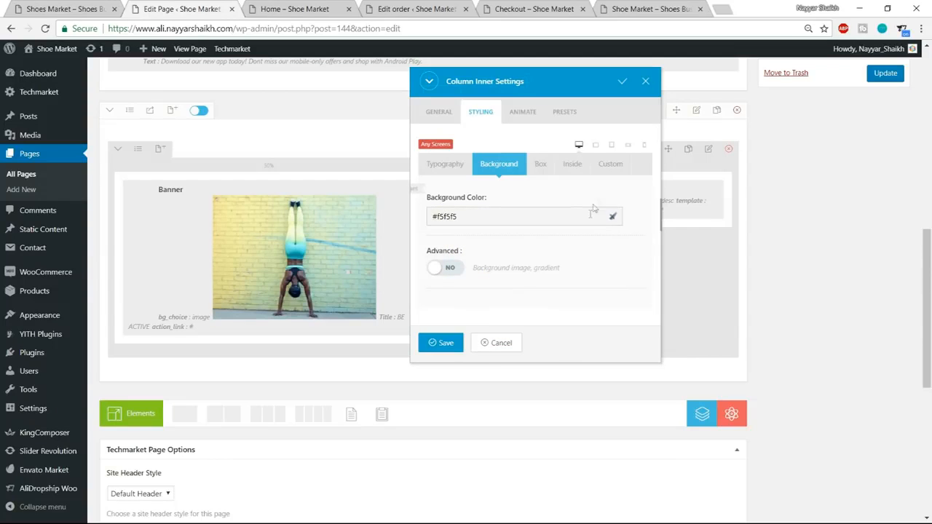
{"action": "left_click", "coordinate": [541, 165]}
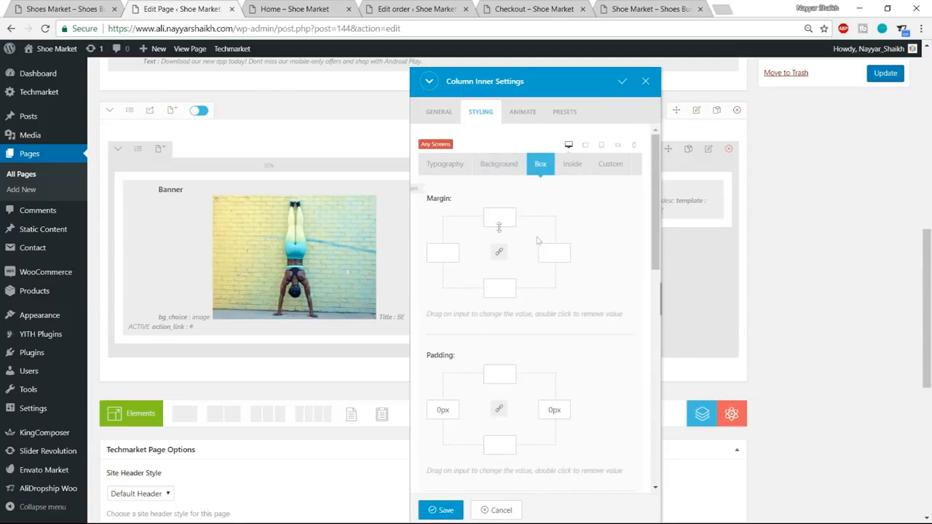
{"action": "scroll", "coordinate": [581, 241], "scroll_direction": "down", "scroll_amount": 1}
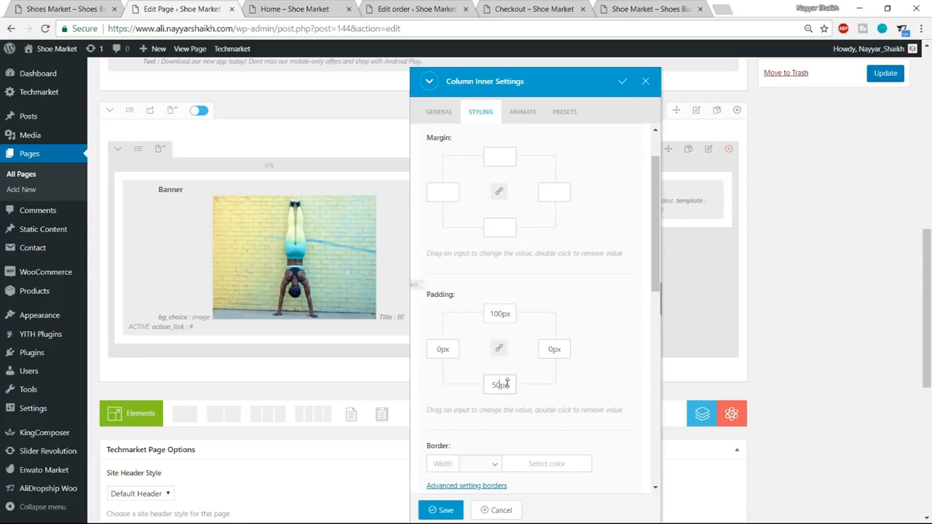
{"action": "left_click", "coordinate": [450, 513]}
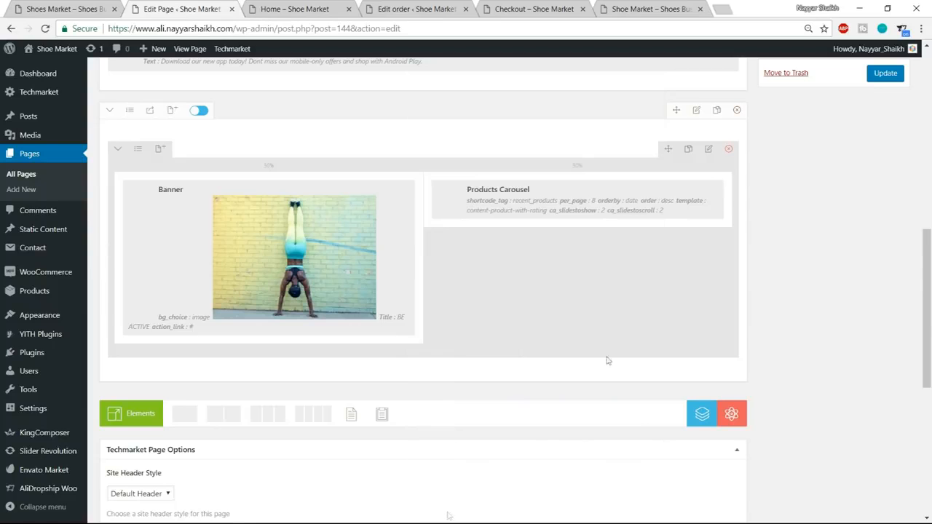
{"action": "left_click", "coordinate": [878, 79]}
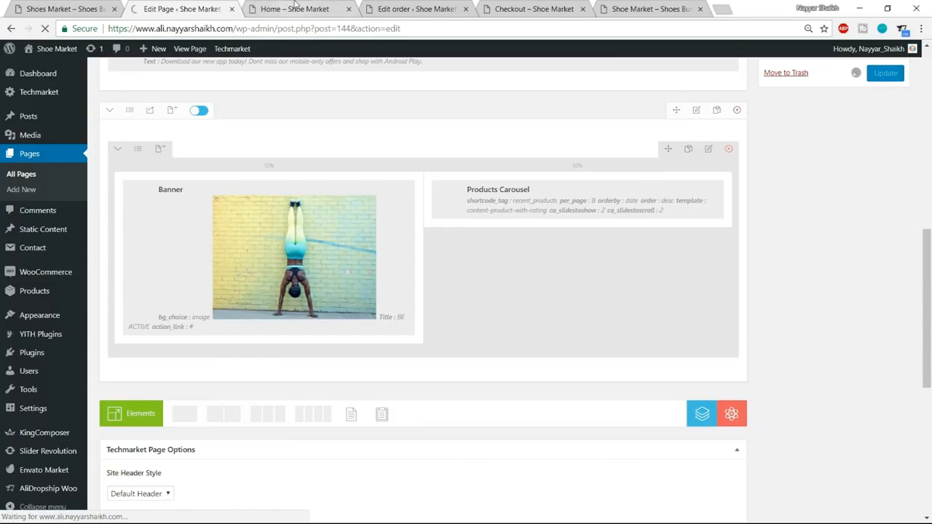
{"action": "left_click", "coordinate": [295, 8]}
Reload the live Home page to check the grey padded carousel column, then bring up the demo storefront
{"action": "left_click", "coordinate": [45, 29]}
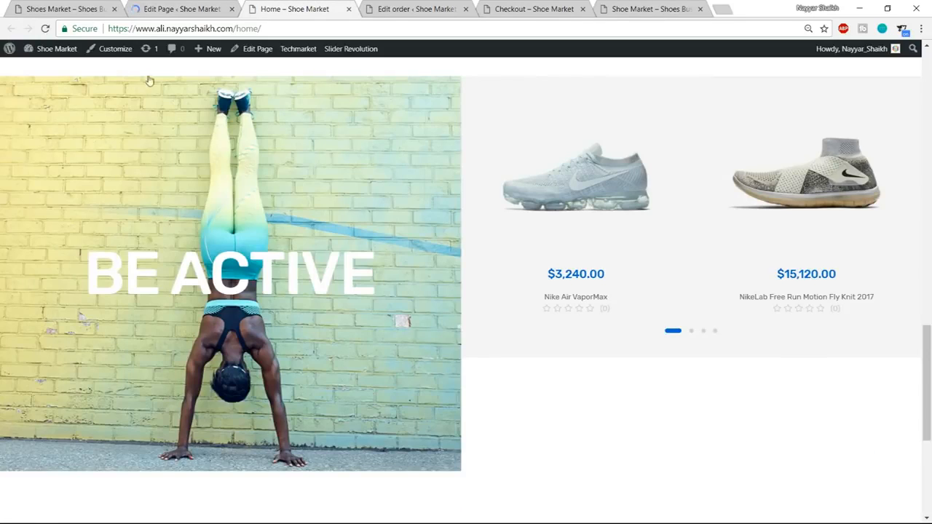
{"action": "left_click", "coordinate": [41, 33]}
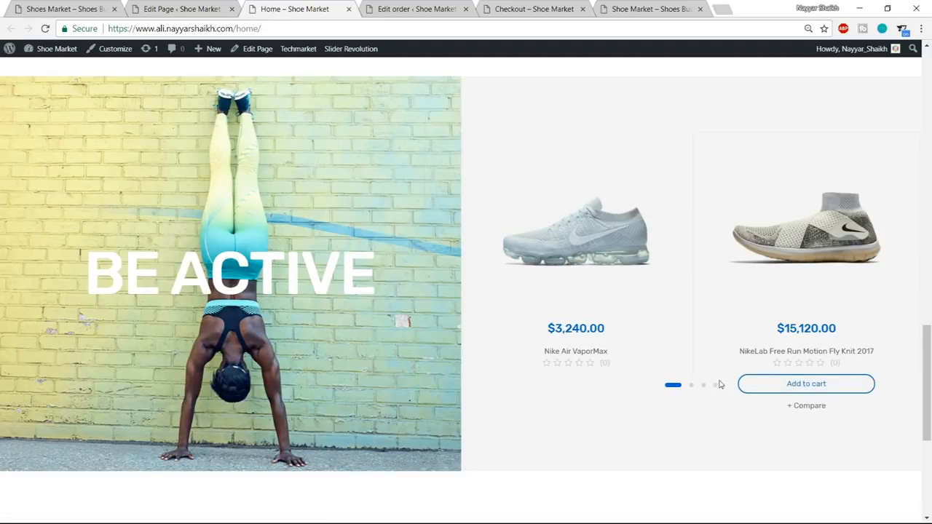
{"action": "scroll", "coordinate": [546, 285], "scroll_direction": "up", "scroll_amount": 3}
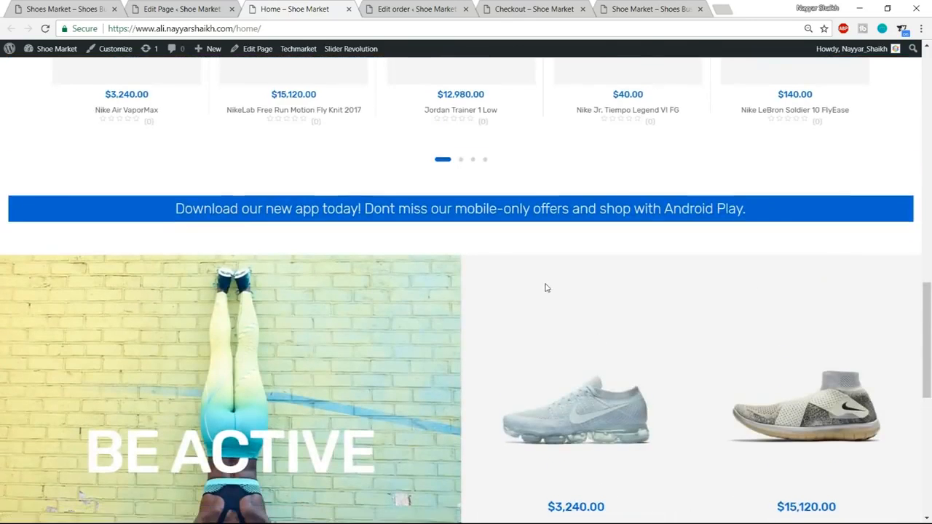
{"action": "scroll", "coordinate": [547, 288], "scroll_direction": "down", "scroll_amount": 3}
{"action": "left_click", "coordinate": [72, 9]}
Browse the demo's Men Bestsellers Shoes grid, then go back to the editor's BE ACTIVE Banner and carousel layout
{"action": "scroll", "coordinate": [448, 273], "scroll_direction": "down", "scroll_amount": 6}
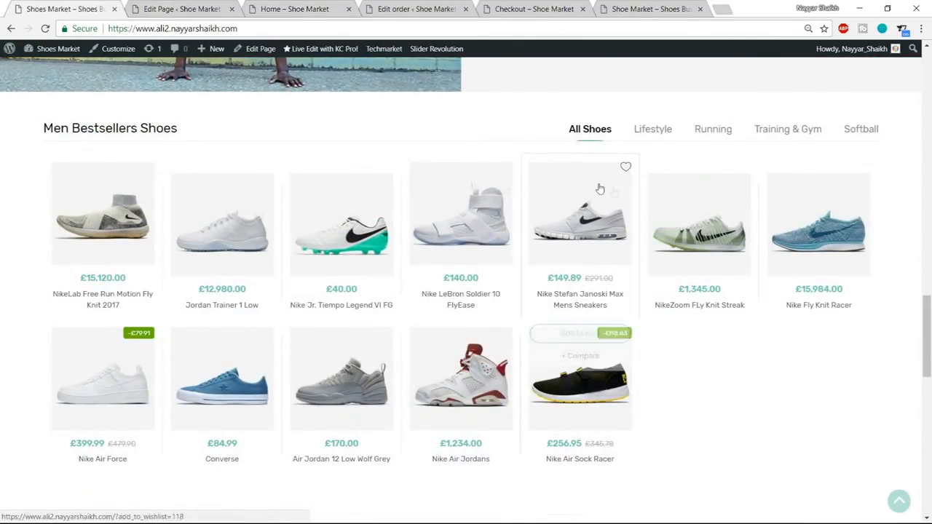
{"action": "scroll", "coordinate": [553, 337], "scroll_direction": "up", "scroll_amount": 10}
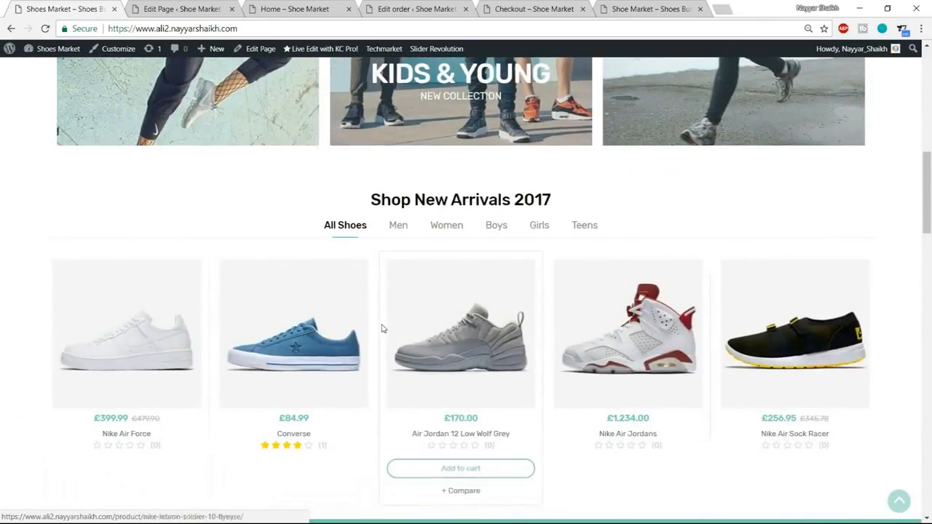
{"action": "scroll", "coordinate": [416, 181], "scroll_direction": "down", "scroll_amount": 2}
{"action": "scroll", "coordinate": [529, 301], "scroll_direction": "down", "scroll_amount": 10}
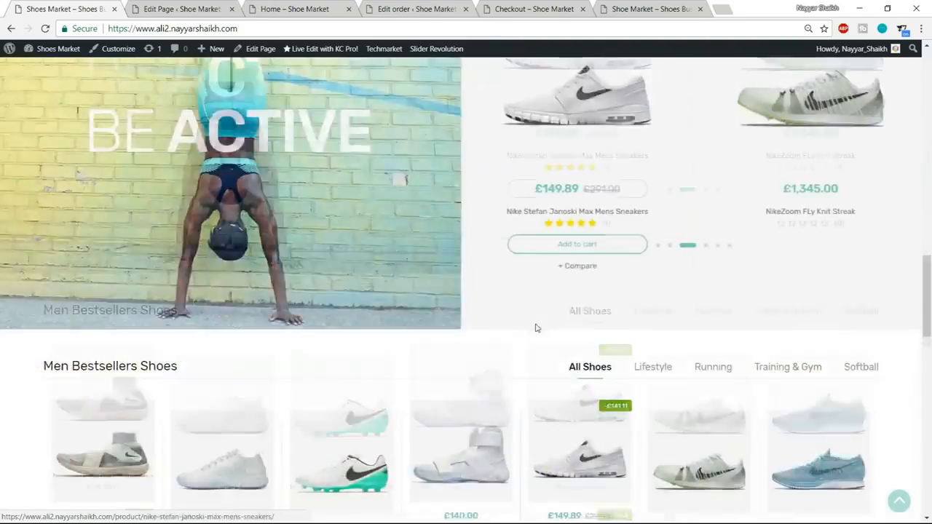
{"action": "scroll", "coordinate": [476, 329], "scroll_direction": "up", "scroll_amount": 3}
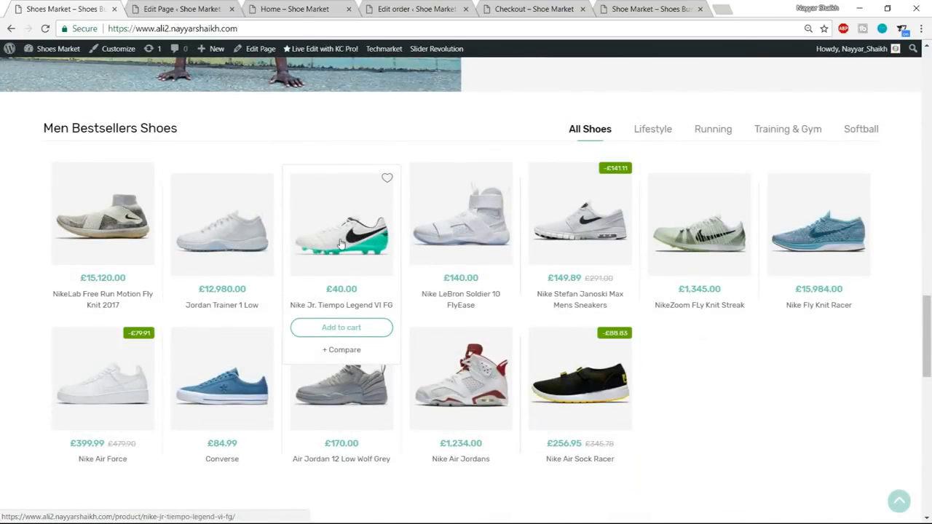
{"action": "scroll", "coordinate": [674, 318], "scroll_direction": "up", "scroll_amount": 5}
{"action": "scroll", "coordinate": [676, 318], "scroll_direction": "down", "scroll_amount": 4}
{"action": "scroll", "coordinate": [676, 318], "scroll_direction": "down", "scroll_amount": 12}
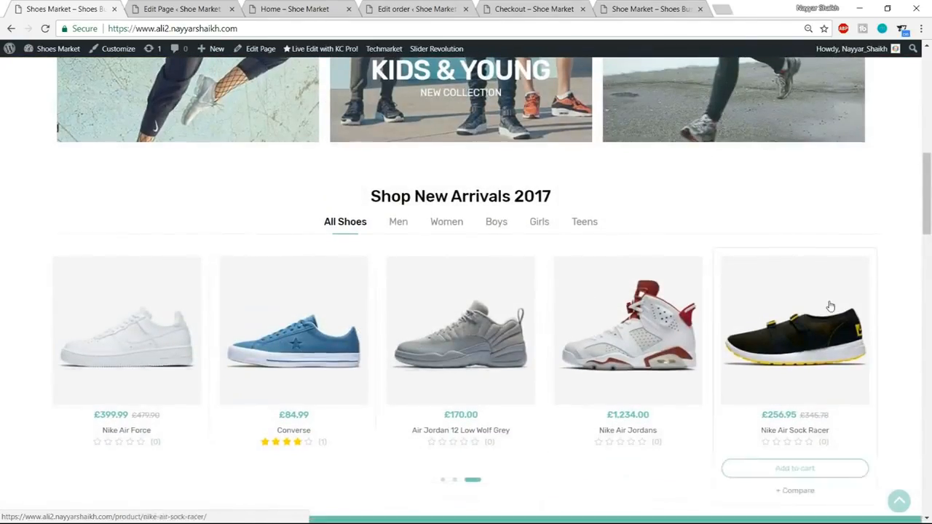
{"action": "scroll", "coordinate": [381, 238], "scroll_direction": "down", "scroll_amount": 2}
{"action": "key", "text": "ctrl+Tab"}
{"action": "scroll", "coordinate": [678, 269], "scroll_direction": "down", "scroll_amount": 10}
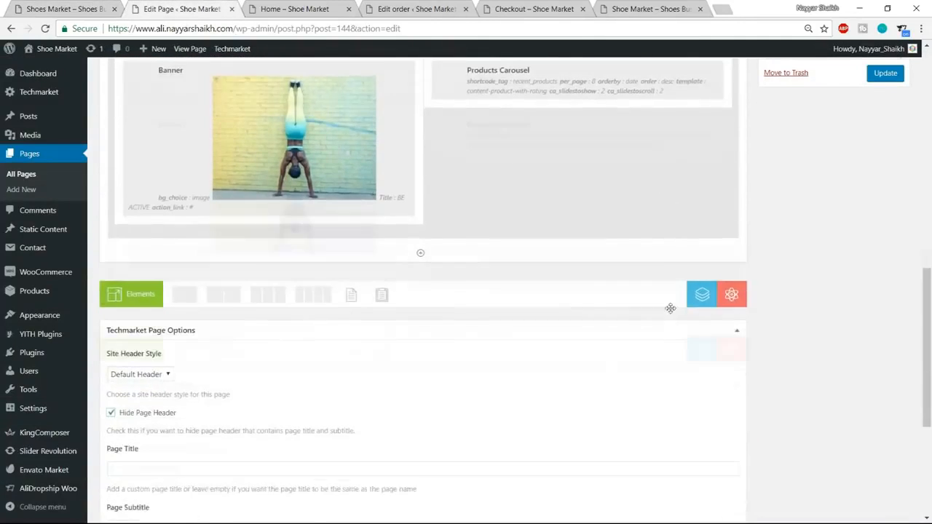
Add a one-column row containing a Products Carousel Tabs element, found by searching 'produ'
{"action": "left_click", "coordinate": [185, 232]}
{"action": "scroll", "coordinate": [360, 153], "scroll_direction": "down", "scroll_amount": 1}
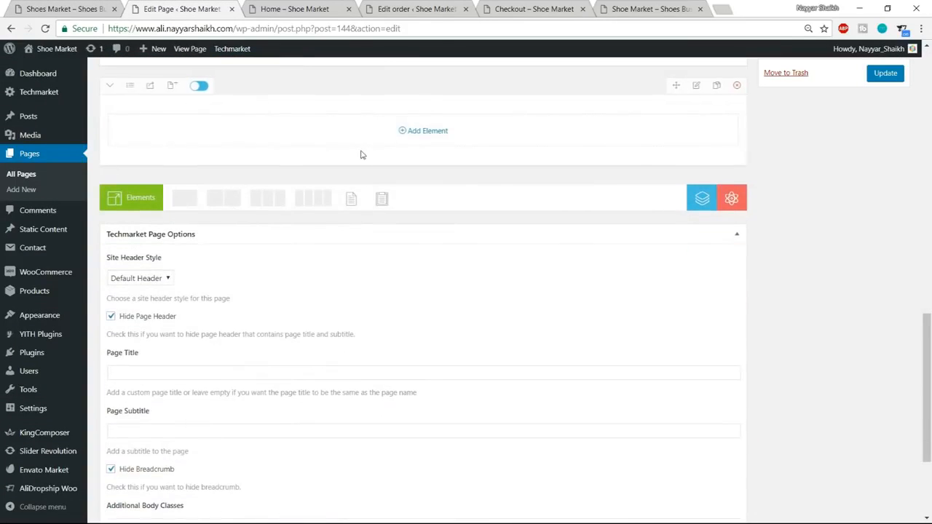
{"action": "left_click", "coordinate": [410, 132]}
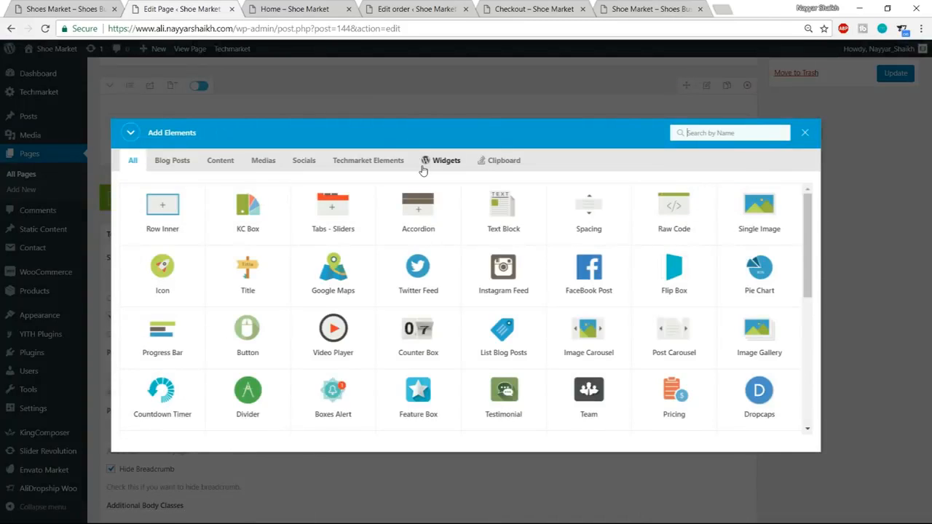
{"action": "type", "text": "produ"}
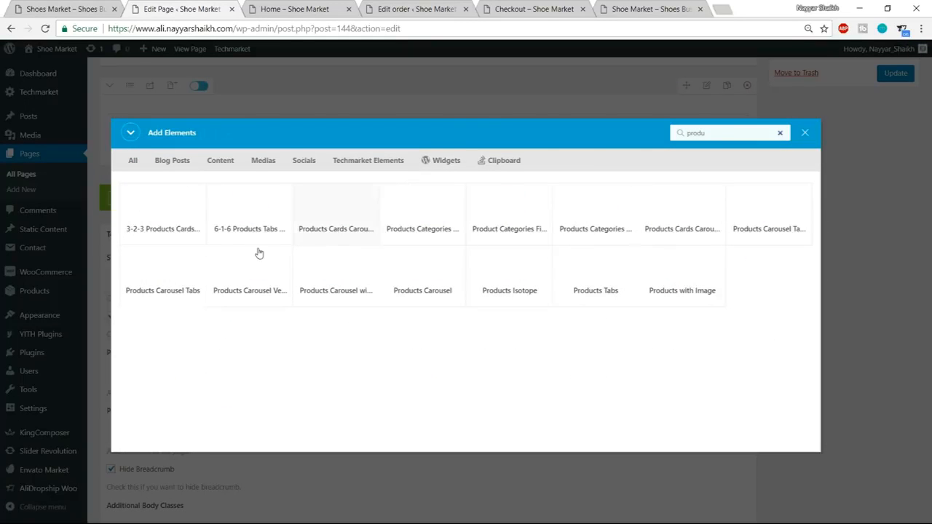
{"action": "left_click", "coordinate": [163, 291]}
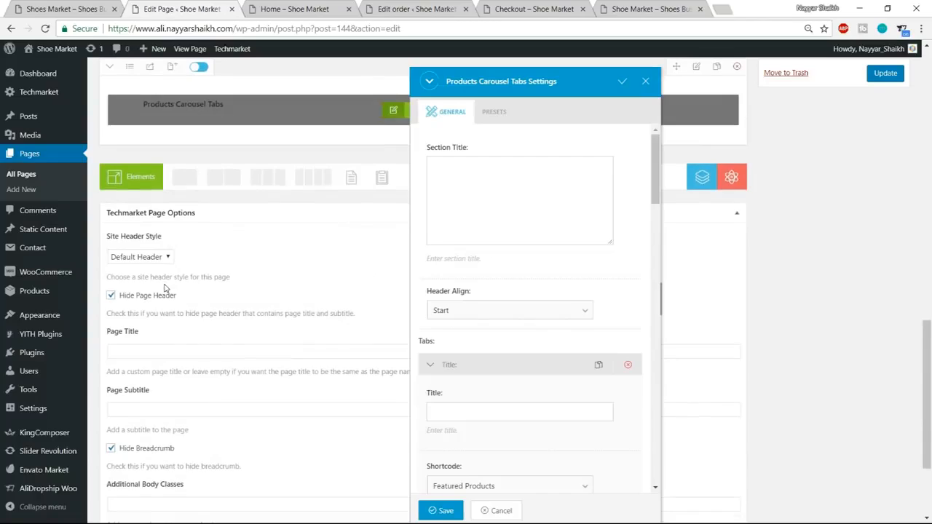
Paste 'Men Bestsellers Shoes' from the demo as the section title, keeping header alignment at Start
{"action": "left_click", "coordinate": [541, 209]}
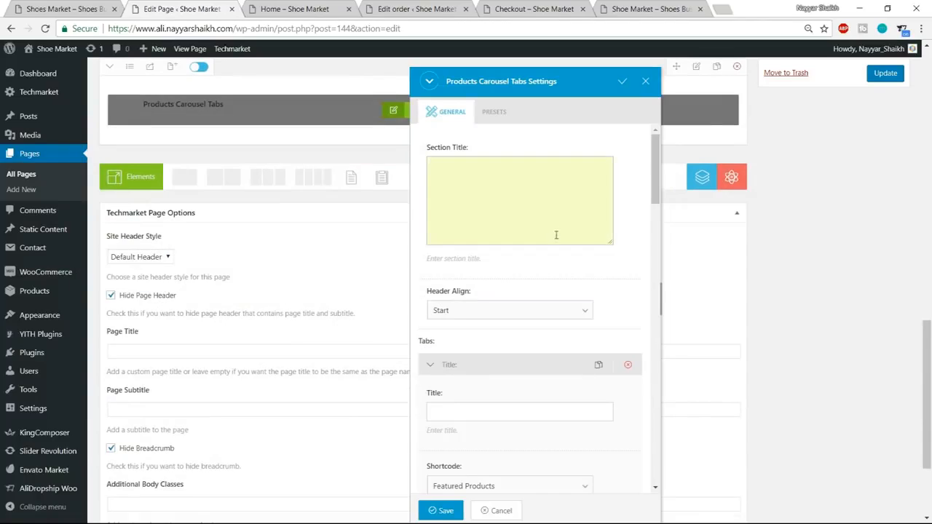
{"action": "left_click", "coordinate": [65, 8]}
{"action": "scroll", "coordinate": [354, 306], "scroll_direction": "down", "scroll_amount": 3}
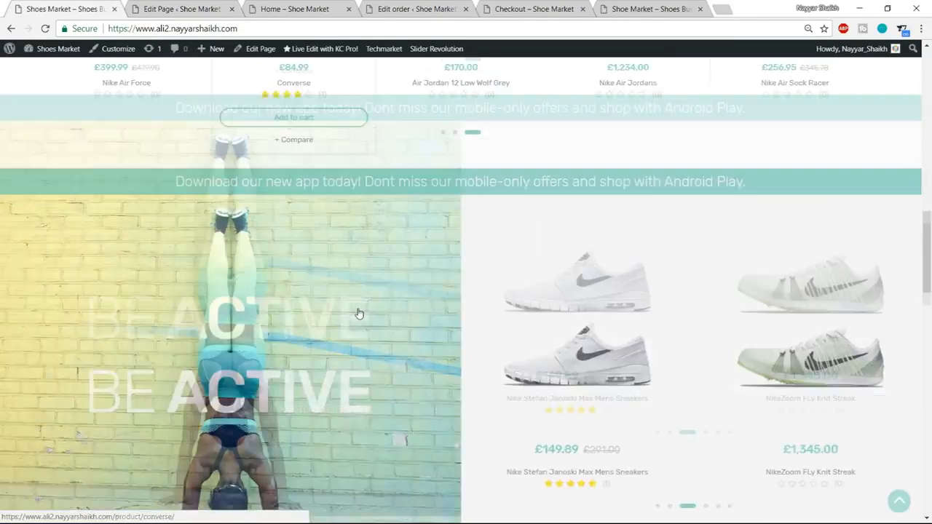
{"action": "scroll", "coordinate": [358, 314], "scroll_direction": "down", "scroll_amount": 6}
{"action": "scroll", "coordinate": [357, 316], "scroll_direction": "up", "scroll_amount": 4}
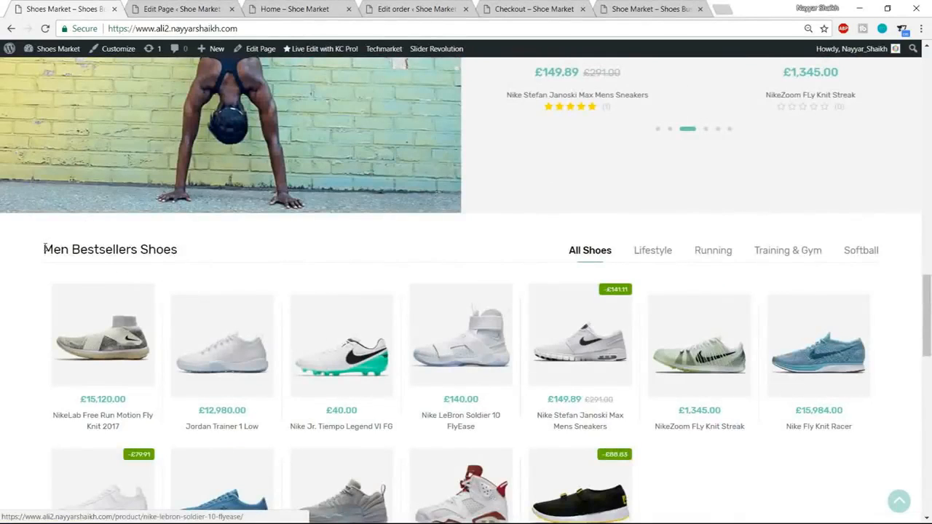
{"action": "left_click_drag", "start_coordinate": [45, 249], "coordinate": [221, 244]}
{"action": "key", "text": "ctrl+c"}
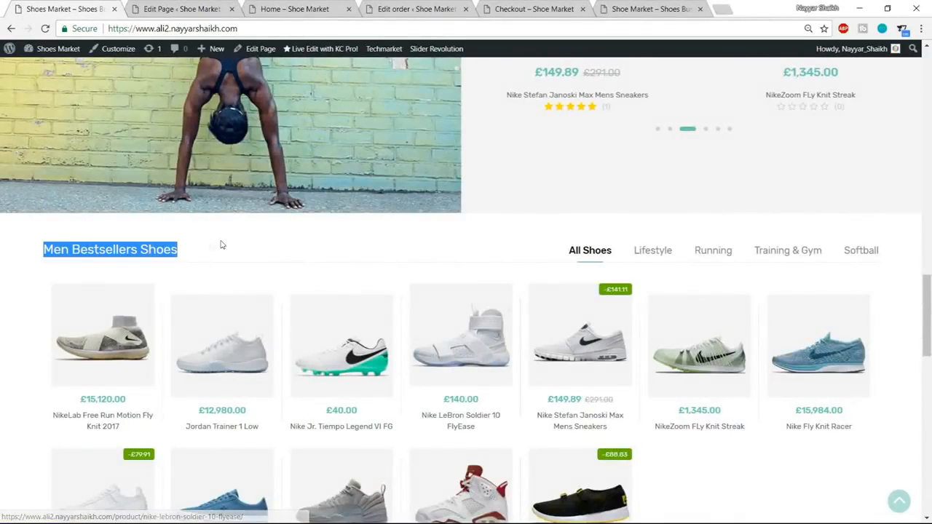
{"action": "left_click", "coordinate": [189, 9]}
{"action": "left_click", "coordinate": [521, 185]}
{"action": "key", "text": "ctrl+v"}
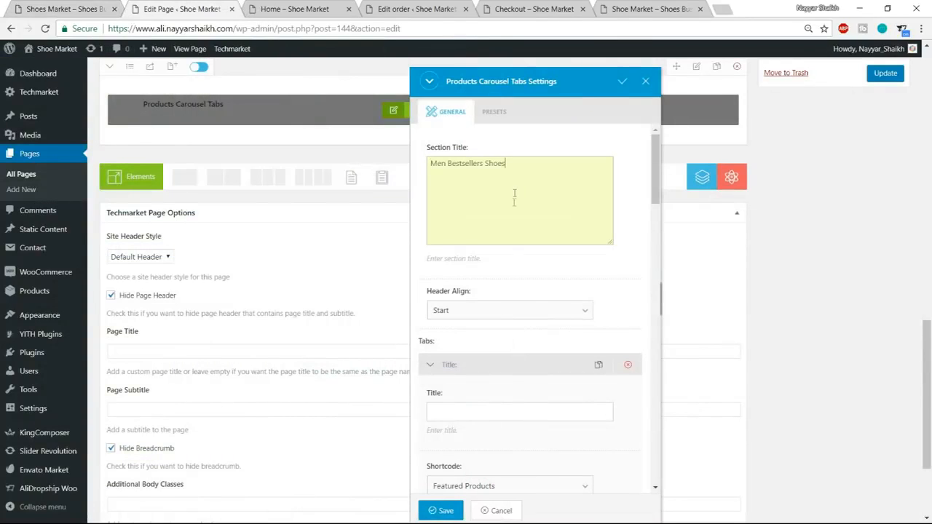
{"action": "left_click", "coordinate": [501, 312]}
{"action": "left_click", "coordinate": [502, 323]}
{"action": "scroll", "coordinate": [643, 313], "scroll_direction": "down", "scroll_amount": 3}
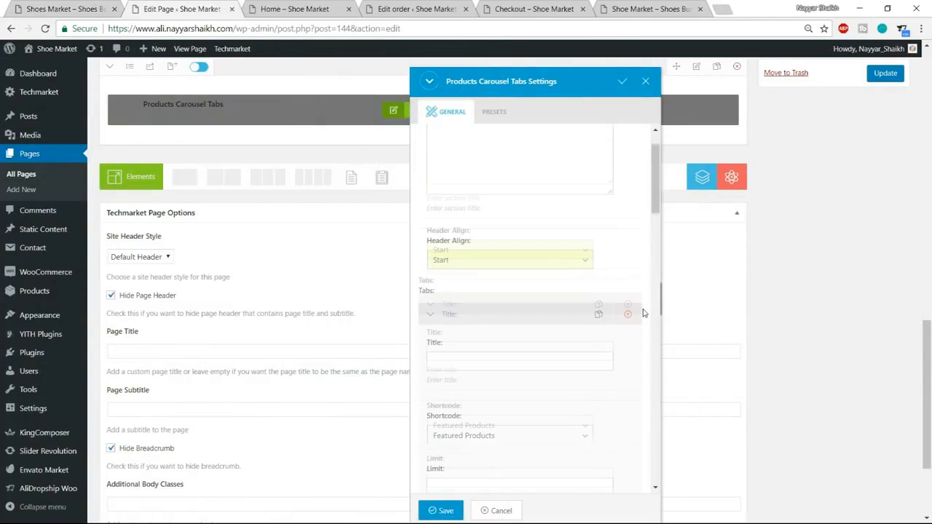
Title the first tab All Shoes, with Products as its source and a limit of 14
{"action": "left_click", "coordinate": [508, 292]}
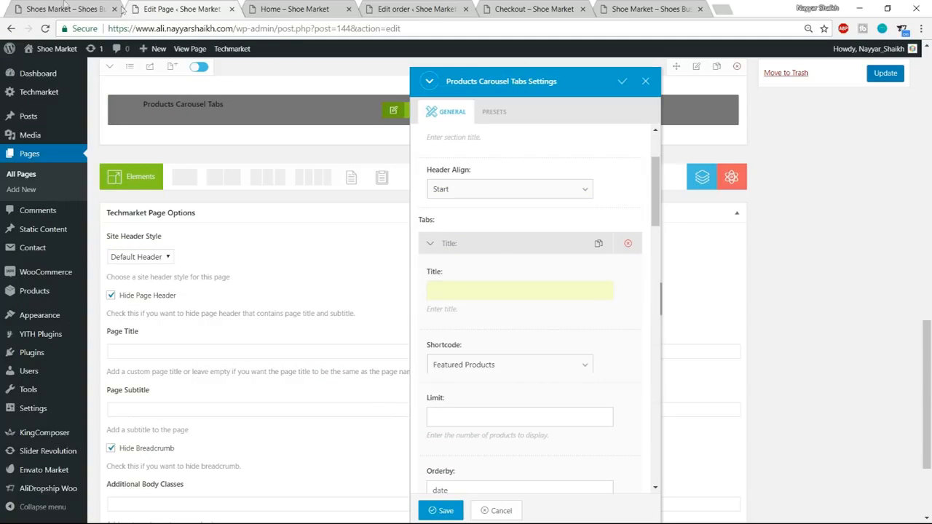
{"action": "left_click", "coordinate": [57, 8]}
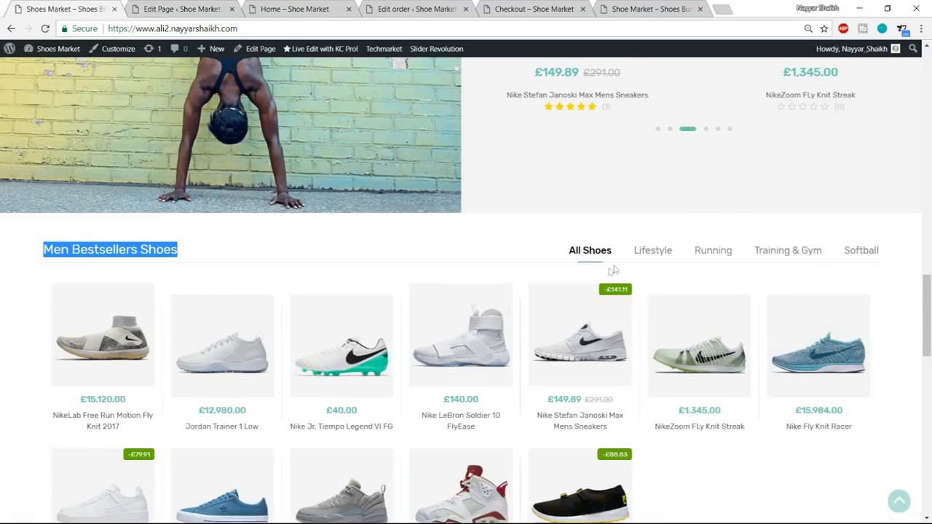
{"action": "left_click", "coordinate": [182, 10]}
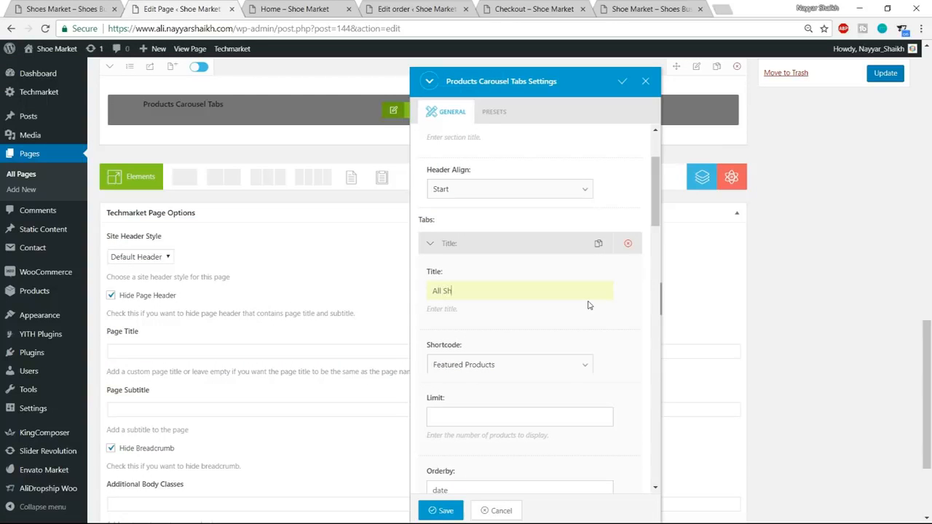
{"action": "scroll", "coordinate": [592, 321], "scroll_direction": "down", "scroll_amount": 1}
{"action": "left_click", "coordinate": [509, 304]}
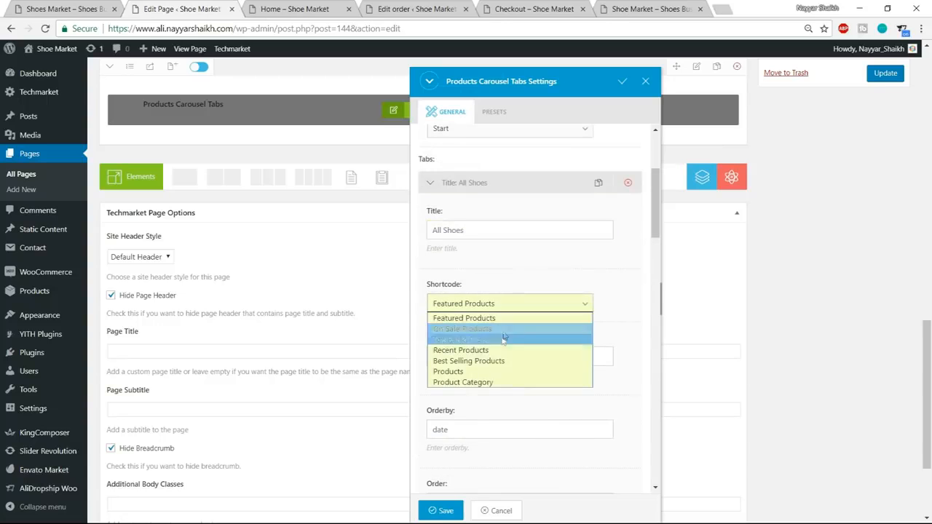
{"action": "left_click", "coordinate": [483, 373]}
{"action": "scroll", "coordinate": [589, 347], "scroll_direction": "down", "scroll_amount": 1}
{"action": "left_click", "coordinate": [501, 289]}
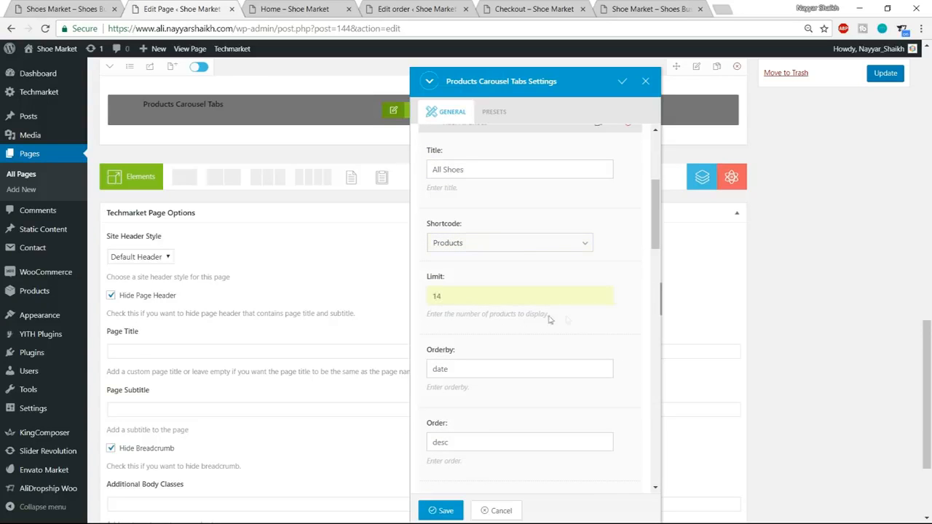
{"action": "scroll", "coordinate": [569, 321], "scroll_direction": "down", "scroll_amount": 4}
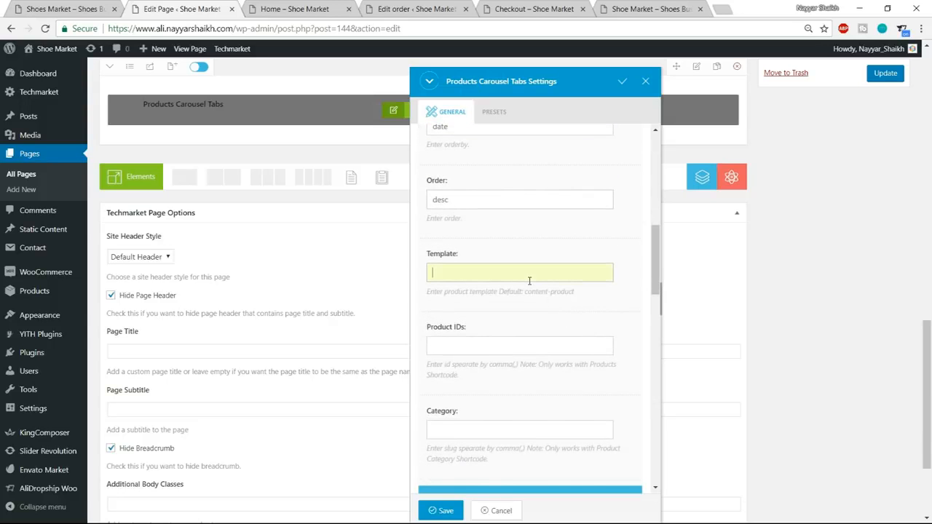
Recheck the demo's bestsellers layout, then scroll the carousel settings down to Rows, set to 2
{"action": "left_click", "coordinate": [84, 10]}
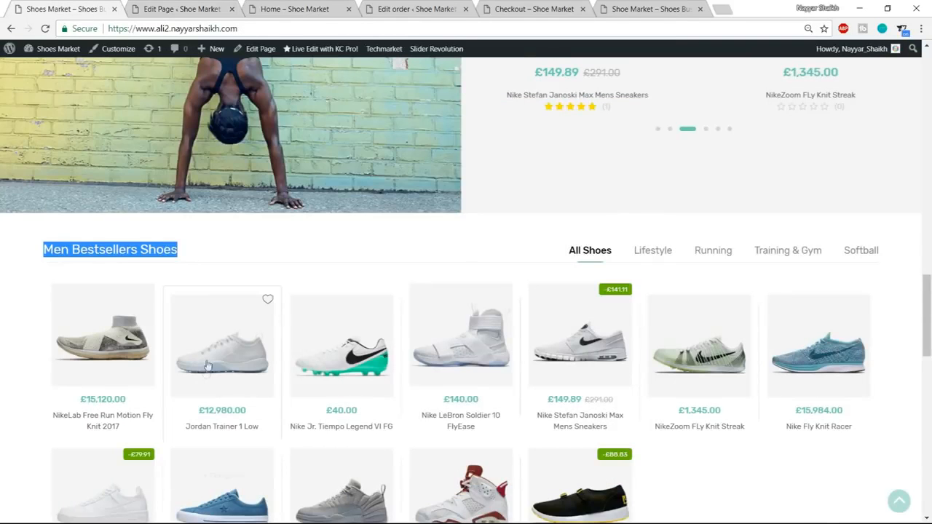
{"action": "scroll", "coordinate": [207, 366], "scroll_direction": "down", "scroll_amount": 1}
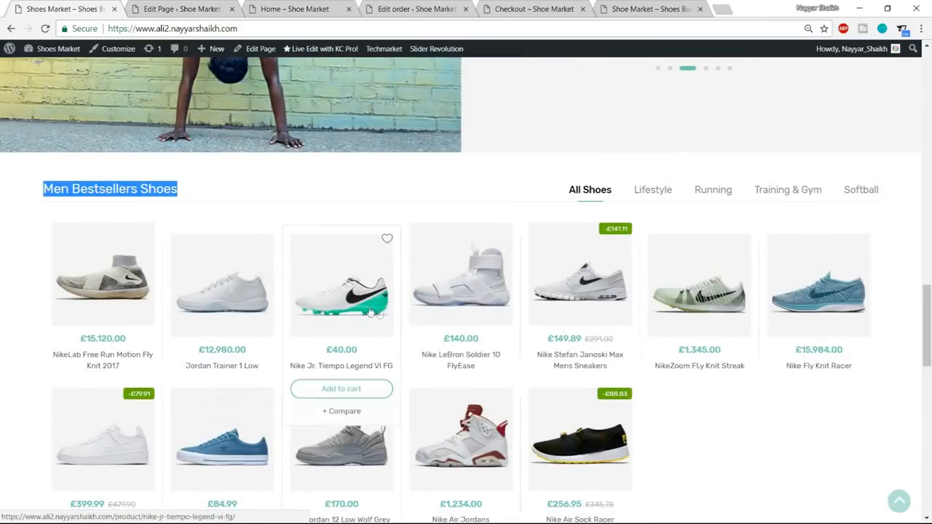
{"action": "scroll", "coordinate": [375, 313], "scroll_direction": "down", "scroll_amount": 10}
{"action": "scroll", "coordinate": [491, 420], "scroll_direction": "up", "scroll_amount": 3}
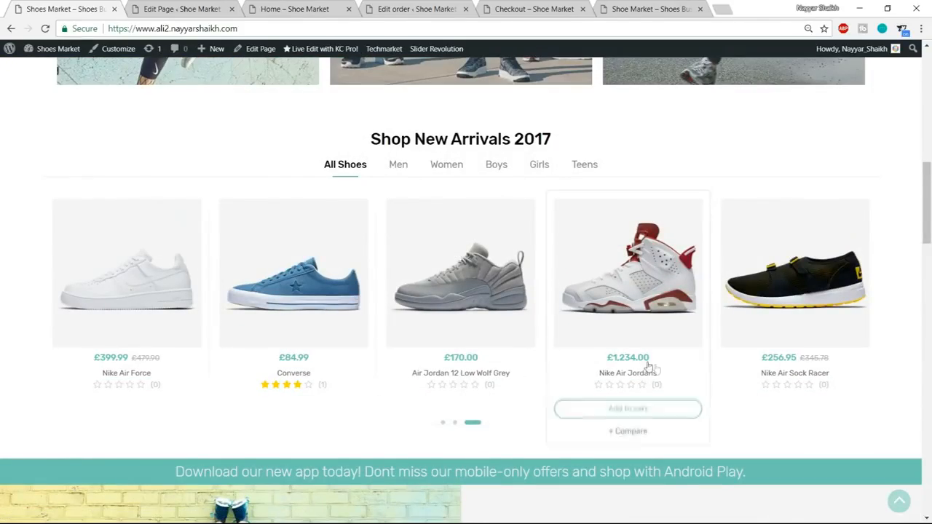
{"action": "scroll", "coordinate": [650, 366], "scroll_direction": "down", "scroll_amount": 10}
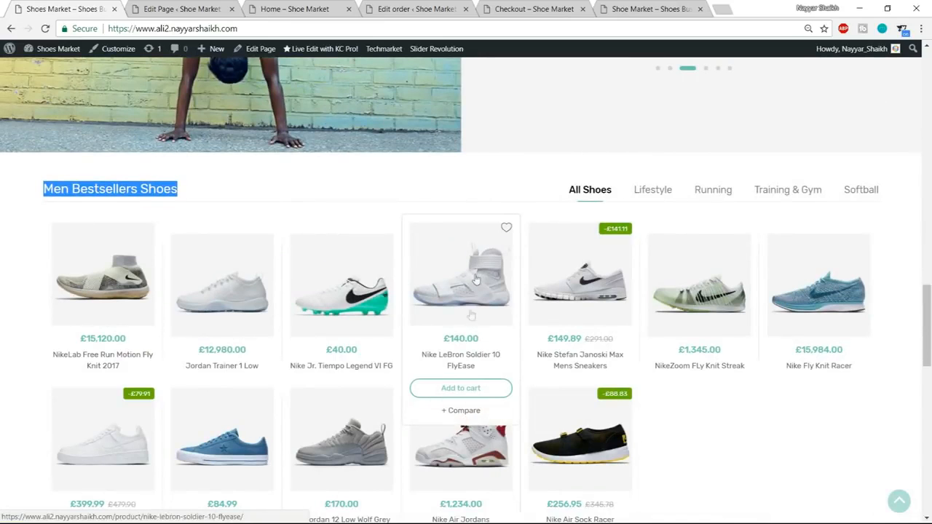
{"action": "key", "text": "ctrl+Tab"}
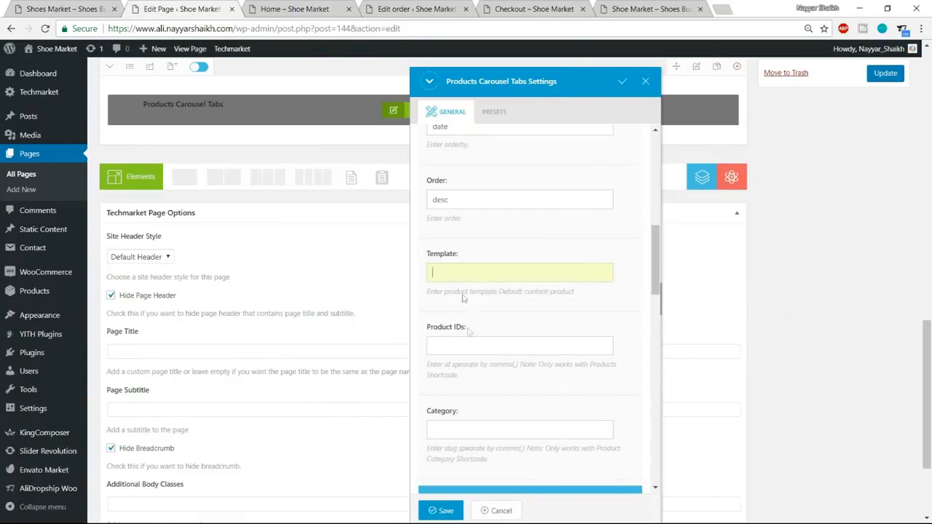
{"action": "scroll", "coordinate": [568, 338], "scroll_direction": "down", "scroll_amount": 3}
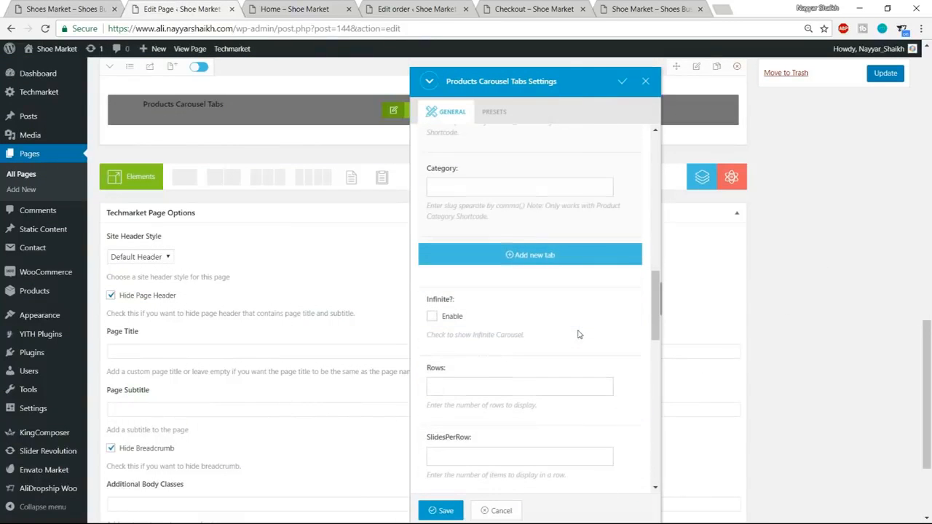
{"action": "scroll", "coordinate": [580, 335], "scroll_direction": "down", "scroll_amount": 2}
Confirm 2 carousel rows against the demo store's bestsellers layout
{"action": "left_click", "coordinate": [517, 258]}
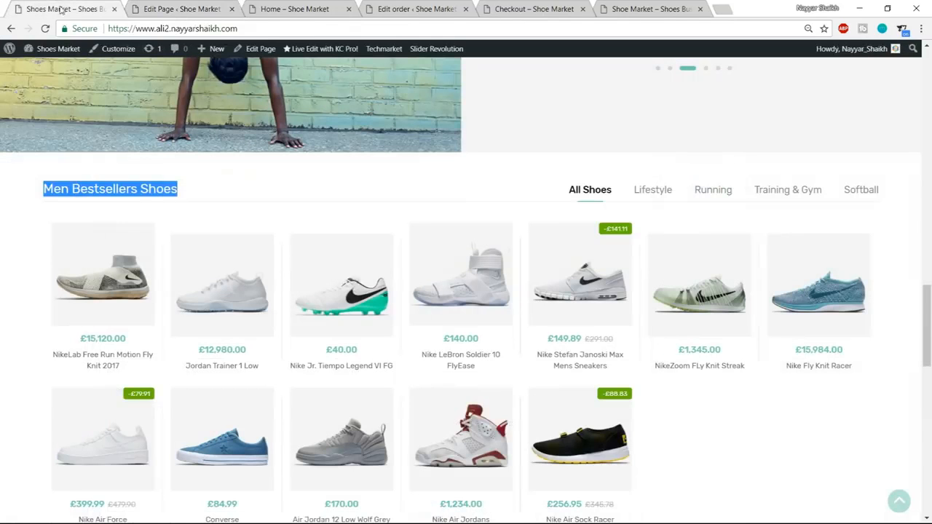
{"action": "left_click", "coordinate": [65, 8]}
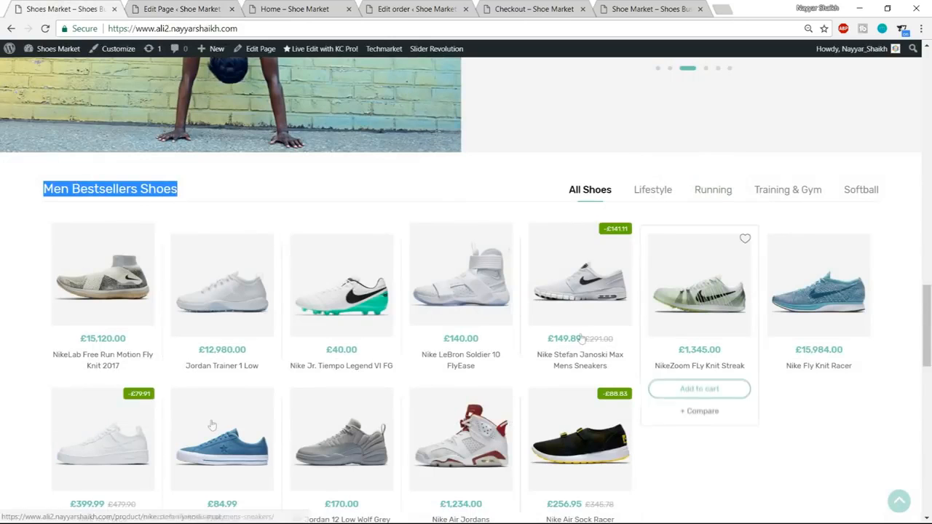
{"action": "left_click", "coordinate": [182, 8]}
{"action": "scroll", "coordinate": [546, 307], "scroll_direction": "down", "scroll_amount": 1}
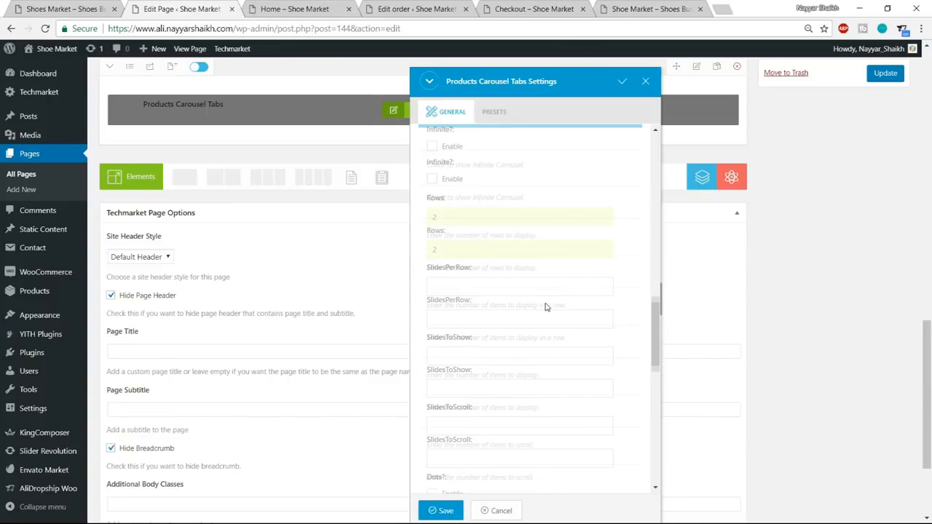
Enter 7 slides per row, 1 to show and scroll, enable dots, and save the carousel
{"action": "left_click", "coordinate": [509, 274]}
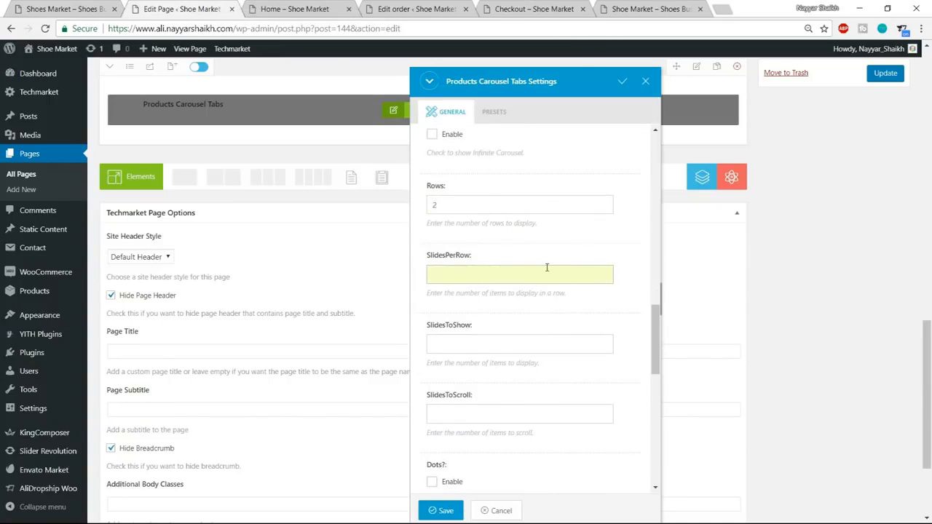
{"action": "type", "text": "7"}
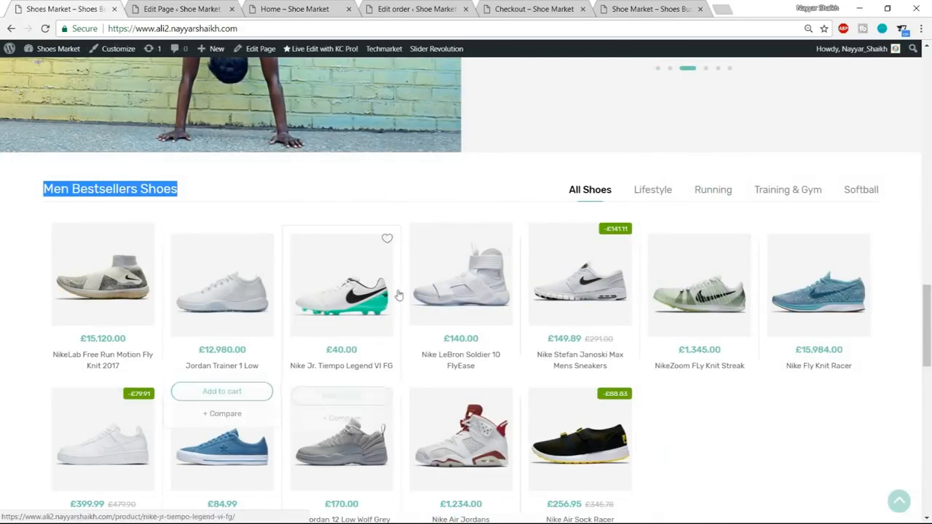
{"action": "left_click", "coordinate": [212, 8]}
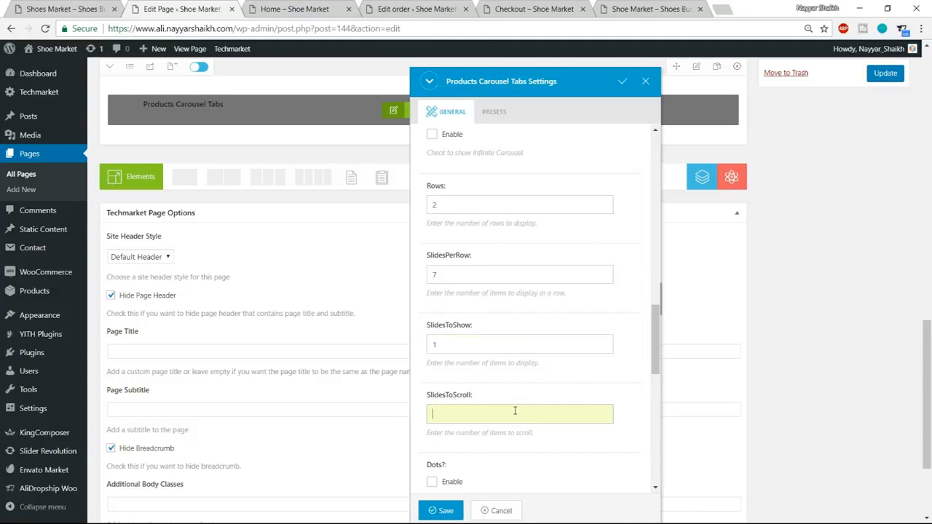
{"action": "scroll", "coordinate": [515, 412], "scroll_direction": "down", "scroll_amount": 2}
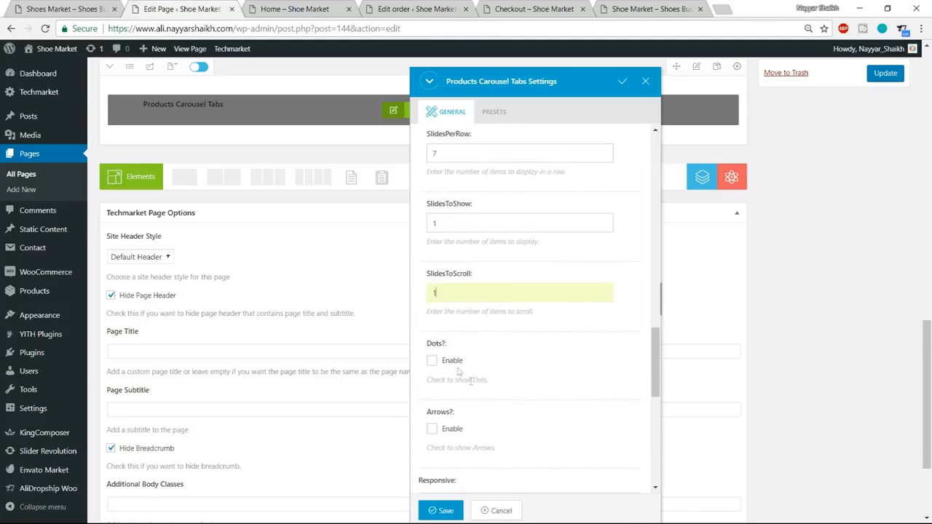
{"action": "scroll", "coordinate": [498, 404], "scroll_direction": "down", "scroll_amount": 1}
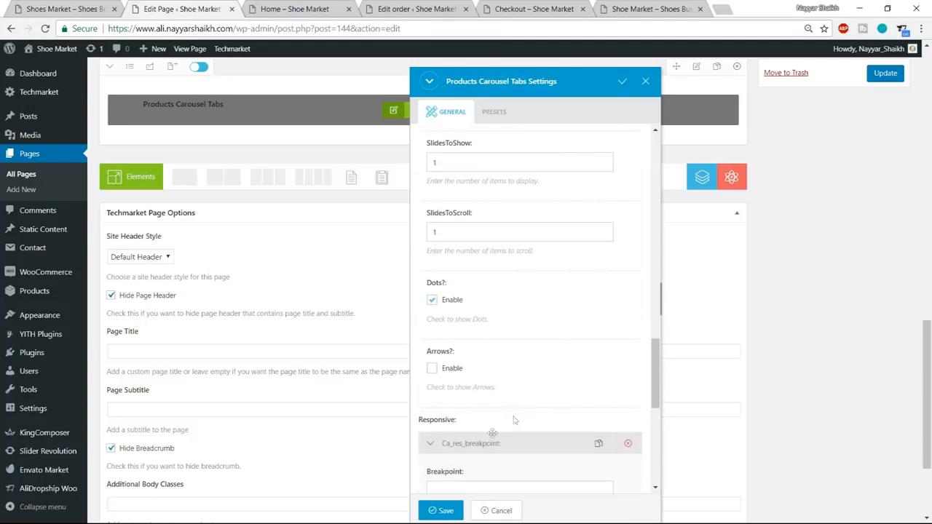
{"action": "left_click", "coordinate": [441, 511]}
Update the Home page, reload it live, and check two rows of seven shoes below BE ACTIVE
{"action": "left_click", "coordinate": [891, 74]}
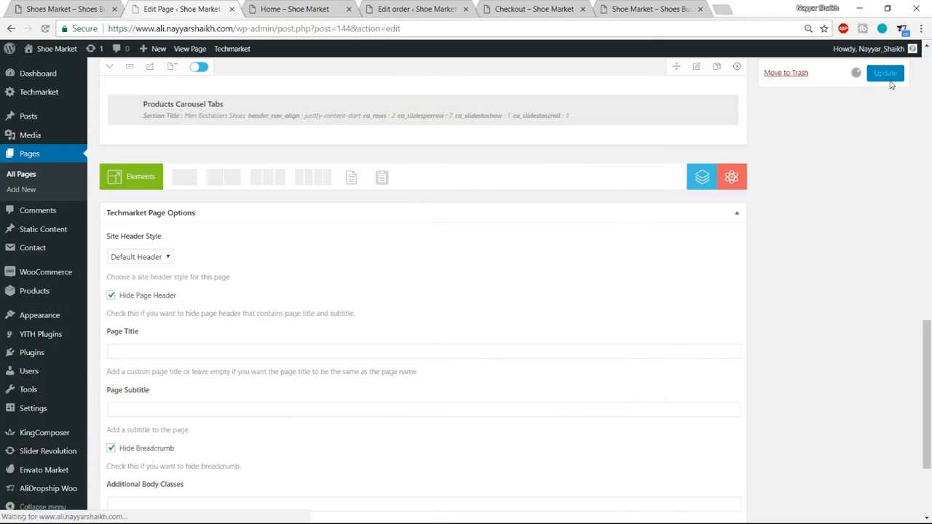
{"action": "left_click", "coordinate": [295, 9]}
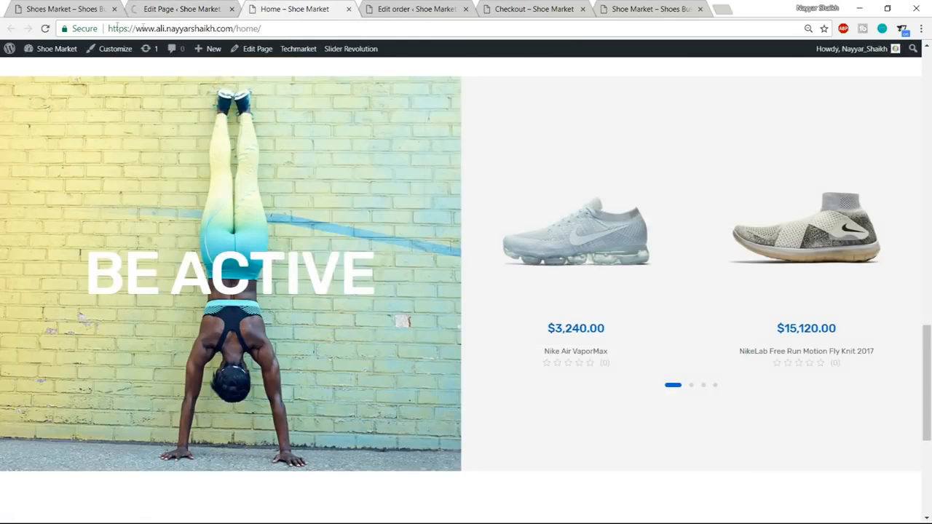
{"action": "left_click", "coordinate": [46, 28]}
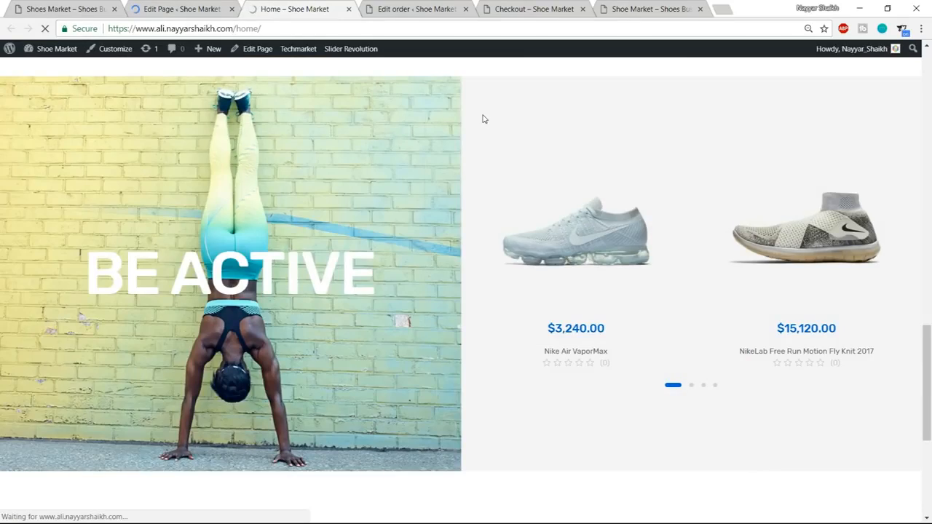
{"action": "scroll", "coordinate": [523, 235], "scroll_direction": "down", "scroll_amount": 8}
{"action": "scroll", "coordinate": [437, 264], "scroll_direction": "up", "scroll_amount": 3}
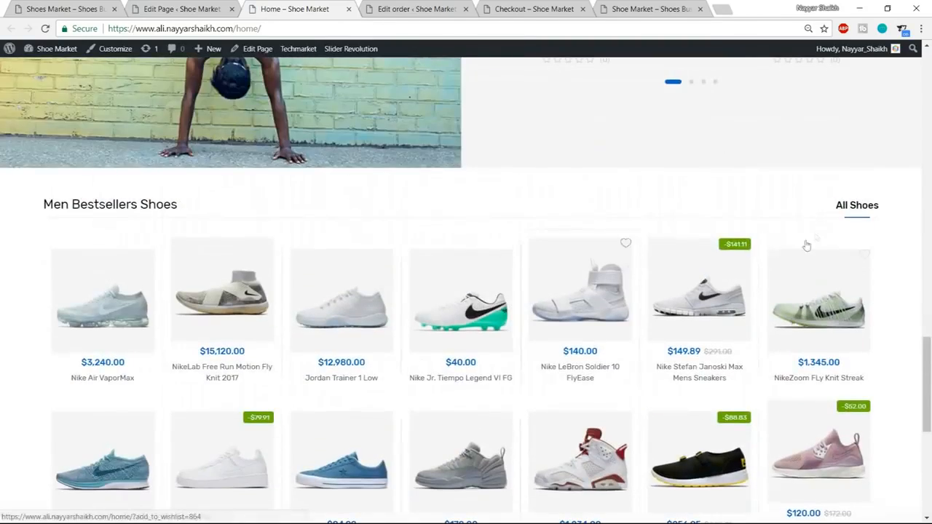
{"action": "scroll", "coordinate": [852, 249], "scroll_direction": "down", "scroll_amount": 2}
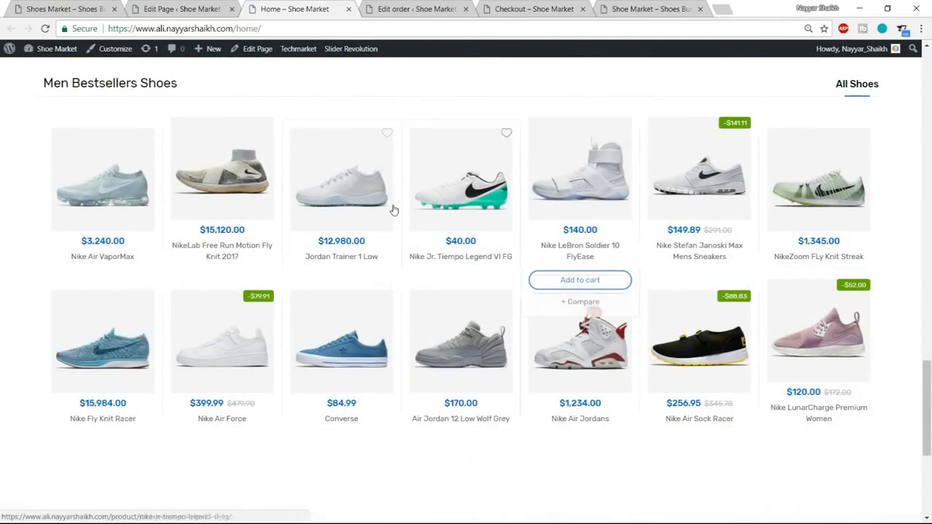
{"action": "scroll", "coordinate": [757, 308], "scroll_direction": "down", "scroll_amount": 2}
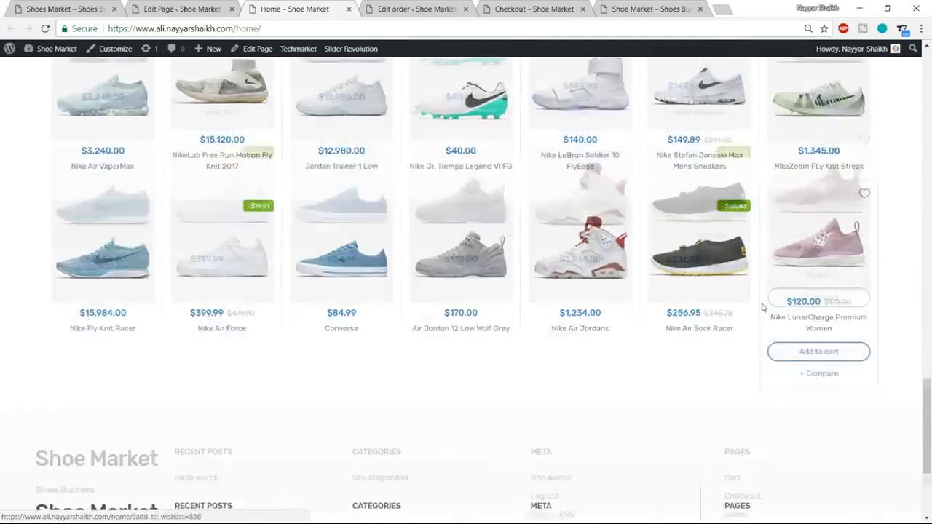
{"action": "scroll", "coordinate": [762, 308], "scroll_direction": "up", "scroll_amount": 6}
{"action": "scroll", "coordinate": [761, 306], "scroll_direction": "down", "scroll_amount": 4}
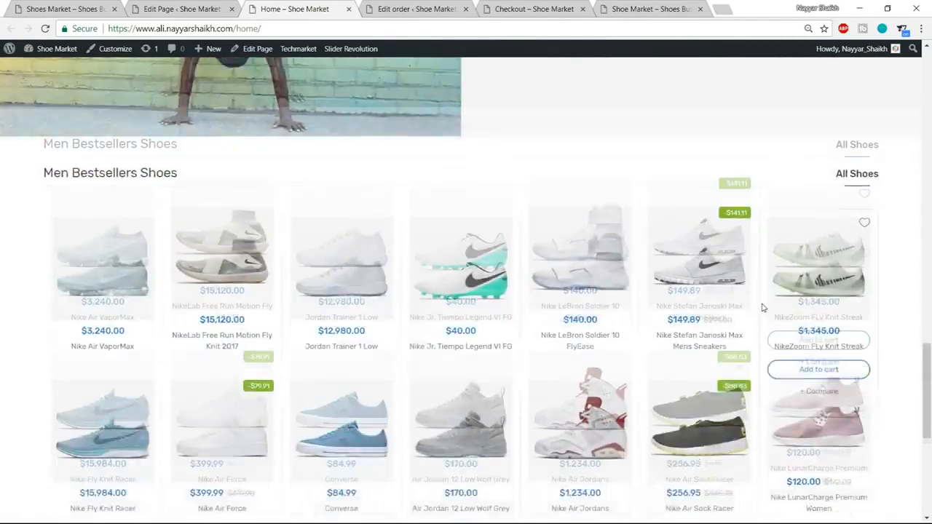
Review the demo's BE NICER section, step its brand-logo carousel forward and back, then return to the editor
{"action": "left_click", "coordinate": [73, 8]}
{"action": "scroll", "coordinate": [743, 288], "scroll_direction": "down", "scroll_amount": 6}
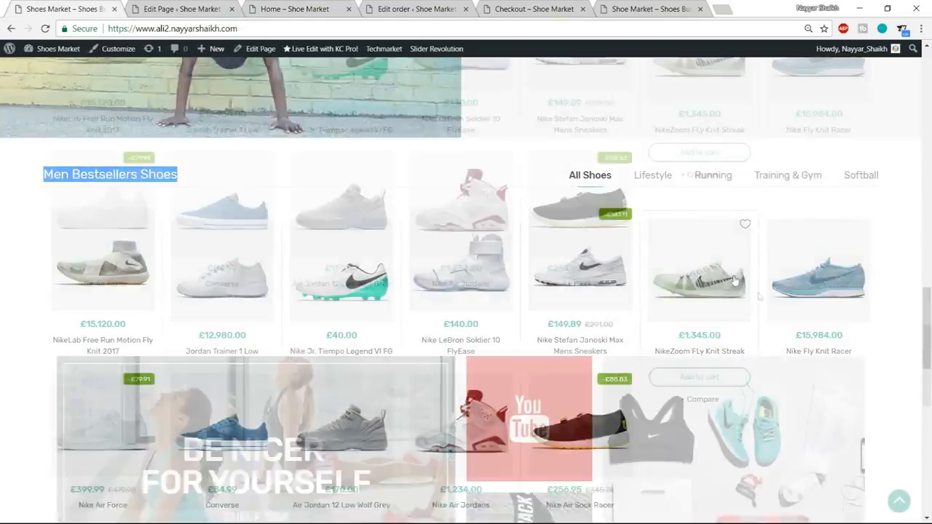
{"action": "scroll", "coordinate": [760, 295], "scroll_direction": "down", "scroll_amount": 3}
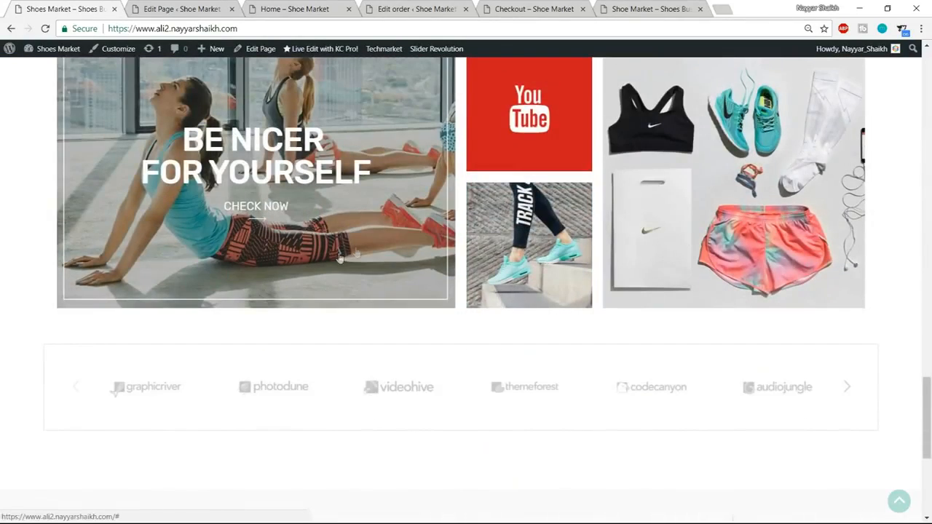
{"action": "scroll", "coordinate": [366, 254], "scroll_direction": "up", "scroll_amount": 2}
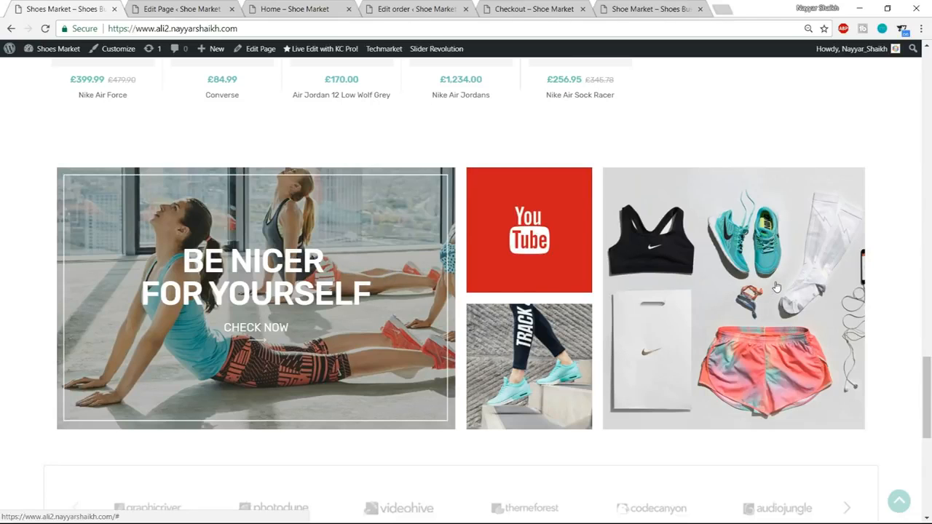
{"action": "scroll", "coordinate": [378, 292], "scroll_direction": "down", "scroll_amount": 3}
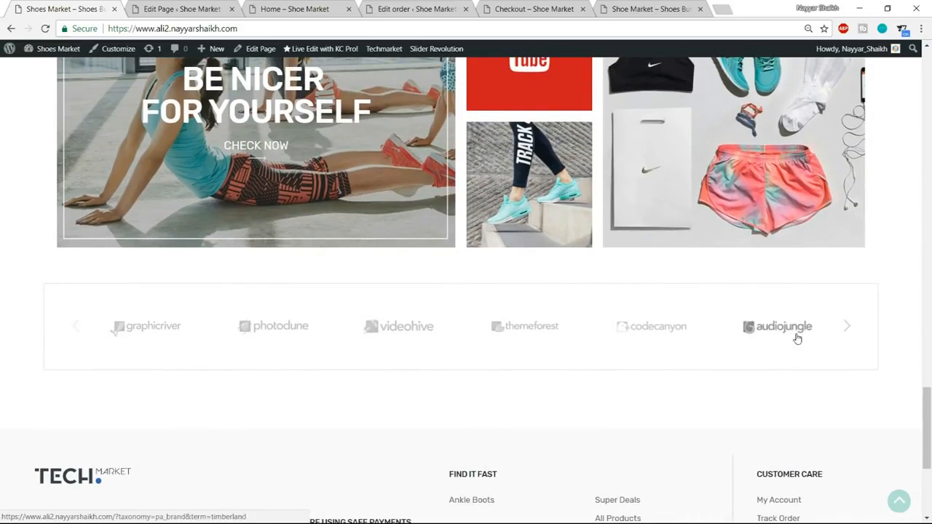
{"action": "left_click", "coordinate": [848, 329]}
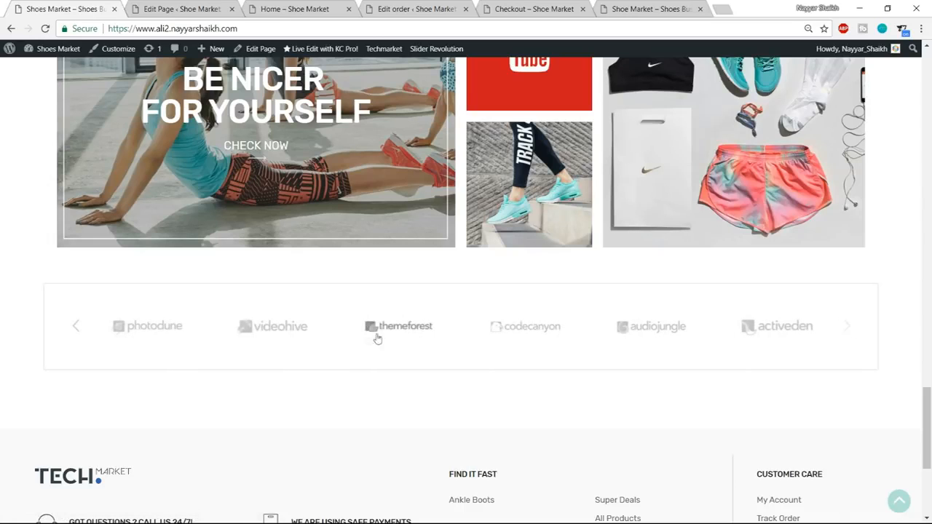
{"action": "left_click", "coordinate": [76, 327]}
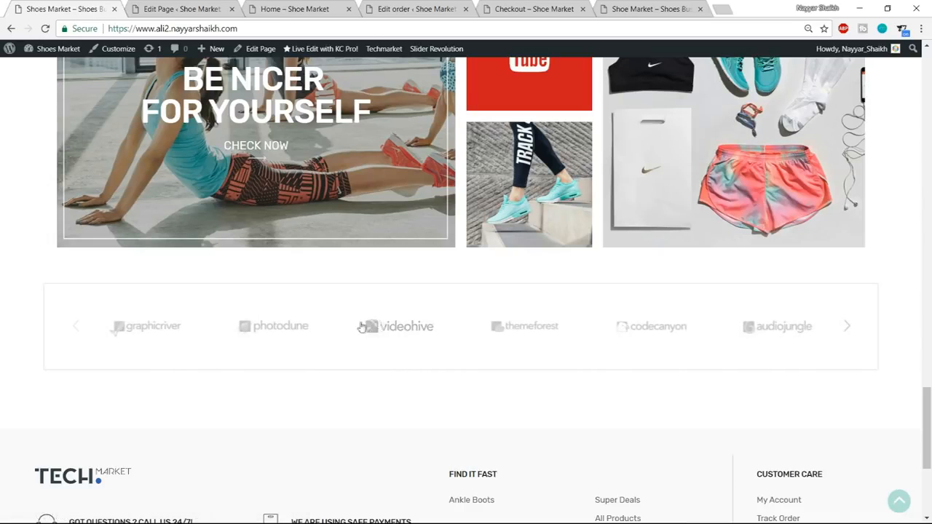
{"action": "left_click", "coordinate": [177, 8]}
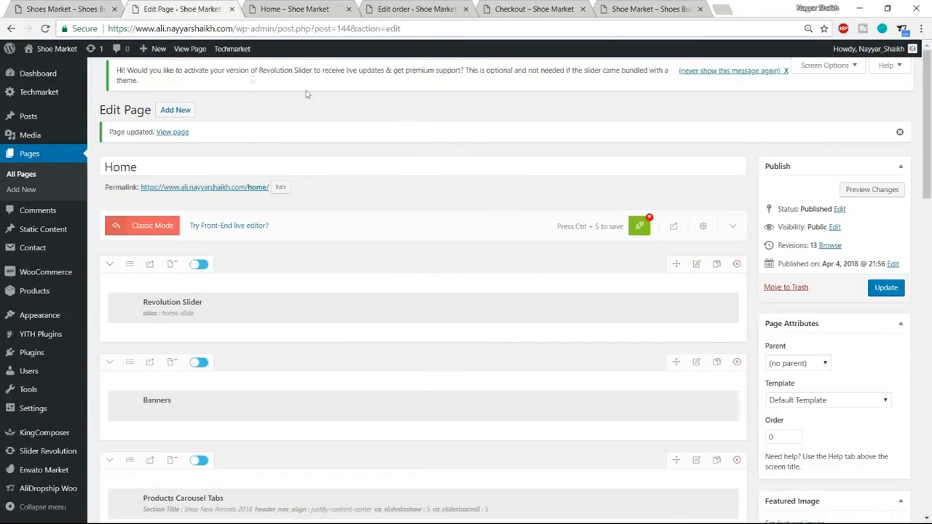
Open Techmarket theme options in a new tab, go to Shop, and expand the Brand Attribute choices
{"action": "right_click", "coordinate": [238, 49]}
{"action": "left_click", "coordinate": [277, 59]}
{"action": "left_click", "coordinate": [275, 7]}
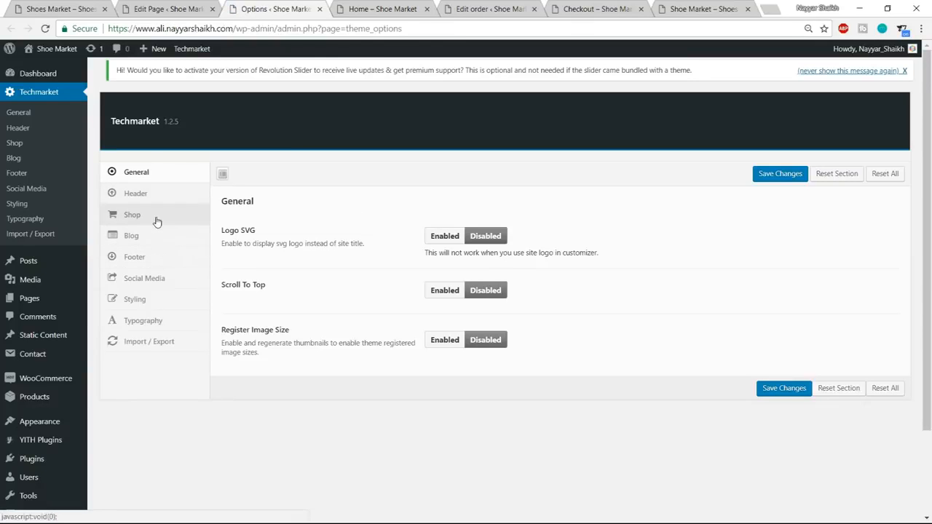
{"action": "left_click", "coordinate": [156, 218]}
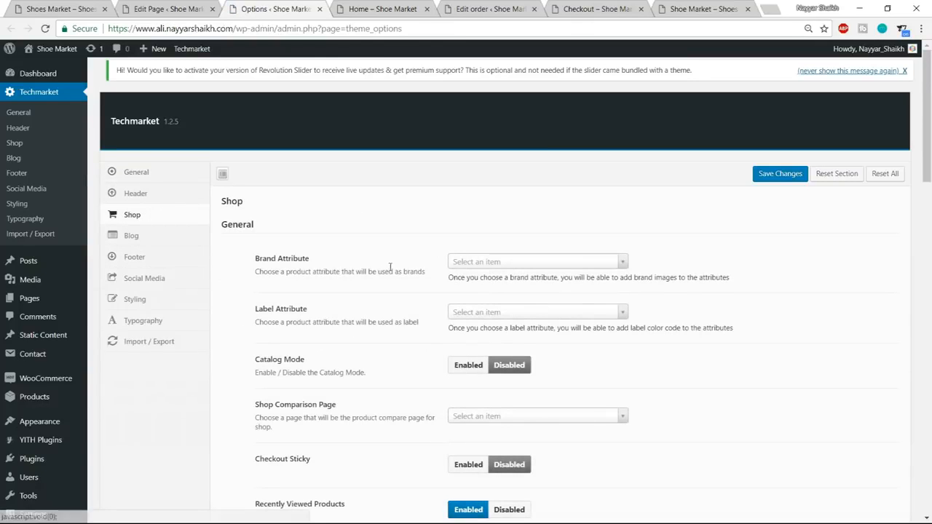
{"action": "left_click", "coordinate": [510, 263]}
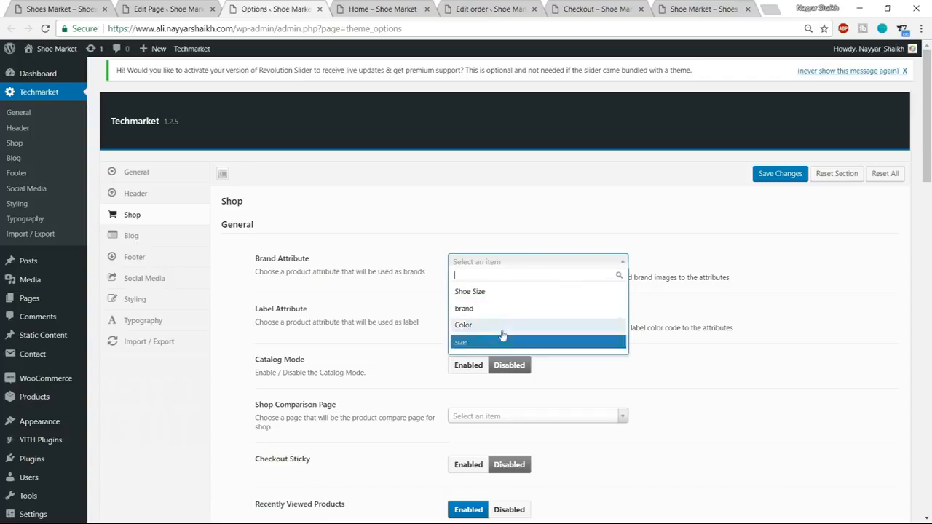
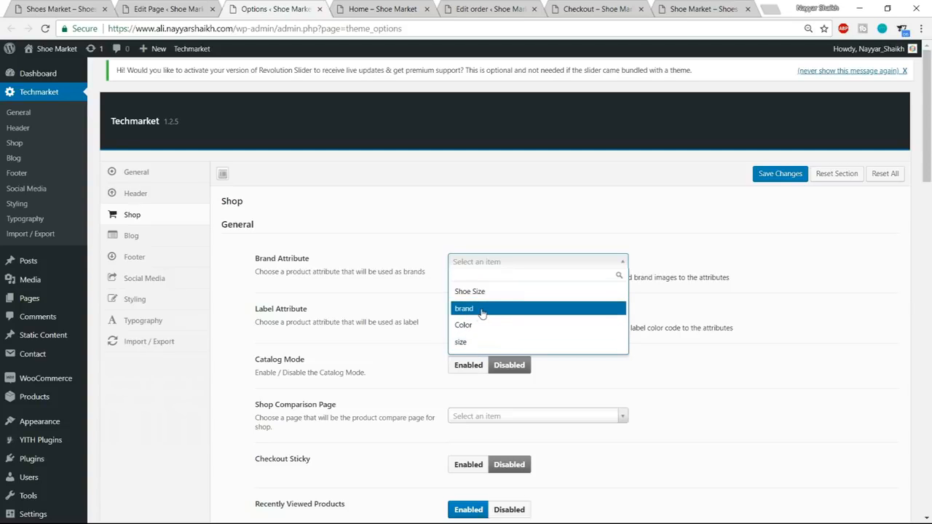
Set the Techmarket Shop Brand Attribute to 'brand' and save the changes
{"action": "left_click", "coordinate": [482, 312]}
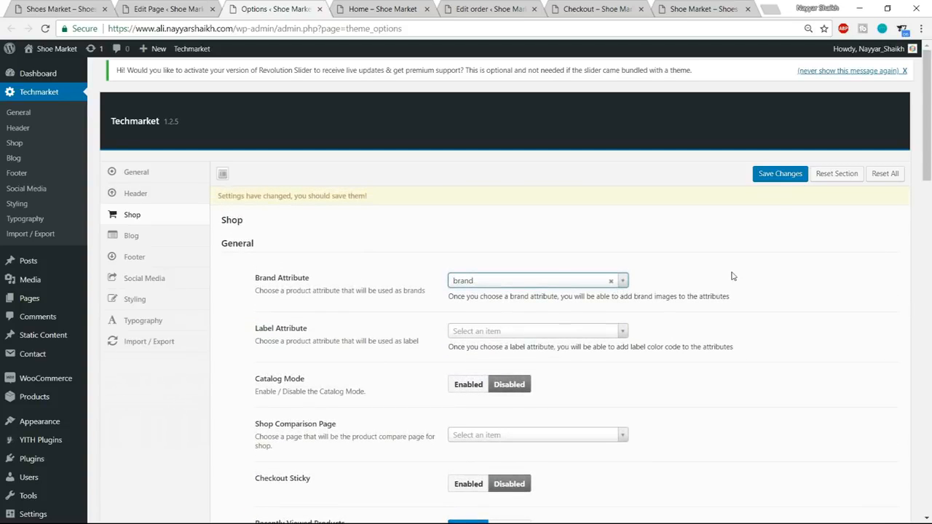
{"action": "left_click", "coordinate": [772, 178]}
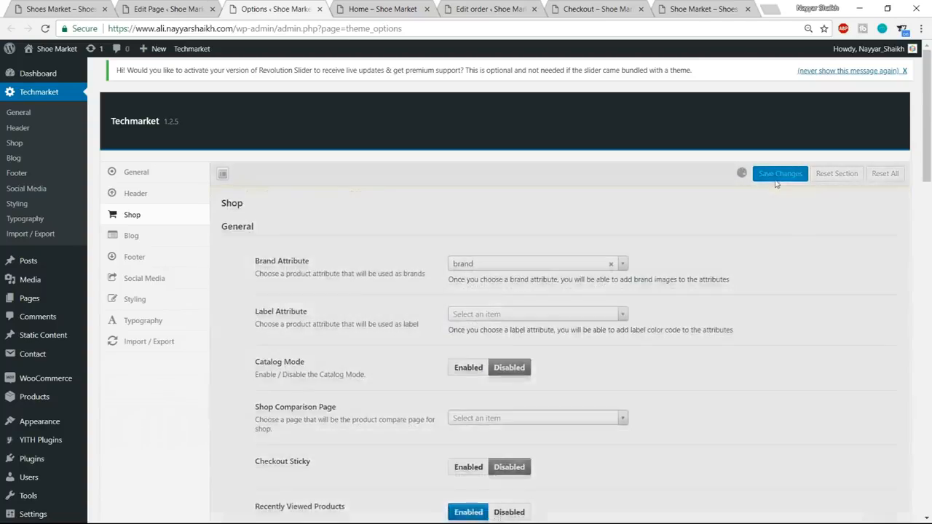
{"action": "scroll", "coordinate": [530, 189], "scroll_direction": "down", "scroll_amount": 3}
{"action": "scroll", "coordinate": [529, 189], "scroll_direction": "down", "scroll_amount": 4}
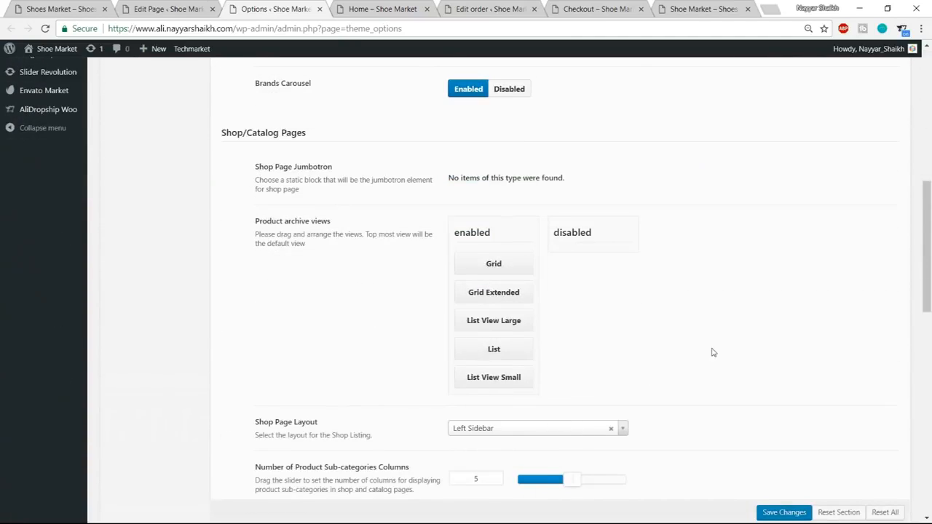
{"action": "scroll", "coordinate": [540, 257], "scroll_direction": "up", "scroll_amount": 3}
{"action": "scroll", "coordinate": [641, 333], "scroll_direction": "down", "scroll_amount": 4}
{"action": "scroll", "coordinate": [656, 360], "scroll_direction": "up", "scroll_amount": 5}
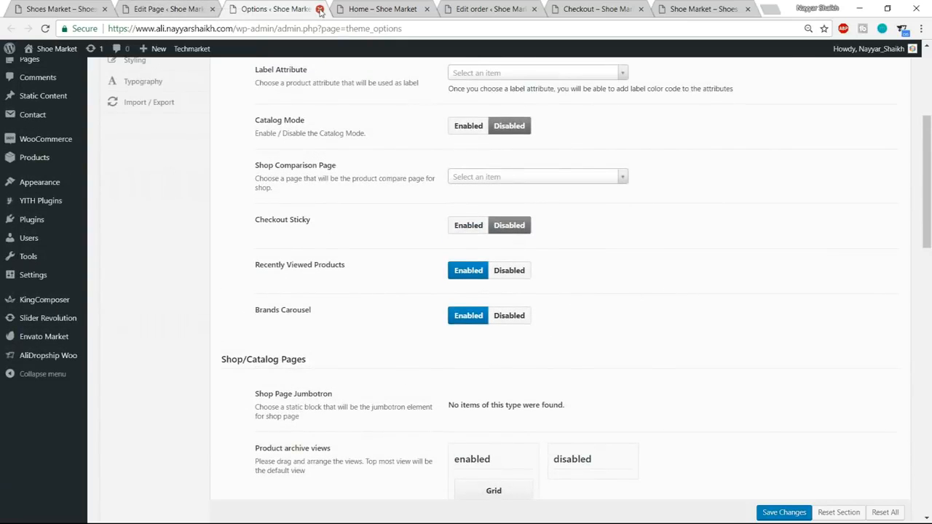
Close the theme options and open Products > Attributes in a new tab
{"action": "key", "text": "ctrl+w"}
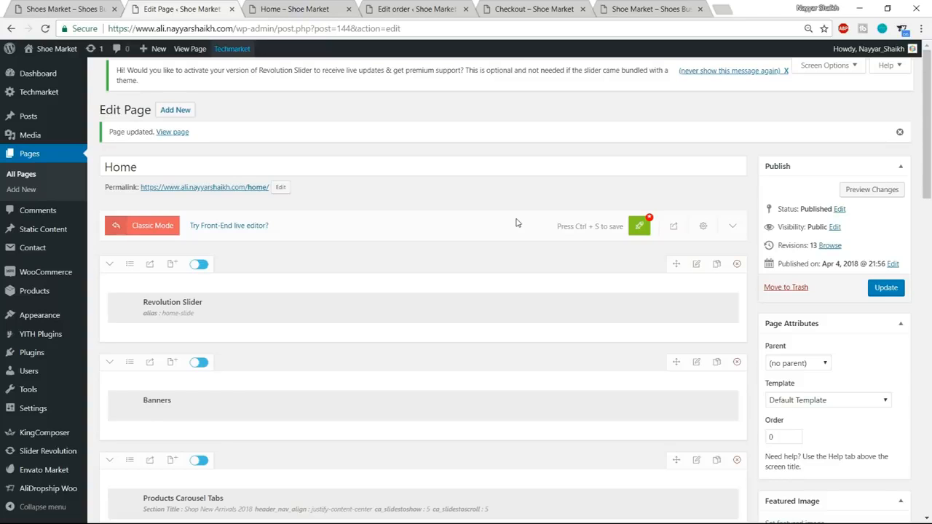
{"action": "mouse_move", "coordinate": [46, 305]}
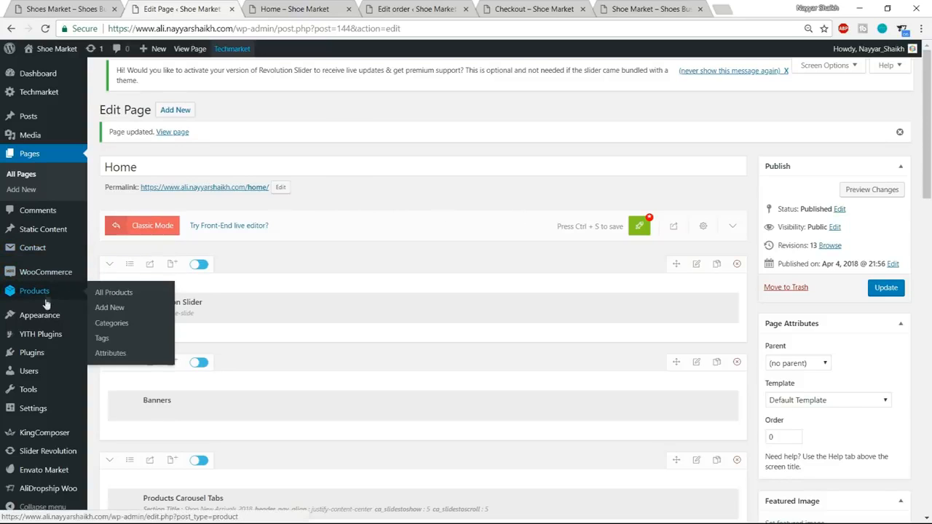
{"action": "right_click", "coordinate": [119, 356]}
{"action": "left_click", "coordinate": [167, 360]}
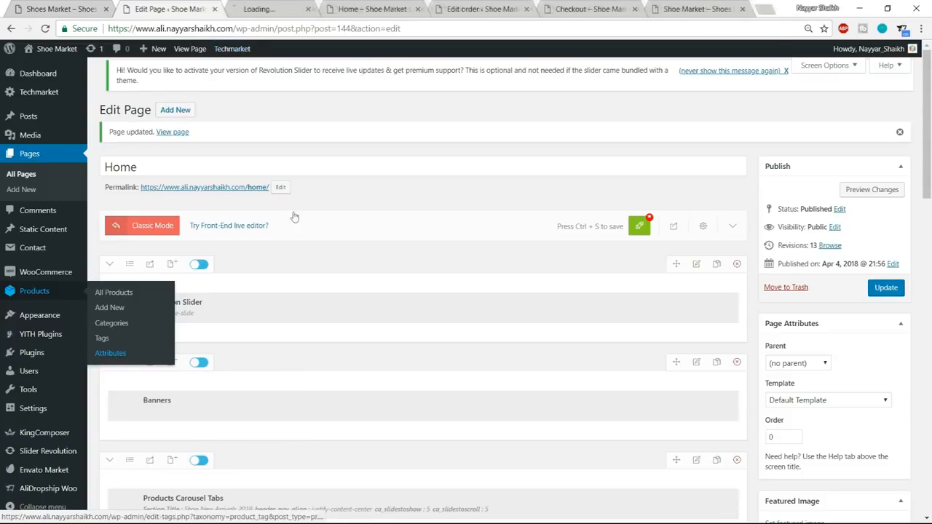
{"action": "left_click", "coordinate": [276, 9]}
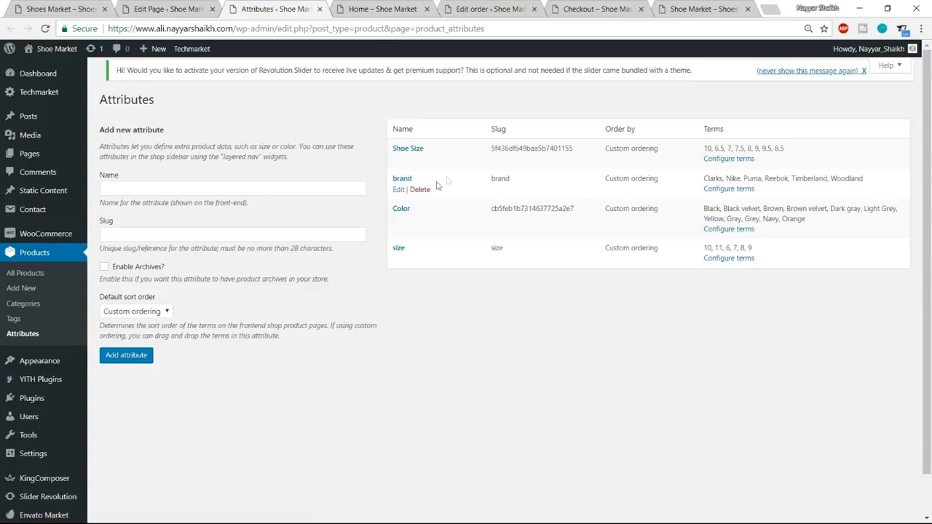
Add a new product attribute named 'Brands'
{"action": "left_click", "coordinate": [195, 191]}
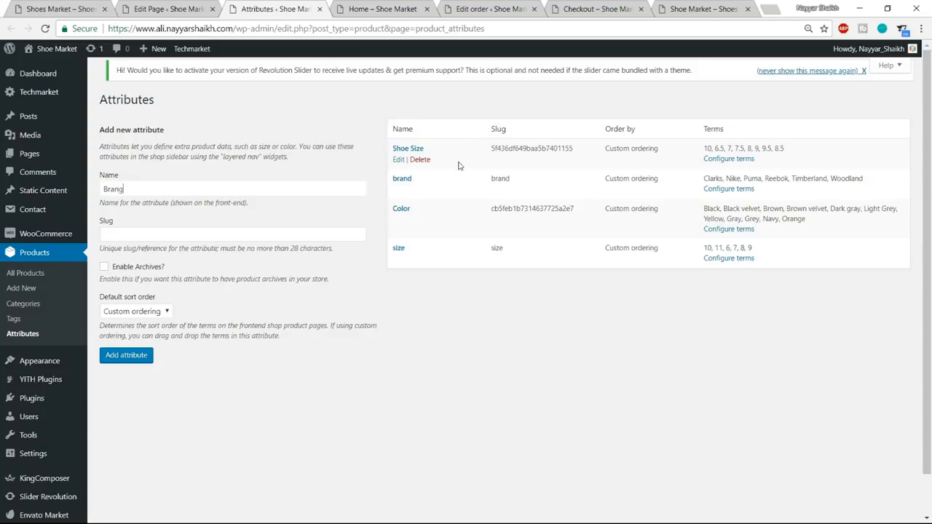
{"action": "type", "text": "Brands"}
{"action": "left_click", "coordinate": [129, 356]}
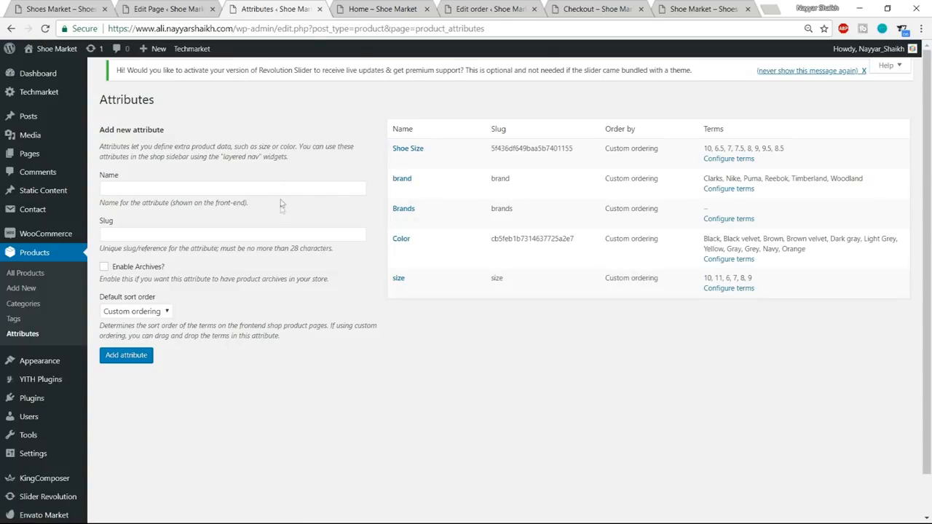
Return to the attributes page and open the brand attribute's terms list
{"action": "mouse_move", "coordinate": [186, 51]}
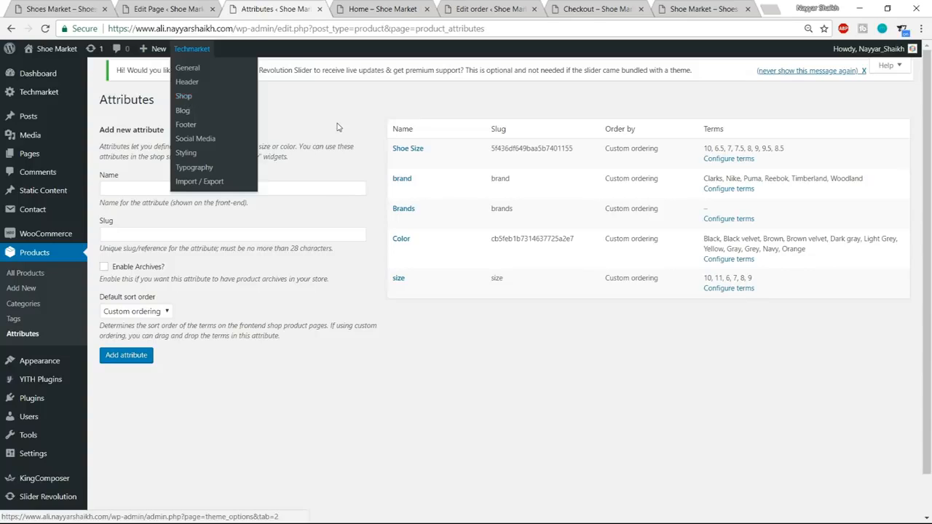
{"action": "left_click", "coordinate": [167, 12]}
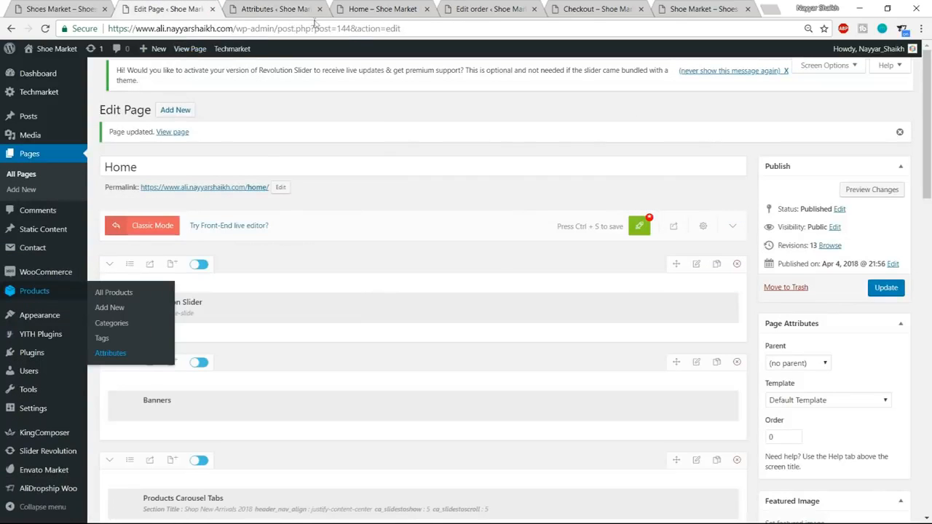
{"action": "left_click", "coordinate": [287, 7]}
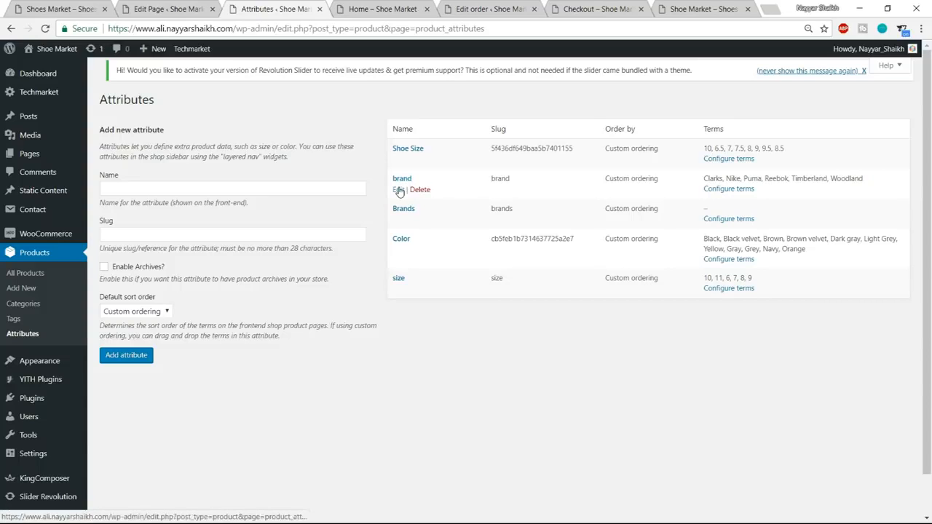
{"action": "left_click", "coordinate": [729, 191]}
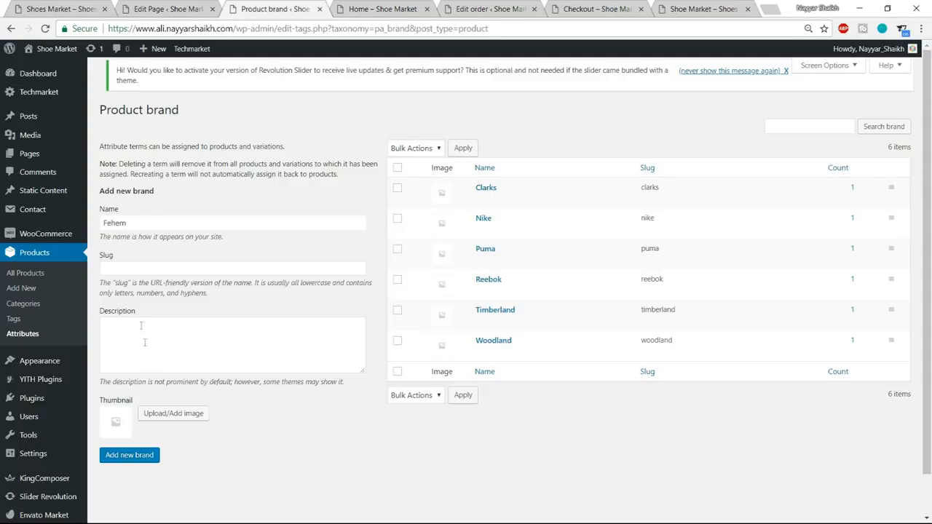
Upload all Brands folder logos and set graphicriver as the Clarks brand thumbnail
{"action": "left_click", "coordinate": [168, 419]}
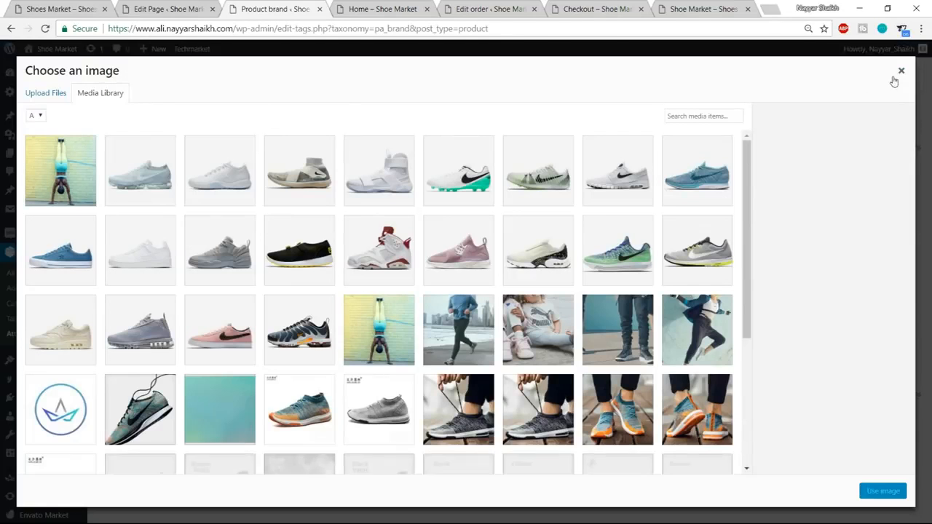
{"action": "left_click", "coordinate": [901, 71]}
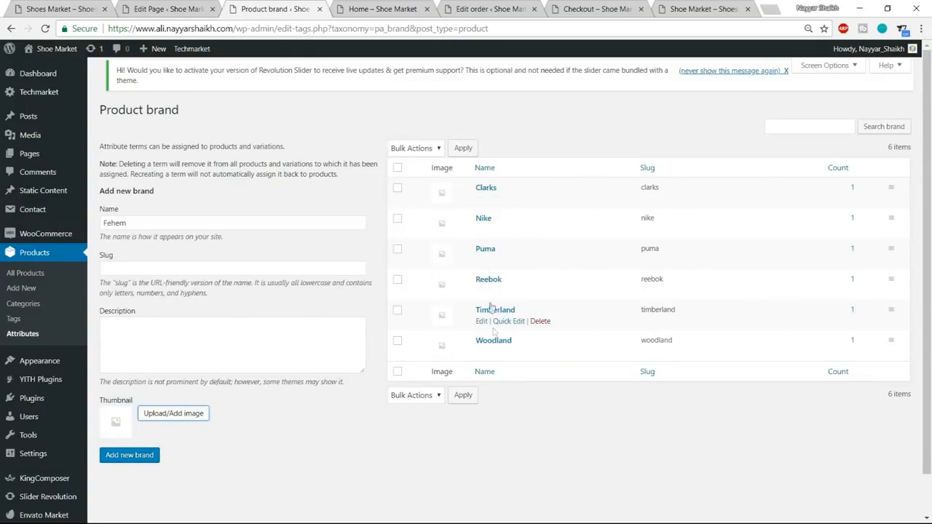
{"action": "left_click", "coordinate": [483, 201]}
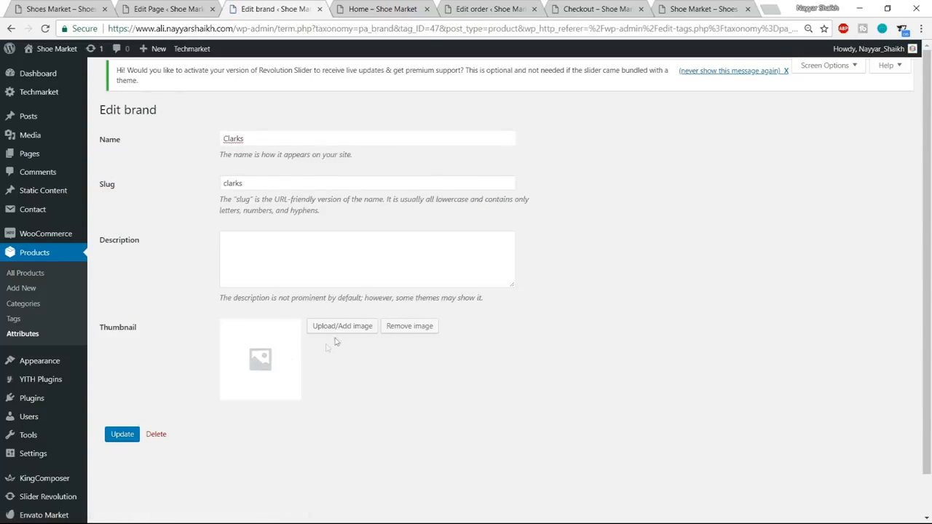
{"action": "left_click", "coordinate": [342, 328]}
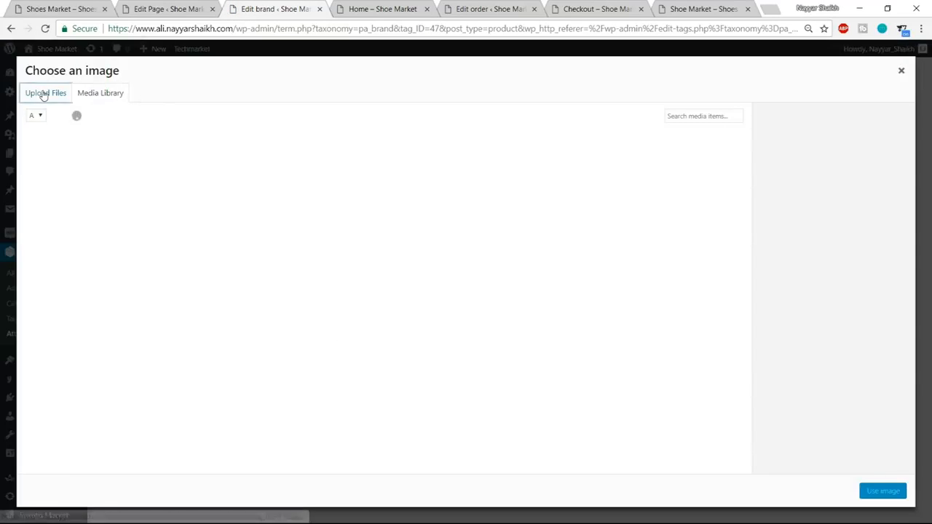
{"action": "left_click", "coordinate": [43, 95]}
{"action": "left_click", "coordinate": [430, 276]}
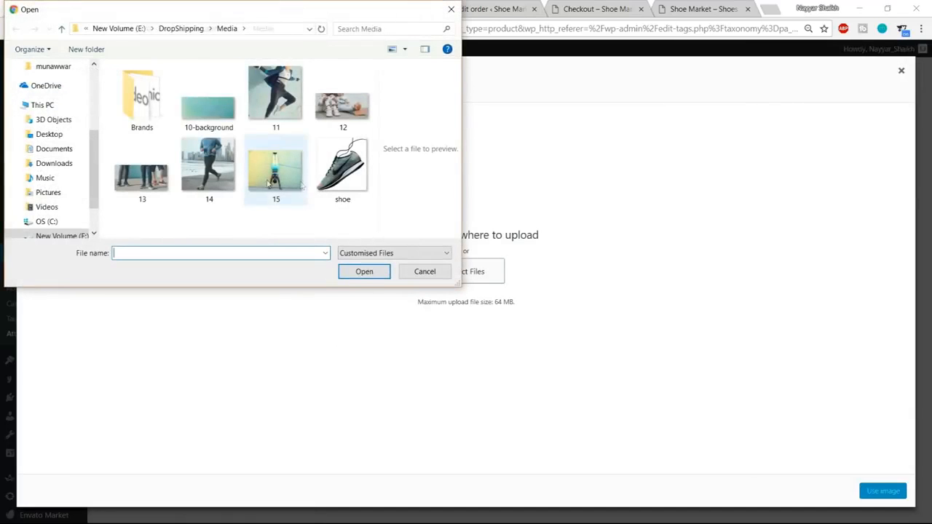
{"action": "double_click", "coordinate": [154, 115]}
{"action": "key", "text": "ctrl+a"}
{"action": "left_click", "coordinate": [351, 277]}
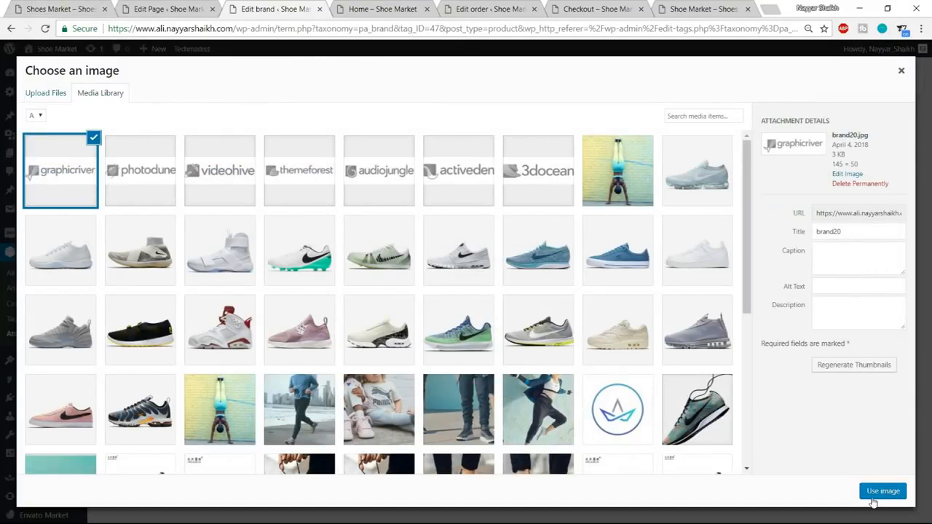
{"action": "left_click", "coordinate": [883, 492]}
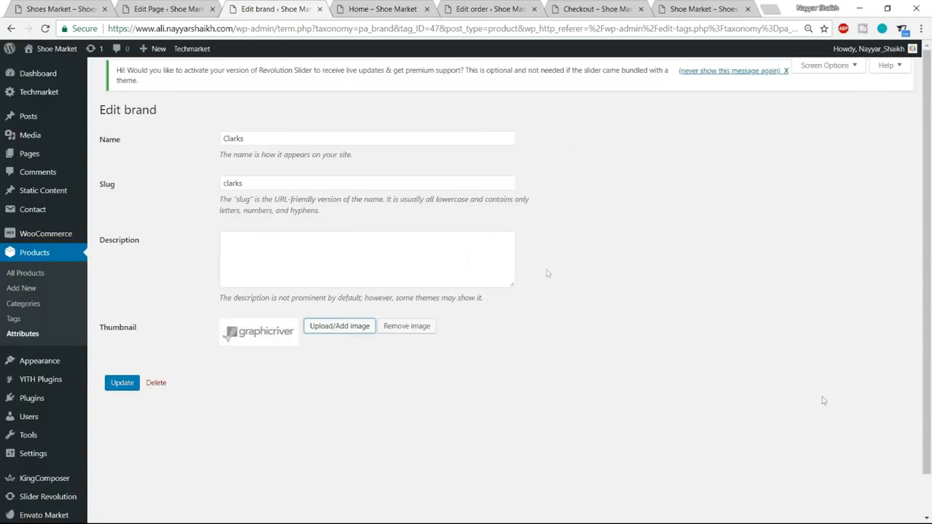
{"action": "left_click", "coordinate": [115, 386]}
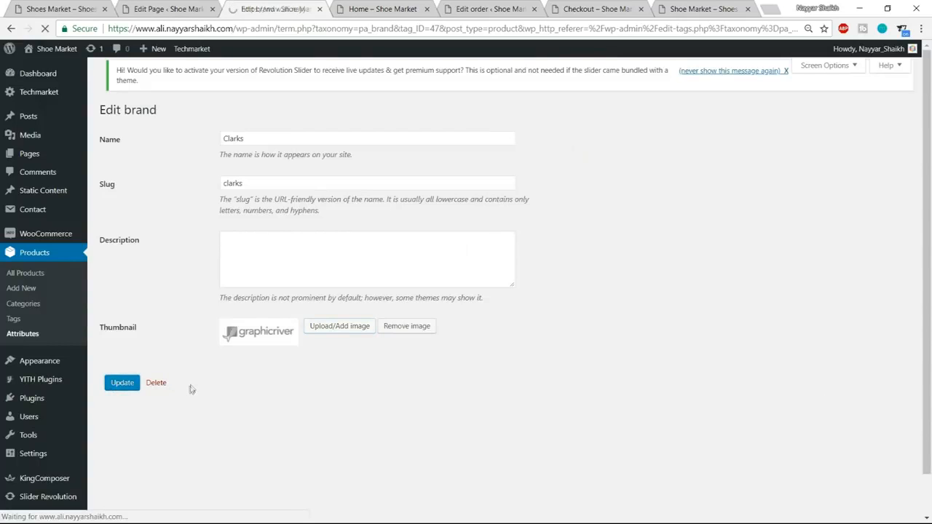
Give the Nike brand the photodune logo as its thumbnail and save
{"action": "left_click", "coordinate": [140, 154]}
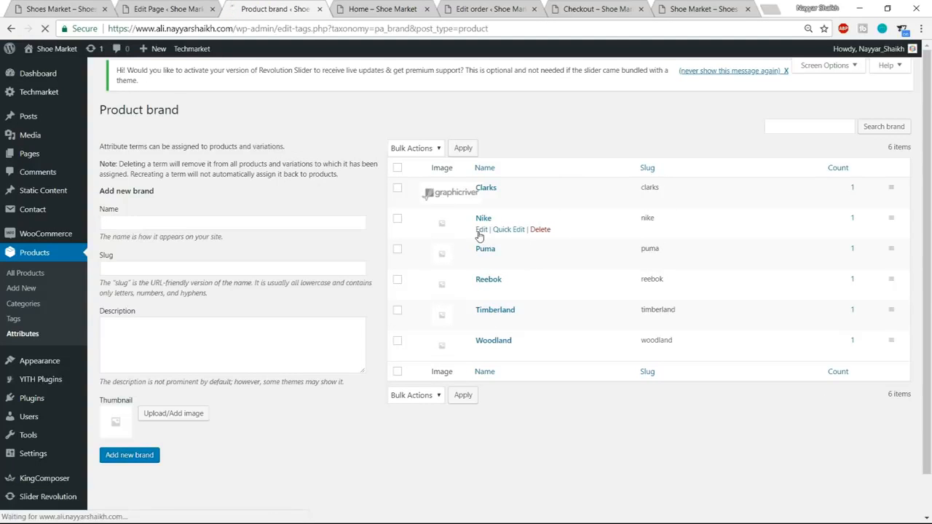
{"action": "left_click", "coordinate": [480, 230]}
{"action": "left_click", "coordinate": [332, 327]}
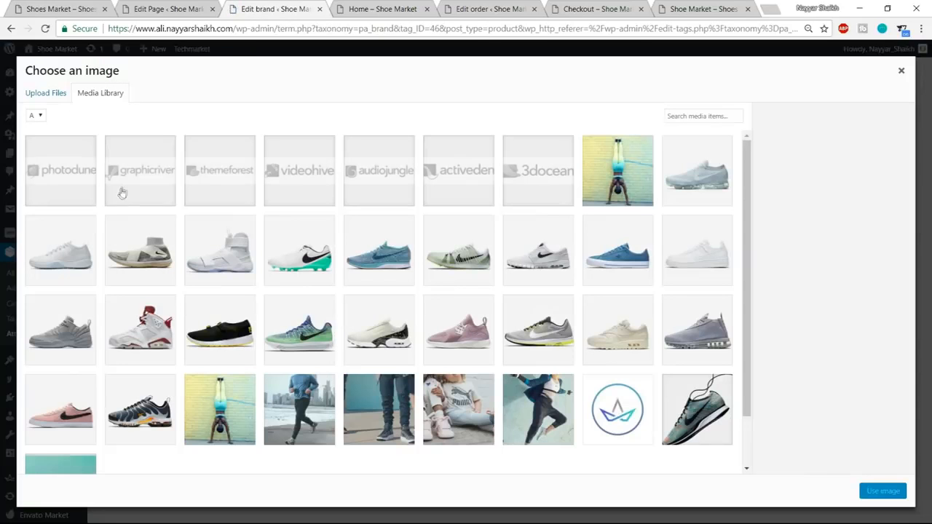
{"action": "left_click", "coordinate": [122, 193]}
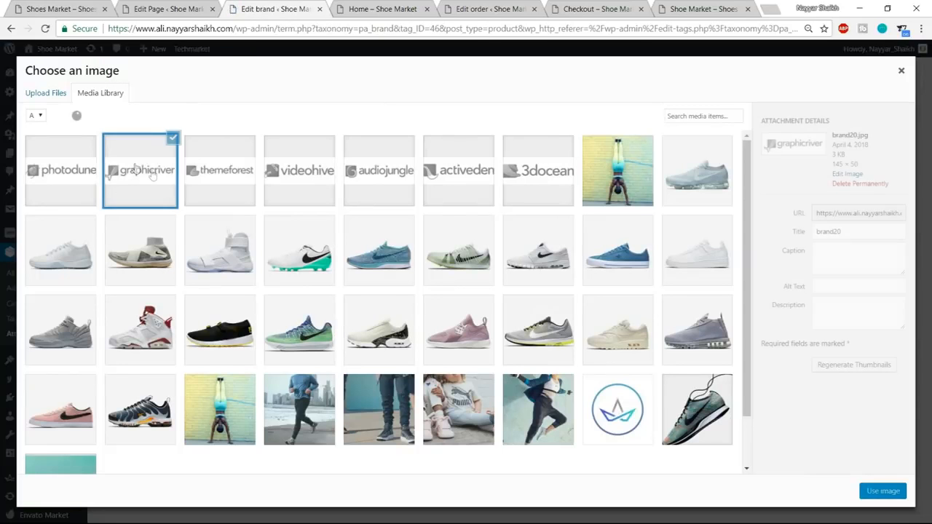
{"action": "left_click", "coordinate": [49, 167]}
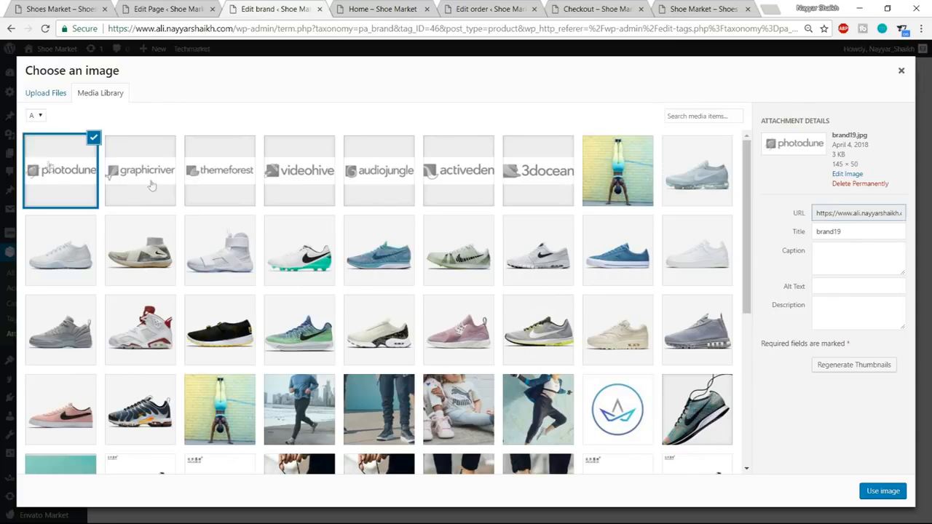
{"action": "left_click", "coordinate": [882, 492]}
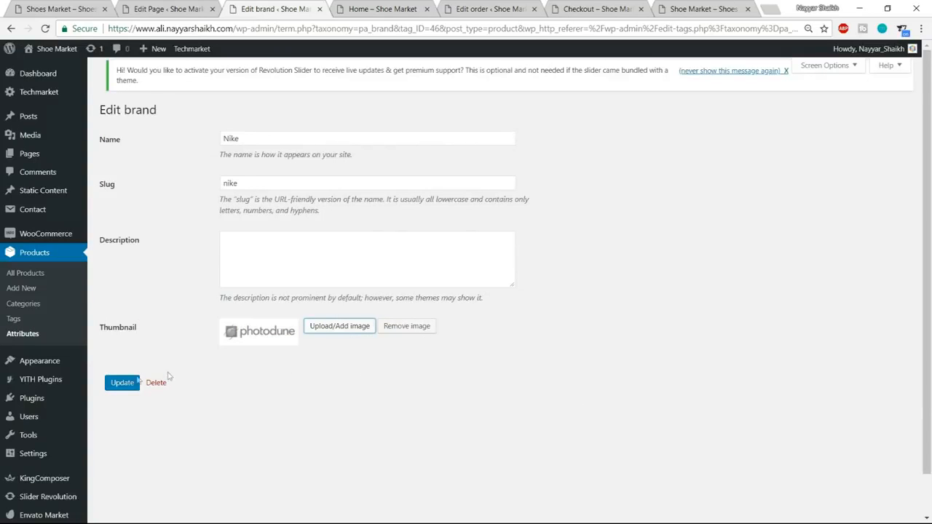
{"action": "left_click", "coordinate": [122, 383]}
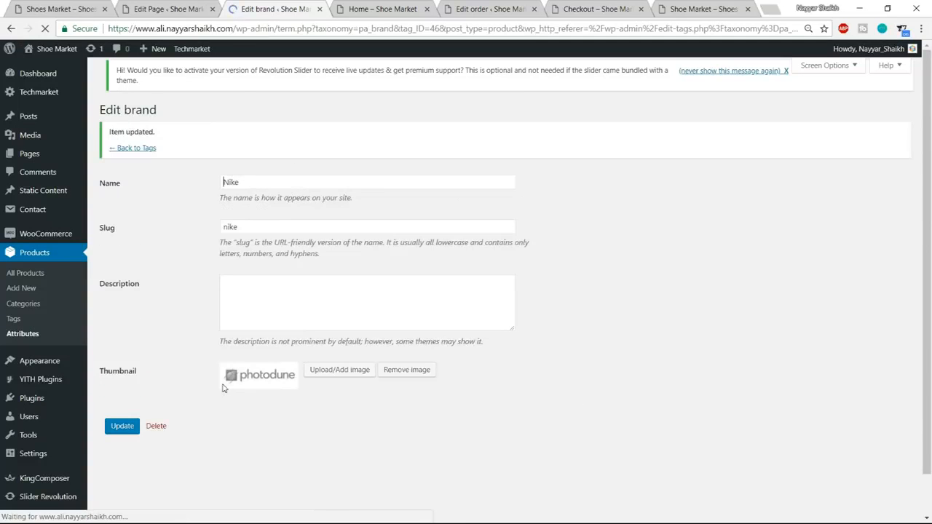
{"action": "left_click", "coordinate": [140, 148]}
Give the Puma brand the themeforest logo as its thumbnail and save
{"action": "left_click", "coordinate": [481, 260]}
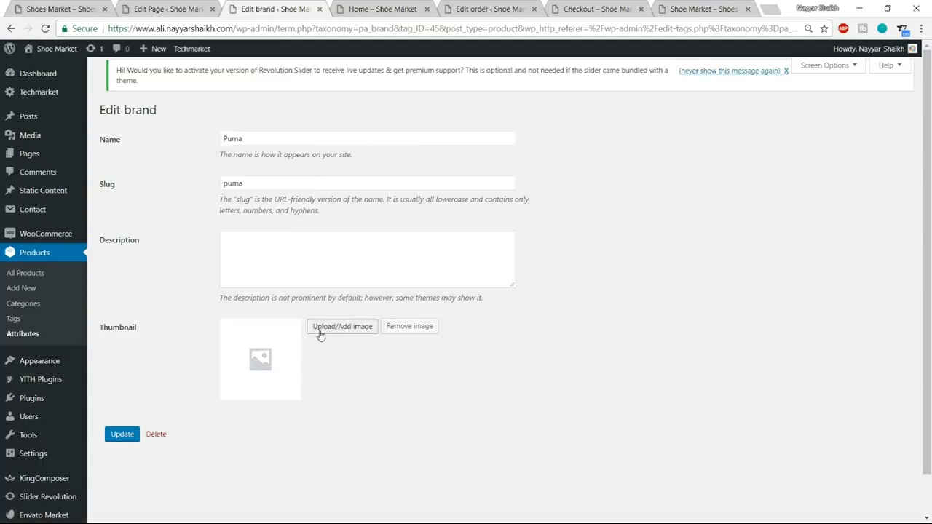
{"action": "left_click", "coordinate": [319, 327]}
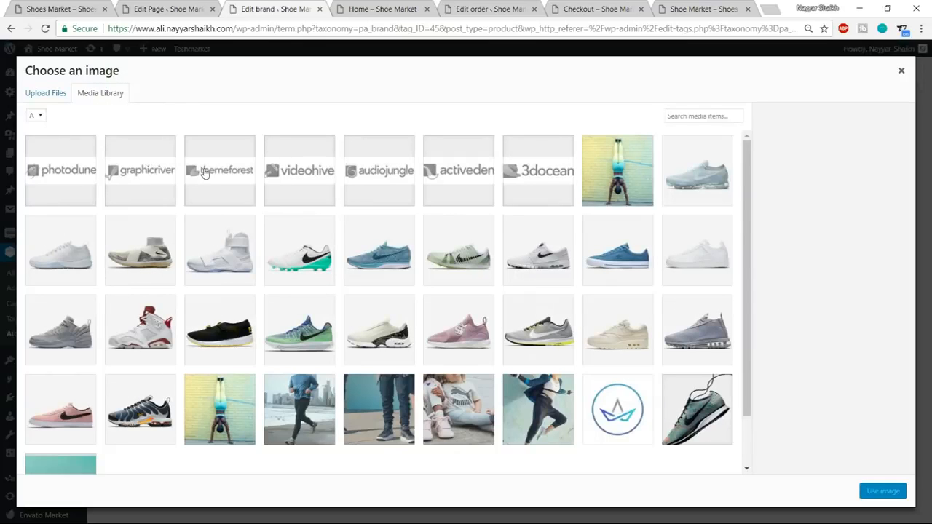
{"action": "left_click", "coordinate": [205, 172]}
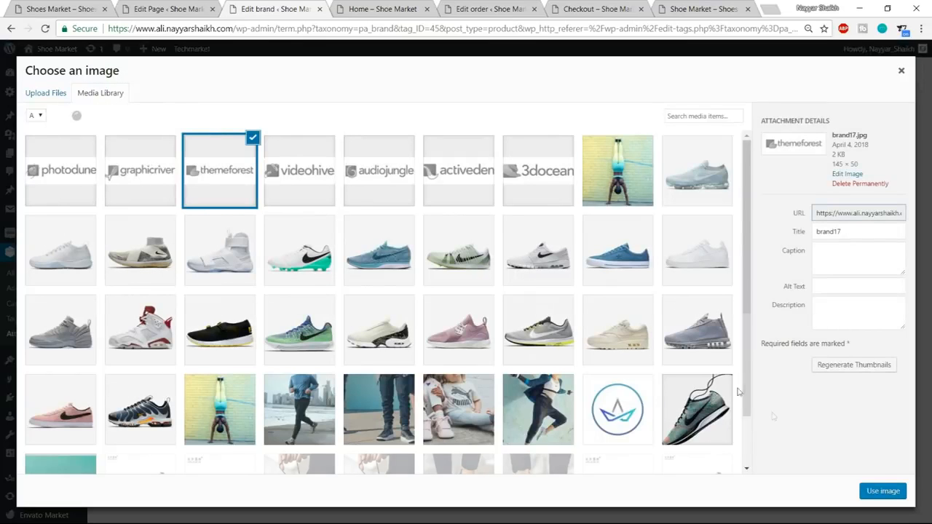
{"action": "left_click", "coordinate": [880, 493]}
{"action": "left_click", "coordinate": [122, 384]}
{"action": "left_click", "coordinate": [122, 148]}
Give the Reebok brand the videohive logo as its thumbnail and save
{"action": "mouse_move", "coordinate": [483, 291]}
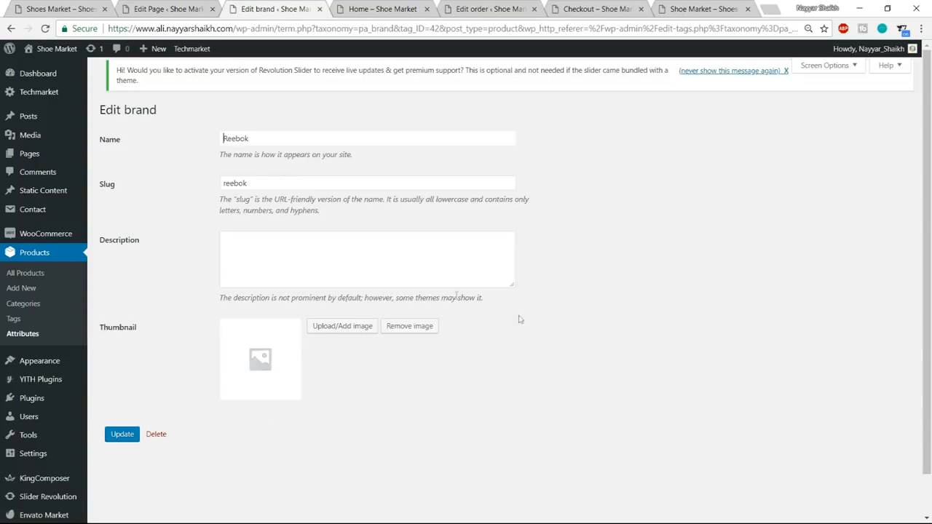
{"action": "left_click", "coordinate": [346, 327]}
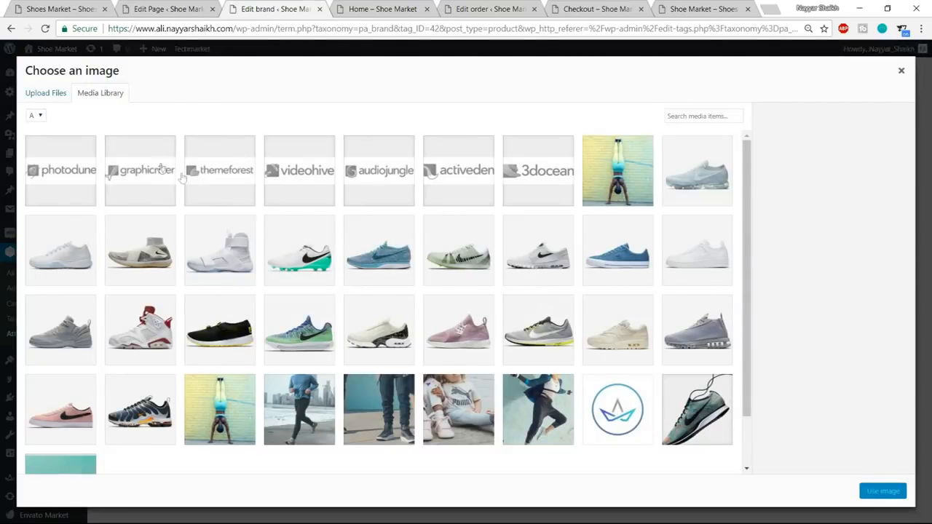
{"action": "left_click", "coordinate": [324, 185]}
{"action": "left_click", "coordinate": [886, 494]}
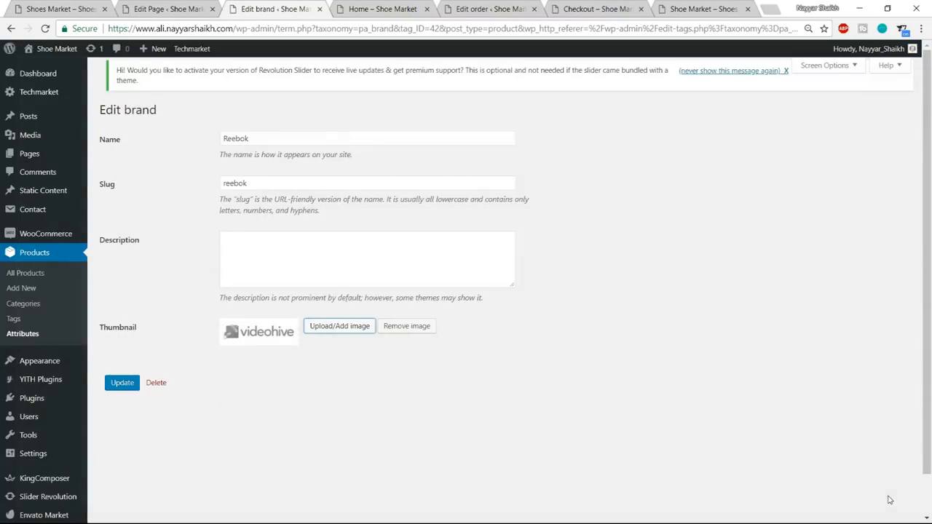
{"action": "left_click", "coordinate": [122, 383]}
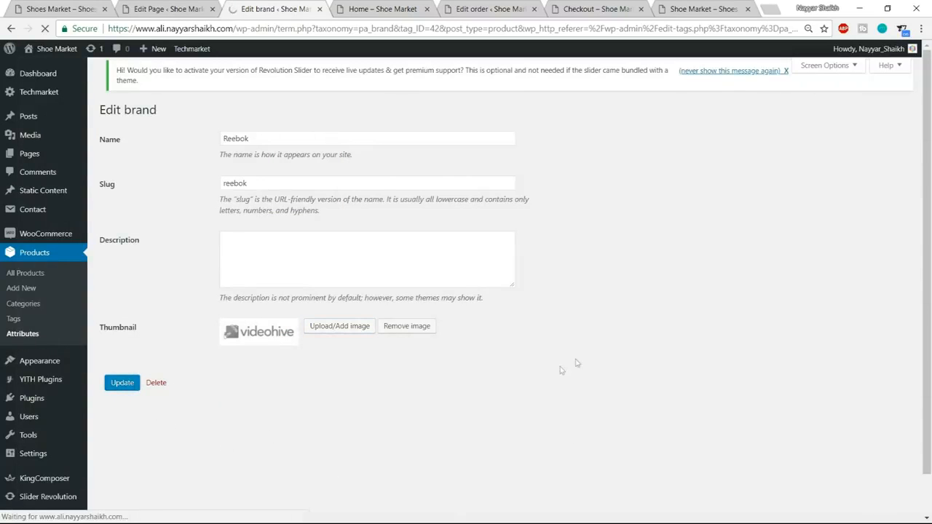
{"action": "left_click", "coordinate": [139, 148]}
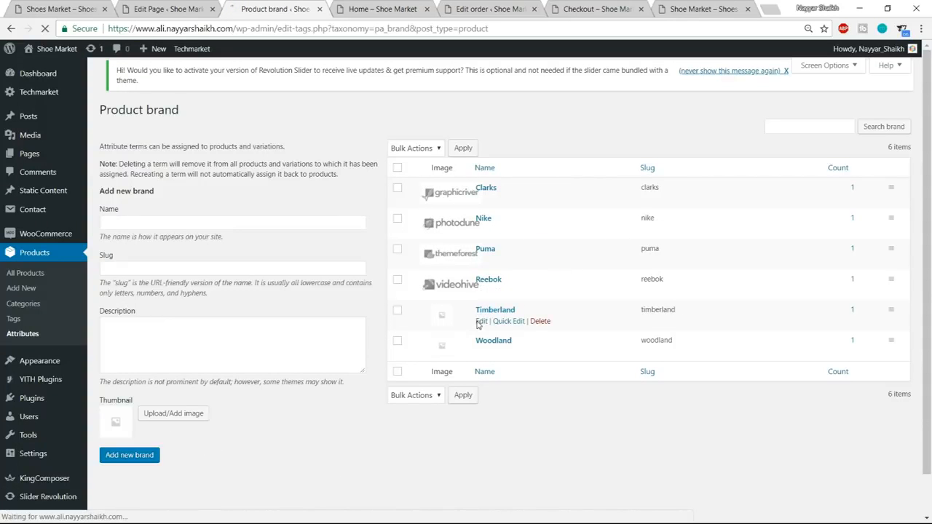
Give the Timberland brand the audiojungle logo as its thumbnail and save
{"action": "left_click", "coordinate": [482, 324]}
{"action": "left_click", "coordinate": [294, 327]}
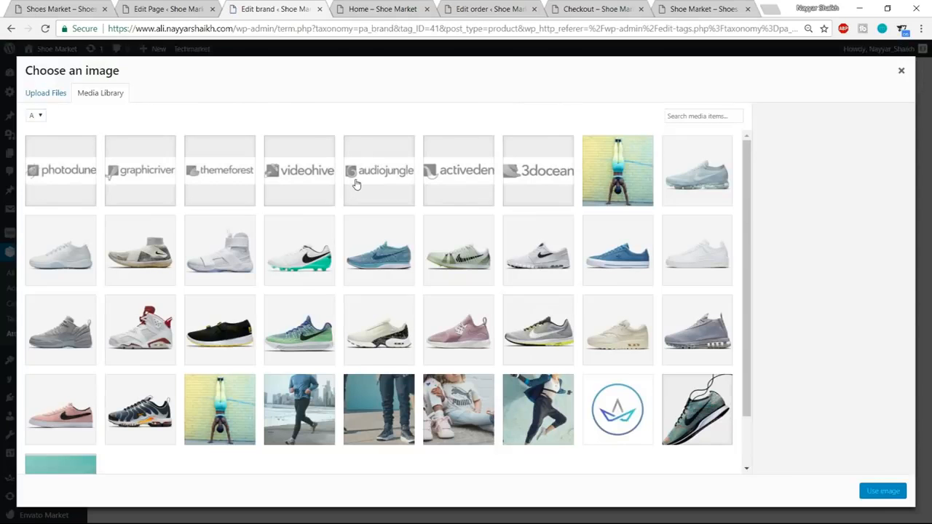
{"action": "left_click", "coordinate": [399, 183]}
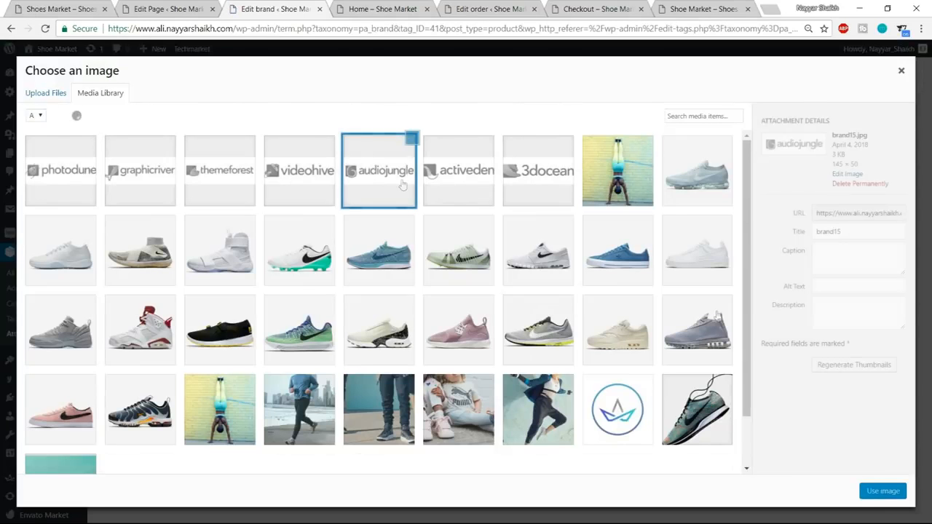
{"action": "left_click", "coordinate": [878, 491]}
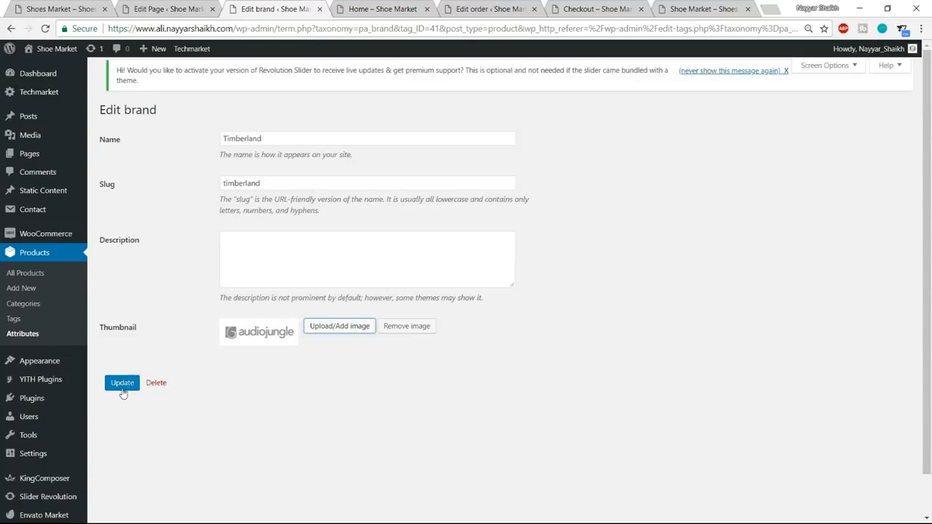
{"action": "left_click", "coordinate": [123, 384]}
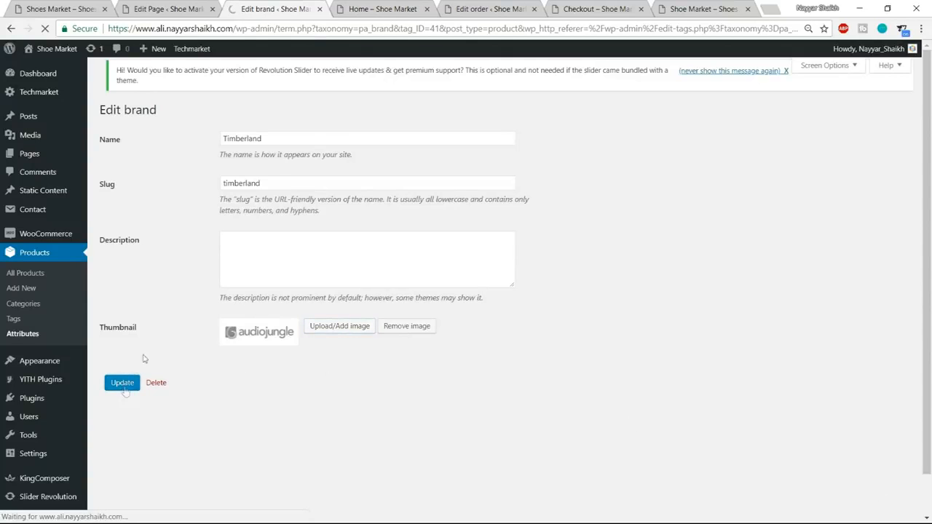
{"action": "left_click", "coordinate": [145, 148]}
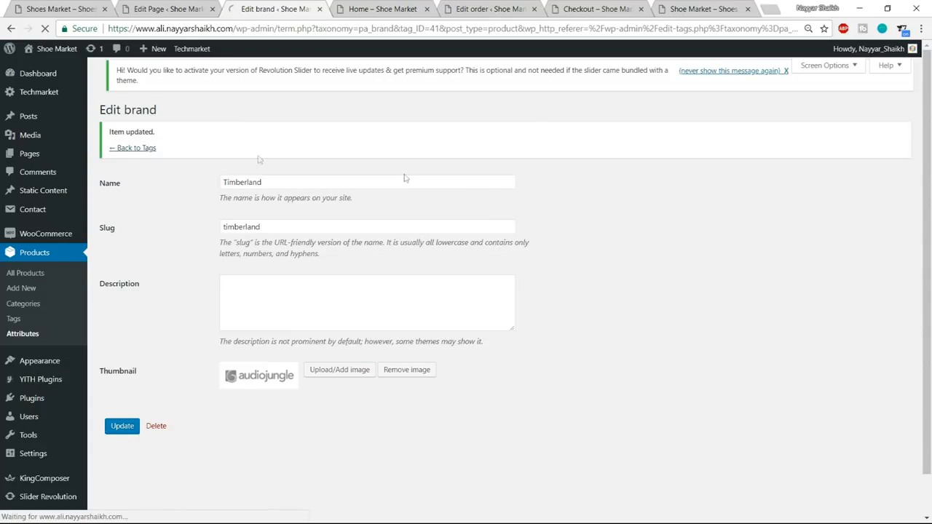
Give the Woodland brand the 3docean logo as its thumbnail and save
{"action": "left_click", "coordinate": [481, 354]}
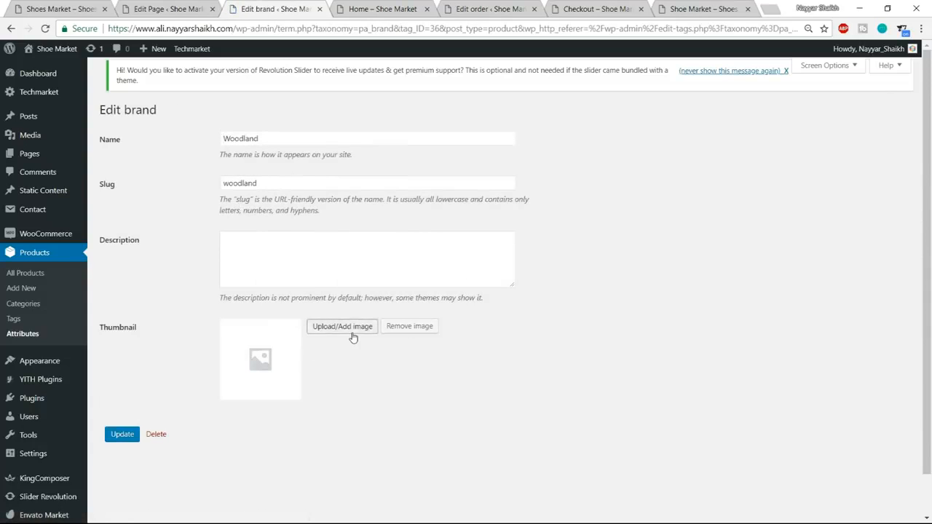
{"action": "left_click", "coordinate": [353, 333]}
{"action": "left_click", "coordinate": [552, 185]}
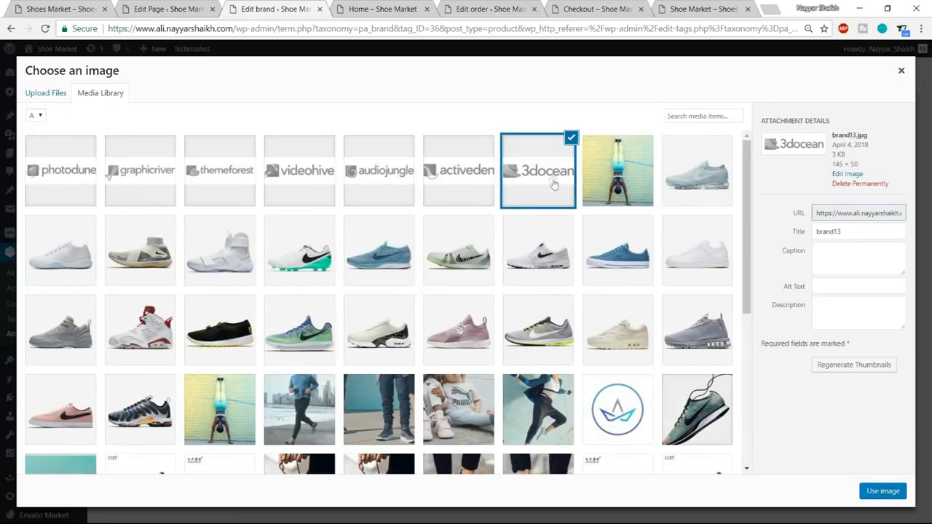
{"action": "left_click", "coordinate": [882, 492]}
{"action": "left_click", "coordinate": [130, 384]}
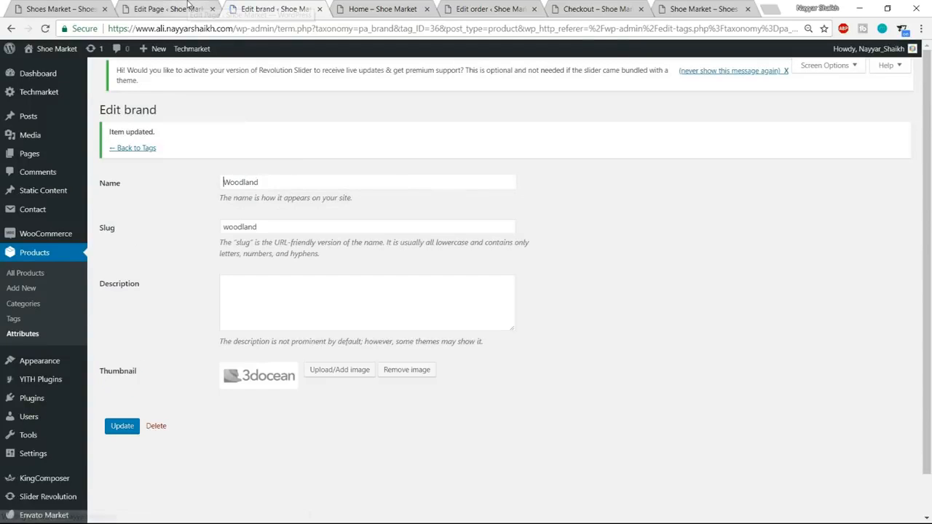
{"action": "left_click", "coordinate": [186, 7]}
Add a one-column row, search elements for 'bran', and view the storefront's brand carousel
{"action": "scroll", "coordinate": [470, 291], "scroll_direction": "down", "scroll_amount": 5}
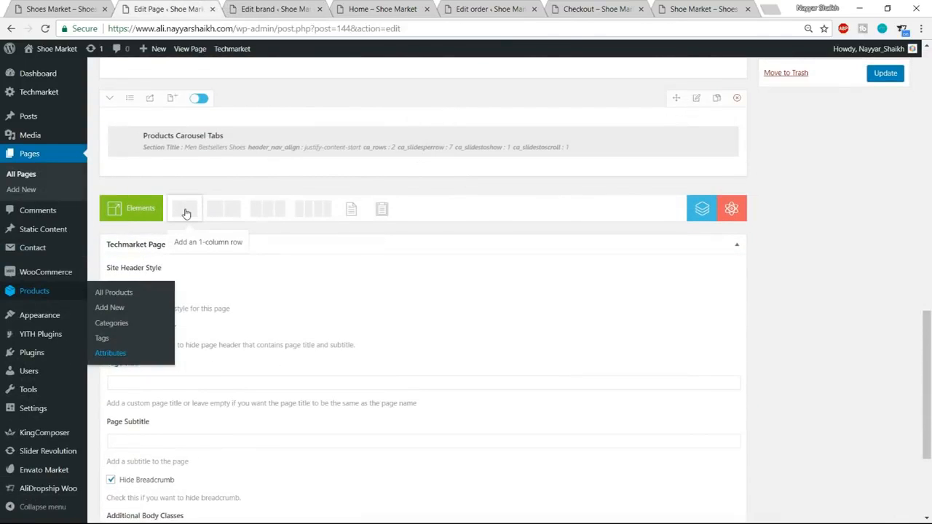
{"action": "left_click", "coordinate": [186, 211]}
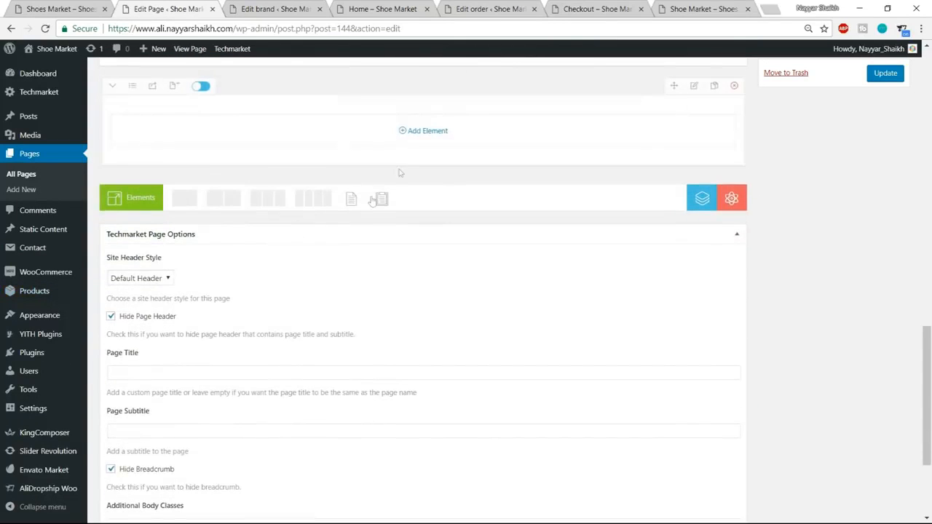
{"action": "left_click", "coordinate": [421, 135]}
{"action": "type", "text": "bran"}
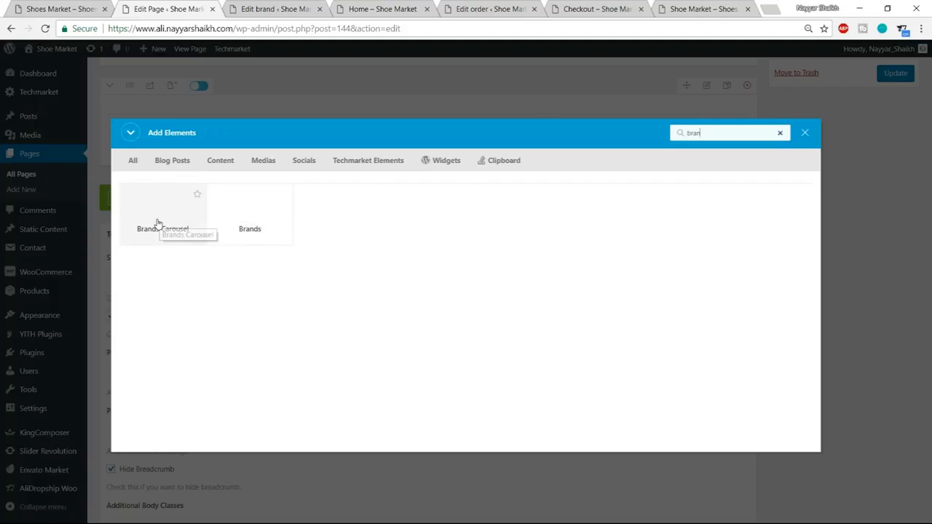
{"action": "key", "text": "ctrl+1"}
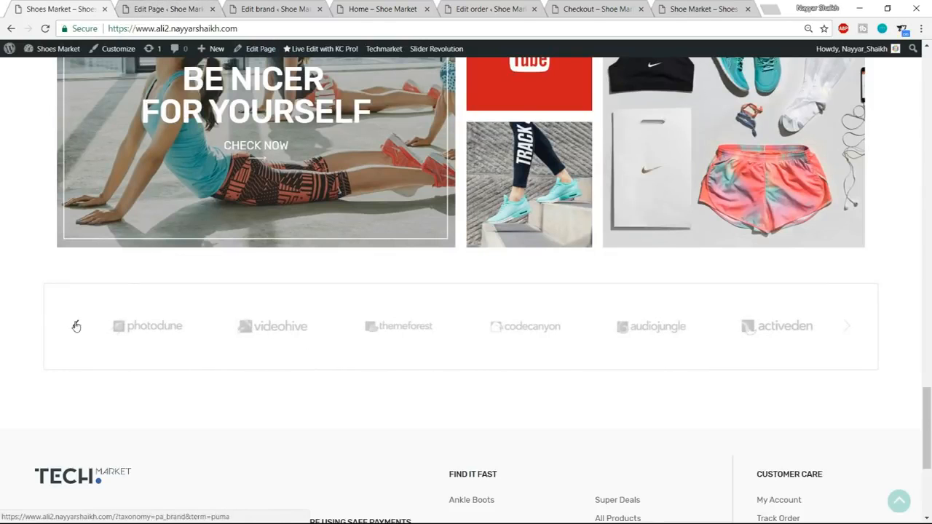
Add a Brands Carousel element to the row with a limit of 14 brands
{"action": "left_click", "coordinate": [162, 6]}
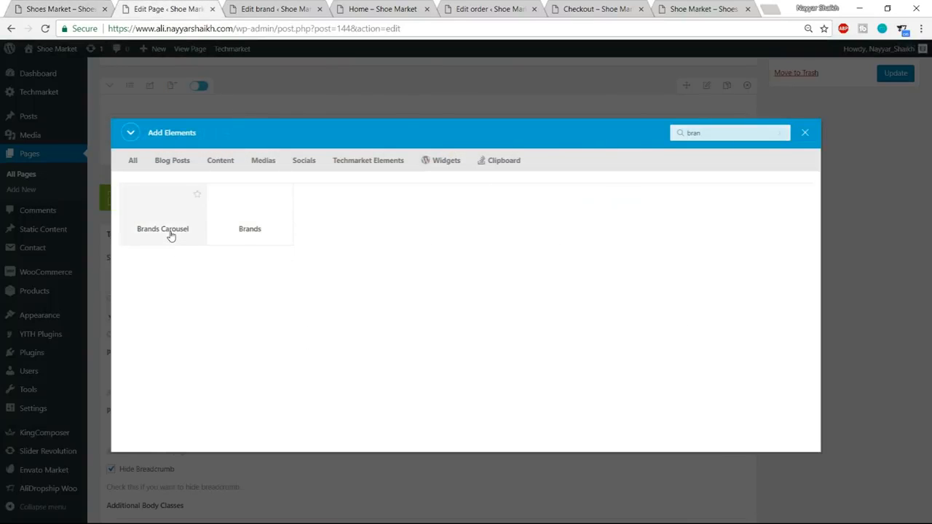
{"action": "left_click", "coordinate": [169, 236]}
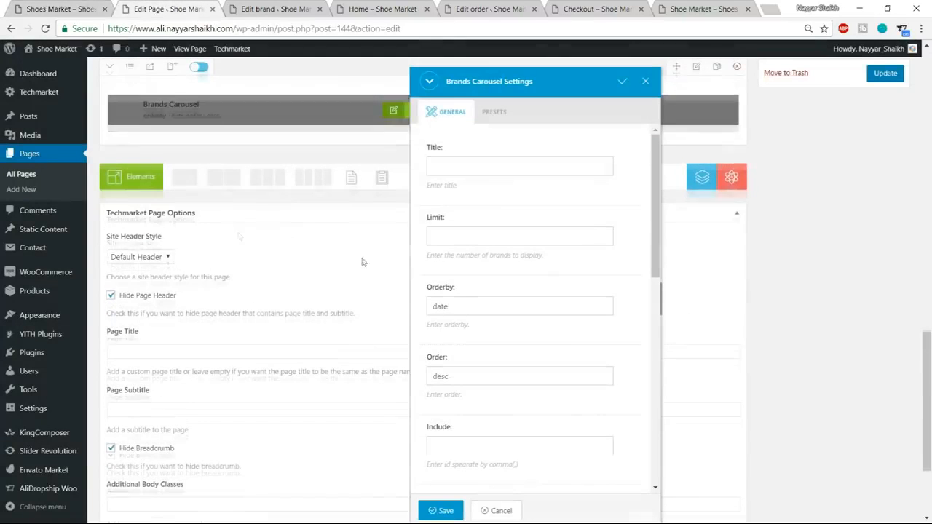
{"action": "left_click", "coordinate": [476, 241]}
{"action": "type", "text": "14"}
{"action": "scroll", "coordinate": [571, 340], "scroll_direction": "down", "scroll_amount": 3}
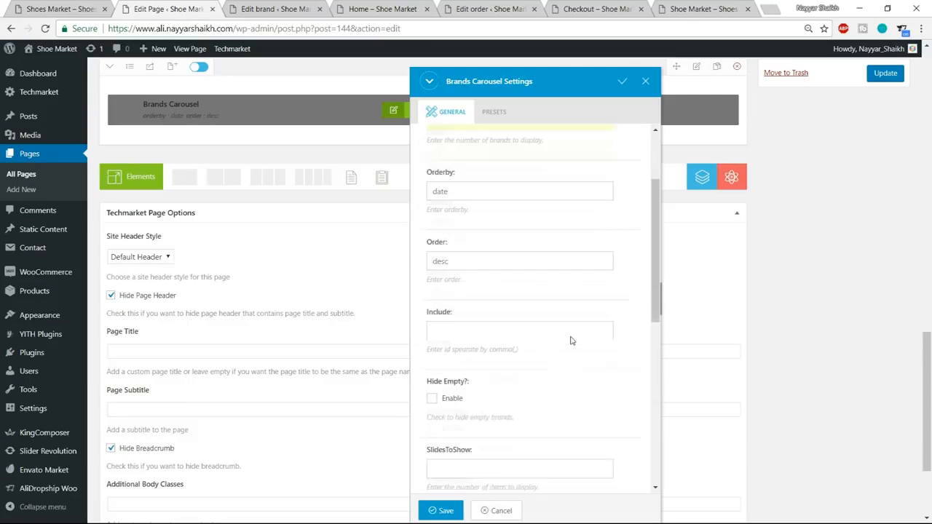
{"action": "left_click", "coordinate": [102, 6]}
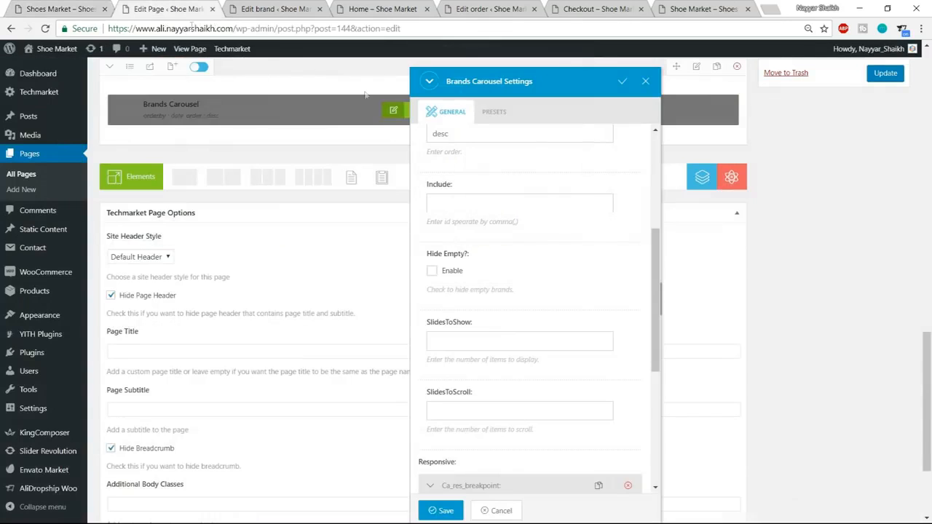
{"action": "key", "text": "ctrl+Tab"}
Set 6 slides to show and 6 to scroll, save the element, and update the page
{"action": "left_click", "coordinate": [503, 275]}
{"action": "type", "text": "6"}
{"action": "left_click", "coordinate": [554, 349]}
{"action": "type", "text": "6"}
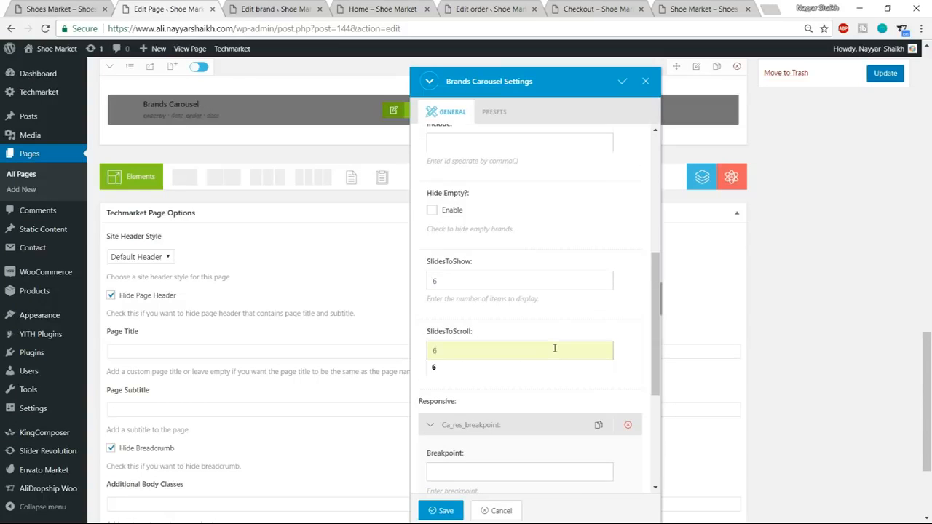
{"action": "left_click", "coordinate": [441, 510]}
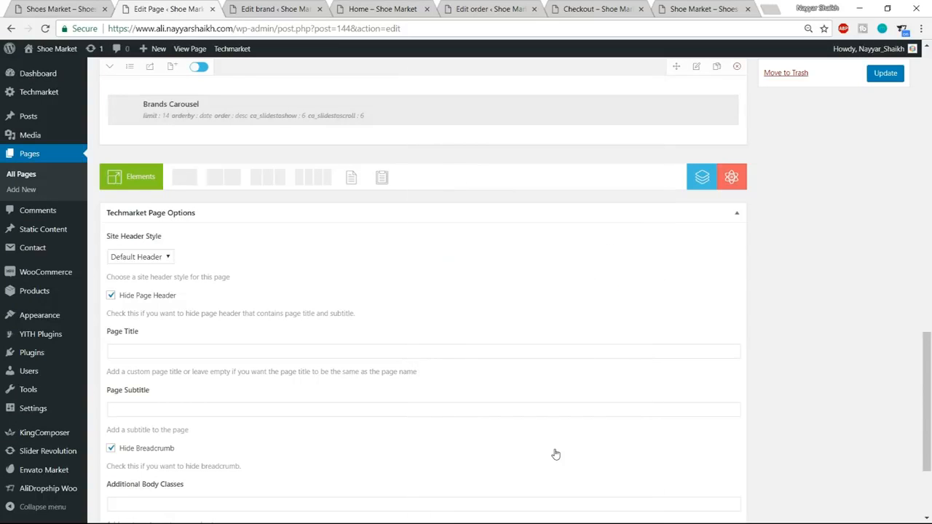
{"action": "scroll", "coordinate": [556, 454], "scroll_direction": "up", "scroll_amount": 5}
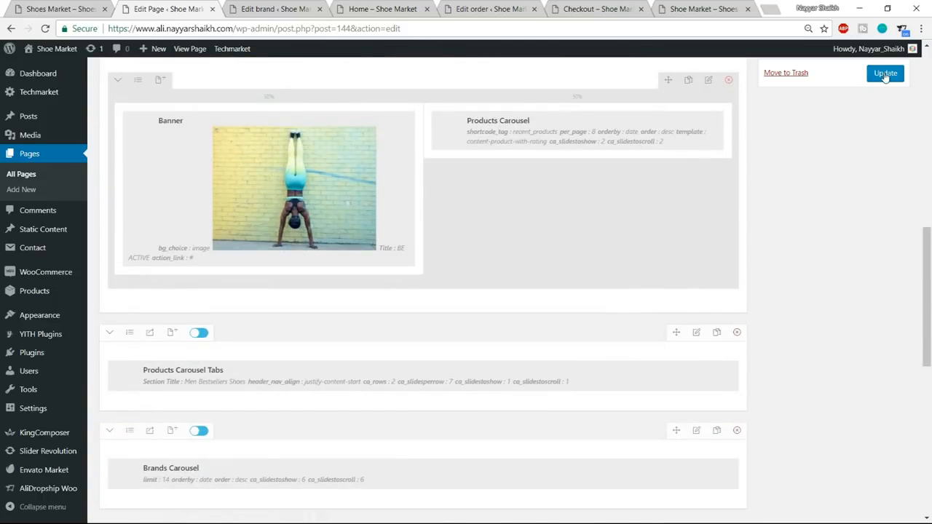
{"action": "left_click", "coordinate": [886, 76]}
Close the brand edit tab, reload the live Home page to check the logos, and open DevTools
{"action": "left_click", "coordinate": [299, 10]}
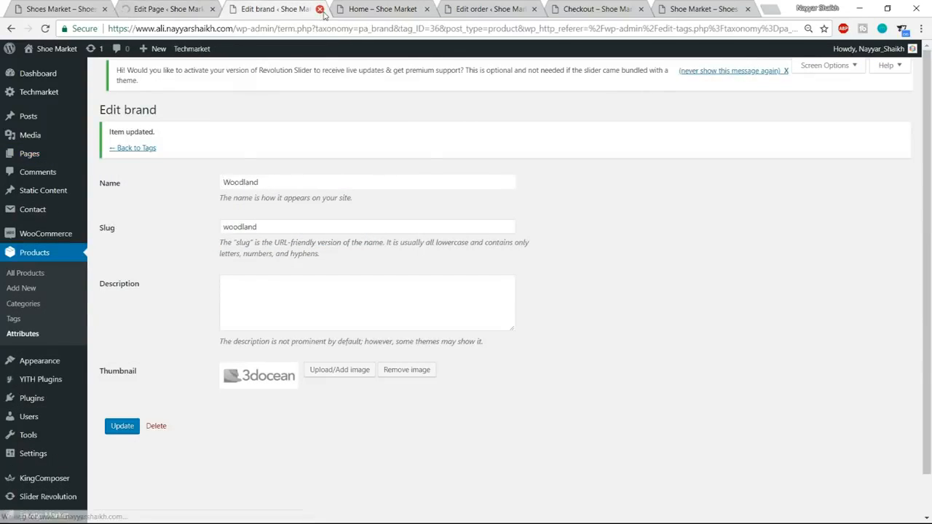
{"action": "left_click", "coordinate": [321, 10]}
{"action": "left_click", "coordinate": [284, 10]}
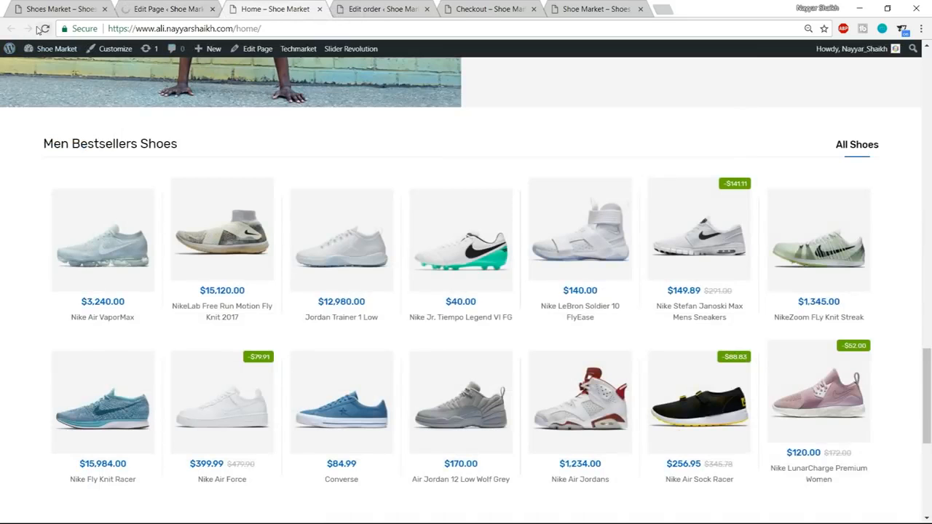
{"action": "left_click", "coordinate": [39, 30]}
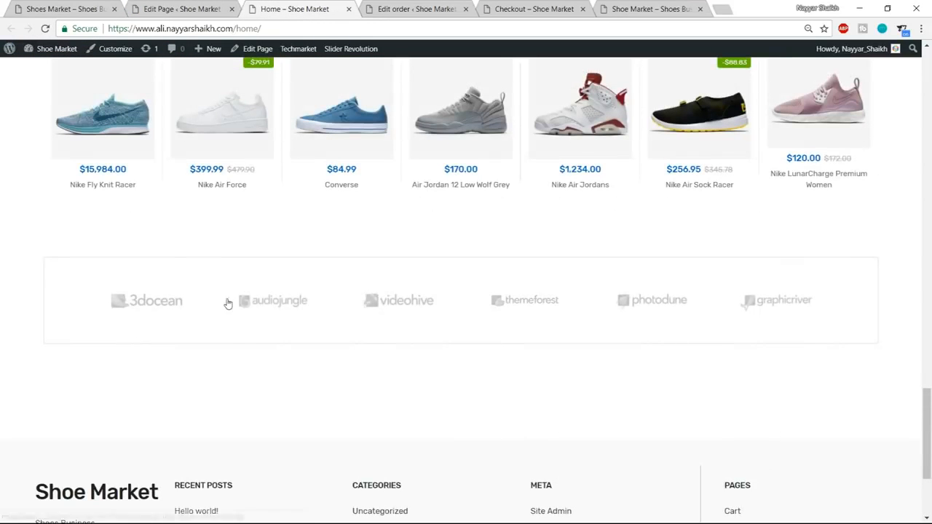
{"action": "scroll", "coordinate": [219, 325], "scroll_direction": "down", "scroll_amount": 3}
{"action": "scroll", "coordinate": [262, 326], "scroll_direction": "up", "scroll_amount": 3}
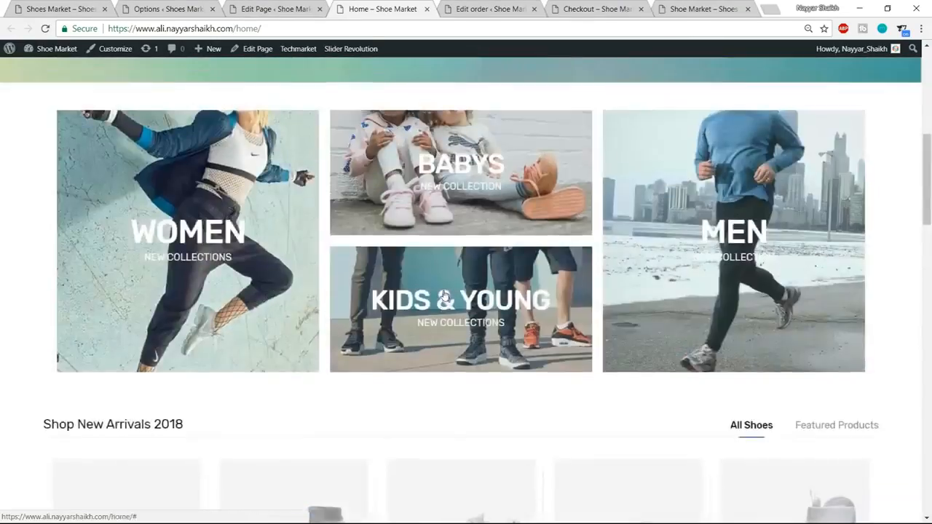
{"action": "scroll", "coordinate": [458, 314], "scroll_direction": "down", "scroll_amount": 20}
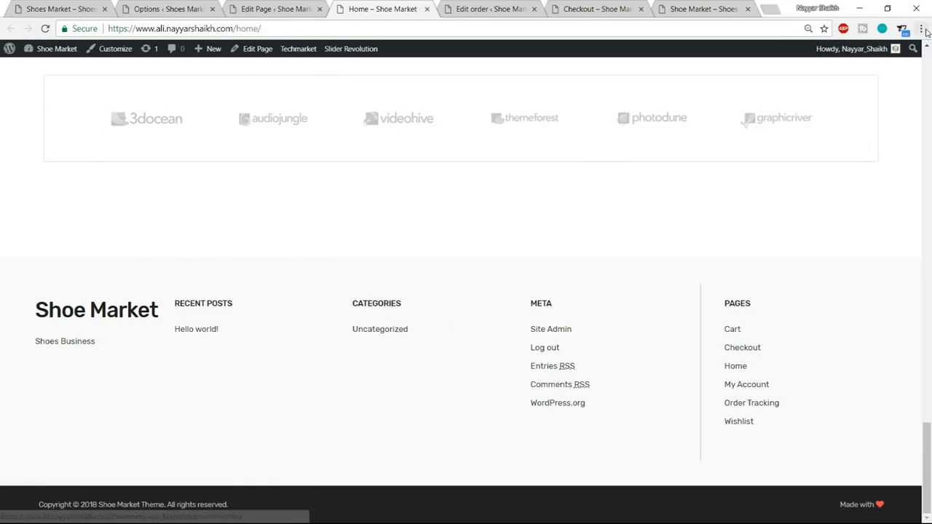
{"action": "left_click", "coordinate": [924, 29]}
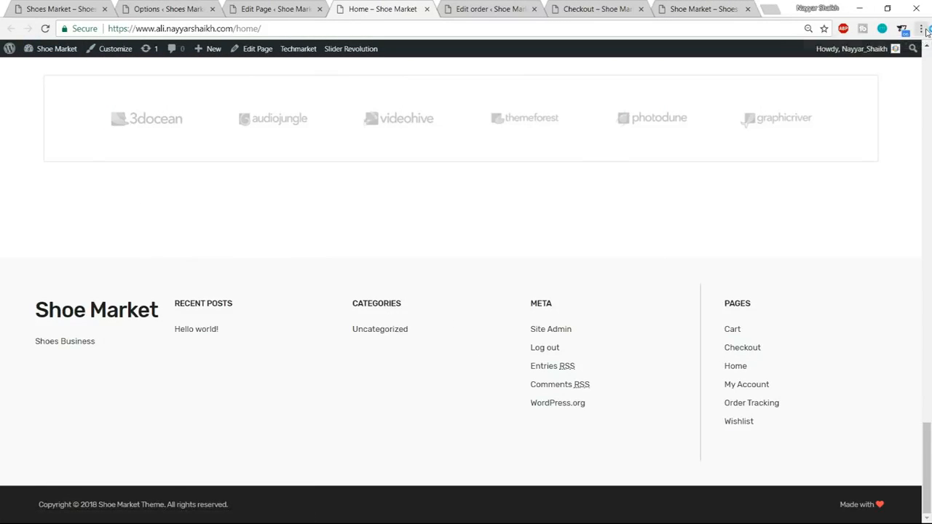
{"action": "left_click", "coordinate": [640, 306]}
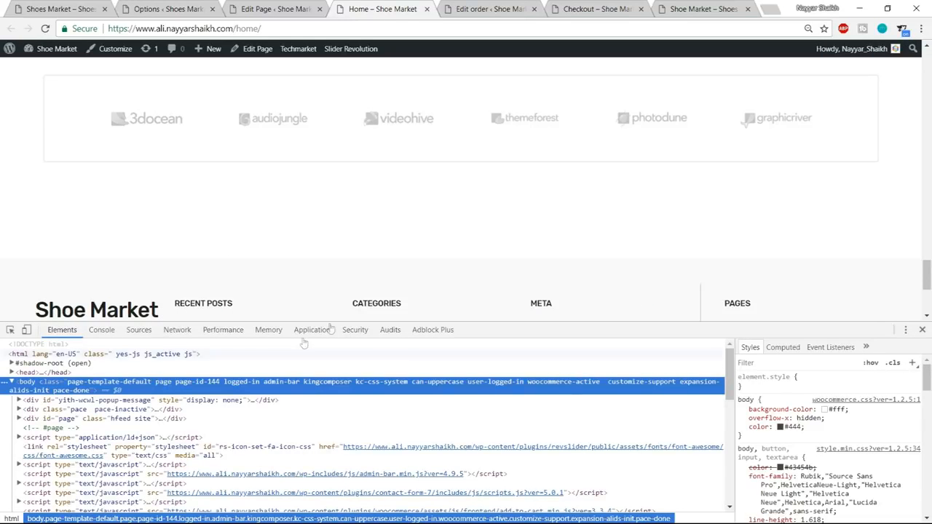
Preview the home page in a mobile viewport down to the footer, then close DevTools
{"action": "left_click", "coordinate": [25, 331]}
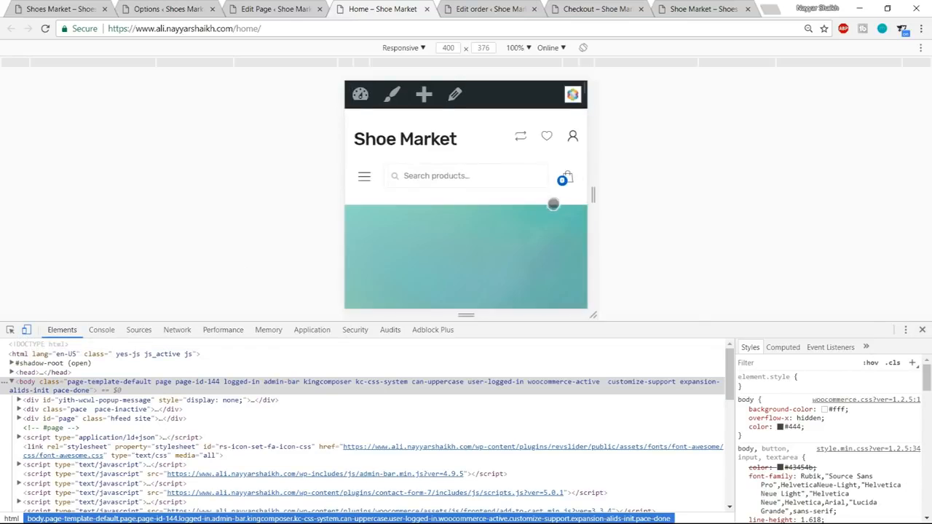
{"action": "scroll", "coordinate": [554, 211], "scroll_direction": "down", "scroll_amount": 8}
{"action": "scroll", "coordinate": [554, 211], "scroll_direction": "down", "scroll_amount": 6}
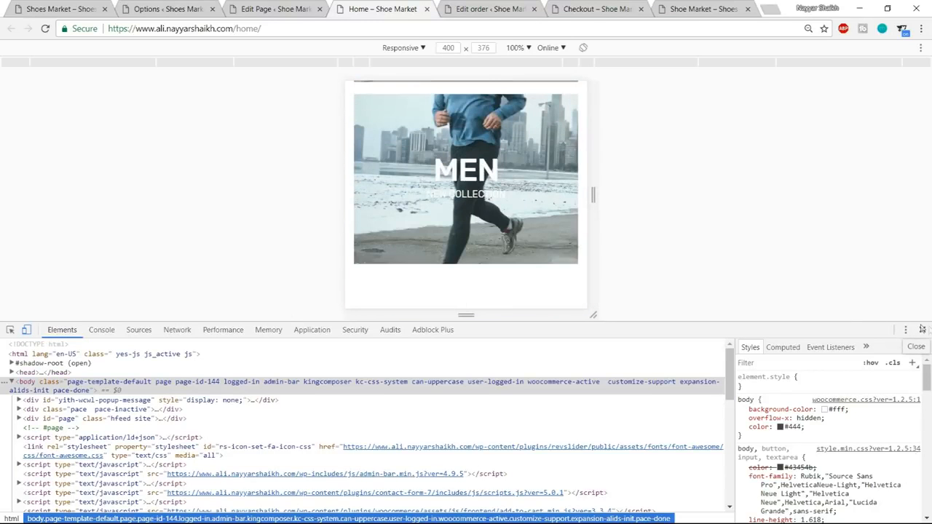
{"action": "scroll", "coordinate": [499, 193], "scroll_direction": "down", "scroll_amount": 6}
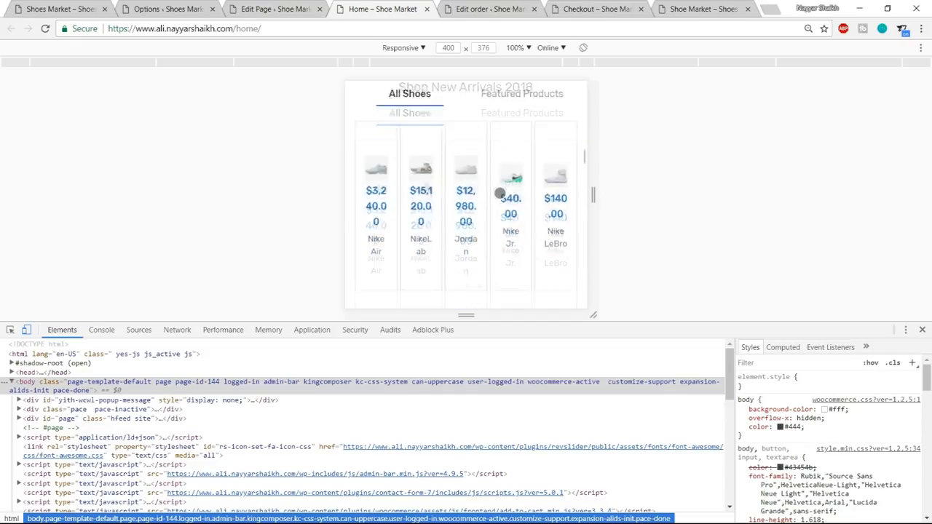
{"action": "scroll", "coordinate": [499, 193], "scroll_direction": "up", "scroll_amount": 5}
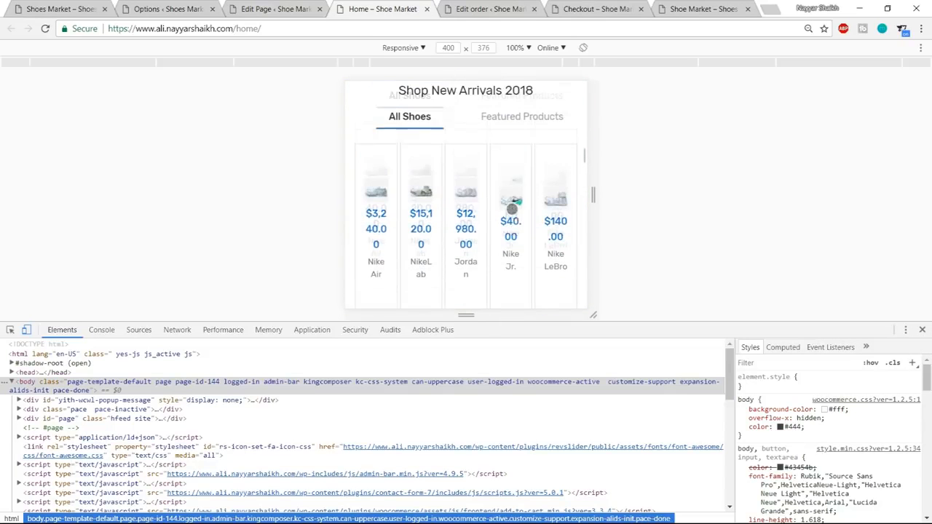
{"action": "scroll", "coordinate": [533, 218], "scroll_direction": "down", "scroll_amount": 1}
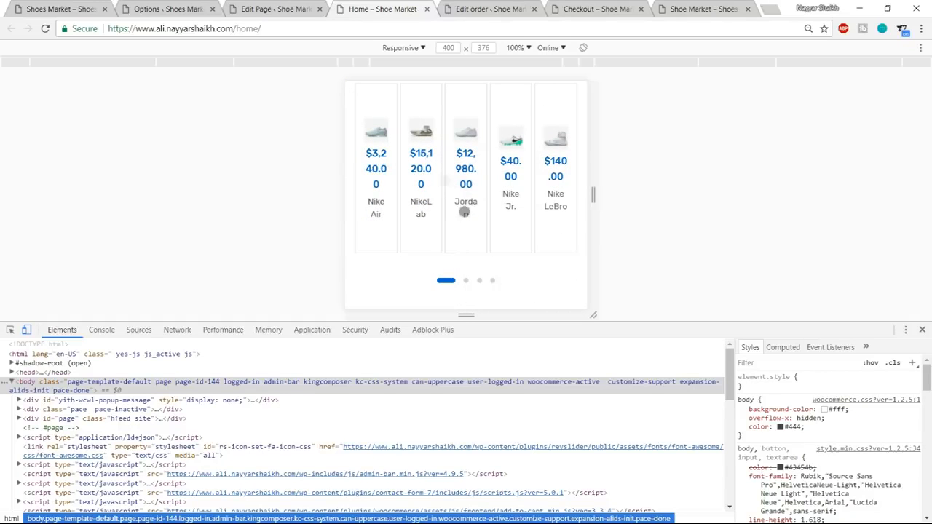
{"action": "scroll", "coordinate": [445, 179], "scroll_direction": "up", "scroll_amount": 1}
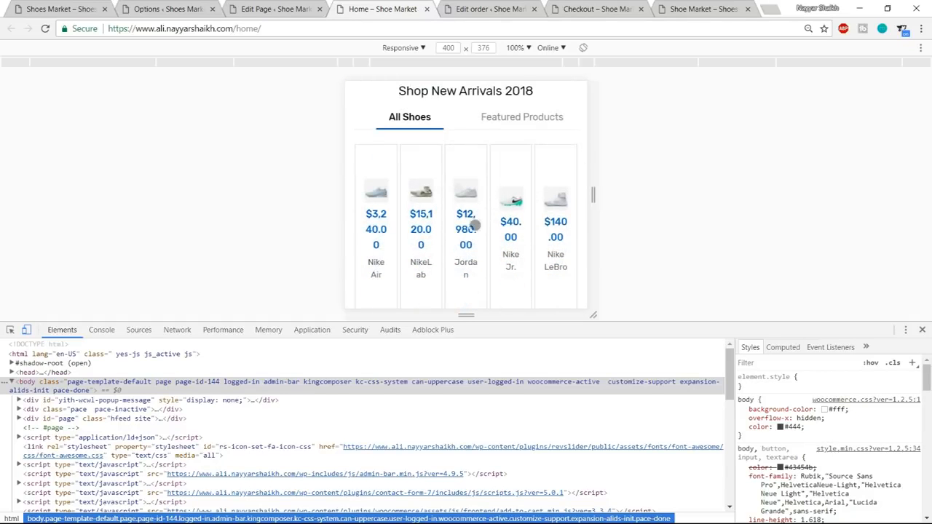
{"action": "scroll", "coordinate": [533, 212], "scroll_direction": "down", "scroll_amount": 1}
{"action": "scroll", "coordinate": [517, 240], "scroll_direction": "up", "scroll_amount": 8}
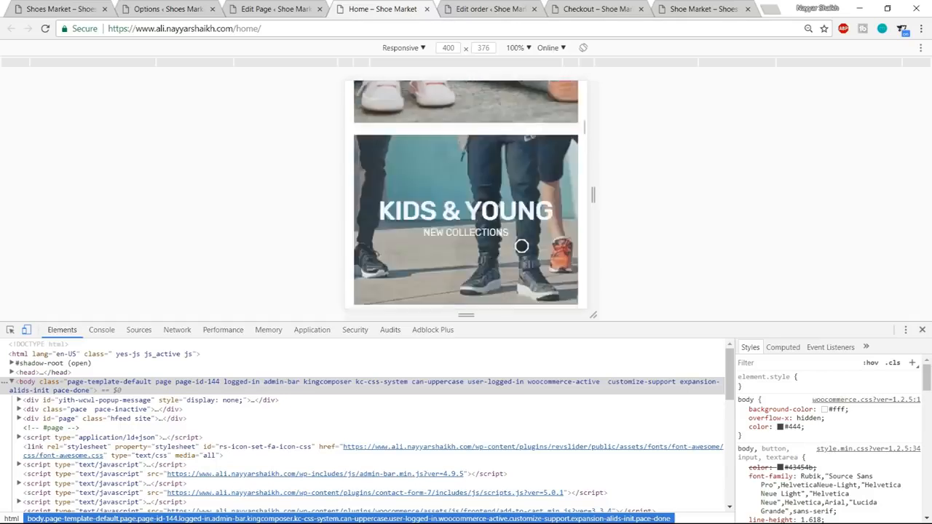
{"action": "scroll", "coordinate": [521, 247], "scroll_direction": "down", "scroll_amount": 10}
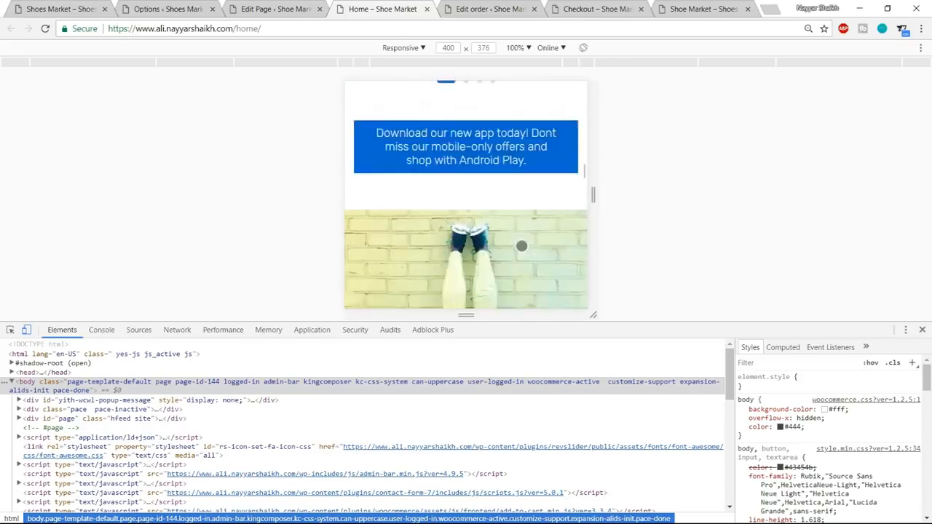
{"action": "scroll", "coordinate": [521, 246], "scroll_direction": "down", "scroll_amount": 3}
{"action": "scroll", "coordinate": [521, 246], "scroll_direction": "up", "scroll_amount": 4}
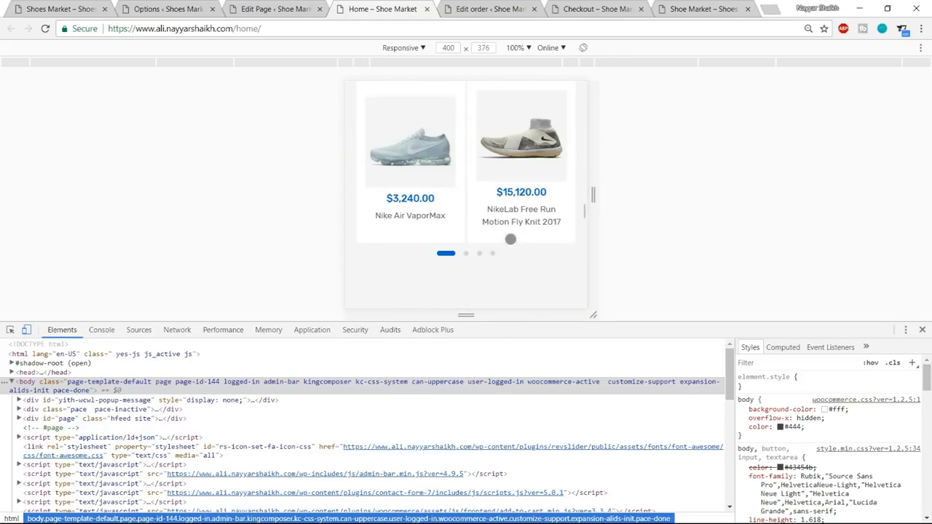
{"action": "scroll", "coordinate": [509, 174], "scroll_direction": "down", "scroll_amount": 4}
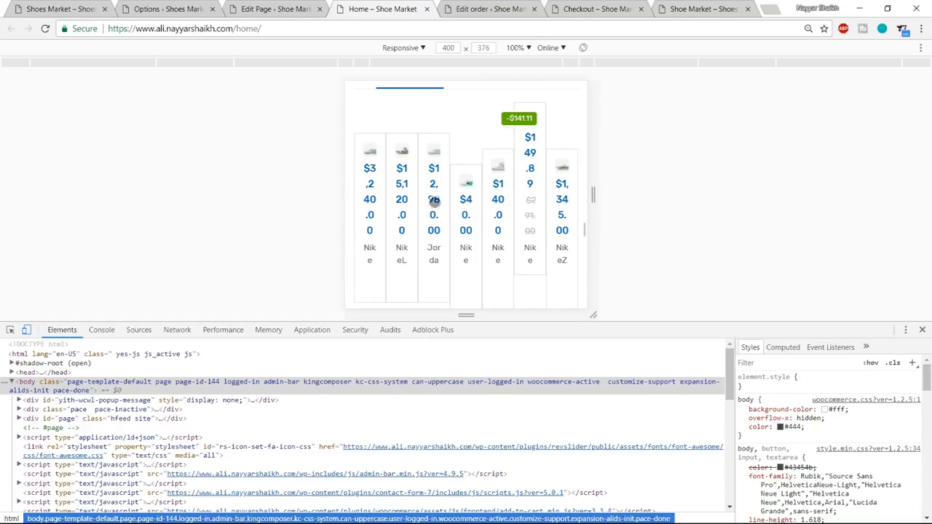
{"action": "scroll", "coordinate": [562, 186], "scroll_direction": "down", "scroll_amount": 10}
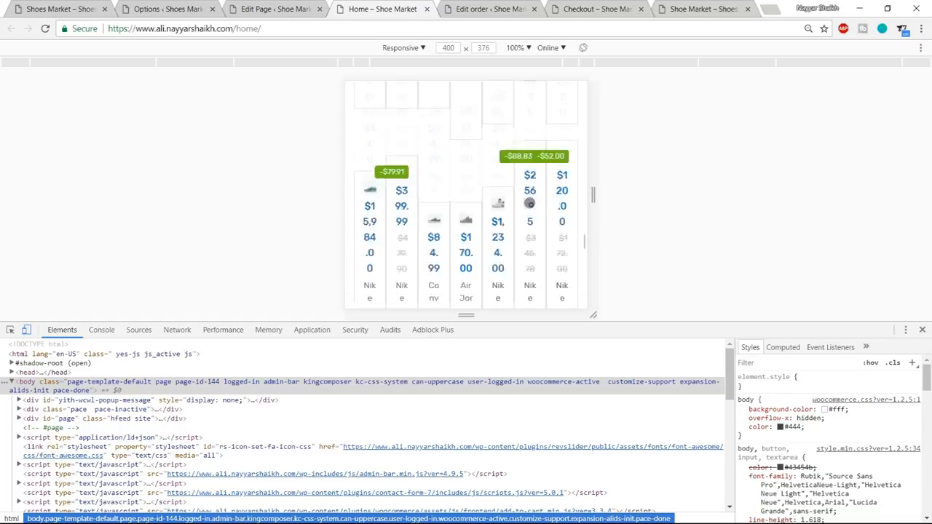
{"action": "left_click", "coordinate": [923, 330]}
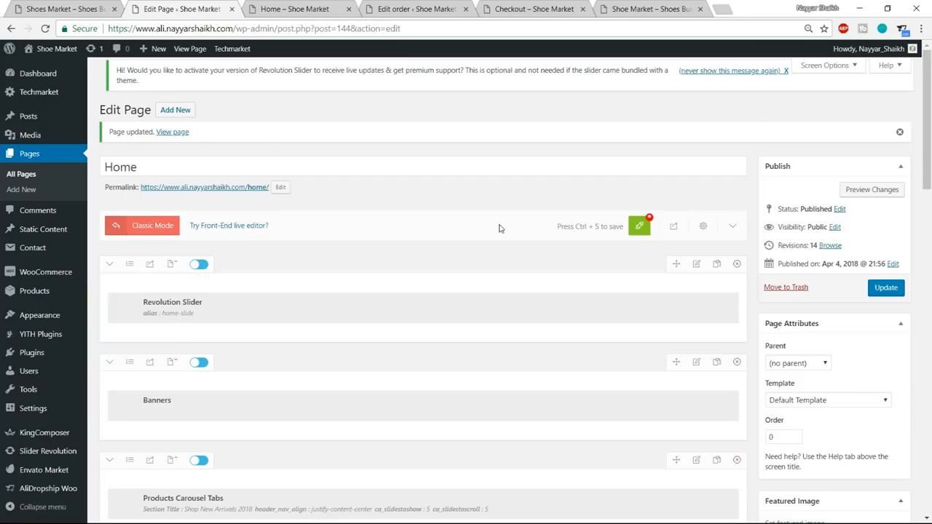
Open the Products Carousel Tabs settings and add a 1400 responsive breakpoint
{"action": "scroll", "coordinate": [500, 227], "scroll_direction": "down", "scroll_amount": 3}
{"action": "scroll", "coordinate": [500, 229], "scroll_direction": "up", "scroll_amount": 1}
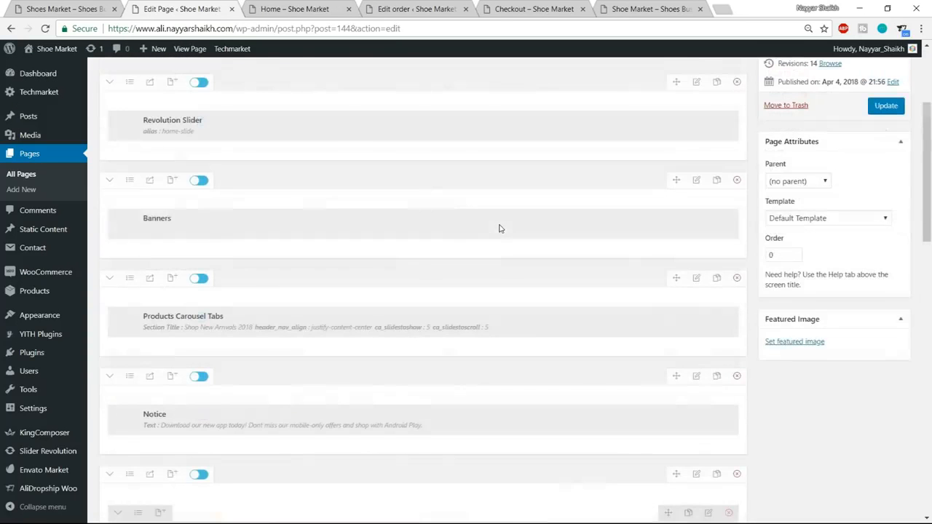
{"action": "scroll", "coordinate": [292, 254], "scroll_direction": "down", "scroll_amount": 1}
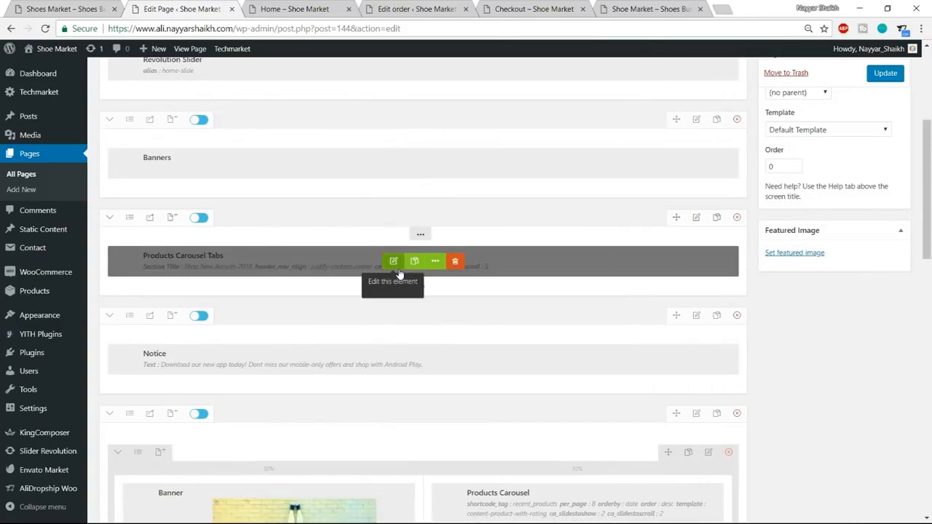
{"action": "left_click", "coordinate": [396, 264]}
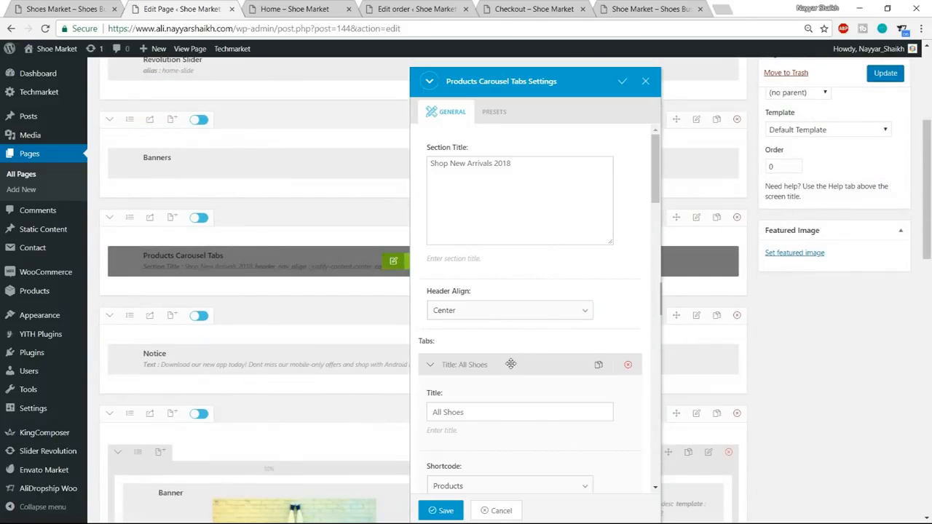
{"action": "left_click", "coordinate": [511, 364]}
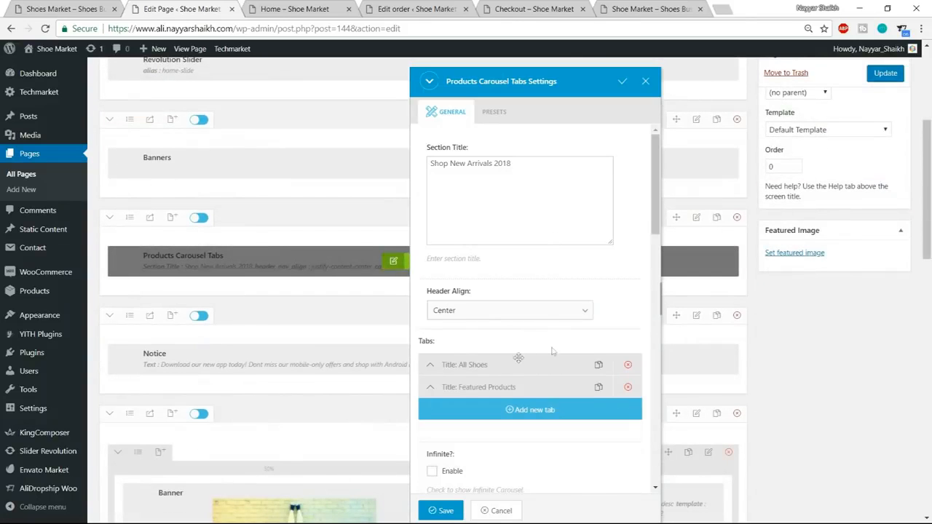
{"action": "scroll", "coordinate": [554, 335], "scroll_direction": "down", "scroll_amount": 6}
{"action": "scroll", "coordinate": [566, 298], "scroll_direction": "down", "scroll_amount": 3}
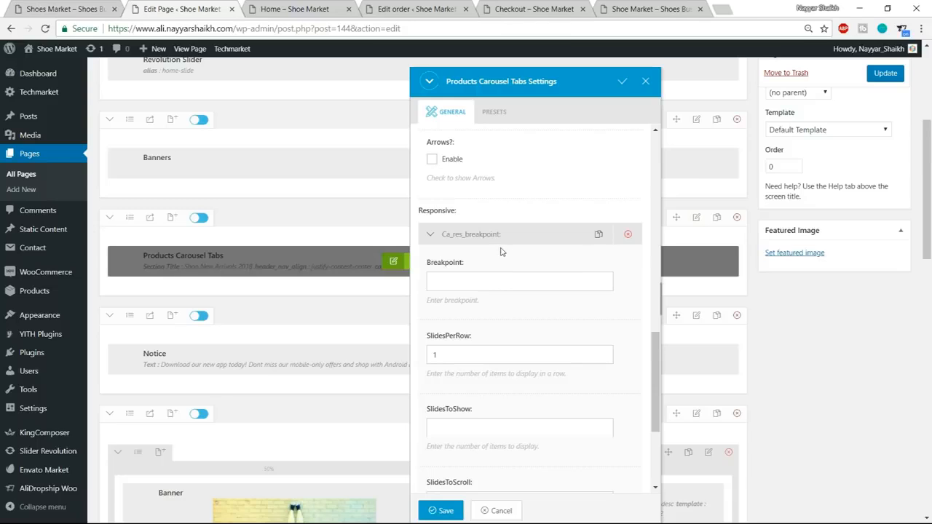
{"action": "scroll", "coordinate": [510, 284], "scroll_direction": "down", "scroll_amount": 2}
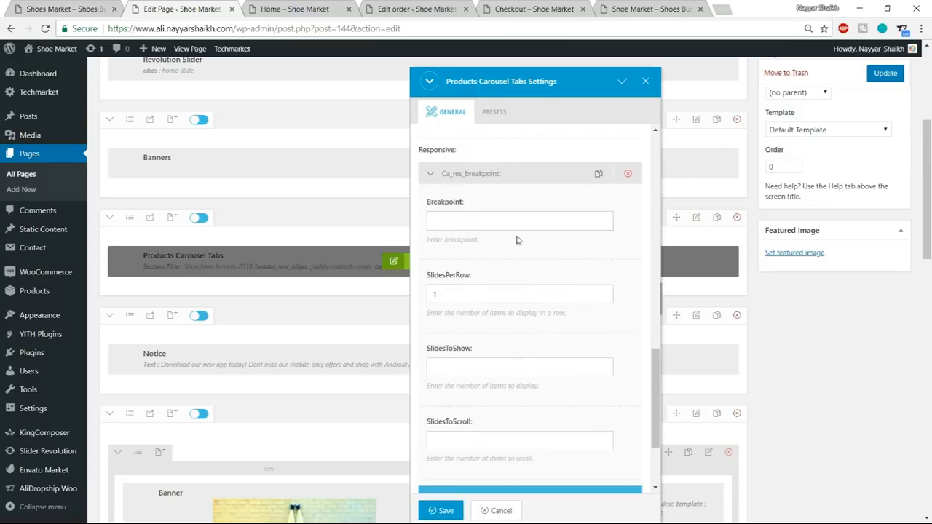
{"action": "left_click", "coordinate": [504, 226]}
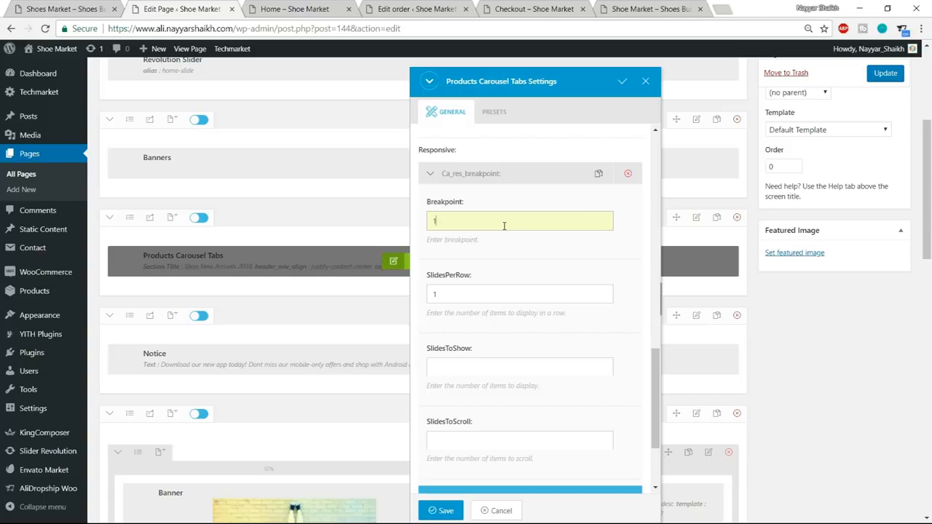
{"action": "left_click", "coordinate": [505, 293]}
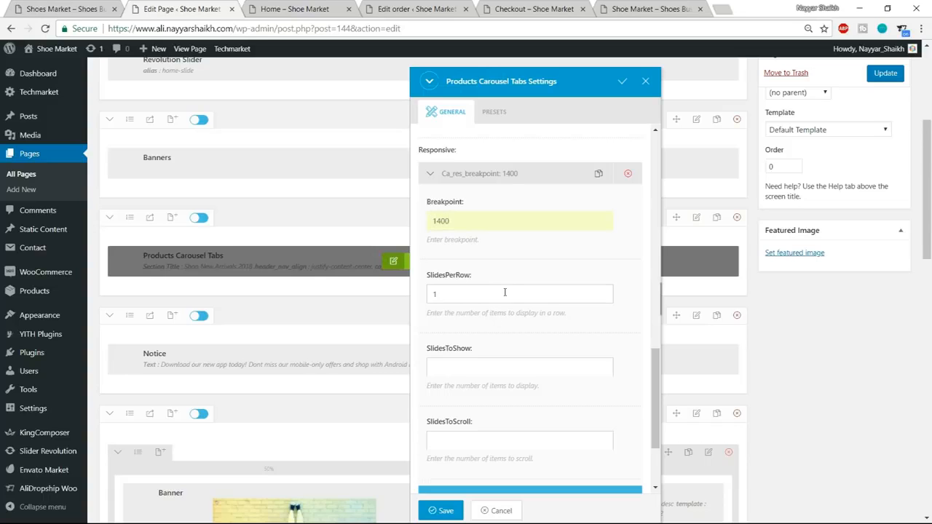
{"action": "key", "text": "Tab"}
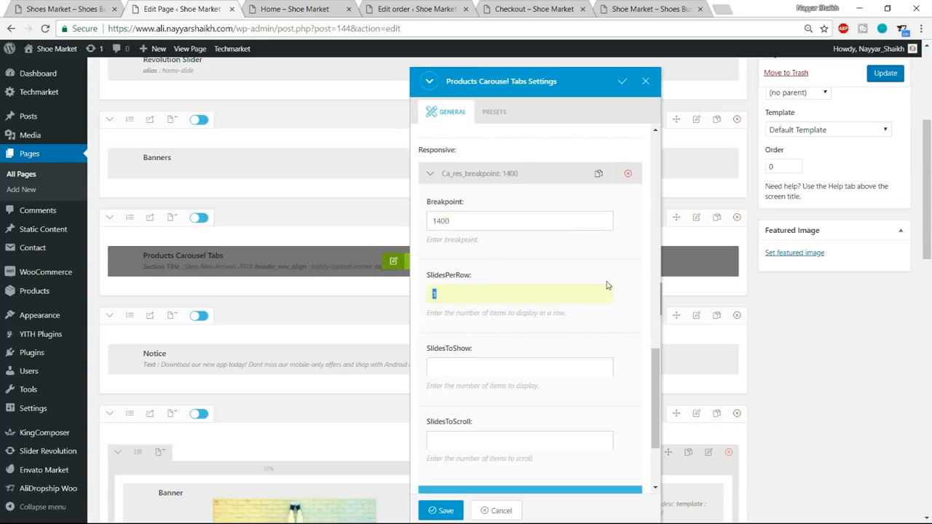
{"action": "left_click", "coordinate": [552, 171]}
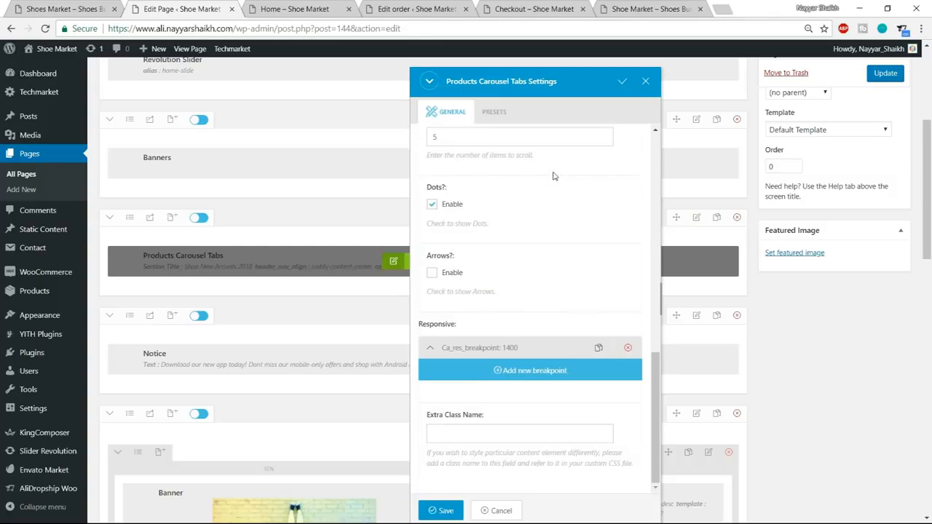
Add breakpoints 1200, 780 and 450, then save the carousel settings
{"action": "left_click", "coordinate": [534, 372]}
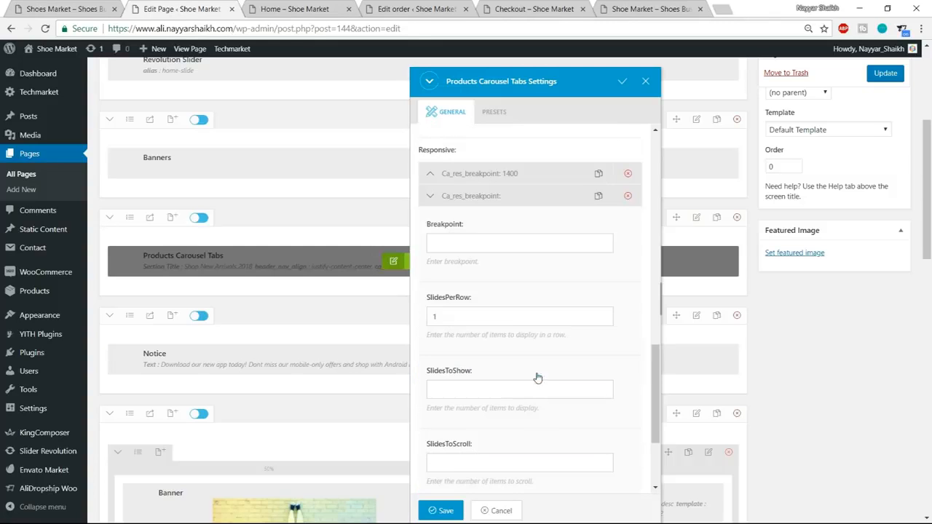
{"action": "left_click", "coordinate": [491, 241]}
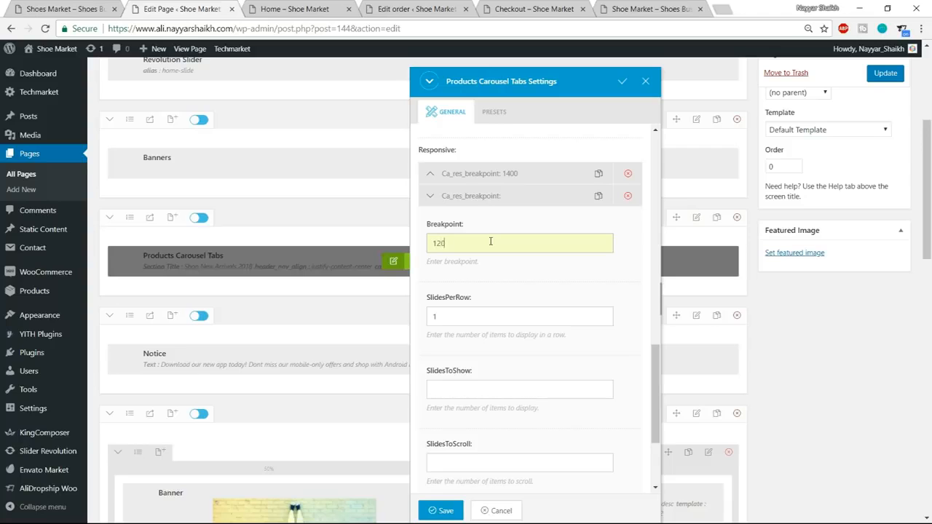
{"action": "key", "text": "Tab"}
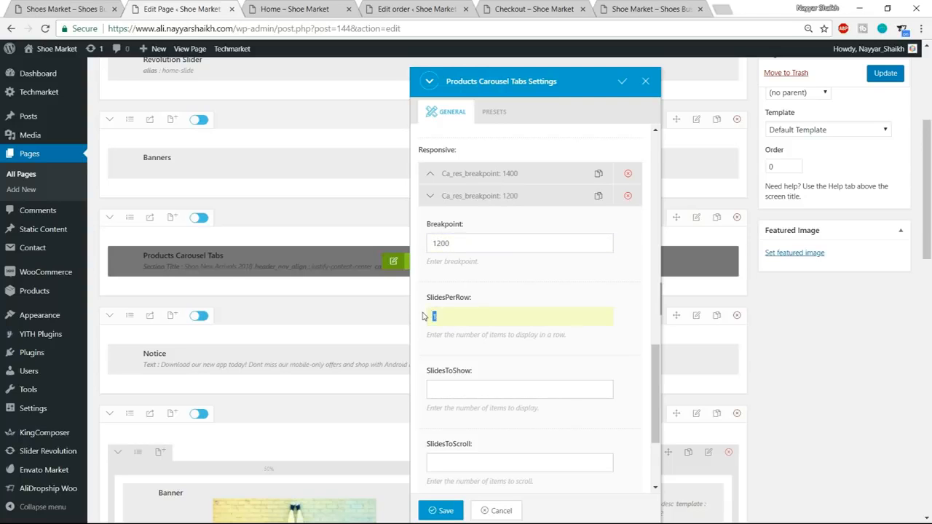
{"action": "left_click", "coordinate": [492, 203]}
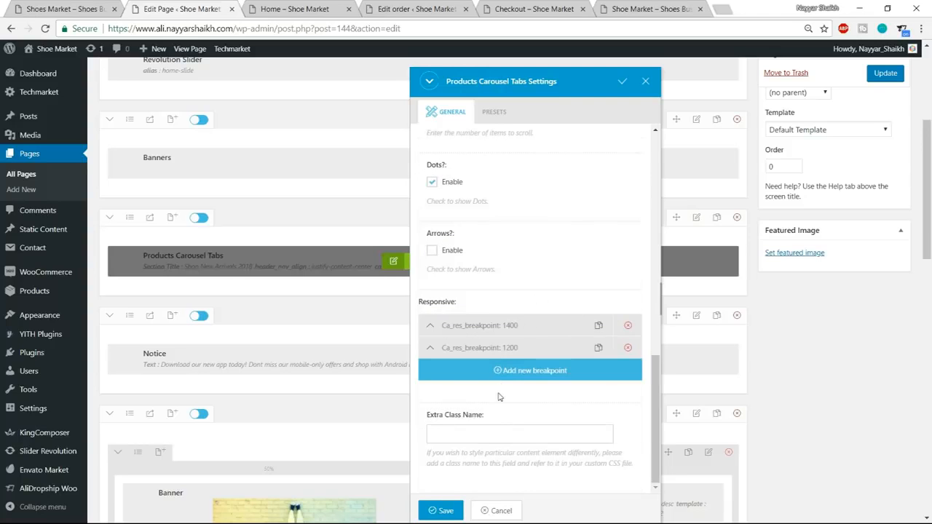
{"action": "left_click", "coordinate": [508, 370]}
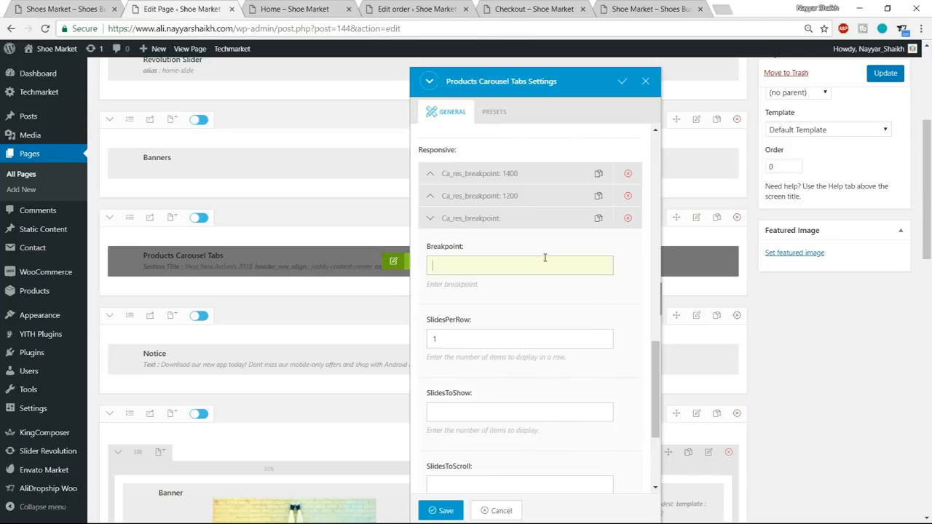
{"action": "left_click", "coordinate": [545, 258]}
{"action": "type", "text": "780"}
{"action": "key", "text": "Tab"}
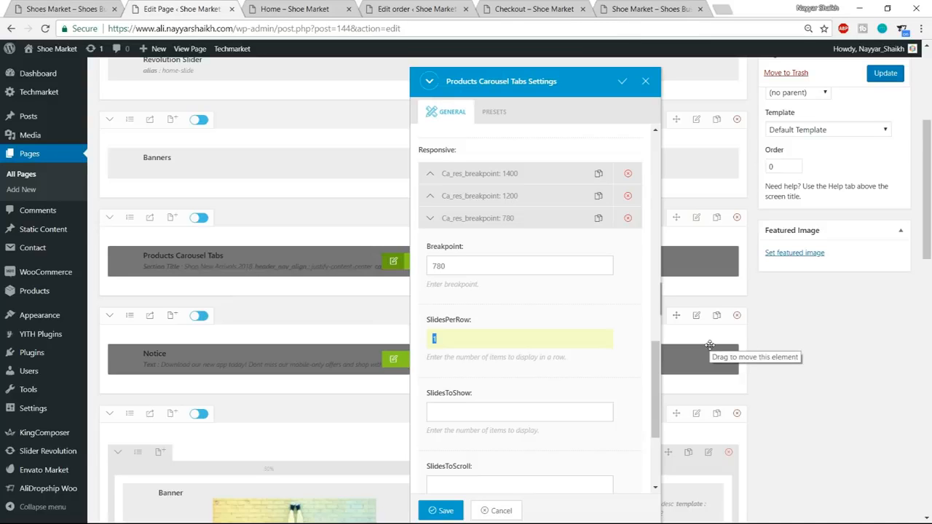
{"action": "left_click", "coordinate": [552, 222]}
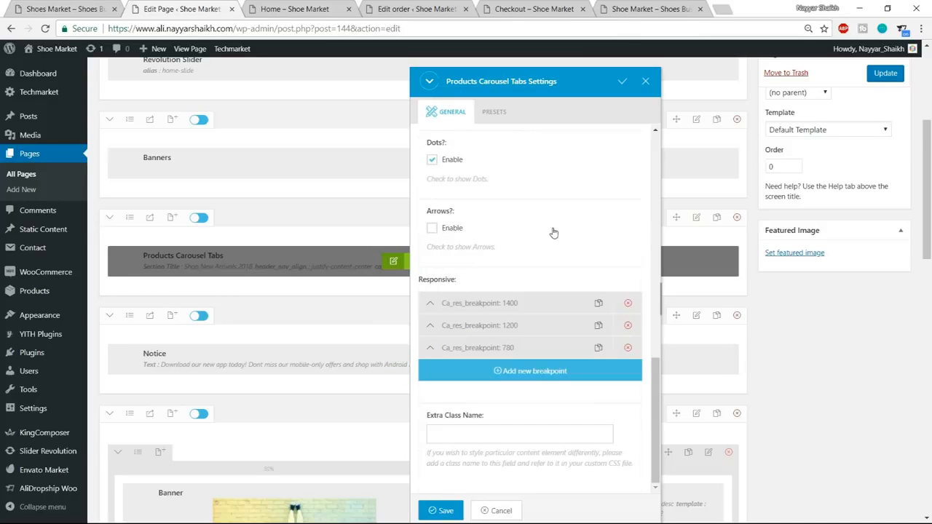
{"action": "left_click", "coordinate": [507, 372]}
{"action": "left_click", "coordinate": [508, 288]}
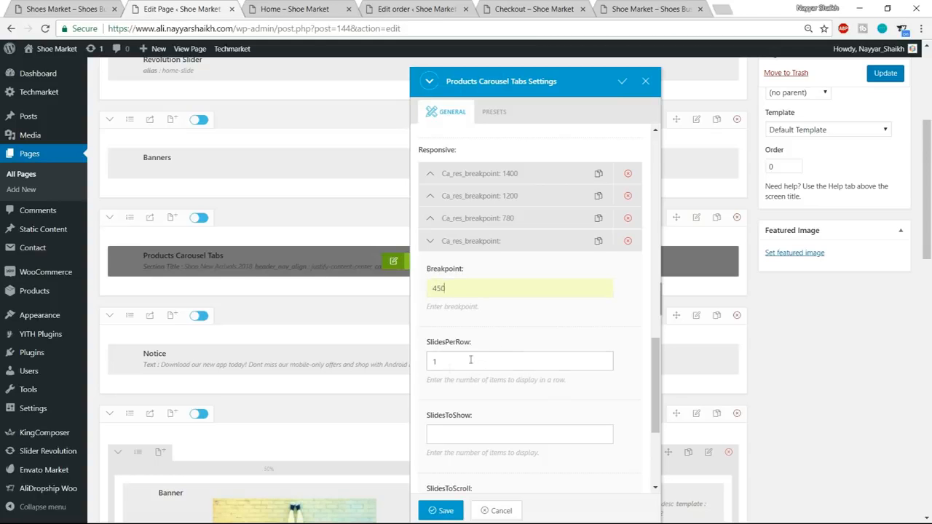
{"action": "left_click", "coordinate": [459, 509]}
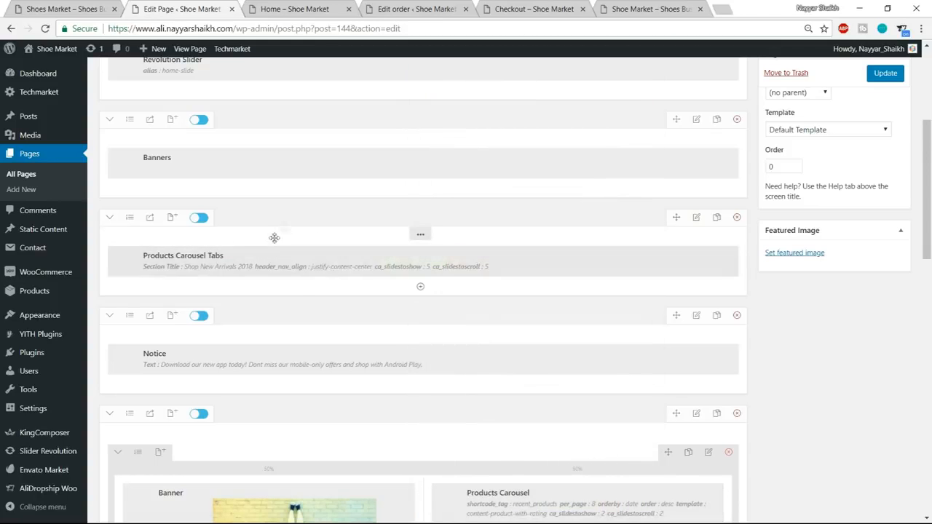
Update the Home page and reload the live homepage to see the new layout
{"action": "scroll", "coordinate": [300, 307], "scroll_direction": "up", "scroll_amount": 2}
{"action": "left_click", "coordinate": [886, 167]}
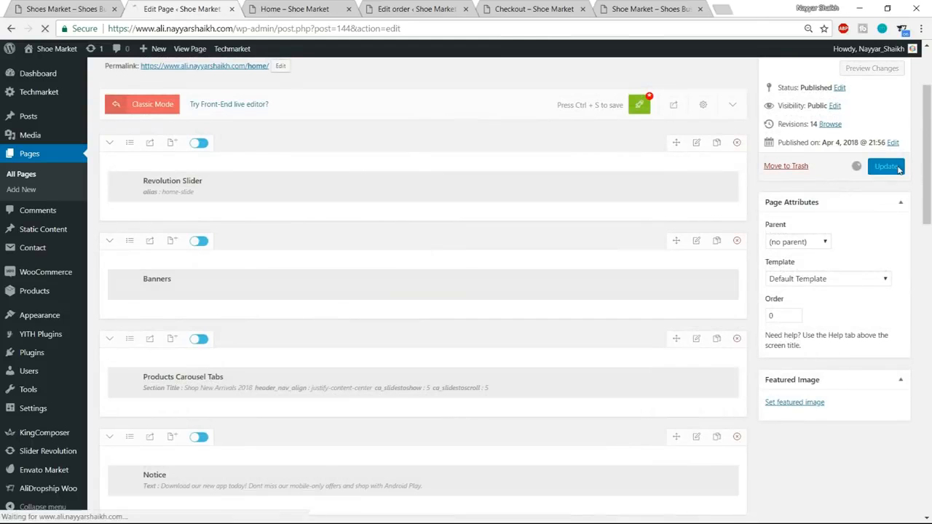
{"action": "left_click", "coordinate": [310, 8]}
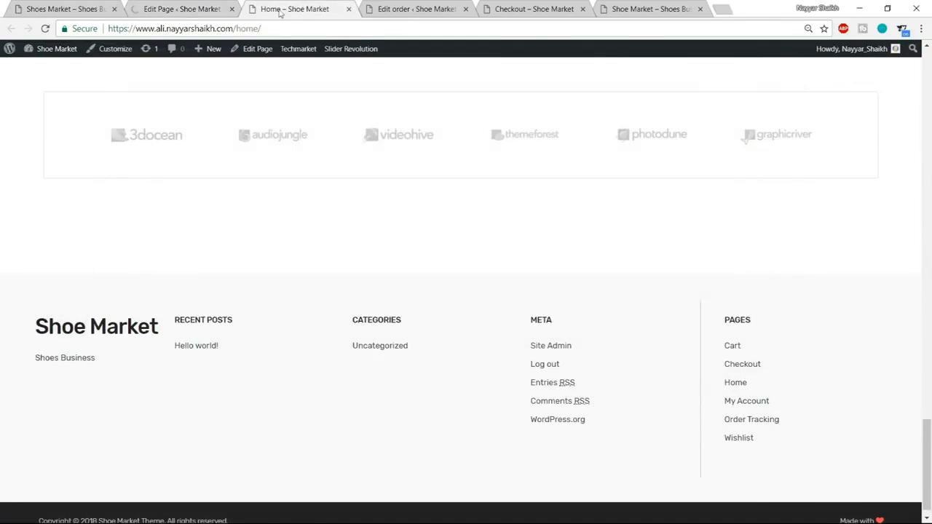
{"action": "left_click", "coordinate": [45, 28]}
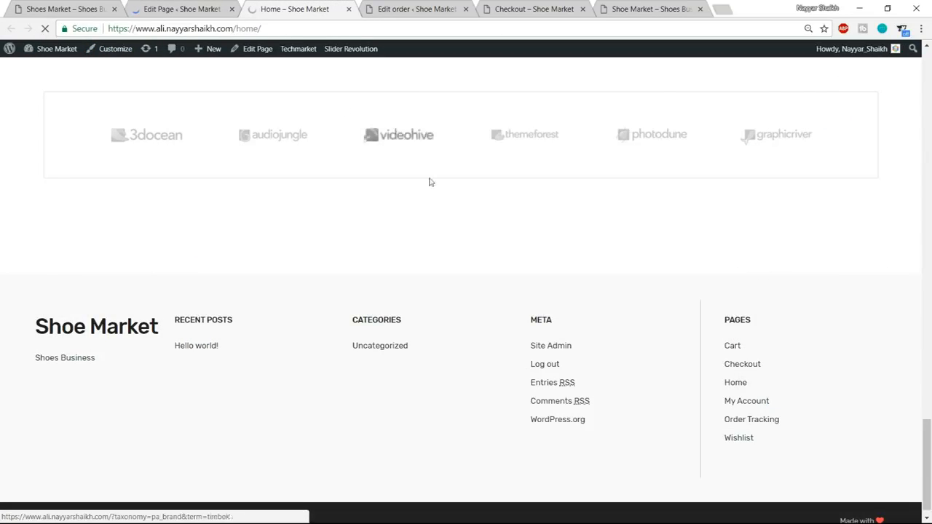
{"action": "scroll", "coordinate": [459, 292], "scroll_direction": "up", "scroll_amount": 20}
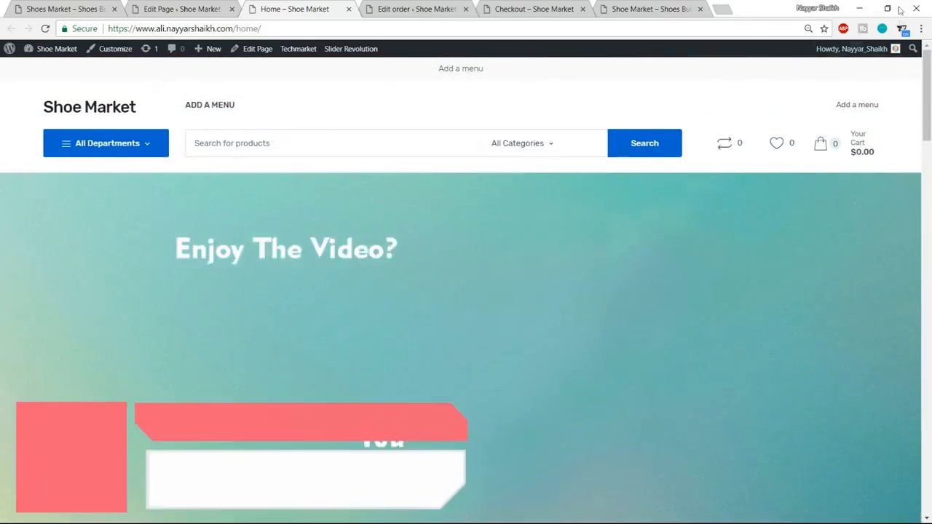
Compare the live homepage with the demo shoe store, then return to the Home page editor
{"action": "left_click", "coordinate": [892, 6]}
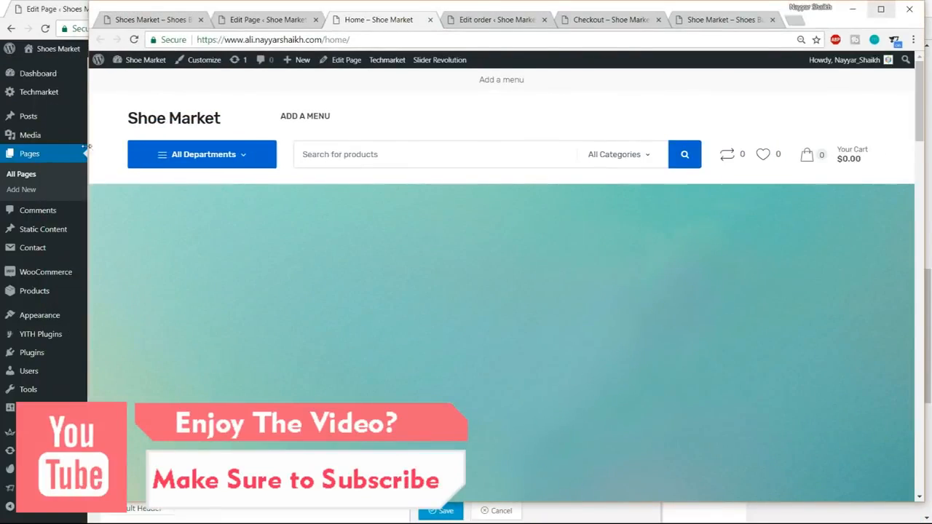
{"action": "left_click_drag", "start_coordinate": [87, 147], "coordinate": [590, 147]}
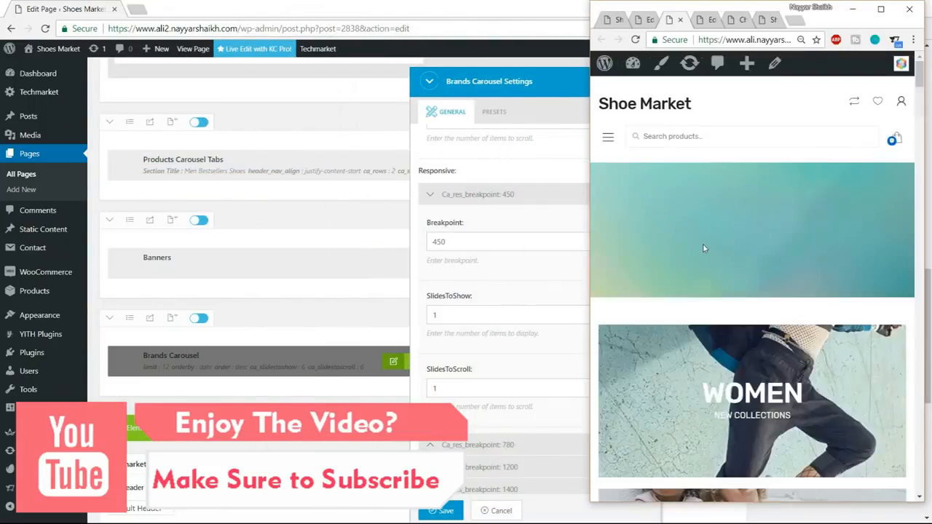
{"action": "scroll", "coordinate": [703, 248], "scroll_direction": "down", "scroll_amount": 15}
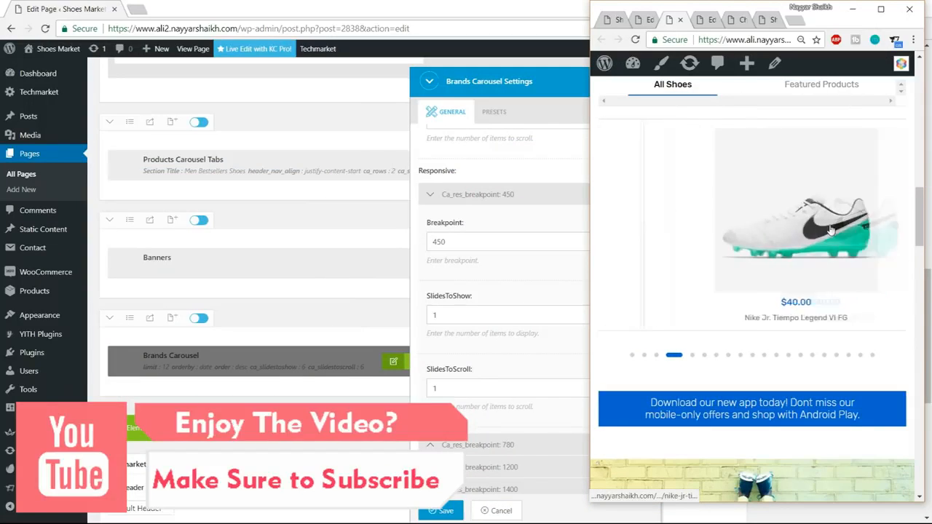
{"action": "left_click", "coordinate": [881, 9]}
{"action": "scroll", "coordinate": [645, 314], "scroll_direction": "down", "scroll_amount": 5}
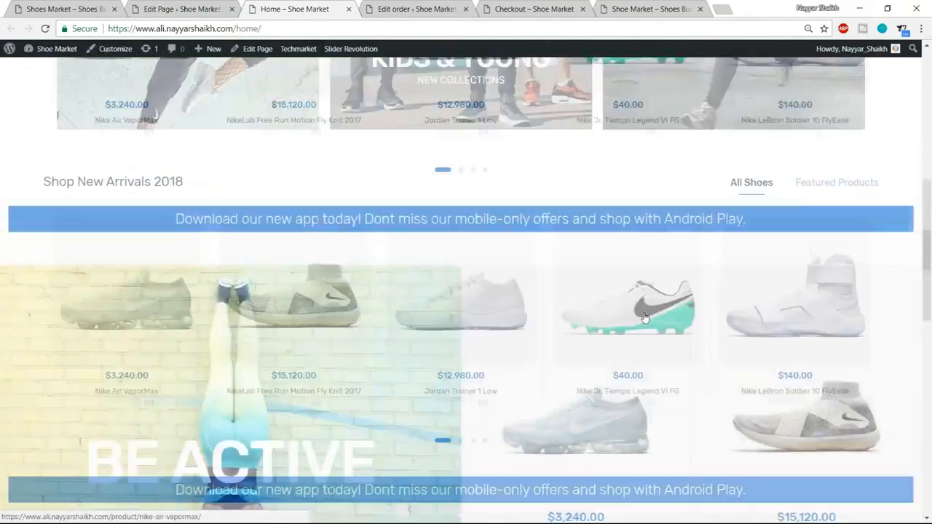
{"action": "scroll", "coordinate": [645, 318], "scroll_direction": "up", "scroll_amount": 10}
{"action": "left_click_drag", "start_coordinate": [927, 129], "coordinate": [895, 517]}
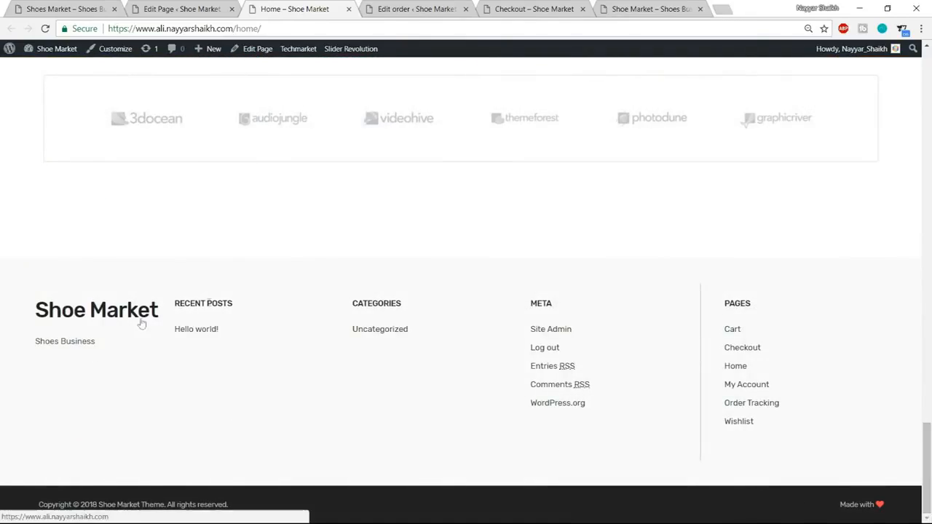
{"action": "scroll", "coordinate": [383, 347], "scroll_direction": "up", "scroll_amount": 20}
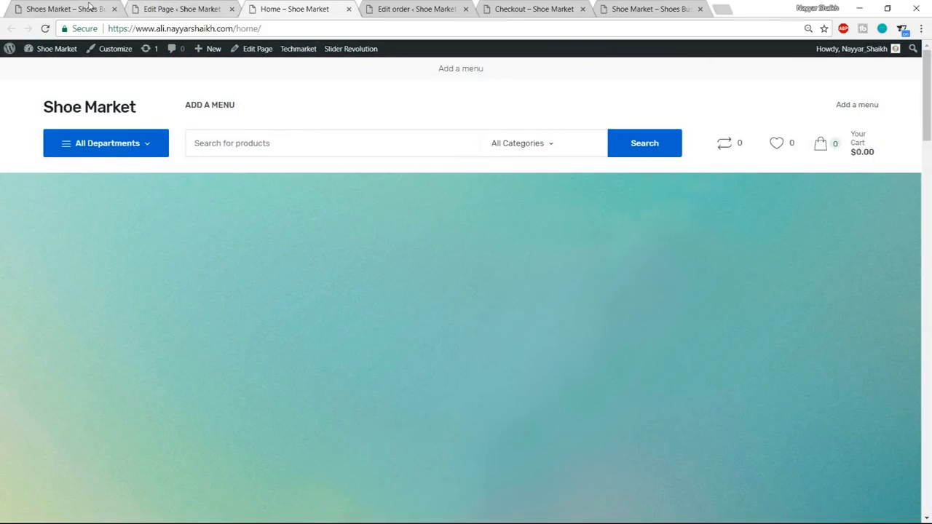
{"action": "left_click", "coordinate": [88, 9]}
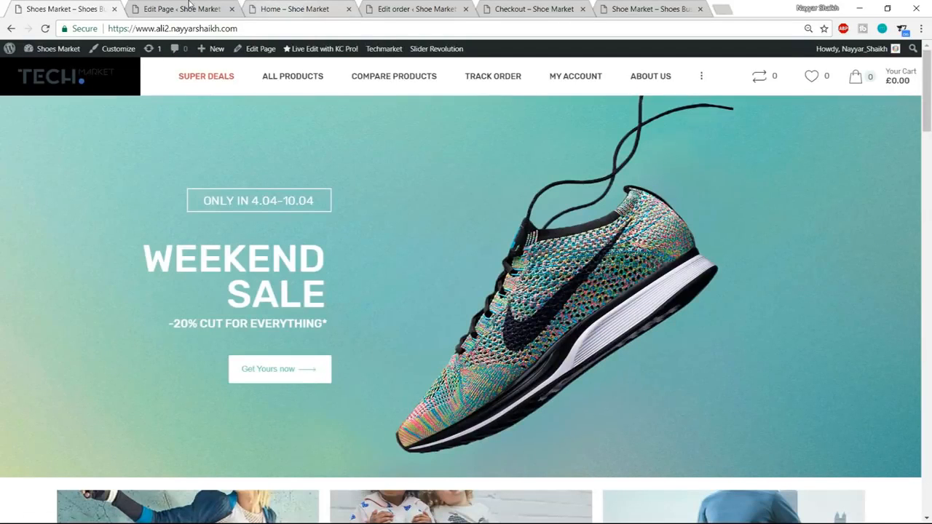
{"action": "left_click", "coordinate": [182, 6]}
{"action": "mouse_move", "coordinate": [226, 49]}
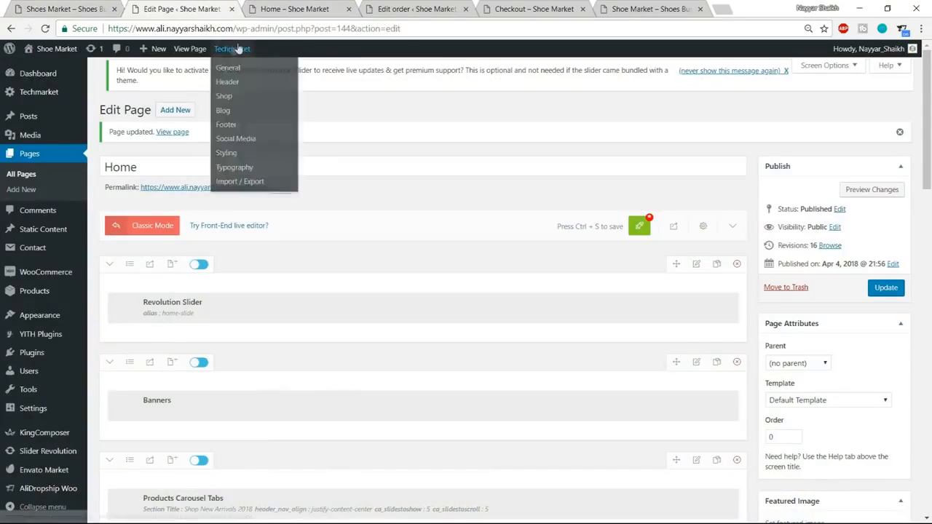
Set the Techmarket Header Style to Header v8 and save the theme options
{"action": "left_click", "coordinate": [231, 50]}
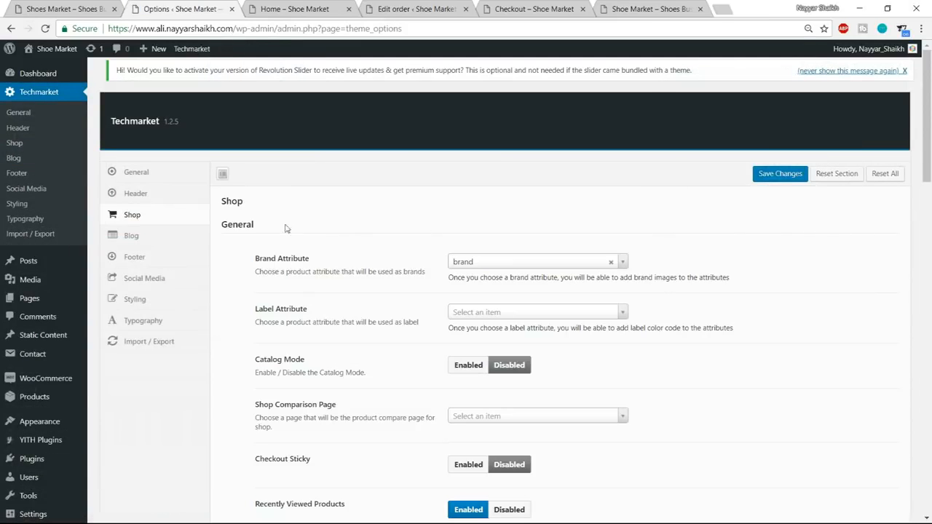
{"action": "left_click", "coordinate": [146, 193]}
{"action": "scroll", "coordinate": [650, 257], "scroll_direction": "down", "scroll_amount": 2}
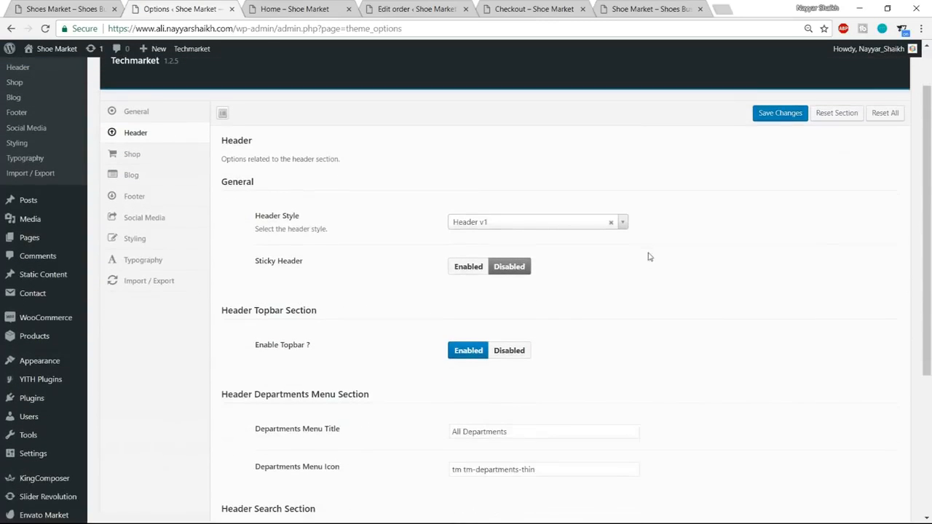
{"action": "left_click", "coordinate": [502, 224]}
{"action": "scroll", "coordinate": [505, 328], "scroll_direction": "down", "scroll_amount": 2}
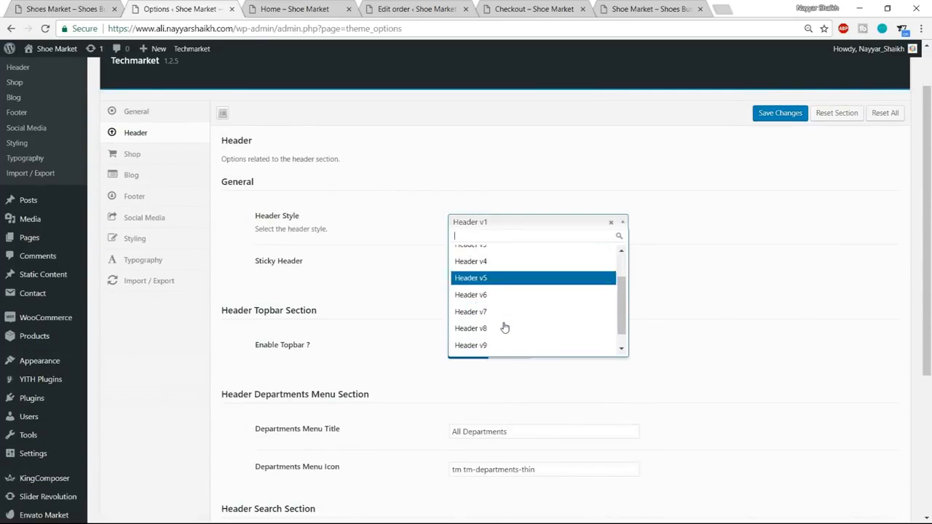
{"action": "left_click", "coordinate": [506, 312]}
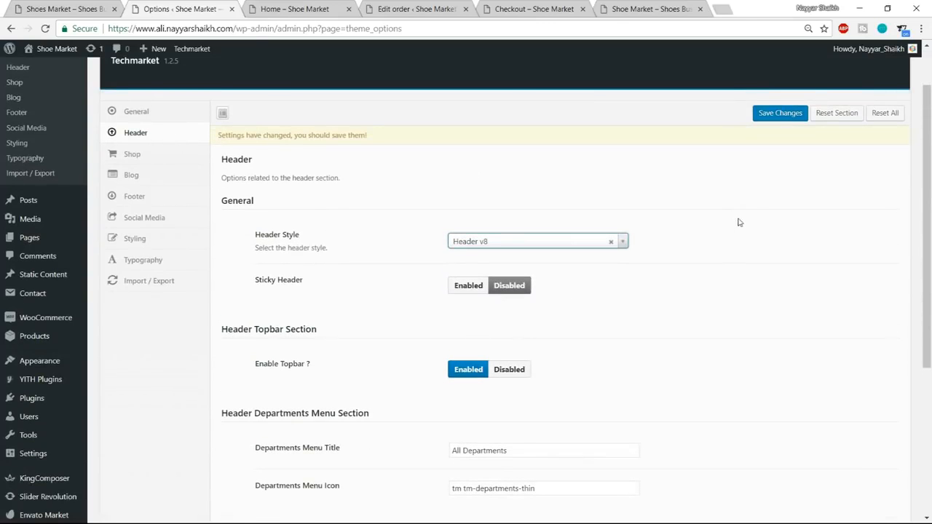
{"action": "left_click", "coordinate": [776, 114]}
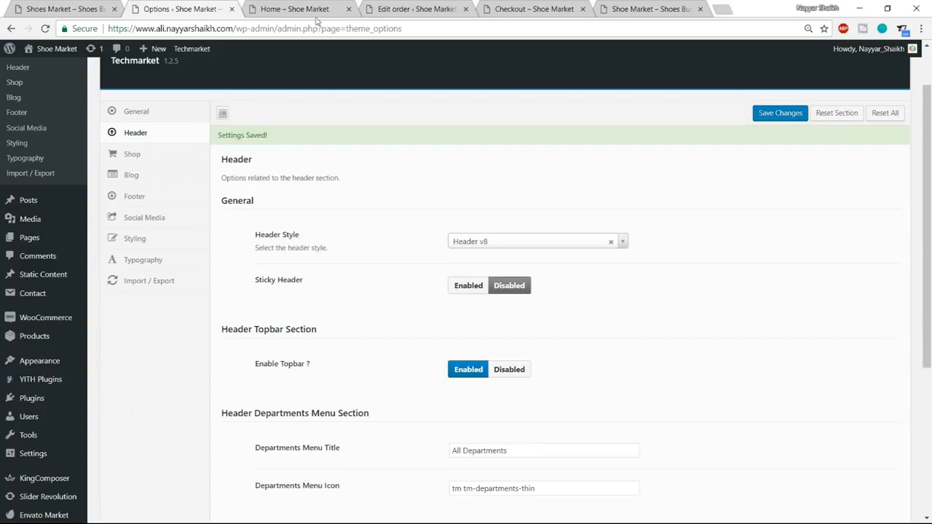
Reload the live homepage and compare its new header against the demo store
{"action": "left_click", "coordinate": [252, 7]}
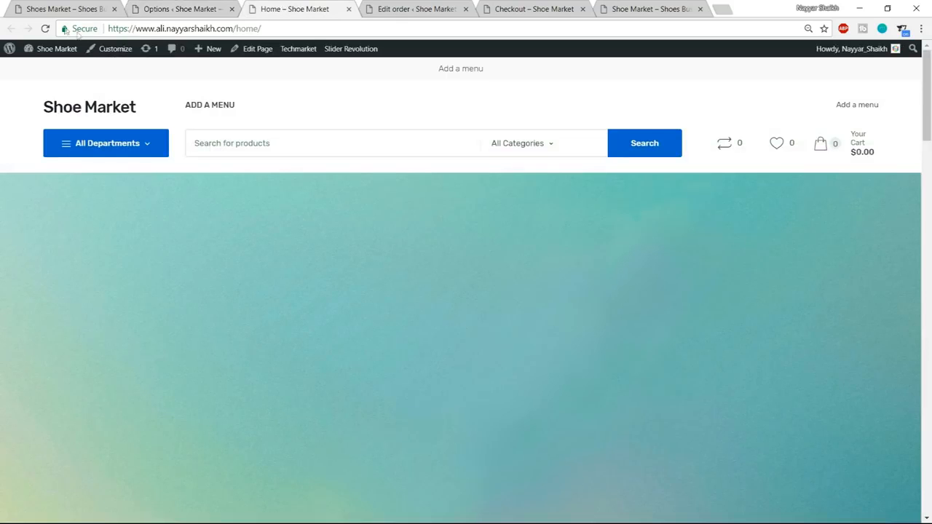
{"action": "left_click", "coordinate": [45, 28]}
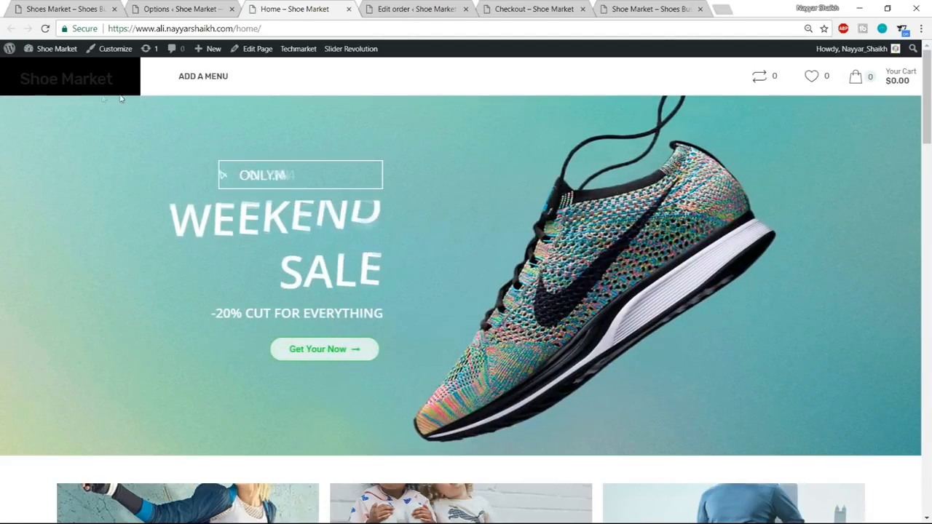
{"action": "scroll", "coordinate": [432, 270], "scroll_direction": "down", "scroll_amount": 2}
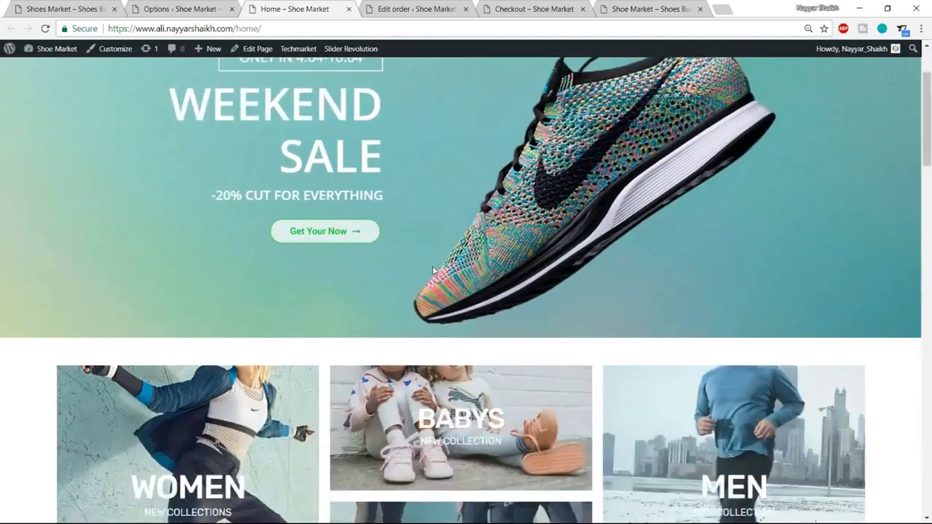
{"action": "scroll", "coordinate": [433, 270], "scroll_direction": "down", "scroll_amount": 5}
{"action": "scroll", "coordinate": [470, 319], "scroll_direction": "up", "scroll_amount": 7}
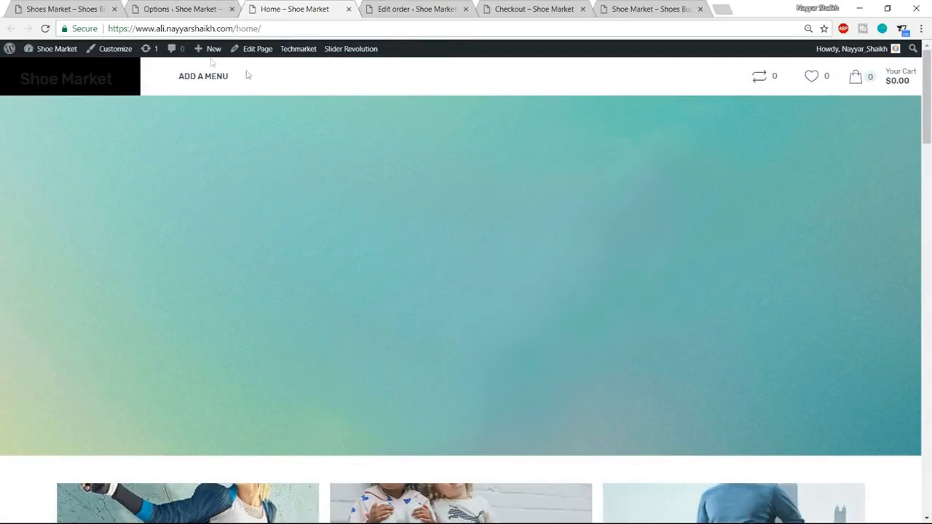
{"action": "left_click", "coordinate": [91, 8]}
{"action": "scroll", "coordinate": [282, 302], "scroll_direction": "down", "scroll_amount": 15}
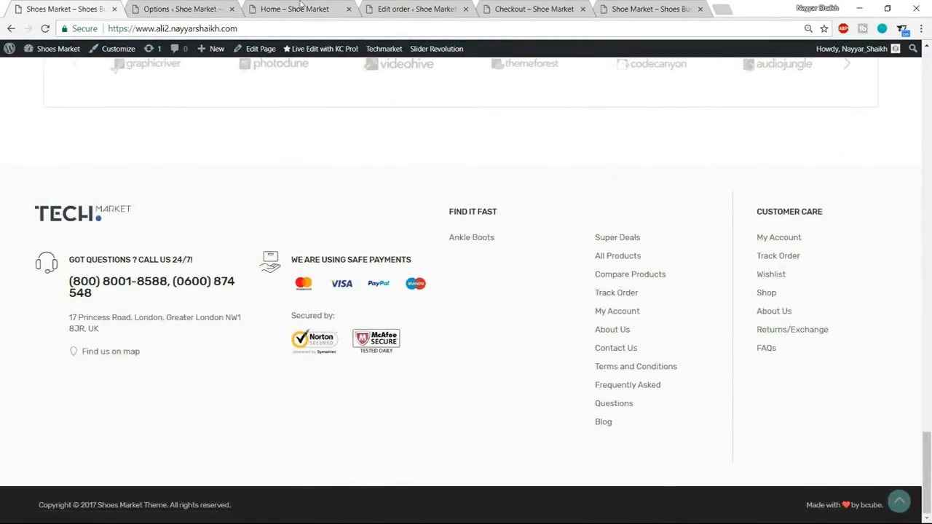
{"action": "left_click", "coordinate": [298, 9]}
{"action": "scroll", "coordinate": [481, 393], "scroll_direction": "down", "scroll_amount": 5}
{"action": "scroll", "coordinate": [909, 294], "scroll_direction": "down", "scroll_amount": 10}
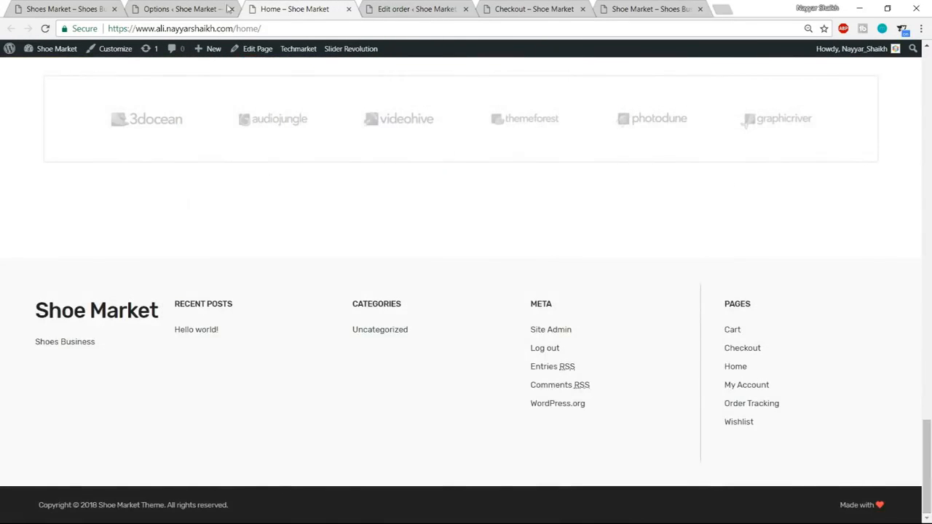
{"action": "left_click", "coordinate": [176, 6]}
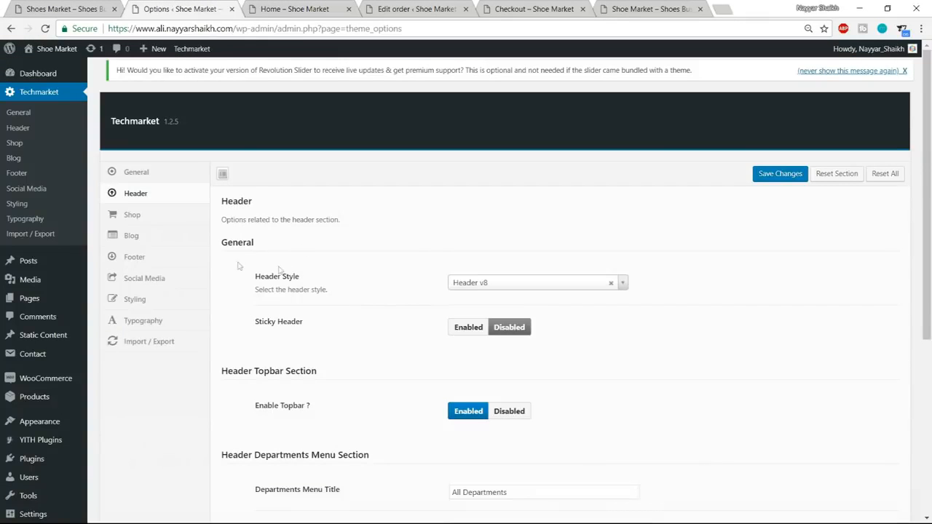
Bring up the Techmarket footer settings and scroll to the footer logo option
{"action": "left_click", "coordinate": [158, 262]}
{"action": "scroll", "coordinate": [699, 261], "scroll_direction": "down", "scroll_amount": 2}
{"action": "scroll", "coordinate": [684, 215], "scroll_direction": "down", "scroll_amount": 1}
{"action": "scroll", "coordinate": [559, 209], "scroll_direction": "down", "scroll_amount": 5}
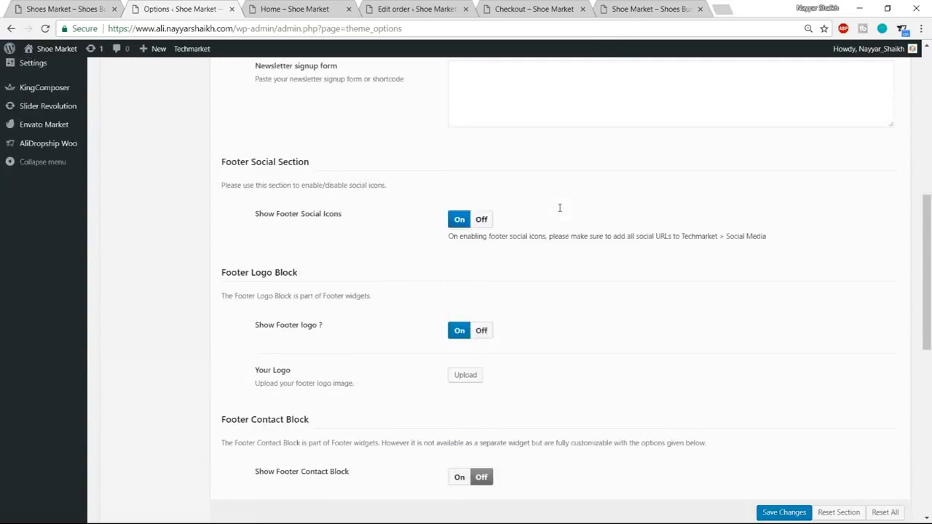
{"action": "scroll", "coordinate": [560, 211], "scroll_direction": "down", "scroll_amount": 4}
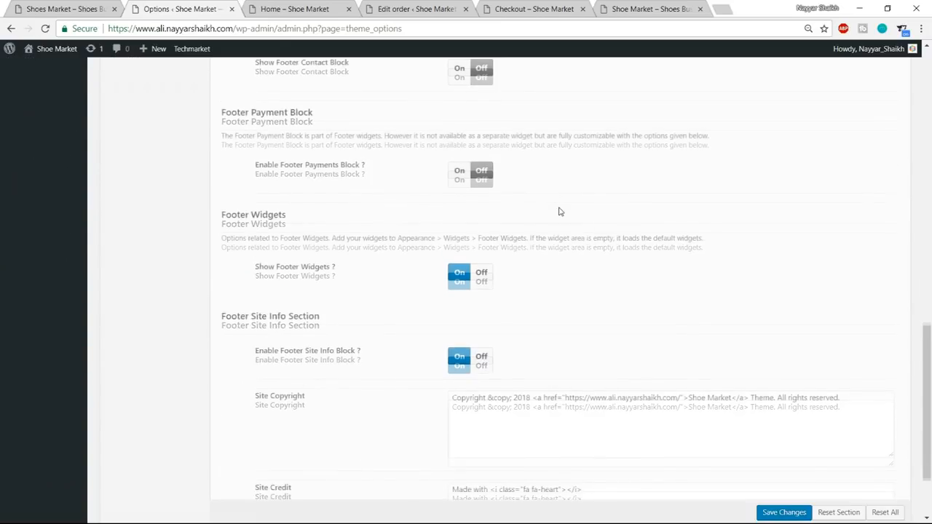
{"action": "left_click_drag", "start_coordinate": [928, 463], "coordinate": [931, 334]}
{"action": "scroll", "coordinate": [321, 131], "scroll_direction": "down", "scroll_amount": 1}
{"action": "scroll", "coordinate": [305, 124], "scroll_direction": "up", "scroll_amount": 1}
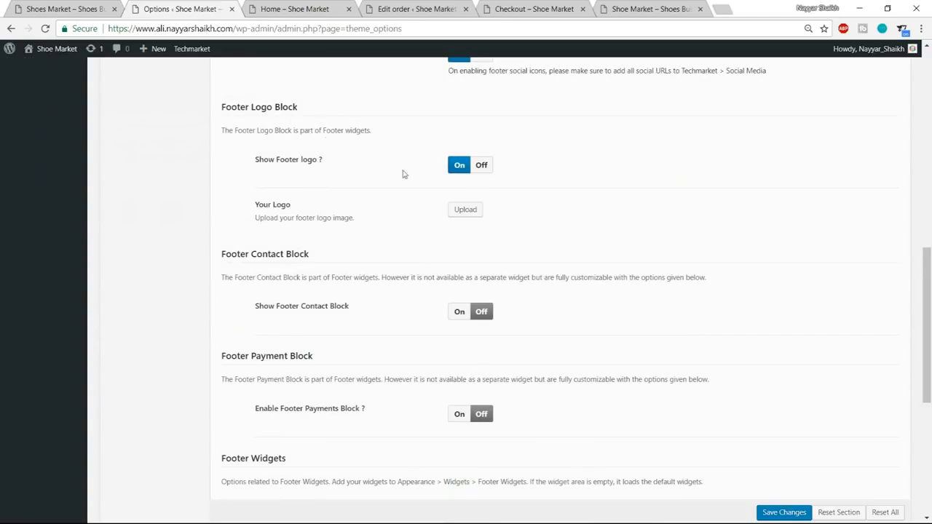
Choose the photodune image from the Media Library as the footer logo
{"action": "left_click", "coordinate": [465, 209]}
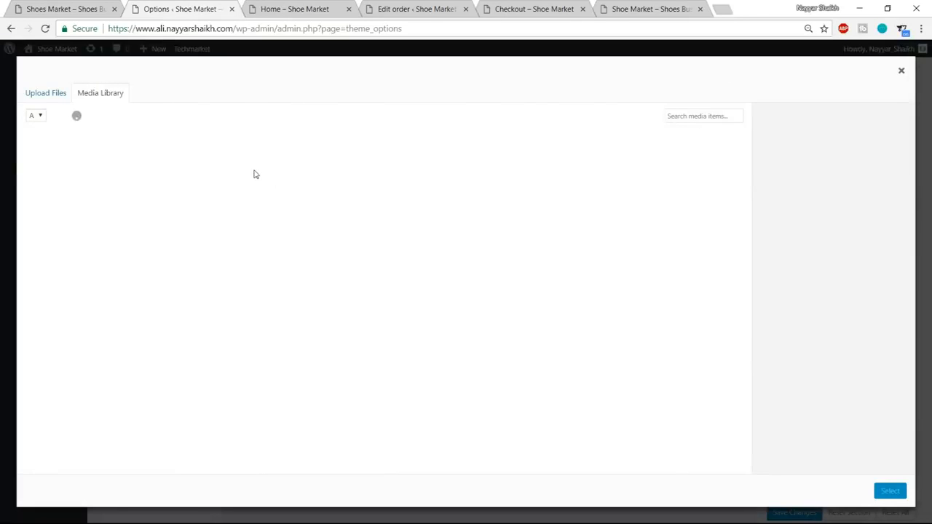
{"action": "scroll", "coordinate": [405, 285], "scroll_direction": "down", "scroll_amount": 5}
{"action": "scroll", "coordinate": [407, 286], "scroll_direction": "up", "scroll_amount": 10}
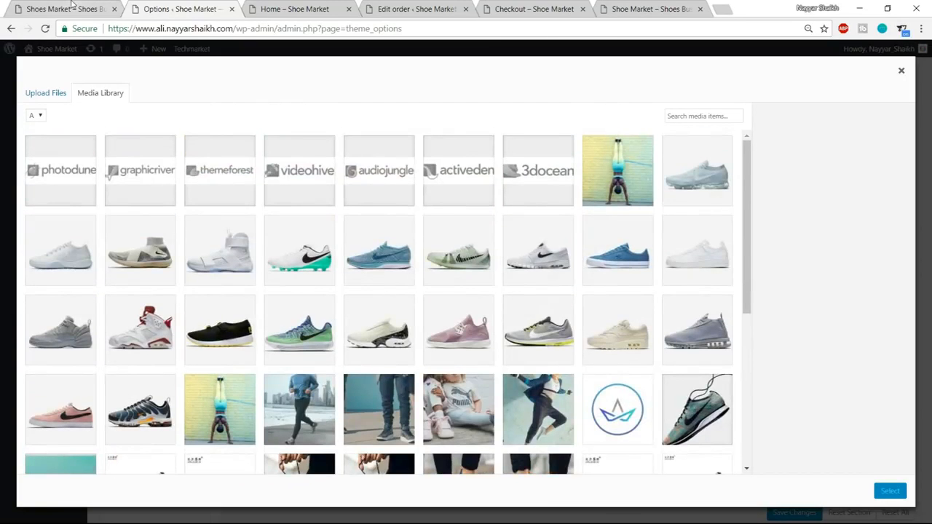
{"action": "left_click", "coordinate": [93, 173]}
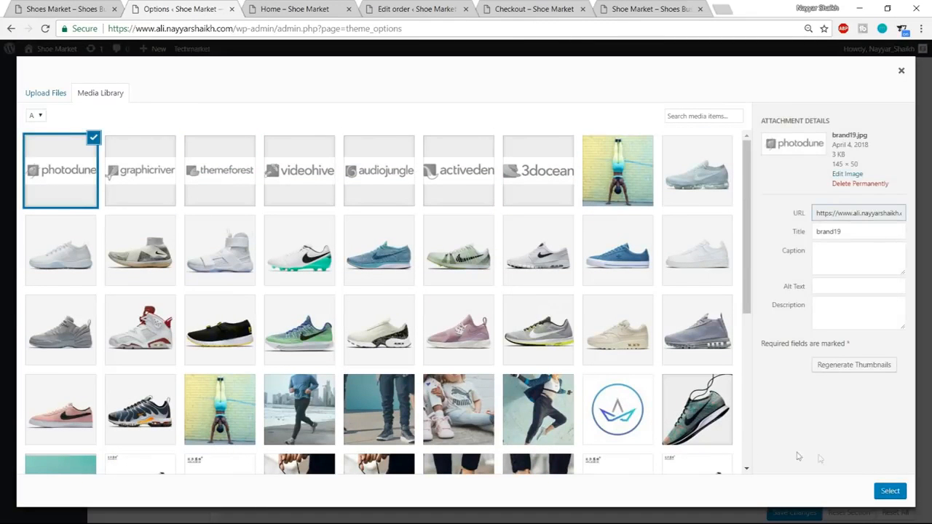
{"action": "left_click", "coordinate": [618, 410]}
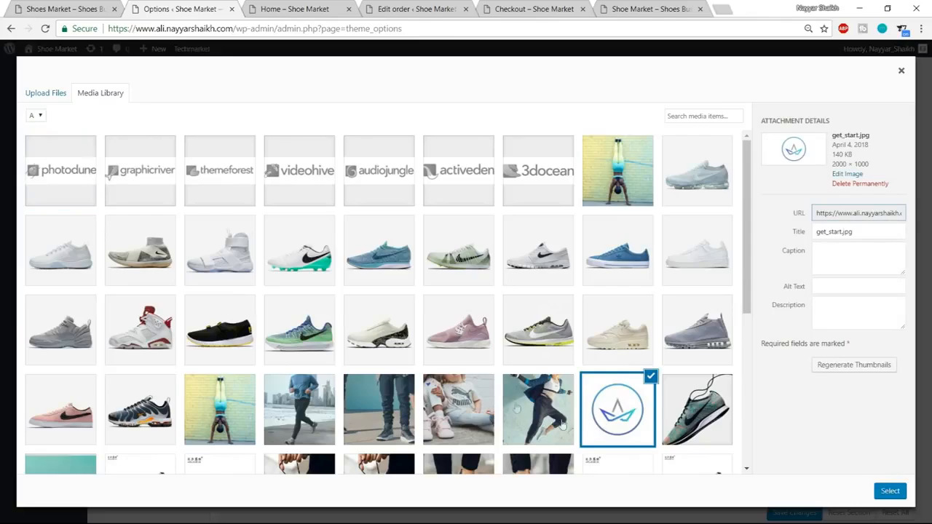
{"action": "scroll", "coordinate": [495, 393], "scroll_direction": "down", "scroll_amount": 1}
{"action": "scroll", "coordinate": [495, 393], "scroll_direction": "up", "scroll_amount": 1}
{"action": "left_click", "coordinate": [83, 182]}
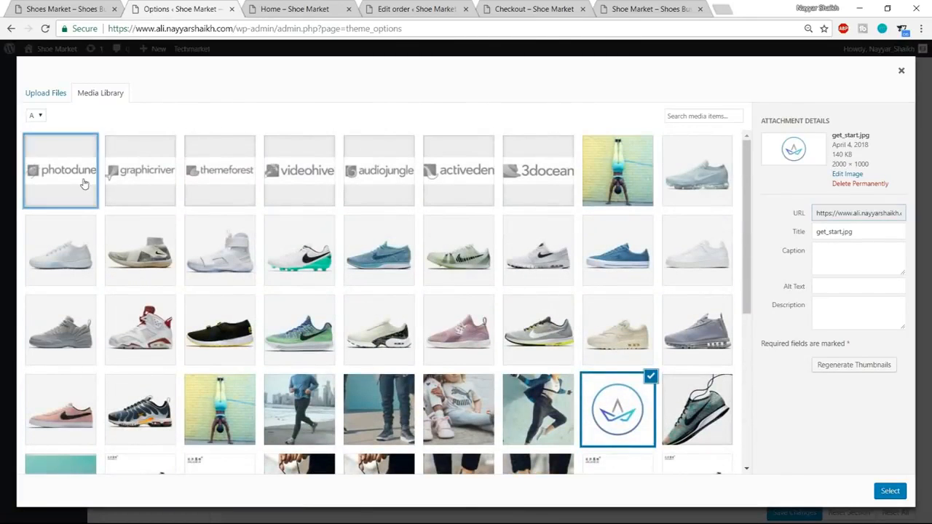
{"action": "left_click", "coordinate": [890, 491]}
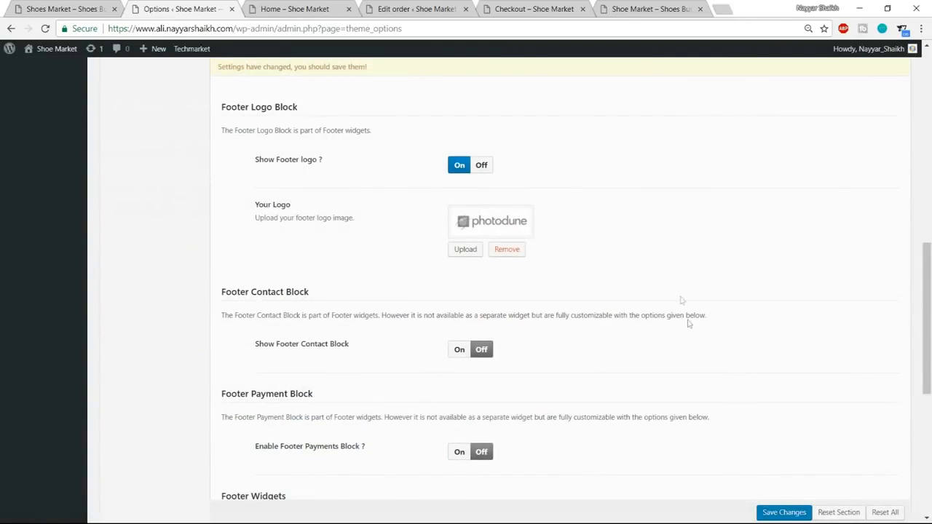
Switch Show Footer Contact Block on in the footer options
{"action": "scroll", "coordinate": [672, 333], "scroll_direction": "down", "scroll_amount": 1}
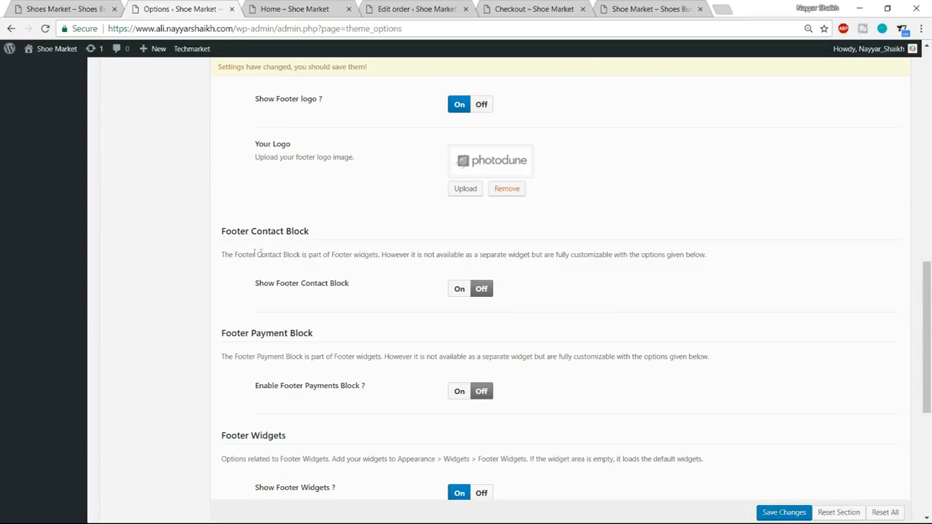
{"action": "left_click", "coordinate": [459, 291]}
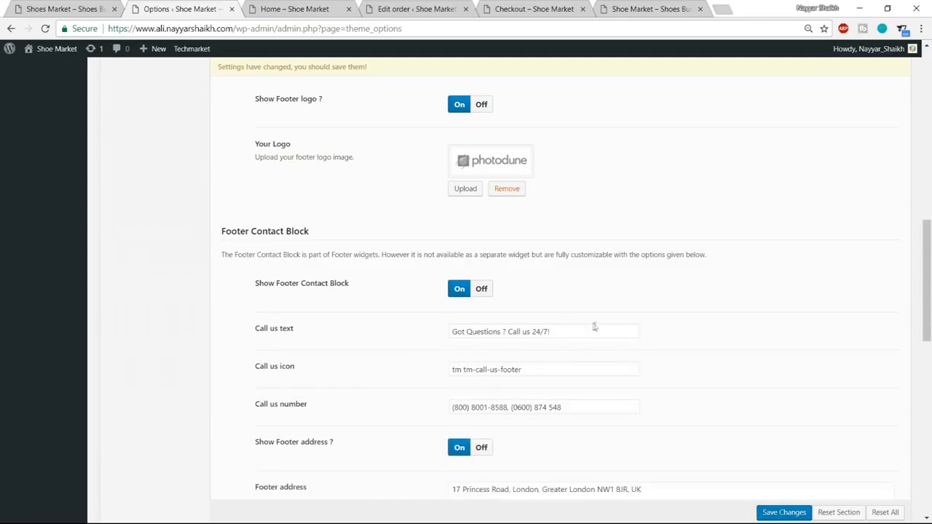
{"action": "scroll", "coordinate": [582, 329], "scroll_direction": "down", "scroll_amount": 1}
{"action": "scroll", "coordinate": [612, 306], "scroll_direction": "down", "scroll_amount": 6}
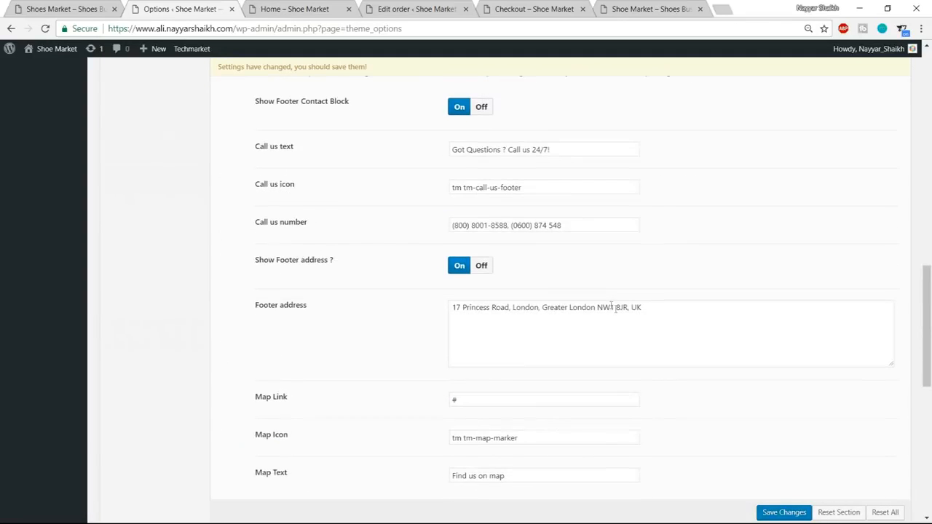
{"action": "scroll", "coordinate": [618, 318], "scroll_direction": "up", "scroll_amount": 6}
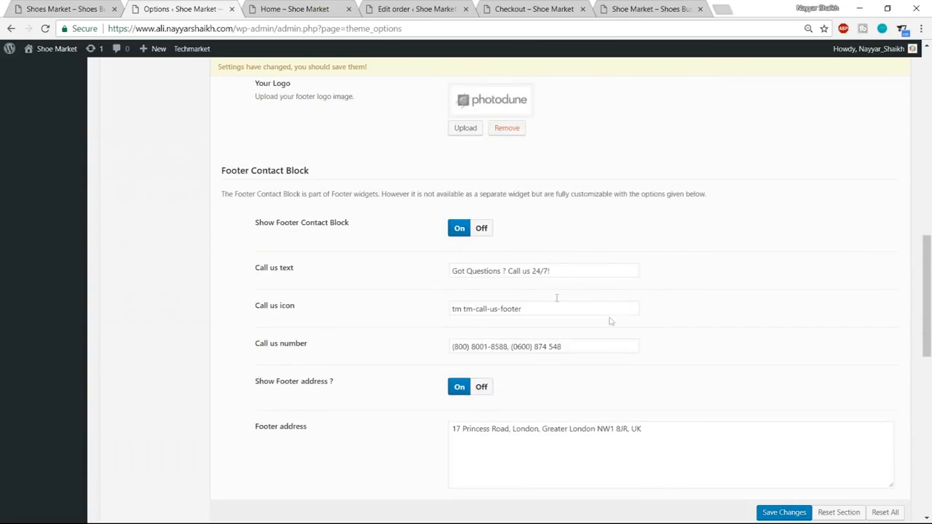
Compare the call-us heading and phone number fields with the demo site's footer
{"action": "left_click", "coordinate": [24, 10]}
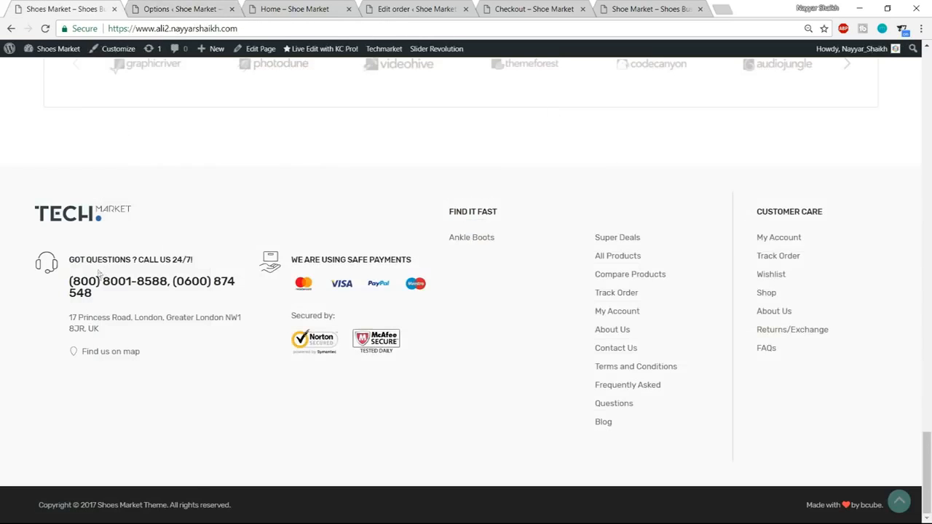
{"action": "left_click_drag", "start_coordinate": [69, 260], "coordinate": [185, 263]}
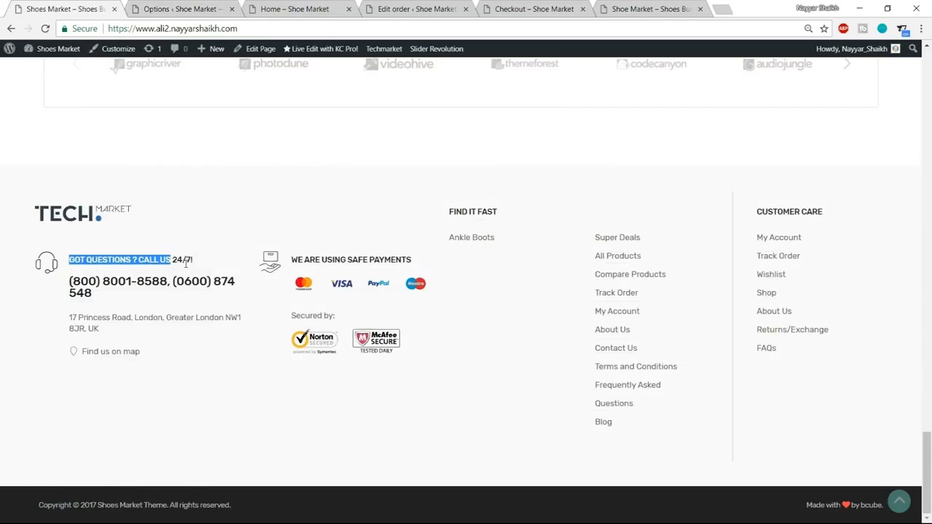
{"action": "left_click", "coordinate": [159, 8]}
{"action": "left_click_drag", "start_coordinate": [568, 329], "coordinate": [451, 332]}
{"action": "scroll", "coordinate": [551, 364], "scroll_direction": "down", "scroll_amount": 1}
{"action": "left_click_drag", "start_coordinate": [578, 348], "coordinate": [473, 347]}
{"action": "left_click", "coordinate": [65, 8]}
{"action": "left_click_drag", "start_coordinate": [70, 278], "coordinate": [102, 301]}
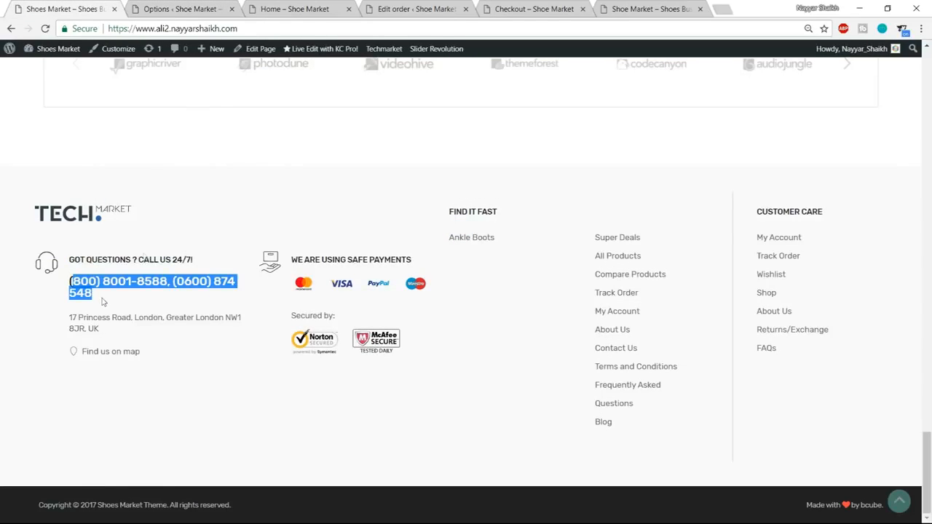
{"action": "left_click", "coordinate": [184, 9]}
{"action": "left_click", "coordinate": [579, 348]}
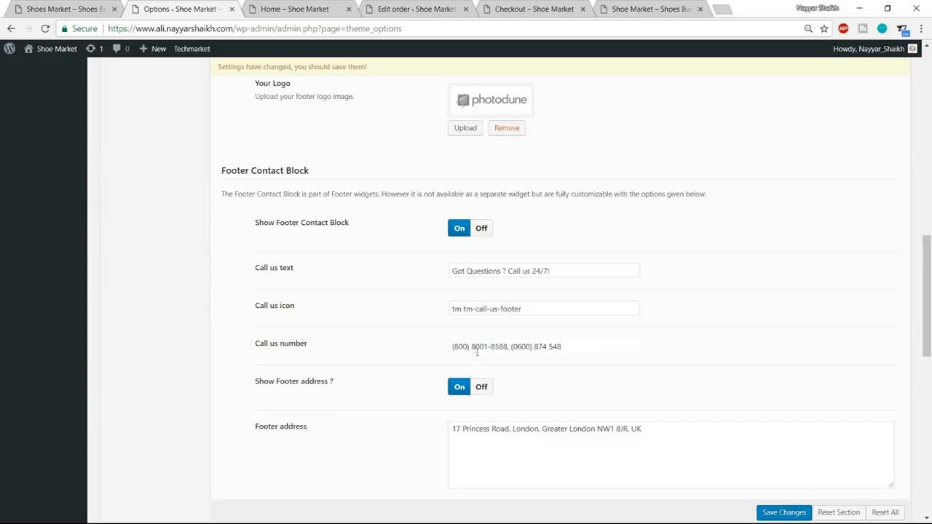
{"action": "left_click_drag", "start_coordinate": [513, 347], "coordinate": [468, 348]}
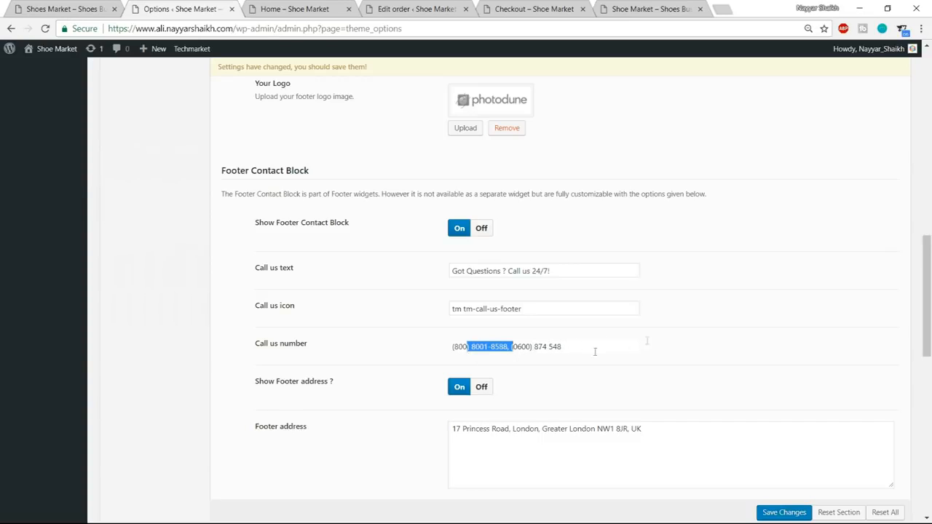
{"action": "scroll", "coordinate": [651, 348], "scroll_direction": "down", "scroll_amount": 3}
{"action": "left_click_drag", "start_coordinate": [539, 327], "coordinate": [419, 321]}
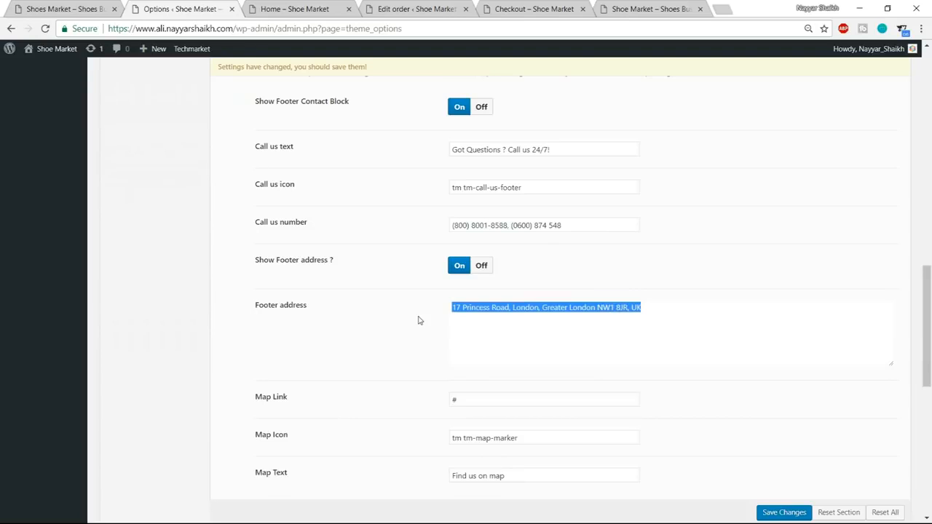
Check the footer address against the demo, then switch on the footer payments block
{"action": "left_click", "coordinate": [88, 9]}
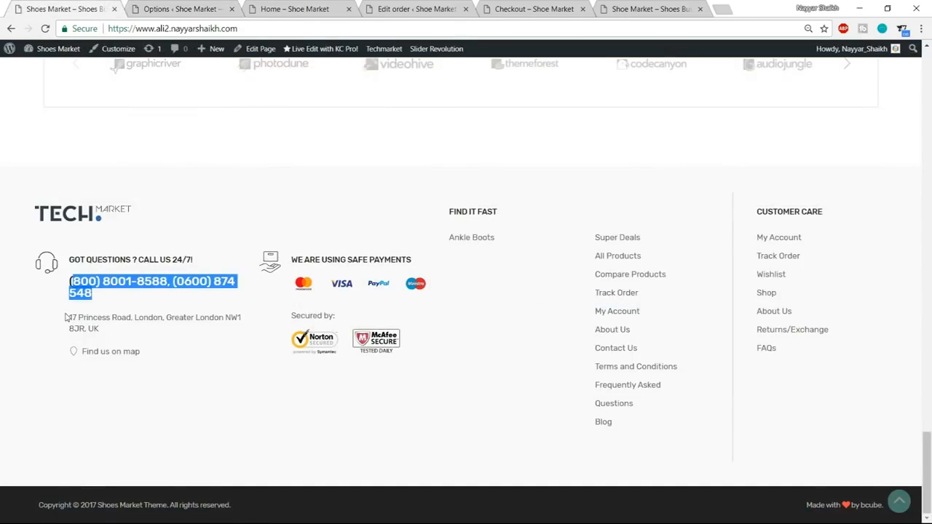
{"action": "left_click_drag", "start_coordinate": [65, 319], "coordinate": [102, 341]}
{"action": "left_click", "coordinate": [182, 8]}
{"action": "scroll", "coordinate": [614, 312], "scroll_direction": "down", "scroll_amount": 3}
{"action": "scroll", "coordinate": [614, 315], "scroll_direction": "down", "scroll_amount": 2}
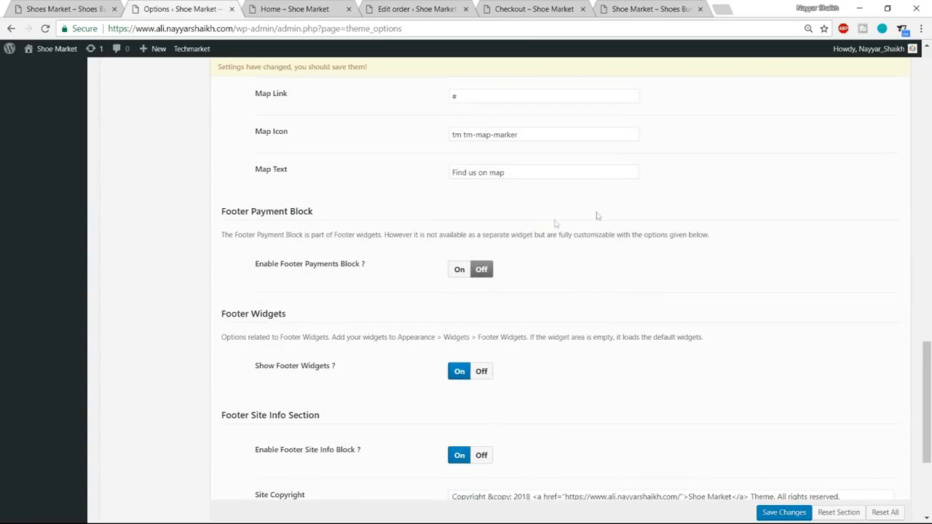
{"action": "left_click", "coordinate": [90, 7]}
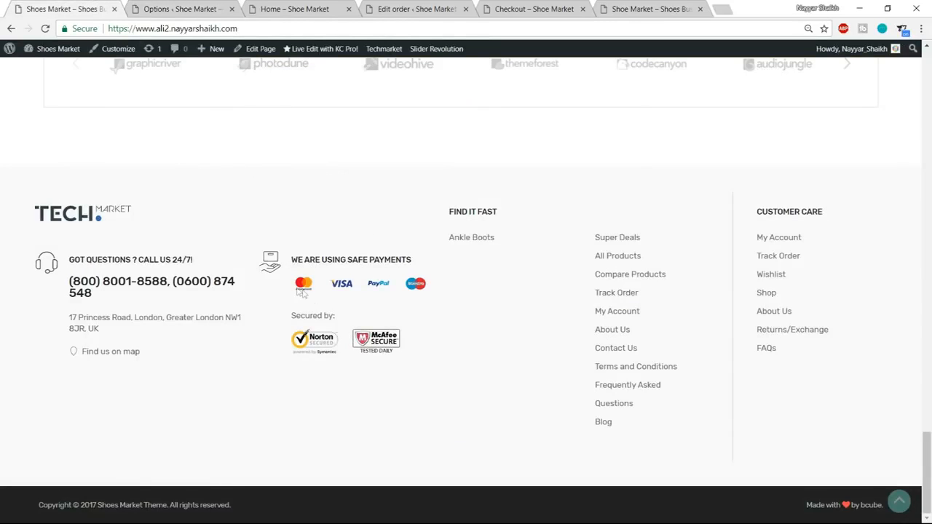
{"action": "left_click", "coordinate": [182, 9]}
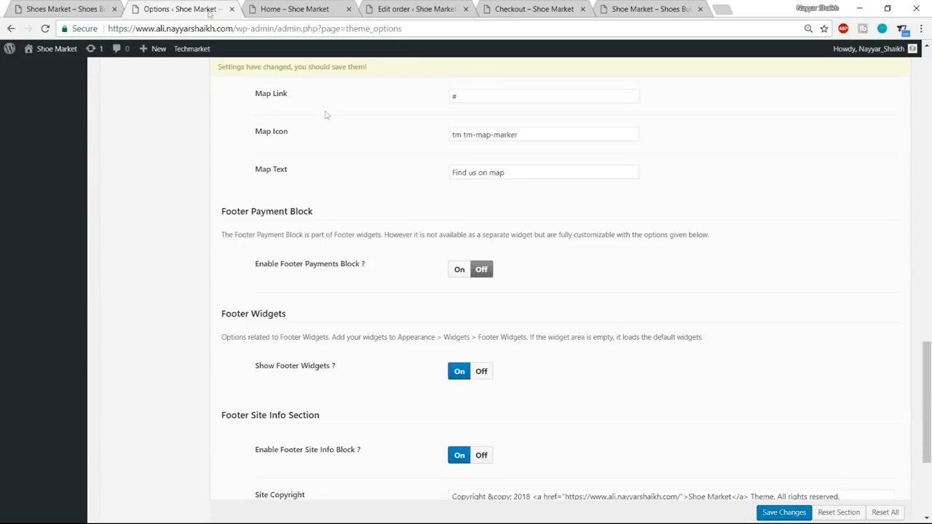
{"action": "left_click", "coordinate": [460, 270]}
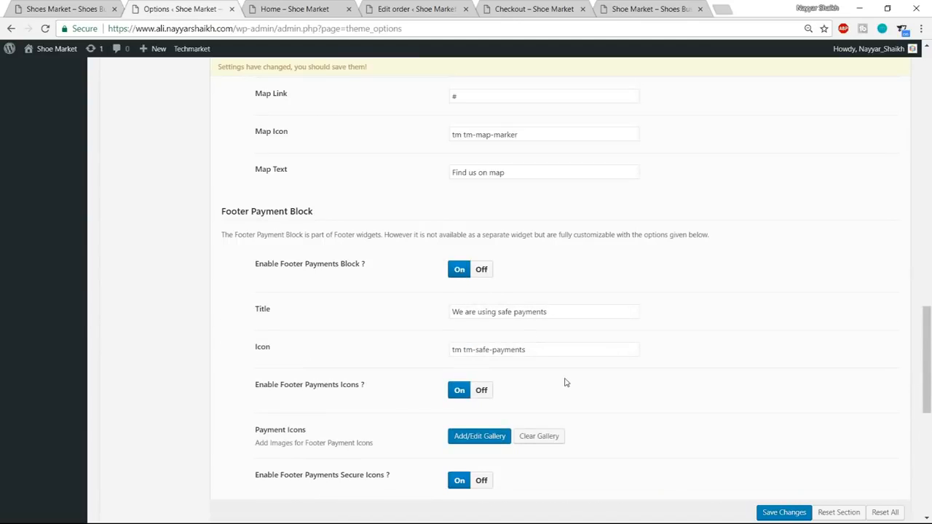
Compare the footer copyright text with the demo site's copyright line
{"action": "scroll", "coordinate": [564, 383], "scroll_direction": "down", "scroll_amount": 4}
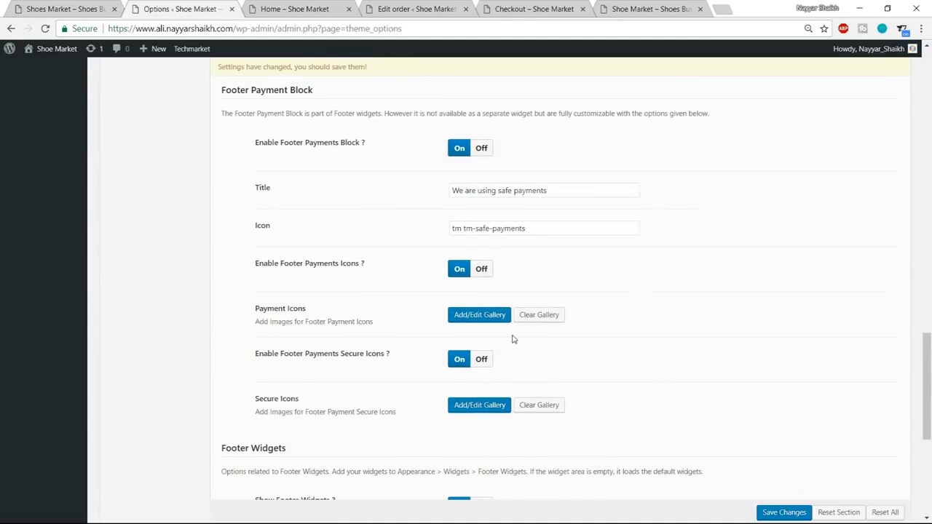
{"action": "scroll", "coordinate": [519, 356], "scroll_direction": "down", "scroll_amount": 3}
{"action": "scroll", "coordinate": [552, 378], "scroll_direction": "down", "scroll_amount": 1}
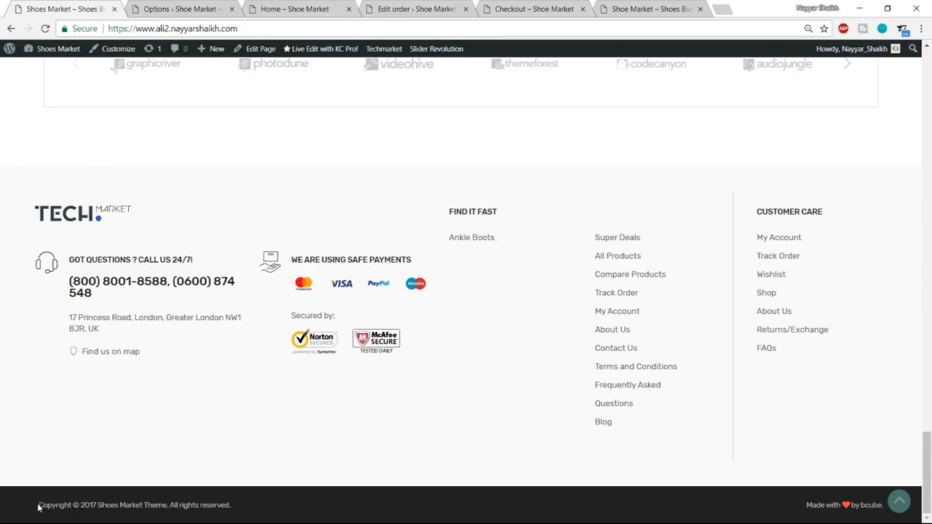
{"action": "left_click_drag", "start_coordinate": [102, 506], "coordinate": [184, 508]}
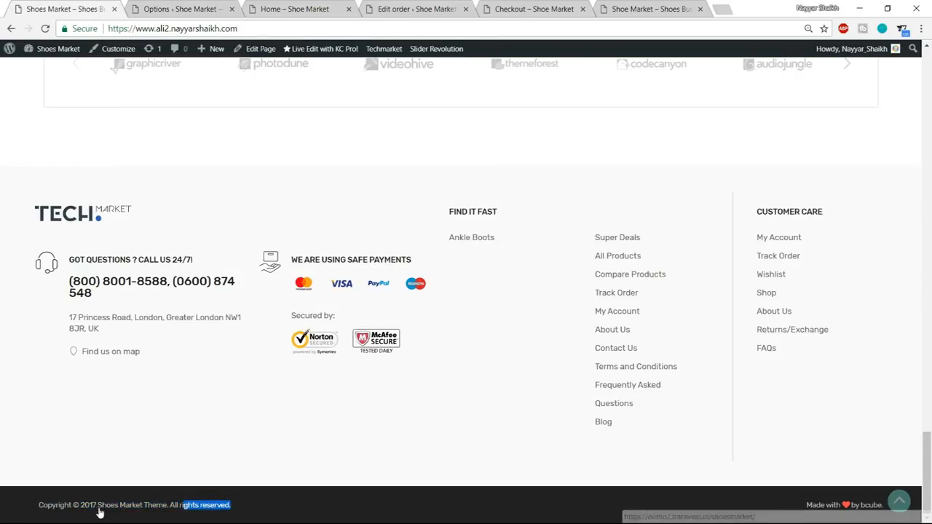
{"action": "left_click", "coordinate": [166, 7]}
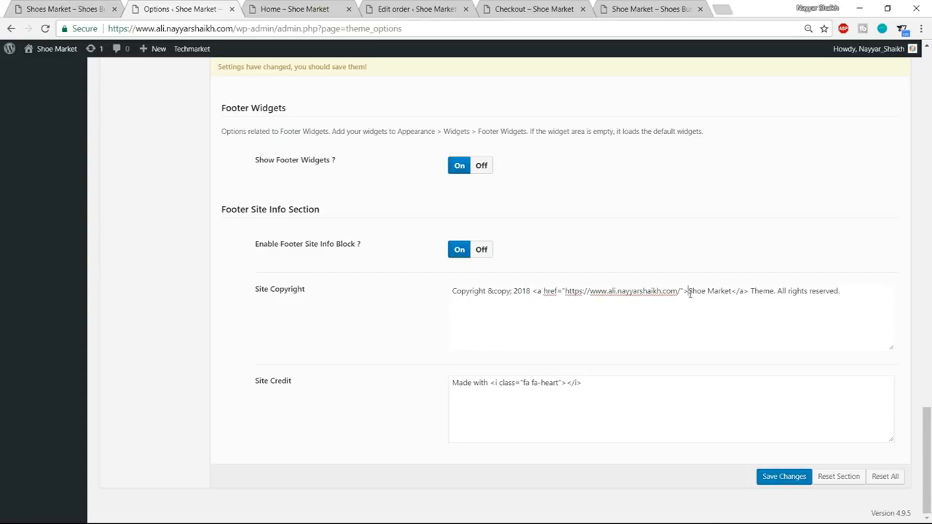
{"action": "left_click_drag", "start_coordinate": [690, 293], "coordinate": [730, 293]}
{"action": "left_click", "coordinate": [88, 7]}
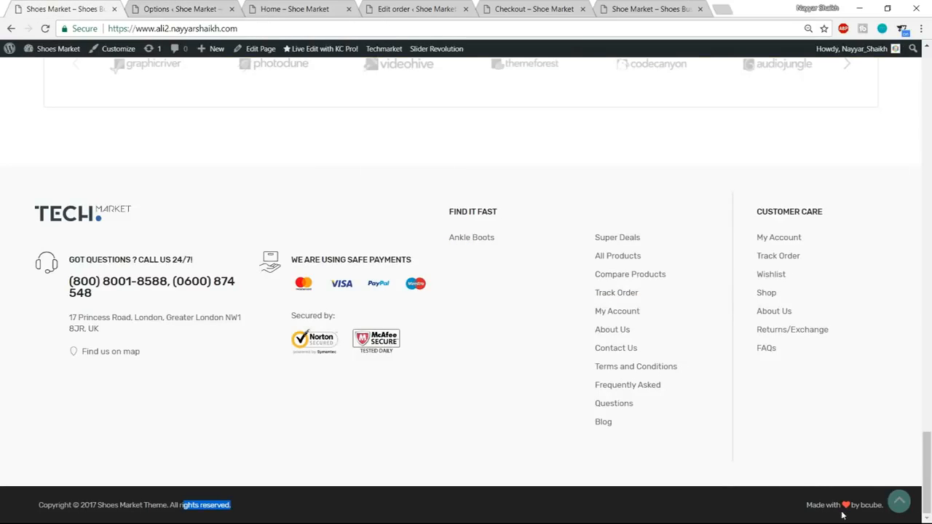
{"action": "left_click", "coordinate": [182, 9]}
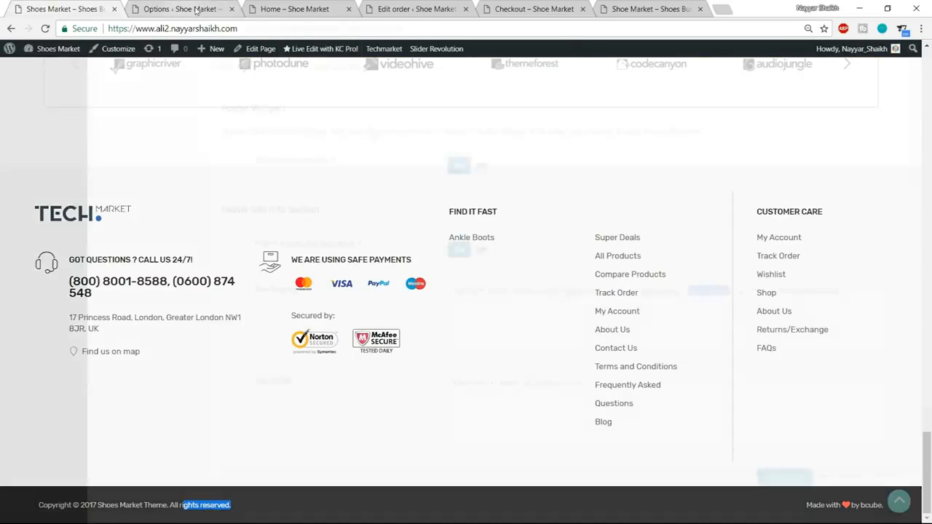
Edit the Site Credit text after the heart and save the footer options
{"action": "left_click_drag", "start_coordinate": [452, 383], "coordinate": [516, 382]}
{"action": "left_click", "coordinate": [548, 382]}
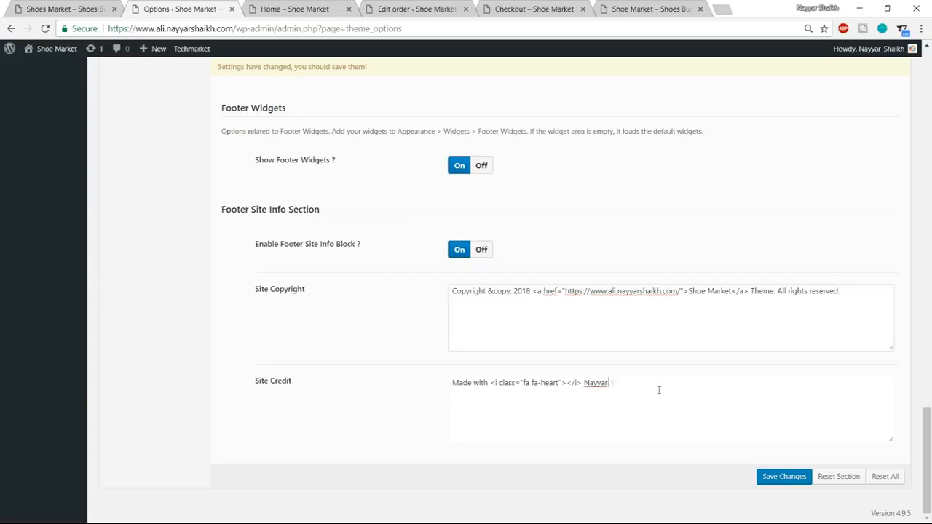
{"action": "left_click", "coordinate": [784, 477]}
Reload the live home page to check the new footer, then return to the theme options
{"action": "left_click", "coordinate": [295, 9]}
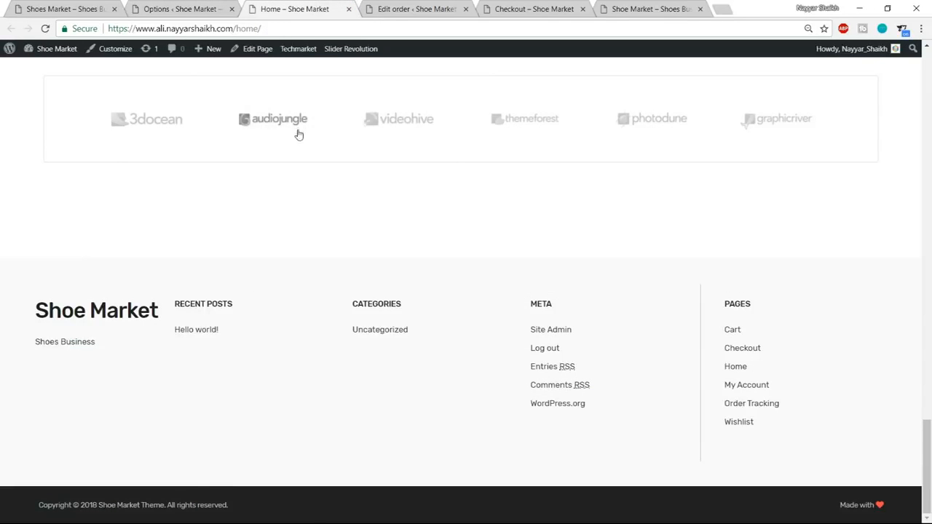
{"action": "left_click", "coordinate": [45, 28]}
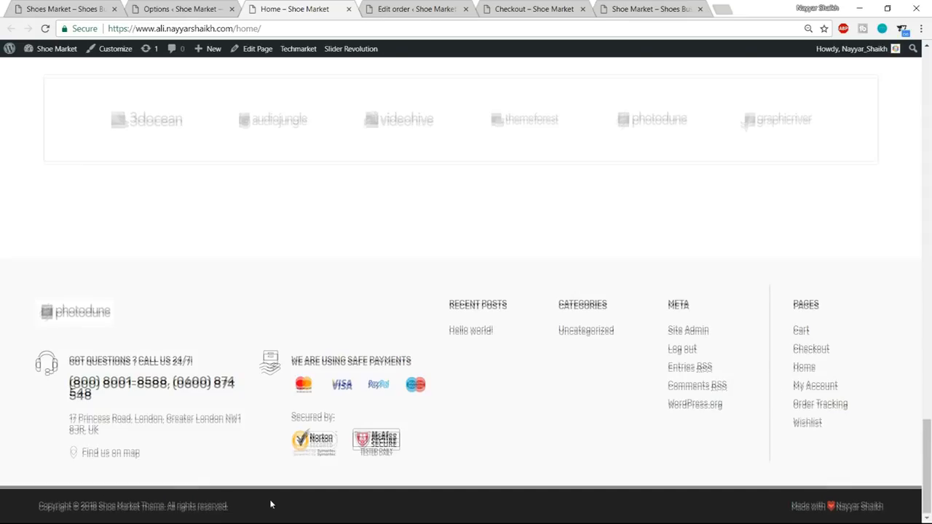
{"action": "scroll", "coordinate": [270, 501], "scroll_direction": "up", "scroll_amount": 20}
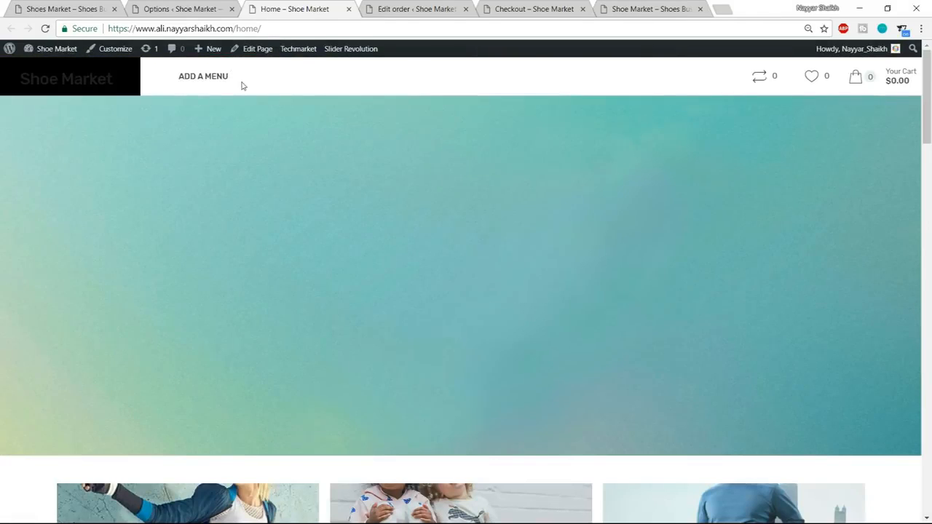
{"action": "left_click", "coordinate": [195, 9]}
{"action": "scroll", "coordinate": [77, 320], "scroll_direction": "down", "scroll_amount": 3}
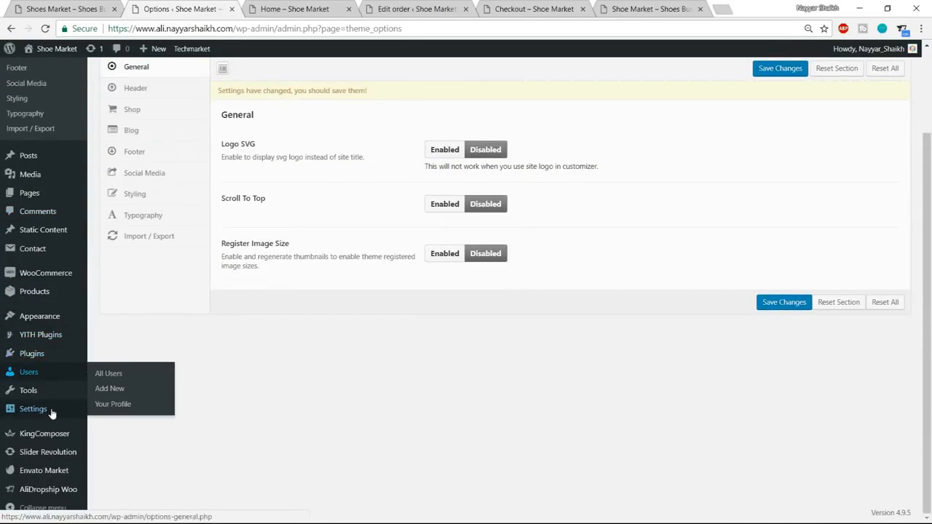
Create a new navigation menu named Main Menu, leaving theme options unsaved
{"action": "mouse_move", "coordinate": [52, 325]}
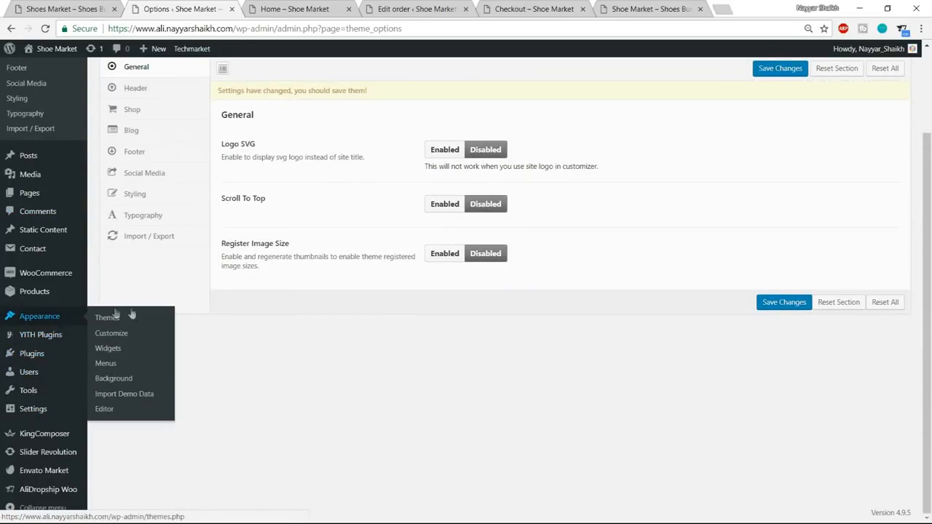
{"action": "left_click", "coordinate": [110, 363]}
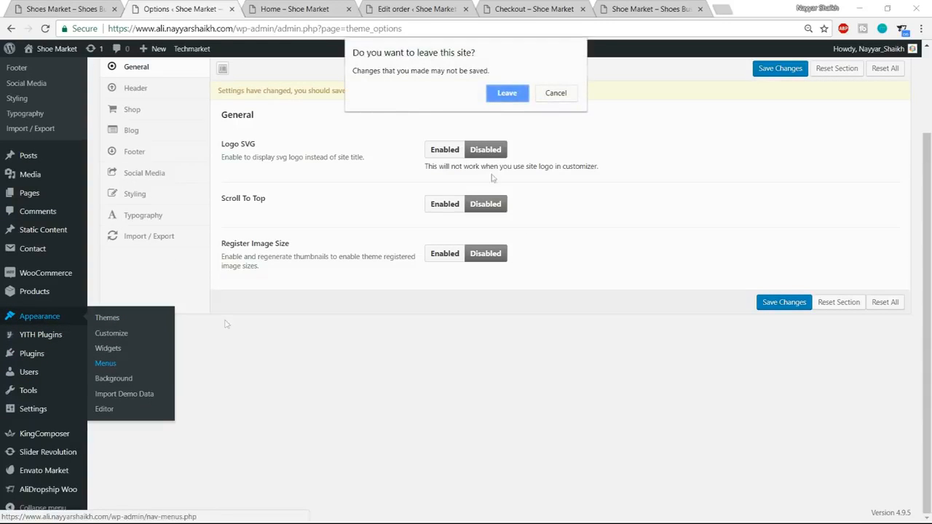
{"action": "left_click", "coordinate": [514, 96]}
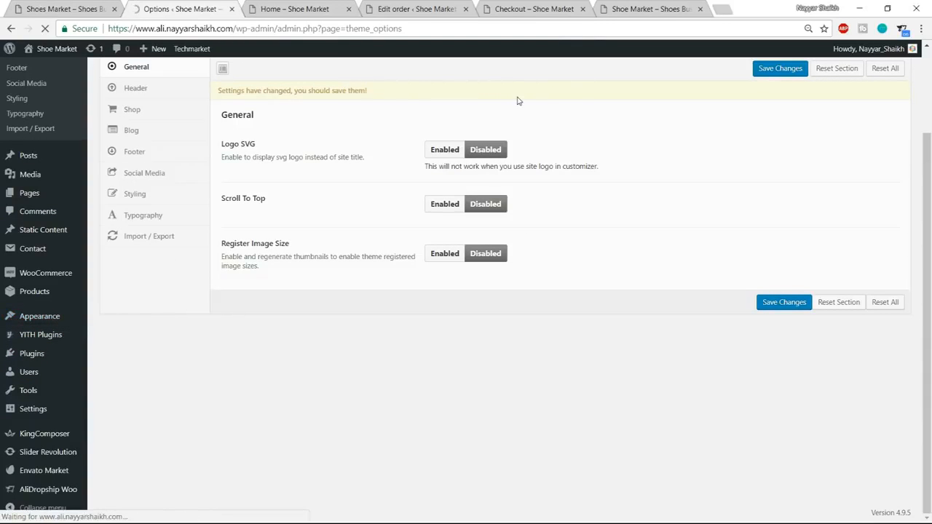
{"action": "left_click", "coordinate": [369, 208]}
{"action": "type", "text": "Main Menu"}
{"action": "left_click", "coordinate": [338, 219]}
{"action": "left_click", "coordinate": [883, 206]}
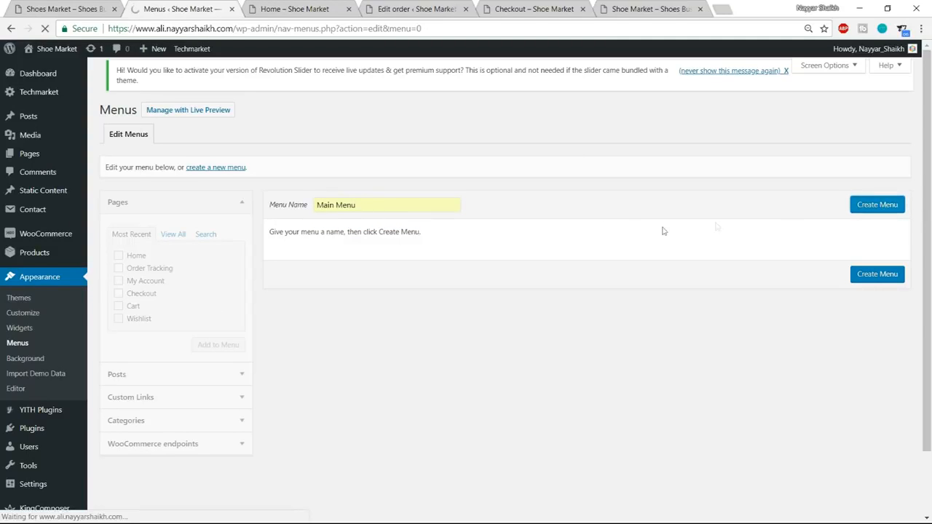
Inspect the demo site's header menu items, then return to the Menus screen
{"action": "left_click", "coordinate": [306, 8]}
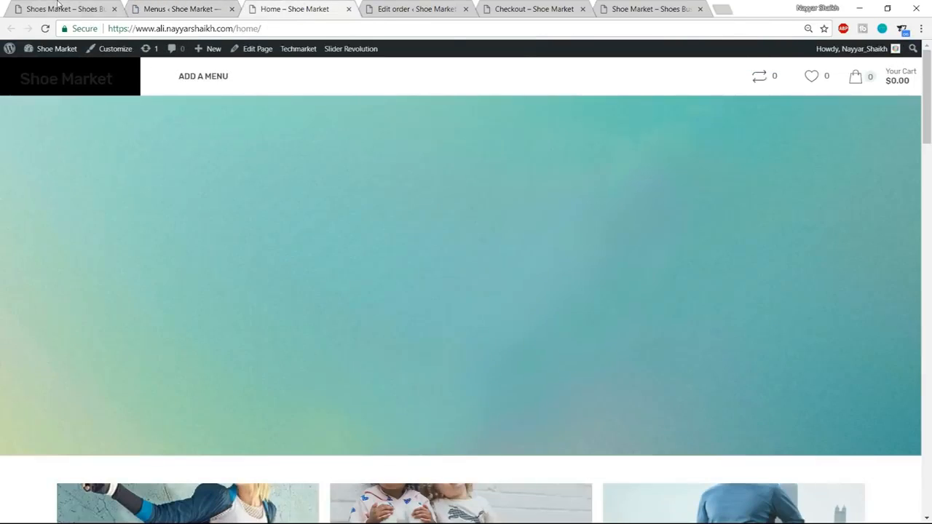
{"action": "left_click", "coordinate": [65, 9]}
{"action": "scroll", "coordinate": [210, 309], "scroll_direction": "up", "scroll_amount": 5}
{"action": "scroll", "coordinate": [700, 129], "scroll_direction": "up", "scroll_amount": 10}
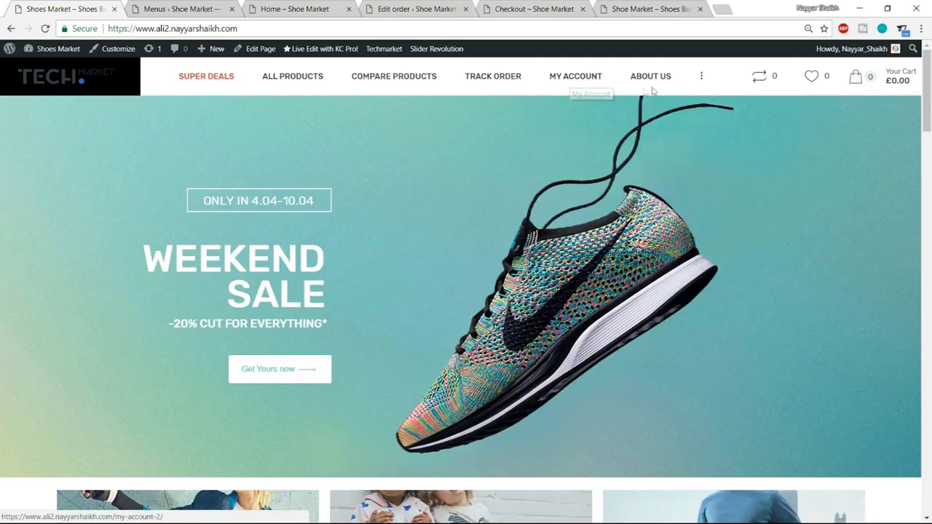
{"action": "mouse_move", "coordinate": [702, 78]}
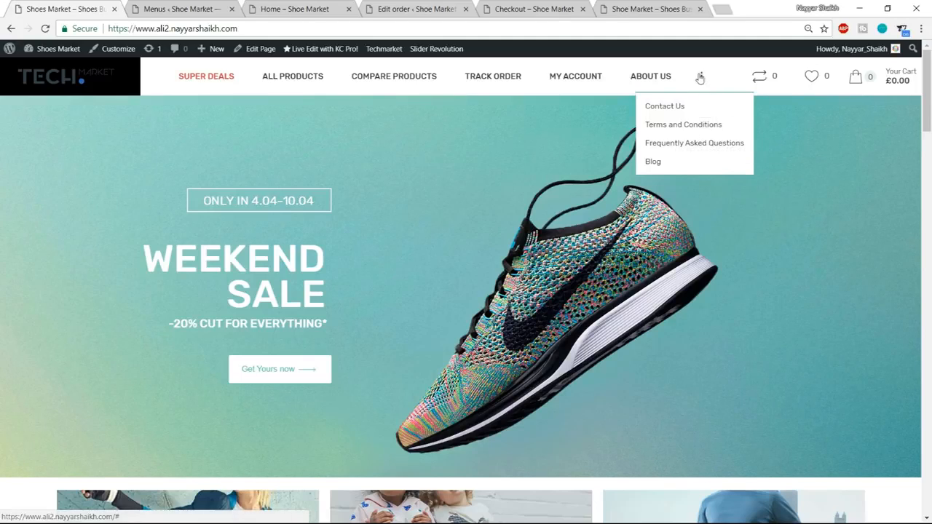
{"action": "left_click", "coordinate": [701, 78]}
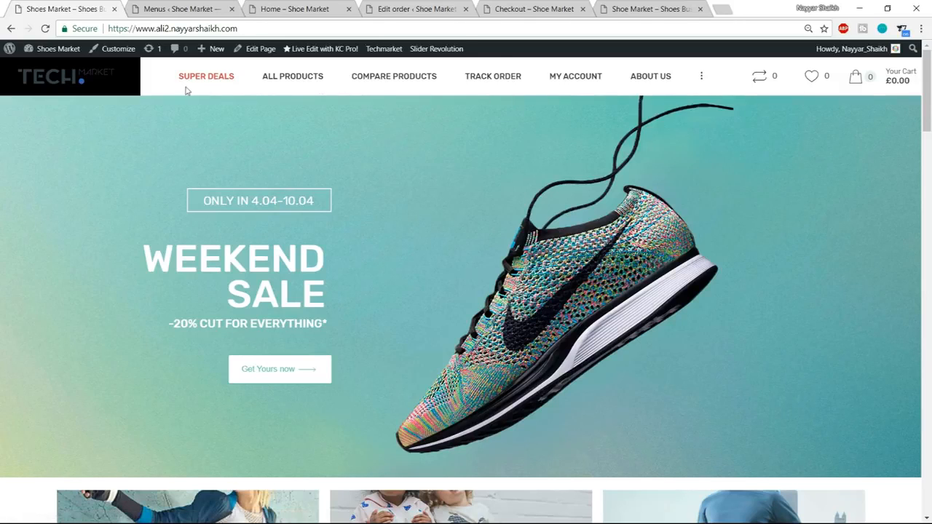
{"action": "left_click", "coordinate": [167, 7]}
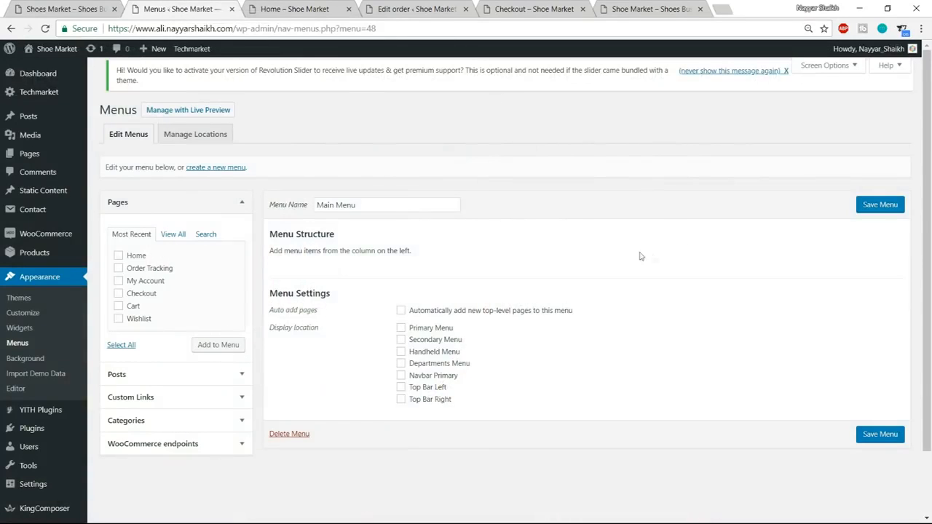
Start a new page in a separate tab and title it Compare
{"action": "mouse_move", "coordinate": [29, 154]}
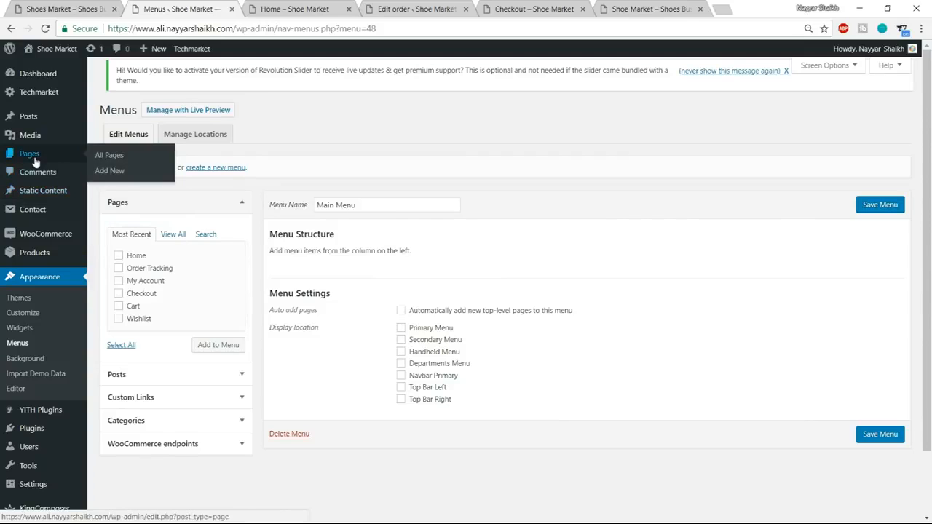
{"action": "right_click", "coordinate": [109, 172]}
{"action": "left_click", "coordinate": [120, 177]}
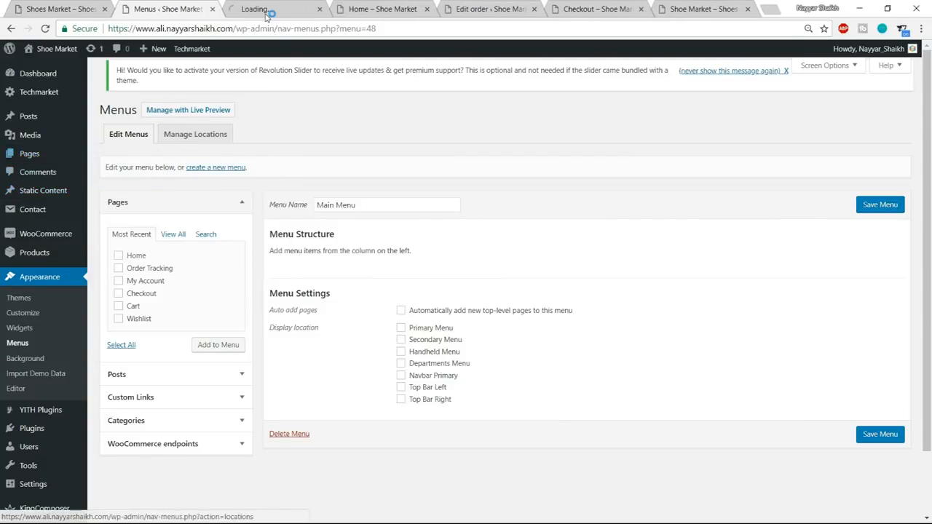
{"action": "left_click", "coordinate": [267, 12]}
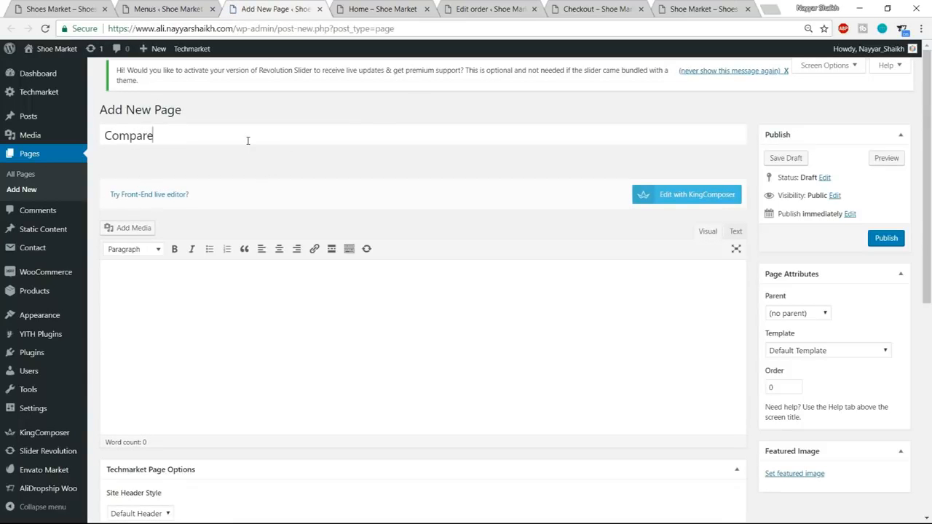
{"action": "left_click", "coordinate": [255, 153]}
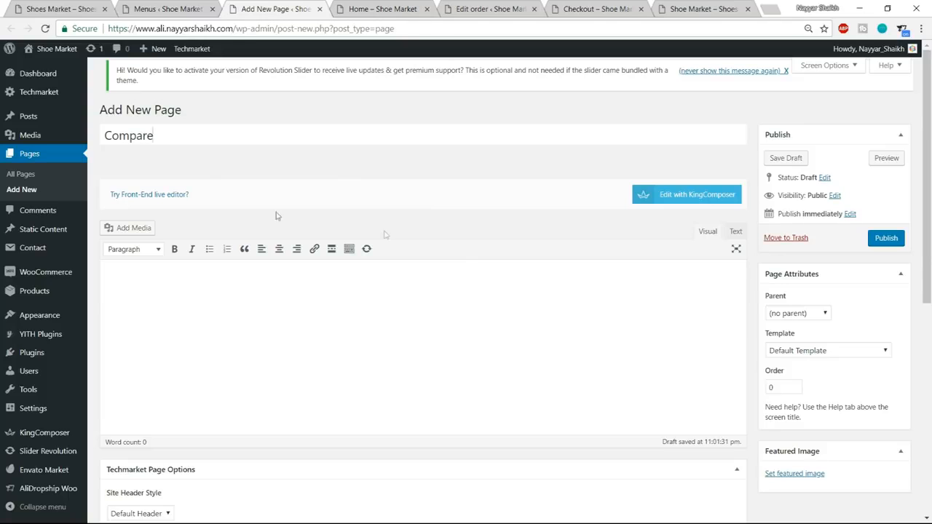
Paste the [techmarket_compare_page] shortcode from the notes into the body and publish
{"action": "key", "text": "alt+Tab"}
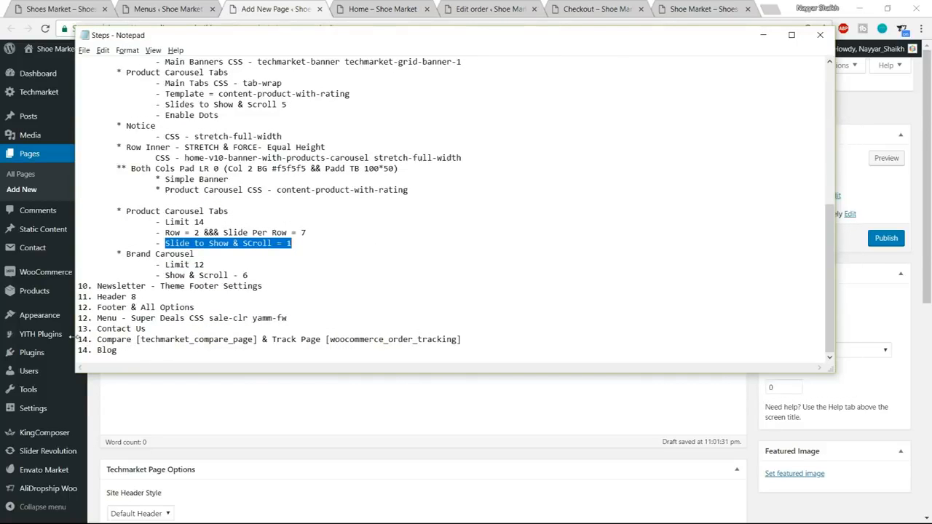
{"action": "left_click", "coordinate": [431, 326]}
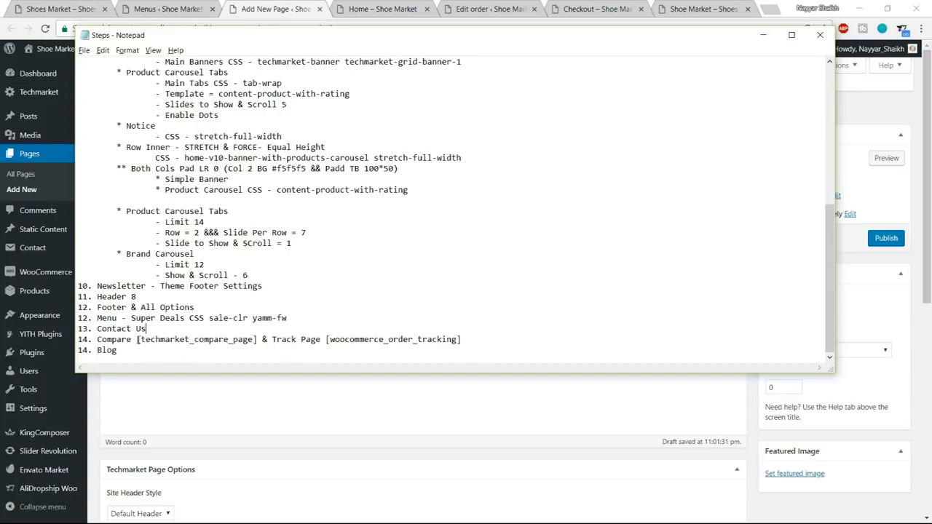
{"action": "left_click_drag", "start_coordinate": [138, 340], "coordinate": [243, 339]}
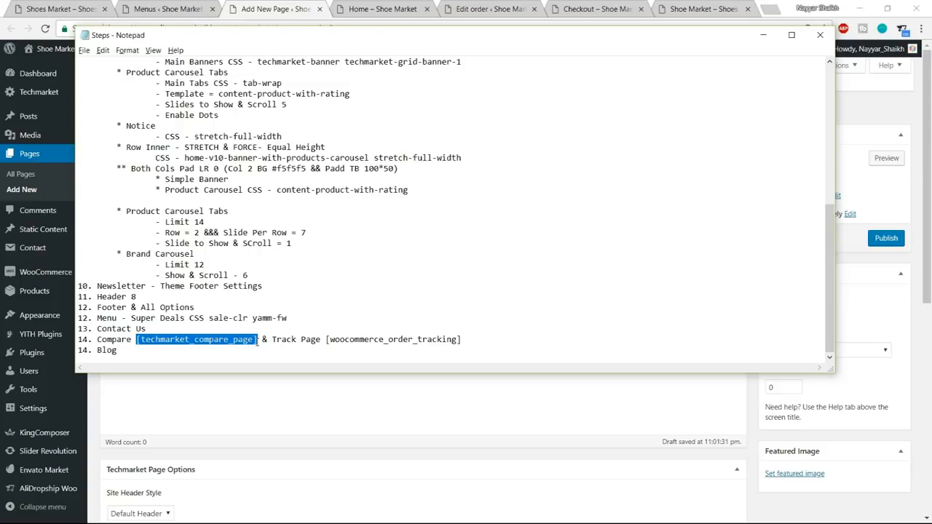
{"action": "left_click", "coordinate": [258, 385]}
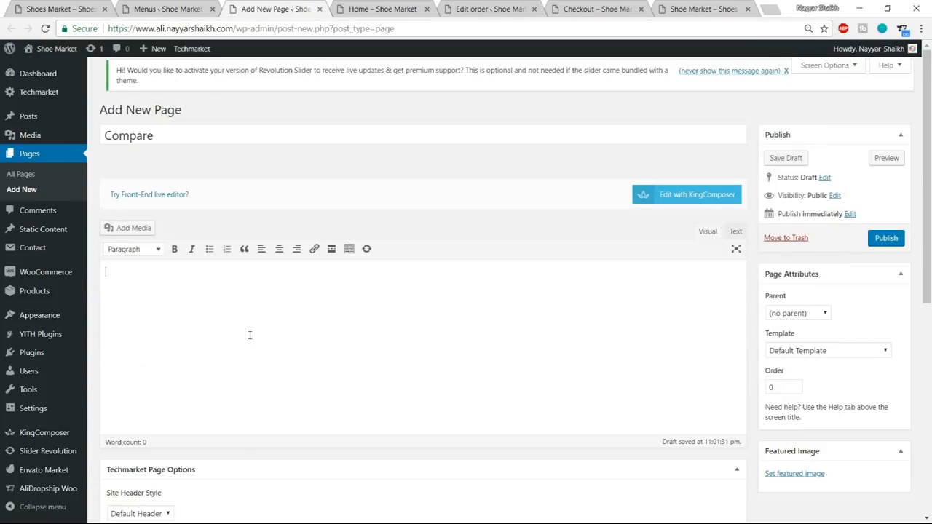
{"action": "type", "text": "[techmarket_compare_page]"}
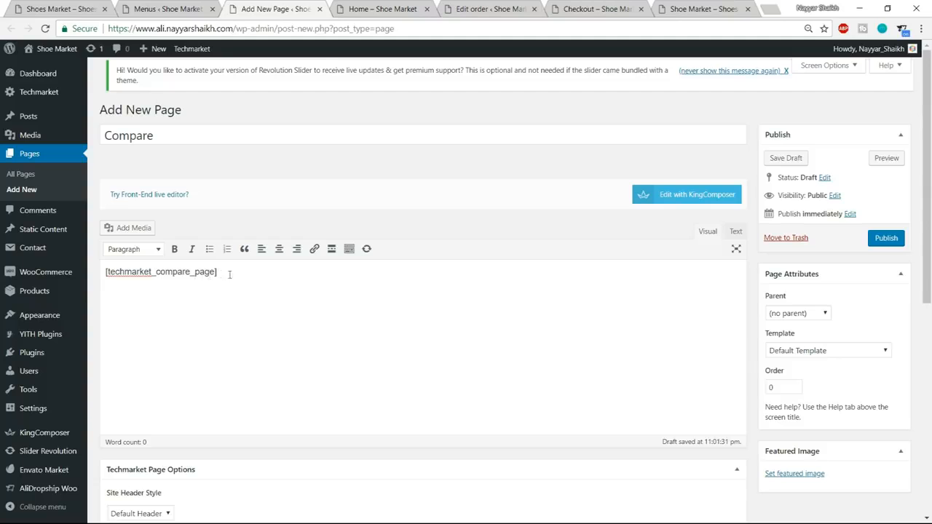
{"action": "left_click", "coordinate": [896, 239]}
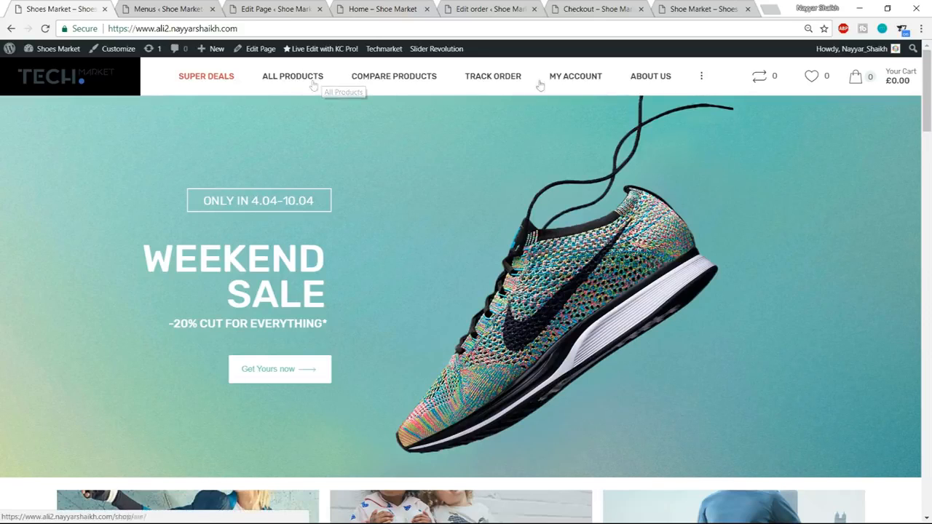
View the demo site's About Us page for reference
{"action": "left_click", "coordinate": [645, 77]}
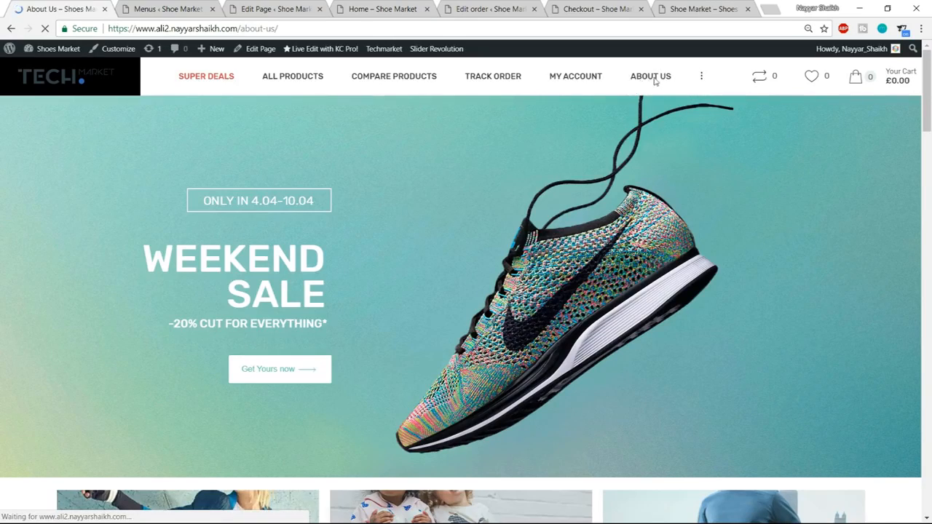
{"action": "scroll", "coordinate": [551, 328], "scroll_direction": "down", "scroll_amount": 10}
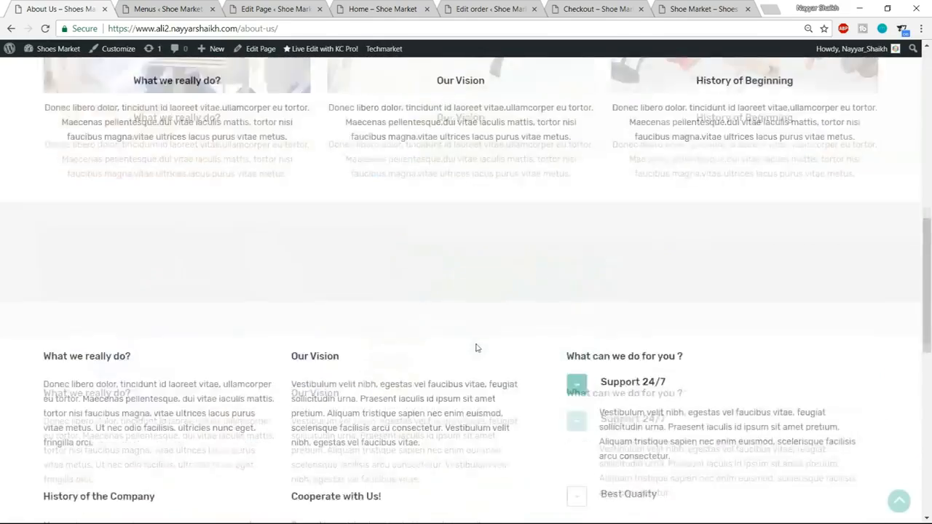
{"action": "scroll", "coordinate": [477, 348], "scroll_direction": "up", "scroll_amount": 8}
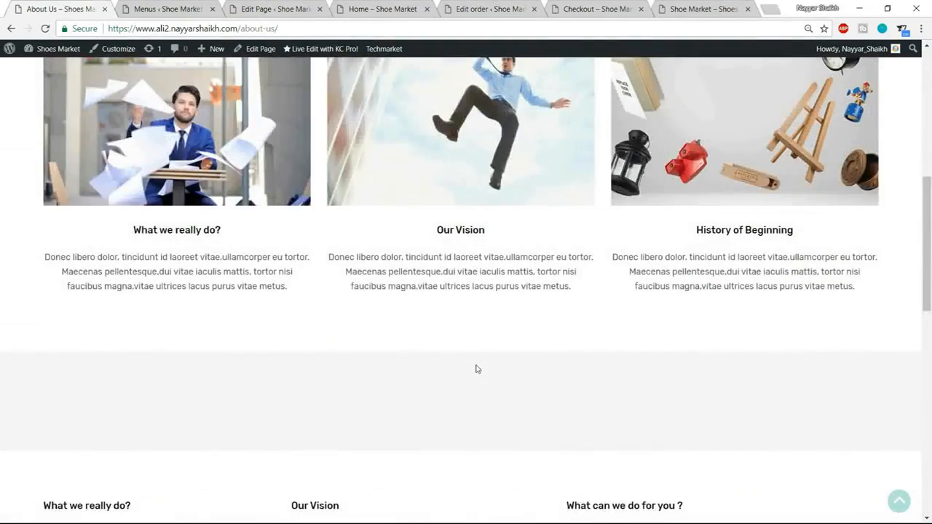
{"action": "scroll", "coordinate": [477, 368], "scroll_direction": "up", "scroll_amount": 3}
{"action": "scroll", "coordinate": [477, 367], "scroll_direction": "up", "scroll_amount": 3}
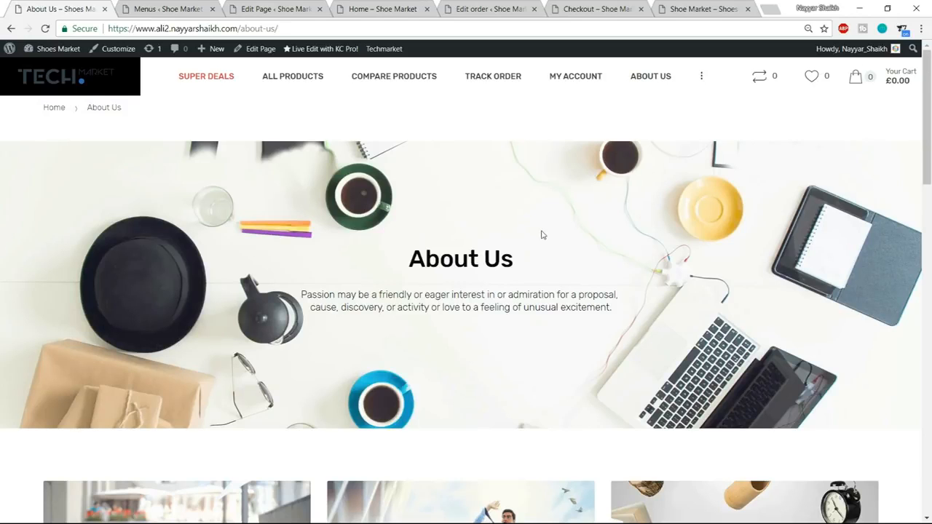
Start a new page titled About Us and switch to the DropShipping folder
{"action": "left_click", "coordinate": [232, 8]}
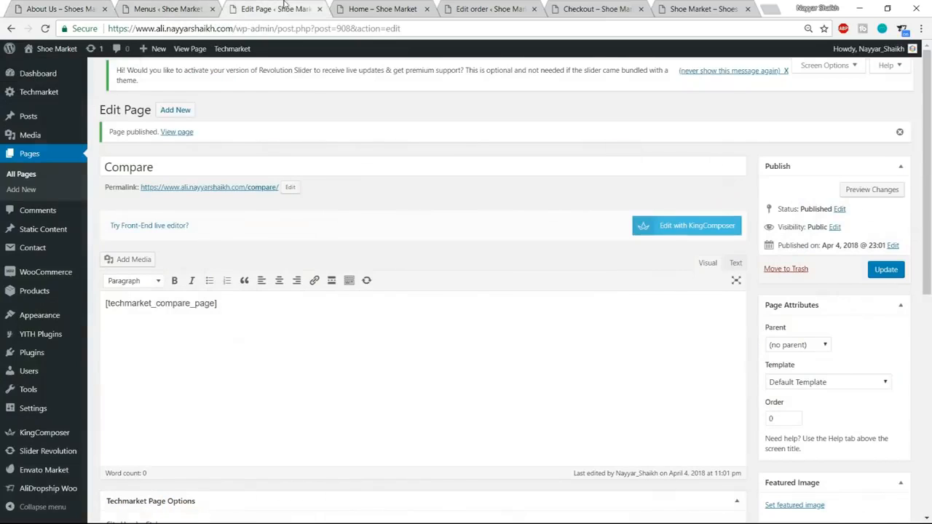
{"action": "left_click", "coordinate": [181, 113]}
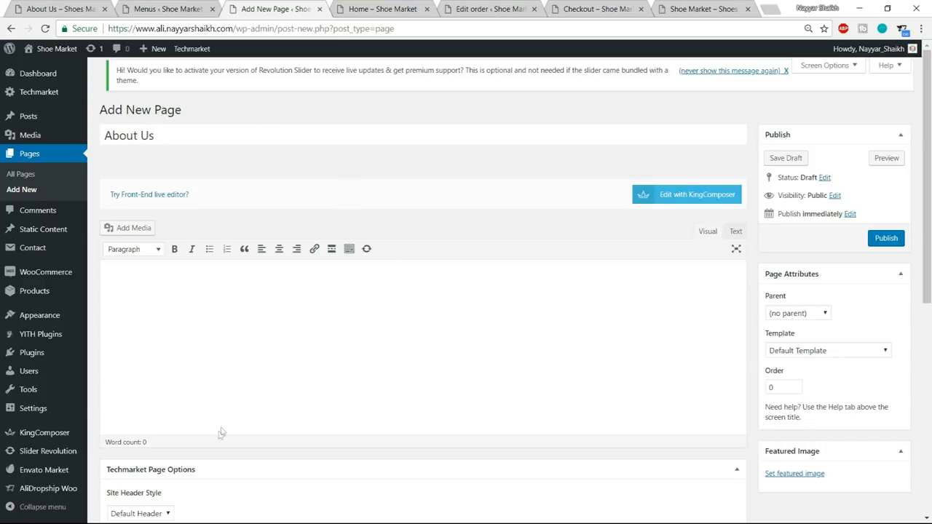
{"action": "type", "text": "About Us"}
{"action": "key", "text": "alt+Tab"}
{"action": "key", "text": "alt+Tab"}
{"action": "key", "text": "alt+Tab"}
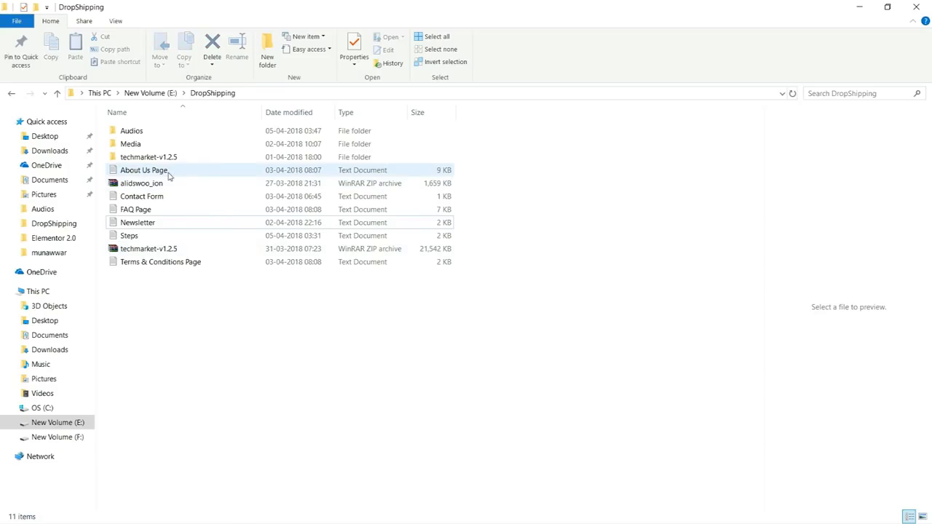
Copy all the code from About Us Page.txt and paste it into the About Us page body
{"action": "double_click", "coordinate": [156, 173]}
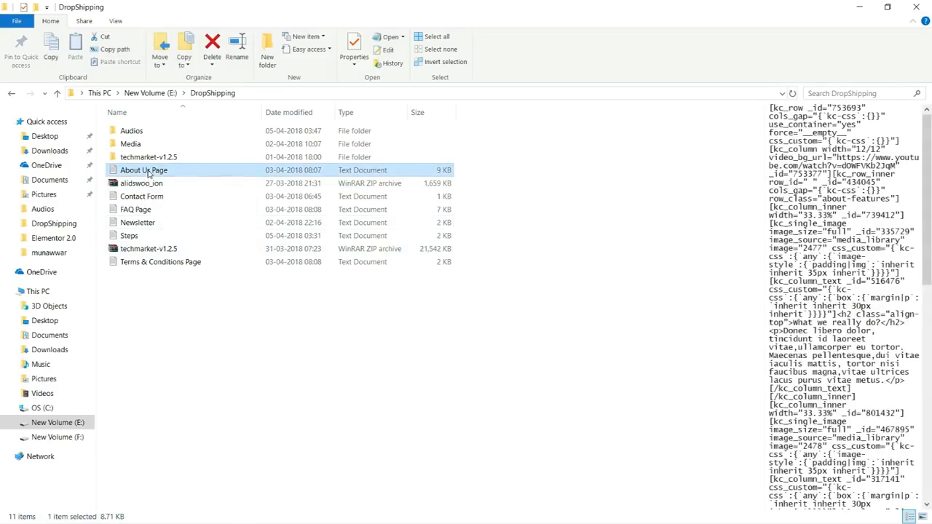
{"action": "key", "text": "ctrl+a"}
{"action": "key", "text": "ctrl+c"}
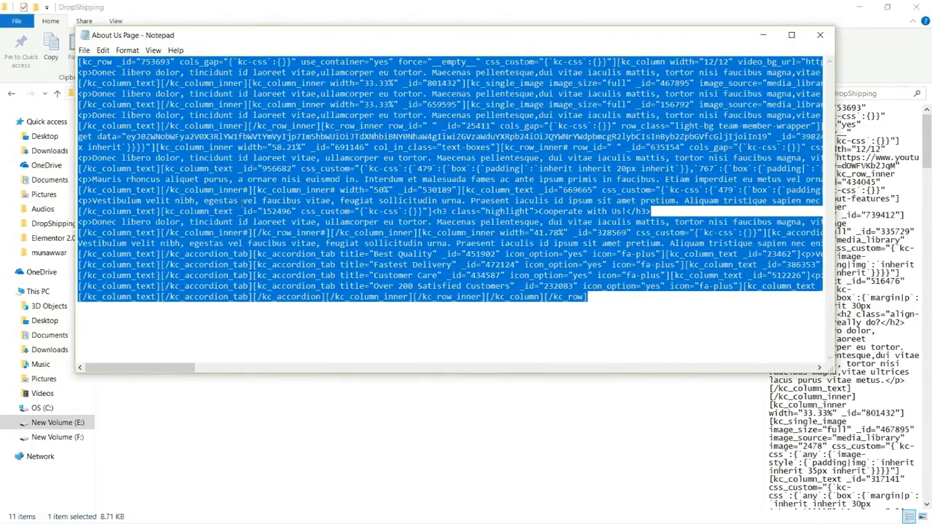
{"action": "key", "text": "alt+Tab"}
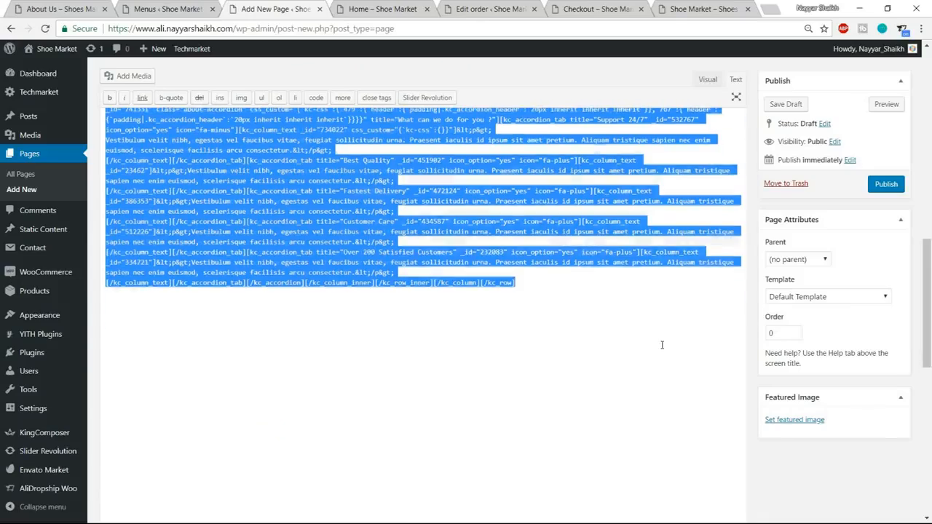
{"action": "scroll", "coordinate": [663, 344], "scroll_direction": "up", "scroll_amount": 3}
{"action": "key", "text": "ctrl+v"}
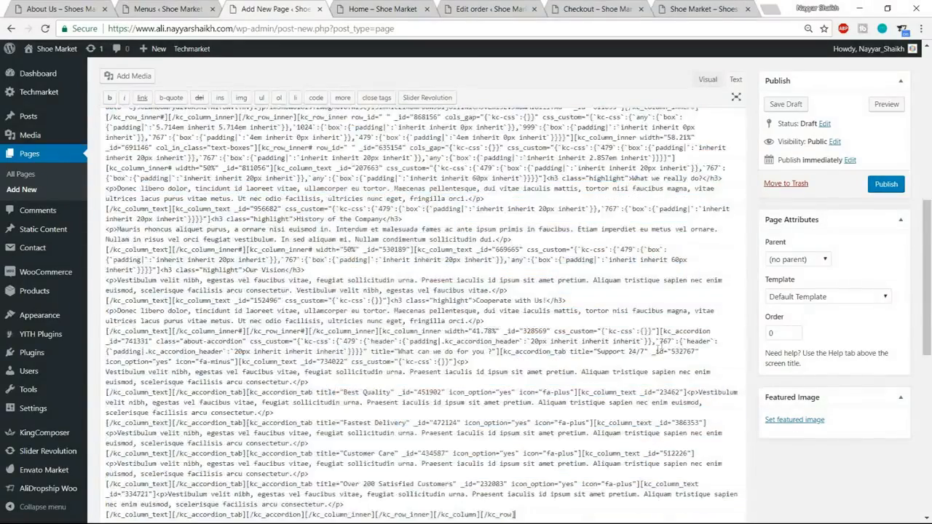
{"action": "scroll", "coordinate": [534, 339], "scroll_direction": "up", "scroll_amount": 10}
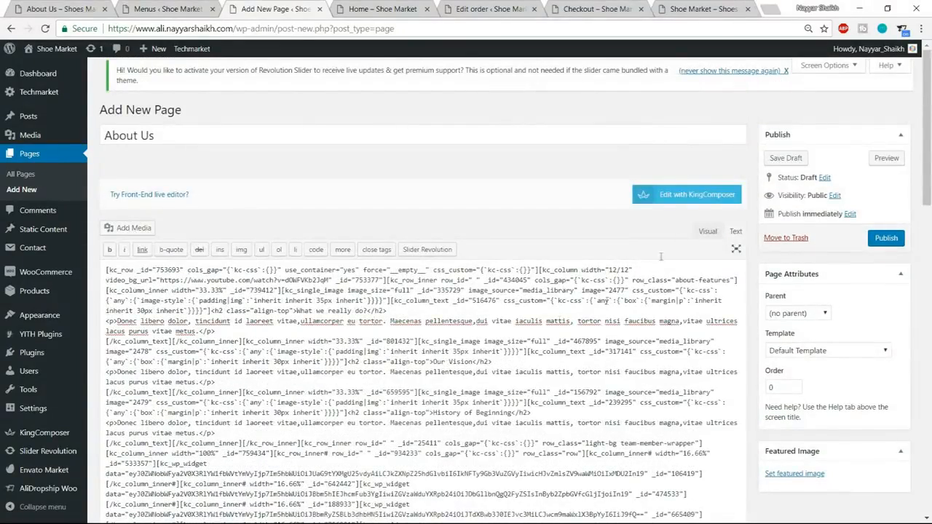
Switch the About Us draft to KingComposer and compare its layout with the live demo About Us page
{"action": "left_click", "coordinate": [686, 195]}
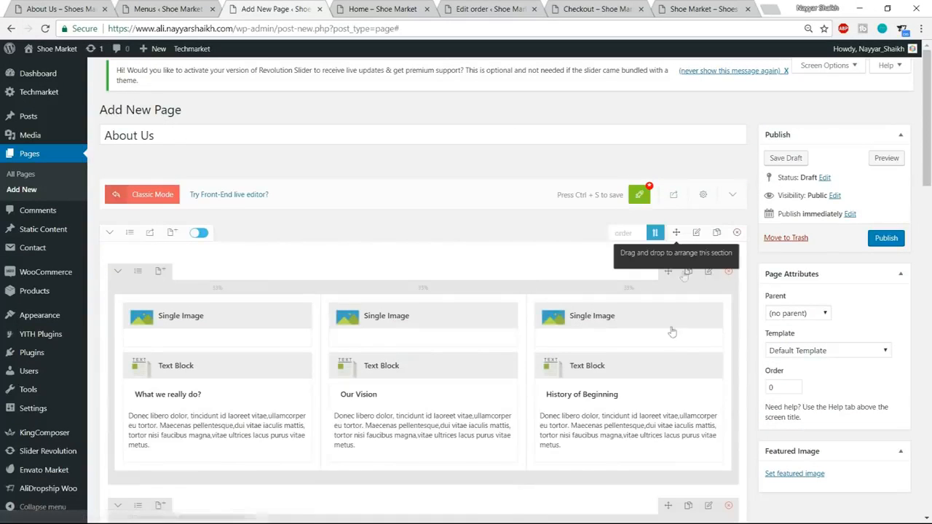
{"action": "scroll", "coordinate": [536, 384], "scroll_direction": "down", "scroll_amount": 3}
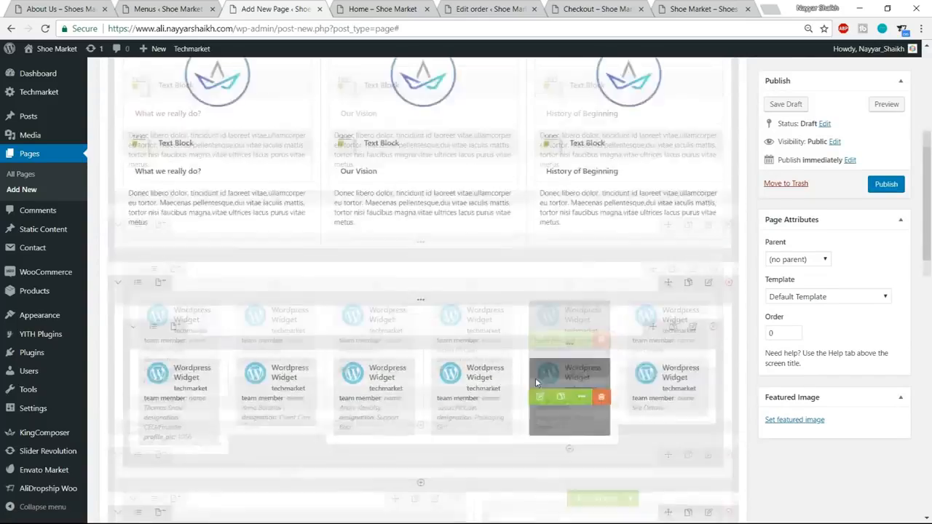
{"action": "scroll", "coordinate": [536, 383], "scroll_direction": "up", "scroll_amount": 5}
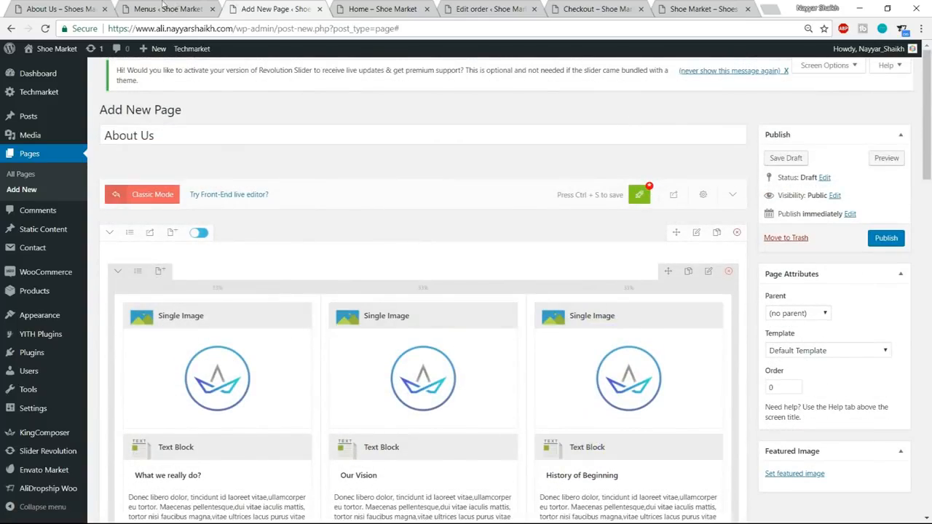
{"action": "left_click", "coordinate": [67, 8]}
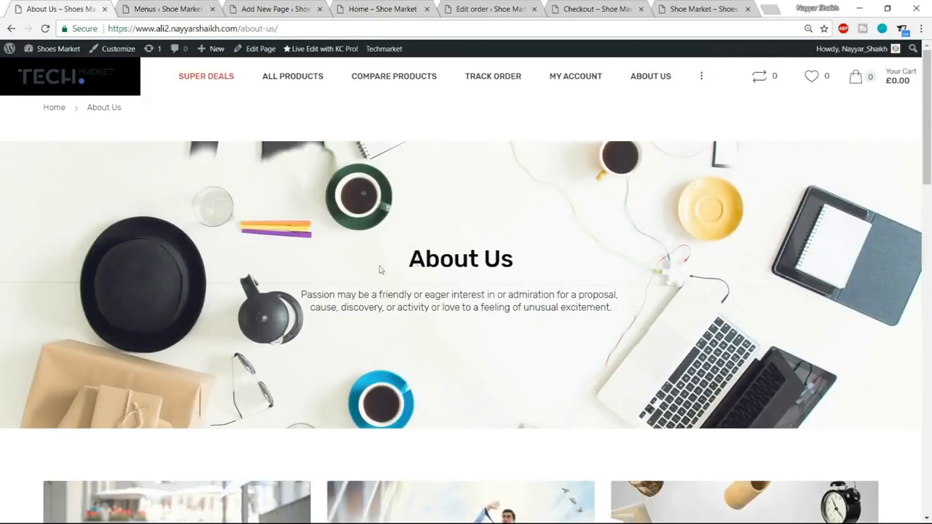
{"action": "scroll", "coordinate": [457, 395], "scroll_direction": "down", "scroll_amount": 4}
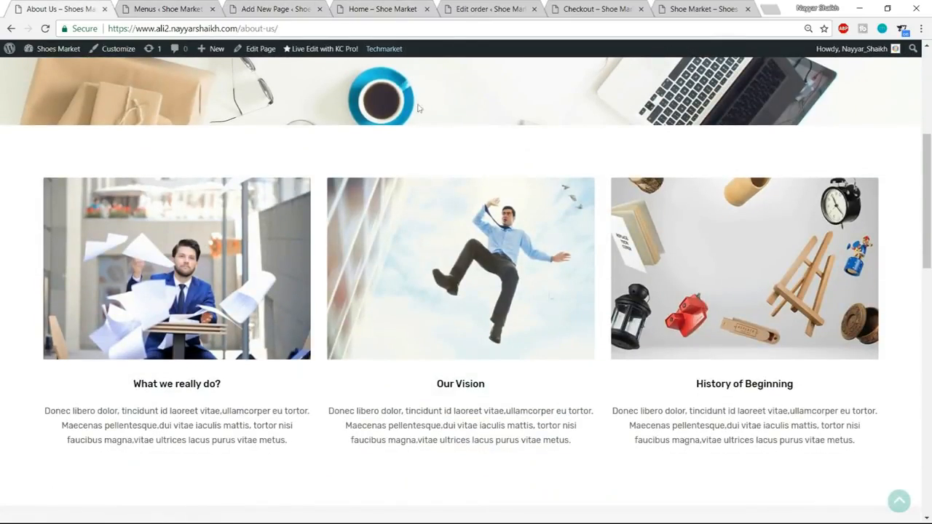
{"action": "left_click", "coordinate": [198, 7]}
{"action": "left_click", "coordinate": [273, 9]}
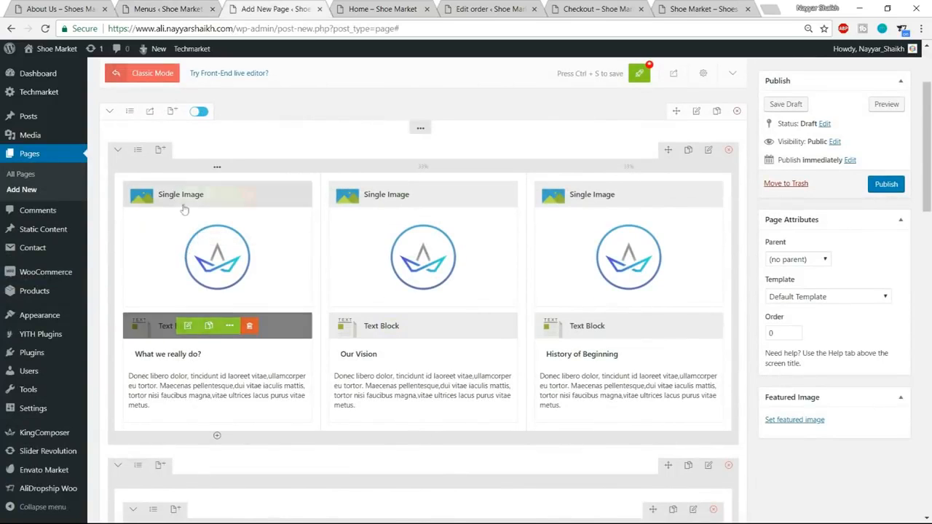
{"action": "key", "text": "ctrl+1"}
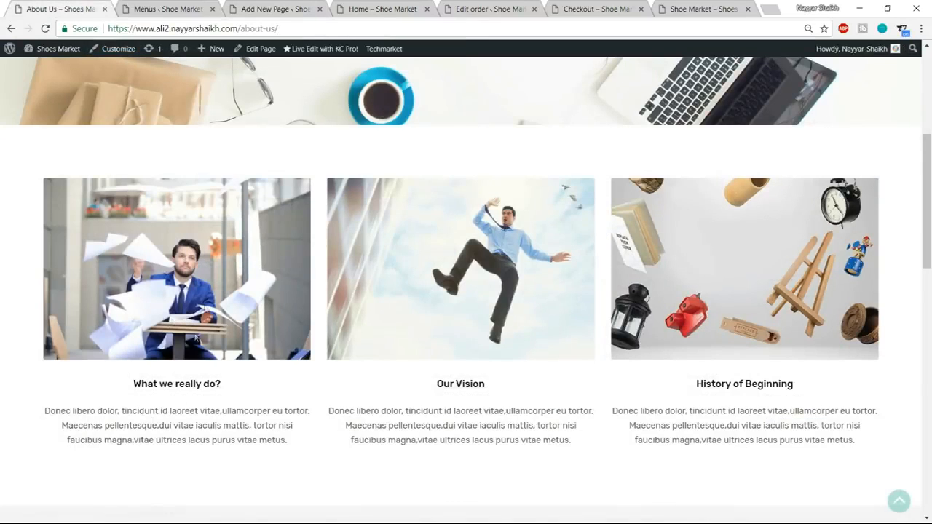
{"action": "scroll", "coordinate": [207, 309], "scroll_direction": "up", "scroll_amount": 3}
{"action": "scroll", "coordinate": [223, 331], "scroll_direction": "down", "scroll_amount": 1}
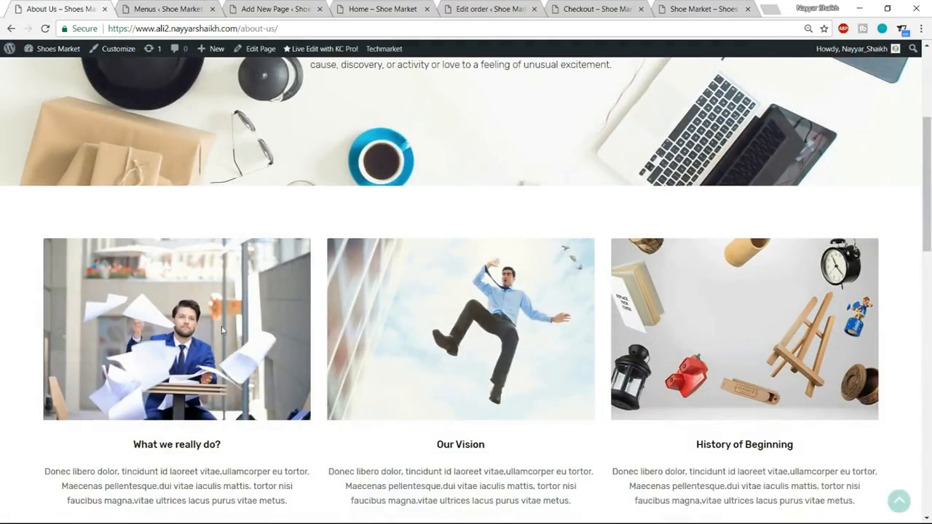
{"action": "left_click", "coordinate": [217, 4]}
{"action": "left_click", "coordinate": [248, 6]}
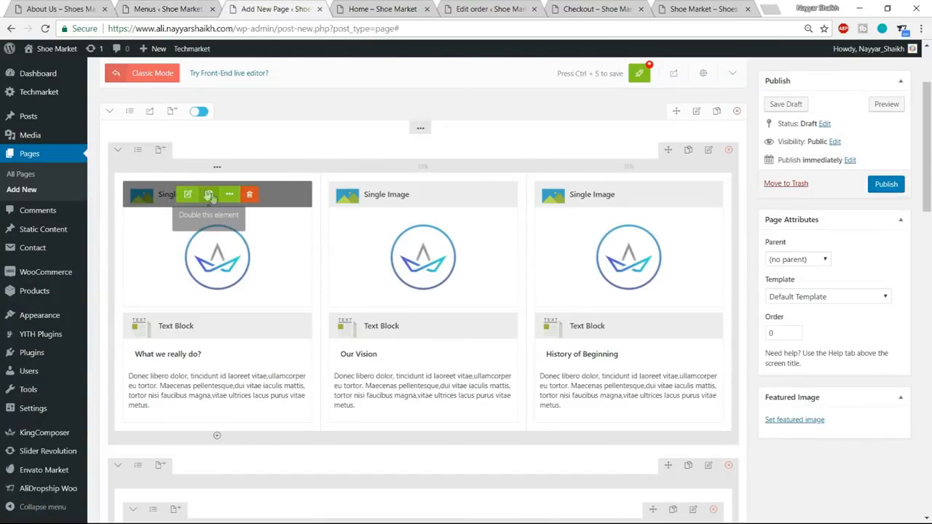
Open the first Single Image element's settings, save them, and review the rest of the builder layout
{"action": "left_click", "coordinate": [189, 195]}
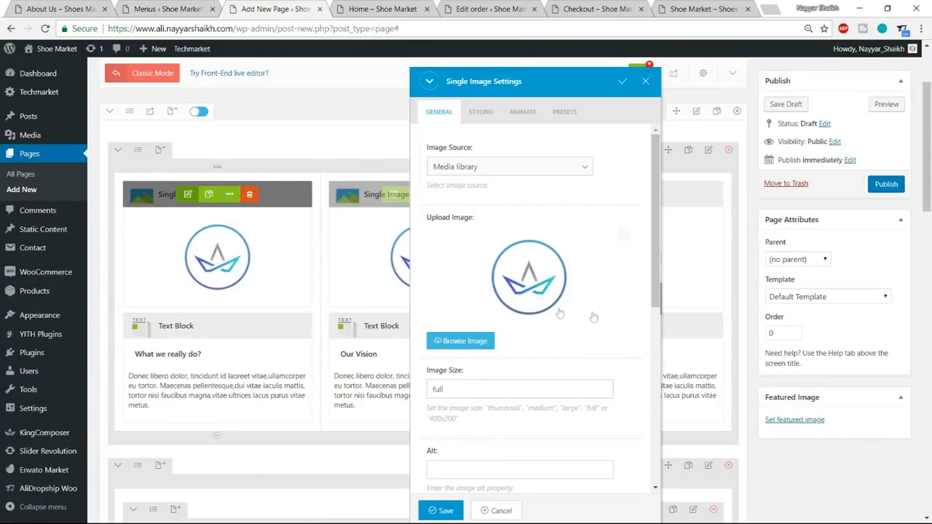
{"action": "left_click", "coordinate": [441, 511]}
{"action": "scroll", "coordinate": [408, 379], "scroll_direction": "down", "scroll_amount": 1}
{"action": "scroll", "coordinate": [397, 405], "scroll_direction": "down", "scroll_amount": 5}
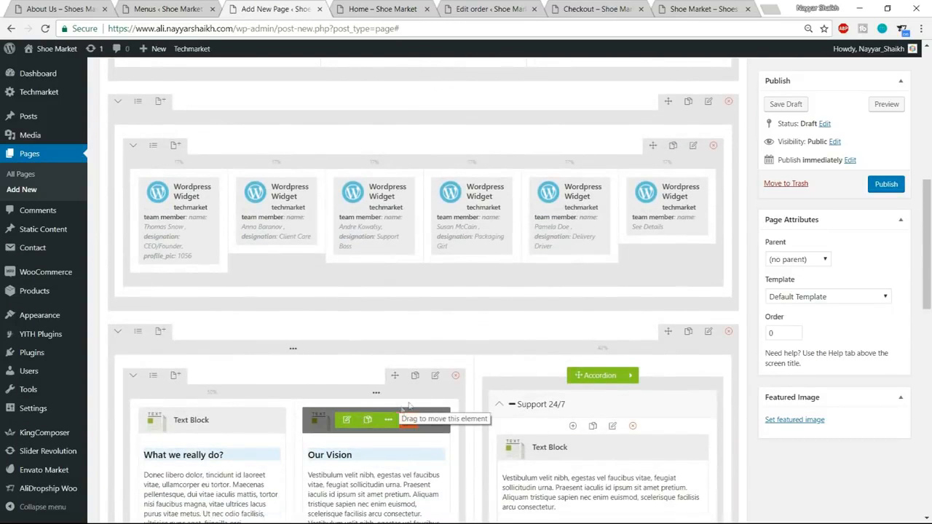
{"action": "scroll", "coordinate": [568, 437], "scroll_direction": "down", "scroll_amount": 2}
{"action": "mouse_move", "coordinate": [583, 346]}
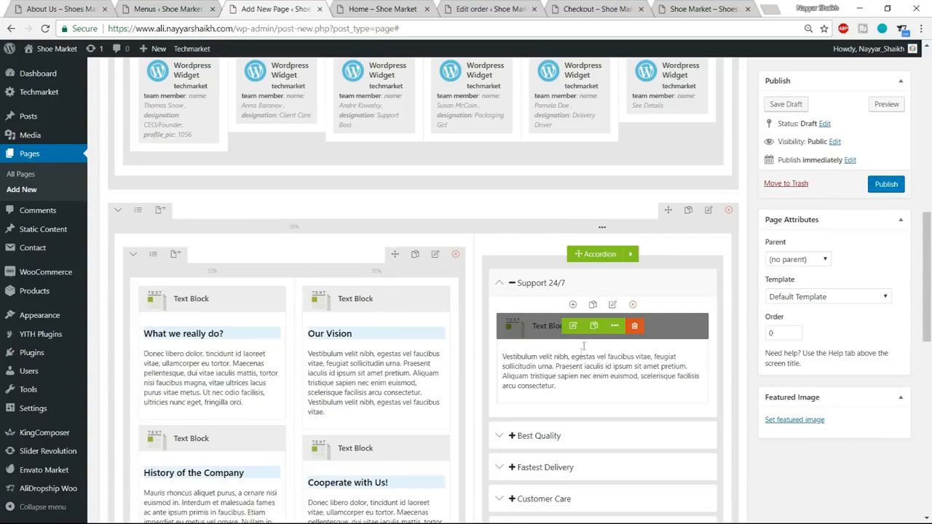
{"action": "scroll", "coordinate": [585, 350], "scroll_direction": "down", "scroll_amount": 2}
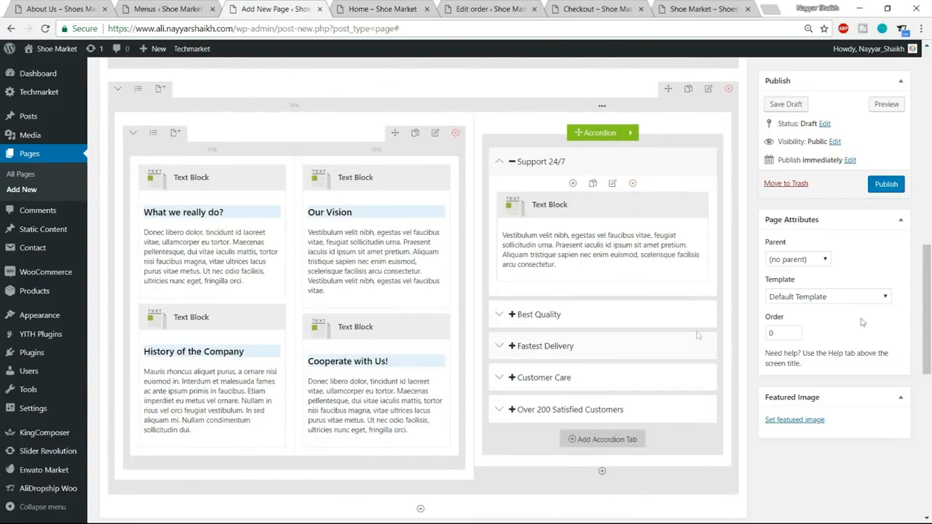
{"action": "scroll", "coordinate": [698, 335], "scroll_direction": "up", "scroll_amount": 2}
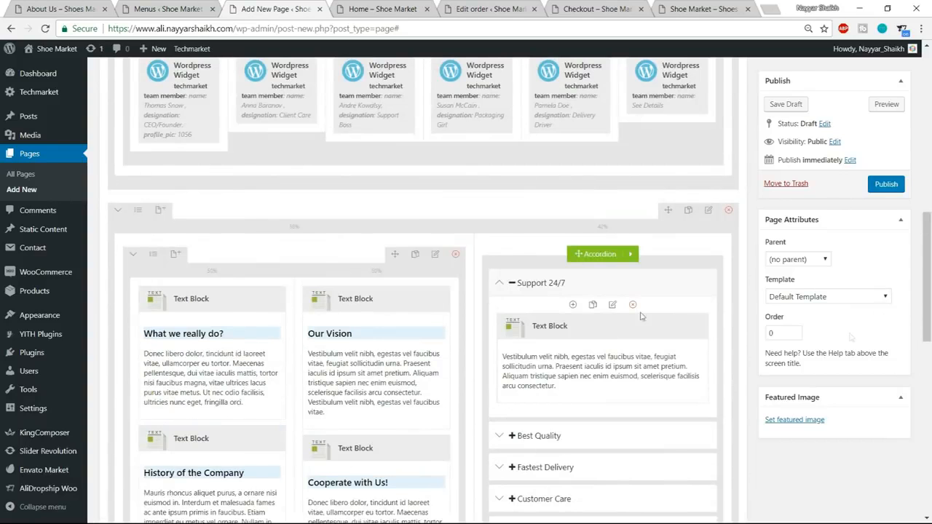
Select the 'What we really do?' heading on the live demo About Us page
{"action": "left_click", "coordinate": [81, 6]}
{"action": "scroll", "coordinate": [163, 315], "scroll_direction": "down", "scroll_amount": 3}
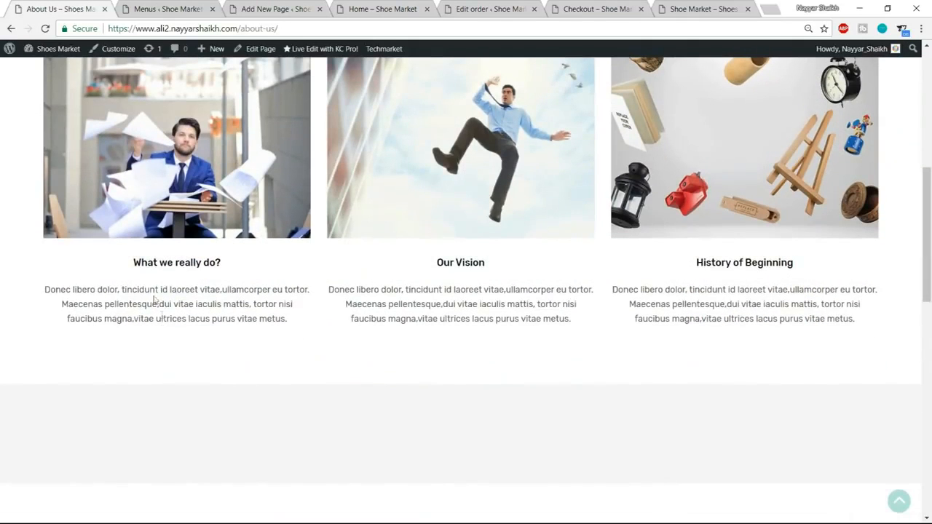
{"action": "left_click_drag", "start_coordinate": [130, 267], "coordinate": [230, 269]}
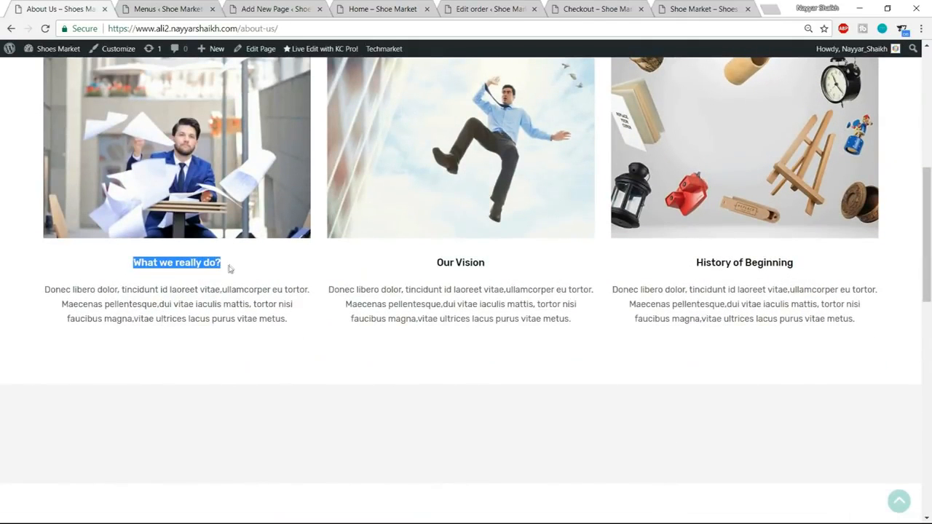
{"action": "left_click", "coordinate": [166, 7]}
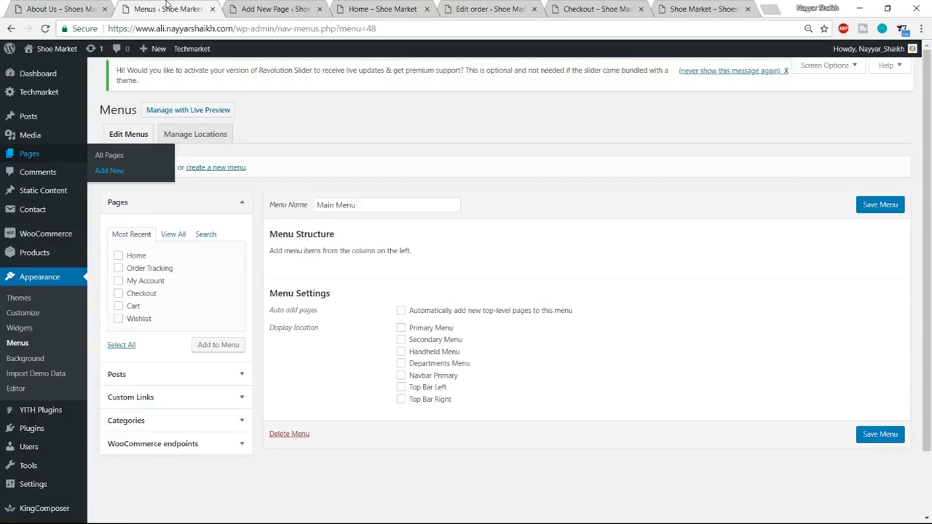
Open the 'What we really do?' text block, undo the accidental heading edit, and save it unchanged
{"action": "left_click", "coordinate": [234, 4]}
{"action": "scroll", "coordinate": [358, 387], "scroll_direction": "up", "scroll_amount": 10}
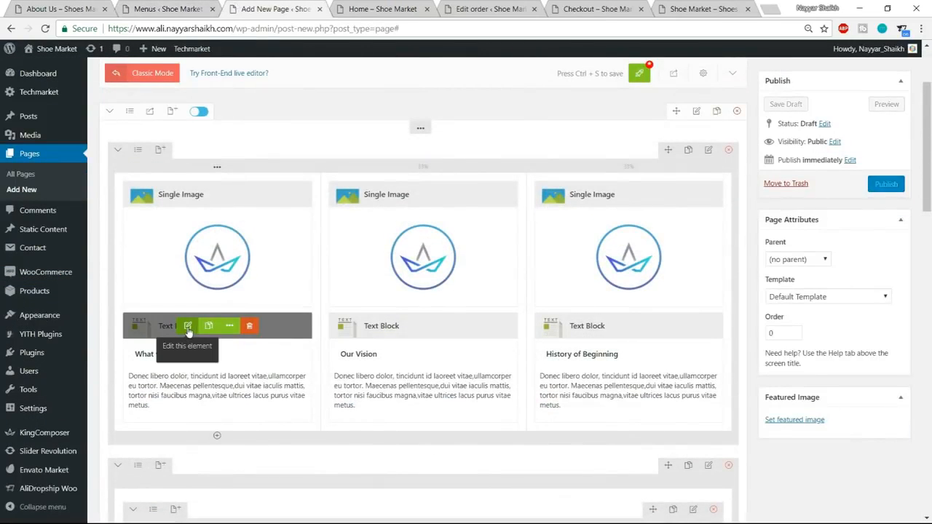
{"action": "left_click", "coordinate": [188, 328]}
{"action": "left_click_drag", "start_coordinate": [585, 230], "coordinate": [428, 230]}
{"action": "type", "text": "asasdas"}
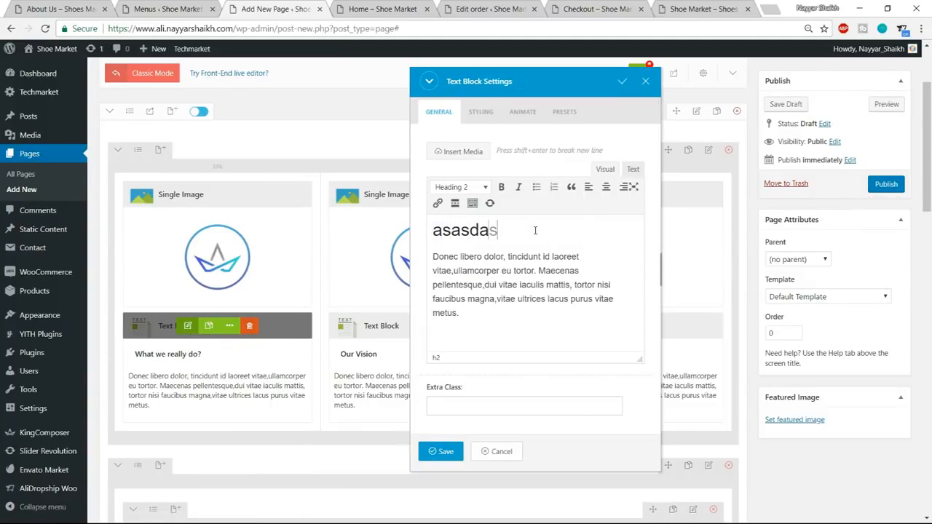
{"action": "key", "text": "ctrl+z"}
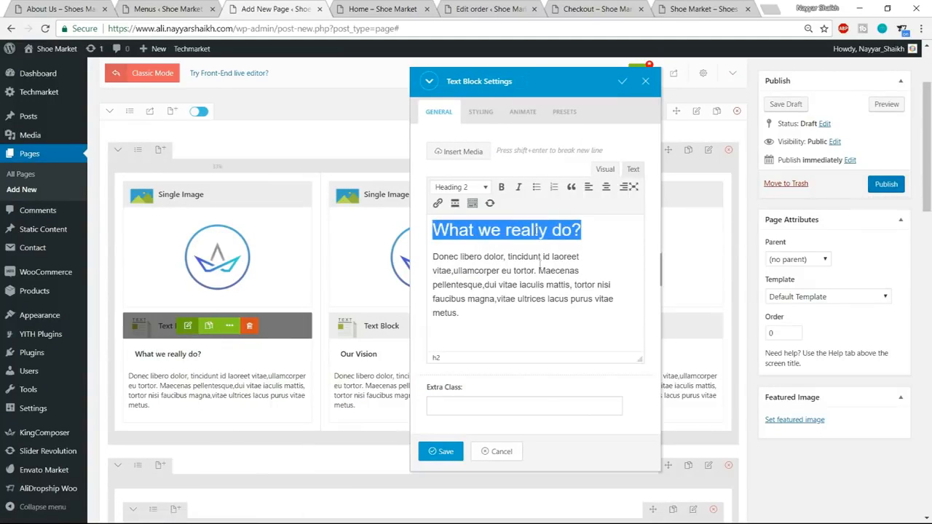
{"action": "left_click", "coordinate": [443, 452]}
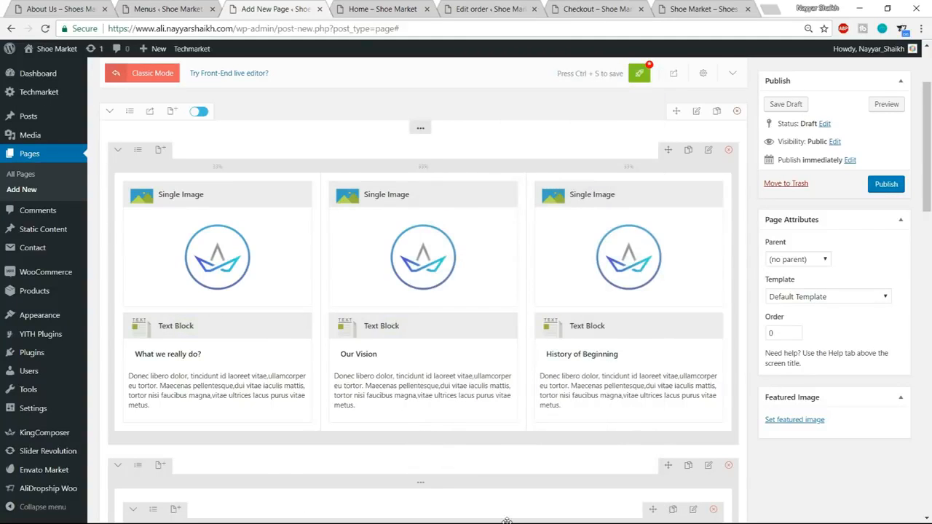
Publish the About Us page
{"action": "scroll", "coordinate": [508, 519], "scroll_direction": "down", "scroll_amount": 4}
{"action": "scroll", "coordinate": [508, 519], "scroll_direction": "down", "scroll_amount": 1}
{"action": "left_click", "coordinate": [887, 186]}
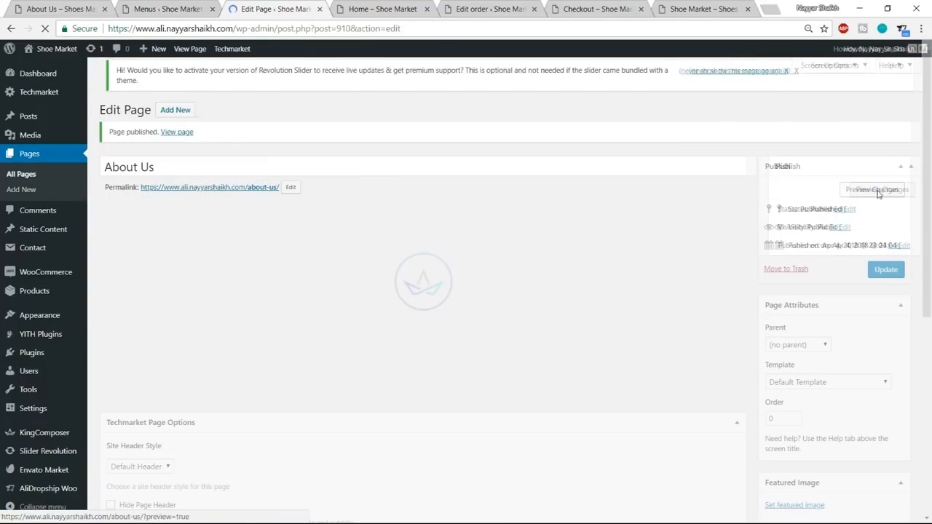
View the published About Us page, then look through the demo's Contact Us page
{"action": "left_click", "coordinate": [54, 6]}
{"action": "scroll", "coordinate": [275, 412], "scroll_direction": "down", "scroll_amount": 10}
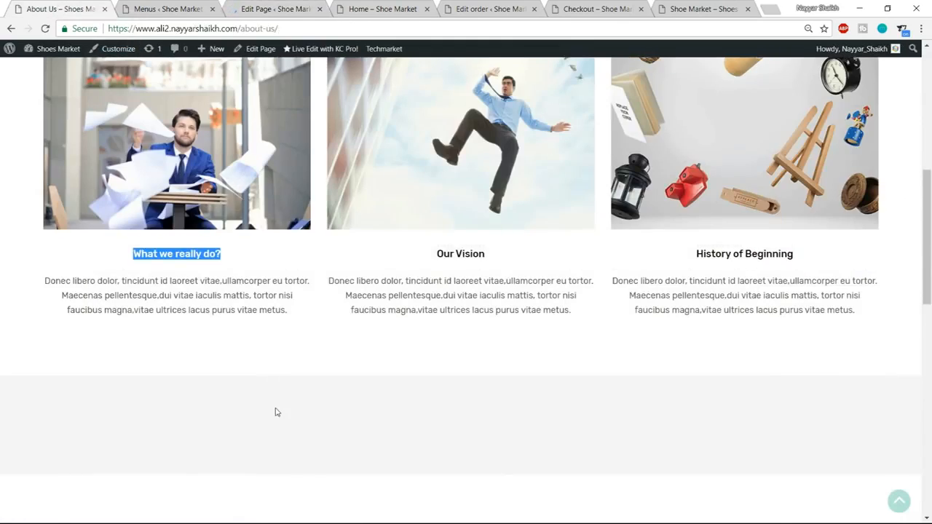
{"action": "left_click", "coordinate": [900, 501]}
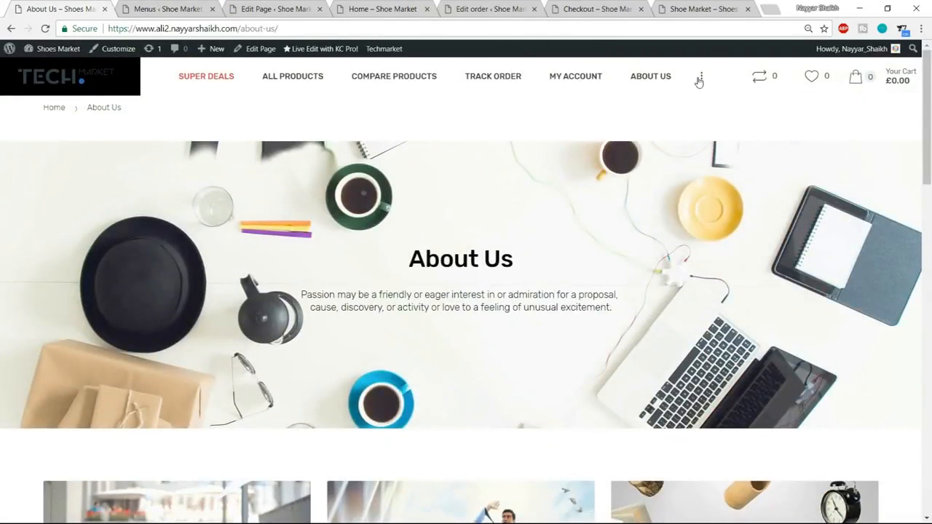
{"action": "mouse_move", "coordinate": [701, 79]}
{"action": "left_click", "coordinate": [665, 106]}
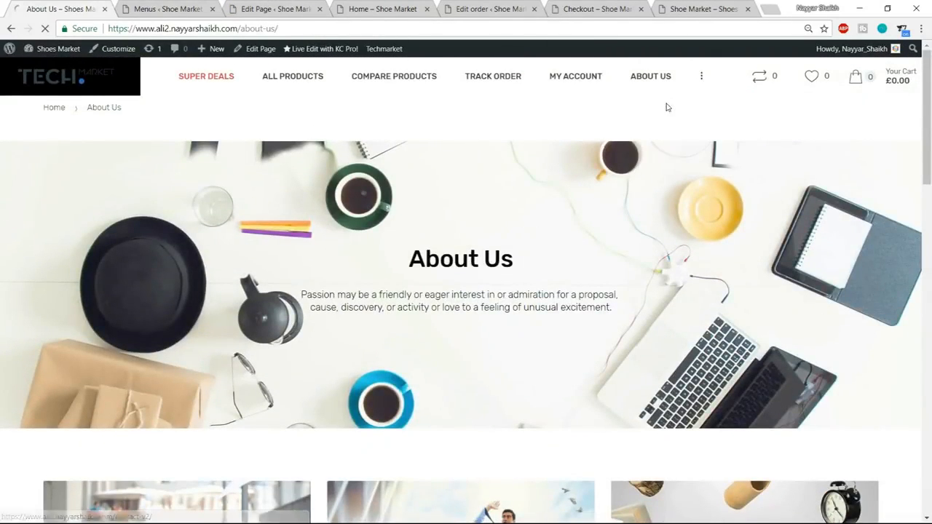
{"action": "scroll", "coordinate": [479, 422], "scroll_direction": "down", "scroll_amount": 3}
{"action": "scroll", "coordinate": [478, 422], "scroll_direction": "down", "scroll_amount": 1}
{"action": "scroll", "coordinate": [479, 437], "scroll_direction": "up", "scroll_amount": 4}
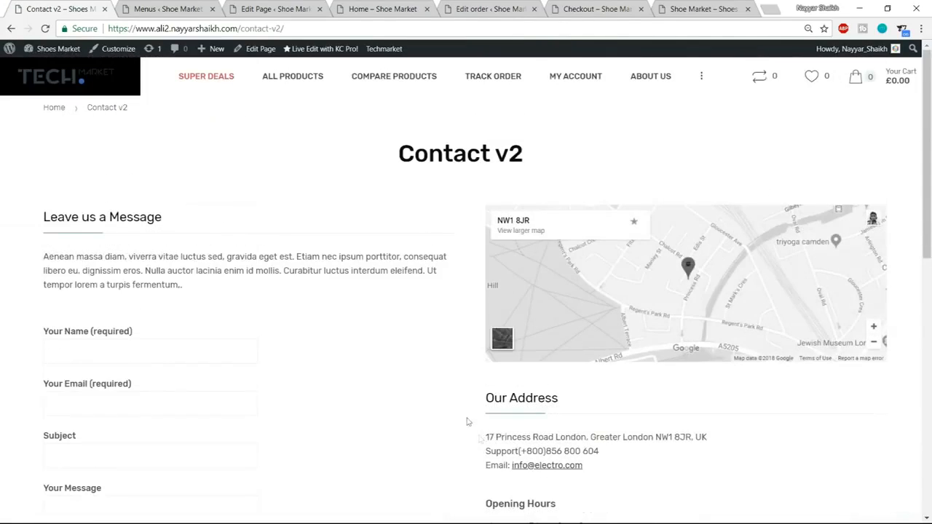
Add a new page and enter its title, Contact Us
{"action": "left_click", "coordinate": [173, 8]}
{"action": "left_click", "coordinate": [267, 7]}
{"action": "left_click", "coordinate": [180, 112]}
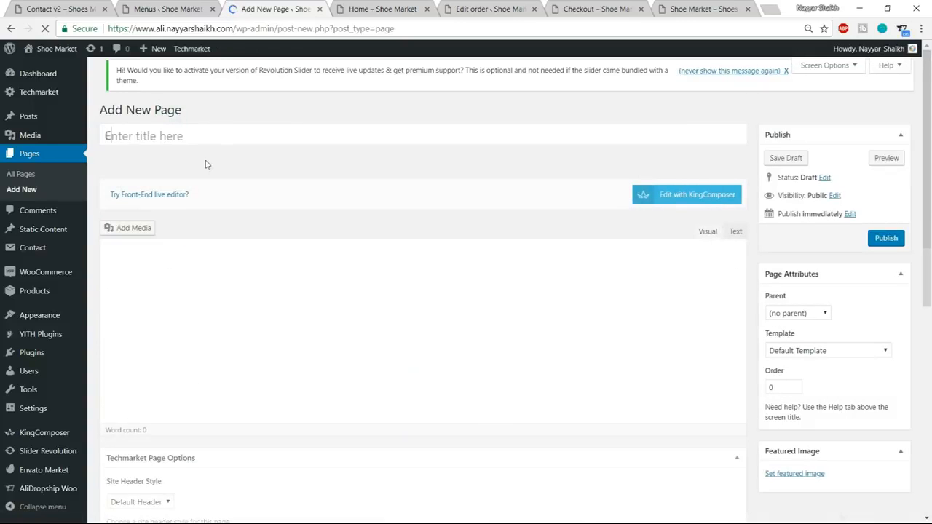
{"action": "type", "text": "Contact Us"}
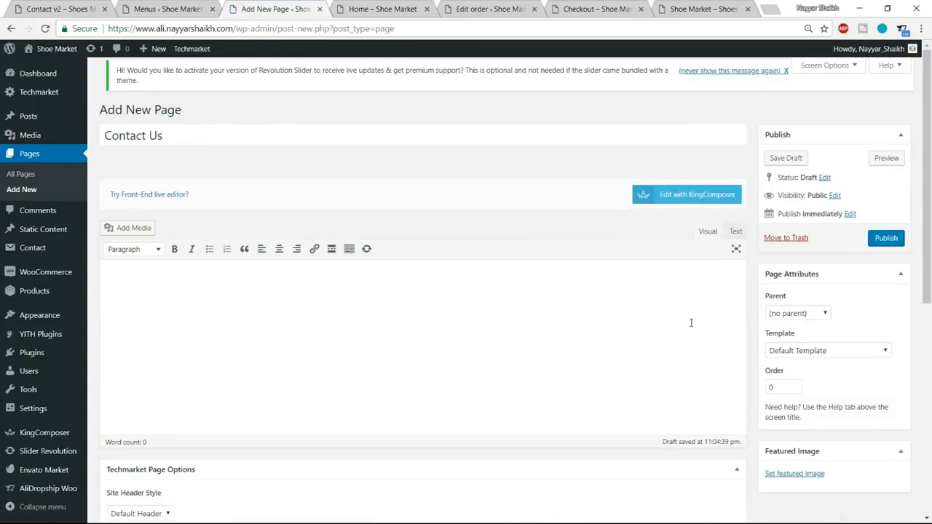
{"action": "key", "text": "alt+Tab"}
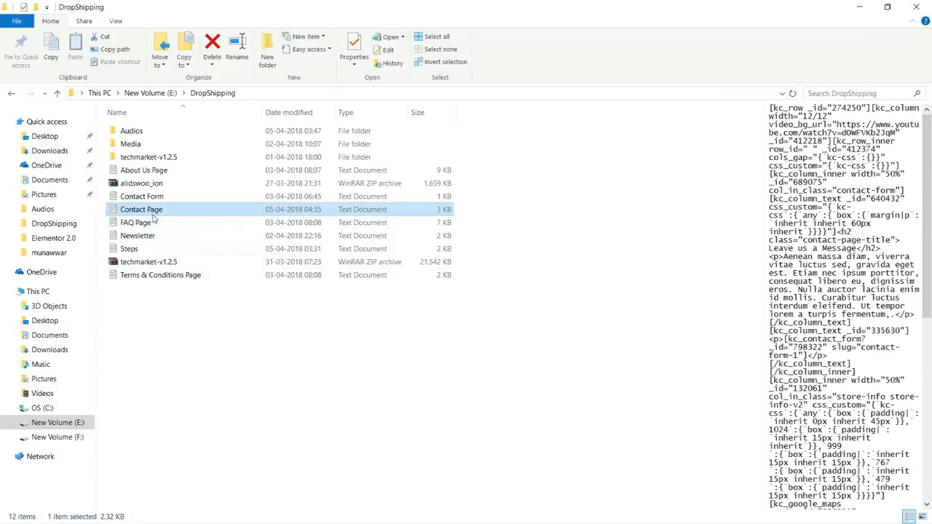
Copy all the code from the Contact Page text file and return to the new page in Chrome
{"action": "double_click", "coordinate": [141, 210]}
{"action": "key", "text": "ctrl+a"}
{"action": "key", "text": "ctrl+c"}
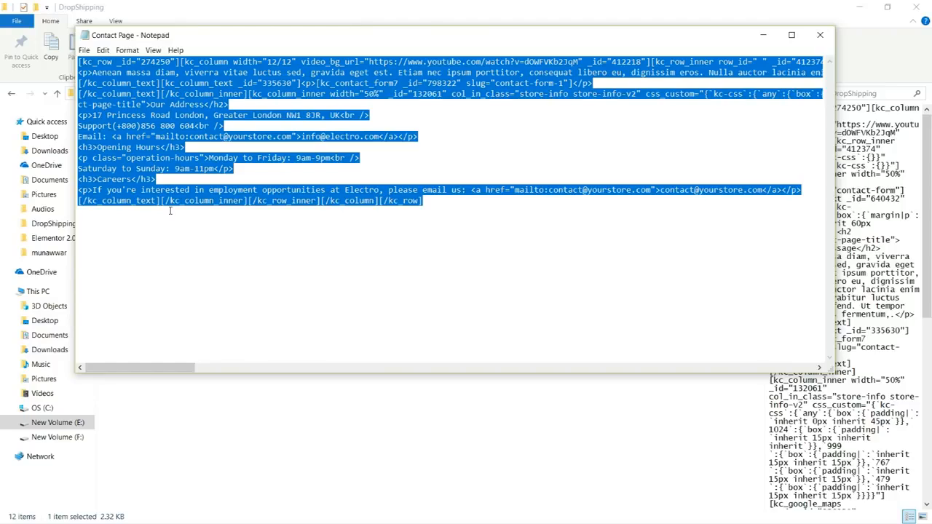
{"action": "key", "text": "alt+Tab"}
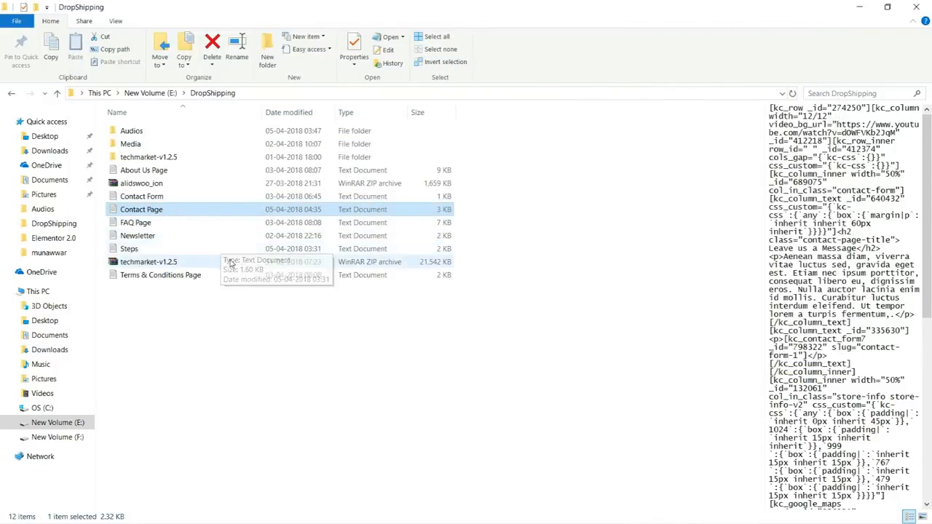
{"action": "key", "text": "alt+Tab"}
{"action": "key", "text": "alt+Tab"}
{"action": "key", "text": "Tab"}
Paste the Contact Page code into the page's Text view and open it in KingComposer
{"action": "key", "text": "ctrl+v"}
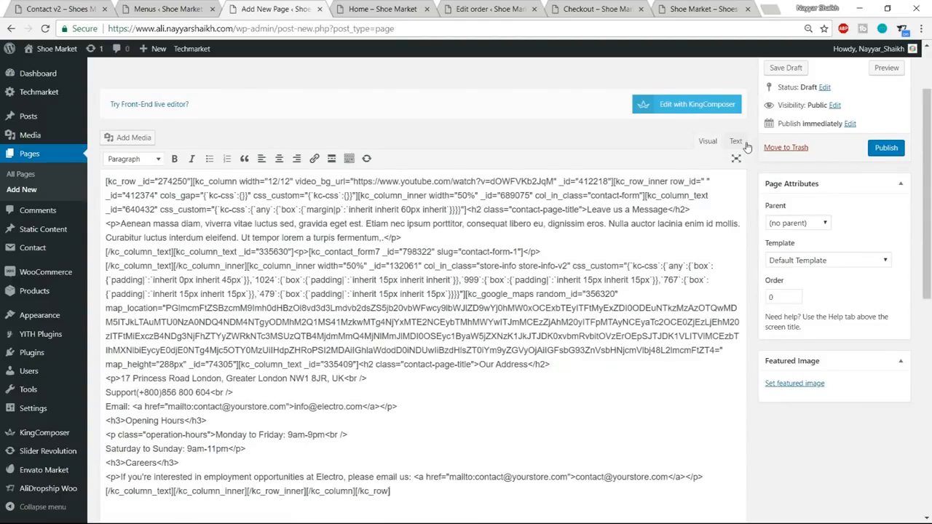
{"action": "left_click", "coordinate": [737, 142]}
{"action": "key", "text": "ctrl+a"}
{"action": "left_click", "coordinate": [592, 259]}
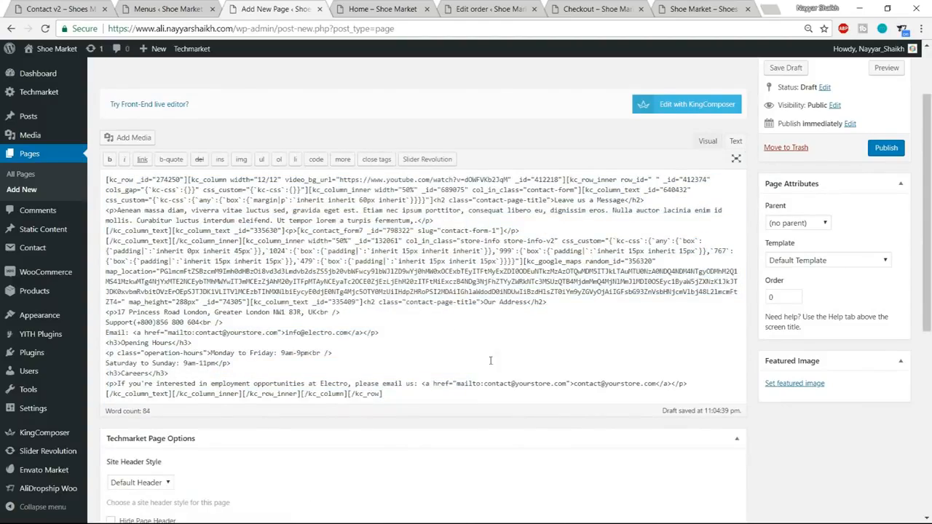
{"action": "scroll", "coordinate": [491, 361], "scroll_direction": "up", "scroll_amount": 3}
{"action": "left_click", "coordinate": [702, 201]}
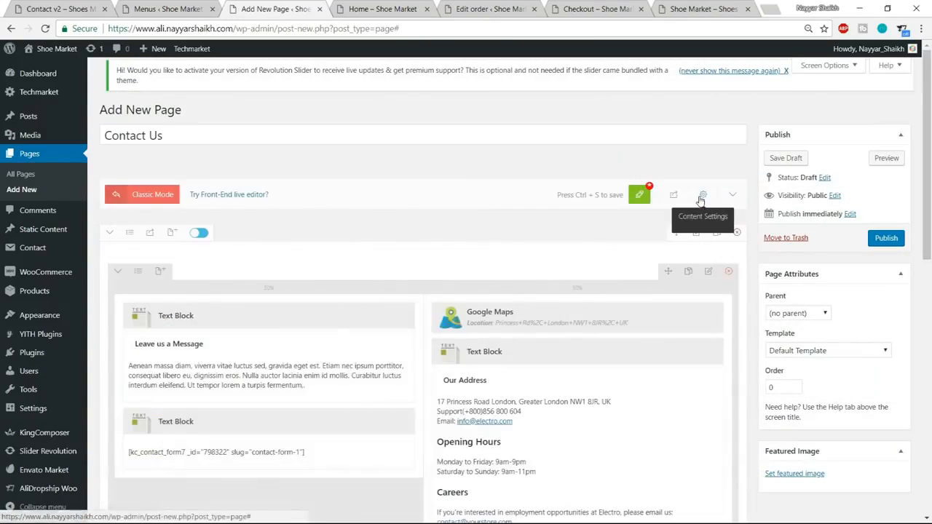
{"action": "scroll", "coordinate": [681, 295], "scroll_direction": "down", "scroll_amount": 3}
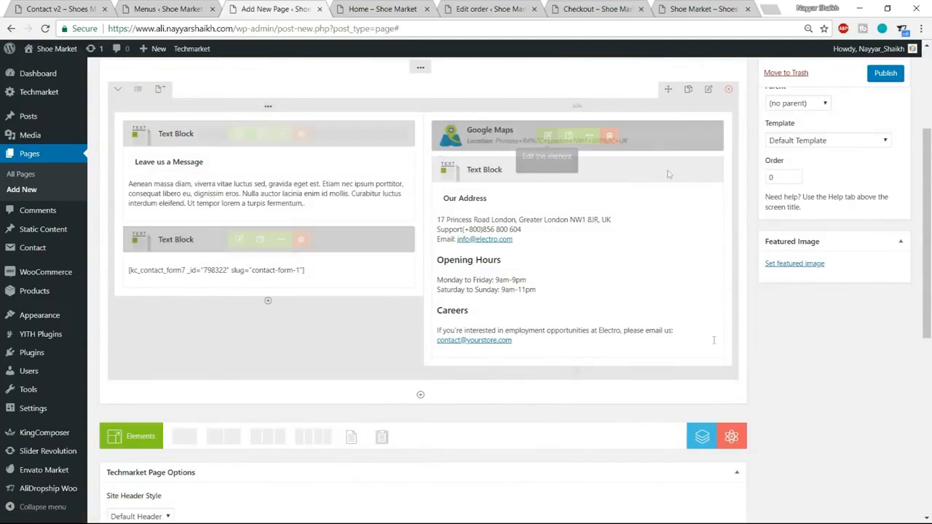
Compare the builder with the demo Contact v2 page, checking its address text
{"action": "left_click", "coordinate": [86, 9]}
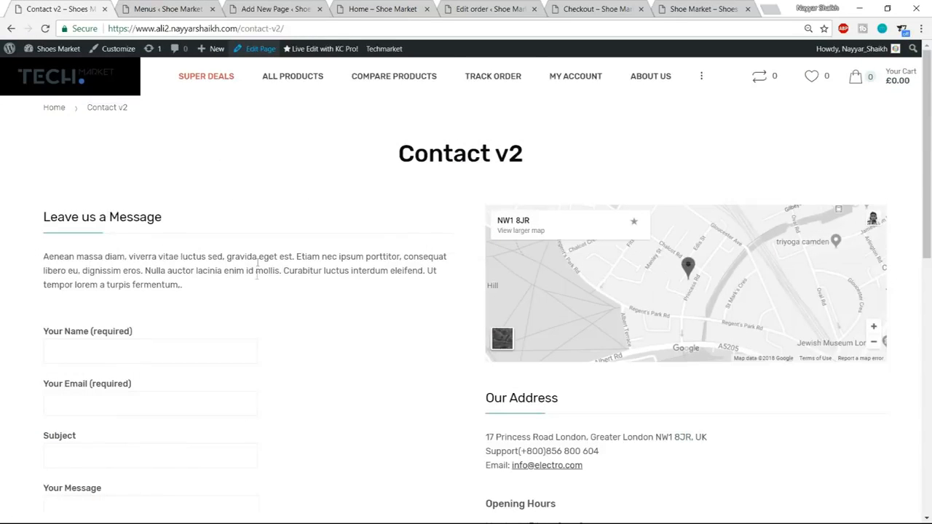
{"action": "scroll", "coordinate": [203, 250], "scroll_direction": "down", "scroll_amount": 2}
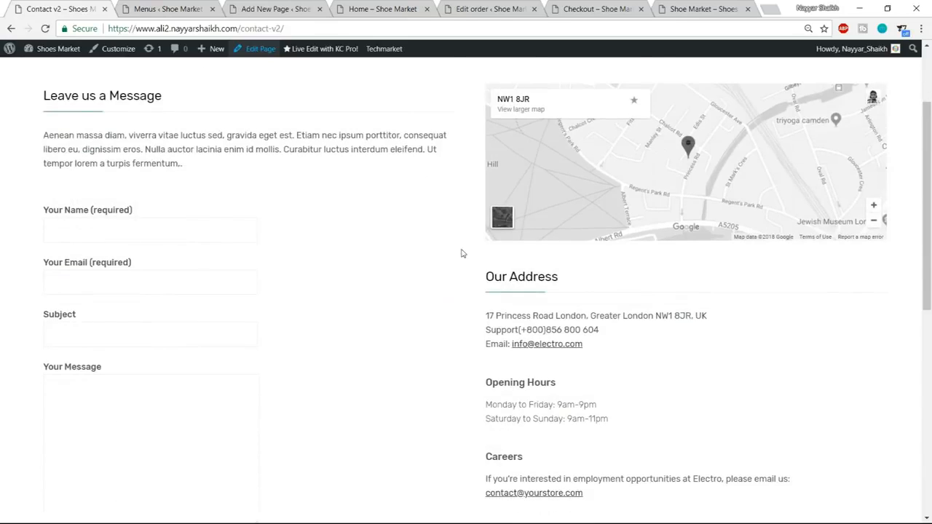
{"action": "scroll", "coordinate": [464, 253], "scroll_direction": "up", "scroll_amount": 2}
{"action": "scroll", "coordinate": [722, 299], "scroll_direction": "down", "scroll_amount": 2}
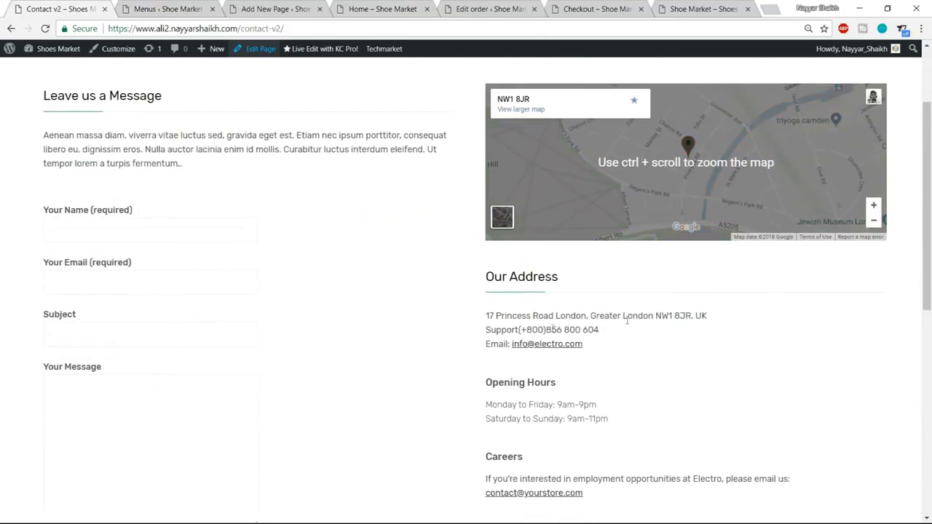
{"action": "scroll", "coordinate": [624, 322], "scroll_direction": "down", "scroll_amount": 2}
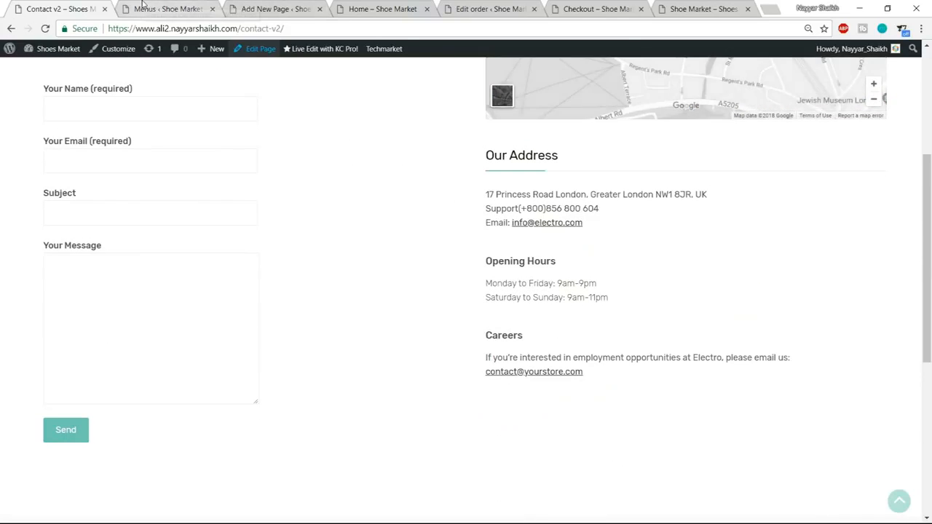
{"action": "left_click", "coordinate": [182, 7]}
{"action": "left_click", "coordinate": [267, 7]}
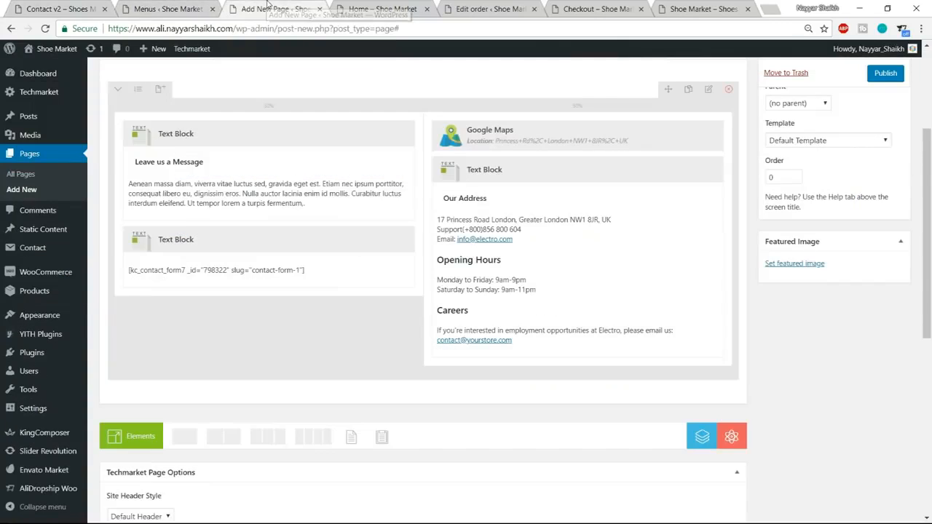
{"action": "left_click", "coordinate": [65, 9]}
{"action": "left_click_drag", "start_coordinate": [484, 195], "coordinate": [606, 225]}
{"action": "left_click", "coordinate": [606, 225]}
{"action": "left_click", "coordinate": [267, 8]}
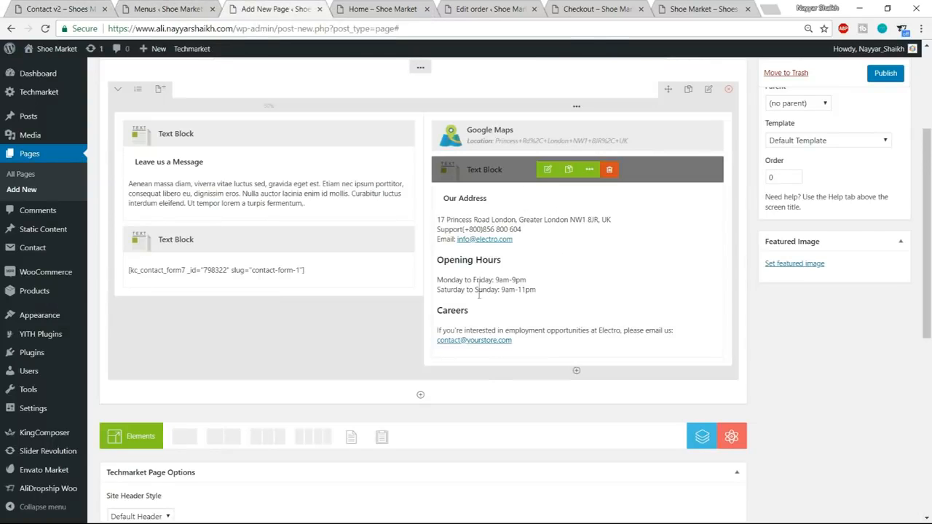
Replace the London address in the Our Address text block with Mumbai 400000 and save it
{"action": "left_click", "coordinate": [548, 170]}
{"action": "scroll", "coordinate": [537, 277], "scroll_direction": "down", "scroll_amount": 8}
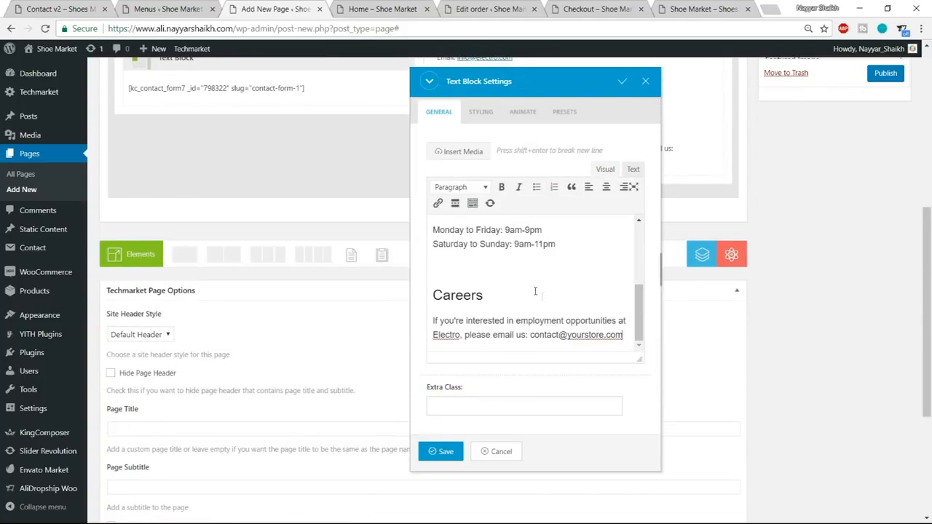
{"action": "scroll", "coordinate": [535, 291], "scroll_direction": "up", "scroll_amount": 10}
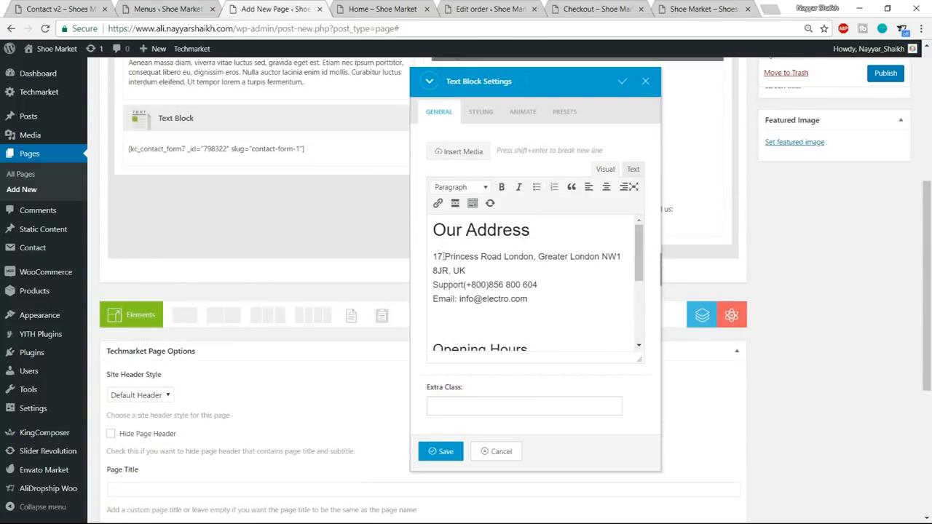
{"action": "left_click_drag", "start_coordinate": [435, 257], "coordinate": [462, 270]}
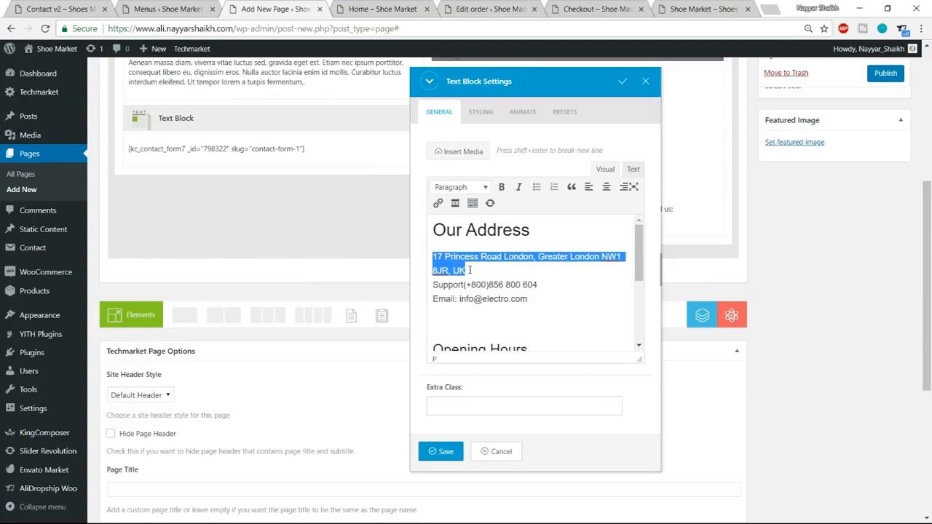
{"action": "key", "text": "BackSpace"}
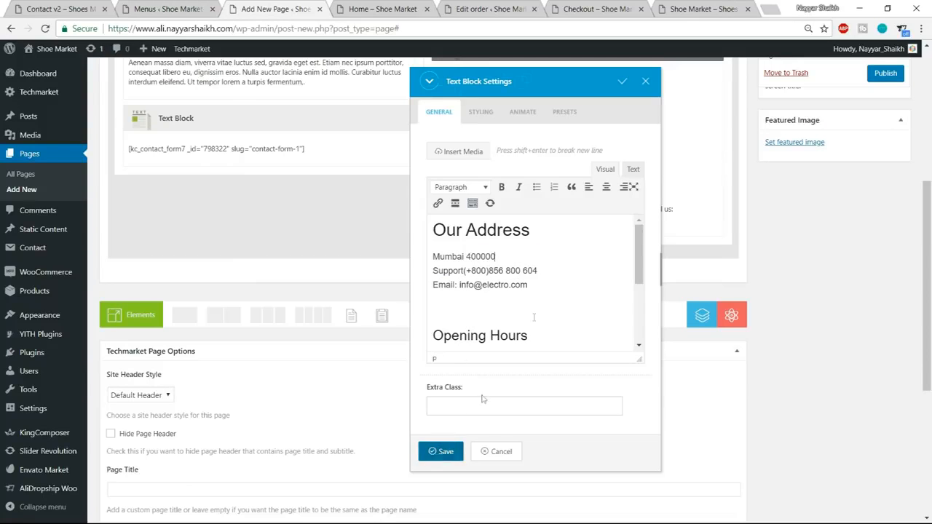
{"action": "scroll", "coordinate": [532, 316], "scroll_direction": "down", "scroll_amount": 3}
{"action": "scroll", "coordinate": [506, 280], "scroll_direction": "up", "scroll_amount": 1}
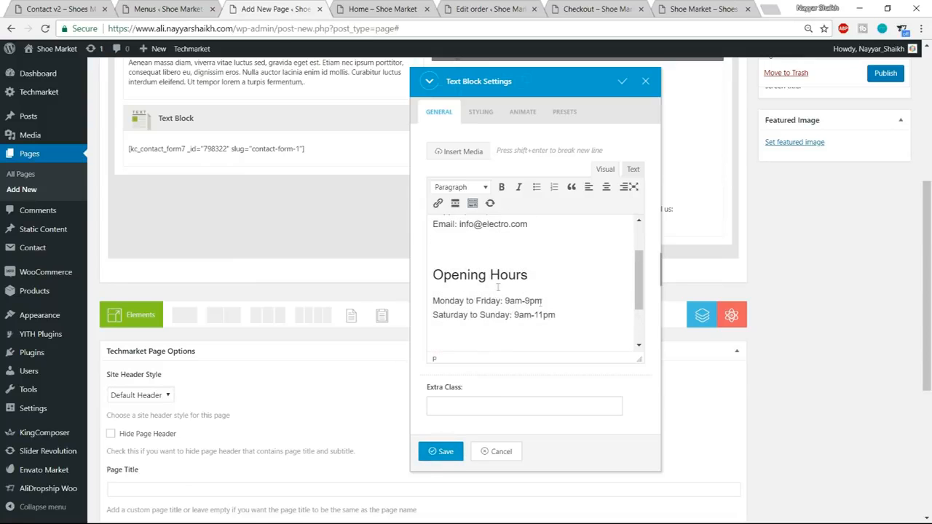
{"action": "scroll", "coordinate": [498, 287], "scroll_direction": "down", "scroll_amount": 2}
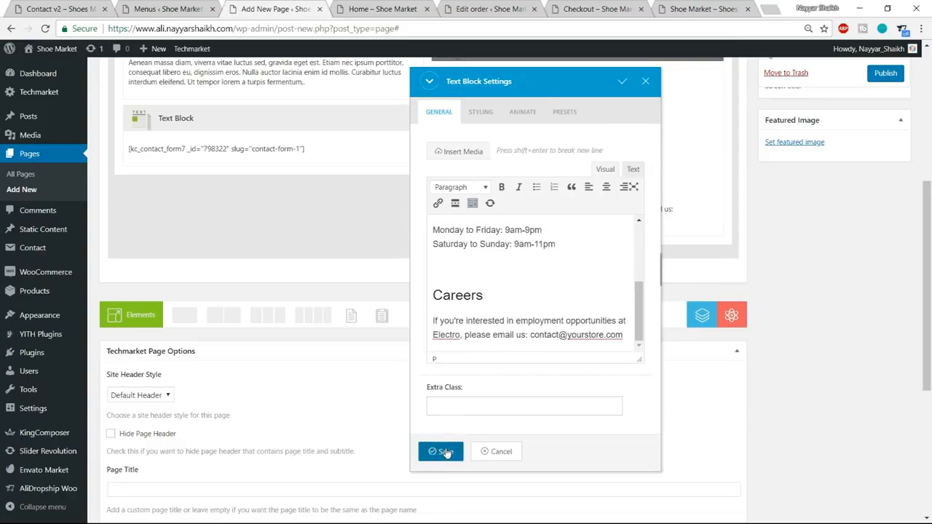
{"action": "left_click", "coordinate": [446, 452]}
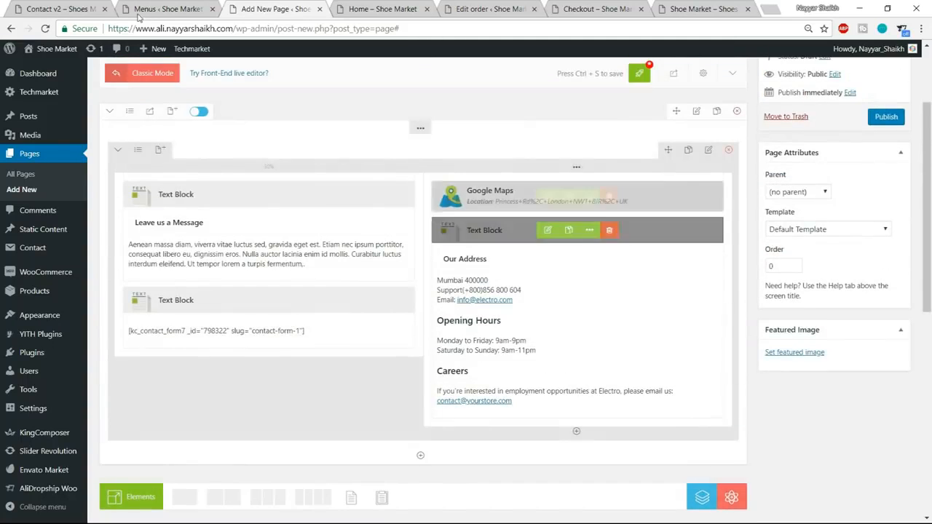
{"action": "left_click", "coordinate": [100, 18]}
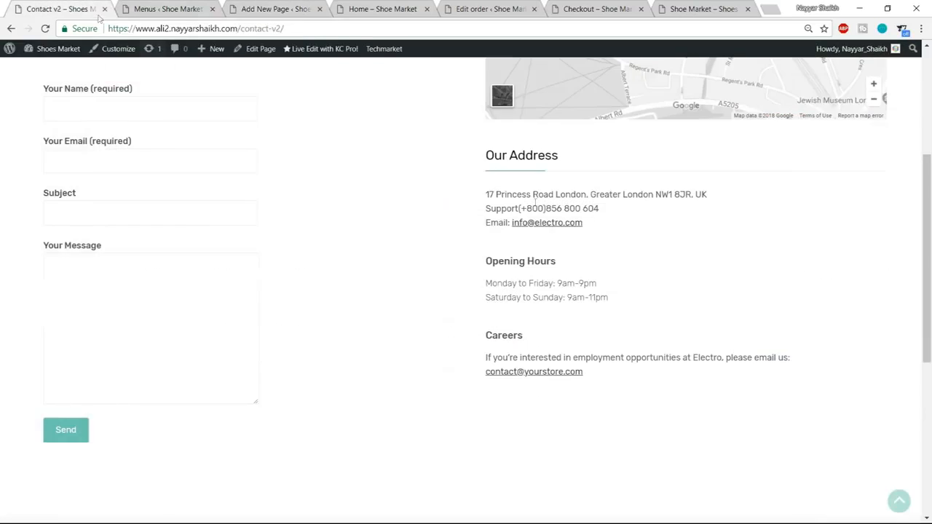
{"action": "scroll", "coordinate": [583, 248], "scroll_direction": "up", "scroll_amount": 3}
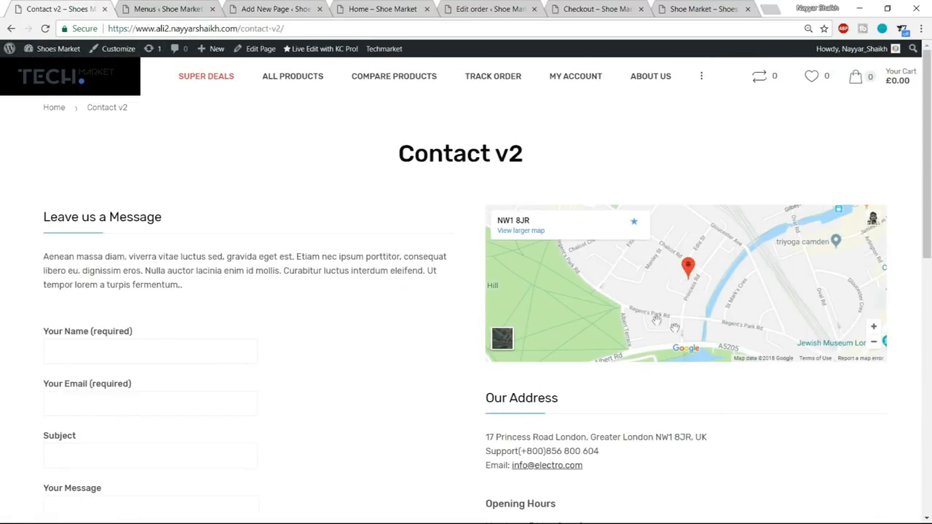
Open Google Maps in a new tab and select the Mumbai map's iframe embed code
{"action": "left_click", "coordinate": [774, 8]}
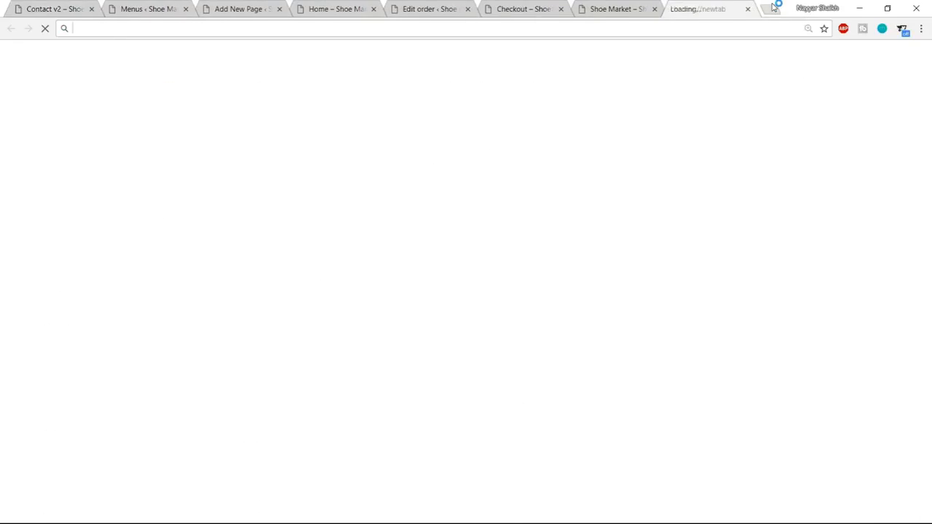
{"action": "type", "text": "map"}
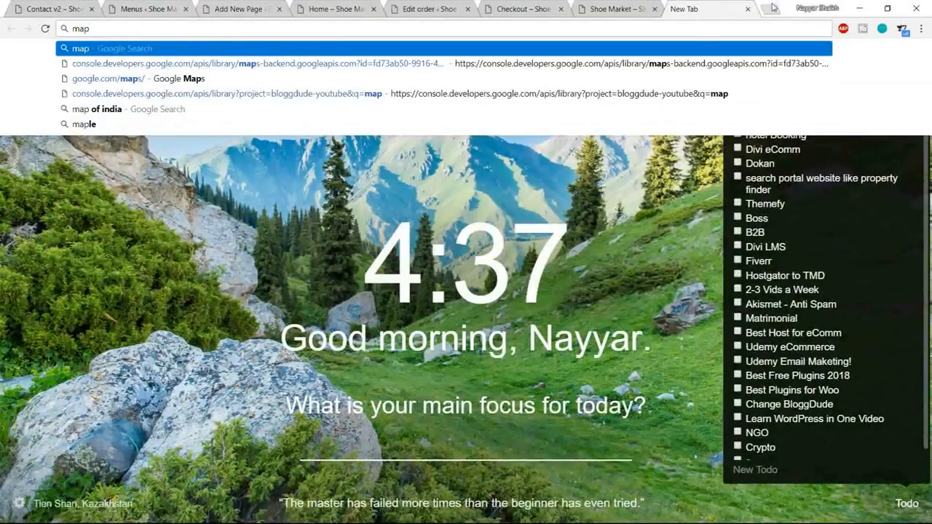
{"action": "left_click", "coordinate": [537, 82]}
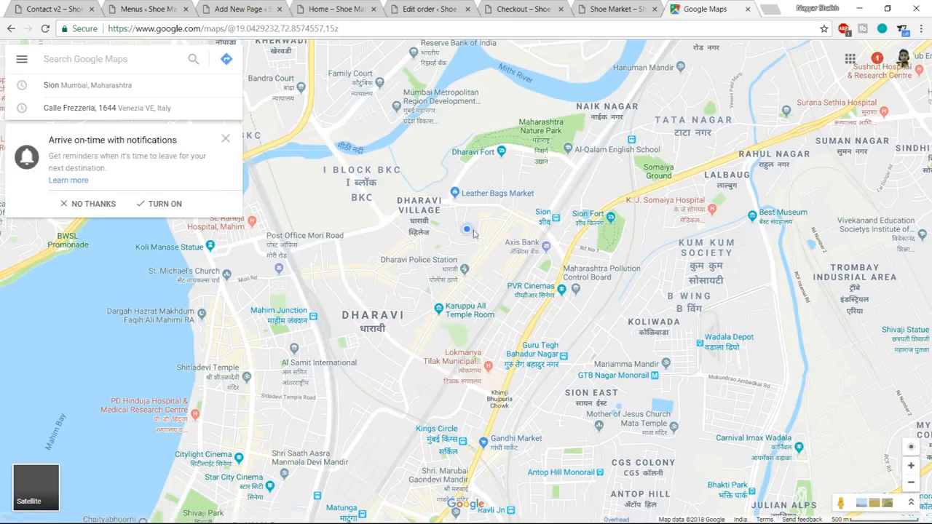
{"action": "left_click", "coordinate": [19, 62]}
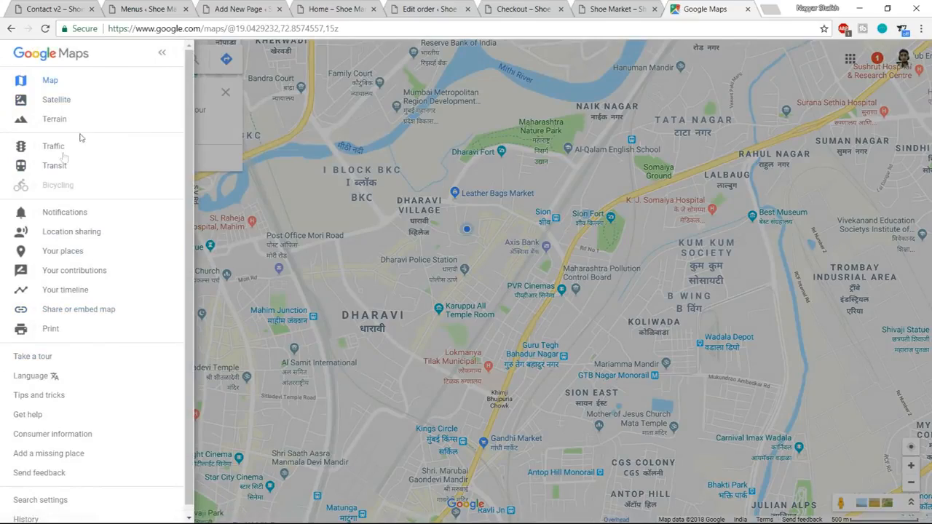
{"action": "left_click", "coordinate": [78, 310]}
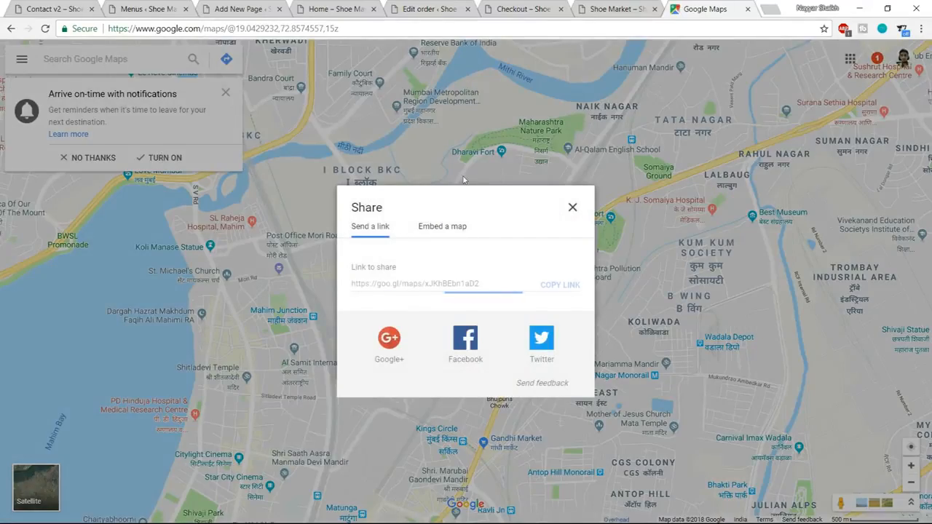
{"action": "left_click", "coordinate": [455, 232]}
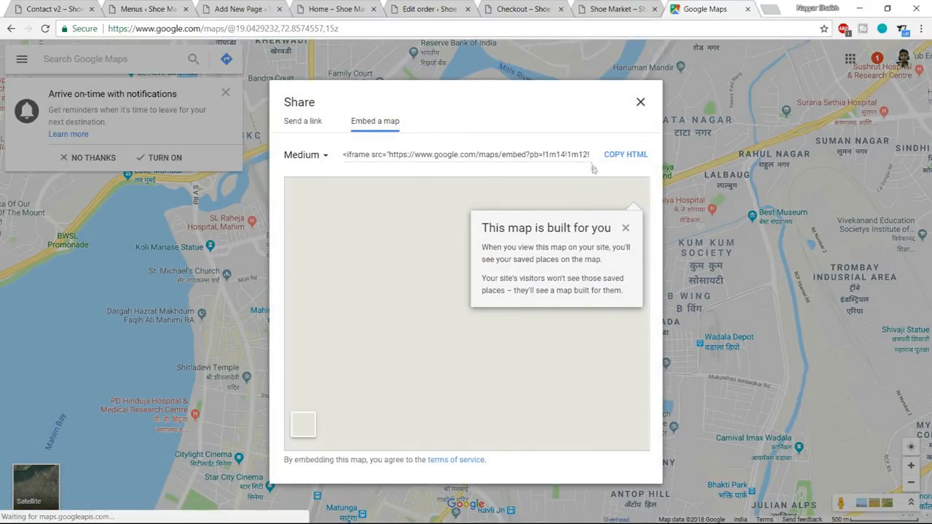
{"action": "left_click", "coordinate": [434, 156]}
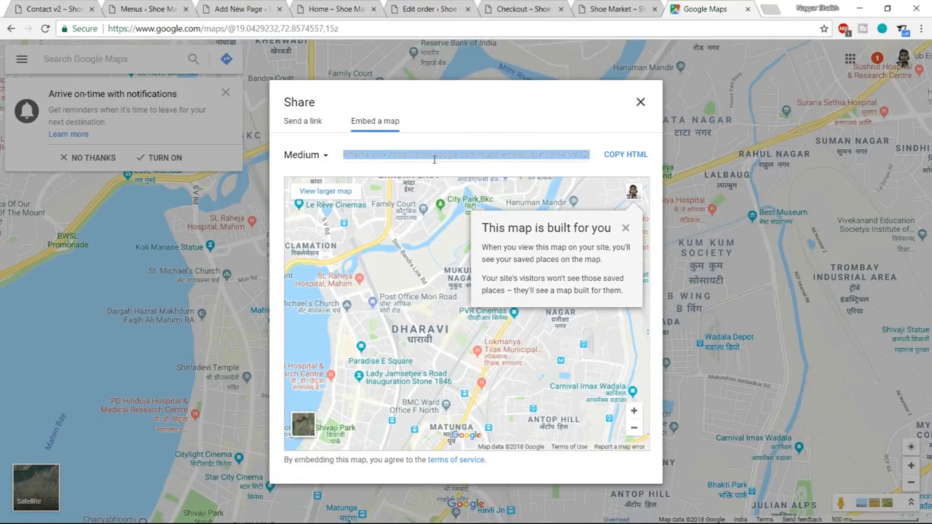
{"action": "left_click", "coordinate": [241, 9]}
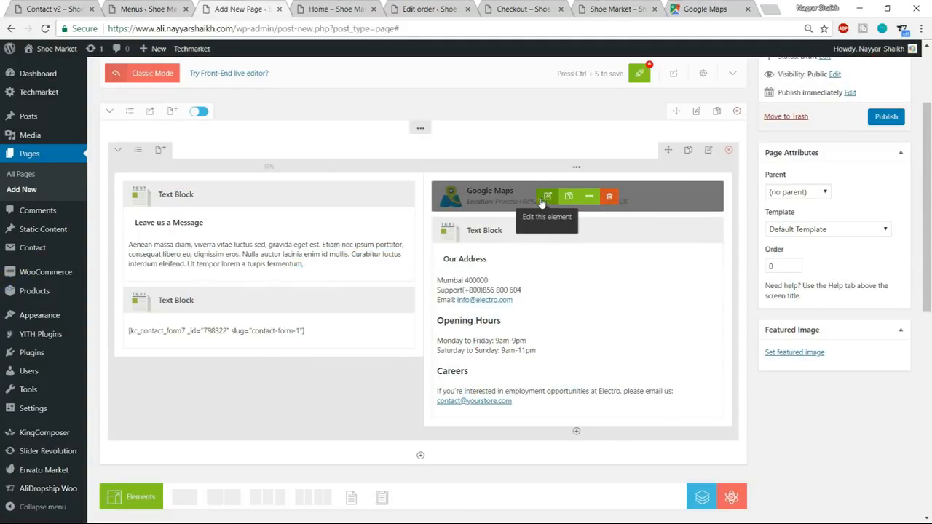
Paste the Mumbai map embed code into the Google Maps element, save, and publish Contact Us
{"action": "left_click", "coordinate": [546, 196]}
{"action": "left_click", "coordinate": [544, 210]}
{"action": "key", "text": "ctrl+a"}
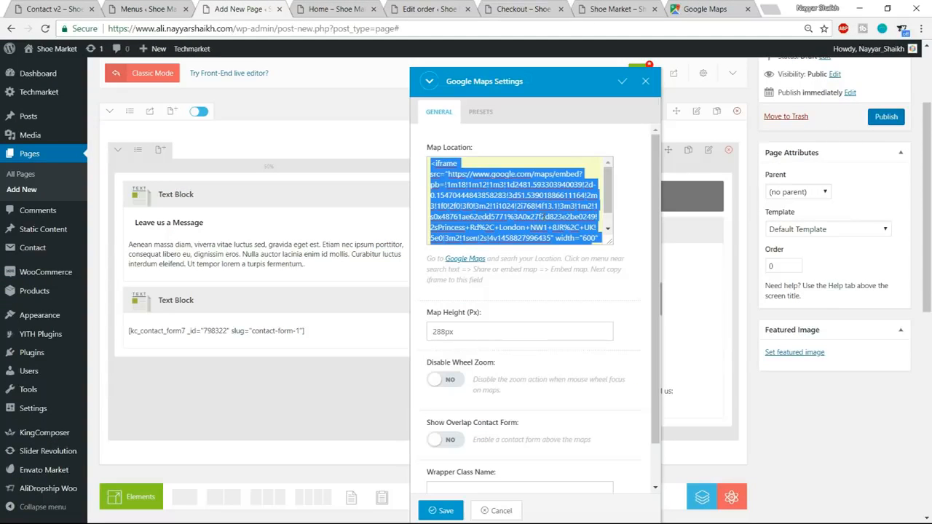
{"action": "key", "text": "ctrl+v"}
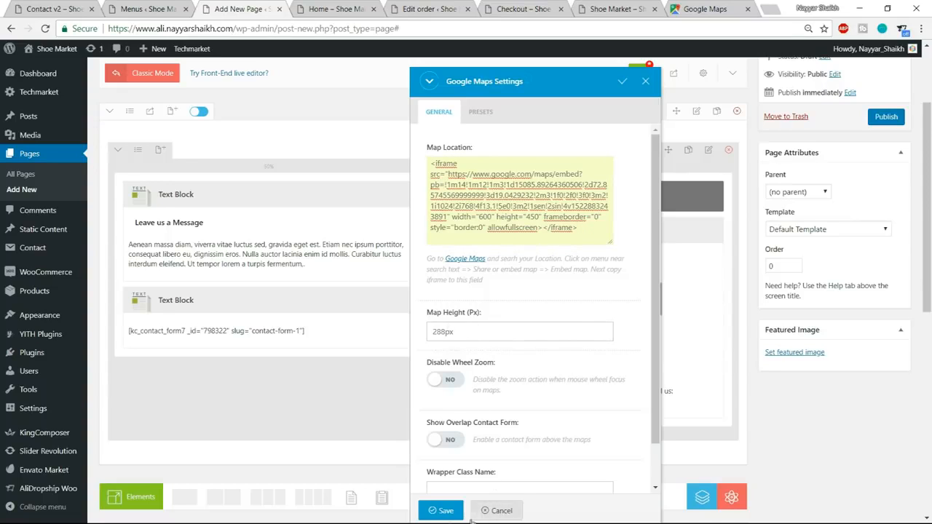
{"action": "left_click", "coordinate": [439, 511]}
{"action": "left_click", "coordinate": [885, 119]}
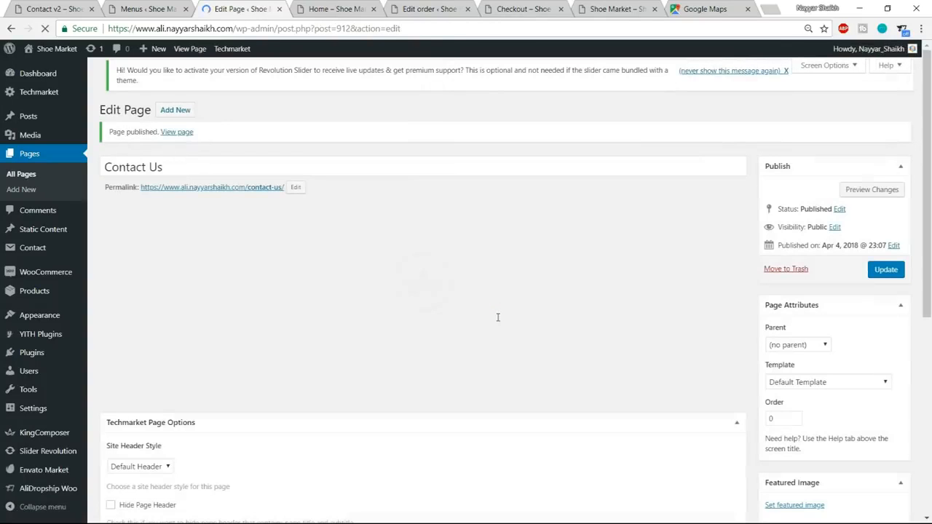
Open the published Contact Us page in a new tab and compare it with the demo Contact v2 page
{"action": "right_click", "coordinate": [177, 132]}
{"action": "left_click", "coordinate": [240, 140]}
{"action": "key", "text": "ctrl+Tab"}
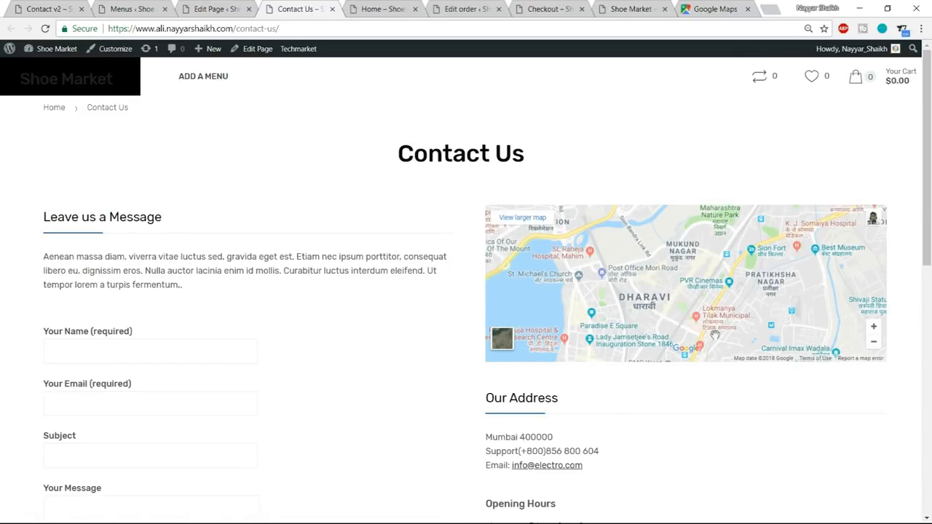
{"action": "left_click", "coordinate": [62, 7]}
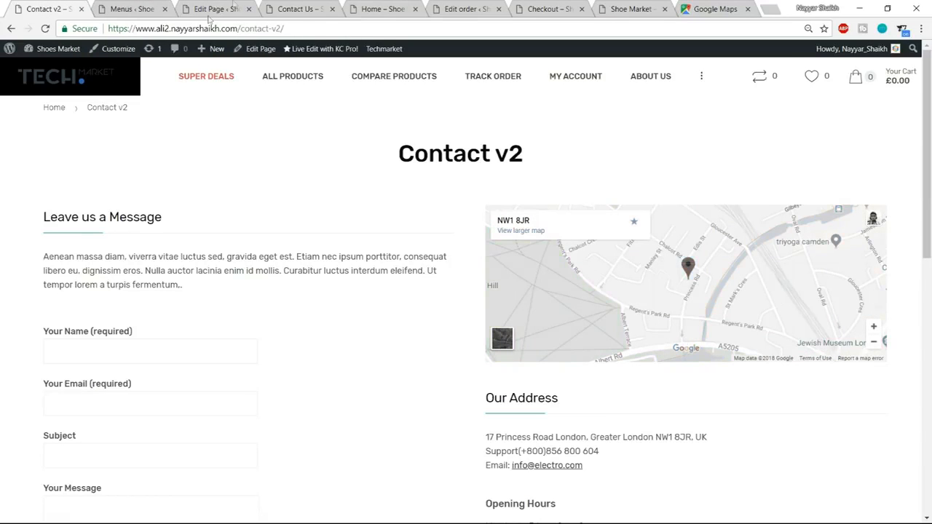
{"action": "left_click", "coordinate": [215, 9]}
{"action": "left_click", "coordinate": [291, 9]}
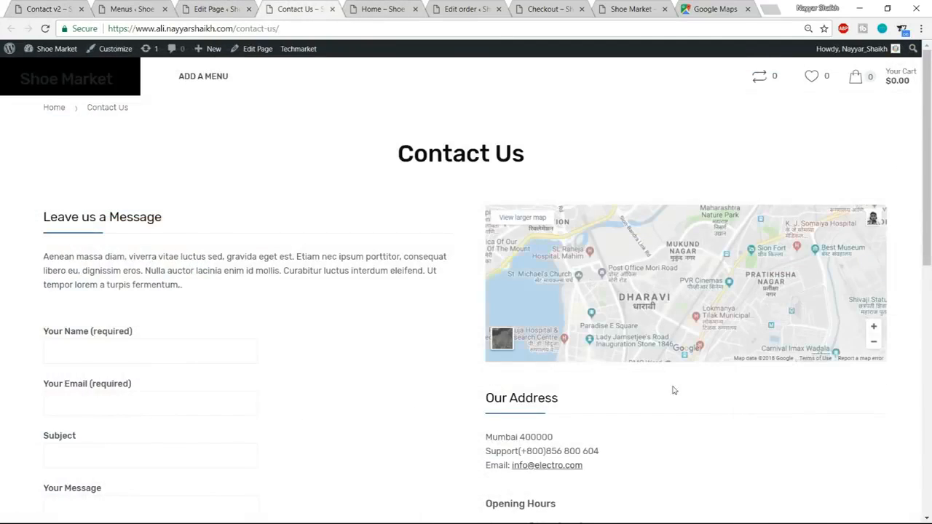
Check the Mumbai 400000 address on the live page, then close it and return to the demo
{"action": "scroll", "coordinate": [674, 391], "scroll_direction": "down", "scroll_amount": 2}
{"action": "left_click_drag", "start_coordinate": [486, 316], "coordinate": [570, 316]}
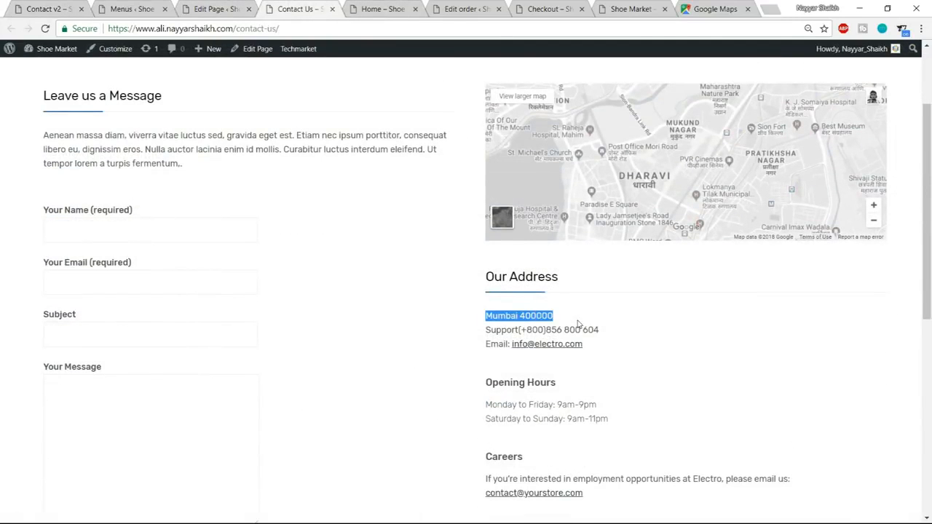
{"action": "left_click", "coordinate": [614, 378]}
{"action": "scroll", "coordinate": [646, 450], "scroll_direction": "up", "scroll_amount": 2}
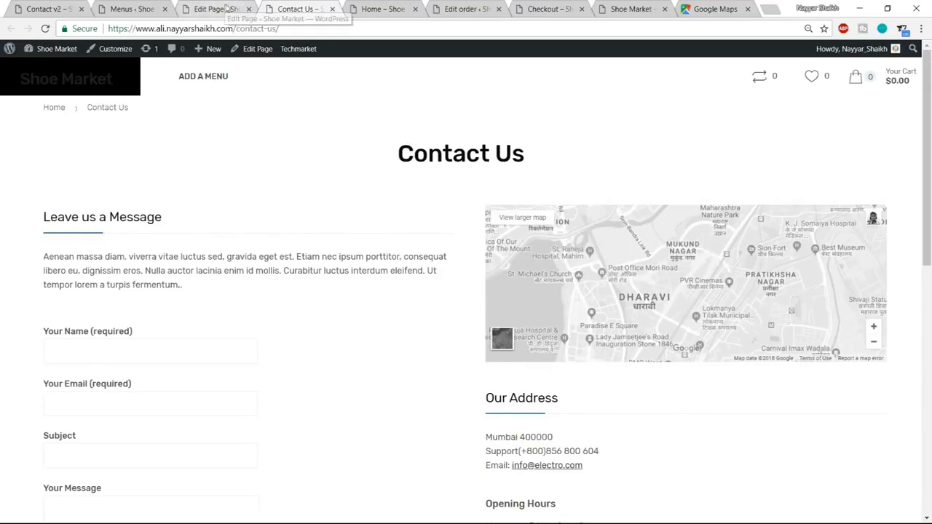
{"action": "left_click", "coordinate": [332, 9]}
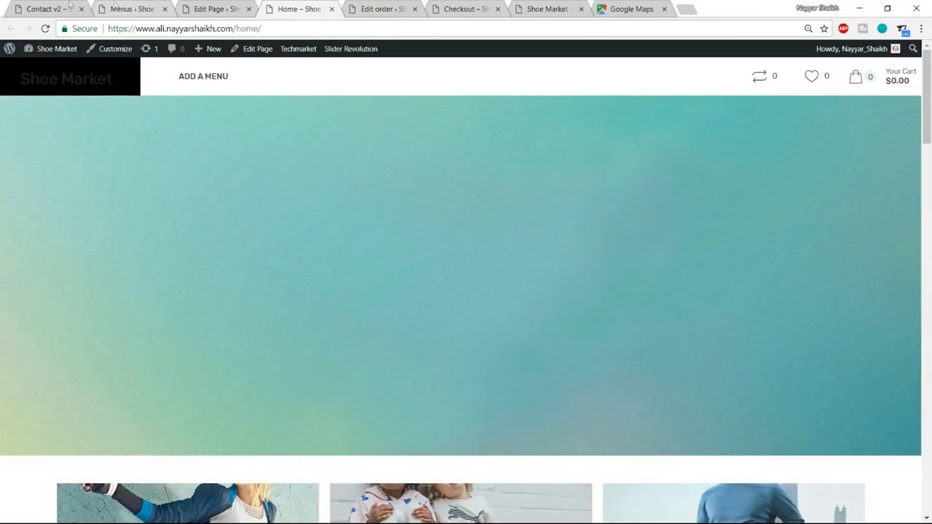
{"action": "left_click", "coordinate": [51, 9]}
{"action": "mouse_move", "coordinate": [704, 77]}
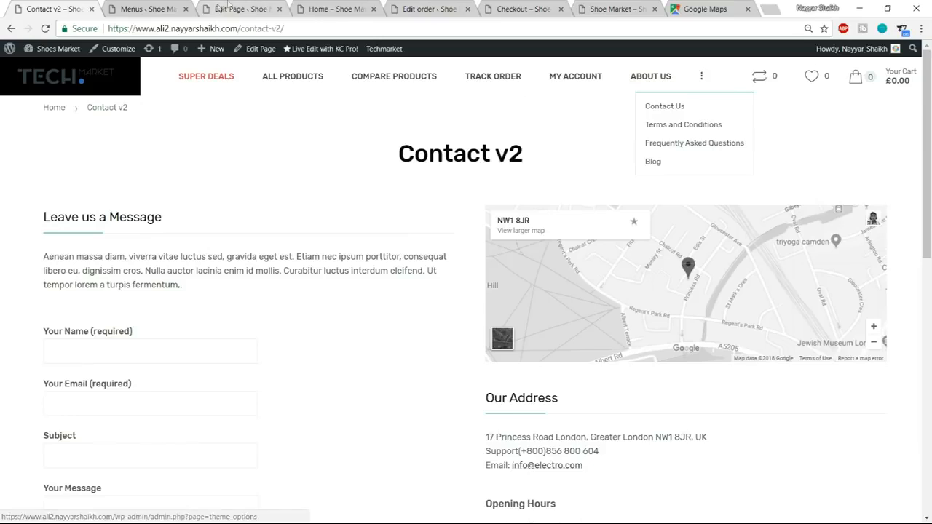
Create a new page titled 'FAQ Page'
{"action": "left_click", "coordinate": [251, 8]}
{"action": "left_click", "coordinate": [187, 113]}
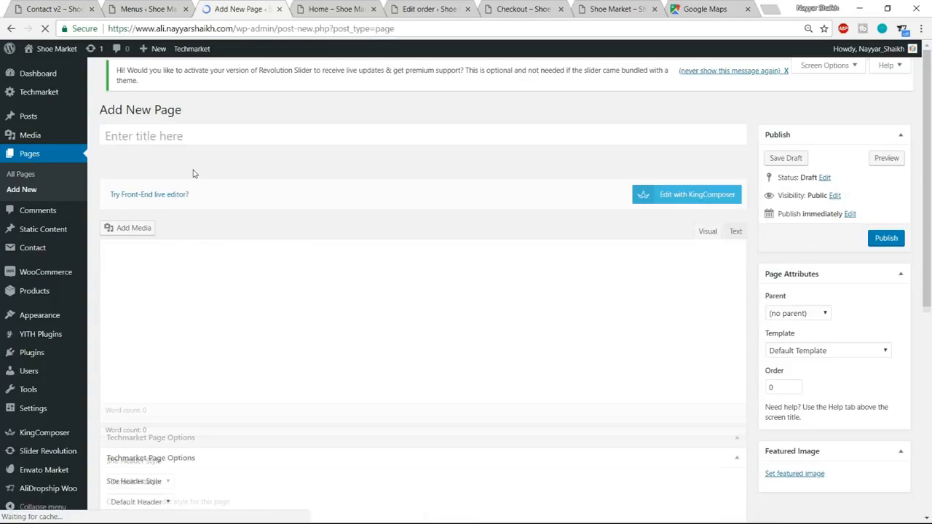
{"action": "type", "text": "FAQ Page"}
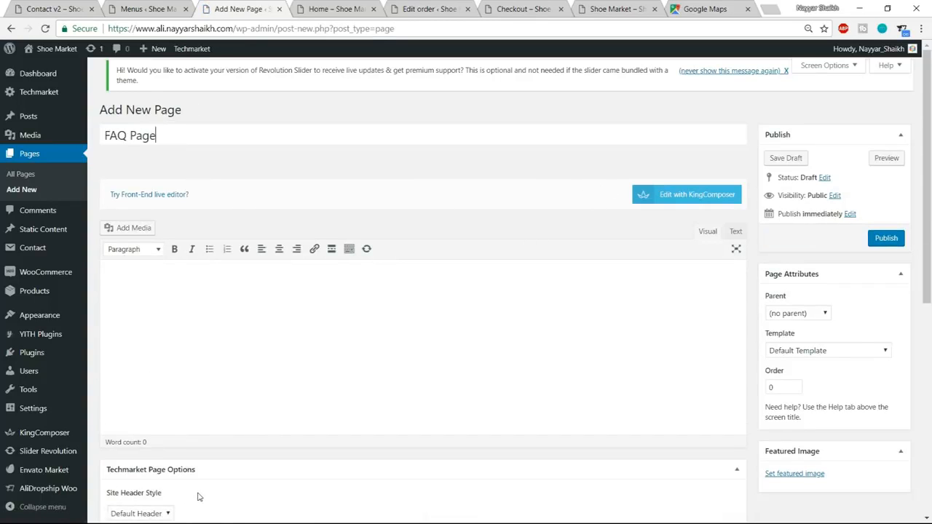
Open the FAQ Page text file in the DropShipping folder, select all its code, and return to the browser
{"action": "key", "text": "alt+Tab"}
{"action": "key", "text": "Tab"}
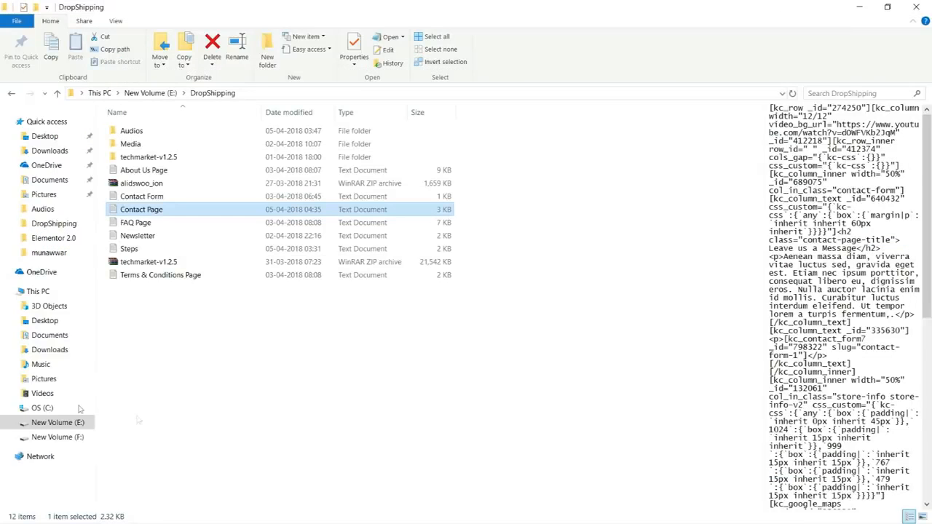
{"action": "double_click", "coordinate": [150, 224]}
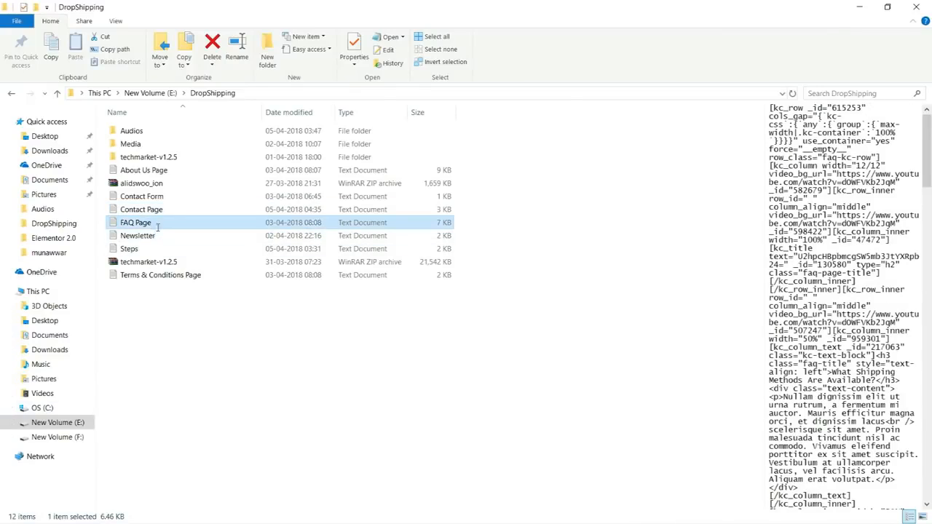
{"action": "key", "text": "ctrl+a"}
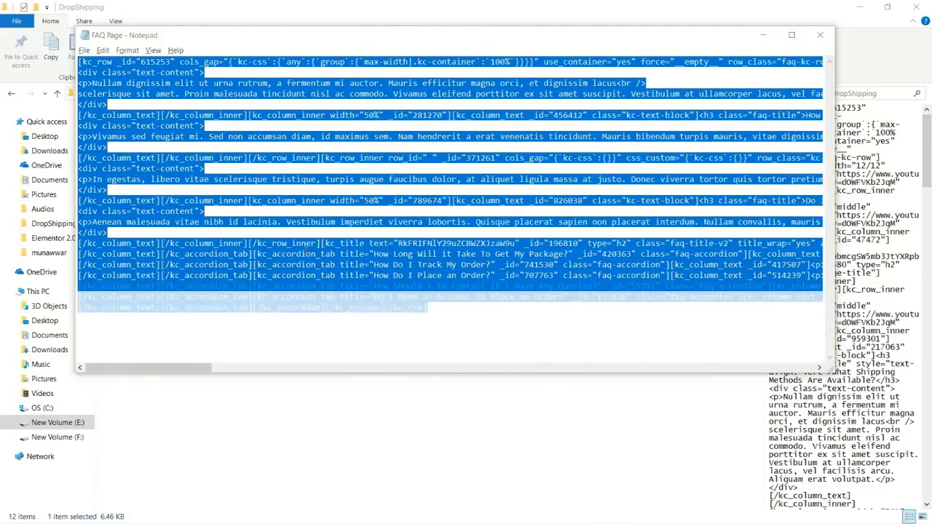
{"action": "key", "text": "alt+Tab"}
{"action": "key", "text": "Tab"}
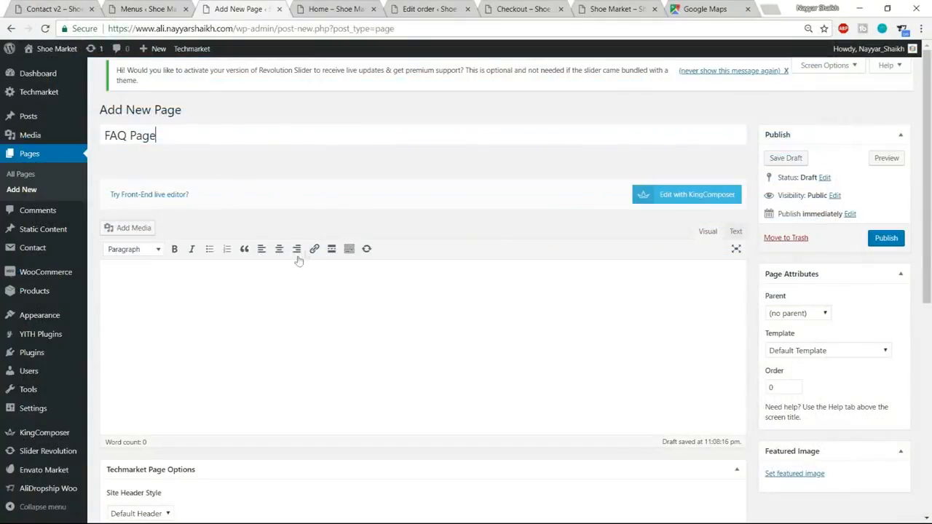
Paste the FAQ shortcode into the page's Text view and open it in KingComposer
{"action": "left_click", "coordinate": [735, 231]}
{"action": "left_click", "coordinate": [552, 313]}
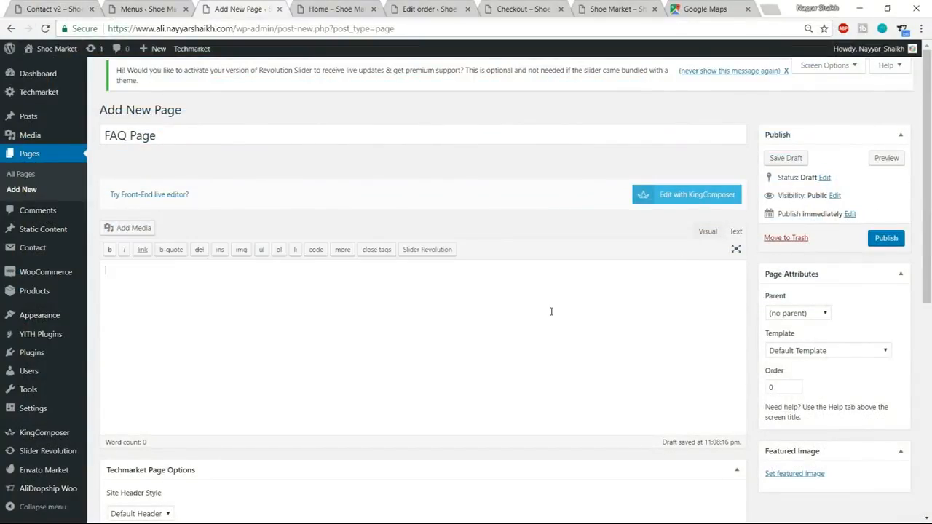
{"action": "key", "text": "ctrl+v"}
{"action": "scroll", "coordinate": [583, 386], "scroll_direction": "up", "scroll_amount": 10}
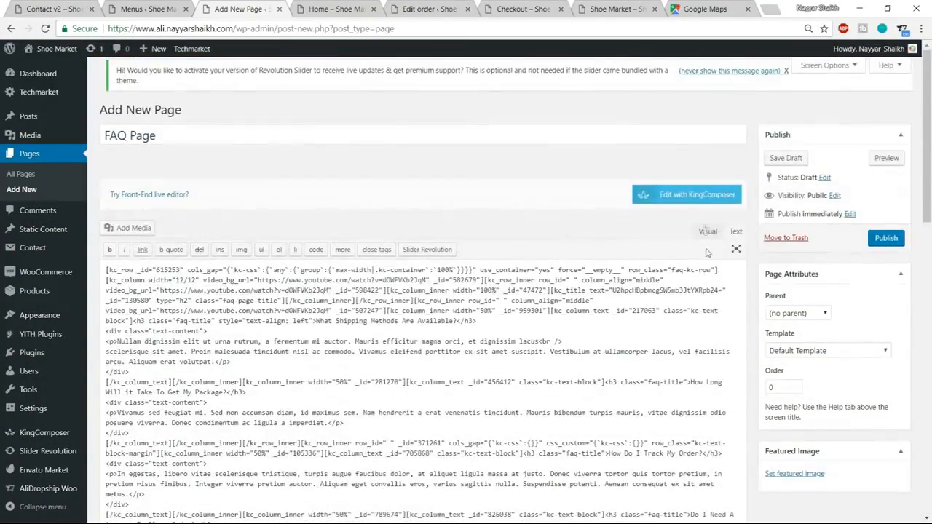
{"action": "left_click", "coordinate": [700, 201]}
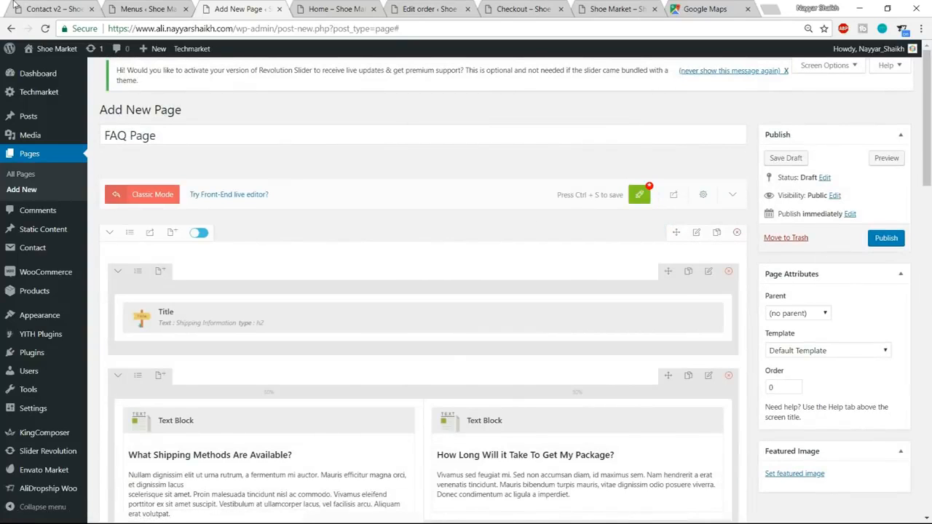
Review the demo's Frequently Asked Questions page, selecting the 'What Shipping Methods Are Available?' question and answer
{"action": "left_click", "coordinate": [45, 6]}
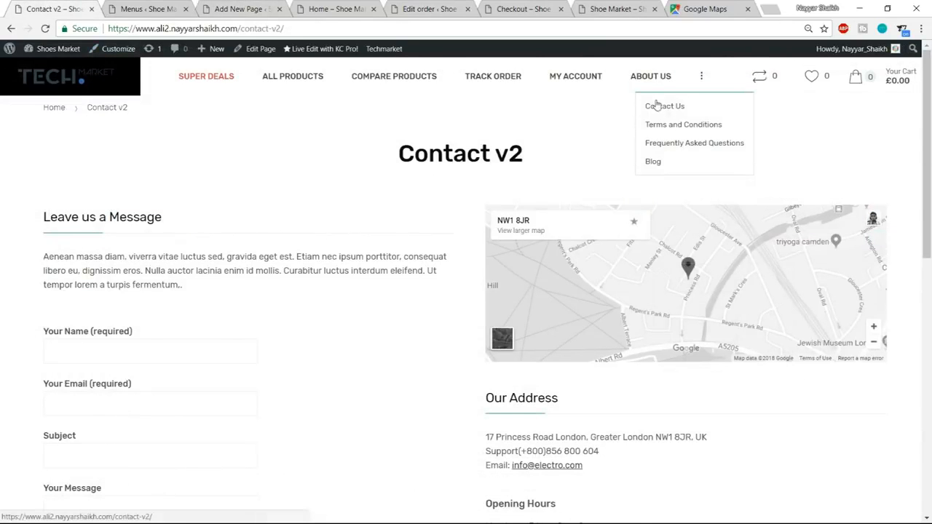
{"action": "left_click", "coordinate": [676, 143]}
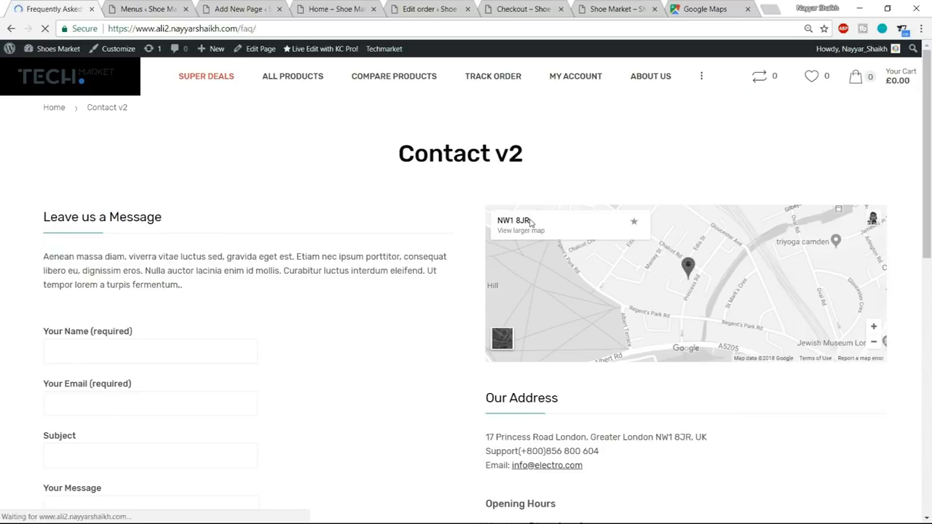
{"action": "scroll", "coordinate": [567, 341], "scroll_direction": "down", "scroll_amount": 3}
{"action": "scroll", "coordinate": [416, 327], "scroll_direction": "up", "scroll_amount": 3}
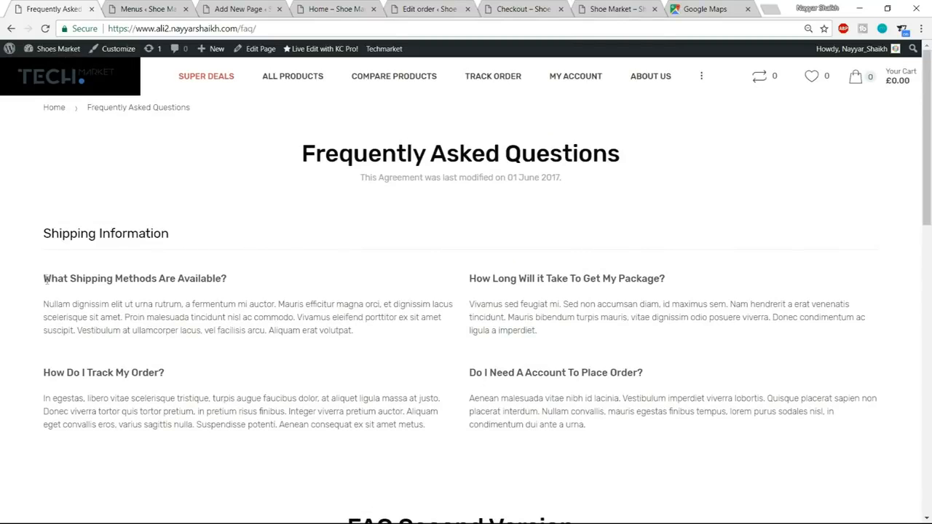
{"action": "left_click_drag", "start_coordinate": [43, 281], "coordinate": [247, 285]}
{"action": "left_click", "coordinate": [248, 284]}
{"action": "left_click_drag", "start_coordinate": [44, 278], "coordinate": [266, 321]}
{"action": "left_click", "coordinate": [249, 9]}
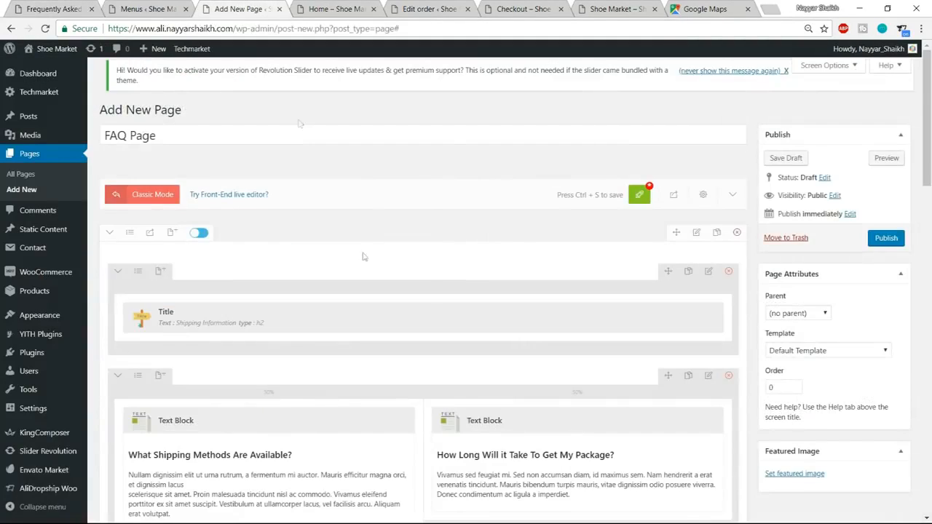
Check the first text block's 'What Shipping Methods Are Available?' heading and save the block
{"action": "scroll", "coordinate": [210, 292], "scroll_direction": "down", "scroll_amount": 3}
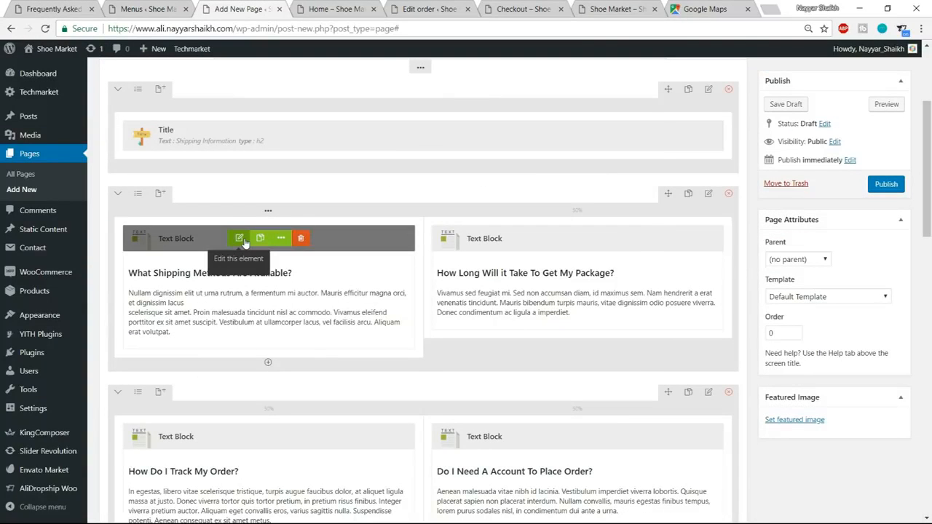
{"action": "left_click", "coordinate": [239, 237]}
{"action": "scroll", "coordinate": [526, 253], "scroll_direction": "down", "scroll_amount": 2}
{"action": "scroll", "coordinate": [525, 253], "scroll_direction": "up", "scroll_amount": 2}
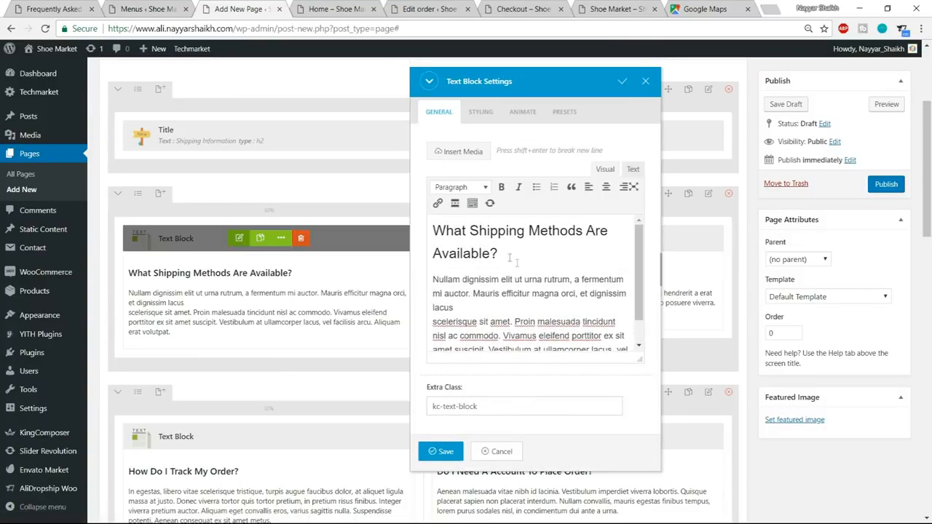
{"action": "left_click_drag", "start_coordinate": [434, 230], "coordinate": [500, 256]}
{"action": "scroll", "coordinate": [501, 268], "scroll_direction": "down", "scroll_amount": 1}
{"action": "left_click", "coordinate": [459, 276]}
{"action": "left_click", "coordinate": [441, 452]}
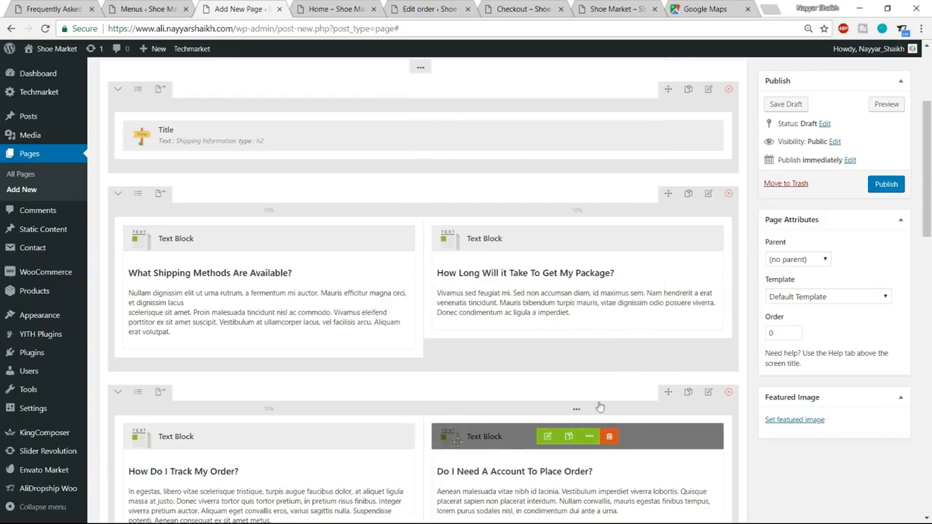
Publish the FAQ Page, then go back to the demo's Frequently Asked Questions page
{"action": "scroll", "coordinate": [862, 260], "scroll_direction": "up", "scroll_amount": 1}
{"action": "left_click", "coordinate": [887, 183]}
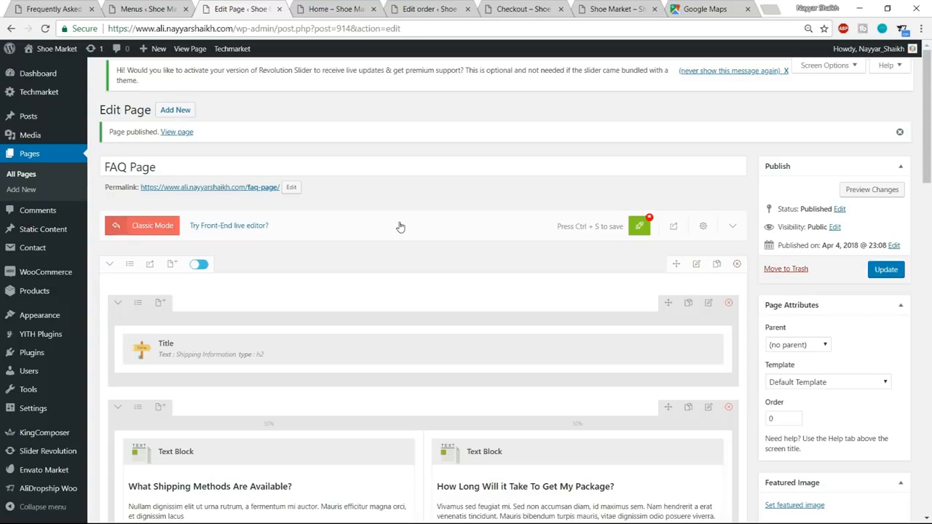
{"action": "left_click", "coordinate": [48, 8]}
{"action": "left_click", "coordinate": [685, 331]}
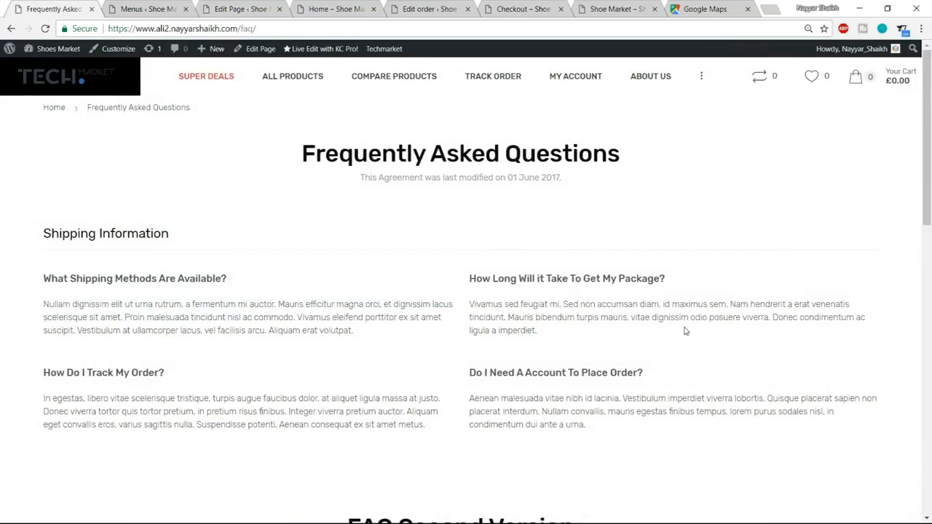
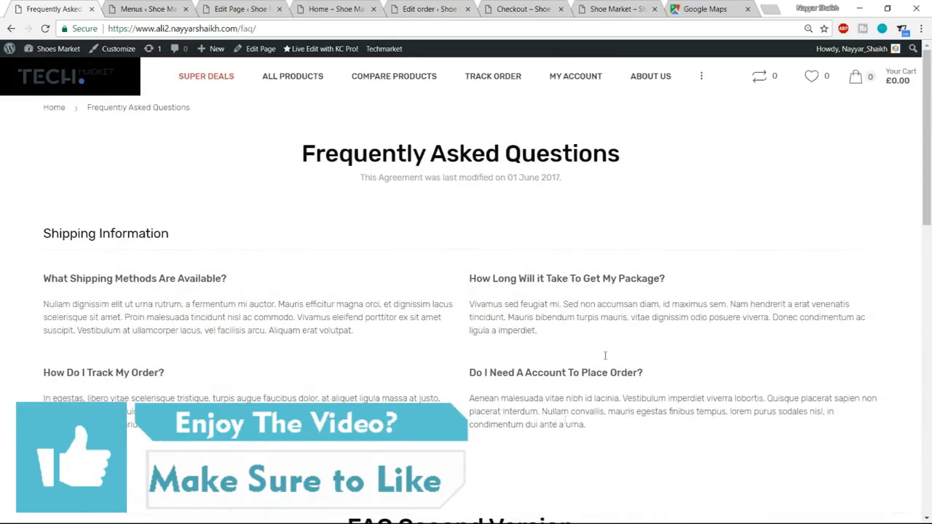
Look over the live Terms and Conditions page from the header's more menu, then return to the FAQ Page editor
{"action": "left_click", "coordinate": [703, 82]}
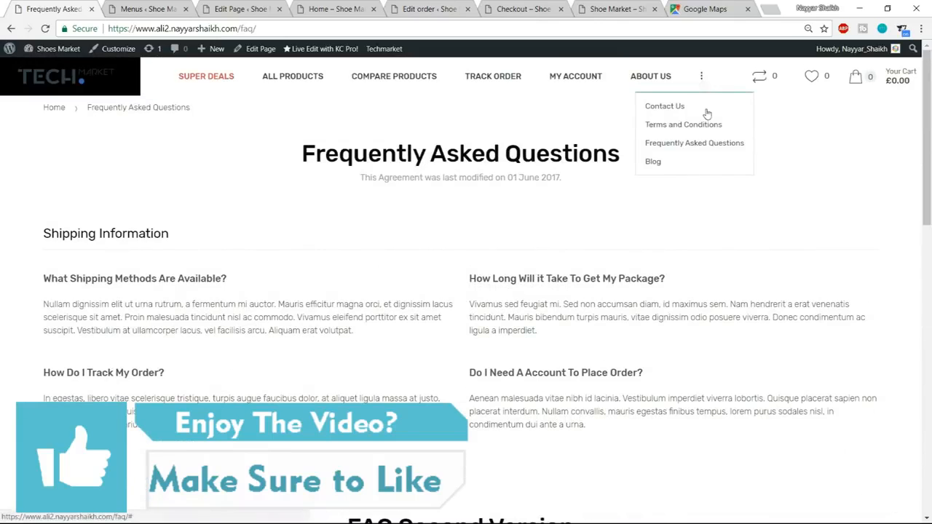
{"action": "left_click", "coordinate": [675, 126]}
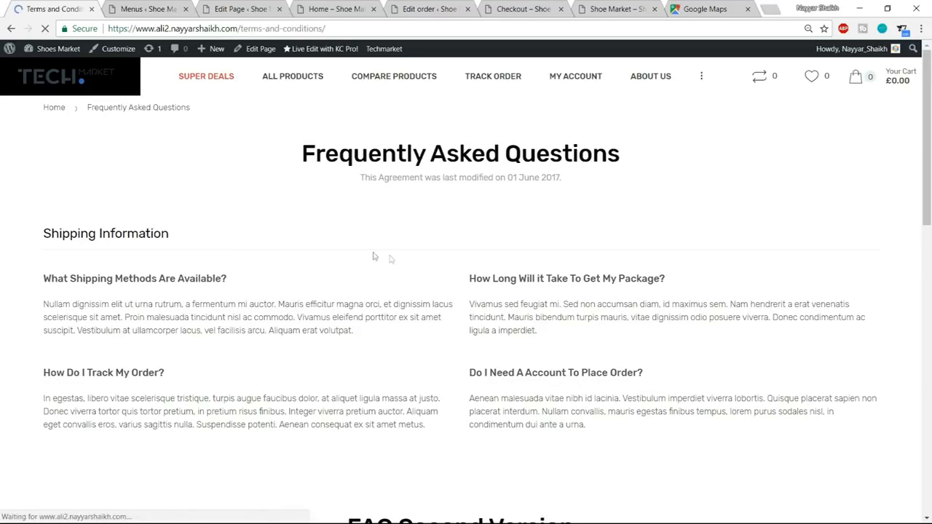
{"action": "scroll", "coordinate": [458, 333], "scroll_direction": "down", "scroll_amount": 15}
{"action": "scroll", "coordinate": [462, 388], "scroll_direction": "up", "scroll_amount": 15}
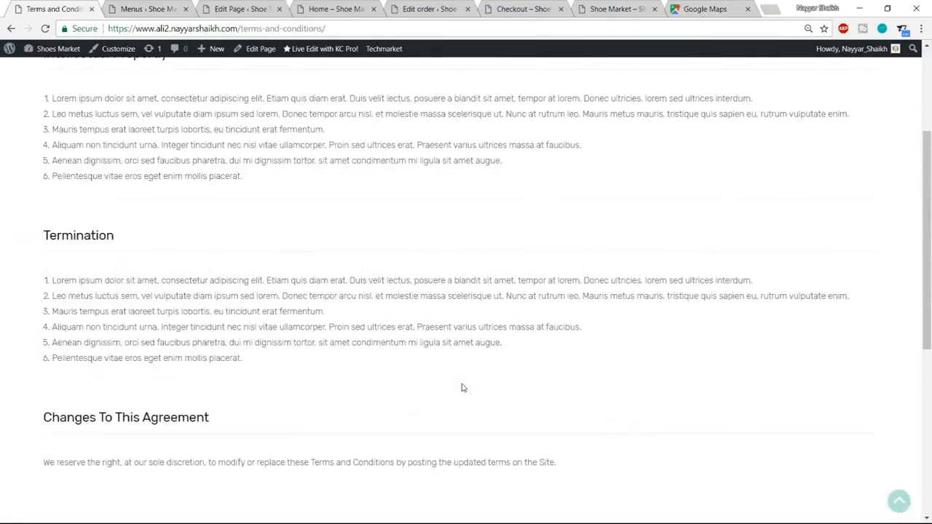
{"action": "left_click", "coordinate": [240, 8]}
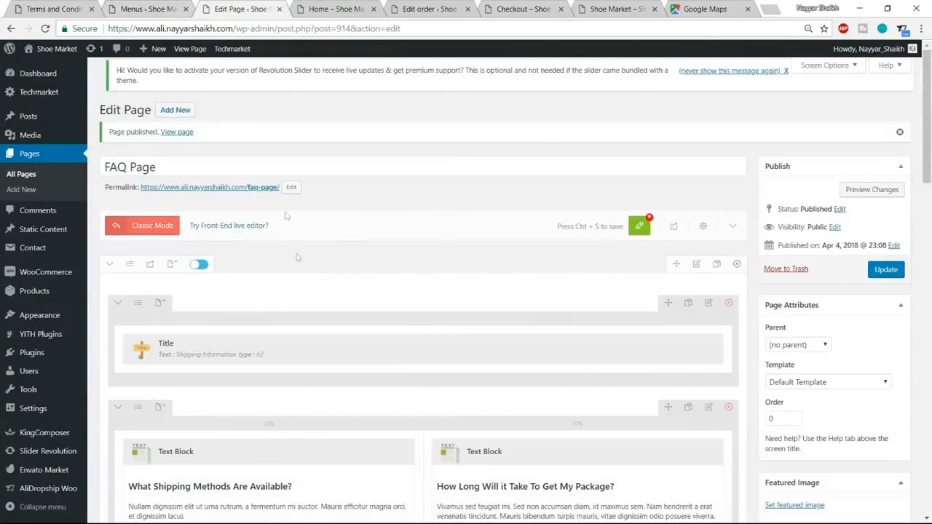
Create a new page titled 'Terms & Conditions' and paste in the HTML from the Terms & Conditions Page text file
{"action": "left_click", "coordinate": [175, 110]}
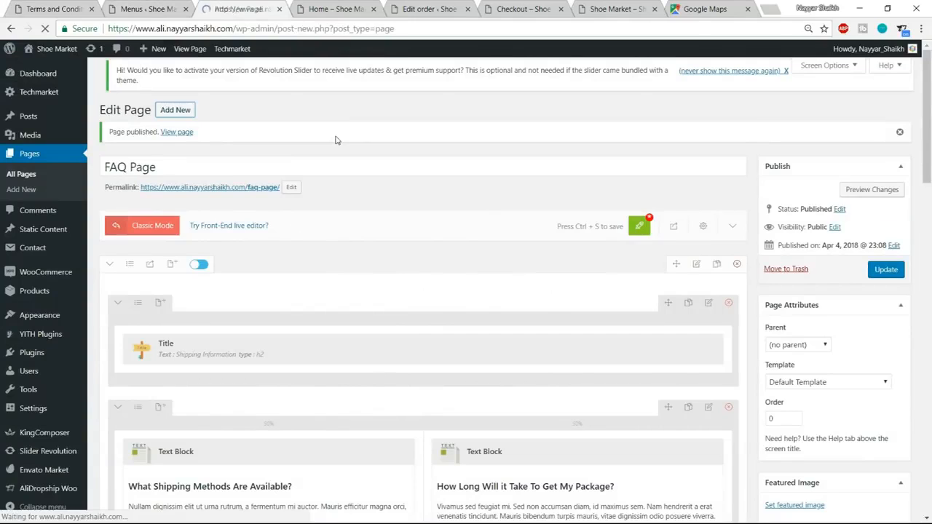
{"action": "type", "text": "Term"}
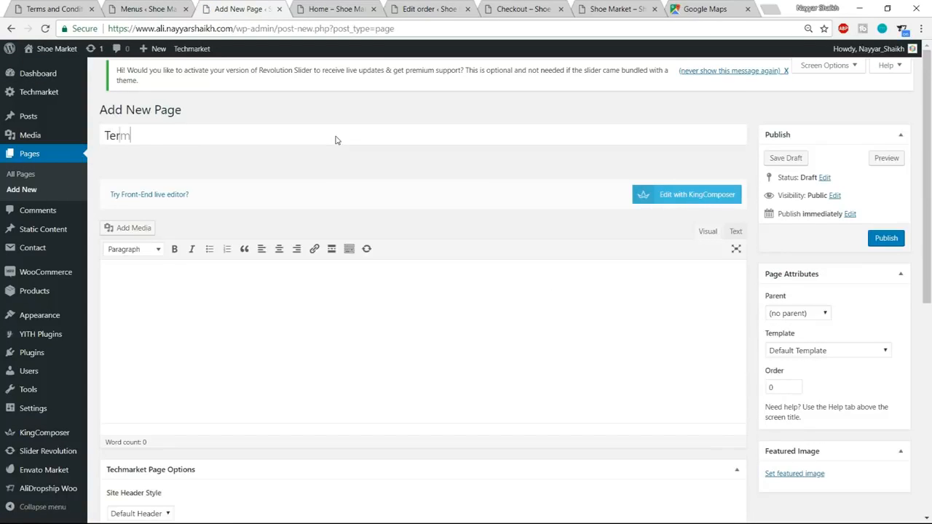
{"action": "type", "text": "s & Conditions"}
{"action": "key", "text": "alt+Tab"}
{"action": "key", "text": "Tab"}
{"action": "key", "text": "Tab"}
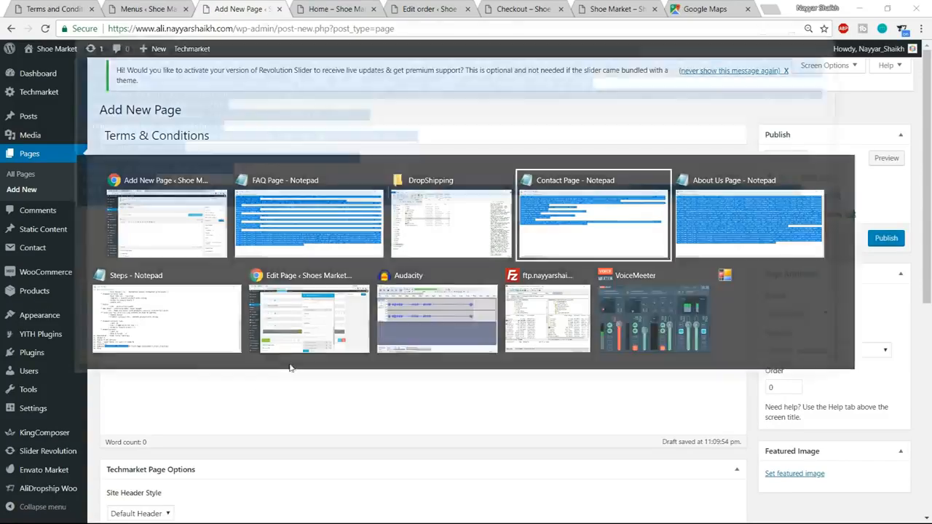
{"action": "key", "text": "alt+Tab"}
{"action": "key", "text": "Tab"}
{"action": "key", "text": "Tab"}
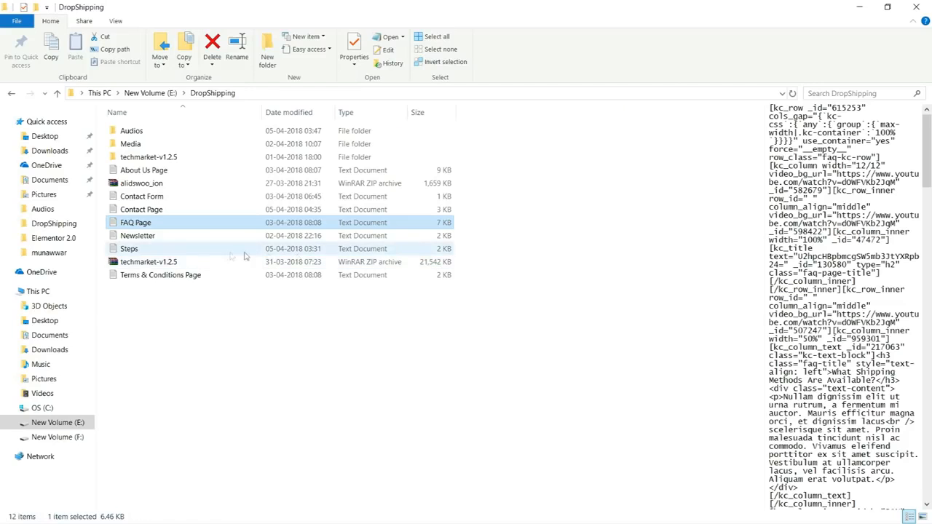
{"action": "double_click", "coordinate": [190, 276]}
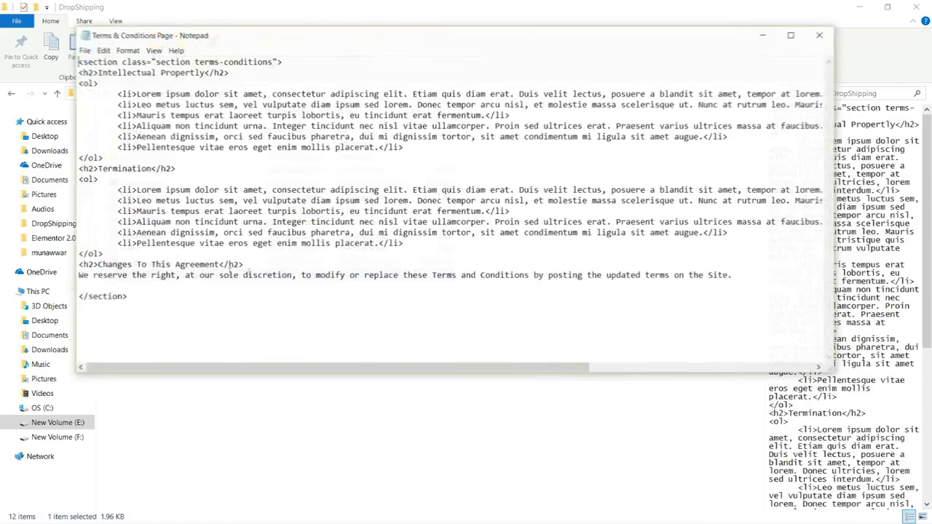
{"action": "key", "text": "ctrl+a"}
{"action": "key", "text": "ctrl+c"}
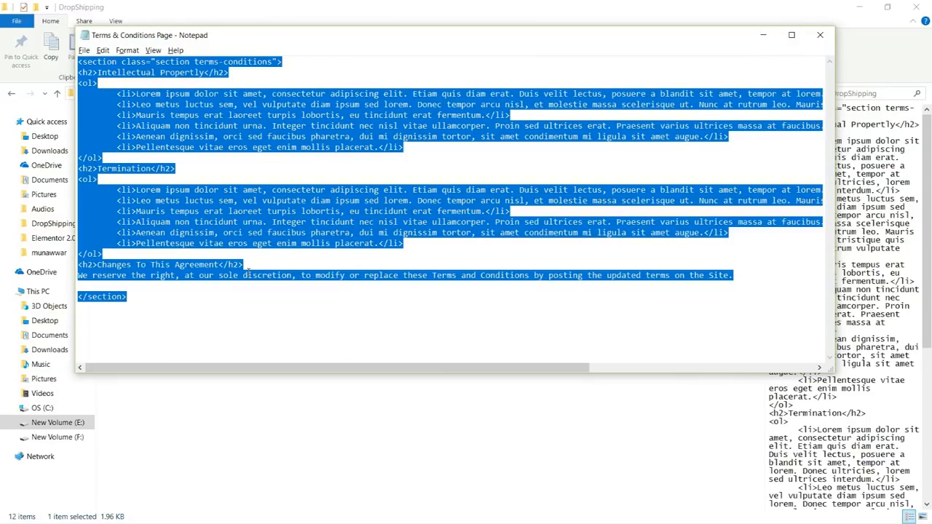
{"action": "key", "text": "alt+Tab"}
{"action": "key", "text": "ctrl+v"}
Convert the page to KingComposer, save its text block, and publish the Terms & Conditions page
{"action": "scroll", "coordinate": [437, 328], "scroll_direction": "up", "scroll_amount": 3}
{"action": "left_click", "coordinate": [694, 181]}
{"action": "scroll", "coordinate": [429, 333], "scroll_direction": "down", "scroll_amount": 2}
{"action": "scroll", "coordinate": [429, 333], "scroll_direction": "up", "scroll_amount": 2}
{"action": "scroll", "coordinate": [333, 391], "scroll_direction": "down", "scroll_amount": 4}
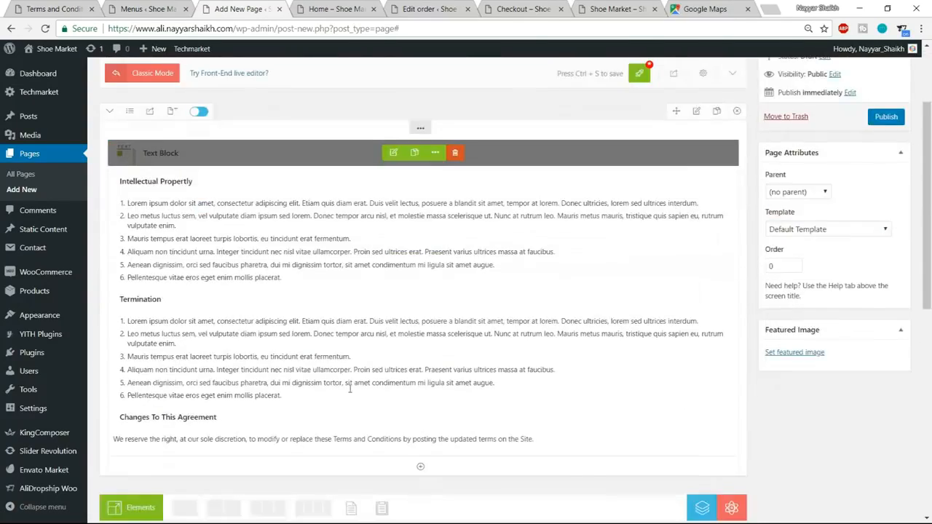
{"action": "scroll", "coordinate": [310, 345], "scroll_direction": "up", "scroll_amount": 3}
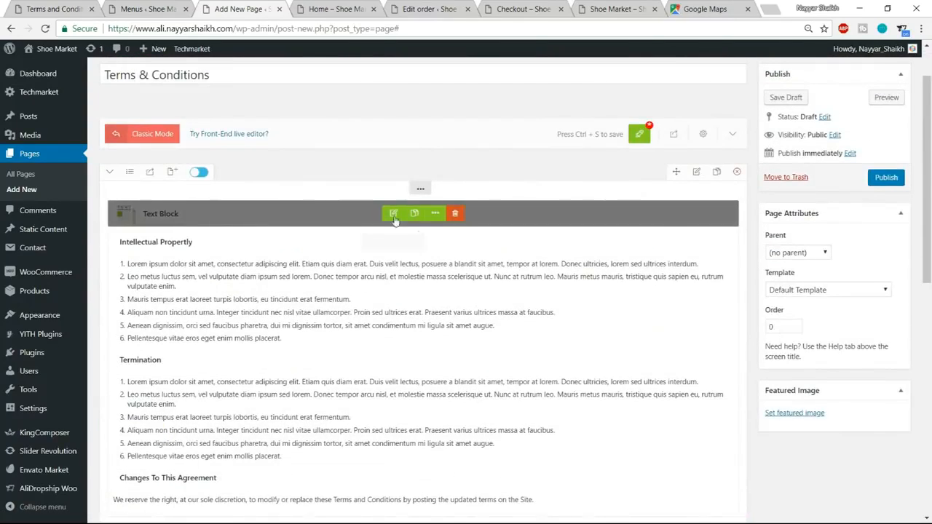
{"action": "left_click", "coordinate": [393, 212]}
{"action": "scroll", "coordinate": [543, 323], "scroll_direction": "down", "scroll_amount": 5}
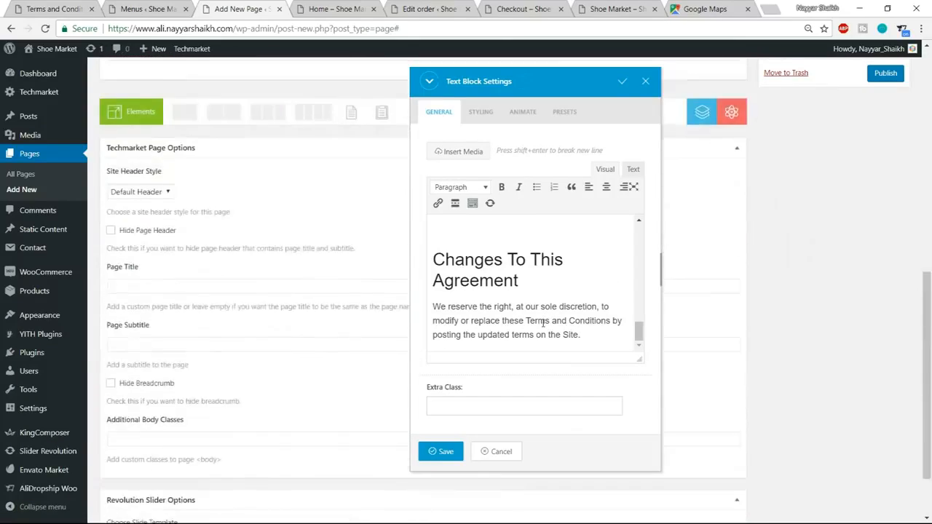
{"action": "scroll", "coordinate": [543, 322], "scroll_direction": "up", "scroll_amount": 4}
{"action": "left_click", "coordinate": [441, 451]}
{"action": "scroll", "coordinate": [926, 247], "scroll_direction": "up", "scroll_amount": 3}
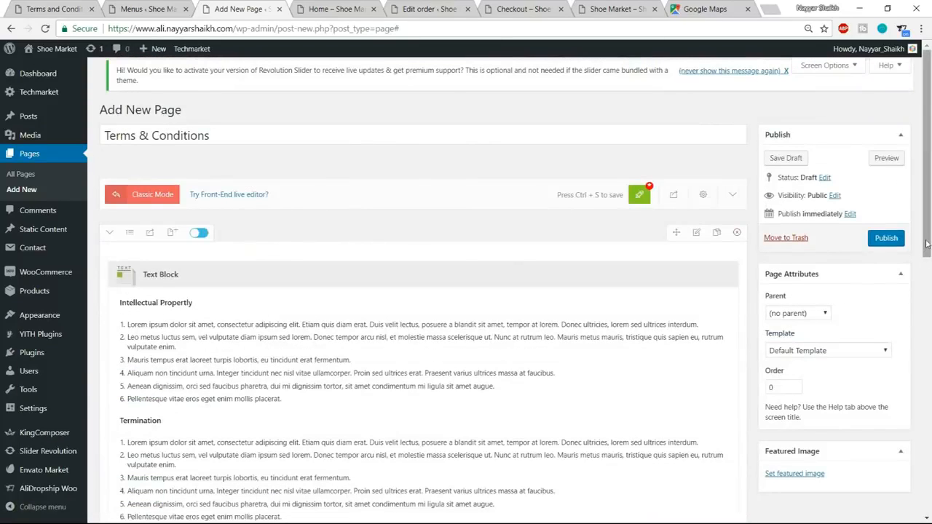
{"action": "left_click", "coordinate": [887, 239]}
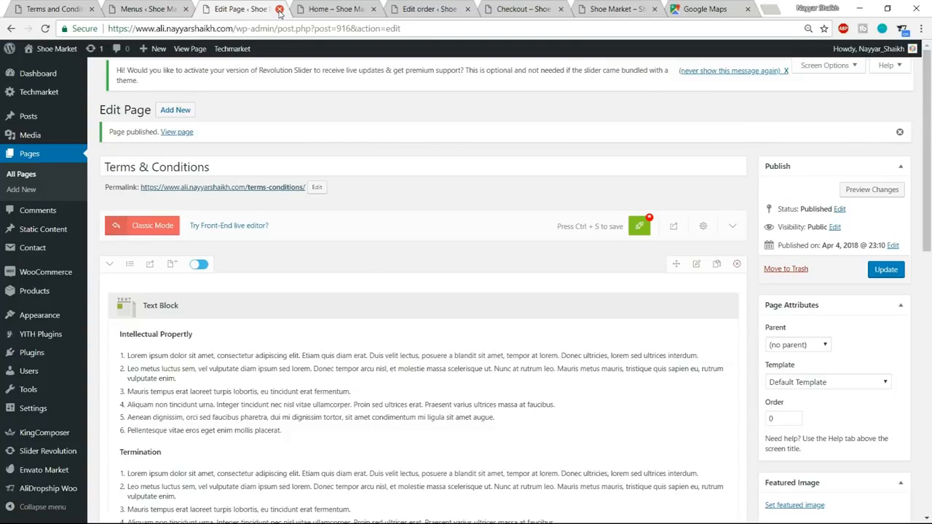
{"action": "left_click", "coordinate": [279, 10]}
{"action": "left_click", "coordinate": [172, 5]}
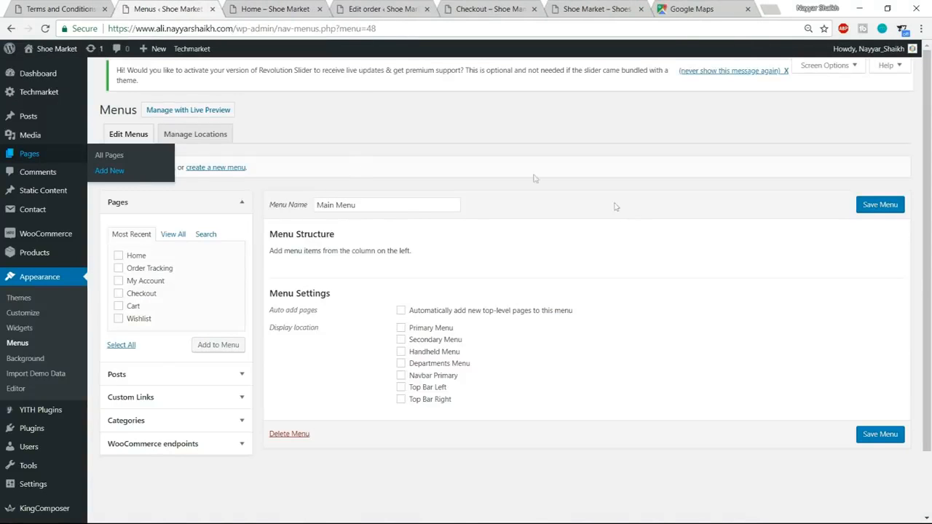
Add all the site's pages to the Main Menu, set it as the Primary Menu, and save
{"action": "left_click", "coordinate": [868, 207]}
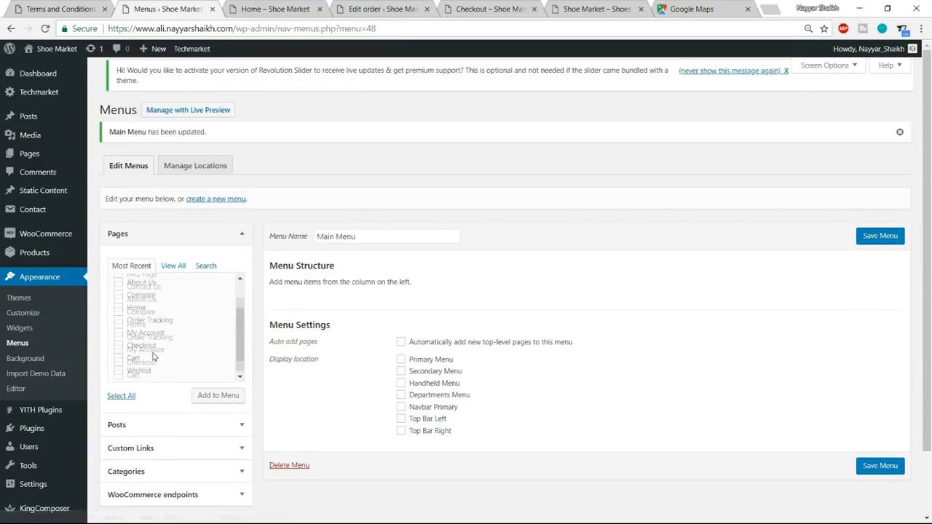
{"action": "left_click", "coordinate": [173, 267]}
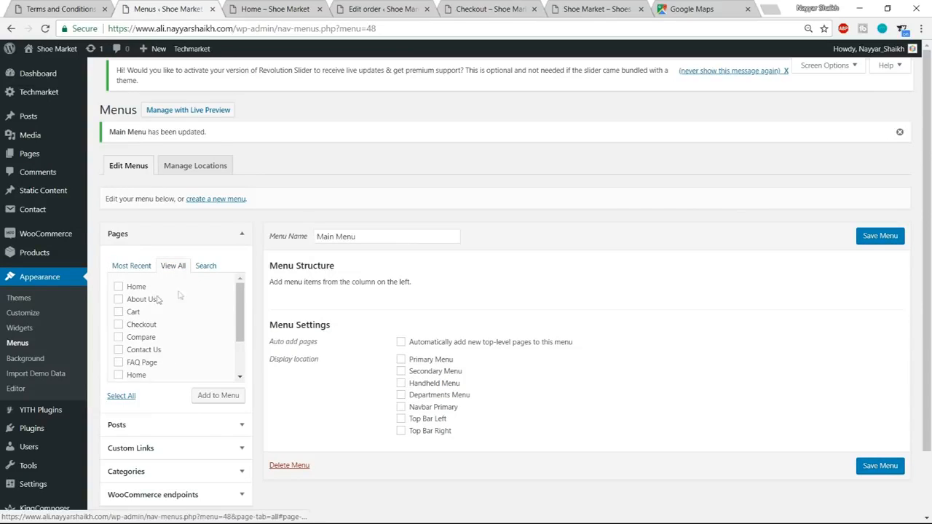
{"action": "scroll", "coordinate": [149, 318], "scroll_direction": "down", "scroll_amount": 2}
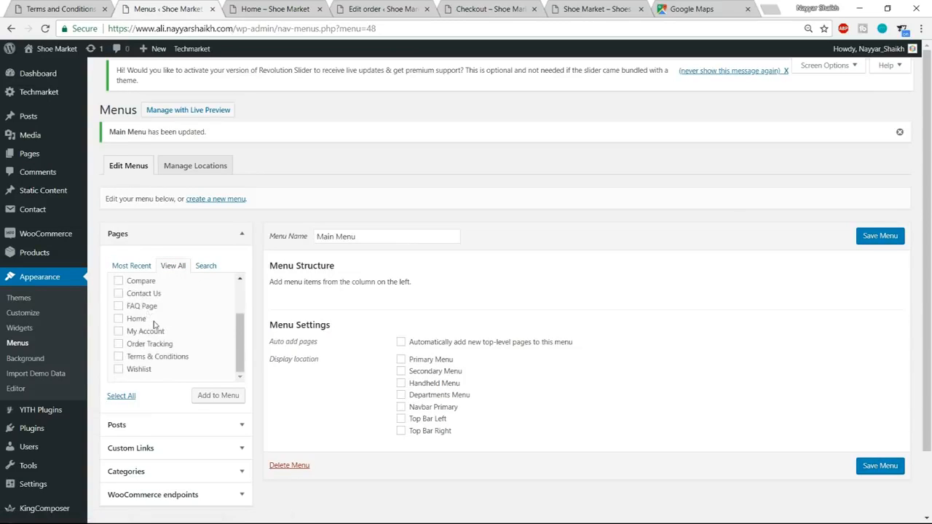
{"action": "scroll", "coordinate": [160, 321], "scroll_direction": "up", "scroll_amount": 2}
{"action": "left_click", "coordinate": [143, 302]}
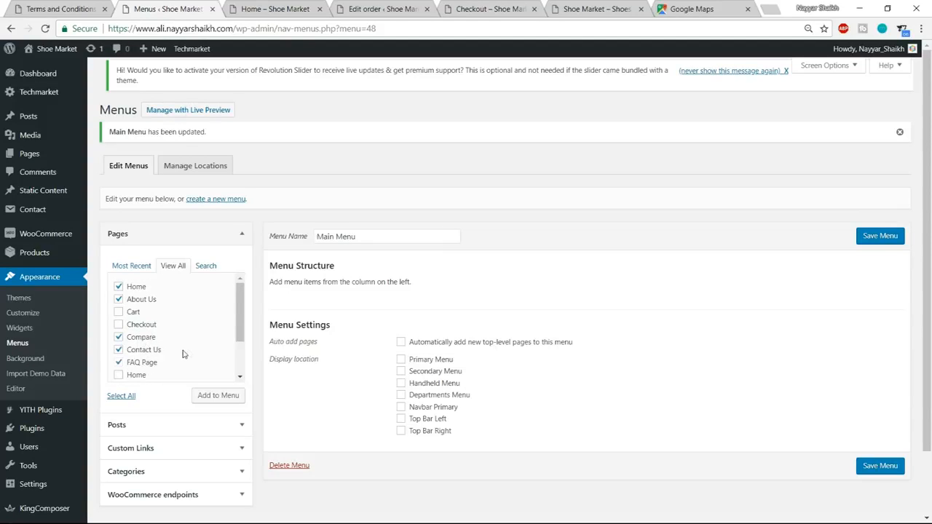
{"action": "scroll", "coordinate": [183, 354], "scroll_direction": "down", "scroll_amount": 2}
{"action": "scroll", "coordinate": [183, 343], "scroll_direction": "up", "scroll_amount": 2}
{"action": "scroll", "coordinate": [185, 334], "scroll_direction": "down", "scroll_amount": 2}
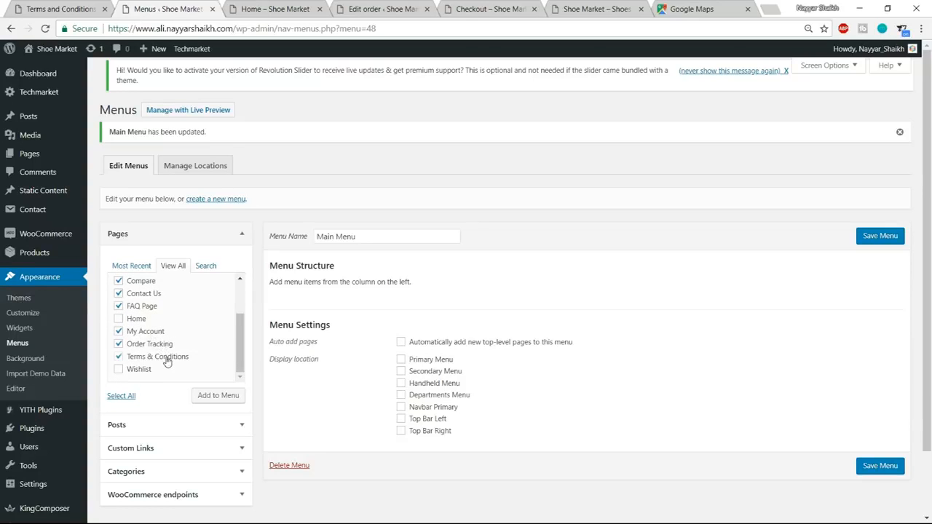
{"action": "scroll", "coordinate": [201, 362], "scroll_direction": "down", "scroll_amount": 1}
{"action": "left_click", "coordinate": [218, 342]}
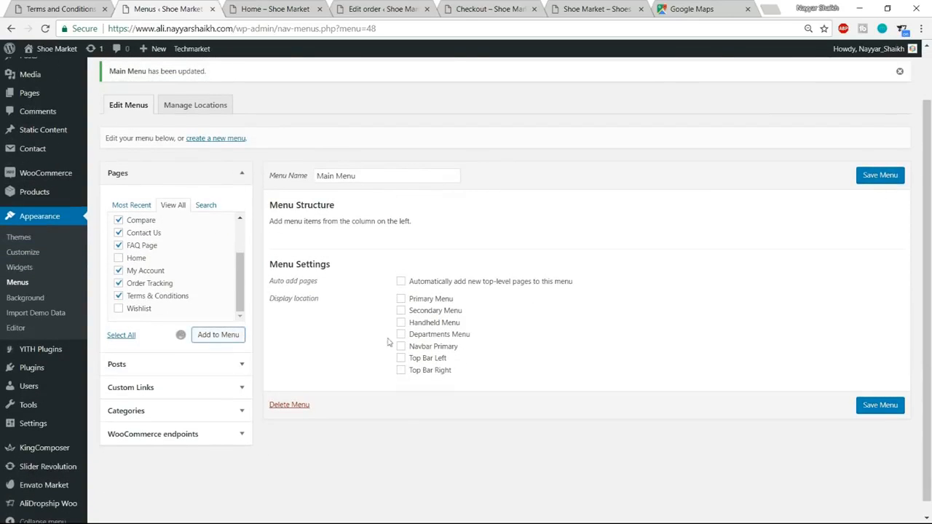
{"action": "scroll", "coordinate": [583, 328], "scroll_direction": "down", "scroll_amount": 3}
{"action": "left_click", "coordinate": [419, 358]}
{"action": "left_click", "coordinate": [880, 462]}
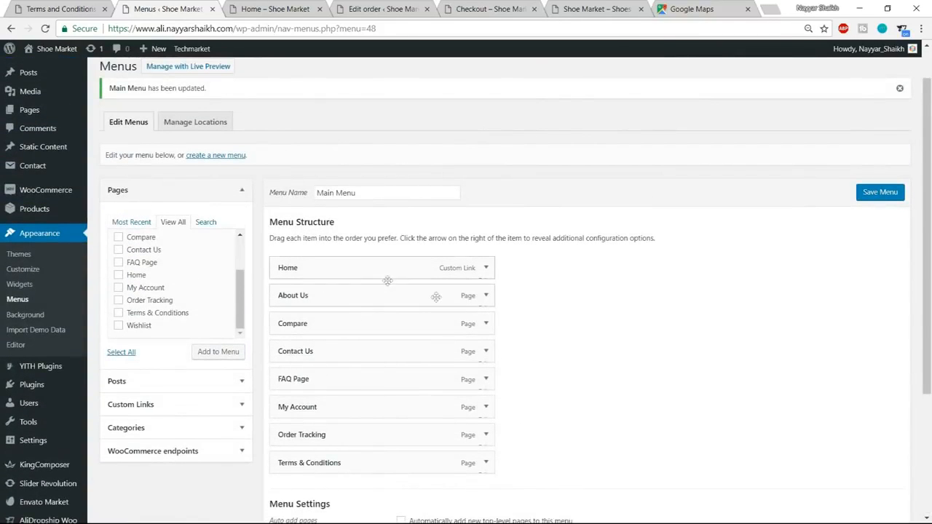
Move Compare and then Order Tracking directly below Home and save the menu
{"action": "scroll", "coordinate": [350, 391], "scroll_direction": "down", "scroll_amount": 1}
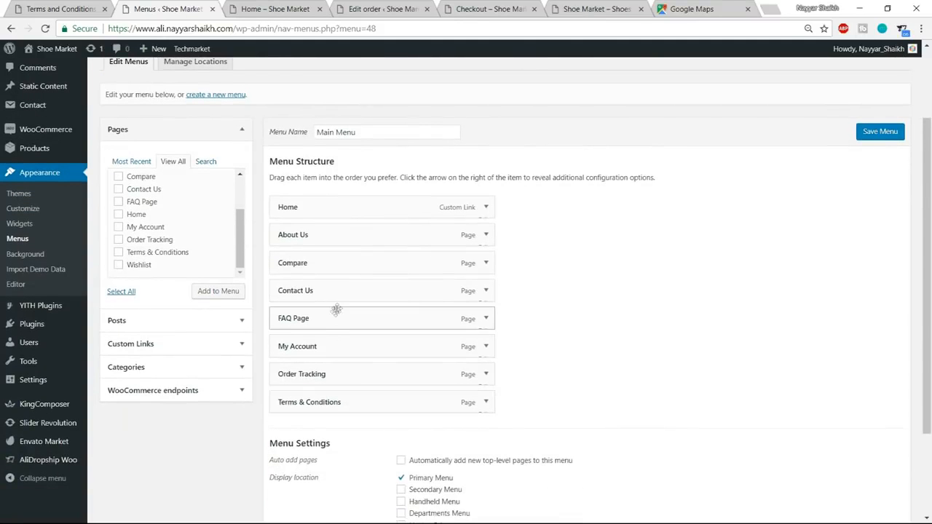
{"action": "left_click_drag", "start_coordinate": [333, 264], "coordinate": [337, 234]}
{"action": "left_click_drag", "start_coordinate": [327, 376], "coordinate": [392, 269]}
{"action": "scroll", "coordinate": [737, 349], "scroll_direction": "down", "scroll_amount": 4}
{"action": "left_click", "coordinate": [885, 462]}
{"action": "left_click", "coordinate": [275, 9]}
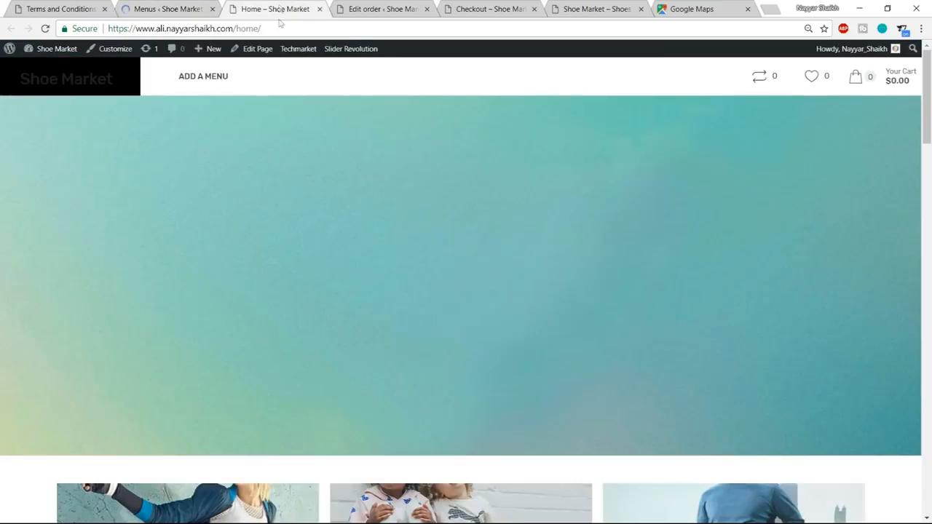
Reload the storefront, try the bare site root instead of /home/, then return to the Menus admin tab
{"action": "left_click", "coordinate": [46, 28]}
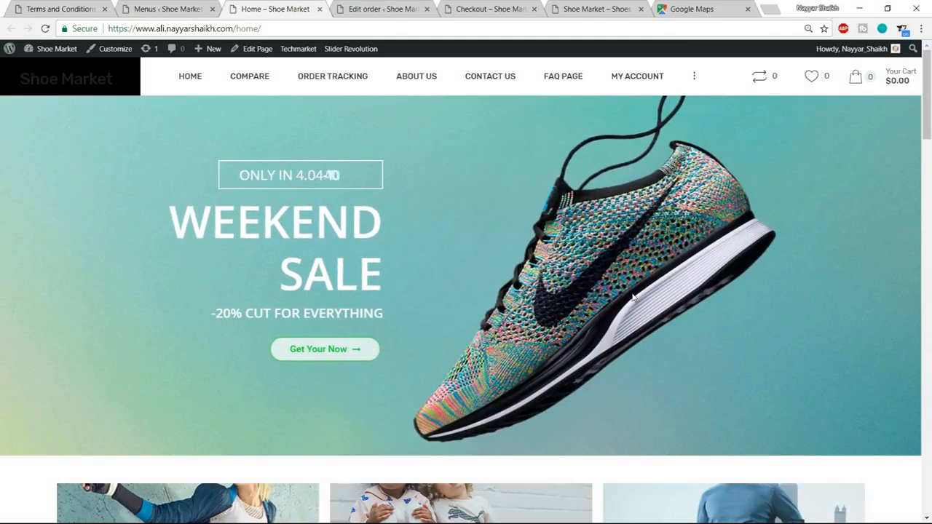
{"action": "left_click_drag", "start_coordinate": [233, 29], "coordinate": [273, 28]}
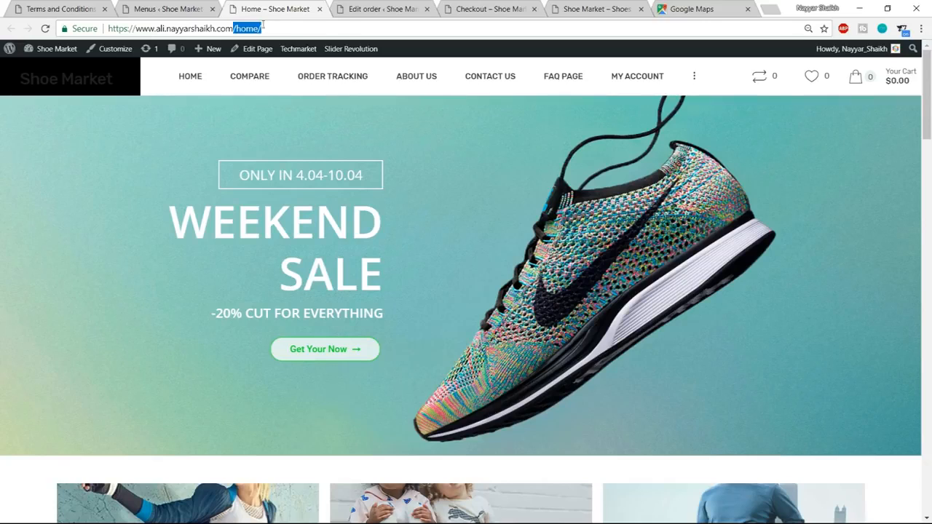
{"action": "left_click", "coordinate": [76, 82]}
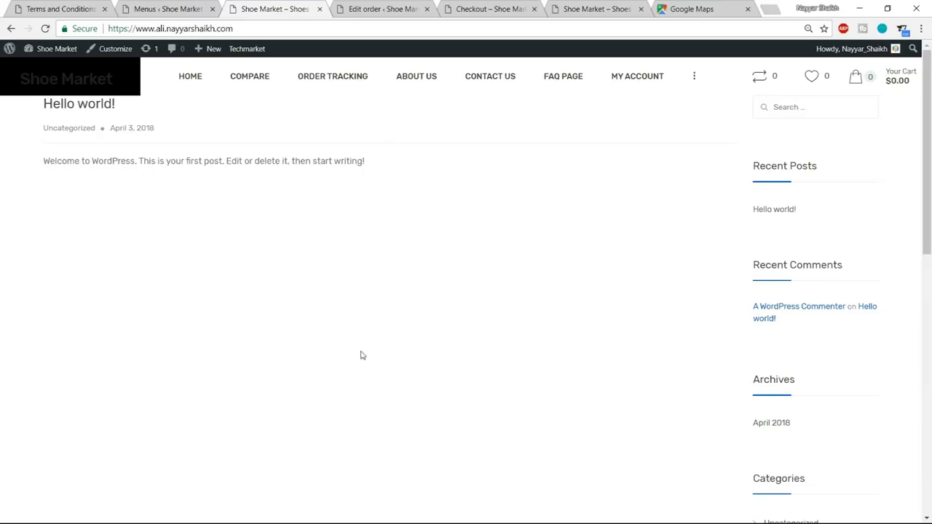
{"action": "left_click", "coordinate": [182, 12]}
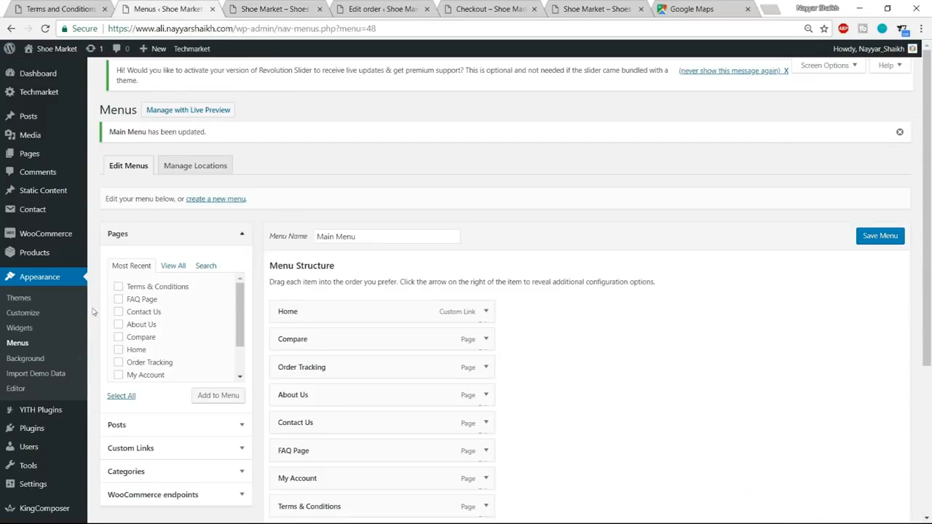
In Reading settings, set the homepage to the static Home page, save, and reload the storefront
{"action": "scroll", "coordinate": [77, 371], "scroll_direction": "down", "scroll_amount": 3}
{"action": "mouse_move", "coordinate": [27, 411]}
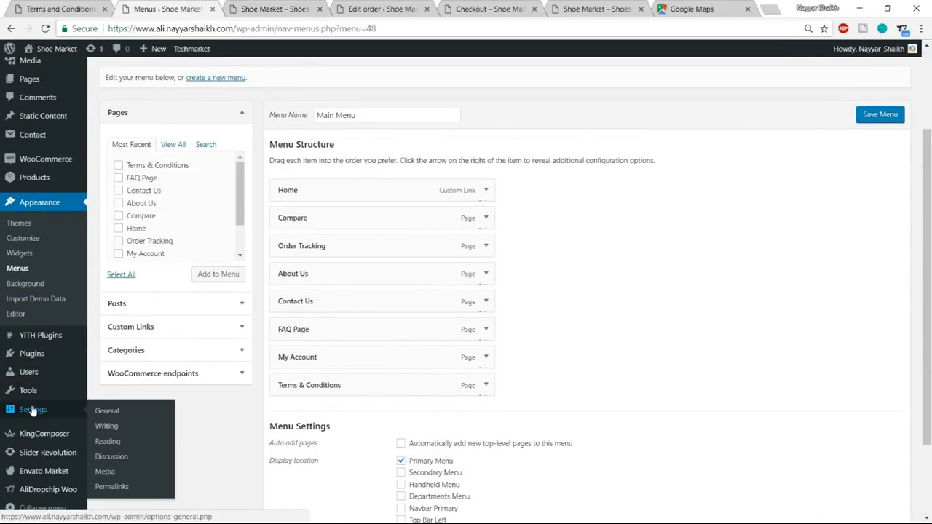
{"action": "left_click", "coordinate": [107, 441]}
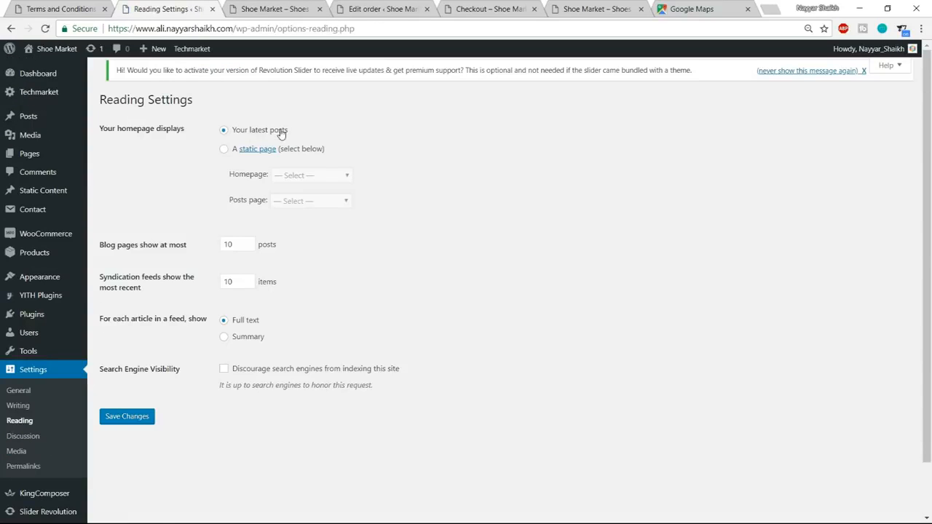
{"action": "left_click", "coordinate": [224, 151]}
{"action": "left_click", "coordinate": [317, 176]}
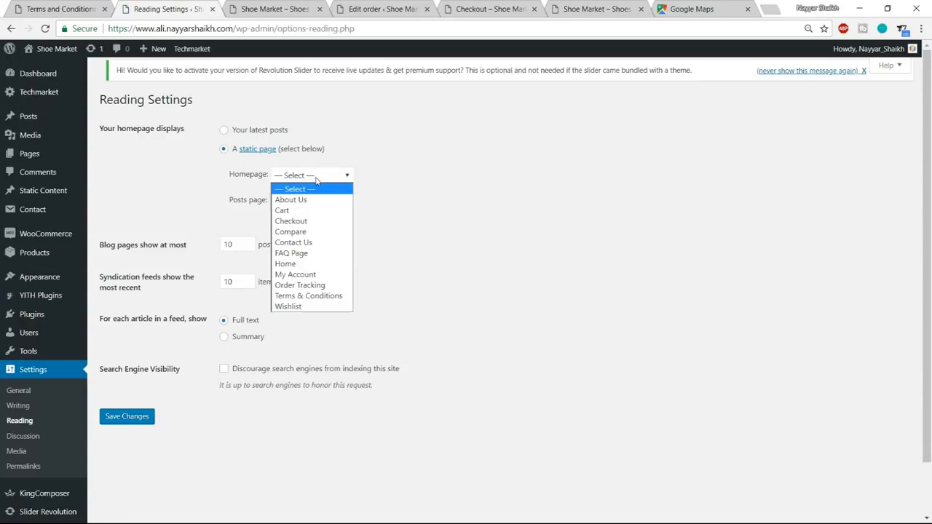
{"action": "left_click", "coordinate": [316, 268]}
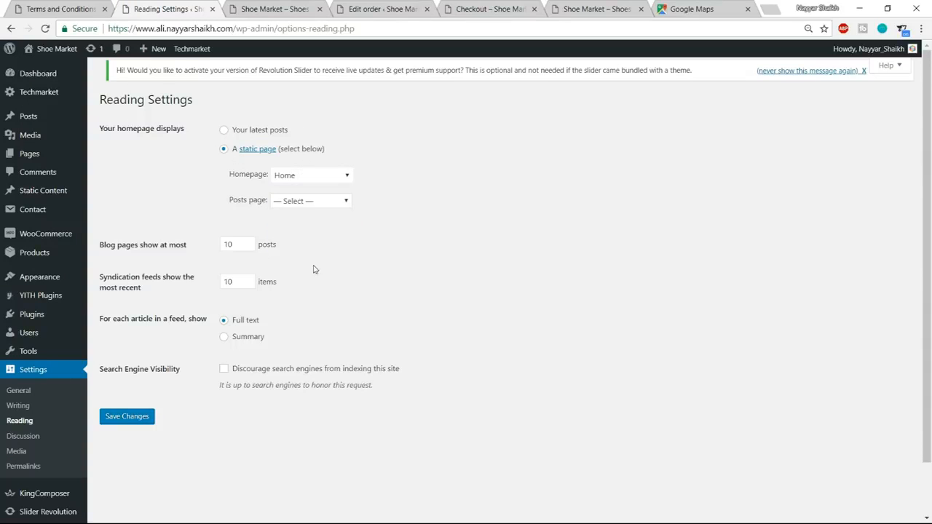
{"action": "left_click", "coordinate": [134, 422]}
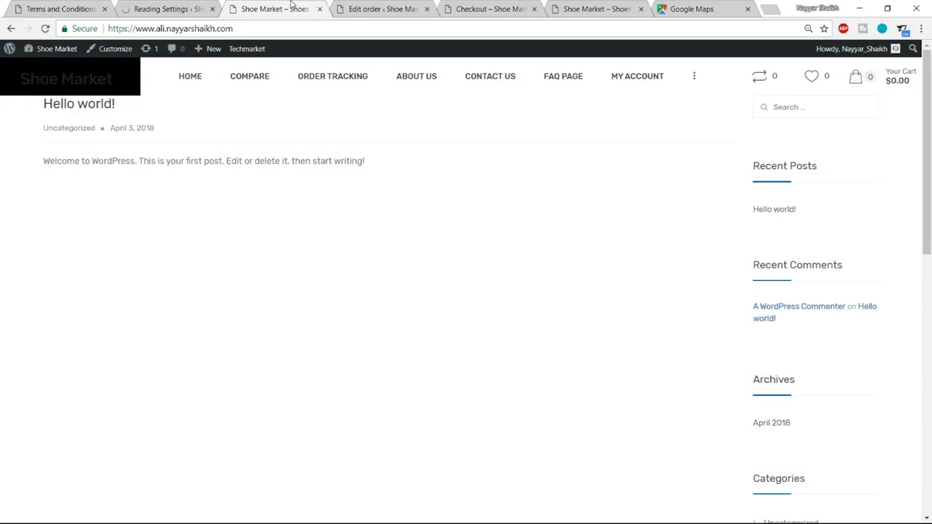
{"action": "left_click", "coordinate": [45, 28]}
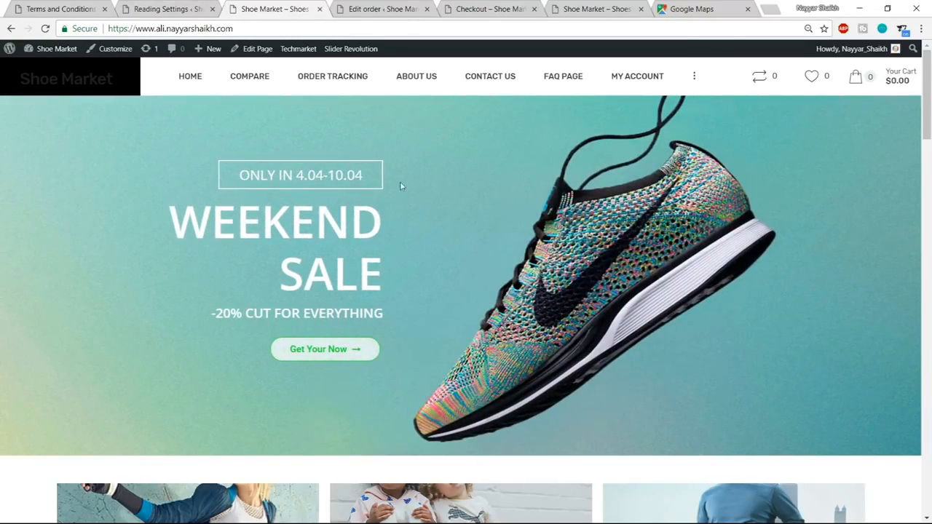
Set Scroll To Top to Enabled in the Techmarket theme options
{"action": "left_click", "coordinate": [162, 9]}
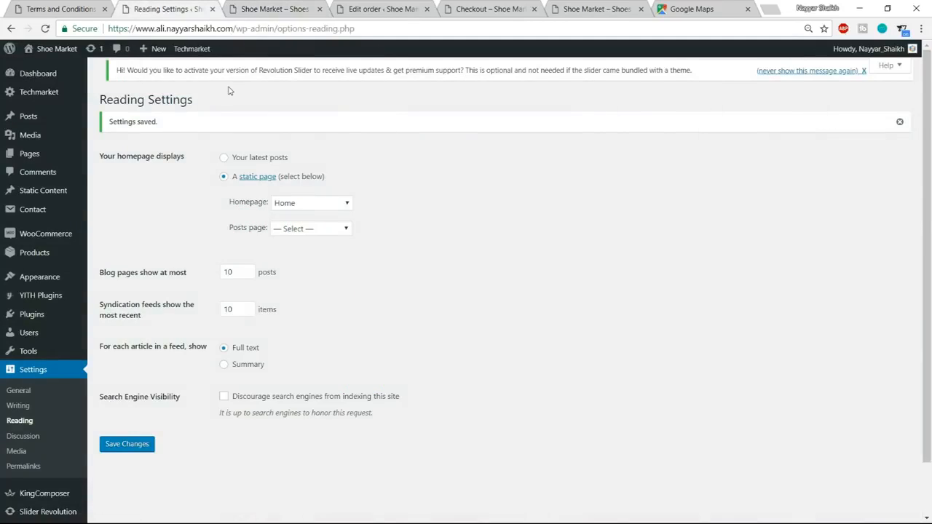
{"action": "left_click", "coordinate": [187, 55]}
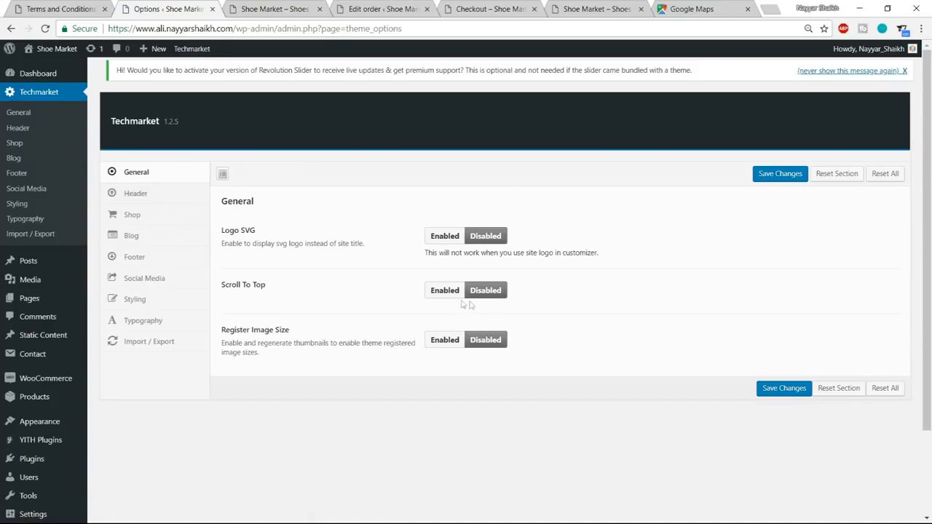
{"action": "left_click", "coordinate": [445, 292]}
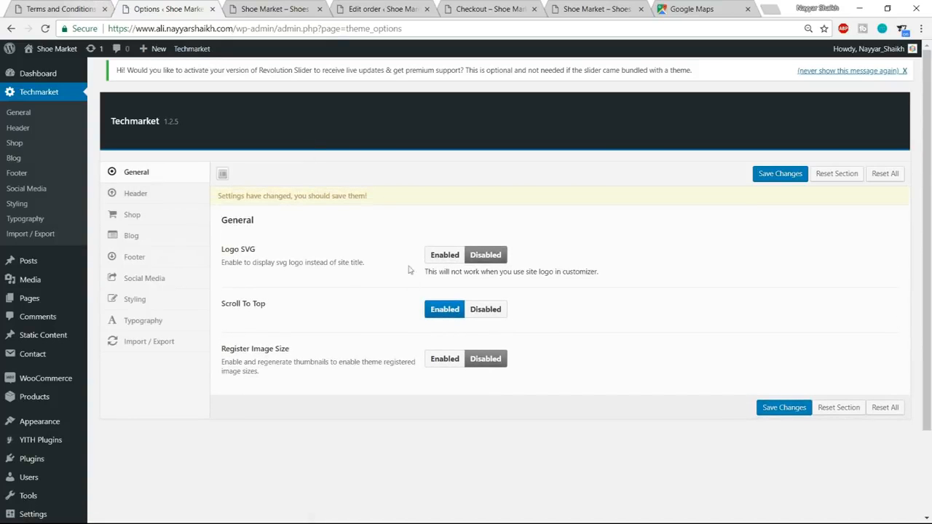
Test the scroll-to-top button on the Terms and Conditions page, then save the Techmarket options
{"action": "left_click", "coordinate": [65, 7]}
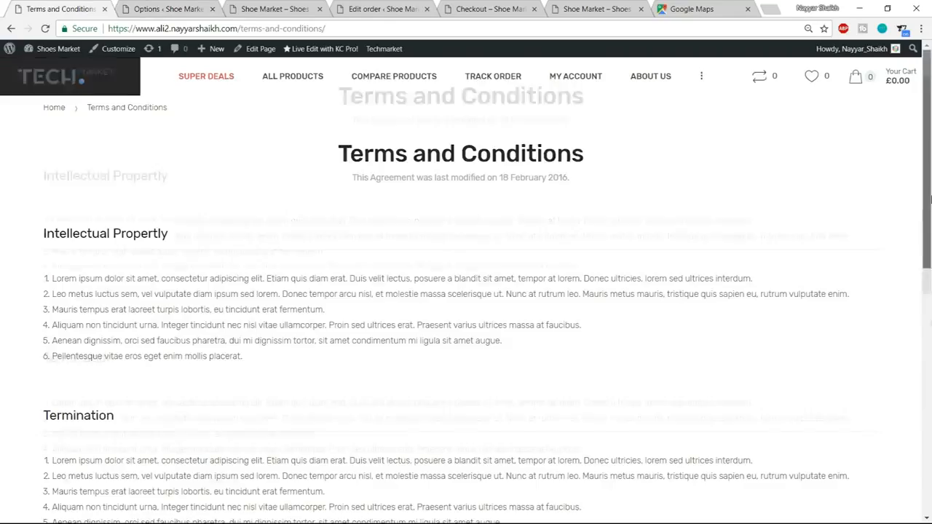
{"action": "scroll", "coordinate": [728, 364], "scroll_direction": "down", "scroll_amount": 15}
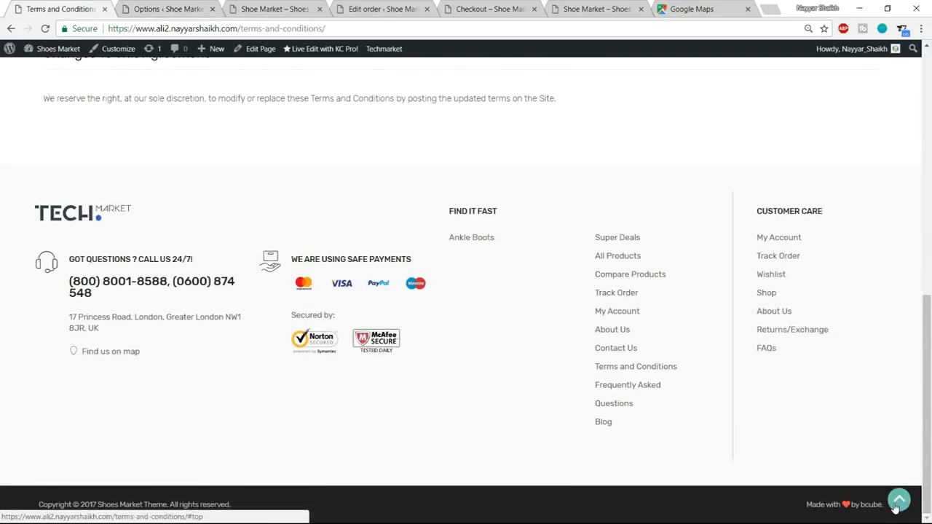
{"action": "left_click", "coordinate": [901, 502]}
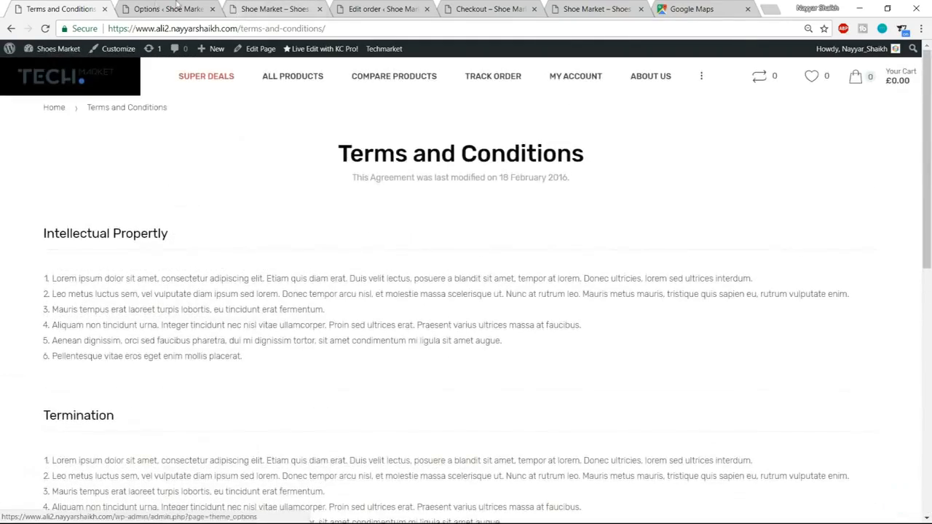
{"action": "left_click", "coordinate": [164, 9]}
{"action": "left_click", "coordinate": [784, 409]}
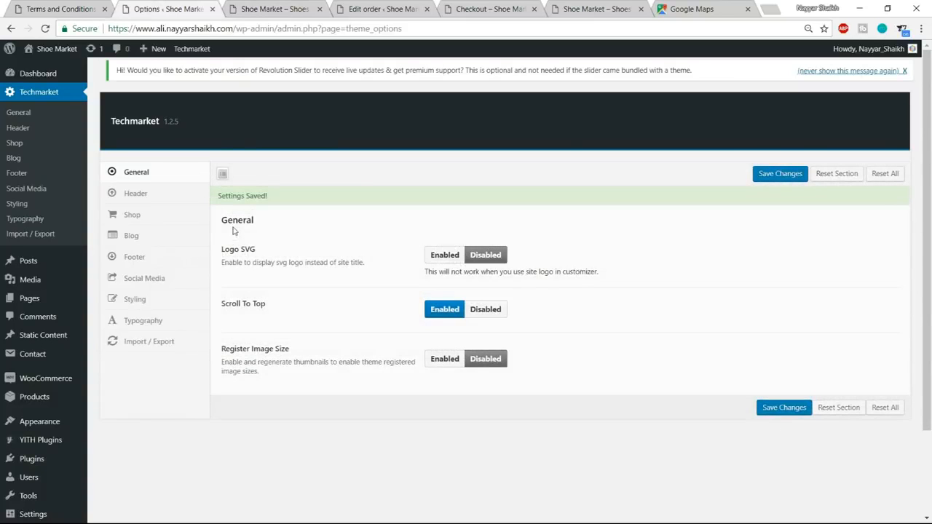
Browse the Header and Shop sections of the theme options, then return to the storefront
{"action": "left_click", "coordinate": [156, 197]}
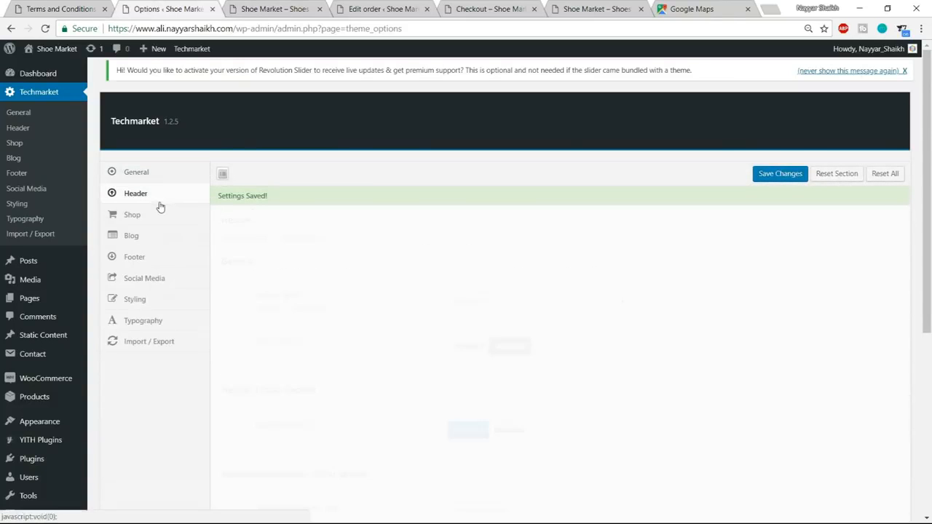
{"action": "scroll", "coordinate": [680, 321], "scroll_direction": "down", "scroll_amount": 5}
{"action": "scroll", "coordinate": [680, 321], "scroll_direction": "up", "scroll_amount": 5}
{"action": "left_click", "coordinate": [175, 215]}
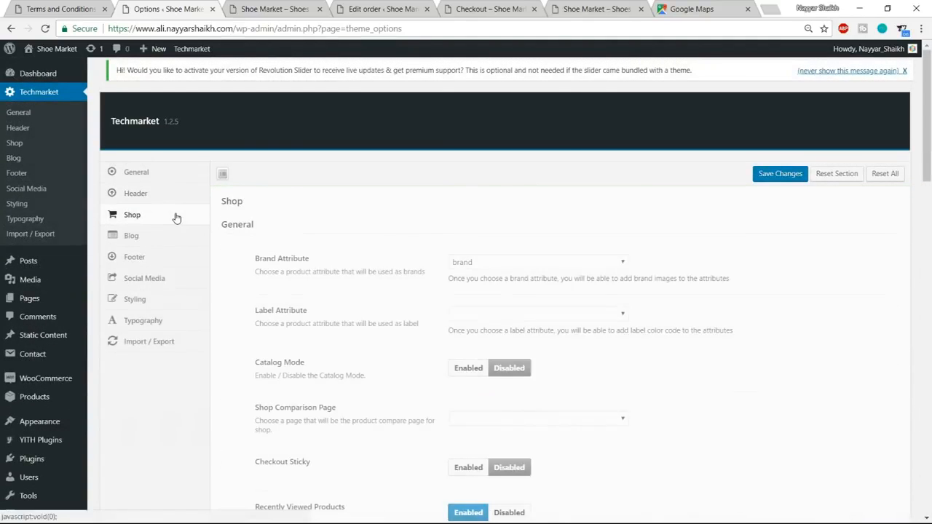
{"action": "left_click", "coordinate": [260, 6]}
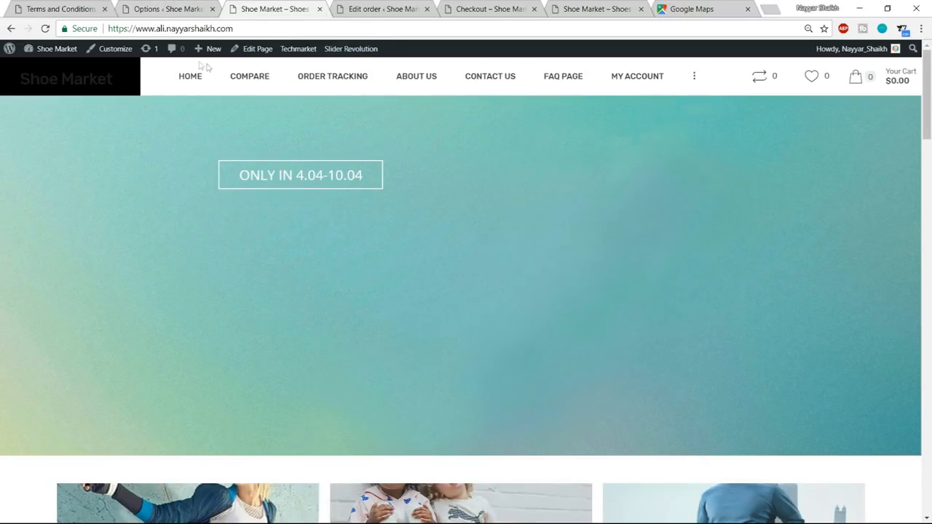
Open the menu editor in a new tab, expand Custom Links, and copy the site's address
{"action": "mouse_move", "coordinate": [70, 54]}
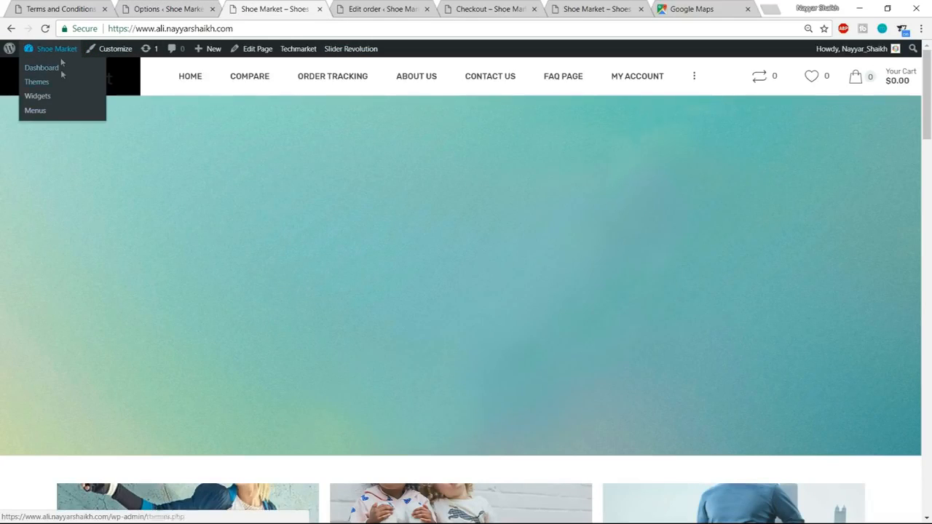
{"action": "right_click", "coordinate": [42, 112]}
{"action": "left_click", "coordinate": [62, 121]}
{"action": "left_click", "coordinate": [332, 9]}
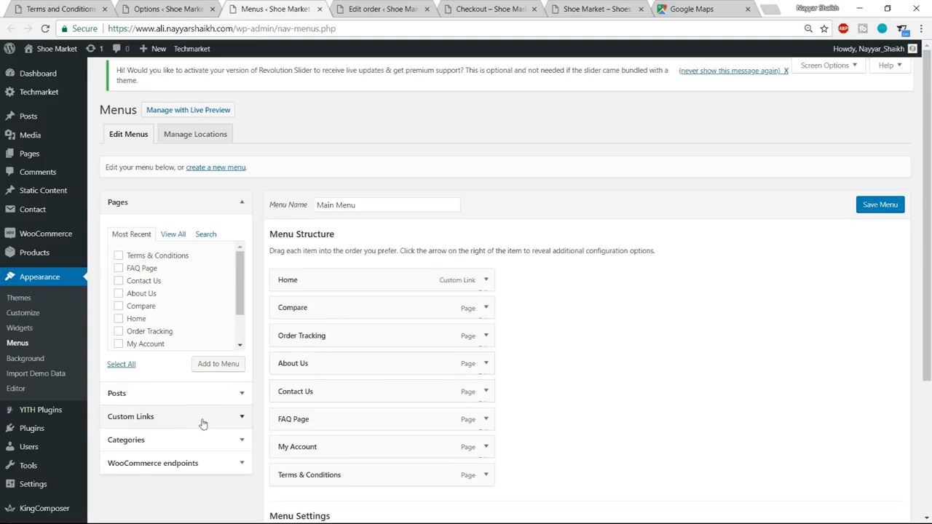
{"action": "left_click", "coordinate": [201, 423]}
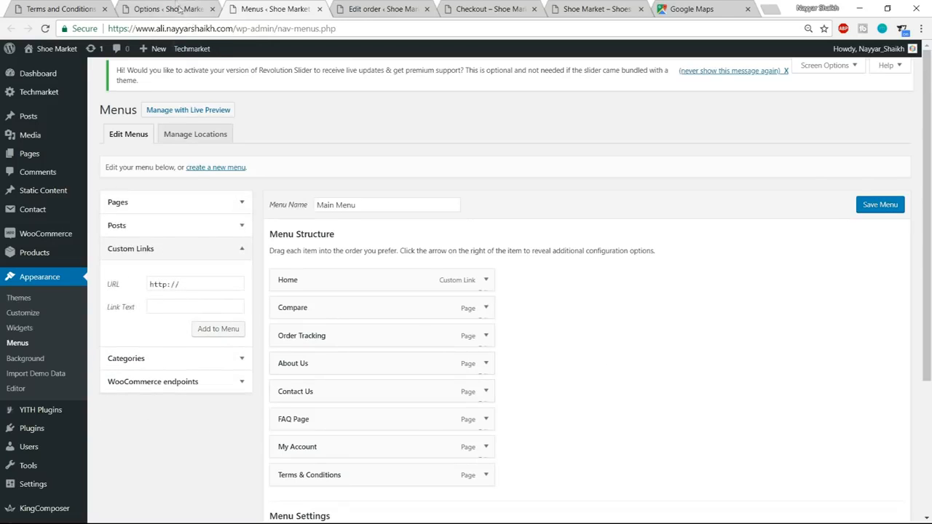
{"action": "left_click", "coordinate": [167, 8]}
{"action": "left_click_drag", "start_coordinate": [236, 28], "coordinate": [45, 29]}
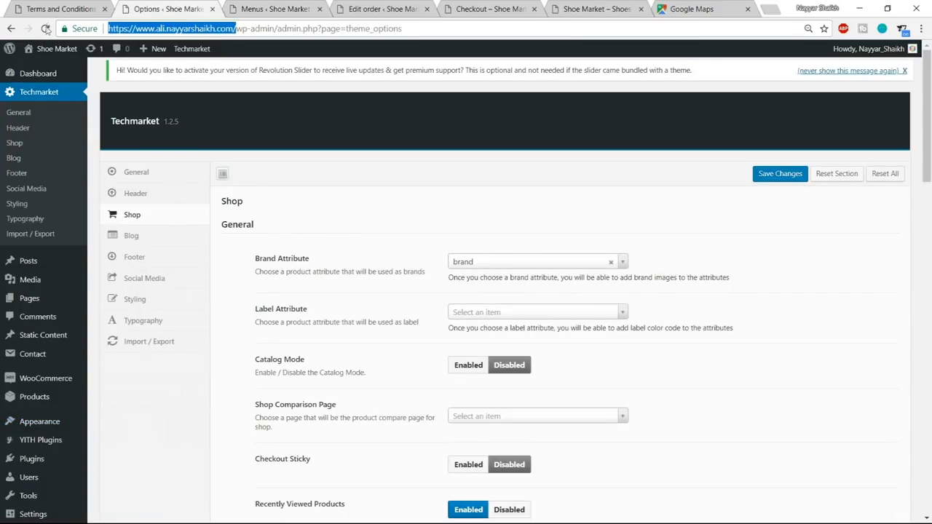
{"action": "left_click", "coordinate": [255, 9]}
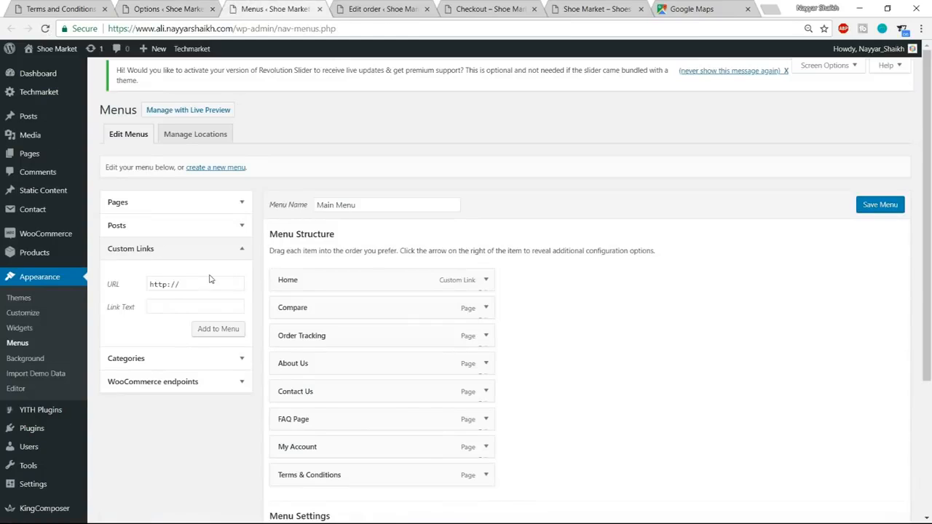
Add an 'ALL Prdoducts' custom link to the site's /shop URL, place it second in the Main Menu, and save
{"action": "triple_click", "coordinate": [170, 288]}
{"action": "key", "text": "ctrl+v"}
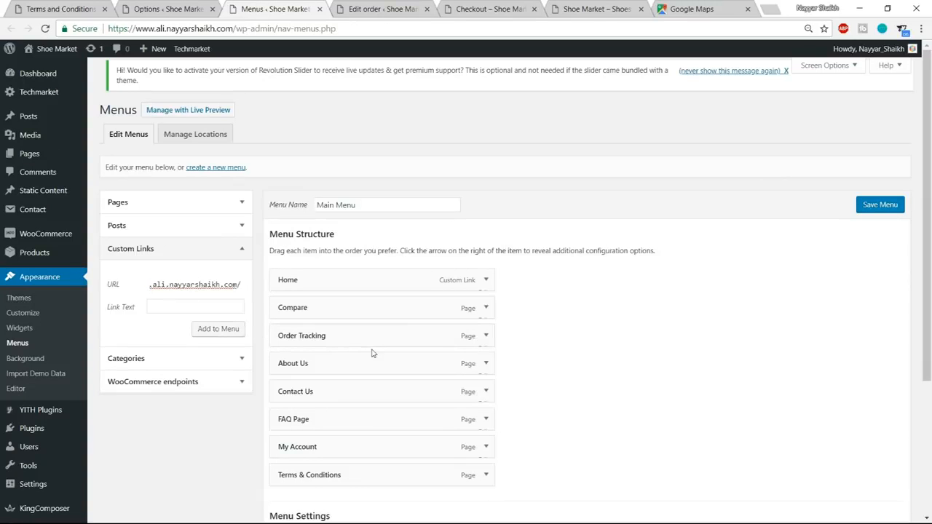
{"action": "type", "text": "shop"}
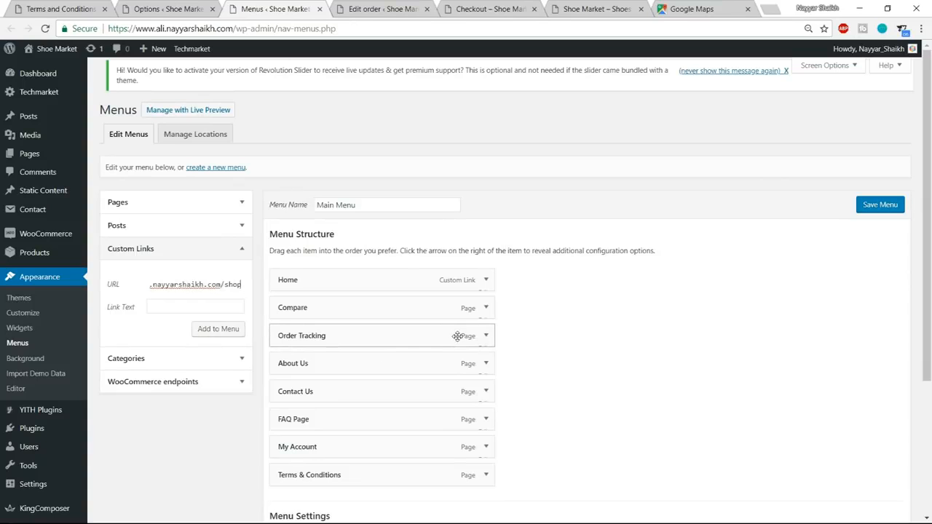
{"action": "left_click", "coordinate": [213, 307]}
{"action": "left_click", "coordinate": [95, 8]}
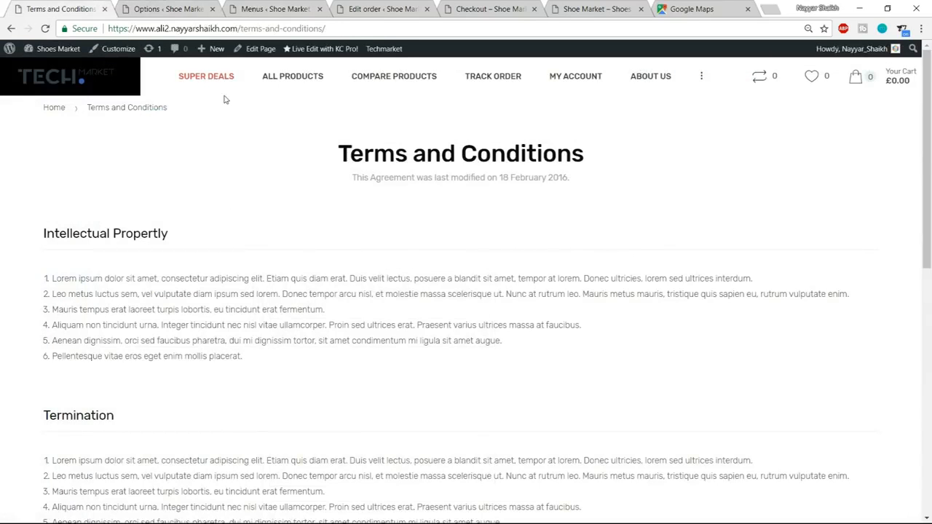
{"action": "left_click", "coordinate": [276, 8]}
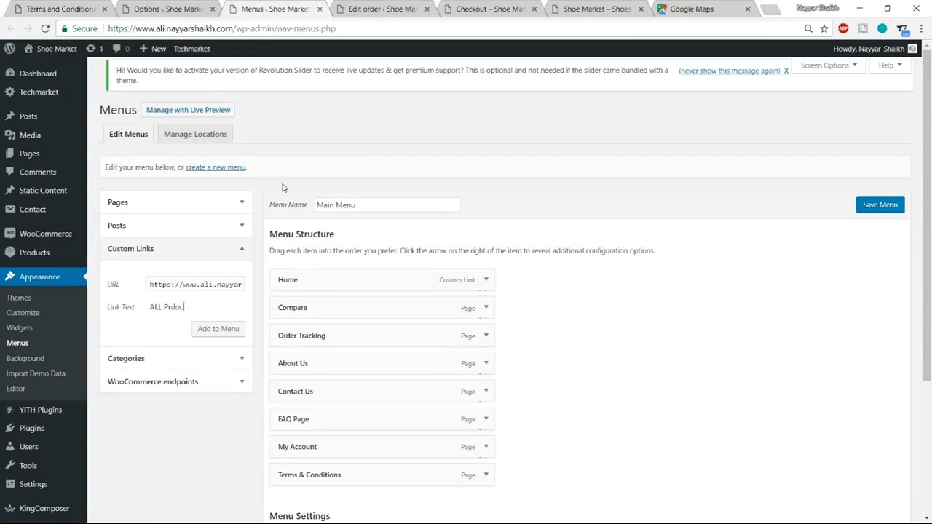
{"action": "left_click", "coordinate": [226, 335]}
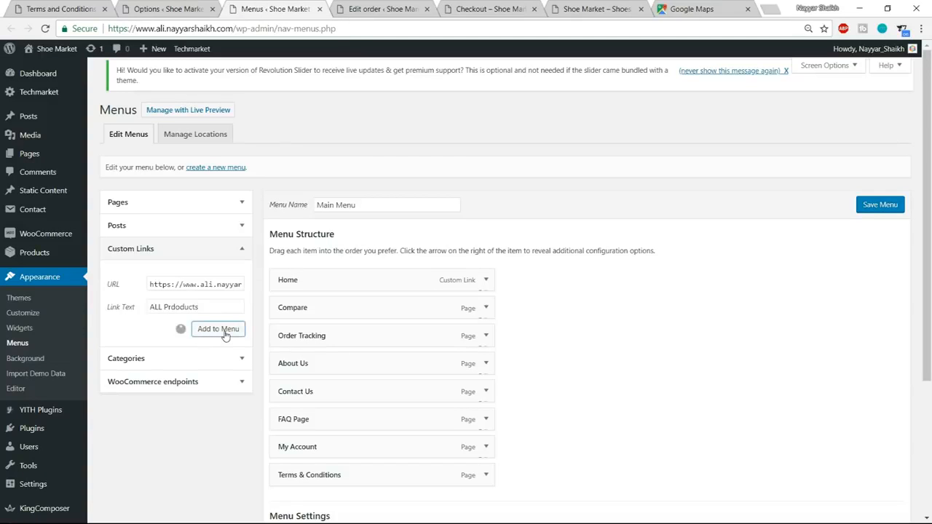
{"action": "scroll", "coordinate": [337, 429], "scroll_direction": "down", "scroll_amount": 1}
{"action": "left_click_drag", "start_coordinate": [335, 445], "coordinate": [383, 244]}
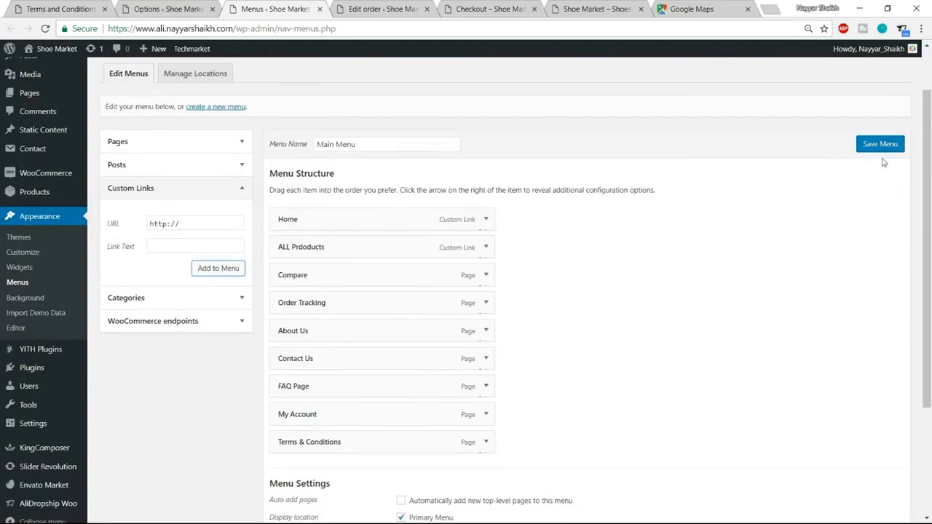
{"action": "left_click", "coordinate": [878, 146]}
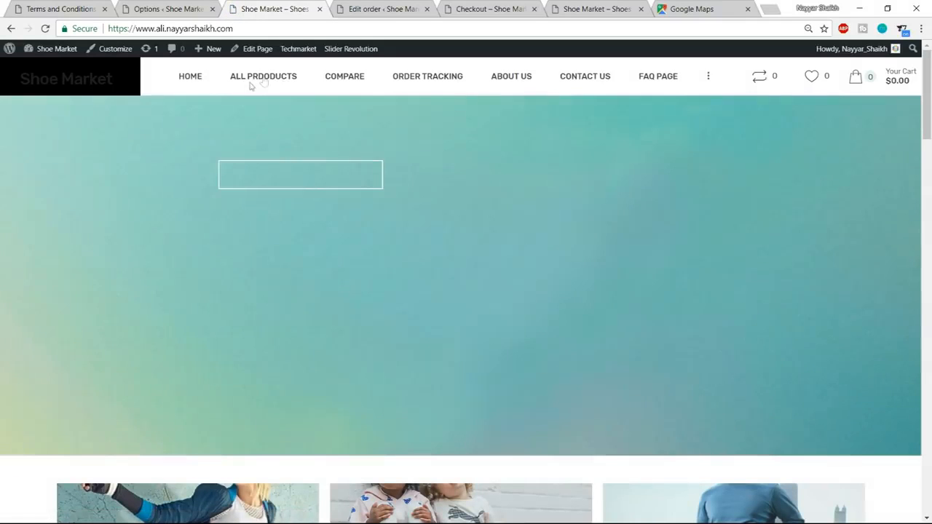
Compare the storefront's shop product grid with the Techmarket Shop settings
{"action": "left_click", "coordinate": [262, 82]}
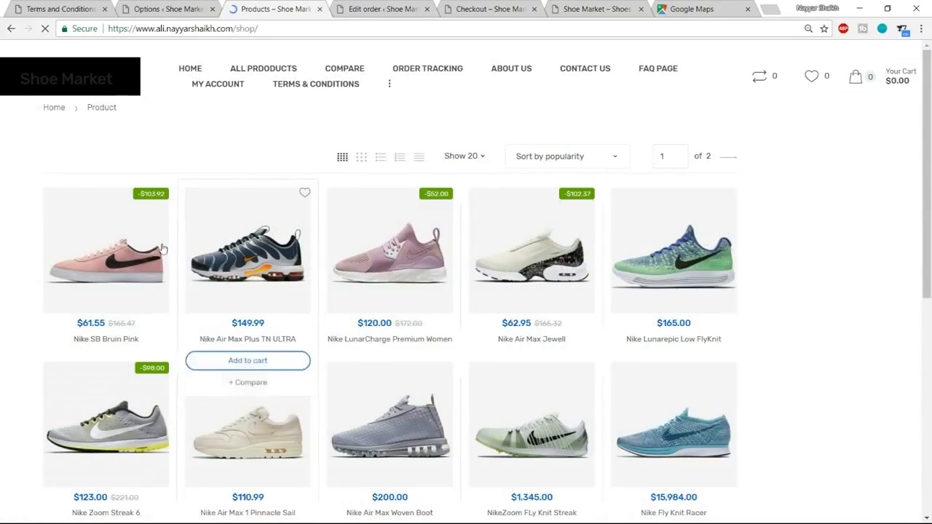
{"action": "scroll", "coordinate": [871, 374], "scroll_direction": "down", "scroll_amount": 4}
{"action": "scroll", "coordinate": [871, 373], "scroll_direction": "up", "scroll_amount": 4}
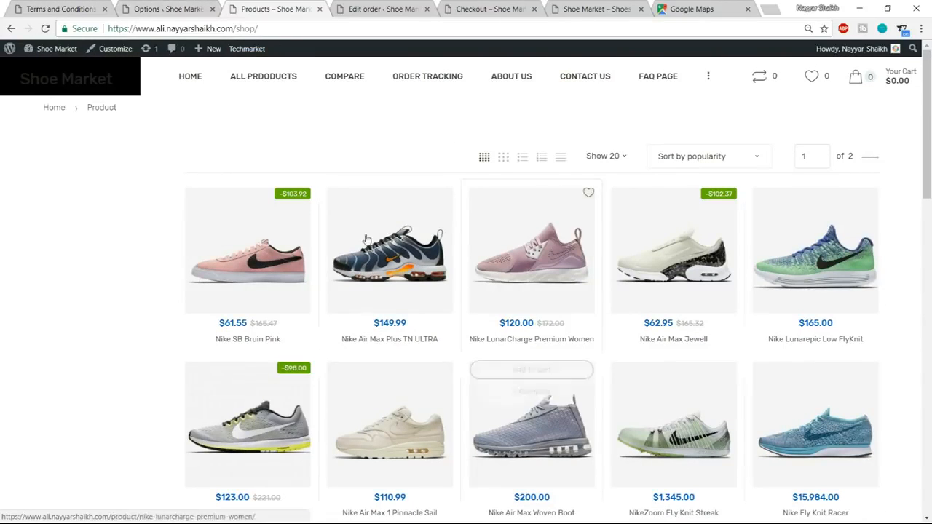
{"action": "left_click", "coordinate": [184, 10]}
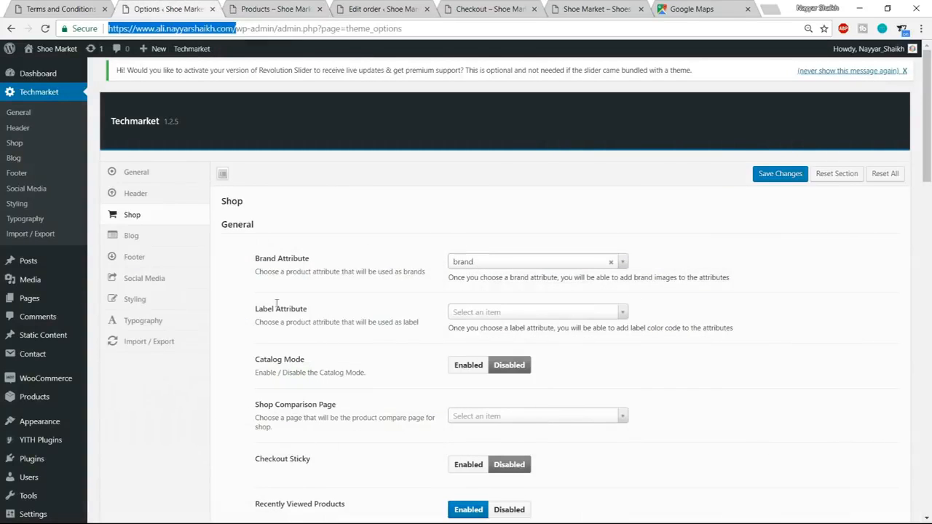
{"action": "scroll", "coordinate": [879, 316], "scroll_direction": "down", "scroll_amount": 5}
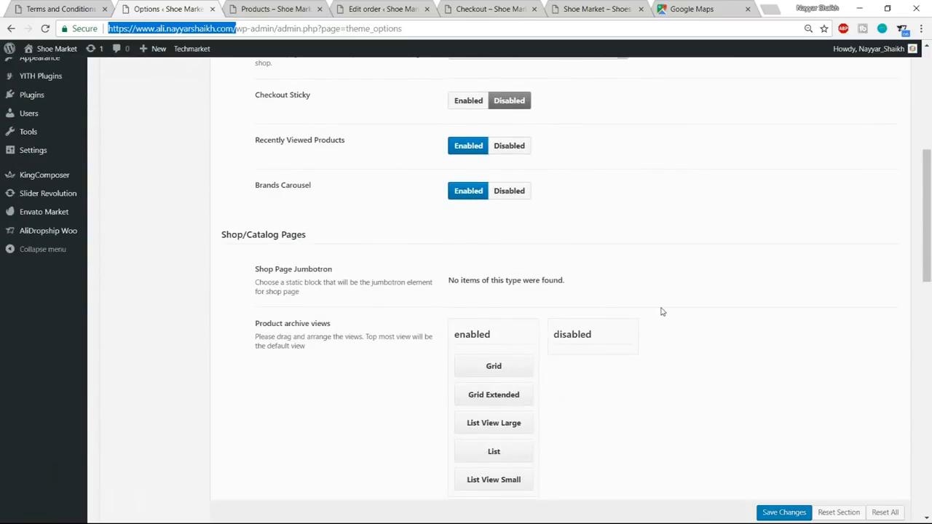
{"action": "scroll", "coordinate": [662, 312], "scroll_direction": "down", "scroll_amount": 2}
{"action": "scroll", "coordinate": [731, 318], "scroll_direction": "down", "scroll_amount": 2}
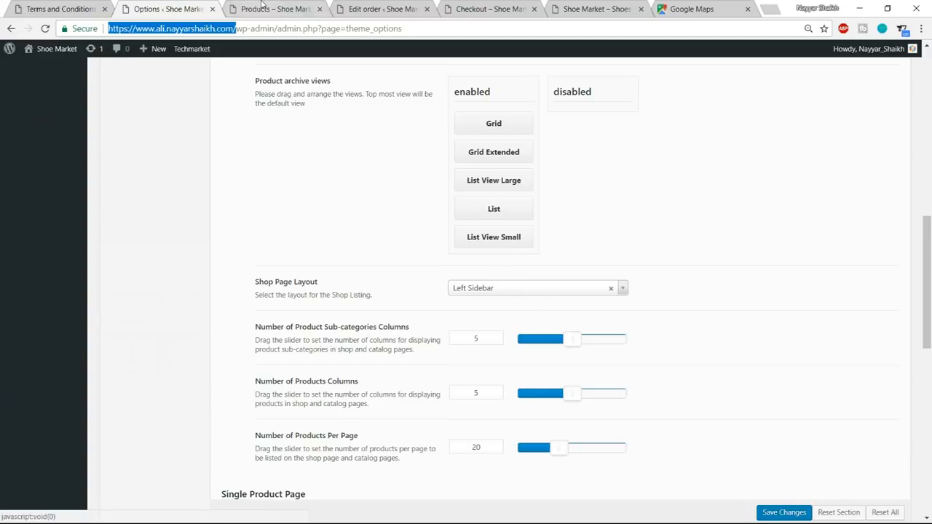
{"action": "left_click", "coordinate": [264, 8]}
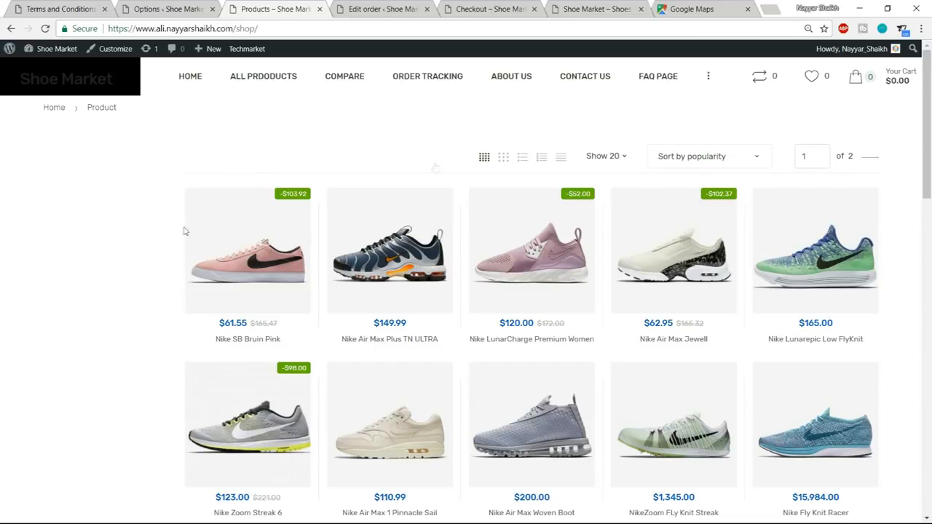
Set Shop Page Layout to Full Width, save, and check the shop page
{"action": "left_click", "coordinate": [172, 9]}
{"action": "left_click", "coordinate": [484, 290]}
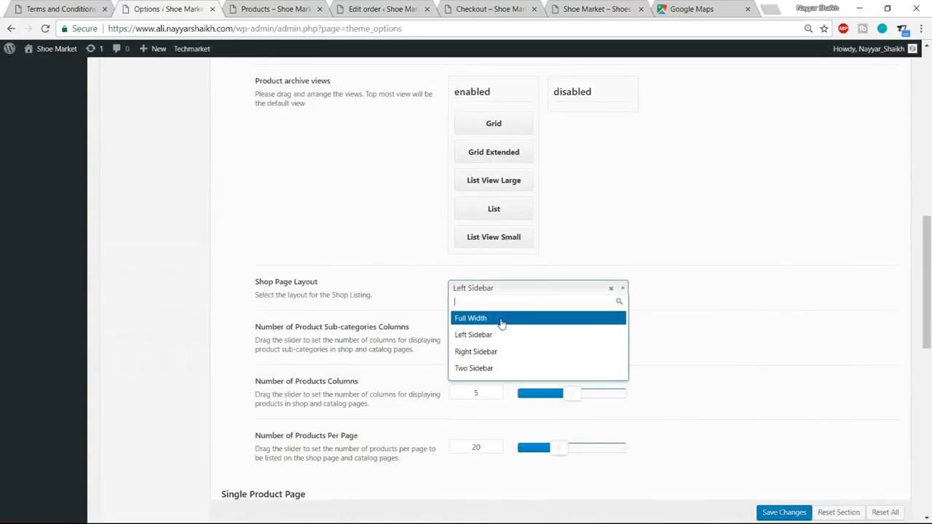
{"action": "left_click", "coordinate": [500, 321]}
{"action": "scroll", "coordinate": [604, 362], "scroll_direction": "up", "scroll_amount": 4}
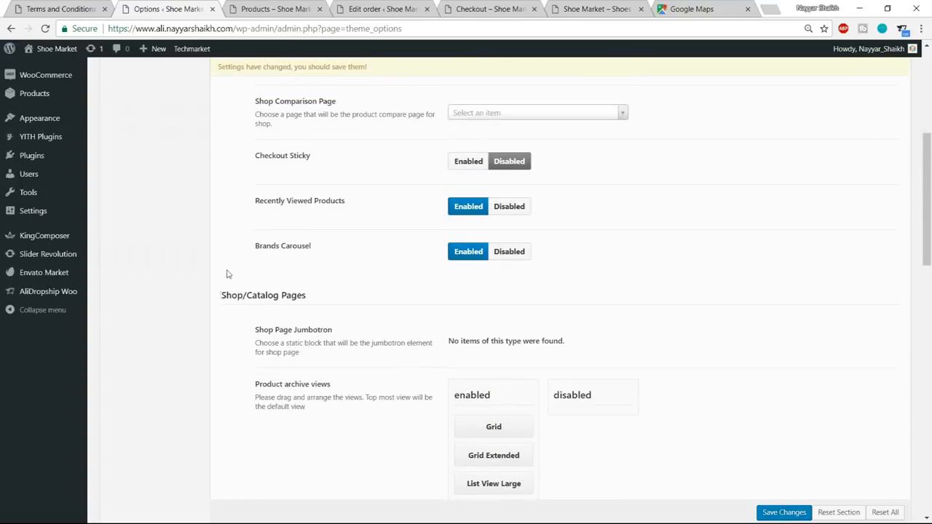
{"action": "left_click_drag", "start_coordinate": [222, 300], "coordinate": [345, 298]}
{"action": "scroll", "coordinate": [328, 299], "scroll_direction": "down", "scroll_amount": 4}
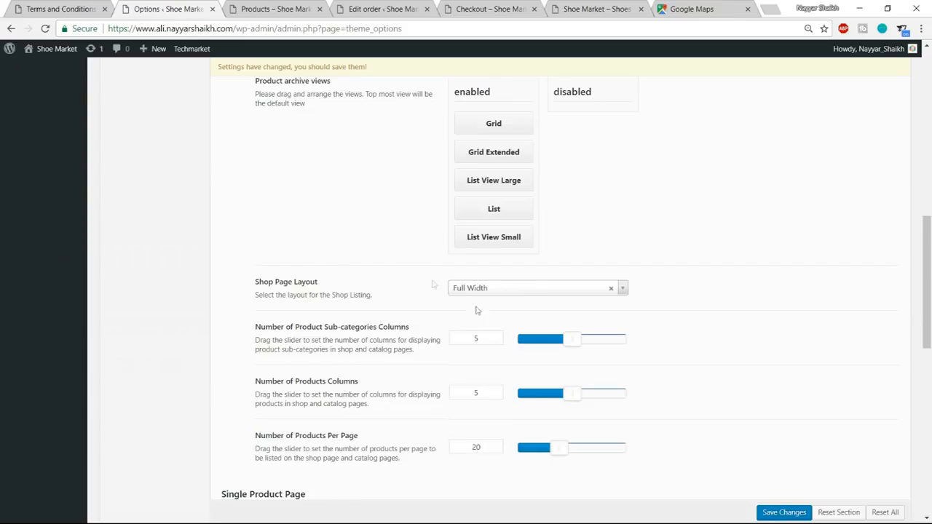
{"action": "left_click", "coordinate": [785, 512]}
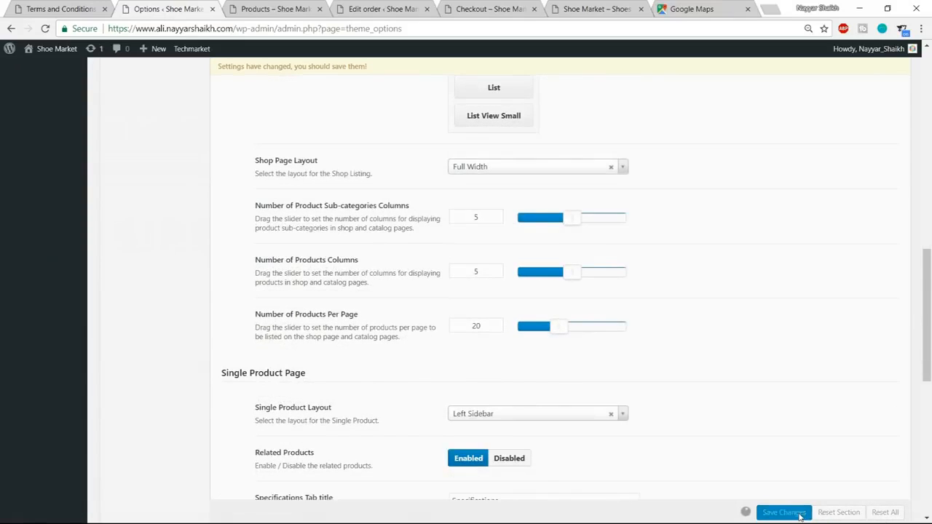
{"action": "left_click", "coordinate": [265, 8]}
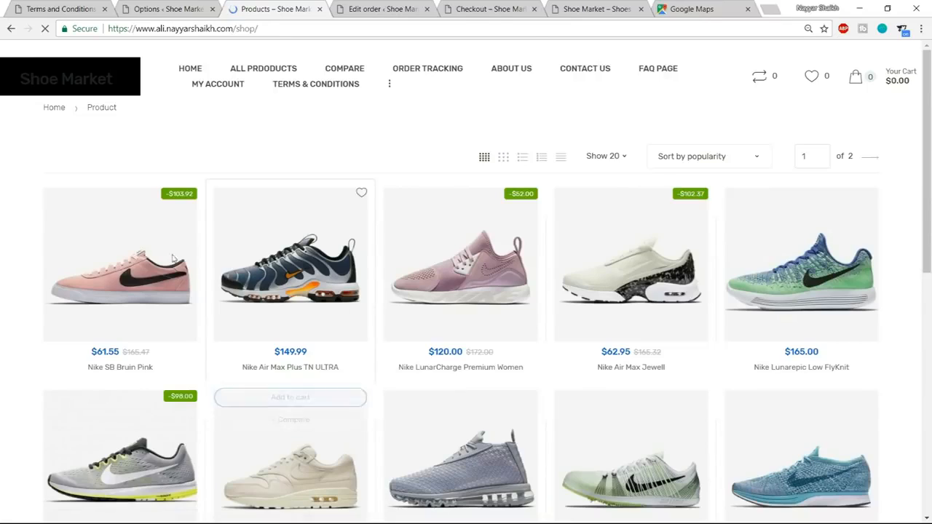
{"action": "scroll", "coordinate": [258, 326], "scroll_direction": "down", "scroll_amount": 3}
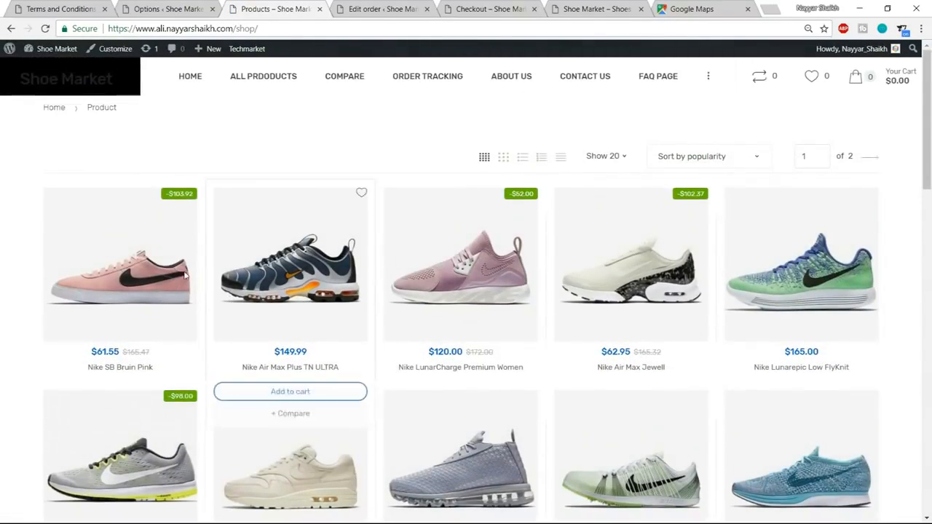
Set Single Product Layout to Full Width, save, and reload the Nike SB Bruin Pink product page
{"action": "left_click", "coordinate": [140, 261]}
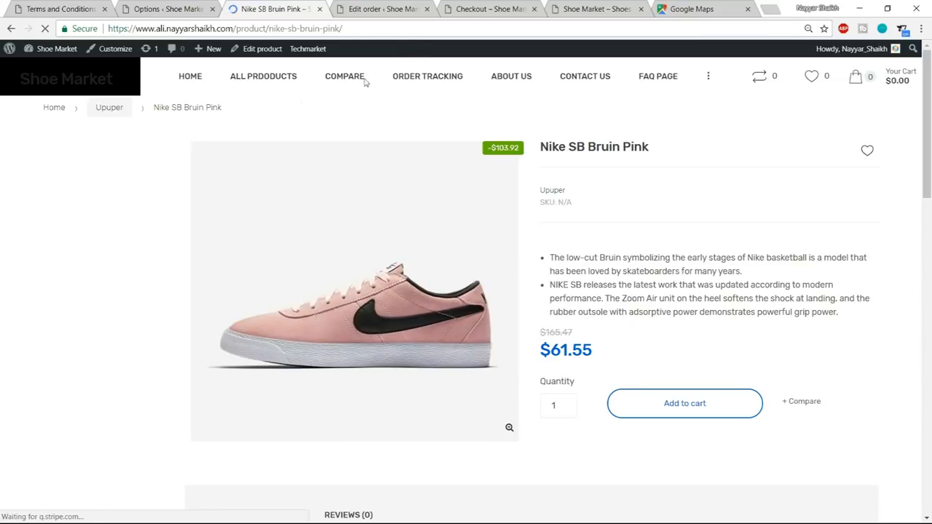
{"action": "left_click", "coordinate": [179, 9]}
{"action": "scroll", "coordinate": [780, 324], "scroll_direction": "down", "scroll_amount": 3}
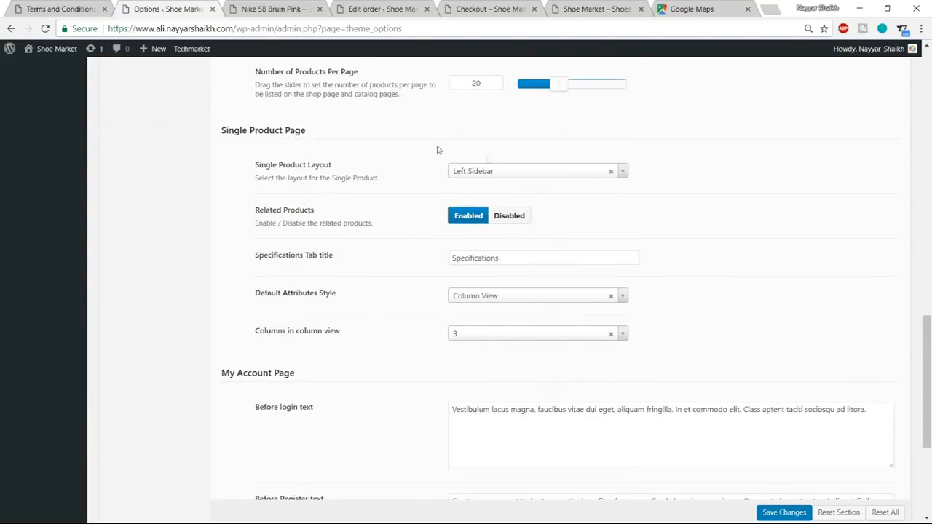
{"action": "left_click", "coordinate": [500, 172]}
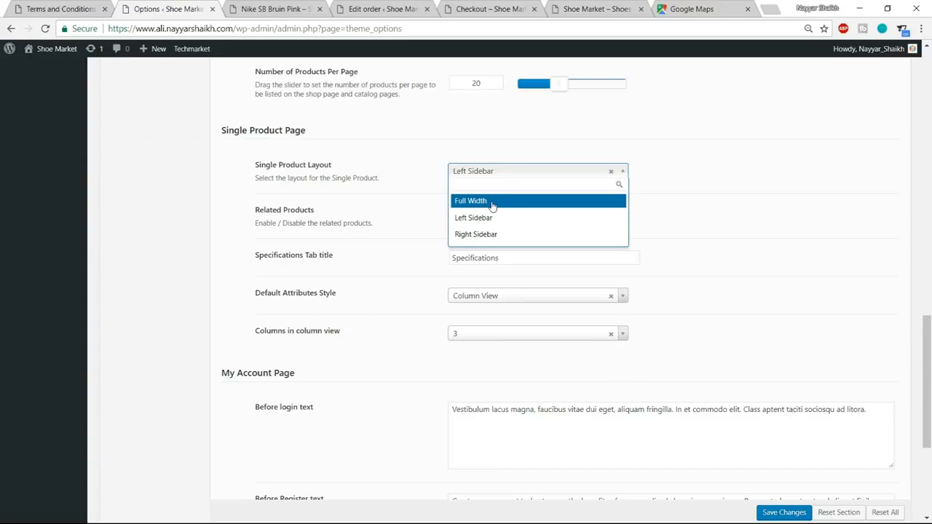
{"action": "left_click", "coordinate": [493, 203]}
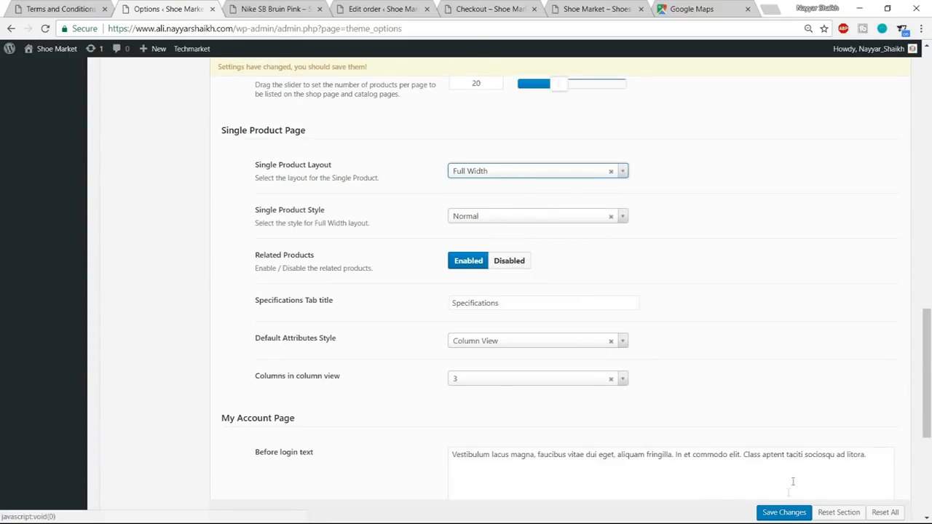
{"action": "left_click", "coordinate": [784, 512]}
{"action": "left_click", "coordinate": [276, 8]}
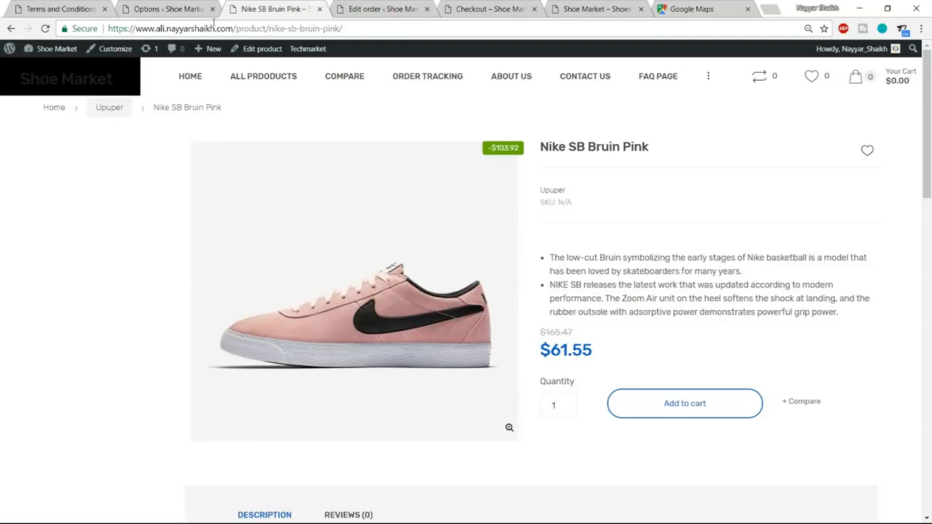
{"action": "left_click", "coordinate": [45, 29]}
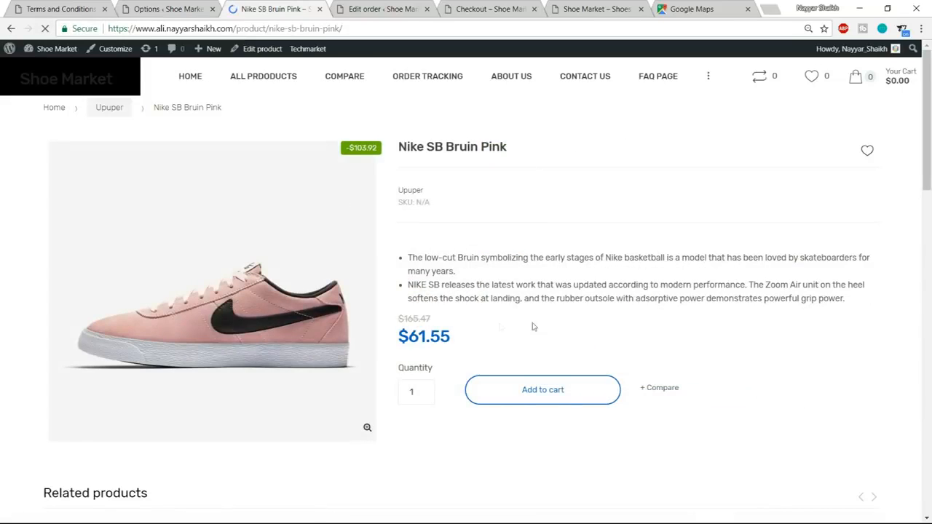
{"action": "scroll", "coordinate": [792, 341], "scroll_direction": "down", "scroll_amount": 6}
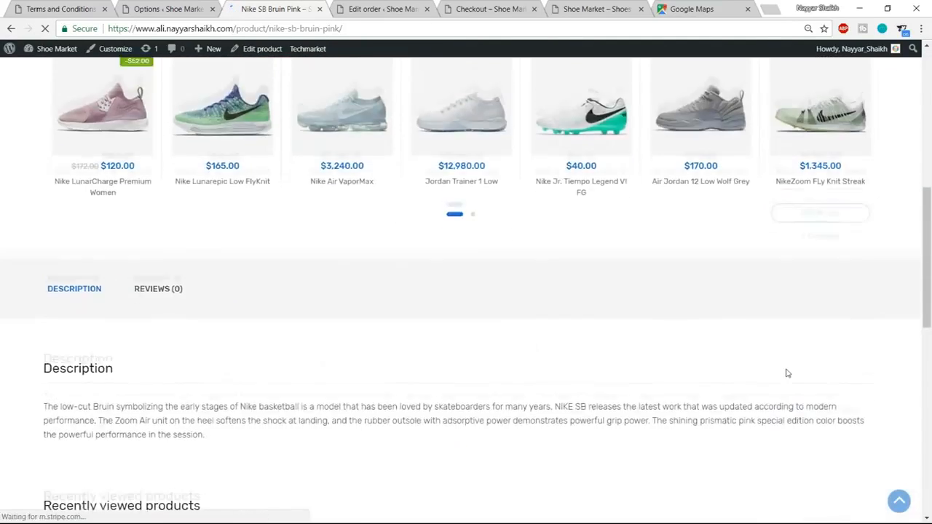
{"action": "scroll", "coordinate": [786, 374], "scroll_direction": "up", "scroll_amount": 6}
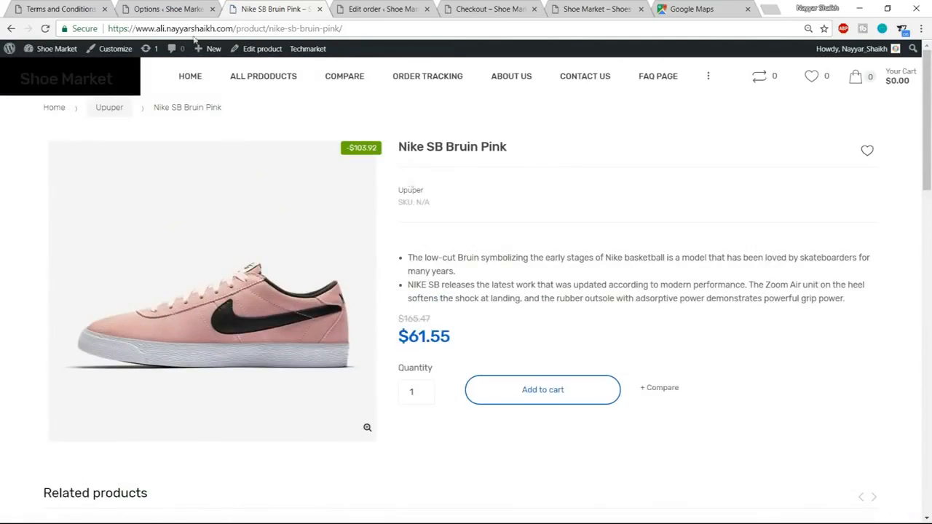
Set Single Product Style to Extended, save, and reload the product page to check it
{"action": "left_click", "coordinate": [168, 9]}
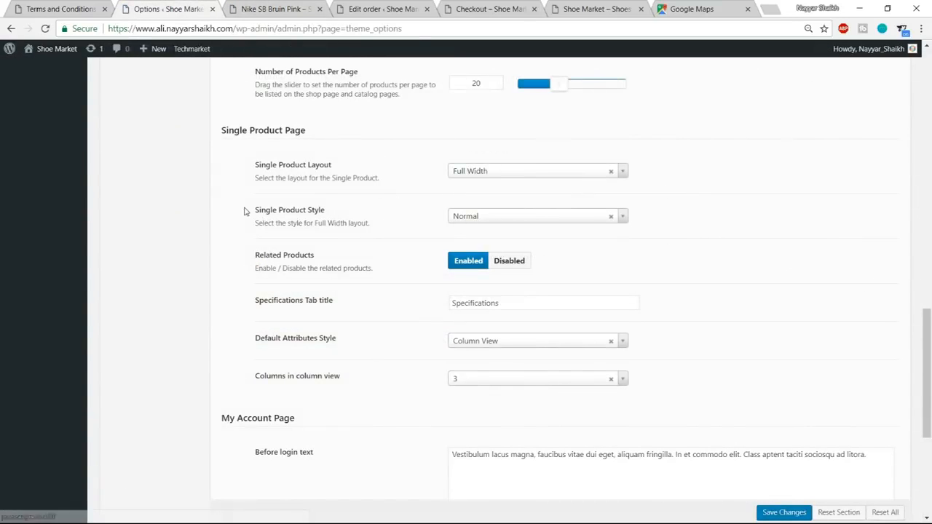
{"action": "left_click_drag", "start_coordinate": [256, 211], "coordinate": [327, 216]}
{"action": "left_click", "coordinate": [326, 216]}
{"action": "left_click", "coordinate": [545, 222]}
{"action": "scroll", "coordinate": [510, 244], "scroll_direction": "down", "scroll_amount": 1}
{"action": "scroll", "coordinate": [504, 241], "scroll_direction": "up", "scroll_amount": 1}
{"action": "left_click", "coordinate": [503, 262]}
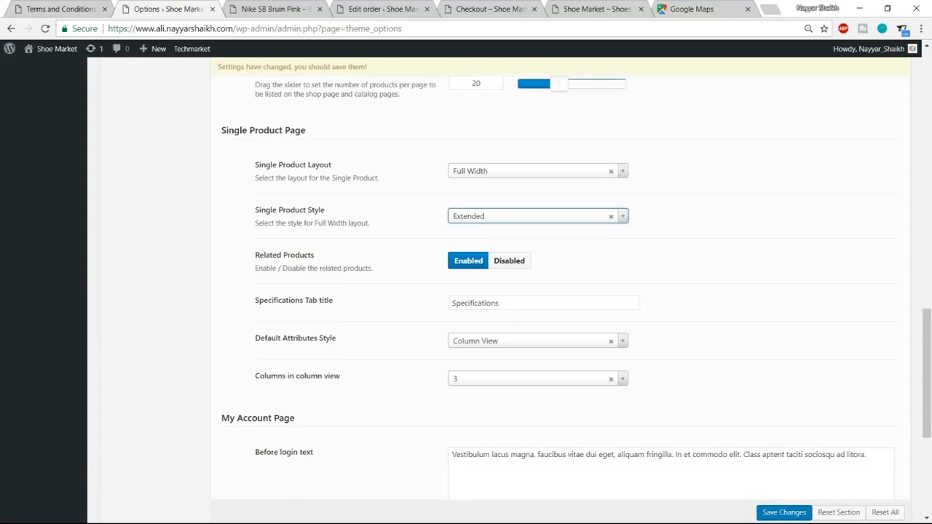
{"action": "left_click", "coordinate": [791, 514]}
{"action": "left_click", "coordinate": [273, 9]}
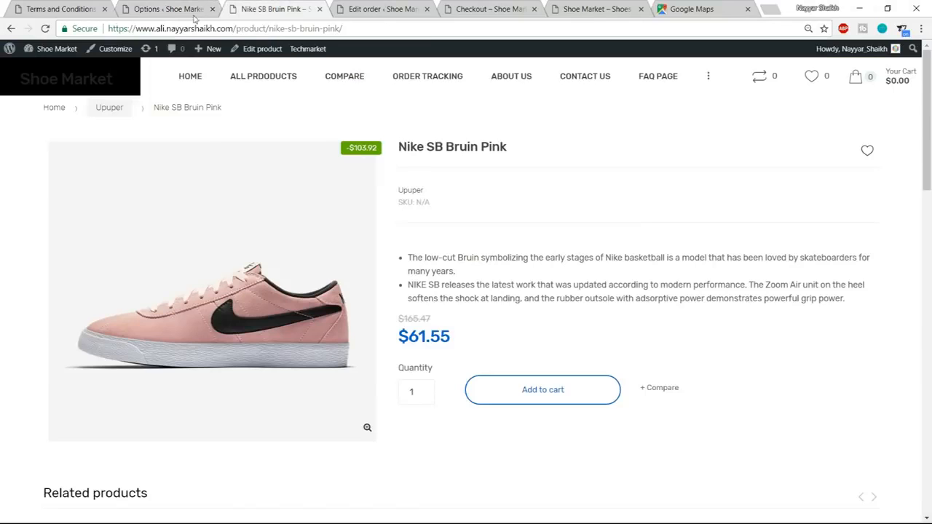
{"action": "left_click", "coordinate": [46, 28]}
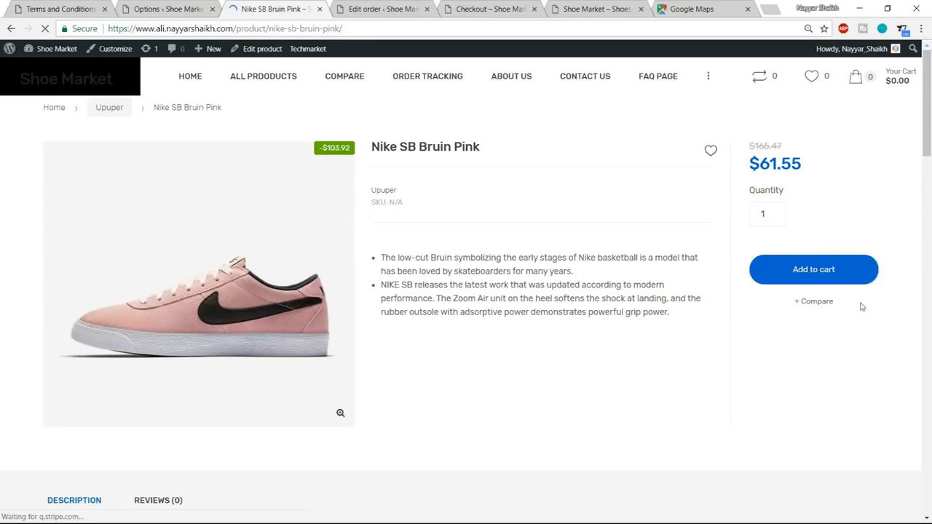
{"action": "scroll", "coordinate": [393, 404], "scroll_direction": "down", "scroll_amount": 2}
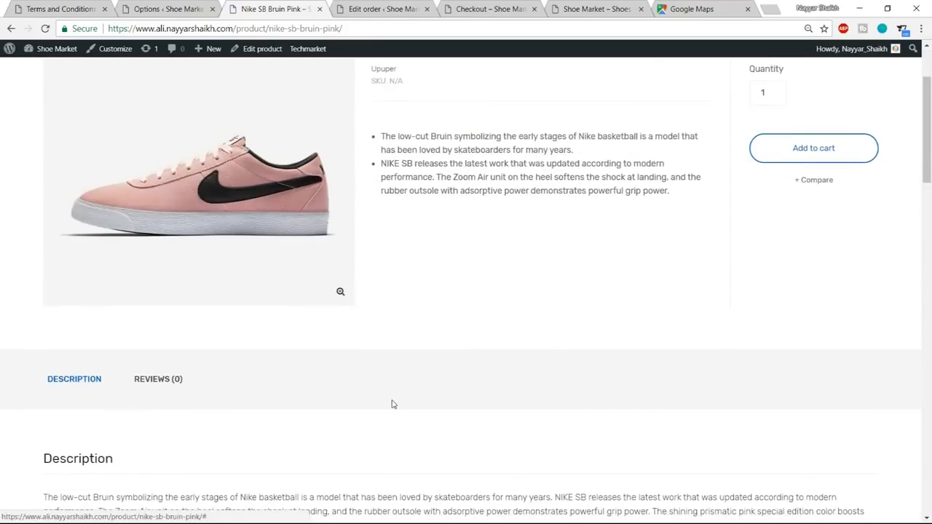
{"action": "scroll", "coordinate": [394, 404], "scroll_direction": "up", "scroll_amount": 2}
Go back to the Techmarket theme options and scroll through the remaining settings
{"action": "left_click", "coordinate": [169, 9]}
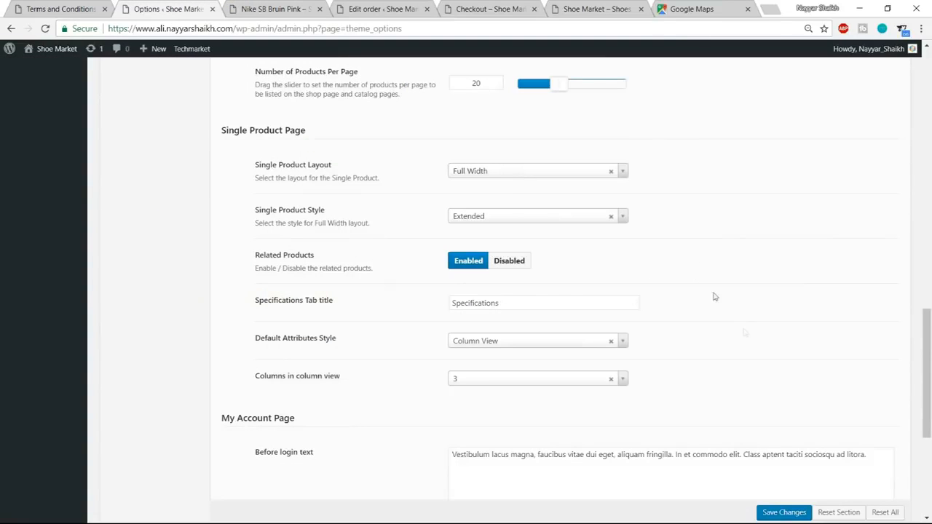
{"action": "scroll", "coordinate": [744, 362], "scroll_direction": "down", "scroll_amount": 3}
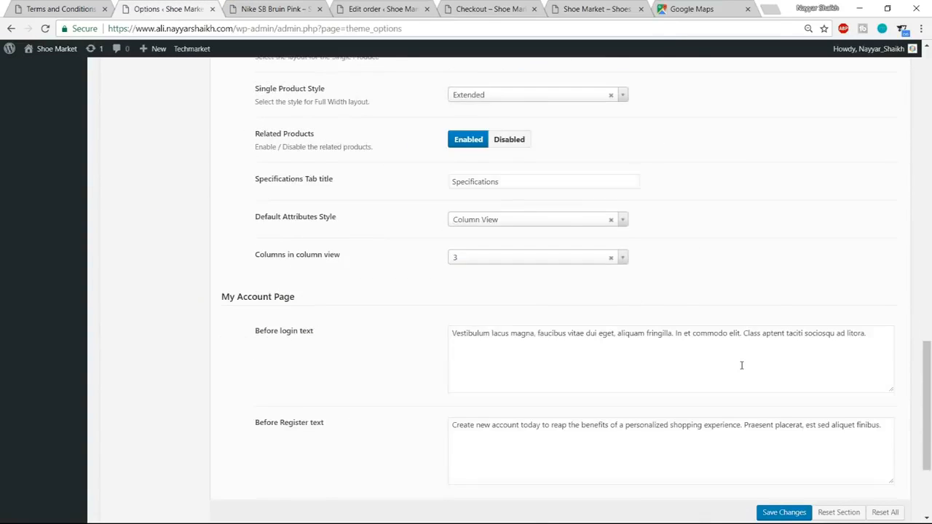
{"action": "scroll", "coordinate": [735, 372], "scroll_direction": "down", "scroll_amount": 2}
{"action": "scroll", "coordinate": [731, 400], "scroll_direction": "up", "scroll_amount": 10}
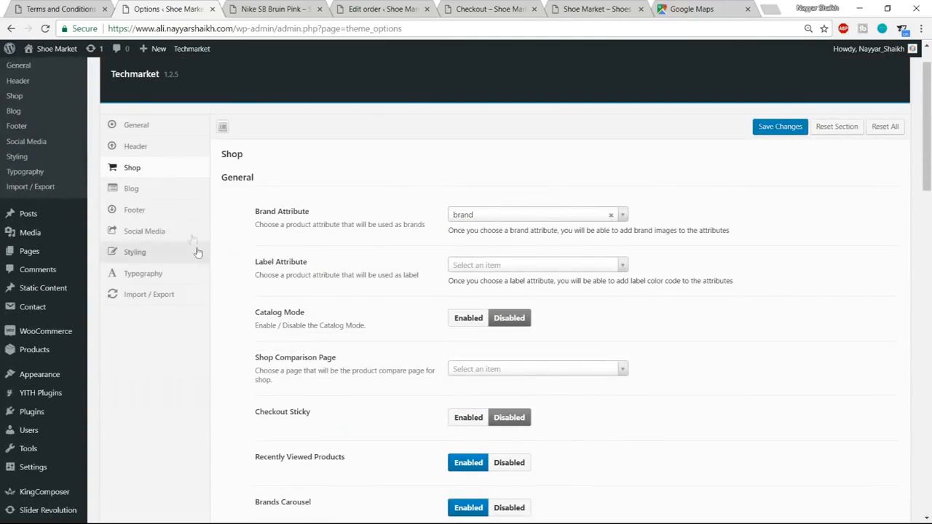
In the Techmarket Styling options, set Main Theme Color to Flat Green and save the changes
{"action": "left_click", "coordinate": [157, 218]}
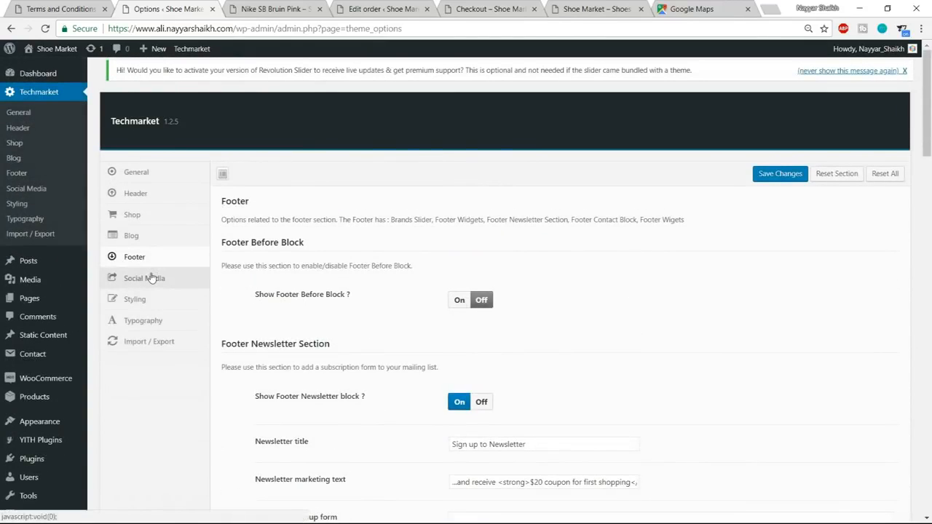
{"action": "left_click", "coordinate": [150, 277]}
{"action": "scroll", "coordinate": [459, 295], "scroll_direction": "down", "scroll_amount": 3}
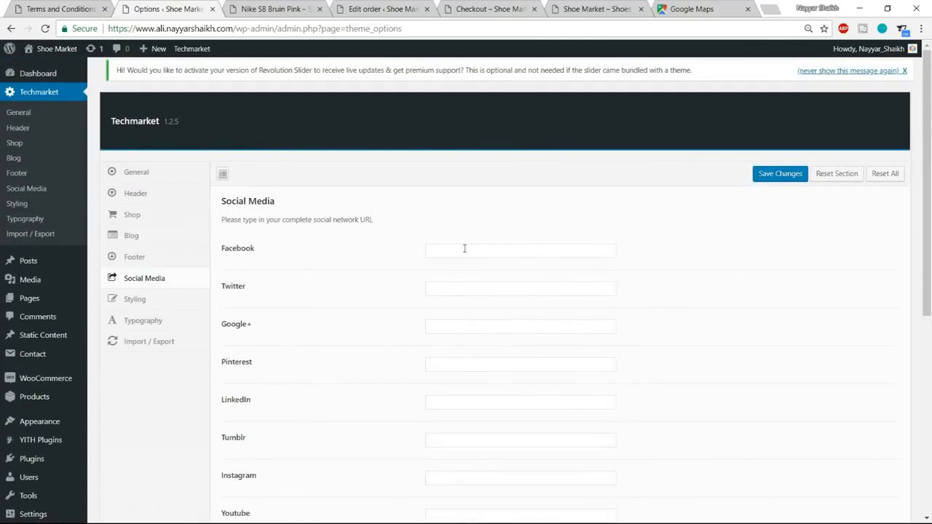
{"action": "scroll", "coordinate": [363, 234], "scroll_direction": "down", "scroll_amount": 1}
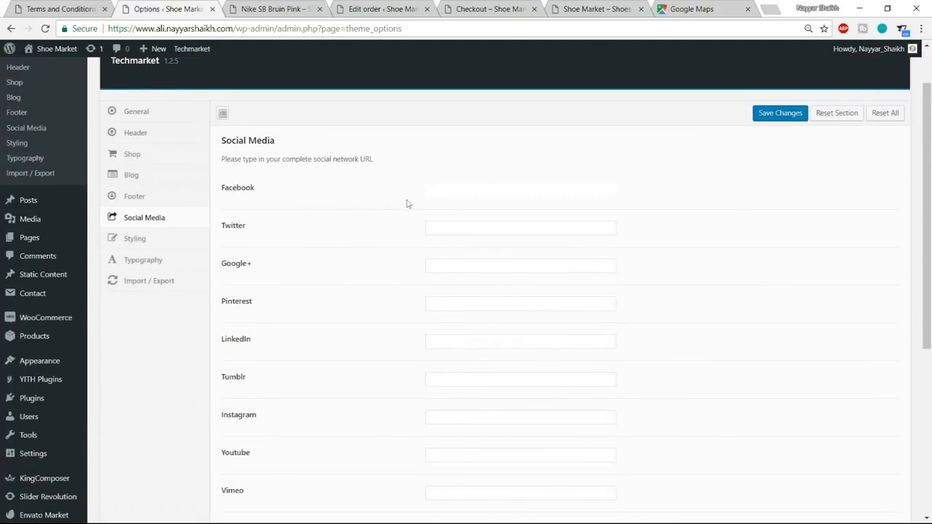
{"action": "left_click", "coordinate": [157, 243]}
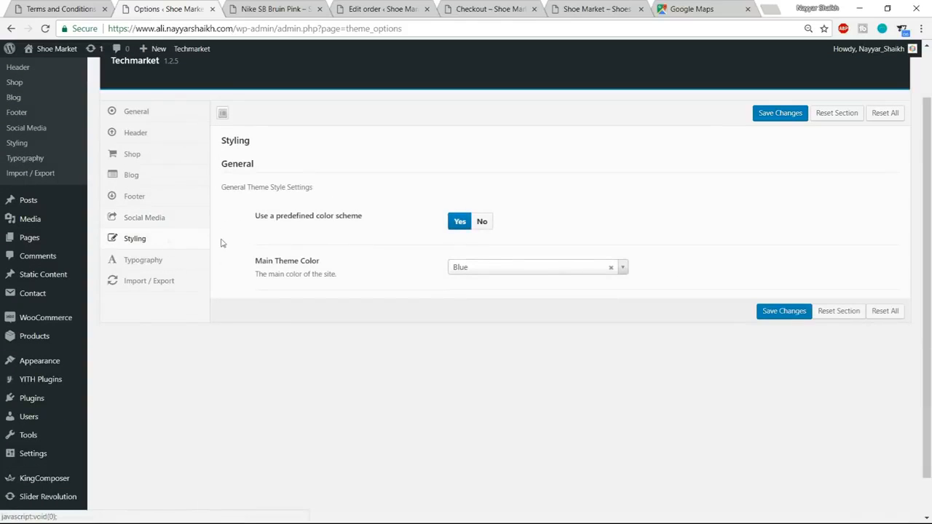
{"action": "left_click", "coordinate": [503, 276]}
{"action": "scroll", "coordinate": [516, 374], "scroll_direction": "down", "scroll_amount": 1}
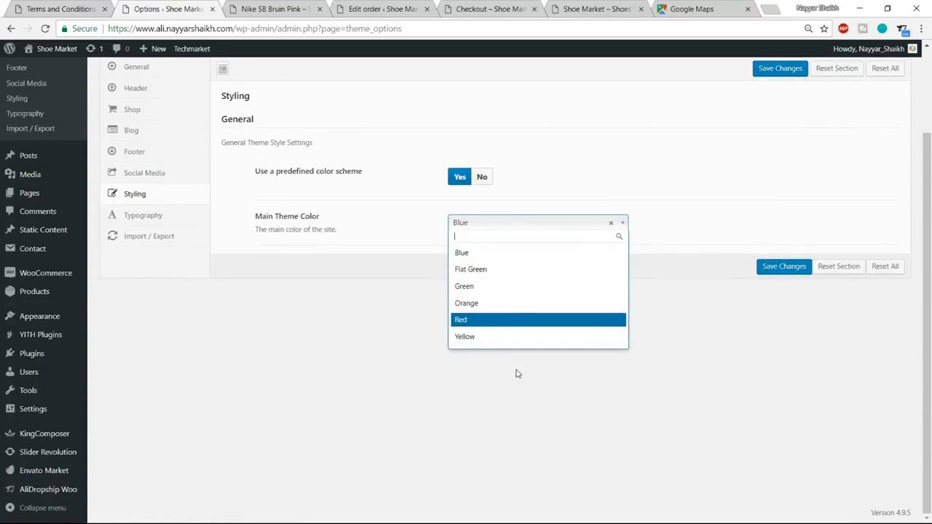
{"action": "scroll", "coordinate": [514, 364], "scroll_direction": "up", "scroll_amount": 1}
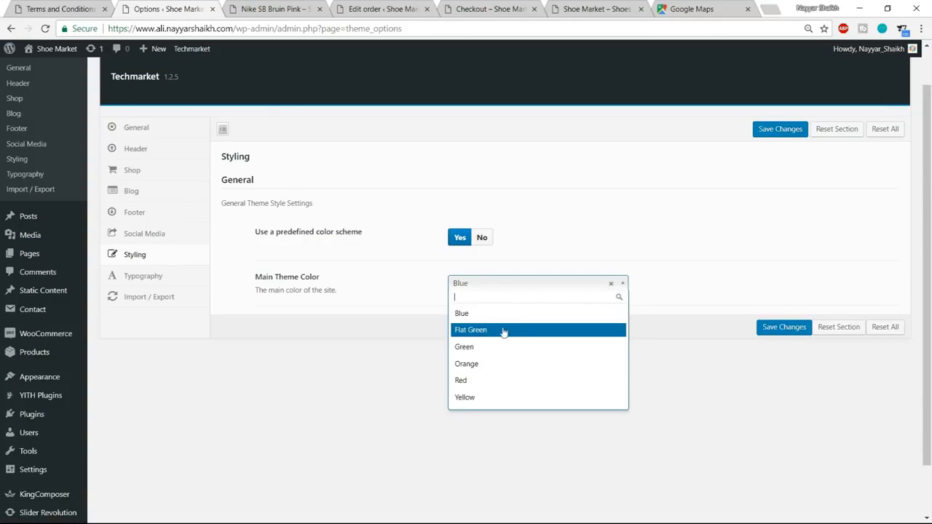
{"action": "left_click", "coordinate": [488, 332]}
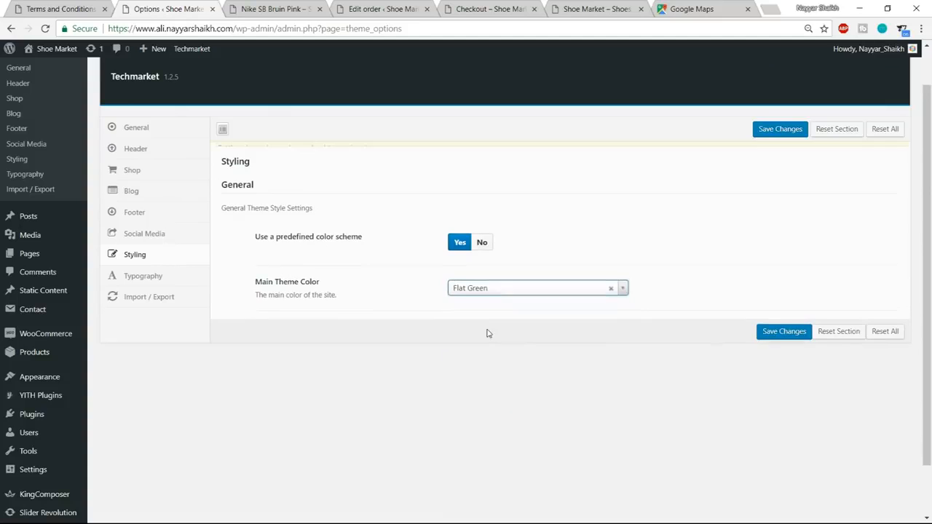
{"action": "left_click", "coordinate": [771, 345]}
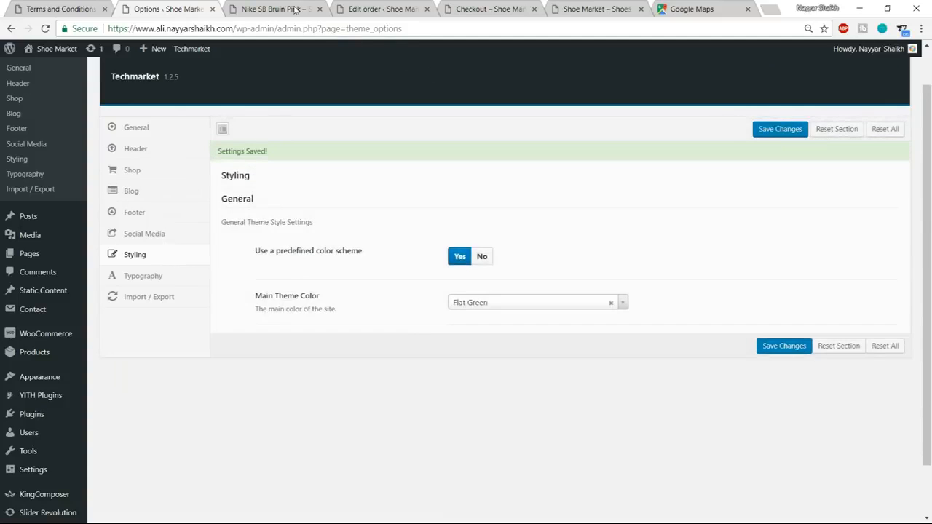
Reload the Nike SB Bruin Pink product page to check the prices now show green
{"action": "left_click", "coordinate": [294, 10]}
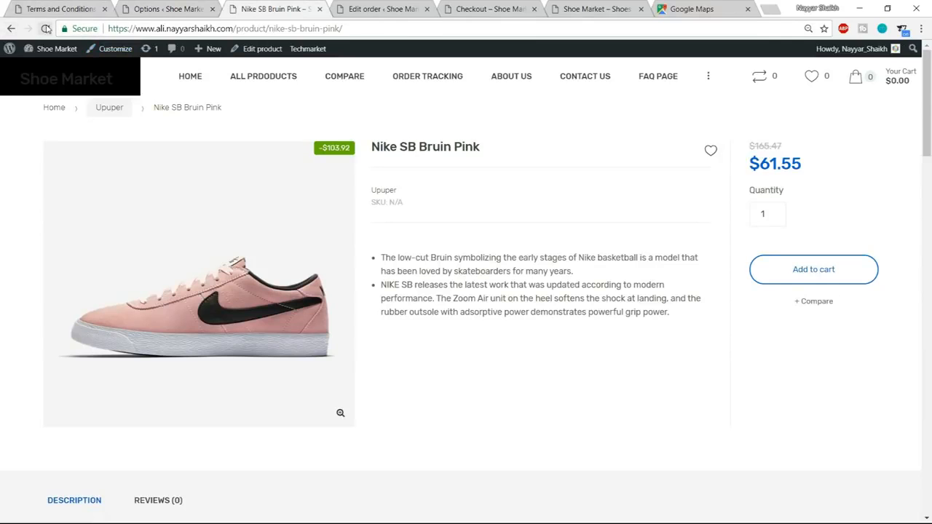
{"action": "left_click", "coordinate": [46, 28]}
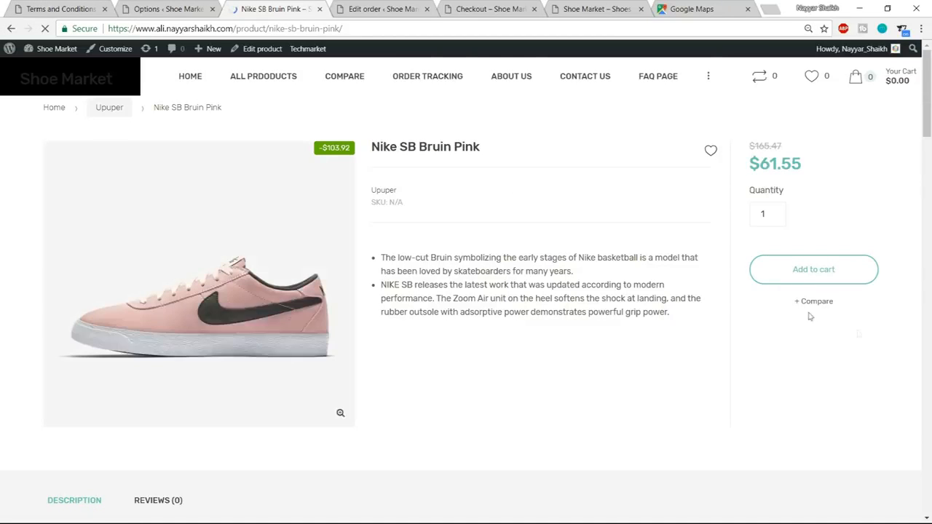
{"action": "scroll", "coordinate": [539, 368], "scroll_direction": "down", "scroll_amount": 15}
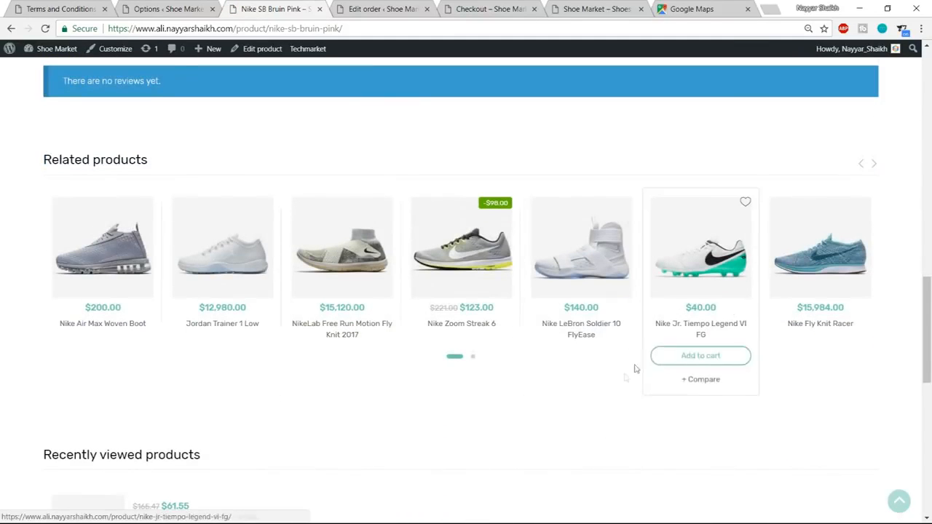
{"action": "left_click", "coordinate": [174, 5]}
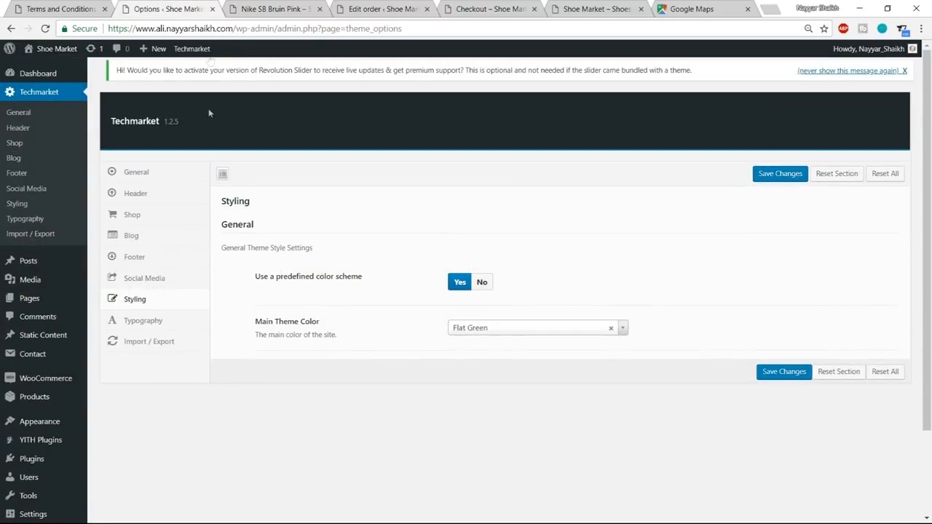
{"action": "left_click", "coordinate": [270, 7]}
{"action": "scroll", "coordinate": [239, 225], "scroll_direction": "up", "scroll_amount": 15}
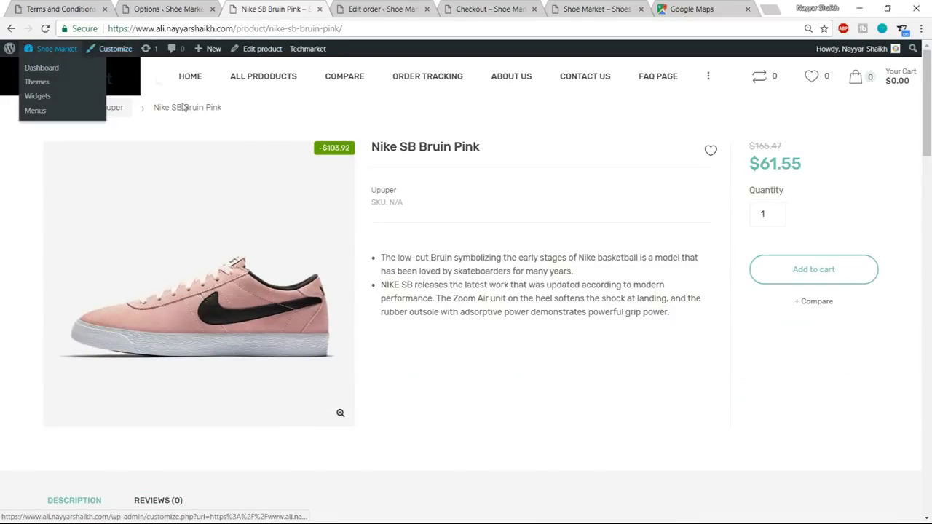
In the Customizer's Site Identity, set the photodune image as the site logo
{"action": "left_click", "coordinate": [121, 50]}
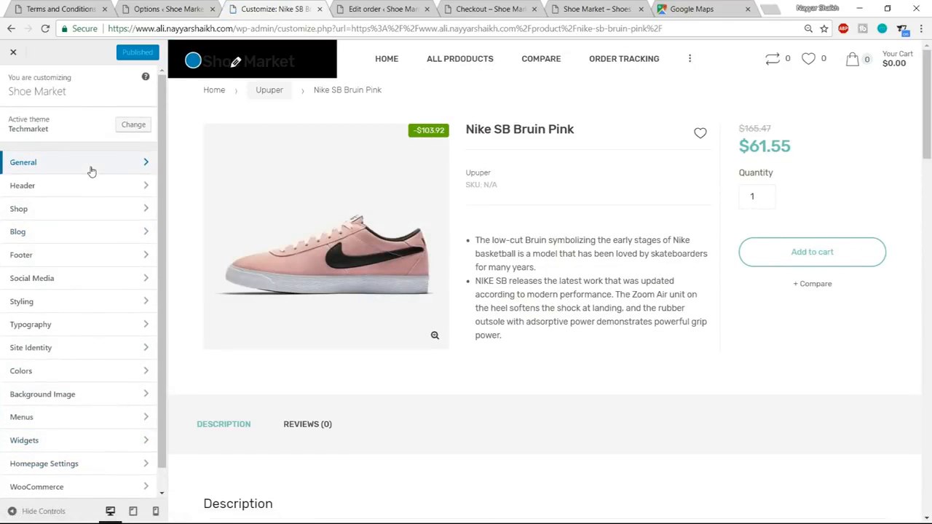
{"action": "left_click", "coordinate": [91, 170]}
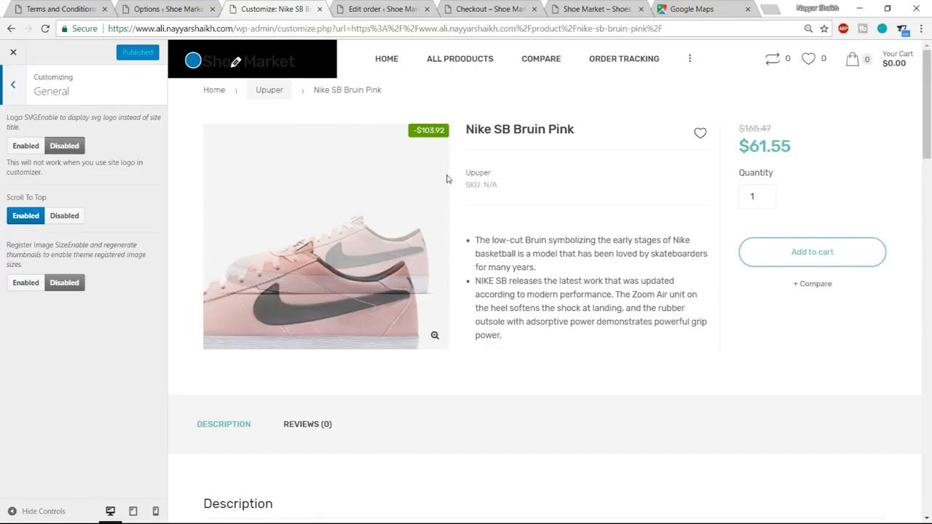
{"action": "left_click", "coordinate": [236, 64]}
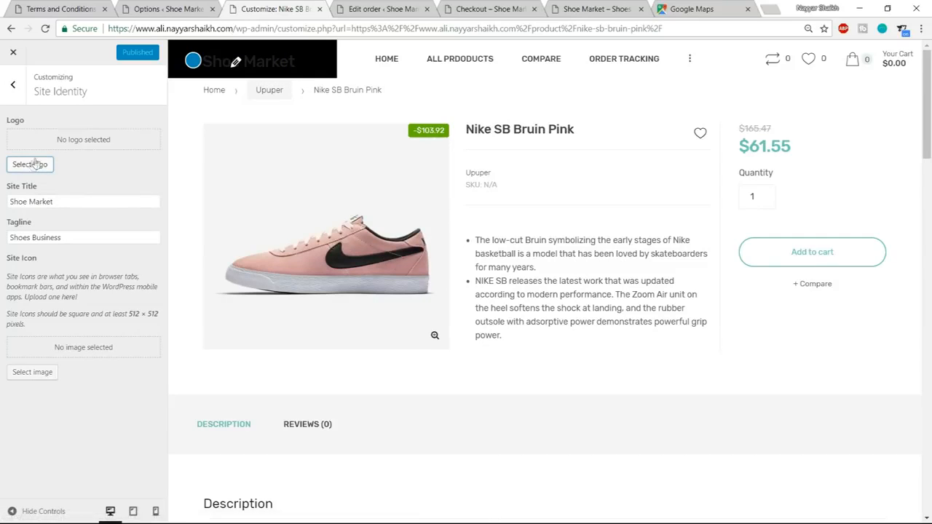
{"action": "left_click", "coordinate": [29, 165]}
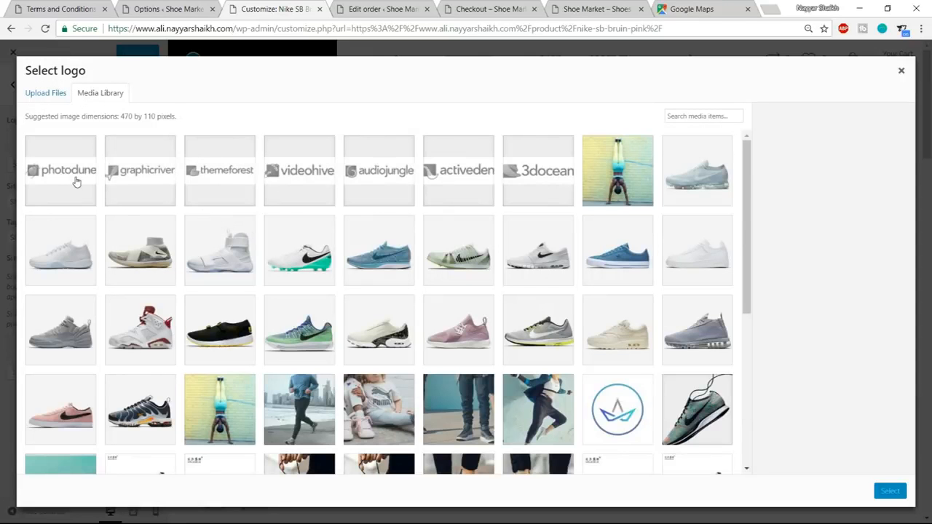
{"action": "left_click", "coordinate": [77, 182]}
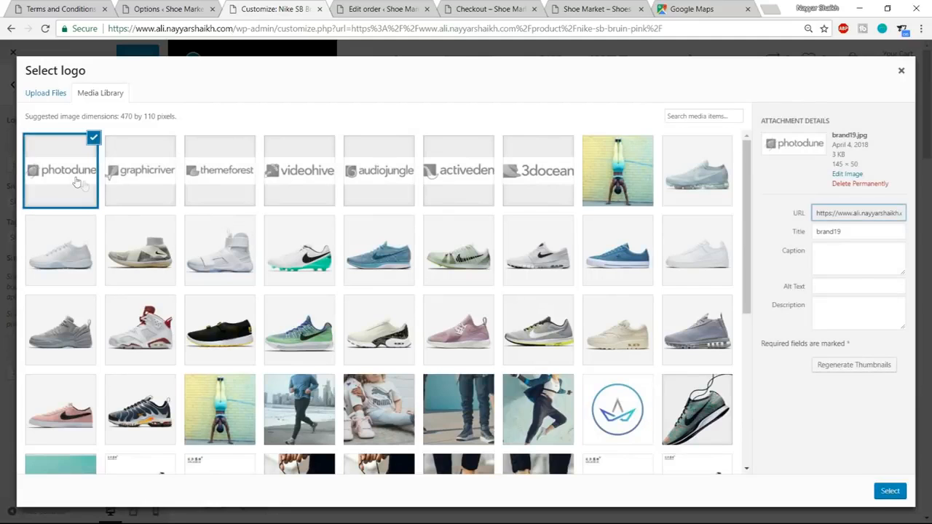
{"action": "left_click", "coordinate": [885, 491]}
{"action": "left_click", "coordinate": [818, 497]}
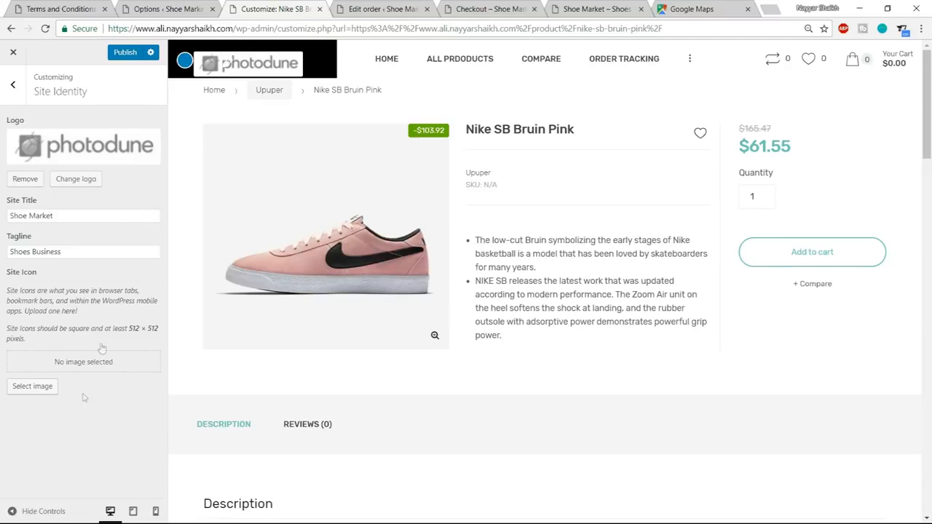
Choose the circular emblem image as the site icon and crop it
{"action": "left_click", "coordinate": [32, 387]}
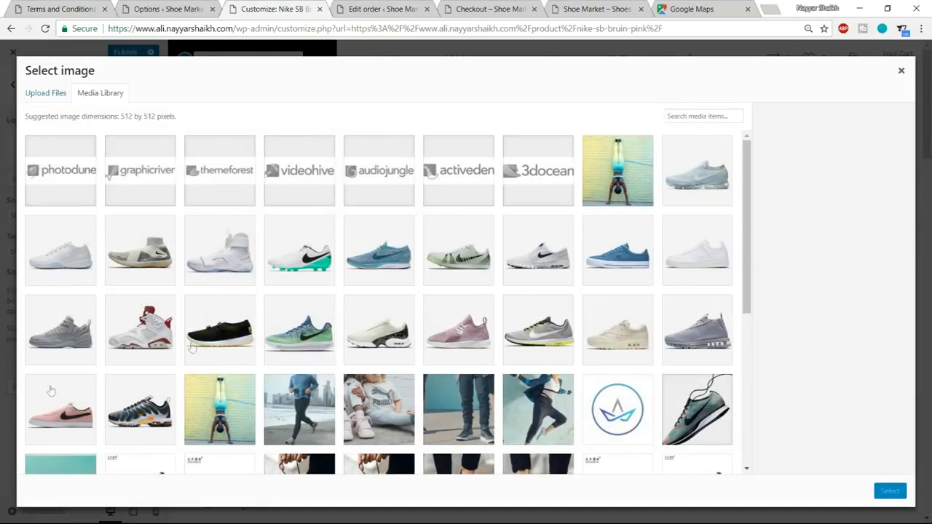
{"action": "scroll", "coordinate": [437, 306], "scroll_direction": "down", "scroll_amount": 3}
{"action": "left_click", "coordinate": [617, 169]}
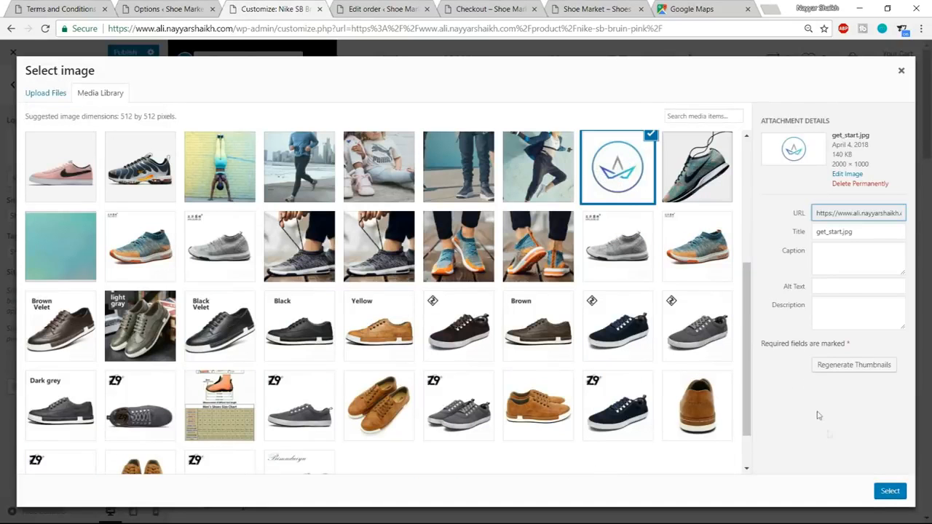
{"action": "left_click", "coordinate": [890, 491]}
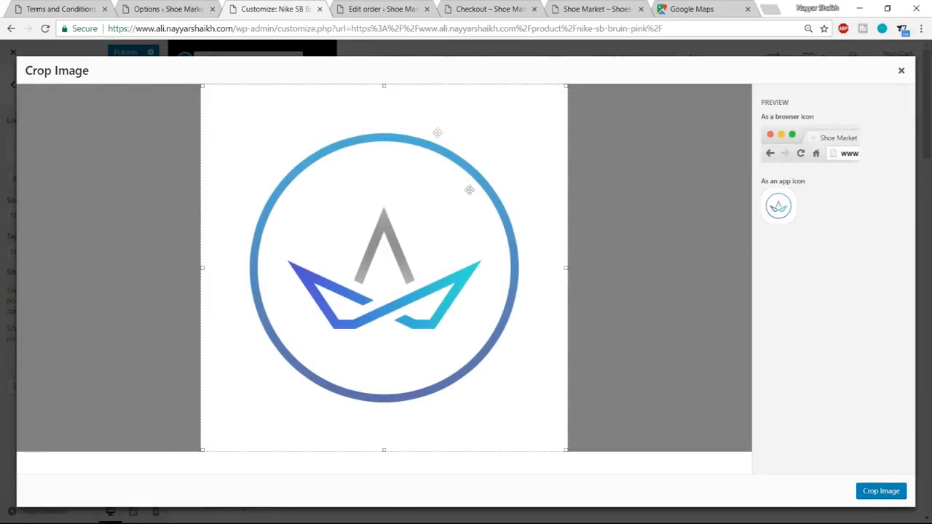
{"action": "left_click", "coordinate": [889, 494]}
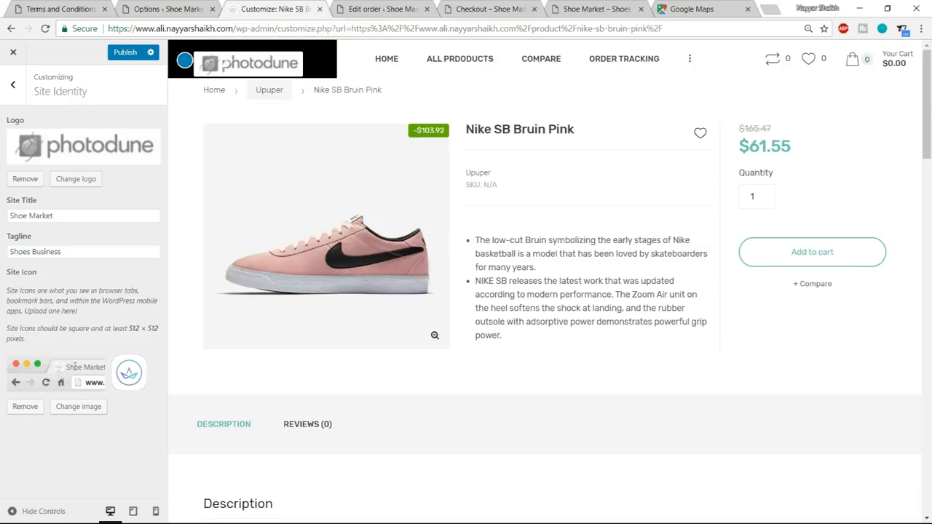
Publish the new logo and site icon, then exit the Customizer to the live product page
{"action": "left_click", "coordinate": [132, 53]}
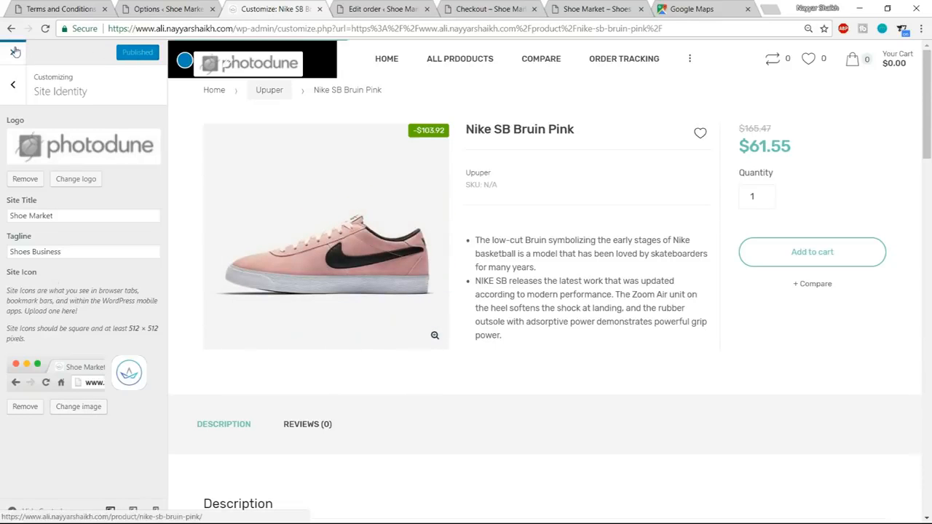
{"action": "left_click", "coordinate": [13, 86]}
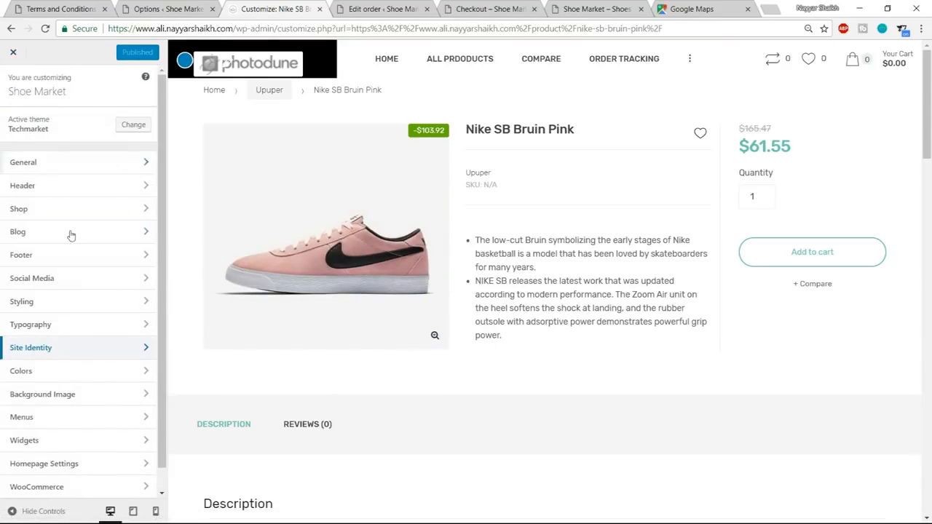
{"action": "scroll", "coordinate": [97, 291], "scroll_direction": "down", "scroll_amount": 1}
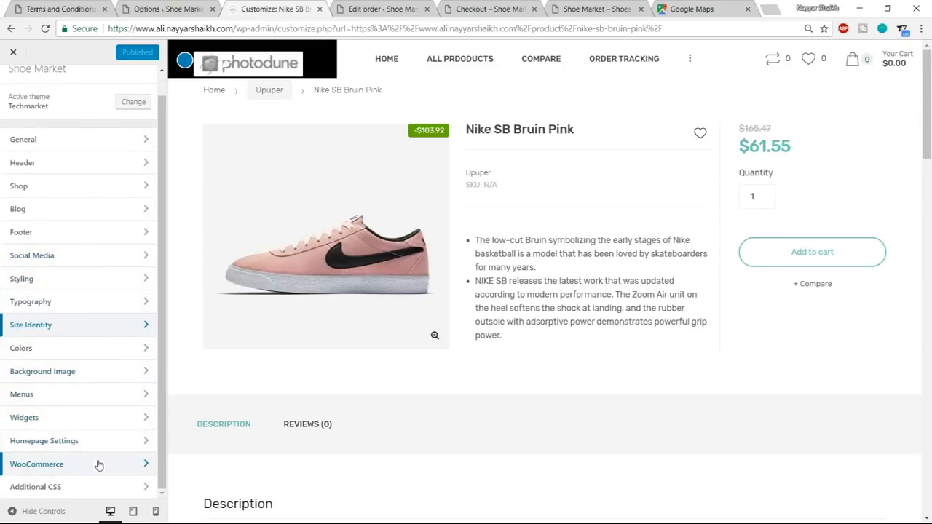
{"action": "scroll", "coordinate": [99, 464], "scroll_direction": "up", "scroll_amount": 1}
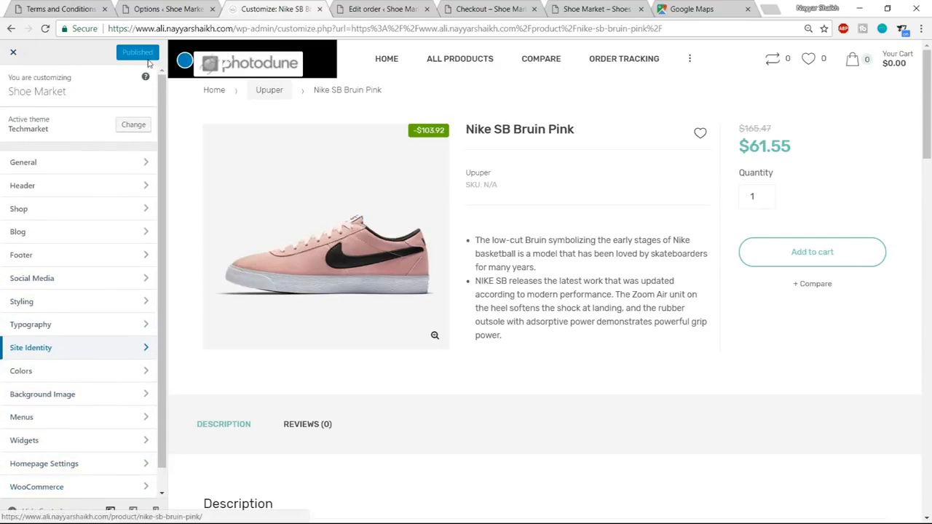
{"action": "left_click", "coordinate": [12, 52]}
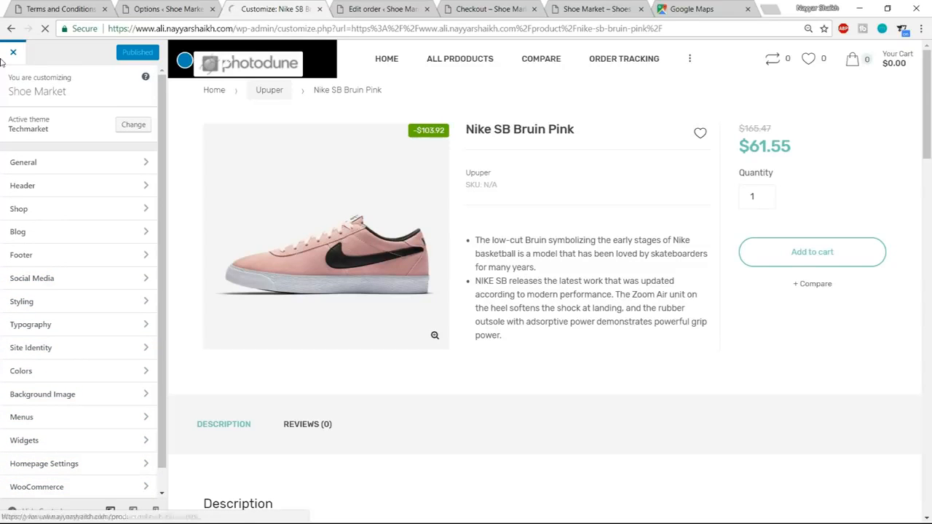